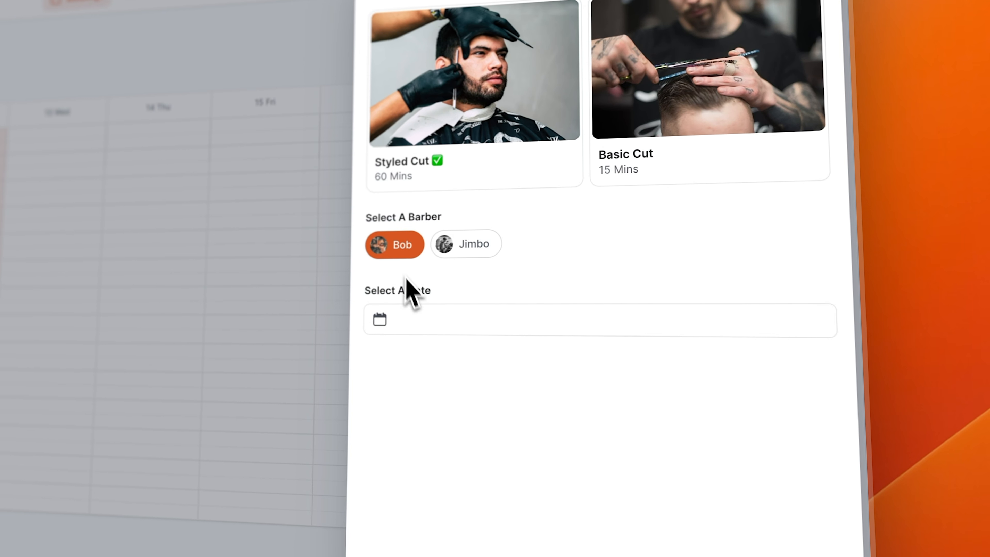
# - Book Bob for 12/09/2023 at 9:00 AM in the app preview
pyautogui.click(411, 336)
pyautogui.click(214, 392)
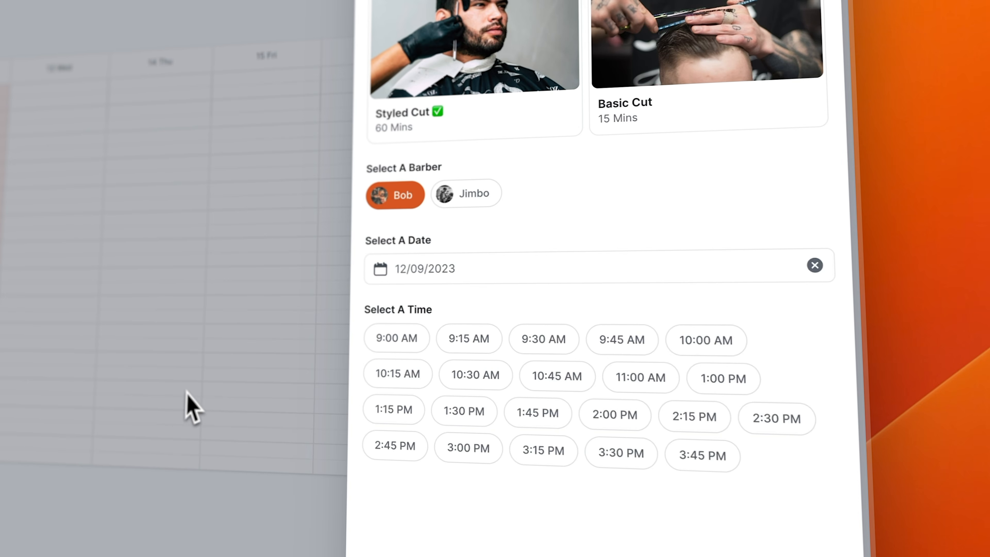
pyautogui.click(396, 305)
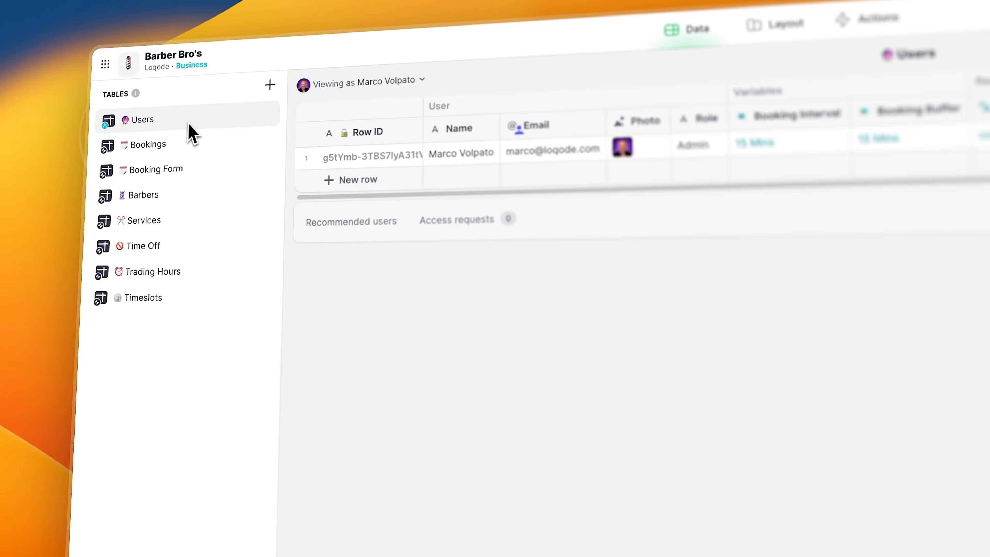
# - Browse the Bookings, Booking Form, Barbers, Services, Time Off, Trading Hours and Timeslots tables
pyautogui.click(195, 141)
pyautogui.click(199, 163)
pyautogui.click(197, 191)
pyautogui.click(192, 216)
pyautogui.click(185, 242)
pyautogui.click(188, 249)
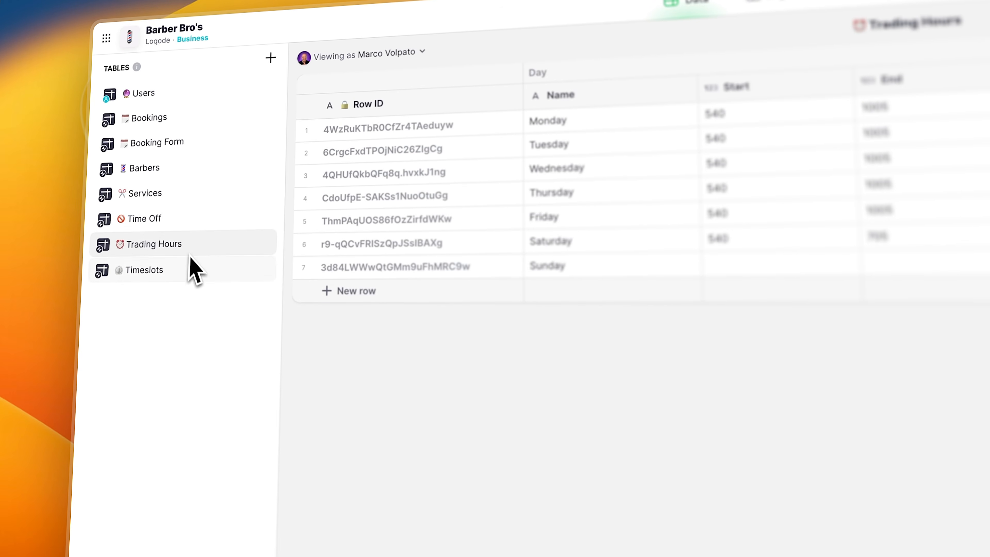
pyautogui.click(188, 274)
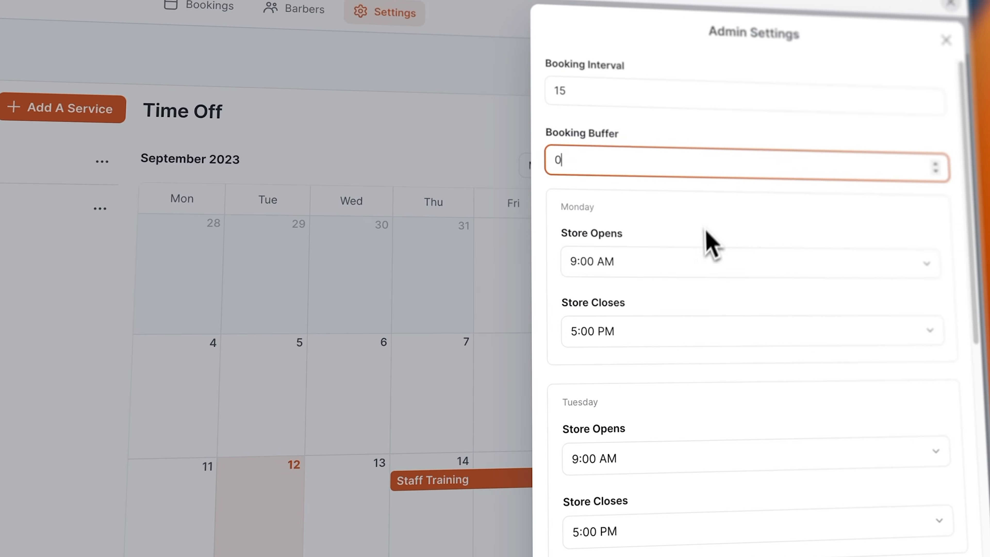
# - Untick the 10:00, 10:15, 10:30 and 10:45 Monday timeslots, then select the booking buffer value 15
pyautogui.click(686, 258)
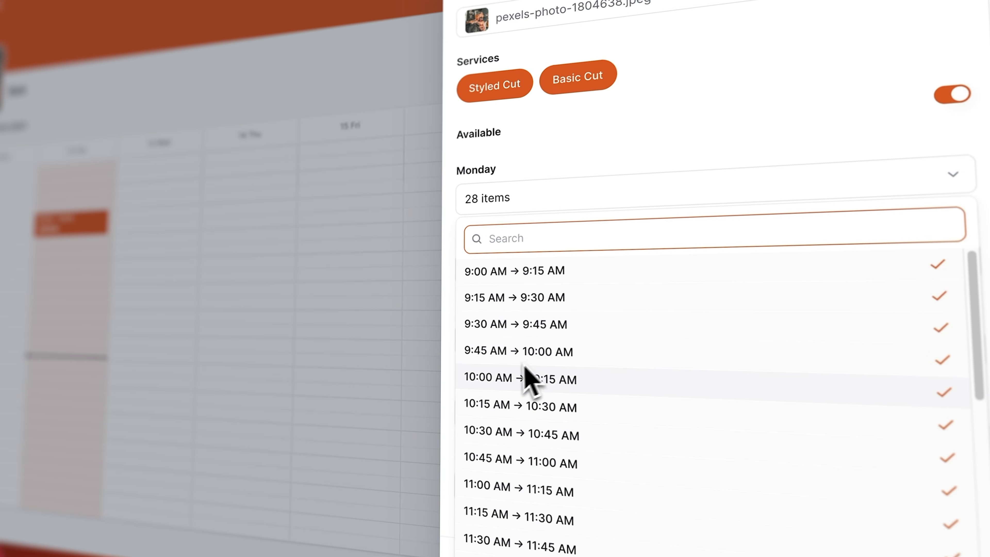
pyautogui.click(500, 401)
pyautogui.click(494, 427)
pyautogui.click(489, 463)
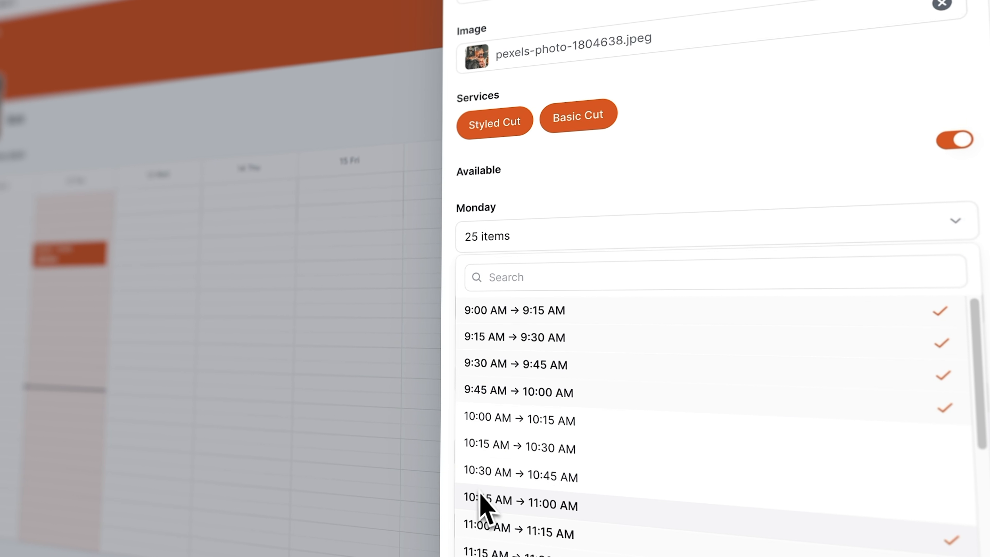
pyautogui.click(482, 498)
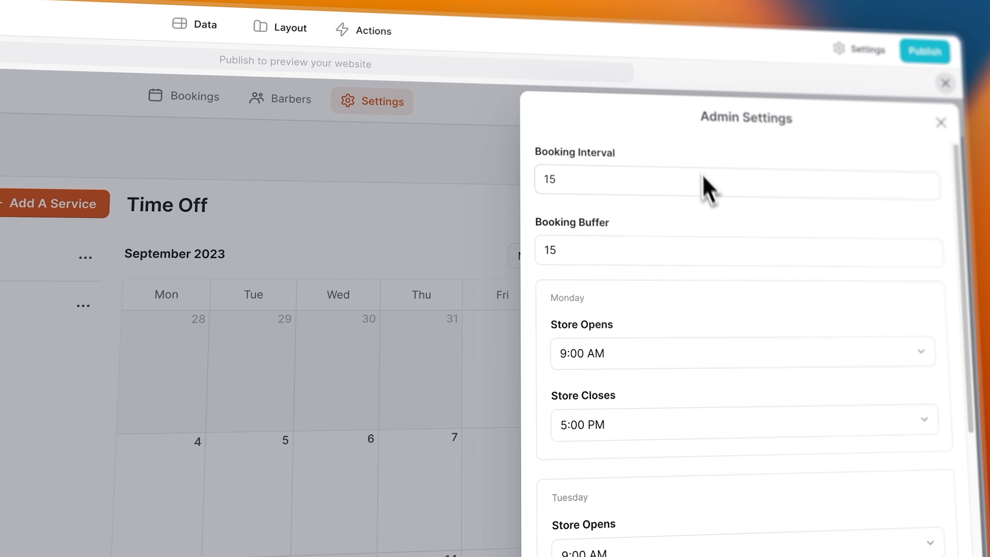
pyautogui.click(698, 256)
pyautogui.doubleClick(699, 257)
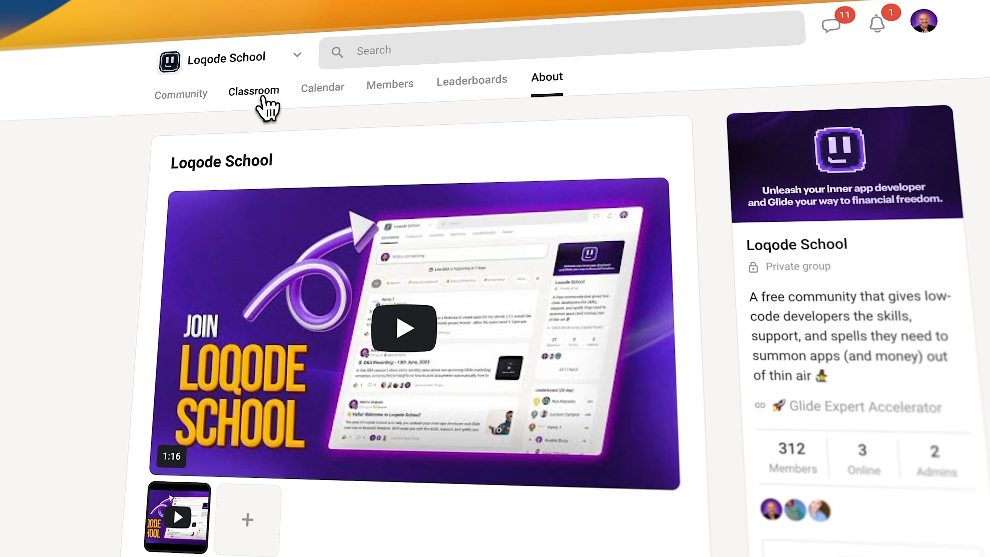
# - Go to the Classroom tab of the Loqode School community
pyautogui.click(267, 107)
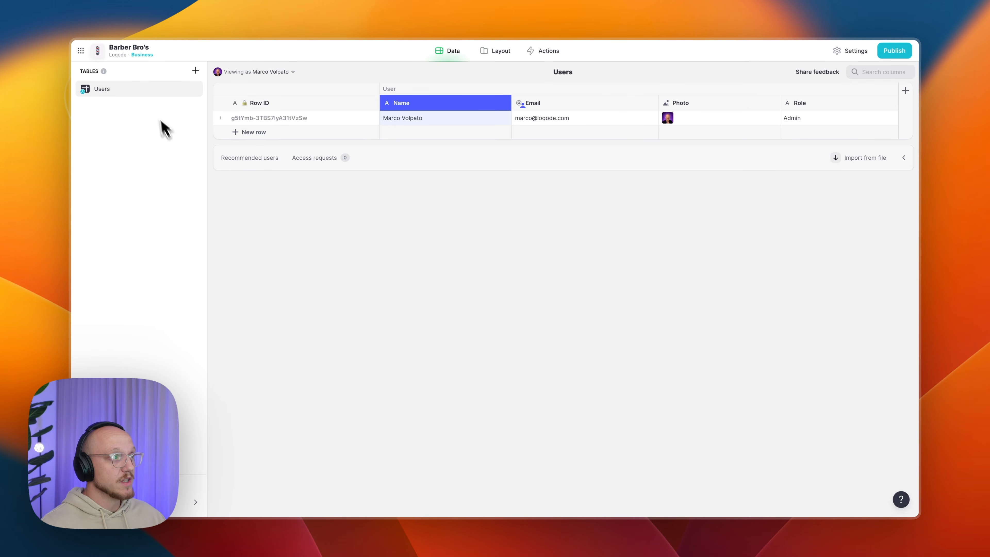
pyautogui.click(495, 52)
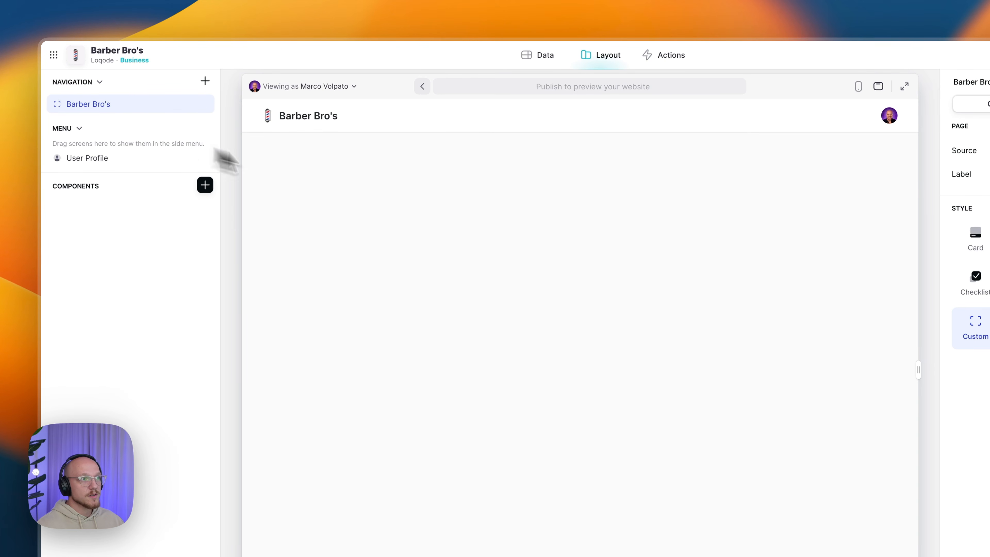
pyautogui.click(671, 54)
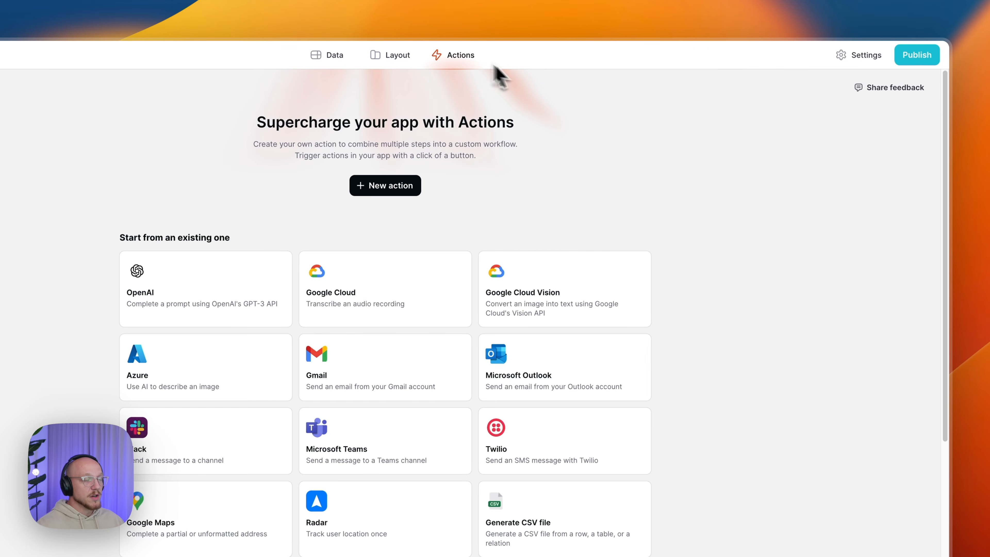
pyautogui.click(849, 59)
pyautogui.click(649, 183)
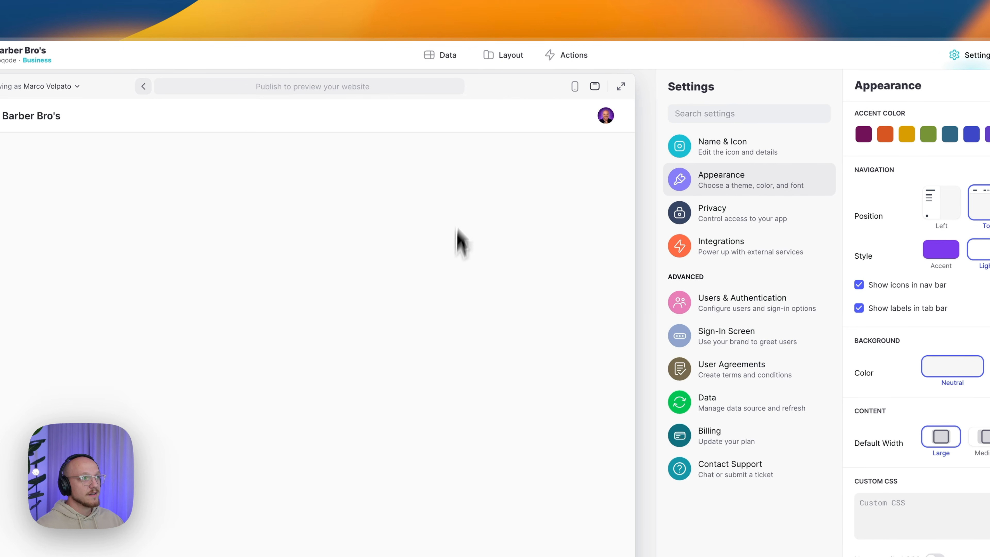
pyautogui.click(449, 55)
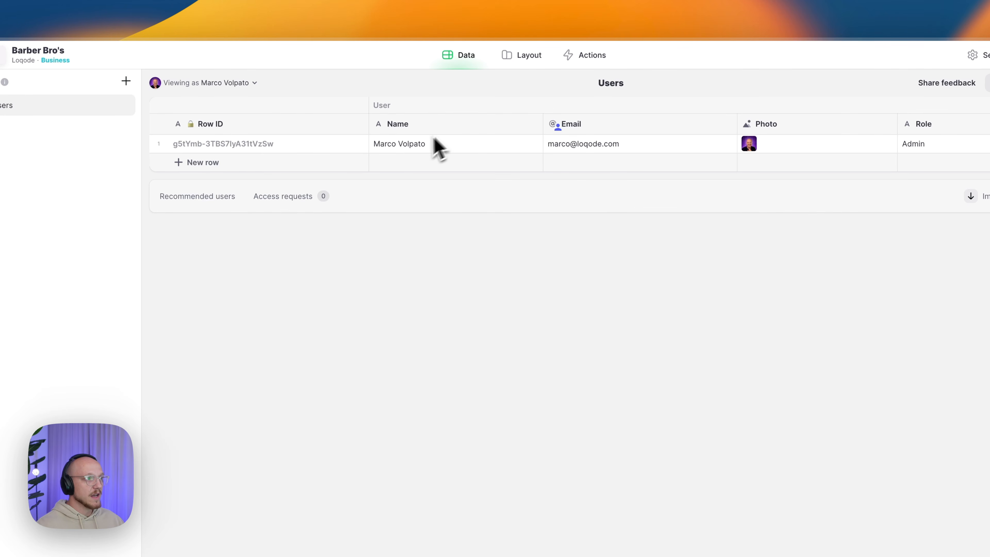
pyautogui.click(306, 144)
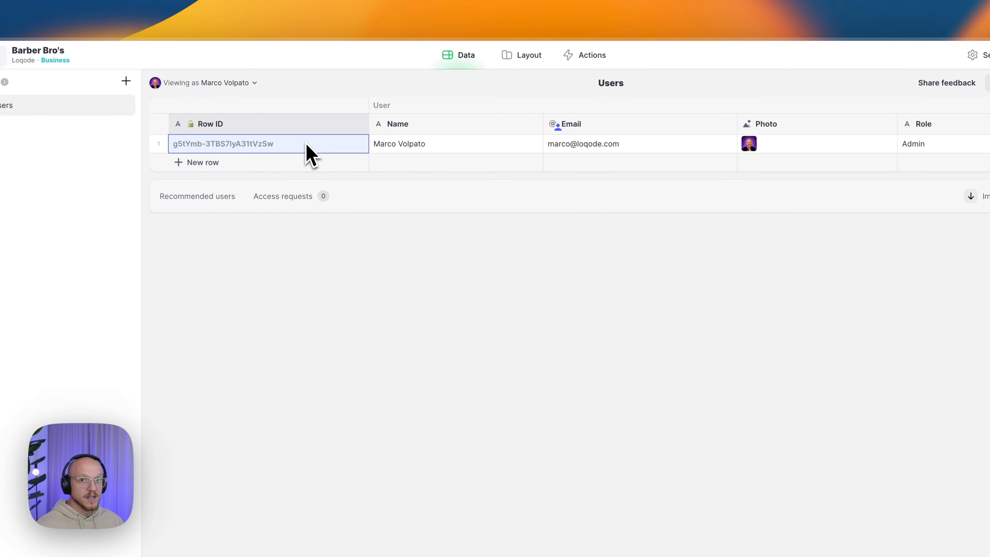
pyautogui.click(932, 107)
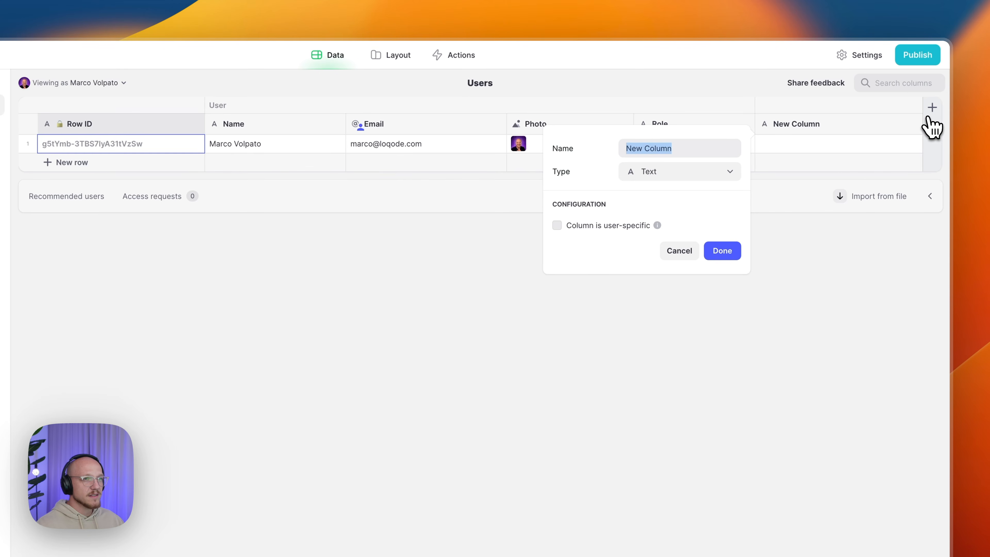
pyautogui.click(701, 174)
pyautogui.moveTo(674, 218)
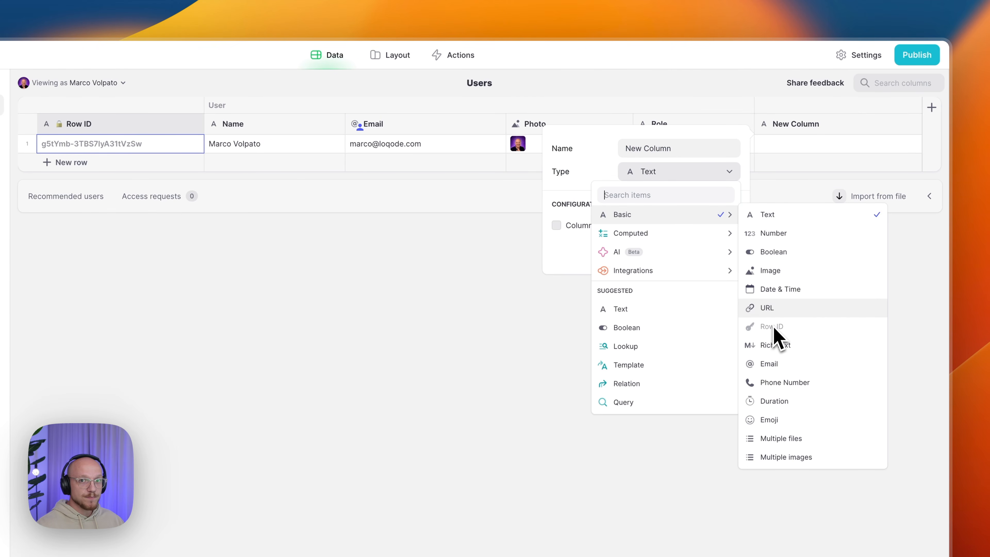
pyautogui.click(338, 303)
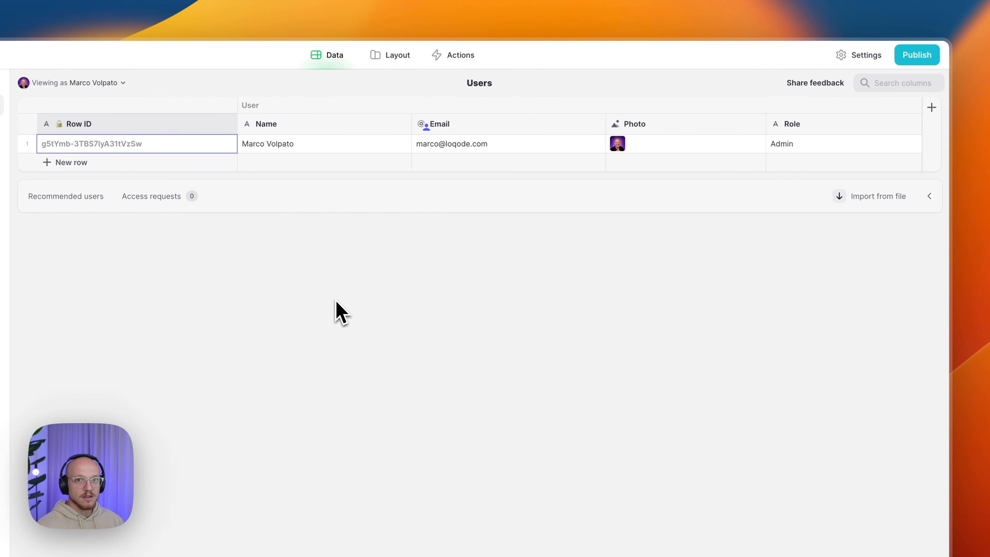
pyautogui.doubleClick(282, 129)
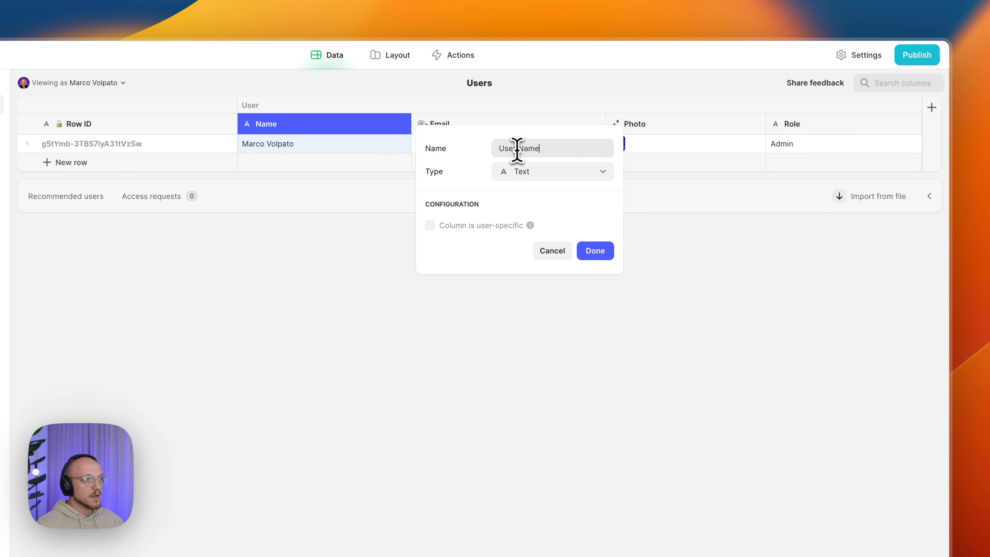
pyautogui.click(596, 258)
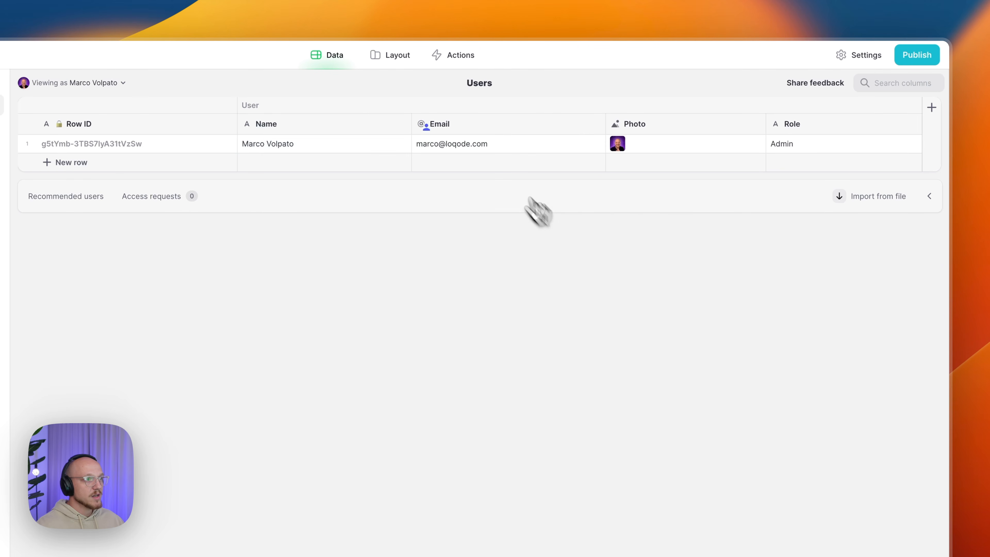
pyautogui.click(471, 128)
pyautogui.click(657, 127)
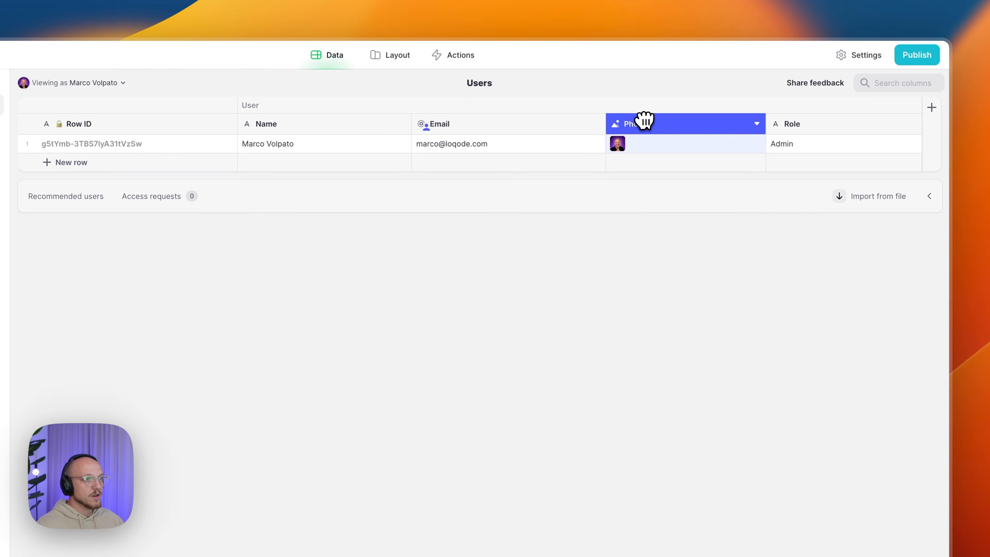
pyautogui.click(795, 124)
pyautogui.moveTo(795, 124); pyautogui.dragTo(634, 131)
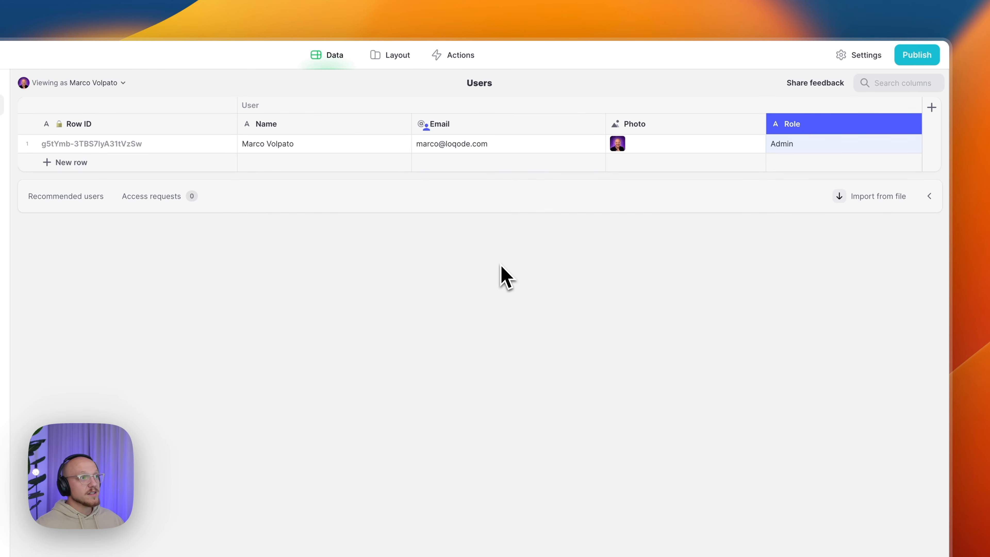
# - Create a new table and name it Bookings with a calendar emoji in front
pyautogui.click(205, 80)
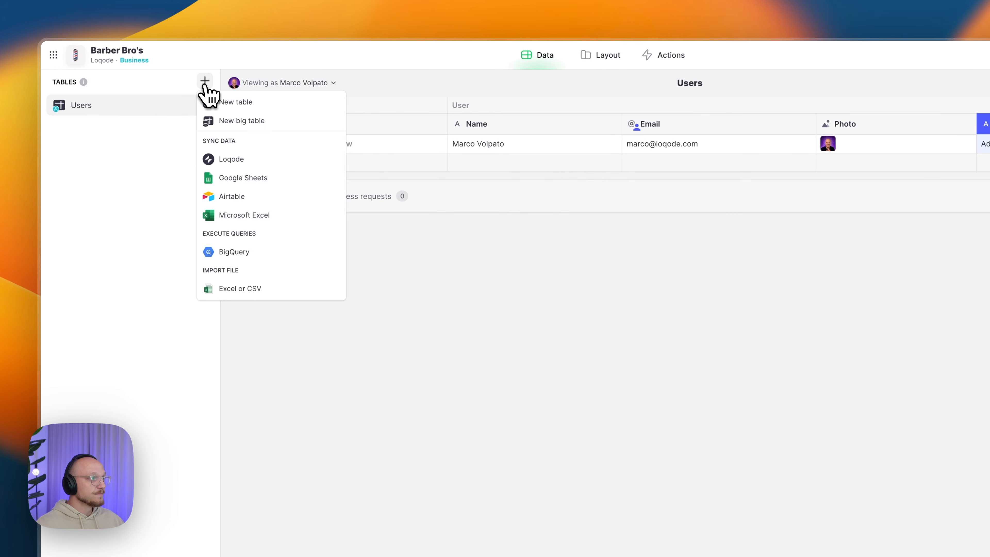
pyautogui.click(238, 101)
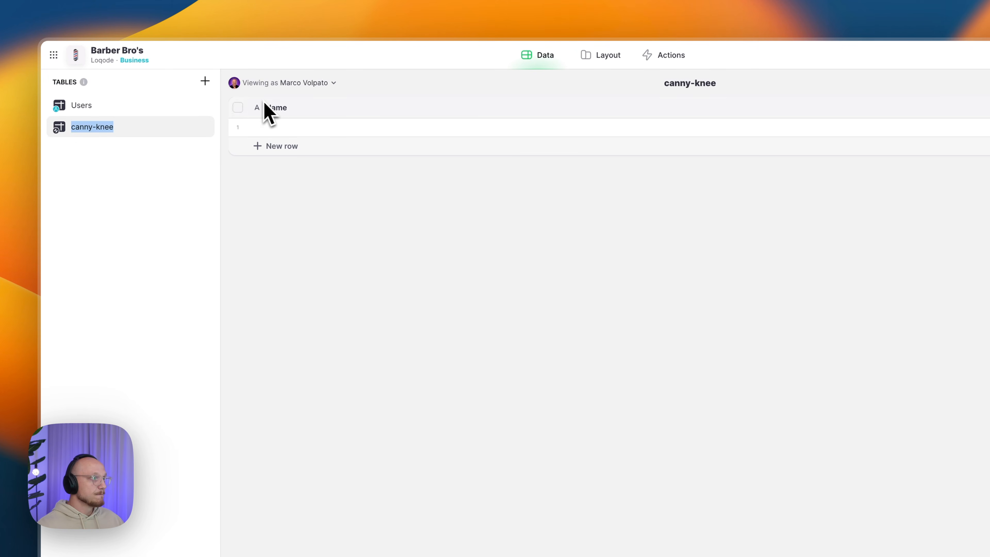
pyautogui.hotkey('alt', 'space')
pyautogui.press('Return')
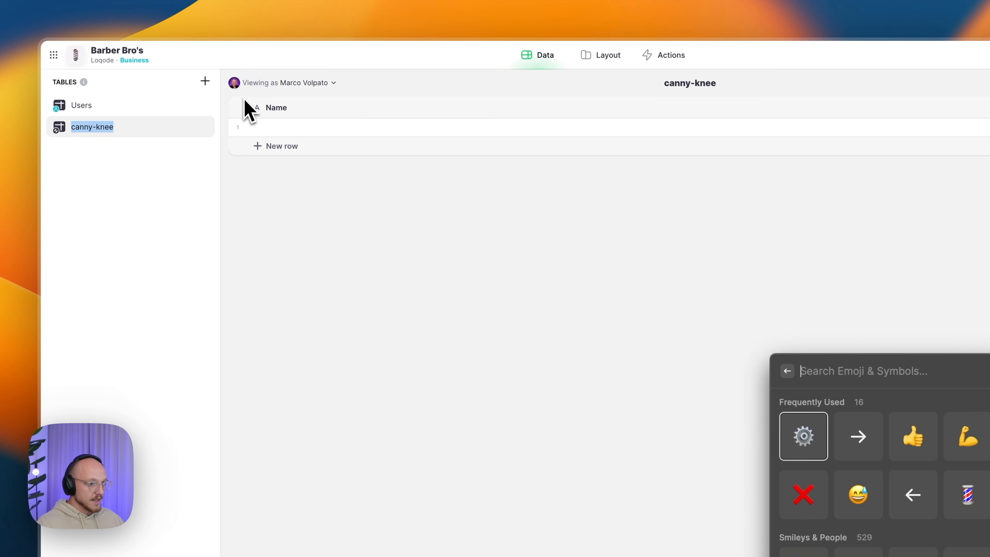
pyautogui.write('cal')
pyautogui.press('Return')
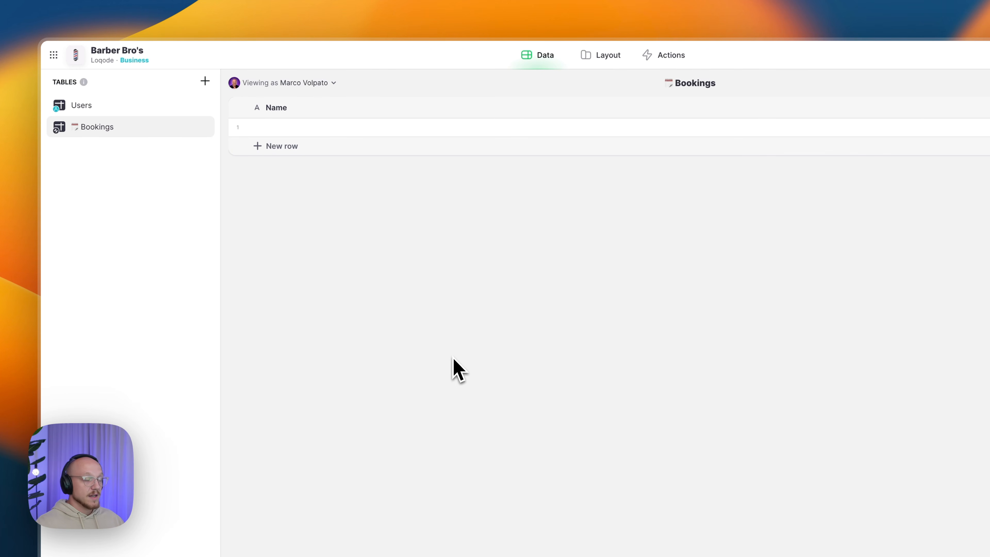
# - Add a Row ID column to Bookings and delete the default Name column
pyautogui.click(933, 110)
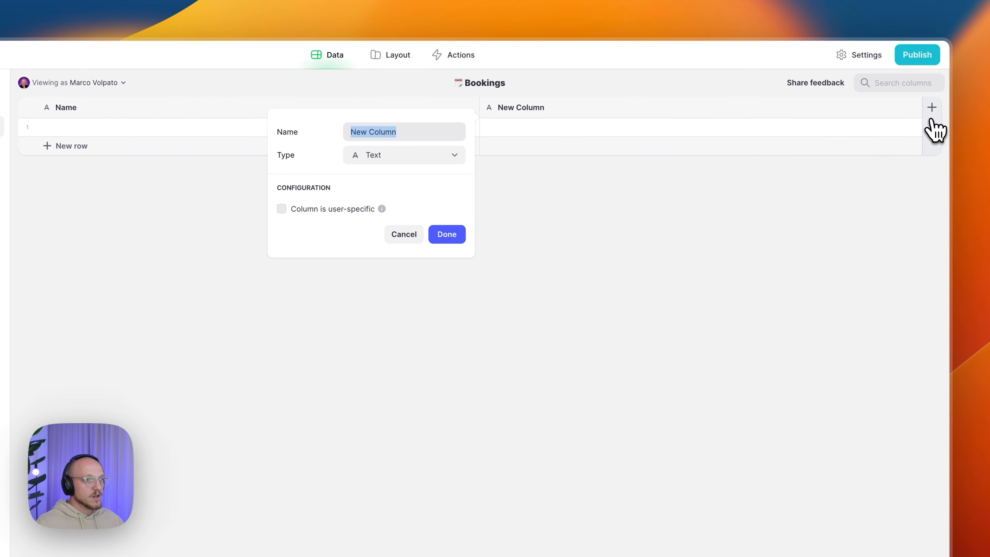
pyautogui.click(452, 155)
pyautogui.moveTo(439, 197)
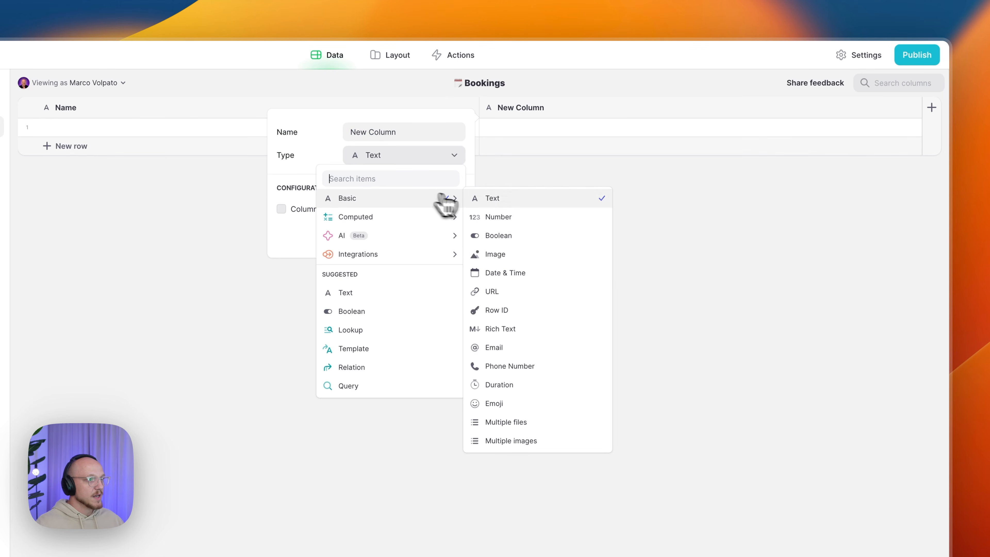
pyautogui.click(503, 311)
pyautogui.click(449, 209)
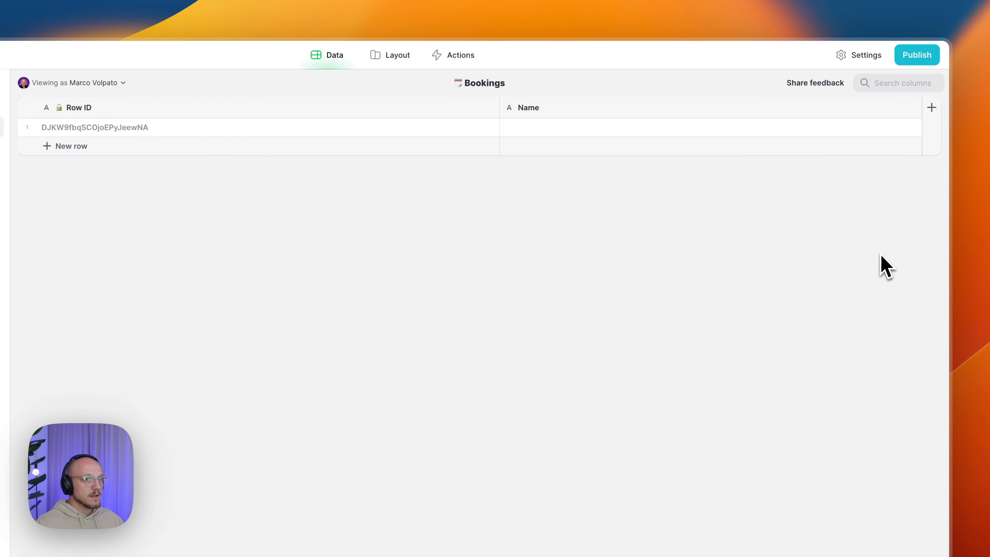
pyautogui.click(912, 108)
pyautogui.click(833, 223)
pyautogui.click(531, 415)
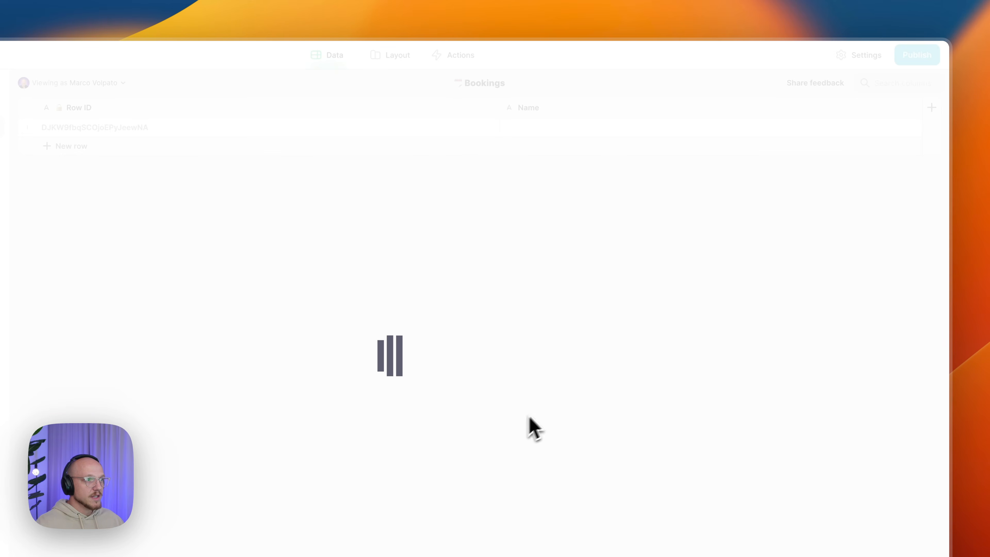
# - Add a Booking/Date Date & Time column showing only the date in Long format
pyautogui.click(932, 110)
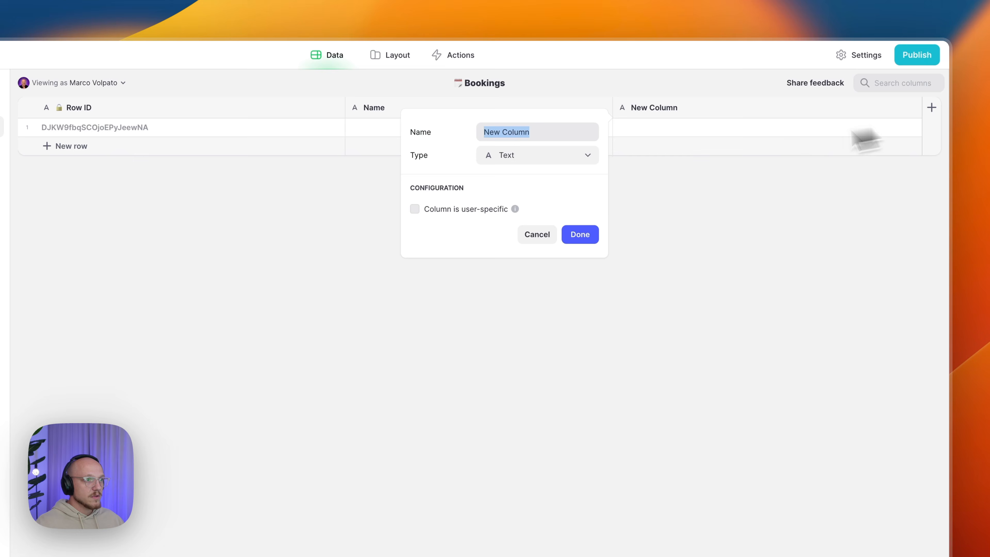
pyautogui.click(417, 158)
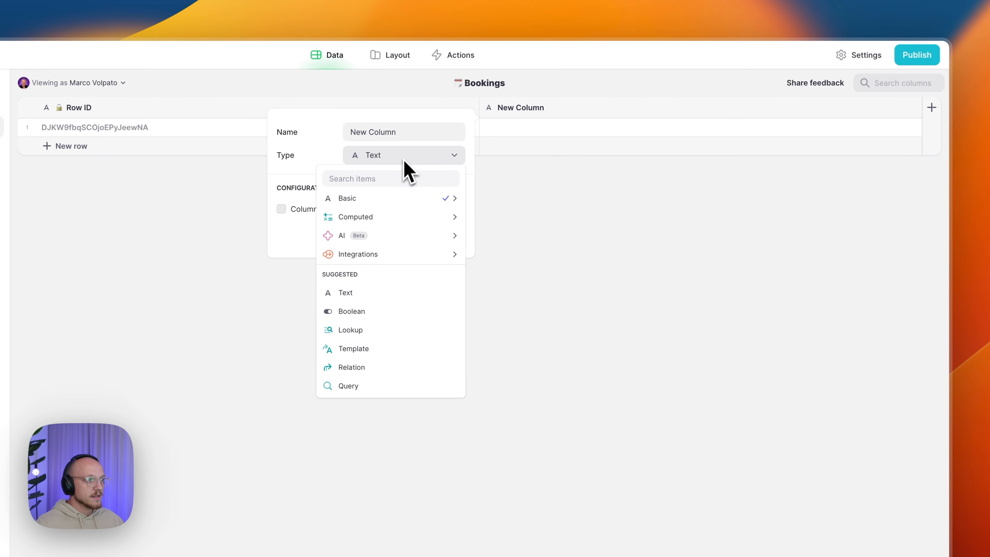
pyautogui.moveTo(397, 201)
pyautogui.click(537, 270)
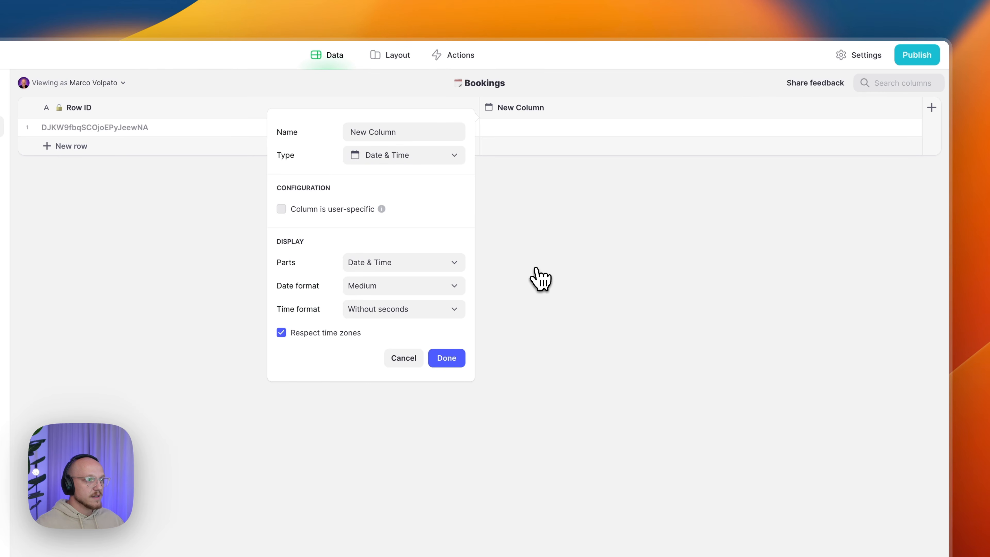
pyautogui.click(411, 133)
pyautogui.write('Booking/Date')
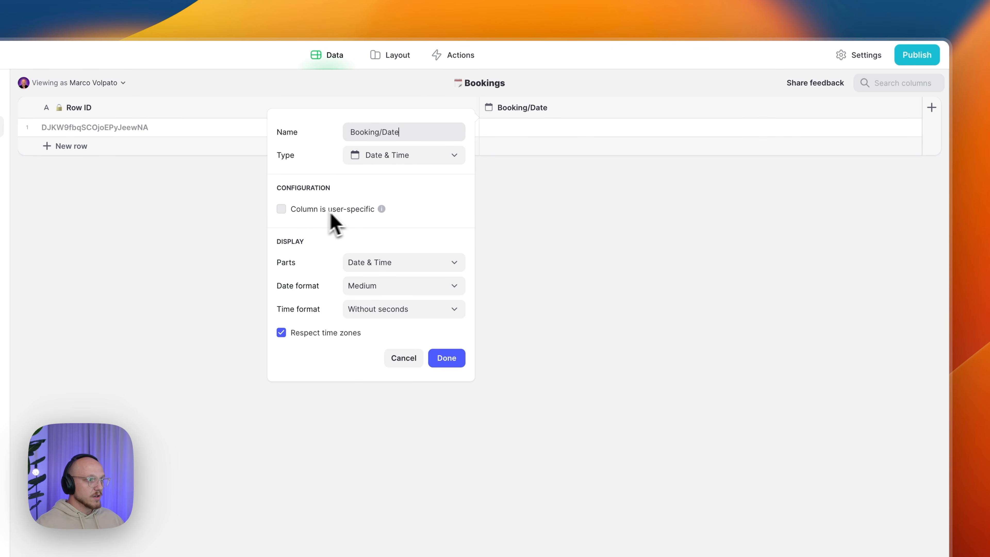
pyautogui.click(388, 263)
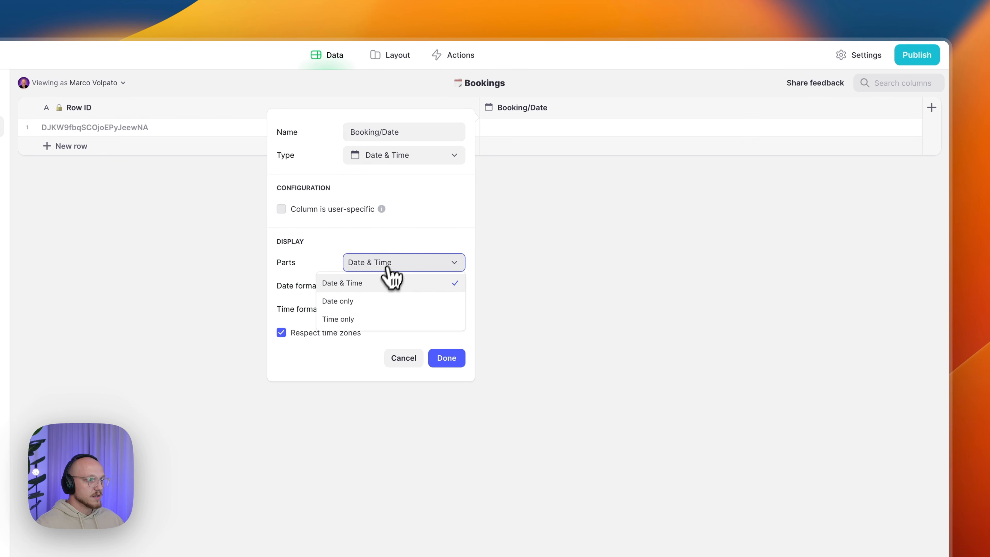
pyautogui.click(369, 301)
pyautogui.click(374, 288)
pyautogui.click(353, 343)
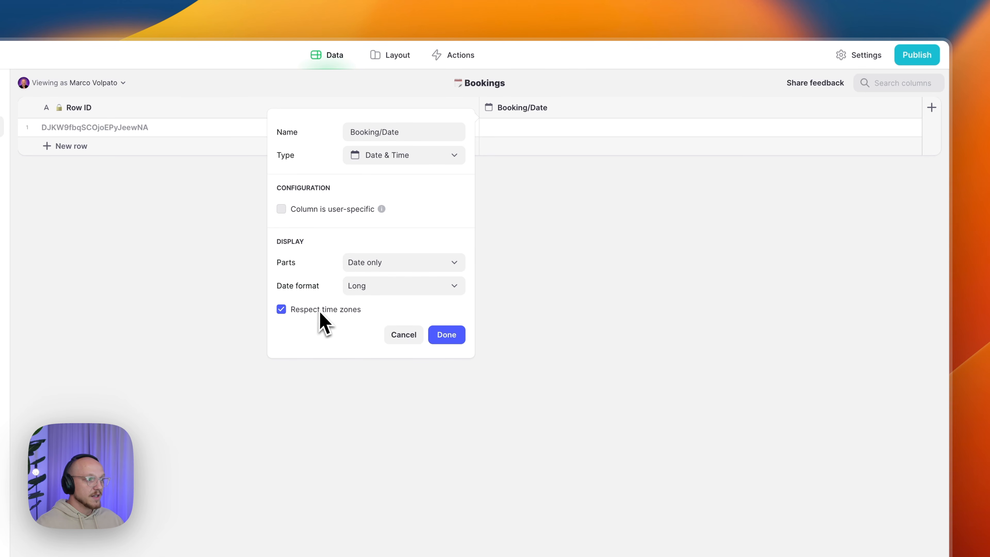
pyautogui.click(446, 335)
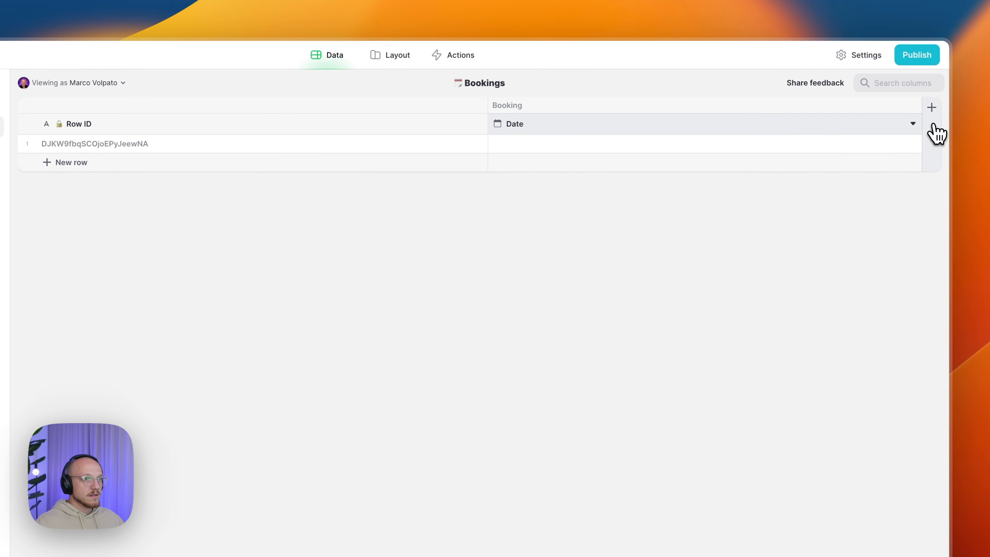
# - Add a Client/Name text column and a Client/Phone Number column of Phone Number type
pyautogui.click(932, 107)
pyautogui.write('Client')
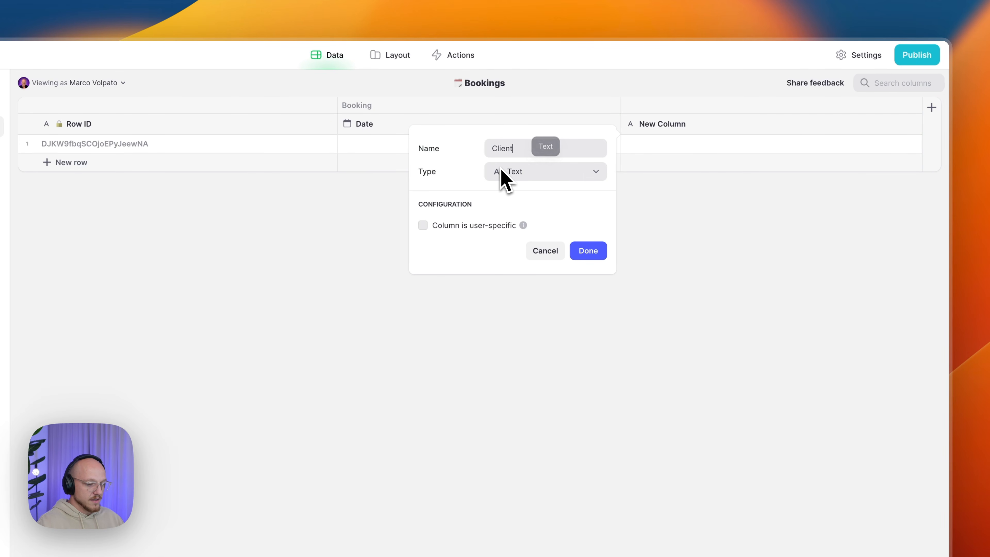
pyautogui.write('/Name')
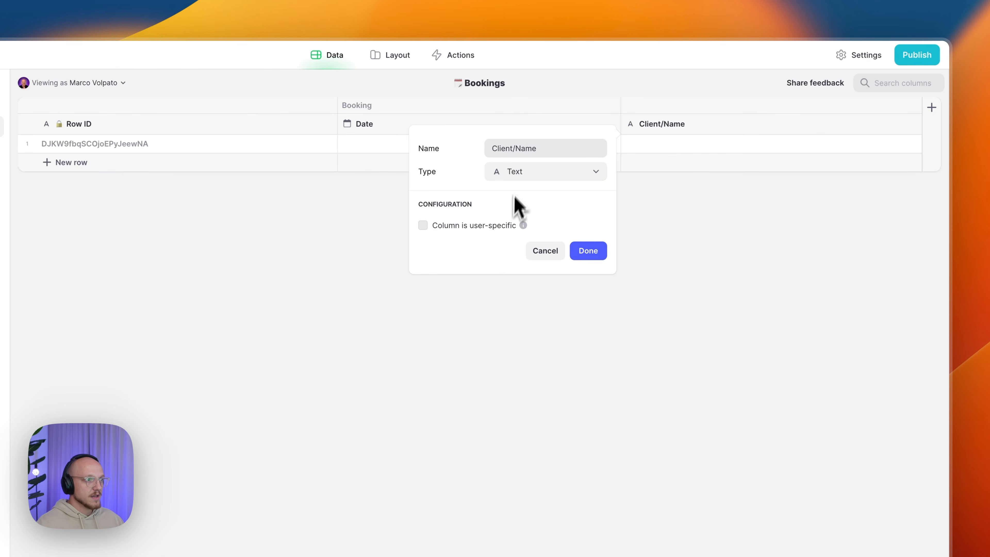
pyautogui.click(590, 254)
pyautogui.click(932, 108)
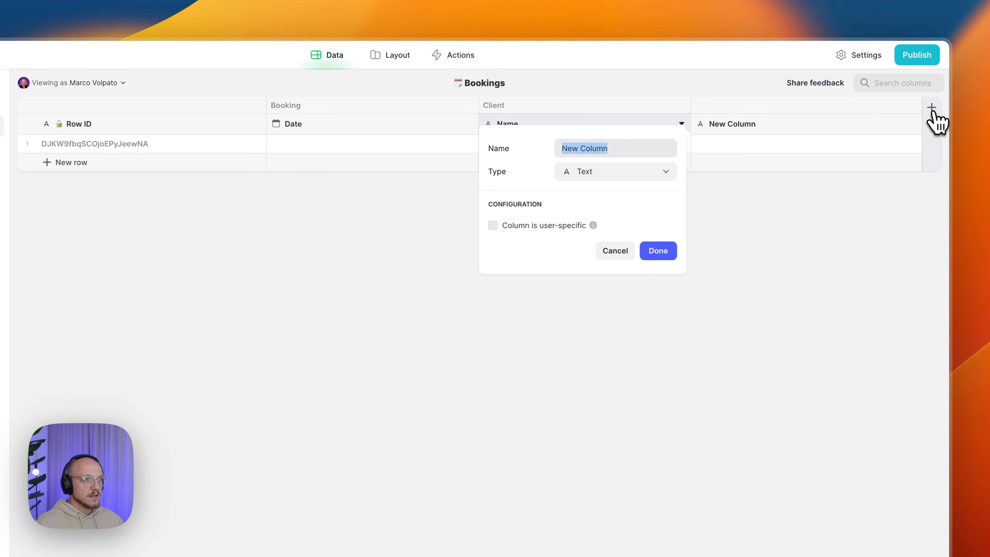
pyautogui.write('Client/Phone Number')
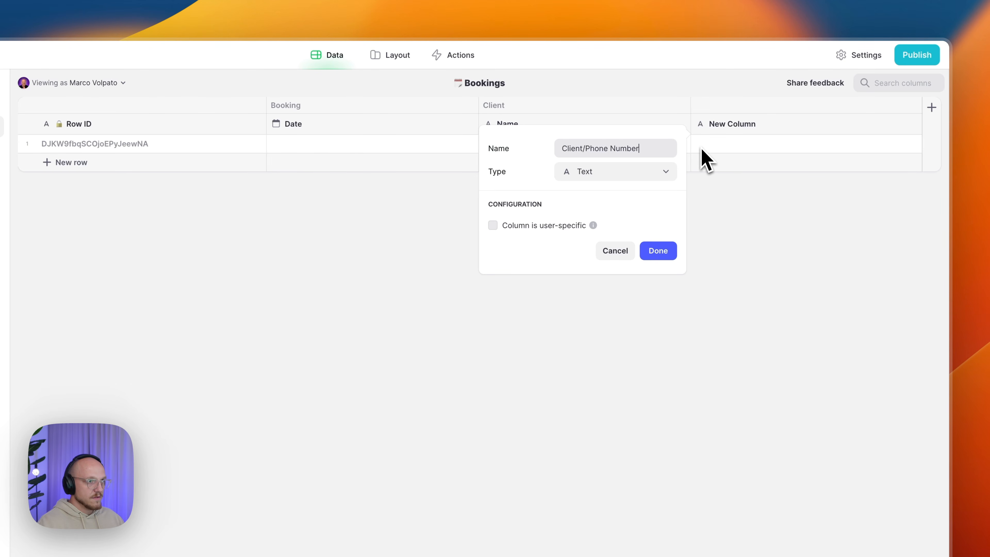
pyautogui.click(595, 173)
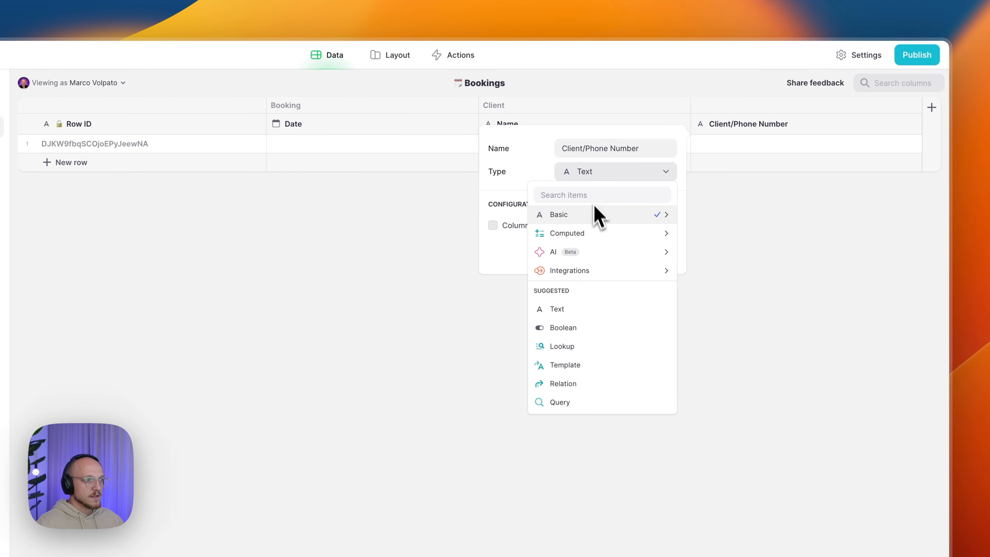
pyautogui.moveTo(598, 214)
pyautogui.click(726, 385)
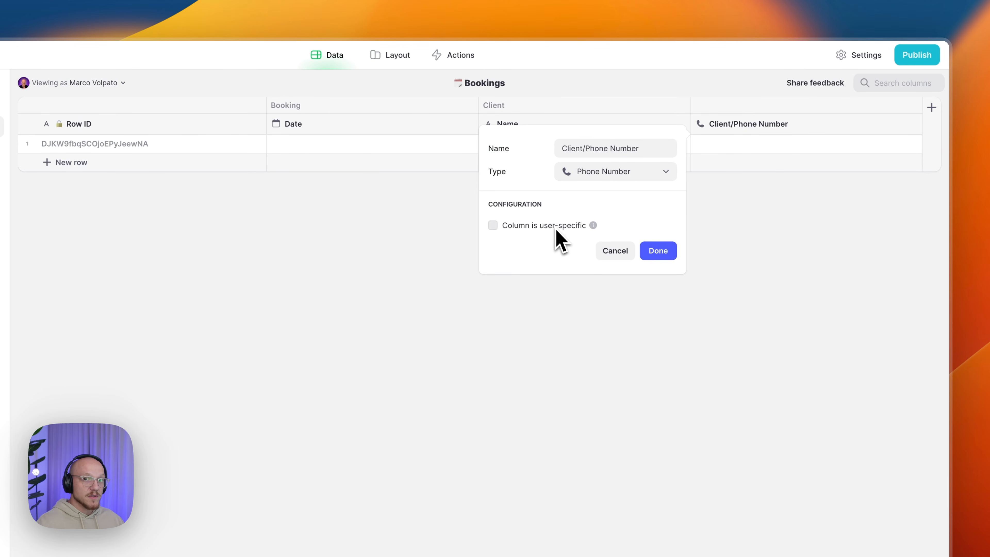
pyautogui.click(655, 252)
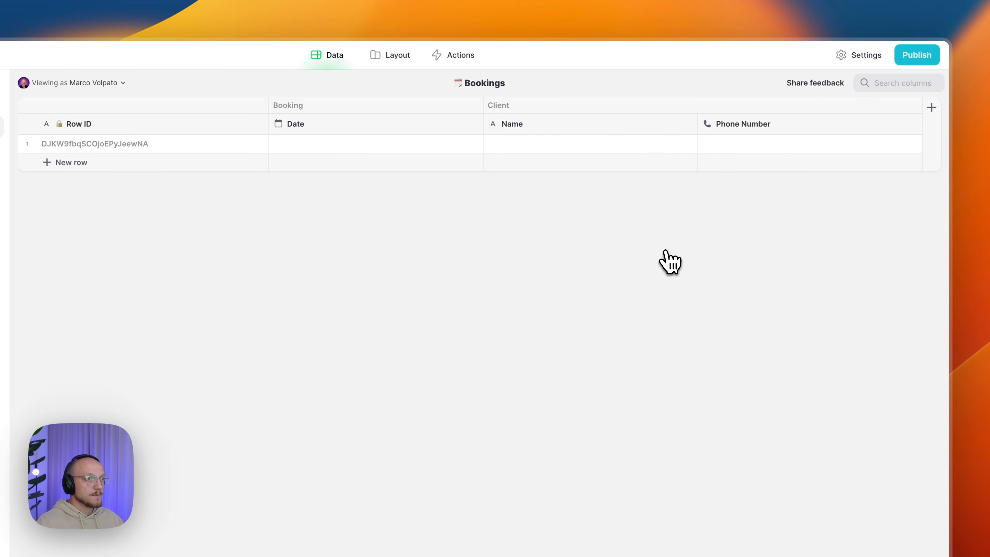
# - Insert a Client/Email column of Email type after Phone Number
pyautogui.click(912, 125)
pyautogui.click(853, 195)
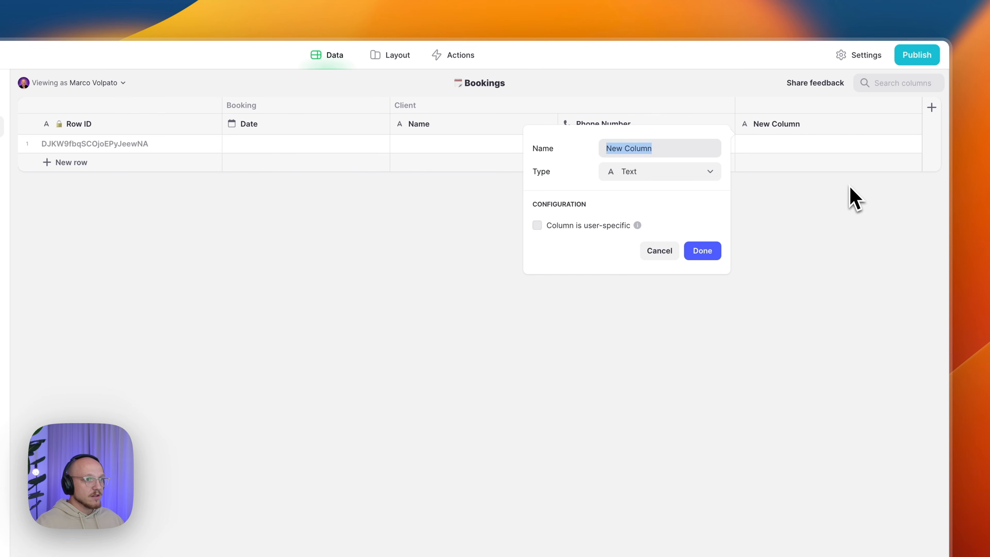
pyautogui.write('Client/Email')
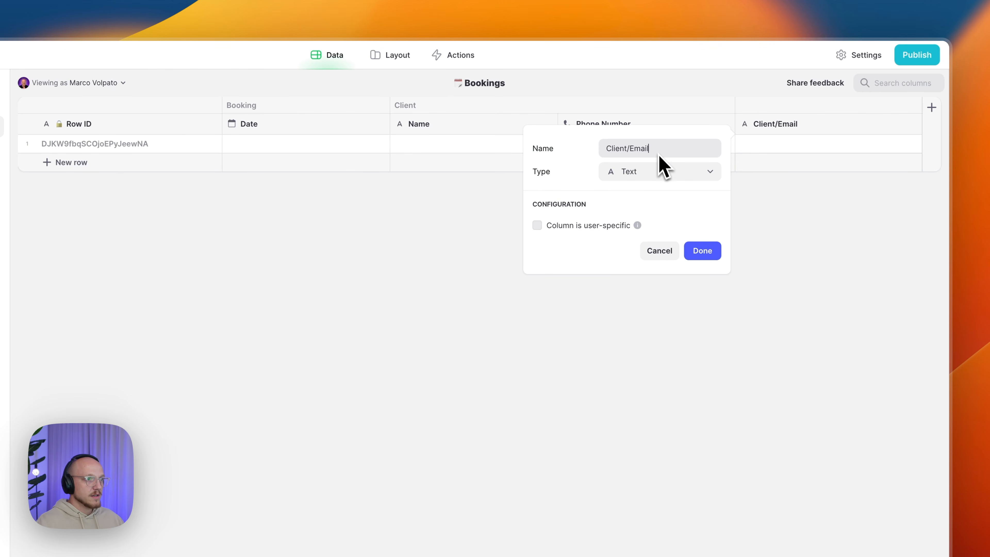
pyautogui.click(659, 172)
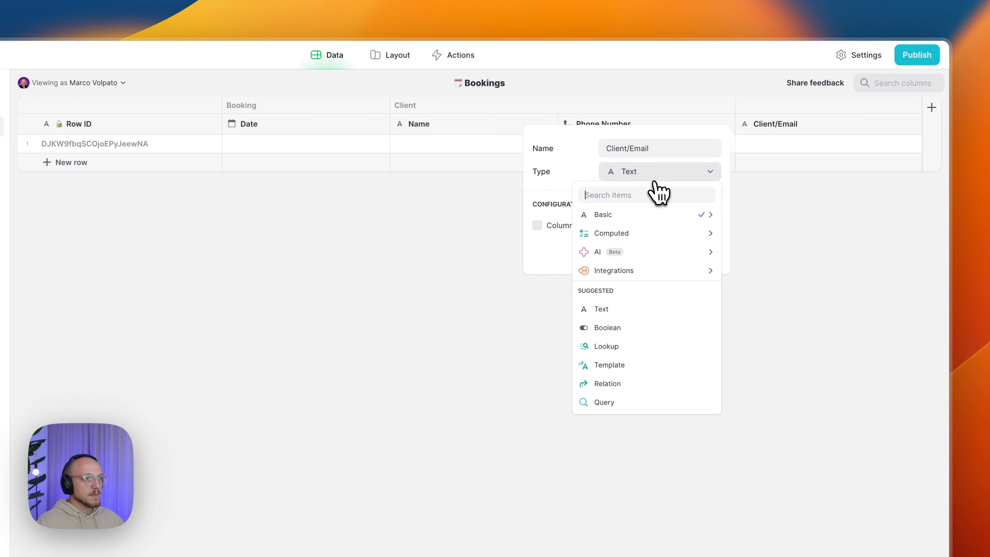
pyautogui.moveTo(658, 215)
pyautogui.click(770, 363)
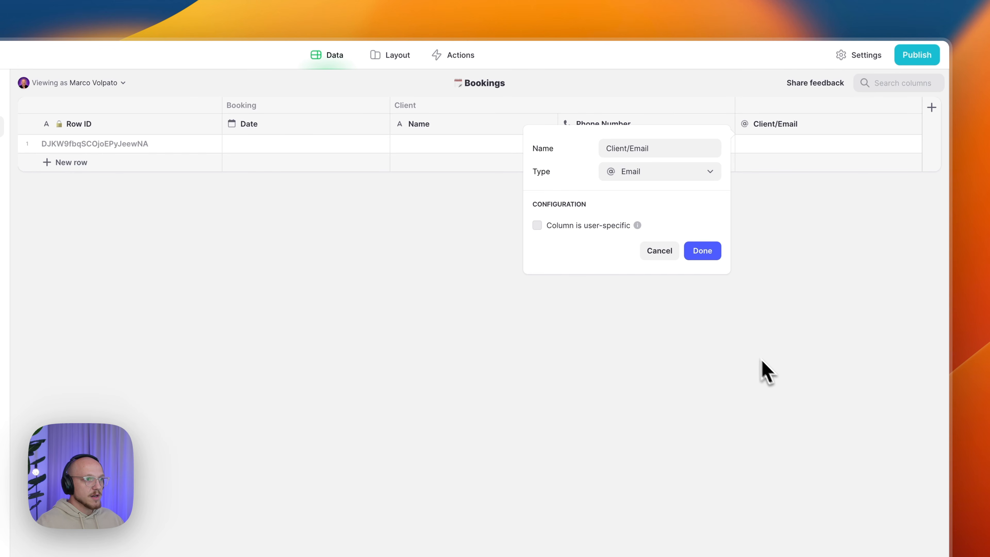
pyautogui.click(704, 253)
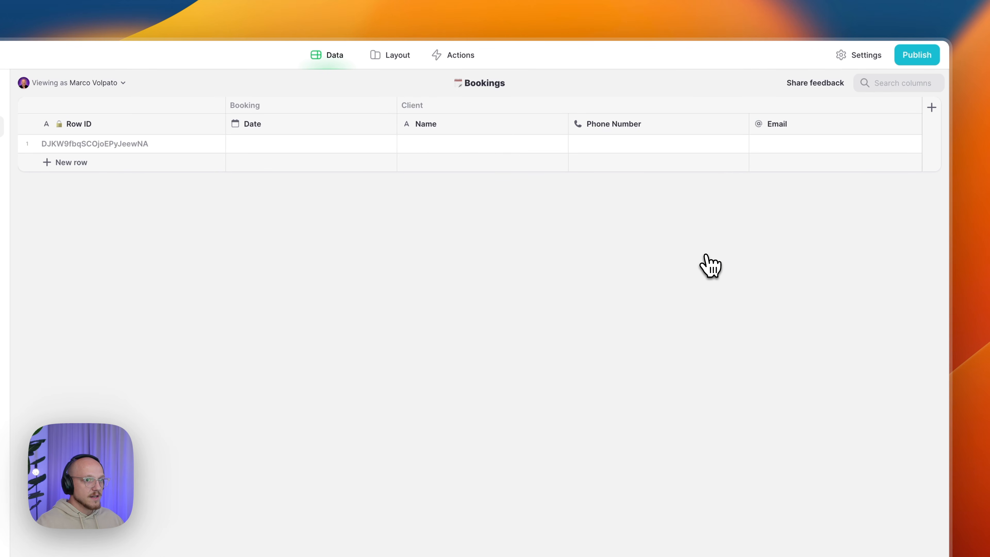
# - Add Barber/ID, Service/ID and Service/Name text columns to the Bookings table
pyautogui.click(932, 107)
pyautogui.write('Barber/ID')
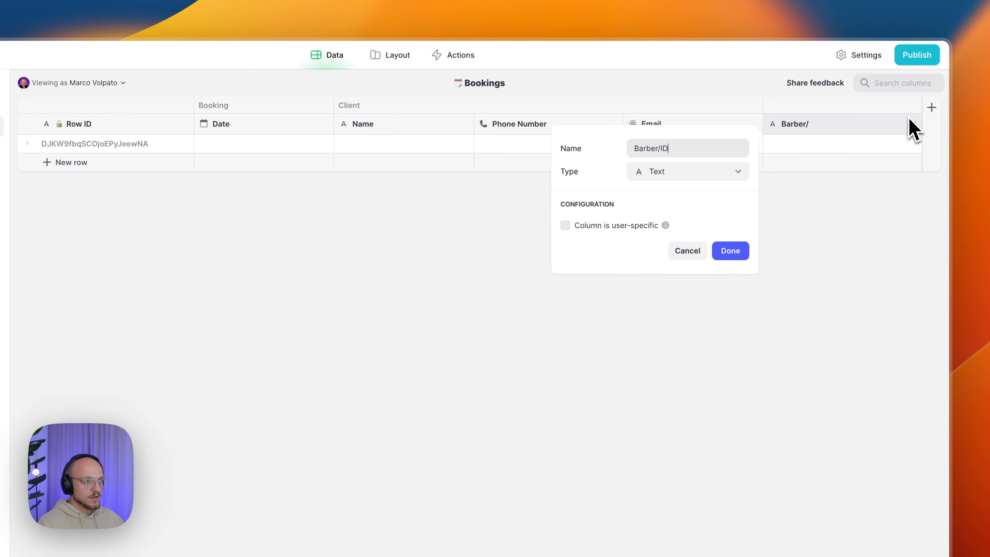
pyautogui.click(733, 251)
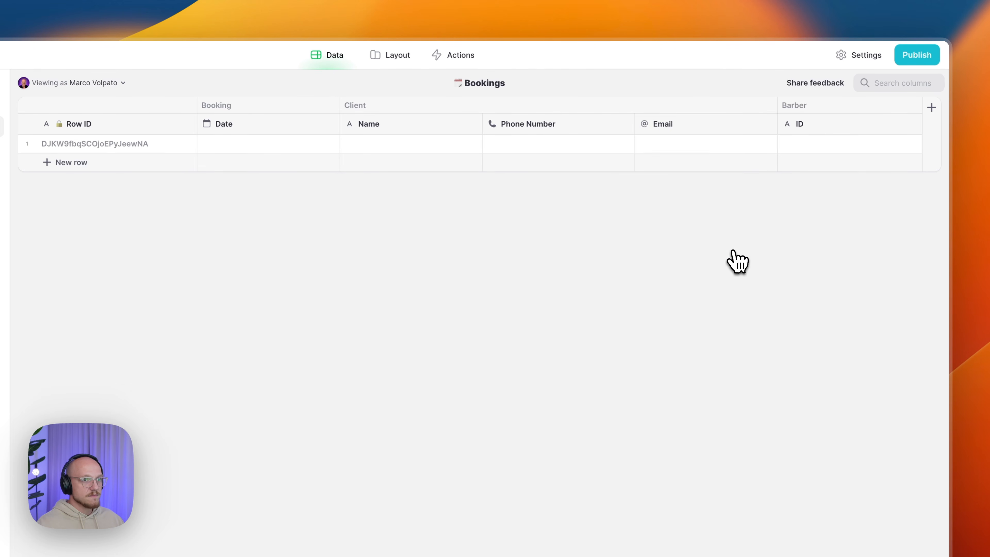
pyautogui.click(931, 109)
pyautogui.write('Service/ID')
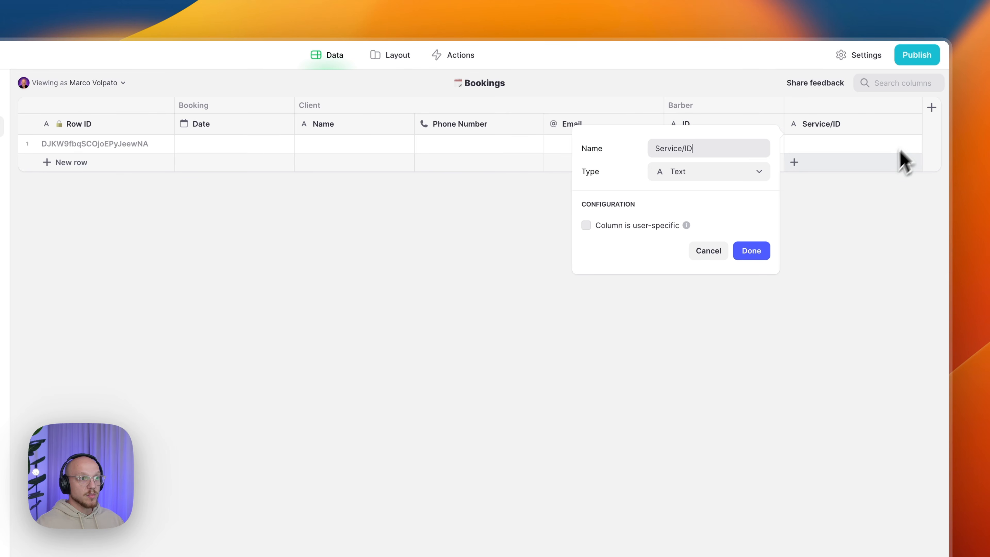
pyautogui.click(754, 251)
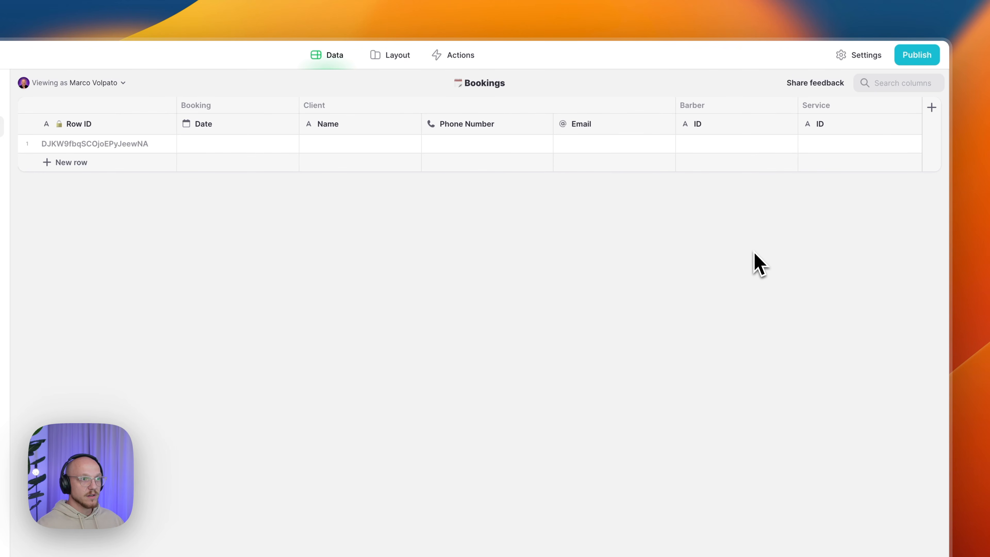
pyautogui.click(342, 148)
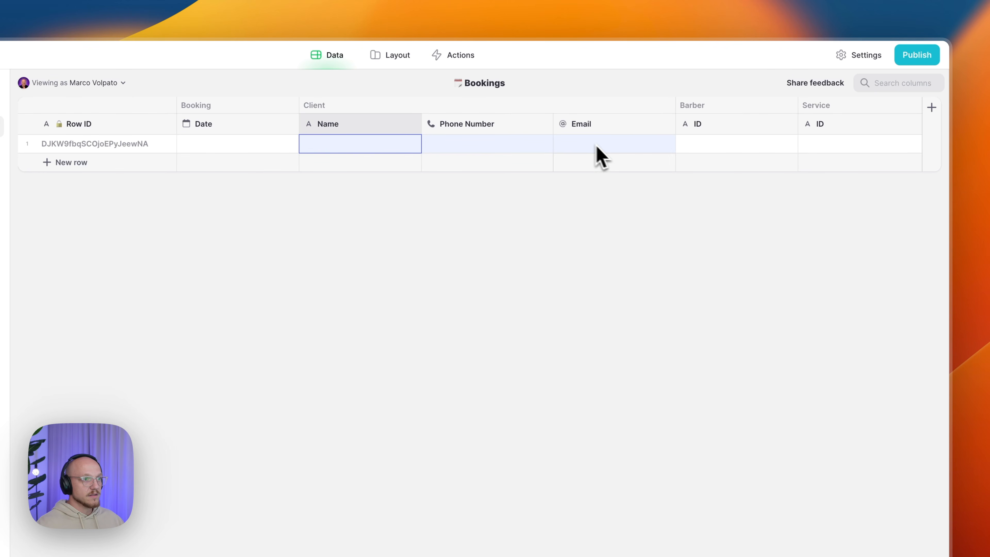
pyautogui.click(778, 146)
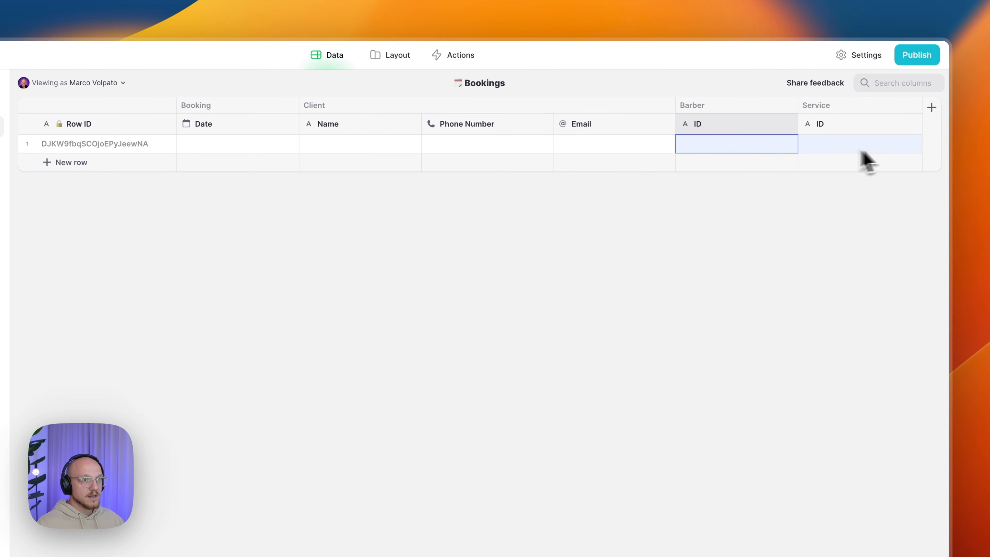
pyautogui.click(930, 132)
pyautogui.write('C')
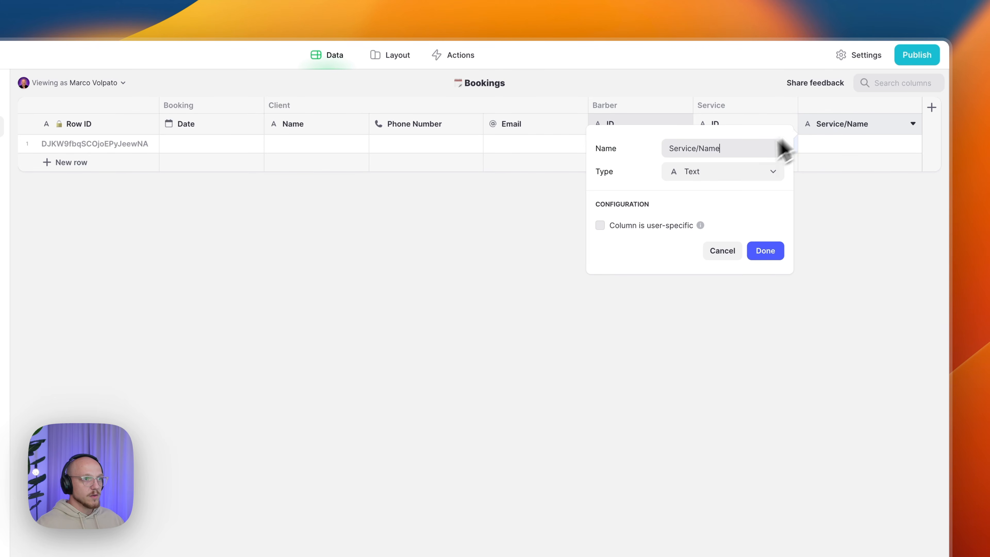
pyautogui.click(765, 251)
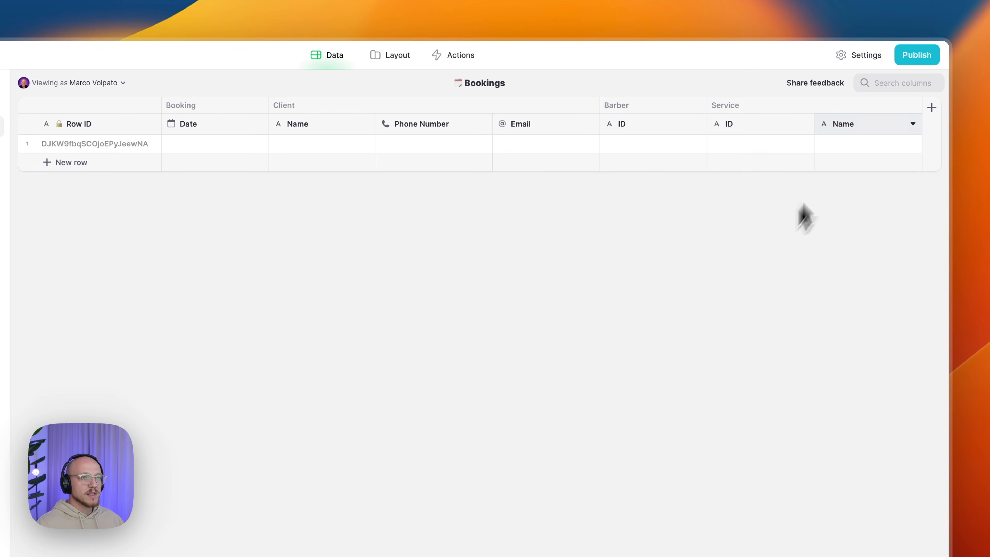
pyautogui.click(852, 146)
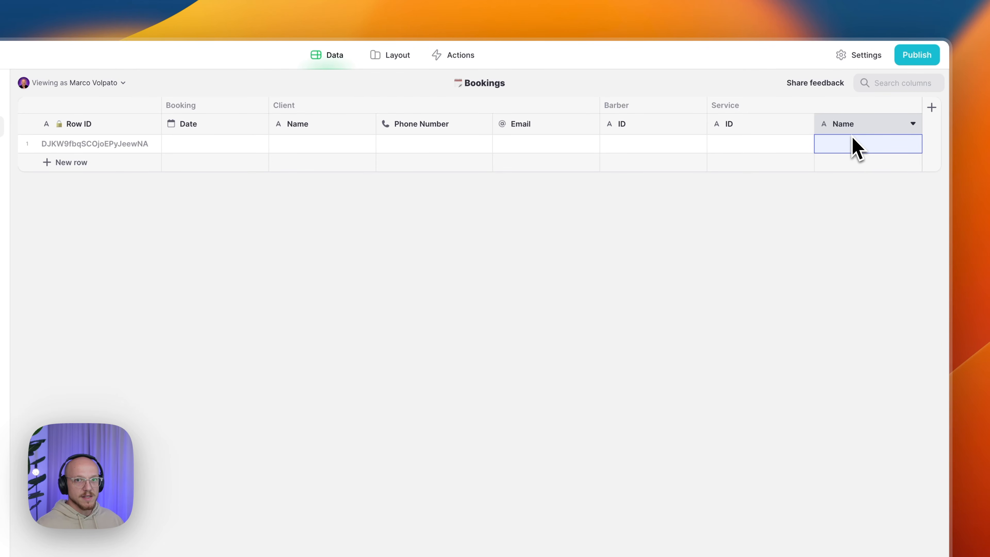
# - Insert Service/Duration after Service Name as a Number: precision 1, no group separator, units Mins
pyautogui.click(912, 124)
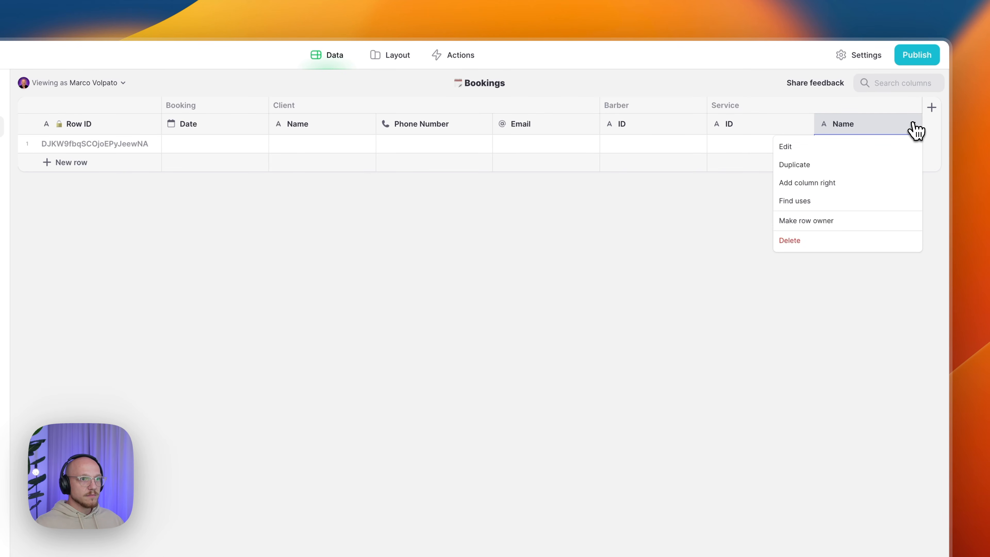
pyautogui.click(841, 186)
pyautogui.write('Service/Duration')
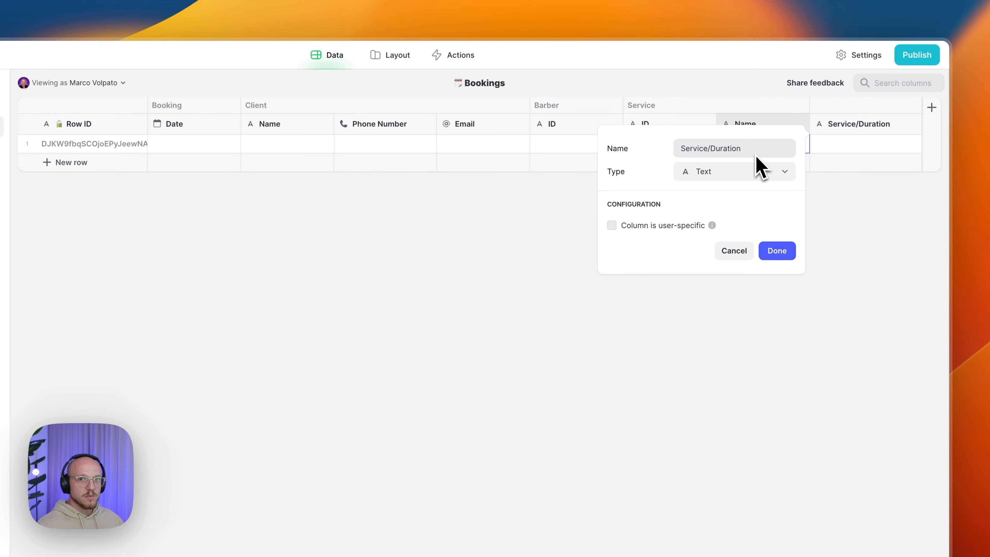
pyautogui.click(716, 176)
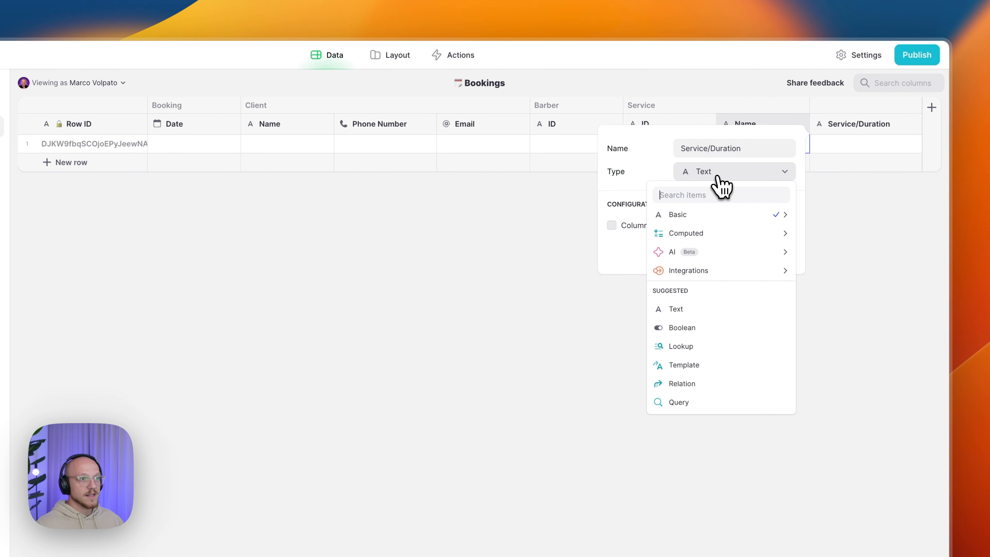
pyautogui.moveTo(709, 218)
pyautogui.click(850, 233)
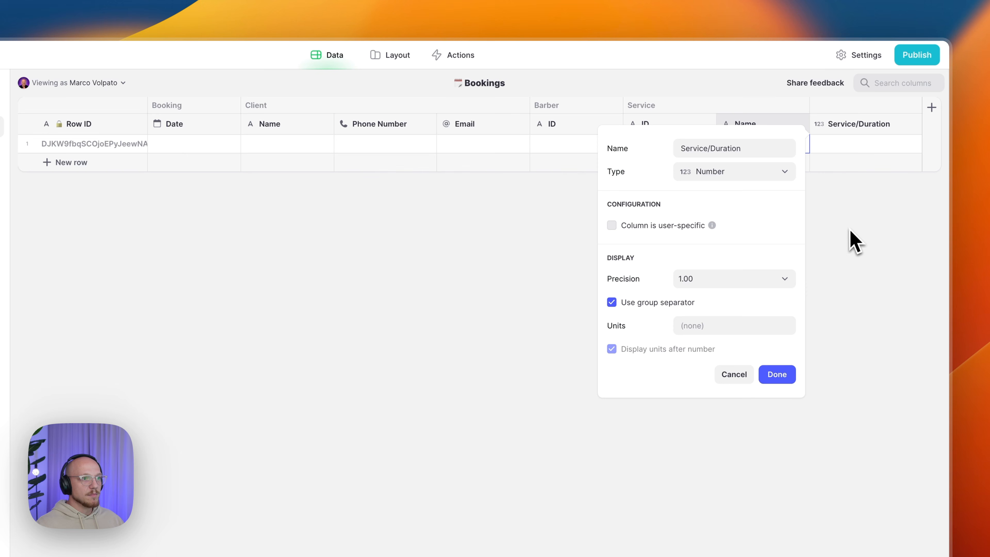
pyautogui.click(751, 275)
pyautogui.click(698, 300)
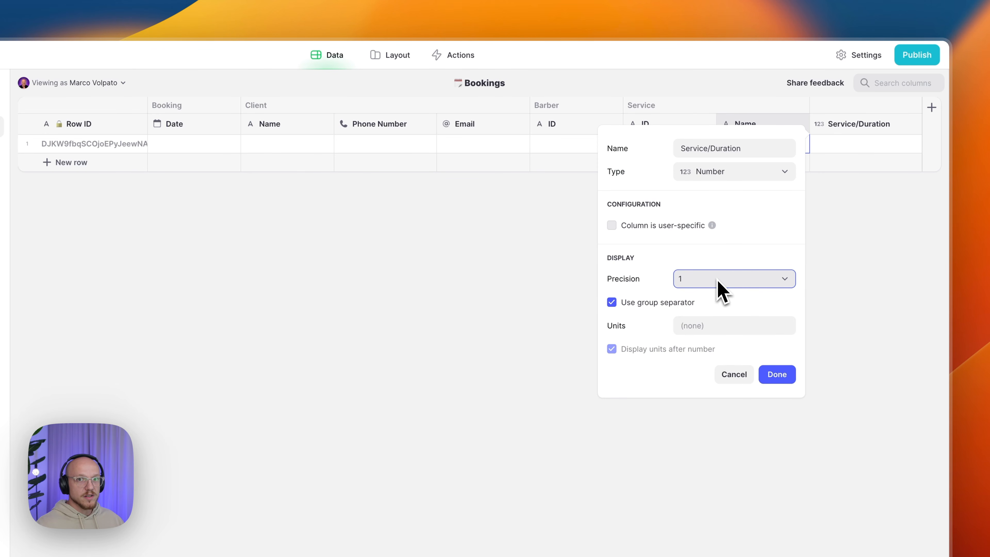
pyautogui.click(661, 304)
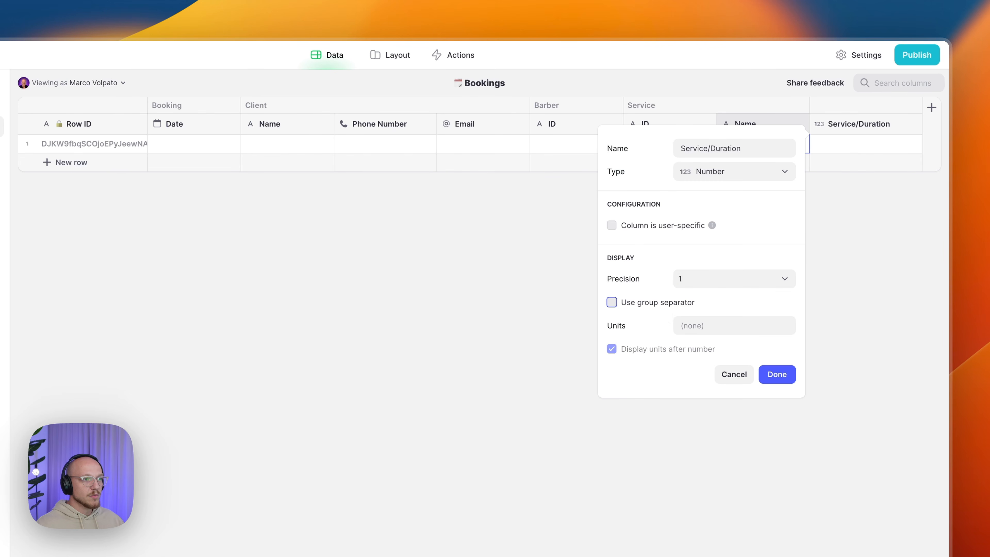
pyautogui.click(700, 325)
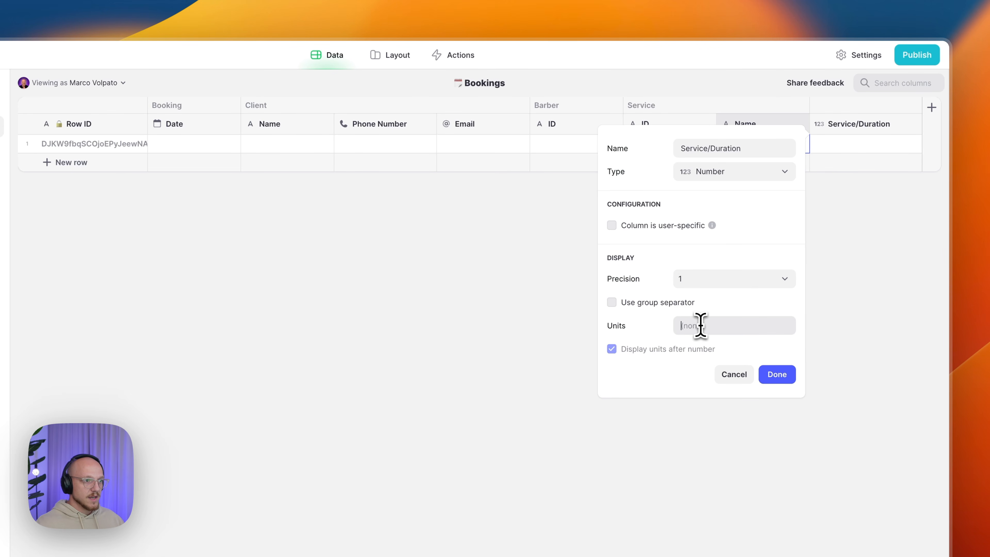
pyautogui.write('Mins')
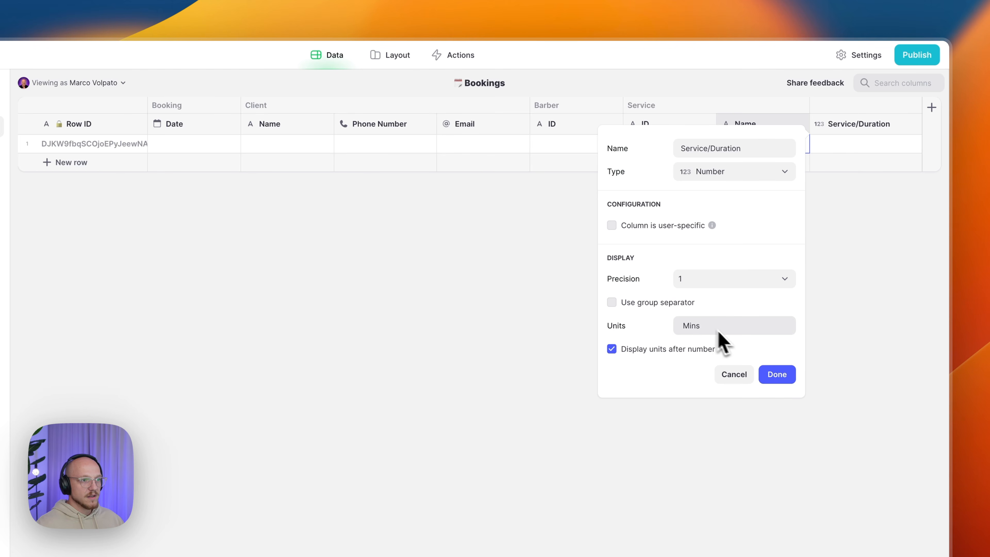
pyautogui.click(774, 380)
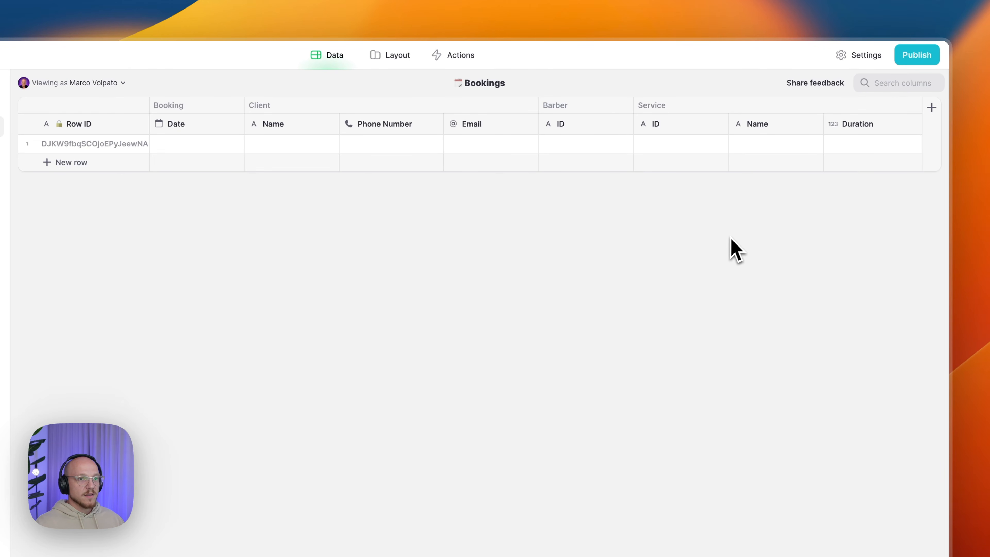
# - Add a Timeslot/Start Number column with precision 1 and group separator turned off
pyautogui.click(936, 122)
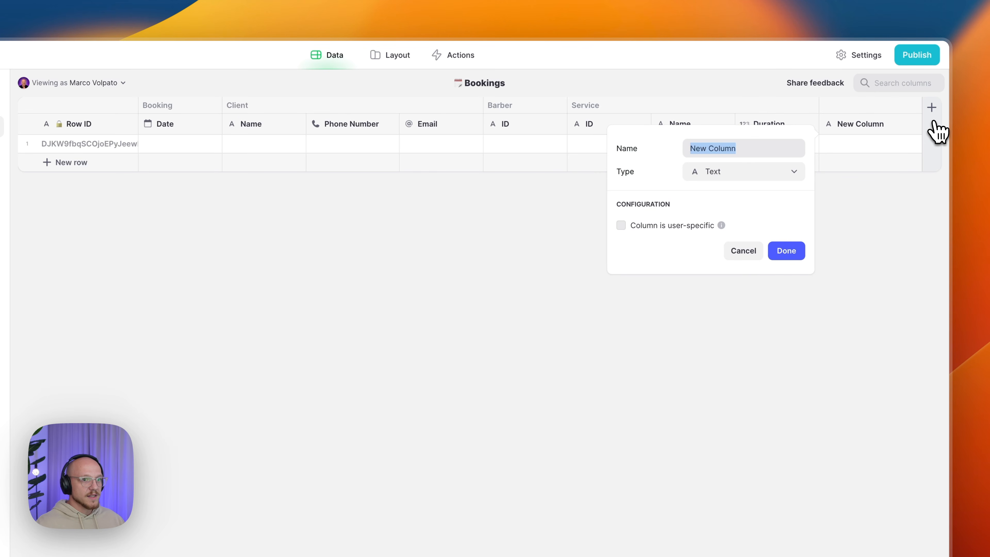
pyautogui.write('Timeslot/Start')
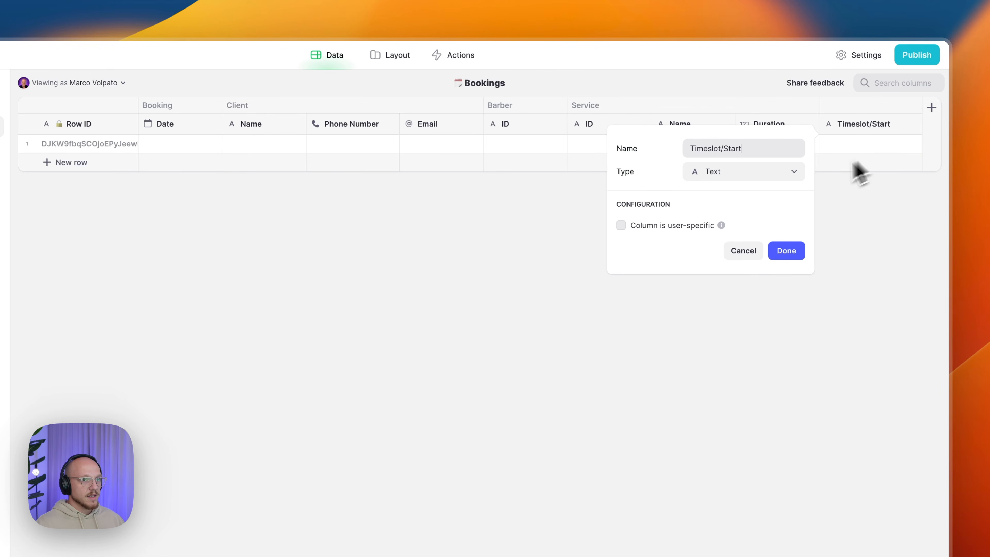
pyautogui.click(735, 177)
pyautogui.moveTo(727, 214)
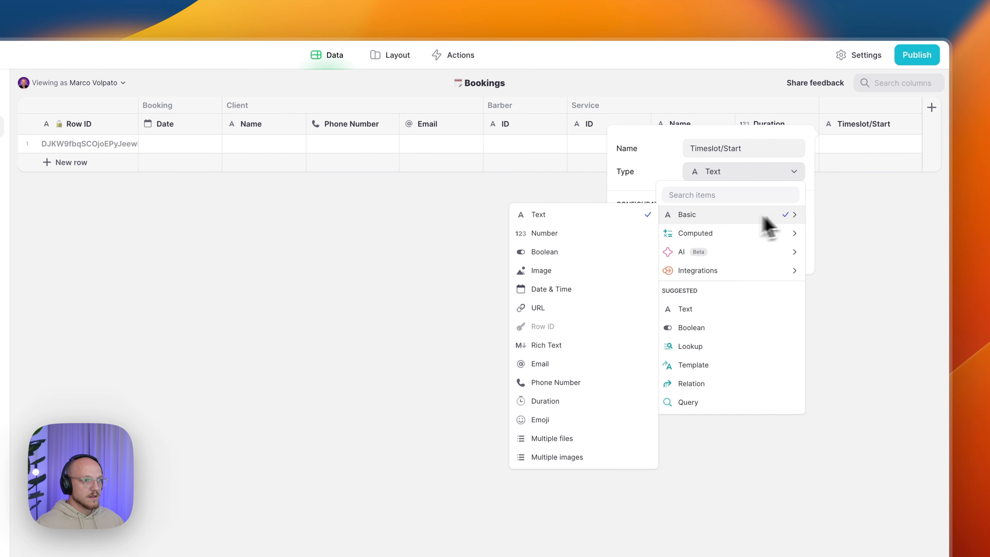
pyautogui.click(658, 233)
pyautogui.click(712, 278)
pyautogui.click(718, 312)
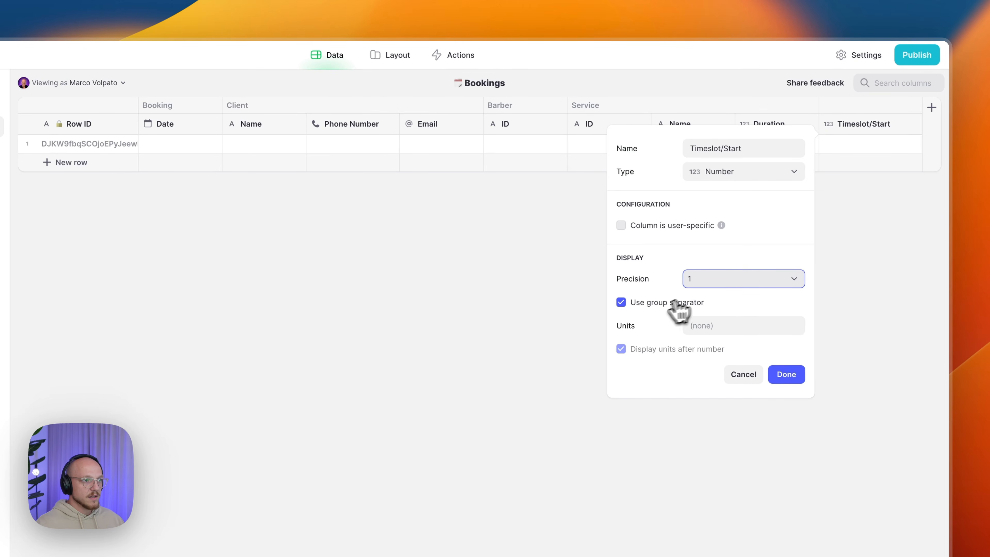
pyautogui.click(645, 304)
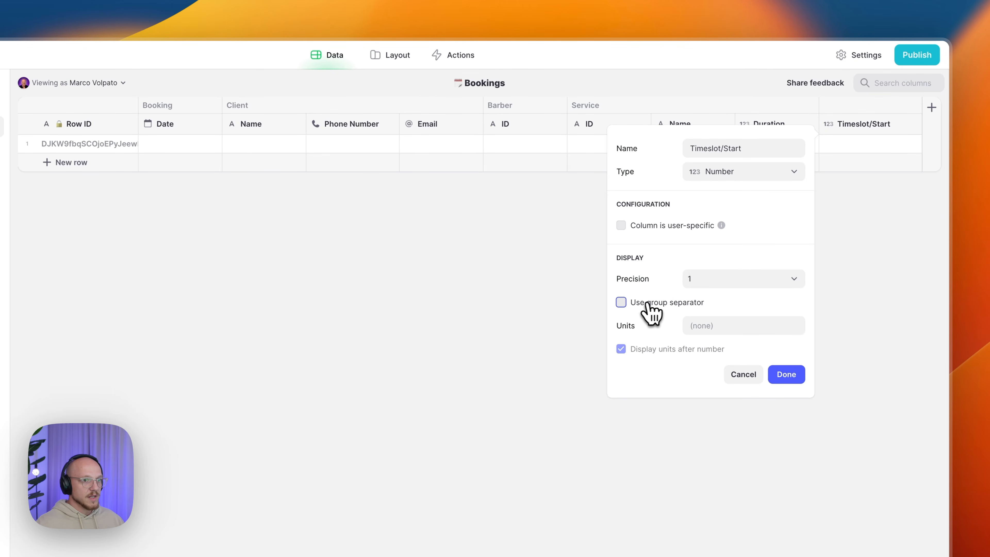
pyautogui.click(786, 375)
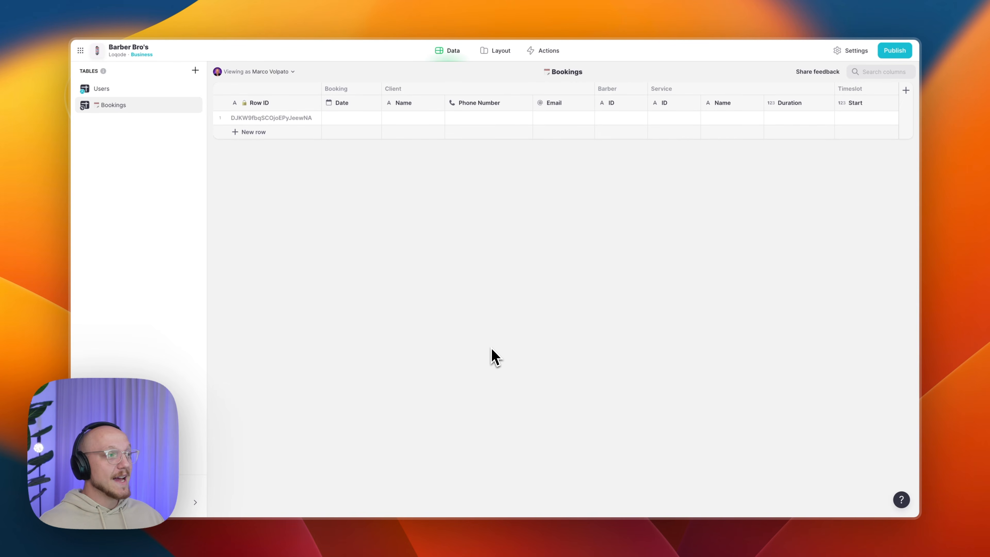
# - Create a new table named Booking Form with a calendar emoji in front
pyautogui.click(195, 70)
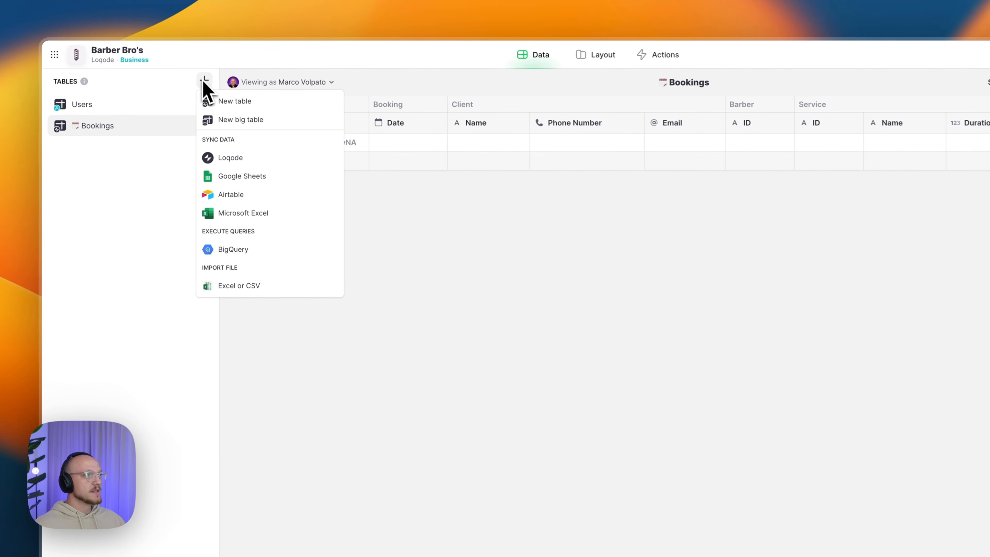
pyautogui.click(228, 102)
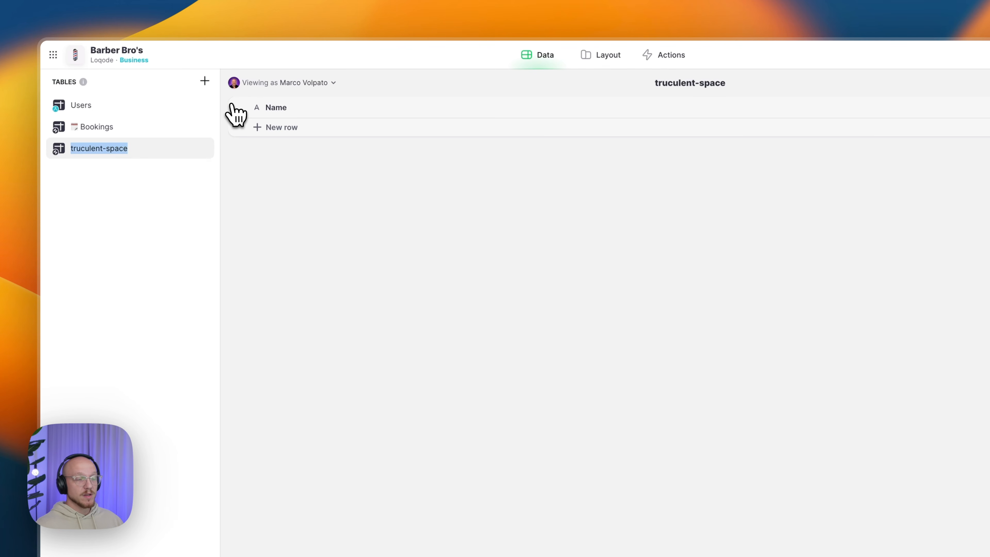
pyautogui.press('super+space')
pyautogui.write('e')
pyautogui.press('Return')
pyautogui.press('Right')
pyautogui.press('Right')
pyautogui.press('Return')
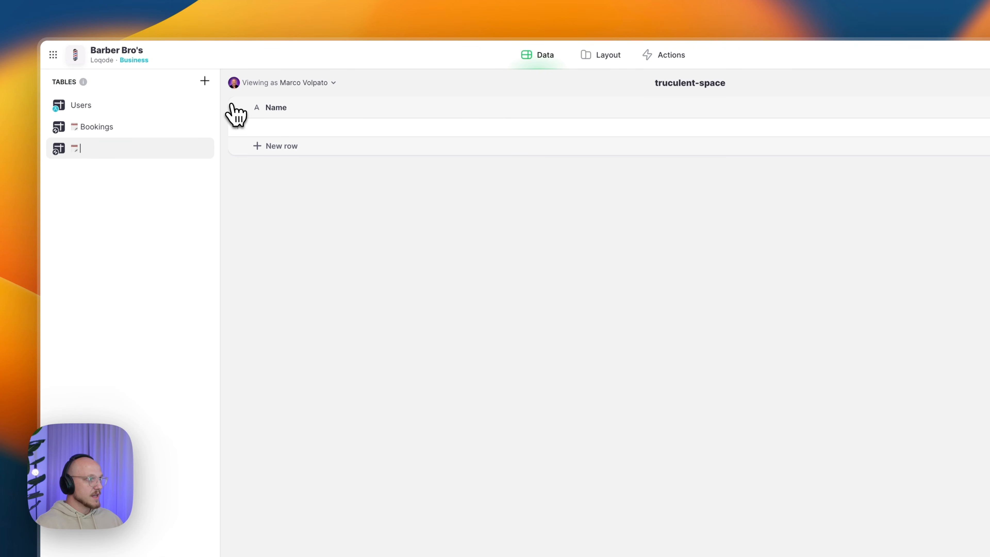
pyautogui.write('ng')
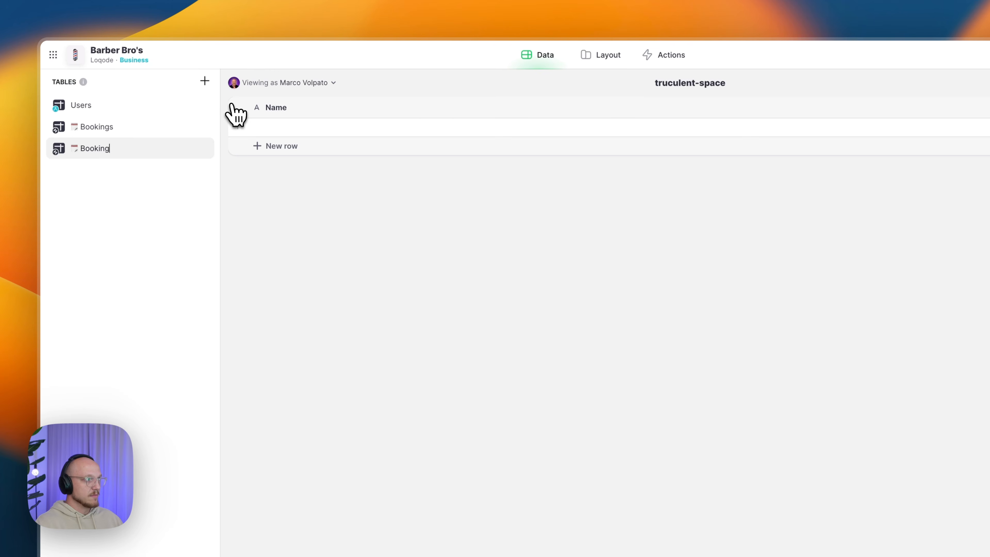
pyautogui.write(' Form')
pyautogui.press('Return')
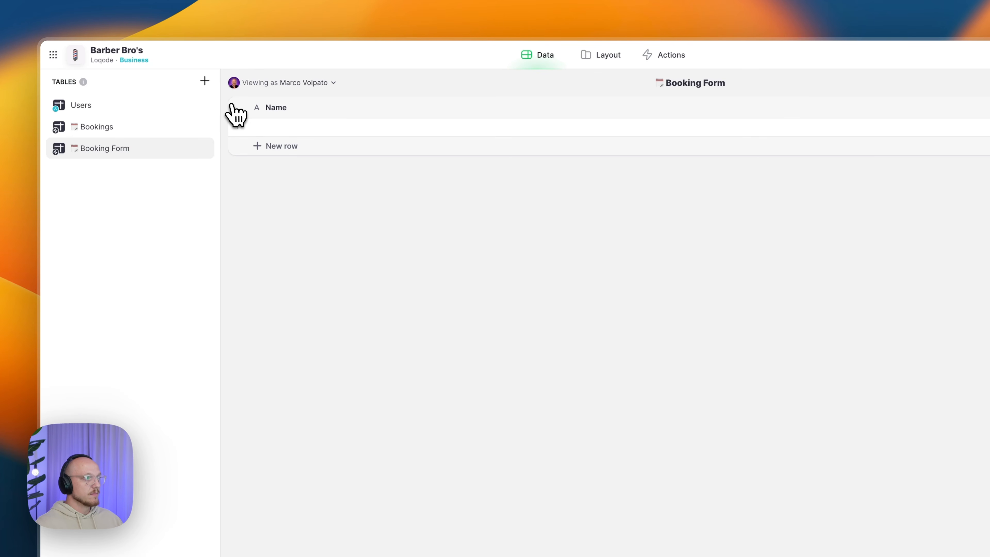
# - Add a Row ID column to Booking Form and delete the default Name column
pyautogui.click(986, 107)
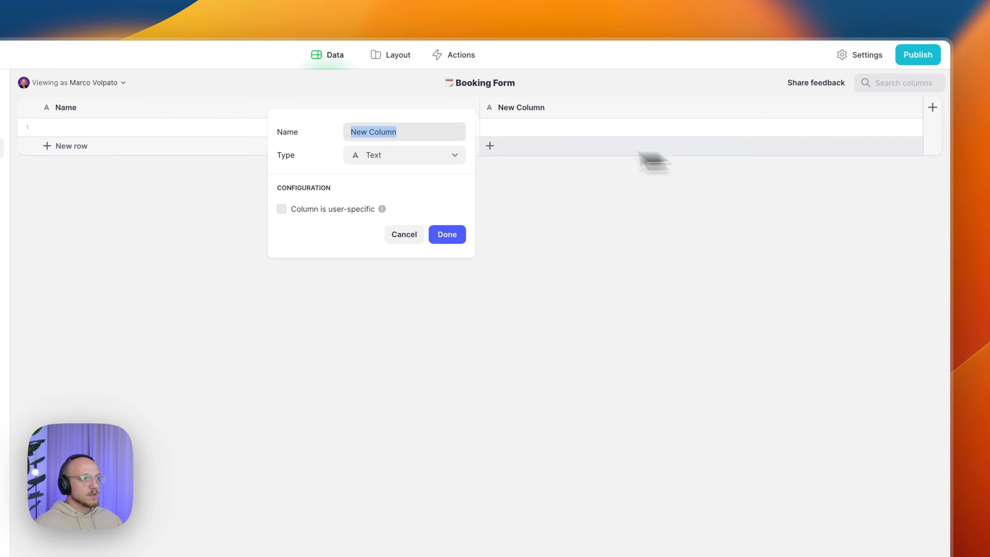
pyautogui.click(444, 156)
pyautogui.moveTo(403, 200)
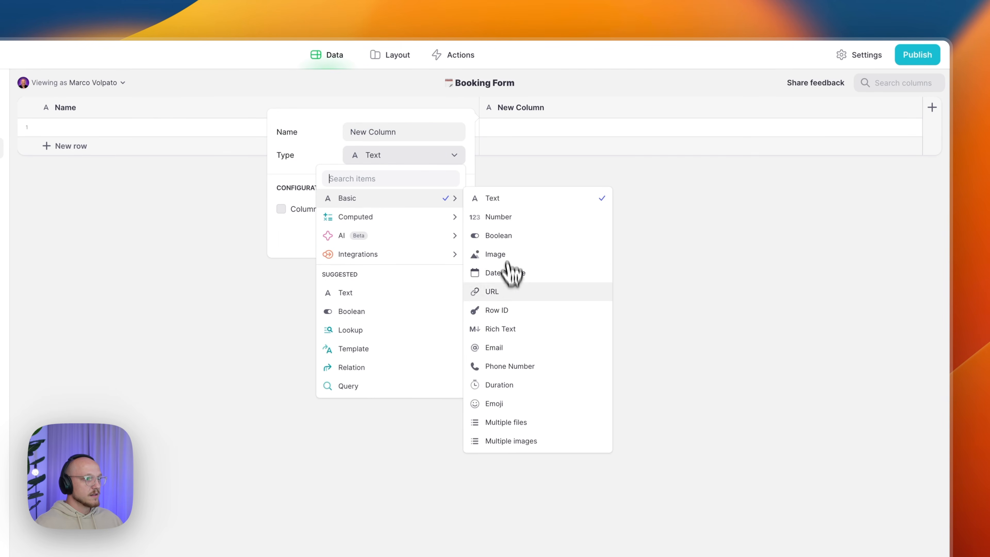
pyautogui.click(506, 314)
pyautogui.click(446, 204)
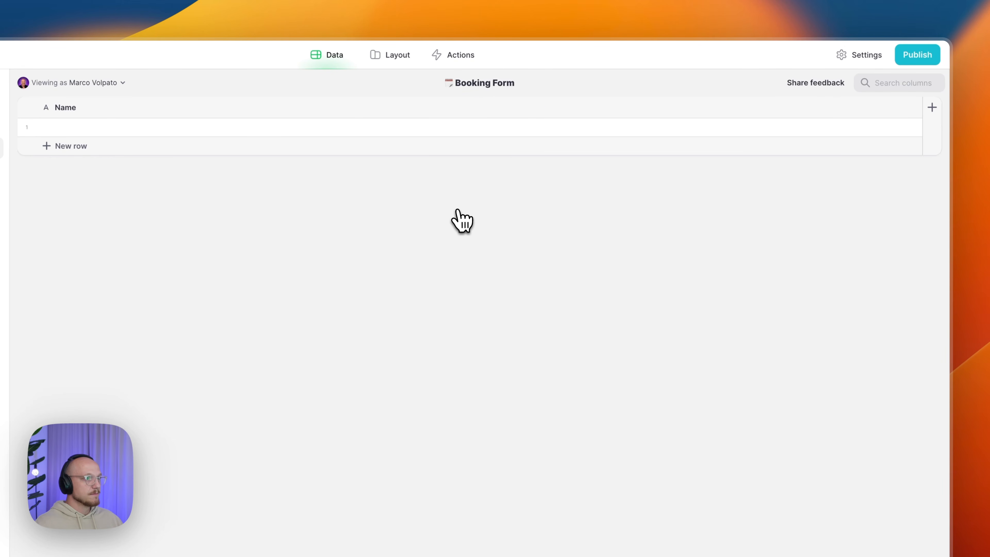
pyautogui.click(914, 107)
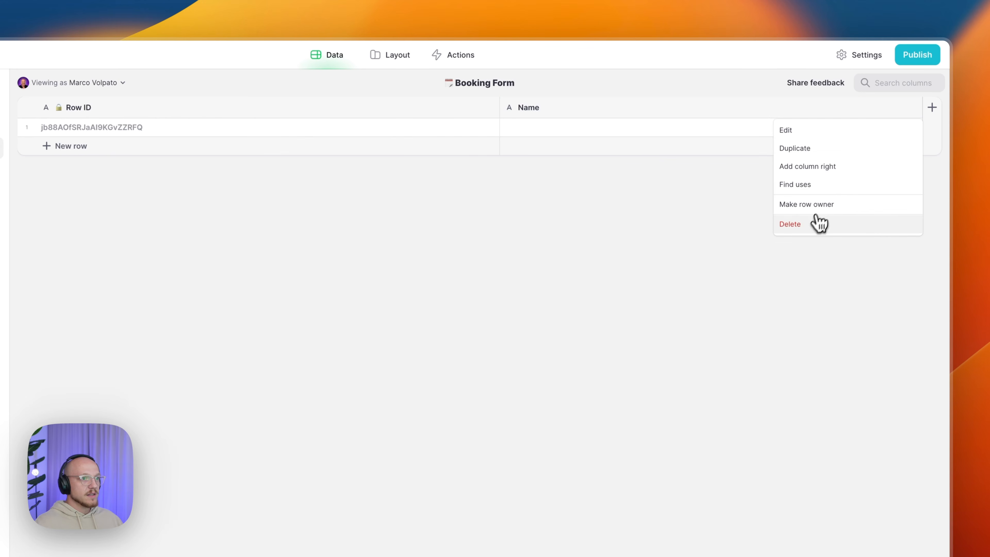
pyautogui.click(791, 223)
pyautogui.click(524, 416)
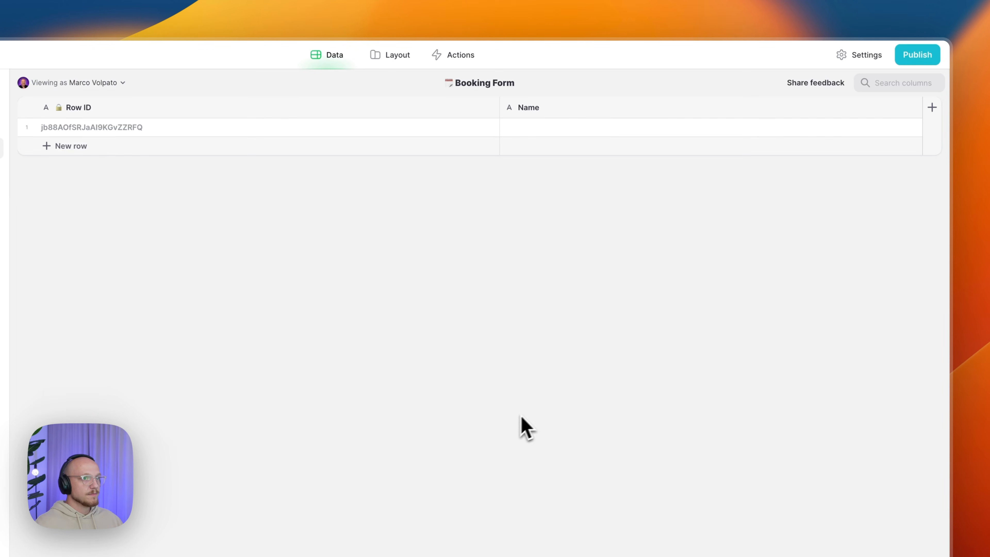
# - Add a user-specific Booking/Date Date & Time column showing only the date in Long format
pyautogui.click(932, 128)
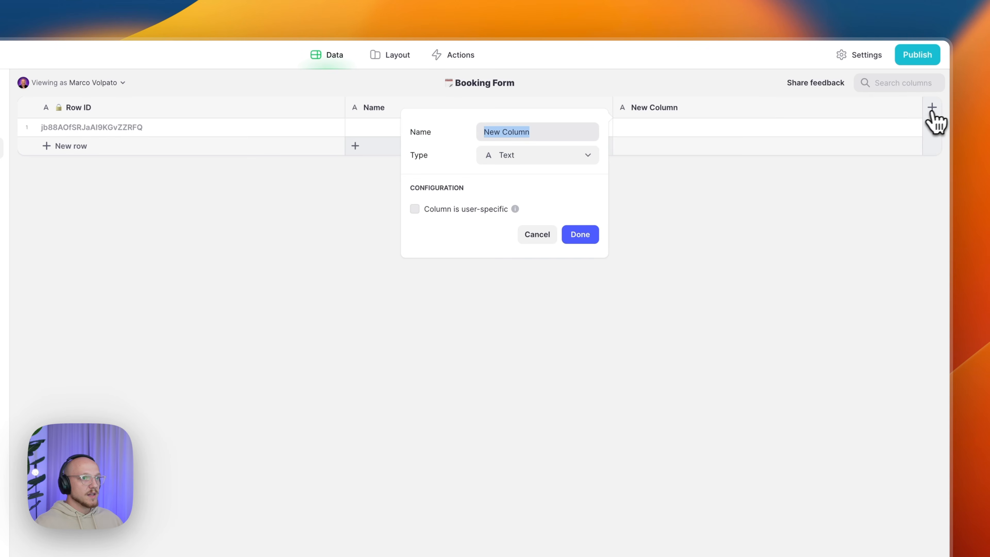
pyautogui.click(537, 158)
pyautogui.moveTo(509, 200)
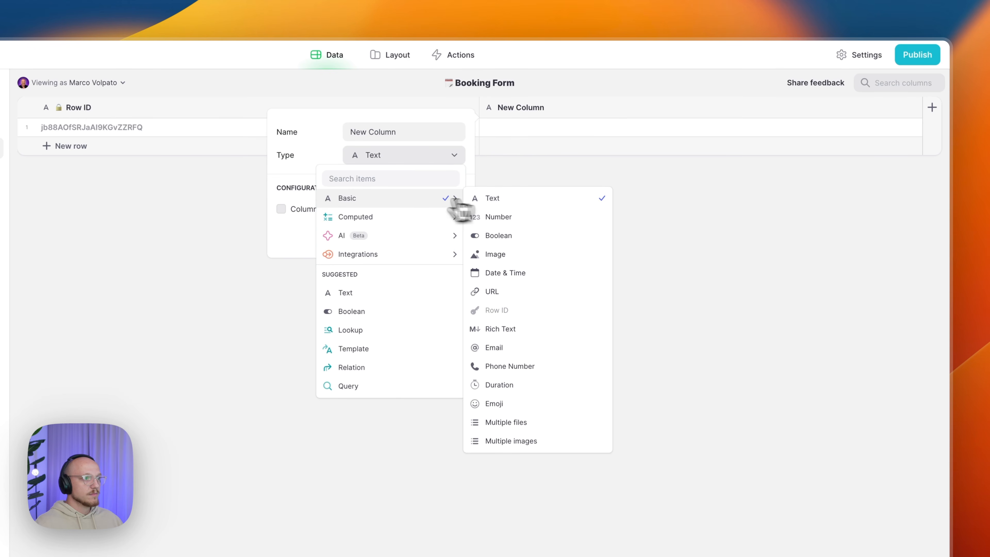
pyautogui.click(510, 275)
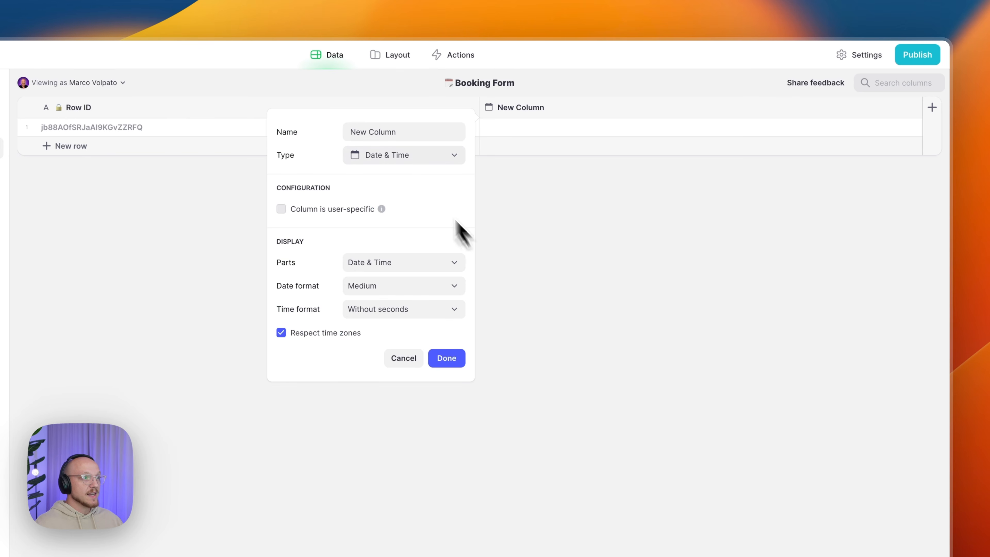
pyautogui.click(410, 132)
pyautogui.write('Book')
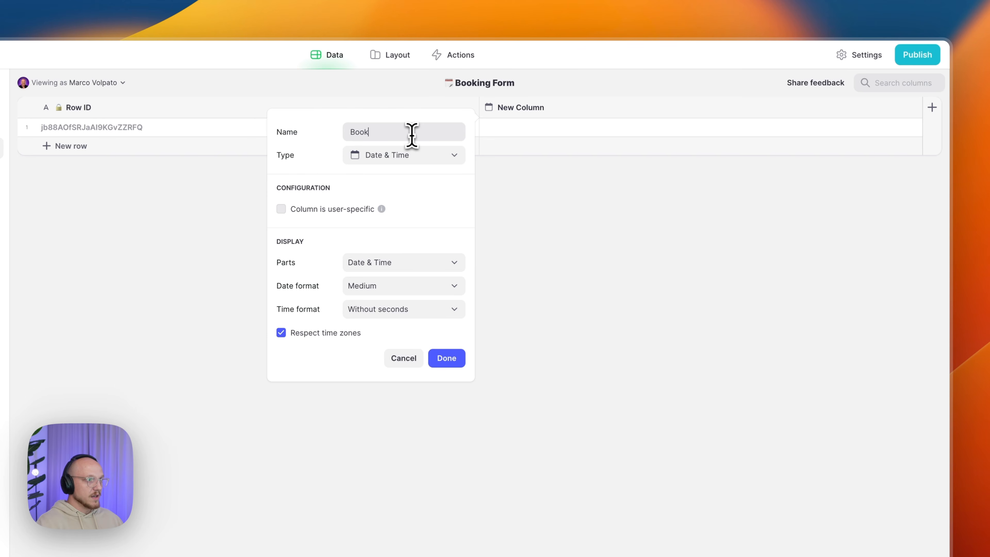
pyautogui.write('ing/Date')
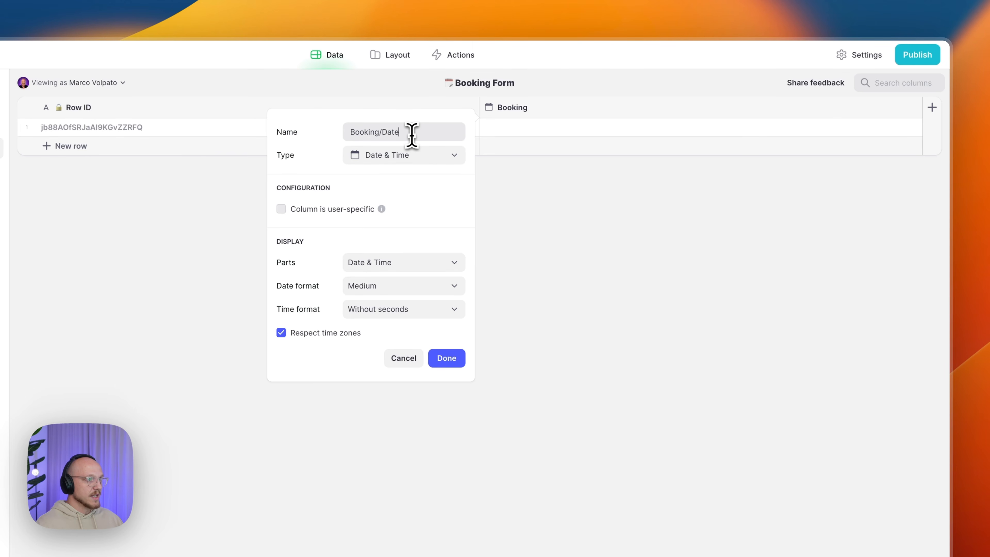
pyautogui.click(333, 211)
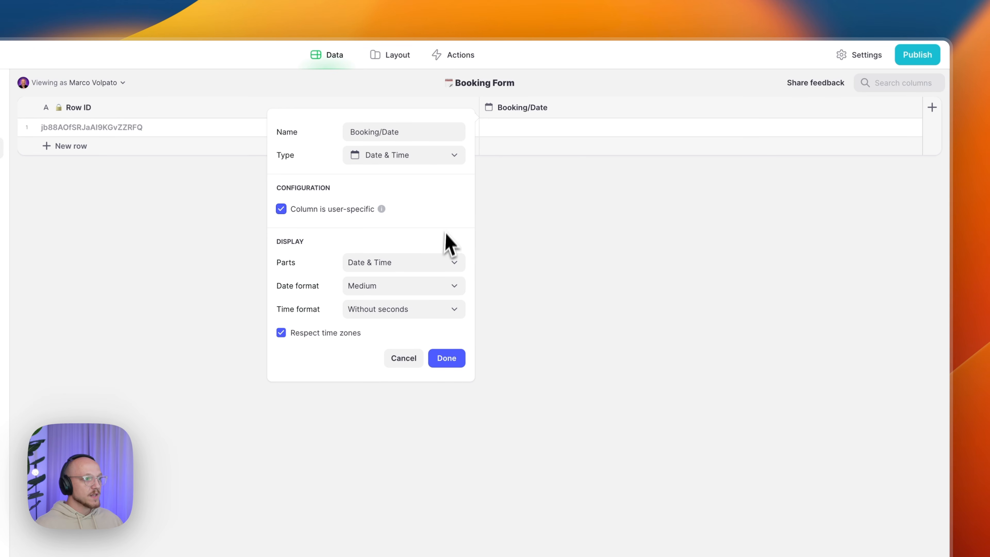
pyautogui.click(445, 262)
pyautogui.click(386, 300)
pyautogui.click(381, 289)
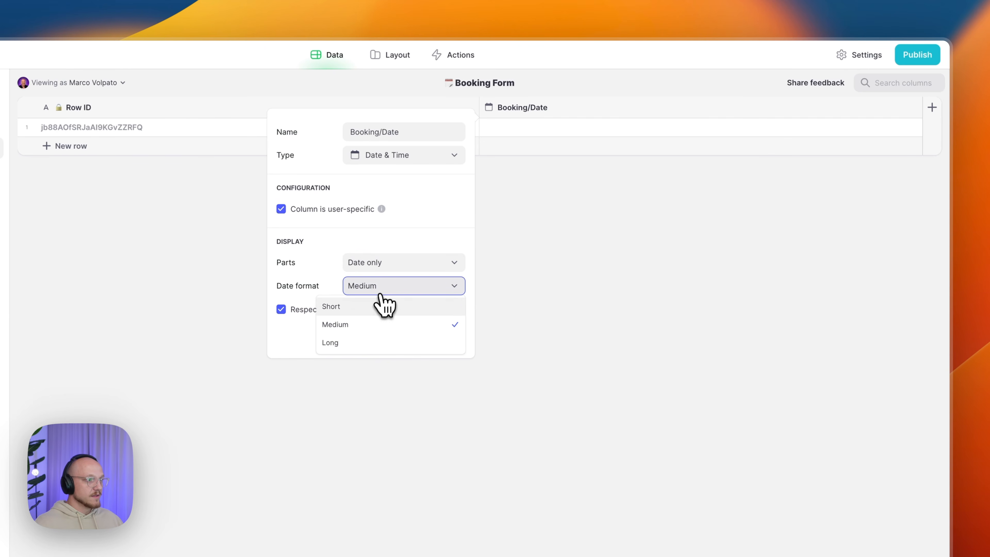
pyautogui.click(370, 342)
pyautogui.click(445, 335)
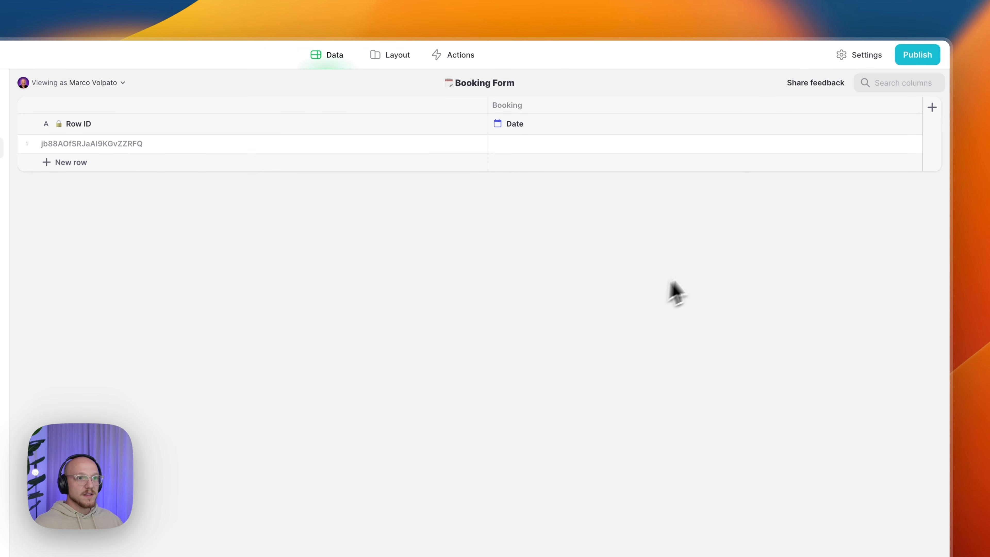
# - Add a user-specific Client/Name column to the Booking Form table
pyautogui.click(931, 111)
pyautogui.write('Client/Name')
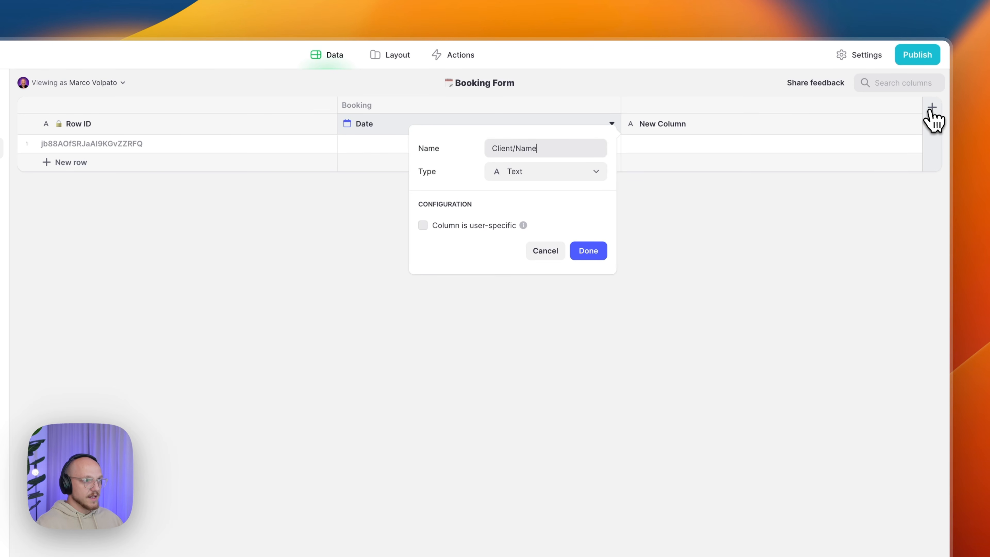
pyautogui.click(506, 224)
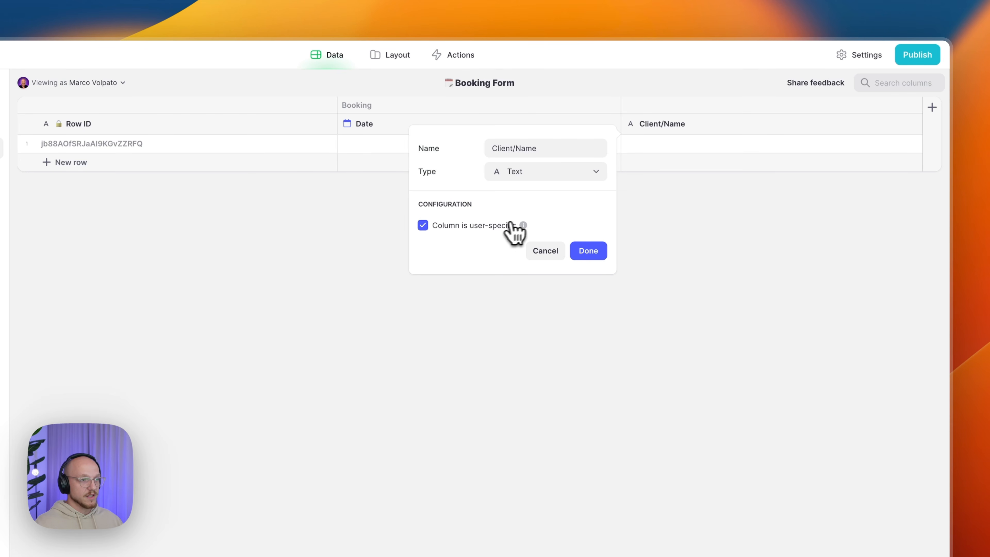
pyautogui.click(582, 253)
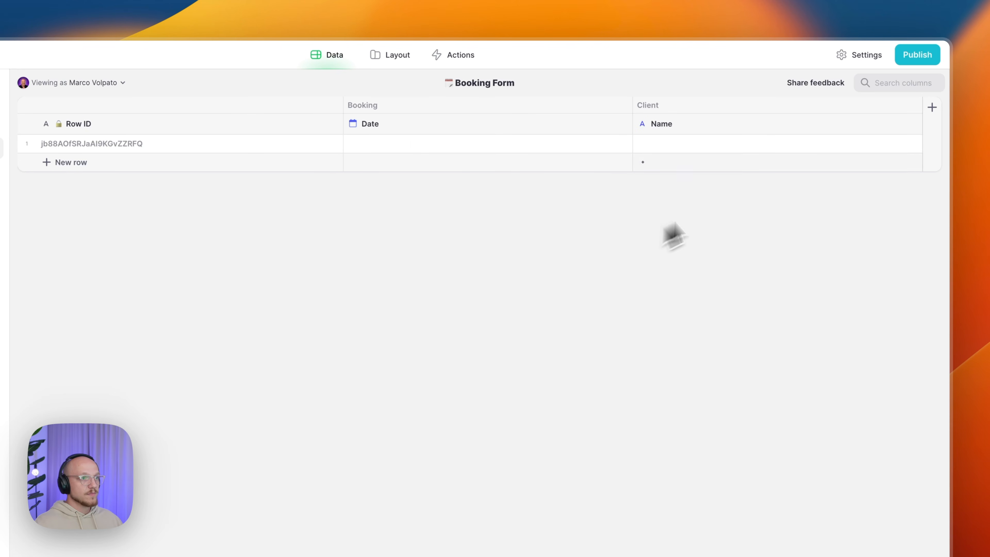
# - Add a user-specific Phone Number column named Client/Phone Number right of Name
pyautogui.click(914, 124)
pyautogui.click(877, 182)
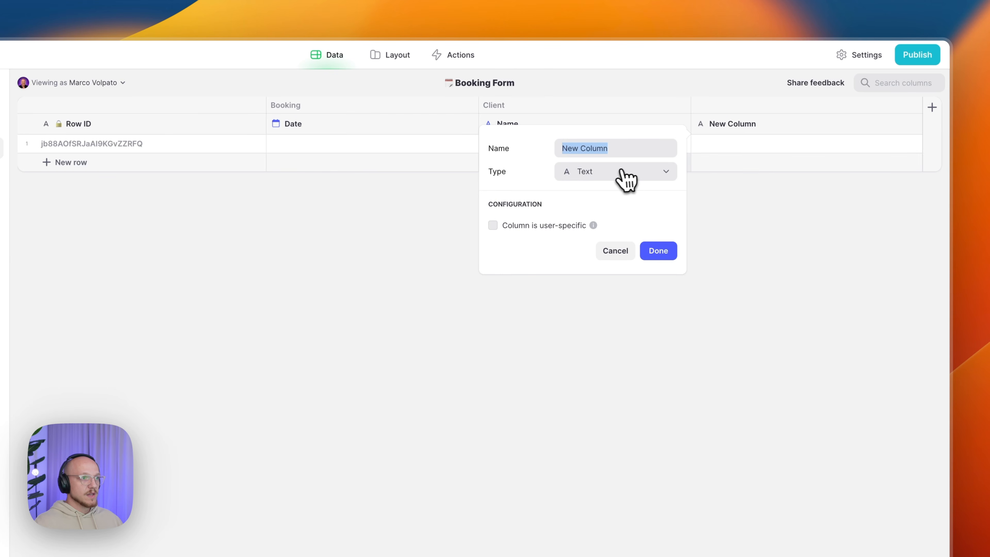
pyautogui.click(623, 179)
pyautogui.moveTo(613, 213)
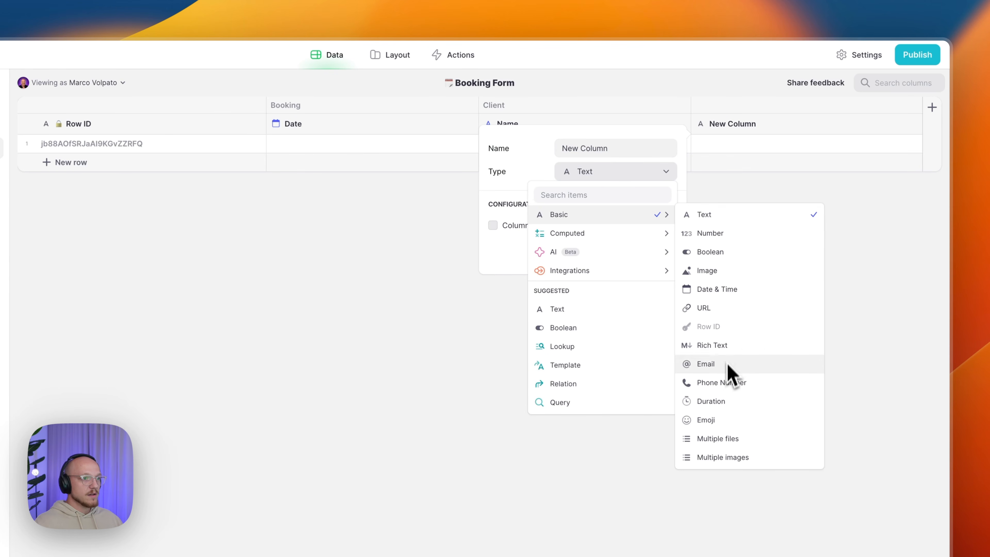
pyautogui.click(733, 384)
pyautogui.tripleClick(617, 146)
pyautogui.write('Client/Phone Number')
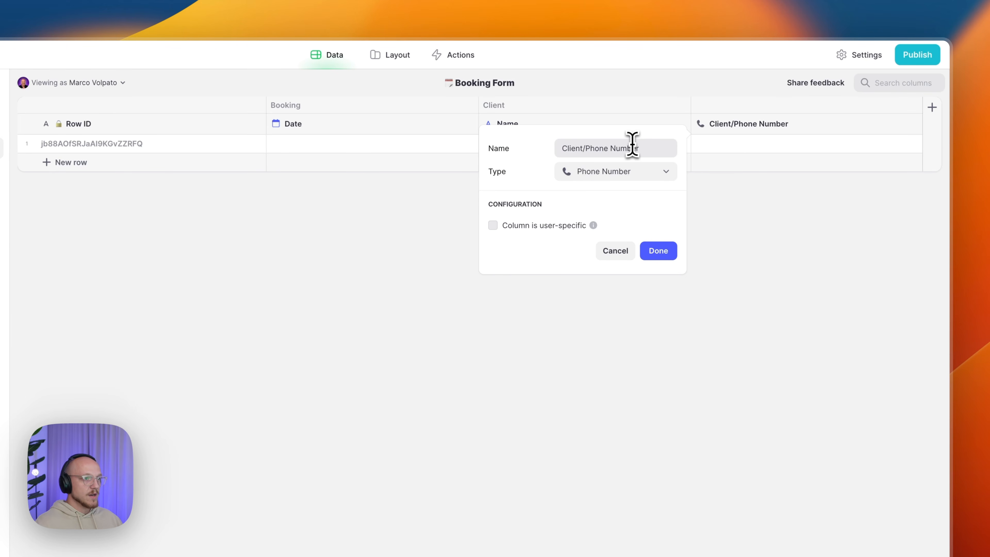
pyautogui.click(555, 227)
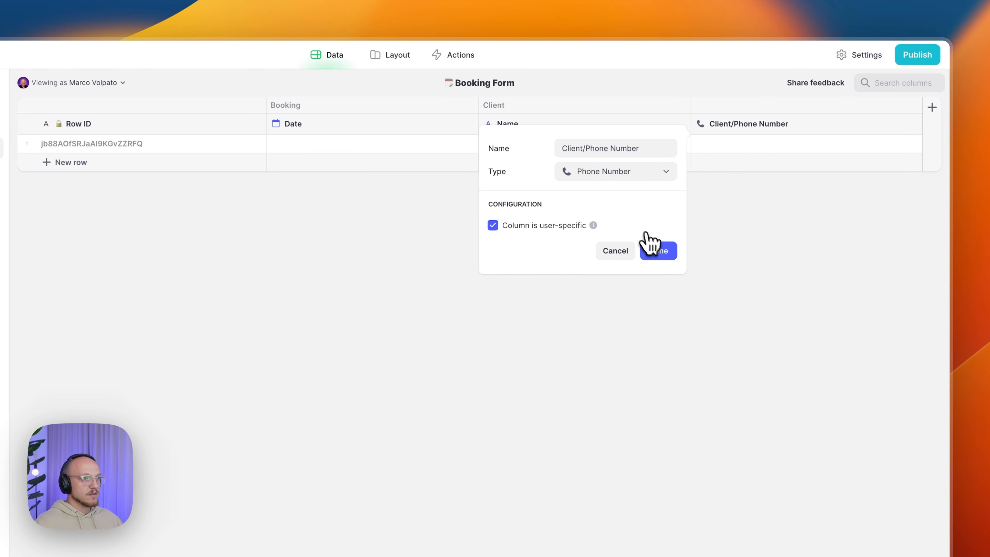
pyautogui.click(655, 254)
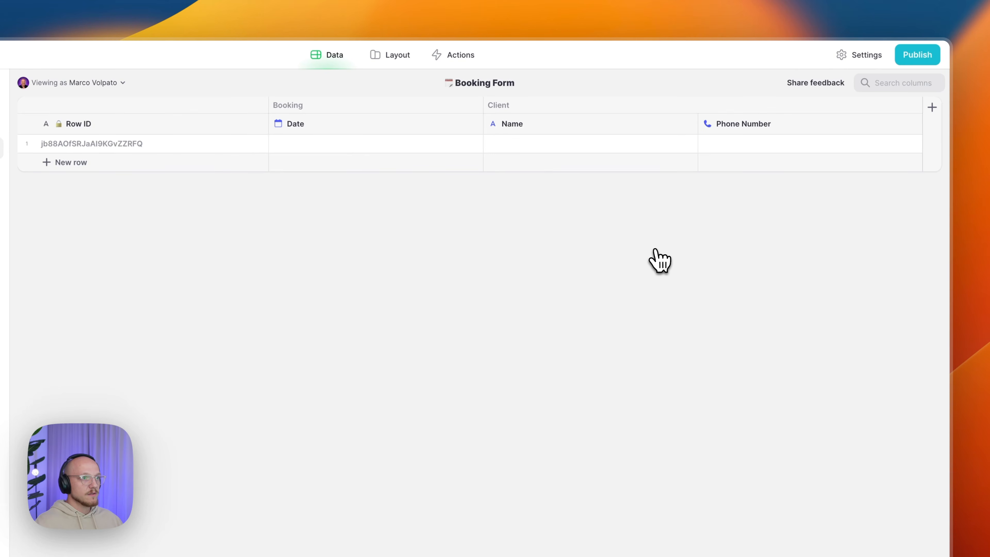
# - Add a user-specific text column Client/Email to the right of Phone Number
pyautogui.click(909, 125)
pyautogui.click(814, 184)
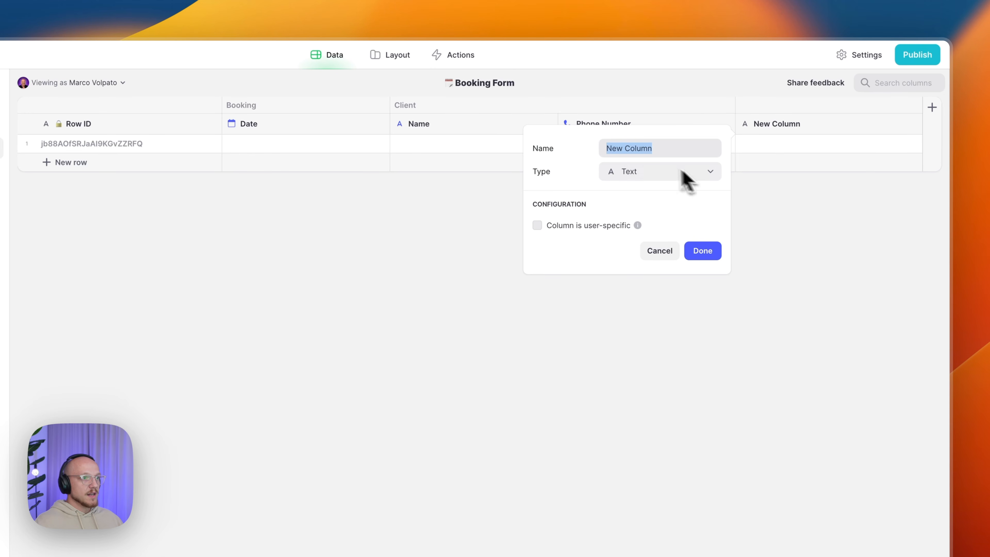
pyautogui.click(635, 174)
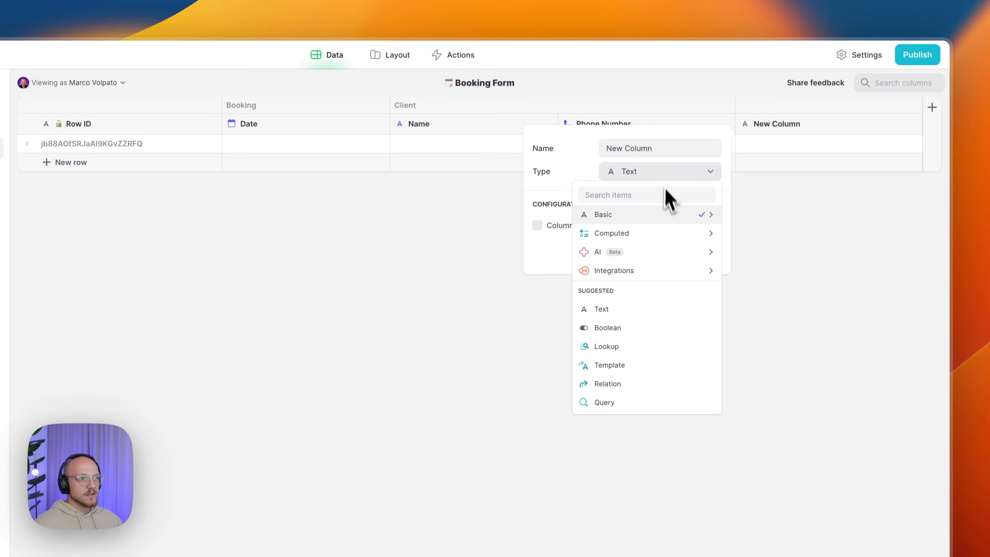
pyautogui.moveTo(671, 215)
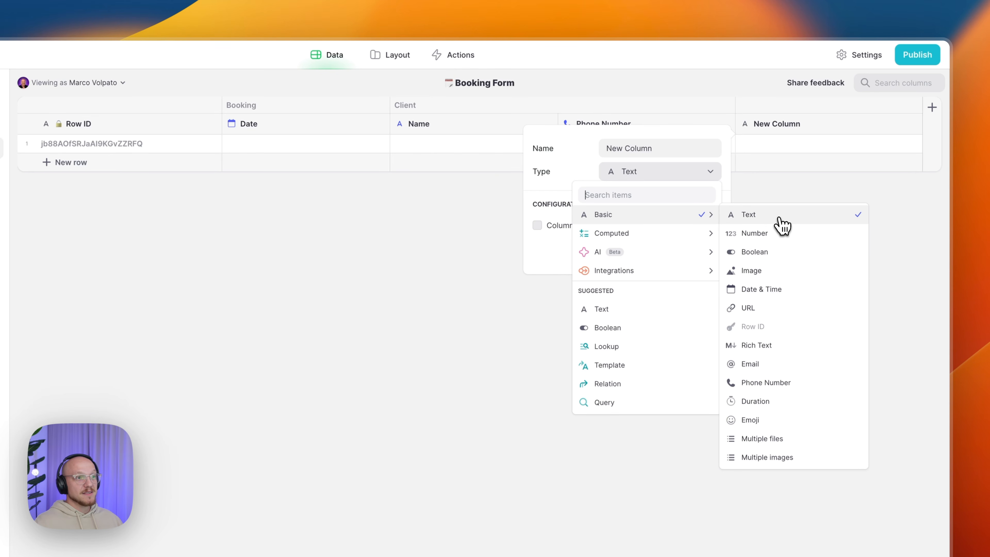
pyautogui.click(781, 225)
pyautogui.click(641, 150)
pyautogui.doubleClick(640, 149)
pyautogui.press('super+a')
pyautogui.write('Client/Email')
pyautogui.click(618, 225)
pyautogui.click(701, 251)
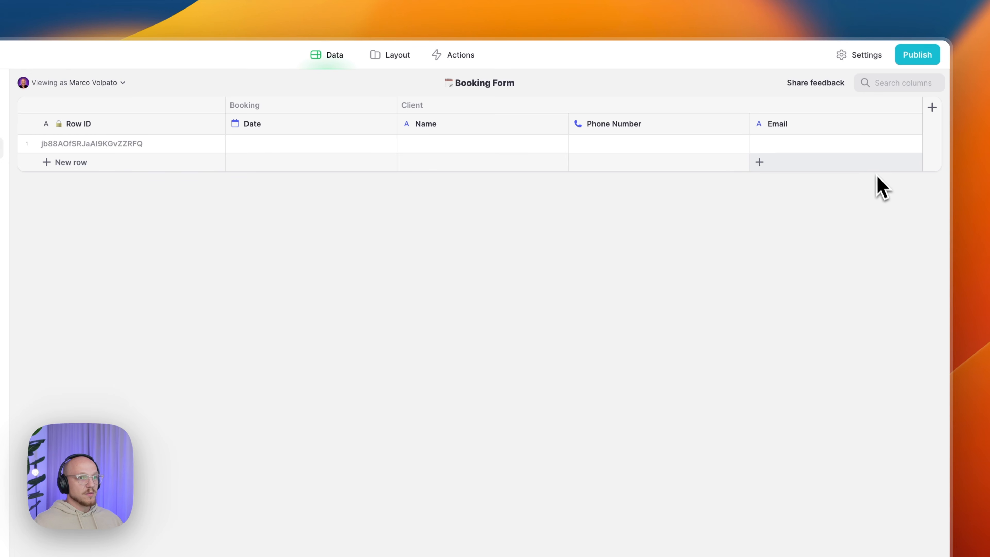
# - Add a Variables/Booking Interval Number column with precision 1, no group separator, units Mins
pyautogui.click(913, 125)
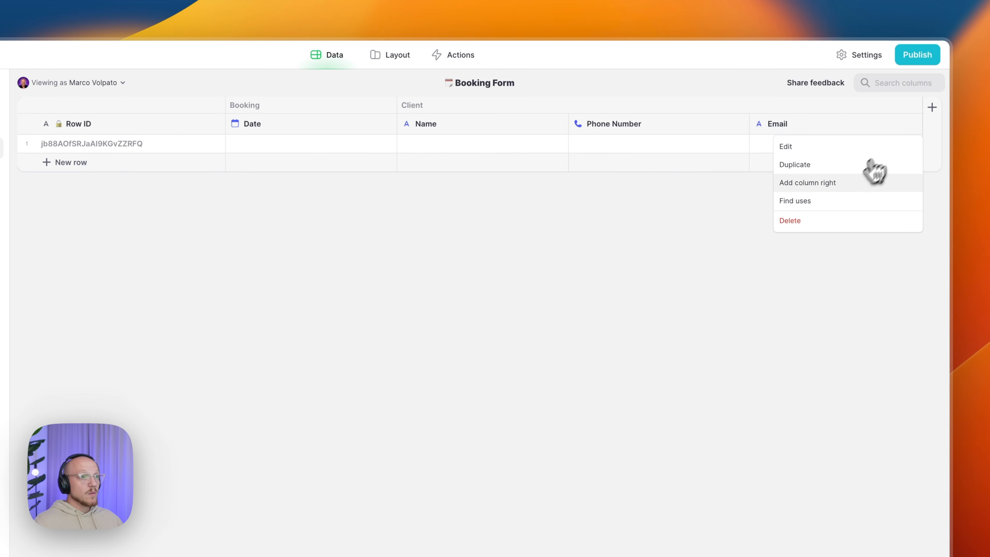
pyautogui.click(842, 181)
pyautogui.write('Variables/')
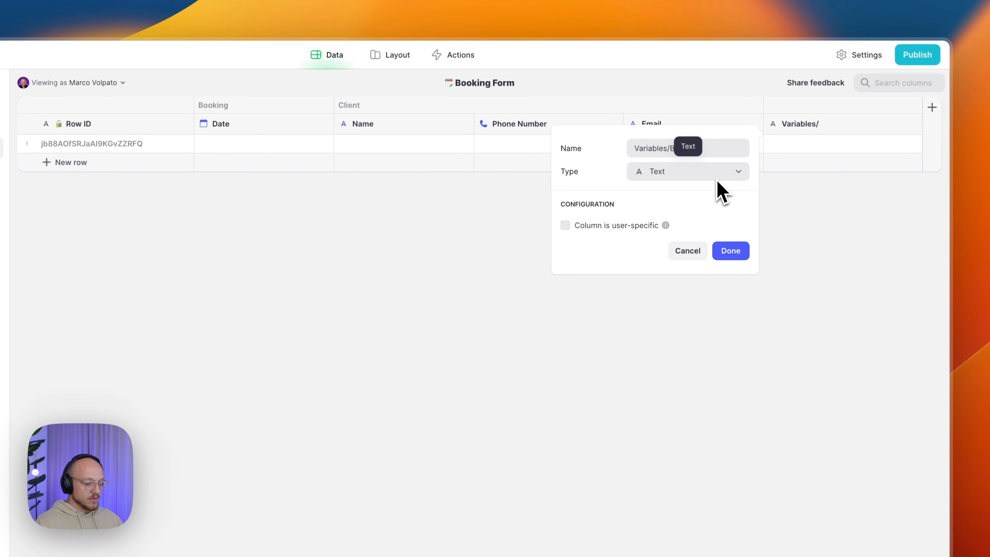
pyautogui.write('Booking Interval')
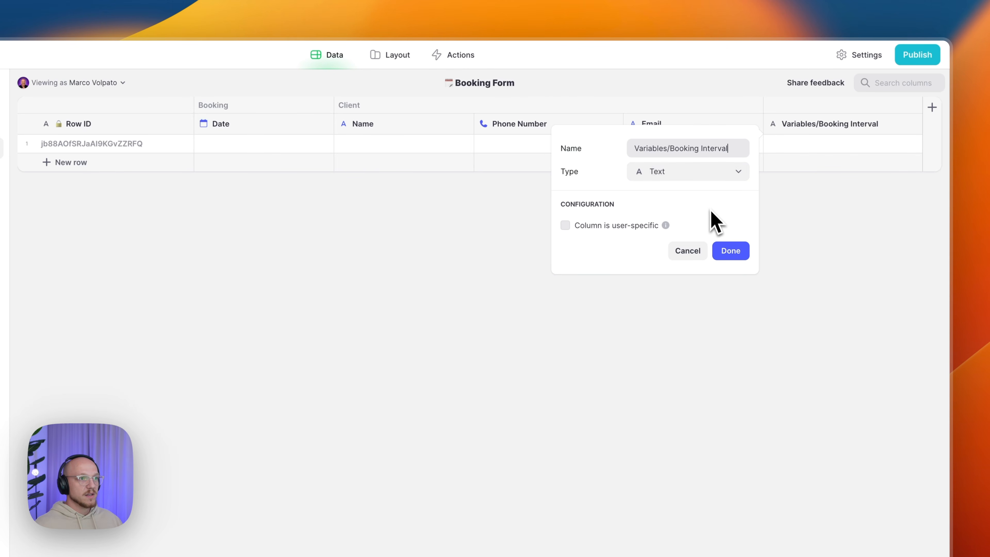
pyautogui.click(684, 176)
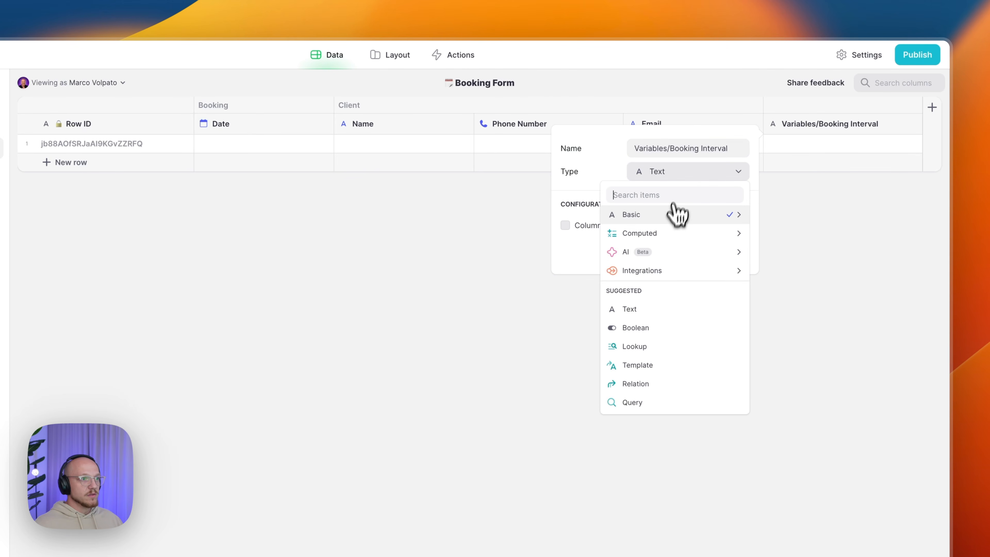
pyautogui.click(780, 233)
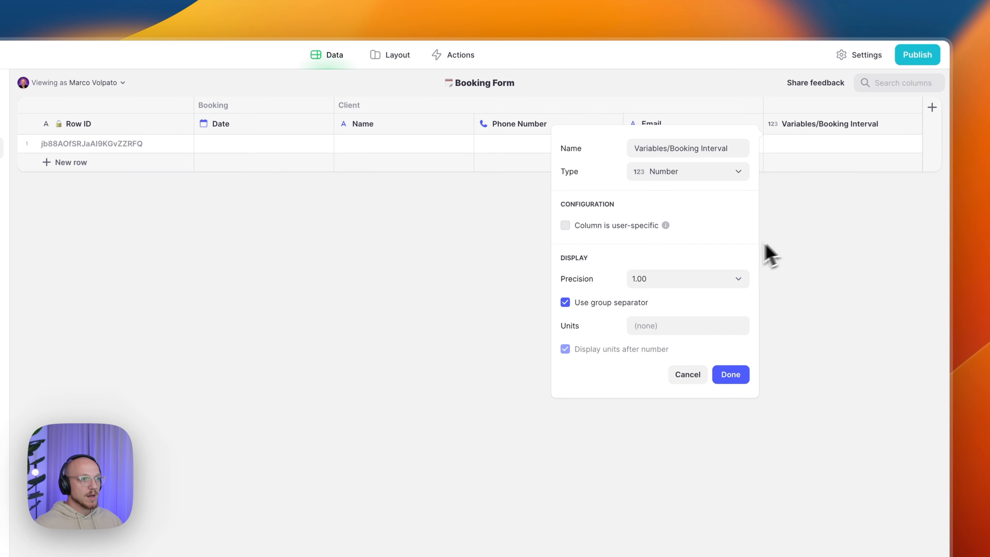
pyautogui.click(669, 283)
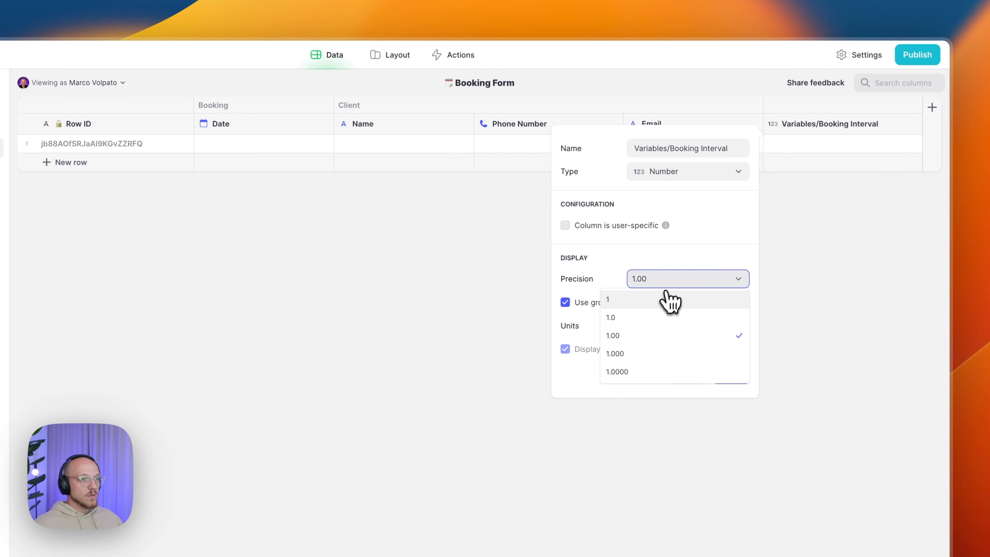
pyautogui.click(649, 300)
pyautogui.click(593, 303)
pyautogui.click(673, 325)
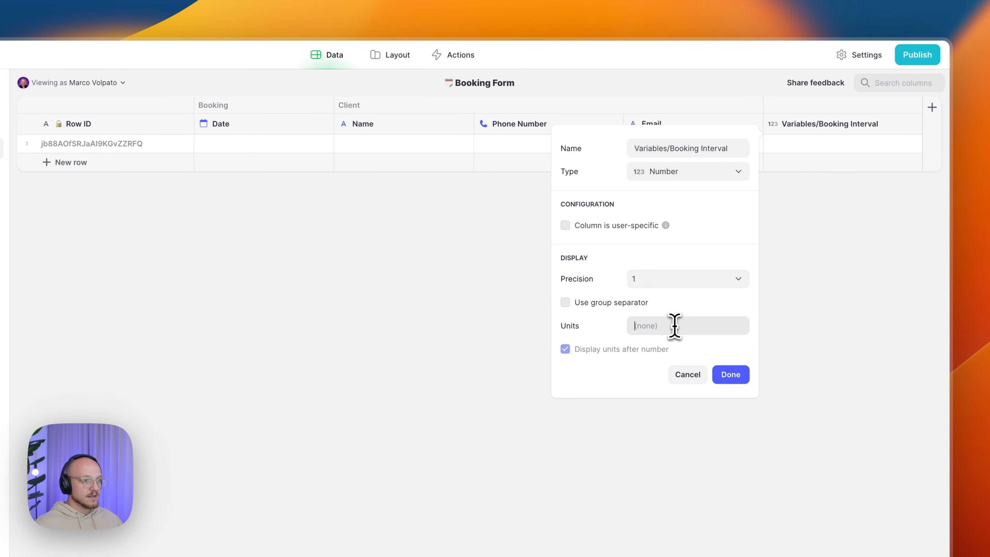
pyautogui.write('Mins')
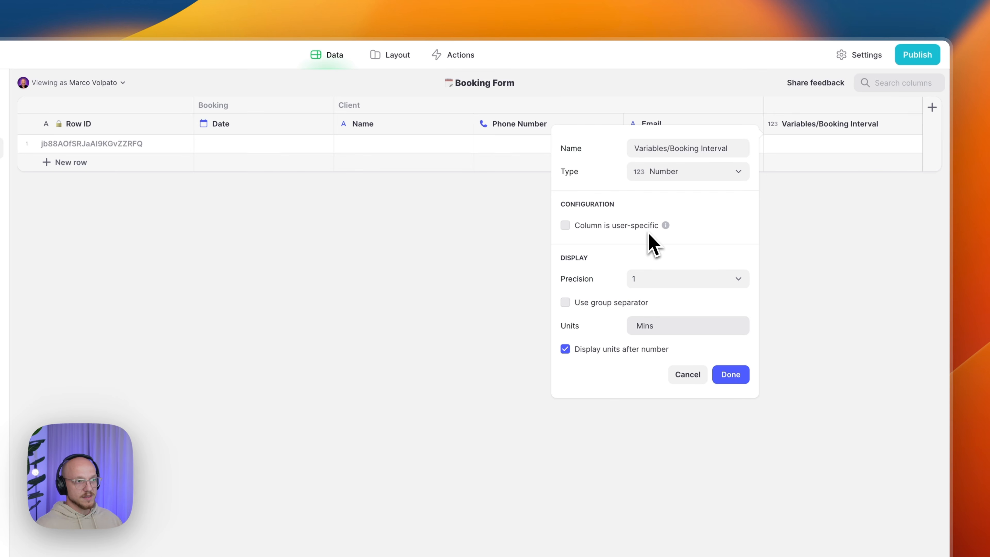
pyautogui.click(731, 374)
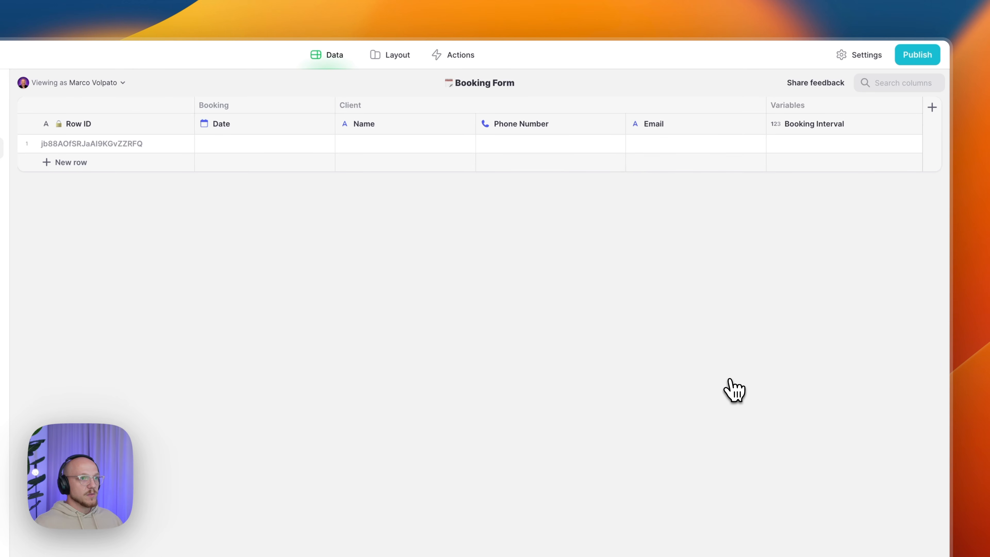
# - Enter 15 as the Booking Interval in row 1
pyautogui.click(799, 148)
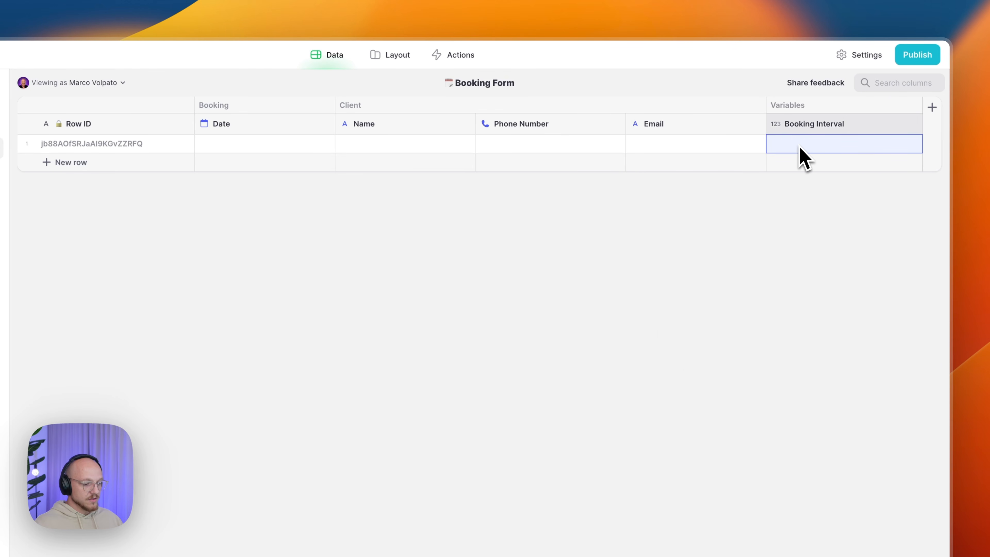
pyautogui.write('15')
pyautogui.press('Return')
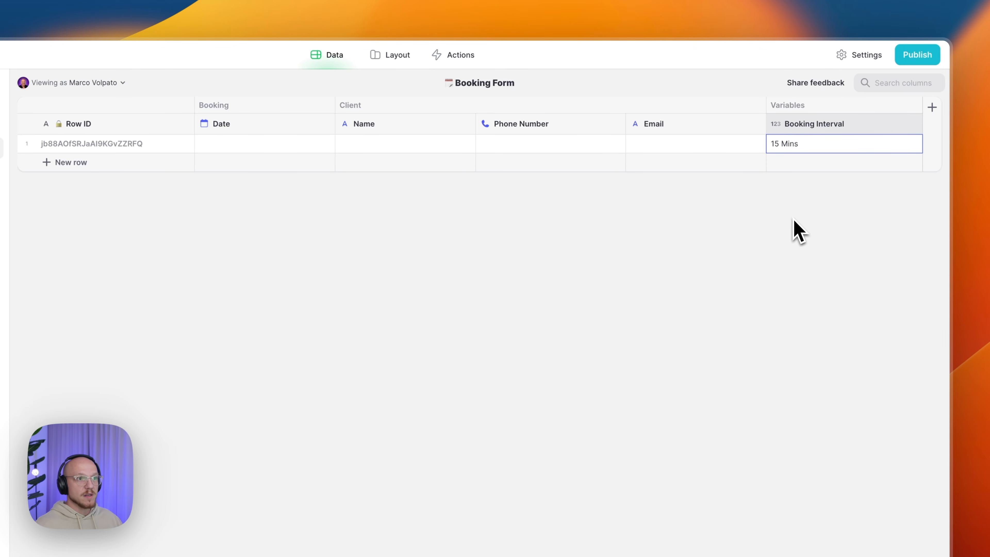
# - Duplicate the Booking Interval column and rename the copy Variables/Booking Buffer
pyautogui.click(914, 124)
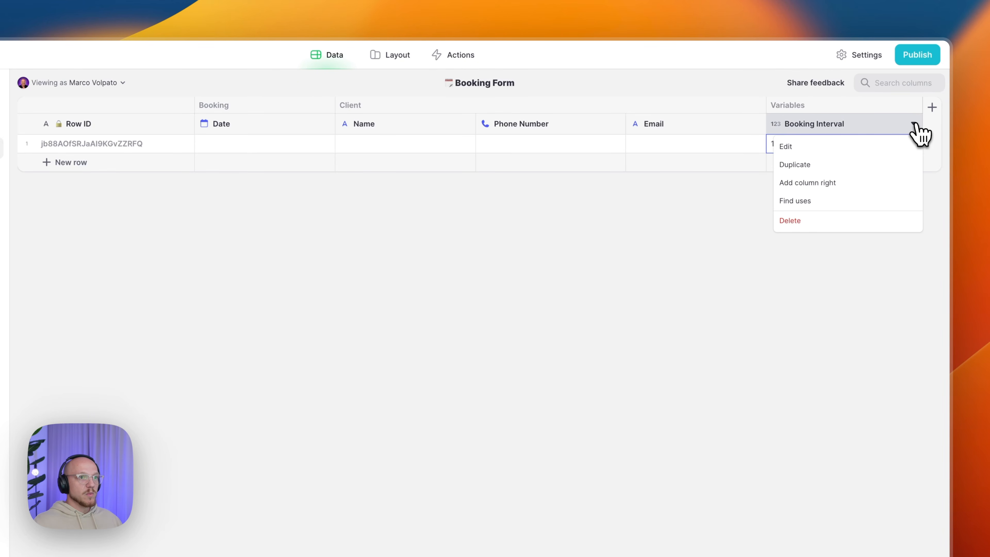
pyautogui.click(842, 167)
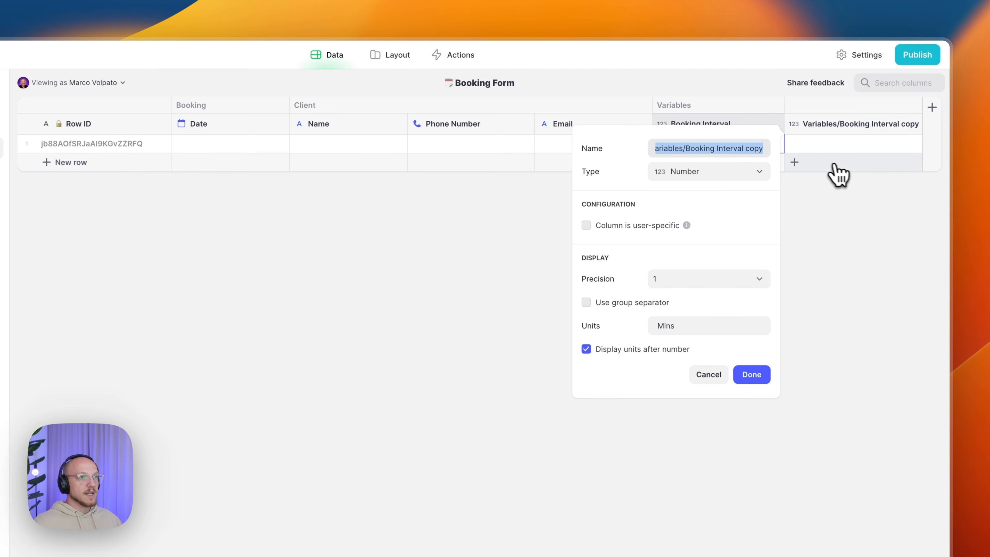
pyautogui.click(724, 149)
pyautogui.moveTo(716, 149); pyautogui.dragTo(763, 150)
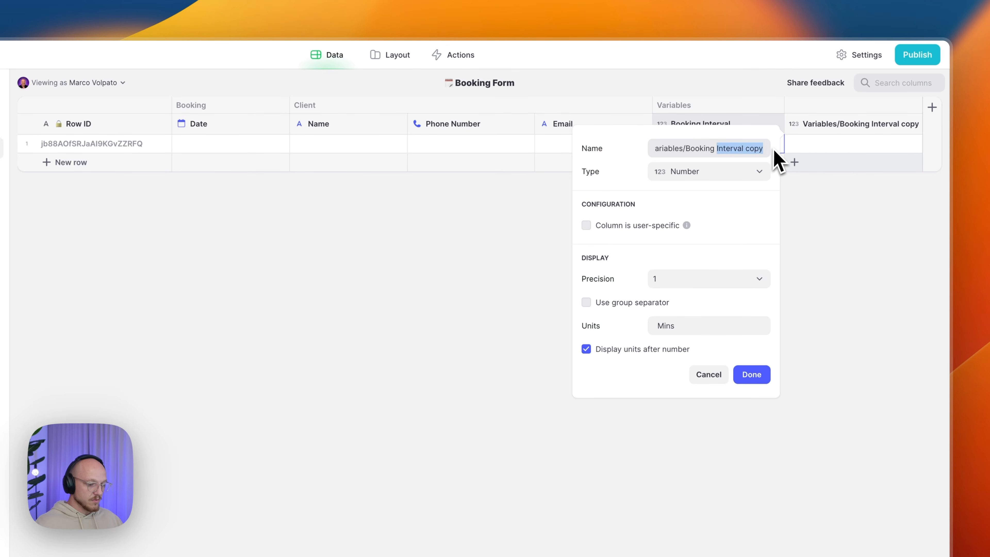
pyautogui.write('Buffer')
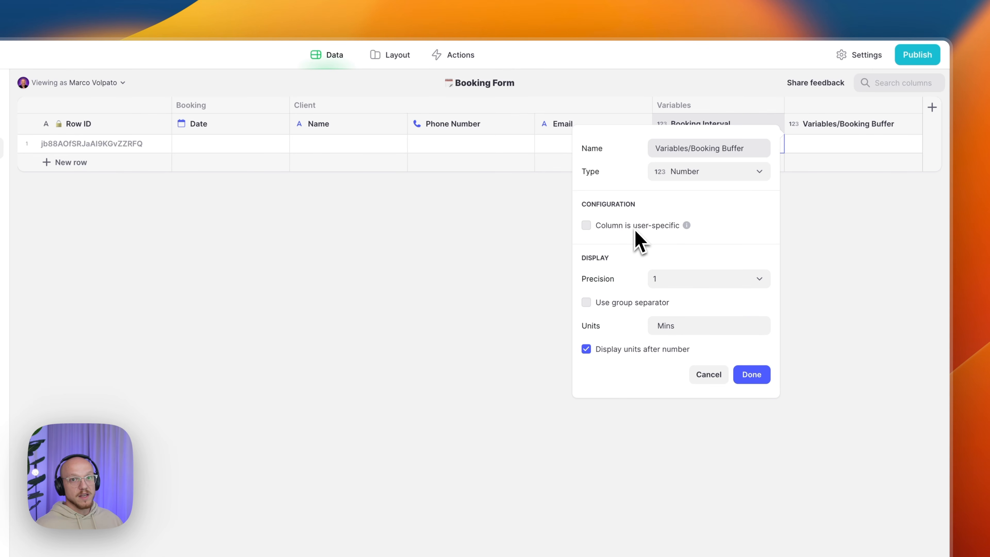
pyautogui.click(753, 375)
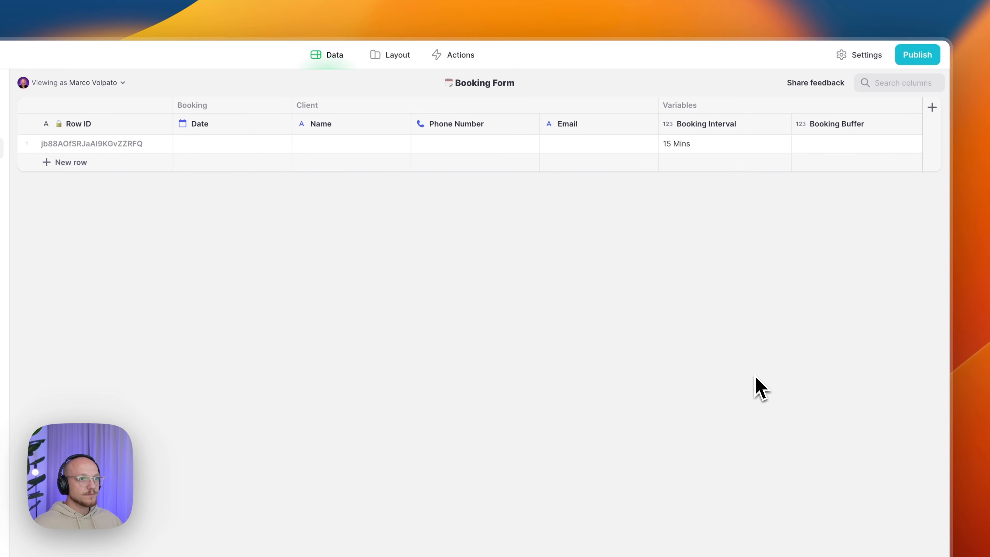
# - Add a user-specific Service/Selected text column at the end of the table
pyautogui.click(931, 109)
pyautogui.write('Service/Selected')
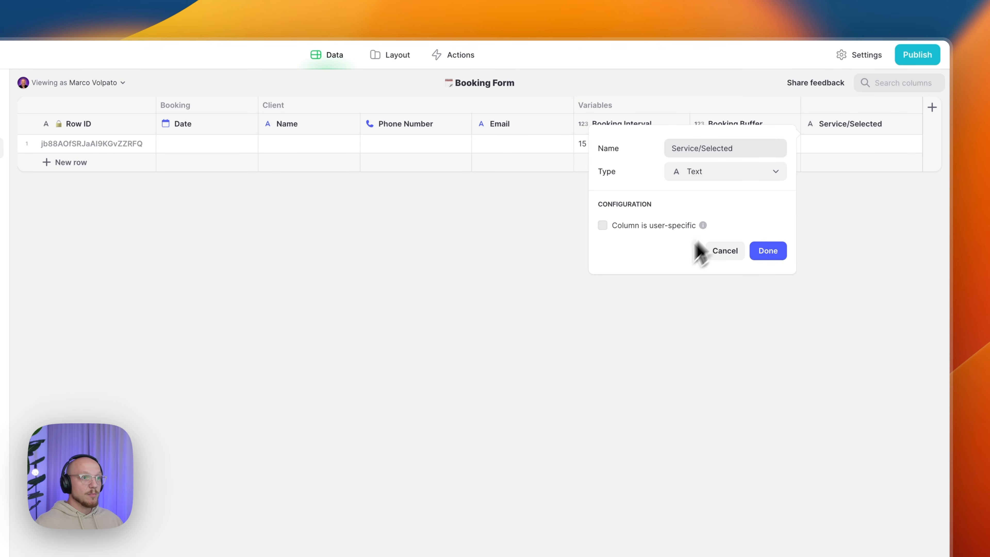
pyautogui.click(663, 228)
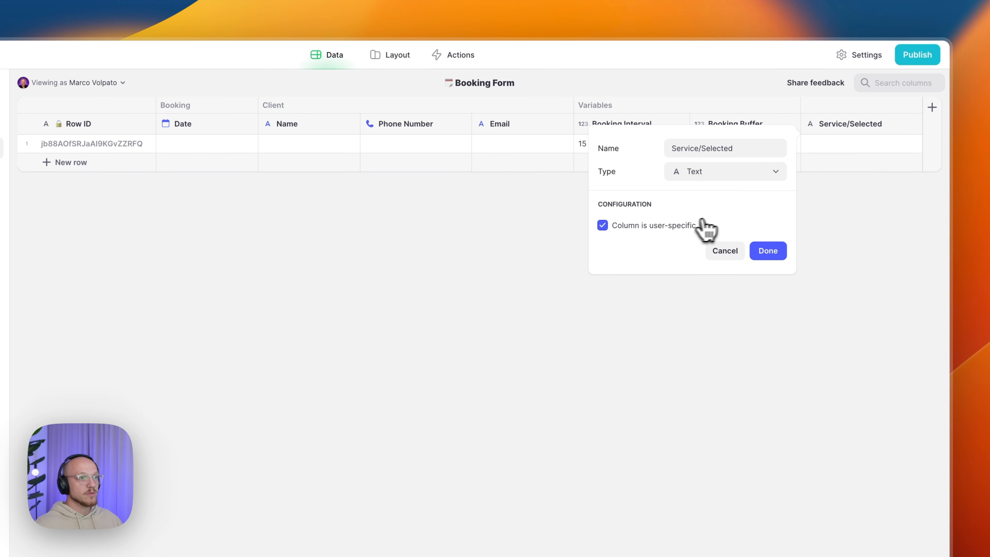
pyautogui.click(765, 252)
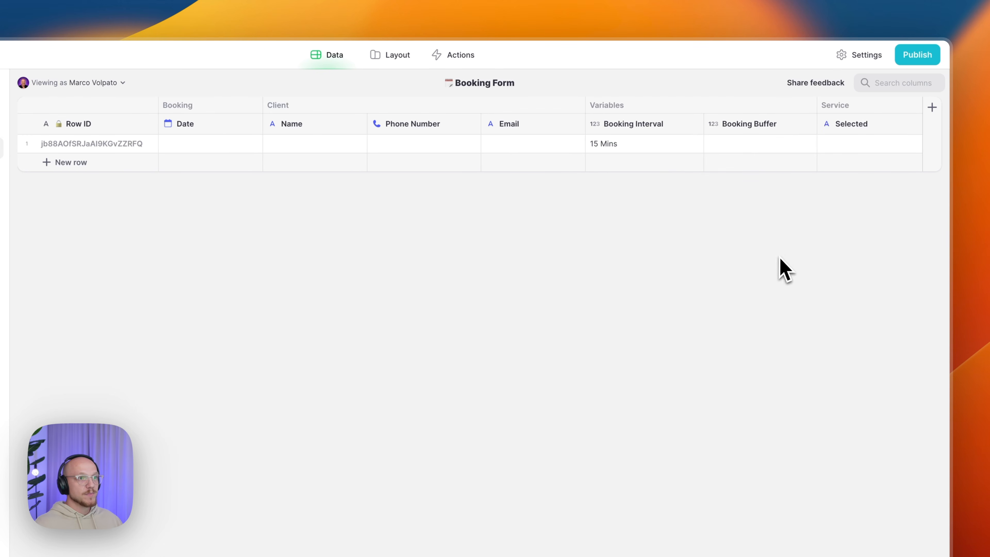
# - Add a user-specific Barber/Selected text column right of Service Selected
pyautogui.click(913, 124)
pyautogui.click(872, 182)
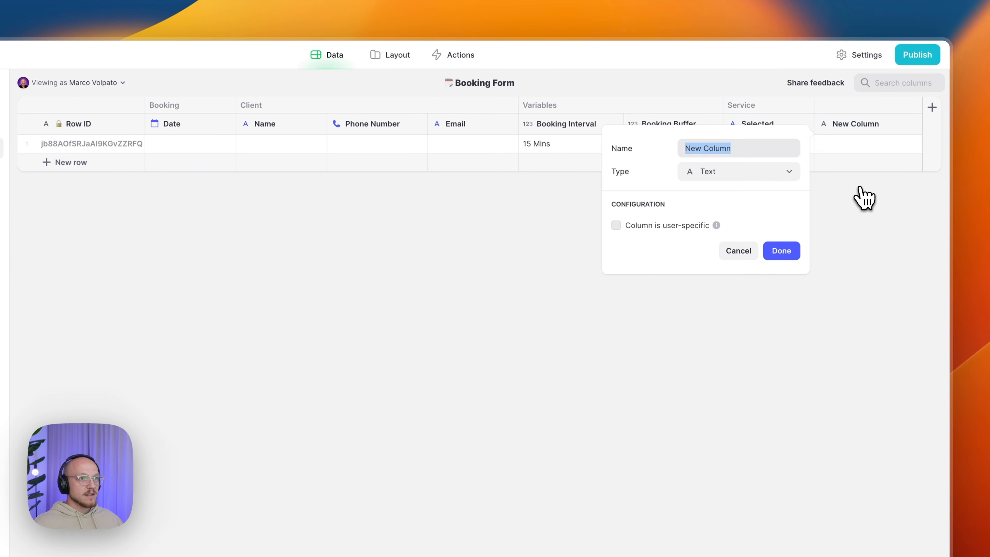
pyautogui.write('Barber/Selected')
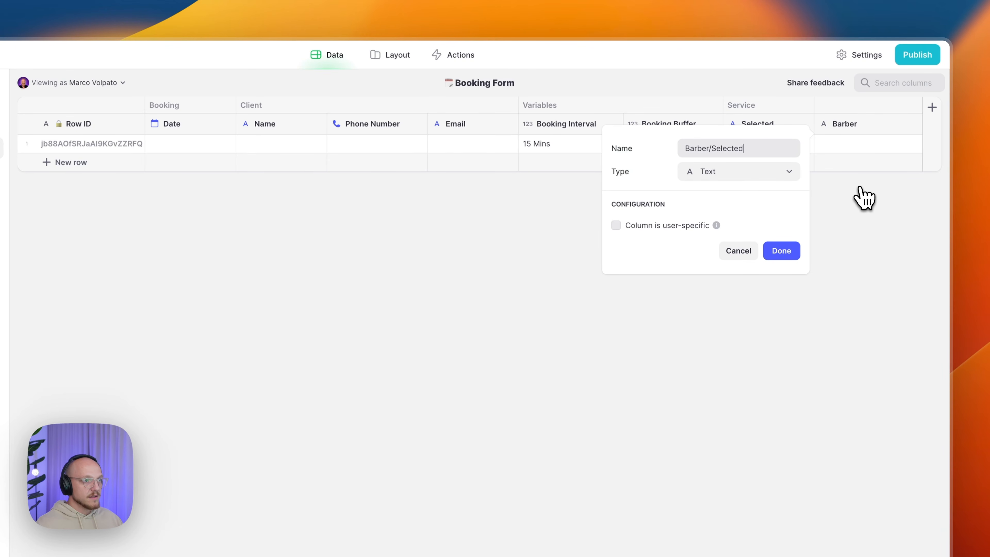
pyautogui.click(688, 225)
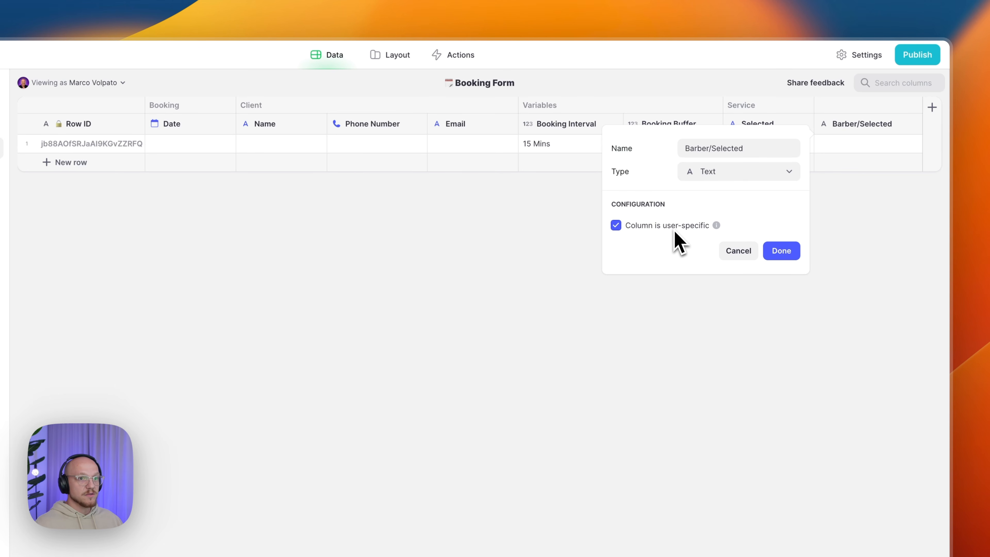
pyautogui.click(785, 252)
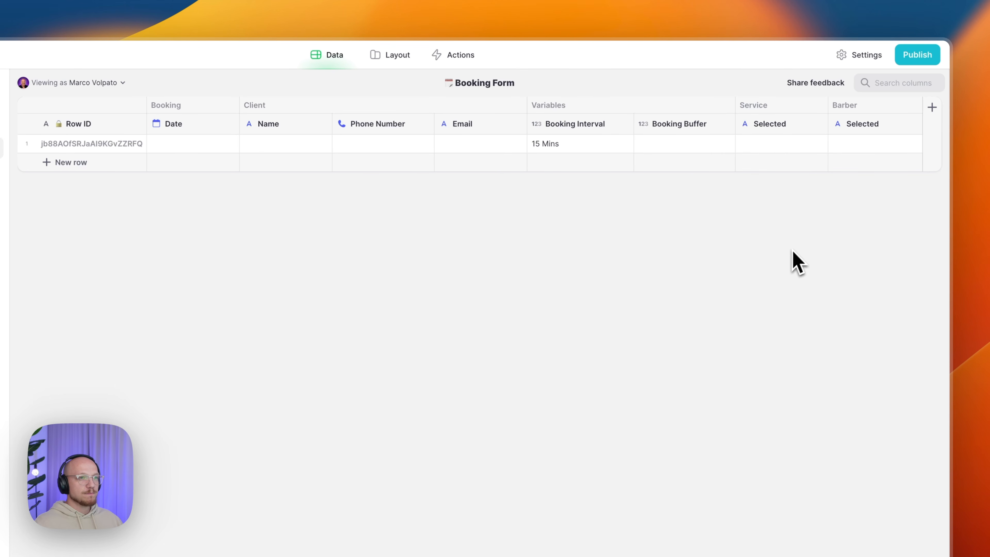
# - Add a user-specific Timeslots/Selected text column right of Barber Selected
pyautogui.click(912, 124)
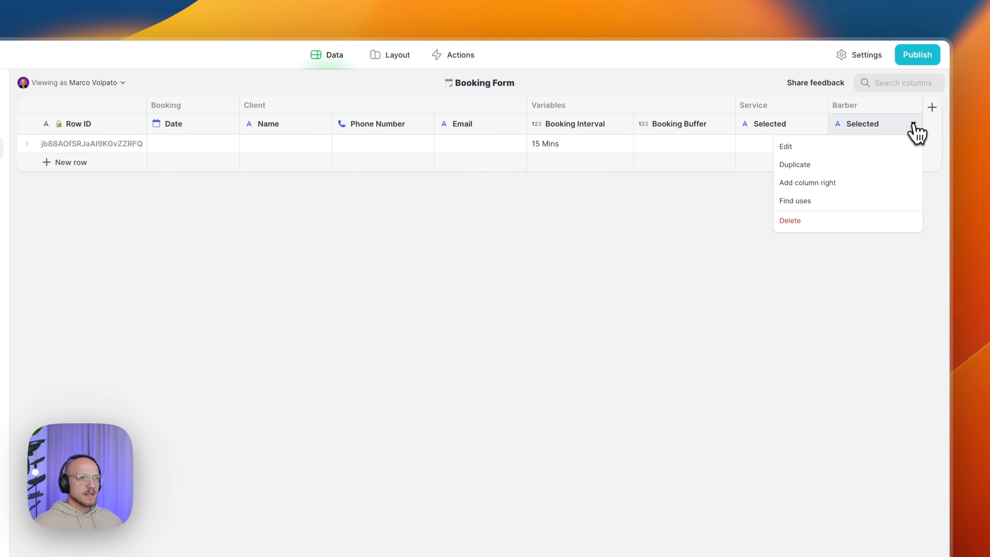
pyautogui.click(846, 188)
pyautogui.write('Ti')
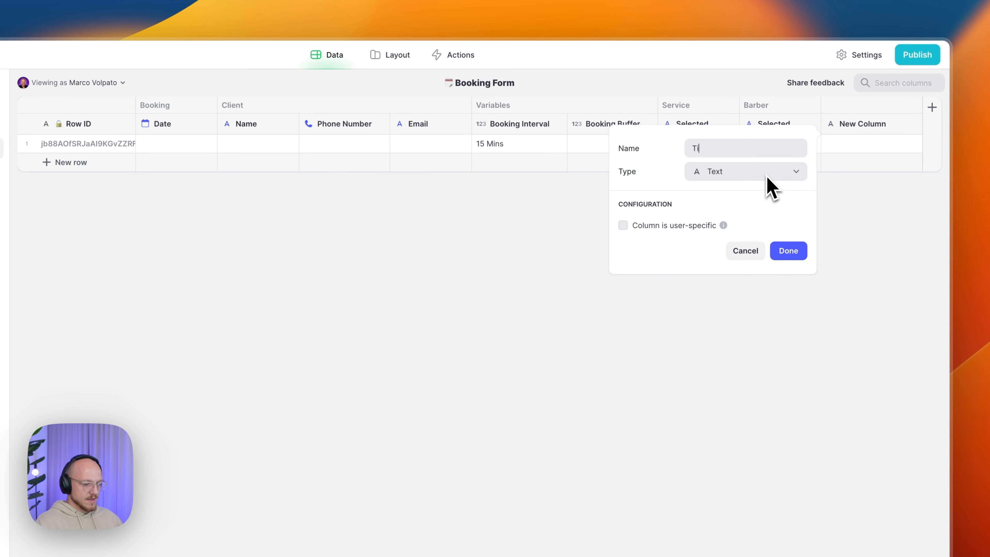
pyautogui.write('meslots')
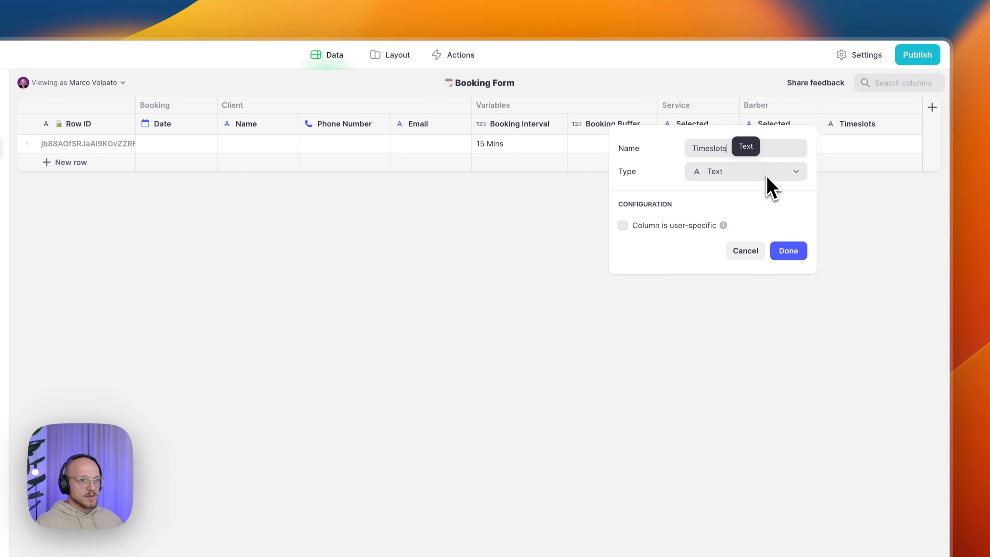
pyautogui.write('/')
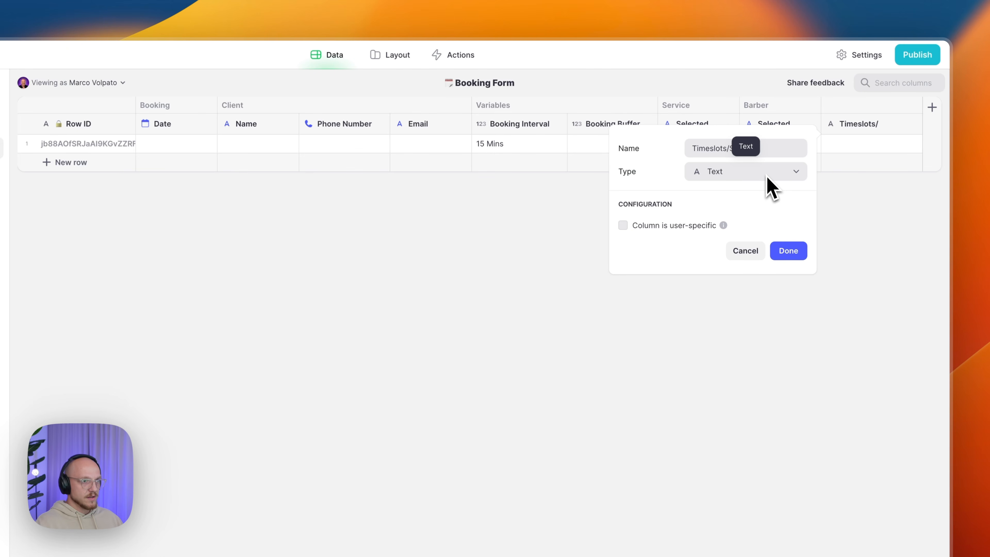
pyautogui.write('Selected')
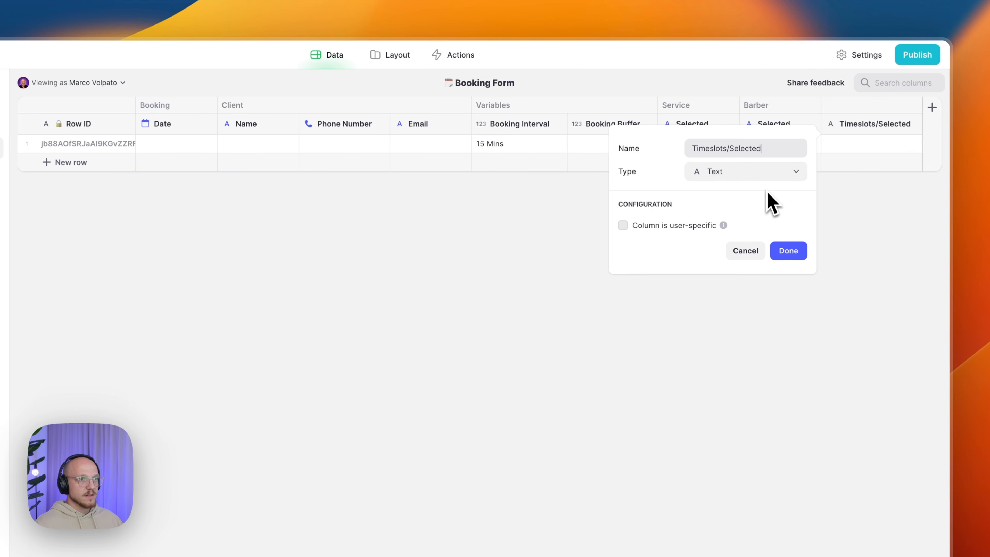
pyautogui.click(688, 225)
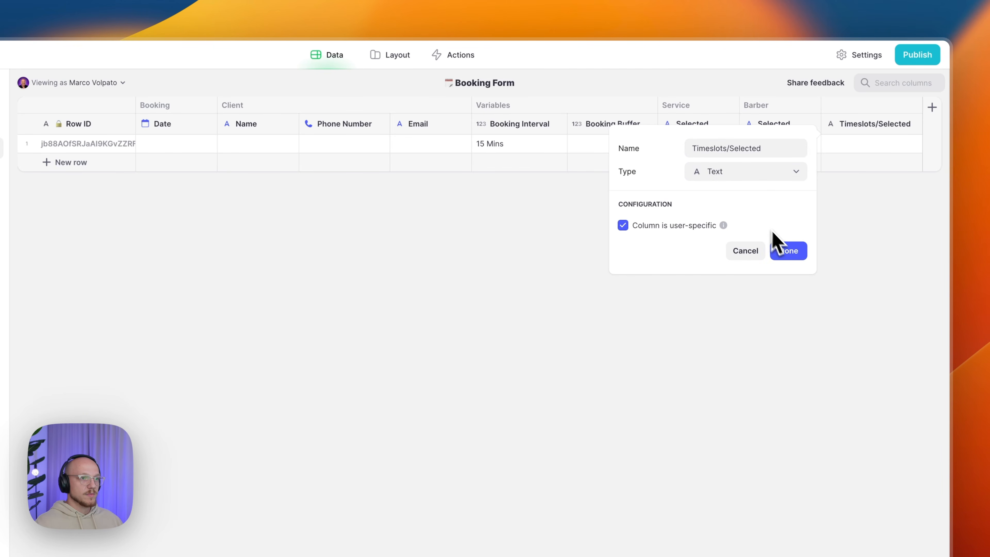
pyautogui.click(788, 252)
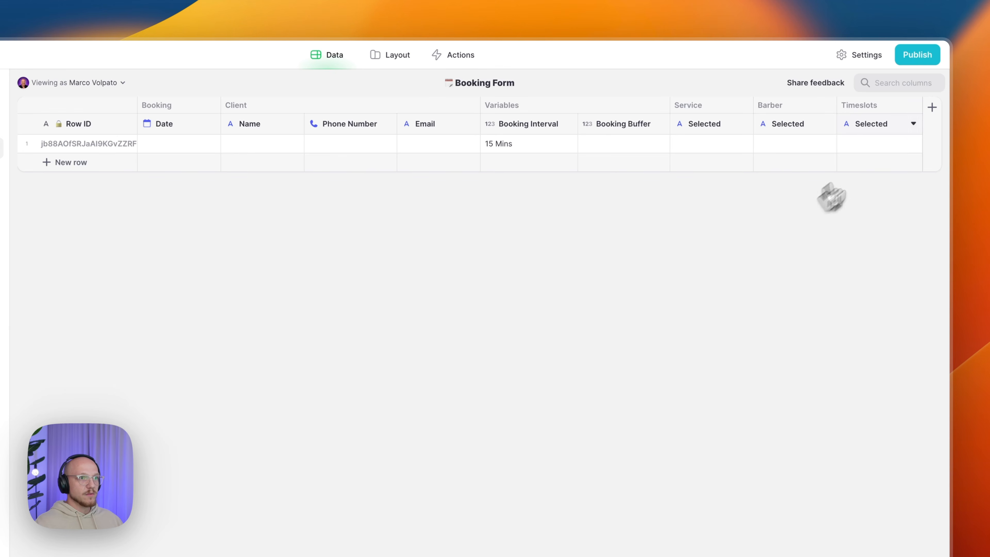
# - Add user-specific Form/Page as a Number column, precision 1, group separator off
pyautogui.click(912, 124)
pyautogui.click(840, 183)
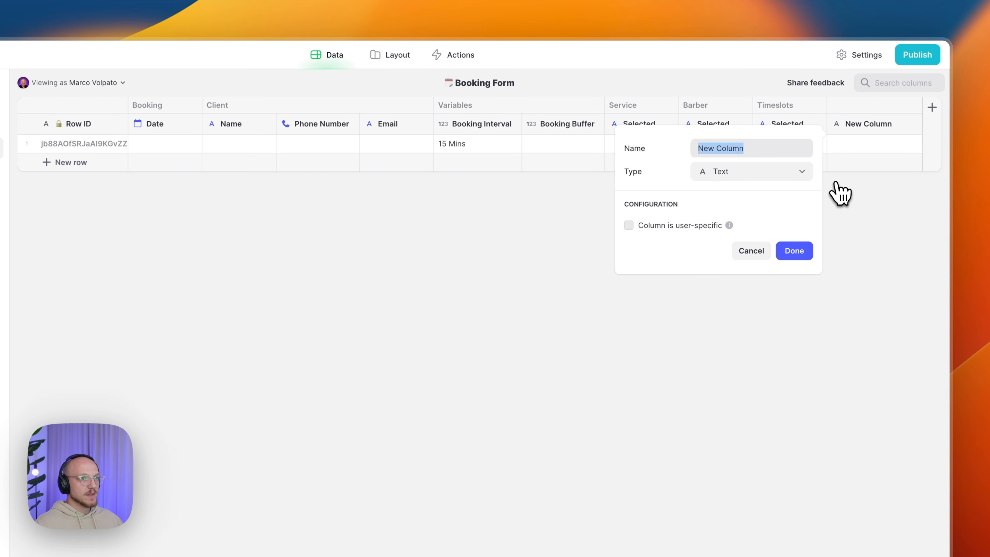
pyautogui.write('Form/Page')
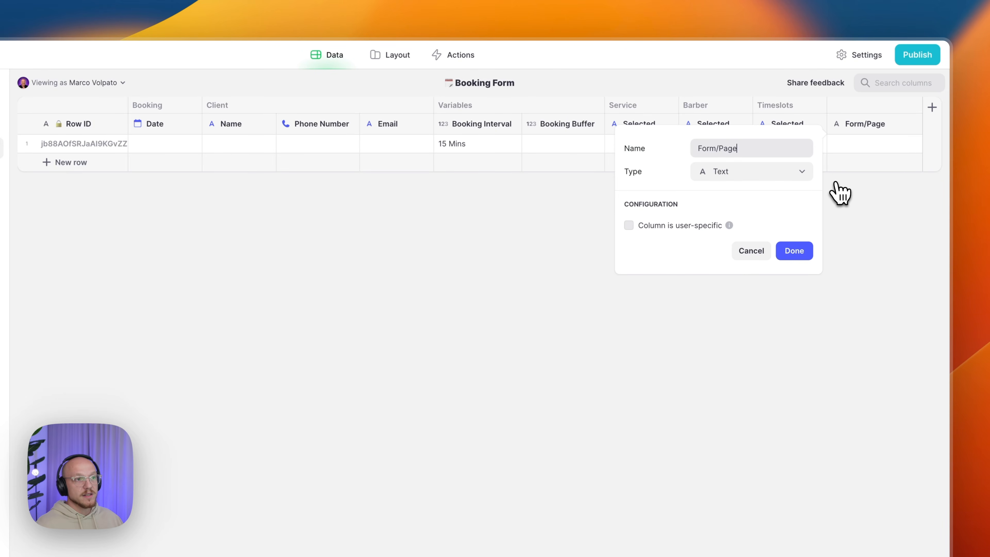
pyautogui.click(709, 227)
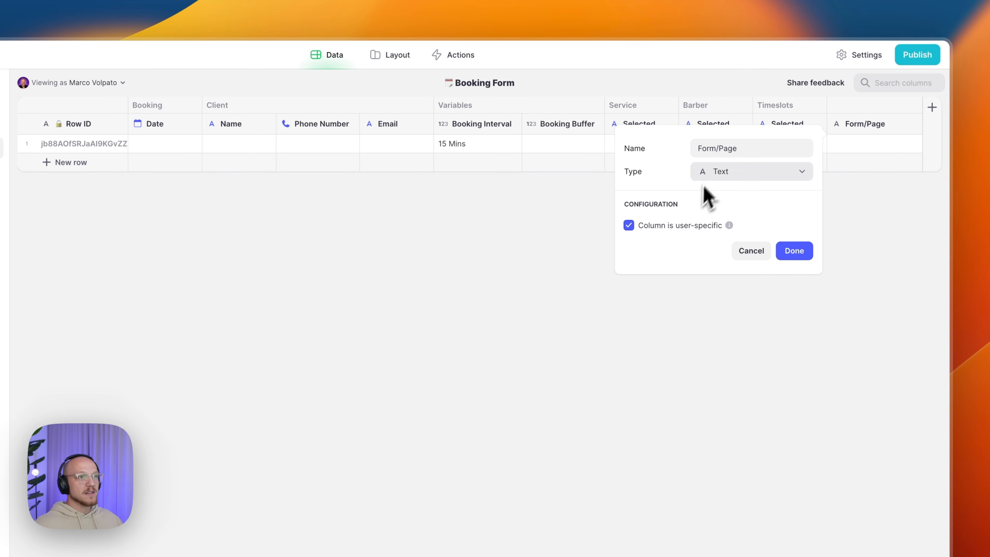
pyautogui.click(747, 172)
pyautogui.moveTo(741, 221)
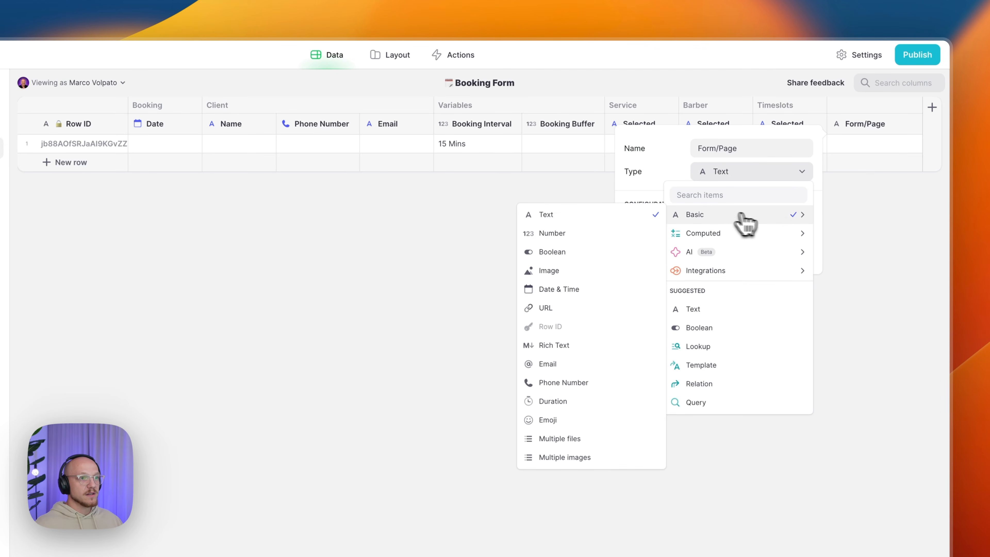
pyautogui.click(600, 240)
pyautogui.click(772, 283)
pyautogui.click(742, 301)
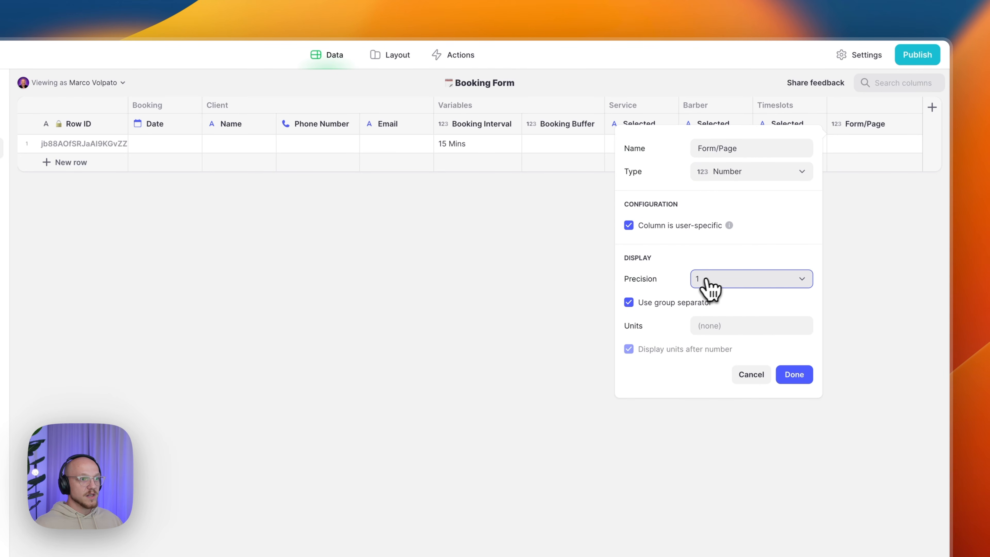
pyautogui.click(674, 303)
pyautogui.click(700, 326)
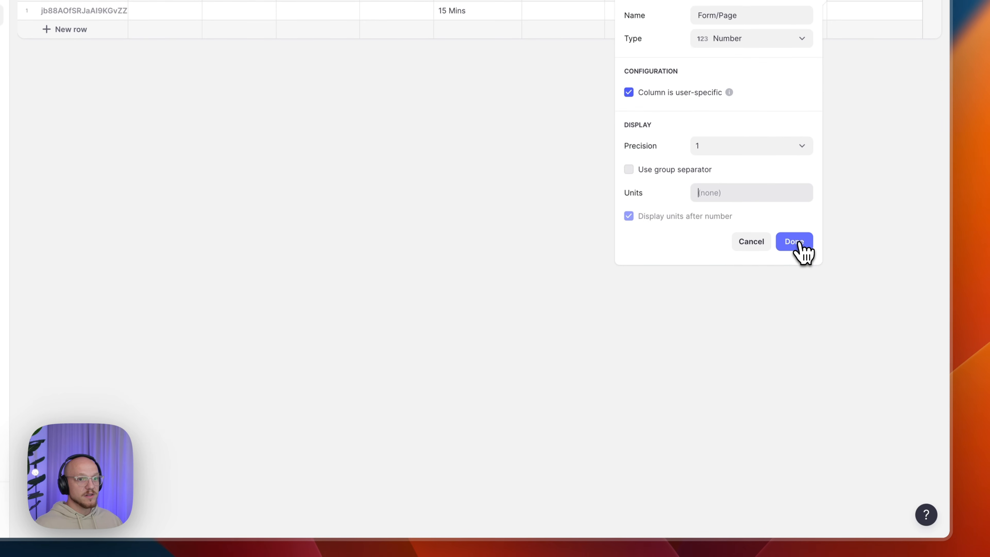
pyautogui.click(794, 375)
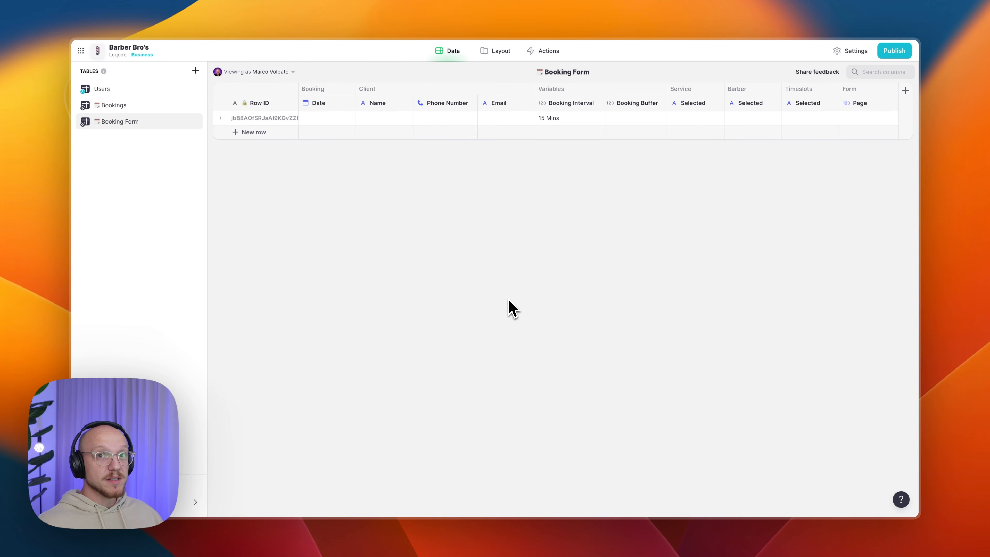
# - Create a new blank table named with the barber-pole emoji and 'Barbers'
pyautogui.click(195, 70)
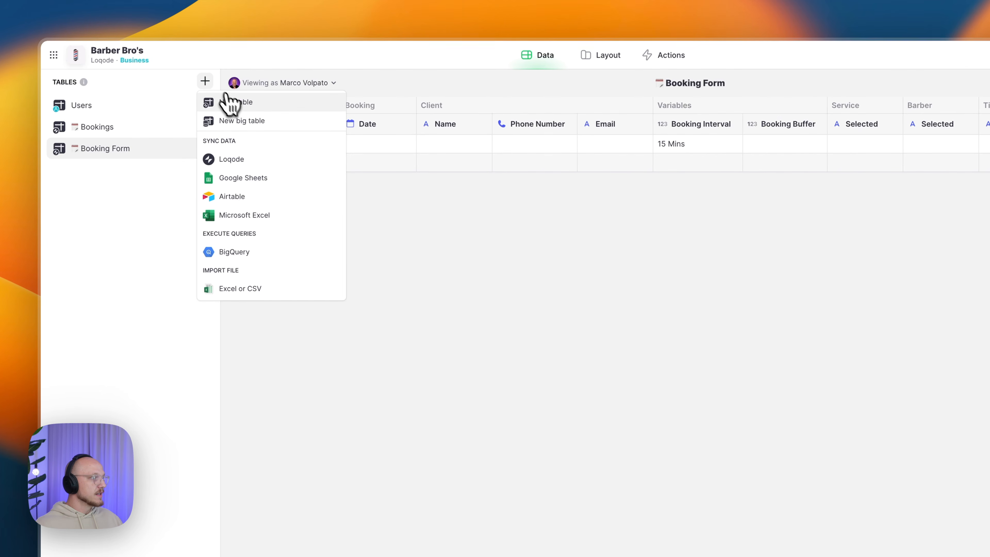
pyautogui.click(230, 102)
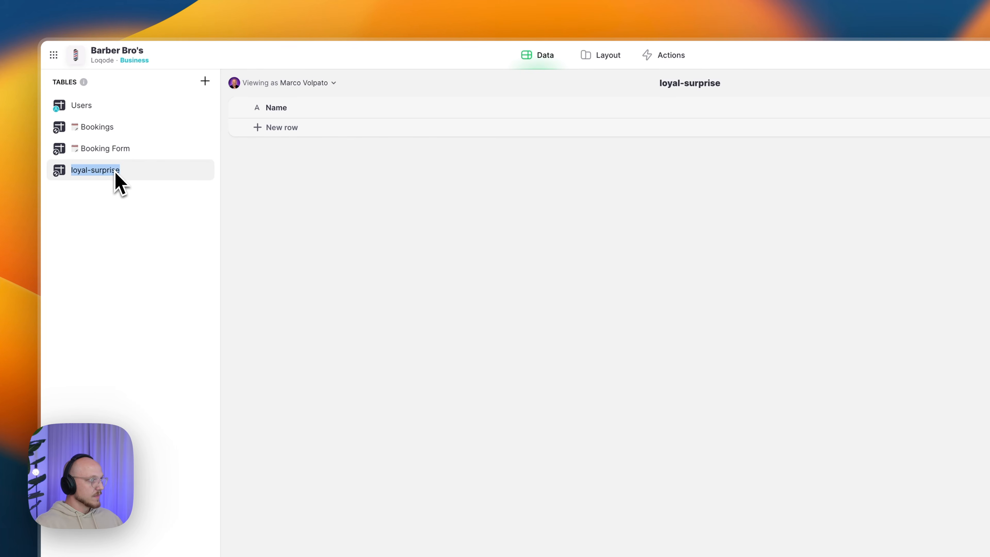
pyautogui.press('ctrl+super+space')
pyautogui.press('Right')
pyautogui.press('Right')
pyautogui.press('Right')
pyautogui.press('Right')
pyautogui.press('Return')
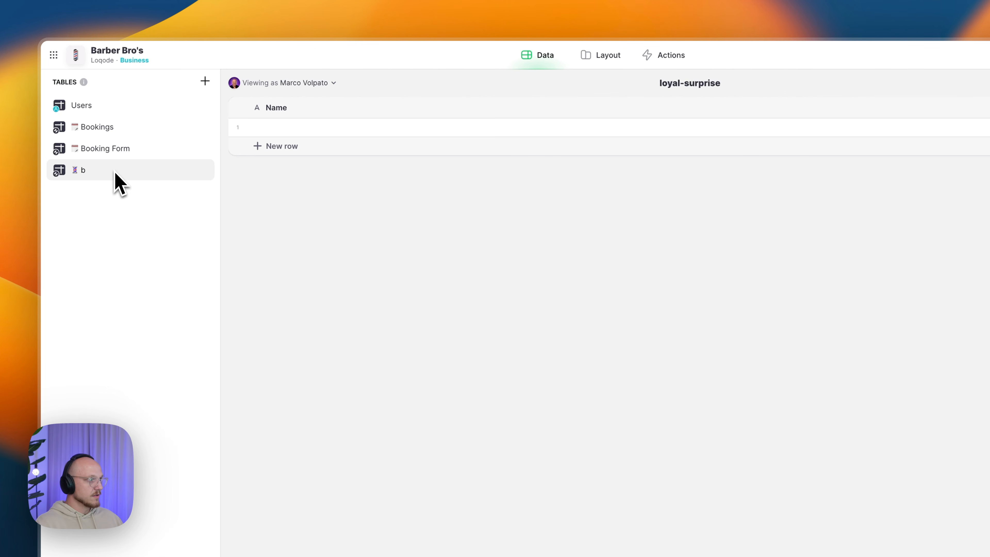
pyautogui.write('Barbers')
pyautogui.press('Return')
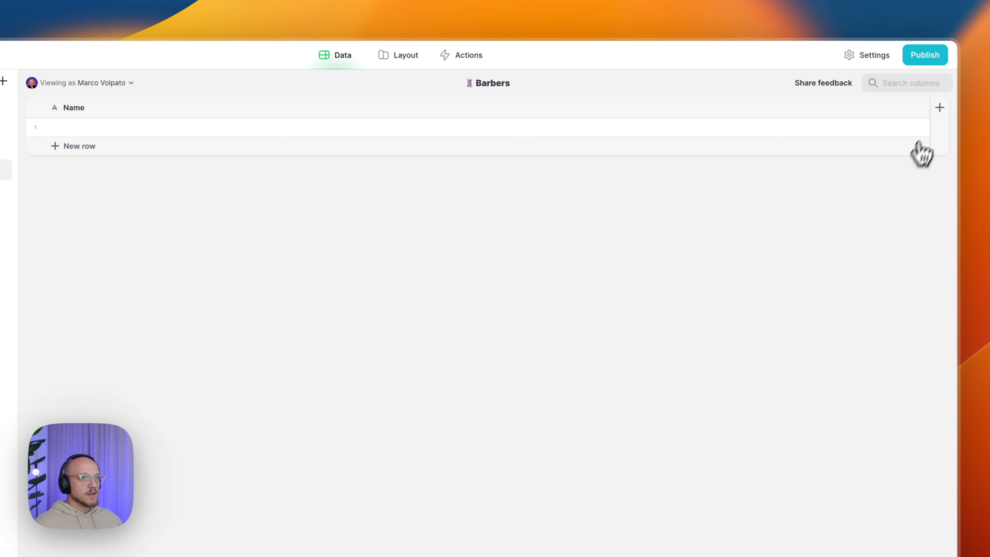
# - Add a Row ID column to the Barbers table and delete the default Name column
pyautogui.click(933, 108)
pyautogui.click(413, 156)
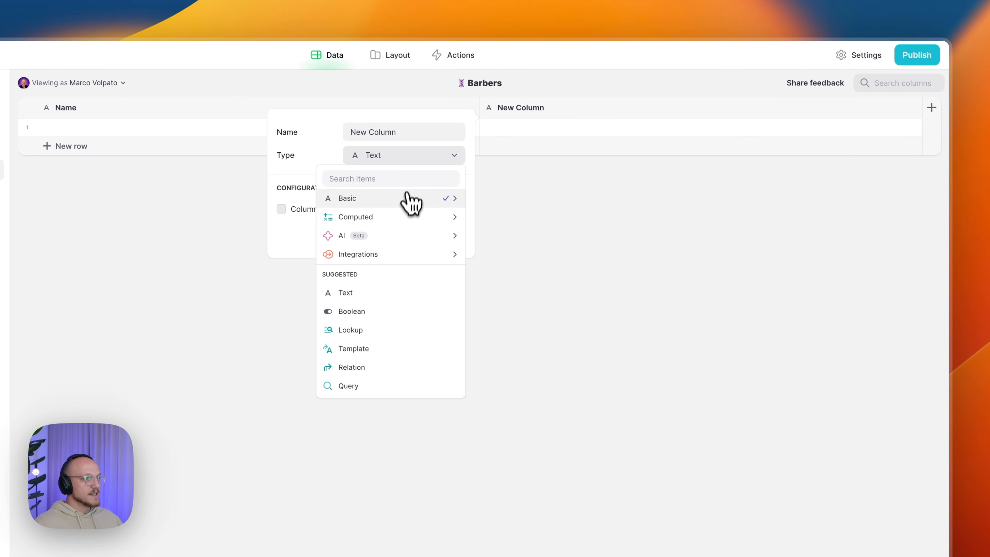
pyautogui.moveTo(412, 198)
pyautogui.click(503, 314)
pyautogui.click(447, 204)
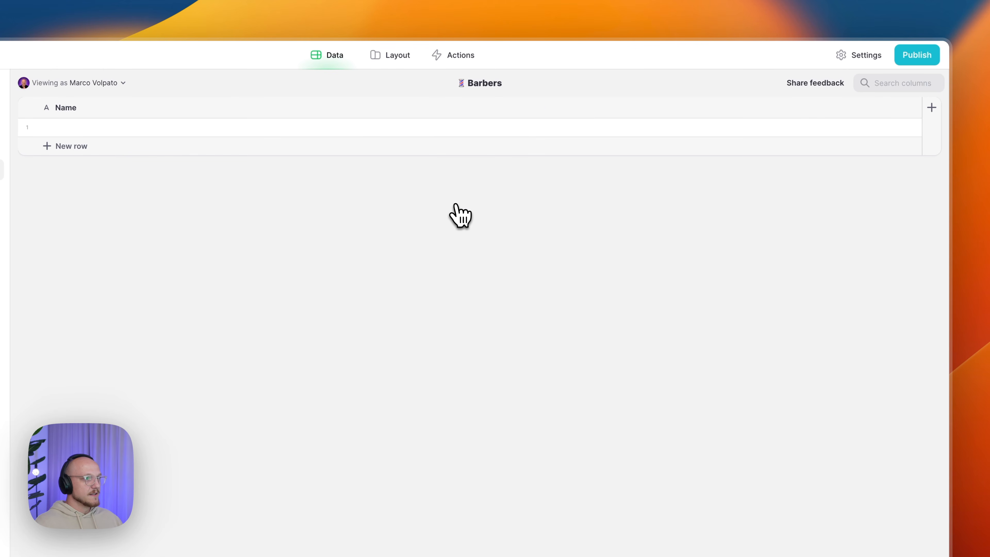
pyautogui.click(917, 108)
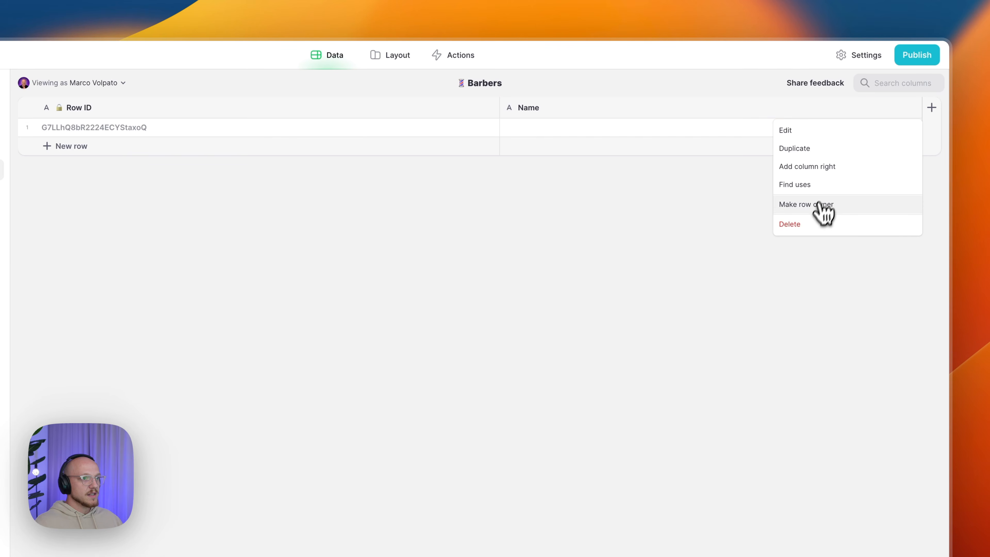
pyautogui.click(816, 224)
pyautogui.click(515, 418)
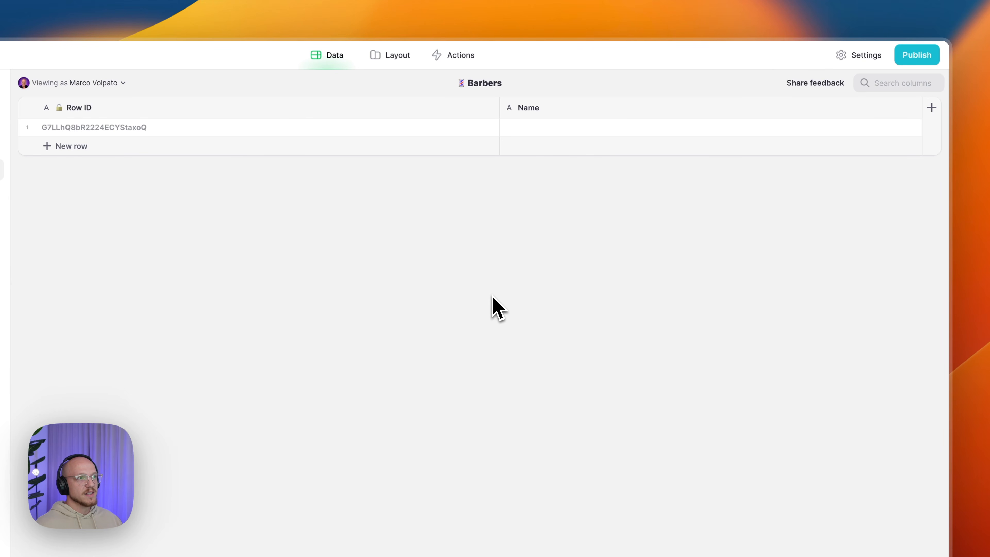
# - Add a text column named Barber/Name to the Barbers table
pyautogui.click(931, 112)
pyautogui.click(548, 158)
pyautogui.moveTo(532, 205)
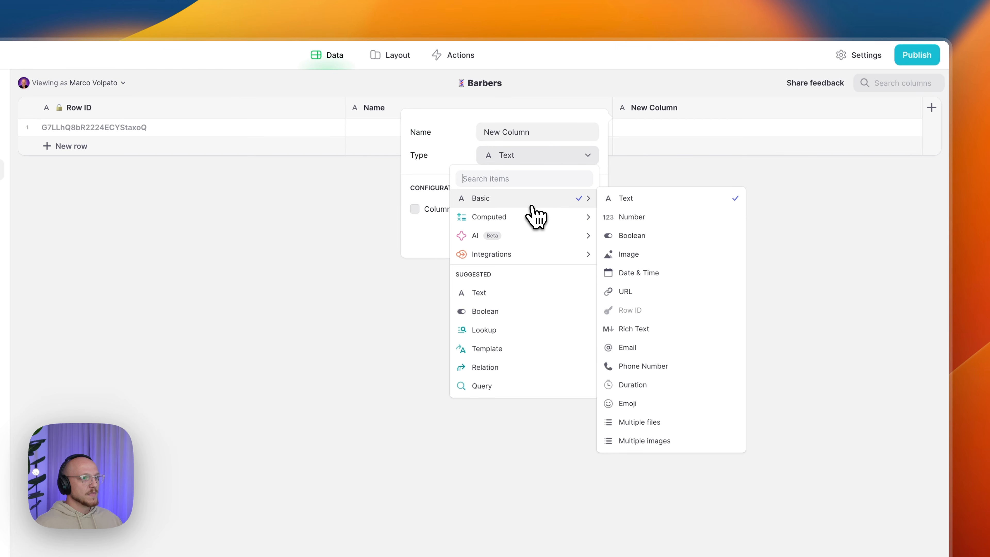
pyautogui.click(642, 200)
pyautogui.tripleClick(540, 131)
pyautogui.write('Barber/Name')
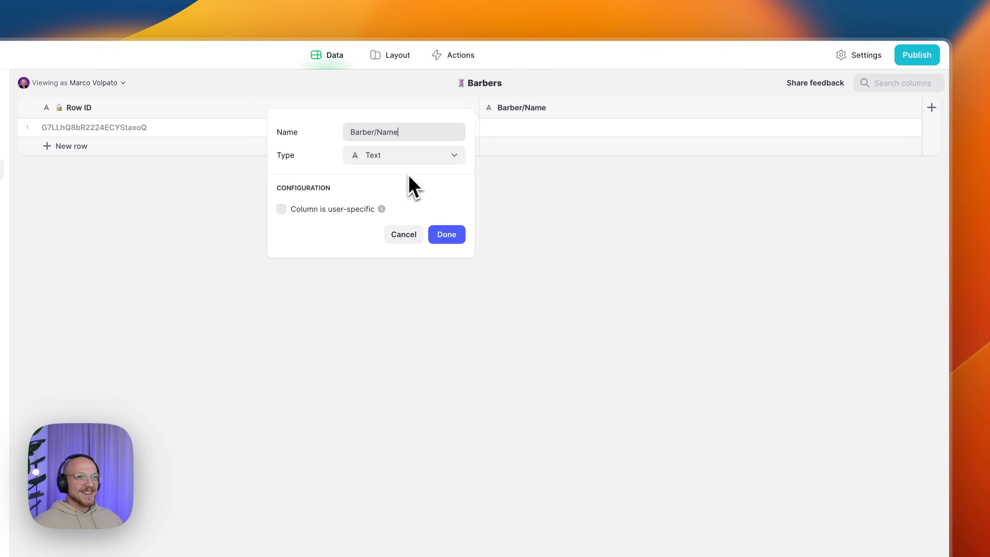
pyautogui.click(445, 236)
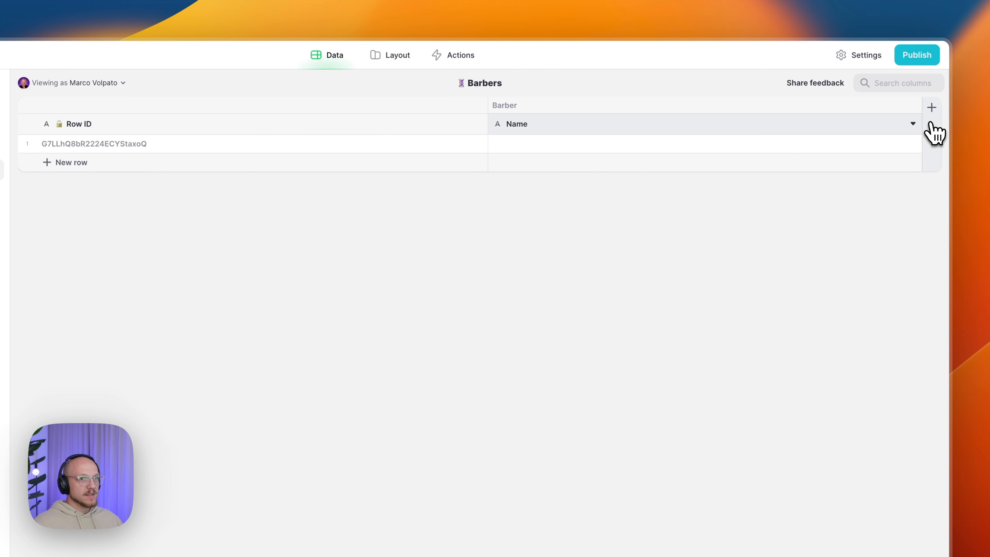
# - Add a Barber/Image column of type Image to the right of Name
pyautogui.click(909, 124)
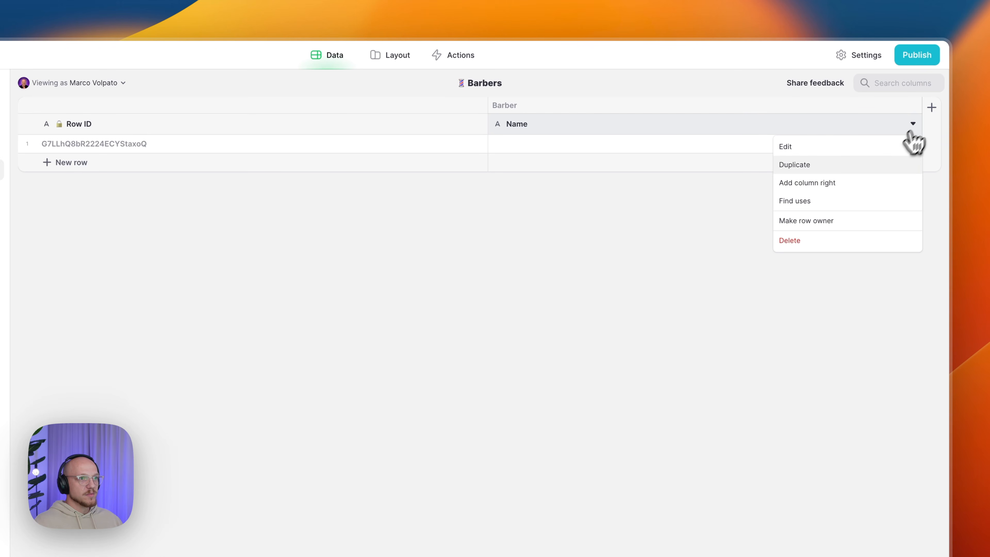
pyautogui.click(854, 184)
pyautogui.write('Barber/')
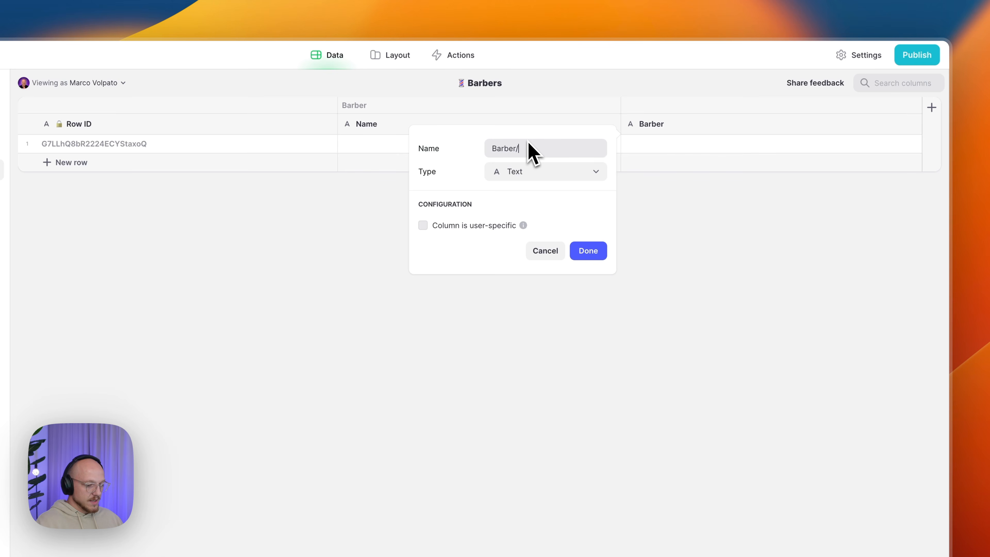
pyautogui.write('Image')
pyautogui.click(540, 174)
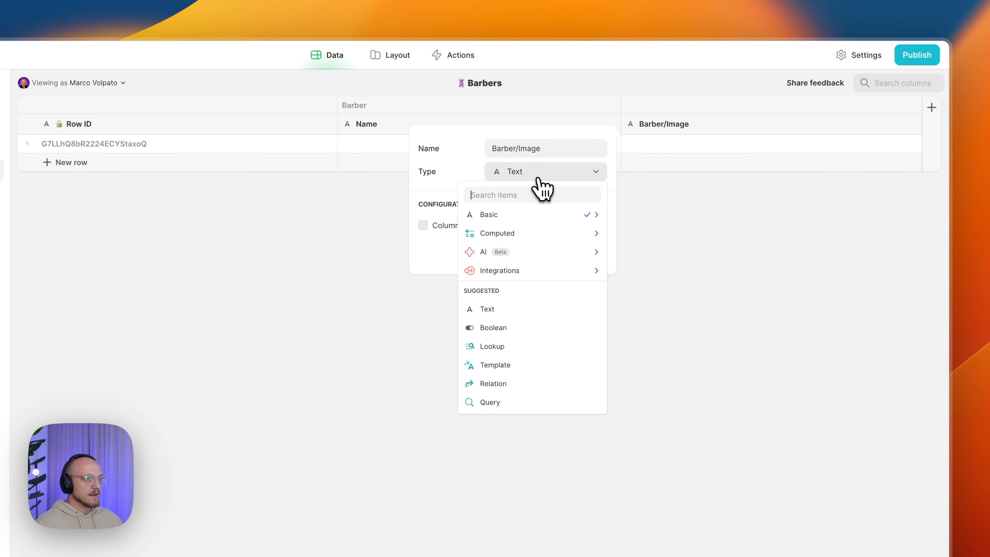
pyautogui.moveTo(508, 218)
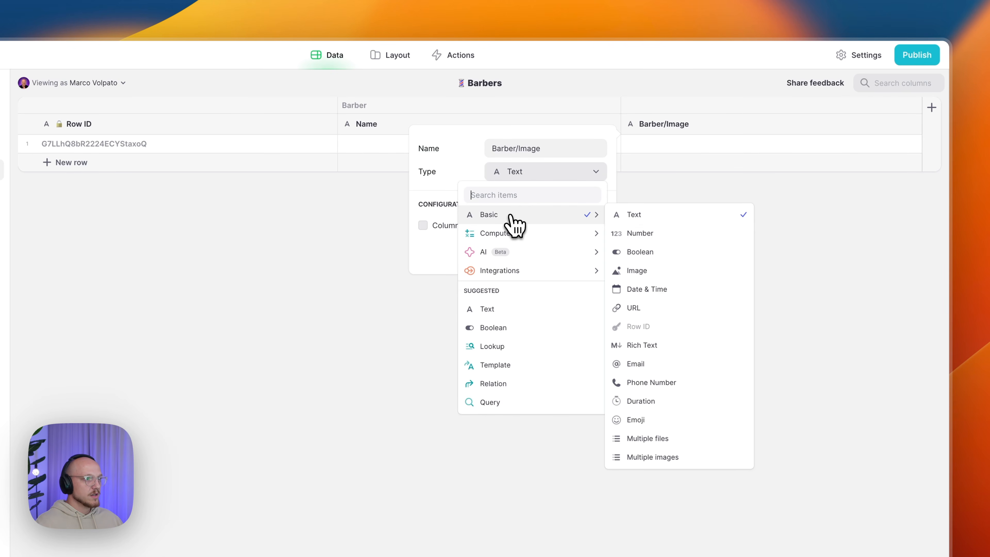
pyautogui.click(659, 270)
pyautogui.click(589, 252)
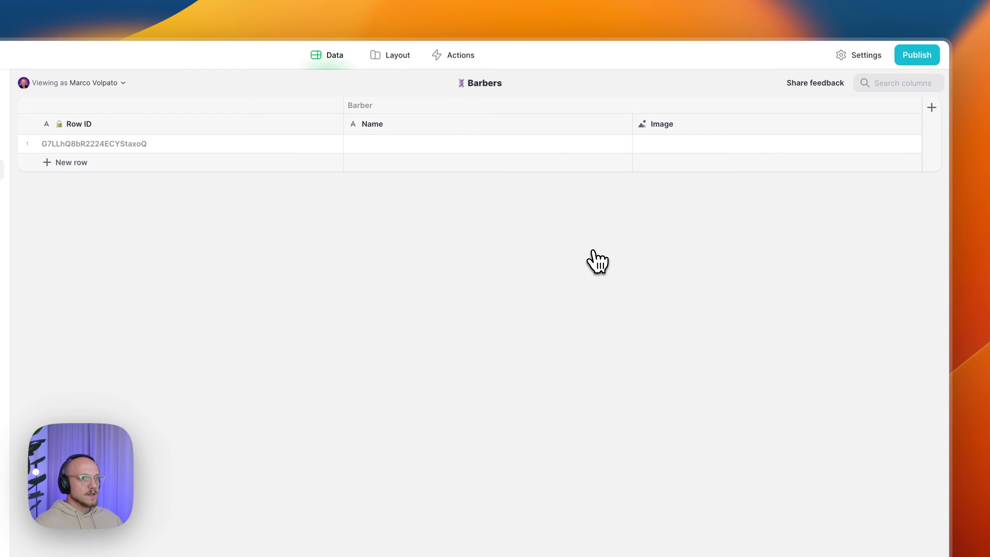
# - Add a Services/List text column to the right of Image
pyautogui.click(905, 131)
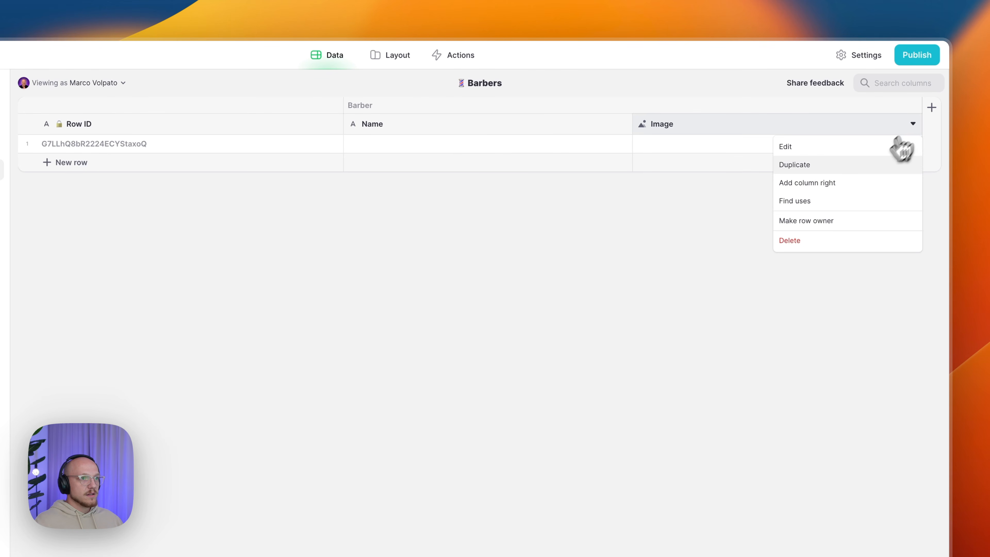
pyautogui.click(854, 184)
pyautogui.write('Serv')
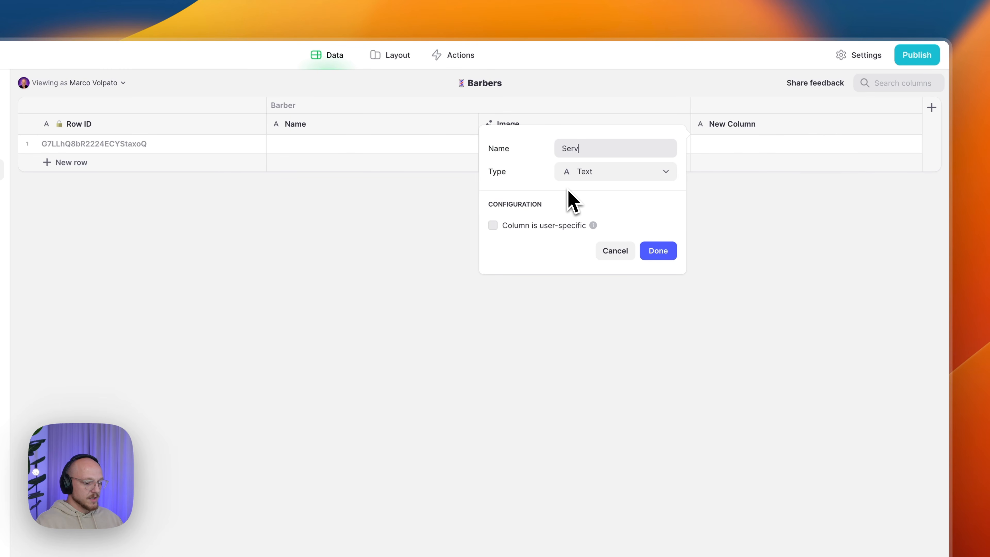
pyautogui.write('ices/List')
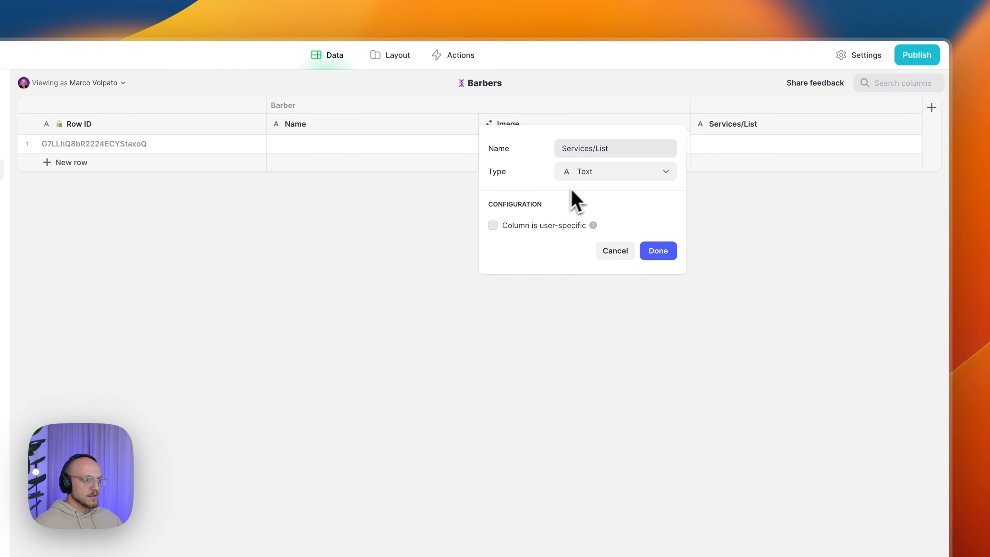
pyautogui.click(658, 251)
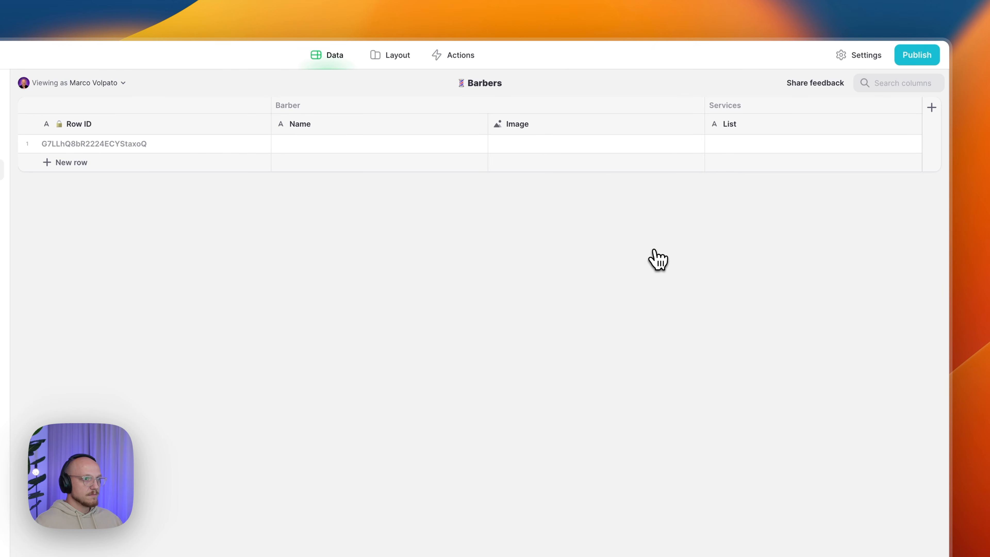
pyautogui.click(912, 124)
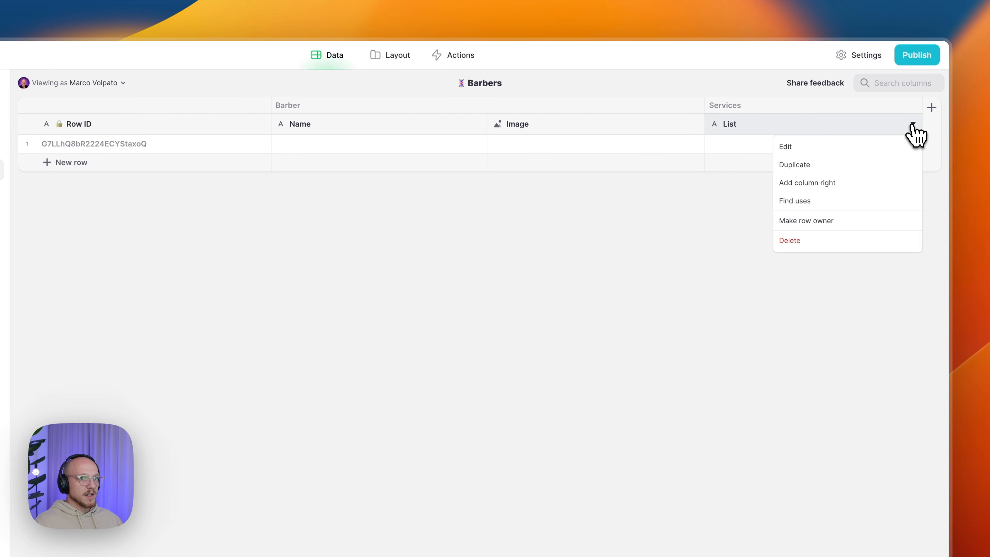
# - Add a column right of List and correct its name to Availability/Available
pyautogui.click(808, 183)
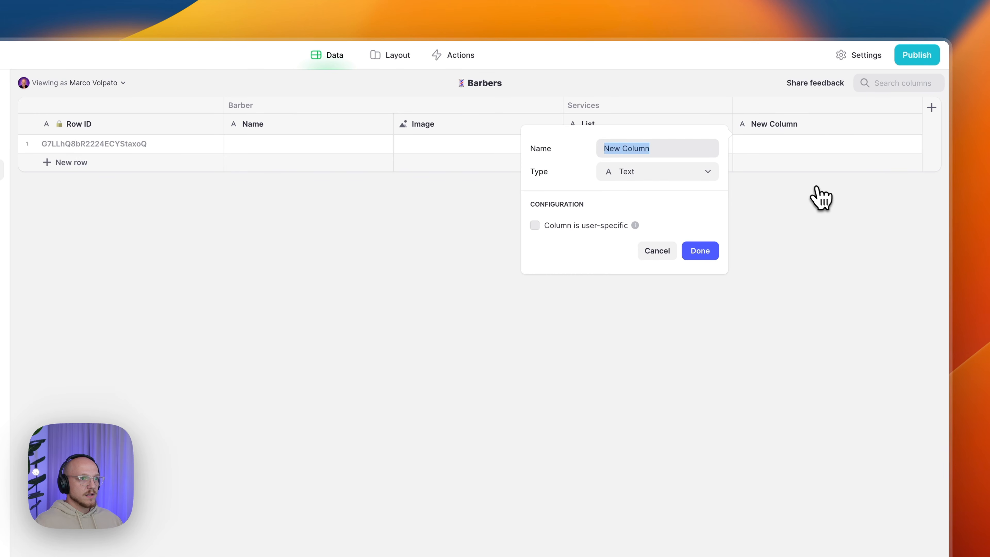
pyautogui.write('Availability/Availabilty')
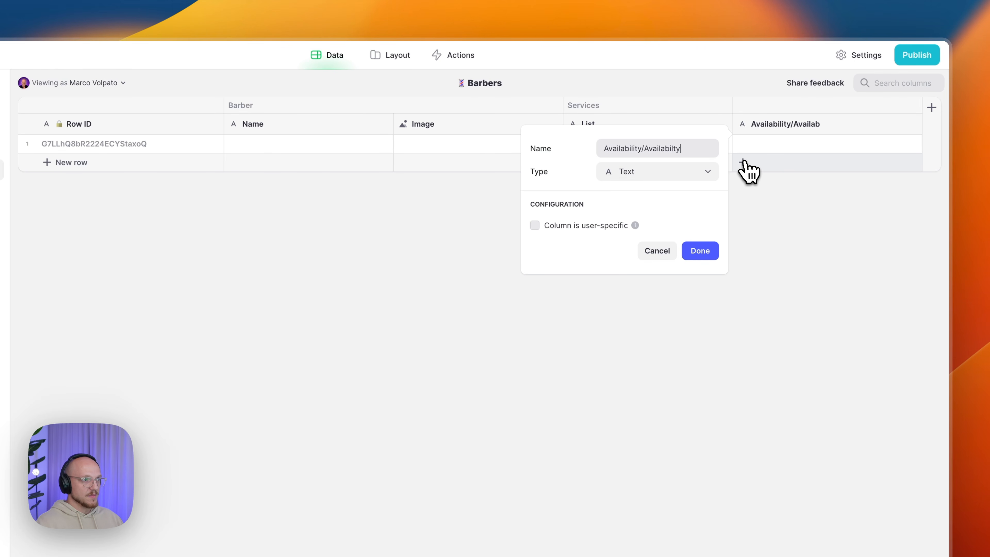
pyautogui.moveTo(680, 148); pyautogui.dragTo(651, 154)
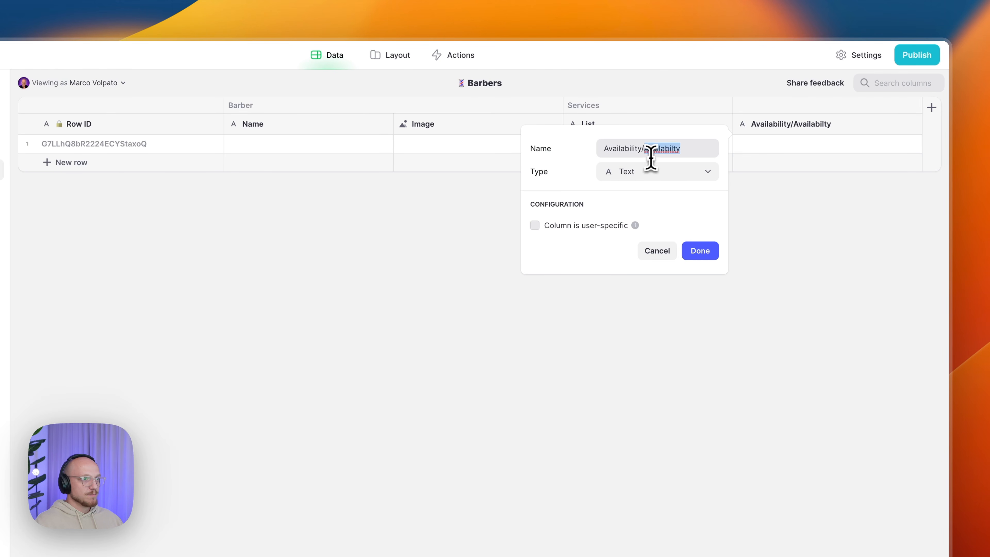
pyautogui.doubleClick(635, 150)
pyautogui.press('super+c')
pyautogui.doubleClick(683, 153)
pyautogui.press('super+v')
pyautogui.press('BackSpace')
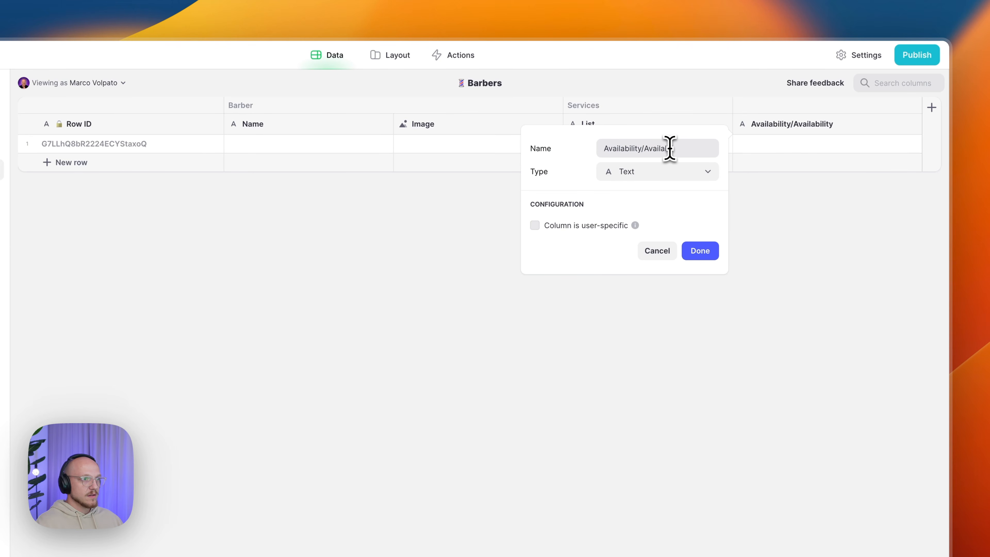
# - Set the Available column's type to Boolean and save it
pyautogui.click(655, 175)
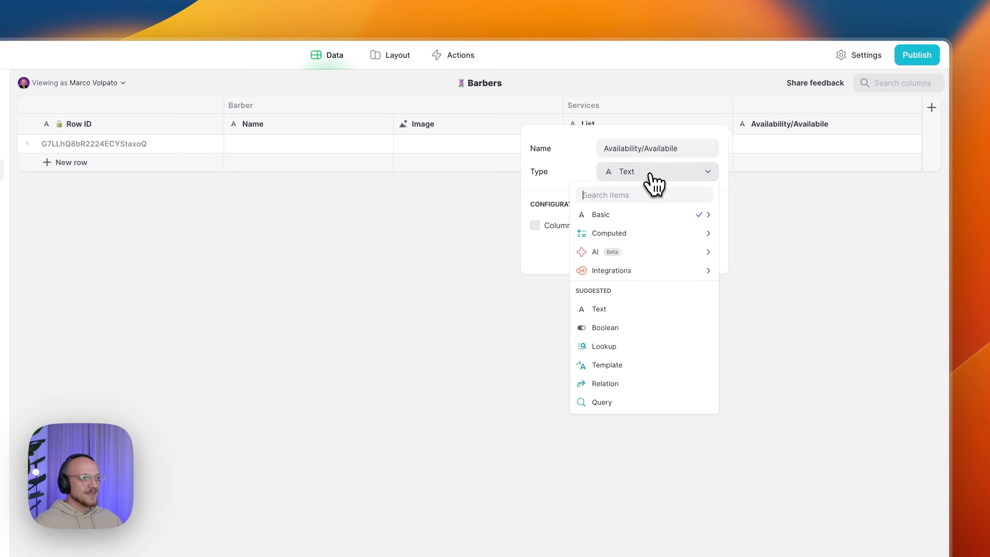
pyautogui.moveTo(647, 221)
pyautogui.click(674, 149)
pyautogui.click(674, 148)
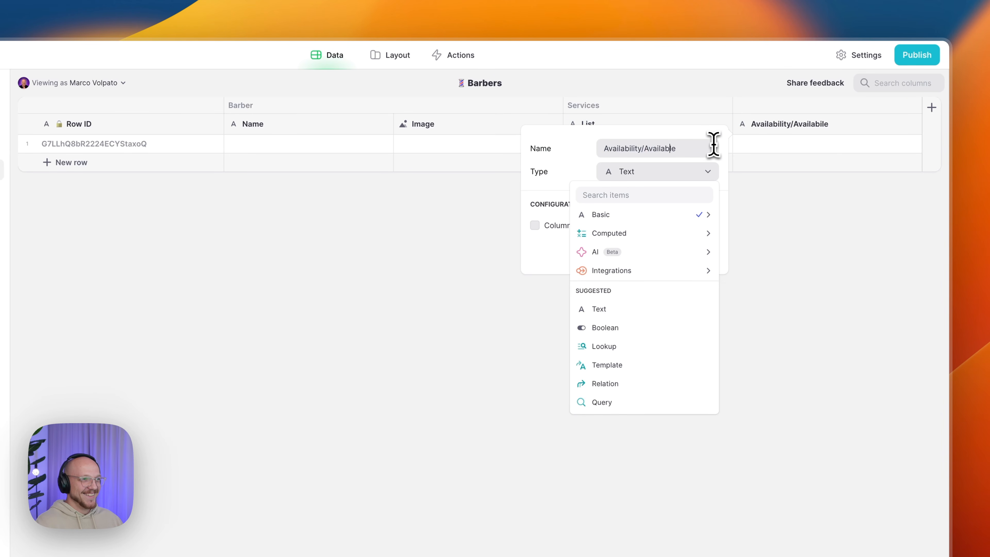
pyautogui.moveTo(702, 218)
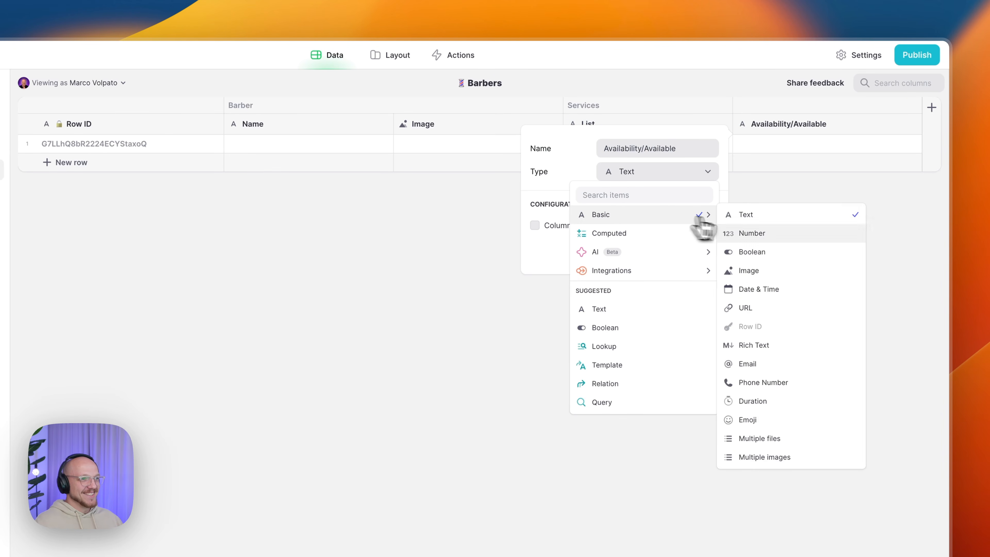
pyautogui.click(770, 254)
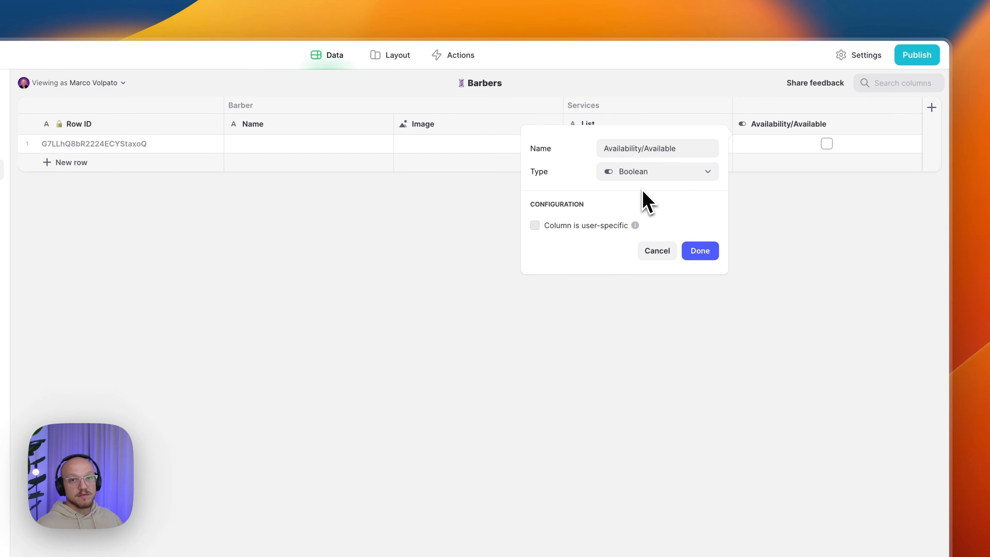
pyautogui.click(703, 254)
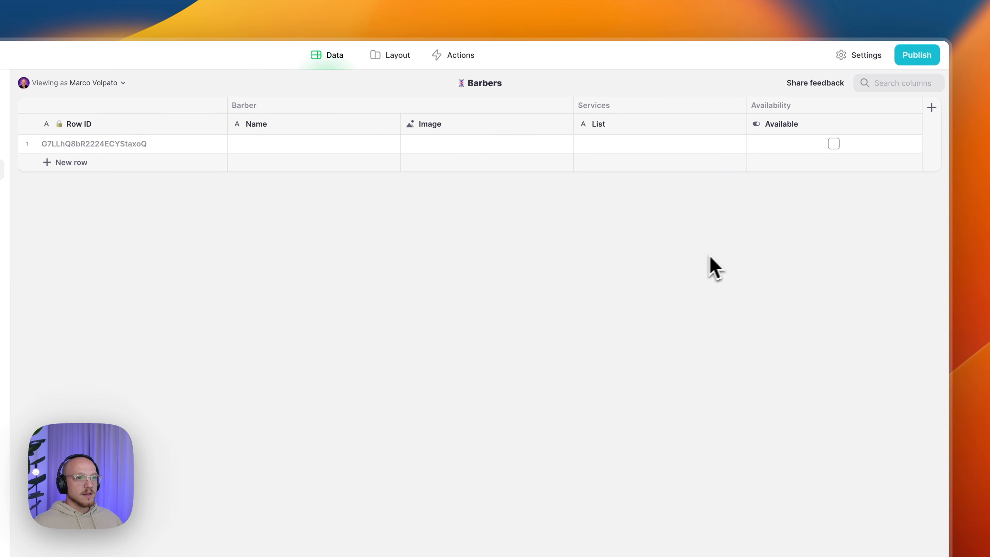
# - Start a new column named Availability/Monday to the right of Available
pyautogui.click(913, 124)
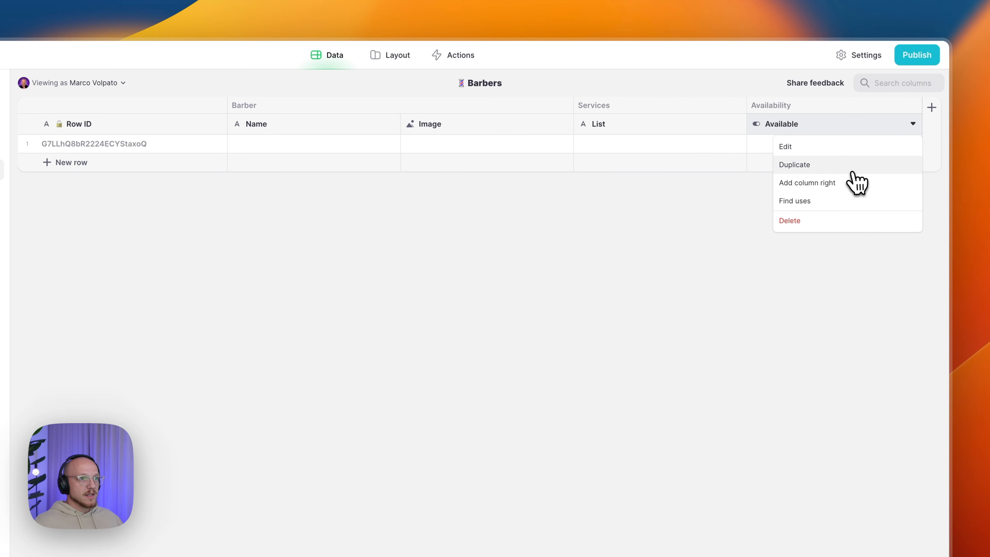
pyautogui.click(852, 183)
pyautogui.write('Availability')
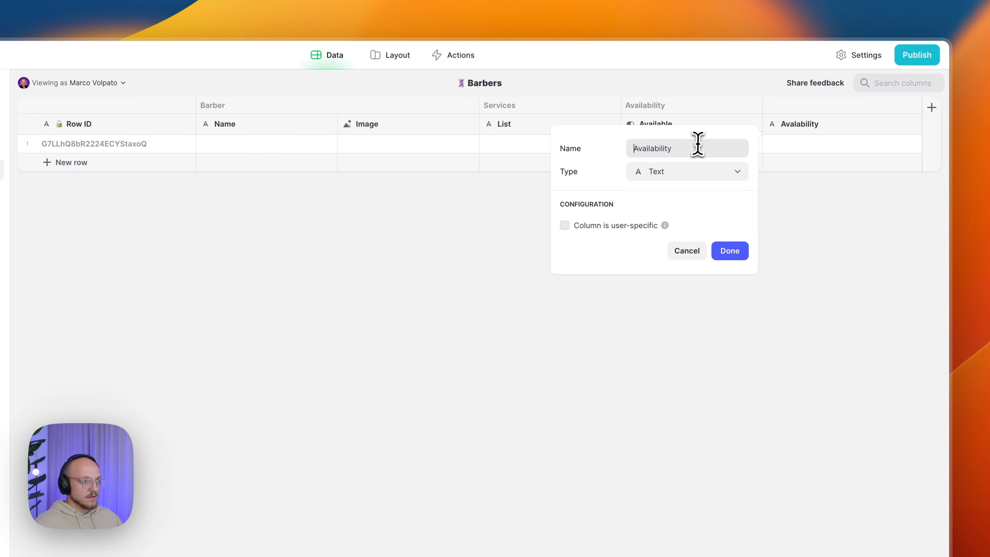
pyautogui.click(694, 150)
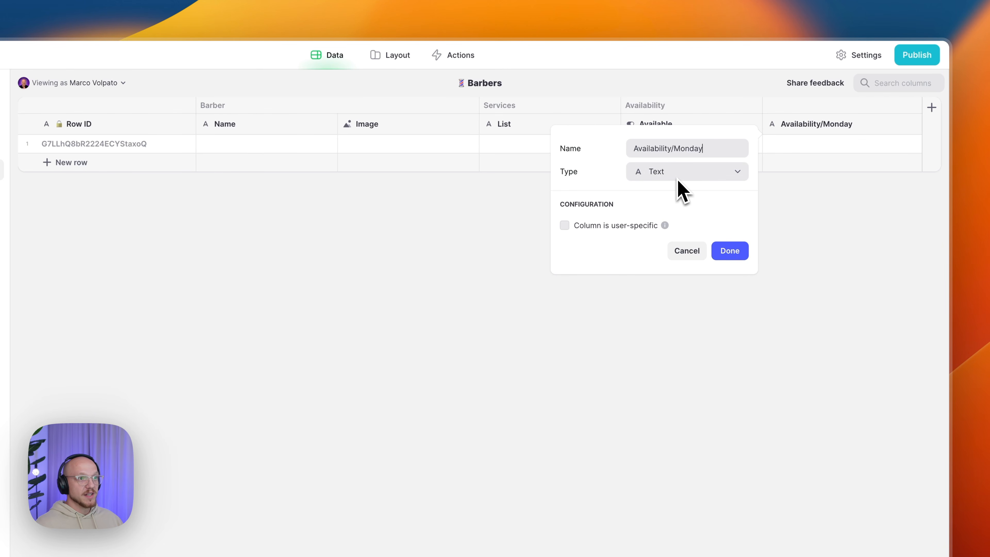
# - Save the Monday column, then duplicate it into Availability/Tuesday and Availability/Wednesday columns
pyautogui.click(731, 252)
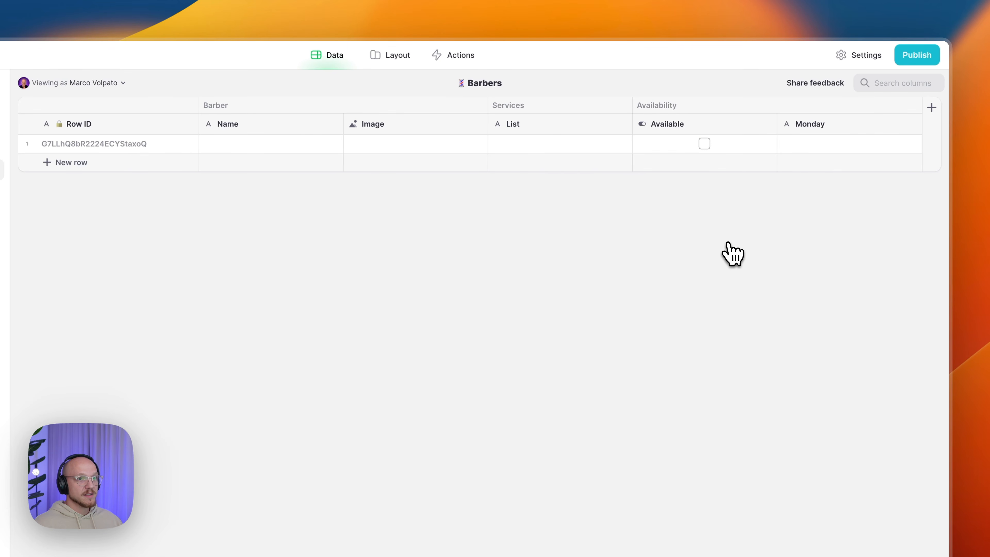
pyautogui.click(914, 125)
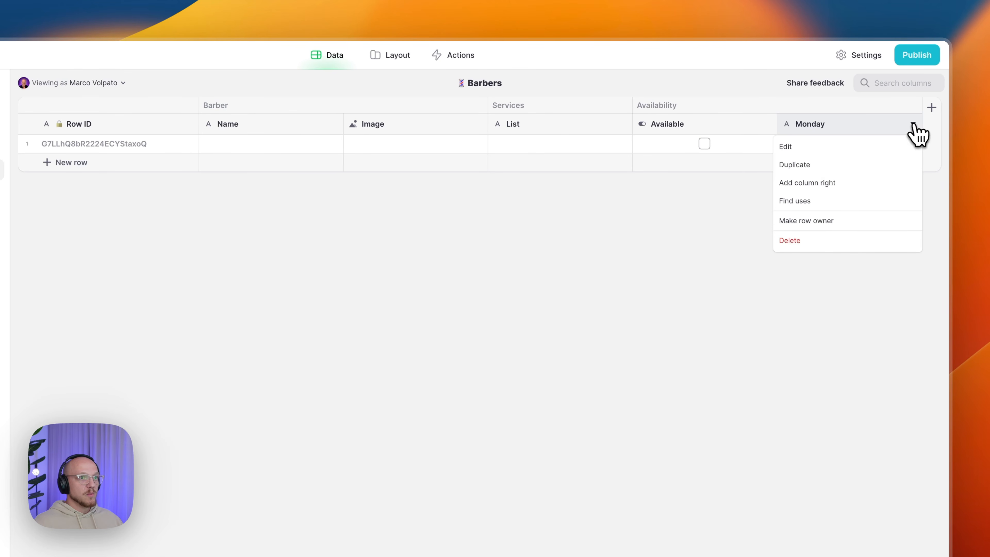
pyautogui.click(823, 166)
pyautogui.click(746, 149)
pyautogui.moveTo(693, 148); pyautogui.dragTo(748, 151)
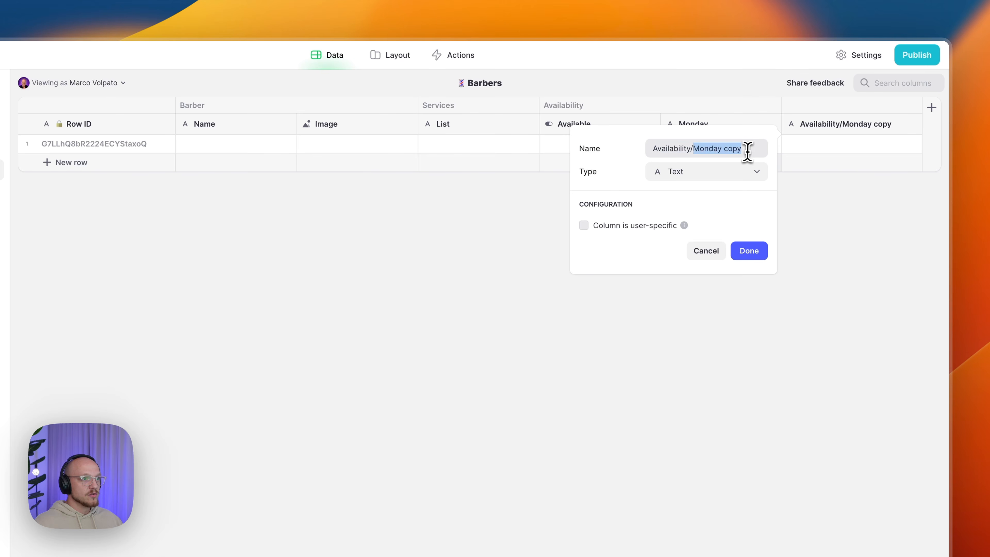
pyautogui.write('Tues')
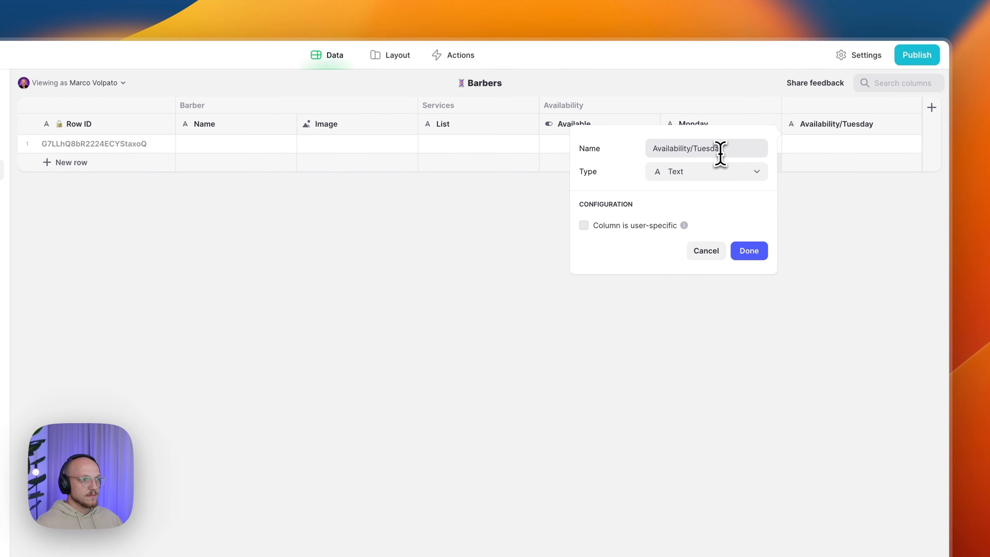
pyautogui.click(748, 250)
pyautogui.click(914, 126)
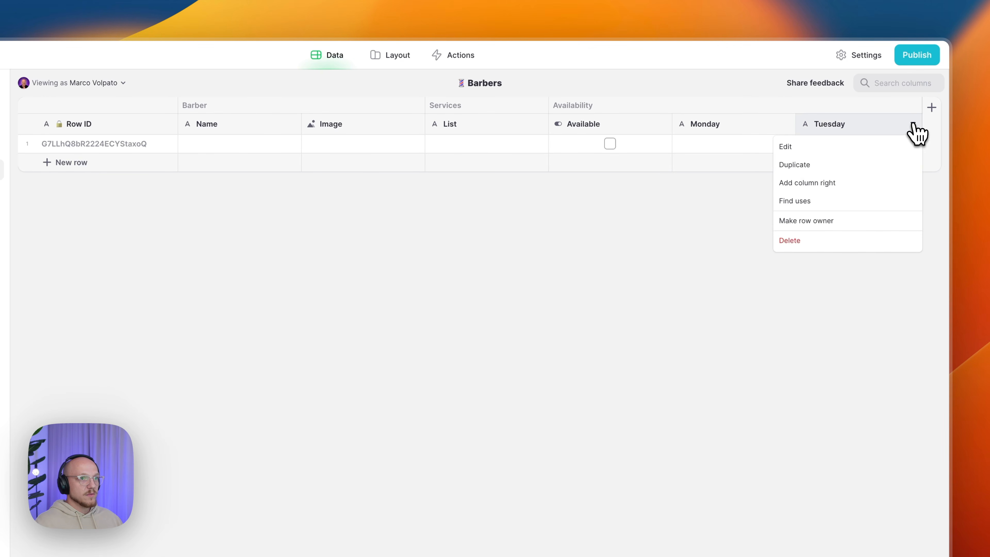
pyautogui.click(840, 167)
pyautogui.doubleClick(721, 148)
pyautogui.moveTo(719, 148); pyautogui.dragTo(763, 148)
pyautogui.write('W')
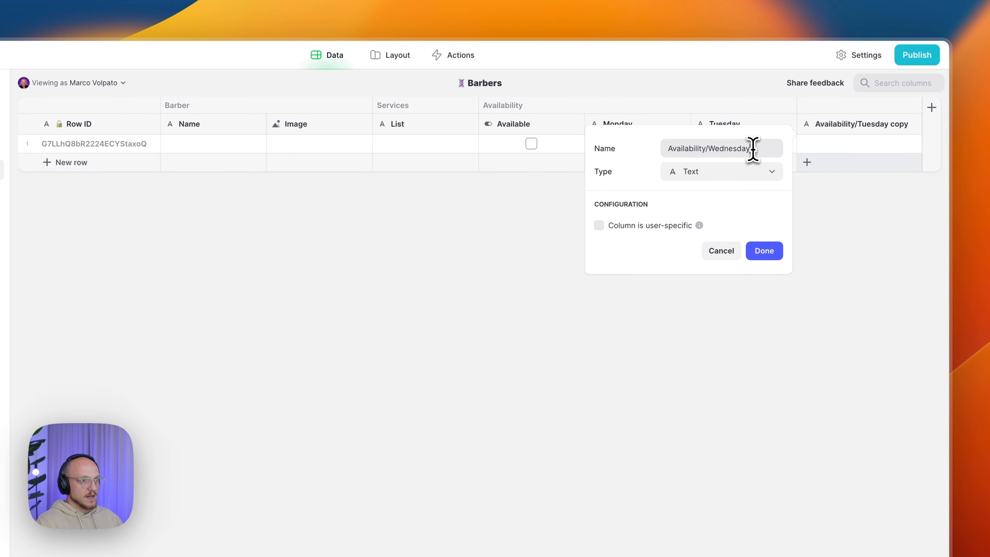
pyautogui.write('ednesday')
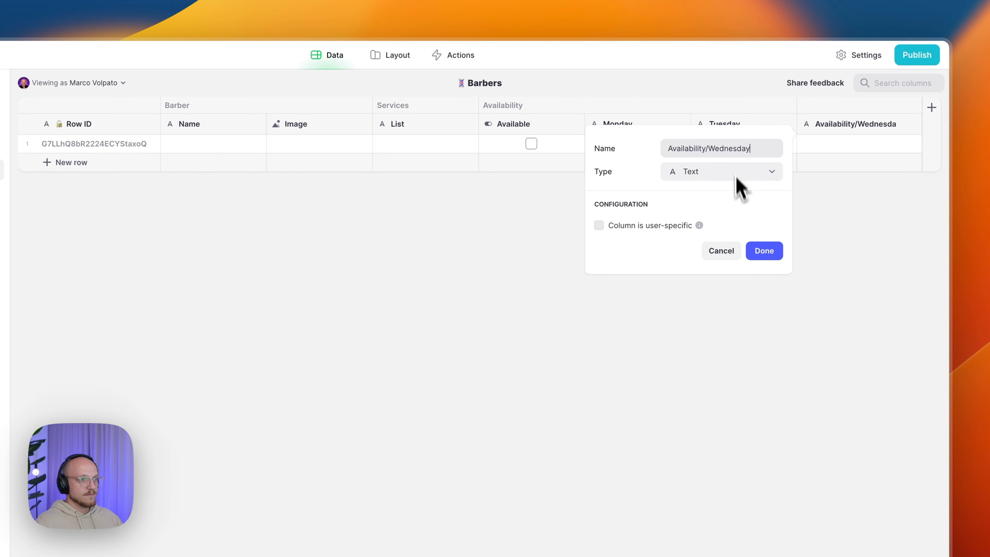
pyautogui.click(763, 249)
# - Duplicate Wednesday into Availability/Thursday and Availability/Friday text columns
pyautogui.click(920, 128)
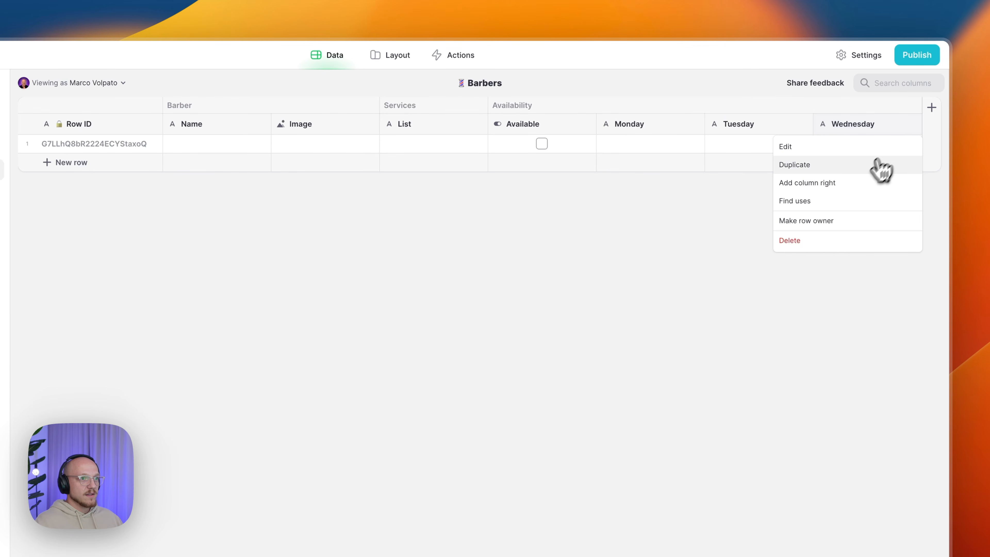
pyautogui.click(852, 166)
pyautogui.doubleClick(783, 148)
pyautogui.moveTo(783, 148); pyautogui.dragTo(731, 152)
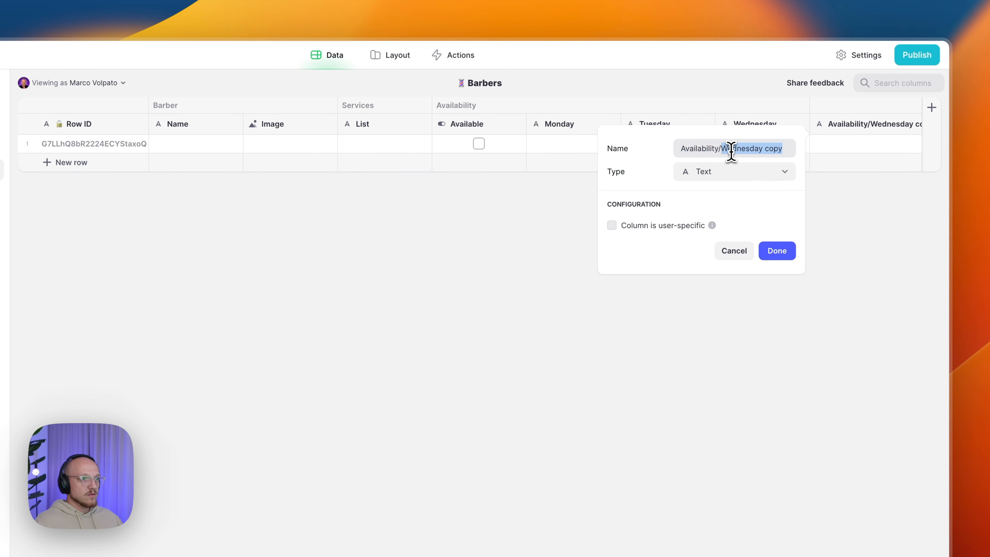
pyautogui.write('Thur')
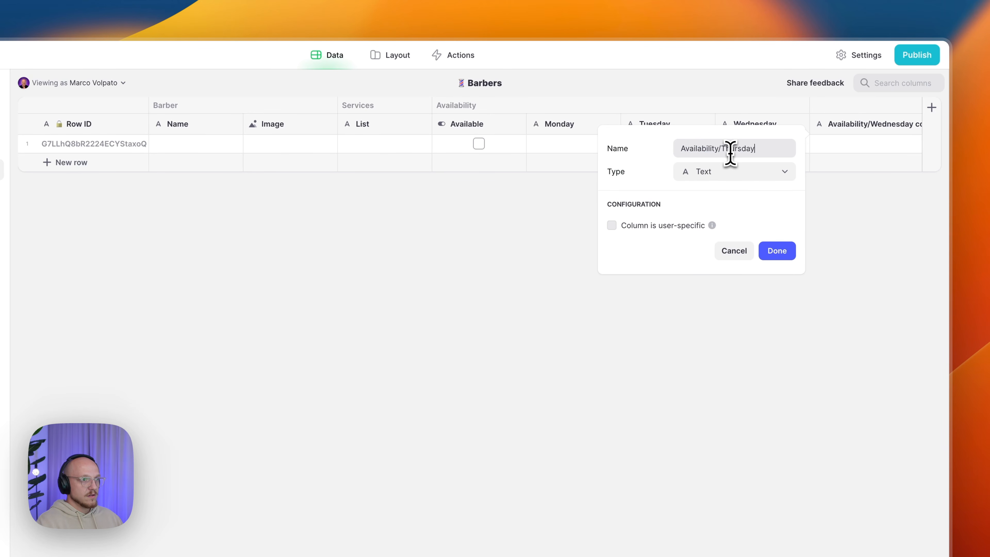
pyautogui.click(777, 253)
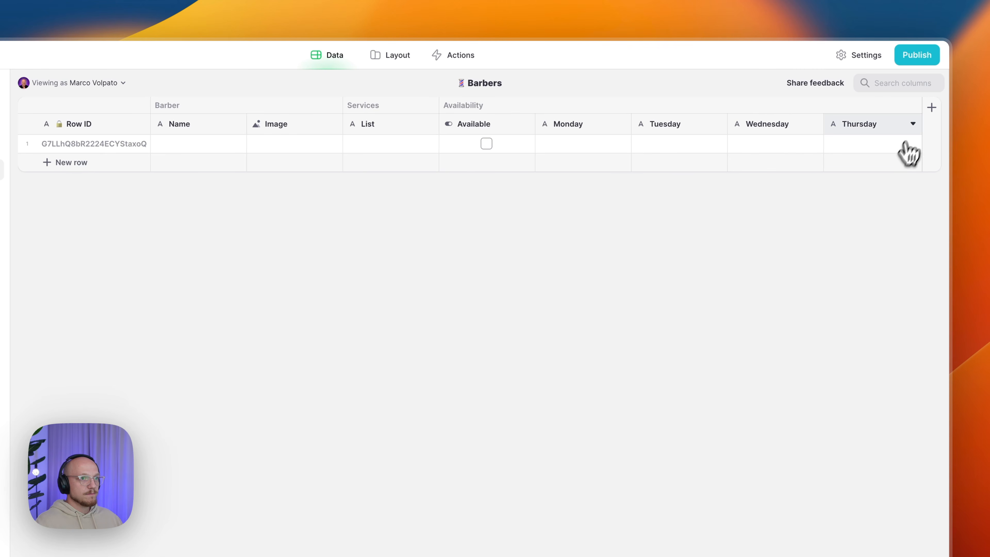
pyautogui.click(914, 124)
pyautogui.click(850, 165)
pyautogui.click(743, 149)
pyautogui.moveTo(728, 149); pyautogui.dragTo(780, 149)
pyautogui.write('Fr')
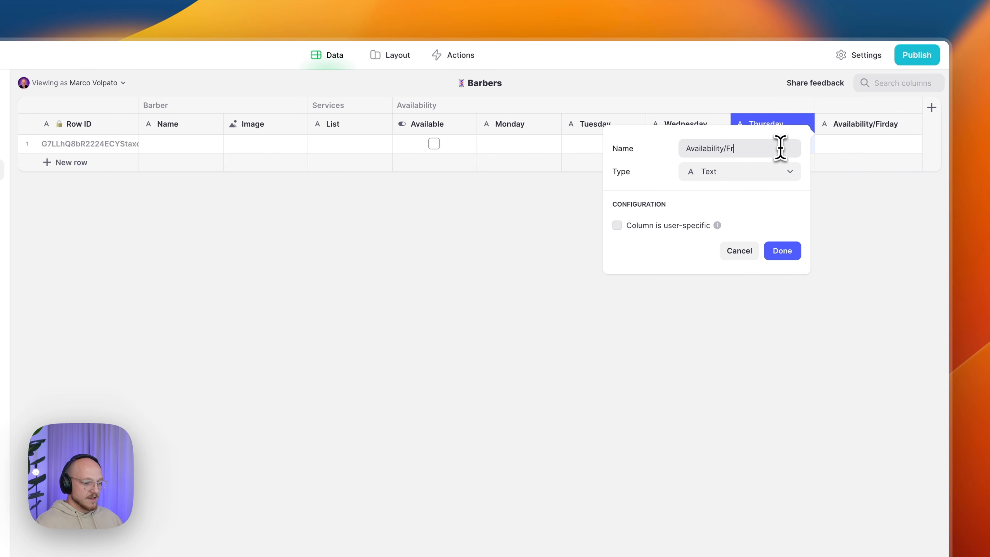
pyautogui.write('iday')
pyautogui.click(783, 250)
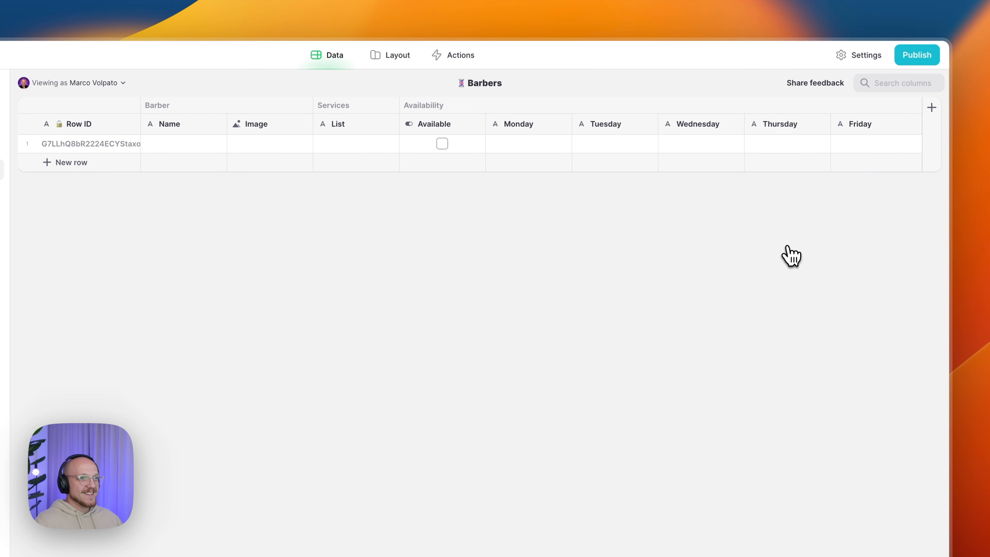
# - Add Availability/Saturday and Availability/Sunday columns by duplicating the previous day
pyautogui.click(914, 124)
pyautogui.click(835, 168)
pyautogui.moveTo(735, 149); pyautogui.dragTo(792, 148)
pyautogui.write('Saturday')
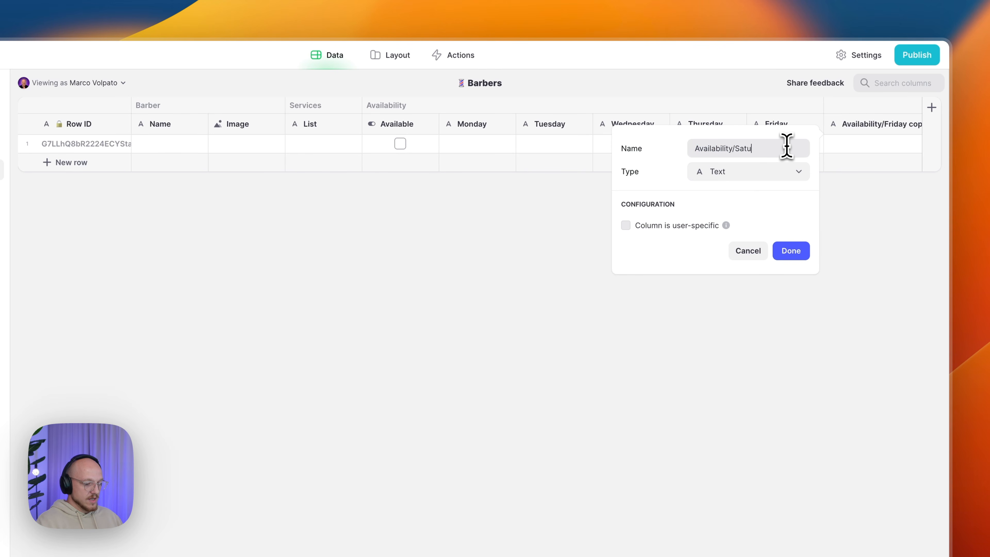
pyautogui.click(795, 253)
pyautogui.click(910, 131)
pyautogui.click(889, 165)
pyautogui.moveTo(798, 148); pyautogui.dragTo(739, 150)
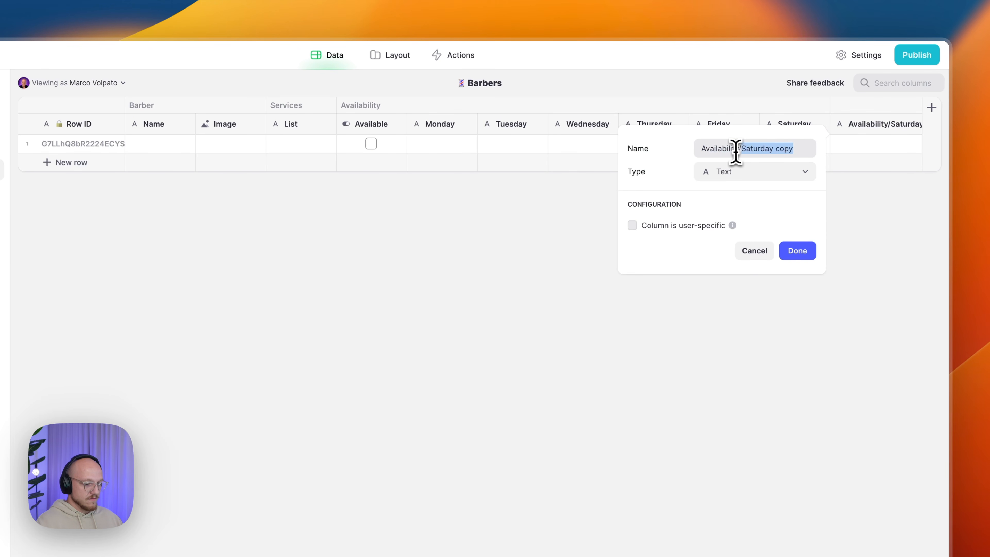
pyautogui.write('Sunday')
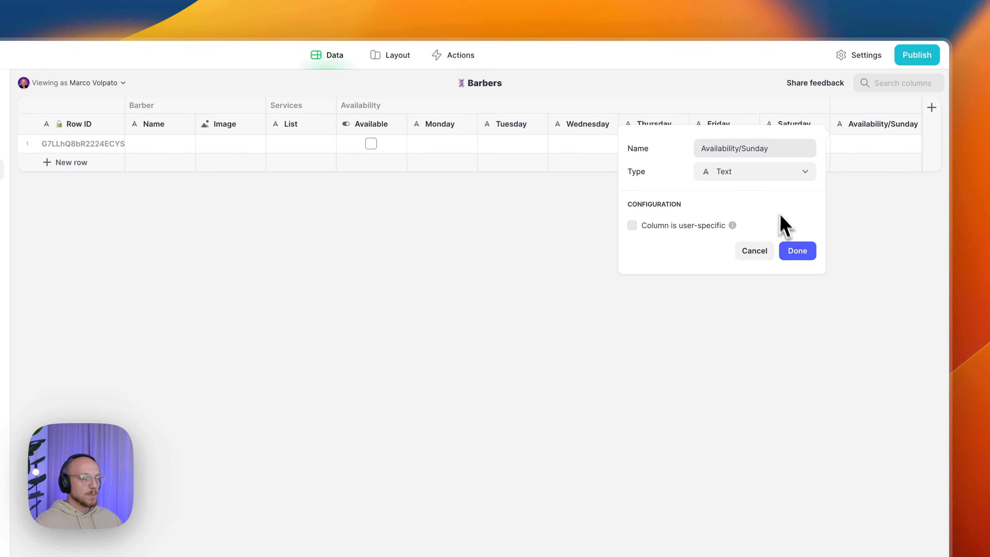
pyautogui.click(797, 251)
# - Create a fifth blank table, auto-named glorious-comparison, from the Tables + menu
pyautogui.click(466, 148)
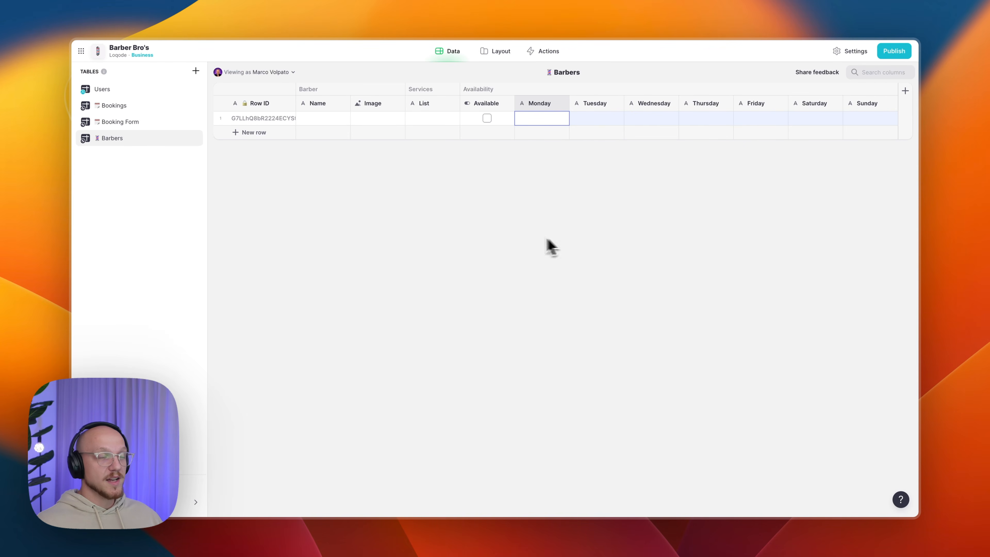
pyautogui.click(196, 71)
pyautogui.click(226, 90)
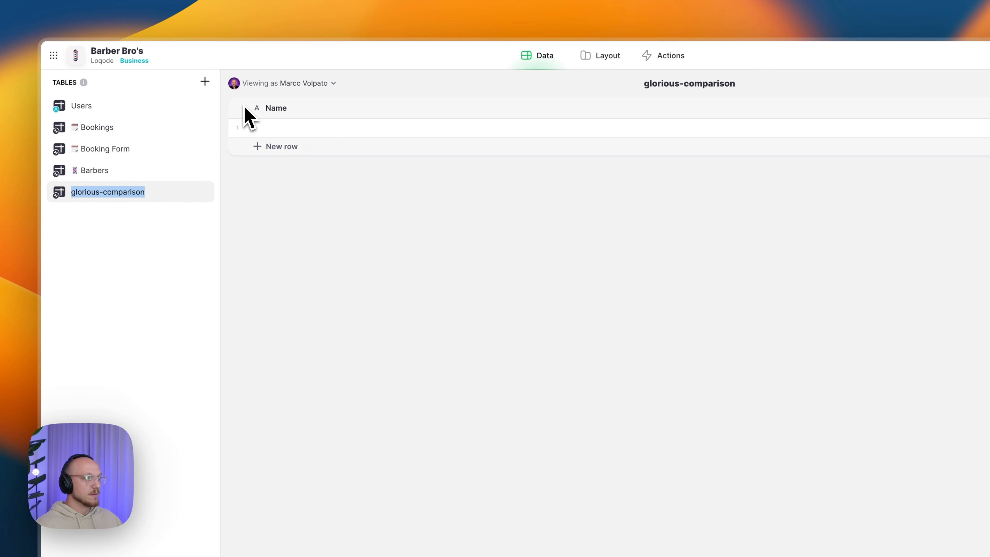
# - Rename the new table to Services with a scissors emoji
pyautogui.press('ctrl+super+space')
pyautogui.press('Right')
pyautogui.press('Right')
pyautogui.write('sci')
pyautogui.press('Right')
pyautogui.press('Return')
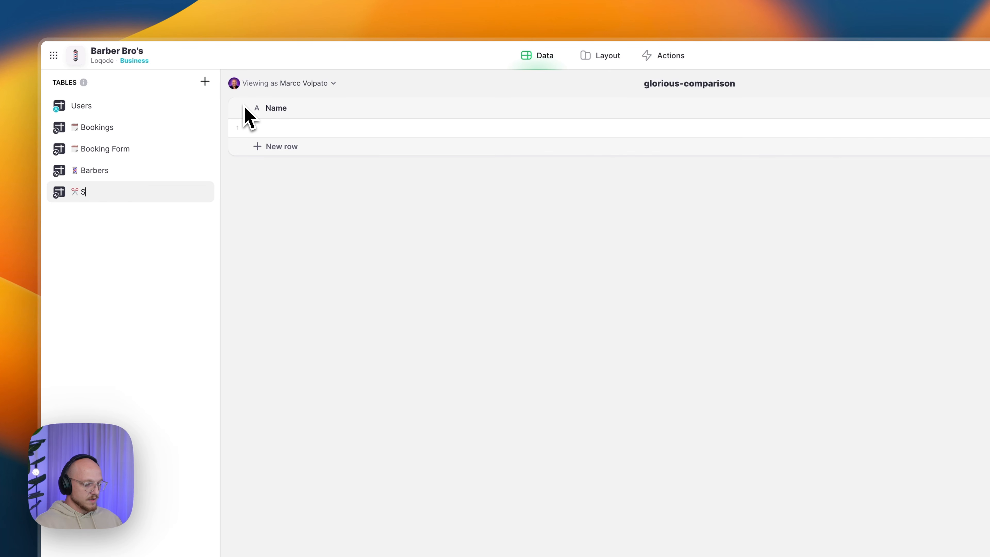
pyautogui.press('Return')
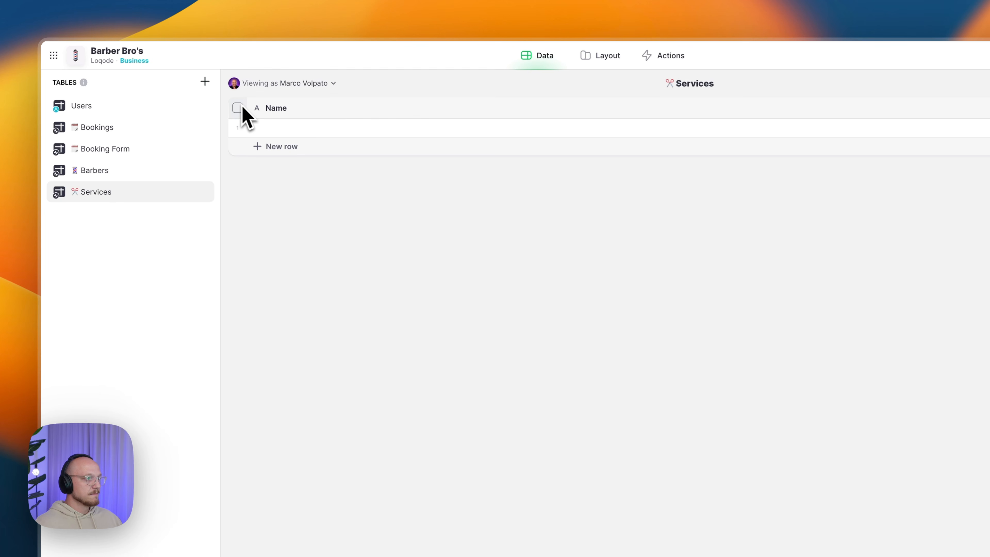
# - Add a Row ID column and delete the default Name column
pyautogui.click(926, 125)
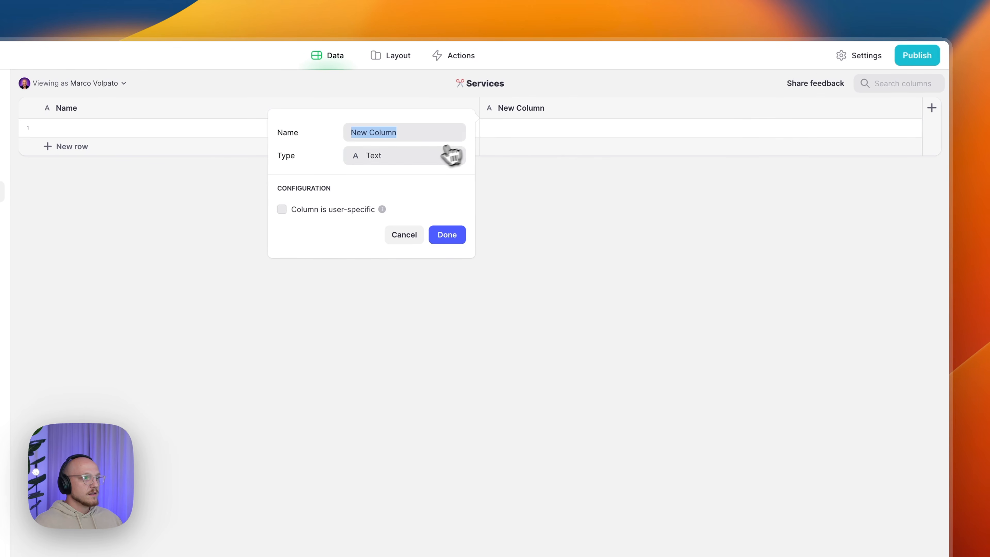
pyautogui.click(464, 154)
pyautogui.moveTo(425, 200)
pyautogui.click(507, 311)
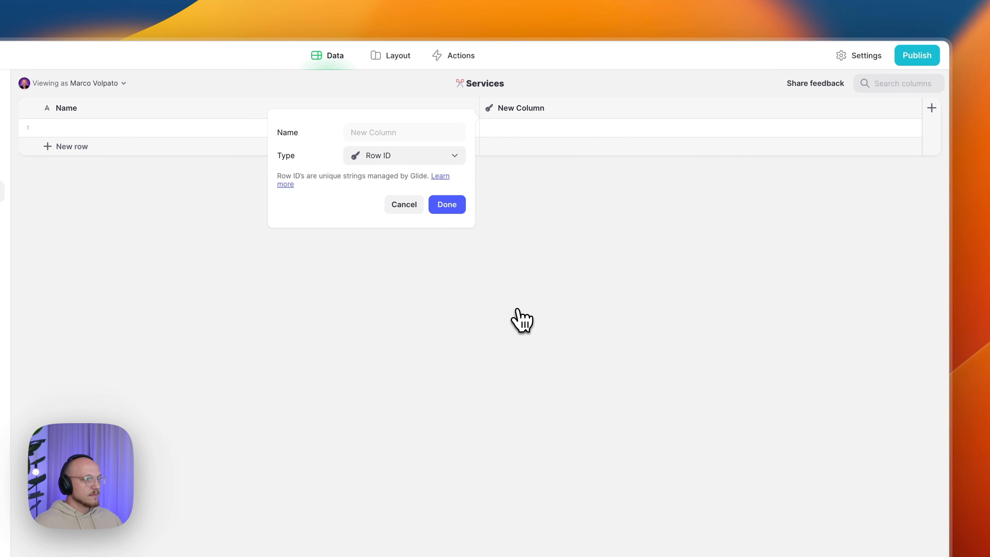
pyautogui.click(449, 207)
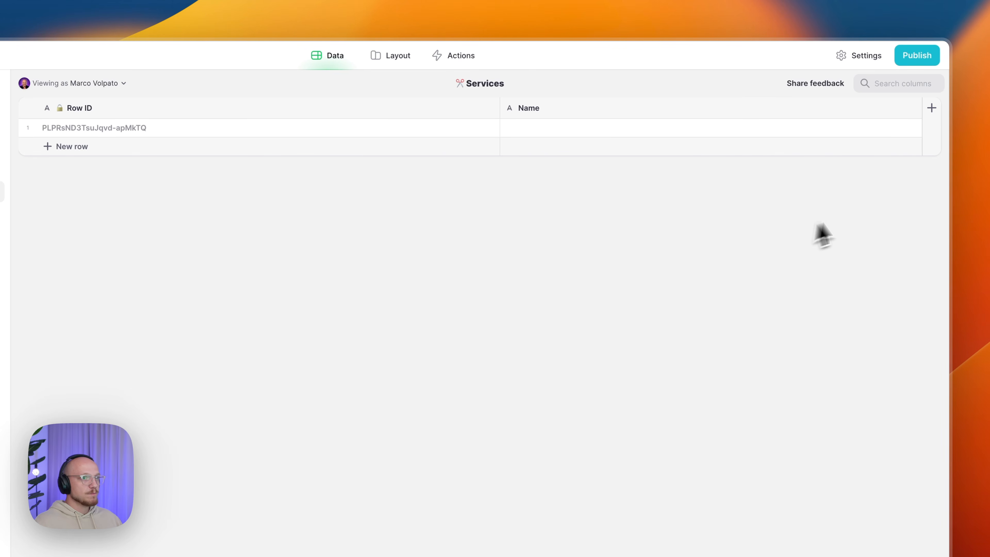
pyautogui.click(911, 107)
pyautogui.click(791, 225)
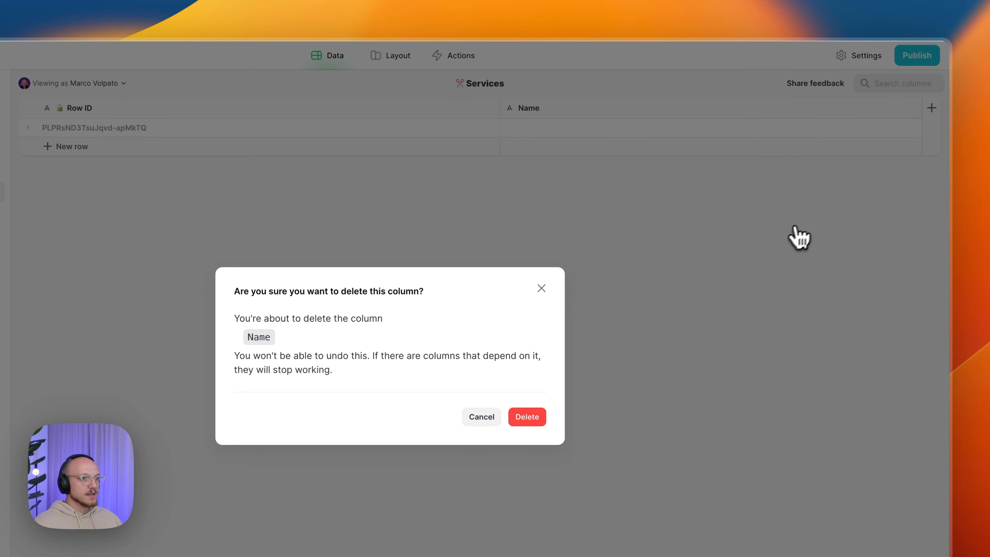
pyautogui.click(526, 416)
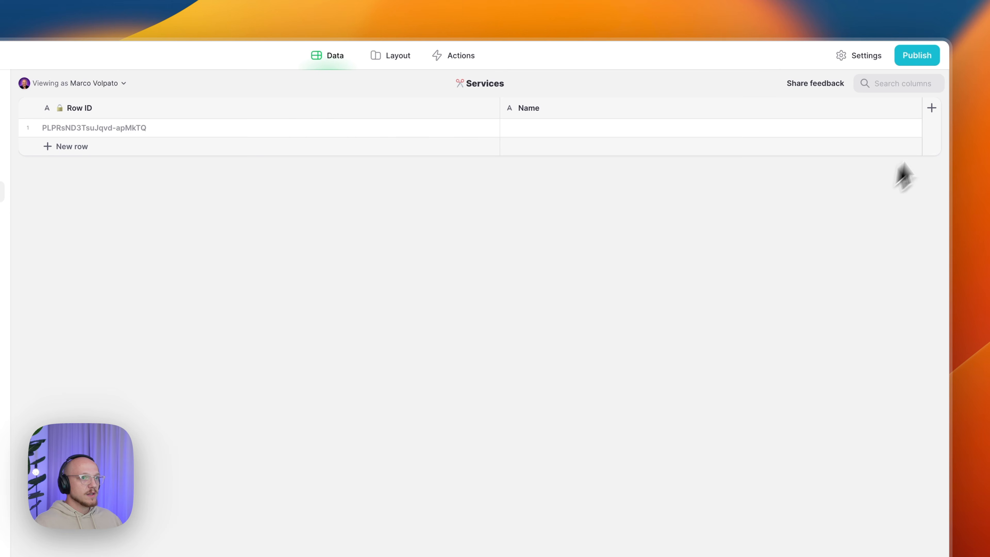
# - Add a text column named Service/Name
pyautogui.click(932, 109)
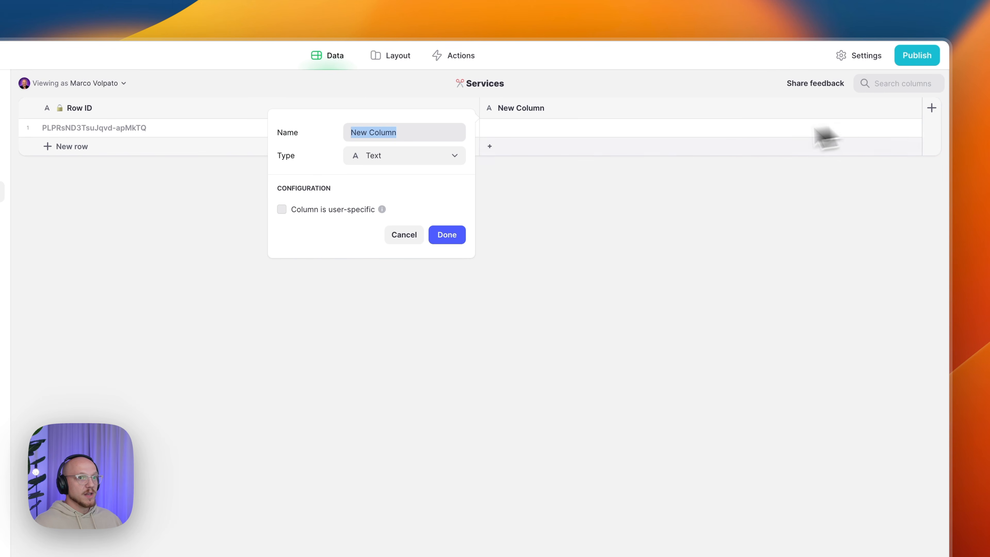
pyautogui.click(399, 133)
pyautogui.press('super+a')
pyautogui.write('Se')
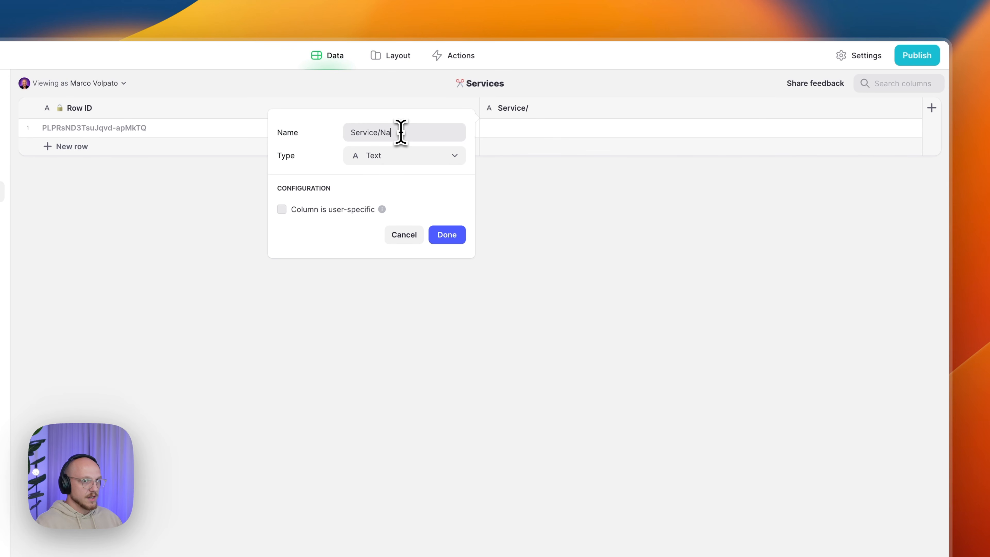
pyautogui.write('rvice/Name')
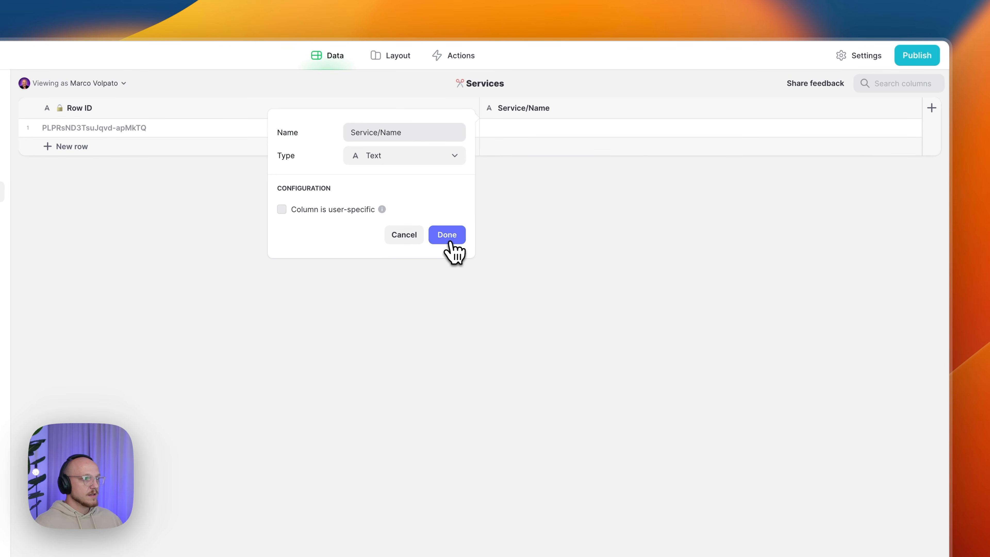
pyautogui.click(446, 235)
# - Add a Service/Duration Number column with precision 1, no group separator, units Mins
pyautogui.click(913, 125)
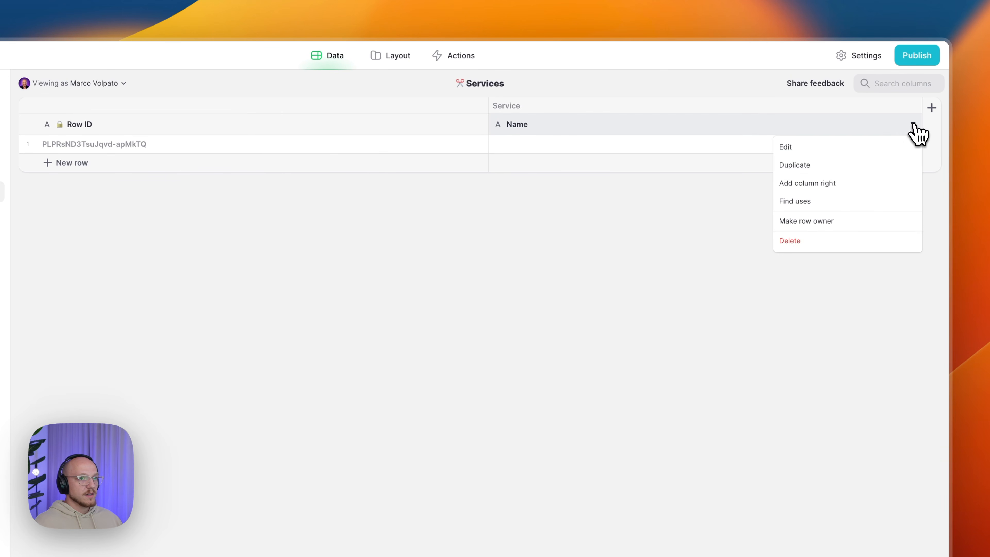
pyautogui.click(814, 182)
pyautogui.write('Service/D')
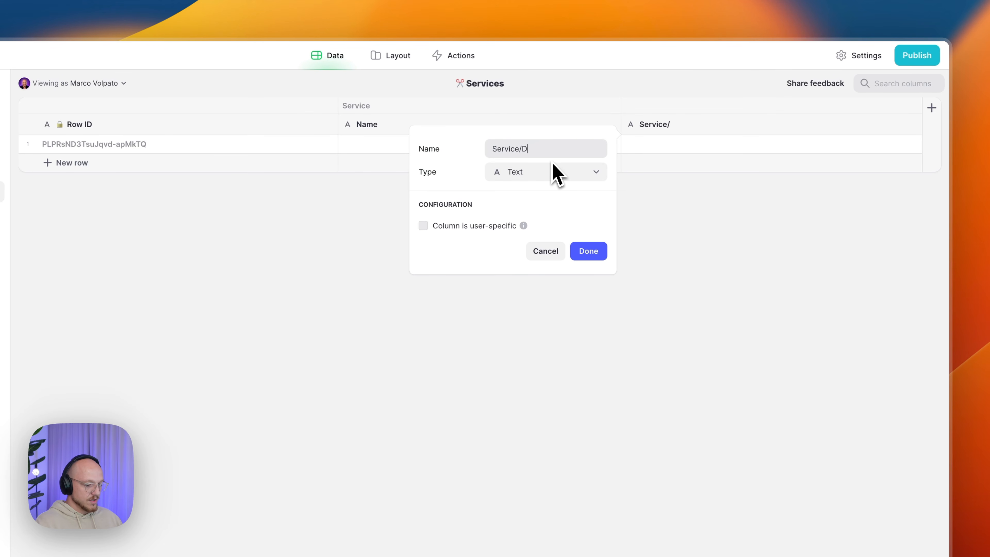
pyautogui.write('uration')
pyautogui.click(547, 173)
pyautogui.moveTo(545, 217)
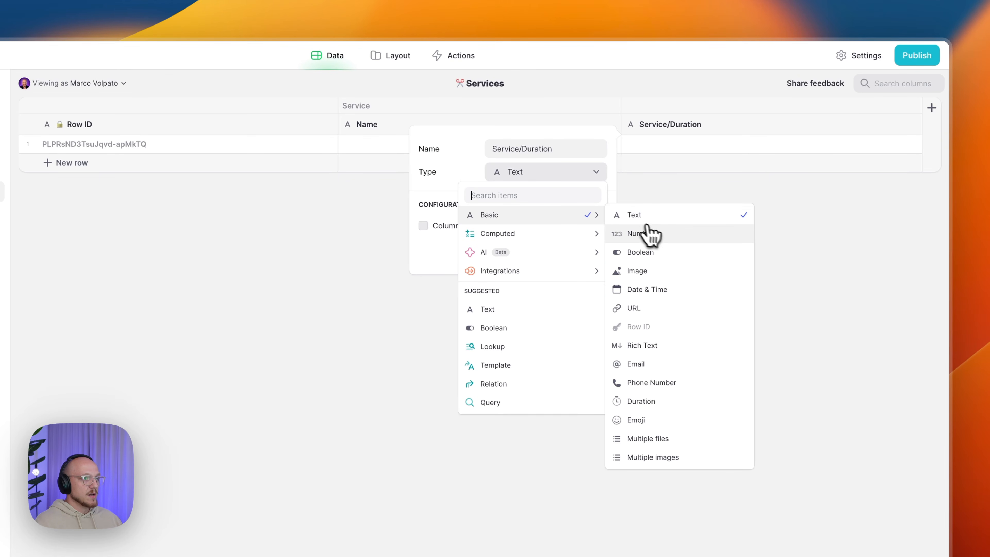
pyautogui.click(649, 235)
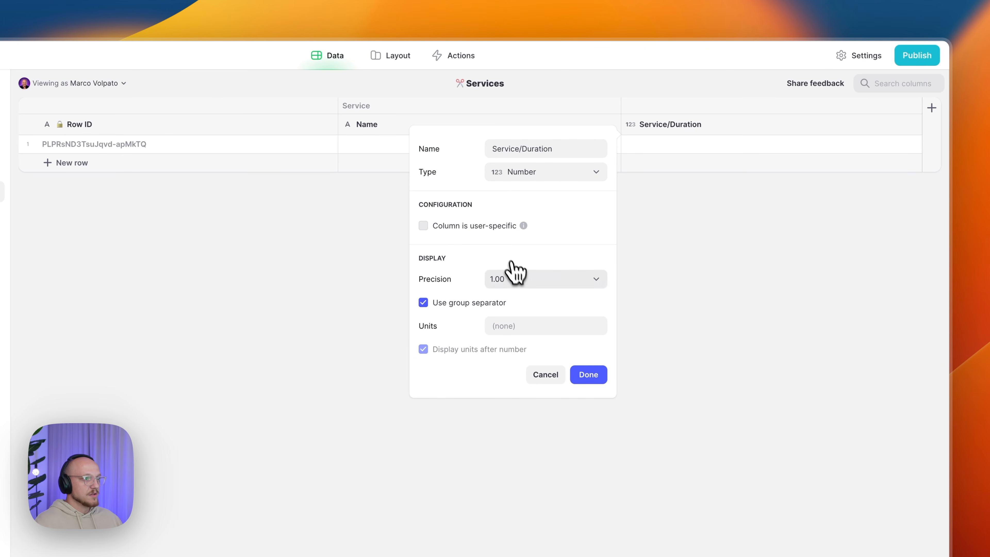
pyautogui.click(513, 277)
pyautogui.click(500, 299)
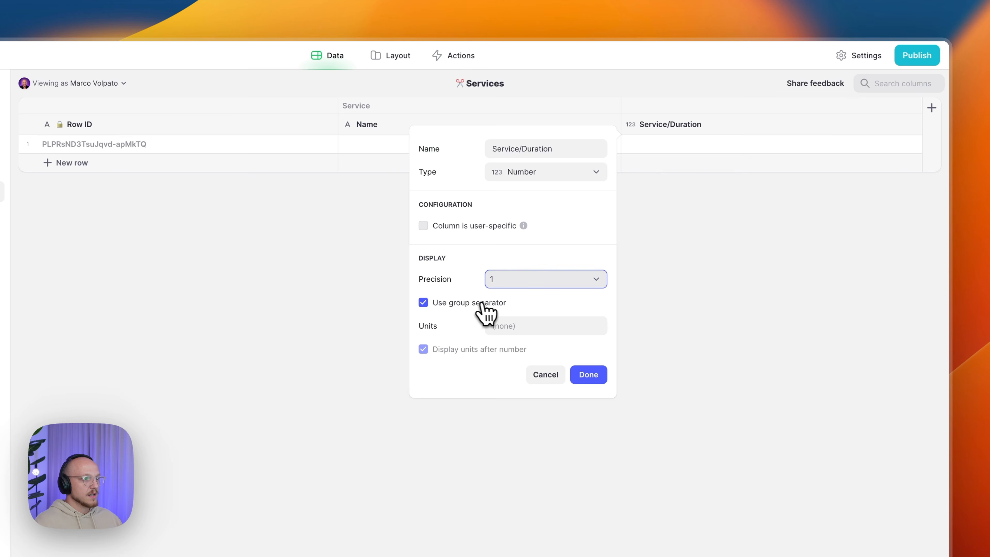
pyautogui.click(461, 304)
pyautogui.click(506, 326)
pyautogui.write('Mins')
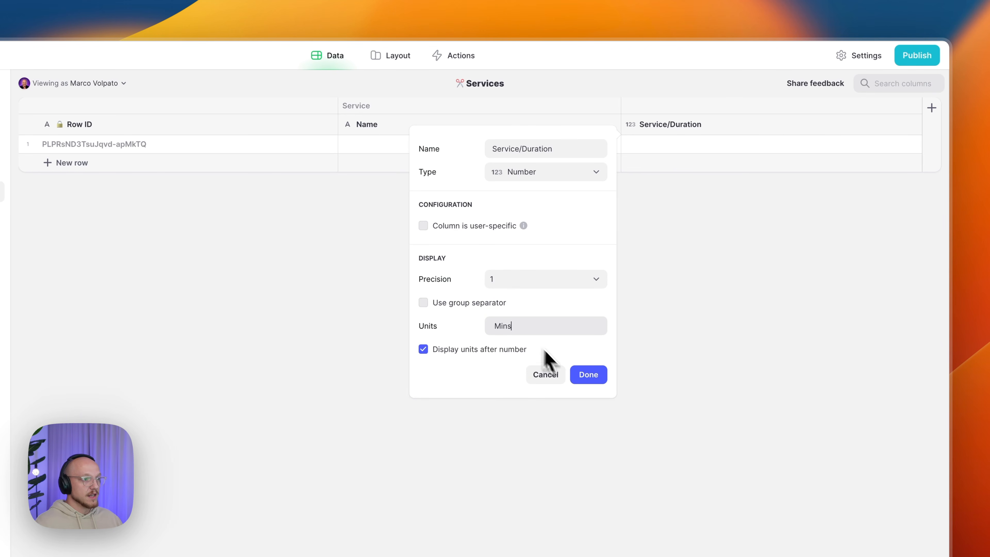
pyautogui.click(587, 376)
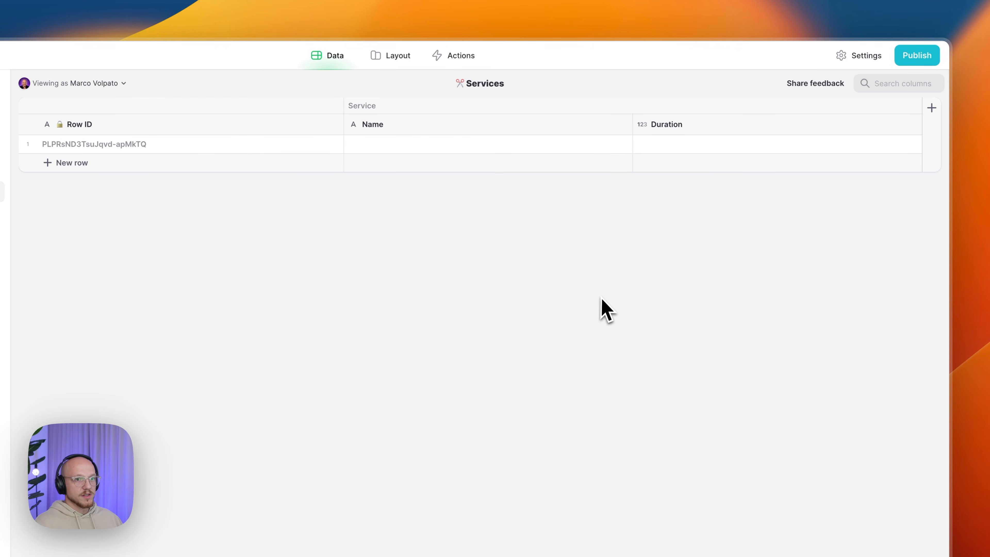
# - Add a Service/Image column of type Image after Duration
pyautogui.click(936, 135)
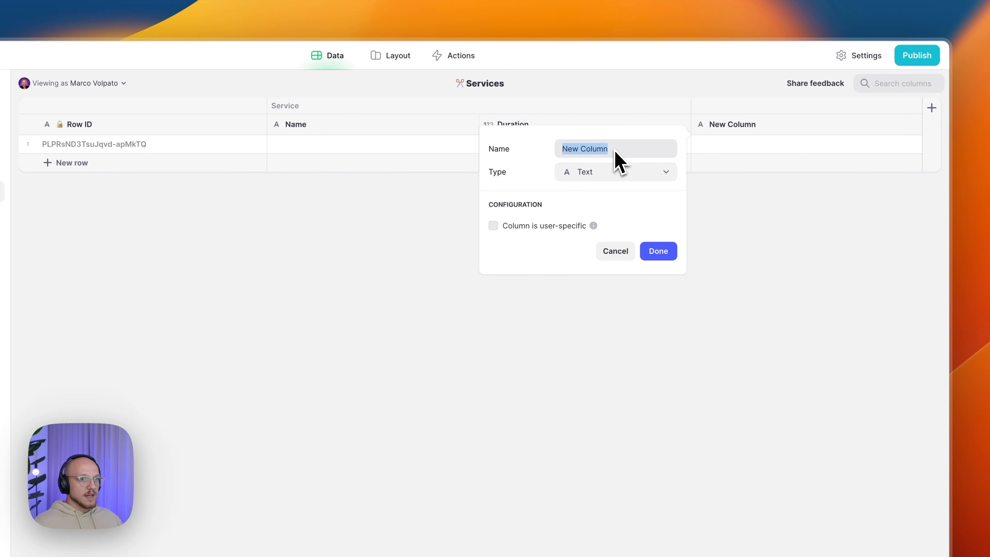
pyautogui.write('Service/Image')
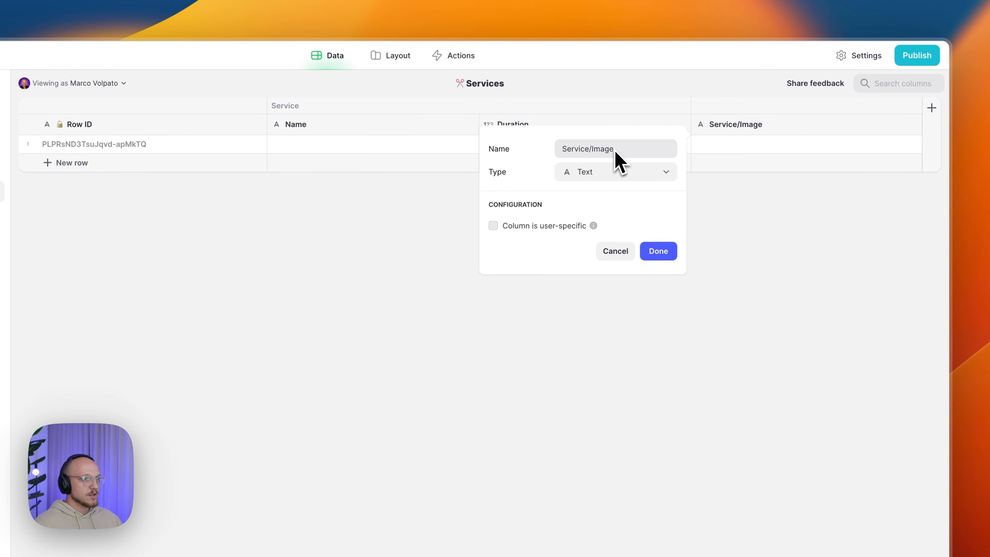
pyautogui.click(586, 173)
pyautogui.moveTo(595, 221)
pyautogui.click(725, 271)
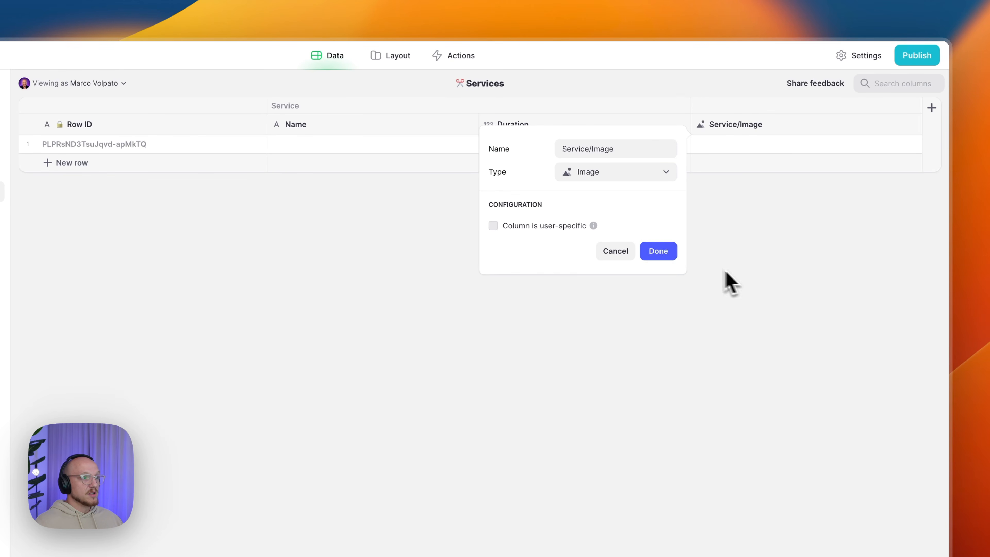
pyautogui.click(658, 251)
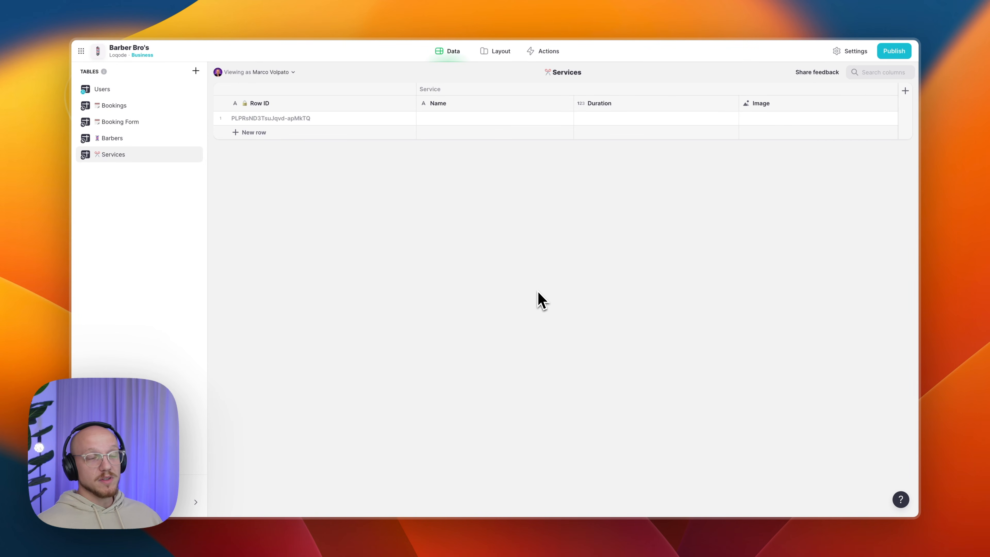
# - Create a new table named 🚫 Time Off and begin adding a column
pyautogui.click(196, 71)
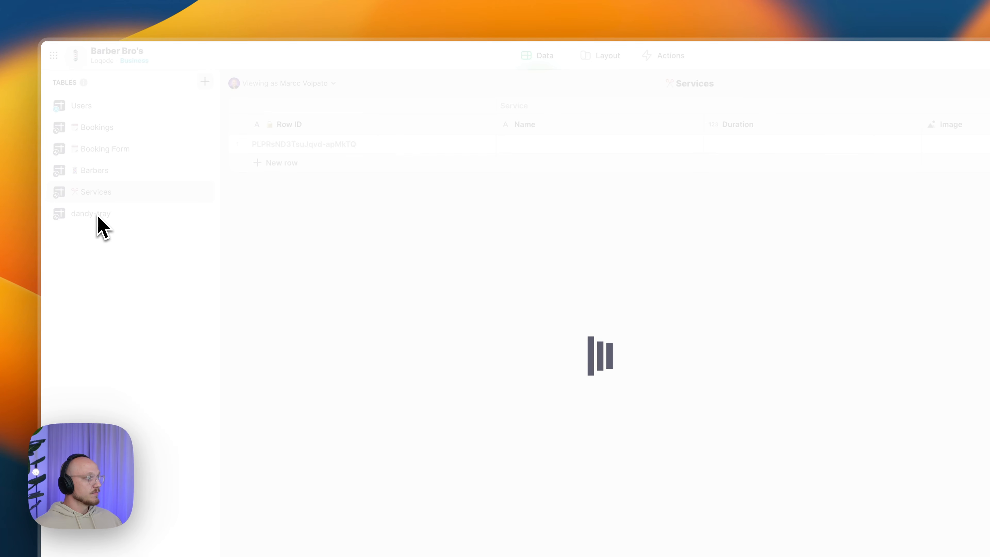
pyautogui.press('super+space')
pyautogui.press('Return')
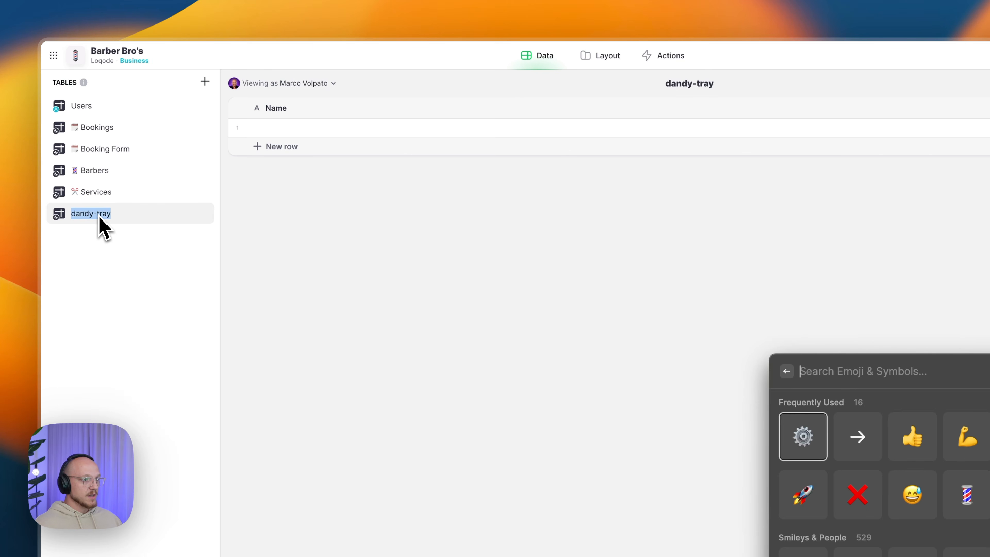
pyautogui.write('disa')
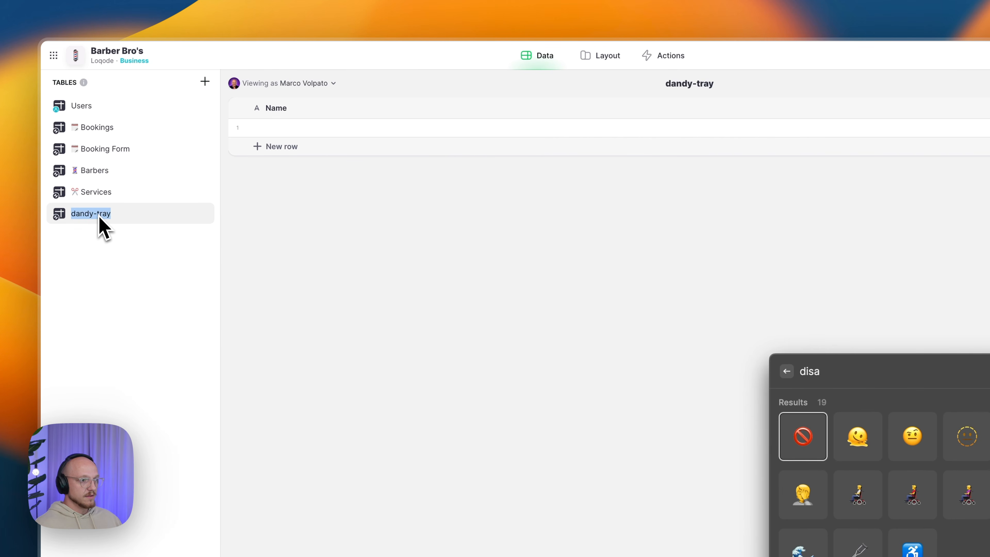
pyautogui.press('Return')
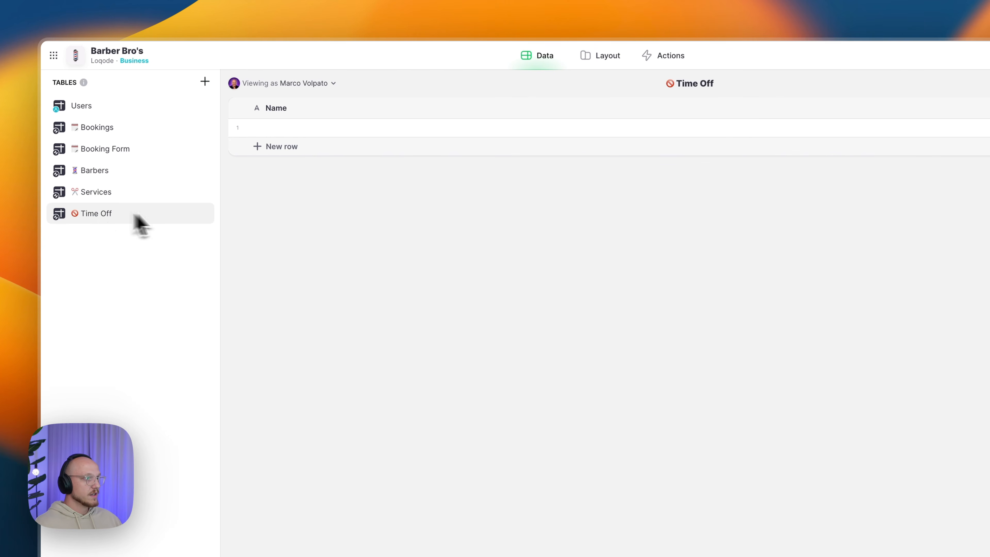
pyautogui.click(933, 108)
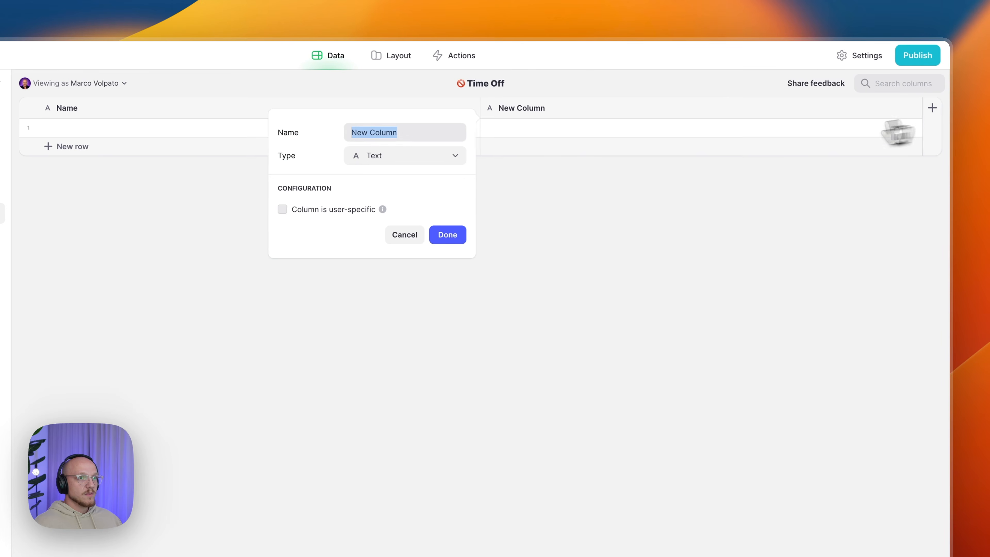
# - Make the new column a Row ID, delete Name, and add a text Event/Name column
pyautogui.click(438, 155)
pyautogui.moveTo(444, 198)
pyautogui.click(501, 308)
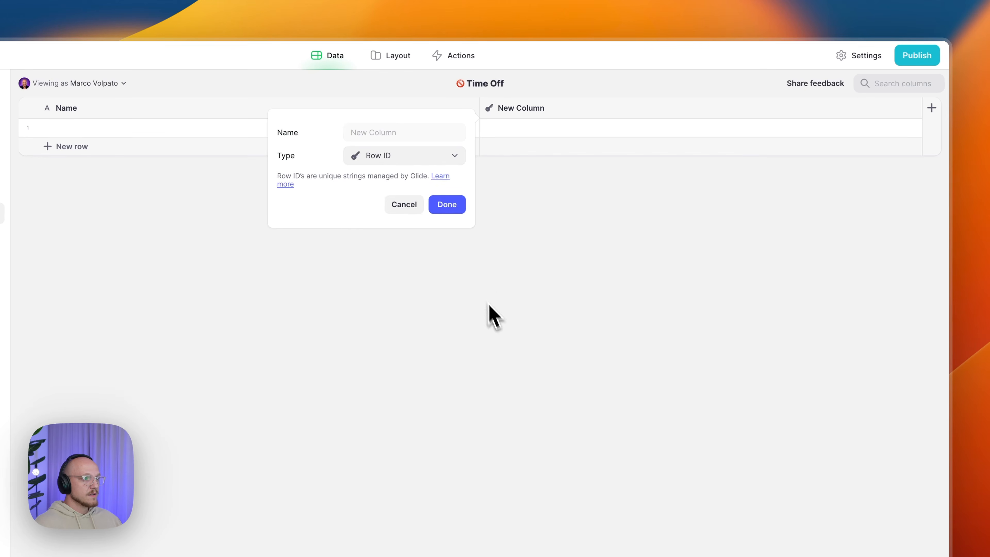
pyautogui.click(448, 203)
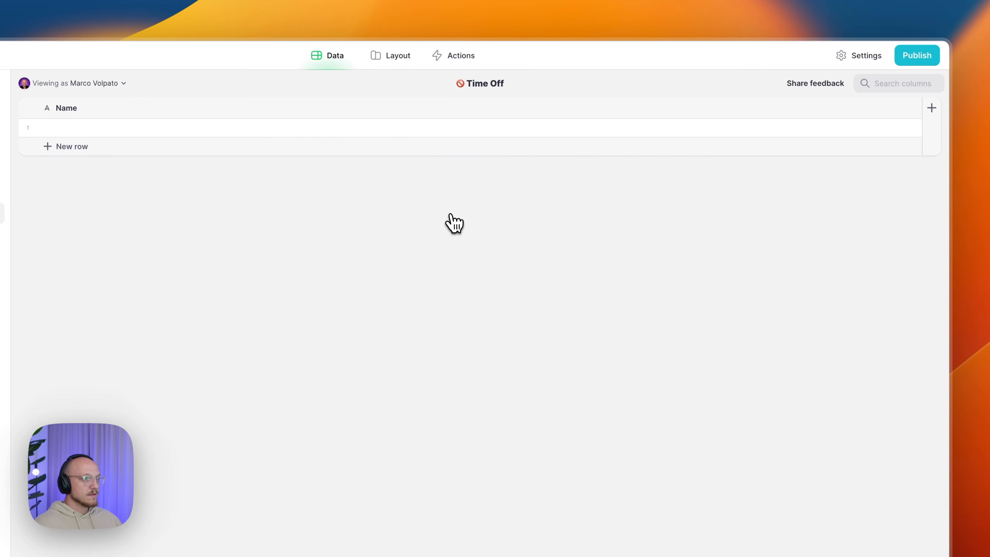
pyautogui.click(915, 108)
pyautogui.click(791, 225)
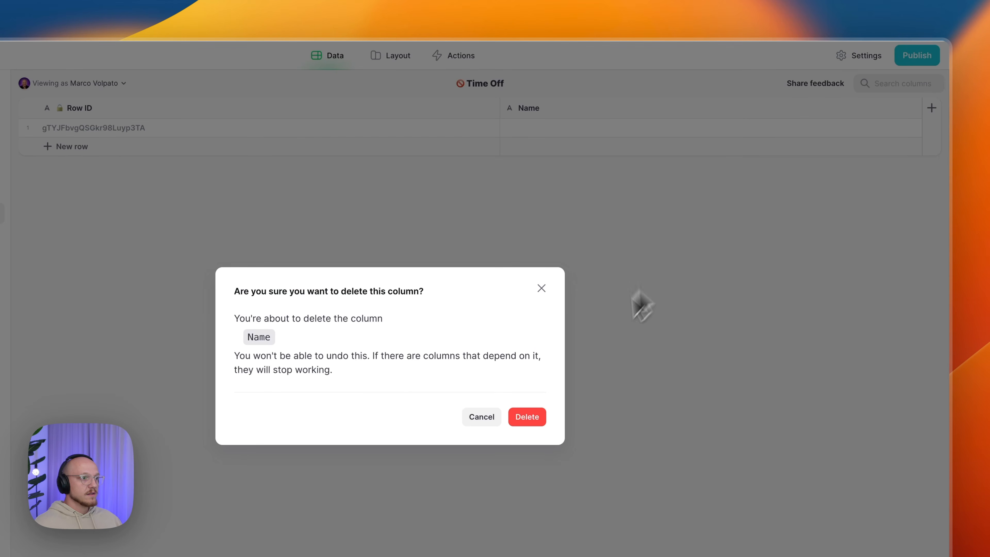
pyautogui.click(543, 416)
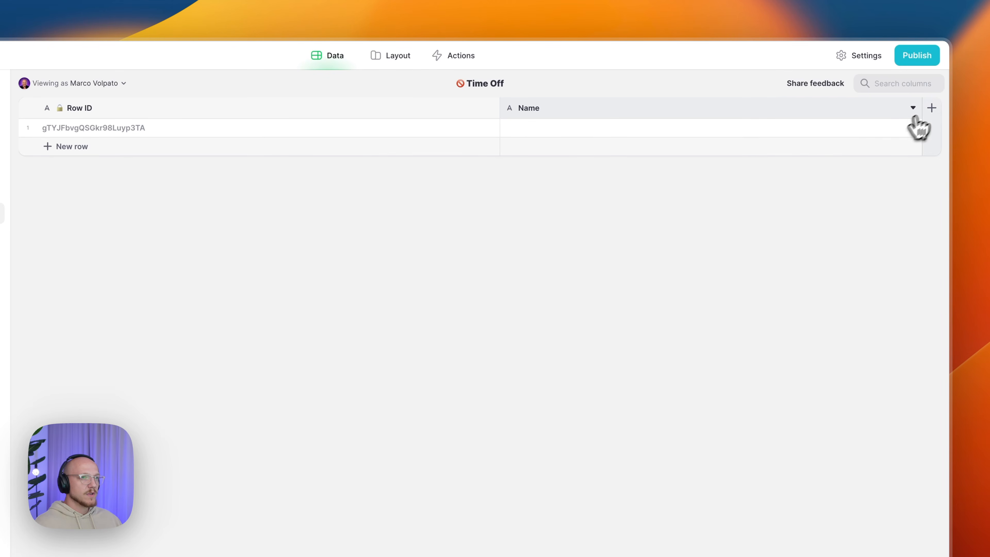
pyautogui.click(930, 108)
pyautogui.write('Event/Name')
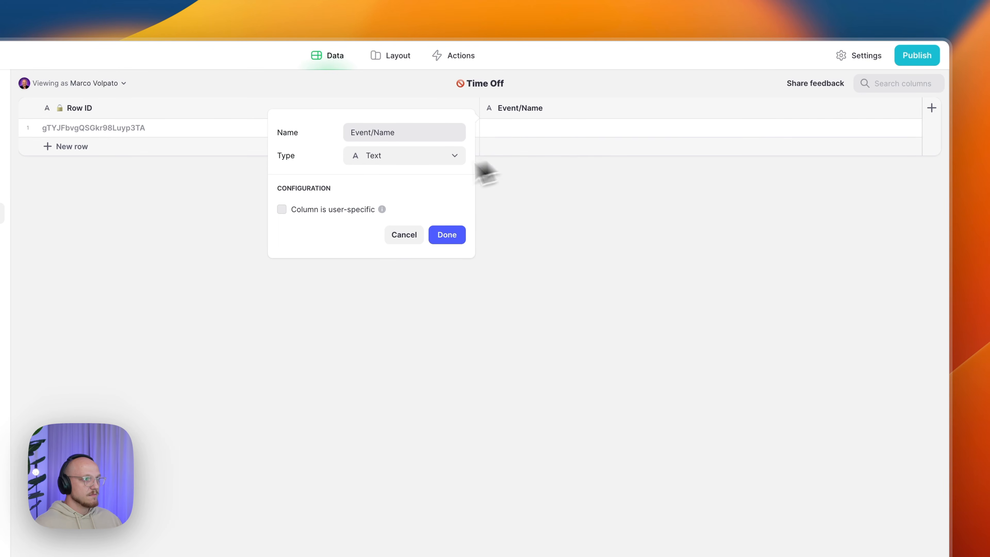
pyautogui.click(439, 234)
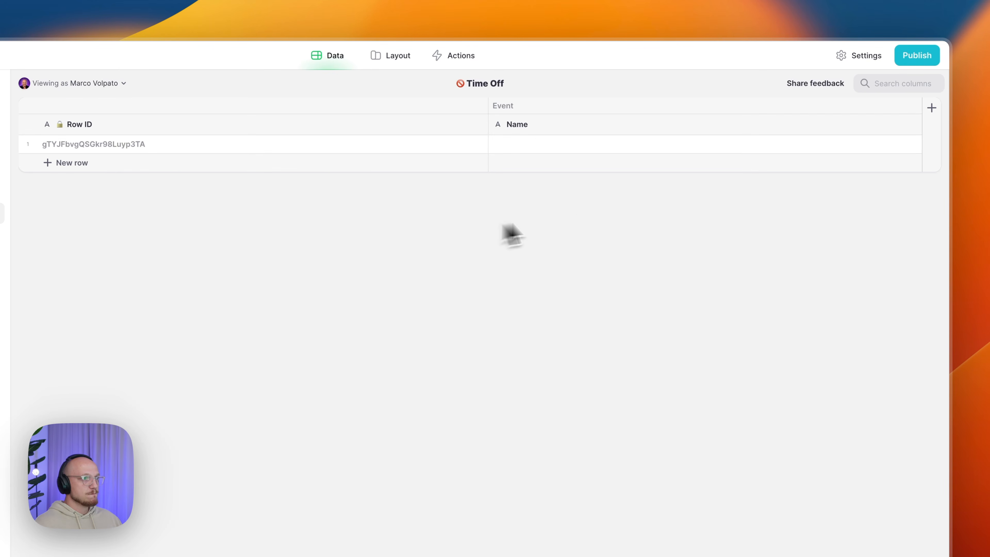
# - Add an Event/Start Date & Time column showing date only in long format
pyautogui.click(931, 108)
pyautogui.click(553, 173)
pyautogui.moveTo(599, 215)
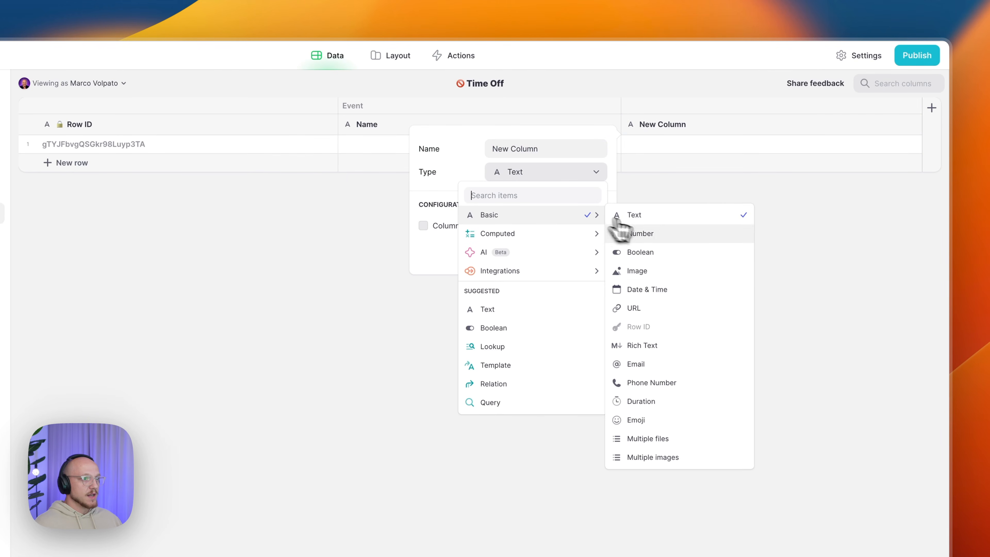
pyautogui.click(659, 288)
pyautogui.click(547, 150)
pyautogui.write('Event/Start')
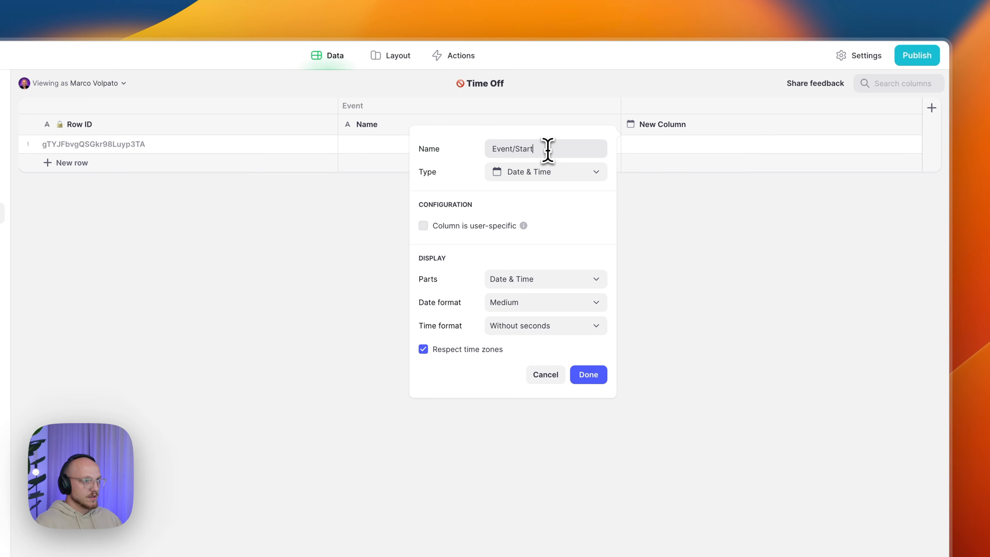
pyautogui.click(524, 280)
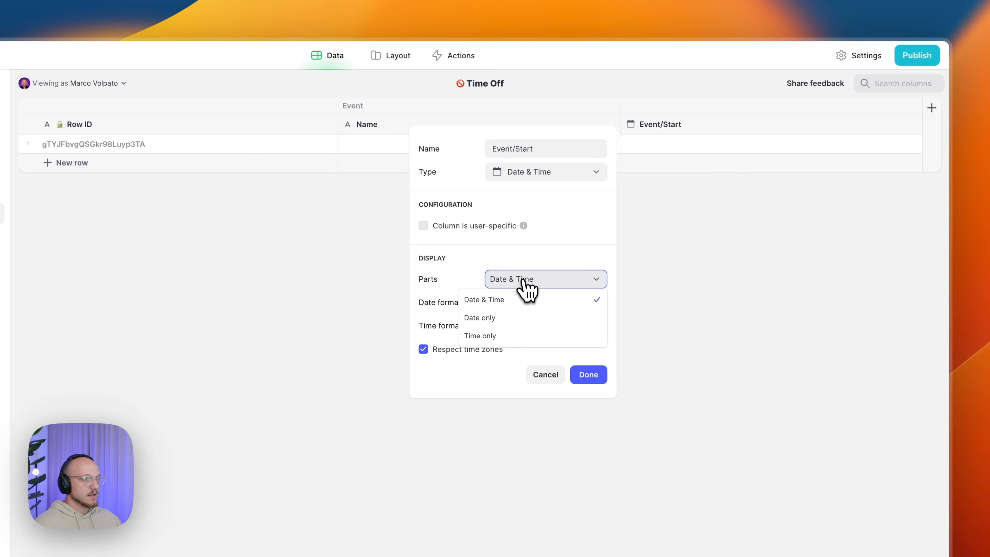
pyautogui.click(514, 316)
pyautogui.click(511, 304)
pyautogui.click(511, 358)
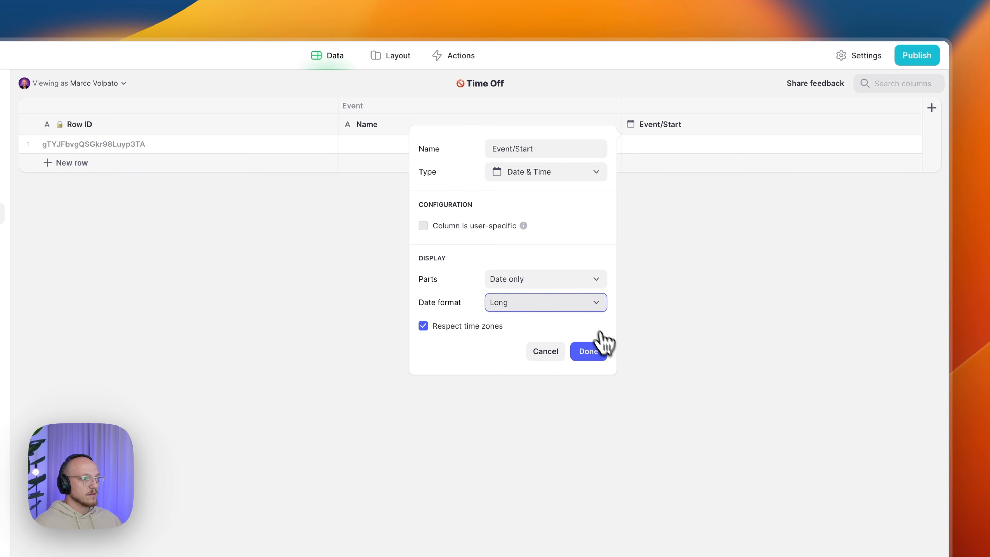
pyautogui.click(591, 351)
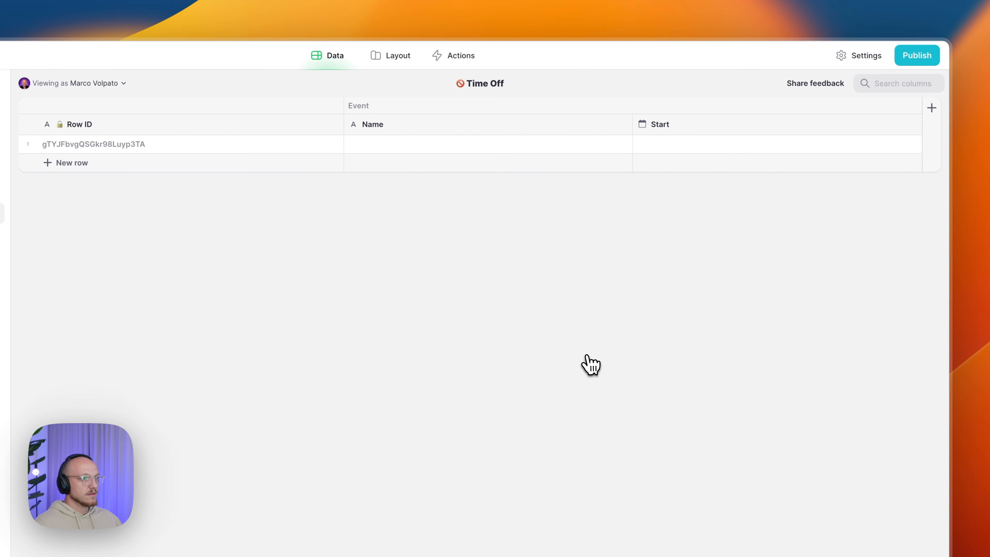
# - Duplicate Start as Event/End, then add a text Barber/ID column
pyautogui.click(912, 125)
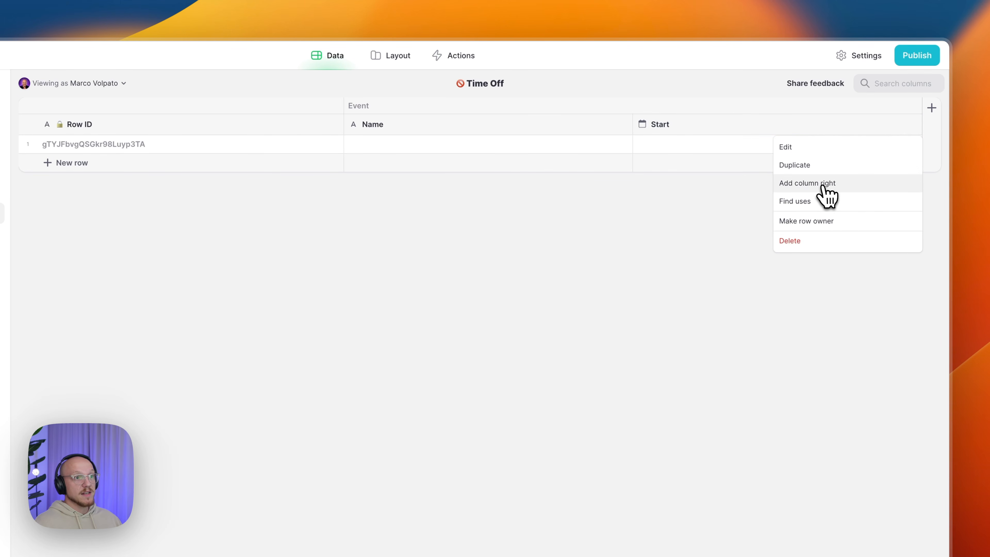
pyautogui.click(815, 166)
pyautogui.moveTo(585, 149); pyautogui.dragTo(606, 149)
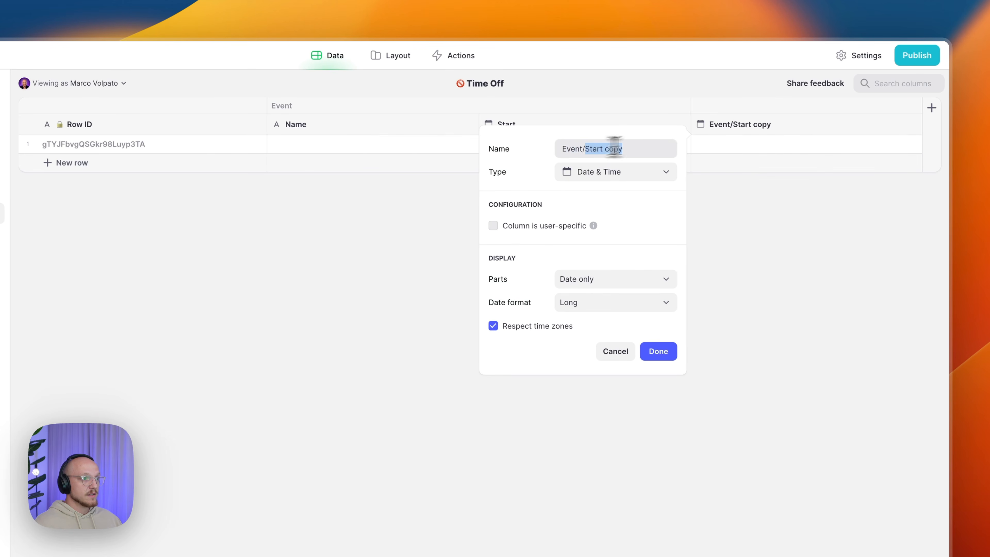
pyautogui.write('End')
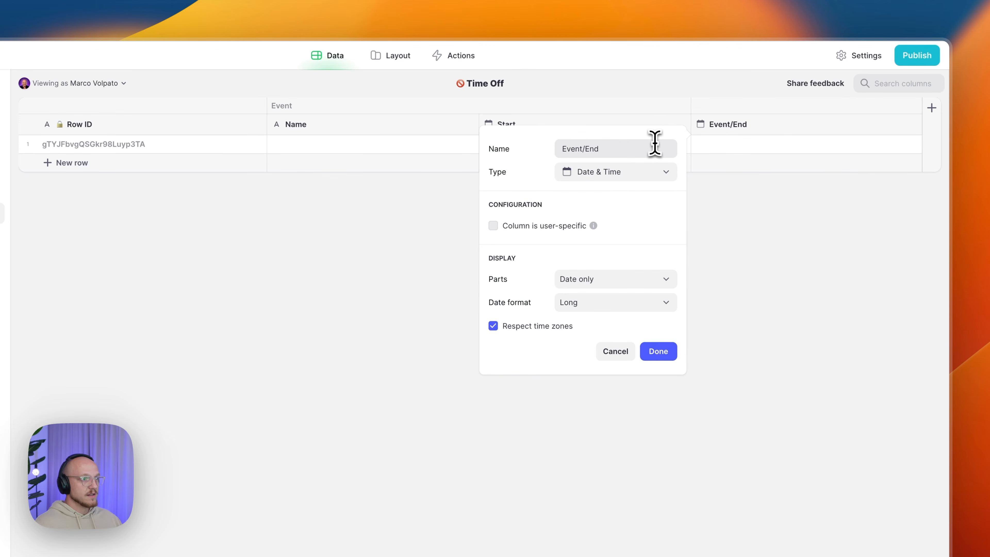
pyautogui.click(658, 353)
pyautogui.click(932, 107)
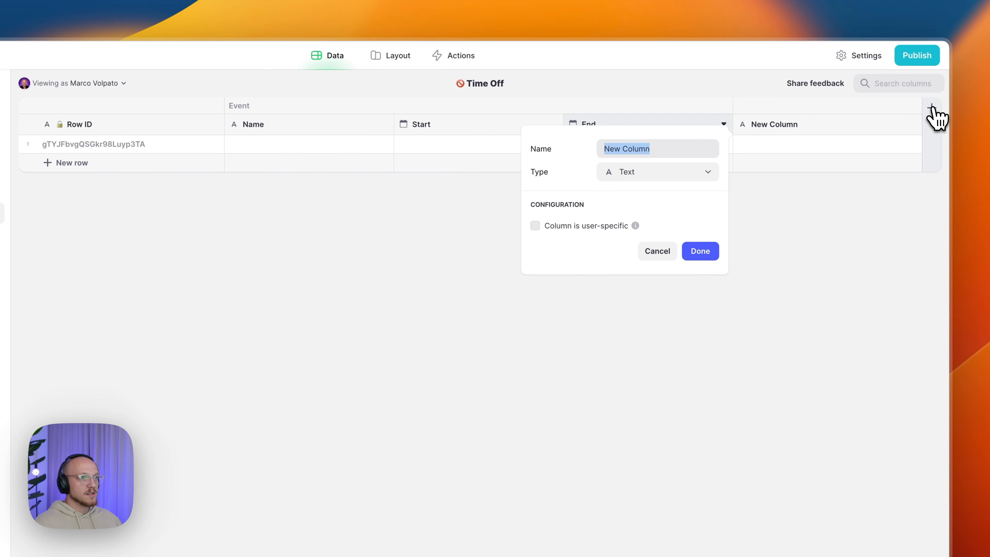
pyautogui.write('Barber/ID')
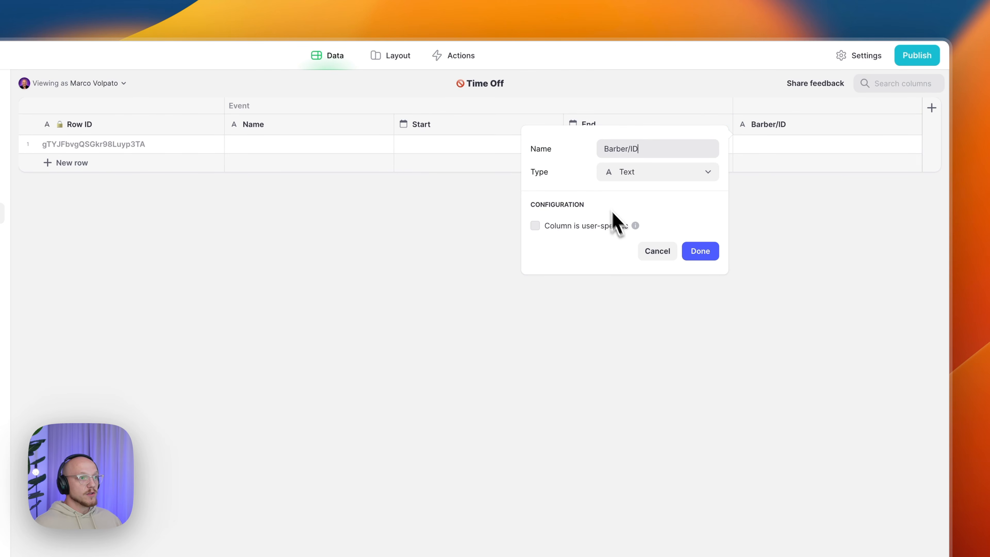
pyautogui.click(700, 252)
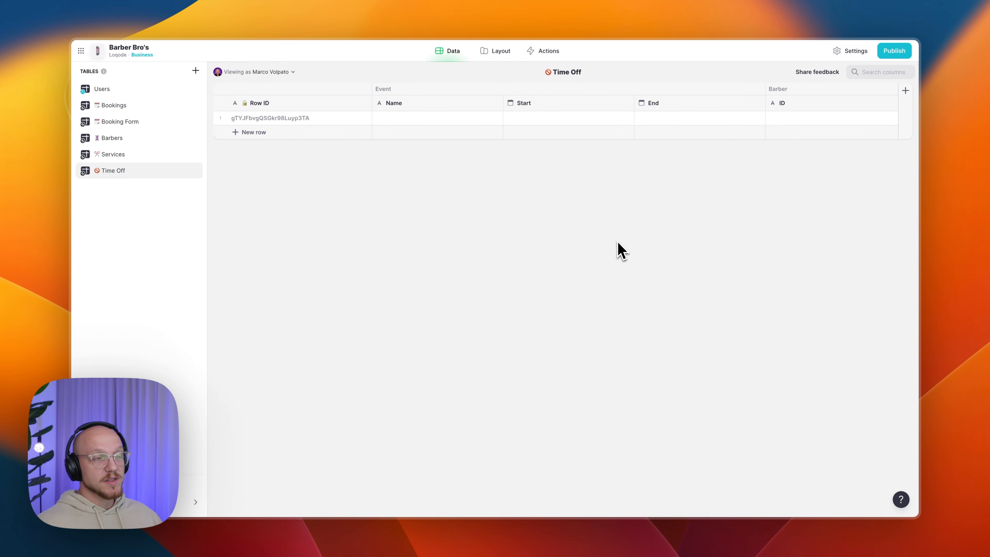
# - Create a seventh blank table and name it ⏰ Trading Hours
pyautogui.click(195, 70)
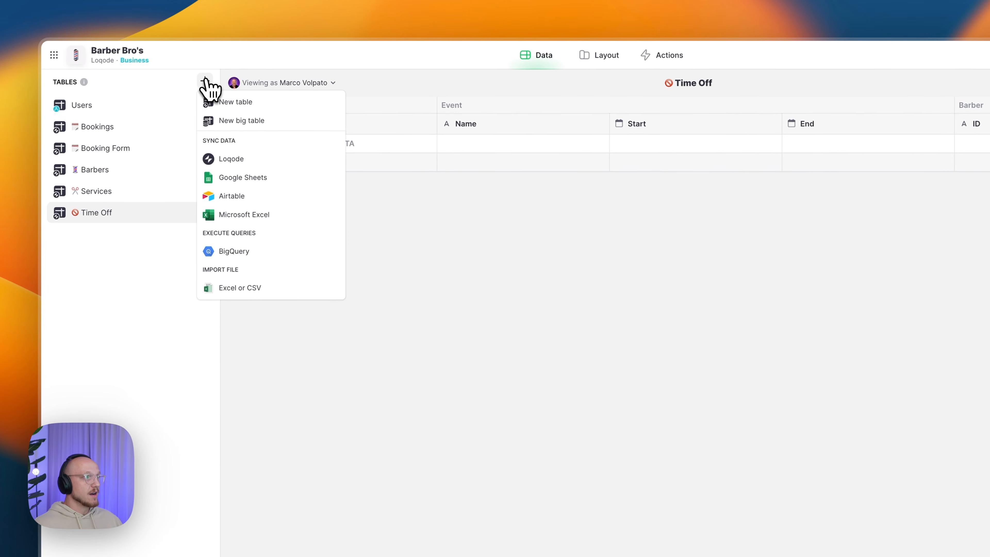
pyautogui.click(236, 104)
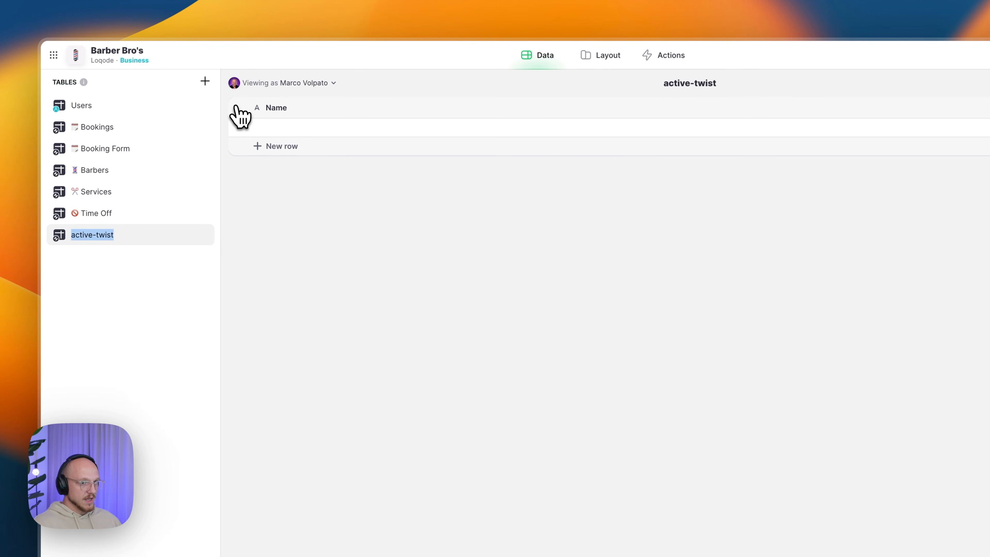
pyautogui.hotkey('alt', 'space')
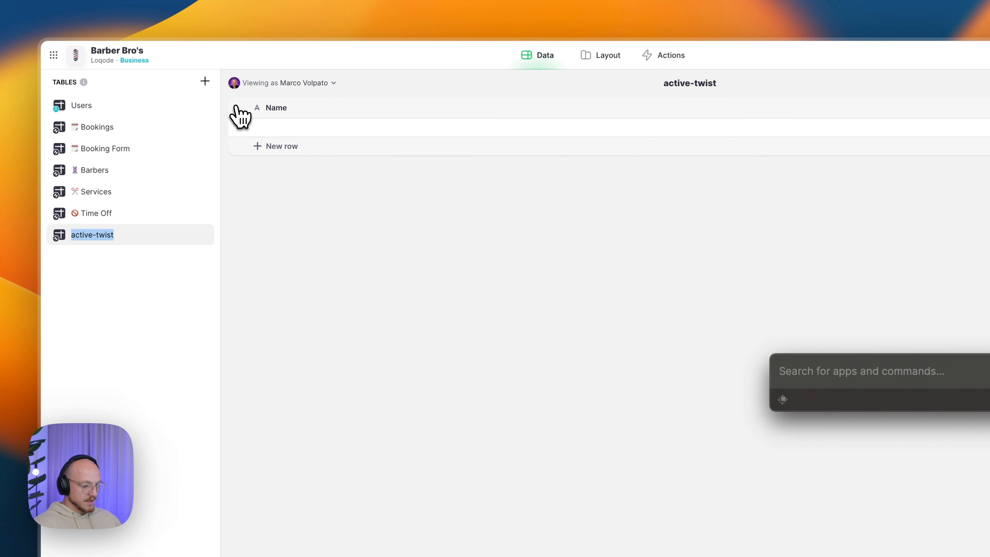
pyautogui.press('ctrl+super+space')
pyautogui.write('alar')
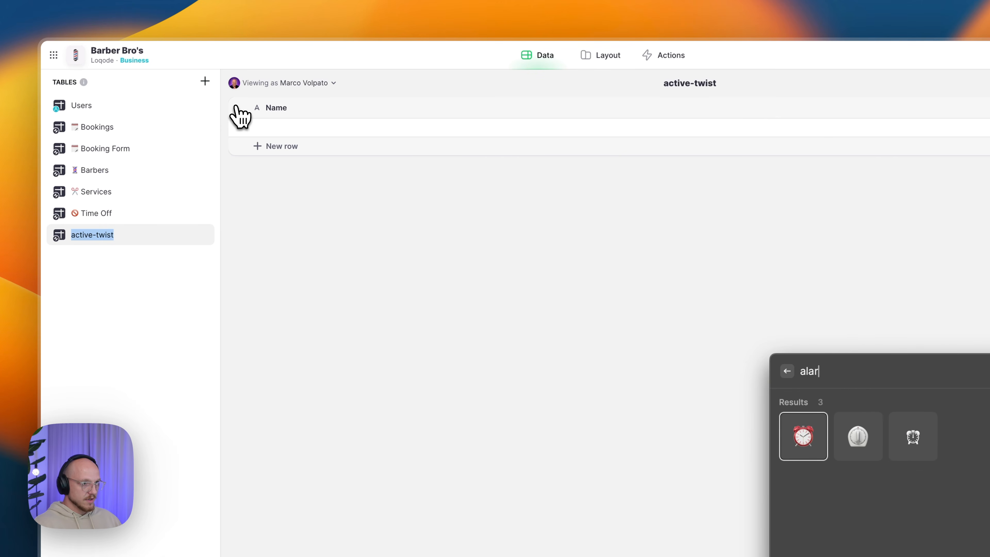
pyautogui.press('Return')
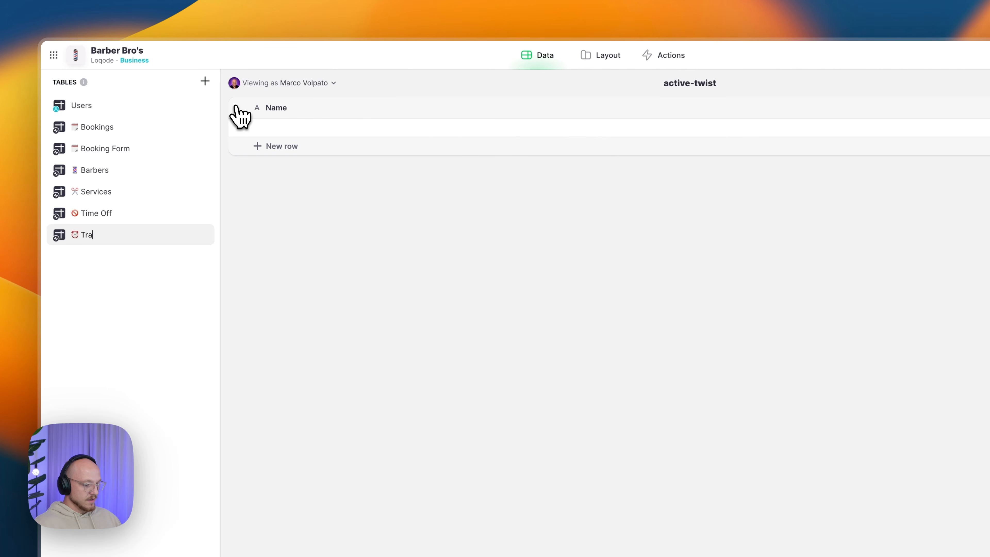
pyautogui.press('Return')
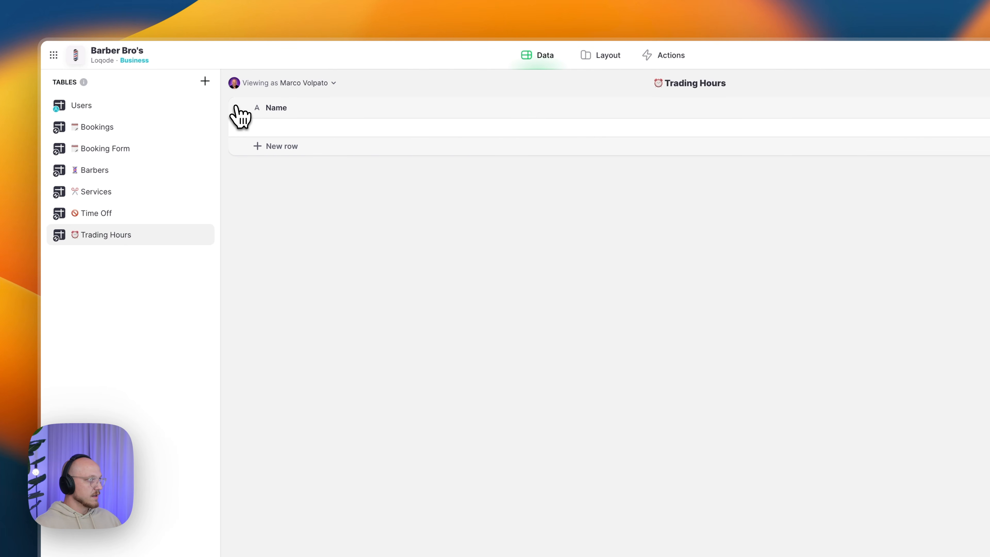
# - Add a Row ID column to the Trading Hours table
pyautogui.click(932, 108)
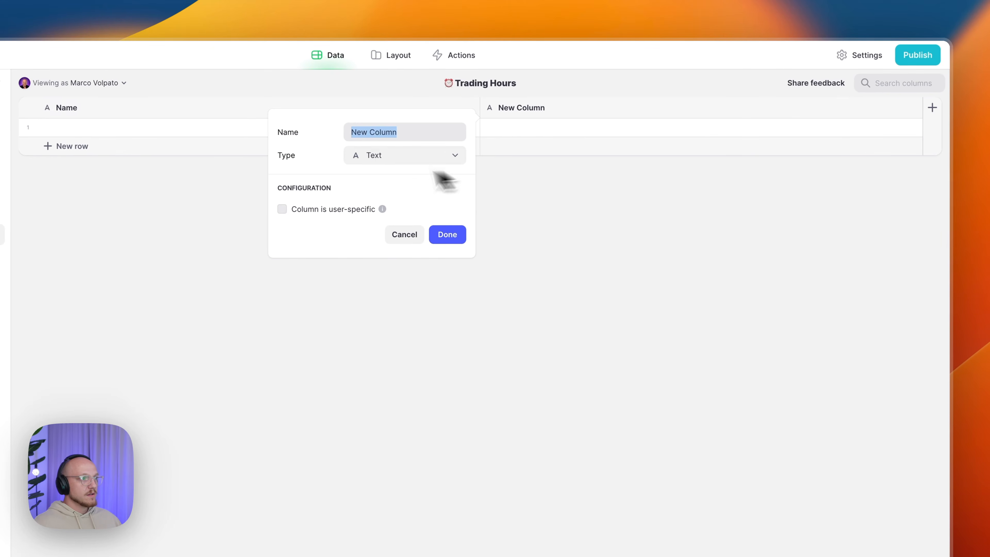
pyautogui.click(401, 155)
pyautogui.moveTo(415, 203)
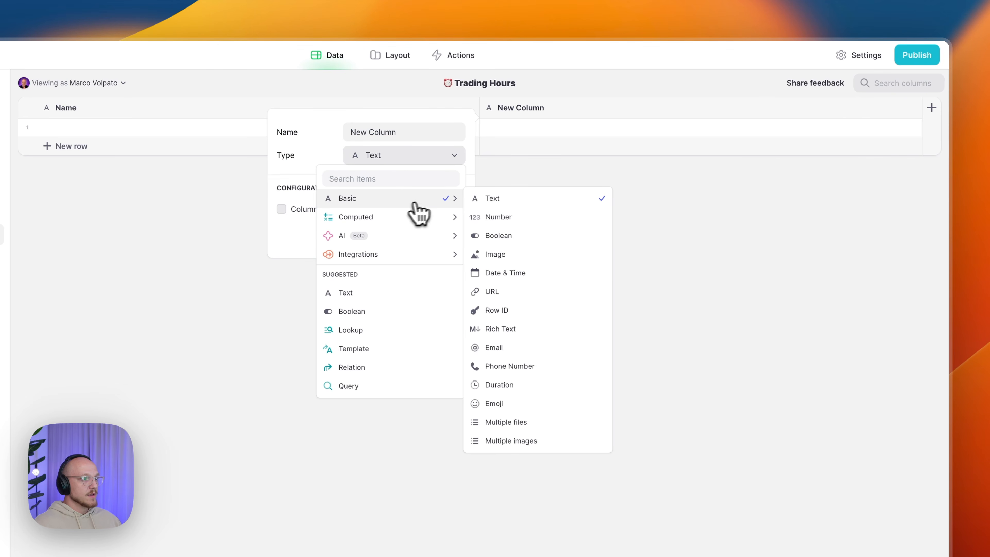
pyautogui.click(505, 312)
pyautogui.click(463, 242)
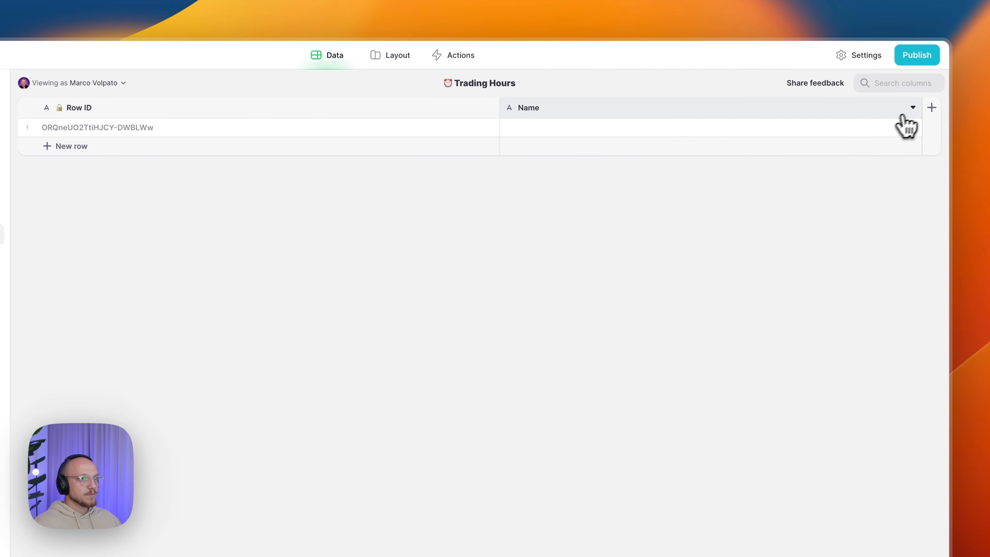
# - Replace the default Name column with a text column named Day/Name
pyautogui.click(912, 109)
pyautogui.click(801, 223)
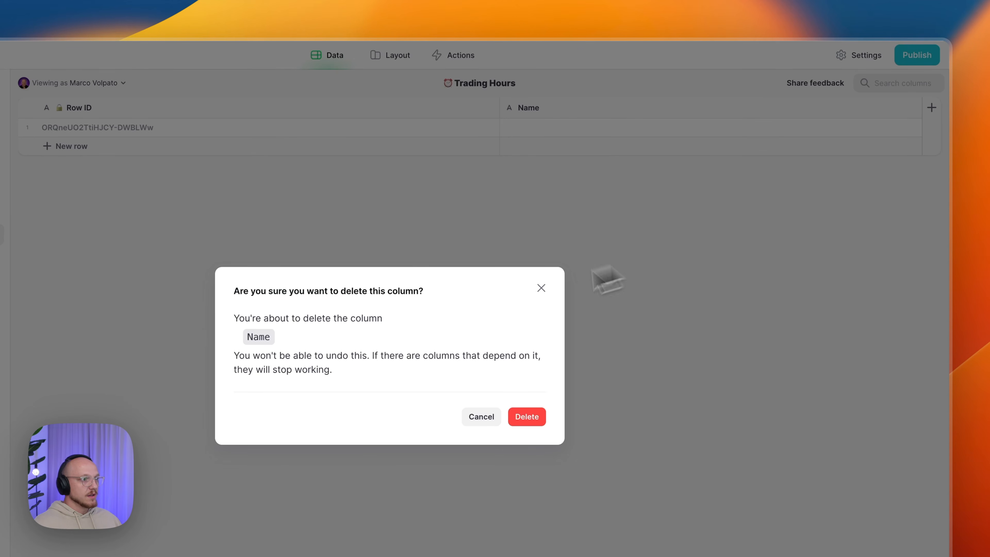
pyautogui.click(520, 416)
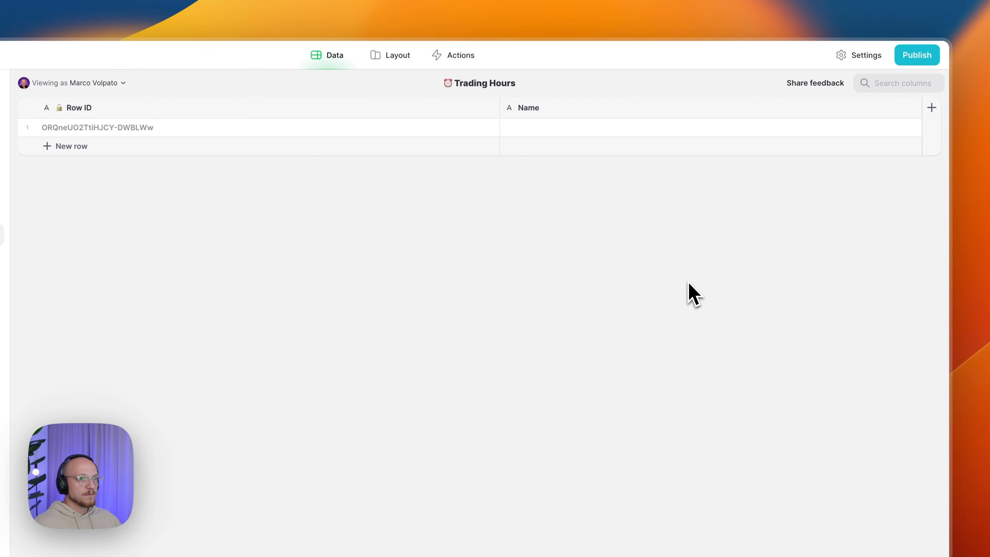
pyautogui.click(932, 108)
pyautogui.write('Day/Name')
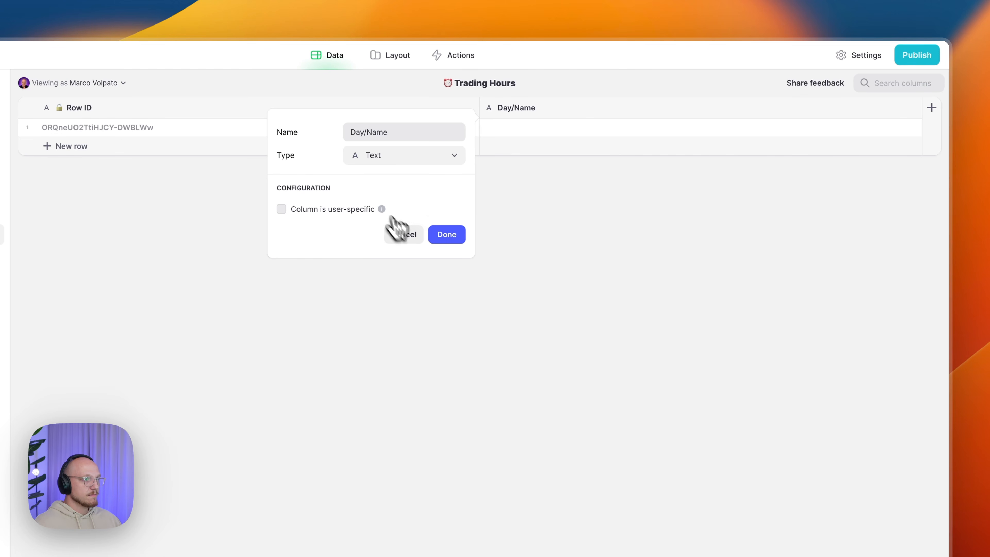
pyautogui.click(445, 237)
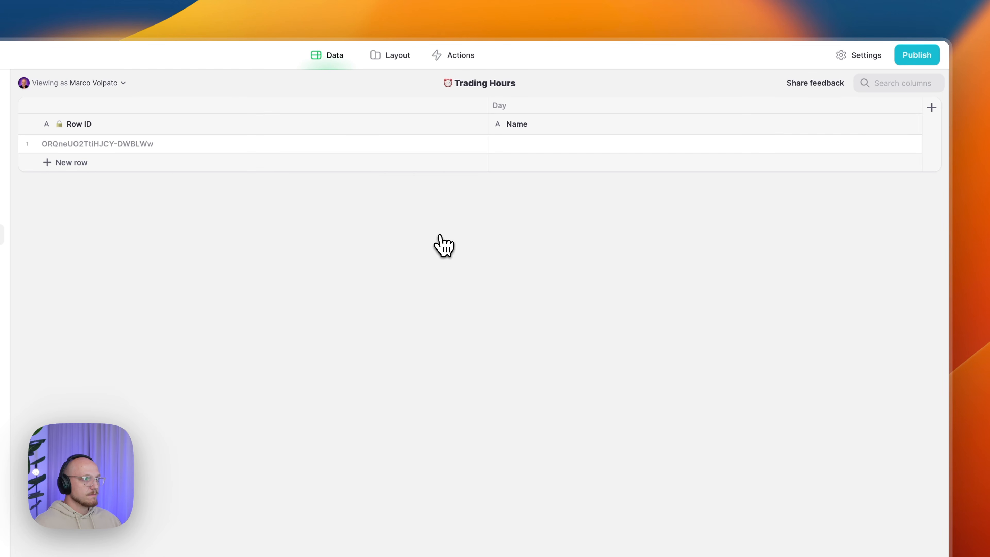
# - Add a Day/Start number column right of Name, whole-number precision, no group separator
pyautogui.click(913, 123)
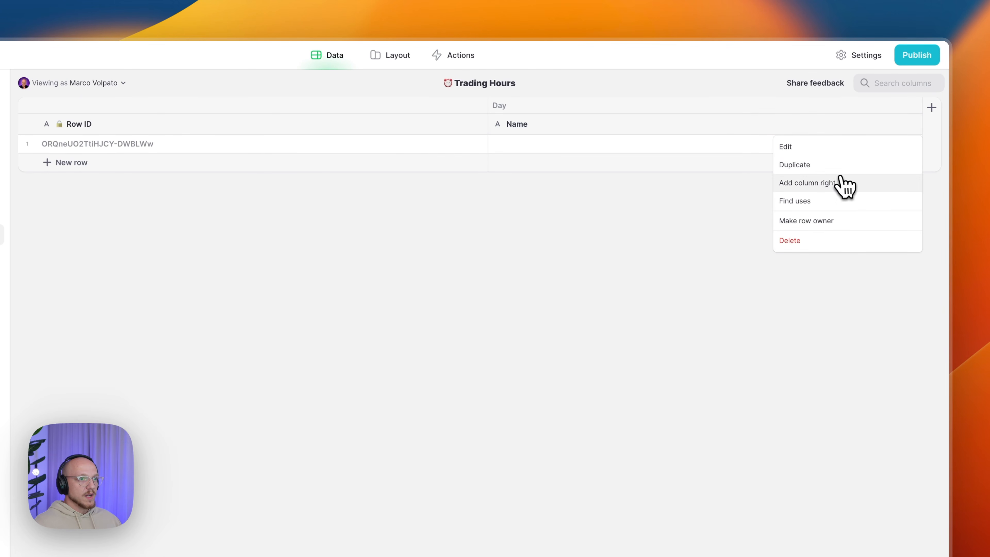
pyautogui.click(844, 185)
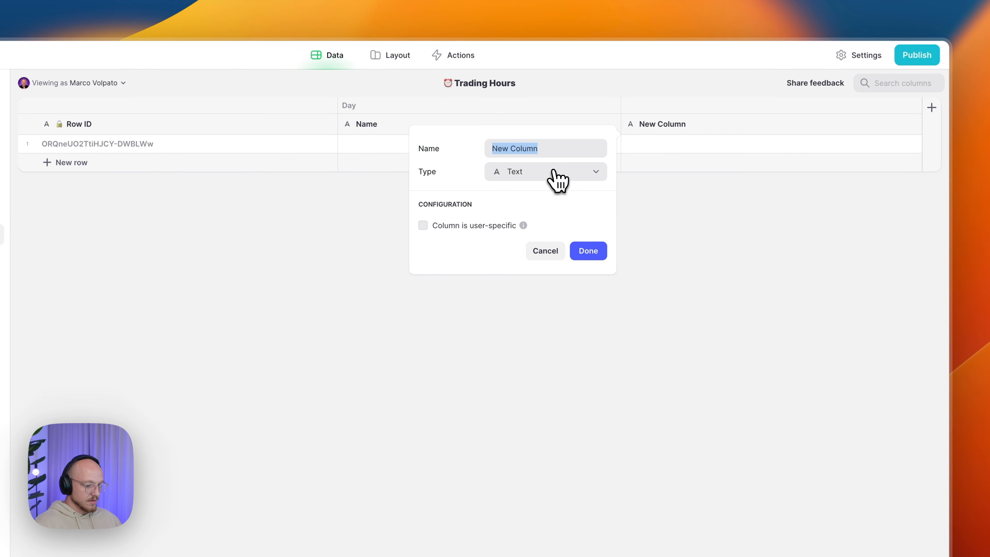
pyautogui.write('Day/Start')
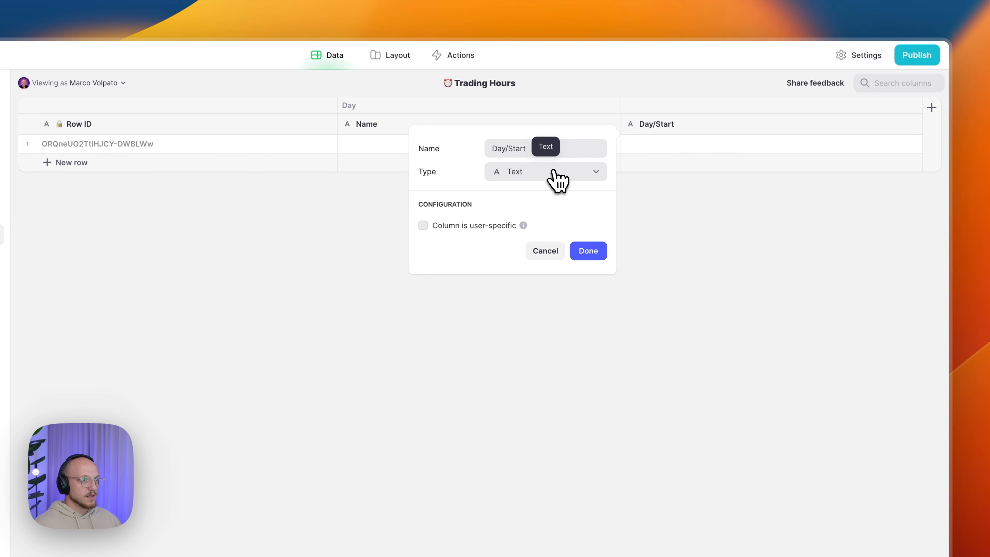
pyautogui.click(551, 176)
pyautogui.moveTo(530, 220)
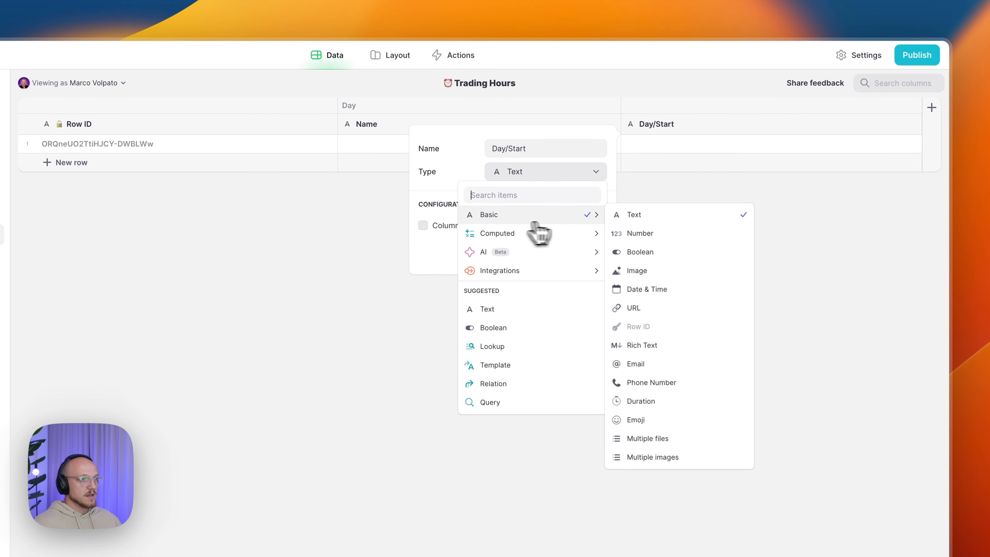
pyautogui.click(623, 234)
pyautogui.click(522, 279)
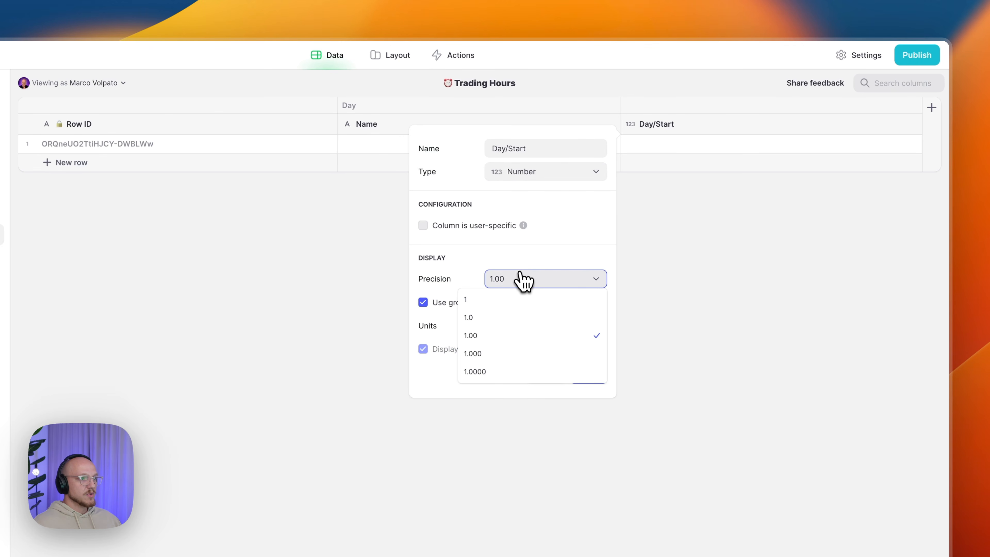
pyautogui.click(512, 300)
pyautogui.click(497, 305)
pyautogui.click(502, 326)
pyautogui.click(588, 374)
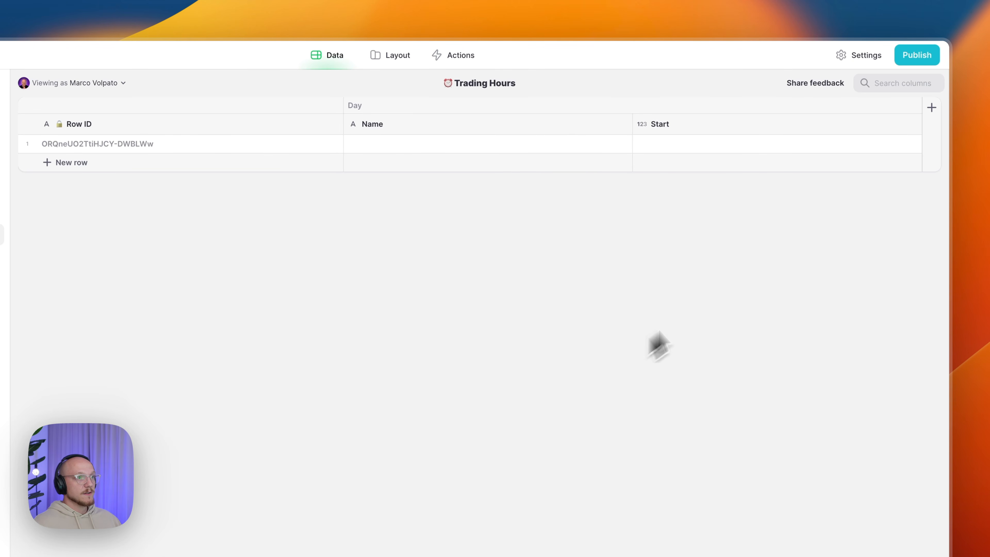
# - Duplicate the Start column and rename the copy to Day/End
pyautogui.click(914, 124)
pyautogui.click(816, 165)
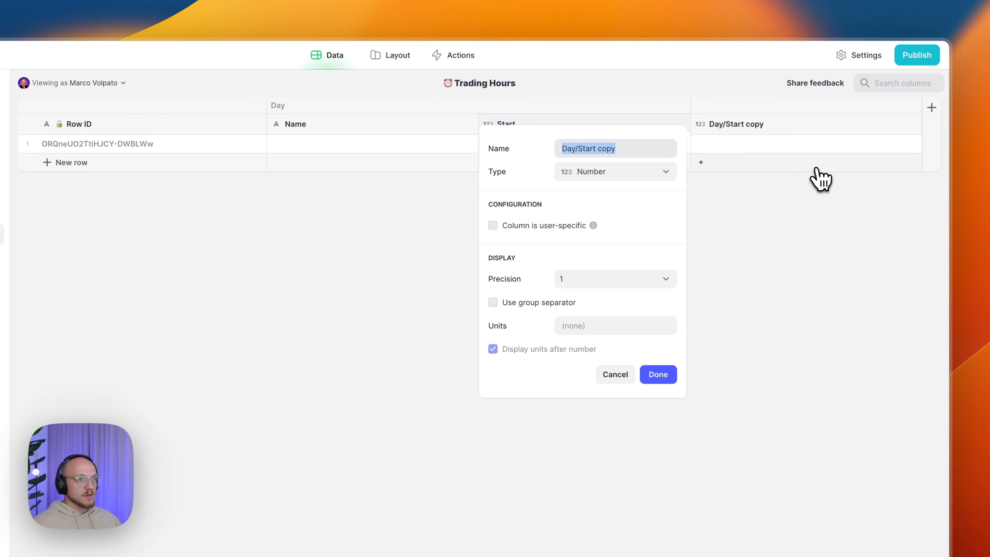
pyautogui.click(583, 151)
pyautogui.moveTo(580, 150); pyautogui.dragTo(635, 149)
pyautogui.press('BackSpace')
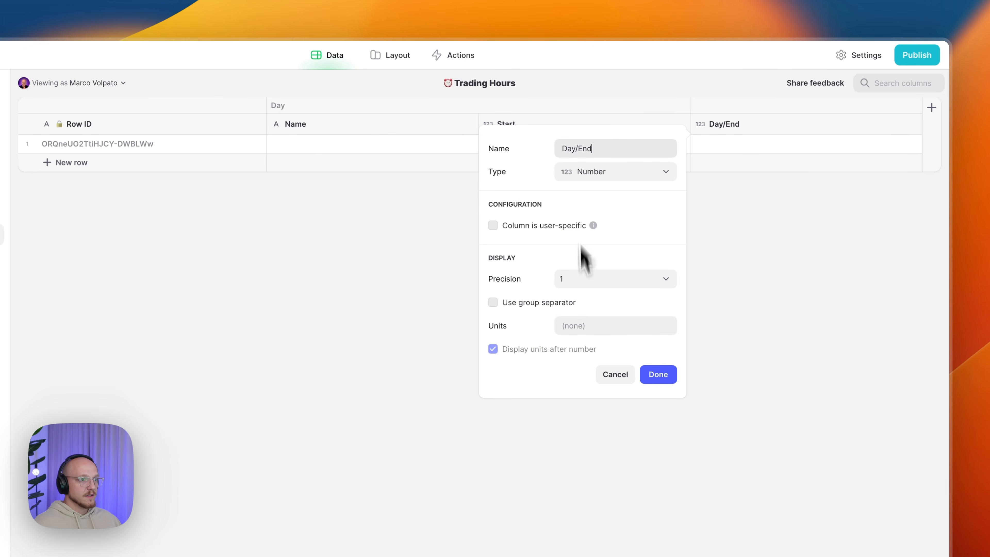
pyautogui.click(658, 374)
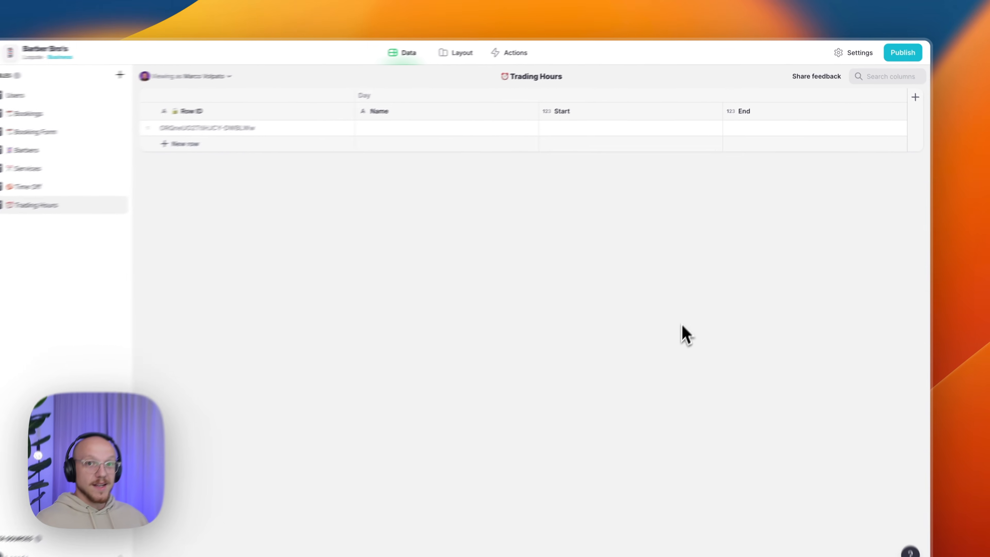
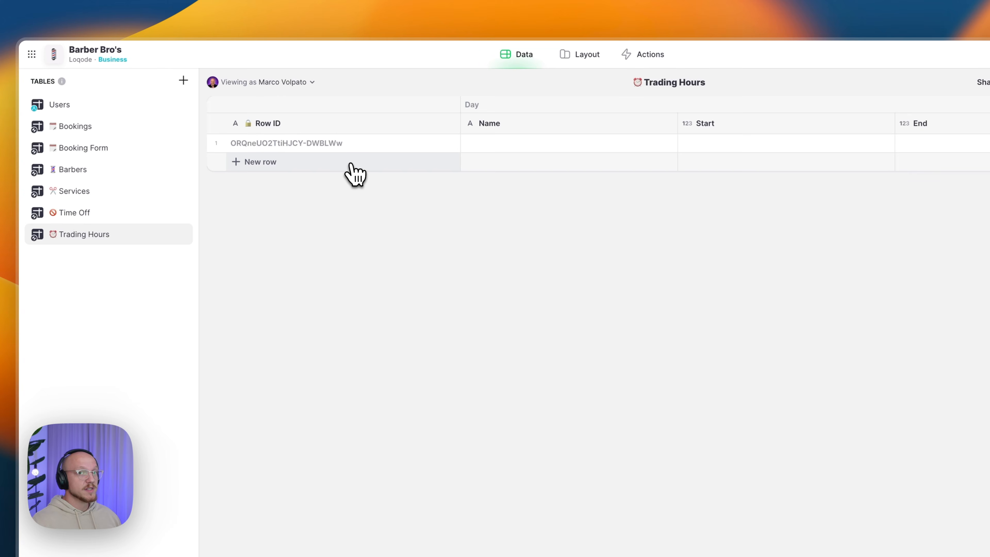
# - Add six rows to Trading Hours and paste in the Monday–Sunday day data with start and end times
pyautogui.click(351, 165)
pyautogui.click(348, 182)
pyautogui.click(342, 204)
pyautogui.click(343, 217)
pyautogui.click(332, 238)
pyautogui.click(327, 256)
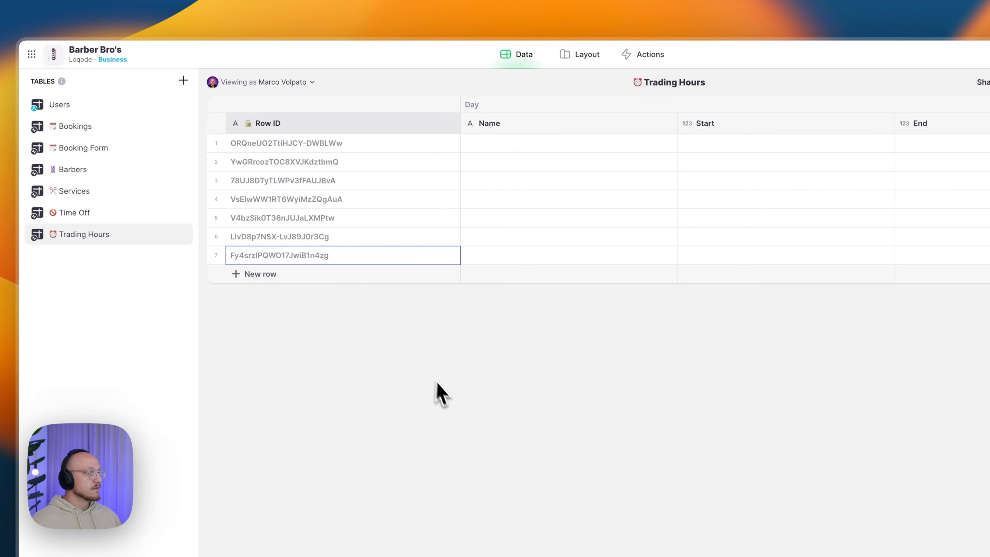
pyautogui.click(515, 148)
pyautogui.write('Monday\t540\t765 Tuesday\t540\t1005 Wednesday\t540\t1005 Thursday\t540\t1005 Friday\t540\t1005 Saturday\t540\t705 Sunday')
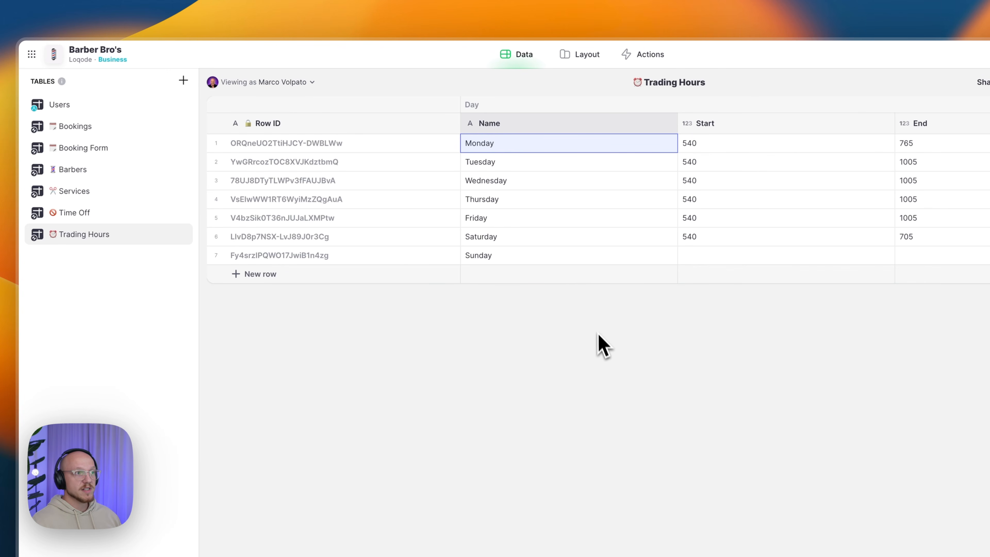
# - Undo the accidental reordering of the pasted day names
pyautogui.moveTo(526, 256); pyautogui.dragTo(537, 160)
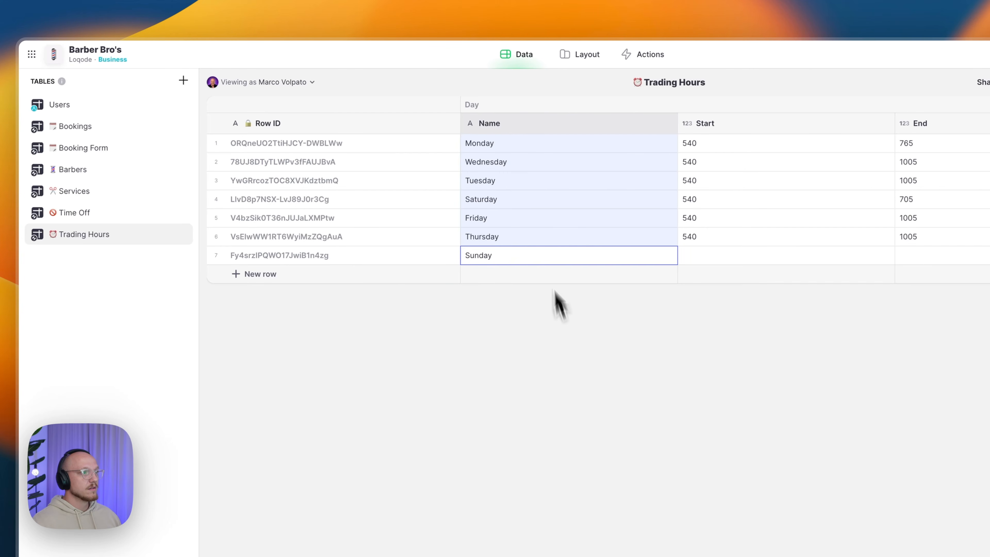
pyautogui.click(524, 181)
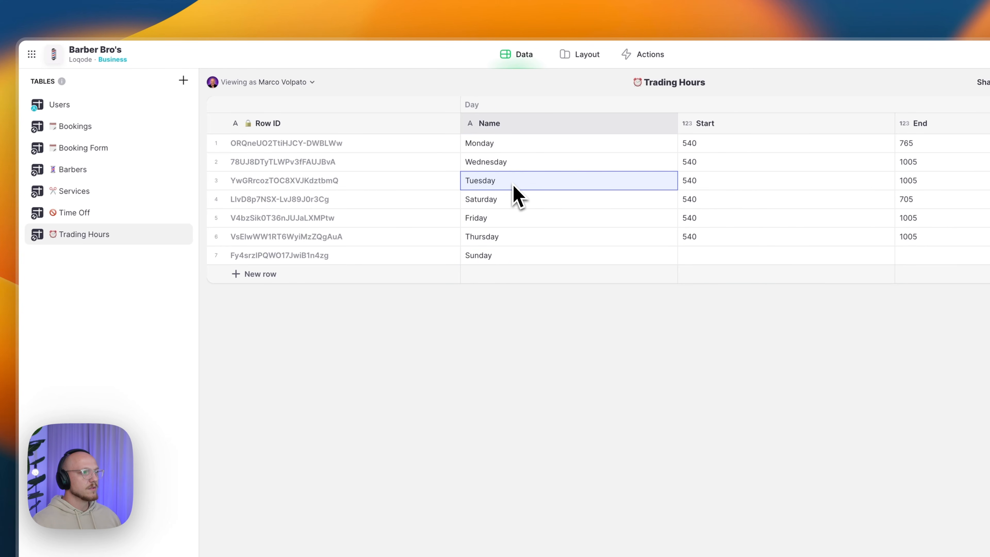
pyautogui.click(509, 200)
pyautogui.click(500, 147)
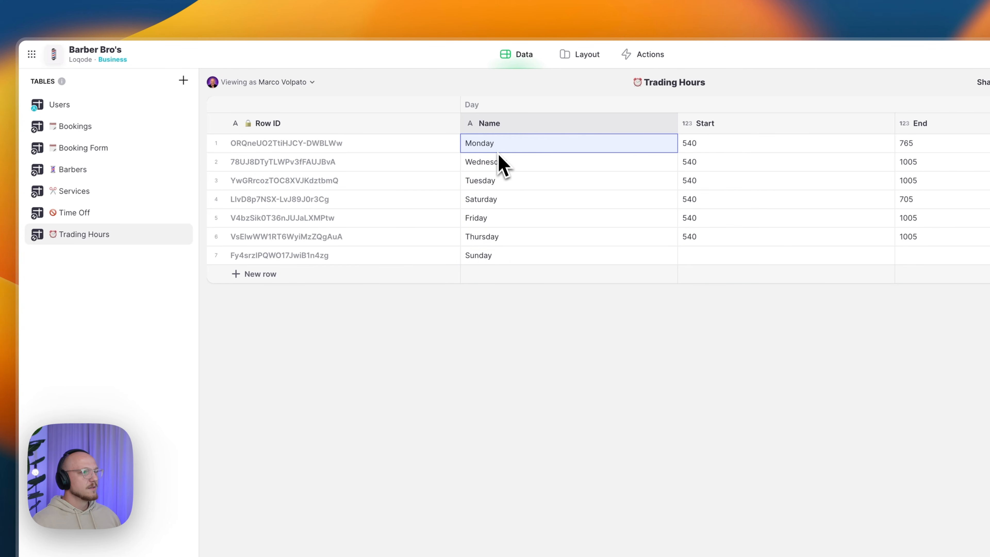
pyautogui.write('Monday\t540\t765 Tuesday\t540\t1005 Wednesday\t540\t1005 Thursday\t540\t1005 Friday\t540\t1005 Saturday\t540\t705 Sunday')
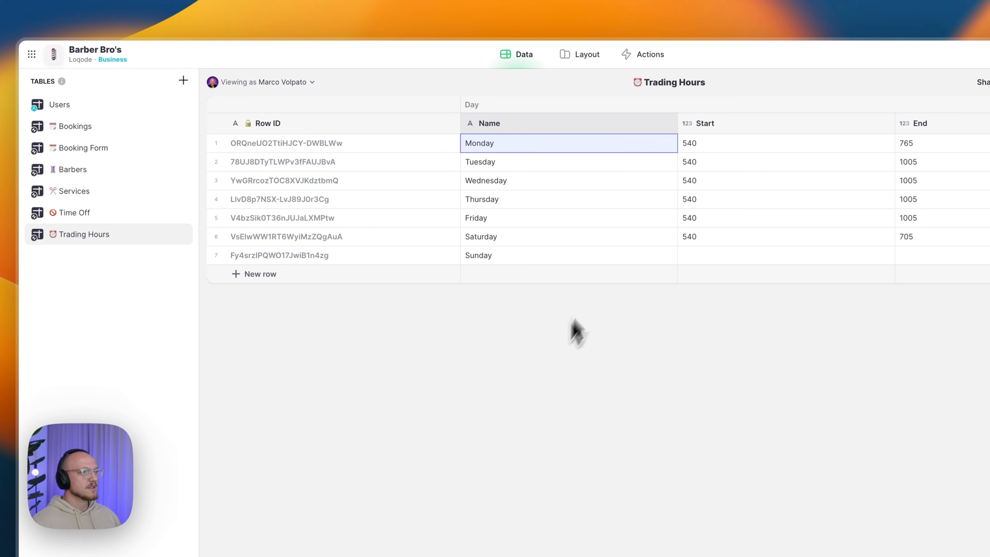
# - Check that the rows run in order from Monday through Sunday
pyautogui.click(693, 257)
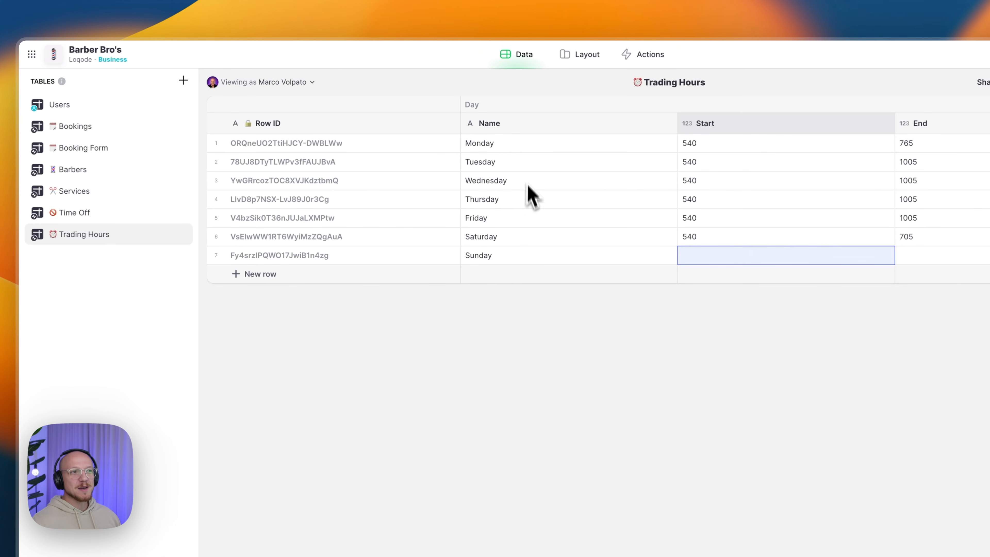
pyautogui.click(526, 219)
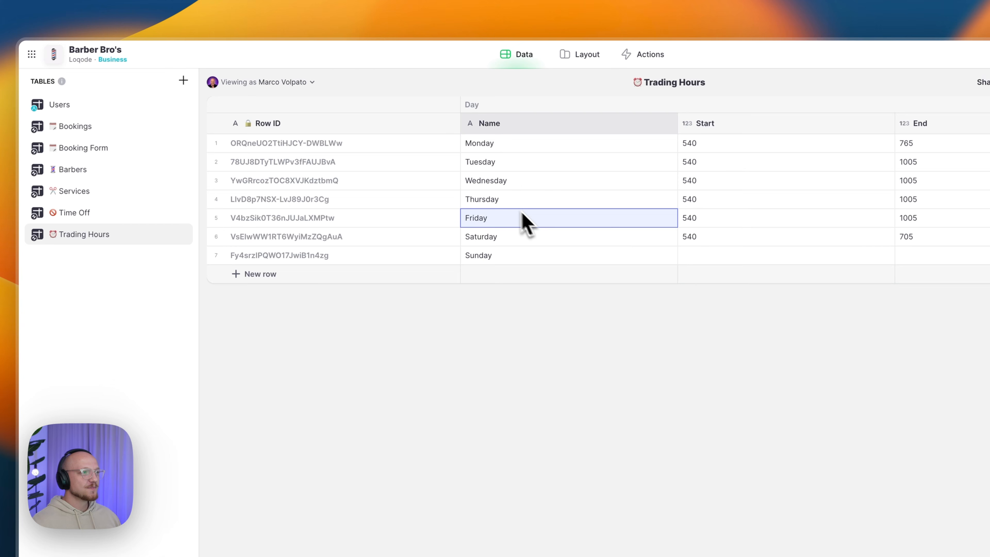
pyautogui.click(494, 146)
pyautogui.click(505, 163)
pyautogui.click(505, 181)
pyautogui.click(505, 199)
pyautogui.click(504, 219)
pyautogui.click(504, 236)
pyautogui.click(504, 258)
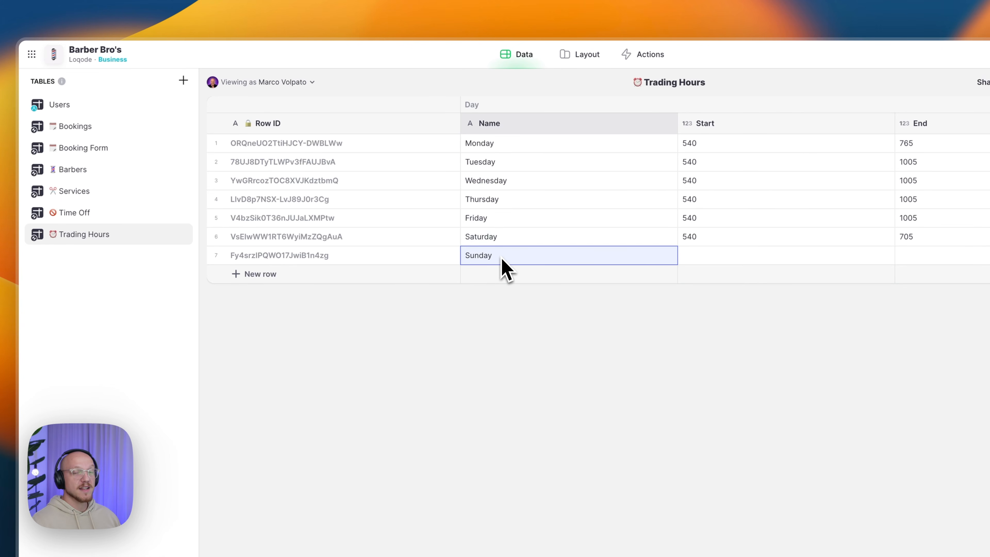
# - Set Monday's End to 1005 like the other weekdays, keeping Saturday at 705 and Sunday blank
pyautogui.click(702, 146)
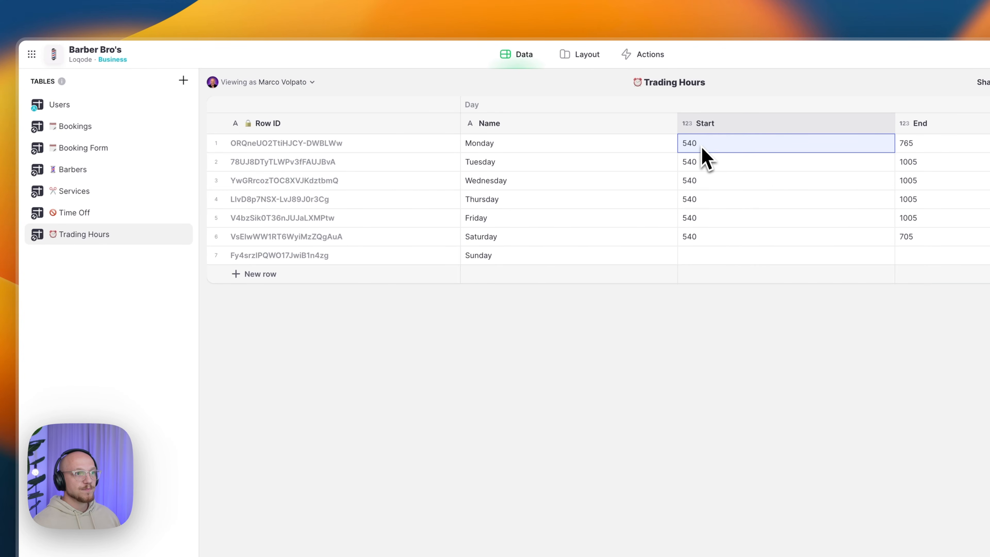
pyautogui.moveTo(908, 143); pyautogui.dragTo(935, 243)
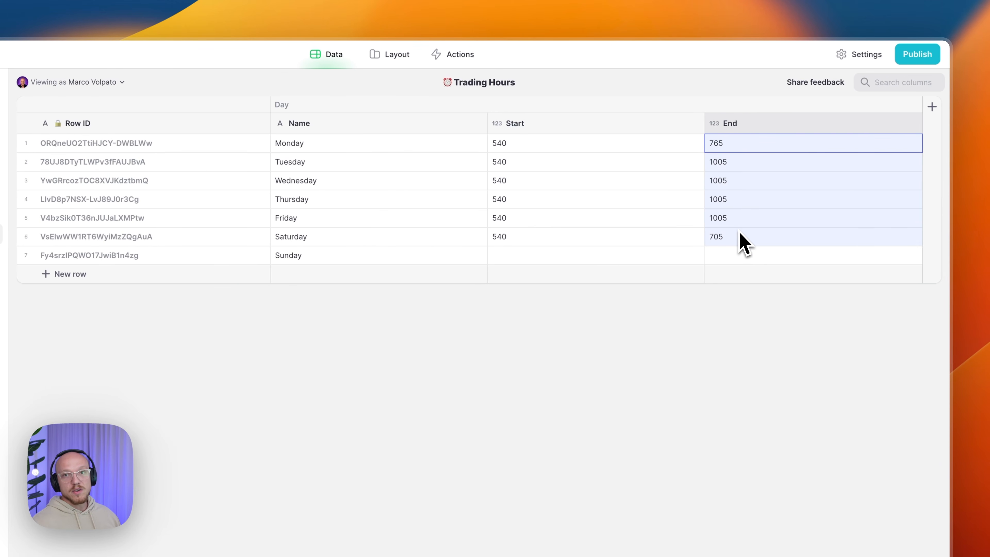
pyautogui.click(729, 167)
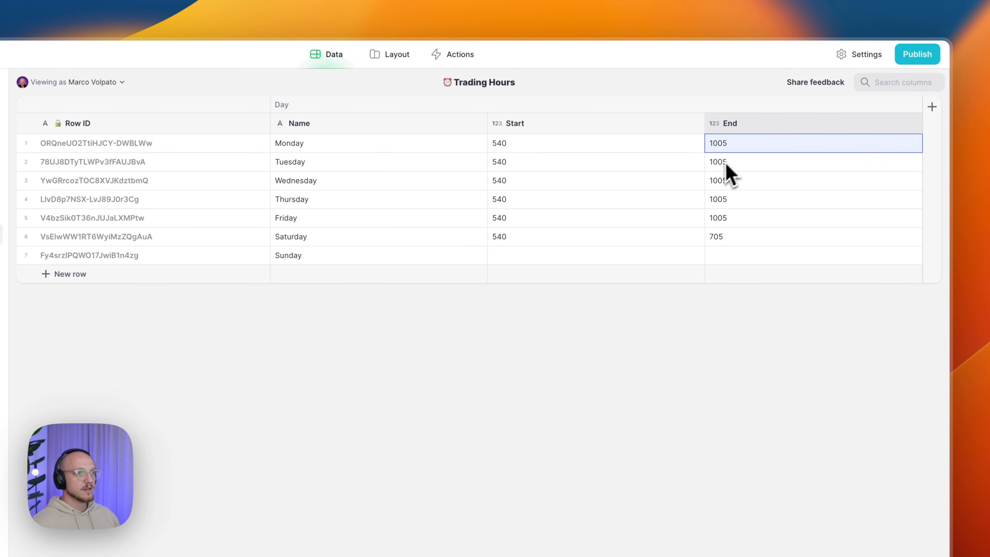
pyautogui.moveTo(754, 149); pyautogui.dragTo(750, 224)
pyautogui.click(718, 238)
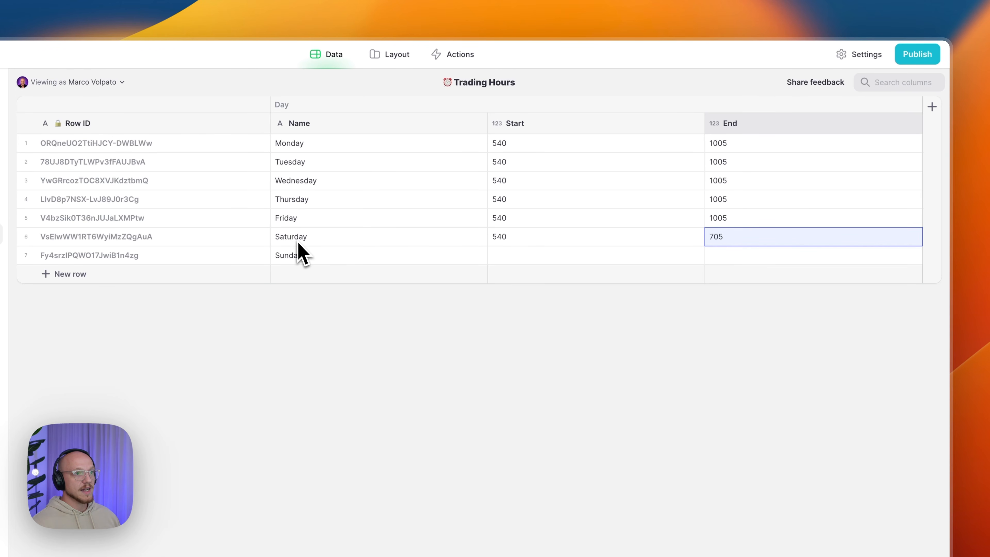
pyautogui.click(299, 243)
pyautogui.click(736, 260)
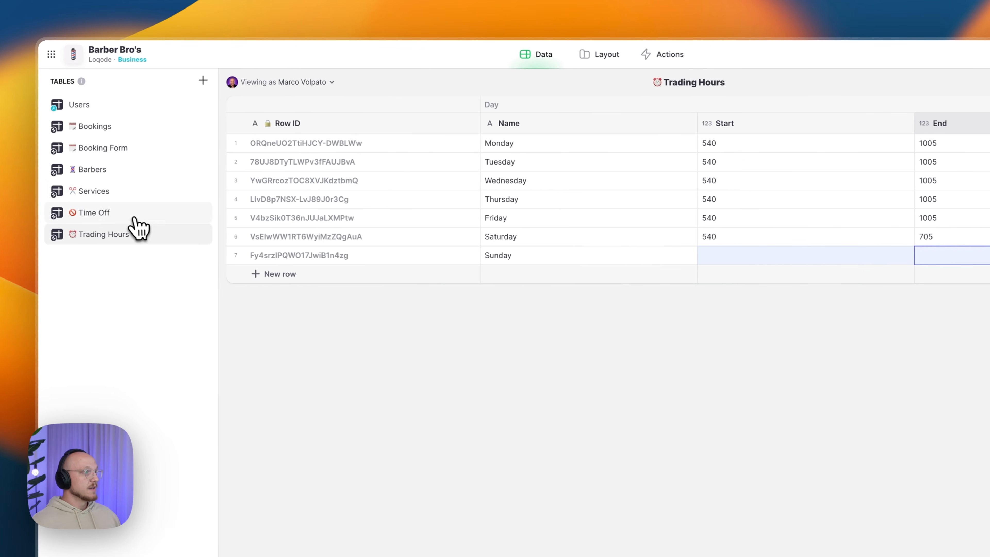
# - In Services, add a second row and name the two services Basic Cut and Styled Cut
pyautogui.click(132, 192)
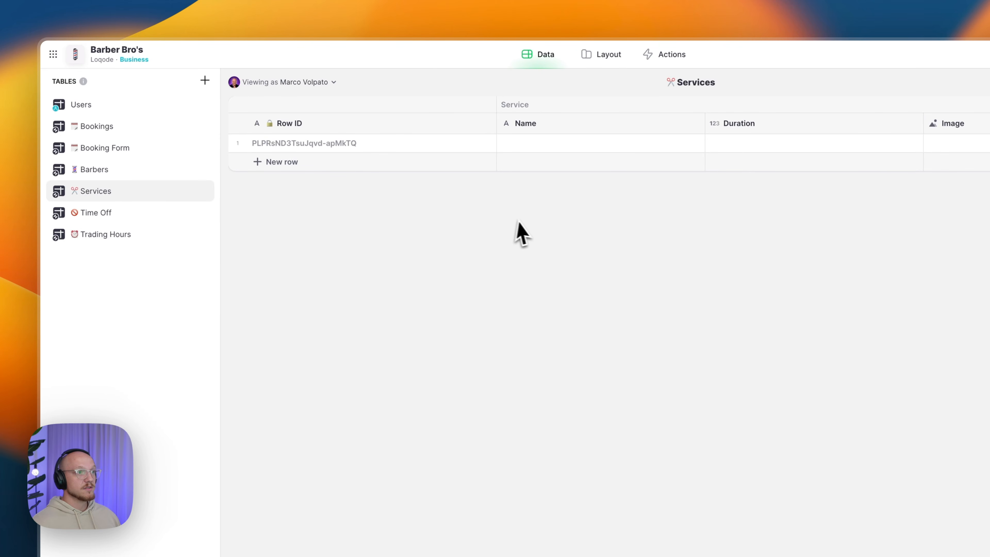
pyautogui.click(328, 161)
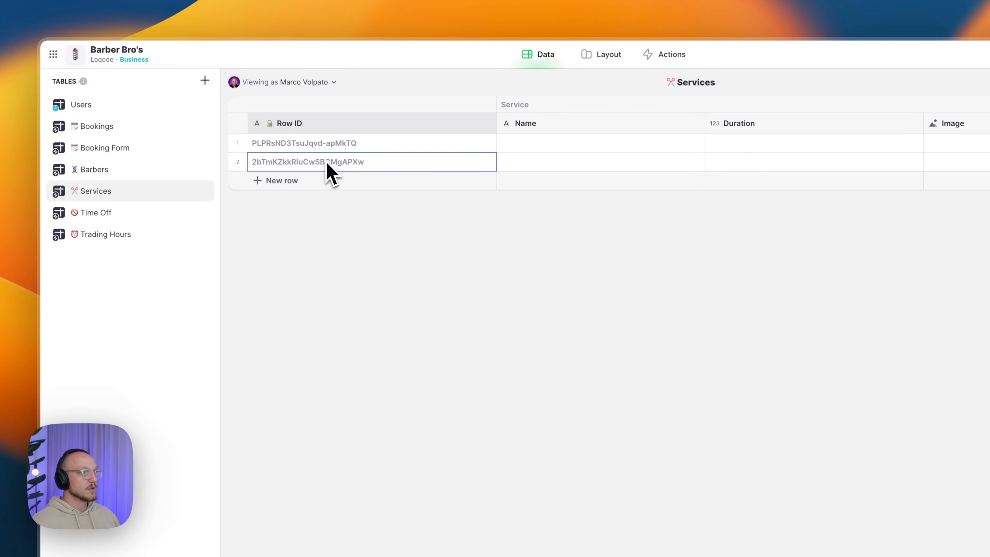
pyautogui.click(533, 149)
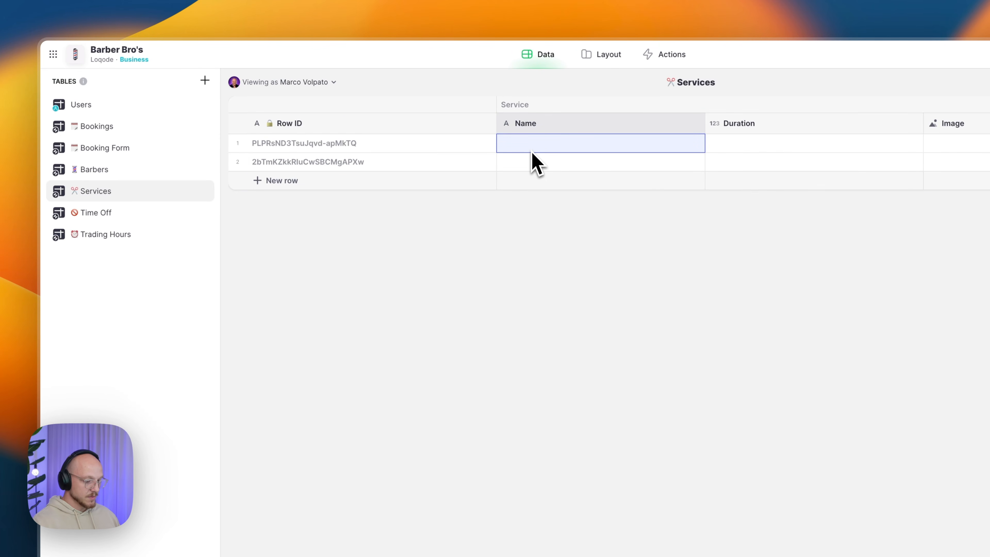
pyautogui.write('Basic Cut')
pyautogui.press('Return')
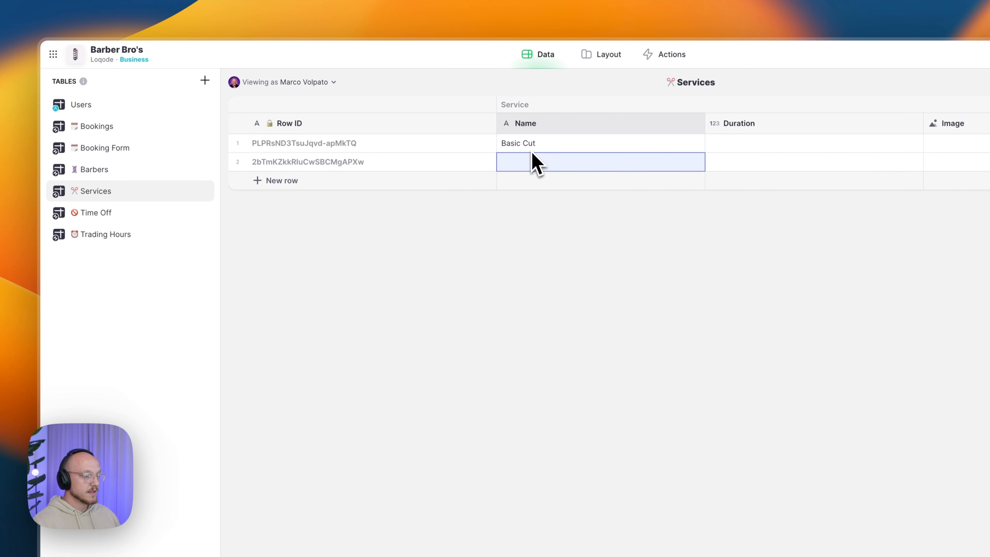
pyautogui.write('Styl')
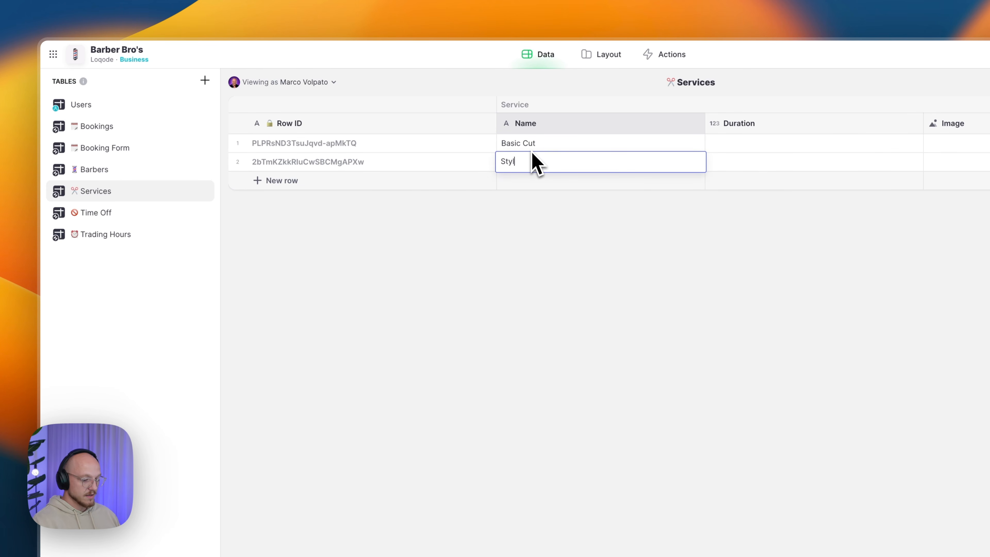
pyautogui.write('ed Cut')
pyautogui.press('Return')
# - Set the durations to 30 Mins for Basic Cut and 60 Mins for Styled Cut
pyautogui.click(731, 146)
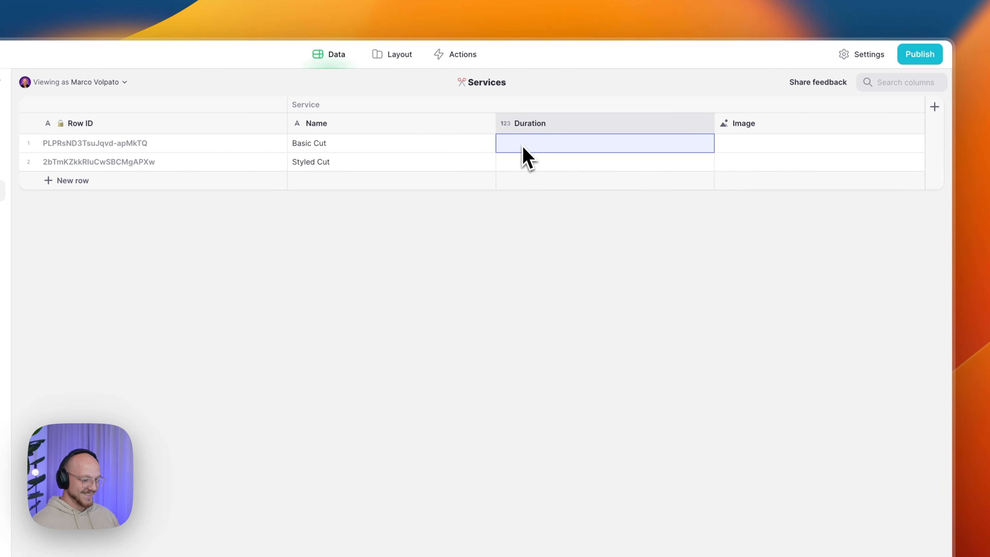
pyautogui.write('30')
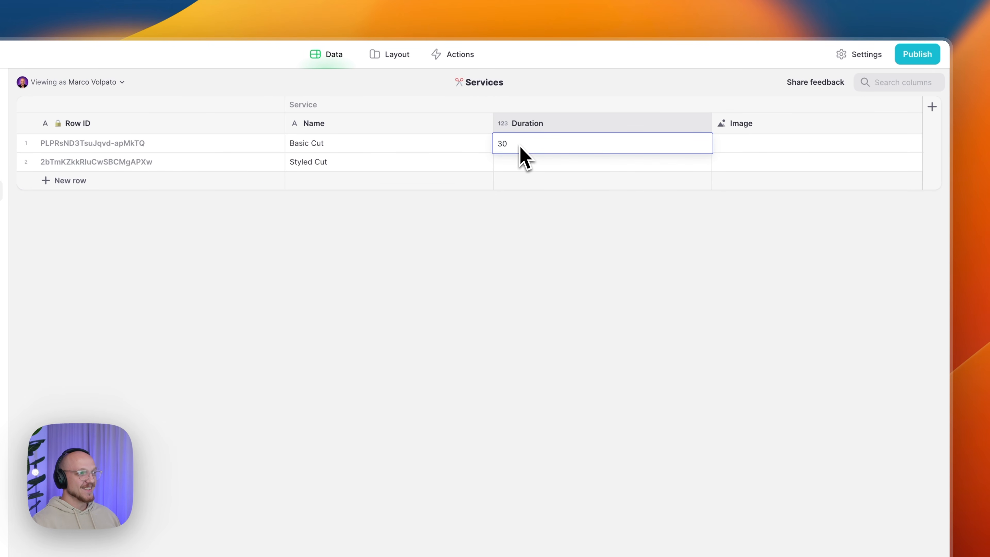
pyautogui.press('Return')
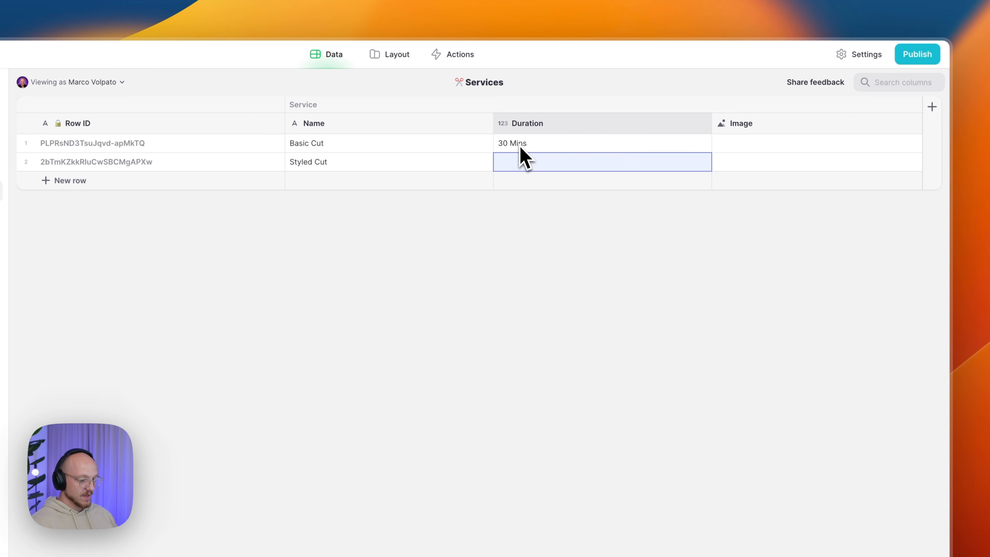
pyautogui.write('60')
pyautogui.press('Return')
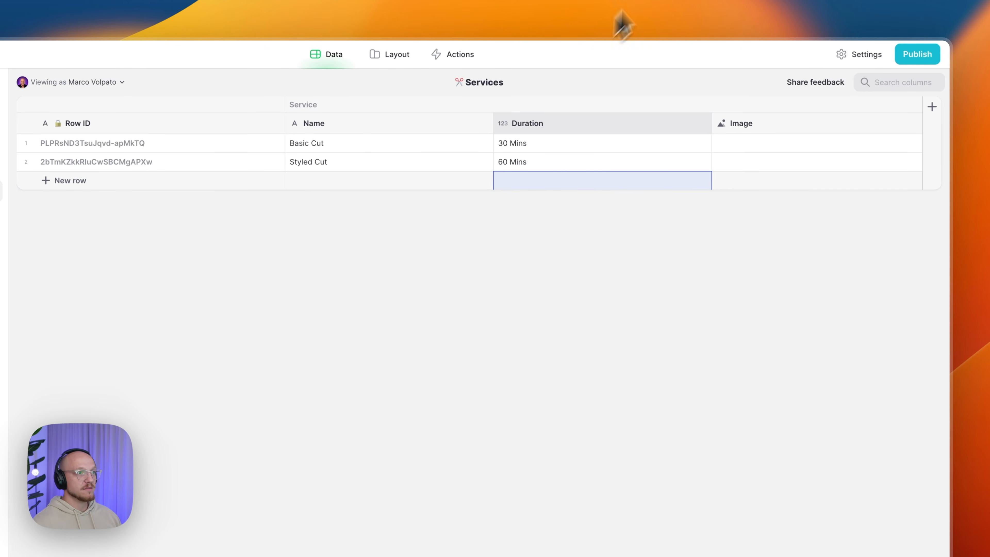
# - Give Basic Cut a stock barber photo as its image
pyautogui.click(763, 147)
pyautogui.click(762, 146)
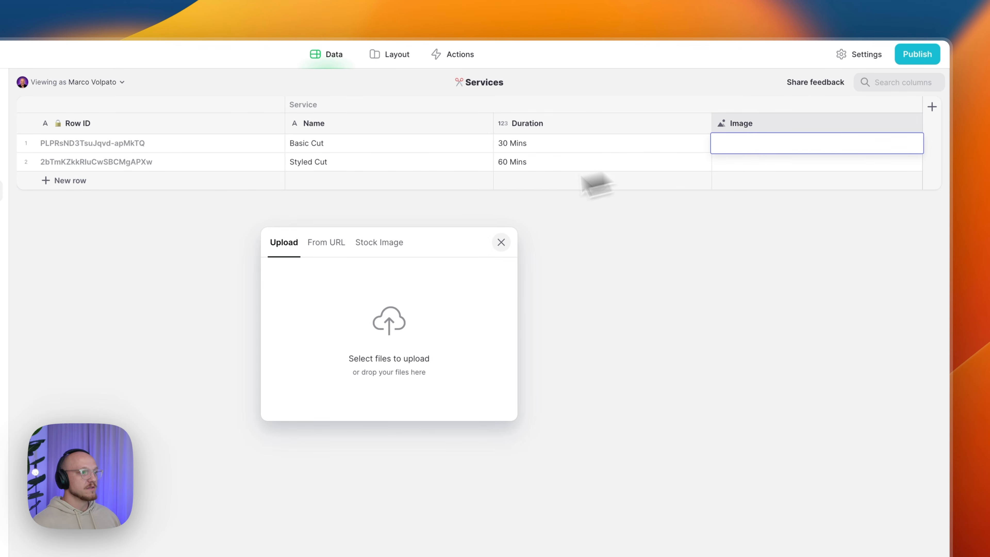
pyautogui.click(380, 244)
pyautogui.doubleClick(361, 280)
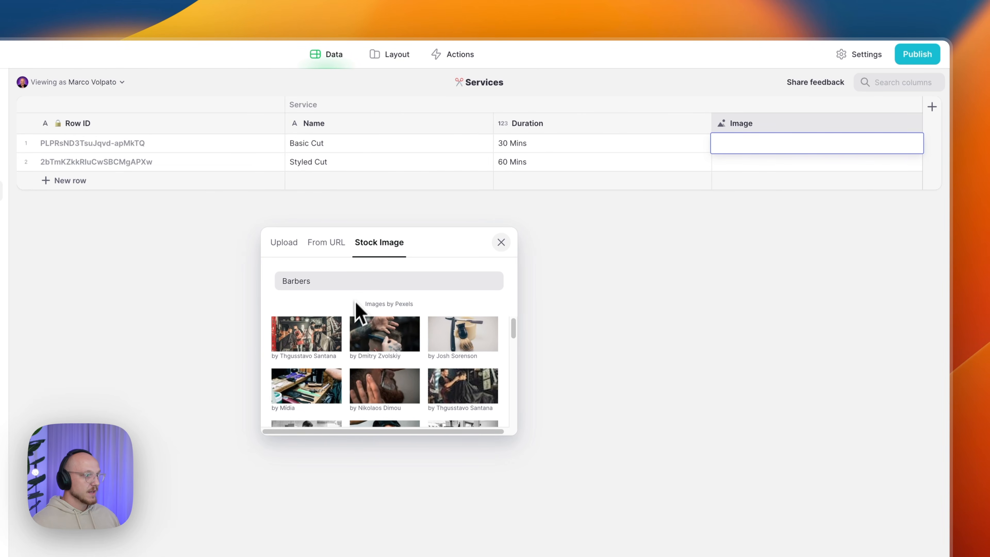
pyautogui.scroll(-5, 382, 376)
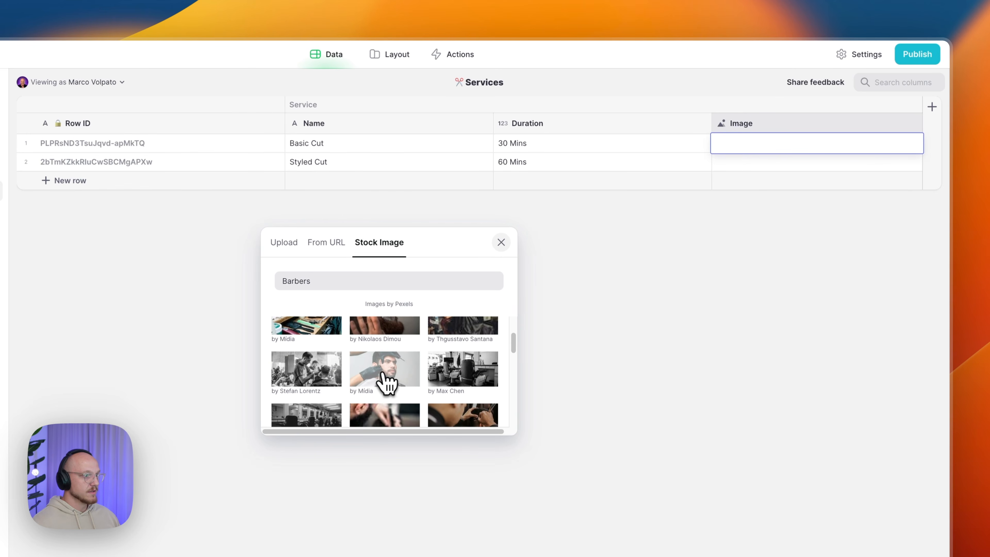
pyautogui.scroll(1, 398, 379)
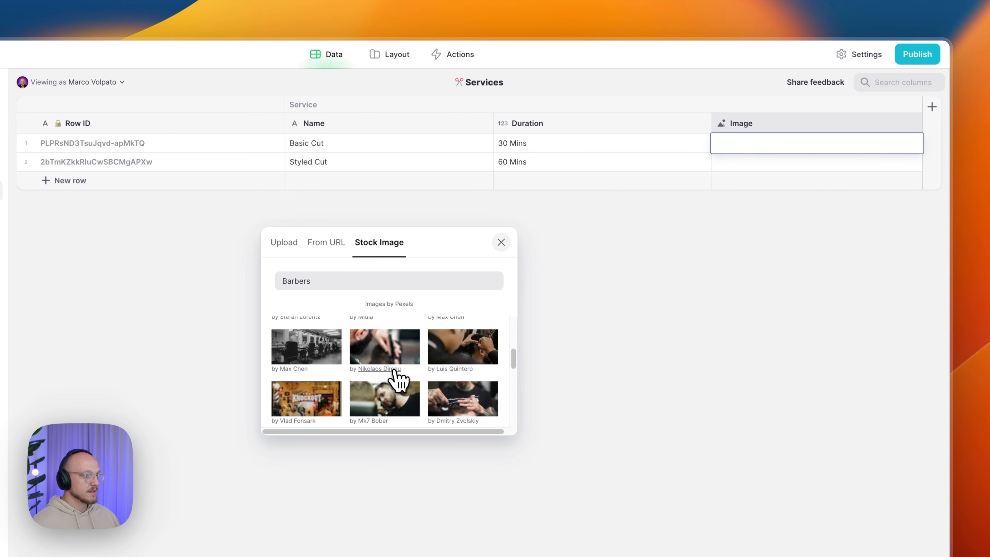
pyautogui.click(376, 347)
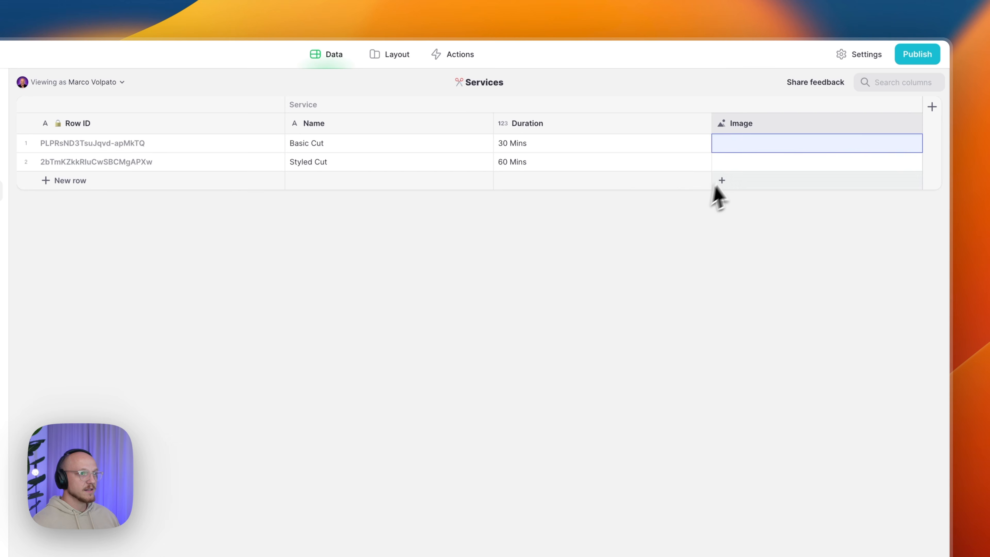
# - Give Styled Cut a stock barber photo, then switch to the Barbers table
pyautogui.click(749, 163)
pyautogui.click(749, 163)
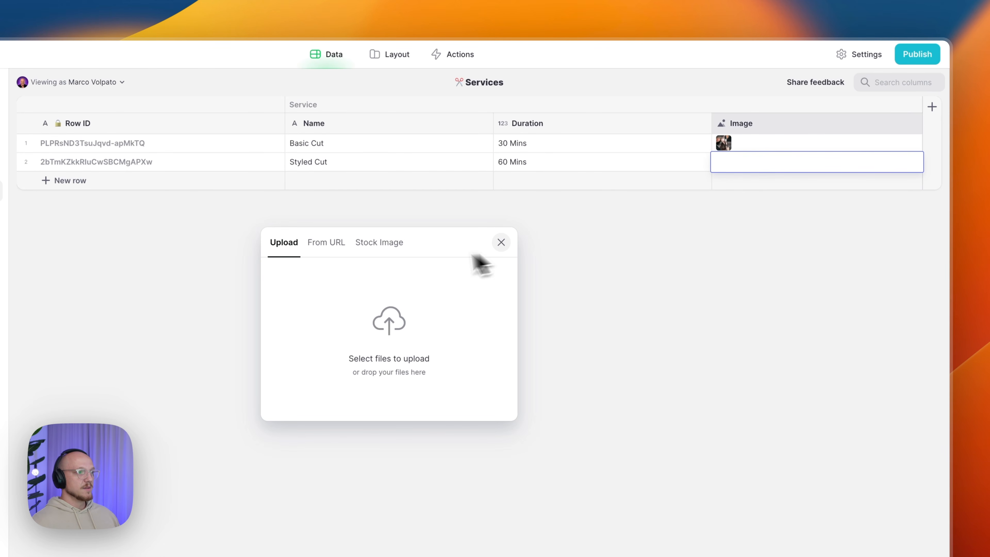
pyautogui.click(386, 243)
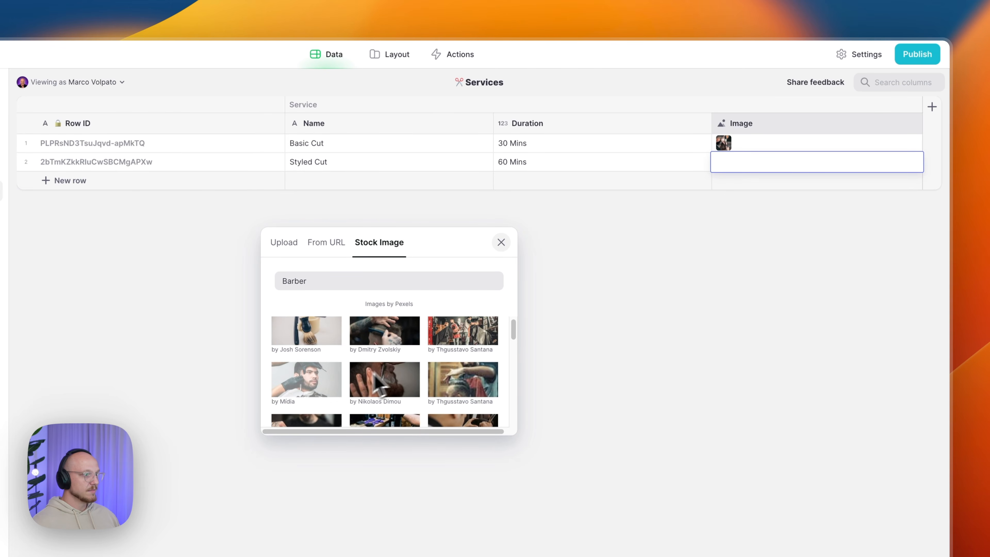
pyautogui.click(369, 392)
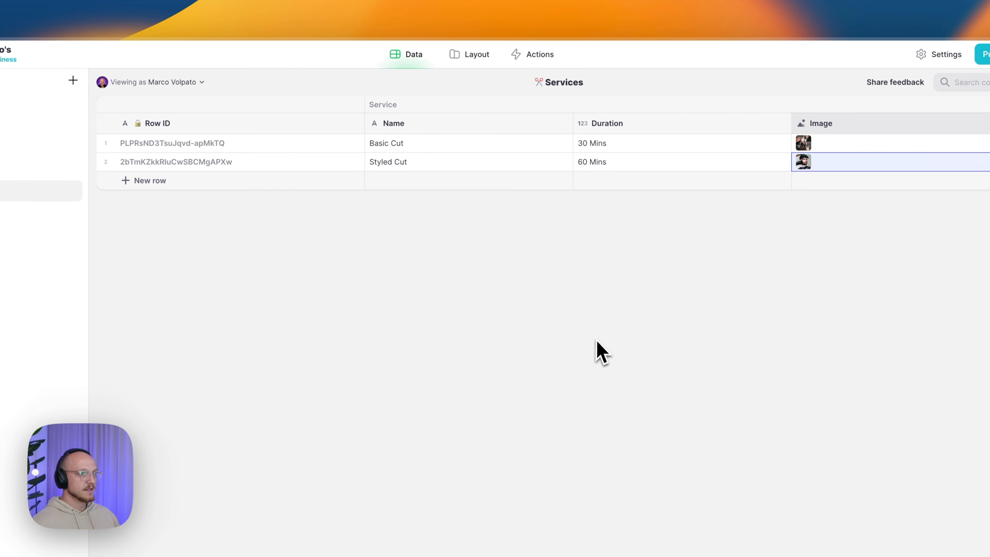
pyautogui.moveTo(389, 145); pyautogui.dragTo(683, 172)
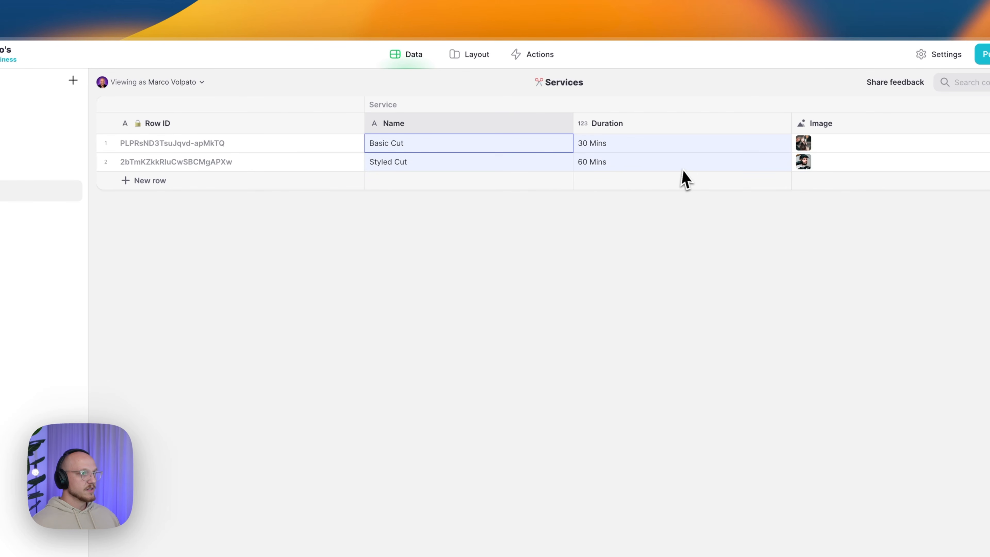
pyautogui.click(102, 170)
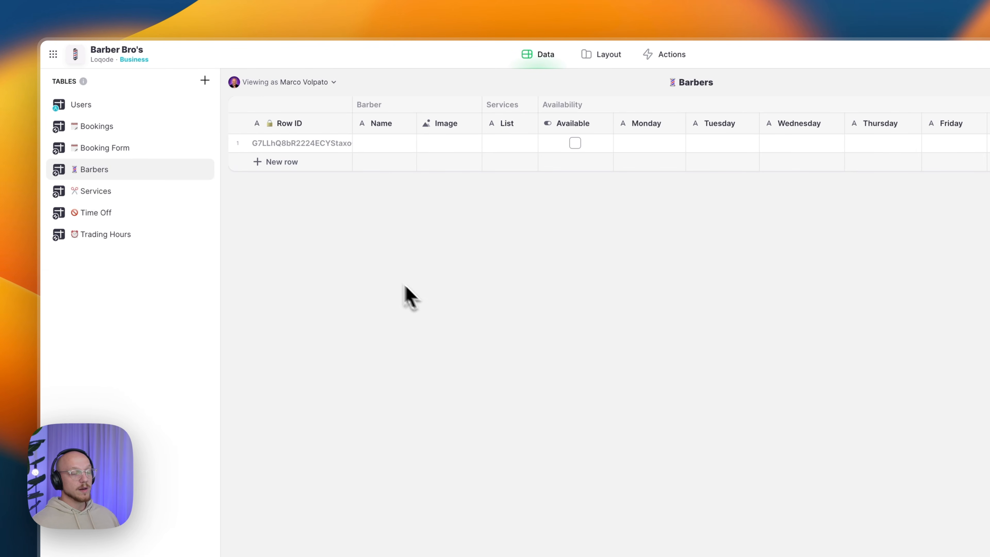
# - Add a second Barbers row, fill in both barbers' names, and select the first barber's Image cell
pyautogui.click(284, 163)
pyautogui.click(384, 146)
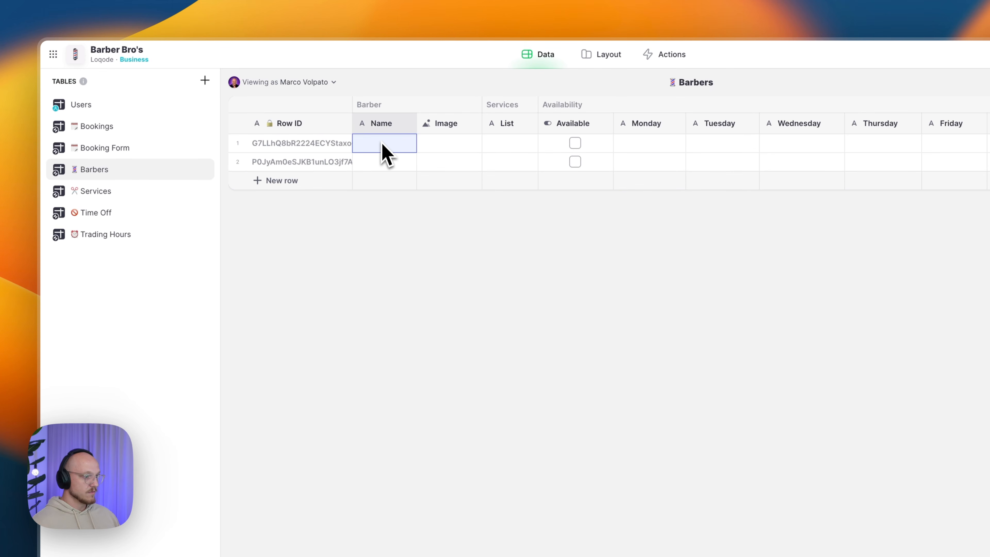
pyautogui.write('Bob')
pyautogui.press('Return')
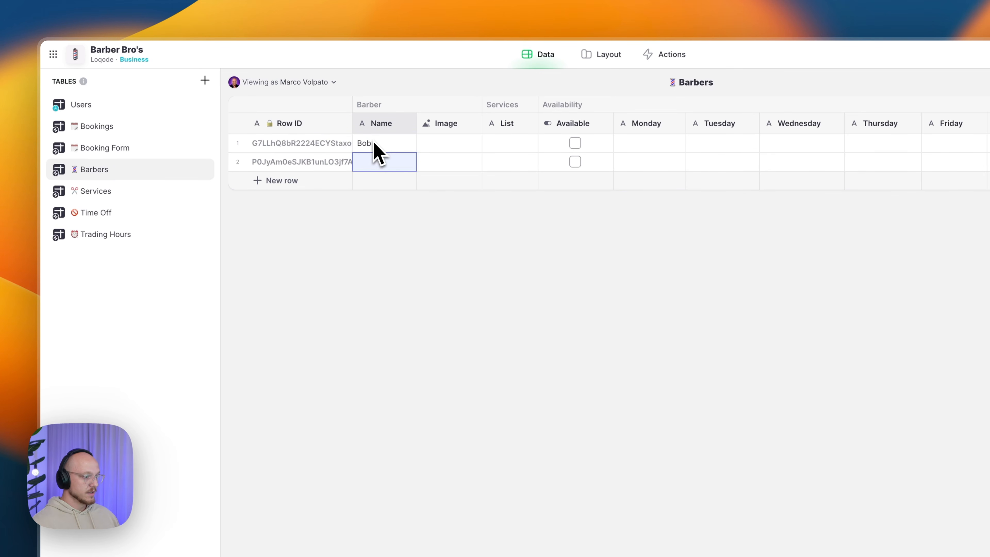
pyautogui.write('Jam')
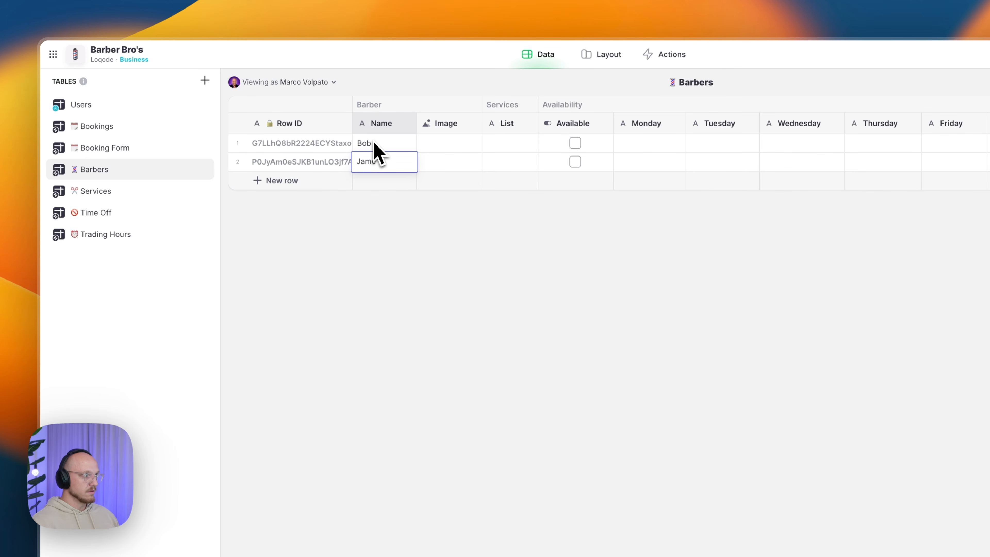
pyautogui.write('bo')
pyautogui.press('Return')
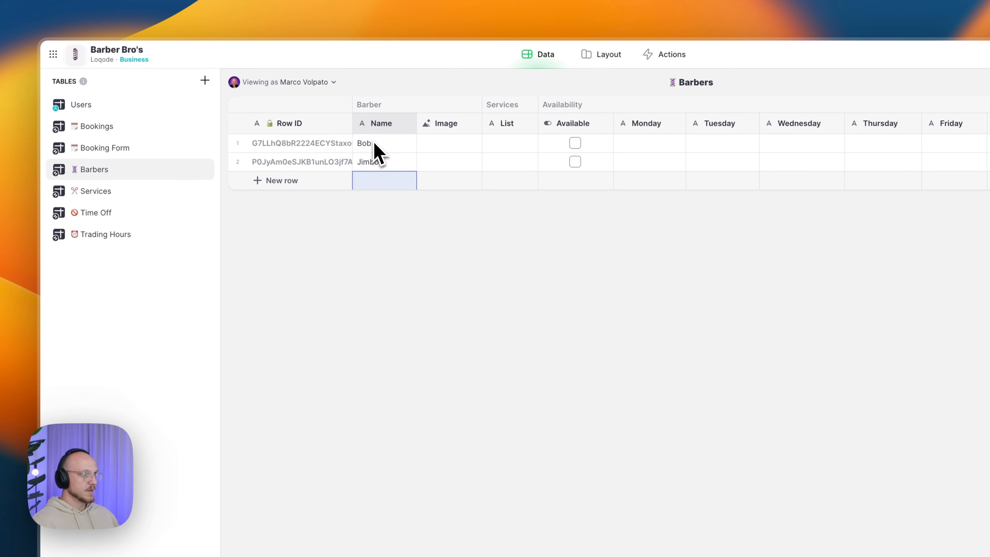
pyautogui.click(435, 155)
# - Set the first barber's image to a stock photo found by searching 'Barber'
pyautogui.click(439, 155)
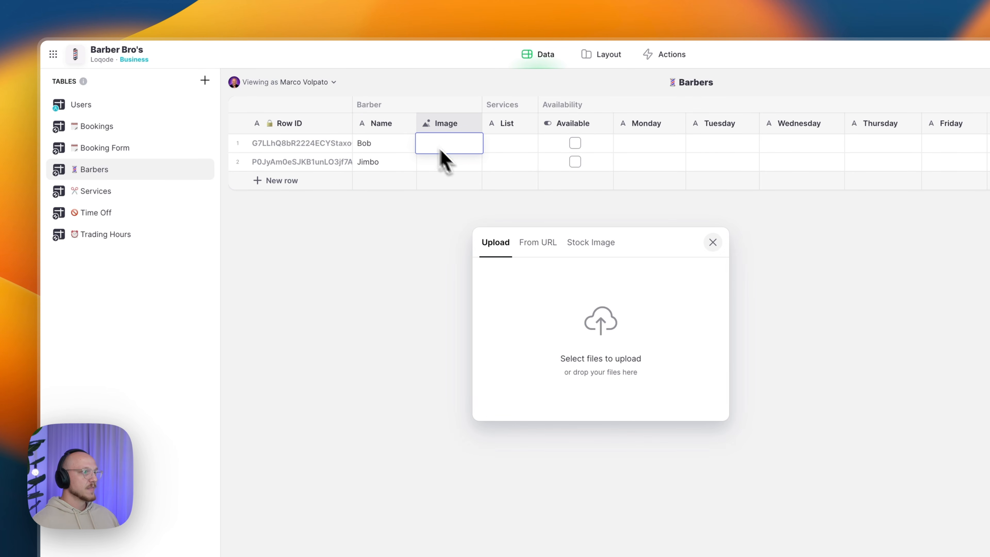
pyautogui.click(529, 243)
pyautogui.doubleClick(553, 281)
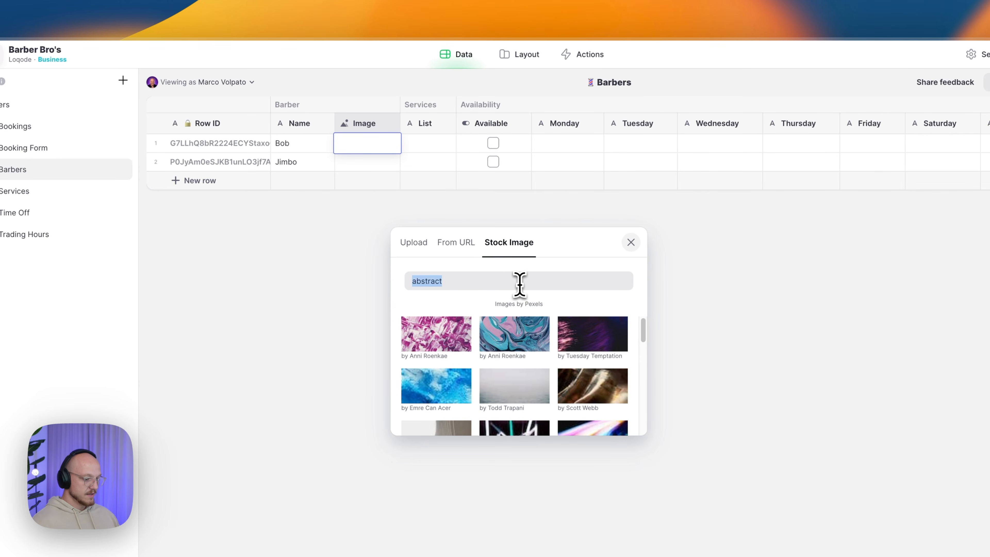
pyautogui.write('Barber')
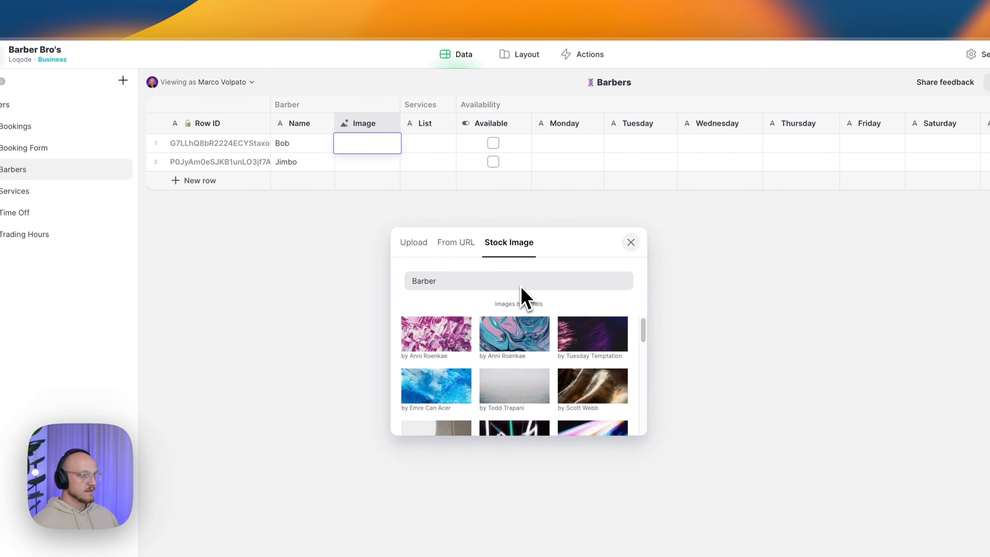
pyautogui.scroll(-3, 485, 367)
pyautogui.scroll(-4, 506, 388)
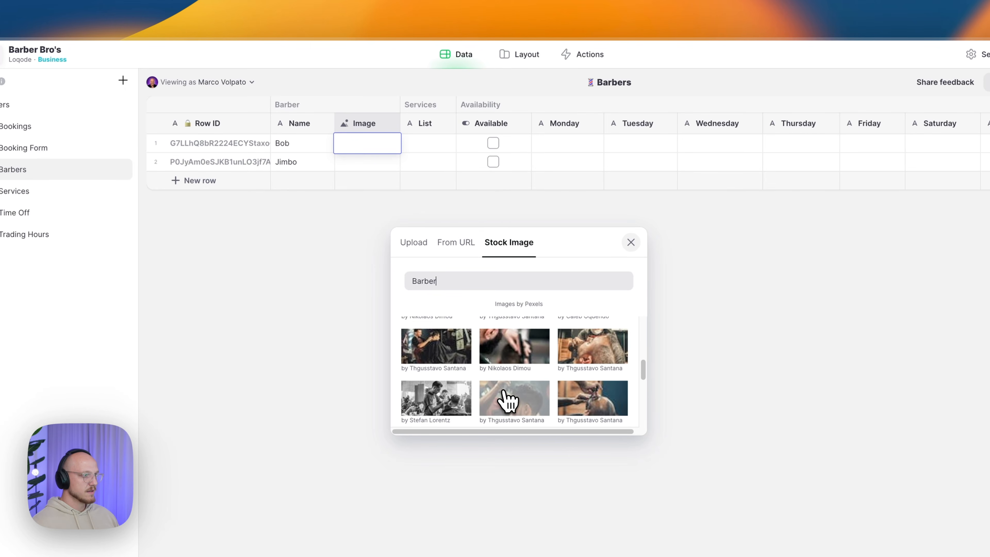
pyautogui.scroll(-3, 529, 395)
pyautogui.scroll(-3, 506, 398)
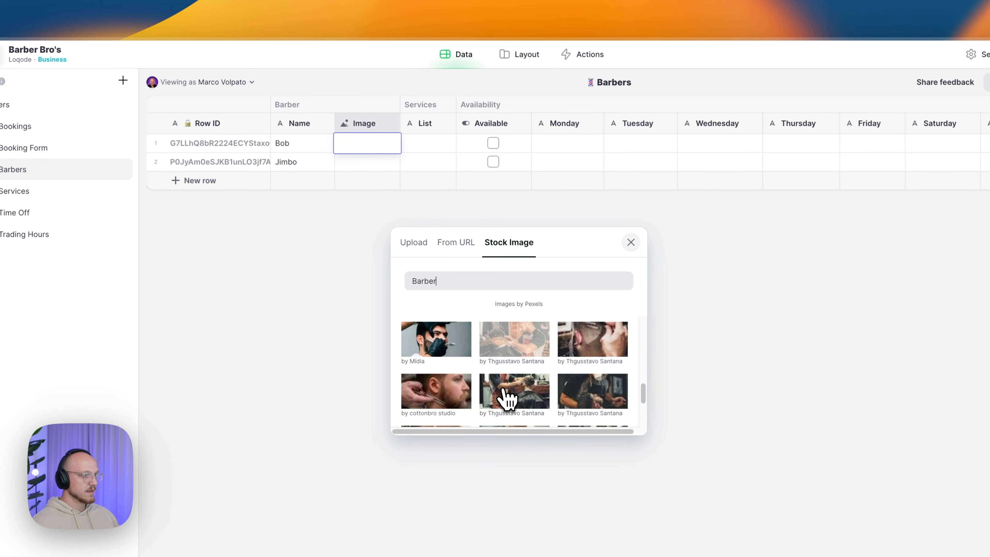
pyautogui.scroll(-3, 503, 390)
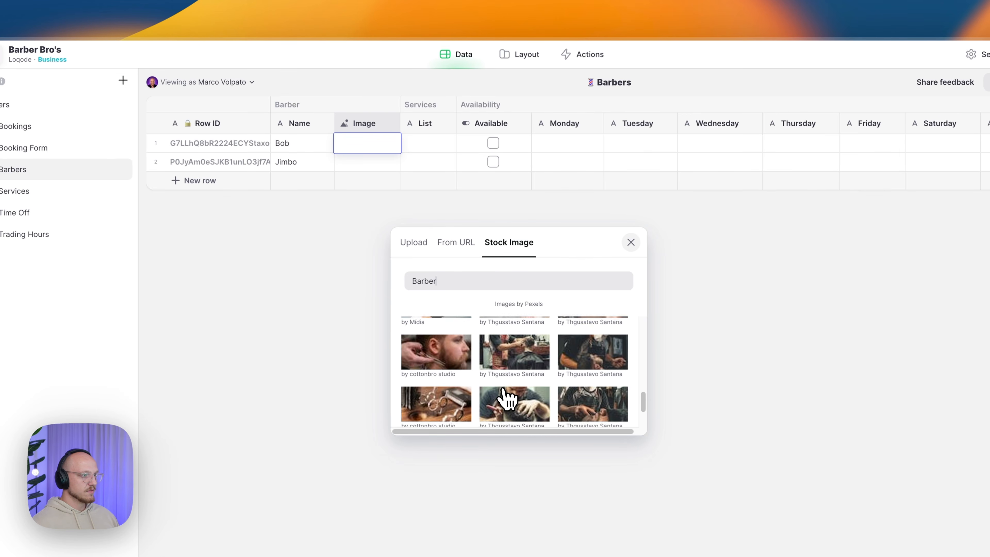
pyautogui.click(522, 366)
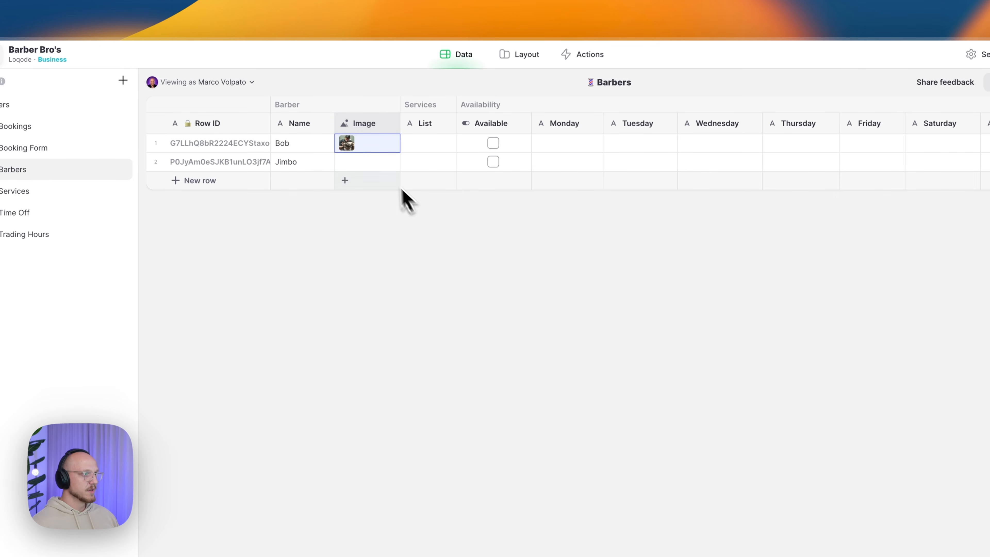
# - Set the second barber's image to another stock 'Barber' photo
pyautogui.click(376, 170)
pyautogui.click(376, 171)
pyautogui.click(503, 243)
pyautogui.tripleClick(502, 282)
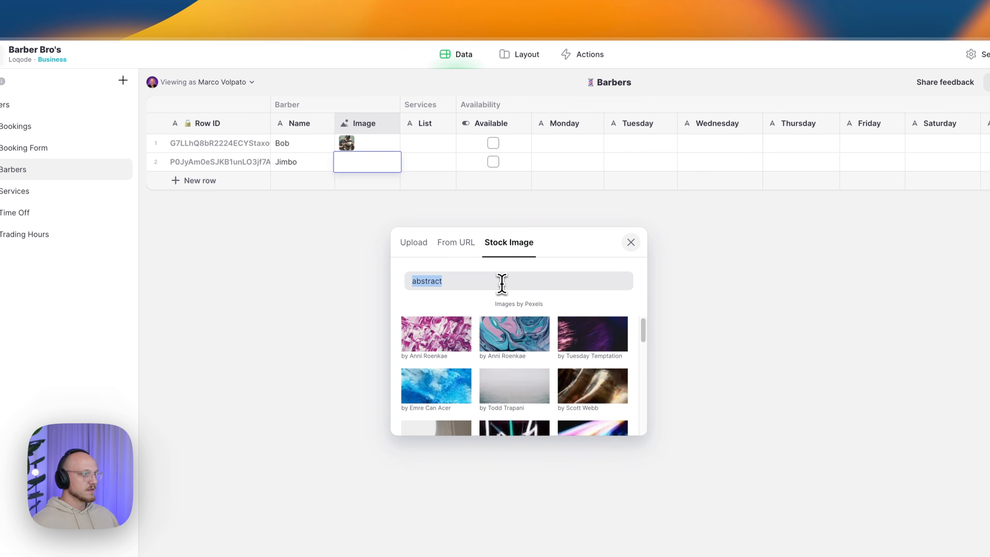
pyautogui.write('Barber')
pyautogui.scroll(-5, 482, 337)
pyautogui.scroll(-4, 494, 369)
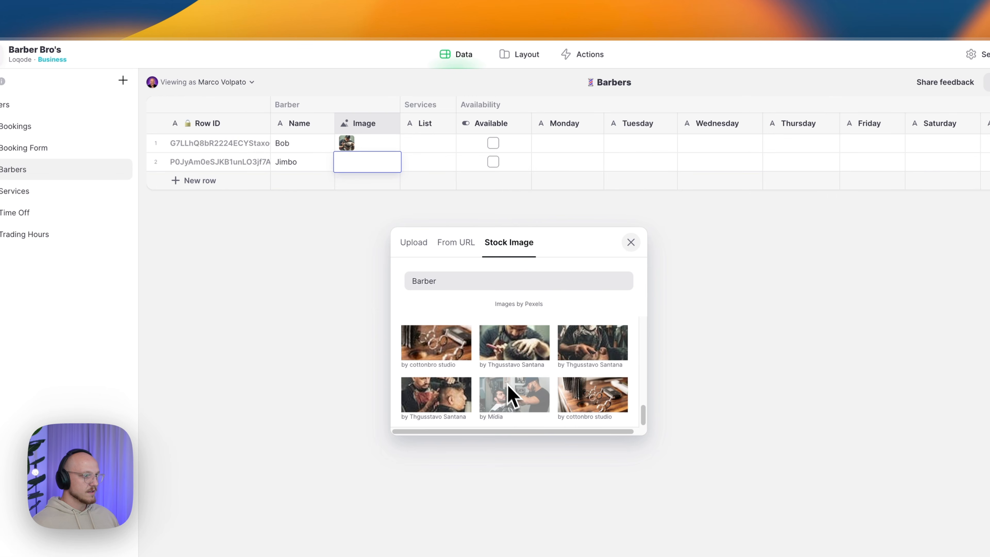
pyautogui.click(426, 402)
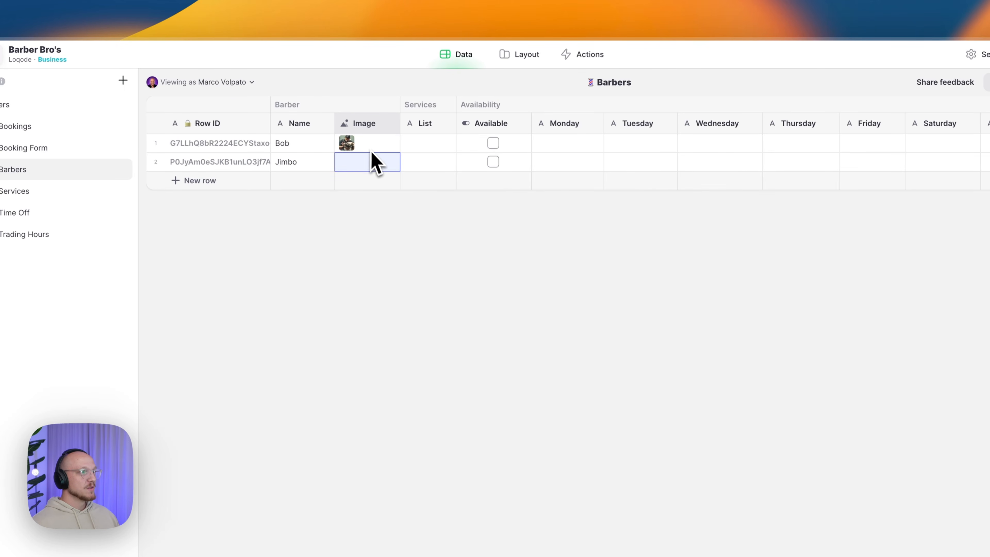
pyautogui.click(303, 165)
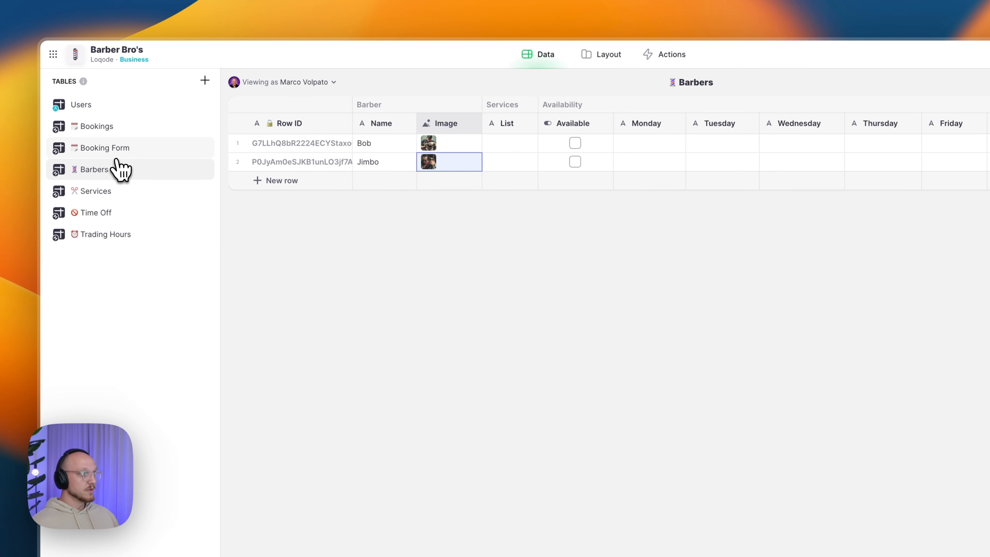
# - Set the Booking Form's Booking Buffer to 0 Mins
pyautogui.click(103, 150)
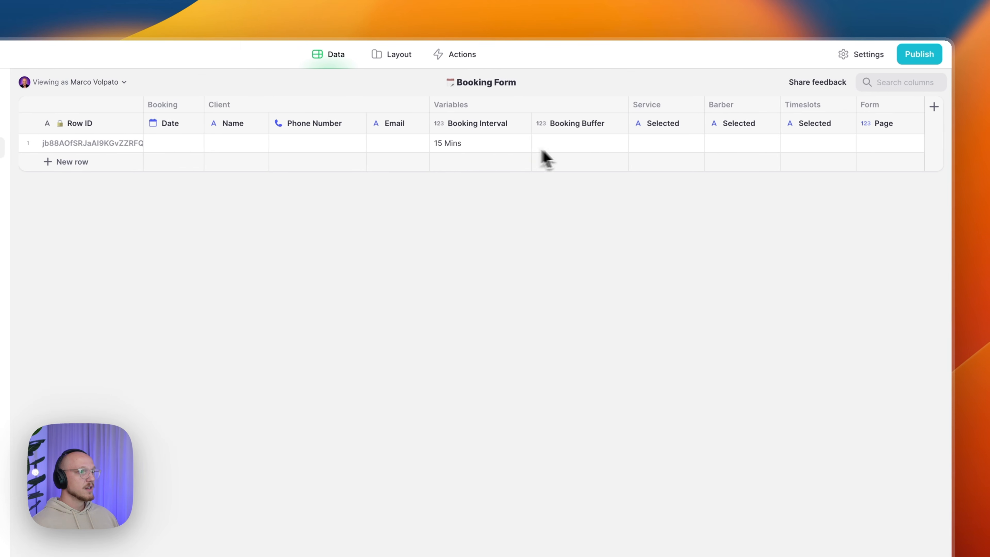
pyautogui.click(538, 148)
pyautogui.write('0')
pyautogui.press('Return')
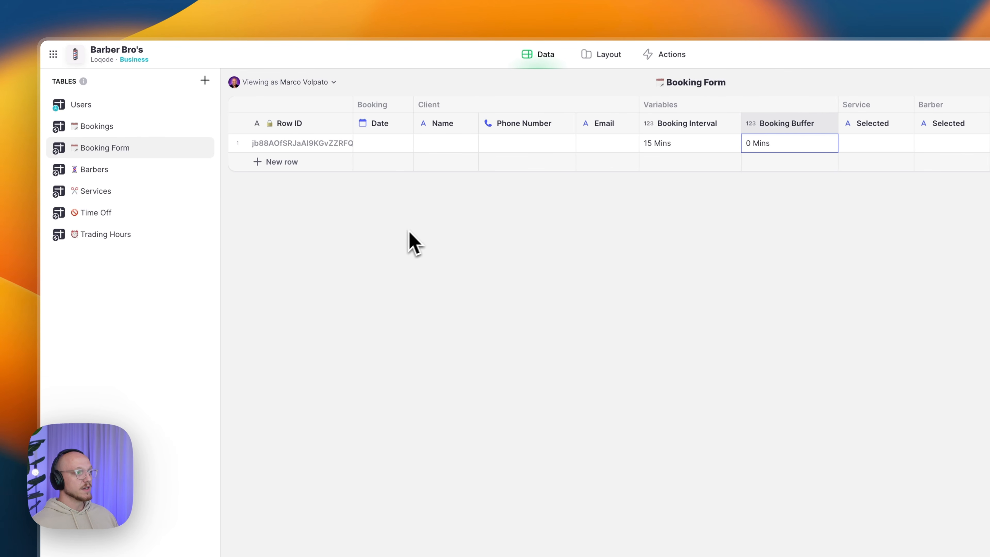
# - Delete the empty placeholder row from the Bookings table
pyautogui.click(90, 126)
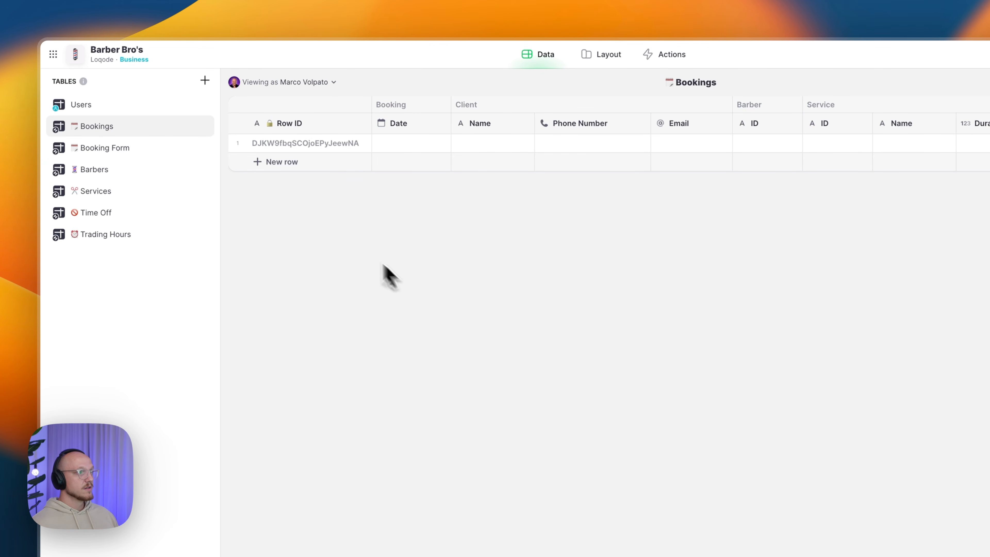
pyautogui.click(237, 143)
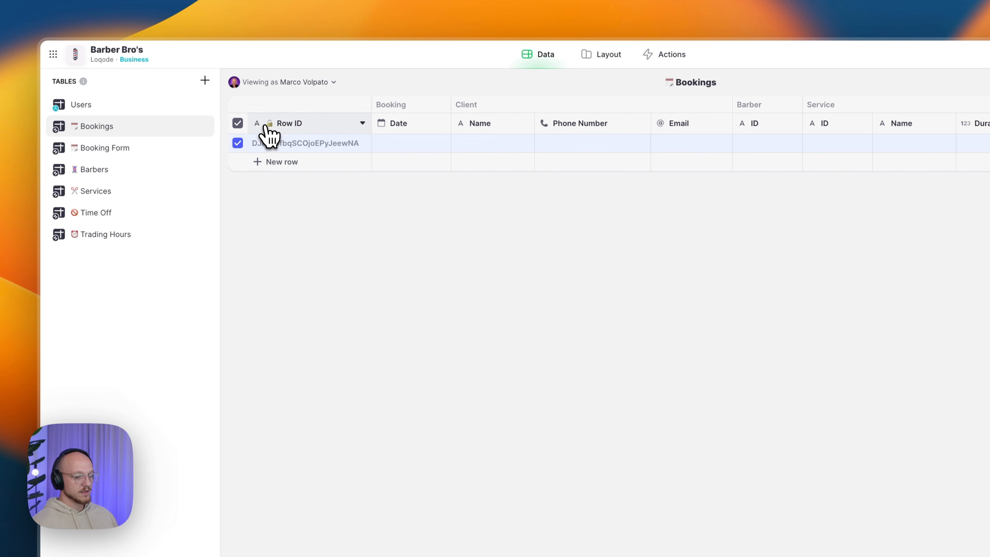
pyautogui.press('BackSpace')
pyautogui.click(682, 375)
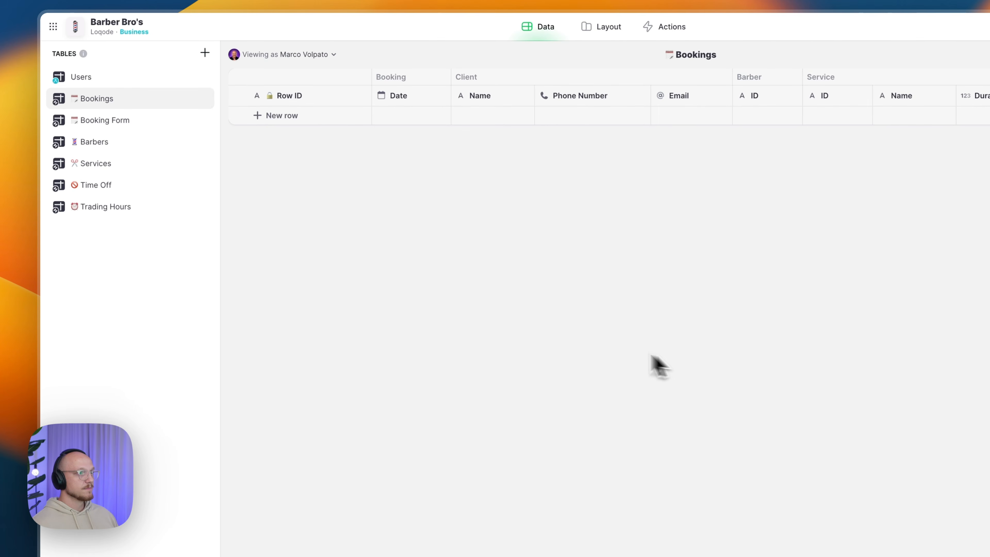
# - Delete the empty placeholder row from the Time Off table
pyautogui.click(119, 150)
pyautogui.click(113, 172)
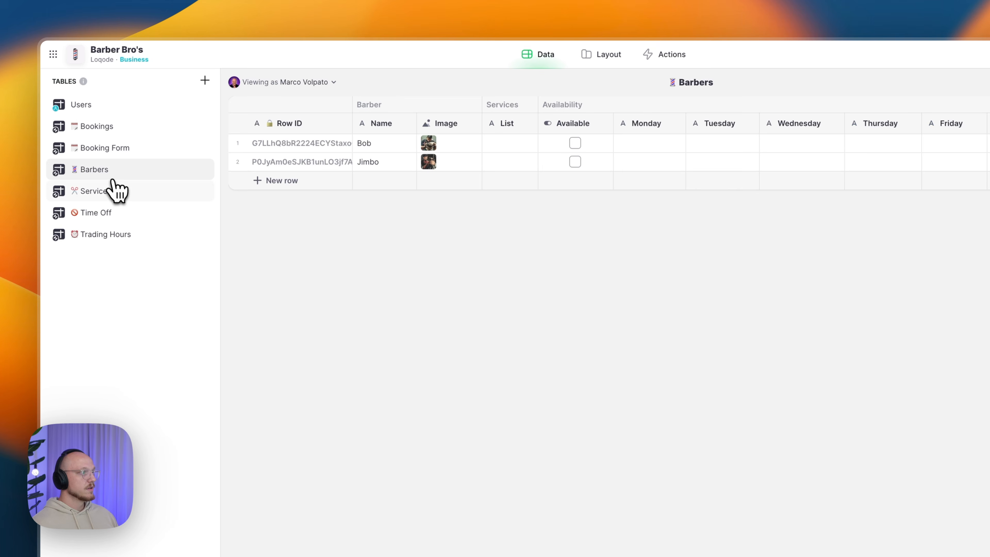
pyautogui.click(113, 153)
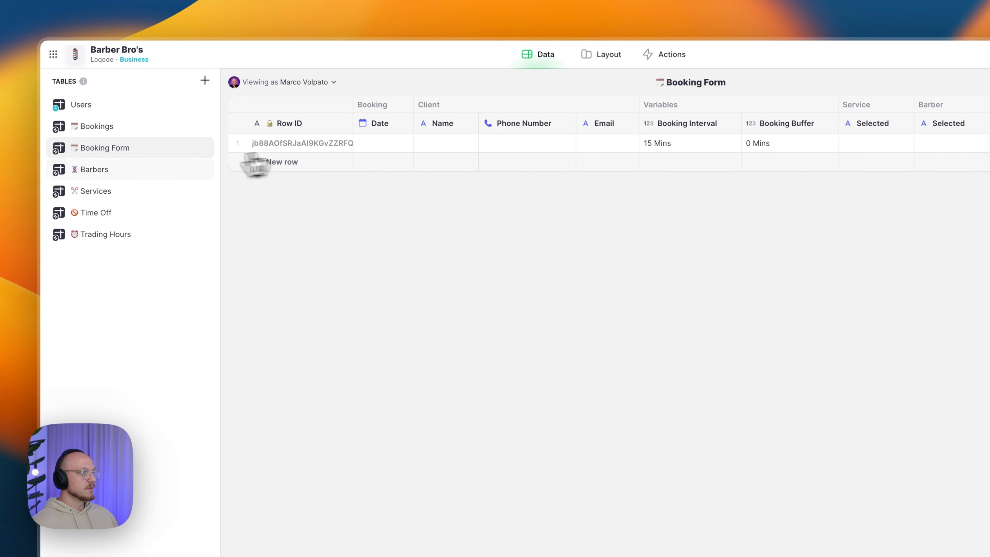
pyautogui.click(113, 172)
pyautogui.click(121, 192)
pyautogui.click(117, 213)
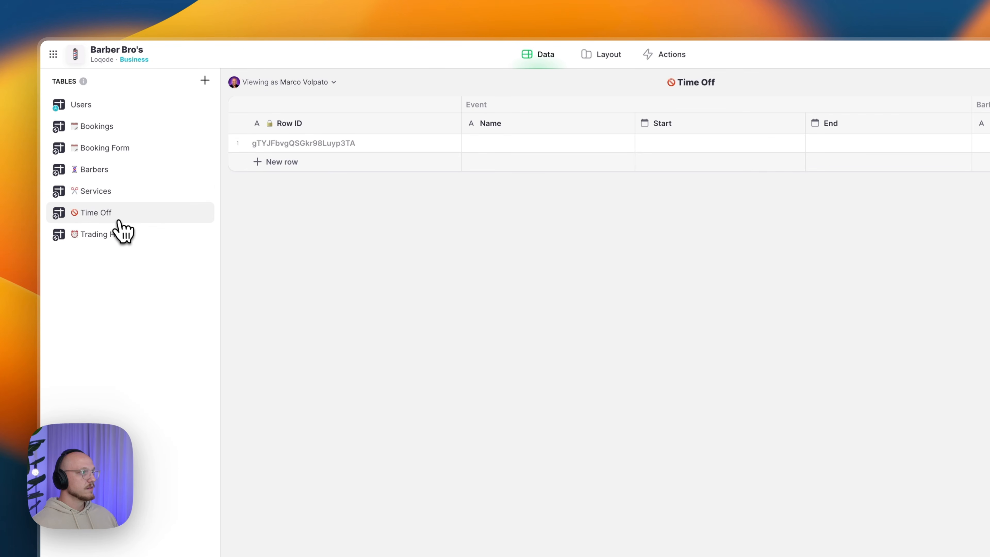
pyautogui.click(238, 143)
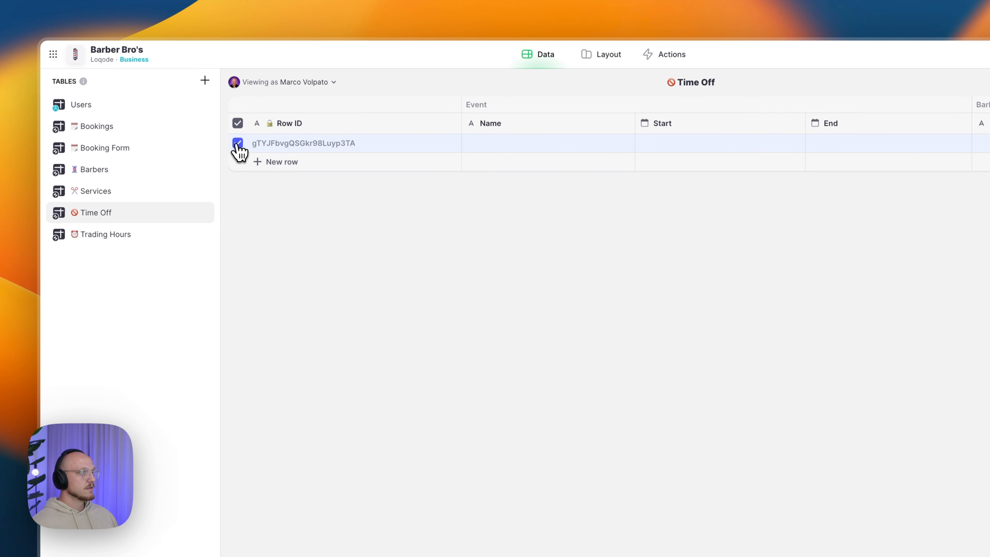
pyautogui.press('BackSpace')
pyautogui.press('Return')
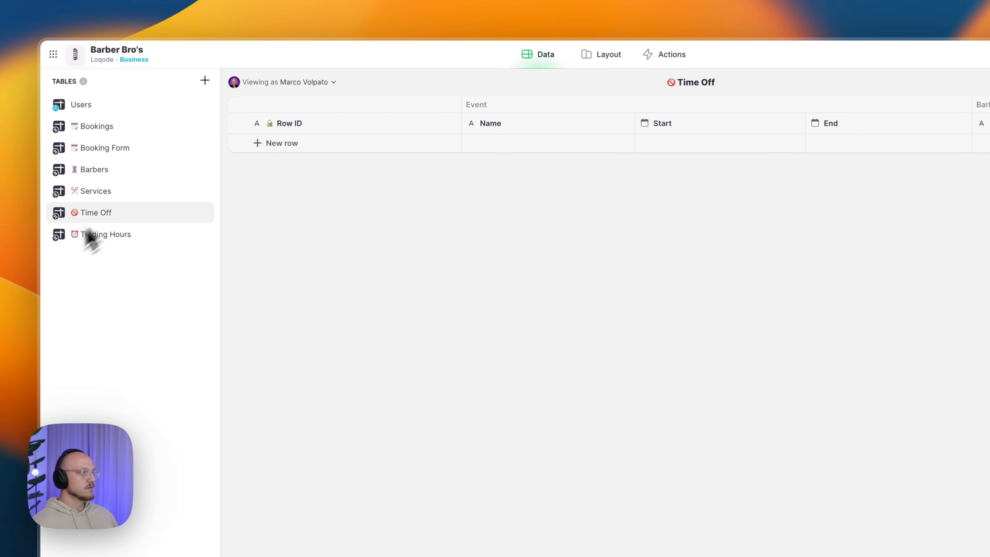
pyautogui.click(118, 235)
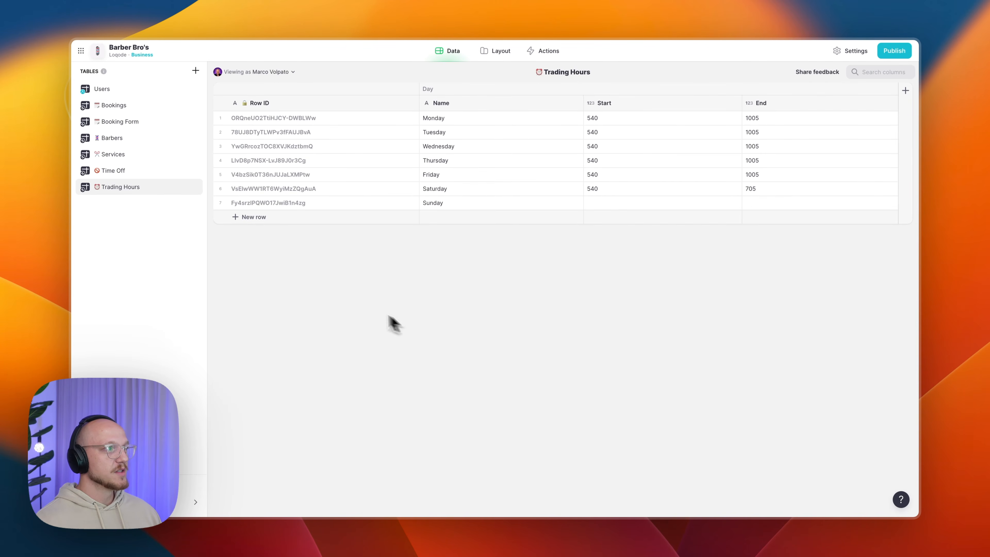
# - Add an emoji to the Users table name via emoji search, then start a new column
pyautogui.click(155, 91)
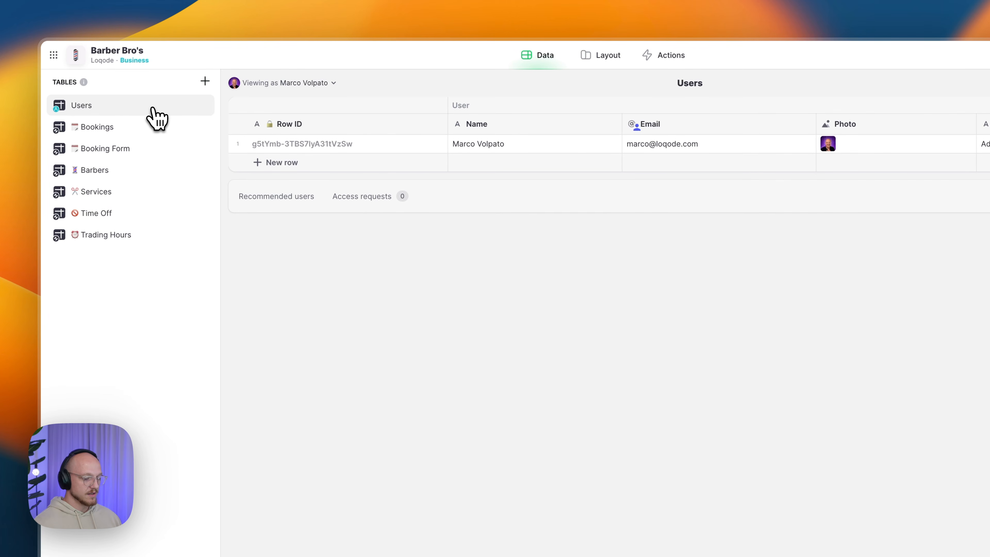
pyautogui.doubleClick(154, 110)
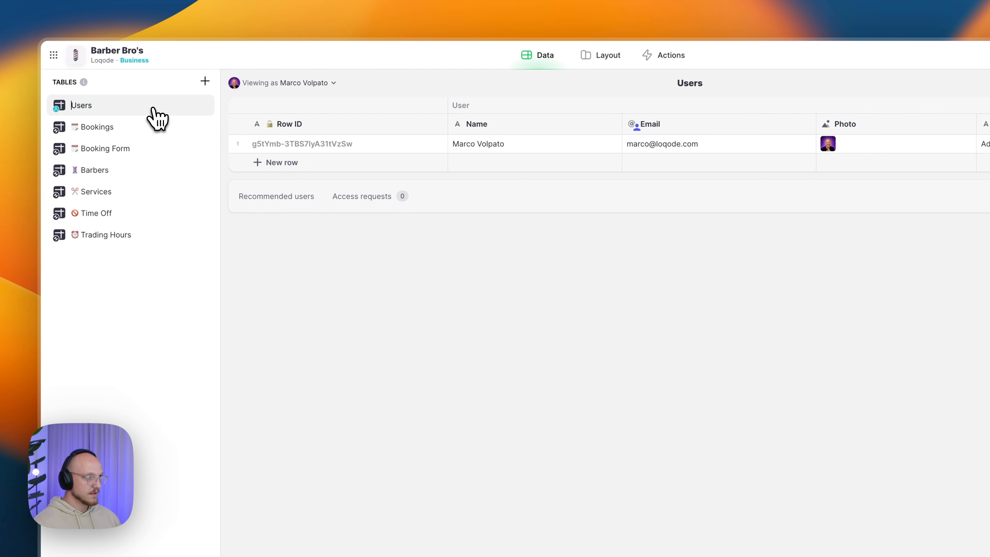
pyautogui.press('super+space')
pyautogui.write('en')
pyautogui.press('BackSpace')
pyautogui.press('BackSpace')
pyautogui.press('Return')
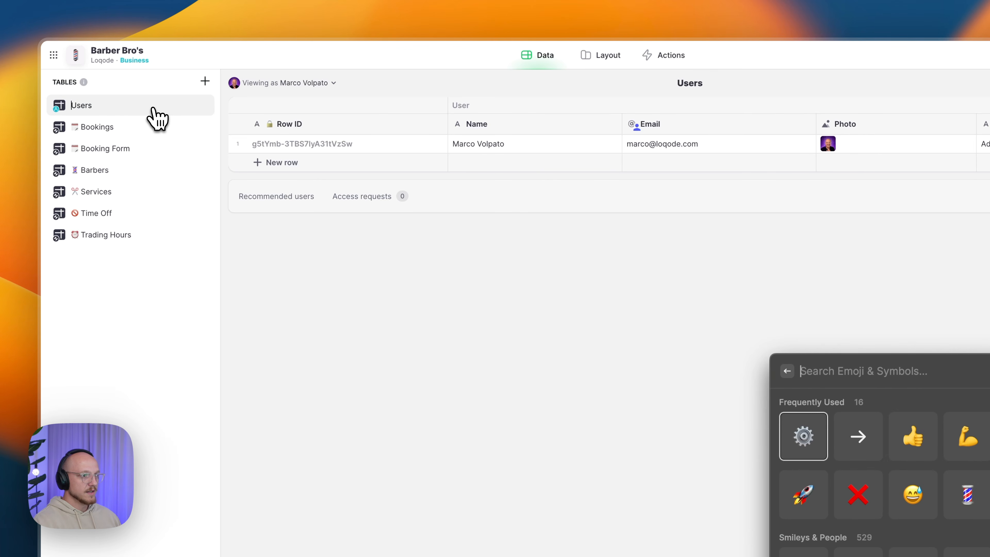
pyautogui.press('Right')
pyautogui.press('Right')
pyautogui.press('Right')
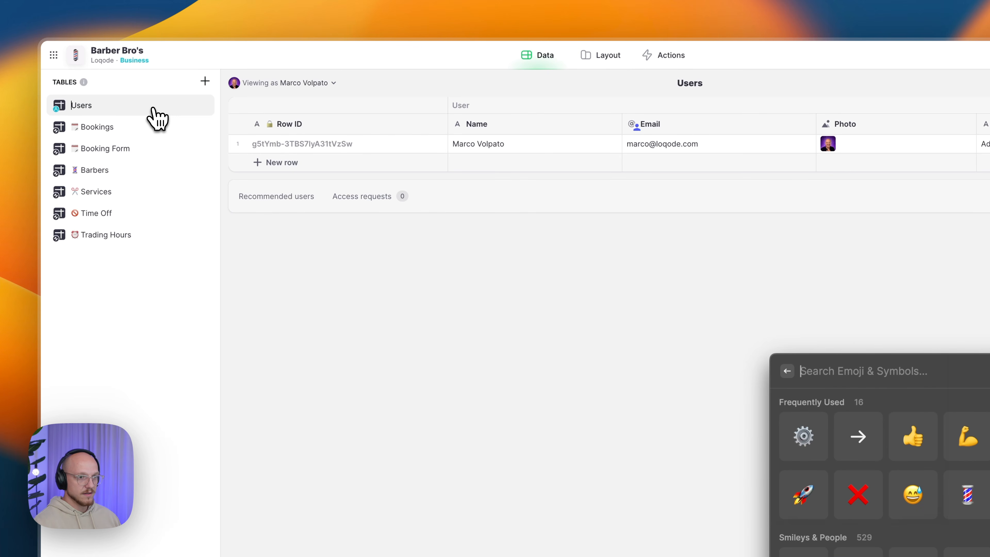
pyautogui.press('Return')
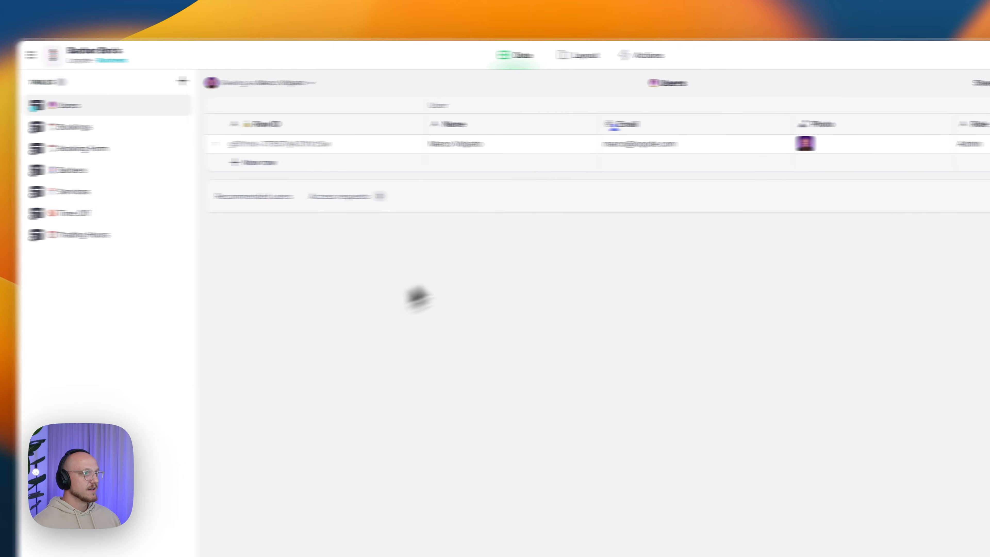
pyautogui.click(935, 113)
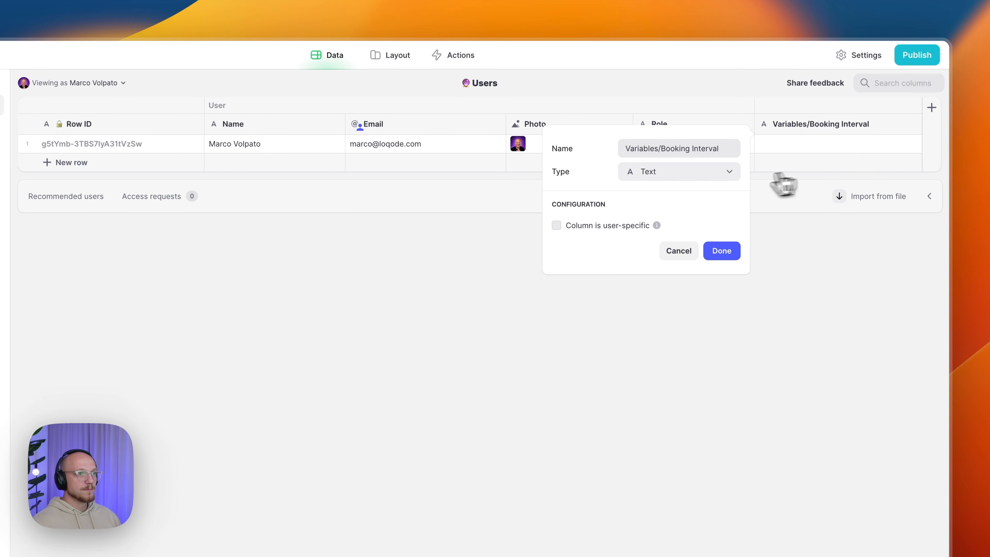
# - Make the column a Single Value getting the first Booking Form Variables/Booking Interval, showing 15 Mins
pyautogui.click(670, 175)
pyautogui.moveTo(668, 235)
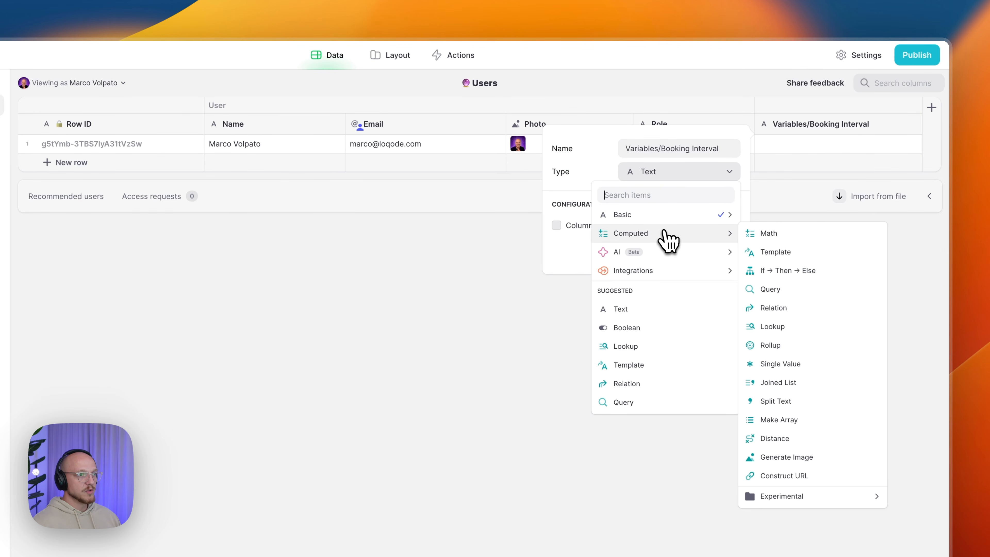
pyautogui.click(802, 363)
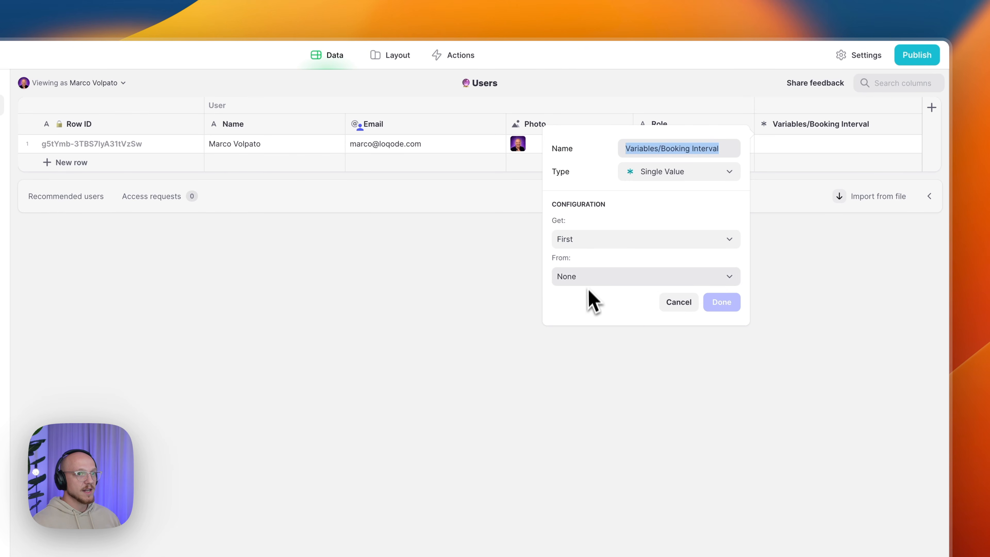
pyautogui.click(598, 242)
pyautogui.click(597, 242)
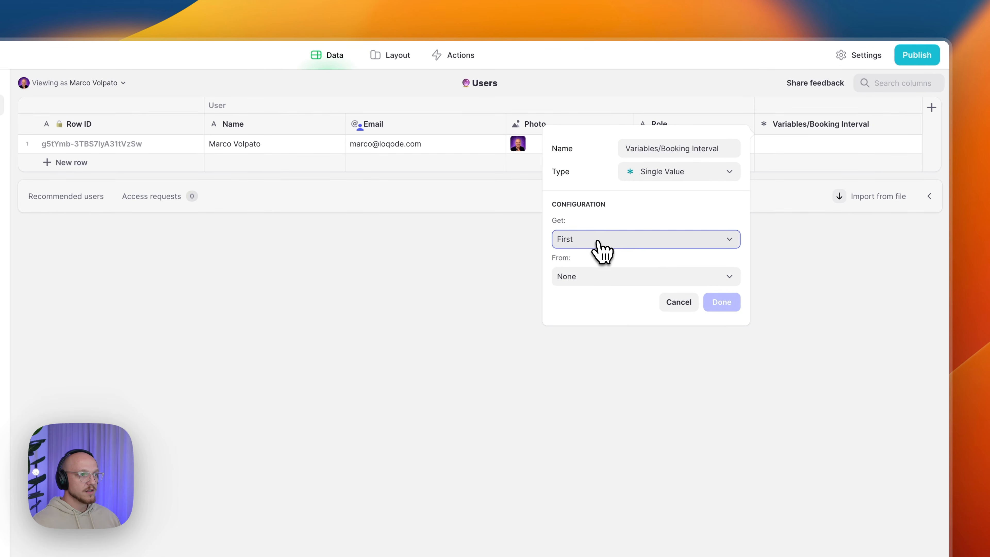
pyautogui.click(599, 278)
pyautogui.moveTo(612, 365)
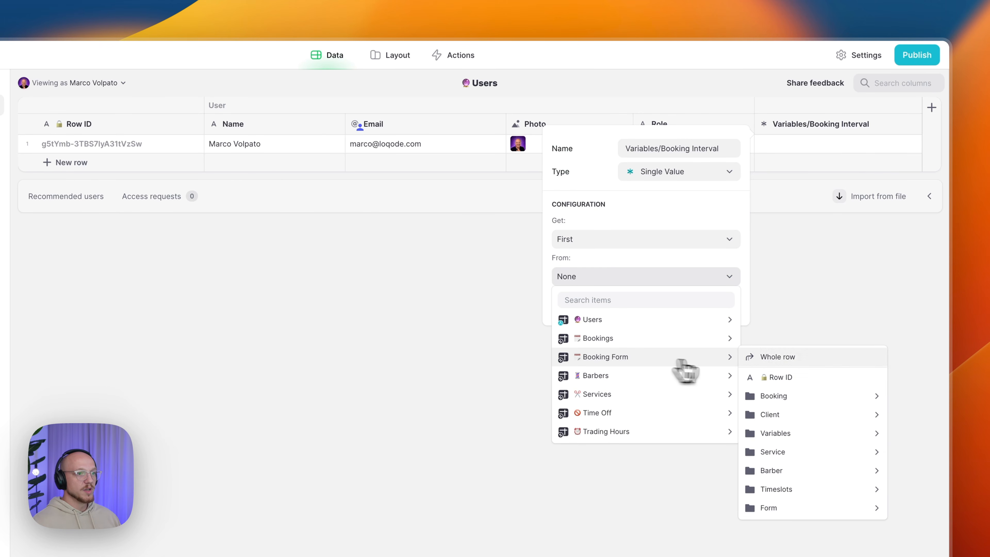
pyautogui.moveTo(787, 437)
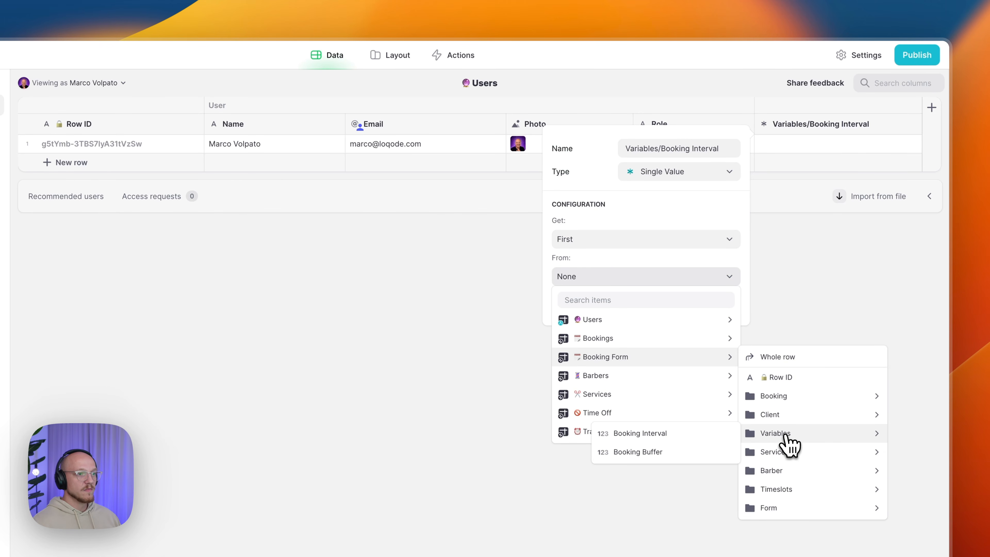
pyautogui.click(677, 444)
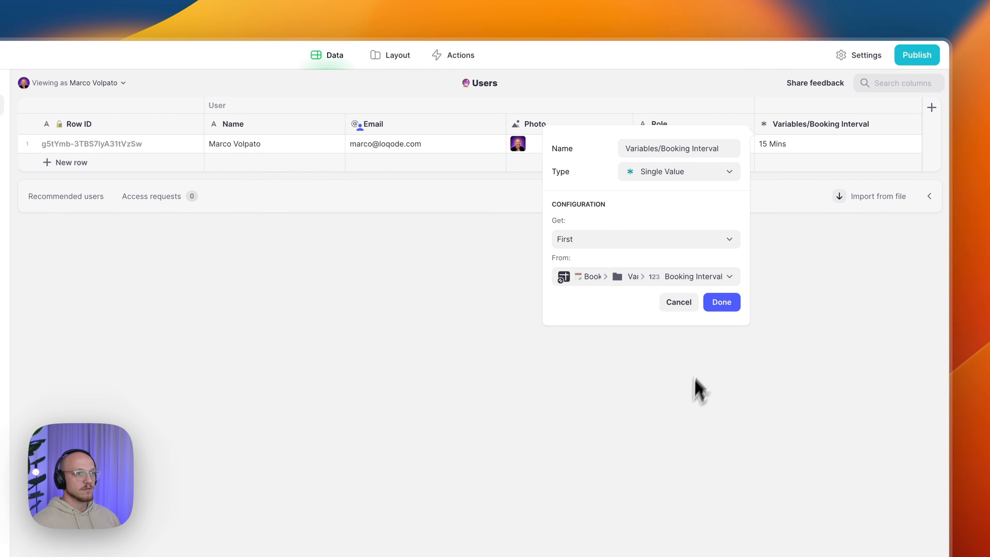
pyautogui.click(722, 306)
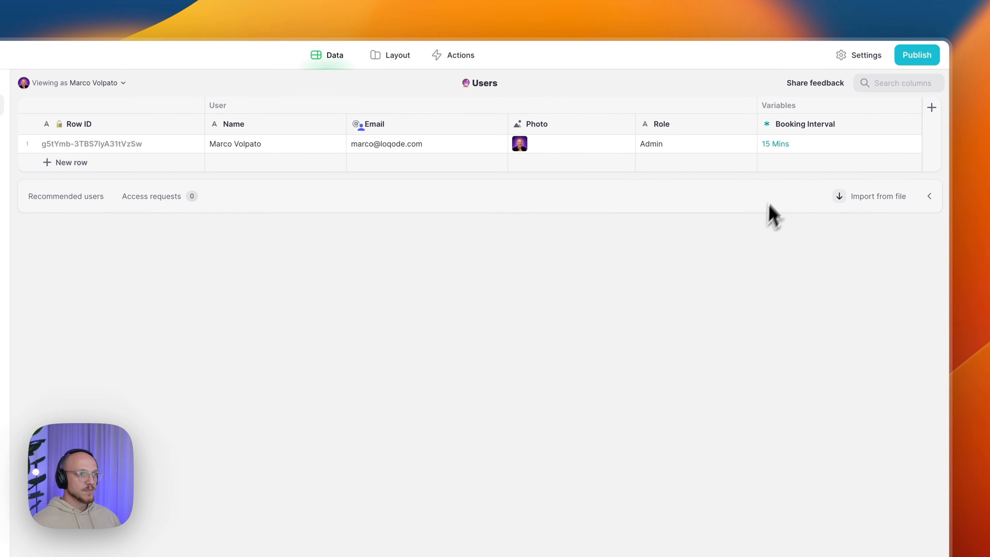
pyautogui.click(784, 151)
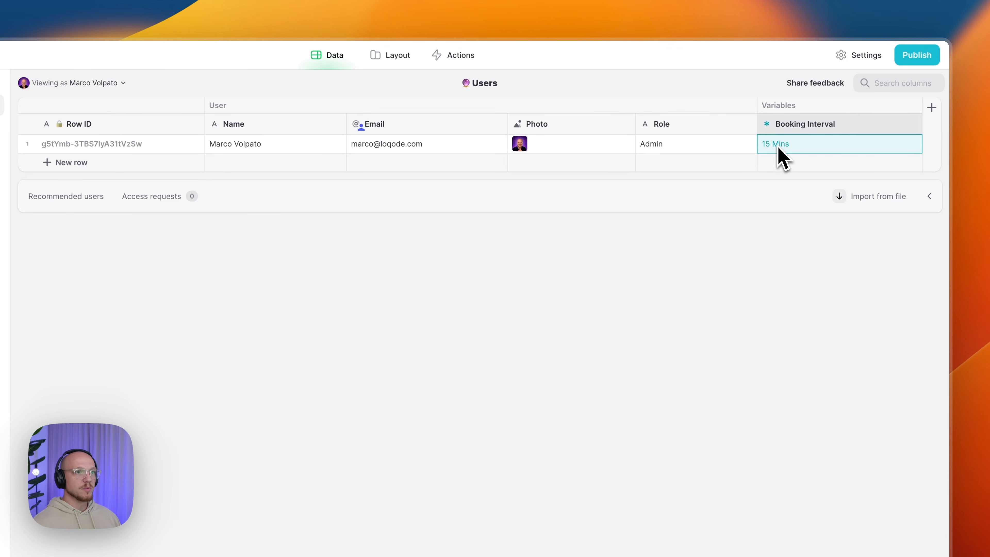
# - Duplicate Booking Interval as Variables/Booking Buffer, sourced from the Booking Form's Booking Buffer (0 Mins)
pyautogui.click(913, 124)
pyautogui.click(834, 166)
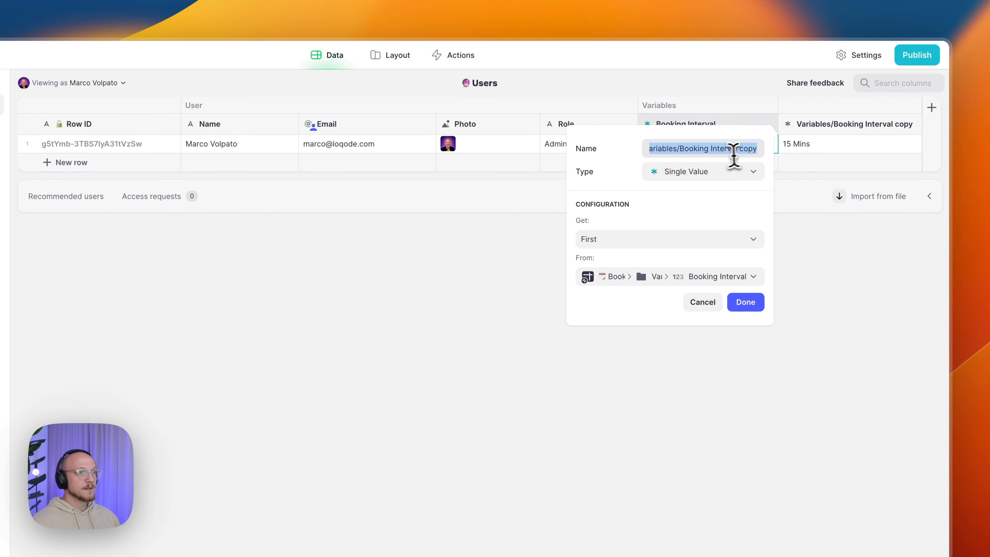
pyautogui.click(714, 150)
pyautogui.moveTo(712, 149); pyautogui.dragTo(751, 150)
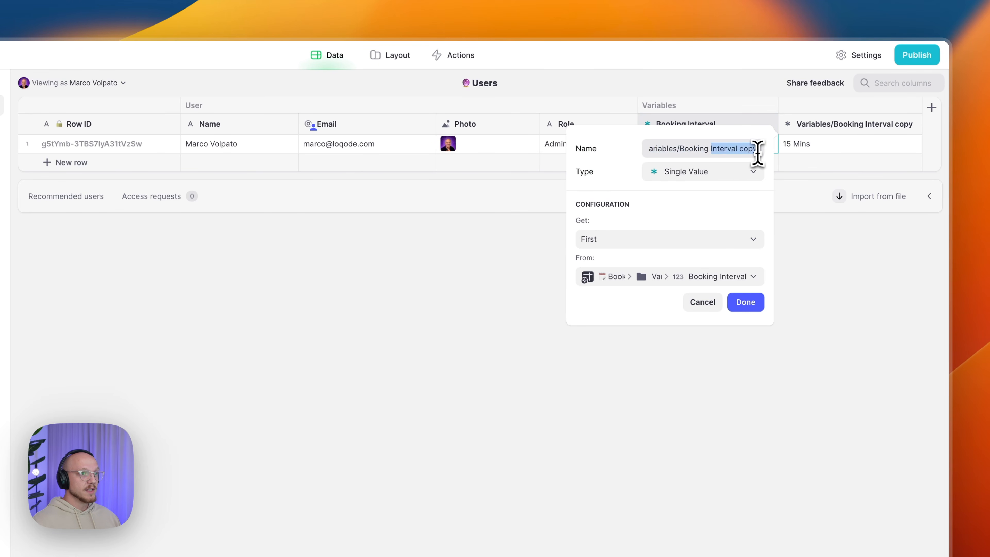
pyautogui.write('Buffer')
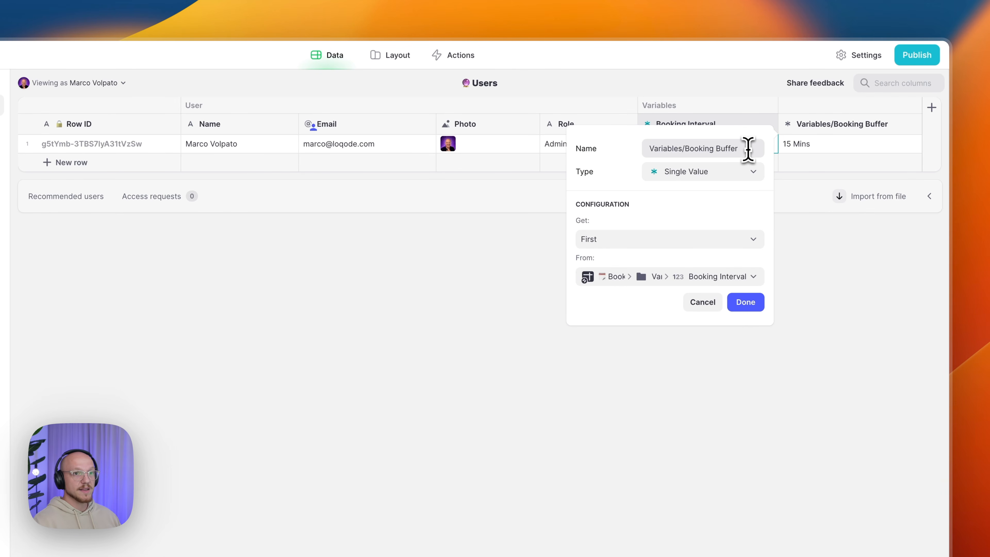
pyautogui.click(663, 277)
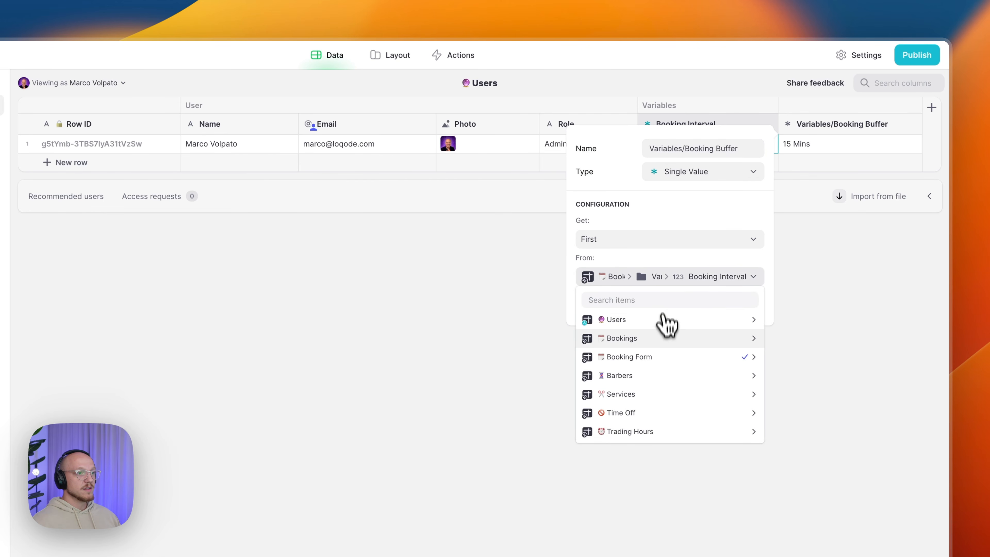
pyautogui.moveTo(668, 357)
pyautogui.moveTo(824, 434)
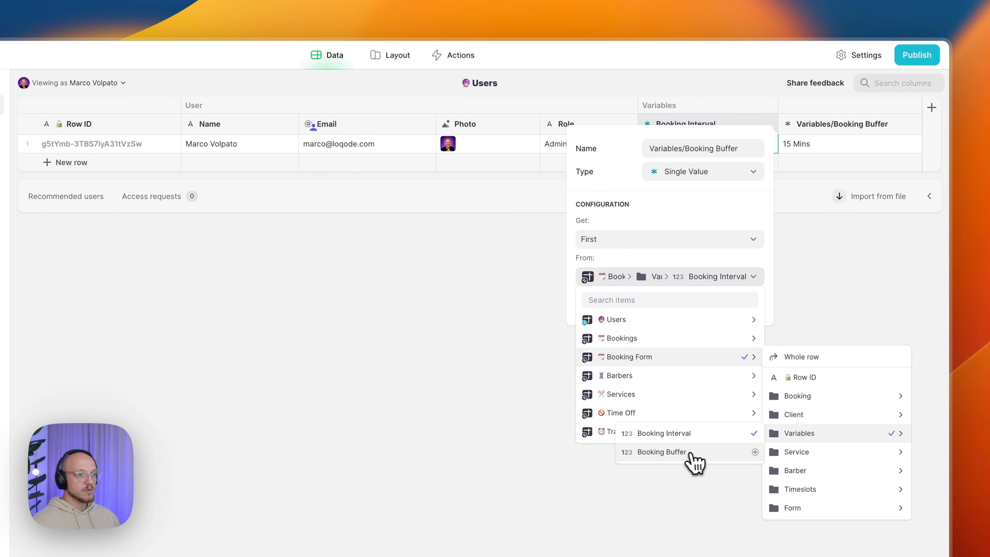
pyautogui.click(688, 449)
pyautogui.click(739, 308)
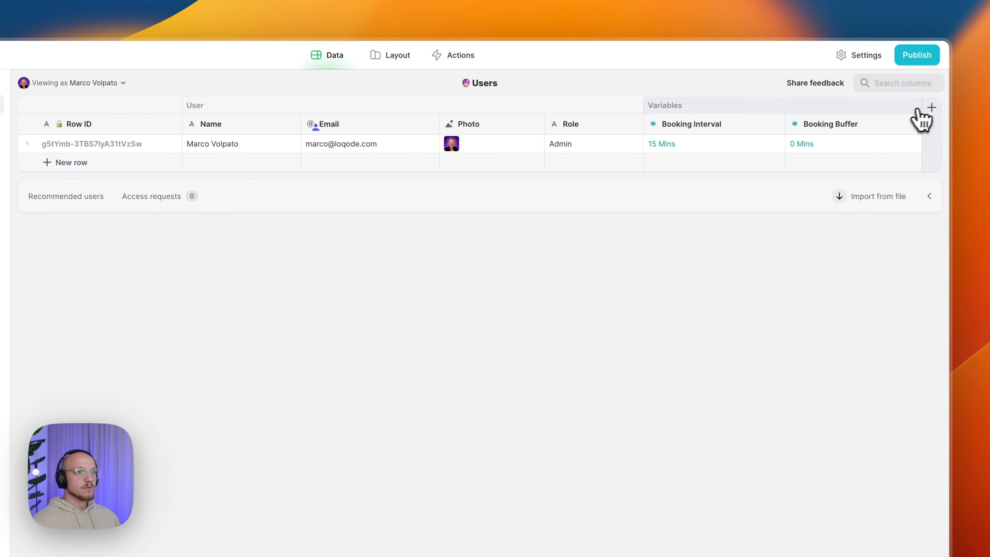
# - Add a Users column named 'Reusables/Minutes → Time', inserting the arrow via symbol search
pyautogui.click(933, 117)
pyautogui.write('Template')
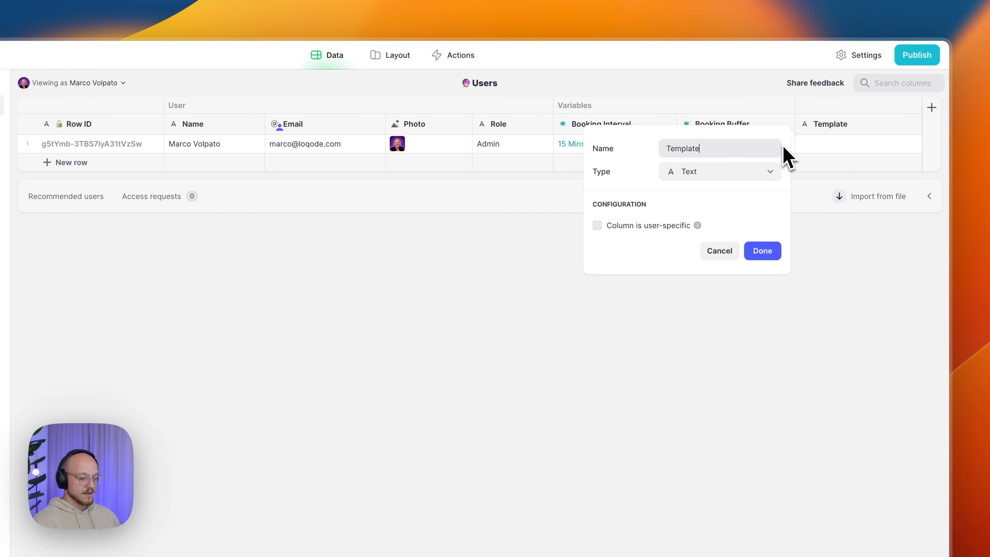
pyautogui.press('super+a')
pyautogui.write('Reusables')
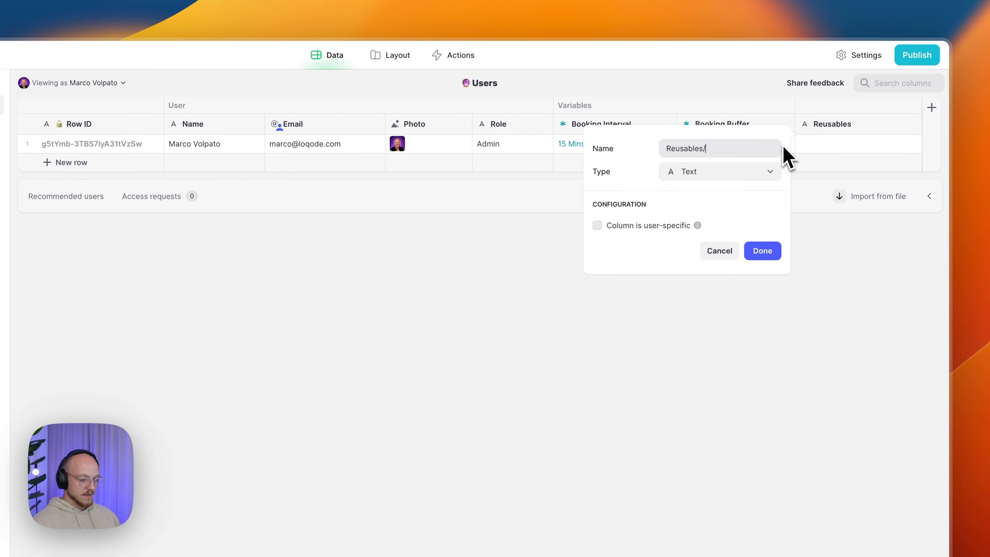
pyautogui.write('/Minutes')
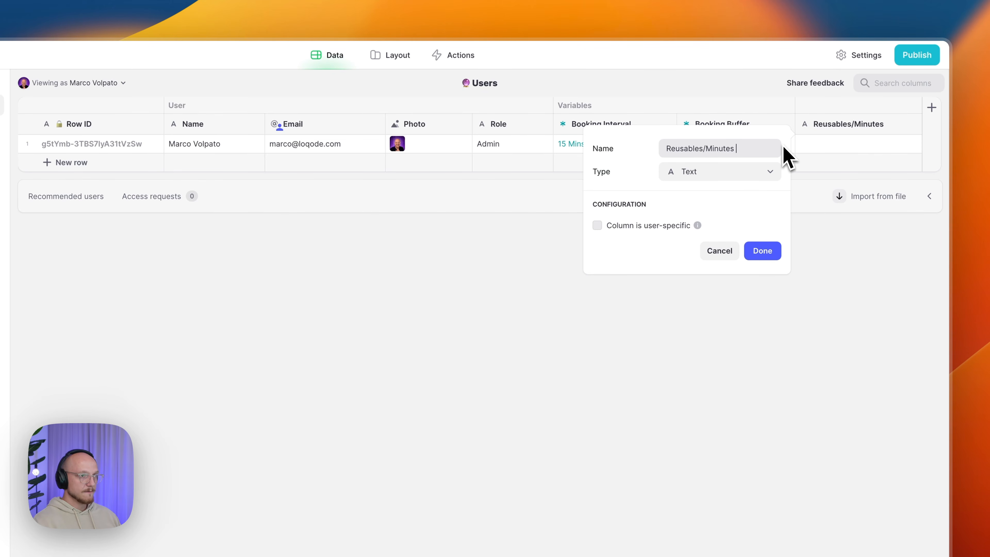
pyautogui.hotkey('alt', 'space')
pyautogui.write('es')
pyautogui.press('Return')
pyautogui.press('Right')
pyautogui.press('Return')
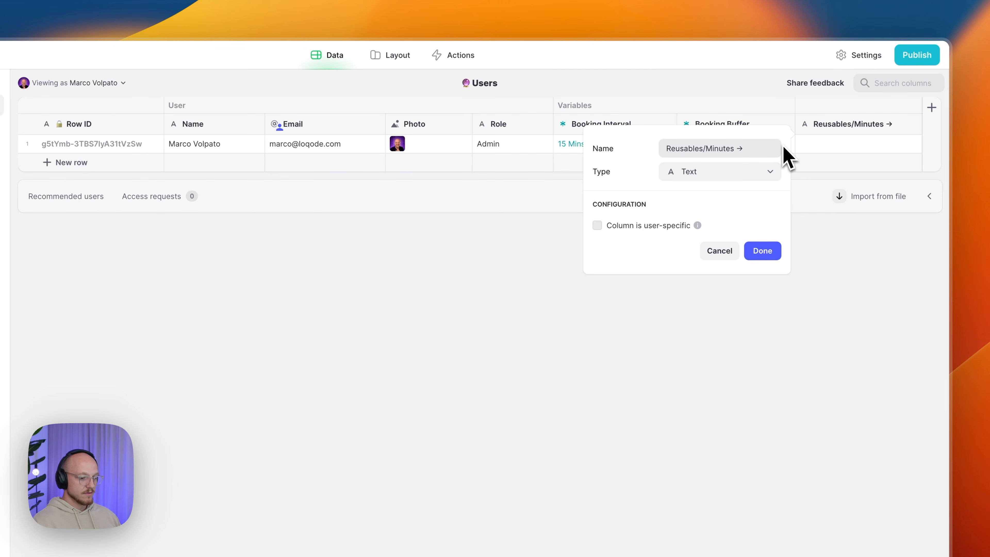
pyautogui.write('Time')
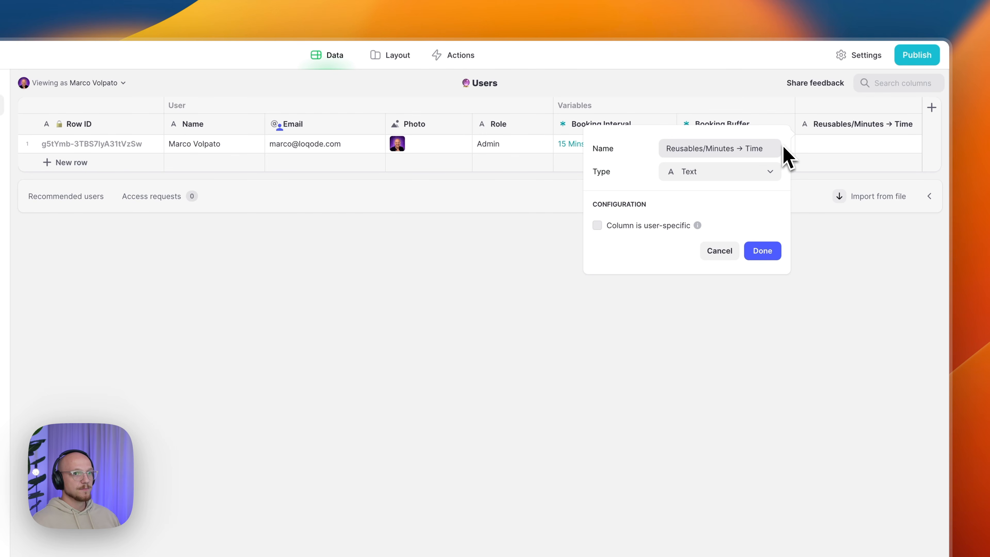
# - Make the Minutes → Time column a Computed Template and remove the empty replacement row
pyautogui.click(708, 174)
pyautogui.moveTo(692, 224)
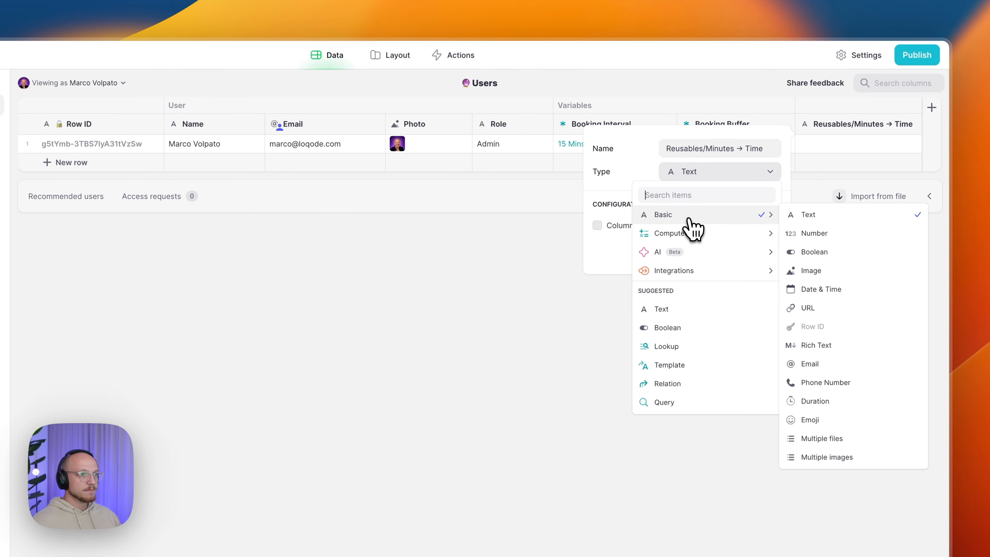
pyautogui.moveTo(723, 250)
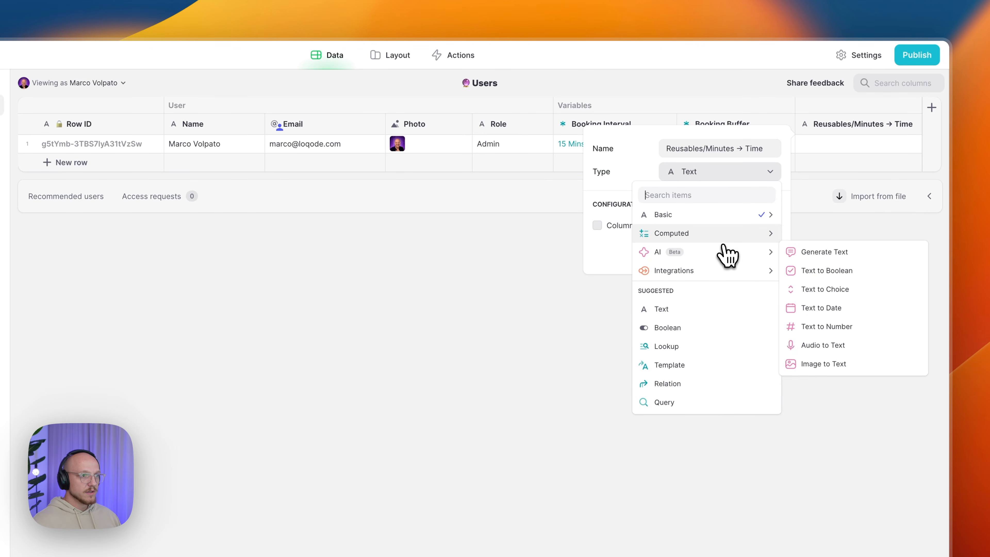
pyautogui.moveTo(741, 236)
pyautogui.click(817, 250)
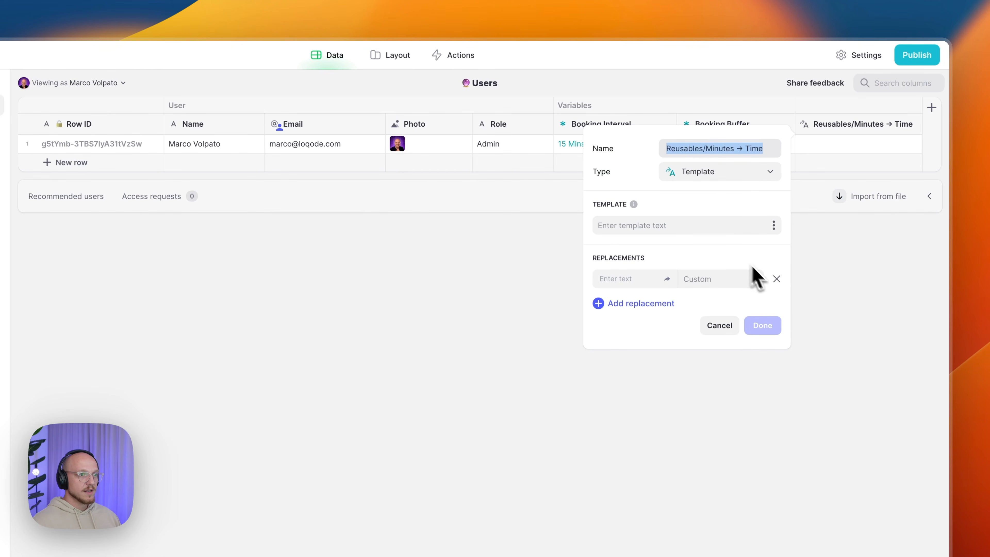
pyautogui.click(777, 279)
# - Paste the JavaScript that formats p1 as a 12-hour en-US time into the template text
pyautogui.click(693, 235)
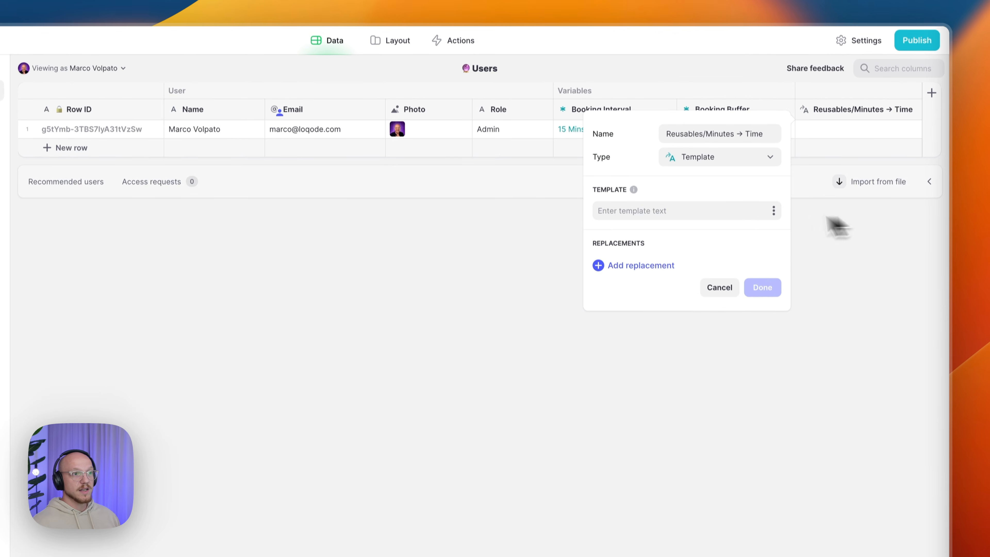
pyautogui.click(674, 213)
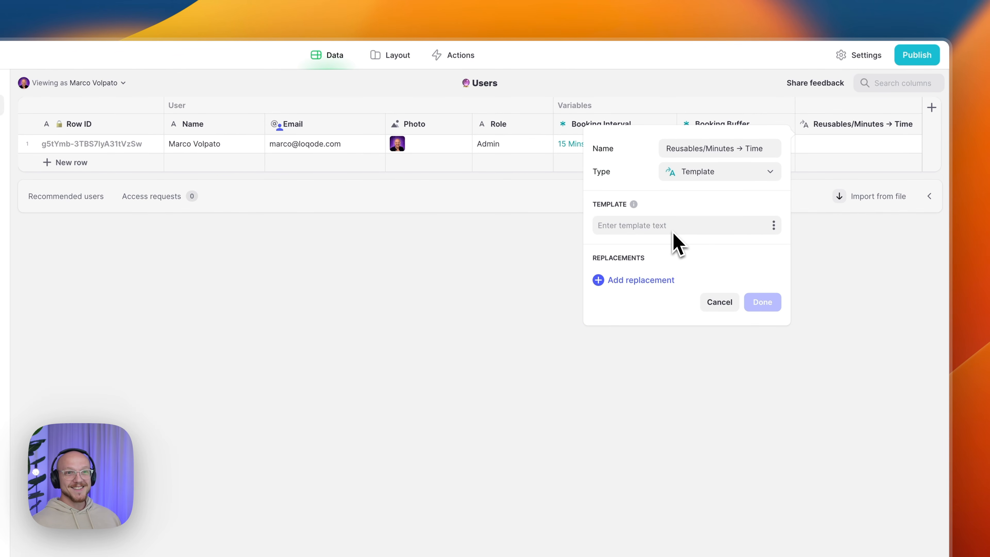
pyautogui.write("const timeDate = new Date(1970, 0, 1, 0, p1); return timeDate.toLocaleTimeString('en-US', { hour: 'numeric', minute: '2-digit', hour12: true });")
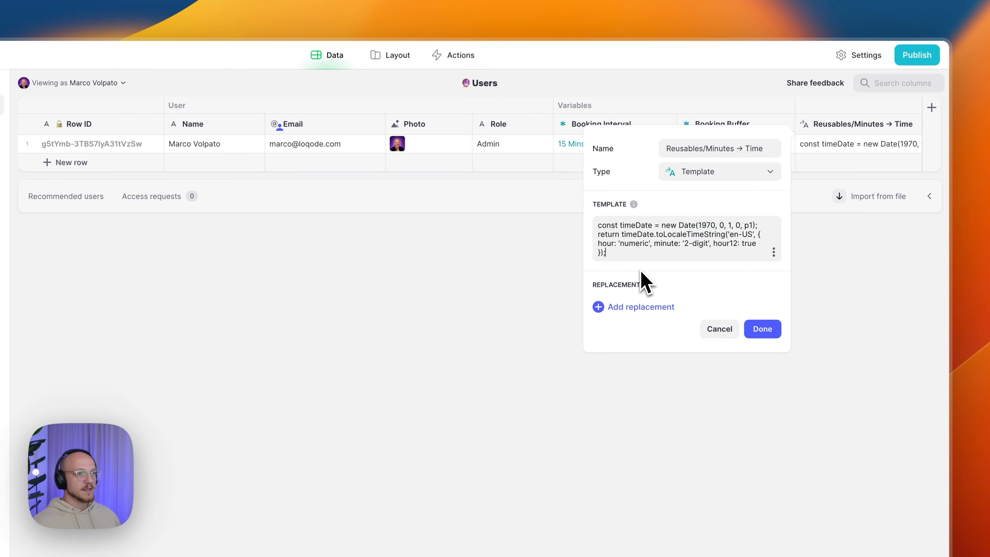
pyautogui.click(767, 334)
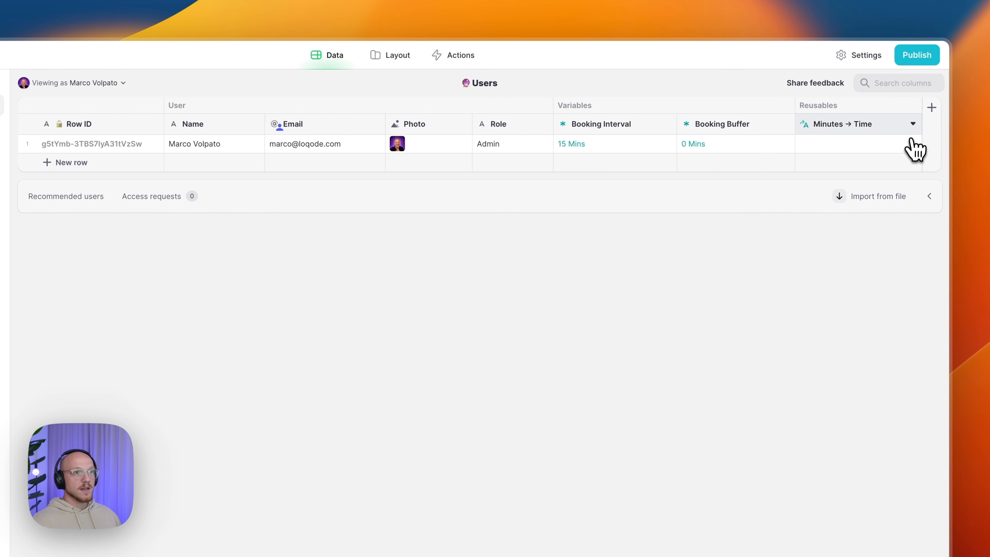
# - Duplicate the Minutes → Time column and rename the copy Reusables/Date → ID
pyautogui.click(912, 125)
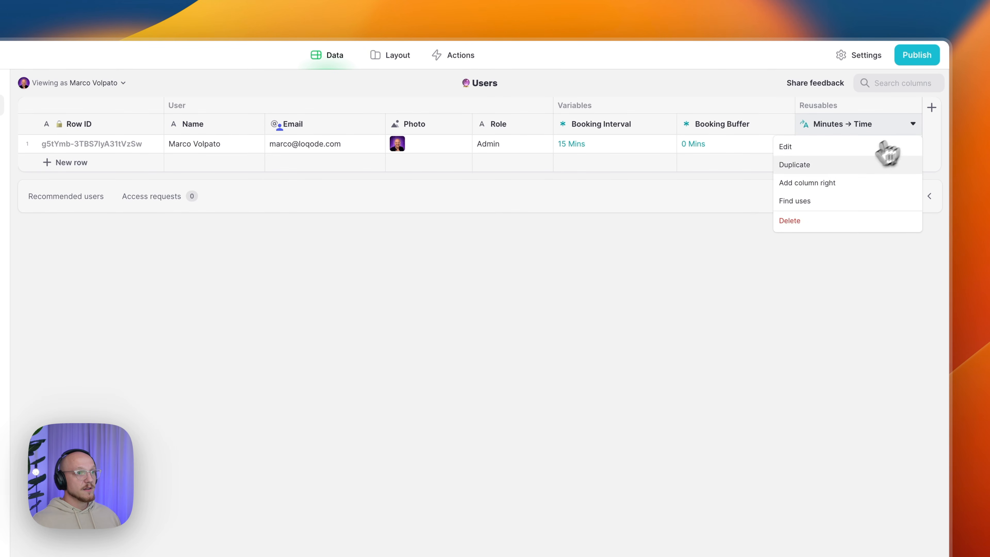
pyautogui.click(834, 170)
pyautogui.click(761, 149)
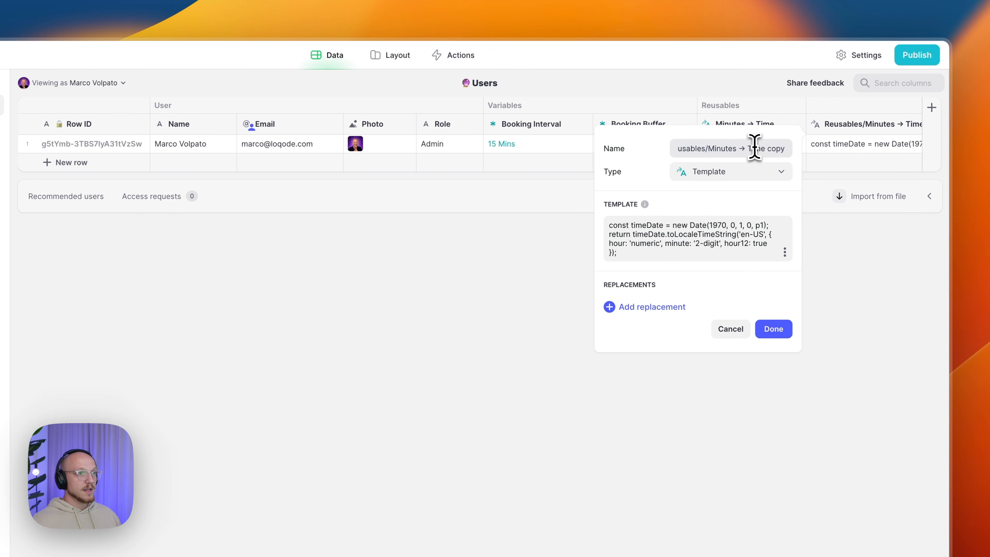
pyautogui.doubleClick(722, 149)
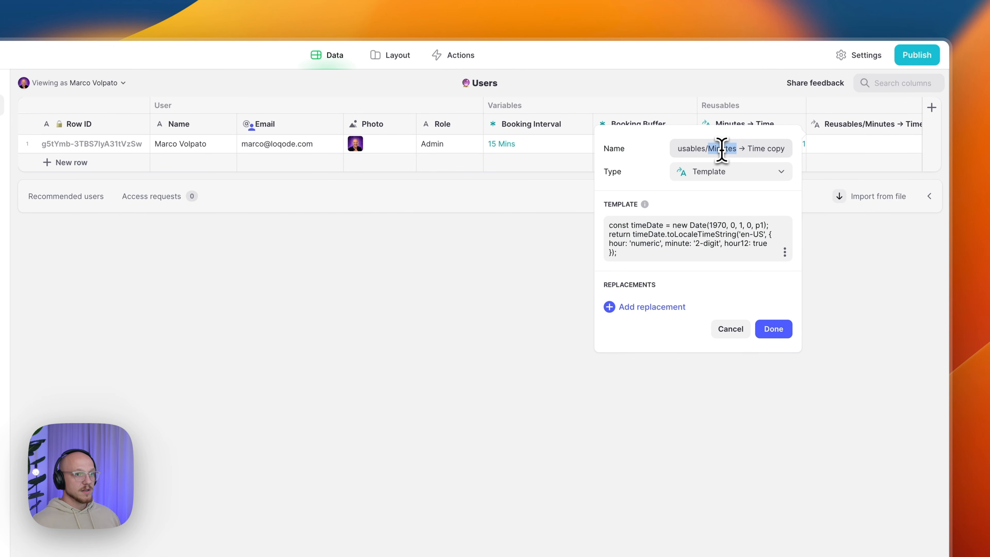
pyautogui.write('Date')
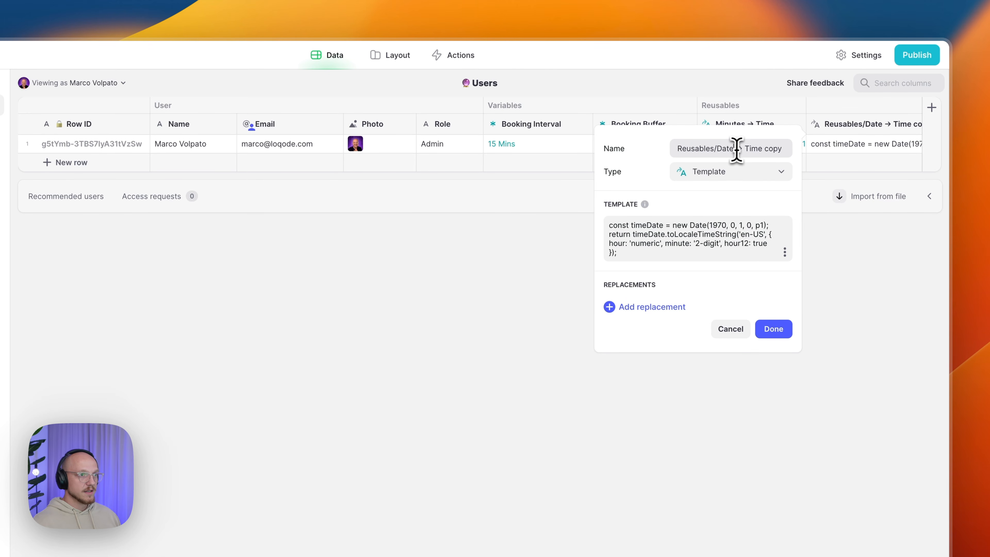
pyautogui.moveTo(745, 150); pyautogui.dragTo(780, 148)
pyautogui.write('ID')
pyautogui.click(739, 188)
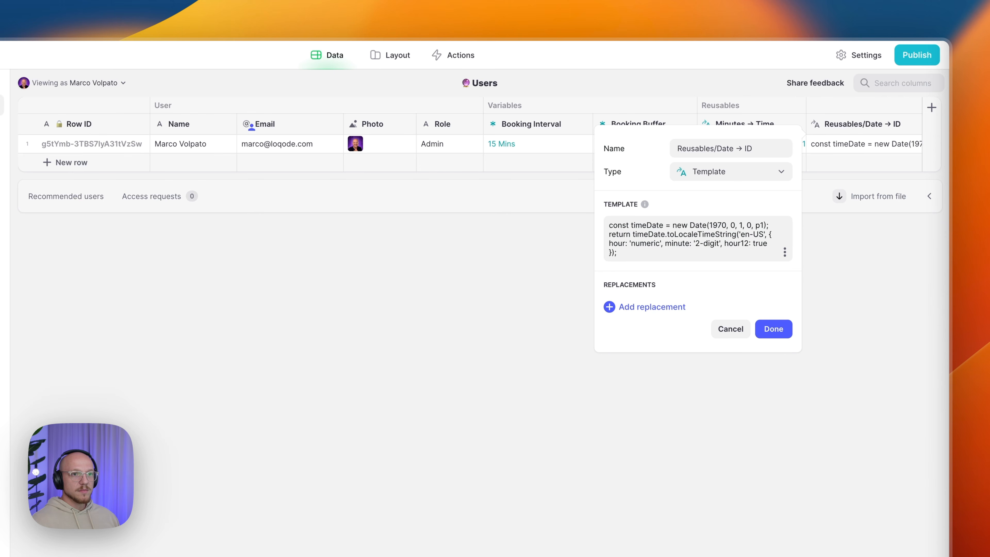
# - Replace its template code with the JavaScript turning p1 into a year-month-day number
pyautogui.click(712, 248)
pyautogui.press('super+a')
pyautogui.write('const date = new Date(p1); const year = date.getFullYear(); const month = date.getMonth() + 1; const day = date.getDate(); return year * 10000 + month * 100 + day;')
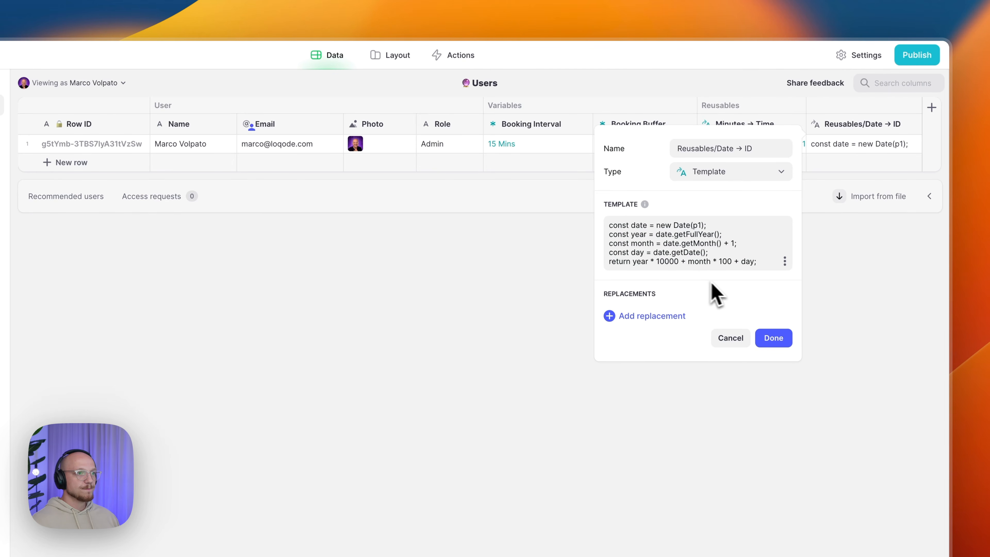
pyautogui.click(777, 340)
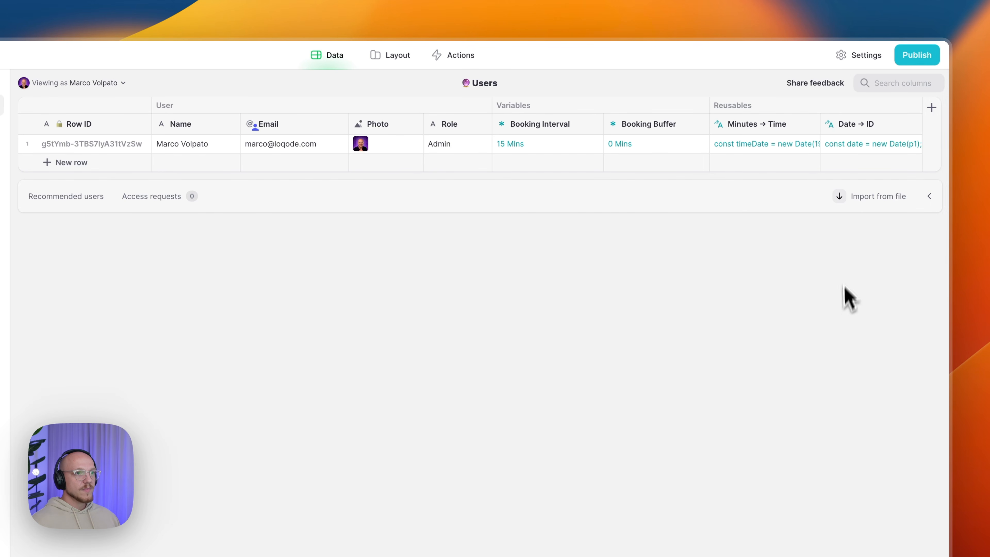
# - Add a column named Booking Form/Related with type Computed Single Value
pyautogui.click(932, 110)
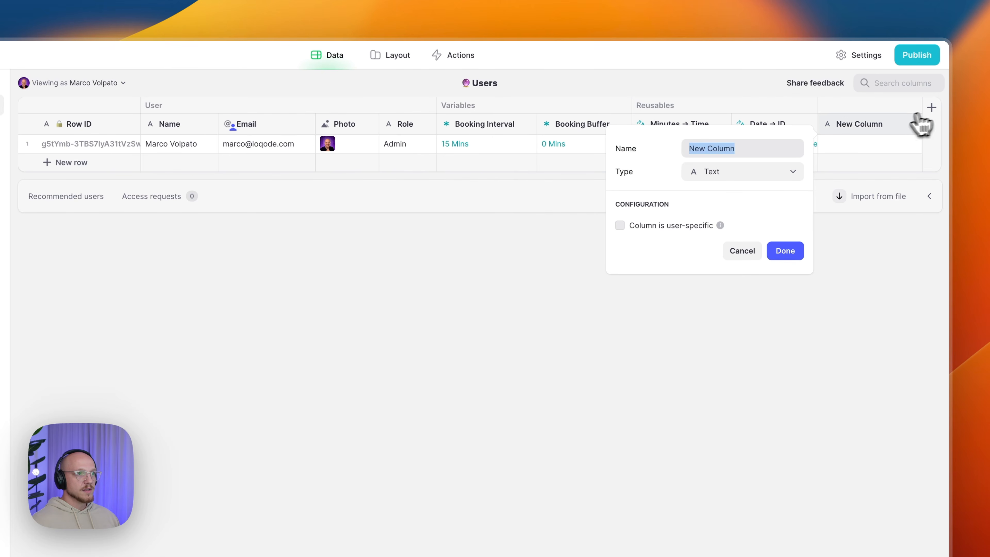
pyautogui.write('Booking Form/Related')
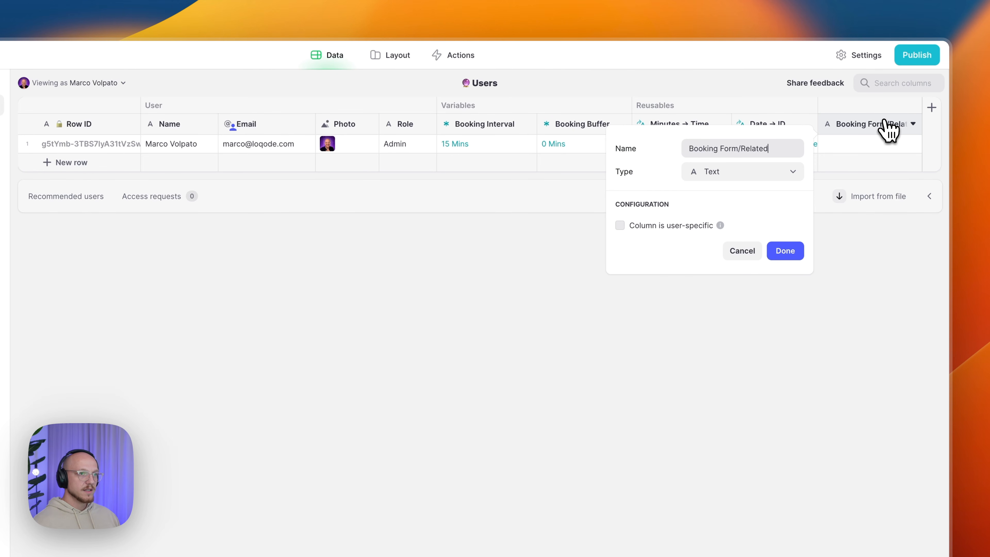
pyautogui.click(770, 176)
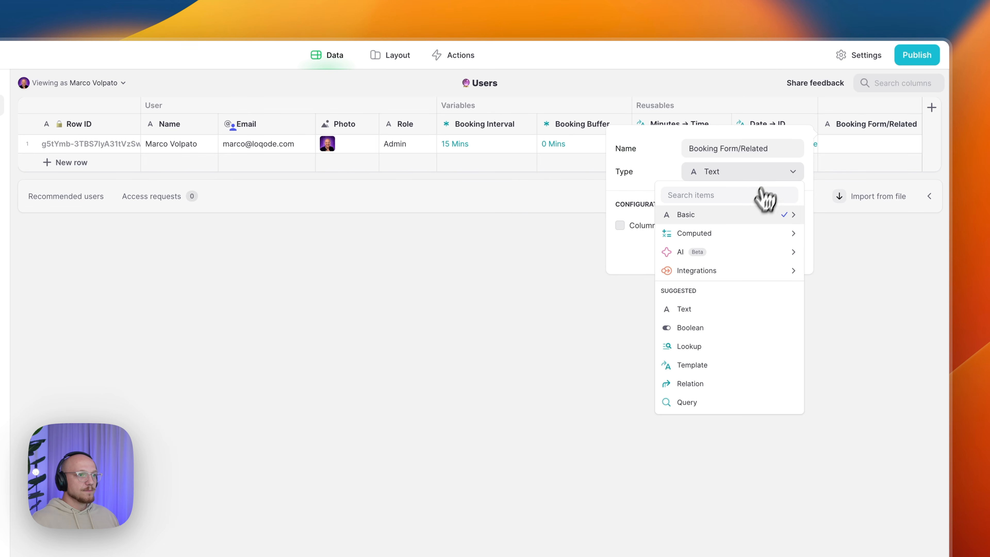
pyautogui.moveTo(744, 234)
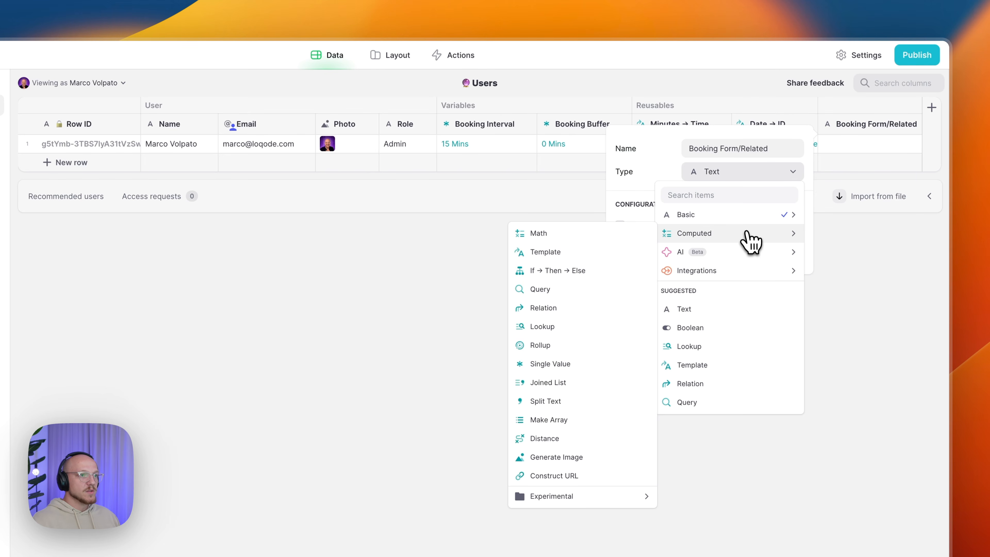
pyautogui.click(554, 369)
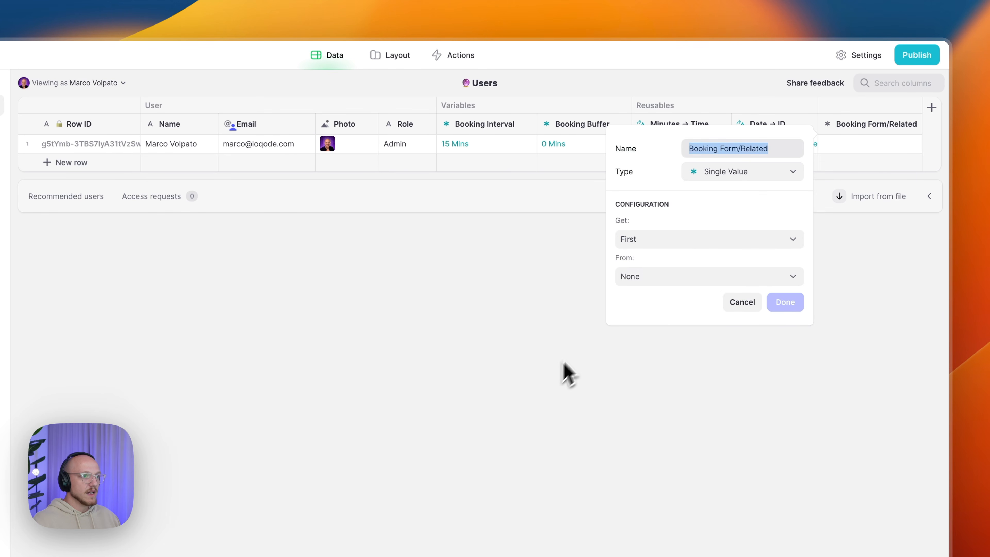
# - Source the Related column from the whole Booking Form row and save it
pyautogui.click(656, 280)
pyautogui.moveTo(658, 363)
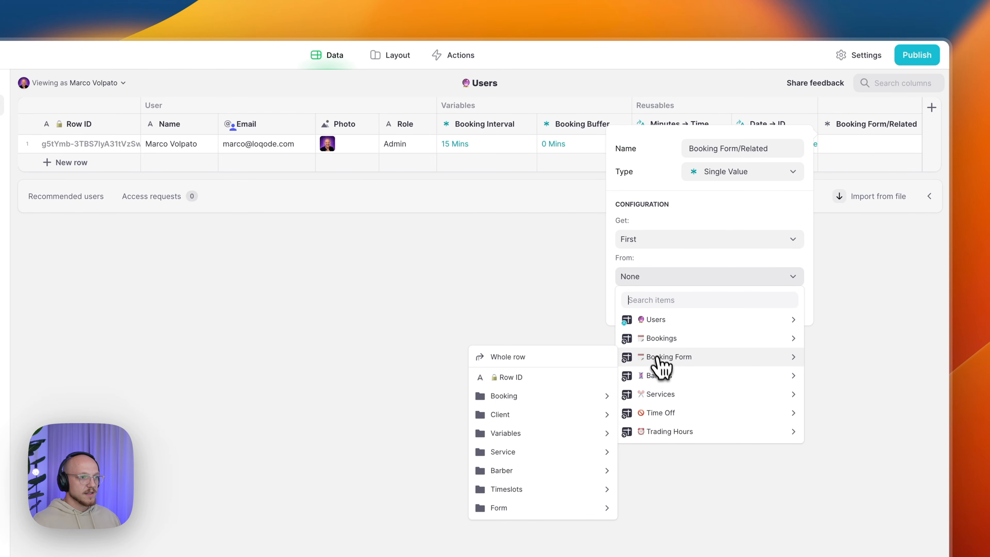
pyautogui.click(550, 356)
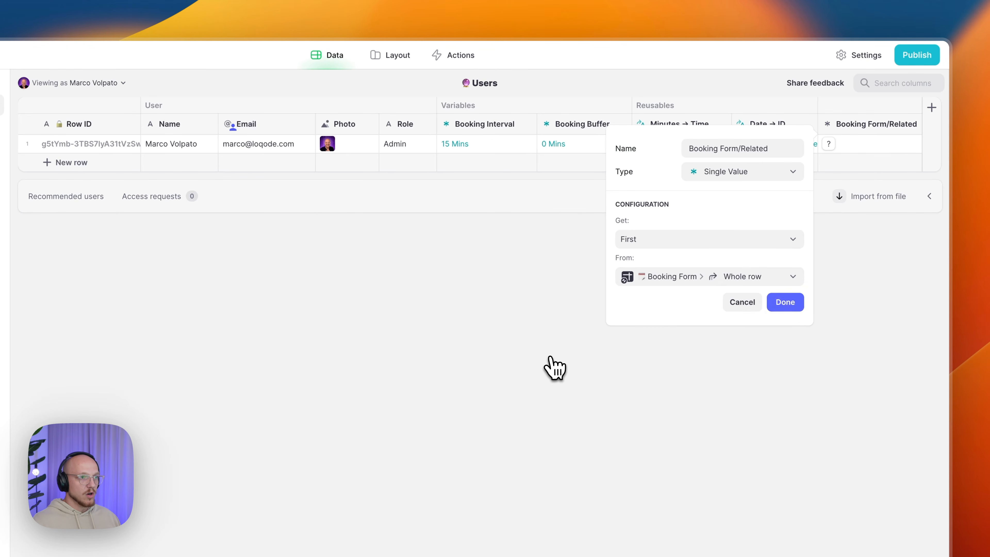
pyautogui.click(785, 309)
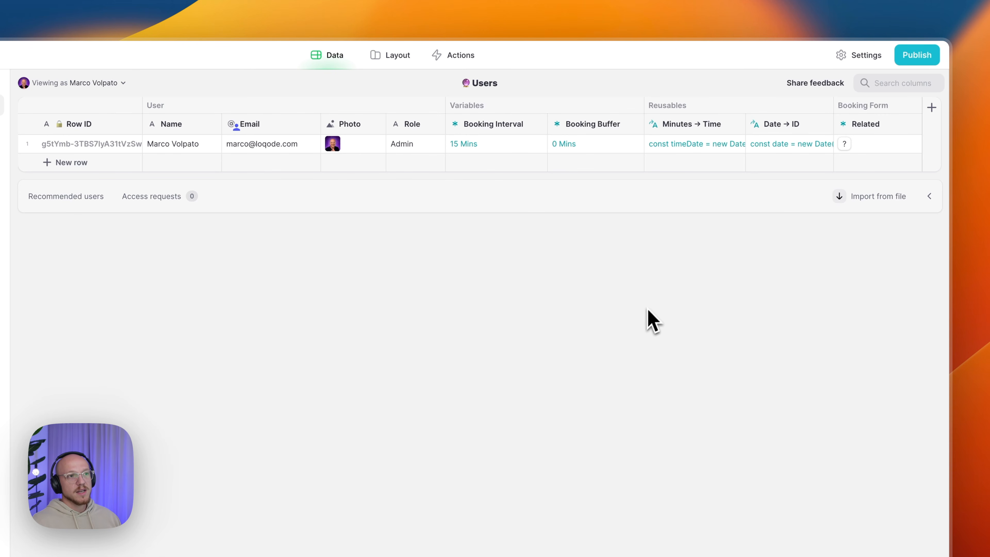
pyautogui.click(856, 148)
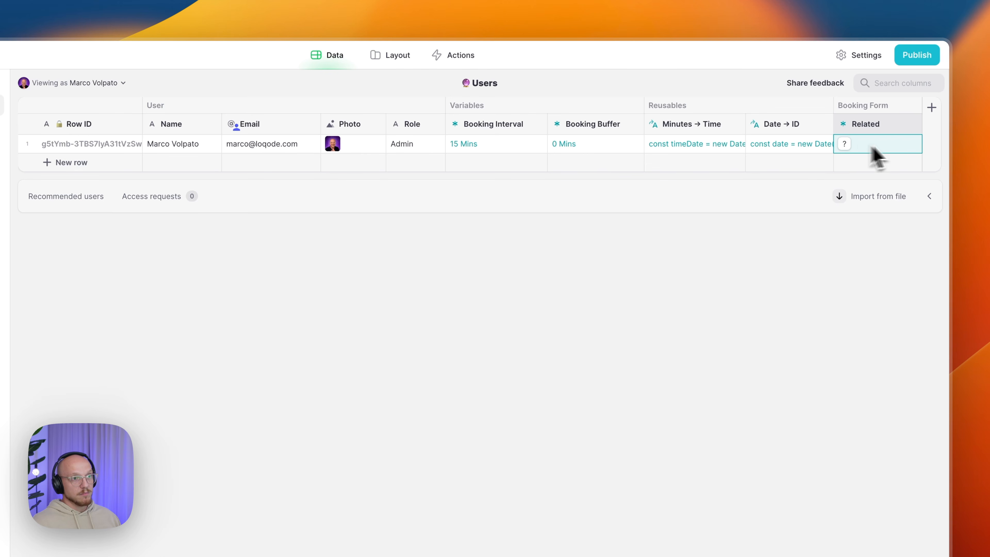
# - Insert a Booking Form/Selected Service column right of Related, typed Single Value
pyautogui.click(913, 126)
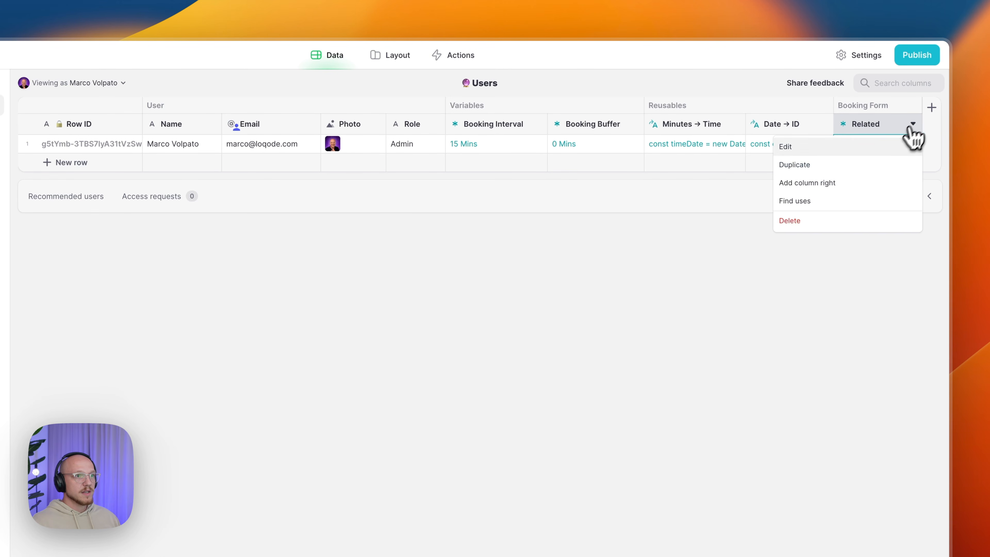
pyautogui.click(842, 189)
pyautogui.write('Booking Form/S')
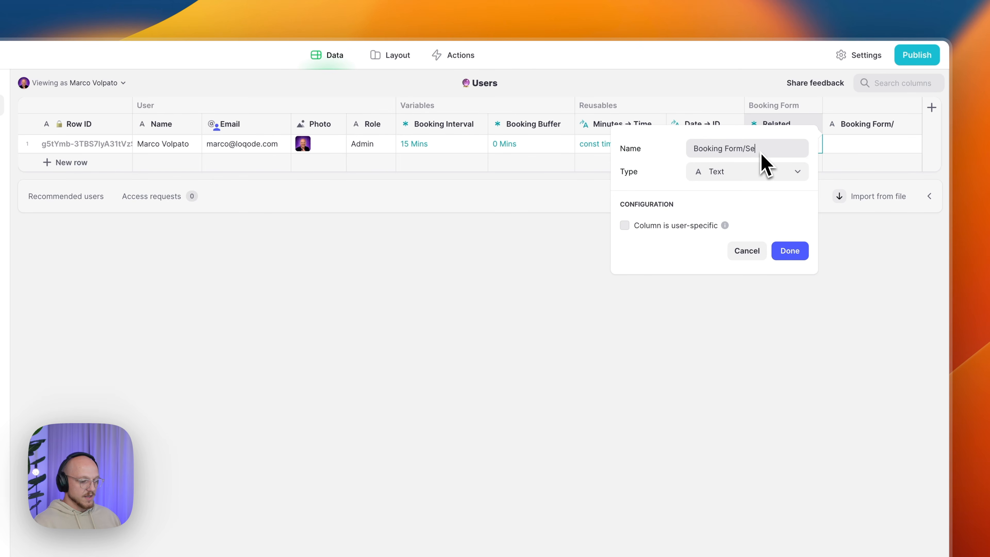
pyautogui.write('ected Ser...')
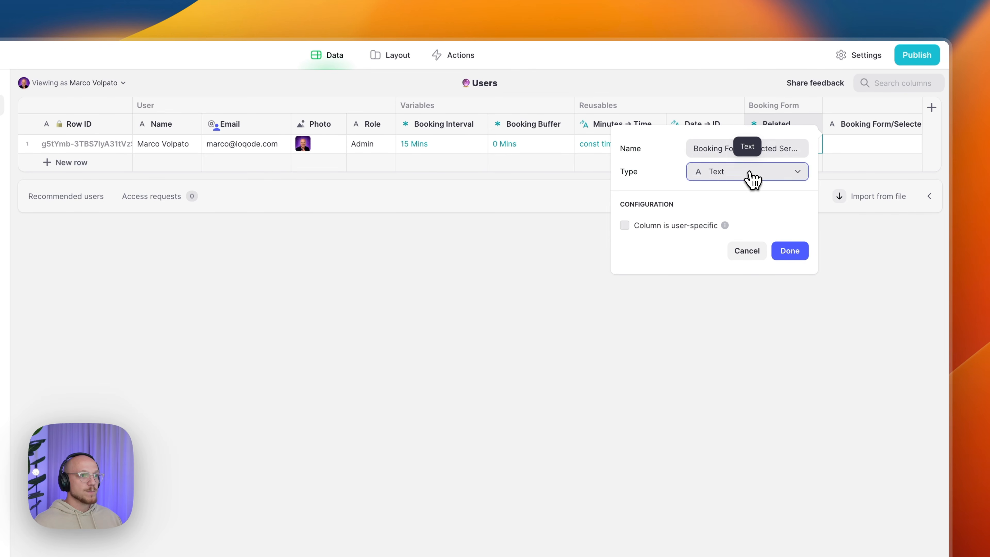
pyautogui.click(754, 180)
pyautogui.moveTo(715, 234)
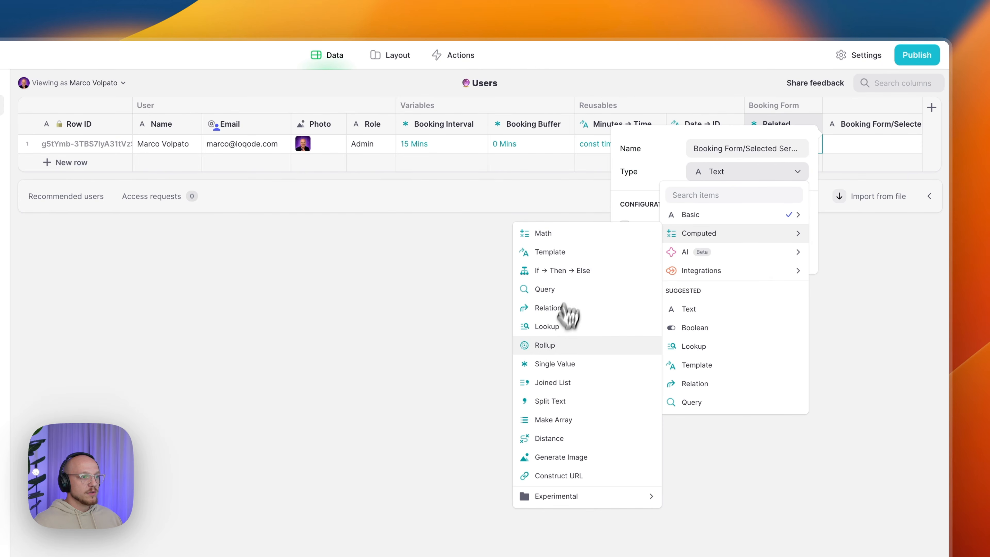
pyautogui.click(561, 365)
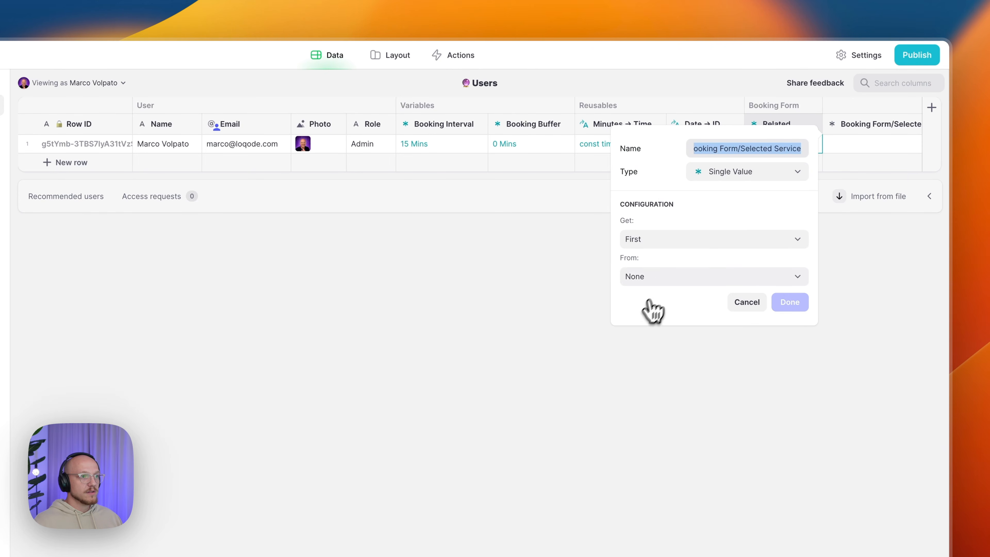
# - Source Selected Service from Booking Form > Service > Selected and save it
pyautogui.click(663, 280)
pyautogui.moveTo(692, 357)
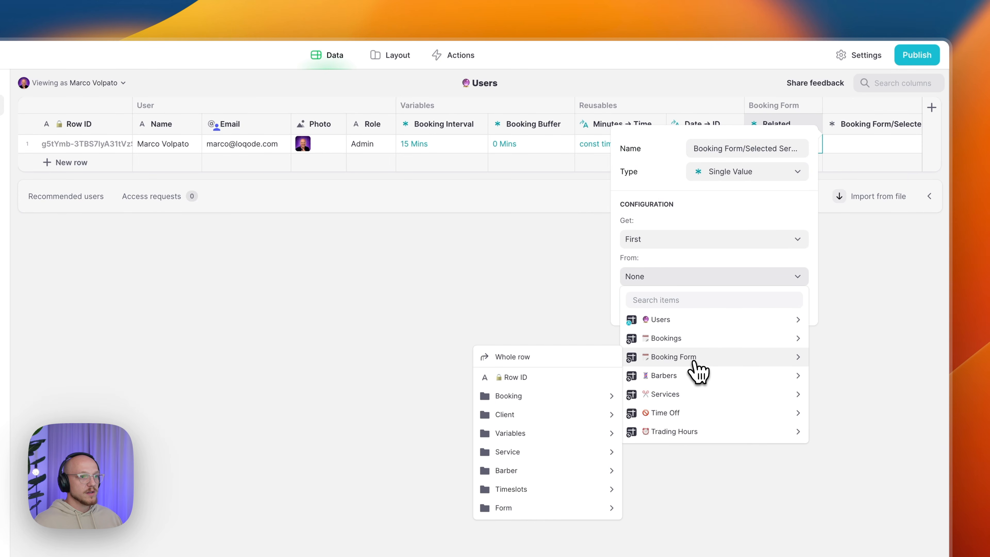
pyautogui.moveTo(527, 451)
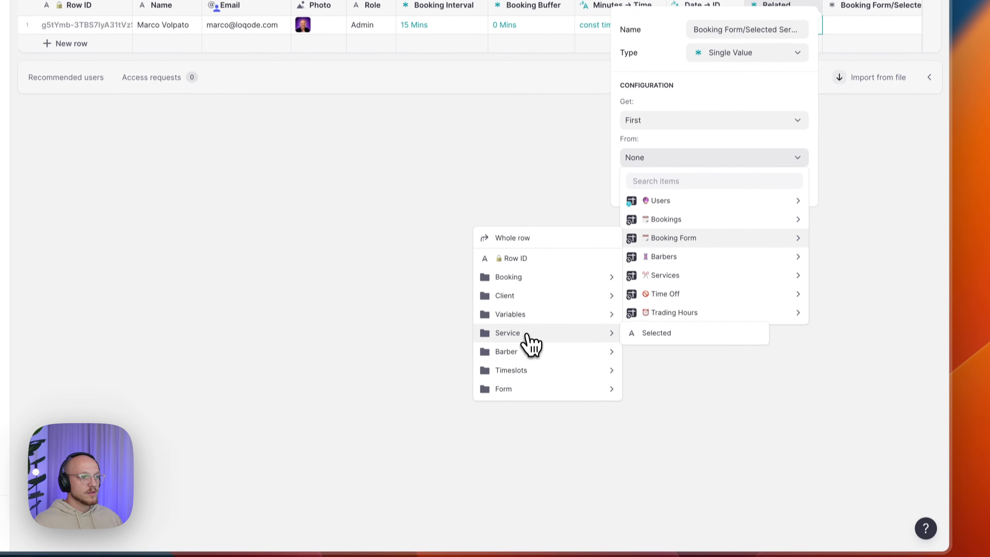
pyautogui.click(670, 320)
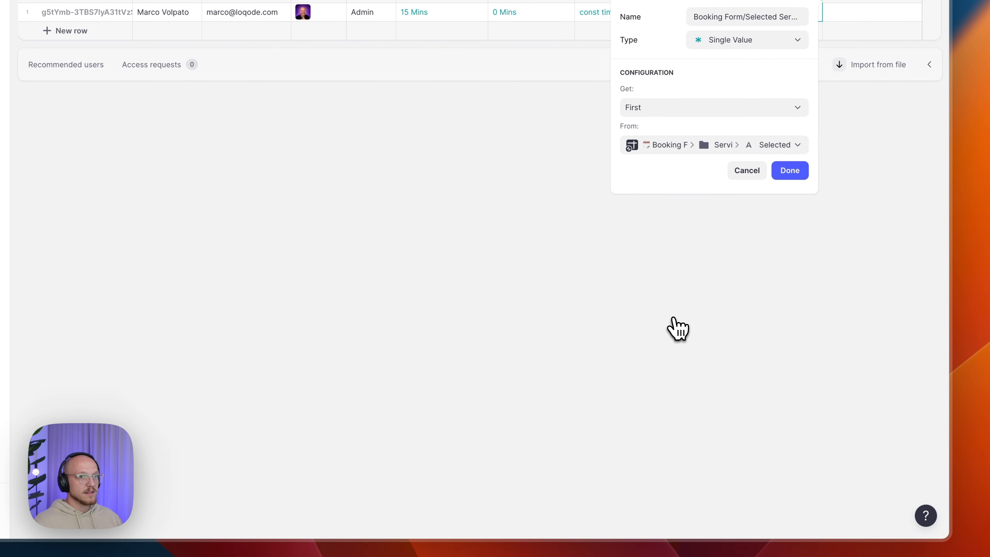
pyautogui.click(784, 173)
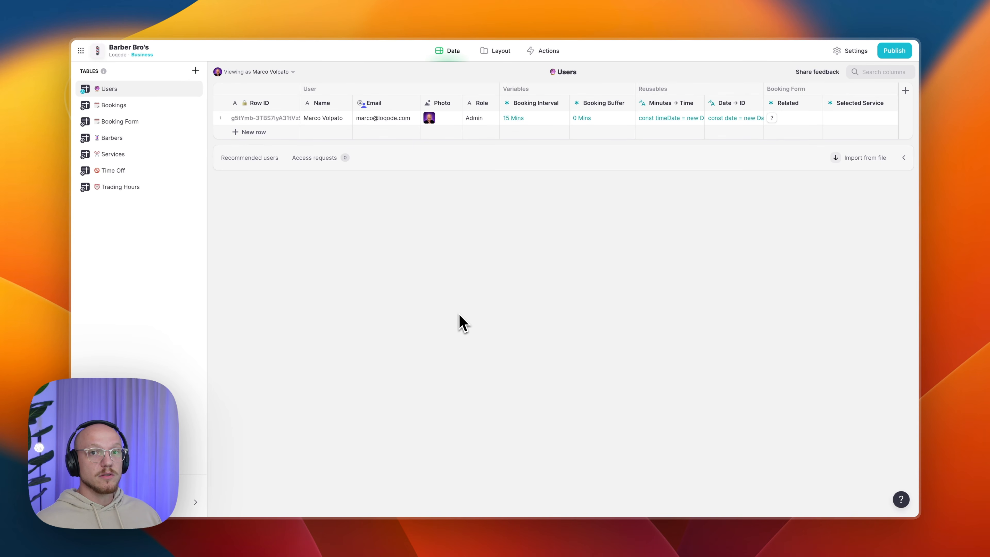
# - Create a new table named with the timer emoji and 'Timeslots', then start adding a column
pyautogui.click(195, 71)
pyautogui.click(216, 88)
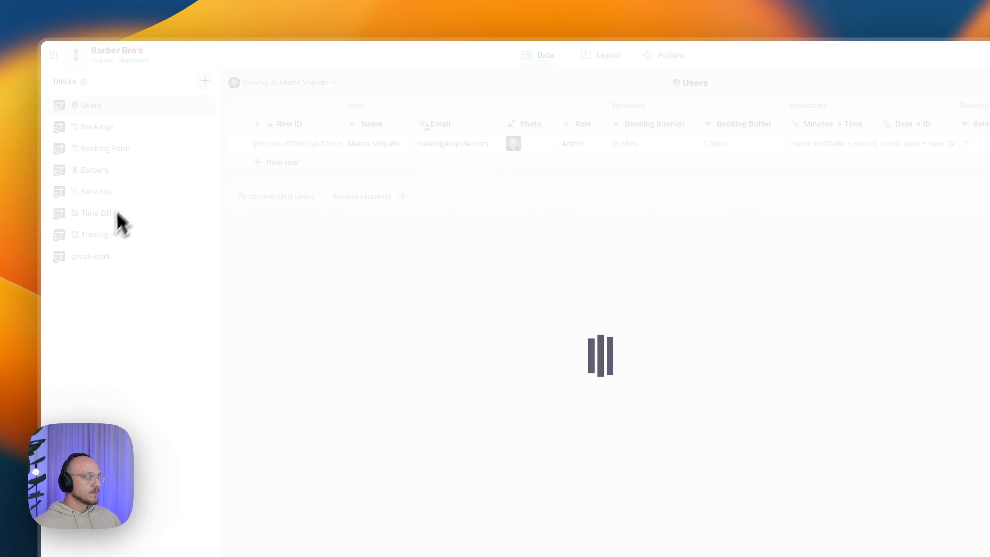
pyautogui.press('ctrl+super+space')
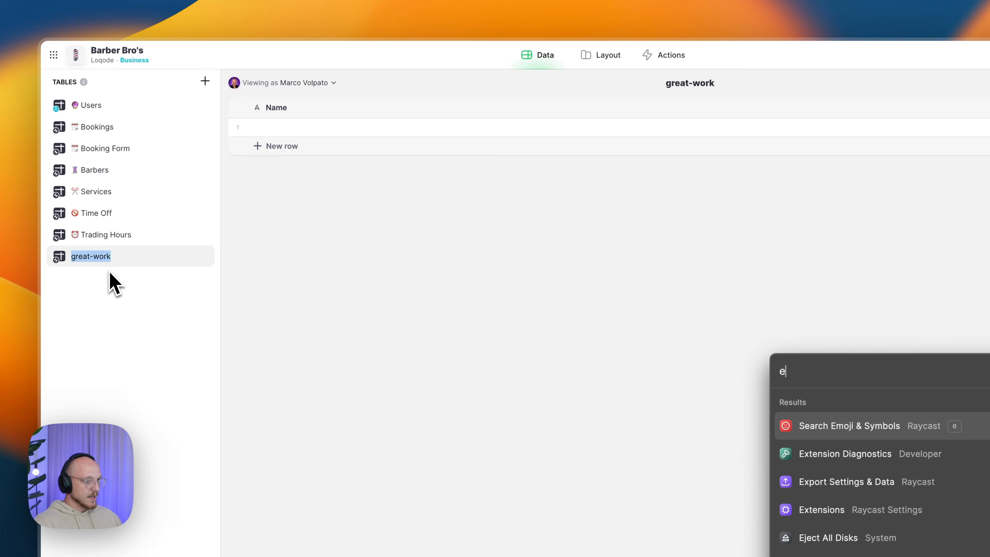
pyautogui.write('timer')
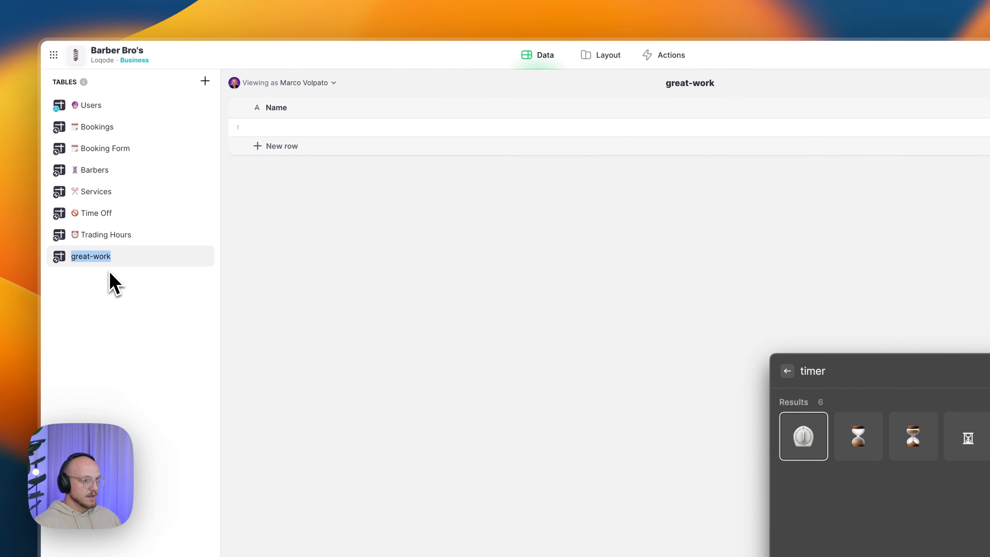
pyautogui.press('Return')
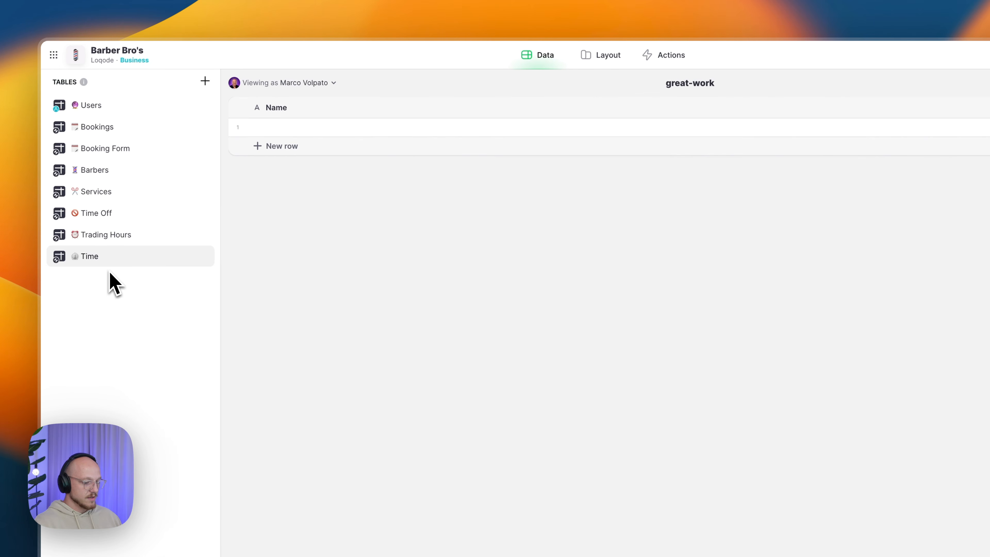
pyautogui.press('Return')
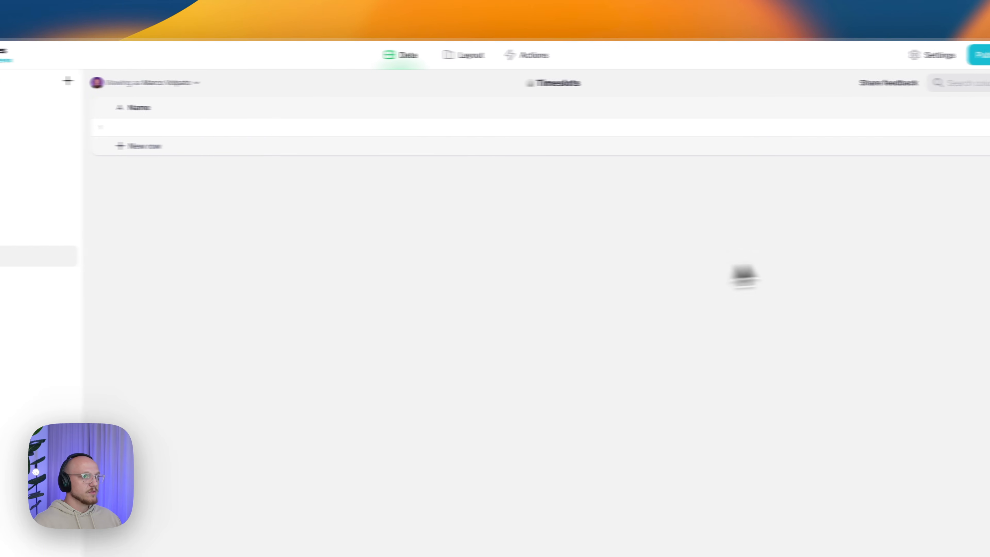
pyautogui.click(932, 107)
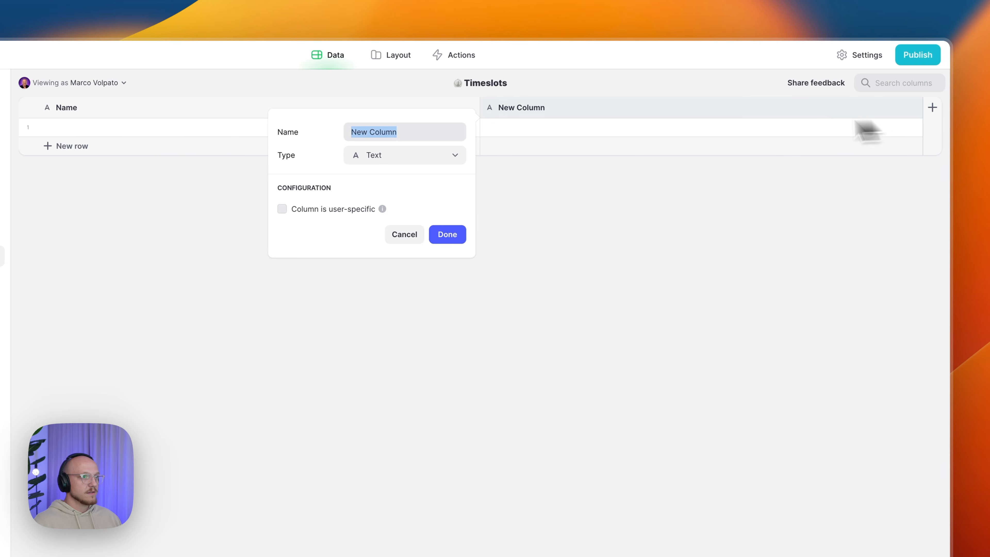
pyautogui.click(389, 160)
# - Make the new Timeslots column a Row ID column
pyautogui.moveTo(399, 197)
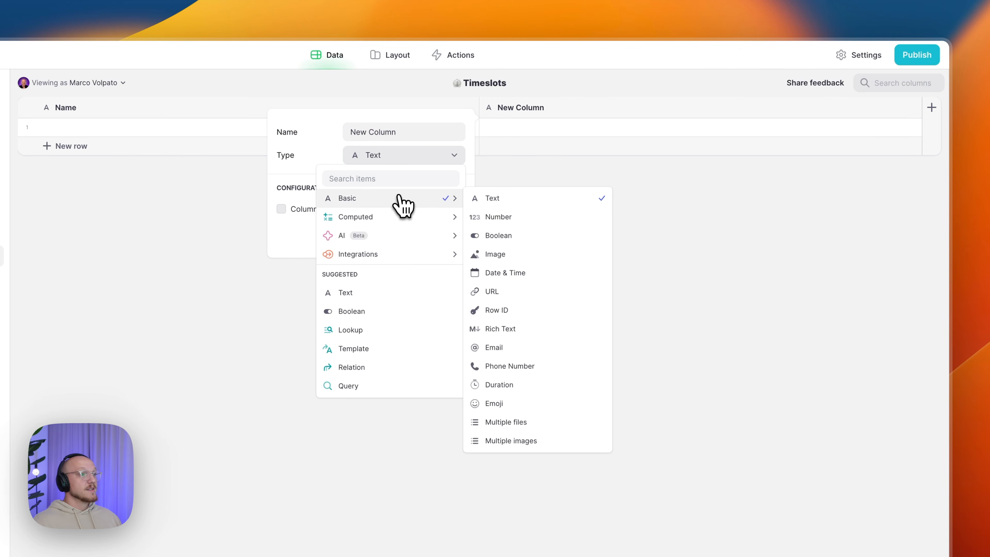
pyautogui.click(514, 305)
pyautogui.click(447, 204)
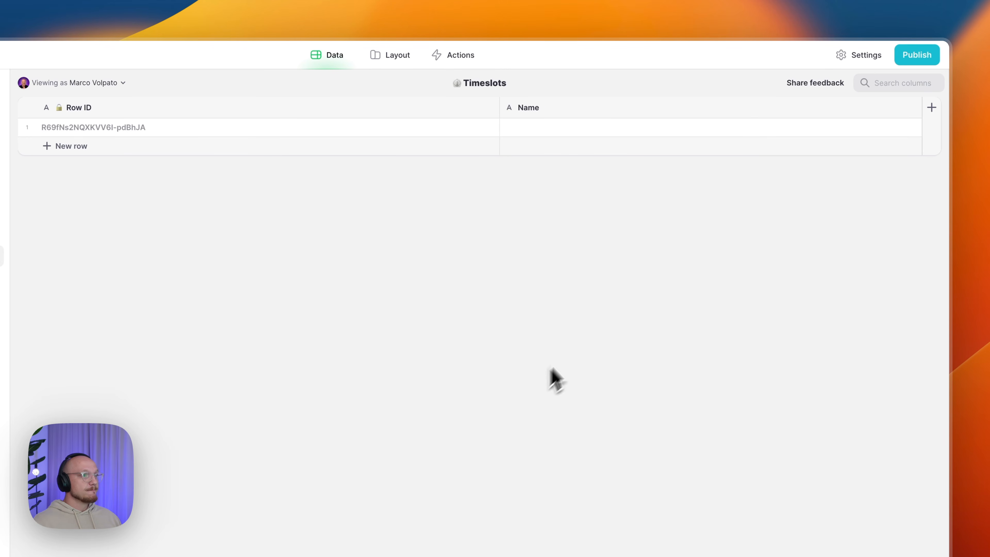
# - Delete the empty Name column from the Timeslots table
pyautogui.click(914, 109)
pyautogui.click(791, 230)
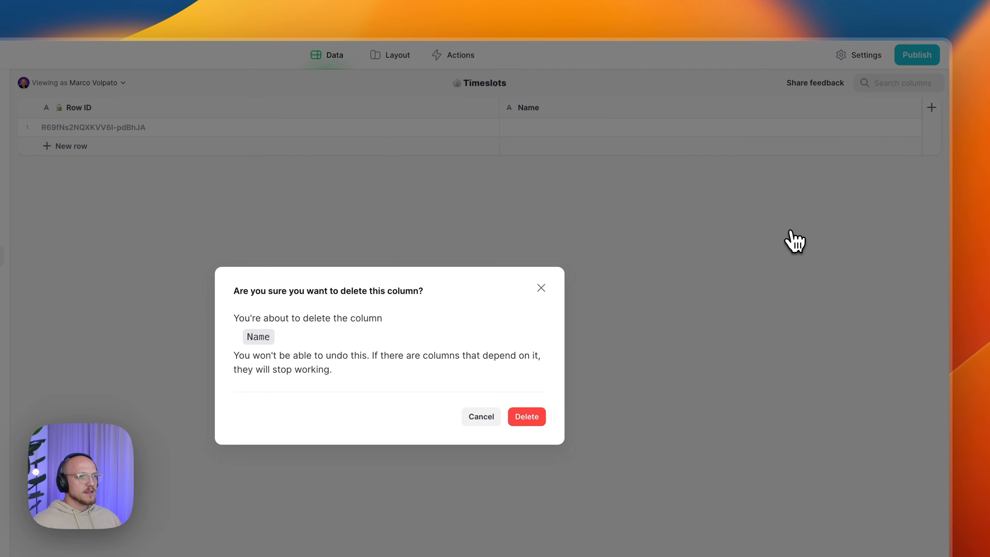
pyautogui.click(536, 418)
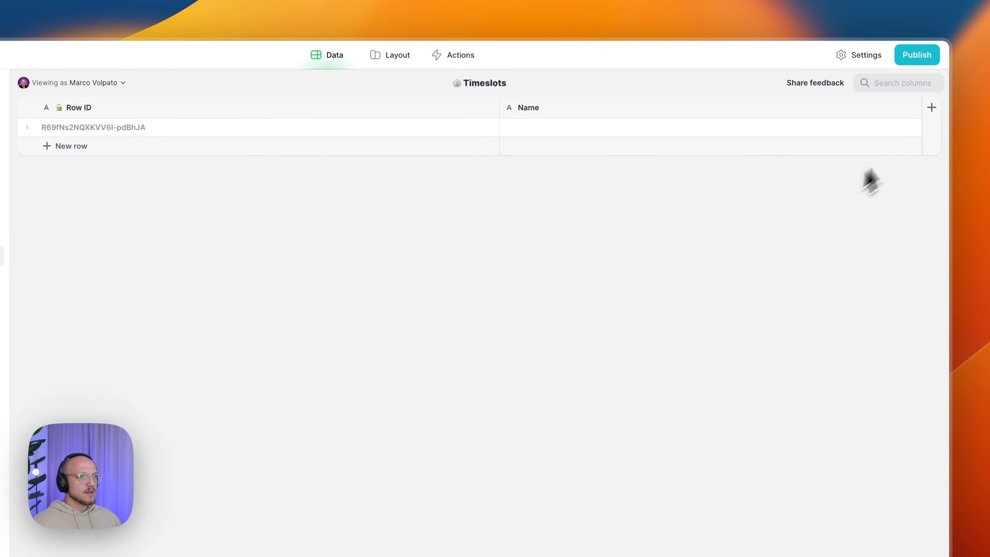
# - Add a Lookup column that pulls Row ID from the Timeslots table
pyautogui.click(930, 113)
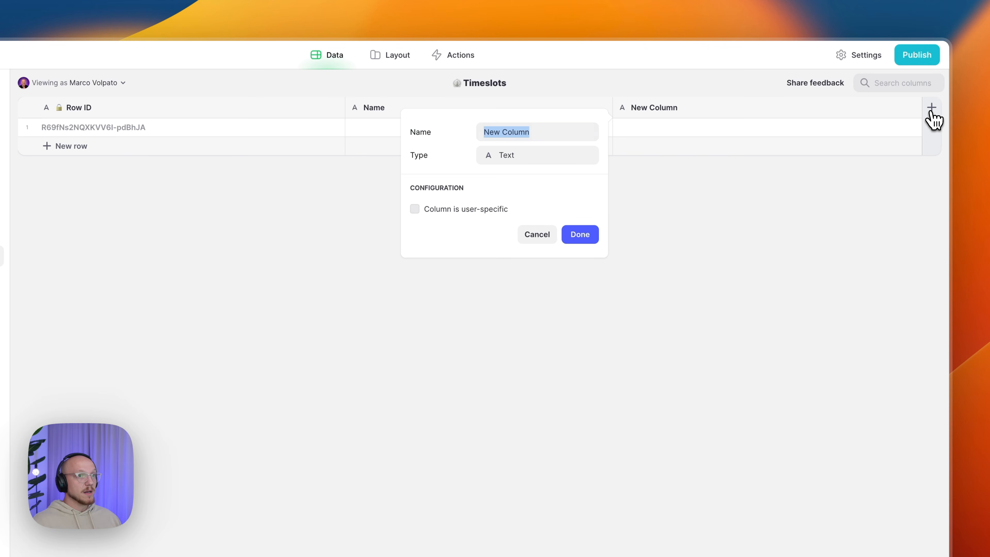
pyautogui.click(573, 162)
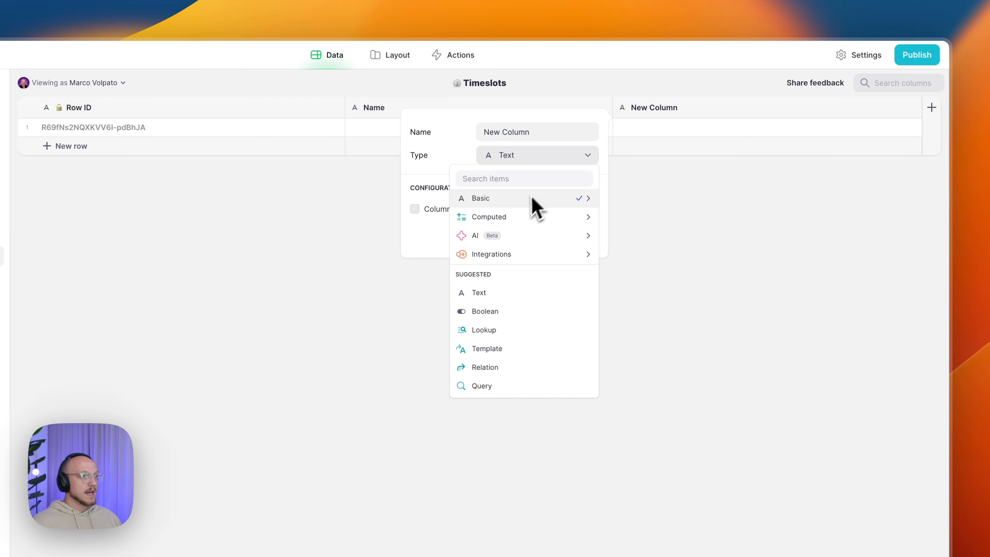
pyautogui.moveTo(468, 217)
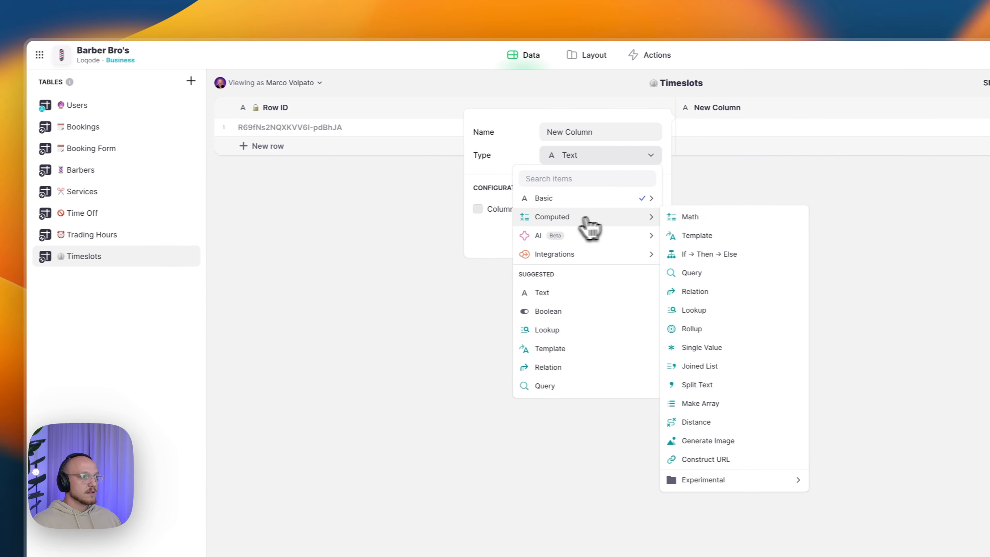
pyautogui.click(732, 310)
pyautogui.click(634, 226)
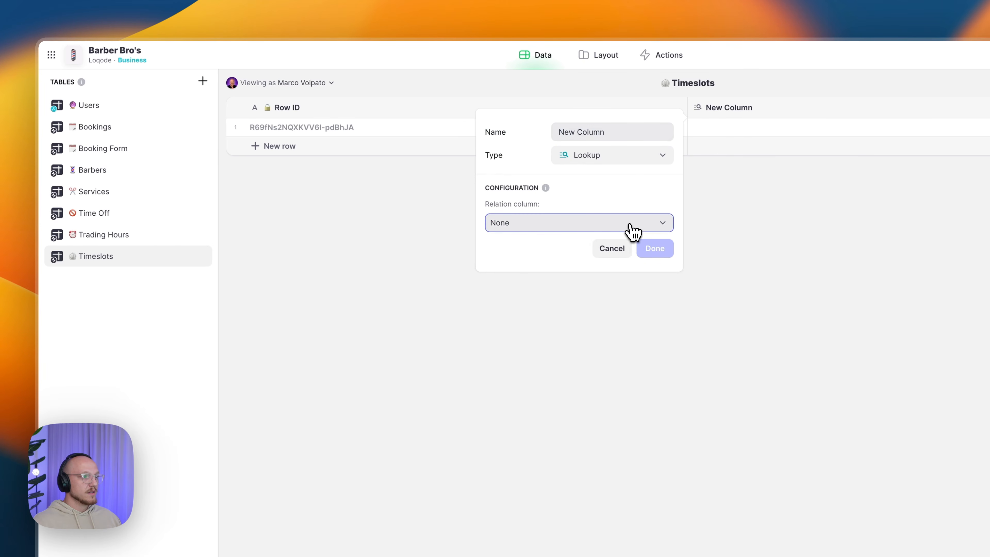
pyautogui.moveTo(602, 397)
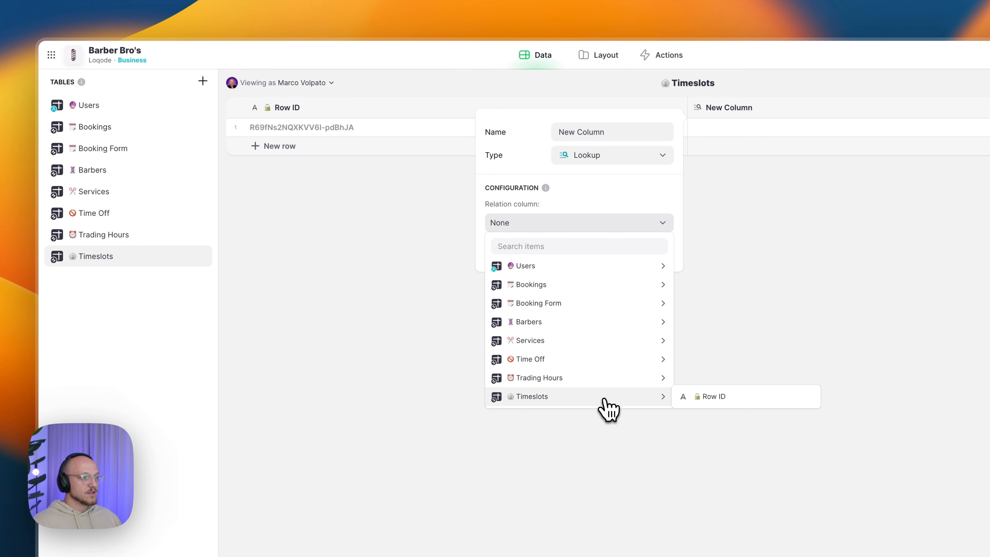
pyautogui.click(718, 400)
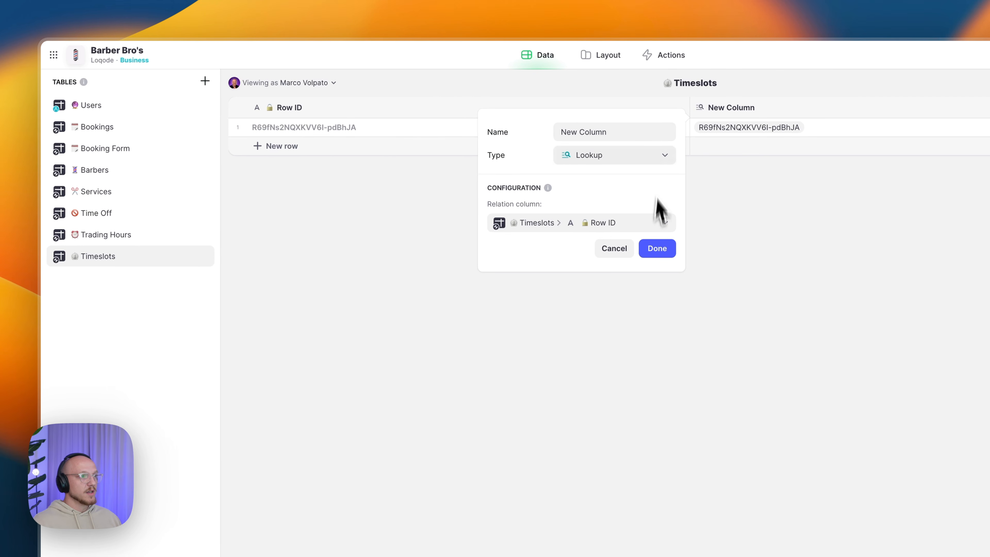
# - Name the lookup column Index/All, save it, and add a second row
pyautogui.click(631, 129)
pyautogui.write('Index/All')
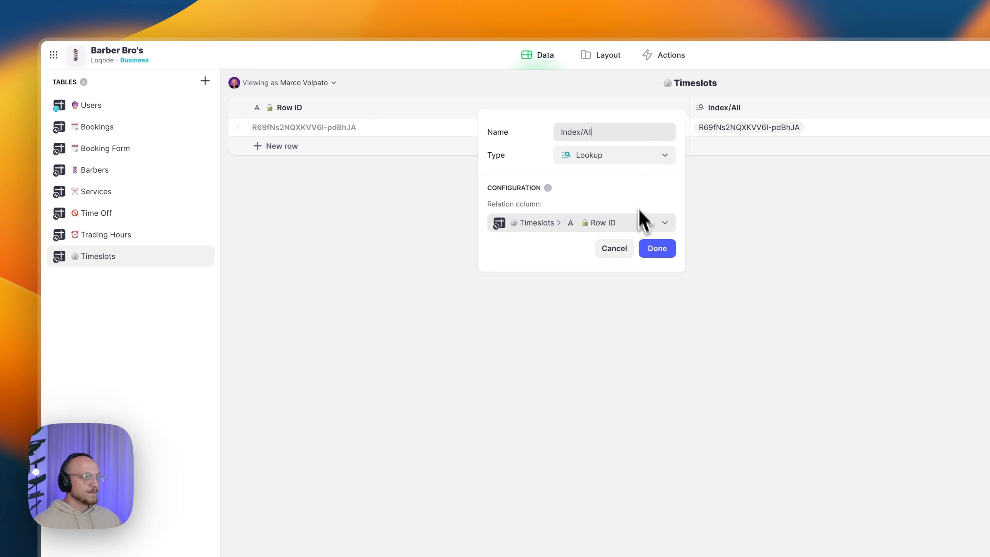
pyautogui.click(657, 250)
pyautogui.click(661, 146)
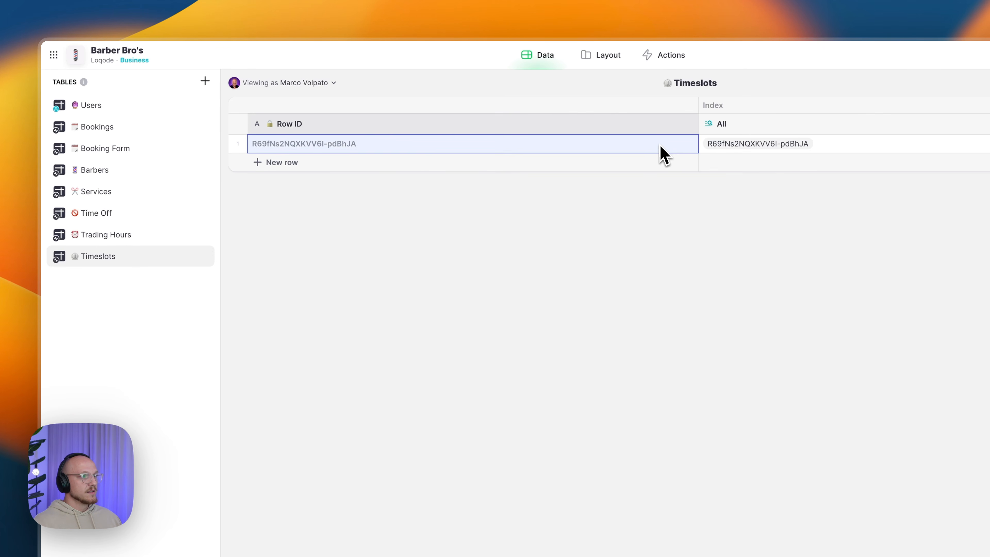
pyautogui.click(319, 171)
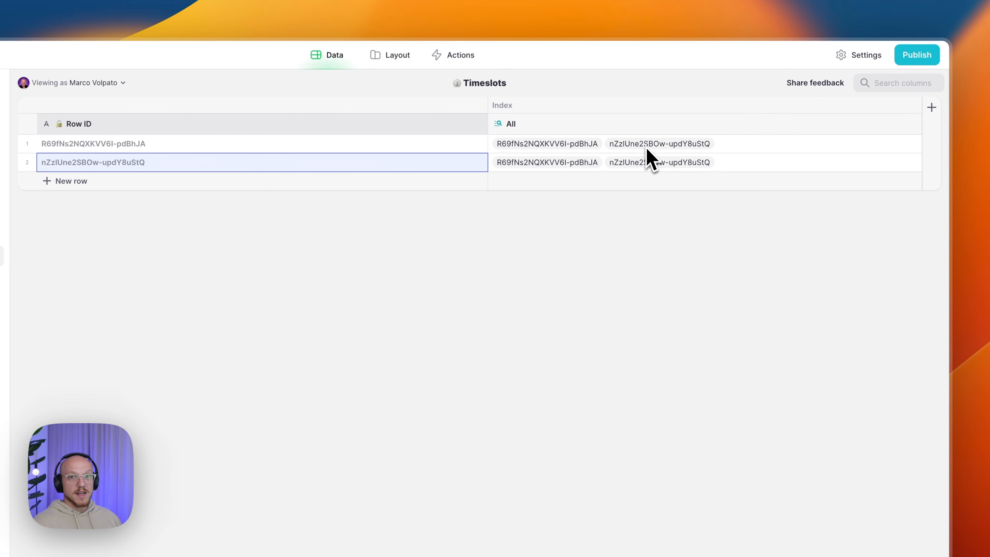
# - Insert a column right of All and make it an Array Find Element Index column
pyautogui.click(913, 124)
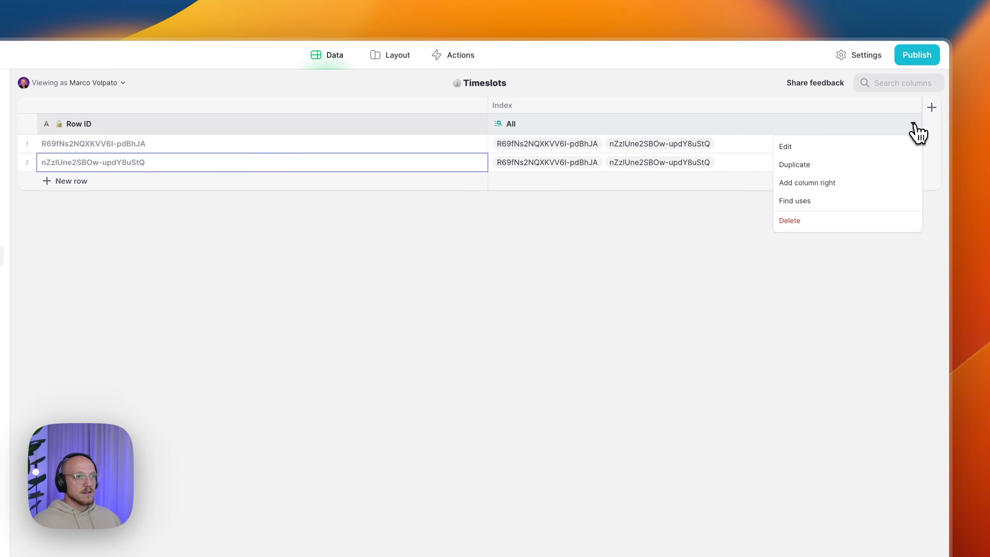
pyautogui.click(818, 184)
pyautogui.press('BackSpace')
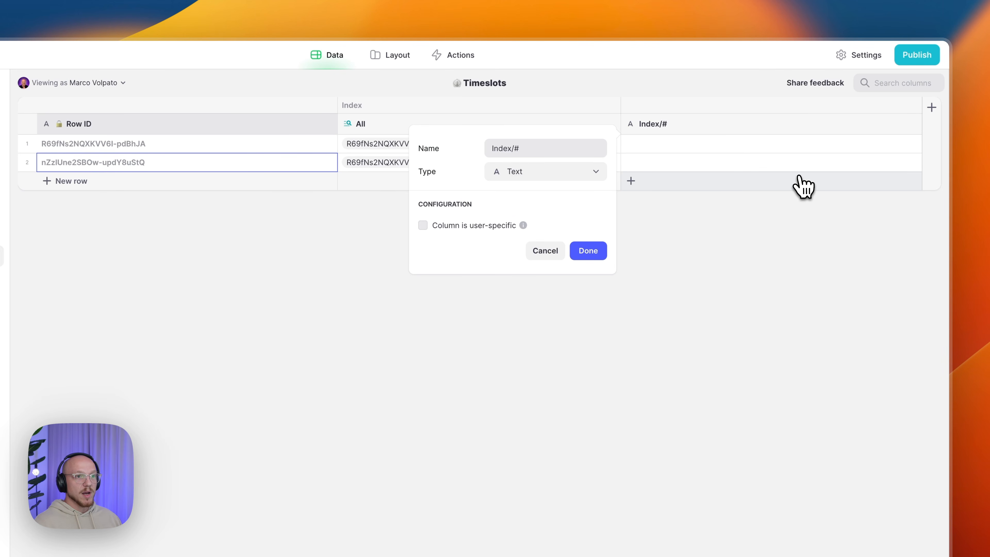
pyautogui.click(537, 174)
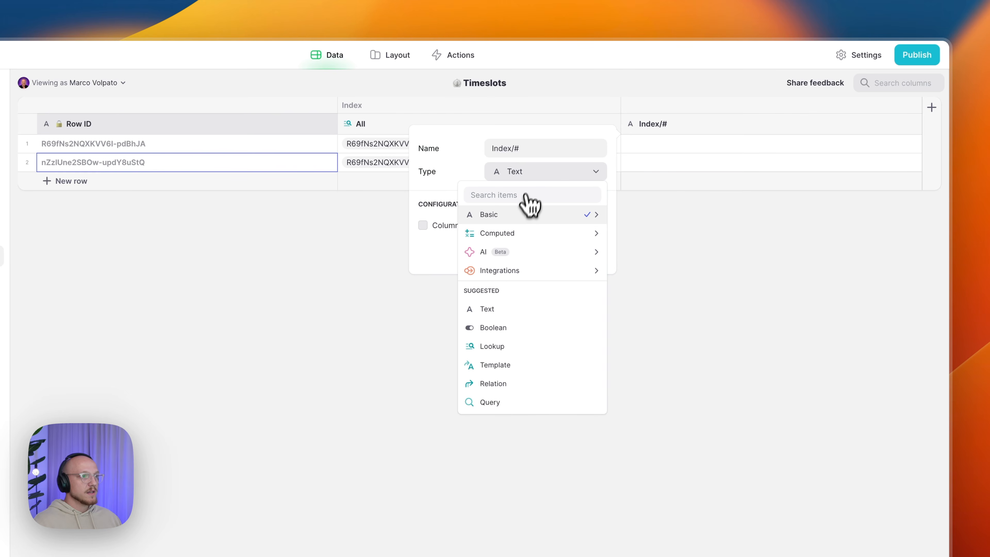
pyautogui.moveTo(516, 232)
pyautogui.moveTo(670, 496)
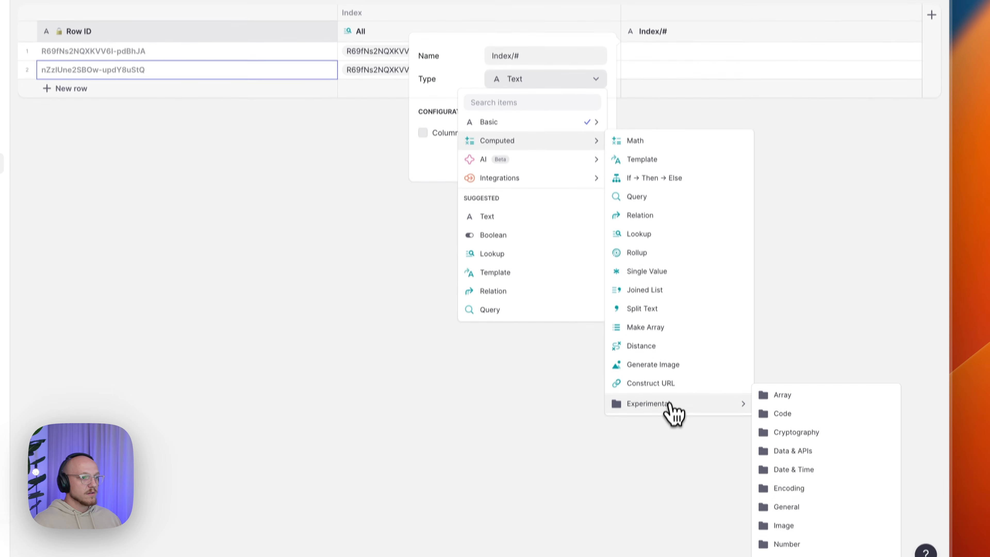
pyautogui.moveTo(818, 400)
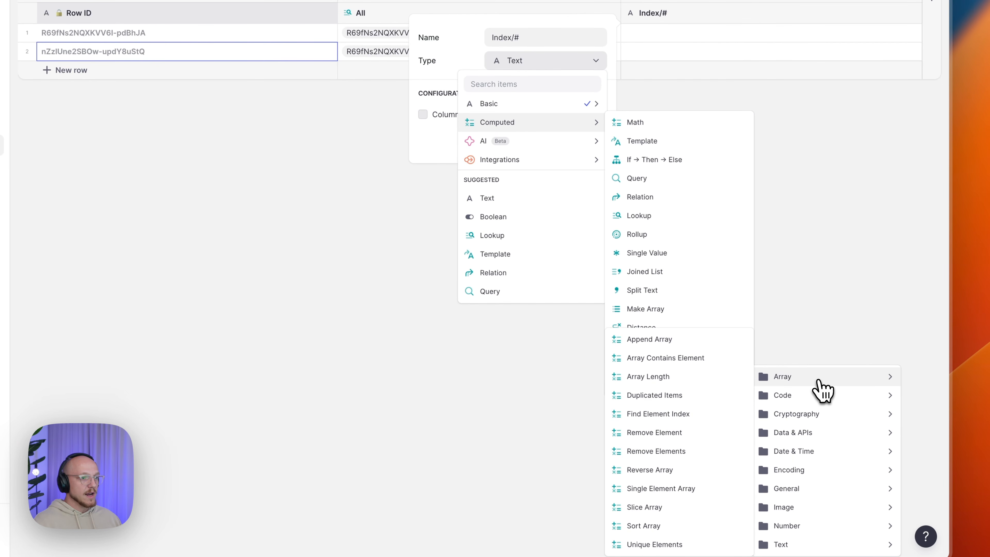
pyautogui.click(655, 414)
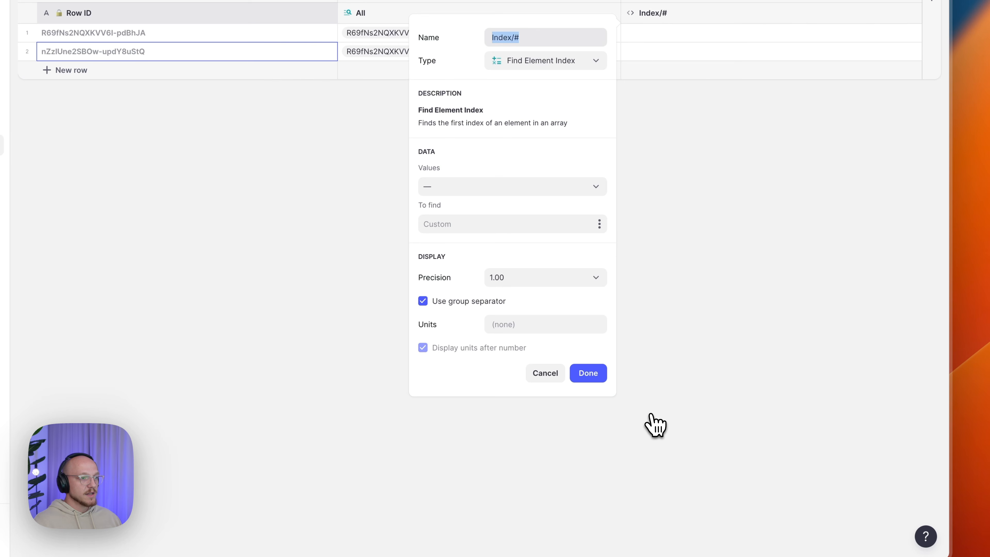
# - Search the Index/All list for each row's own Row ID
pyautogui.click(488, 186)
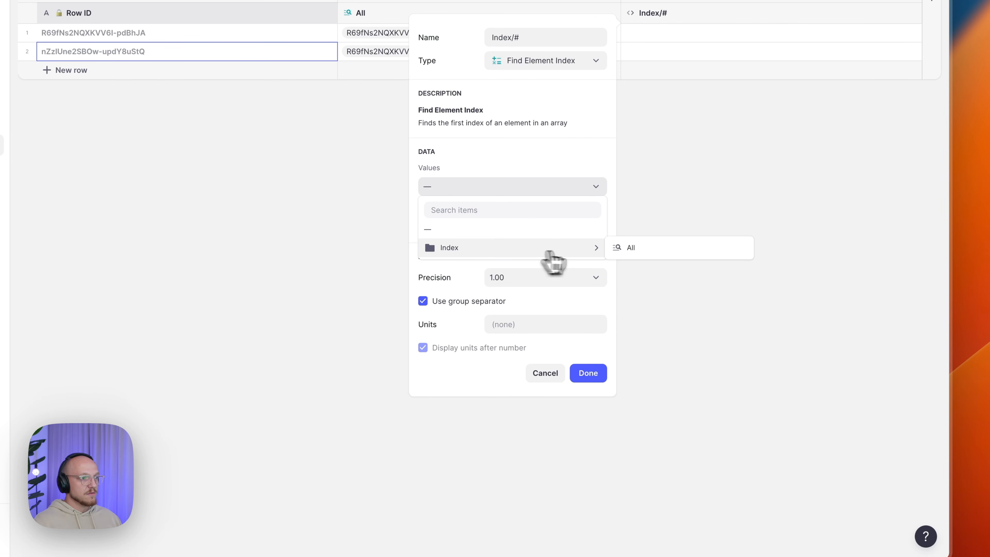
pyautogui.click(637, 250)
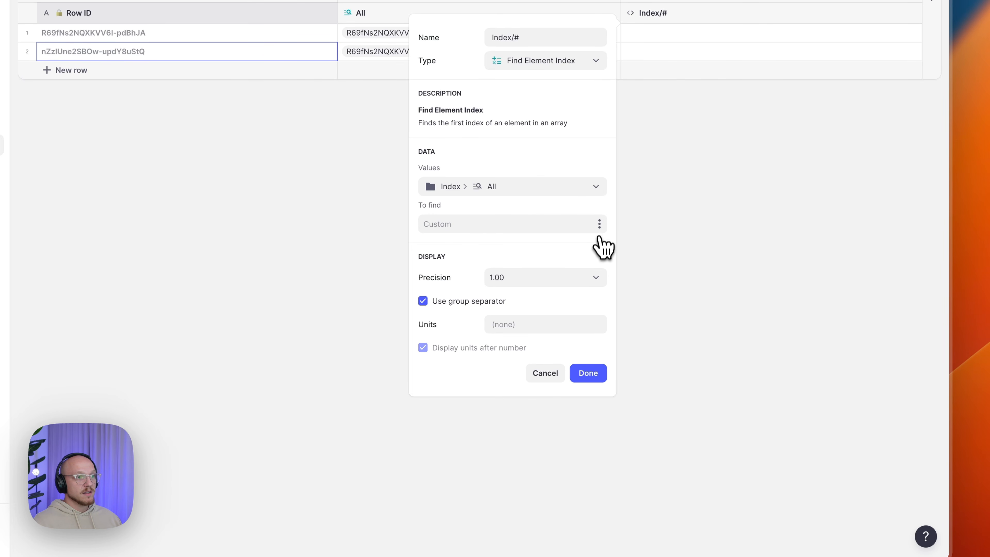
pyautogui.click(599, 225)
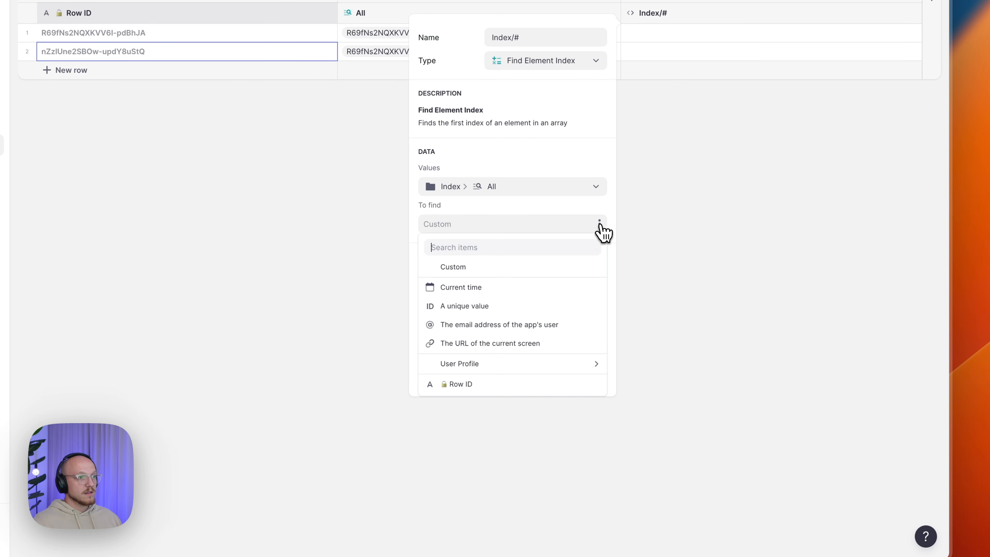
pyautogui.click(504, 386)
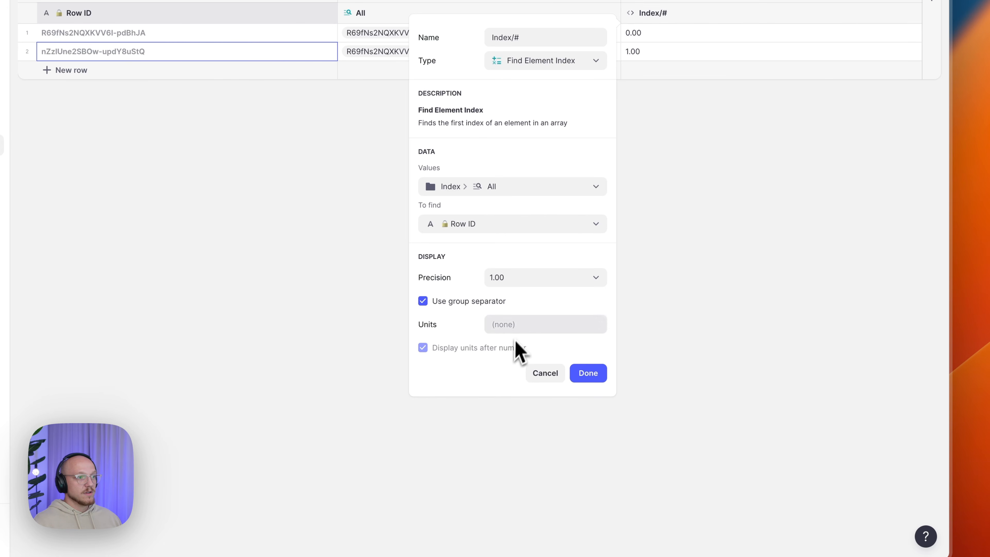
# - Show the index with precision 1, group separator off, and save the Index/# column
pyautogui.click(522, 283)
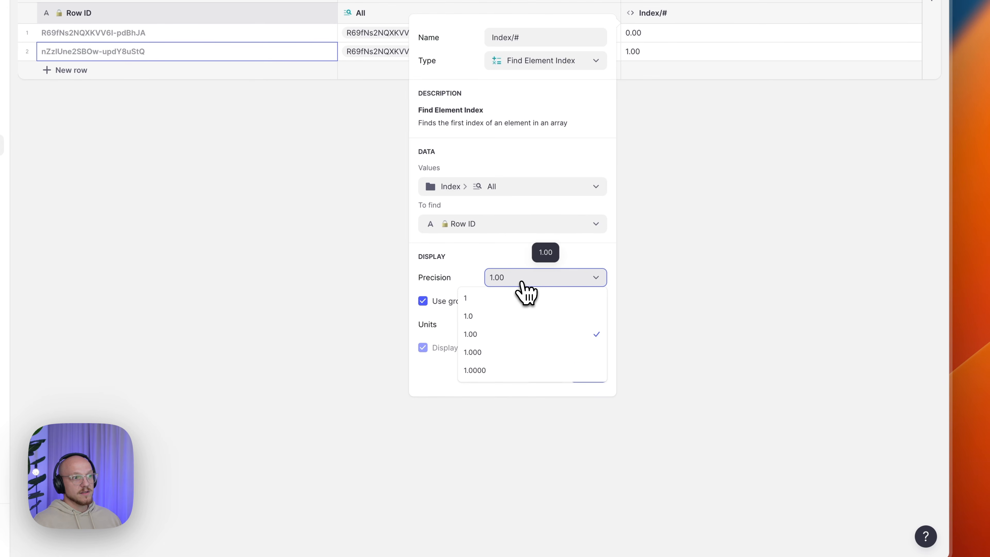
pyautogui.click(503, 303)
pyautogui.click(469, 304)
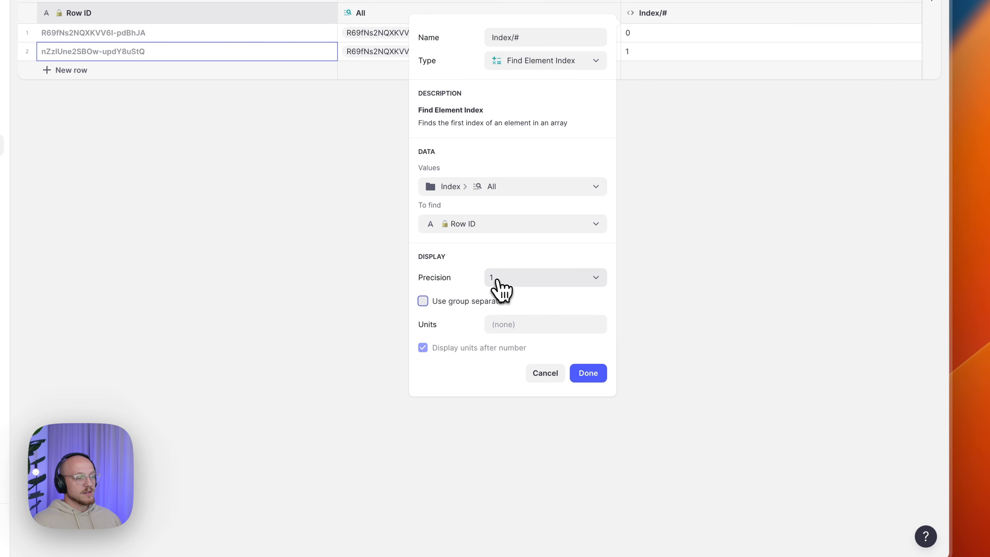
pyautogui.click(547, 306)
pyautogui.click(547, 306)
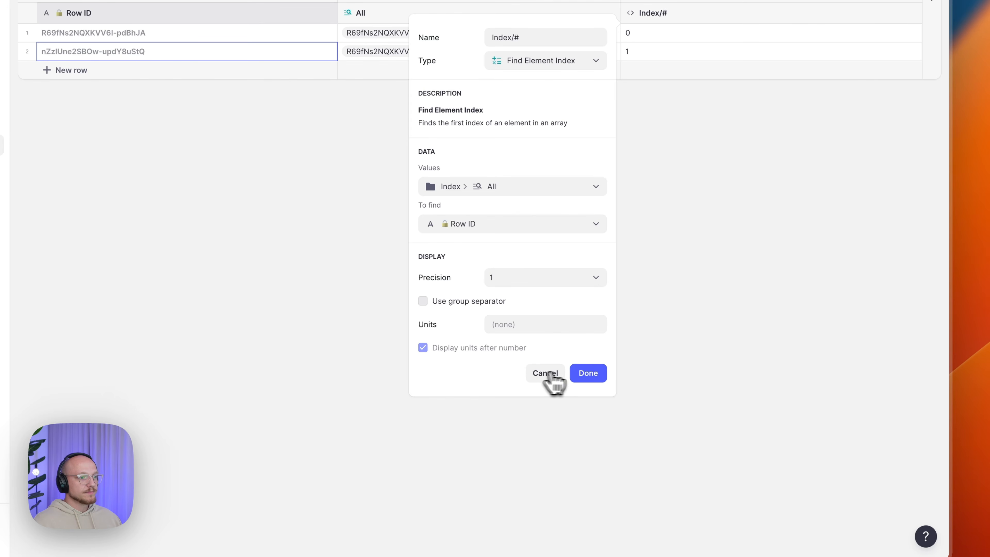
pyautogui.click(588, 375)
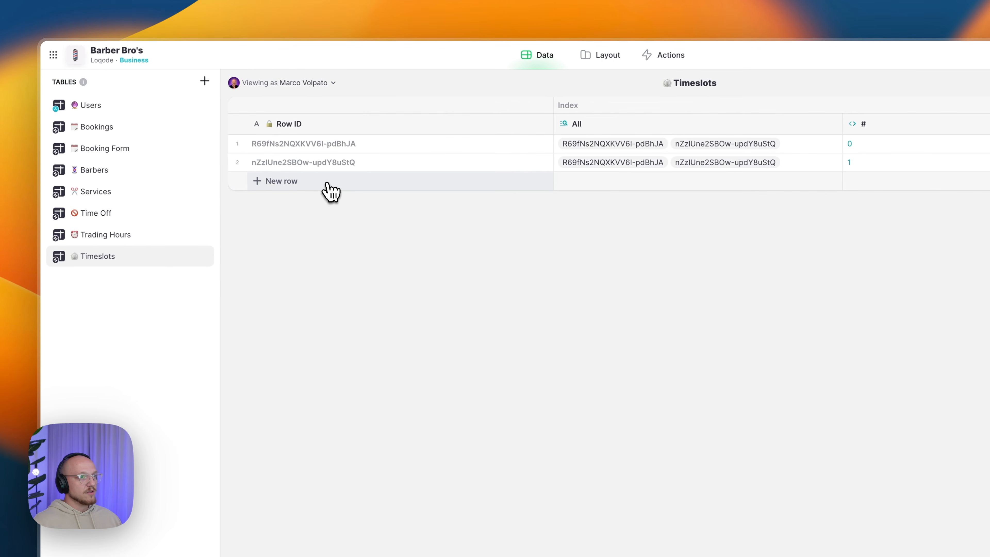
# - Add a third and fourth row so the # column numbers 0 through 3
pyautogui.click(336, 183)
pyautogui.click(904, 183)
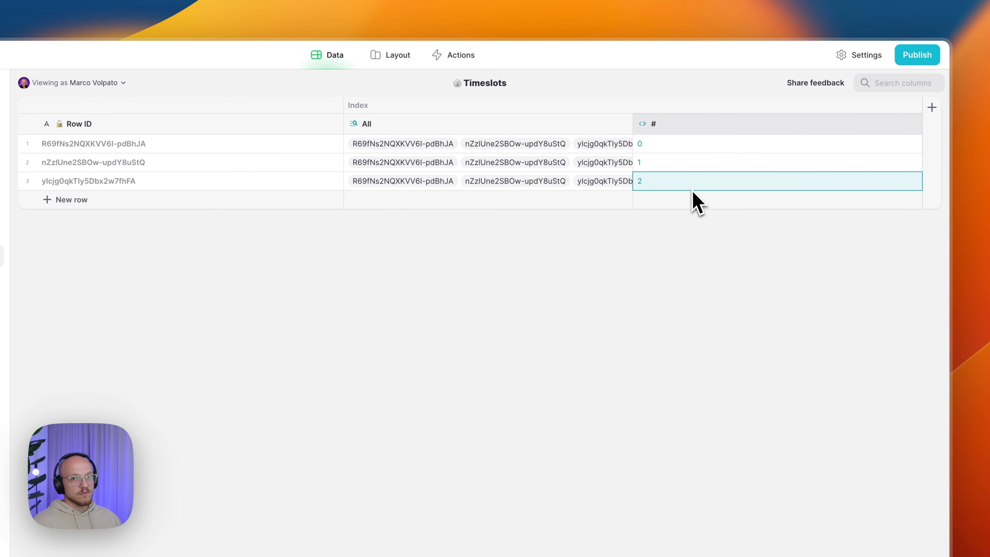
pyautogui.click(655, 144)
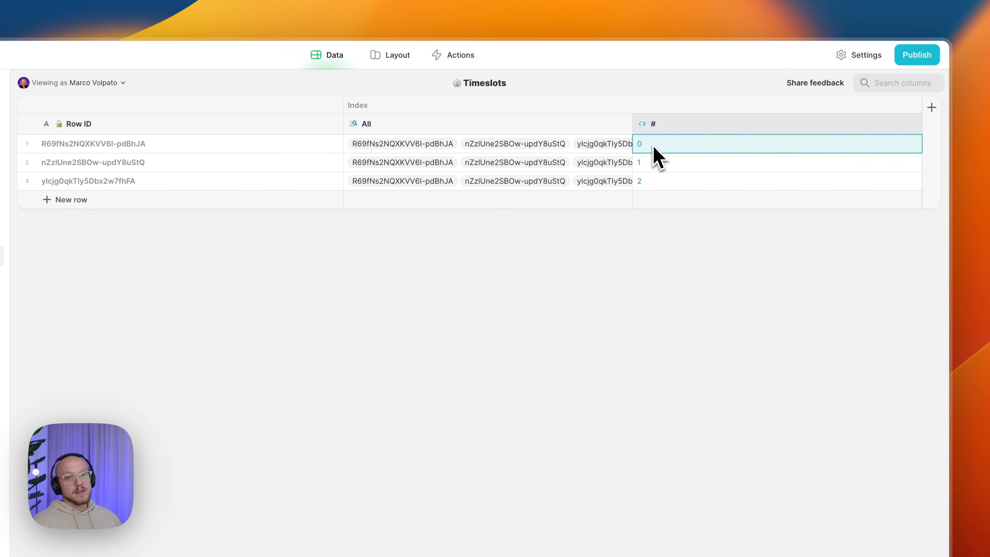
pyautogui.click(211, 200)
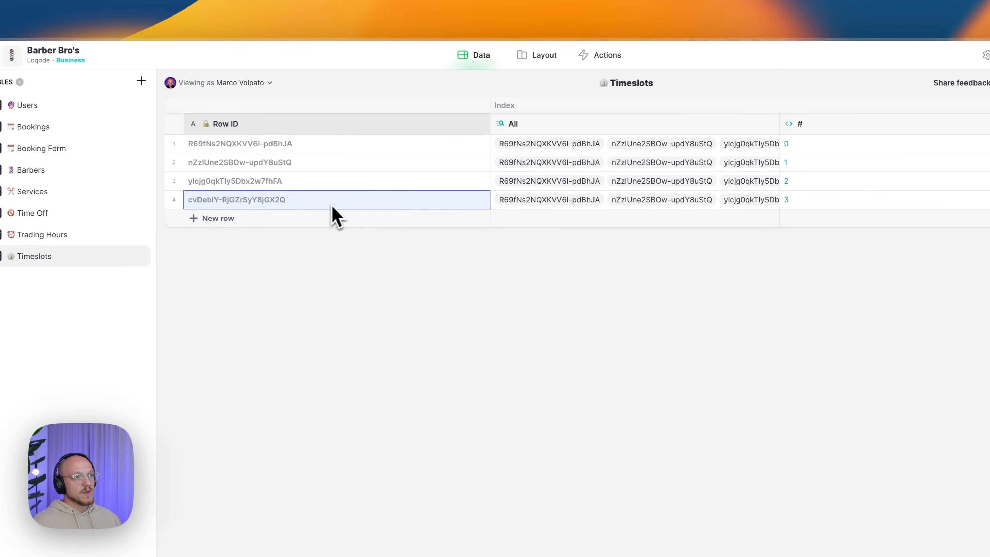
pyautogui.click(678, 199)
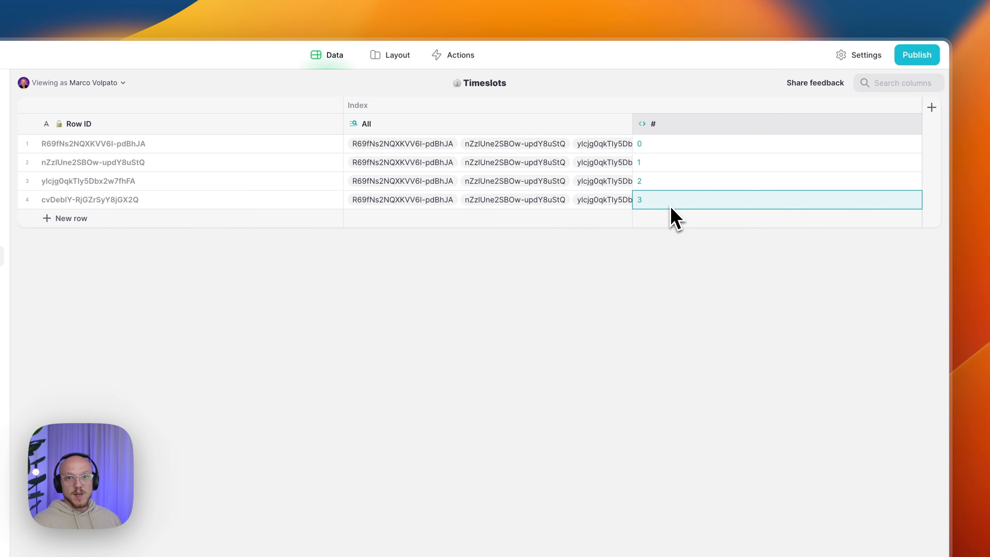
pyautogui.click(912, 124)
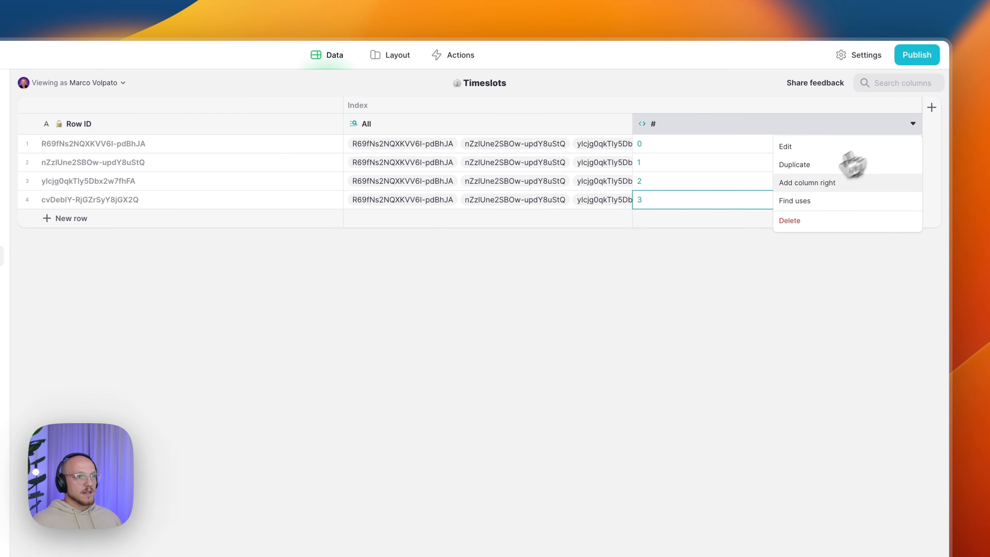
# - Add a Timeslot/Value Math column with the formula Index * Interval
pyautogui.click(808, 183)
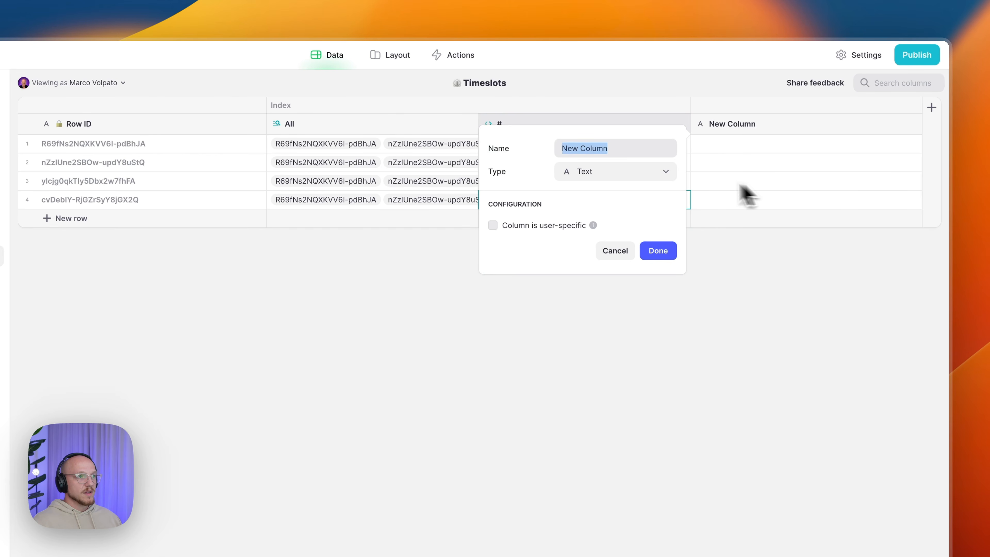
pyautogui.write('Timeslot/Value')
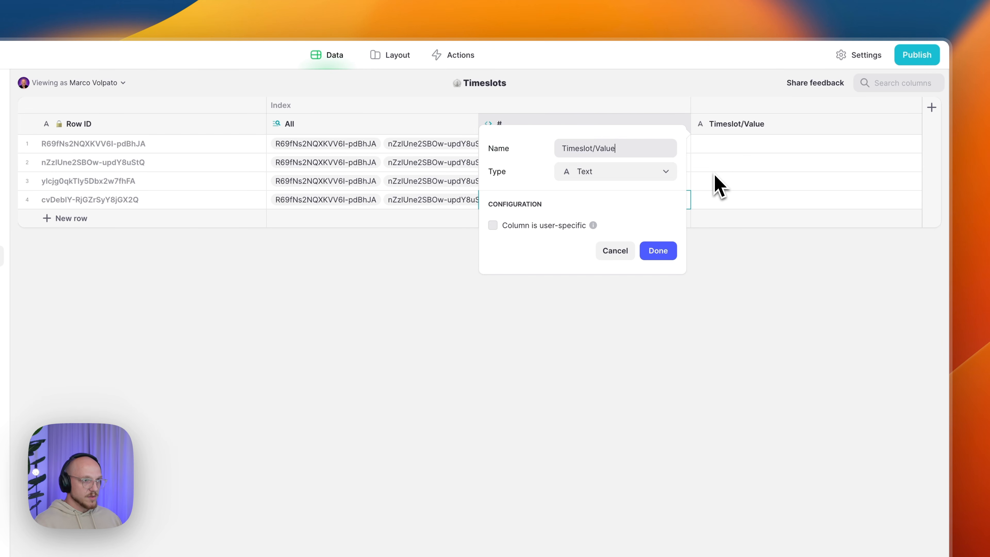
pyautogui.click(623, 177)
pyautogui.moveTo(603, 231)
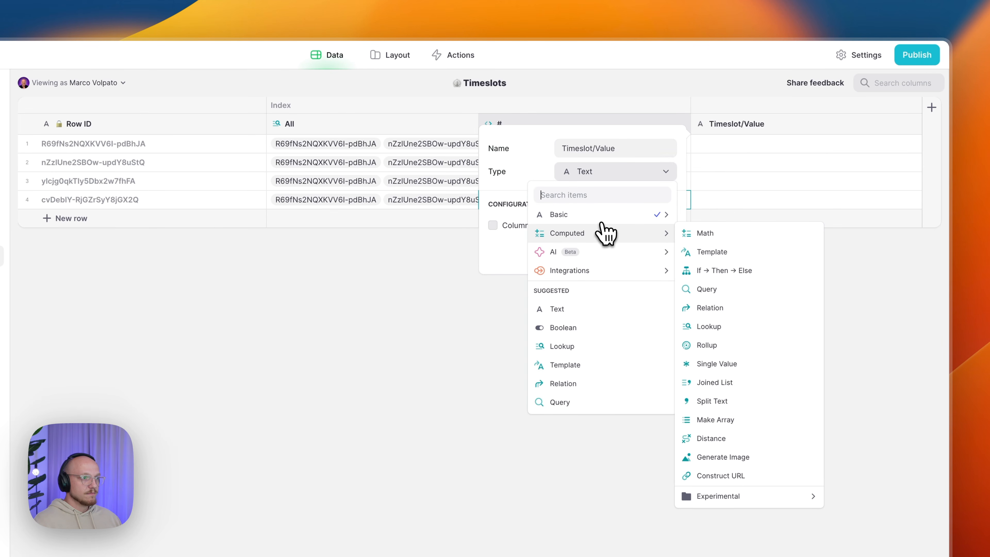
pyautogui.click(688, 235)
pyautogui.click(610, 226)
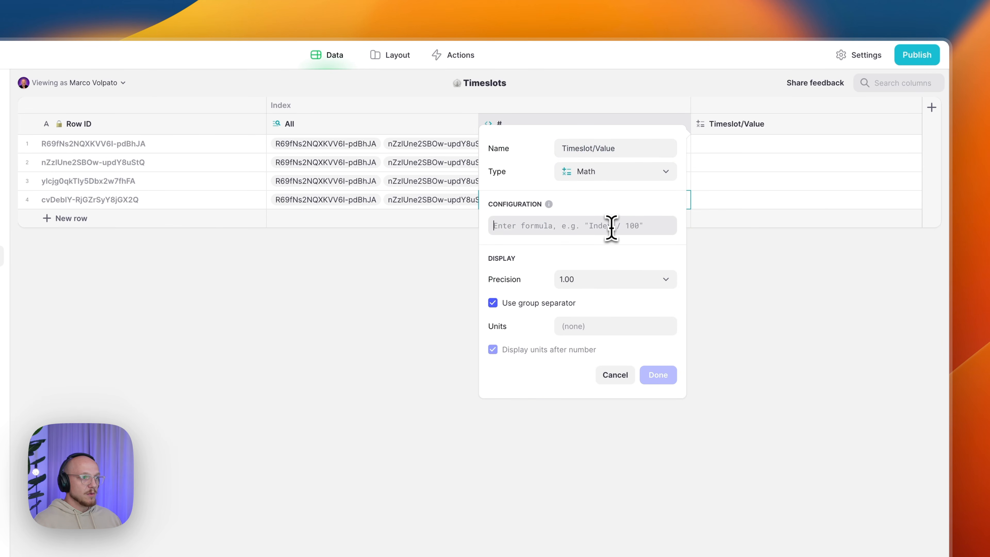
pyautogui.write('I')
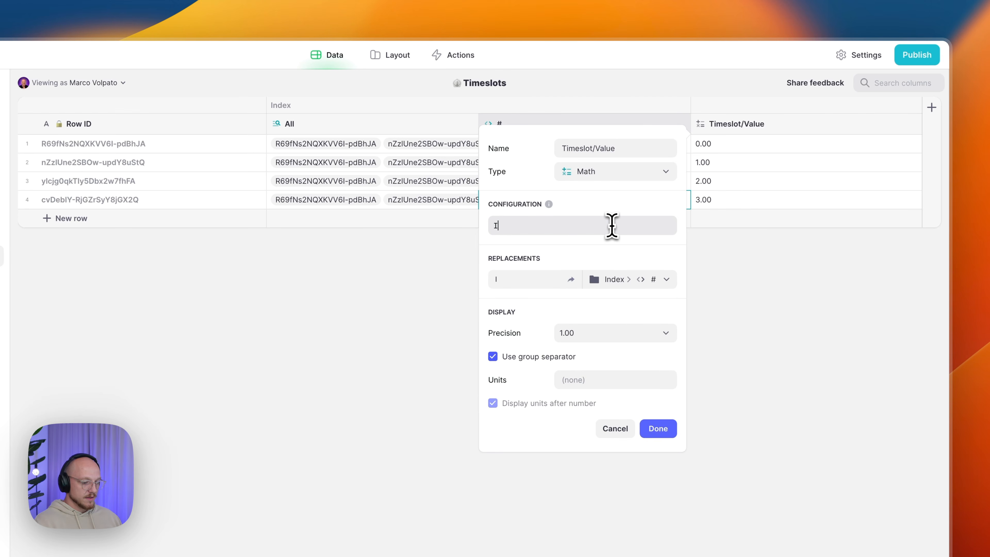
pyautogui.write('ndex * ')
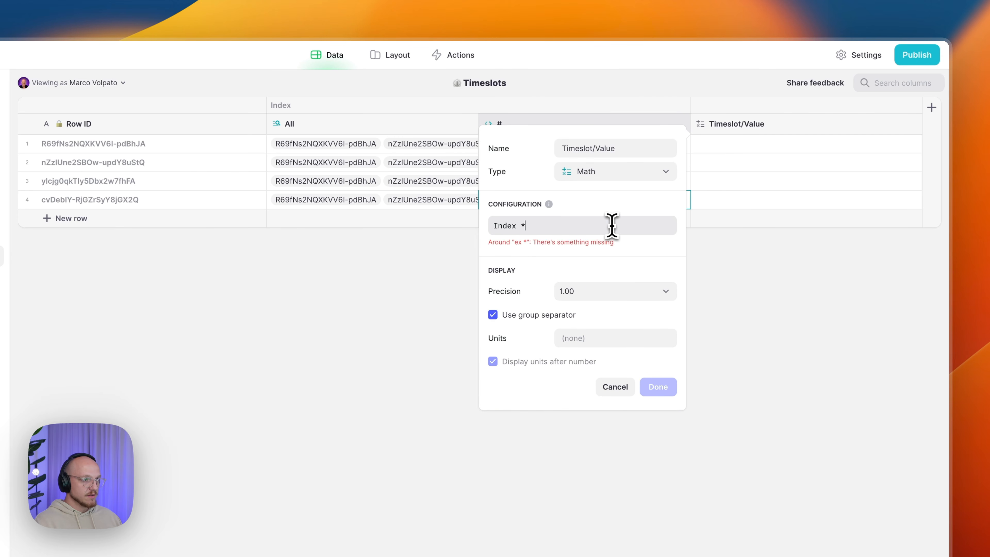
pyautogui.write('Interval')
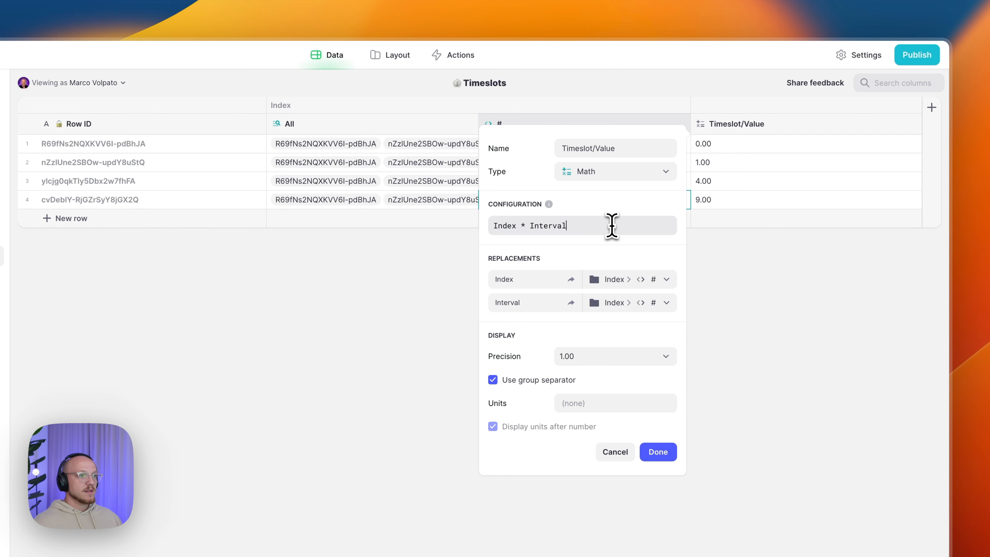
# - Map Index to the # column and Interval to Booking Interval
pyautogui.click(610, 282)
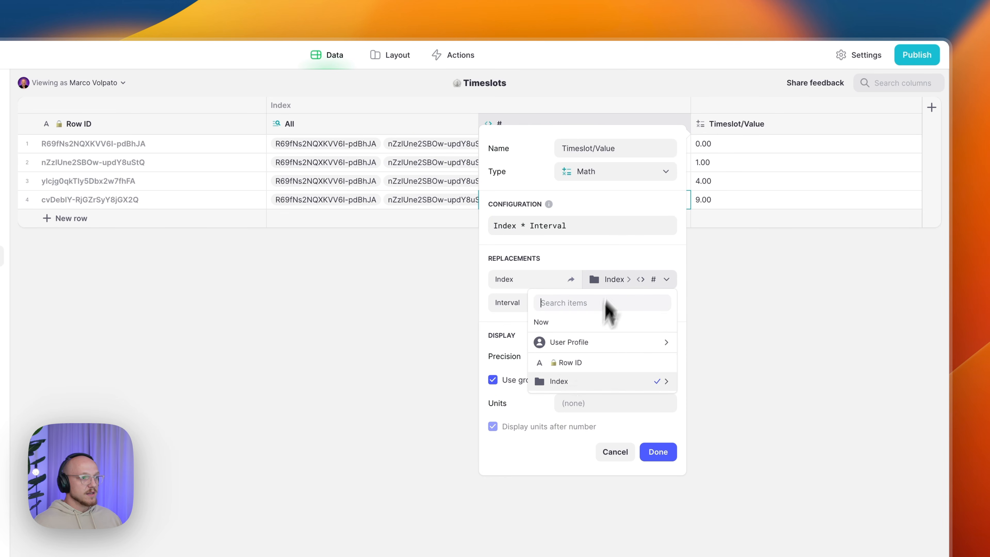
pyautogui.moveTo(620, 386)
pyautogui.click(705, 383)
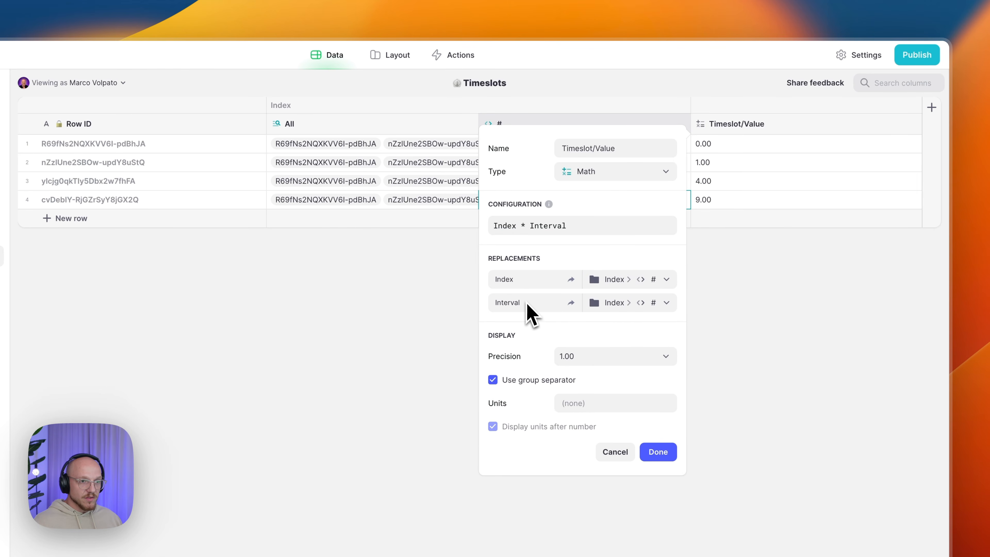
pyautogui.click(605, 304)
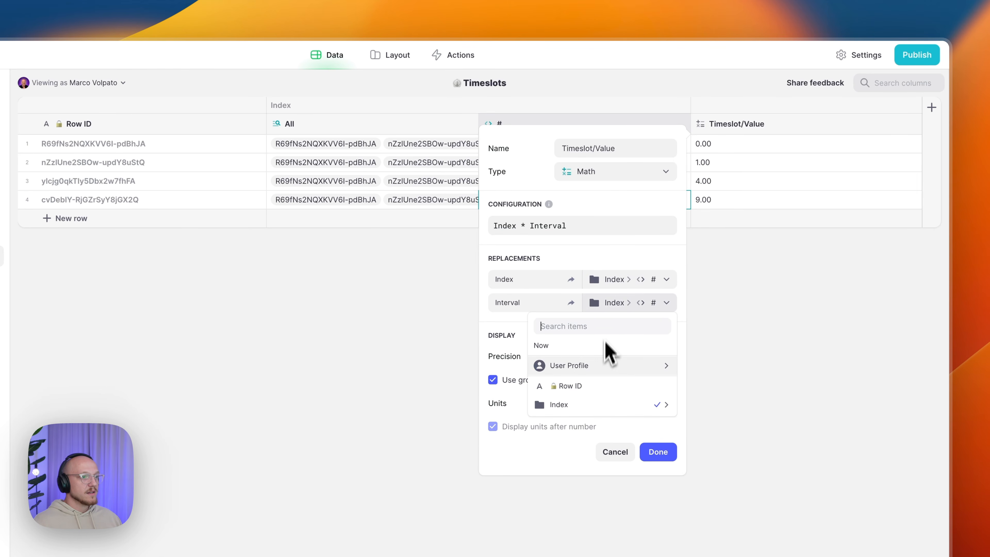
pyautogui.moveTo(603, 373)
pyautogui.moveTo(735, 402)
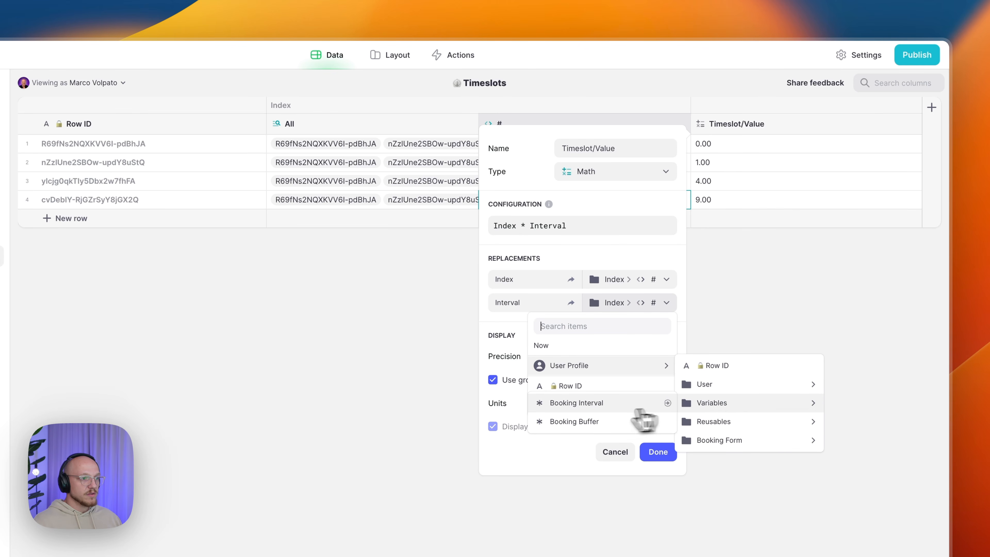
pyautogui.click(583, 410)
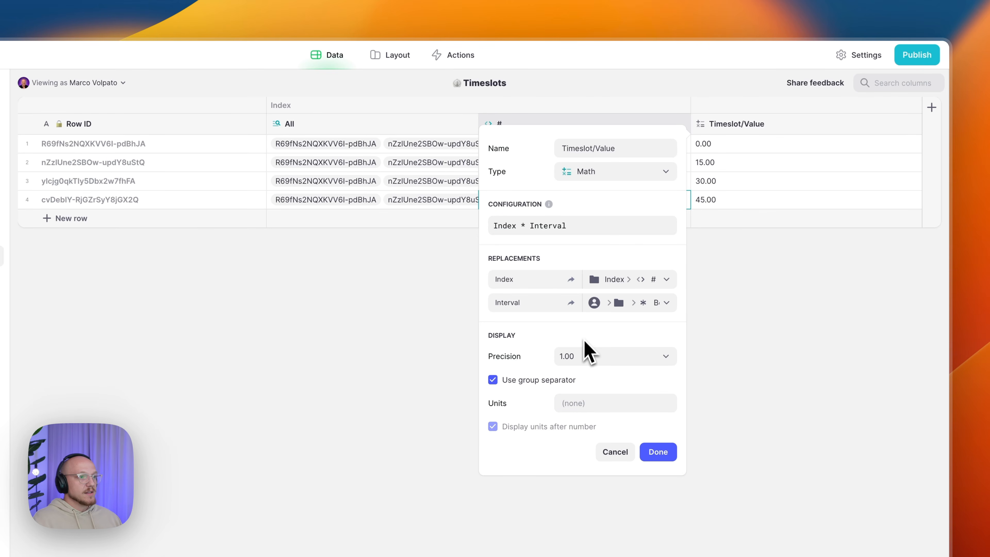
# - Set precision to whole numbers, turn off the group separator, and save the column
pyautogui.click(584, 356)
pyautogui.click(580, 379)
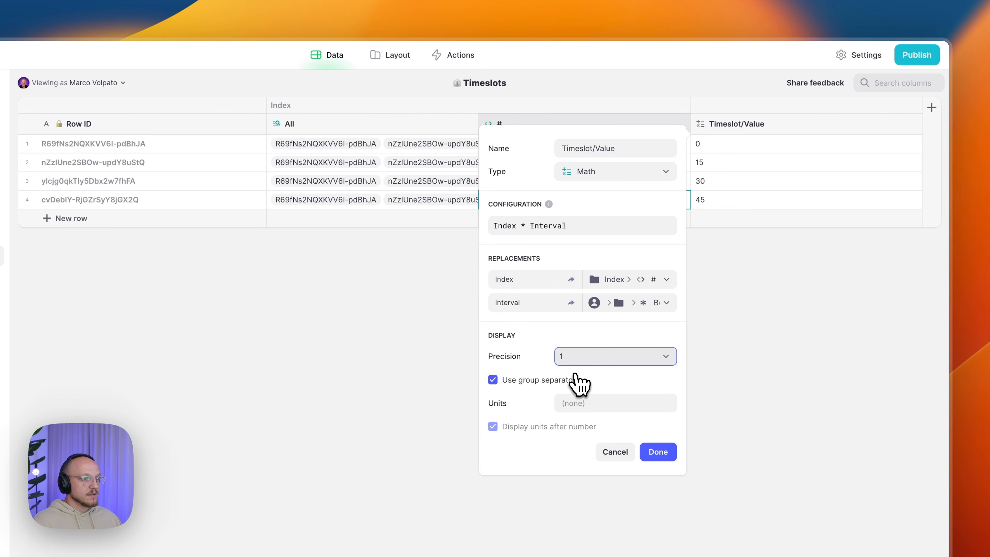
pyautogui.click(584, 333)
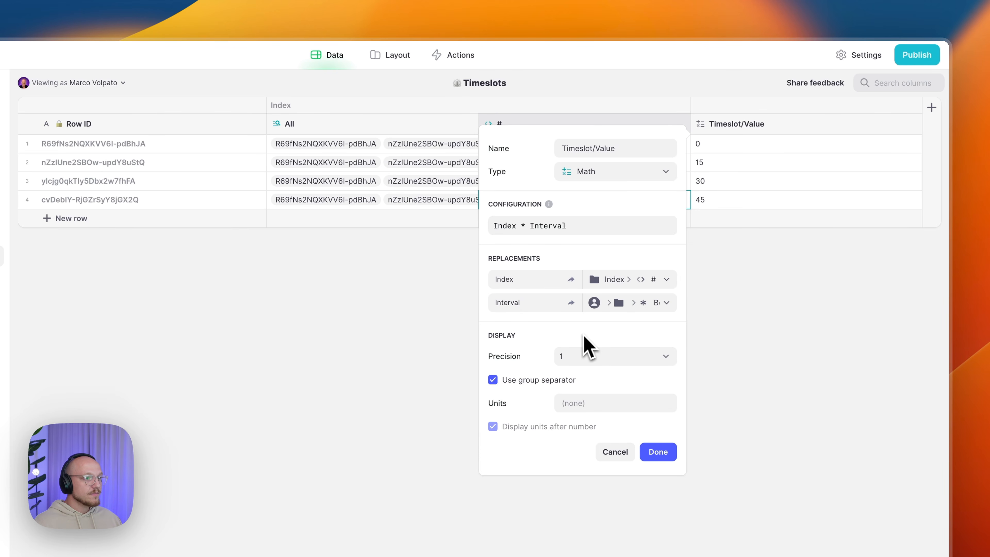
pyautogui.click(539, 382)
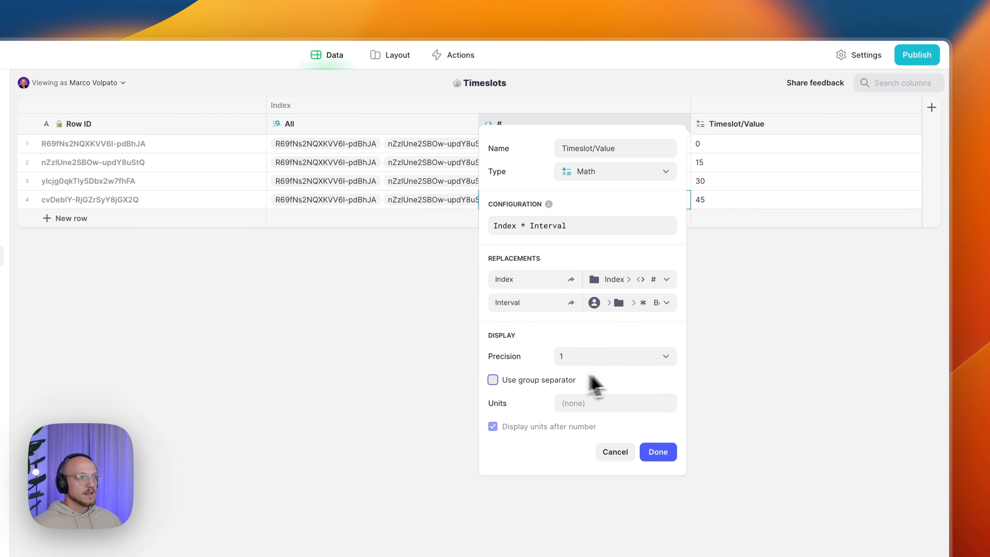
pyautogui.click(663, 453)
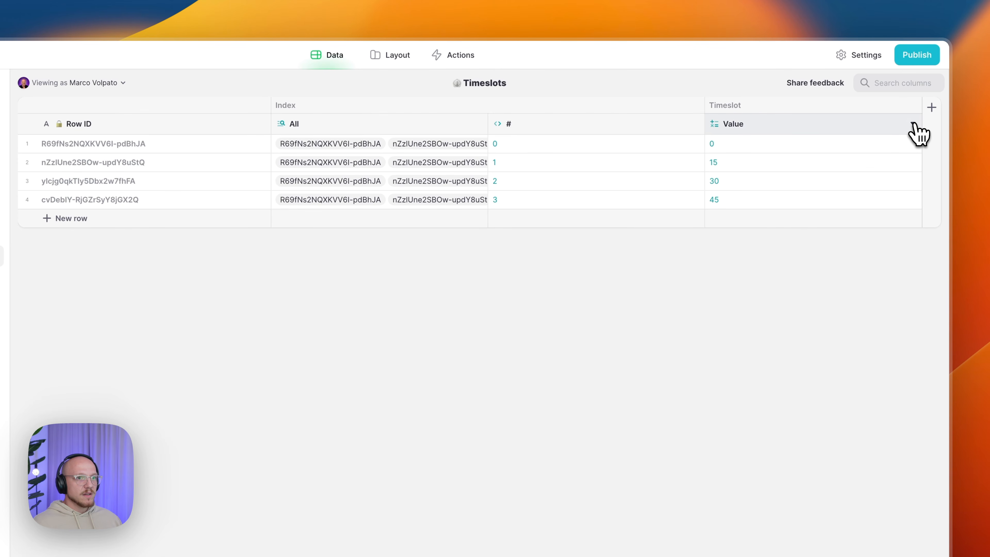
# - Add a Timeslot/Start column right of Value as a JavaScript computed column
pyautogui.click(917, 132)
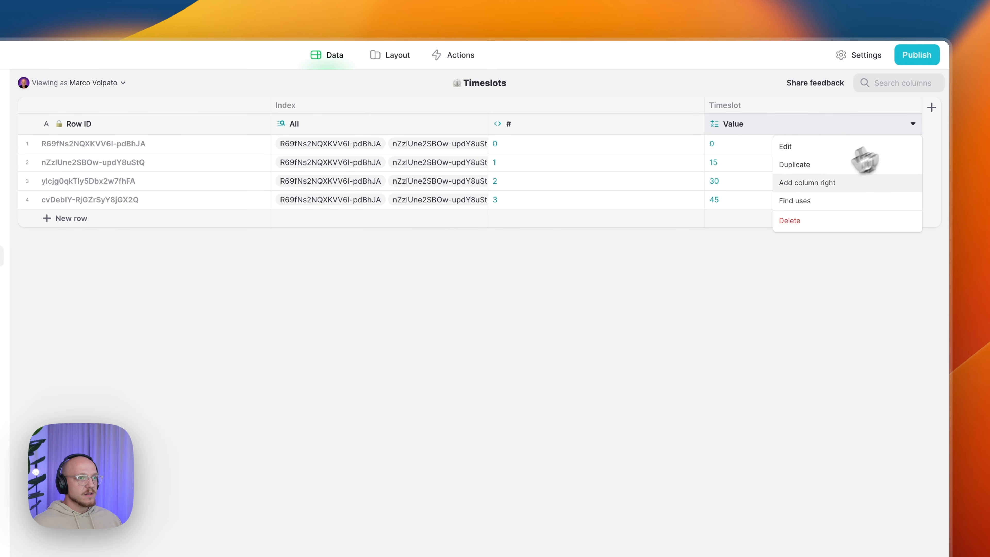
pyautogui.click(810, 185)
pyautogui.write('Timeslot/Start')
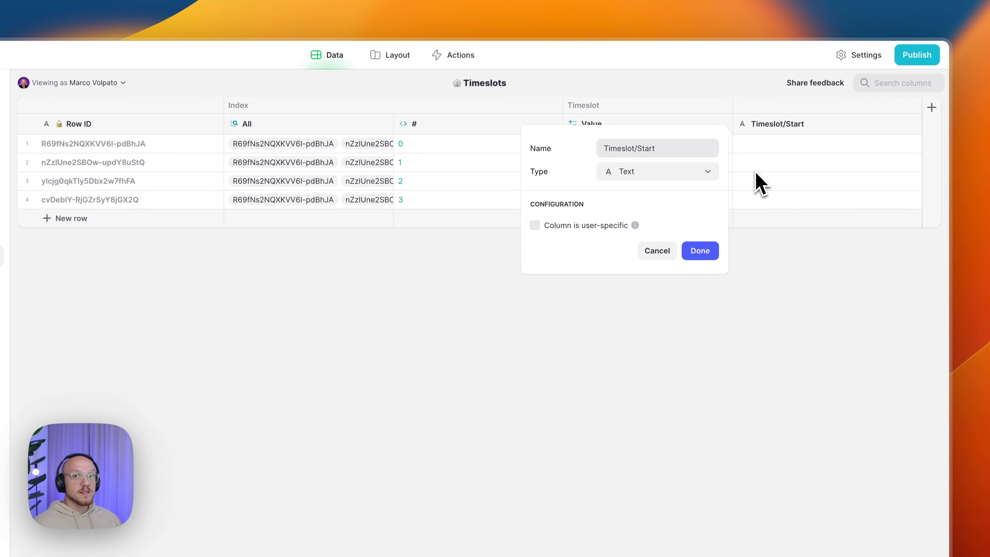
pyautogui.click(652, 175)
pyautogui.moveTo(625, 236)
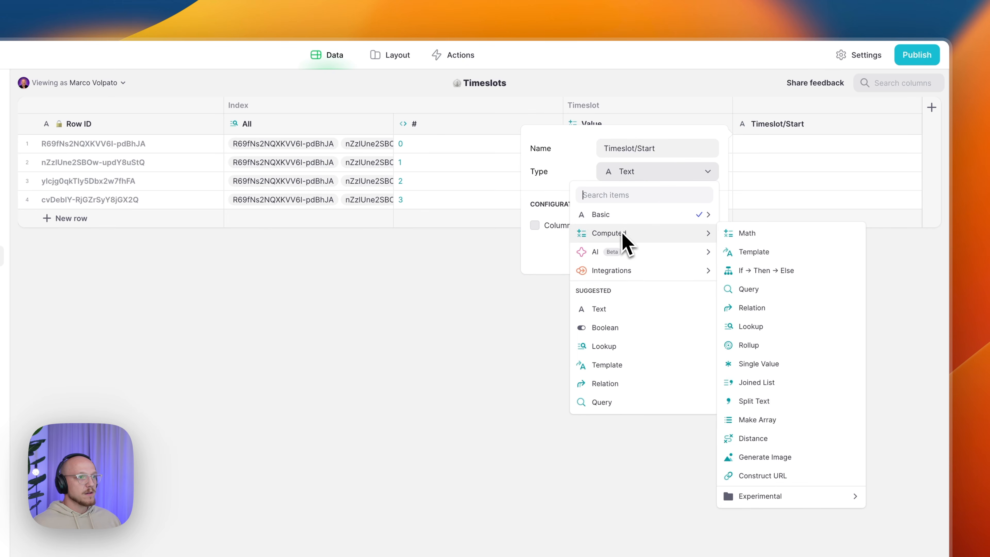
pyautogui.moveTo(784, 499)
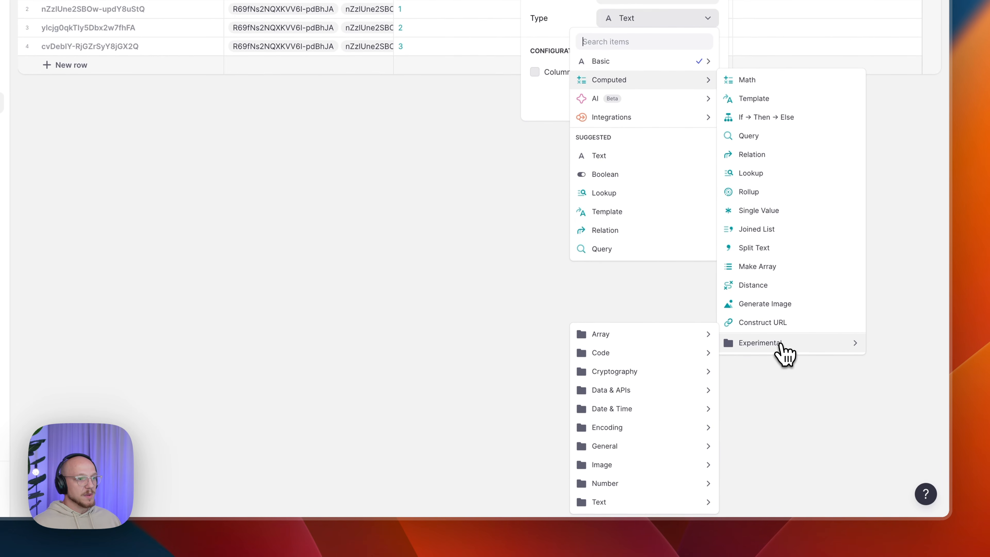
pyautogui.moveTo(674, 365)
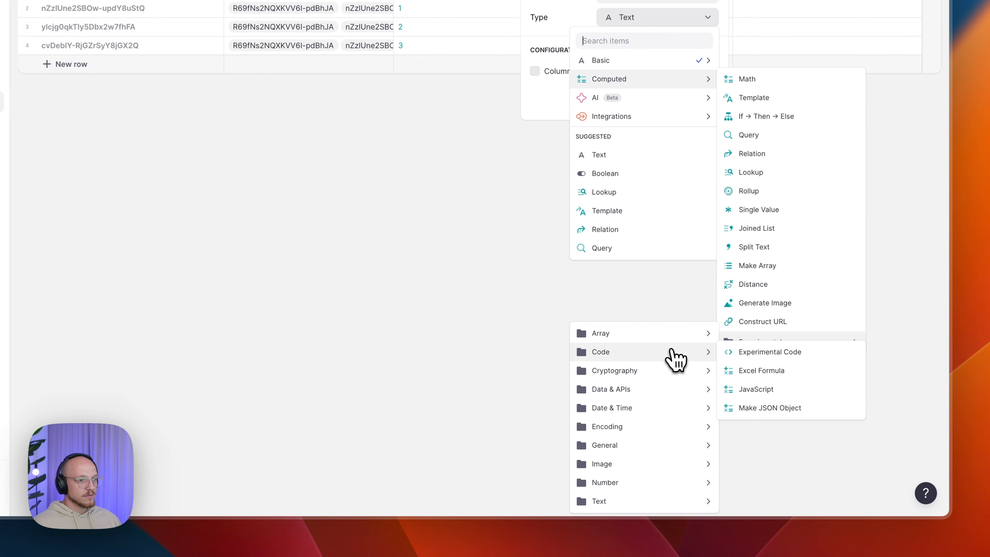
pyautogui.click(786, 397)
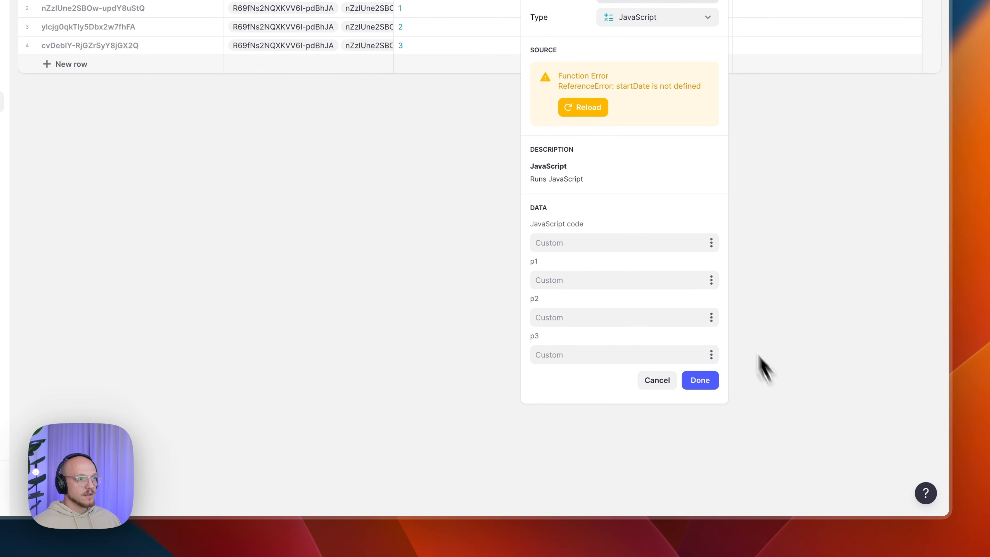
# - Use the Minutes → Time code with p1 from Timeslot Value, giving 12:00 AM–12:45 AM
pyautogui.click(694, 242)
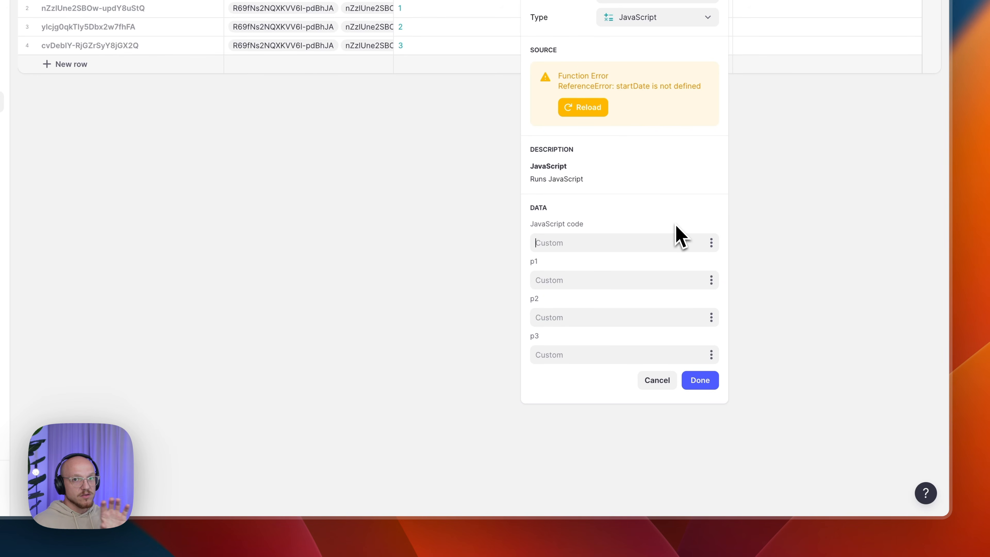
pyautogui.click(711, 243)
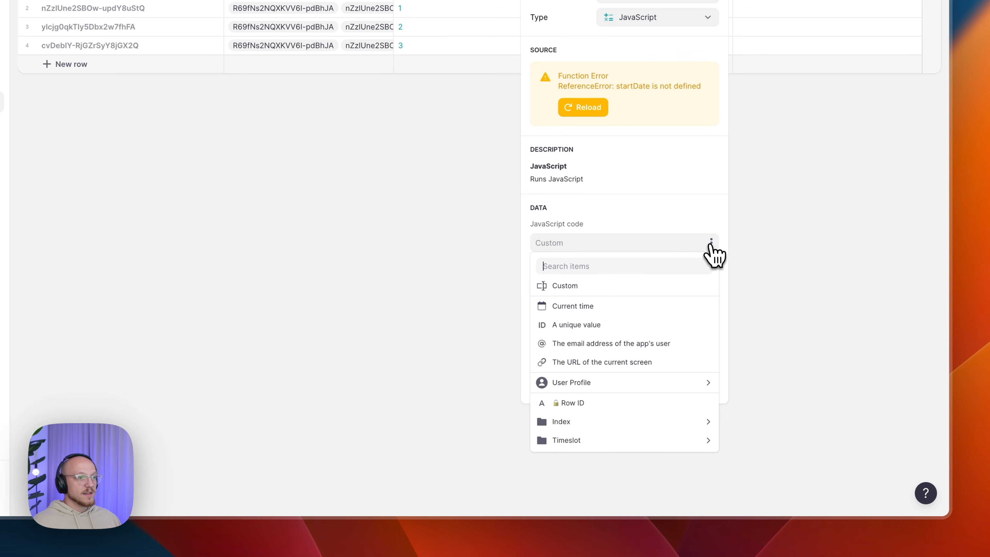
pyautogui.moveTo(619, 382)
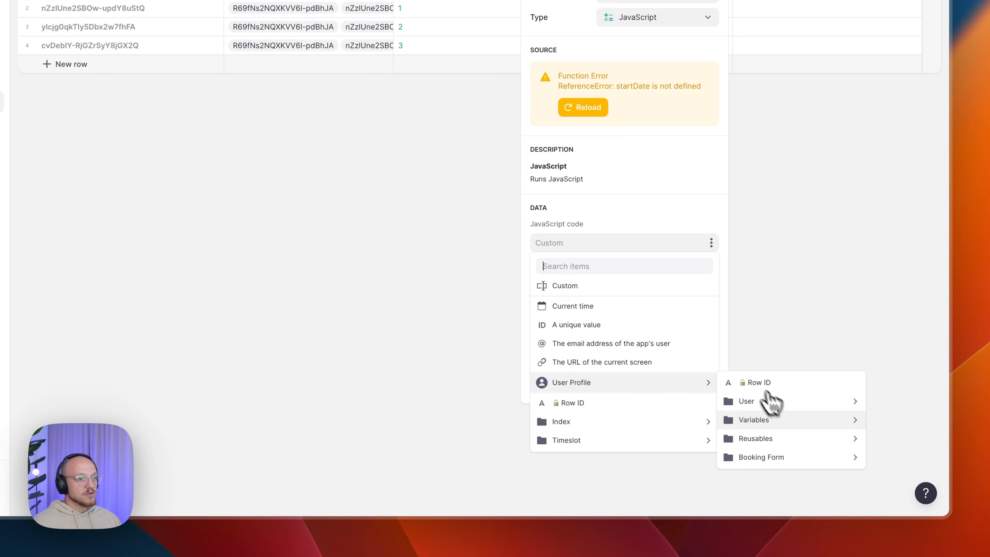
pyautogui.moveTo(787, 439)
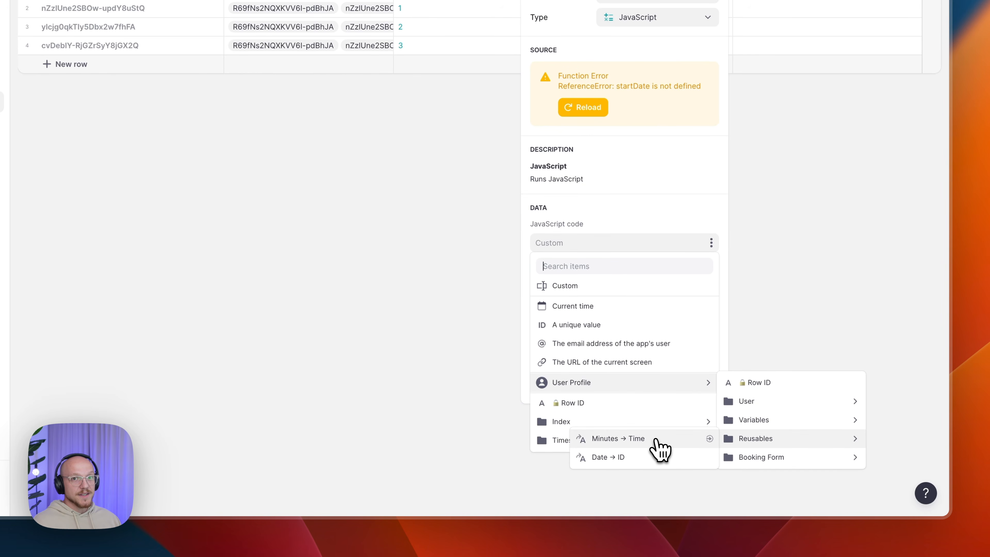
pyautogui.click(659, 448)
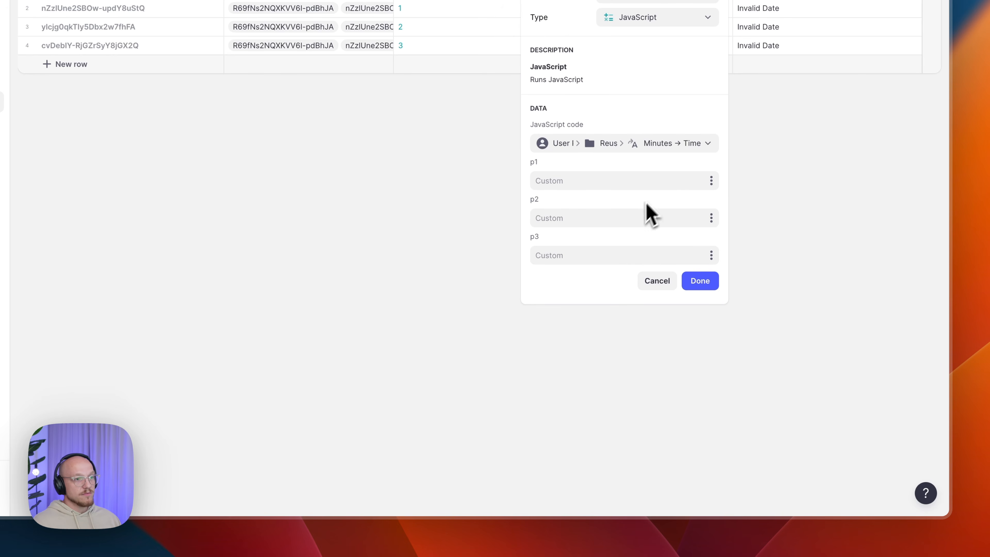
pyautogui.click(658, 182)
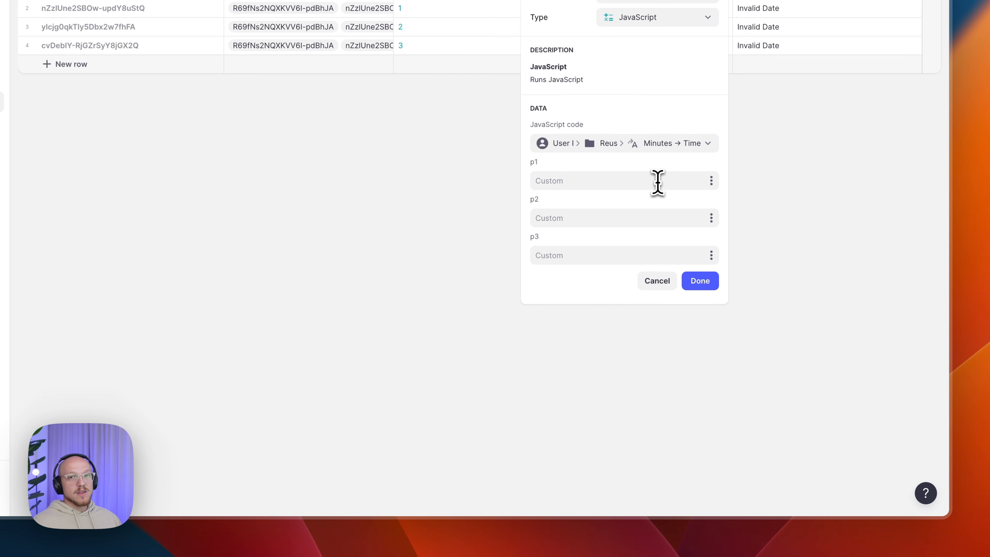
pyautogui.click(712, 182)
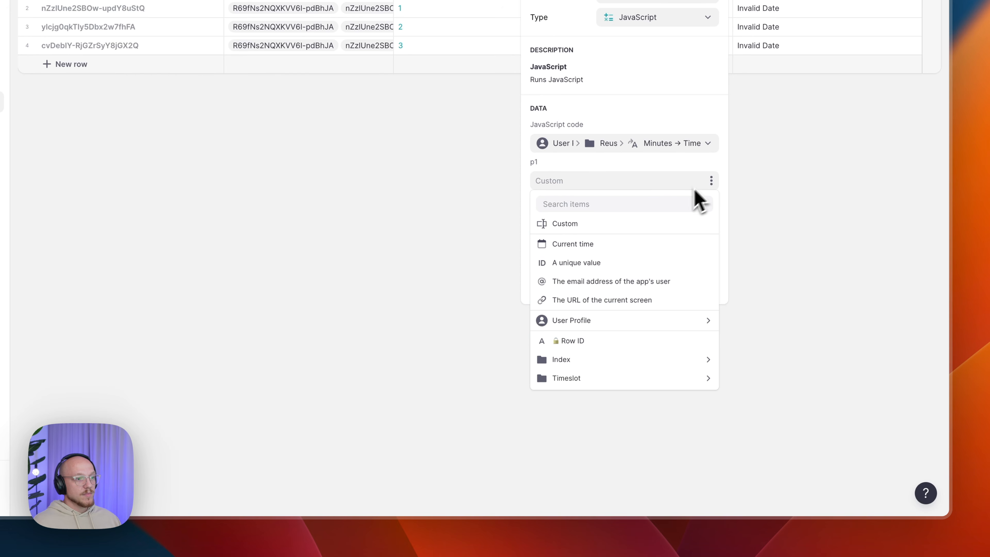
pyautogui.moveTo(599, 380)
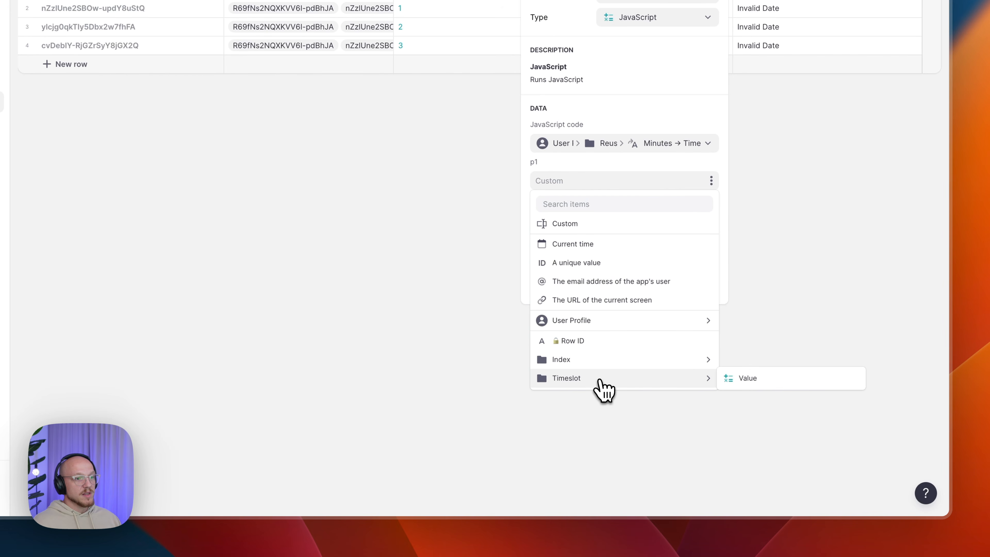
pyautogui.click(745, 381)
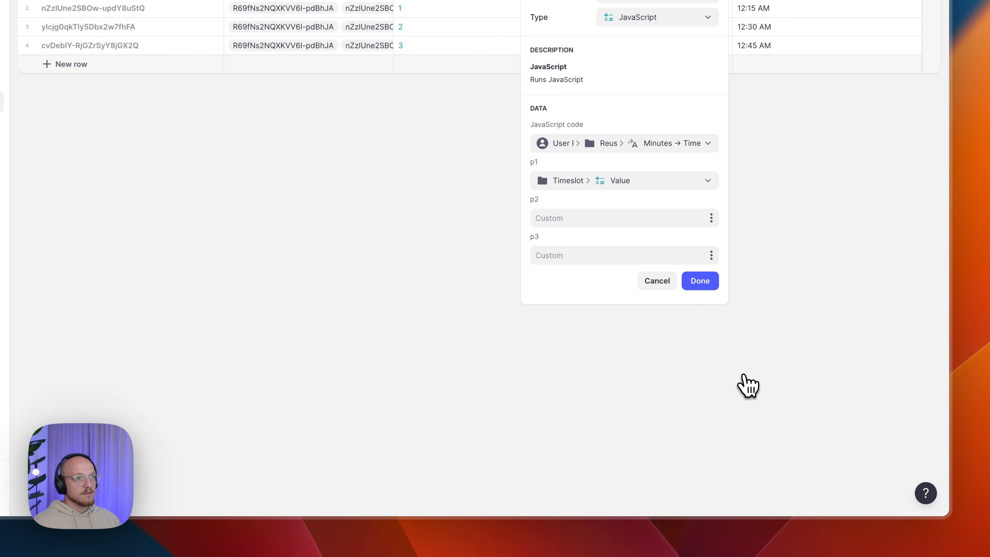
pyautogui.click(700, 281)
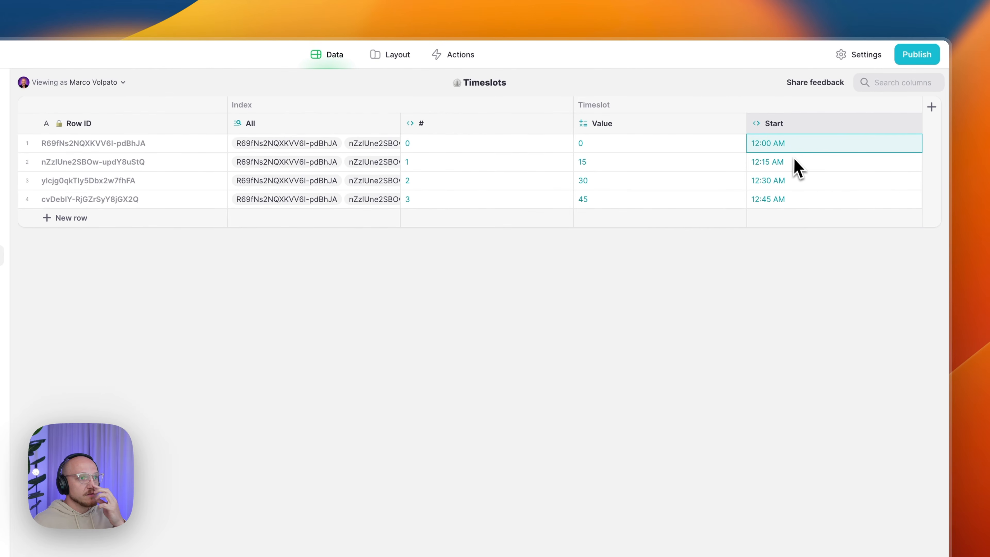
pyautogui.click(795, 163)
# - Compare the computed Start times against each slot's Value
pyautogui.click(791, 182)
pyautogui.click(785, 200)
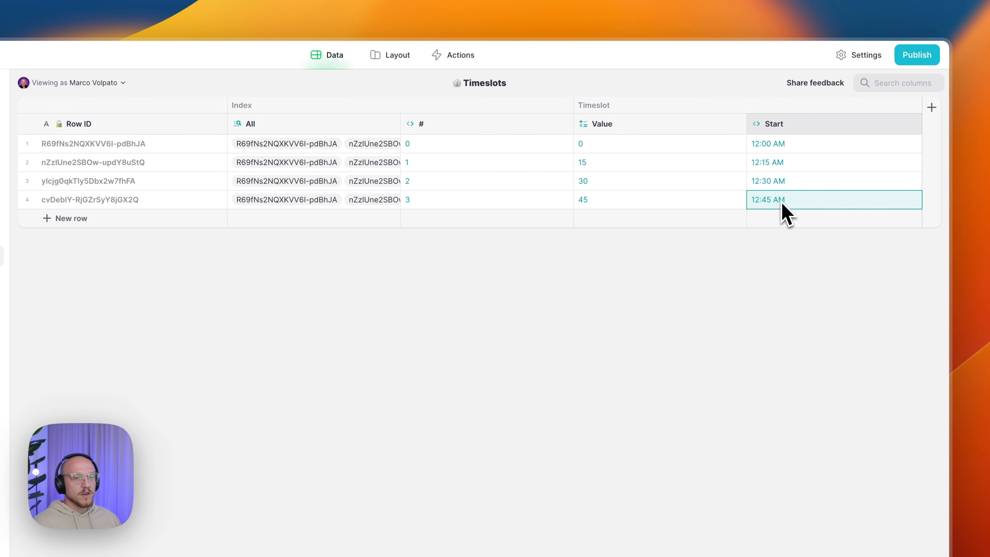
pyautogui.click(633, 147)
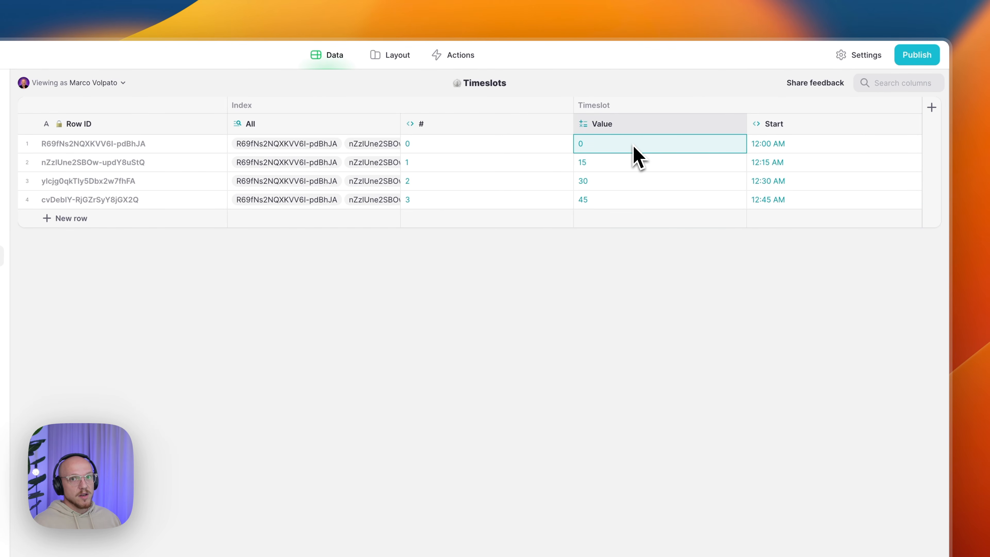
pyautogui.click(628, 163)
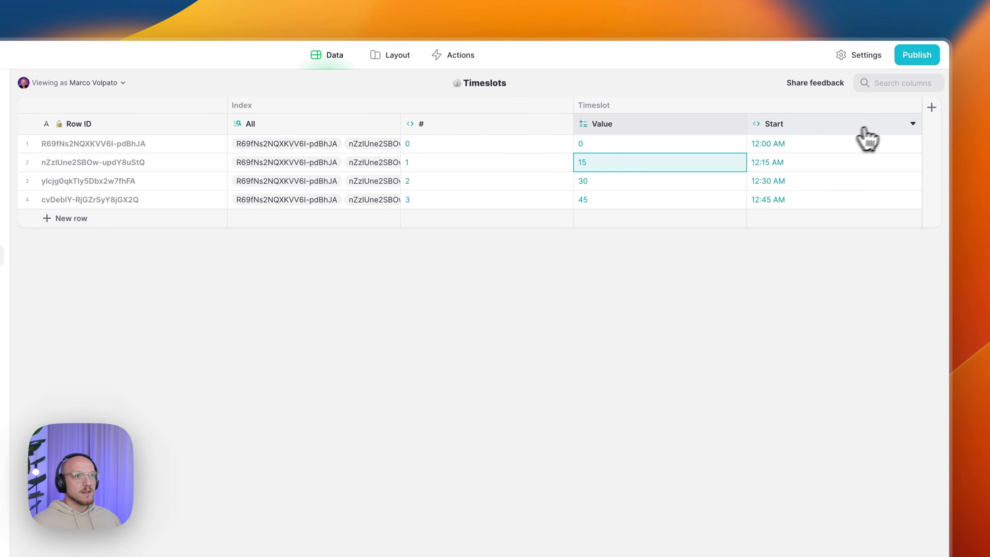
# - Add a Timeslot/End column right of Start as a JavaScript computed column
pyautogui.click(912, 127)
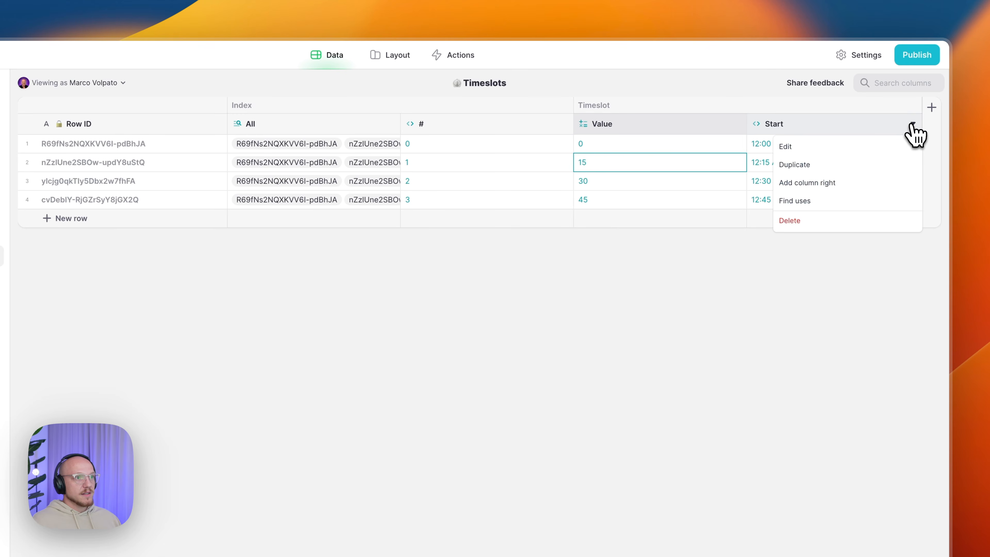
pyautogui.click(822, 183)
pyautogui.write('Timeslot/End')
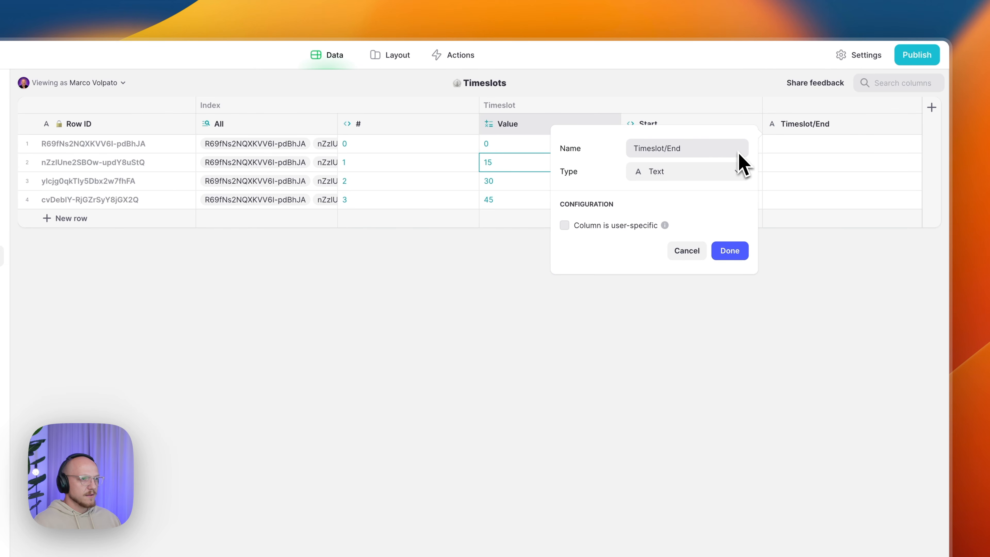
pyautogui.click(729, 172)
pyautogui.moveTo(680, 240)
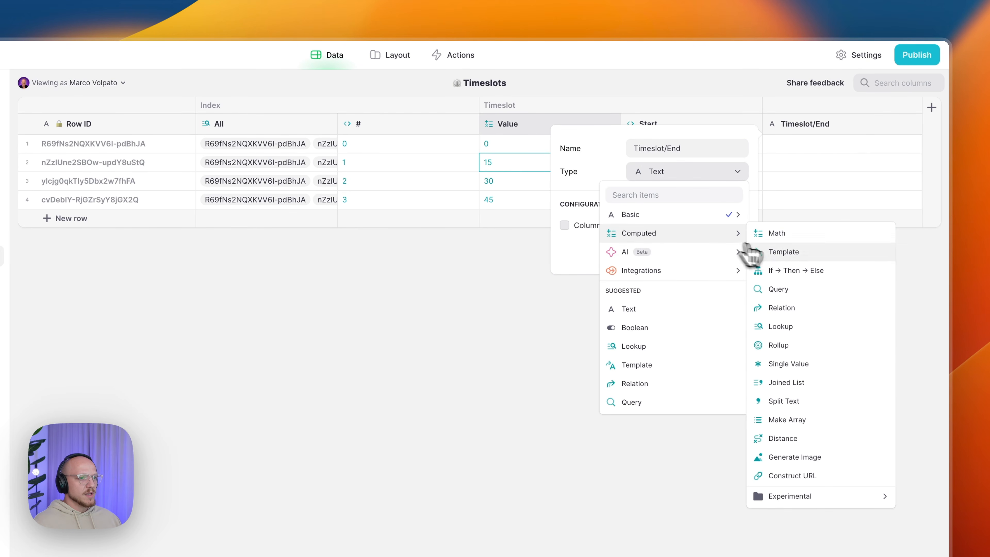
pyautogui.moveTo(799, 500)
pyautogui.moveTo(692, 524)
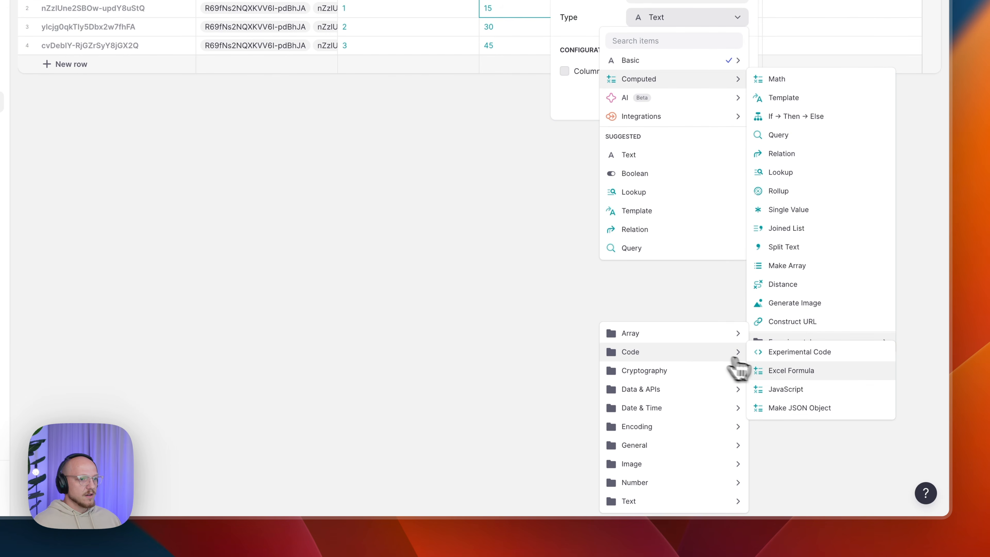
pyautogui.click(784, 390)
# - Paste the time code, with p1 from Timeslot Value and p2 from Booking Interval
pyautogui.click(656, 243)
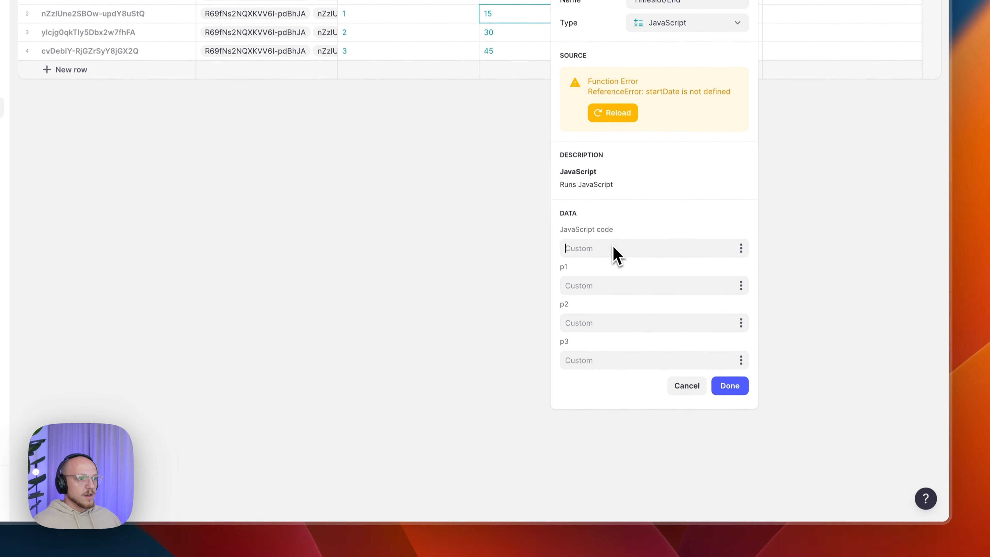
pyautogui.write("const timeDate = new Date(1970, 0, 1, 0, (p1 + p2)); return timeDate.toLocaleTimeString('en-US', { hour: 'numeric', minute: '2-digit', hour12: true });")
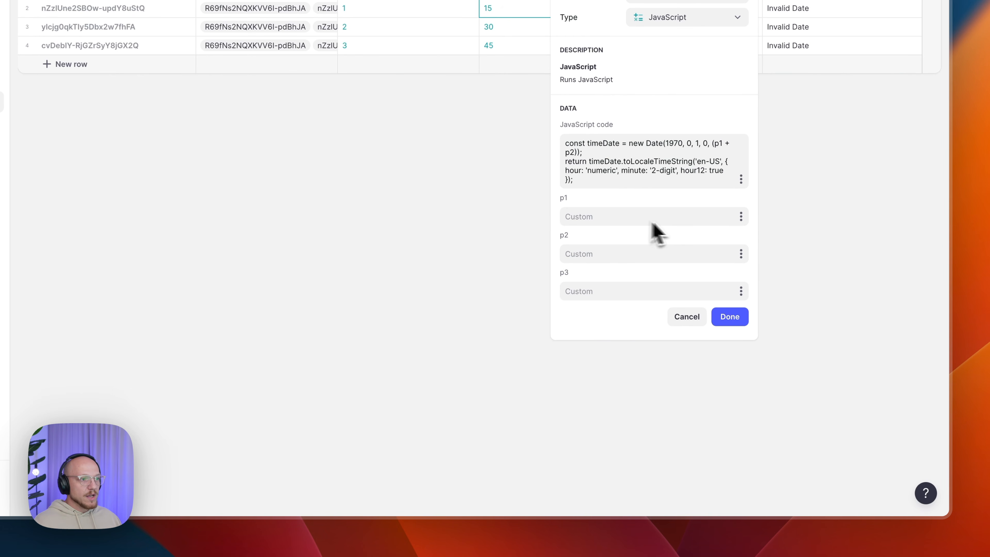
pyautogui.click(741, 220)
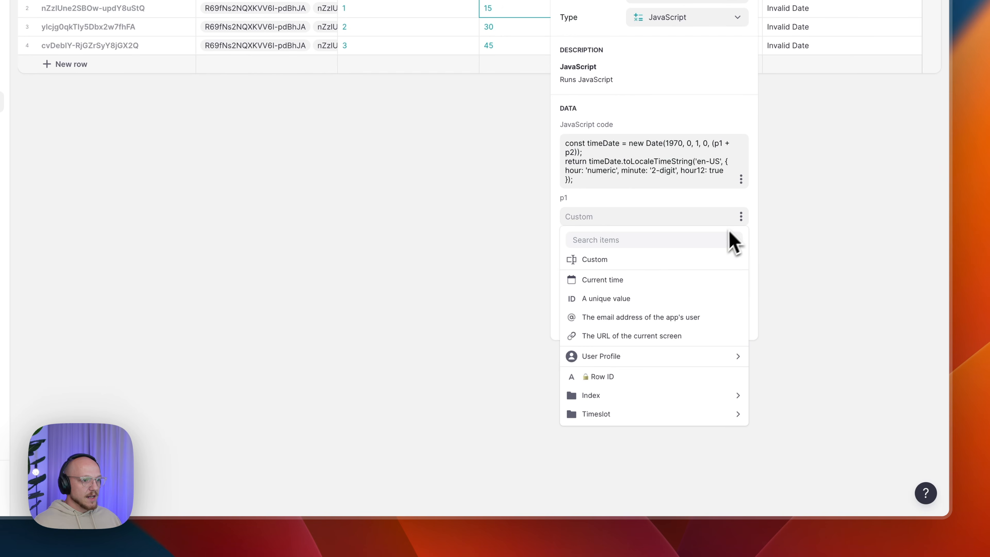
pyautogui.moveTo(641, 415)
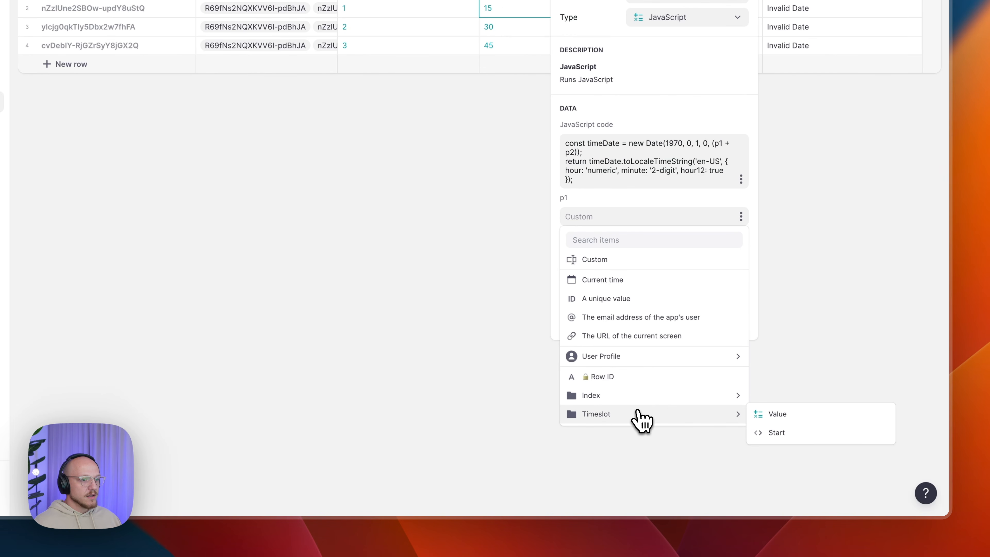
pyautogui.click(774, 417)
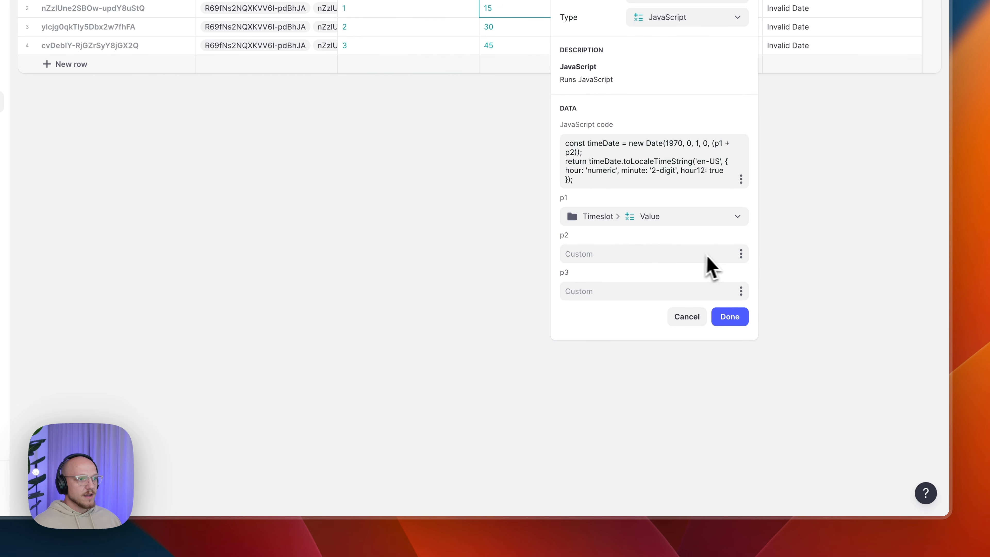
pyautogui.click(741, 254)
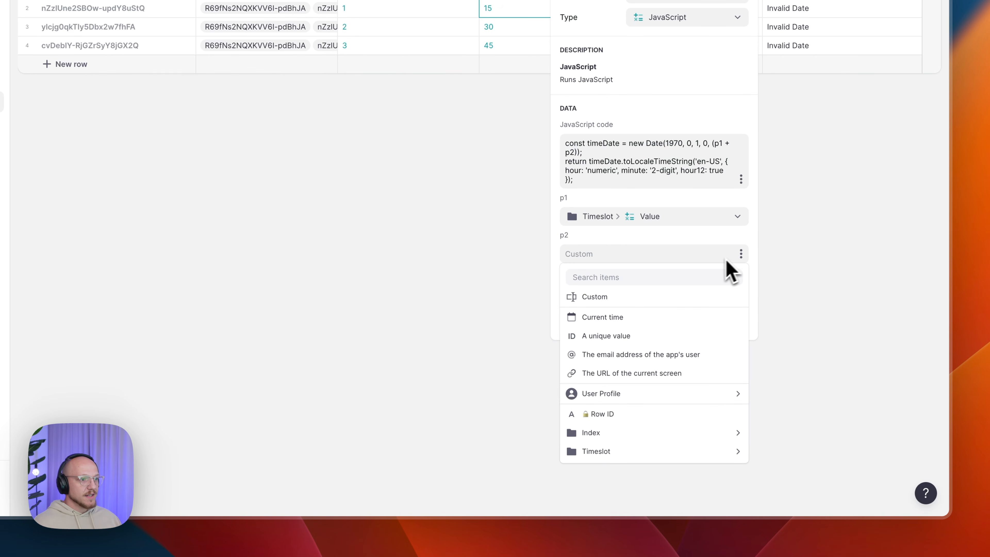
pyautogui.moveTo(626, 453)
pyautogui.moveTo(620, 395)
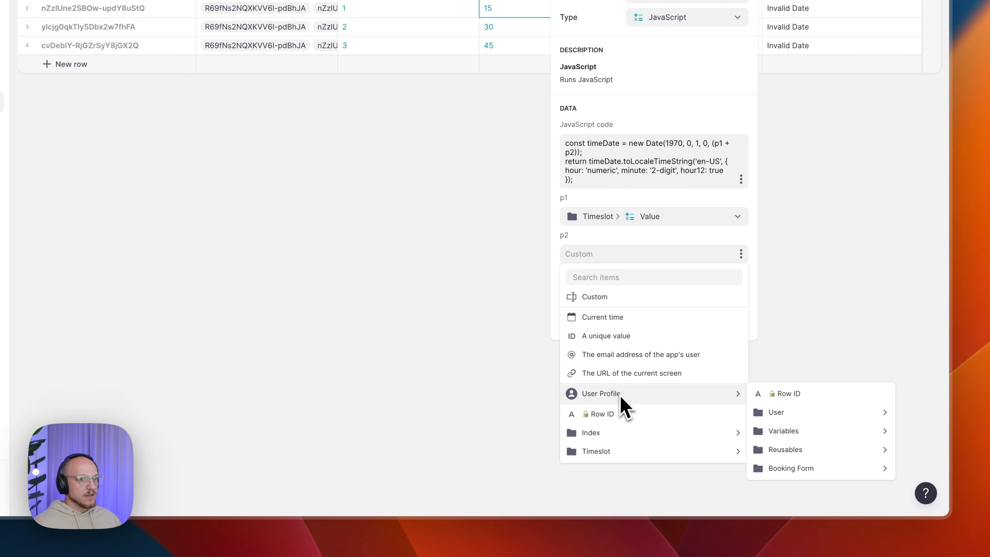
pyautogui.moveTo(809, 436)
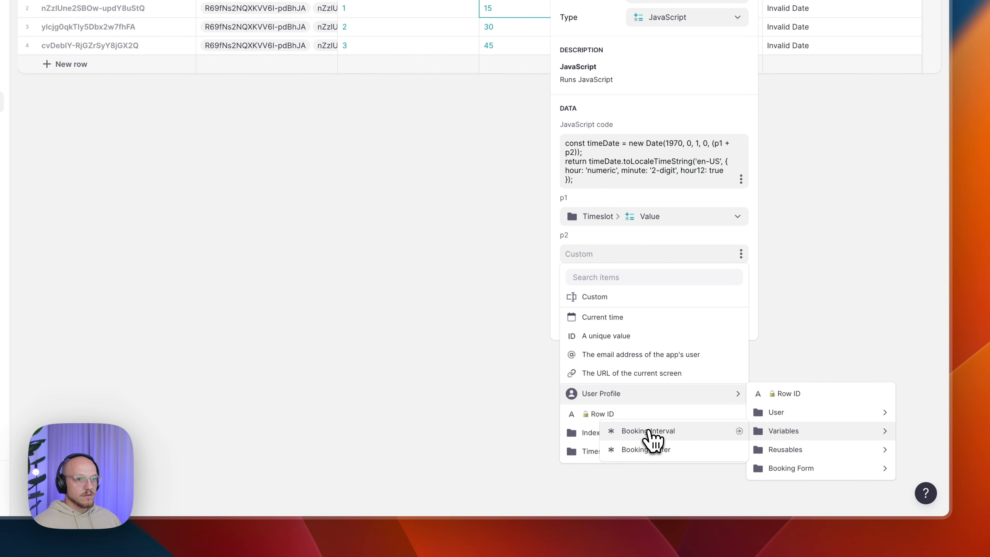
pyautogui.click(648, 432)
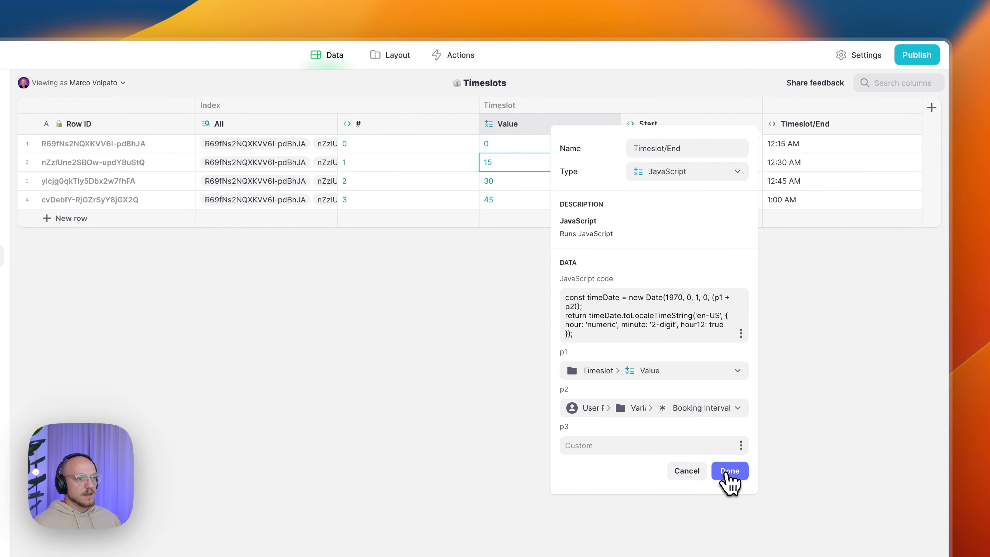
pyautogui.click(727, 472)
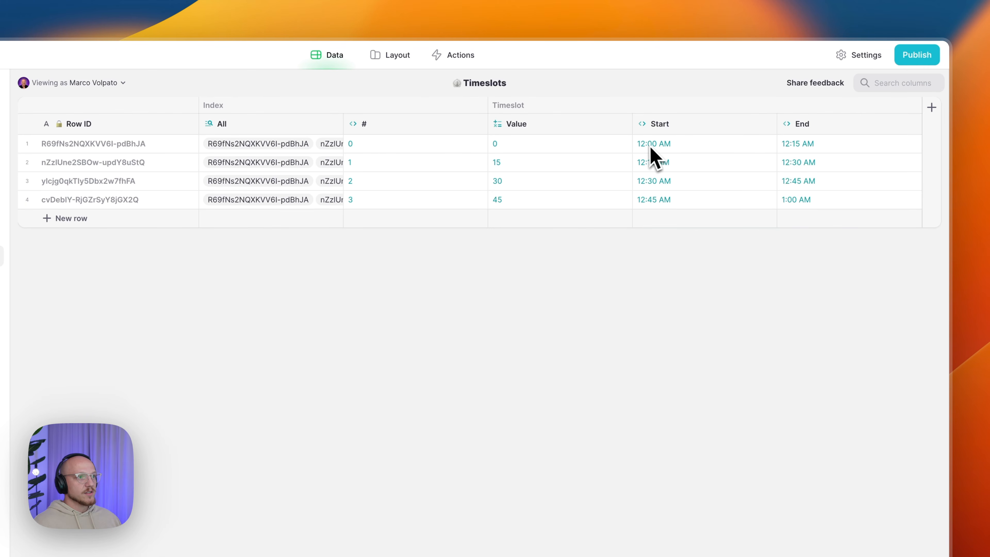
# - Check the first slots' End times against their Start times
pyautogui.click(640, 151)
pyautogui.click(801, 151)
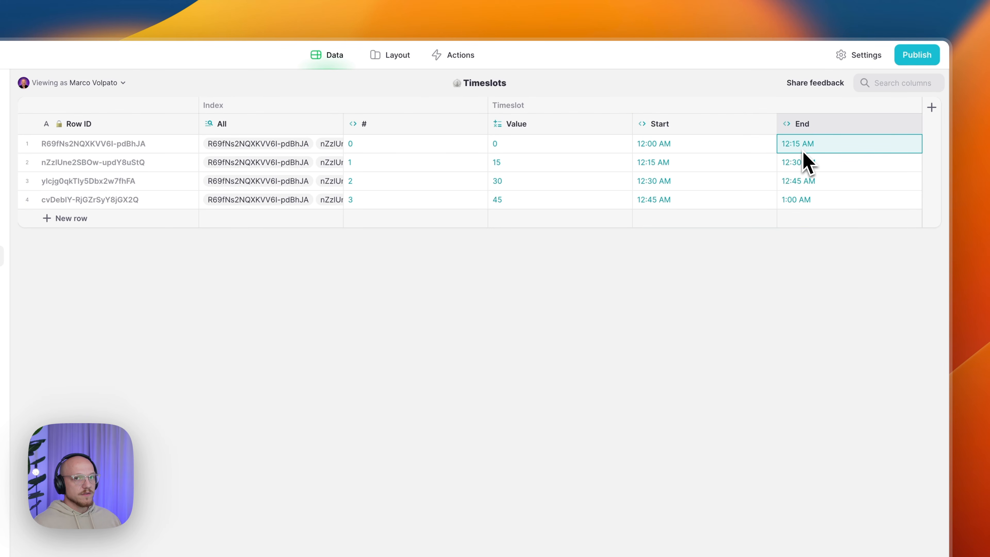
pyautogui.click(647, 167)
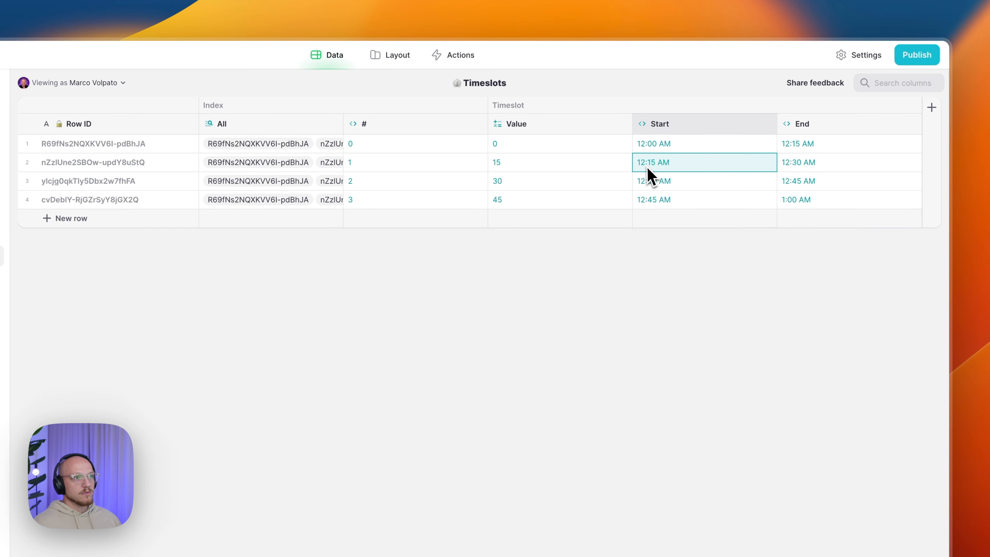
pyautogui.click(814, 168)
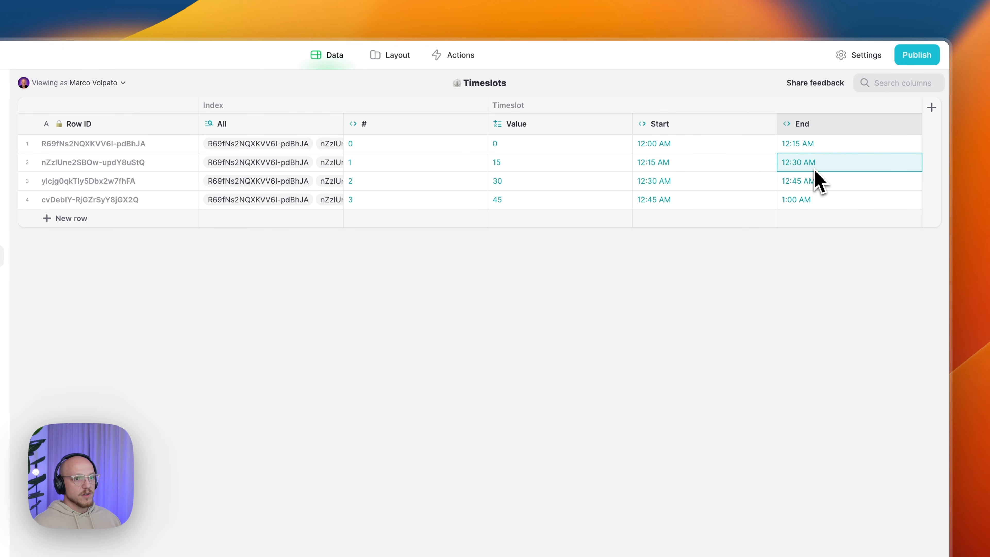
pyautogui.click(949, 335)
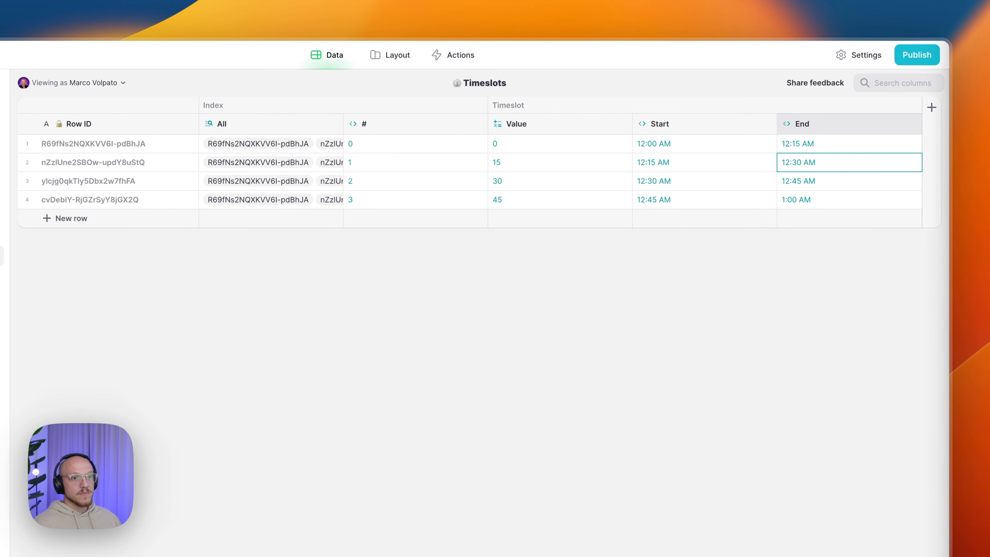
pyautogui.click(946, 347)
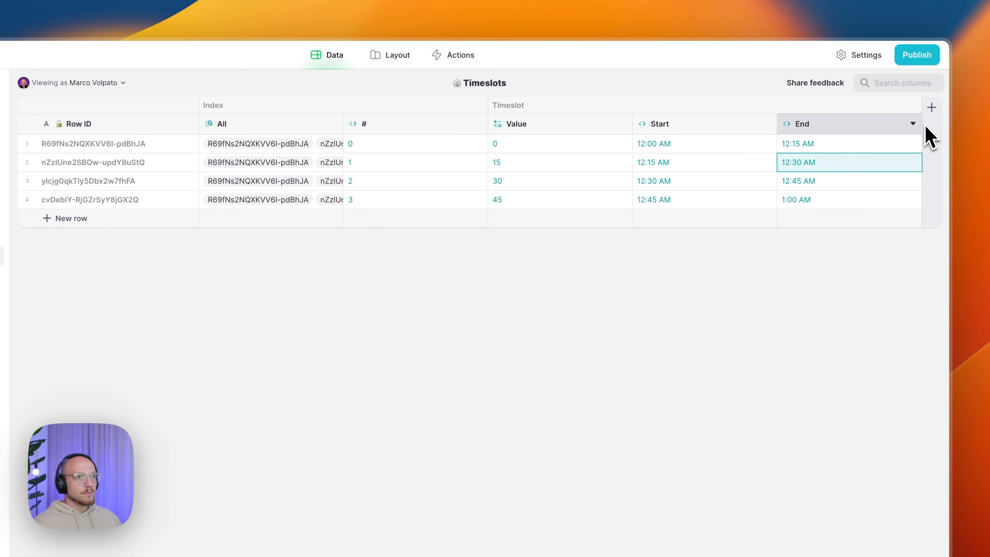
# - Add a Timeslot/Name column right of End as a Template column
pyautogui.click(912, 124)
pyautogui.click(845, 182)
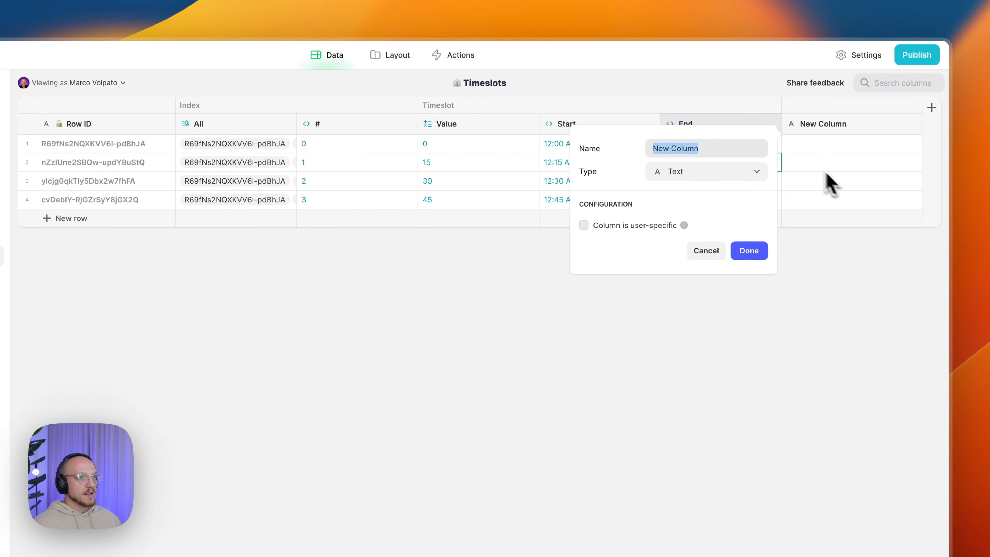
pyautogui.write('Timeslot/Name')
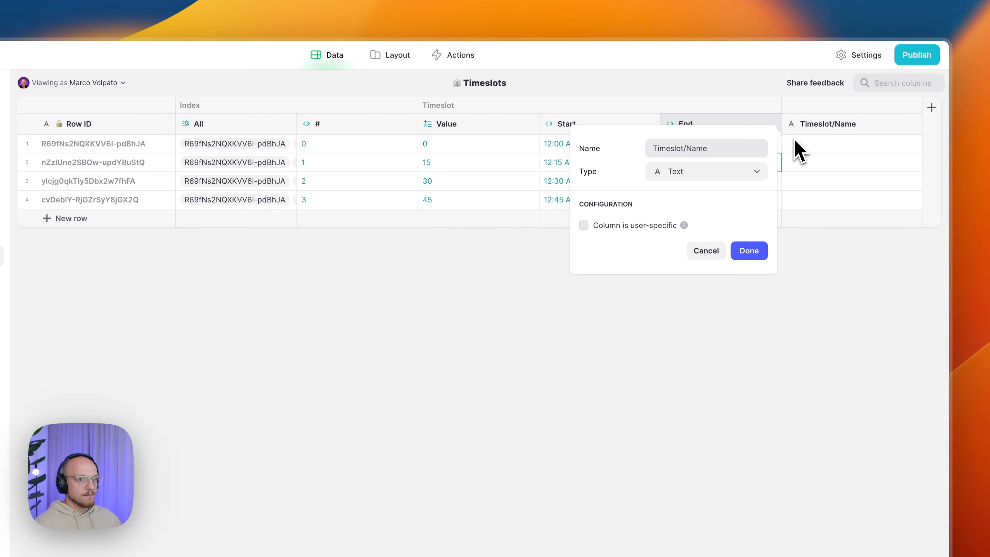
pyautogui.click(760, 172)
pyautogui.moveTo(717, 219)
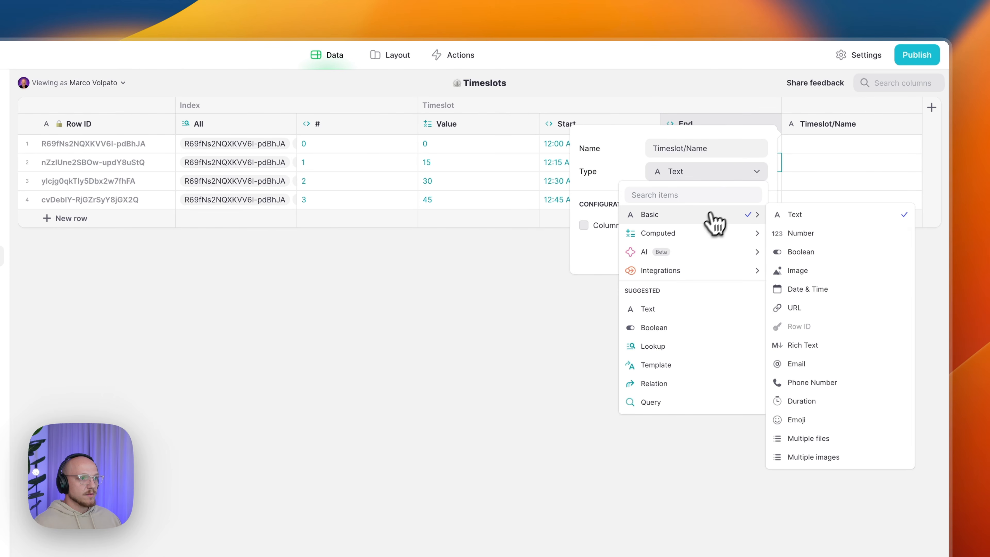
pyautogui.moveTo(705, 235)
pyautogui.click(774, 250)
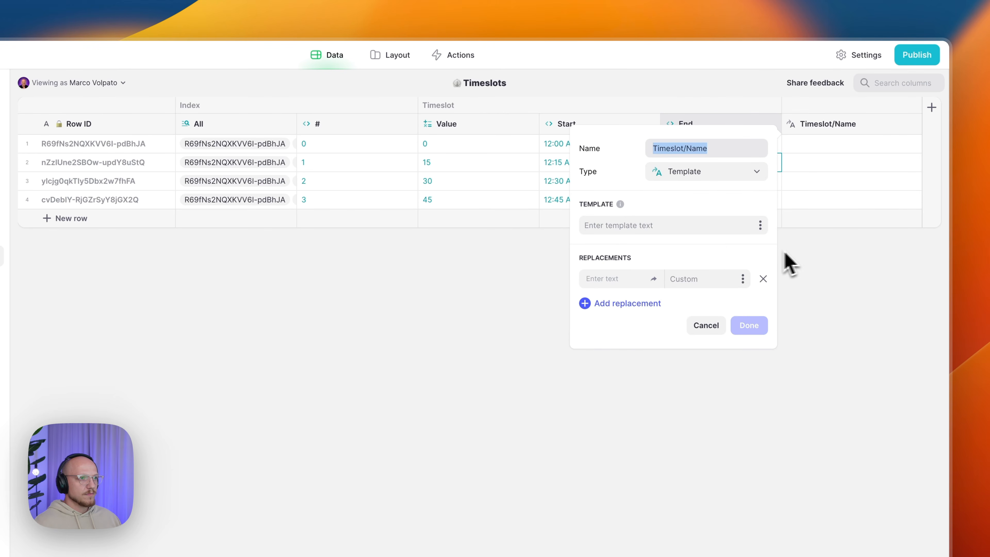
# - Write the template text 'Start → End' with a right-arrow symbol
pyautogui.click(763, 279)
pyautogui.click(634, 225)
pyautogui.write('St')
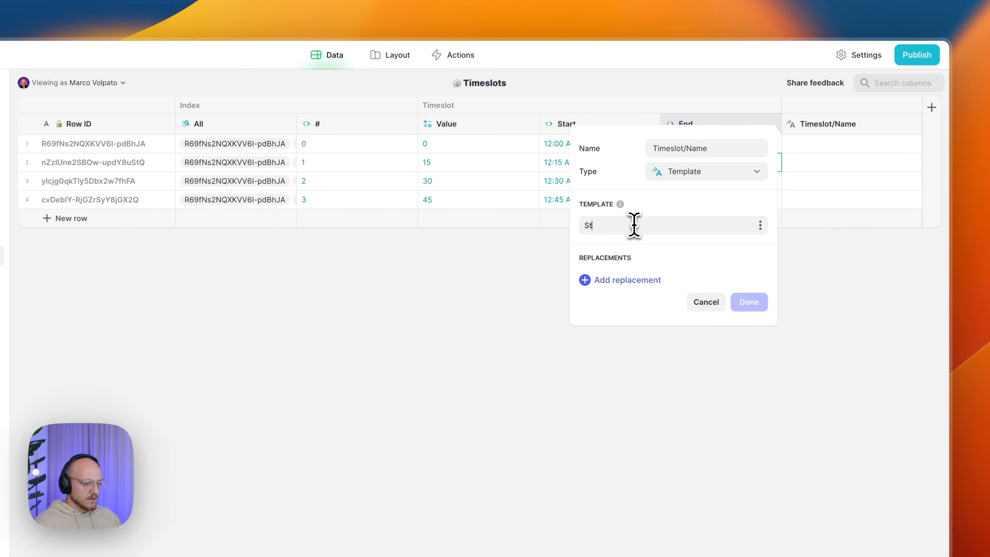
pyautogui.write('art')
pyautogui.press('super+space')
pyautogui.write('e')
pyautogui.press('Return')
pyautogui.press('Right')
pyautogui.press('Return')
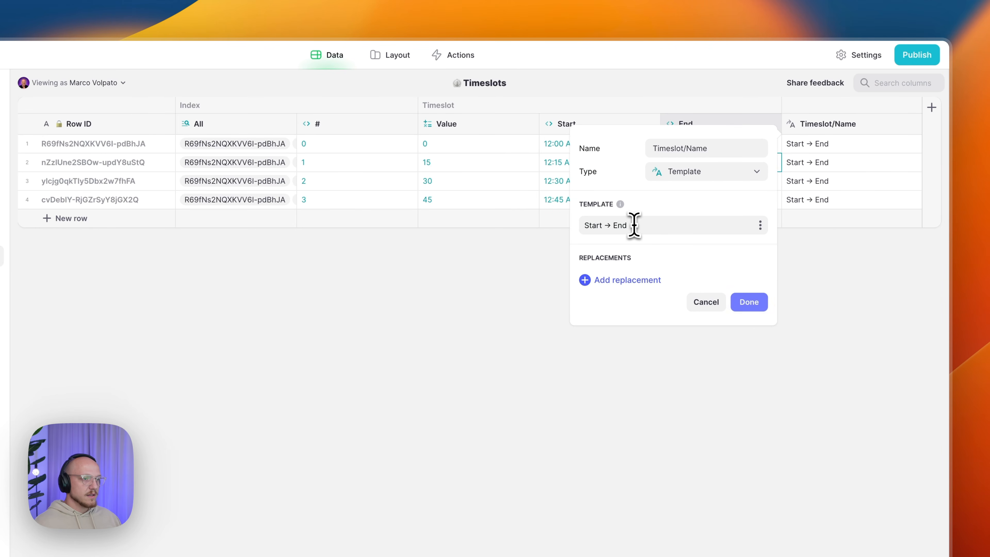
# - Add two template replacements named Start and End
pyautogui.click(635, 280)
pyautogui.click(619, 304)
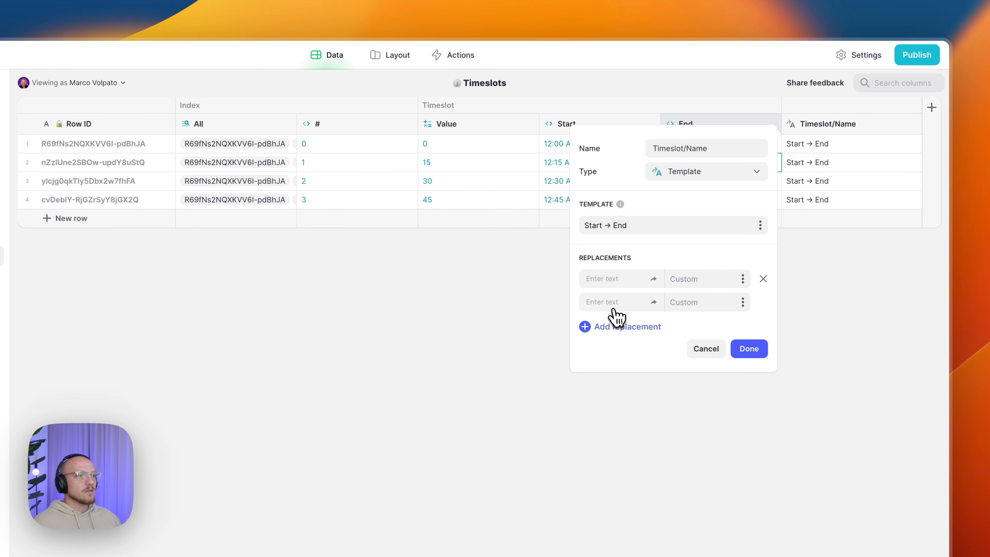
pyautogui.click(606, 279)
pyautogui.write('Start')
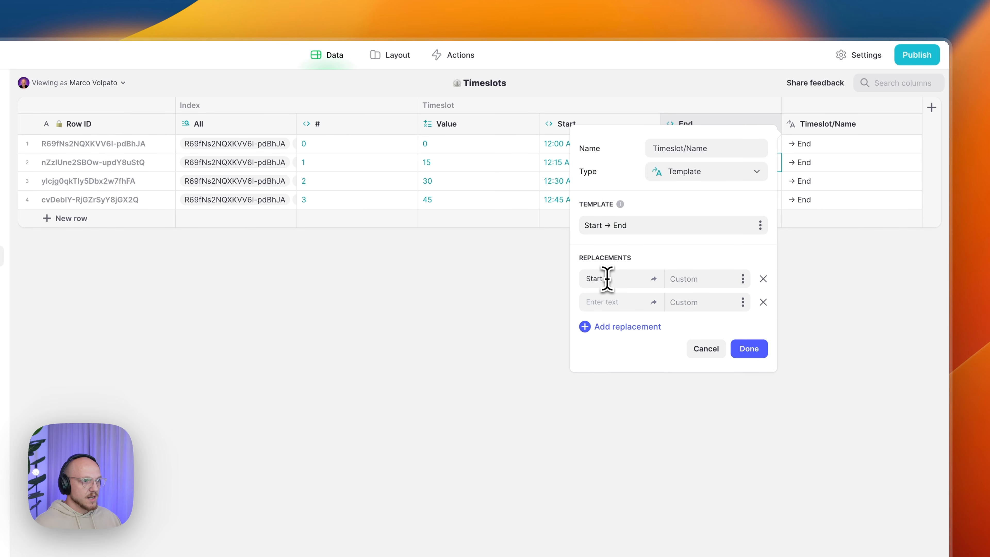
pyautogui.click(597, 303)
pyautogui.write('End')
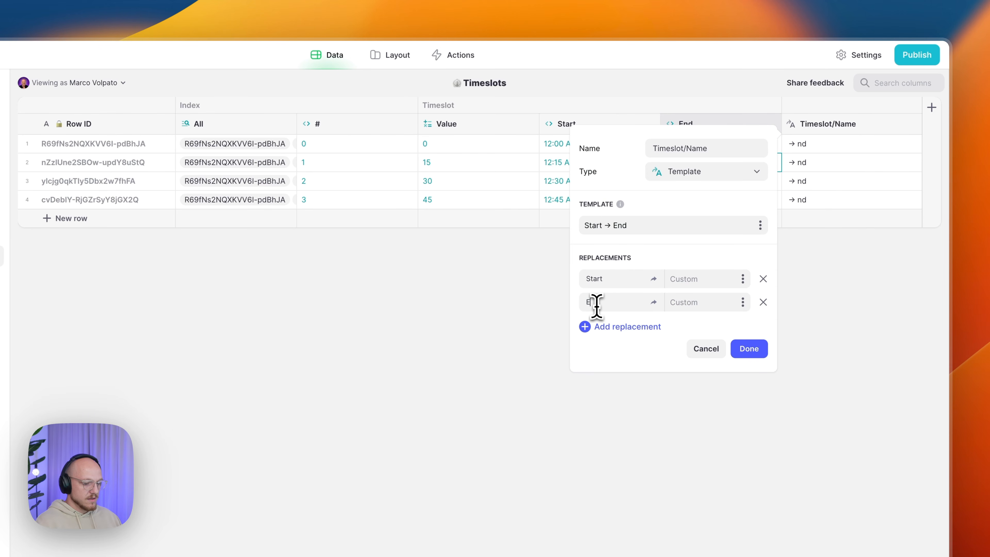
# - Fill the Start and End replacements from the row's Start and End times
pyautogui.click(742, 279)
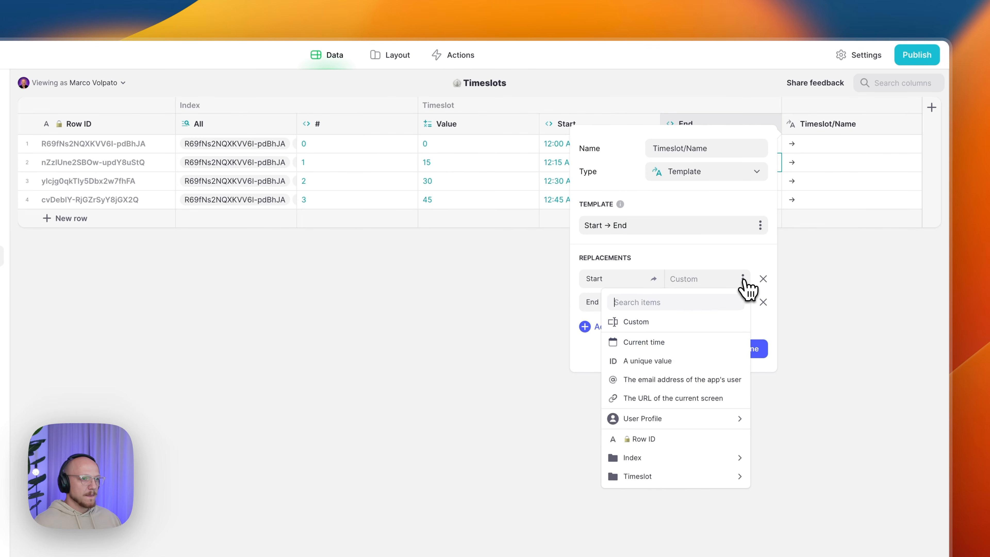
pyautogui.moveTo(699, 478)
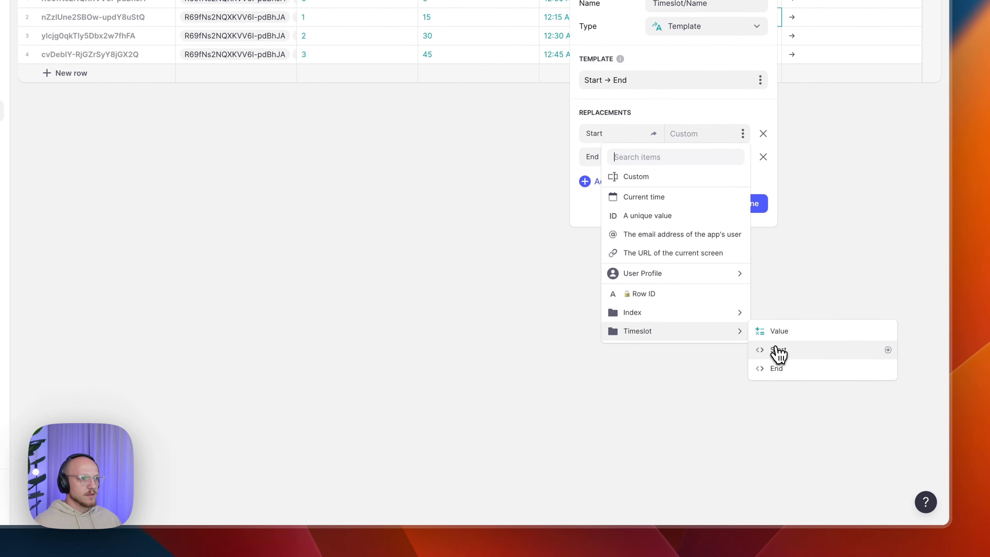
pyautogui.click(776, 354)
pyautogui.click(744, 156)
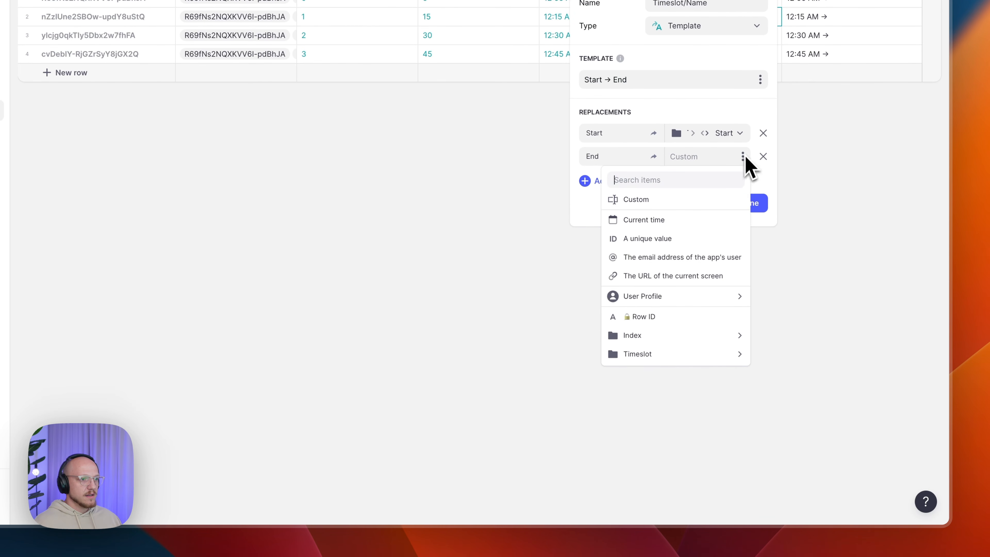
pyautogui.moveTo(698, 355)
pyautogui.click(780, 391)
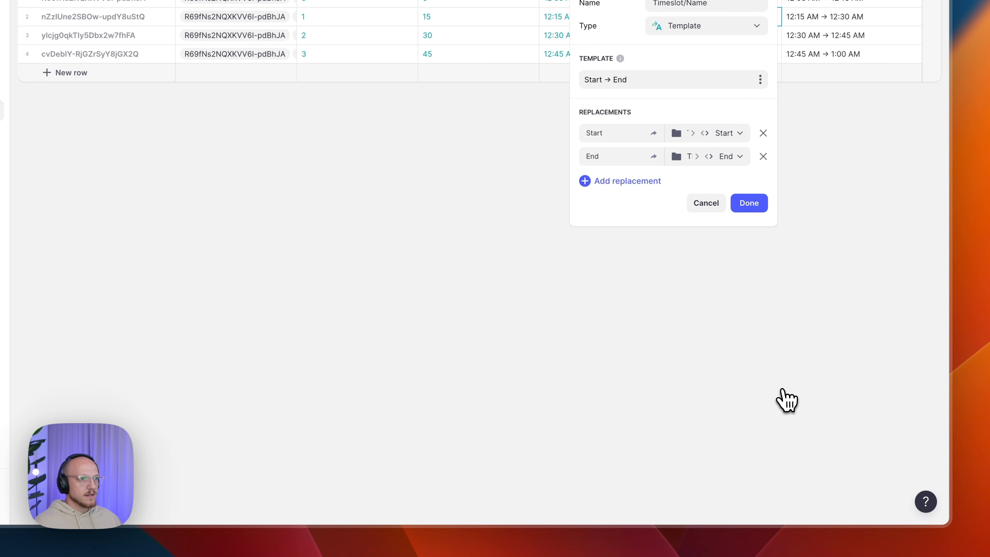
# - Save the Name column and drag Name, Start and End in order right after #
pyautogui.click(763, 211)
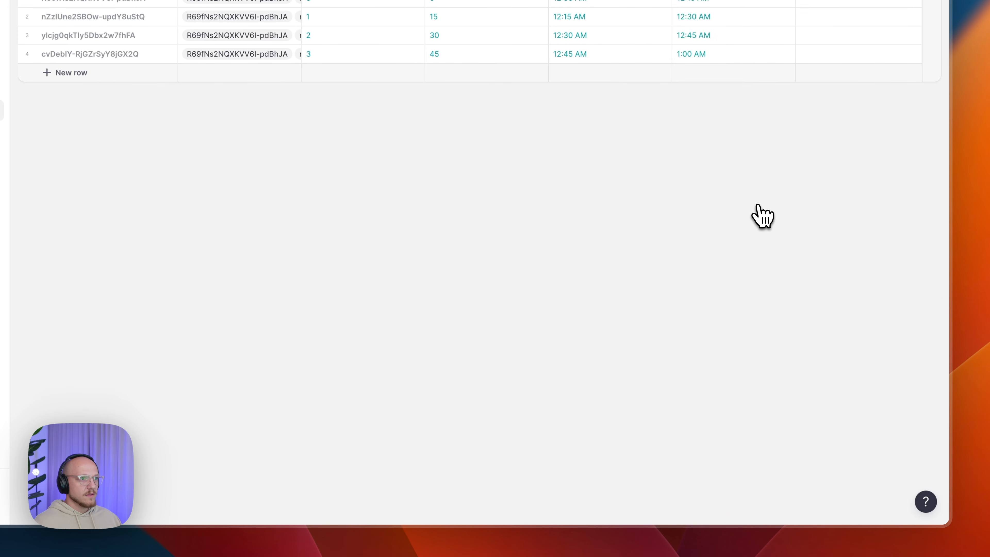
pyautogui.moveTo(764, 121); pyautogui.dragTo(505, 115)
pyautogui.moveTo(686, 124); pyautogui.dragTo(652, 135)
pyautogui.click(809, 124)
pyautogui.moveTo(809, 124); pyautogui.dragTo(747, 124)
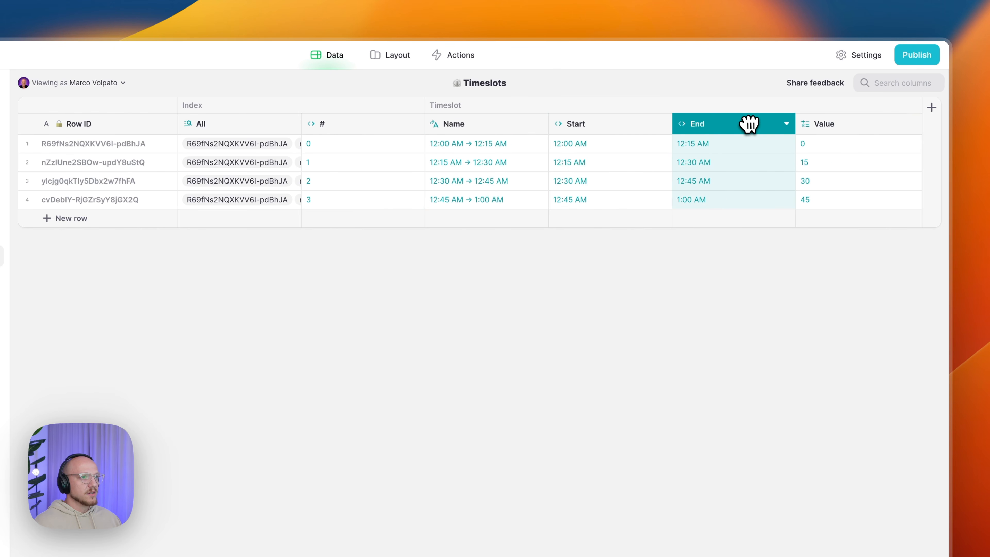
# - Check the first slot's Name range, Start, End and Value
pyautogui.click(454, 152)
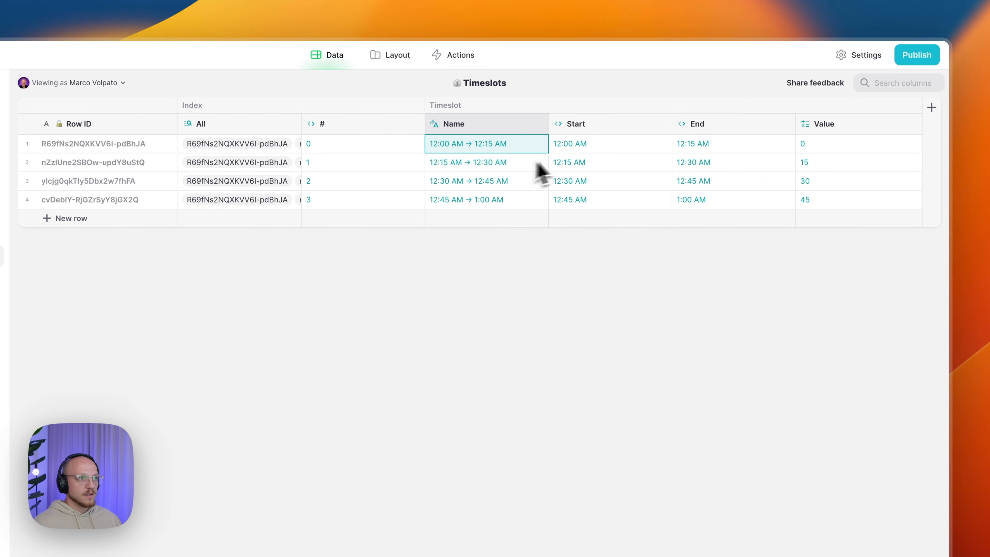
pyautogui.click(616, 150)
pyautogui.click(690, 149)
pyautogui.click(806, 150)
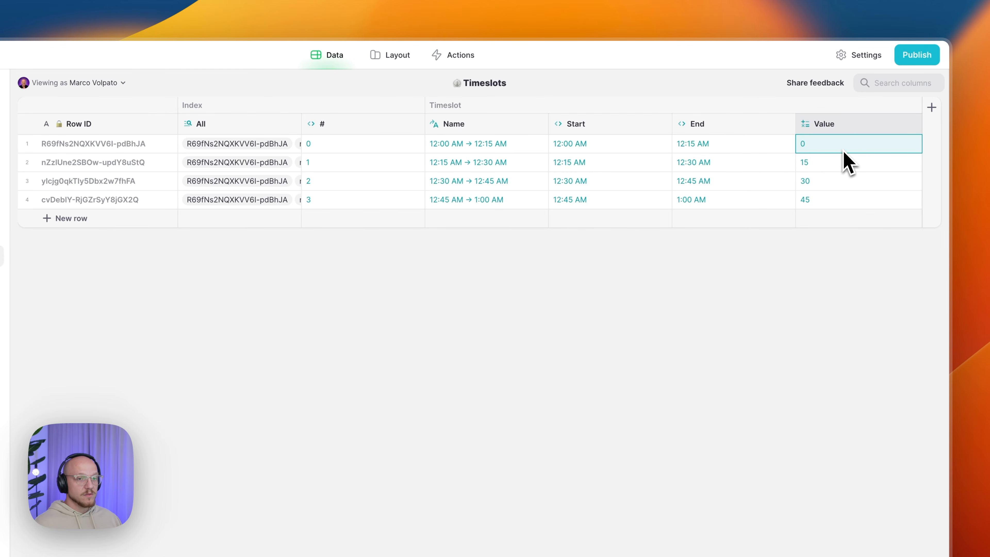
# - Add a Timeslot/ID column right of Value as a JavaScript computed column
pyautogui.click(913, 124)
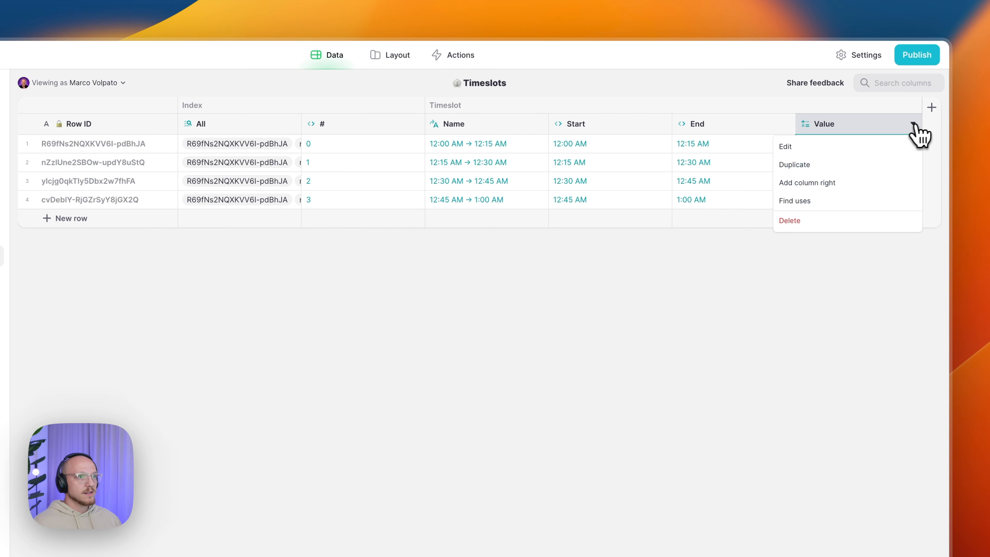
pyautogui.click(840, 187)
pyautogui.write('Timeslot/ID')
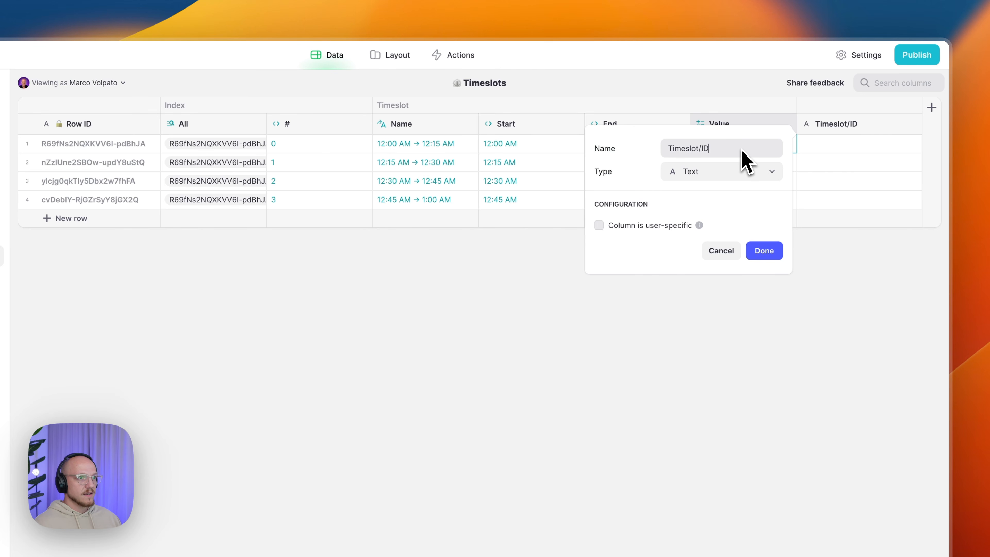
pyautogui.click(740, 175)
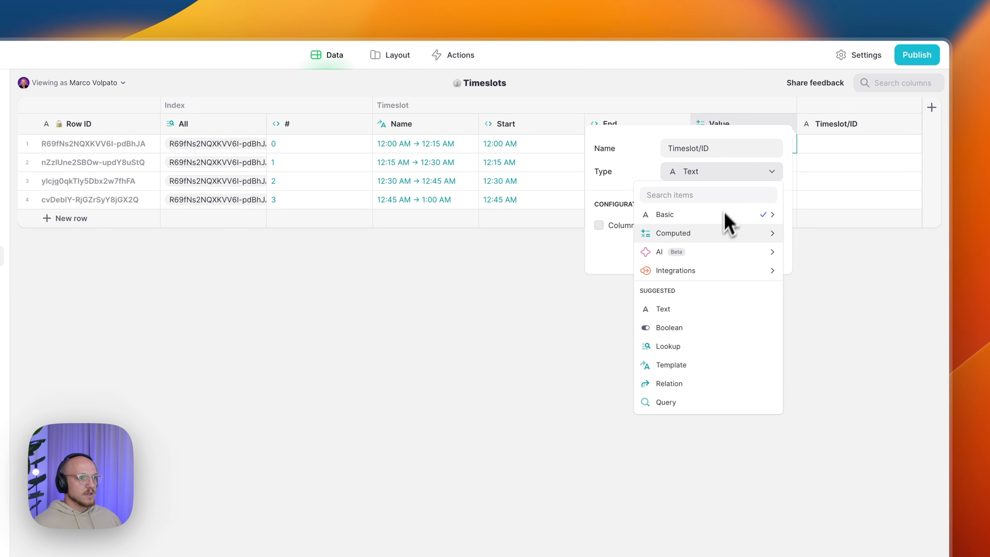
pyautogui.moveTo(729, 233)
pyautogui.moveTo(792, 499)
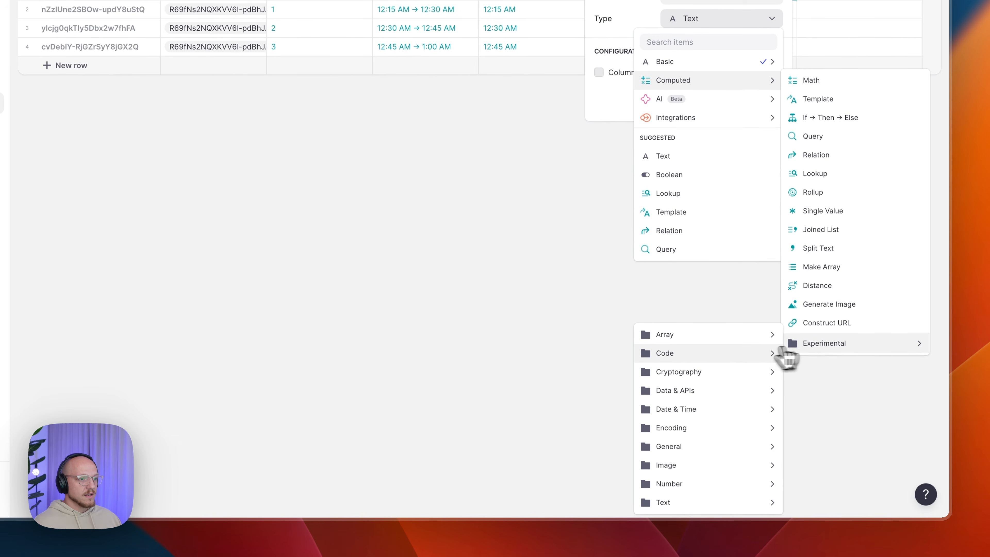
pyautogui.moveTo(736, 356)
pyautogui.click(819, 392)
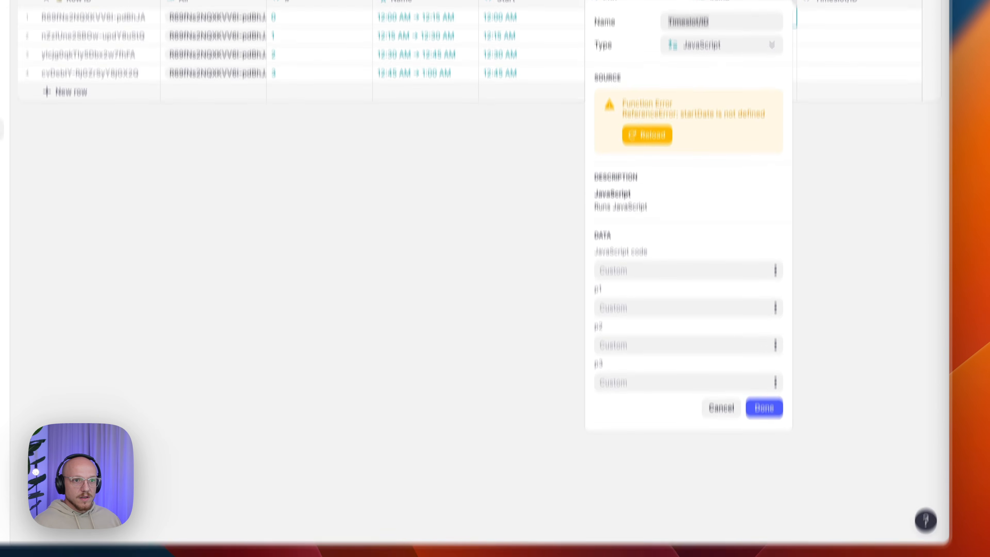
# - Paste code dividing p1 by 1440, feed p1 from each row's Value, and save
pyautogui.click(696, 390)
pyautogui.write('return (p1/1440).toFixed(4)')
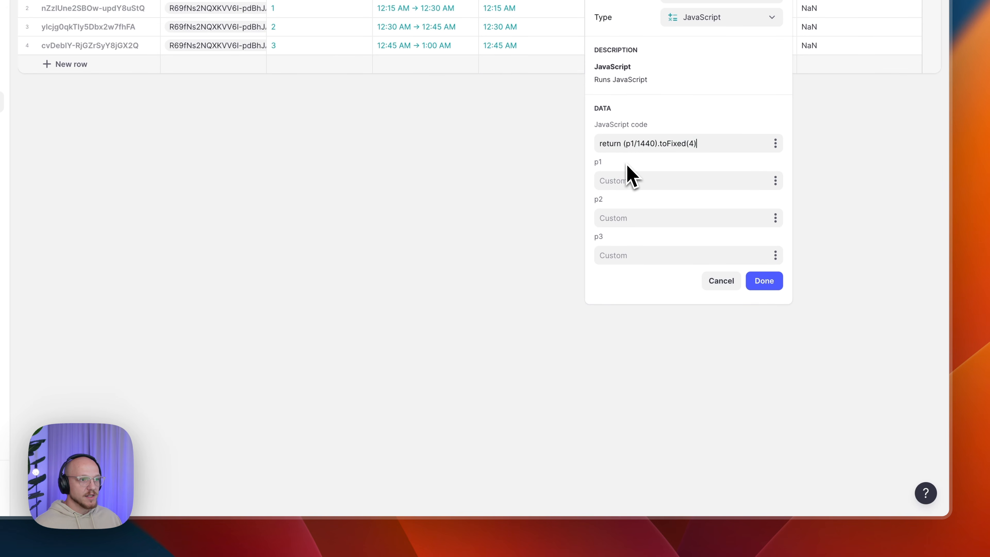
pyautogui.click(776, 180)
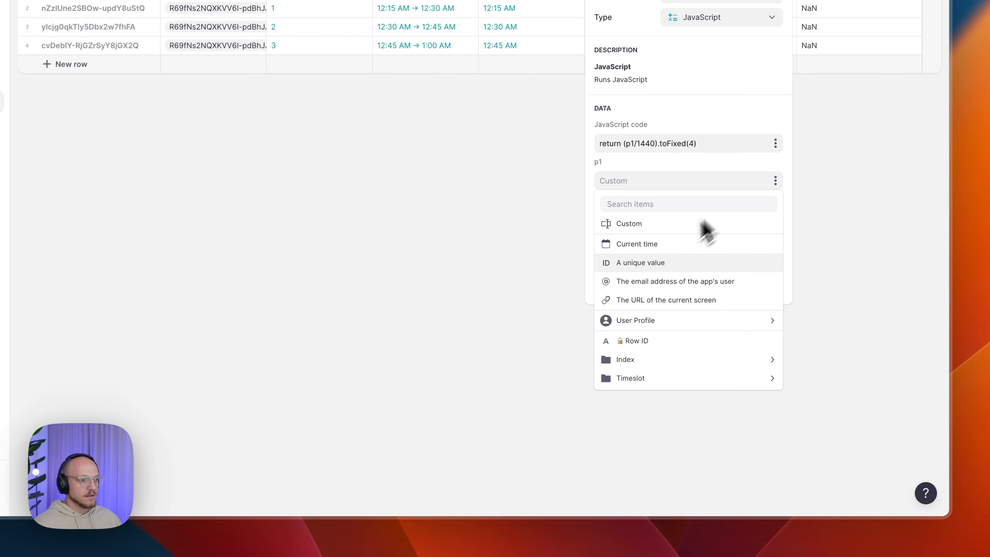
pyautogui.moveTo(655, 379)
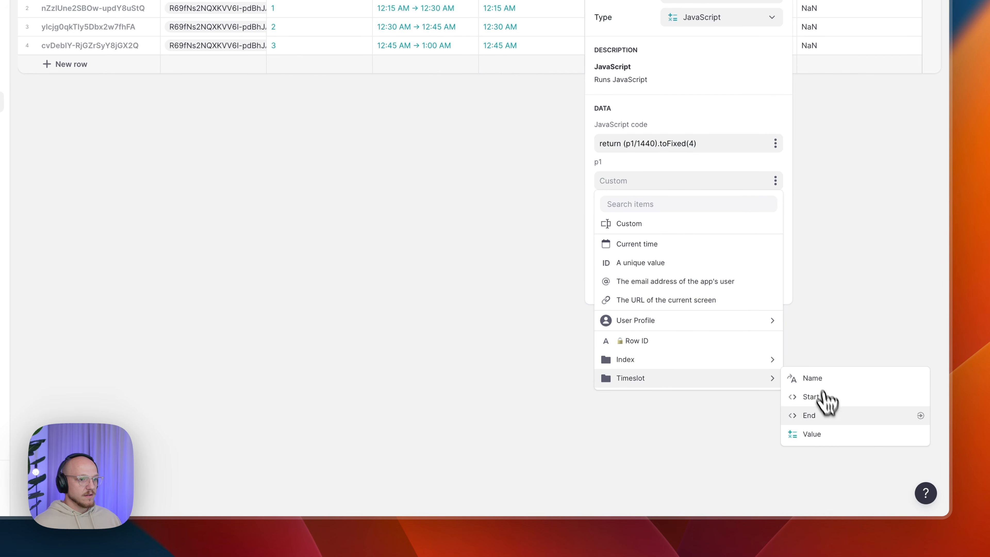
pyautogui.click(823, 434)
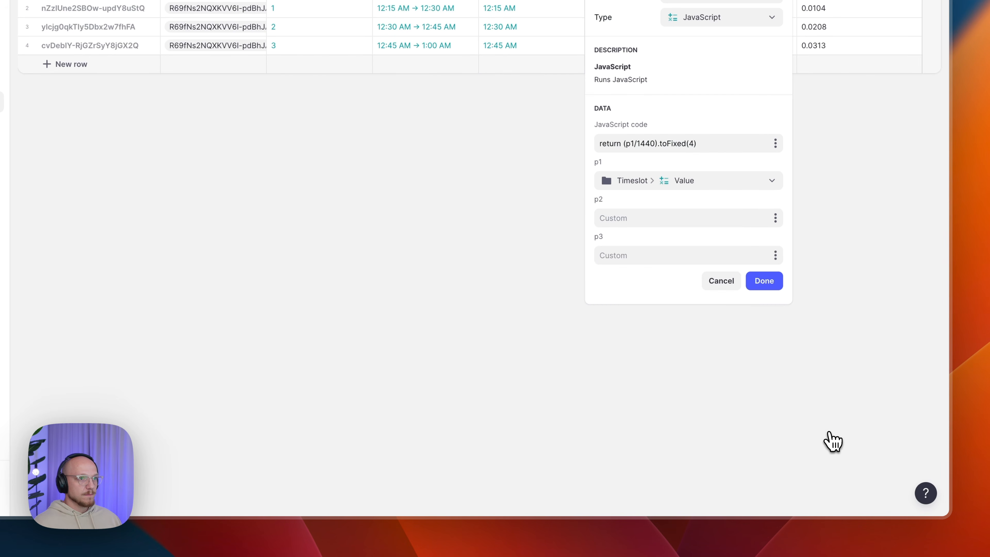
pyautogui.click(763, 287)
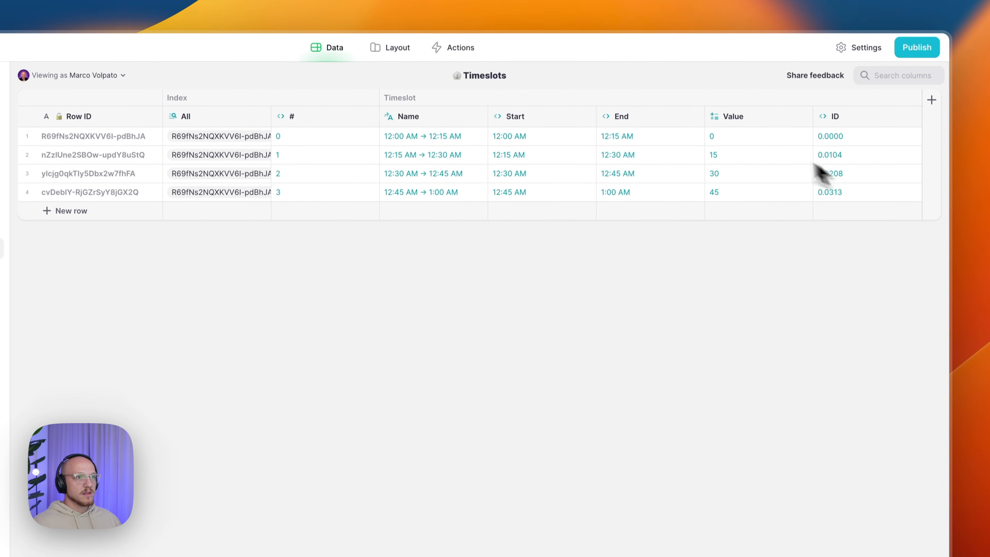
pyautogui.click(745, 145)
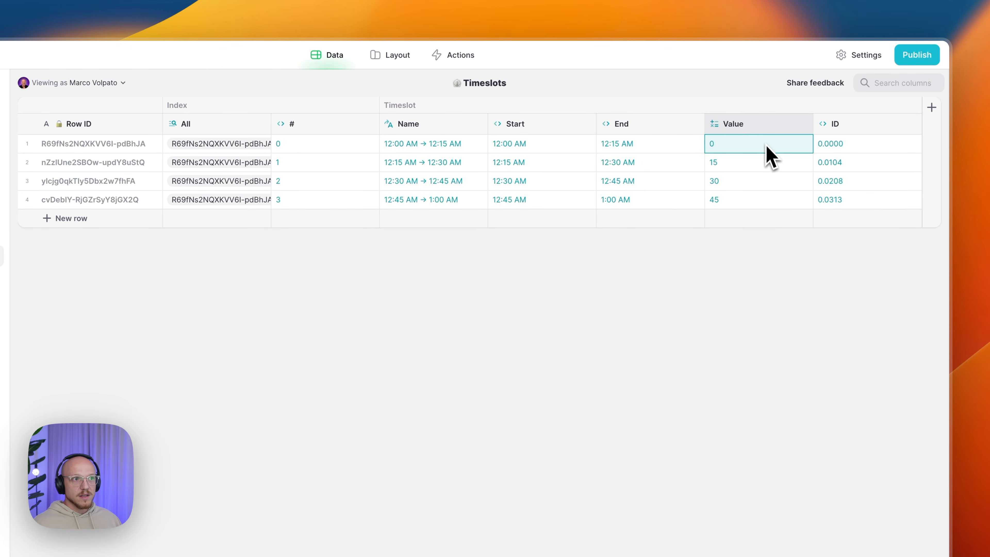
pyautogui.click(847, 148)
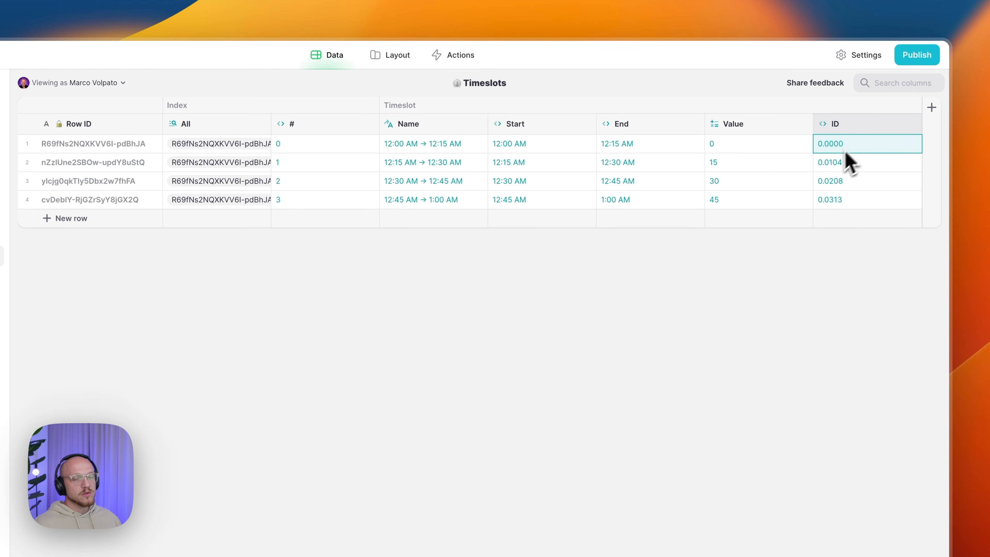
pyautogui.click(844, 201)
pyautogui.keyDown('shift'); pyautogui.click(848, 145); pyautogui.keyUp('shift')
pyautogui.click(791, 148)
pyautogui.moveTo(827, 146); pyautogui.dragTo(842, 201)
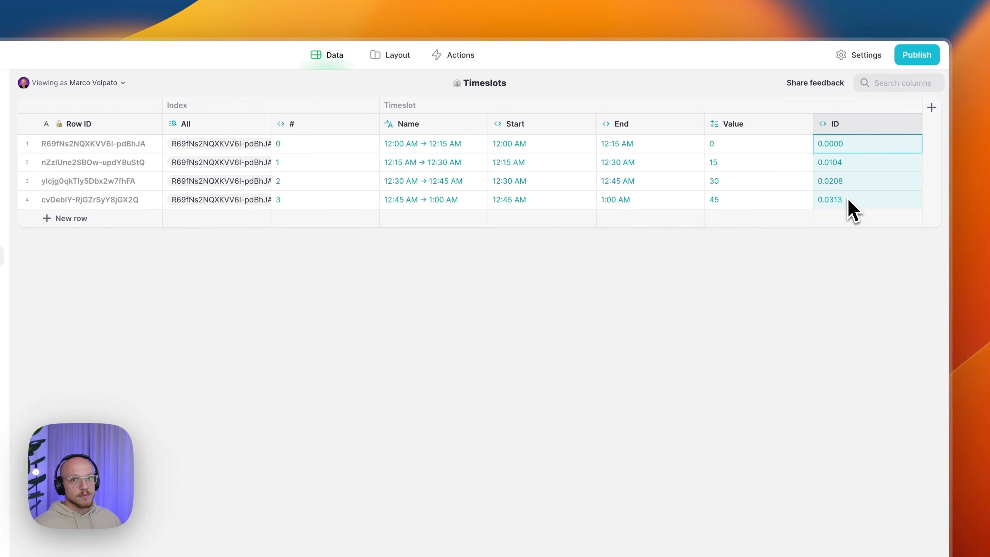
pyautogui.click(758, 156)
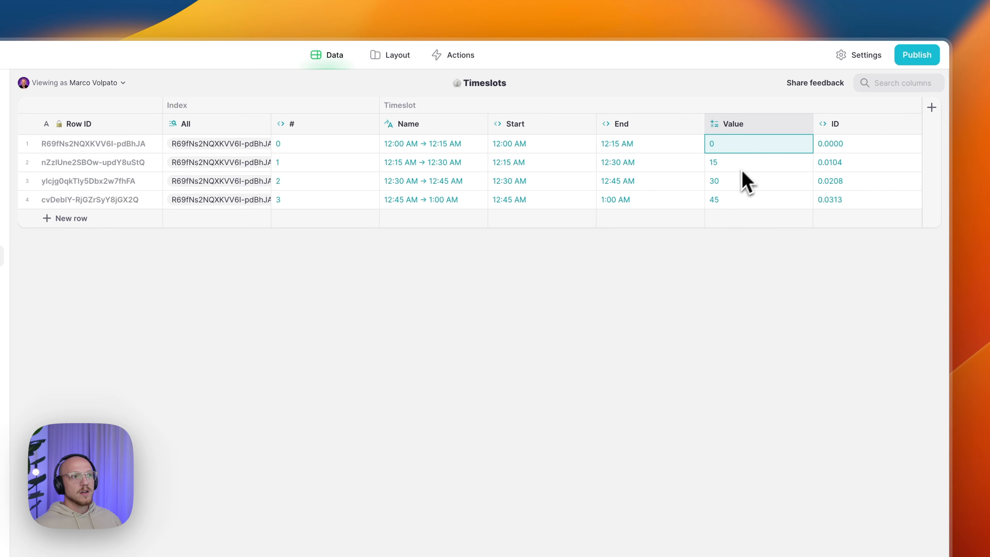
pyautogui.click(721, 186)
pyautogui.click(718, 186)
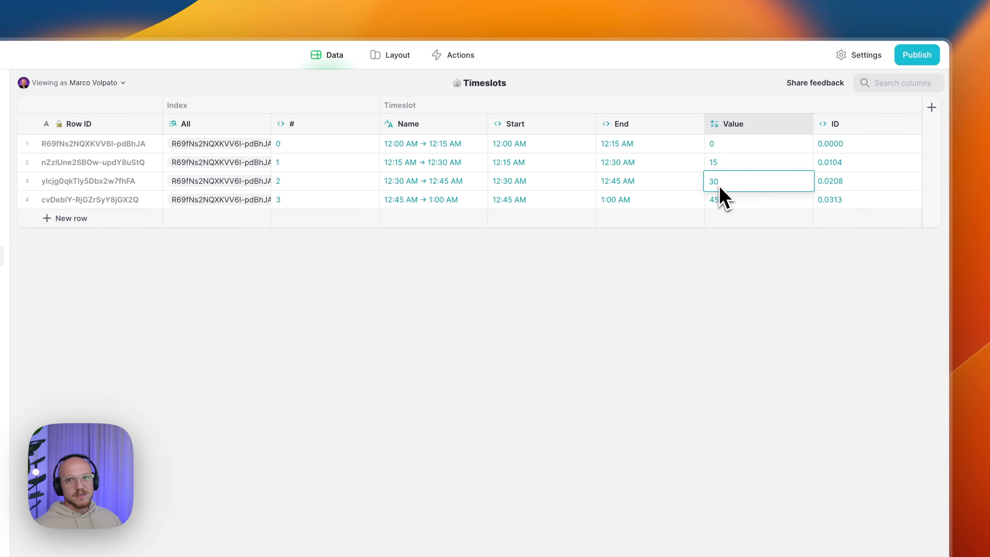
pyautogui.click(735, 202)
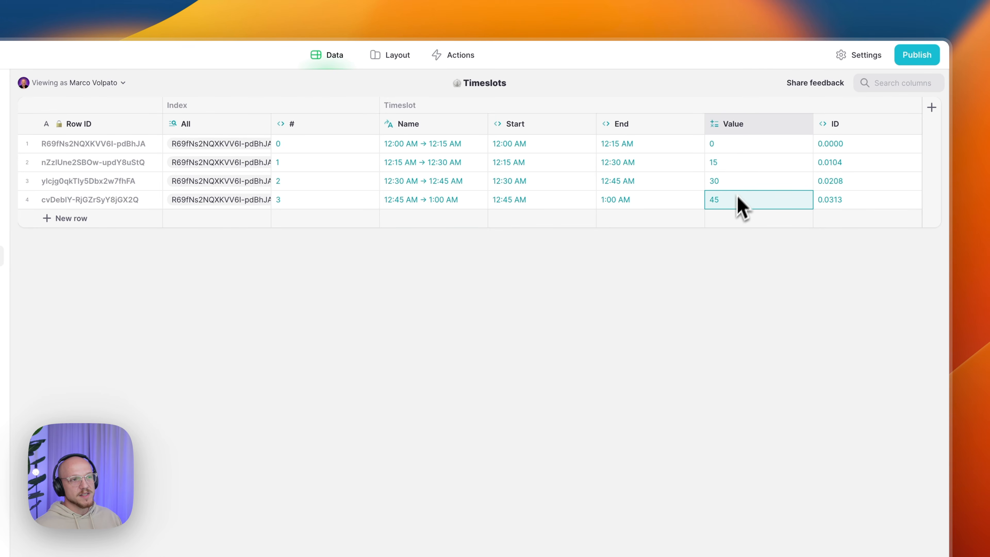
pyautogui.click(739, 151)
pyautogui.click(738, 167)
pyautogui.moveTo(741, 195); pyautogui.dragTo(745, 152)
pyautogui.moveTo(852, 145); pyautogui.dragTo(853, 210)
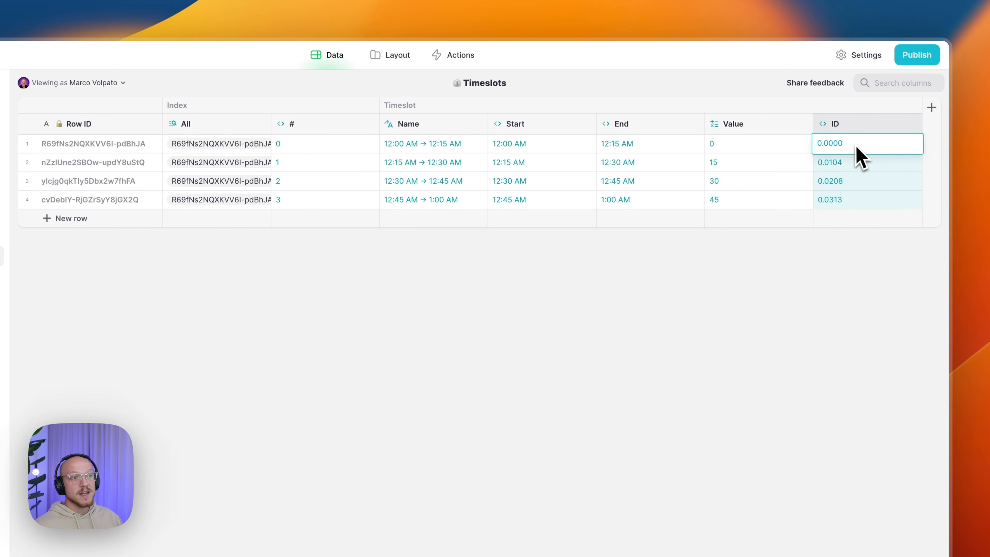
pyautogui.click(843, 176)
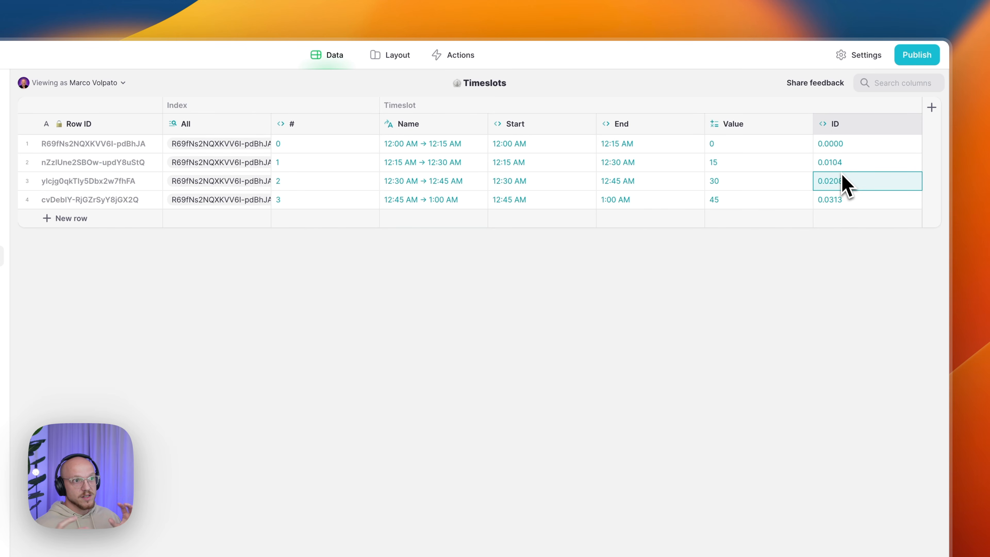
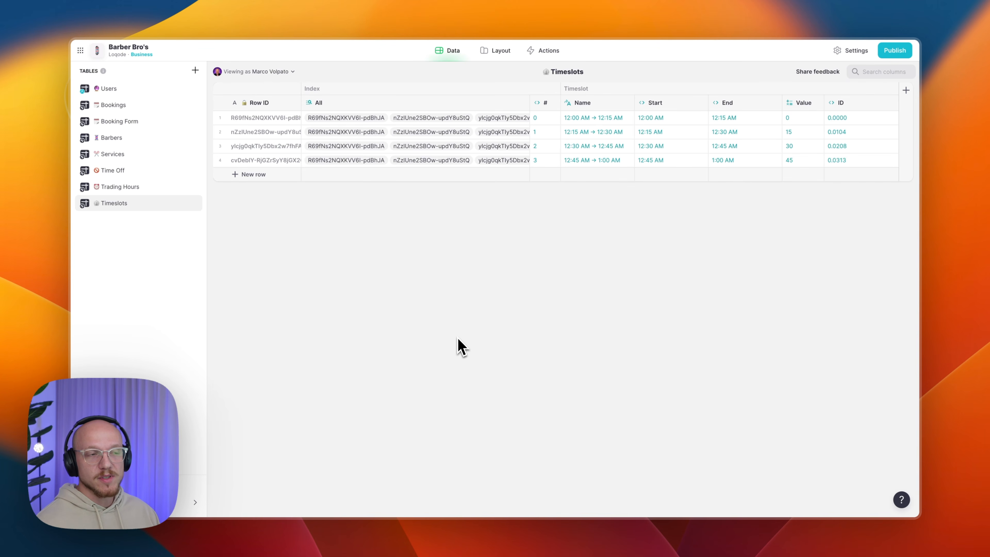
# - Add Timeslots rows until there are 96 slots, index 0–95, ending 11:45 PM → 12:00 AM
pyautogui.moveTo(593, 117); pyautogui.dragTo(703, 164)
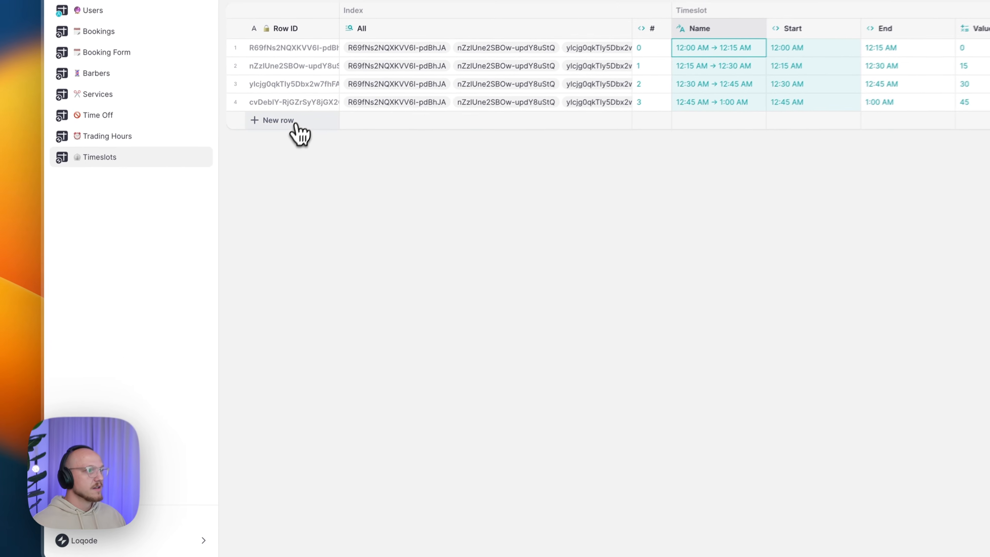
pyautogui.click(267, 178)
pyautogui.click(273, 192)
pyautogui.click(306, 149)
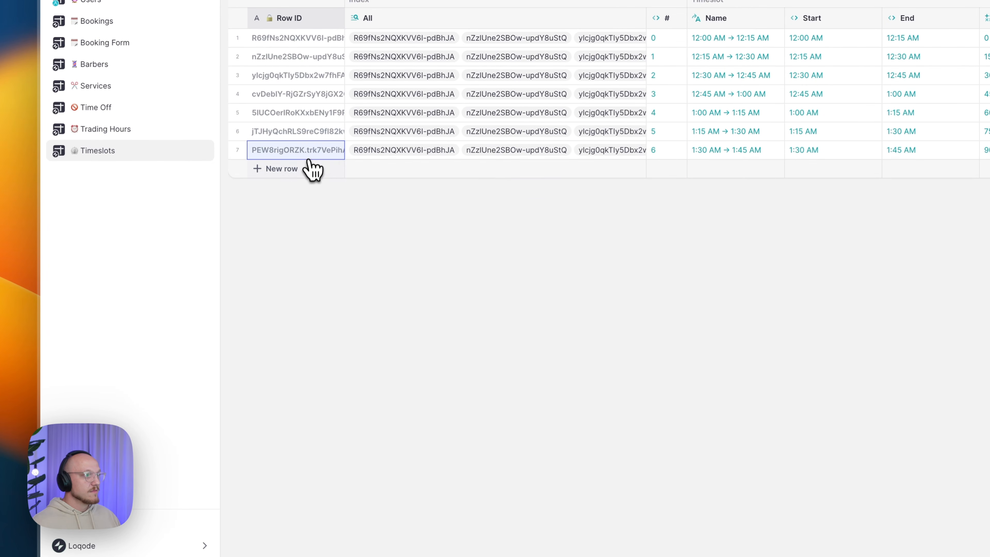
pyautogui.click(308, 168)
pyautogui.click(310, 187)
pyautogui.click(311, 205)
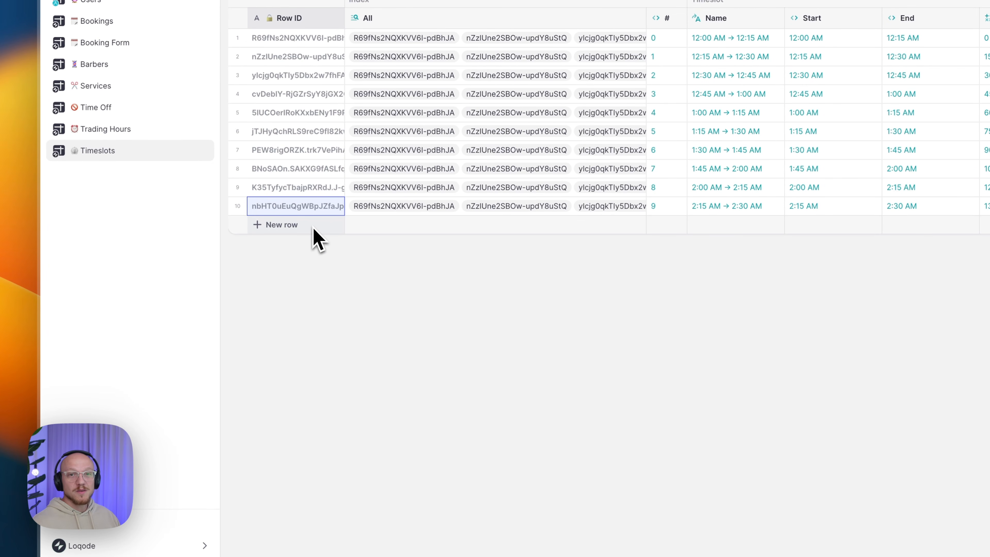
pyautogui.click(312, 226)
pyautogui.click(313, 244)
pyautogui.click(312, 262)
pyautogui.click(312, 282)
pyautogui.click(312, 300)
pyautogui.click(313, 319)
pyautogui.click(312, 393)
pyautogui.click(311, 412)
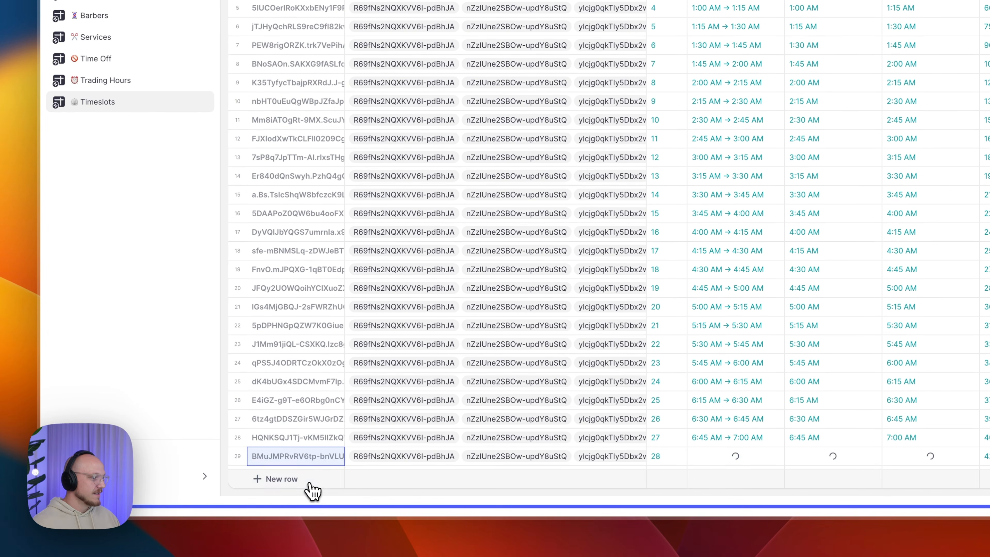
pyautogui.click(307, 486)
pyautogui.click(312, 502)
pyautogui.click(310, 499)
pyautogui.click(306, 499)
pyautogui.click(306, 500)
pyautogui.click(304, 501)
pyautogui.click(300, 503)
pyautogui.click(298, 503)
pyautogui.click(306, 502)
pyautogui.click(308, 502)
pyautogui.click(309, 501)
pyautogui.click(310, 501)
pyautogui.click(306, 500)
pyautogui.click(304, 501)
pyautogui.click(302, 503)
pyautogui.click(300, 503)
pyautogui.click(296, 503)
pyautogui.click(293, 503)
pyautogui.click(290, 504)
pyautogui.click(704, 365)
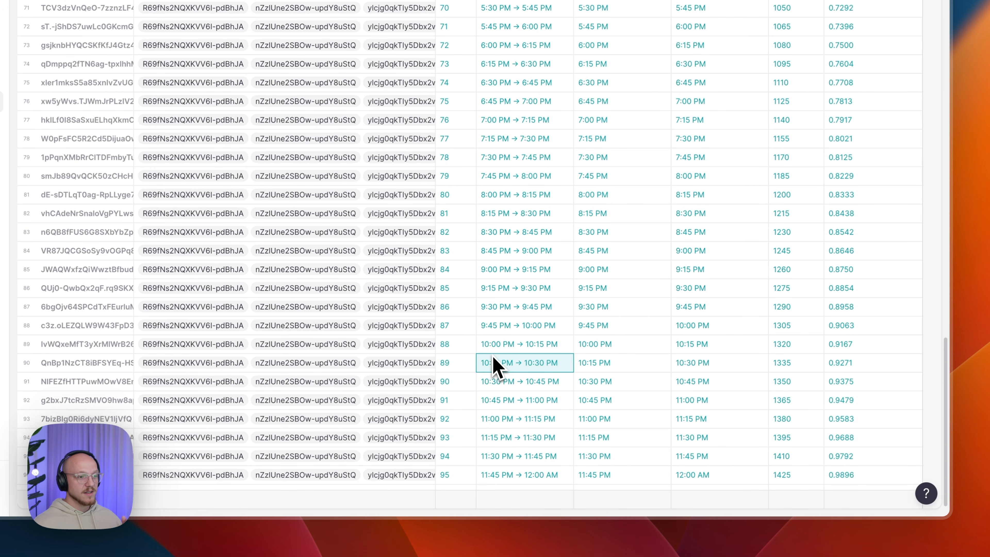
# - Review the evening time ranges from 6:45 PM through the final 11:45 PM slot
pyautogui.keyDown('shift'); pyautogui.click(562, 475); pyautogui.keyUp('shift')
pyautogui.moveTo(548, 410); pyautogui.dragTo(513, 112)
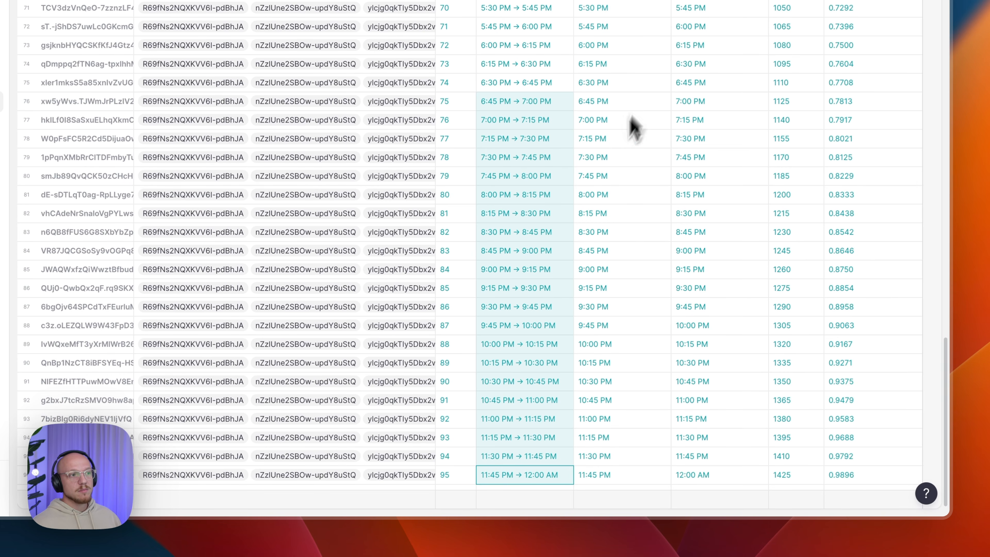
pyautogui.click(587, 474)
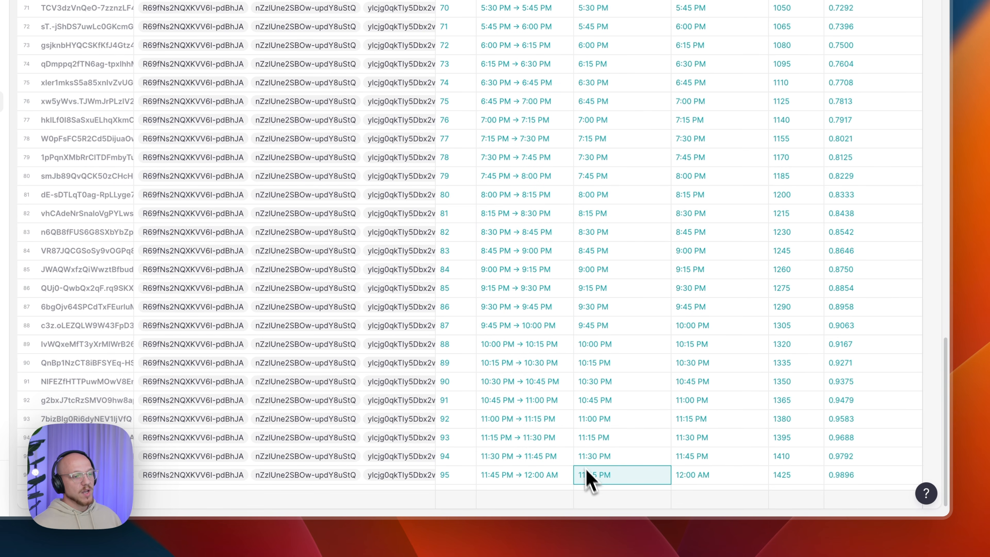
pyautogui.click(589, 406)
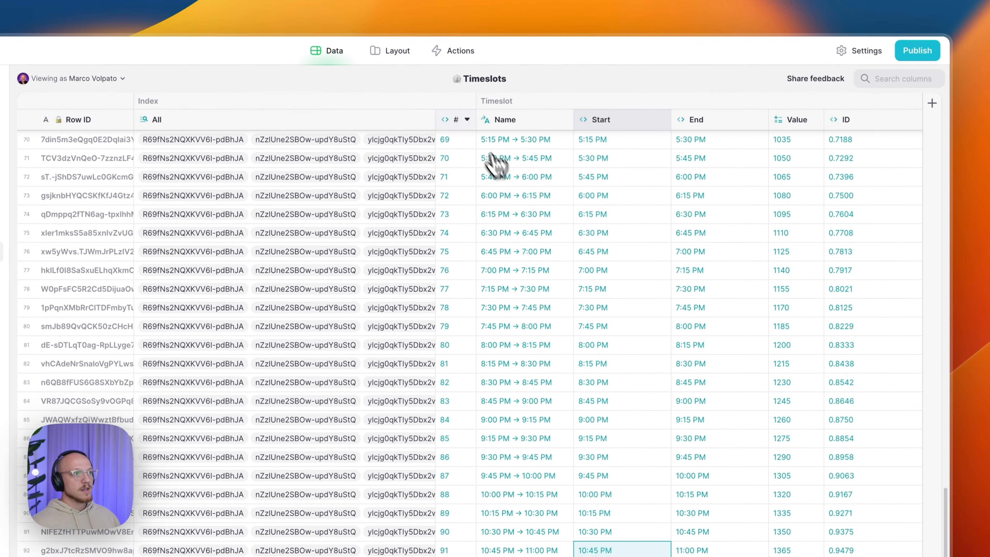
# - Move the # and All columns to the end after ID, then switch to Trading Hours
pyautogui.moveTo(447, 128); pyautogui.dragTo(853, 125)
pyautogui.moveTo(240, 124); pyautogui.dragTo(852, 163)
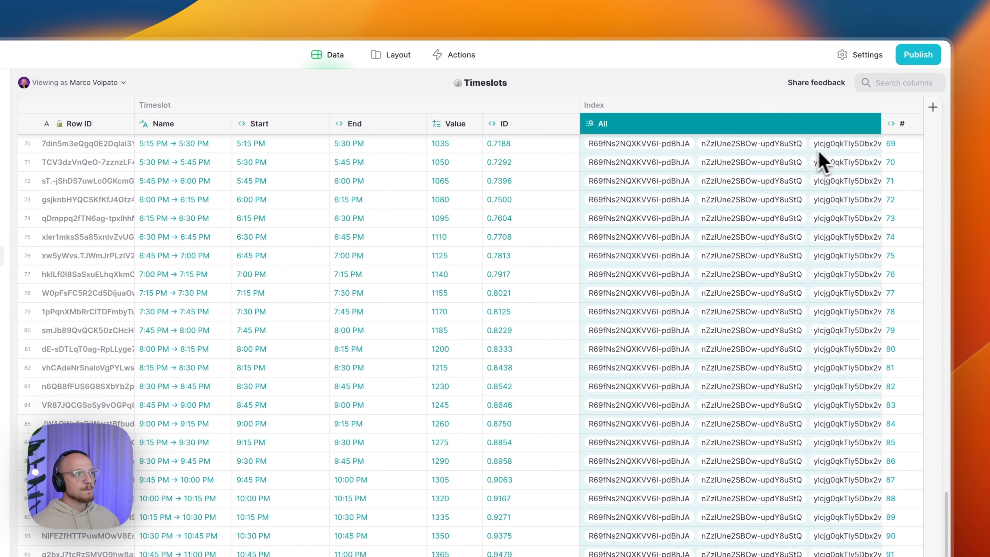
pyautogui.moveTo(176, 144); pyautogui.dragTo(179, 552)
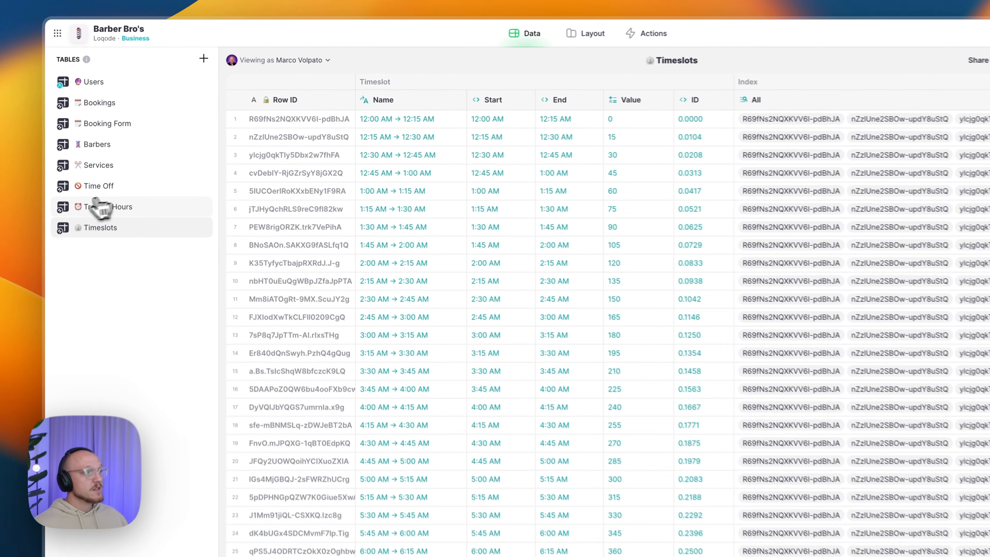
pyautogui.click(105, 188)
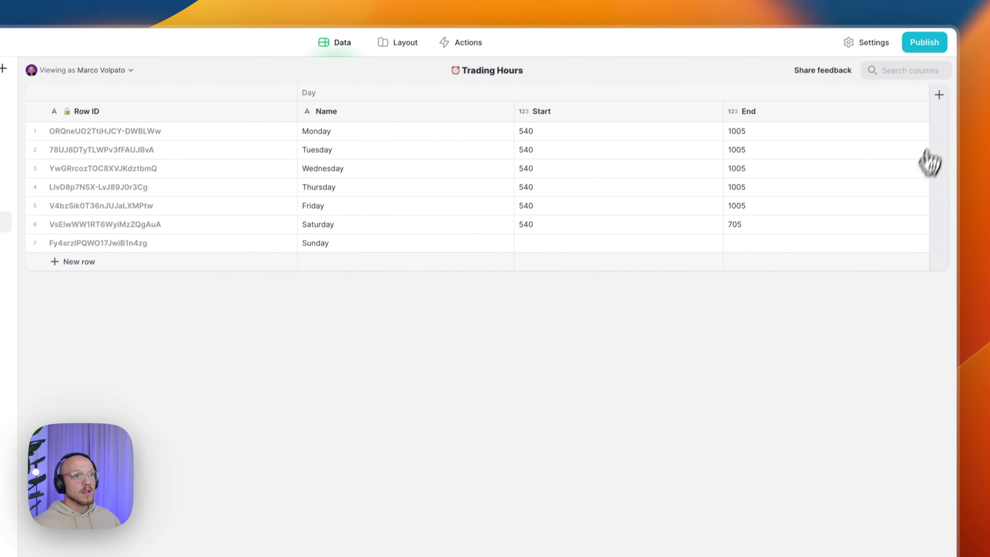
# - Add a Timeslots/Related Query column to Trading Hours sourced from the Timeslots table
pyautogui.click(939, 95)
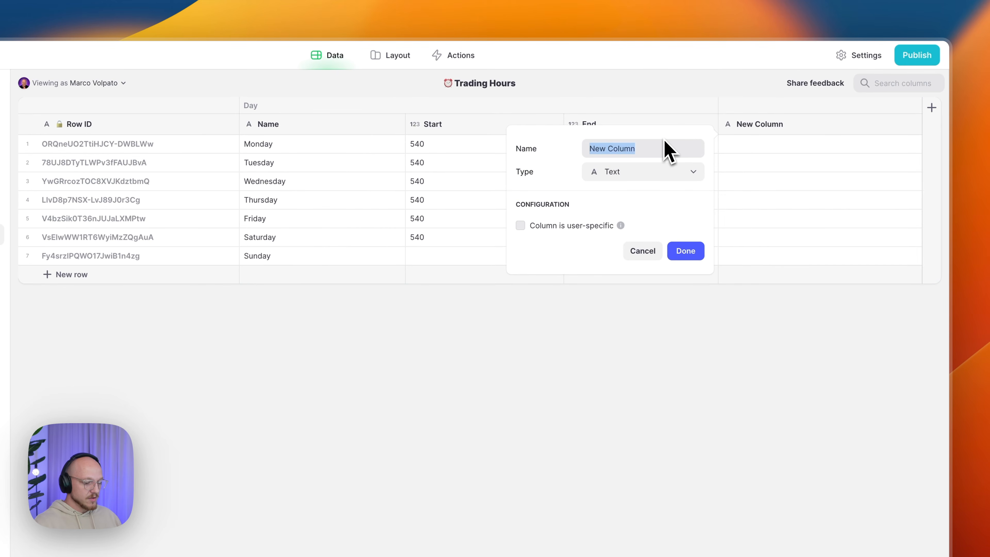
pyautogui.write('Timeslots/Related')
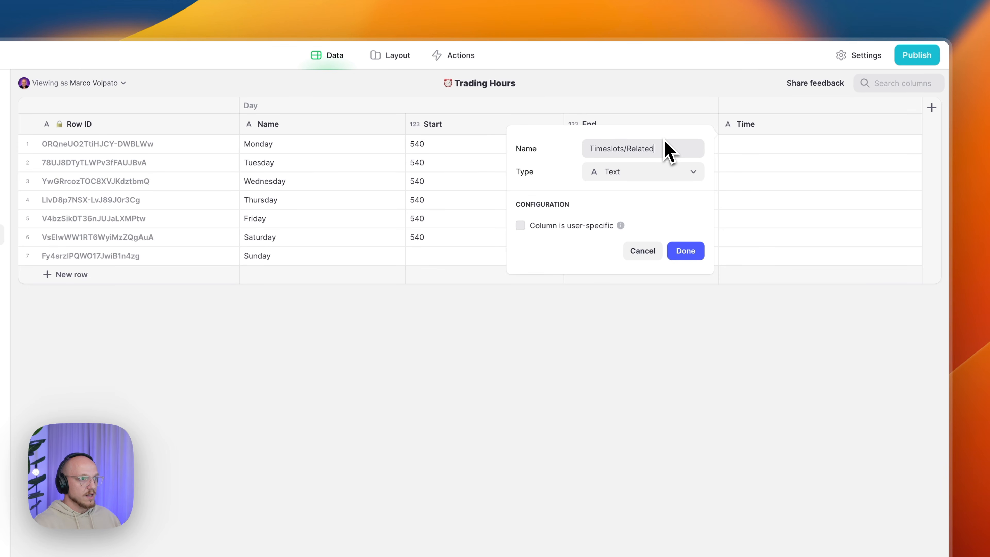
pyautogui.click(600, 175)
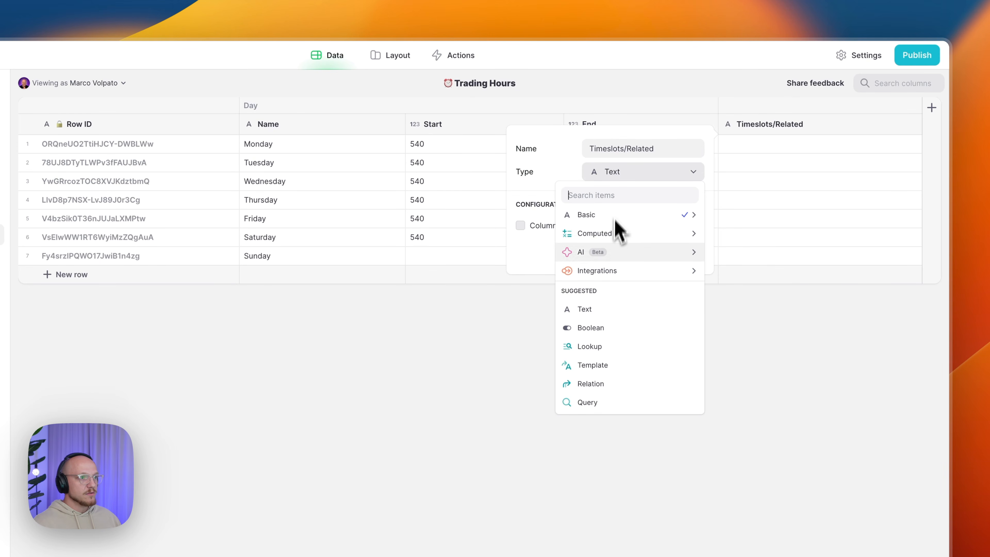
pyautogui.click(597, 402)
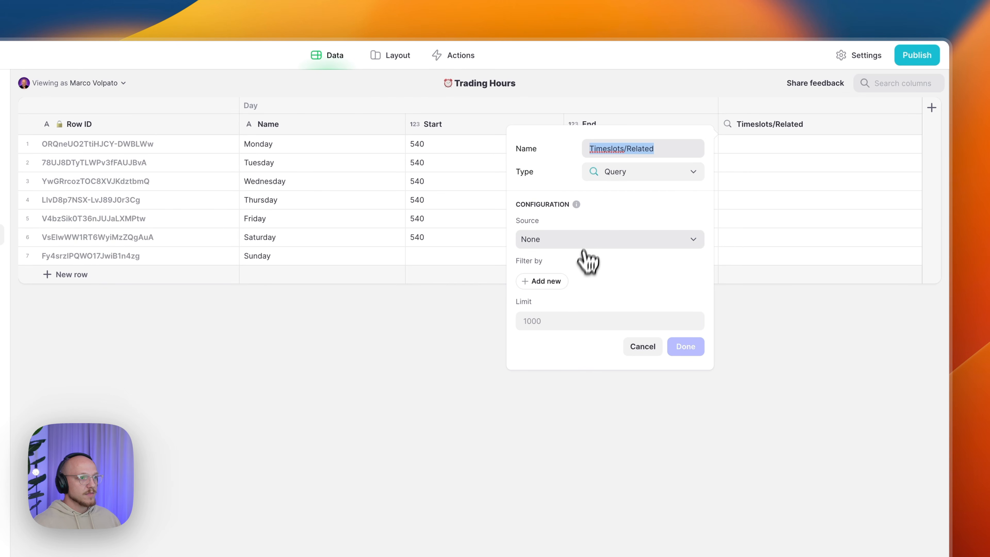
pyautogui.click(586, 239)
pyautogui.click(567, 413)
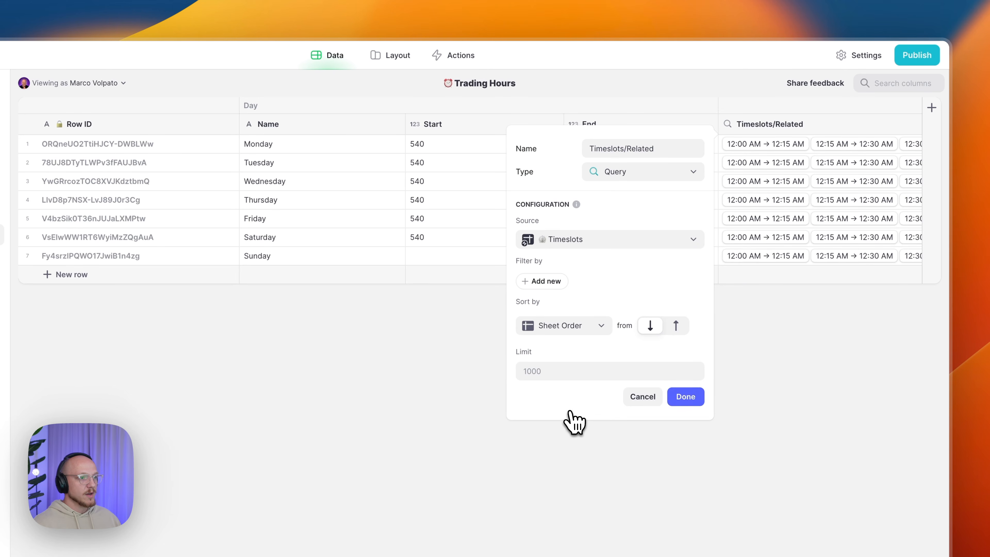
# - Filter the query to timeslots whose Value is greater than or equal to this row's Start
pyautogui.click(552, 282)
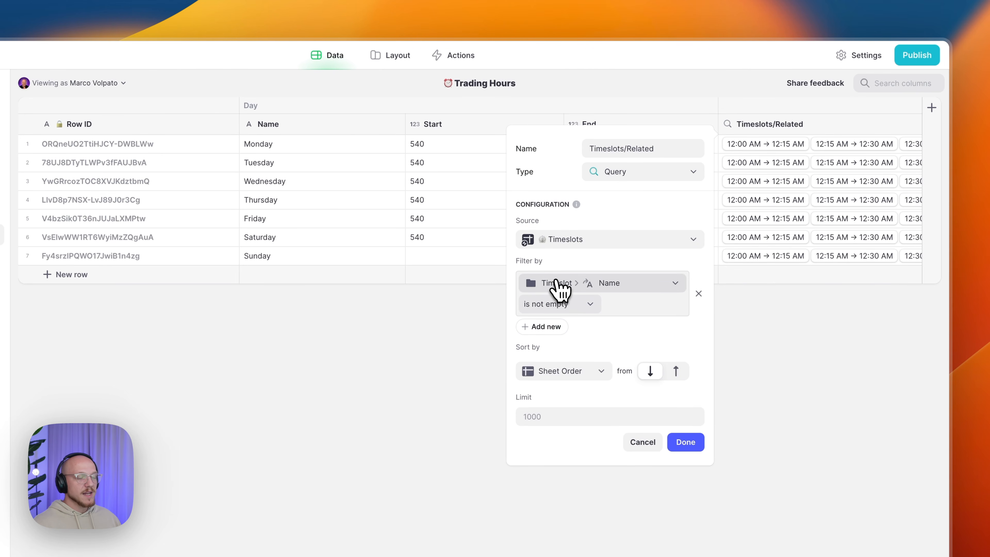
pyautogui.click(582, 283)
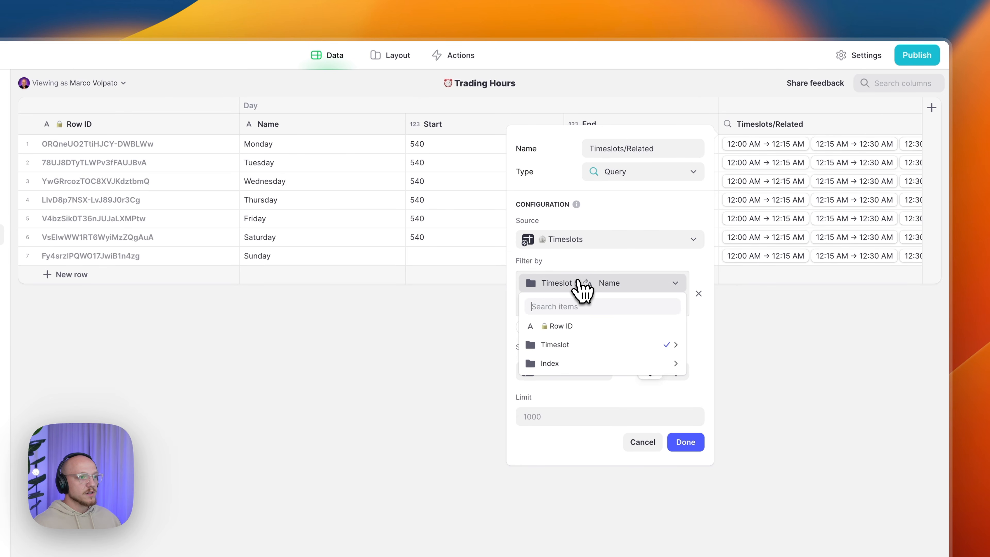
pyautogui.moveTo(570, 366)
pyautogui.moveTo(663, 346)
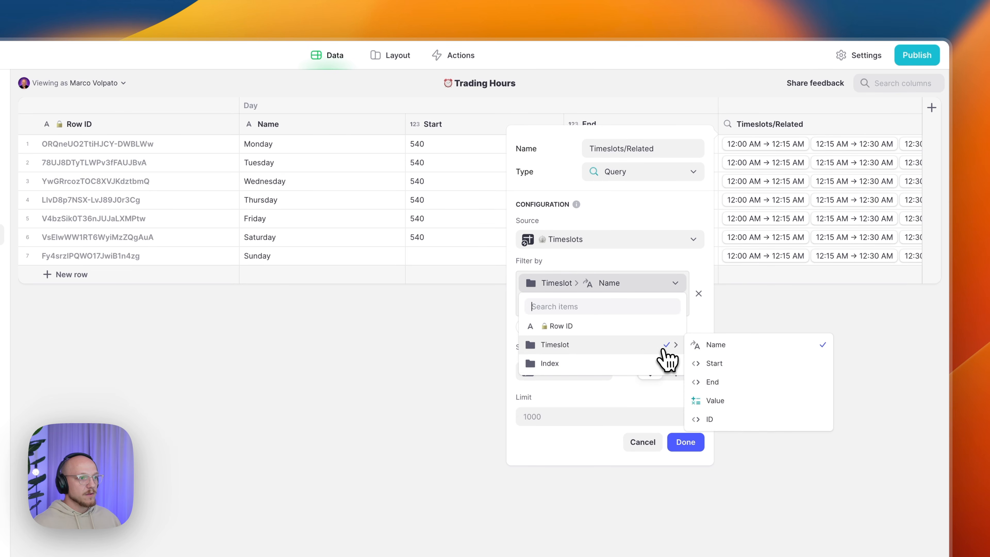
pyautogui.click(731, 400)
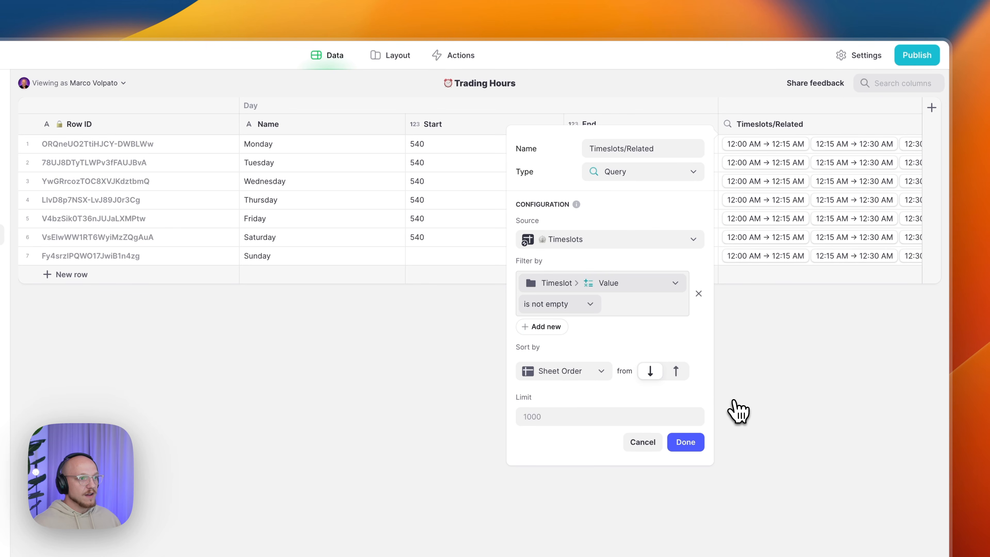
pyautogui.click(561, 306)
pyautogui.click(534, 451)
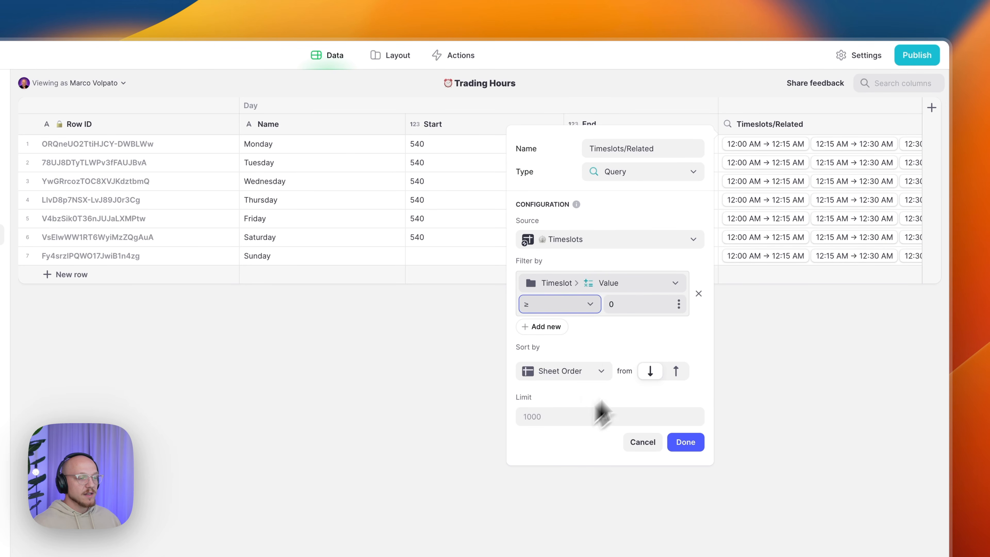
pyautogui.click(679, 305)
pyautogui.moveTo(596, 388)
pyautogui.moveTo(711, 388)
pyautogui.click(616, 390)
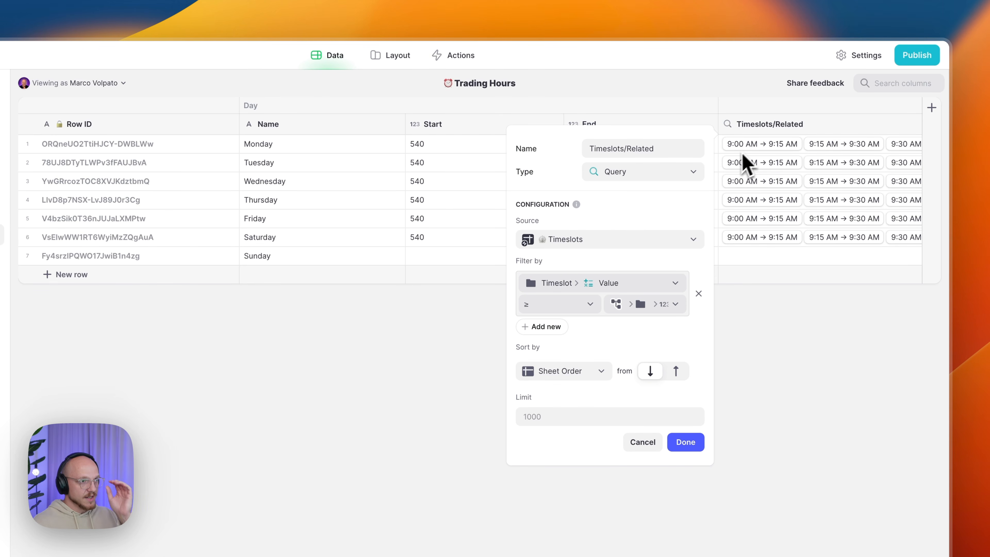
# - Add a second condition: Value less than or equal to this row's End
pyautogui.click(557, 331)
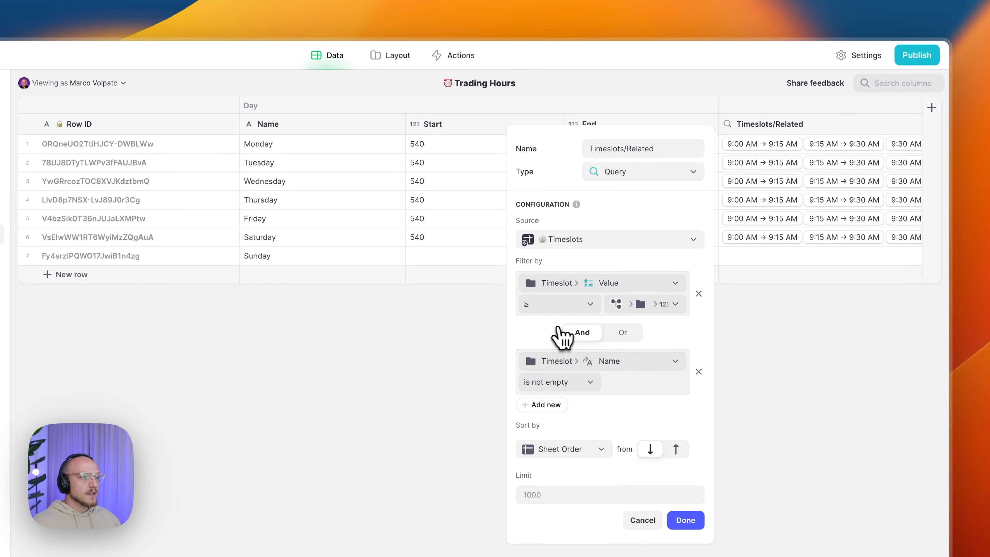
pyautogui.click(592, 364)
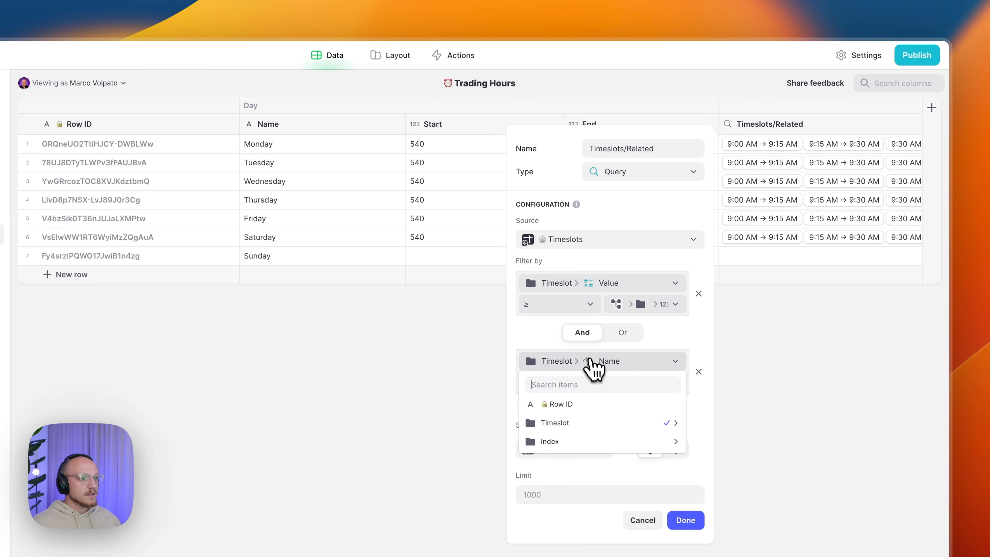
pyautogui.moveTo(584, 421)
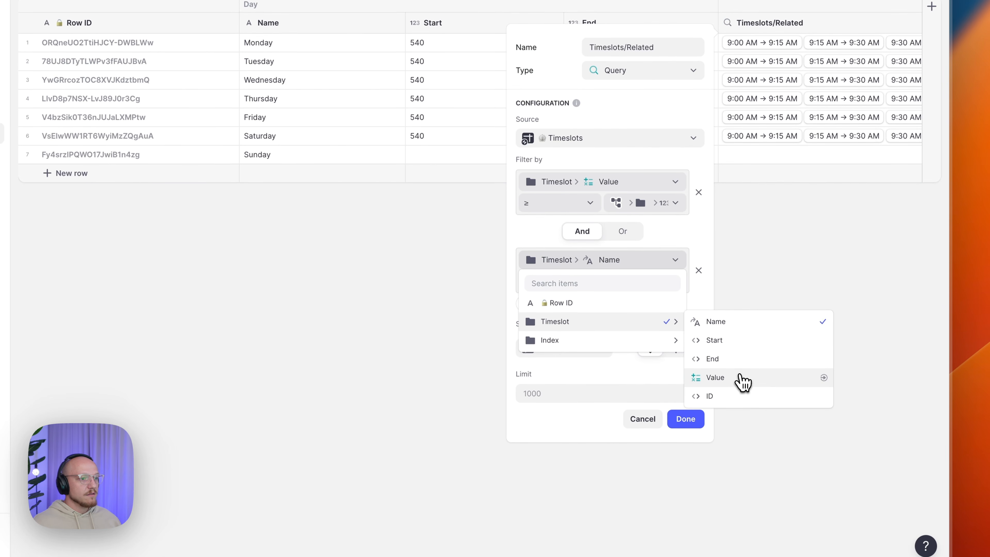
pyautogui.click(743, 381)
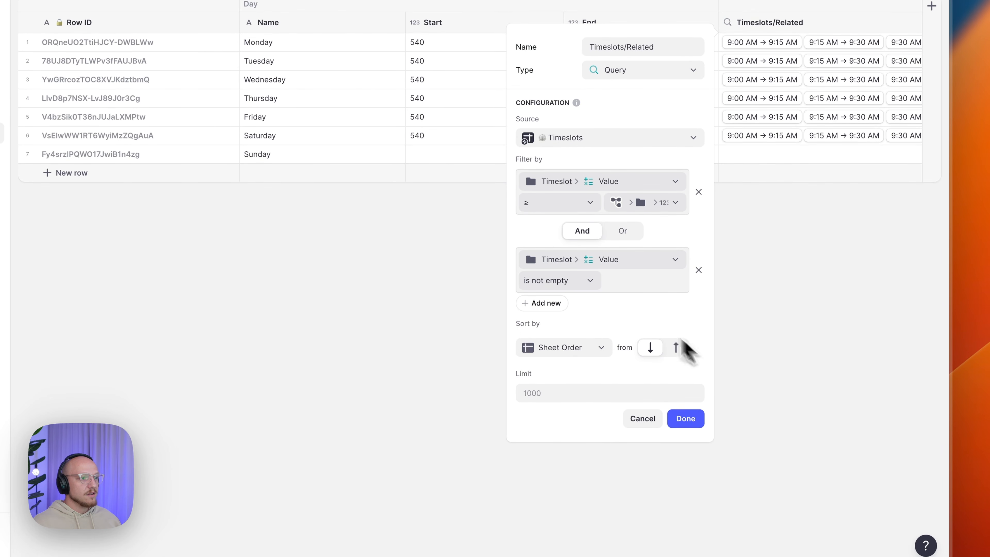
pyautogui.click(573, 284)
pyautogui.click(556, 409)
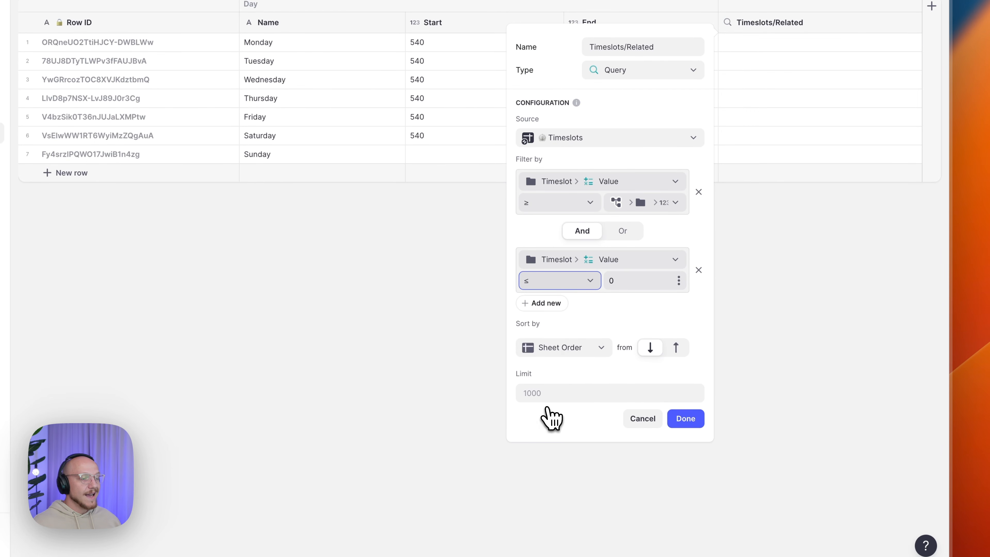
pyautogui.click(679, 280)
pyautogui.moveTo(613, 364)
pyautogui.moveTo(703, 366)
pyautogui.click(626, 384)
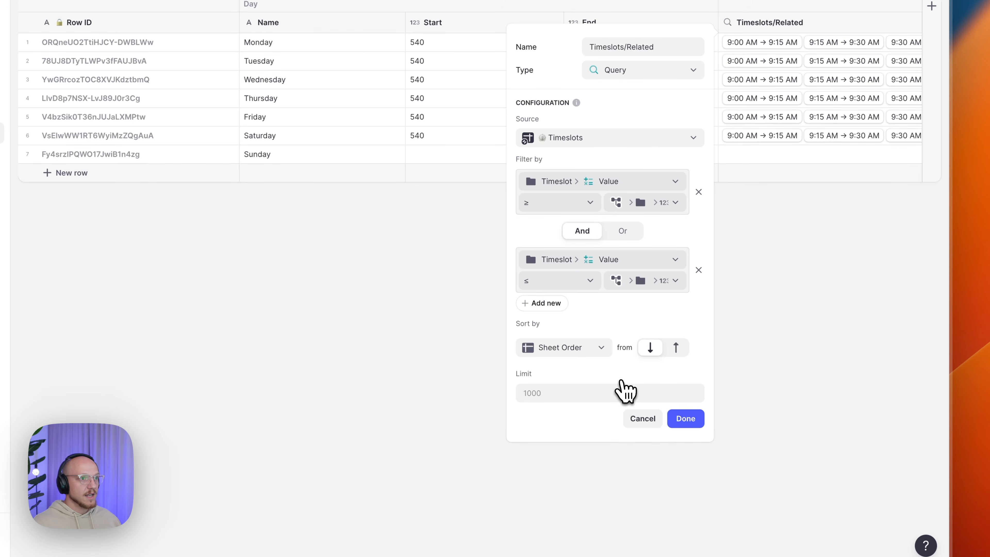
# - Save the Related column and inspect Monday's matching timeslots, starting 9:00 AM → 9:15 AM
pyautogui.click(685, 419)
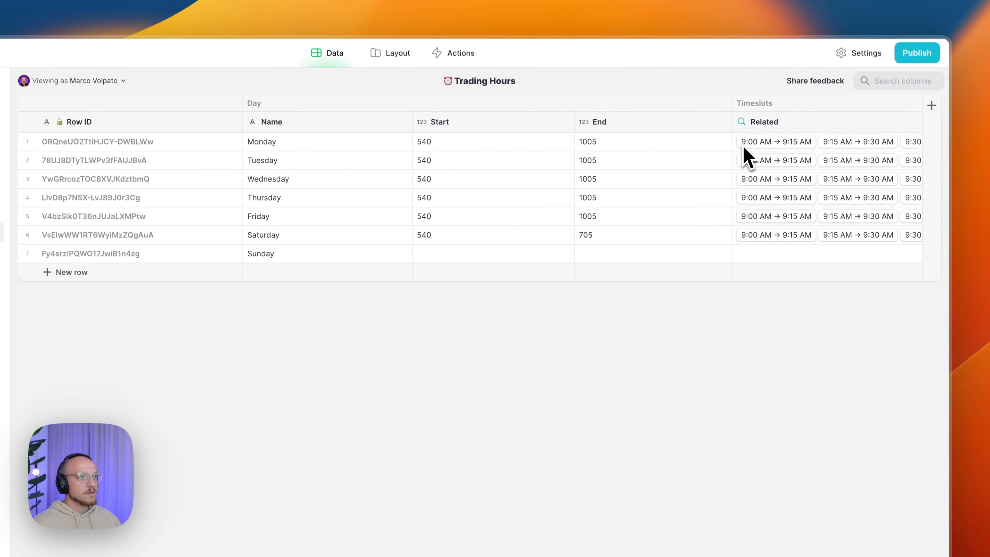
pyautogui.click(744, 148)
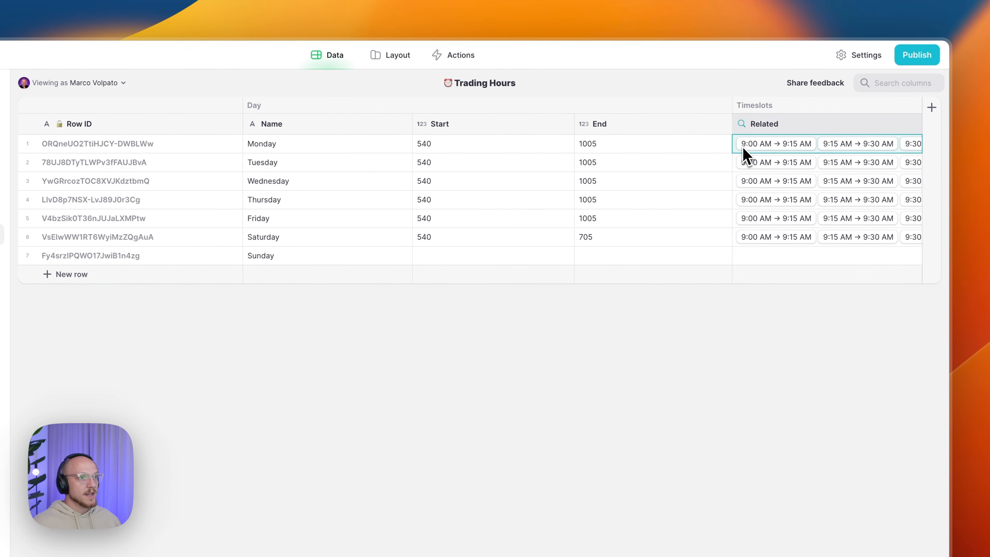
pyautogui.click(633, 145)
pyautogui.click(750, 151)
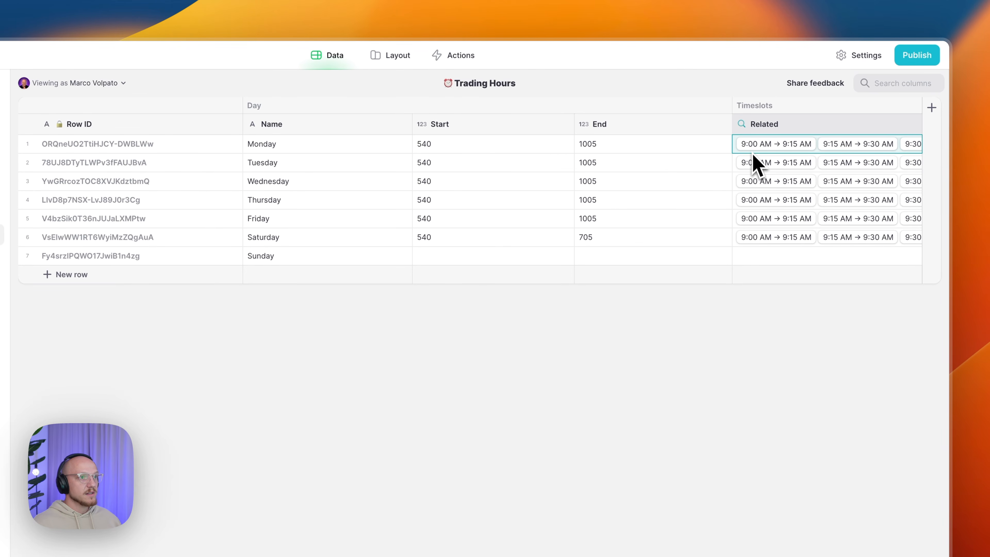
pyautogui.click(751, 150)
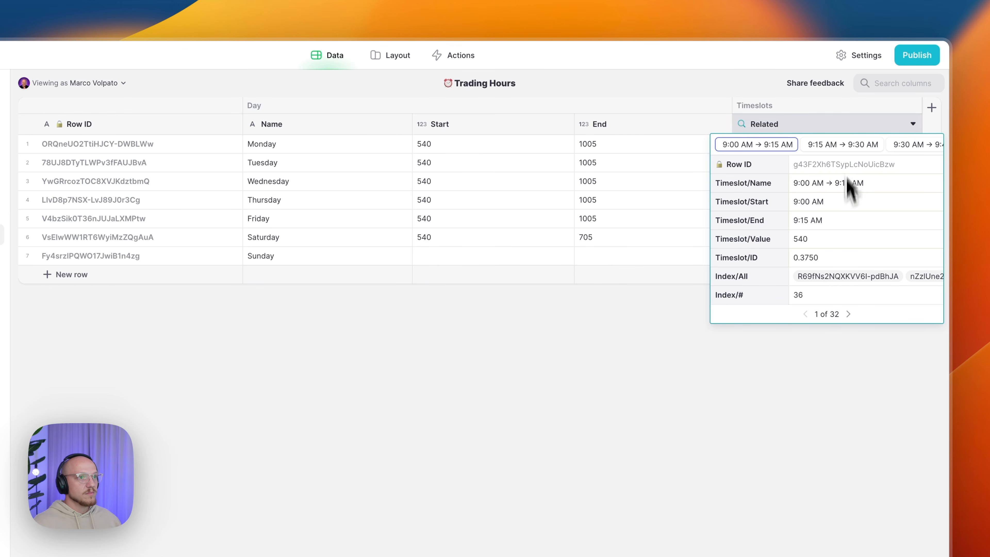
pyautogui.hscroll(5, 849, 150)
pyautogui.hscroll(20, 846, 147)
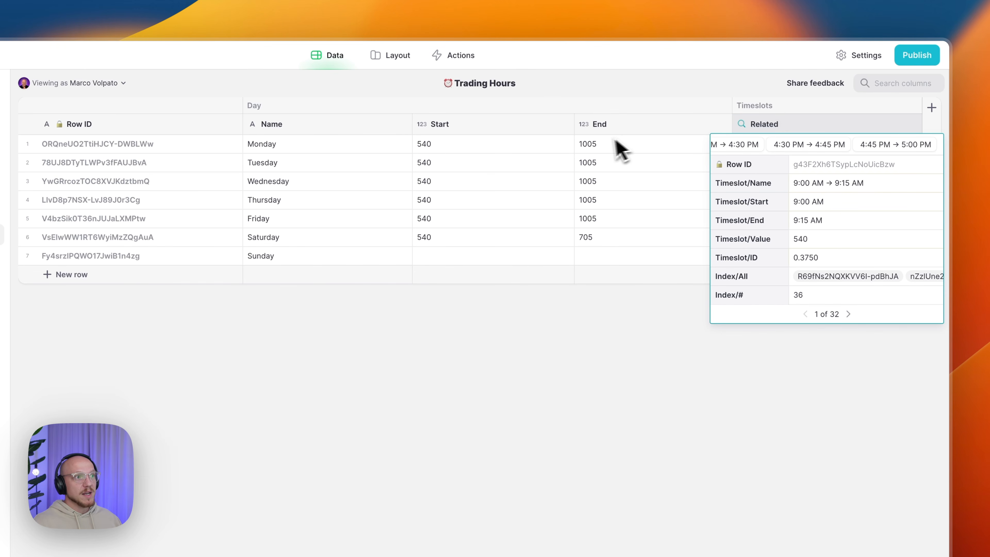
pyautogui.click(602, 145)
pyautogui.click(547, 151)
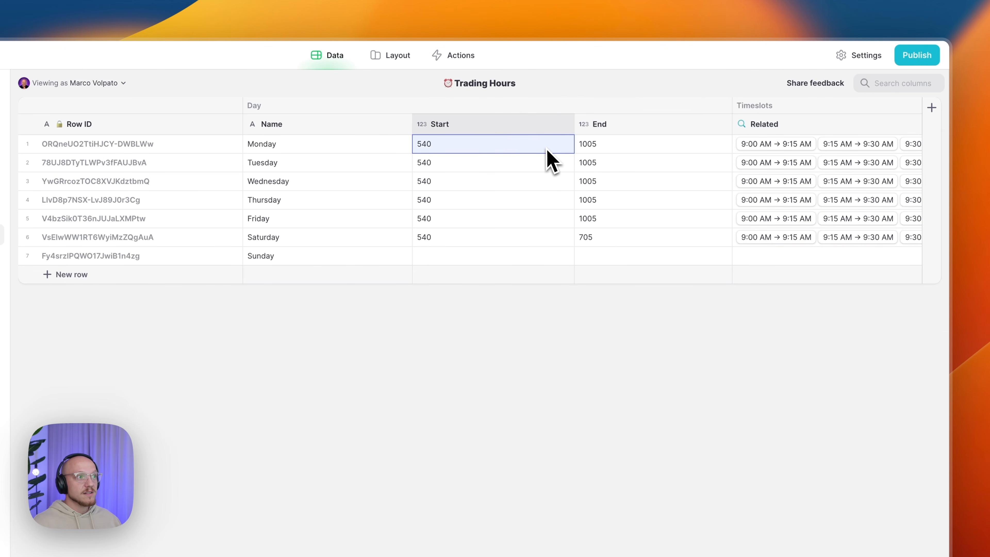
# - Check Saturday's start and Sunday's empty related timeslots, then switch to the Time Off table
pyautogui.click(526, 241)
pyautogui.click(545, 254)
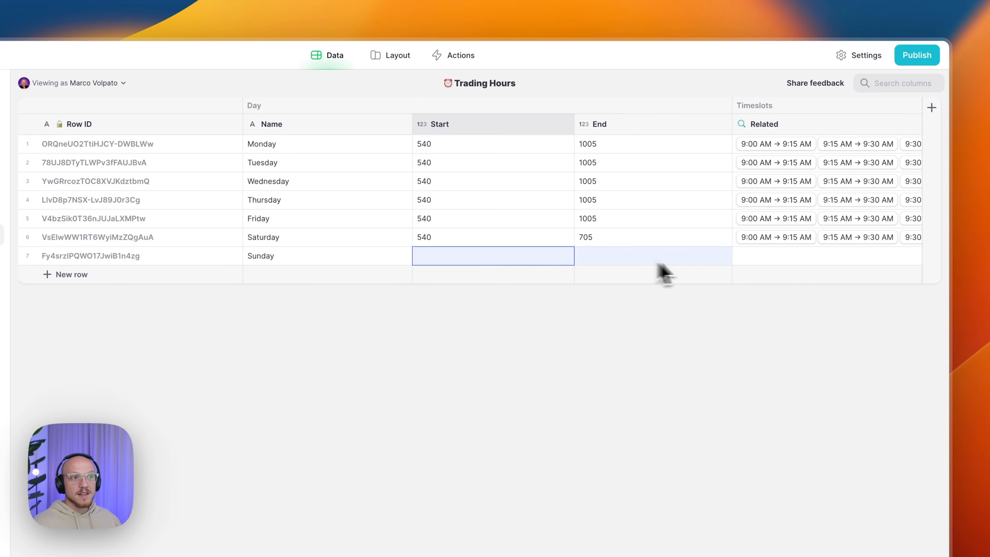
pyautogui.click(767, 259)
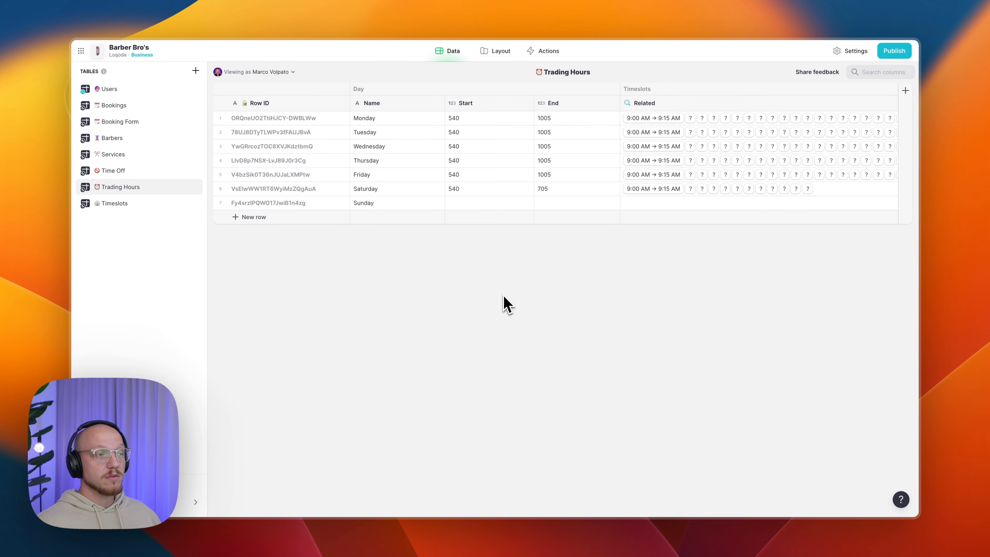
pyautogui.click(121, 171)
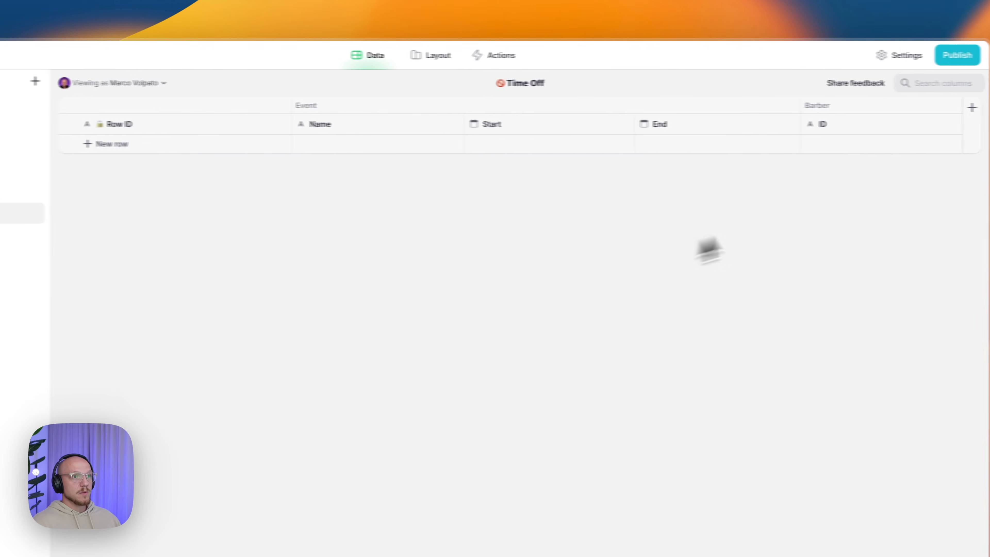
# - Add a JavaScript column to Time Off and paste in the date-range script
pyautogui.click(932, 110)
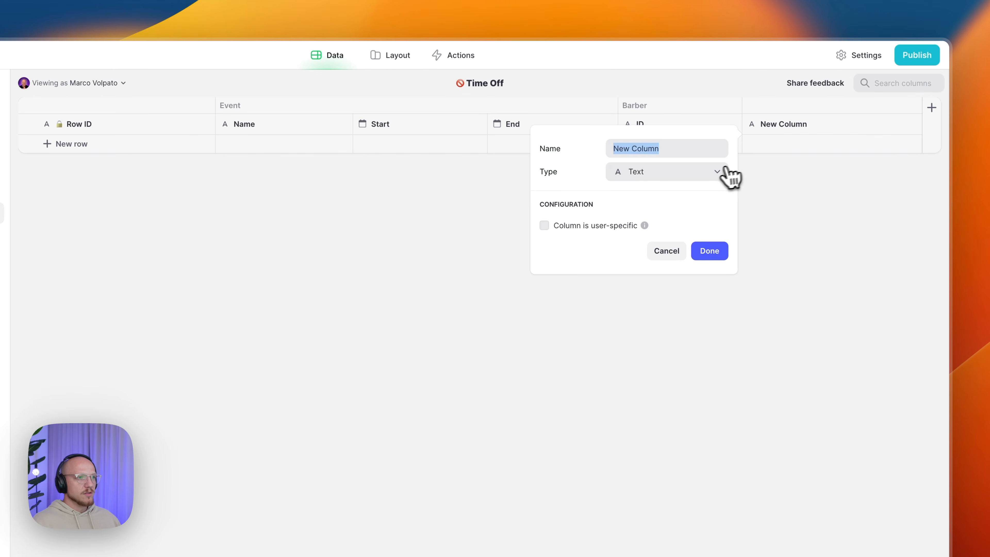
pyautogui.click(717, 172)
pyautogui.moveTo(705, 234)
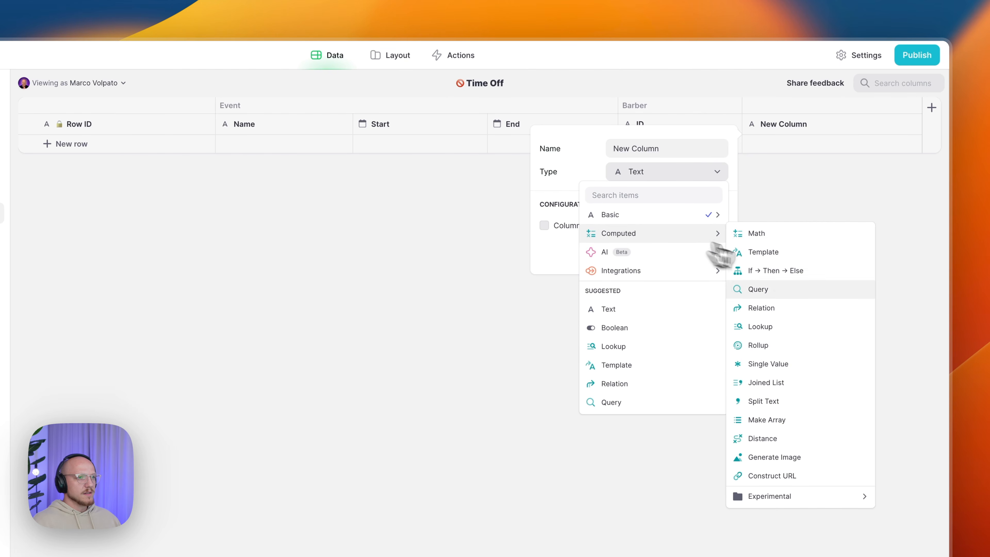
pyautogui.moveTo(787, 506)
pyautogui.moveTo(667, 359)
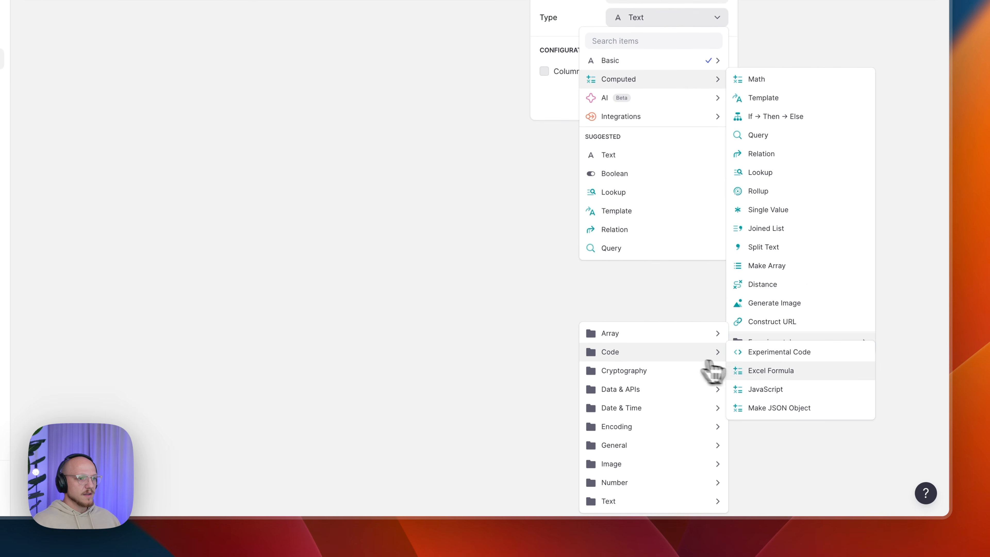
pyautogui.click(774, 389)
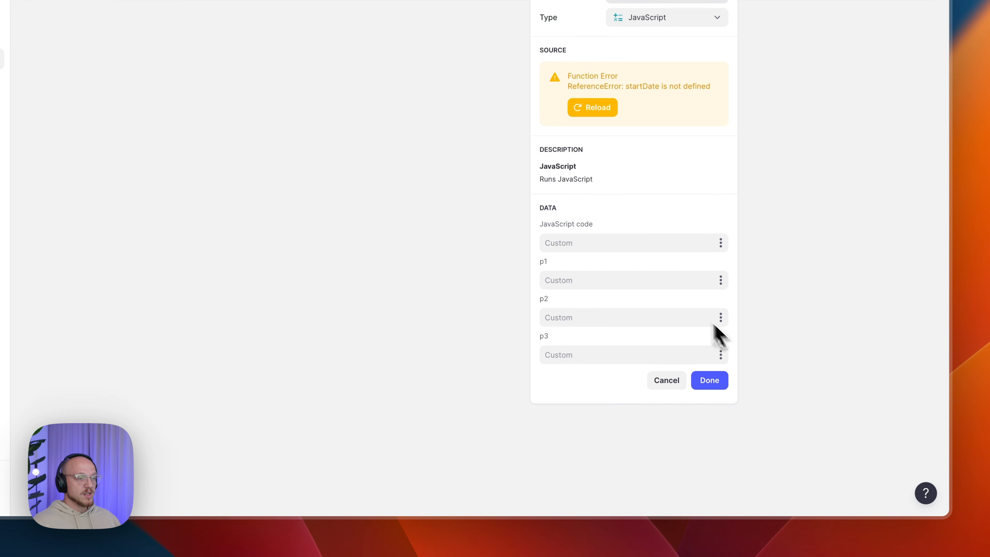
pyautogui.click(641, 243)
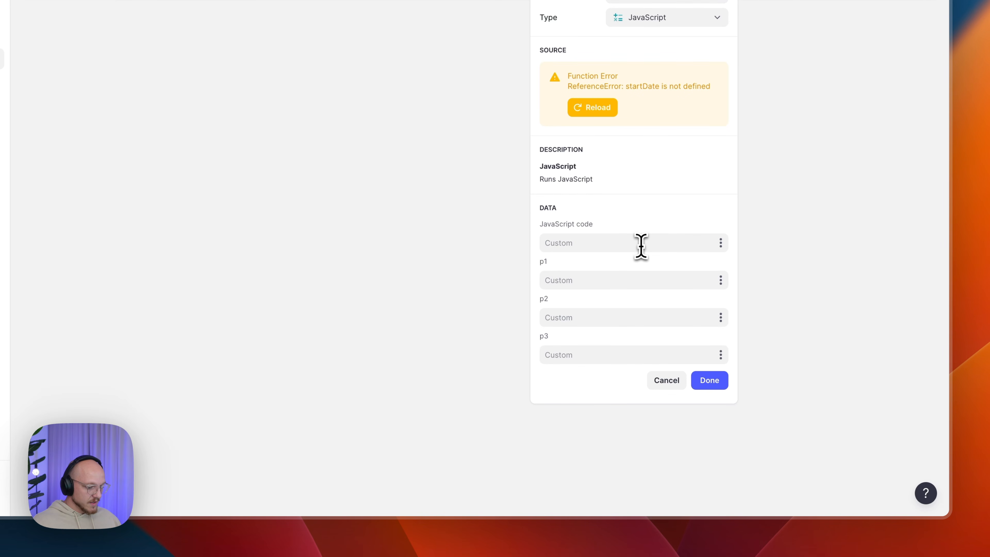
pyautogui.write("let startDate = new Date(p1); let endDate = new Date(p2); let dateArray = []; while (startDate <= endDate) { let formattedDate = `${startDate.getFullYear()}${String(startDate.getMonth() + 1).padStart(2, '0')}${String(startDate.getDate()).padStart(2, '0')}`; dateArray.push(formattedDate); startDate.setDate(startDate.getDate() + 1); } dateArray.pop(); return dateArray.join(',');")
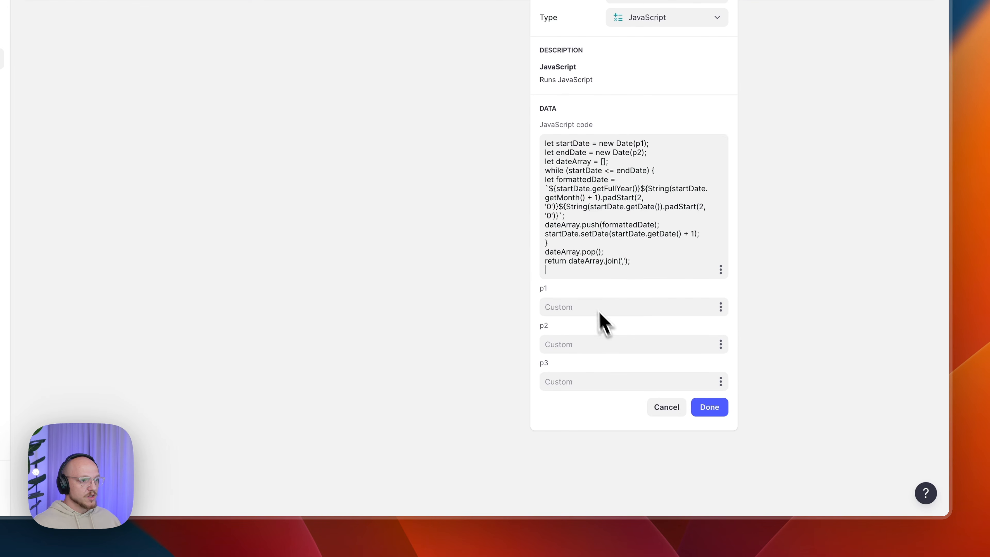
pyautogui.press('BackSpace')
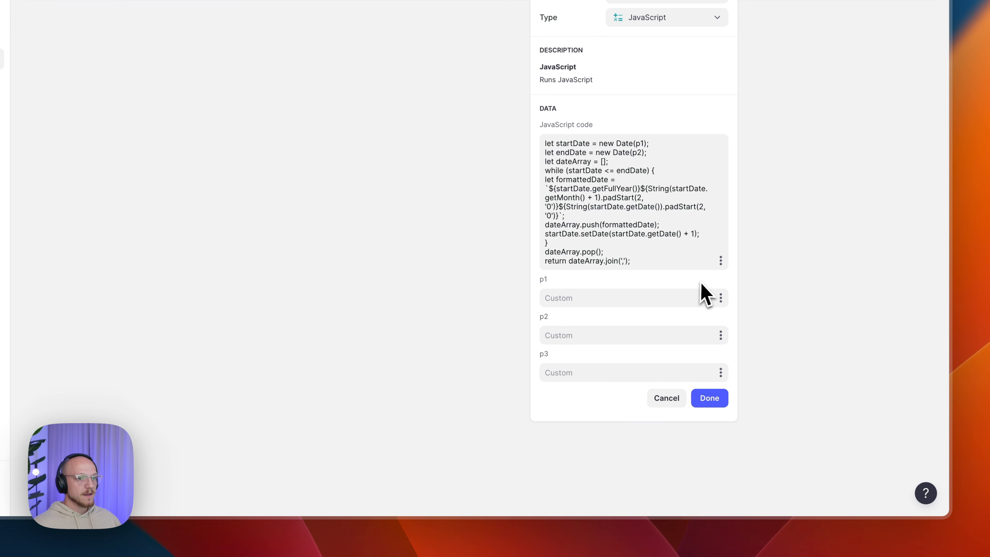
# - Feed p1 from Event Start and p2 from Event End, name it Dates/Unavailable, and save
pyautogui.click(721, 299)
pyautogui.moveTo(639, 477)
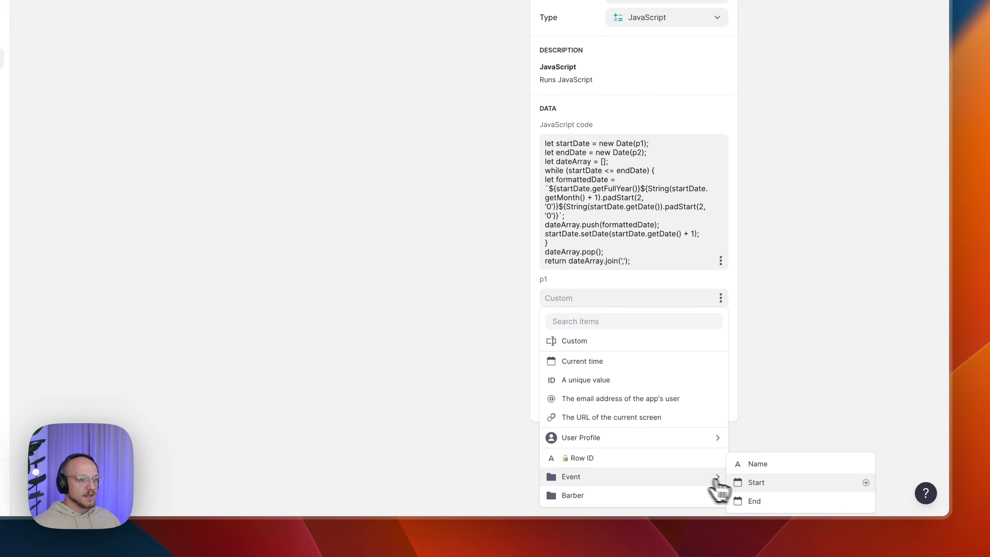
pyautogui.click(745, 484)
pyautogui.click(721, 335)
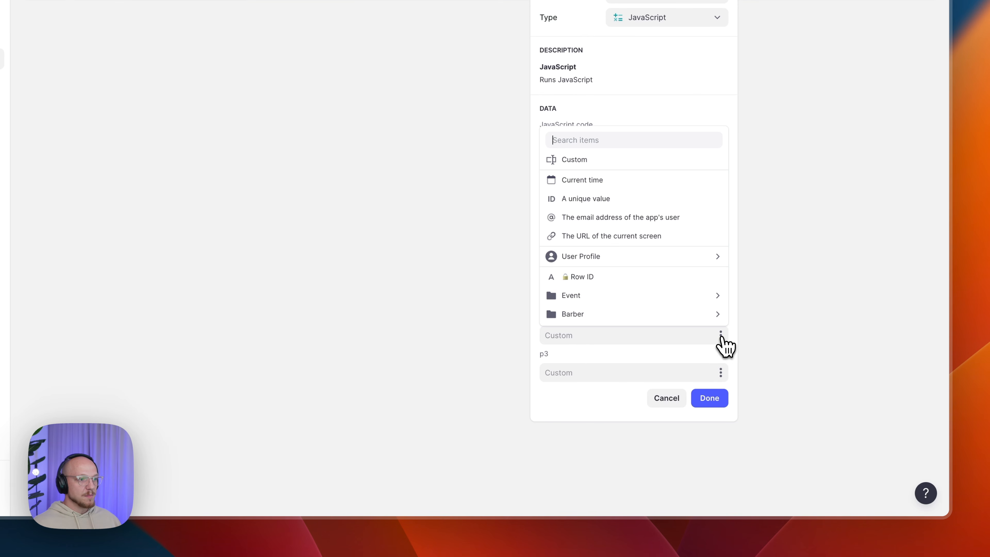
pyautogui.moveTo(690, 300)
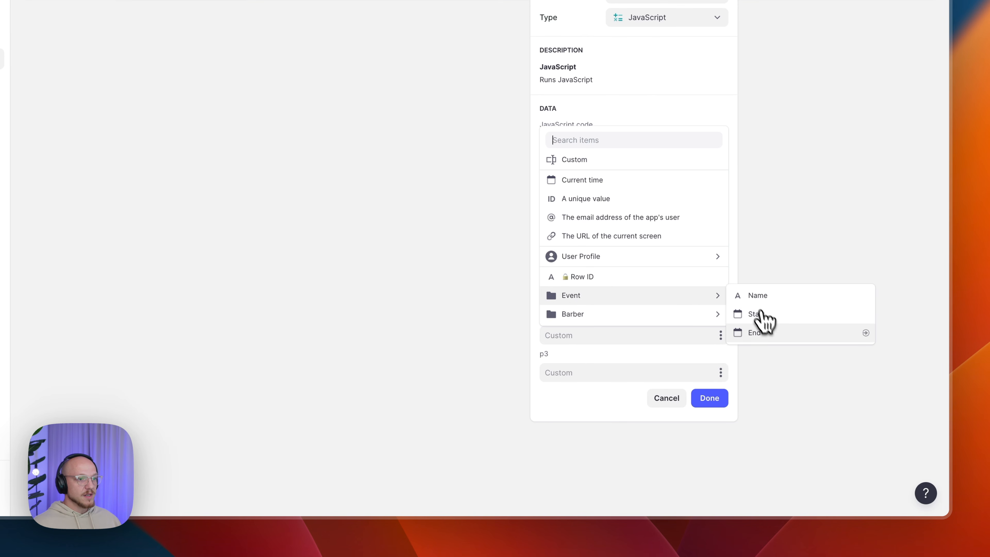
pyautogui.click(768, 334)
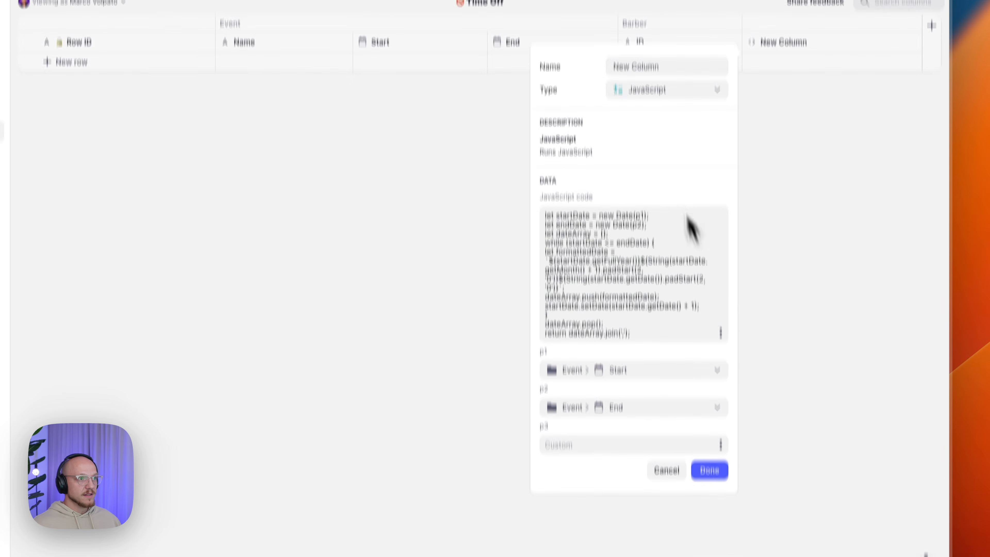
pyautogui.tripleClick(642, 141)
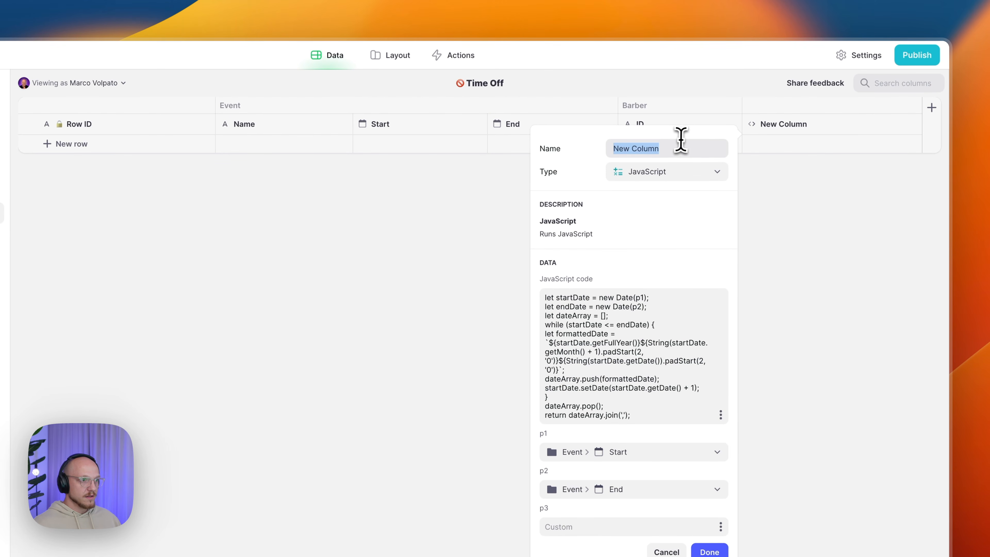
pyautogui.write('Dates/Unavai')
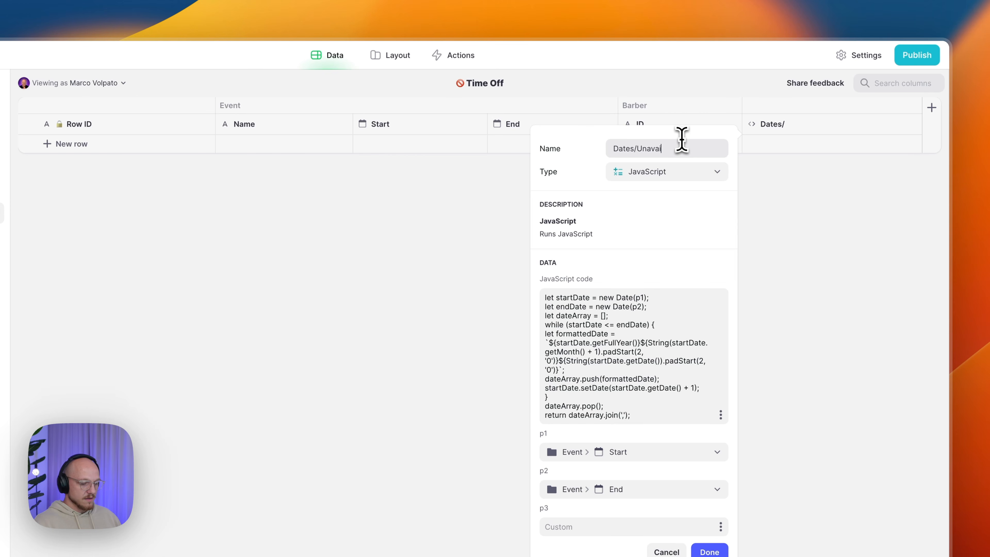
pyautogui.write('lable')
pyautogui.doubleClick(653, 148)
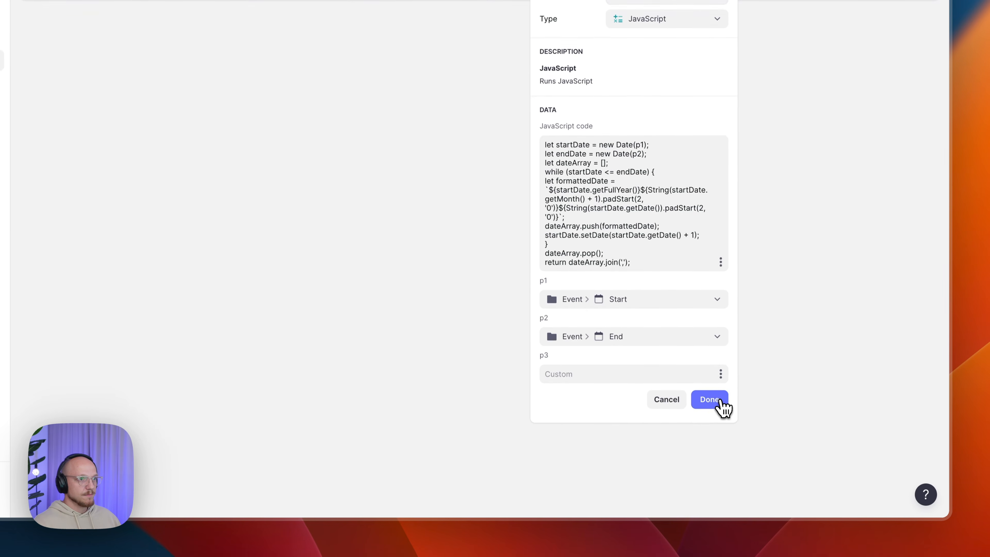
pyautogui.click(709, 523)
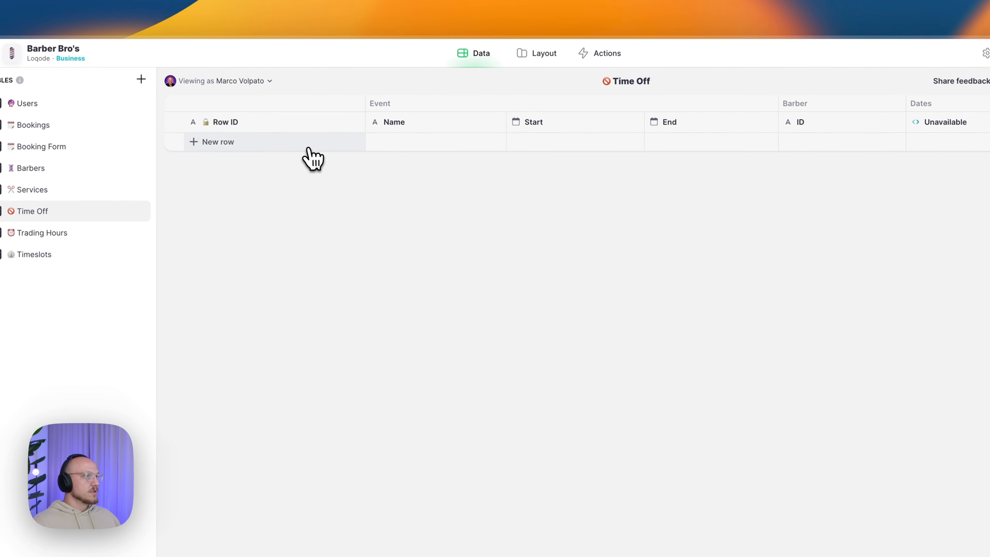
# - Add a Time Off row with Start 7th Sept 2023 and End 10th Sept 2023
pyautogui.click(310, 158)
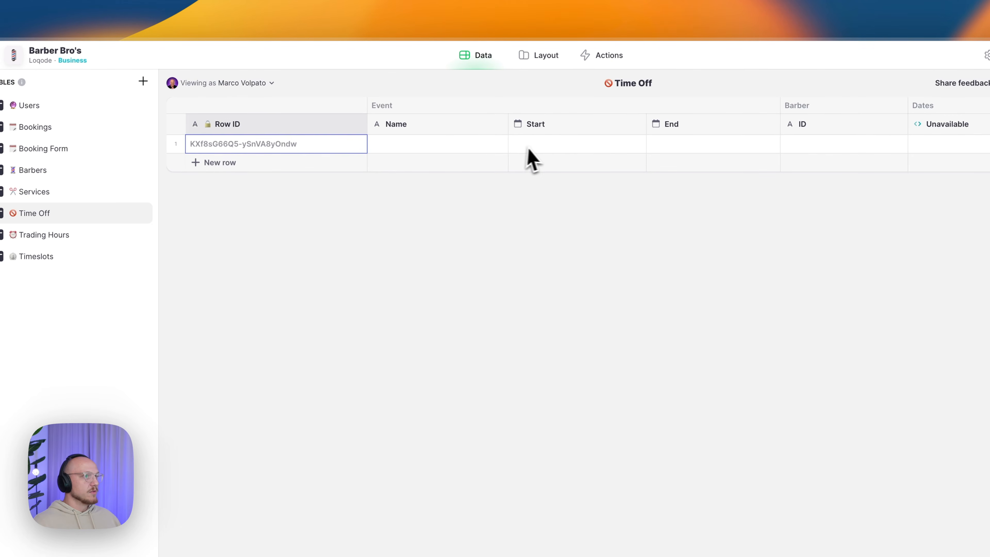
pyautogui.click(538, 157)
pyautogui.click(537, 156)
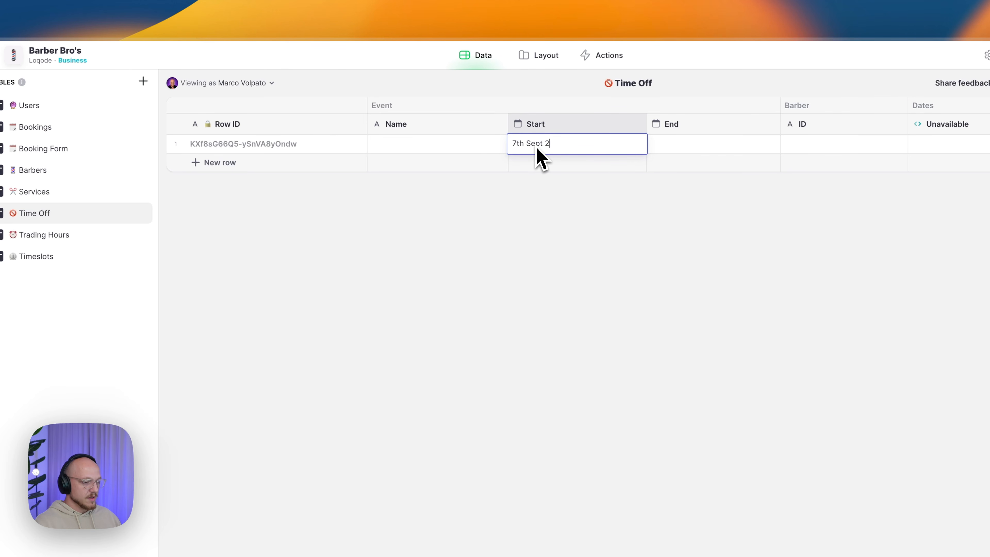
pyautogui.write('7th Sept 2023')
pyautogui.press('Return')
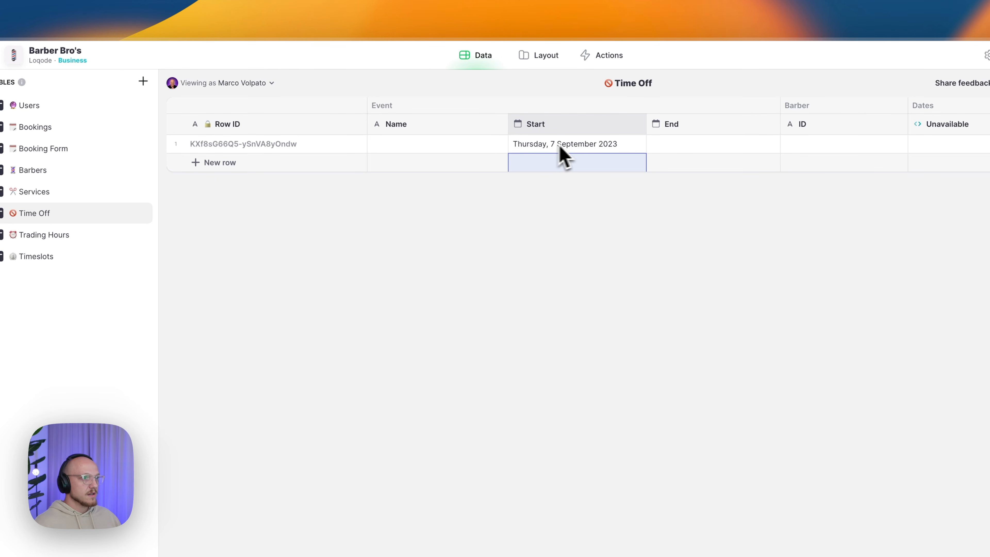
pyautogui.click(662, 145)
pyautogui.click(669, 147)
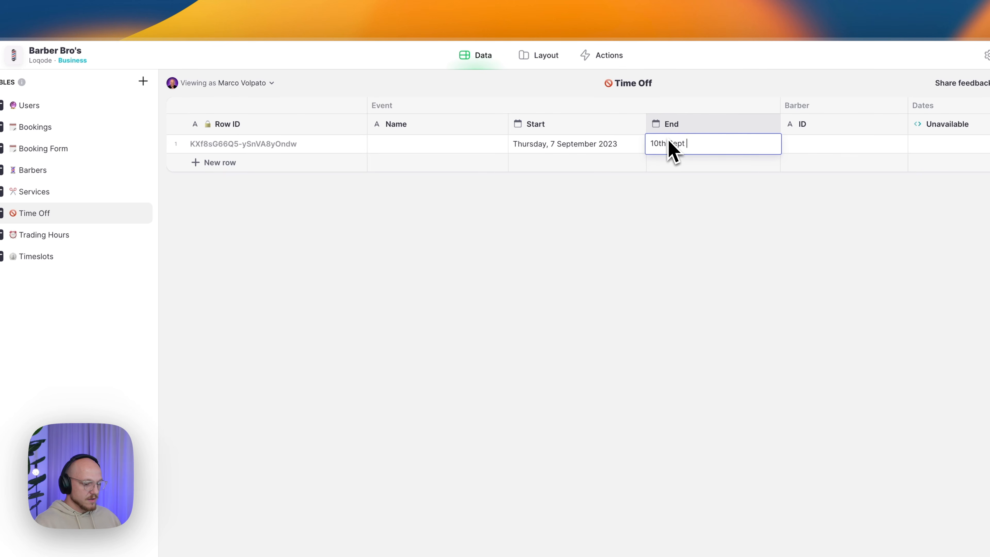
pyautogui.write('10th Sept 2023')
pyautogui.press('Return')
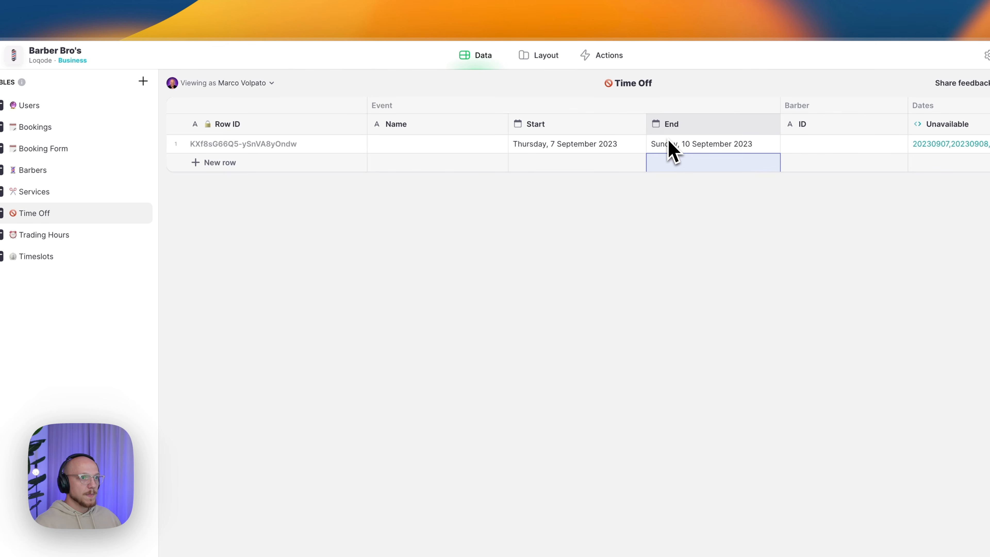
# - Read the computed Unavailable dates and check the row's Start and End values
pyautogui.click(919, 147)
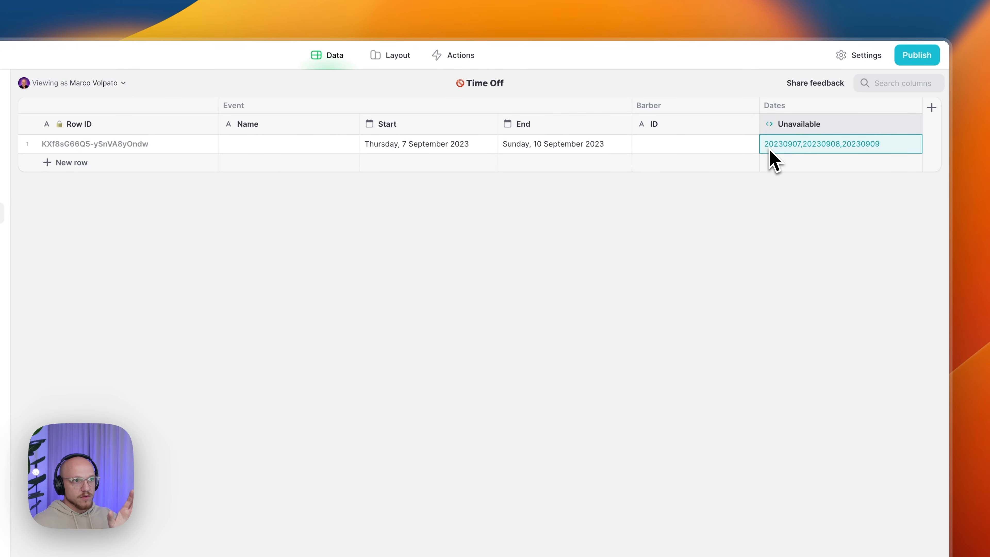
pyautogui.click(770, 148)
pyautogui.doubleClick(777, 143)
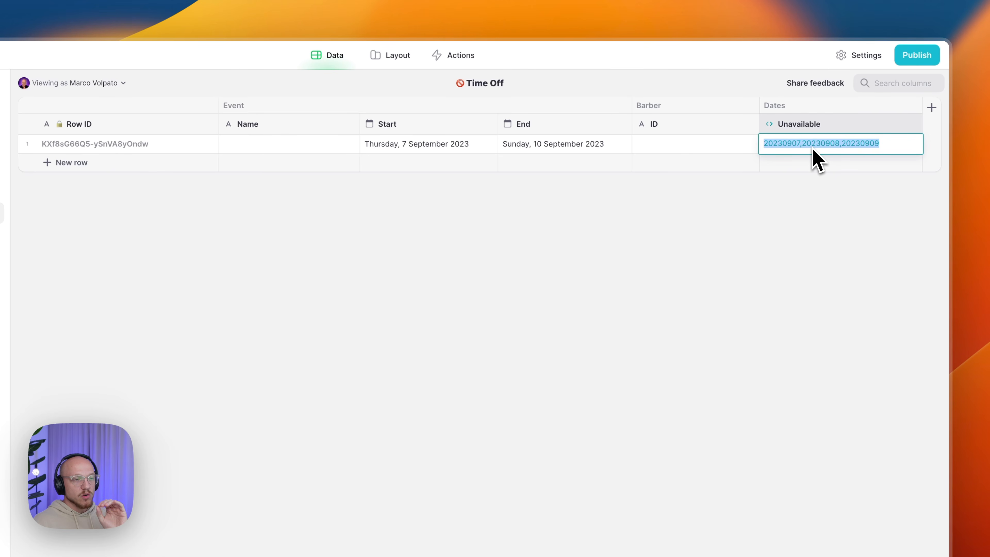
pyautogui.press('Escape')
pyautogui.moveTo(440, 150); pyautogui.dragTo(544, 159)
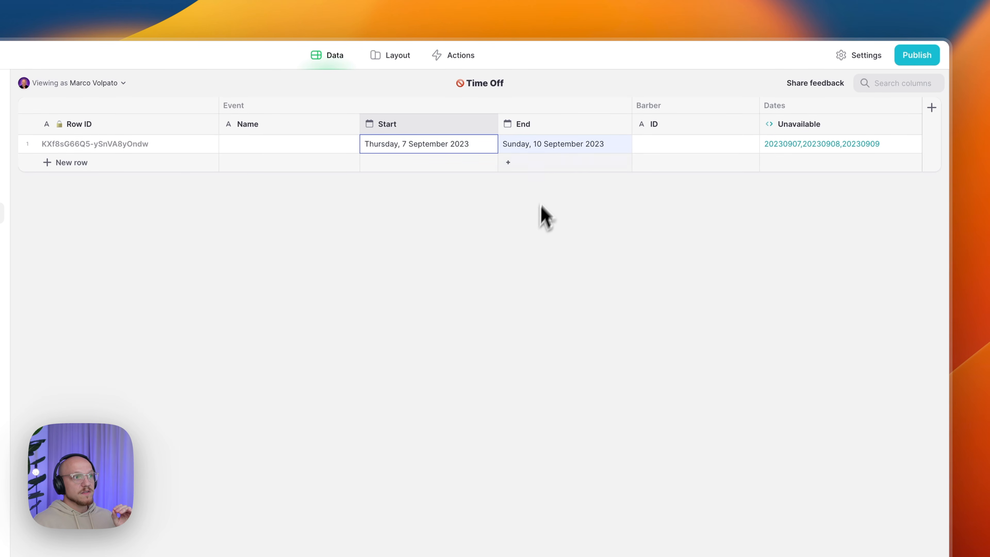
pyautogui.click(558, 145)
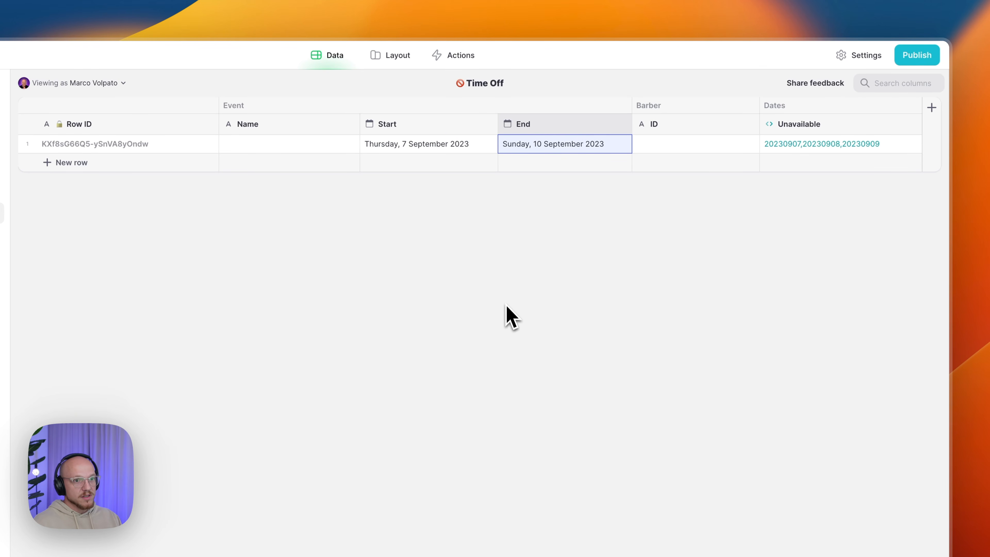
pyautogui.click(514, 324)
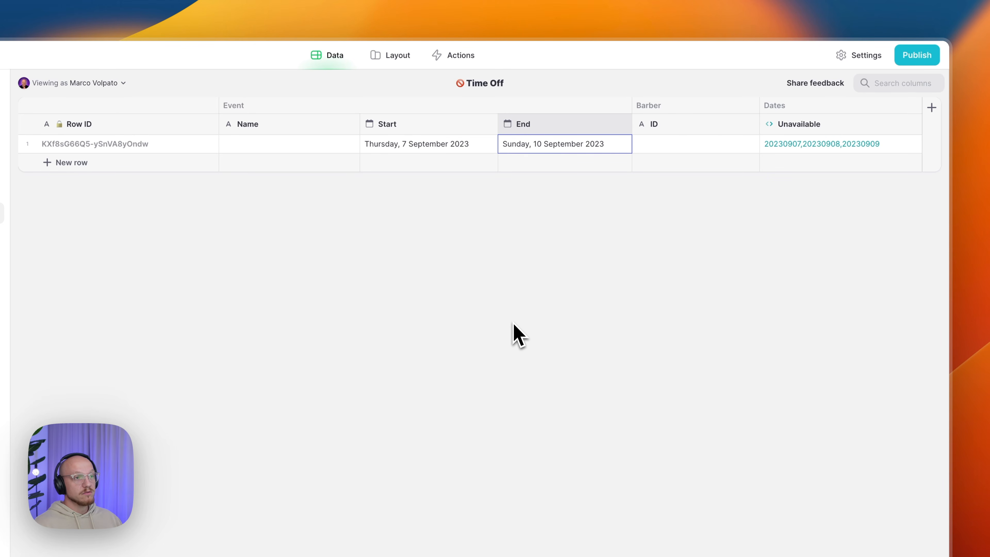
# - Reload the Unavailable column's JavaScript to clear its function error, then save
pyautogui.click(795, 126)
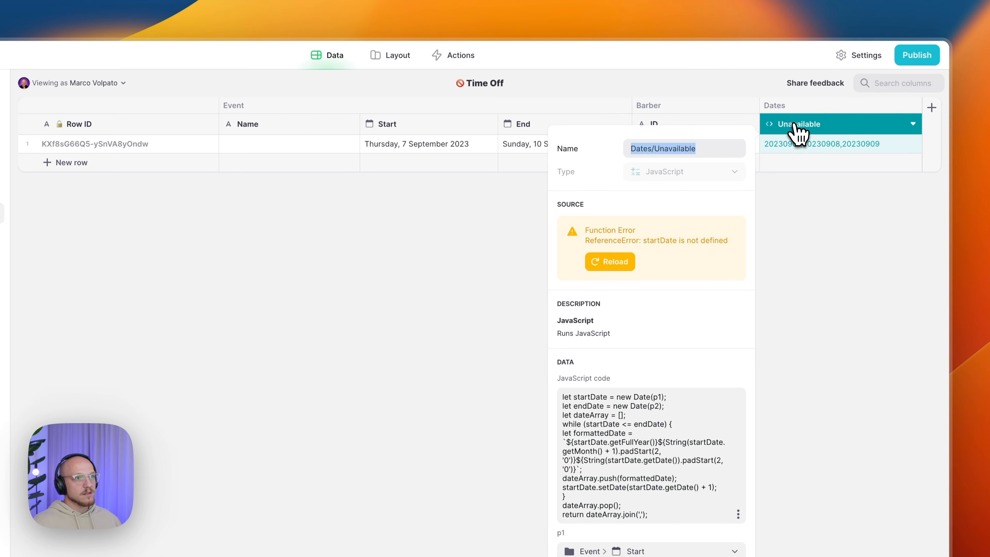
pyautogui.click(624, 267)
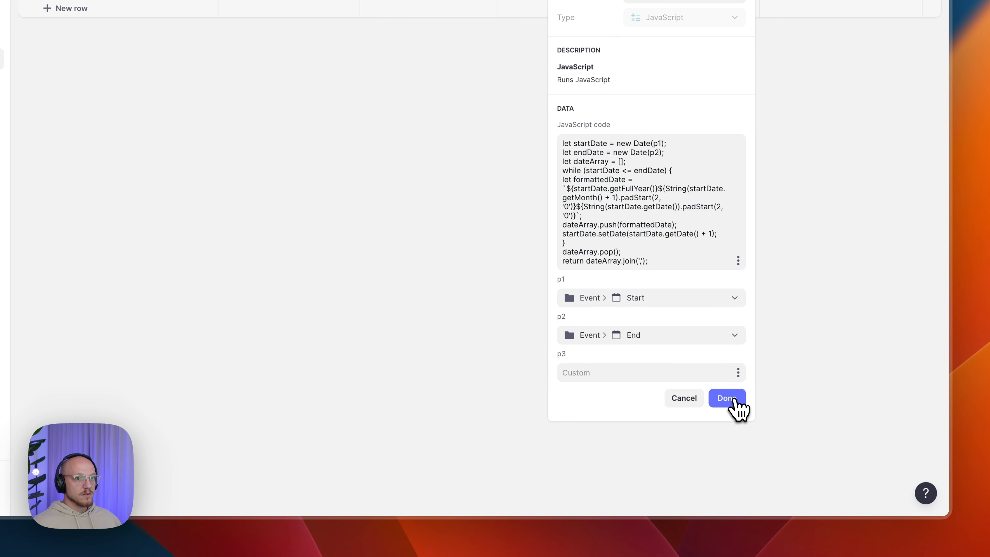
pyautogui.click(735, 399)
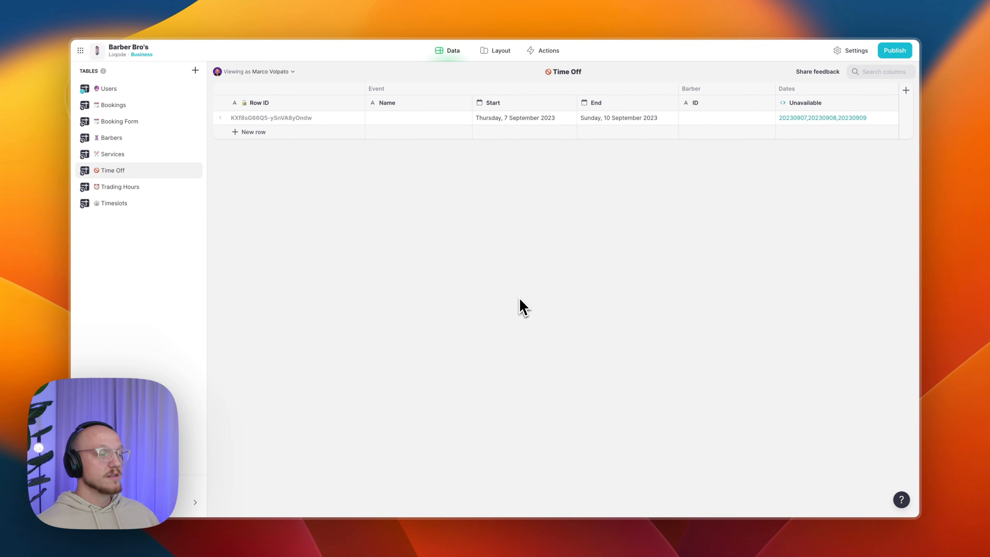
# - Add a Service/Selected If → Then → Else column to the Services table
pyautogui.click(119, 154)
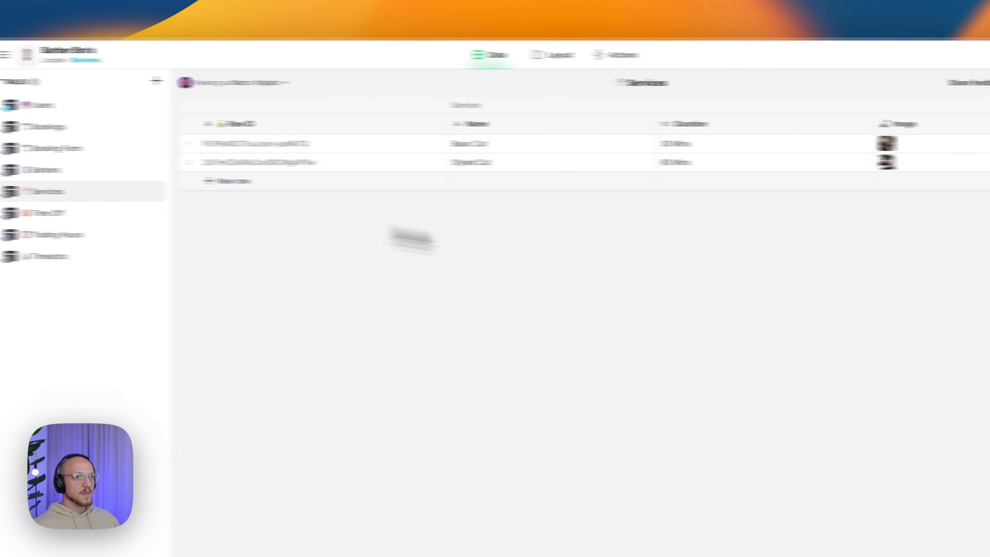
pyautogui.click(935, 114)
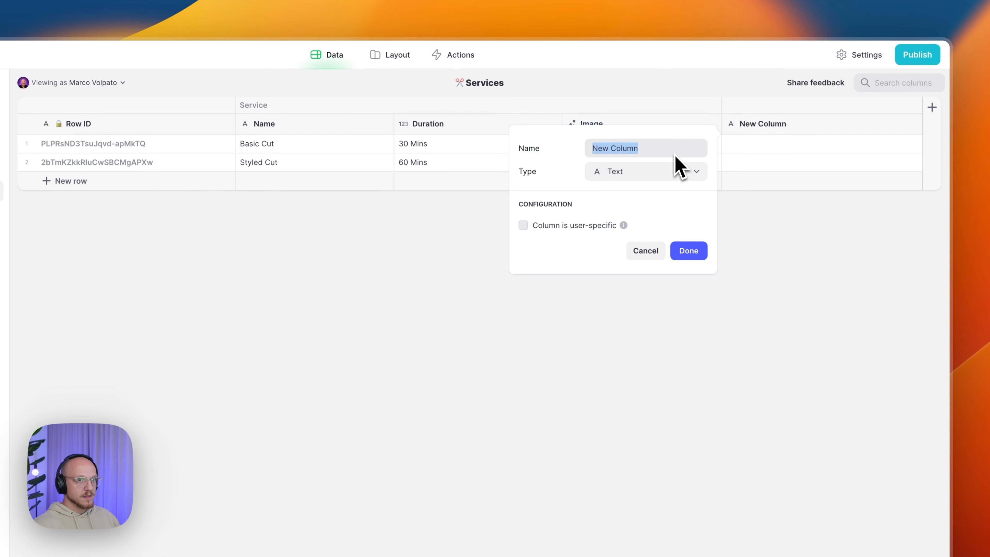
pyautogui.write('Service/Selected')
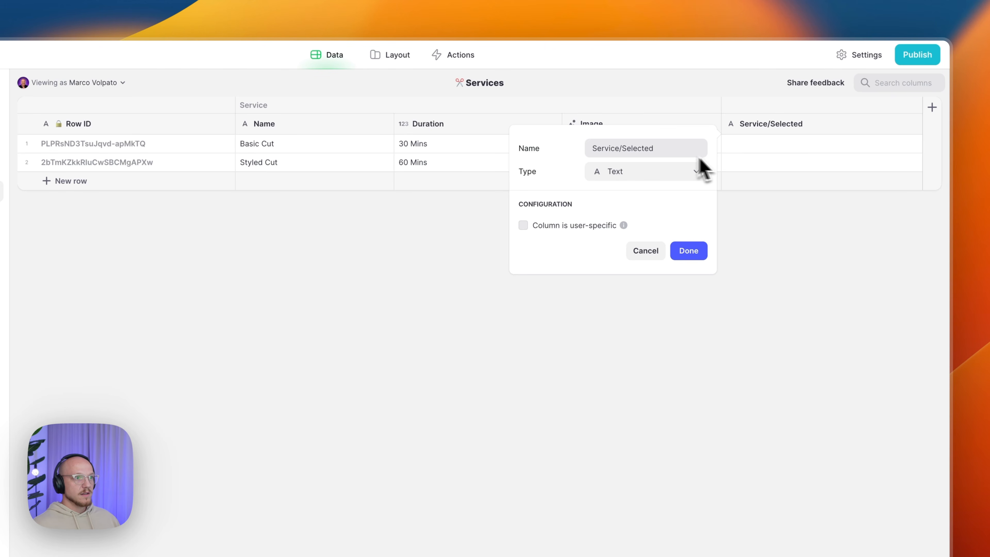
pyautogui.click(696, 172)
pyautogui.moveTo(668, 235)
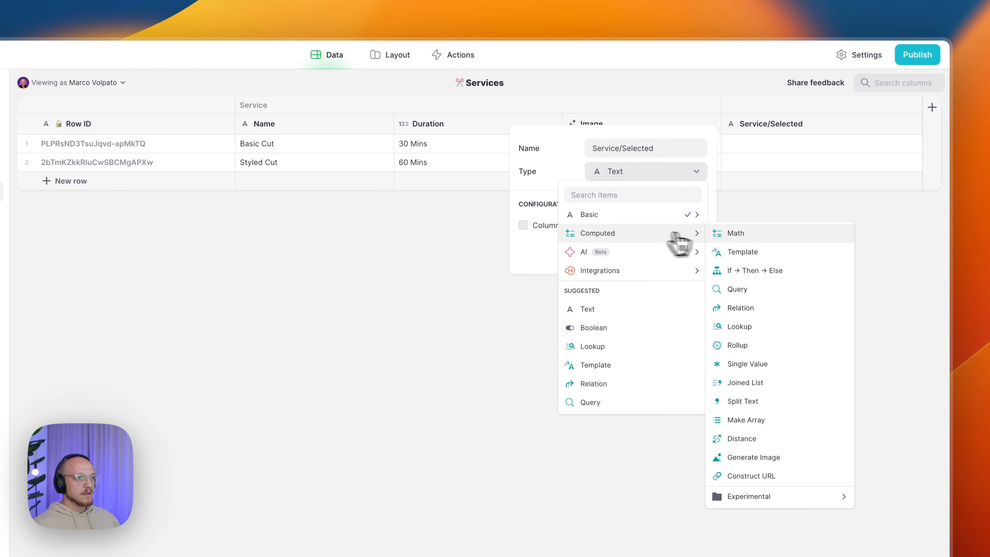
pyautogui.click(747, 271)
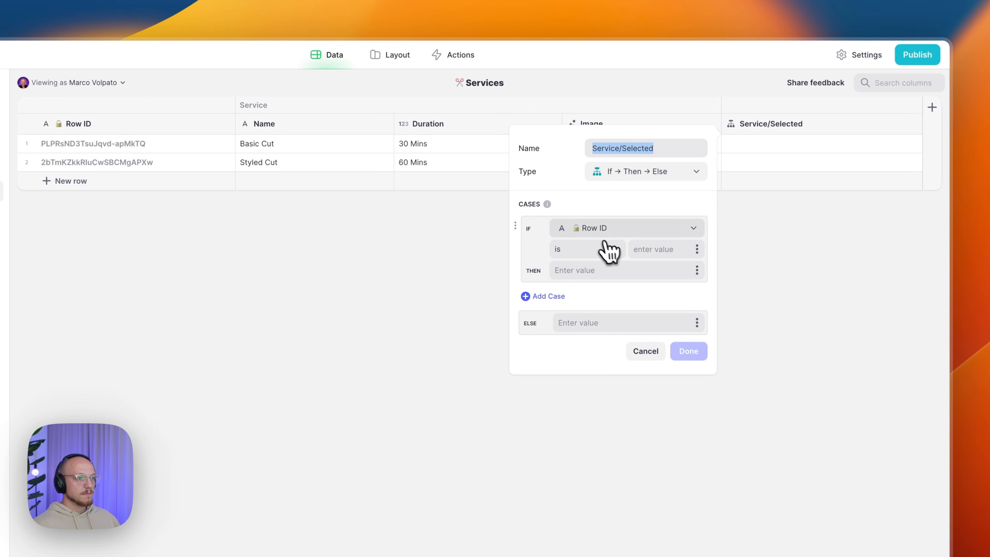
# - Show ✅ when the user's Selected Service equals the row's Row ID, and save the column
pyautogui.click(600, 234)
pyautogui.moveTo(602, 271)
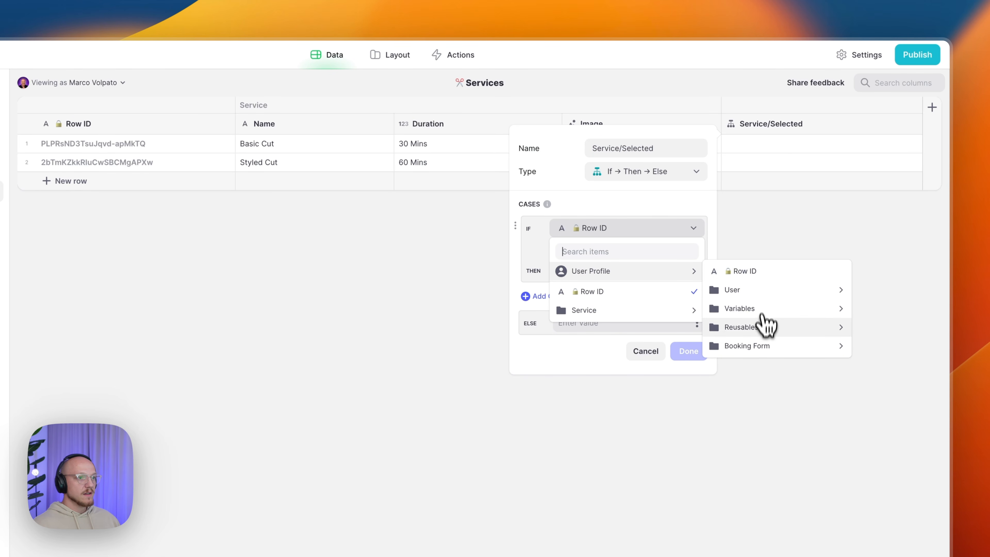
pyautogui.moveTo(758, 346)
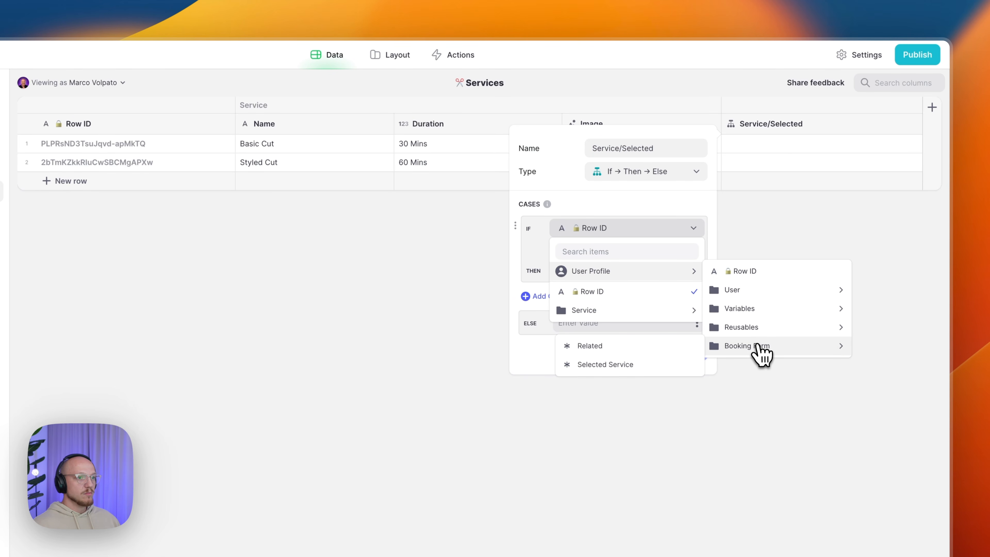
pyautogui.click(636, 367)
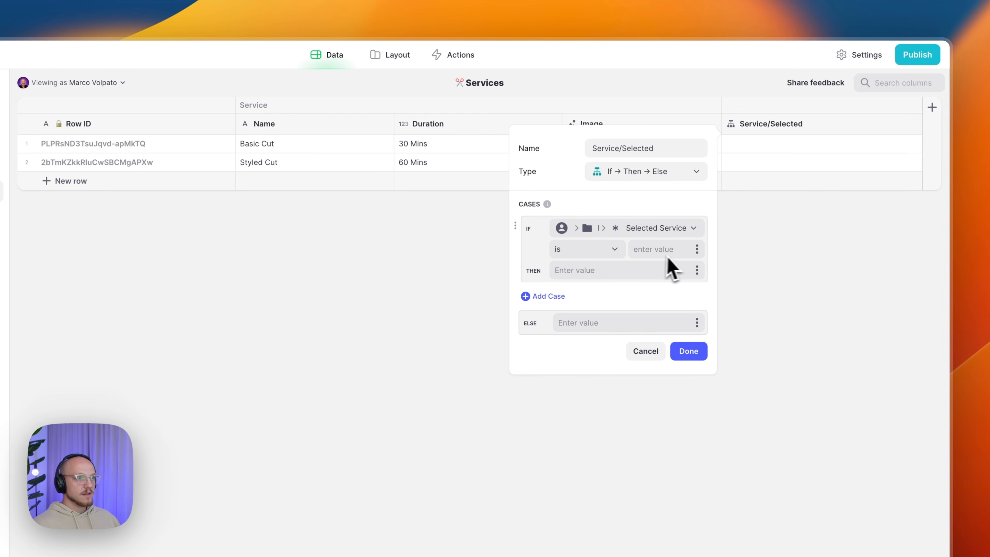
pyautogui.click(696, 252)
pyautogui.click(654, 332)
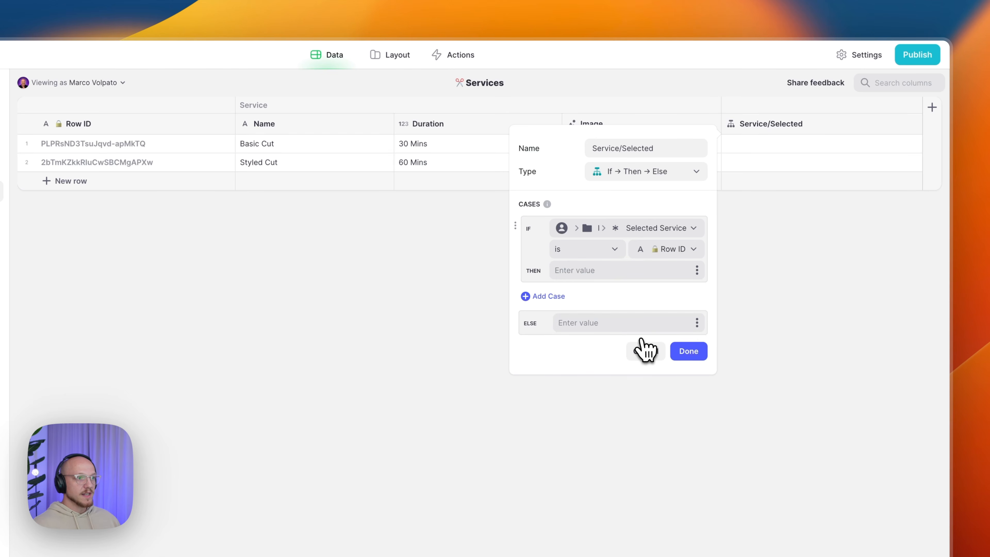
pyautogui.click(629, 274)
pyautogui.press('ctrl+super+space')
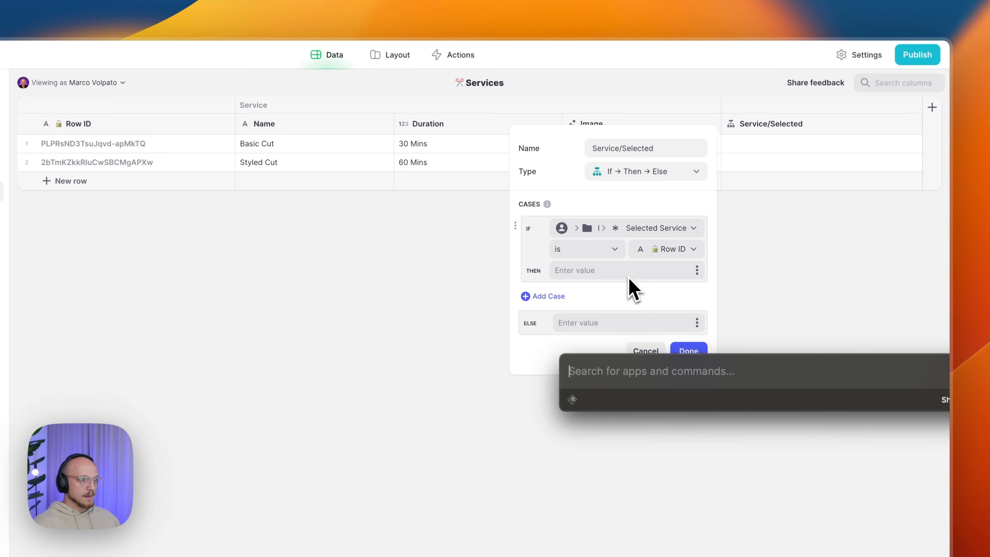
pyautogui.write('check')
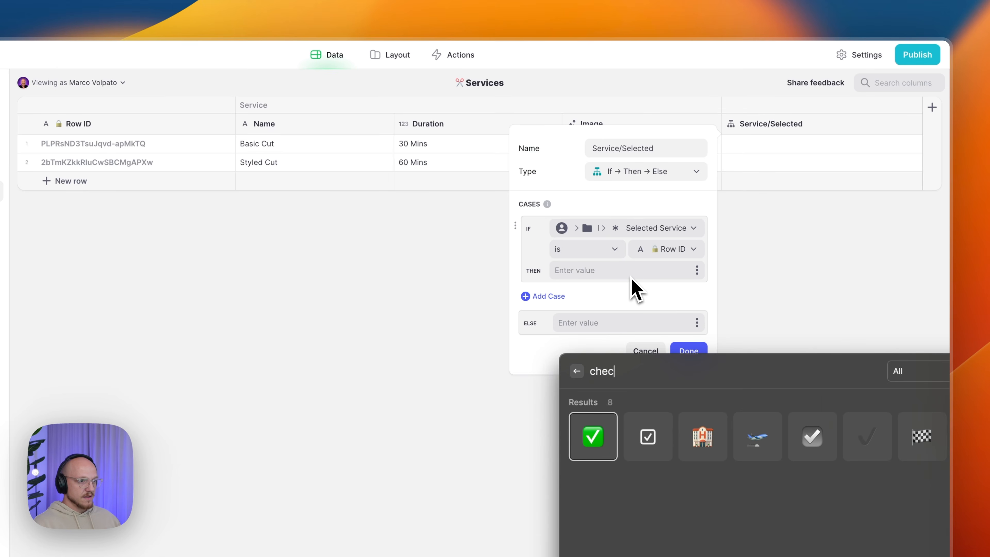
pyautogui.press('Return')
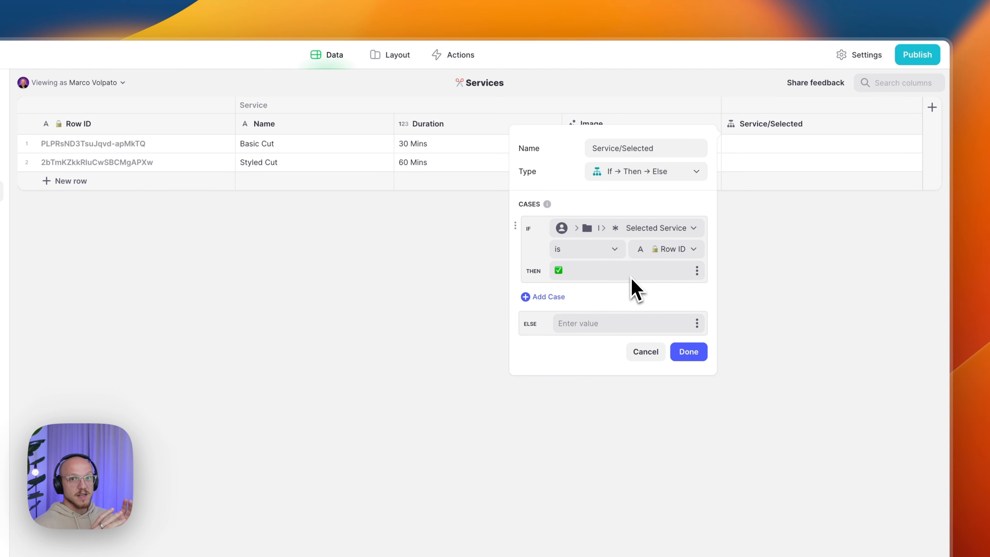
pyautogui.click(691, 353)
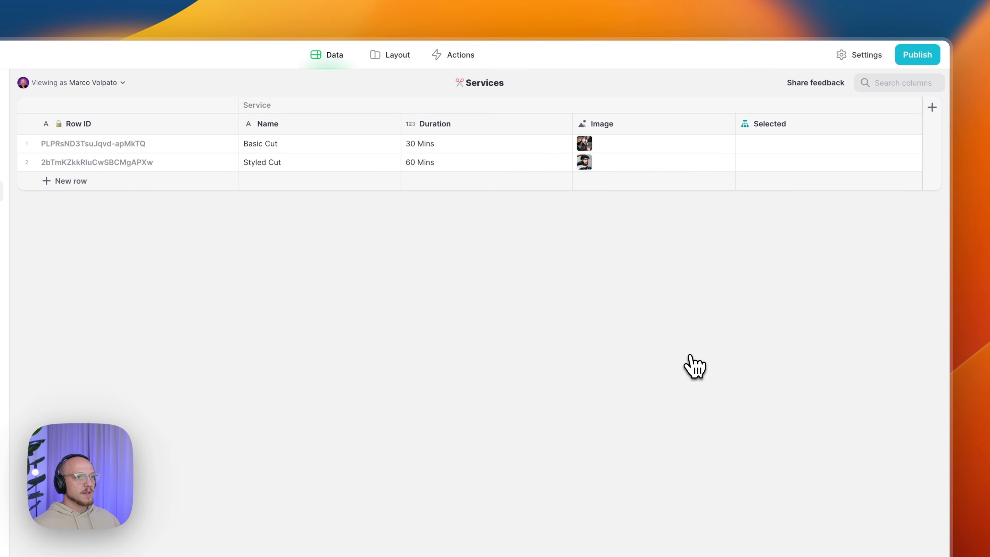
# - Add a Service/Display Name Template column right of Selected, with template text 'Service Selected'
pyautogui.click(913, 124)
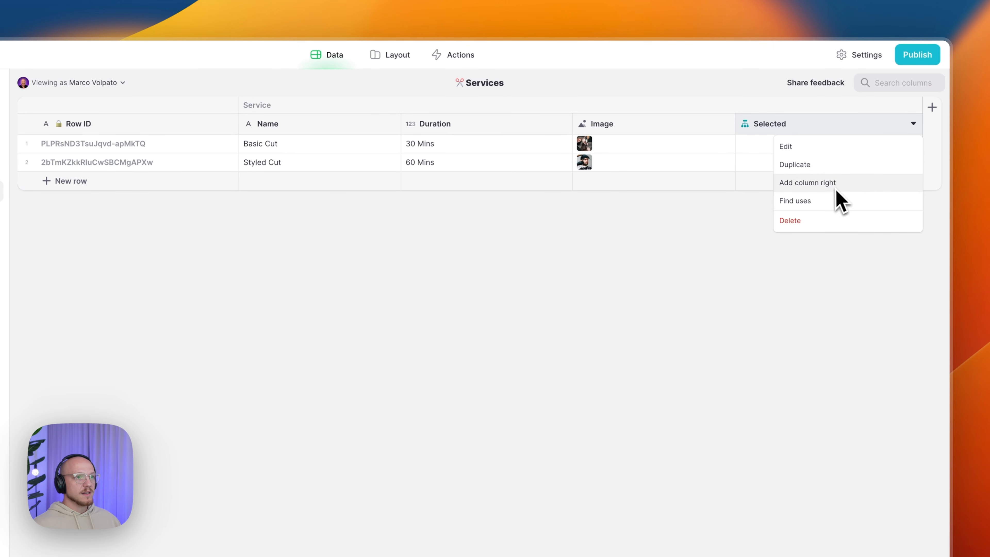
pyautogui.click(824, 184)
pyautogui.write('Servi')
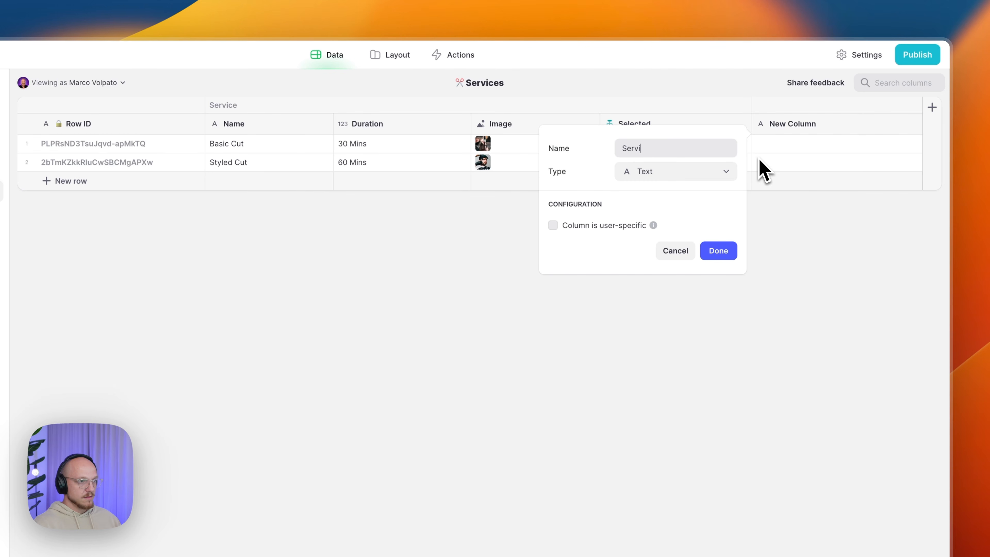
pyautogui.write('ce/')
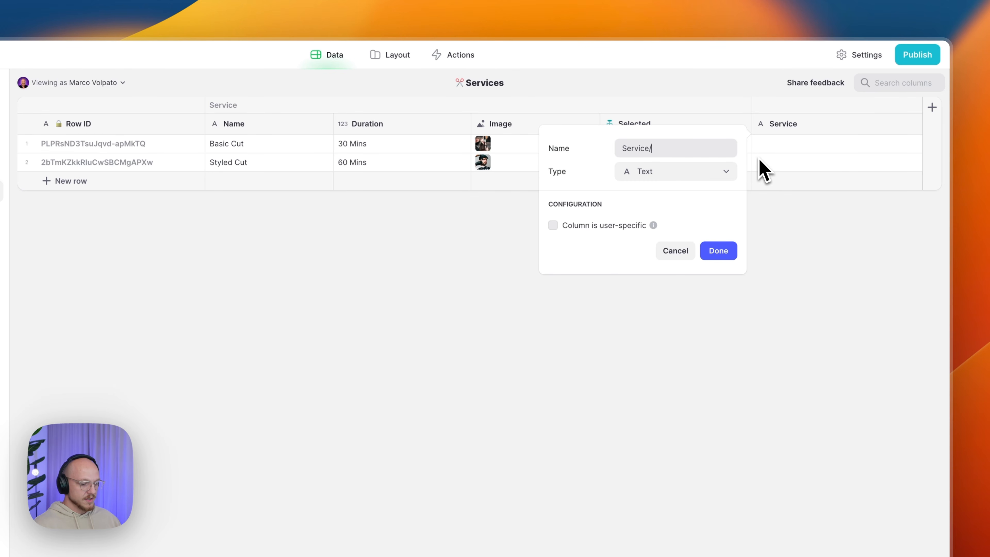
pyautogui.write('Display Name')
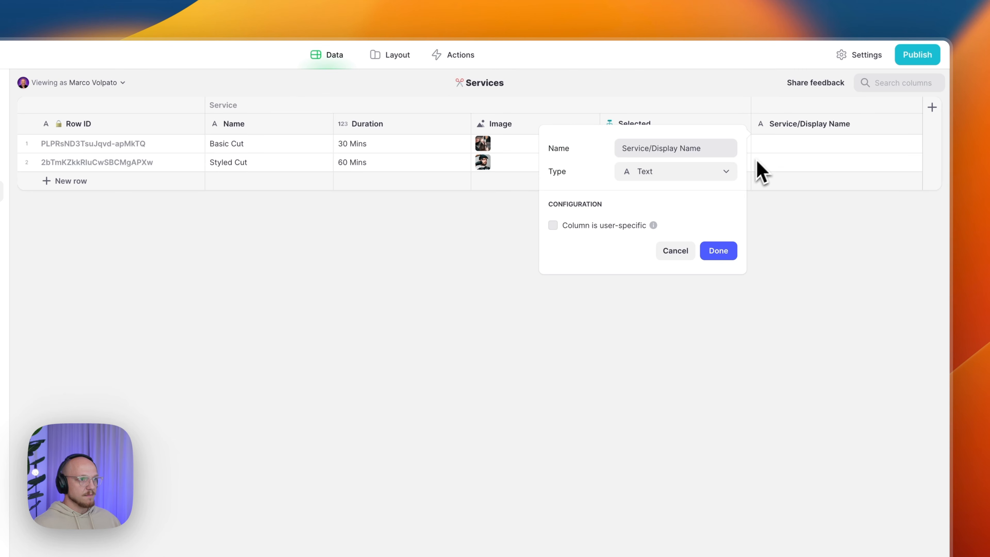
pyautogui.click(667, 171)
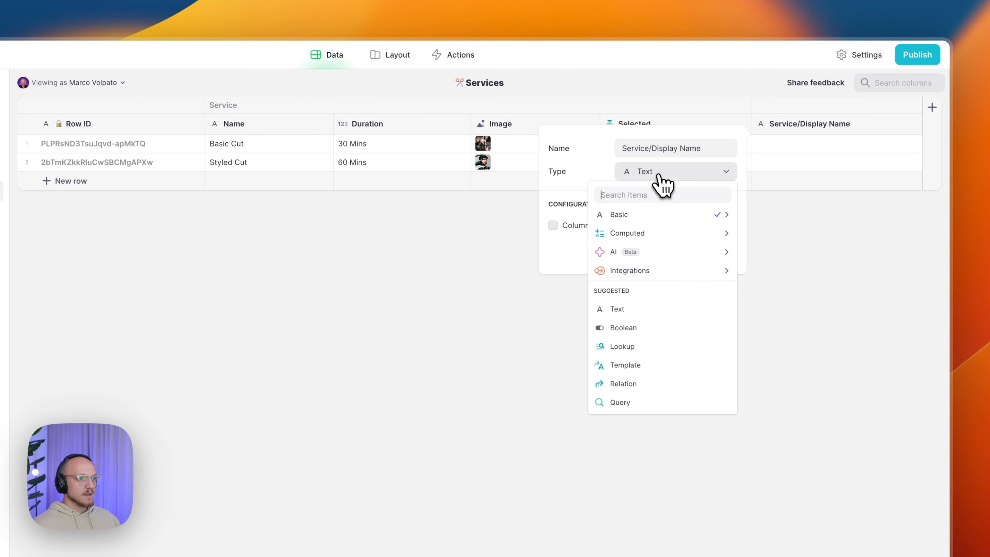
pyautogui.moveTo(639, 234)
pyautogui.click(782, 256)
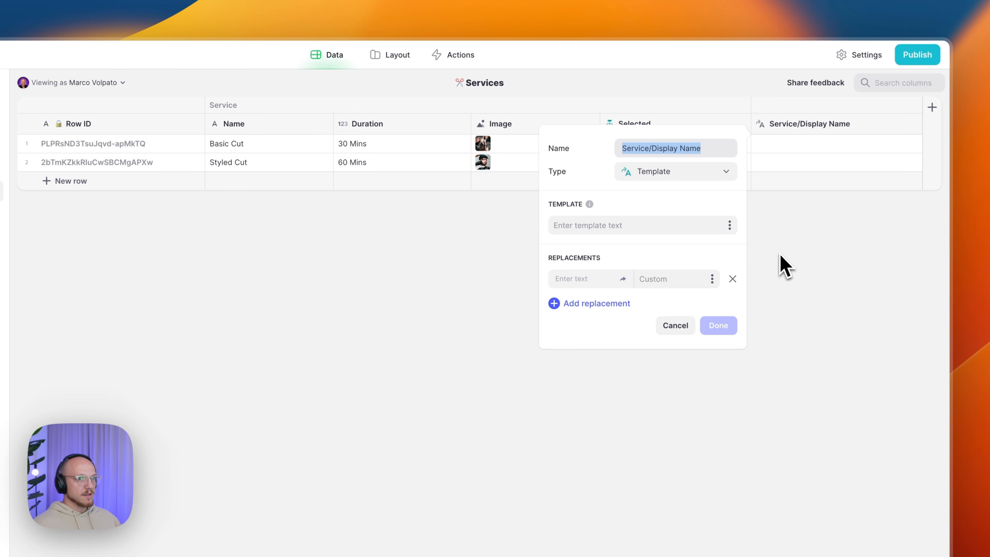
pyautogui.click(660, 225)
pyautogui.write('Service Selected')
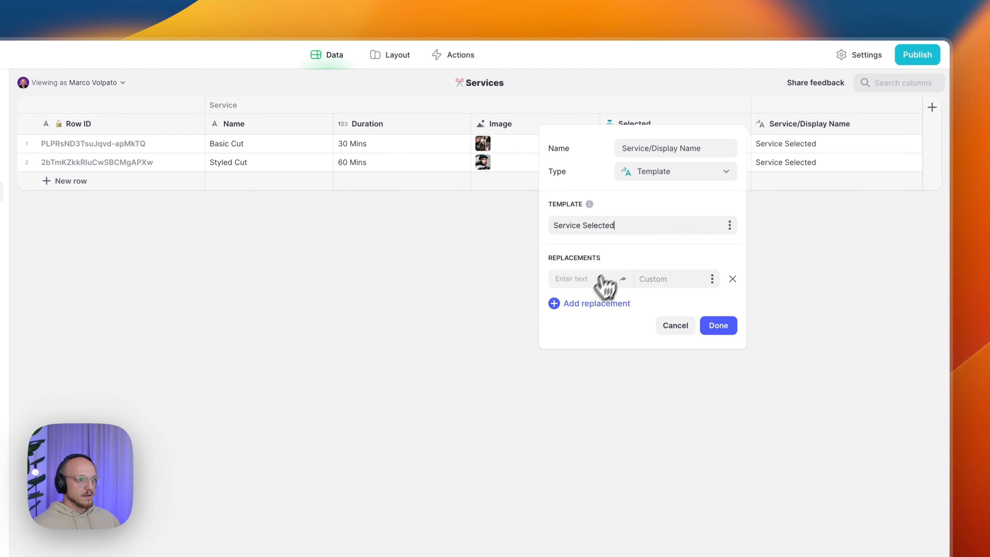
# - Replace 'Service' with each row's Name and 'Selected' with its Selected value, then save
pyautogui.click(585, 303)
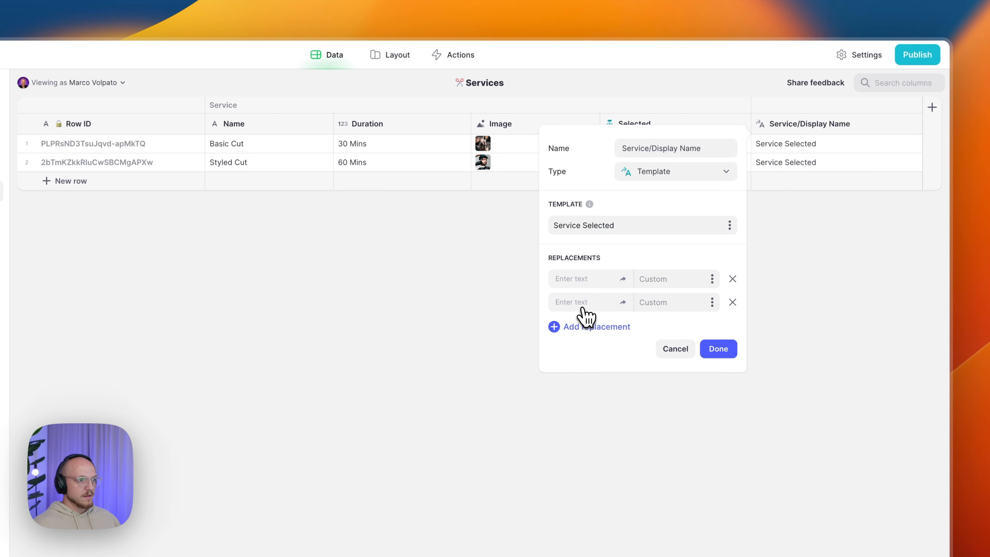
pyautogui.click(579, 279)
pyautogui.write('S')
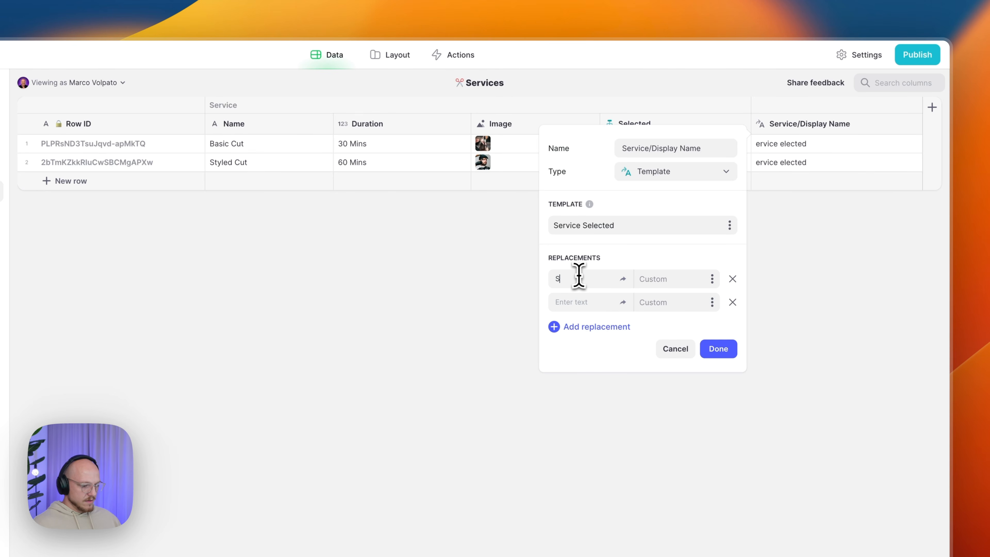
pyautogui.write('ervice')
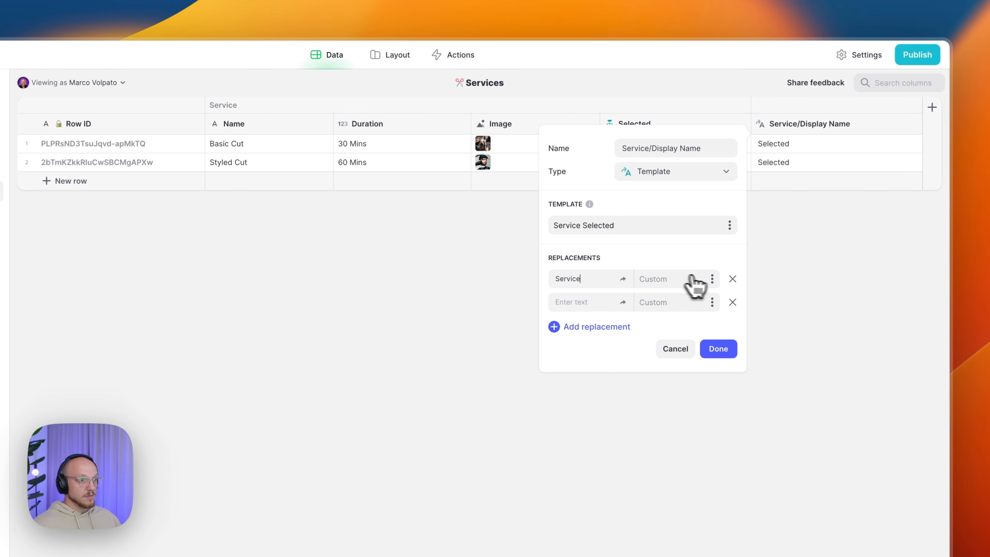
pyautogui.click(711, 279)
pyautogui.moveTo(644, 460)
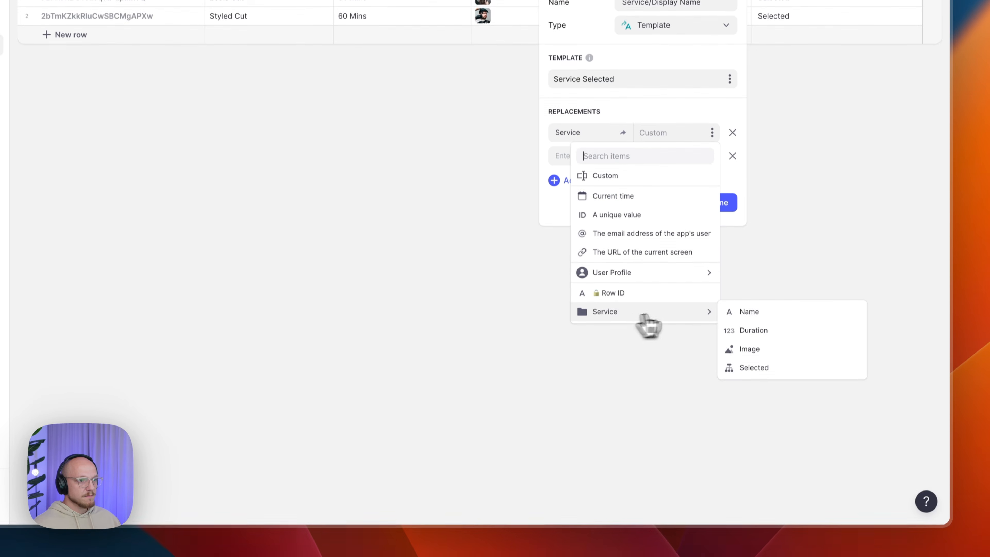
pyautogui.click(750, 311)
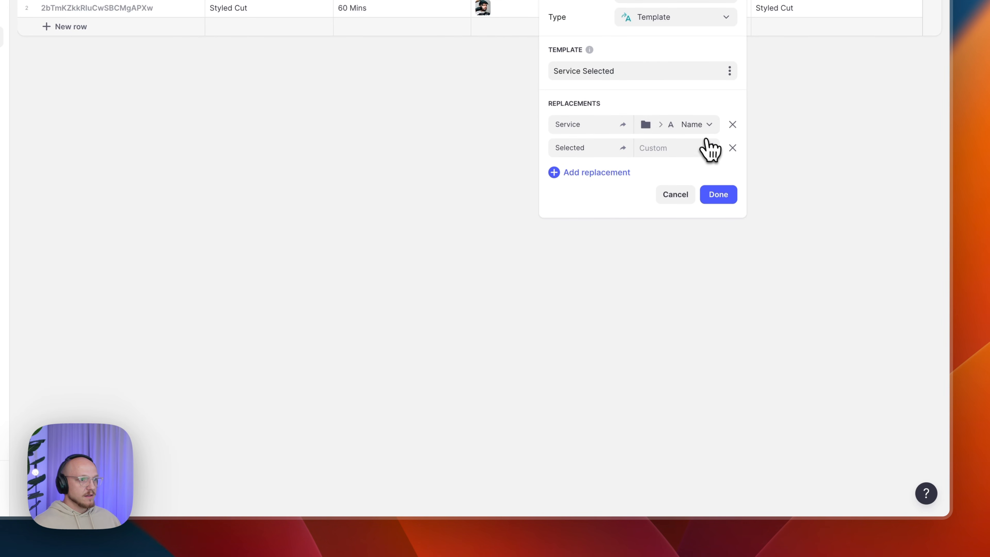
pyautogui.click(712, 149)
pyautogui.moveTo(618, 343)
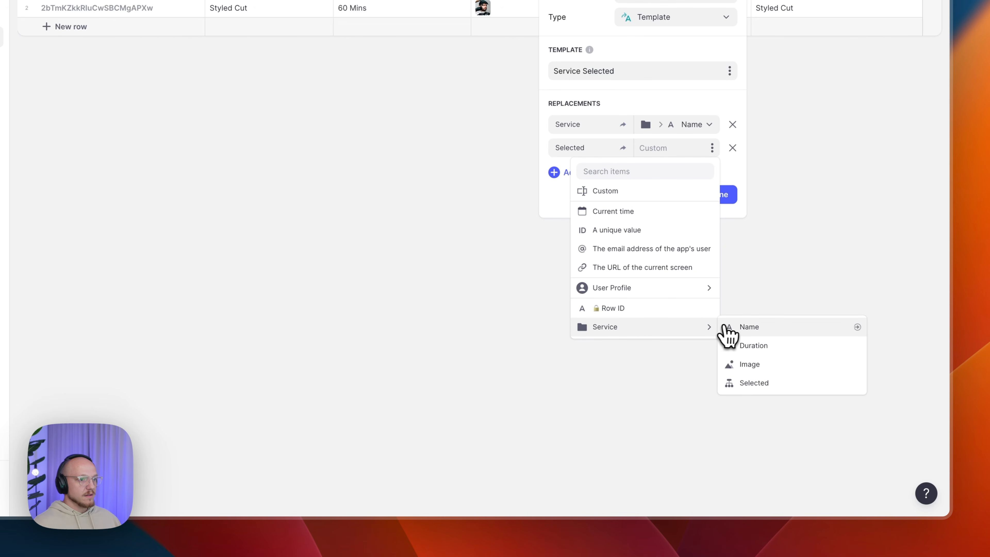
pyautogui.click(763, 381)
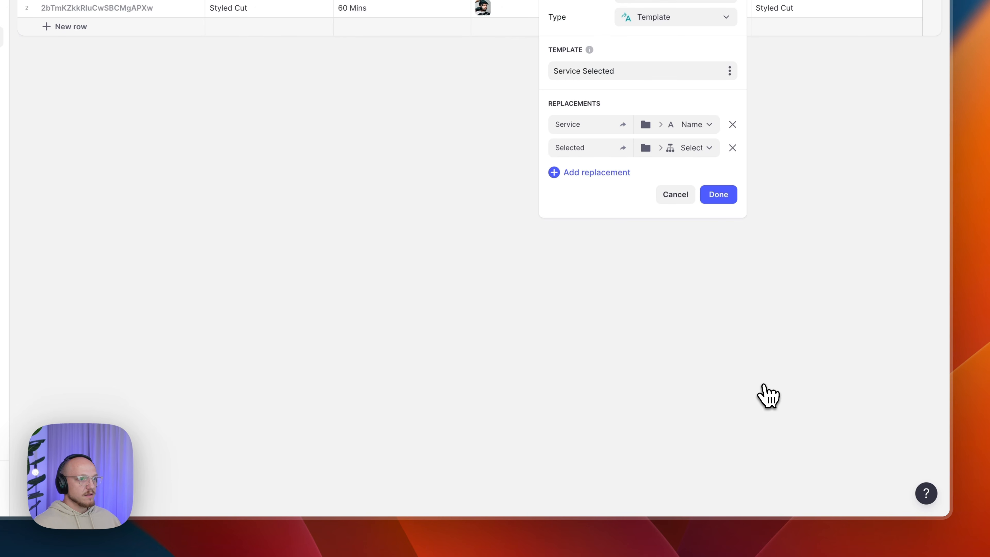
pyautogui.click(719, 195)
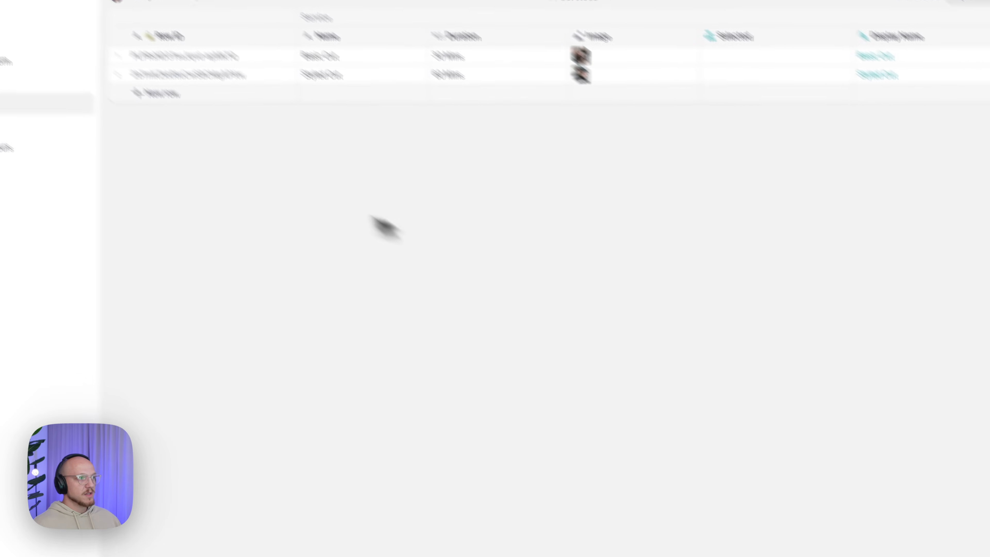
# - Paste Basic Cut's Row ID into Booking Form's Service Selected cell and move Display Name after Row ID
pyautogui.click(306, 134)
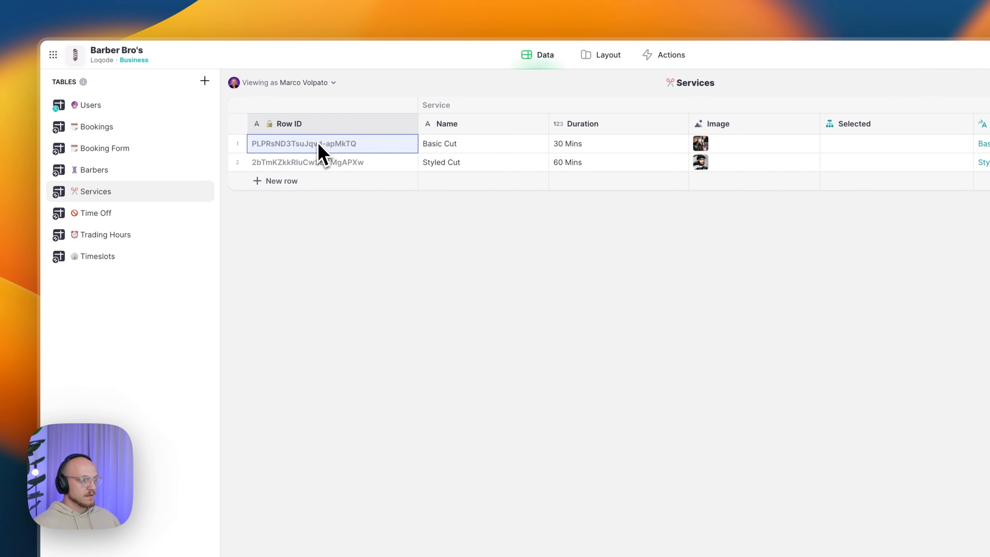
pyautogui.click(139, 159)
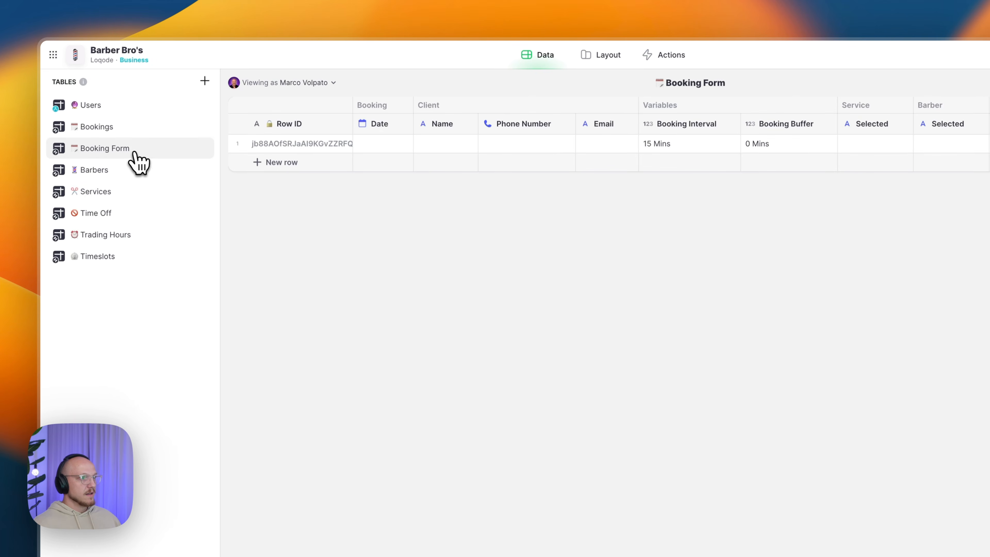
pyautogui.click(877, 148)
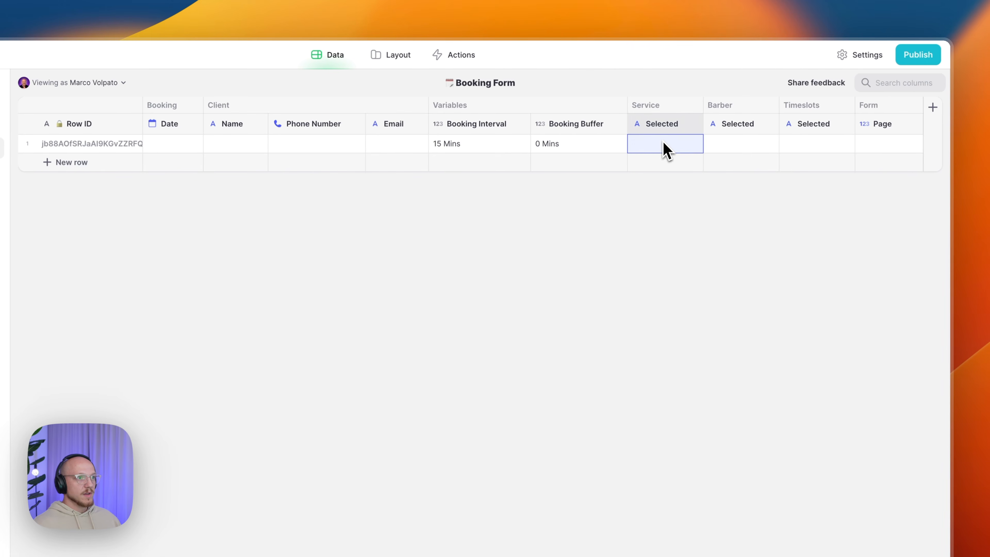
pyautogui.press('super+v')
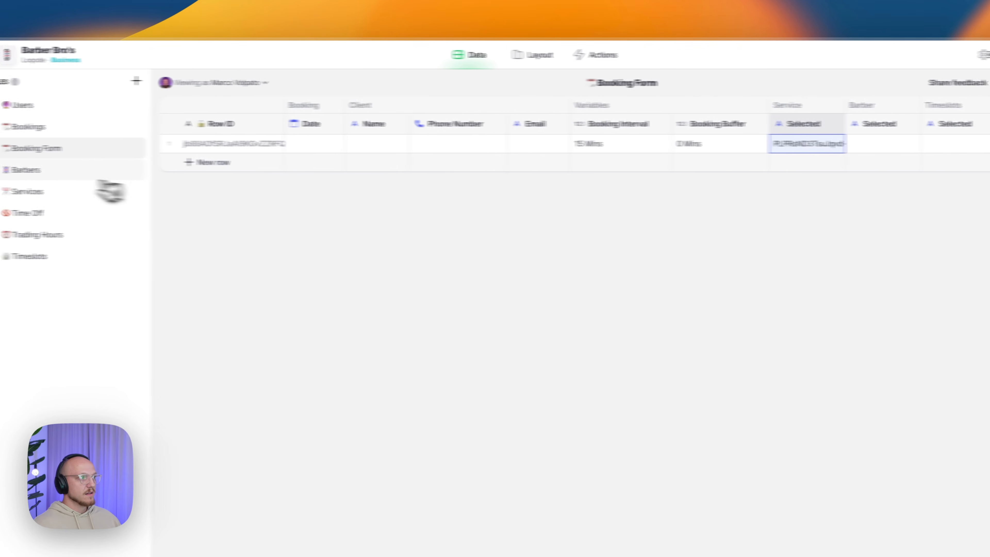
pyautogui.click(96, 197)
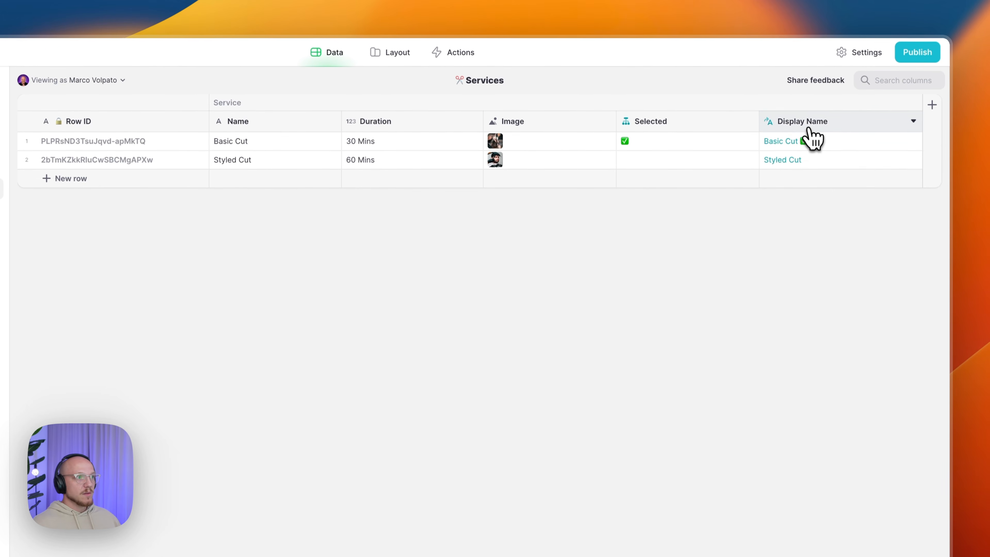
pyautogui.moveTo(809, 128); pyautogui.dragTo(313, 122)
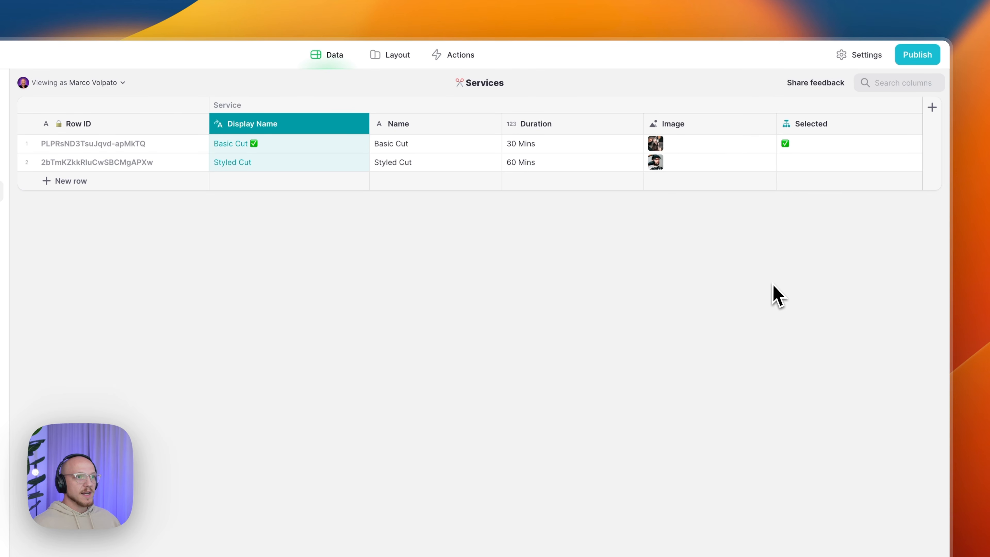
# - Add a Barber/Available query column to Services that queries the Barbers table
pyautogui.click(933, 108)
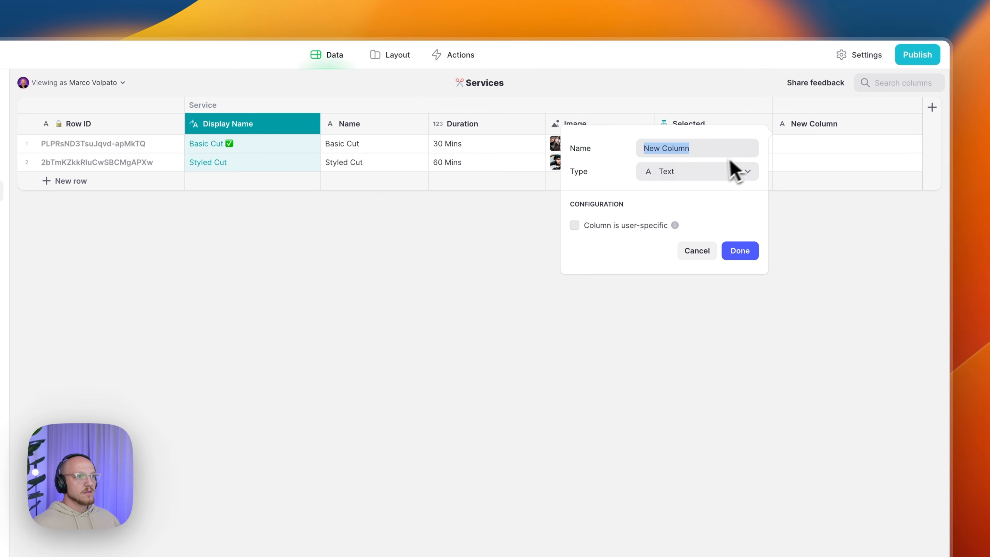
pyautogui.write('Barber/Available')
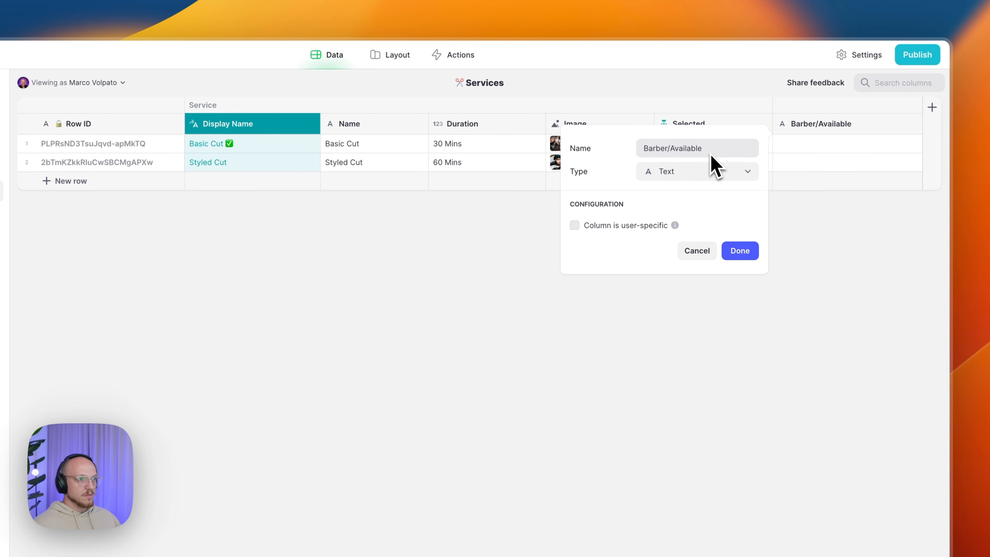
pyautogui.click(663, 168)
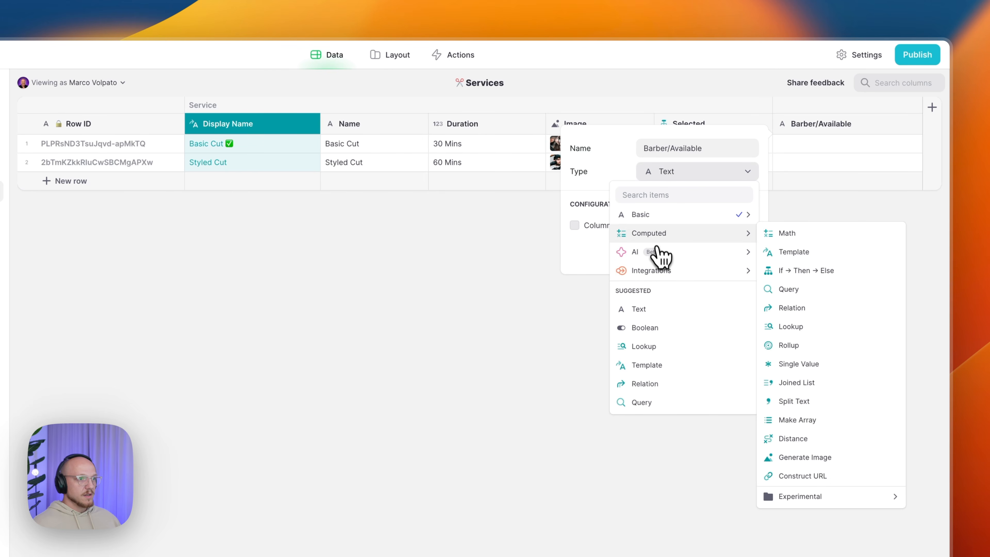
pyautogui.click(790, 290)
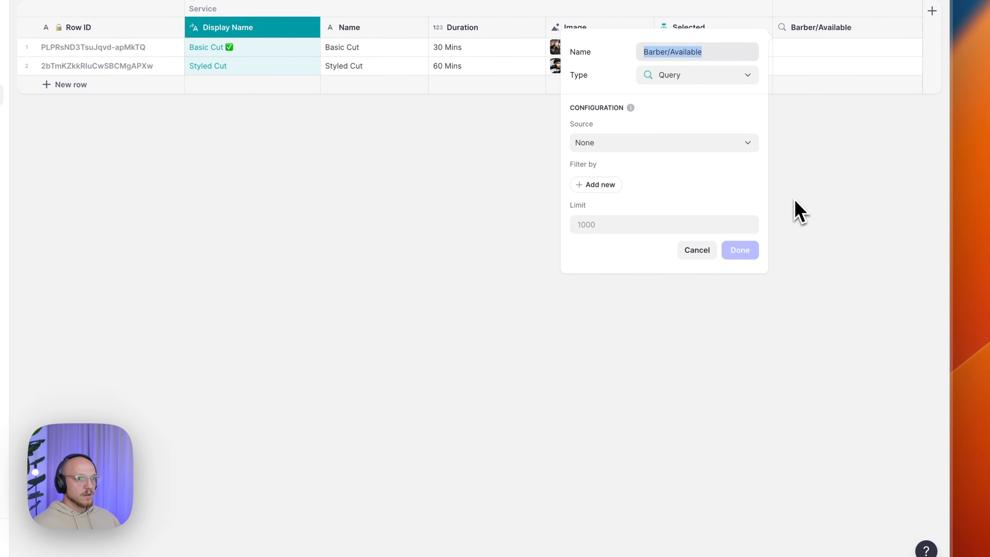
pyautogui.click(663, 144)
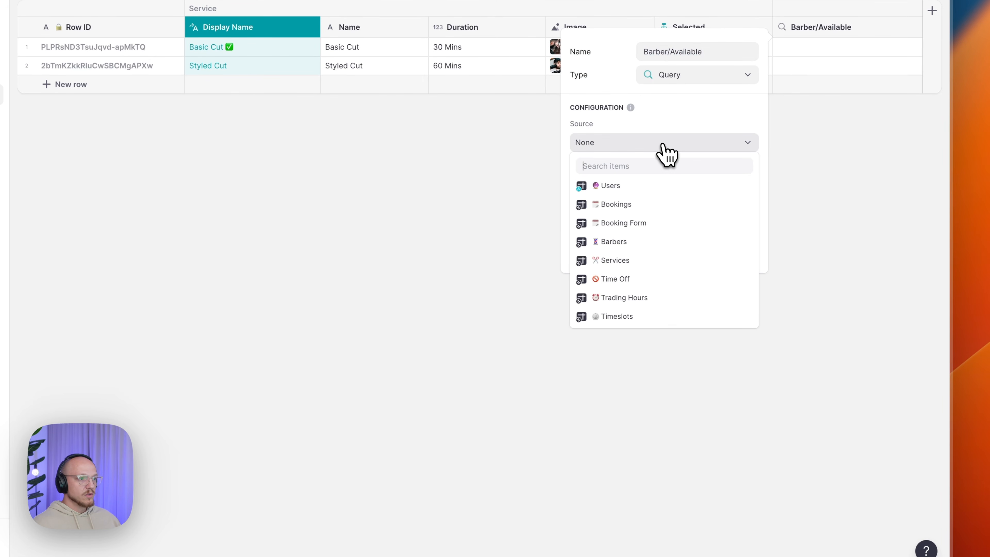
pyautogui.click(630, 243)
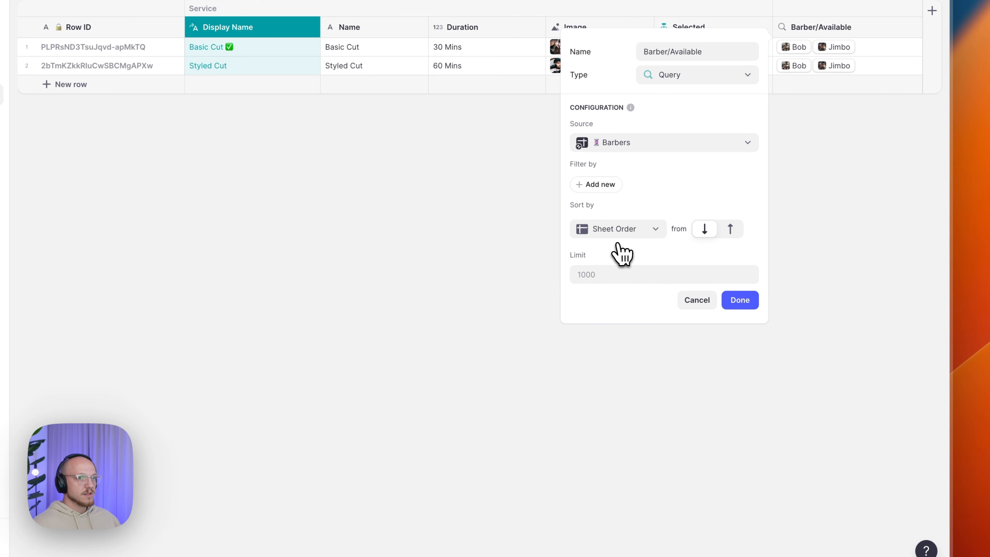
# - Filter the query to barbers whose Services list includes this row's Row ID
pyautogui.click(610, 188)
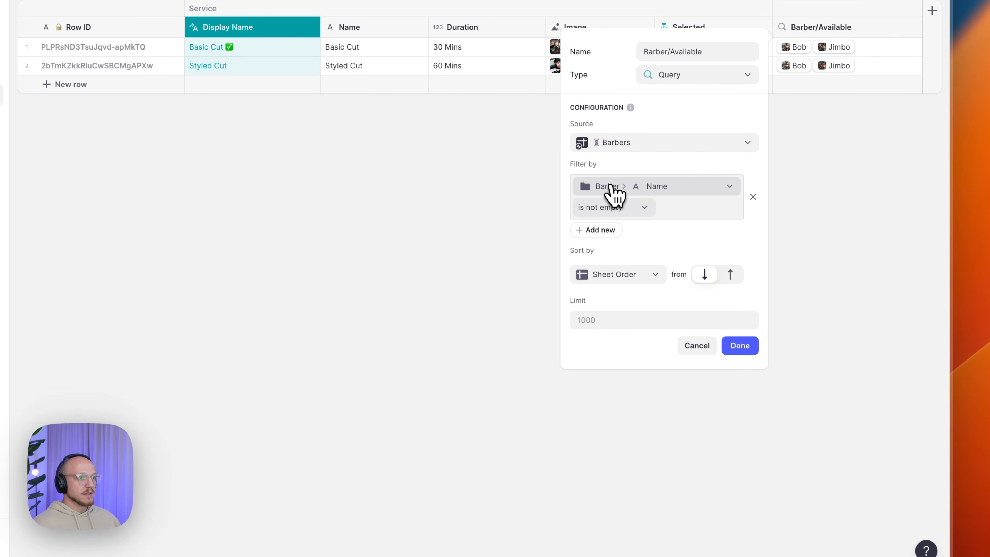
pyautogui.click(661, 187)
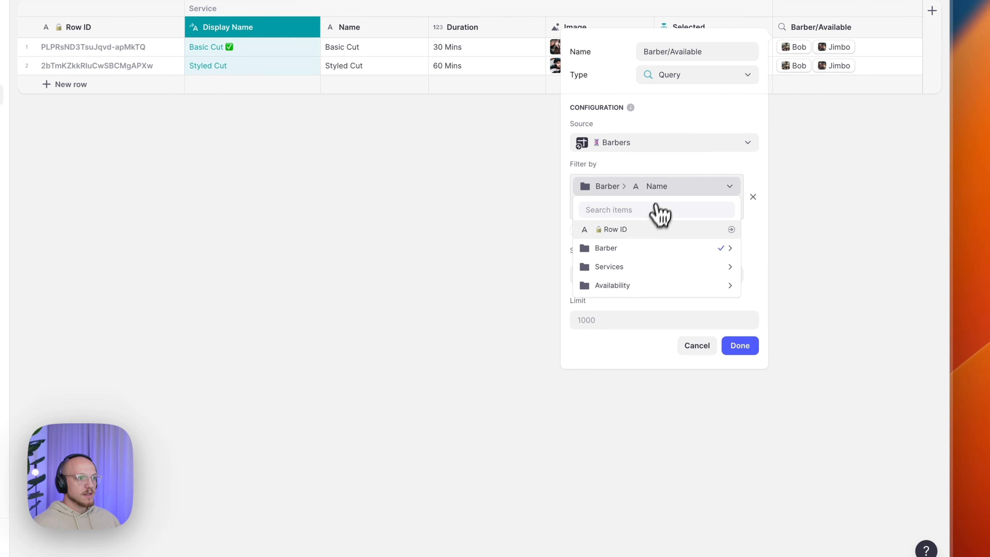
pyautogui.moveTo(639, 267)
pyautogui.click(767, 267)
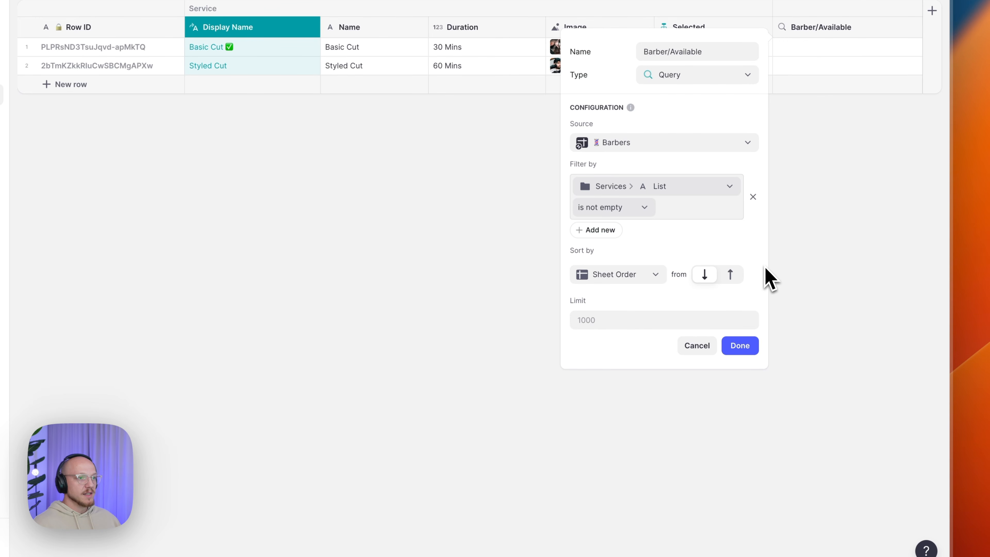
pyautogui.click(608, 212)
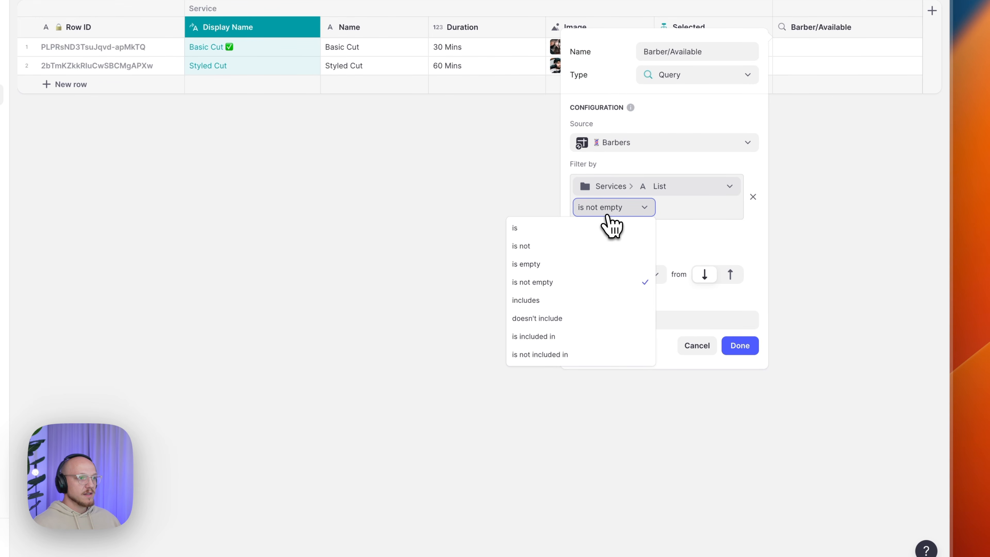
pyautogui.click(583, 301)
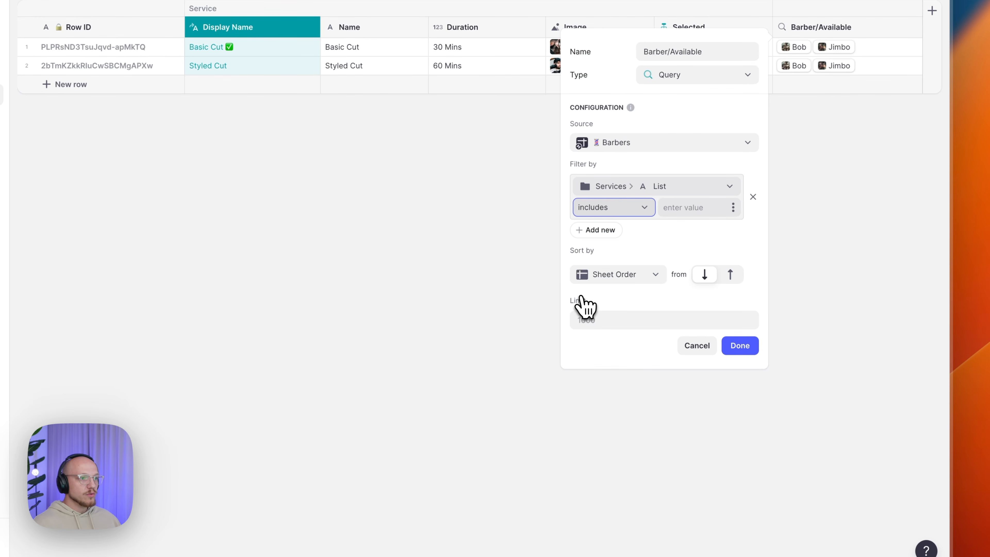
pyautogui.click(732, 208)
pyautogui.moveTo(667, 291)
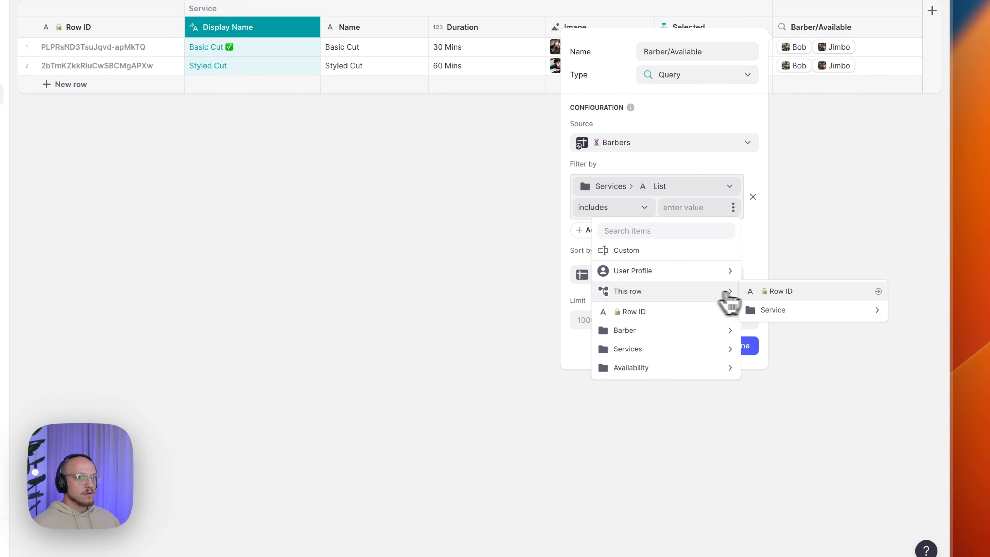
pyautogui.click(757, 290)
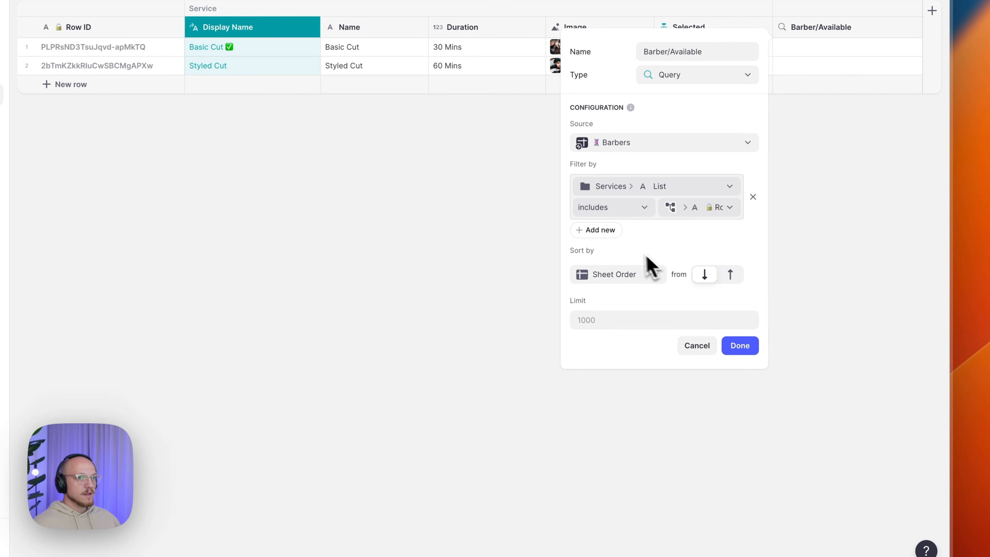
# - Add a second filter requiring the barber's Available to be checked, and save the column
pyautogui.click(601, 231)
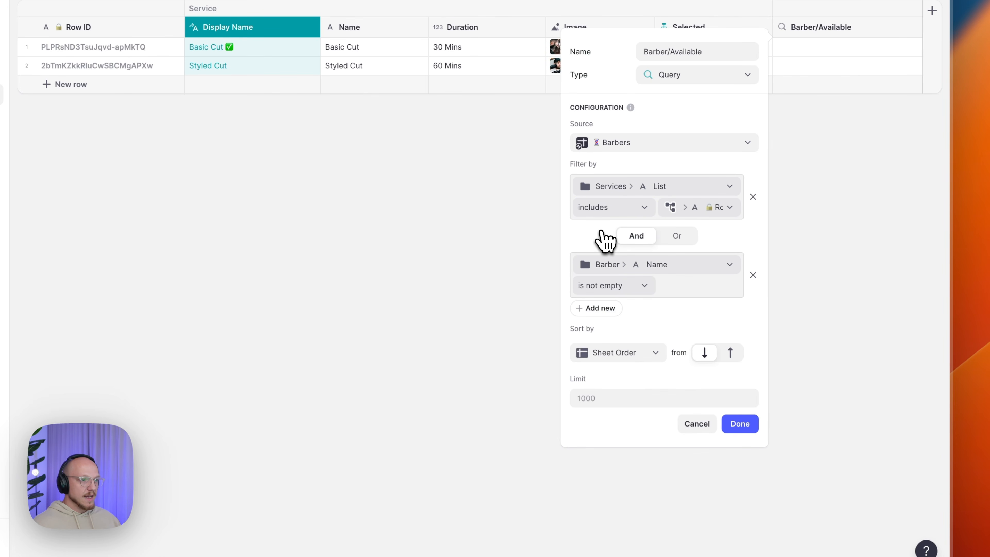
pyautogui.click(606, 273)
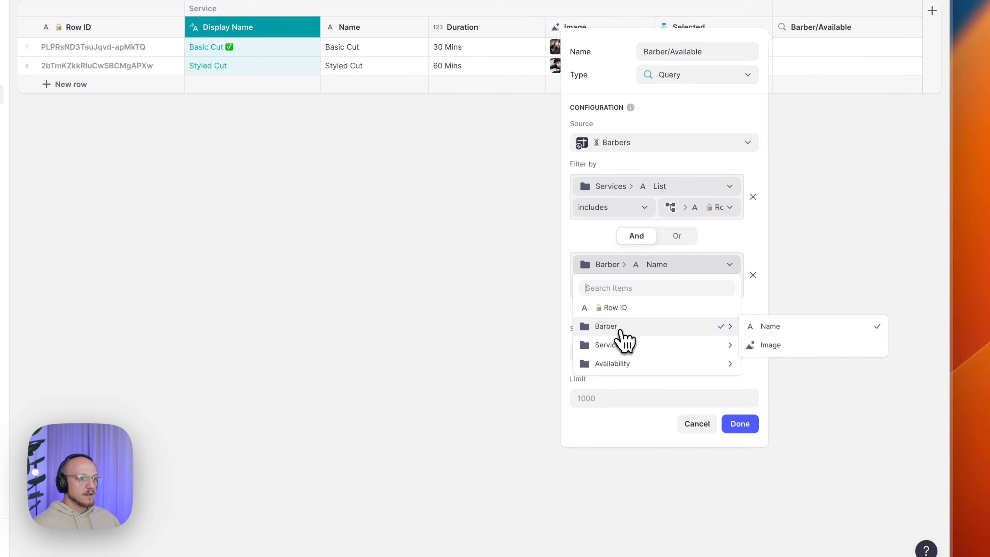
pyautogui.moveTo(624, 365)
pyautogui.click(780, 365)
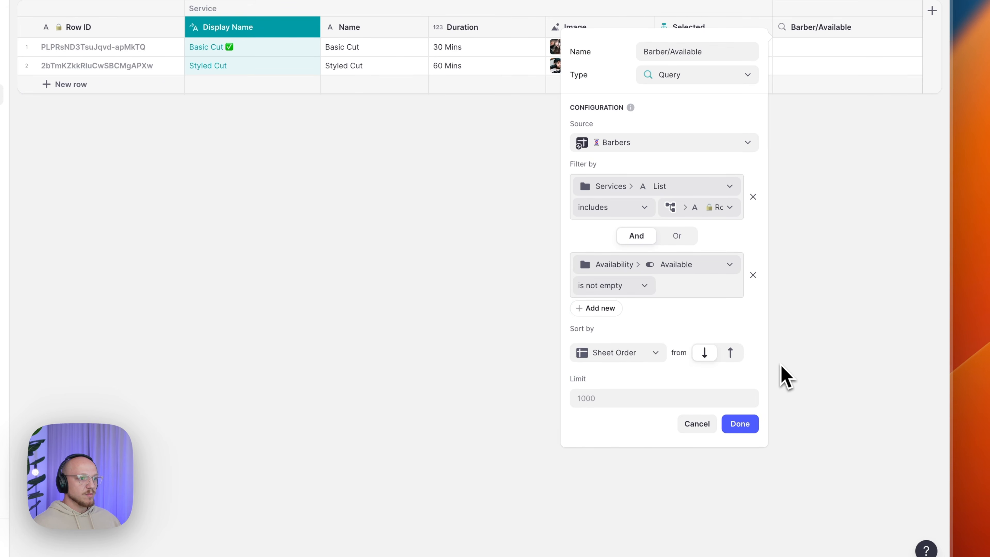
pyautogui.click(630, 291)
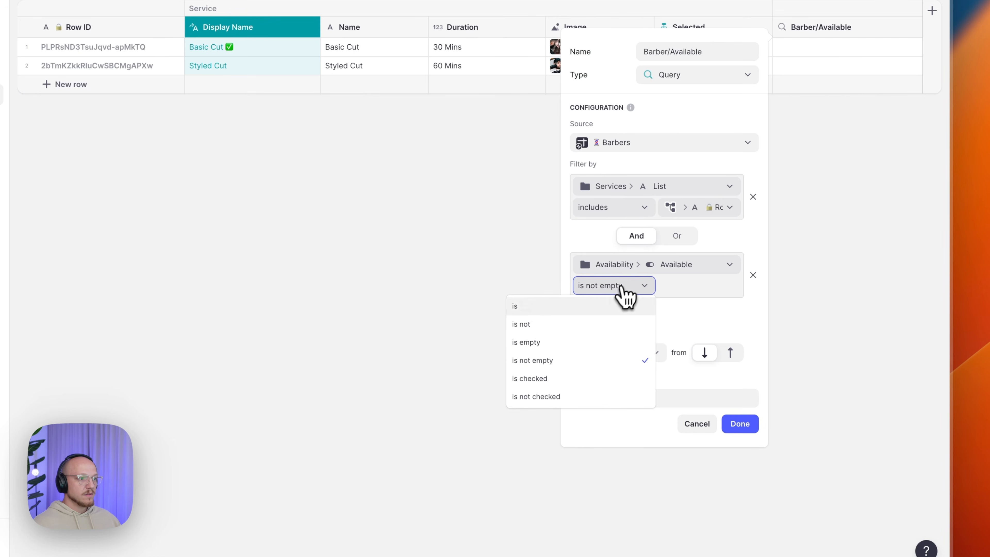
pyautogui.click(595, 378)
pyautogui.click(657, 323)
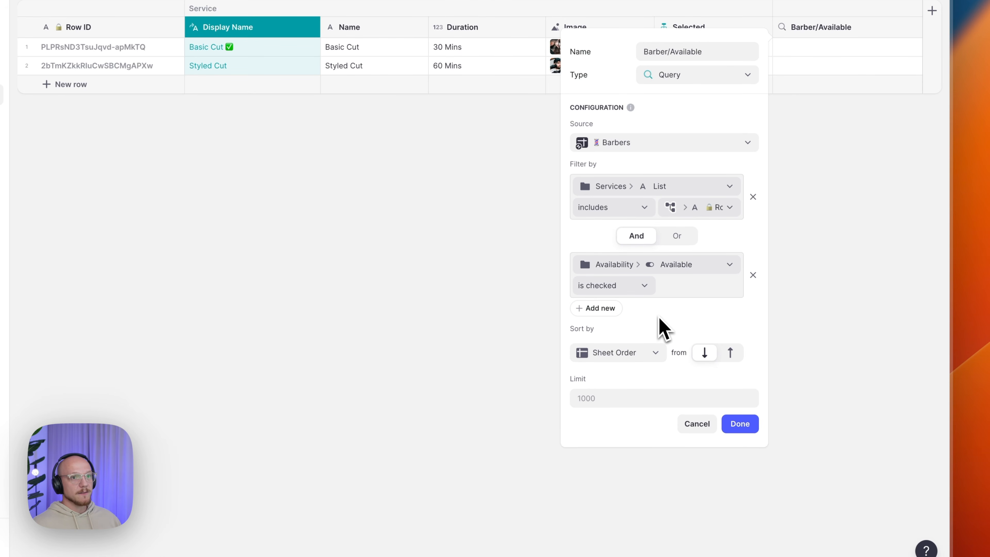
pyautogui.click(740, 423)
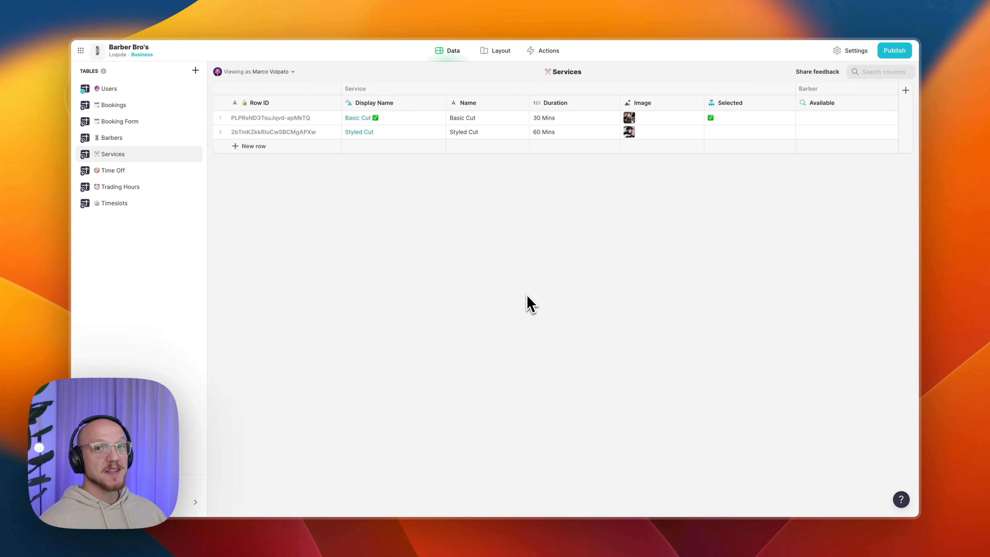
# - Add a Timeslot/End Math column to Bookings with the formula 'Start + Duration'
pyautogui.click(138, 106)
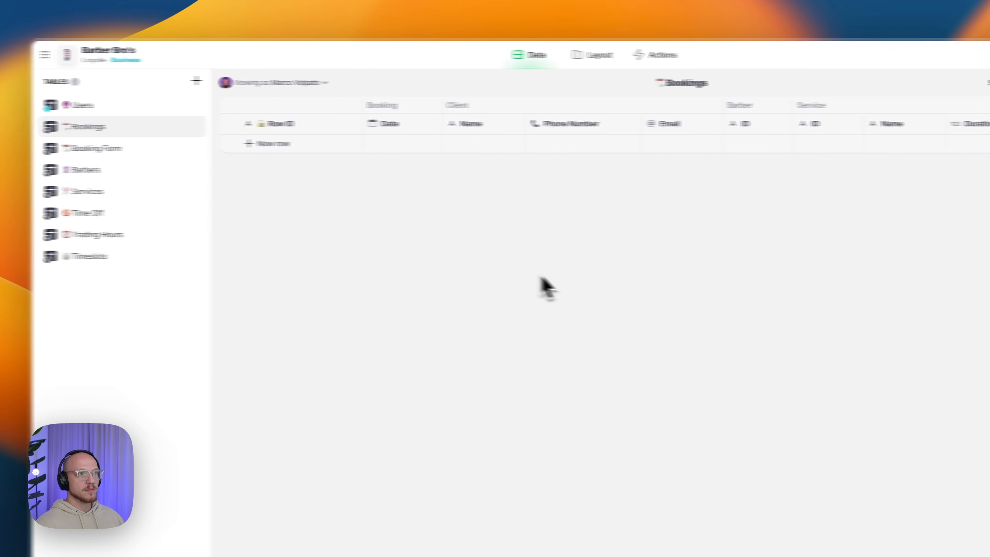
pyautogui.click(926, 113)
pyautogui.write('Timeslot/End')
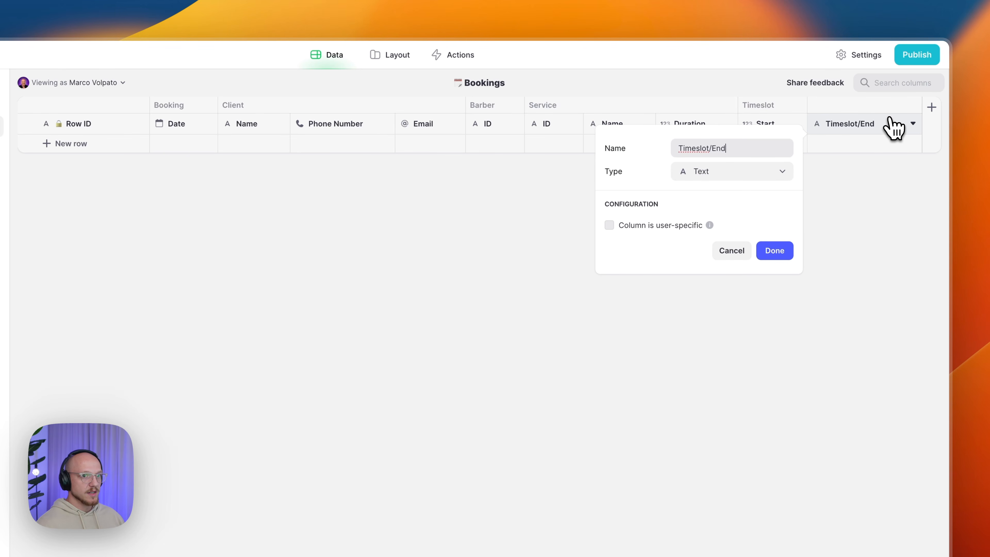
pyautogui.click(740, 173)
pyautogui.moveTo(721, 234)
pyautogui.click(802, 232)
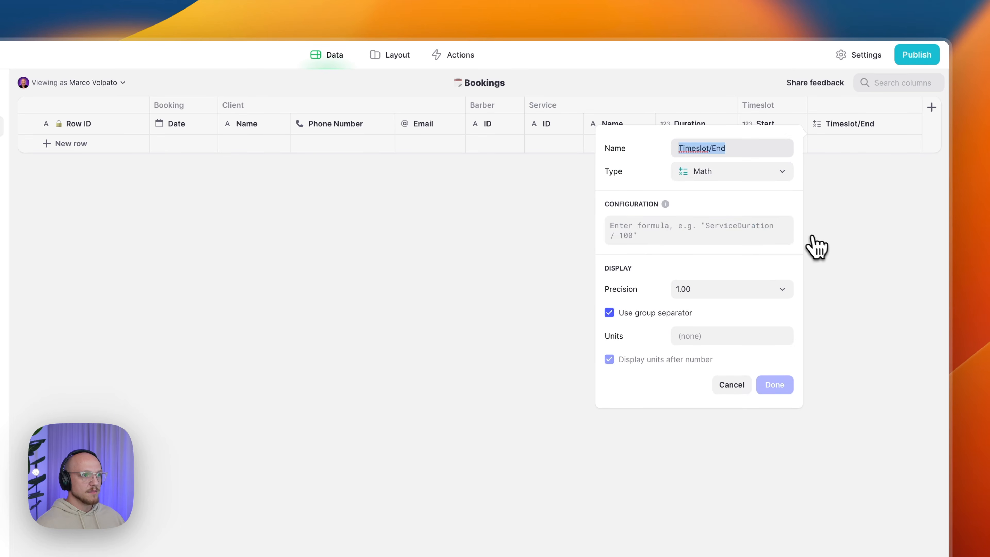
pyautogui.click(730, 230)
pyautogui.write('Start + Duration')
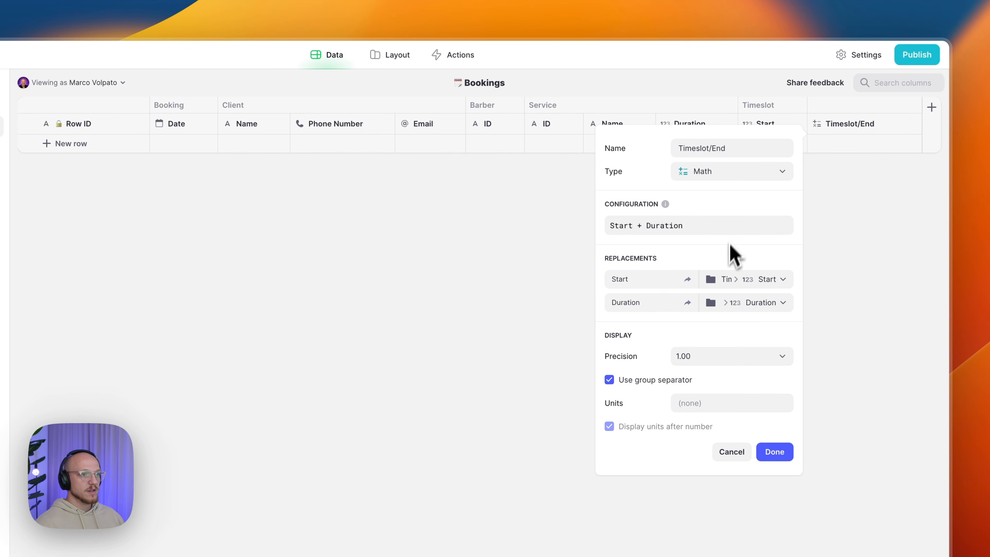
# - Map Start to Timeslot Start and Duration to Service Duration, with precision 1 and no group separator
pyautogui.click(745, 287)
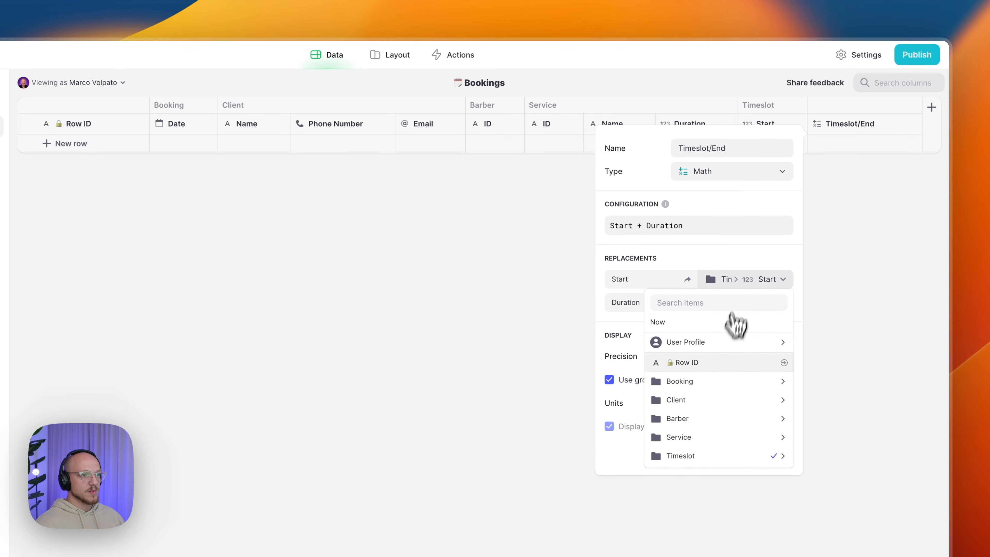
pyautogui.moveTo(719, 456)
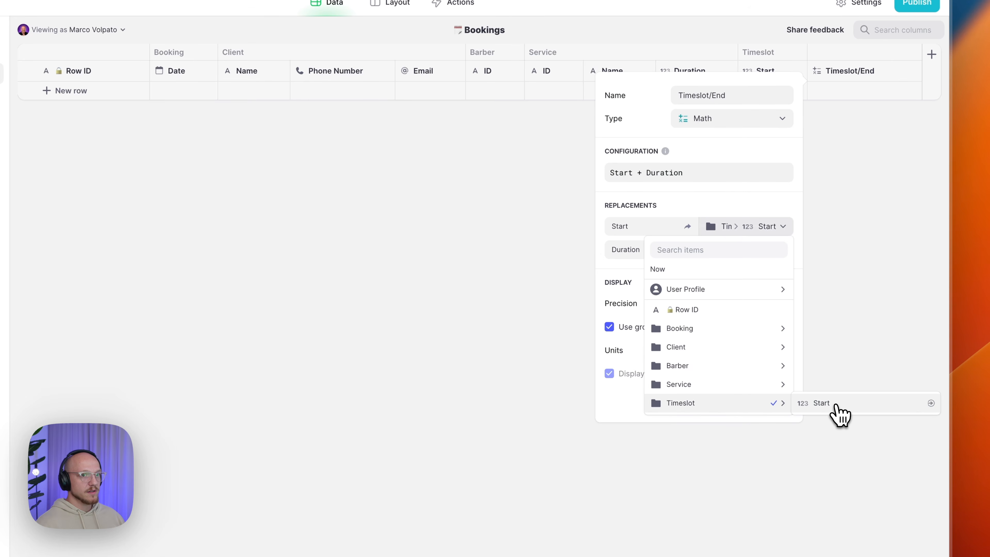
pyautogui.click(836, 406)
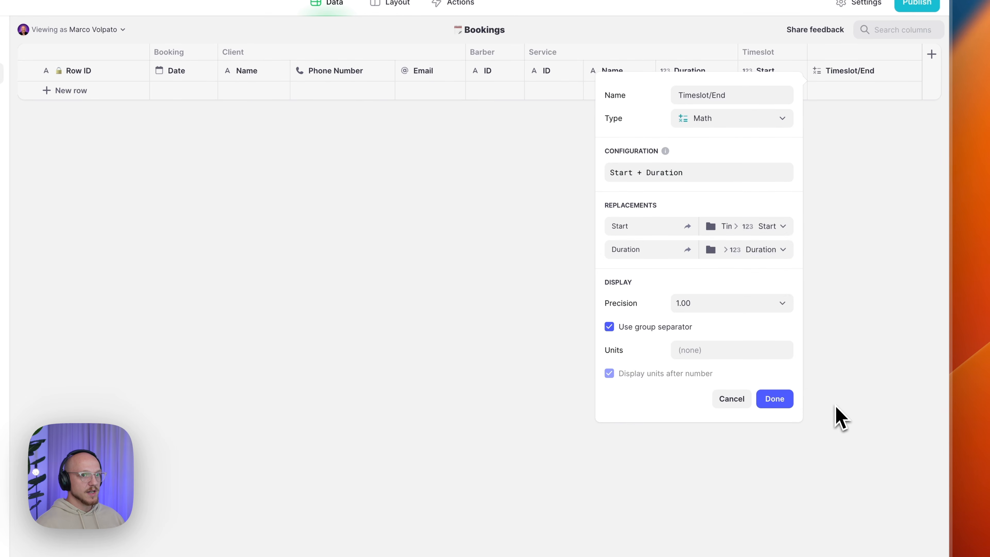
pyautogui.click(729, 250)
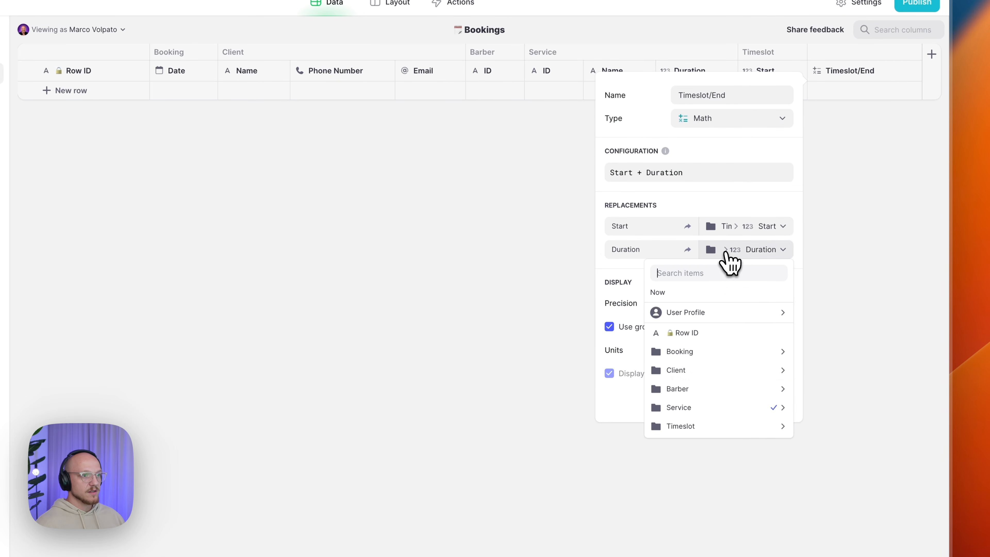
pyautogui.moveTo(712, 406)
pyautogui.click(832, 444)
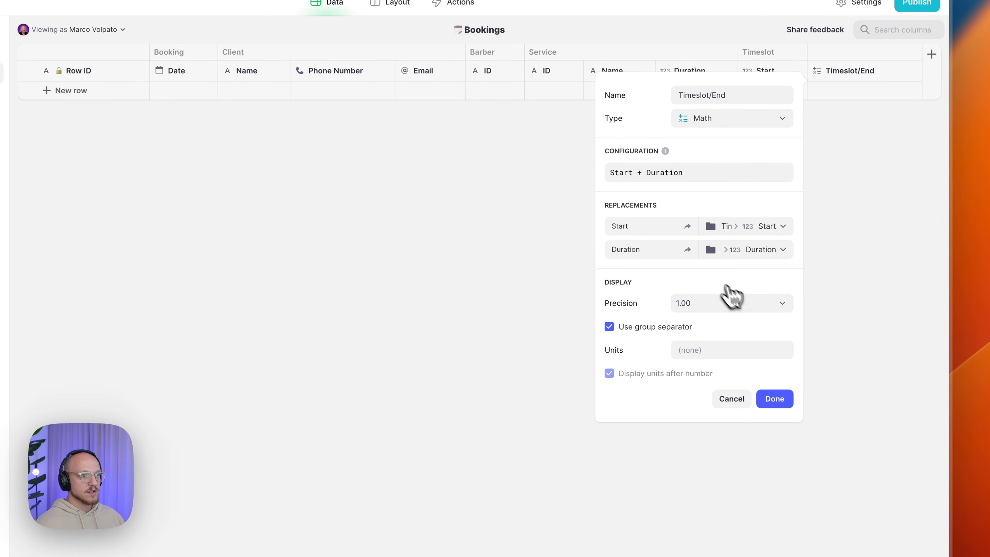
pyautogui.click(699, 304)
pyautogui.click(700, 318)
pyautogui.click(684, 329)
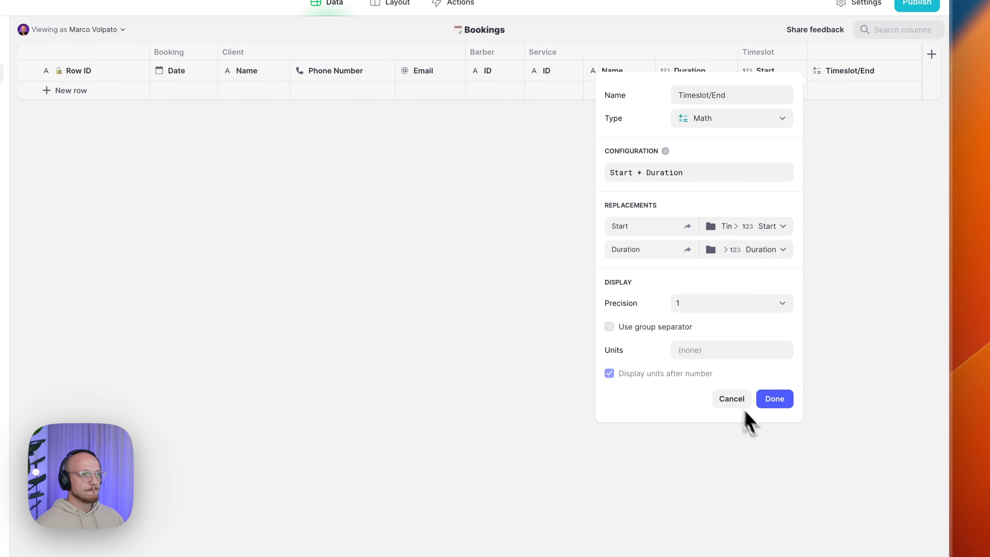
pyautogui.click(770, 401)
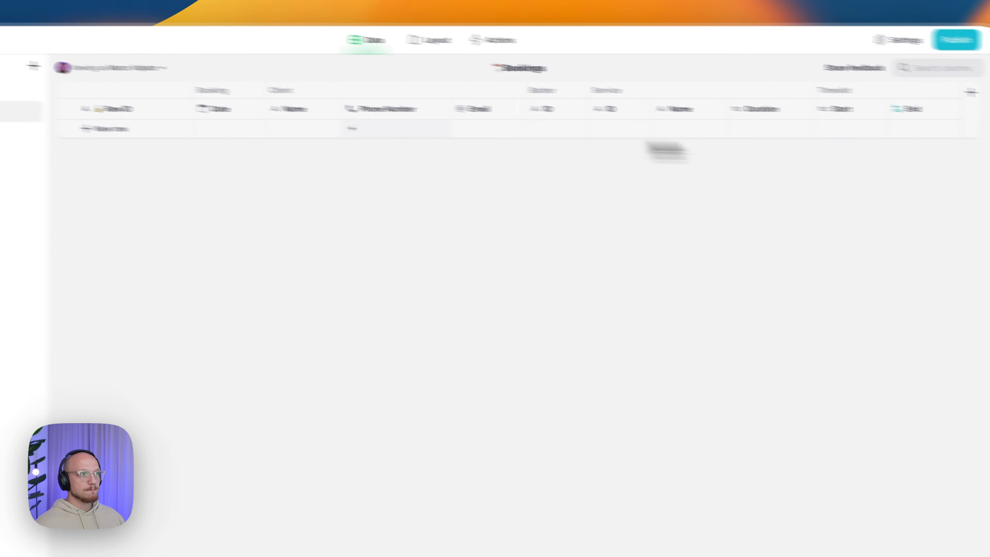
# - Add a new test row to Bookings and check its End value
pyautogui.click(102, 128)
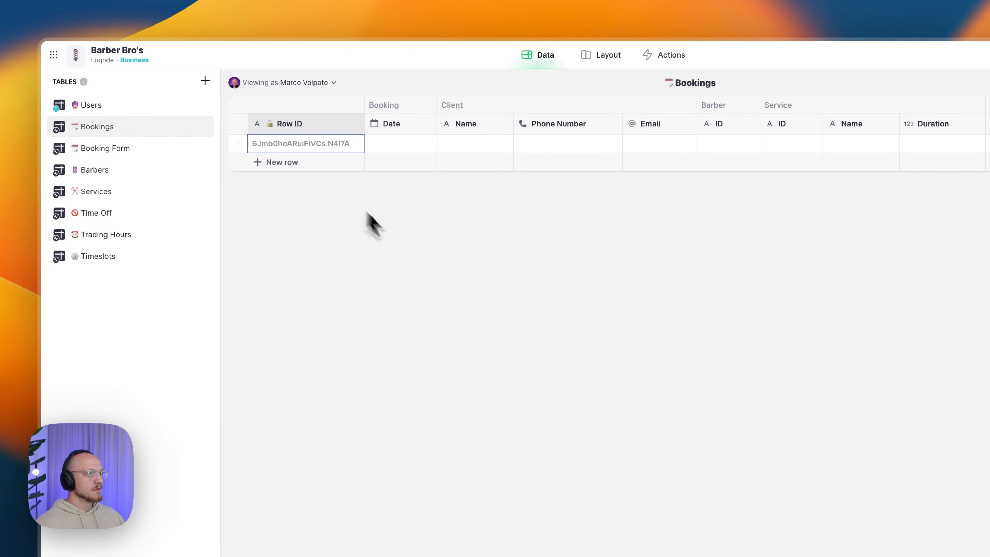
pyautogui.click(812, 145)
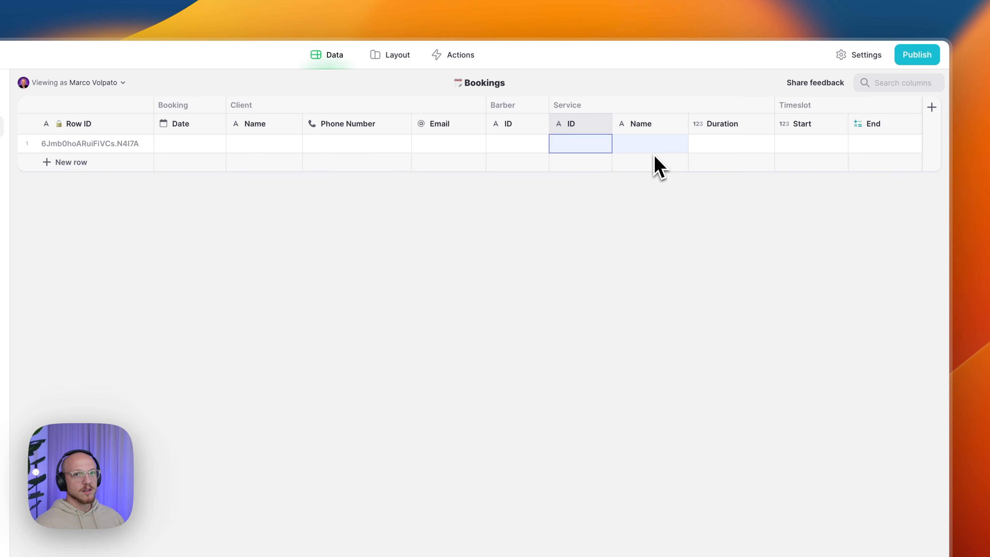
pyautogui.click(884, 146)
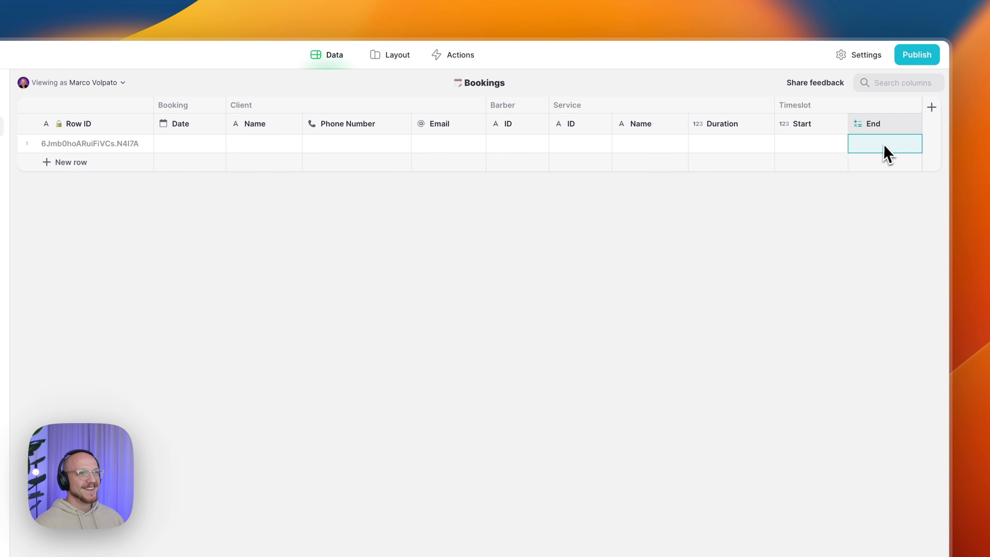
# - Duplicate End as 'Timeslot/End (With Buffer)' computing Start + Duration + Buffer from Booking Buffer
pyautogui.click(910, 124)
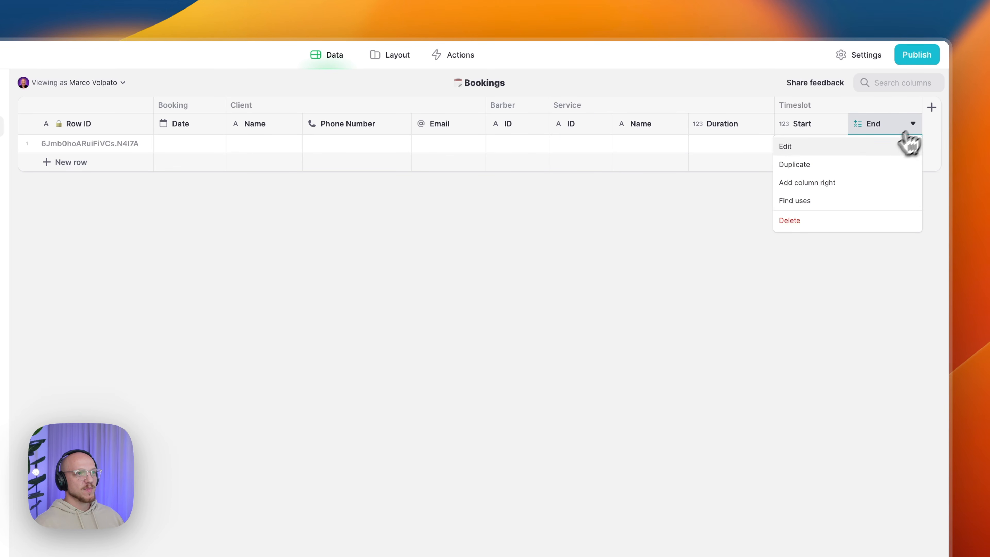
pyautogui.click(818, 165)
pyautogui.click(779, 148)
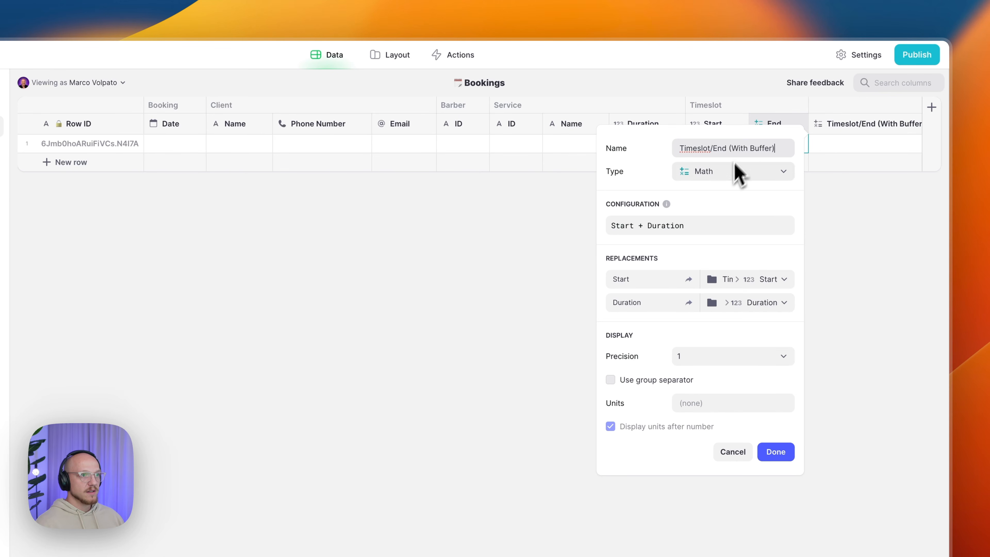
pyautogui.click(712, 226)
pyautogui.write('+ ')
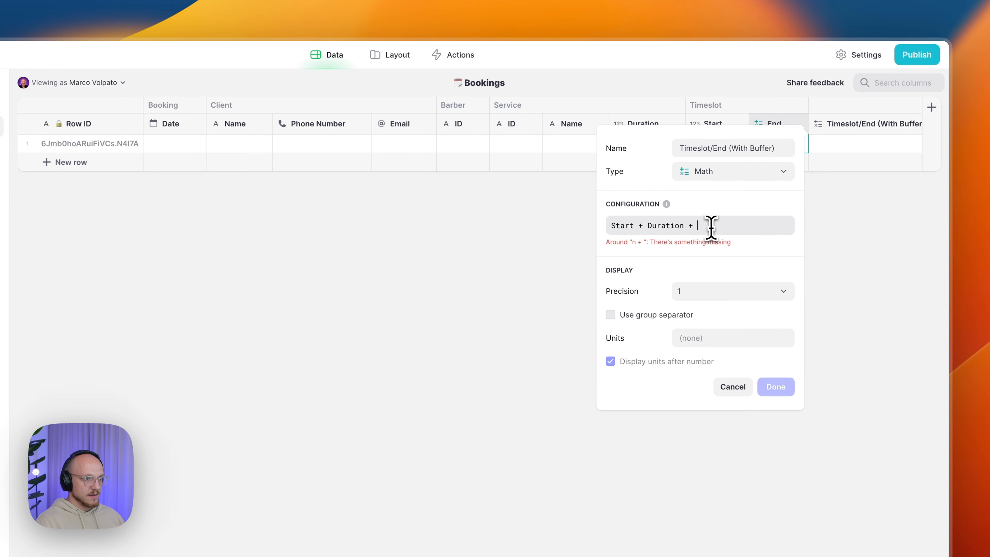
pyautogui.write('Buffer')
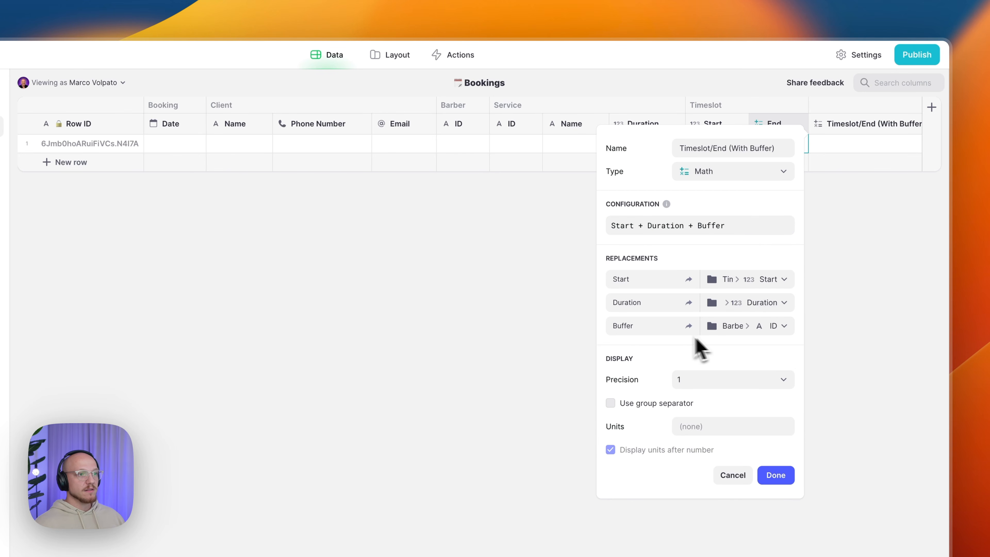
pyautogui.click(723, 327)
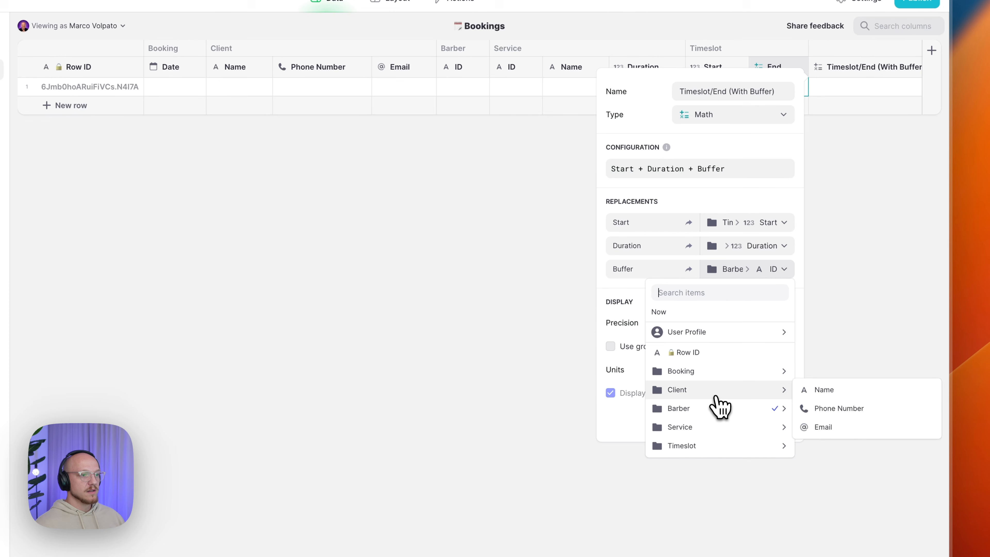
pyautogui.moveTo(721, 341)
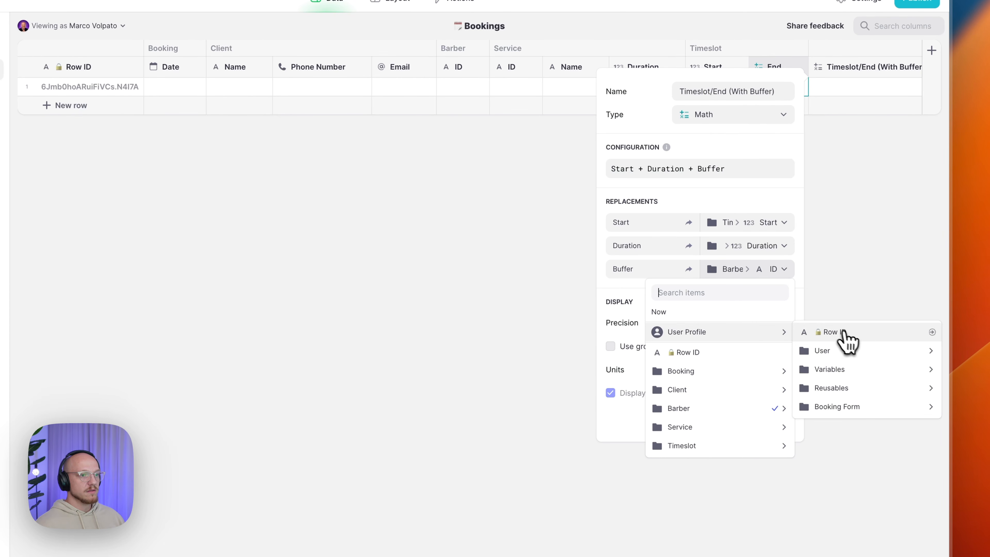
pyautogui.moveTo(854, 372)
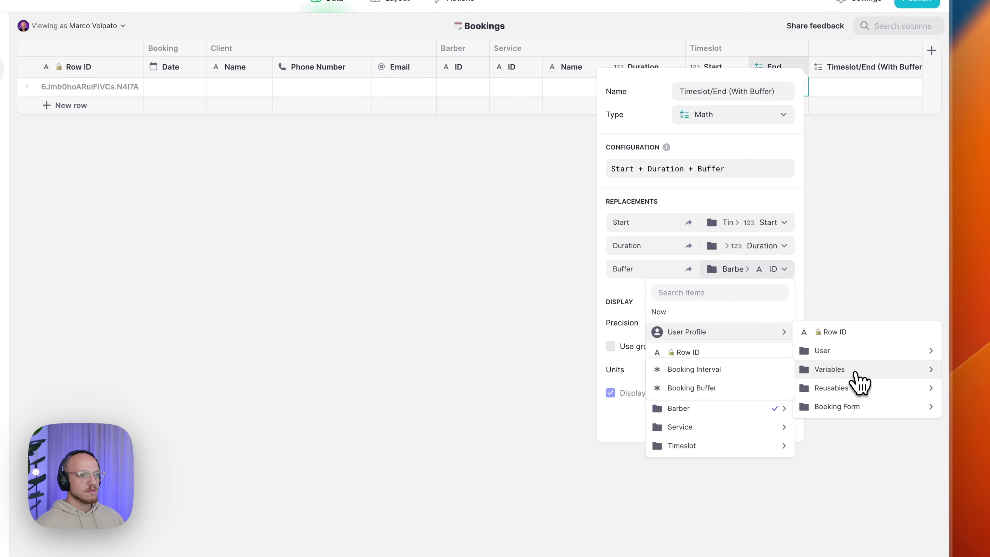
pyautogui.click(725, 395)
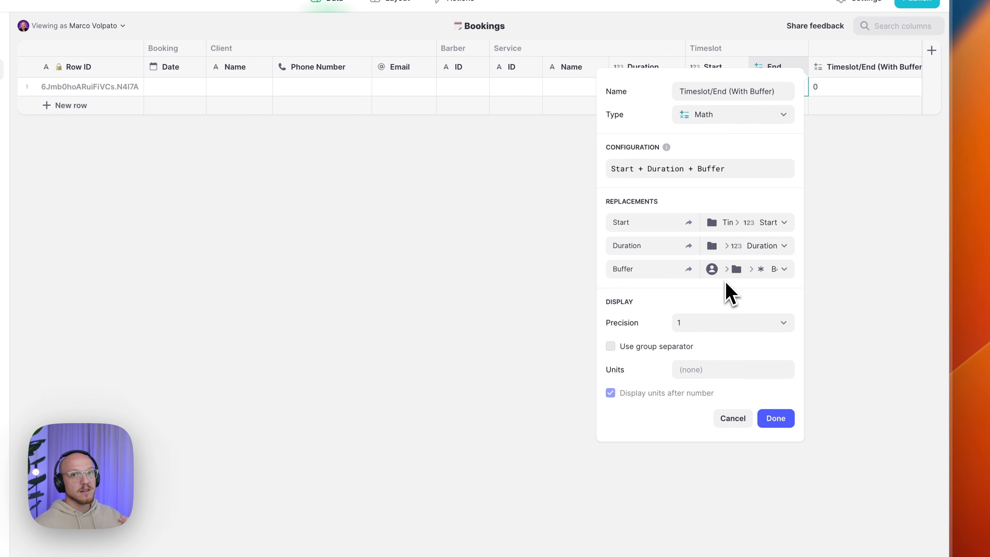
pyautogui.click(771, 419)
pyautogui.click(836, 90)
pyautogui.click(797, 90)
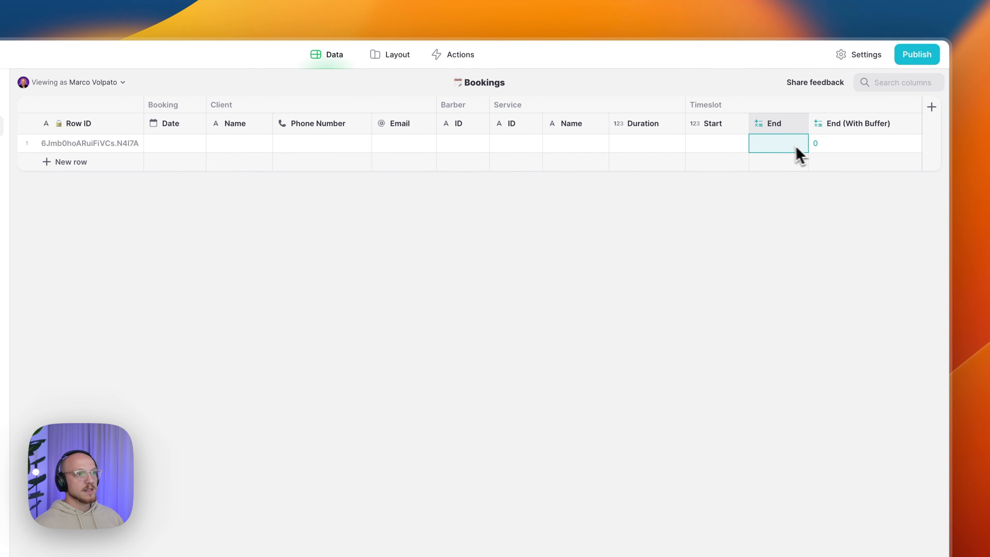
# - Set the test booking's Start to 540 and check its End and End (With Buffer) results
pyautogui.click(720, 148)
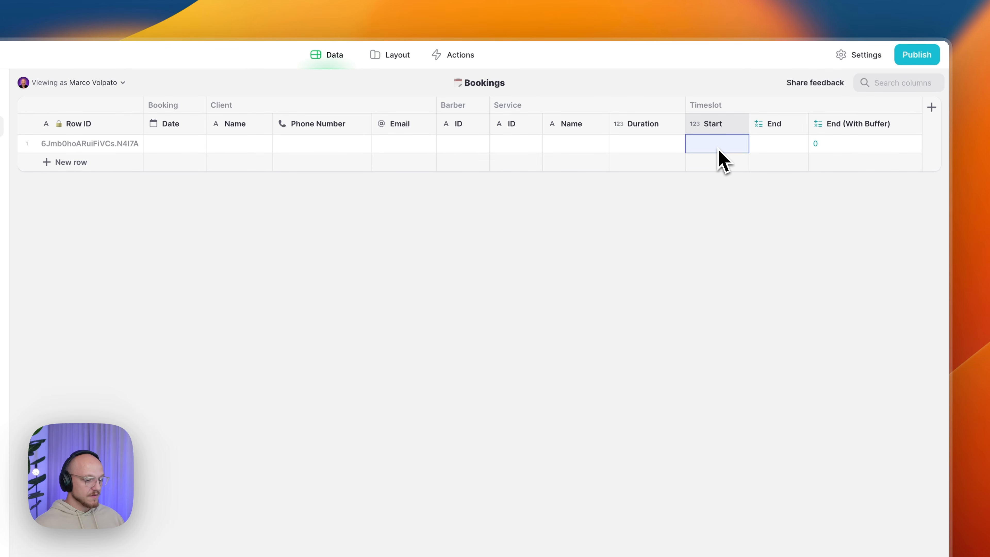
pyautogui.write('540')
pyautogui.press('Return')
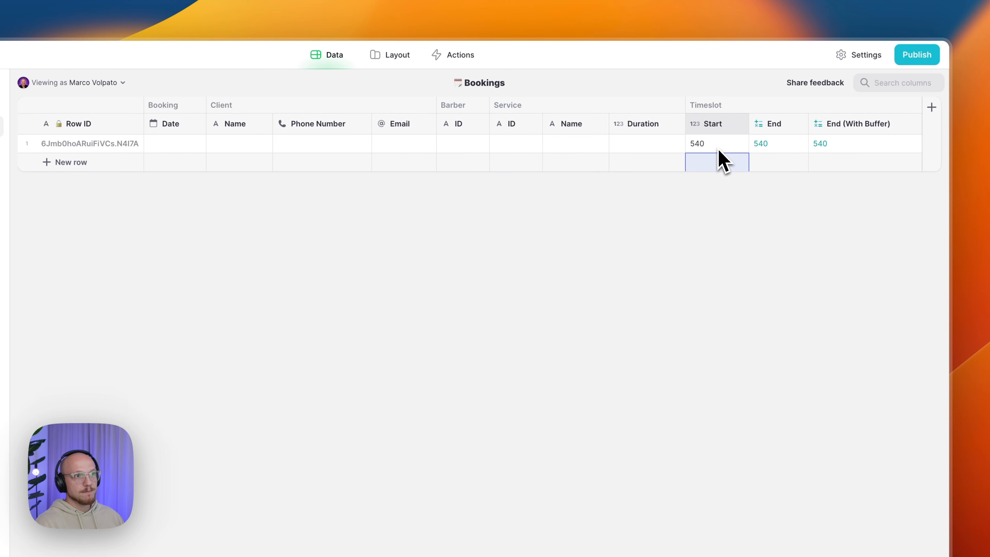
pyautogui.click(823, 144)
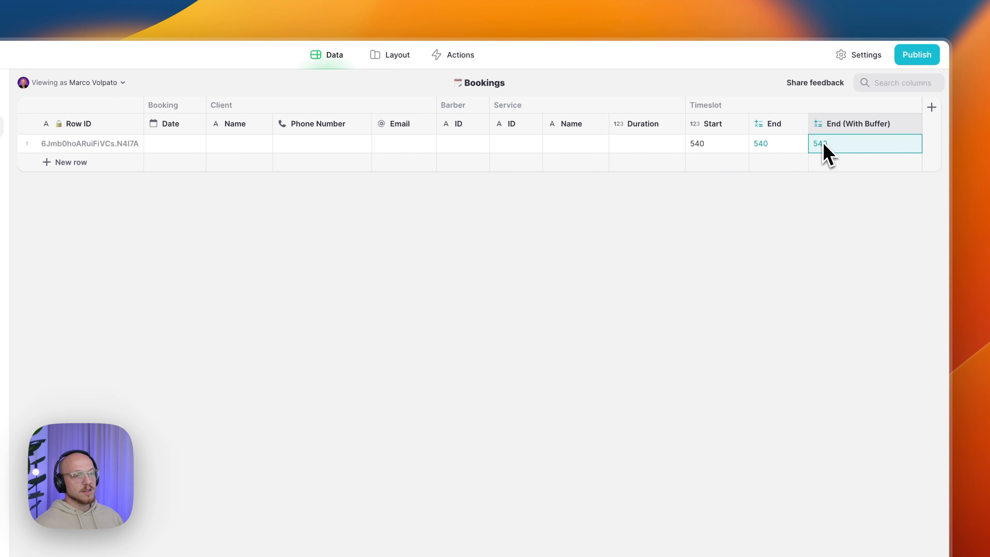
pyautogui.click(763, 150)
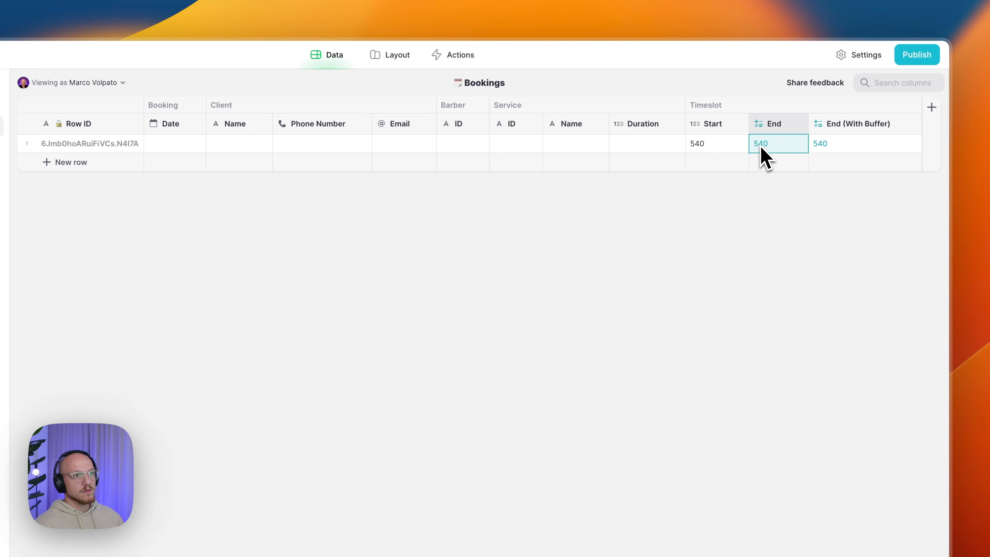
# - Set the Booking Form's Booking Buffer to 15 minutes and review Bookings
pyautogui.click(142, 153)
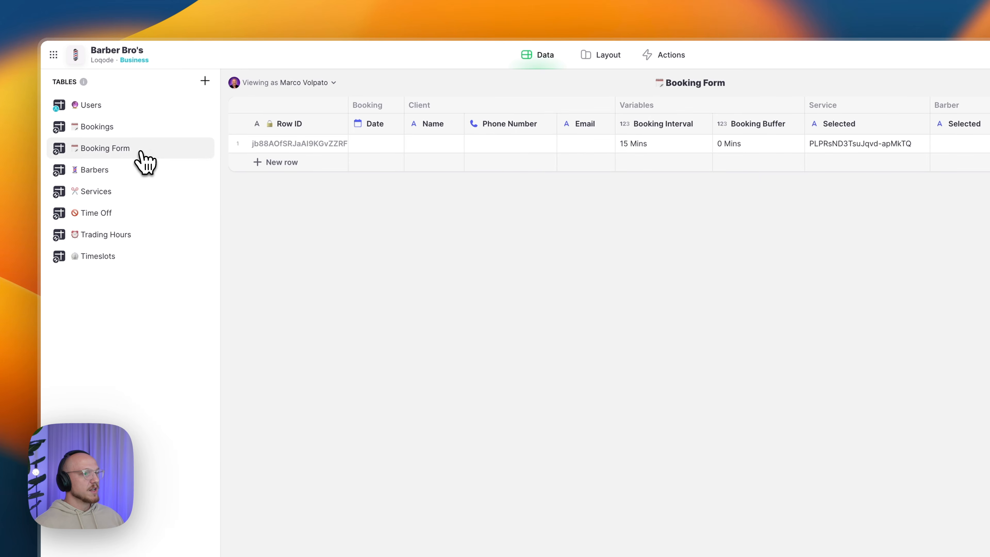
pyautogui.click(747, 144)
pyautogui.write('15')
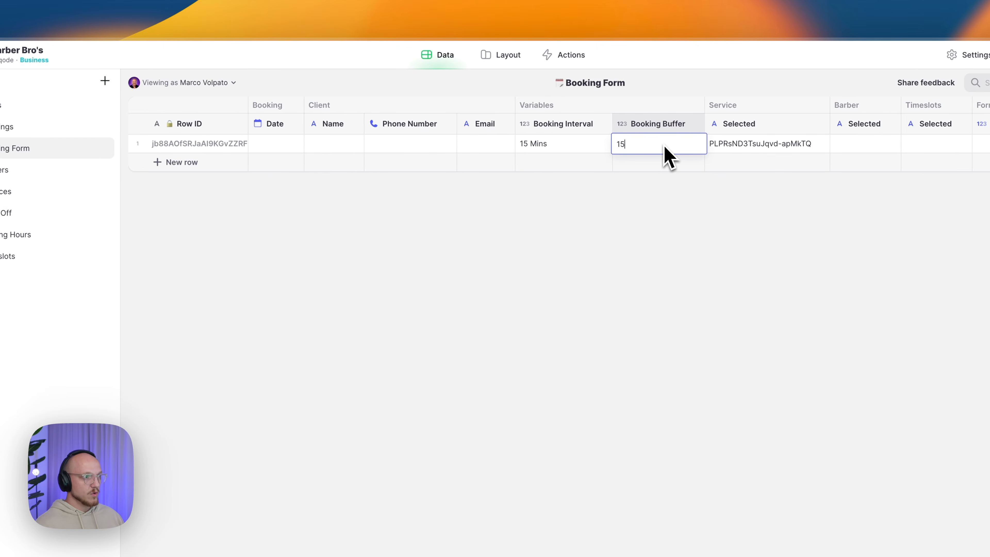
pyautogui.press('Return')
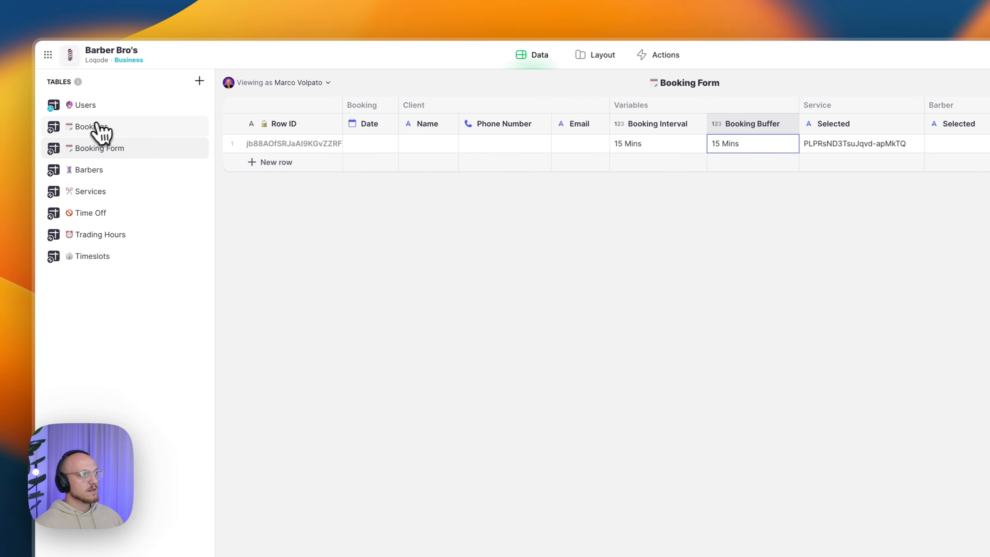
pyautogui.click(100, 135)
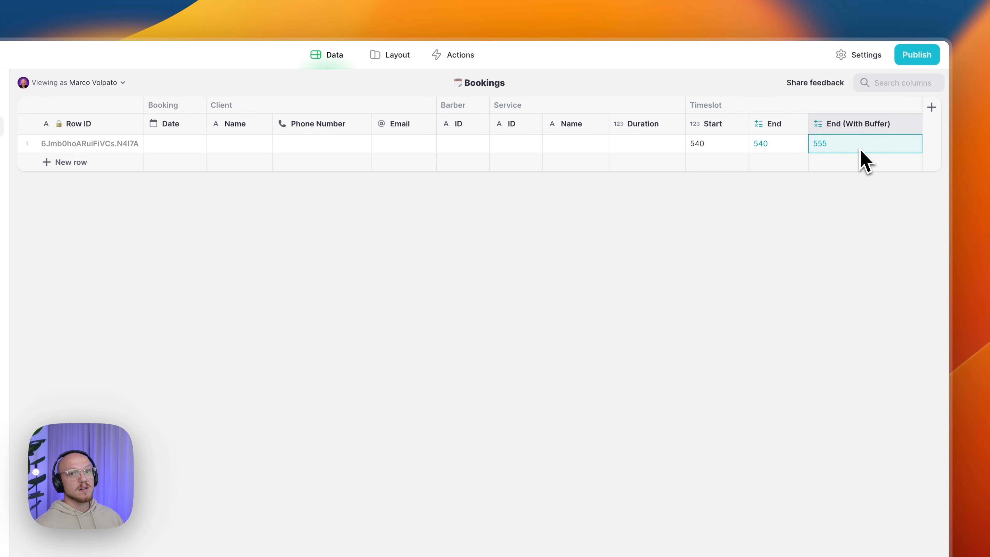
# - Change the Booking Form's Booking Buffer to 0 Mins and return to Bookings
pyautogui.click(117, 150)
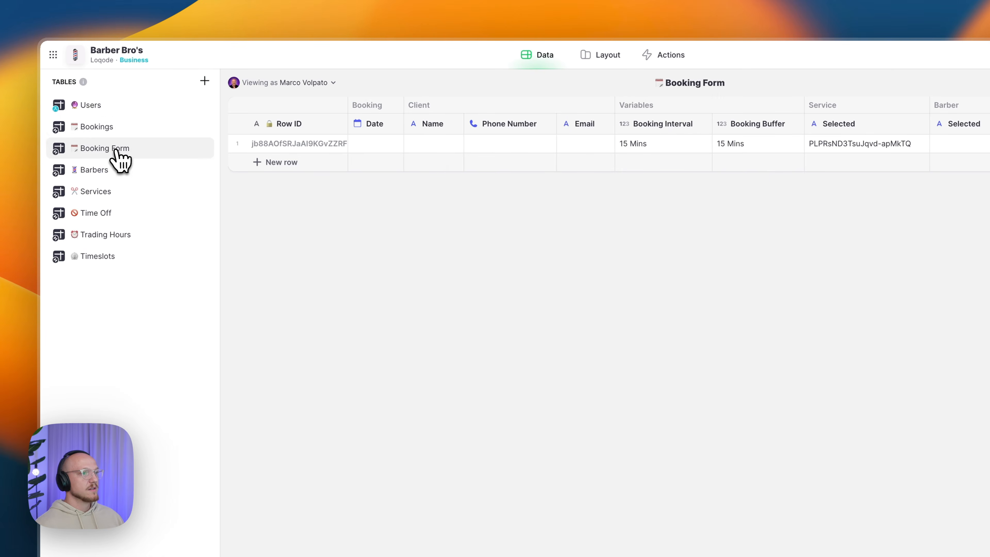
pyautogui.click(770, 145)
pyautogui.write('0')
pyautogui.press('Return')
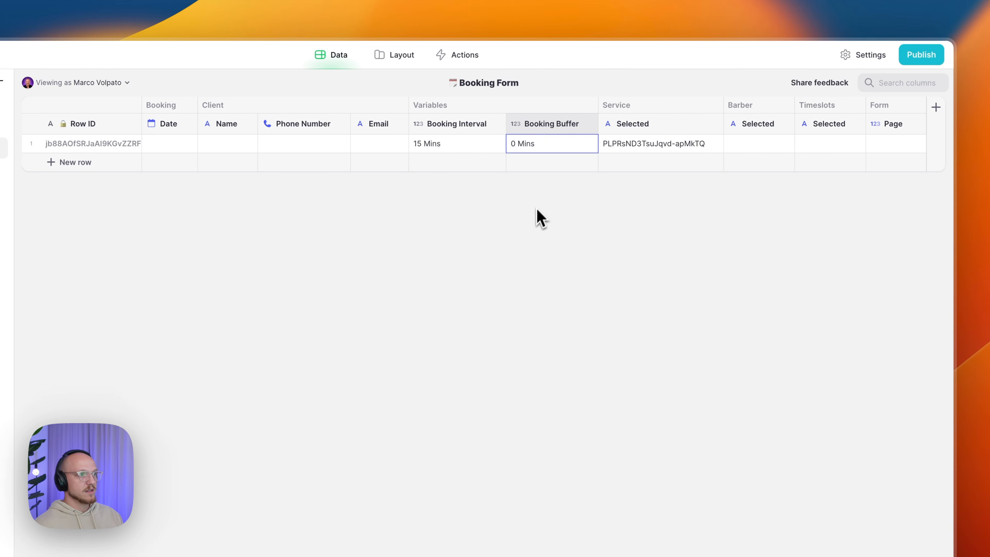
pyautogui.click(122, 128)
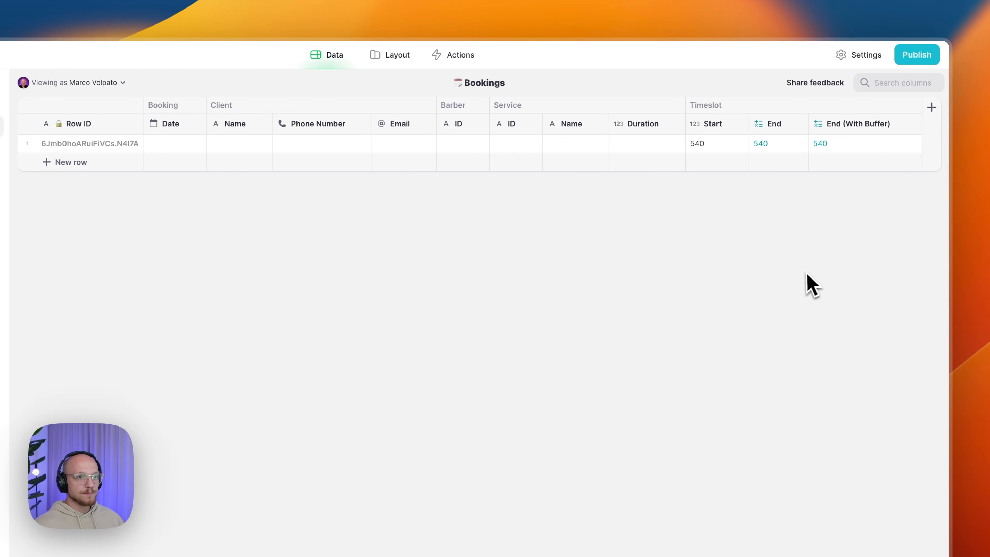
pyautogui.click(935, 123)
# - Add a Timeslots/Related query column to Bookings that queries the Timeslots table
pyautogui.write('Timeslots/Related')
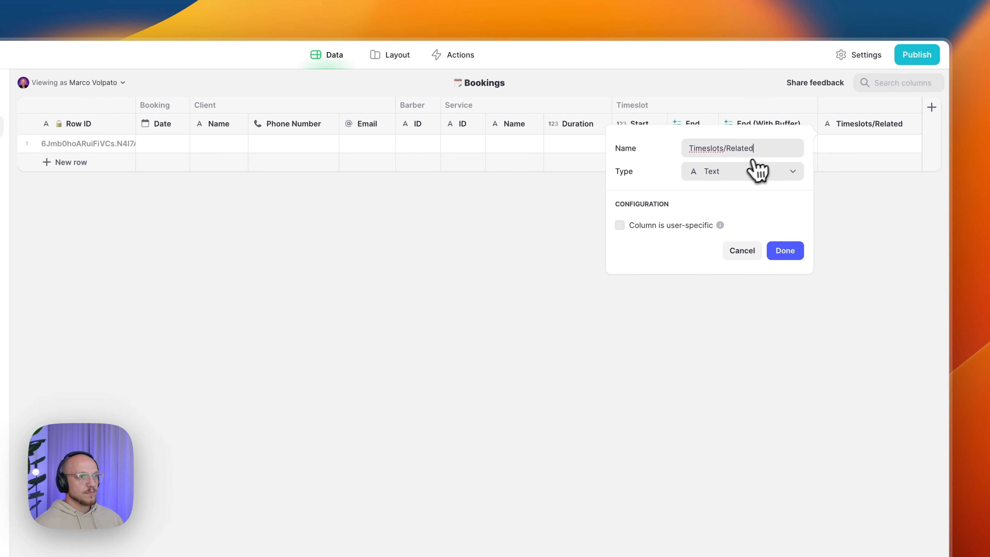
pyautogui.click(746, 171)
pyautogui.moveTo(723, 236)
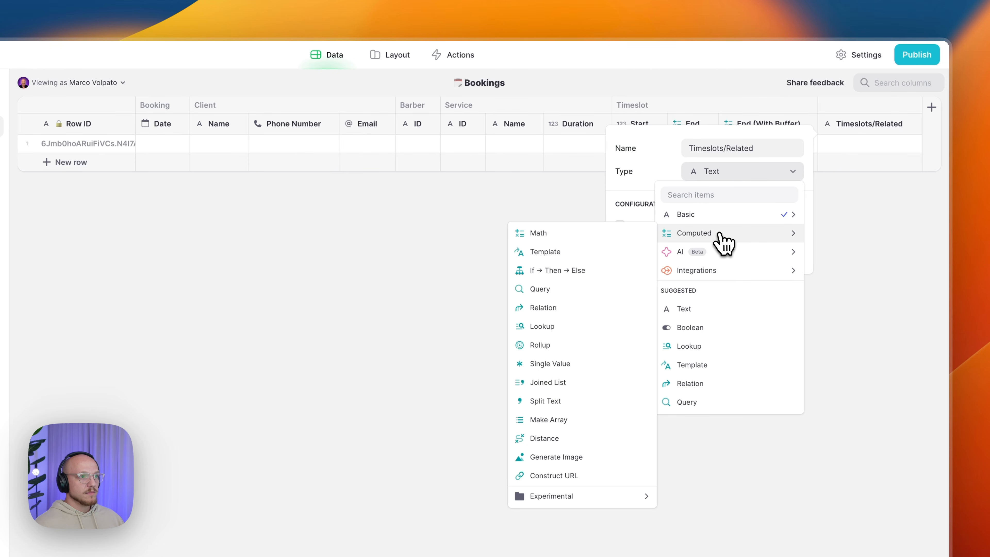
pyautogui.click(566, 290)
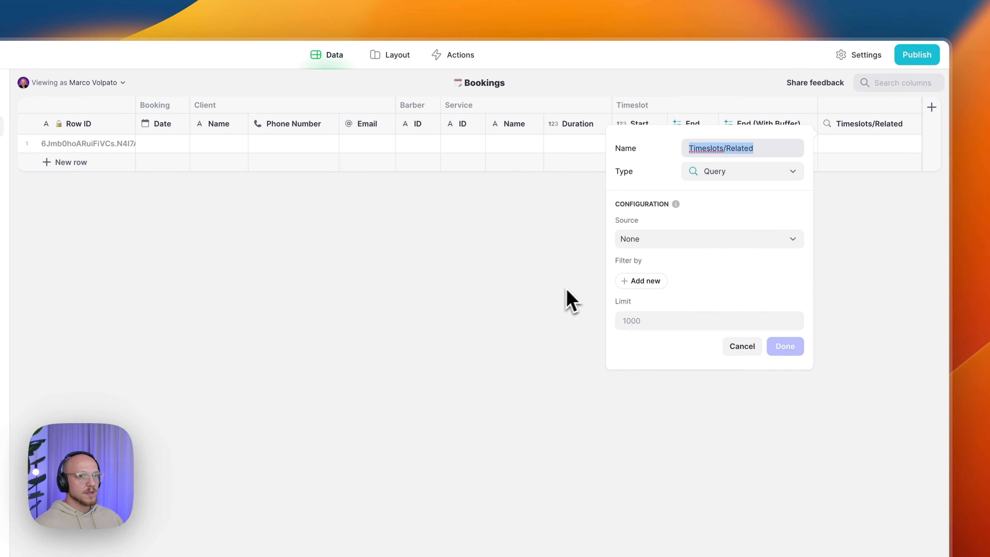
pyautogui.click(740, 239)
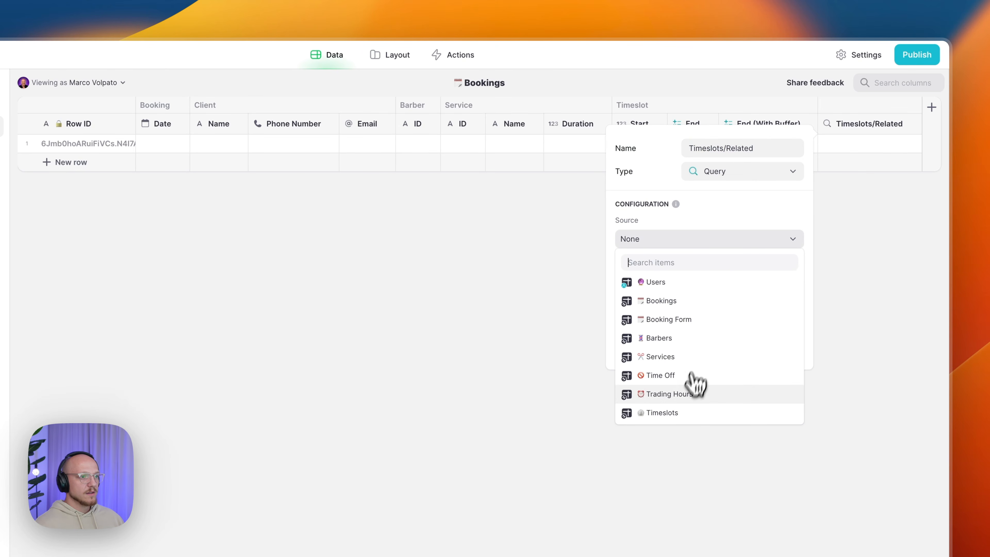
pyautogui.click(685, 413)
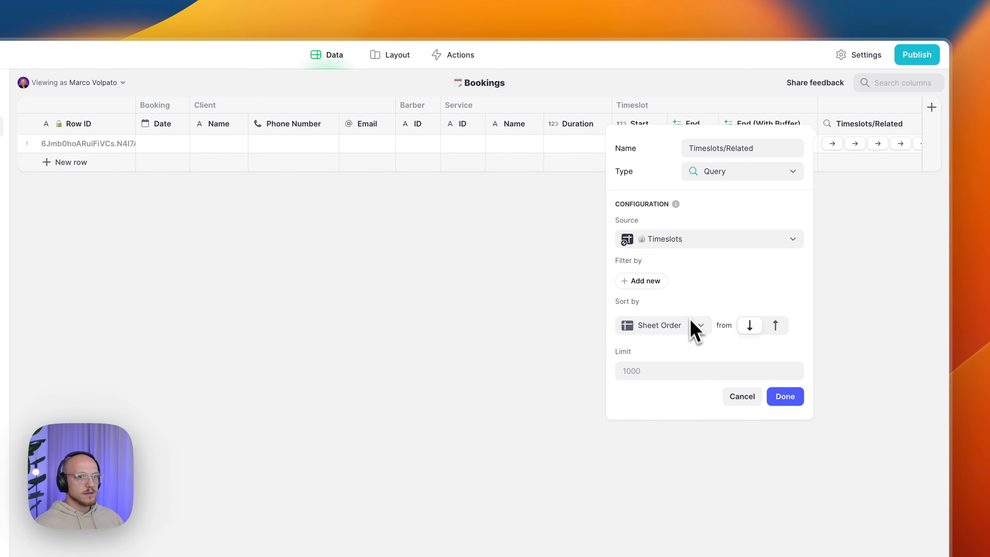
# - Filter timeslots to those whose Value is greater than or equal to this booking's Start
pyautogui.click(643, 281)
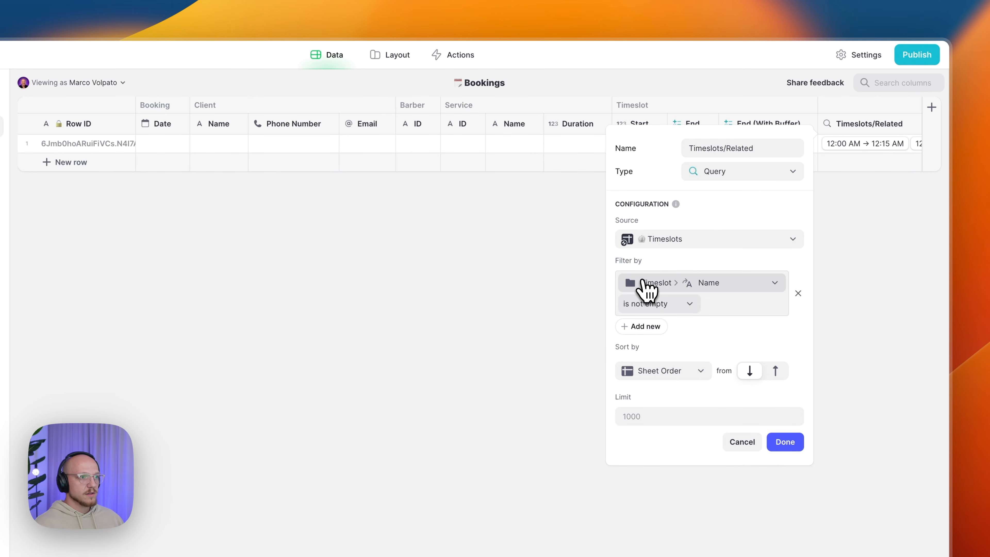
pyautogui.click(681, 284)
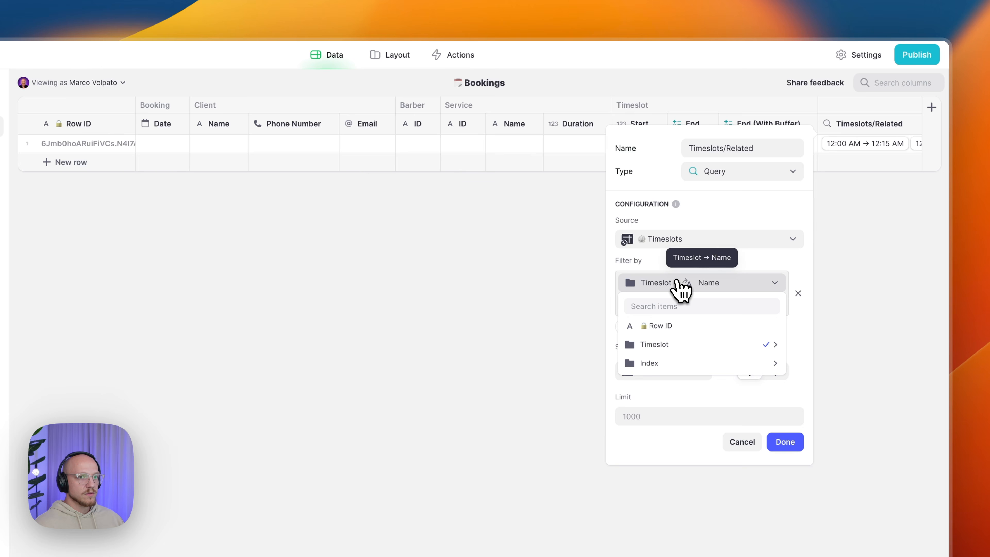
pyautogui.moveTo(683, 346)
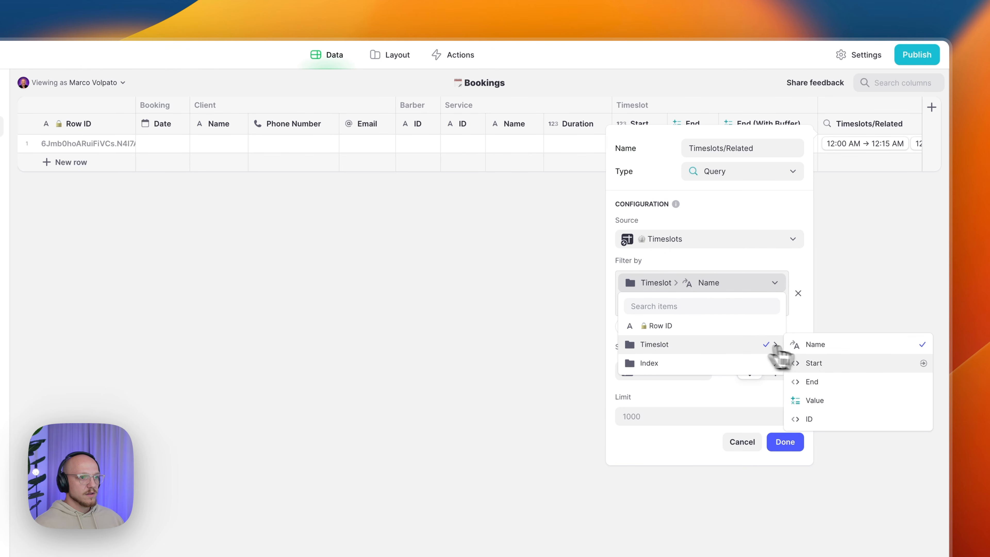
pyautogui.click(838, 402)
pyautogui.click(670, 320)
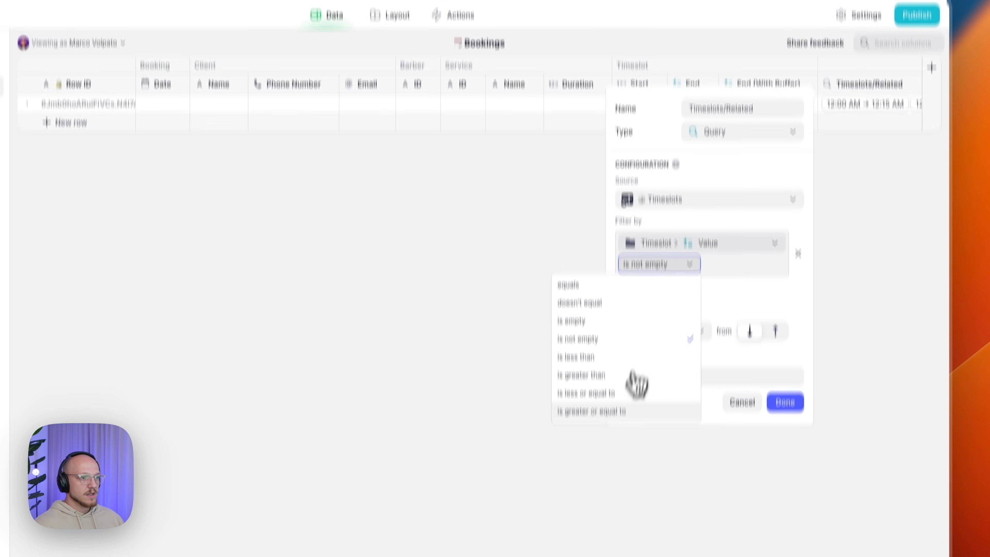
pyautogui.click(624, 413)
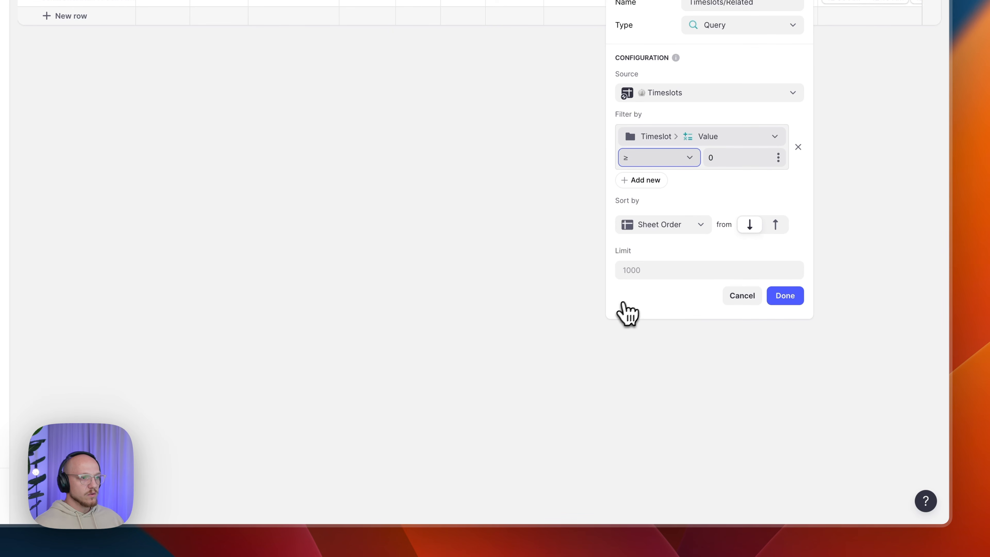
pyautogui.click(778, 158)
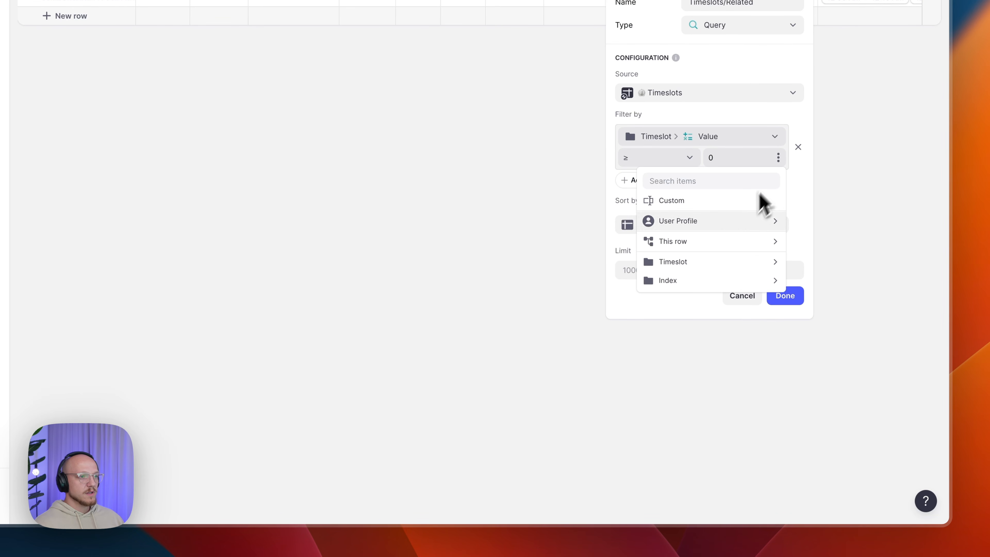
pyautogui.moveTo(718, 242)
pyautogui.moveTo(820, 261)
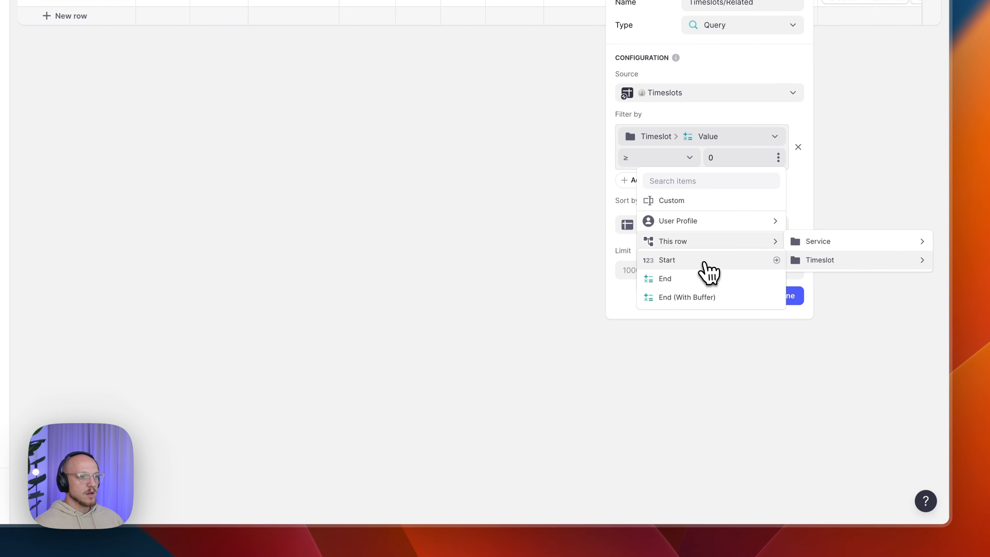
pyautogui.click(707, 269)
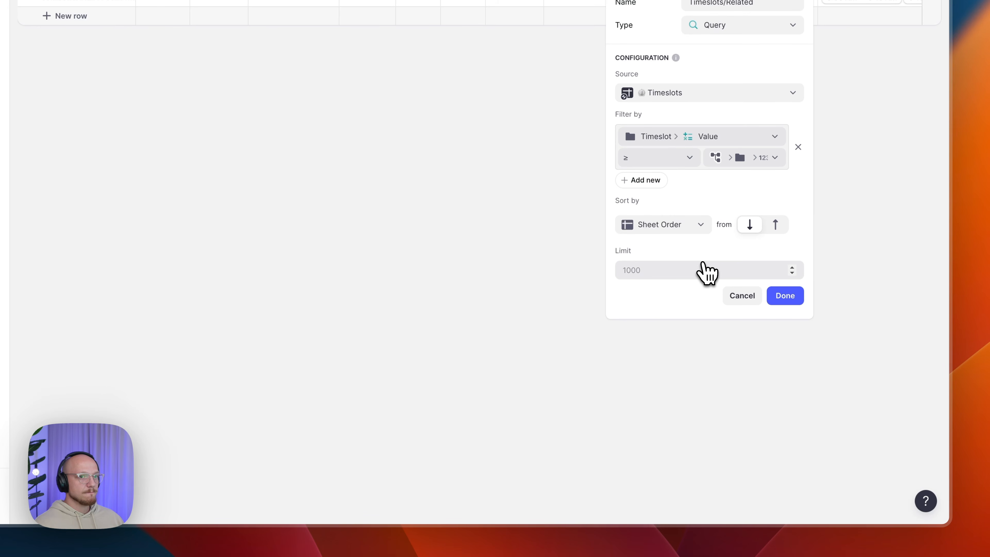
# - Add a second filter requiring Value less than this booking's End (With Buffer), and save
pyautogui.click(641, 181)
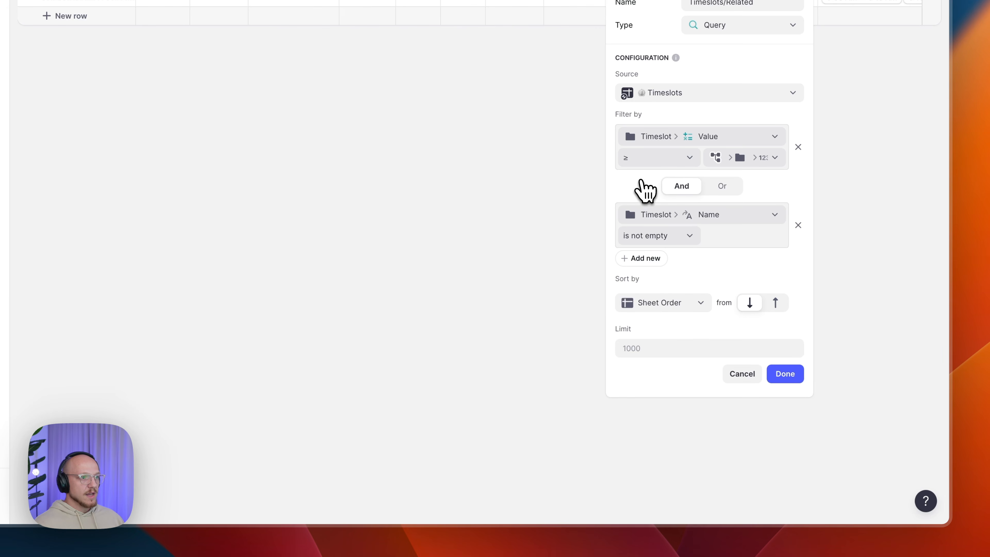
pyautogui.click(657, 215)
pyautogui.moveTo(672, 277)
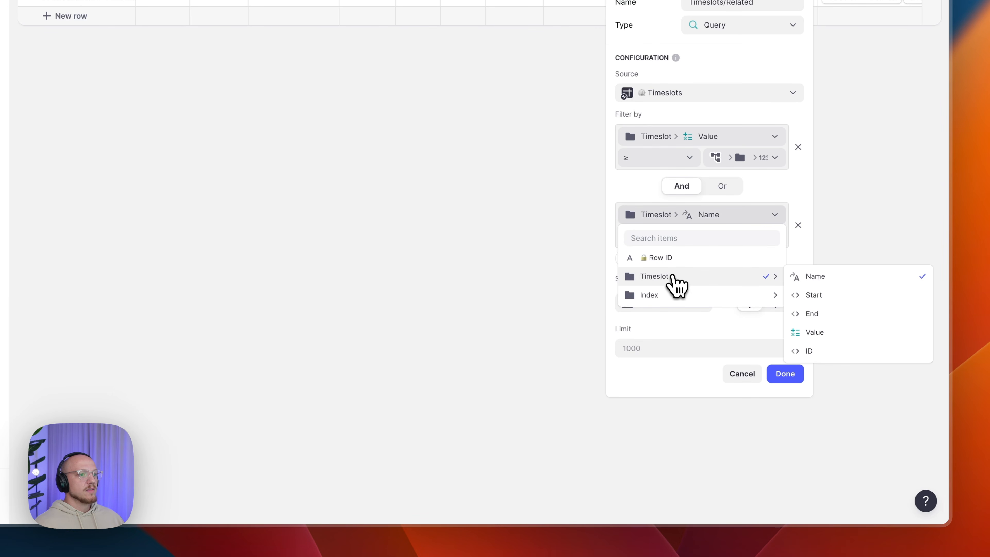
pyautogui.click(817, 332)
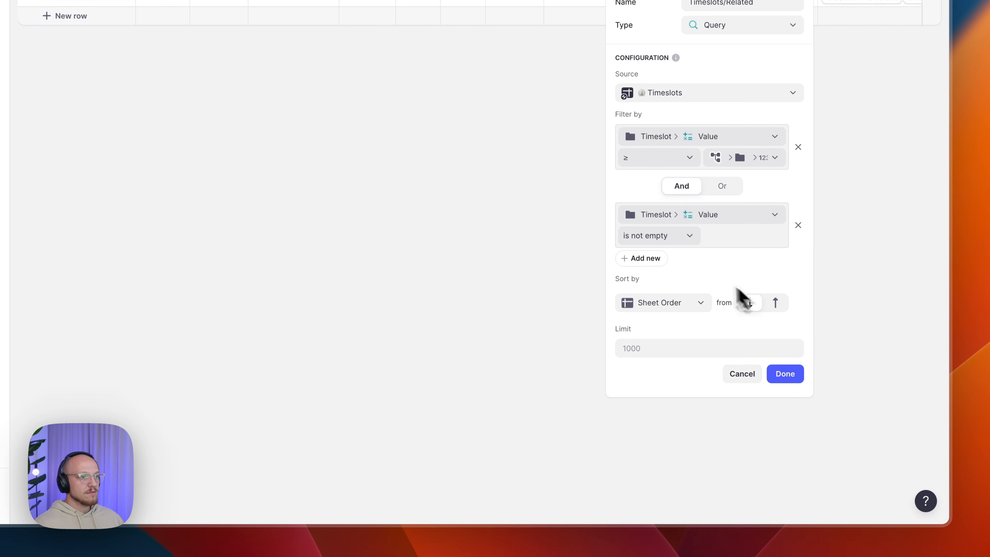
pyautogui.click(679, 239)
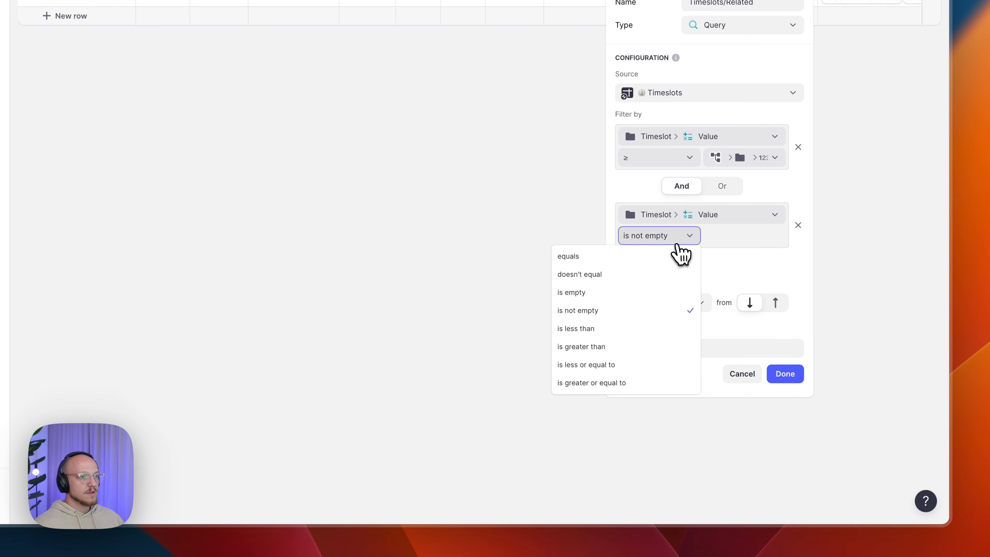
pyautogui.click(635, 329)
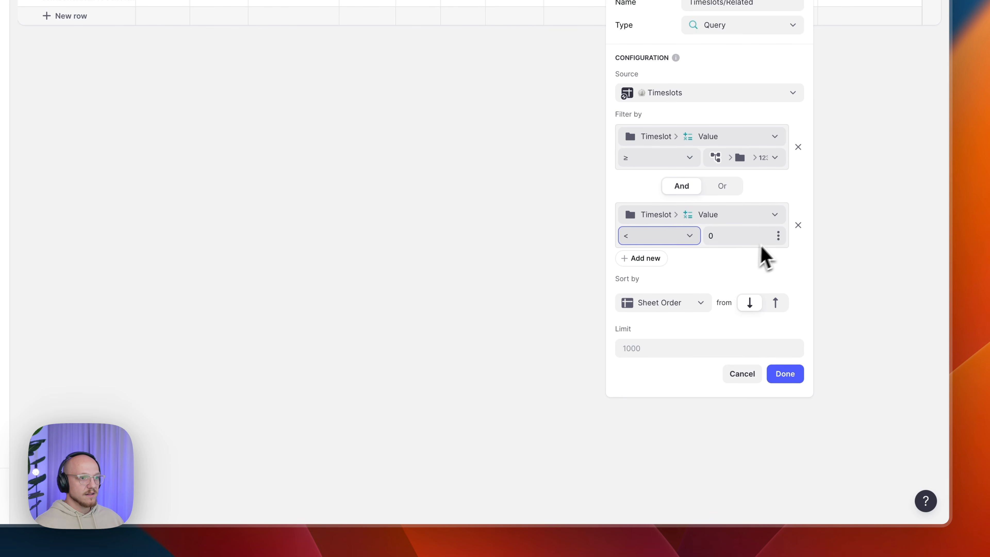
pyautogui.click(779, 234)
pyautogui.moveTo(700, 321)
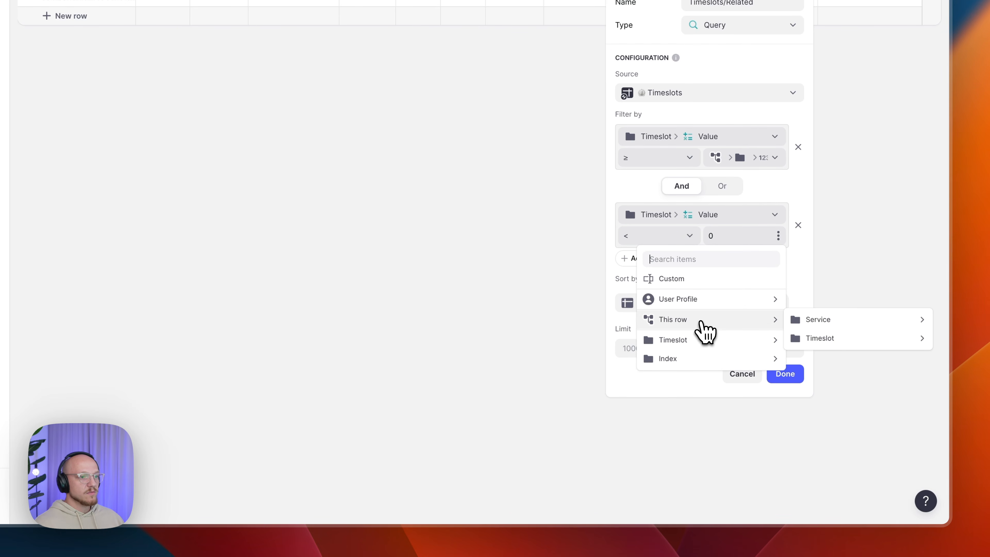
pyautogui.moveTo(842, 340)
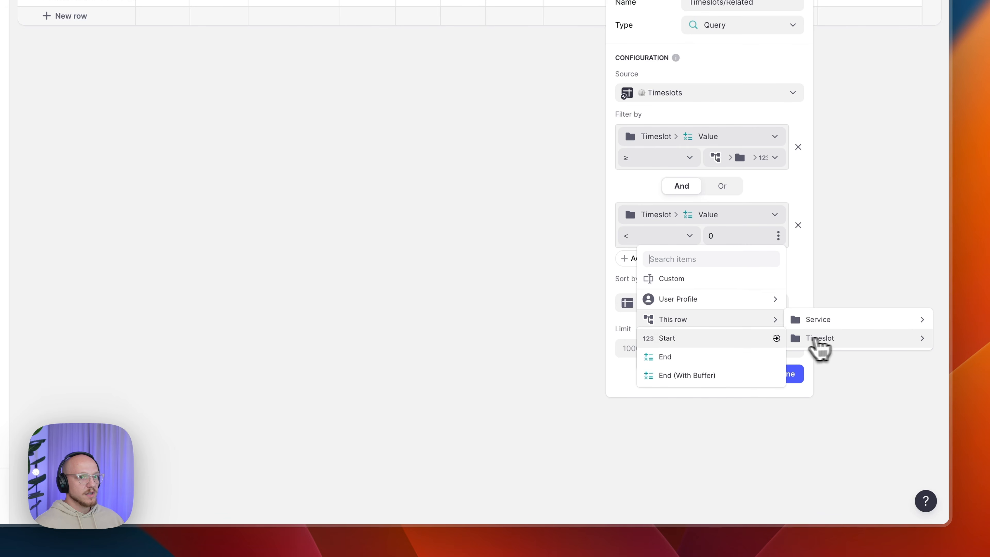
pyautogui.click(704, 373)
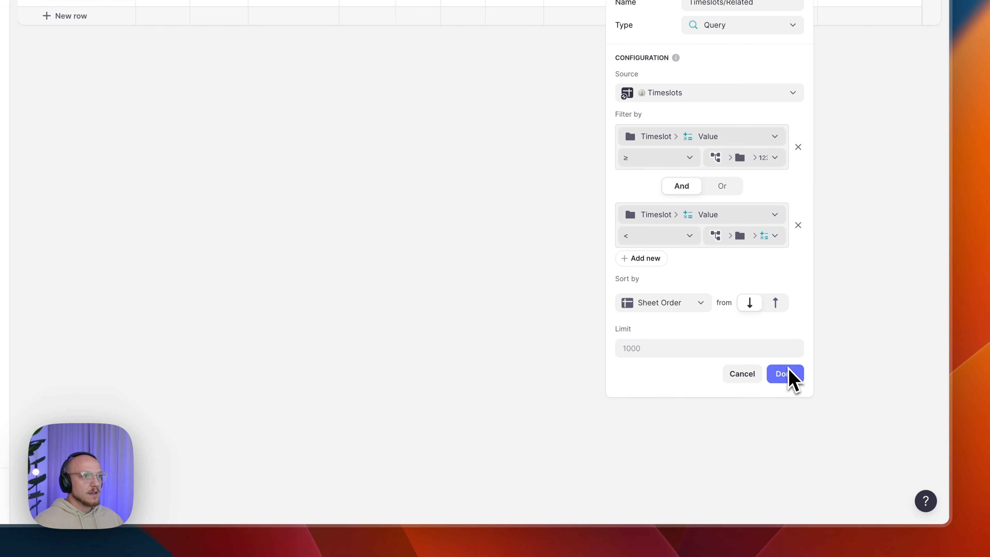
pyautogui.click(785, 374)
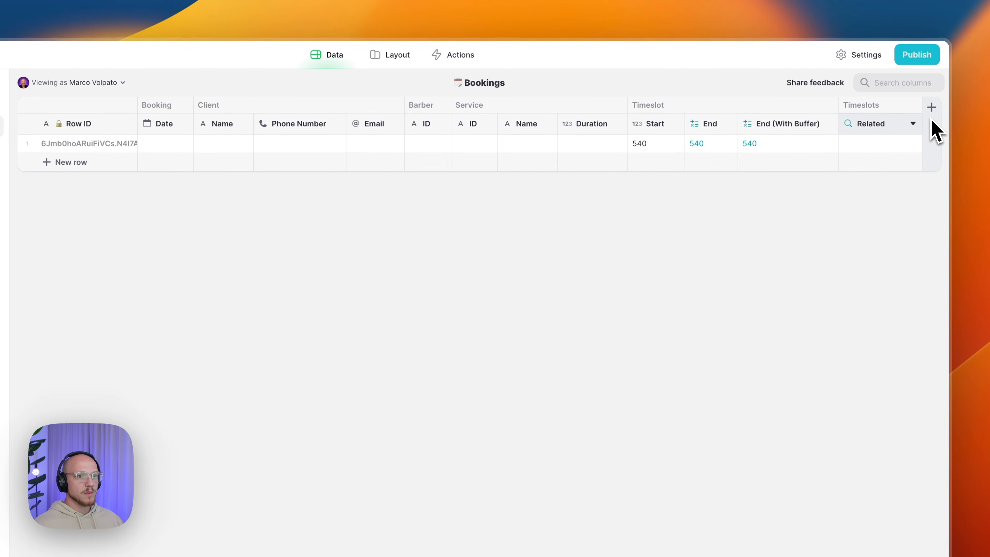
# - Add a Timeslots/Taken Joined List column joining the IDs of the Related timeslots
pyautogui.click(929, 129)
pyautogui.write('Timeslots/Taken')
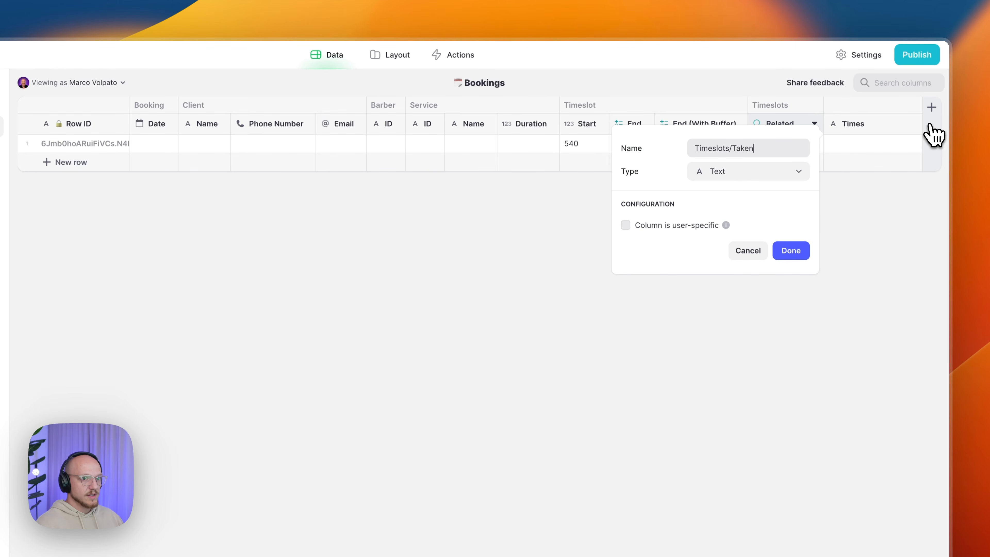
pyautogui.click(702, 174)
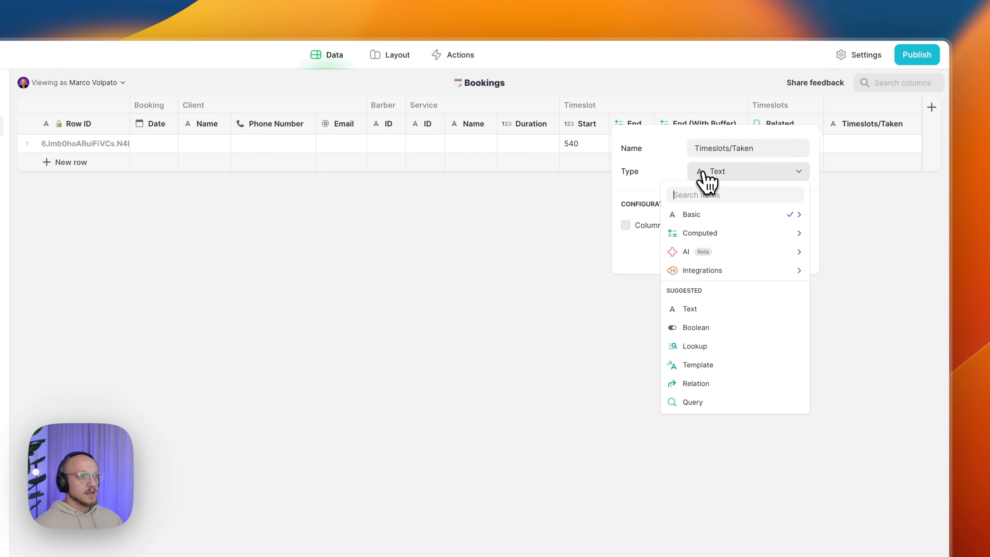
pyautogui.moveTo(719, 233)
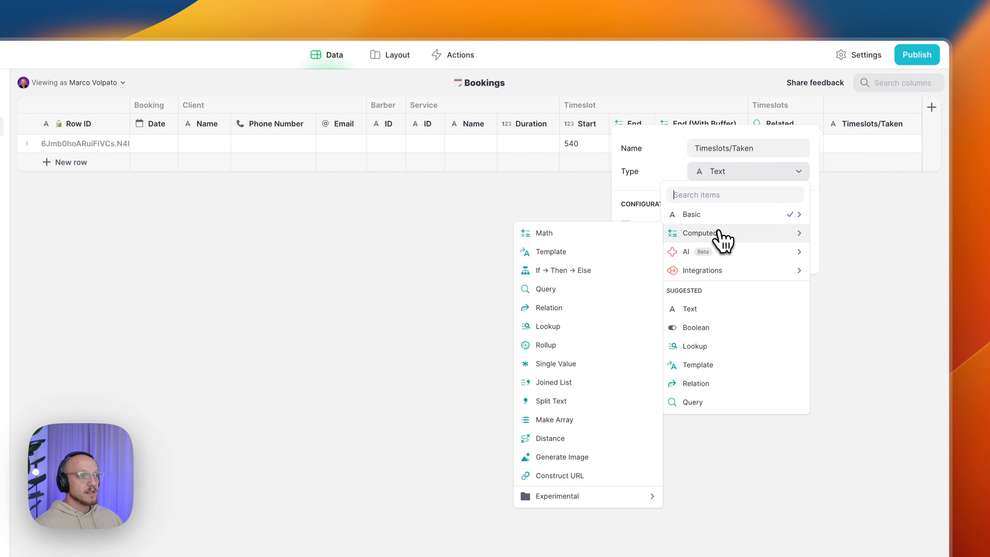
pyautogui.click(554, 382)
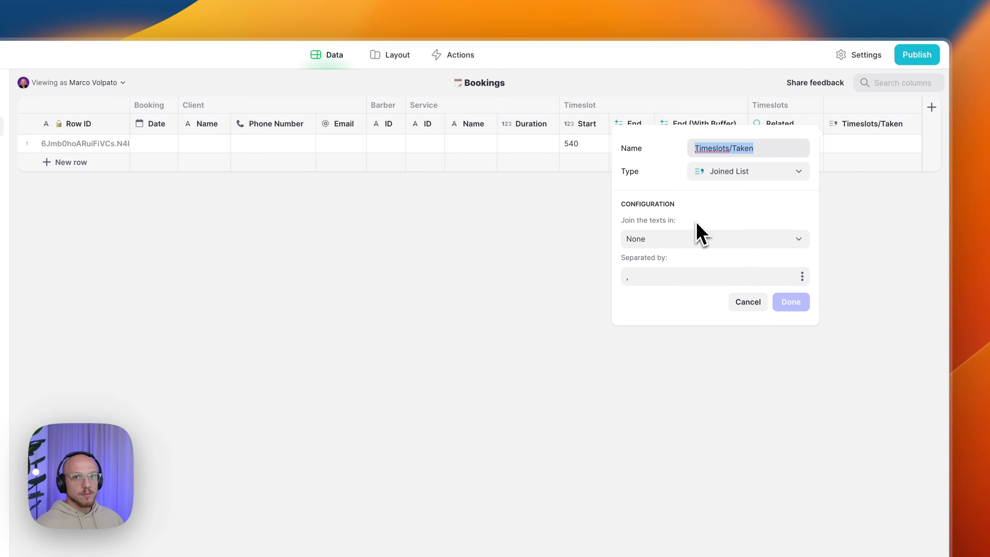
pyautogui.click(690, 245)
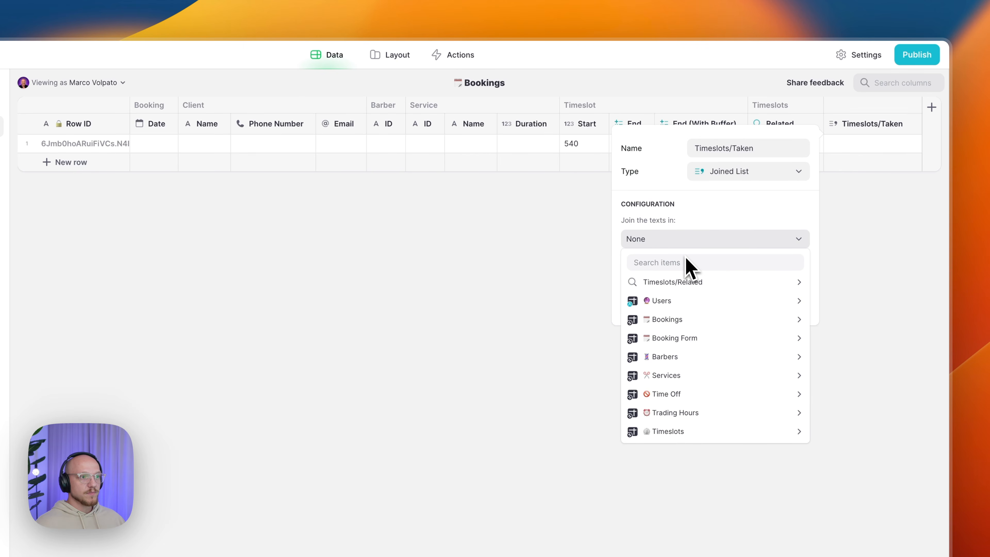
pyautogui.moveTo(685, 293)
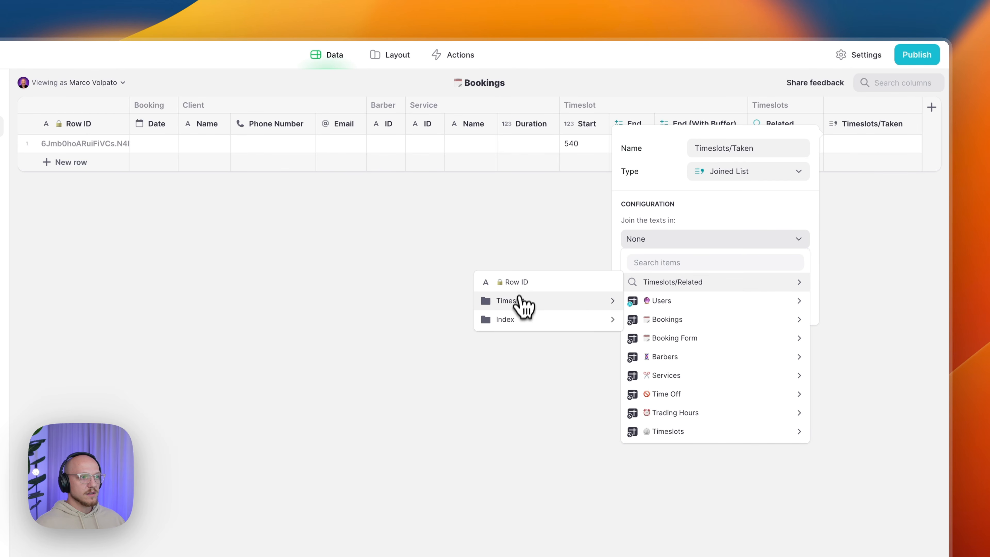
pyautogui.moveTo(523, 304)
pyautogui.click(655, 376)
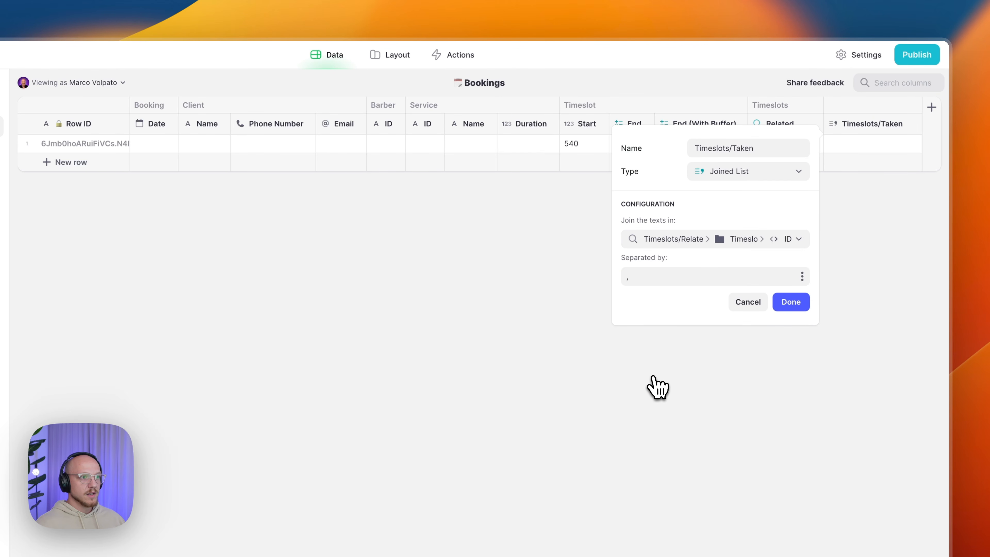
pyautogui.click(795, 315)
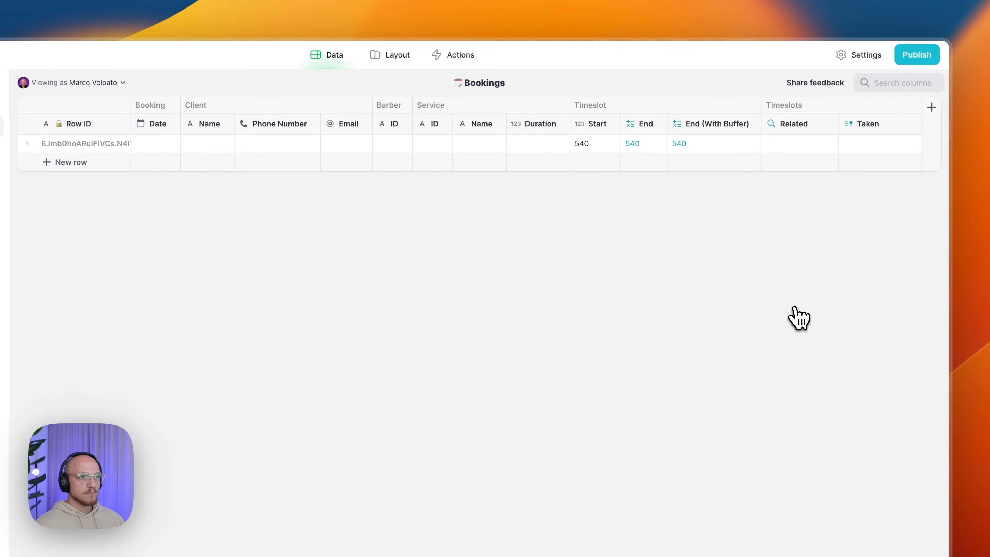
# - Inspect the first booking's Taken and Related values
pyautogui.click(863, 145)
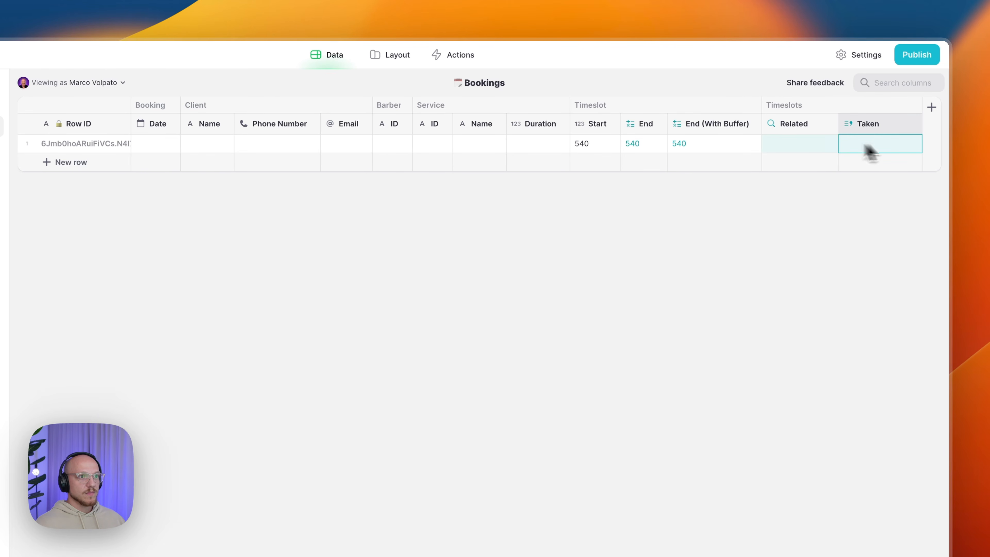
pyautogui.click(792, 145)
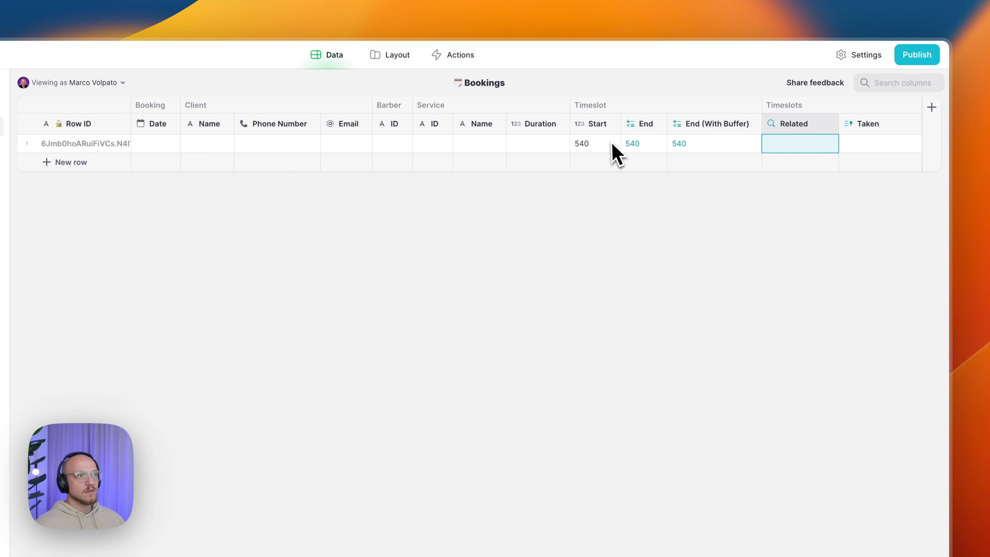
pyautogui.moveTo(609, 143); pyautogui.dragTo(689, 148)
pyautogui.press('Escape')
pyautogui.click(864, 148)
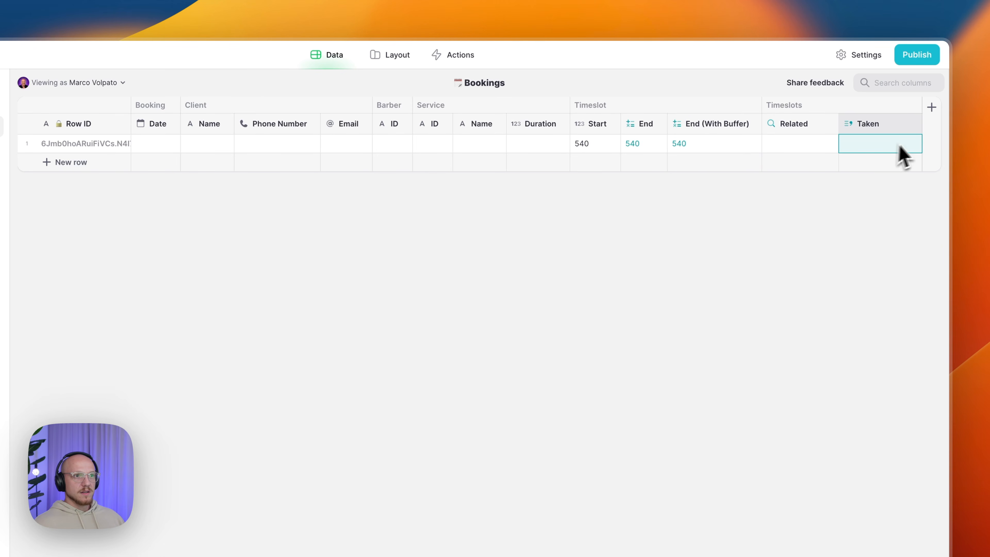
# - Add a Bookings column named Booking/Start as an Experimental JavaScript code column
pyautogui.click(932, 134)
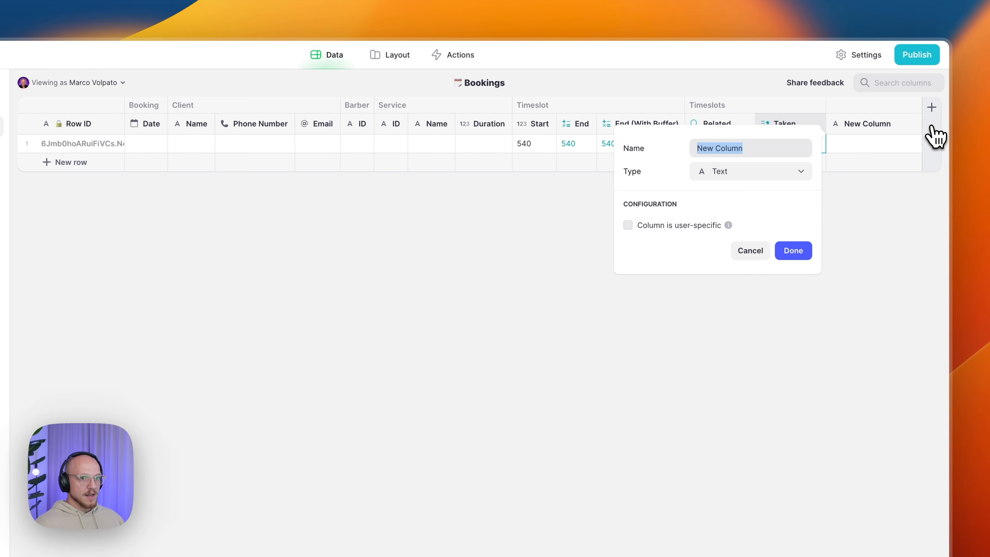
pyautogui.write('Booking/Start')
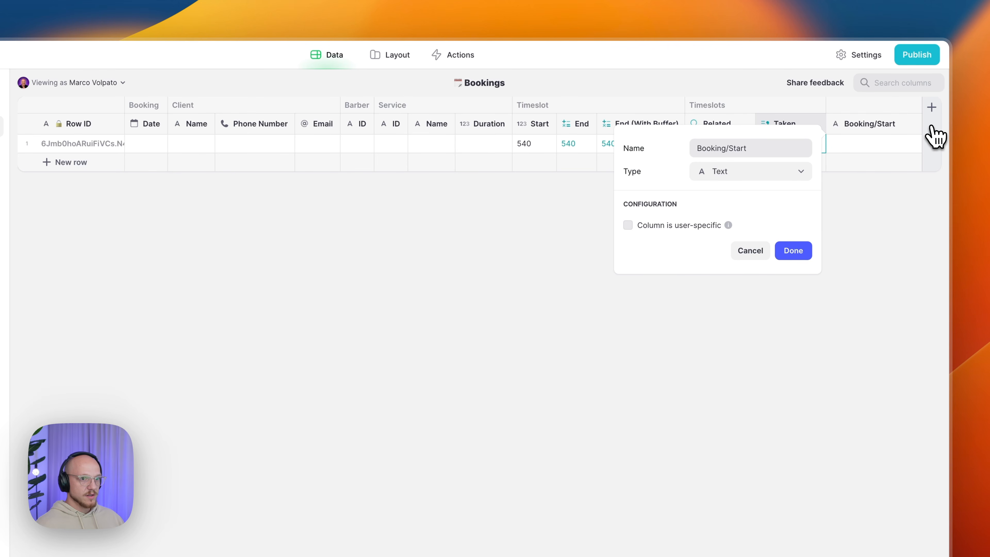
pyautogui.click(759, 175)
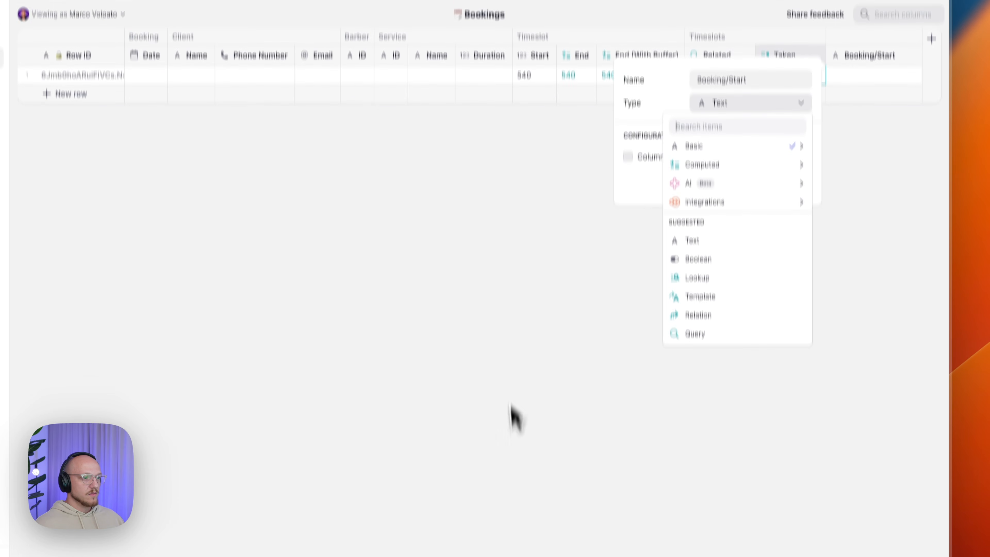
pyautogui.moveTo(706, 105)
pyautogui.moveTo(600, 366)
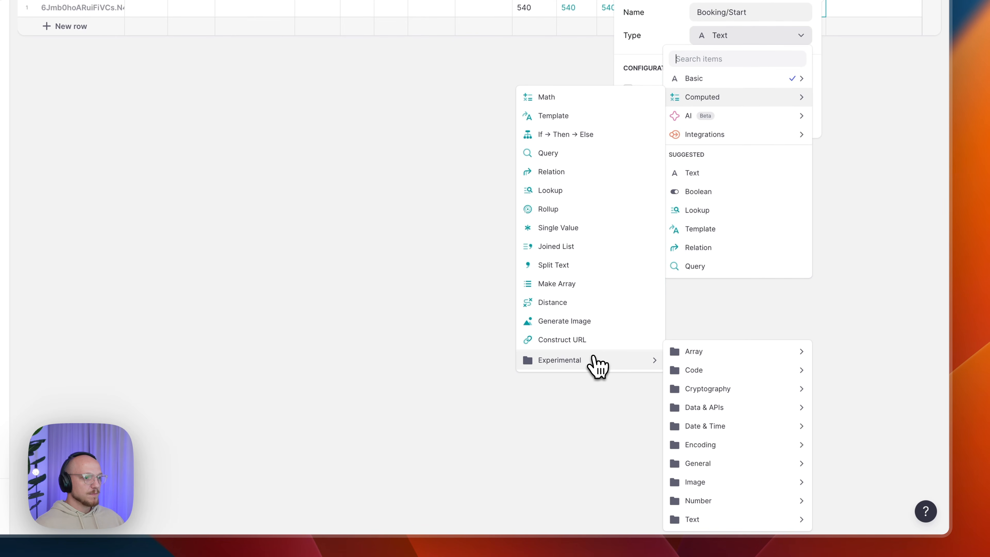
pyautogui.moveTo(708, 371)
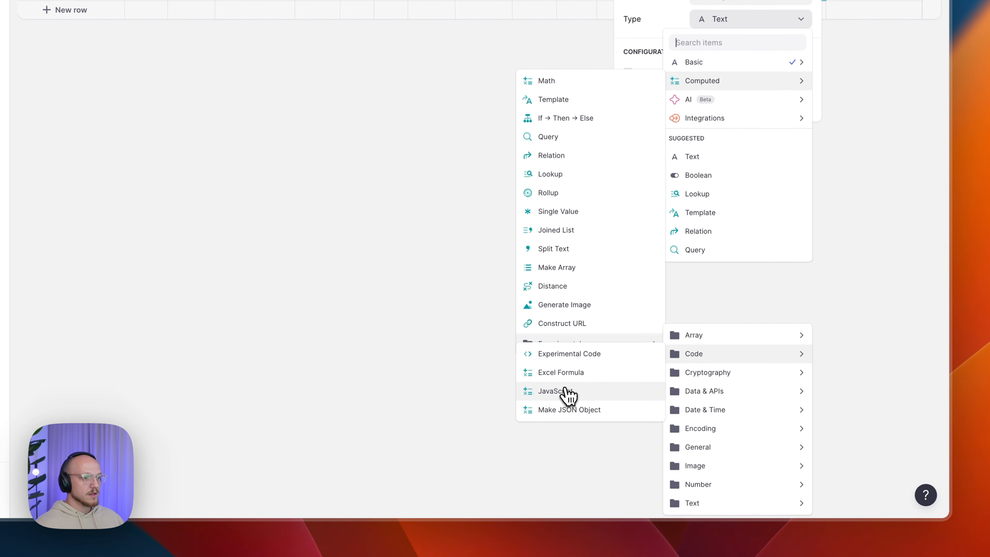
pyautogui.click(564, 405)
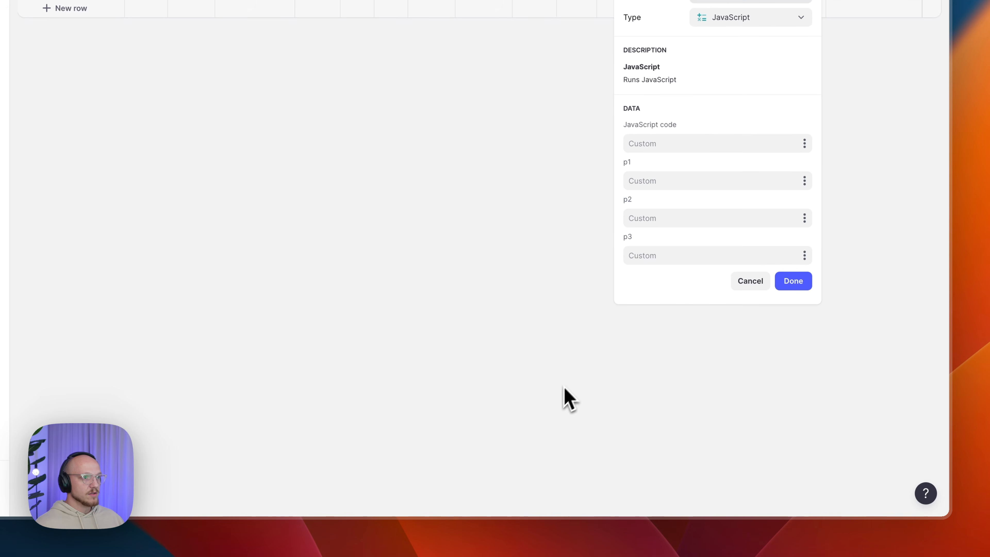
# - Use the reusable Minutes → Time code with p1 = Timeslot Start, showing 9:00
pyautogui.click(805, 145)
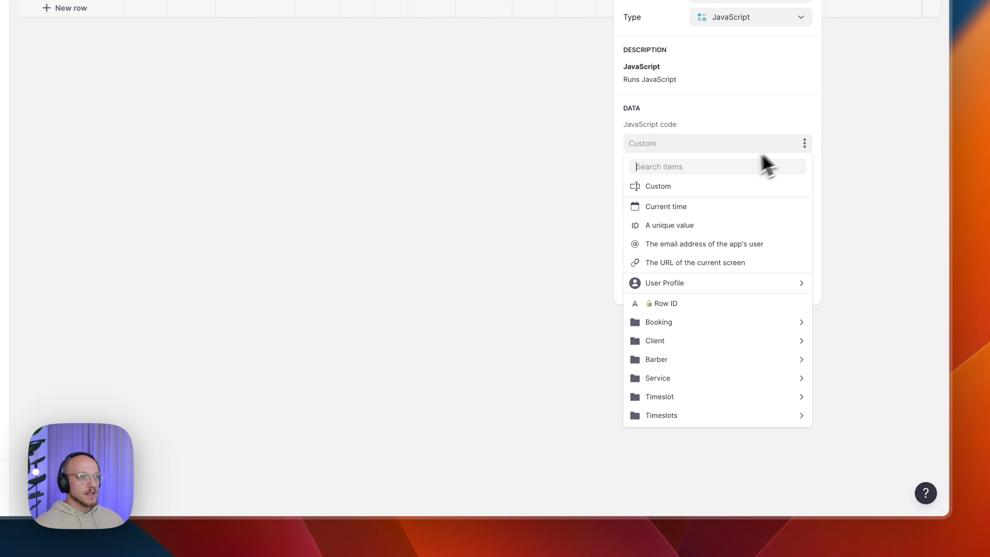
pyautogui.moveTo(659, 288)
pyautogui.moveTo(554, 340)
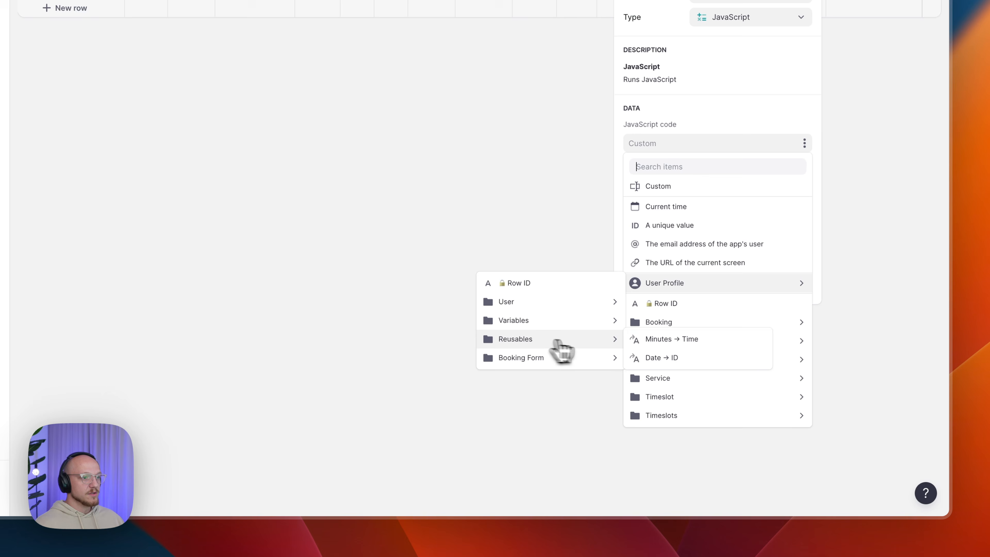
pyautogui.click(657, 346)
pyautogui.click(805, 180)
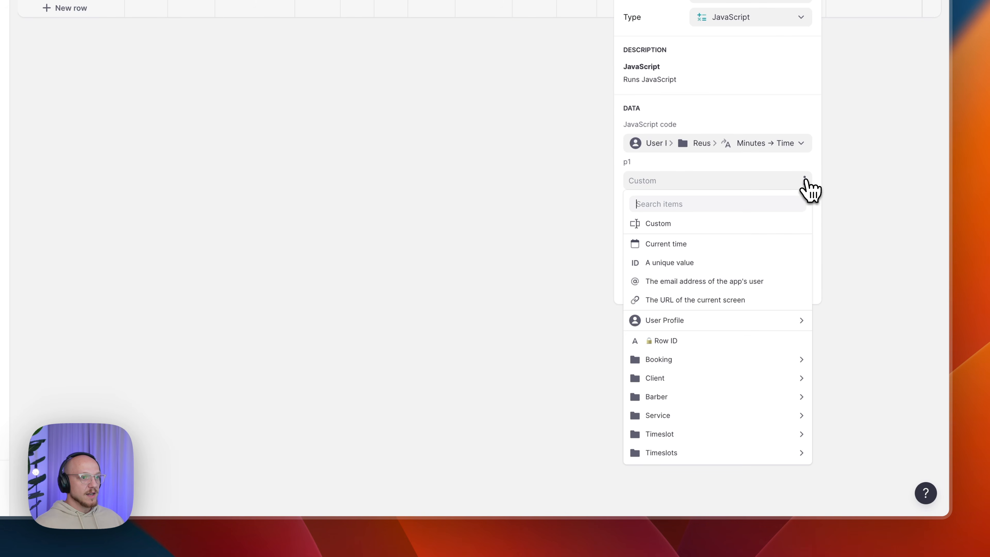
pyautogui.moveTo(670, 434)
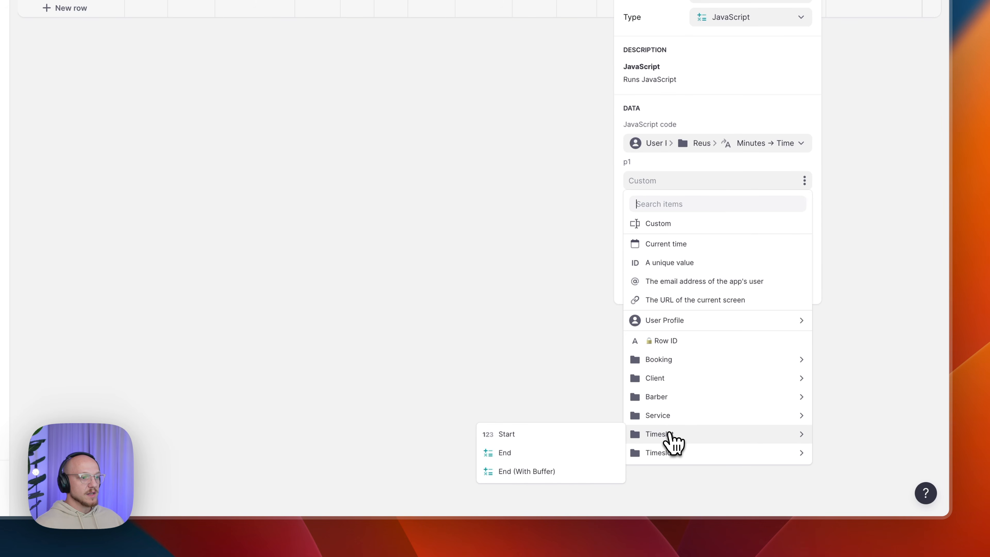
pyautogui.click(571, 436)
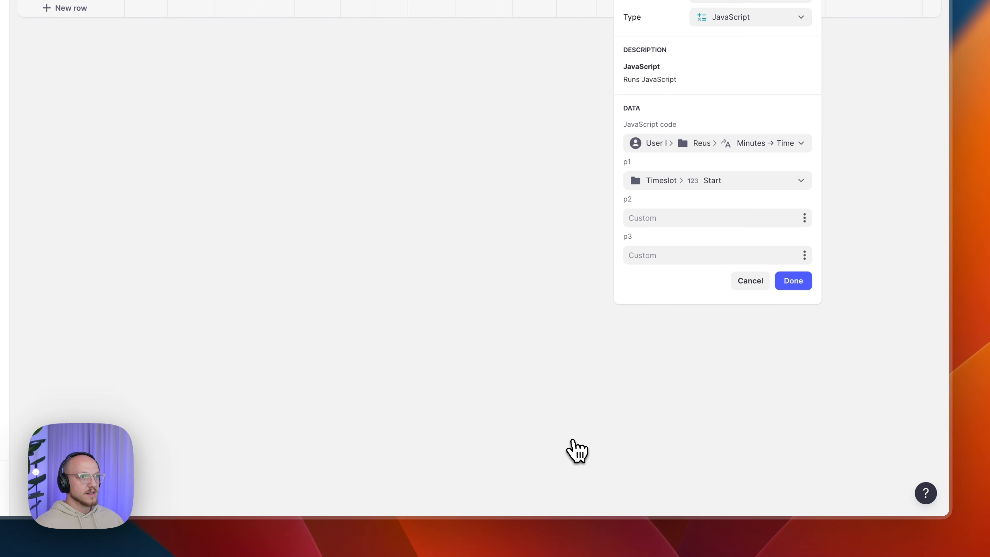
pyautogui.click(793, 282)
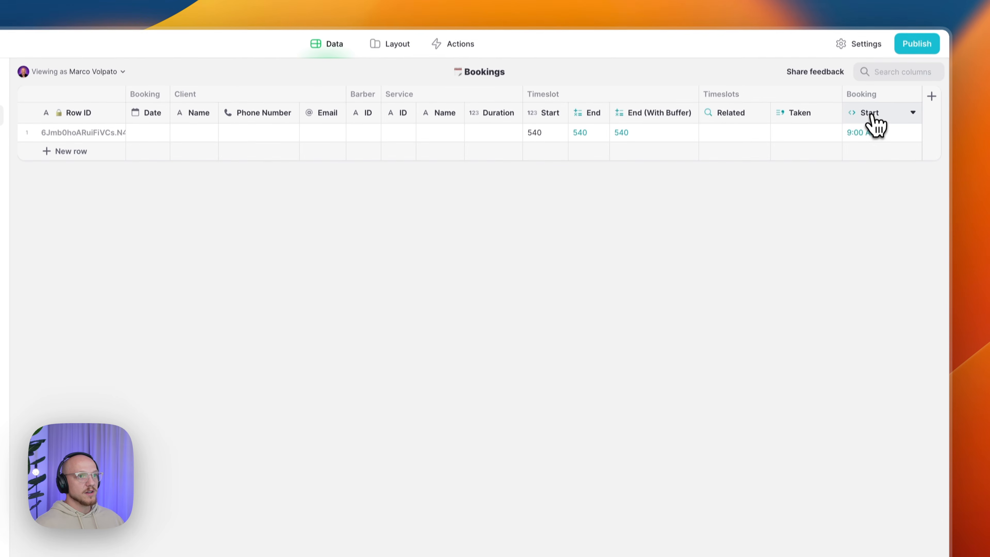
# - Move Booking/Start beside Date, then duplicate it as Booking/End with p1 = Timeslot End
pyautogui.moveTo(855, 122); pyautogui.dragTo(189, 149)
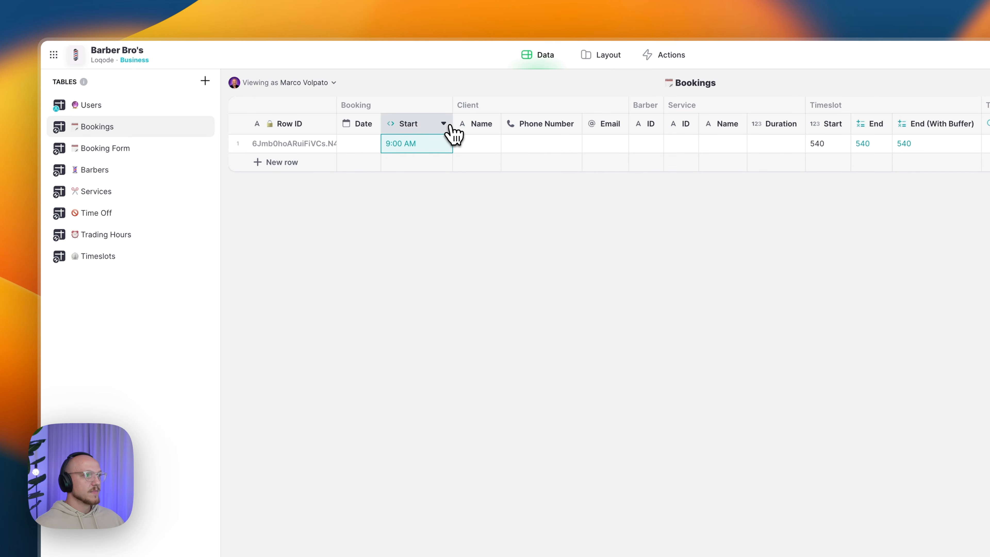
pyautogui.click(443, 124)
pyautogui.click(402, 164)
pyautogui.moveTo(702, 150); pyautogui.dragTo(650, 149)
pyautogui.write('En')
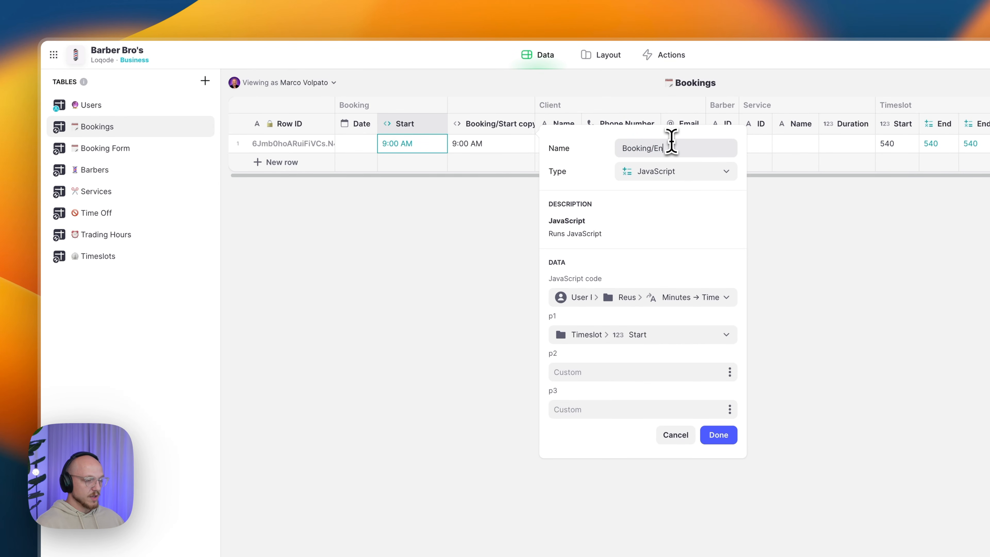
pyautogui.write('d')
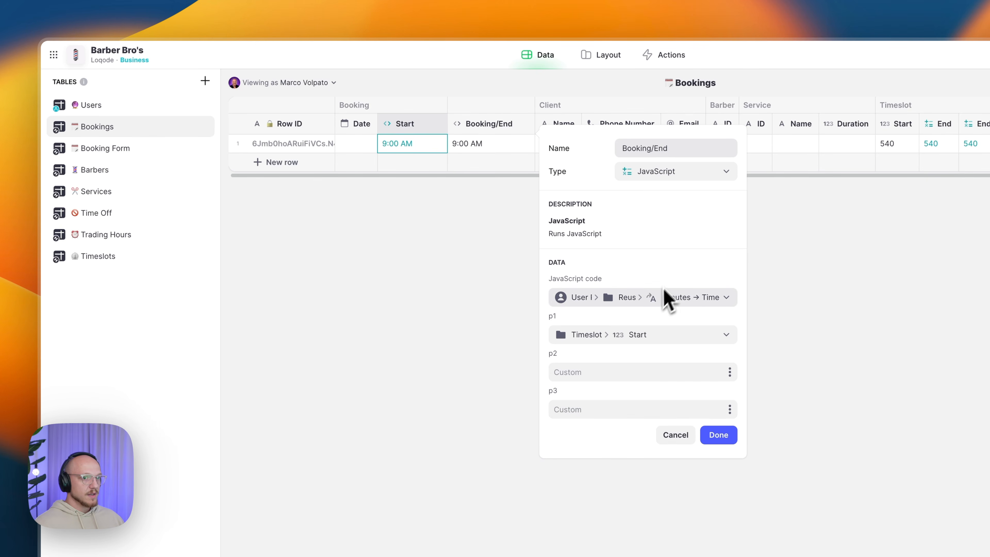
pyautogui.click(630, 332)
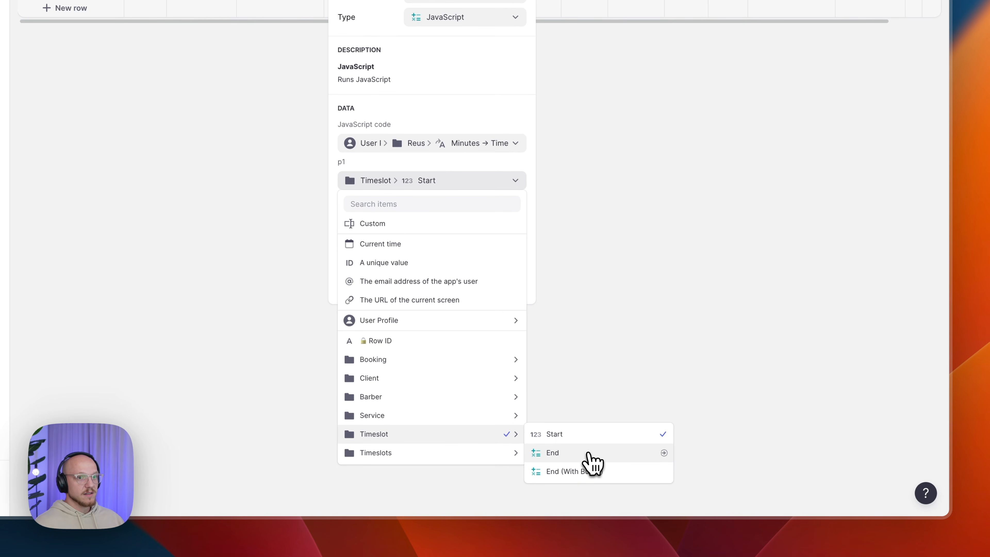
pyautogui.click(591, 462)
pyautogui.click(509, 281)
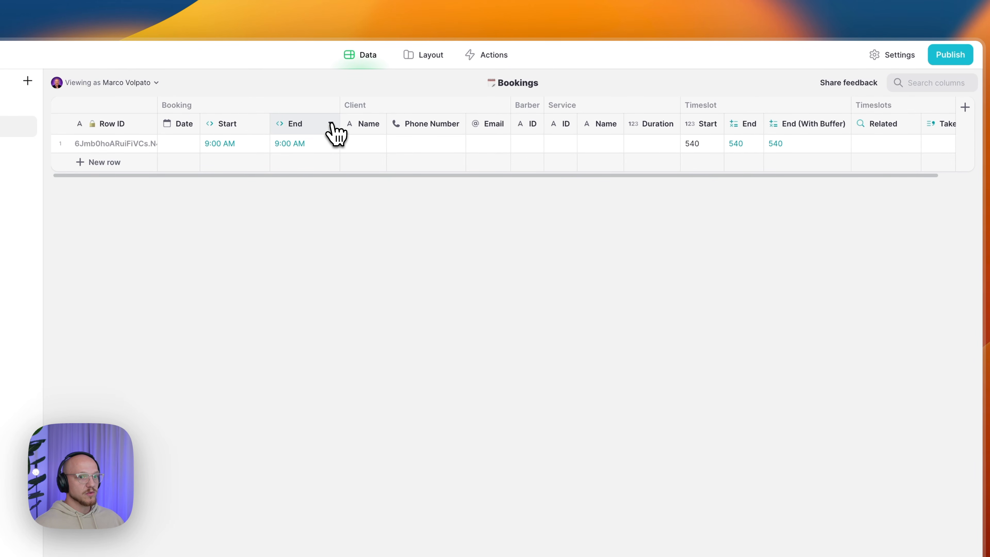
# - Insert a column right of Booking/End named 'Booking/Date →', taking the arrow from the symbol picker
pyautogui.click(331, 124)
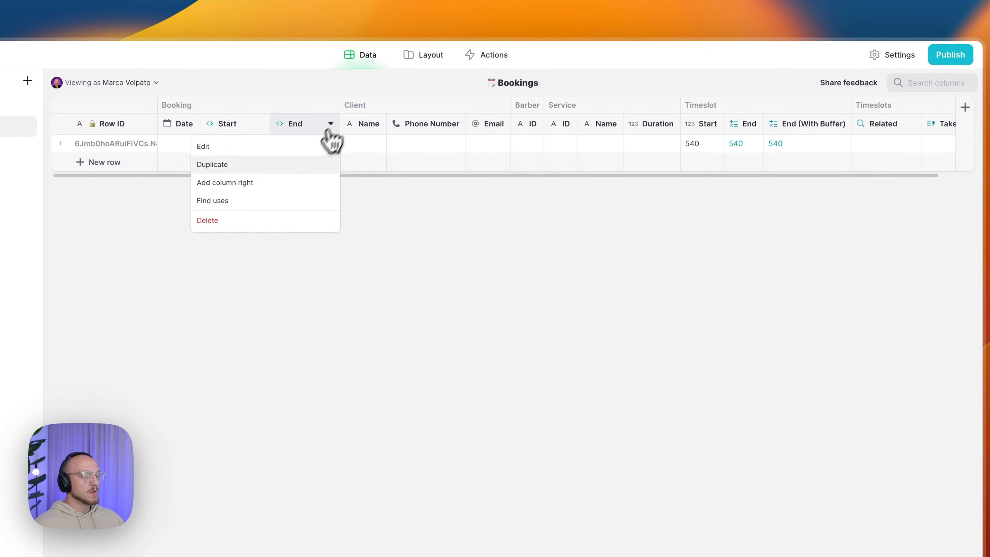
pyautogui.click(252, 190)
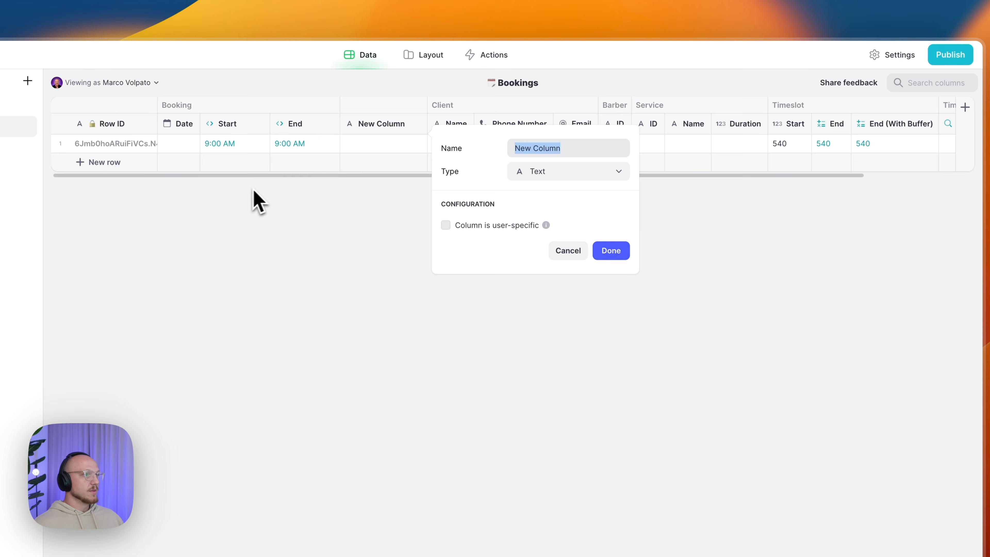
pyautogui.write('Book')
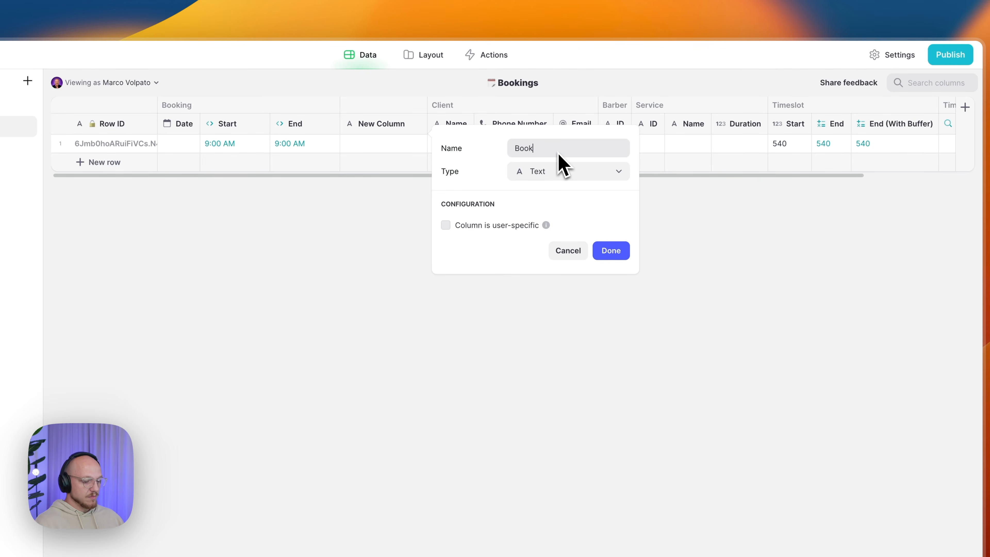
pyautogui.write('ing/Date')
pyautogui.press('super+space')
pyautogui.write('e')
pyautogui.press('Return')
pyautogui.press('Right')
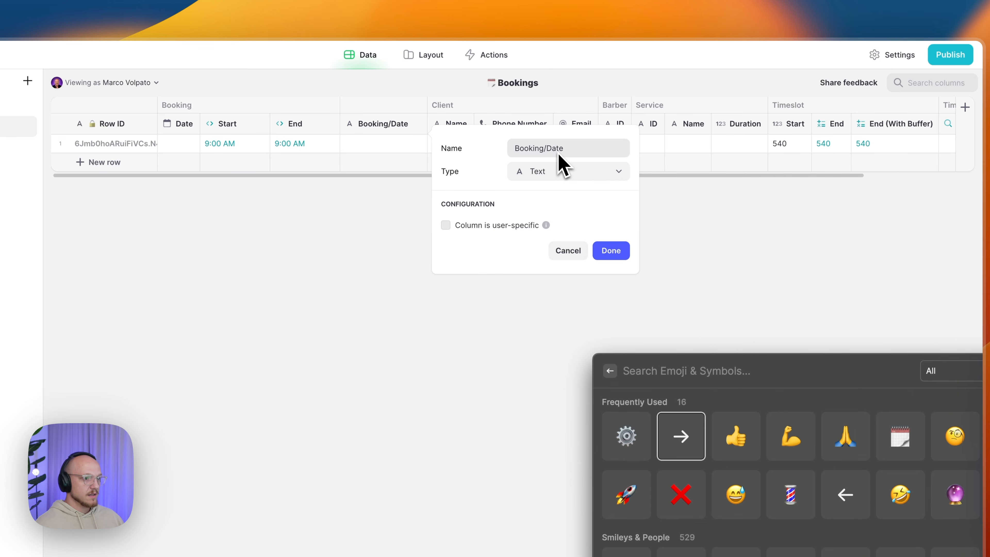
pyautogui.press('Return')
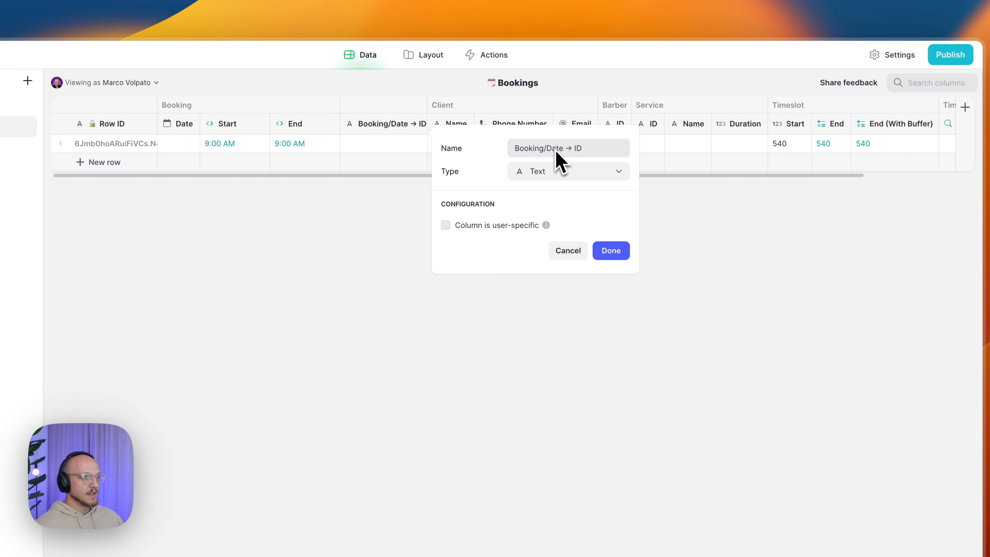
# - Make it a JavaScript column running the reusable Date → ID script
pyautogui.click(557, 172)
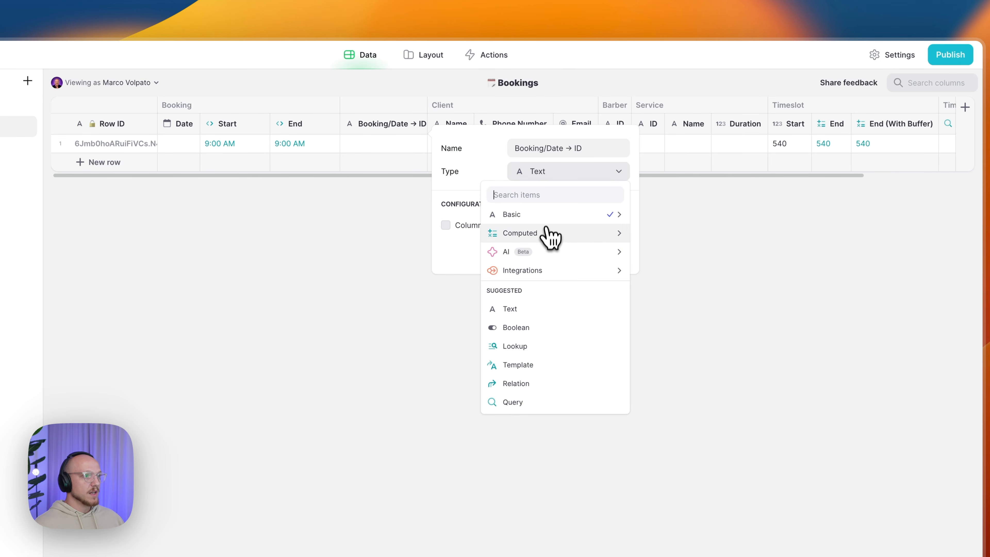
pyautogui.moveTo(557, 234)
pyautogui.moveTo(691, 494)
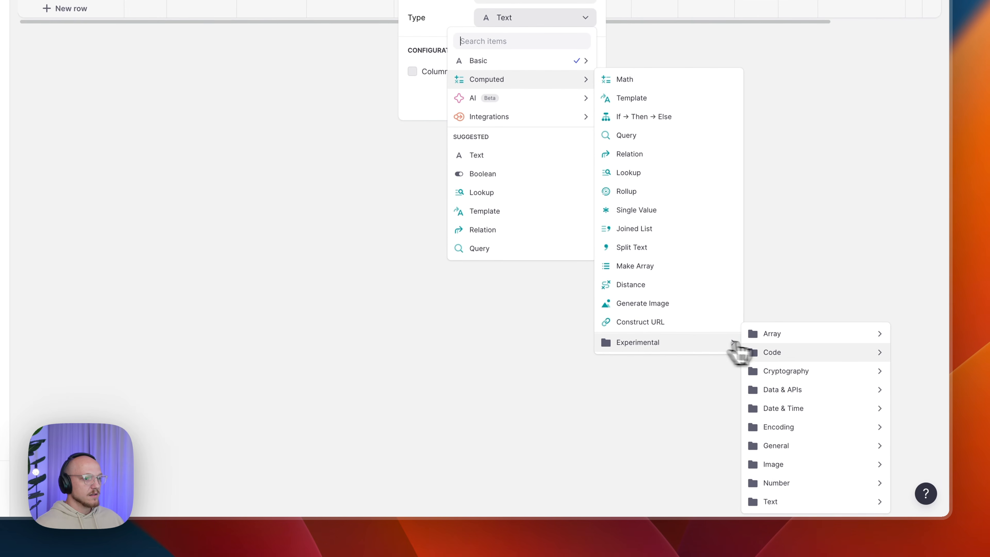
pyautogui.moveTo(770, 358)
pyautogui.click(678, 397)
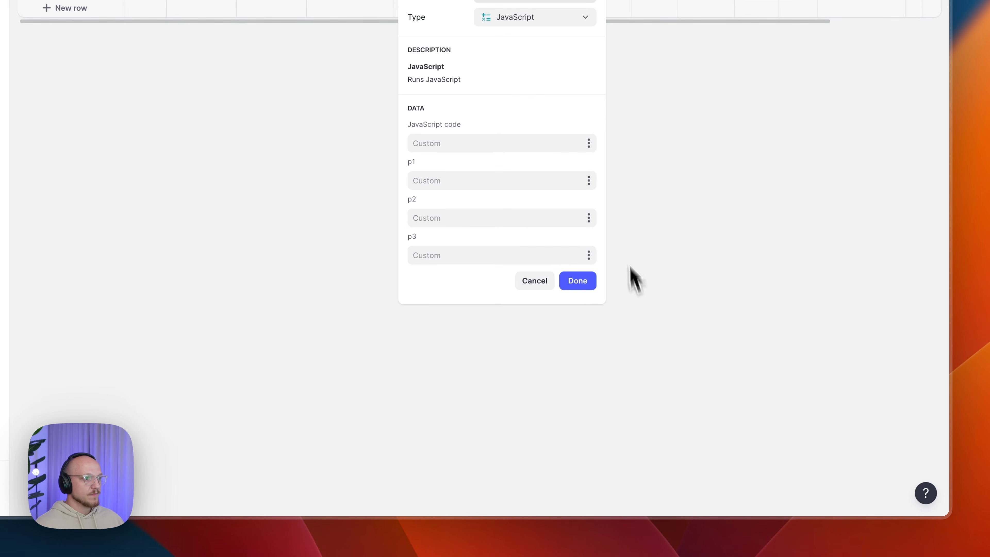
pyautogui.click(588, 143)
pyautogui.moveTo(493, 283)
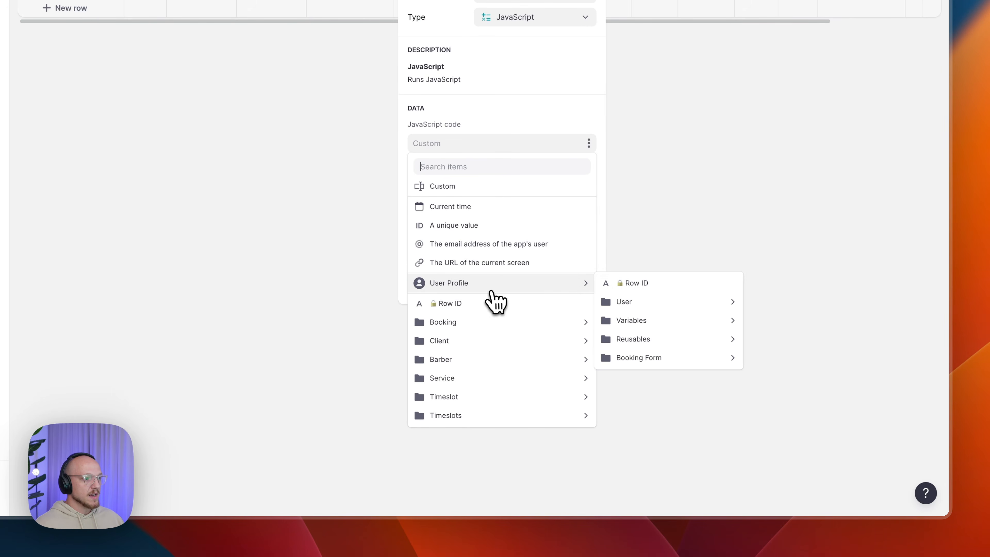
pyautogui.moveTo(636, 339)
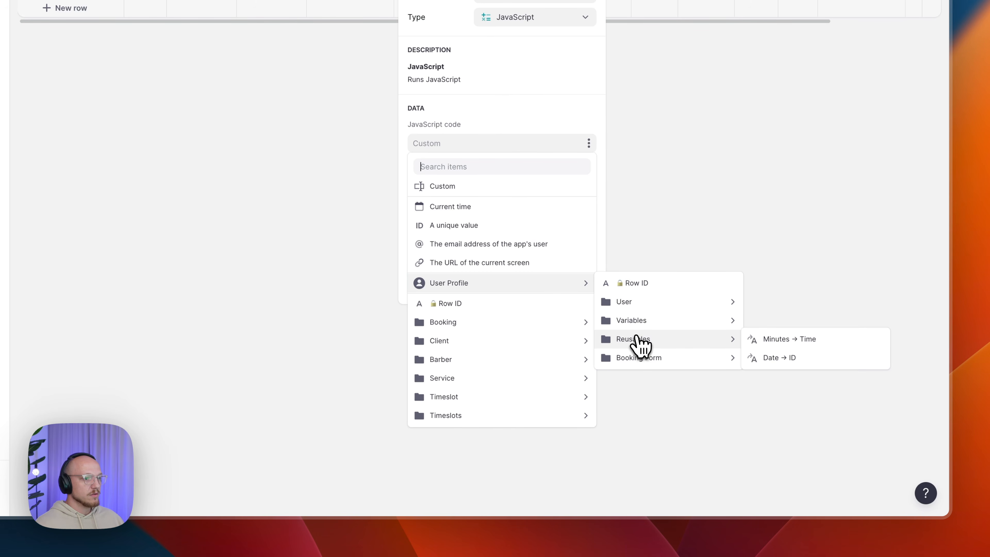
pyautogui.click(762, 355)
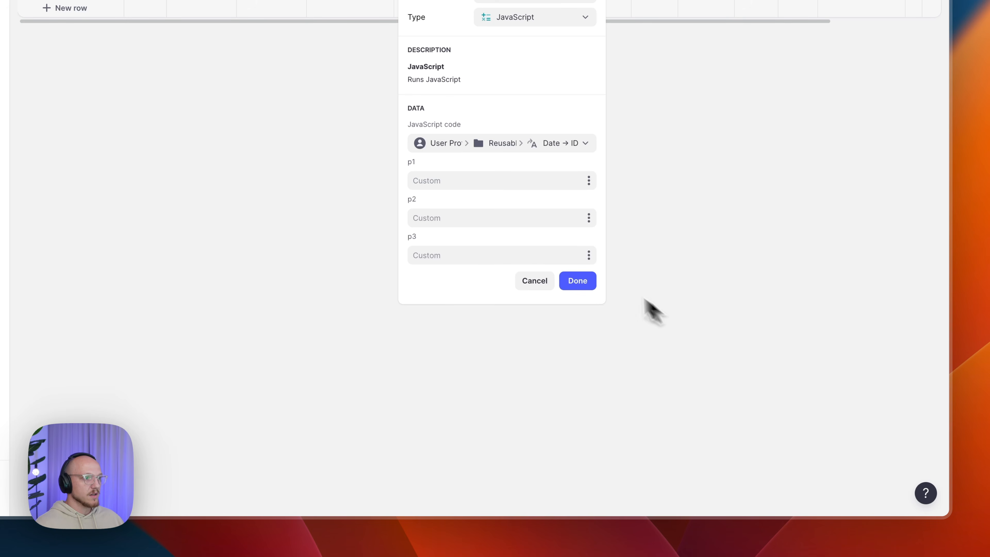
# - Pass the booking Date as p1, save the column, and check row 1's Date cell
pyautogui.click(590, 180)
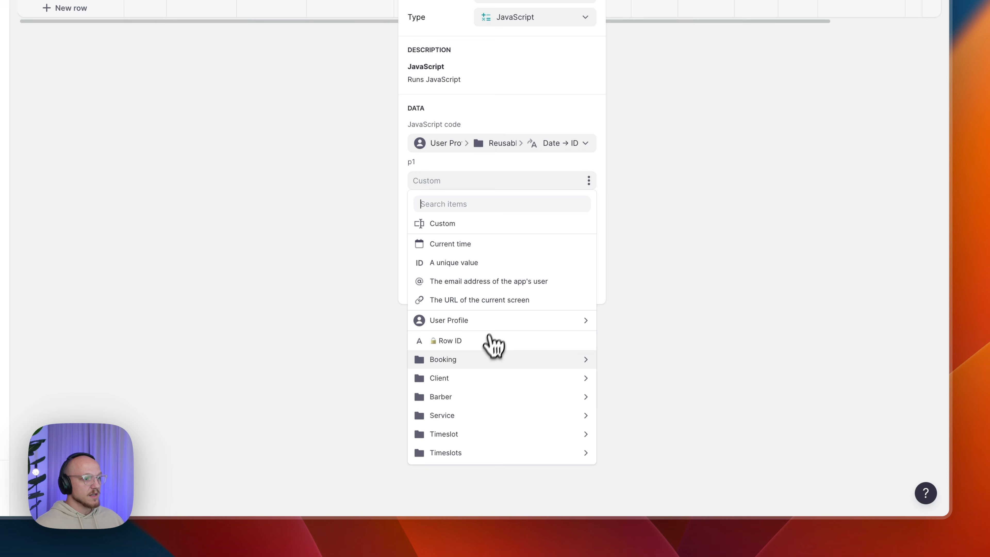
pyautogui.moveTo(496, 361)
pyautogui.click(626, 361)
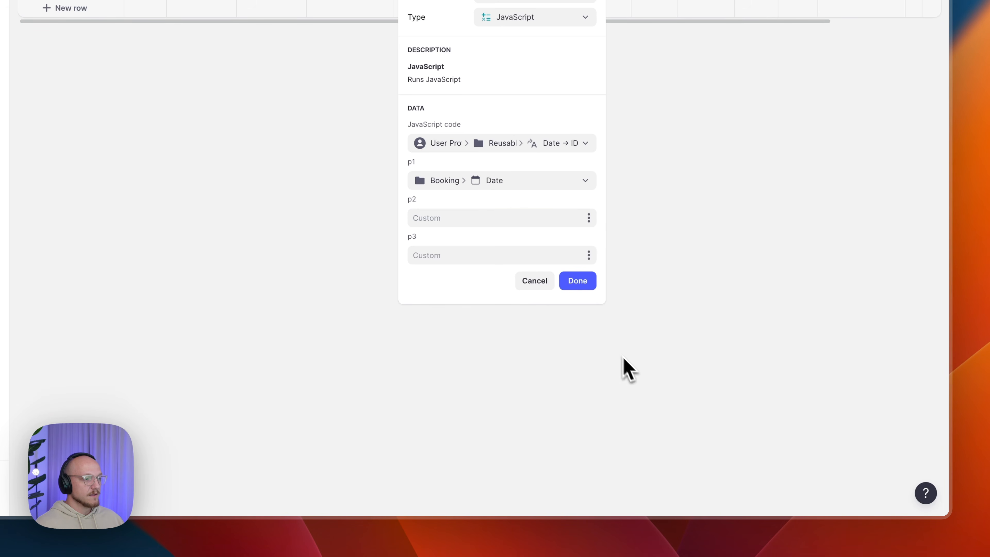
pyautogui.click(572, 283)
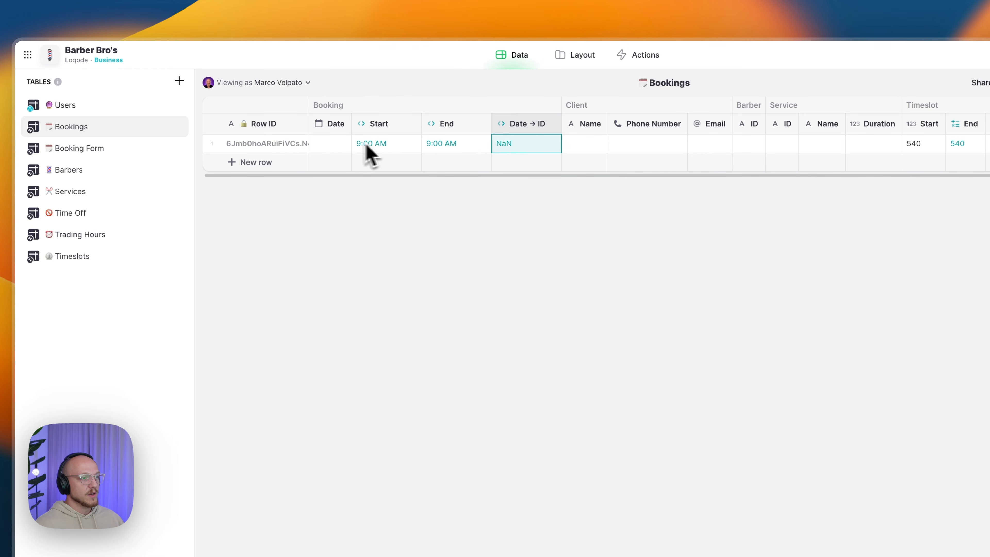
pyautogui.doubleClick(342, 145)
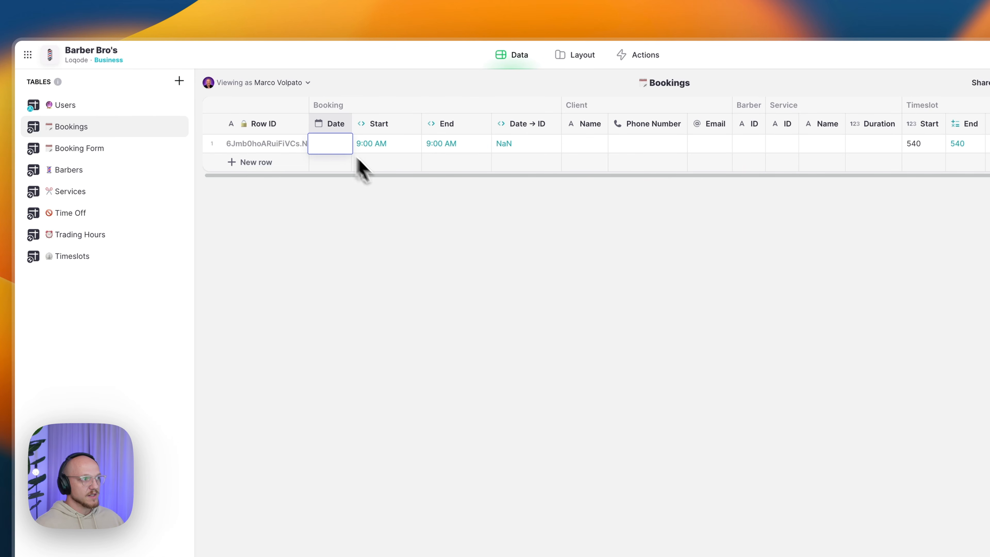
pyautogui.click(522, 147)
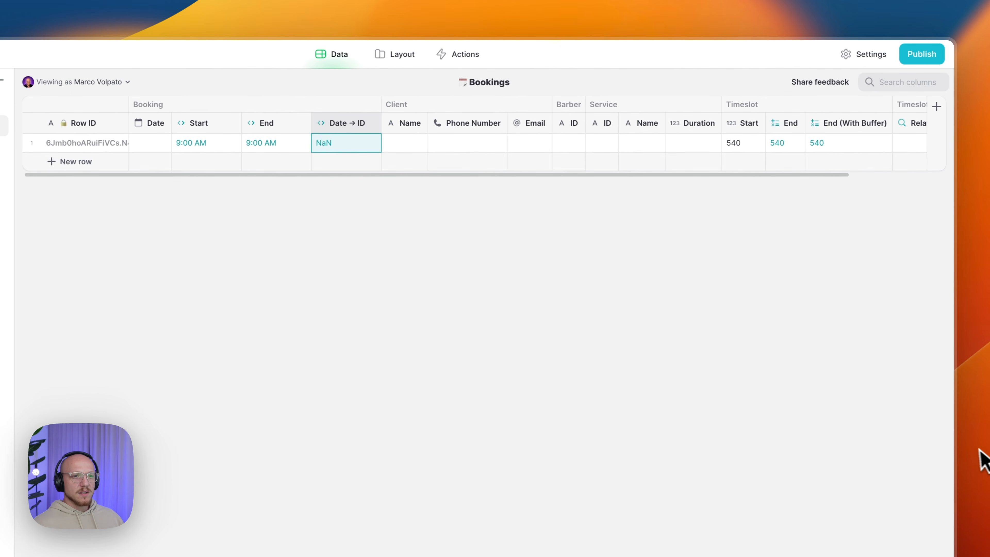
# - Add a Calendar/Start Template column with template text containing Date and Time replacements
pyautogui.click(931, 107)
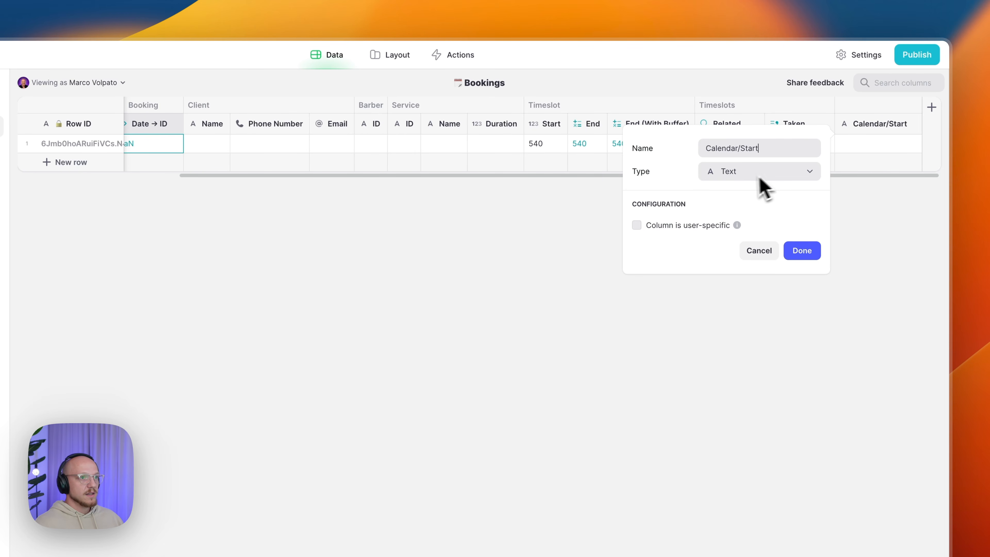
pyautogui.click(746, 182)
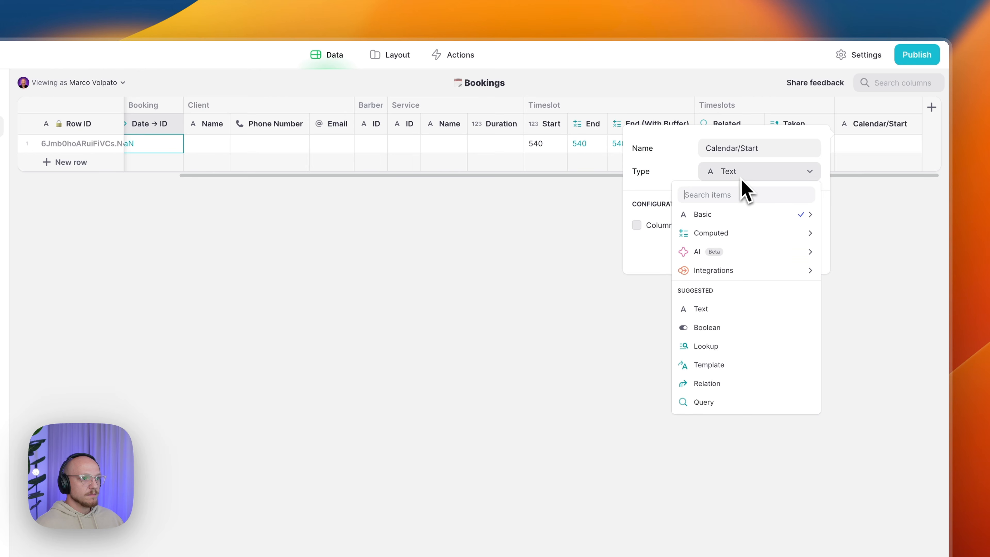
pyautogui.moveTo(730, 239)
pyautogui.click(606, 252)
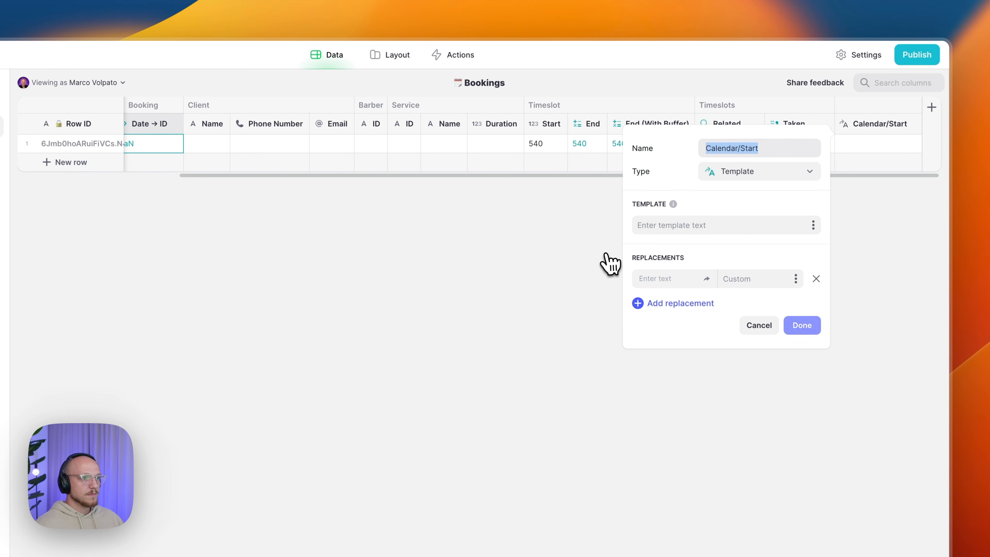
pyautogui.click(662, 226)
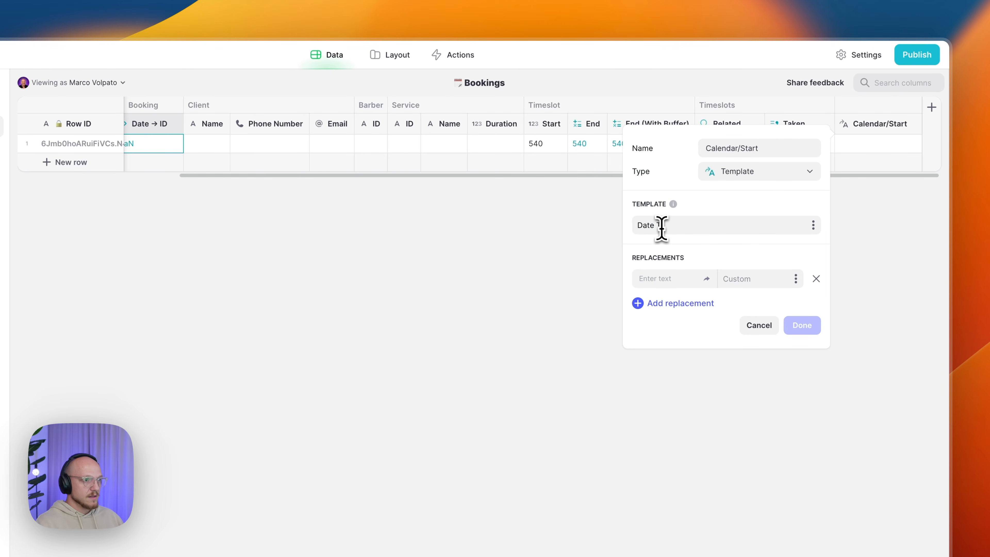
pyautogui.write('Date')
pyautogui.click(659, 303)
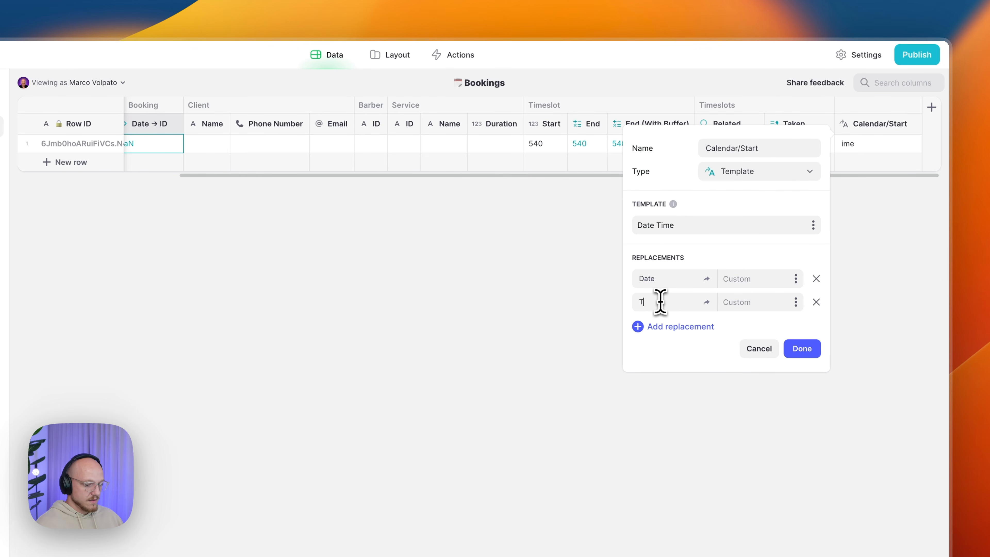
# - Map Date to the booking Date and Time to Start, then place it after Date → ID
pyautogui.click(796, 279)
pyautogui.moveTo(714, 458)
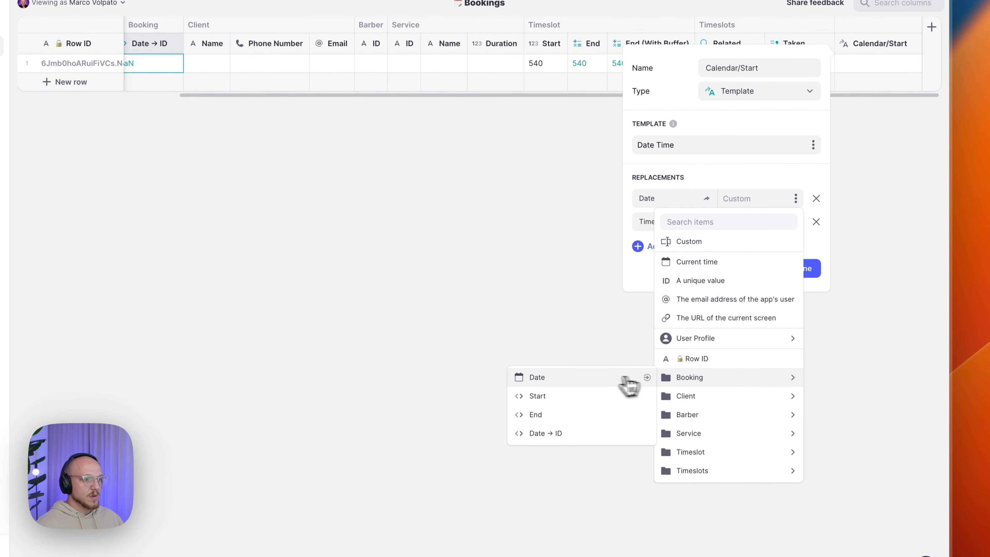
pyautogui.click(623, 458)
pyautogui.click(796, 222)
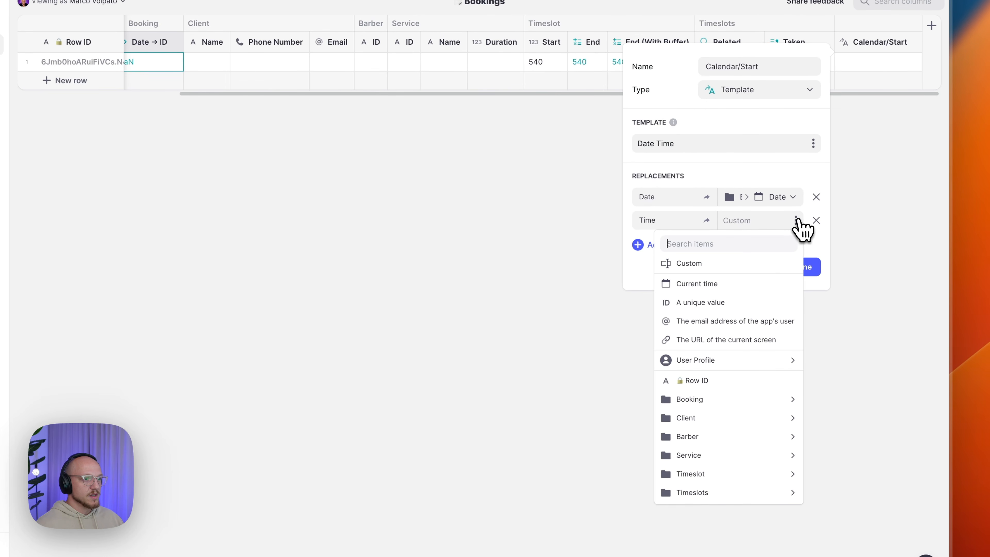
pyautogui.moveTo(694, 401)
pyautogui.click(584, 420)
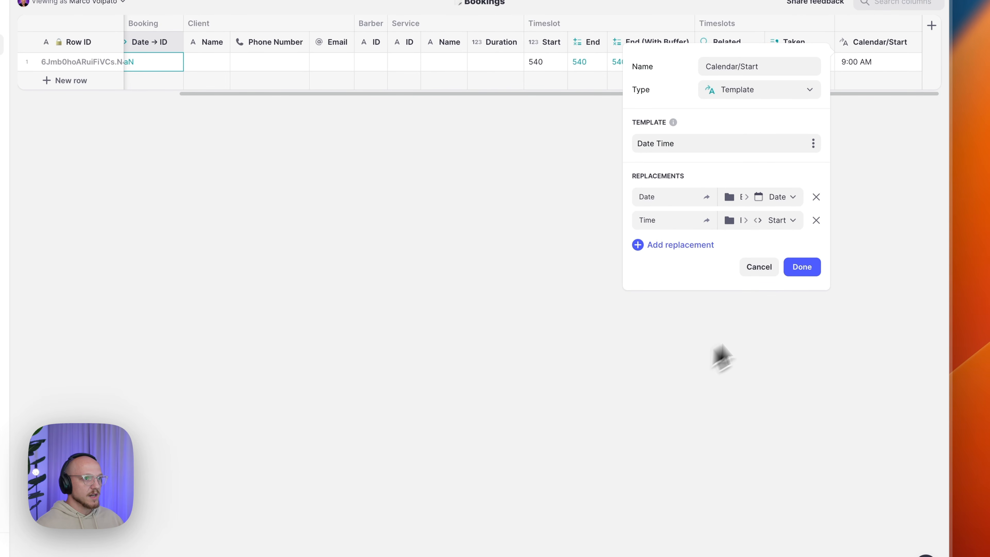
pyautogui.click(809, 271)
pyautogui.moveTo(877, 42); pyautogui.dragTo(222, 33)
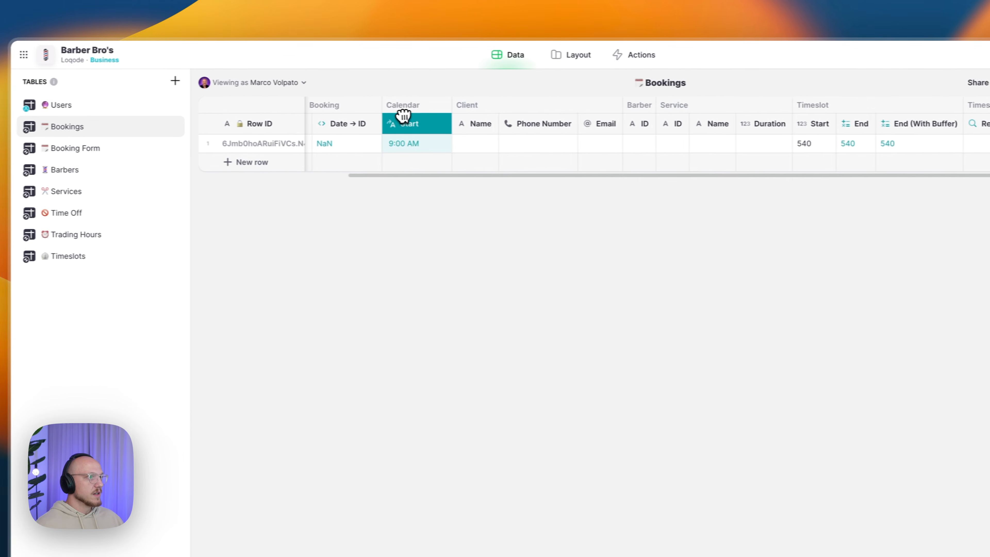
pyautogui.moveTo(404, 116); pyautogui.dragTo(437, 121)
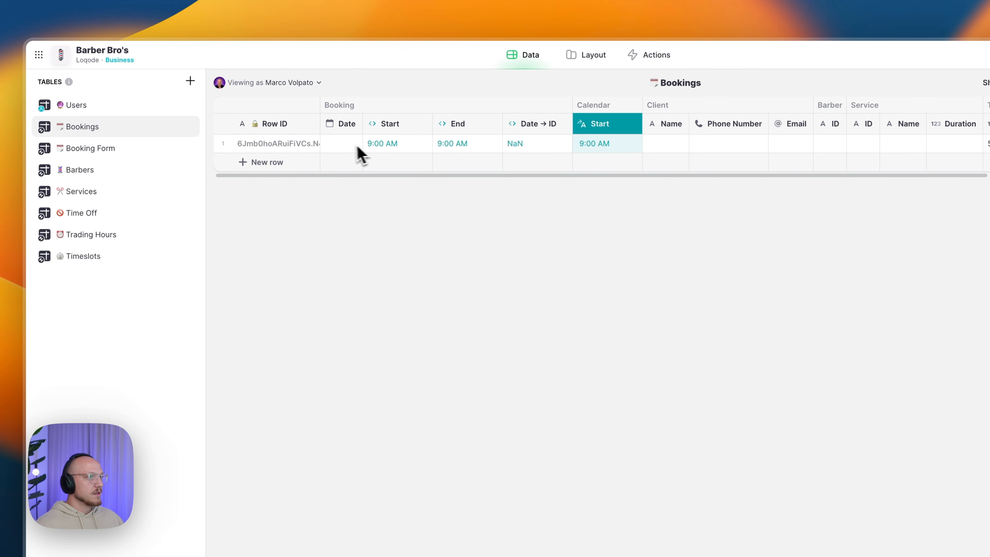
# - Set row 1's Date to 7 September 2023 and widen Calendar/Start to show the full date
pyautogui.click(342, 145)
pyautogui.click(341, 146)
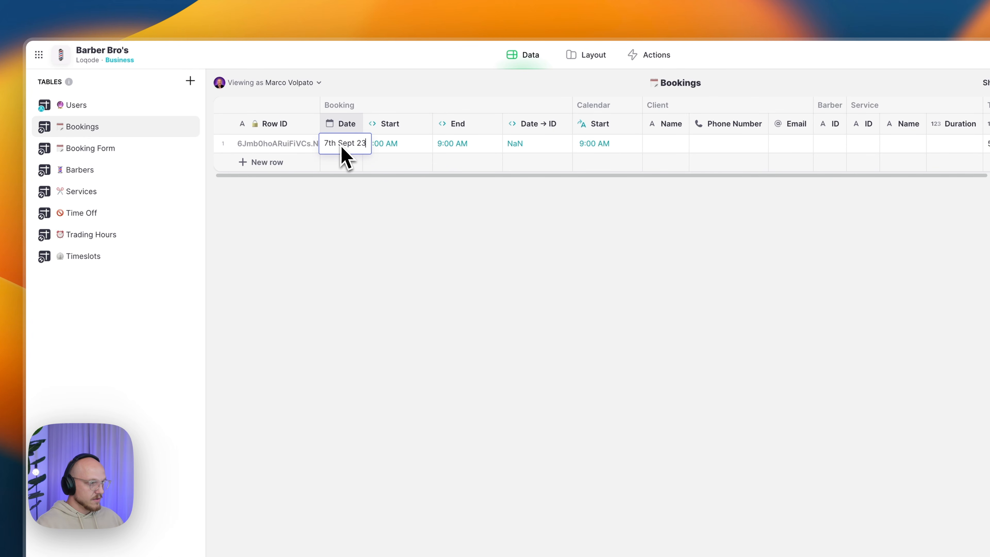
pyautogui.press('Return')
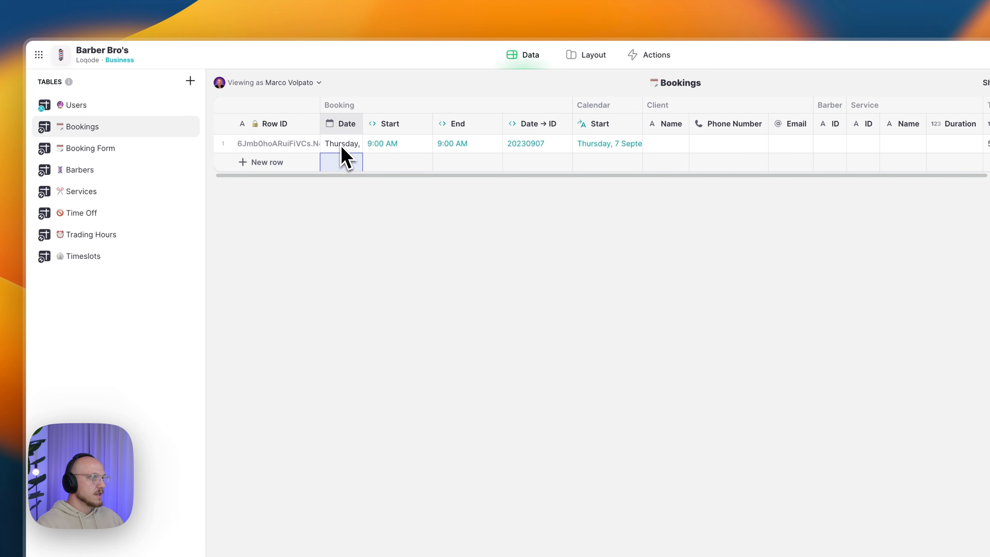
pyautogui.moveTo(641, 124); pyautogui.dragTo(724, 124)
pyautogui.click(672, 150)
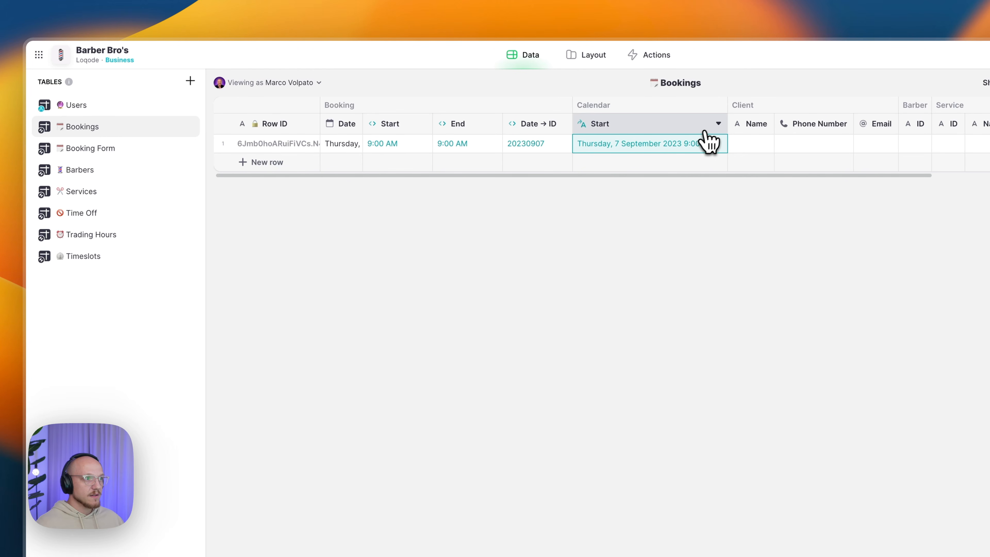
# - Duplicate Calendar/Start as Calendar/End with Time taken from the booking End, and widen it
pyautogui.click(719, 124)
pyautogui.click(647, 165)
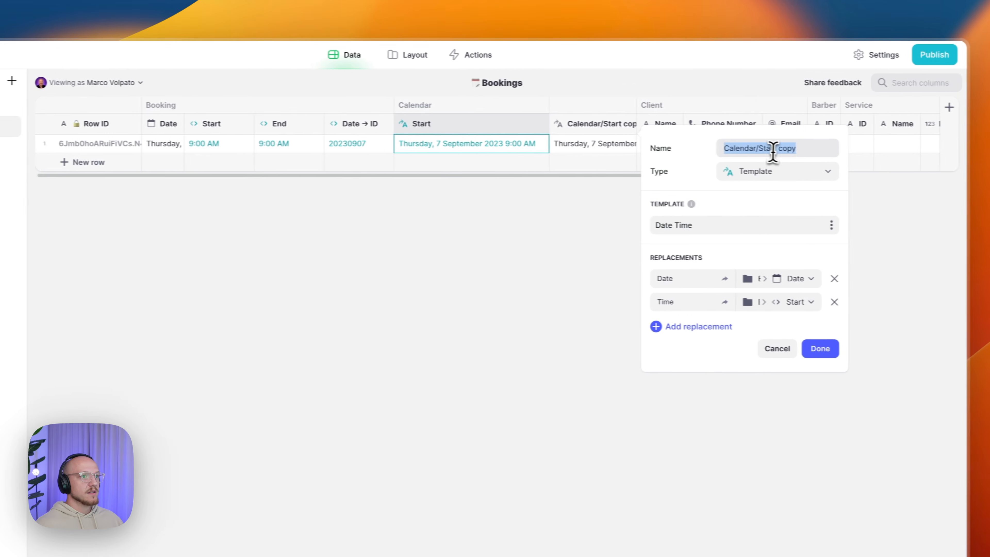
pyautogui.moveTo(759, 150); pyautogui.dragTo(807, 150)
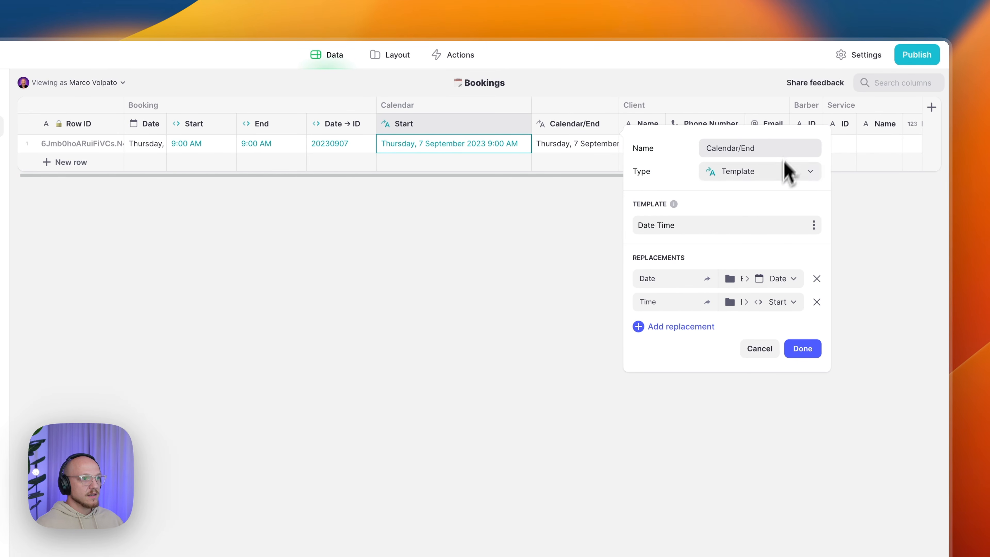
pyautogui.click(754, 303)
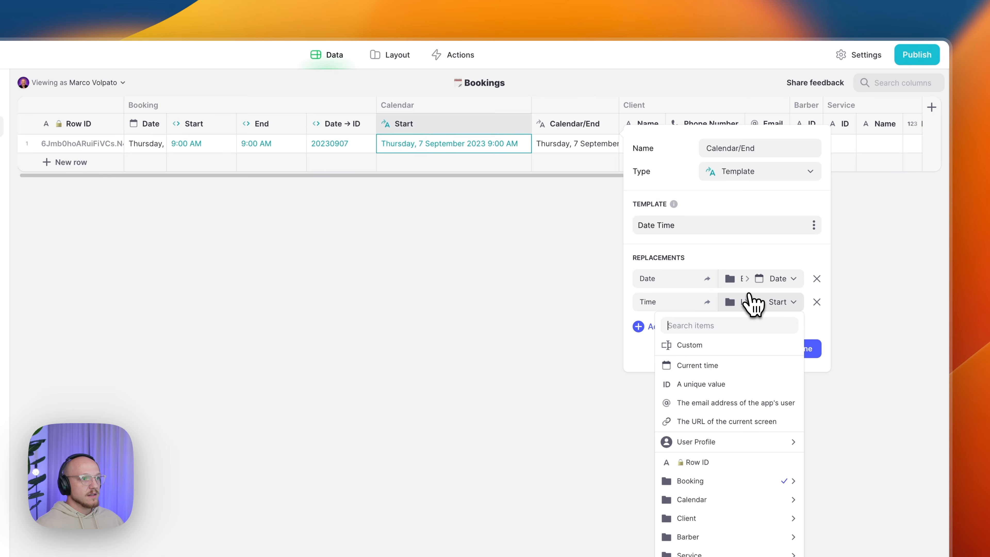
pyautogui.moveTo(717, 481)
pyautogui.click(585, 412)
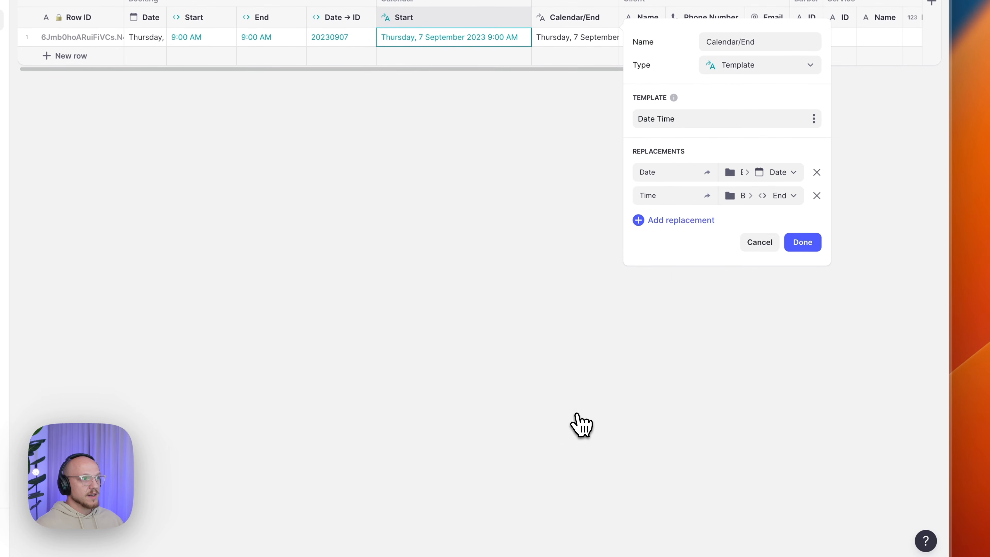
pyautogui.click(803, 241)
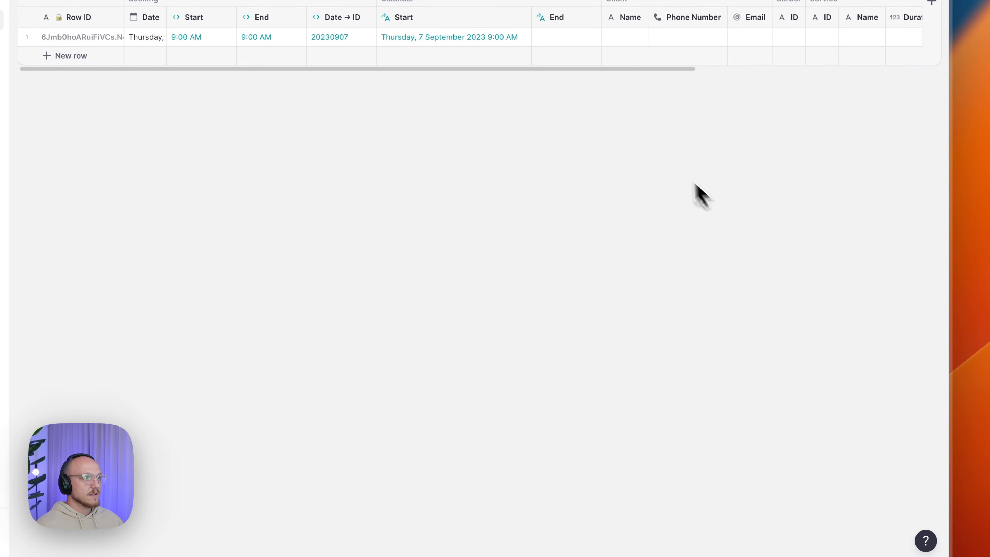
pyautogui.click(596, 149)
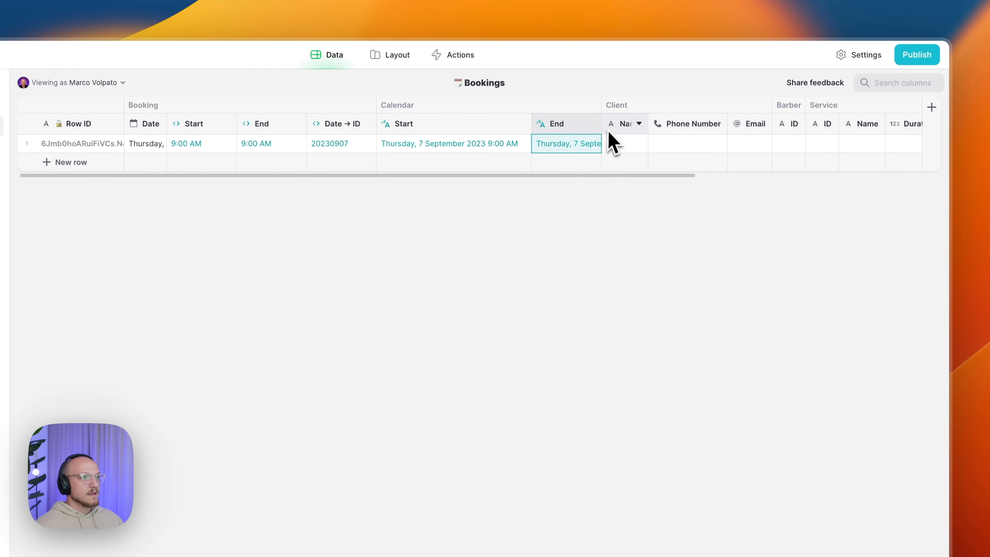
pyautogui.moveTo(607, 125); pyautogui.dragTo(691, 123)
# - Inspect the Booking/End column settings and widen the Timeslot End column
pyautogui.click(257, 125)
pyautogui.click(261, 127)
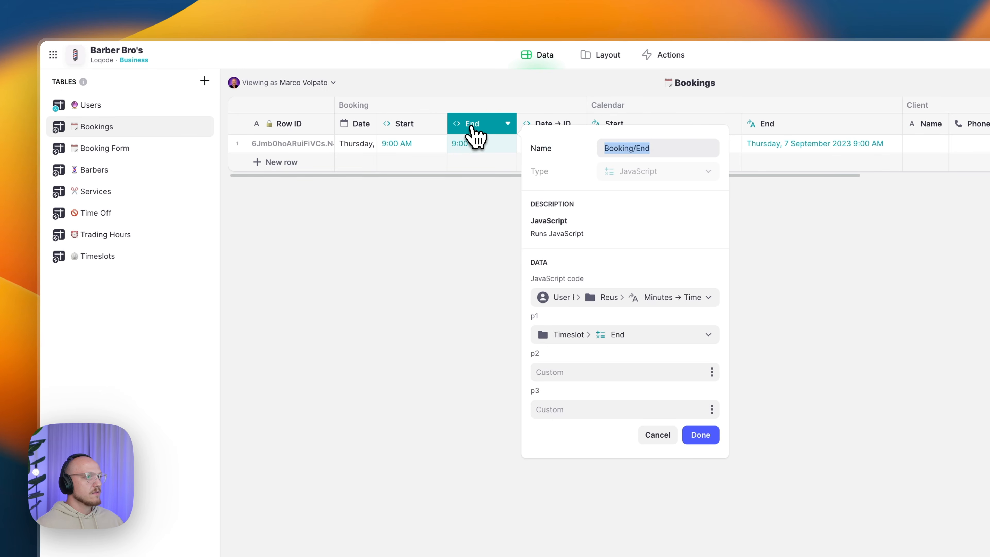
pyautogui.click(701, 435)
pyautogui.hscroll(5, 941, 160)
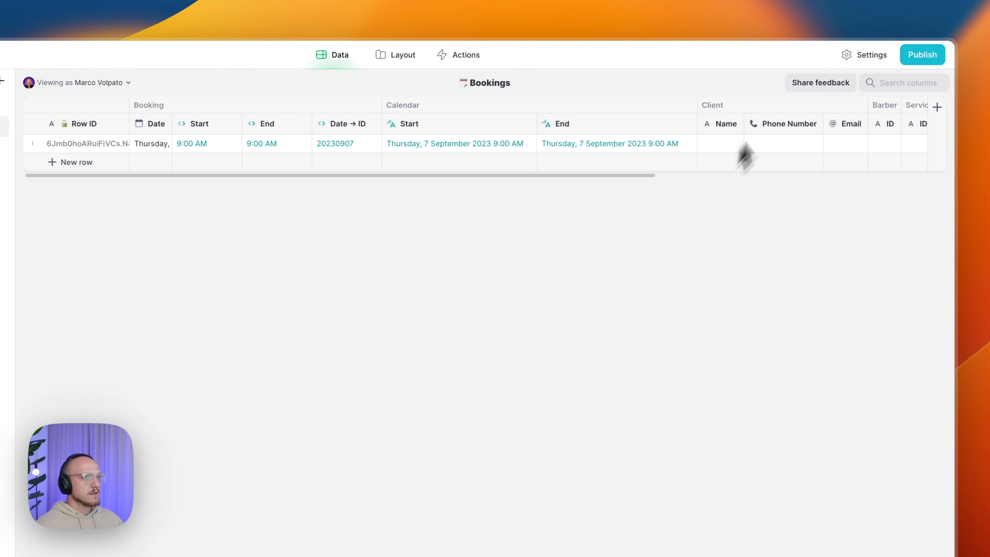
pyautogui.hscroll(5, 729, 160)
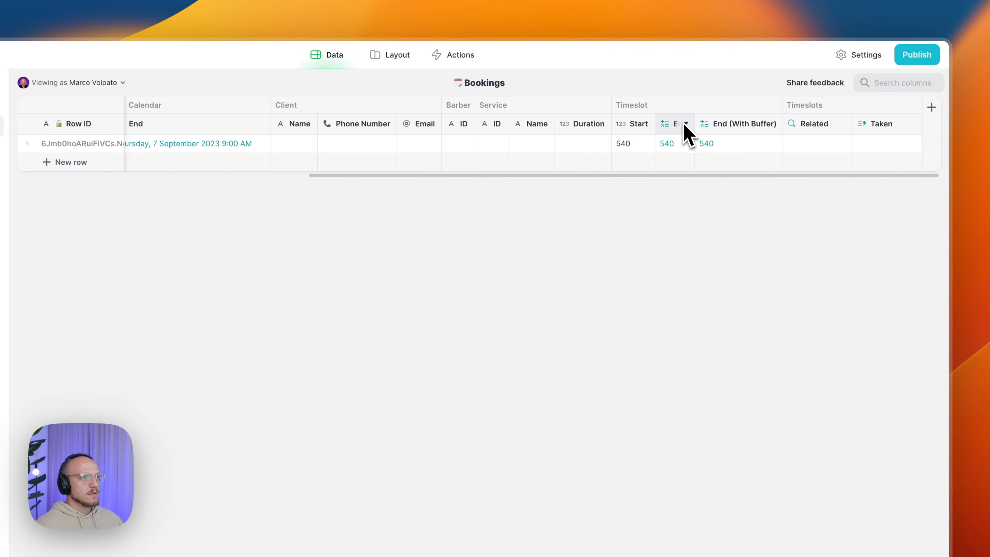
pyautogui.moveTo(692, 119); pyautogui.dragTo(709, 121)
pyautogui.click(681, 126)
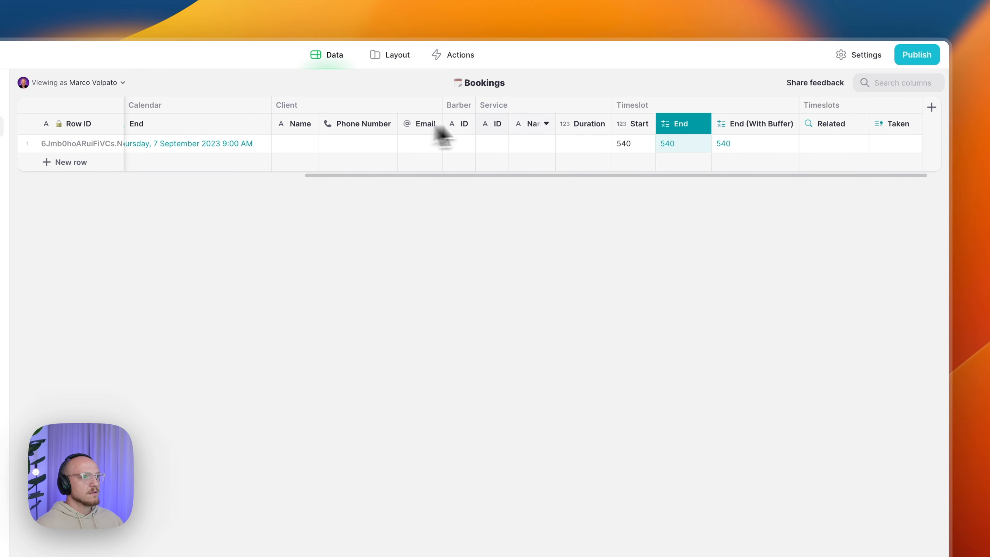
# - Enter a 30-minute Duration for the test booking and confirm Calendar/End reads 9:30 AM
pyautogui.click(582, 145)
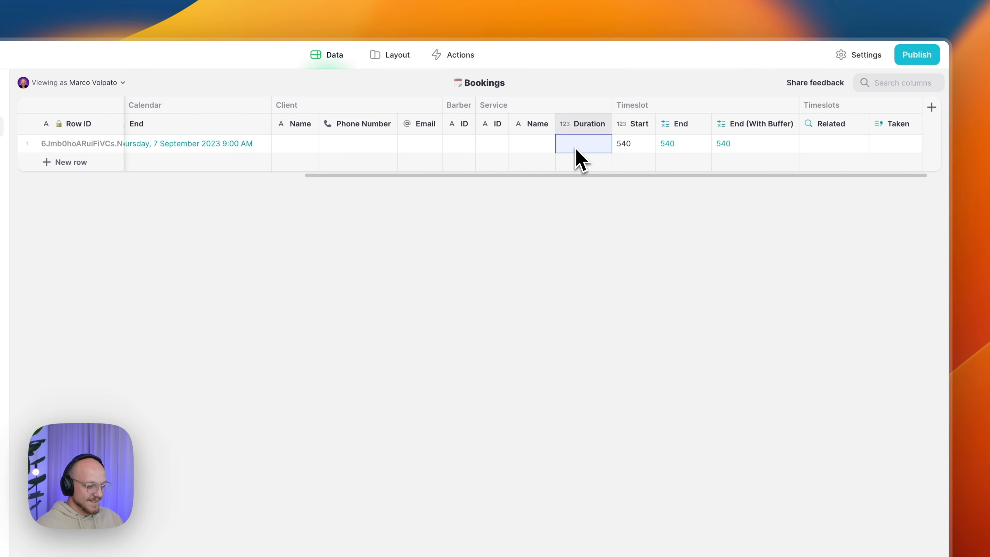
pyautogui.write('30')
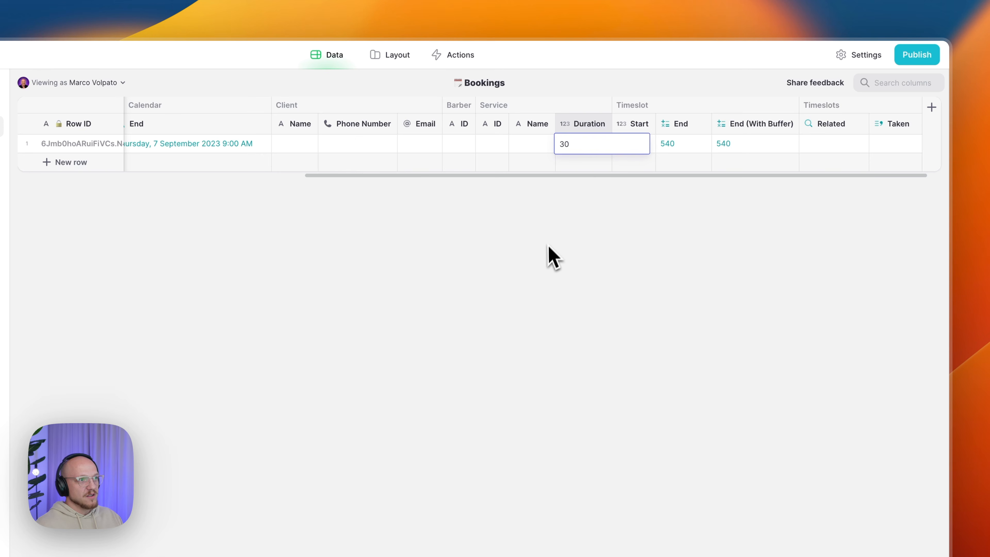
pyautogui.press('Return')
pyautogui.click(668, 146)
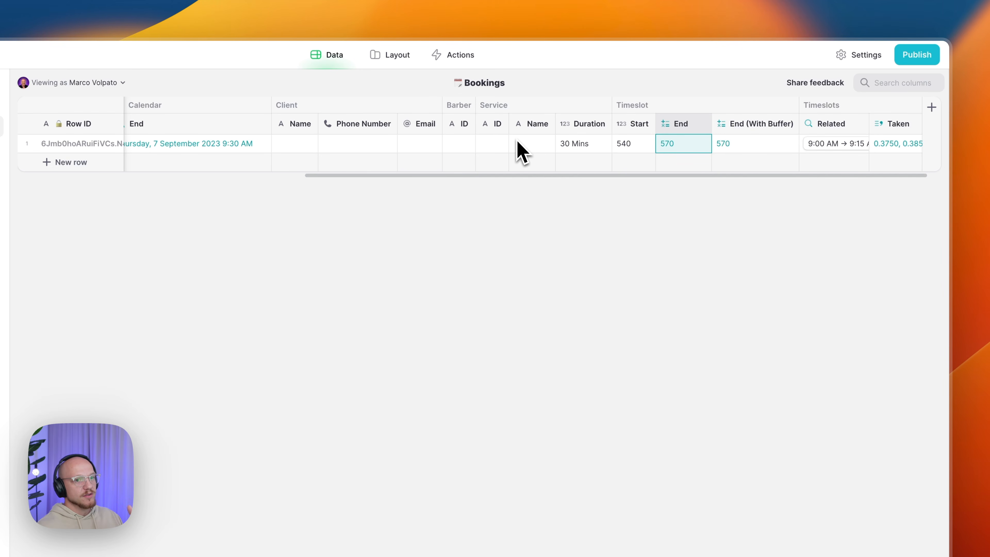
pyautogui.hscroll(-10, 521, 152)
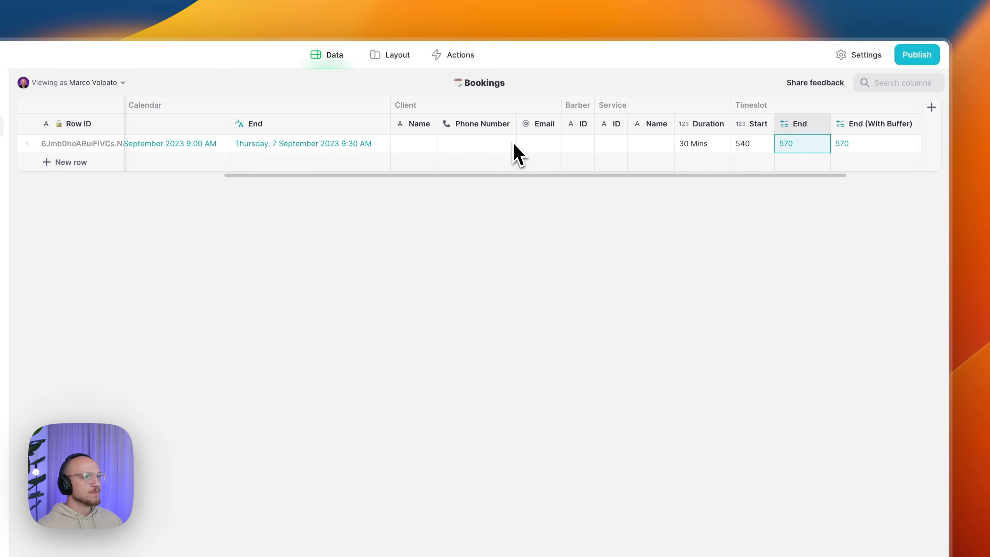
pyautogui.click(367, 149)
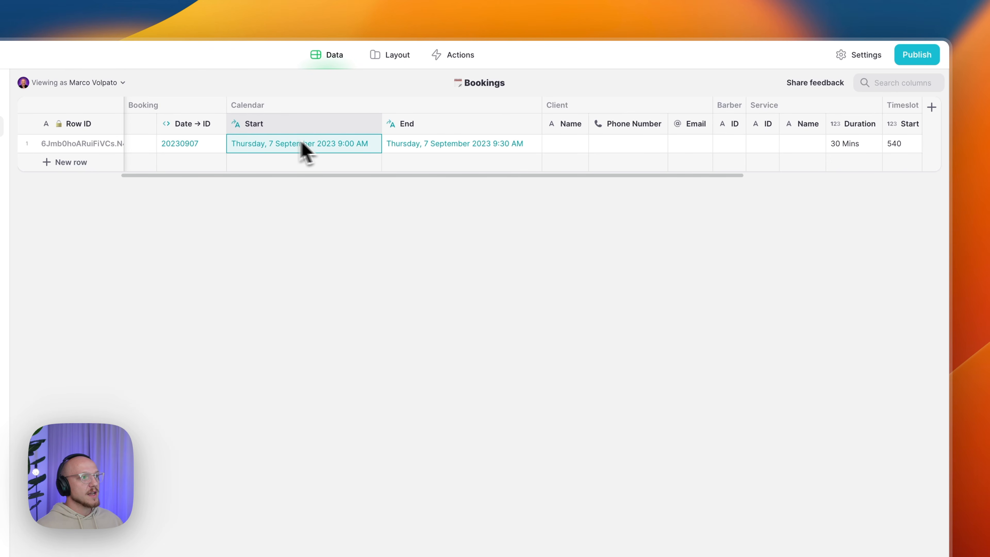
pyautogui.click(424, 151)
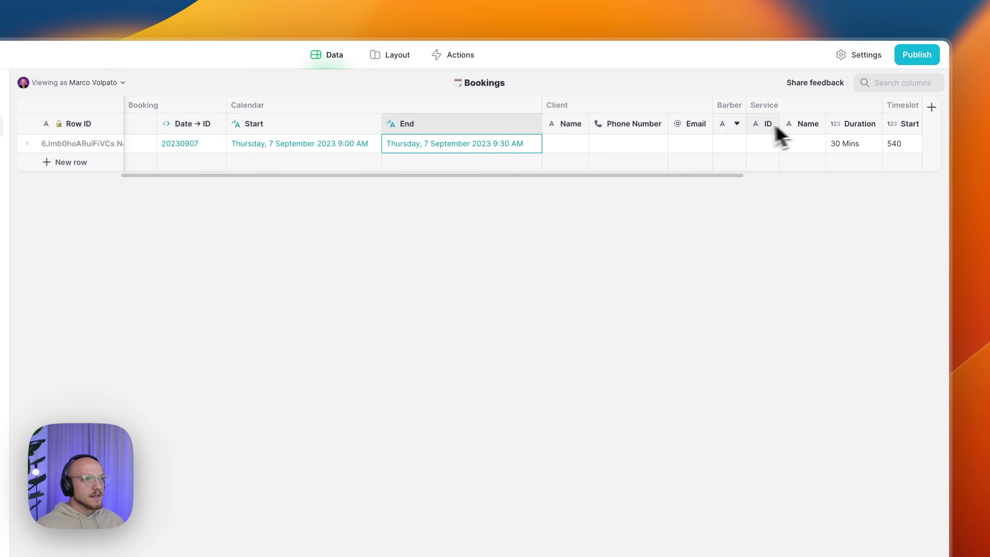
pyautogui.click(732, 123)
# - Add a column right of Barber ID named Barber/Related with type Relation
pyautogui.click(666, 184)
pyautogui.write('Barber/Rel')
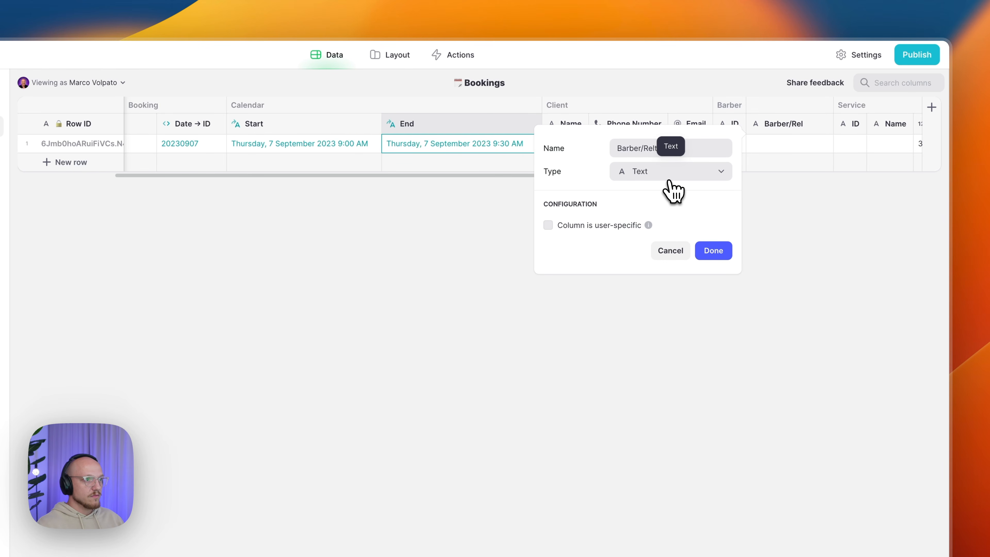
pyautogui.write('ated')
pyautogui.click(692, 173)
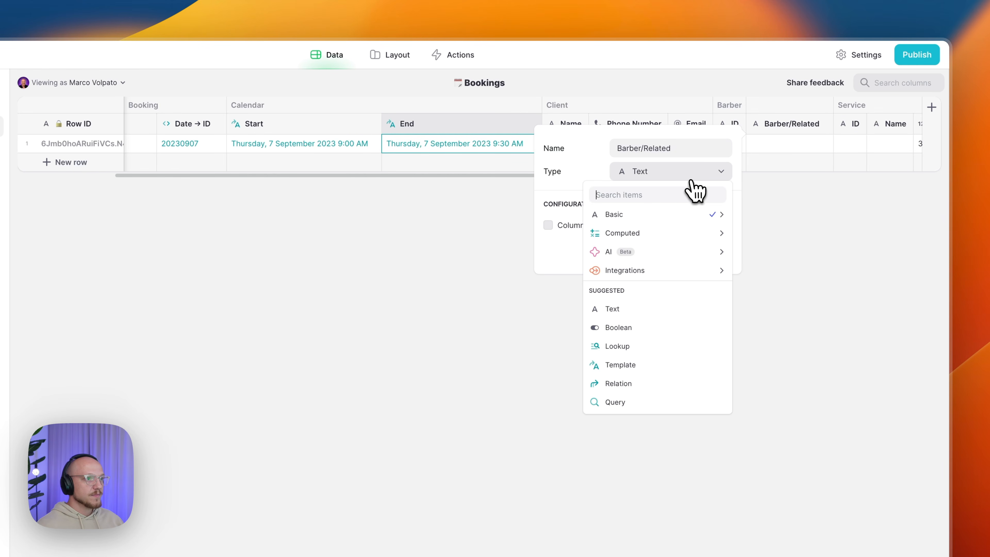
pyautogui.moveTo(643, 234)
pyautogui.click(765, 309)
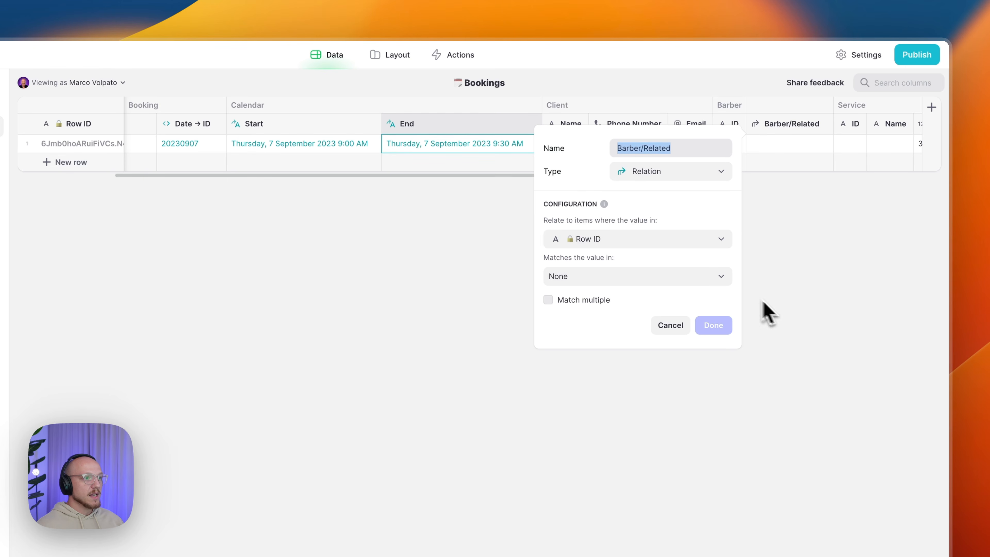
# - Relate the booking's Barber ID to the Barbers table's Row ID and save the column
pyautogui.click(620, 245)
pyautogui.moveTo(596, 358)
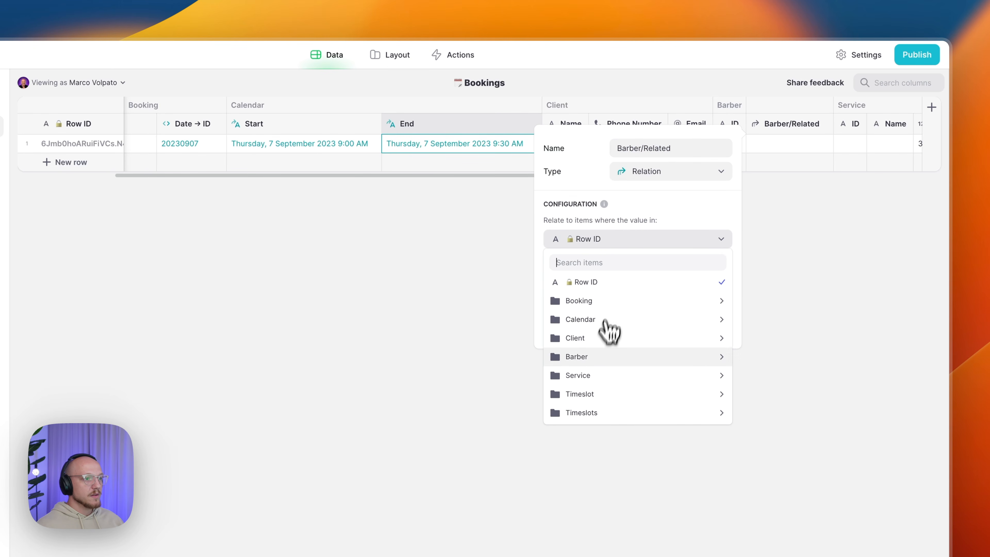
pyautogui.click(754, 357)
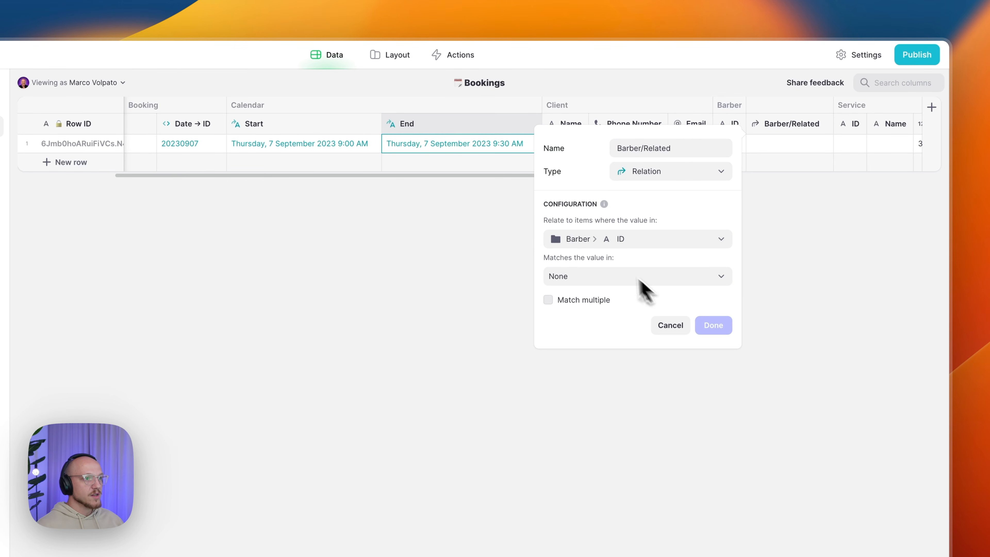
pyautogui.click(585, 277)
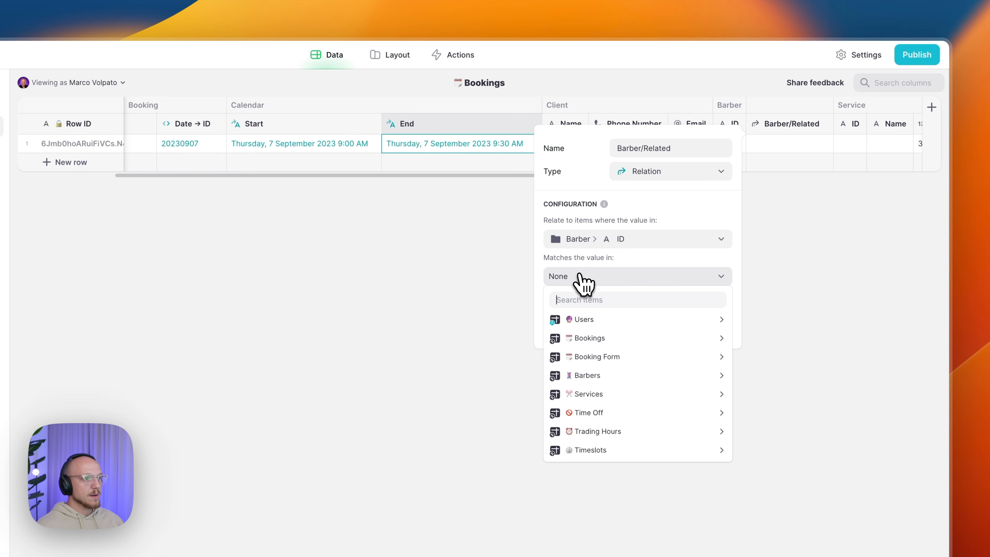
pyautogui.moveTo(612, 380)
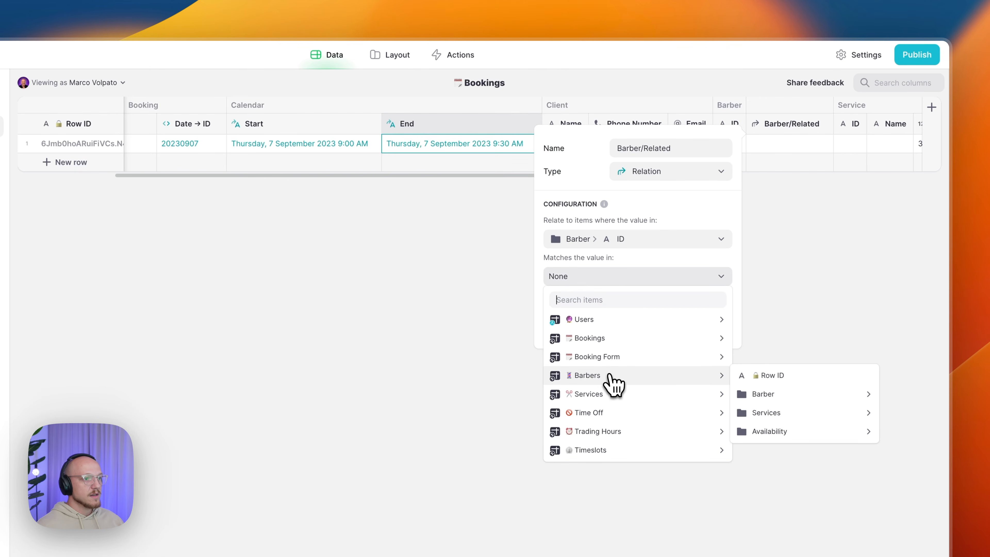
pyautogui.click(768, 377)
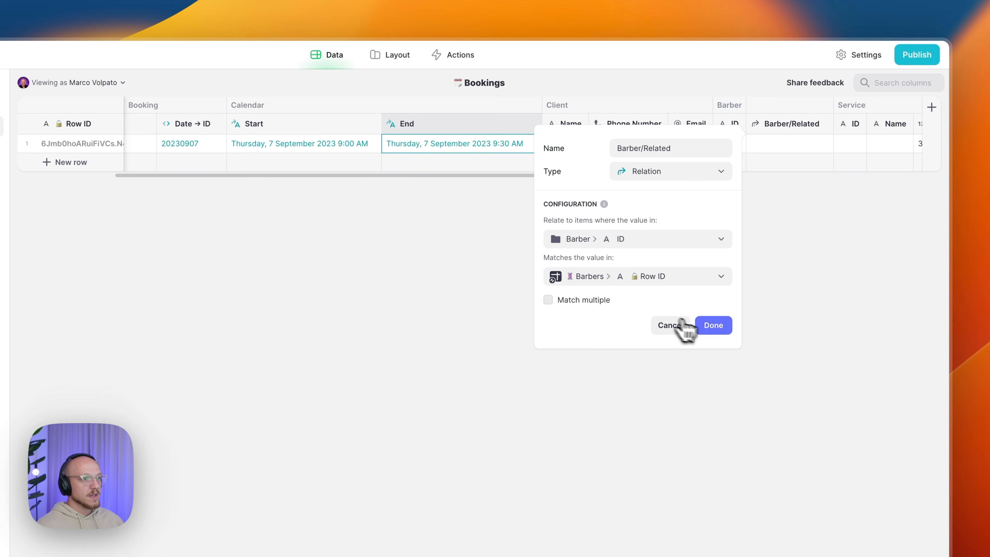
pyautogui.click(710, 326)
pyautogui.hscroll(6, 709, 186)
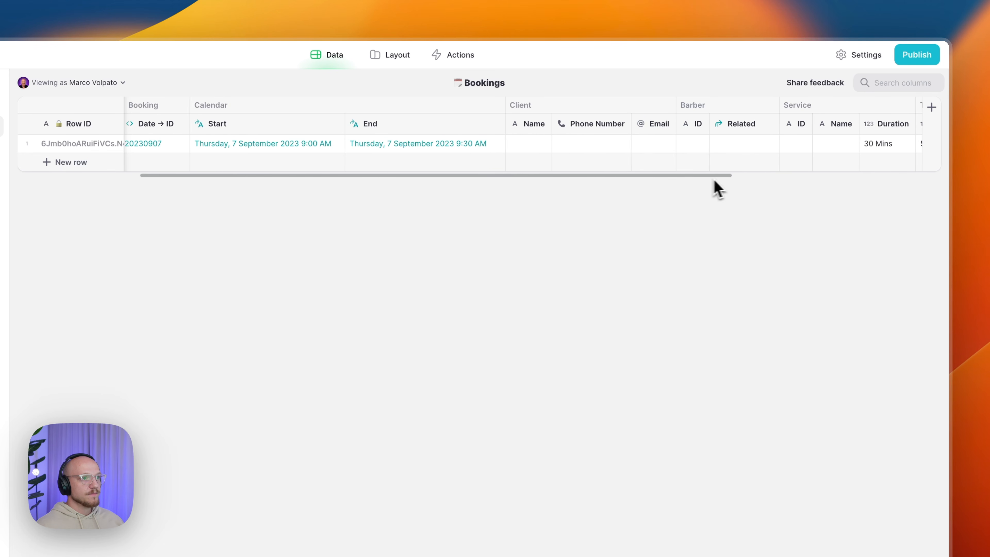
# - Add a Barber/Name lookup right of Related fetching Name via Barber/Related, then widen Barber ID
pyautogui.click(566, 123)
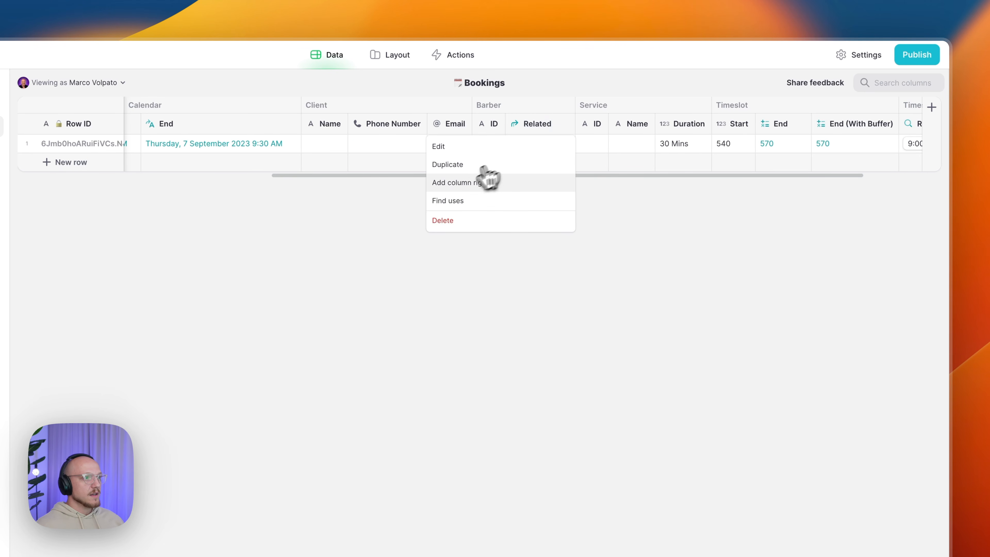
pyautogui.click(463, 184)
pyautogui.write('Barber')
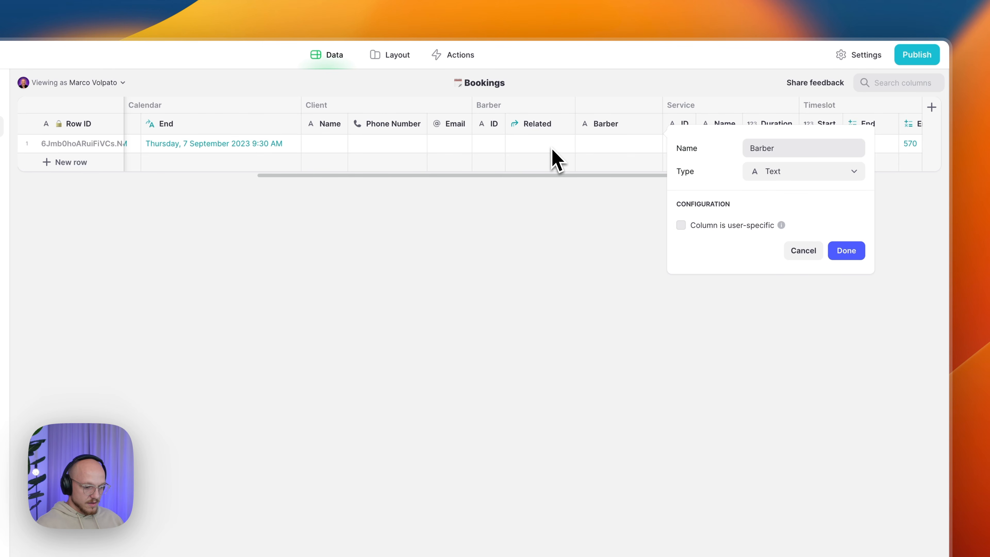
pyautogui.write('/Name')
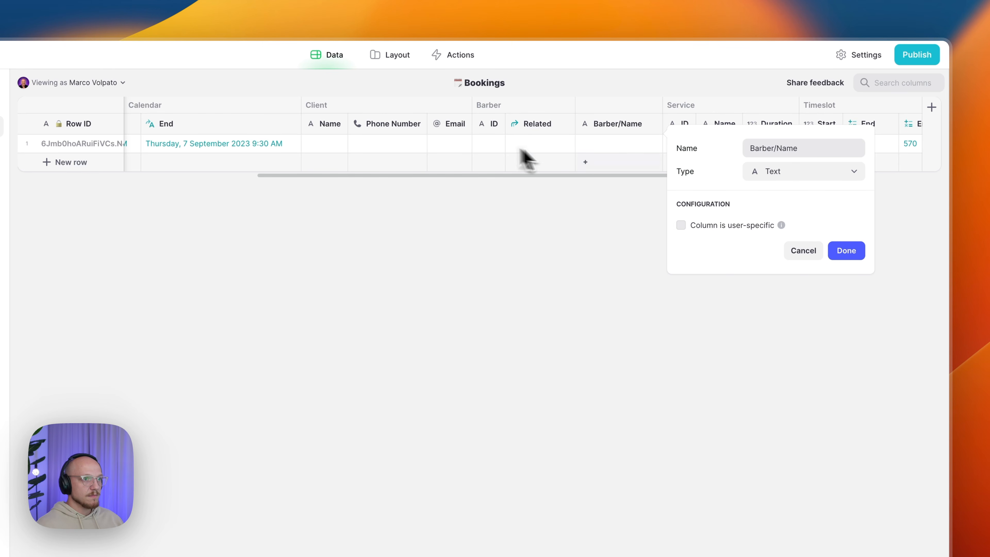
pyautogui.click(777, 177)
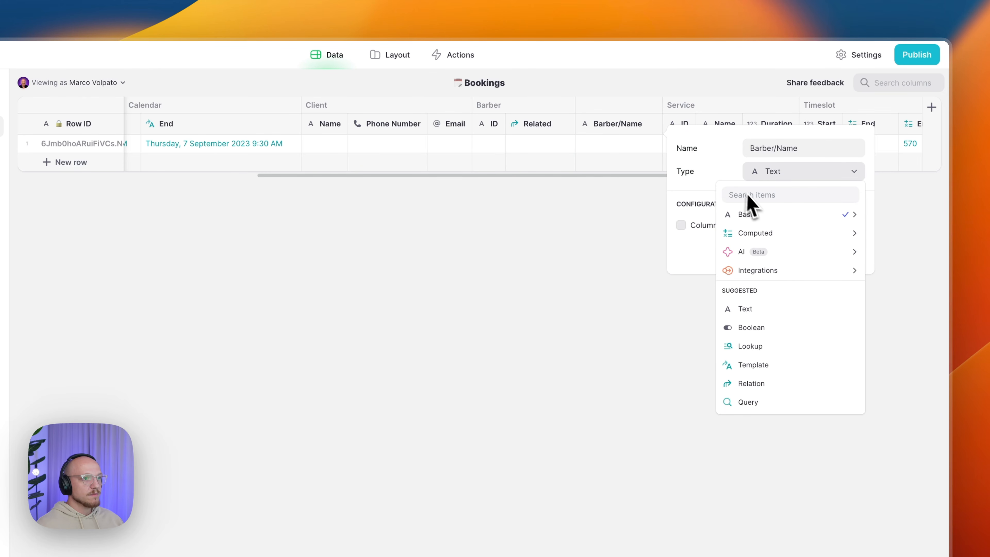
pyautogui.click(776, 346)
pyautogui.click(731, 237)
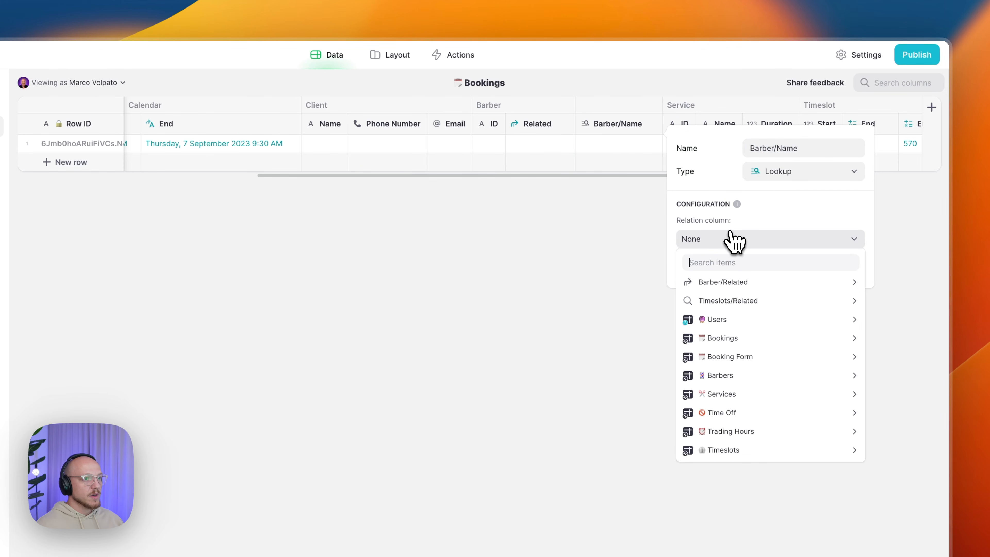
pyautogui.moveTo(736, 285)
pyautogui.moveTo(584, 304)
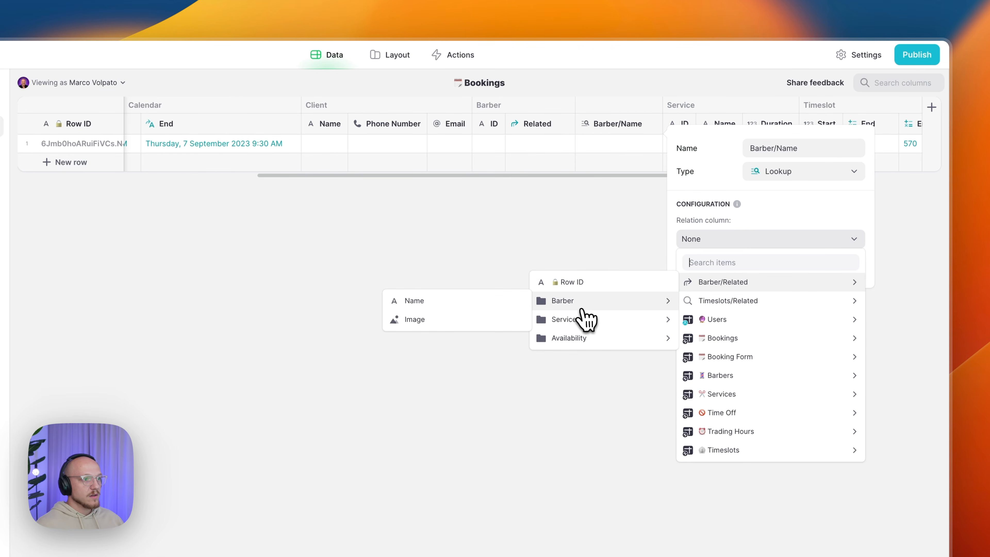
pyautogui.click(522, 301)
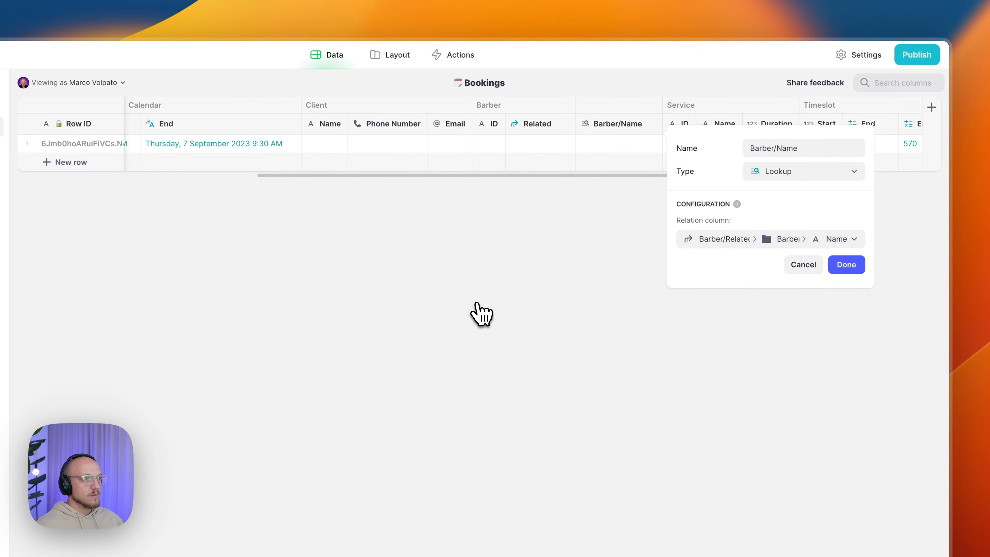
pyautogui.click(844, 265)
pyautogui.moveTo(506, 117); pyautogui.dragTo(542, 137)
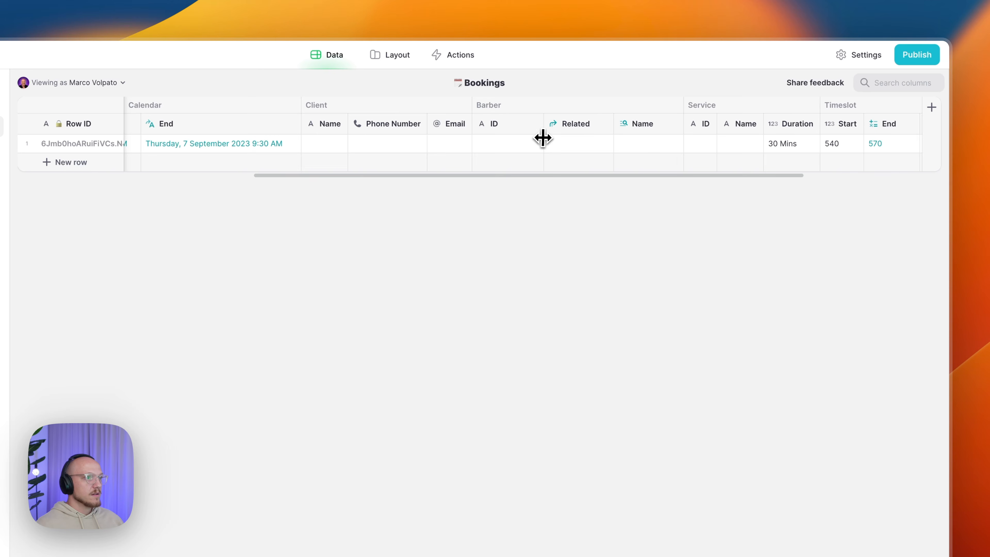
# - Put the chosen barber's Row ID into the test booking's Barber ID and verify Related and Name
pyautogui.click(93, 170)
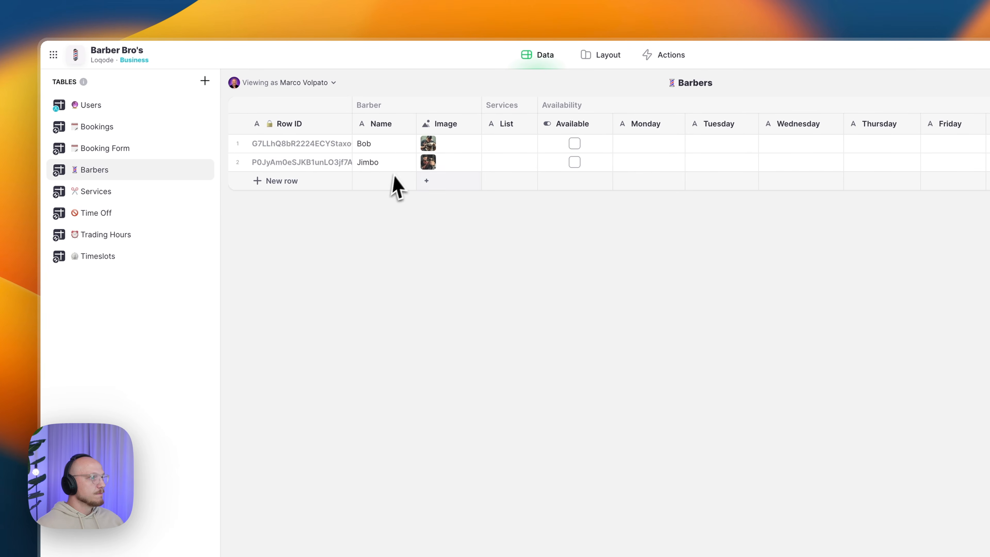
pyautogui.click(323, 148)
pyautogui.click(320, 164)
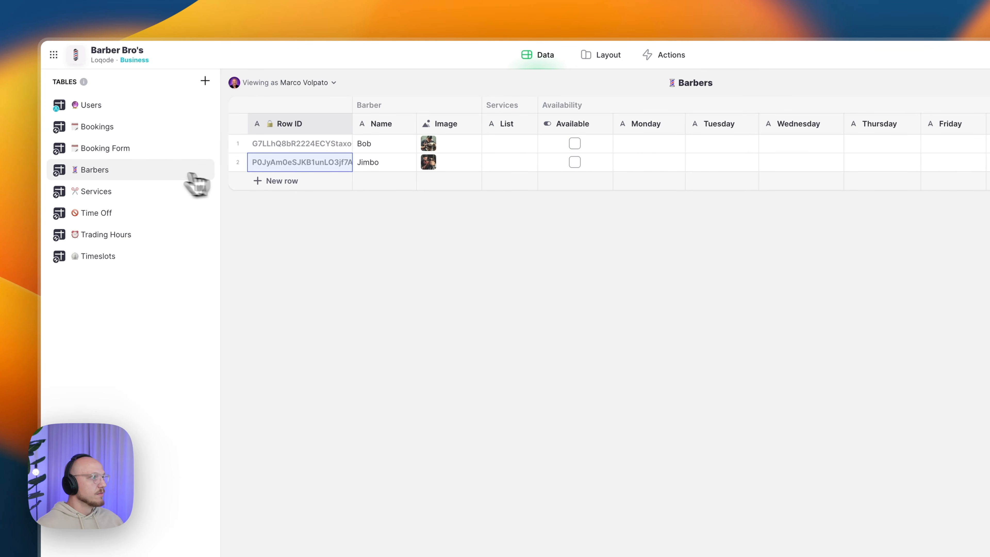
pyautogui.click(122, 133)
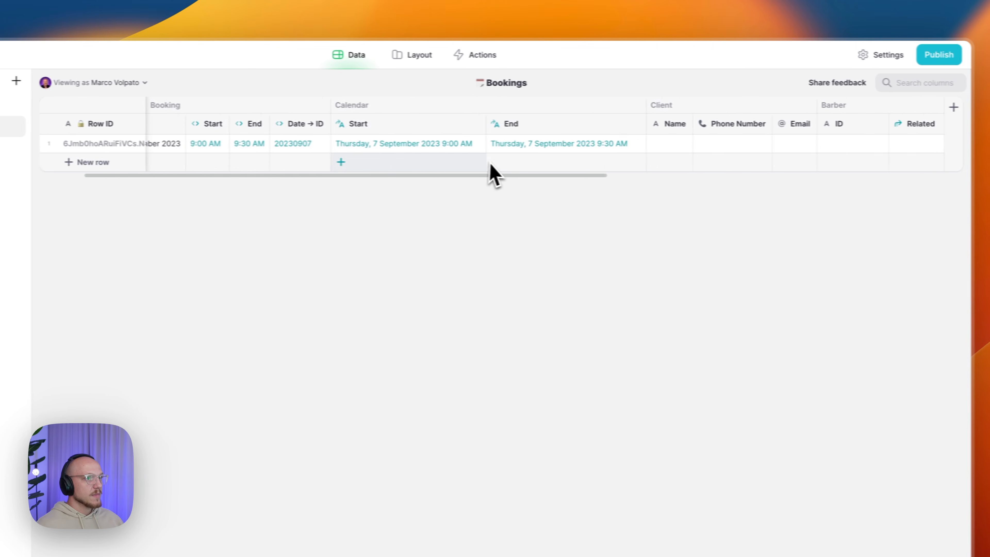
pyautogui.hscroll(5, 492, 163)
pyautogui.click(588, 145)
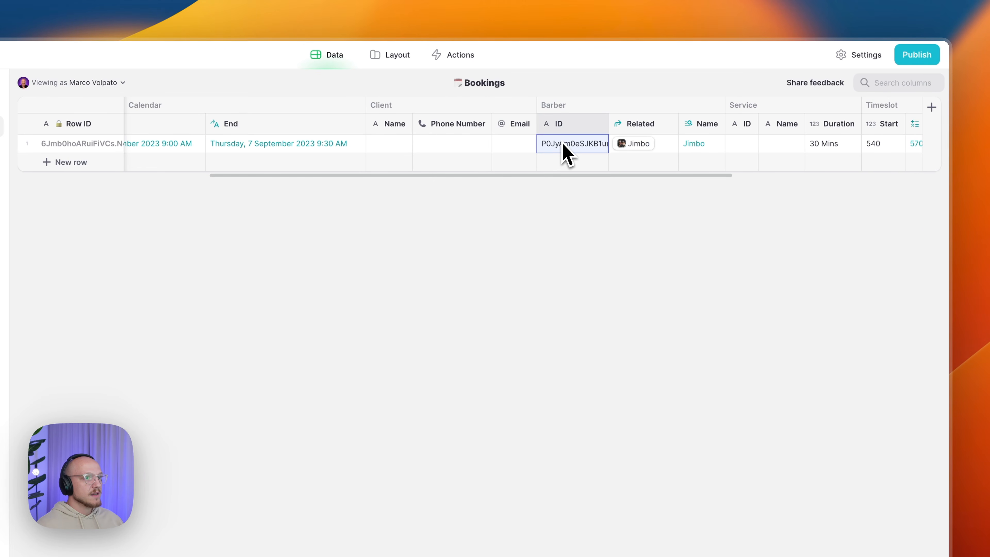
pyautogui.click(690, 149)
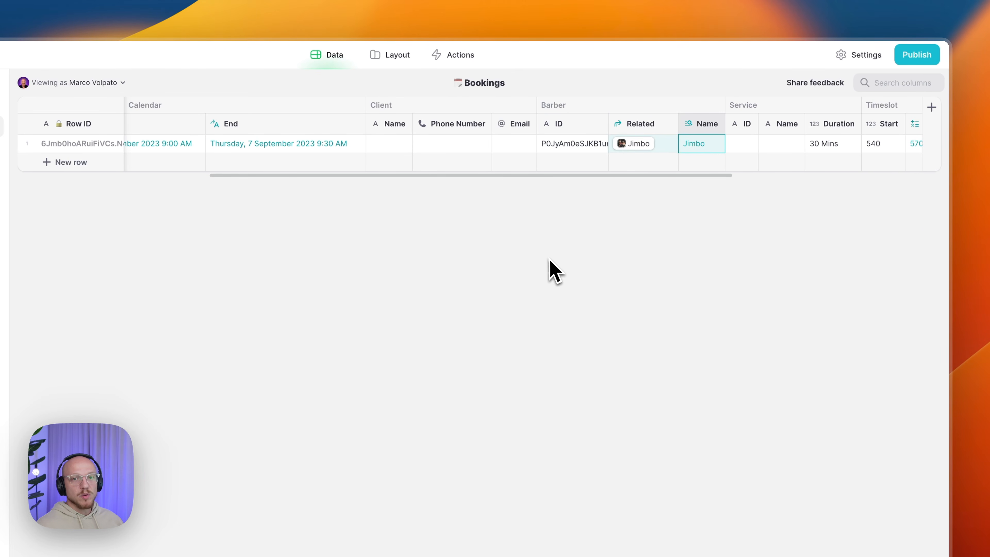
pyautogui.click(662, 148)
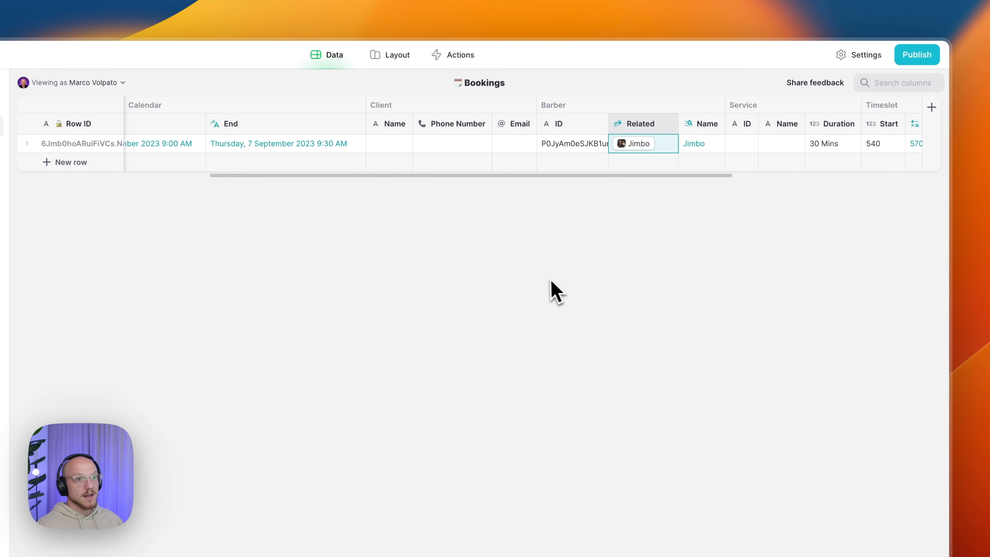
pyautogui.moveTo(464, 177); pyautogui.dragTo(244, 187)
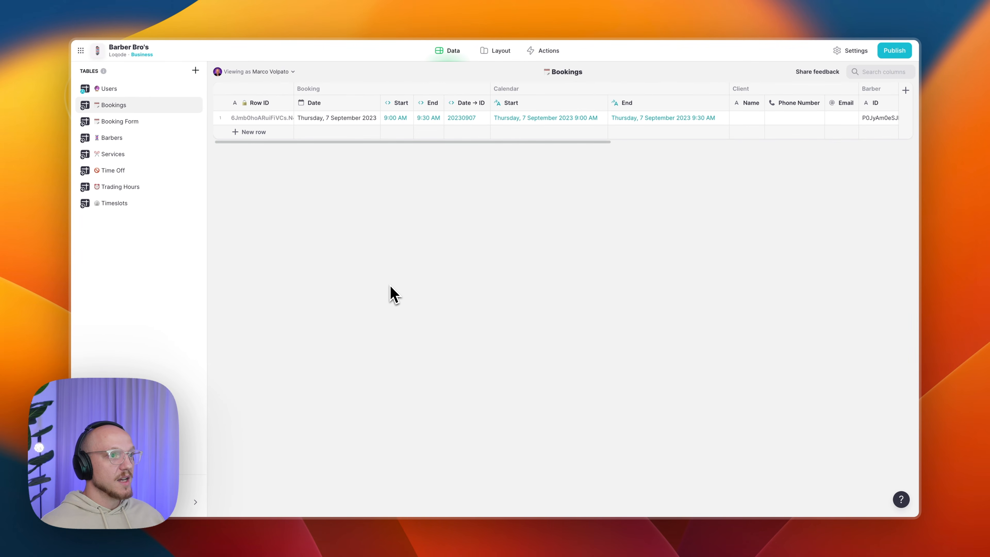
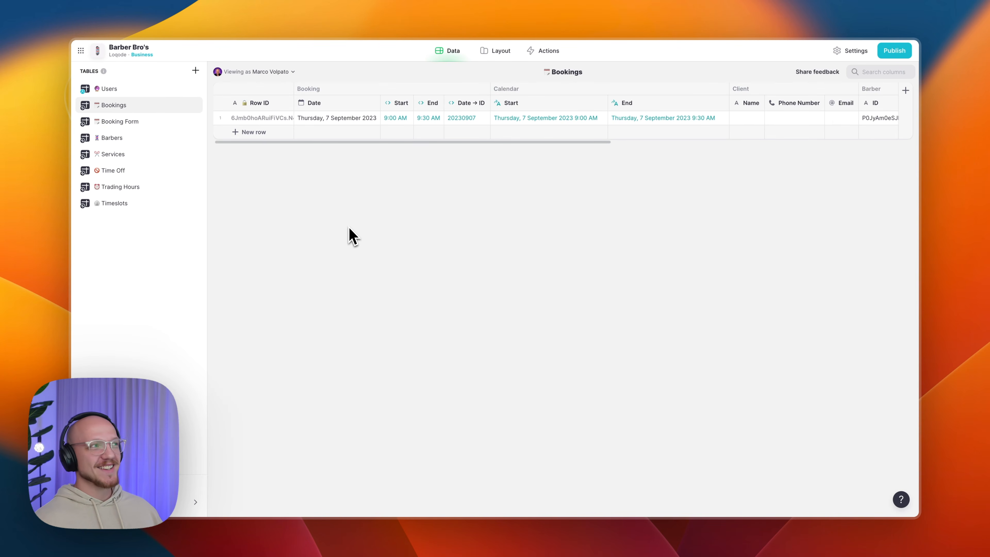
# - In Booking Form, add a Day column right of Date, formatting Booking > Date as weekday (cccc)
pyautogui.click(117, 122)
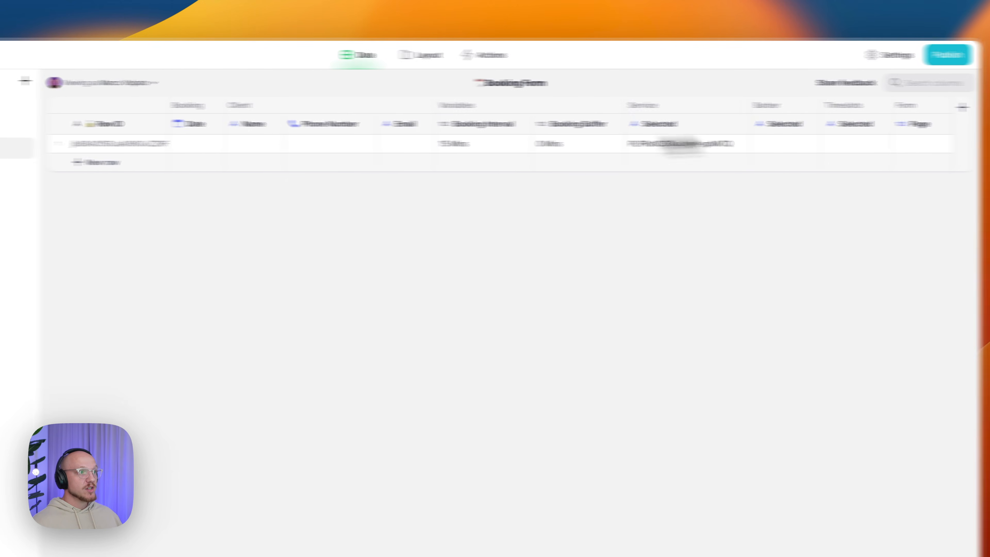
pyautogui.click(371, 124)
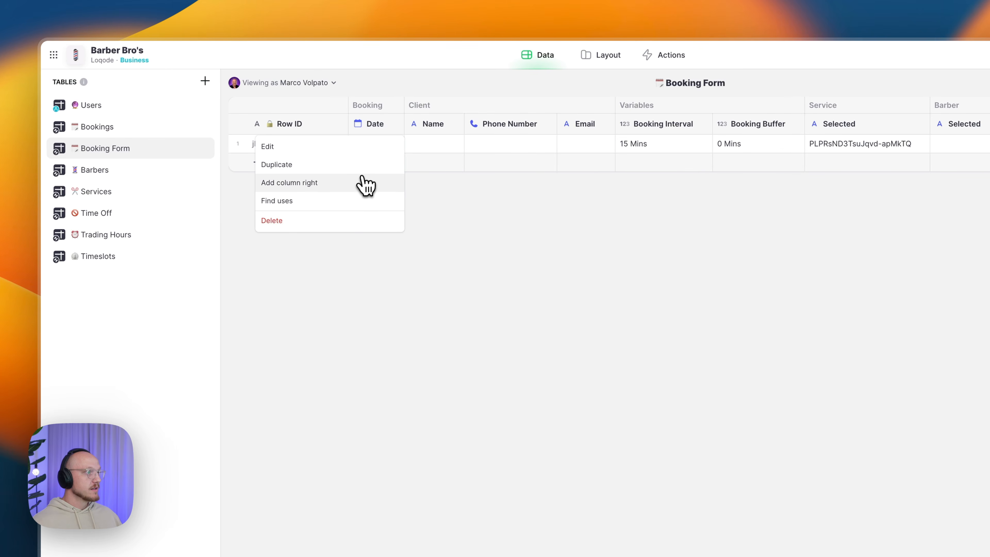
pyautogui.click(367, 181)
pyautogui.write('Booking/Day')
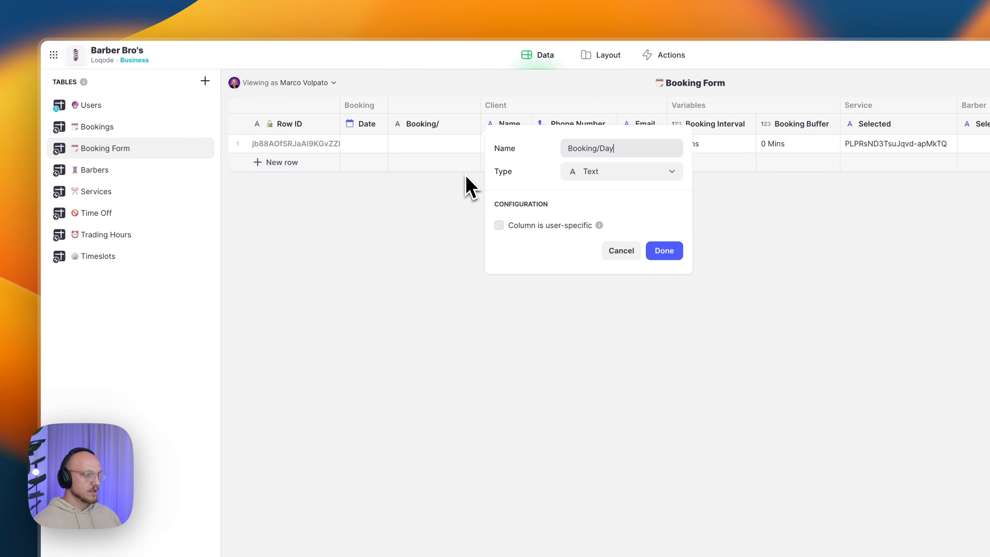
pyautogui.click(608, 176)
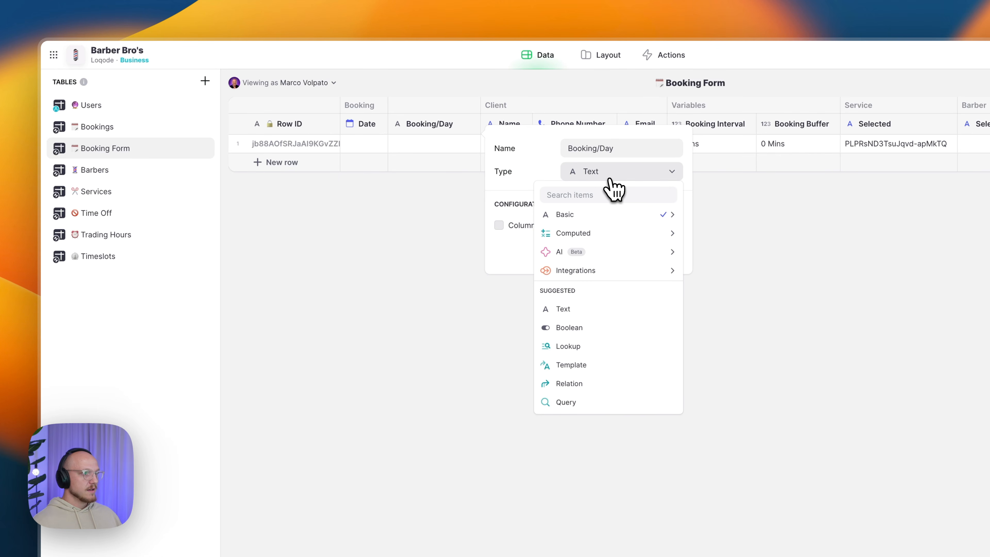
pyautogui.moveTo(604, 244)
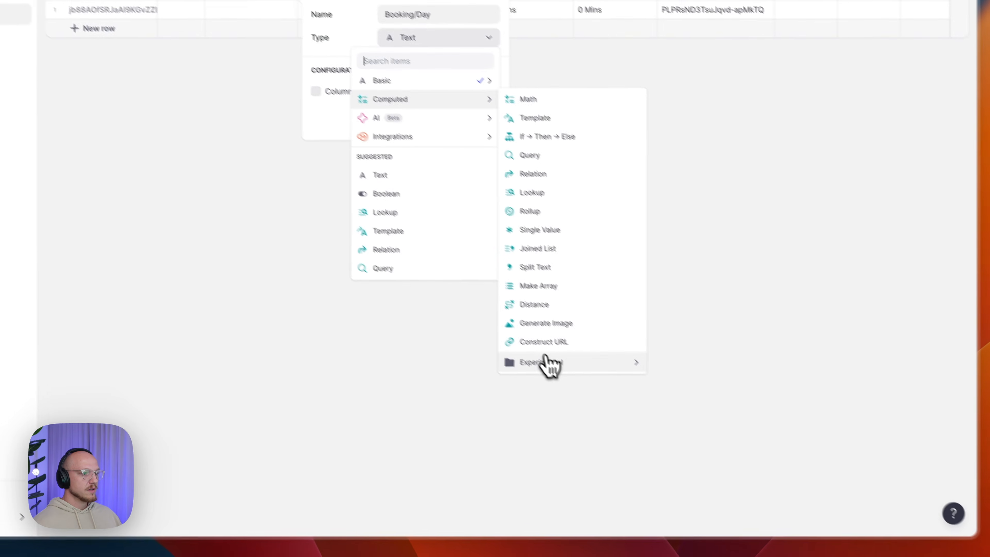
pyautogui.moveTo(722, 491)
pyautogui.moveTo(917, 556)
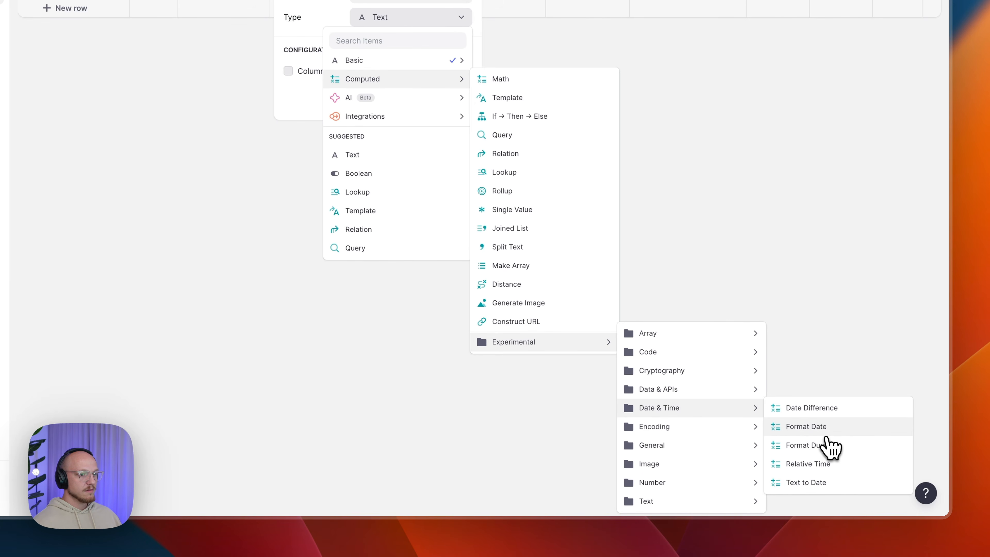
pyautogui.click(825, 428)
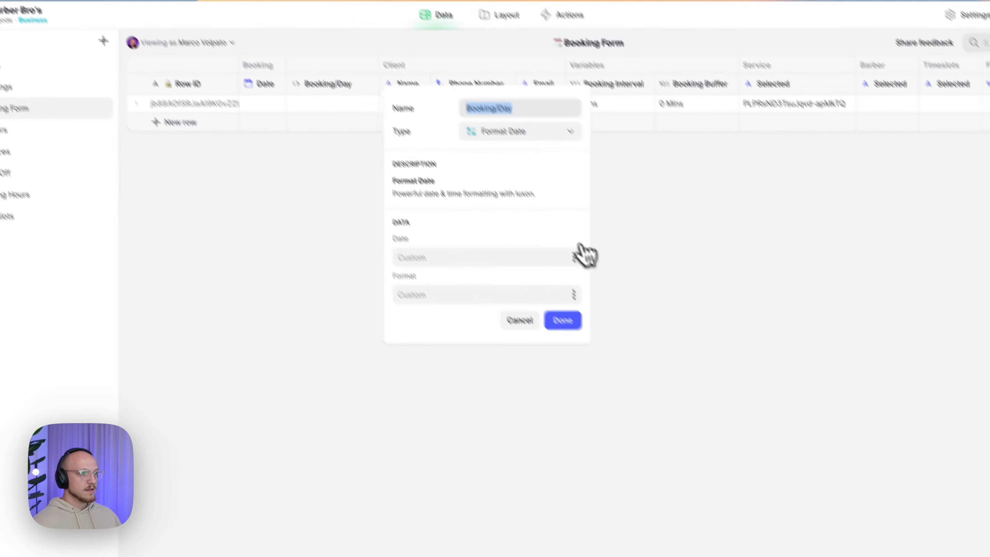
pyautogui.click(464, 143)
pyautogui.moveTo(535, 477)
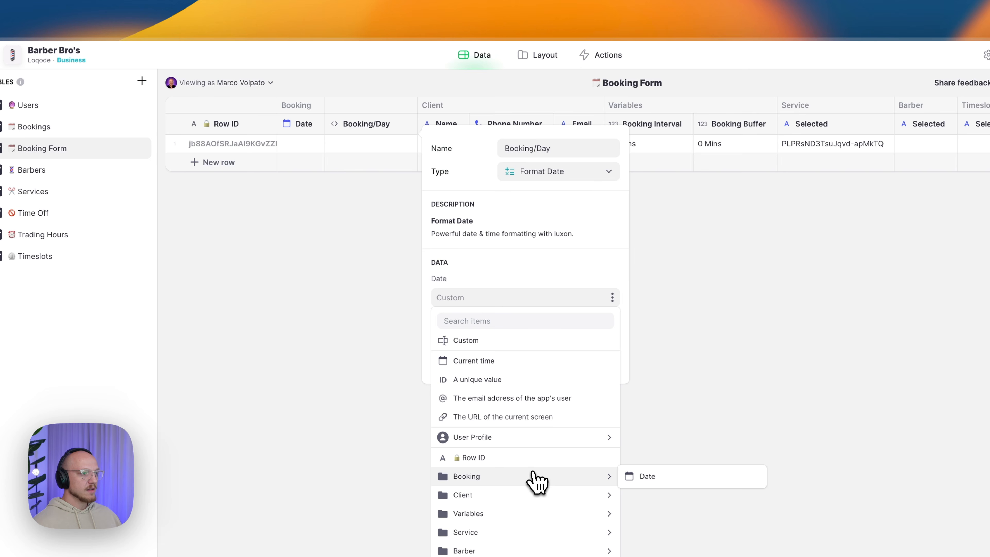
pyautogui.click(635, 476)
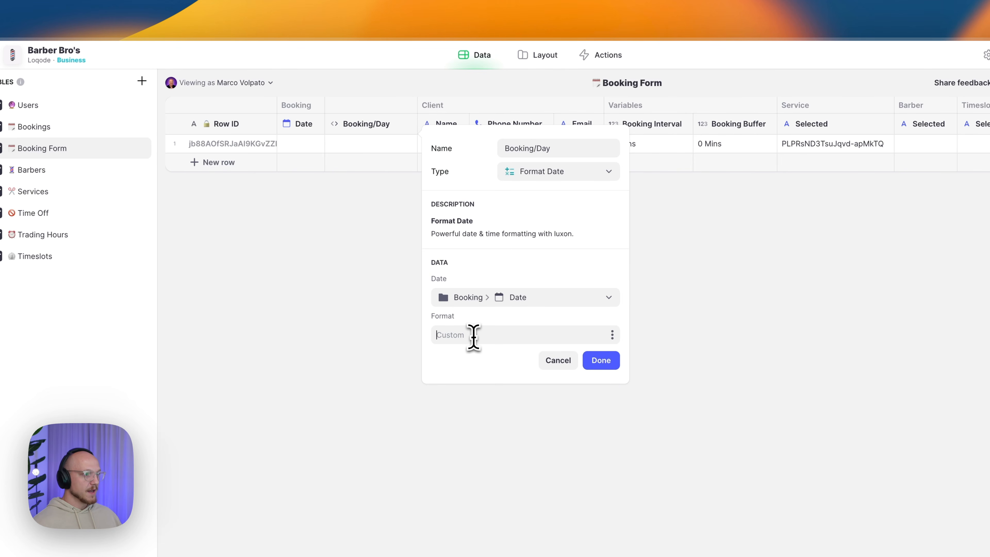
pyautogui.write('cccc')
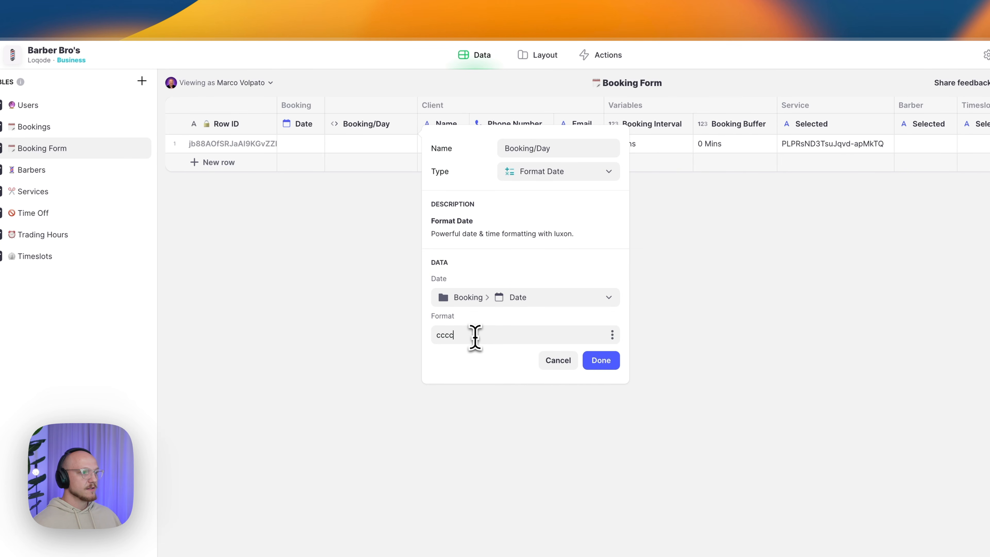
pyautogui.click(610, 364)
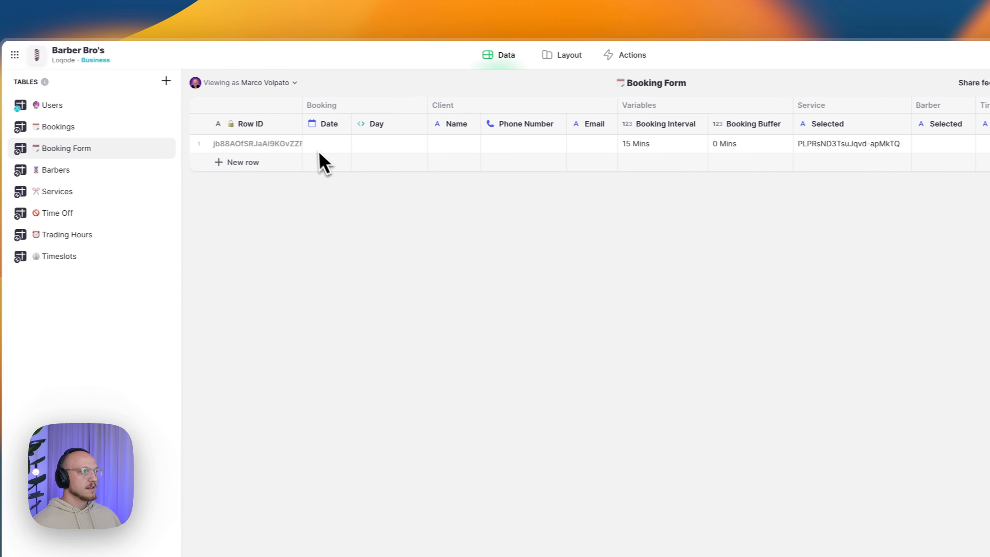
# - Enter 7th Sept 2023 as the booking Date so Day reads Thursday, then widen Date
pyautogui.click(296, 144)
pyautogui.click(331, 143)
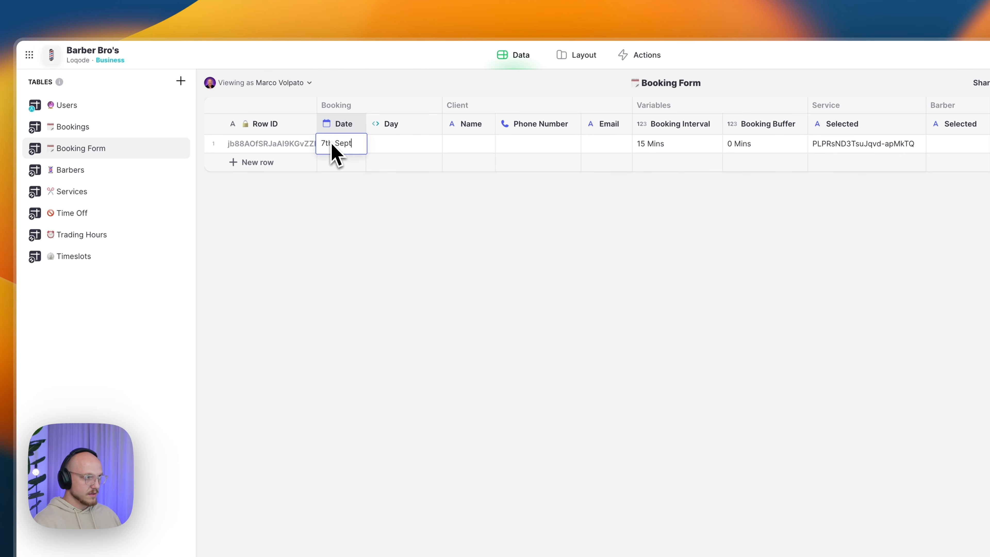
pyautogui.write('7th Sept 2023')
pyautogui.press('Return')
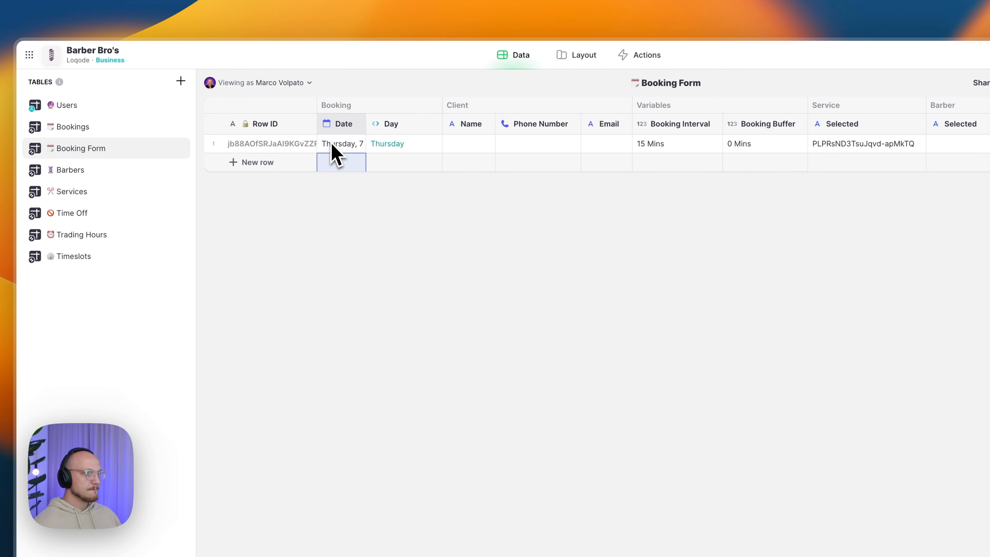
pyautogui.click(382, 148)
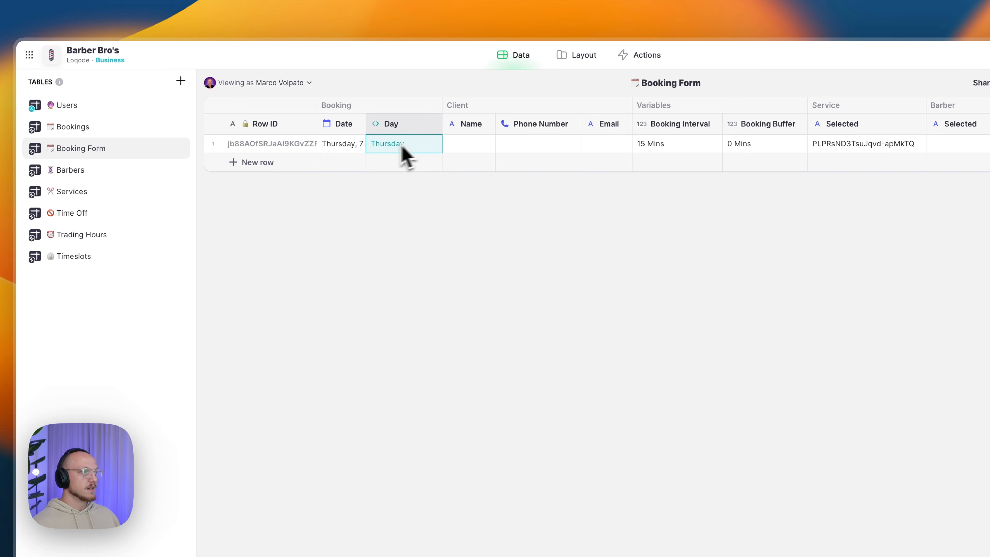
pyautogui.moveTo(365, 123); pyautogui.dragTo(375, 124)
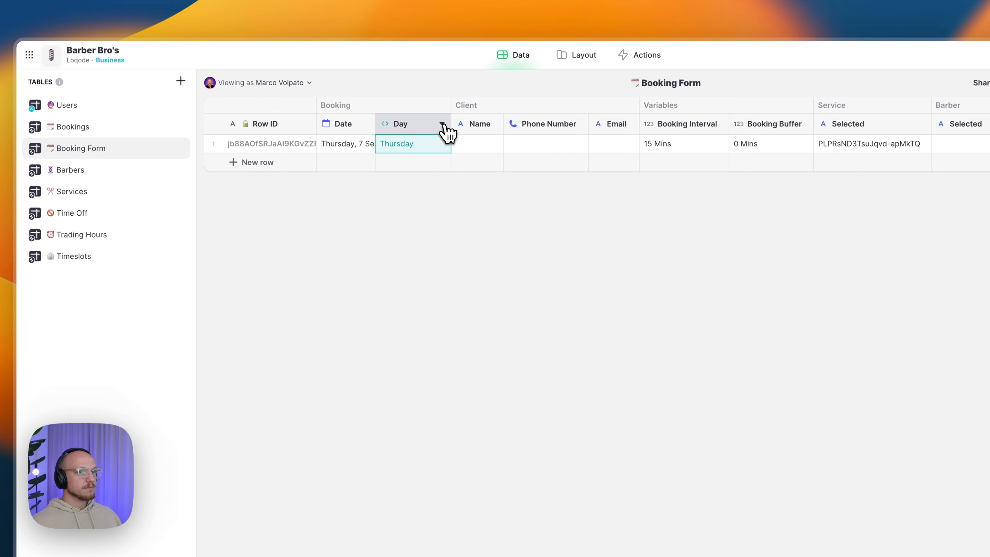
# - Add a column right of Day named 'Booking/Date → ID'
pyautogui.click(442, 124)
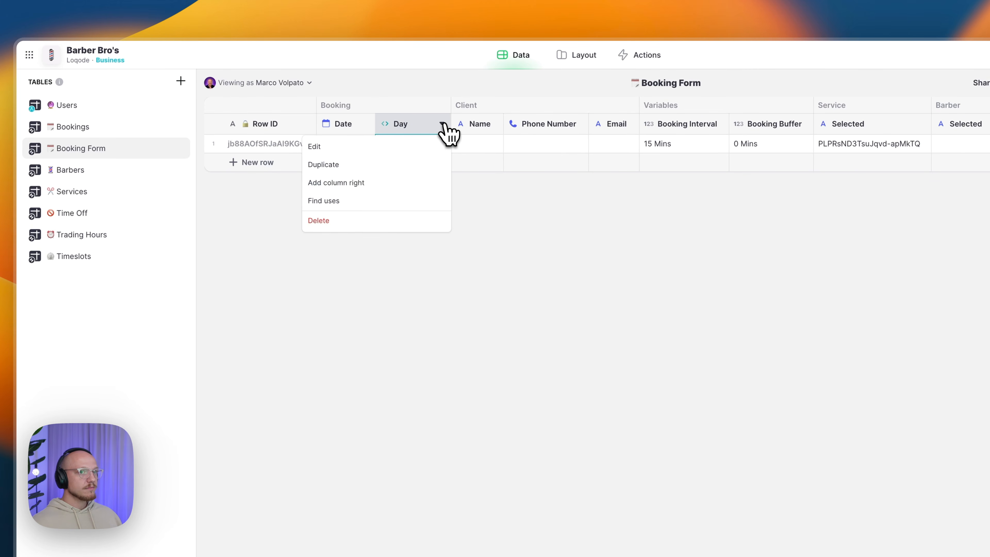
pyautogui.click(386, 183)
pyautogui.write('Booking/Dat')
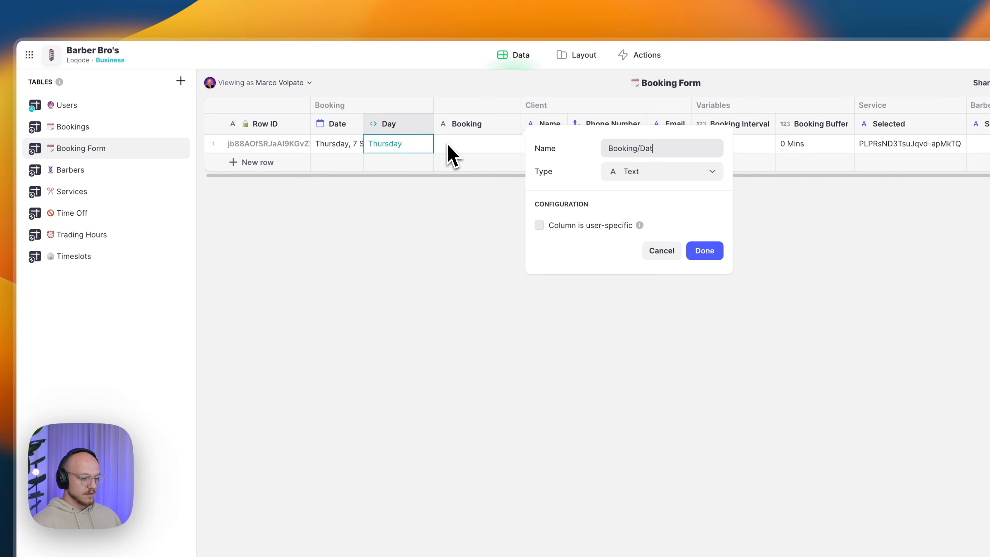
pyautogui.write('e')
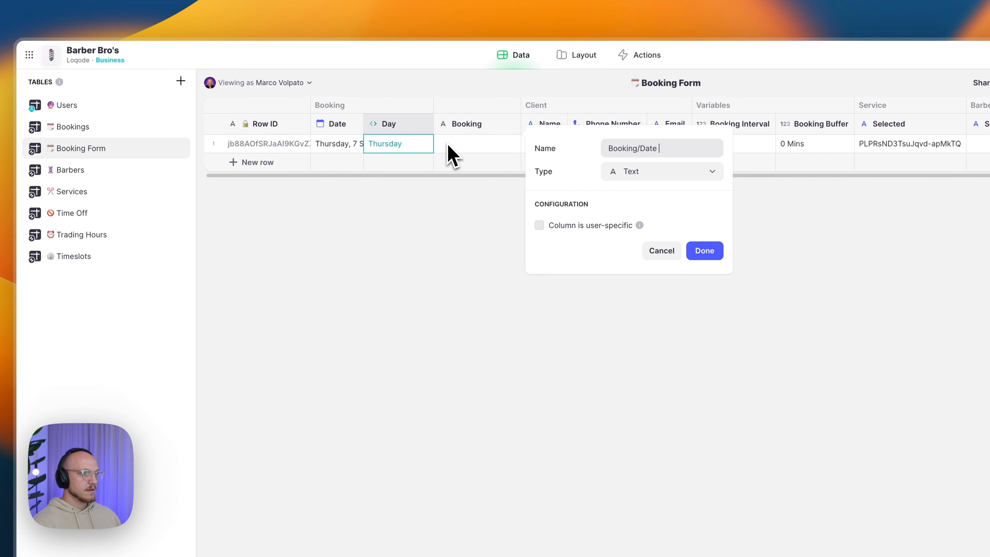
pyautogui.press('super+space')
pyautogui.write('e')
pyautogui.press('Return')
pyautogui.press('Right')
pyautogui.press('Return')
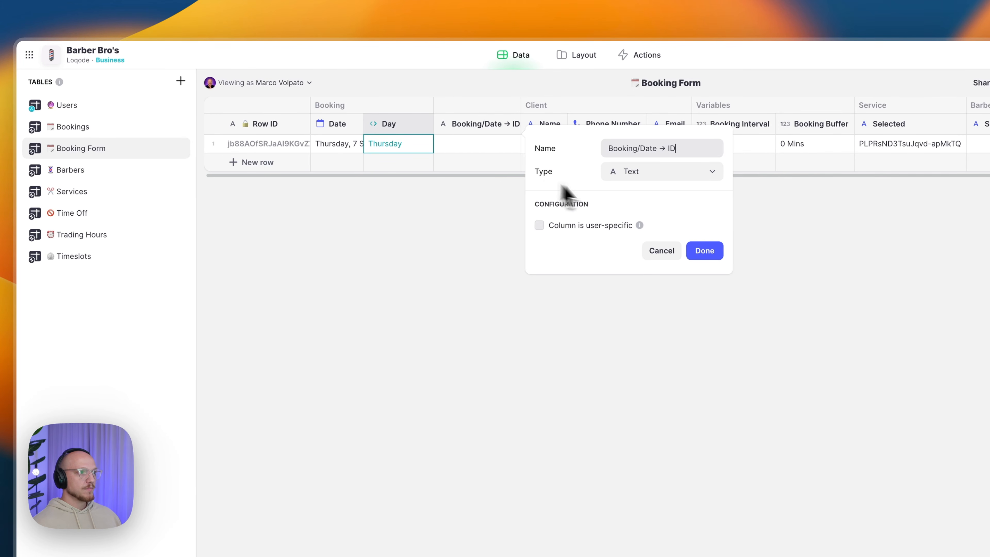
# - Make it a JavaScript column using the reusable Date → ID code with p1 = Booking > Date, giving 20230907
pyautogui.click(641, 174)
pyautogui.moveTo(650, 236)
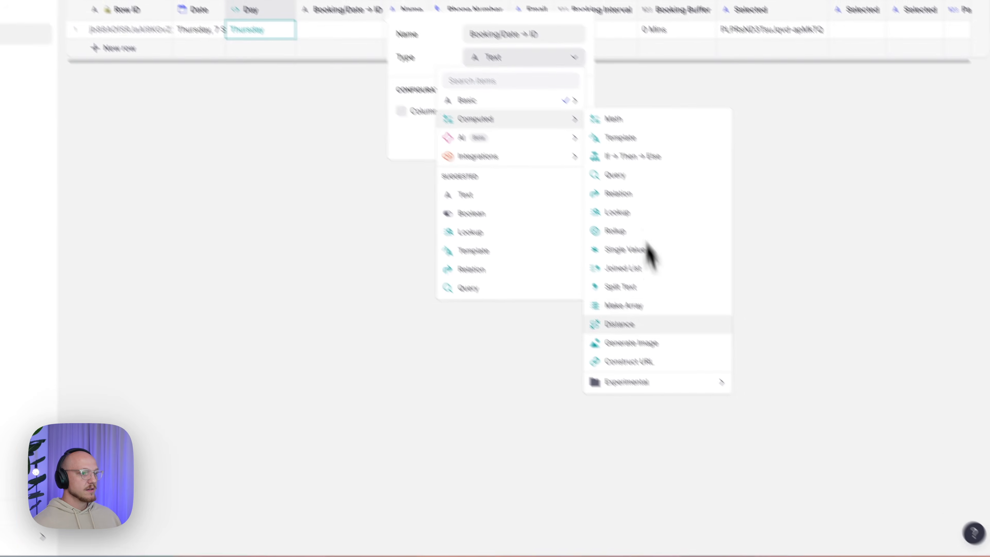
pyautogui.moveTo(807, 502)
pyautogui.moveTo(899, 507)
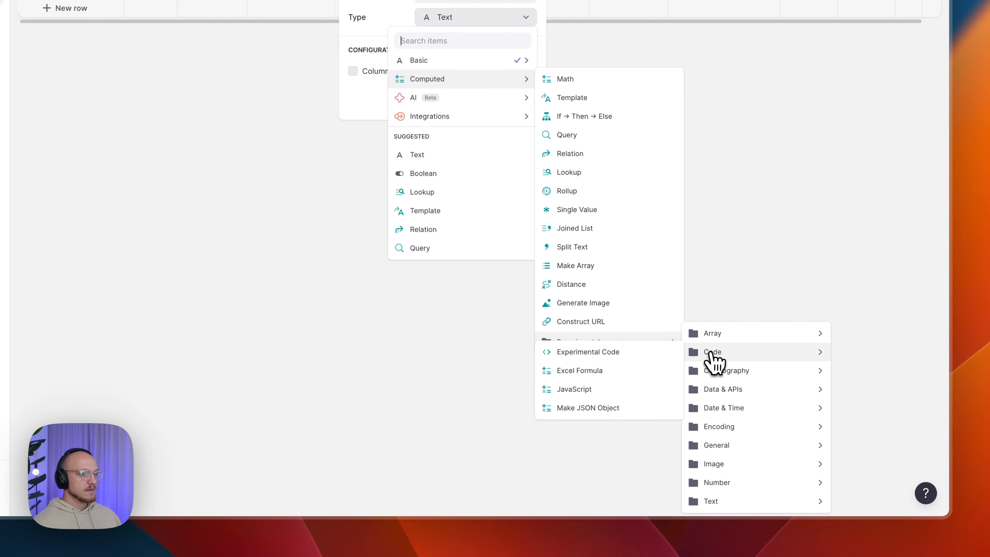
pyautogui.click(620, 390)
pyautogui.click(529, 143)
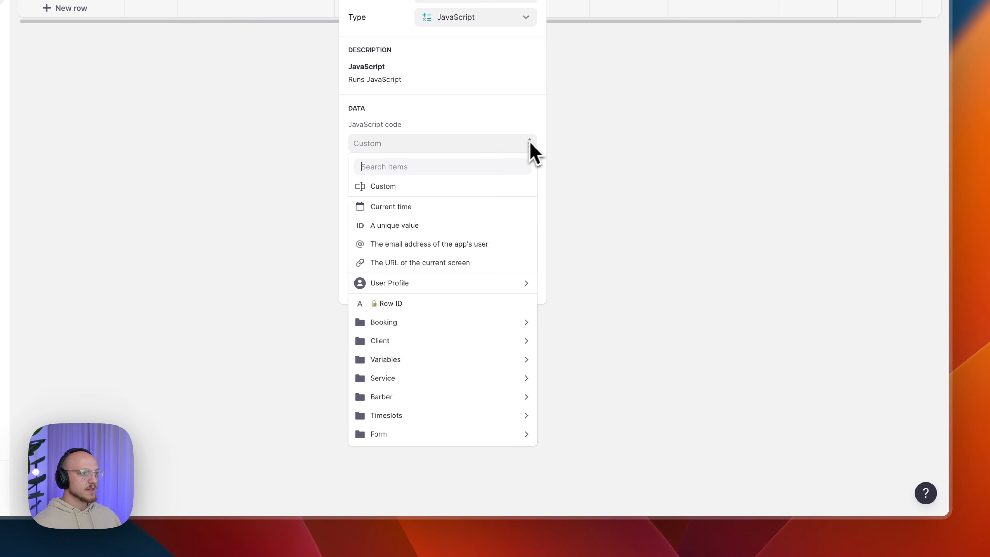
pyautogui.moveTo(421, 283)
pyautogui.moveTo(572, 340)
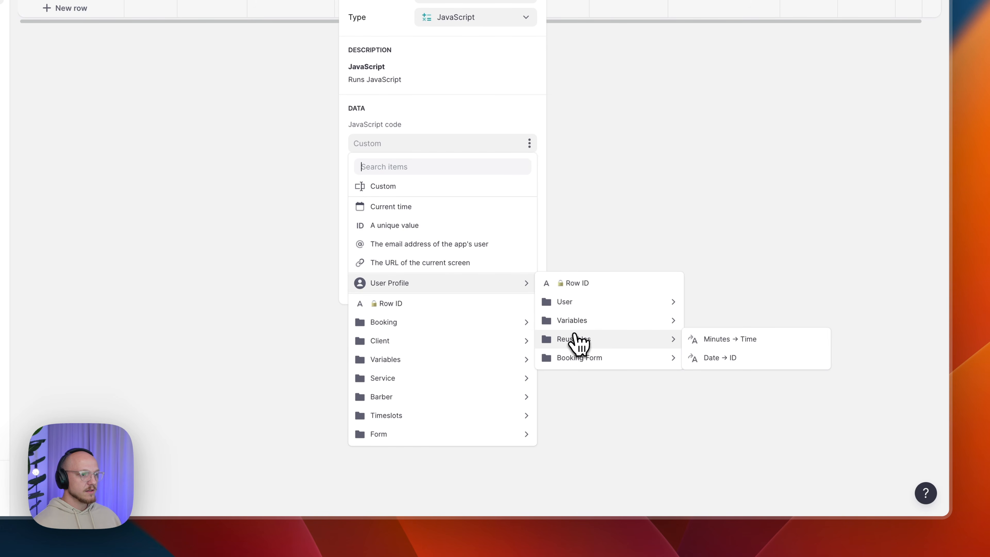
pyautogui.click(696, 359)
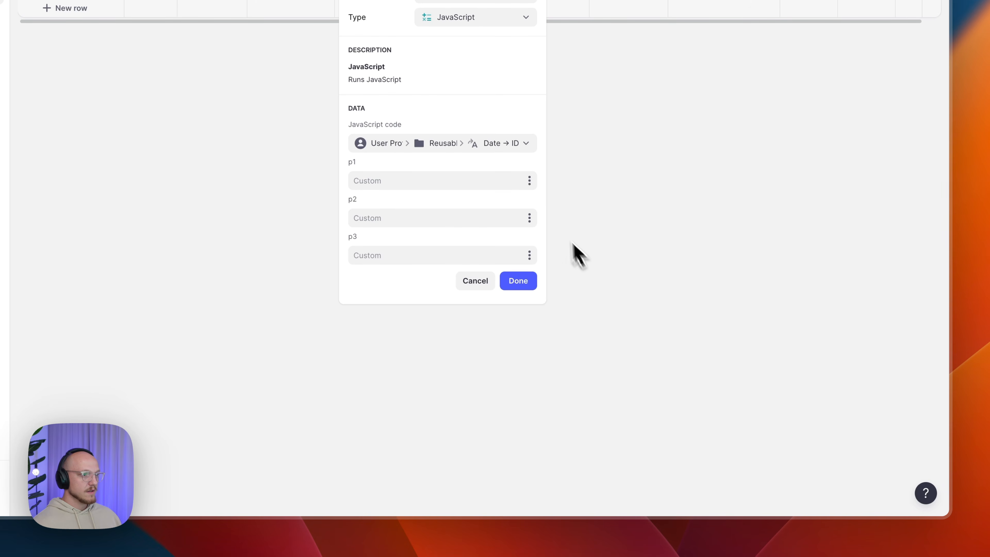
pyautogui.click(529, 181)
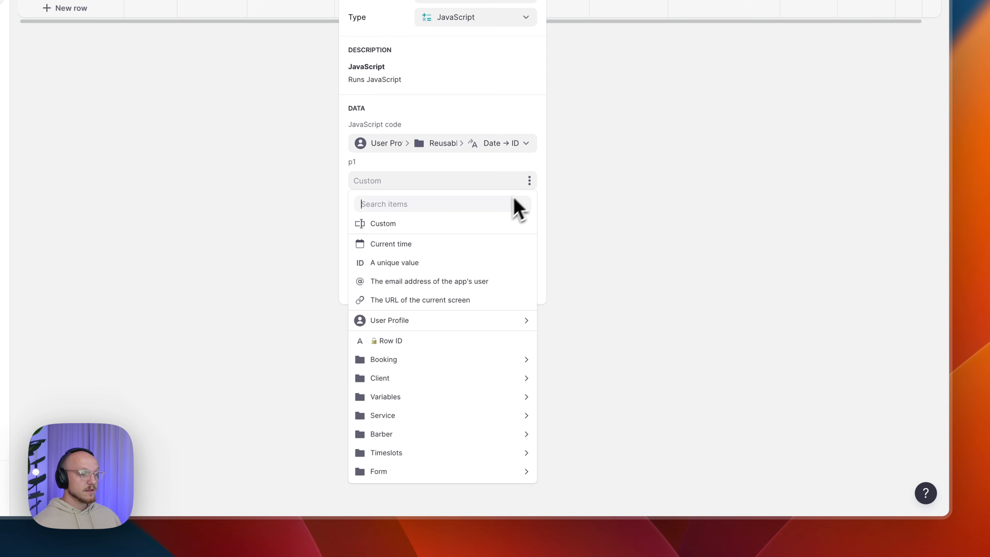
pyautogui.moveTo(440, 323)
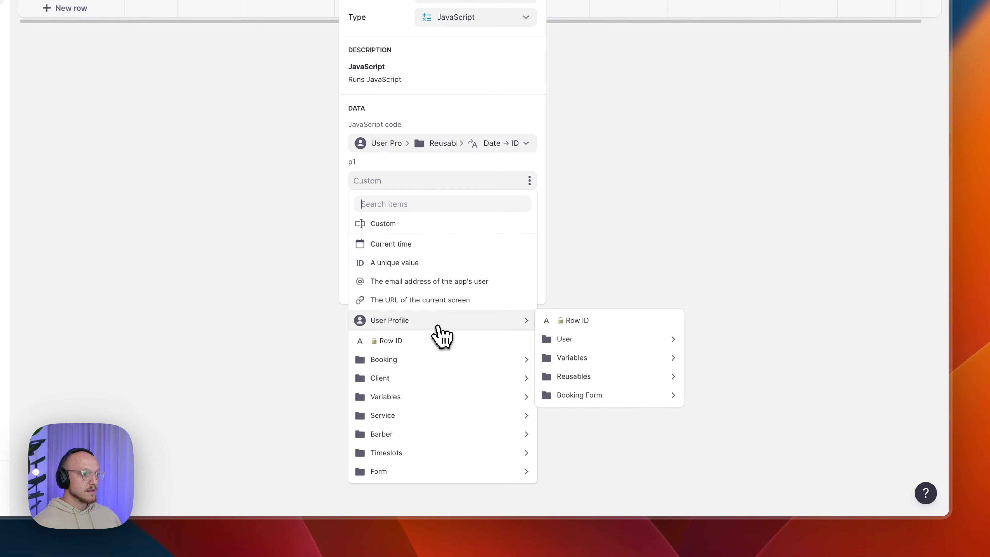
pyautogui.moveTo(425, 363)
pyautogui.click(554, 357)
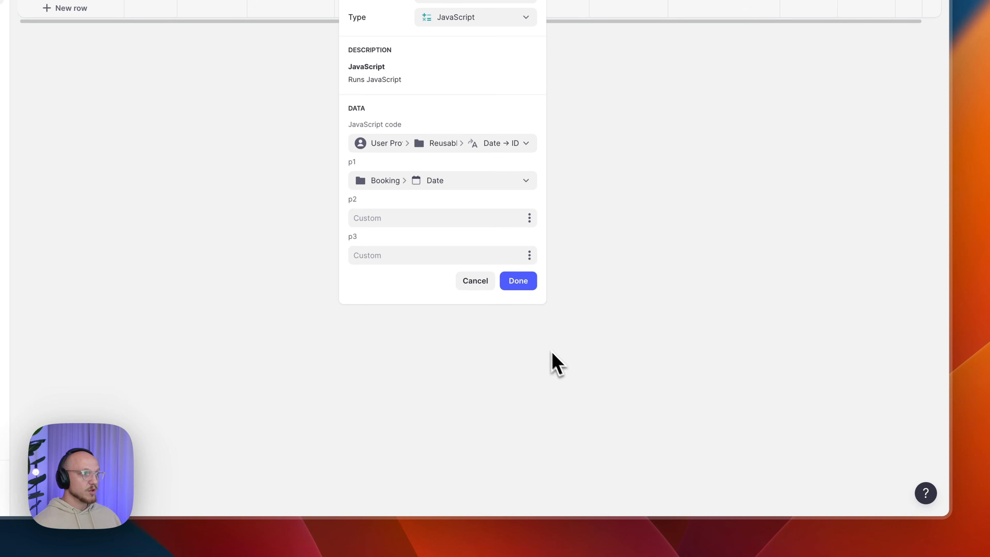
pyautogui.click(517, 284)
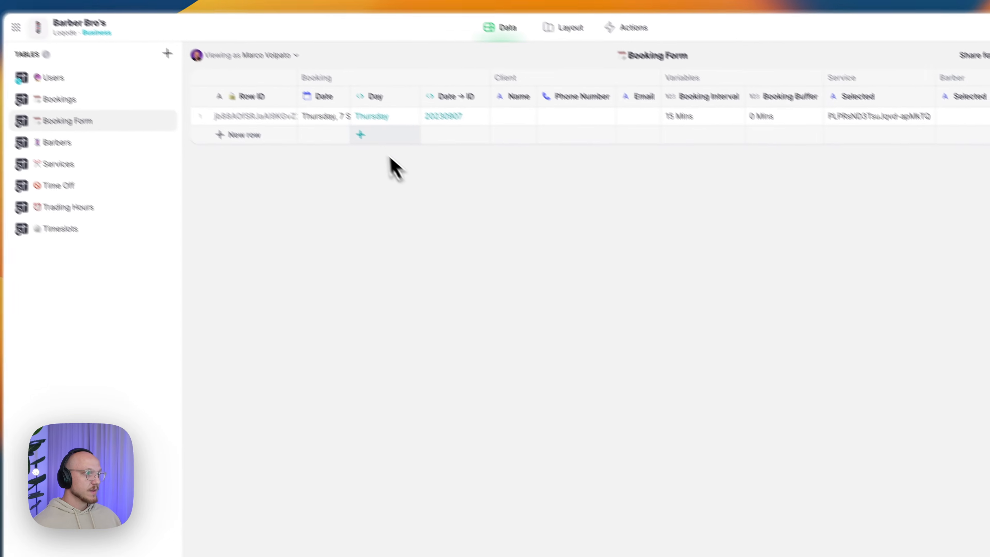
pyautogui.click(464, 145)
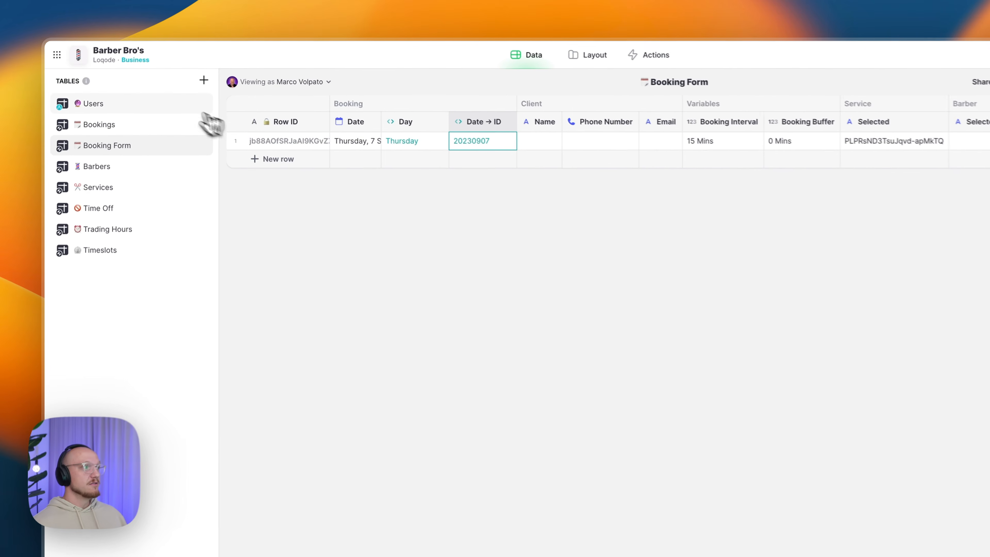
# - In Users, add a column right of Selected Service named 'Booking Form/Date → ID'
pyautogui.click(131, 109)
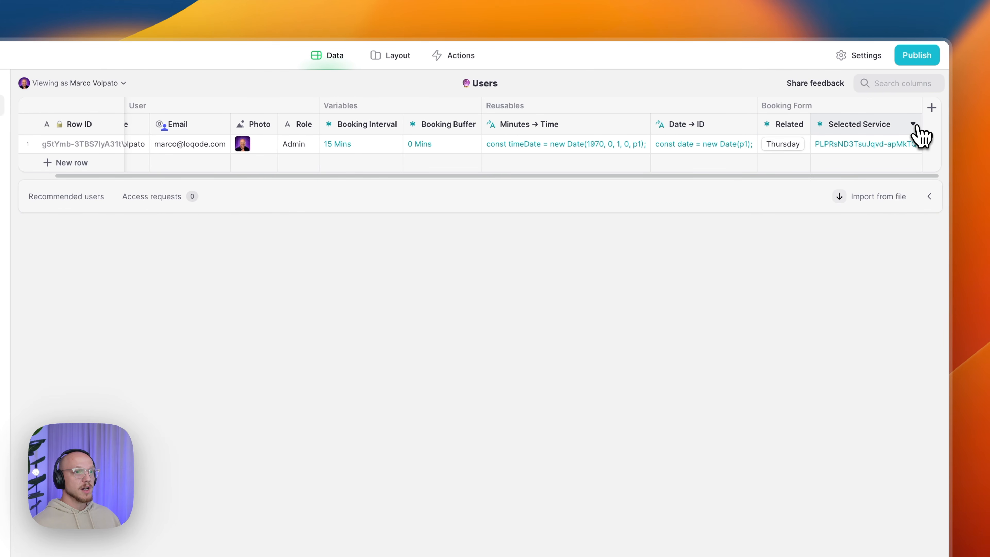
pyautogui.click(914, 125)
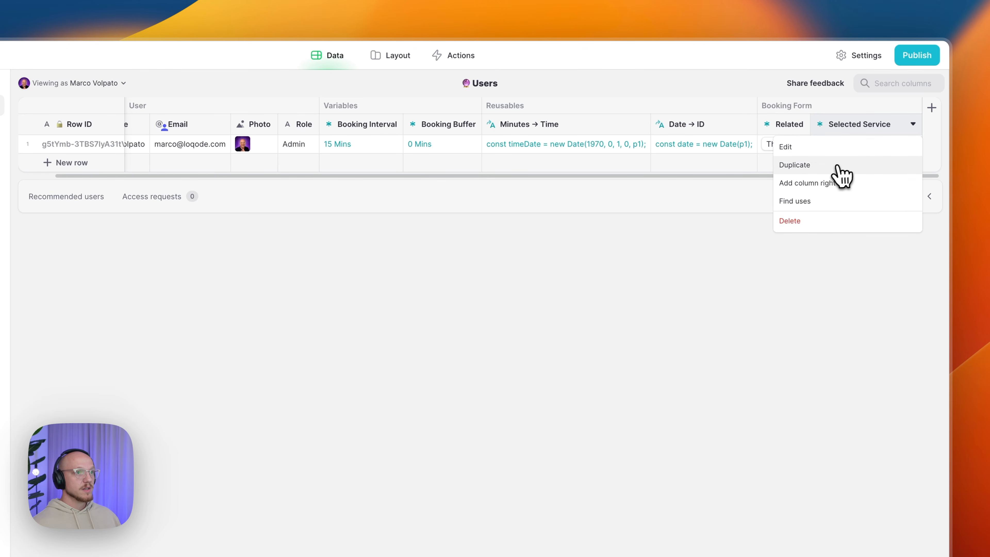
pyautogui.click(813, 182)
pyautogui.write('Booking Form/Dat')
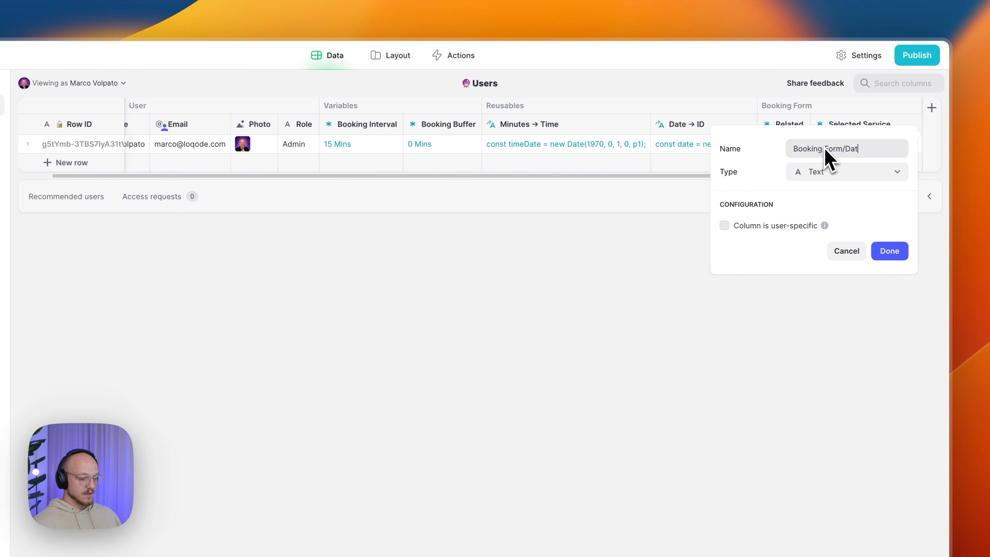
pyautogui.write('e')
pyautogui.hotkey('alt', 'space')
pyautogui.press('Return')
pyautogui.press('Right')
pyautogui.press('Return')
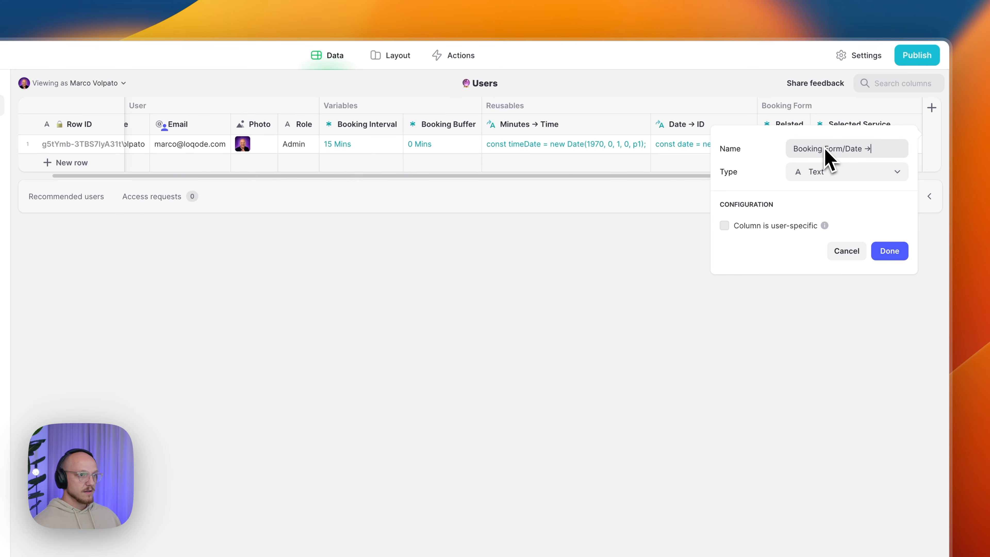
pyautogui.write('ID')
# - Make it a Single Value from Booking Form > Booking > Date → ID, showing 20230907
pyautogui.click(818, 173)
pyautogui.moveTo(823, 236)
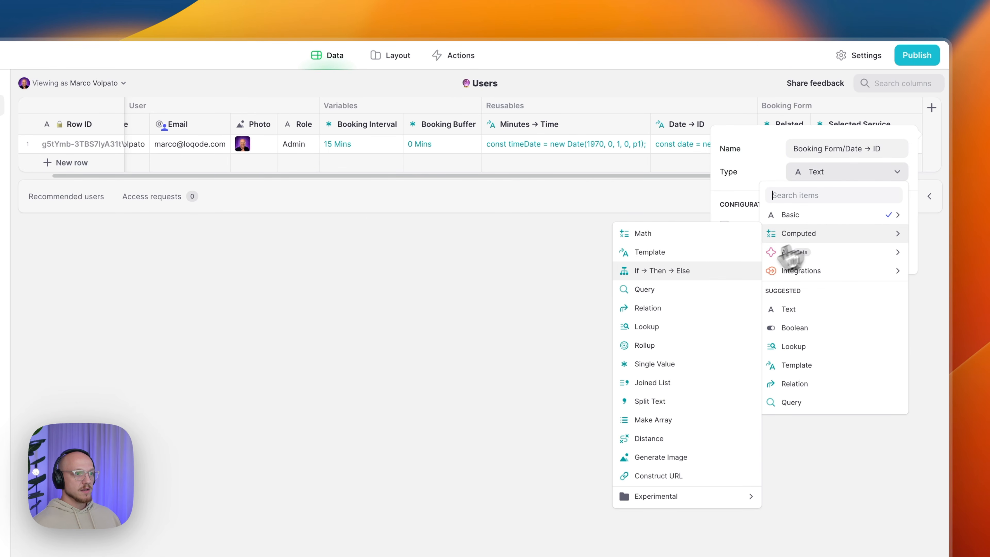
pyautogui.click(707, 363)
pyautogui.click(762, 278)
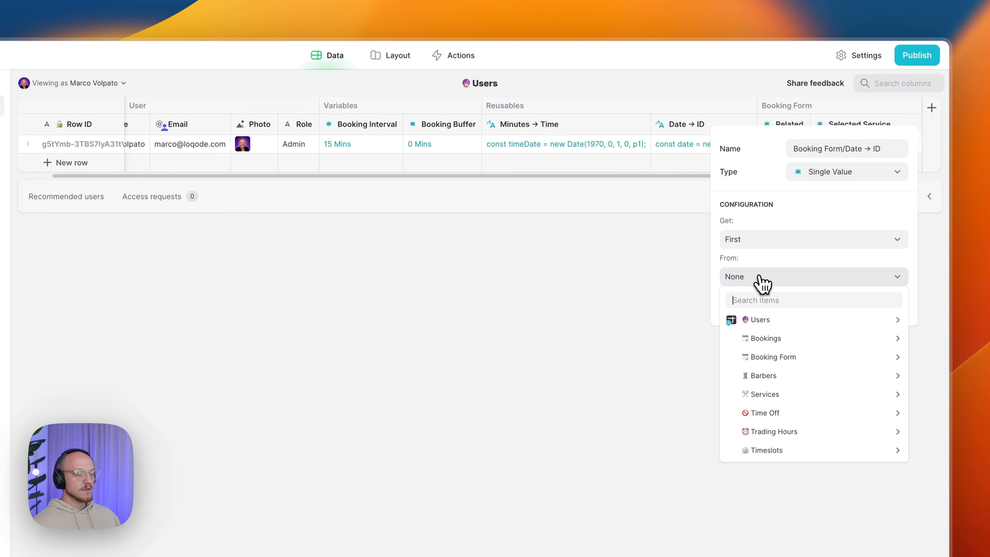
pyautogui.moveTo(806, 360)
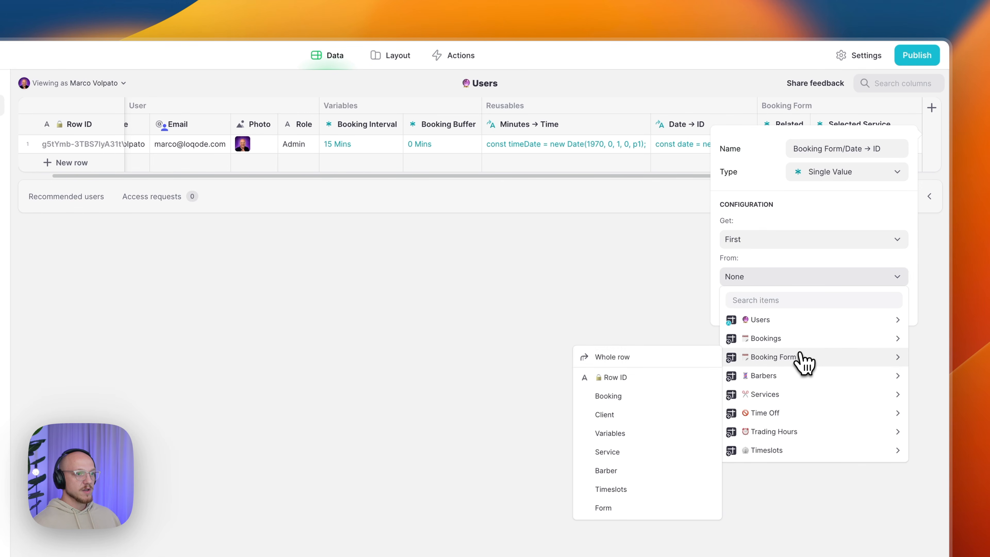
pyautogui.moveTo(657, 391)
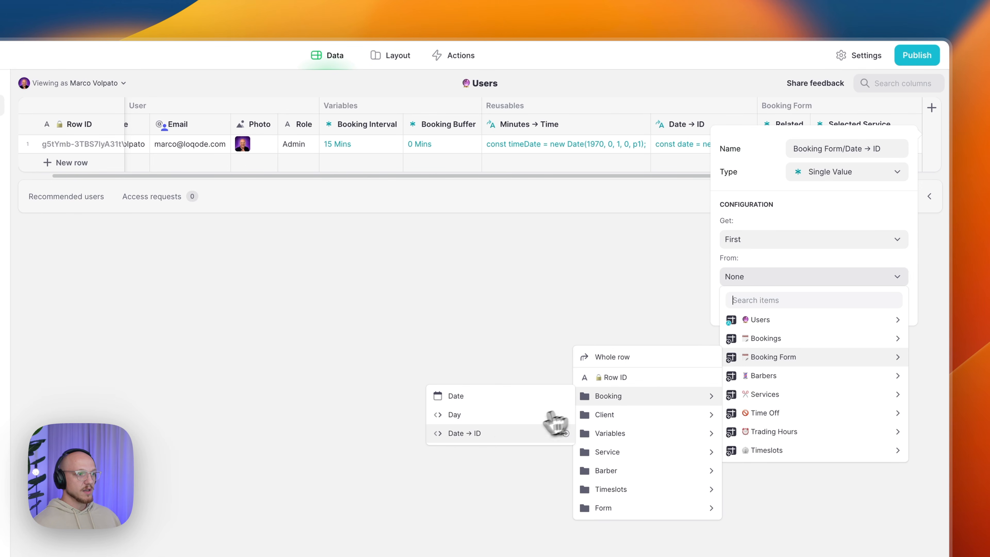
pyautogui.click(497, 432)
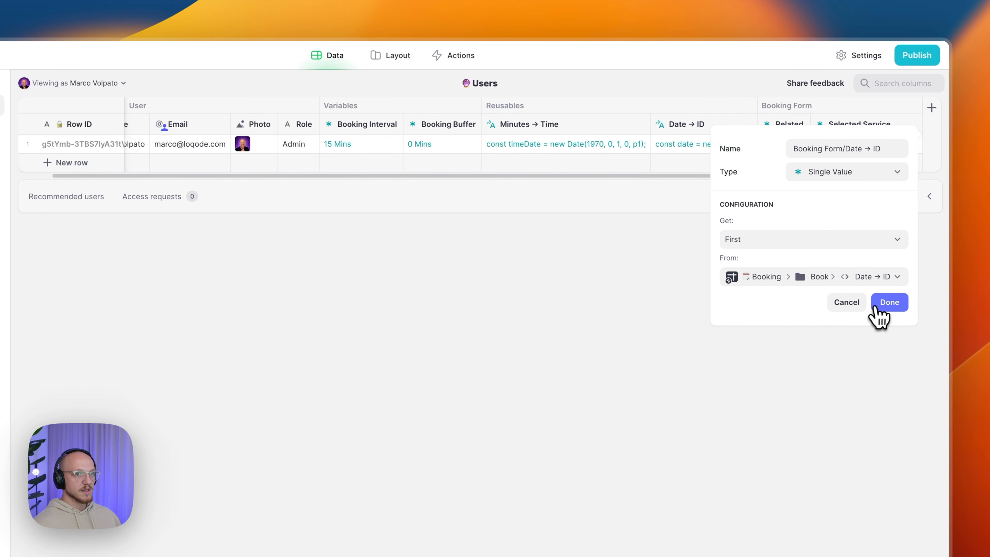
pyautogui.click(885, 303)
pyautogui.hscroll(3, 868, 150)
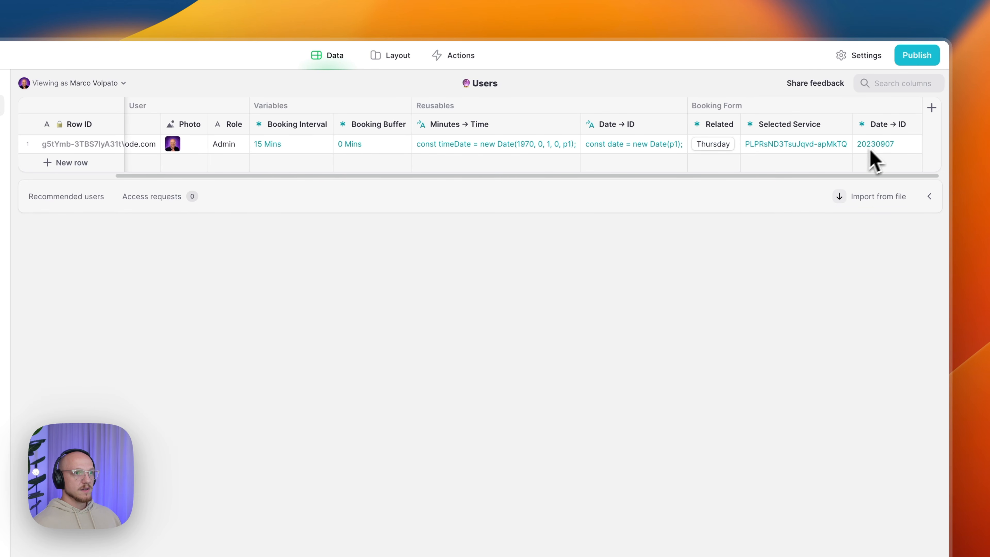
pyautogui.click(902, 131)
# - Duplicate the Date → ID column as 'Booking Form/Day' sourced from Booking > Day, showing Thursday
pyautogui.click(851, 167)
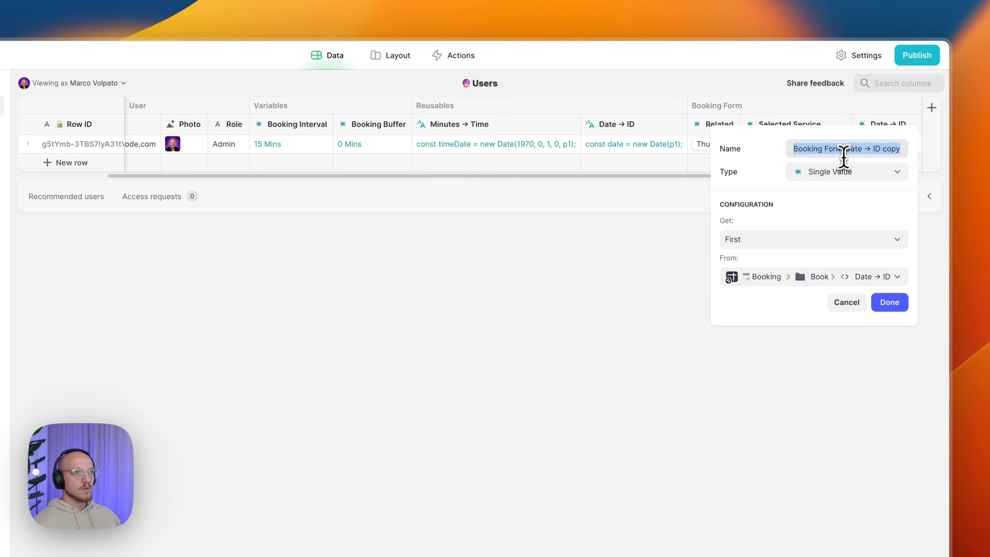
pyautogui.moveTo(845, 149); pyautogui.dragTo(895, 151)
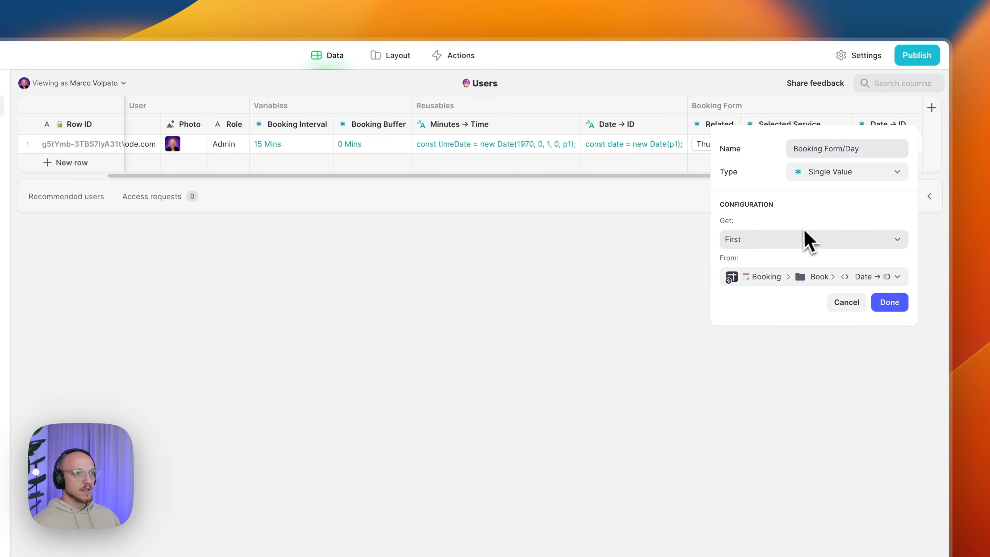
pyautogui.click(769, 276)
pyautogui.moveTo(778, 357)
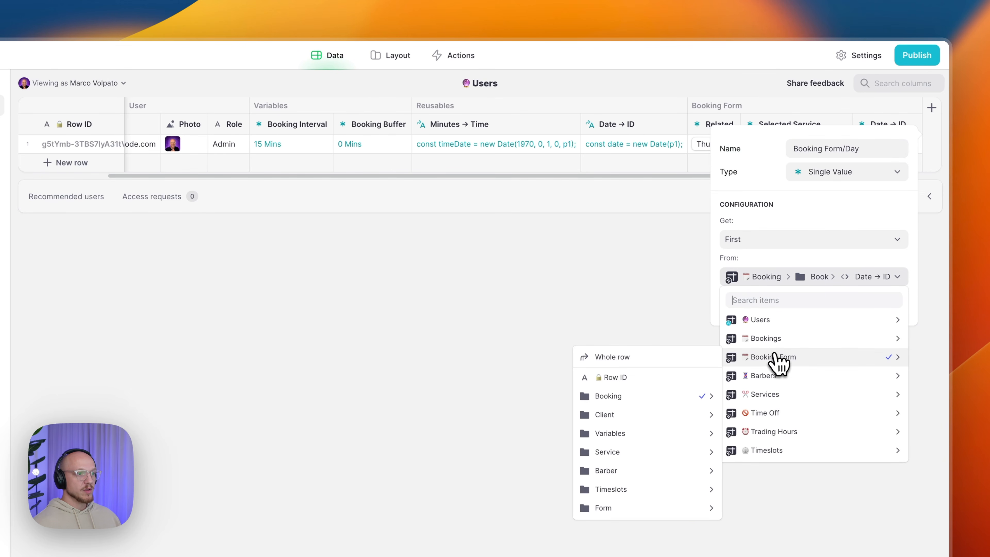
pyautogui.moveTo(678, 395)
pyautogui.click(537, 415)
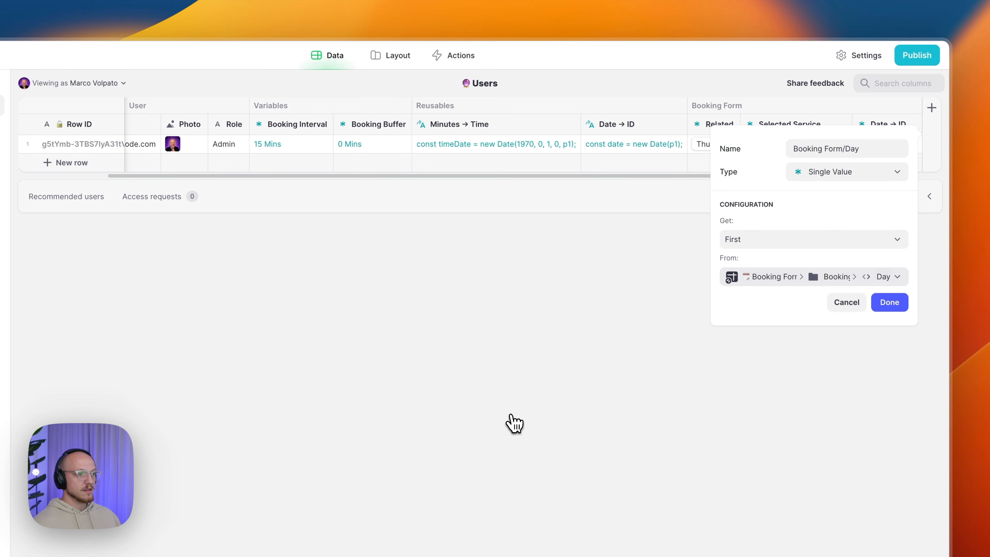
pyautogui.click(895, 302)
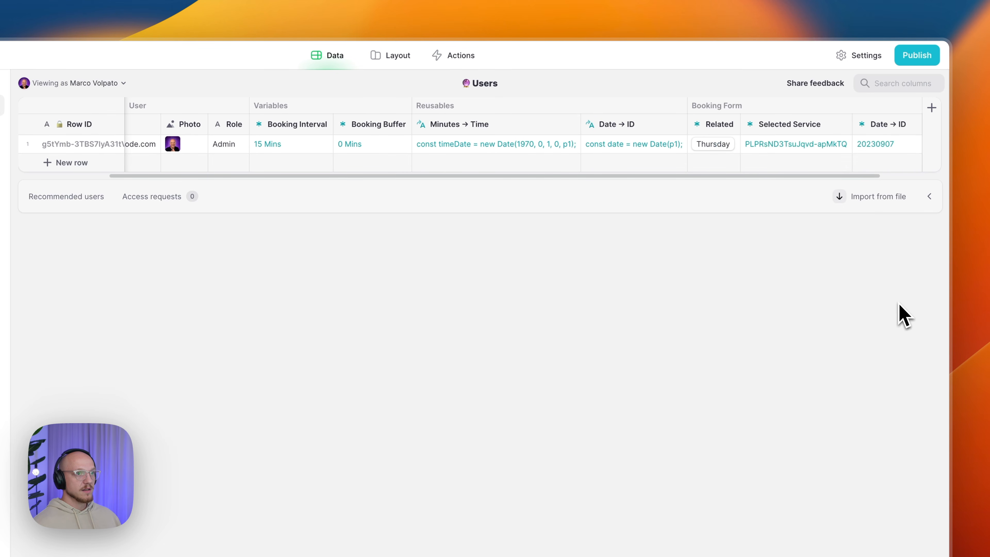
pyautogui.hscroll(2, 788, 150)
pyautogui.click(805, 149)
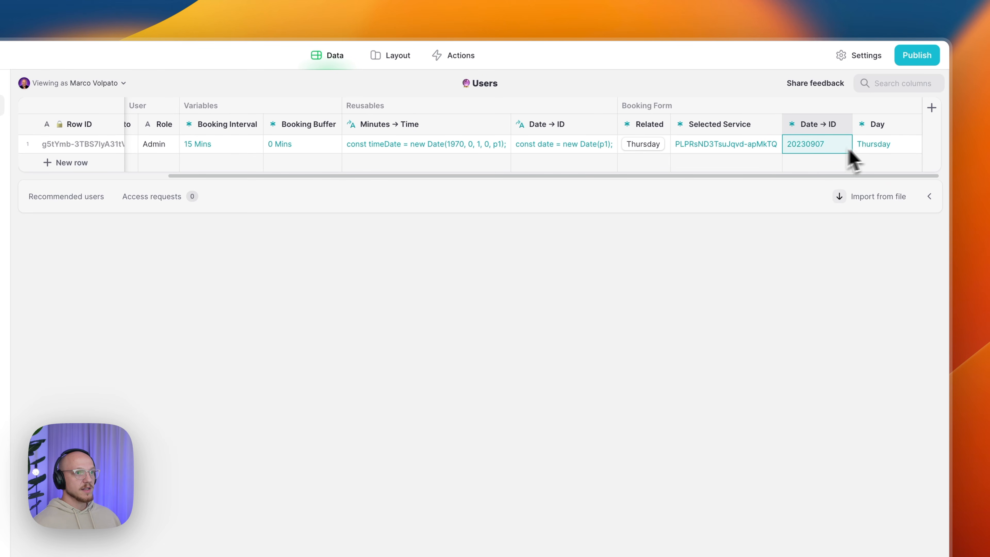
pyautogui.click(870, 149)
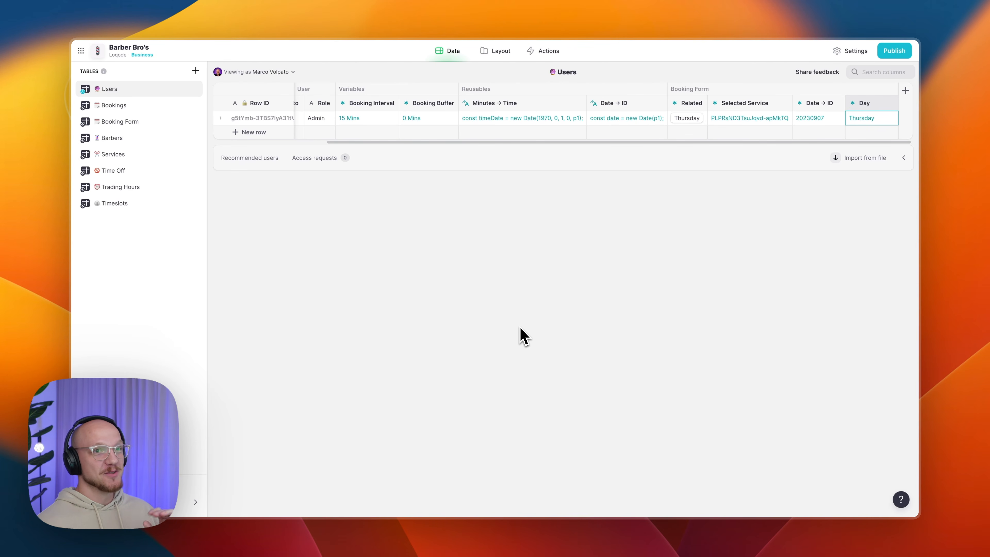
# - In Barbers, add a 'Time Off/Related' query column on the Time Off table
pyautogui.click(127, 140)
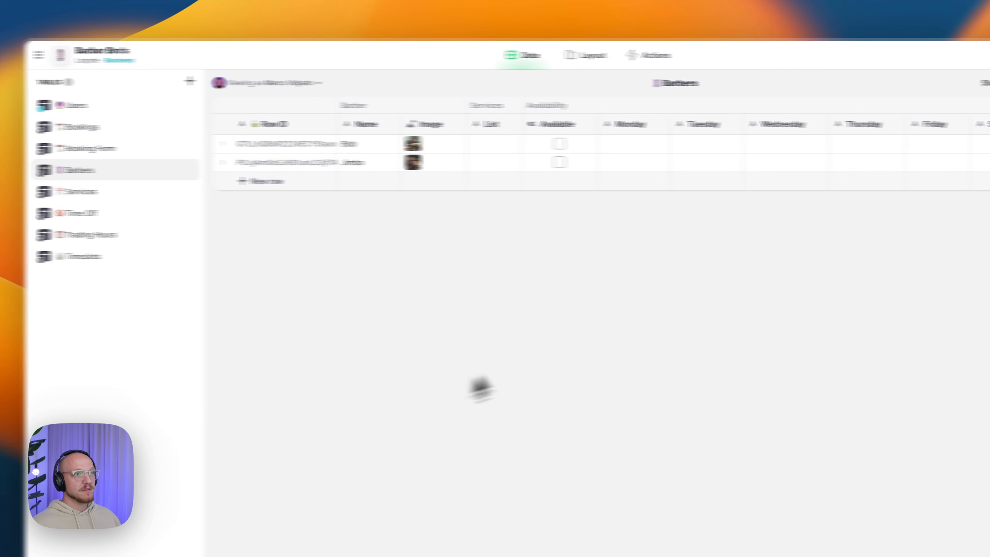
pyautogui.click(935, 108)
pyautogui.write('Time Off/Re')
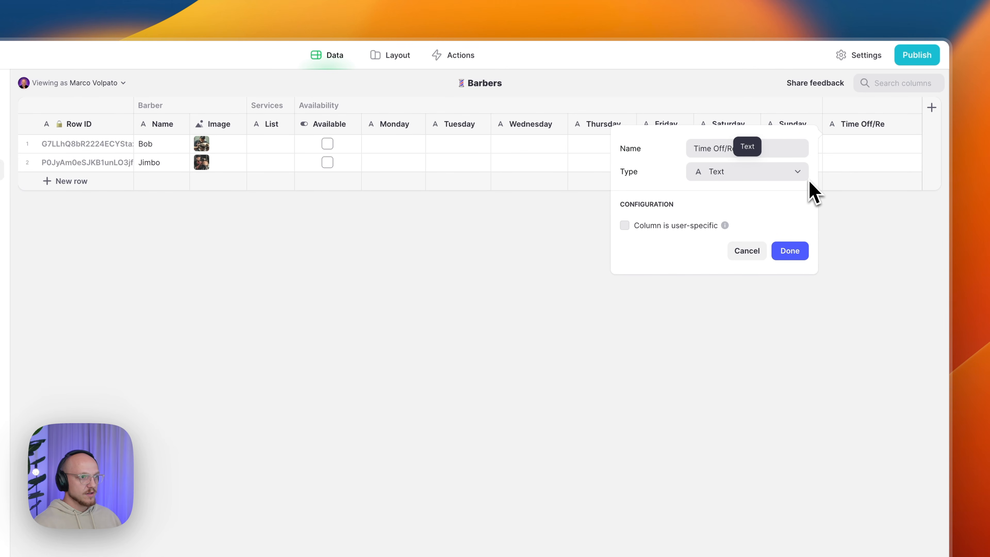
pyautogui.click(770, 187)
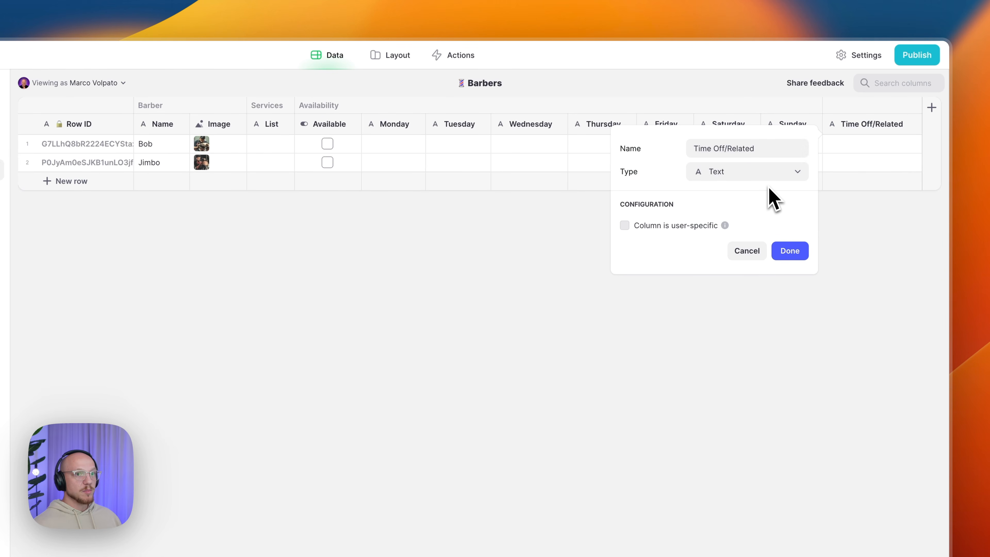
pyautogui.click(741, 174)
pyautogui.moveTo(726, 216)
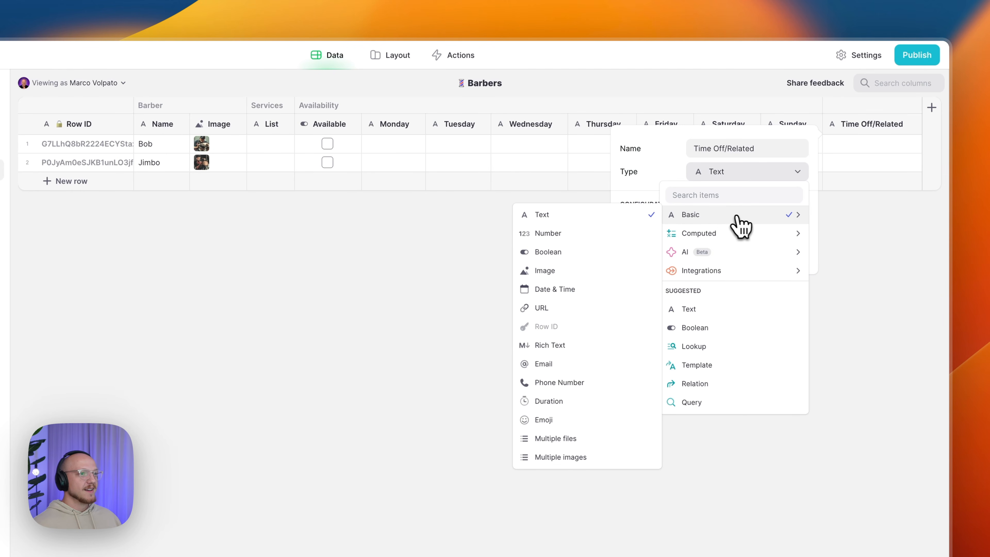
pyautogui.moveTo(739, 232)
pyautogui.click(626, 284)
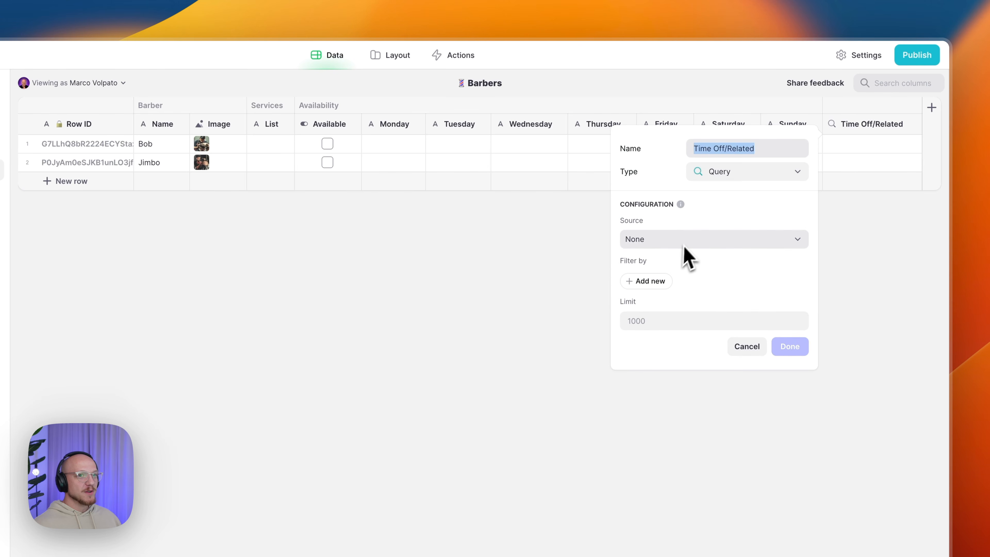
pyautogui.click(667, 244)
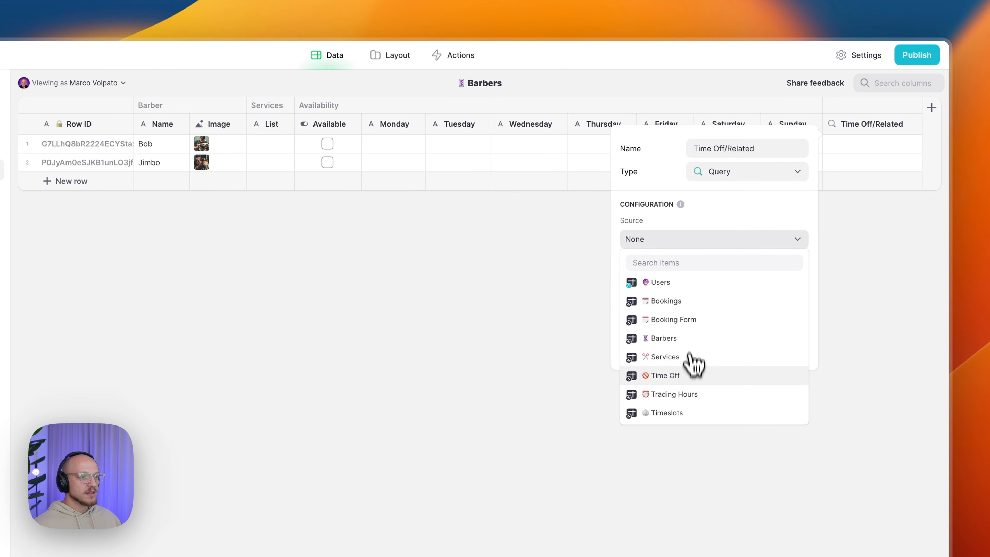
pyautogui.click(689, 374)
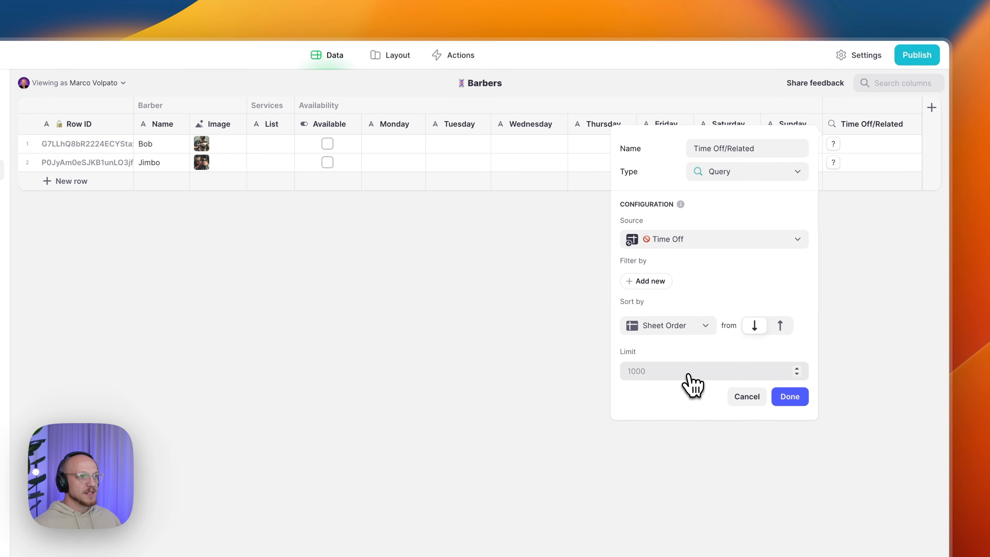
# - Filter the query to Barber > ID includes This row > Row ID
pyautogui.click(634, 283)
pyautogui.click(659, 287)
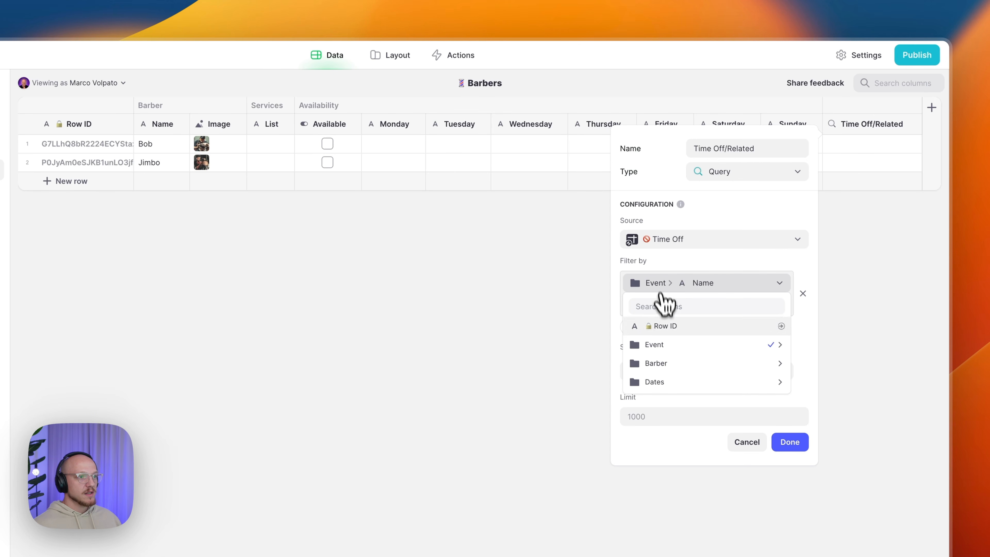
pyautogui.moveTo(667, 372)
pyautogui.click(813, 365)
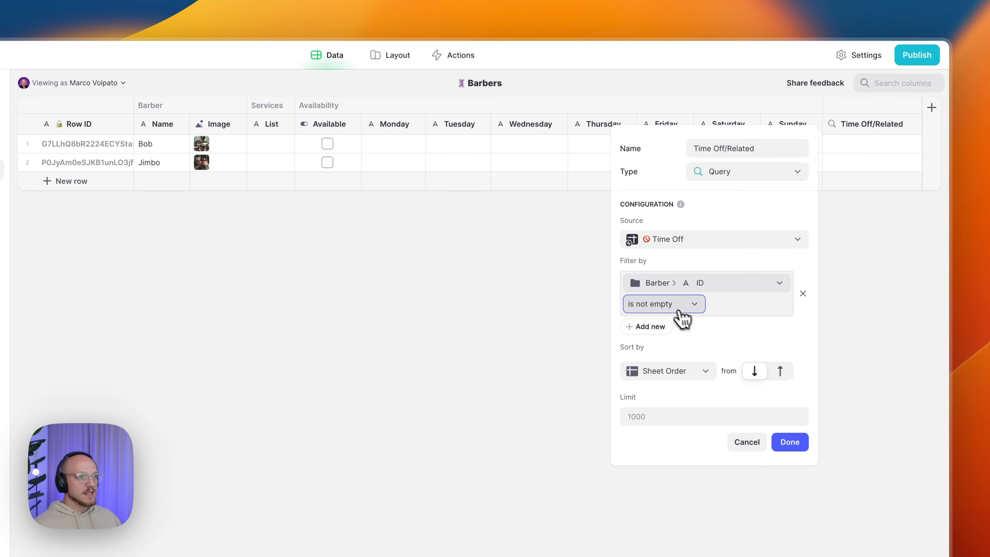
pyautogui.click(669, 306)
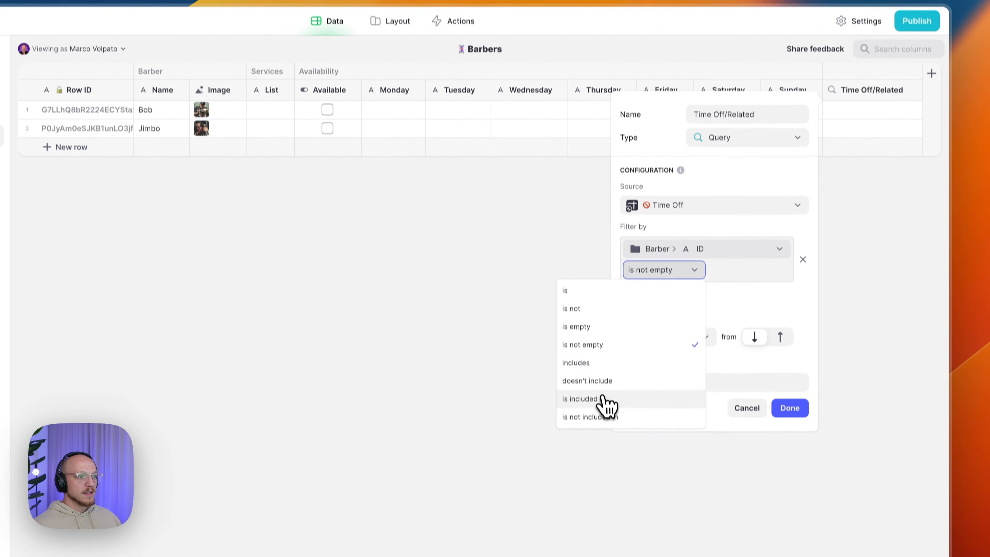
pyautogui.click(597, 398)
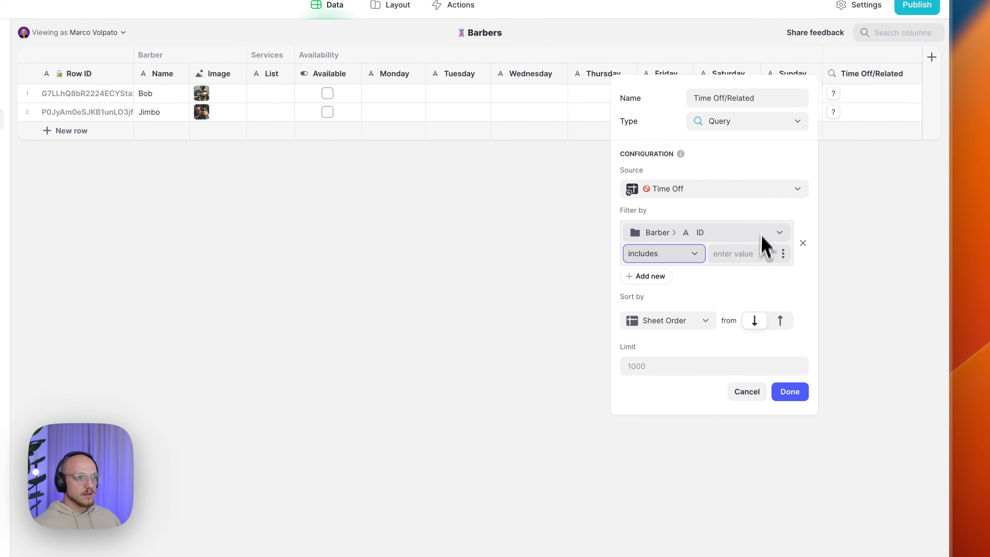
pyautogui.click(783, 256)
pyautogui.moveTo(696, 337)
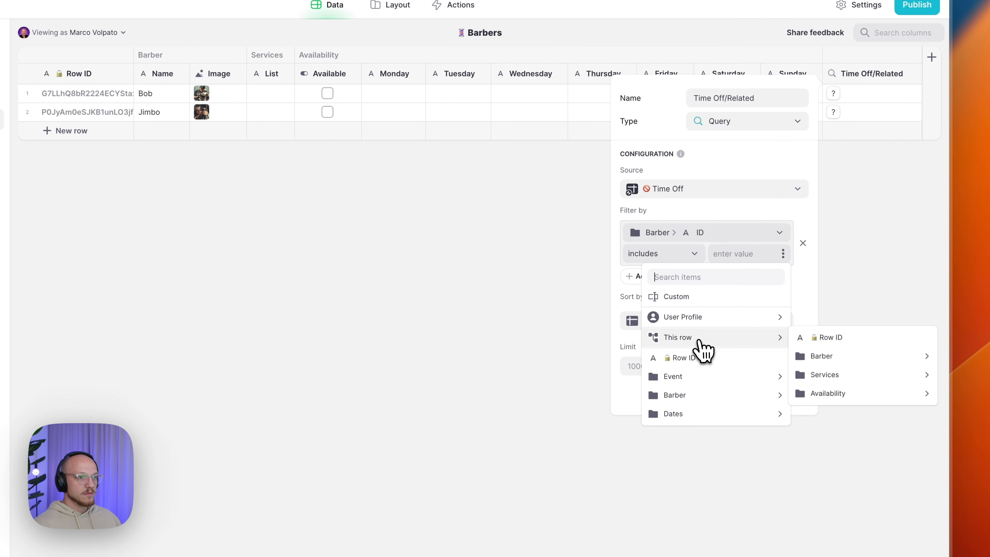
pyautogui.click(845, 337)
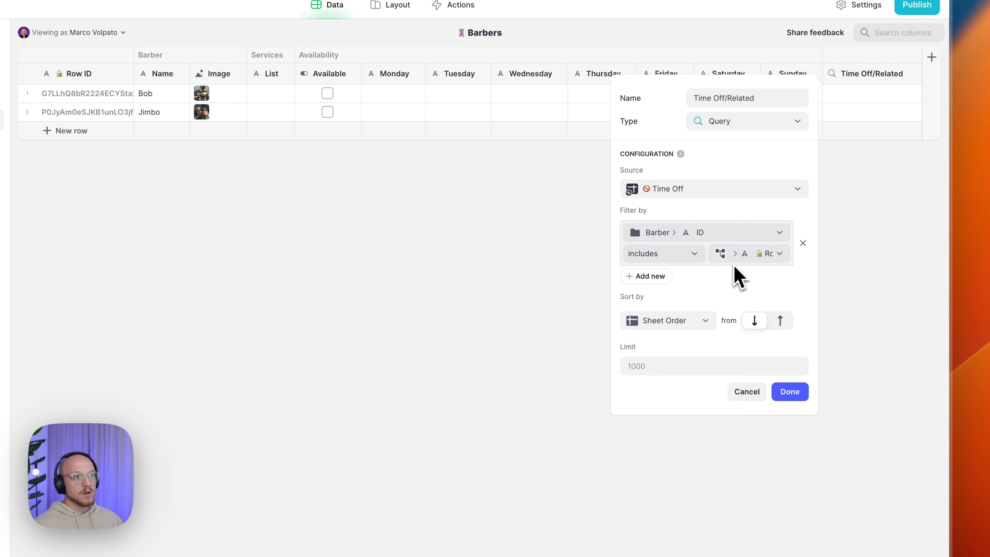
# - Add an OR condition matching time off whose Barber > ID is empty, and finish the column
pyautogui.click(667, 278)
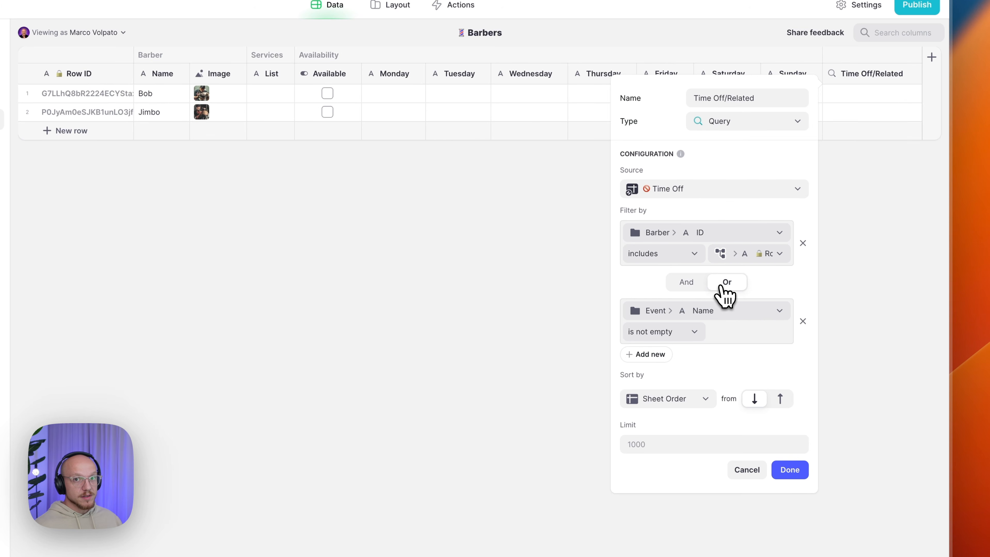
pyautogui.click(701, 311)
pyautogui.moveTo(778, 392)
pyautogui.click(836, 399)
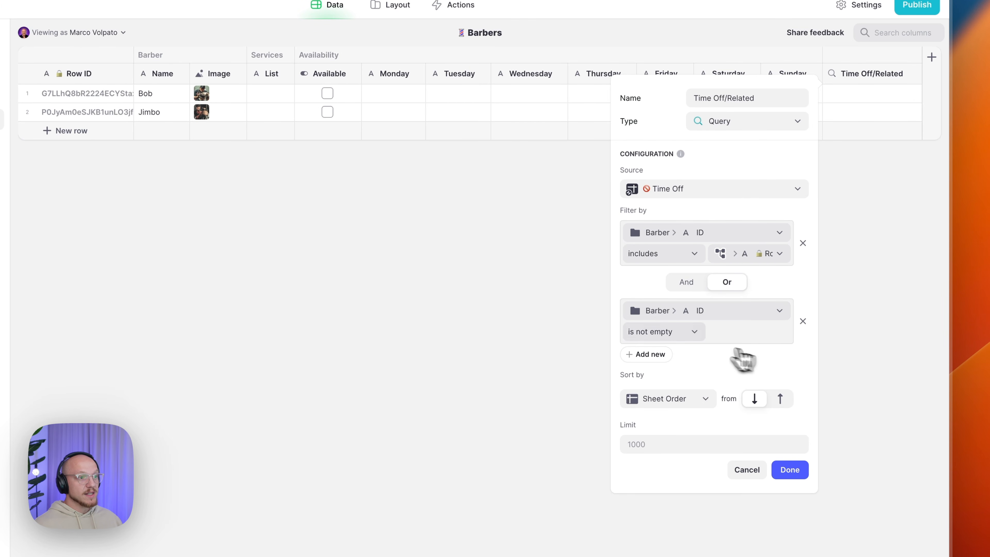
pyautogui.click(688, 332)
pyautogui.click(648, 387)
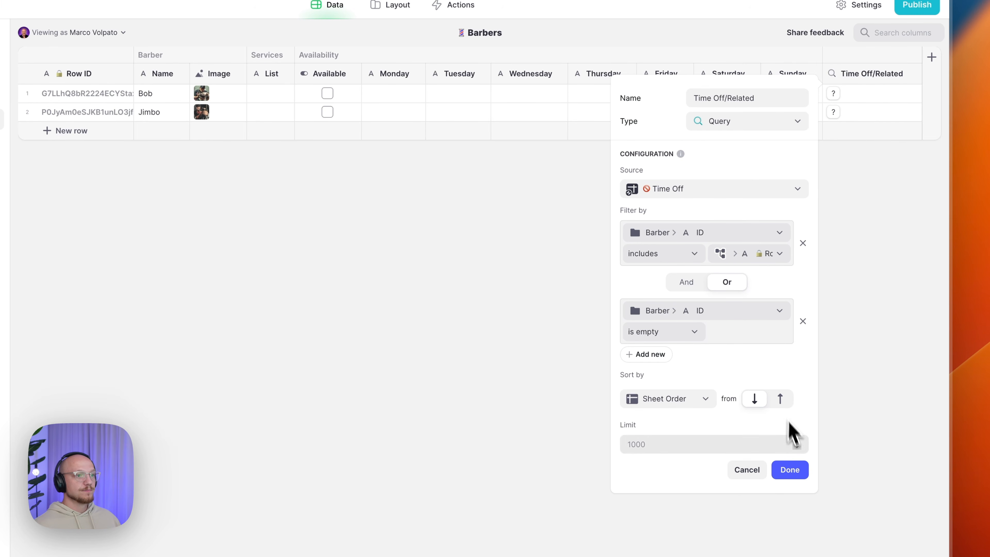
pyautogui.scroll(-2, 789, 430)
pyautogui.click(790, 428)
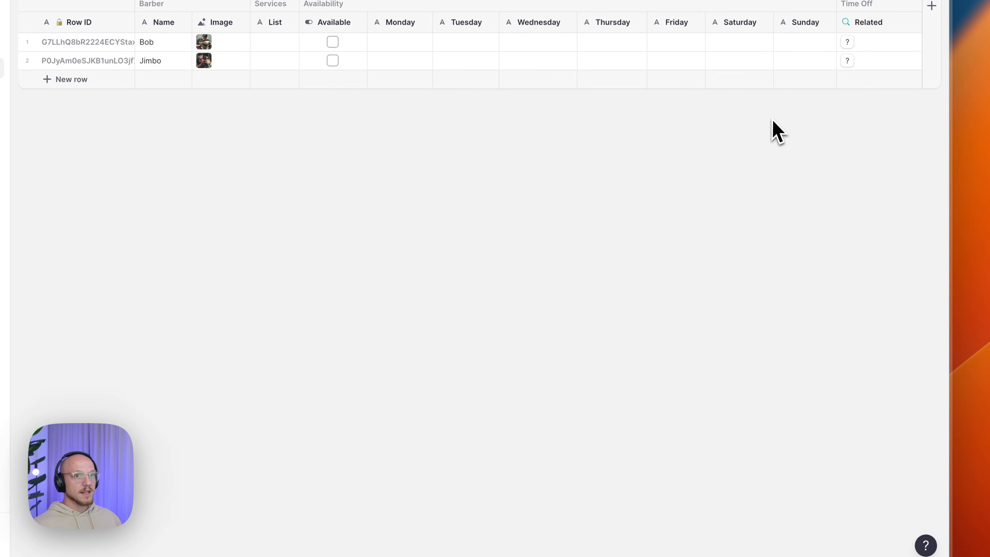
# - Right of Related, add a 'Time Off/Unavailable Dates' Joined List of Related > Dates > Unavailable, comma-separated
pyautogui.click(915, 122)
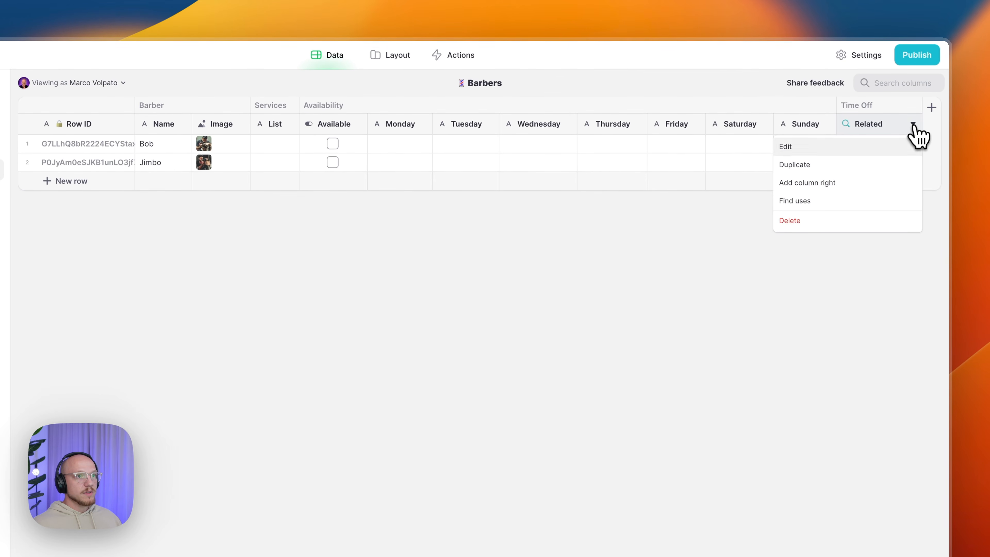
pyautogui.click(838, 183)
pyautogui.write('Time Off/Unavailable Dates')
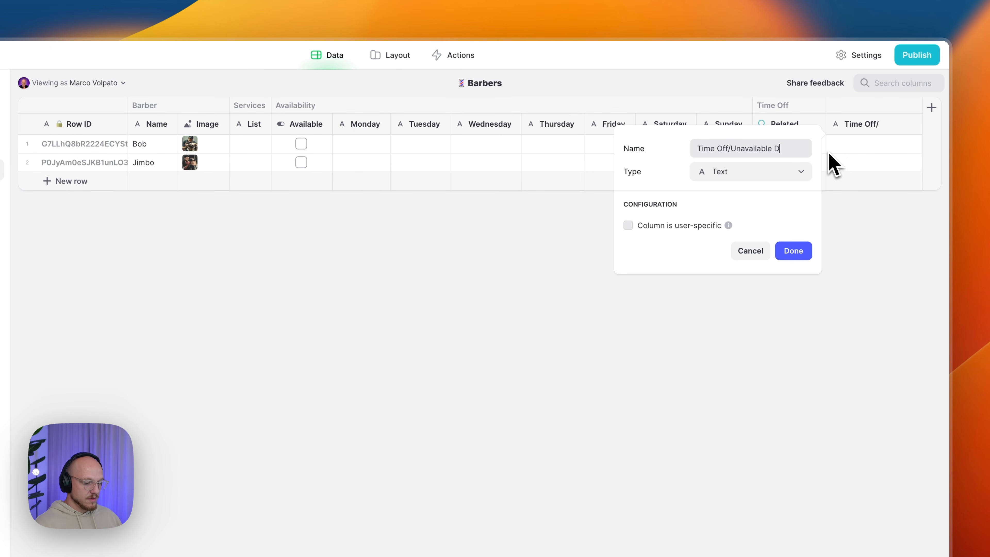
pyautogui.click(780, 174)
pyautogui.moveTo(727, 234)
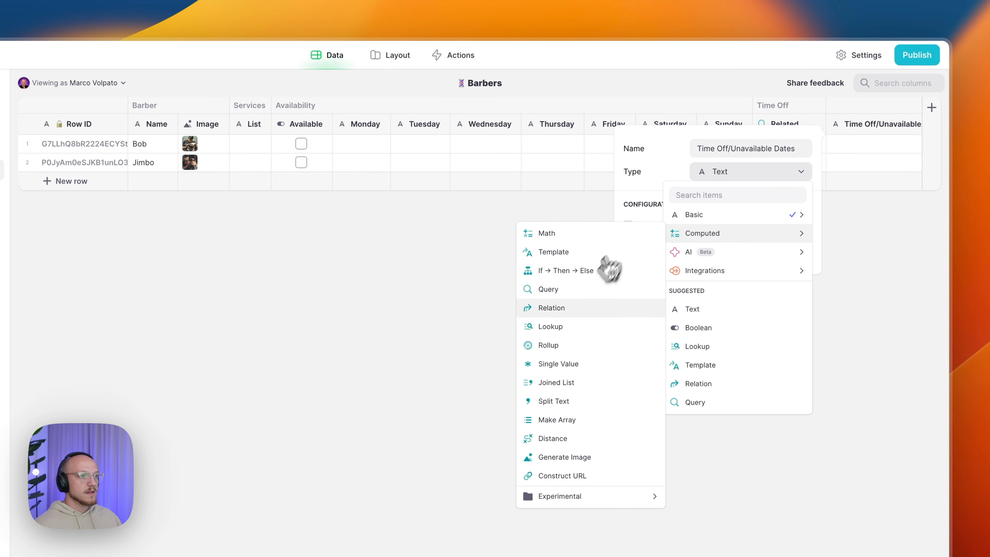
pyautogui.click(561, 382)
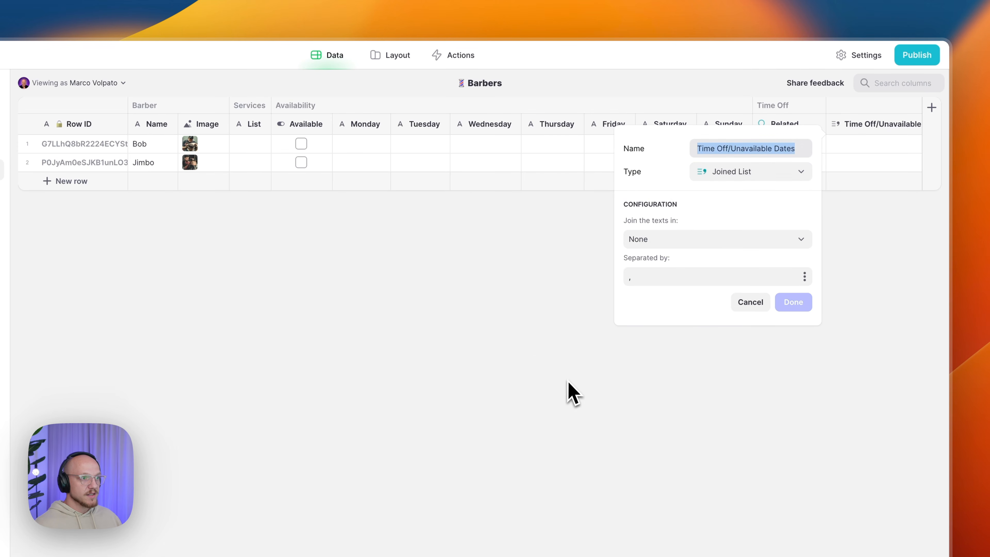
pyautogui.click(656, 242)
pyautogui.moveTo(668, 283)
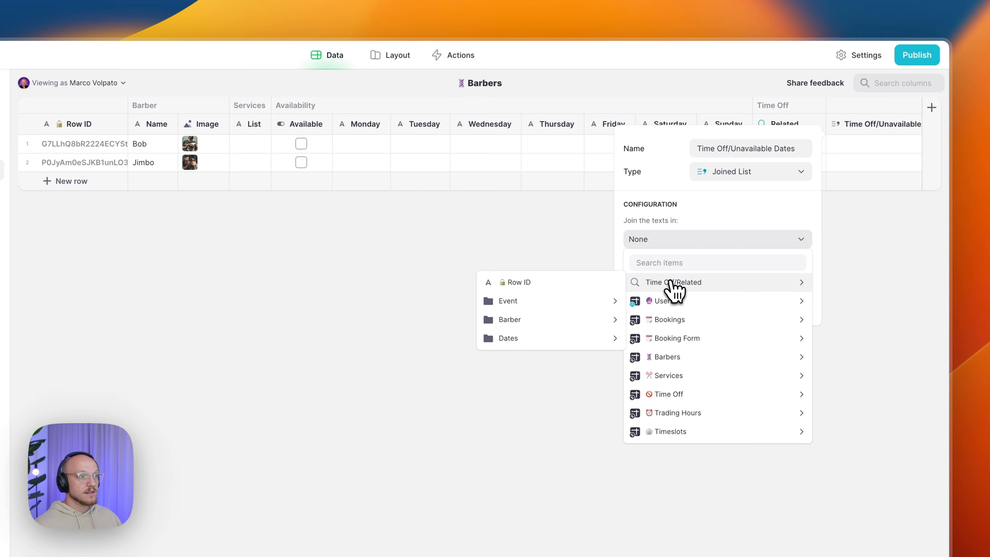
pyautogui.moveTo(549, 340)
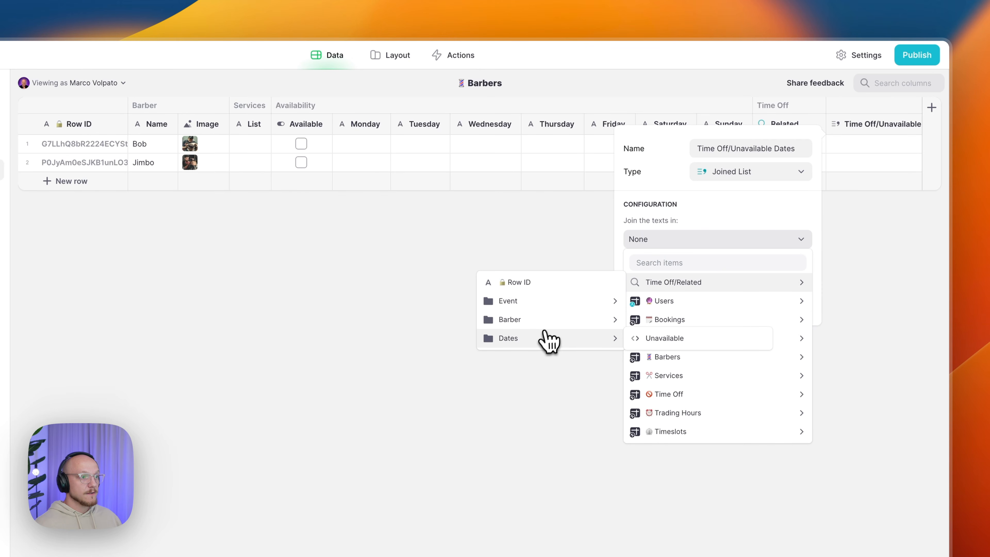
pyautogui.click(659, 339)
pyautogui.click(676, 279)
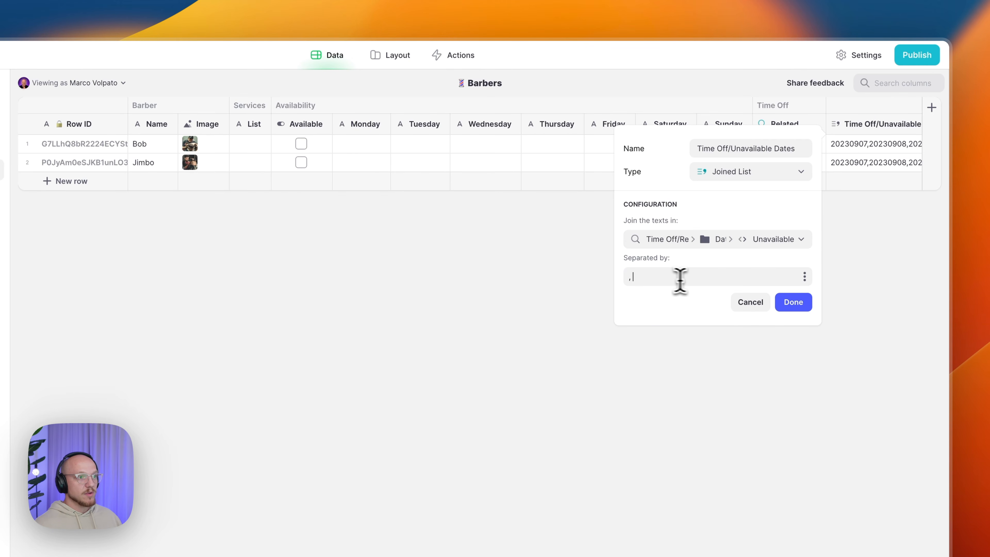
pyautogui.click(785, 305)
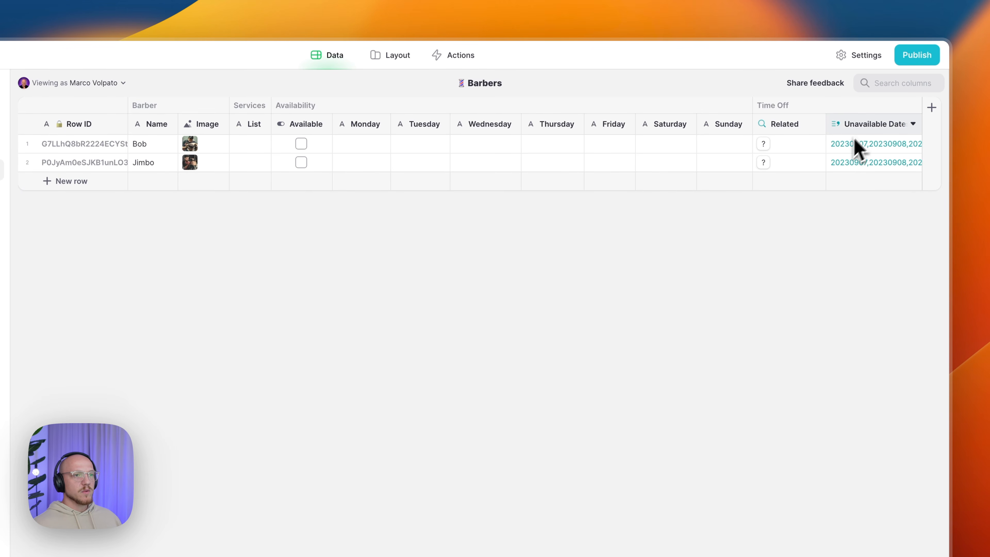
# - Right of Unavailable Dates, add 'Trading Hours/Monday' as a Single Value of the first related Trading Hours timeslot
pyautogui.click(916, 125)
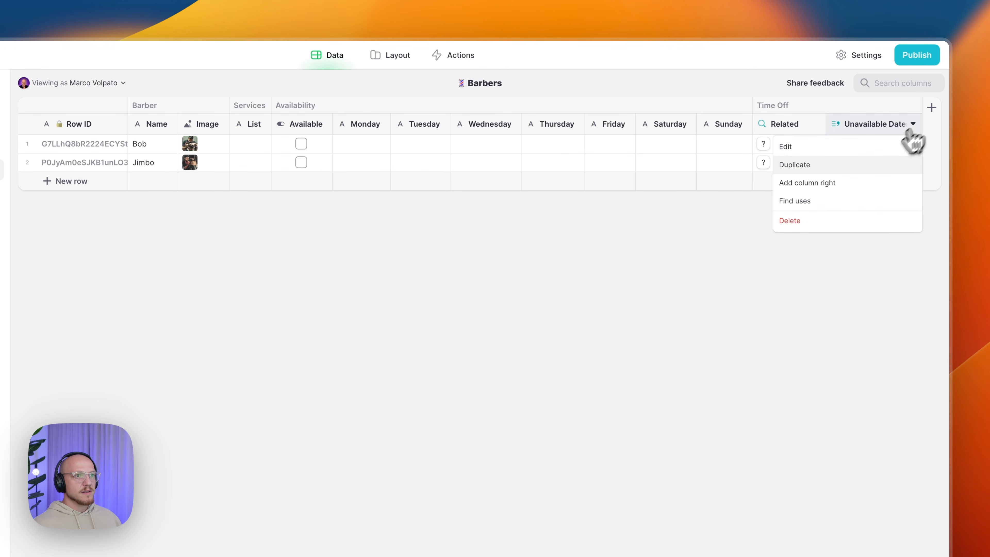
pyautogui.click(840, 183)
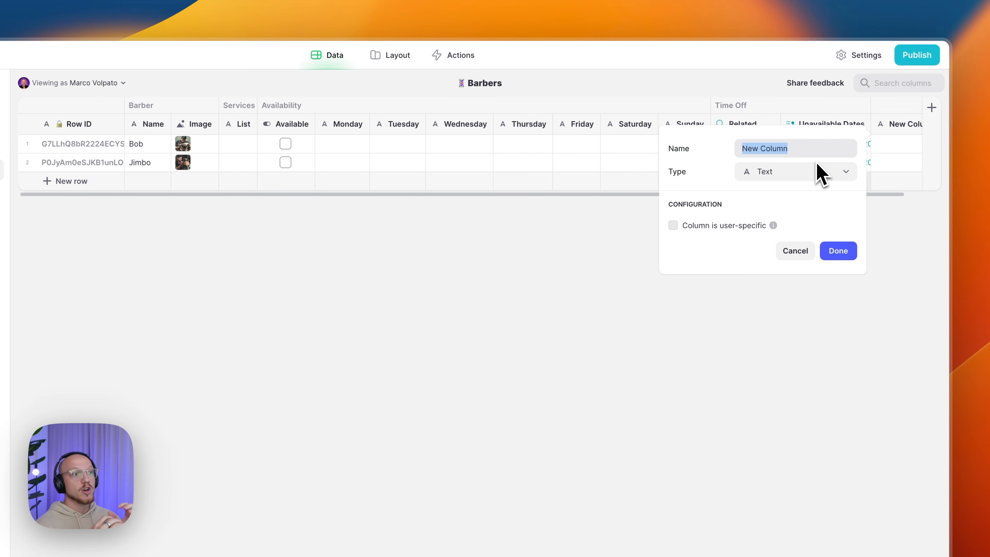
pyautogui.write('Trading Hours/Monday')
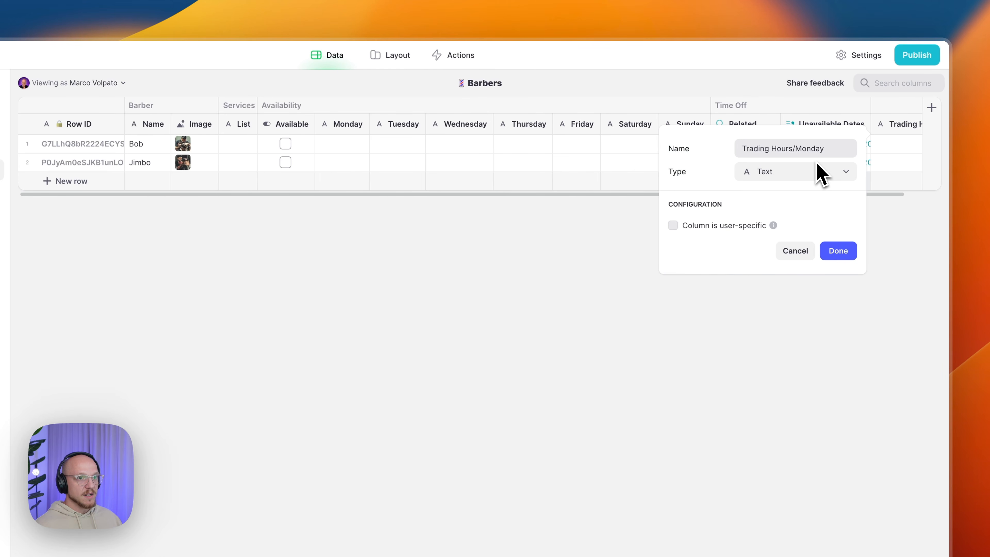
pyautogui.click(789, 175)
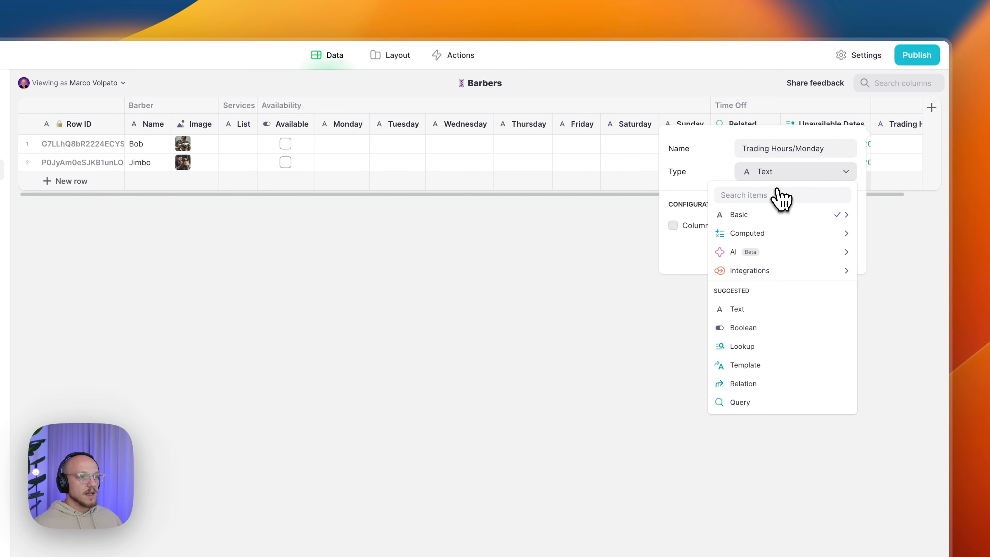
pyautogui.moveTo(778, 242)
pyautogui.click(608, 364)
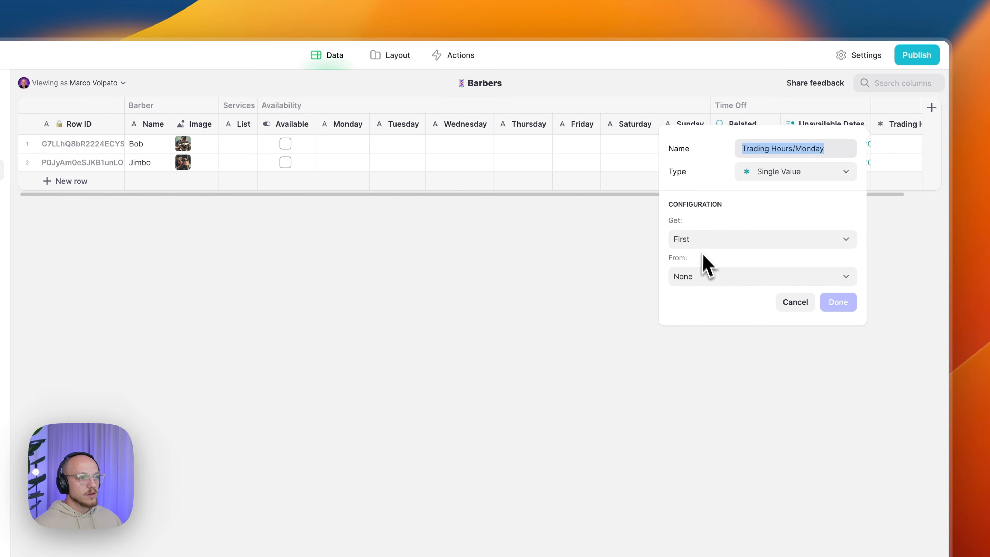
pyautogui.click(700, 278)
pyautogui.moveTo(742, 450)
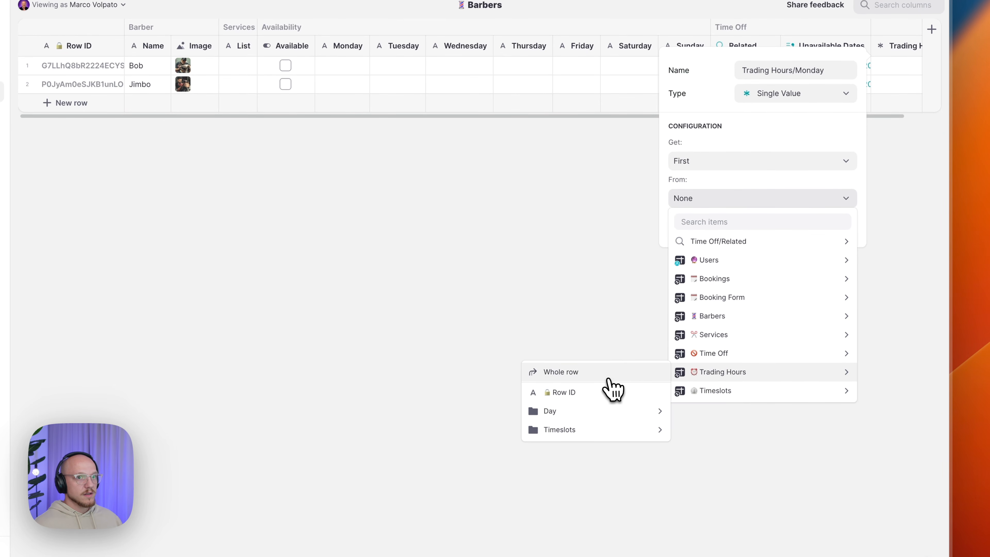
pyautogui.moveTo(586, 430)
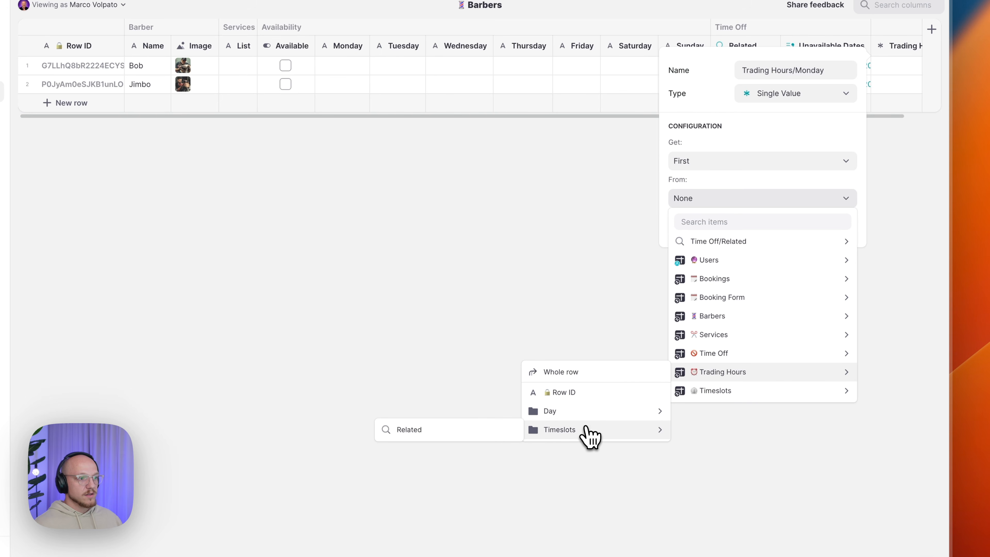
pyautogui.click(439, 445)
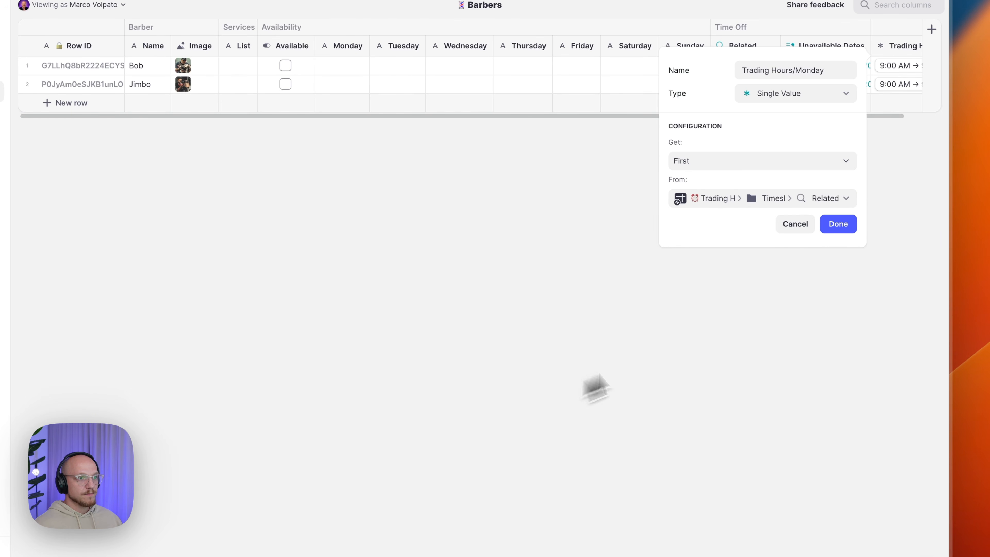
pyautogui.click(834, 229)
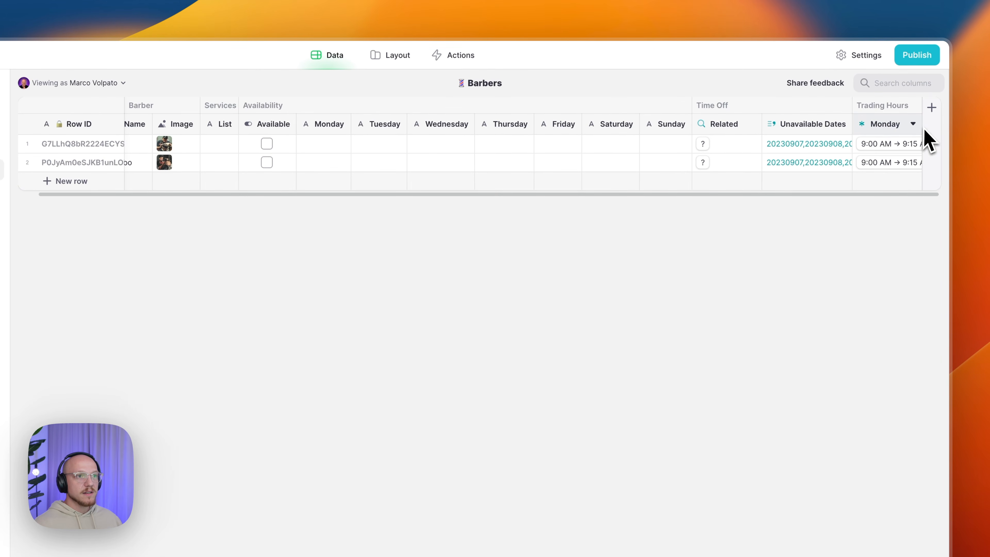
# - Duplicate Monday as 'Trading Hours/Tuesday', getting the timeslot at row 1 from the start
pyautogui.hscroll(3, 810, 187)
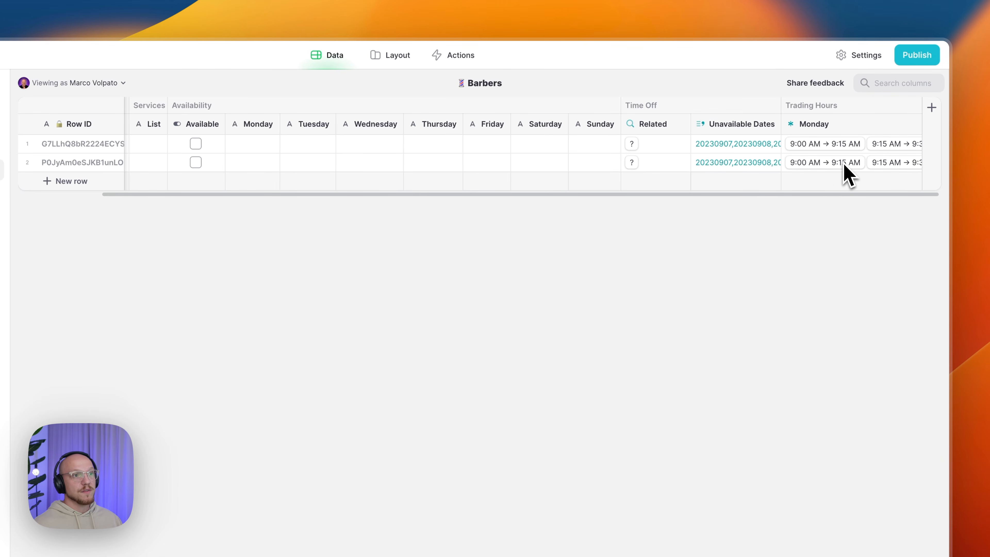
pyautogui.click(912, 124)
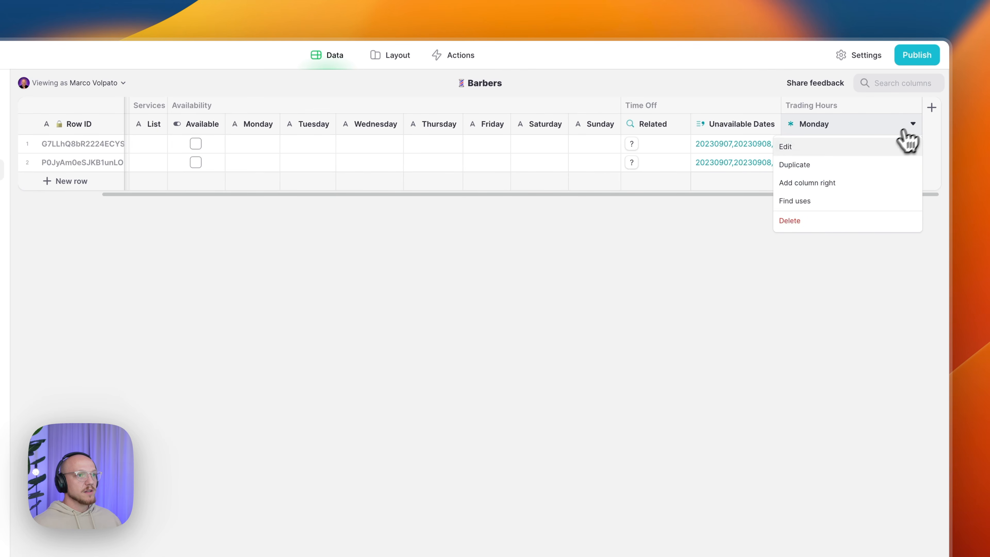
pyautogui.click(864, 166)
pyautogui.moveTo(847, 148); pyautogui.dragTo(894, 150)
pyautogui.write('Tuesday')
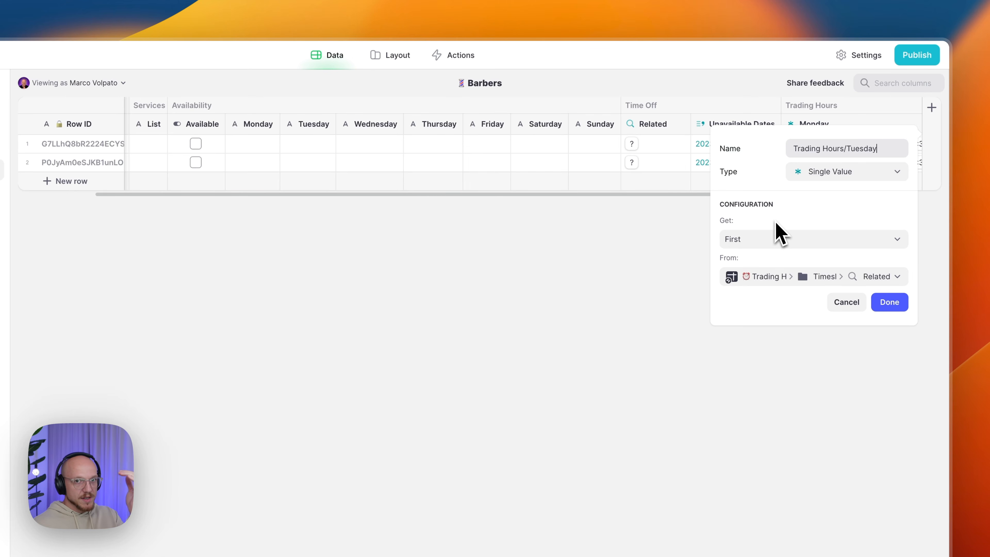
pyautogui.click(774, 240)
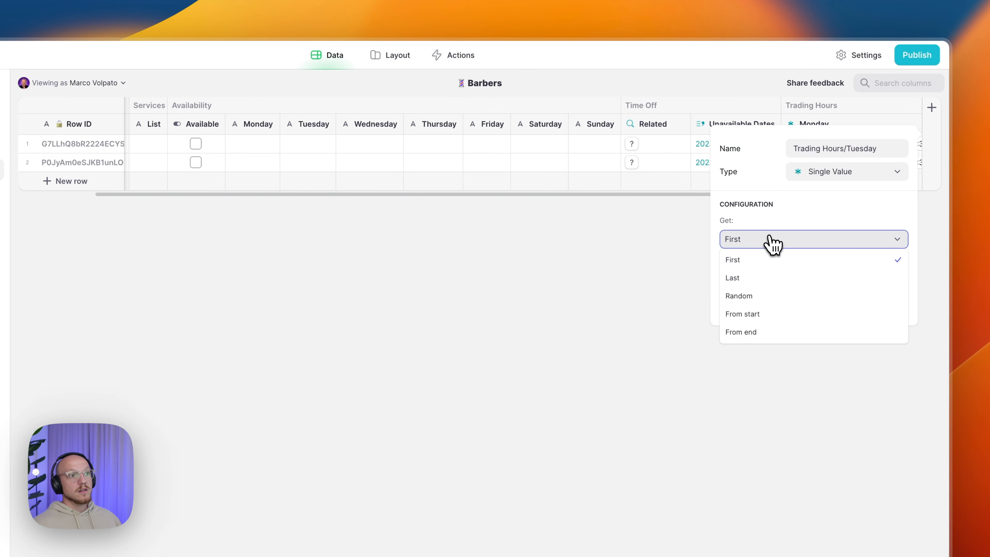
pyautogui.click(773, 318)
pyautogui.click(753, 276)
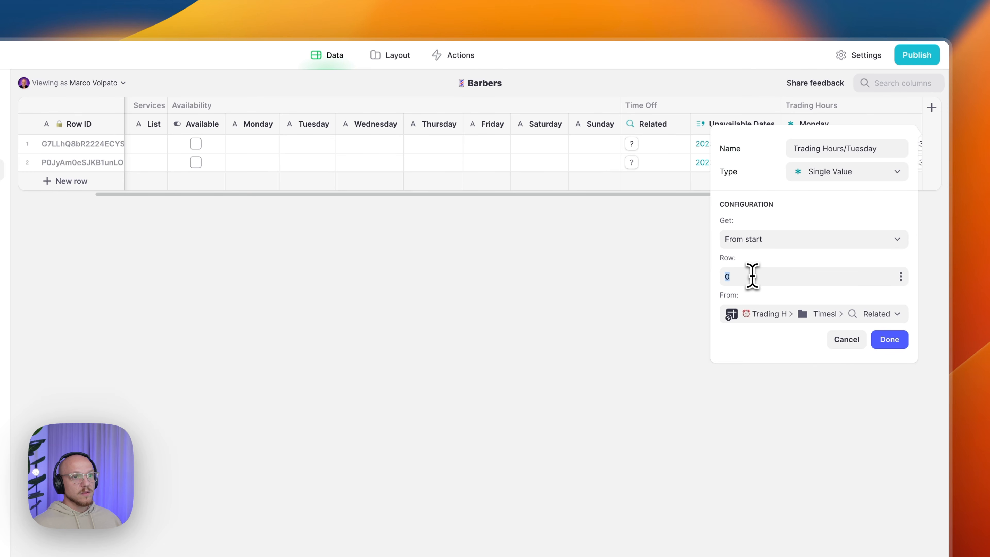
pyautogui.write('1')
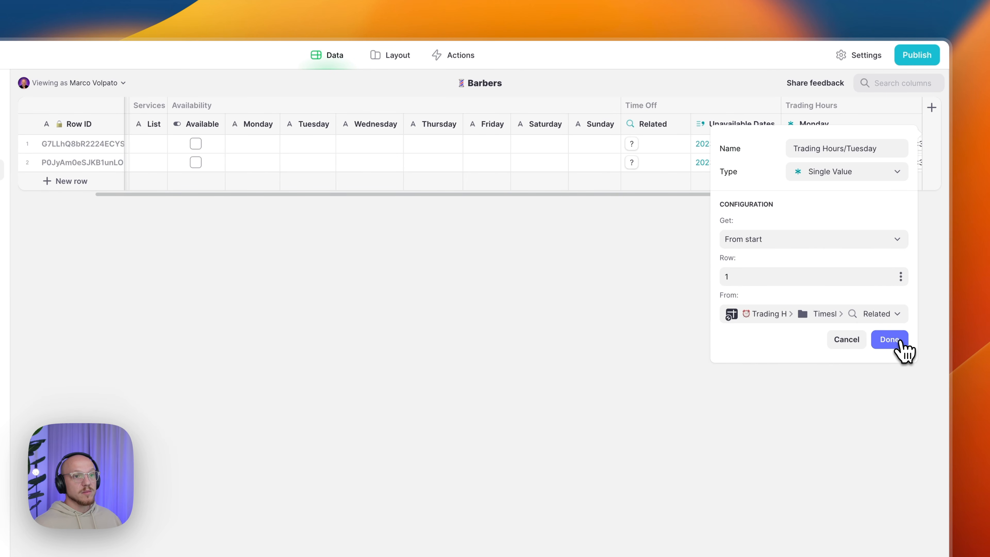
pyautogui.click(900, 342)
# - Duplicate the Trading Hours Tuesday column and rename the copy to Trading Hours Wednesday
pyautogui.hscroll(3, 840, 190)
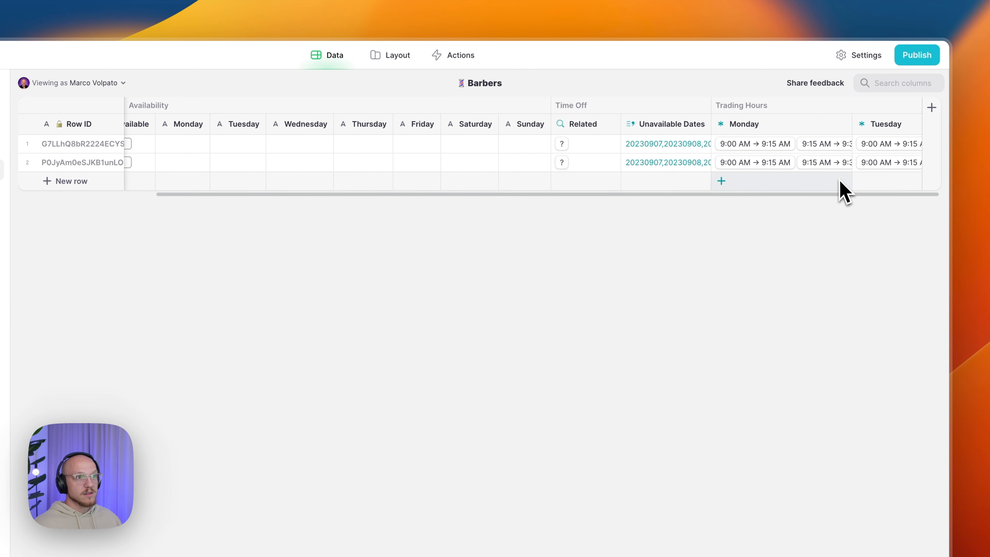
pyautogui.hscroll(2, 878, 155)
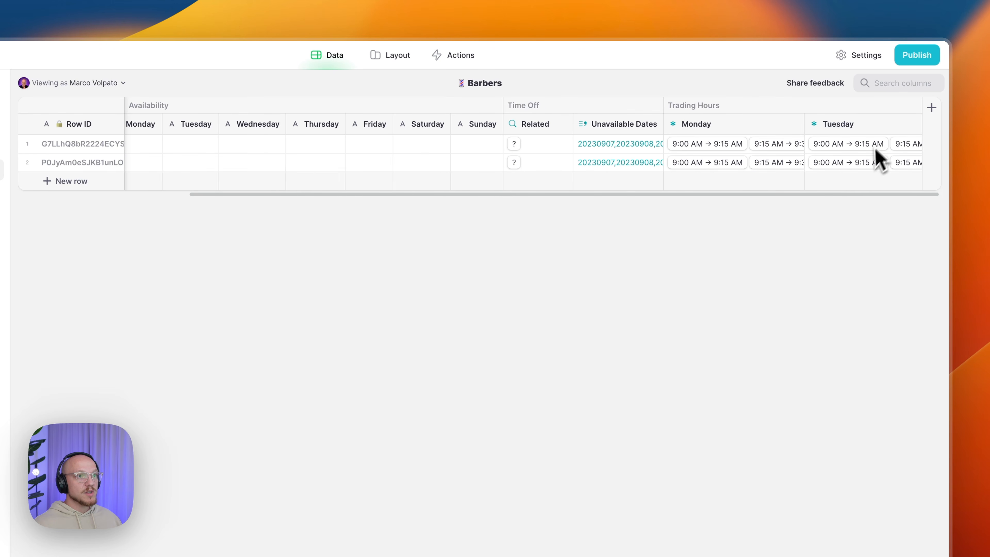
pyautogui.click(913, 124)
pyautogui.click(873, 163)
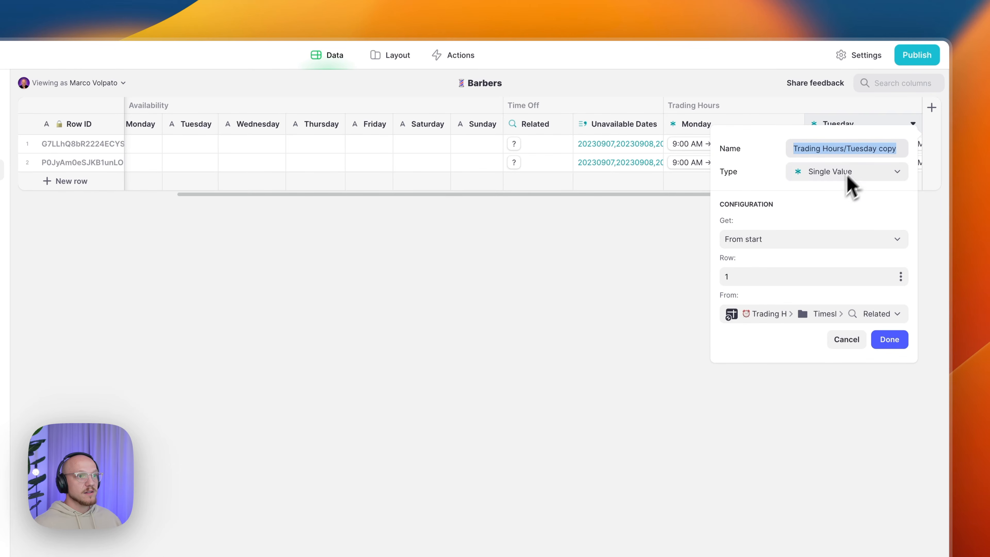
pyautogui.click(879, 340)
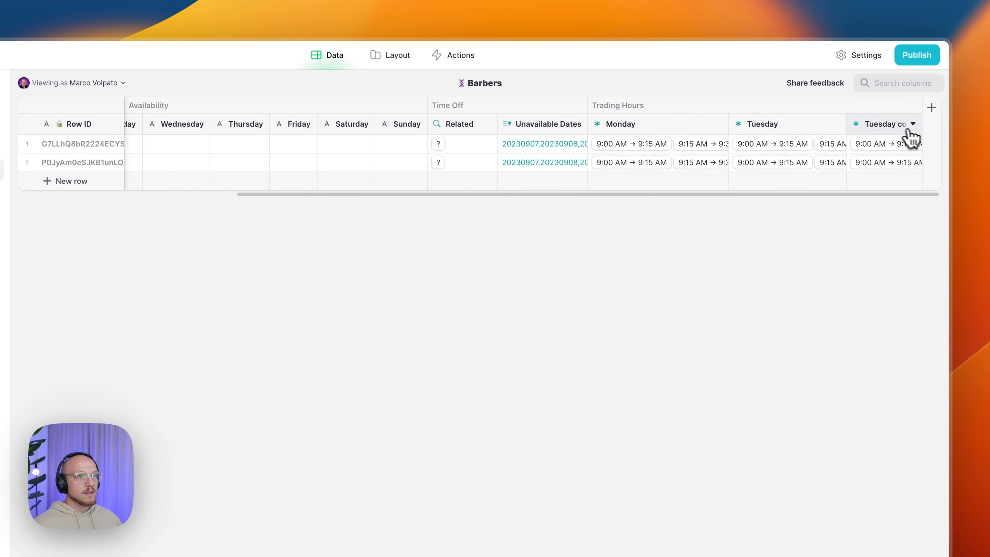
pyautogui.doubleClick(893, 124)
pyautogui.click(795, 147)
pyautogui.moveTo(773, 148); pyautogui.dragTo(822, 149)
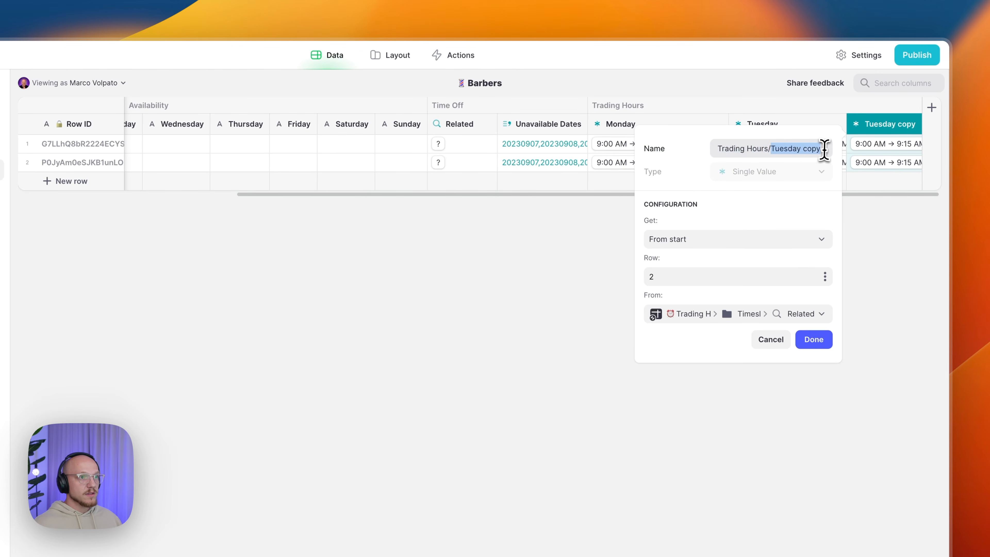
pyautogui.write('Wedn')
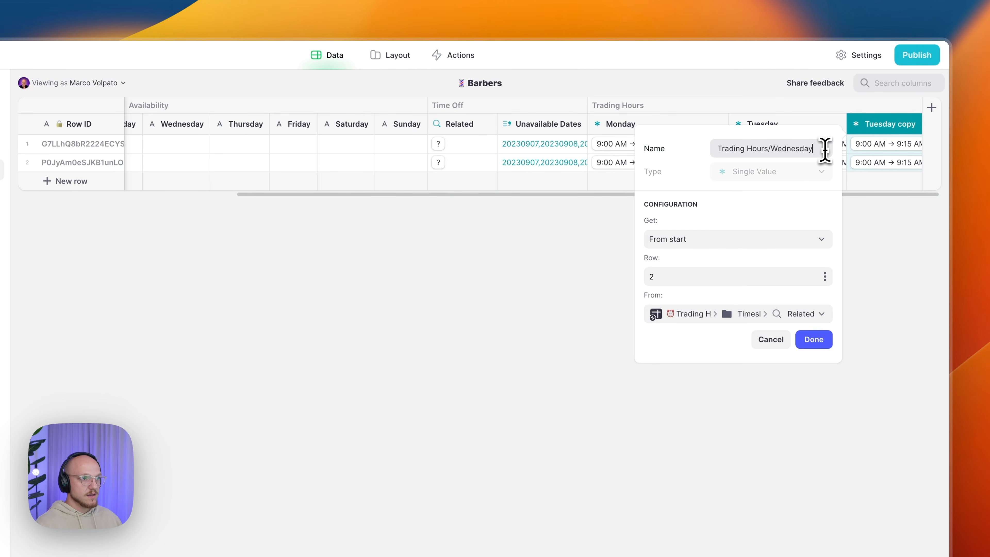
pyautogui.click(813, 338)
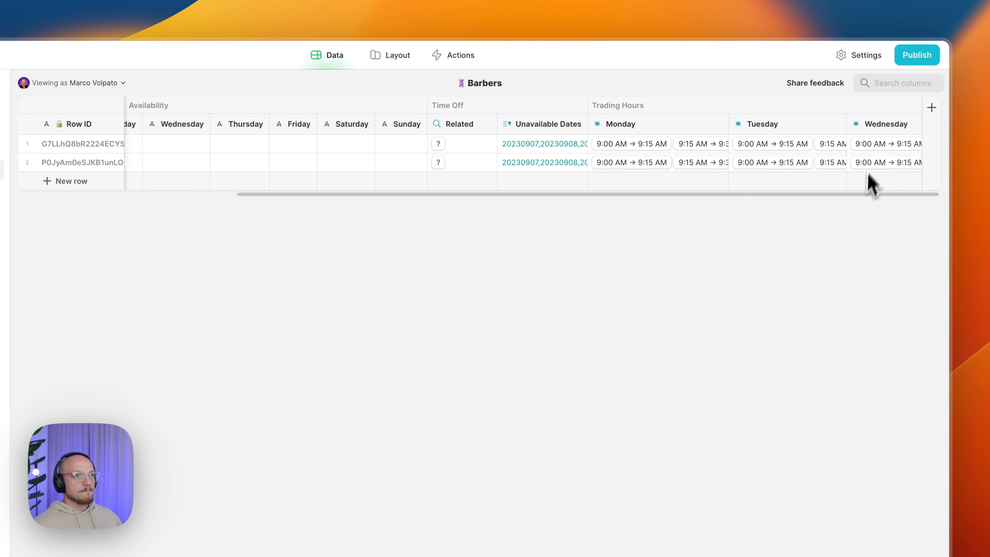
# - Duplicate the Wednesday column into Trading Hours Thursday, taking row 3
pyautogui.click(915, 125)
pyautogui.click(879, 163)
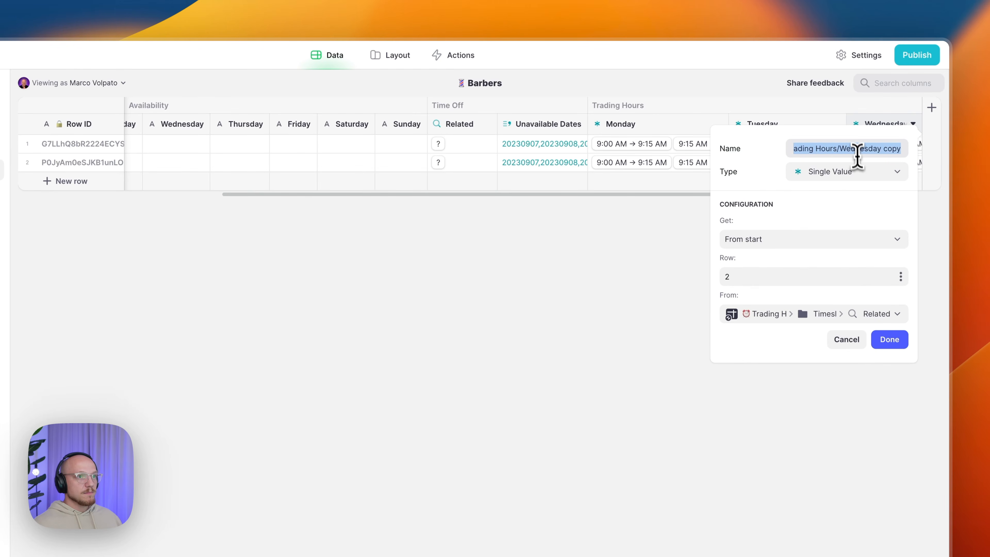
pyautogui.click(842, 150)
pyautogui.moveTo(841, 148); pyautogui.dragTo(901, 148)
pyautogui.write('Thur')
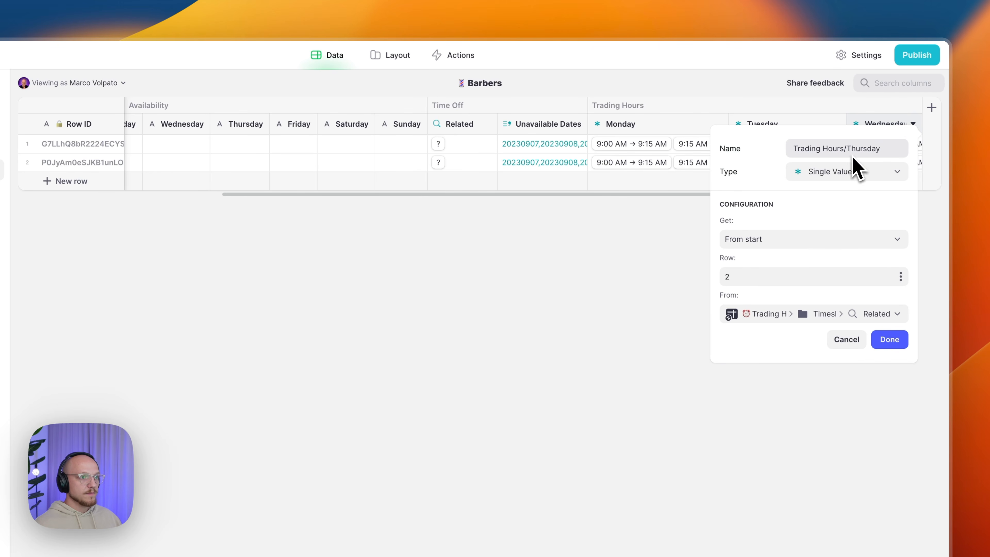
pyautogui.doubleClick(760, 276)
pyautogui.write('3')
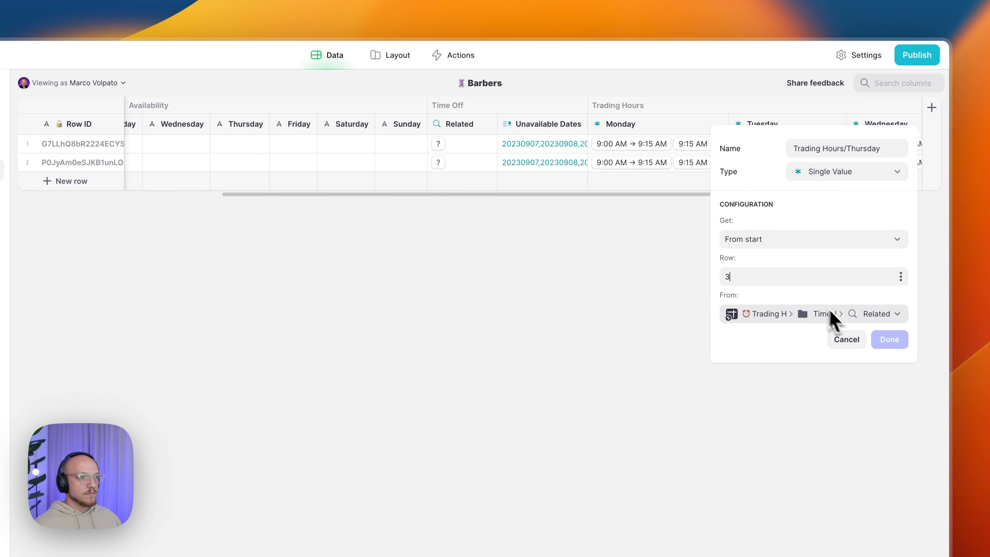
pyautogui.click(889, 340)
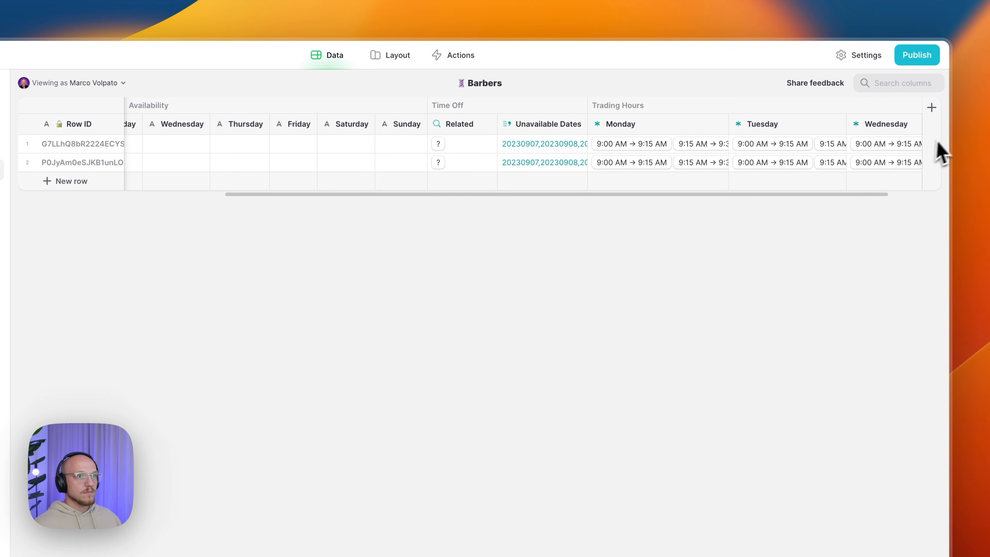
# - Duplicate the Thursday column into Trading Hours Friday, taking row 4
pyautogui.hscroll(3, 913, 144)
pyautogui.click(914, 125)
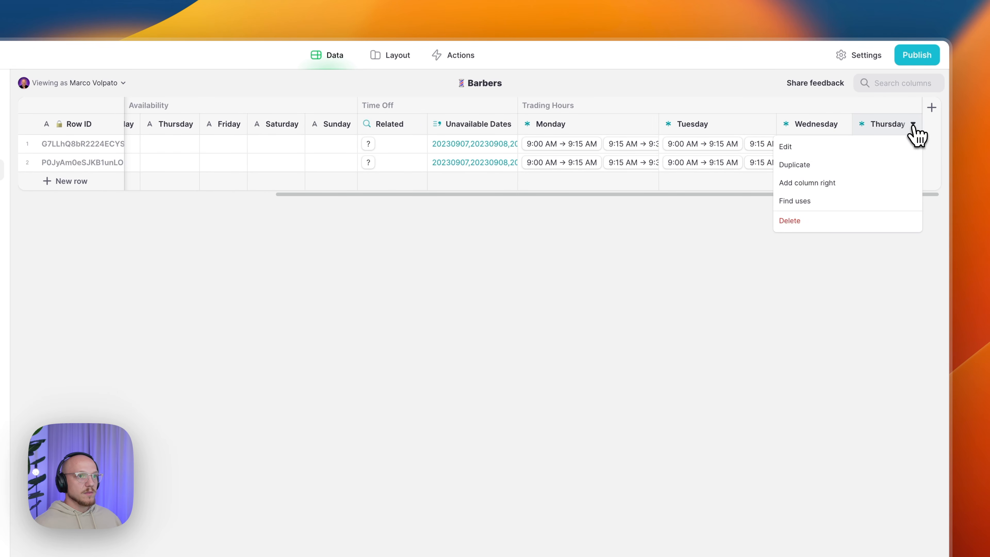
pyautogui.click(860, 166)
pyautogui.moveTo(847, 149); pyautogui.dragTo(857, 172)
pyautogui.write('Friday')
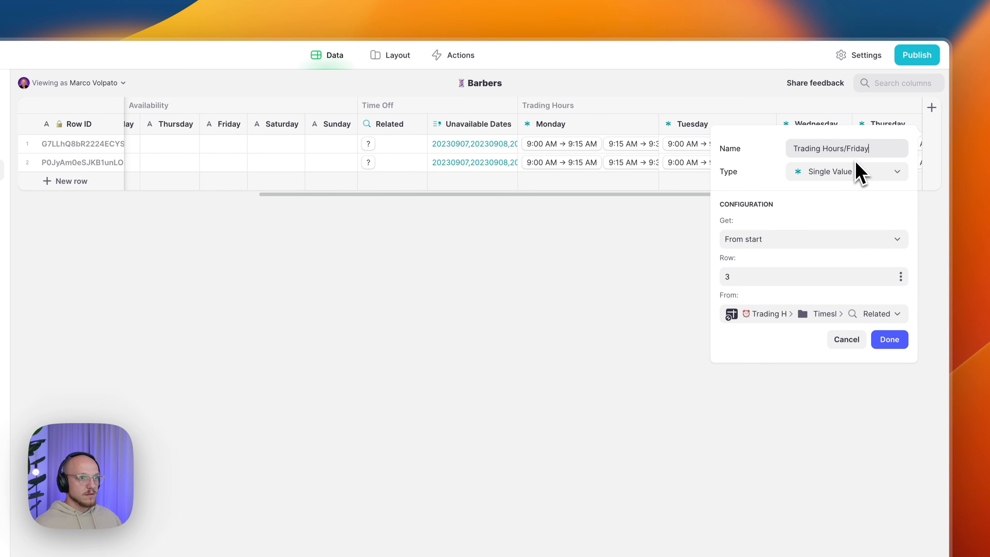
pyautogui.click(738, 276)
pyautogui.press('BackSpace')
pyautogui.write('4')
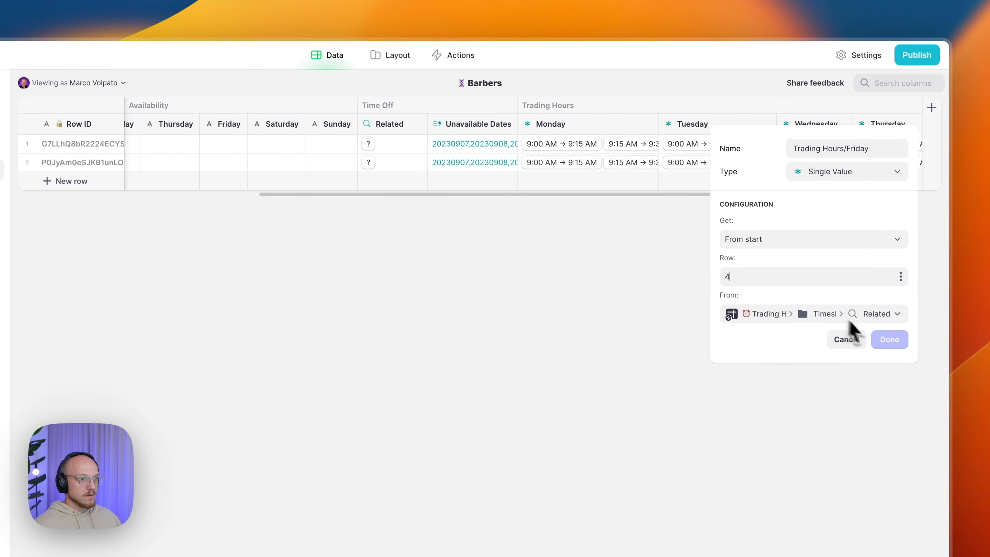
pyautogui.click(884, 340)
# - Duplicate the Friday column into Trading Hours Saturday, taking row 5
pyautogui.hscroll(3, 795, 186)
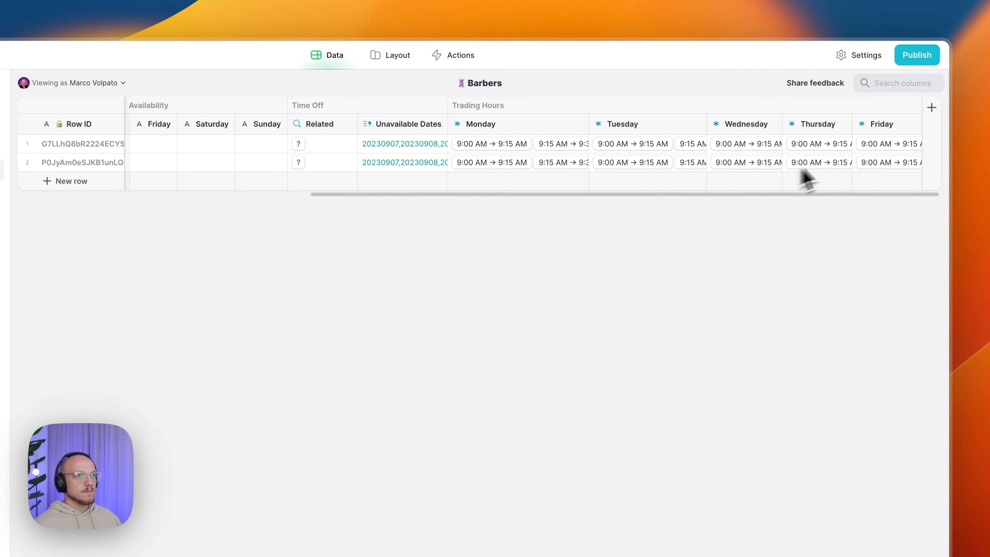
pyautogui.click(912, 125)
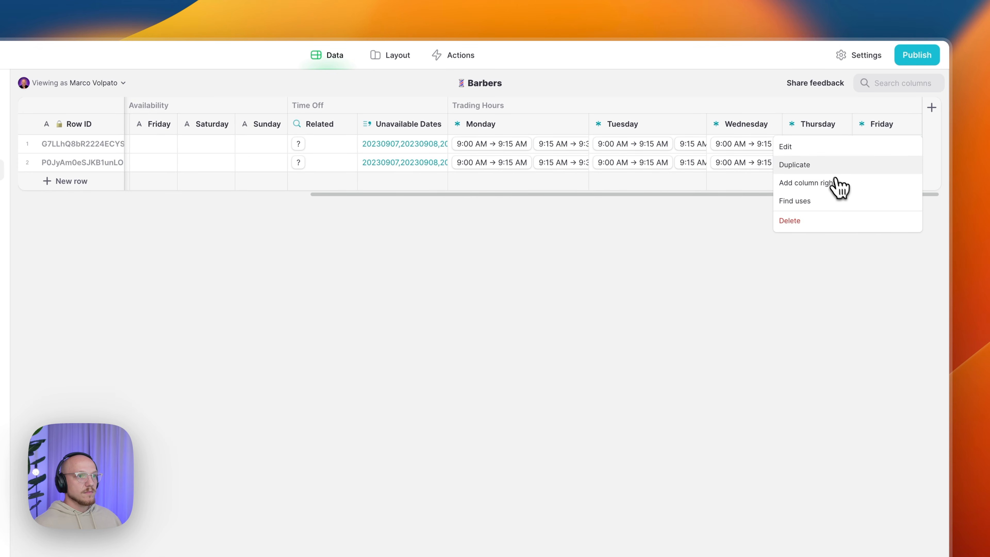
pyautogui.click(834, 164)
pyautogui.moveTo(887, 149); pyautogui.dragTo(846, 148)
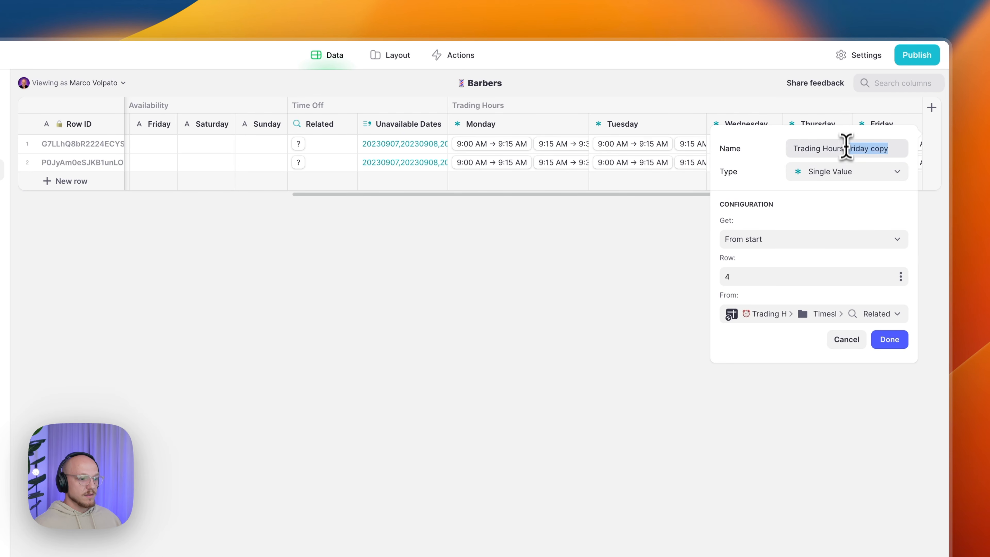
pyautogui.write('Satu')
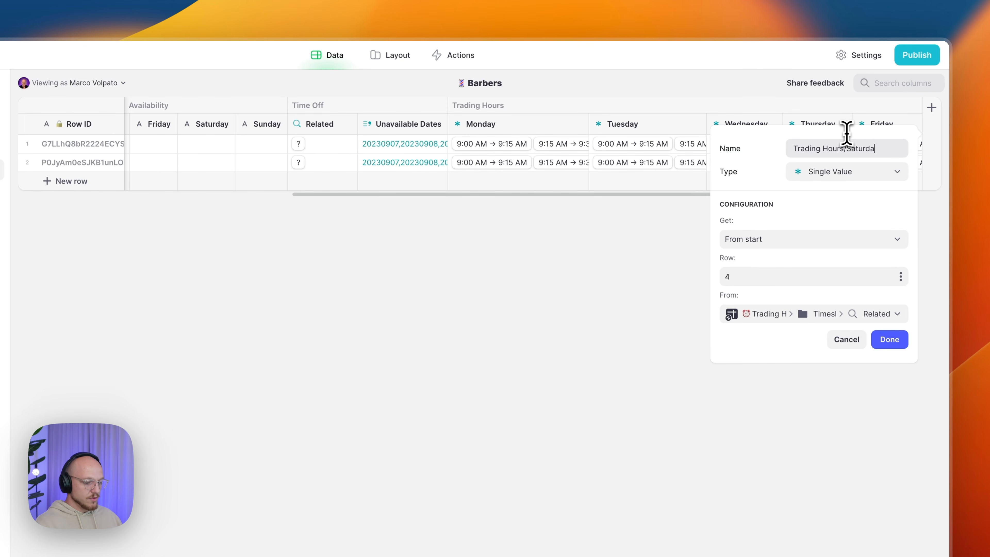
pyautogui.click(808, 277)
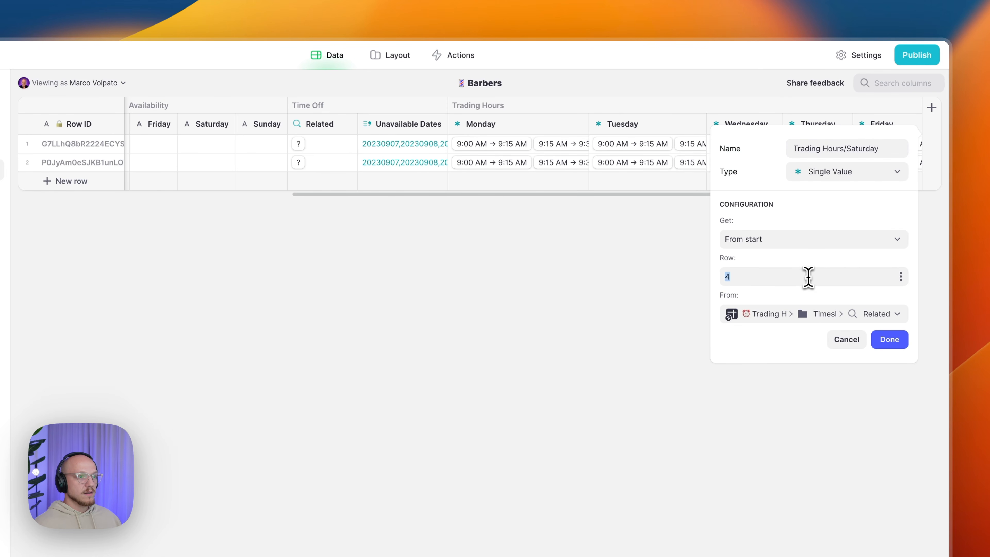
pyautogui.write('5')
pyautogui.click(889, 339)
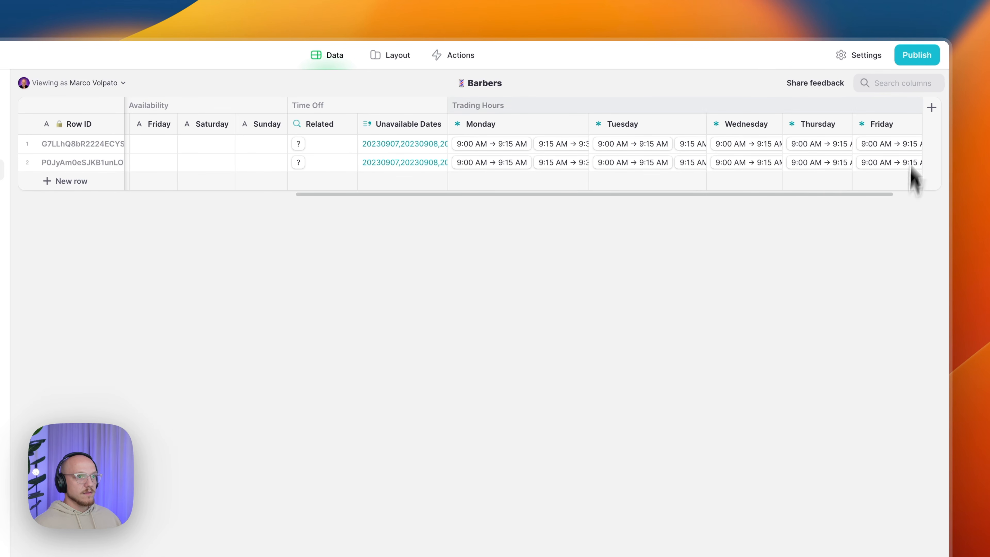
# - Duplicate the Saturday column into Trading Hours Sunday and set its row to 6
pyautogui.click(914, 125)
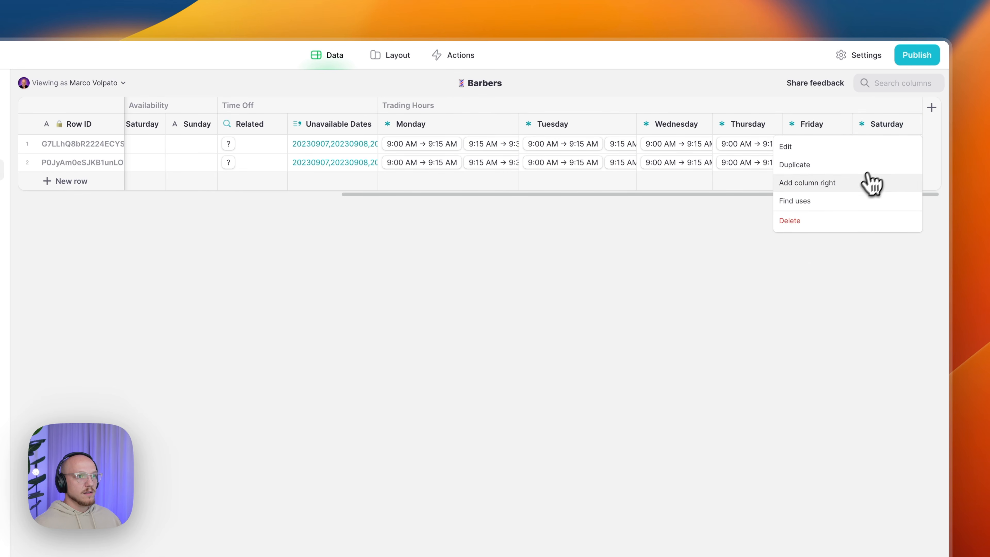
pyautogui.click(872, 184)
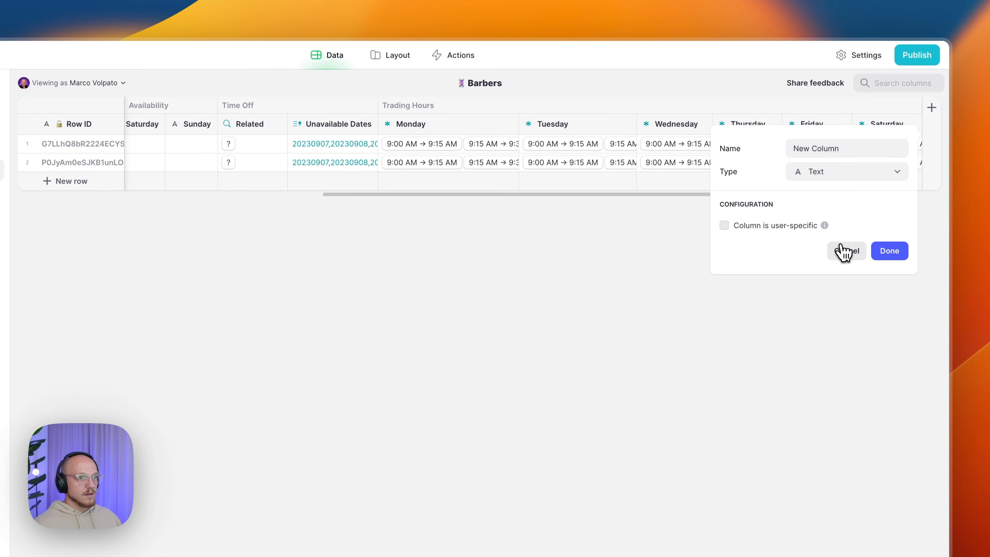
pyautogui.click(846, 250)
pyautogui.click(913, 124)
pyautogui.click(846, 172)
pyautogui.click(834, 149)
pyautogui.moveTo(848, 149); pyautogui.dragTo(861, 180)
pyautogui.write('Sunday')
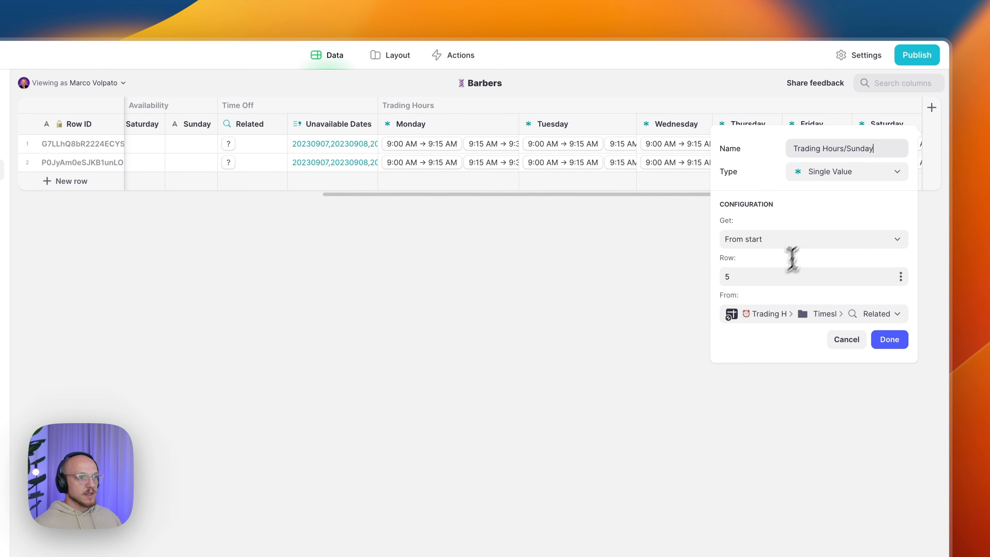
pyautogui.click(774, 277)
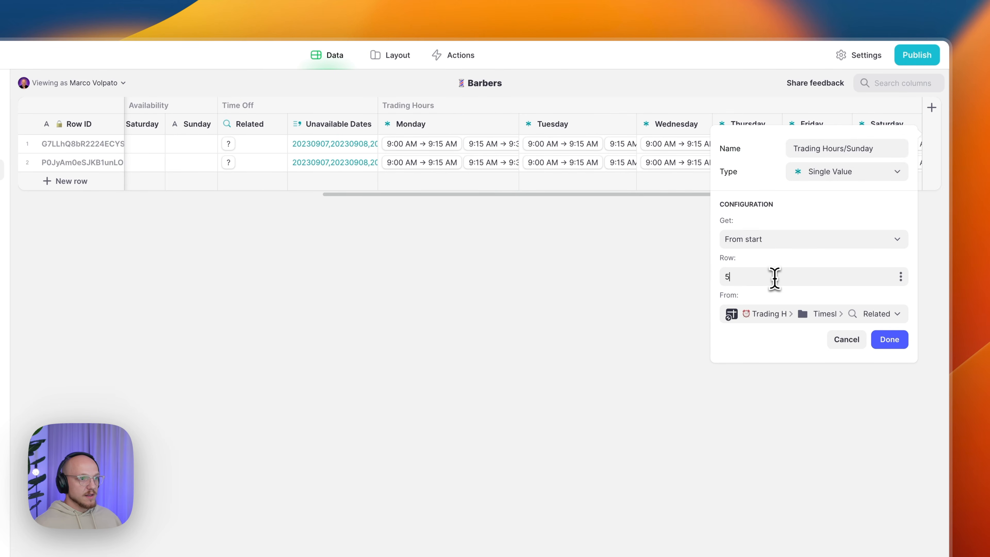
pyautogui.write('6')
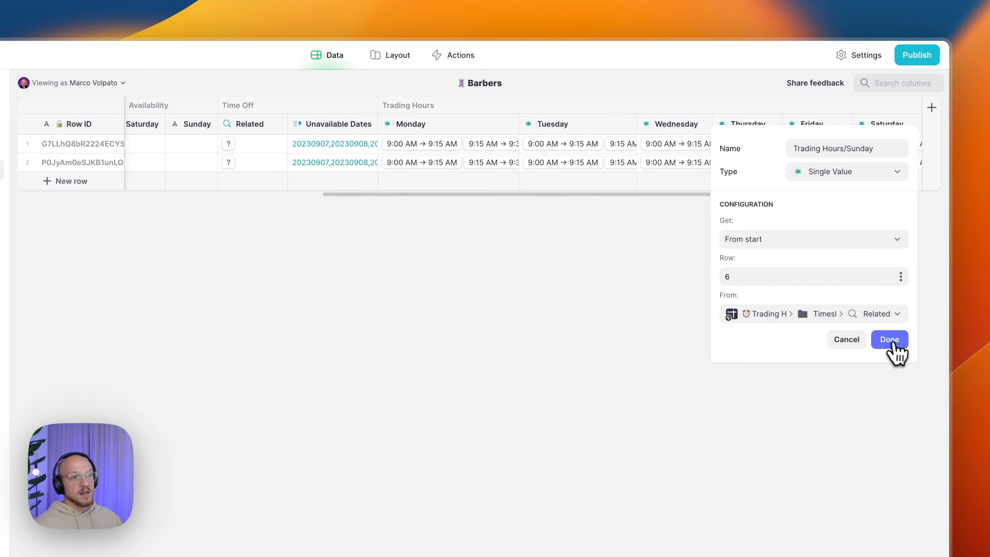
# - Confirm the Trading Hours Sunday column using row 6 and return to the Availability columns
pyautogui.click(894, 342)
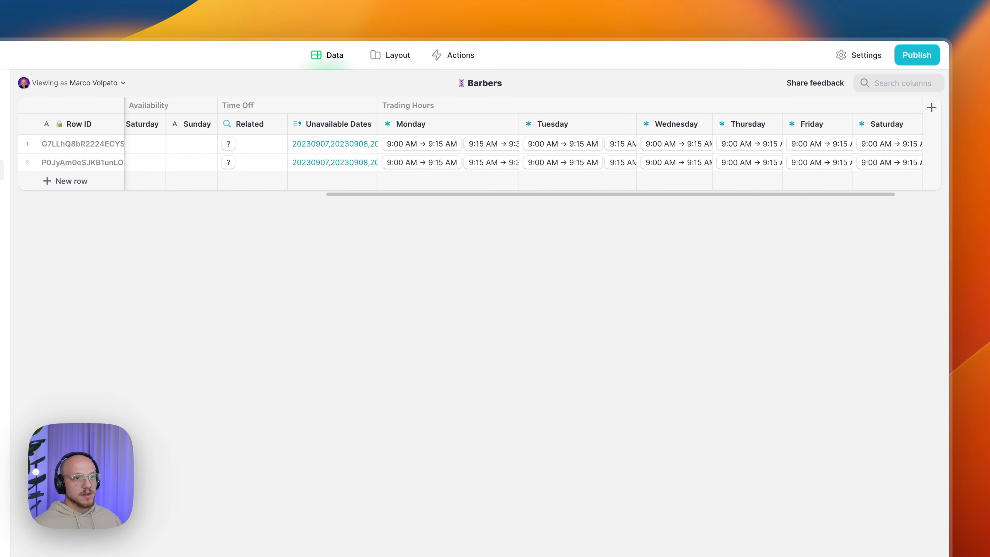
pyautogui.hscroll(3, 663, 159)
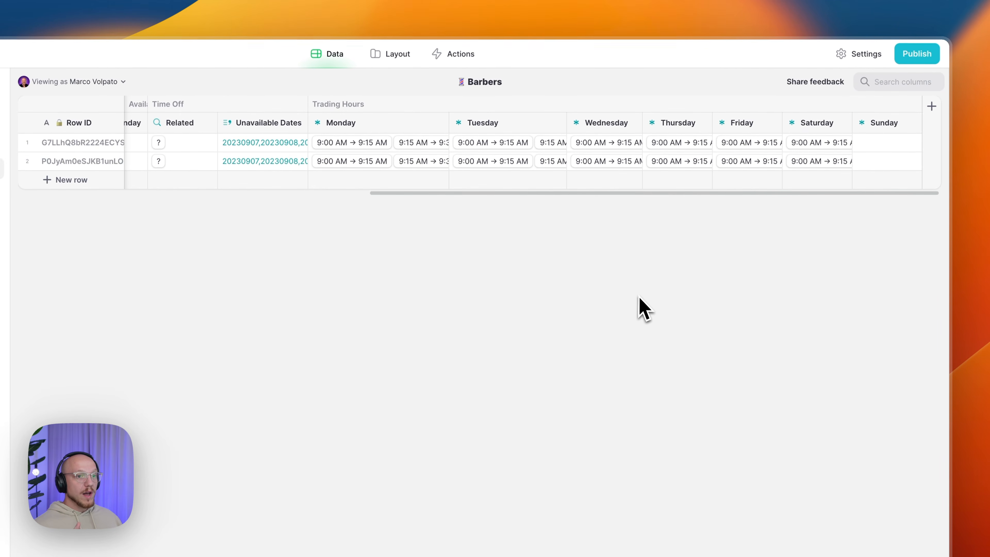
pyautogui.hscroll(-10, 689, 181)
pyautogui.hscroll(-5, 682, 180)
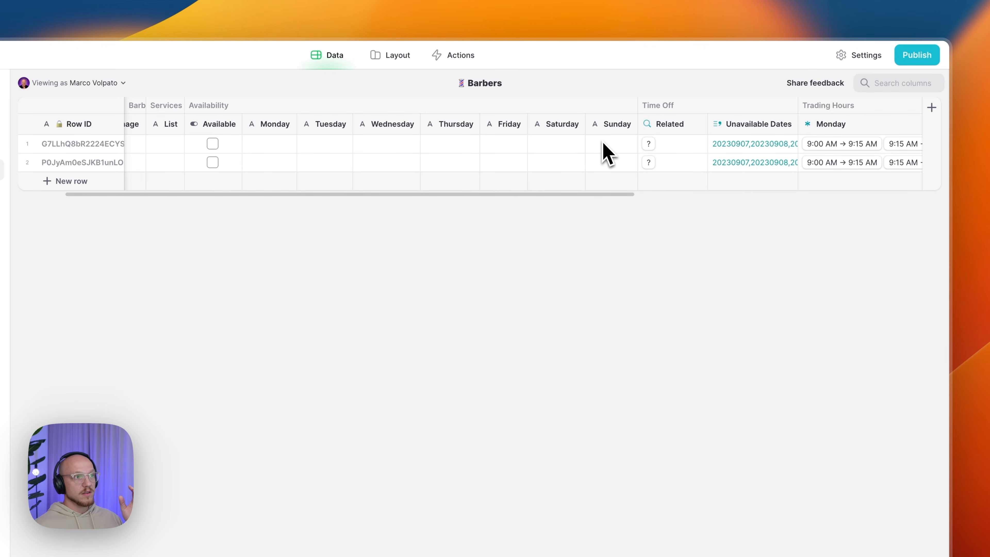
# - Select the first barber's Availability day cells, narrowing to the Saturday cell
pyautogui.moveTo(228, 147); pyautogui.dragTo(578, 145)
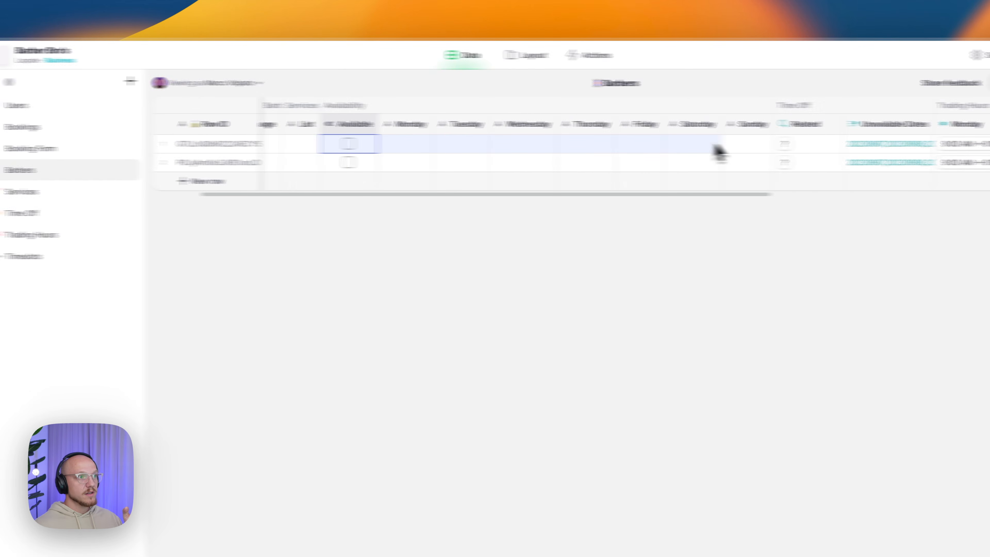
pyautogui.click(690, 150)
pyautogui.hscroll(4, 691, 152)
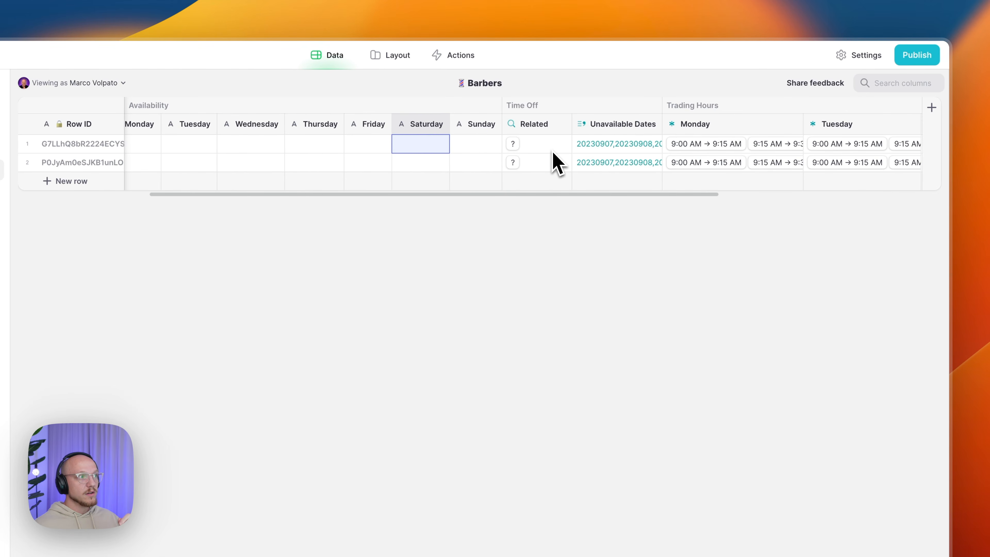
pyautogui.hscroll(-3, 553, 153)
pyautogui.hscroll(1, 558, 162)
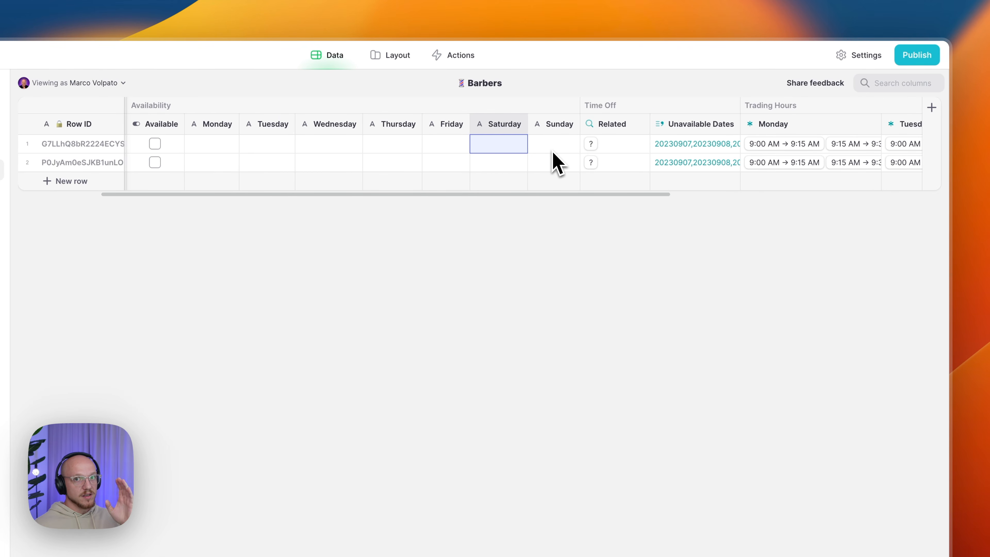
# - Insert an Availability/Selector column after Availability Sunday as a computed If → Then → Else column
pyautogui.click(570, 125)
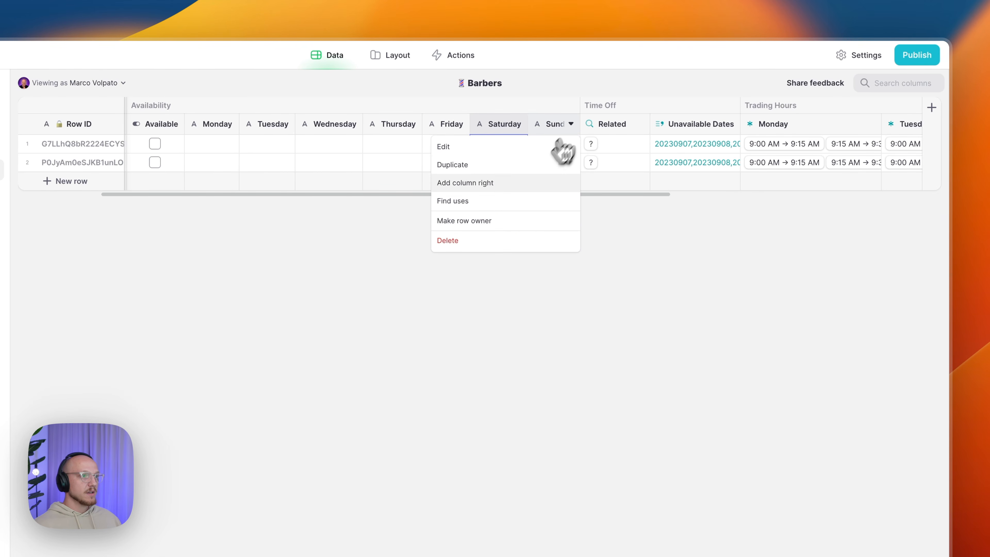
pyautogui.click(510, 182)
pyautogui.write('Availability/Selector')
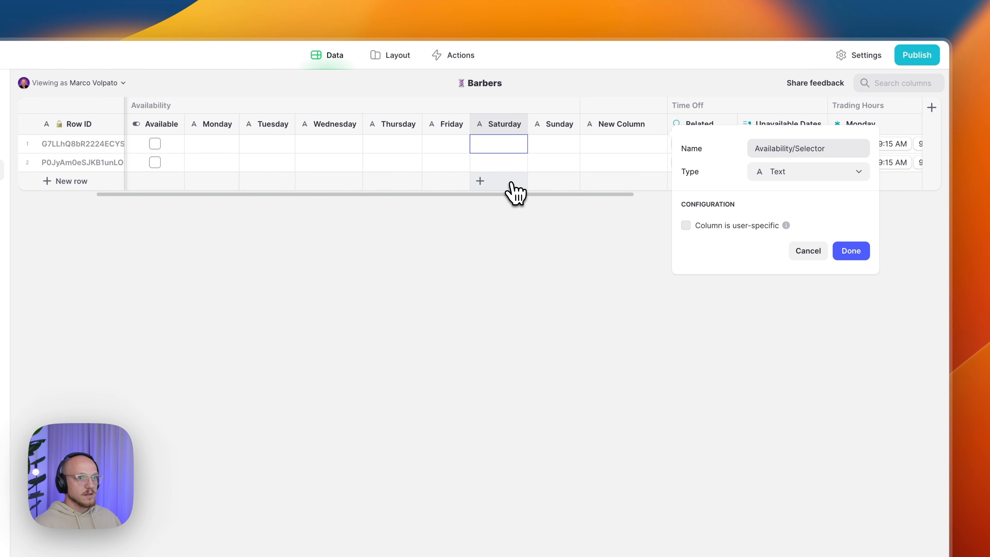
pyautogui.click(764, 180)
pyautogui.click(764, 180)
pyautogui.moveTo(765, 234)
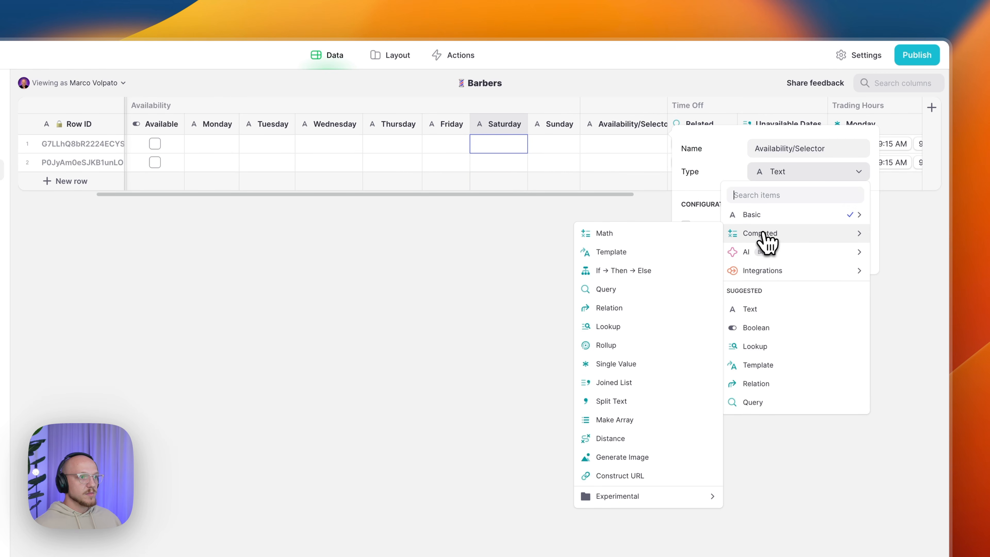
pyautogui.click(658, 273)
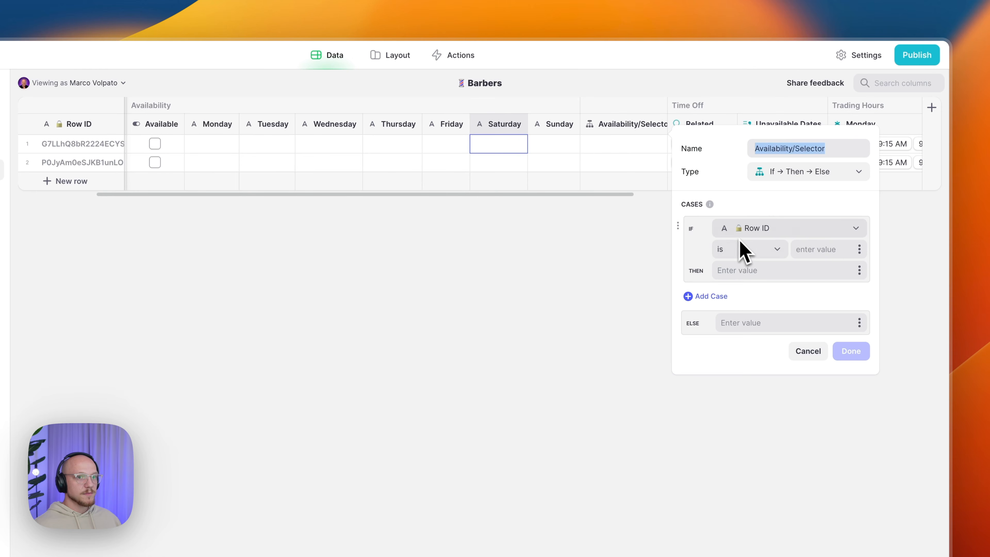
# - Make the first case apply when Availability > Available is not checked, then add a second case
pyautogui.click(763, 230)
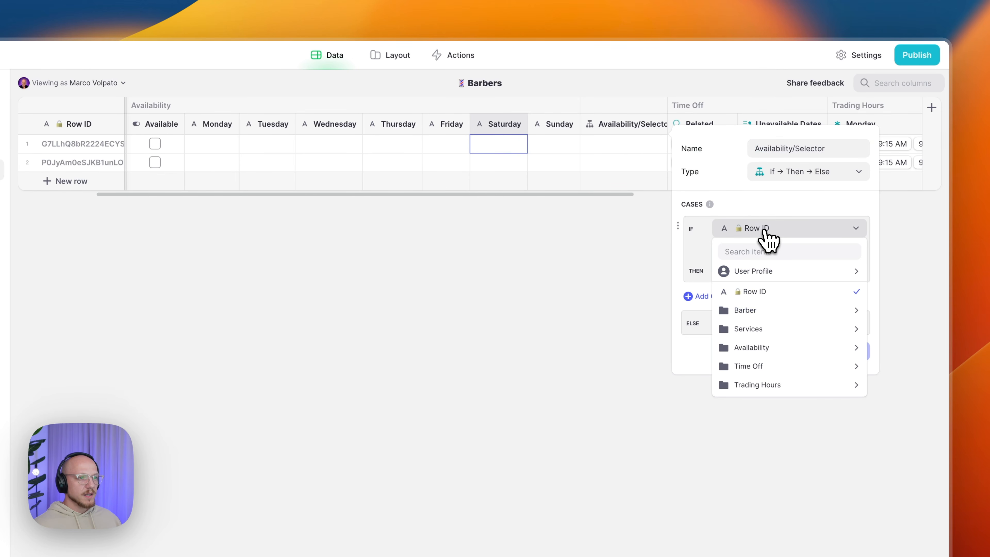
pyautogui.moveTo(766, 350)
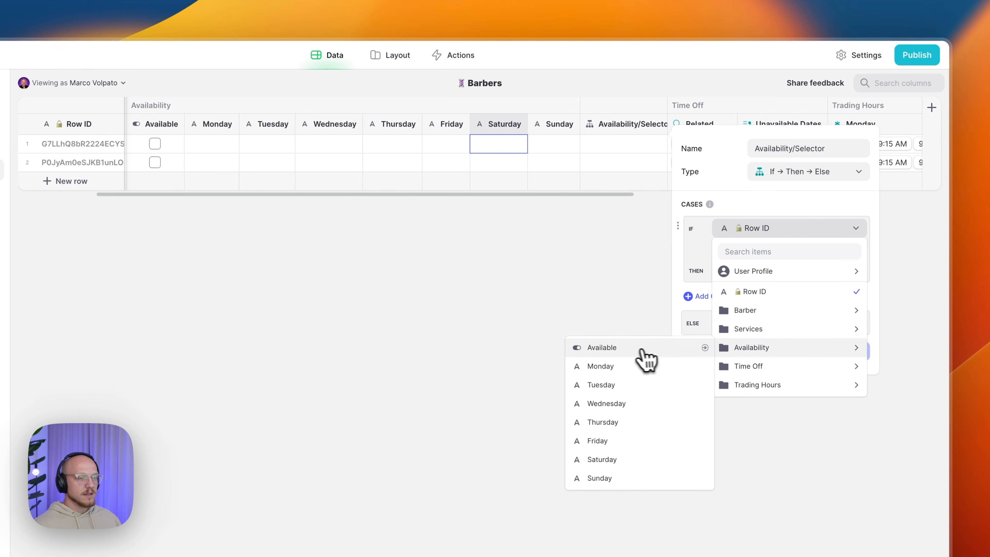
pyautogui.click(632, 347)
pyautogui.click(736, 255)
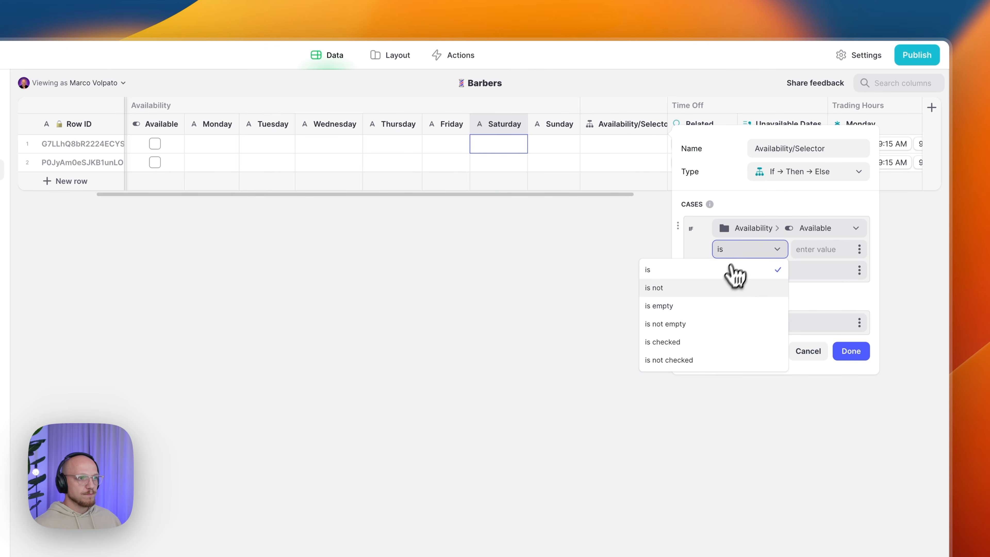
pyautogui.click(682, 360)
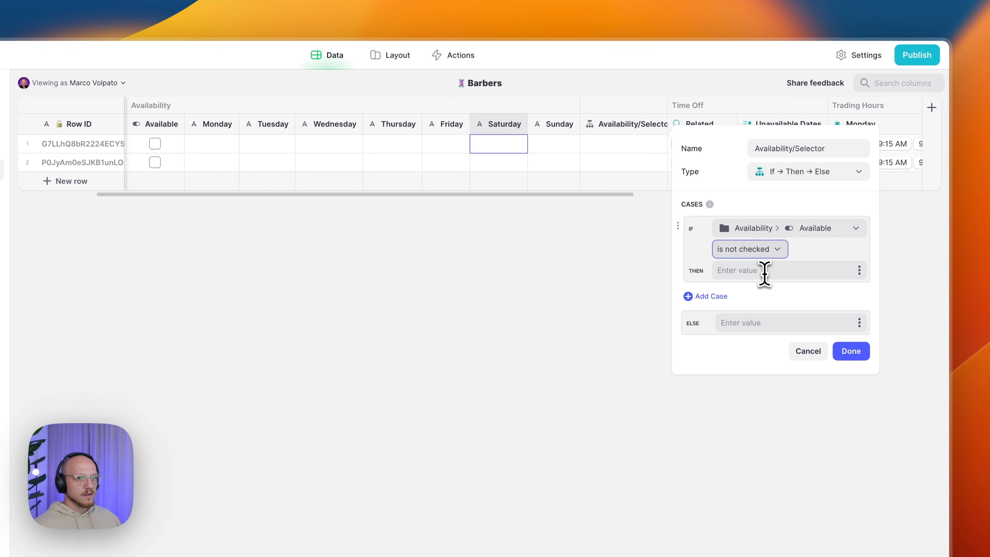
pyautogui.click(712, 297)
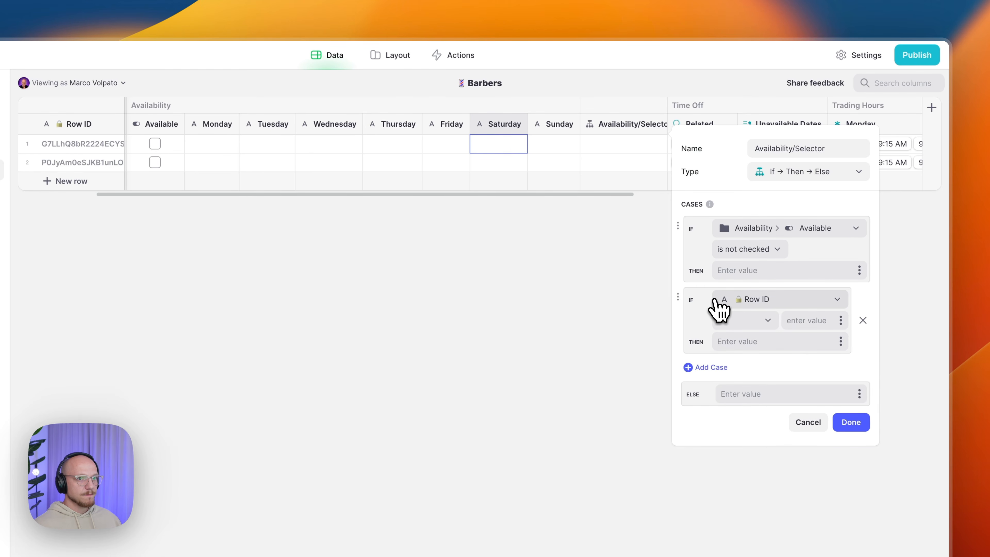
# - Set the second case to Time Off Unavailable Dates includes the Booking Form's Date → ID
pyautogui.click(740, 300)
pyautogui.moveTo(764, 433)
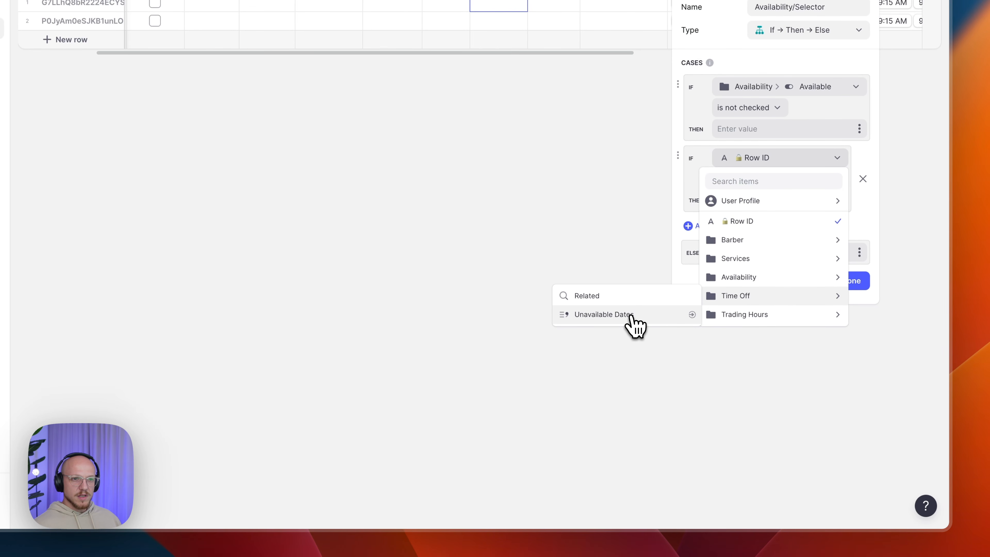
pyautogui.click(632, 317)
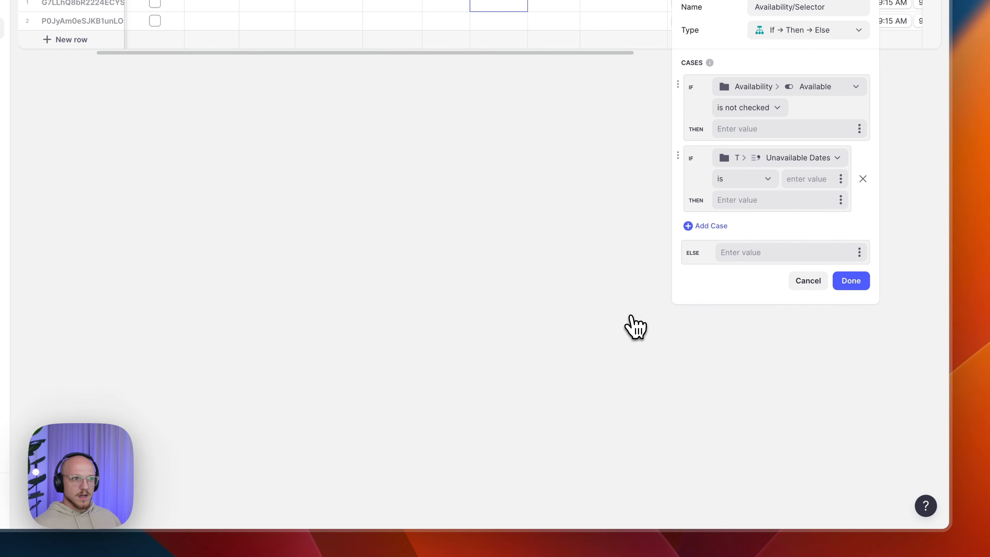
pyautogui.click(728, 180)
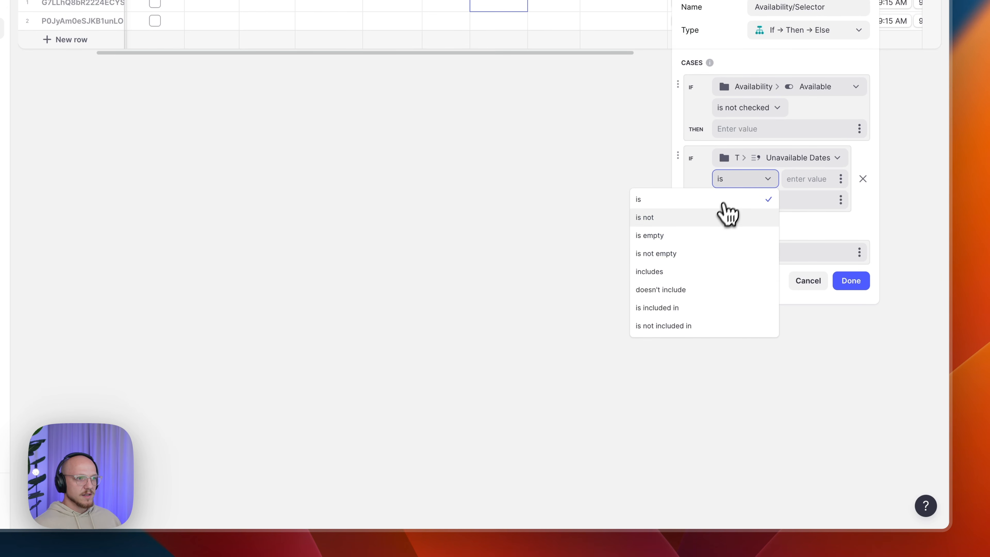
pyautogui.click(683, 278)
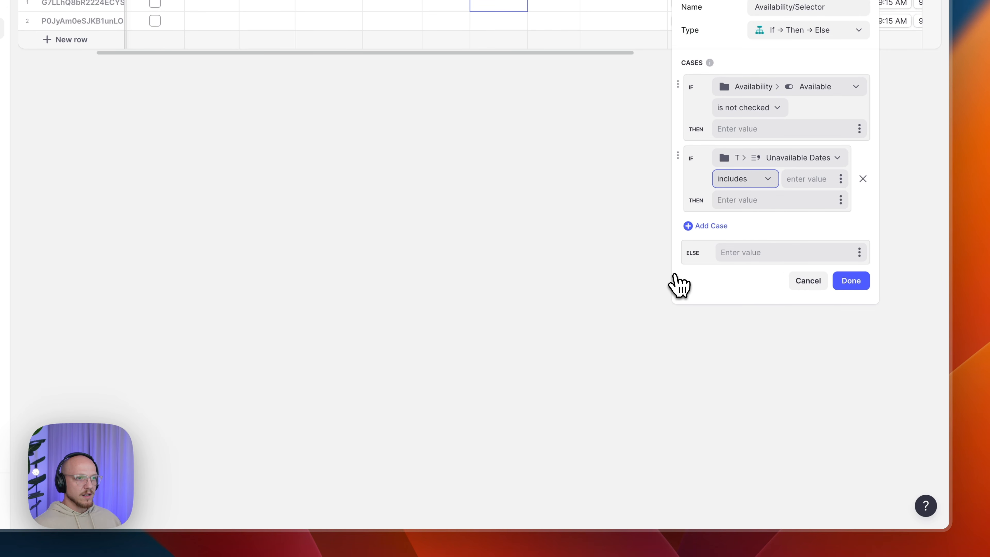
pyautogui.click(840, 179)
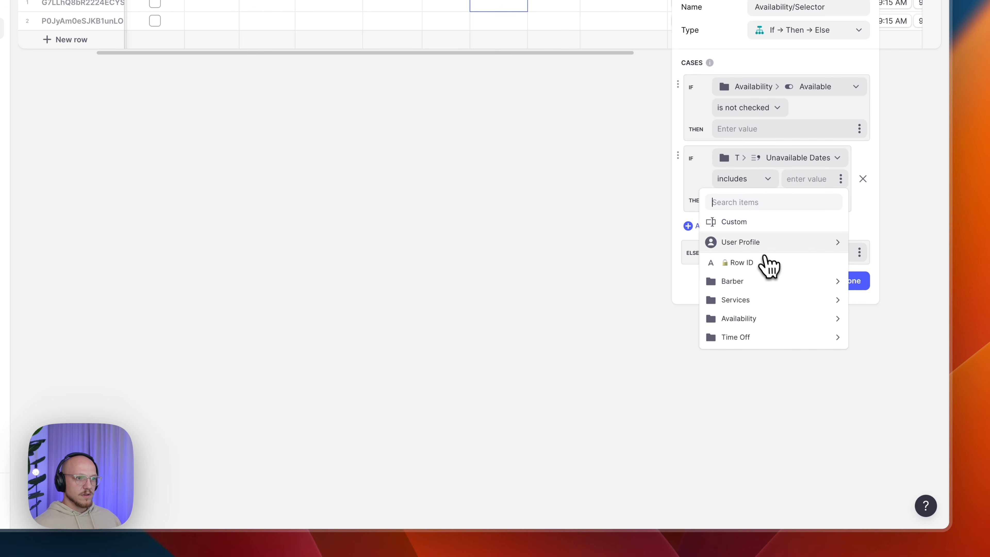
pyautogui.moveTo(759, 245)
pyautogui.moveTo(624, 301)
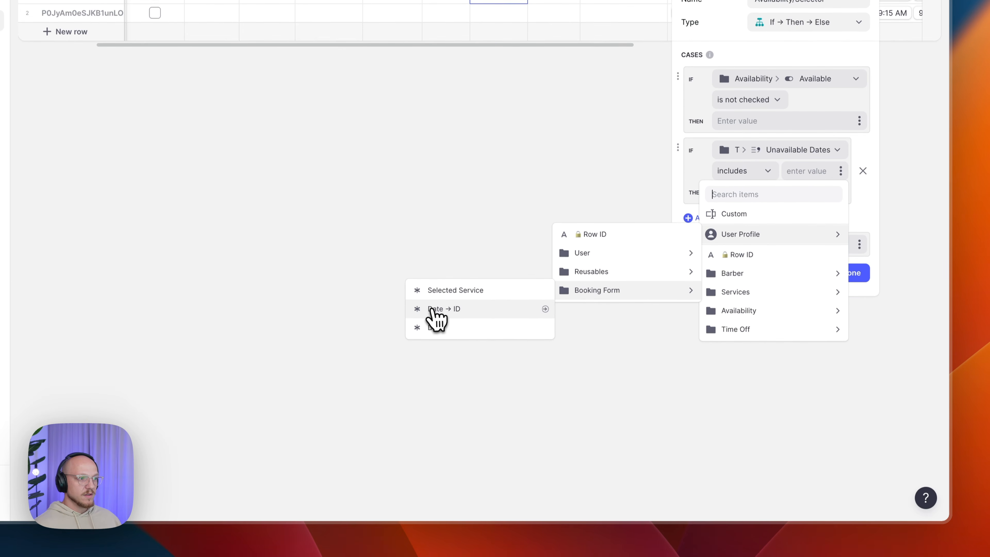
pyautogui.click(435, 304)
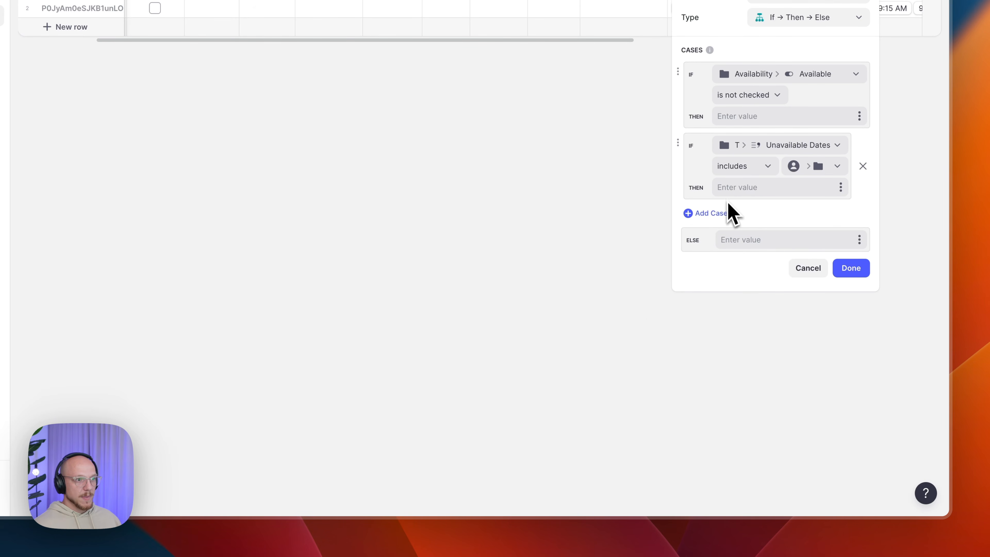
# - Add a case: Booking Form Day is Monday returns Availability Monday
pyautogui.click(721, 214)
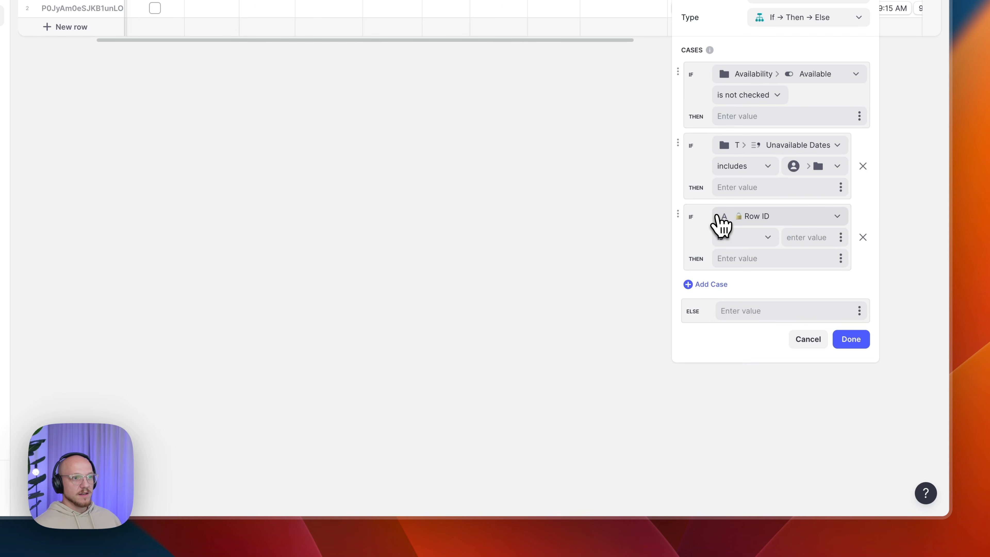
pyautogui.click(752, 218)
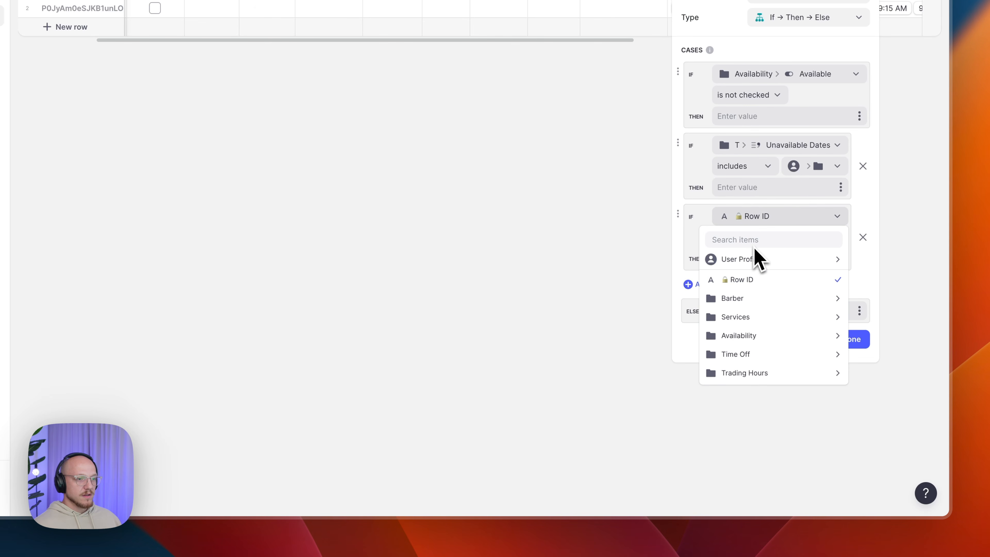
pyautogui.moveTo(755, 266)
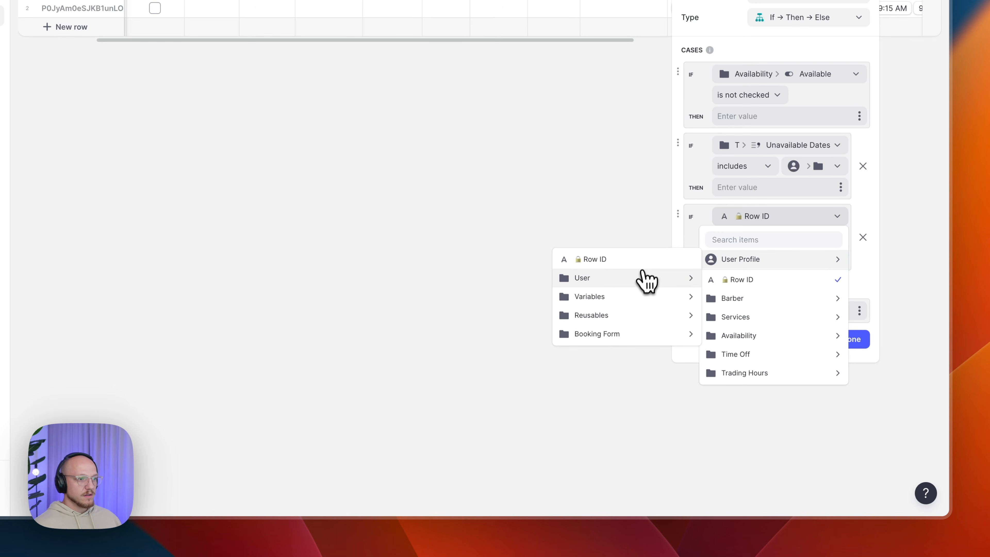
pyautogui.moveTo(616, 335)
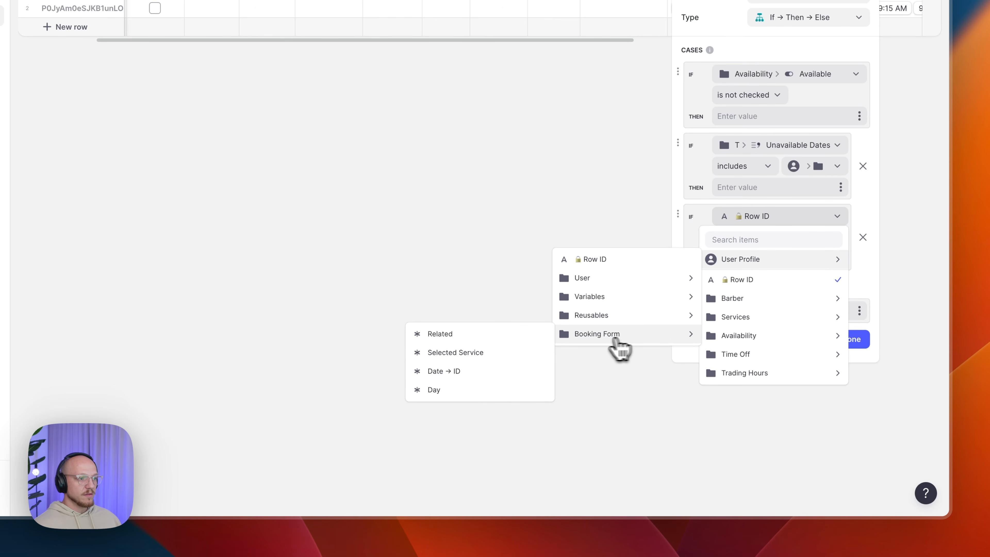
pyautogui.click(461, 389)
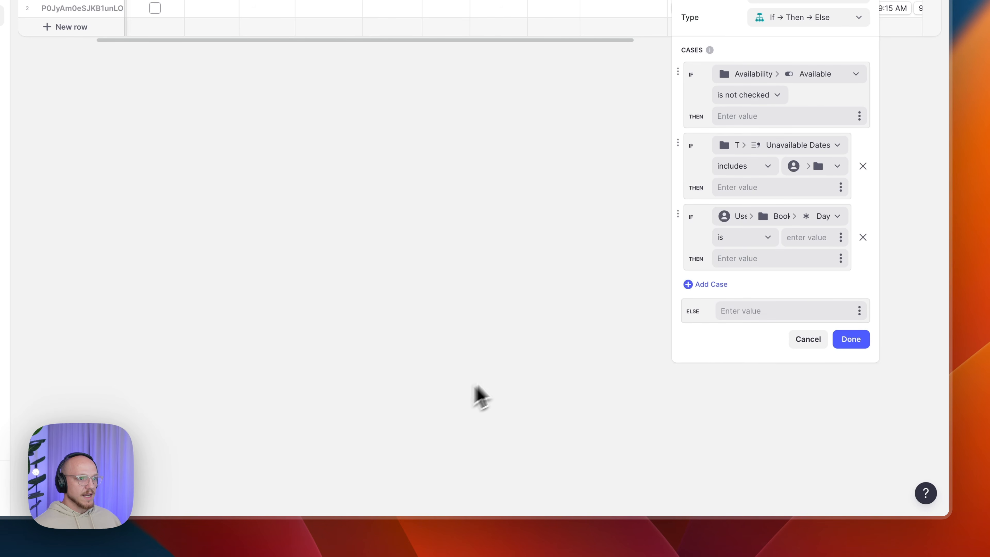
pyautogui.click(806, 238)
pyautogui.write('Mon')
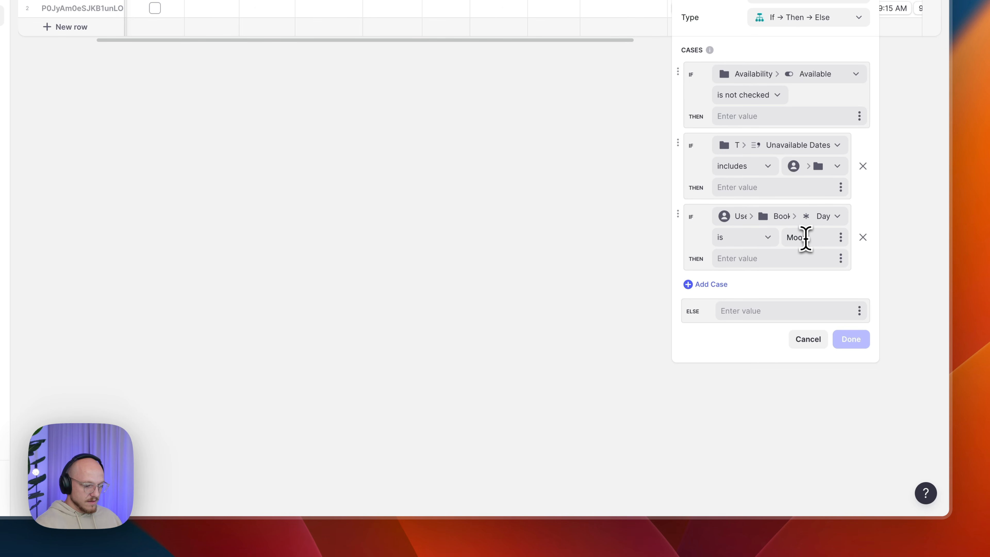
pyautogui.write('day')
pyautogui.press('BackSpace')
pyautogui.press('BackSpace')
pyautogui.press('BackSpace')
pyautogui.write('day')
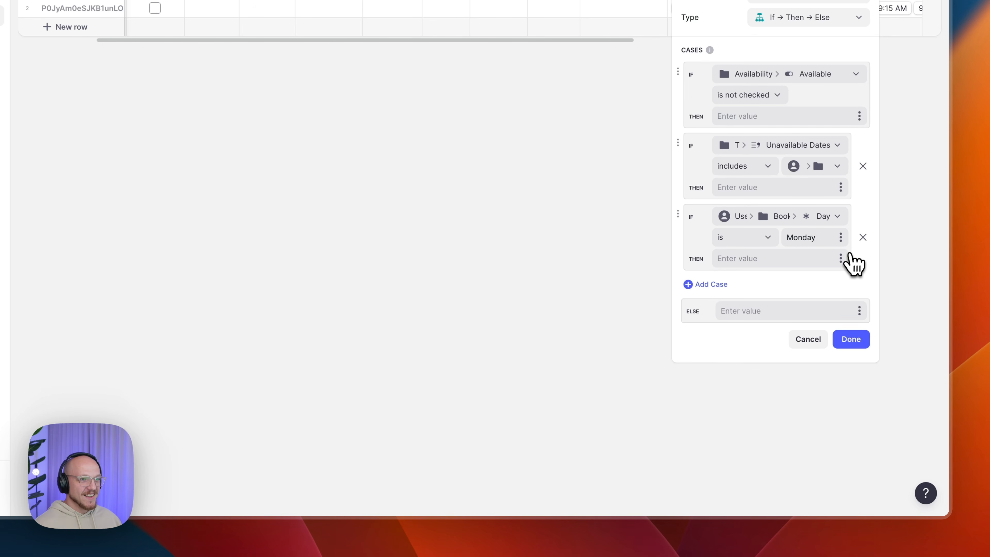
pyautogui.click(841, 258)
pyautogui.moveTo(751, 398)
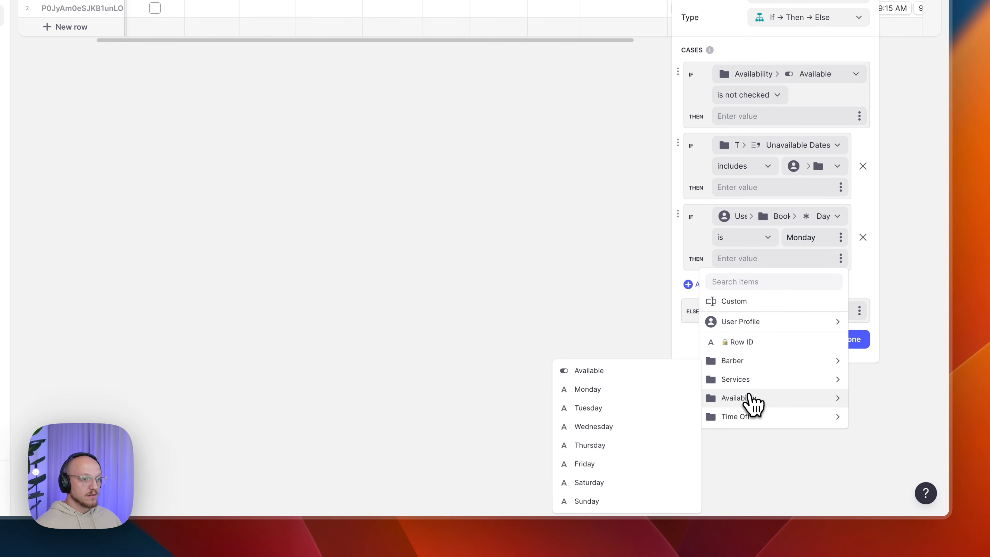
pyautogui.click(620, 392)
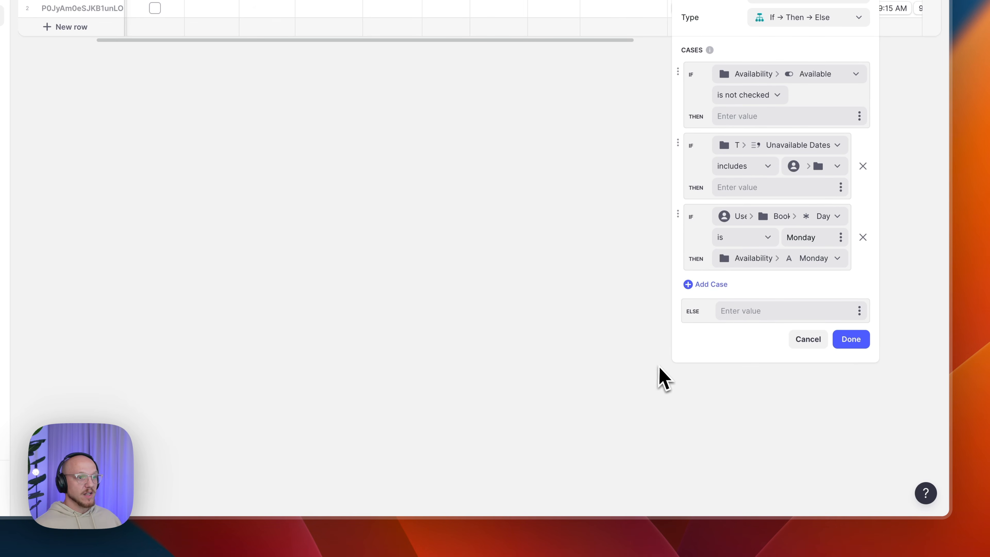
# - Add a case: Booking Form Day is Tuesday returns Availability Tuesday
pyautogui.click(722, 286)
pyautogui.click(768, 289)
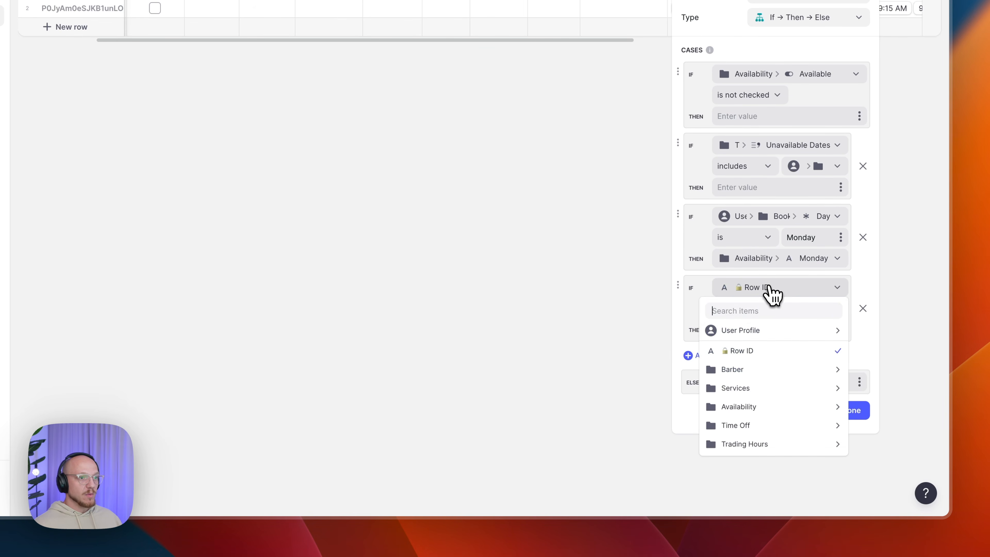
pyautogui.moveTo(758, 339)
pyautogui.moveTo(620, 406)
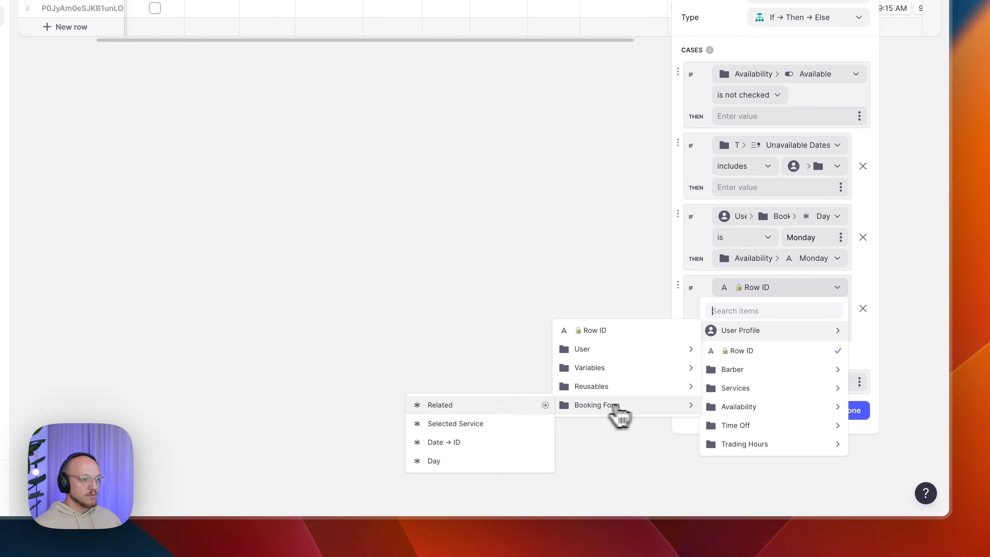
pyautogui.click(452, 460)
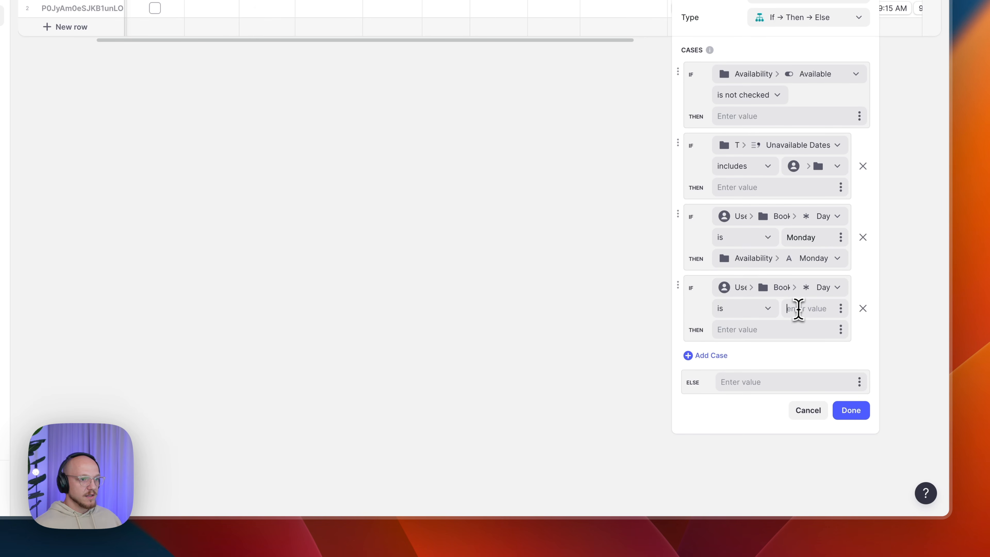
pyautogui.write('Tuesday')
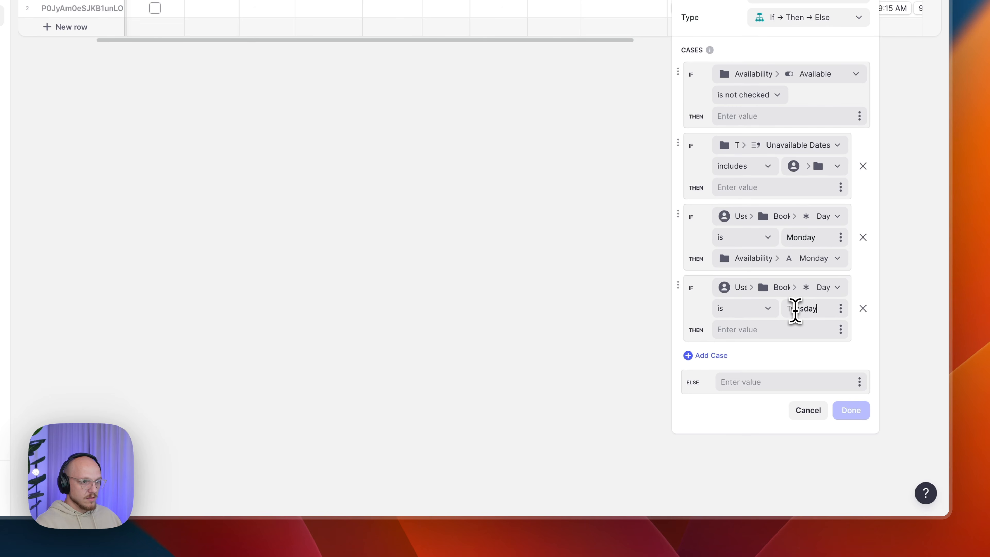
pyautogui.click(838, 331)
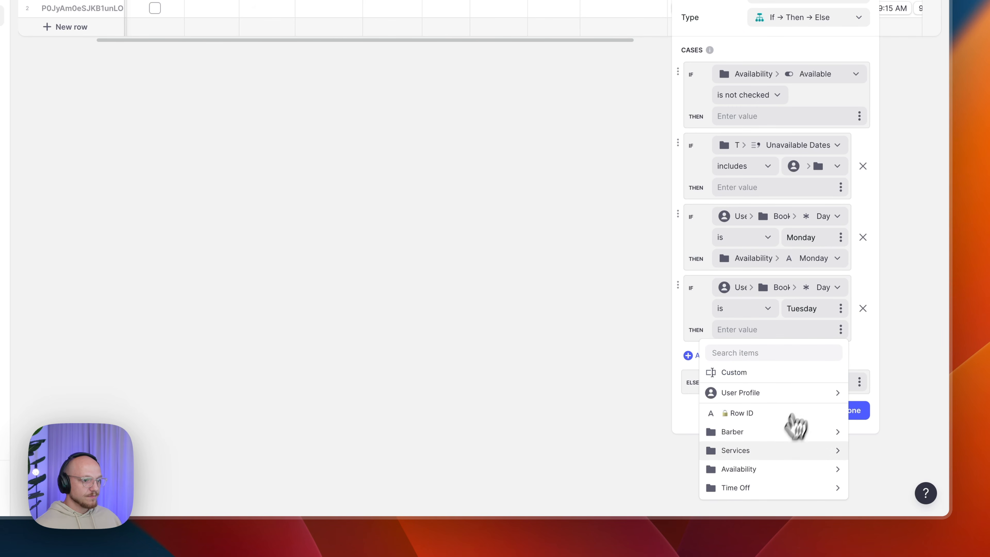
pyautogui.moveTo(752, 468)
pyautogui.click(610, 408)
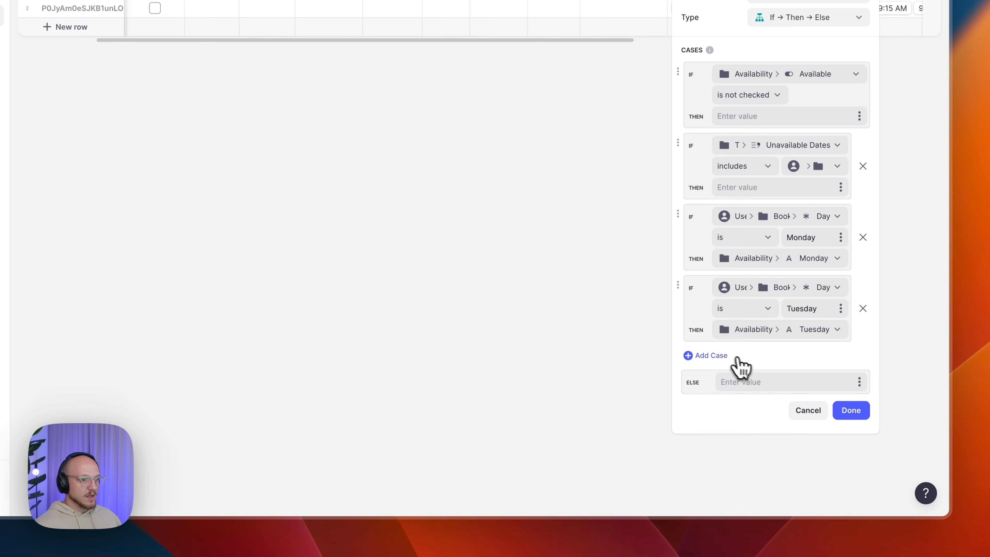
# - Add a case: Booking Form Day is Wednesday returns Availability Wednesday
pyautogui.click(719, 355)
pyautogui.click(764, 360)
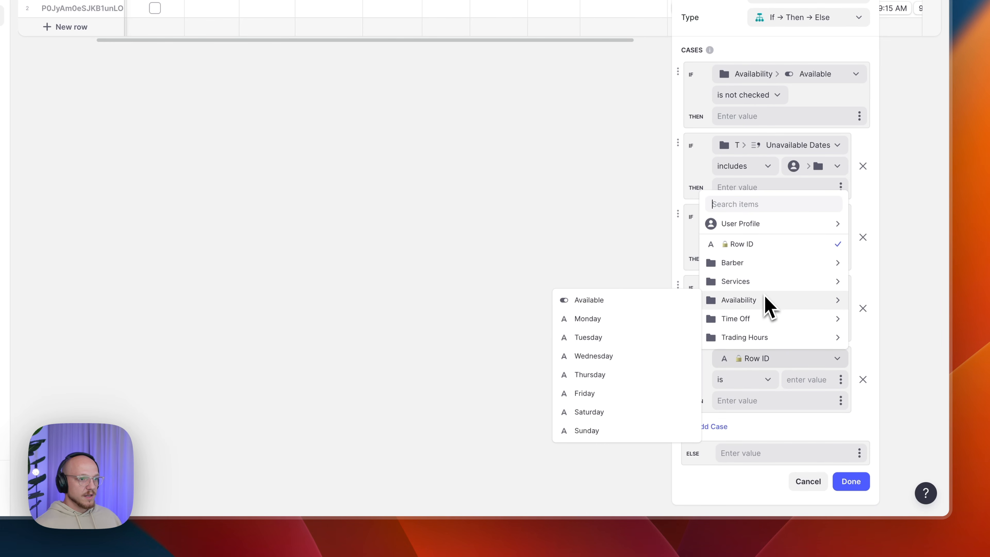
pyautogui.moveTo(752, 226)
pyautogui.moveTo(641, 298)
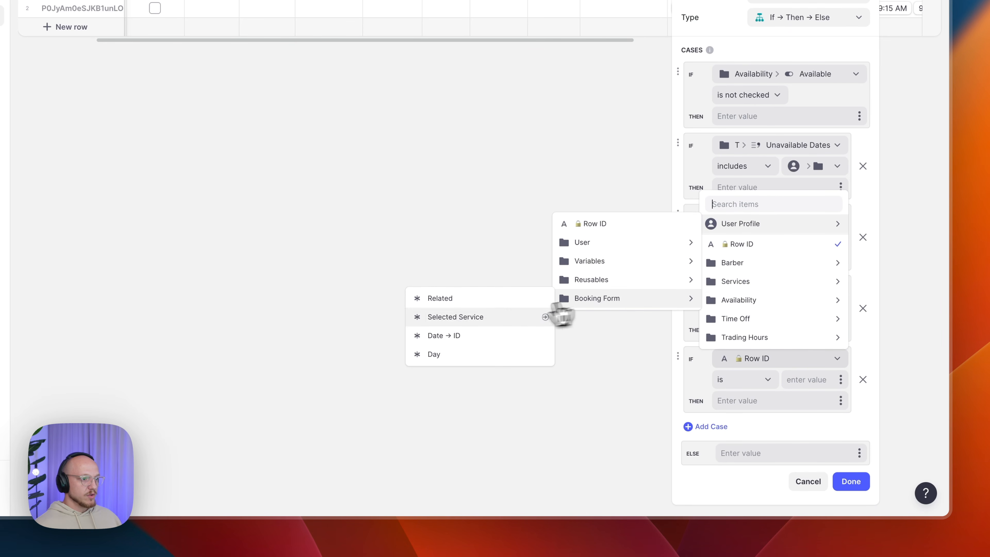
pyautogui.click(464, 357)
pyautogui.write('W')
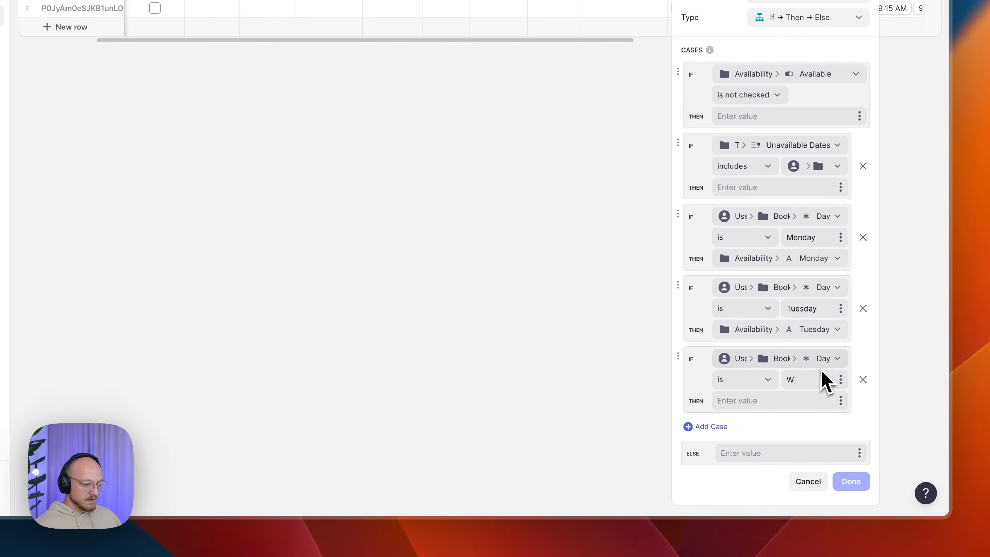
pyautogui.write('ednesday')
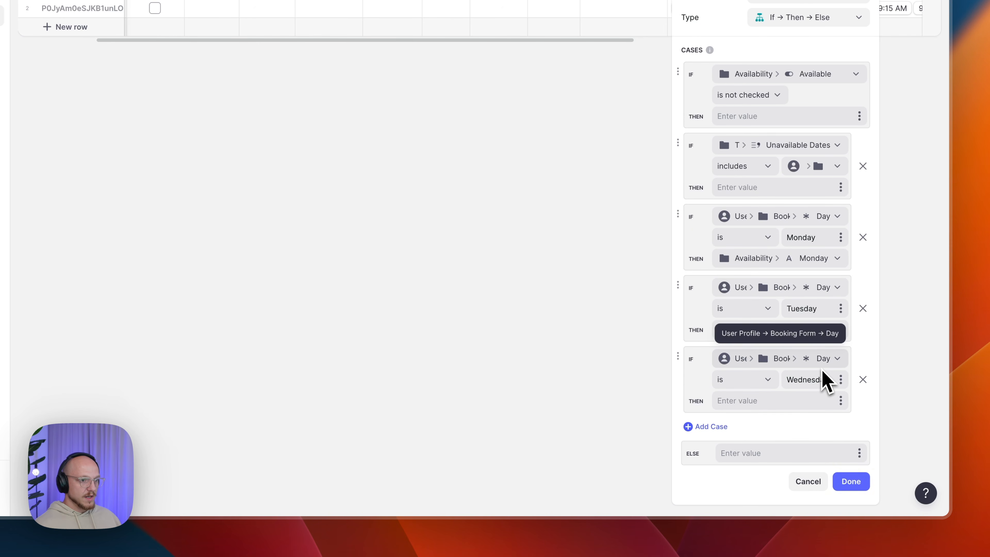
pyautogui.click(840, 399)
pyautogui.moveTo(774, 362)
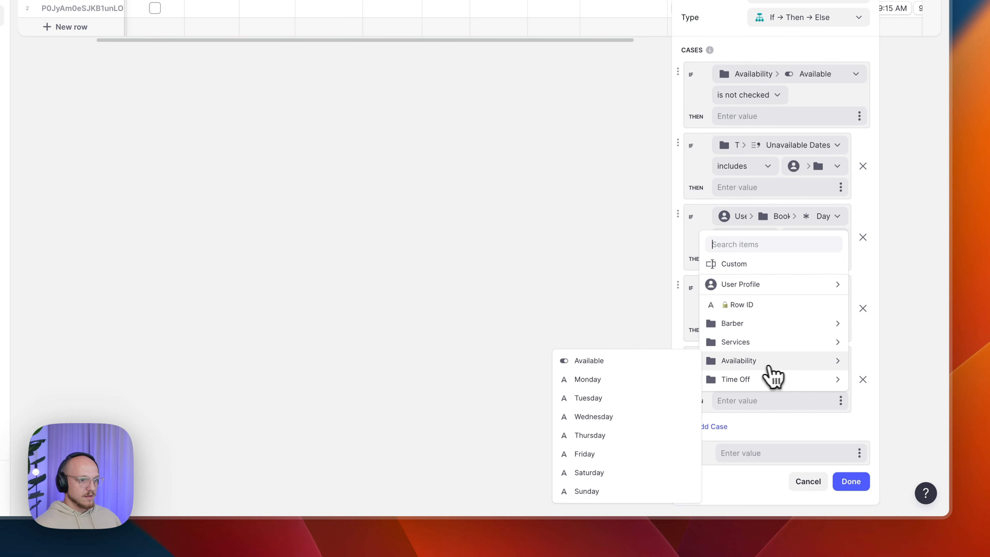
pyautogui.click(579, 412)
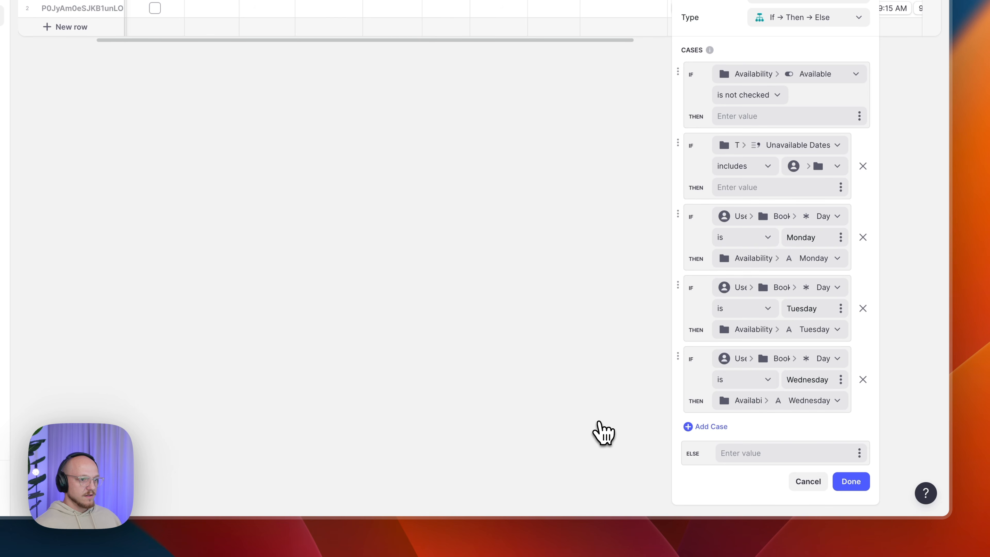
# - Add a case: Booking Form Day is Thursday returns Availability Thursday
pyautogui.click(723, 427)
pyautogui.scroll(-2, 747, 415)
pyautogui.click(761, 384)
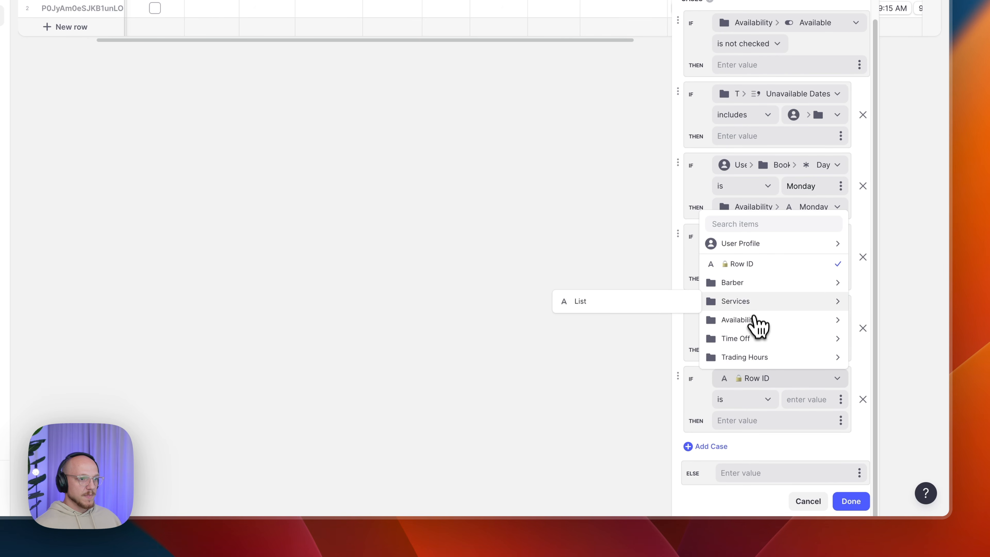
pyautogui.moveTo(743, 246)
pyautogui.moveTo(608, 318)
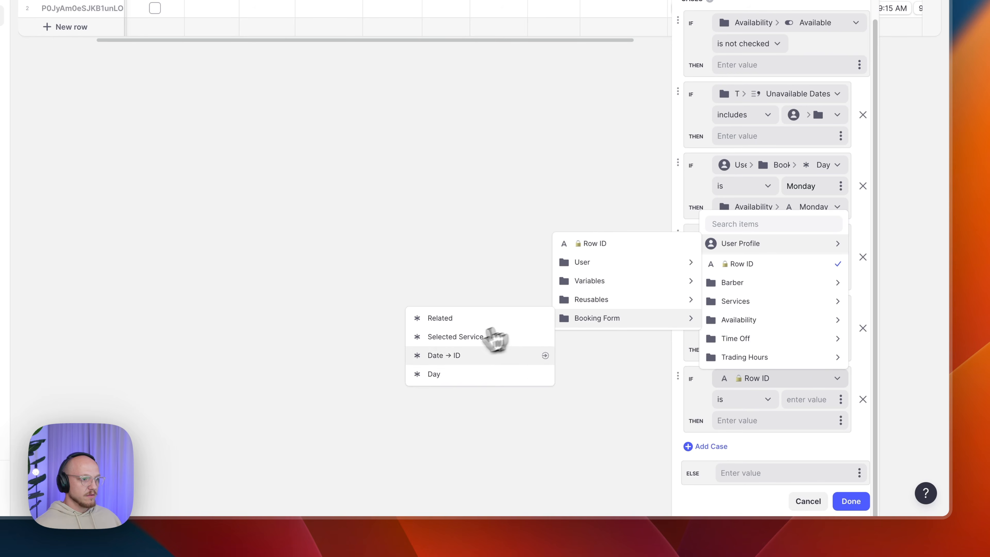
pyautogui.click(444, 374)
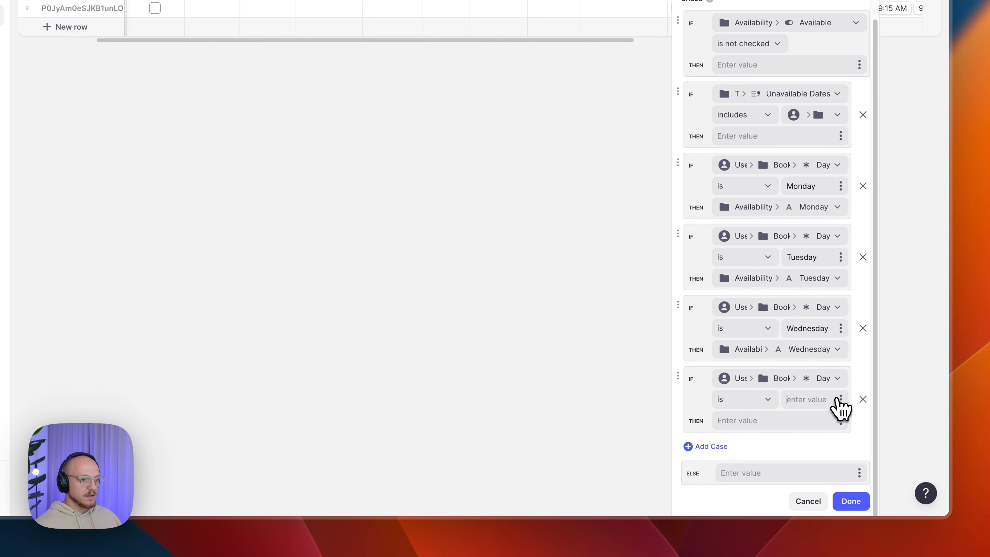
pyautogui.click(784, 399)
pyautogui.write('Thursday')
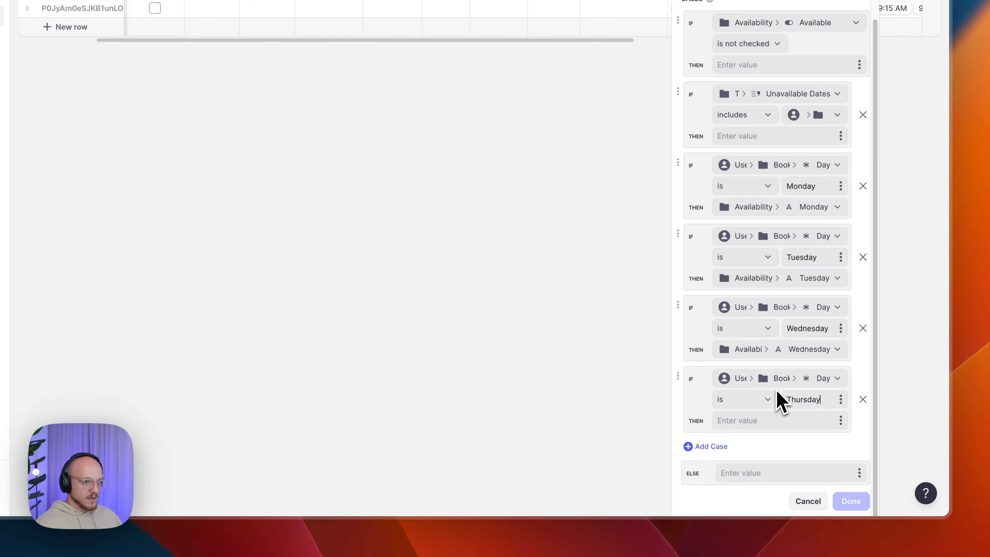
pyautogui.click(841, 422)
pyautogui.moveTo(789, 365)
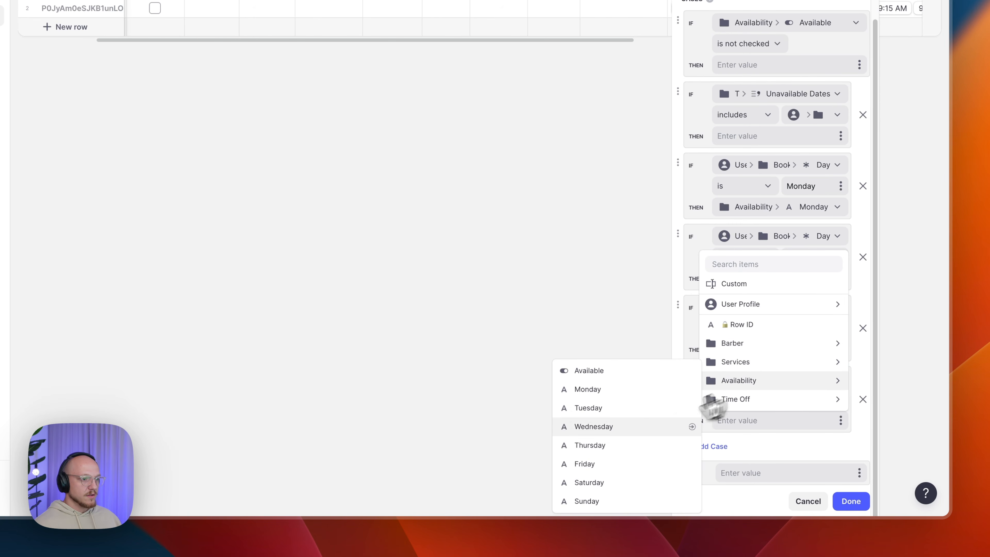
pyautogui.click(628, 447)
# - Add a case: Booking Form Day is Friday returns the barber's Availability Friday
pyautogui.click(735, 448)
pyautogui.click(774, 381)
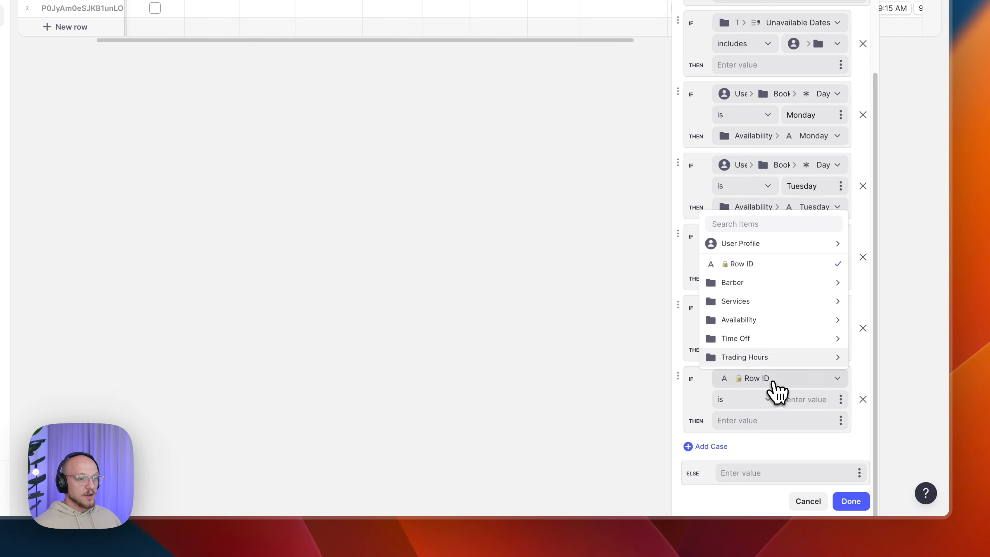
pyautogui.moveTo(757, 246)
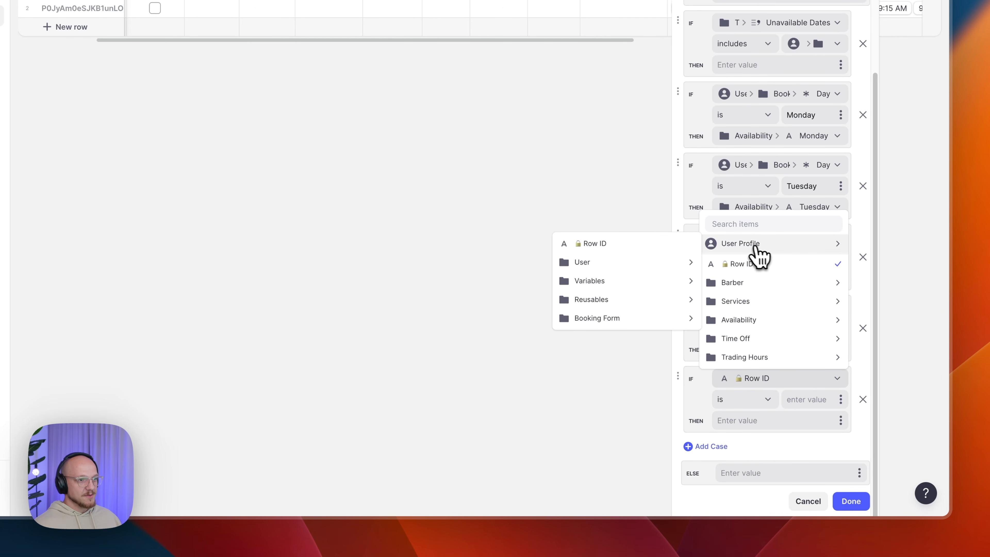
pyautogui.moveTo(619, 316)
pyautogui.click(495, 375)
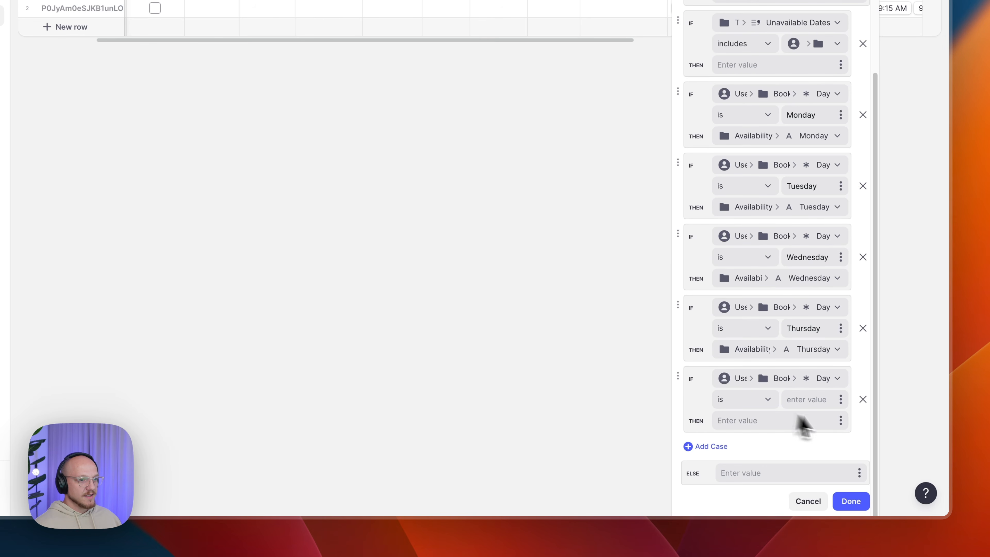
pyautogui.click(831, 400)
pyautogui.write('Friday')
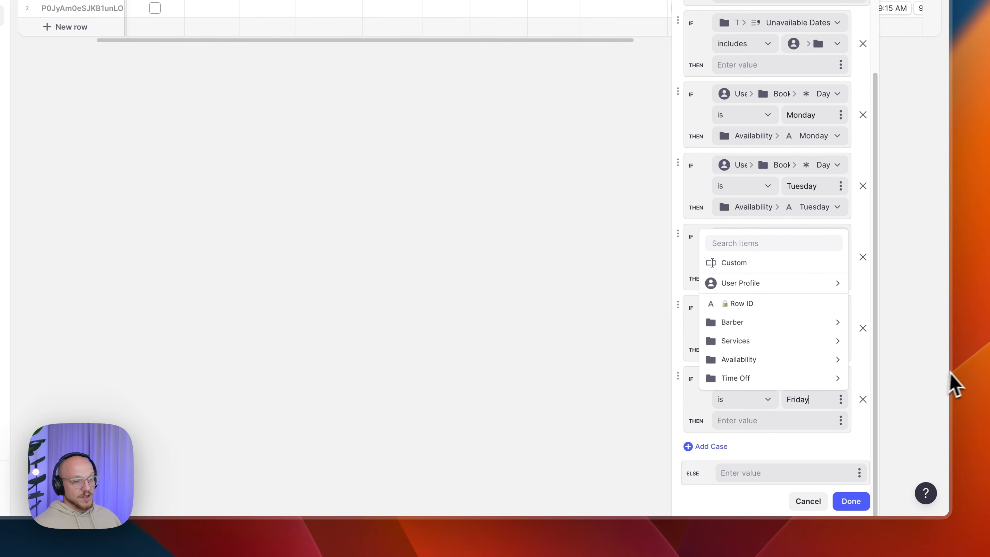
pyautogui.click(840, 402)
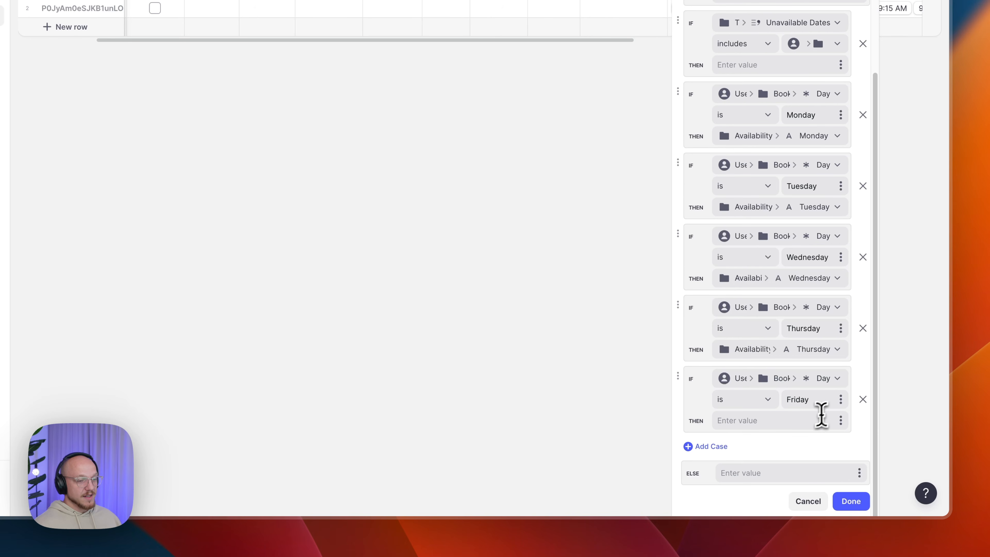
pyautogui.click(840, 421)
pyautogui.moveTo(779, 379)
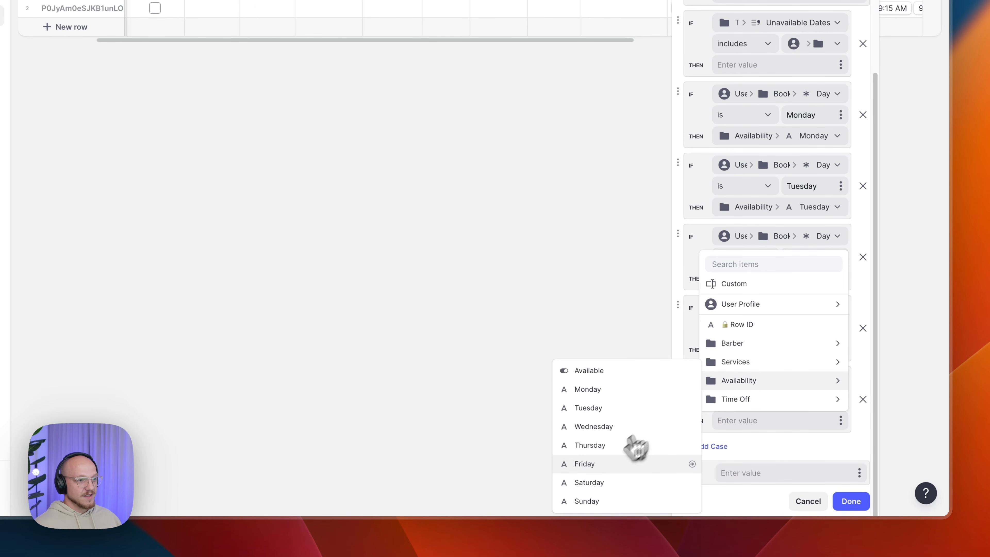
pyautogui.click(606, 463)
pyautogui.click(723, 446)
# - Add a case where Day is Saturday that returns Availability > Saturday
pyautogui.scroll(-3, 811, 449)
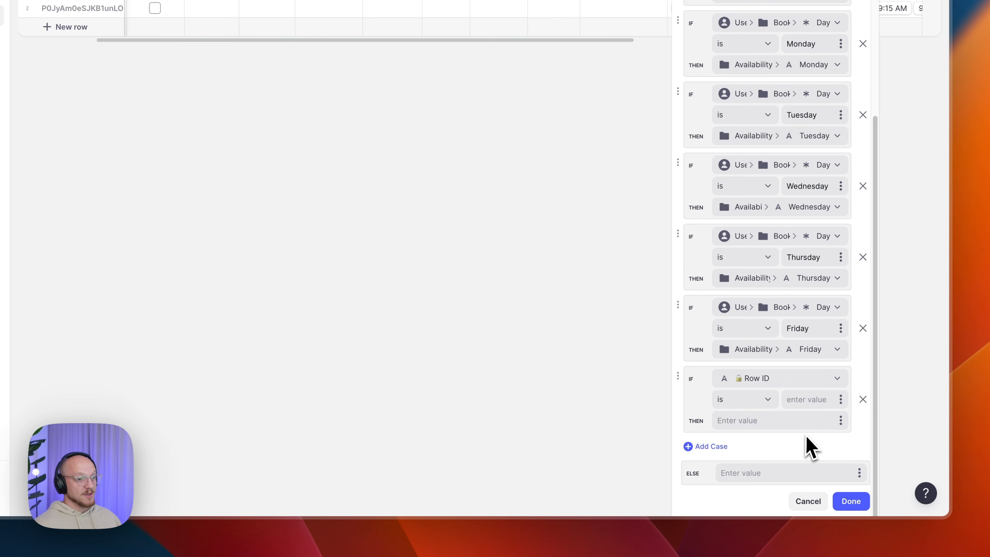
pyautogui.click(799, 387)
pyautogui.moveTo(777, 301)
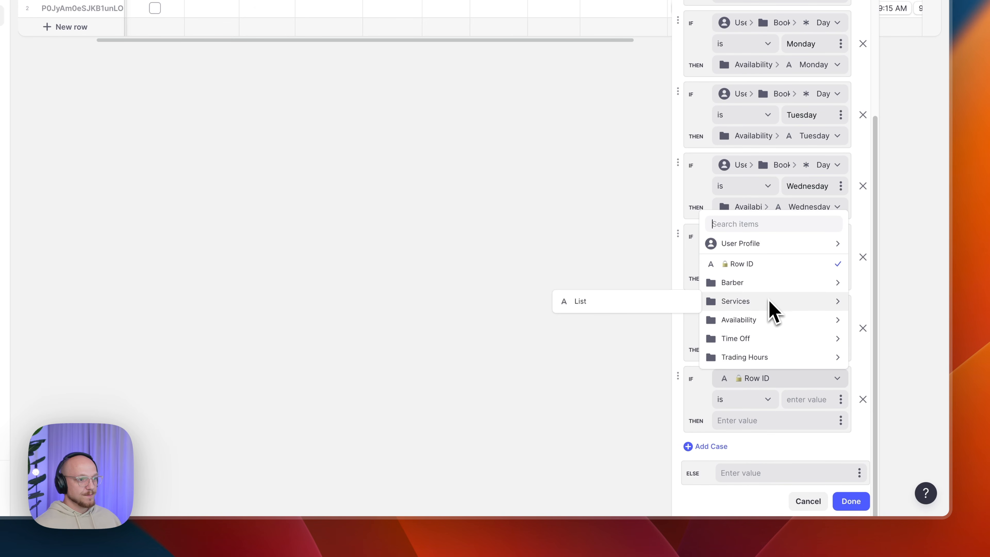
pyautogui.moveTo(752, 245)
pyautogui.moveTo(624, 318)
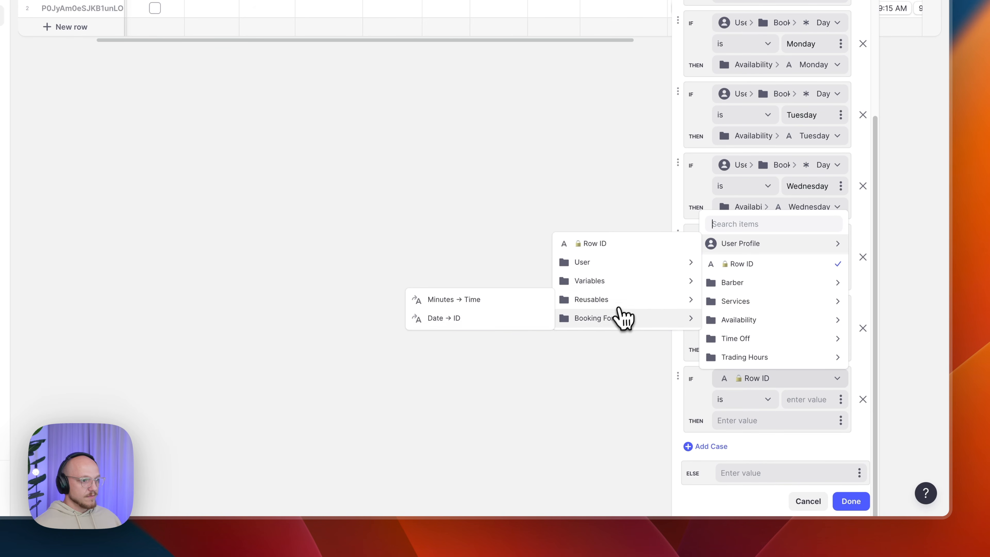
pyautogui.moveTo(593, 327)
pyautogui.click(470, 376)
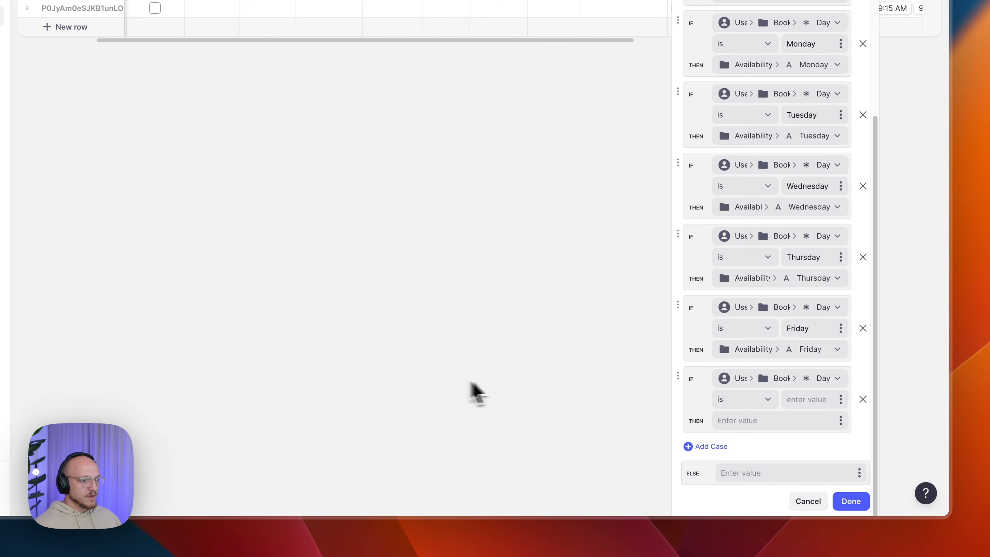
pyautogui.click(809, 398)
pyautogui.write('Saturday')
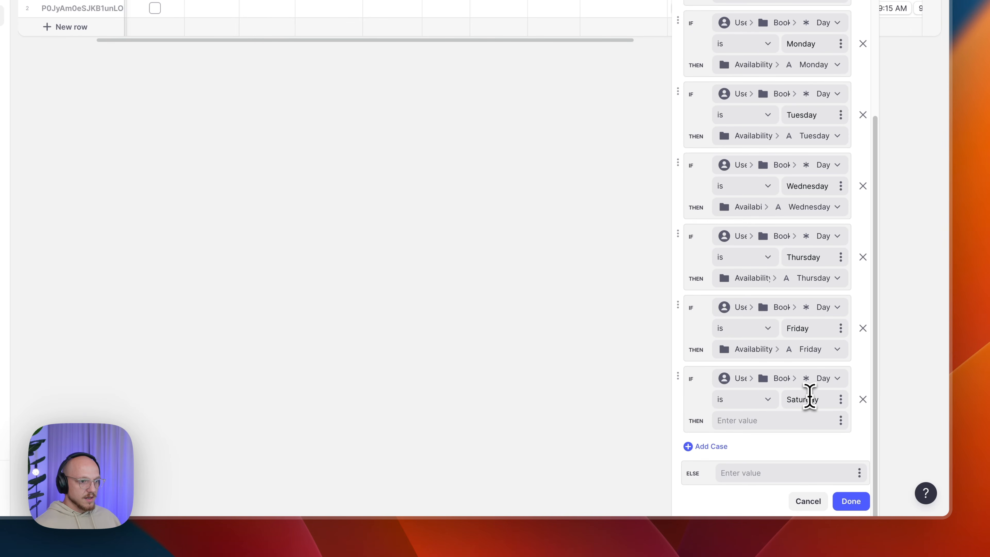
pyautogui.click(841, 420)
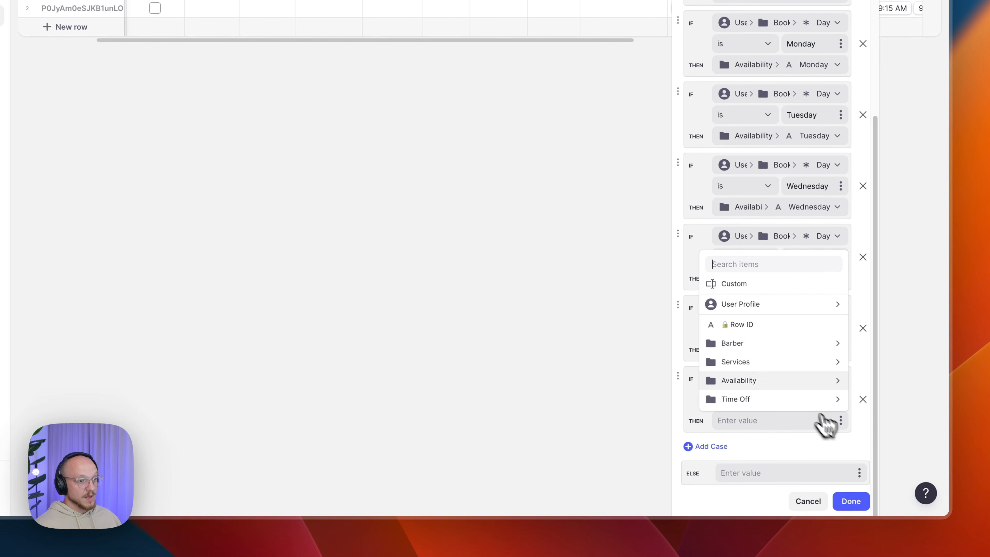
pyautogui.moveTo(747, 386)
pyautogui.click(626, 481)
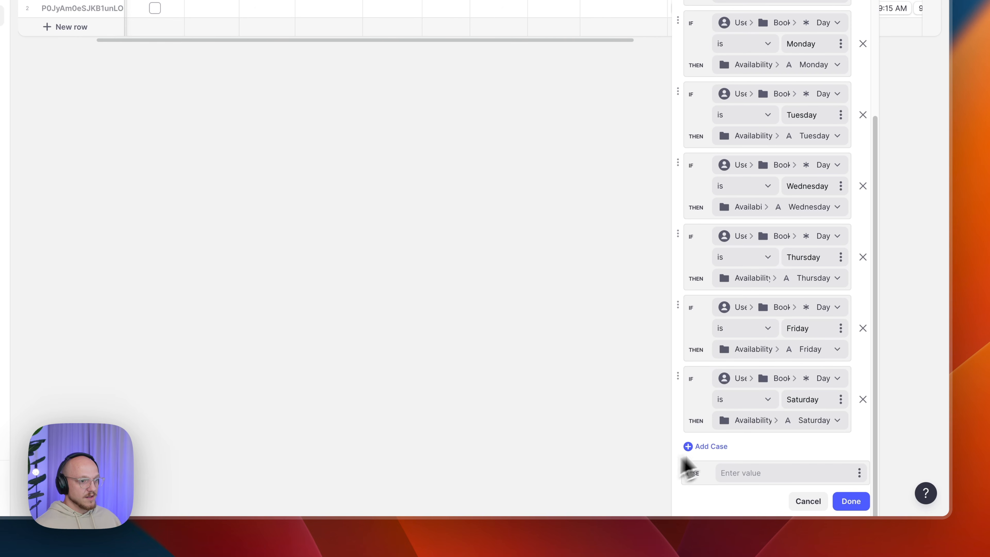
# - Add a Day is Sunday case returning Availability > Sunday and save the conditions
pyautogui.click(719, 446)
pyautogui.scroll(-2, 741, 445)
pyautogui.click(770, 380)
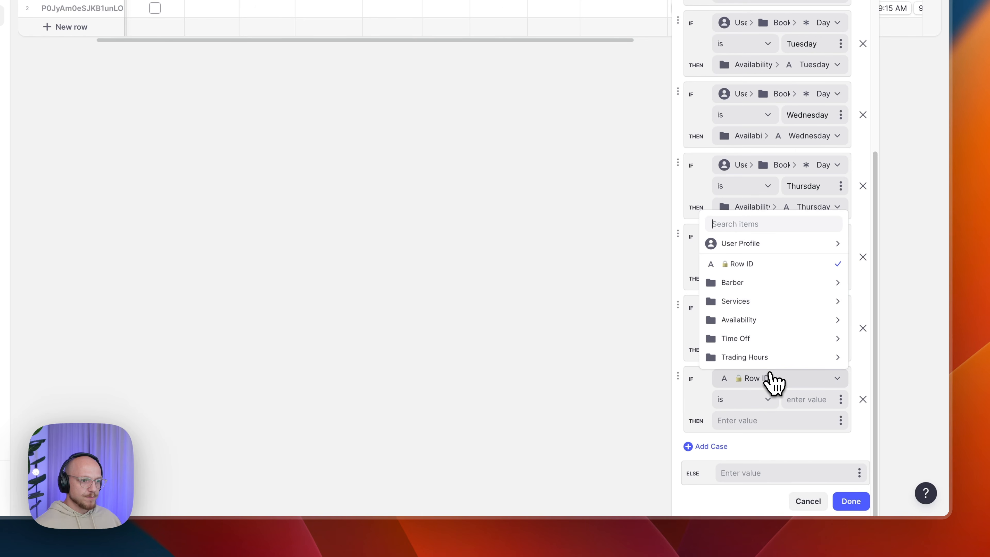
pyautogui.moveTo(585, 319)
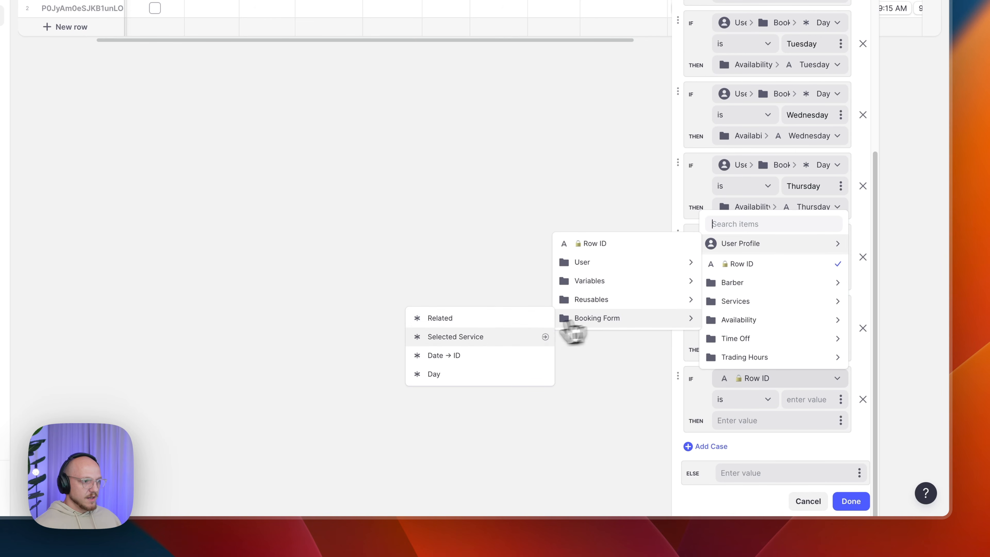
pyautogui.click(488, 375)
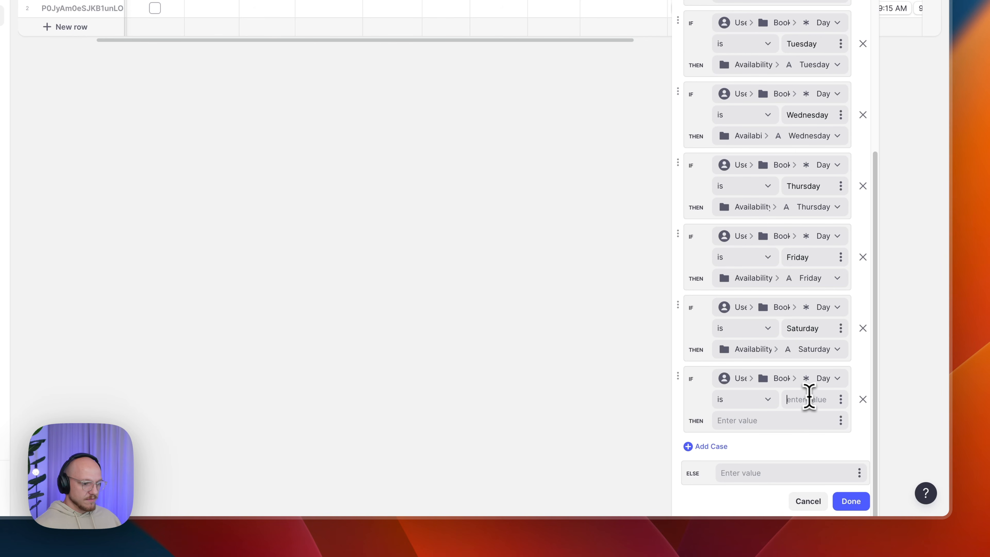
pyautogui.write('Sunday')
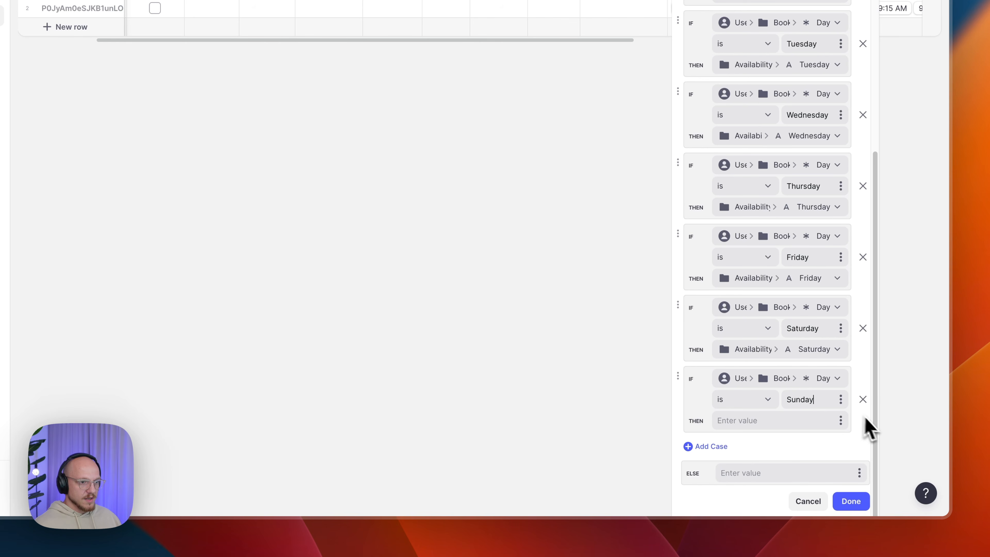
pyautogui.click(840, 421)
pyautogui.moveTo(766, 382)
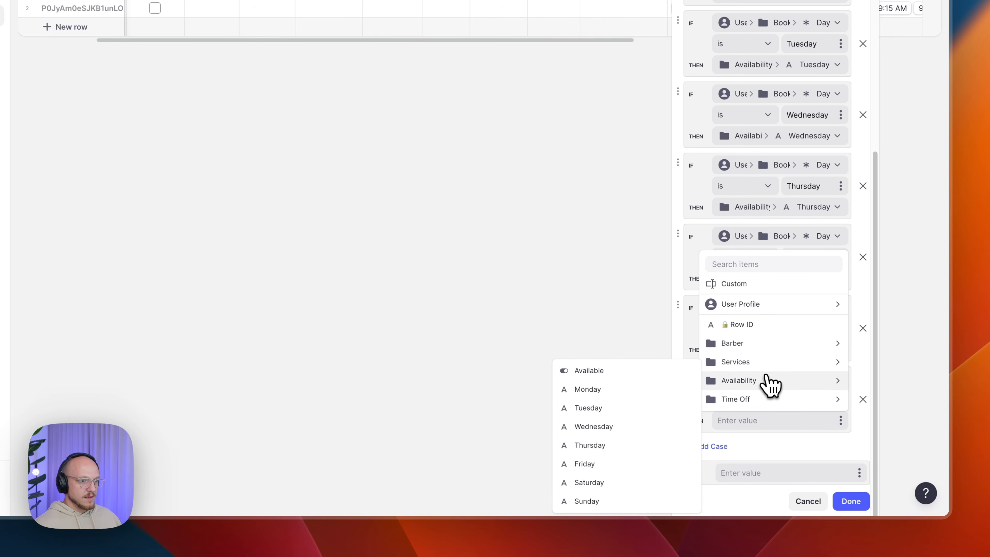
pyautogui.click(601, 502)
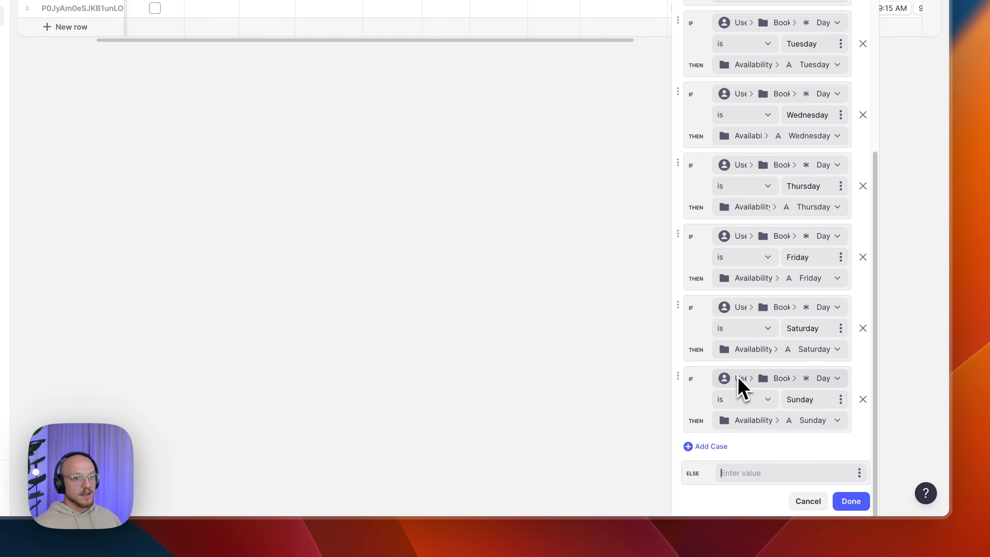
pyautogui.scroll(7, 776, 392)
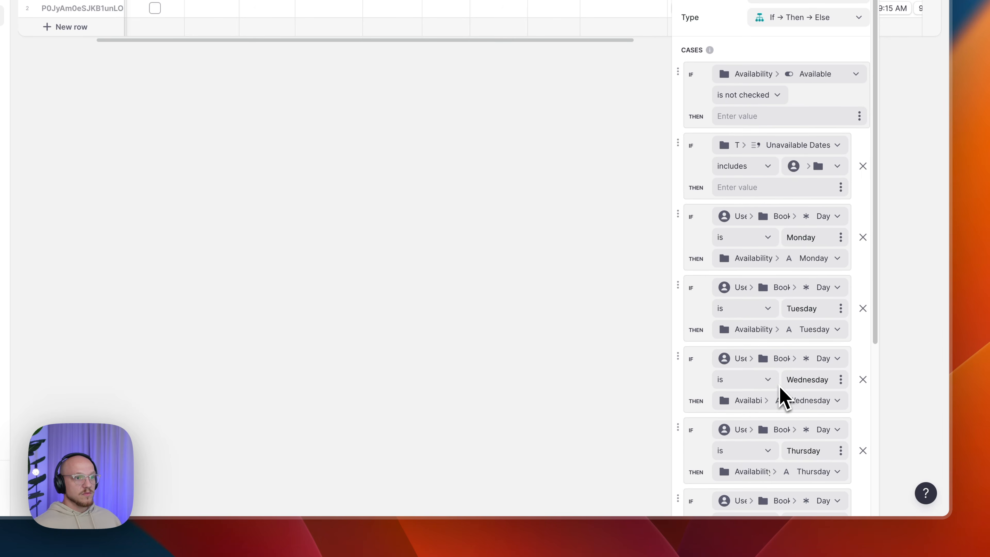
pyautogui.scroll(2, 844, 290)
pyautogui.scroll(-8, 805, 321)
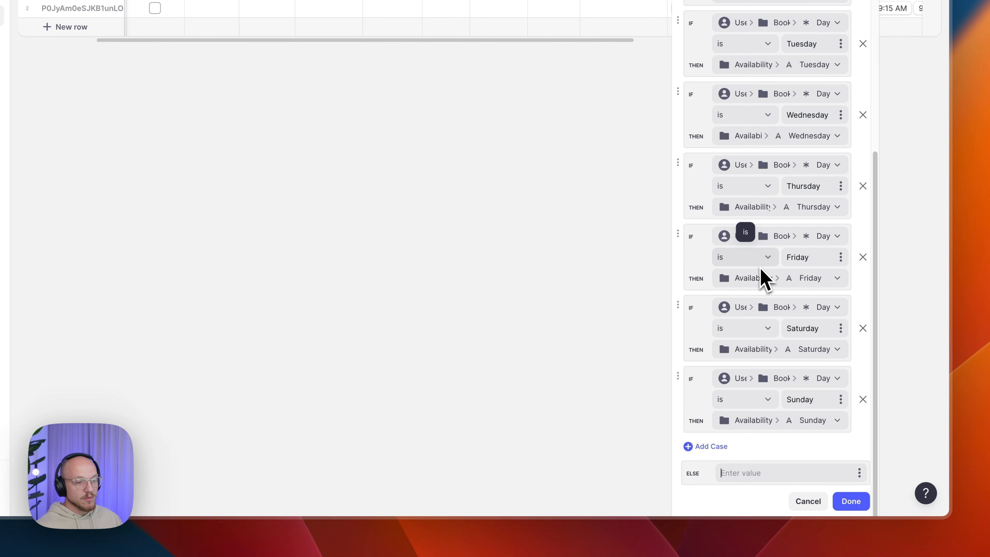
pyautogui.click(852, 503)
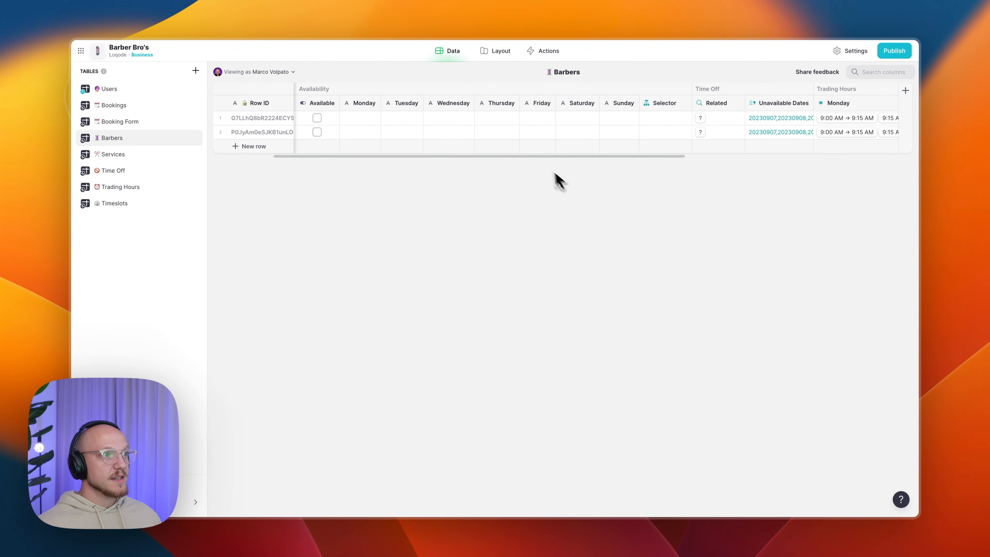
# - Switch from the Barbers table to the Booking Form table
pyautogui.hscroll(10, 503, 141)
pyautogui.hscroll(-15, 503, 140)
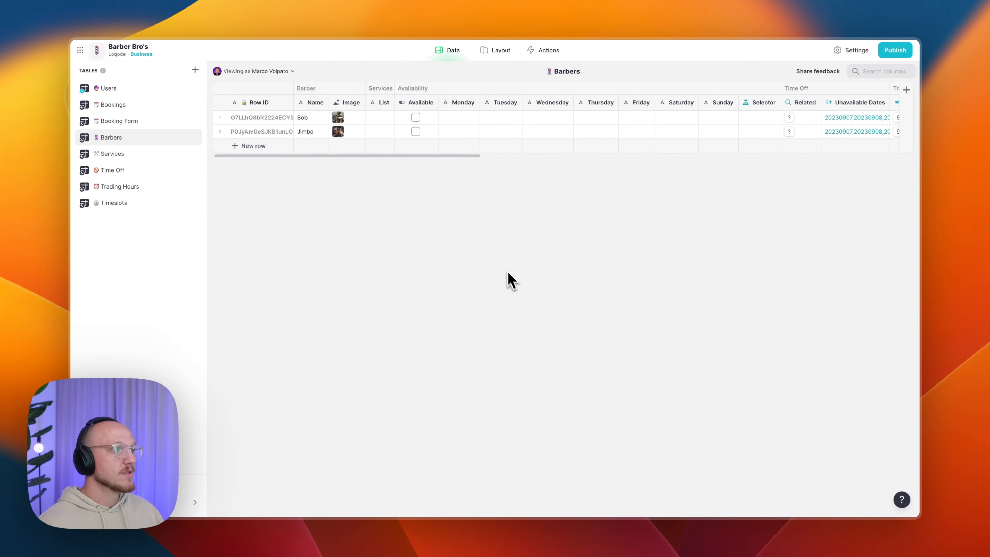
pyautogui.click(117, 122)
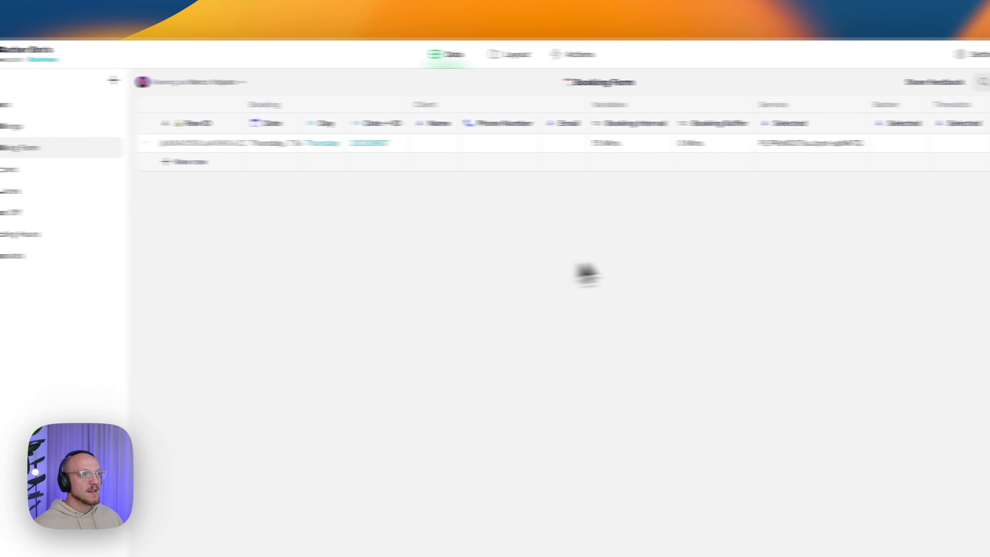
# - Add a Service/Related relation column matching Service Selected to Services Row ID
pyautogui.click(861, 129)
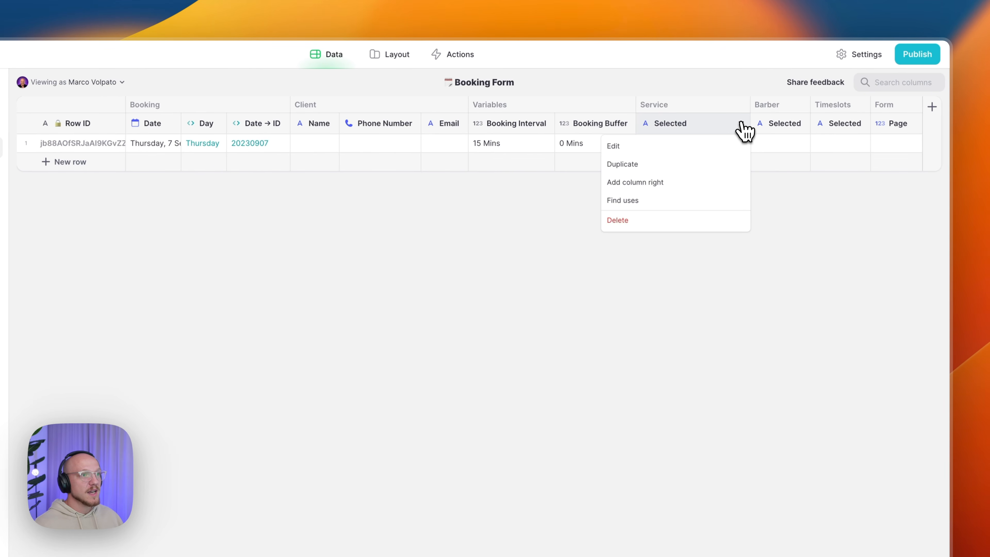
pyautogui.click(633, 182)
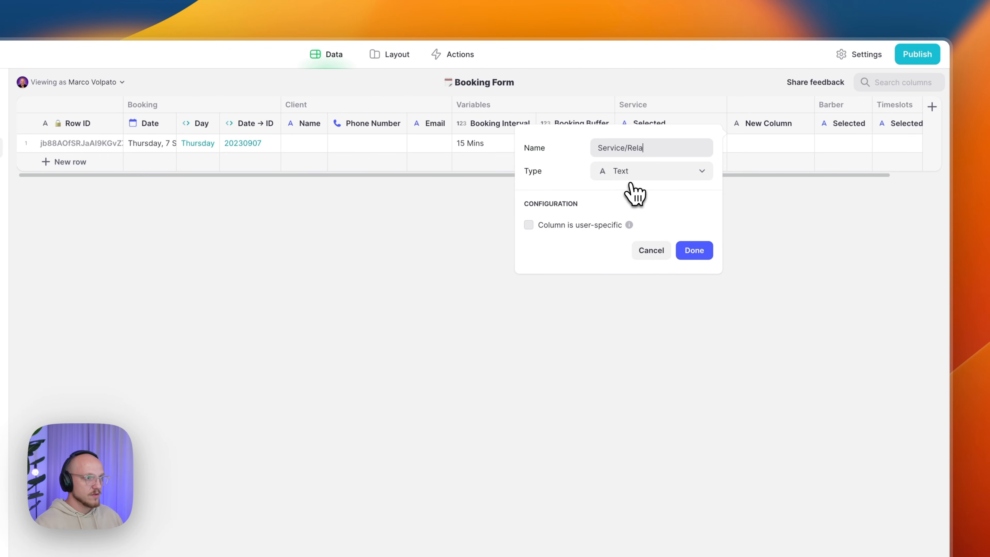
pyautogui.write('Service/Related')
pyautogui.click(639, 175)
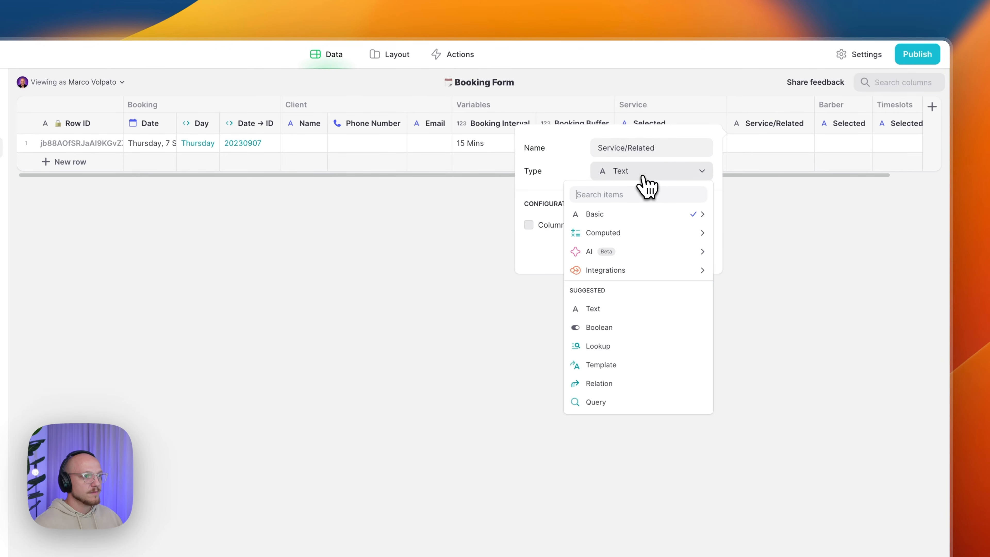
pyautogui.click(618, 384)
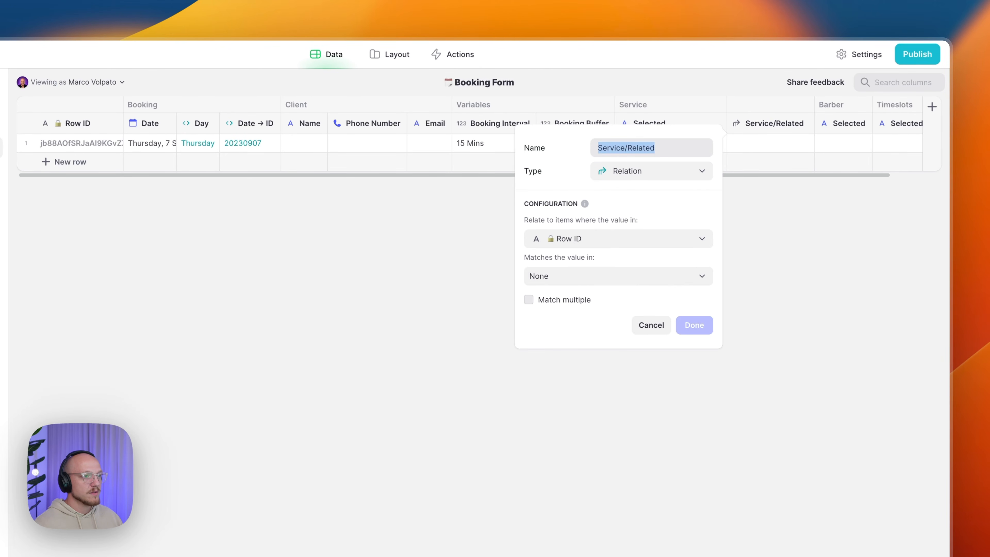
pyautogui.click(597, 242)
pyautogui.moveTo(645, 361)
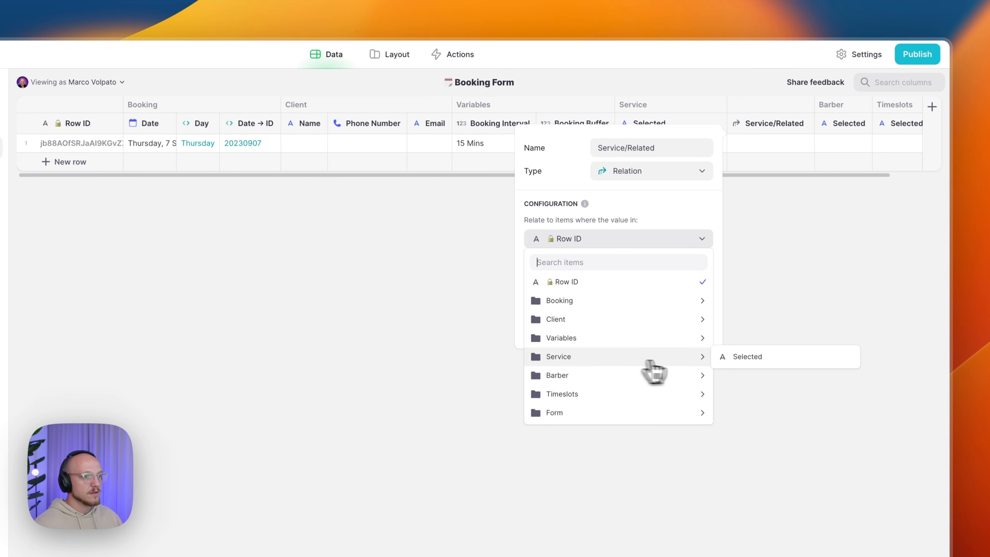
pyautogui.click(744, 358)
pyautogui.click(659, 277)
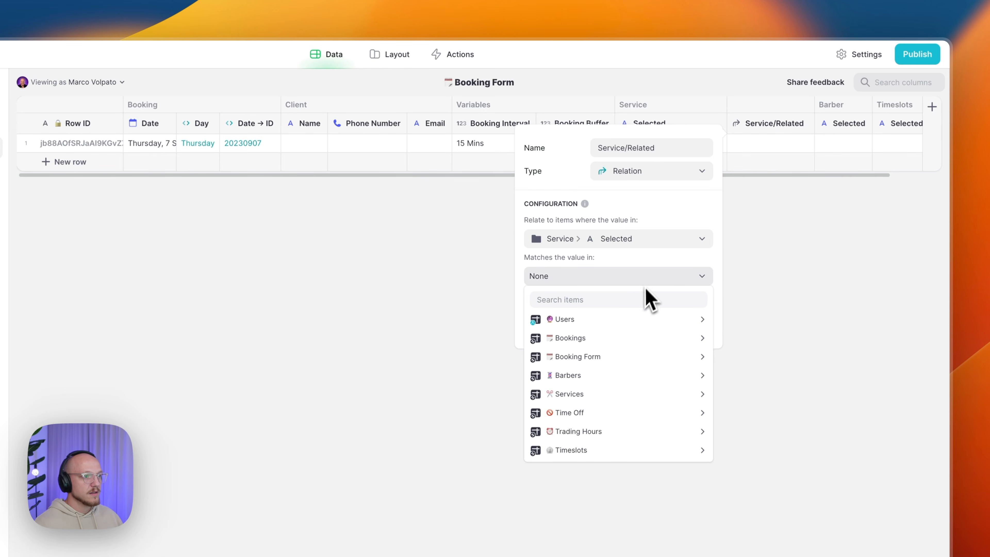
pyautogui.moveTo(635, 395)
pyautogui.click(759, 393)
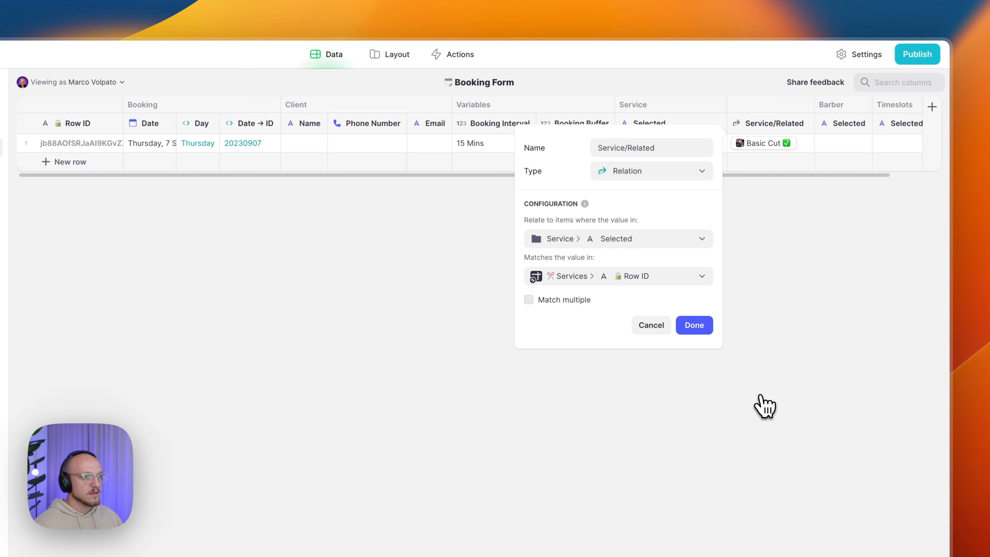
pyautogui.click(695, 326)
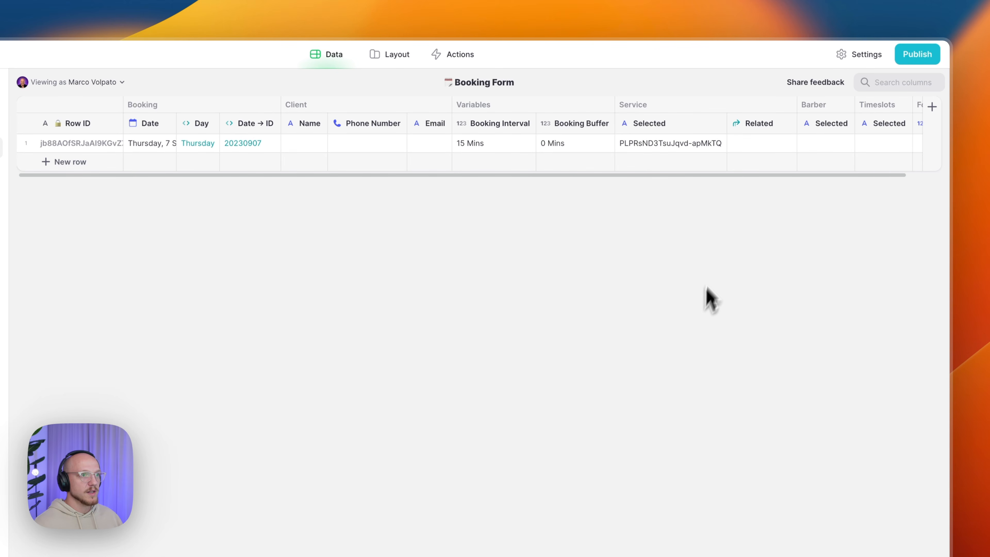
# - Insert another column after Related and name it Service/Name
pyautogui.click(788, 124)
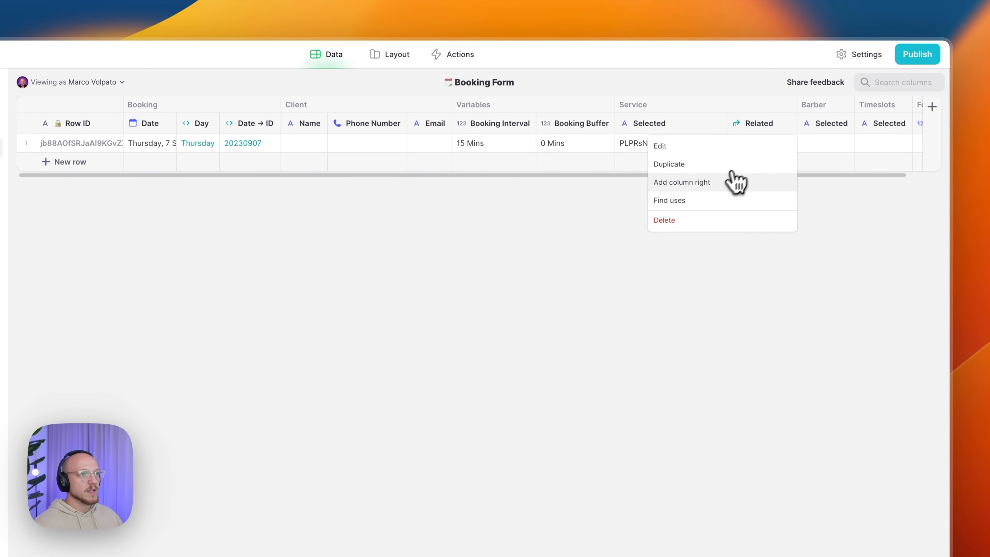
pyautogui.click(716, 186)
pyautogui.write('Serv')
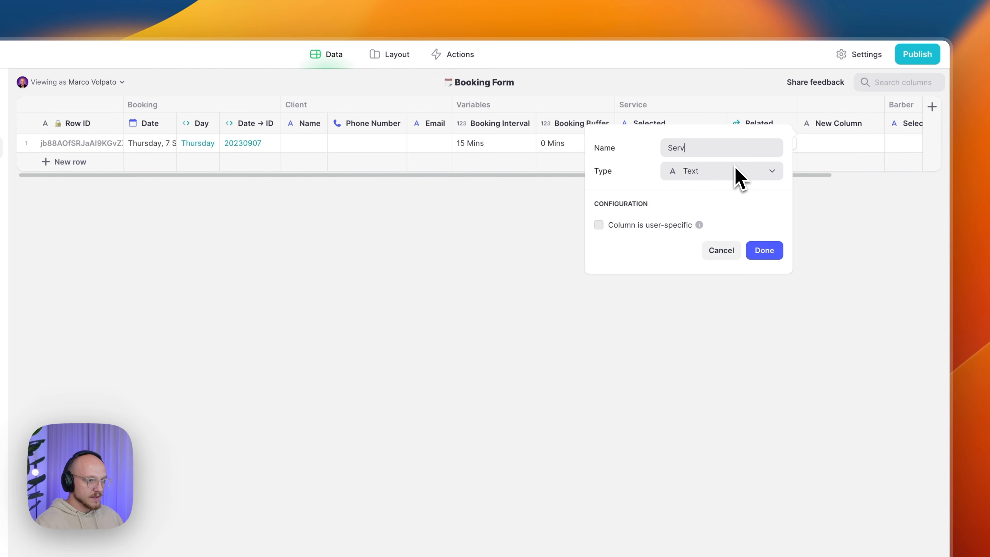
pyautogui.write('ice/.Na')
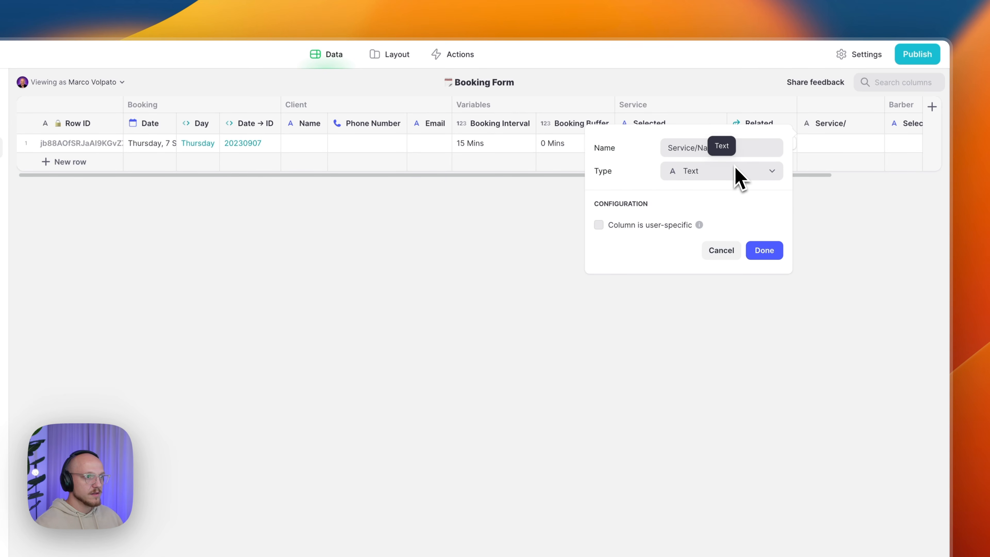
pyautogui.write('me')
# - Make Service/Name a lookup of the related service's Name, showing Basic Cut
pyautogui.click(721, 175)
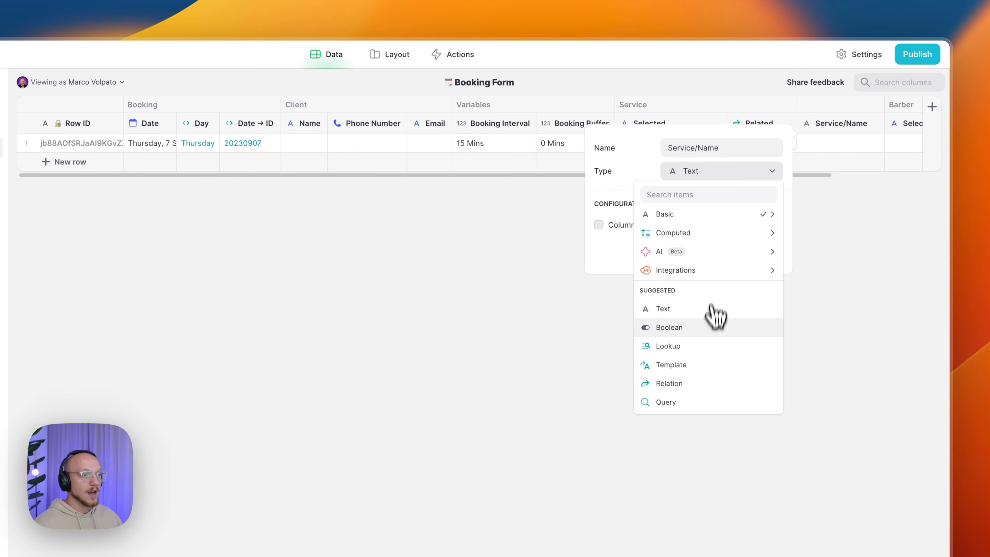
pyautogui.click(704, 348)
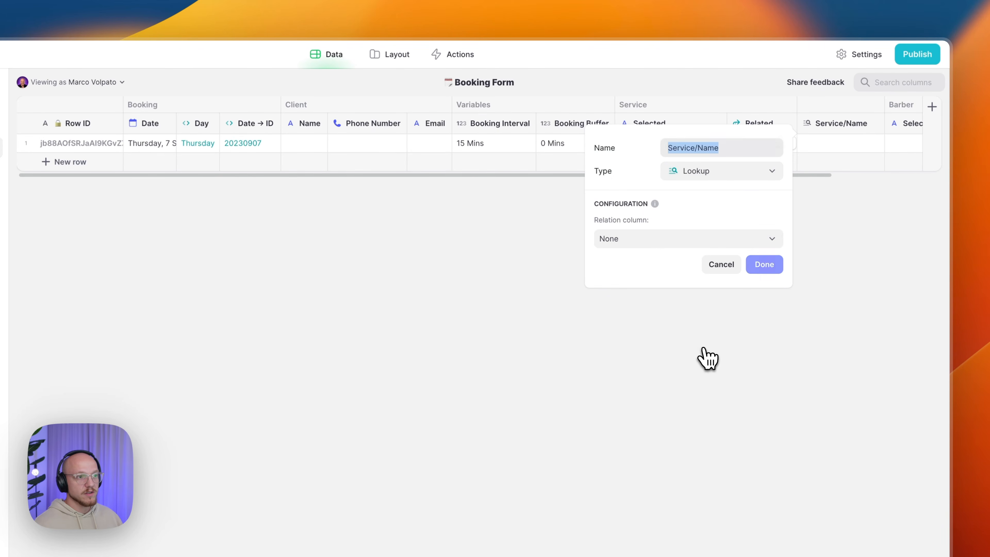
pyautogui.click(665, 239)
pyautogui.moveTo(667, 284)
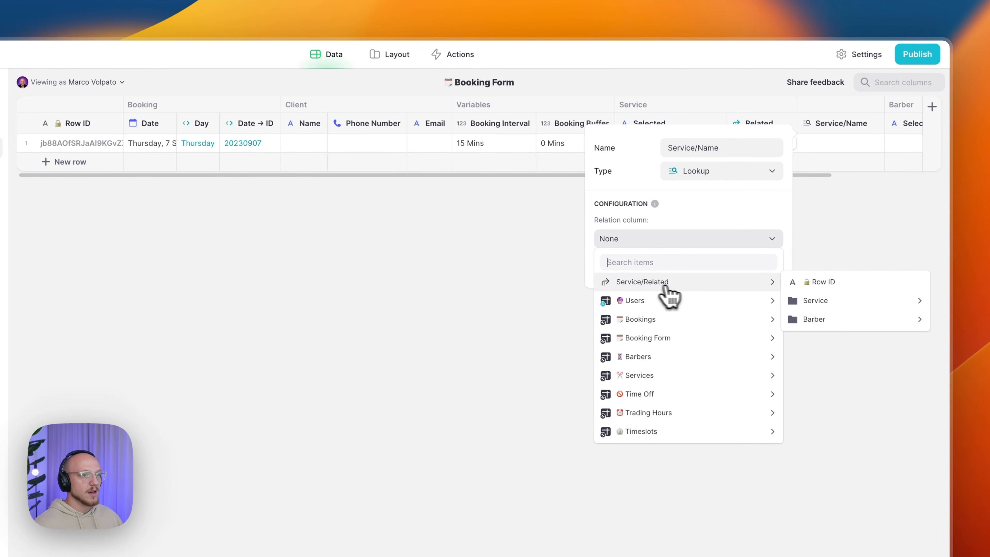
pyautogui.moveTo(823, 301)
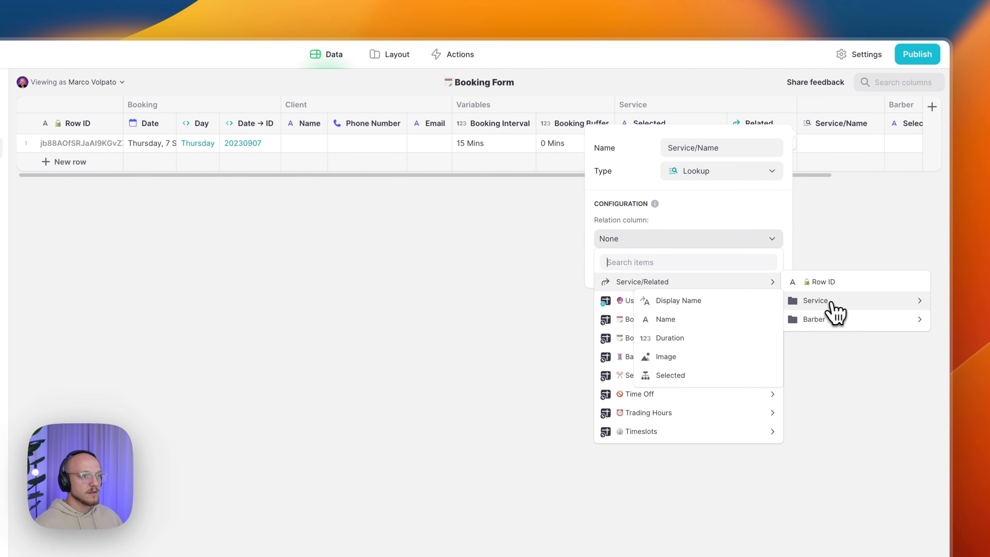
pyautogui.click(671, 319)
pyautogui.click(764, 264)
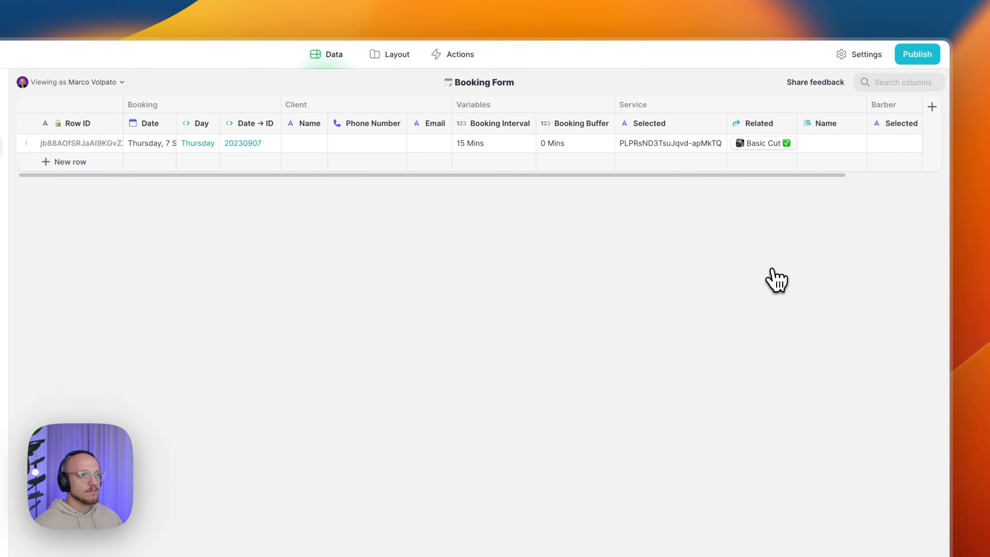
# - Duplicate it as Service/Duration, looking up the service's Duration (30 Mins)
pyautogui.click(857, 123)
pyautogui.click(822, 165)
pyautogui.click(818, 148)
pyautogui.moveTo(818, 147); pyautogui.dragTo(766, 152)
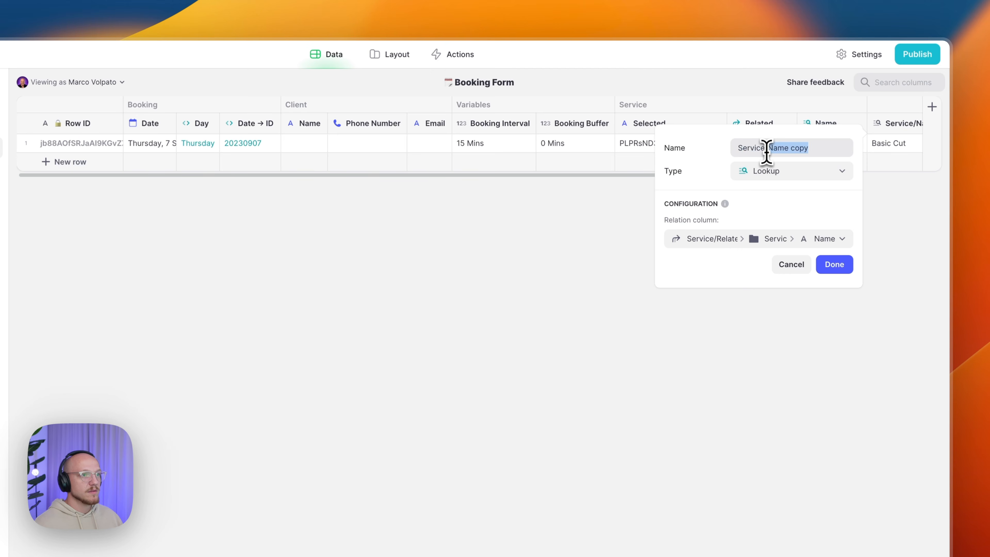
pyautogui.write('Duration')
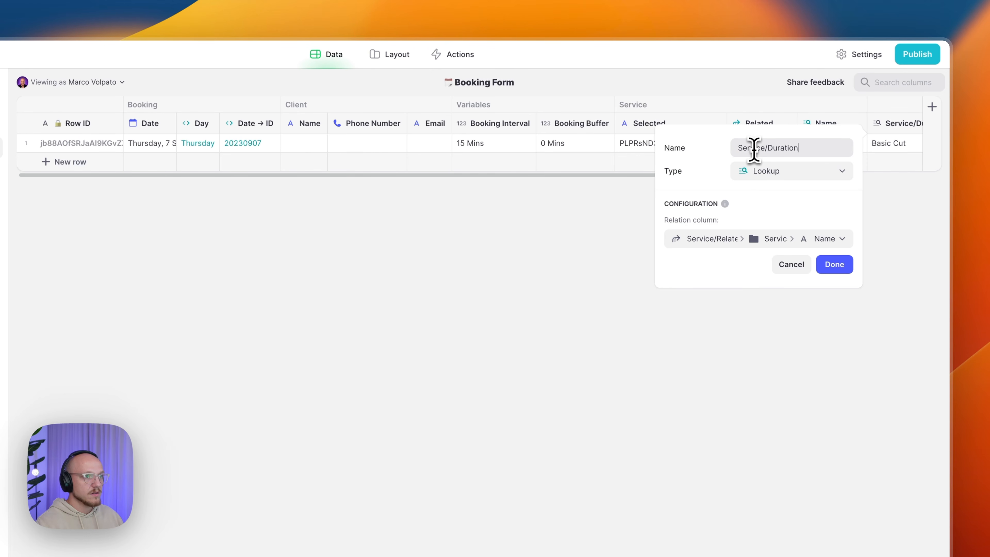
pyautogui.click(764, 237)
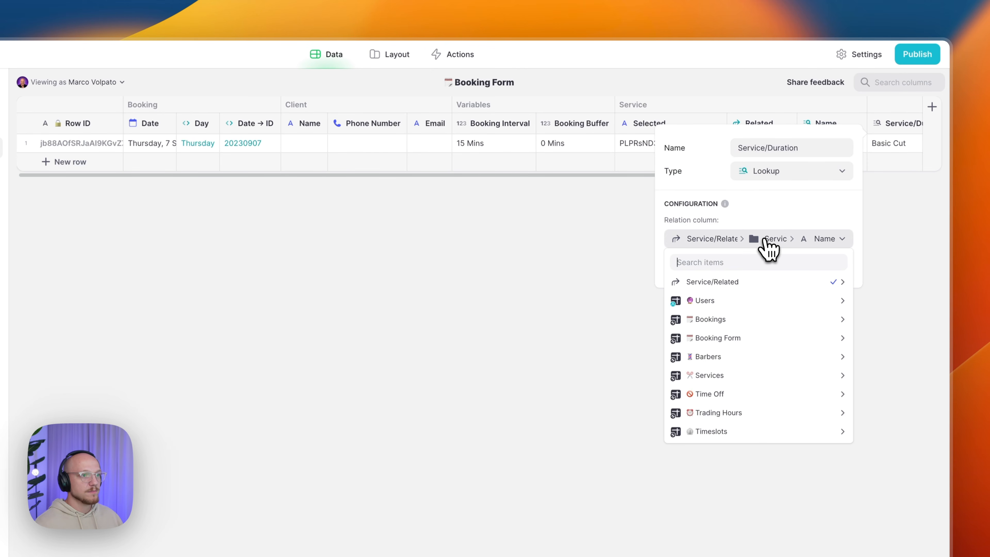
pyautogui.moveTo(756, 283)
pyautogui.moveTo(586, 304)
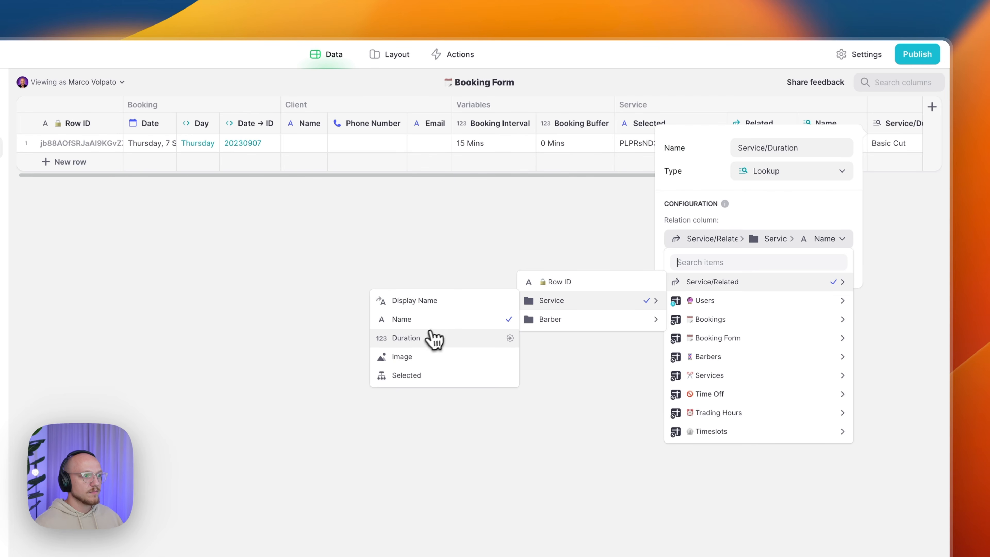
pyautogui.click(433, 339)
pyautogui.click(837, 266)
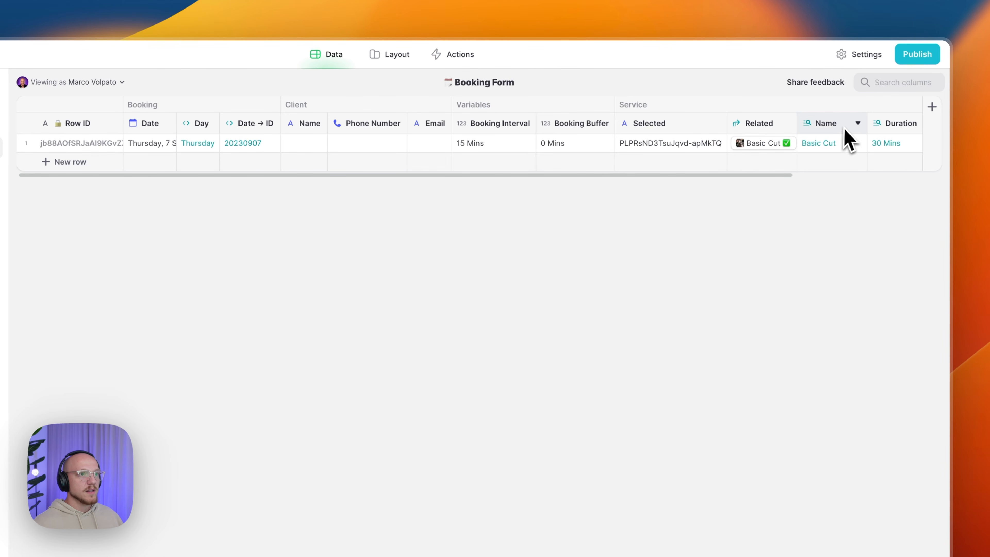
pyautogui.hscroll(5, 838, 135)
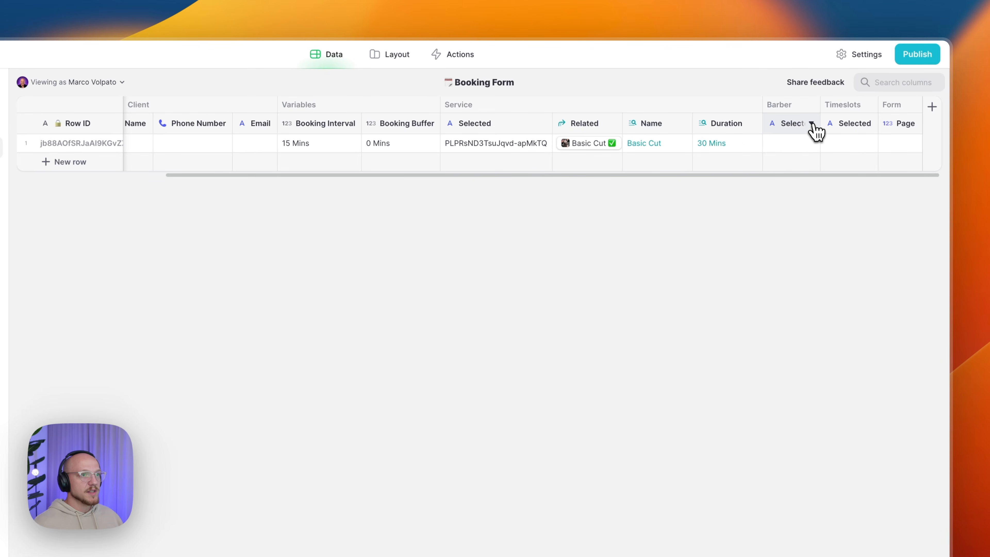
# - Add a Barber/Options lookup column after Barber Selected pulling Service/Related > Barber > Available
pyautogui.click(813, 125)
pyautogui.click(736, 182)
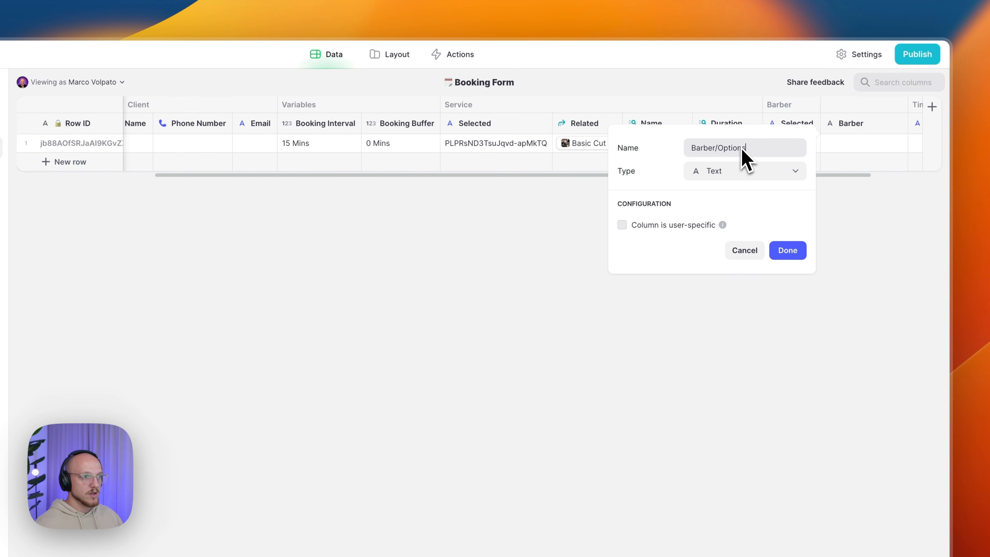
pyautogui.click(735, 173)
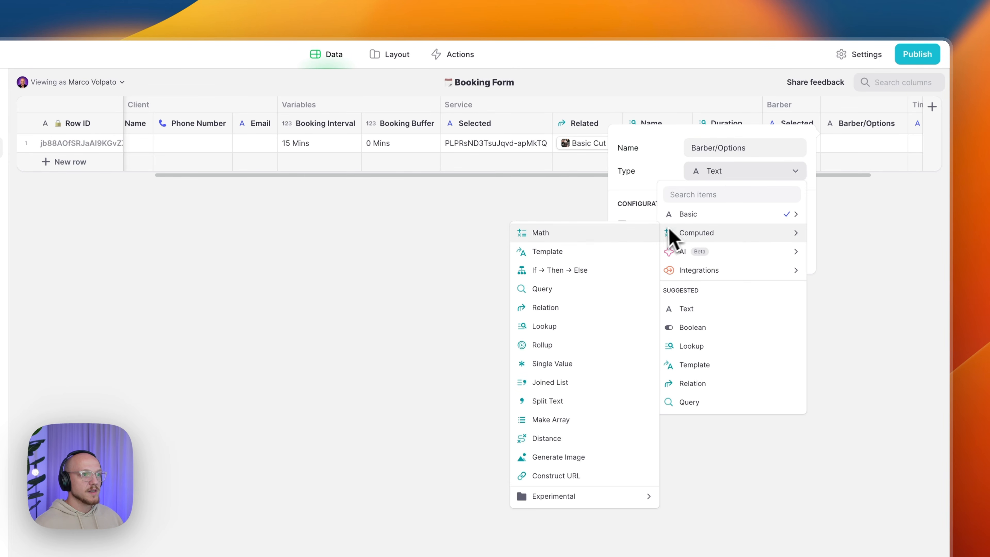
pyautogui.click(707, 346)
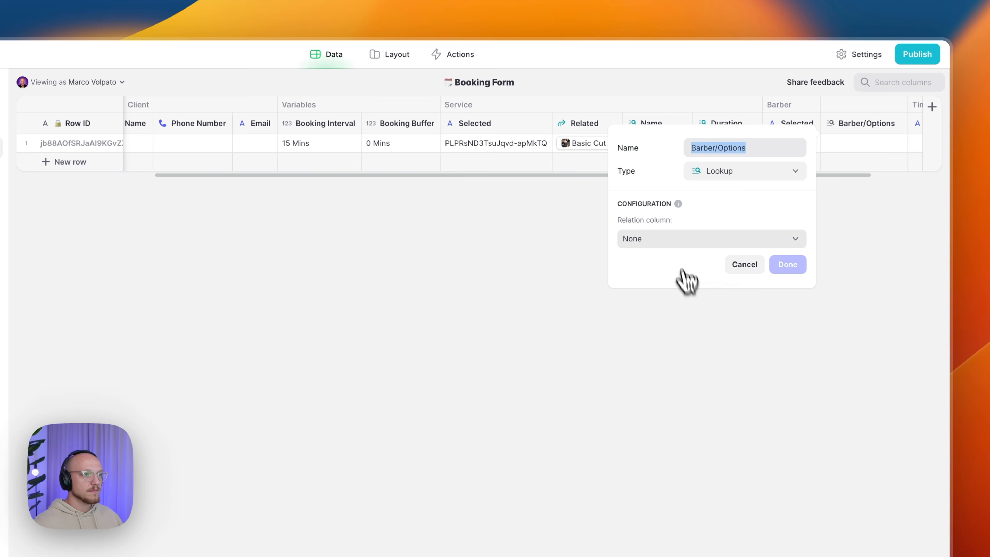
pyautogui.click(675, 240)
pyautogui.moveTo(681, 284)
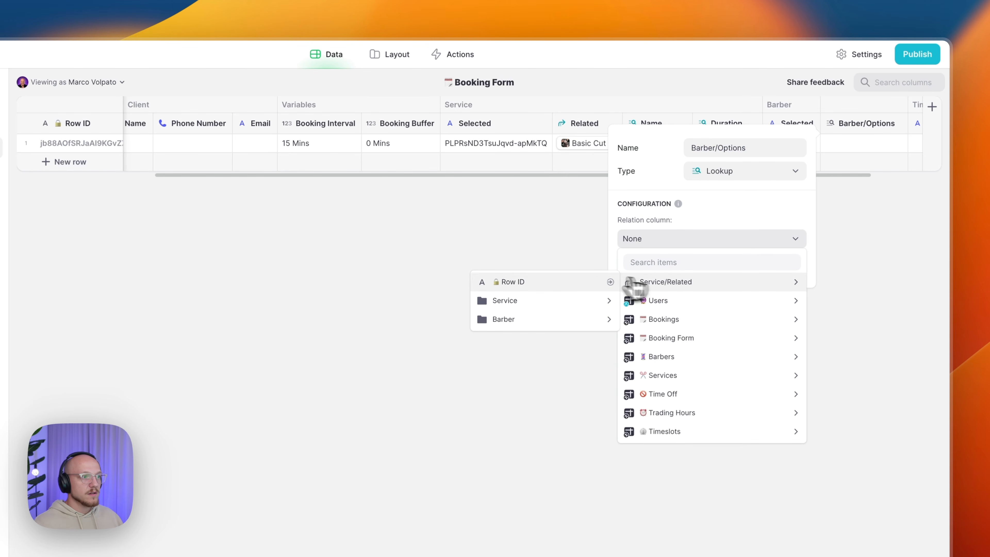
pyautogui.moveTo(540, 316)
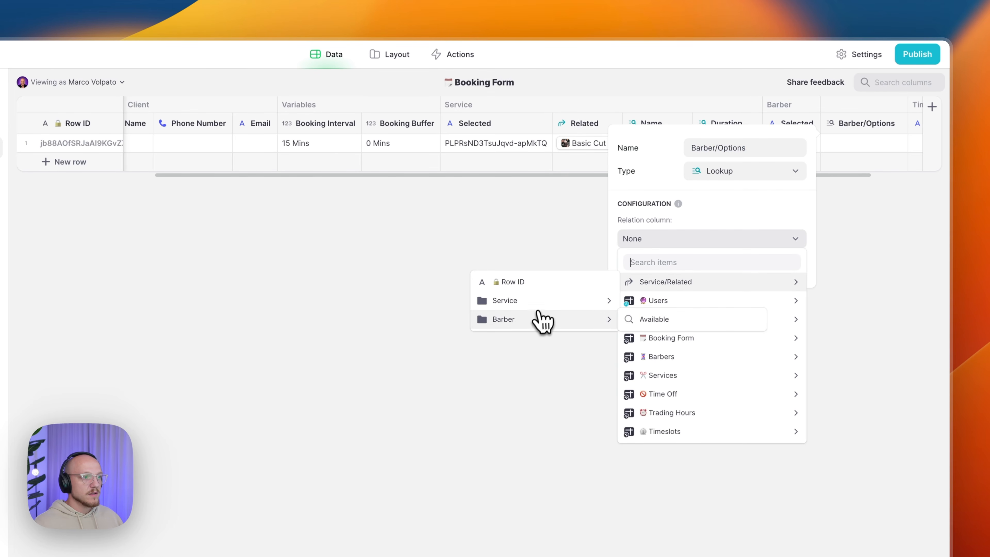
pyautogui.click(685, 325)
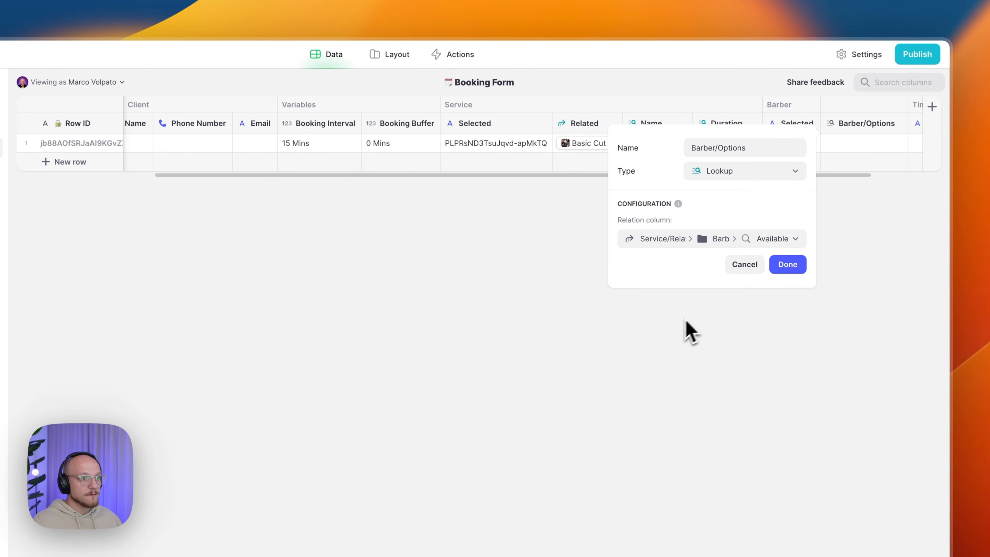
pyautogui.click(788, 264)
pyautogui.hscroll(5, 809, 172)
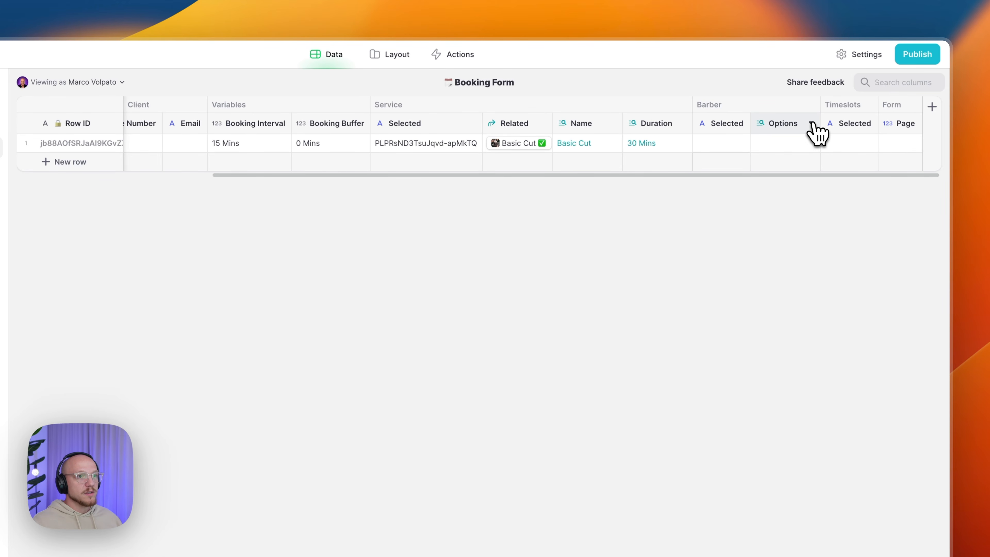
# - Insert a column after Barber/Options named Barber/Option IDs
pyautogui.click(812, 124)
pyautogui.click(766, 182)
pyautogui.write('Barber/Option IDS')
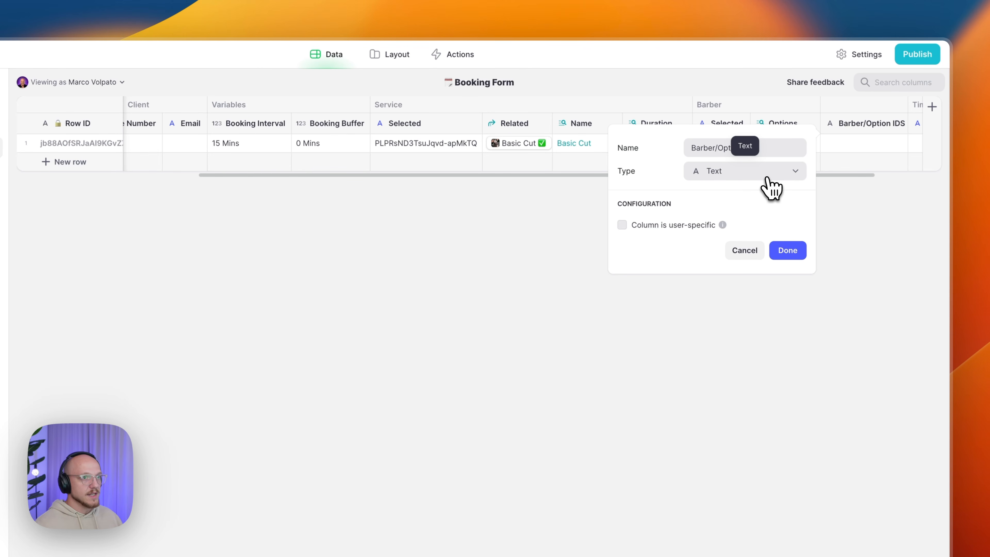
pyautogui.press('BackSpace')
pyautogui.write('s')
pyautogui.click(749, 190)
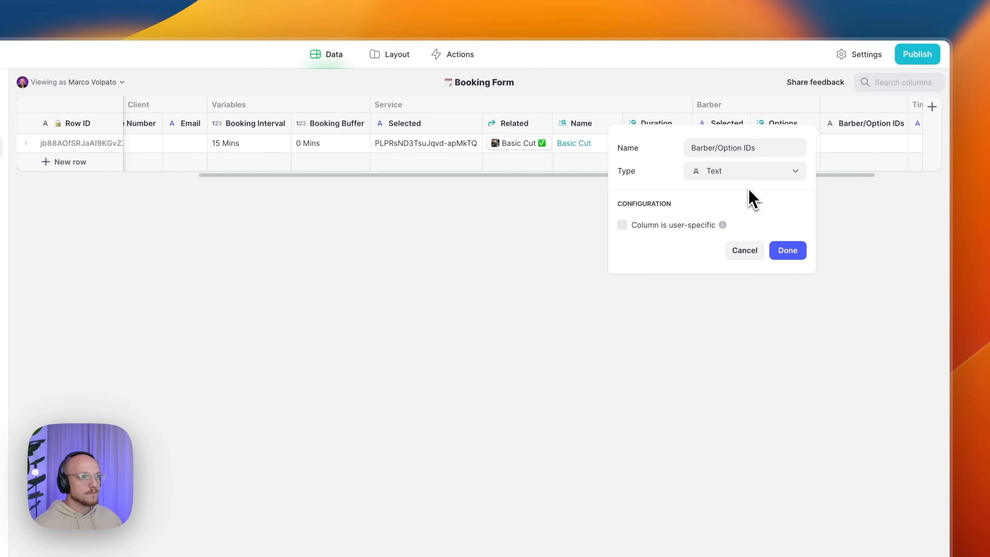
# - Make it a Joined List of the barber options' Row IDs, comma-separated
pyautogui.click(735, 178)
pyautogui.moveTo(718, 235)
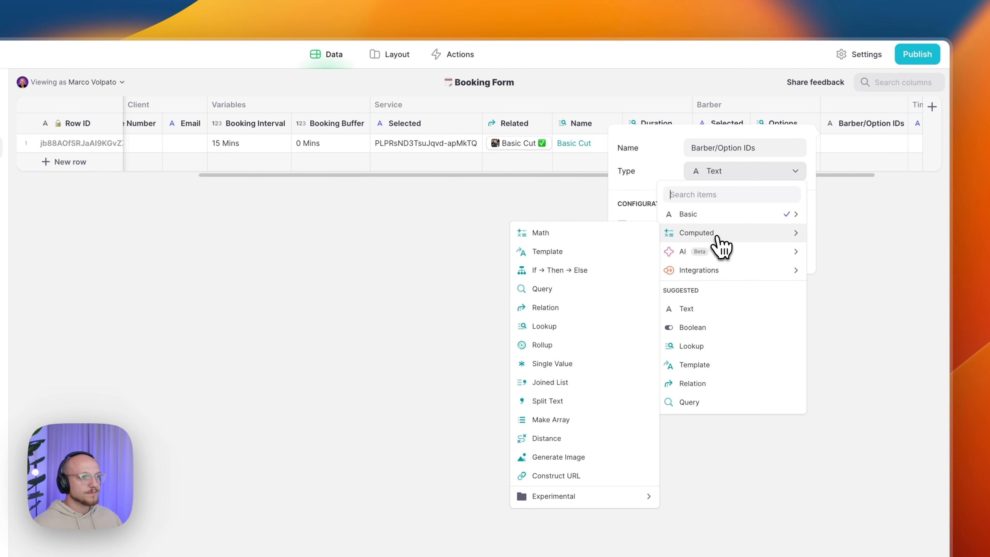
pyautogui.click(569, 383)
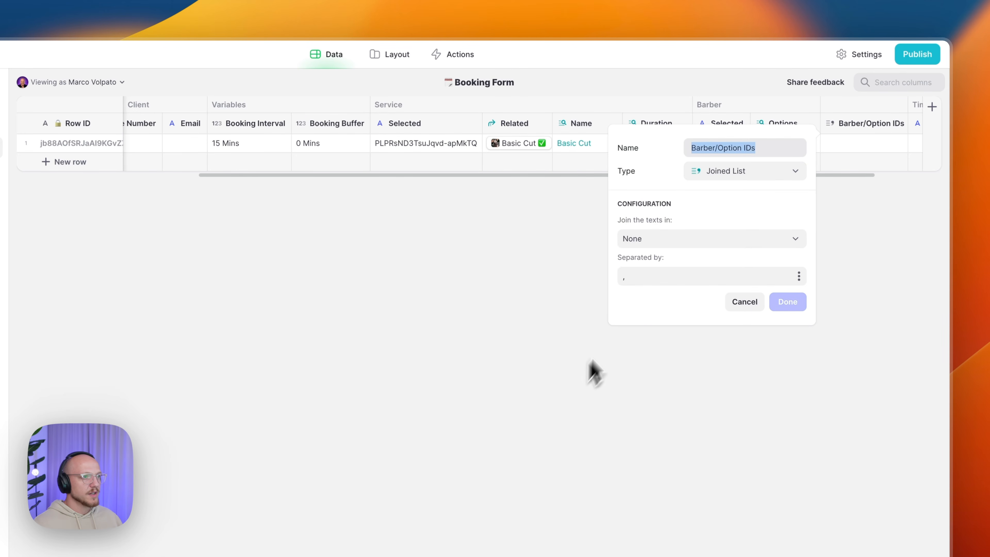
pyautogui.click(662, 242)
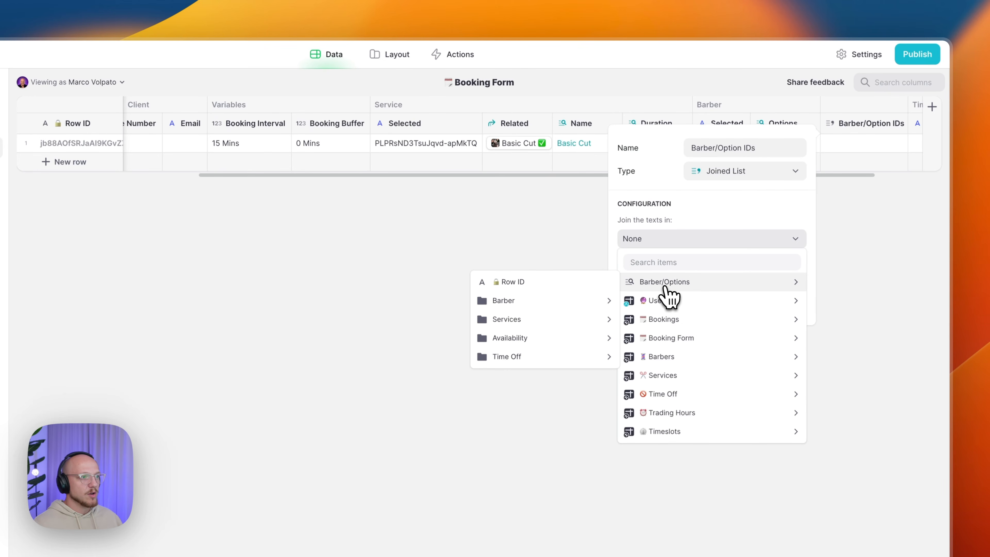
pyautogui.click(551, 284)
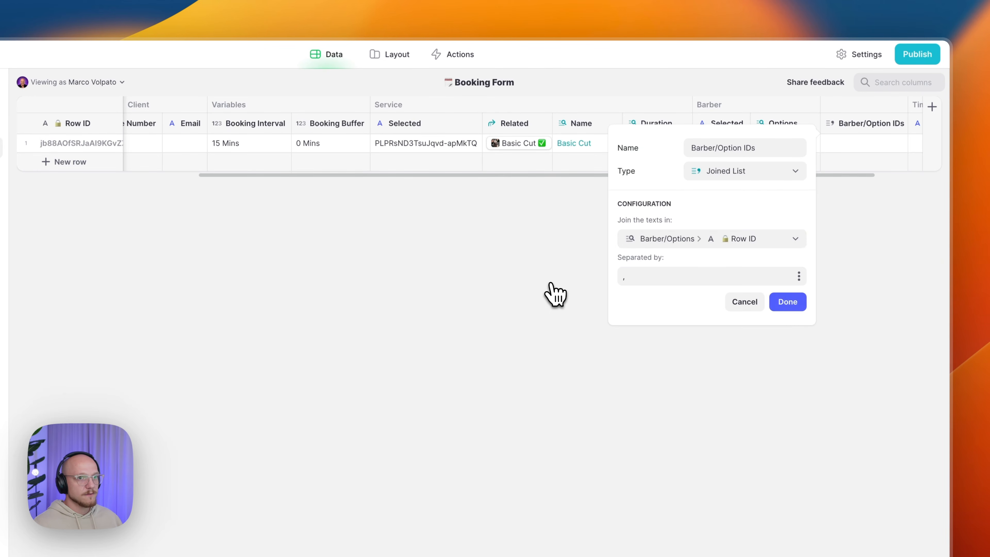
pyautogui.click(789, 301)
pyautogui.hscroll(3, 840, 166)
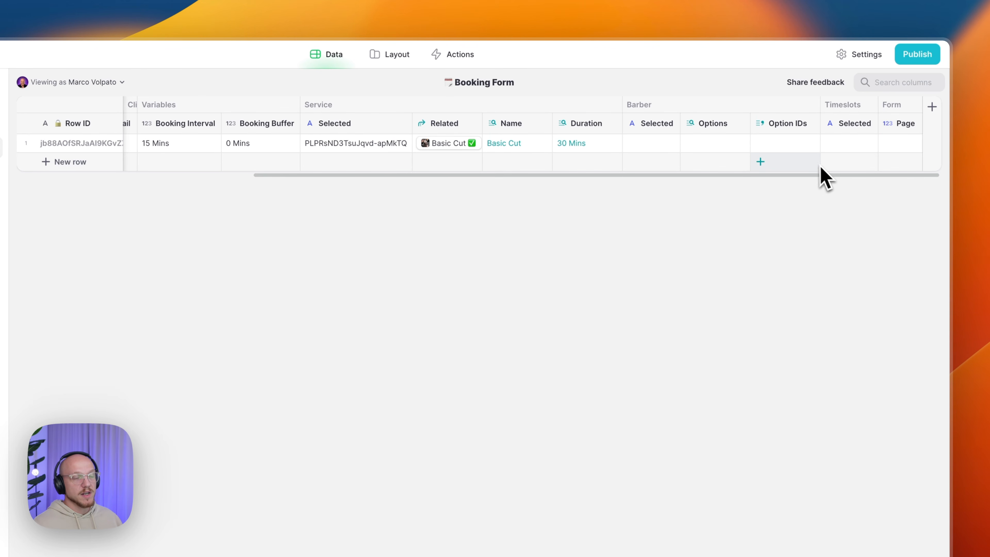
# - Add a Barber/Related relation column matching Barber Selected to the Barbers table's Row ID
pyautogui.click(811, 124)
pyautogui.click(755, 186)
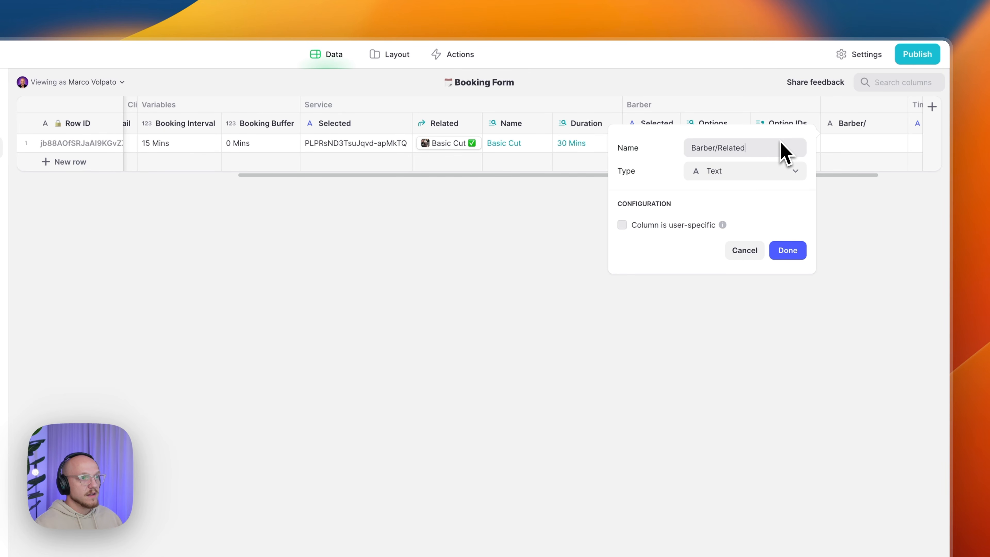
pyautogui.click(761, 176)
pyautogui.moveTo(740, 232)
pyautogui.click(693, 383)
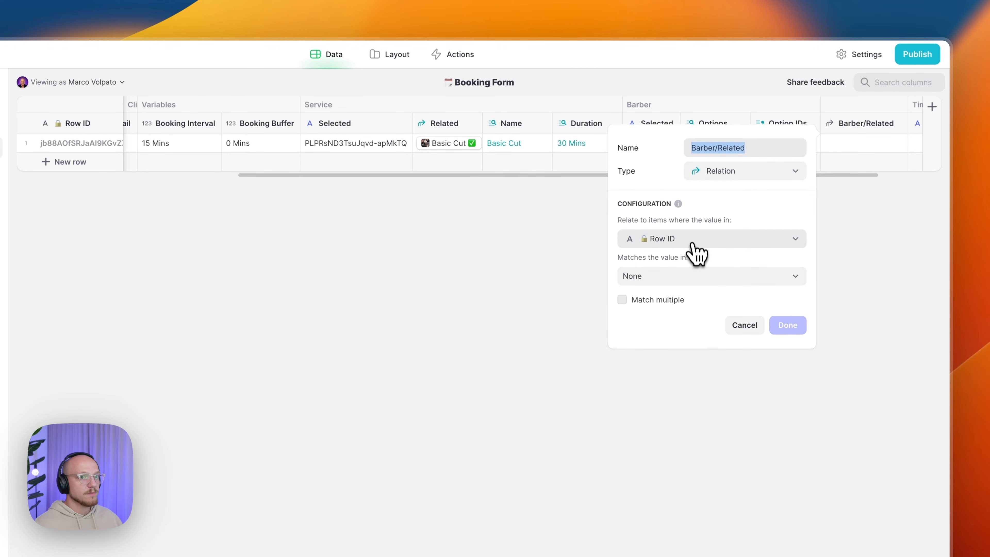
pyautogui.click(703, 243)
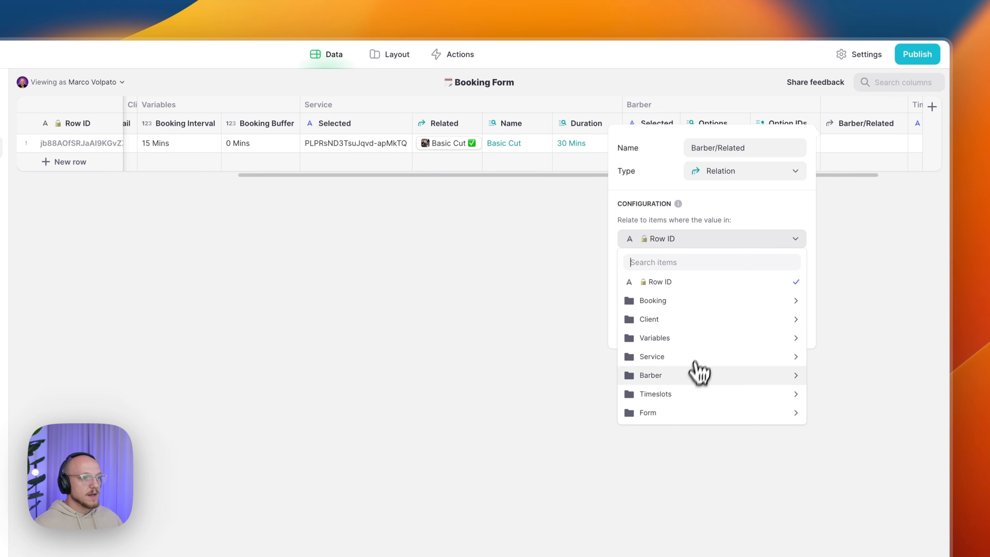
pyautogui.moveTo(723, 379)
pyautogui.click(575, 376)
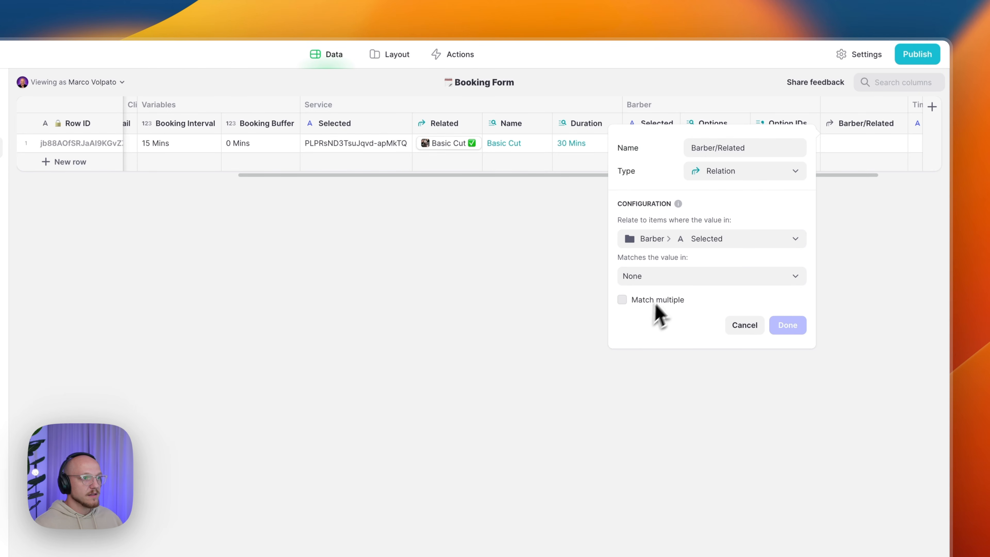
pyautogui.click(672, 284)
pyautogui.moveTo(663, 376)
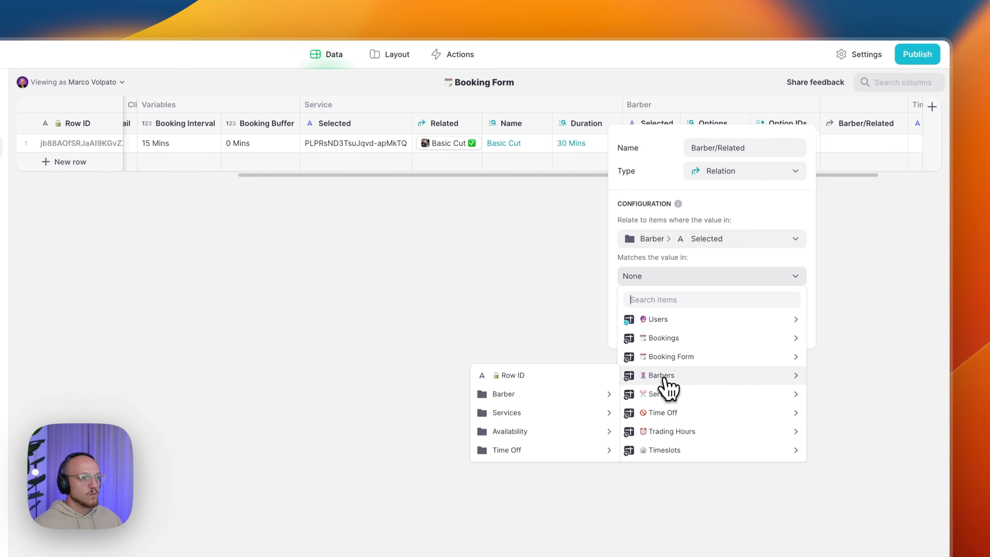
pyautogui.click(587, 380)
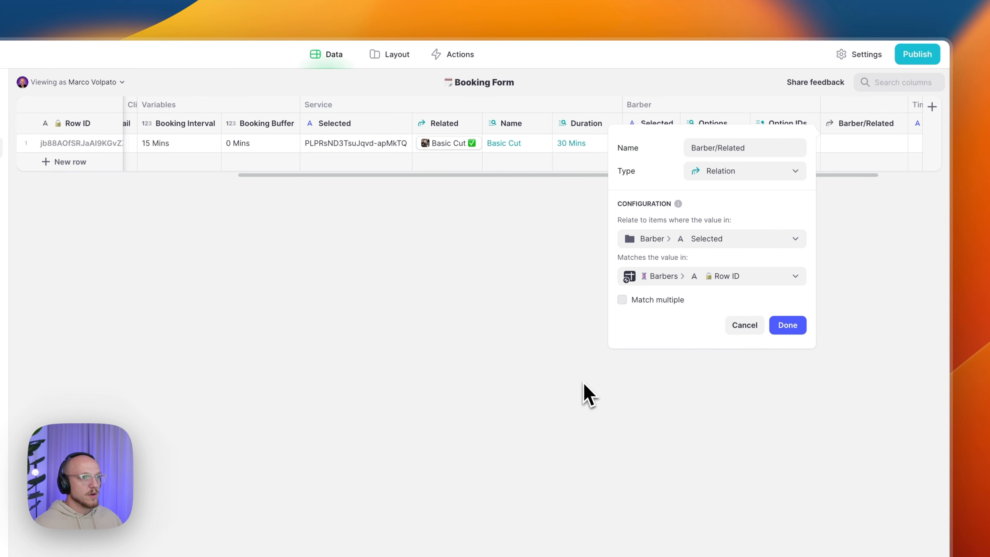
pyautogui.click(786, 327)
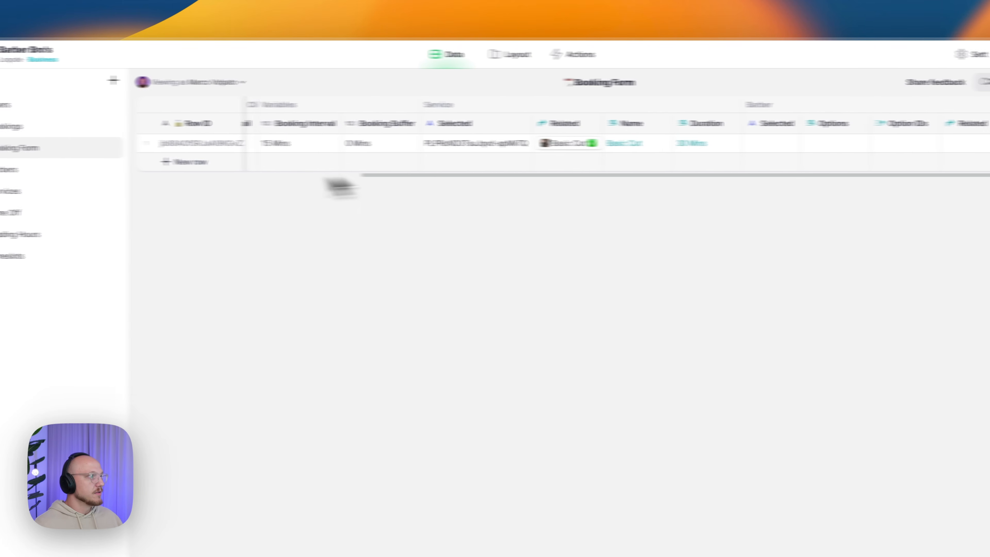
# - Paste Jimbo's Row ID into the Booking Form's Barber Selected cell
pyautogui.click(108, 176)
pyautogui.click(302, 143)
pyautogui.click(297, 161)
pyautogui.click(120, 155)
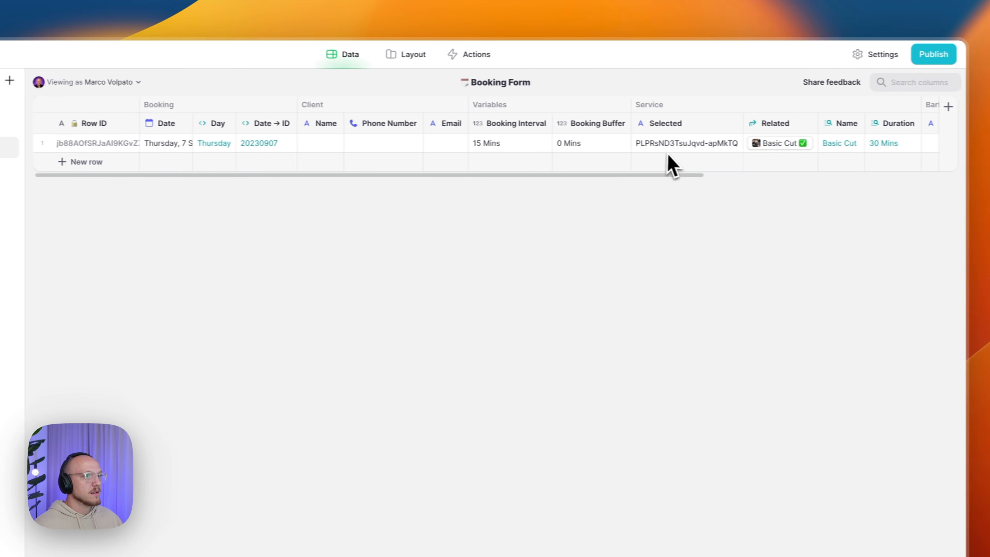
pyautogui.hscroll(10, 655, 158)
pyautogui.click(603, 150)
pyautogui.write('P0JyAm0eSJK')
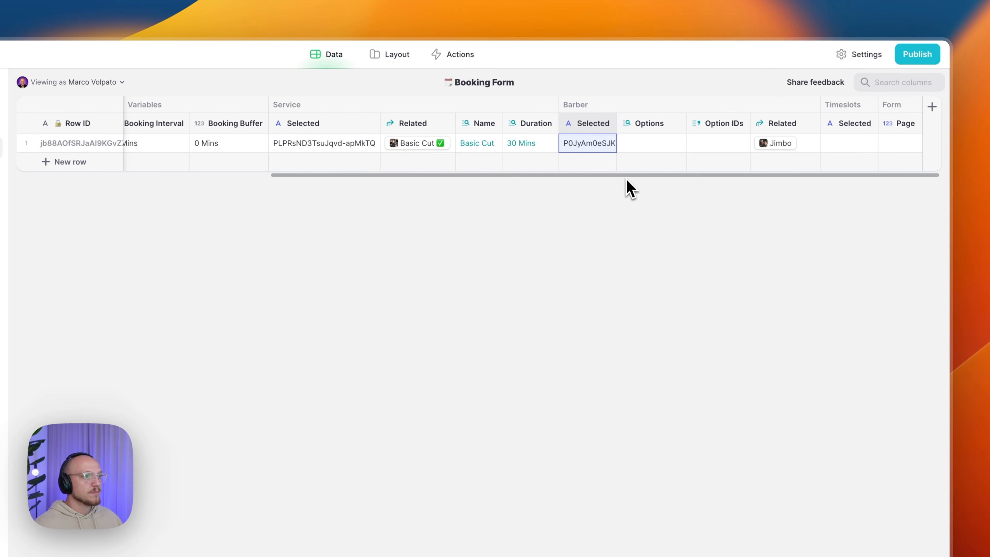
# - Copy Basic Cut's Row ID from Services into the barbers' Services List cells
pyautogui.moveTo(166, 138)
pyautogui.click(112, 192)
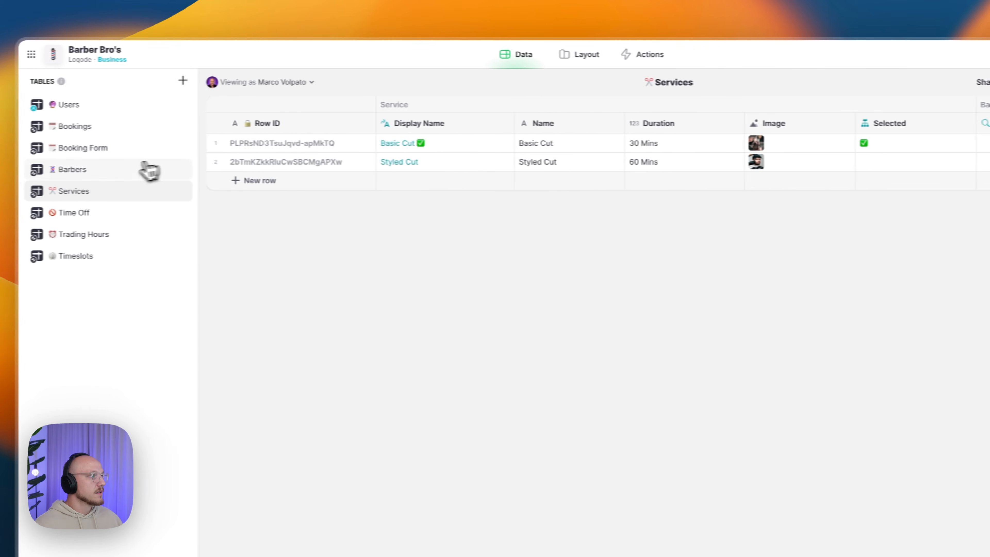
pyautogui.click(144, 170)
pyautogui.click(117, 191)
pyautogui.click(289, 148)
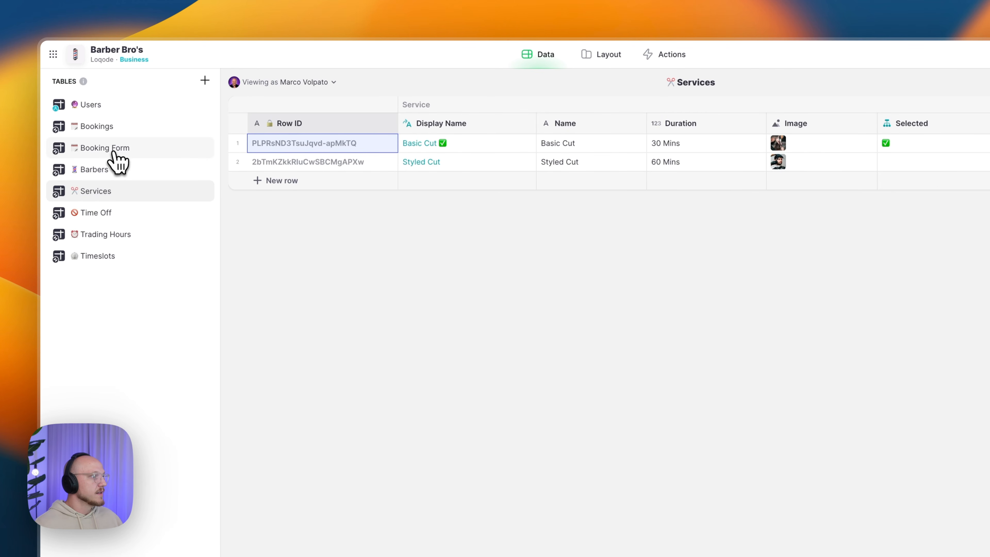
pyautogui.click(115, 170)
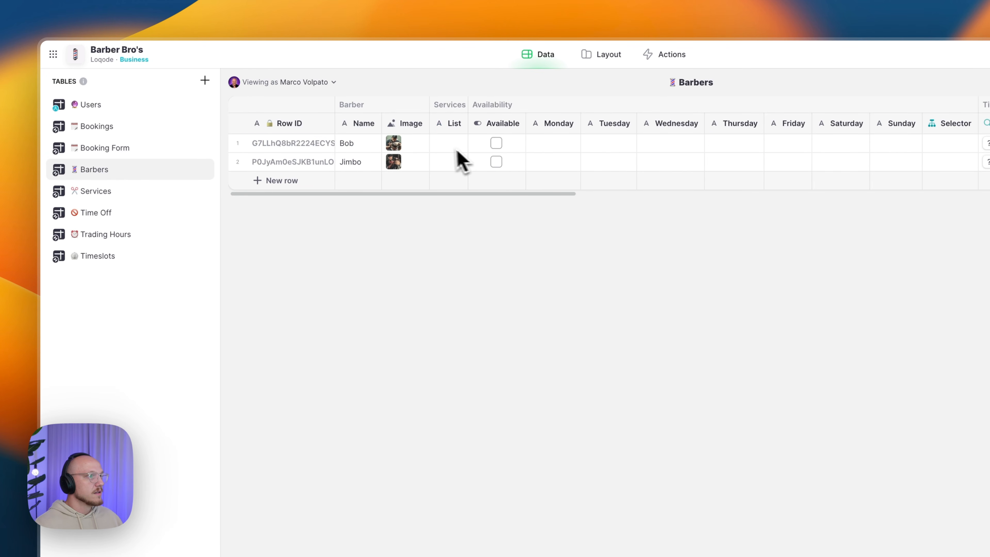
pyautogui.click(446, 143)
pyautogui.click(346, 144)
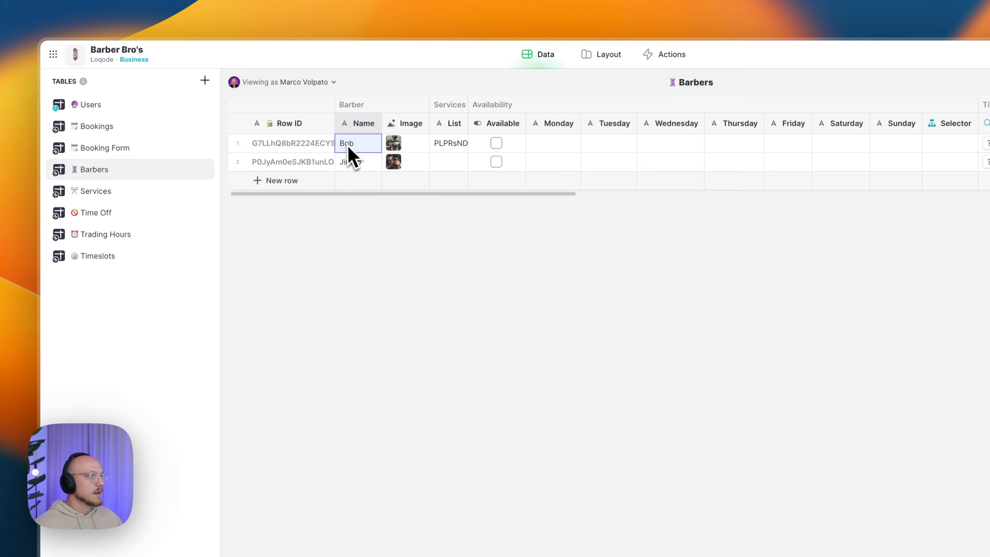
pyautogui.click(448, 161)
pyautogui.write('PLPRsND3TsuJqvd-apMkTQ')
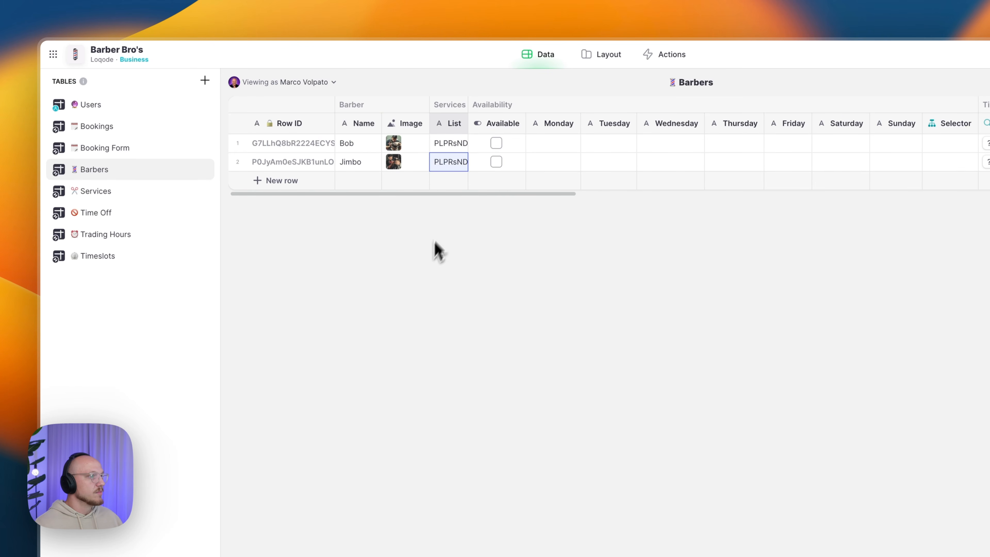
# - Confirm Barber/Related resolves Jimbo and review Bob's services list value
pyautogui.click(131, 150)
pyautogui.hscroll(10, 721, 156)
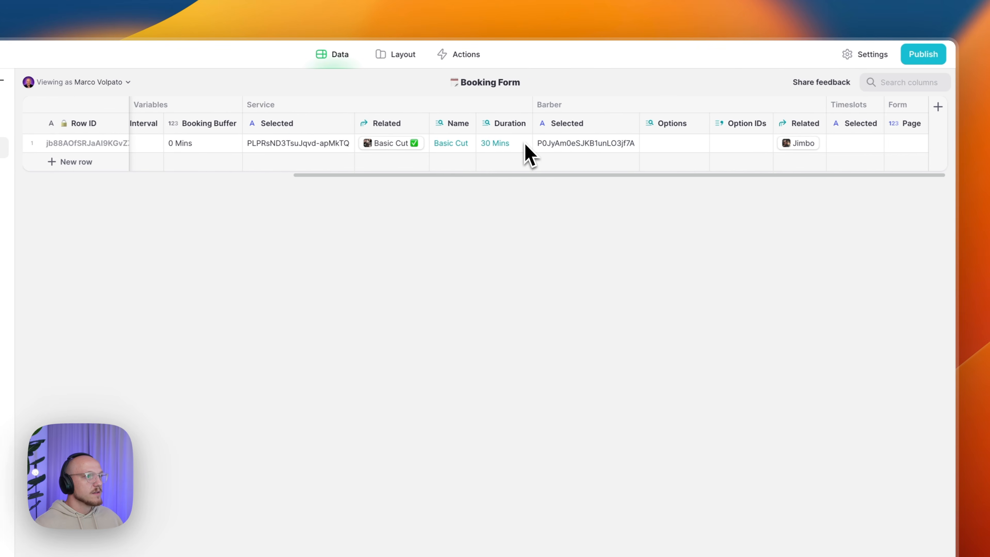
pyautogui.click(815, 147)
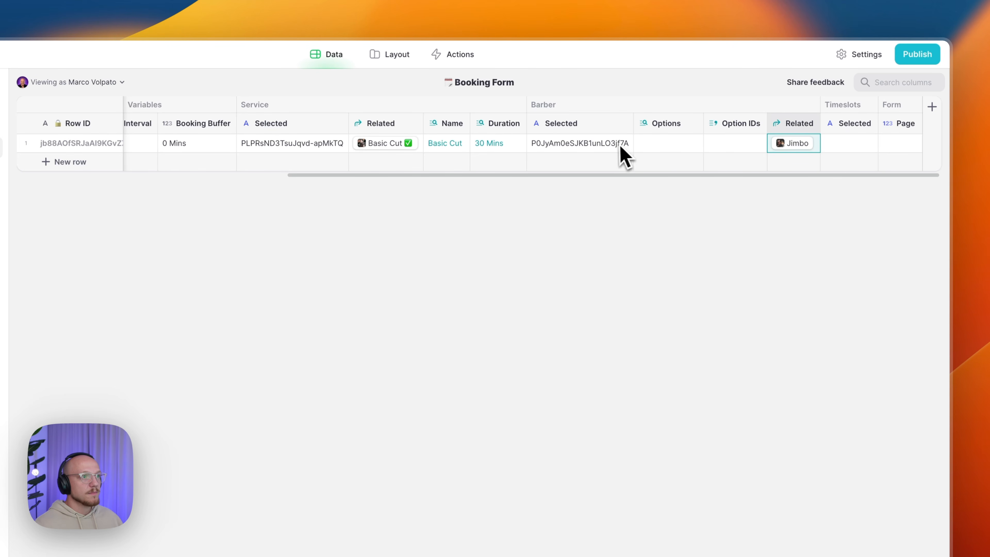
pyautogui.click(602, 148)
pyautogui.click(113, 170)
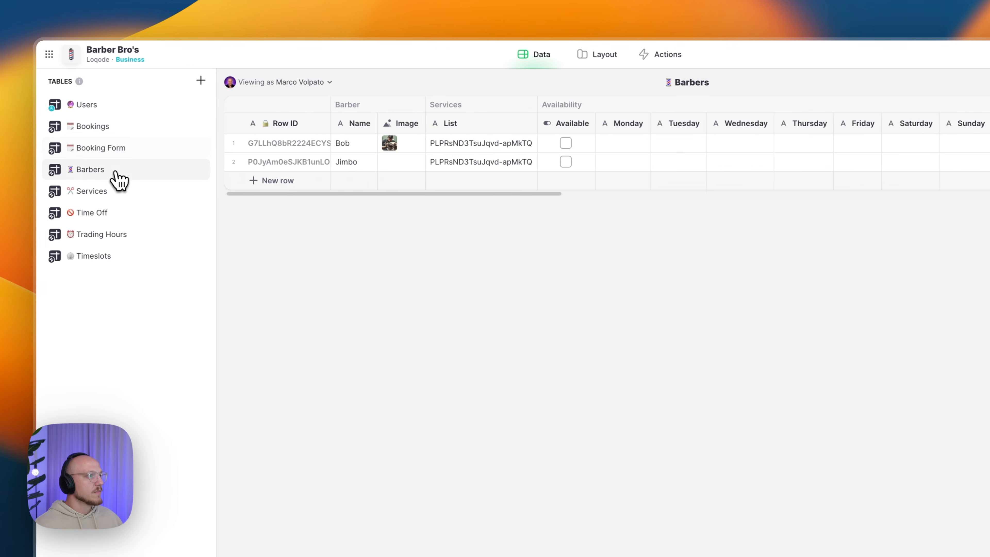
pyautogui.doubleClick(492, 149)
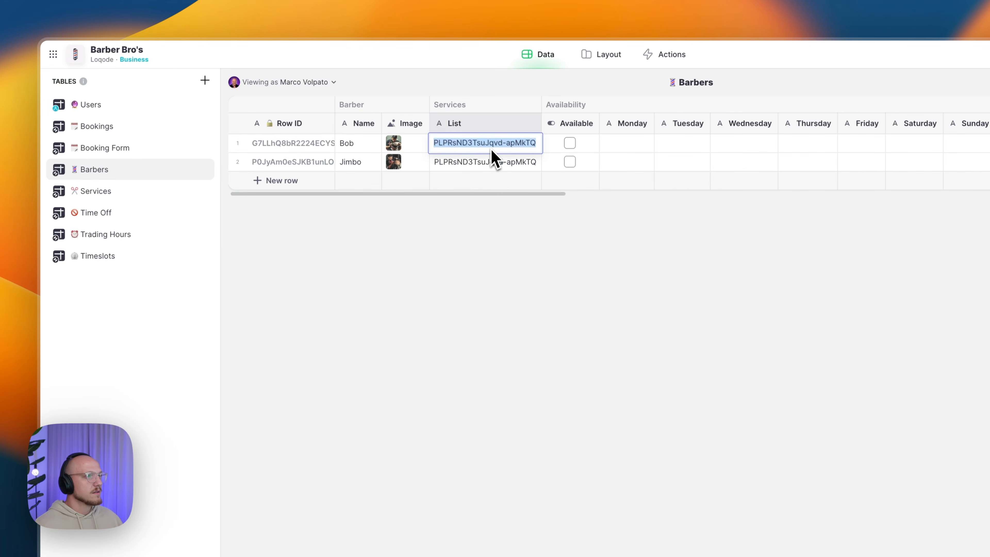
pyautogui.press('Escape')
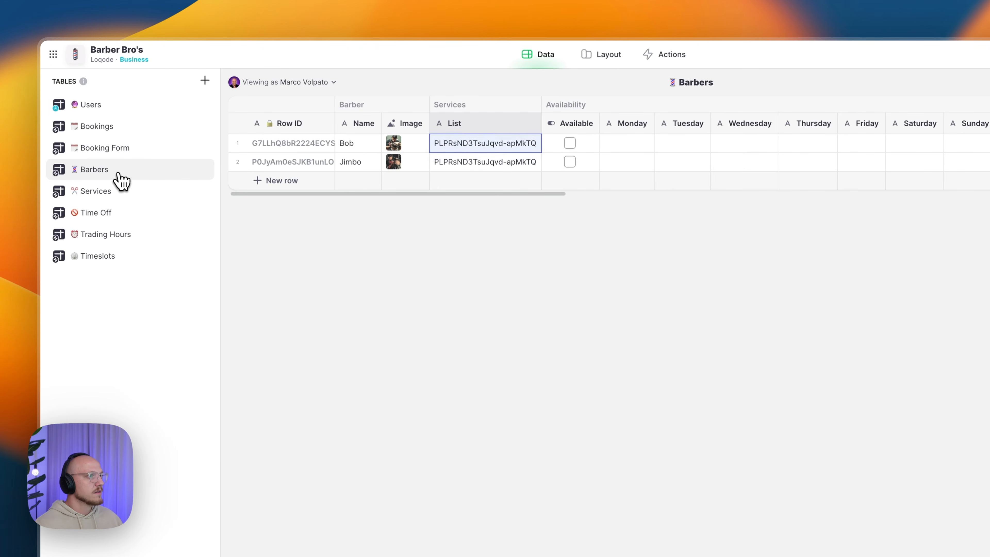
pyautogui.click(113, 191)
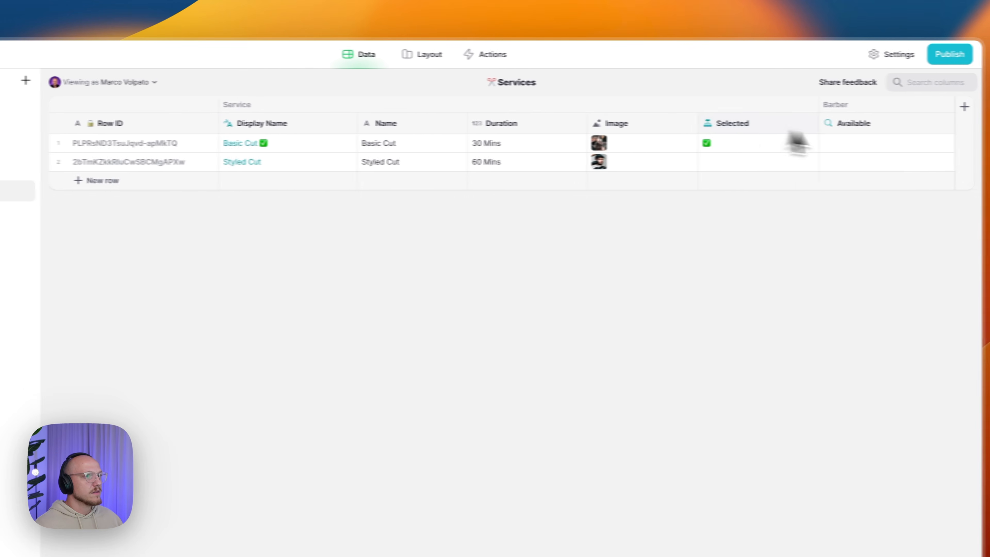
pyautogui.click(913, 124)
pyautogui.click(858, 164)
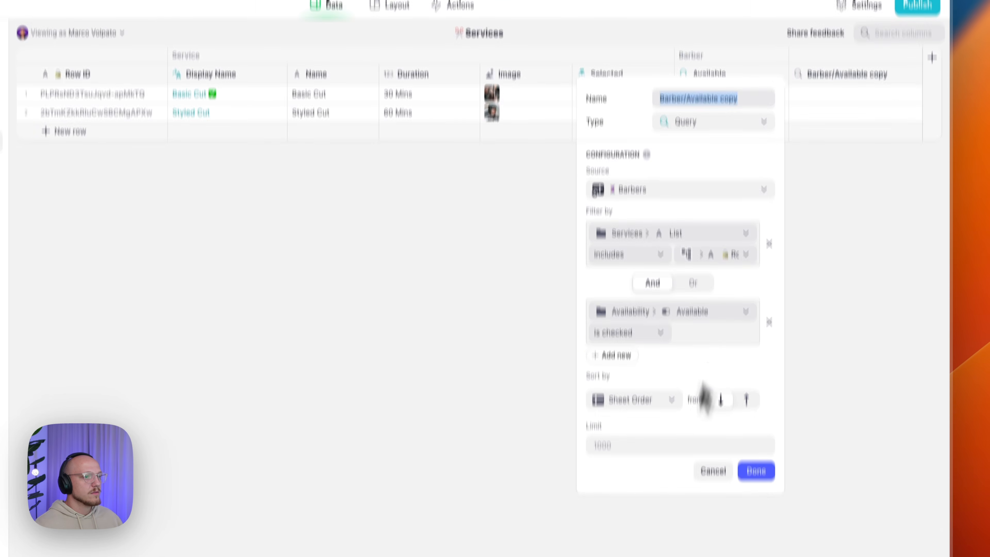
pyautogui.click(708, 523)
pyautogui.click(892, 122)
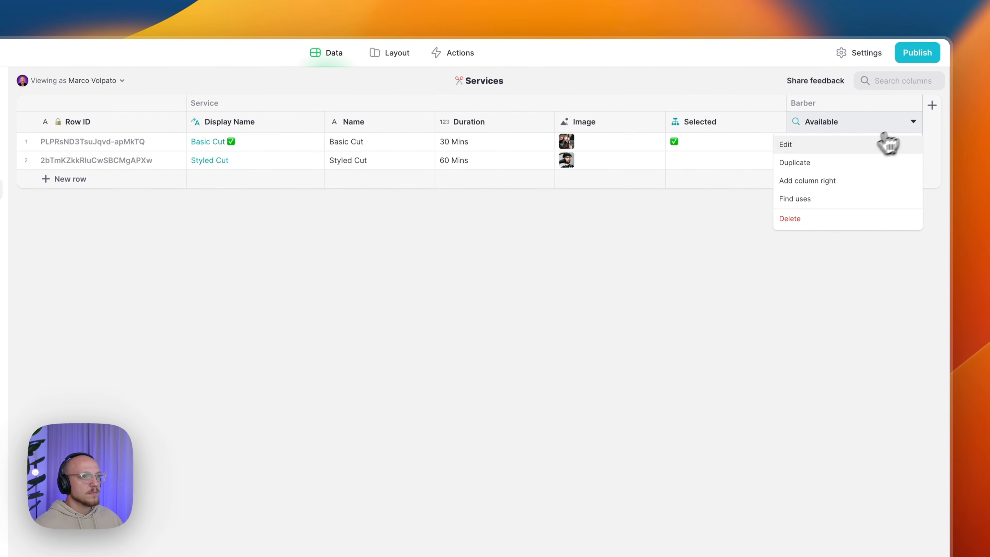
pyautogui.click(858, 144)
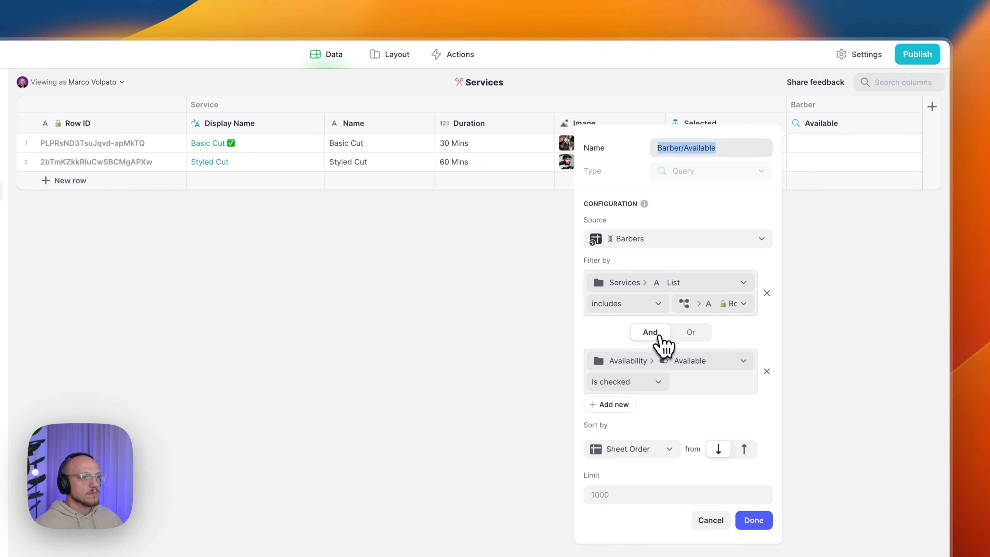
pyautogui.click(691, 332)
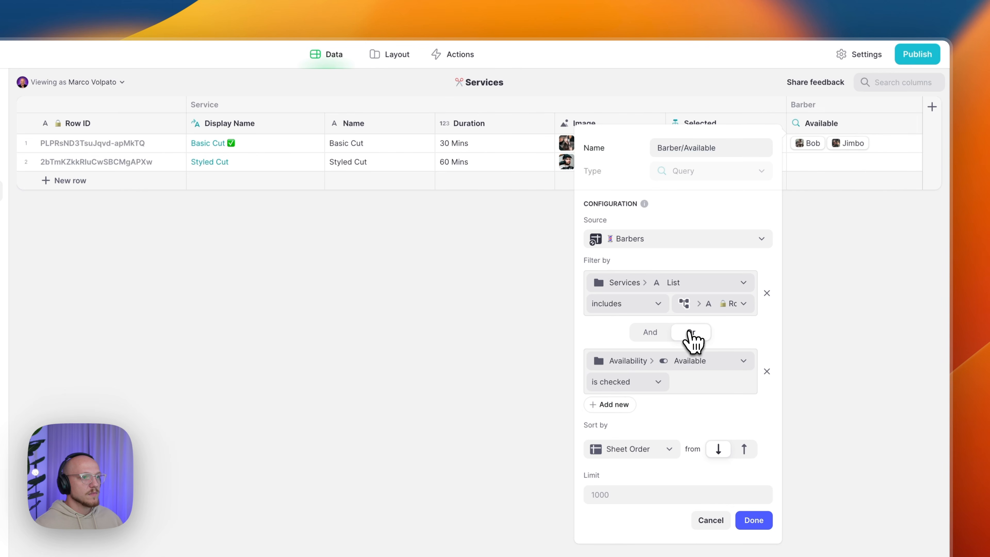
pyautogui.click(659, 334)
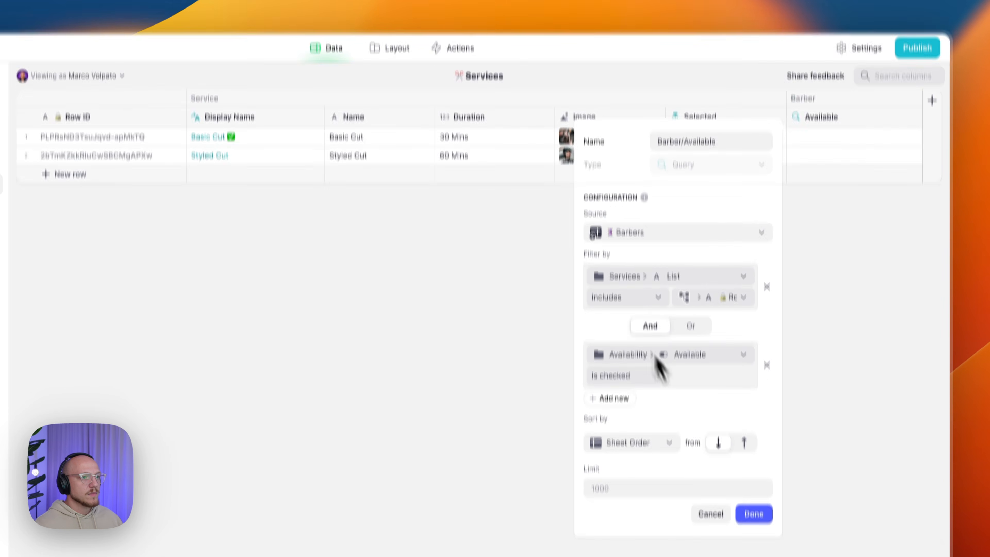
pyautogui.click(753, 520)
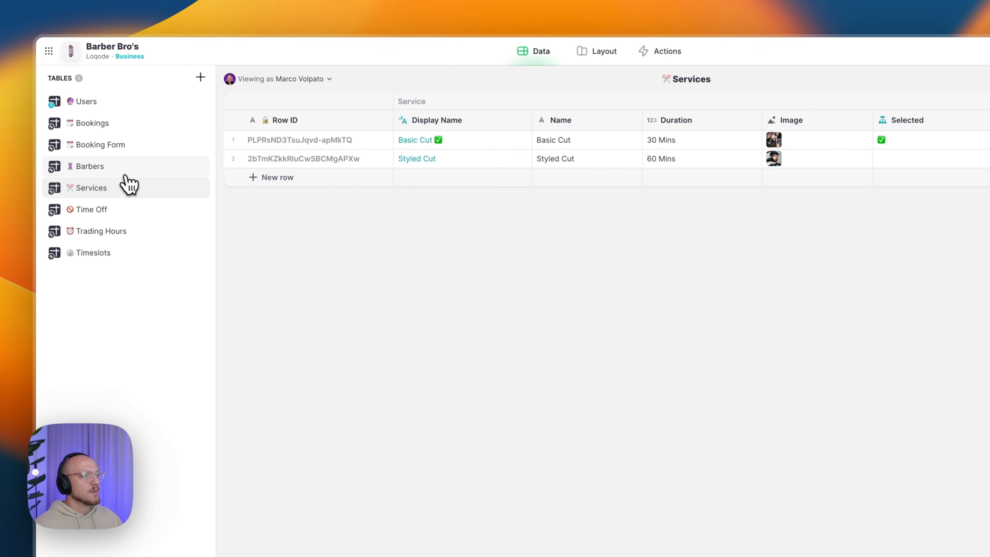
# - Mark Bob and Jimbo Available, then view the Booking Form's Barber/Options column
pyautogui.click(55, 132)
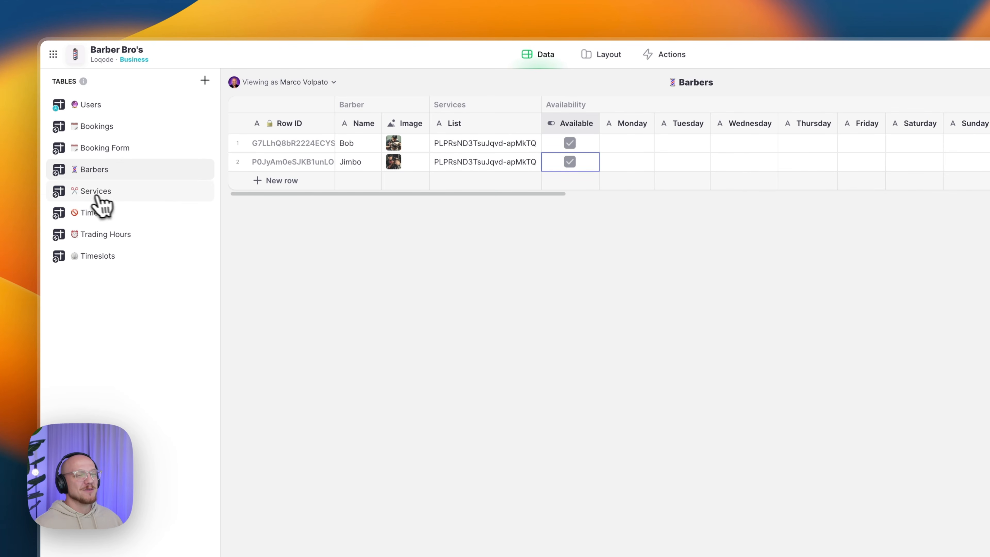
pyautogui.click(111, 150)
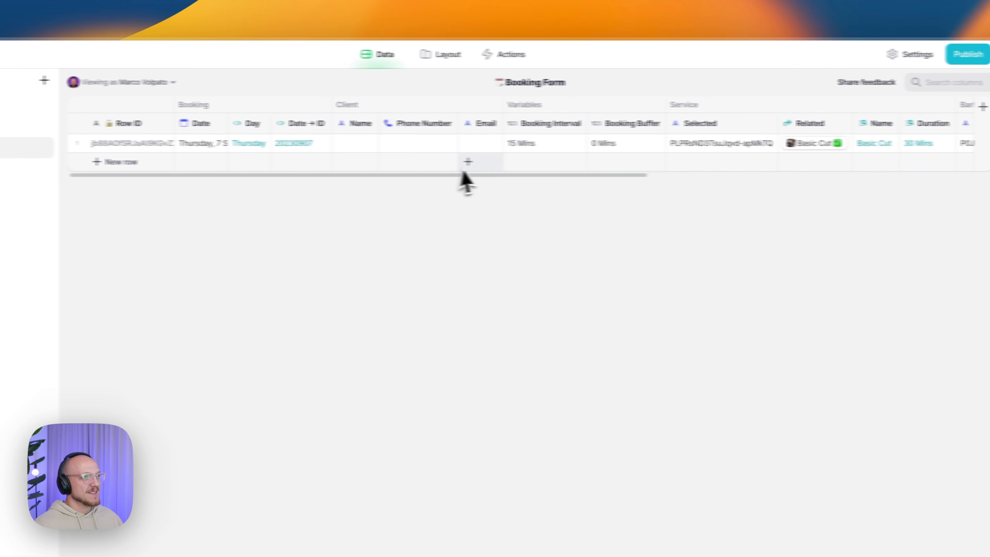
pyautogui.hscroll(10, 392, 162)
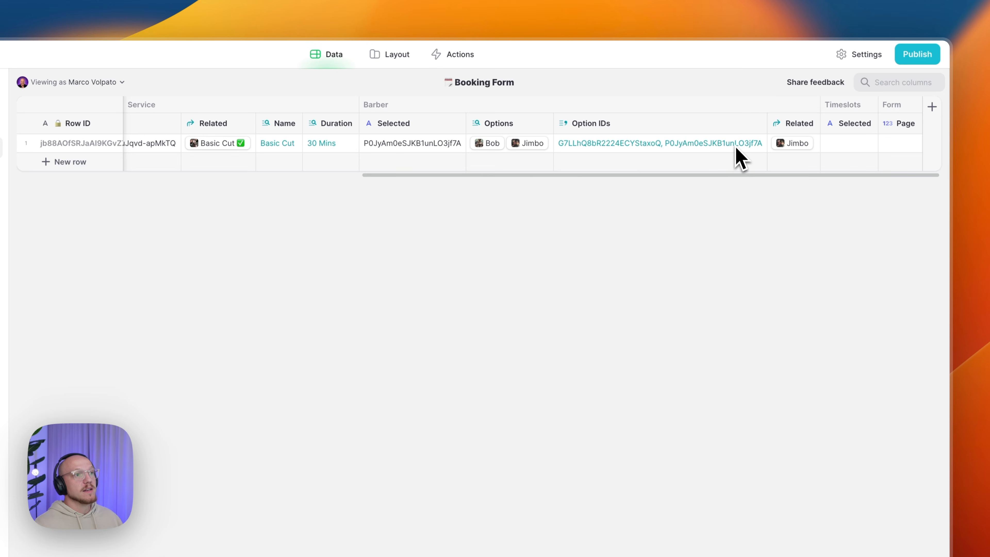
# - Inspect the Option IDs, Barber/Related and Barber Selected values, and widen Timeslots Selected
pyautogui.click(725, 156)
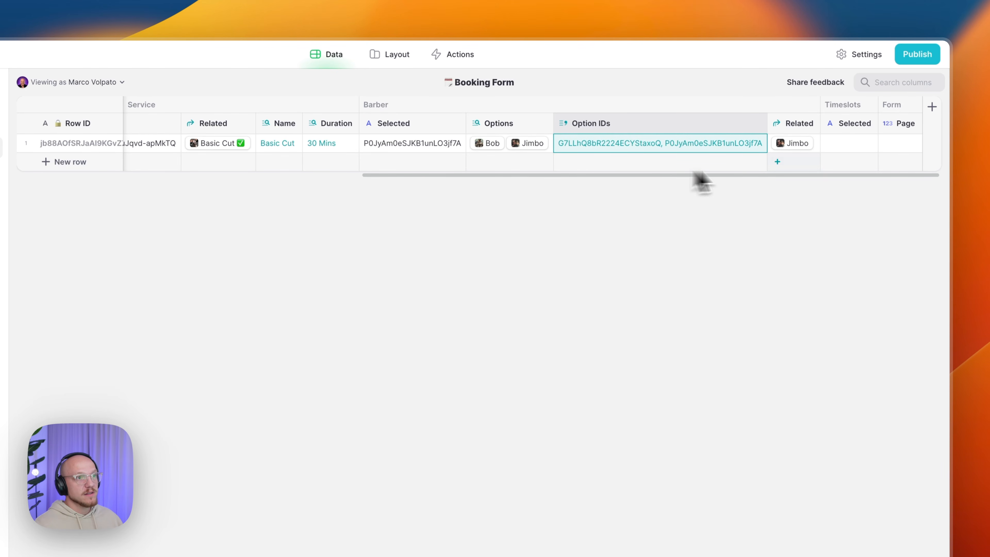
pyautogui.click(817, 151)
pyautogui.click(420, 144)
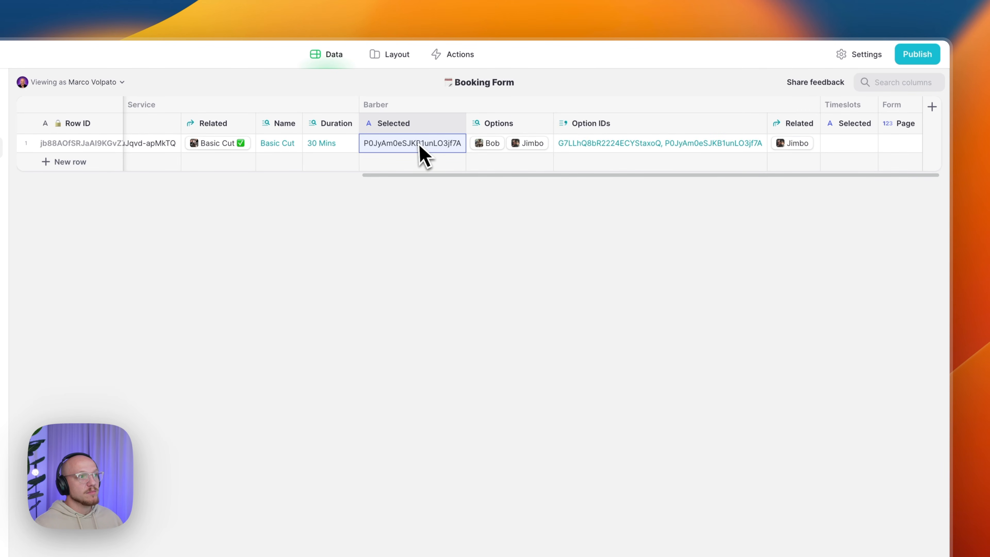
pyautogui.click(620, 197)
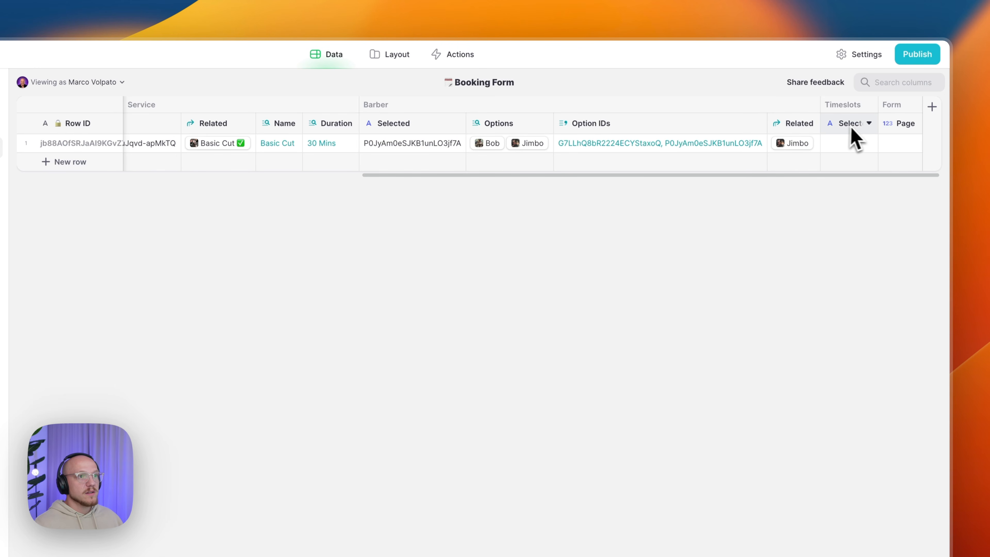
pyautogui.moveTo(876, 123); pyautogui.dragTo(887, 126)
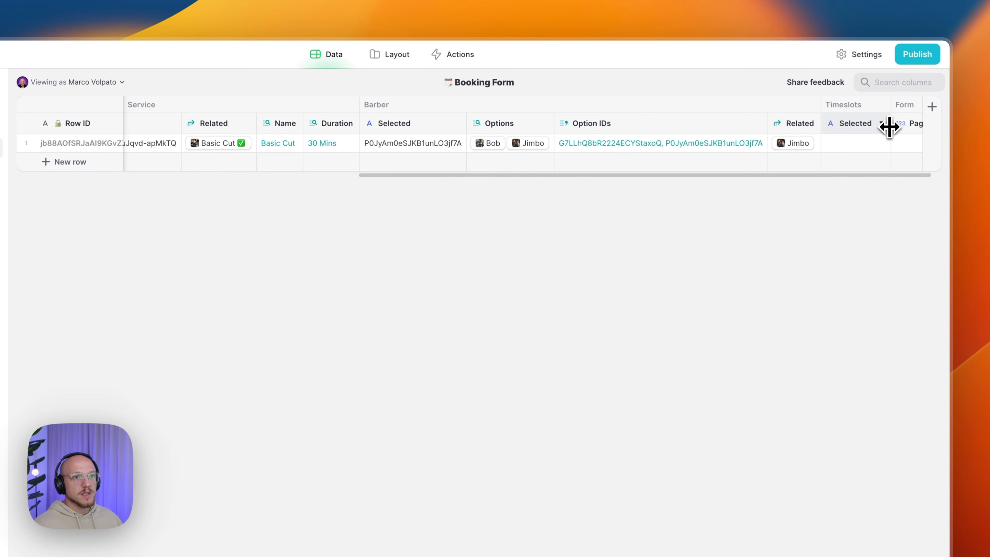
# - Add a Barber/Name lookup column pulling Barber/Related > Barber > Name
pyautogui.click(801, 125)
pyautogui.click(752, 183)
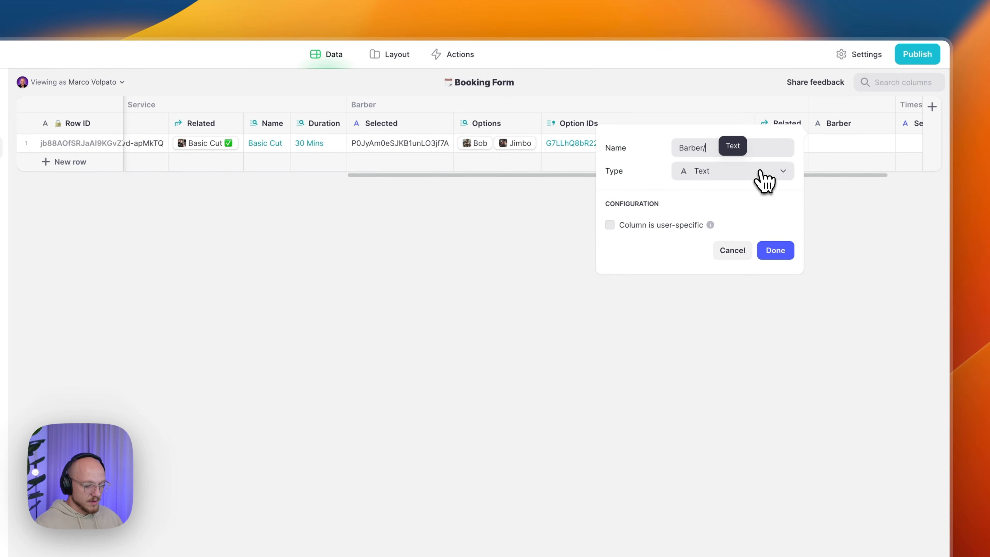
pyautogui.click(762, 174)
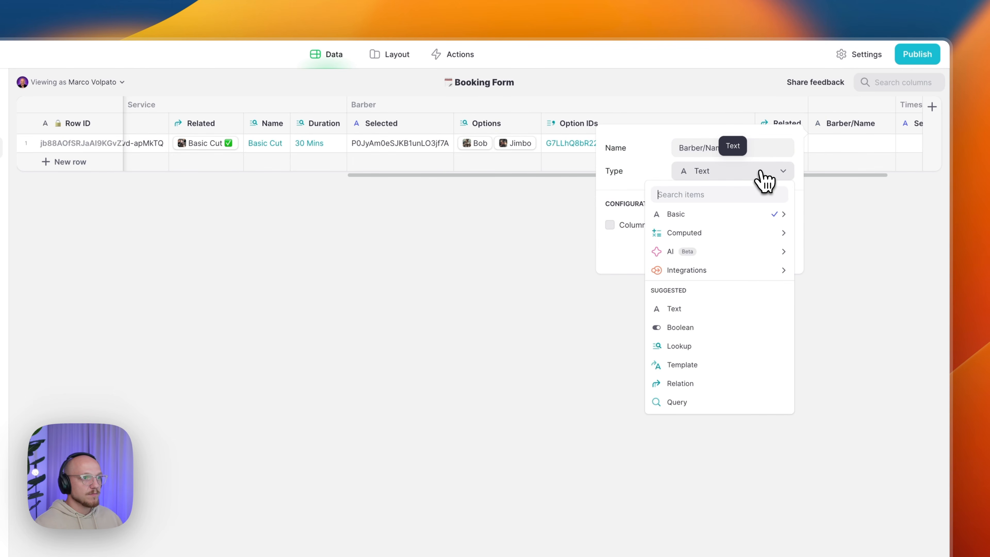
pyautogui.moveTo(723, 234)
pyautogui.click(825, 326)
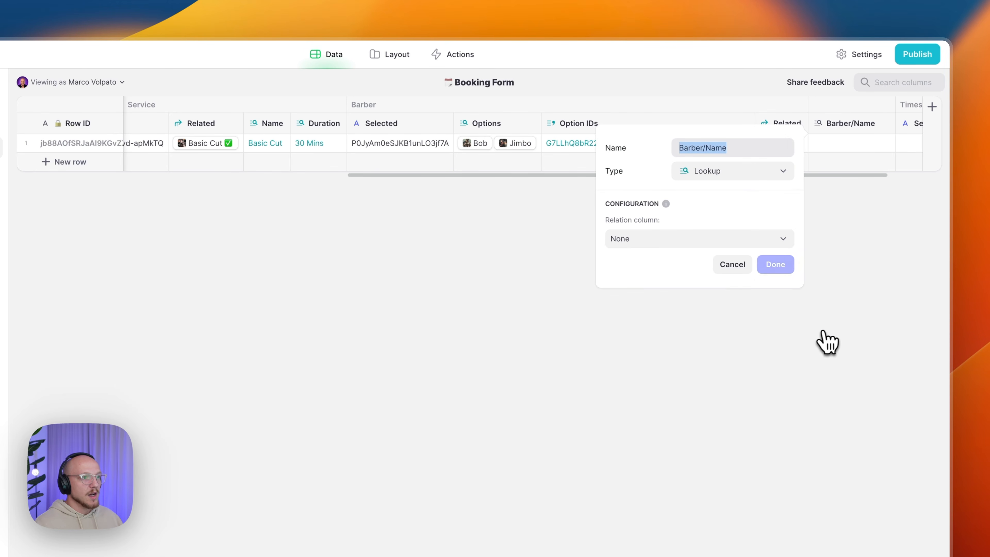
pyautogui.click(667, 239)
pyautogui.moveTo(686, 297)
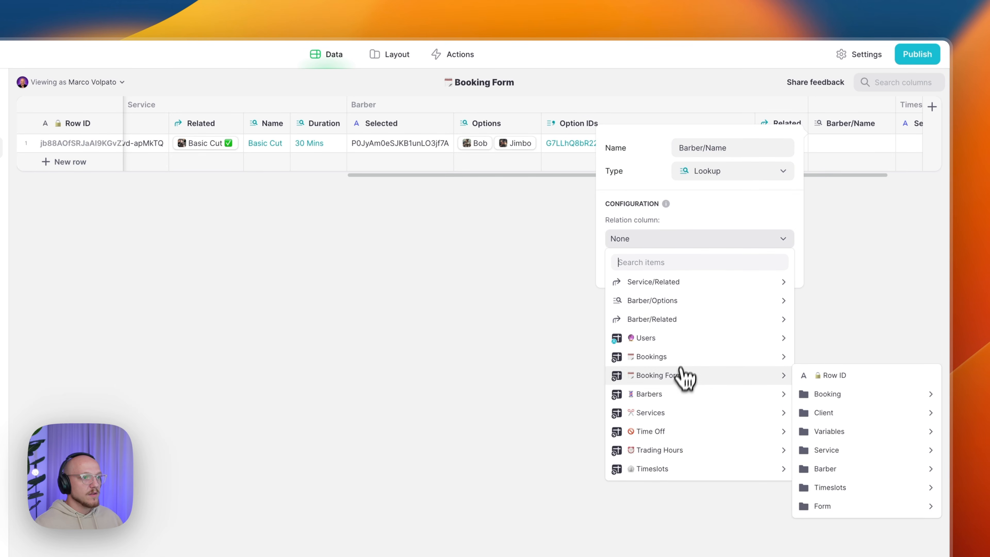
pyautogui.moveTo(669, 323)
pyautogui.moveTo(838, 337)
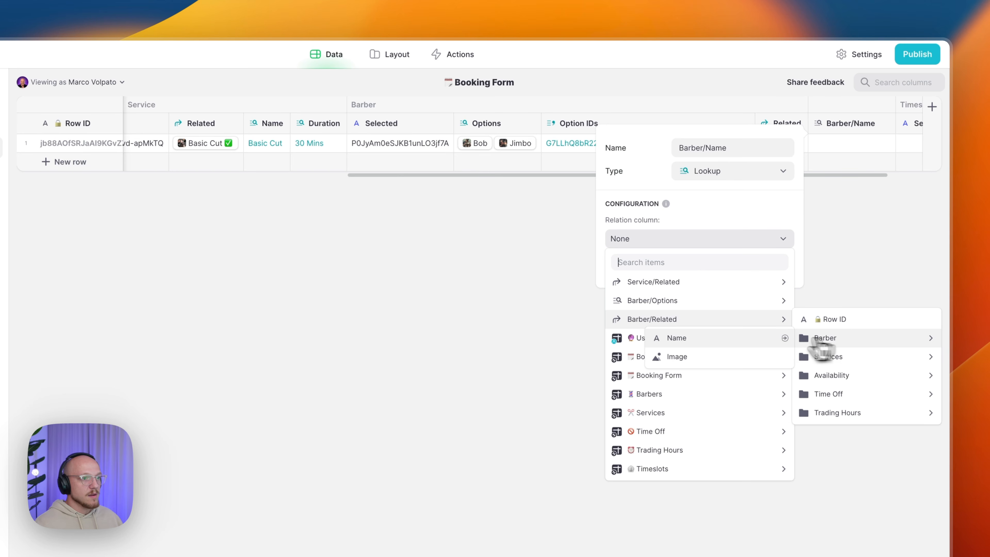
pyautogui.click(736, 337)
pyautogui.click(777, 269)
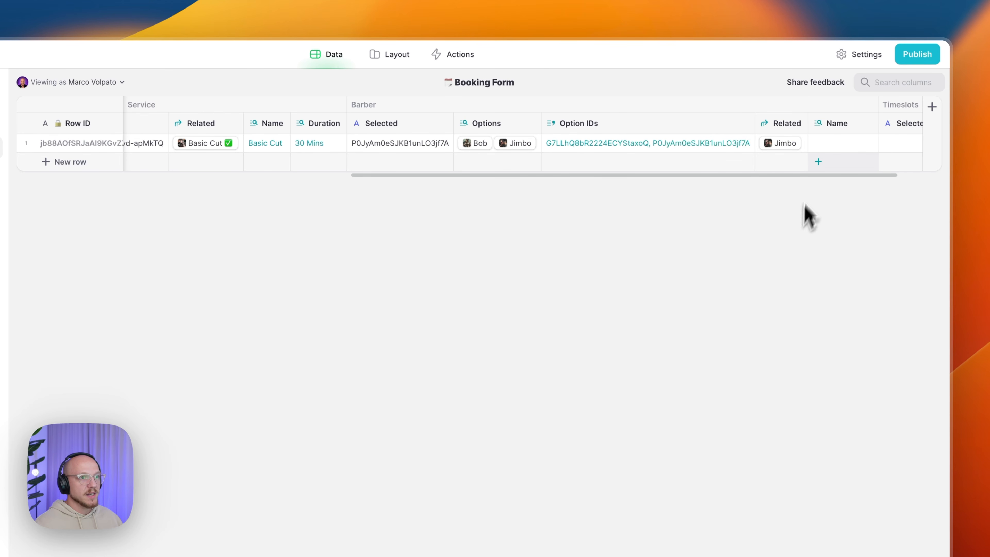
pyautogui.click(827, 151)
pyautogui.hscroll(2, 824, 153)
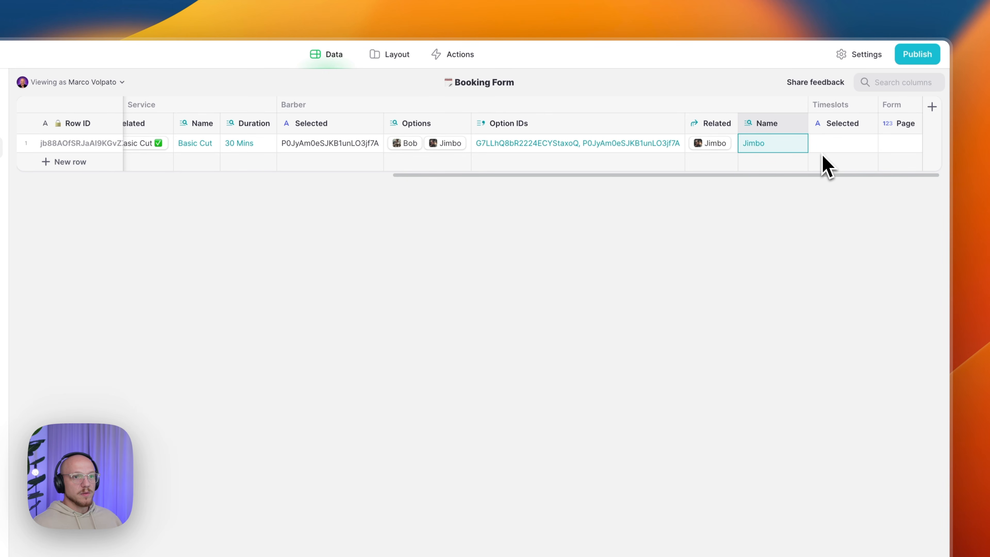
pyautogui.click(800, 124)
pyautogui.click(740, 186)
pyautogui.write('Trading Hours/Related')
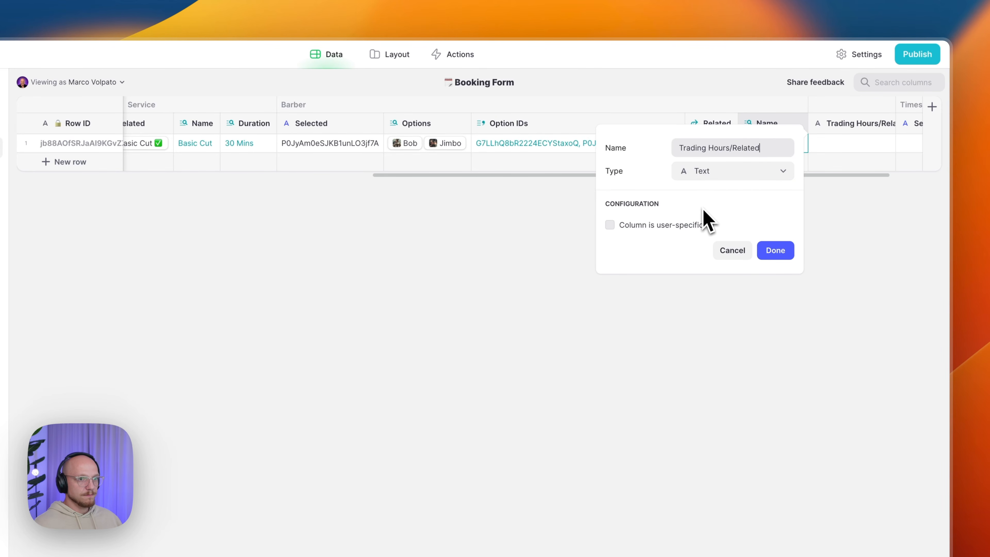
pyautogui.click(706, 172)
pyautogui.moveTo(691, 234)
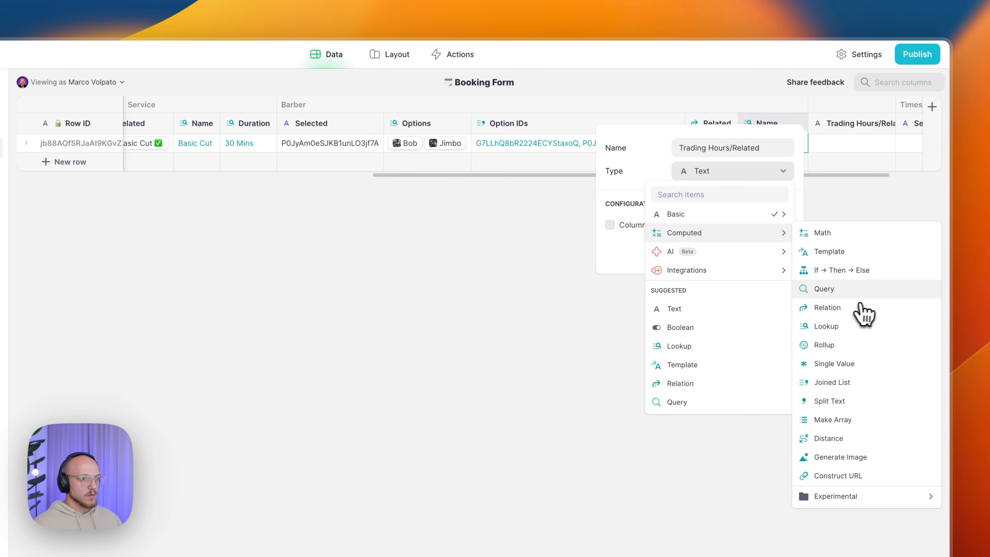
pyautogui.click(842, 289)
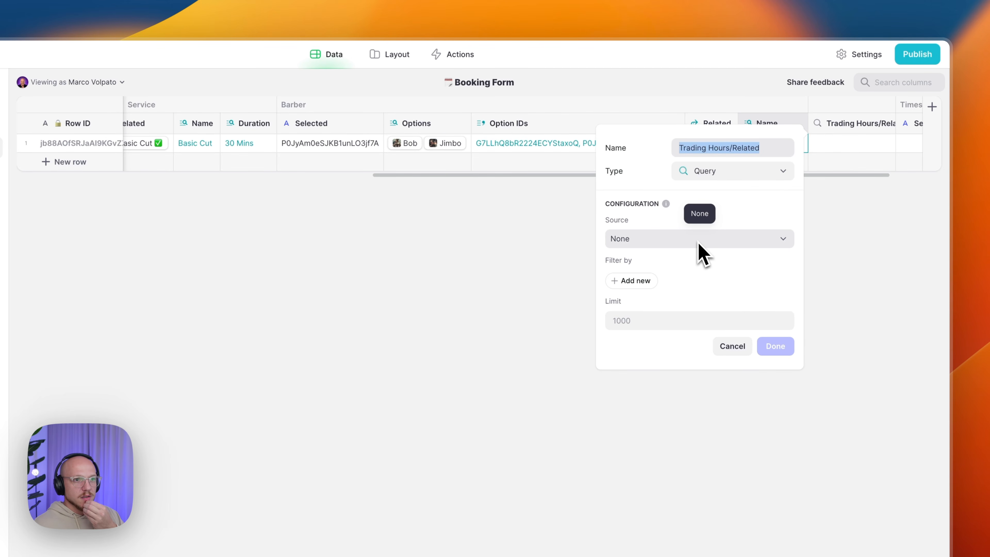
pyautogui.click(733, 347)
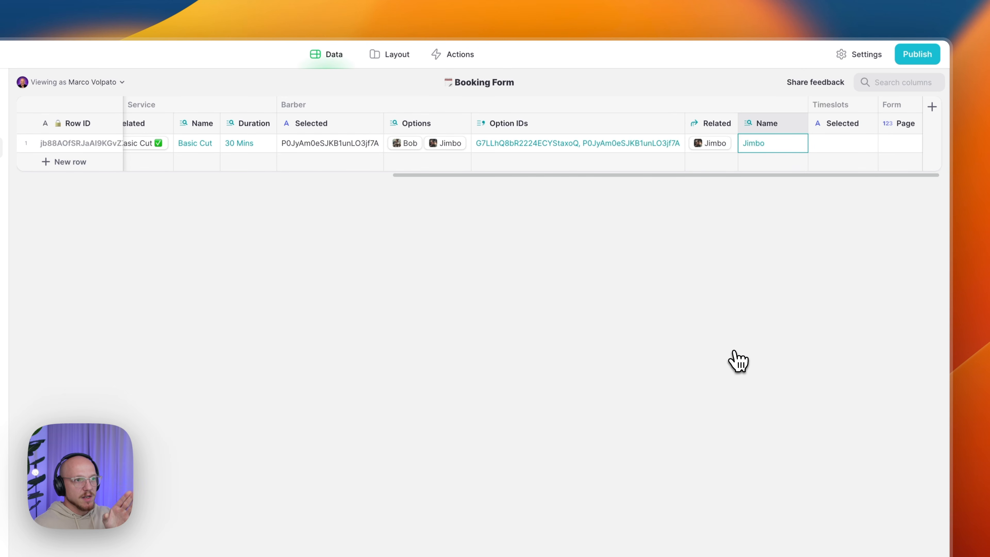
pyautogui.click(798, 124)
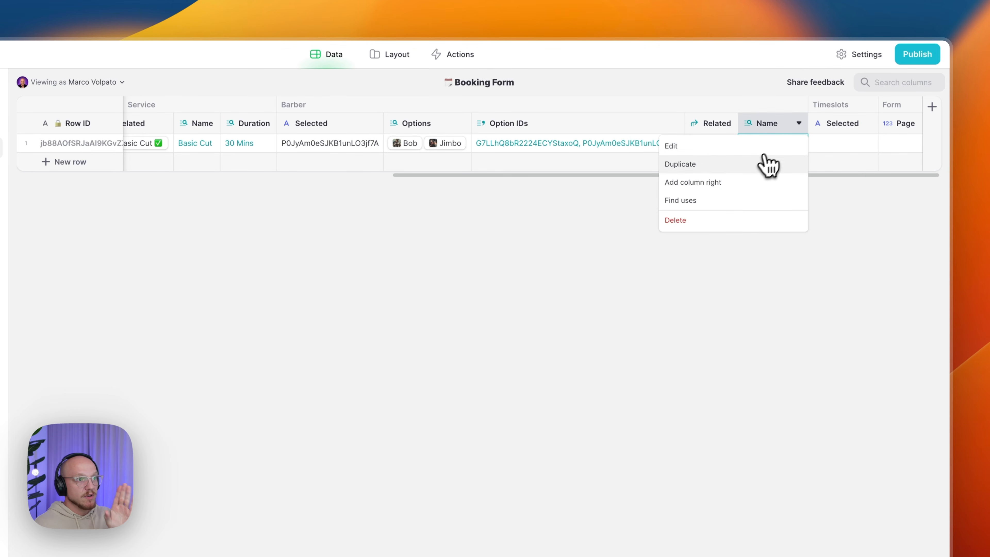
# - Insert a column right of Name as a Computed Query (not a Relation) sourced from the Bookings table
pyautogui.click(724, 182)
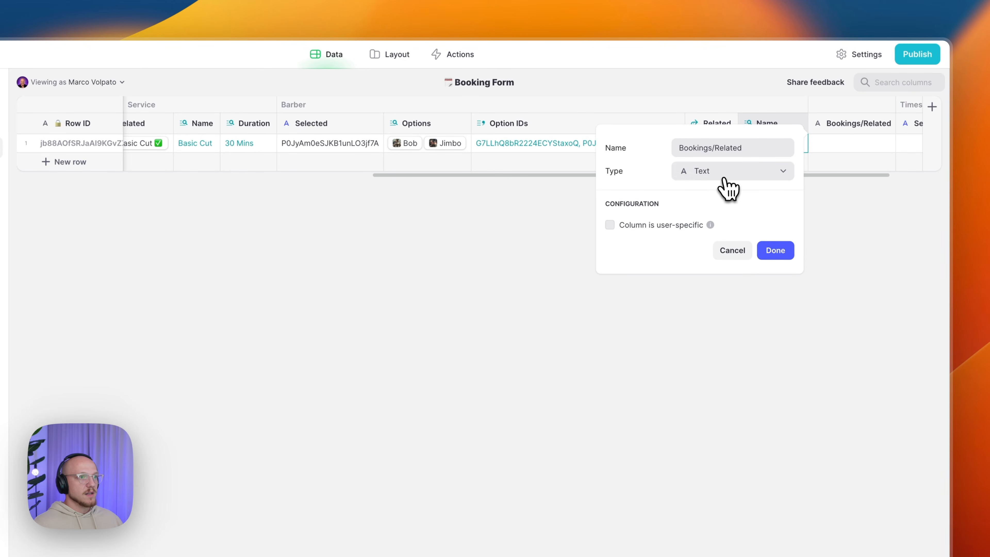
pyautogui.click(725, 181)
pyautogui.moveTo(714, 230)
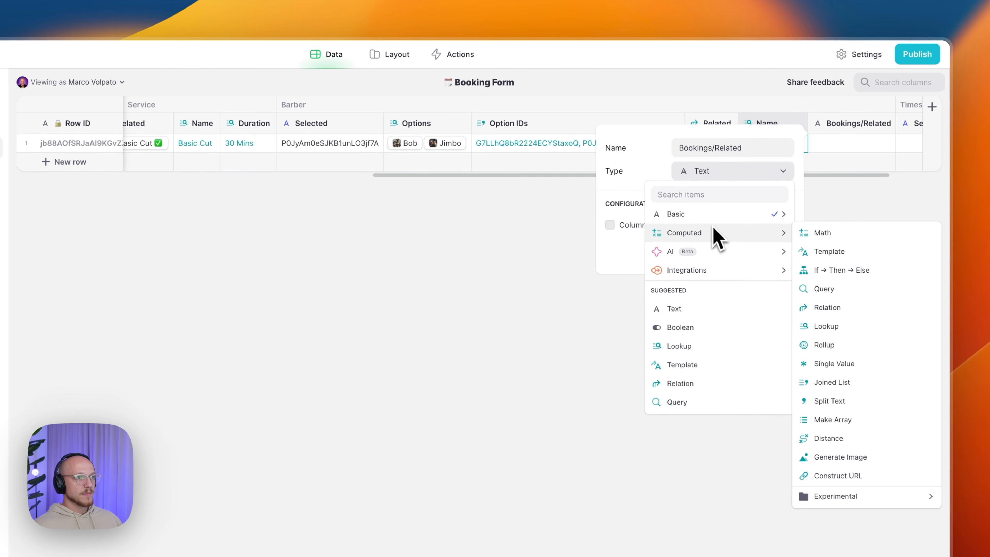
pyautogui.click(703, 386)
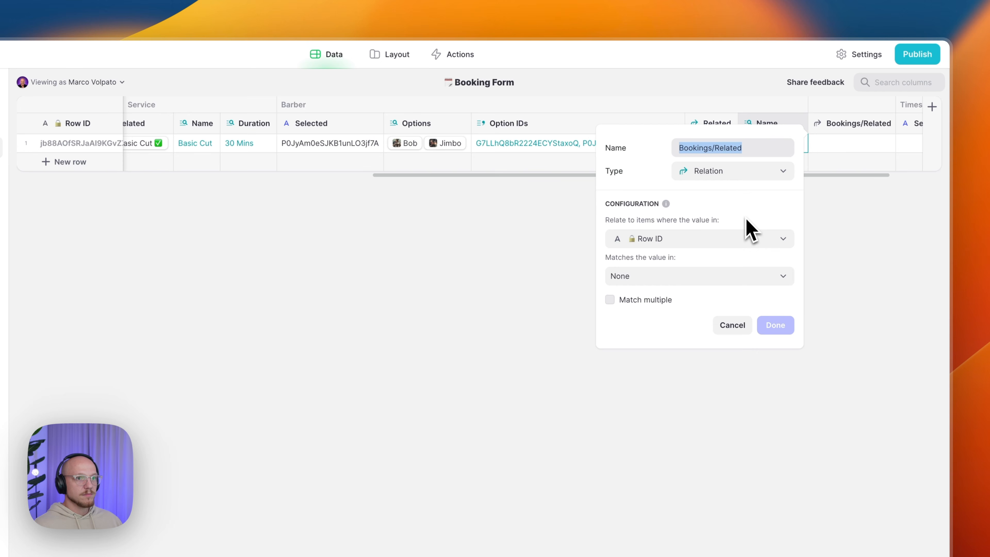
pyautogui.click(738, 178)
pyautogui.moveTo(760, 234)
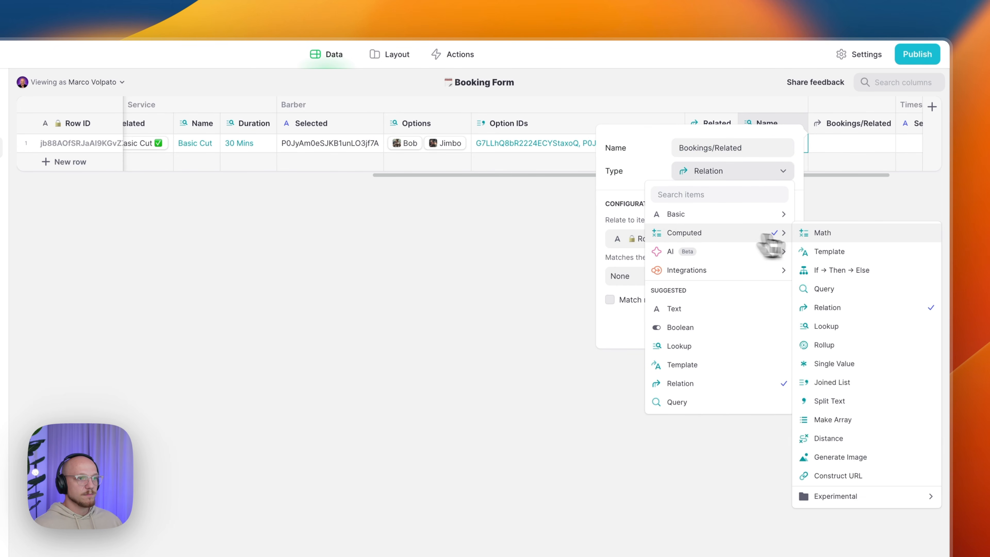
pyautogui.click(828, 292)
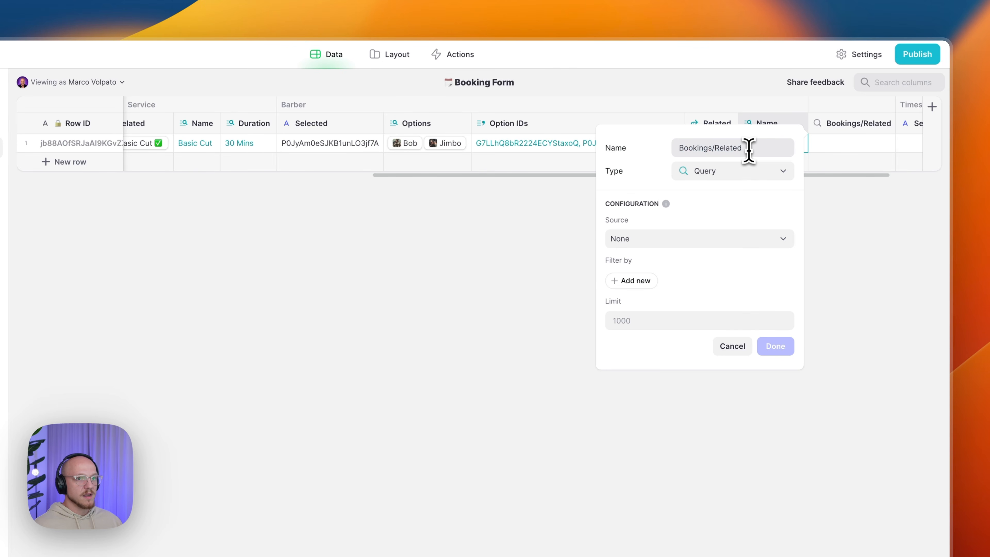
pyautogui.click(713, 239)
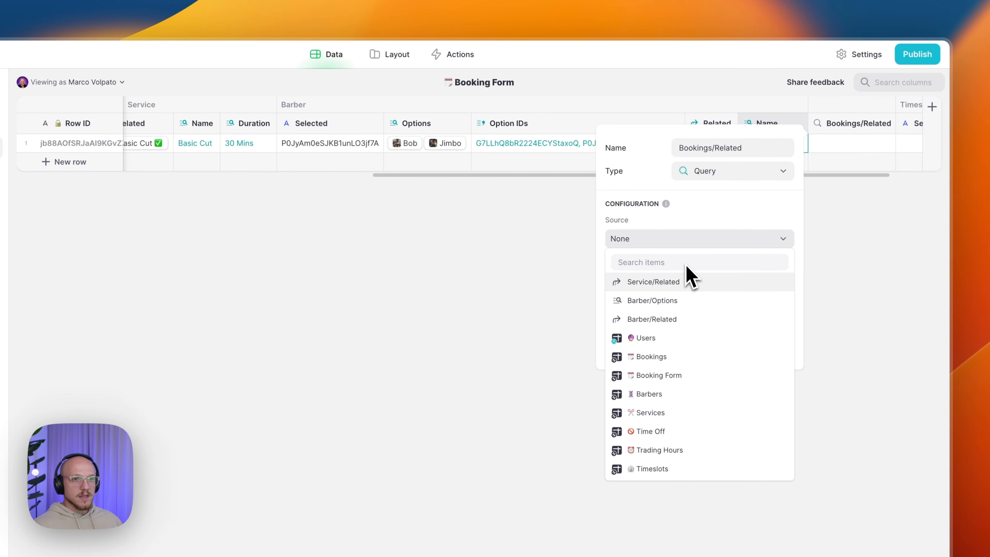
pyautogui.click(665, 357)
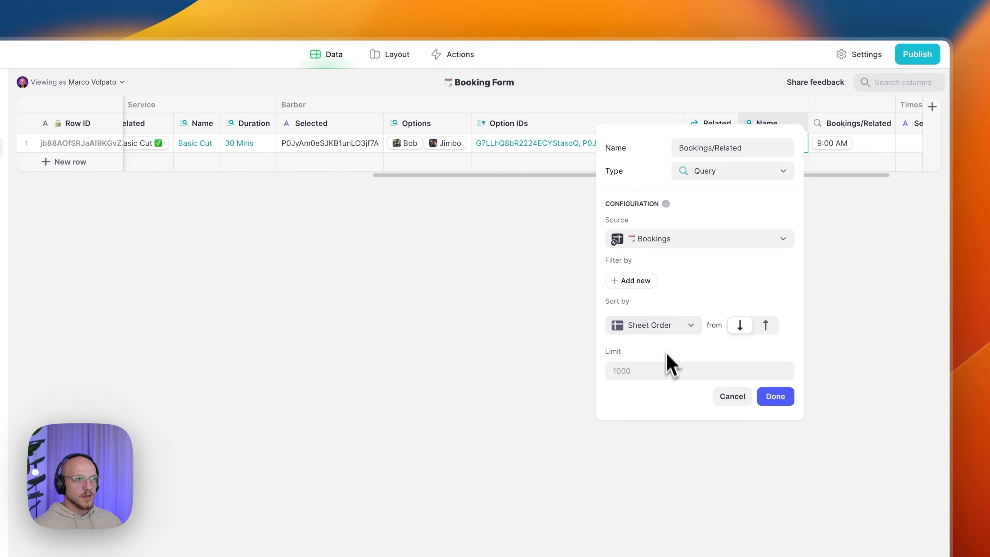
# - Filter the query so Booking Date → ID is this row's Booking Date → ID
pyautogui.click(641, 284)
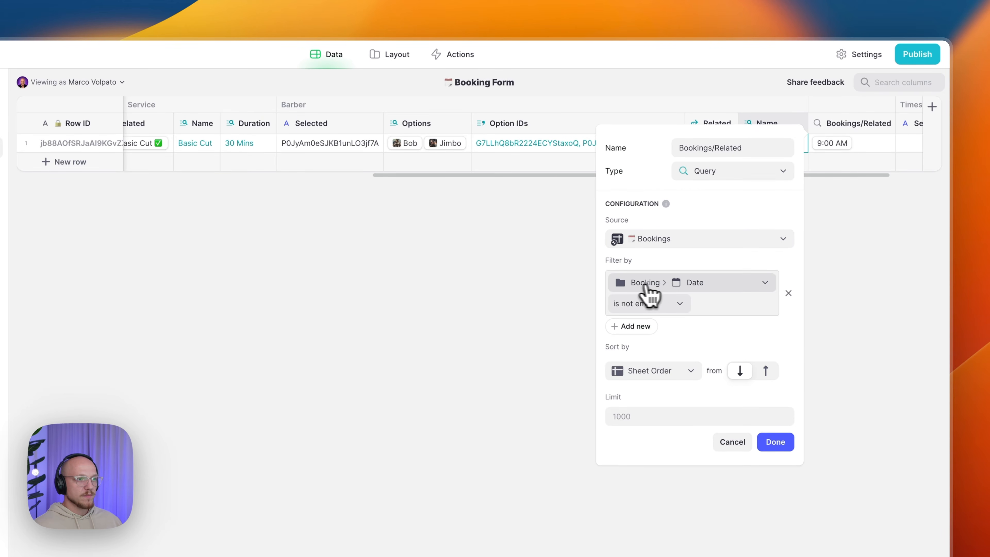
pyautogui.click(689, 288)
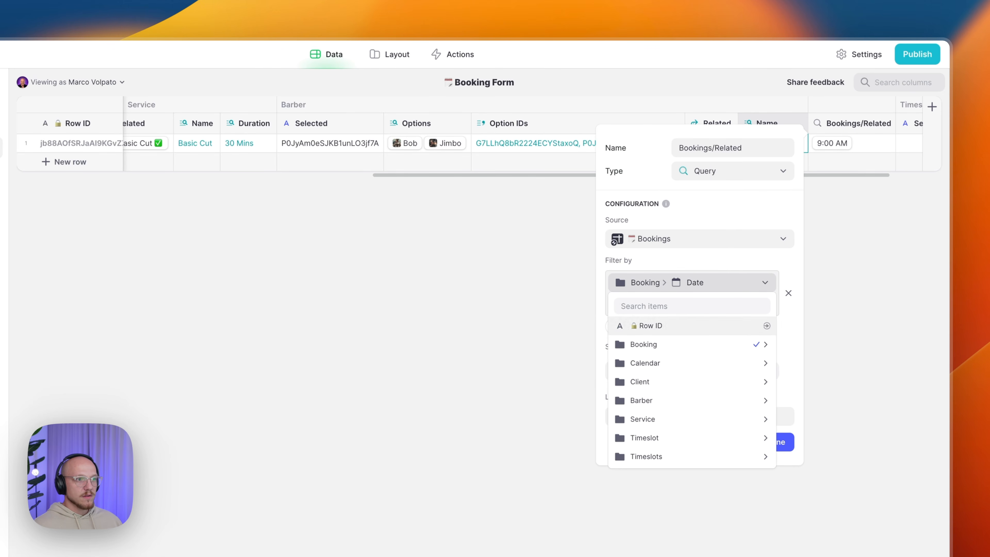
pyautogui.moveTo(663, 345)
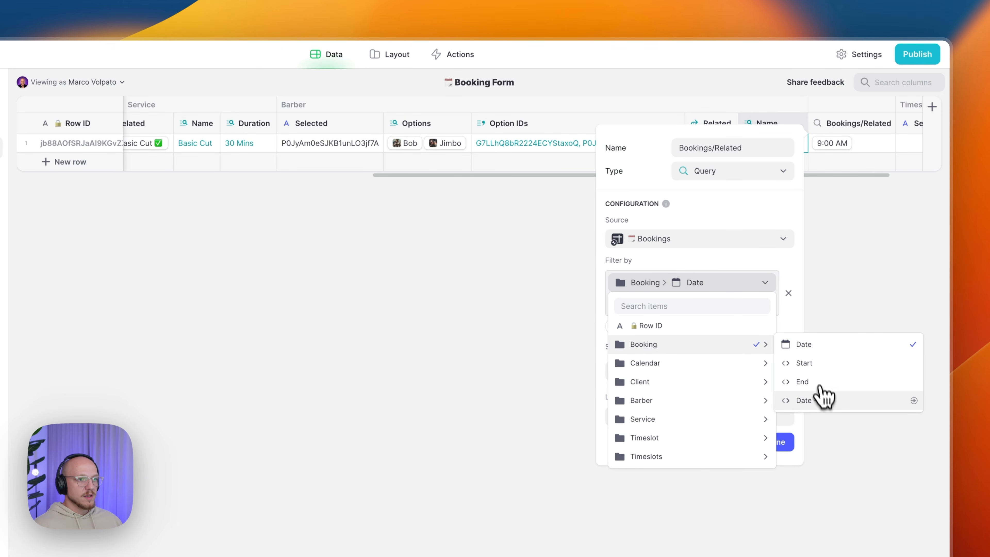
pyautogui.click(818, 400)
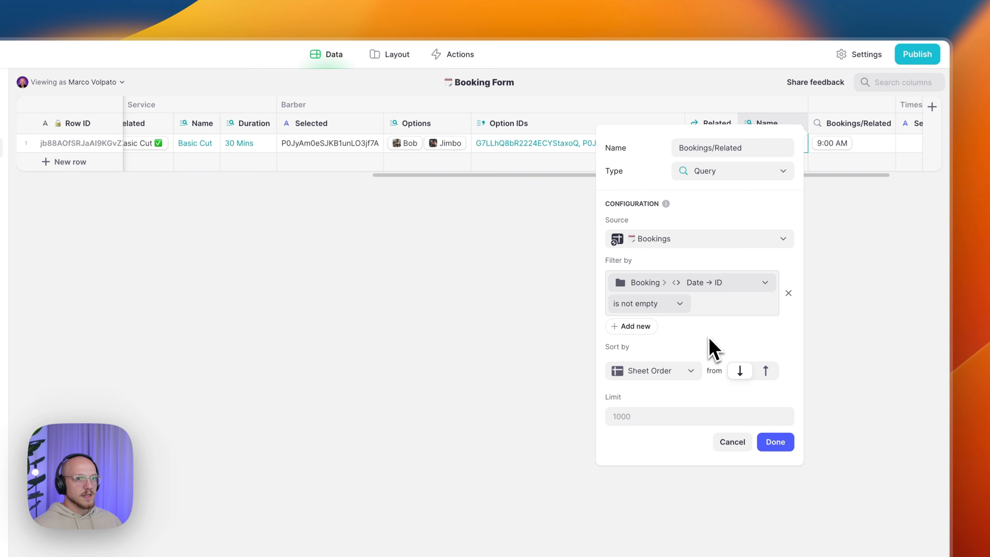
pyautogui.click(644, 305)
pyautogui.click(636, 325)
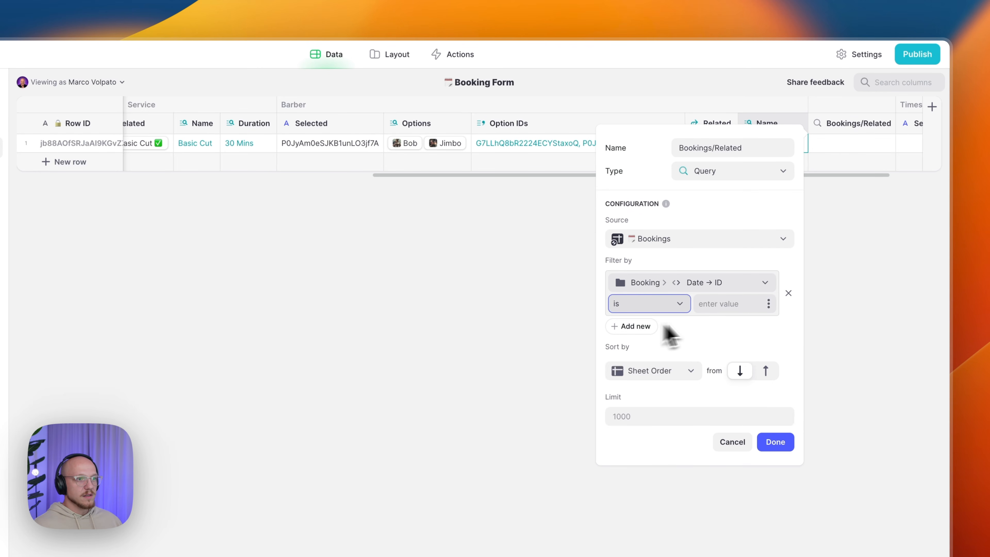
pyautogui.click(769, 304)
pyautogui.moveTo(686, 388)
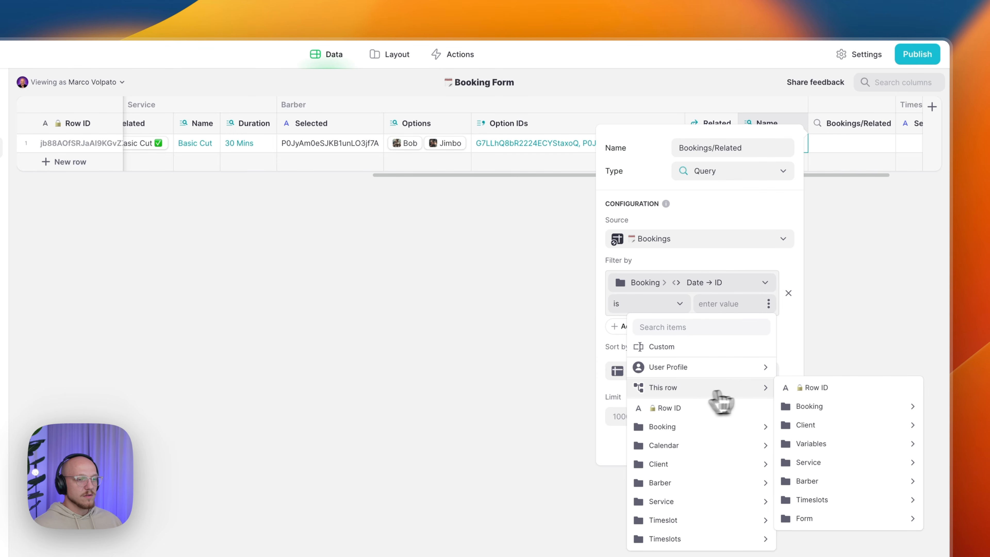
pyautogui.moveTo(826, 405)
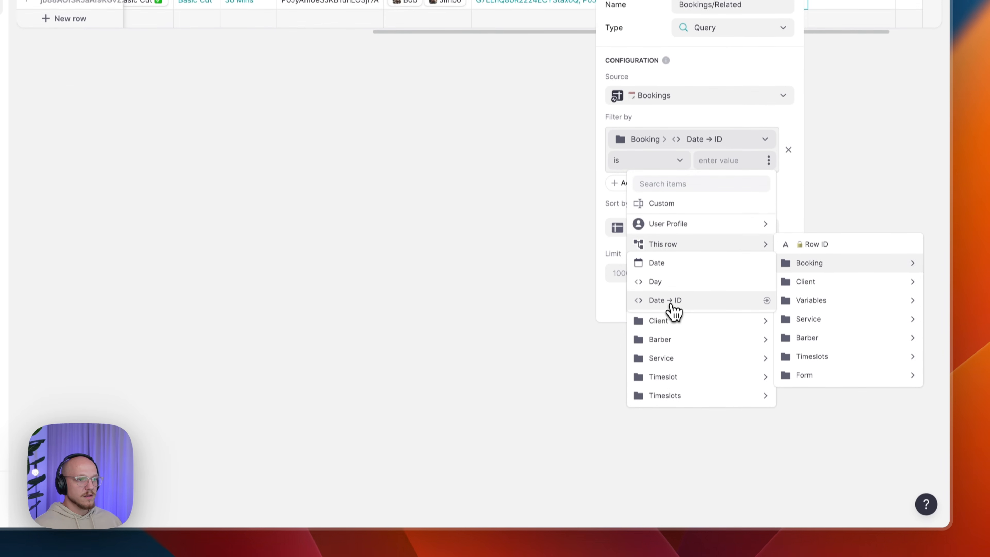
pyautogui.click(673, 446)
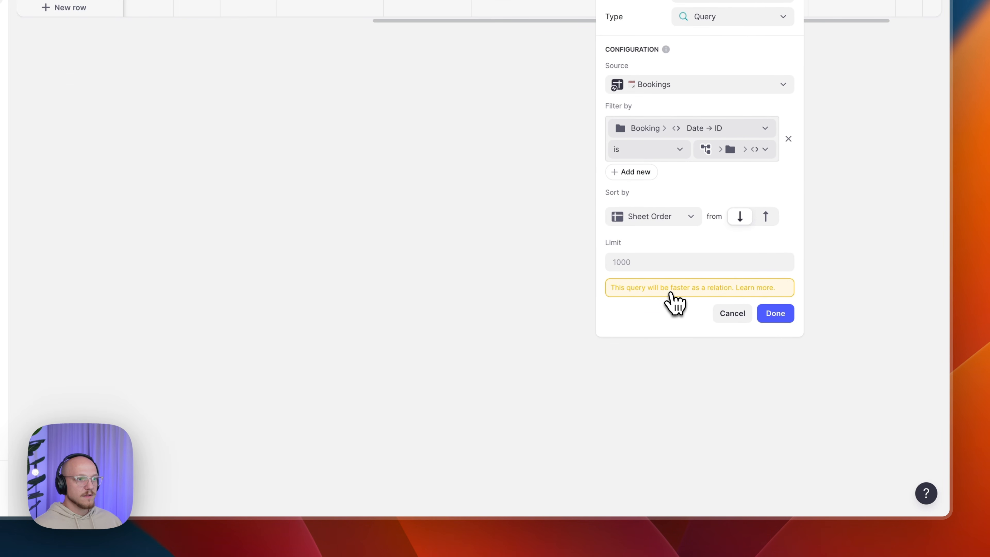
# - Add a second filter requiring Barber ID to equal this row's selected barber
pyautogui.click(641, 173)
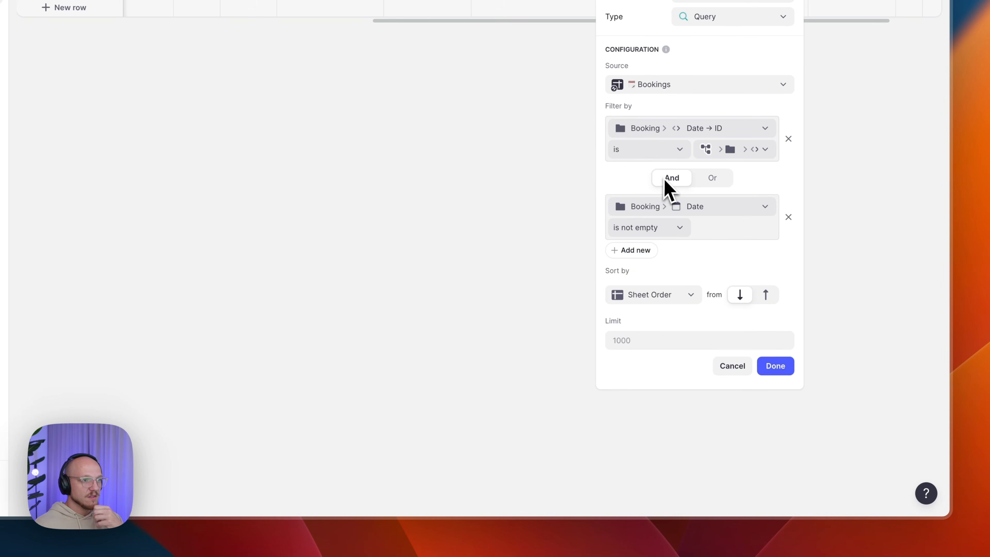
pyautogui.click(653, 207)
pyautogui.moveTo(671, 328)
pyautogui.click(797, 326)
pyautogui.click(676, 232)
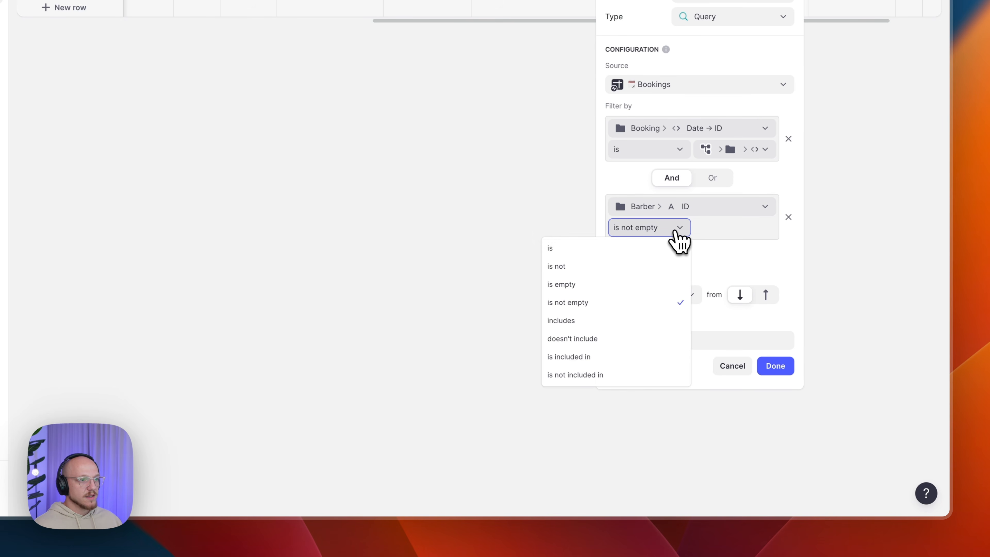
pyautogui.click(663, 250)
pyautogui.click(768, 230)
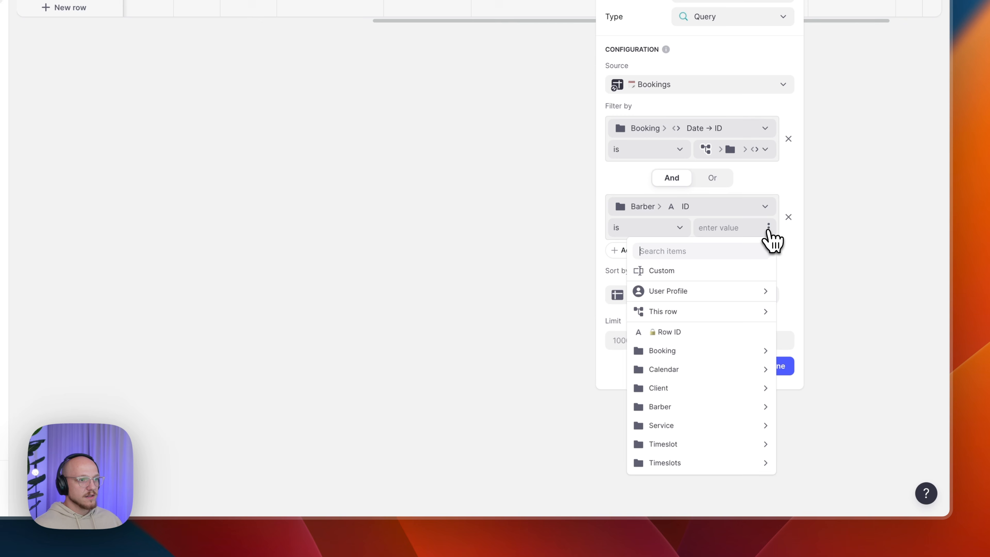
pyautogui.moveTo(707, 314)
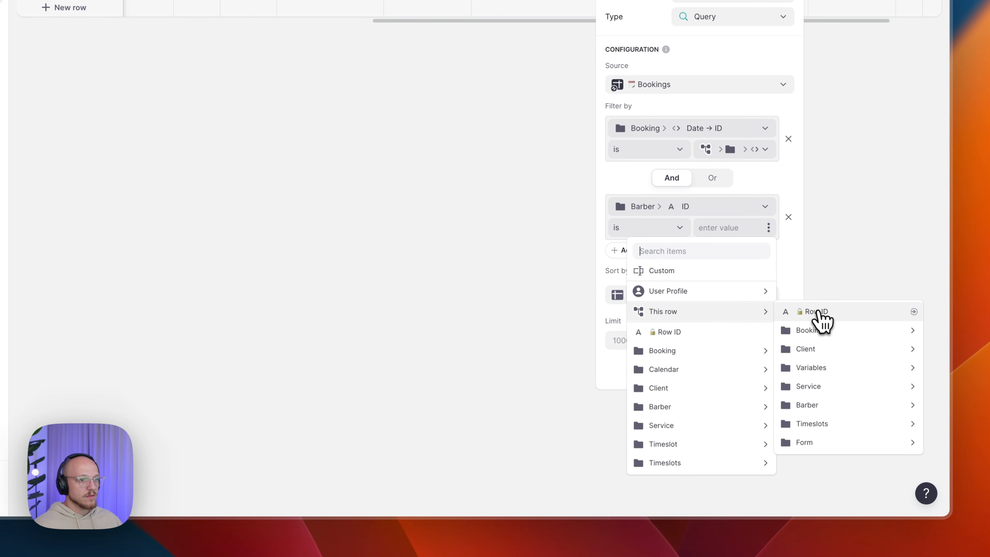
pyautogui.moveTo(825, 409)
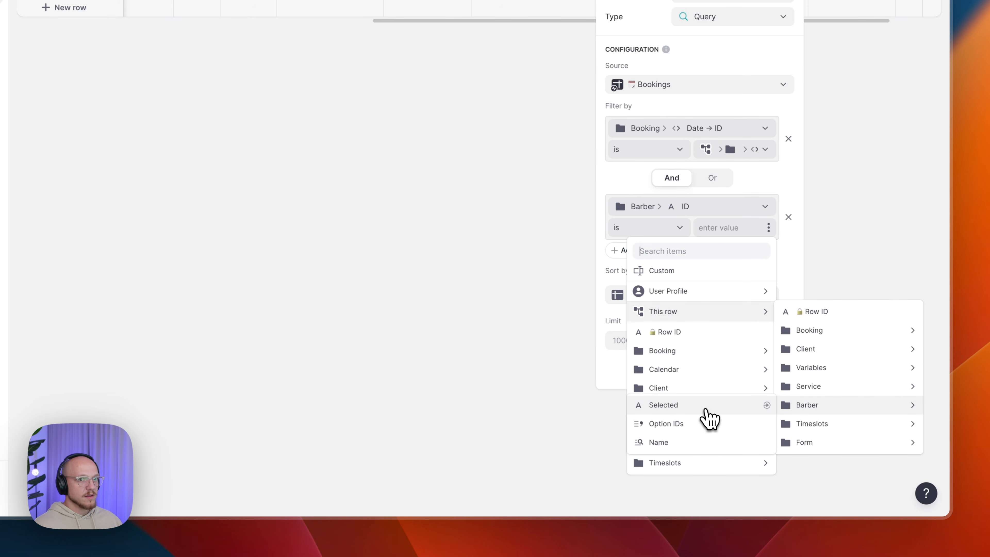
pyautogui.click(670, 406)
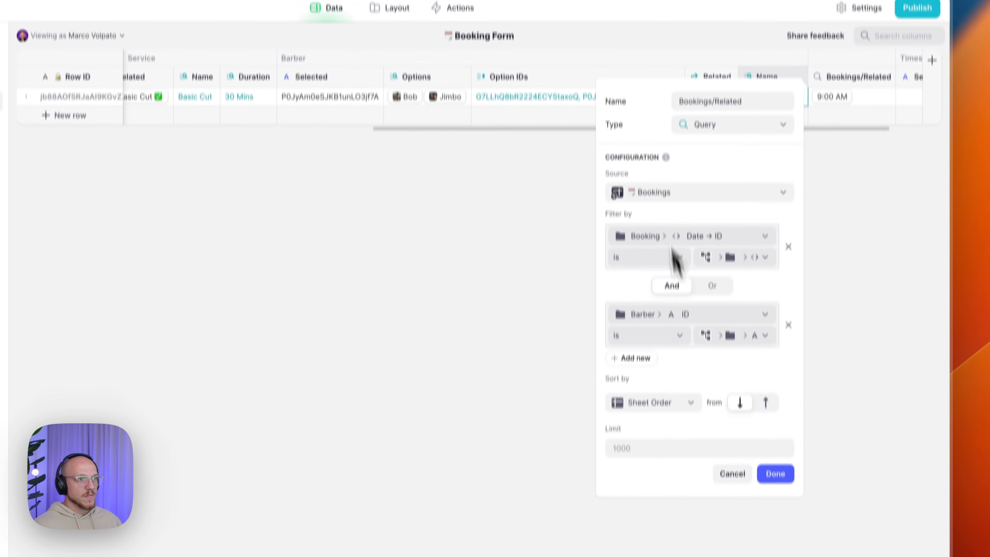
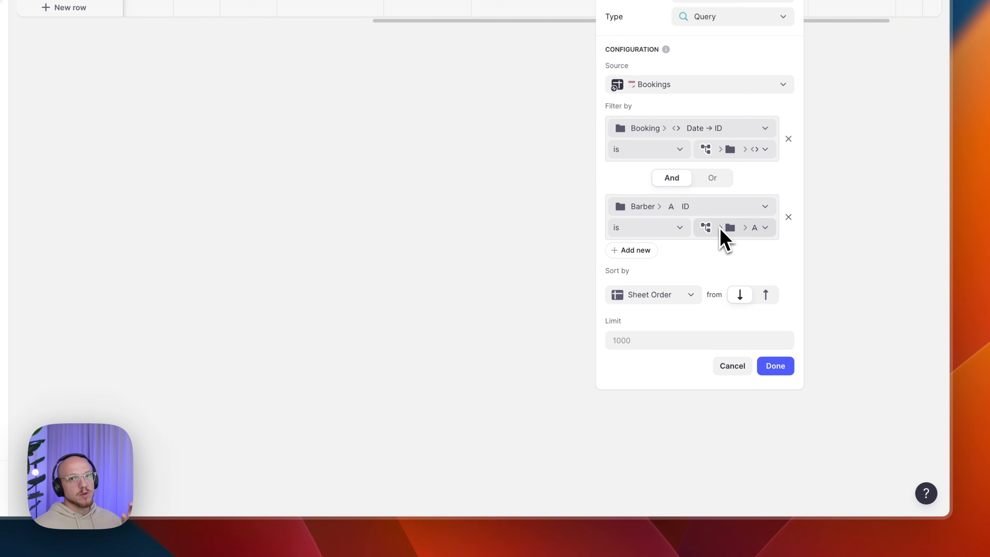
# - Confirm the date-and-barber filtered Bookings query column, which returns the 9:00 AM booking
pyautogui.click(770, 367)
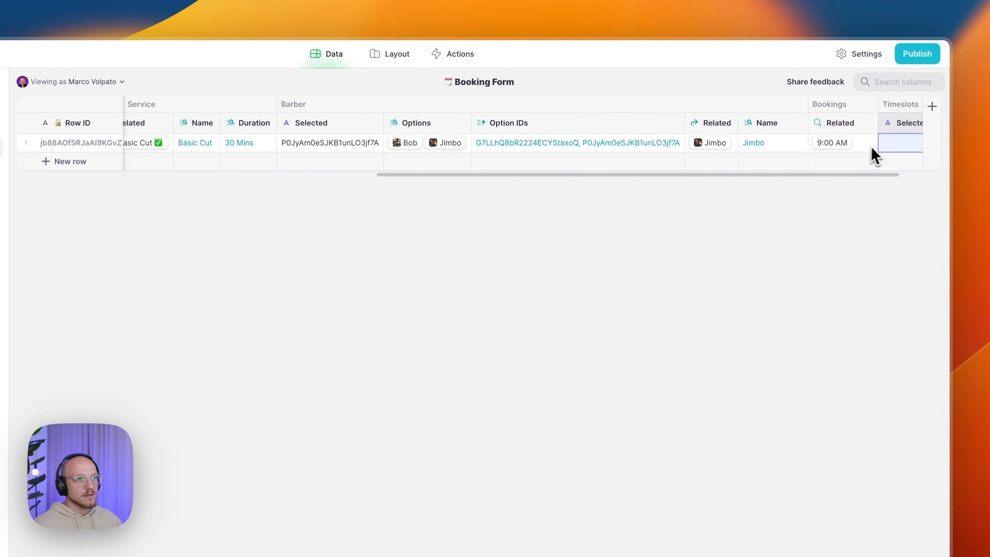
pyautogui.moveTo(854, 175); pyautogui.dragTo(911, 178)
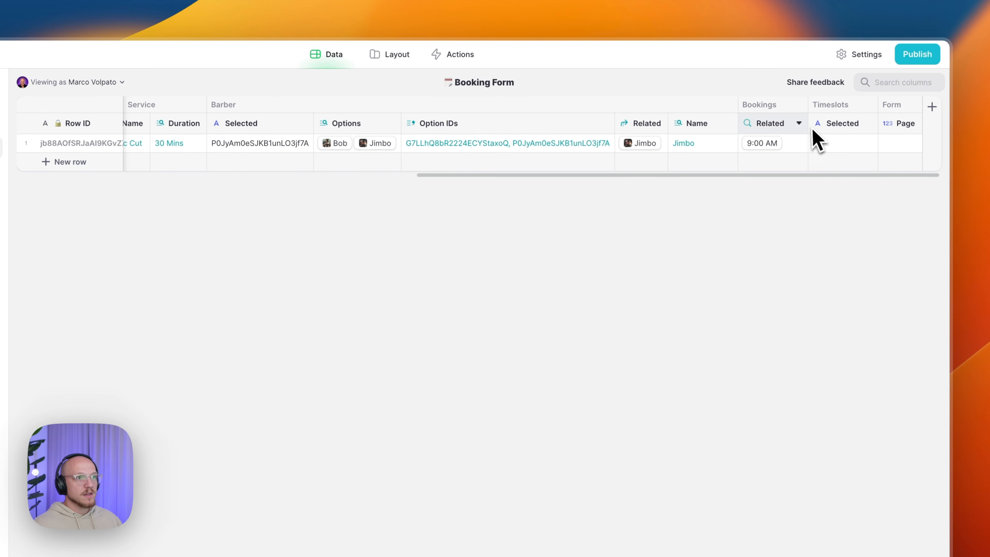
# - Add a column right of Bookings Related named 'Trading Hours/Related'
pyautogui.click(800, 124)
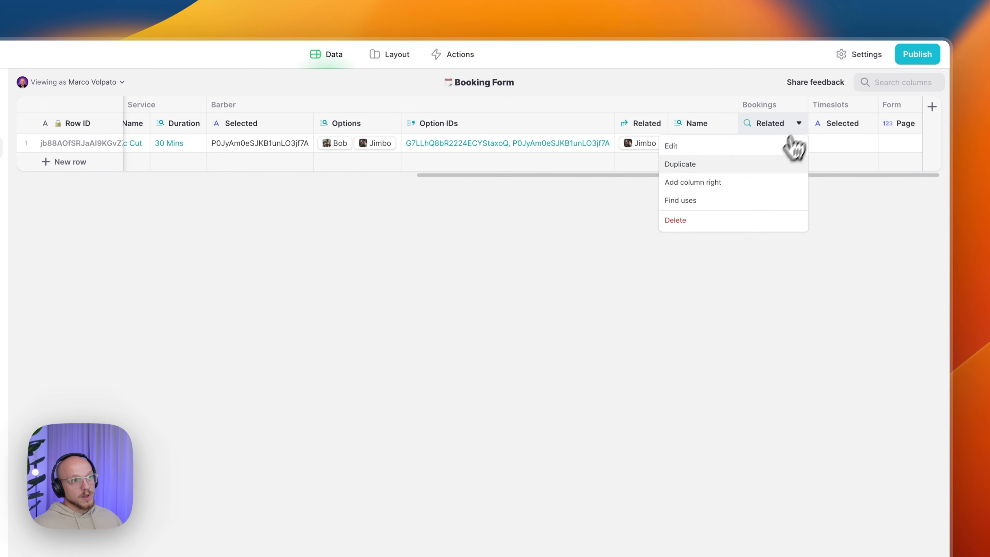
pyautogui.click(732, 183)
pyautogui.write('Trading Hours')
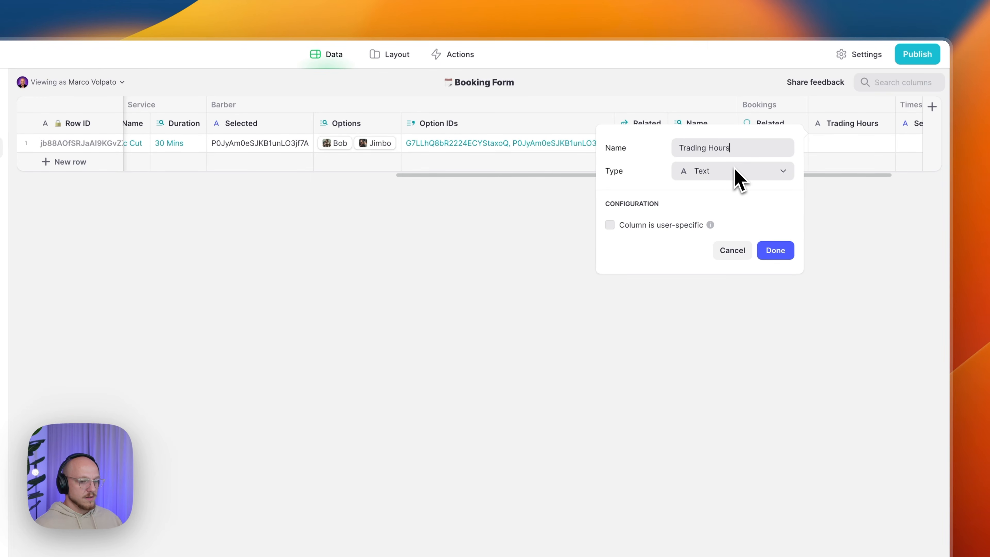
pyautogui.write('/Rela')
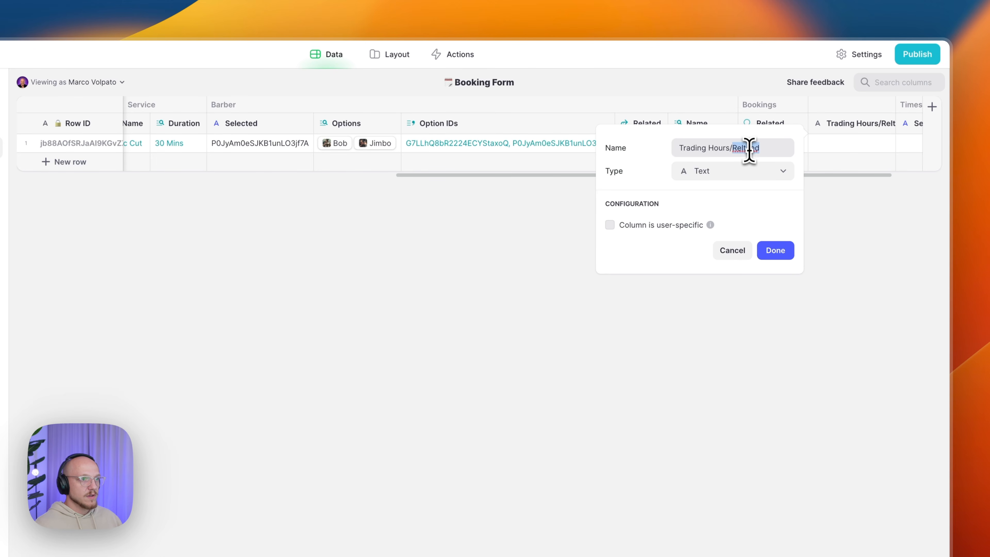
pyautogui.rightClick(747, 149)
pyautogui.click(764, 155)
# - Make it a Relation matching the booking's Day to the Trading Hours Day Name, returning Thursday
pyautogui.click(736, 176)
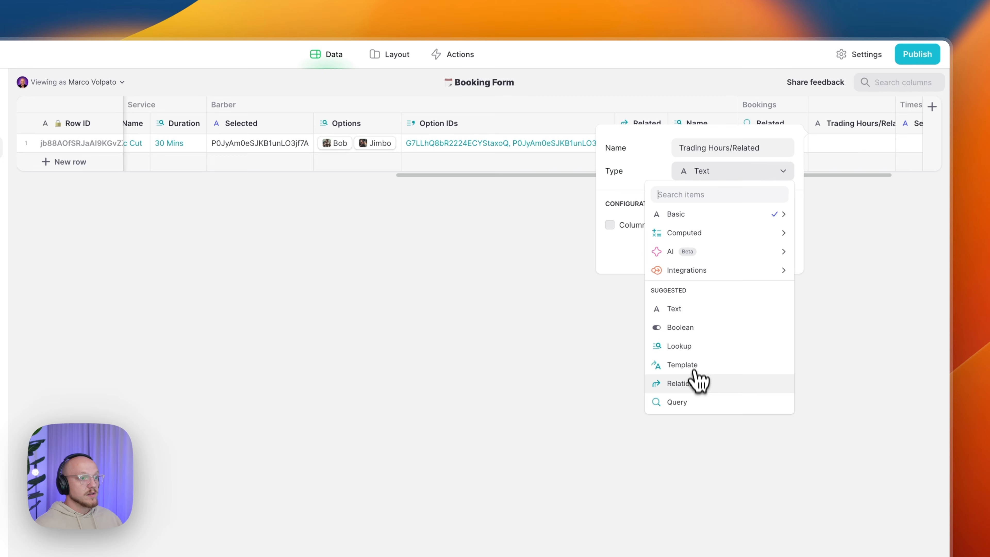
pyautogui.click(698, 382)
pyautogui.click(666, 240)
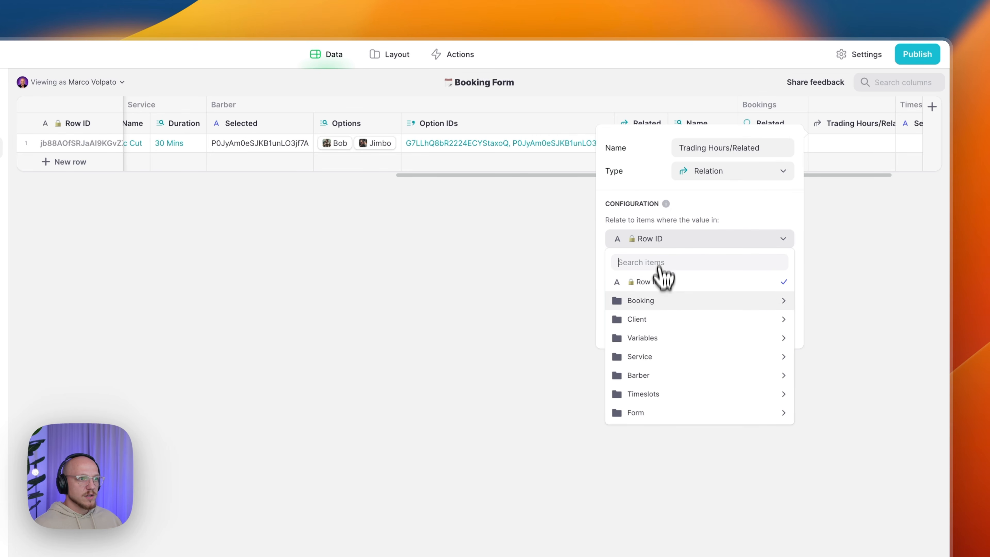
pyautogui.moveTo(669, 365)
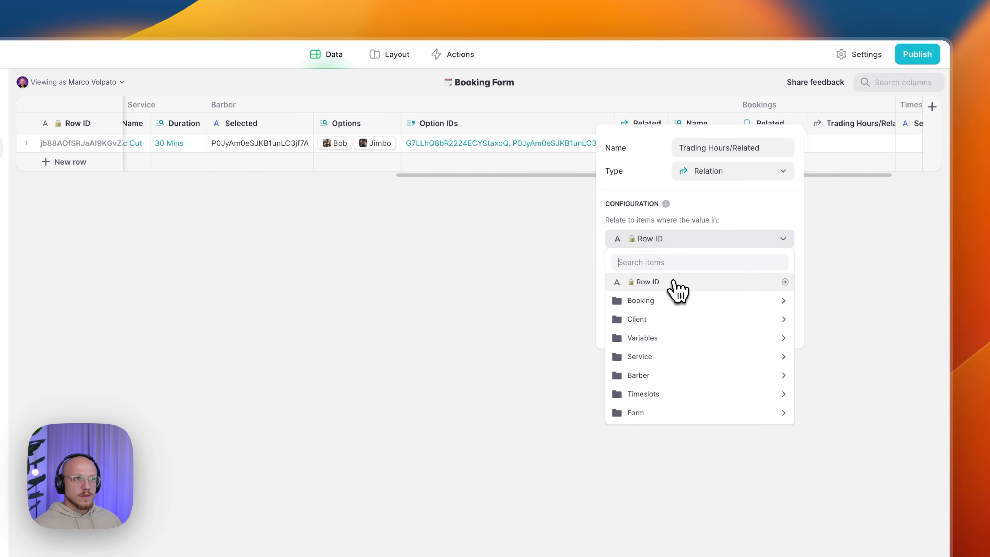
pyautogui.moveTo(683, 306)
pyautogui.click(809, 320)
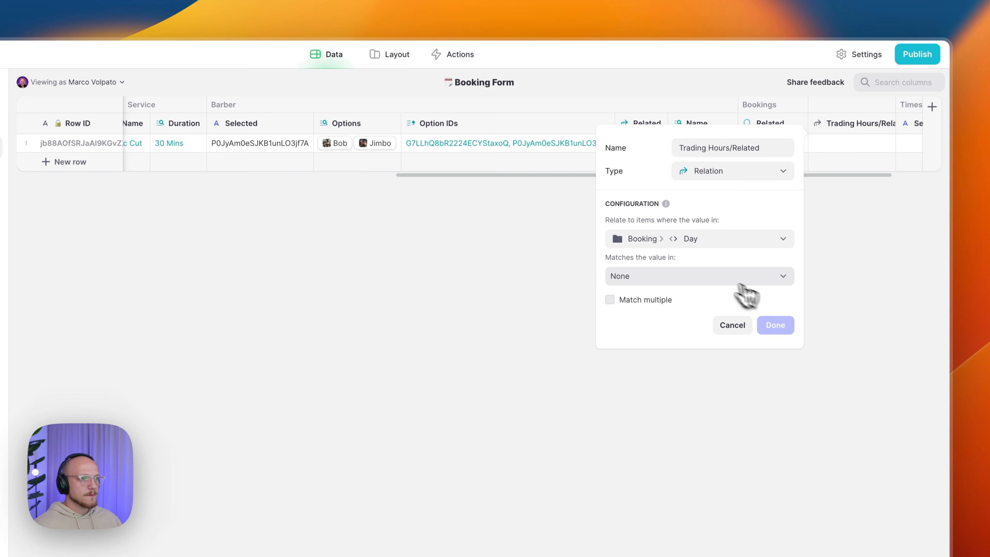
pyautogui.click(702, 277)
pyautogui.moveTo(673, 432)
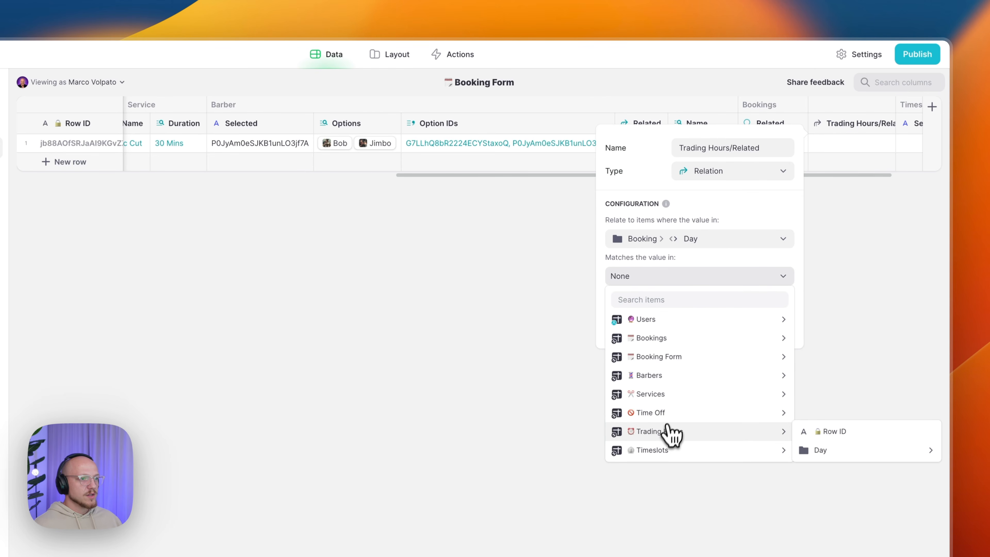
pyautogui.moveTo(844, 452)
pyautogui.click(721, 453)
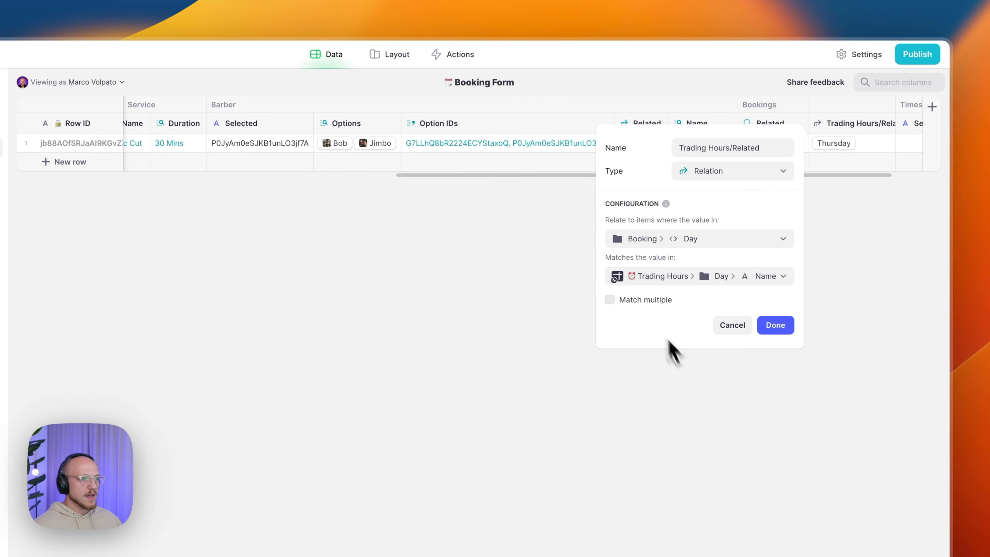
pyautogui.click(776, 328)
pyautogui.click(848, 149)
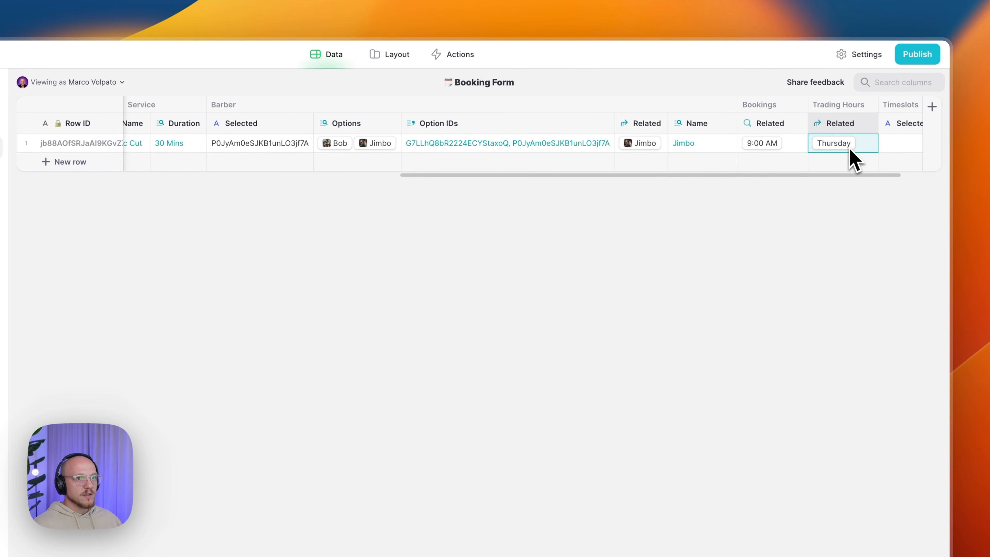
pyautogui.hscroll(3, 895, 144)
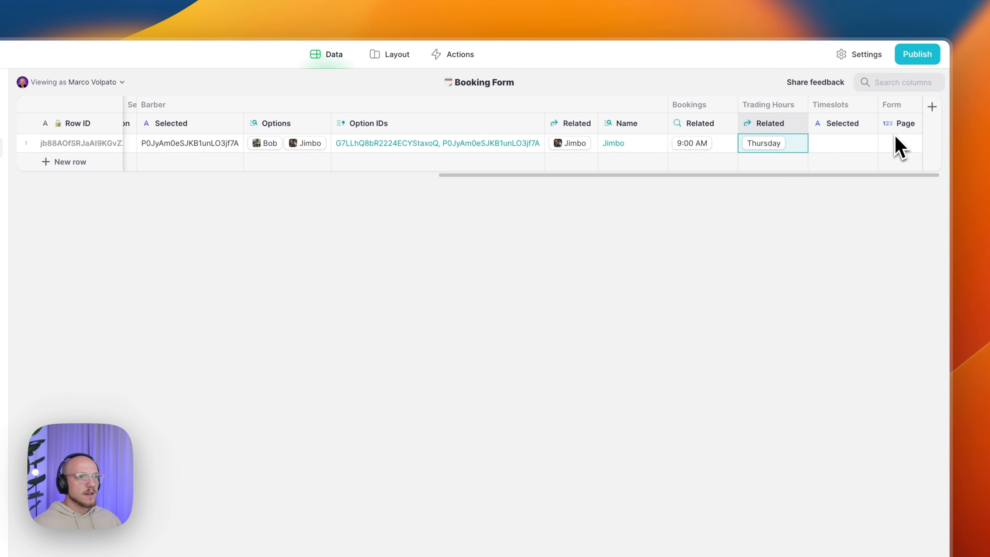
# - Add a Trading Hours Start lookup column through Trading Hours/Related, showing 540
pyautogui.click(799, 123)
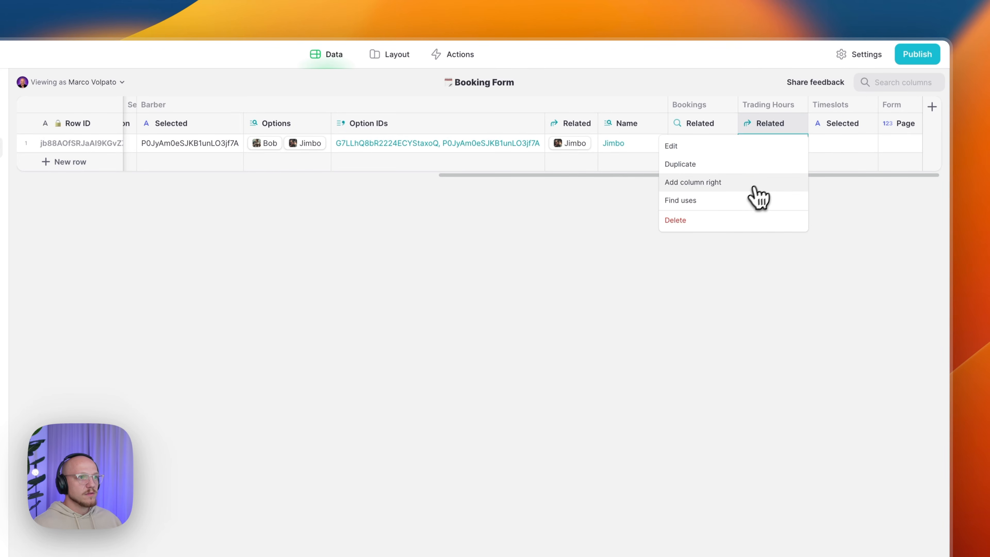
pyautogui.click(741, 184)
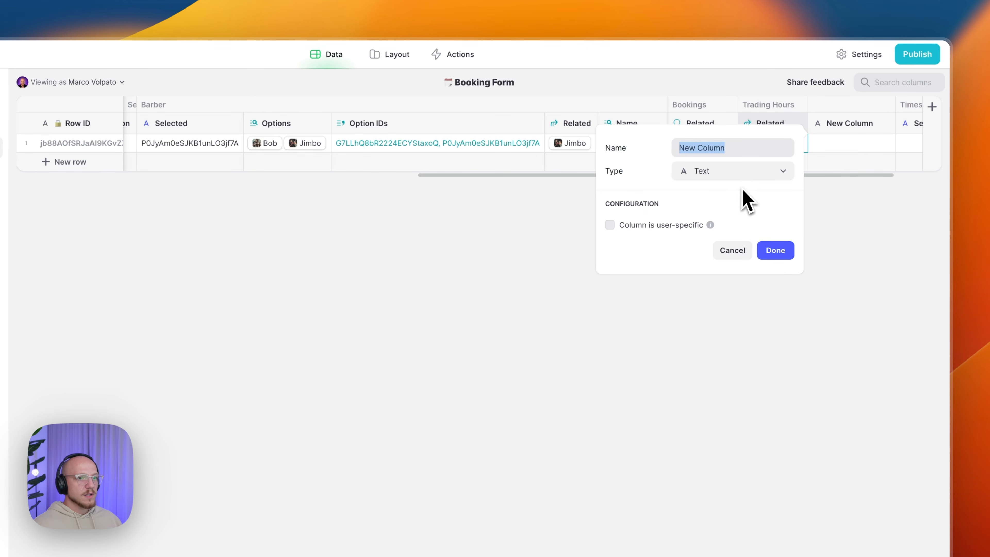
pyautogui.click(716, 176)
pyautogui.click(707, 349)
pyautogui.tripleClick(716, 147)
pyautogui.write('Trading Hours/Start')
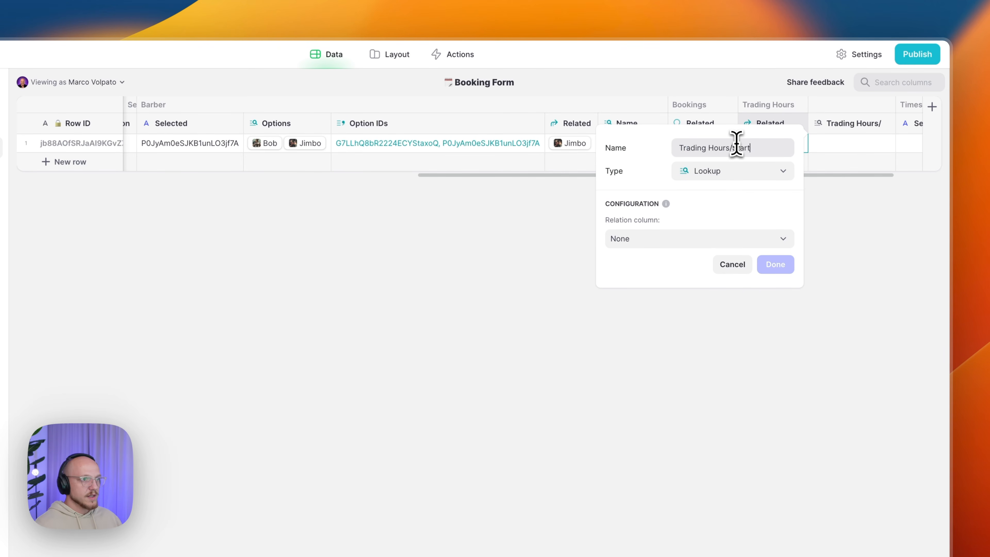
pyautogui.click(694, 238)
pyautogui.moveTo(678, 357)
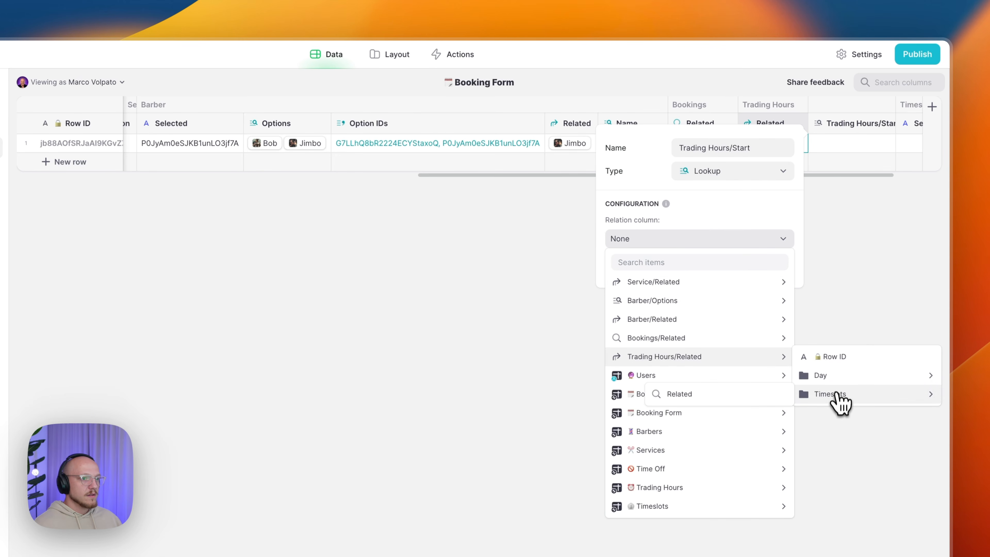
pyautogui.moveTo(817, 386)
pyautogui.click(675, 394)
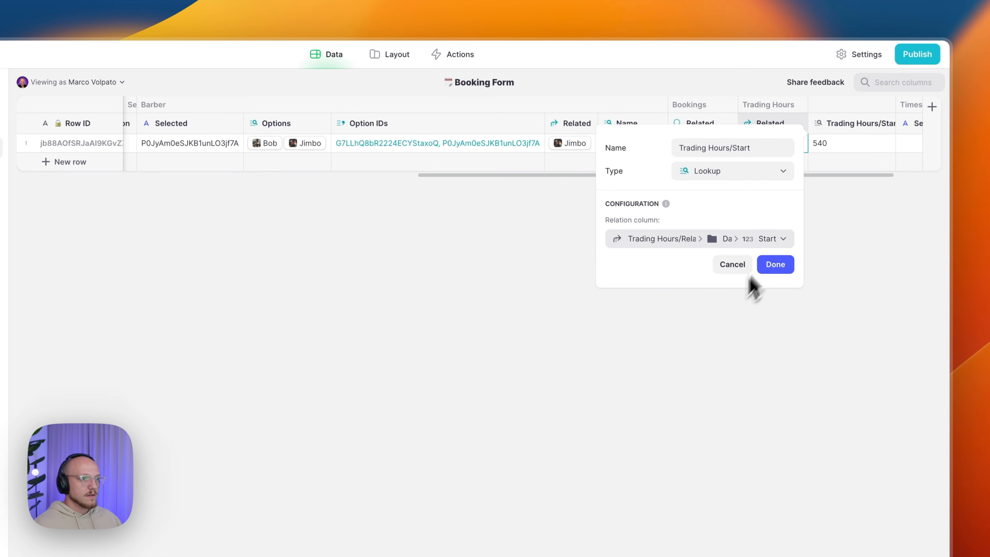
pyautogui.click(774, 264)
pyautogui.hscroll(2, 854, 148)
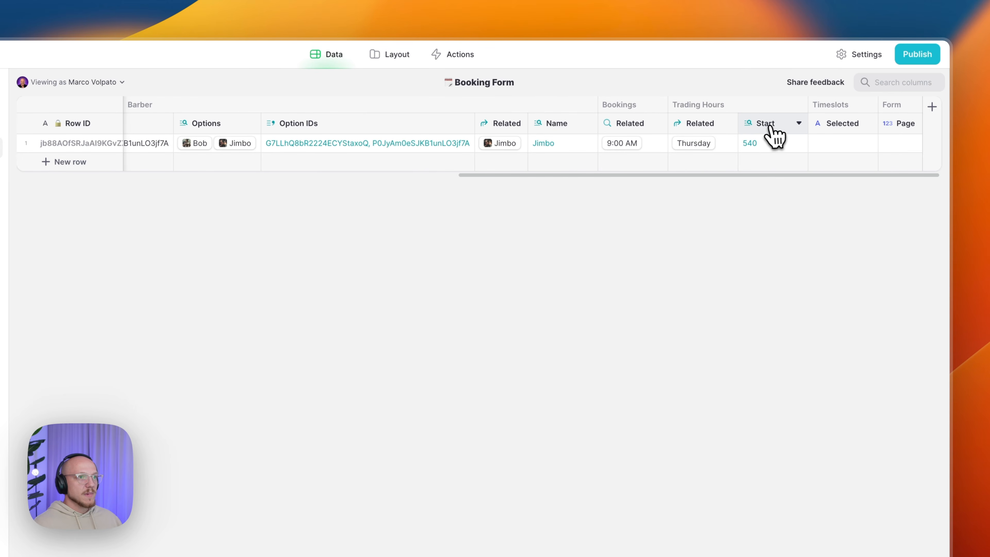
# - Duplicate Start as 'Trading Hours/End', looking up the day's End value of 1005
pyautogui.click(798, 124)
pyautogui.click(768, 166)
pyautogui.moveTo(779, 147); pyautogui.dragTo(732, 150)
pyautogui.press('BackSpace')
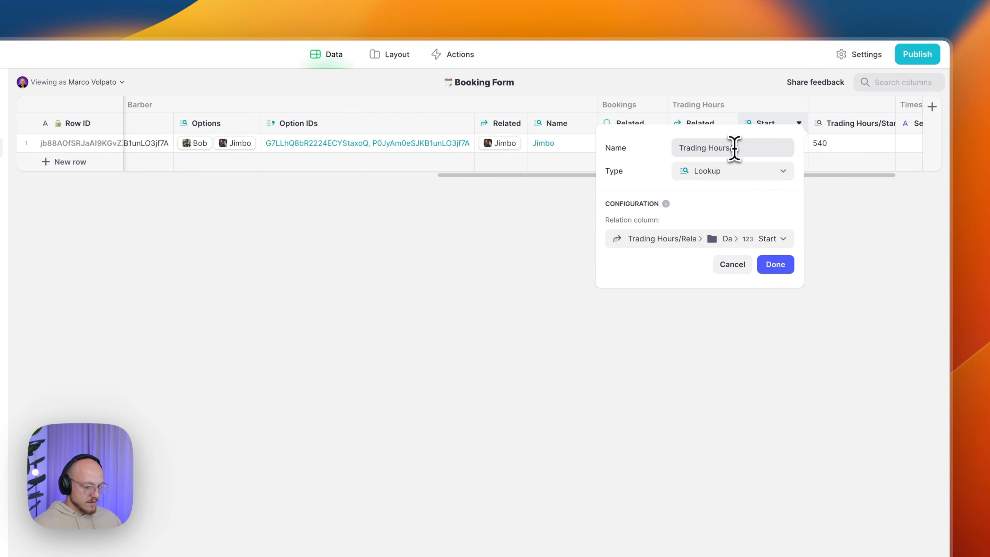
pyautogui.click(736, 239)
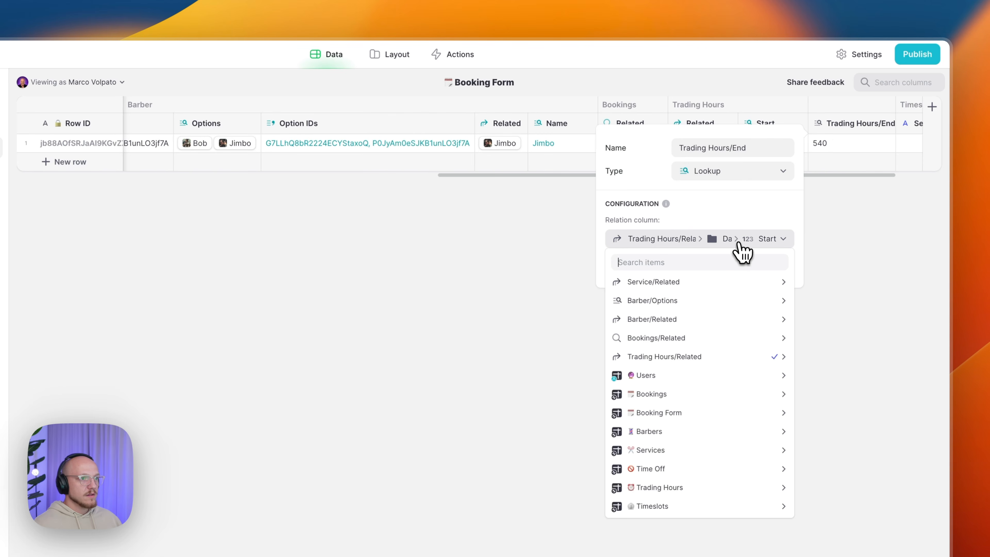
pyautogui.moveTo(710, 357)
pyautogui.moveTo(834, 377)
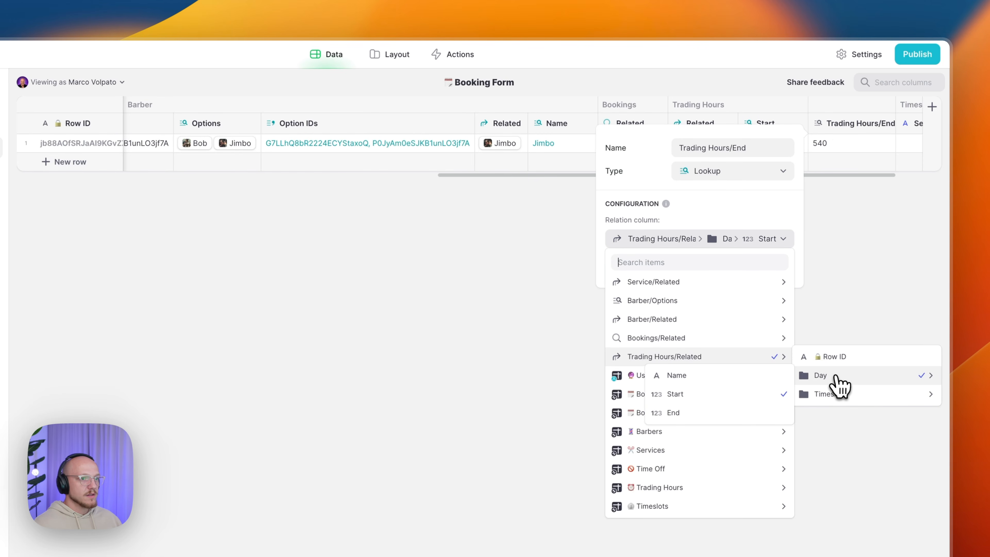
pyautogui.click(719, 413)
pyautogui.click(776, 263)
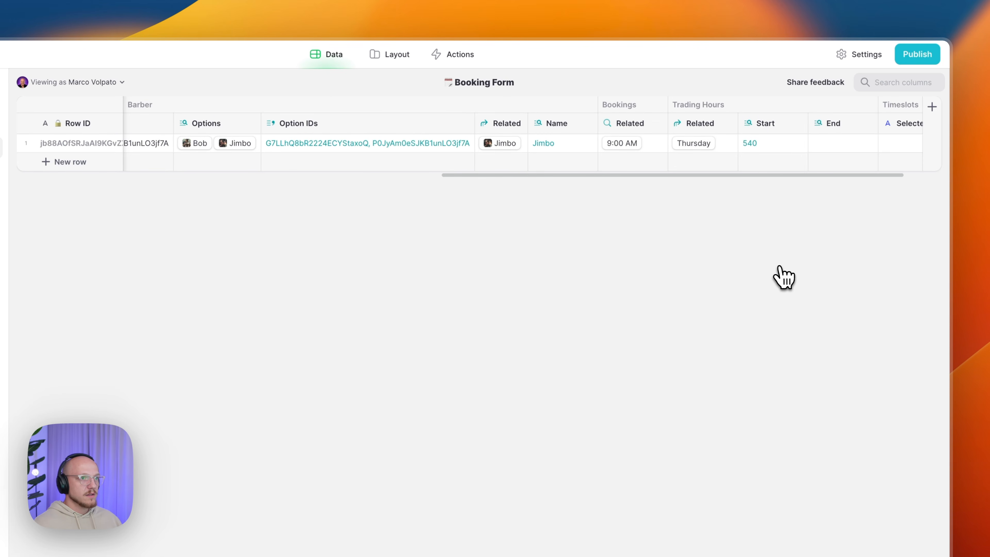
pyautogui.hscroll(2, 807, 171)
pyautogui.click(700, 146)
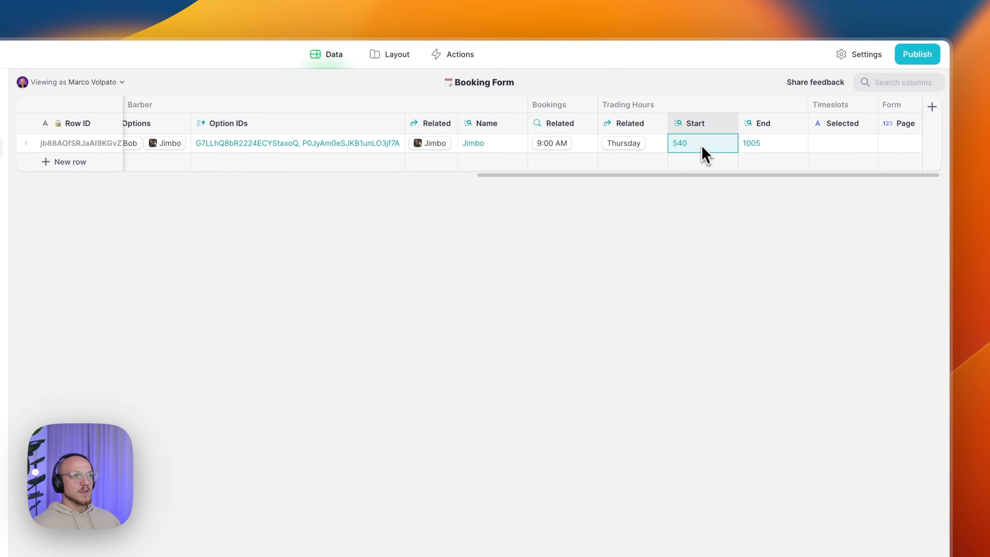
# - As a test, change Thursday's End in Trading Hours from 1005 to 1020
pyautogui.click(758, 148)
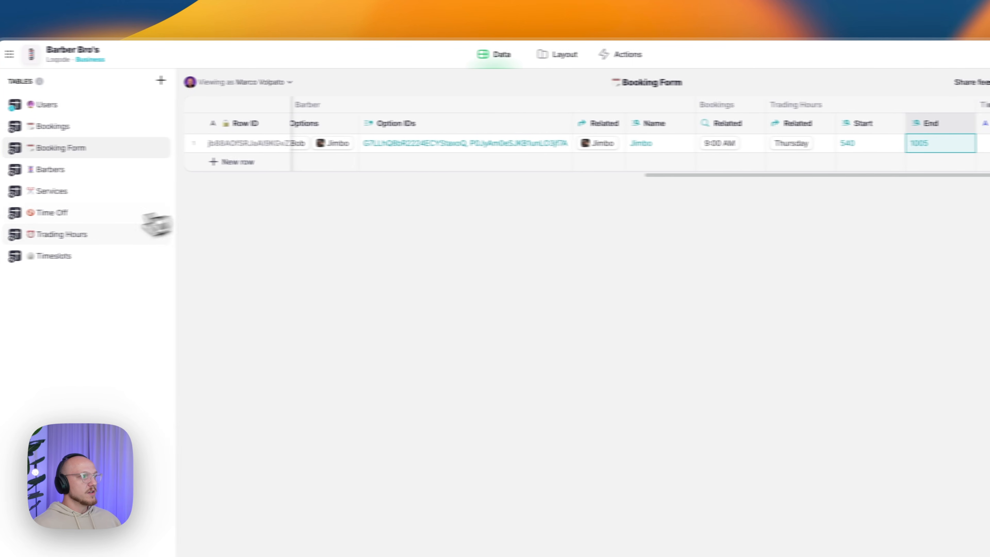
pyautogui.click(113, 238)
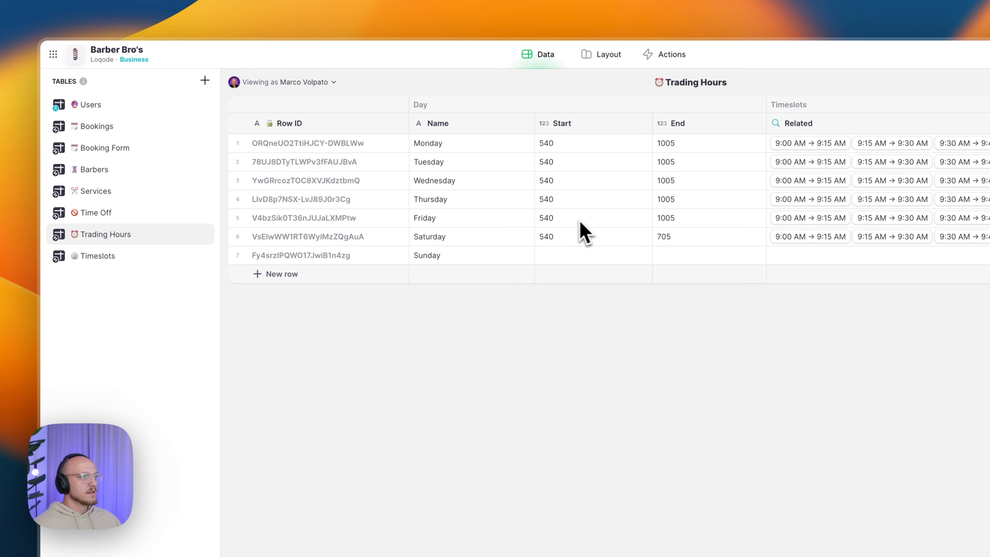
pyautogui.click(569, 204)
pyautogui.click(696, 200)
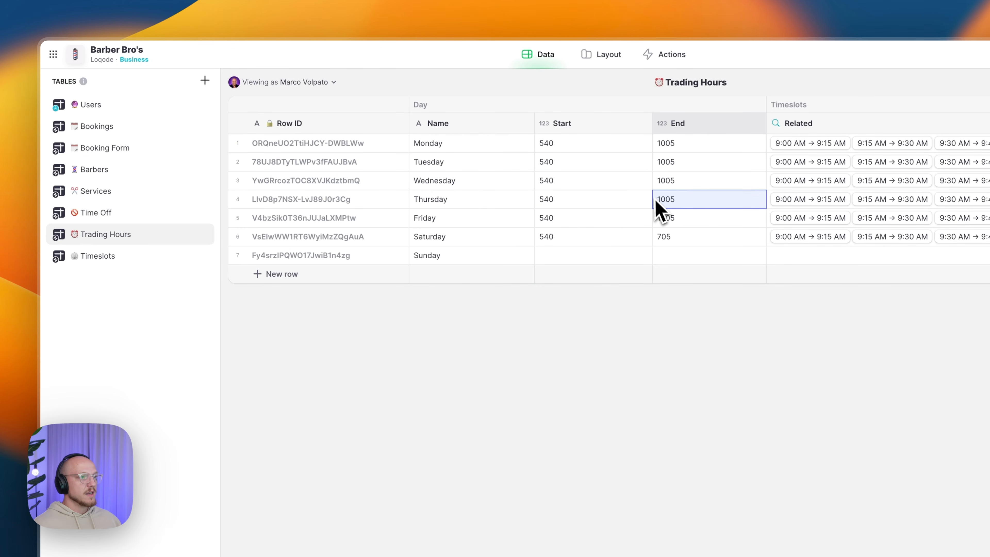
pyautogui.doubleClick(667, 200)
pyautogui.press('Right')
pyautogui.press('BackSpace')
pyautogui.press('BackSpace')
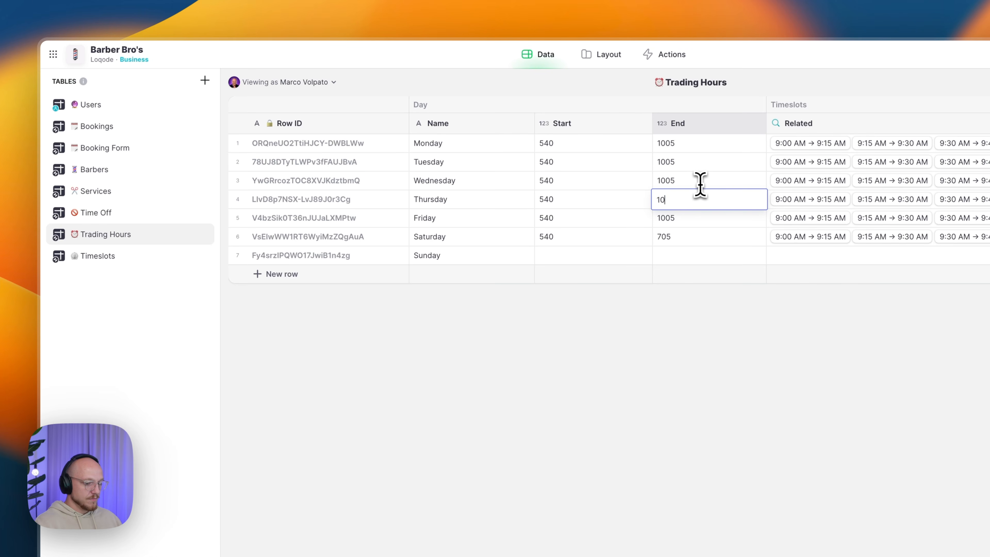
pyautogui.write('20')
pyautogui.press('Return')
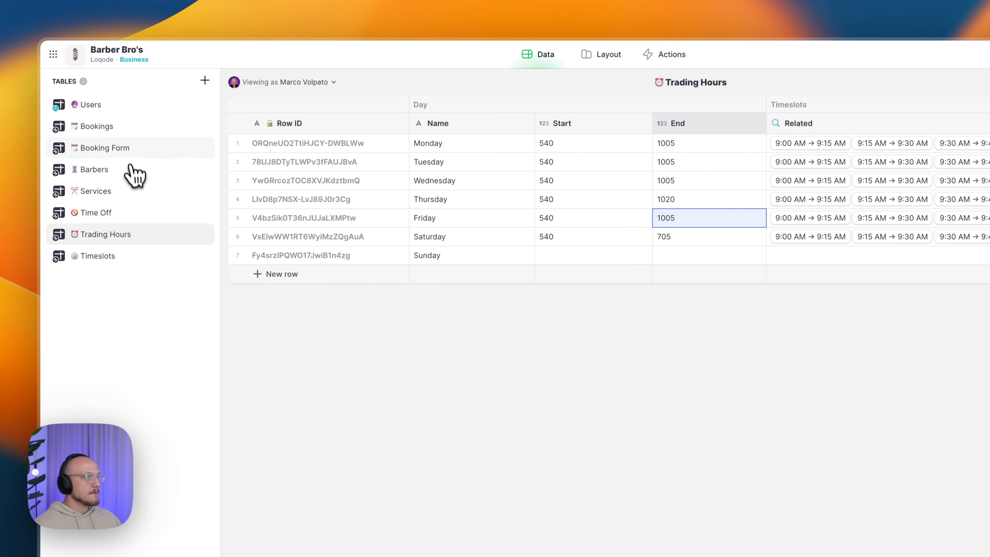
# - Check that the Booking Form End lookup now shows 1020
pyautogui.click(128, 150)
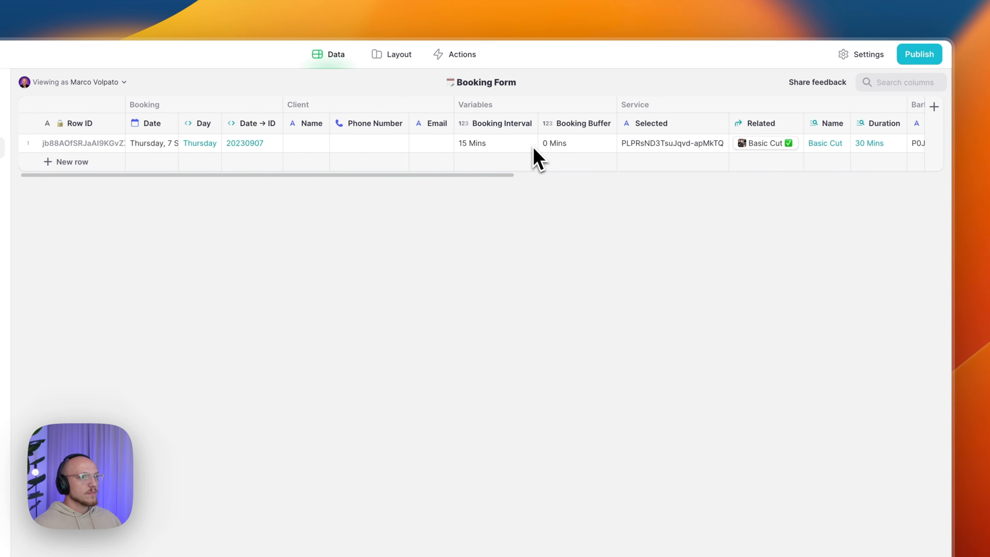
pyautogui.moveTo(460, 175); pyautogui.dragTo(973, 175)
pyautogui.click(801, 147)
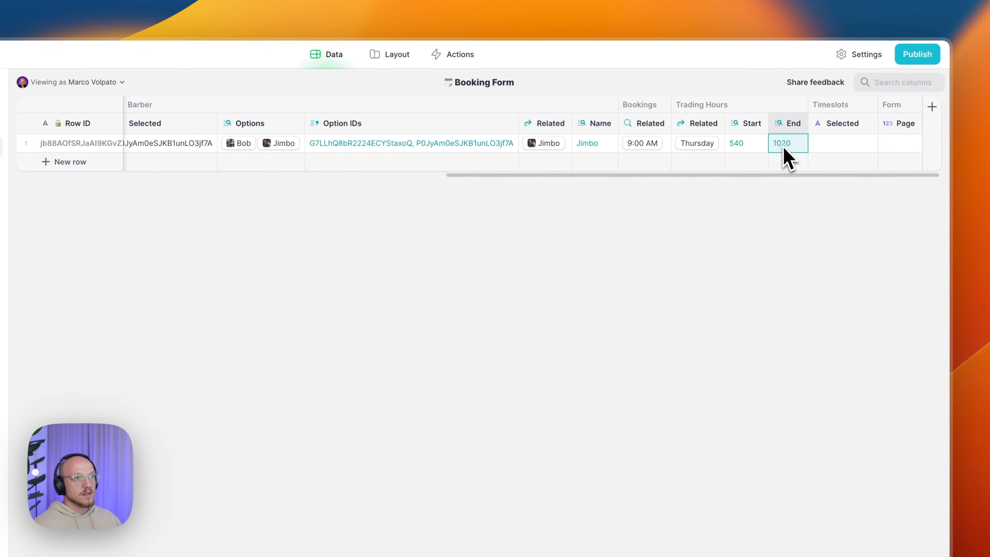
# - Restore Thursday's End to 1005 by copying Wednesday's End value into it
pyautogui.click(111, 235)
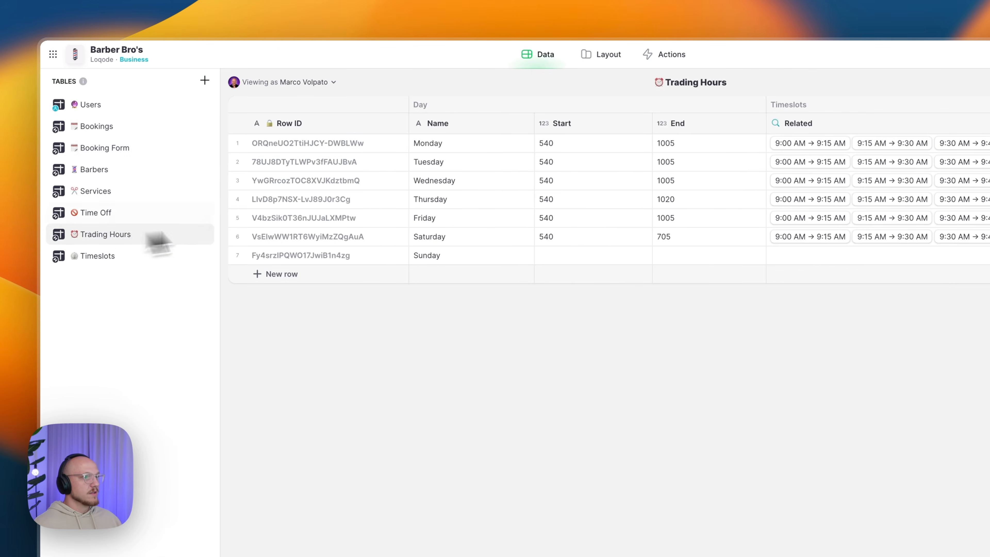
pyautogui.click(721, 198)
pyautogui.click(706, 182)
pyautogui.press('super+c')
pyautogui.click(680, 202)
pyautogui.press('super+v')
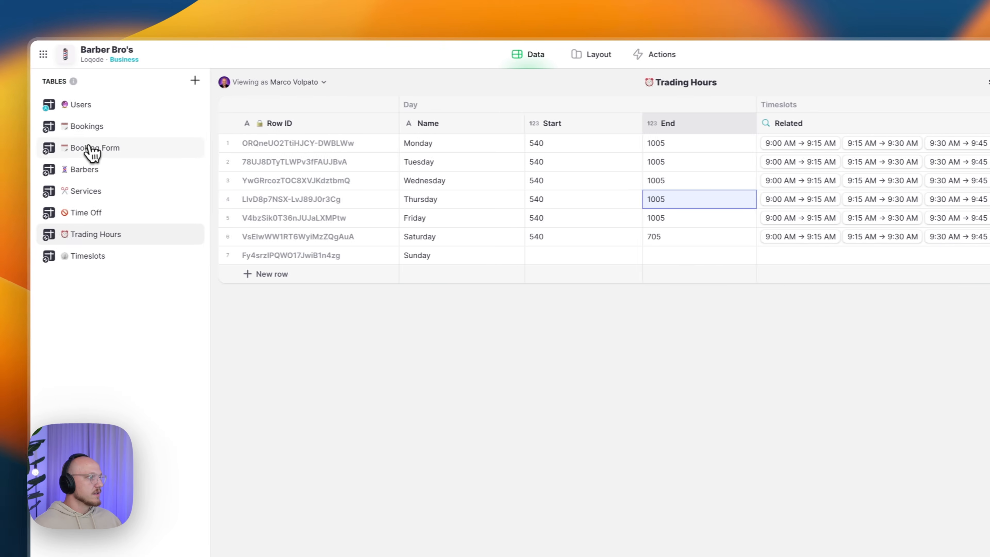
pyautogui.click(88, 150)
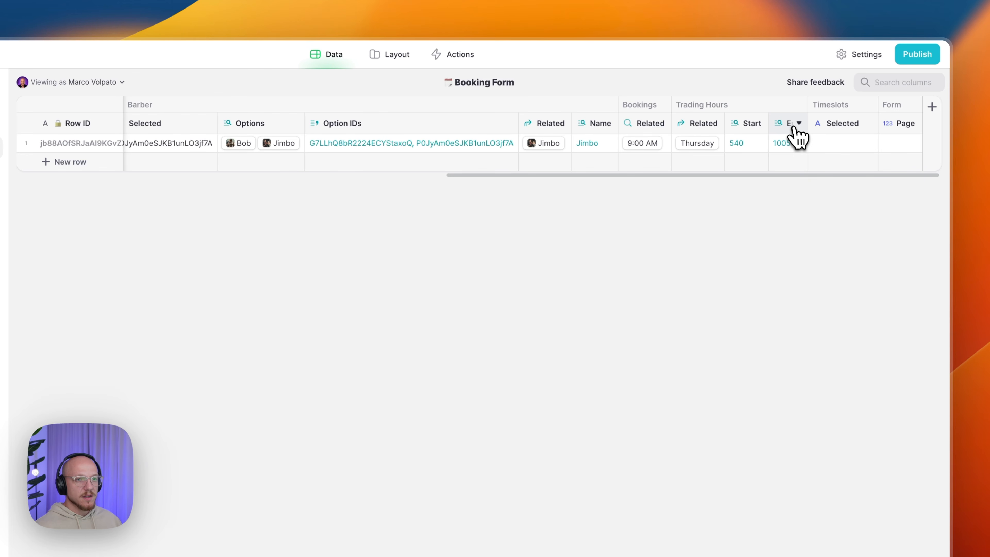
# - Add a 'Validation/All Slots' Joined List column right of End joining every Timeslot ID
pyautogui.click(797, 124)
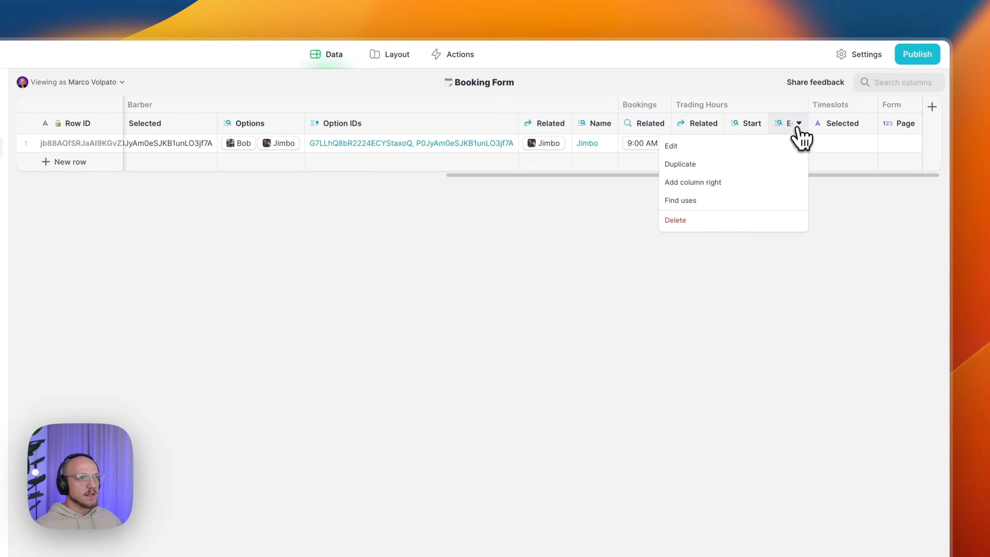
pyautogui.click(734, 193)
pyautogui.write('Validation/All Slots')
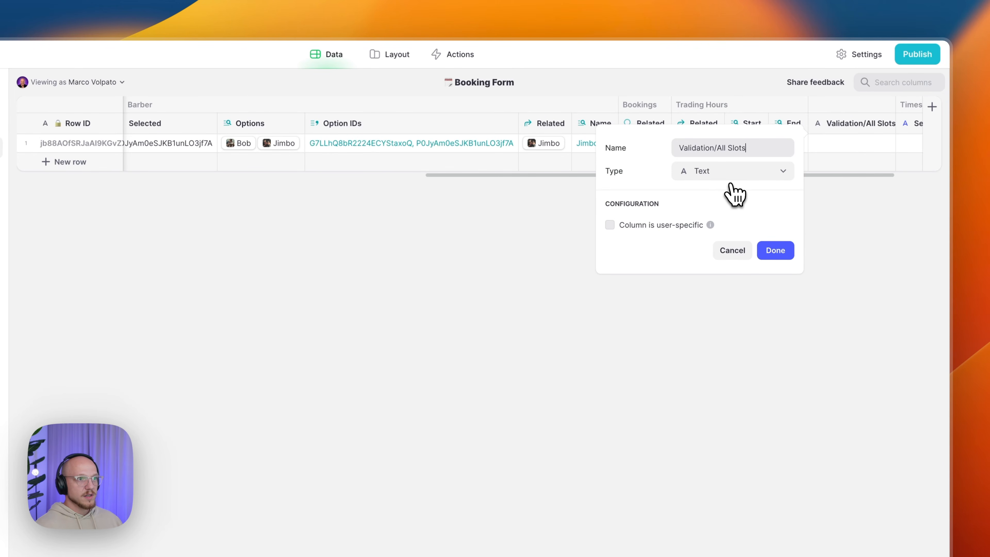
pyautogui.click(729, 176)
pyautogui.moveTo(725, 232)
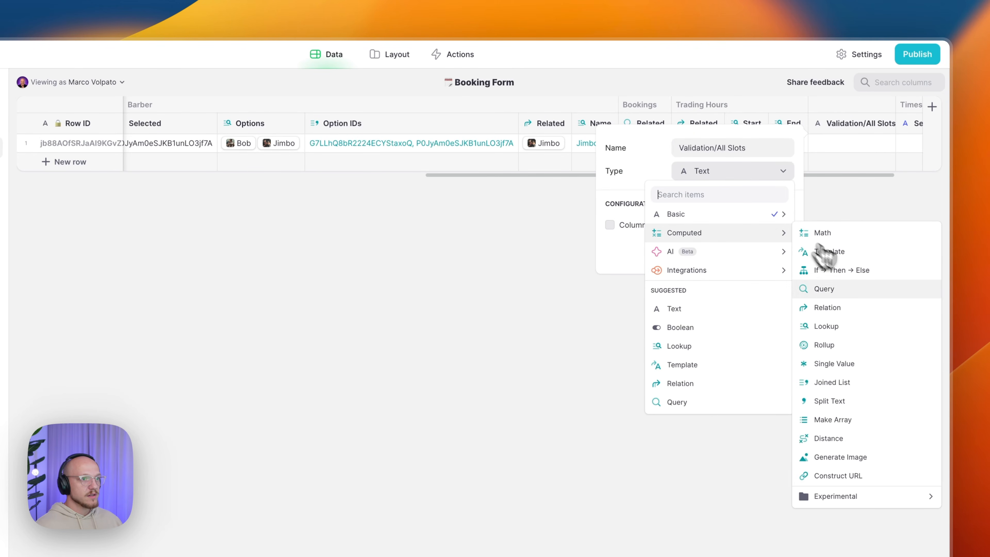
pyautogui.click(846, 384)
pyautogui.click(715, 239)
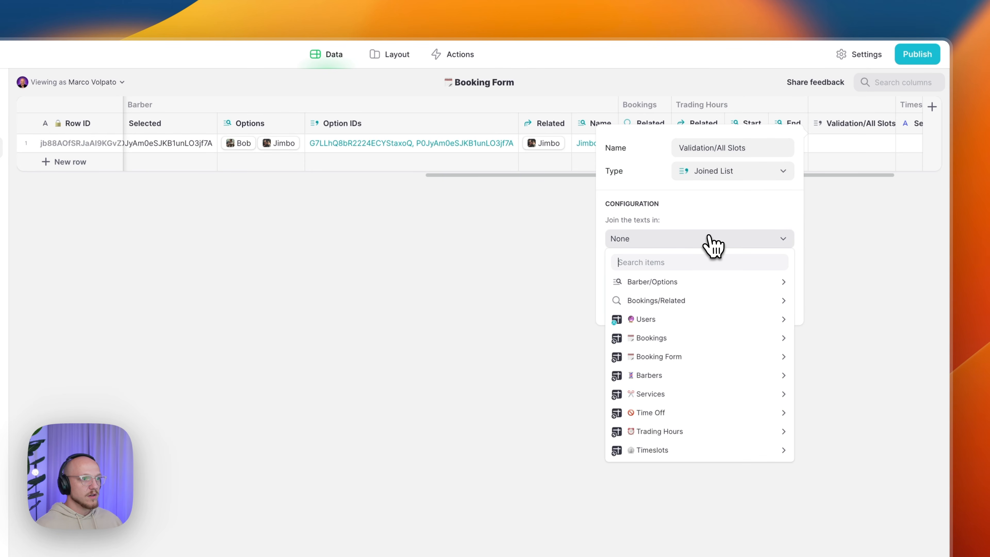
pyautogui.moveTo(676, 452)
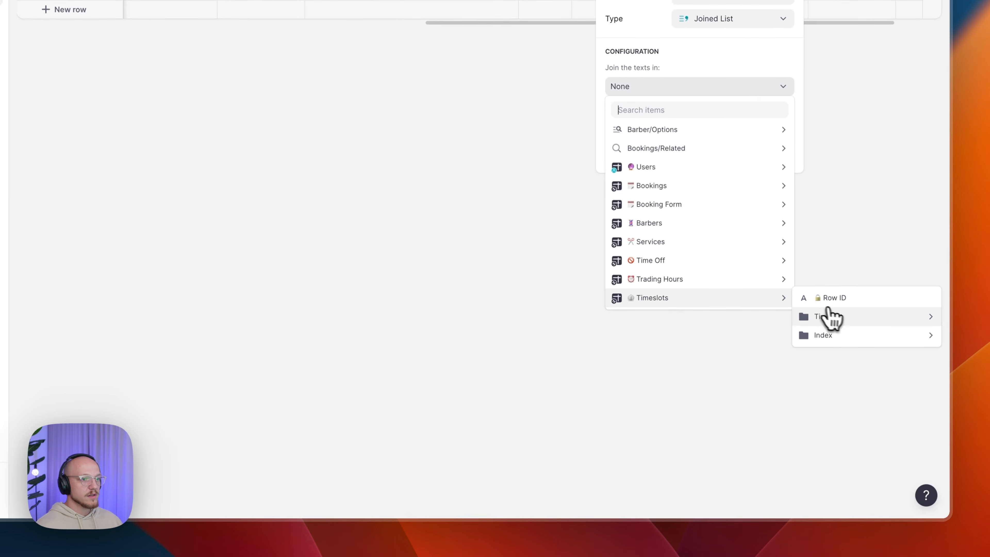
pyautogui.moveTo(830, 321)
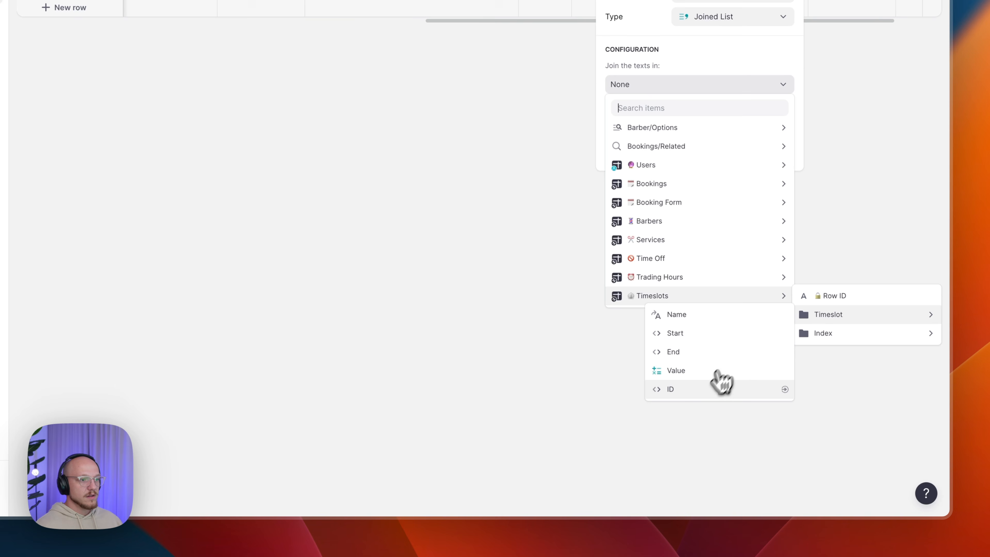
pyautogui.click(704, 389)
pyautogui.click(776, 148)
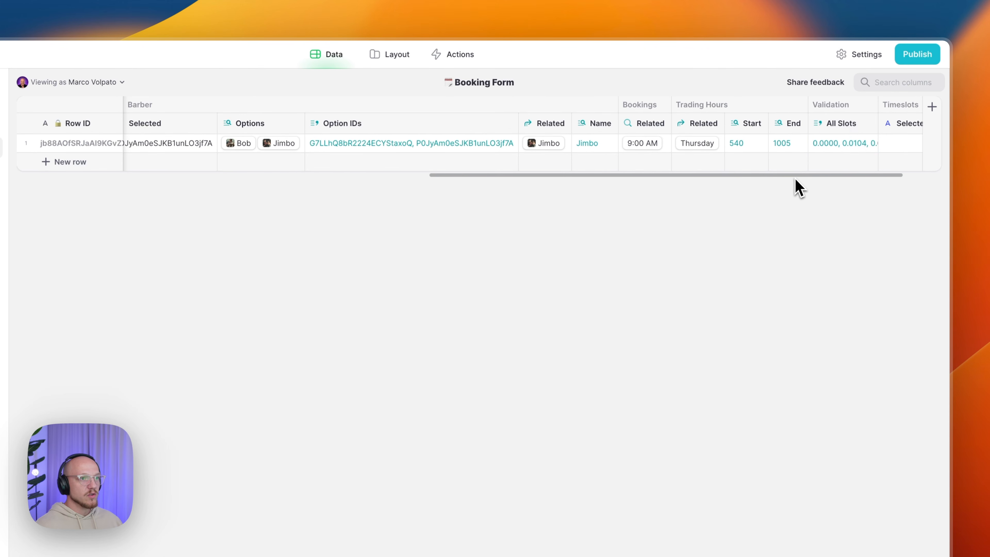
pyautogui.hscroll(3, 796, 187)
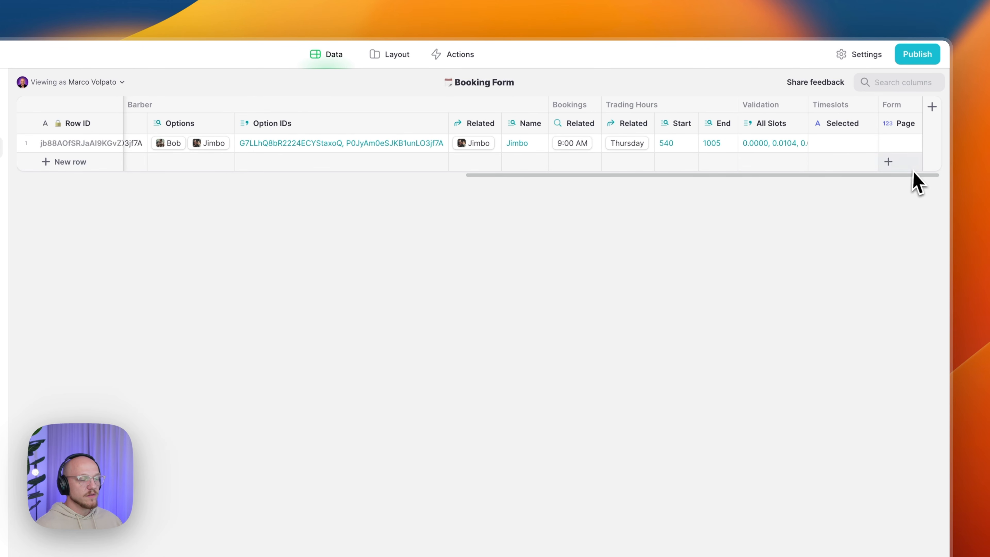
# - Duplicate the All Slots column and begin renaming the copy
pyautogui.click(797, 125)
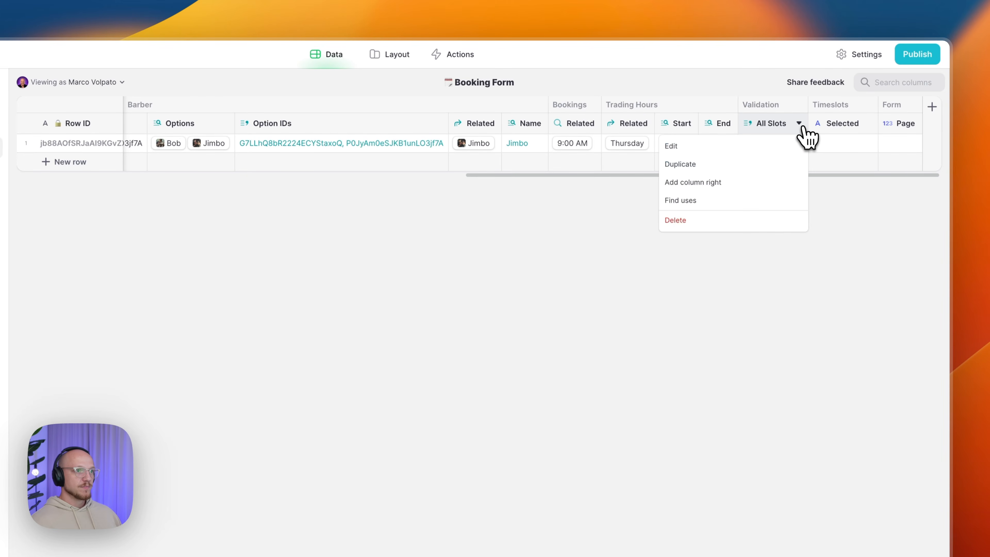
pyautogui.click(746, 172)
pyautogui.moveTo(770, 150); pyautogui.dragTo(722, 149)
pyautogui.write('alidation/Taken Slots')
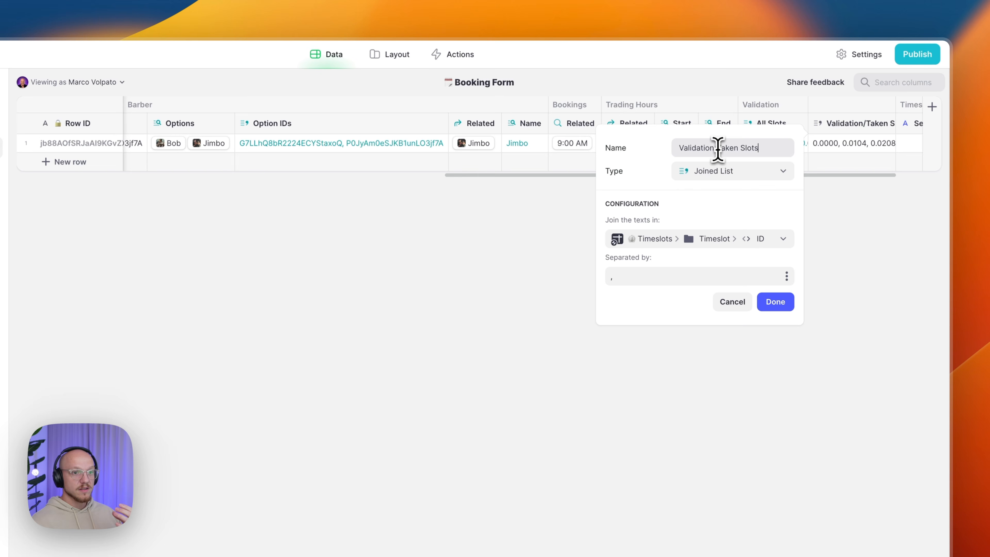
# - Join the related bookings' Timeslots Taken values, giving 0.3750, 0.3854
pyautogui.click(717, 238)
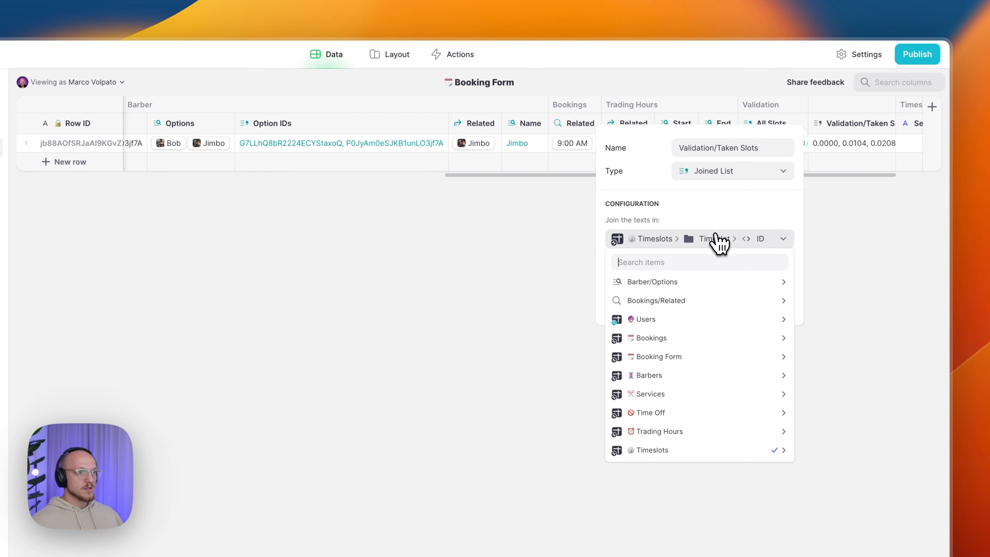
pyautogui.moveTo(705, 306)
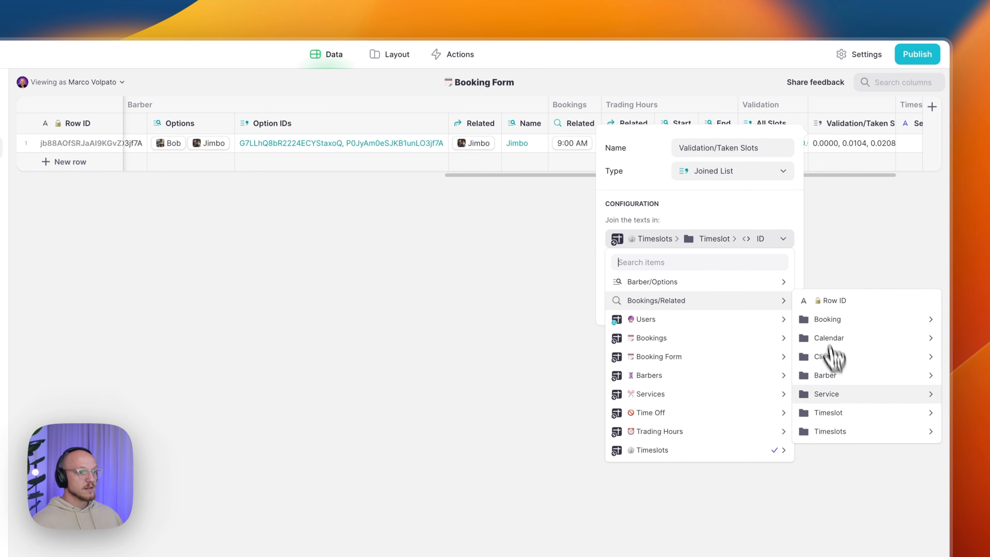
pyautogui.moveTo(844, 439)
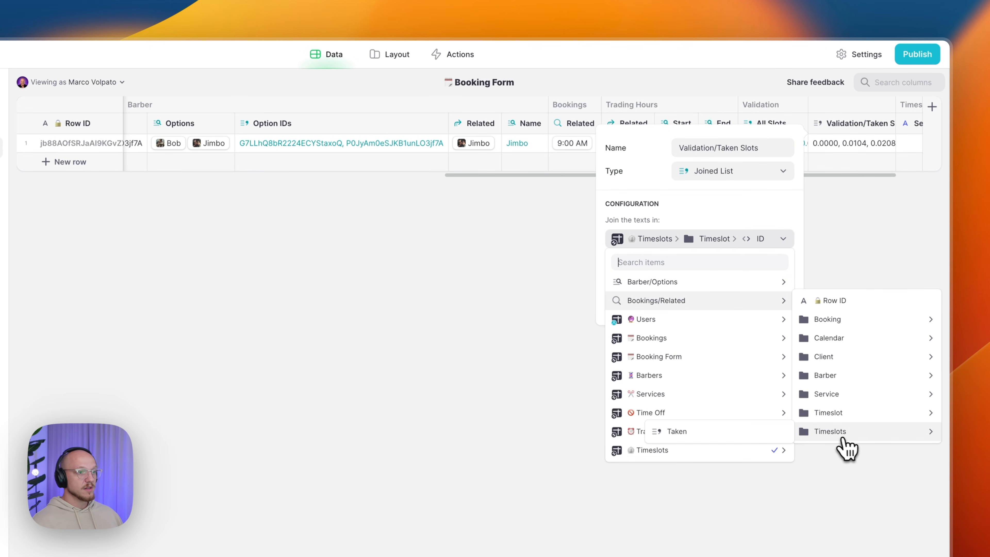
pyautogui.click(752, 432)
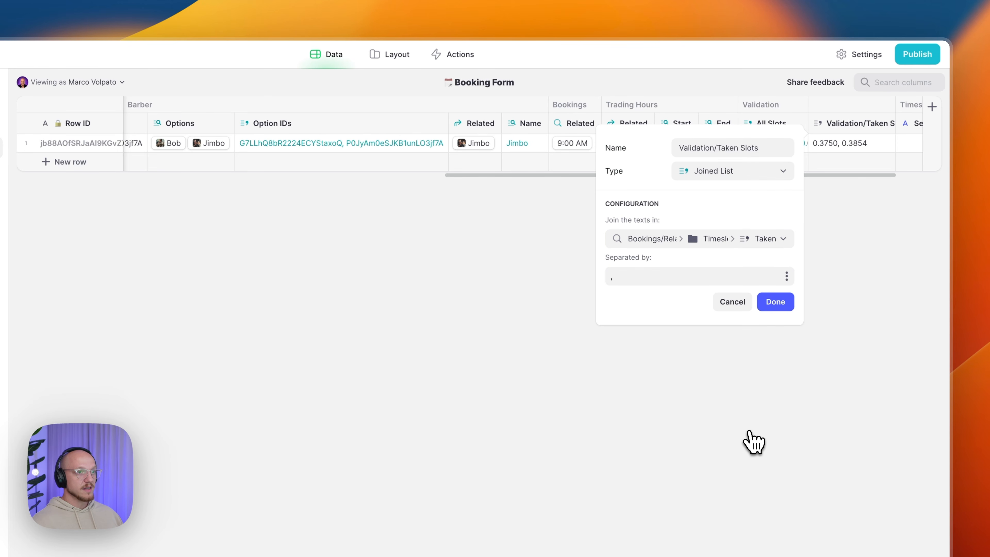
pyautogui.click(774, 303)
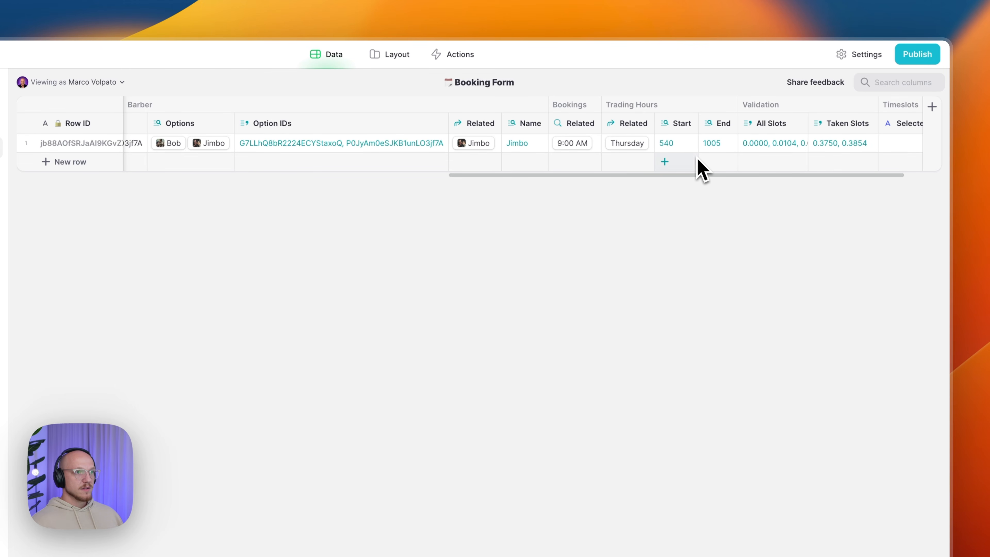
# - Duplicate Taken Slots as 'Validation/Barber Slots', a lookup of the related barber's Availability Selector
pyautogui.click(873, 124)
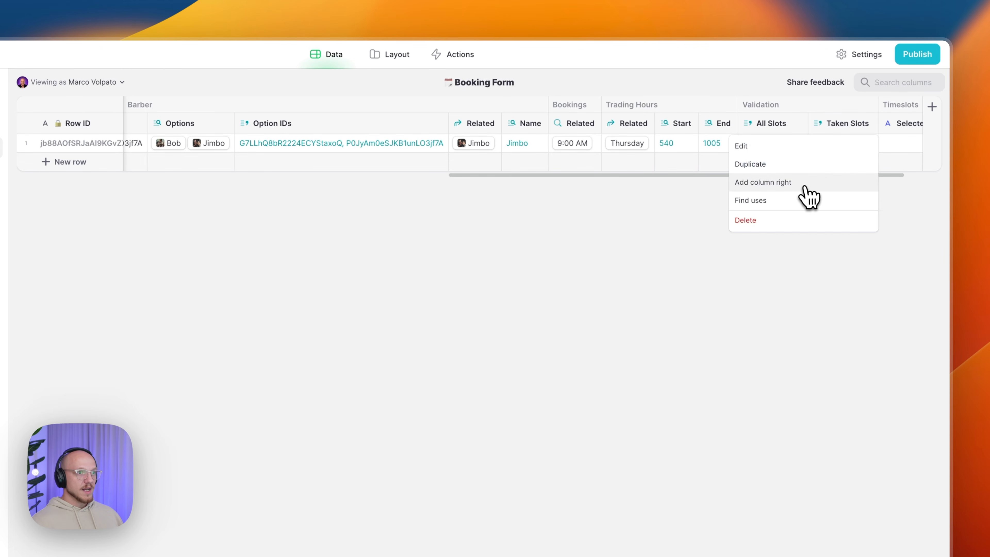
pyautogui.click(803, 164)
pyautogui.click(797, 148)
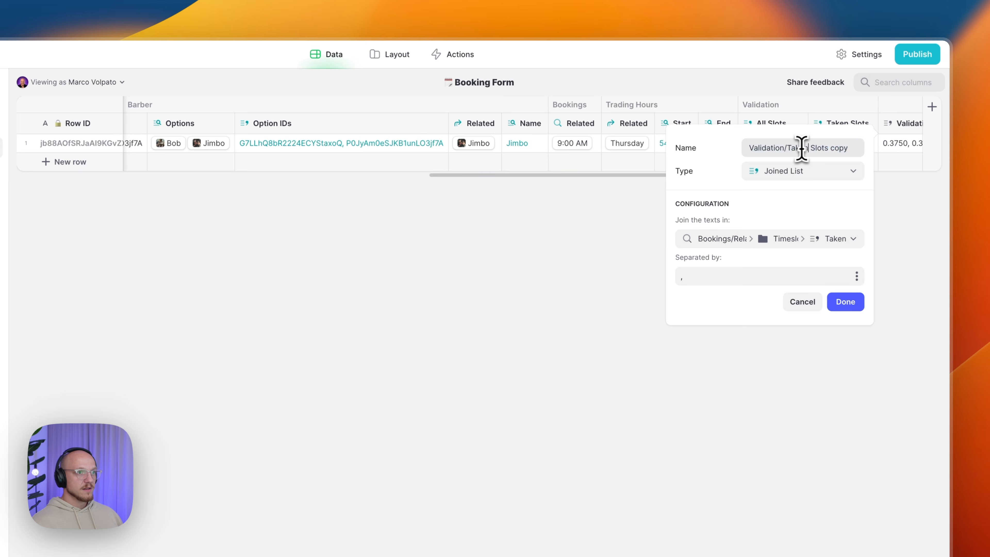
pyautogui.moveTo(787, 148); pyautogui.dragTo(859, 148)
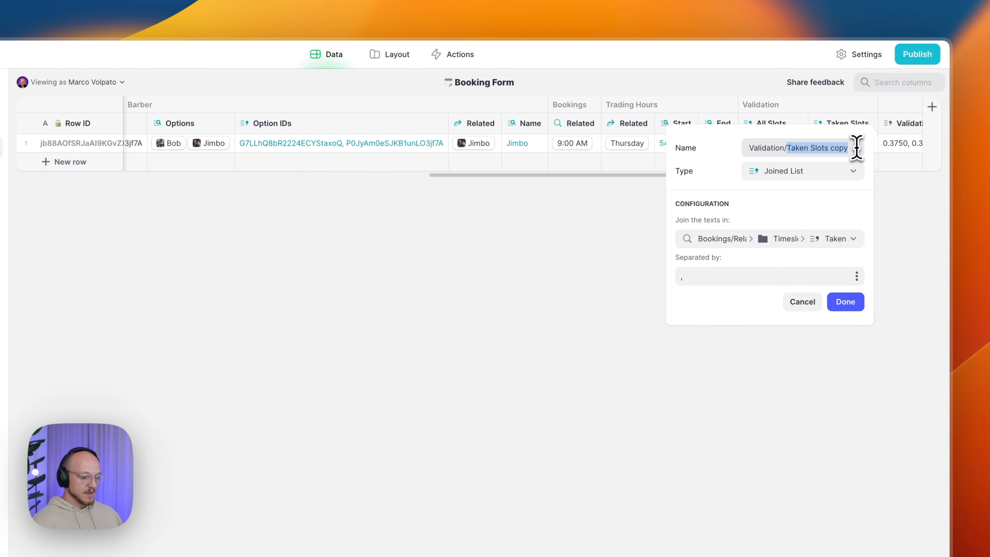
pyautogui.write('Barber')
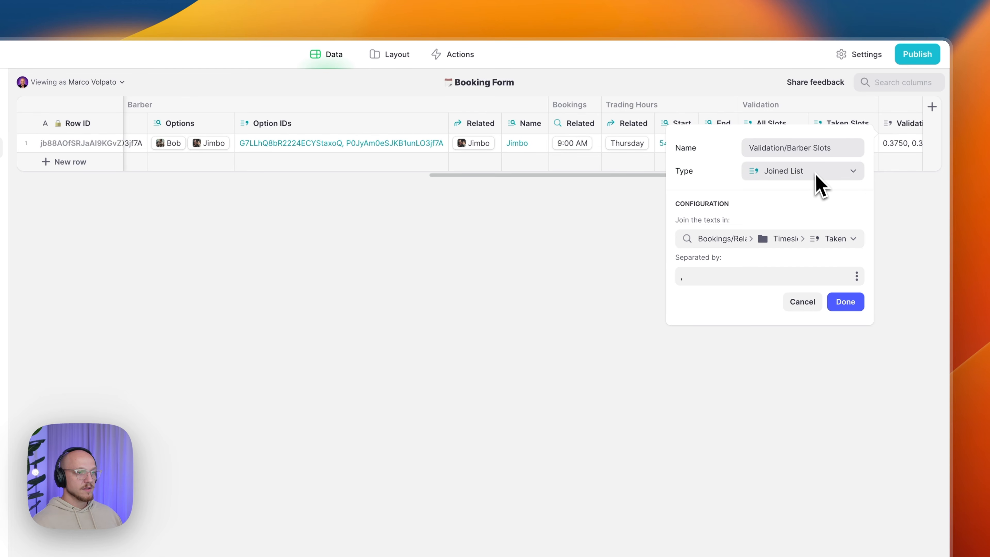
pyautogui.click(766, 240)
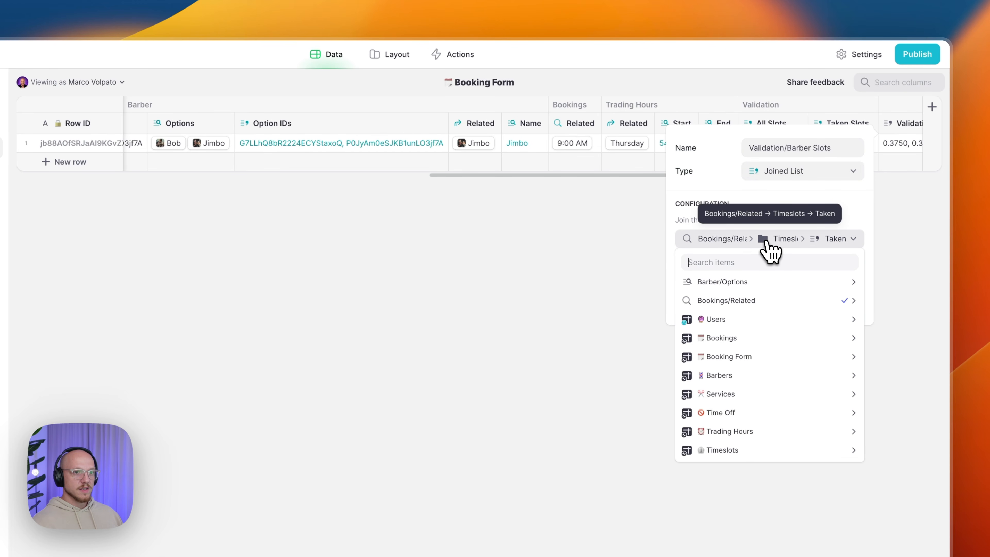
pyautogui.moveTo(751, 282)
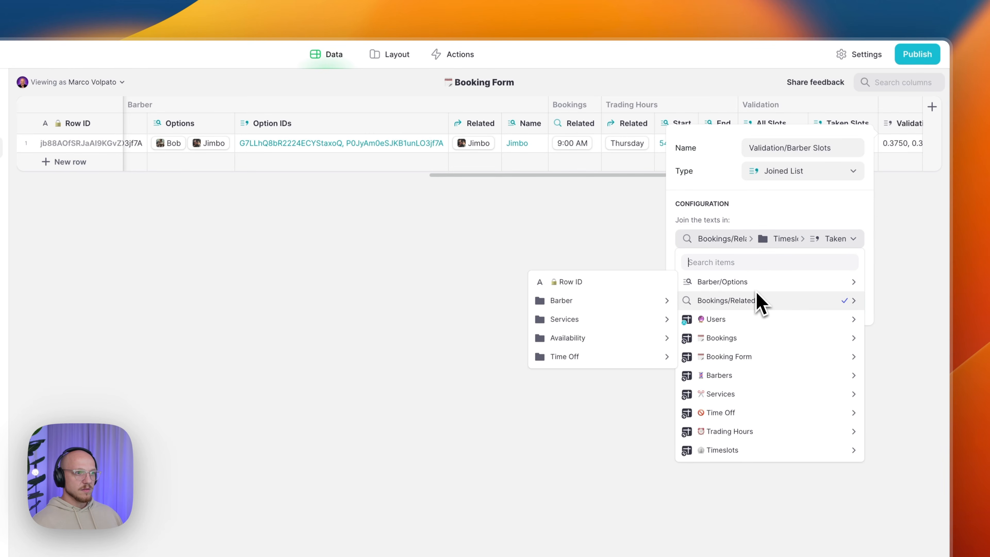
pyautogui.moveTo(747, 300)
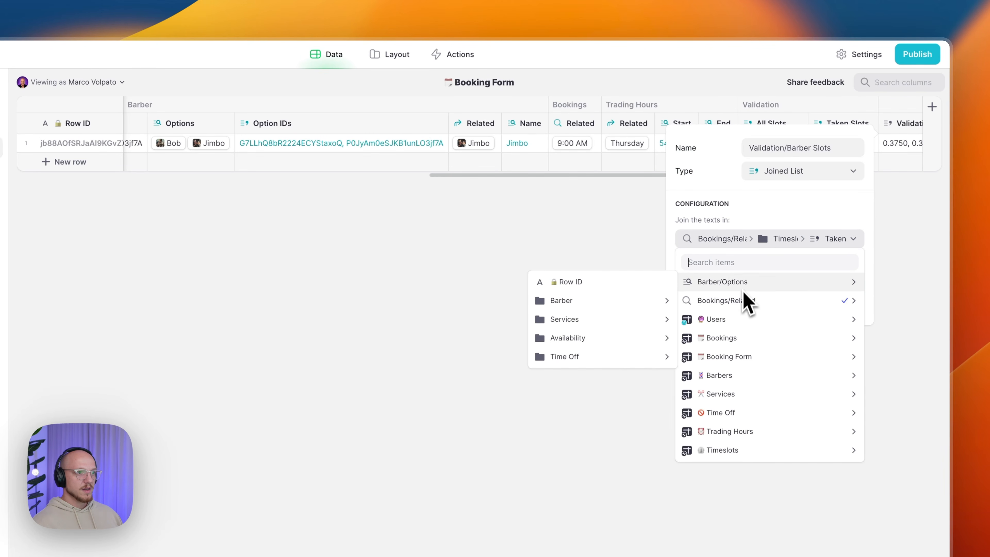
pyautogui.click(752, 242)
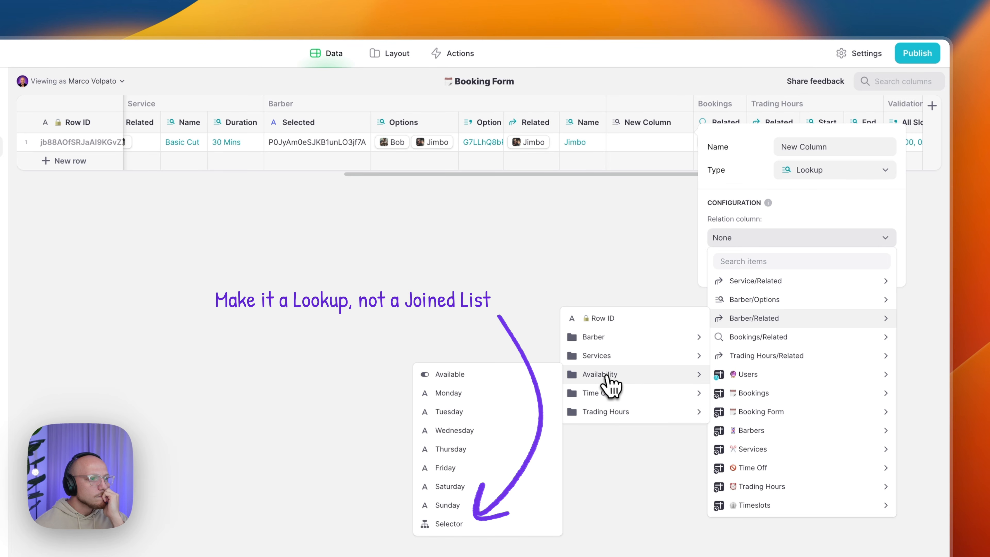
pyautogui.click(479, 523)
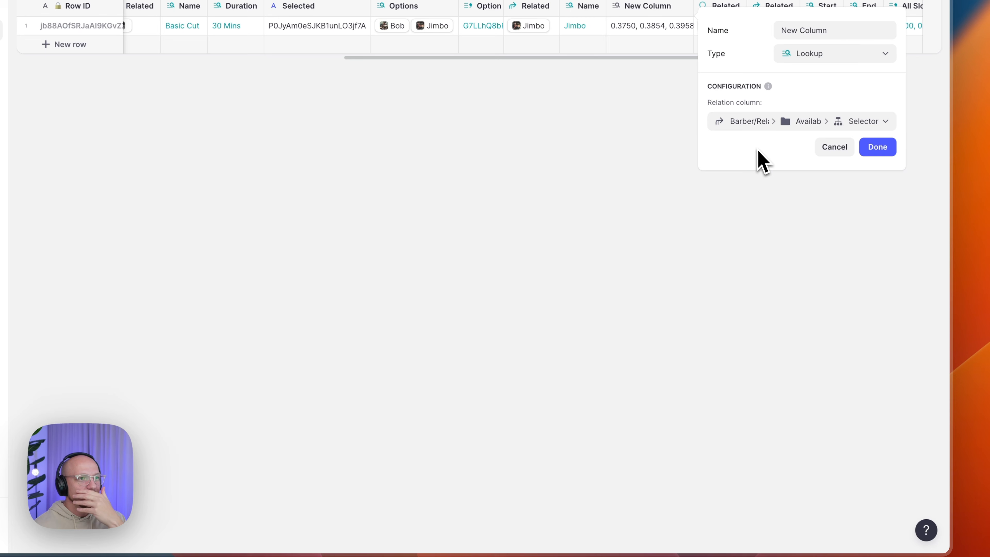
pyautogui.click(795, 31)
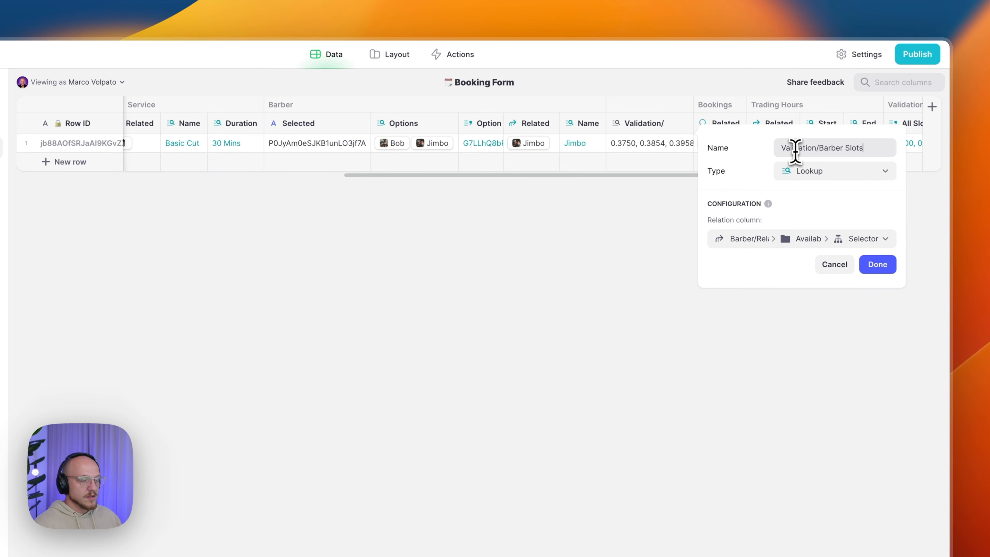
pyautogui.click(874, 265)
# - Move Barber Slots right after Taken Slots and widen it
pyautogui.moveTo(639, 123); pyautogui.dragTo(776, 154)
pyautogui.click(656, 151)
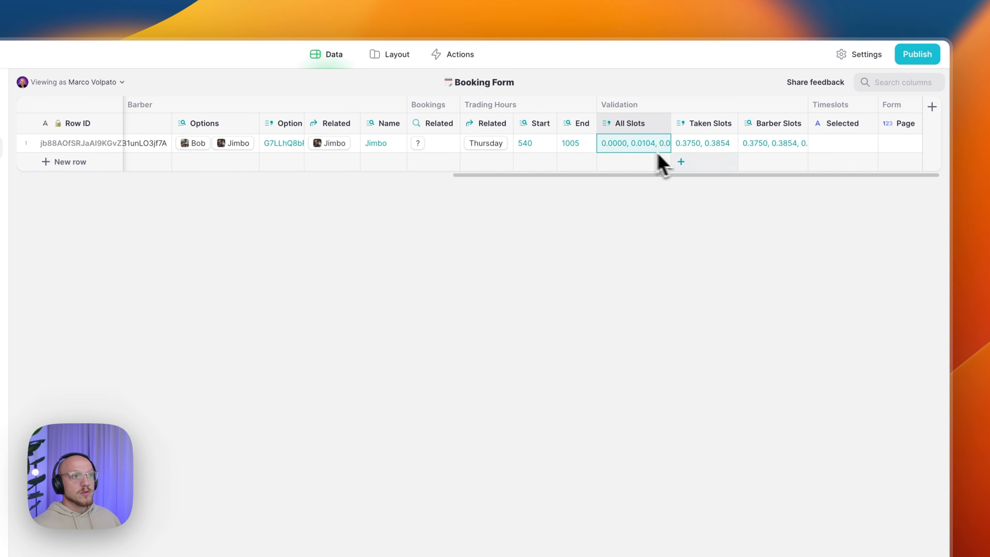
pyautogui.click(701, 152)
pyautogui.click(777, 151)
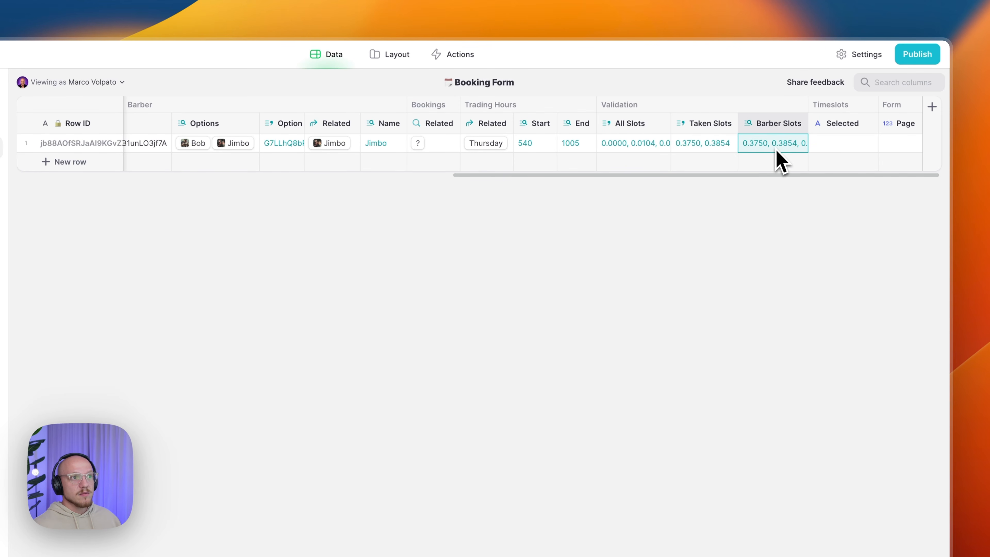
pyautogui.moveTo(808, 123); pyautogui.dragTo(821, 121)
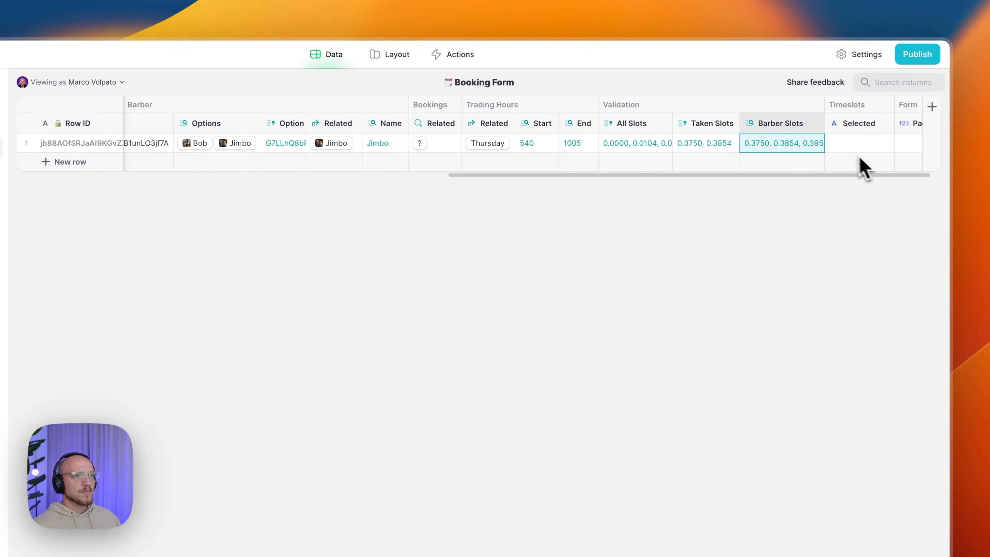
pyautogui.hscroll(2, 857, 164)
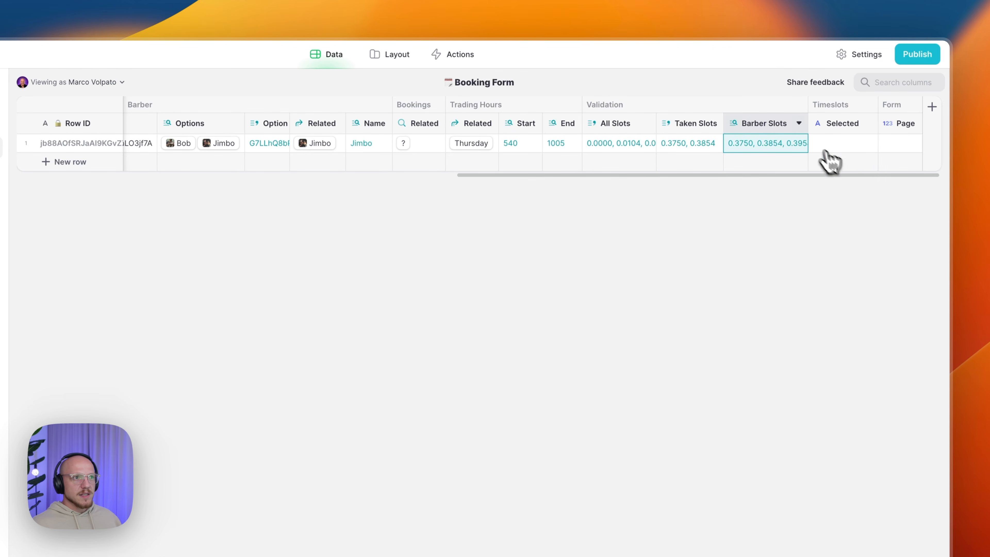
# - Add a Template-type column named 'Validation/Template' right of All Slots
pyautogui.click(647, 124)
pyautogui.click(627, 182)
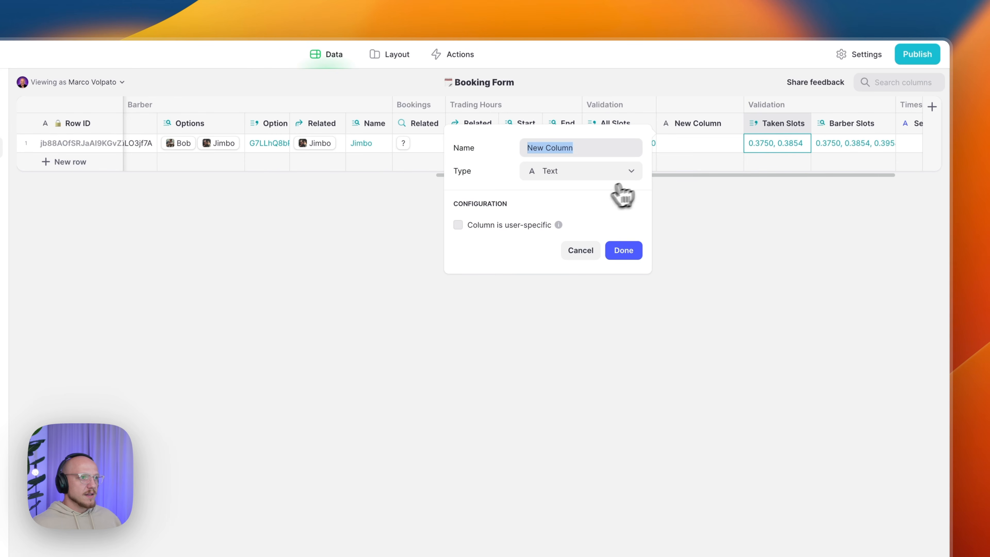
pyautogui.write('C')
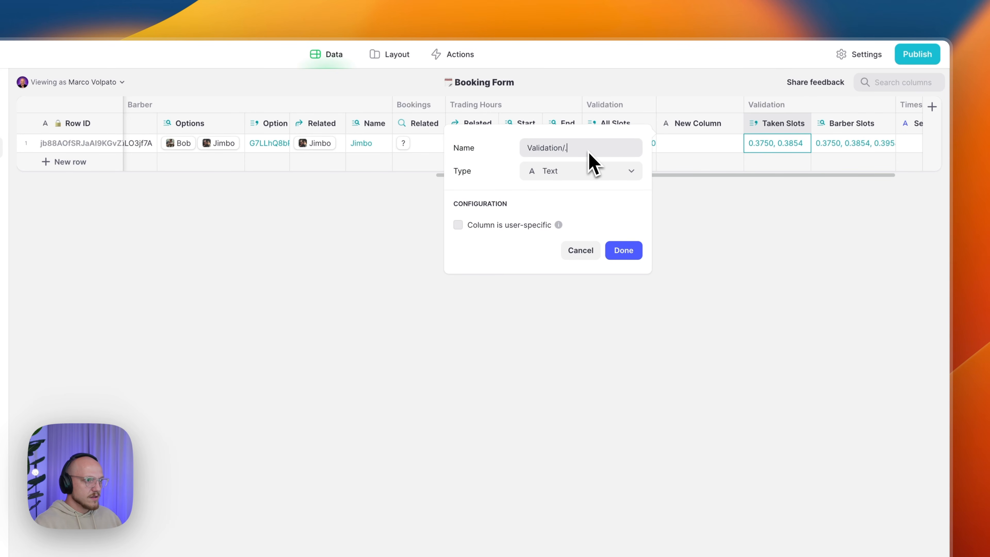
pyautogui.press('BackSpace')
pyautogui.click(593, 172)
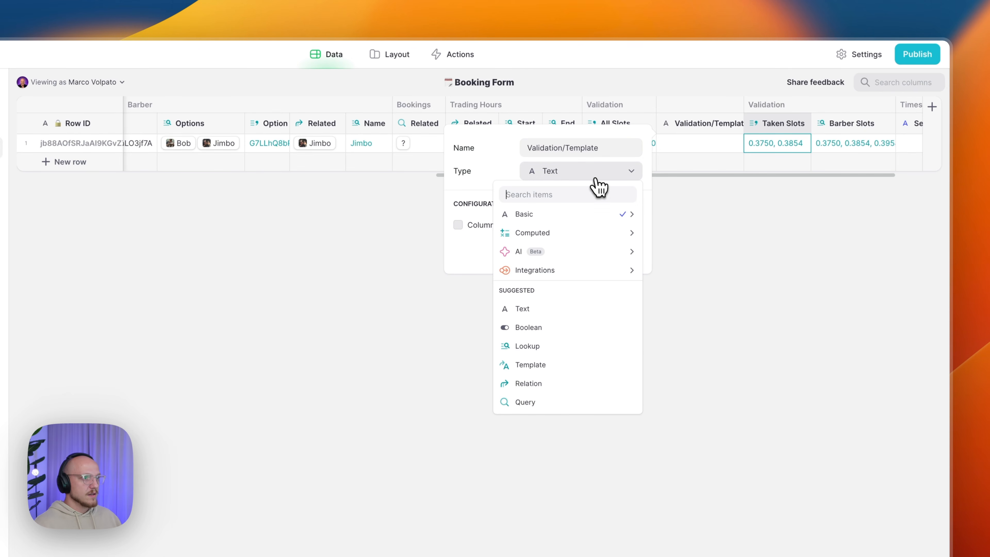
pyautogui.moveTo(569, 233)
pyautogui.click(678, 252)
pyautogui.click(572, 227)
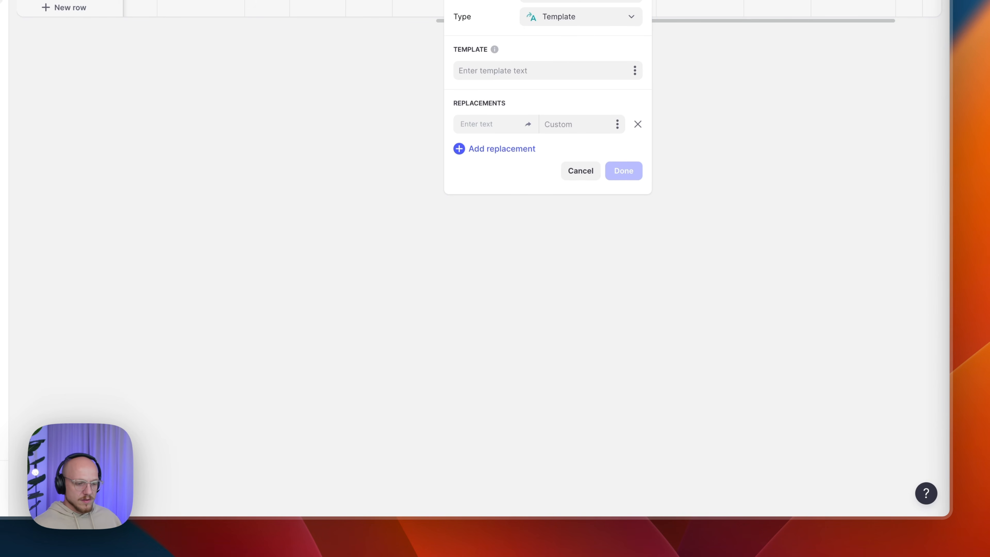
# - Paste the JavaScript slot-availability template and add seven replacement rows
pyautogui.click(586, 71)
pyautogui.press('super+v')
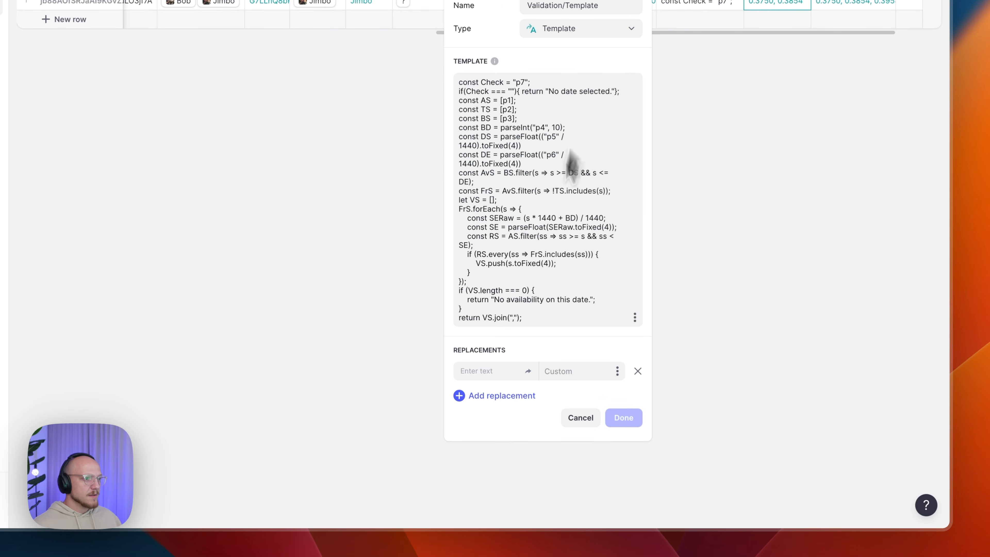
pyautogui.click(509, 395)
pyautogui.click(507, 418)
pyautogui.click(509, 440)
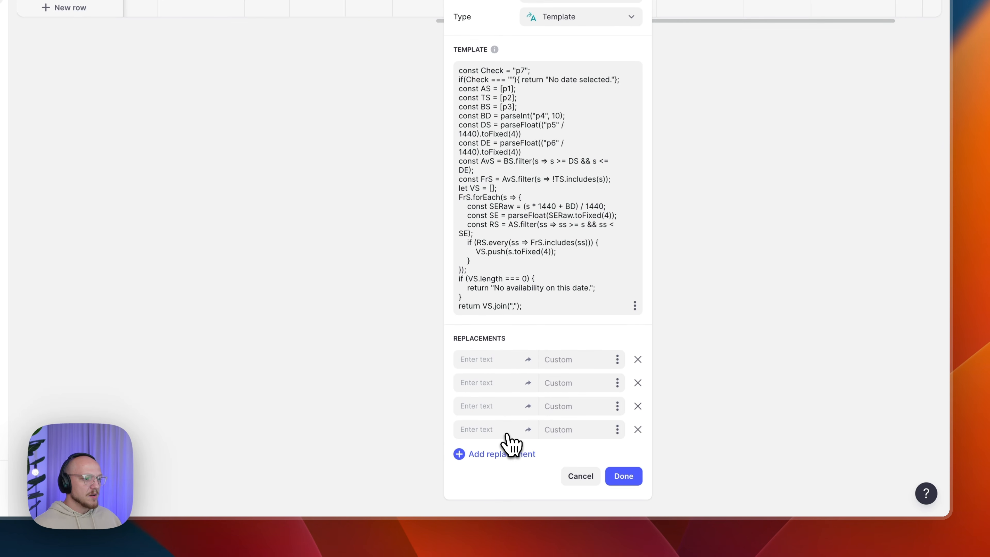
pyautogui.click(504, 454)
pyautogui.click(505, 476)
pyautogui.scroll(-1, 509, 503)
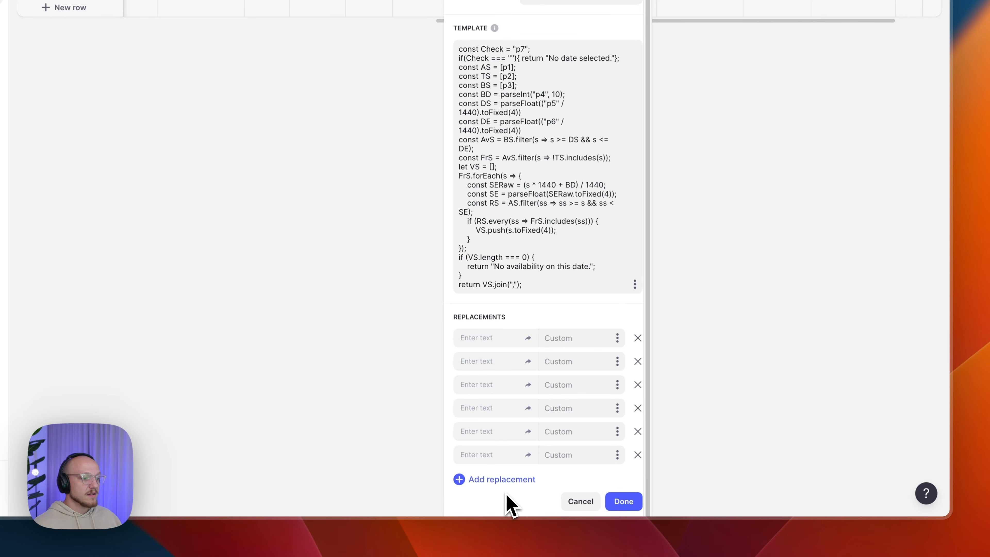
pyautogui.click(504, 479)
# - Enter placeholders p1 through p7 in the replacement fields
pyautogui.click(501, 338)
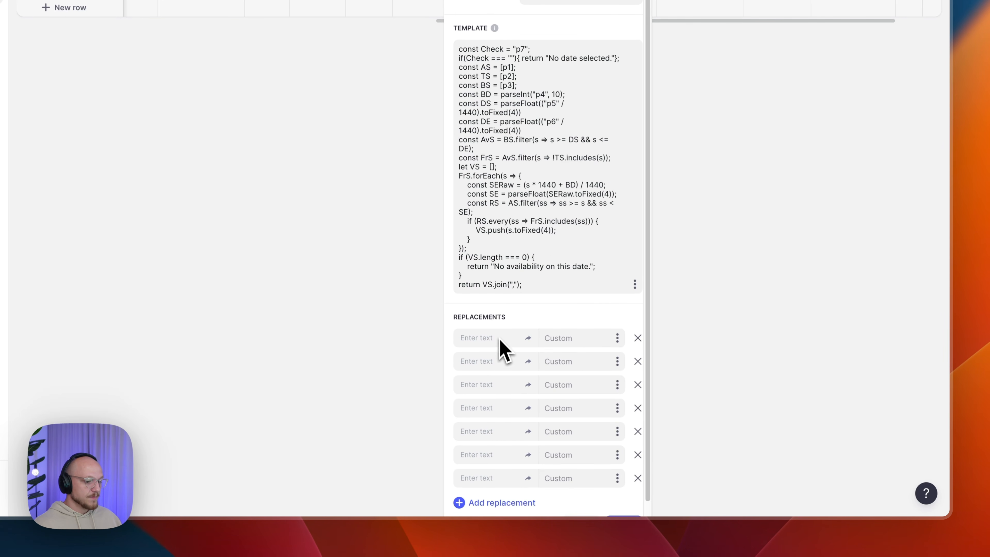
pyautogui.write('p1')
pyautogui.click(492, 361)
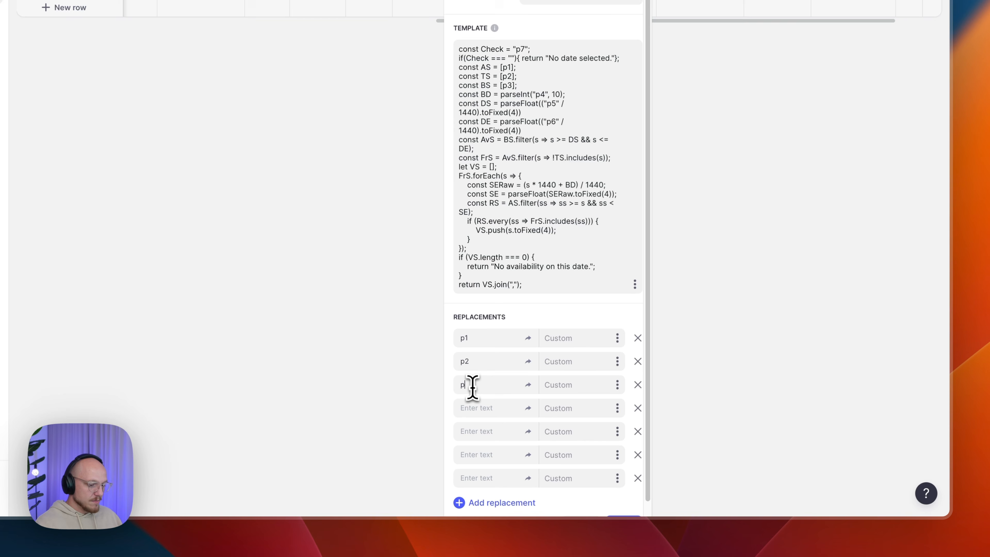
pyautogui.click(477, 409)
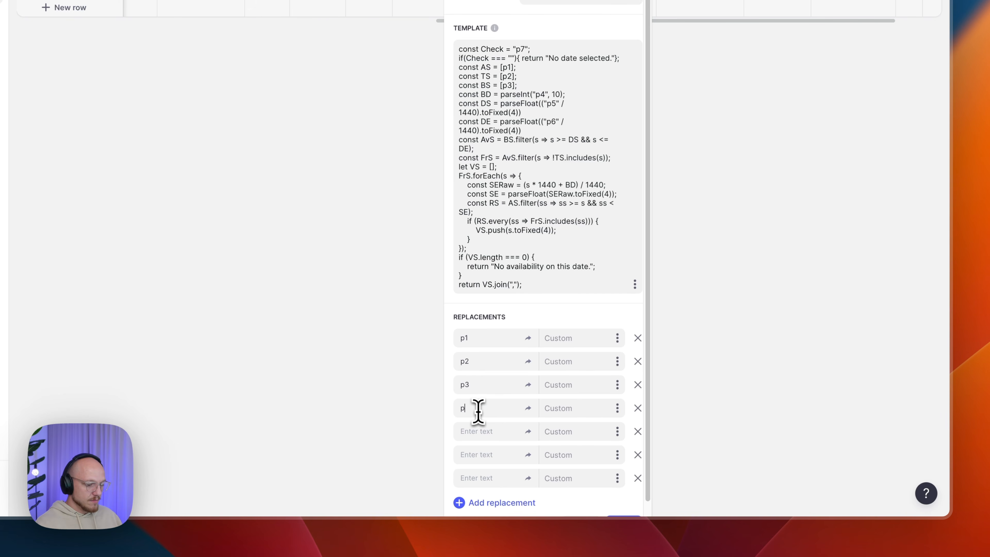
pyautogui.click(476, 431)
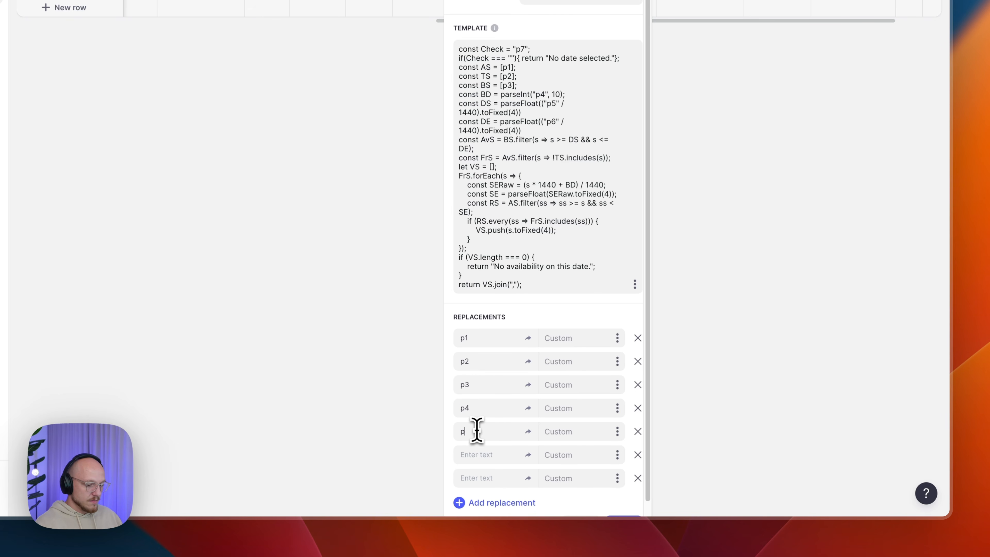
pyautogui.click(475, 455)
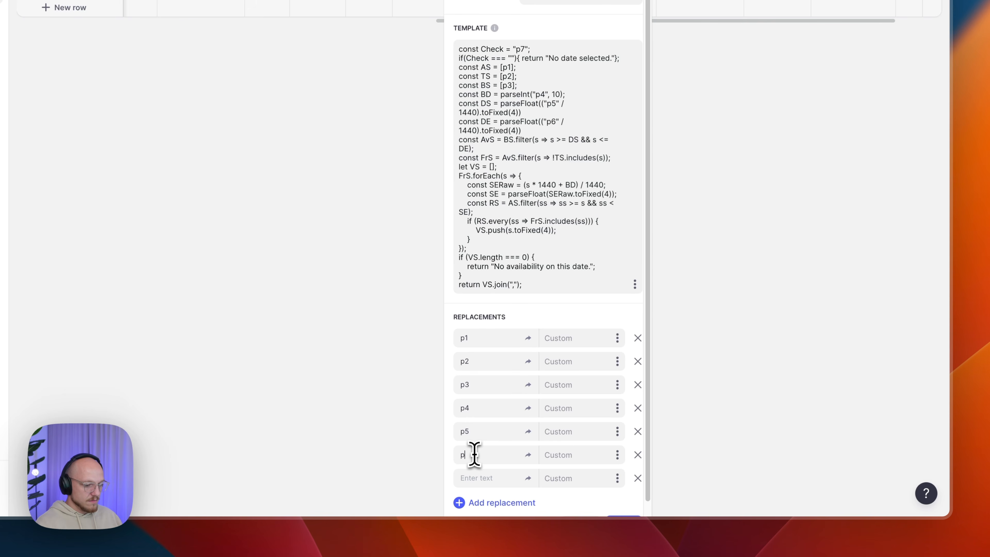
pyautogui.write('p6')
pyautogui.click(474, 478)
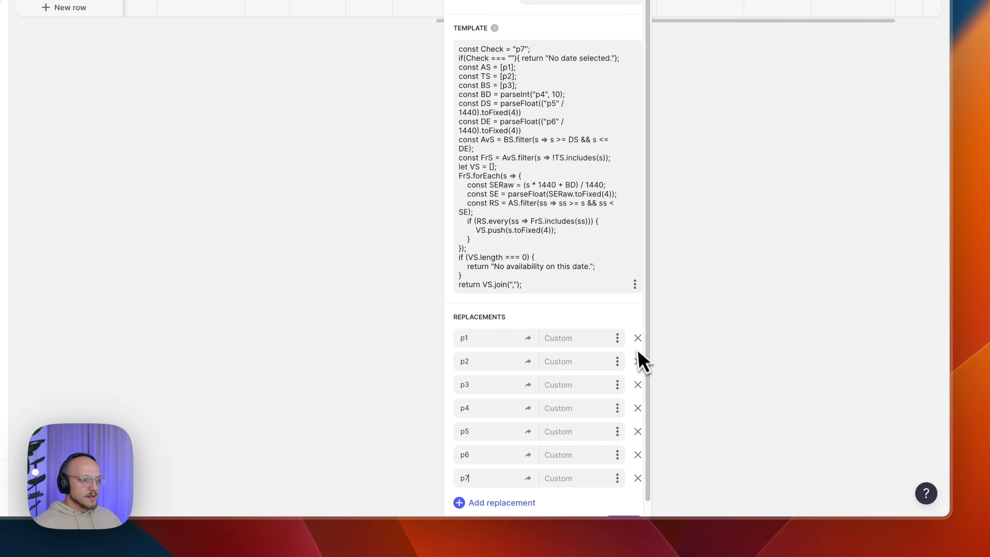
# - Map p1 to All Slots, p2 to Taken Slots, p3 to Barber Slots and p4 to service Duration
pyautogui.click(619, 337)
pyautogui.moveTo(575, 284)
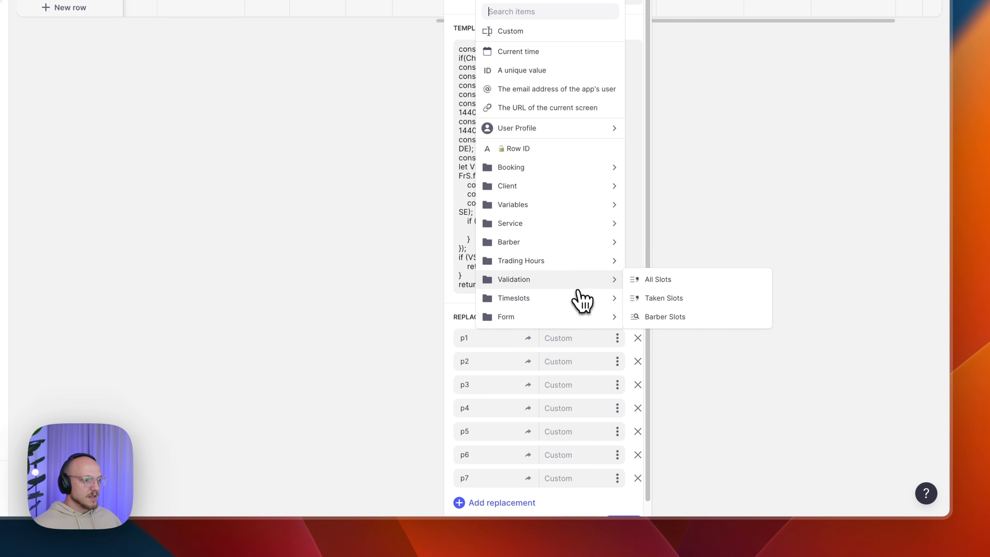
pyautogui.click(669, 289)
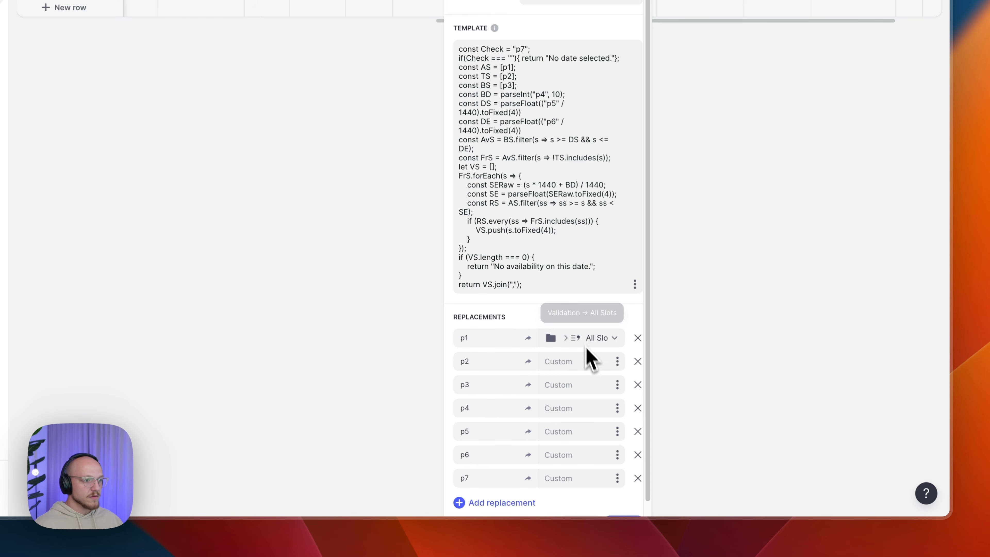
pyautogui.click(616, 365)
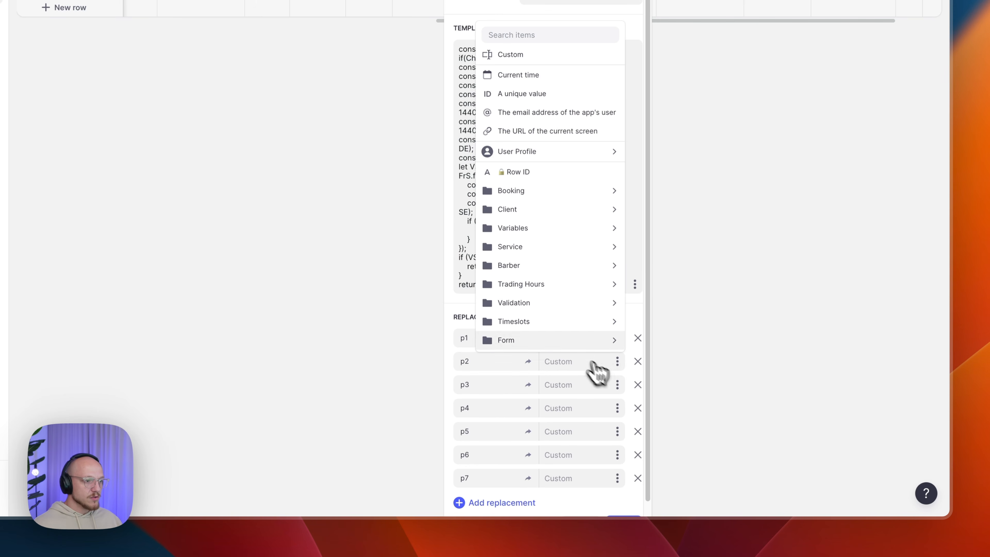
pyautogui.moveTo(550, 320)
pyautogui.moveTo(596, 305)
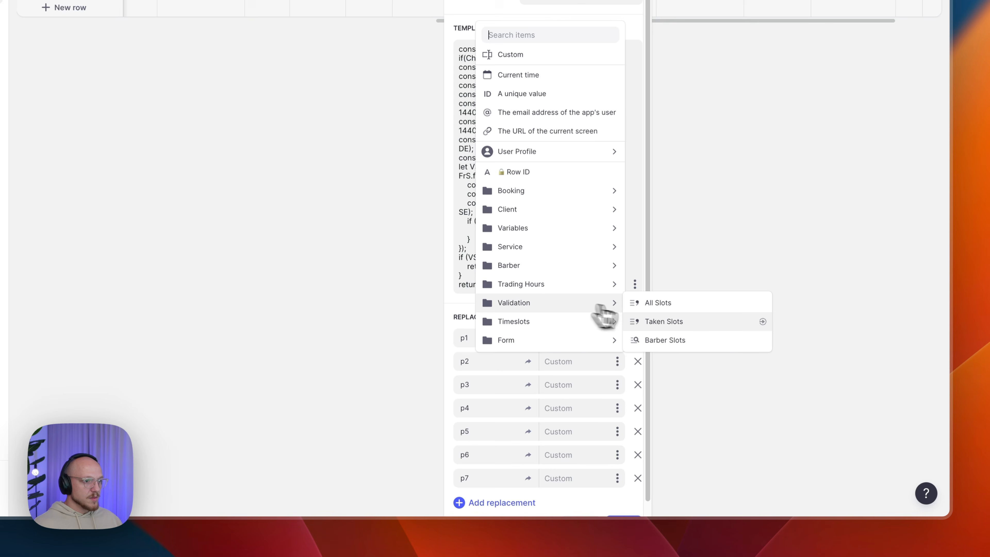
pyautogui.click(663, 321)
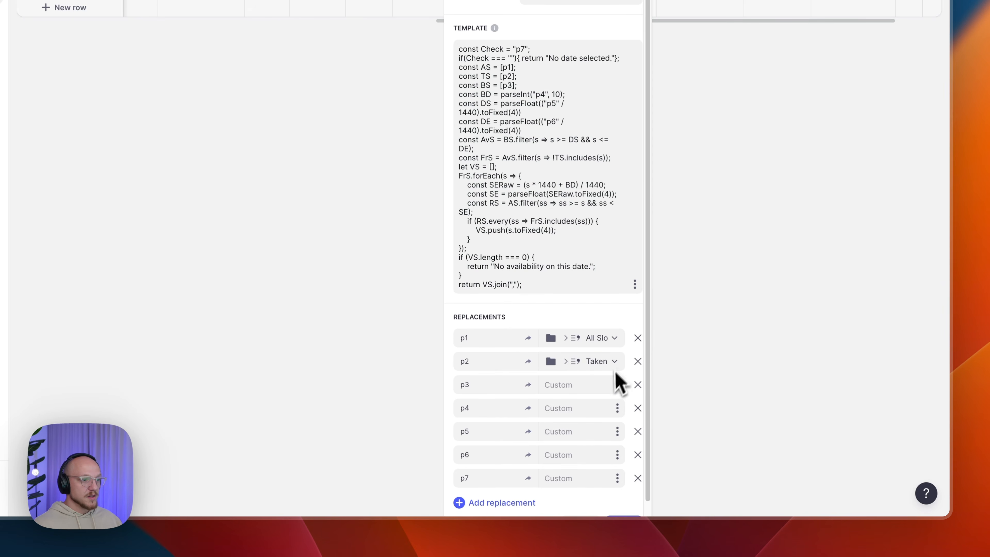
pyautogui.click(617, 385)
pyautogui.moveTo(579, 331)
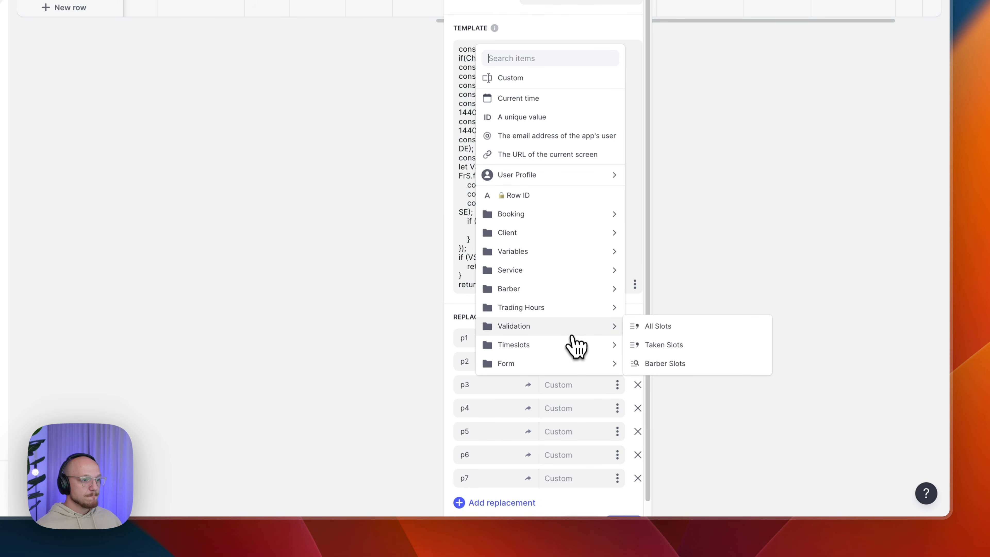
pyautogui.click(665, 365)
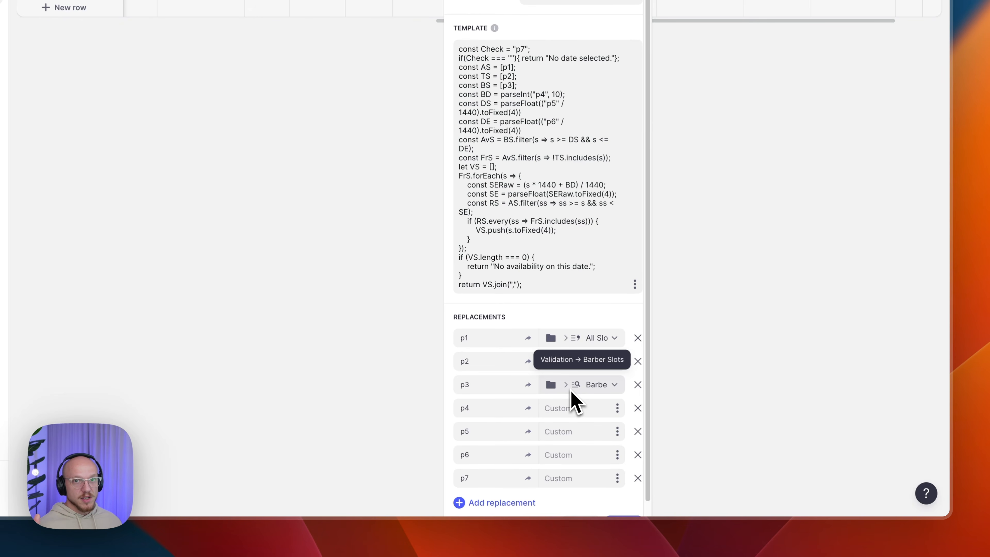
pyautogui.click(618, 407)
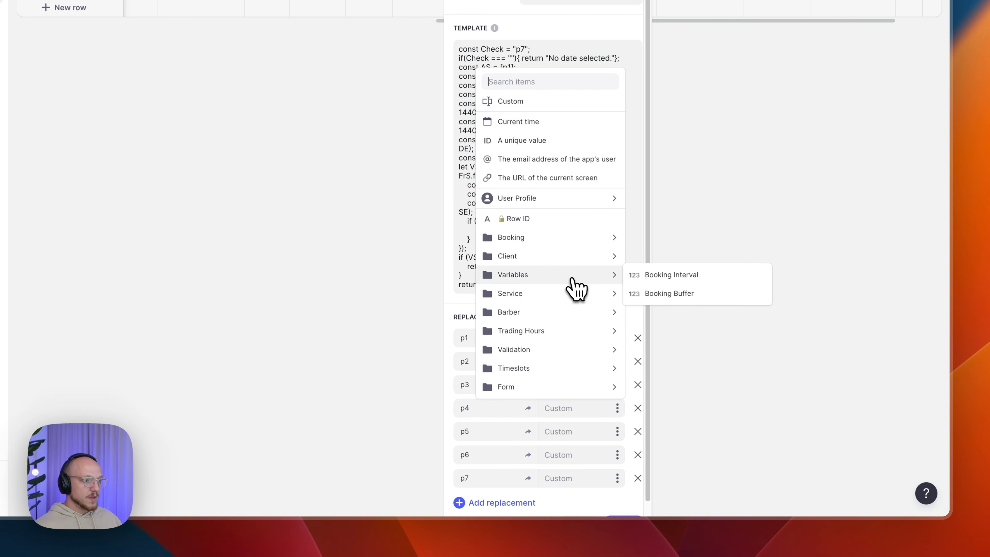
pyautogui.moveTo(570, 293)
pyautogui.click(659, 330)
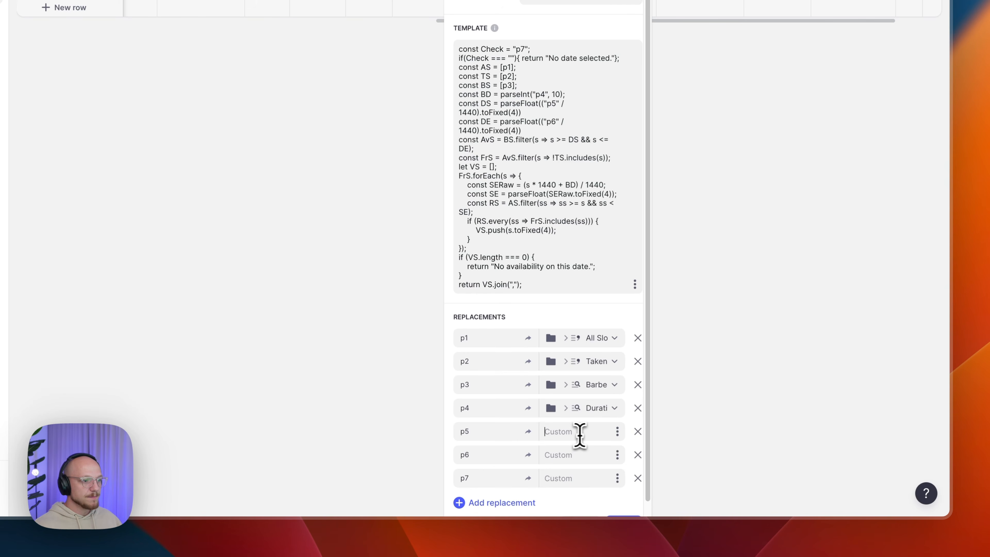
# - Map p5 and p6 to trading hours Start and End, and p7 to booking Date
pyautogui.click(617, 432)
pyautogui.moveTo(567, 356)
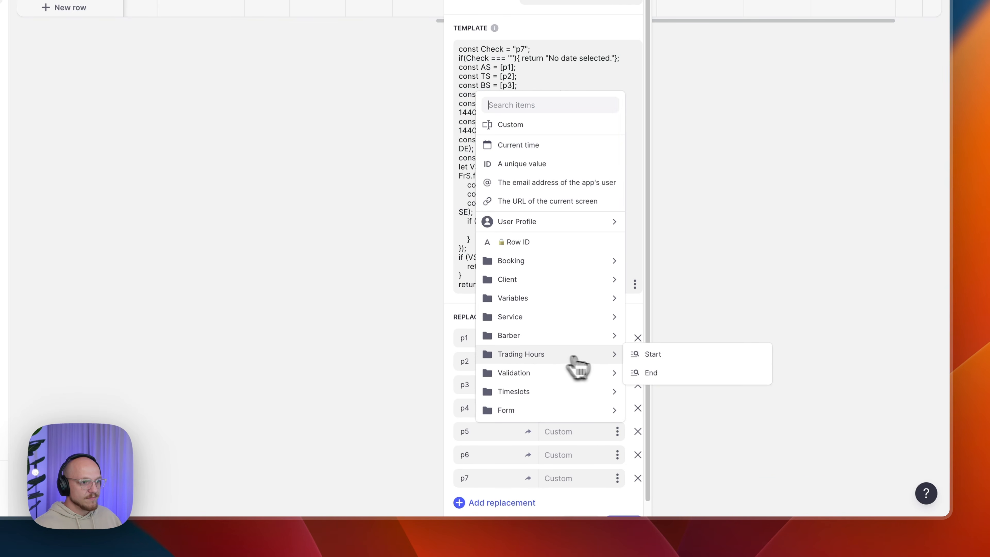
pyautogui.click(666, 355)
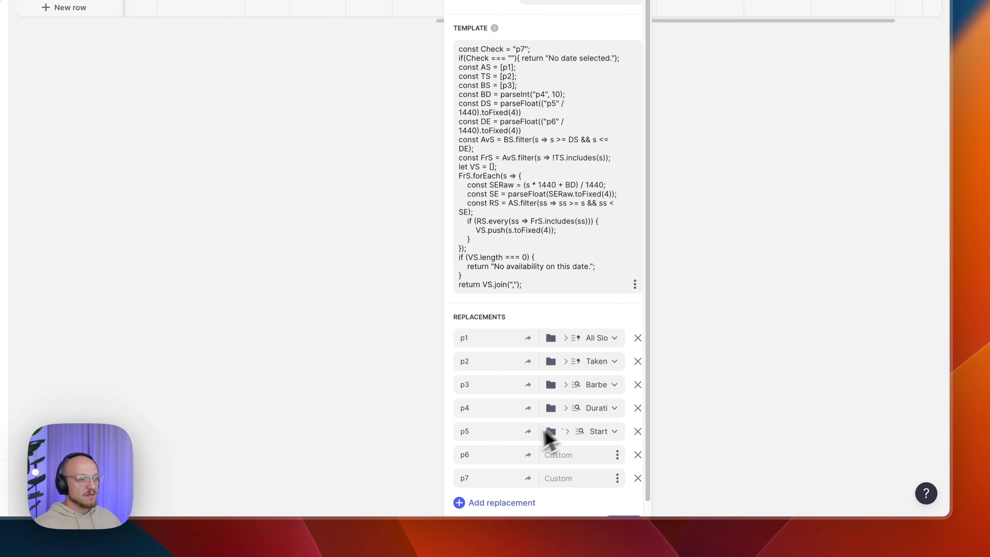
pyautogui.click(617, 455)
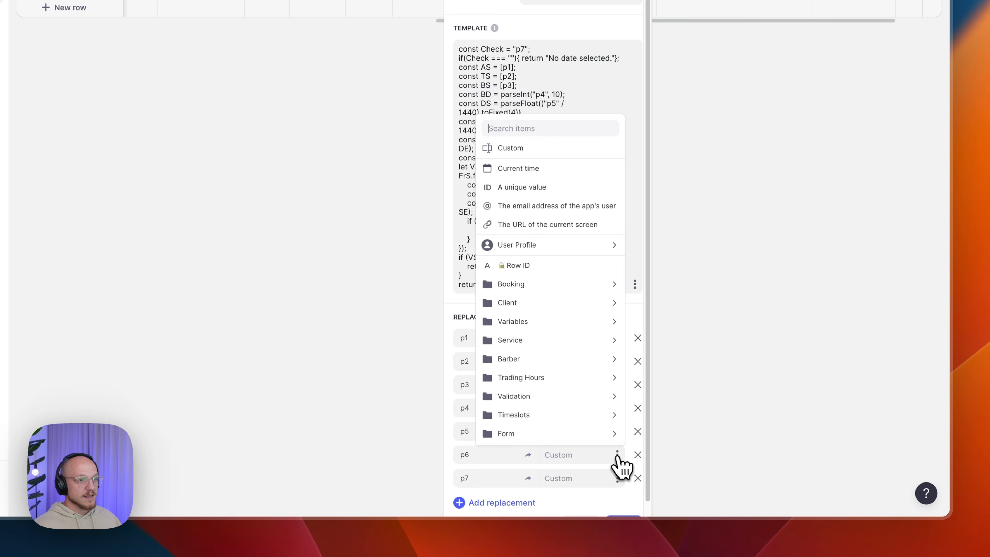
pyautogui.moveTo(568, 379)
pyautogui.click(651, 396)
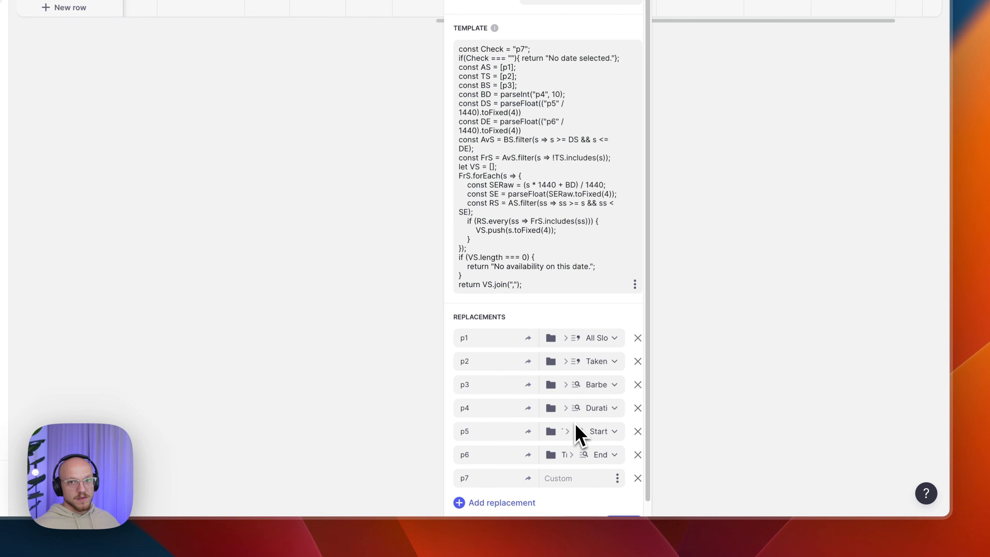
pyautogui.click(617, 478)
pyautogui.moveTo(592, 311)
pyautogui.click(659, 308)
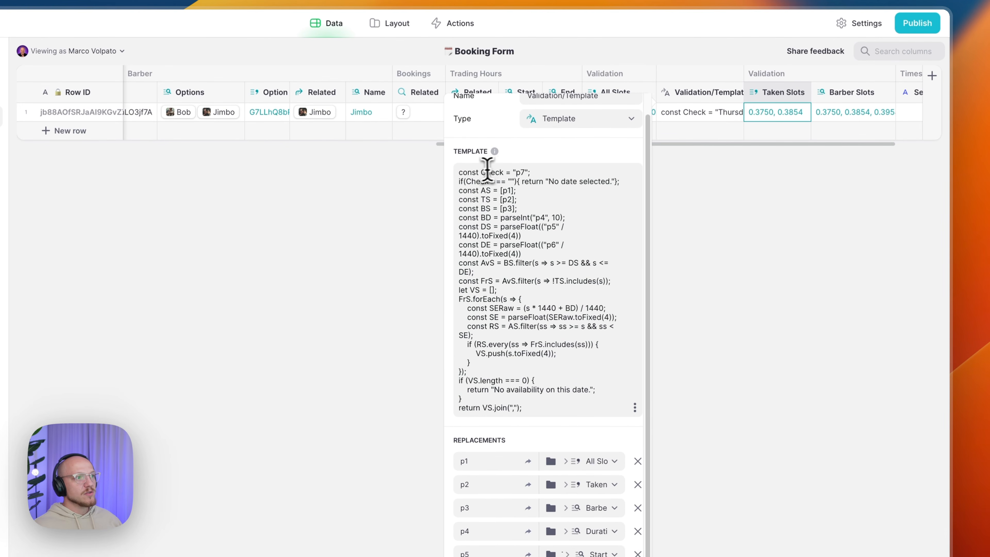
# - Point out the first template line and the 'No date selected' message
pyautogui.moveTo(459, 172); pyautogui.dragTo(538, 170)
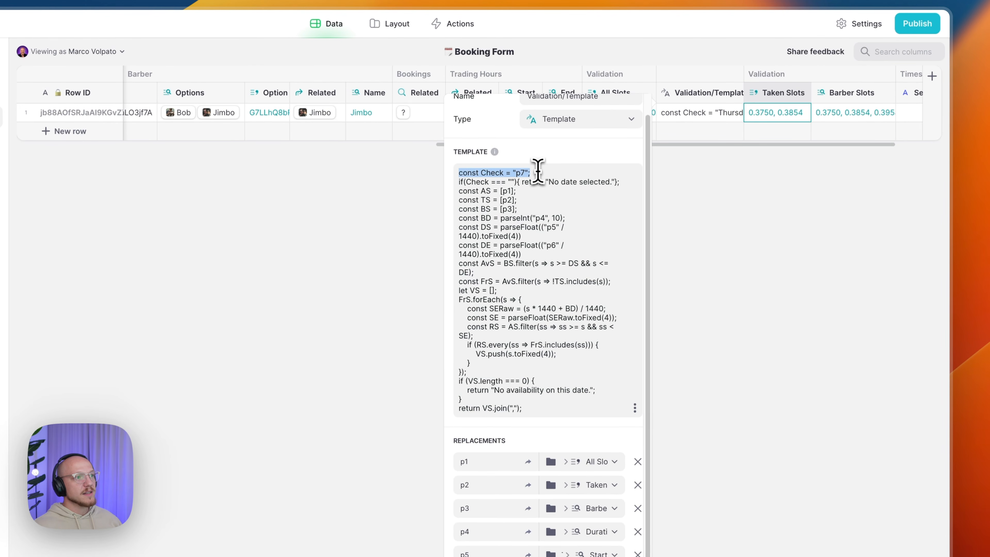
pyautogui.click(538, 169)
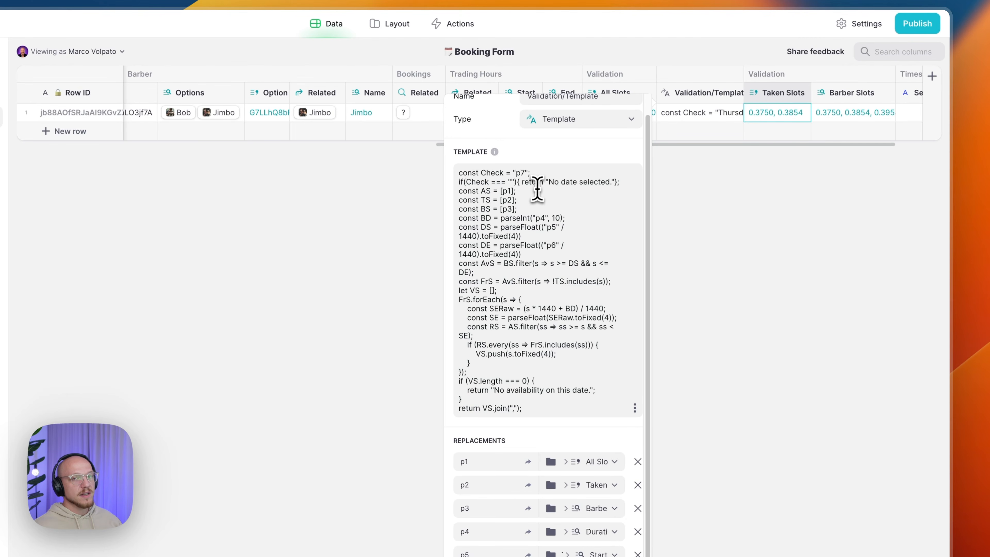
pyautogui.moveTo(549, 181); pyautogui.dragTo(609, 180)
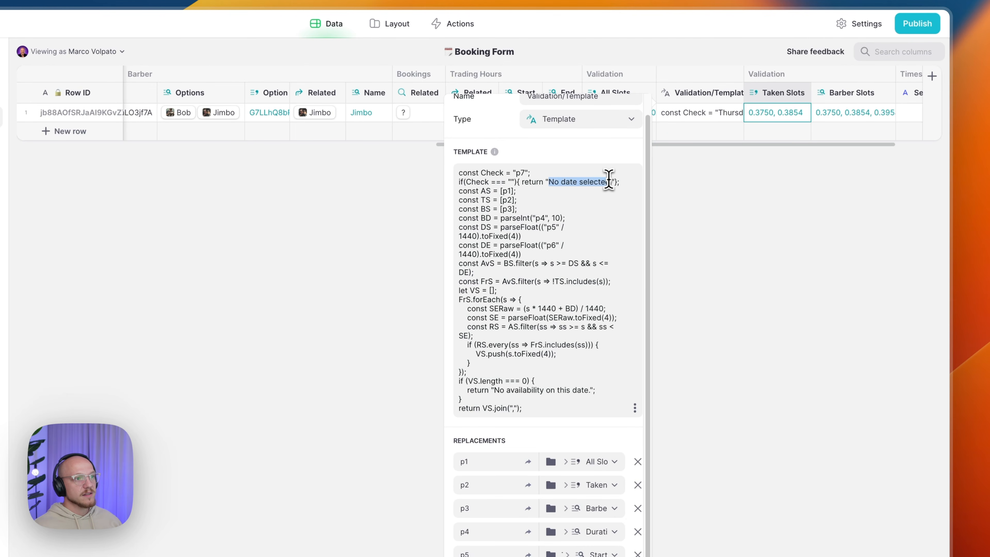
pyautogui.click(552, 334)
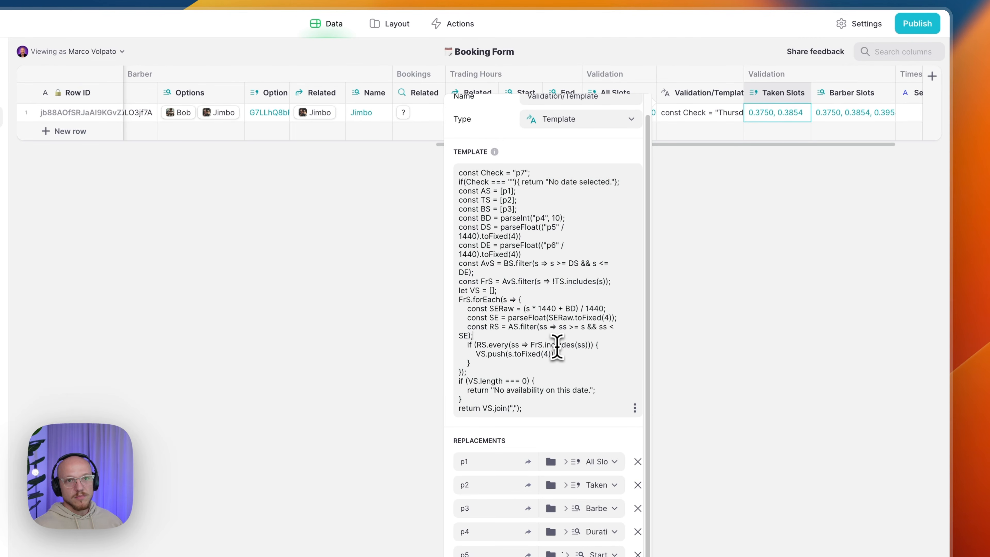
pyautogui.scroll(-2, 557, 347)
# - Save the template replacements and move the Template column ahead of All Slots
pyautogui.click(628, 505)
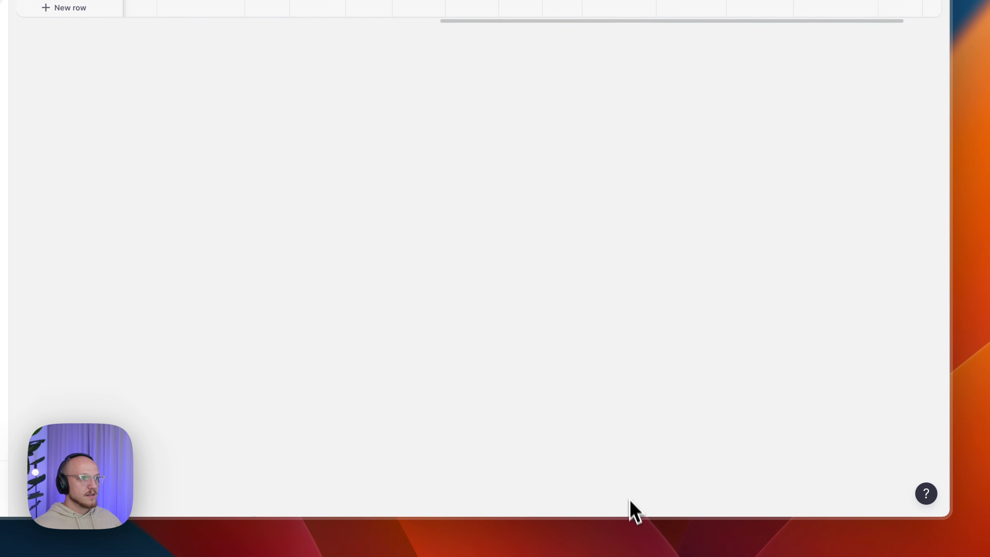
pyautogui.moveTo(694, 123); pyautogui.dragTo(641, 129)
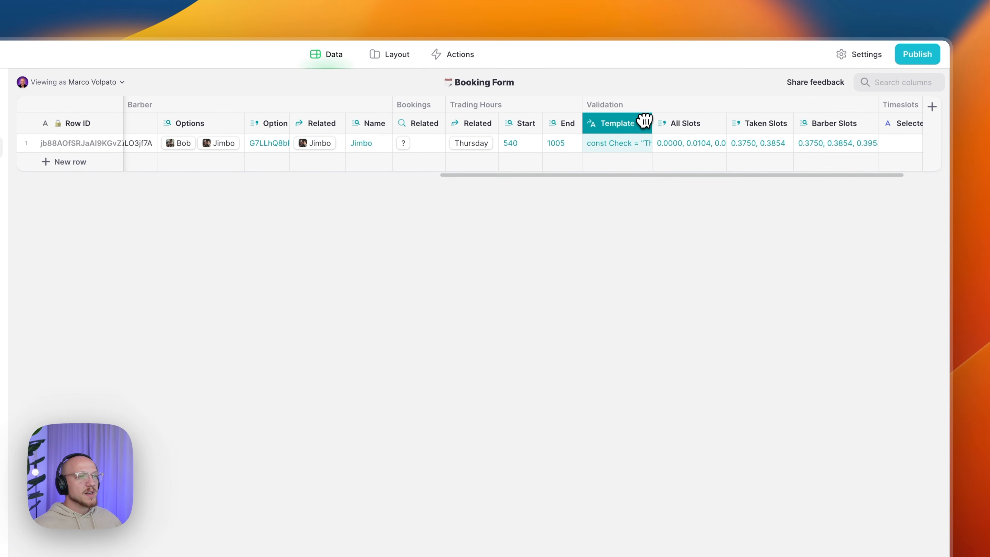
pyautogui.hscroll(3, 635, 133)
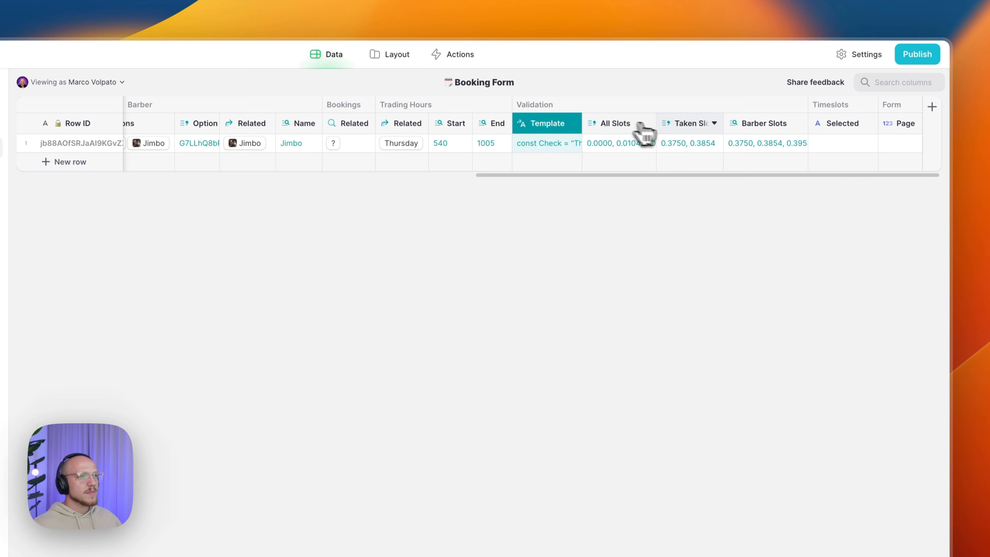
# - Add a JavaScript column named Validation/Valid Slots right of Barber Slots
pyautogui.click(799, 123)
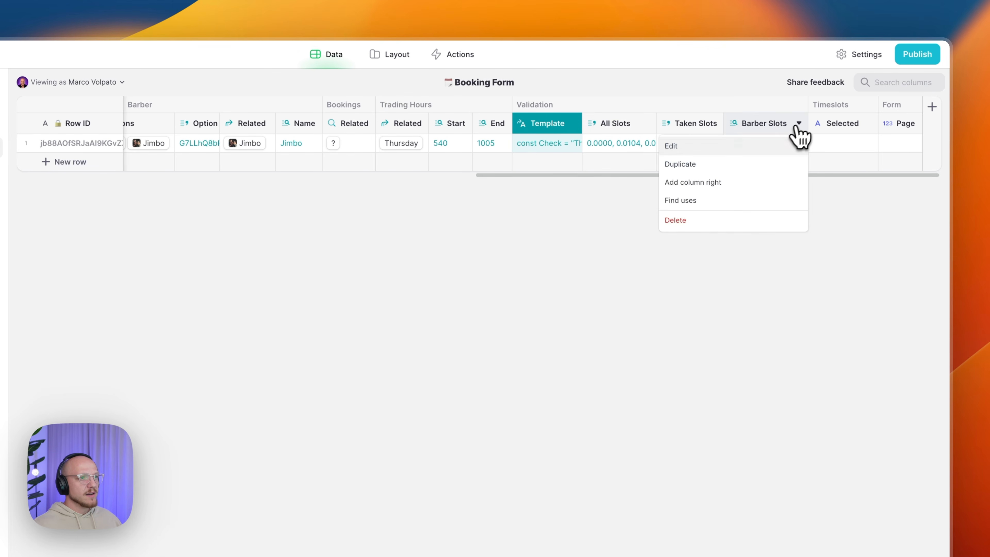
pyautogui.click(696, 182)
pyautogui.write('Validation/')
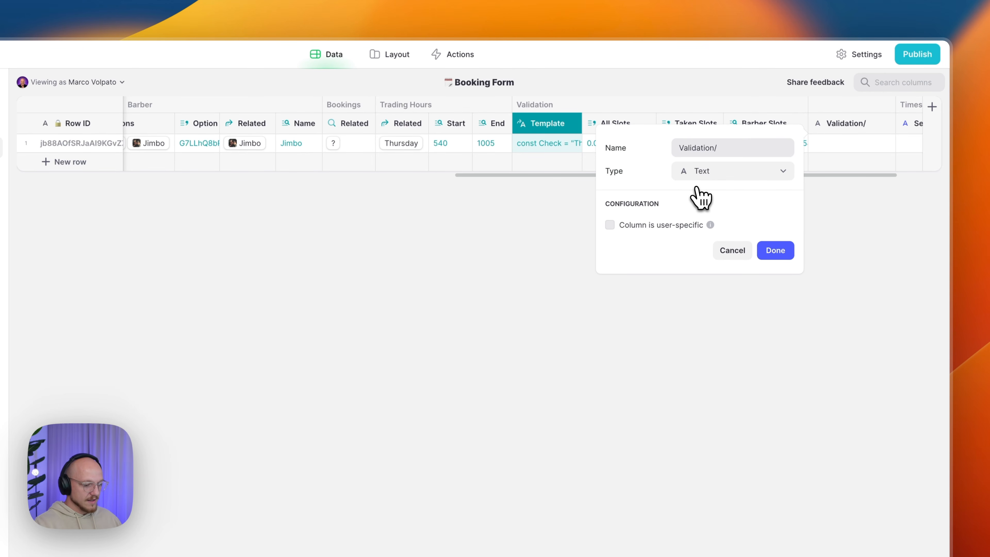
pyautogui.write('Valid Slots')
pyautogui.click(696, 175)
pyautogui.moveTo(713, 238)
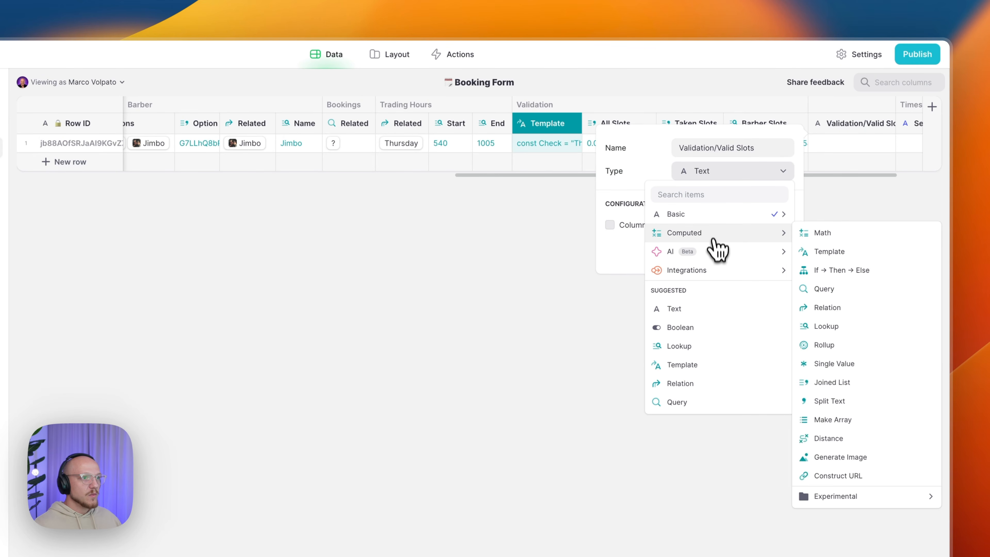
pyautogui.moveTo(838, 497)
pyautogui.moveTo(721, 507)
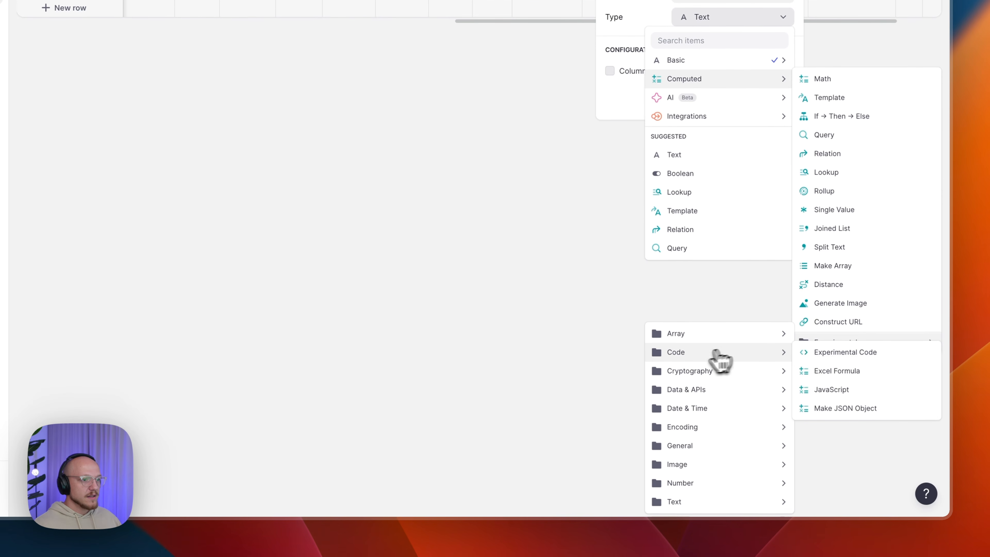
pyautogui.click(838, 390)
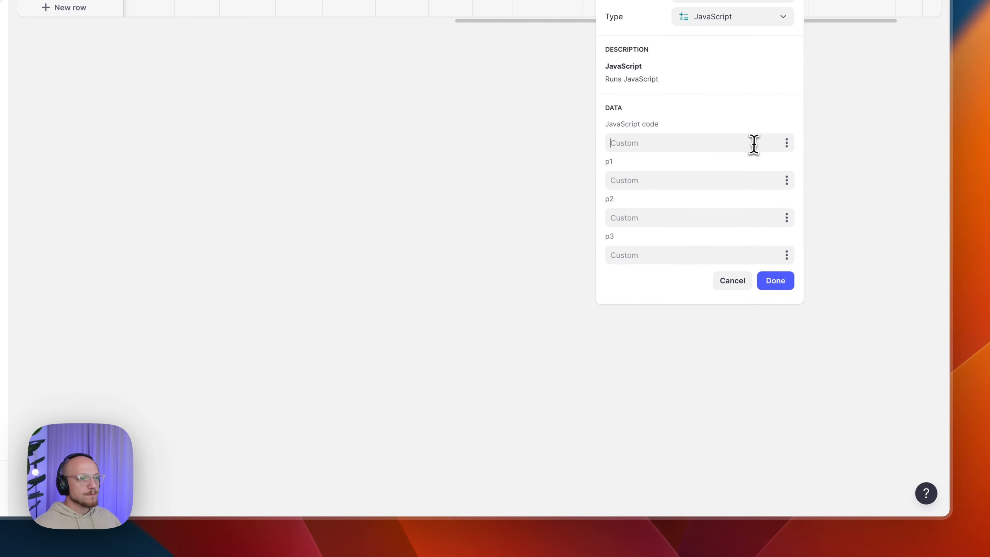
# - Use the Validation Template as the JavaScript code and save the Valid Slots column
pyautogui.click(720, 182)
pyautogui.click(714, 221)
pyautogui.click(703, 254)
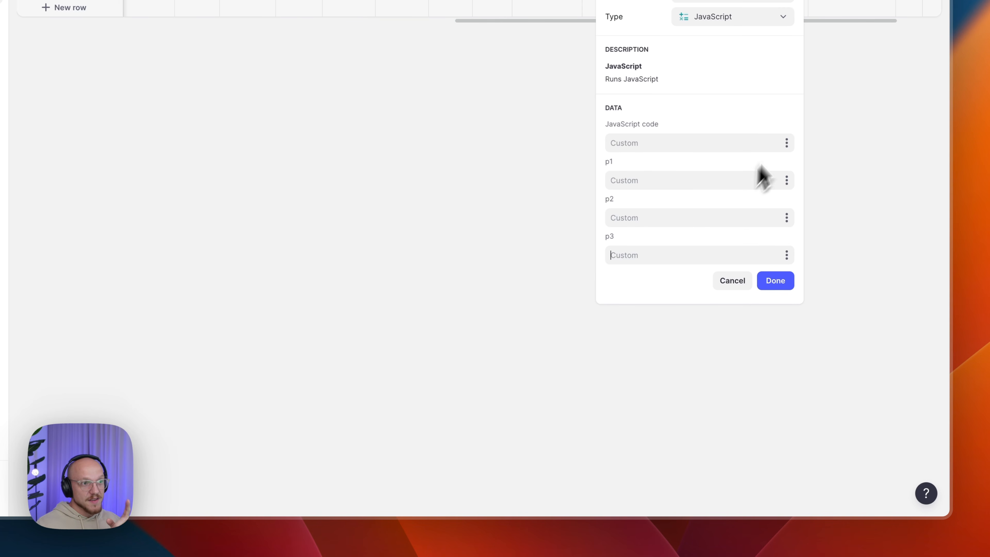
pyautogui.click(787, 143)
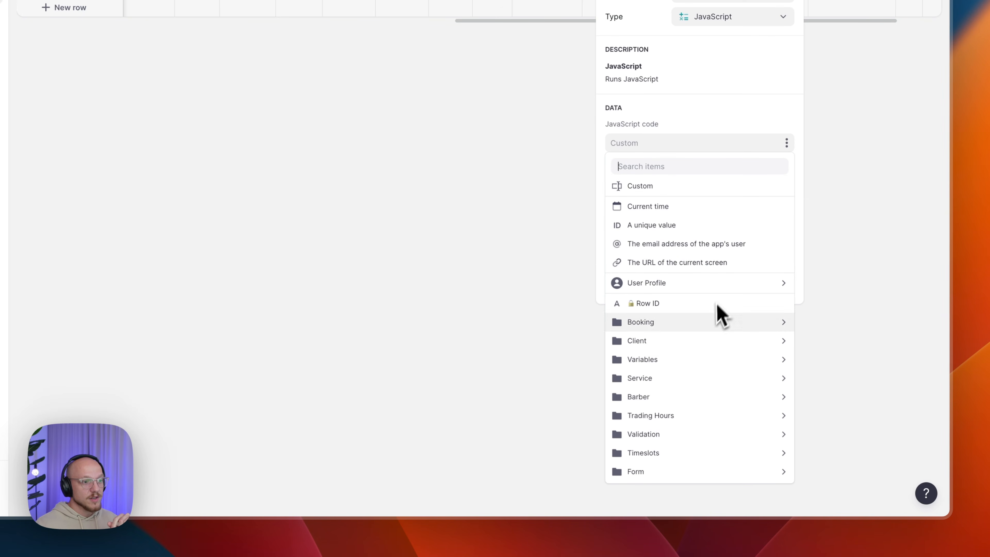
pyautogui.moveTo(703, 451)
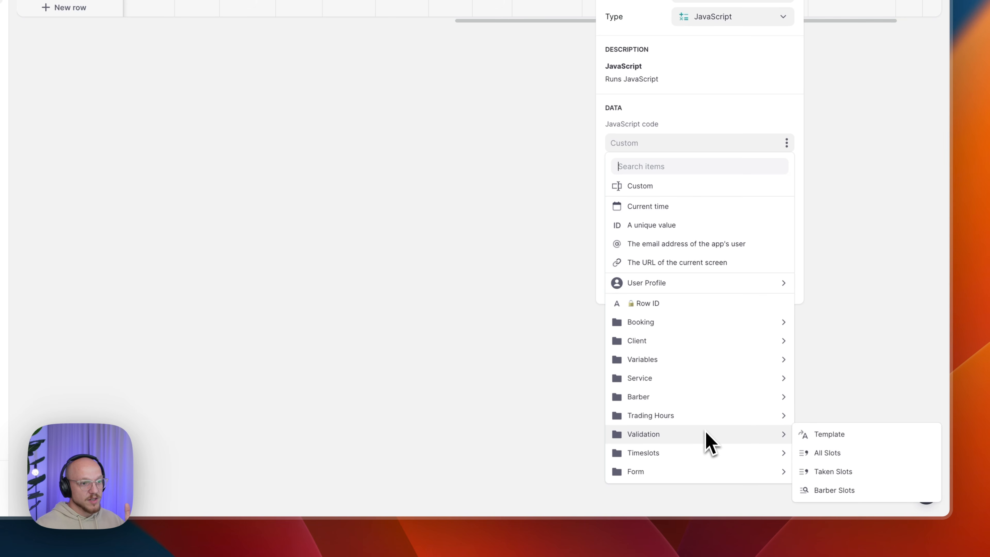
pyautogui.click(843, 439)
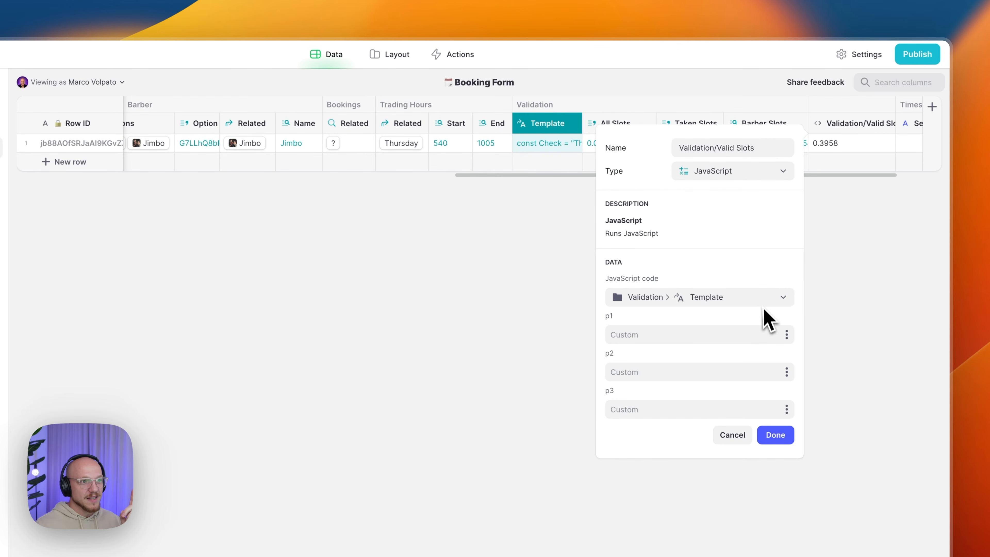
pyautogui.click(775, 434)
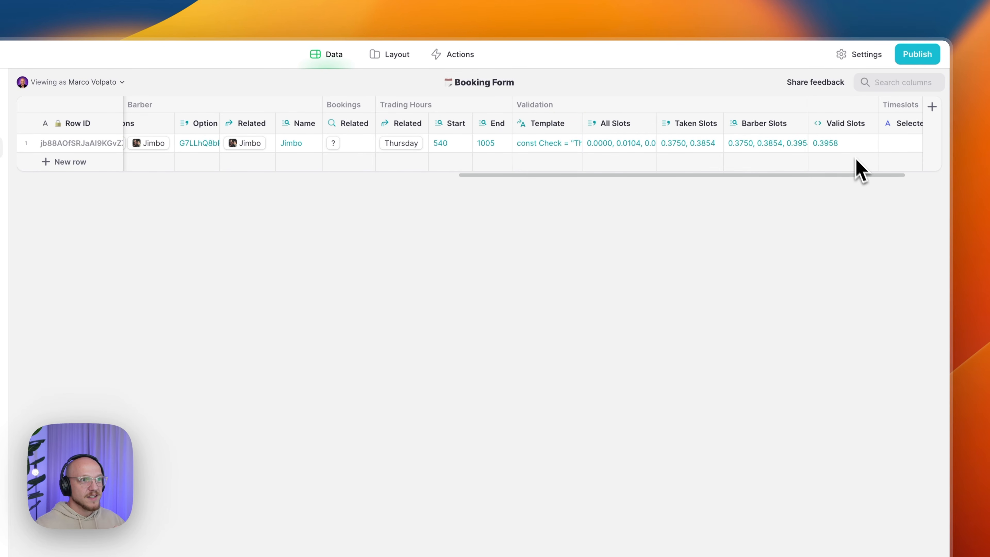
pyautogui.click(842, 148)
pyautogui.hscroll(2, 803, 152)
pyautogui.hscroll(1, 780, 154)
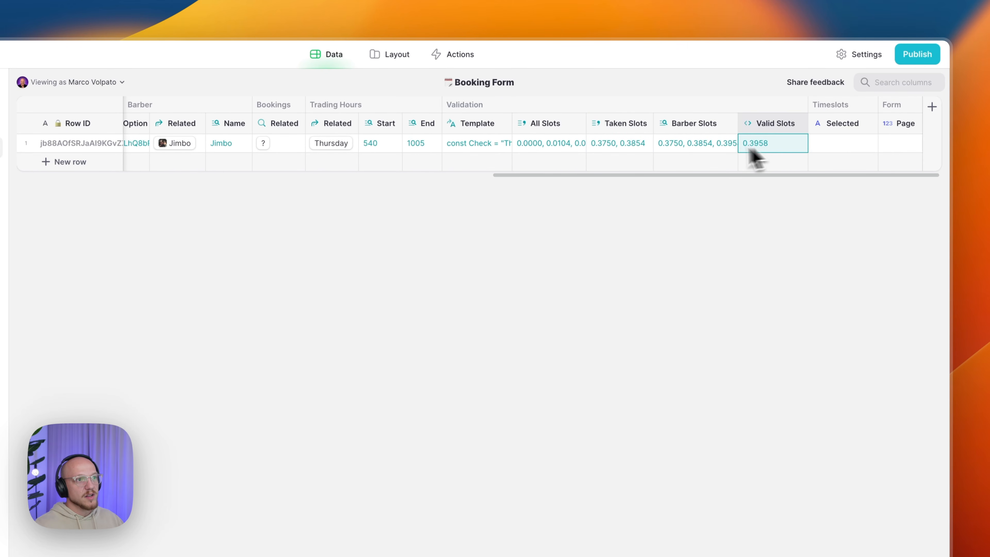
pyautogui.click(724, 150)
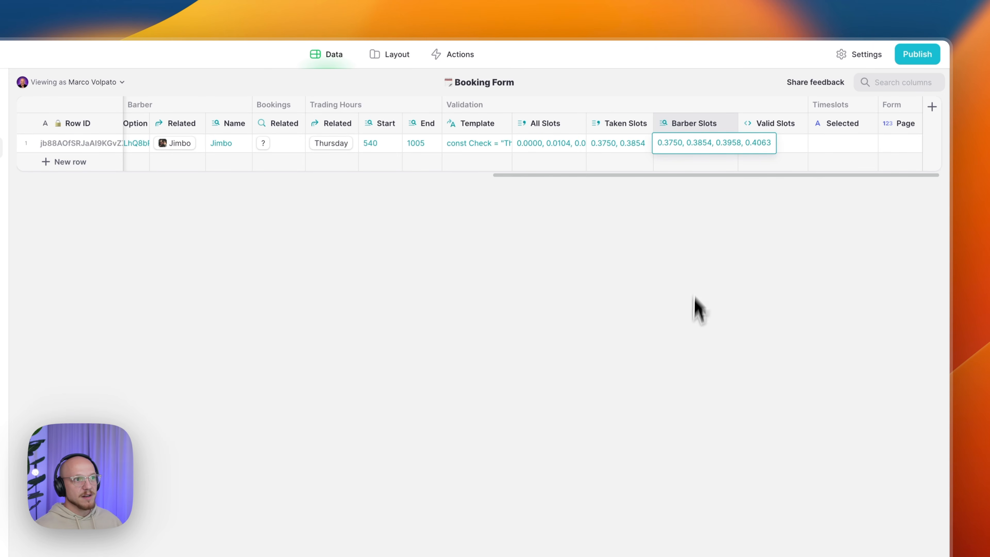
pyautogui.click(690, 338)
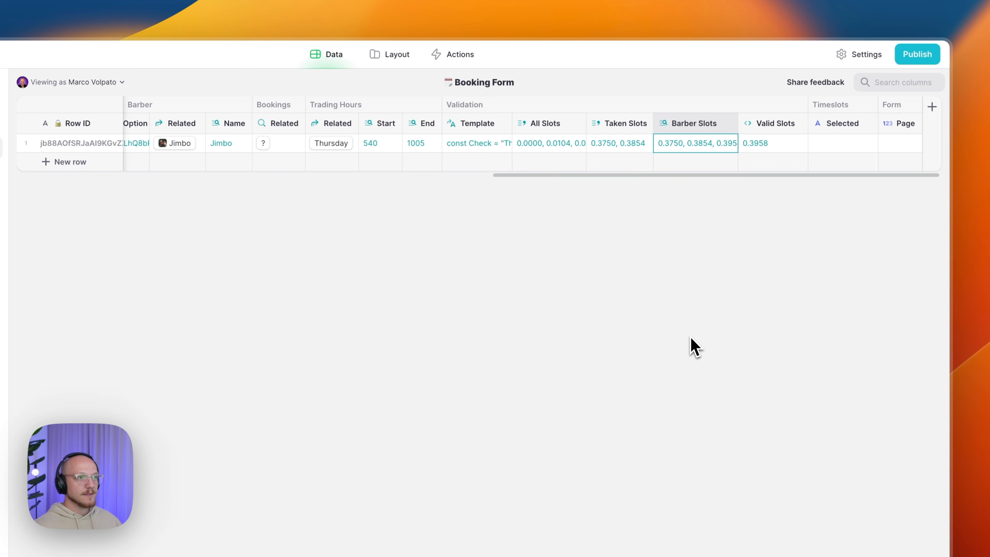
pyautogui.click(726, 177)
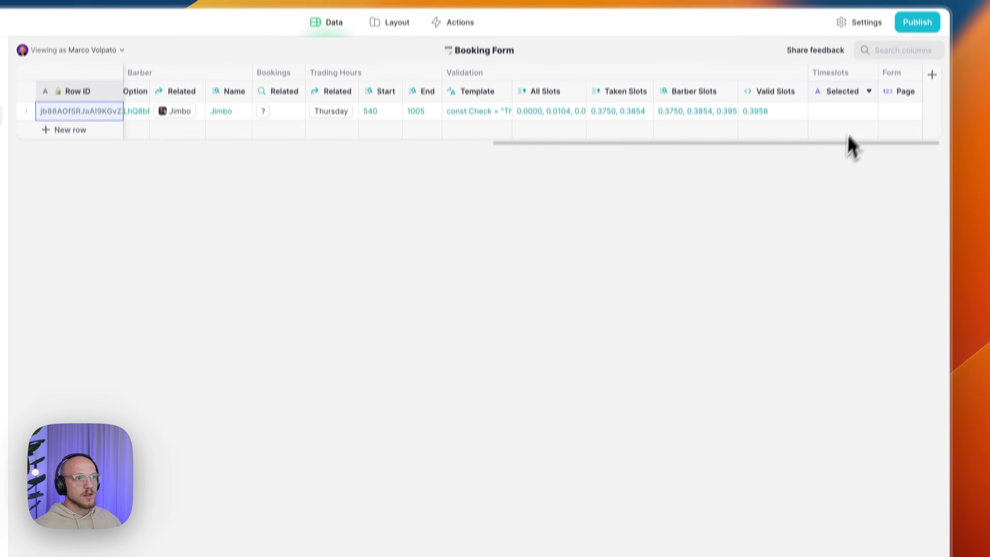
# - Add a Timeslots/Options query column right of Selected that reads the Timeslots table
pyautogui.click(868, 124)
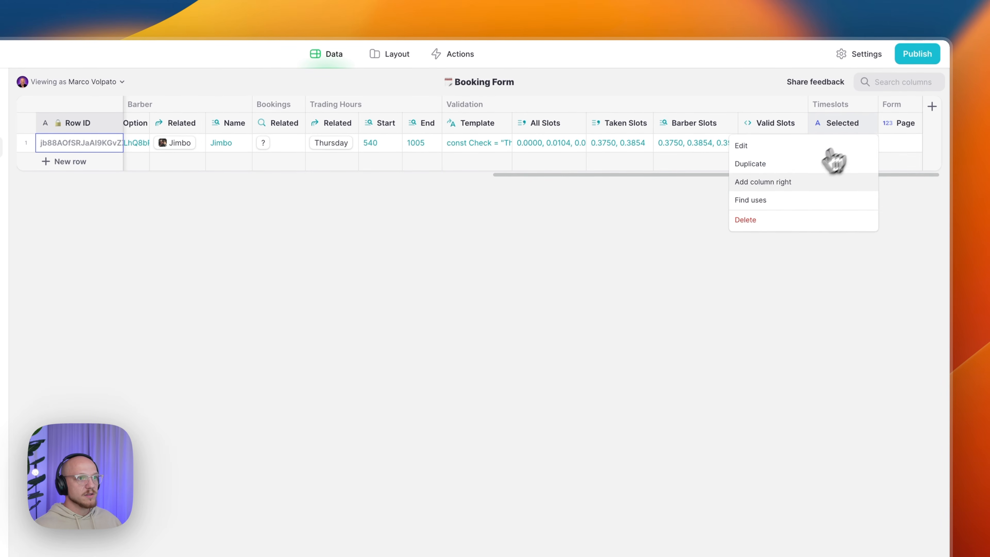
pyautogui.click(785, 181)
pyautogui.write('Timeslots/O')
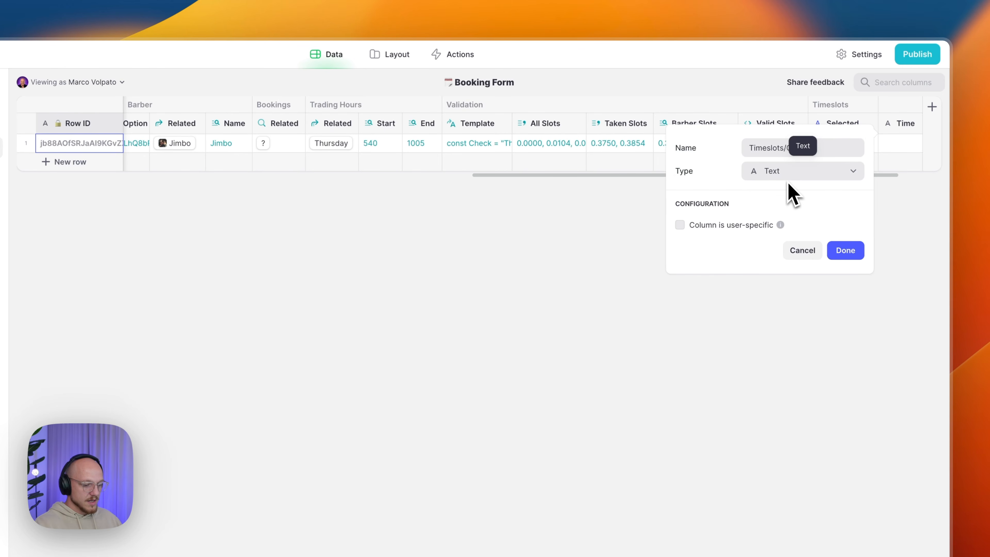
pyautogui.write('ptoi')
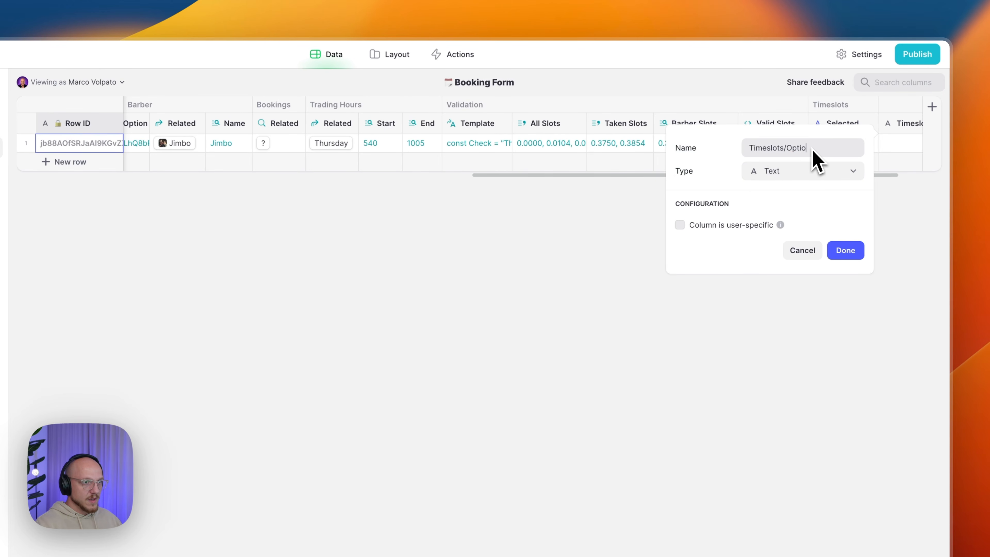
pyautogui.click(785, 176)
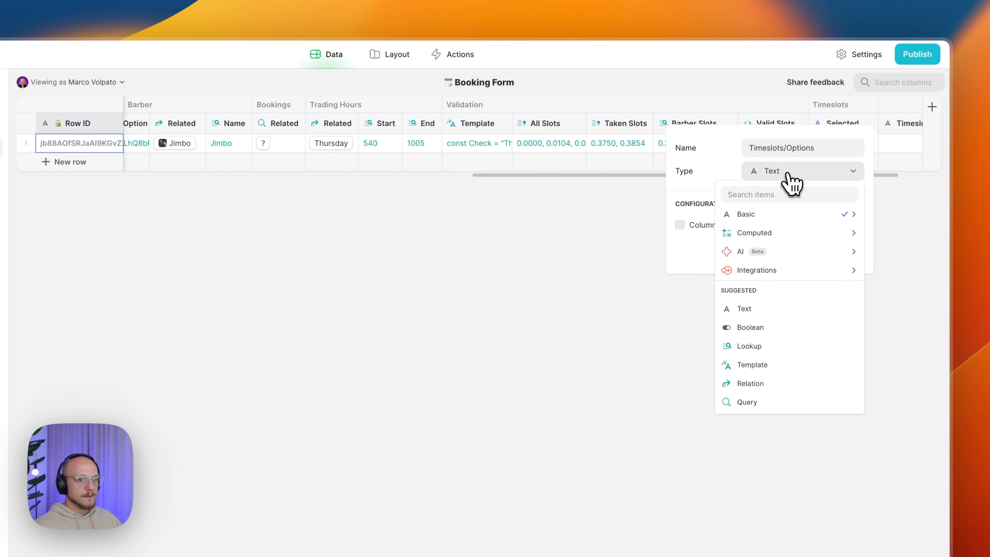
pyautogui.moveTo(785, 240)
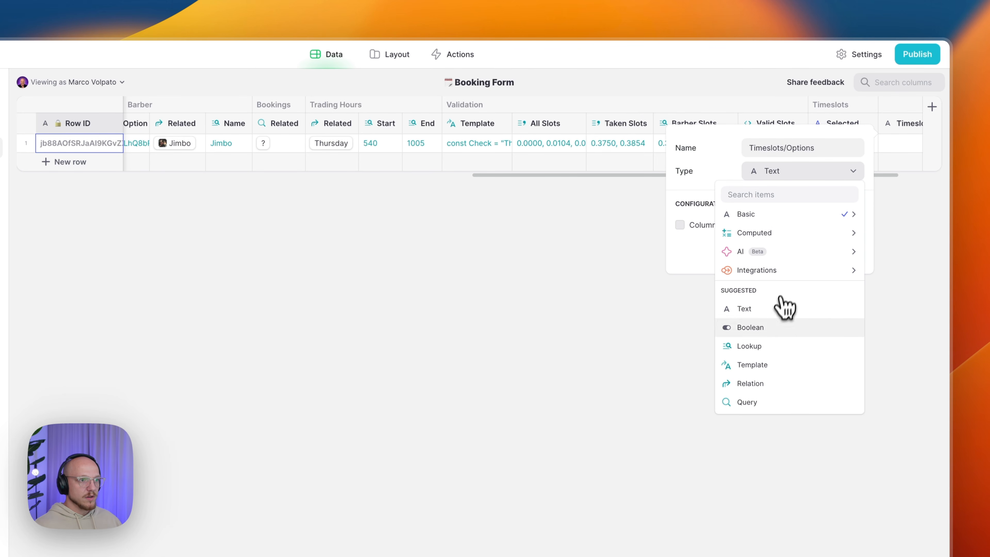
pyautogui.click(760, 402)
pyautogui.click(739, 240)
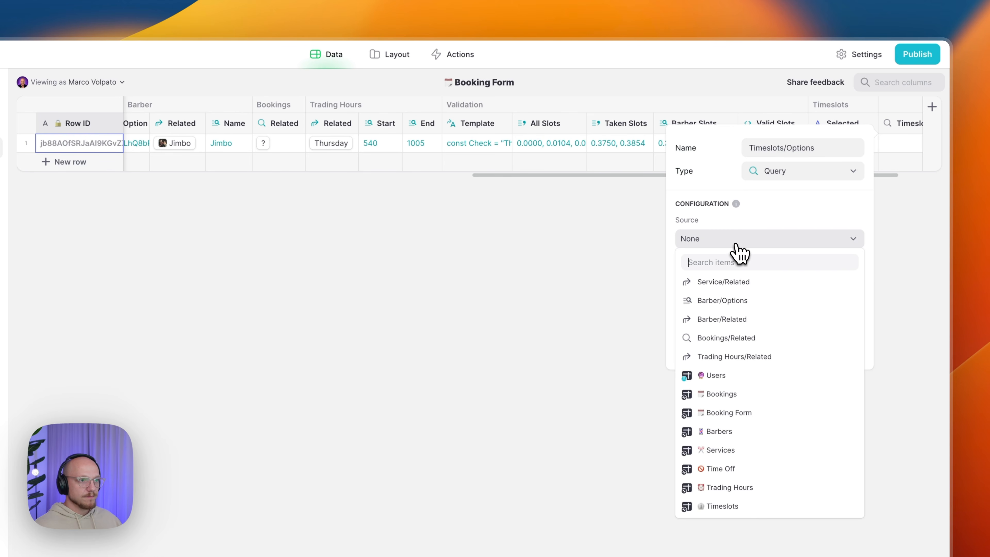
pyautogui.click(723, 484)
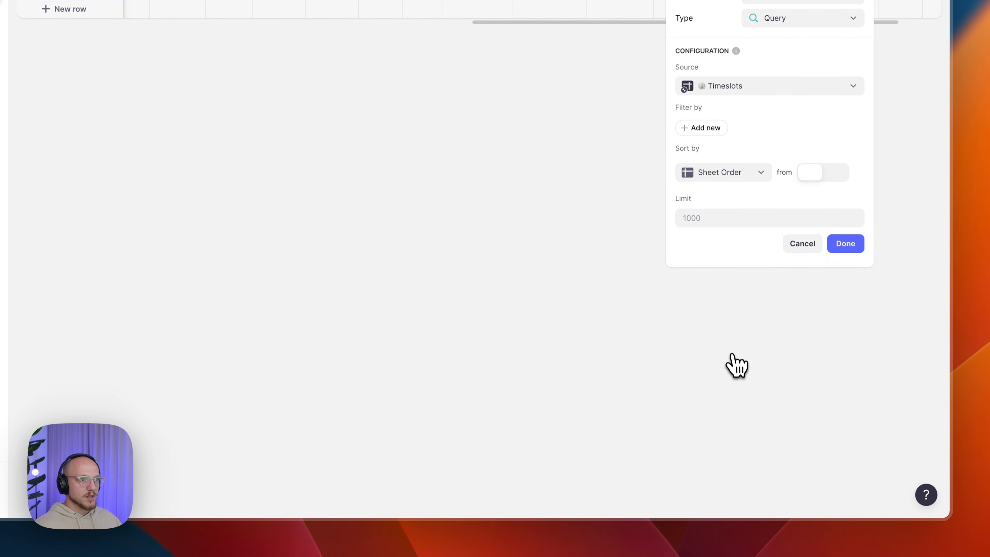
# - Filter the query to timeslots whose ID is included in this row's Valid Slots
pyautogui.click(708, 129)
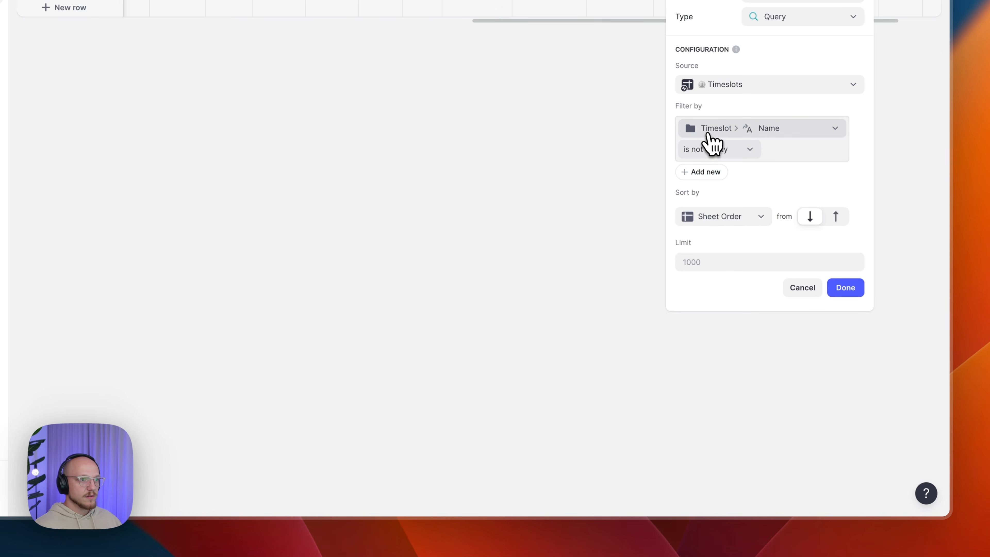
pyautogui.click(724, 128)
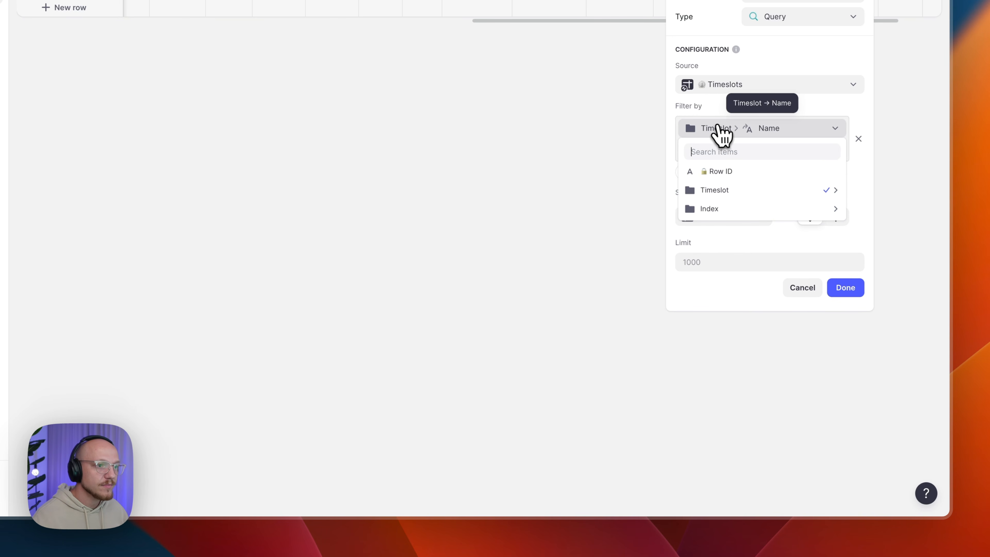
pyautogui.moveTo(766, 195)
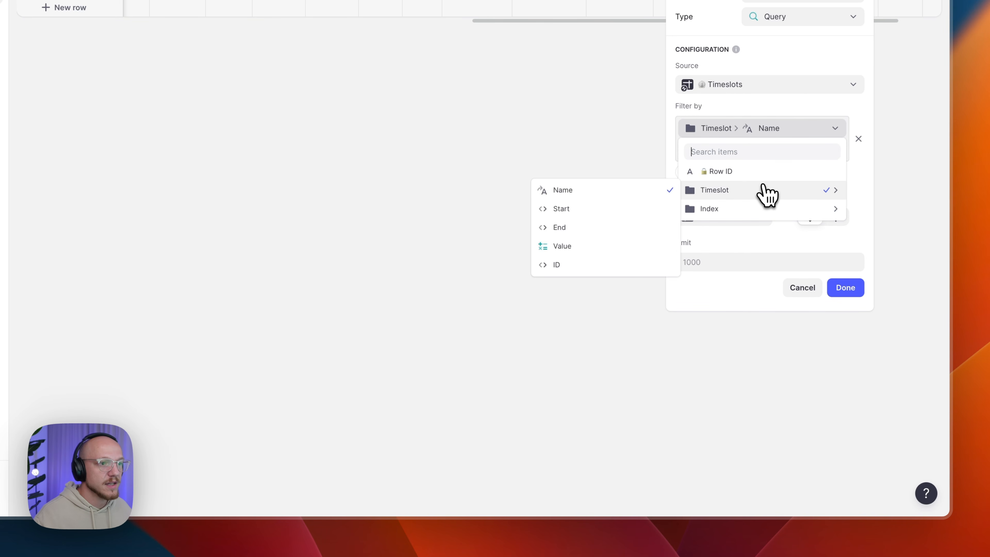
pyautogui.click(578, 270)
pyautogui.click(750, 150)
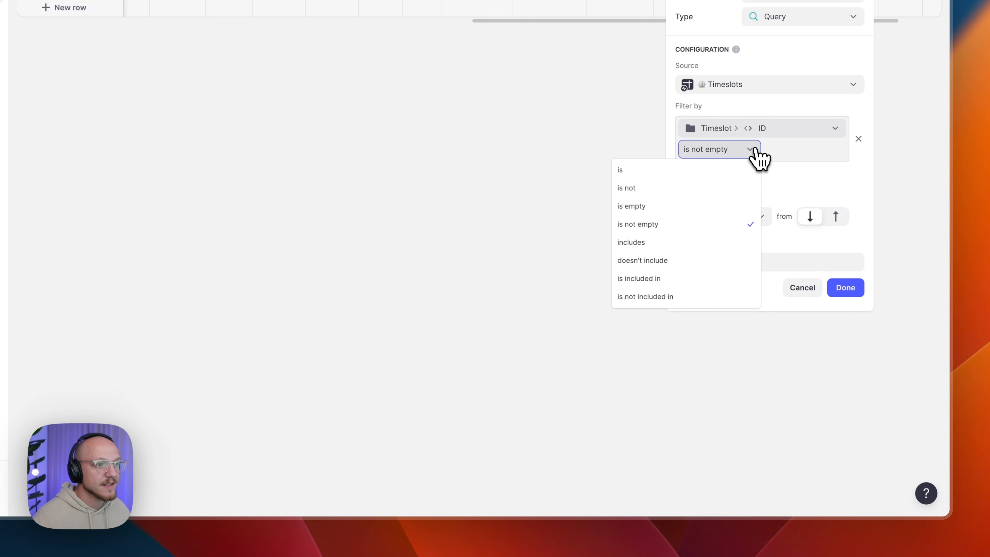
pyautogui.click(661, 279)
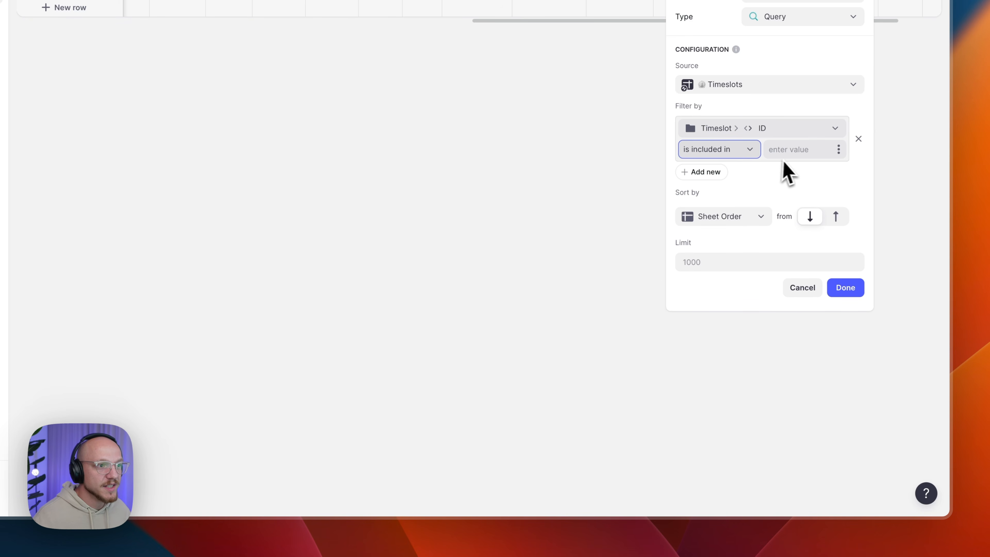
pyautogui.click(838, 149)
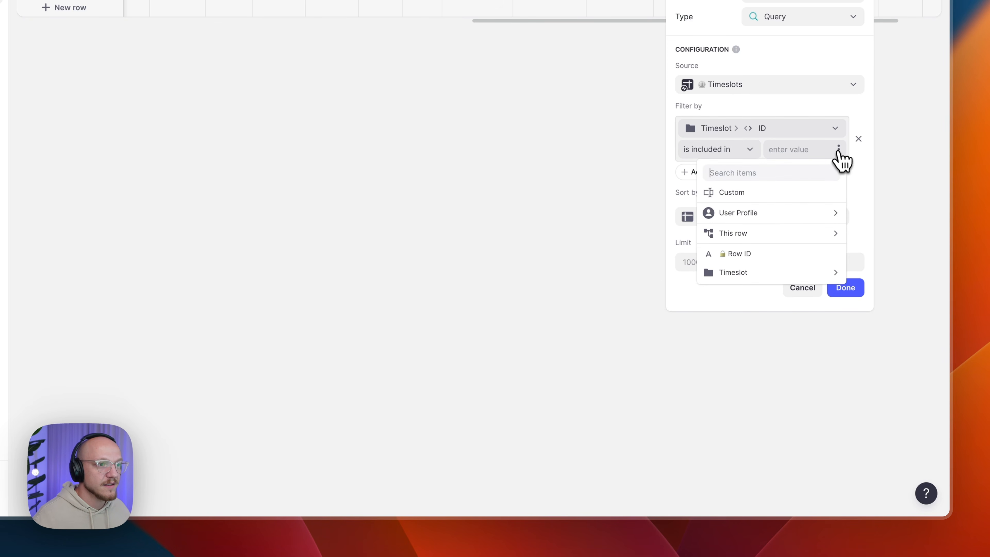
pyautogui.moveTo(776, 236)
pyautogui.moveTo(608, 349)
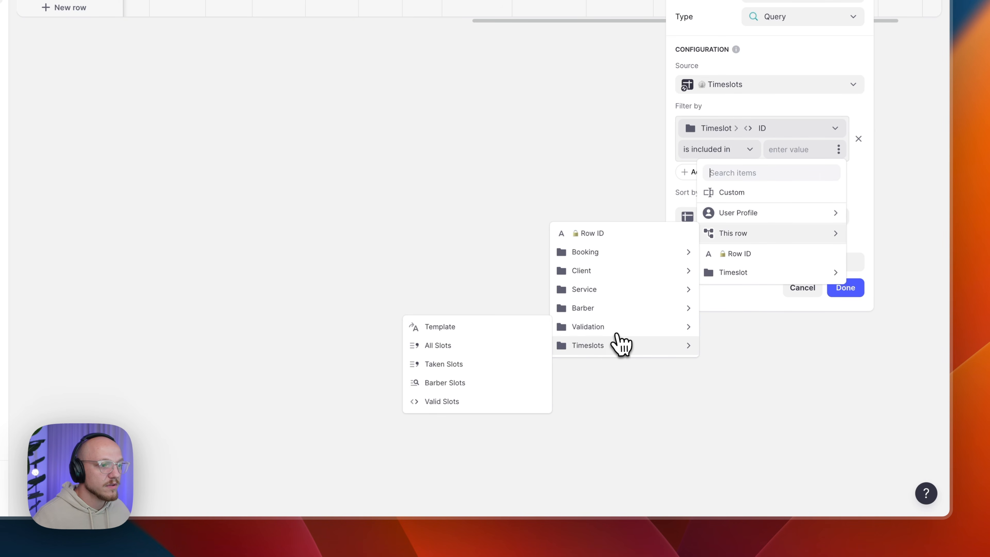
pyautogui.moveTo(624, 330)
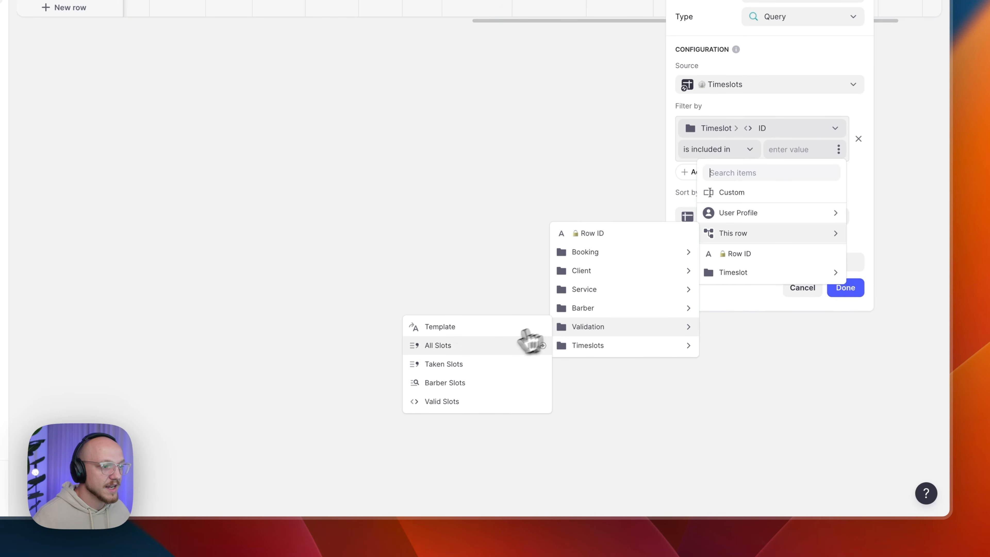
pyautogui.click(476, 408)
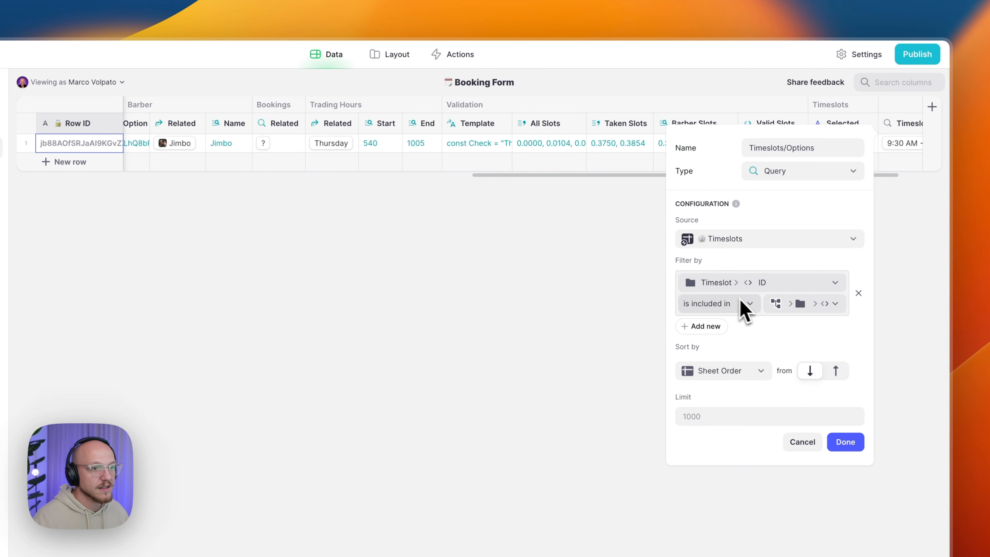
pyautogui.click(847, 447)
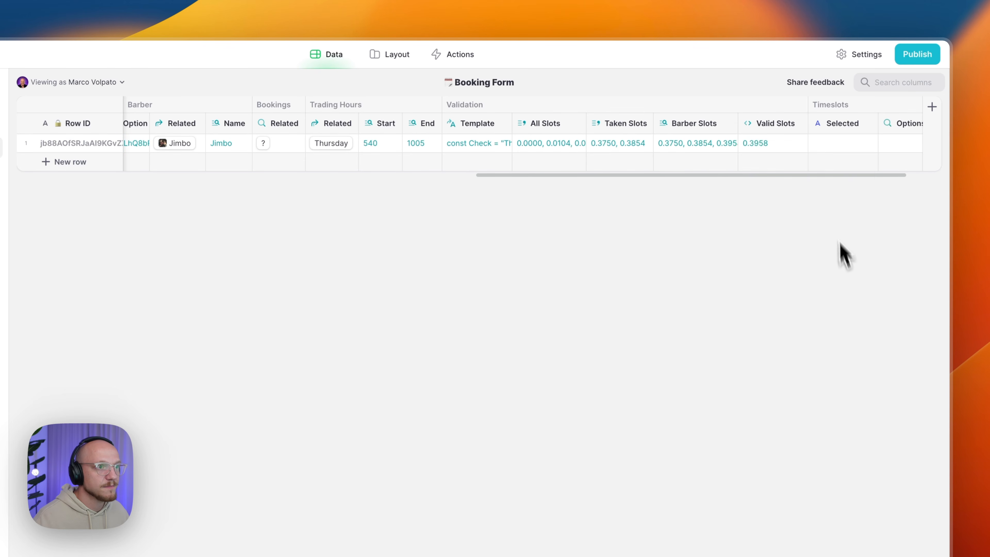
pyautogui.hscroll(3, 818, 183)
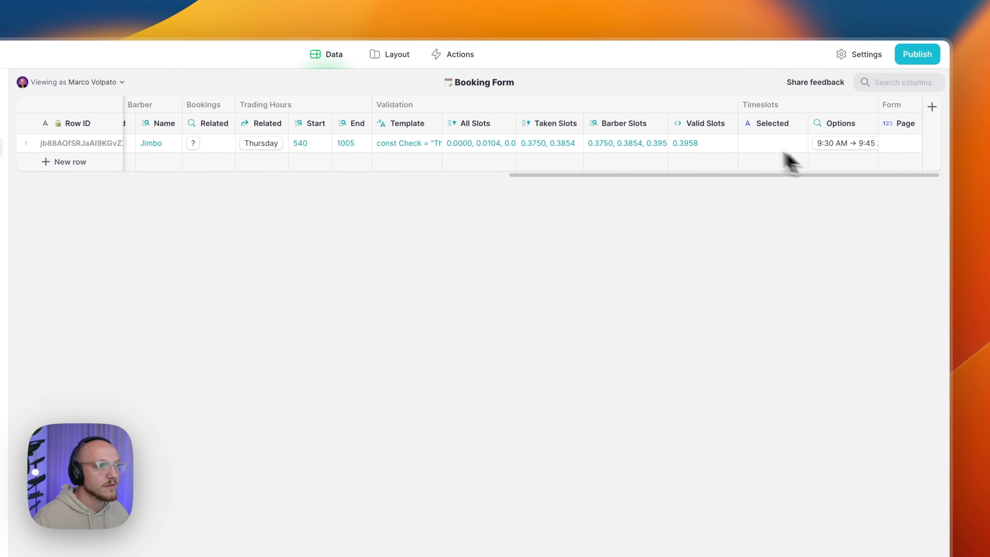
pyautogui.click(696, 148)
pyautogui.click(814, 151)
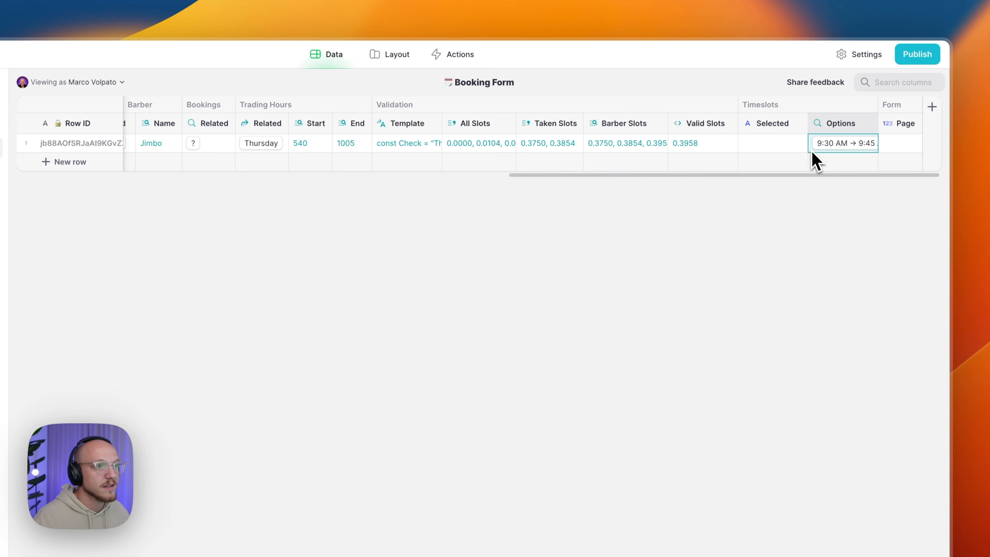
pyautogui.click(812, 153)
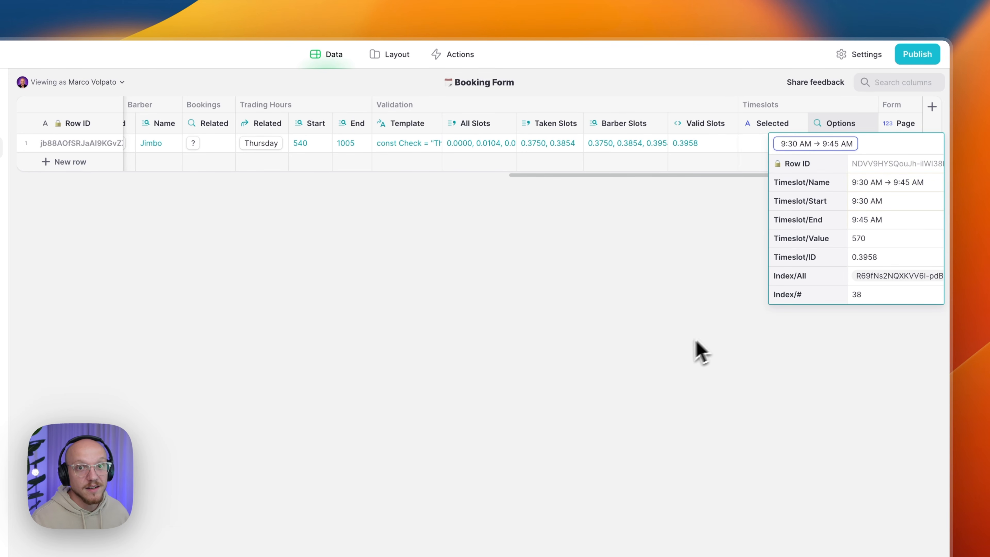
pyautogui.click(639, 364)
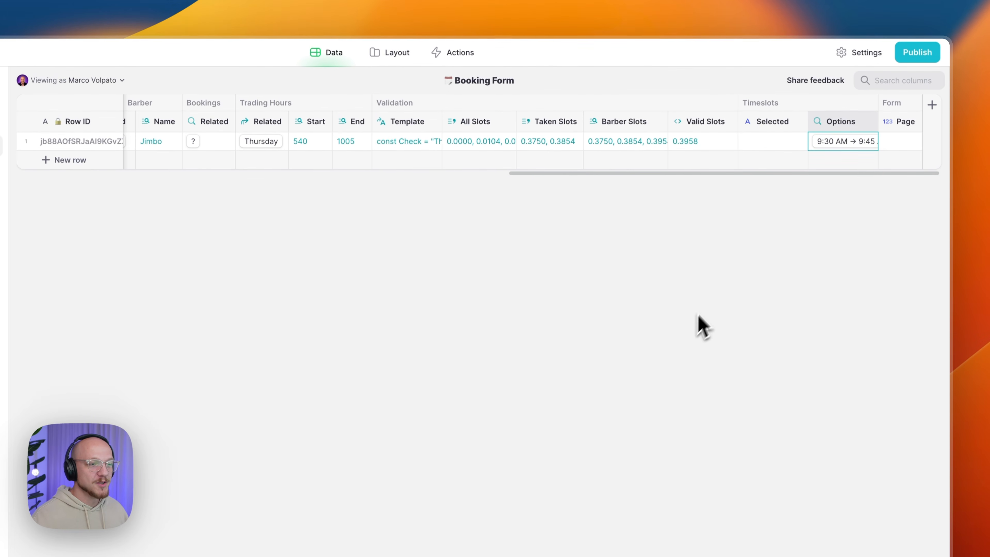
# - Add a Timeslots/Related relation column matching Selected to the Timeslots Row ID
pyautogui.click(799, 123)
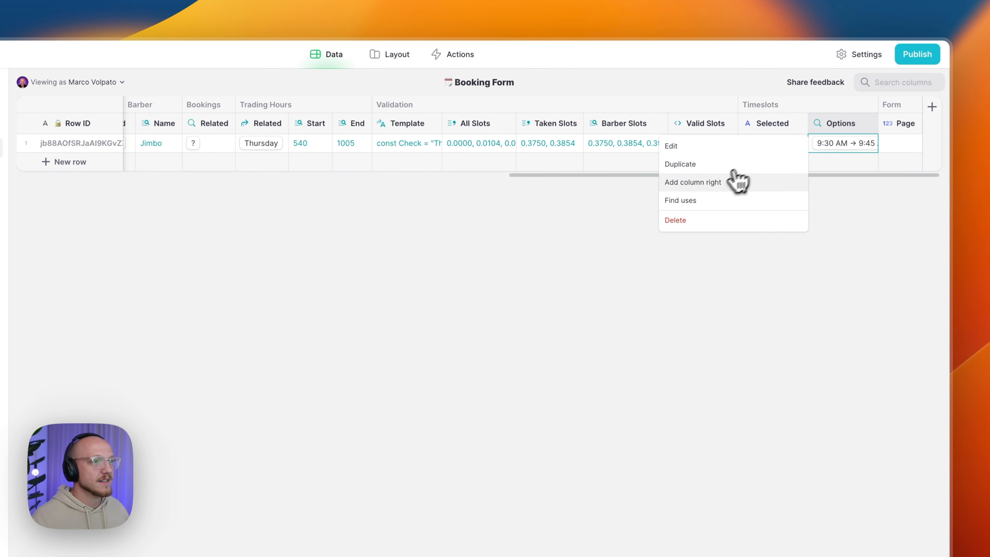
pyautogui.click(718, 181)
pyautogui.write('Timeslots/R')
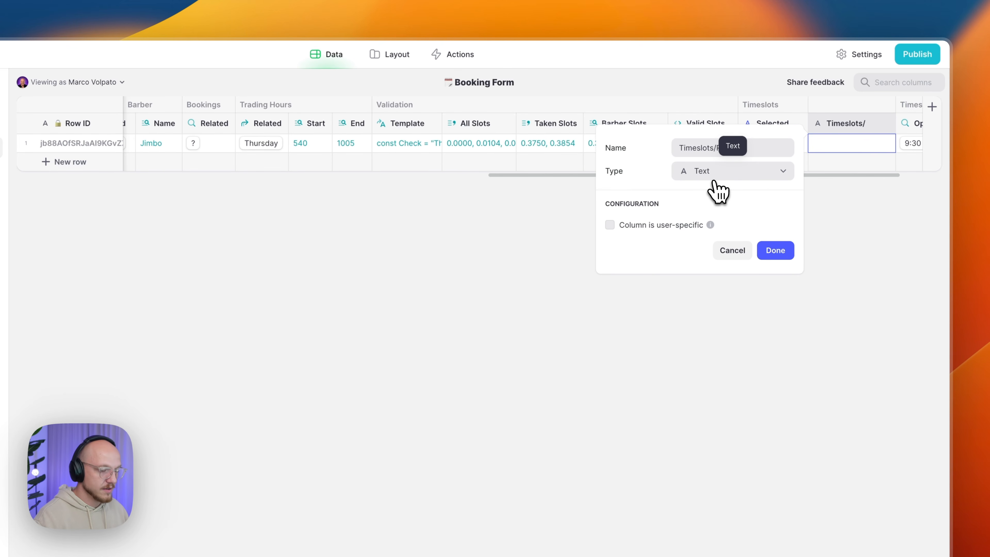
pyautogui.write('elated')
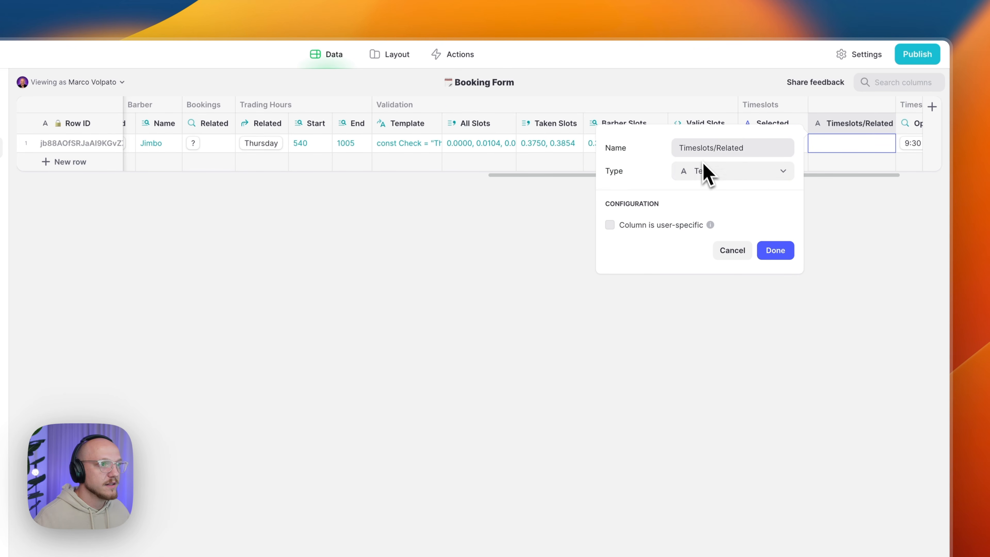
pyautogui.click(710, 172)
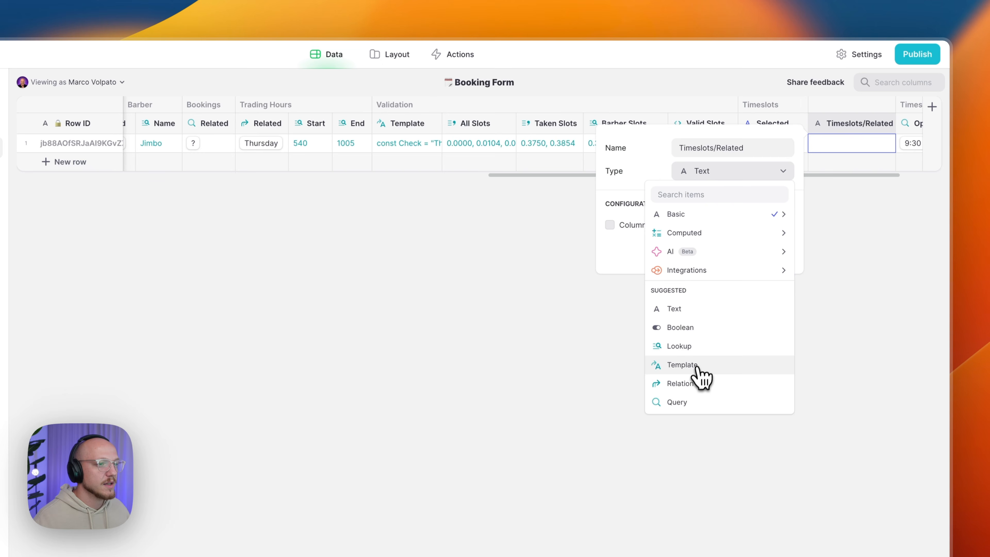
pyautogui.click(698, 383)
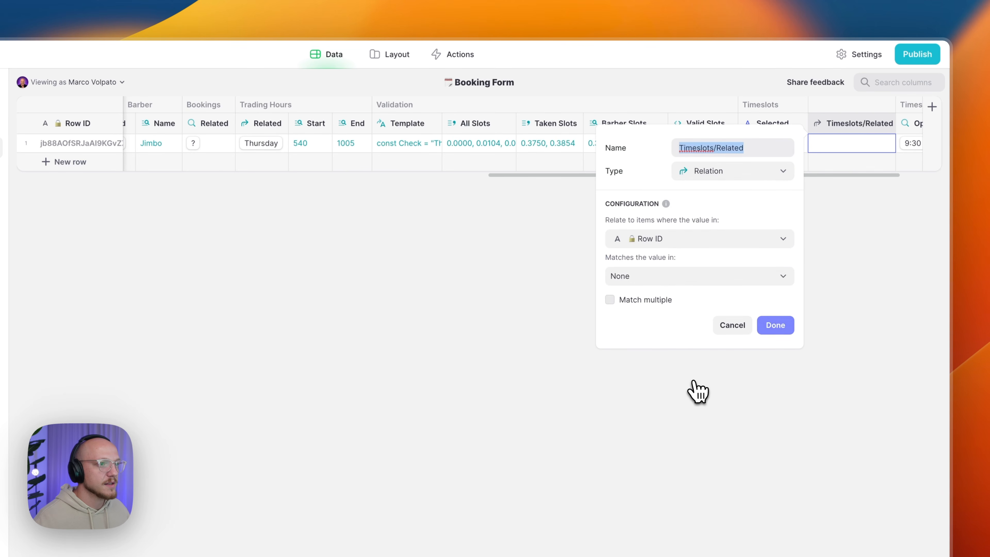
pyautogui.click(677, 242)
pyautogui.moveTo(782, 435)
pyautogui.click(826, 431)
pyautogui.click(687, 276)
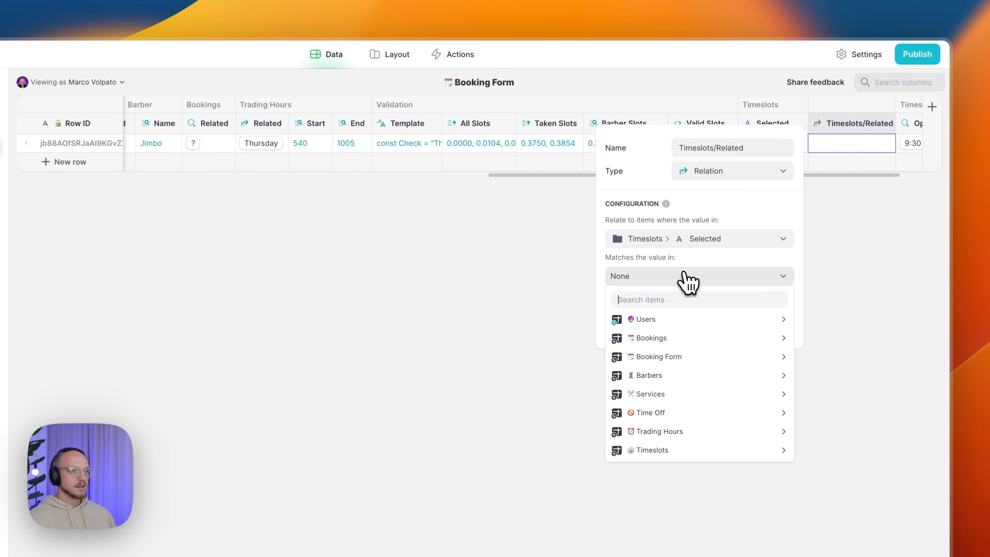
pyautogui.moveTo(681, 453)
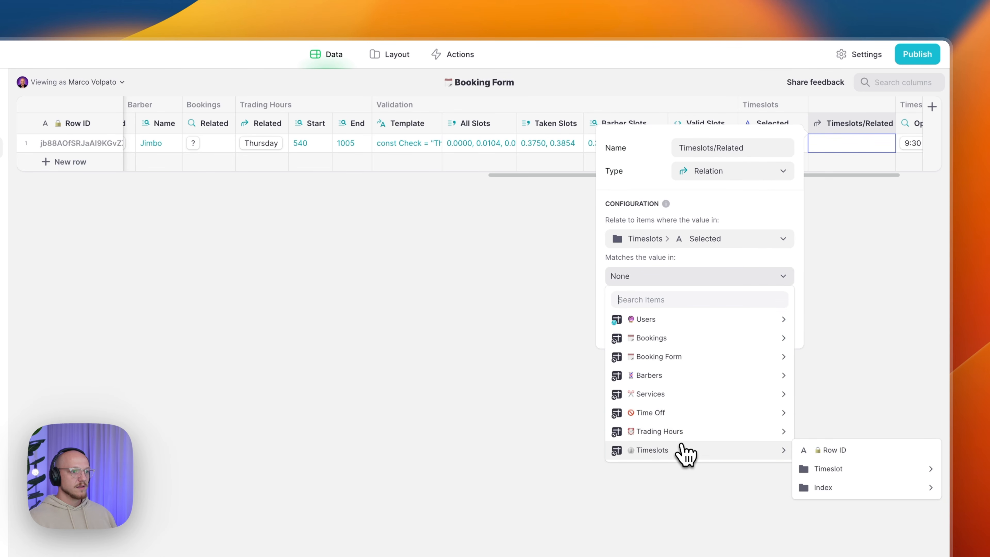
pyautogui.click(818, 451)
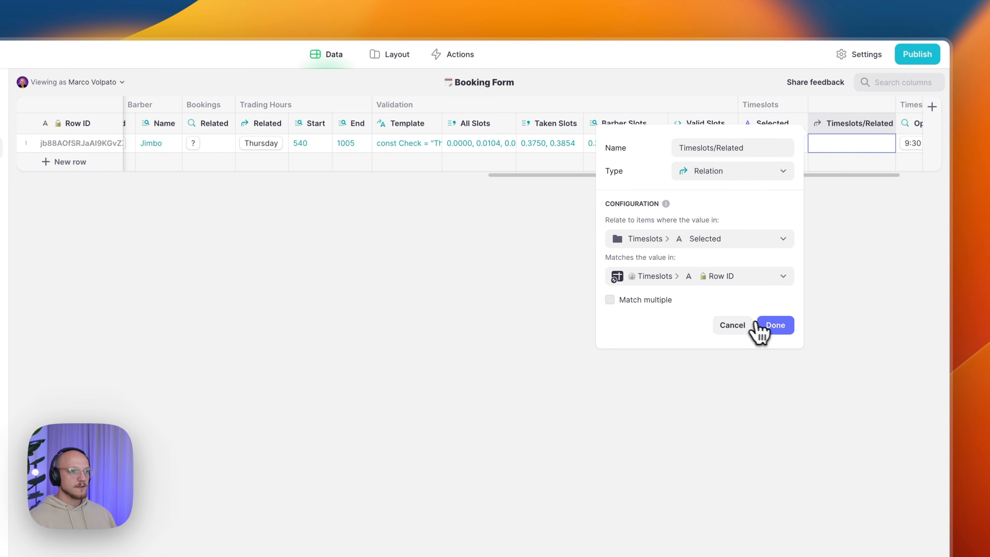
pyautogui.click(775, 327)
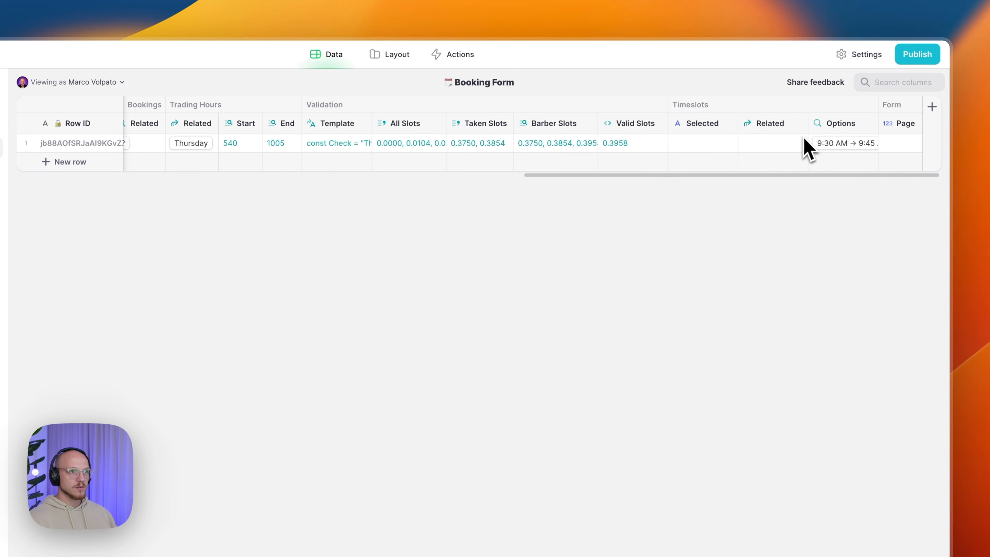
# - Check the Valid Slots and Selected values, then match the relation against the timeslot's ID
pyautogui.click(663, 154)
pyautogui.click(696, 154)
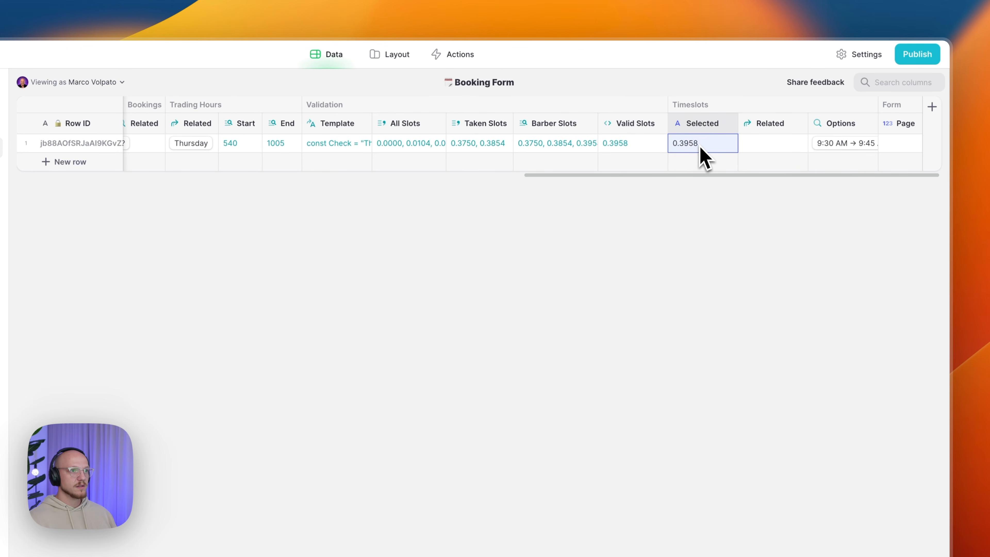
pyautogui.doubleClick(767, 123)
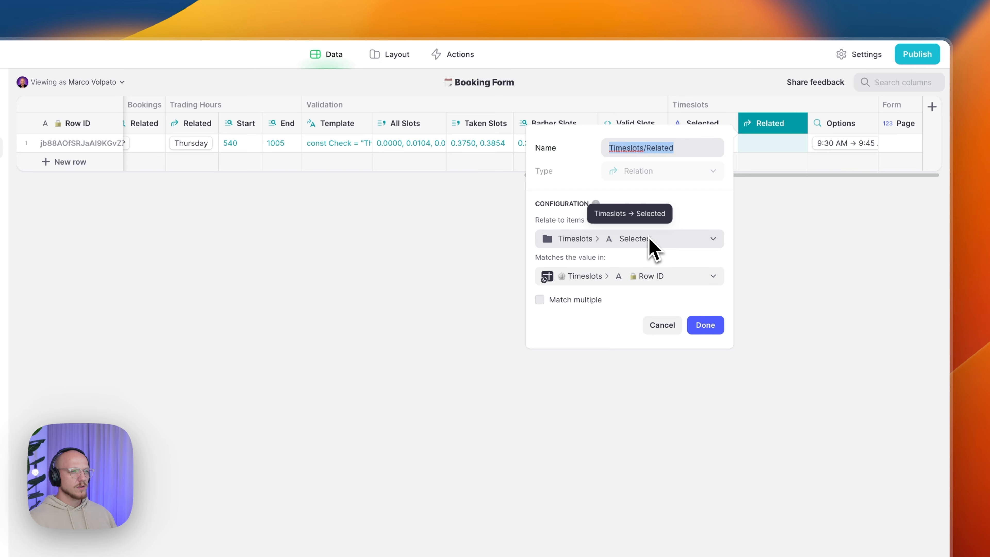
pyautogui.click(646, 276)
pyautogui.moveTo(623, 453)
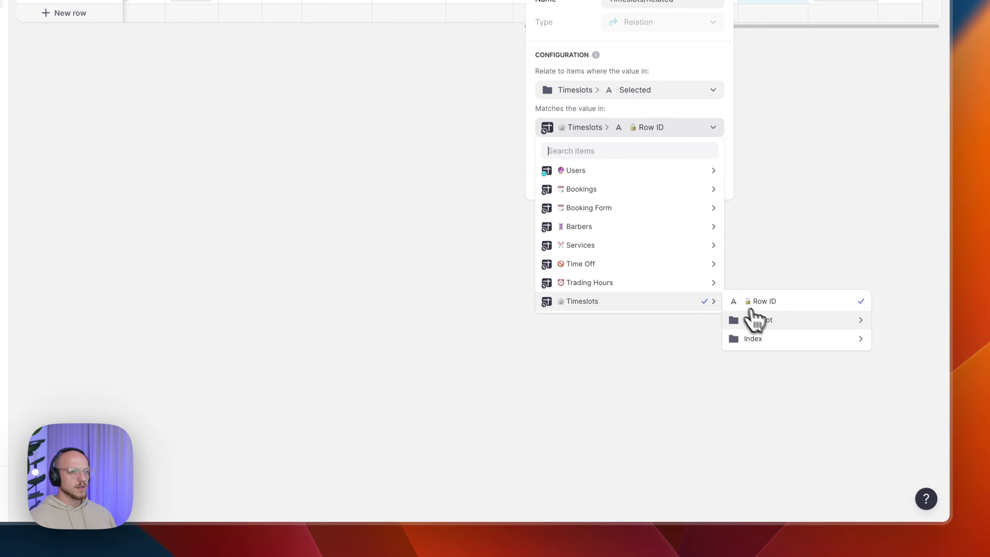
pyautogui.moveTo(760, 323)
pyautogui.click(644, 390)
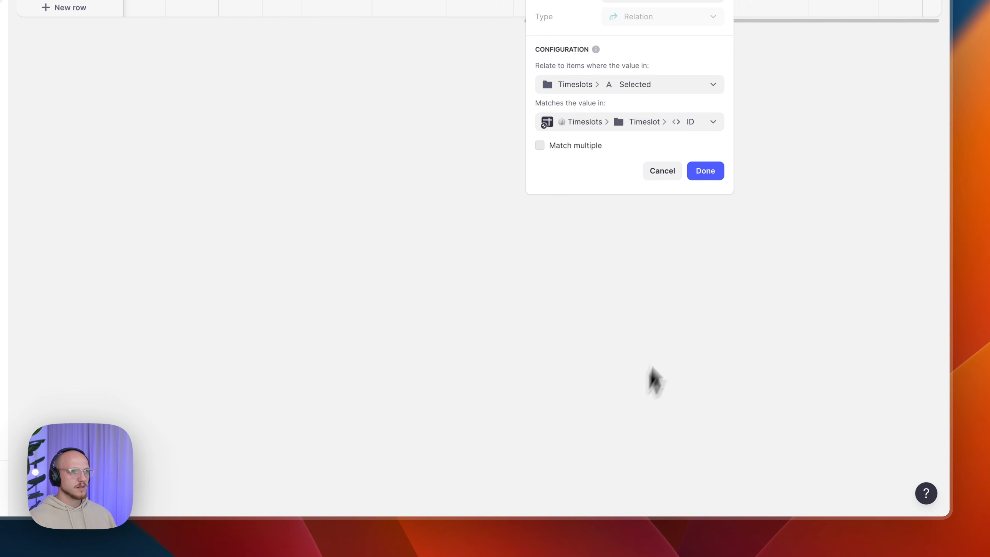
pyautogui.click(708, 173)
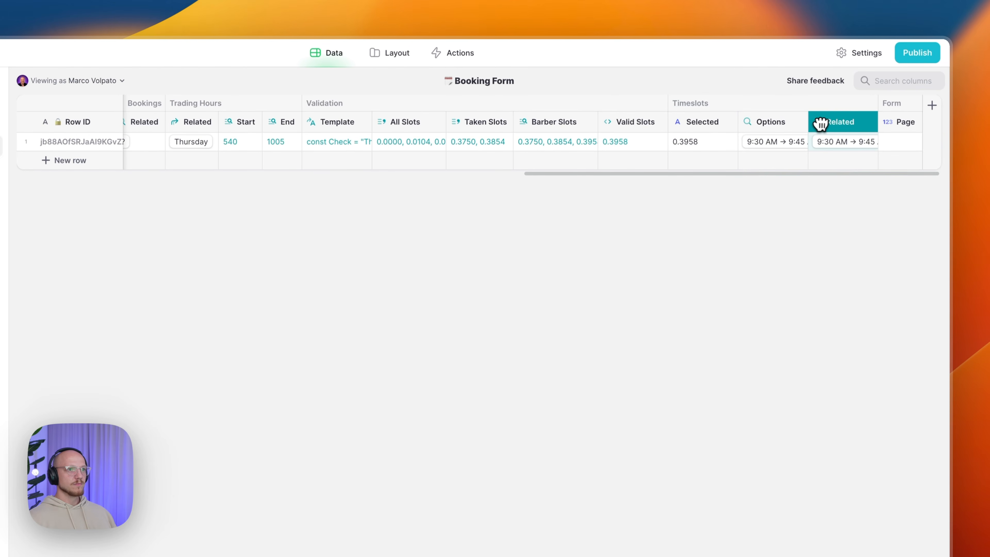
# - Move Options left of Selected and confirm the related 9:30 AM timeslot appears
pyautogui.moveTo(753, 129); pyautogui.dragTo(728, 122)
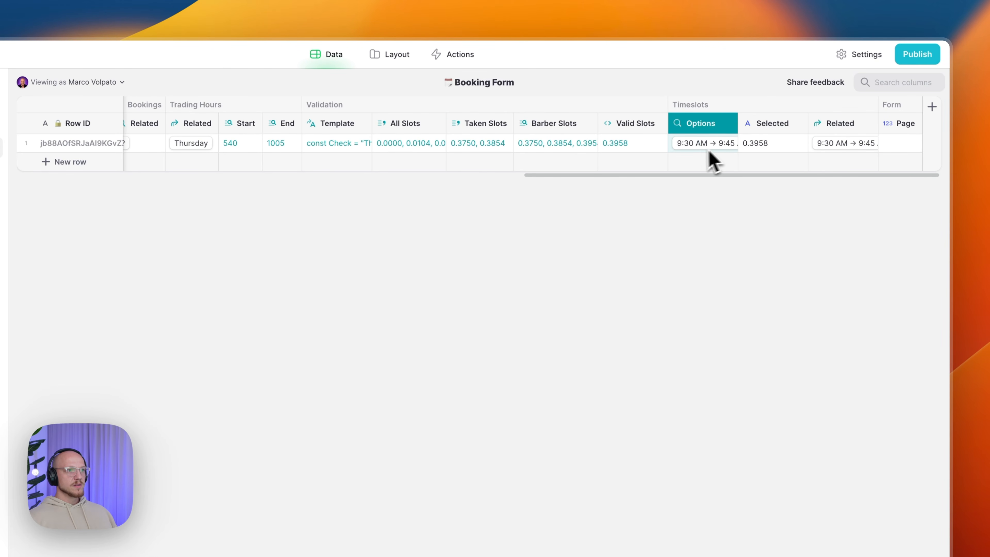
pyautogui.click(785, 149)
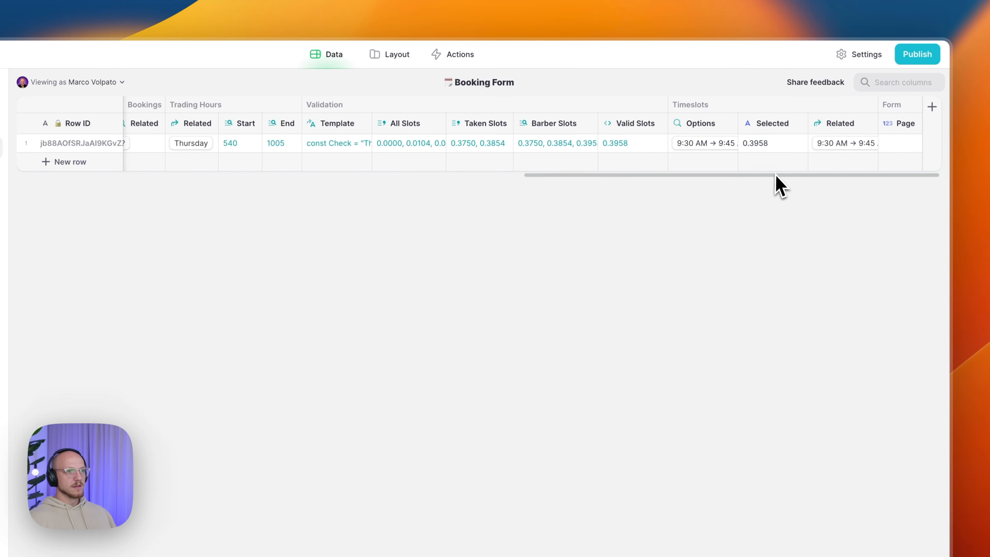
pyautogui.click(842, 150)
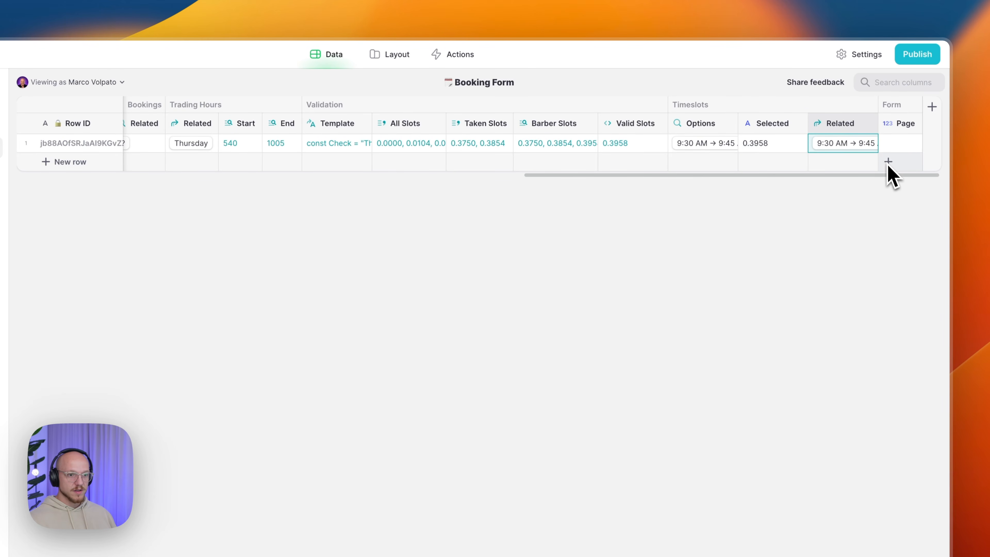
pyautogui.click(902, 143)
# - Add a new Form column right of Page and make it a Template
pyautogui.click(901, 122)
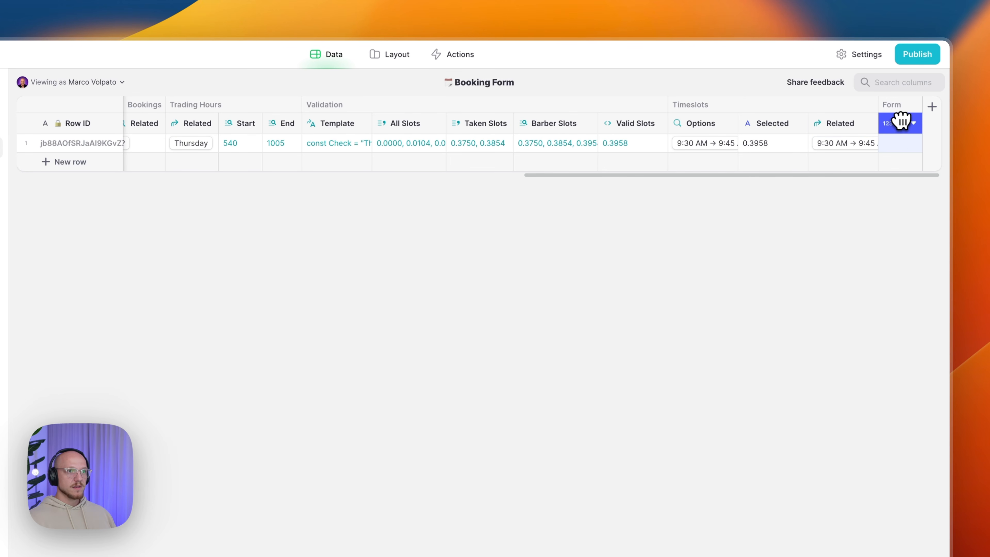
pyautogui.click(902, 123)
pyautogui.click(854, 182)
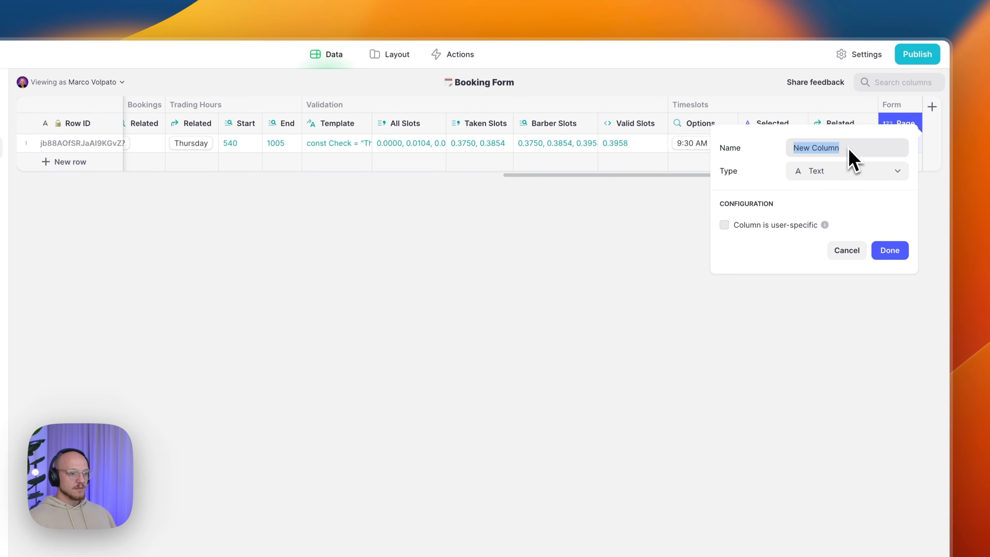
pyautogui.write('Form/Thank You Title')
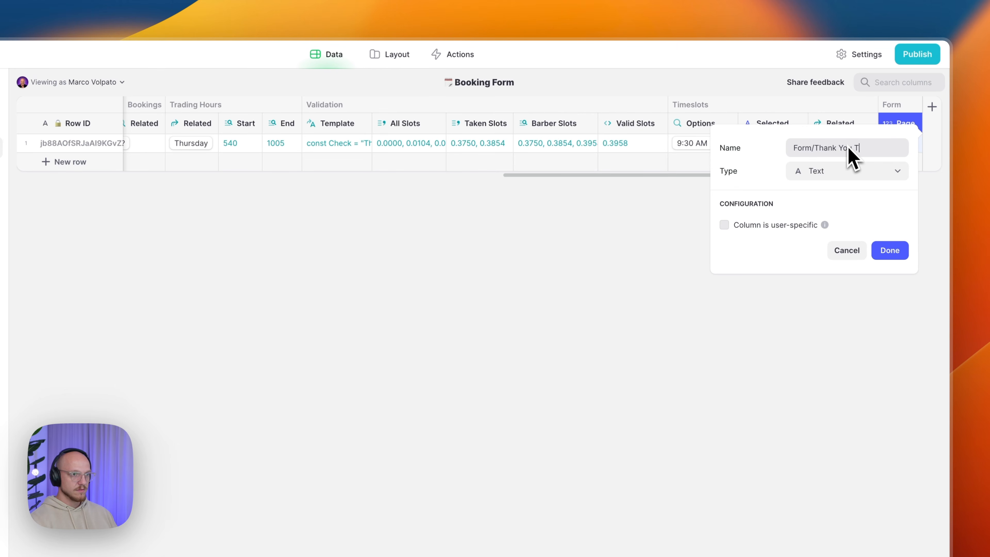
pyautogui.click(838, 174)
pyautogui.moveTo(816, 233)
pyautogui.click(682, 253)
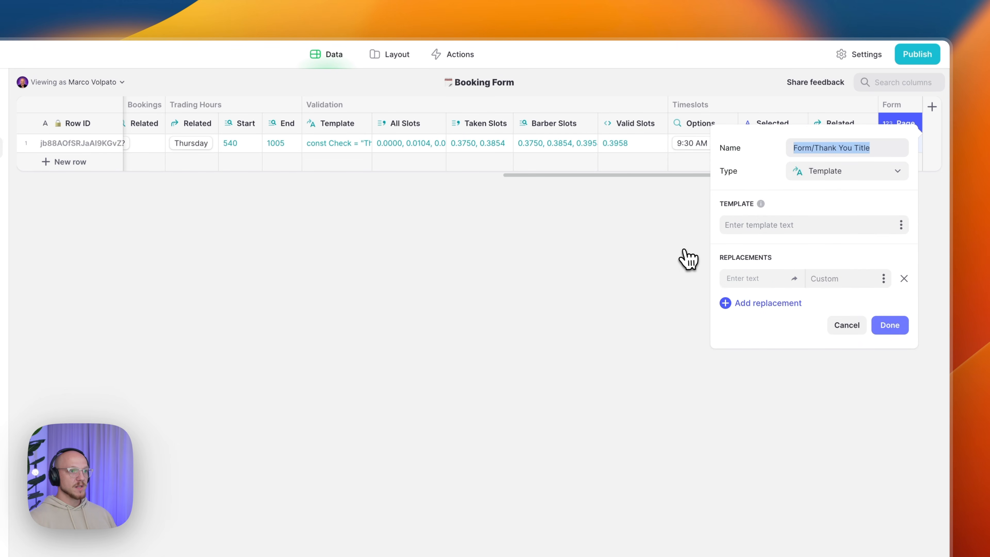
# - Enter the template text 'Thank You Name!'
pyautogui.click(785, 223)
pyautogui.write('T')
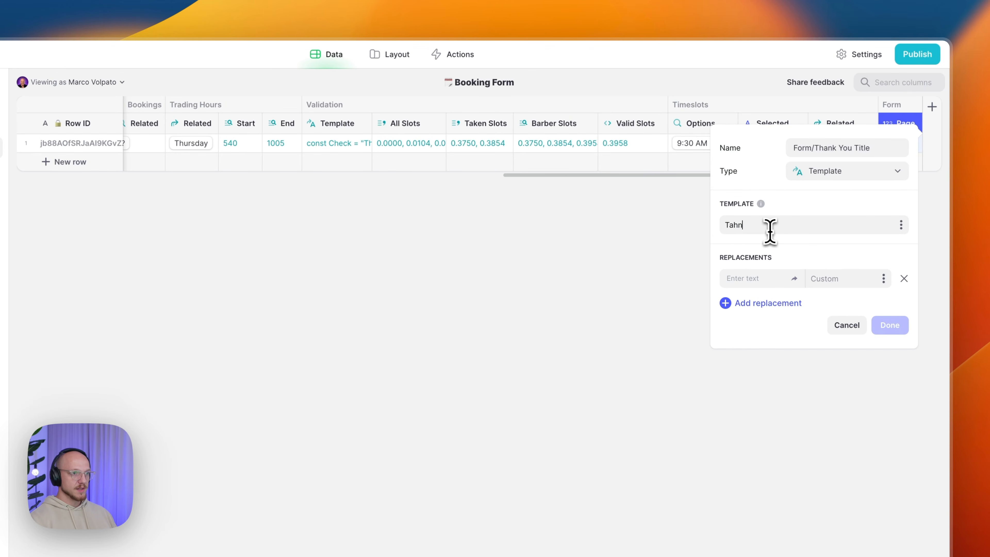
pyautogui.write('hank y')
pyautogui.press('BackSpace')
pyautogui.write('You Name!@')
pyautogui.press('BackSpace')
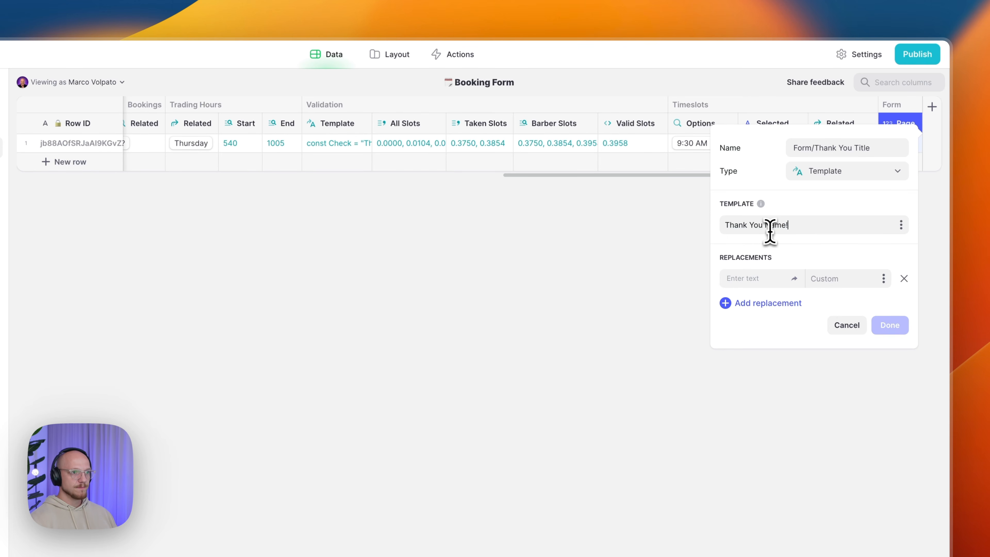
# - Replace Name with the client's name and save the template column
pyautogui.press('super+c')
pyautogui.click(757, 280)
pyautogui.press('super+v')
pyautogui.click(866, 280)
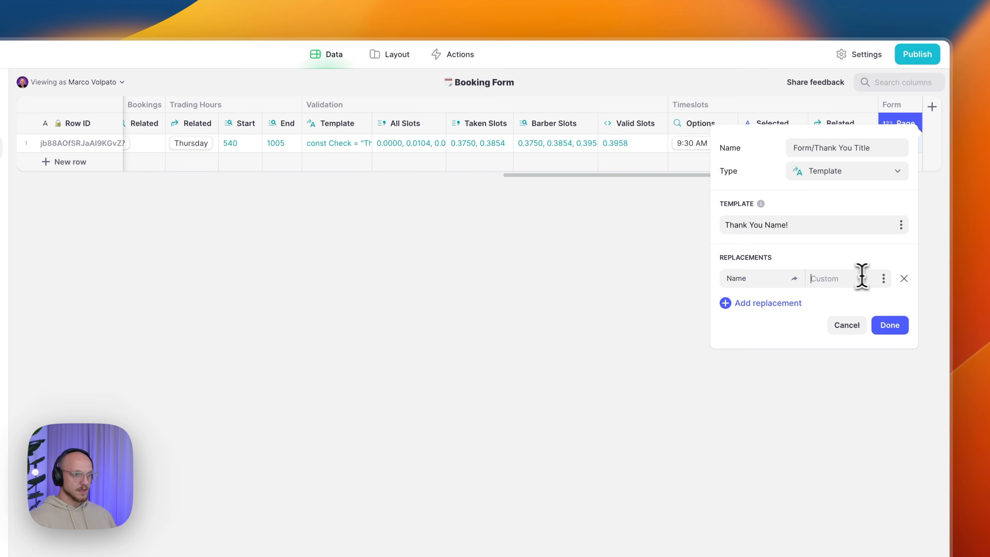
pyautogui.click(884, 278)
pyautogui.moveTo(775, 476)
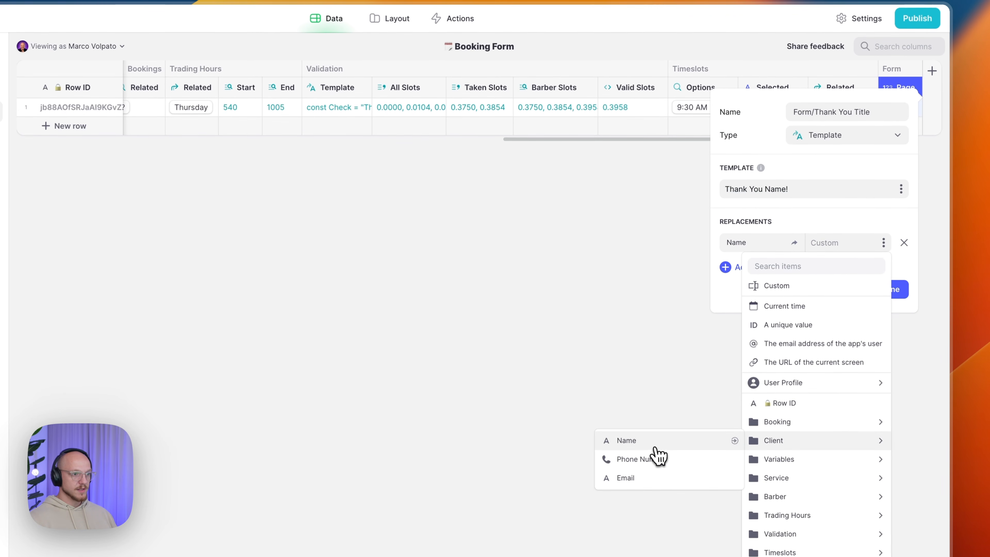
pyautogui.click(657, 444)
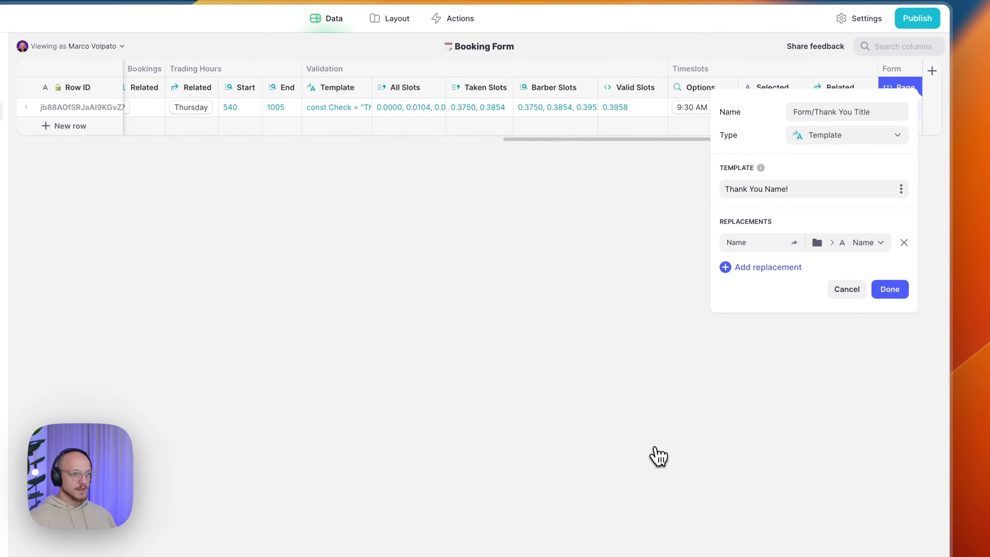
pyautogui.click(890, 291)
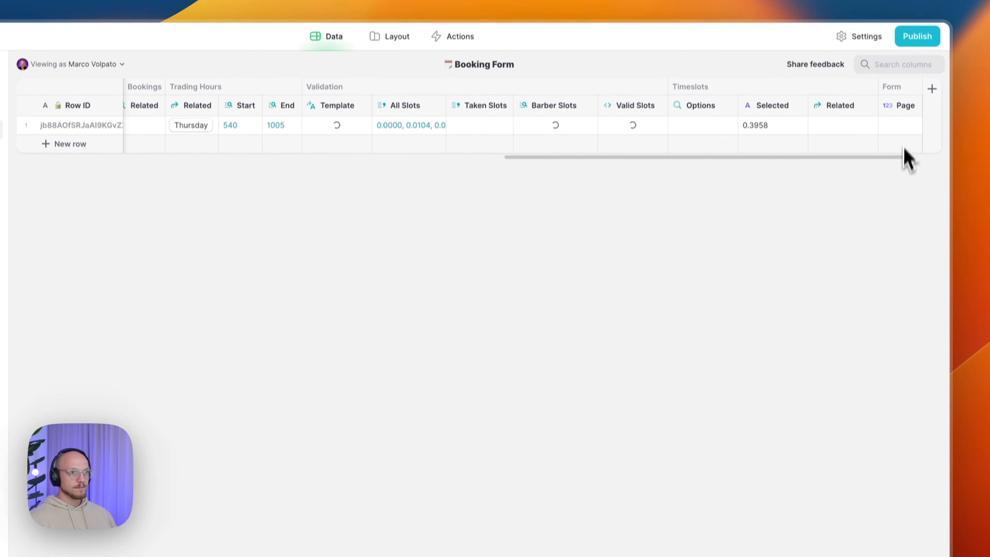
pyautogui.click(899, 128)
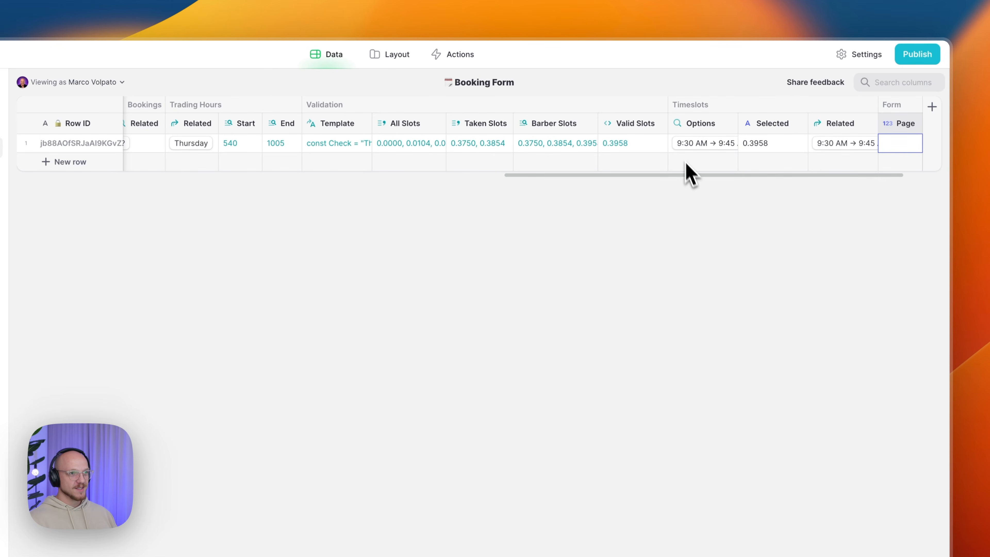
pyautogui.hscroll(3, 676, 168)
pyautogui.hscroll(-20, 669, 163)
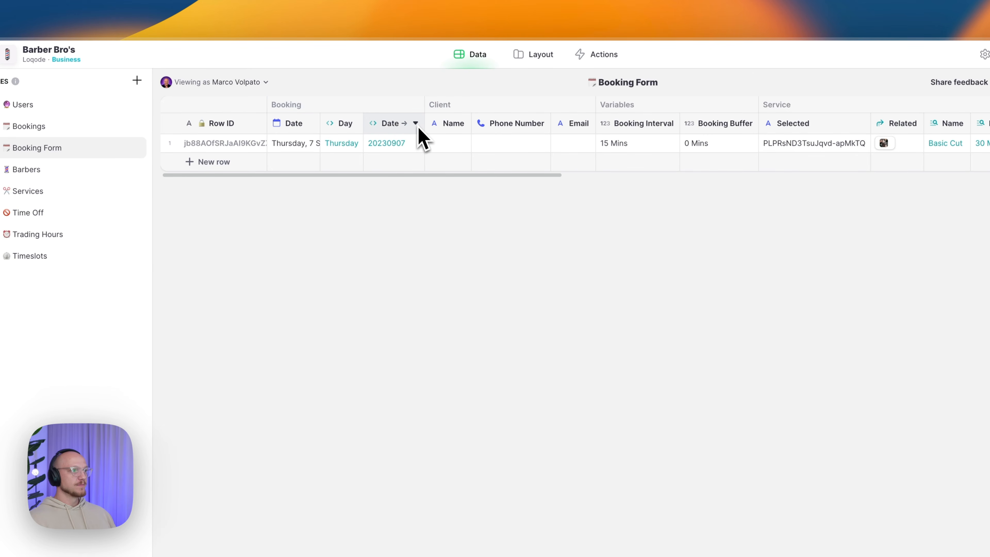
# - Widen the Date columns and add a Booking/Timeslot Start lookup column right of Date → ID
pyautogui.moveTo(342, 122); pyautogui.dragTo(455, 125)
pyautogui.moveTo(517, 124); pyautogui.dragTo(573, 125)
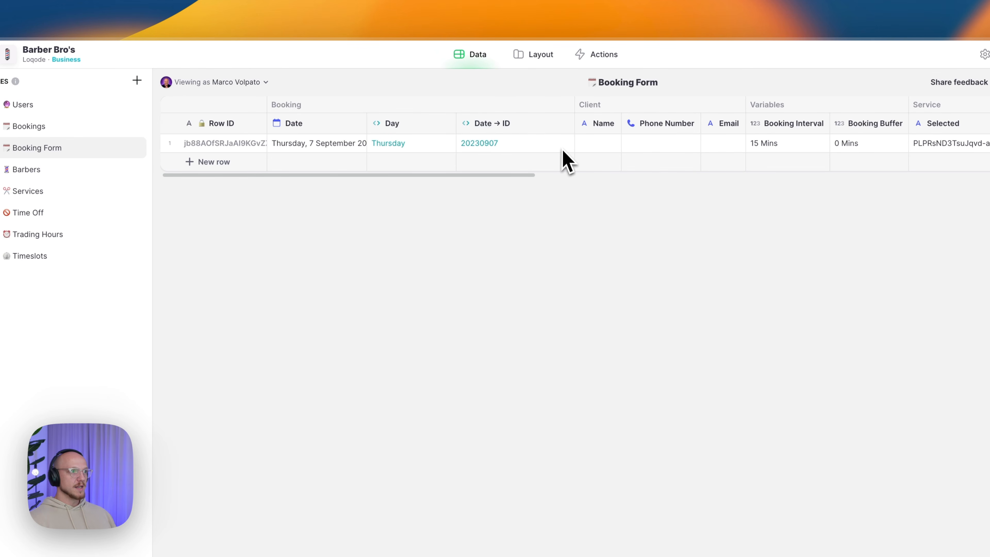
pyautogui.click(567, 124)
pyautogui.click(505, 184)
pyautogui.write('Booking')
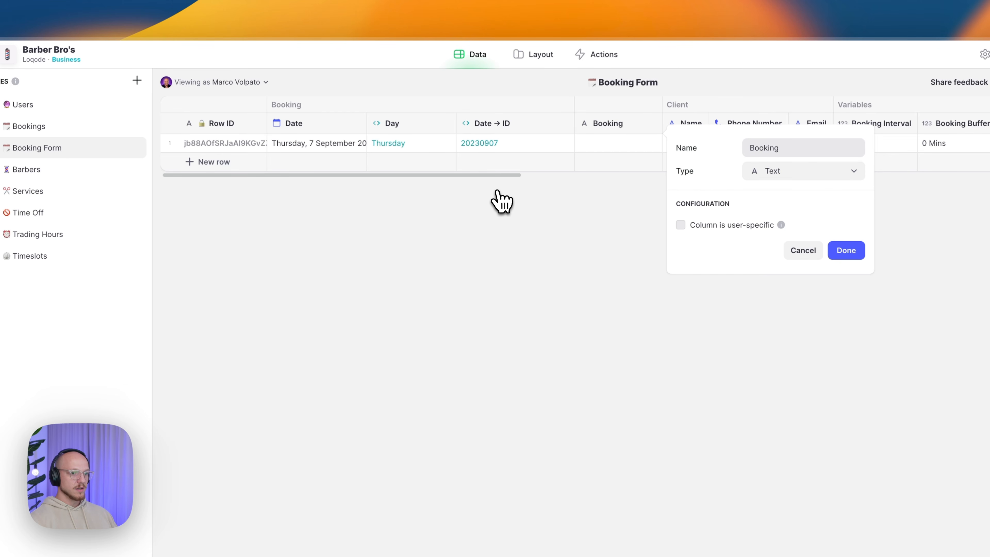
pyautogui.write('/Timesl')
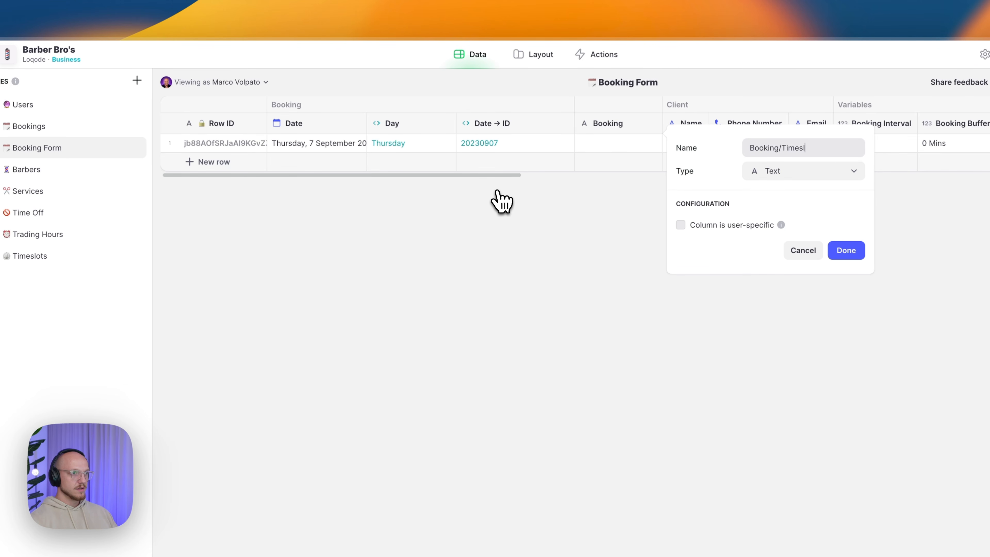
pyautogui.write('ot Start')
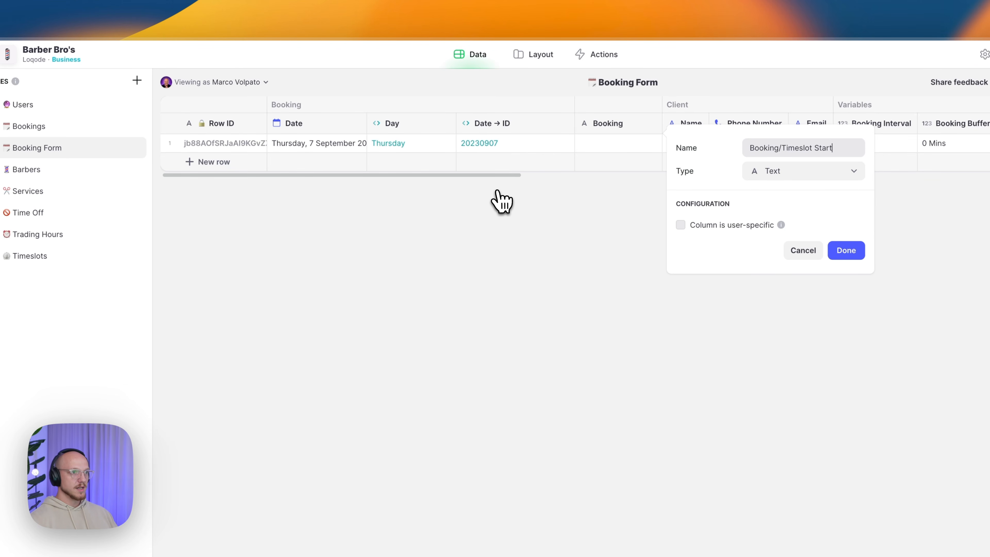
pyautogui.click(662, 171)
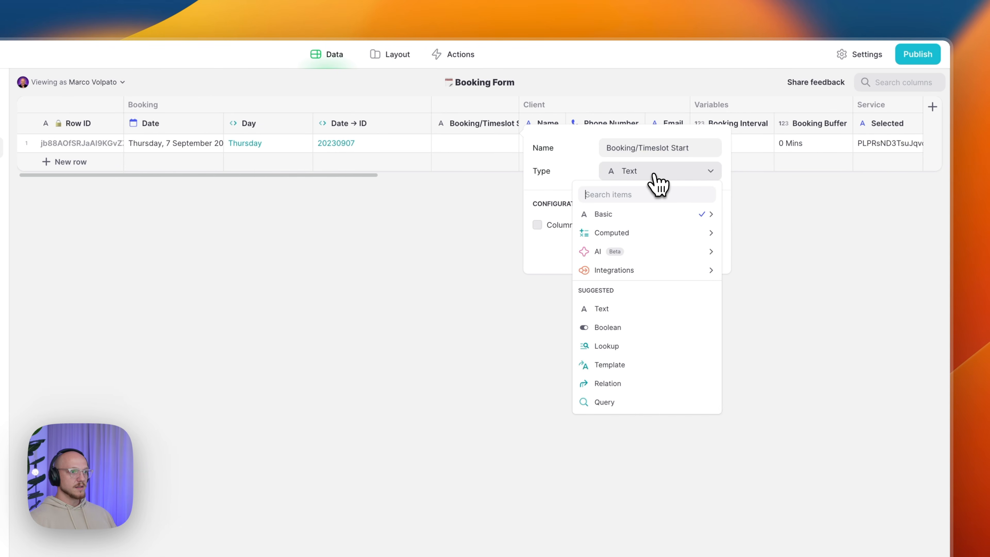
pyautogui.click(624, 347)
# - Look up the related timeslot's Start time, save, and adjust the column widths
pyautogui.click(608, 242)
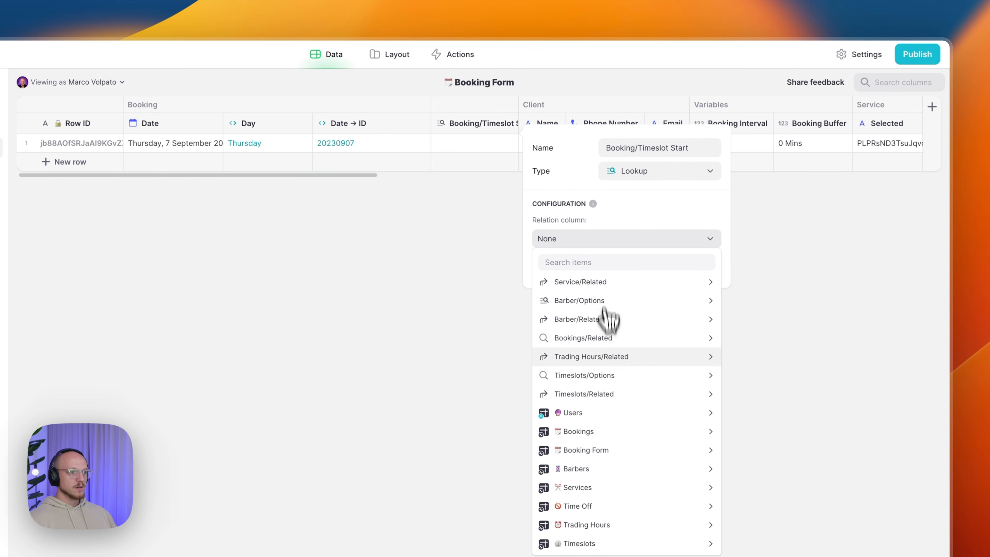
pyautogui.moveTo(589, 394)
pyautogui.moveTo(767, 419)
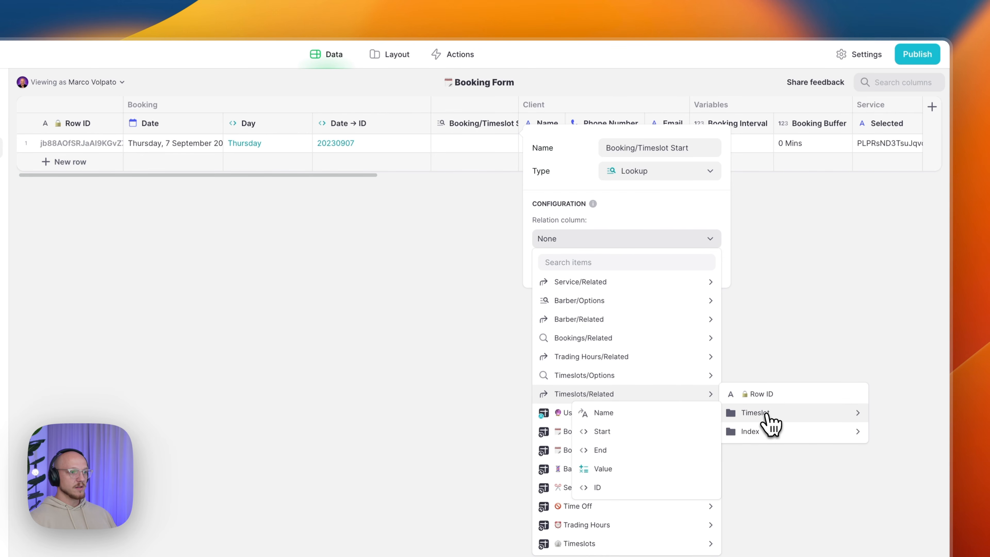
pyautogui.click(654, 432)
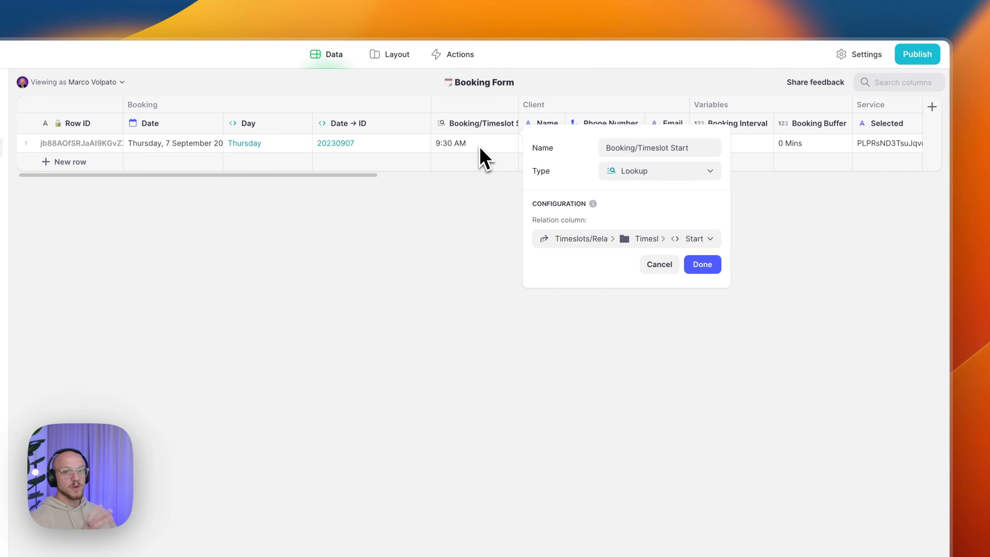
pyautogui.click(707, 269)
pyautogui.moveTo(507, 124); pyautogui.dragTo(529, 125)
pyautogui.moveTo(430, 130); pyautogui.dragTo(394, 124)
pyautogui.click(481, 123)
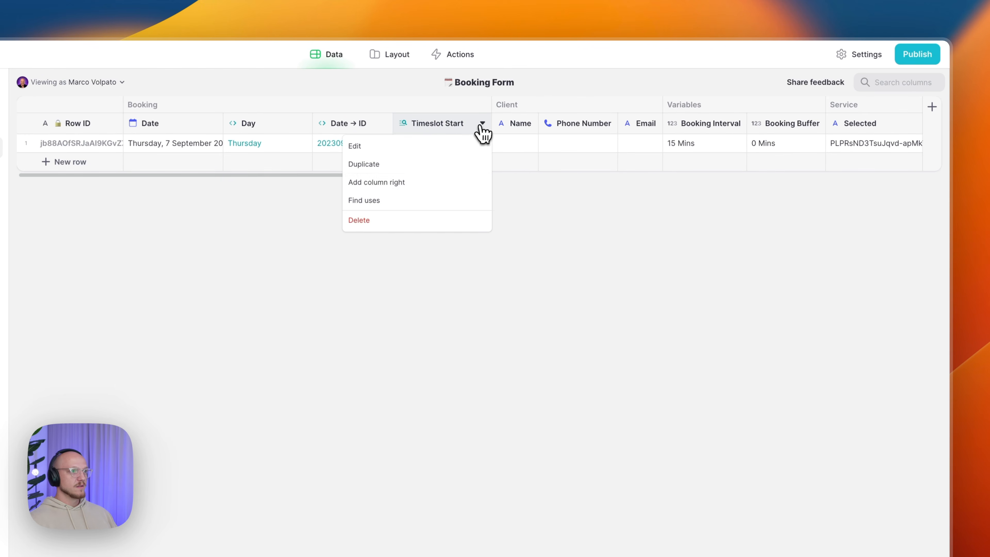
# - Discard a draft column and switch Timeslot Start to look up the timeslot's Value (570)
pyautogui.click(433, 184)
pyautogui.write('Book')
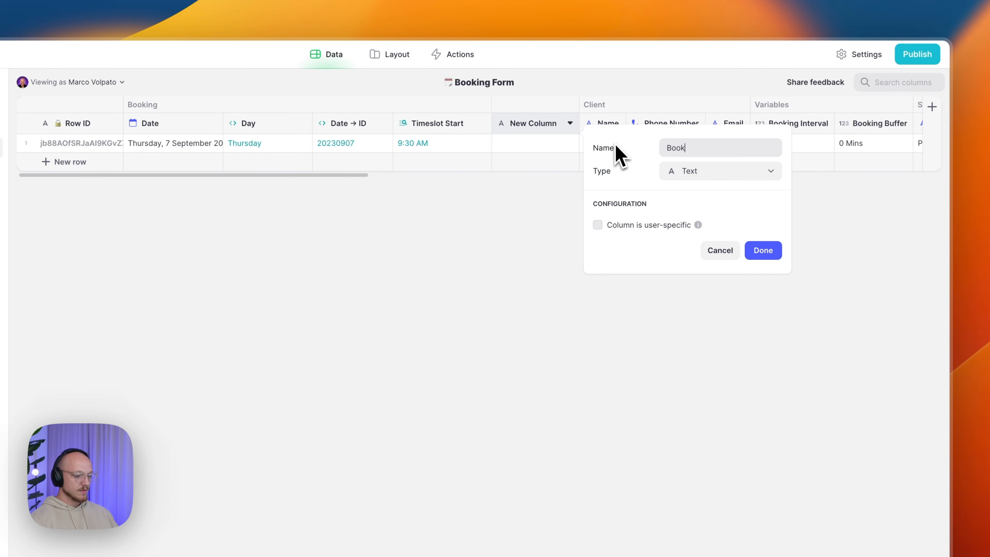
pyautogui.write('ing/.Time')
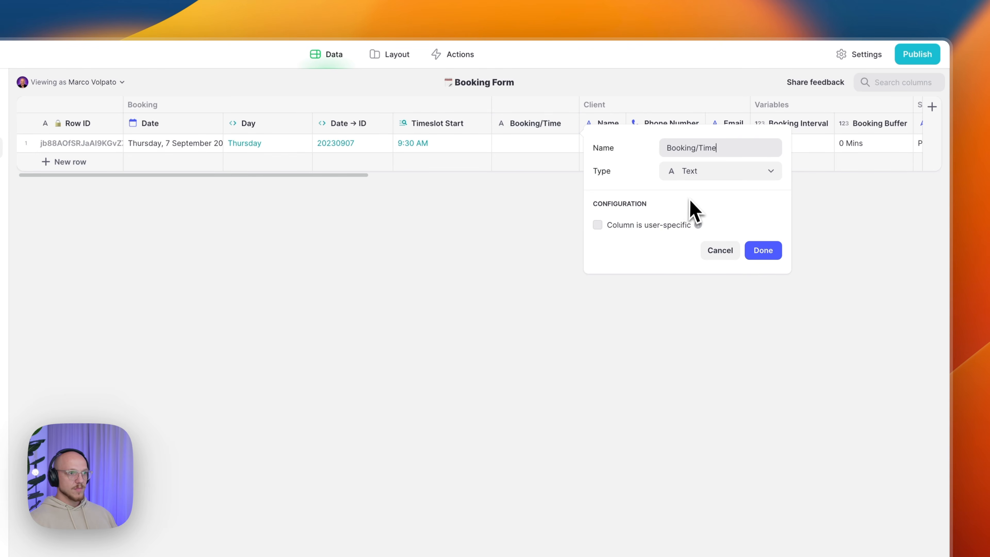
pyautogui.click(716, 251)
pyautogui.click(482, 123)
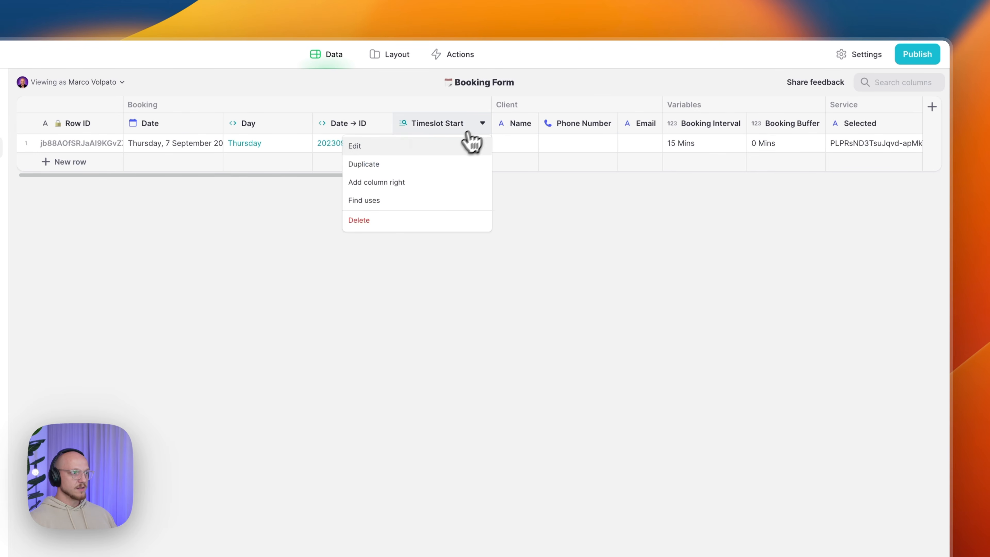
pyautogui.click(473, 144)
pyautogui.click(592, 239)
pyautogui.moveTo(636, 395)
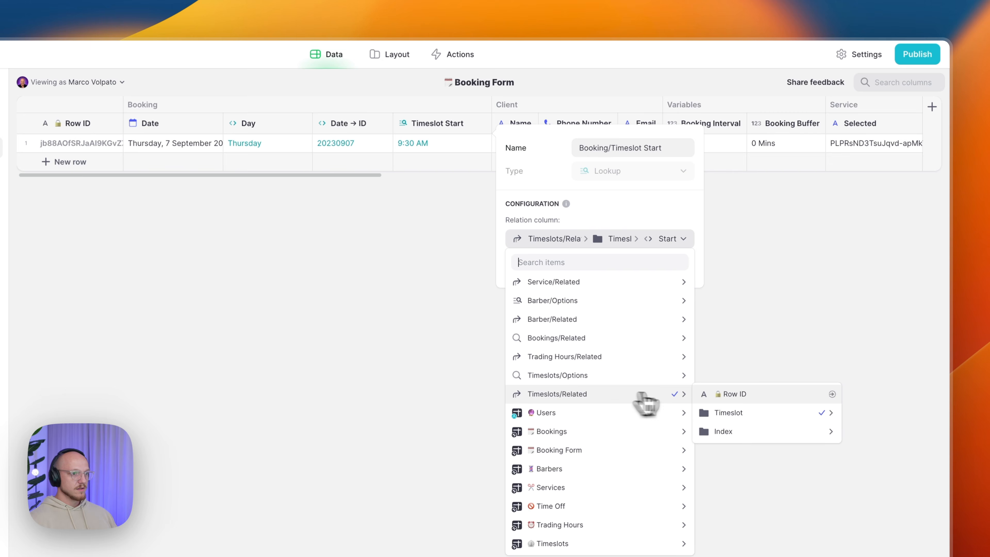
pyautogui.moveTo(733, 413)
pyautogui.click(586, 470)
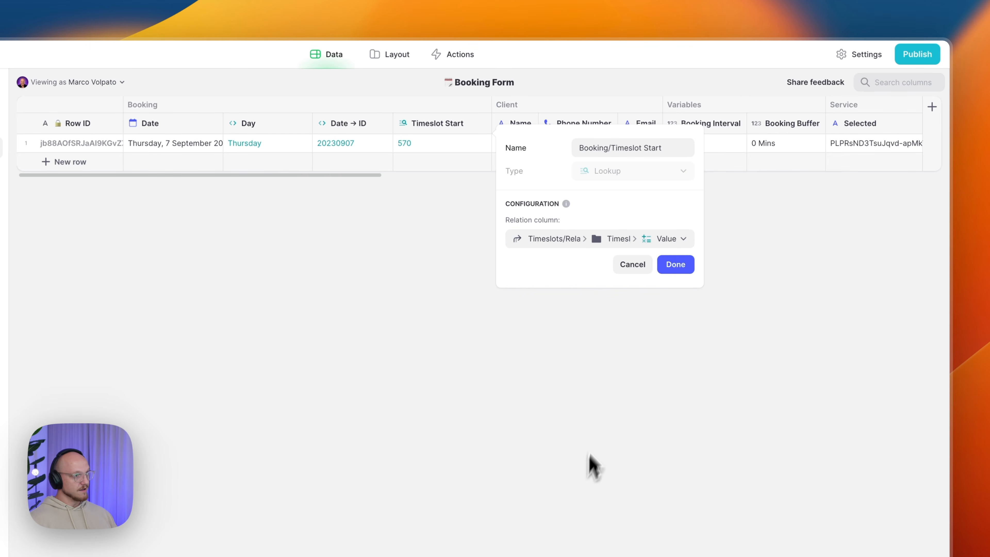
pyautogui.click(662, 267)
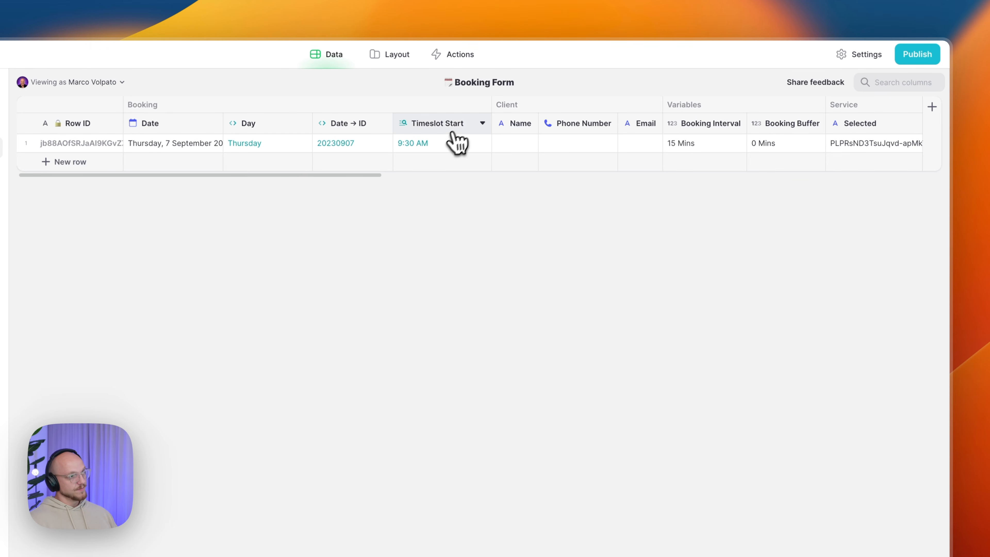
# - Add a Booking/Time lookup of the related timeslot's Start (9:30 AM) left of Timeslot Start
pyautogui.click(483, 124)
pyautogui.click(425, 183)
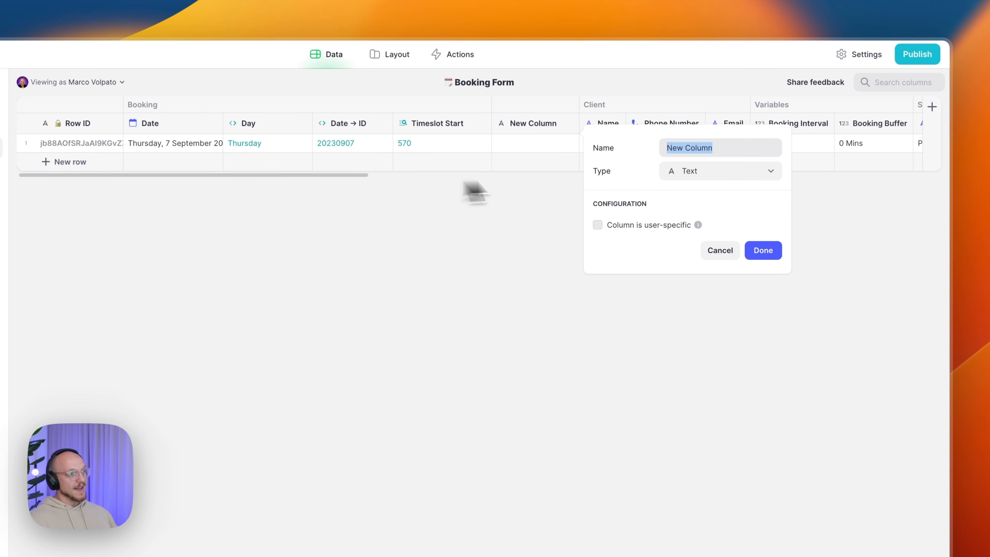
pyautogui.write('Time')
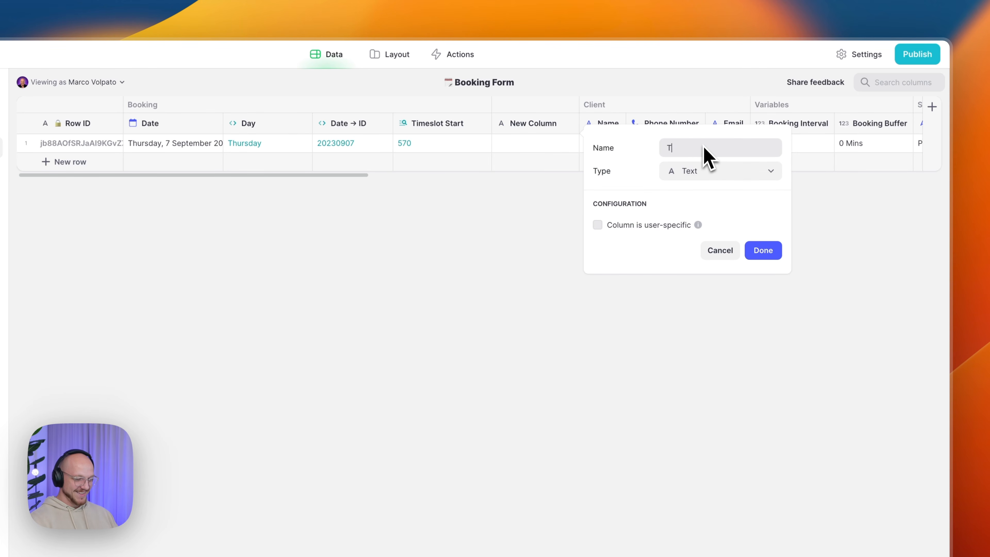
pyautogui.press('BackSpace')
pyautogui.press('BackSpace')
pyautogui.press('BackSpace')
pyautogui.press('BackSpace')
pyautogui.write('B')
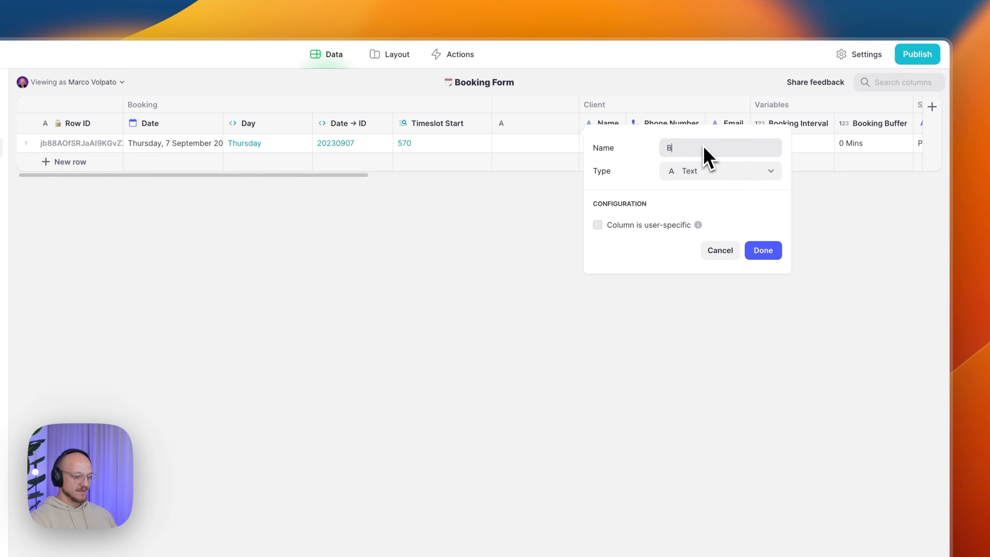
pyautogui.write('ooking/Time')
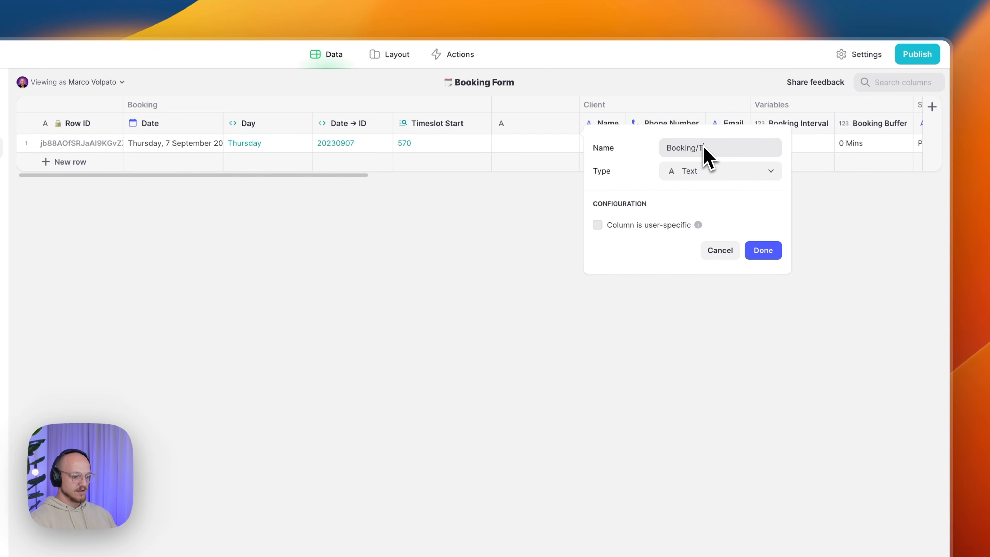
pyautogui.click(716, 169)
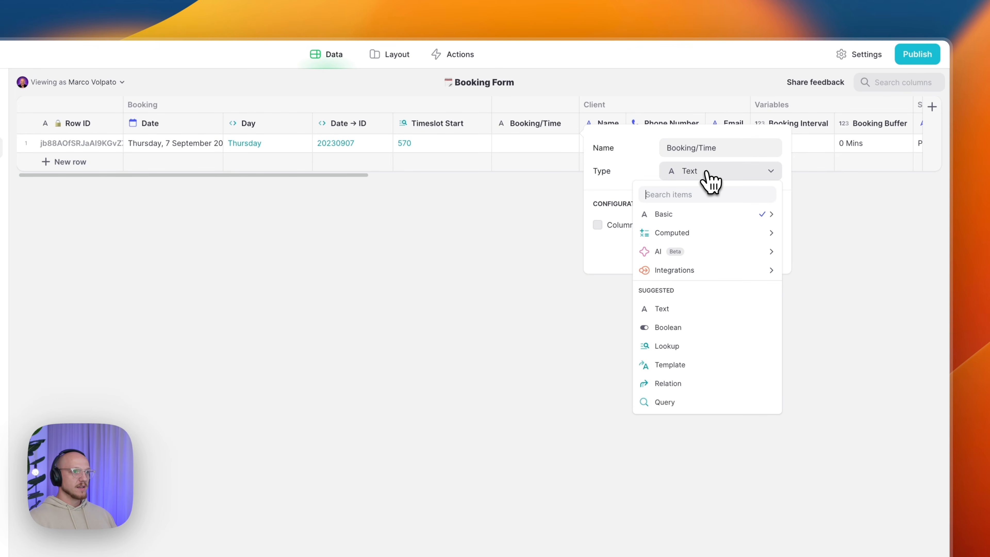
pyautogui.moveTo(702, 235)
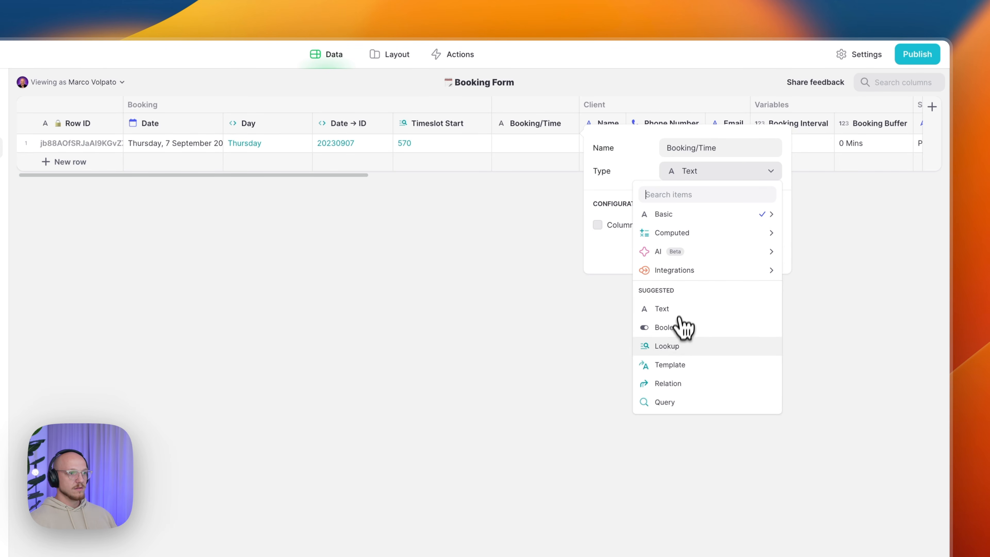
pyautogui.click(668, 346)
pyautogui.click(646, 242)
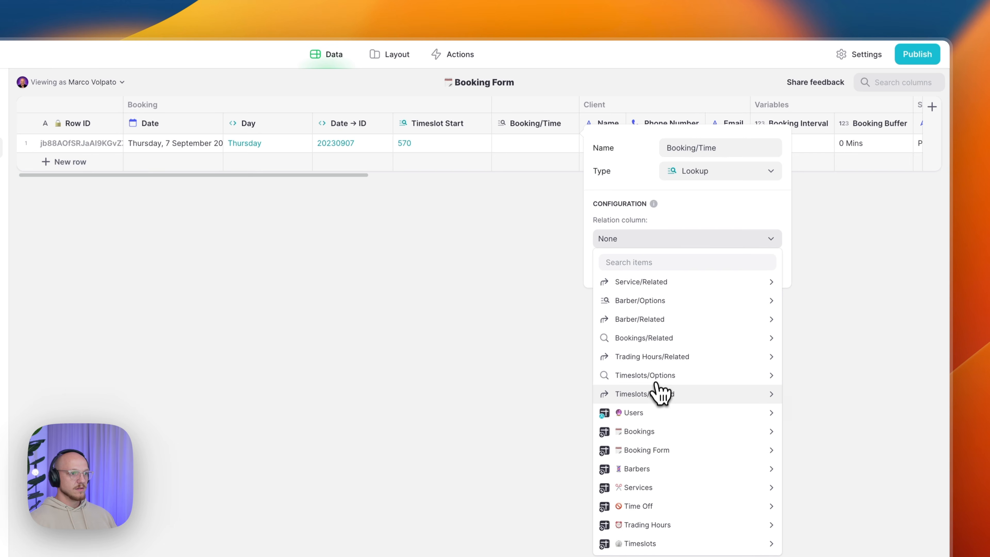
pyautogui.moveTo(690, 395)
pyautogui.moveTo(819, 414)
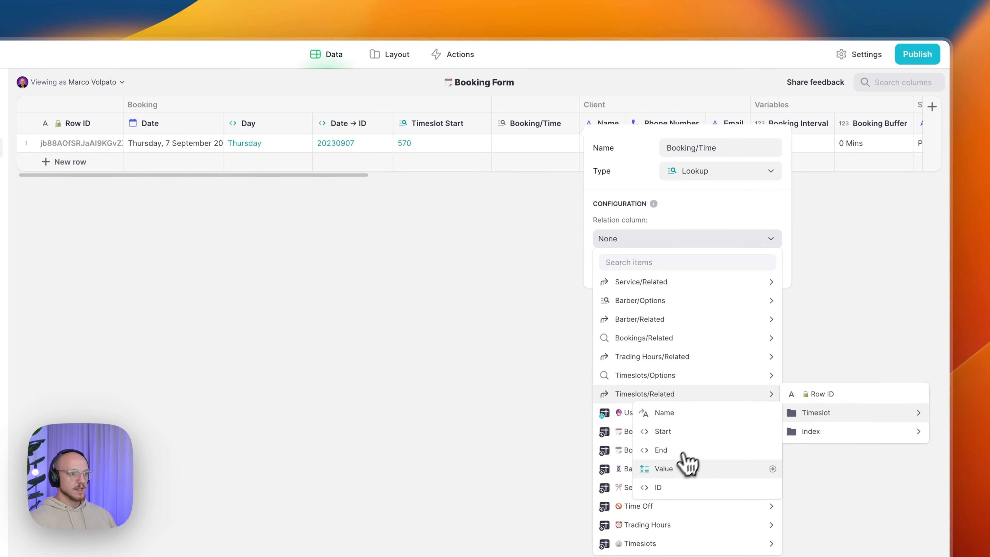
pyautogui.click(667, 432)
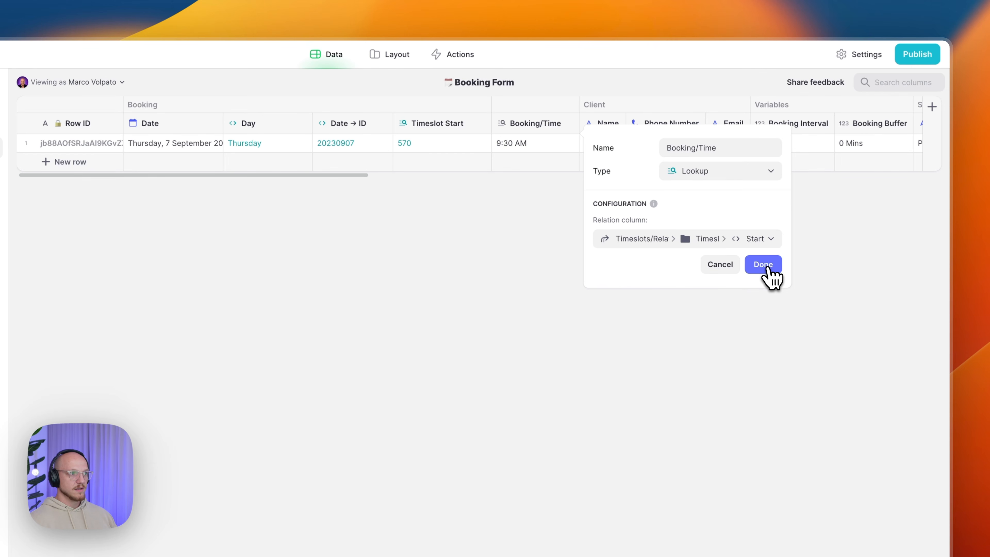
pyautogui.click(764, 265)
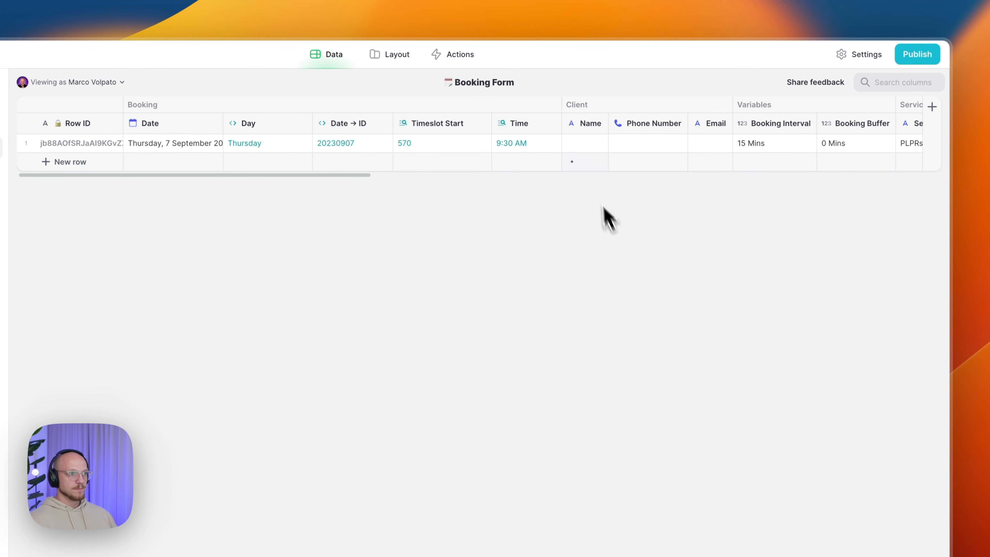
pyautogui.moveTo(524, 124); pyautogui.dragTo(459, 120)
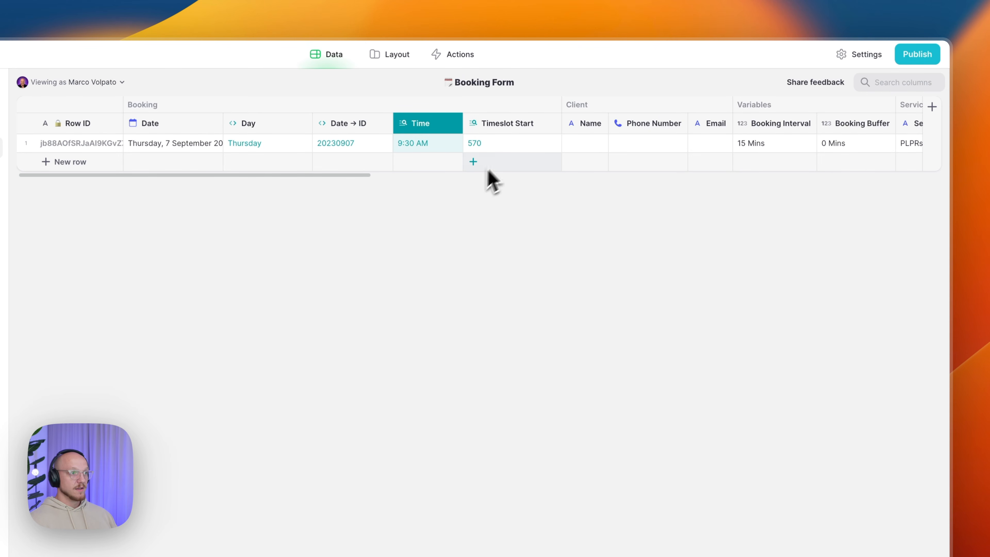
pyautogui.moveTo(298, 178); pyautogui.dragTo(190, 181)
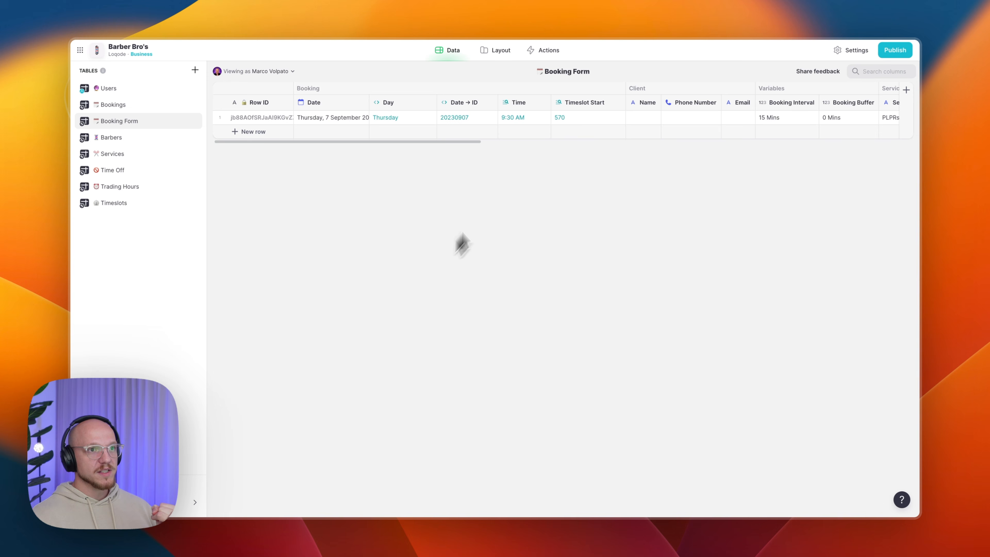
# - Scroll the Booking Form row to check the test booking's timeslot 540 and 9:00 AM time
pyautogui.hscroll(7, 544, 135)
pyautogui.hscroll(3, 543, 134)
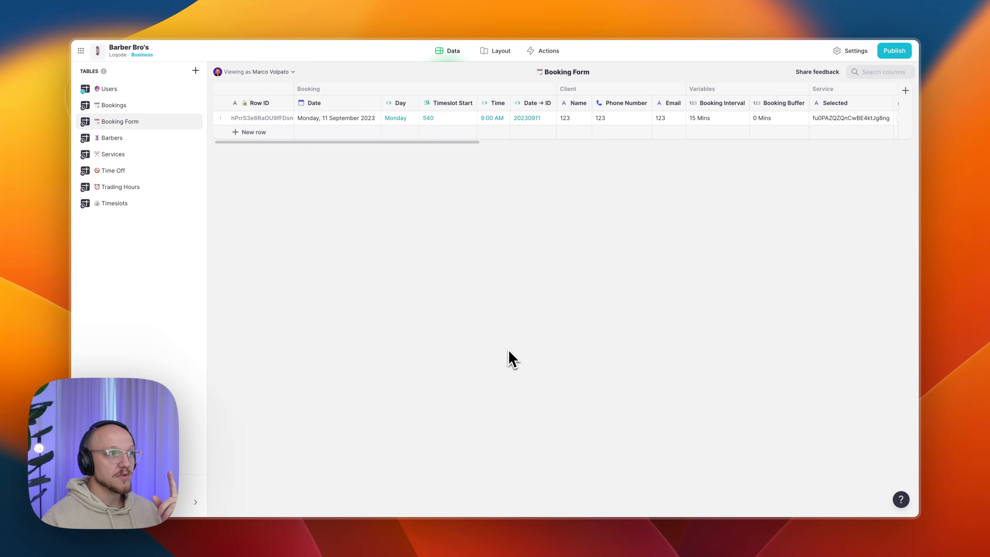
# - In the Layout view, look over the Settings screen's label and icon without changing them
pyautogui.click(496, 51)
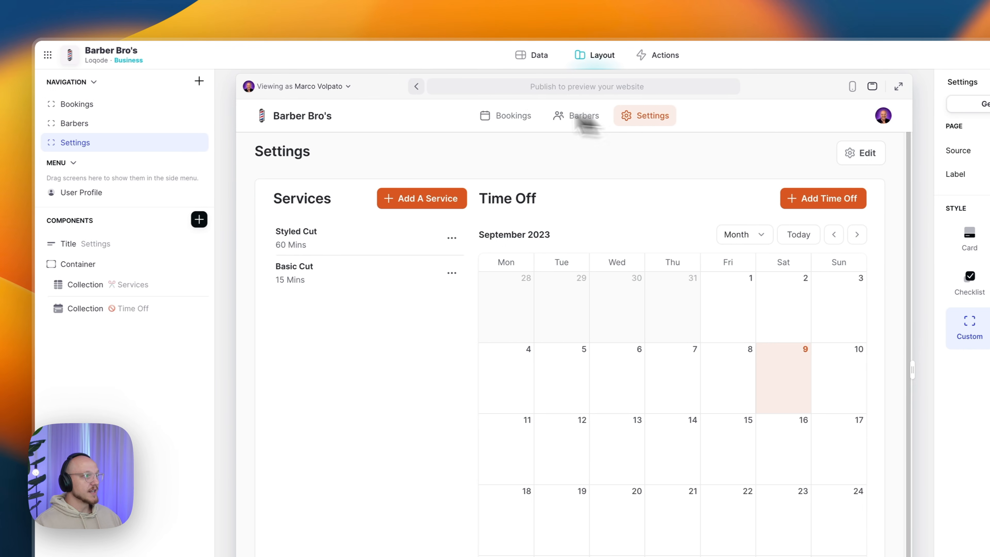
pyautogui.click(205, 81)
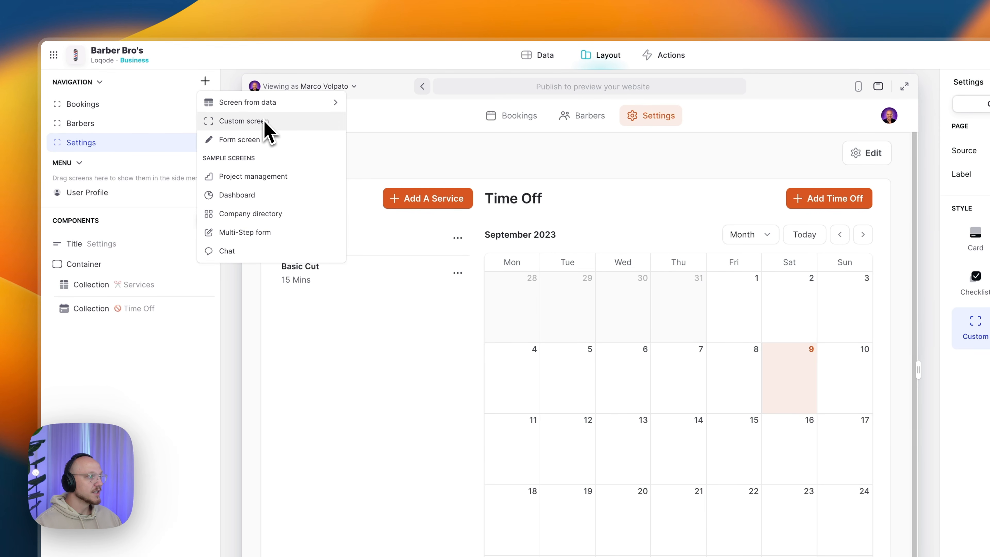
pyautogui.click(130, 145)
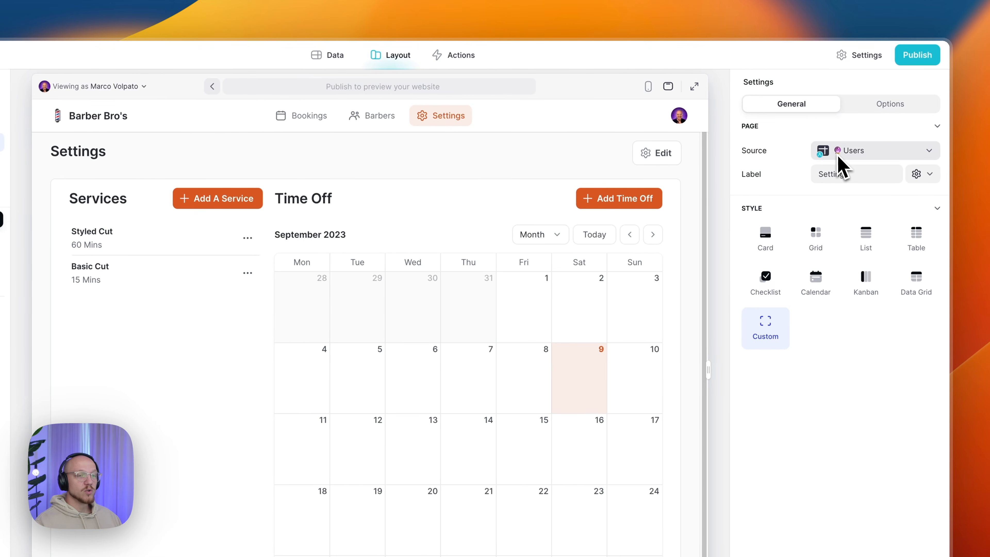
pyautogui.click(868, 175)
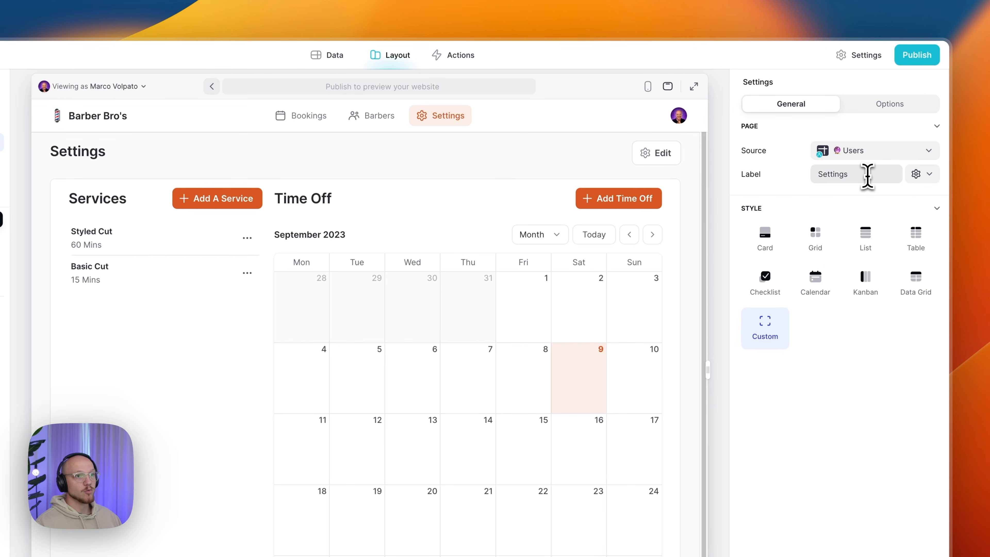
pyautogui.click(919, 176)
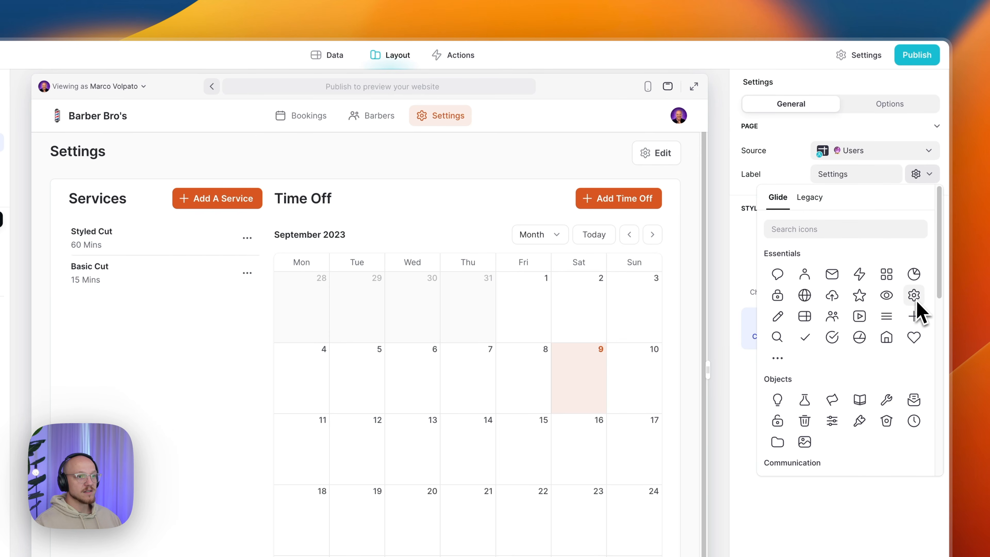
pyautogui.click(916, 174)
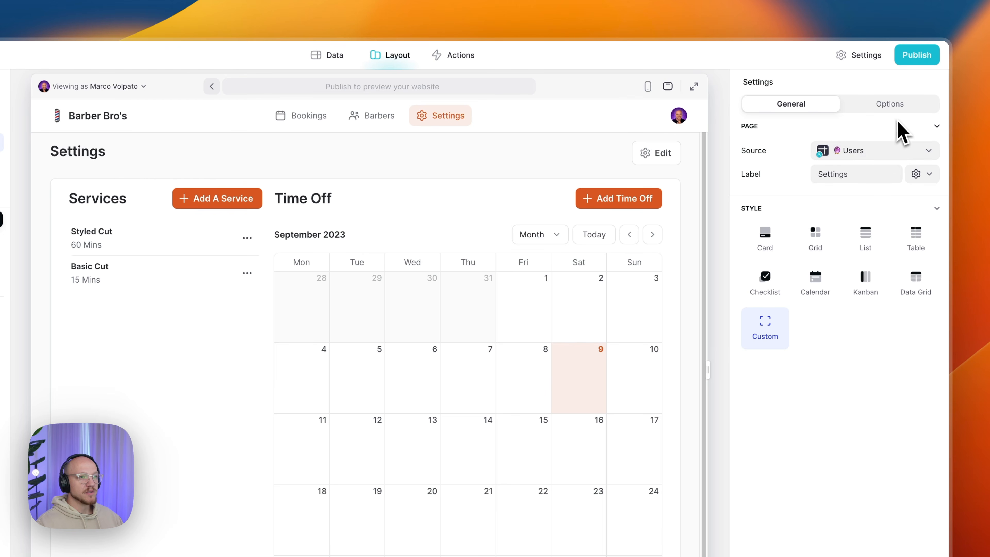
# - Set the Settings screen's navigation title to Settings and its URL slug to settings
pyautogui.click(897, 106)
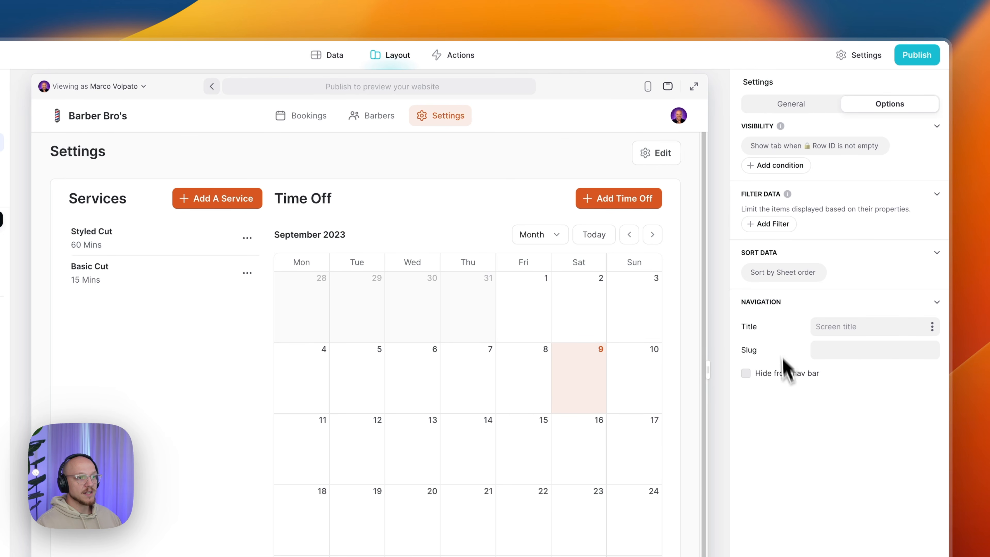
pyautogui.click(836, 325)
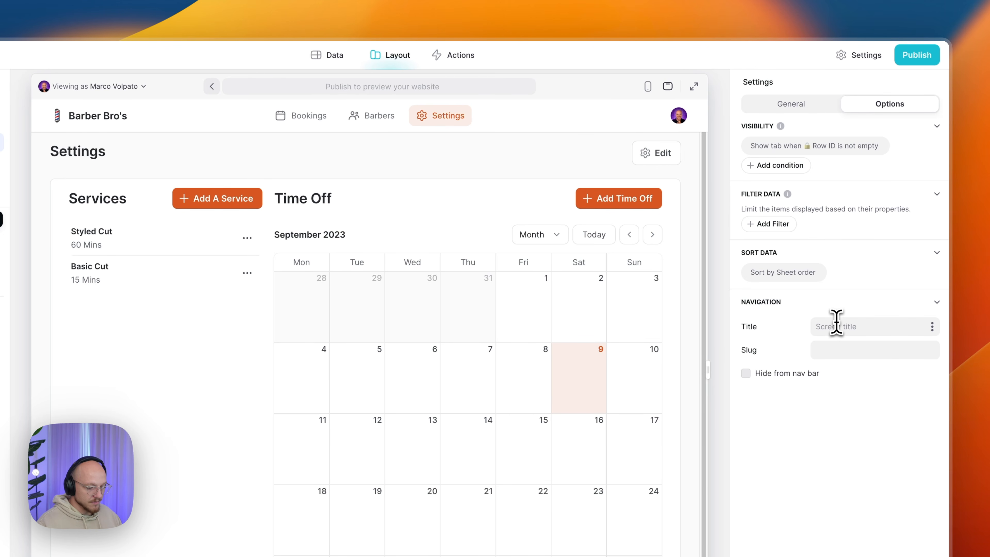
pyautogui.click(841, 350)
pyautogui.write('s')
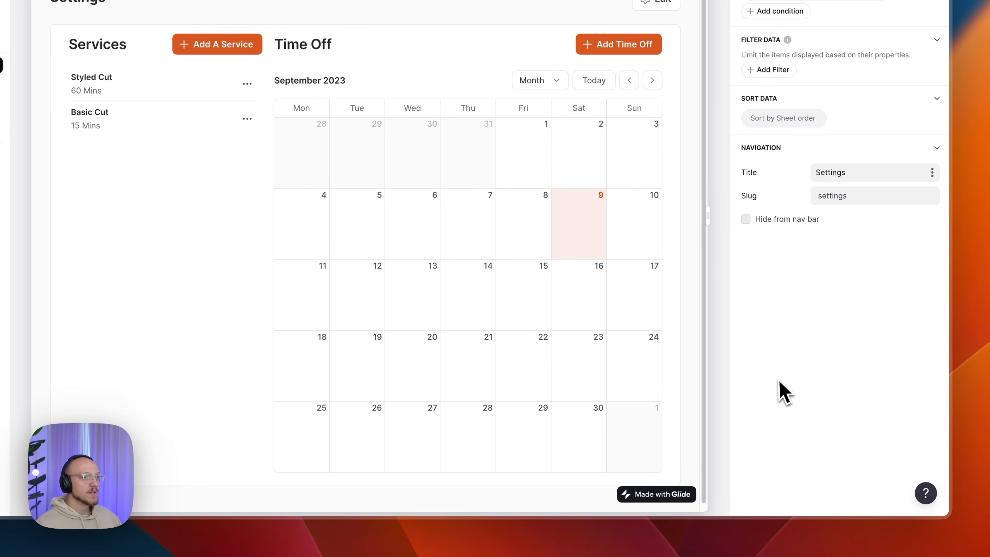
pyautogui.click(806, 102)
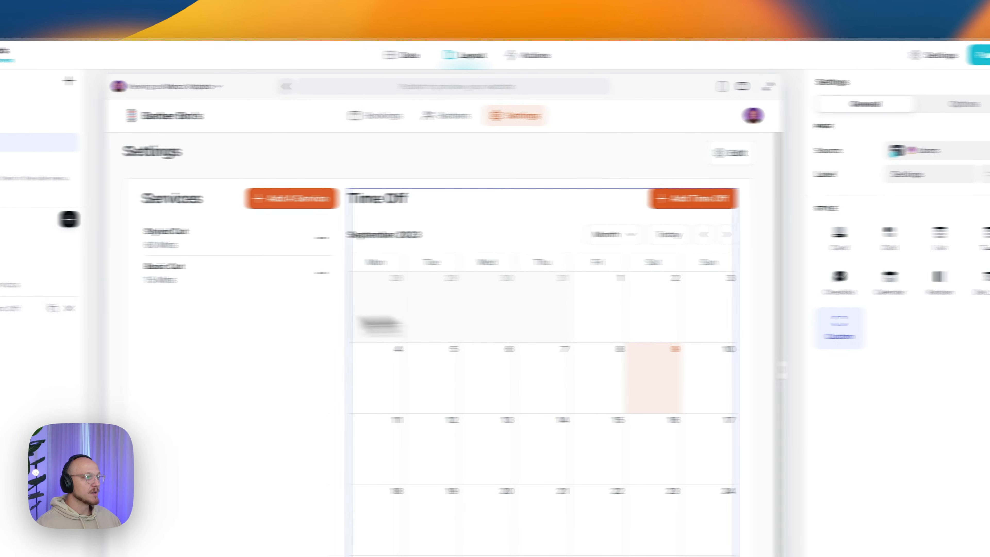
# - Select the Settings title and move its Booking Form edit action above the empty action slot
pyautogui.click(90, 245)
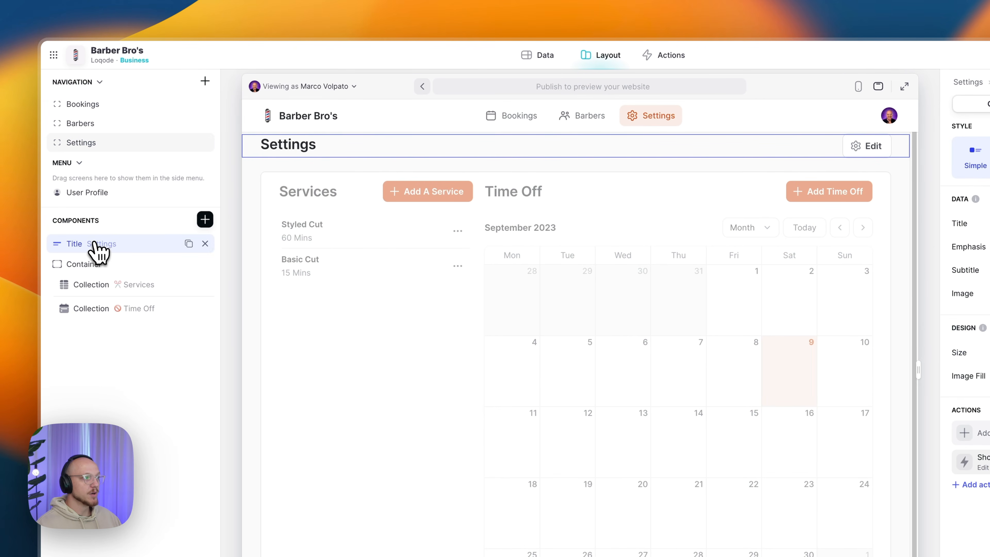
pyautogui.click(205, 219)
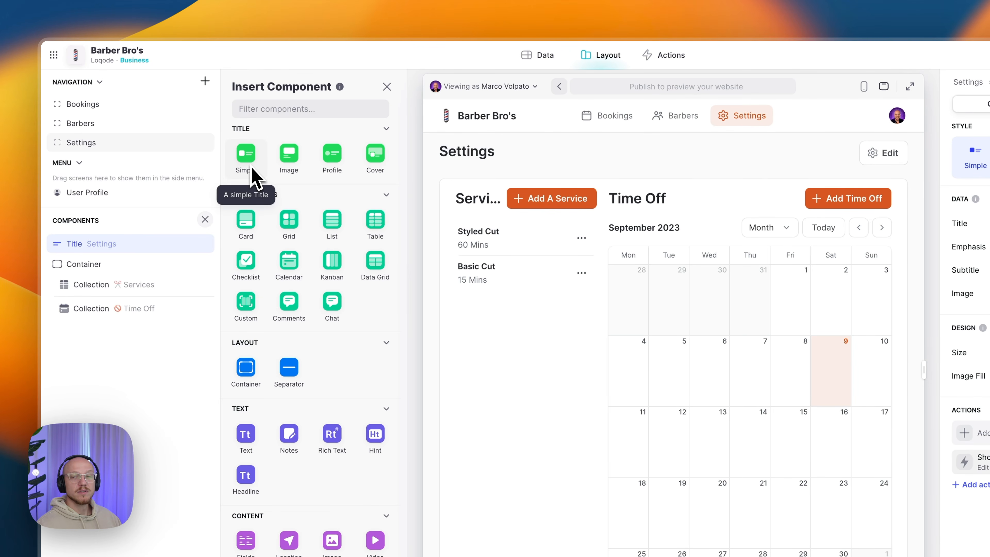
pyautogui.moveTo(252, 177); pyautogui.dragTo(122, 256)
pyautogui.click(387, 87)
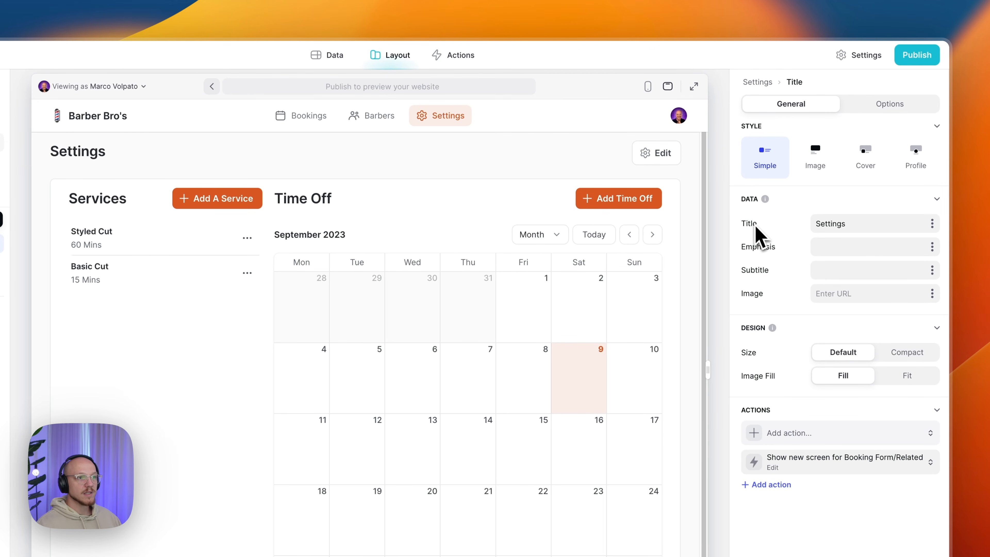
pyautogui.click(859, 224)
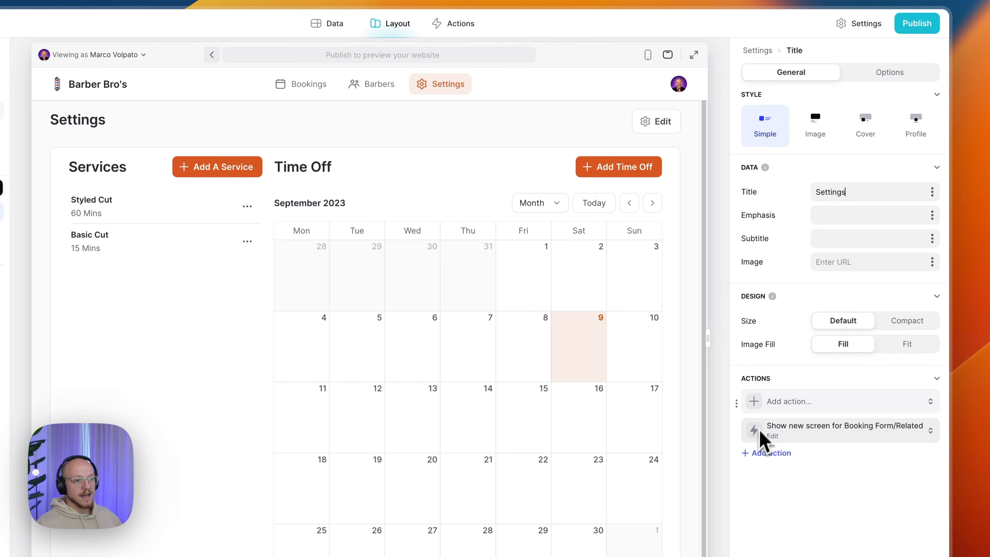
pyautogui.moveTo(736, 432); pyautogui.dragTo(734, 400)
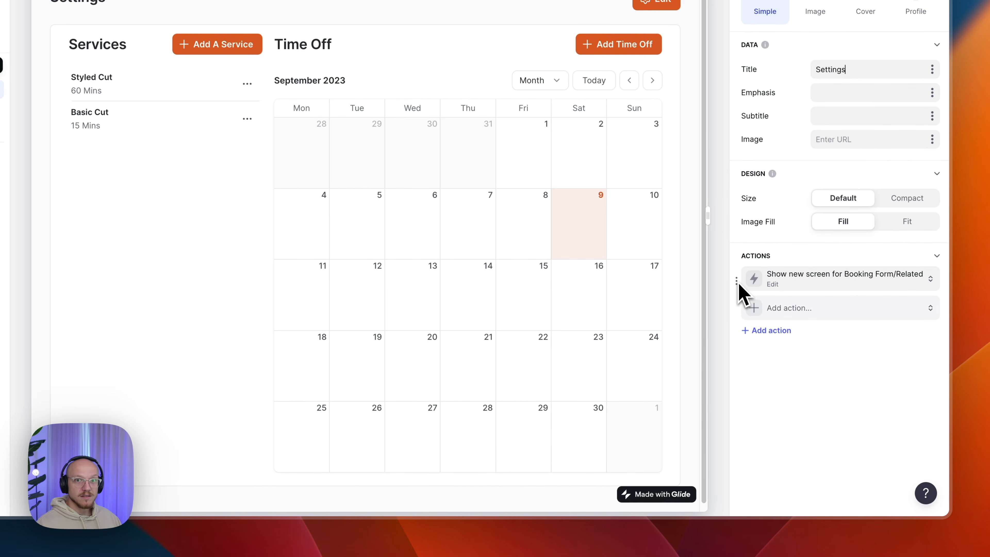
# - Leave the extra action set to None and move that empty slot back to the top
pyautogui.click(798, 309)
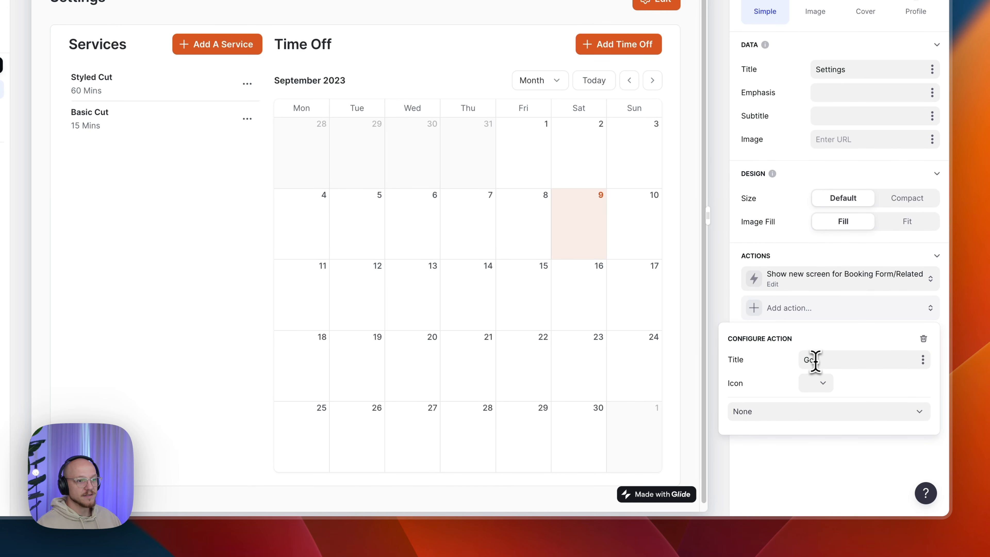
pyautogui.click(774, 412)
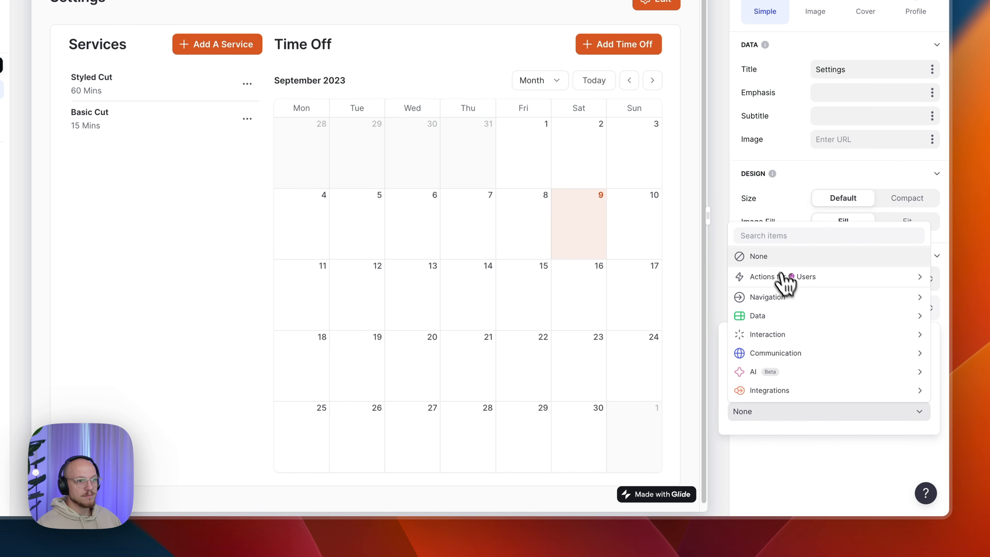
pyautogui.click(782, 259)
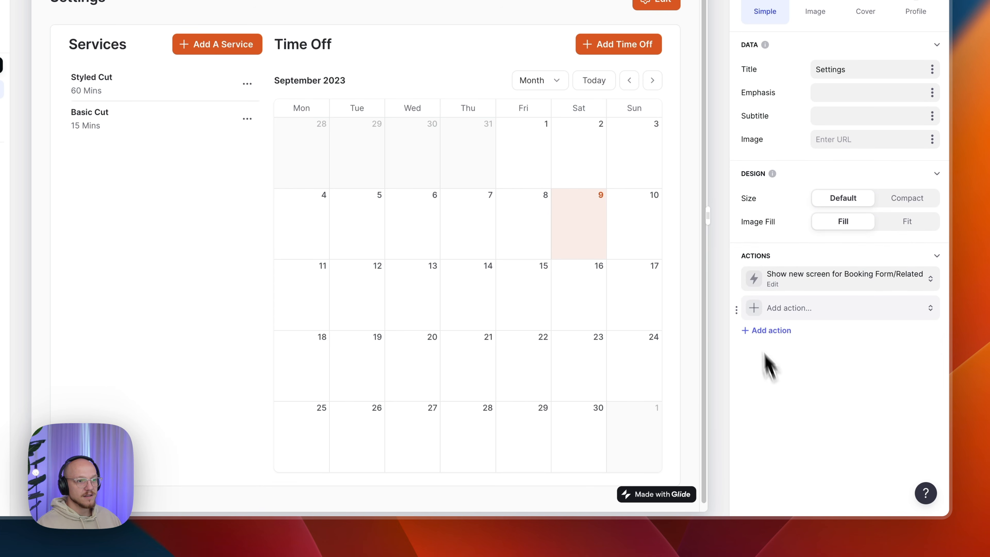
pyautogui.moveTo(736, 310); pyautogui.dragTo(735, 278)
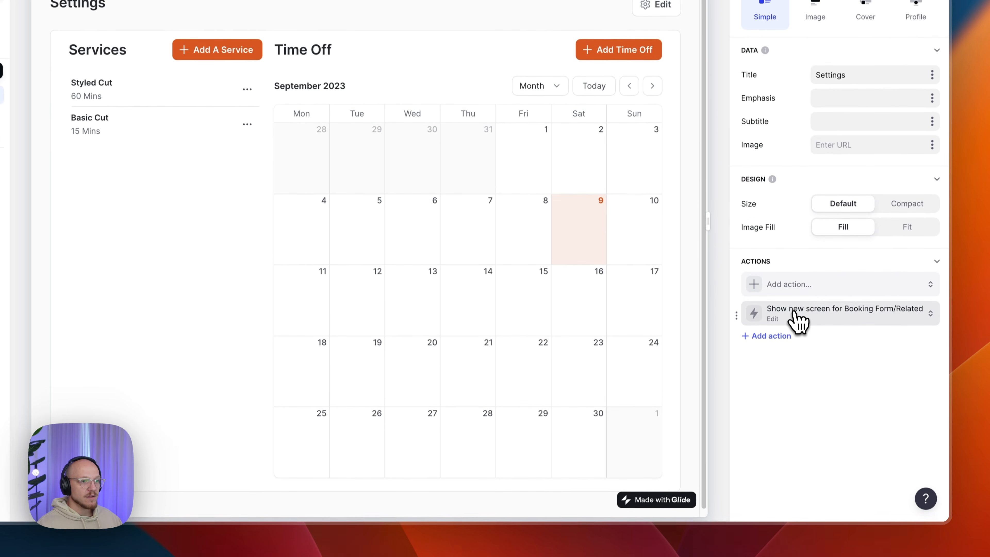
# - Confirm the edit action keeps the label Edit, the gear icon and Show new screen
pyautogui.click(795, 367)
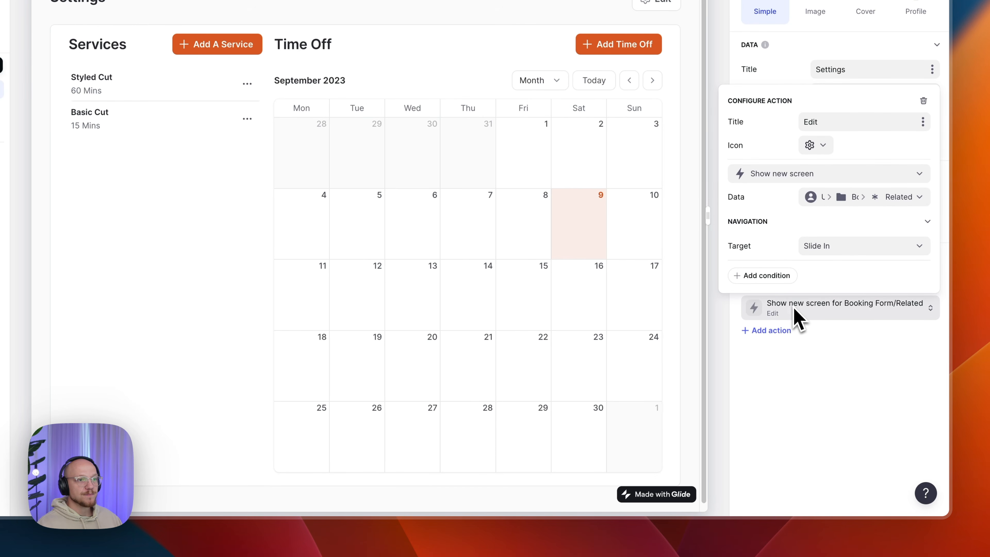
pyautogui.click(831, 124)
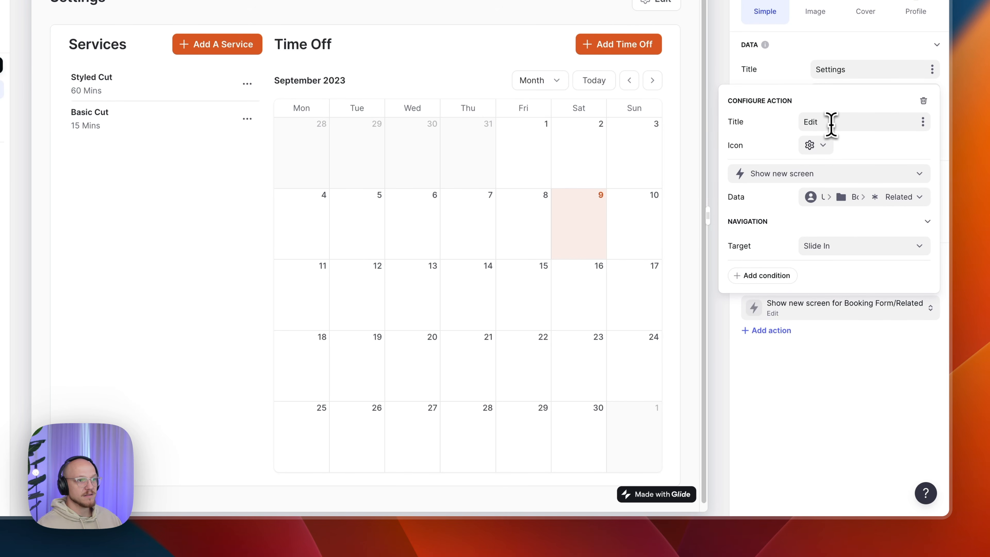
pyautogui.click(828, 145)
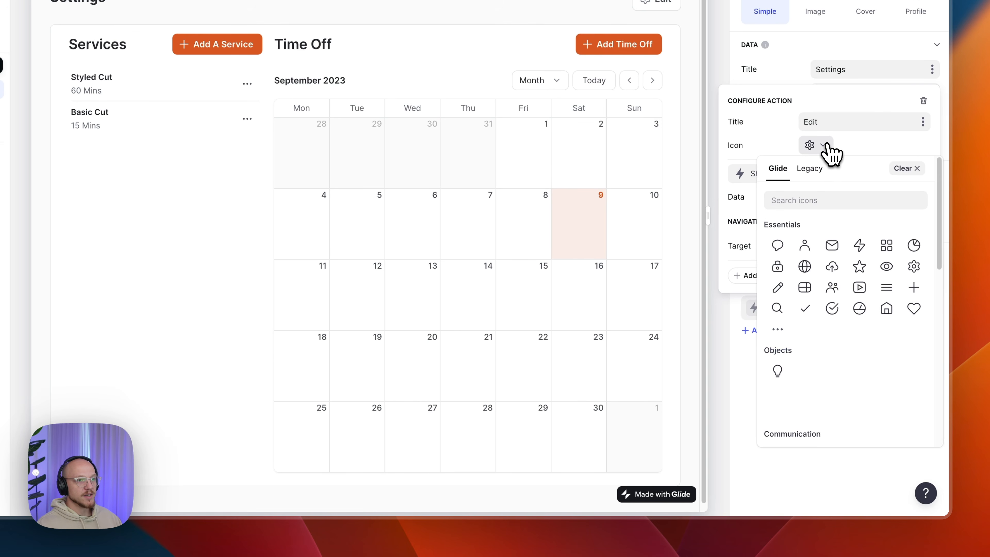
pyautogui.click(824, 146)
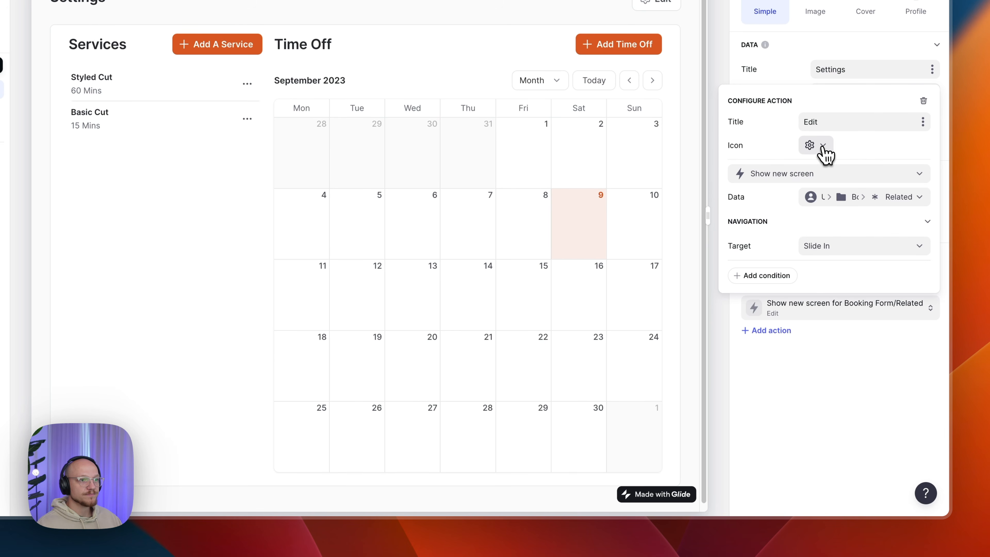
pyautogui.click(786, 173)
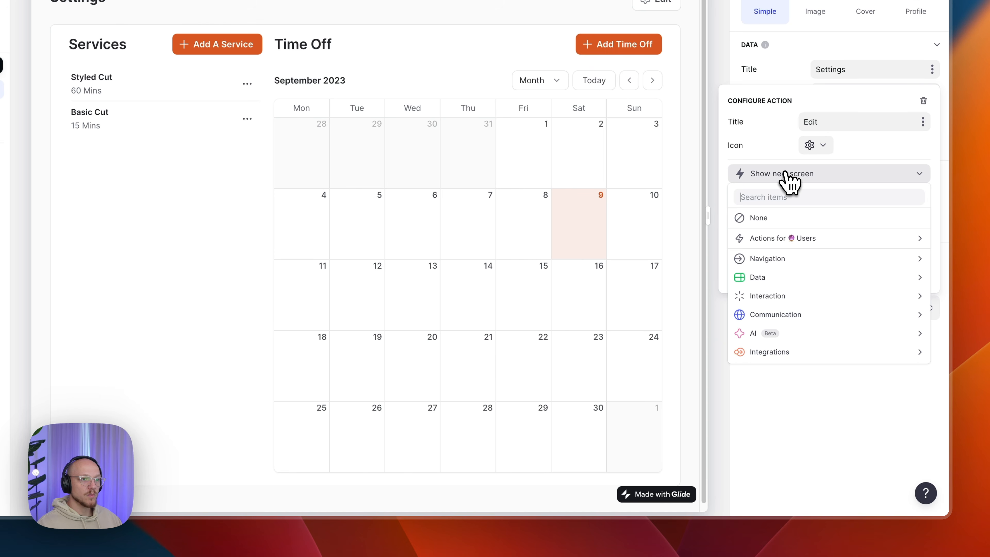
pyautogui.moveTo(772, 258)
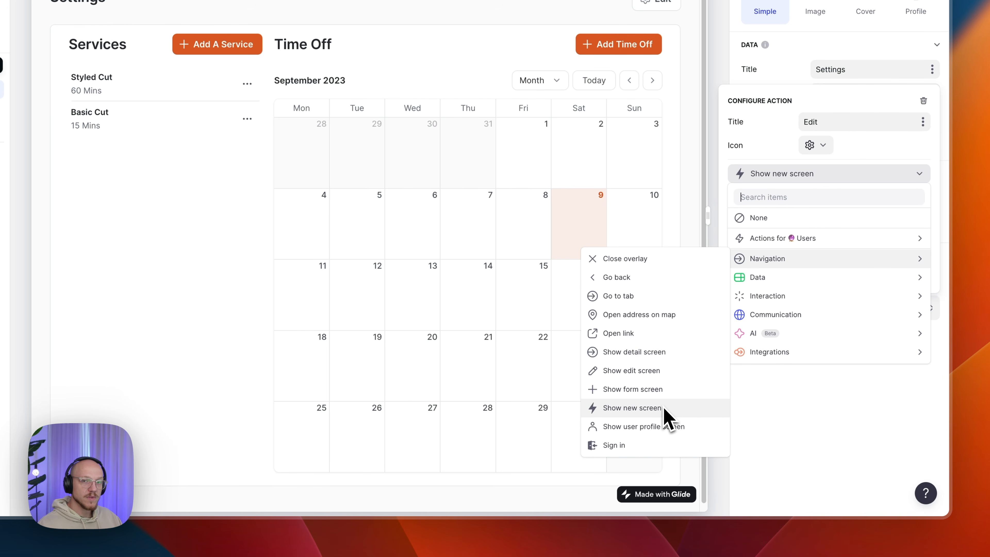
pyautogui.click(776, 178)
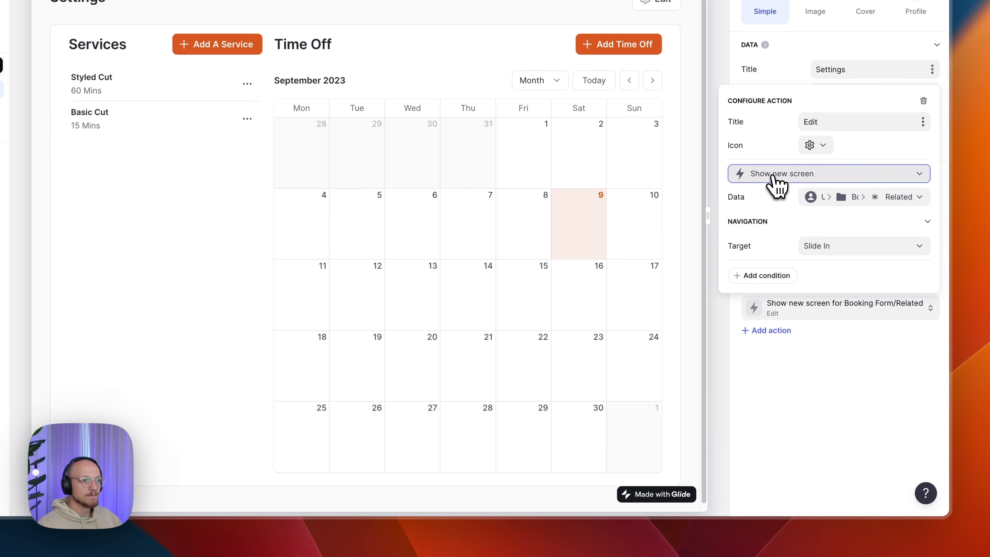
# - Keep Booking Form/Related as the new screen's data and close the action configuration
pyautogui.click(843, 203)
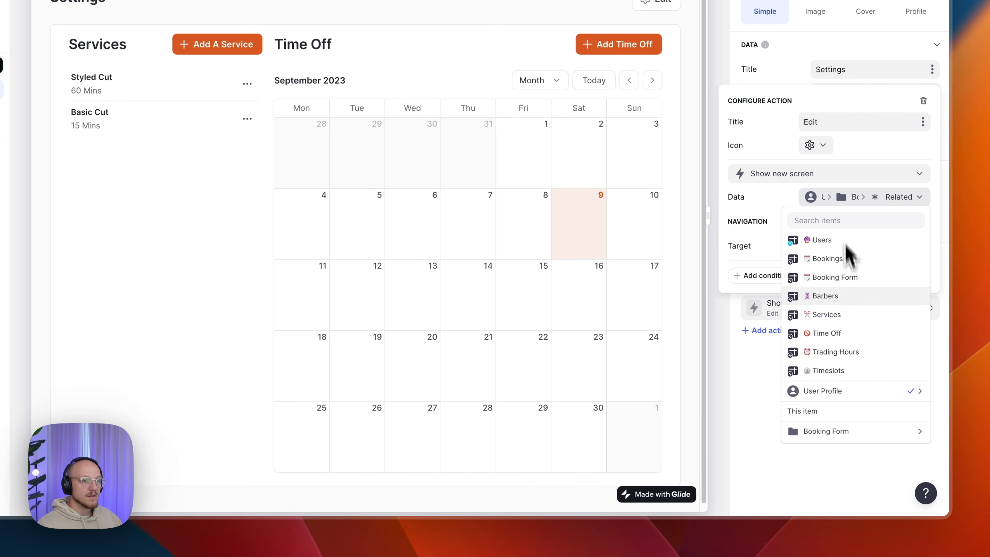
pyautogui.moveTo(839, 396)
pyautogui.moveTo(714, 413)
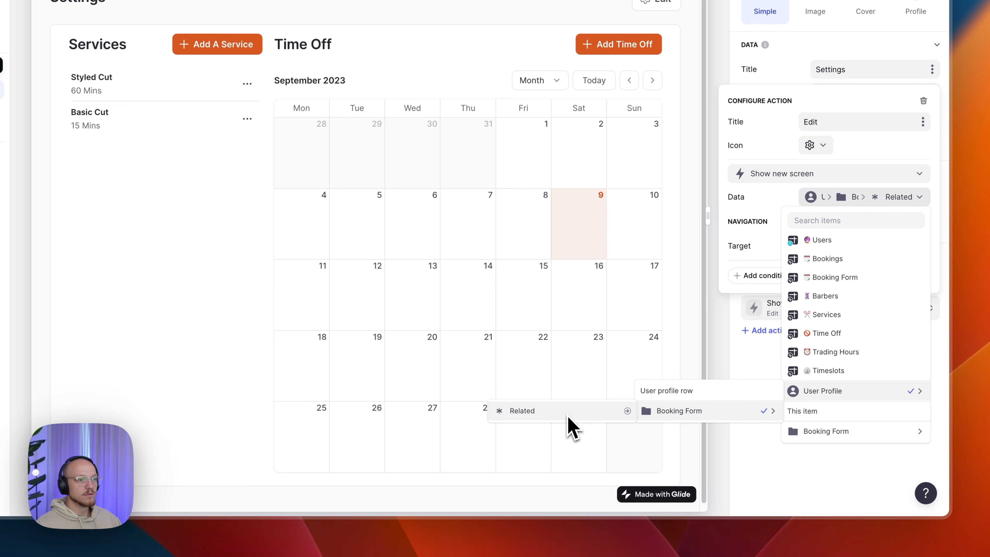
pyautogui.click(819, 203)
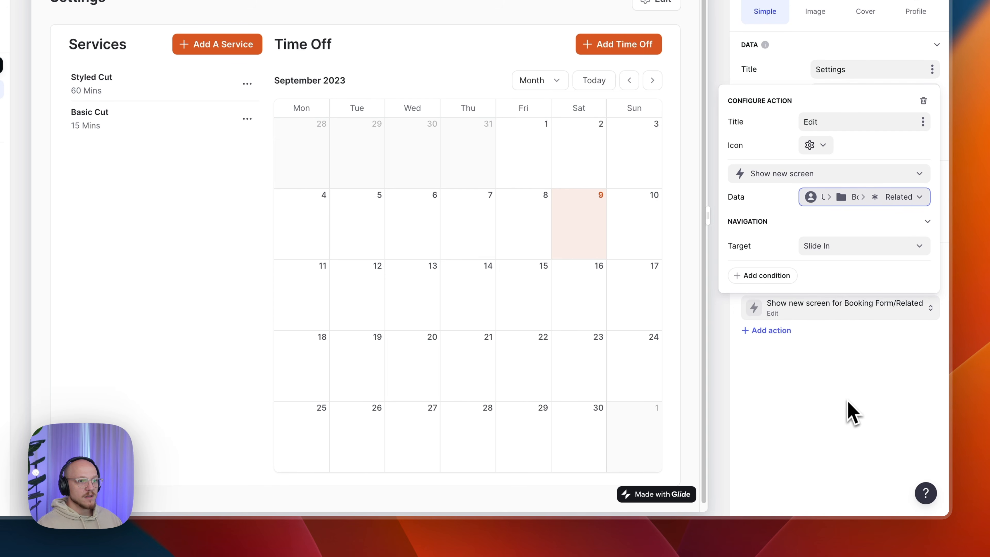
pyautogui.click(845, 412)
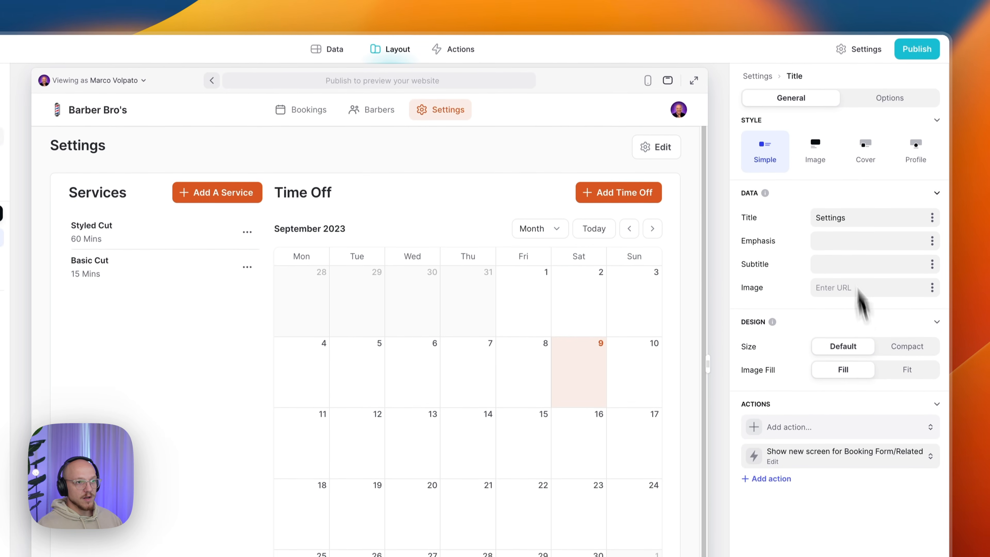
pyautogui.click(871, 107)
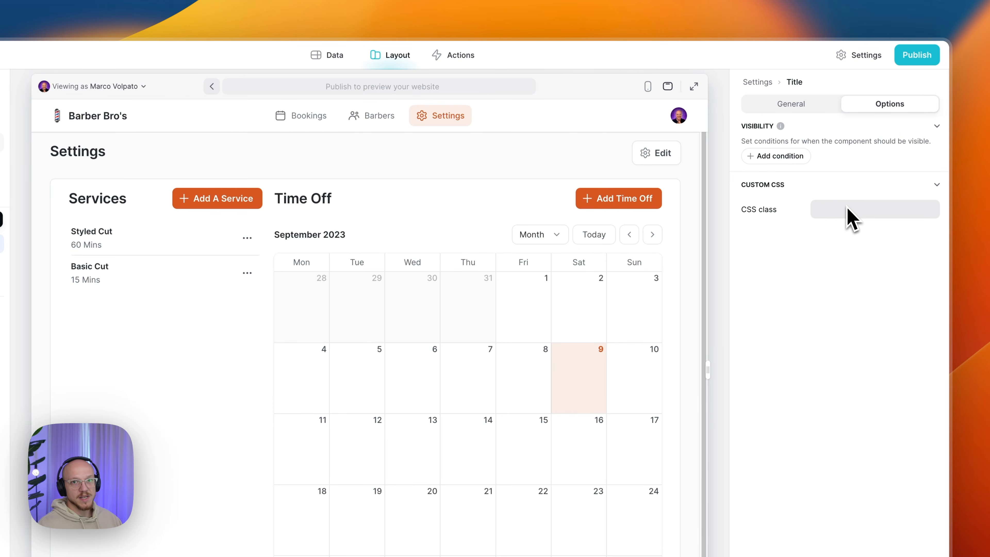
pyautogui.click(789, 111)
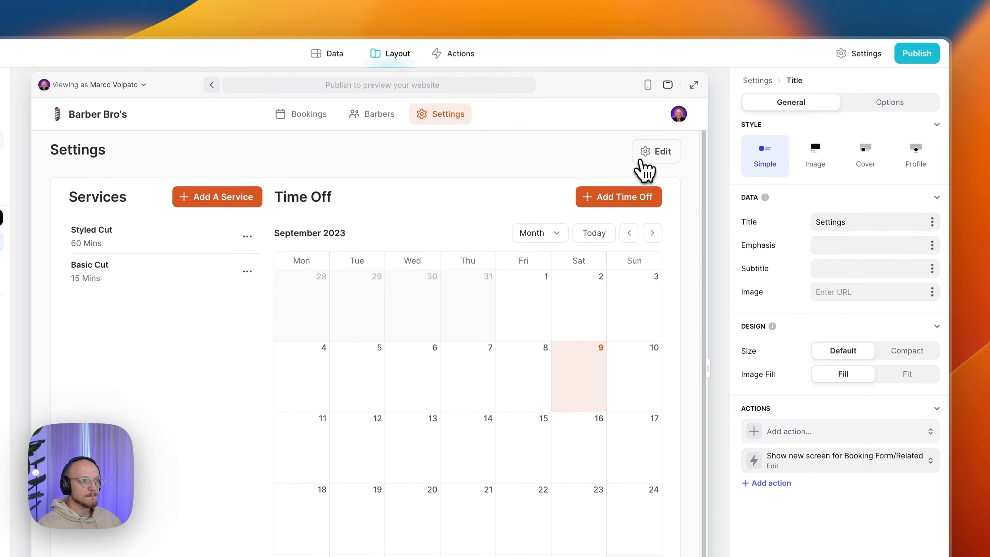
# - Open Admin Settings via Edit in the preview, check its title, then close and reopen it
pyautogui.click(645, 156)
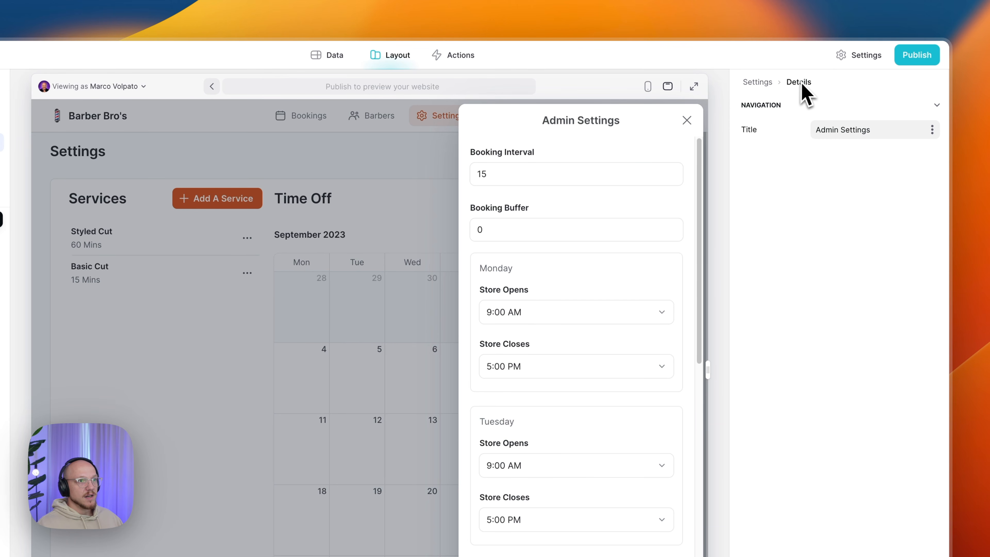
pyautogui.tripleClick(842, 130)
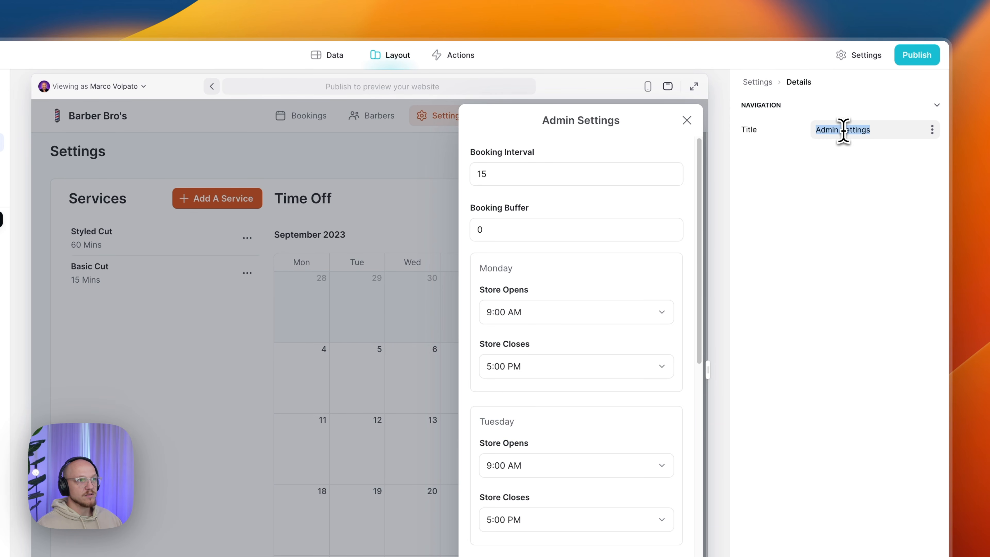
pyautogui.click(868, 132)
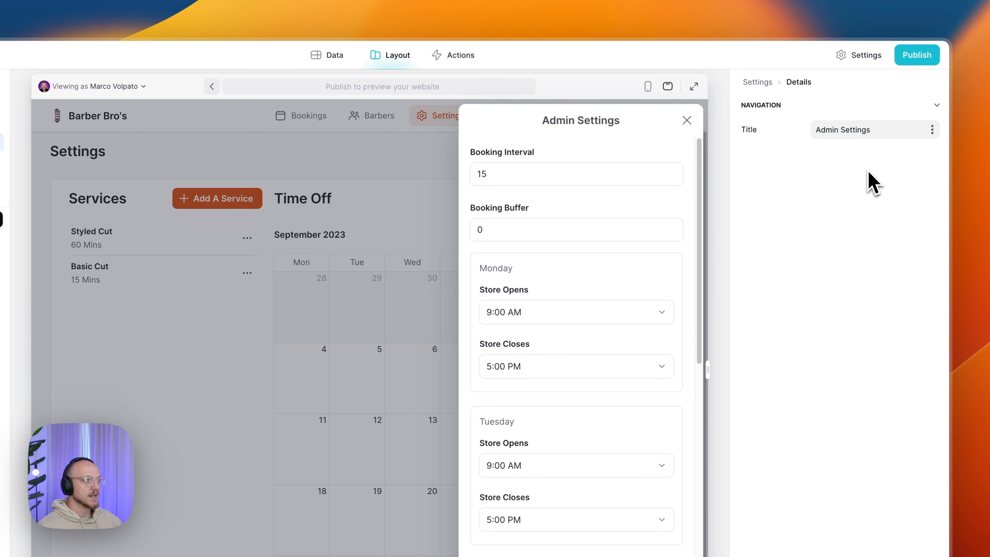
pyautogui.click(765, 83)
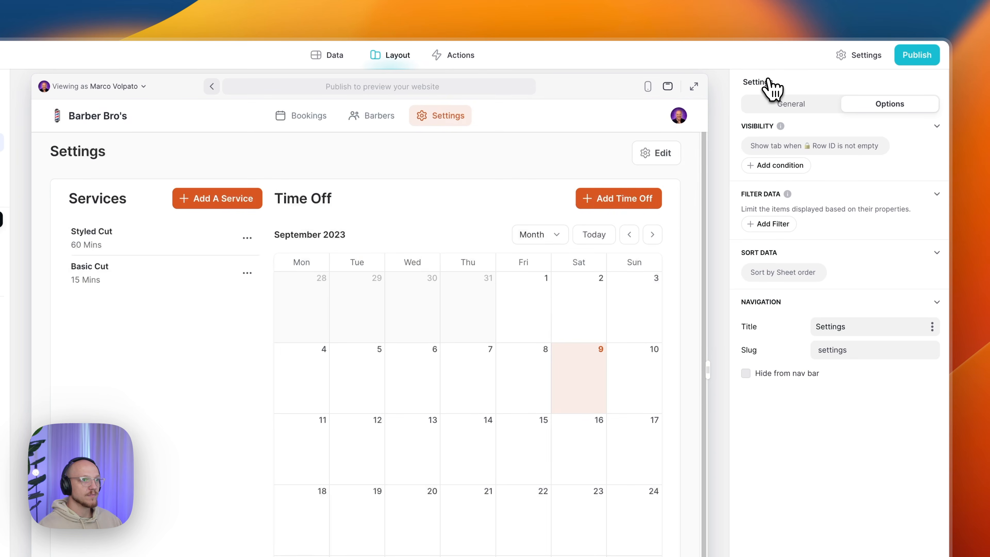
pyautogui.click(658, 155)
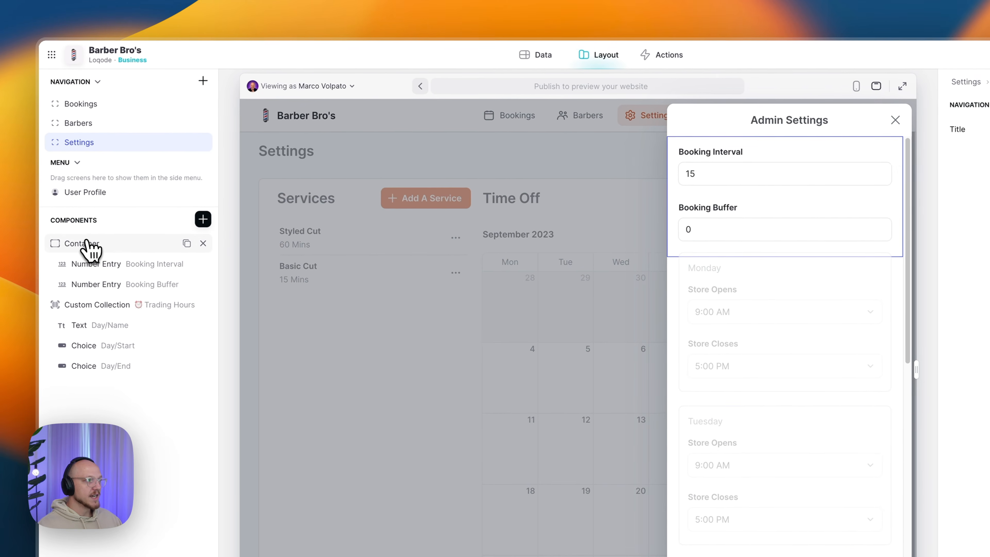
# - Select the Admin Settings container and bring up the Insert Component panel
pyautogui.click(88, 243)
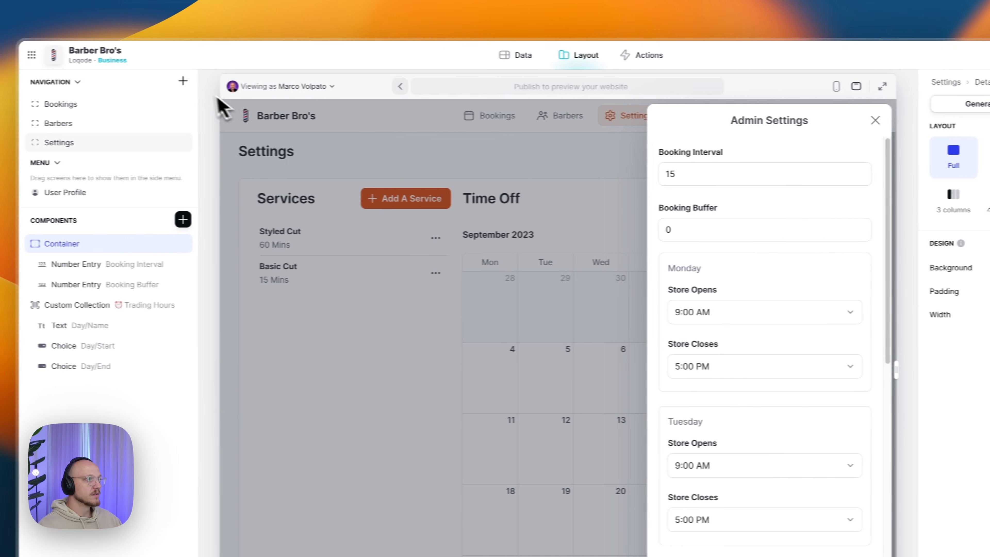
pyautogui.click(205, 82)
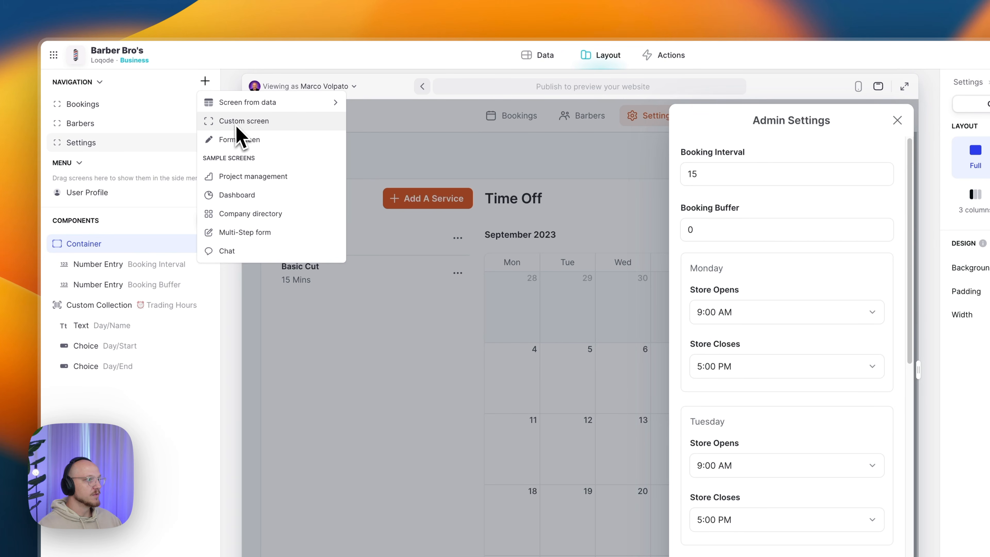
pyautogui.click(126, 232)
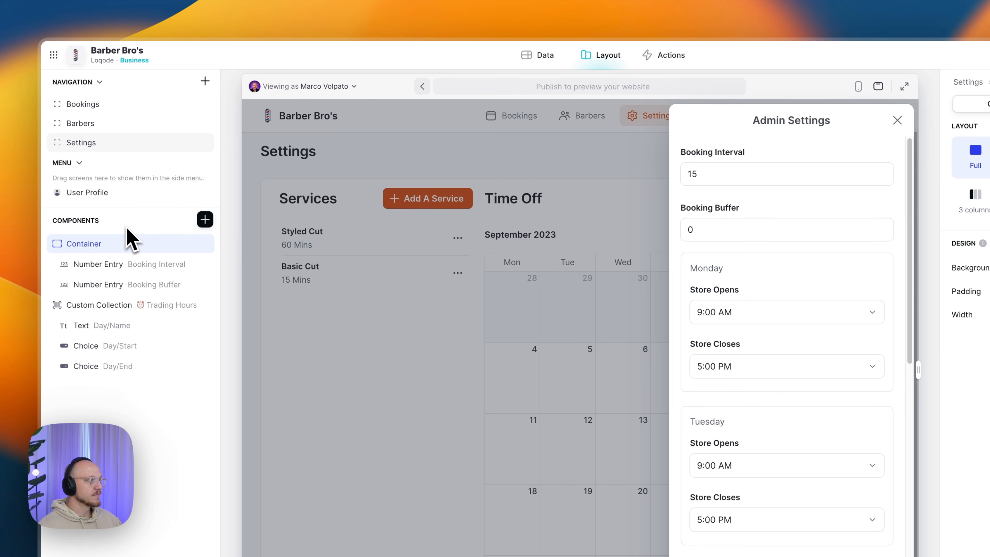
pyautogui.click(204, 219)
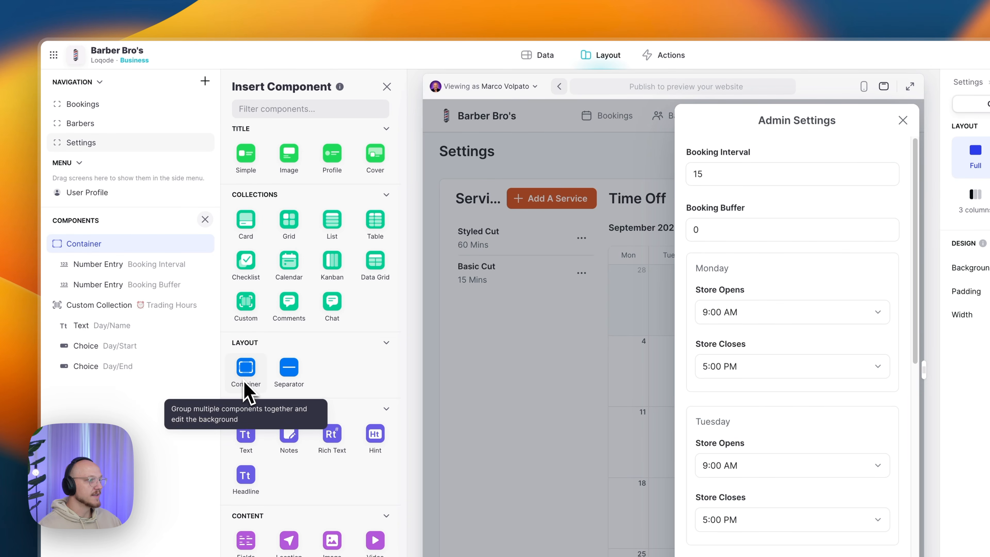
pyautogui.moveTo(246, 386); pyautogui.dragTo(133, 251)
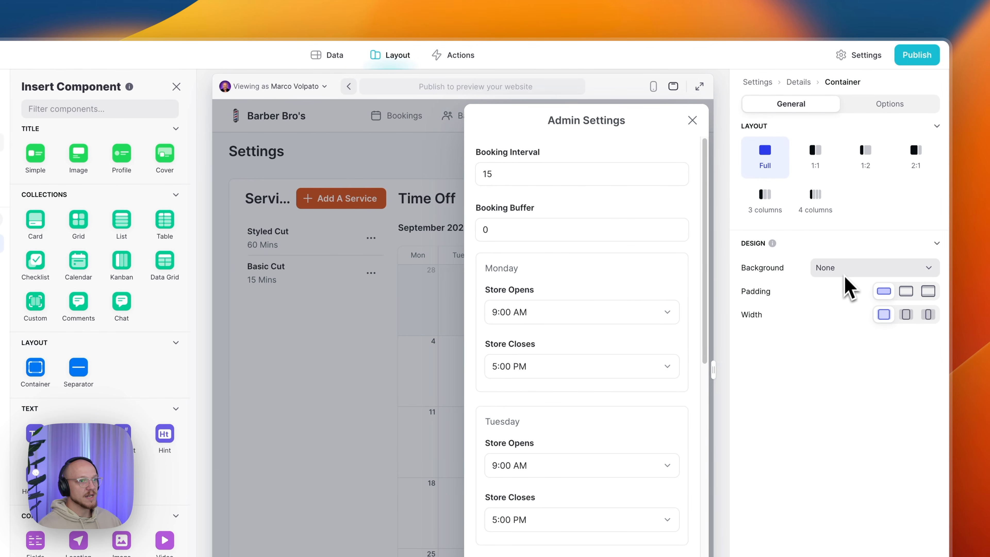
pyautogui.click(889, 105)
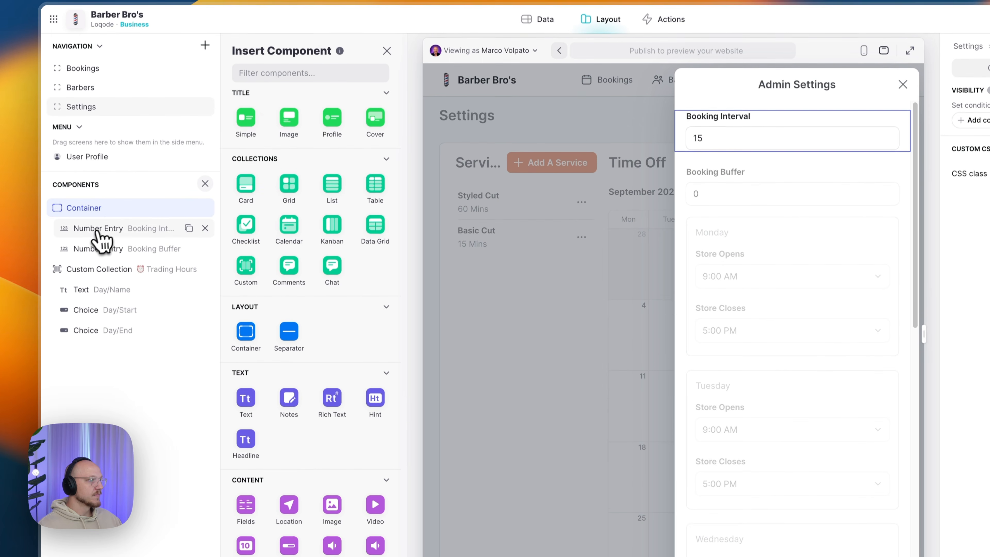
# - Bind the Booking Interval number entry to the Variables Booking Interval column
pyautogui.click(97, 229)
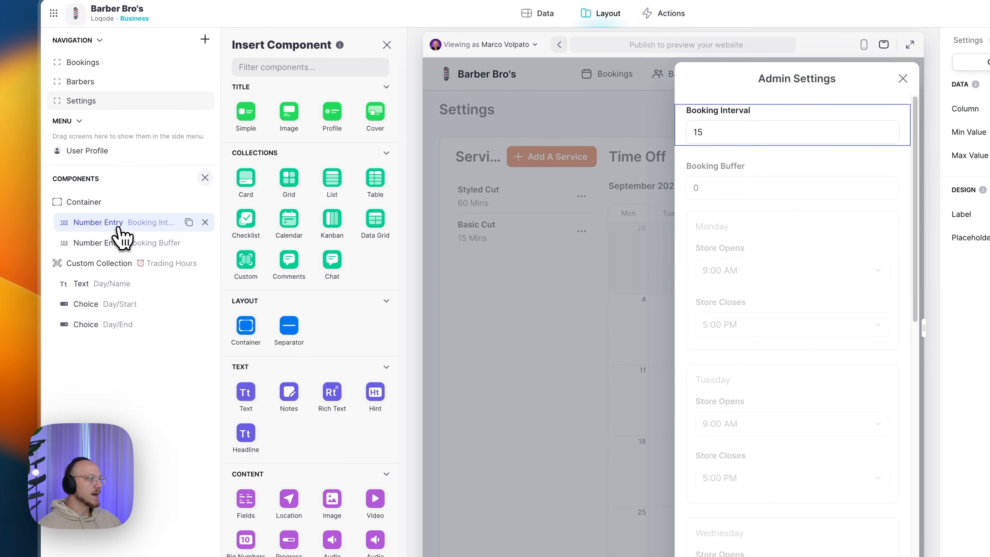
pyautogui.scroll(-10, 327, 283)
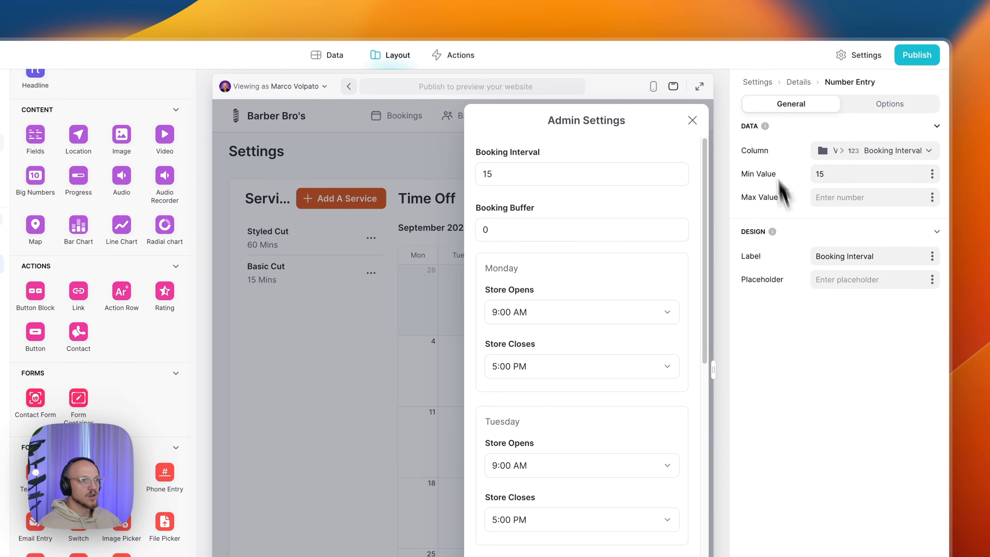
pyautogui.click(850, 153)
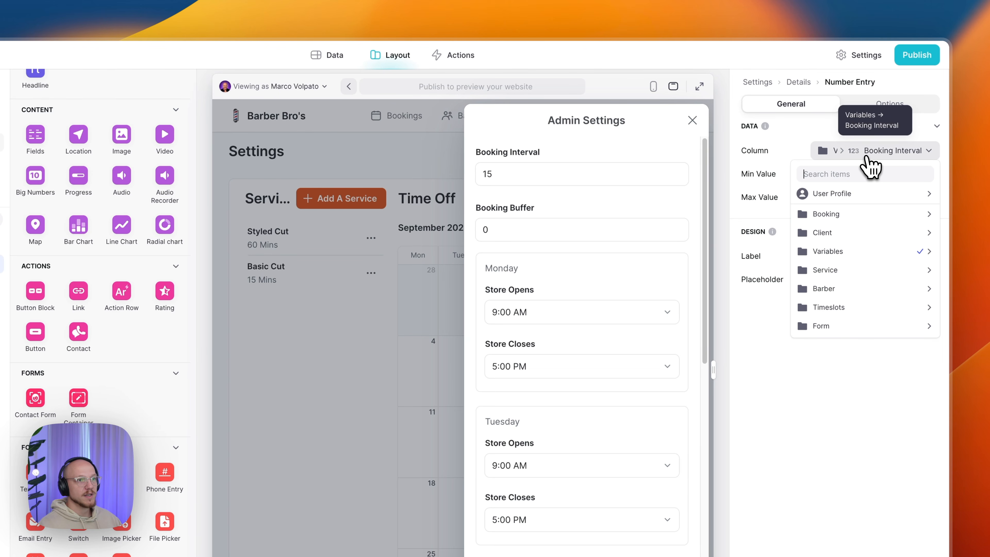
pyautogui.moveTo(883, 255)
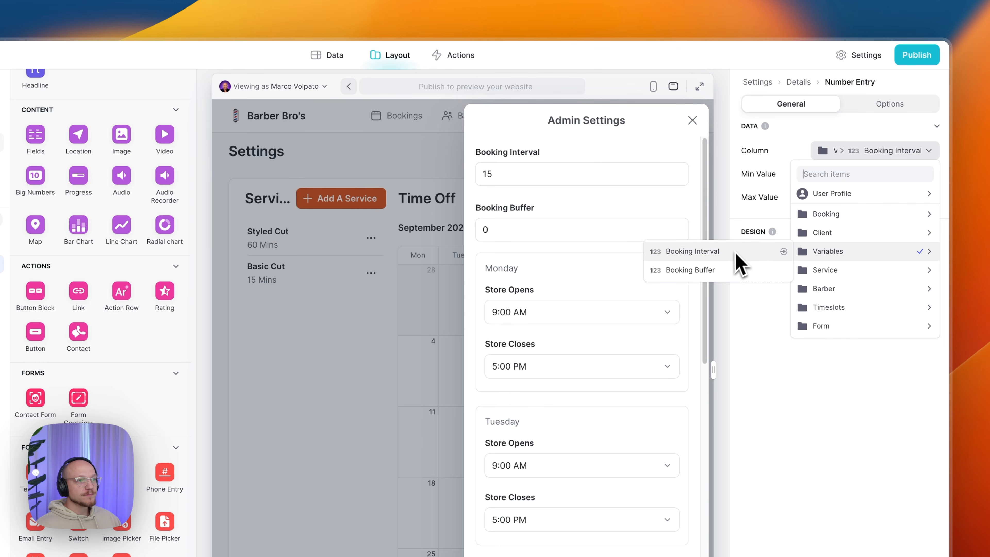
pyautogui.click(721, 252)
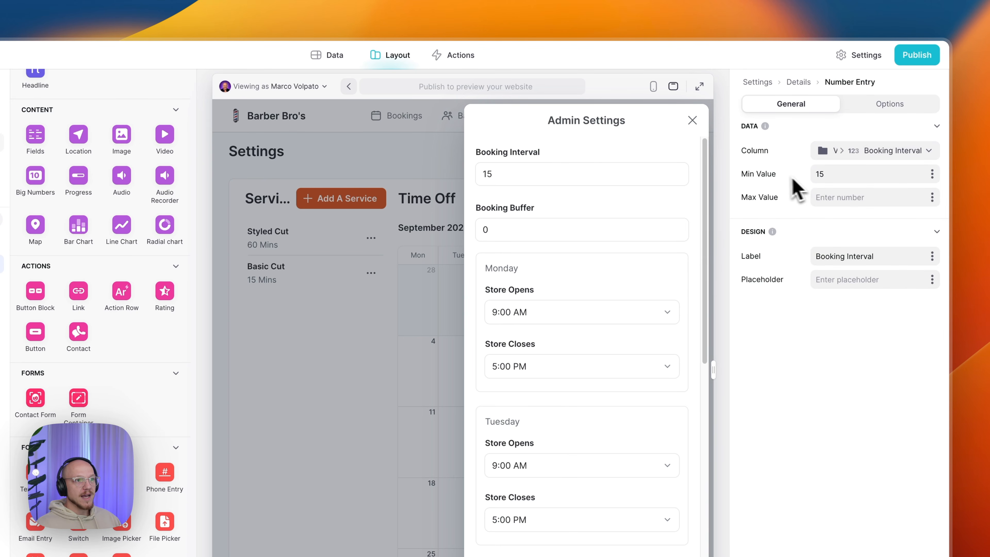
# - Keep its minimum value at 15 and add the placeholder 'e.g. 15 Mins'
pyautogui.click(825, 179)
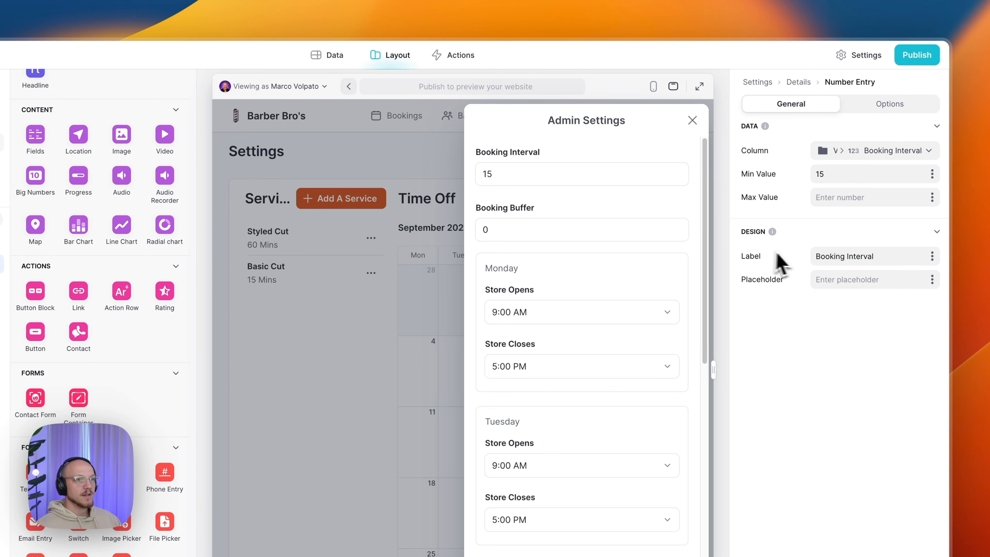
pyautogui.click(882, 256)
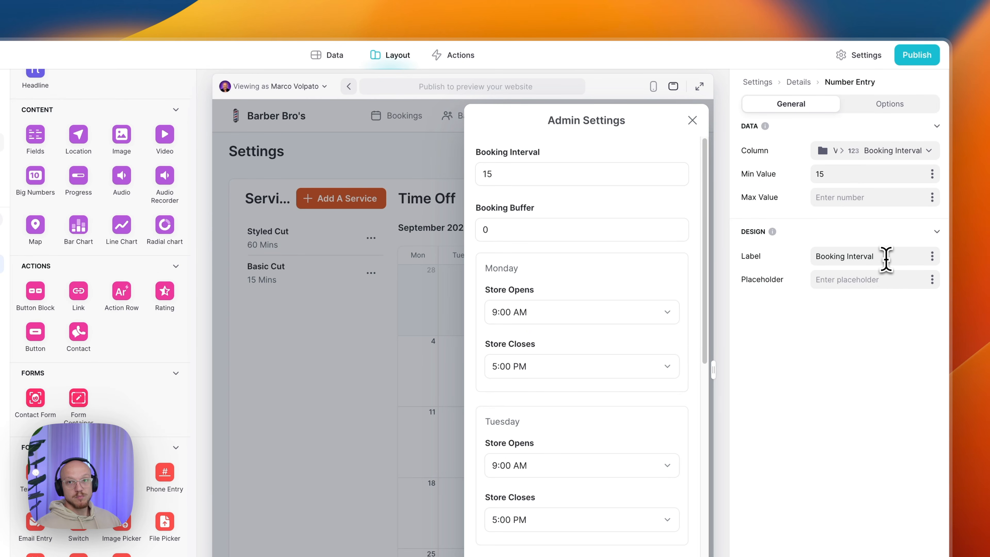
pyautogui.click(887, 280)
pyautogui.write('e.g. 15 M')
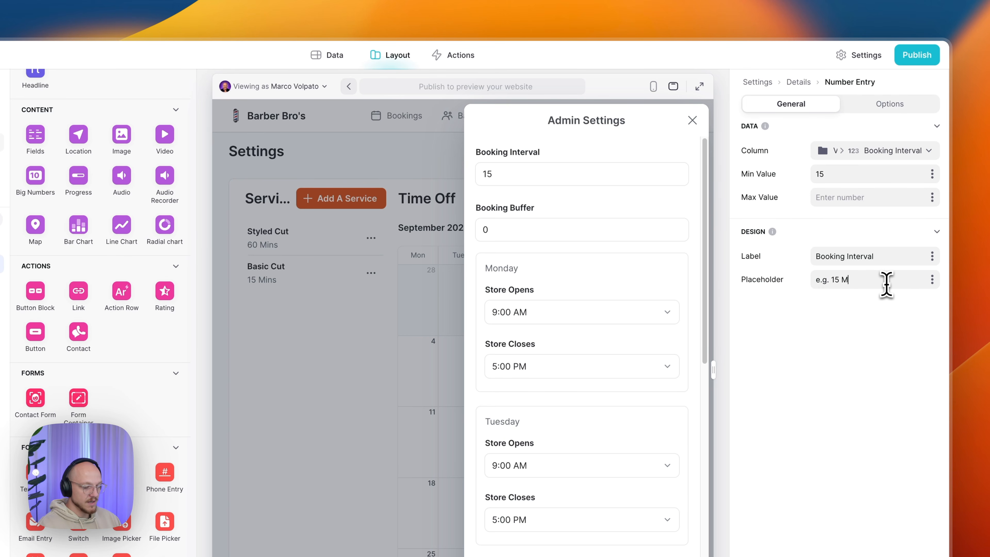
pyautogui.write('ins')
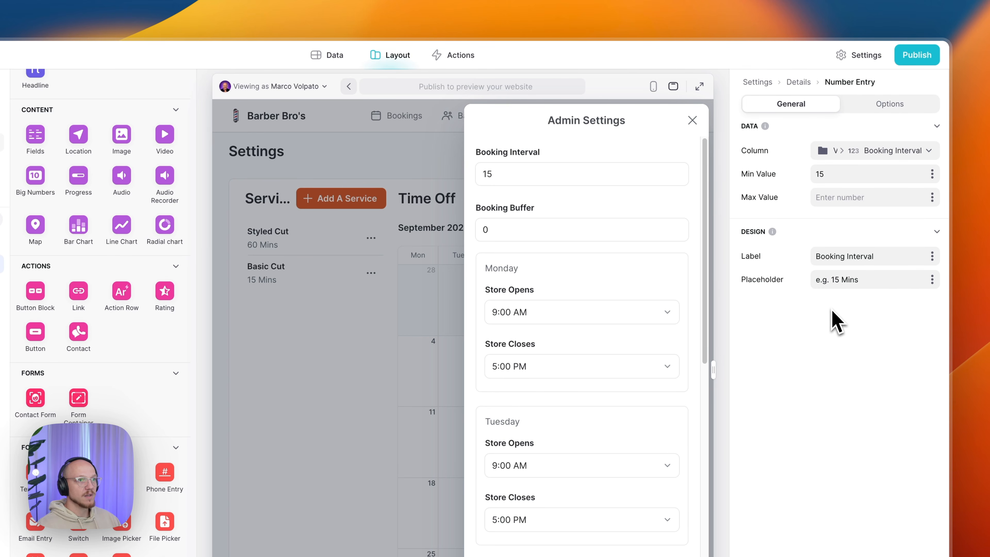
pyautogui.click(890, 104)
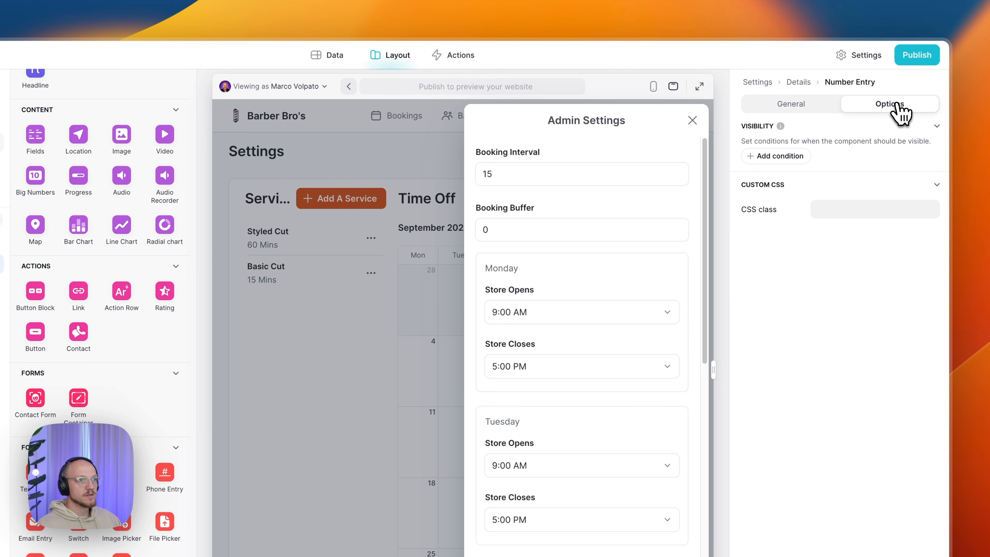
pyautogui.click(795, 104)
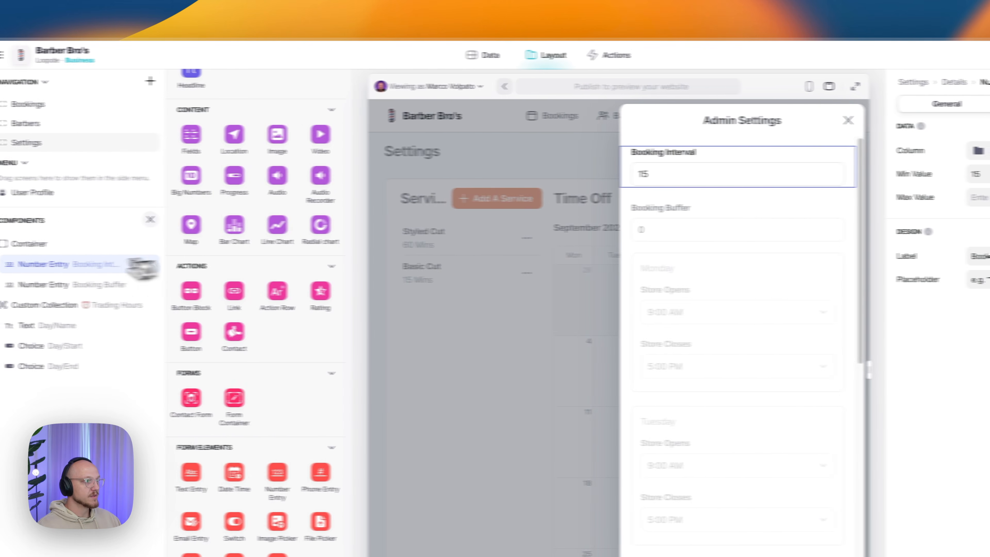
pyautogui.click(58, 284)
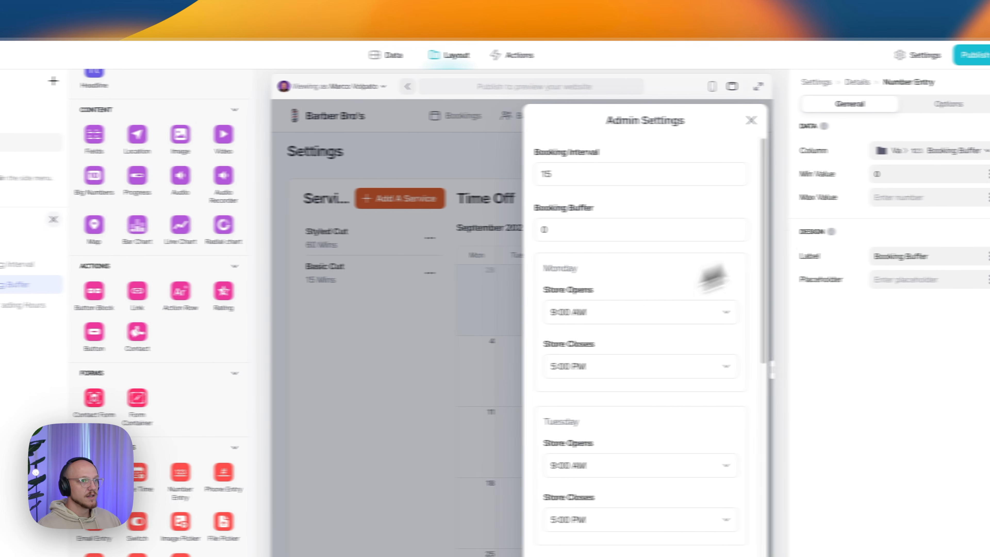
# - Bind the Booking Buffer entry to Variables > Booking Buffer with minimum value 0
pyautogui.click(911, 152)
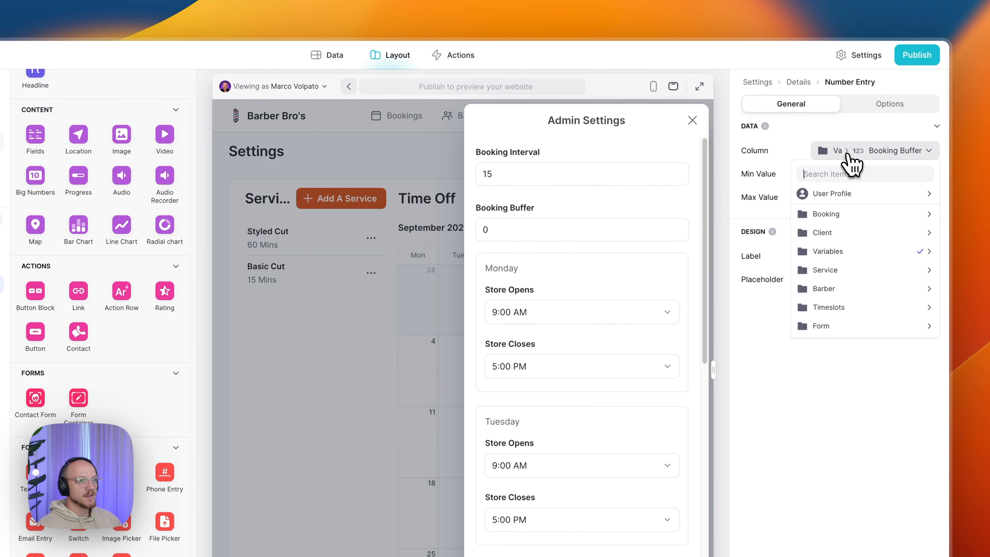
pyautogui.moveTo(852, 249)
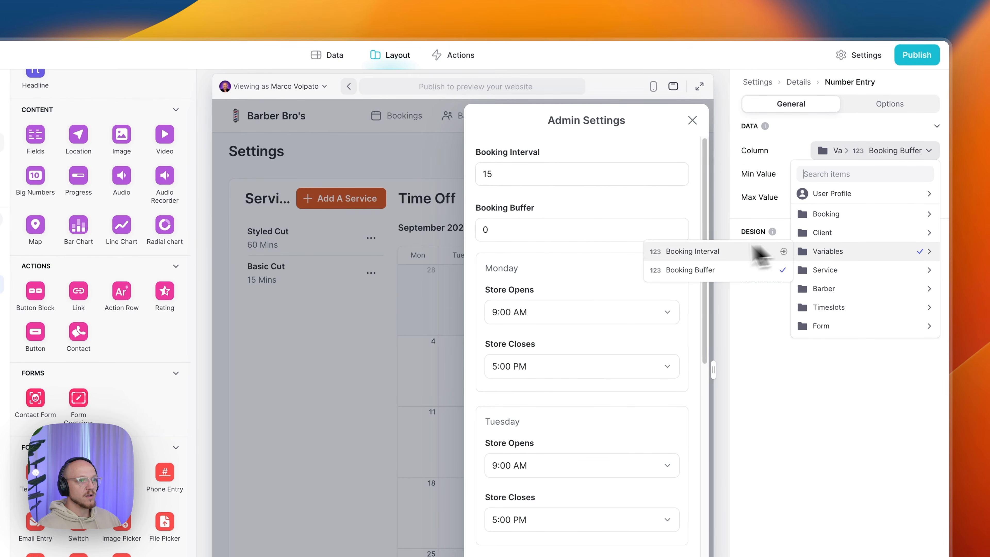
pyautogui.click(716, 275)
pyautogui.click(824, 174)
pyautogui.write('0')
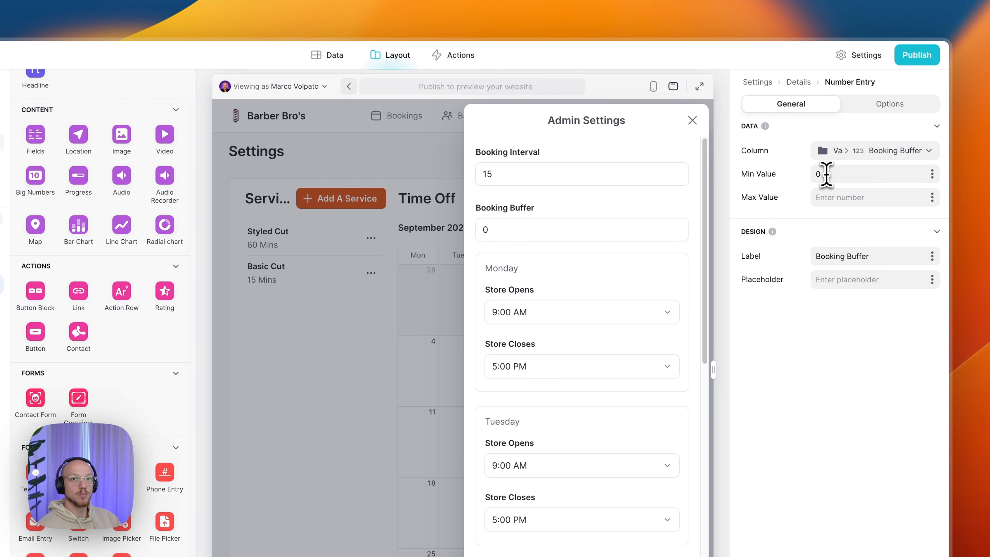
pyautogui.click(825, 174)
pyautogui.press('BackSpace')
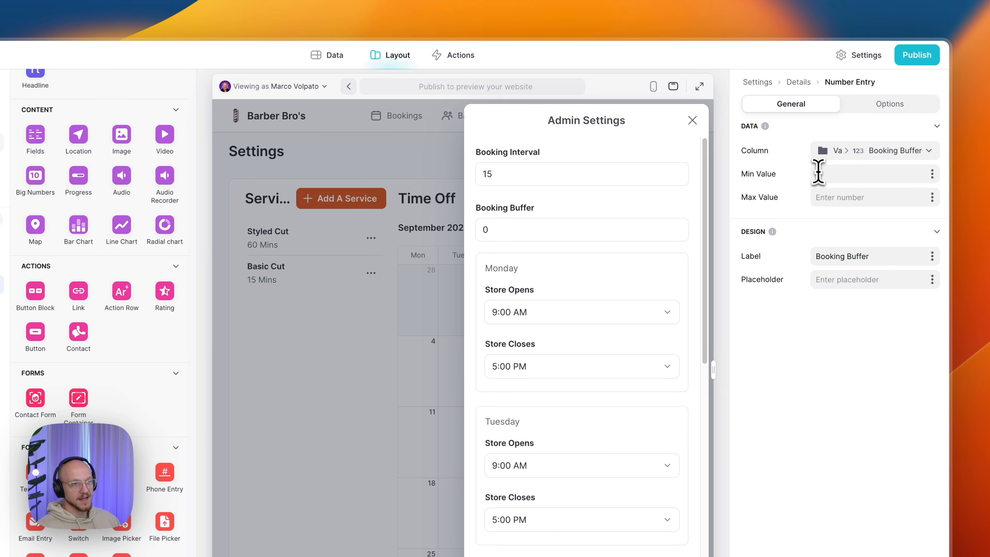
pyautogui.write('0')
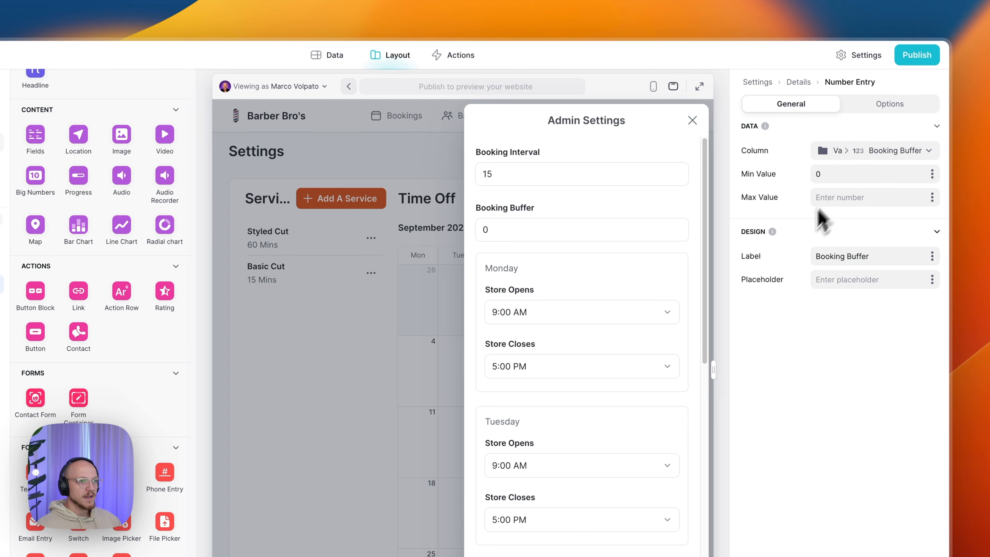
# - Give Booking Buffer the placeholder 'e.g. 15 Mins' and try the field in the preview
pyautogui.click(835, 280)
pyautogui.write('e.g. 15 Mins')
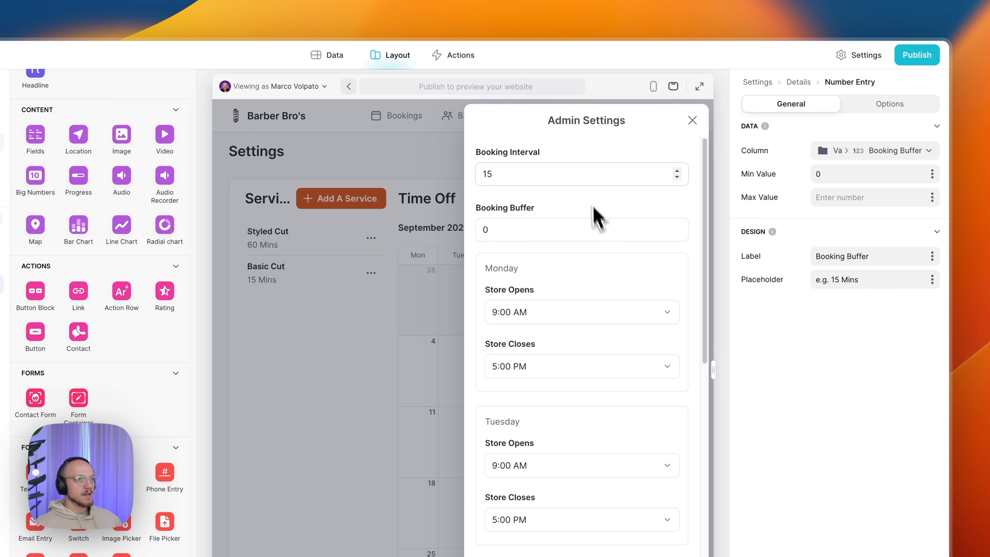
pyautogui.click(583, 230)
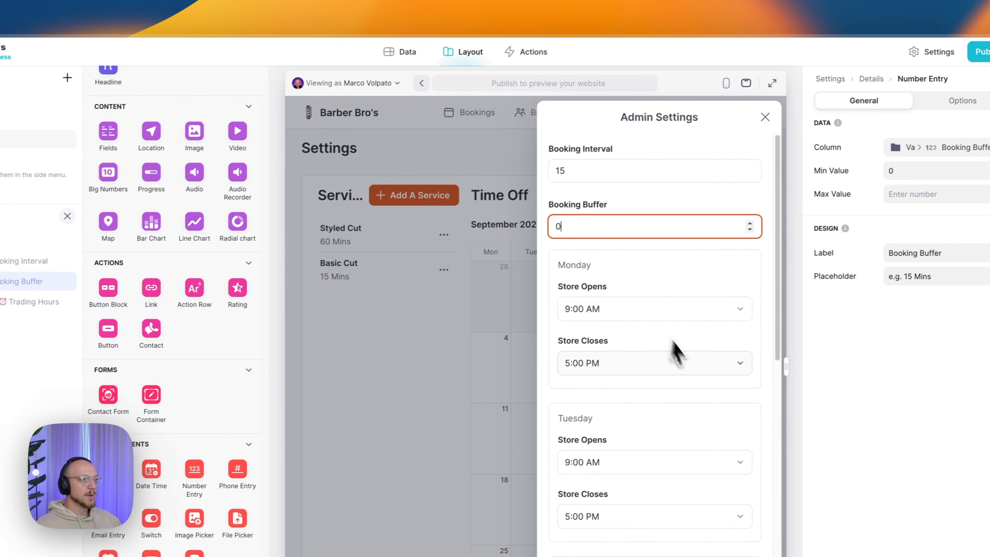
pyautogui.scroll(-2, 781, 342)
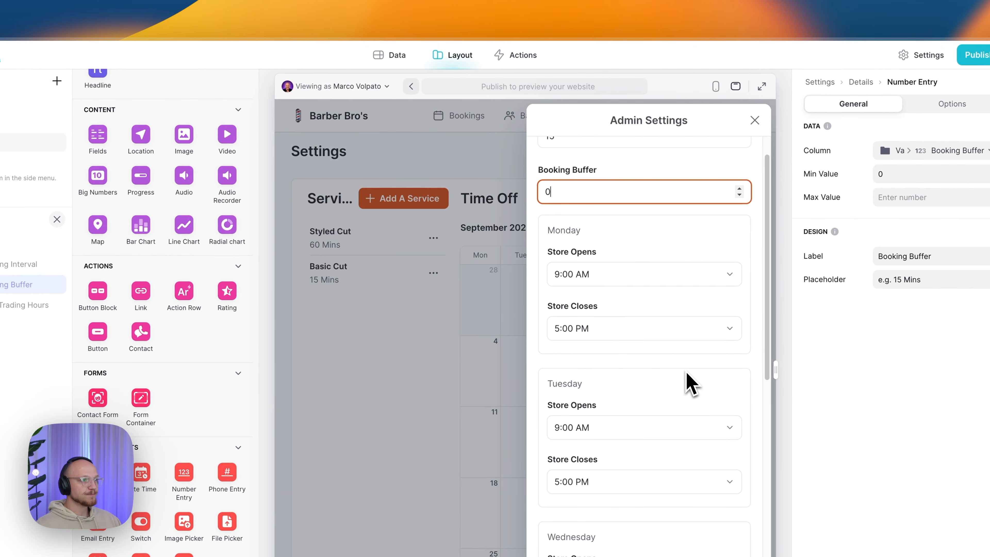
pyautogui.scroll(-1, 690, 384)
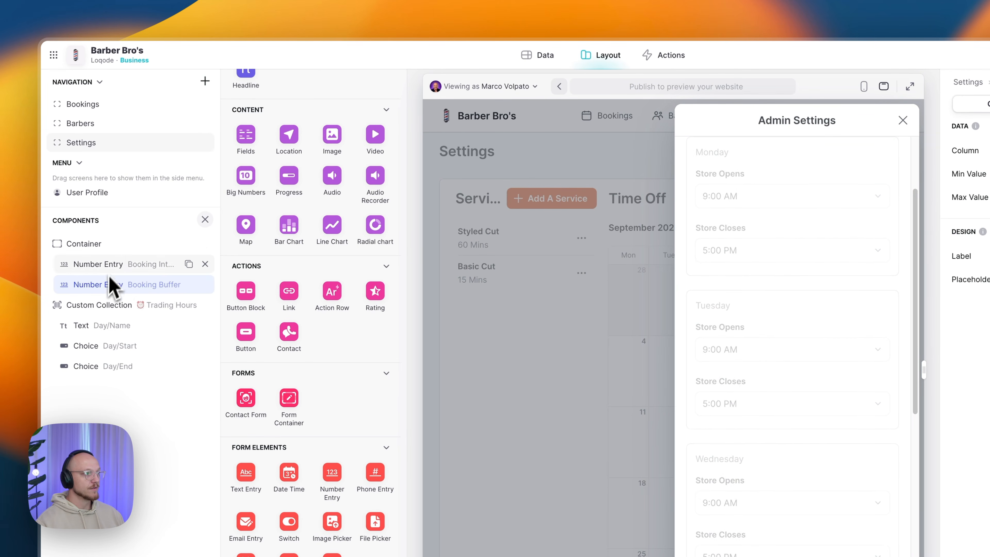
# - Select the Trading Hours custom collection to show its source, Full layout and page size 24
pyautogui.click(106, 314)
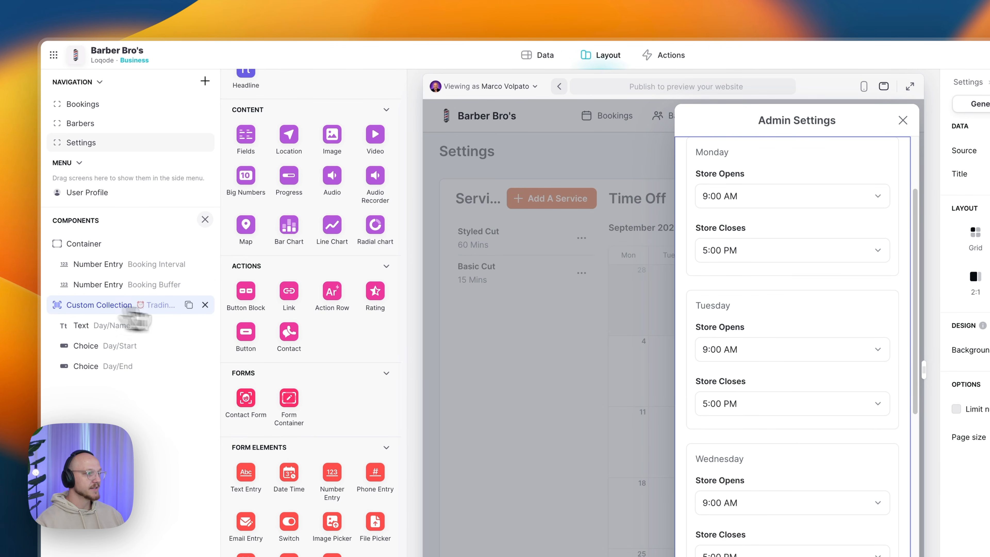
pyautogui.scroll(8, 392, 374)
pyautogui.scroll(2, 390, 377)
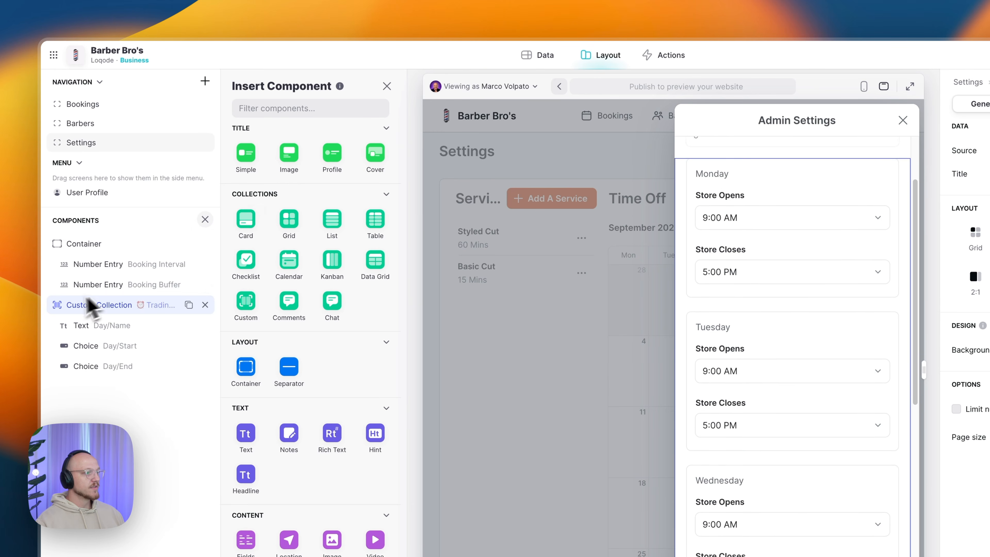
pyautogui.click(88, 305)
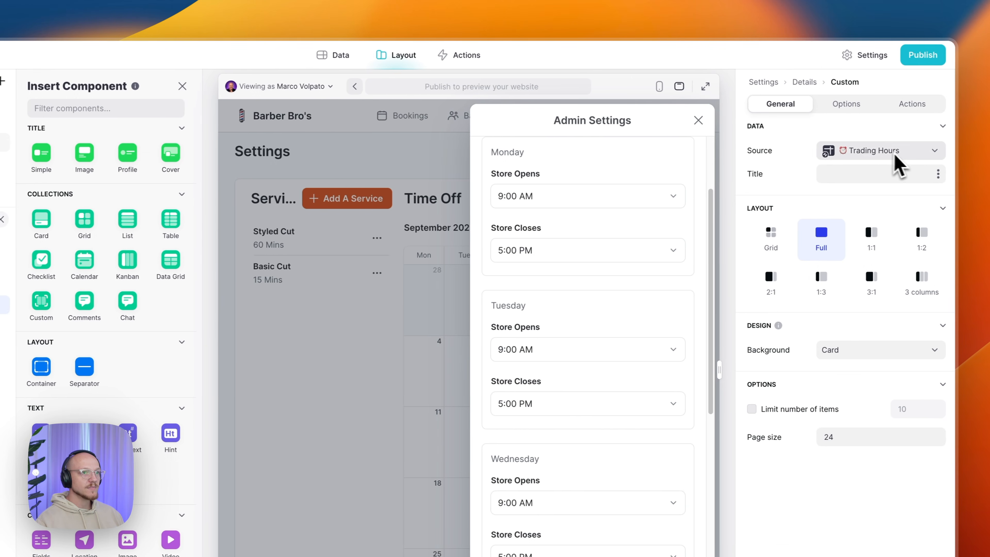
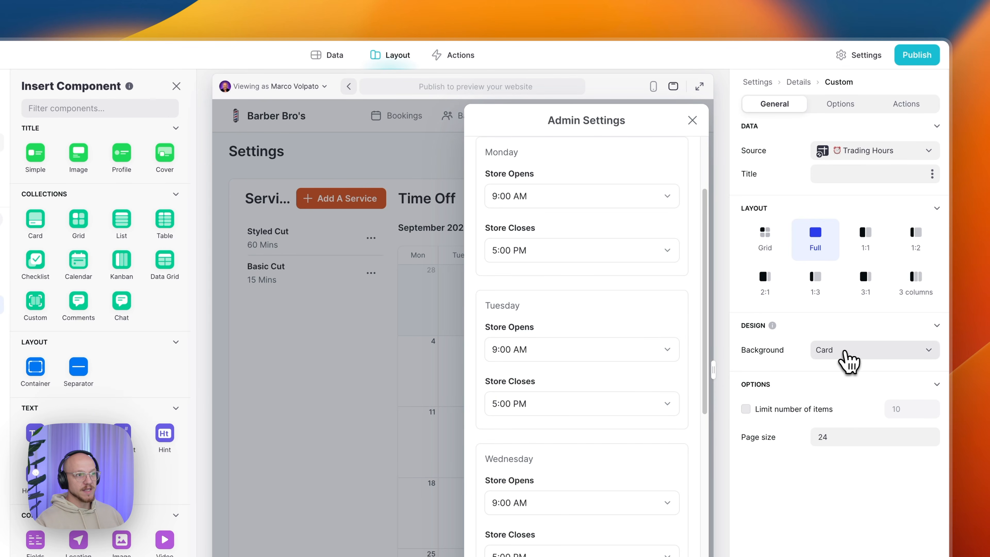
# - Preview the Trading Hours day sections with no background, then restore the Card background
pyautogui.click(852, 360)
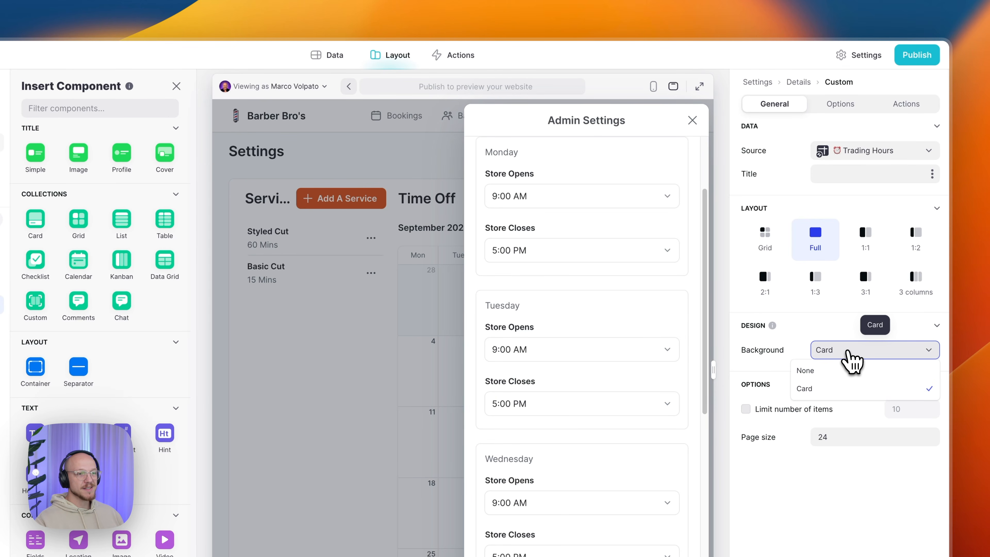
pyautogui.click(844, 372)
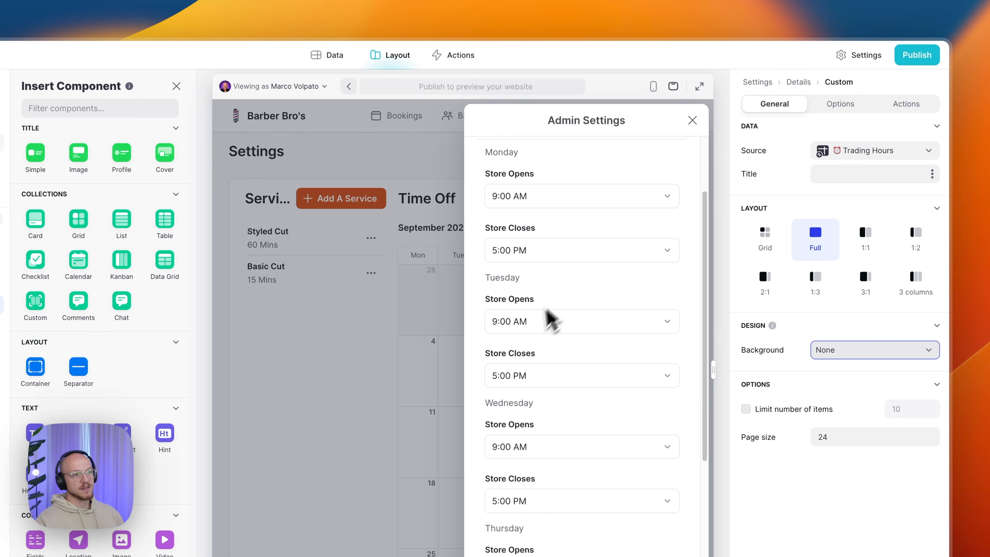
pyautogui.click(851, 360)
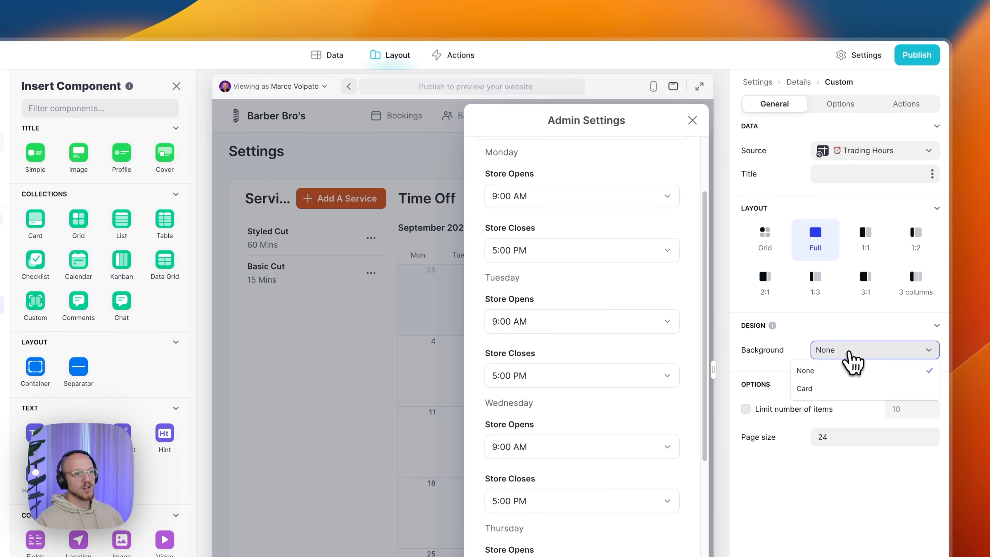
pyautogui.click(822, 390)
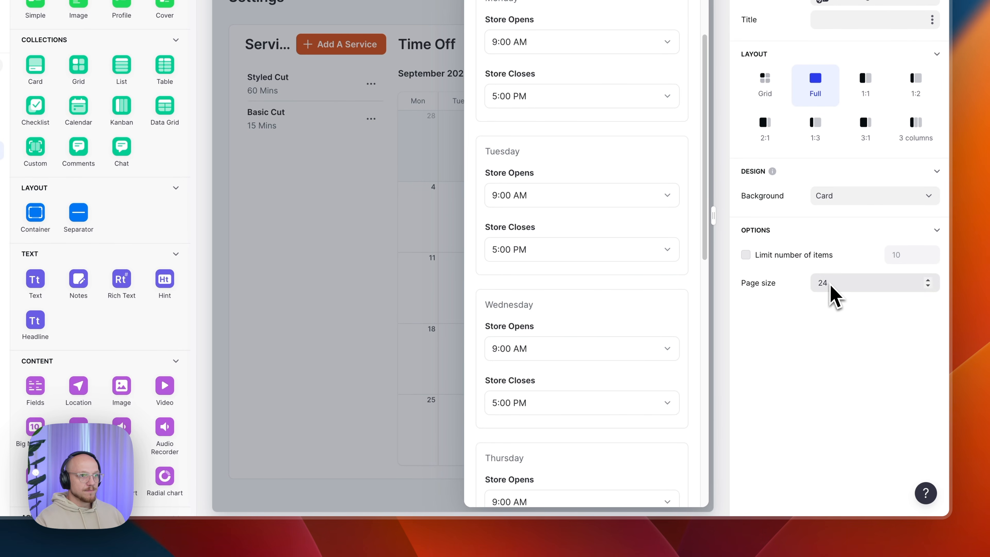
pyautogui.click(840, 70)
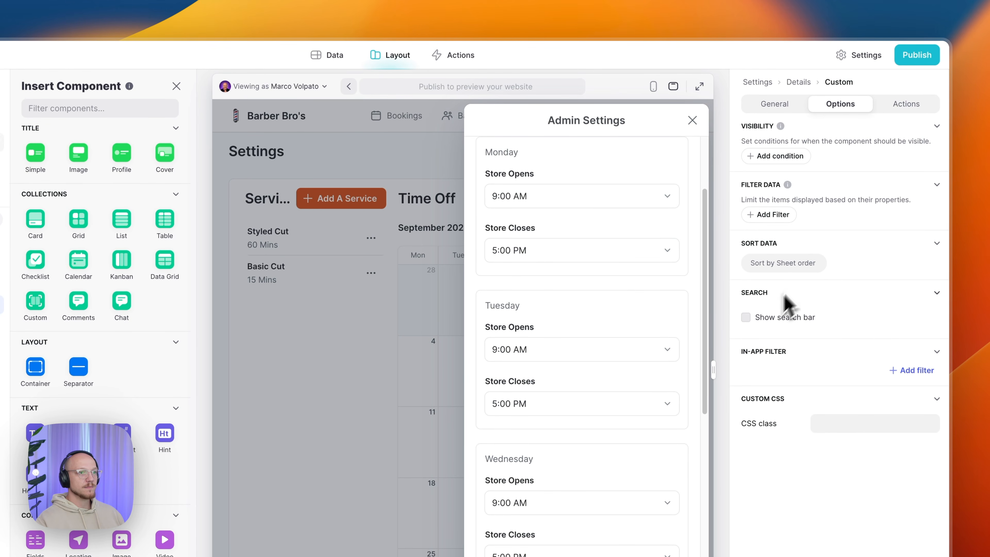
# - Try a Show detail screen item-click action on Trading Hours, then reset it to None
pyautogui.click(901, 105)
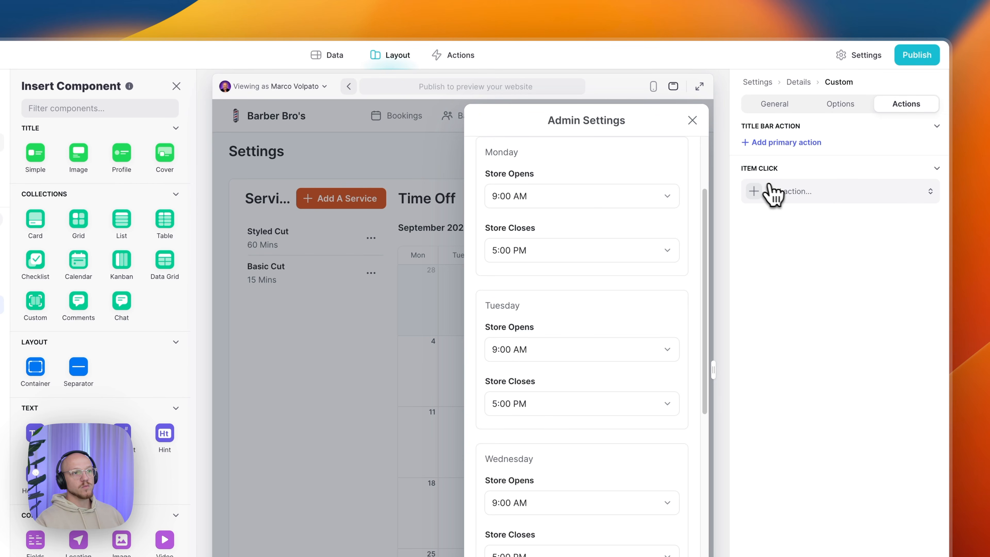
pyautogui.click(802, 200)
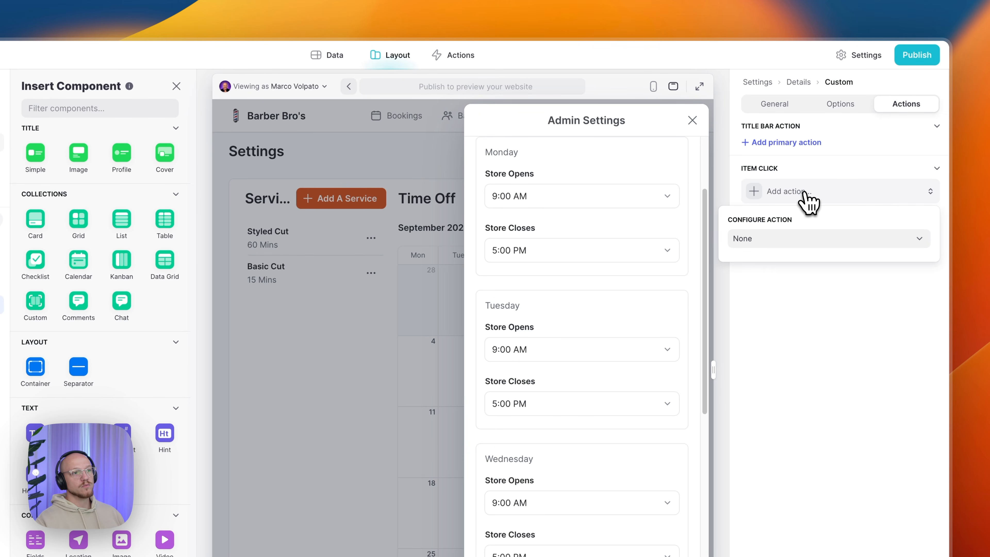
pyautogui.click(800, 239)
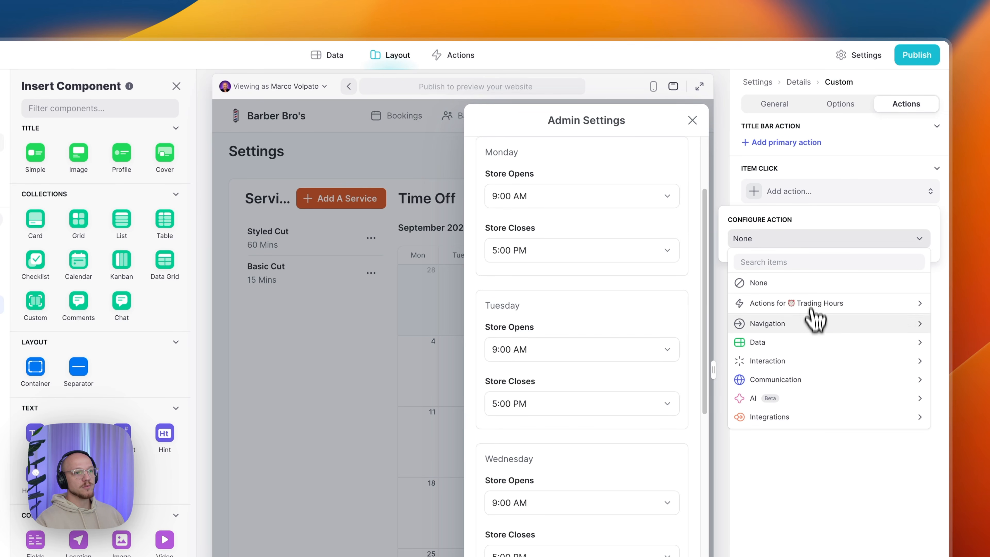
pyautogui.moveTo(795, 326)
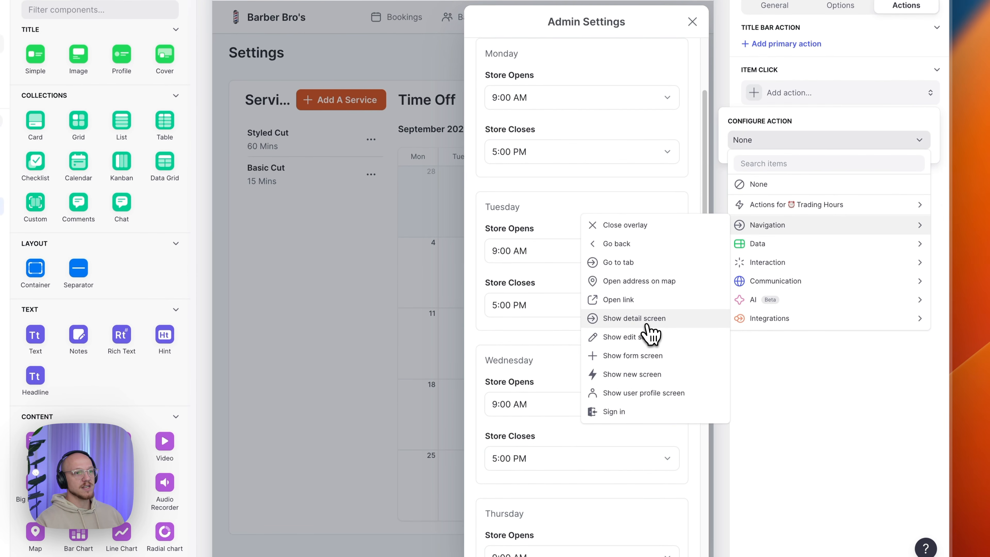
pyautogui.click(701, 417)
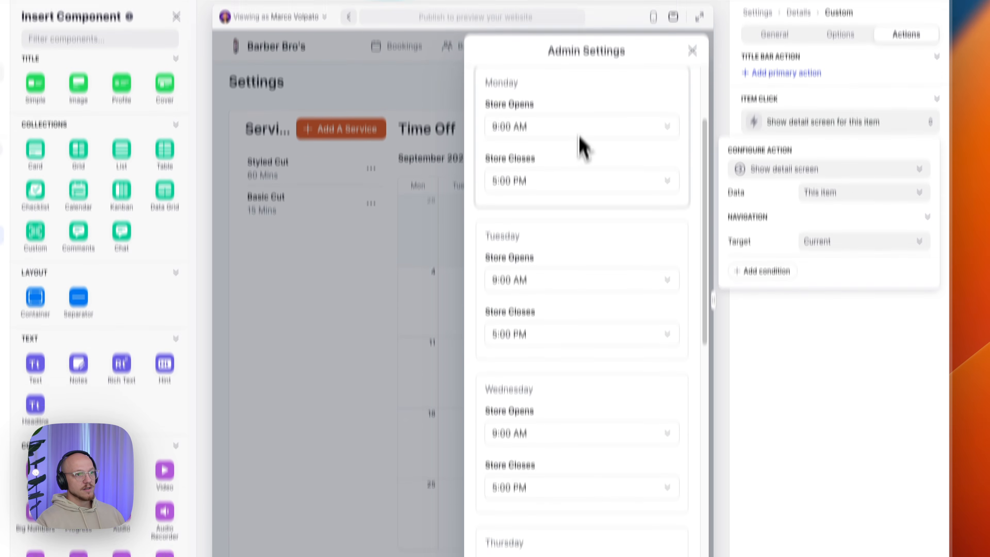
pyautogui.click(811, 171)
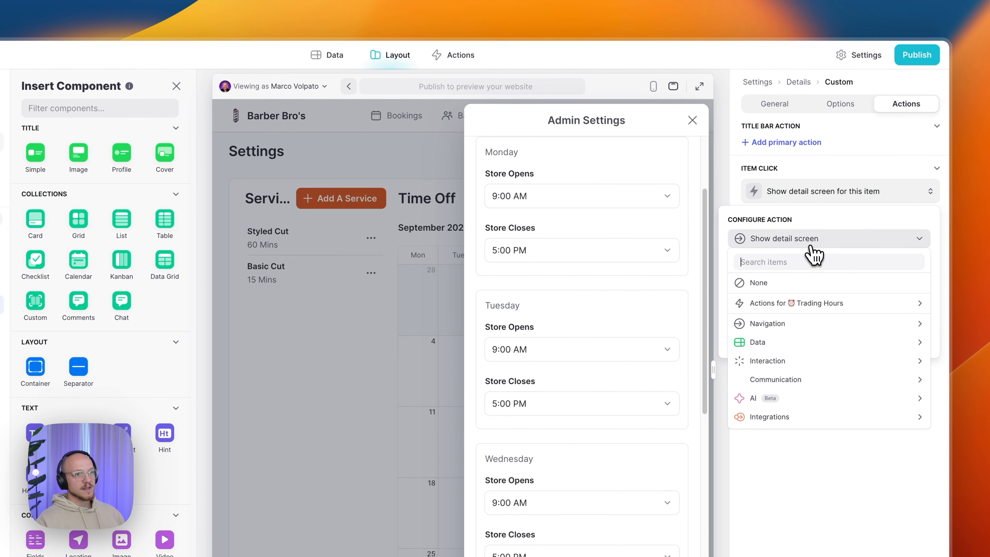
pyautogui.click(796, 283)
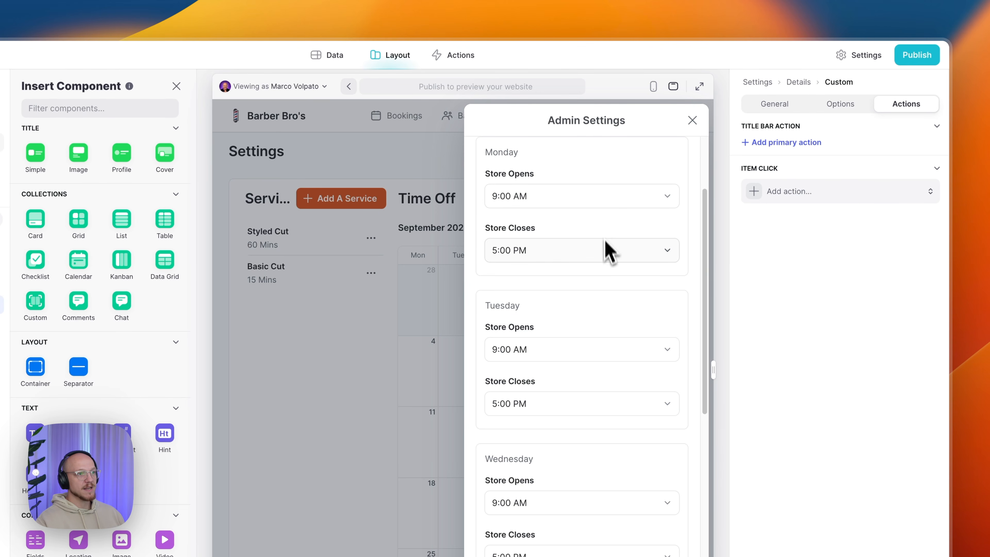
# - Clear an accidental word highlight and return to the collection's General settings
pyautogui.doubleClick(578, 217)
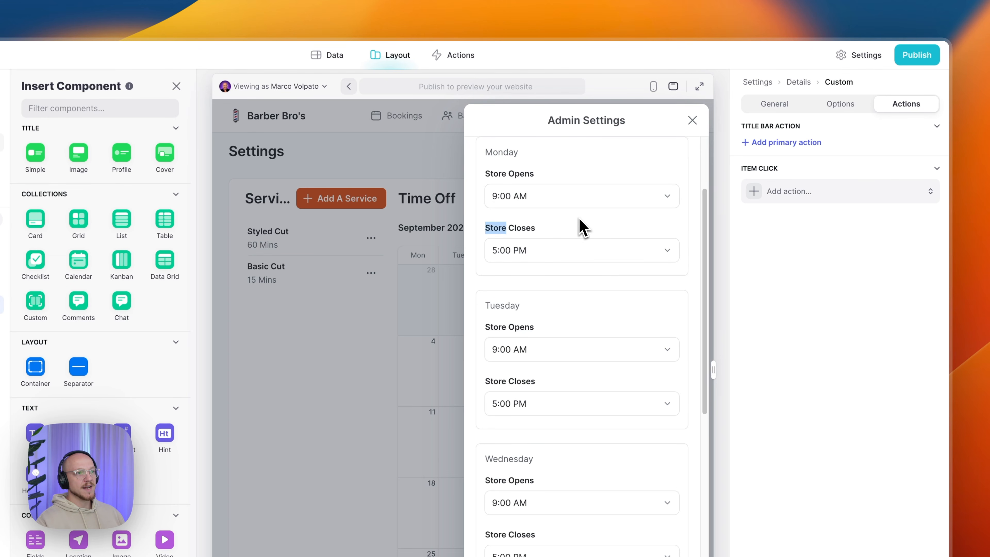
pyautogui.click(583, 222)
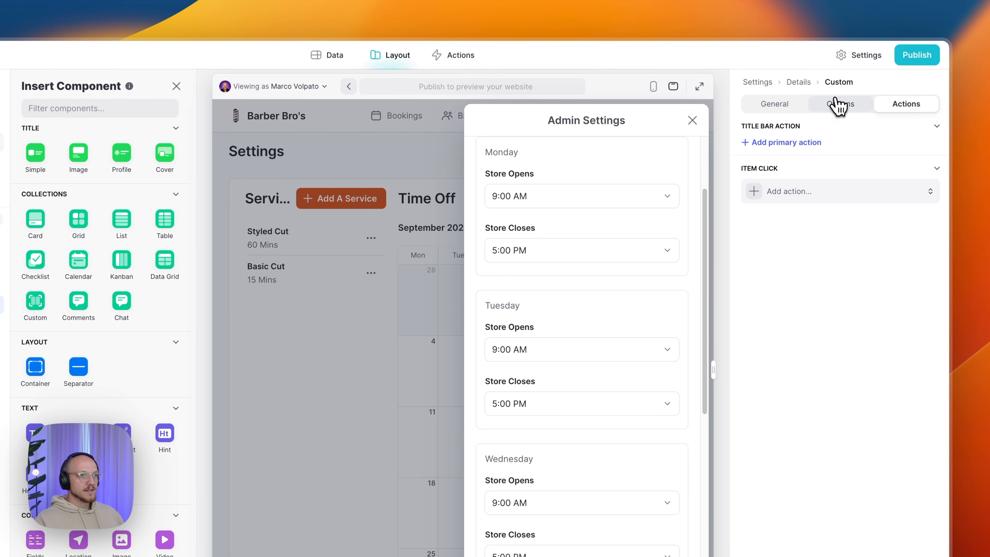
pyautogui.click(840, 103)
pyautogui.click(800, 104)
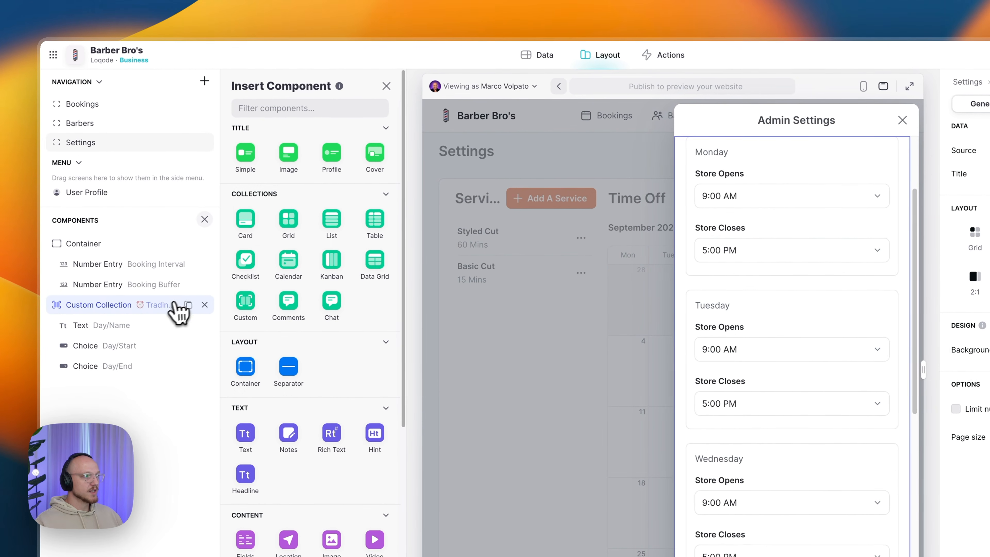
# - Set the day name text to Footnote style, keeping Day > Name as its source
pyautogui.click(125, 333)
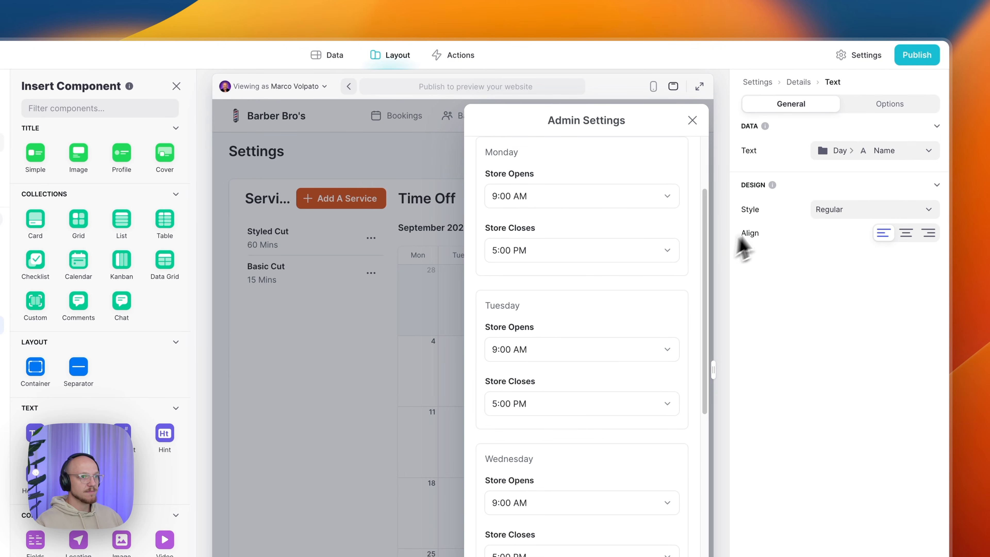
pyautogui.click(838, 213)
pyautogui.click(832, 307)
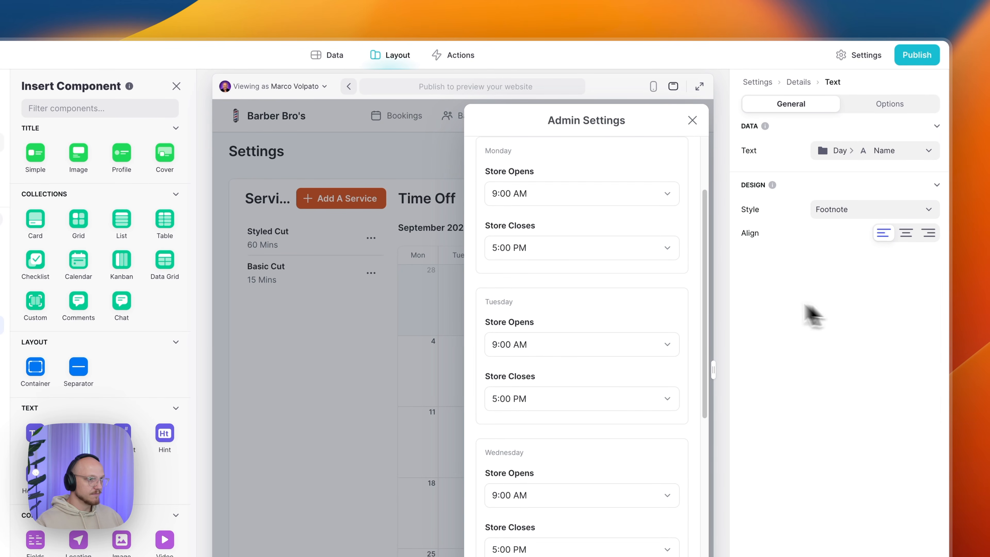
pyautogui.scroll(2, 597, 239)
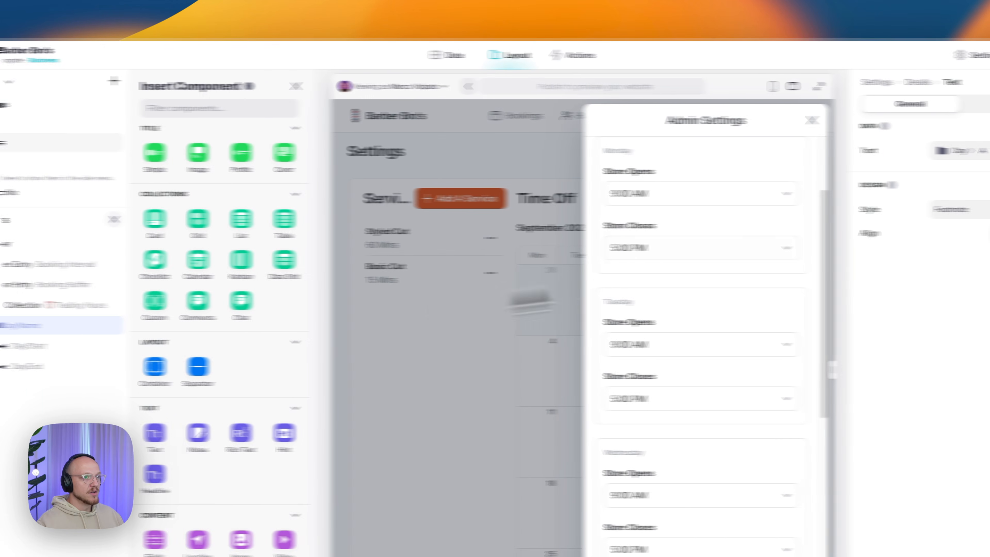
pyautogui.click(962, 151)
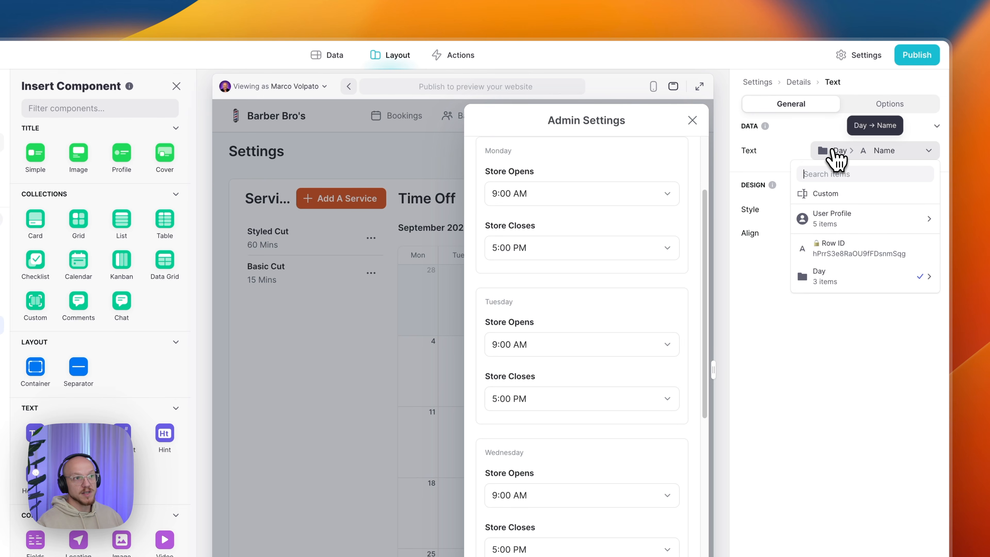
pyautogui.moveTo(838, 277)
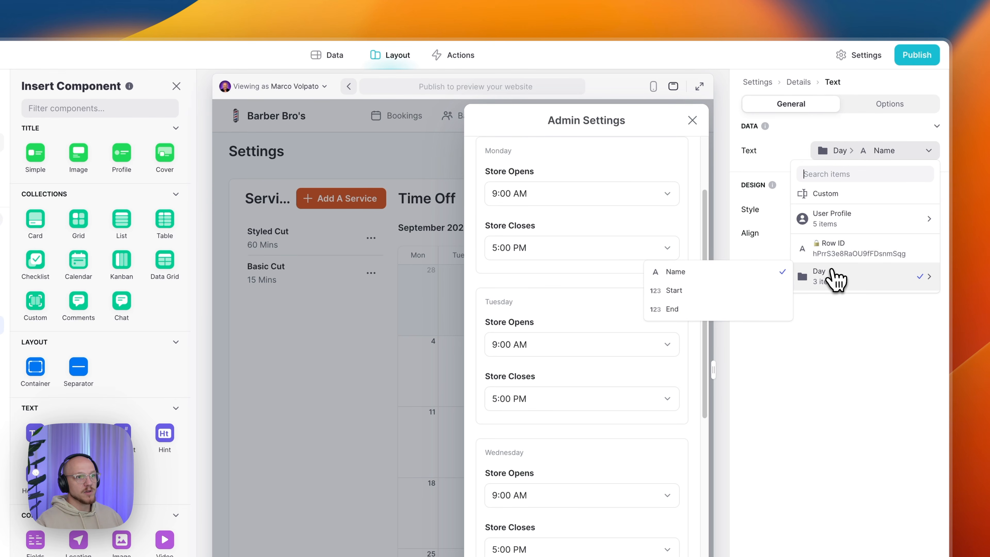
pyautogui.click(712, 275)
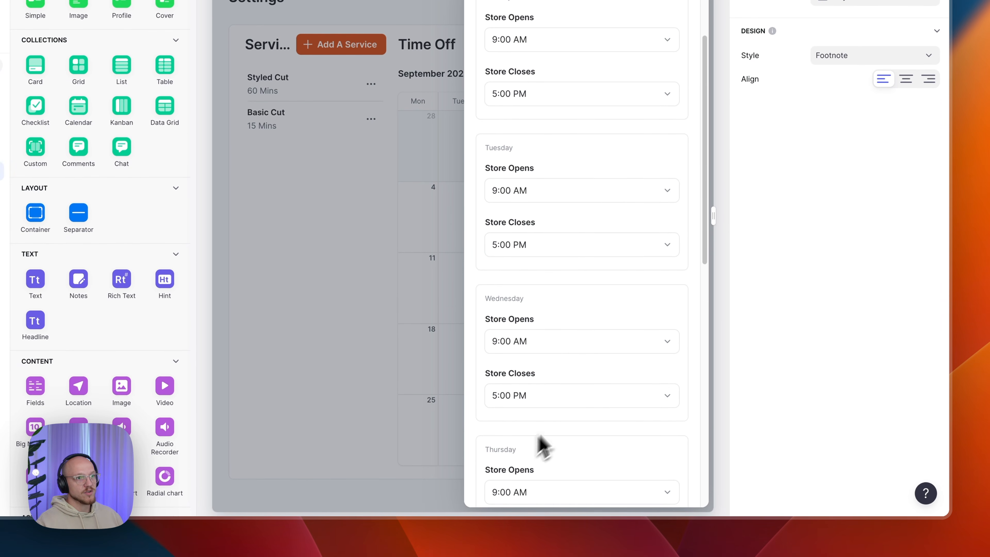
# - Try centering the day name labels, then keep them left-aligned
pyautogui.click(907, 232)
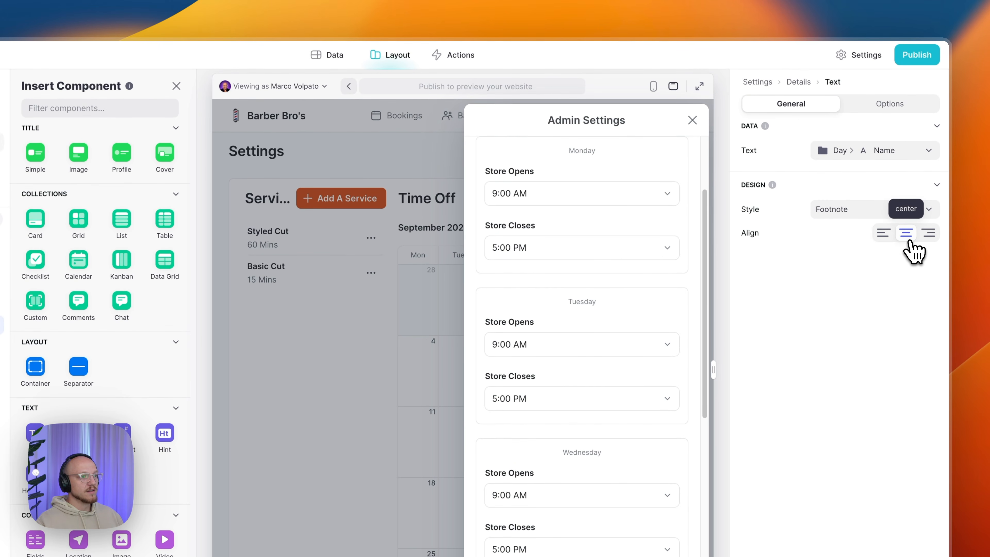
pyautogui.click(883, 233)
pyautogui.click(880, 113)
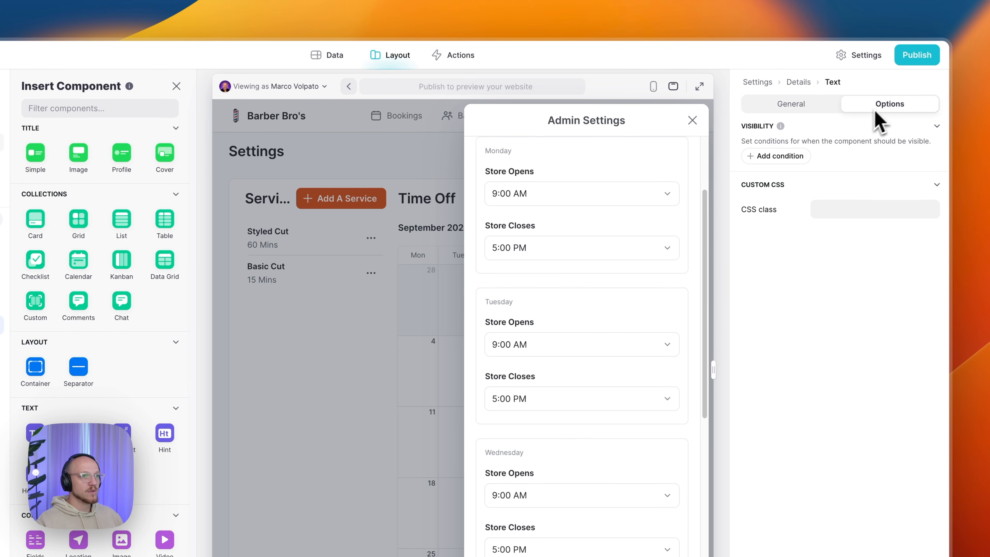
pyautogui.click(792, 106)
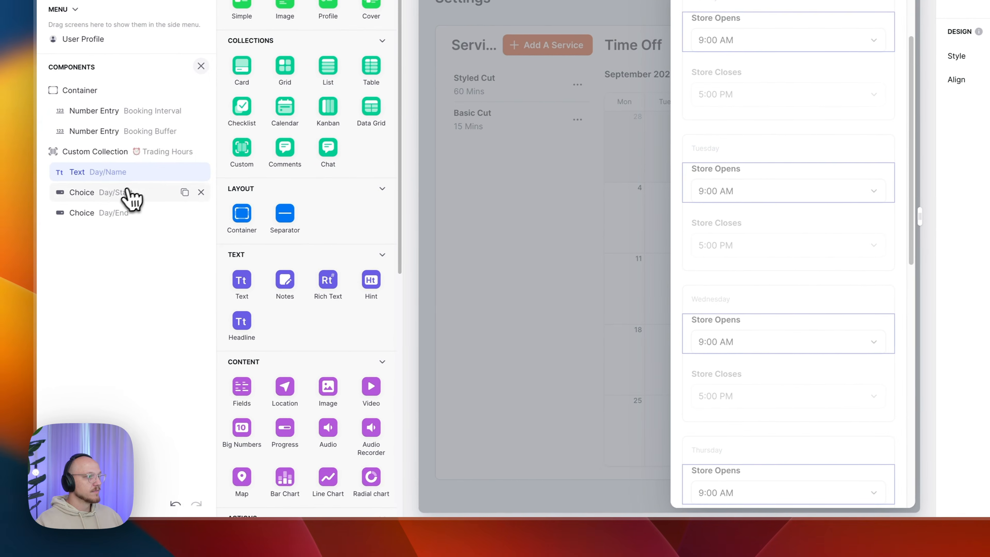
pyautogui.click(125, 193)
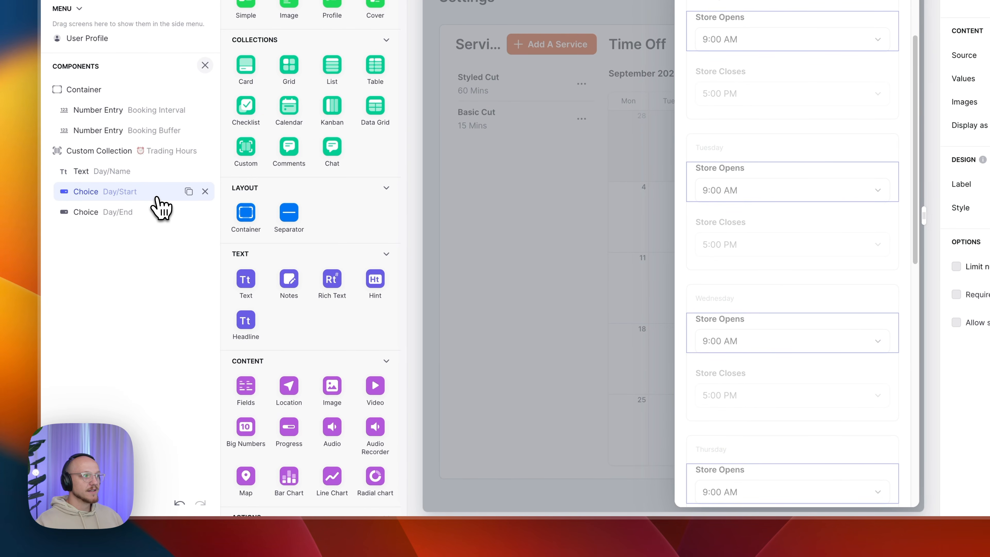
# - Keep the Store Opens choice writing its picked time to Day > Start
pyautogui.click(107, 172)
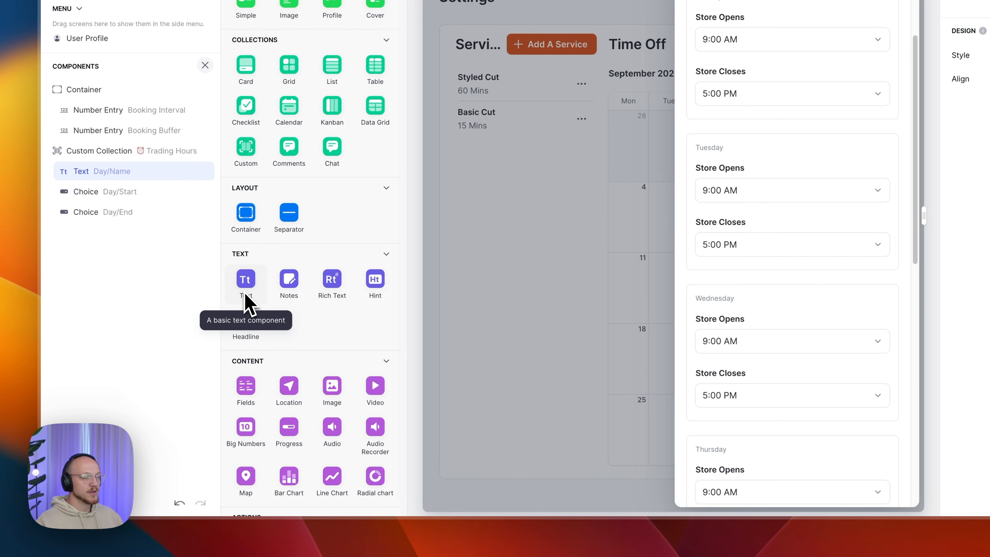
pyautogui.click(130, 193)
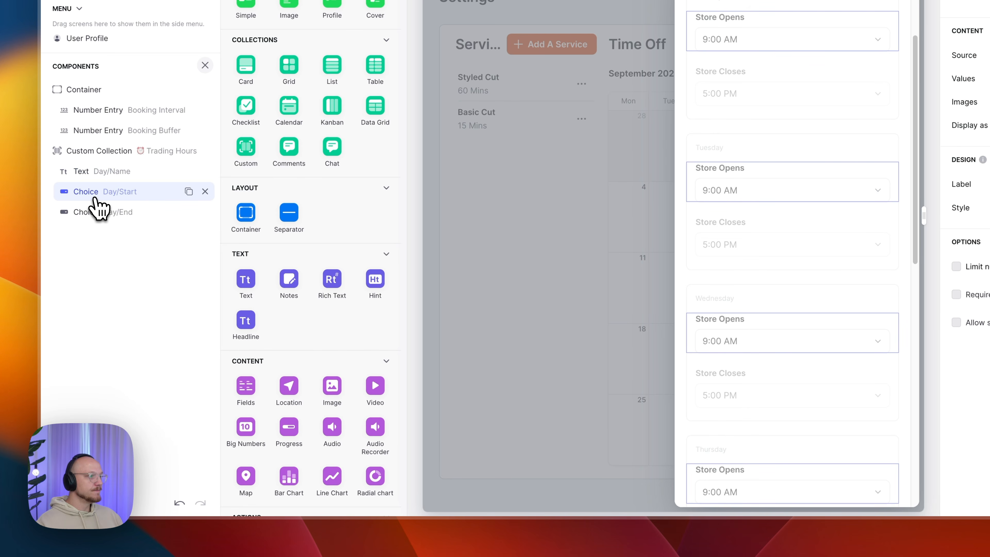
pyautogui.scroll(-10, 294, 208)
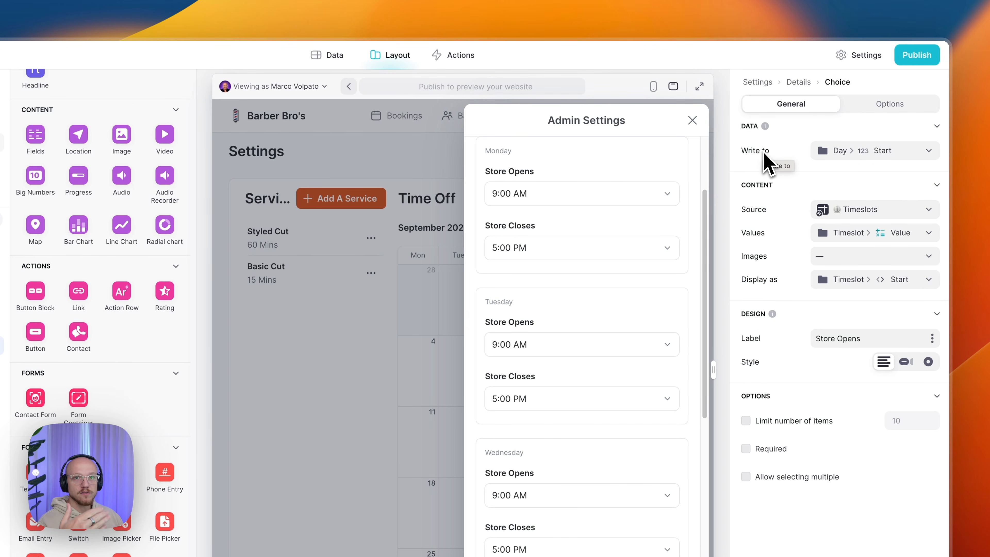
pyautogui.click(850, 154)
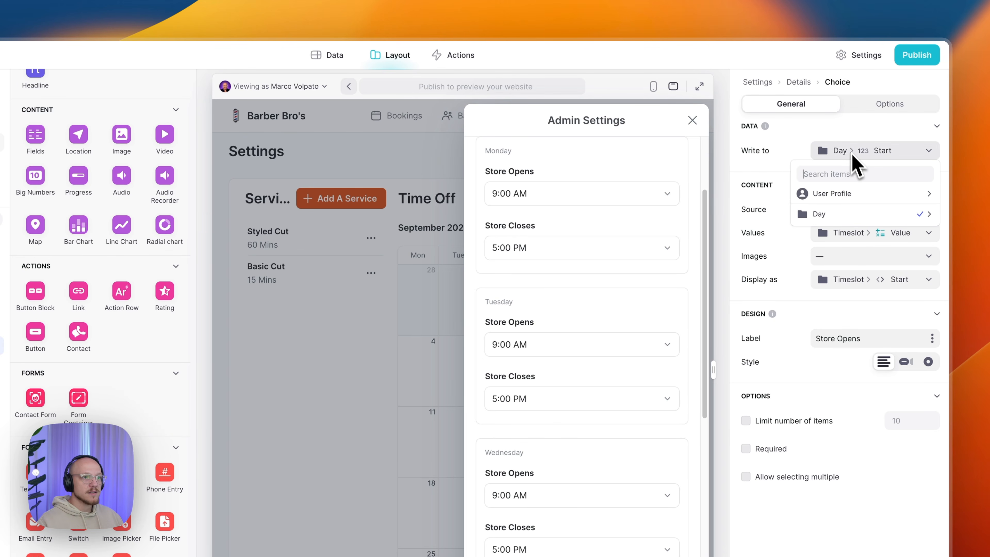
pyautogui.moveTo(847, 214)
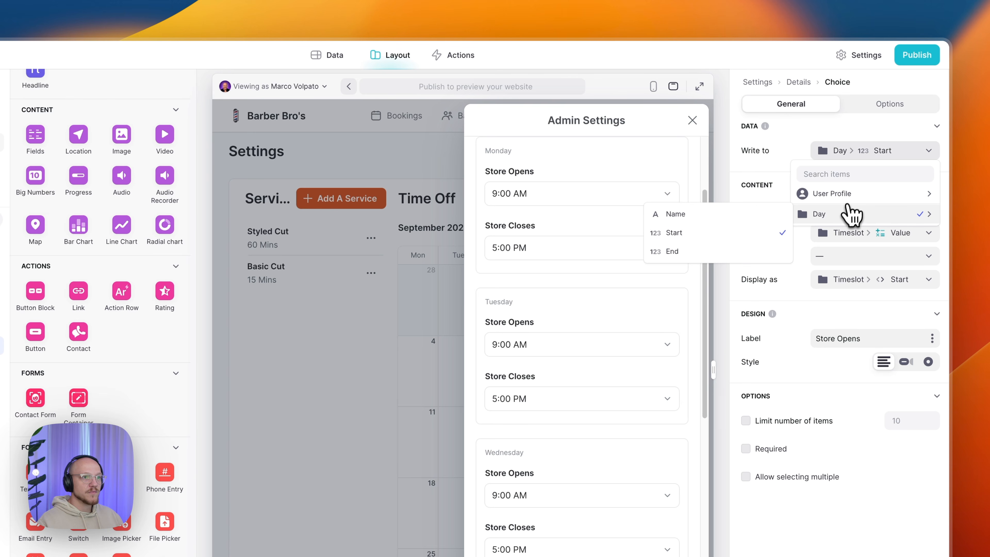
pyautogui.click(743, 234)
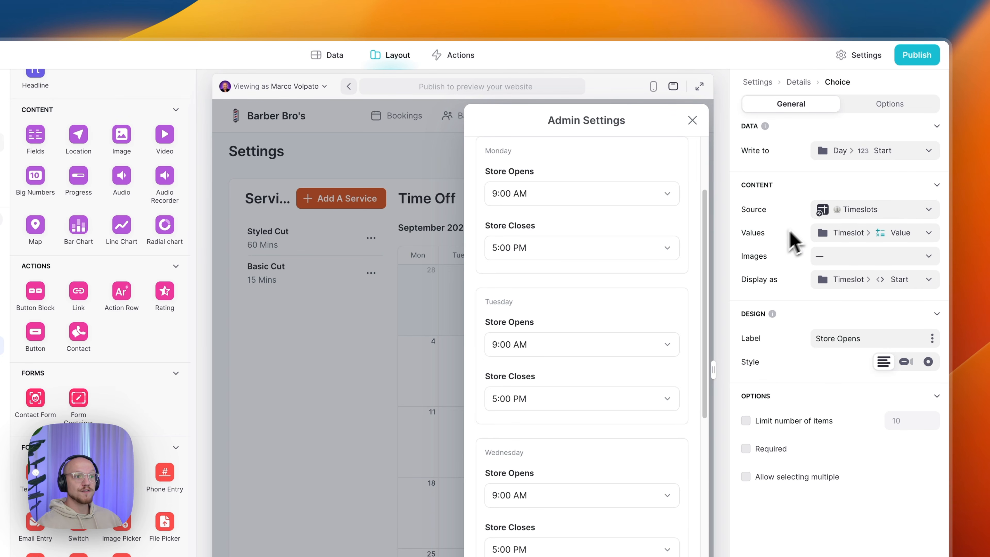
pyautogui.click(879, 212)
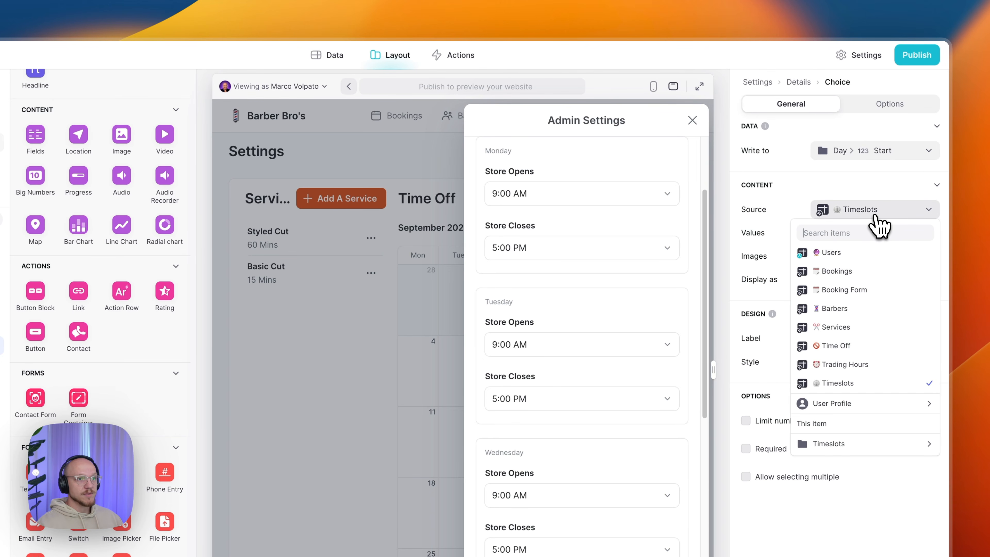
pyautogui.click(869, 385)
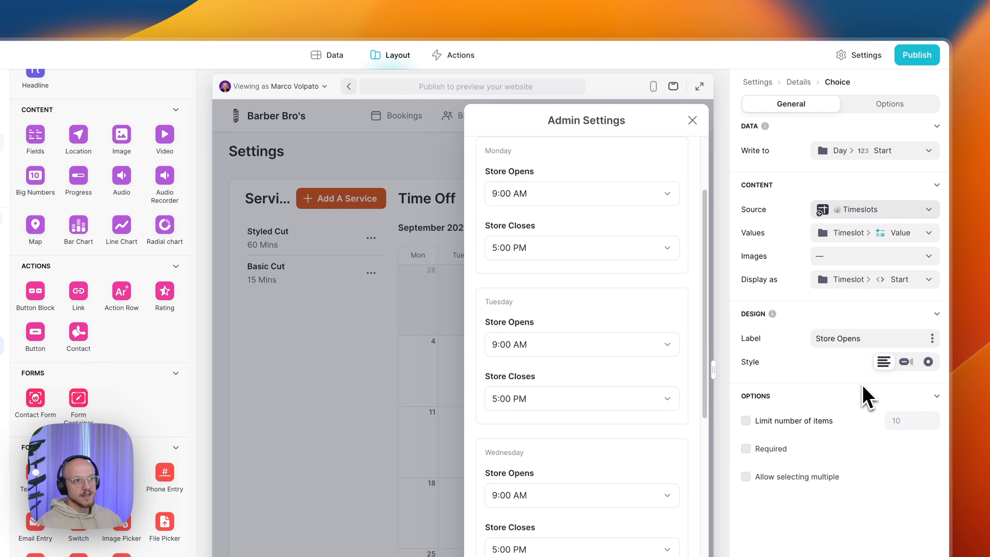
pyautogui.click(867, 236)
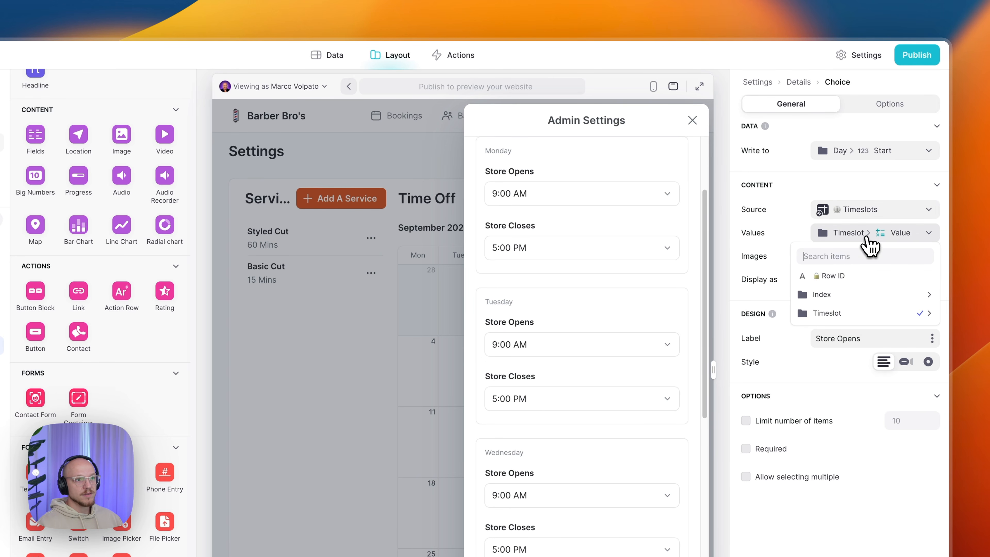
pyautogui.moveTo(860, 316)
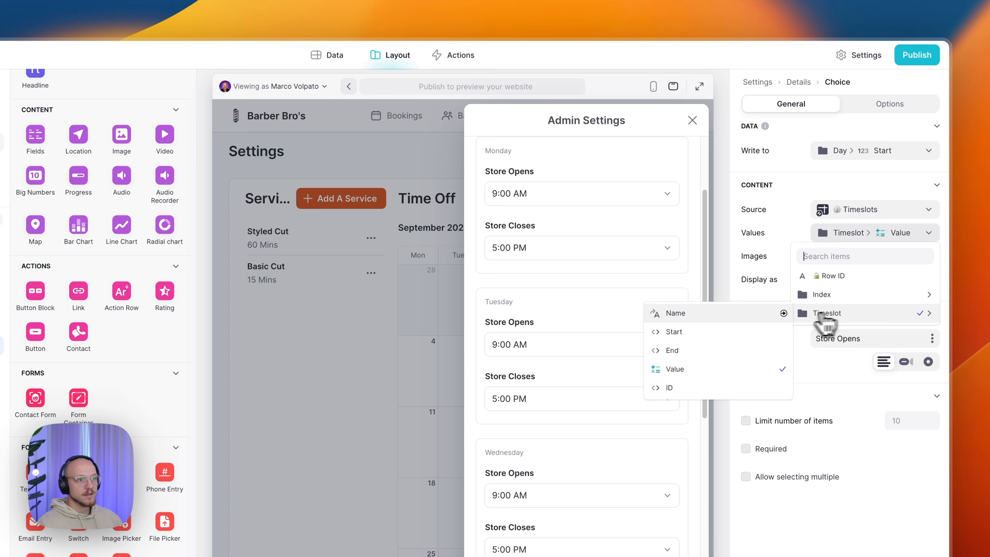
pyautogui.click(740, 381)
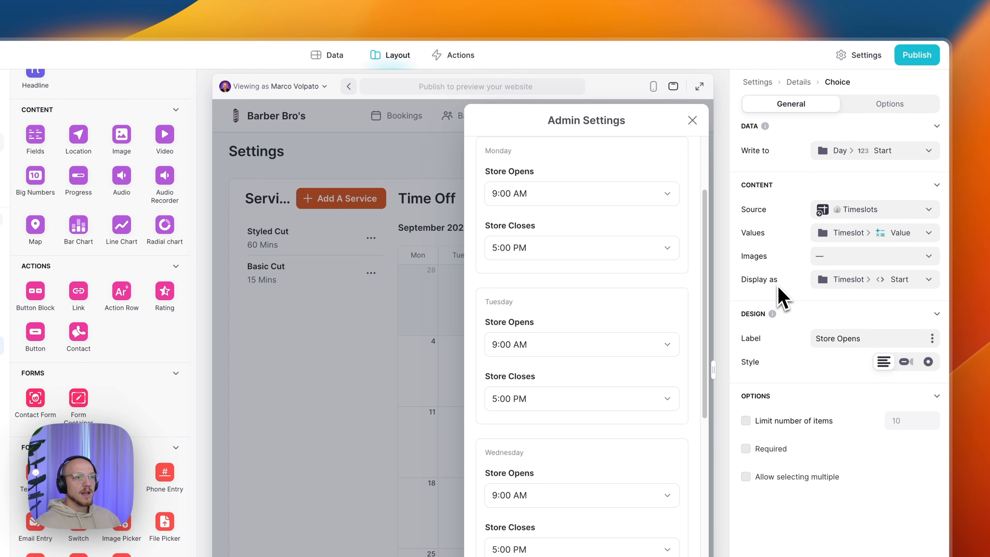
pyautogui.click(855, 284)
pyautogui.moveTo(835, 372)
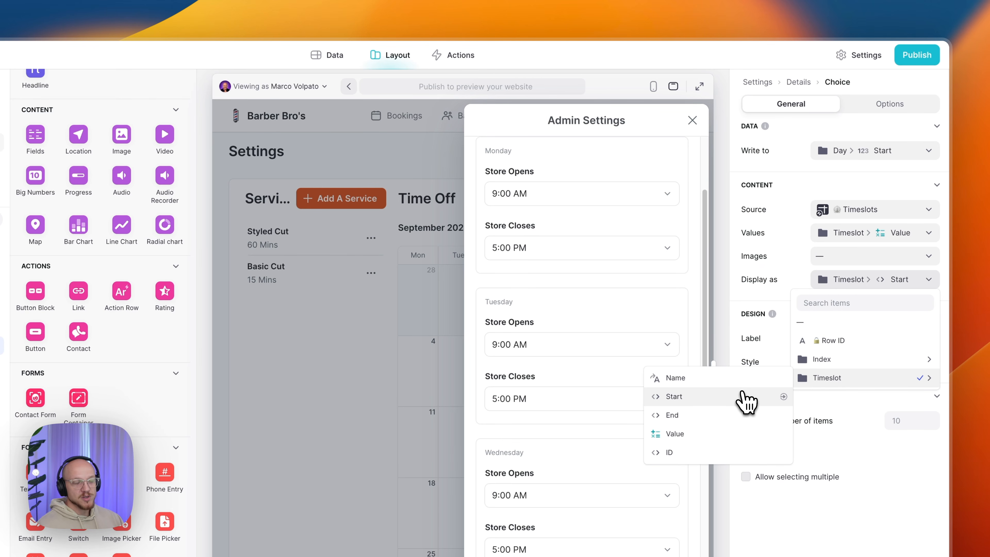
pyautogui.click(696, 397)
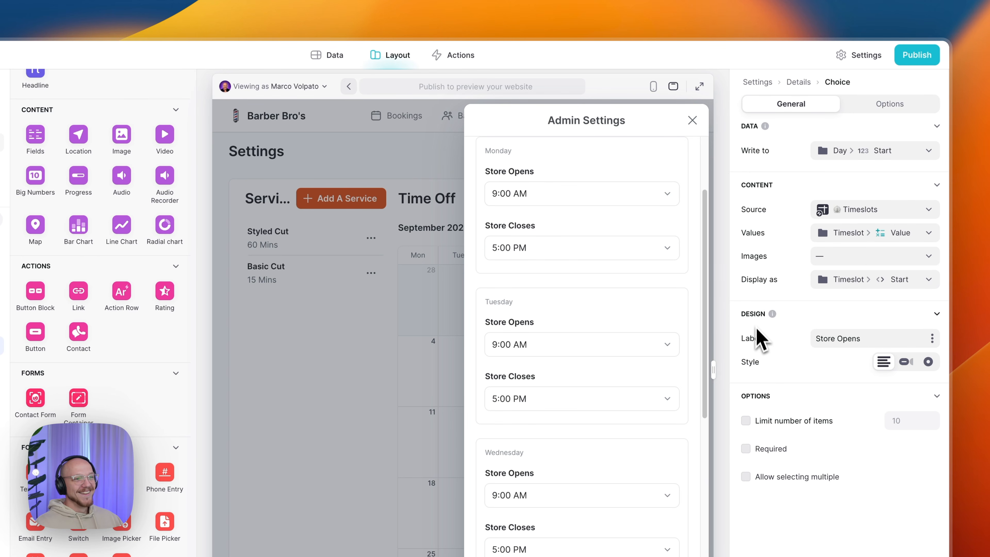
pyautogui.moveTo(818, 338); pyautogui.dragTo(861, 338)
pyautogui.click(863, 339)
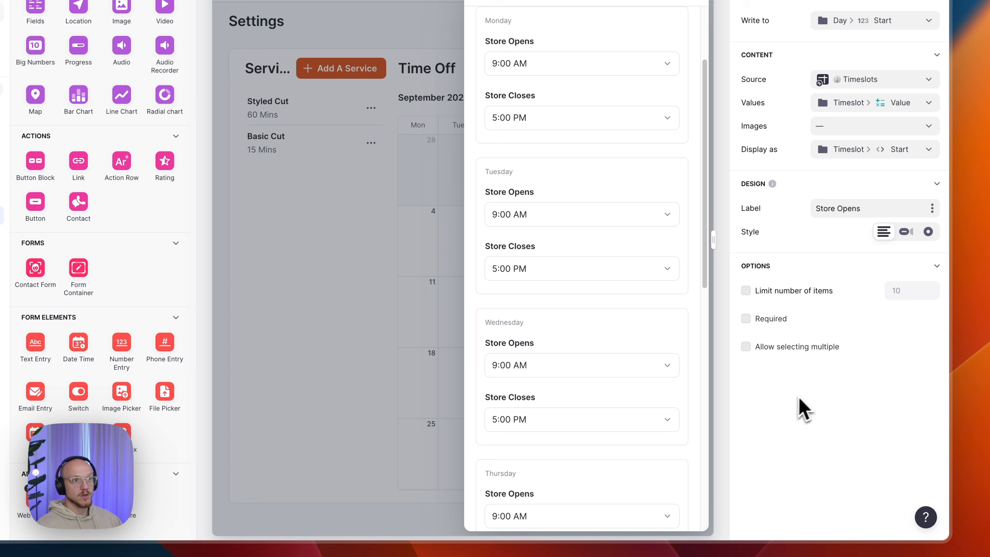
# - Clear Monday's Store Opens time in the Admin Settings preview
pyautogui.click(875, 106)
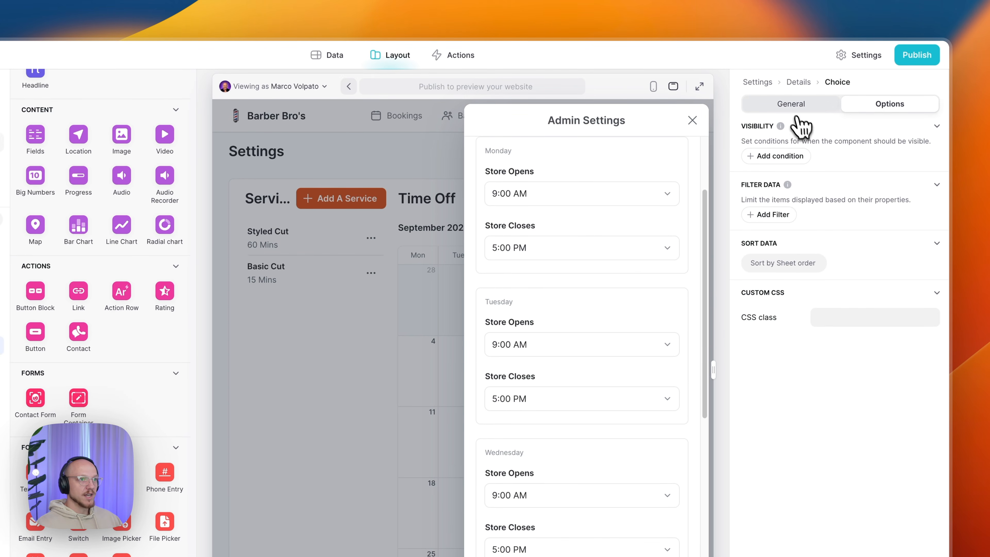
pyautogui.click(793, 107)
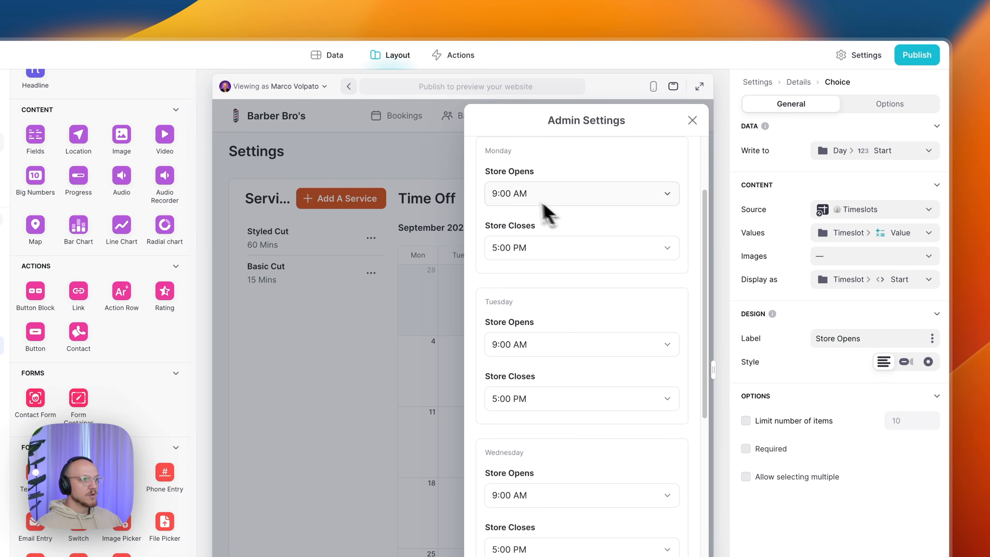
pyautogui.scroll(3, 544, 208)
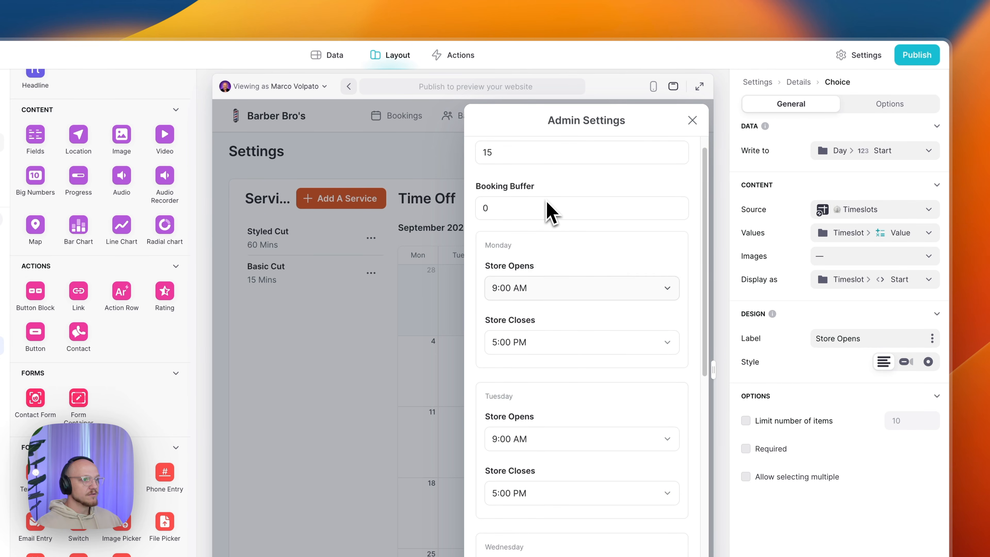
pyautogui.click(531, 298)
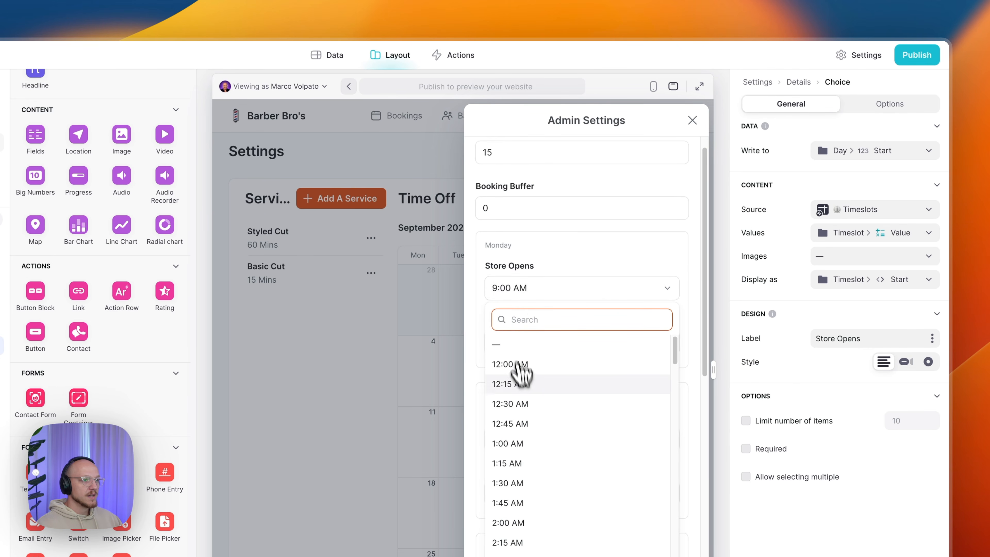
pyautogui.scroll(-10, 557, 443)
pyautogui.scroll(-20, 566, 308)
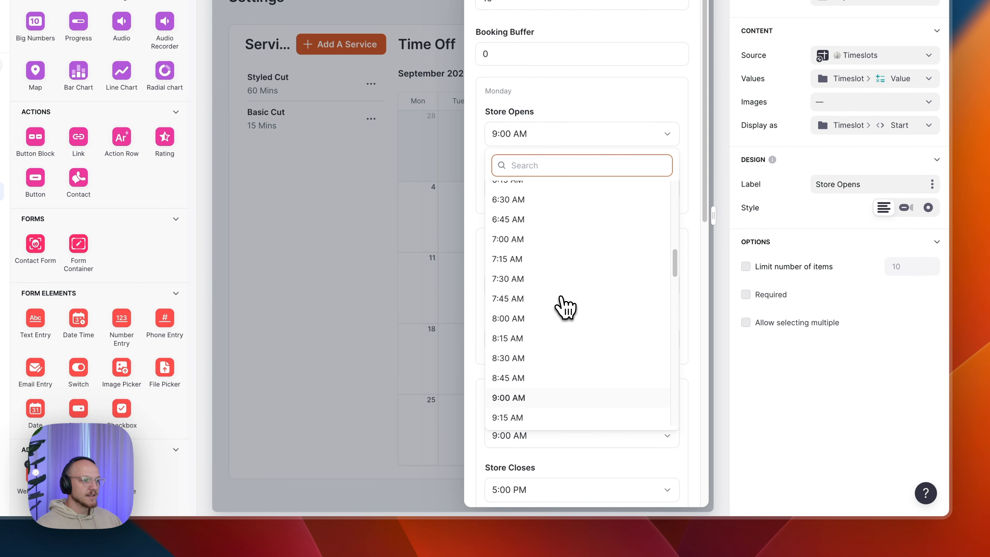
pyautogui.scroll(-10, 565, 308)
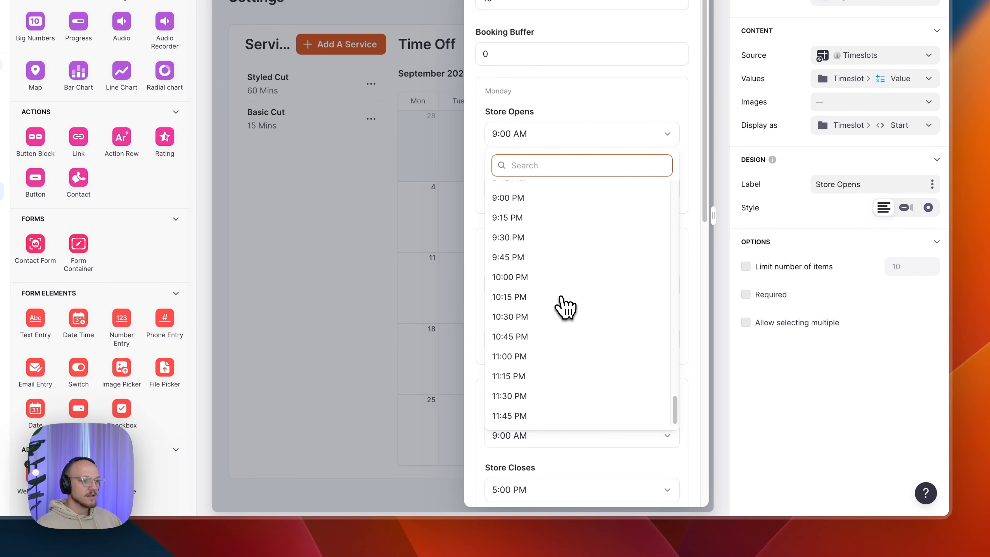
pyautogui.scroll(20, 565, 308)
pyautogui.scroll(10, 565, 308)
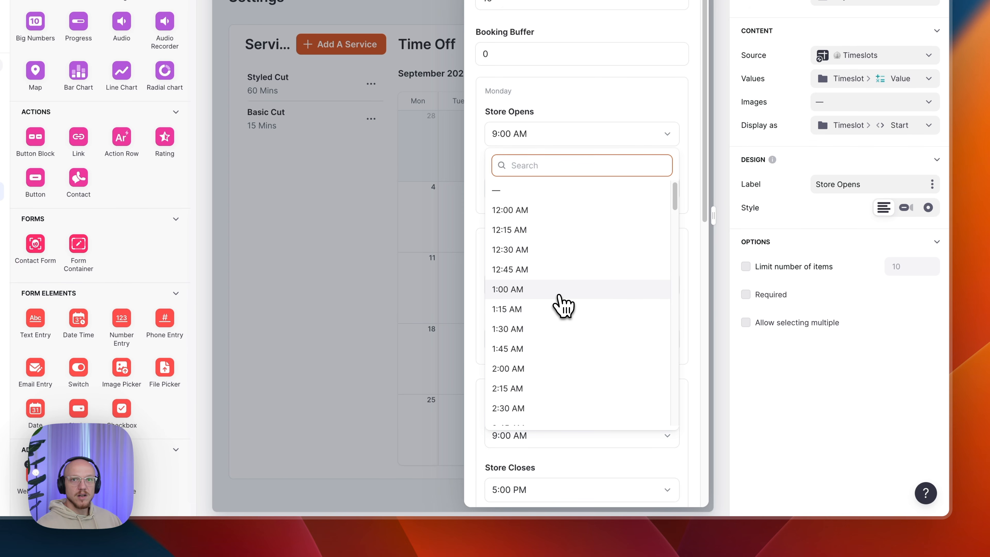
pyautogui.scroll(-10, 564, 302)
pyautogui.scroll(-1, 556, 308)
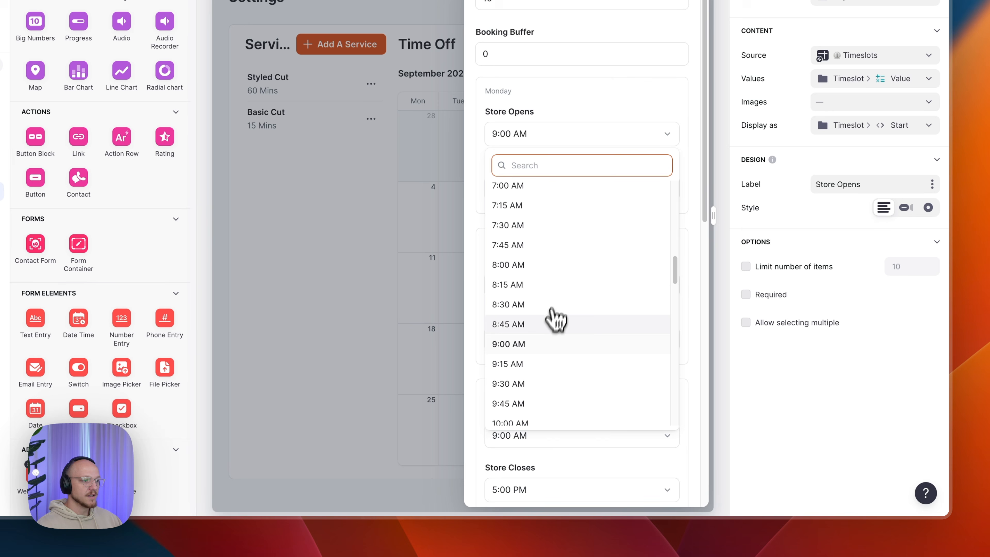
pyautogui.click(541, 349)
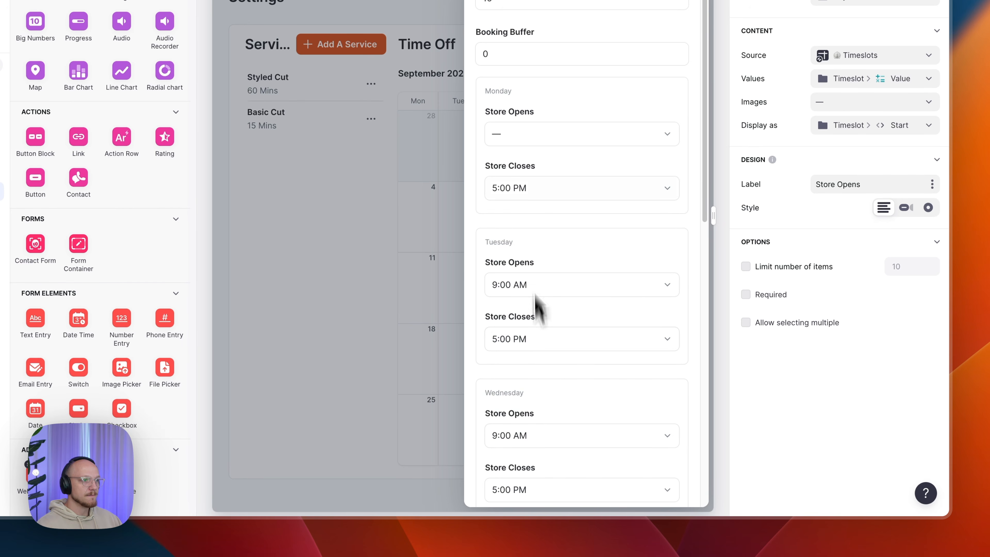
# - Set Monday's Store Opens time to 9:30 AM
pyautogui.click(528, 134)
pyautogui.scroll(-2, 553, 274)
pyautogui.scroll(-8, 550, 269)
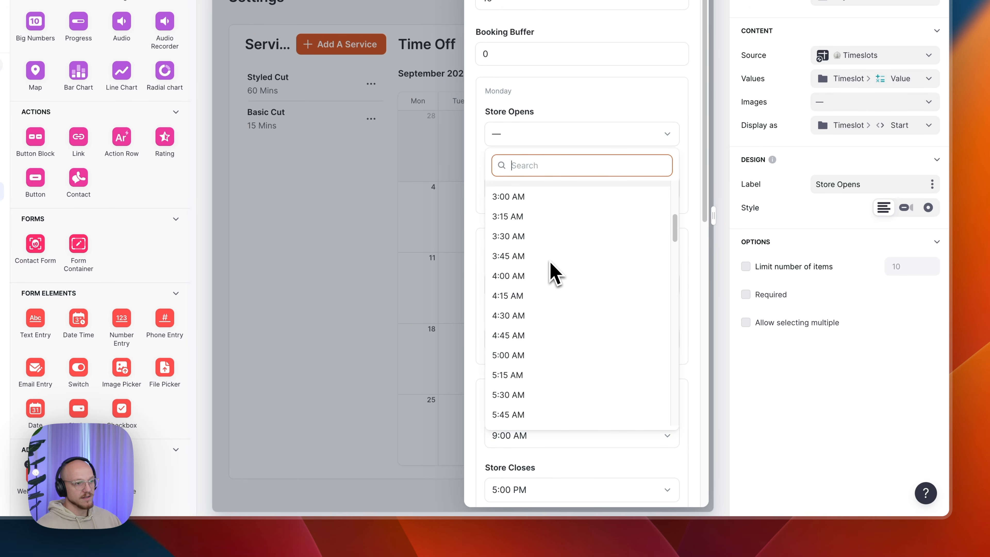
pyautogui.scroll(-4, 554, 315)
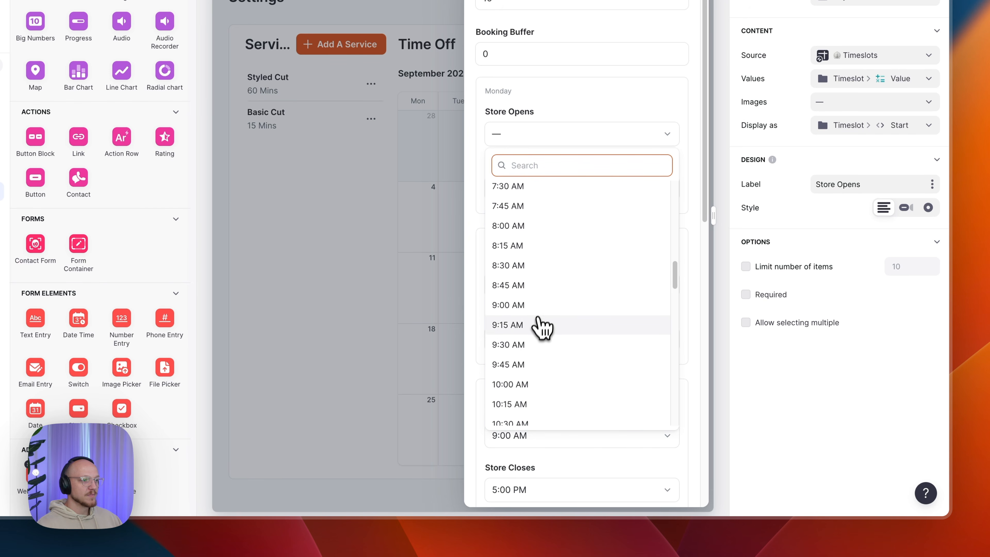
pyautogui.click(539, 347)
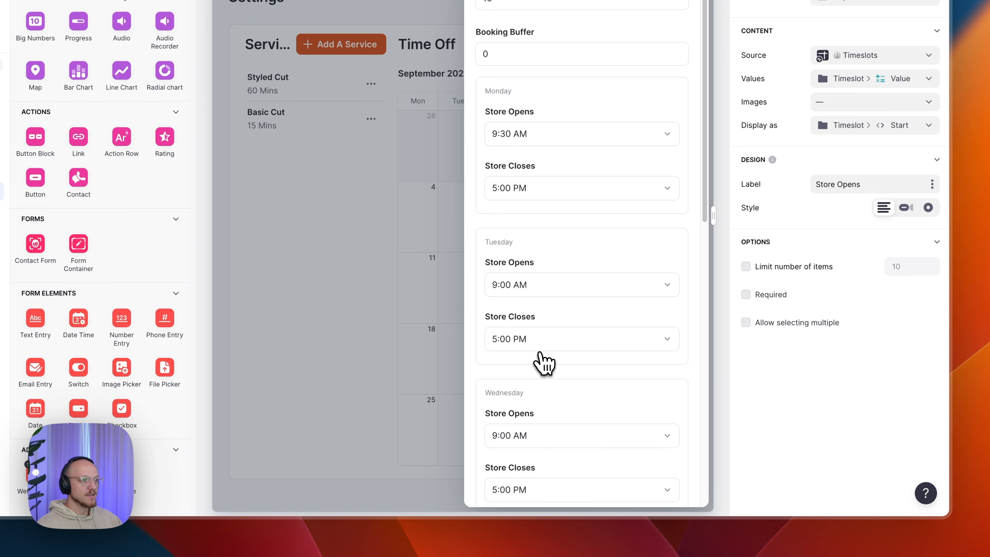
# - Try 8:00 AM for Monday's Store Opens, then set it back to 9:00 AM
pyautogui.click(538, 140)
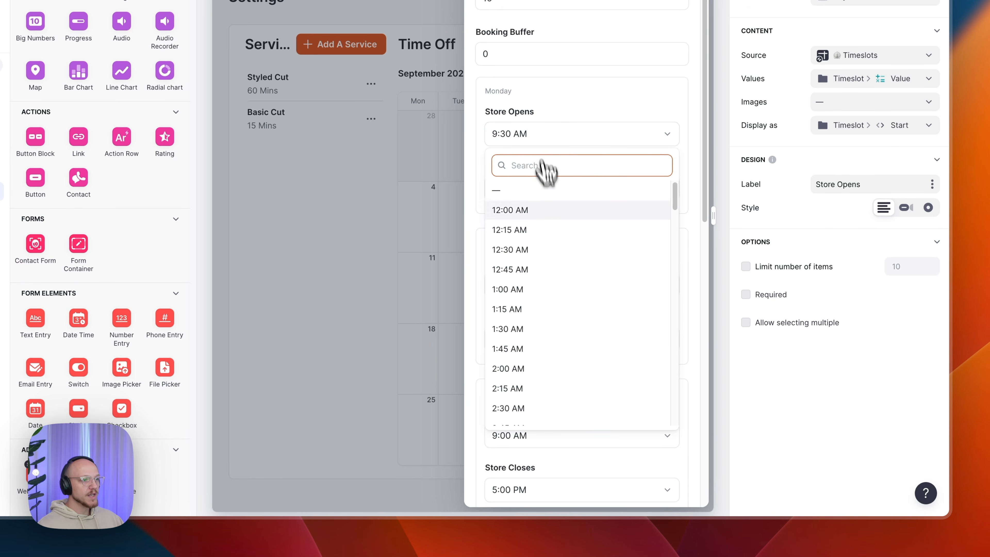
pyautogui.scroll(-10, 566, 310)
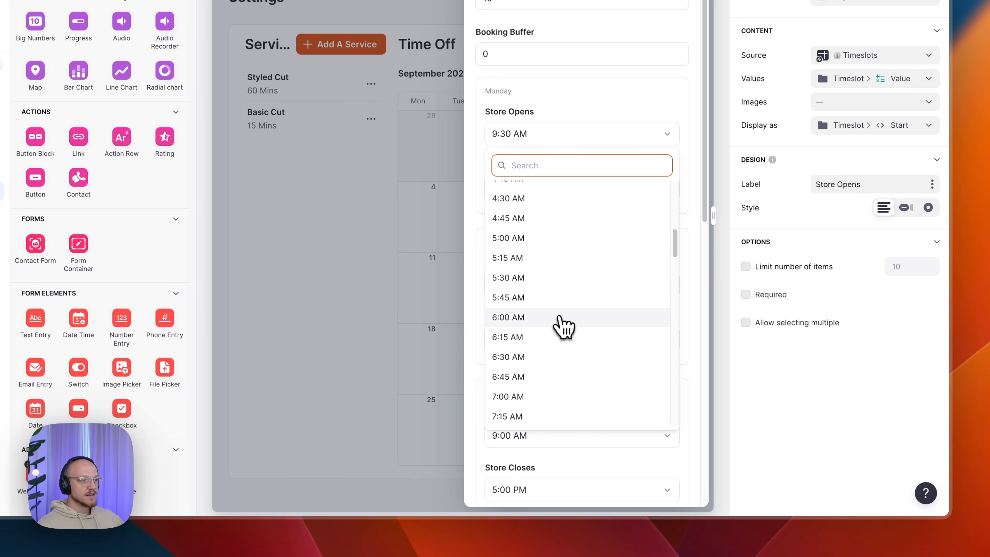
pyautogui.scroll(-2, 554, 332)
pyautogui.click(538, 401)
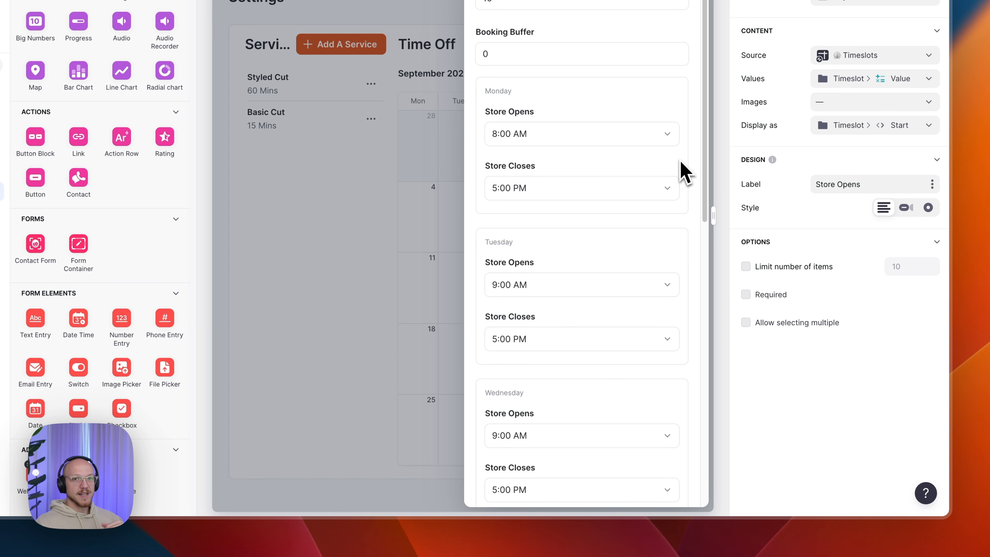
pyautogui.click(641, 138)
pyautogui.scroll(-4, 605, 292)
pyautogui.scroll(-10, 606, 293)
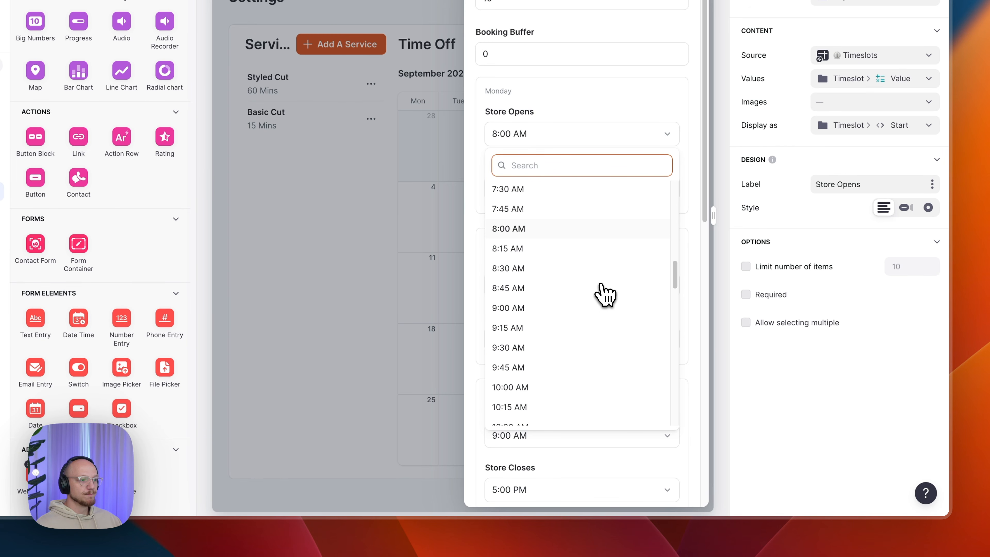
pyautogui.click(548, 308)
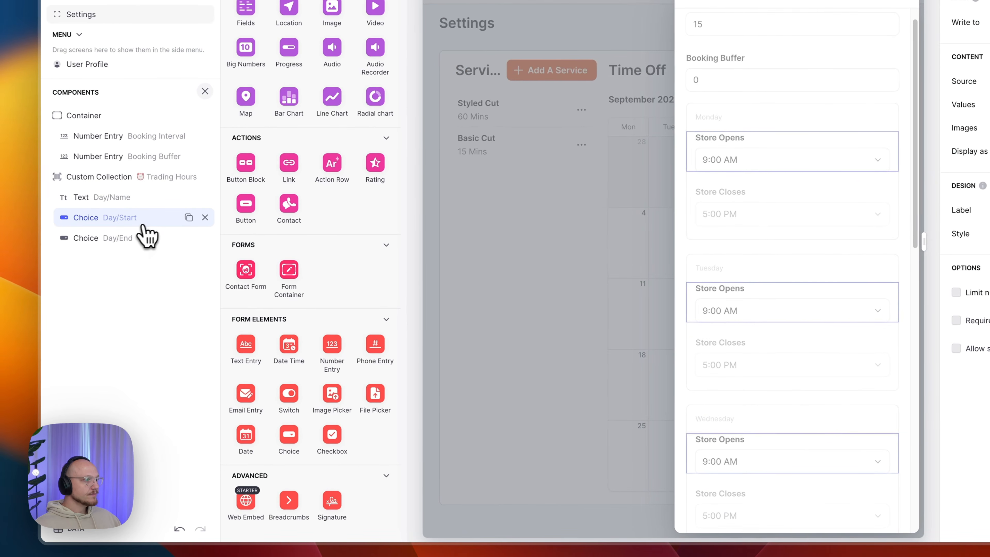
pyautogui.click(117, 240)
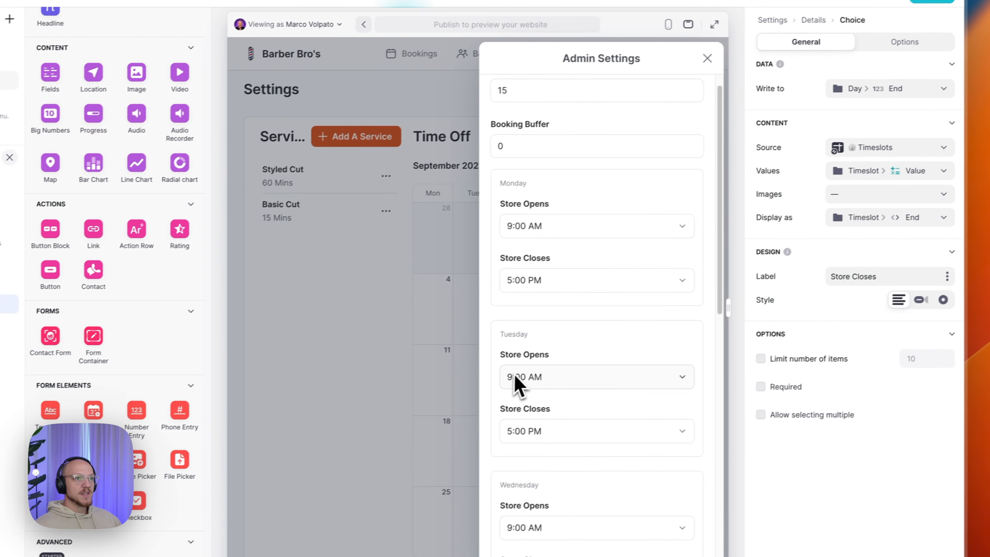
pyautogui.click(879, 118)
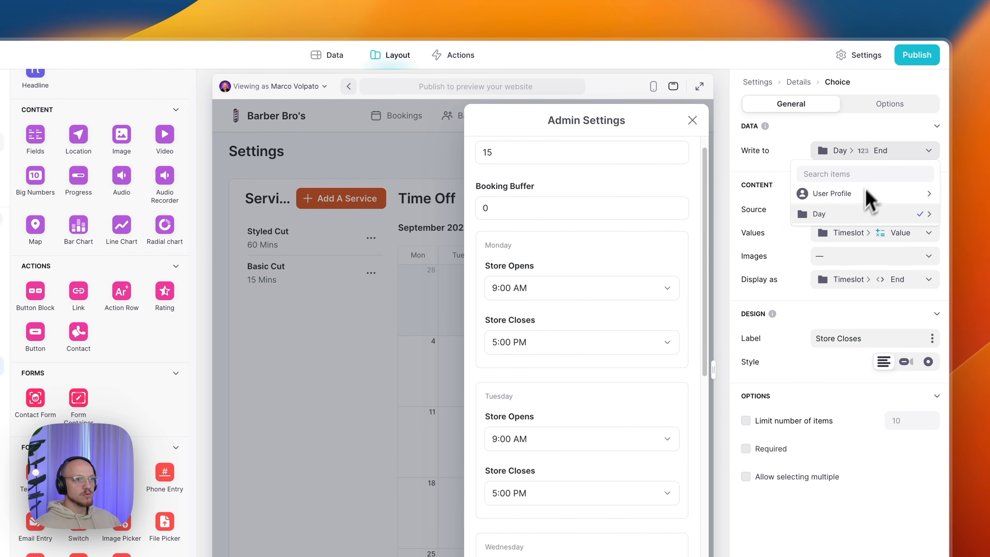
pyautogui.moveTo(818, 184)
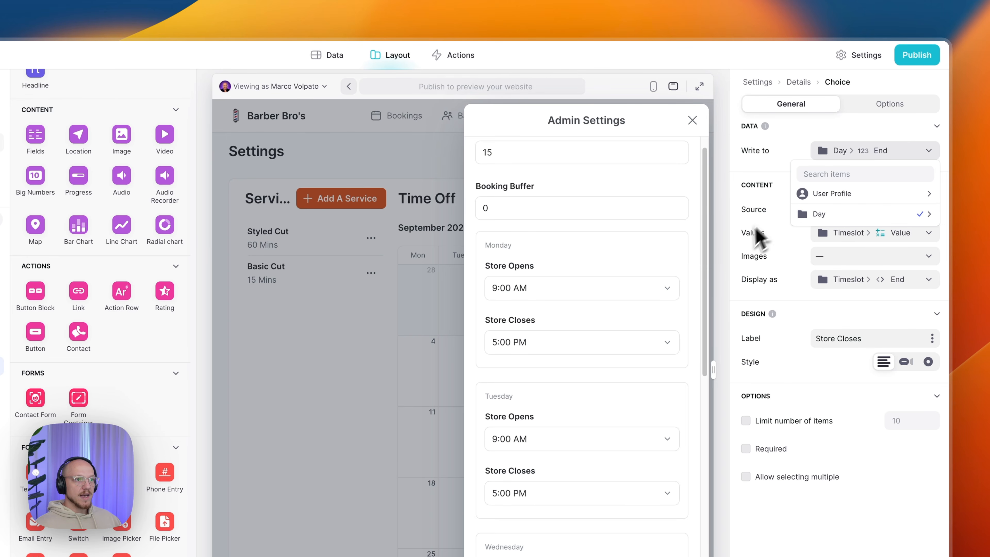
pyautogui.click(825, 308)
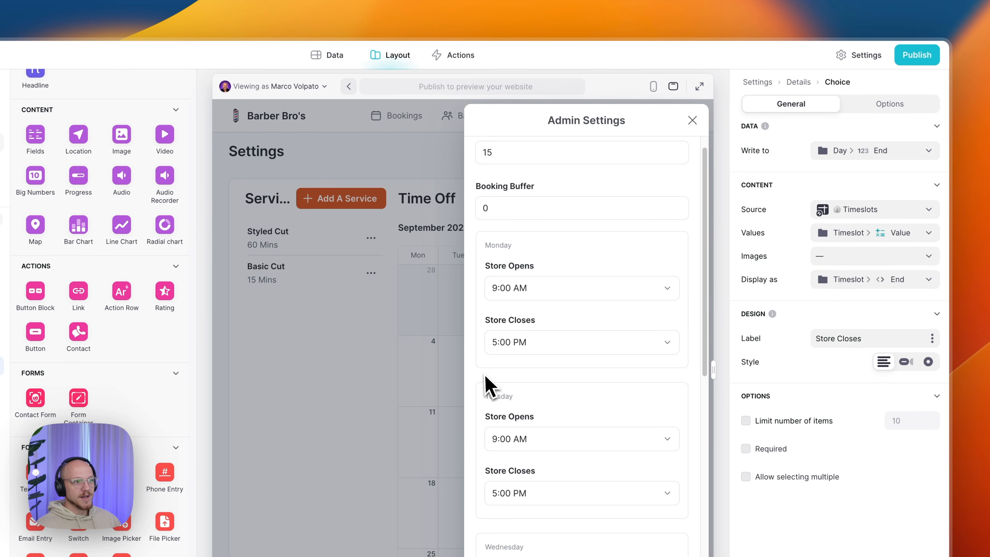
pyautogui.click(838, 280)
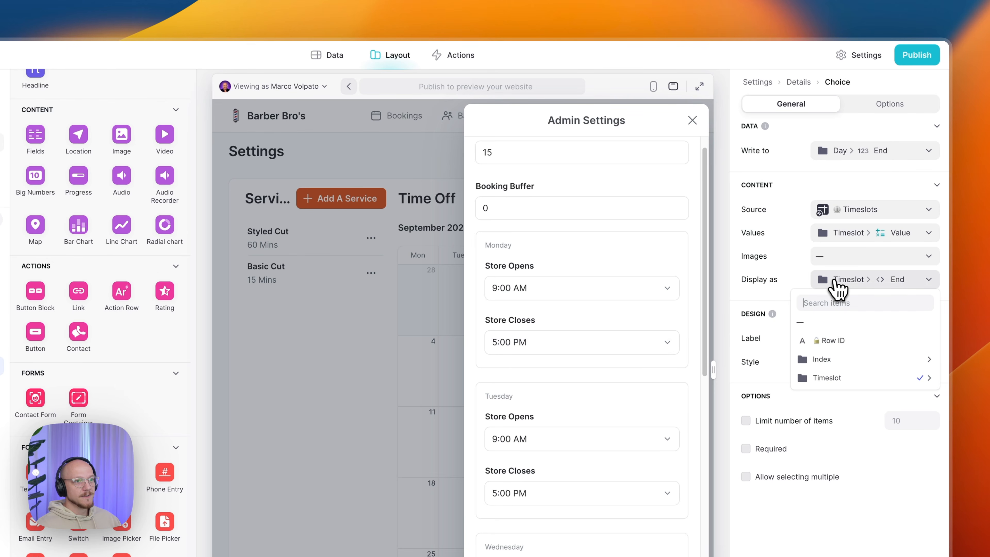
pyautogui.moveTo(838, 377)
pyautogui.click(705, 395)
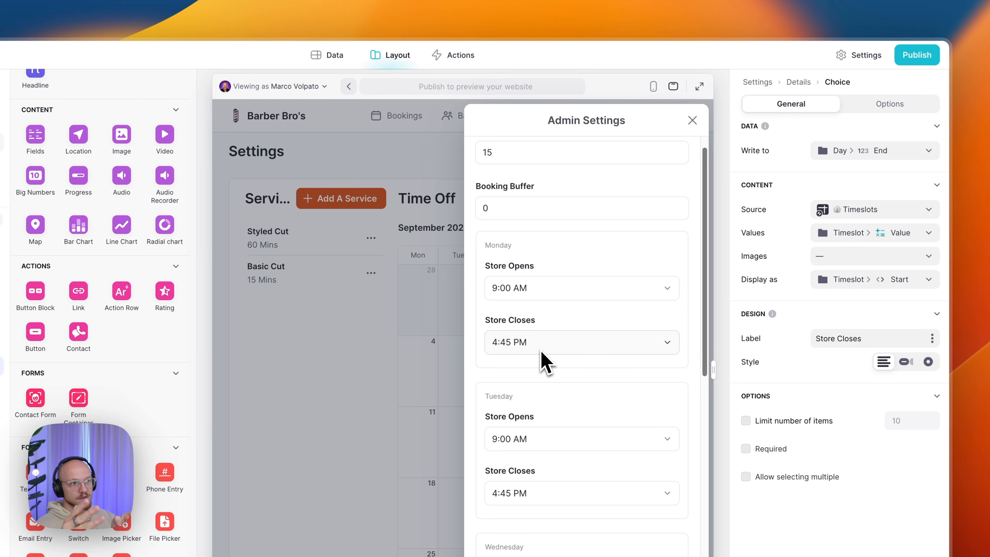
pyautogui.click(875, 284)
pyautogui.moveTo(878, 378)
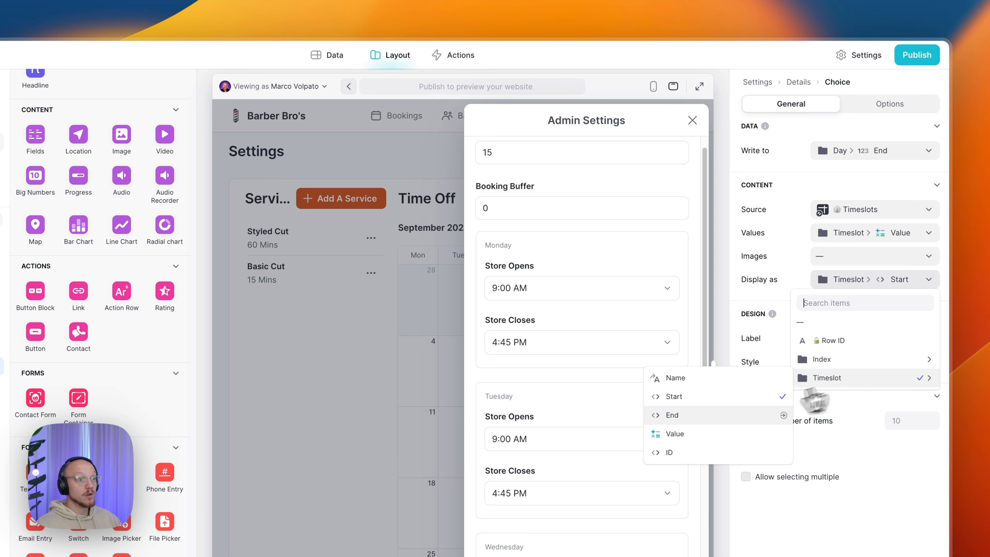
pyautogui.click(735, 421)
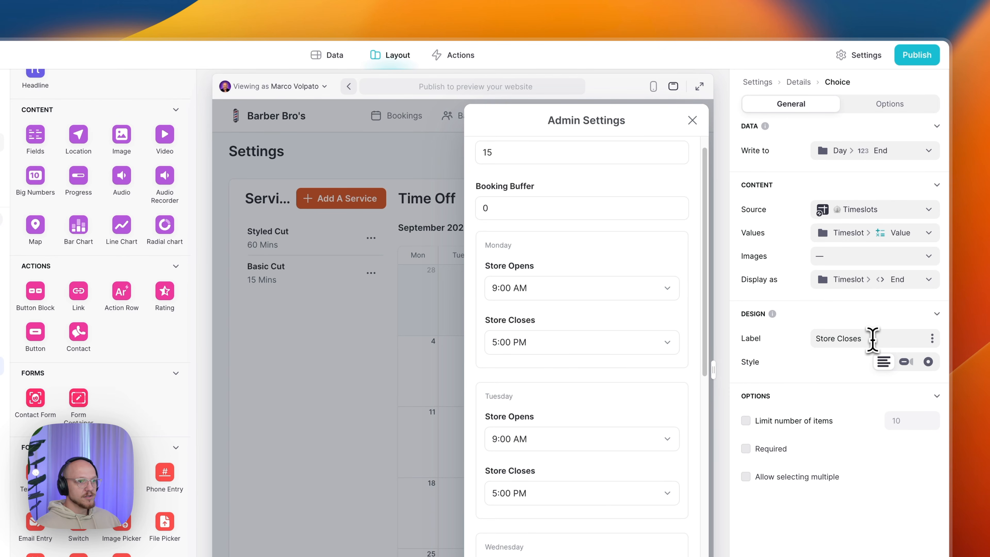
pyautogui.click(888, 114)
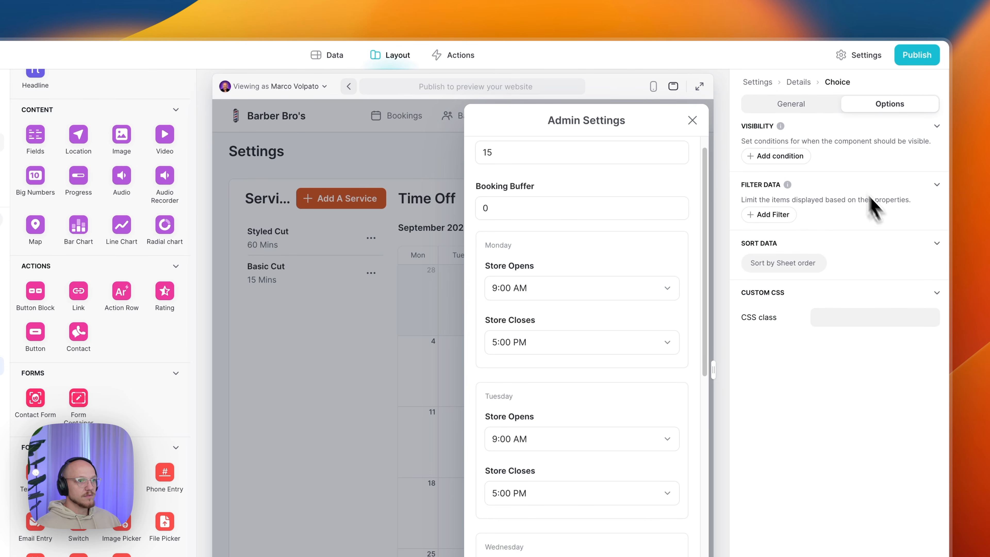
pyautogui.click(801, 105)
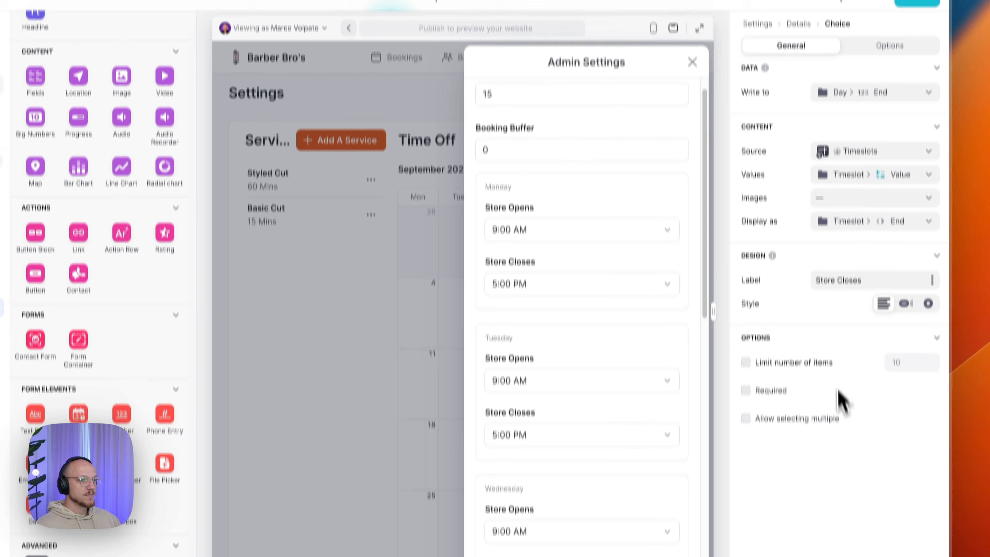
# - Scroll to the weekend and leave Sunday's opening time unchanged
pyautogui.scroll(-10, 670, 236)
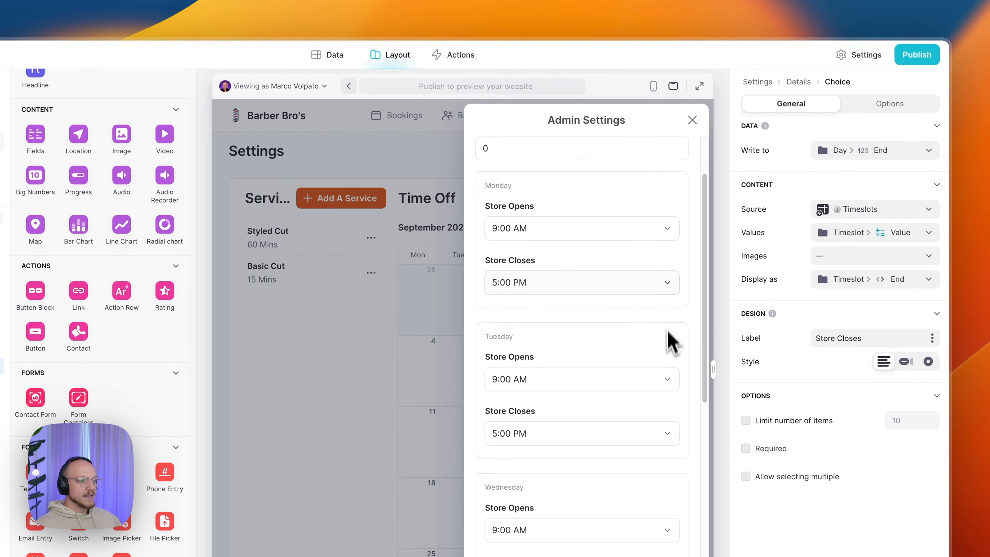
pyautogui.scroll(-5, 670, 355)
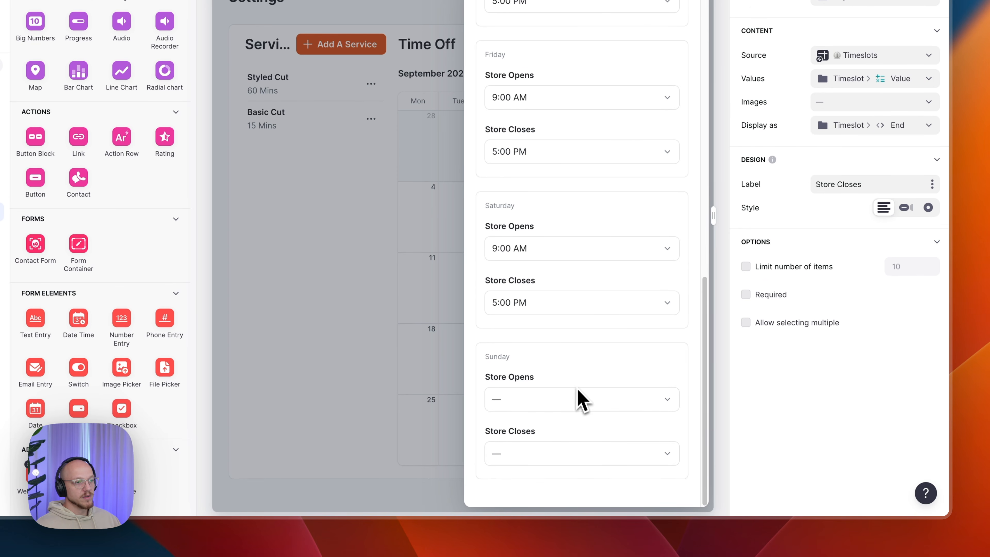
pyautogui.click(562, 409)
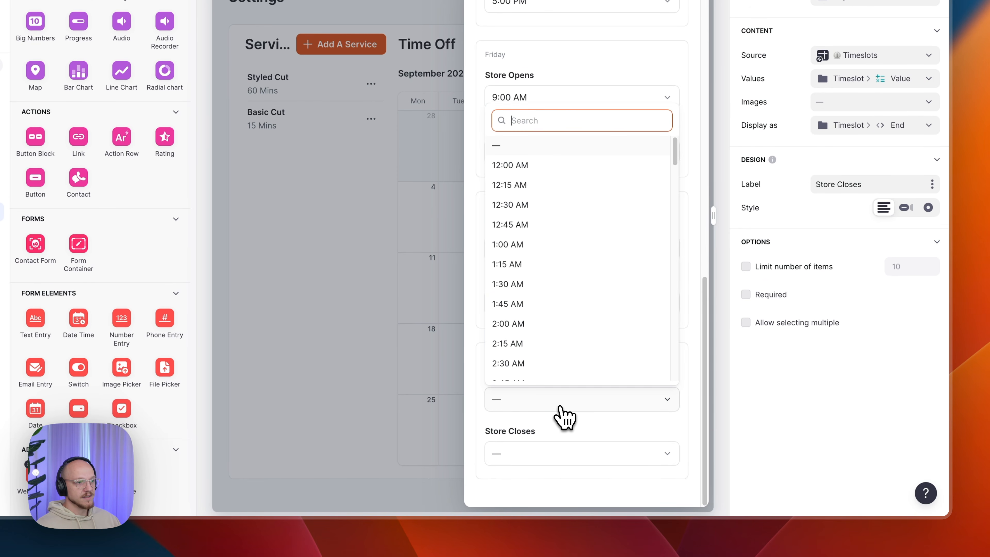
pyautogui.click(531, 152)
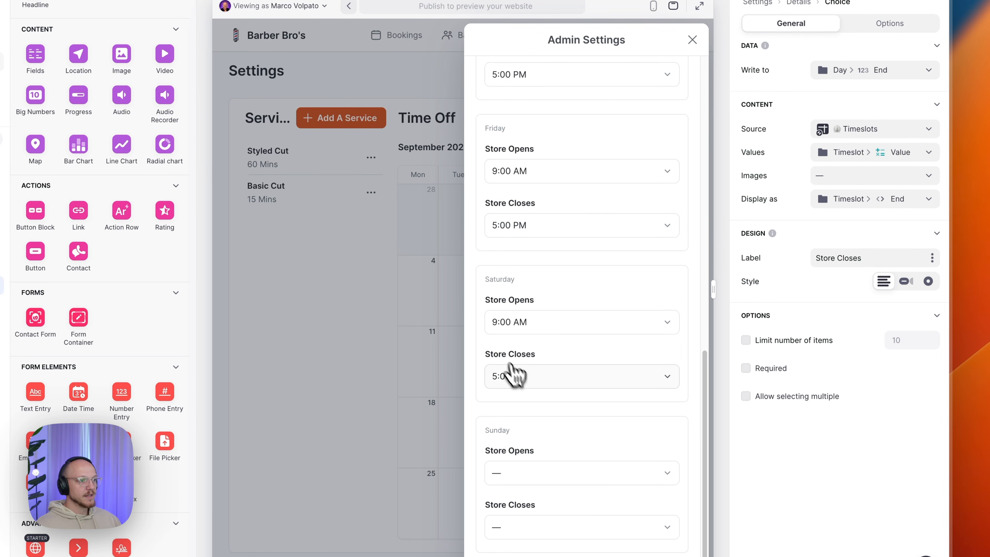
# - Set Saturday's Store Closes to 12:00 PM and close the Admin Settings dialog
pyautogui.click(514, 376)
pyautogui.scroll(-20, 561, 304)
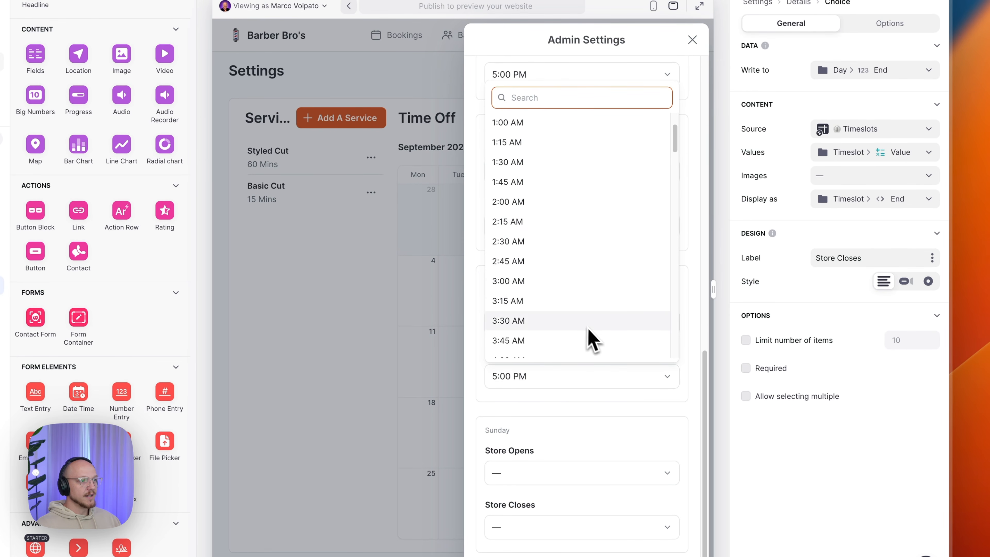
pyautogui.scroll(-5, 569, 296)
pyautogui.scroll(10, 567, 298)
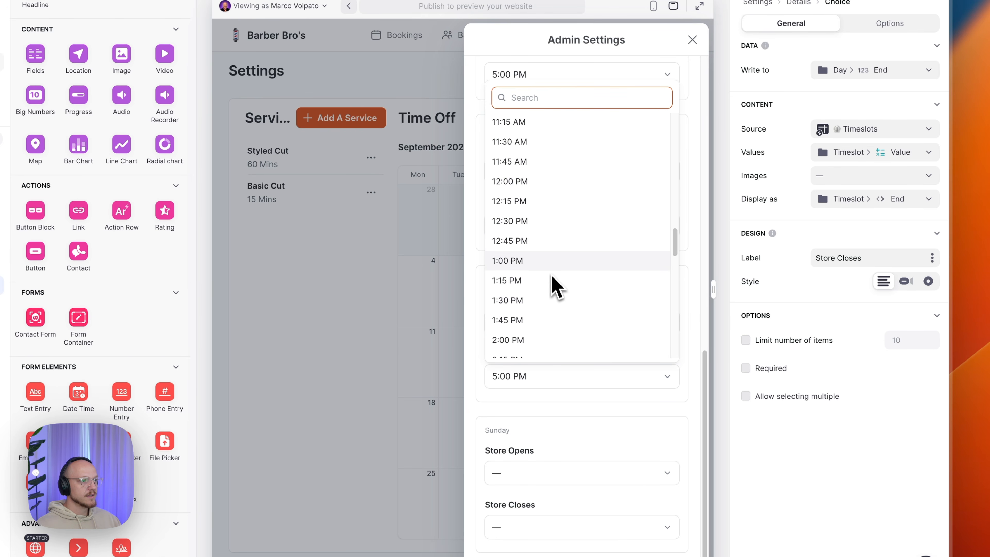
pyautogui.click(542, 191)
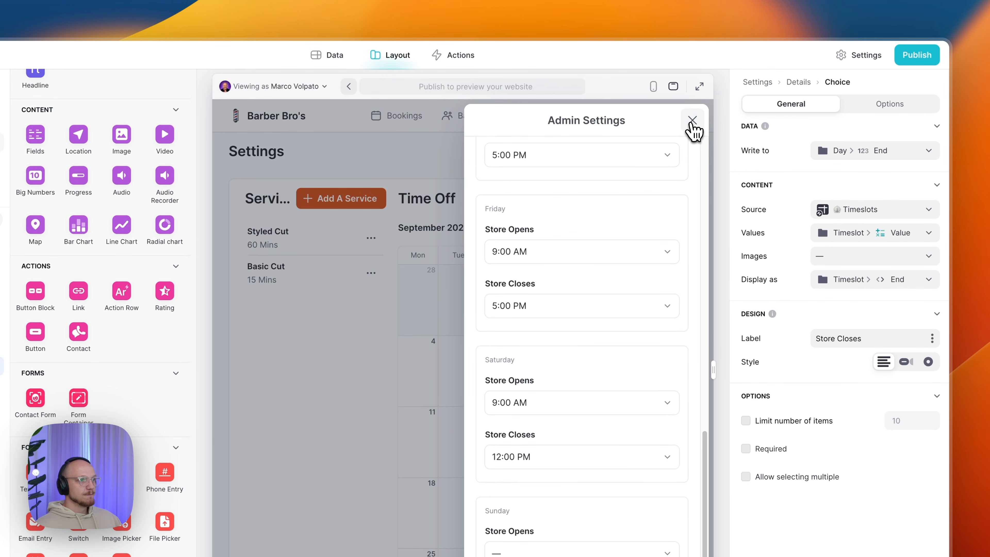
pyautogui.click(691, 121)
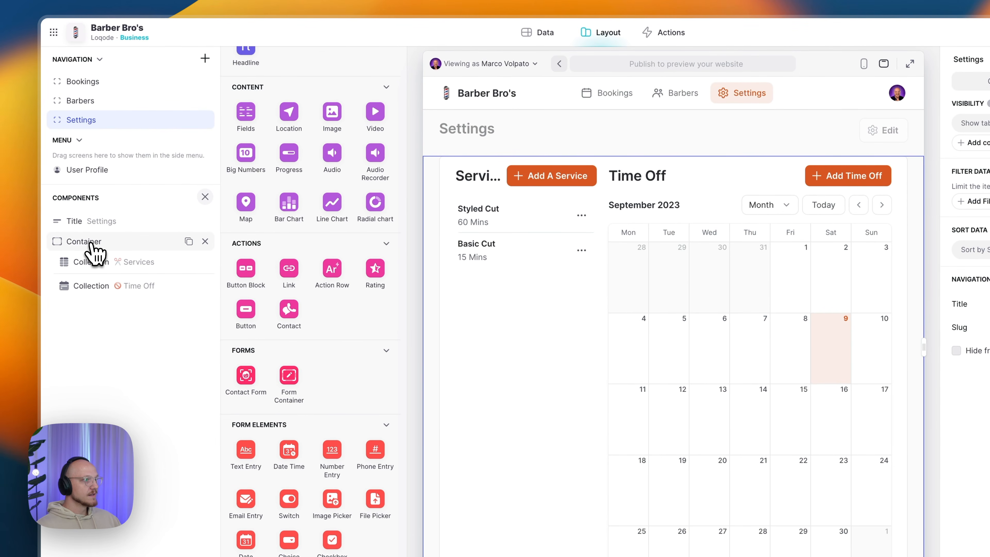
# - Review the Settings page container, keeping its Card background, then select the Services collection
pyautogui.click(90, 244)
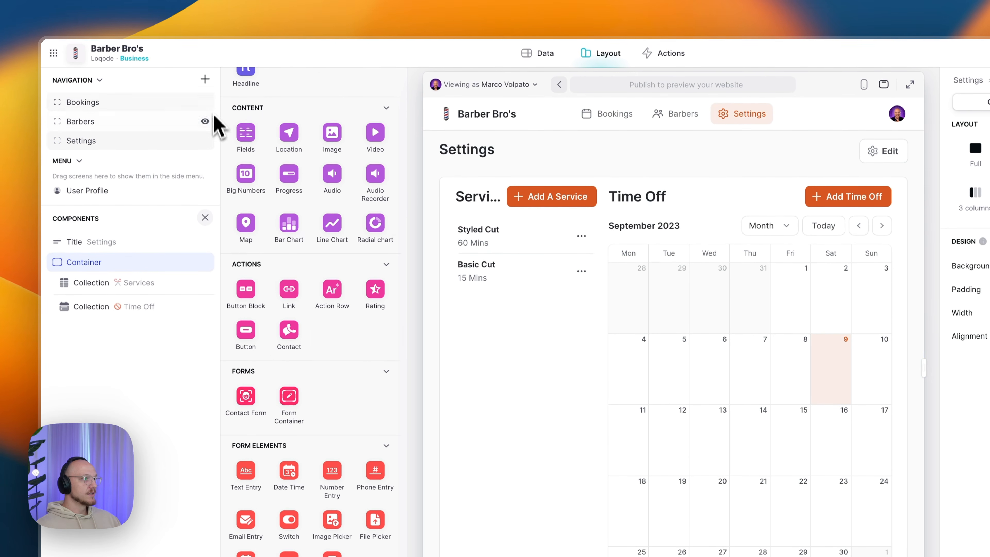
pyautogui.scroll(10, 308, 339)
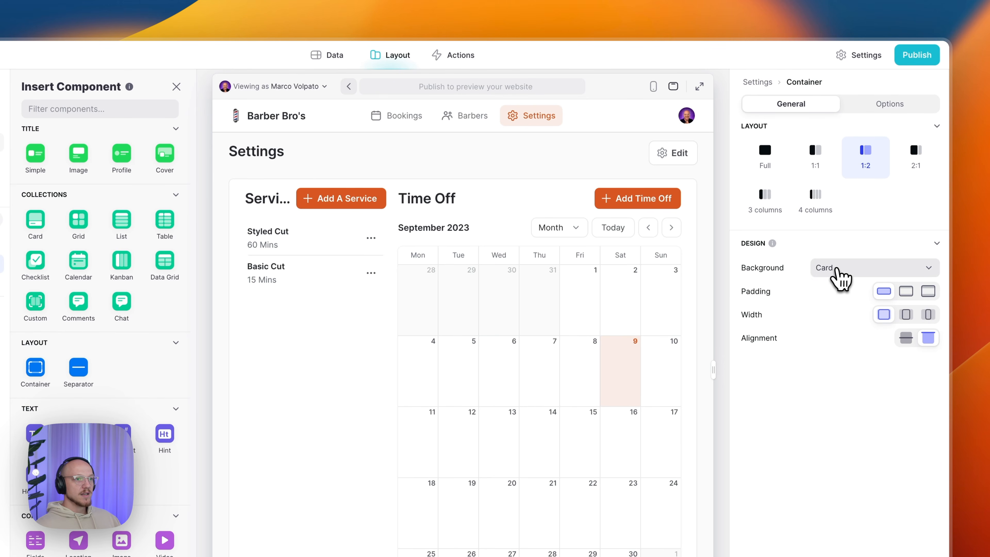
pyautogui.click(873, 273)
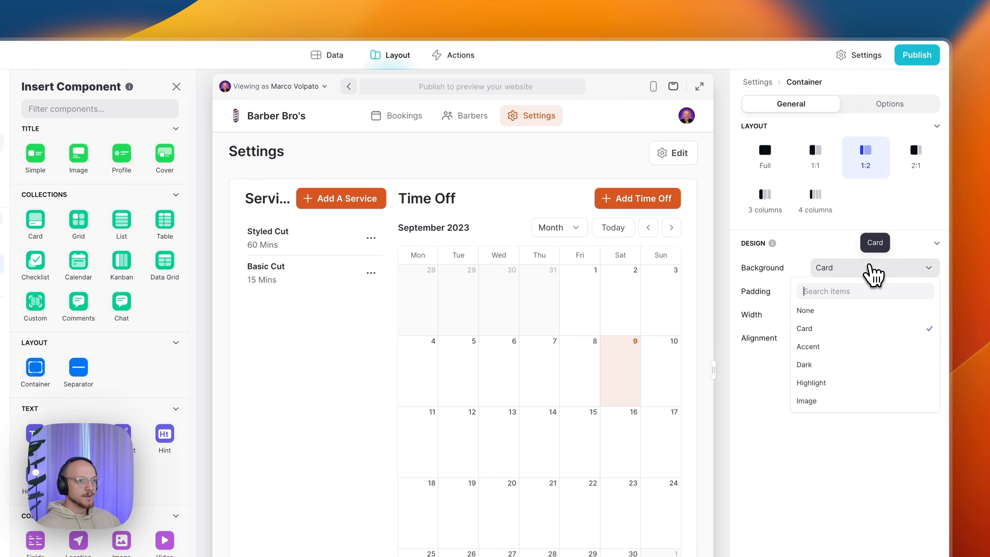
pyautogui.click(829, 332)
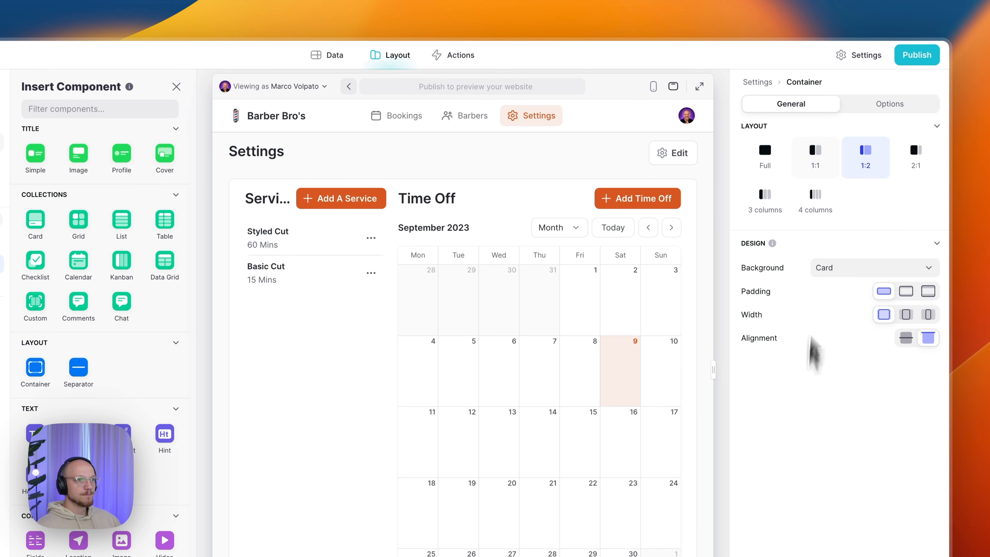
pyautogui.click(891, 106)
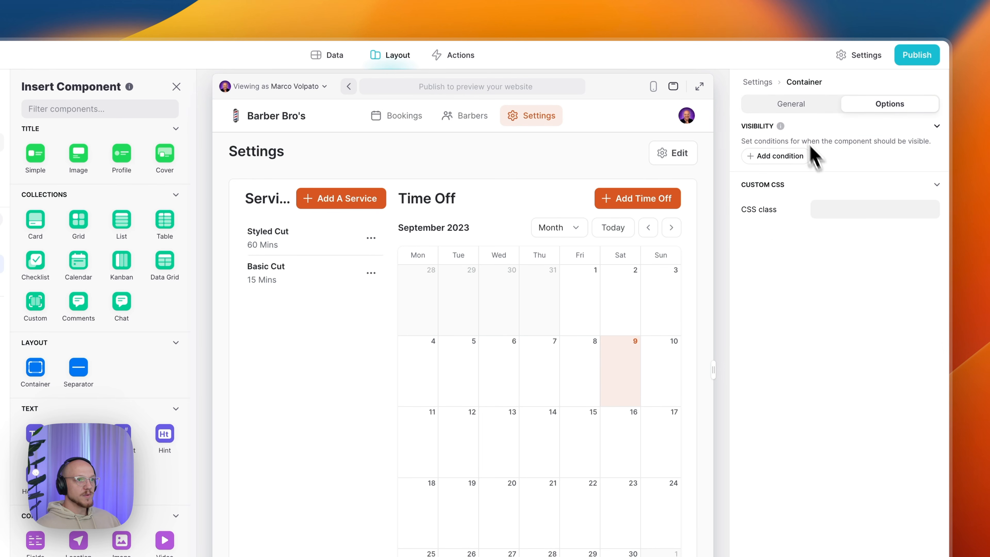
pyautogui.click(789, 112)
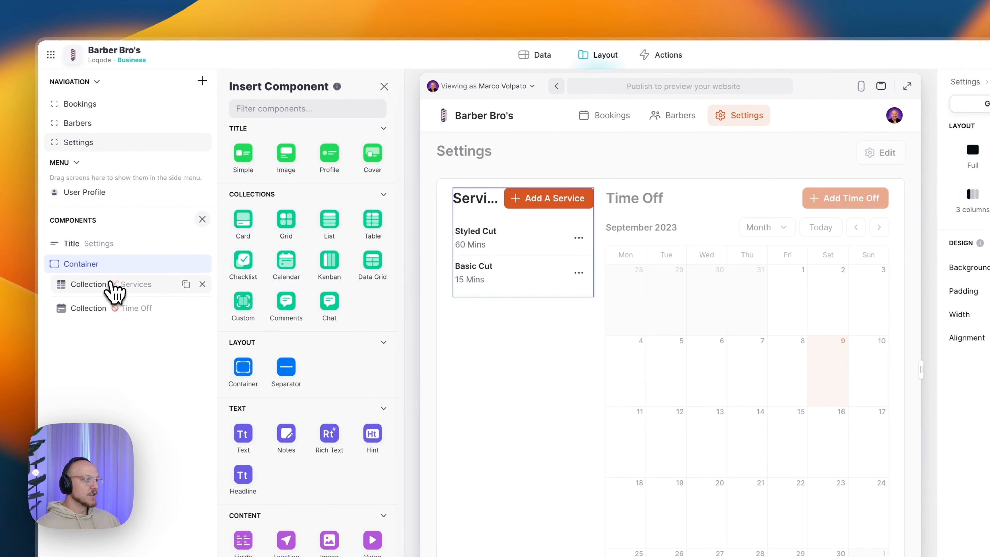
pyautogui.click(116, 291)
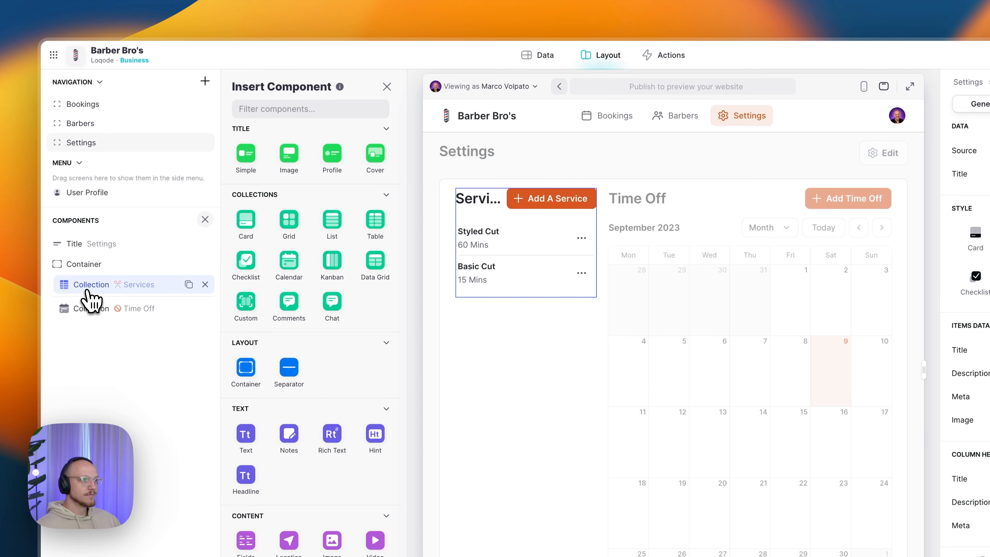
# - Keep Services as the list's source and show each service's Duration as its description
pyautogui.click(376, 234)
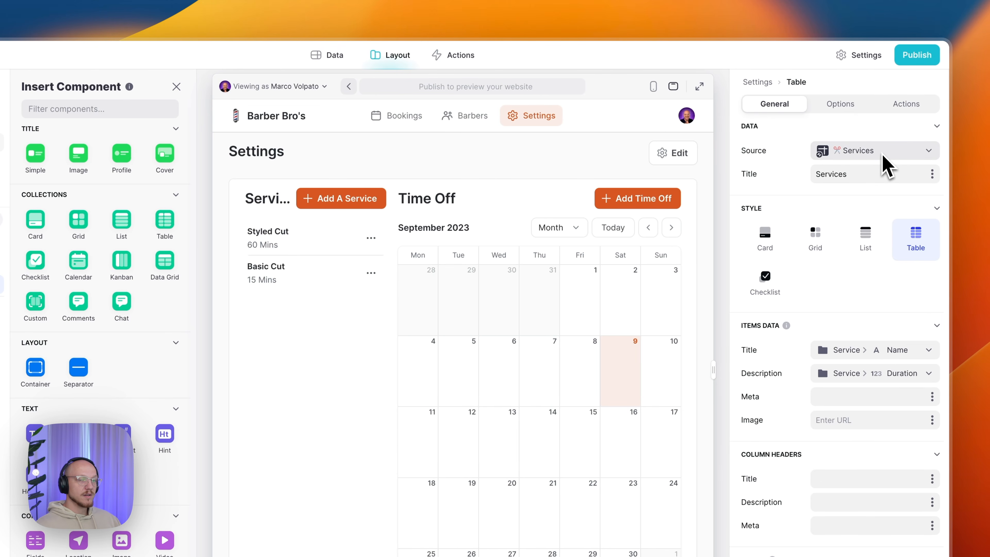
pyautogui.click(859, 152)
pyautogui.click(860, 273)
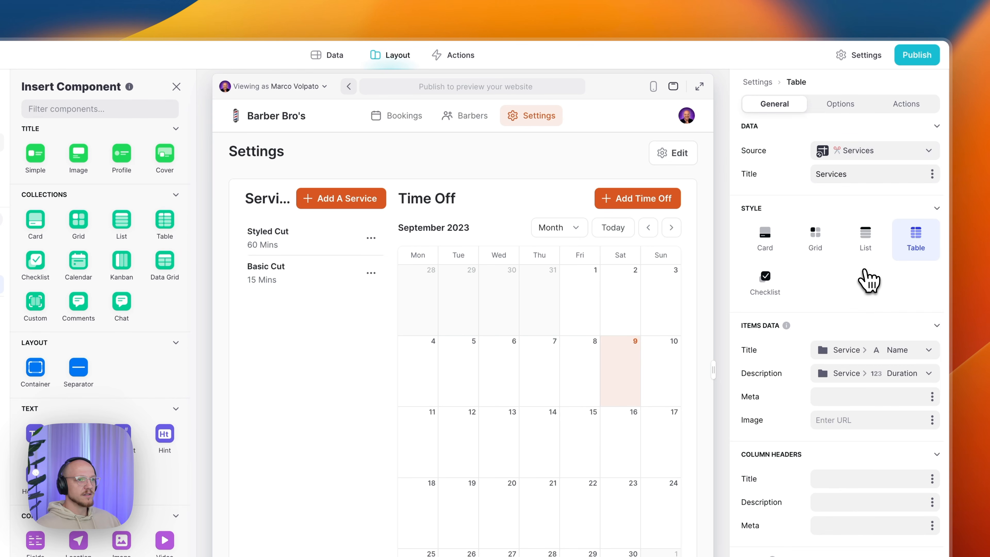
pyautogui.click(865, 174)
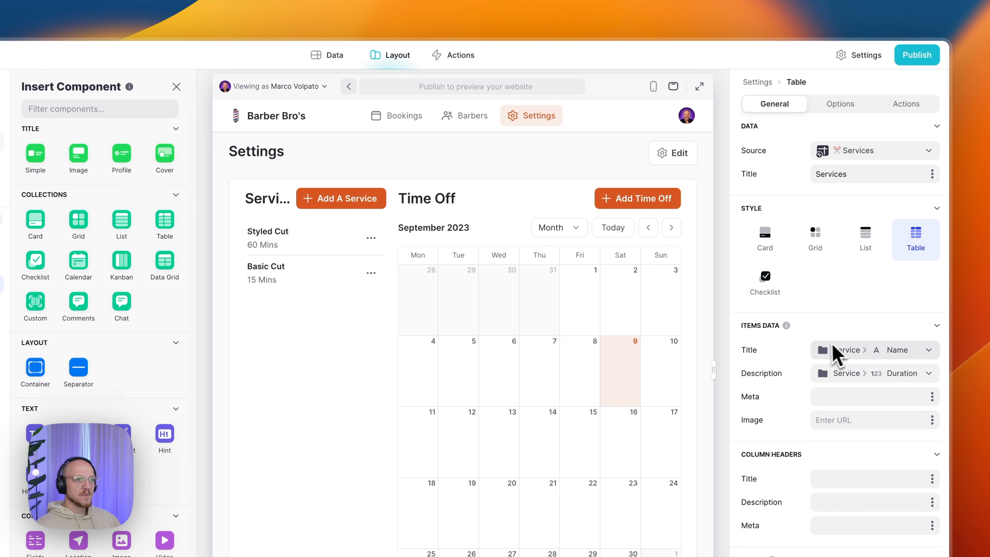
pyautogui.click(851, 353)
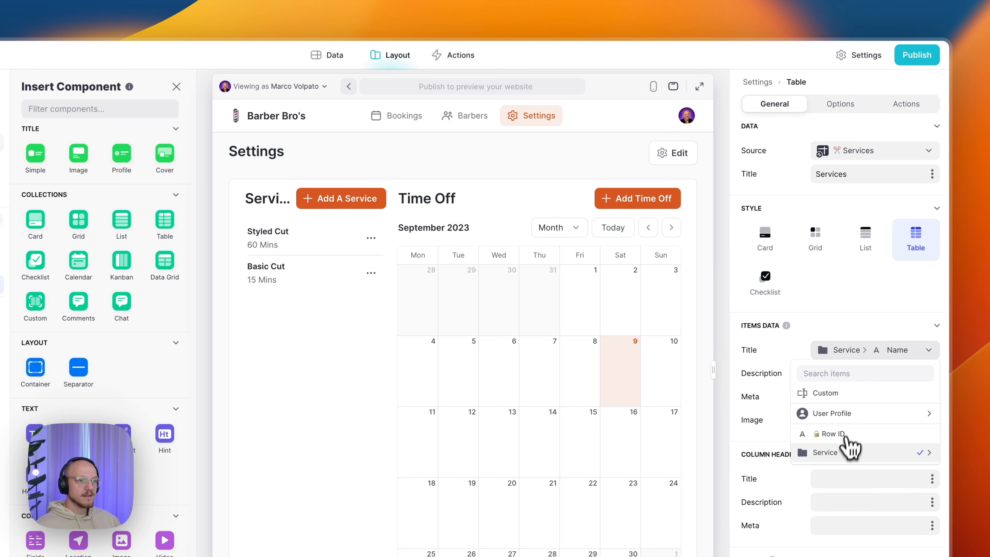
pyautogui.moveTo(803, 453)
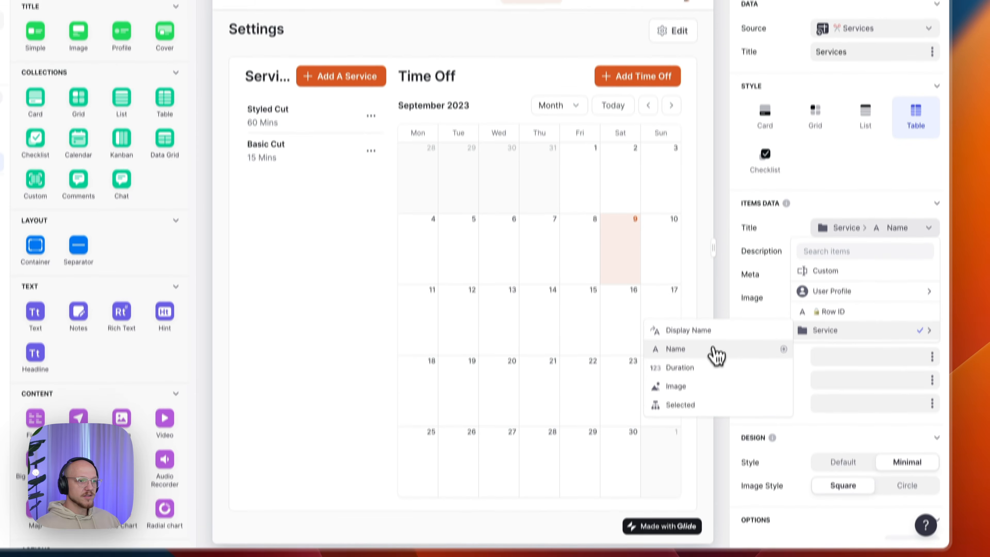
pyautogui.click(710, 368)
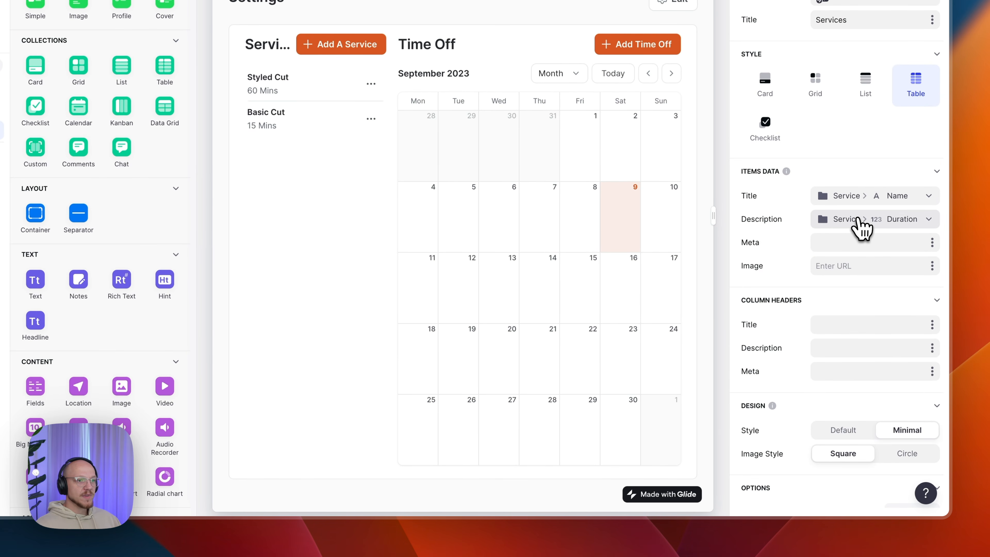
pyautogui.click(857, 226)
pyautogui.moveTo(822, 322)
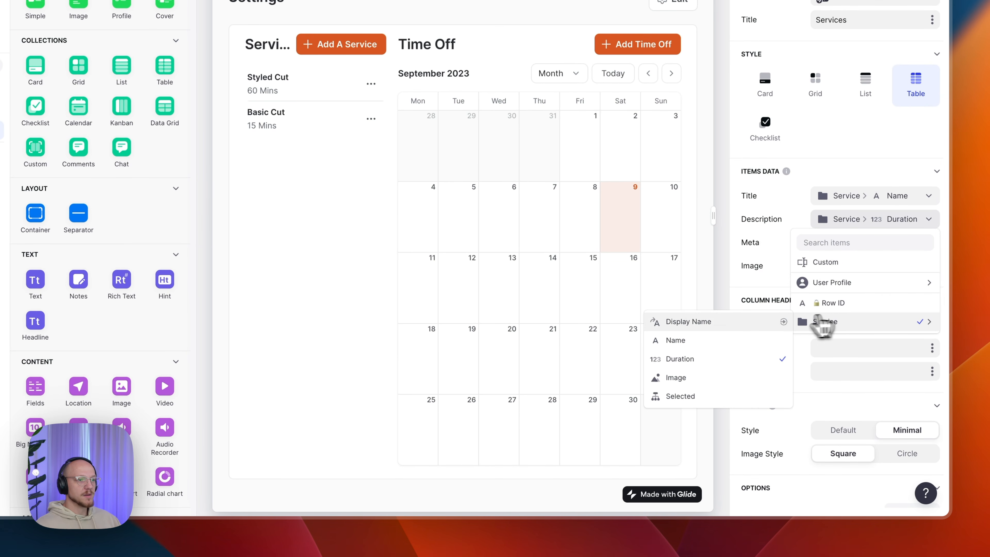
pyautogui.click(720, 359)
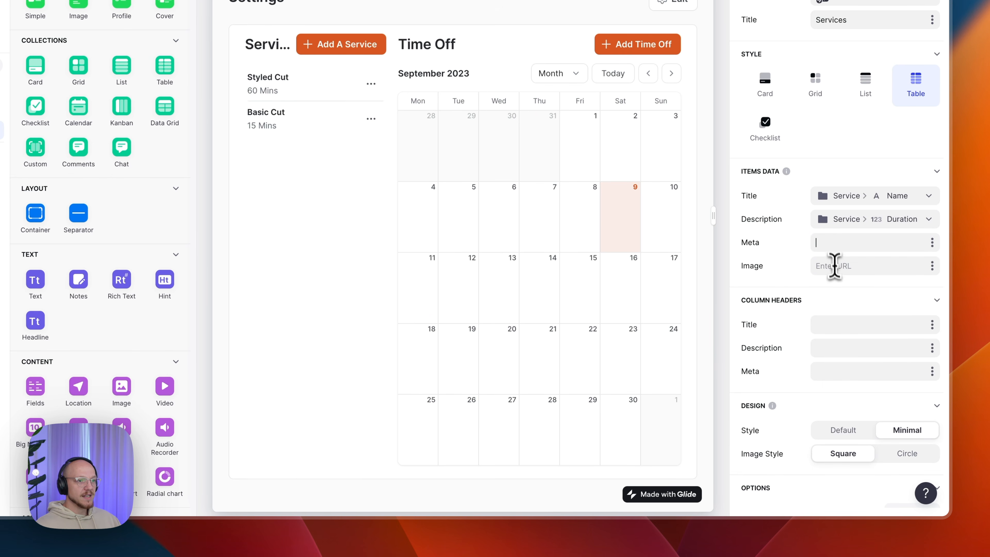
# - Try the Default design style, return the Services list to Minimal, and review its actions
pyautogui.click(820, 324)
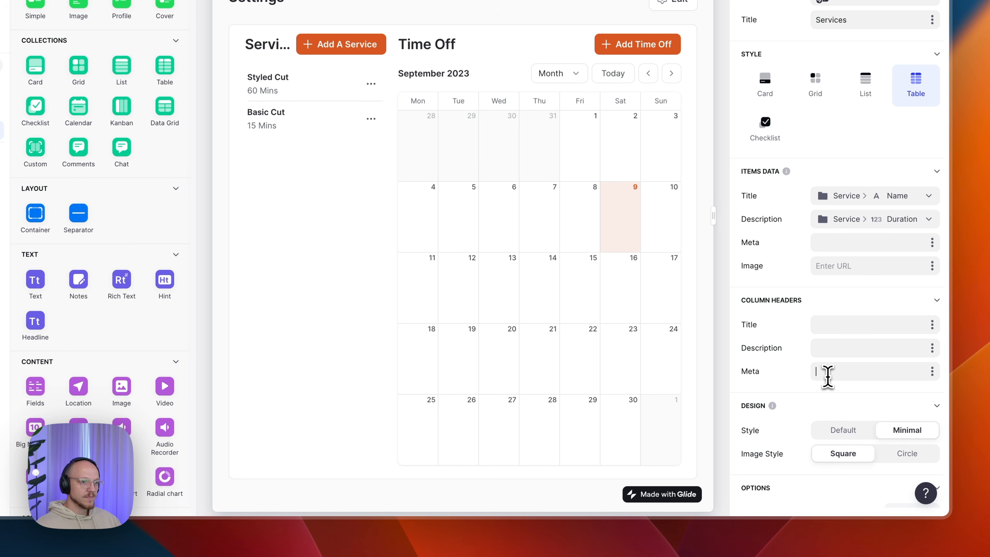
pyautogui.scroll(-3, 830, 380)
pyautogui.click(856, 296)
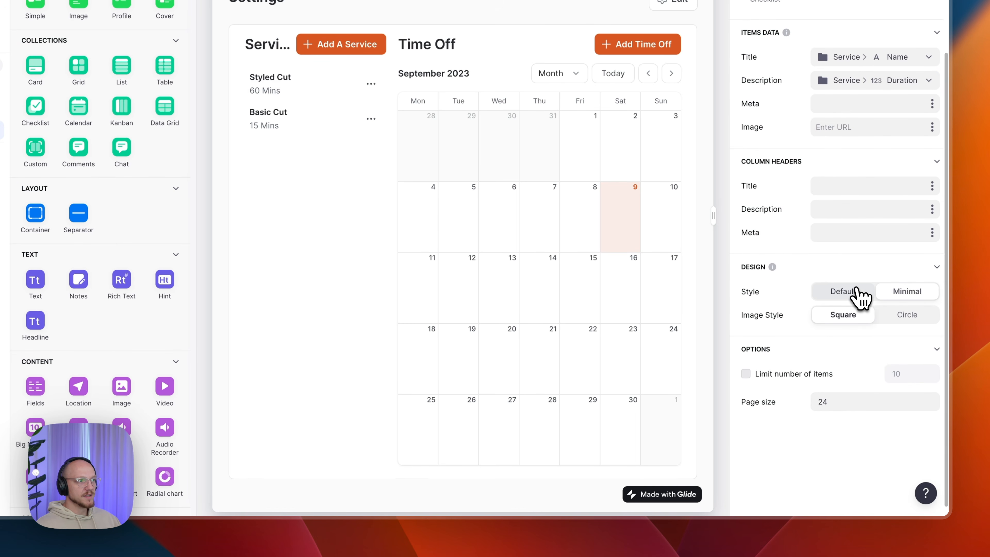
pyautogui.click(900, 303)
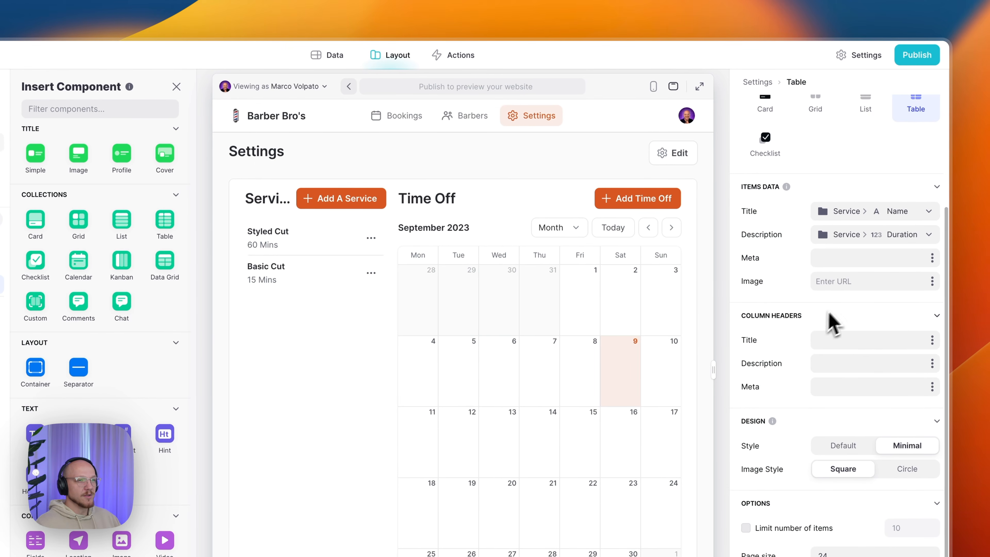
pyautogui.scroll(5, 796, 393)
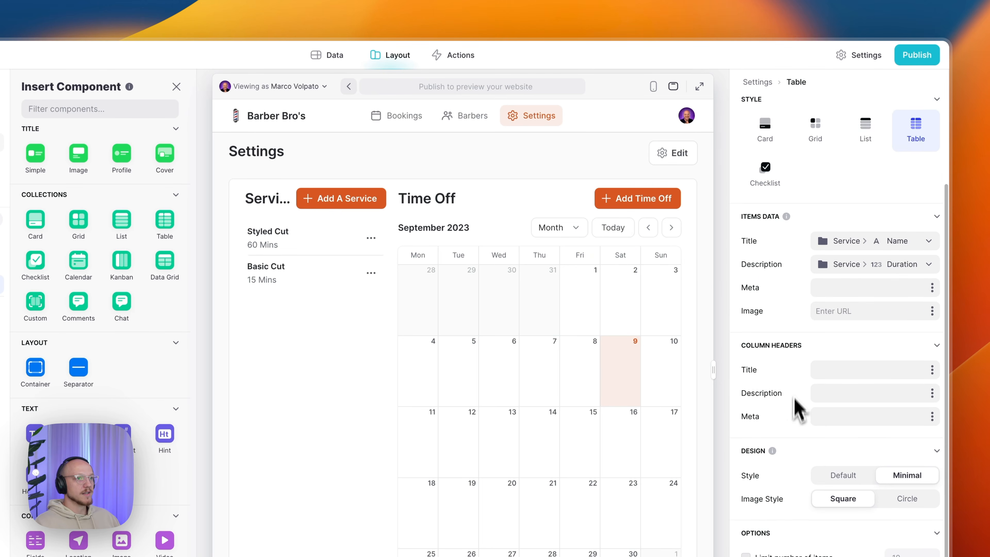
pyautogui.scroll(-2, 823, 390)
pyautogui.scroll(2, 850, 332)
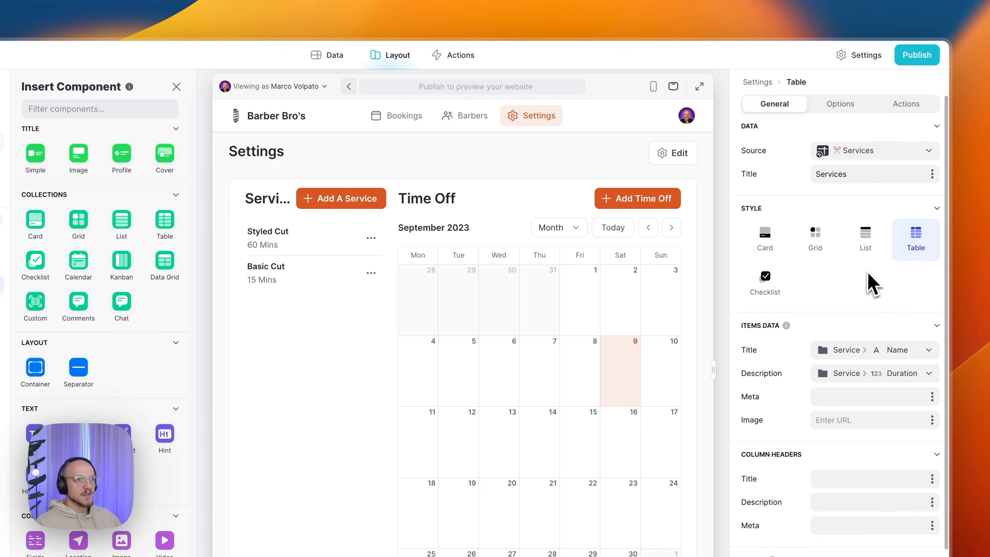
pyautogui.scroll(-1, 865, 254)
pyautogui.scroll(-3, 873, 380)
pyautogui.scroll(3, 877, 377)
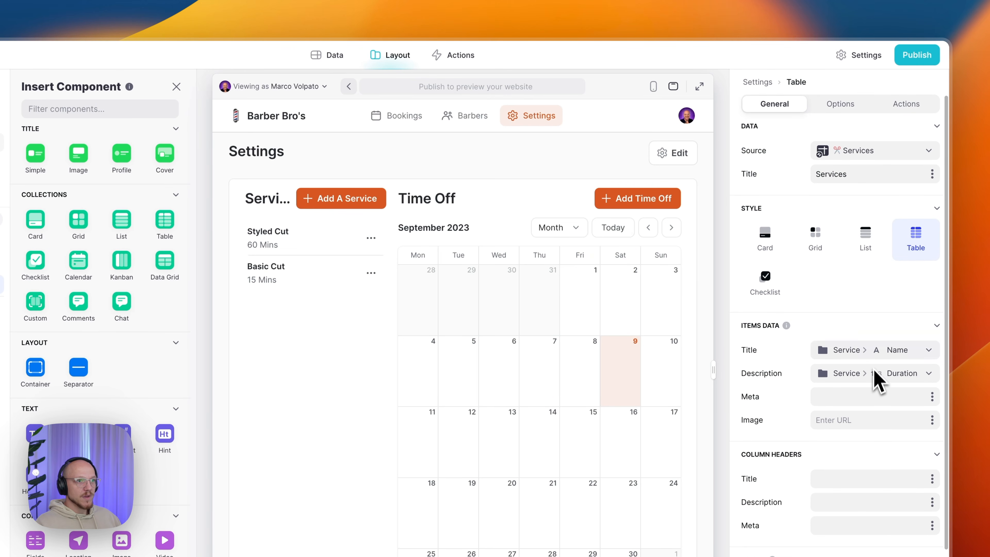
pyautogui.click(840, 107)
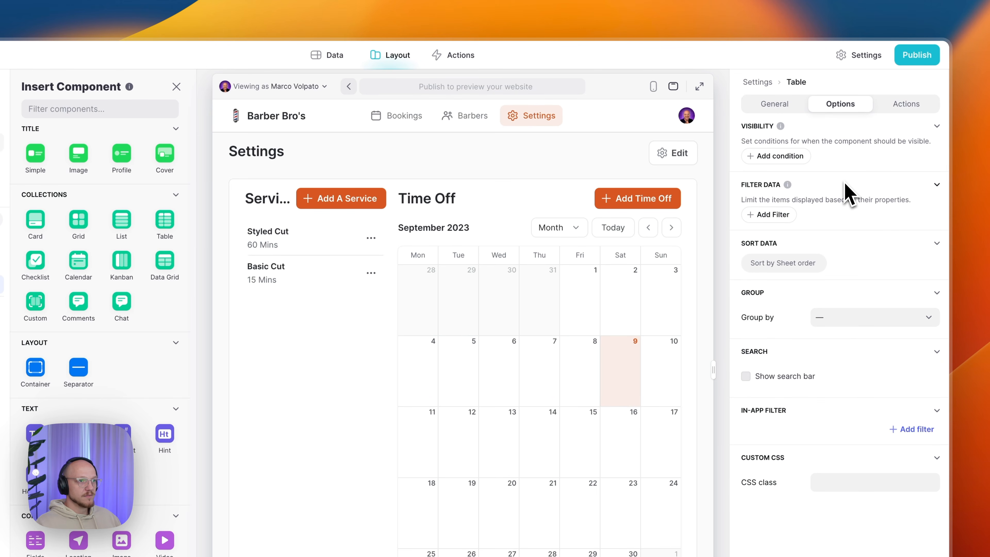
pyautogui.click(903, 105)
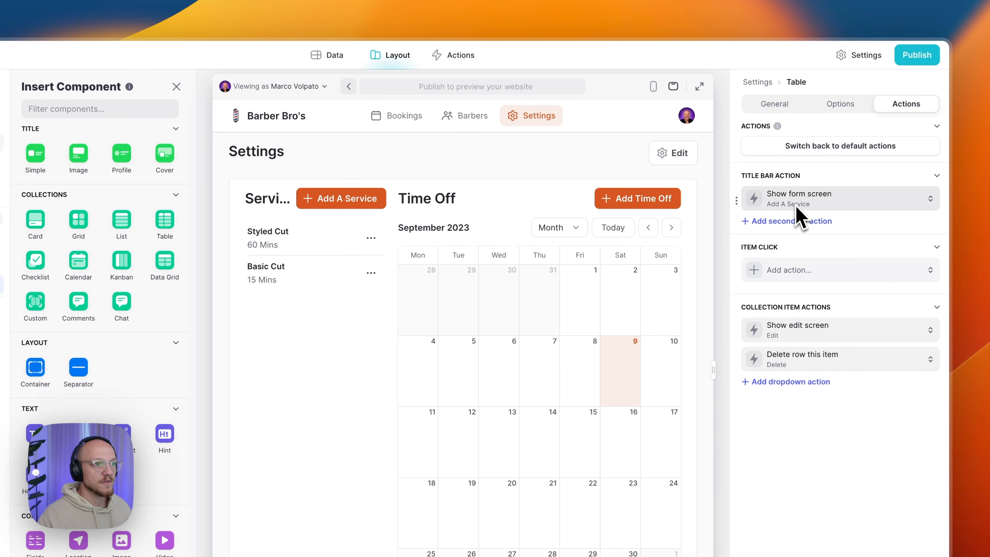
pyautogui.click(791, 222)
pyautogui.click(787, 228)
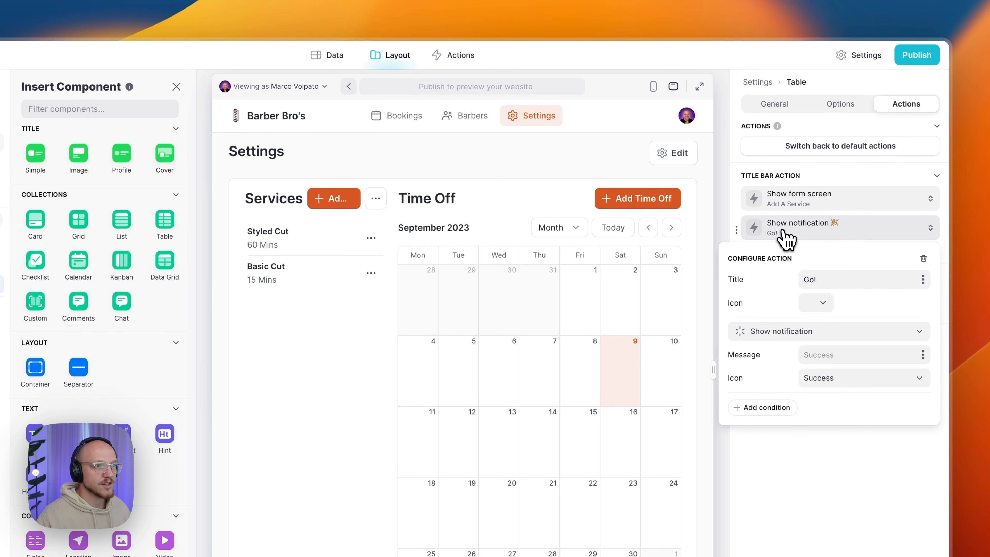
pyautogui.click(923, 258)
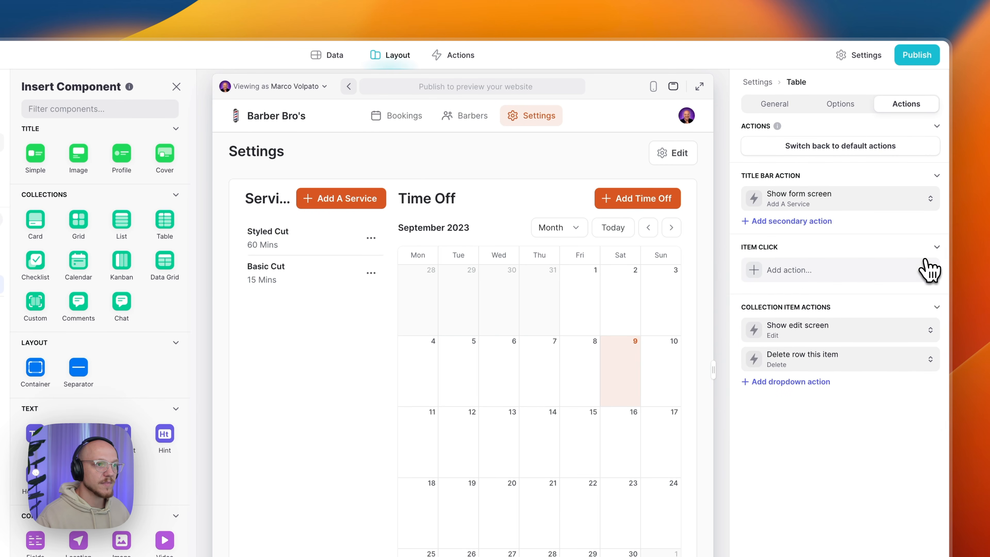
pyautogui.click(809, 201)
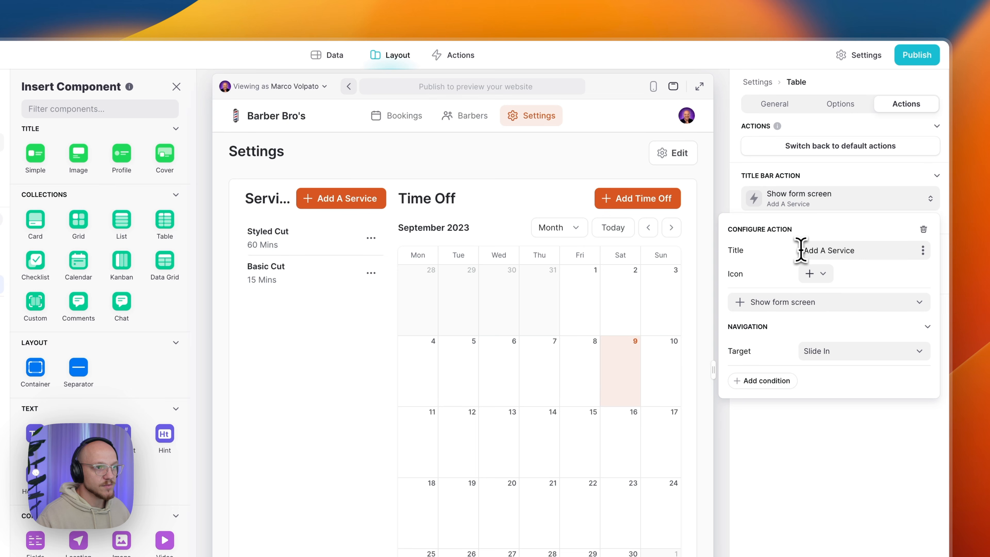
pyautogui.moveTo(803, 250); pyautogui.dragTo(860, 253)
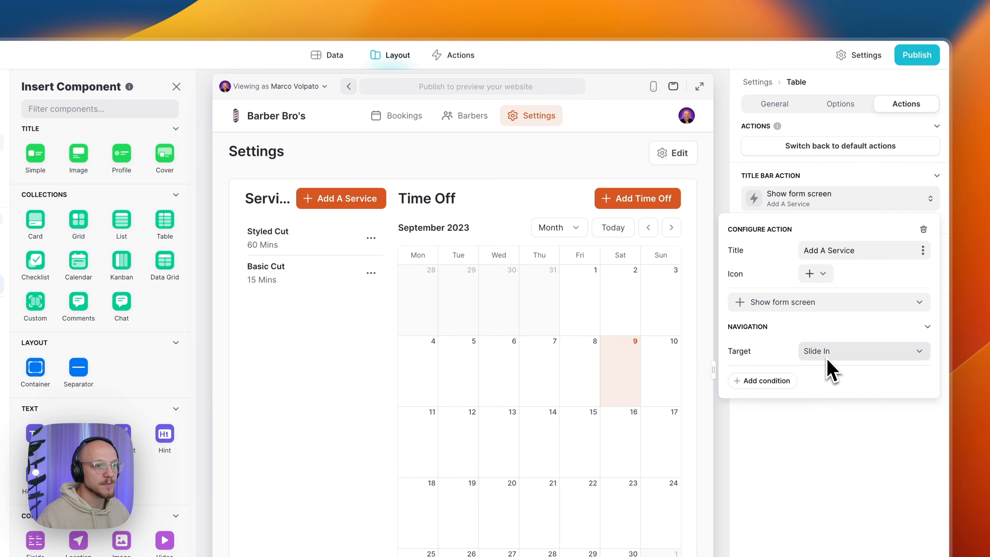
pyautogui.click(809, 306)
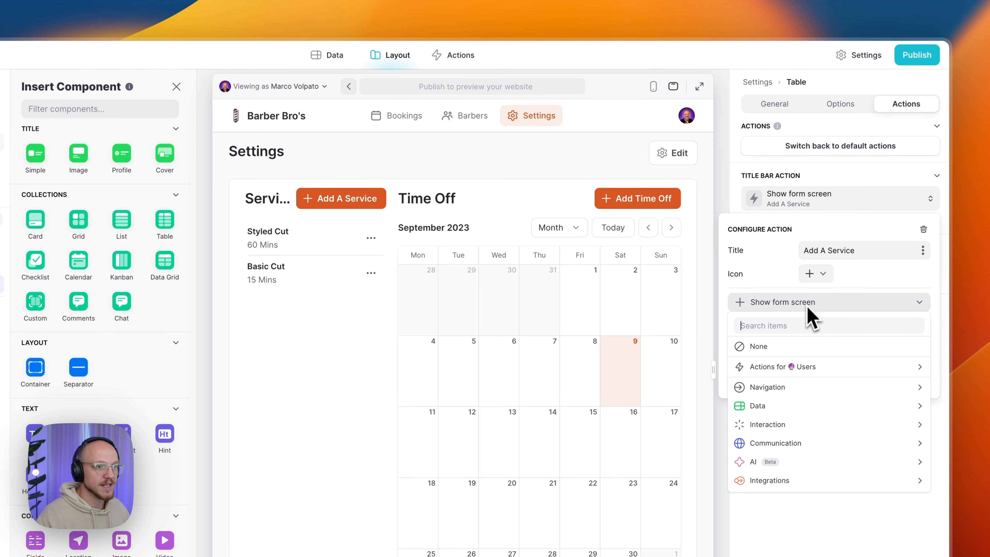
pyautogui.moveTo(782, 390)
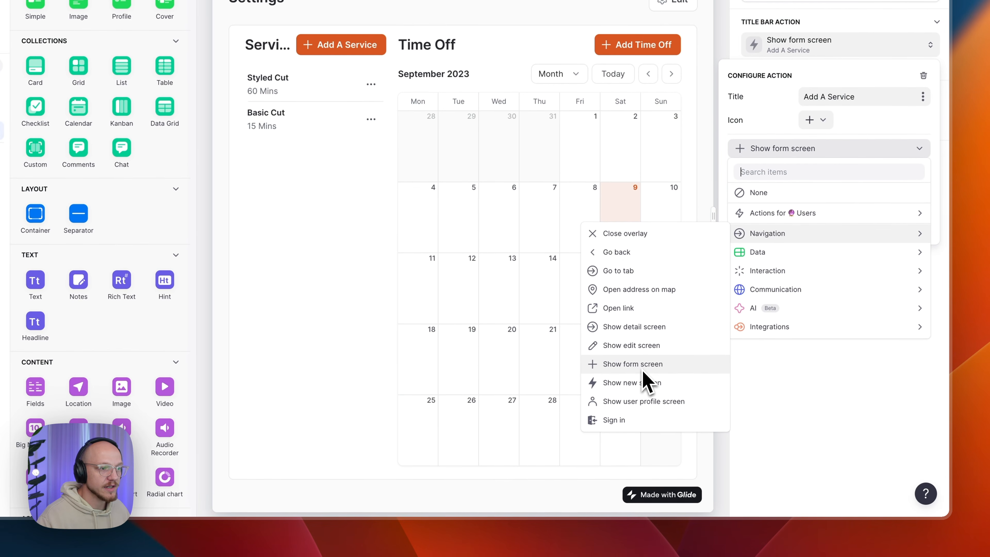
pyautogui.click(804, 153)
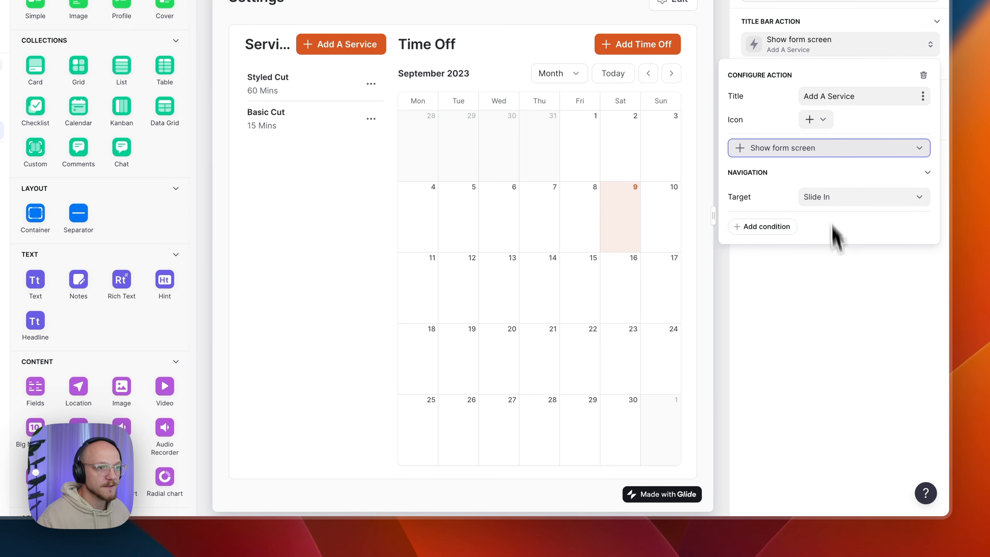
pyautogui.click(862, 398)
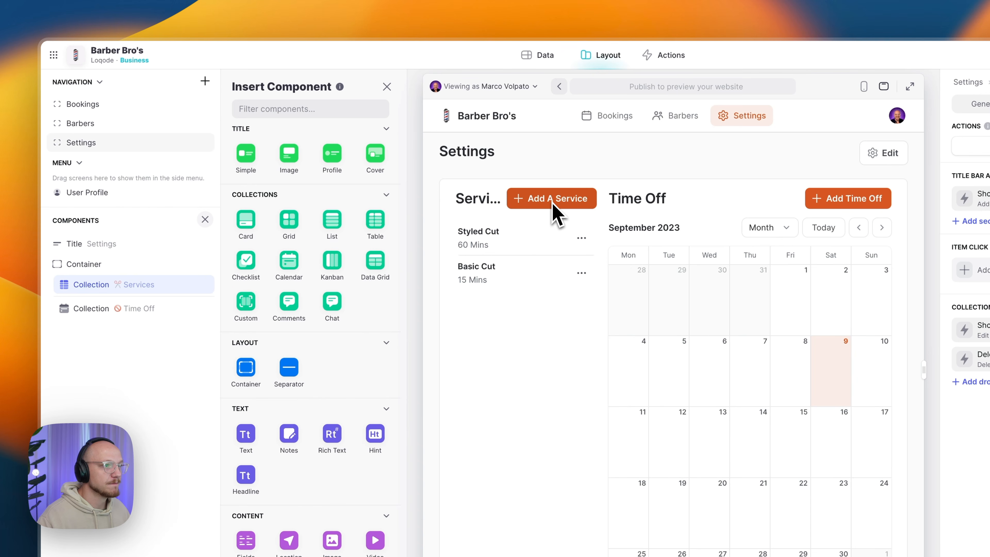
# - Open the Add A Service form in the preview, leaving its title unchanged
pyautogui.click(387, 86)
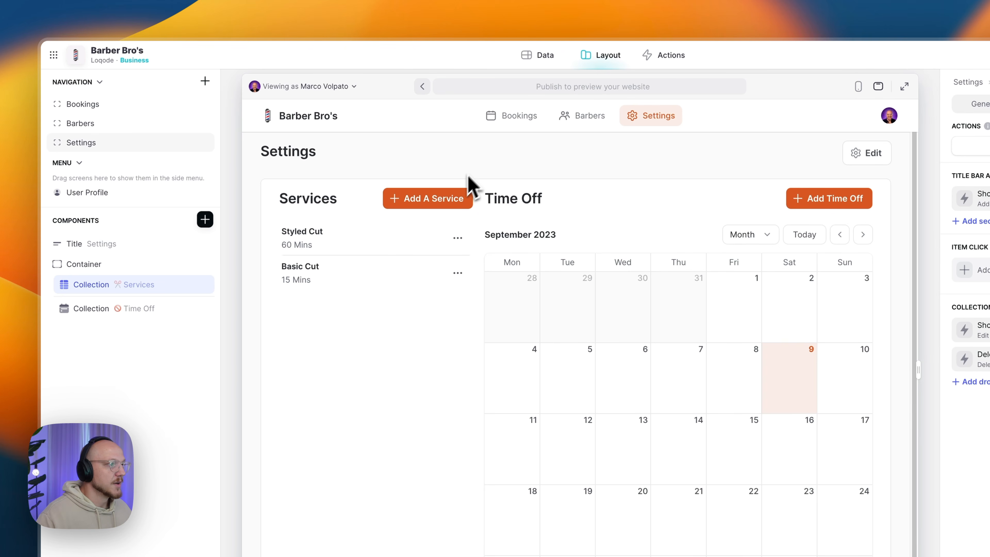
pyautogui.click(447, 202)
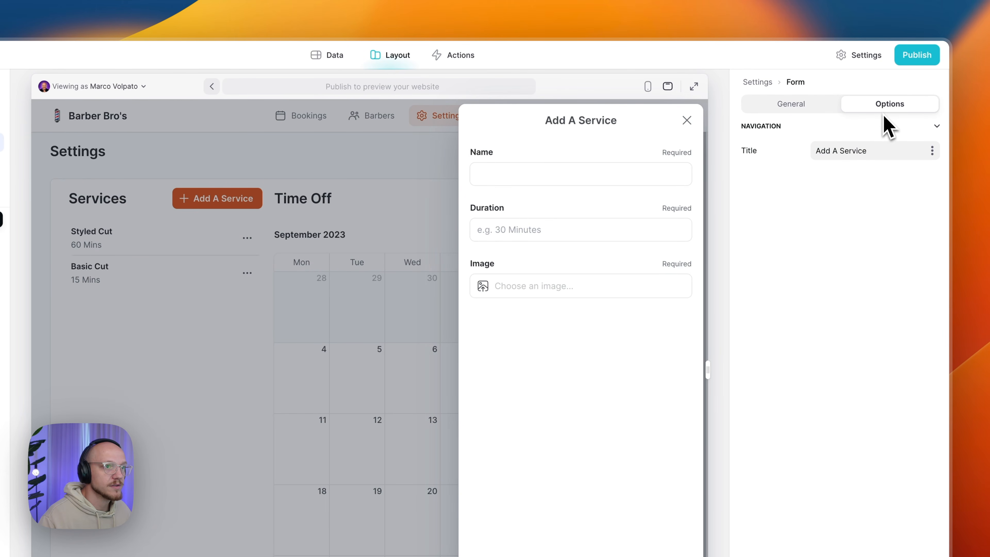
pyautogui.moveTo(868, 151); pyautogui.dragTo(815, 150)
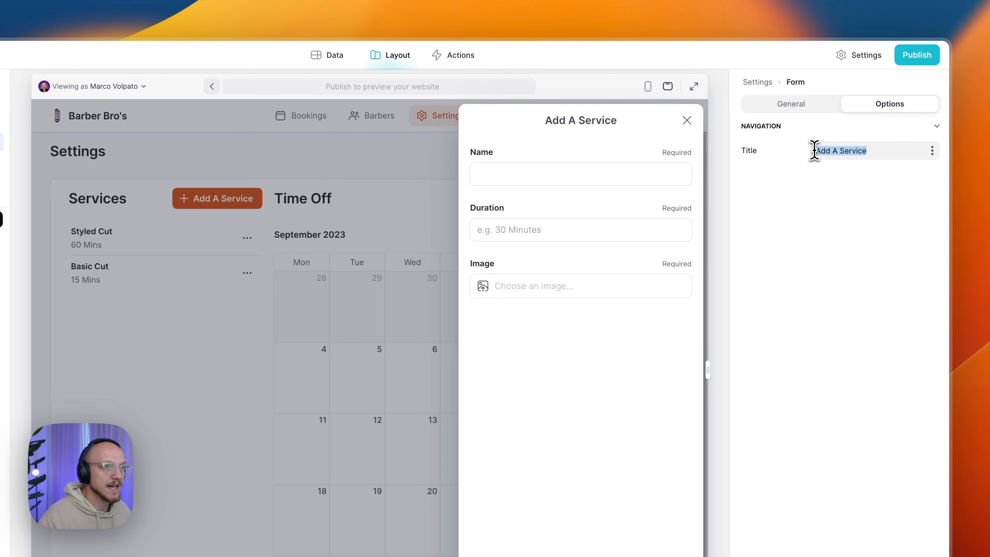
pyautogui.click(799, 185)
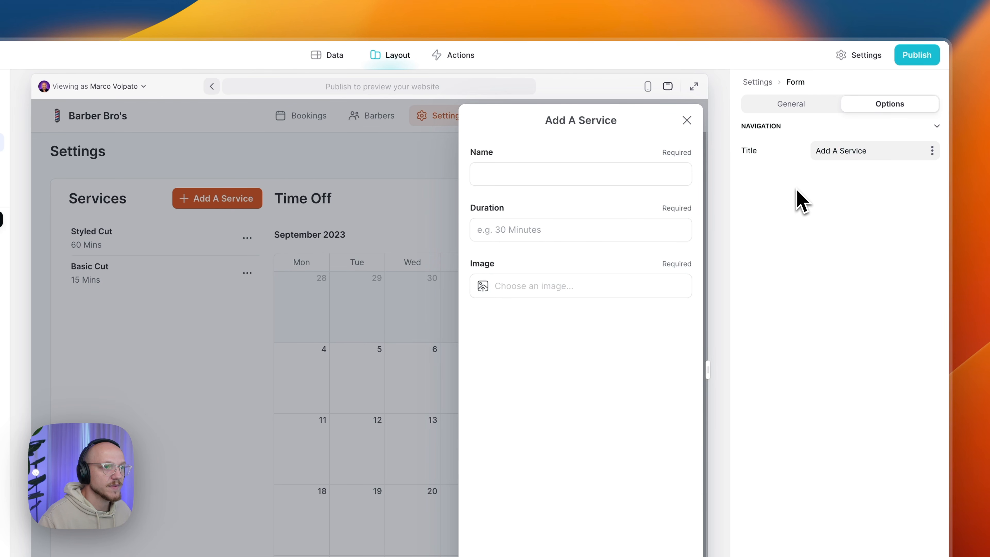
# - Check the form's submit settings, keeping the 'Service Added' notification message
pyautogui.click(791, 109)
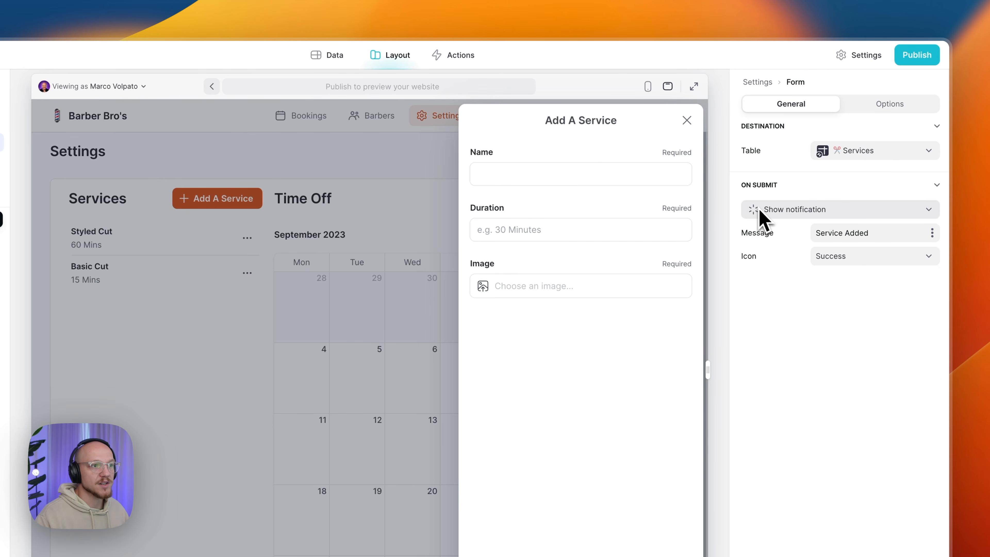
pyautogui.moveTo(818, 238); pyautogui.dragTo(876, 239)
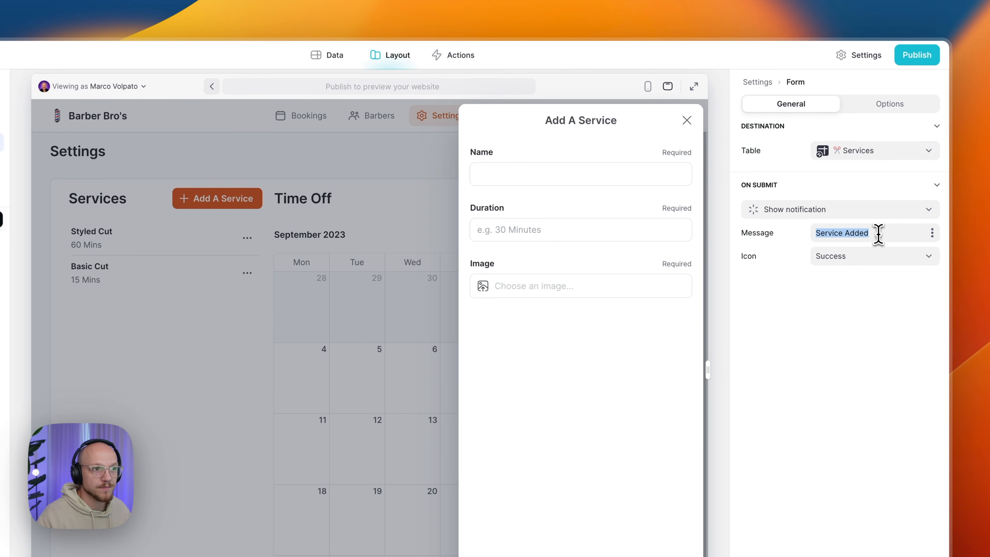
pyautogui.click(879, 235)
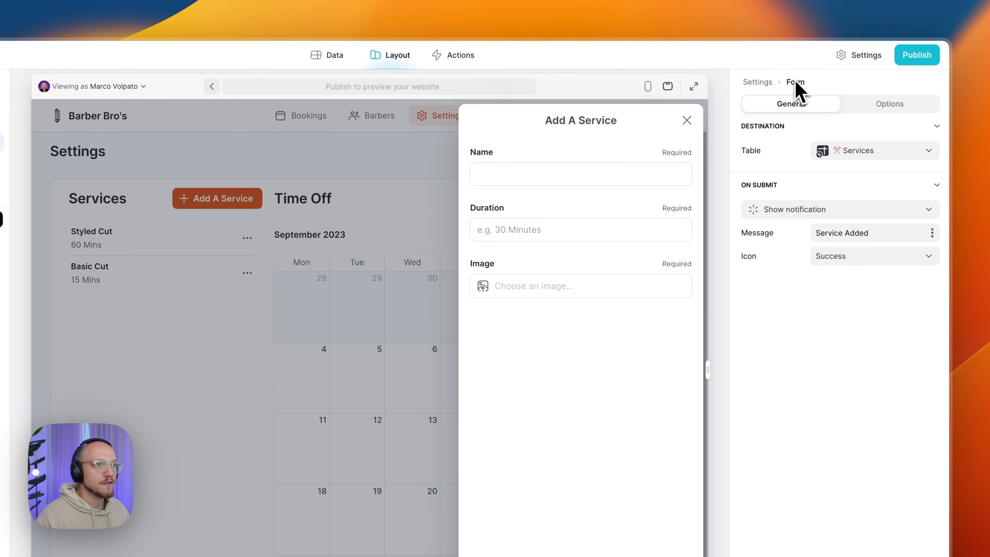
pyautogui.click(873, 104)
pyautogui.click(834, 107)
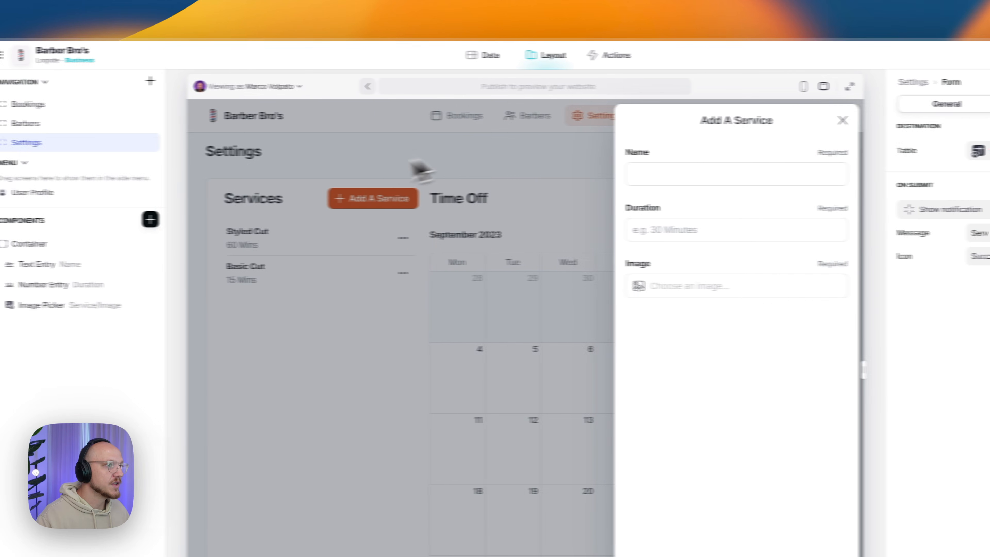
# - Copy the form's entry-field container, then select its Name text entry
pyautogui.click(109, 172)
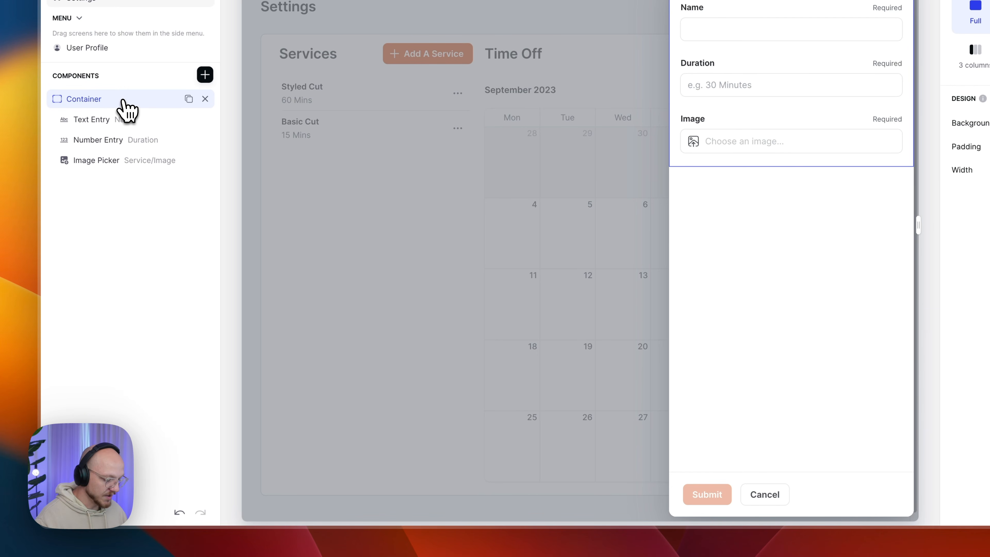
pyautogui.press('super+c')
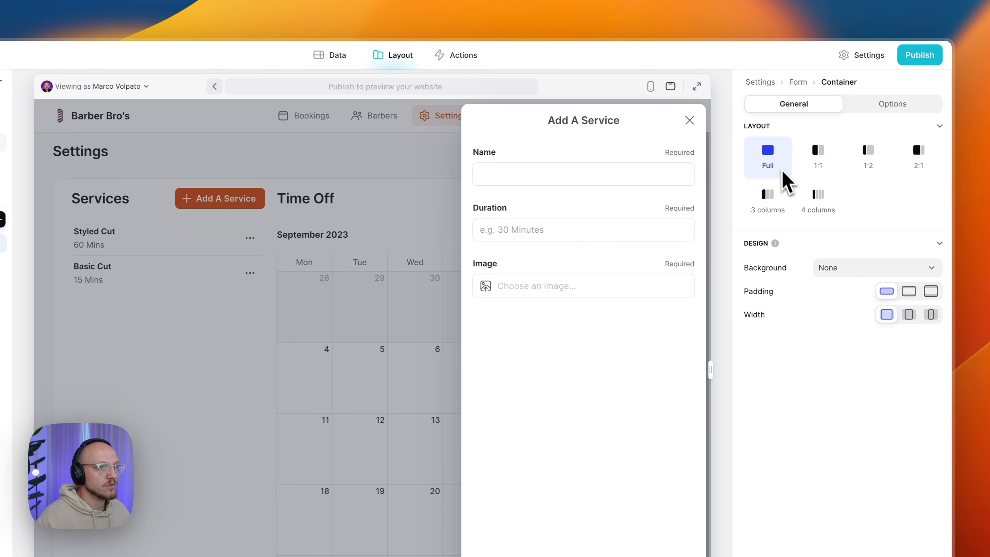
pyautogui.click(890, 105)
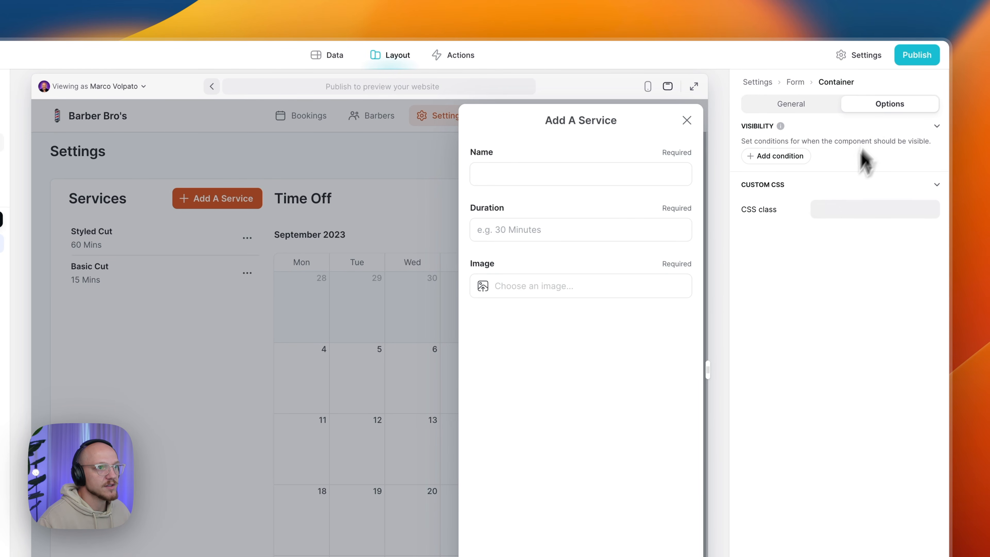
pyautogui.click(803, 105)
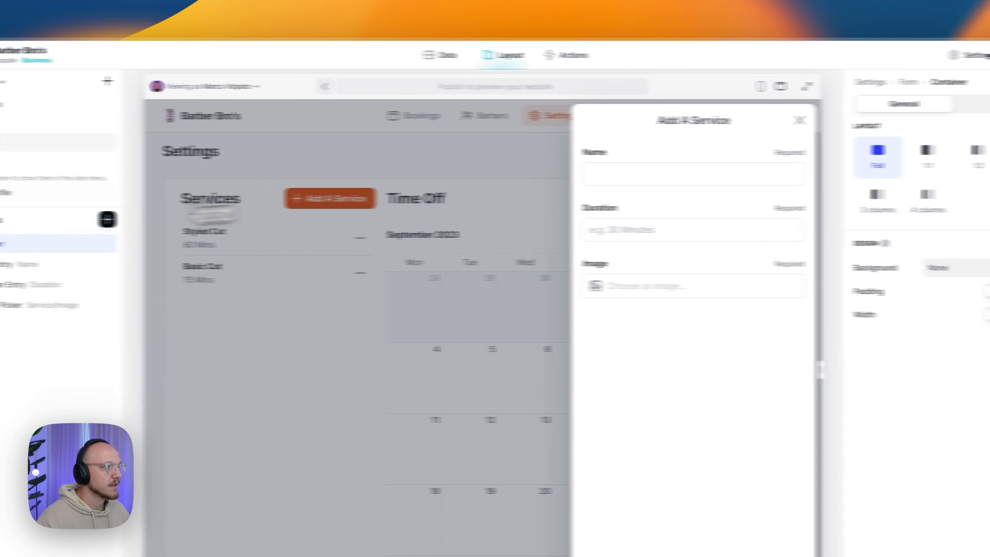
pyautogui.click(100, 267)
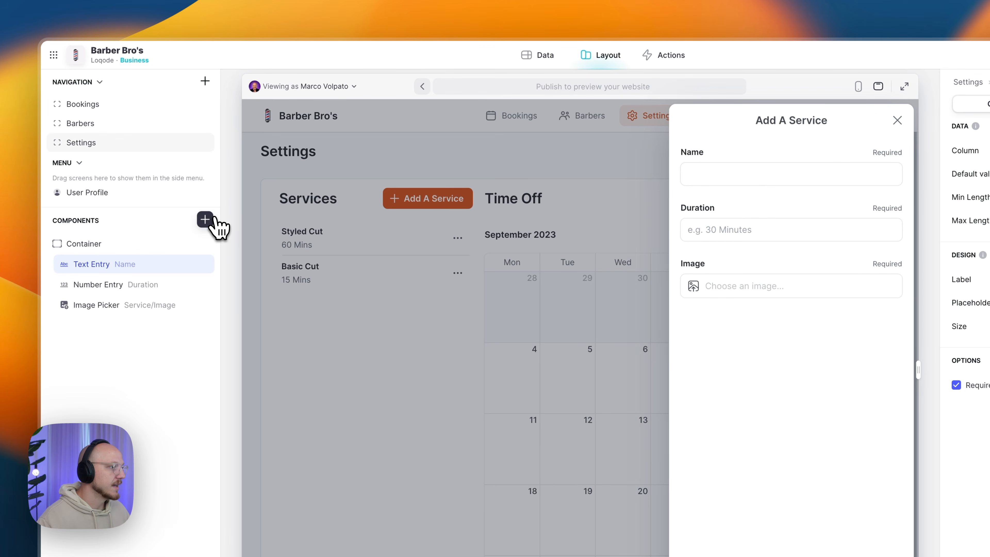
# - Keep the Name text entry writing to Service > Name and give it the placeholder 'e.g. Basic Cut'
pyautogui.click(204, 219)
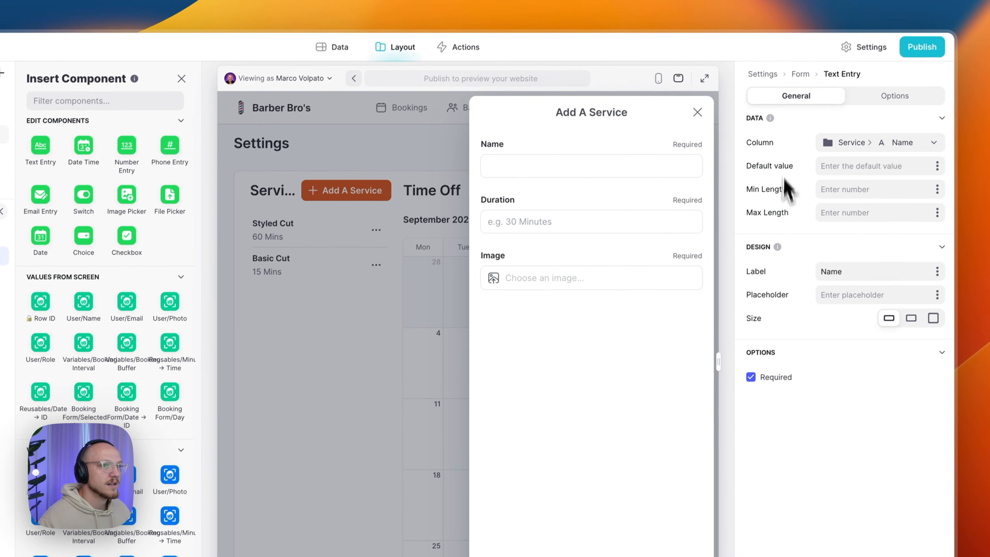
pyautogui.click(857, 144)
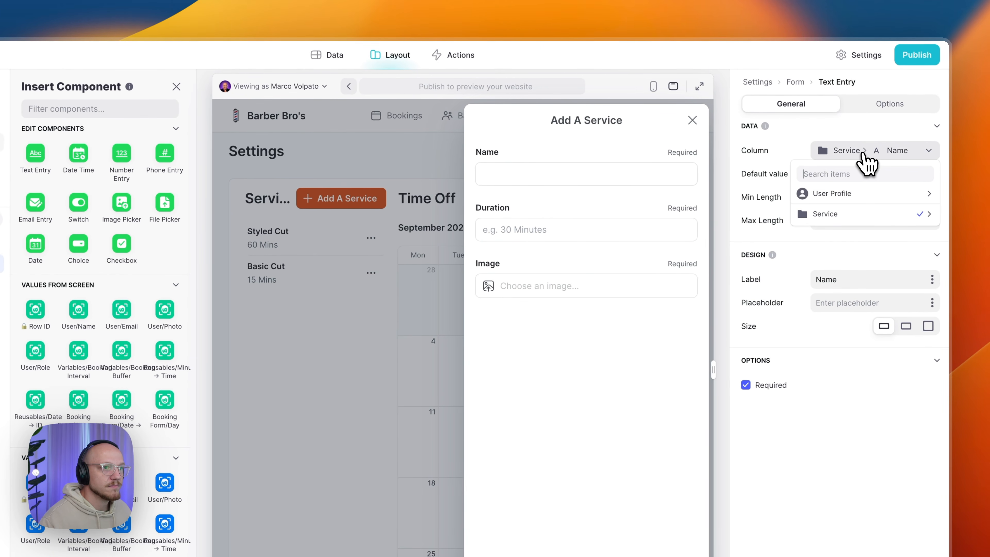
pyautogui.moveTo(866, 206)
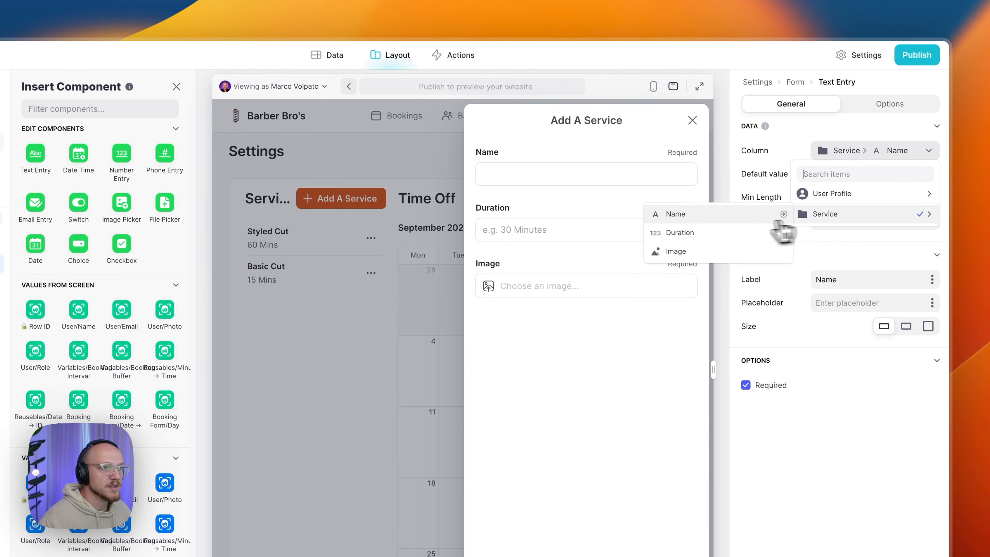
pyautogui.click(721, 219)
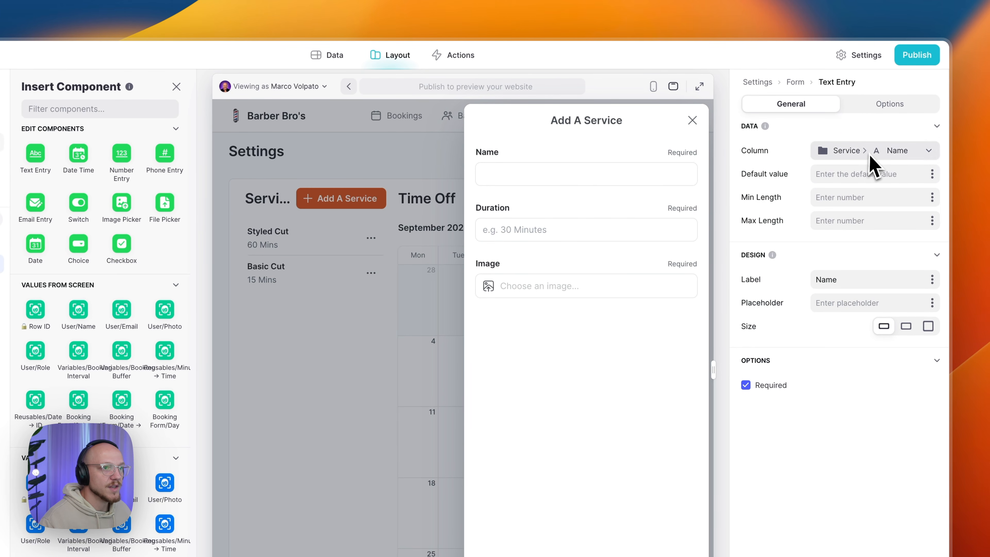
pyautogui.click(843, 279)
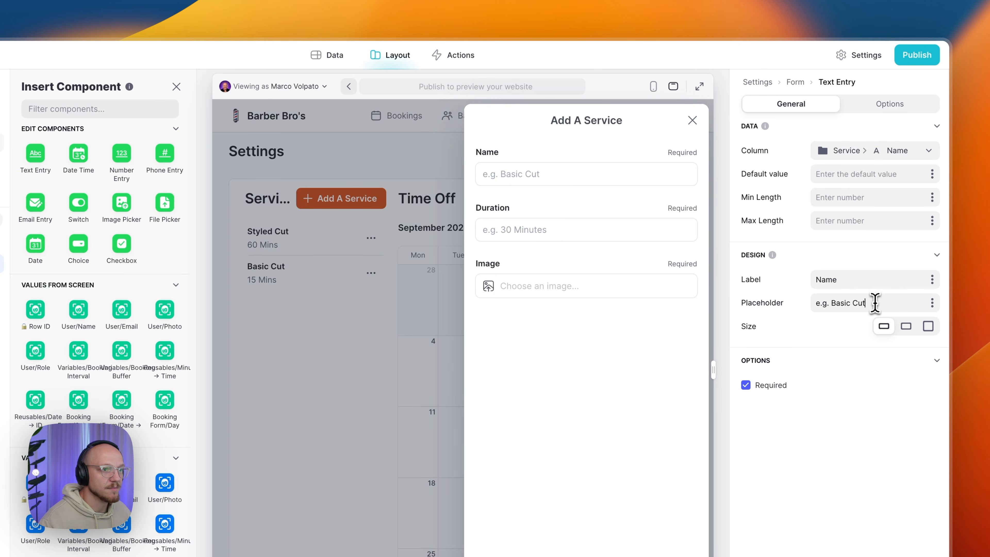
pyautogui.click(887, 110)
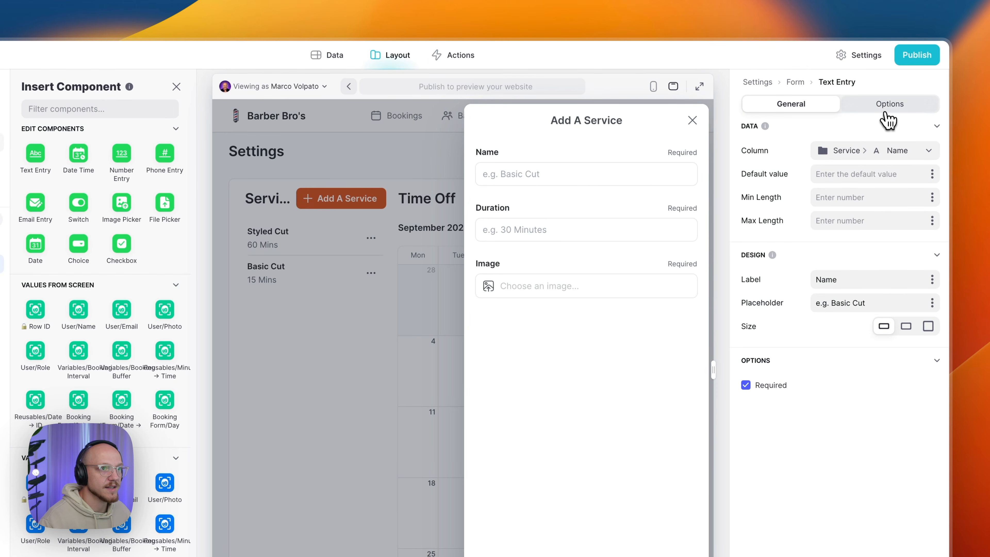
pyautogui.click(808, 108)
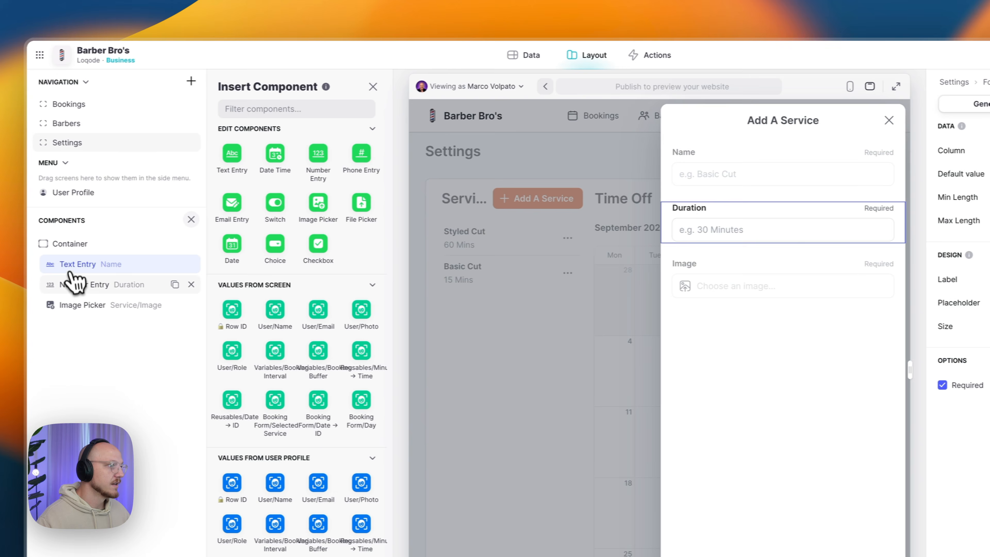
# - Link the Duration number entry to Service > Duration with minimum 15, keeping placeholder 'e.g. 30 Minutes'
pyautogui.click(89, 284)
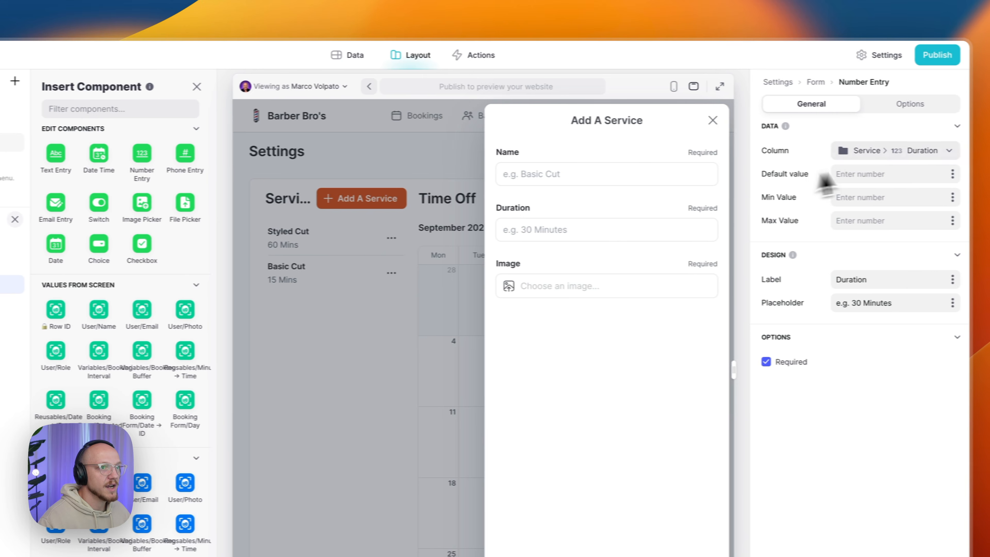
pyautogui.click(898, 153)
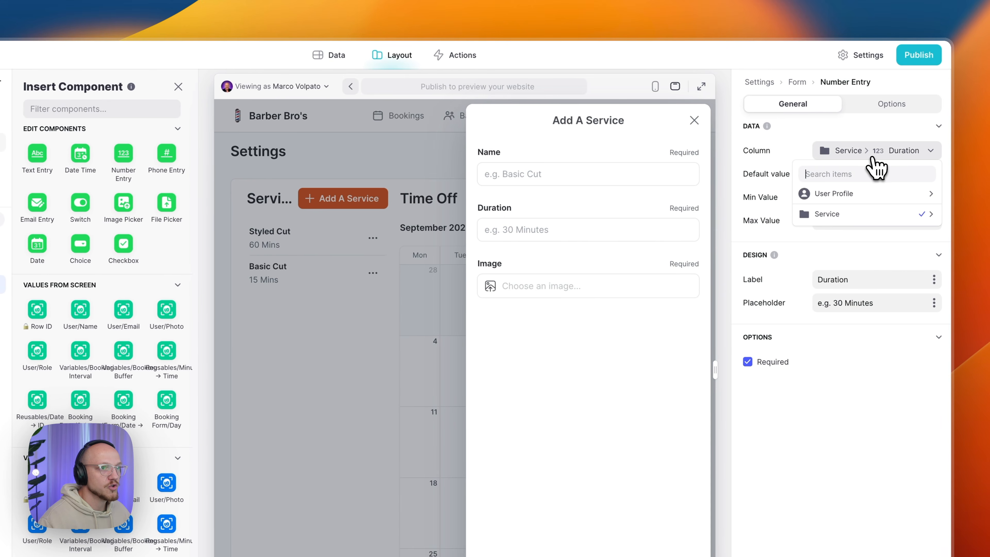
pyautogui.moveTo(867, 215)
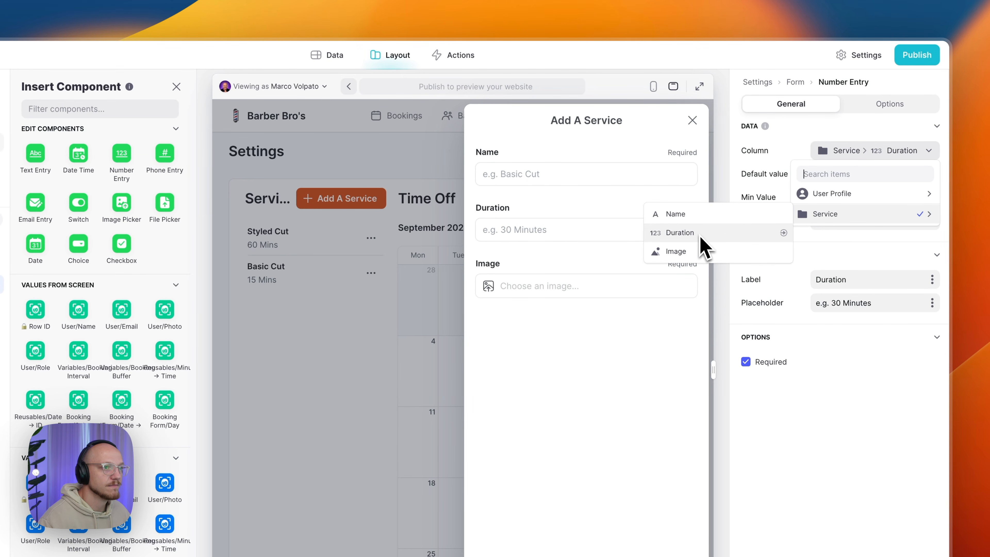
pyautogui.click(829, 451)
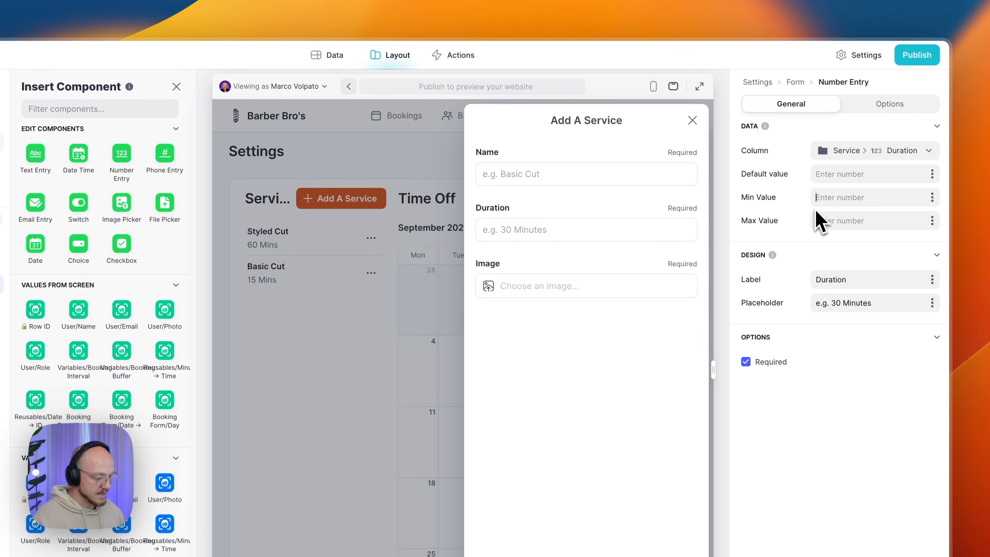
pyautogui.write('15')
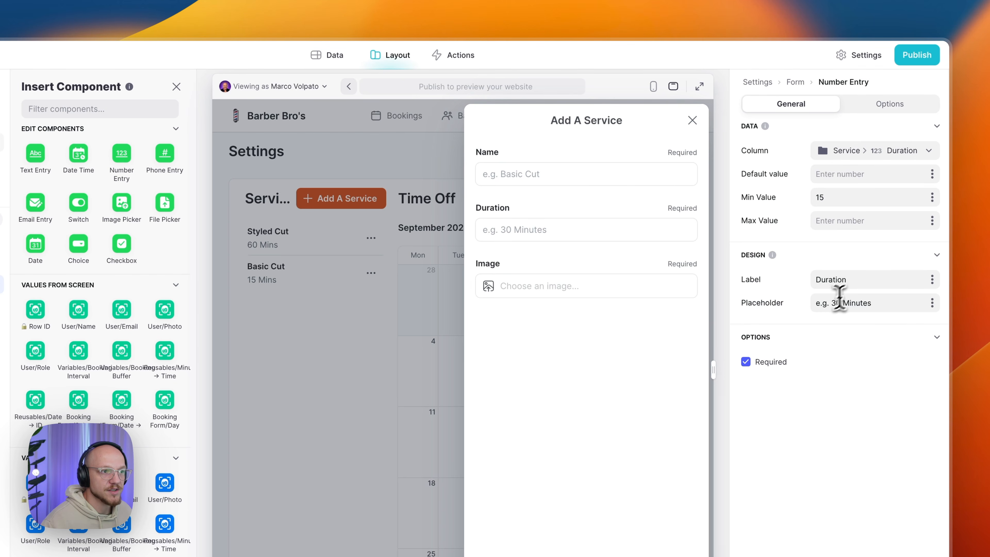
pyautogui.moveTo(815, 303); pyautogui.dragTo(885, 304)
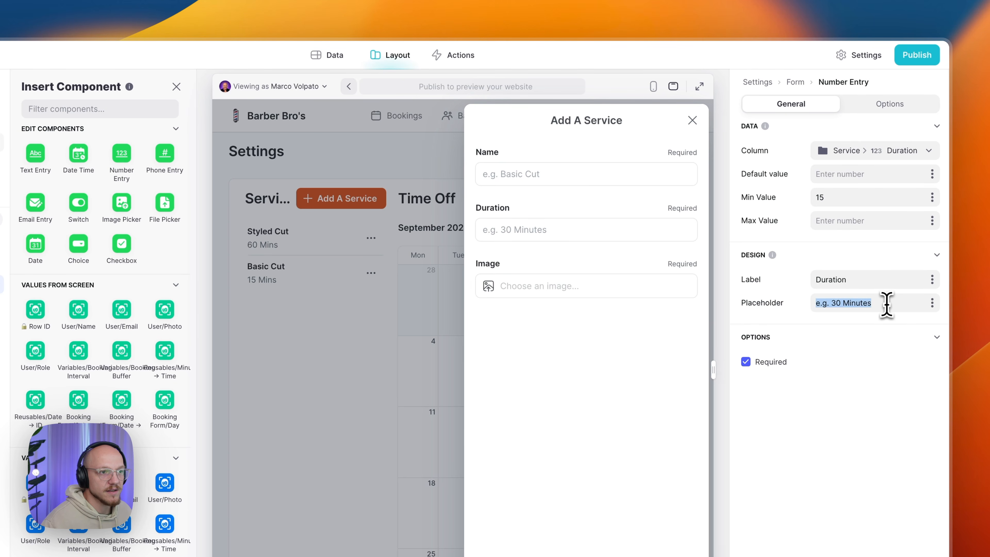
pyautogui.click(861, 470)
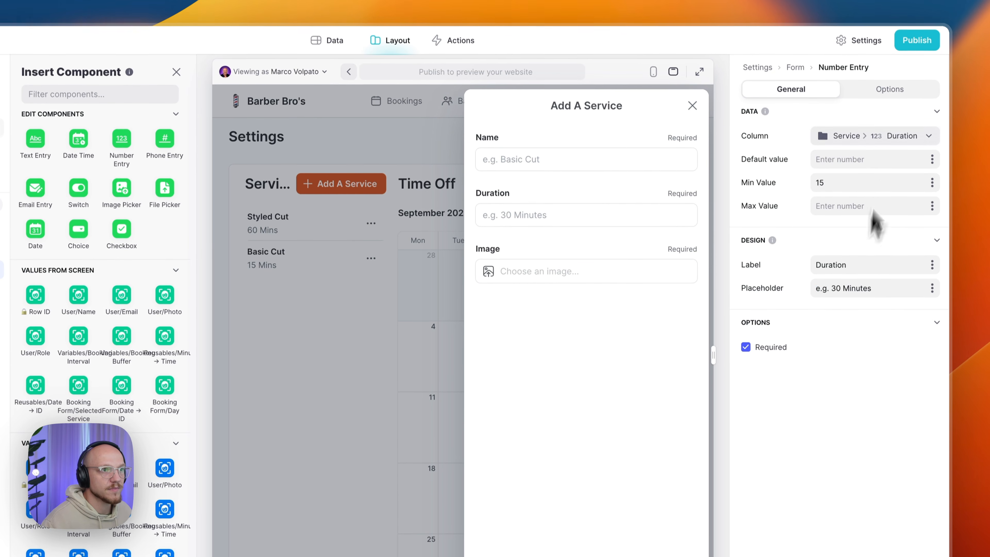
pyautogui.click(893, 105)
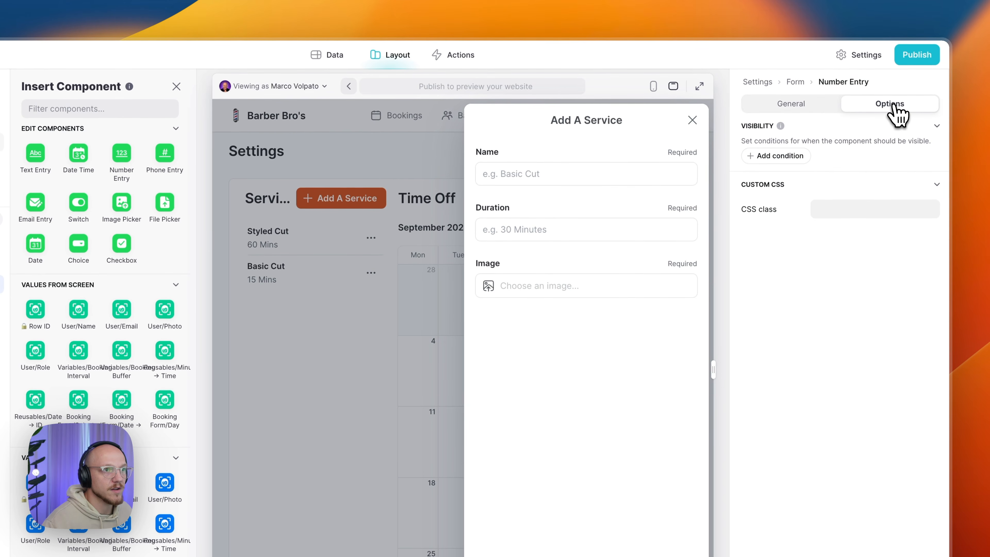
pyautogui.click(796, 114)
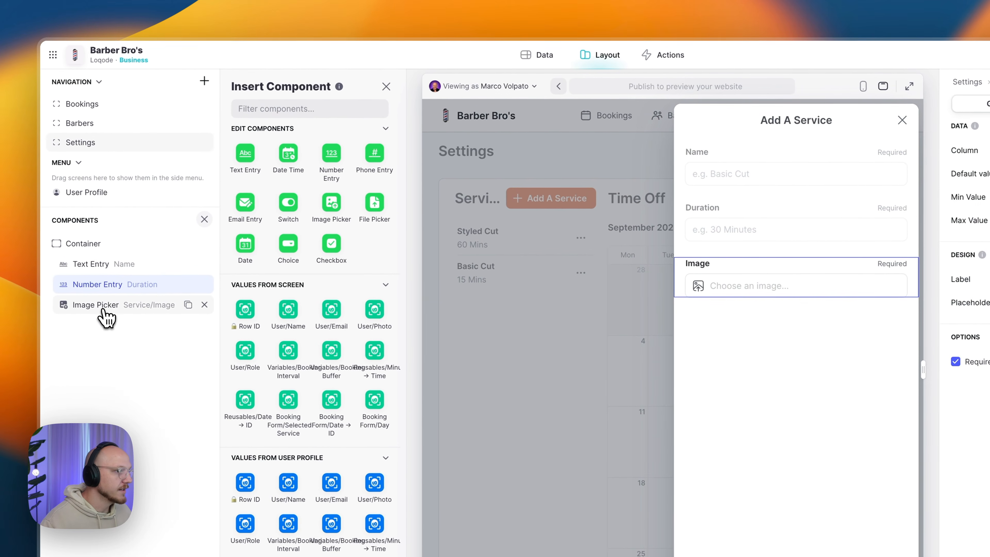
# - Link the Image picker to the Service > Image column
pyautogui.click(105, 316)
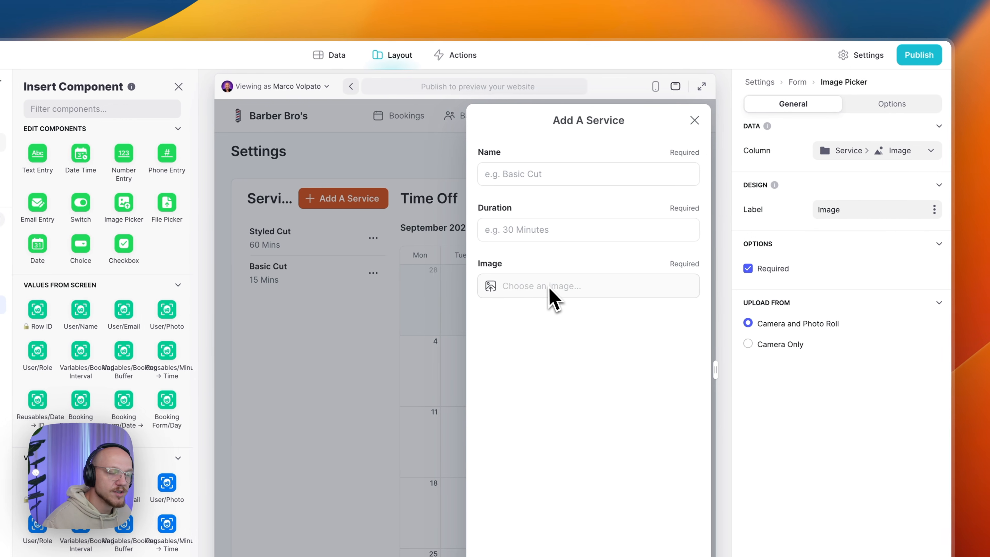
pyautogui.click(834, 155)
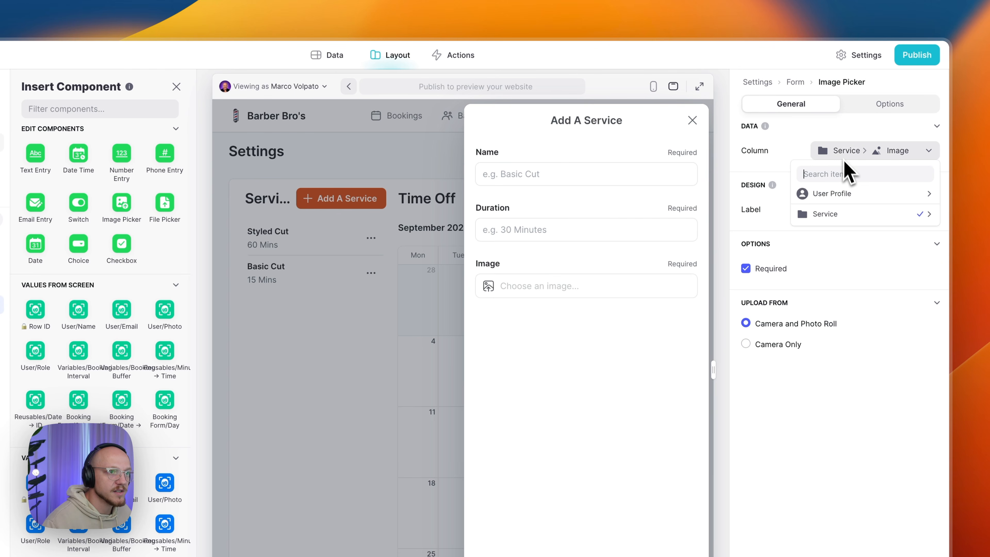
pyautogui.moveTo(835, 214)
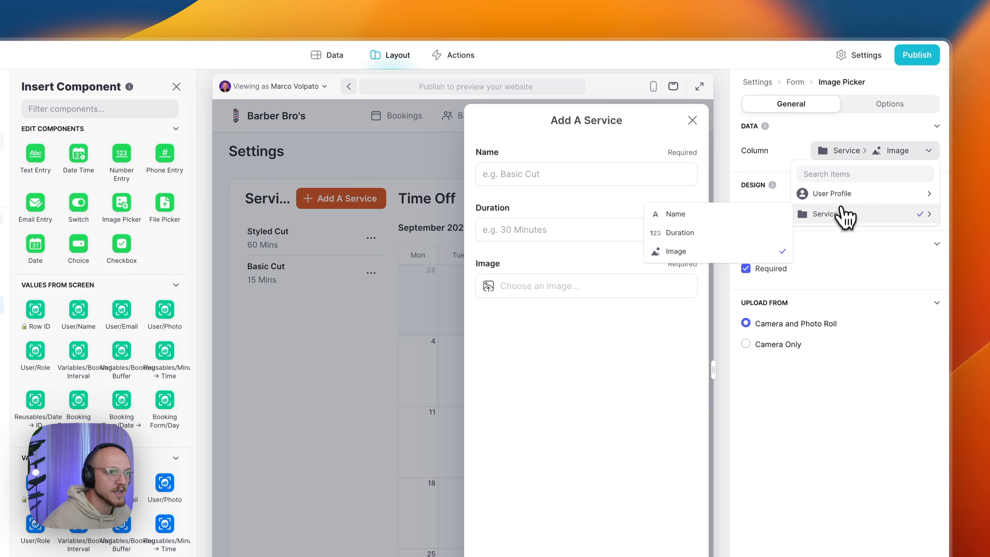
pyautogui.click(690, 253)
pyautogui.click(870, 209)
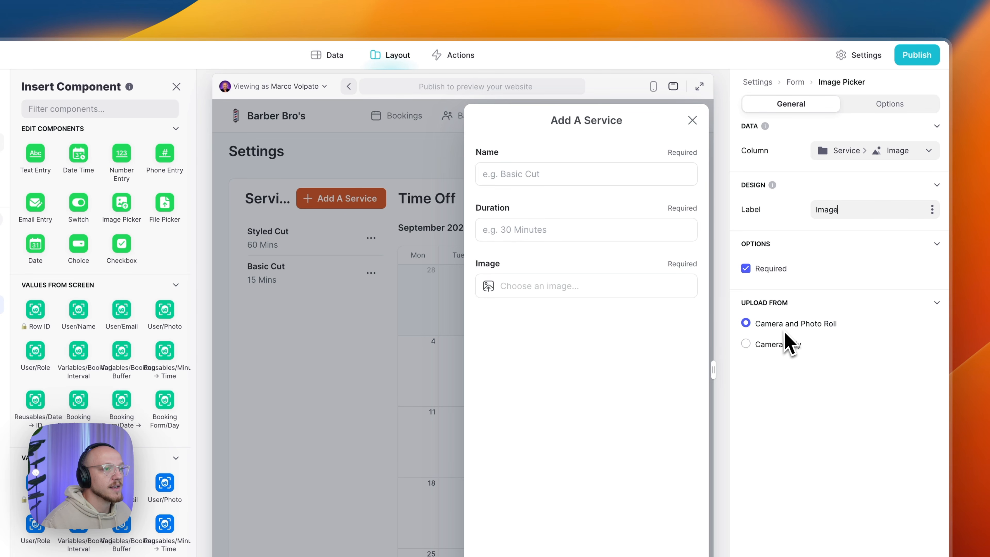
# - Review the Image field's options, then close the Add A Service form back to Settings
pyautogui.click(880, 109)
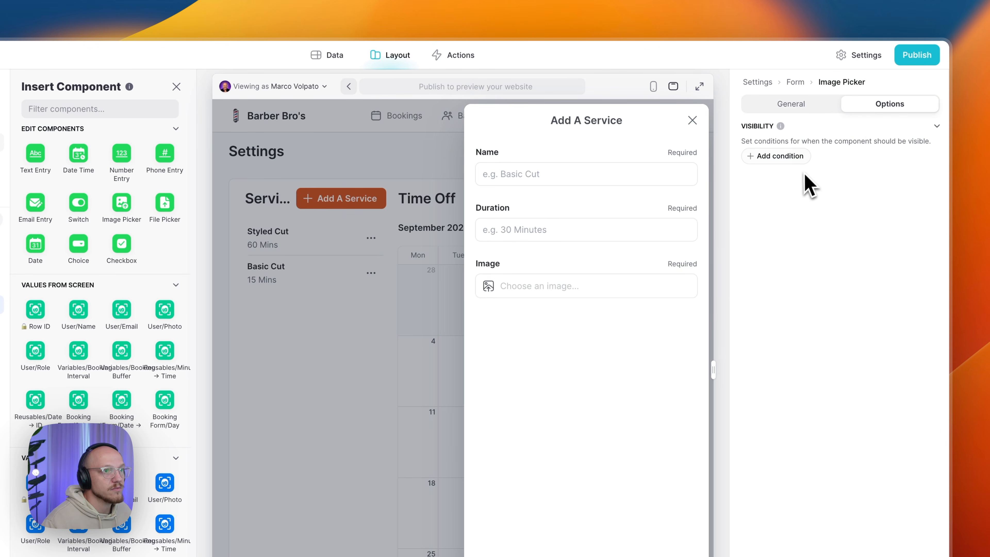
pyautogui.click(795, 105)
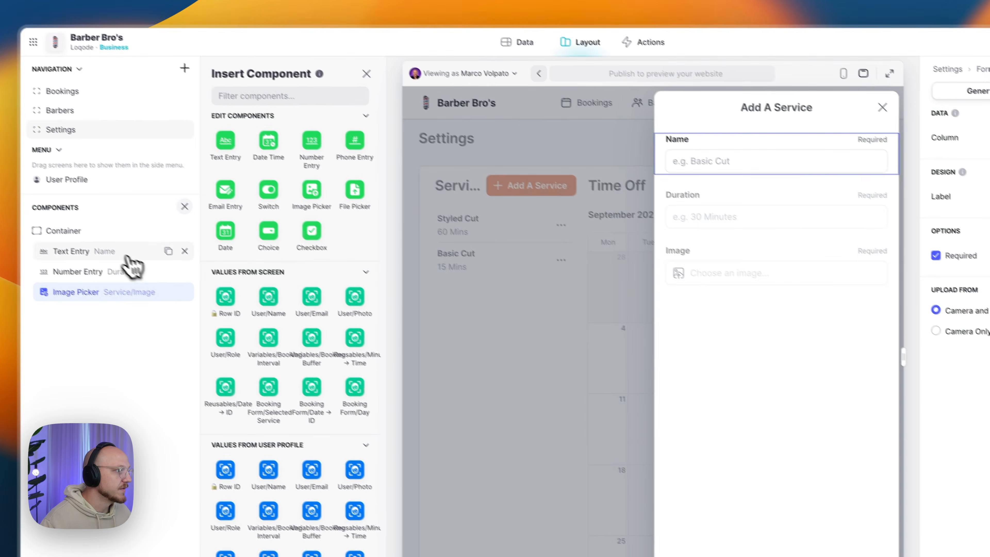
pyautogui.click(99, 254)
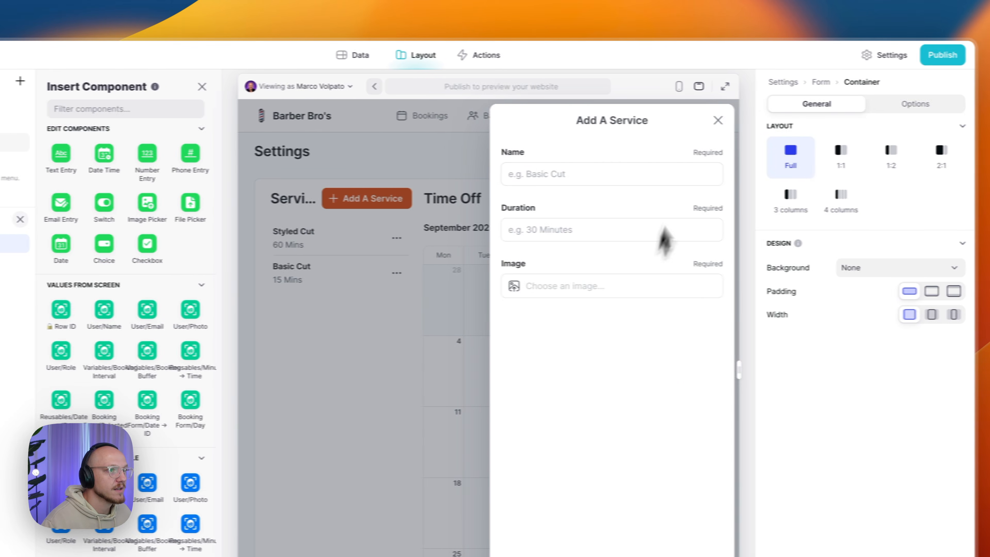
pyautogui.click(693, 121)
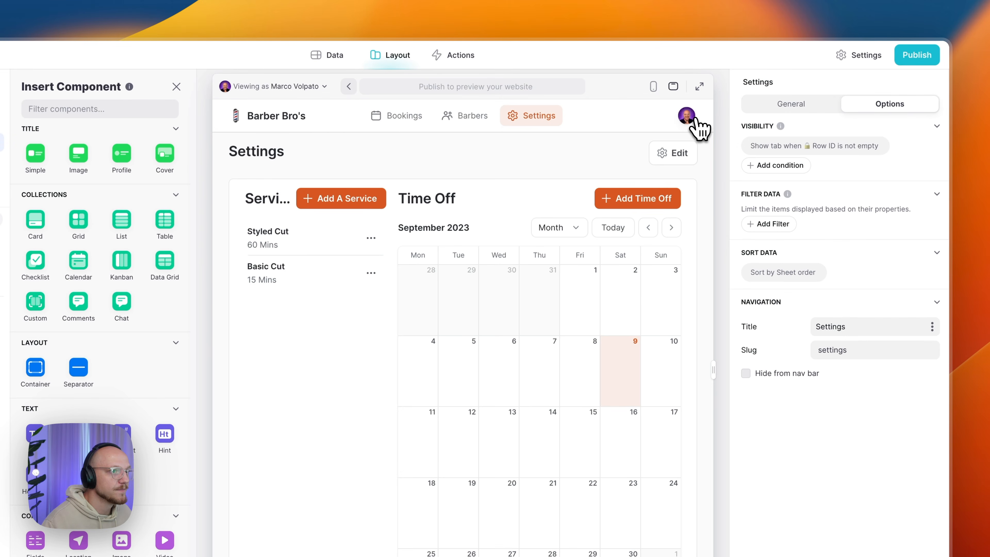
# - Set the Services Edit item action to Show edit screen for This item, sliding in
pyautogui.click(113, 286)
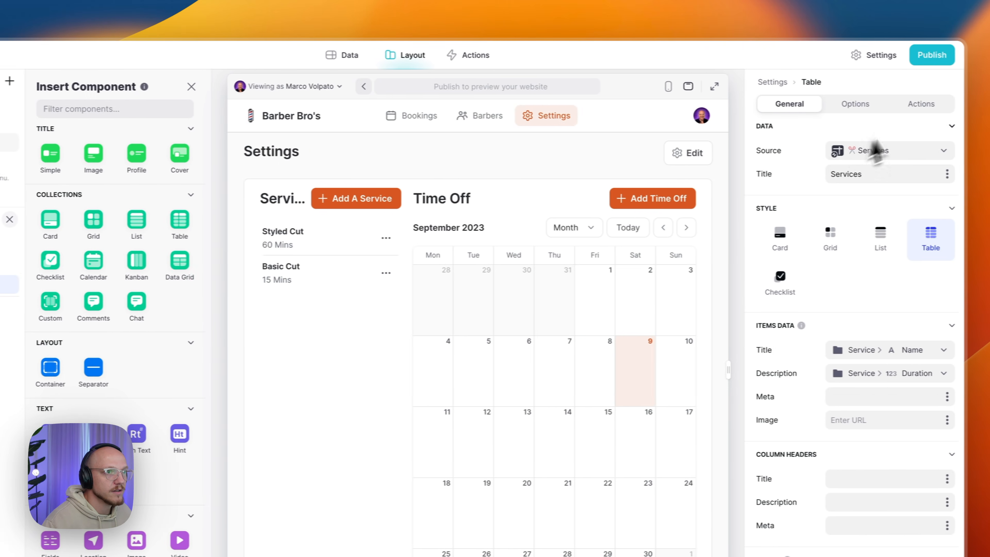
pyautogui.click(906, 105)
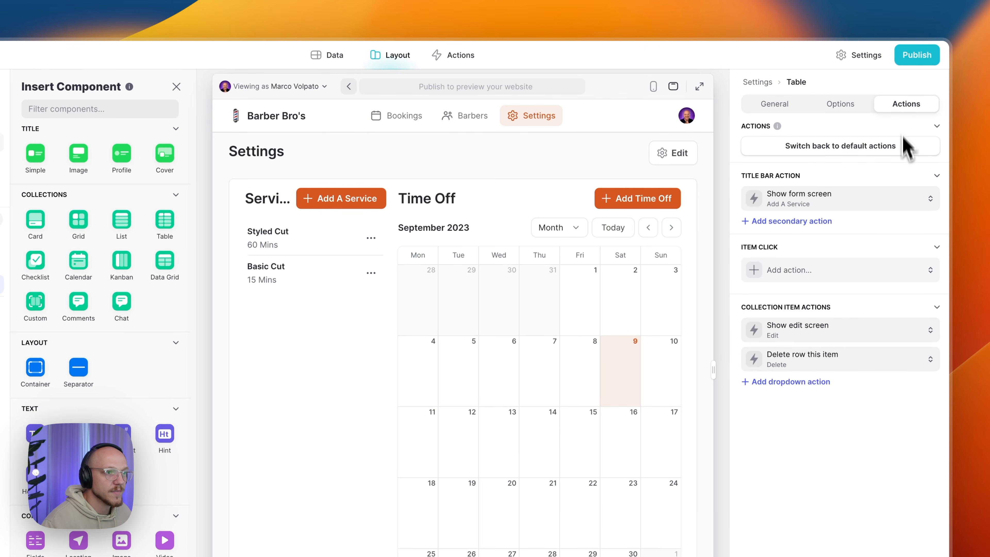
pyautogui.click(811, 326)
pyautogui.click(787, 433)
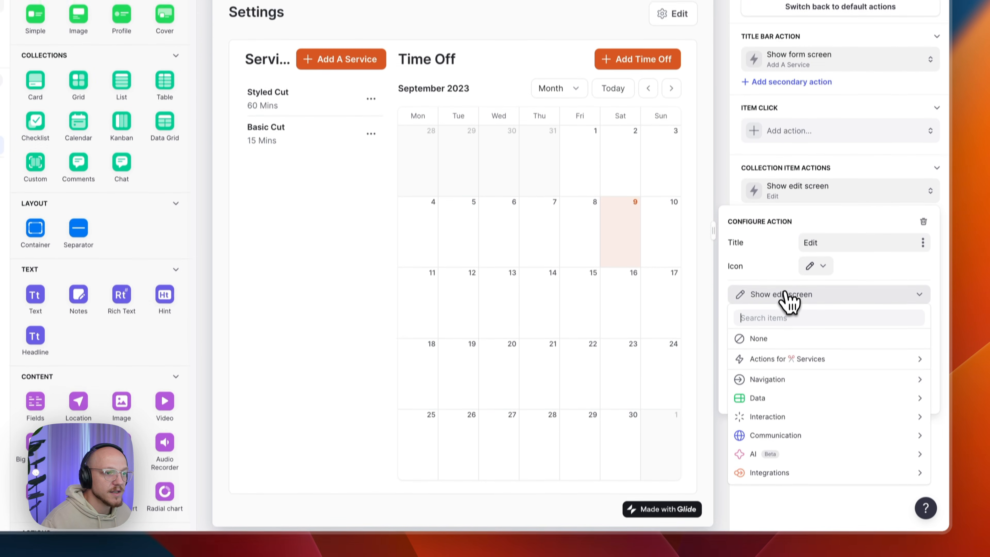
pyautogui.moveTo(780, 381)
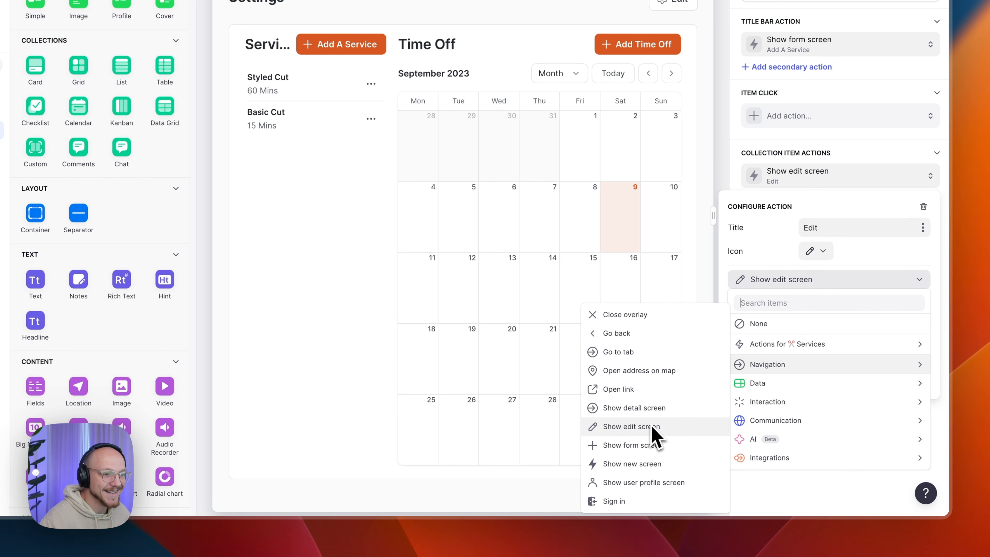
pyautogui.click(772, 284)
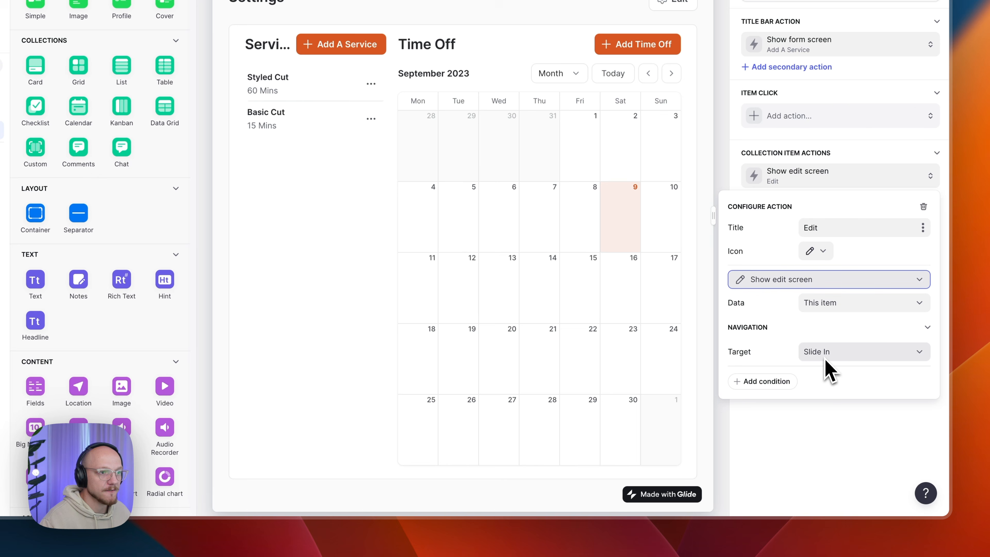
pyautogui.click(814, 455)
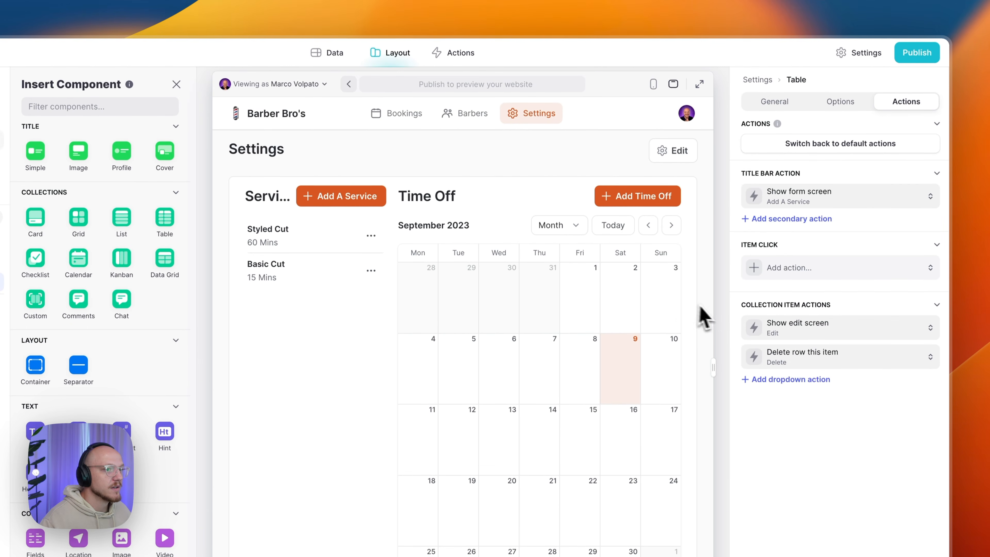
# - Open Styled Cut's Edit Service form, remove a pasted duplicate container, and review its Name, Duration, Image fields
pyautogui.click(371, 236)
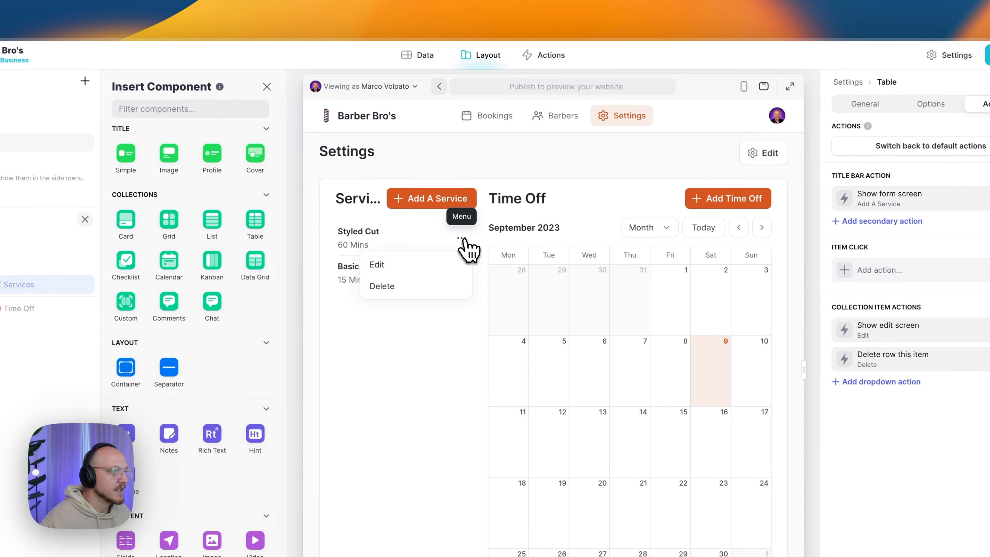
pyautogui.click(416, 268)
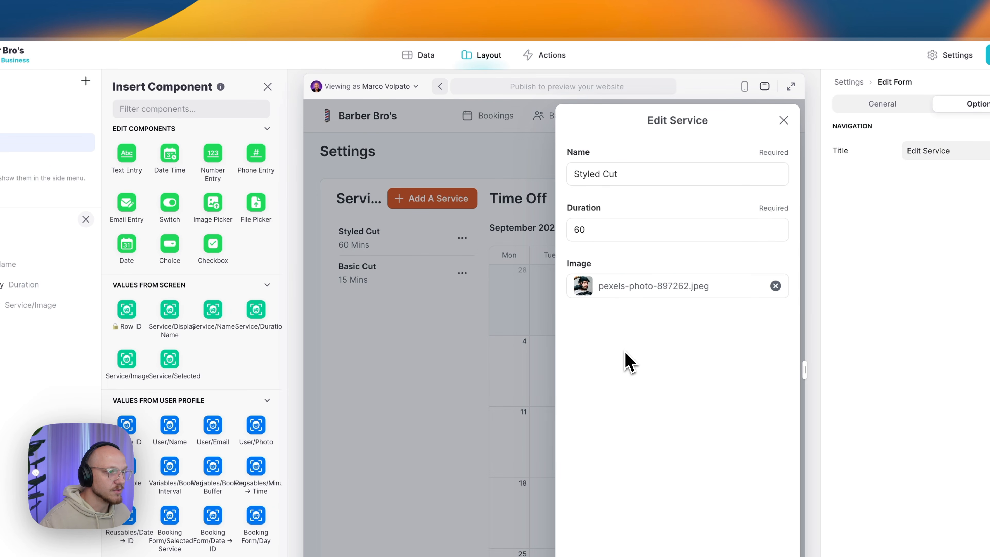
pyautogui.press('super+v')
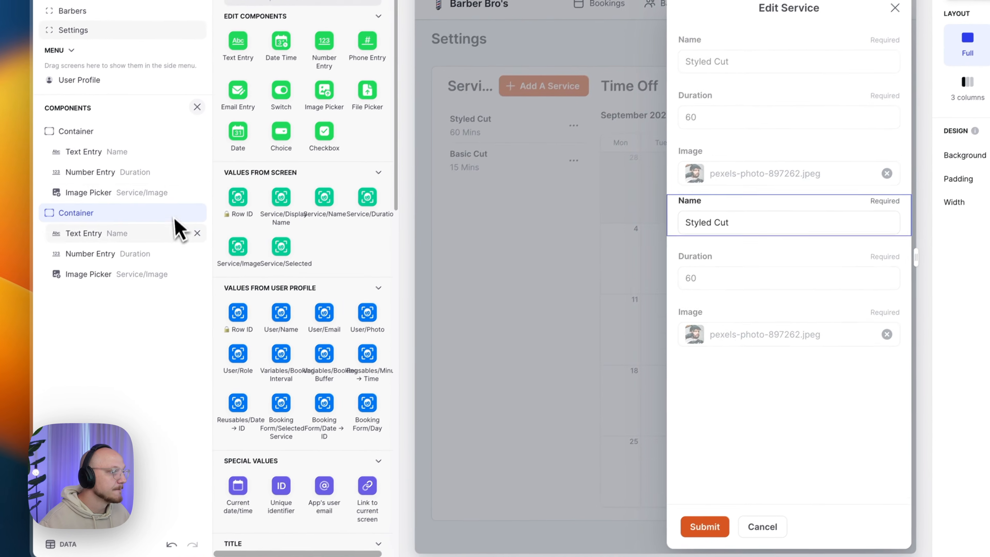
pyautogui.moveTo(86, 325)
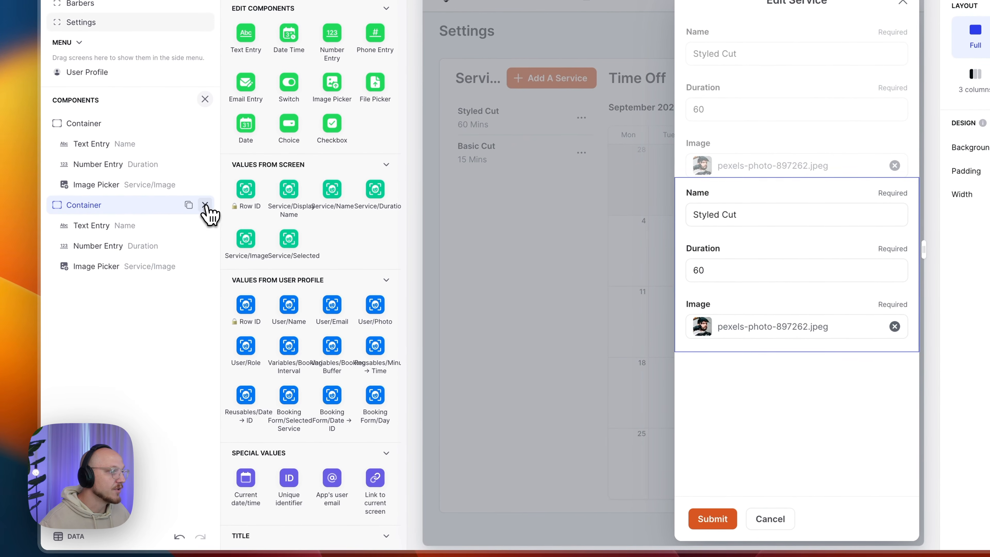
pyautogui.click(205, 205)
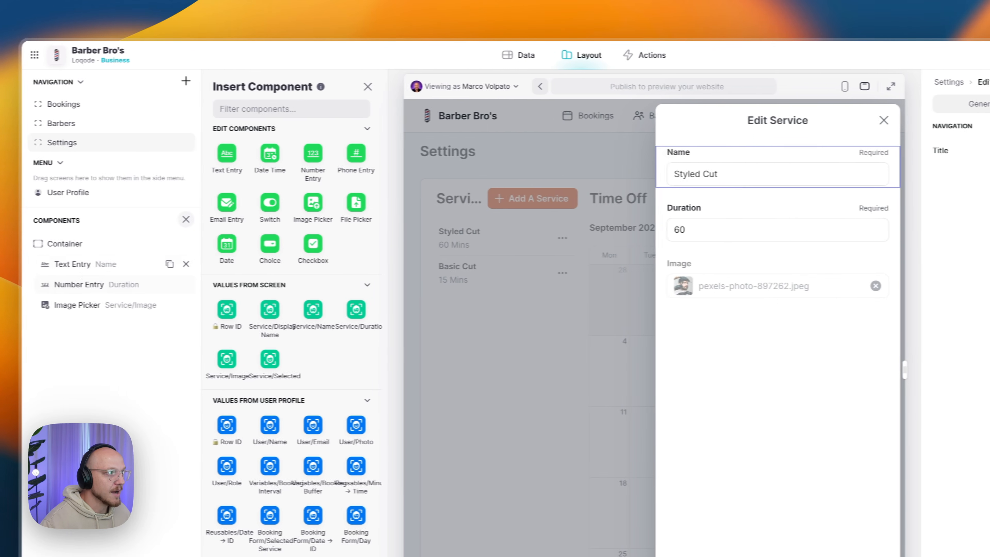
pyautogui.click(109, 270)
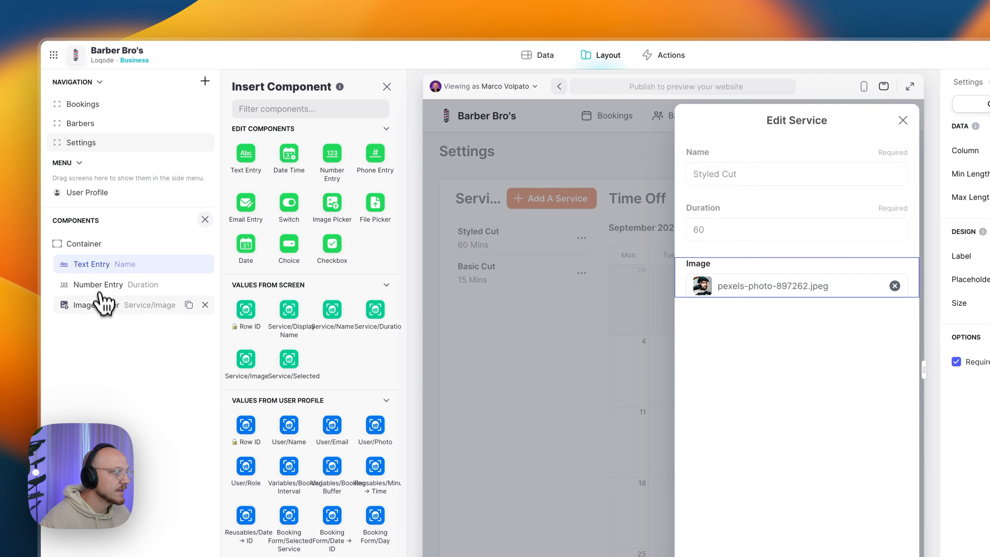
pyautogui.click(102, 308)
pyautogui.click(99, 285)
pyautogui.click(102, 267)
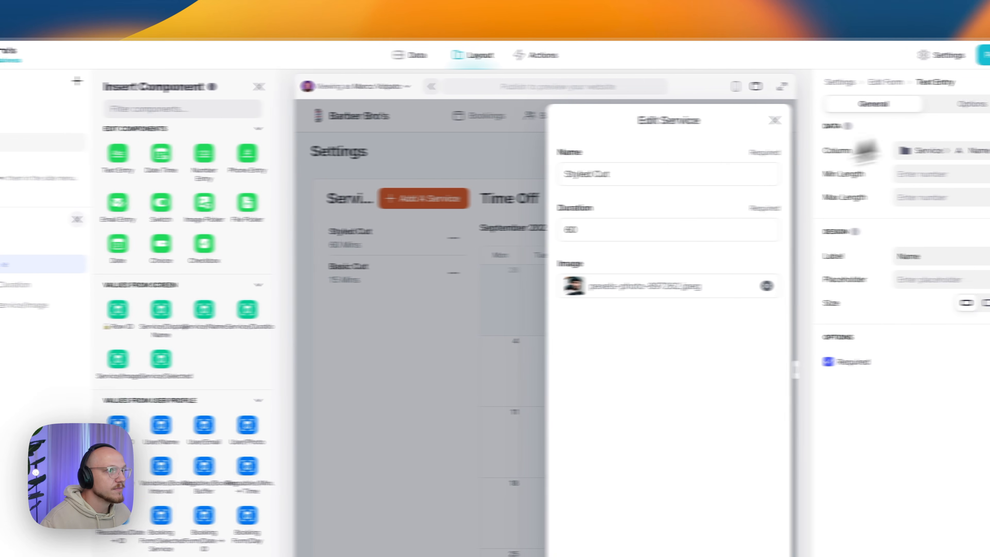
# - Check the form's 'Service Edited' submit notification, then submit the Edit Service form
pyautogui.click(893, 85)
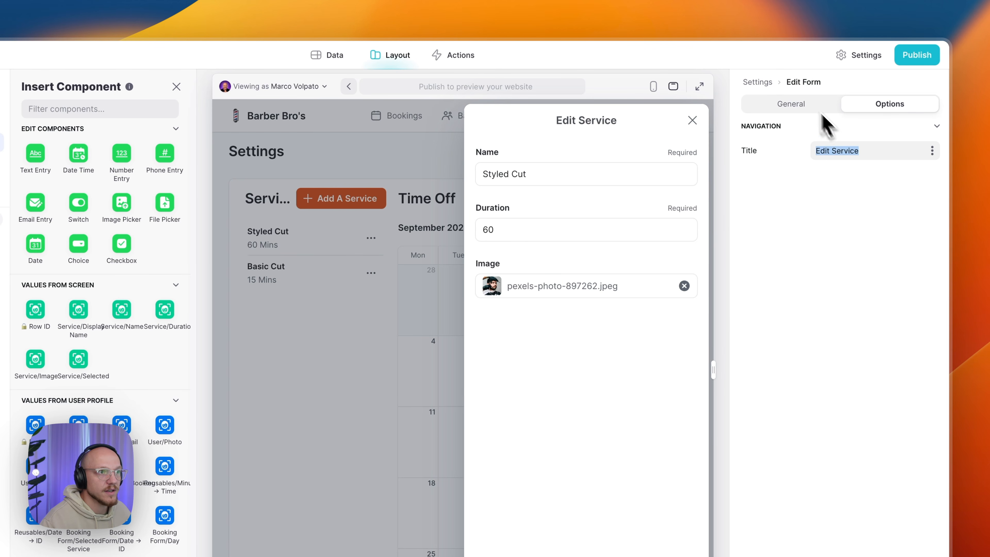
pyautogui.click(791, 107)
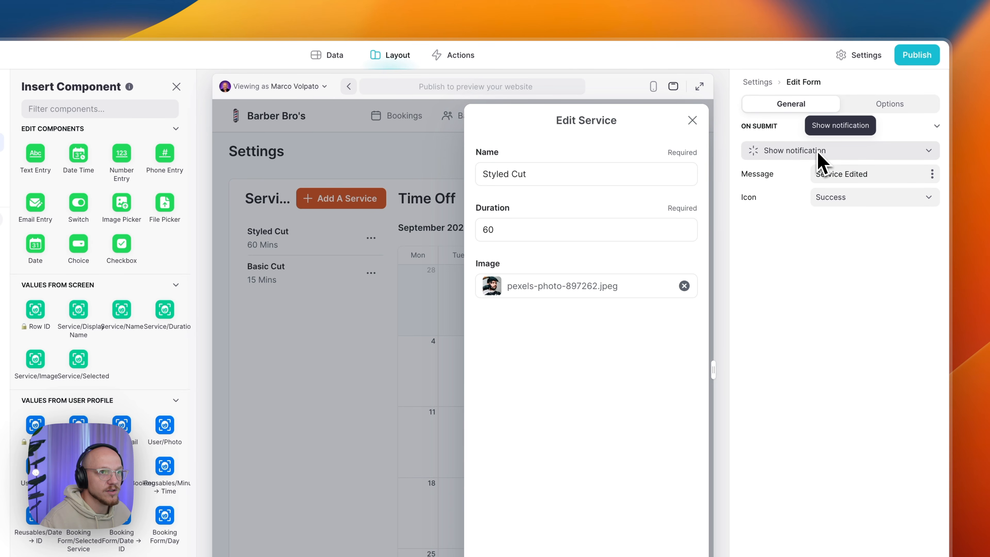
pyautogui.moveTo(823, 175); pyautogui.dragTo(873, 185)
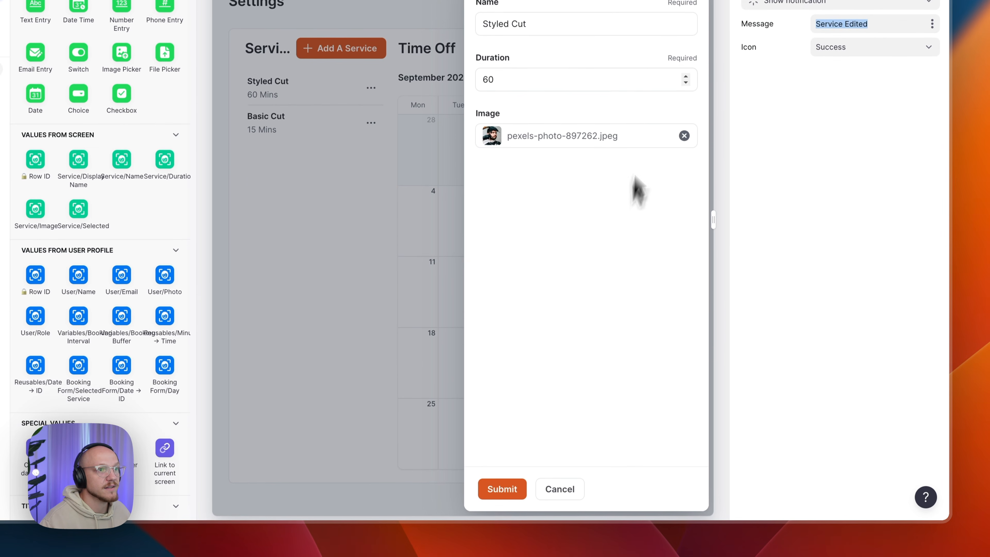
pyautogui.click(600, 82)
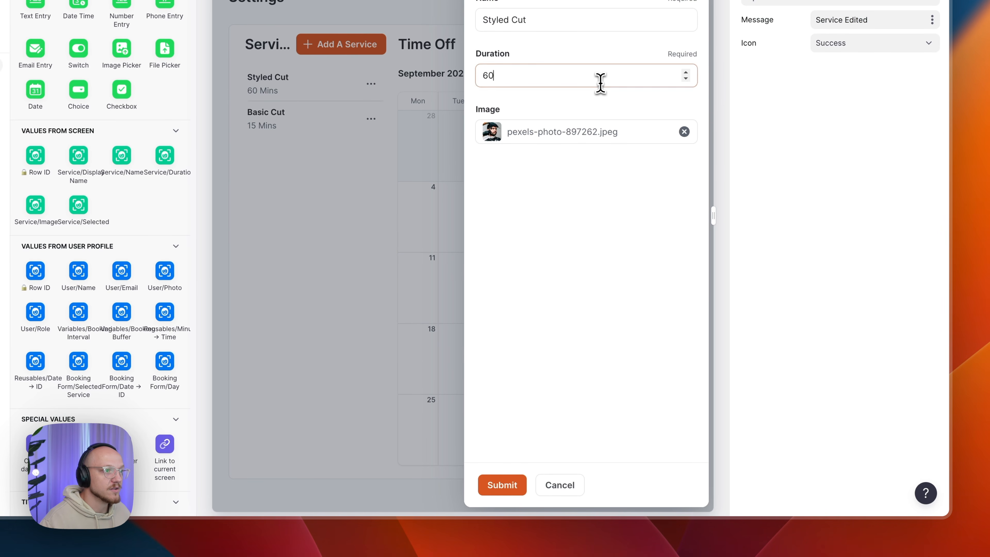
pyautogui.click(505, 488)
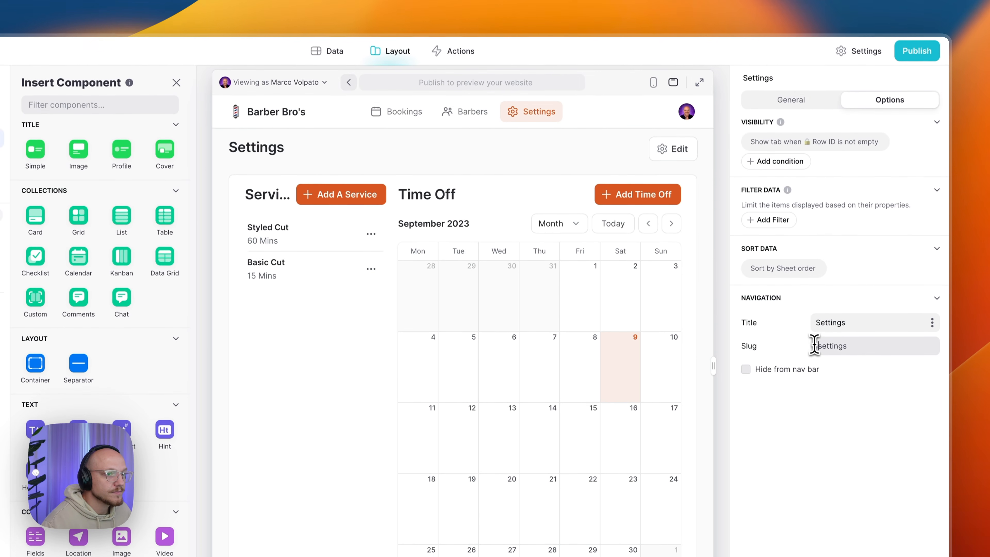
# - Set the Services Delete item action to Delete row for This item, then check Styled Cut's menu
pyautogui.click(111, 293)
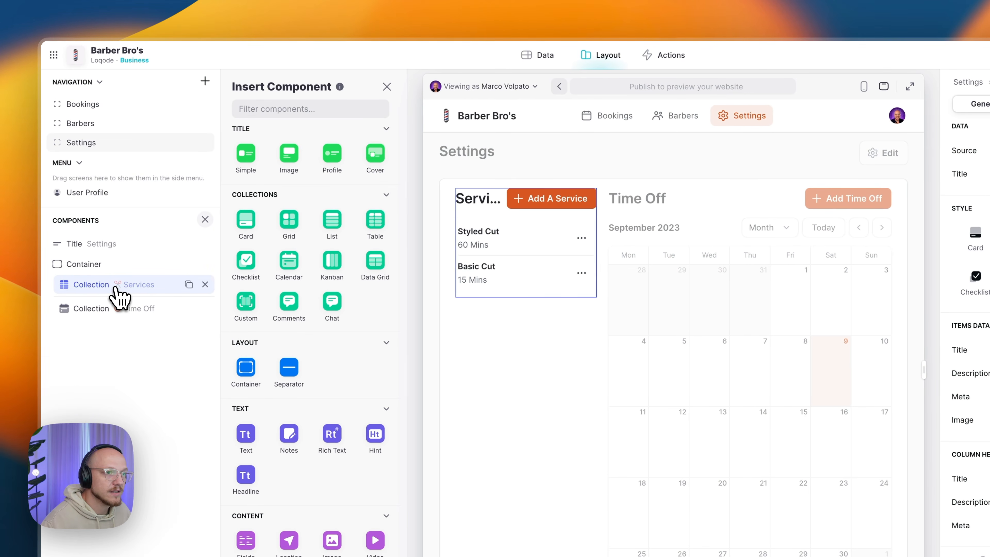
pyautogui.click(908, 104)
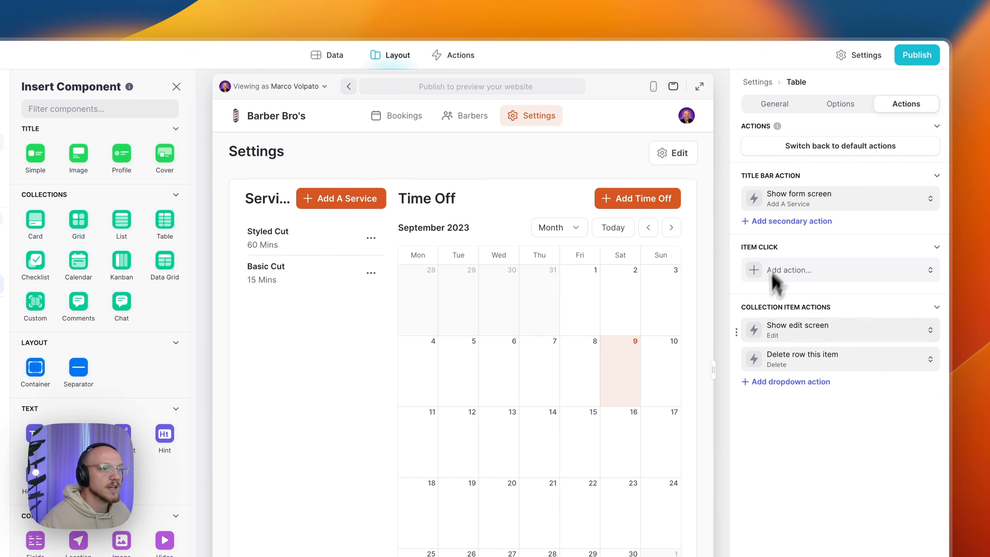
pyautogui.click(799, 361)
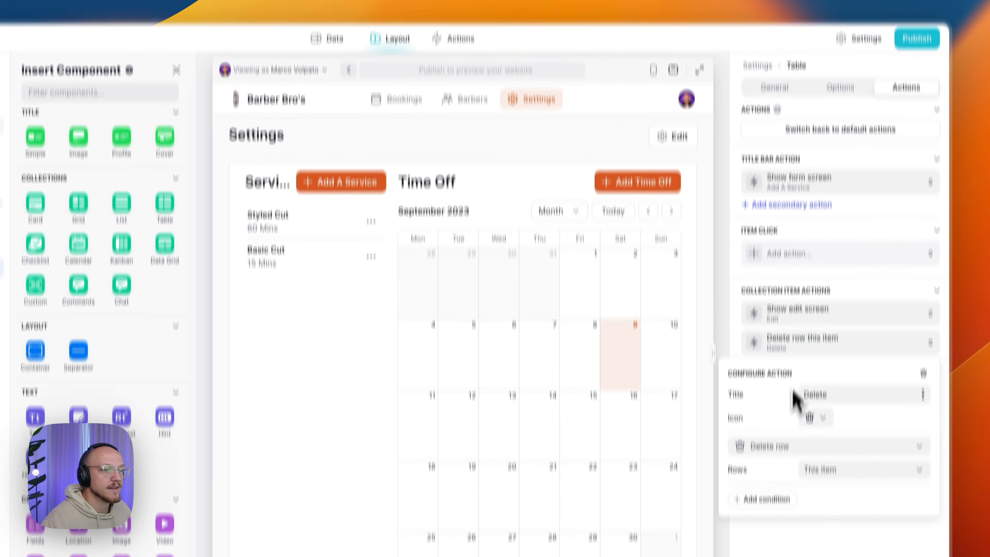
pyautogui.click(785, 464)
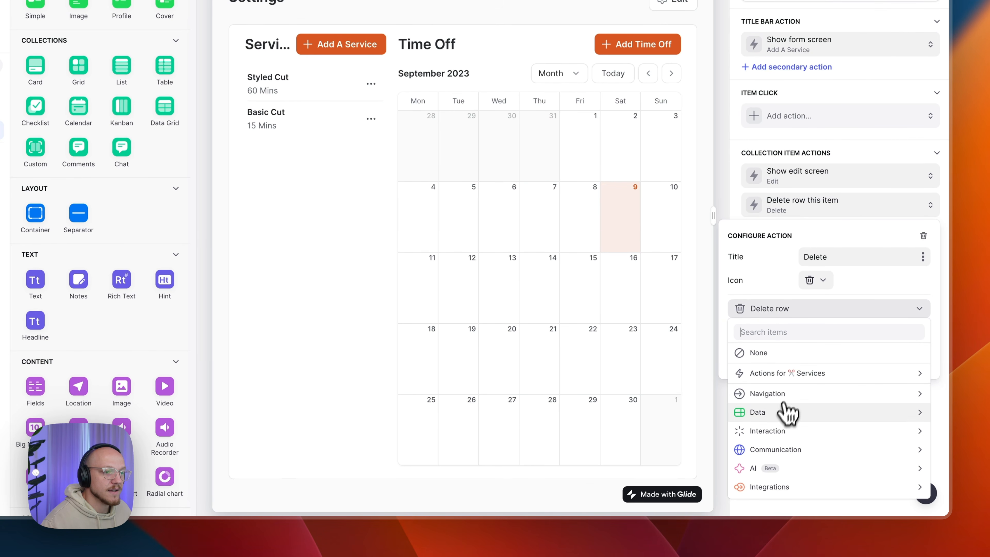
pyautogui.moveTo(784, 412)
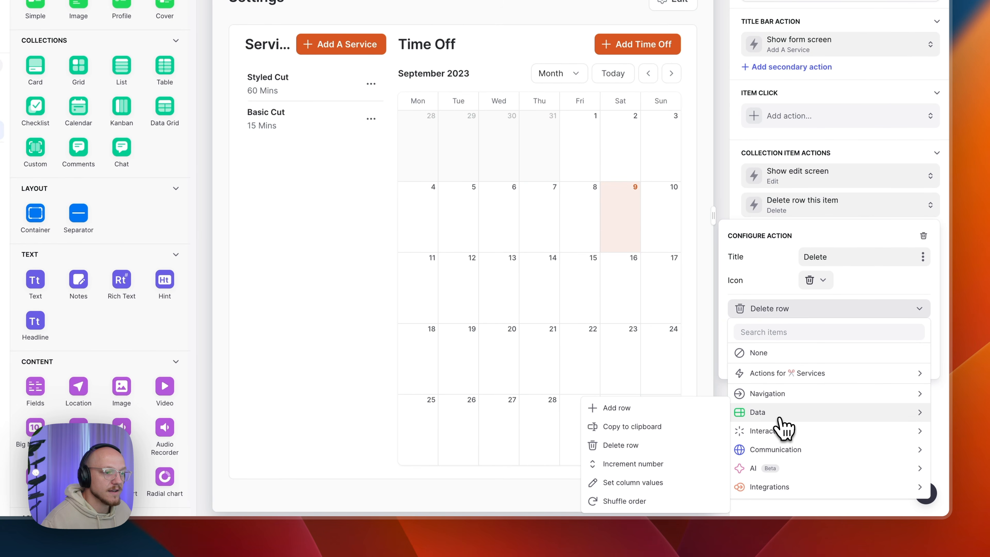
pyautogui.click(625, 450)
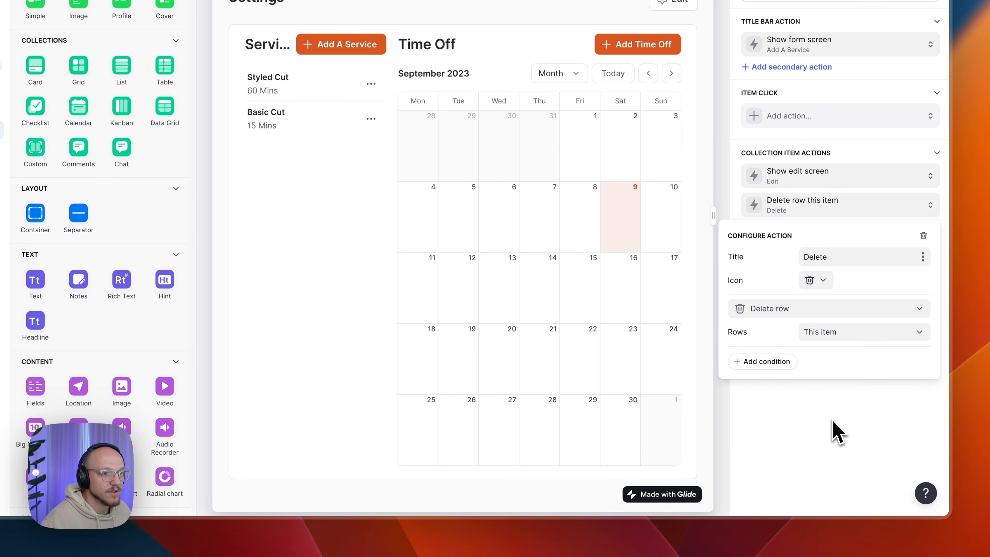
pyautogui.click(857, 421)
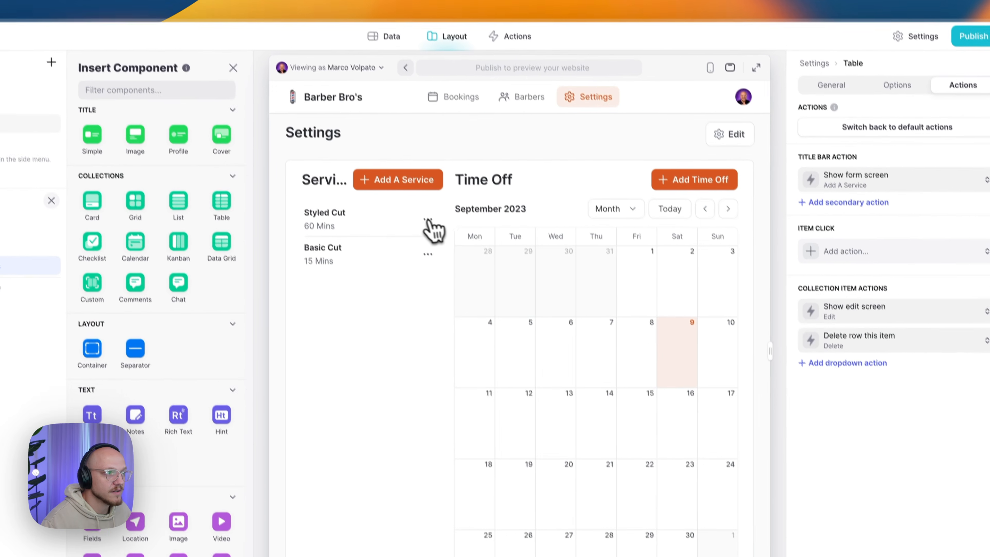
pyautogui.click(428, 220)
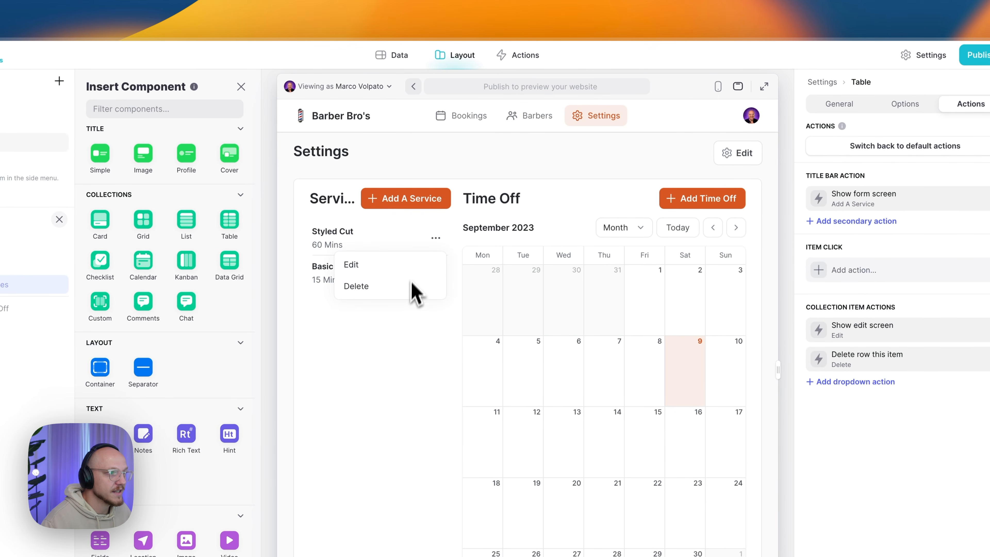
# - Close the Styled Cut menu and select the Time Off calendar to show its General data settings
pyautogui.click(394, 398)
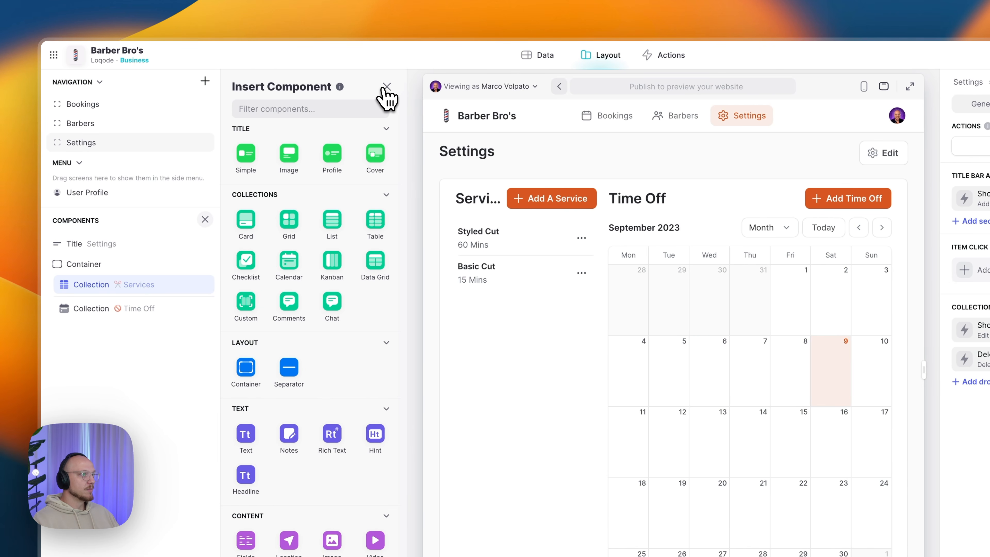
pyautogui.click(387, 86)
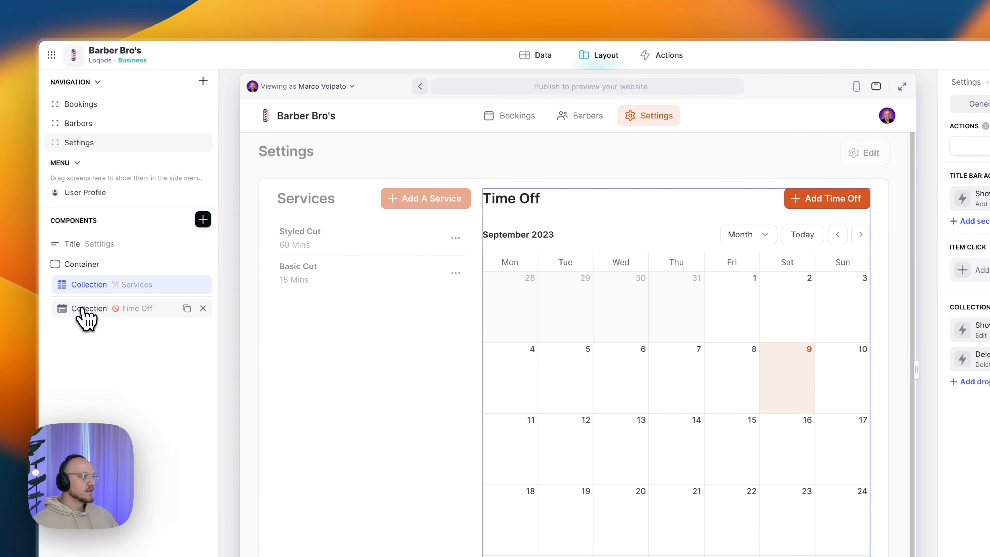
pyautogui.click(83, 309)
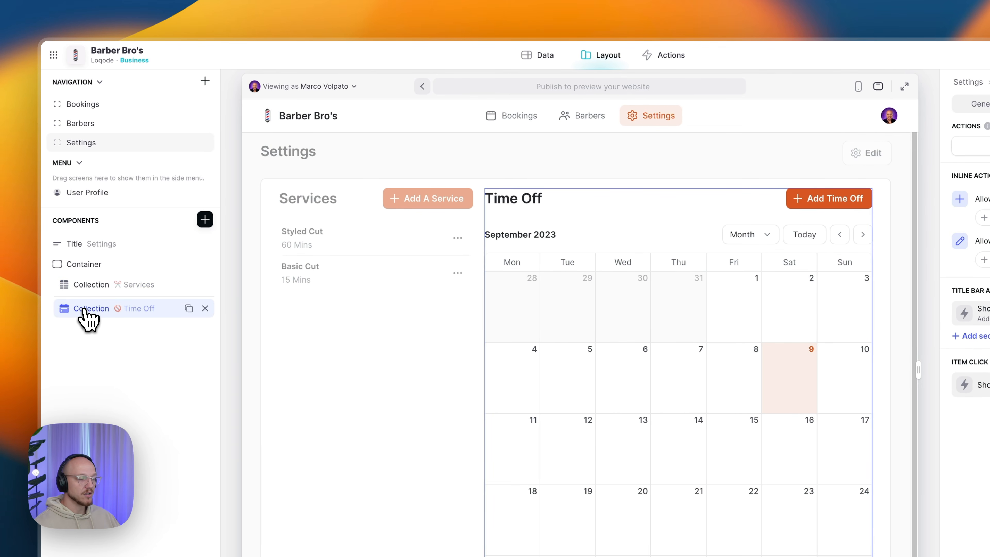
pyautogui.click(205, 220)
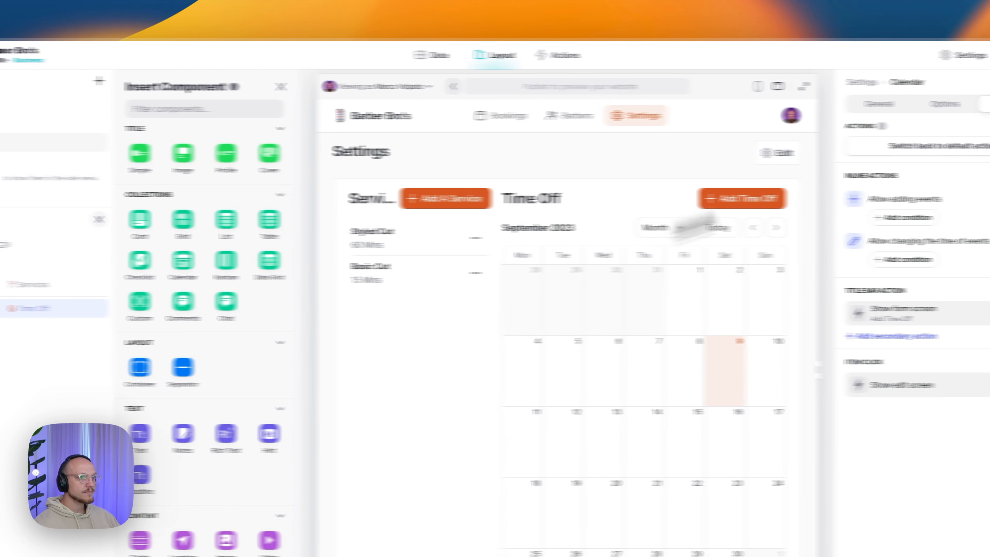
pyautogui.click(889, 108)
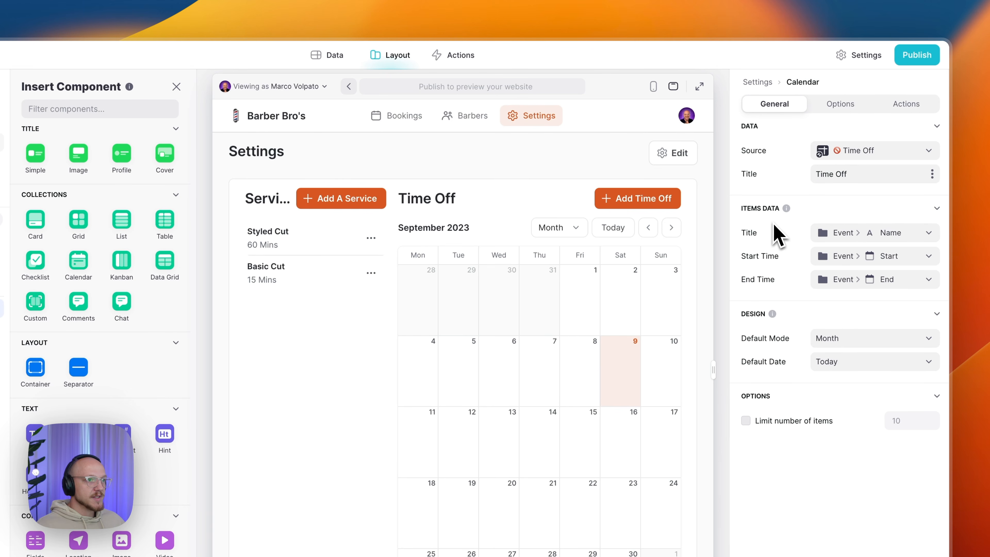
# - Set calendar item Title to Event > Name, Start Time to Event > Start, End Time to Event > End
pyautogui.click(860, 239)
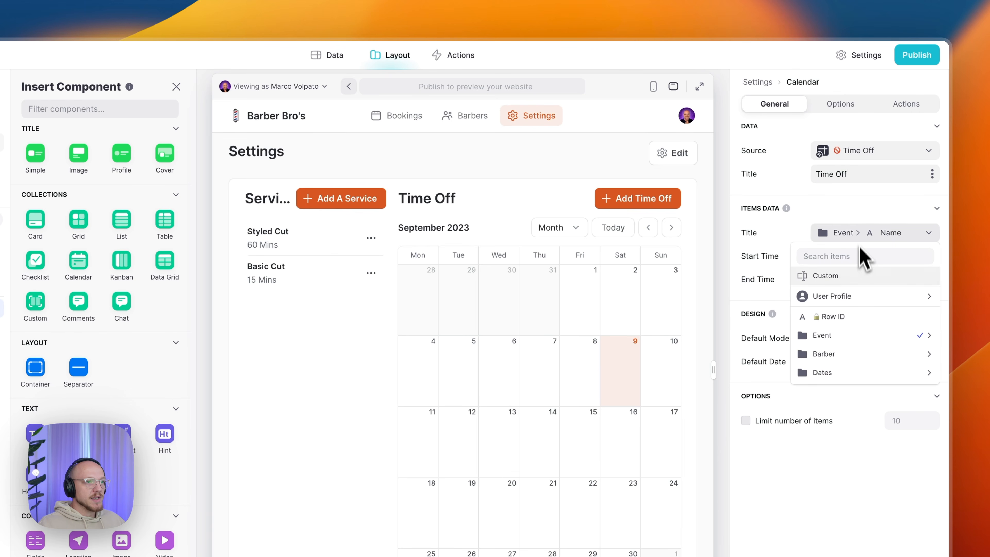
pyautogui.moveTo(858, 338)
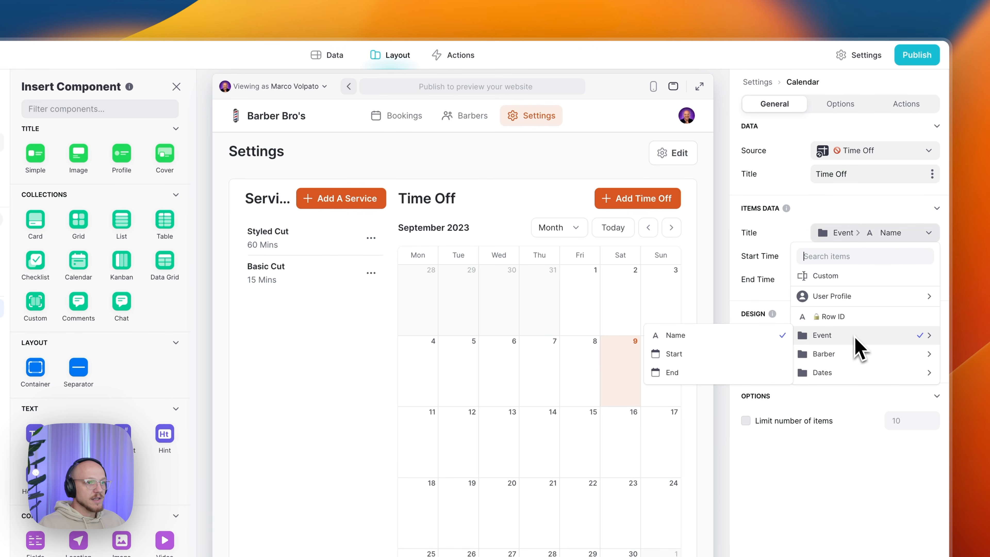
pyautogui.click(753, 338)
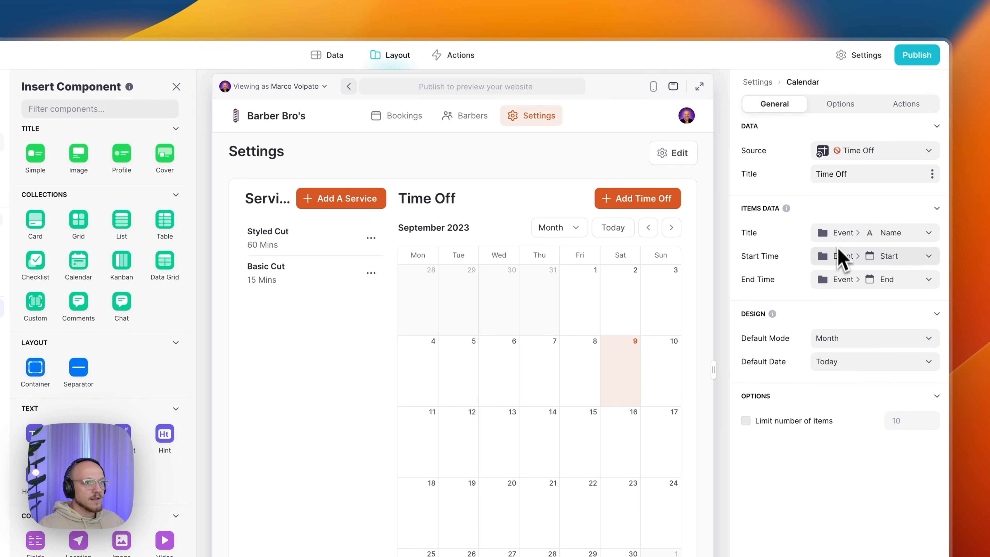
pyautogui.click(844, 258)
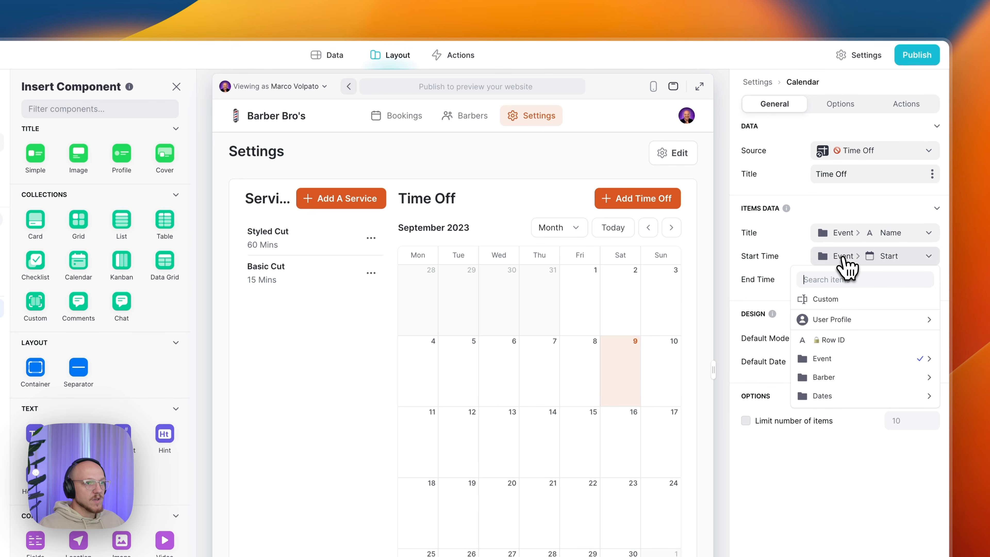
pyautogui.moveTo(840, 359)
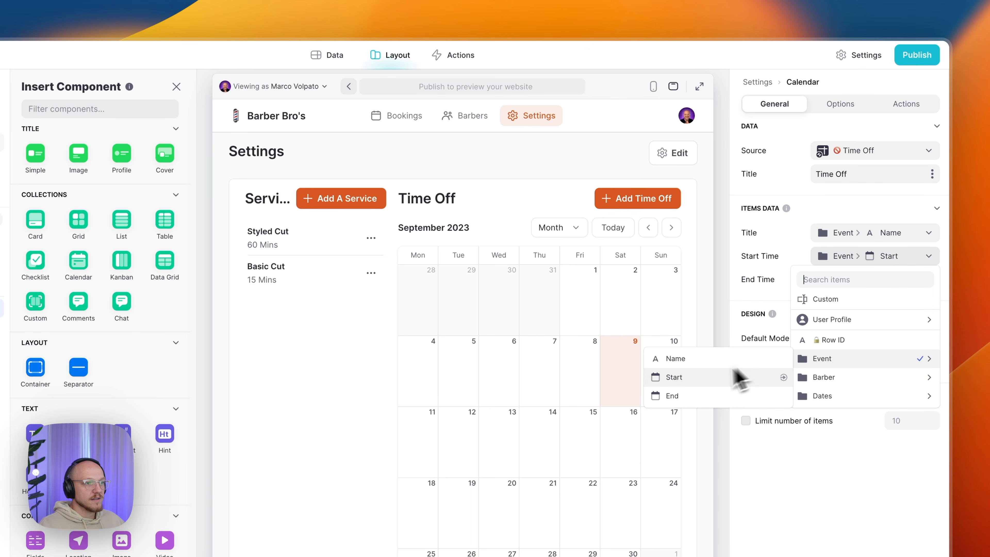
pyautogui.click(691, 378)
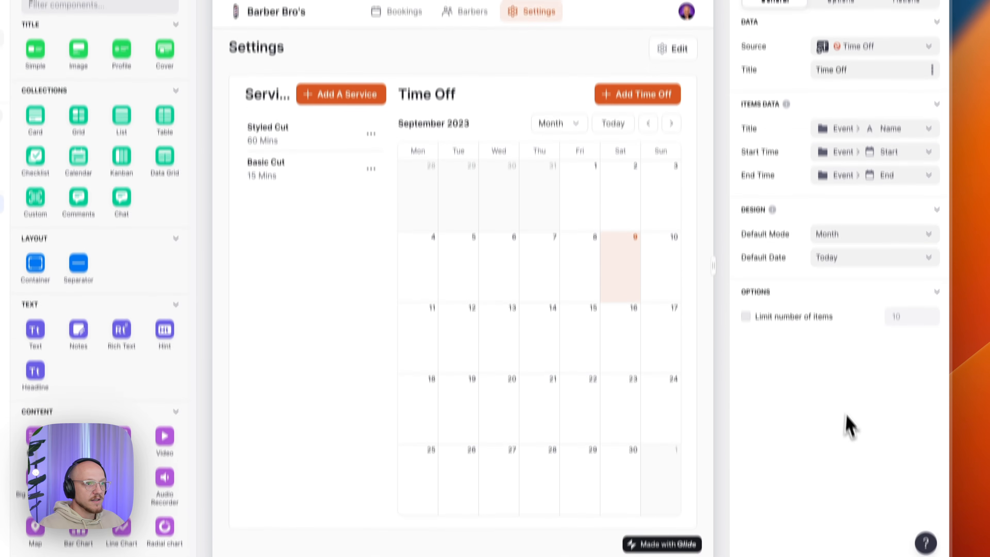
pyautogui.click(869, 281)
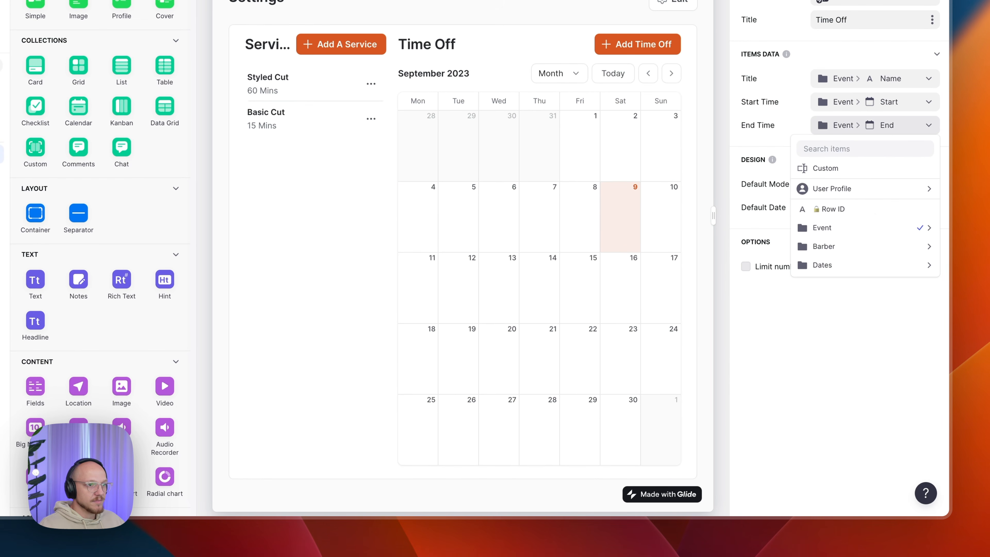
pyautogui.moveTo(863, 228)
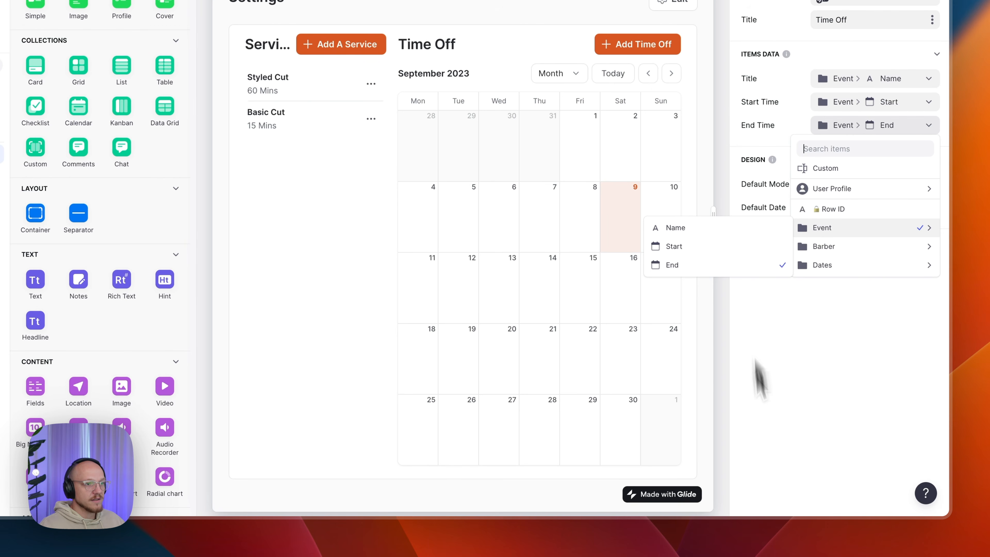
pyautogui.click(819, 429)
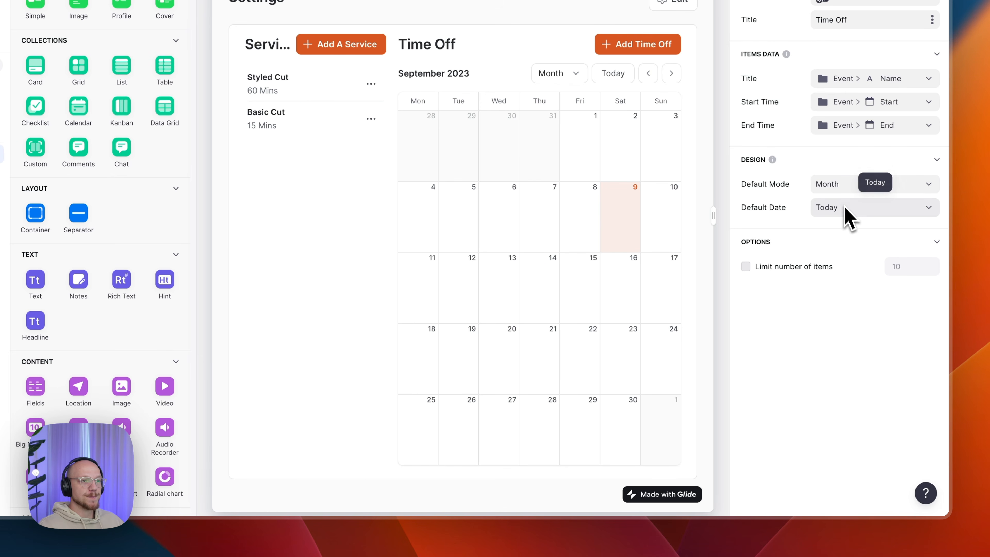
# - Add a Block A Date event on 12 September and extend it through 13 September
pyautogui.click(850, 87)
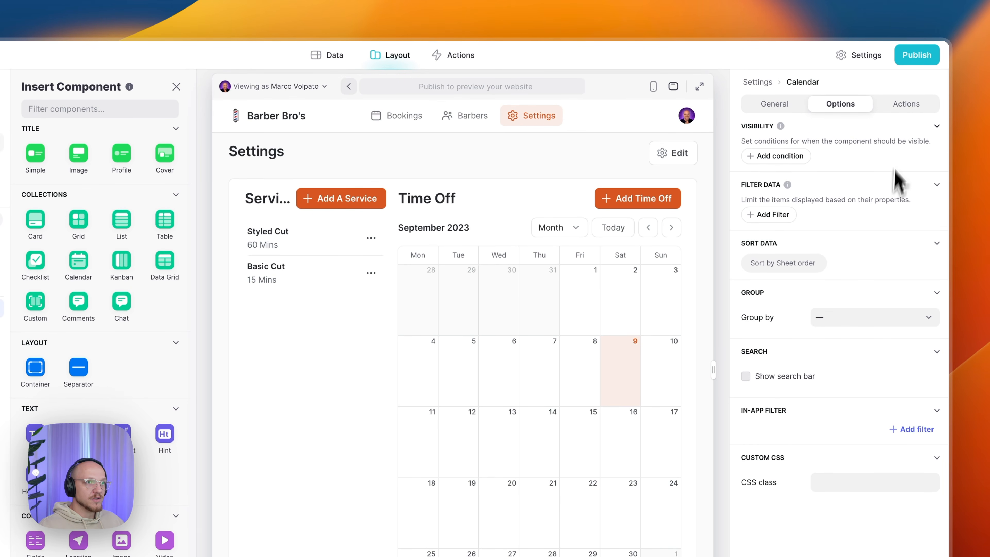
pyautogui.click(899, 109)
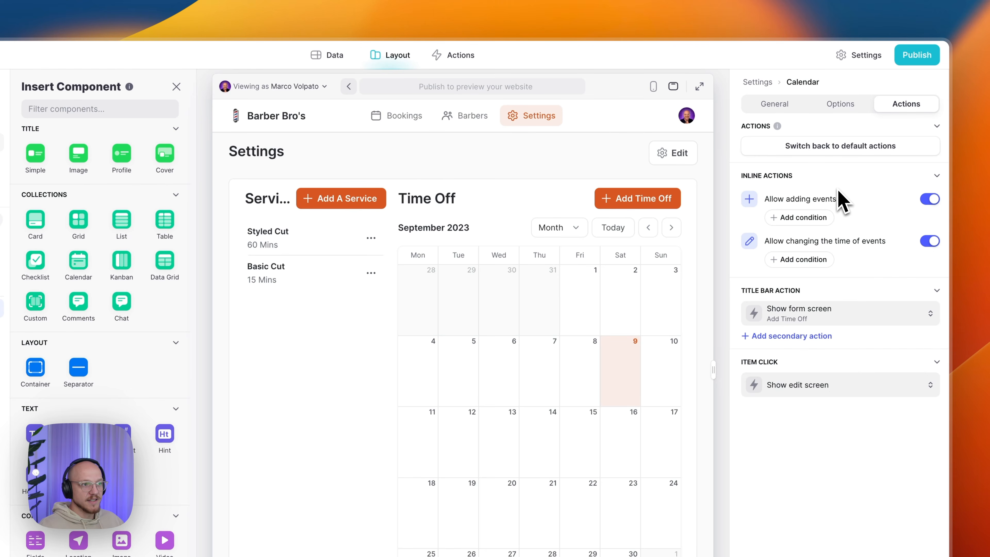
pyautogui.click(457, 446)
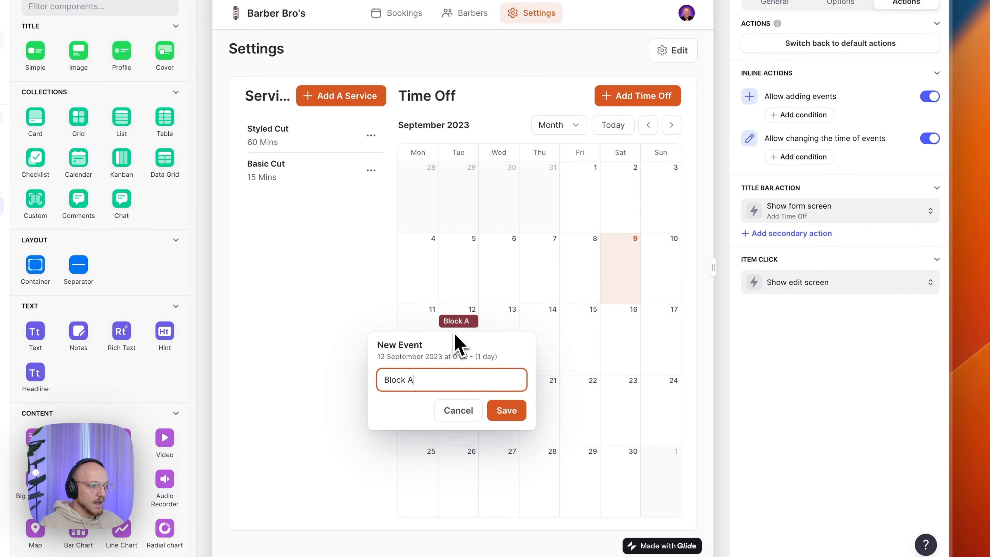
pyautogui.click(503, 416)
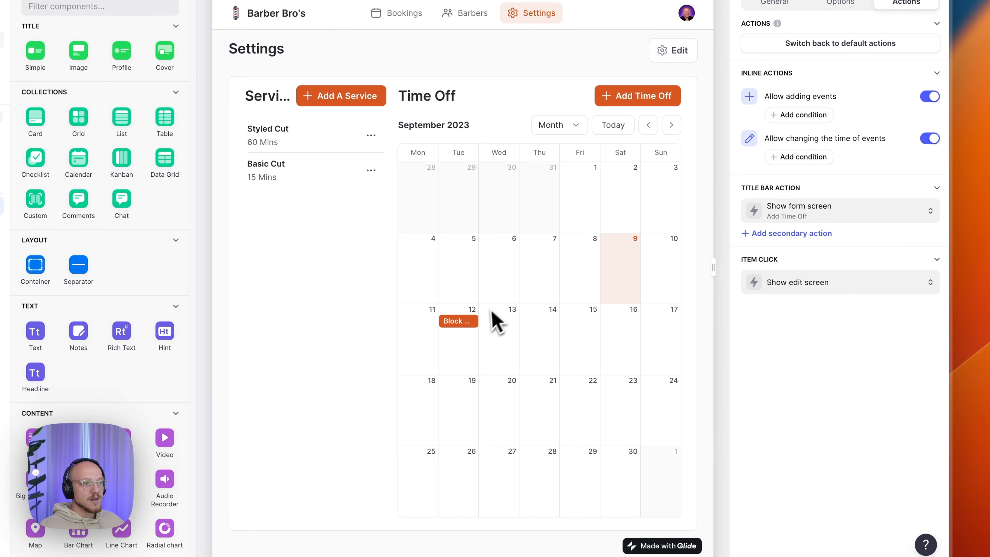
pyautogui.moveTo(477, 323); pyautogui.dragTo(501, 323)
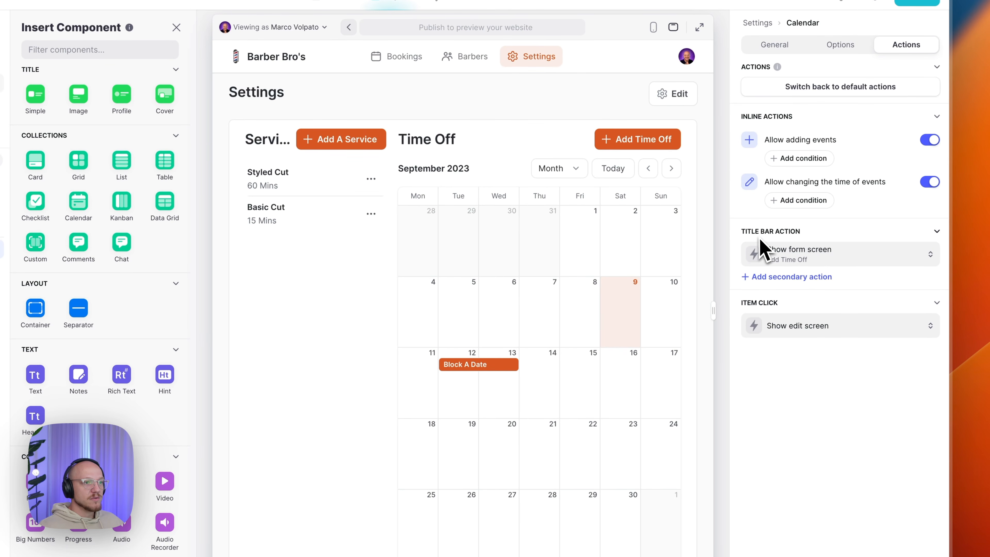
# - Keep the title bar action showing the Add Time Off form screen
pyautogui.click(800, 266)
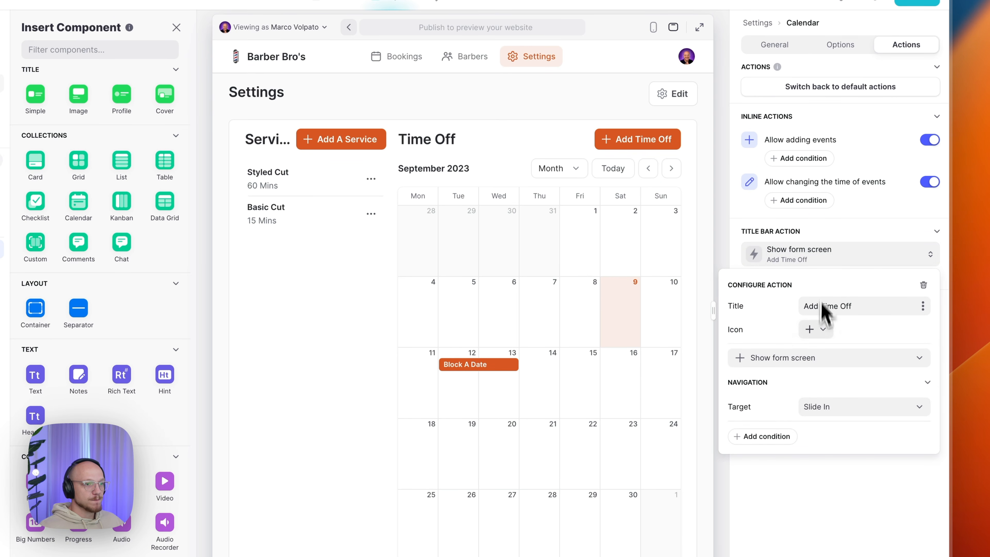
pyautogui.click(812, 370)
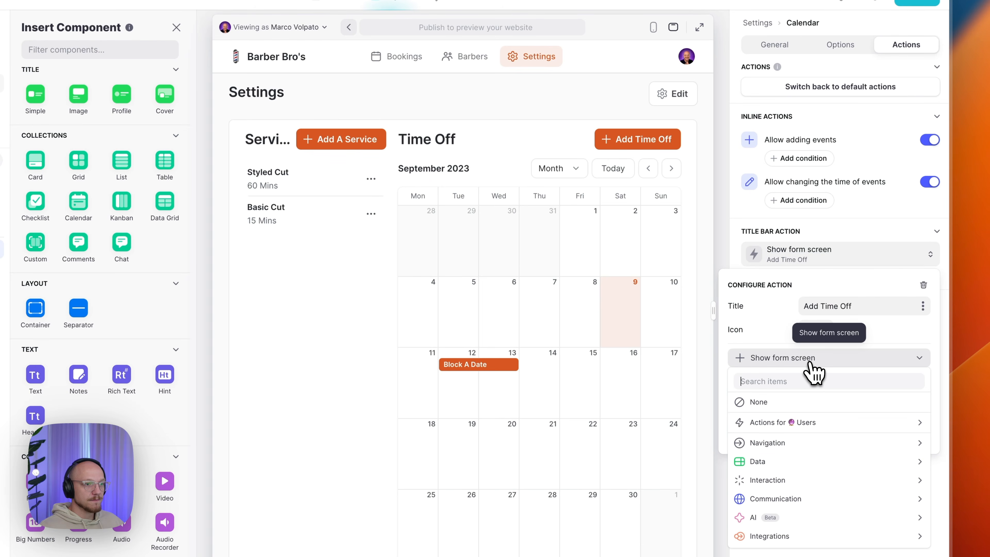
pyautogui.moveTo(789, 444)
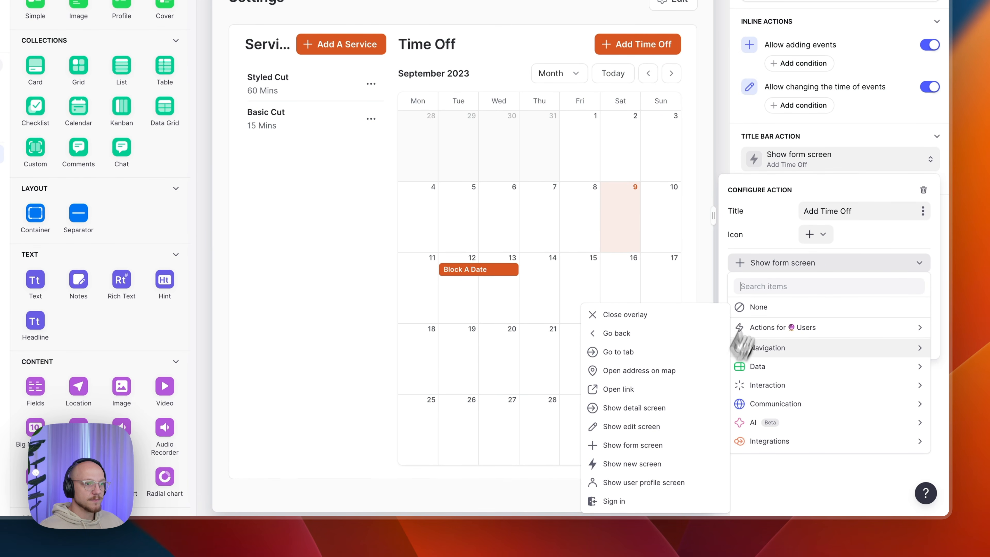
pyautogui.click(764, 271)
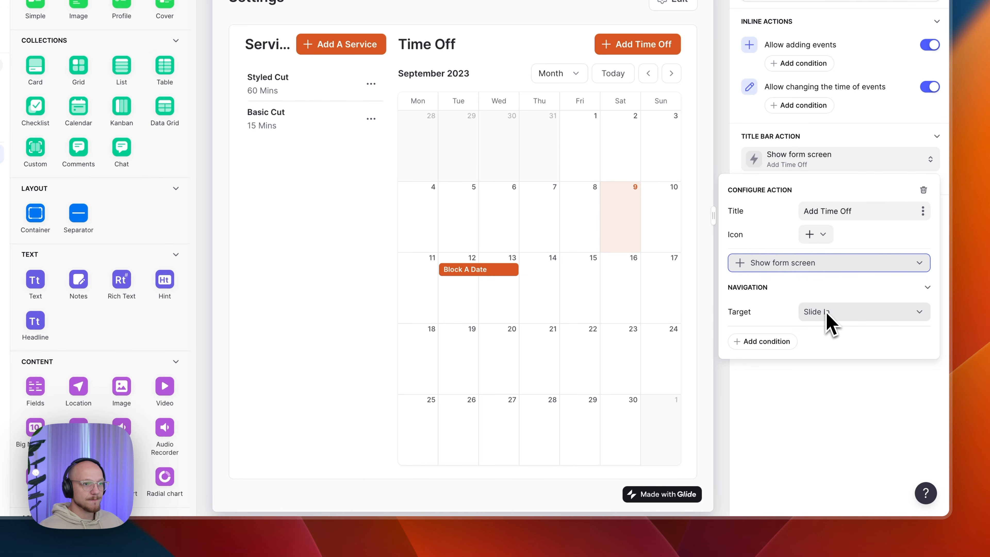
pyautogui.click(858, 213)
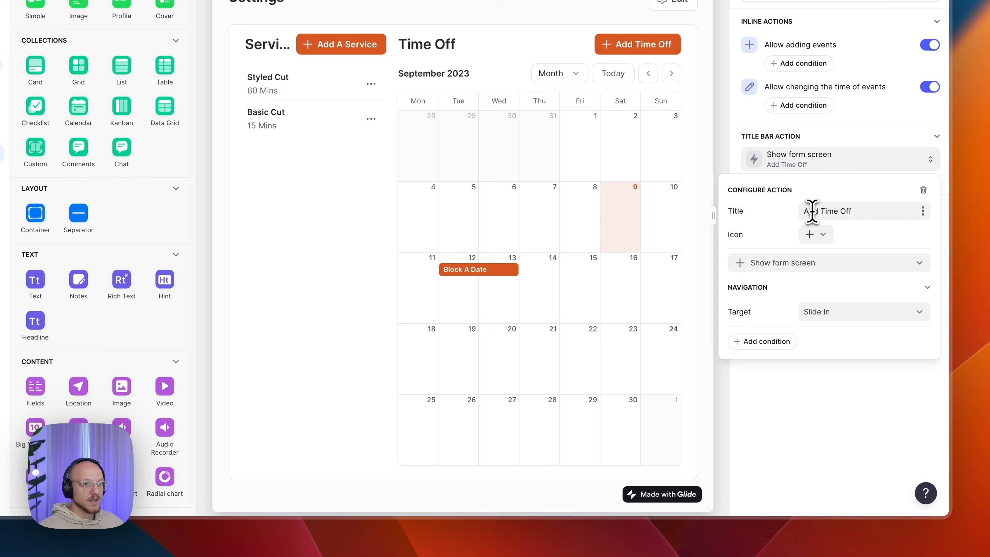
pyautogui.click(828, 167)
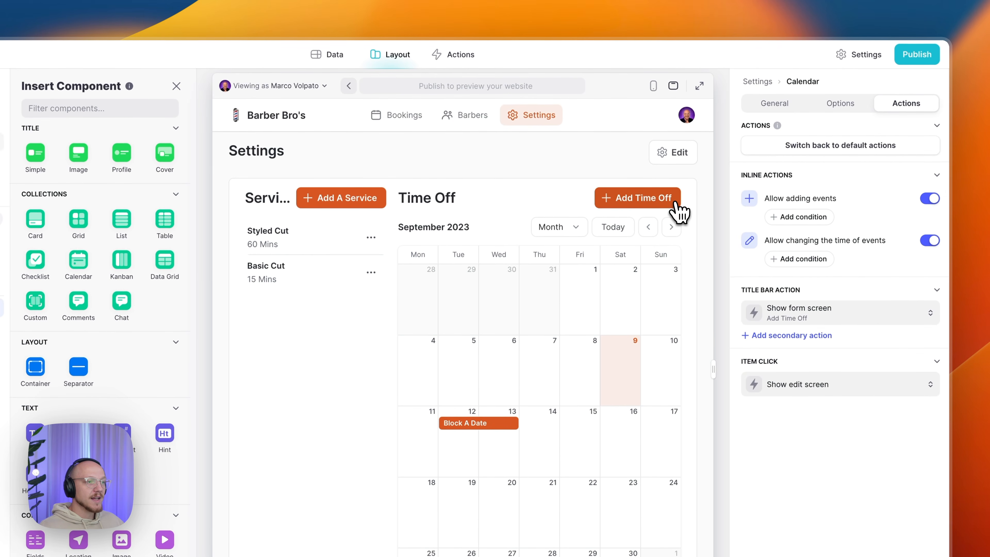
# - Open the Add Time Off form and view its destination table and on-submit settings
pyautogui.click(676, 206)
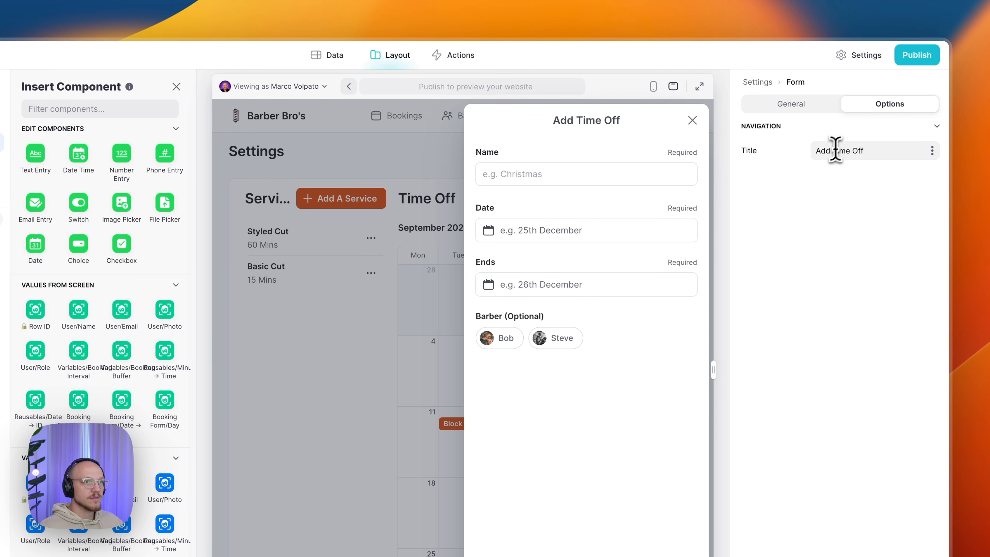
pyautogui.moveTo(815, 151); pyautogui.dragTo(866, 151)
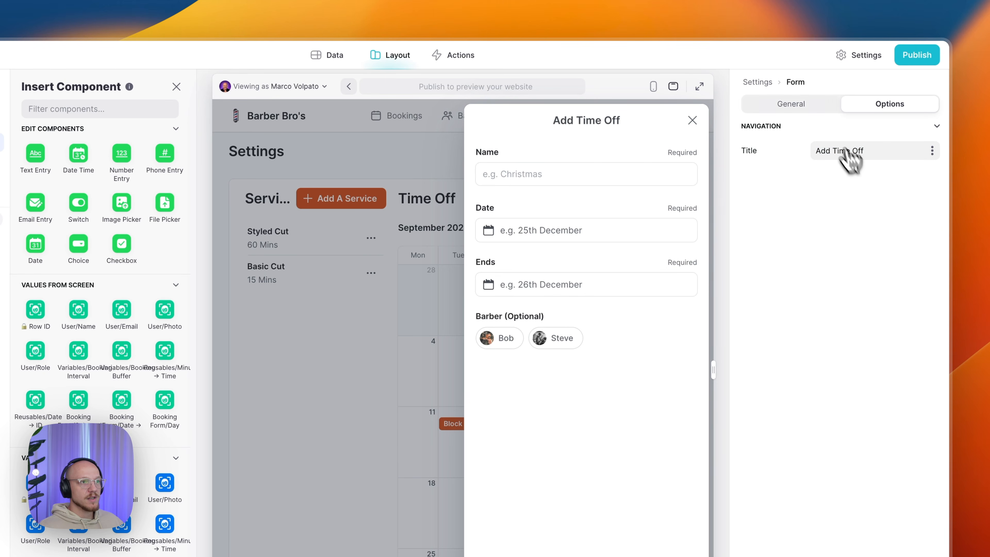
pyautogui.click(815, 105)
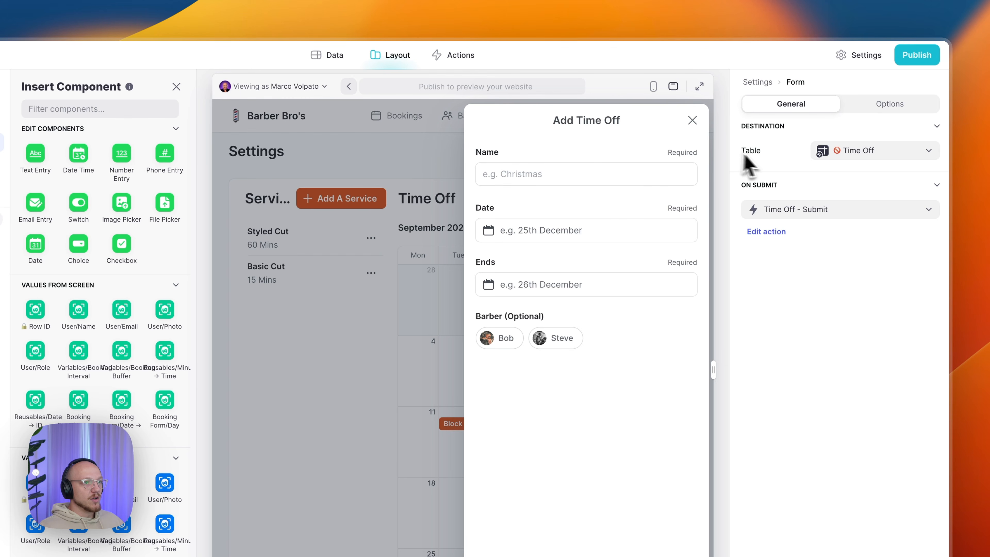
# - Inspect the Time Off - Submit workflow's 'Time Off Added' notification and Set column values steps
pyautogui.click(764, 233)
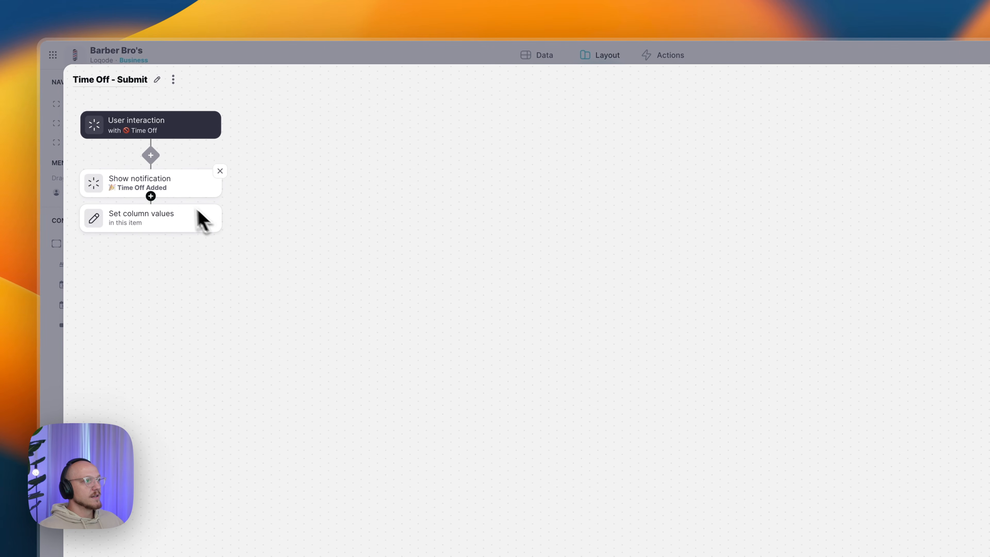
pyautogui.click(184, 188)
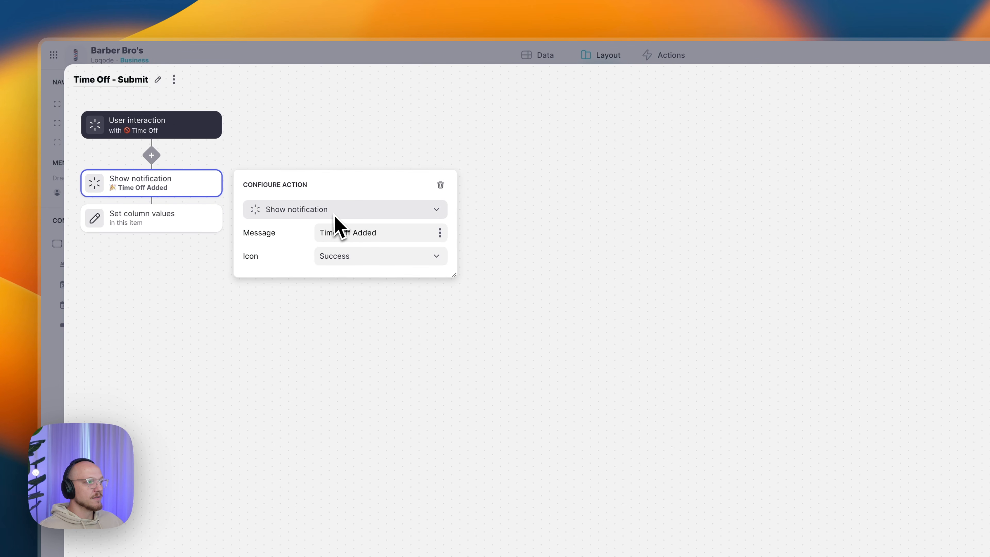
pyautogui.moveTo(319, 233); pyautogui.dragTo(379, 232)
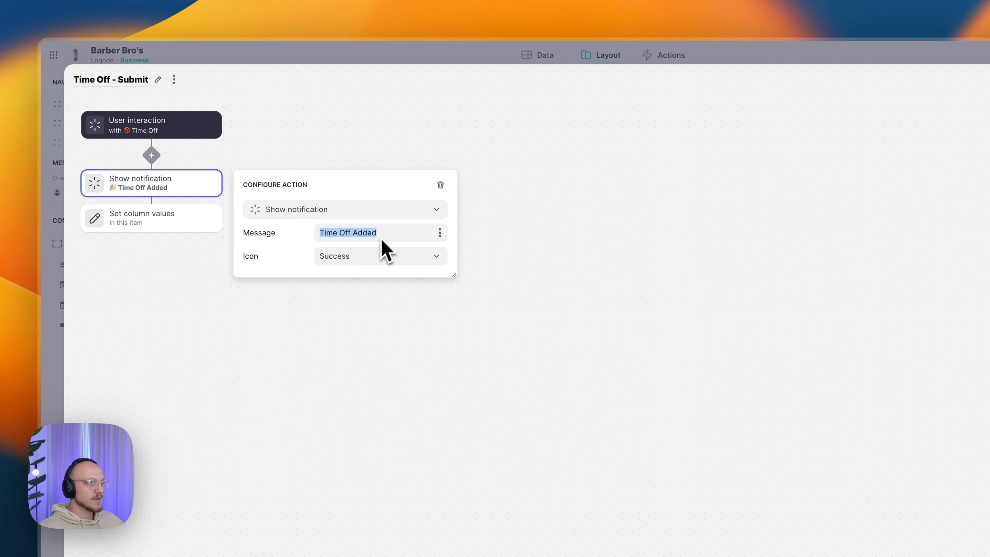
pyautogui.click(193, 235)
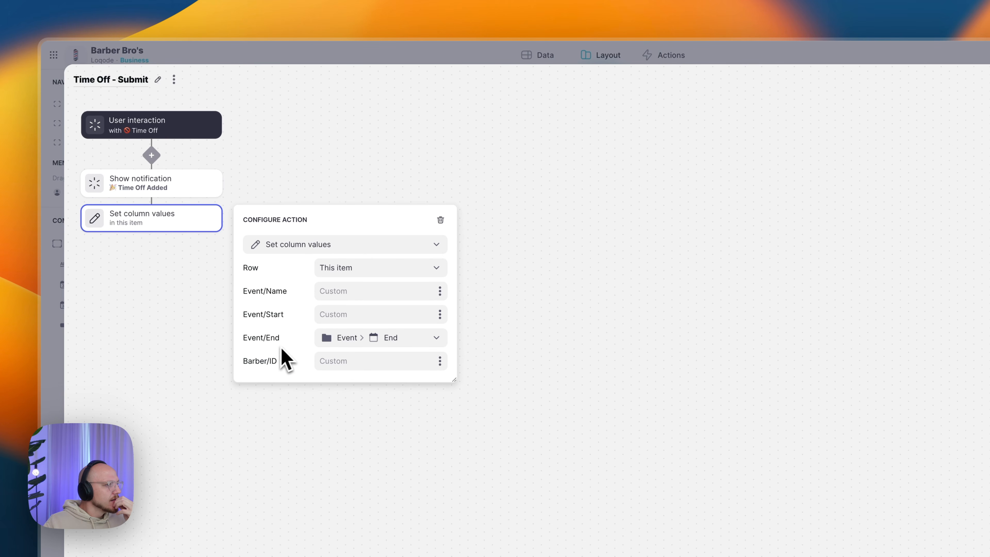
pyautogui.click(333, 339)
pyautogui.moveTo(336, 537)
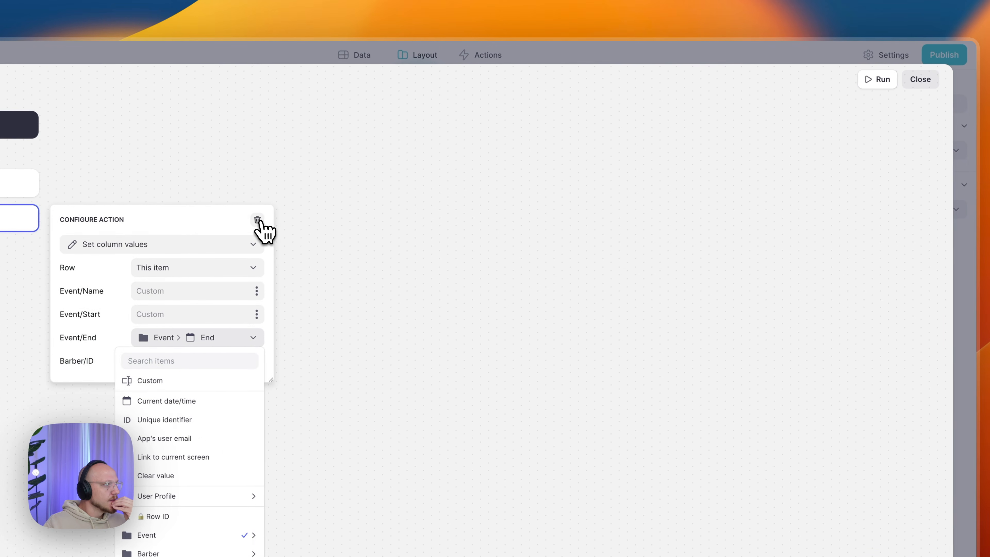
# - Delete the Set column values step and the whole Time Off - Submit workflow, returning to Layout
pyautogui.click(258, 219)
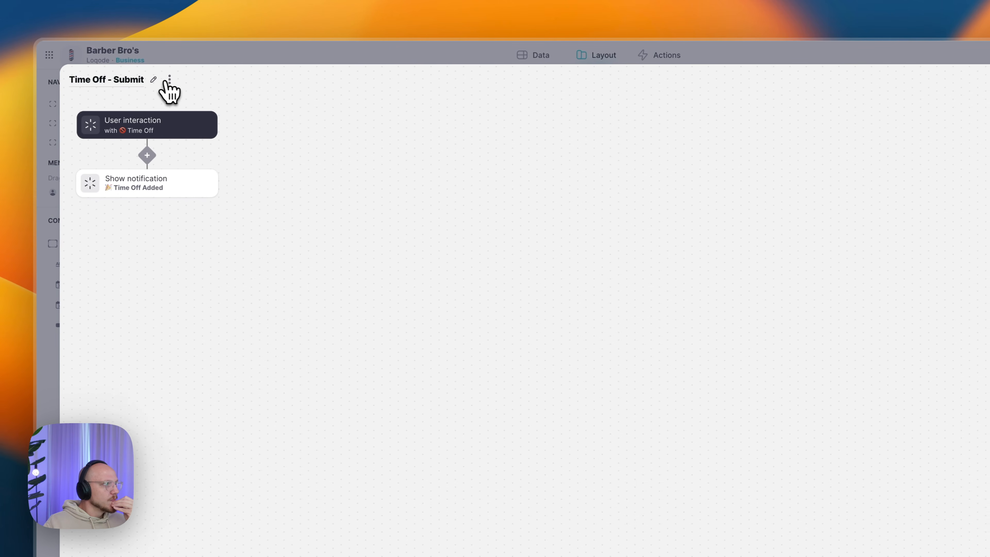
pyautogui.click(127, 80)
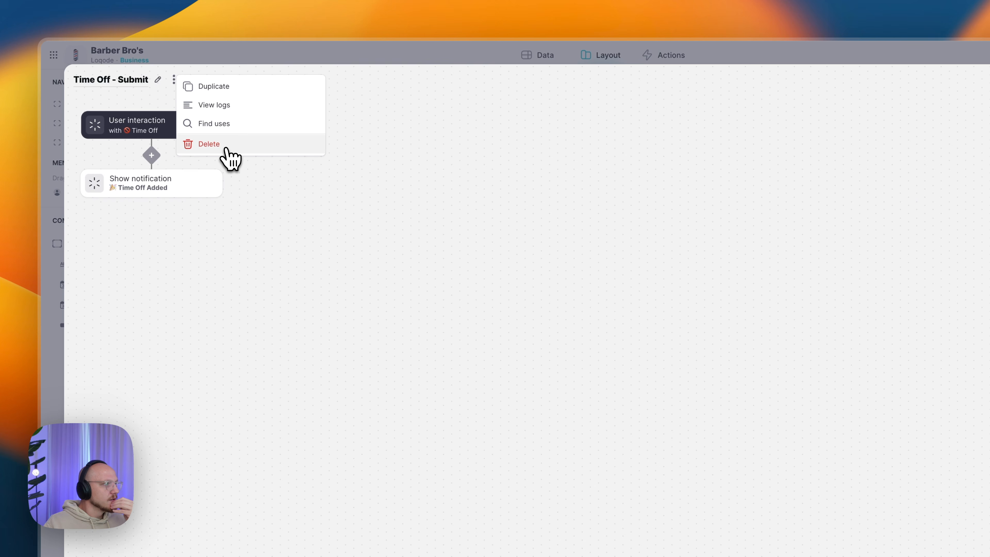
pyautogui.click(229, 156)
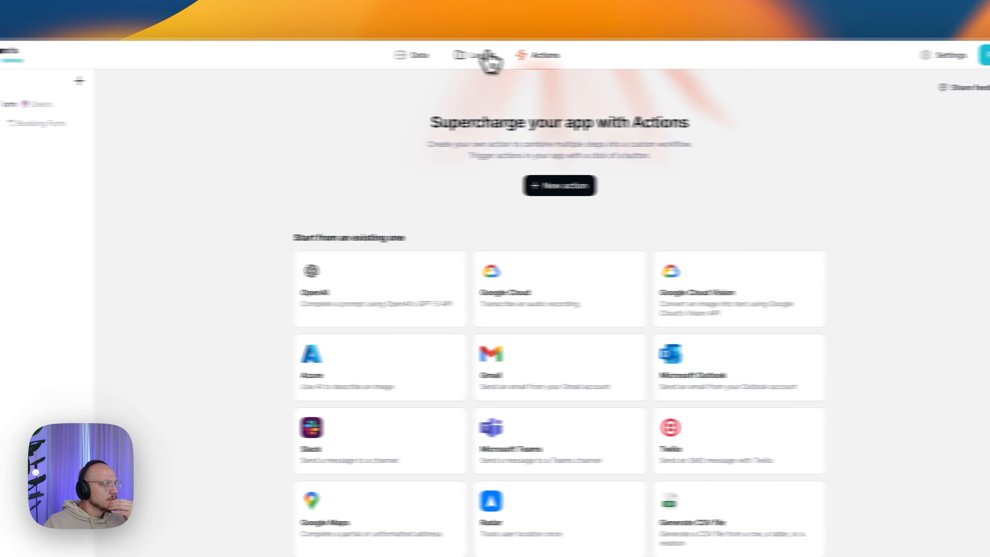
pyautogui.click(486, 57)
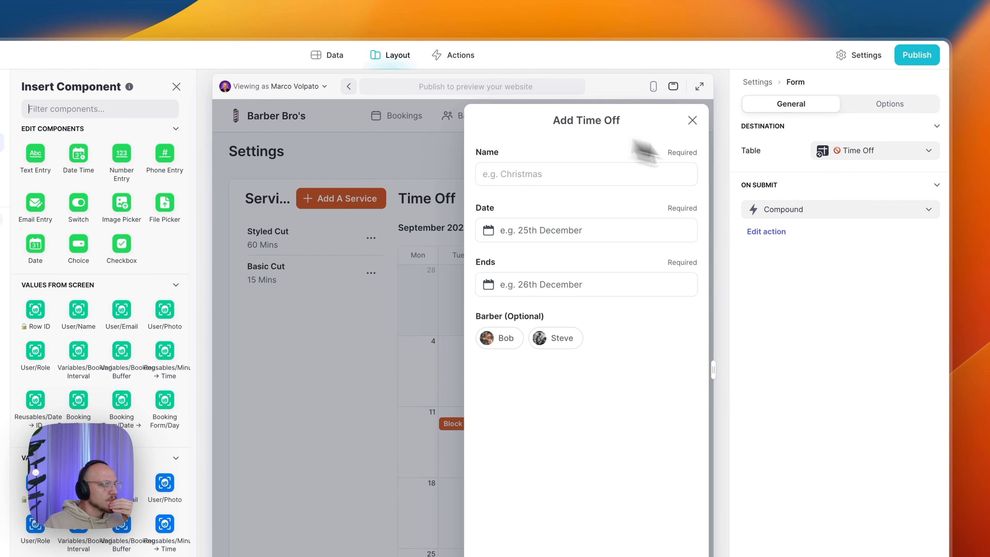
# - Replace the Compound on-submit action with Show notification reading 'Event Added', then select the Container
pyautogui.click(778, 213)
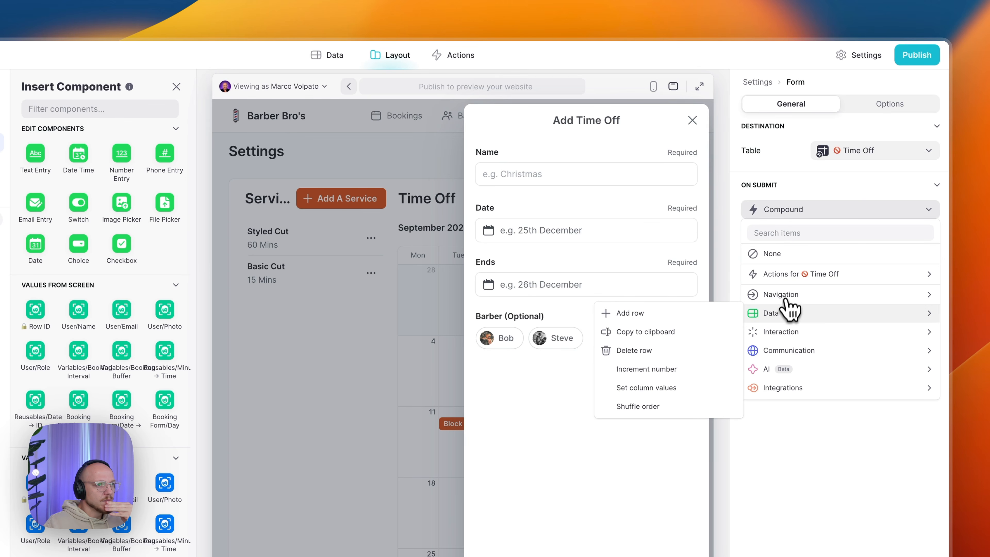
pyautogui.click(672, 350)
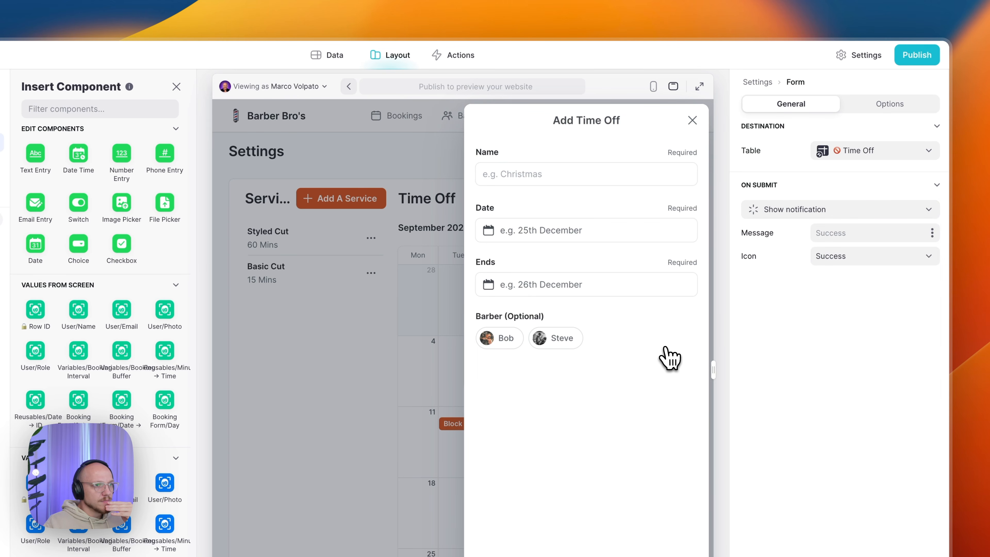
pyautogui.write('Event Added')
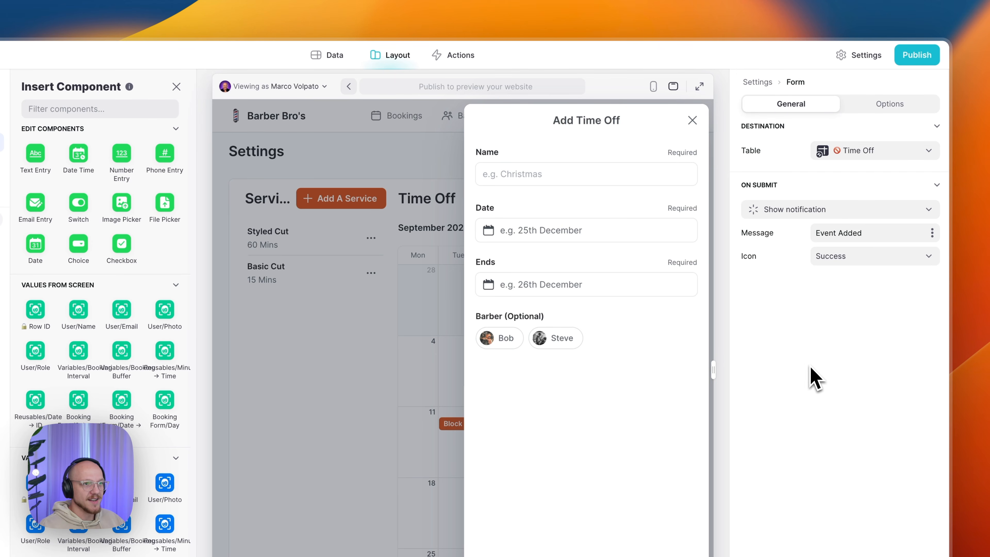
pyautogui.click(642, 167)
pyautogui.click(795, 337)
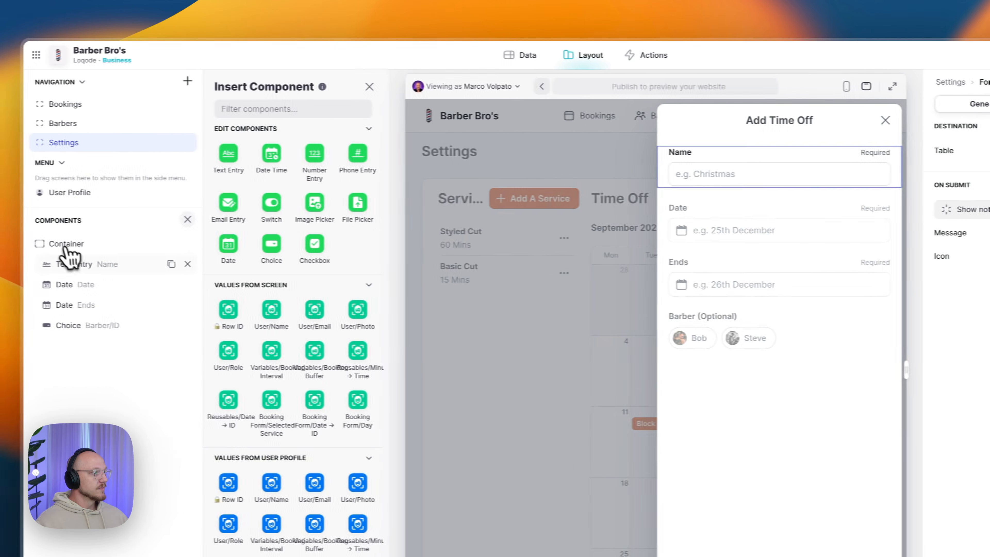
pyautogui.click(81, 244)
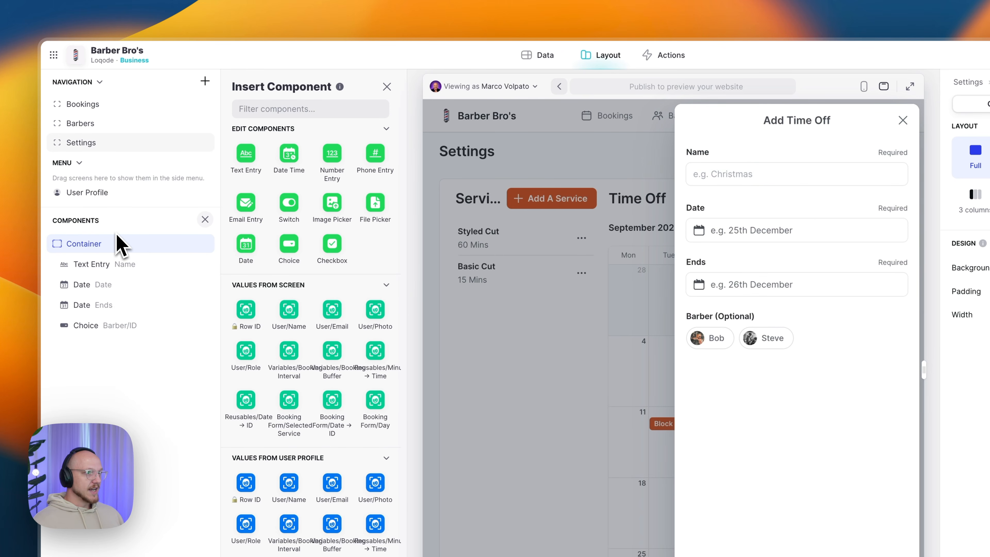
# - Confirm the Name text entry saves to Event > Name, review its label and options, then select Date
pyautogui.click(109, 268)
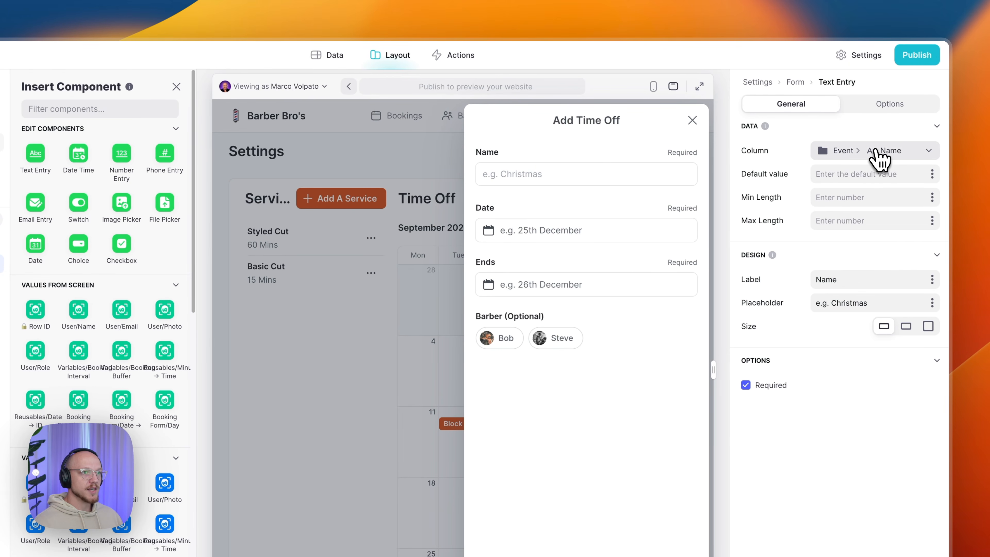
pyautogui.click(870, 163)
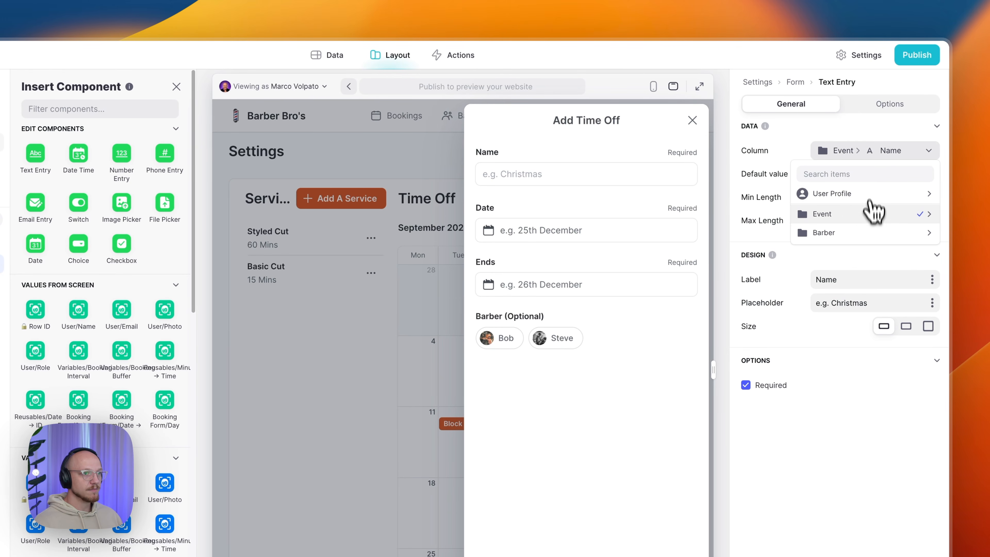
pyautogui.click(746, 223)
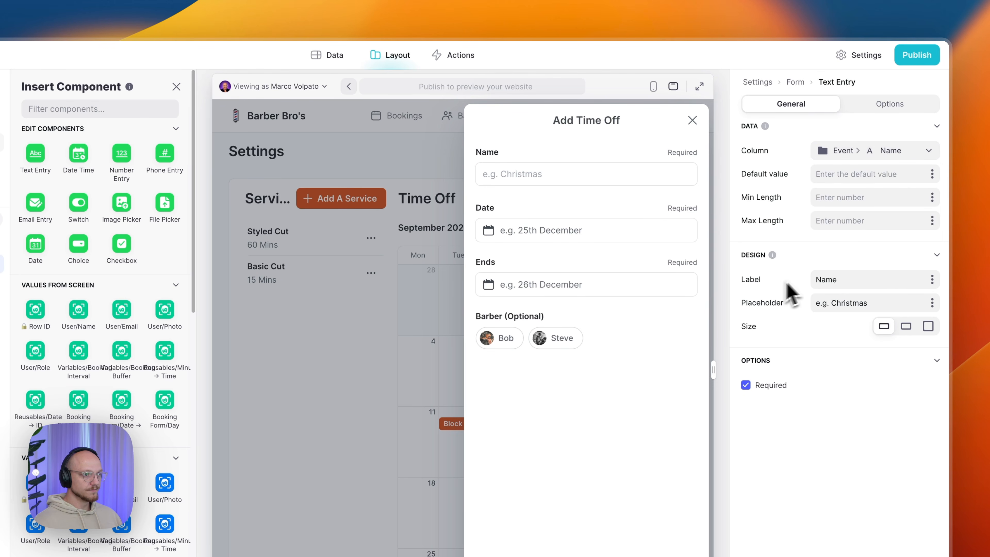
pyautogui.click(877, 279)
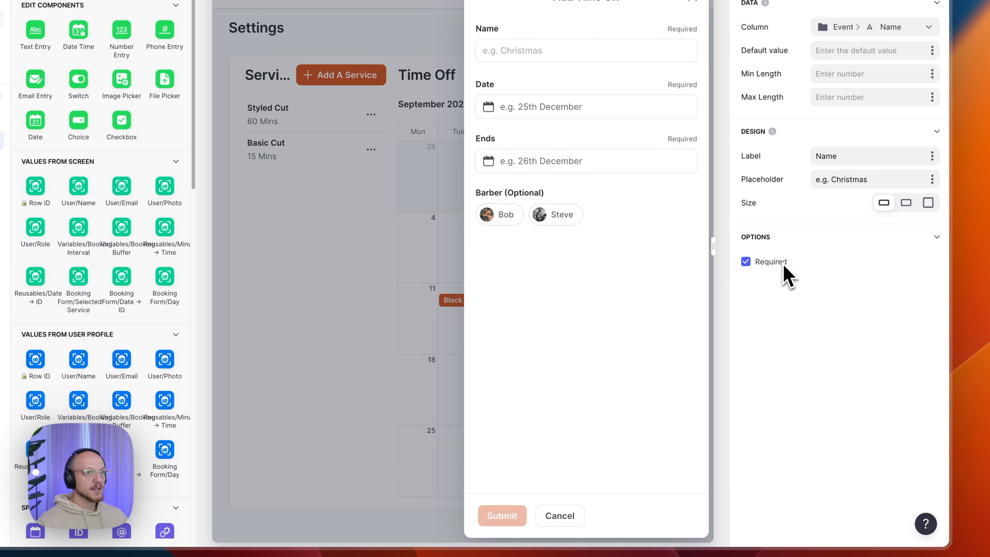
pyautogui.click(894, 104)
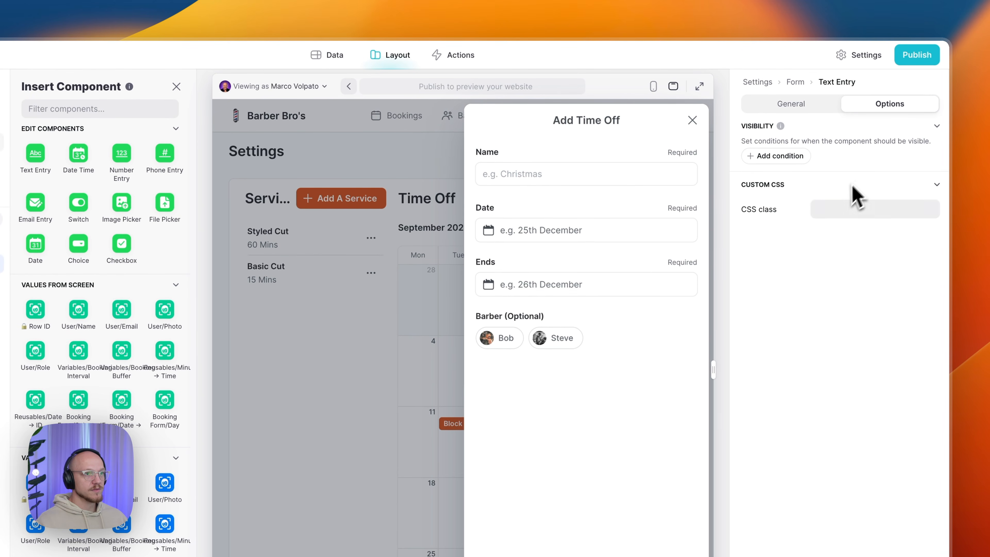
pyautogui.click(811, 104)
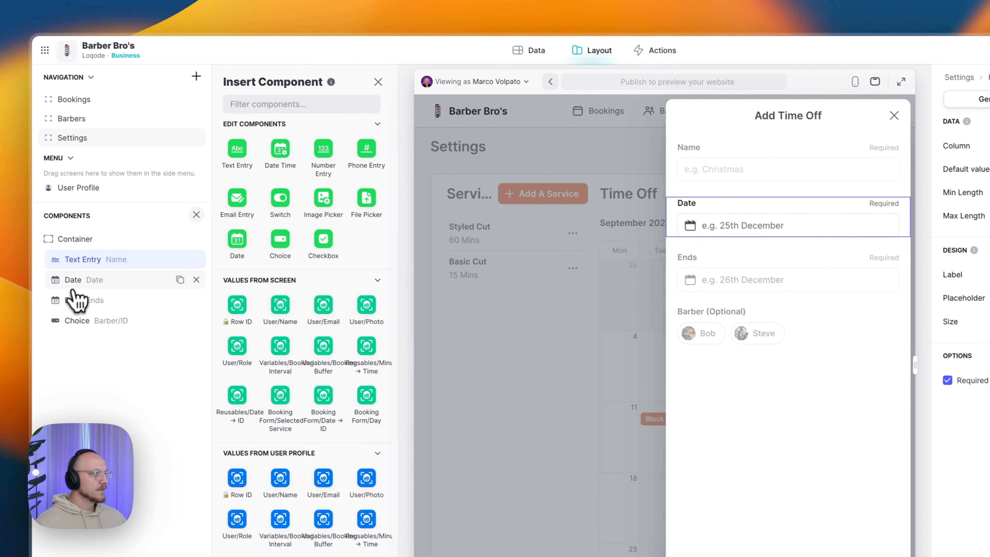
pyautogui.click(76, 284)
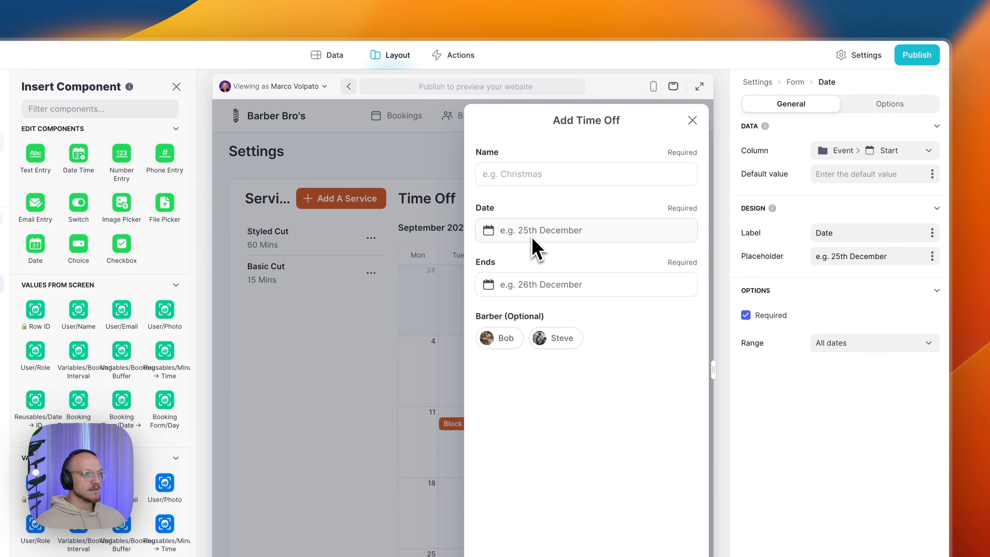
# - Save the Date field to Event > Start, keeping placeholder 'e.g. 25th December' and All dates range
pyautogui.click(878, 153)
pyautogui.moveTo(863, 219)
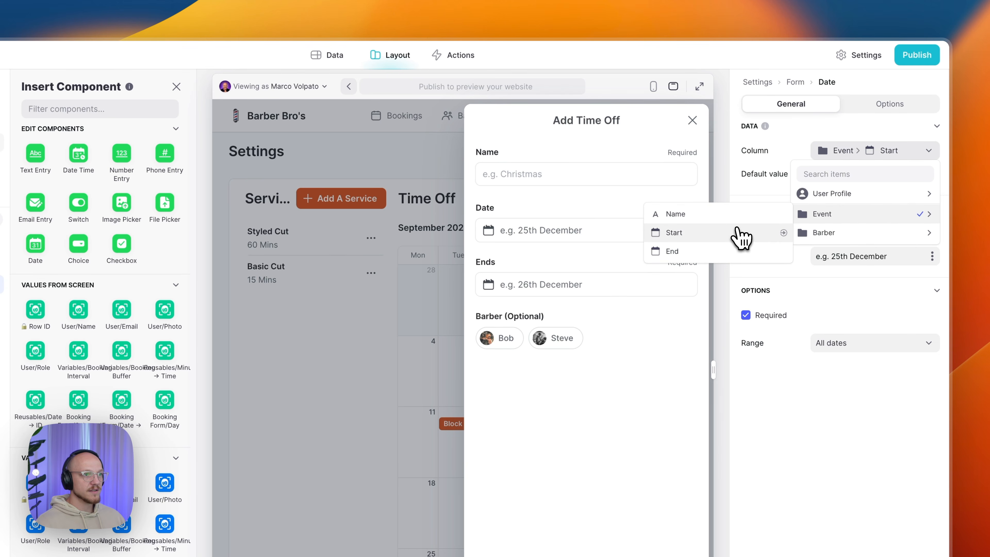
pyautogui.click(740, 236)
pyautogui.click(823, 175)
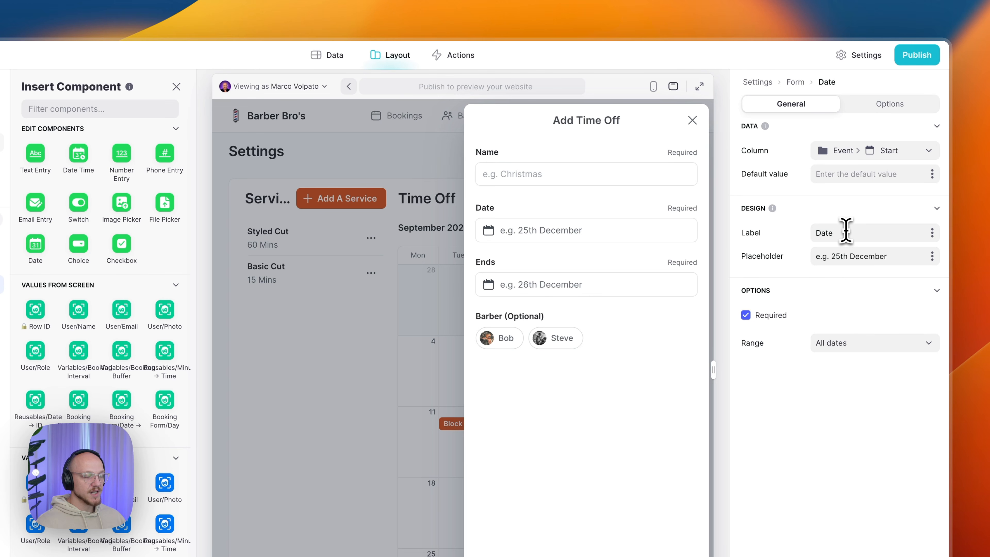
pyautogui.moveTo(816, 255); pyautogui.dragTo(837, 278)
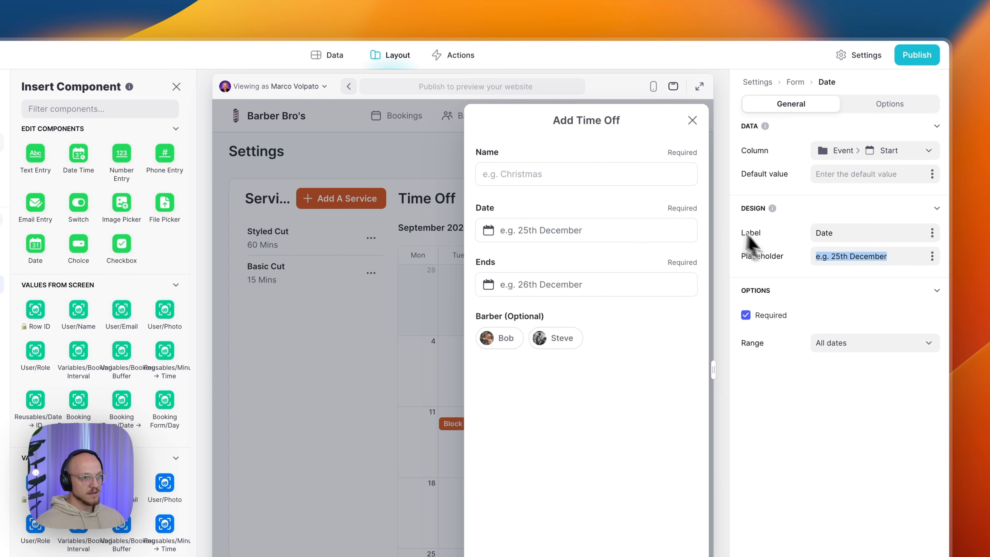
pyautogui.click(819, 256)
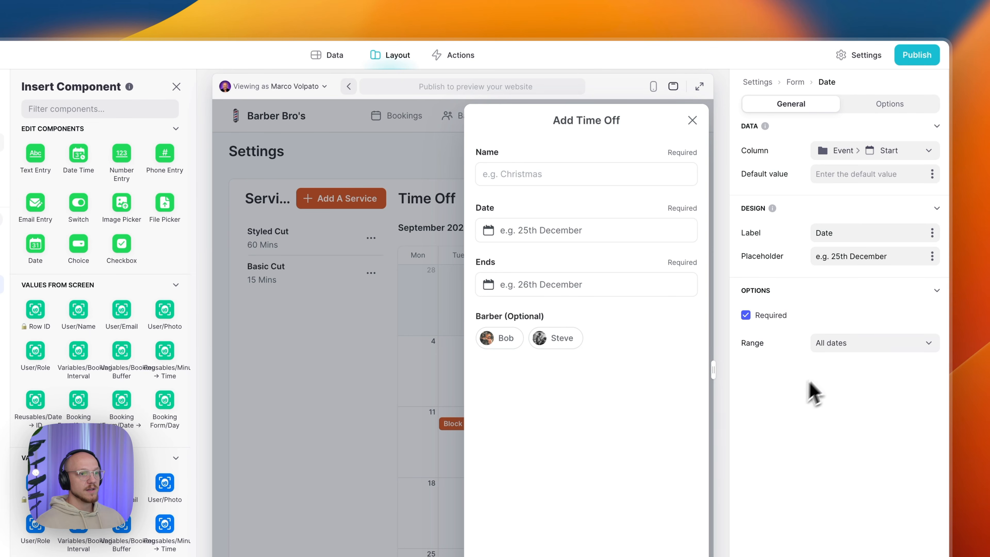
pyautogui.click(832, 347)
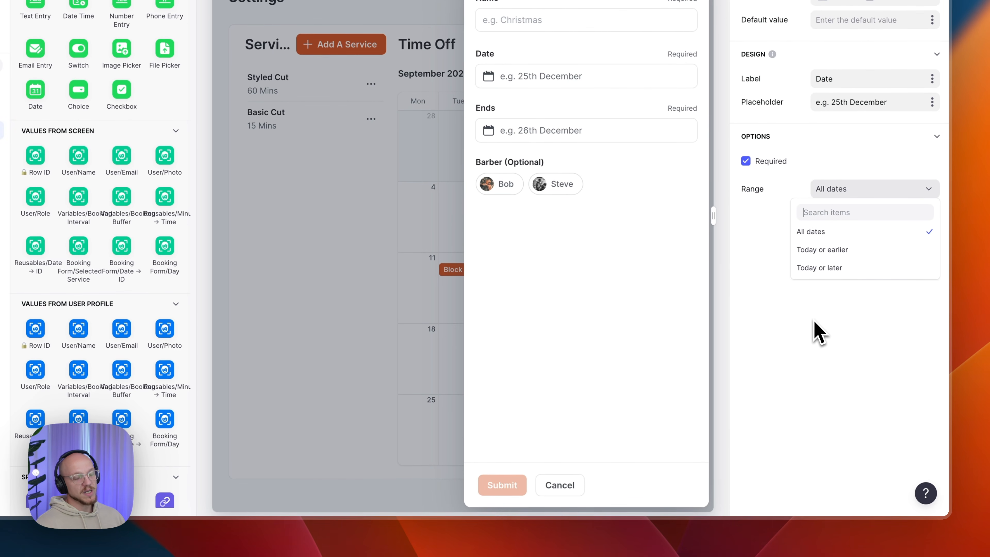
pyautogui.click(856, 315)
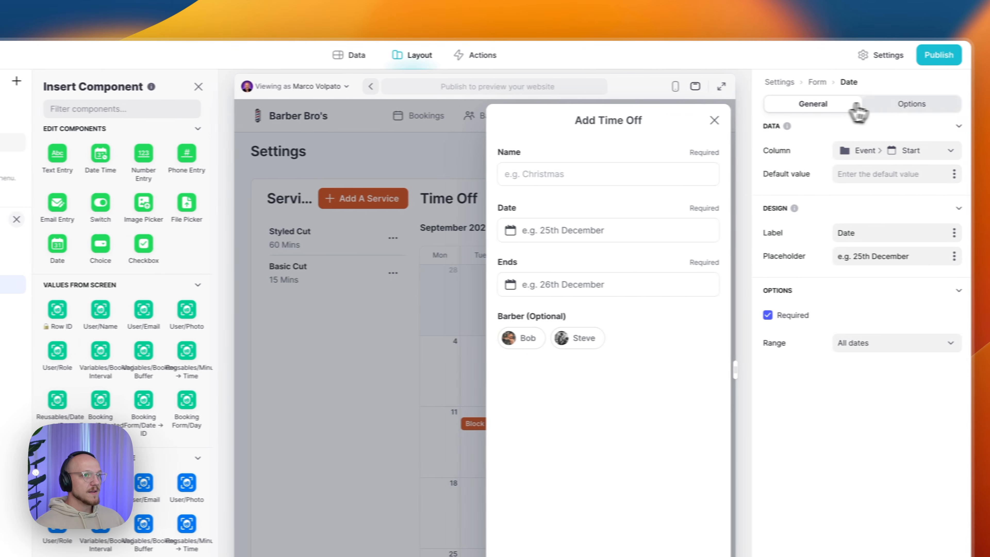
pyautogui.click(868, 104)
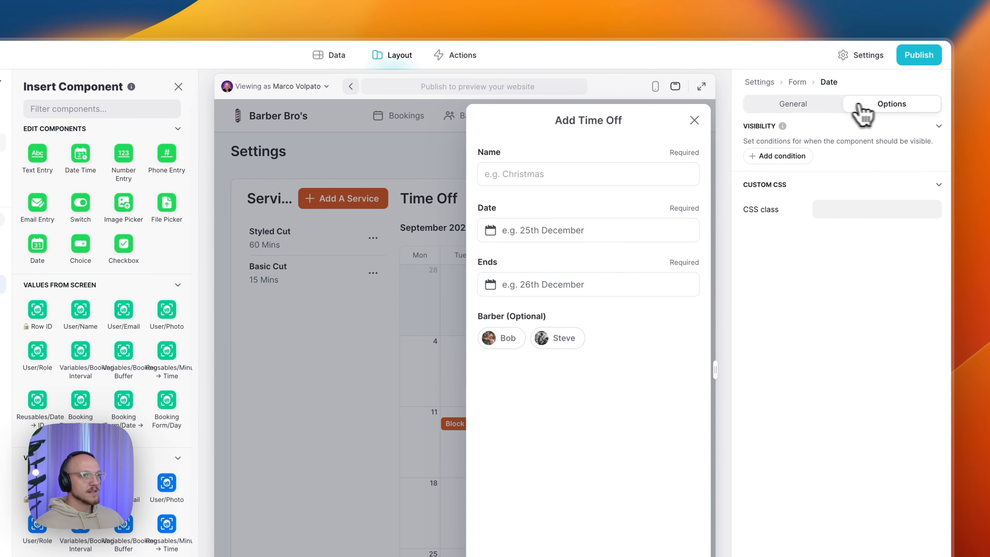
pyautogui.click(829, 114)
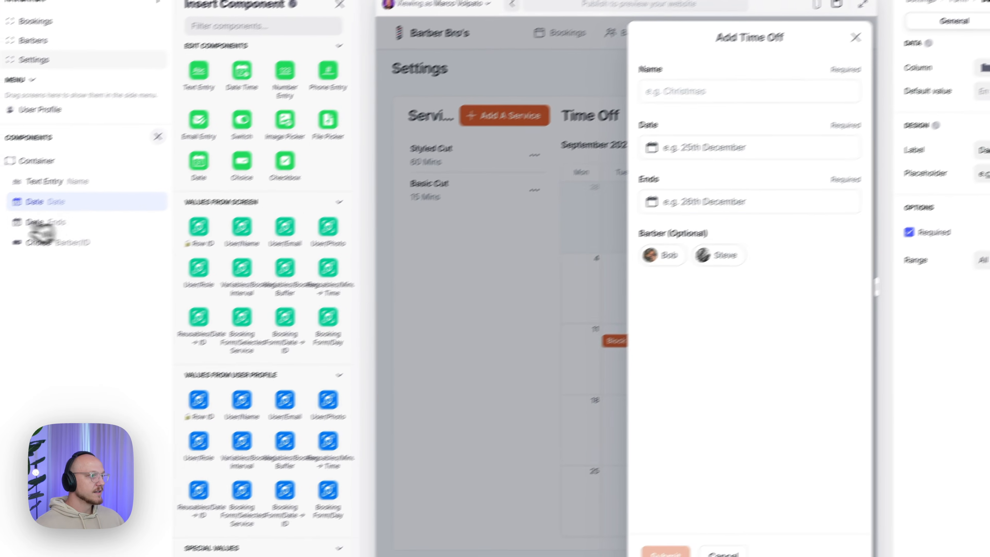
# - Save the Ends date field to the Event > End column
pyautogui.click(83, 198)
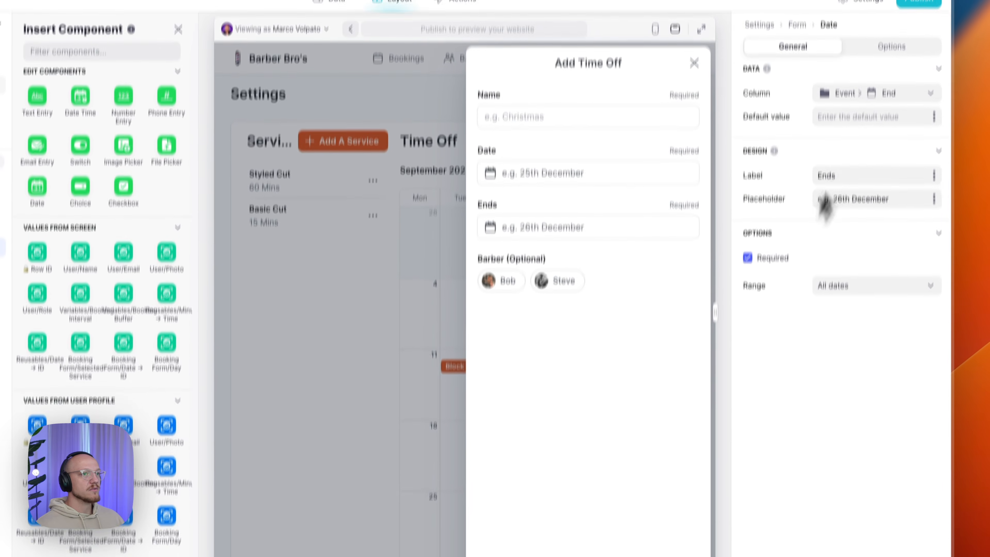
pyautogui.click(869, 148)
pyautogui.moveTo(838, 214)
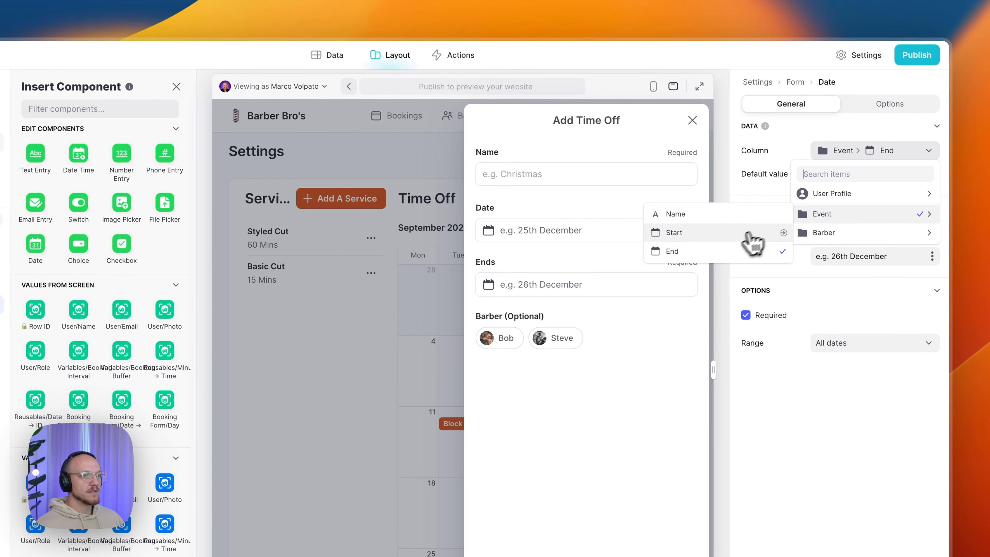
pyautogui.click(727, 251)
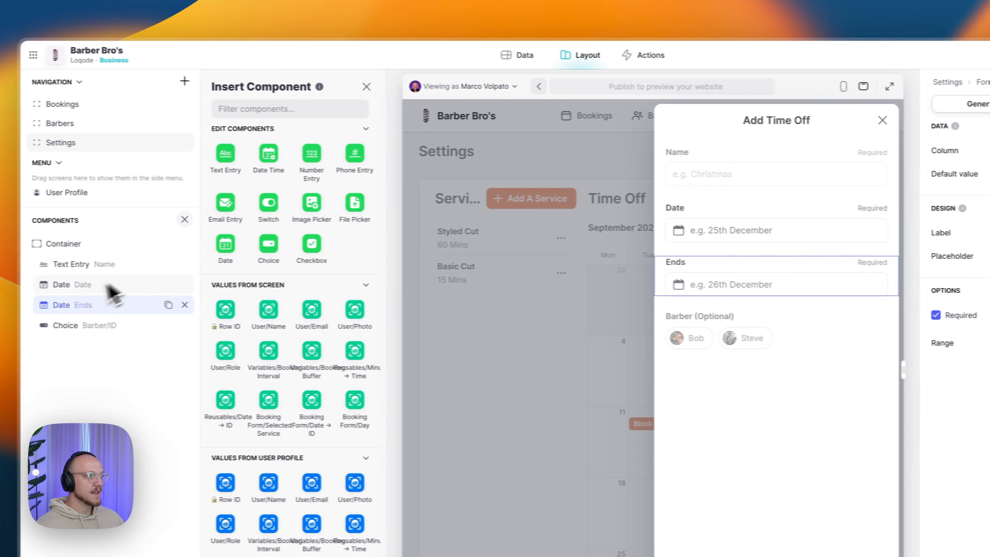
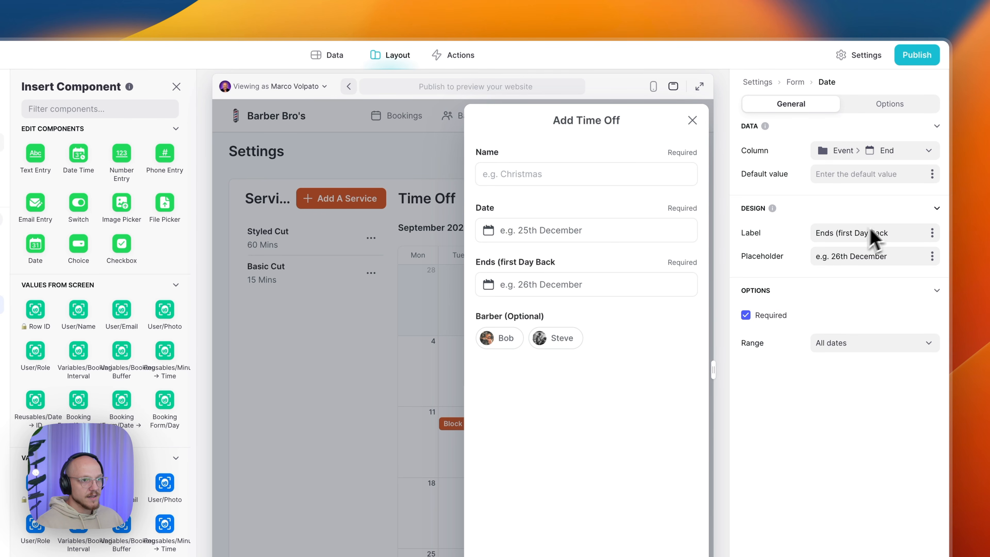
# - Relabel the end-date field 'Ends (First Day Back)', keeping the All dates range
pyautogui.click(840, 233)
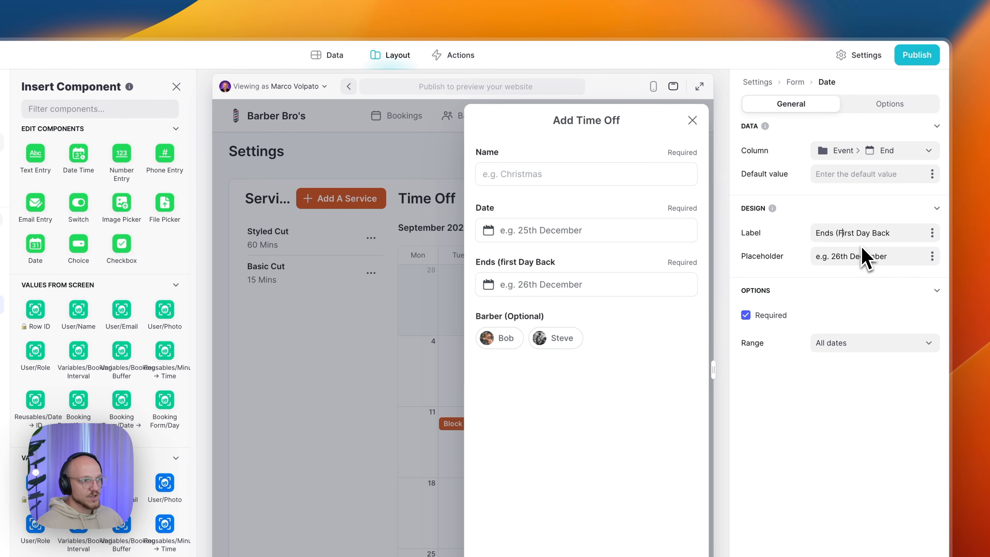
pyautogui.click(912, 233)
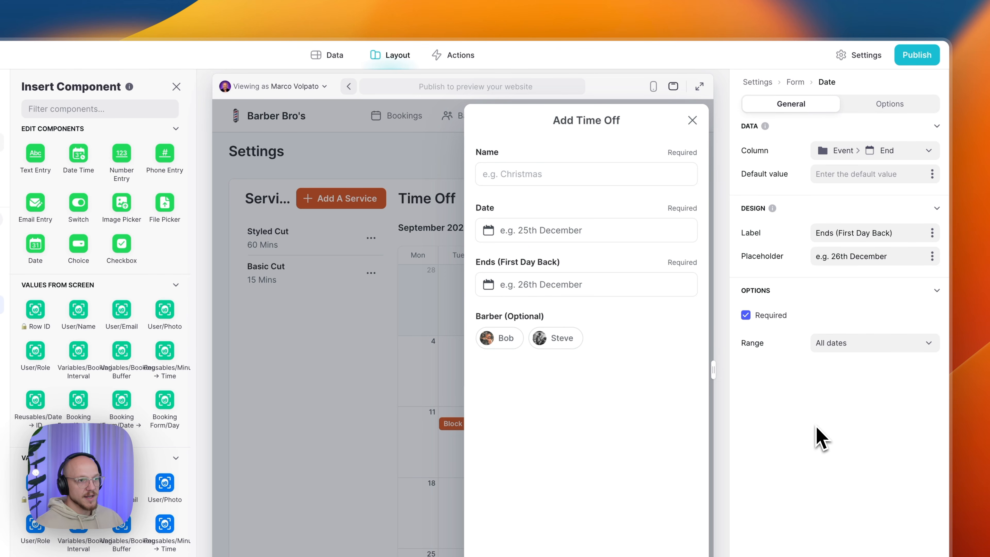
pyautogui.click(828, 346)
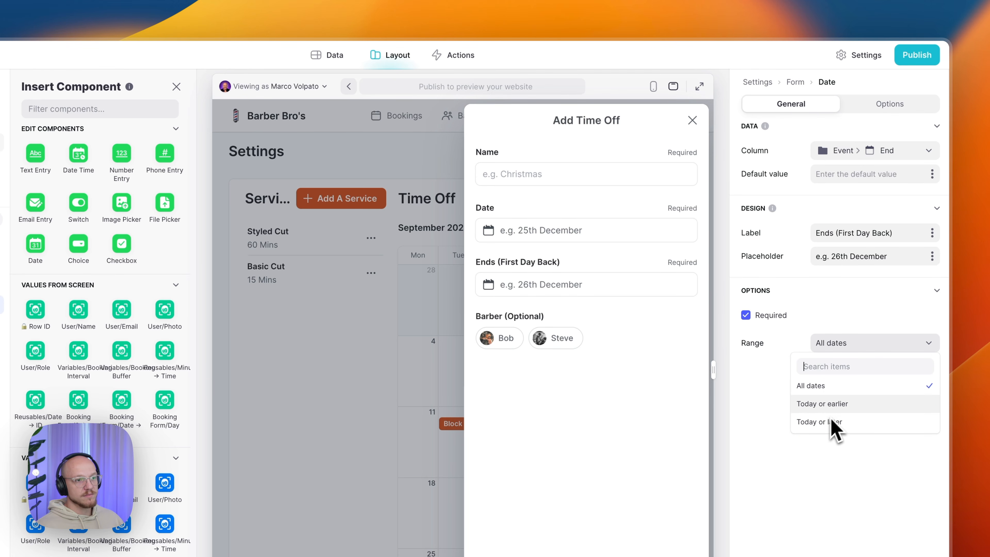
pyautogui.click(819, 486)
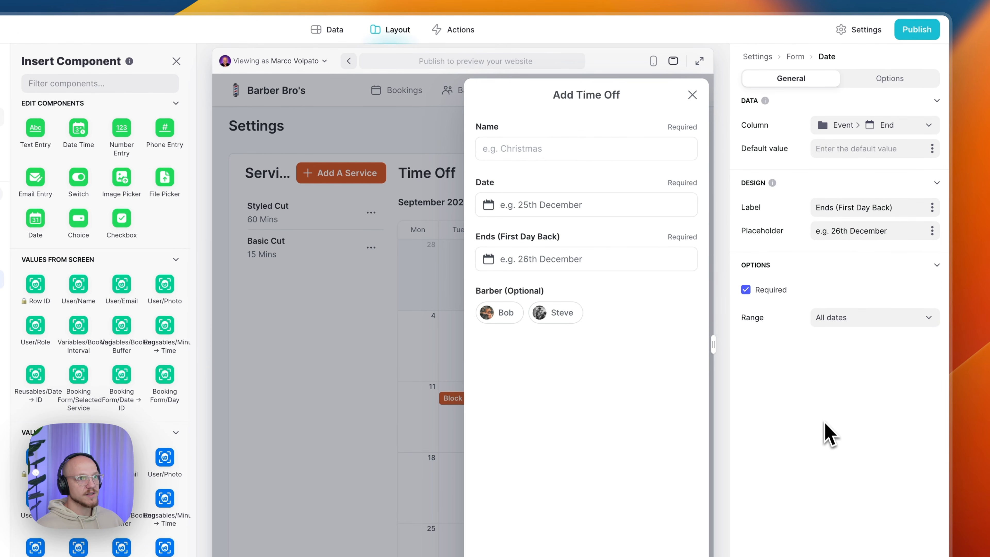
# - Review the end-date field's visibility options, then select the Barber (Optional) choice
pyautogui.click(866, 84)
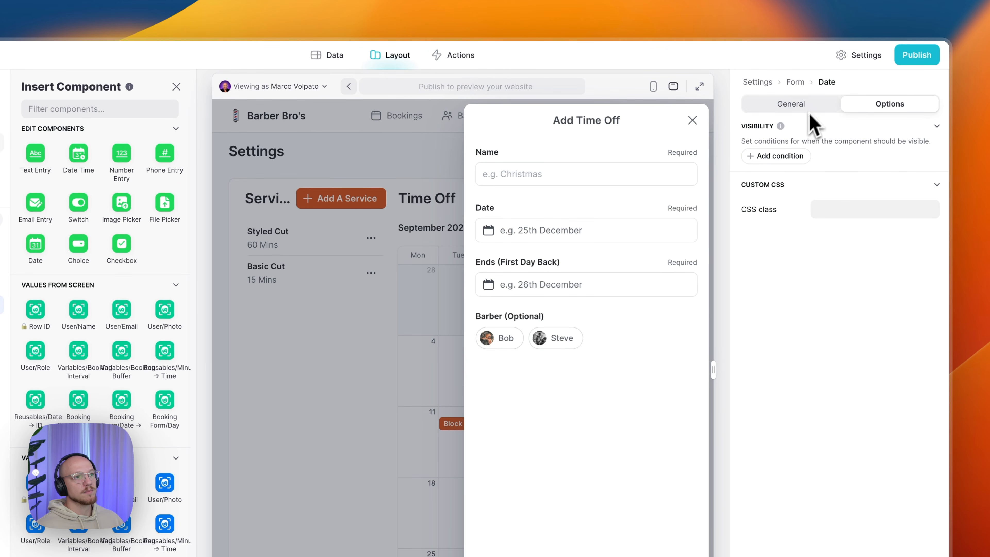
pyautogui.click(778, 109)
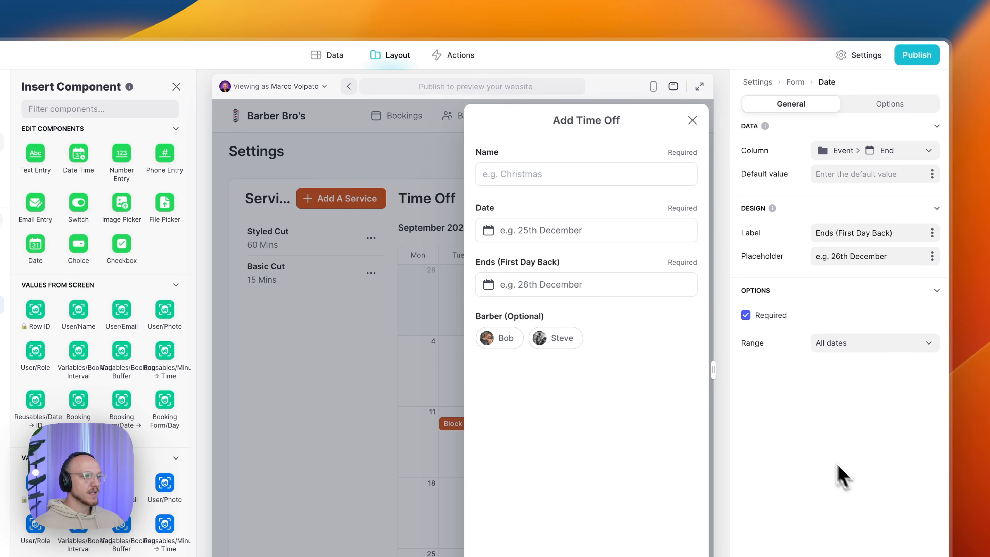
pyautogui.click(543, 171)
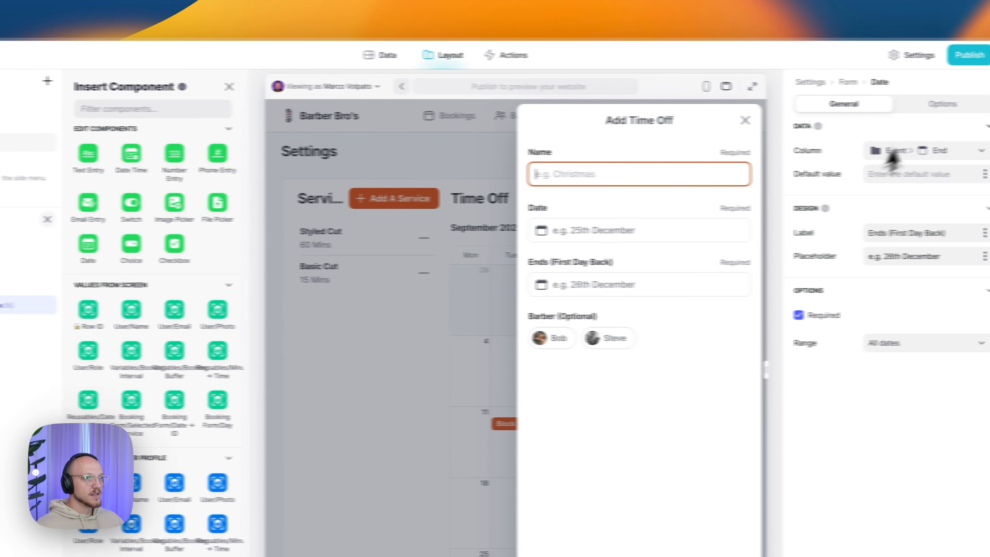
pyautogui.click(880, 109)
pyautogui.click(800, 104)
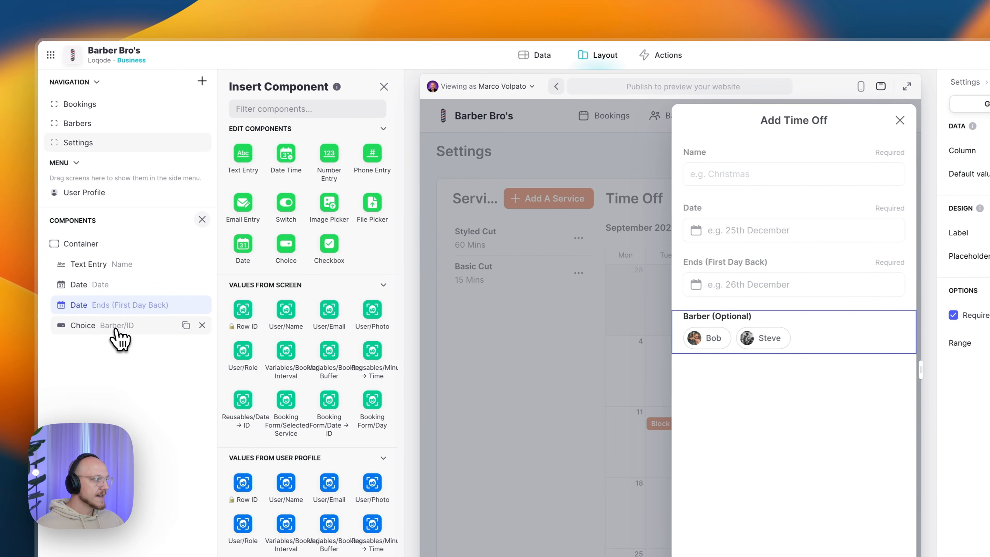
pyautogui.click(116, 331)
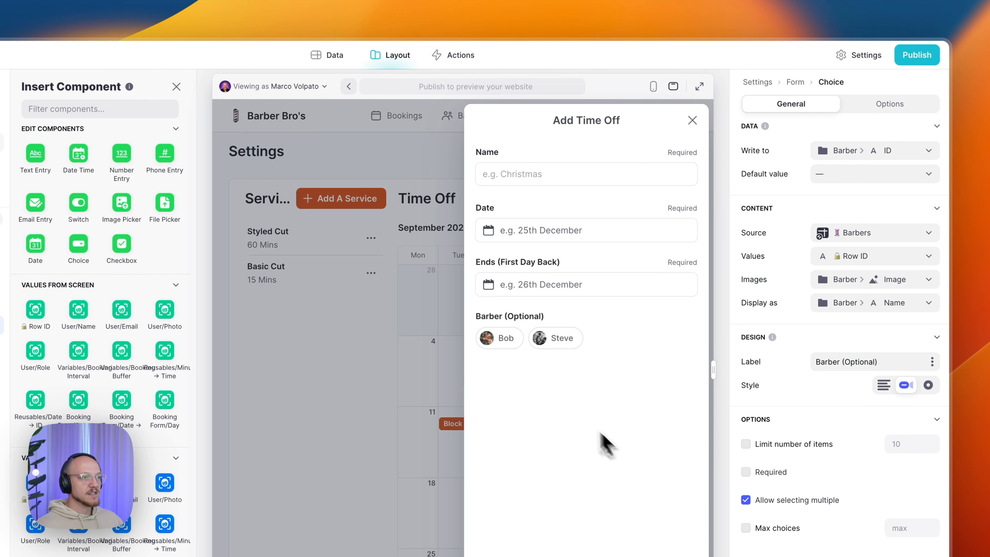
# - Test the Bob and Steve barber chips in the preview by toggling them
pyautogui.click(501, 343)
pyautogui.click(551, 351)
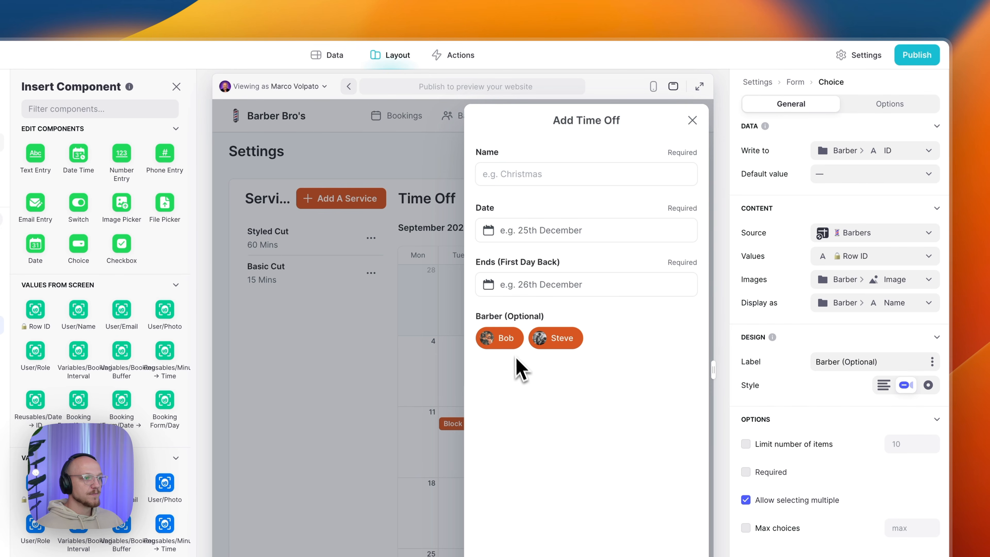
pyautogui.click(502, 351)
pyautogui.click(548, 347)
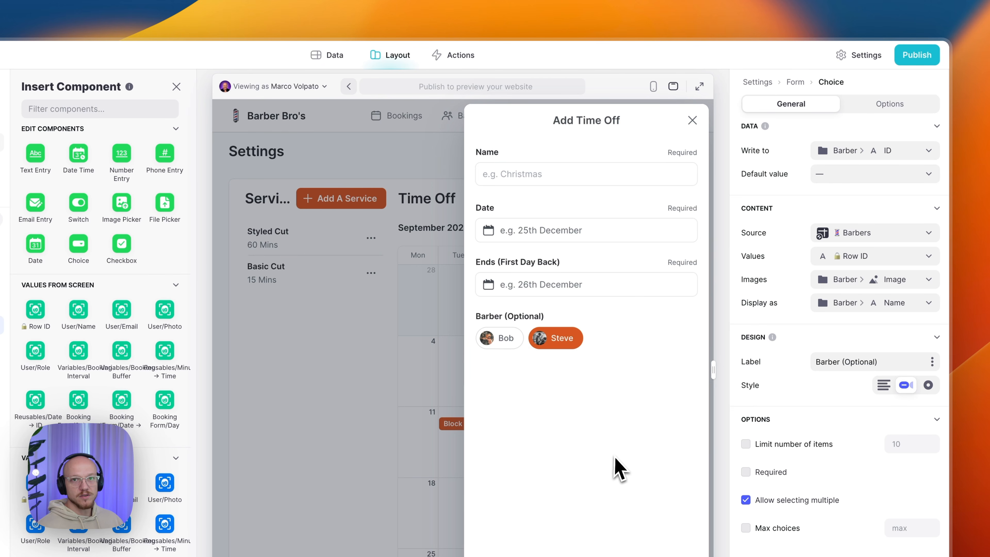
# - Enter Training as the name, starting 9 September and returning 12 September
pyautogui.click(558, 174)
pyautogui.write('Training')
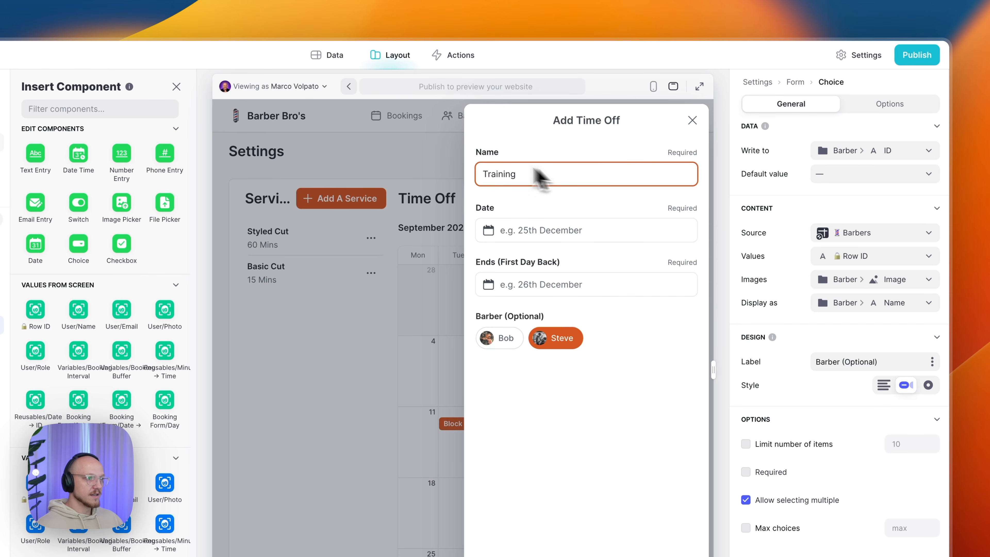
pyautogui.click(550, 234)
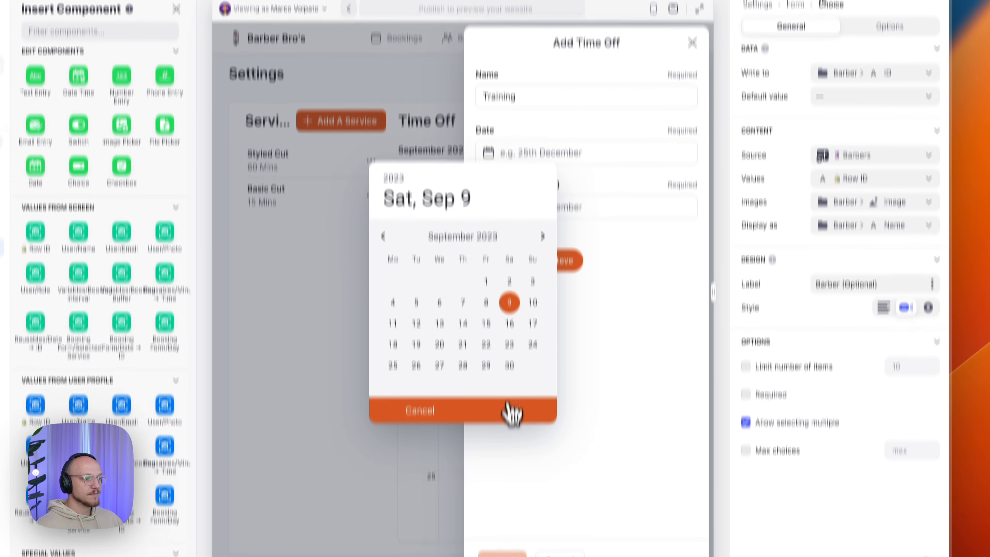
pyautogui.click(514, 488)
pyautogui.click(537, 144)
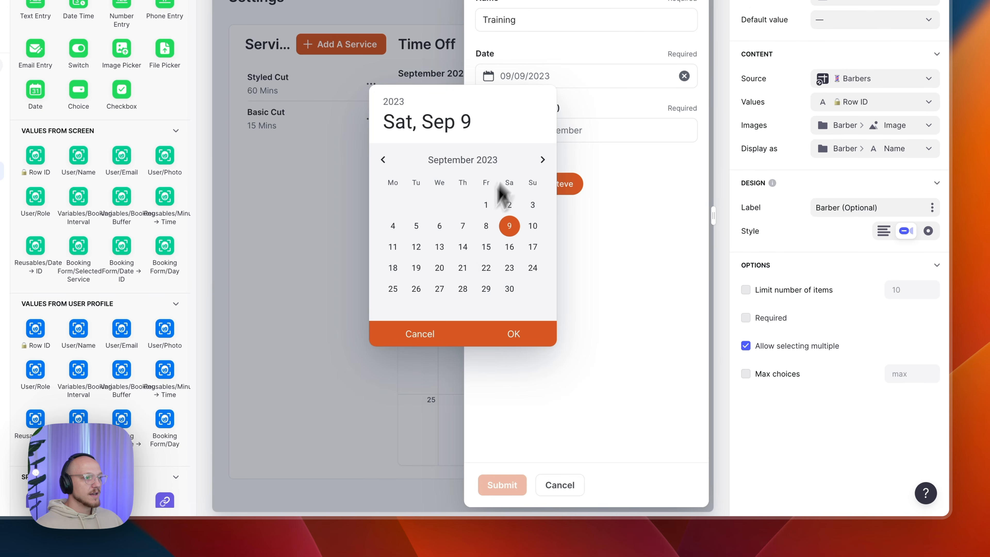
pyautogui.click(418, 249)
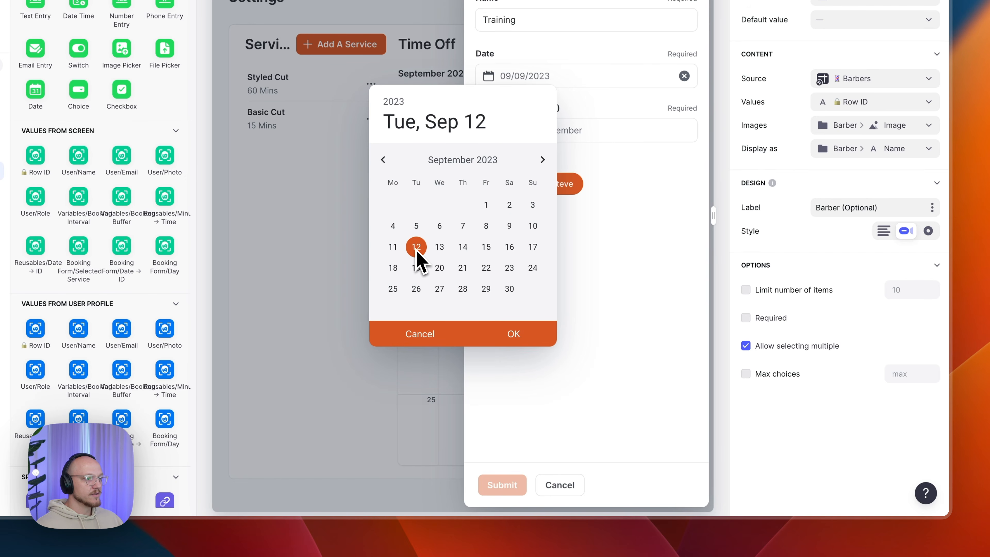
pyautogui.click(523, 343)
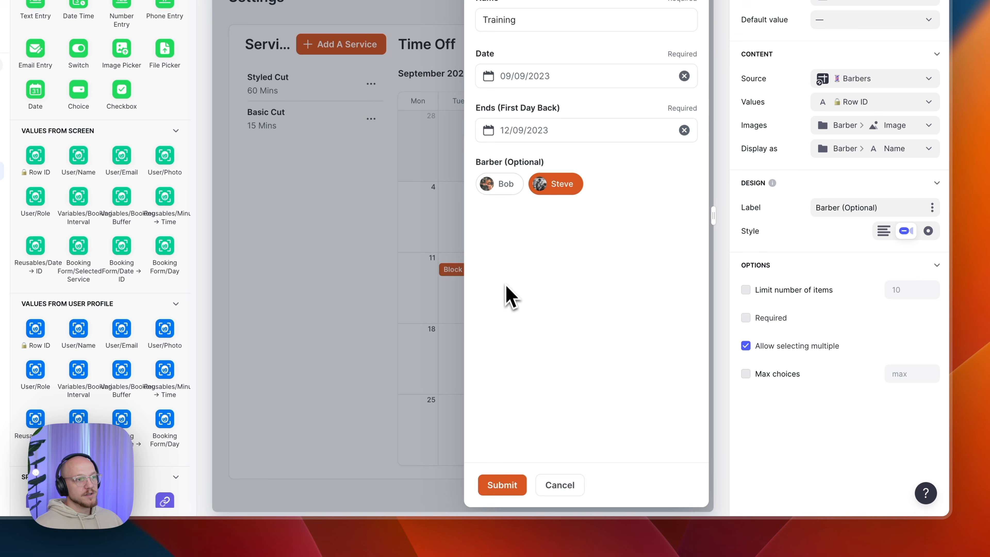
# - Toggle Bob and Steve again, leaving no barber selected
pyautogui.click(503, 187)
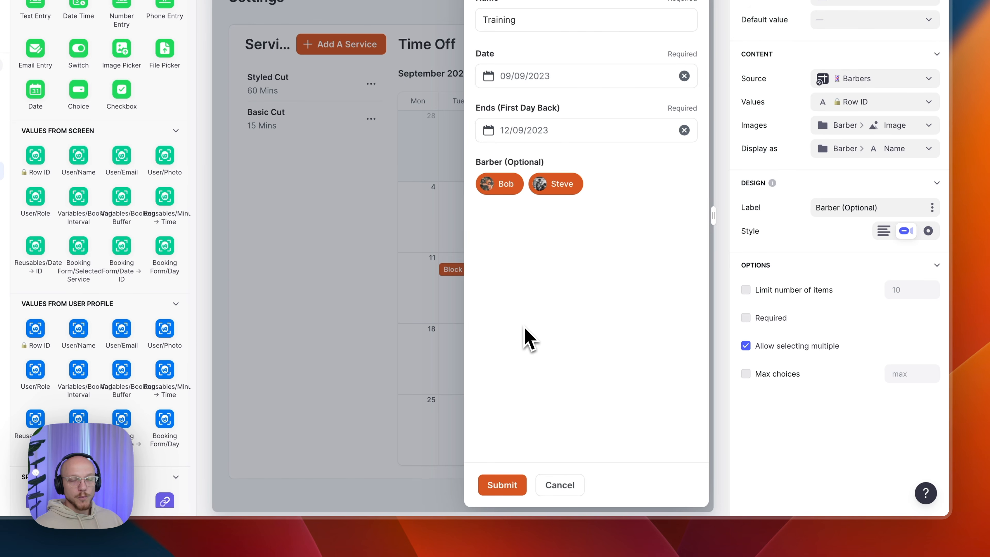
pyautogui.click(549, 187)
pyautogui.click(503, 191)
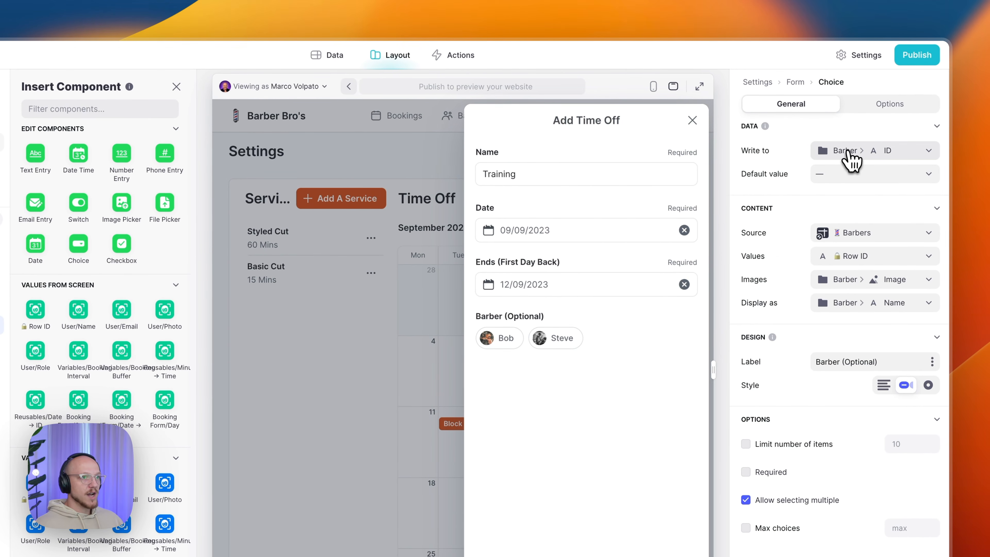
# - Confirm the choice's save target, Barbers source table and Row ID stored value
pyautogui.click(848, 154)
pyautogui.moveTo(852, 232)
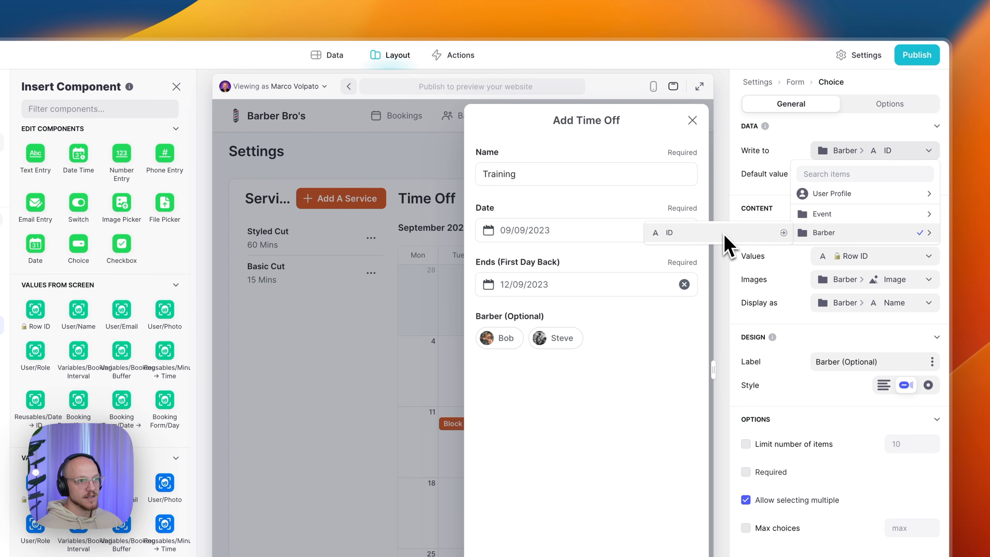
pyautogui.click(835, 153)
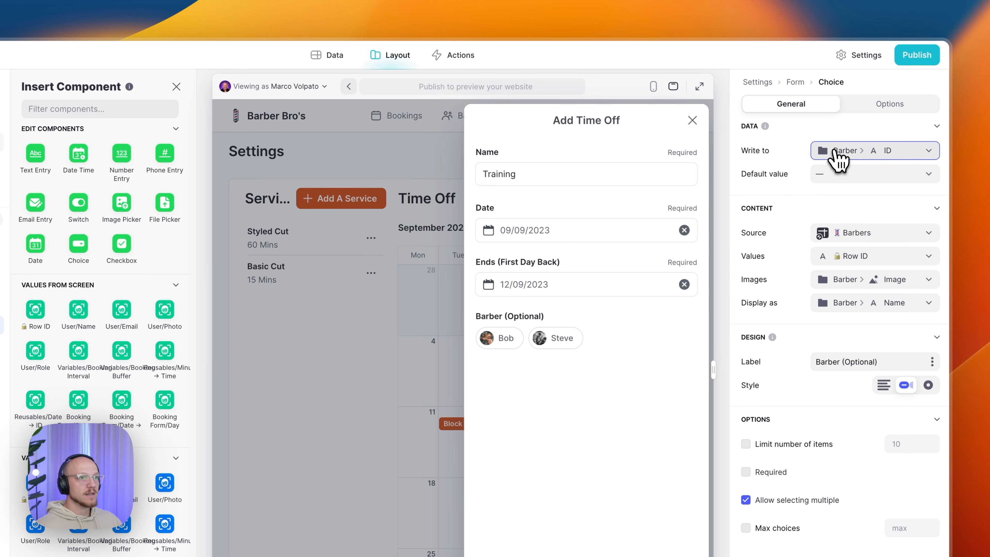
pyautogui.click(838, 233)
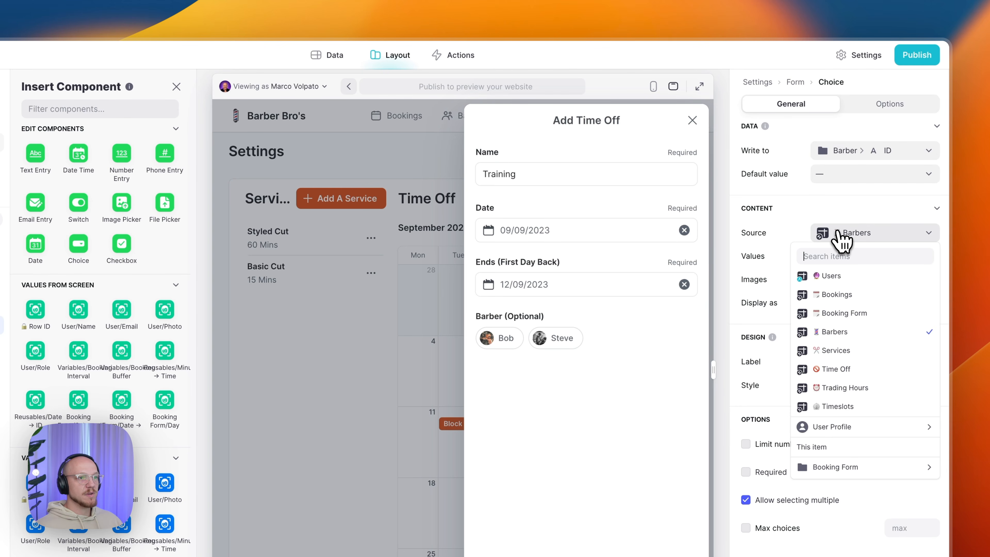
pyautogui.click(844, 334)
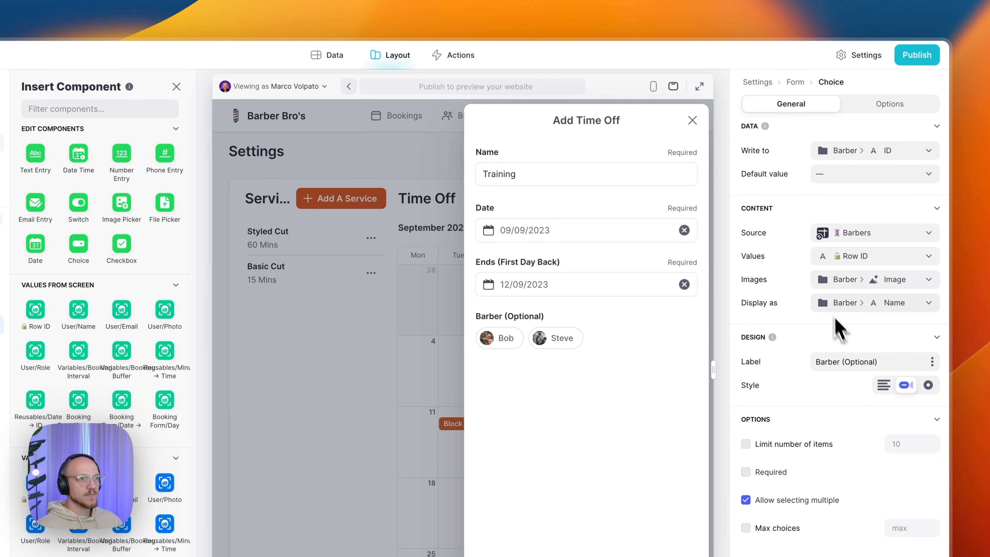
pyautogui.click(854, 257)
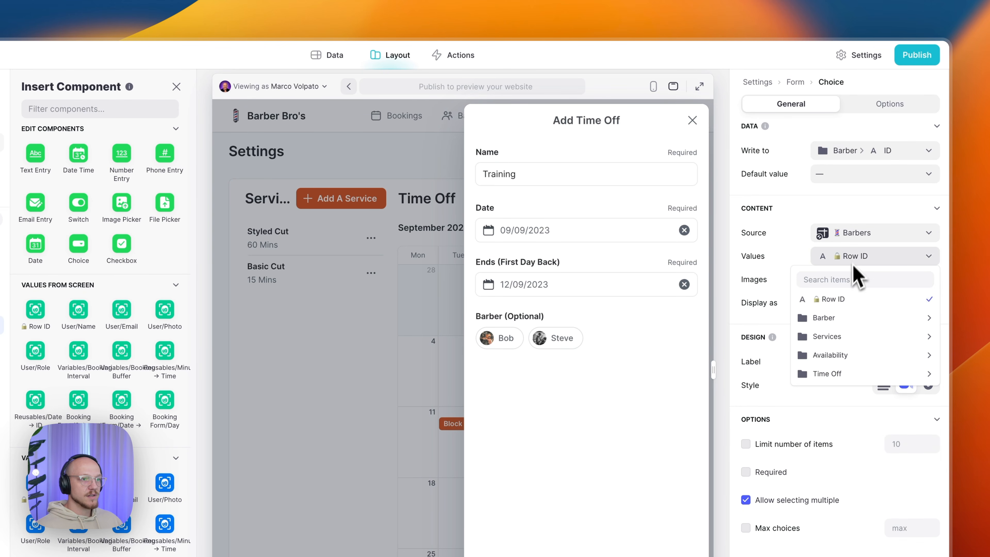
pyautogui.click(841, 304)
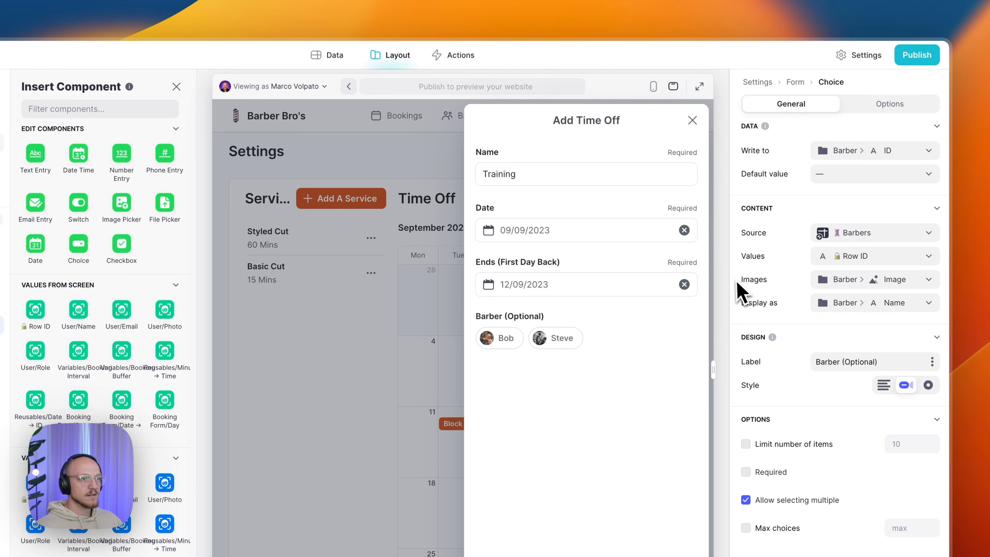
# - Keep the barber image as chip picture and barber name as display text
pyautogui.click(830, 280)
pyautogui.moveTo(839, 360)
pyautogui.click(711, 383)
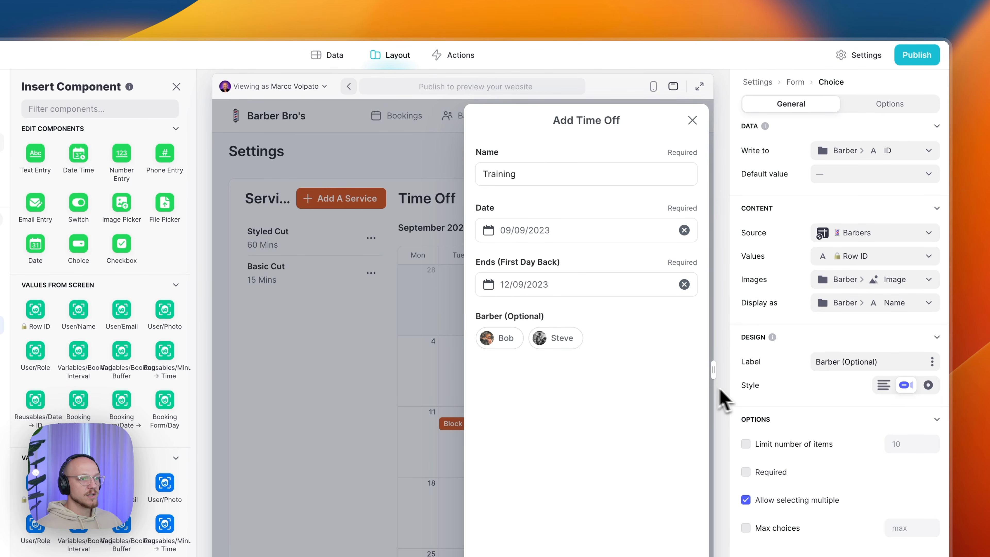
pyautogui.click(853, 304)
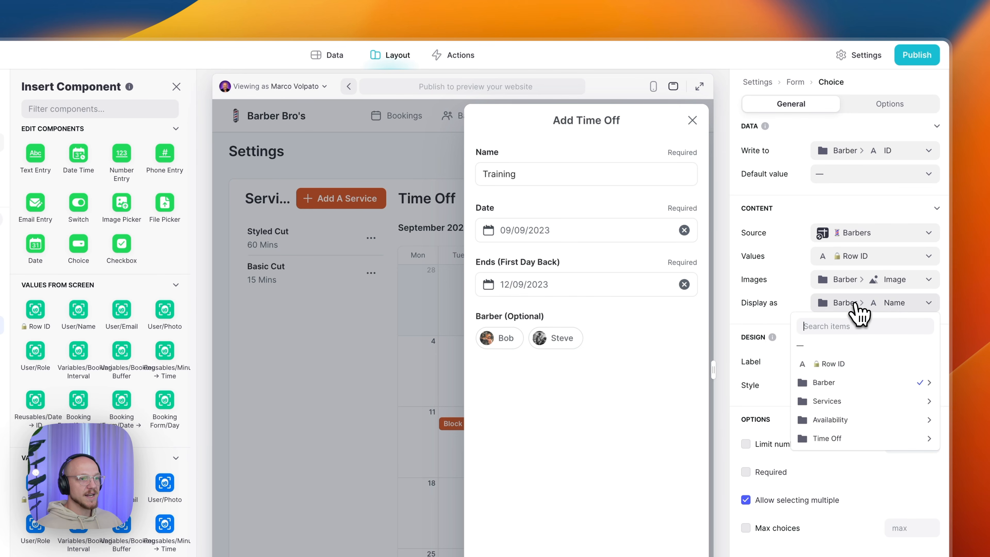
pyautogui.moveTo(850, 381)
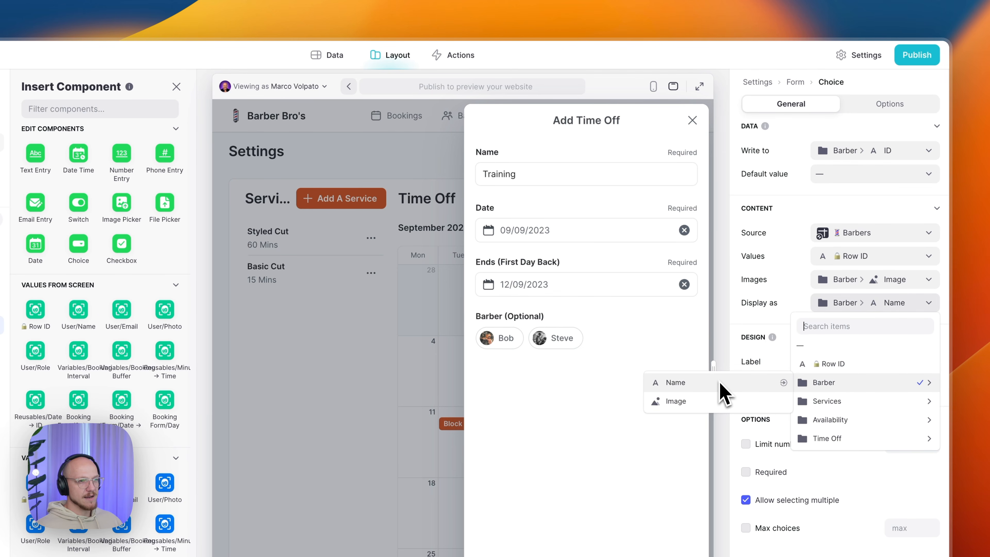
pyautogui.click(867, 307)
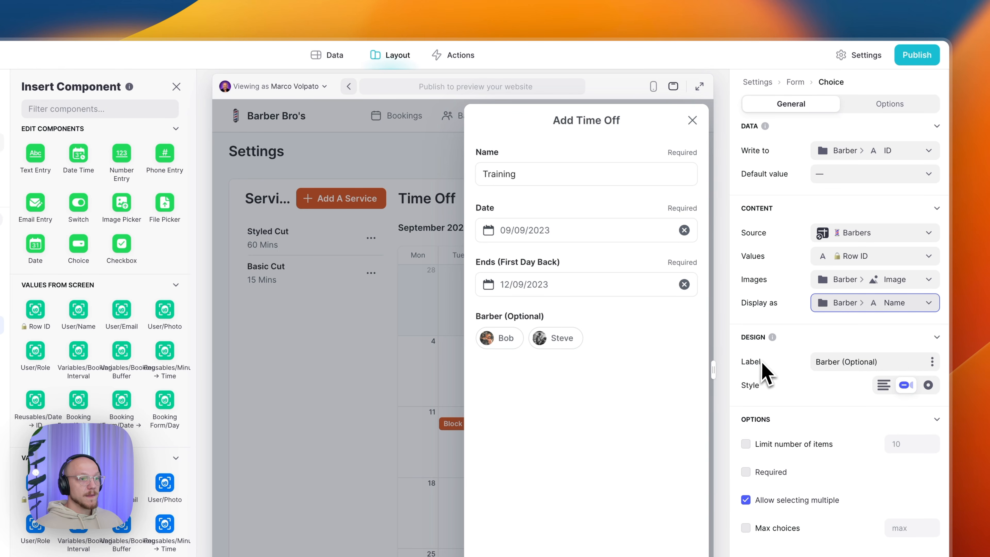
# - Try the Dropdown style, then set the Barber (Optional) choice back to Chips
pyautogui.click(816, 362)
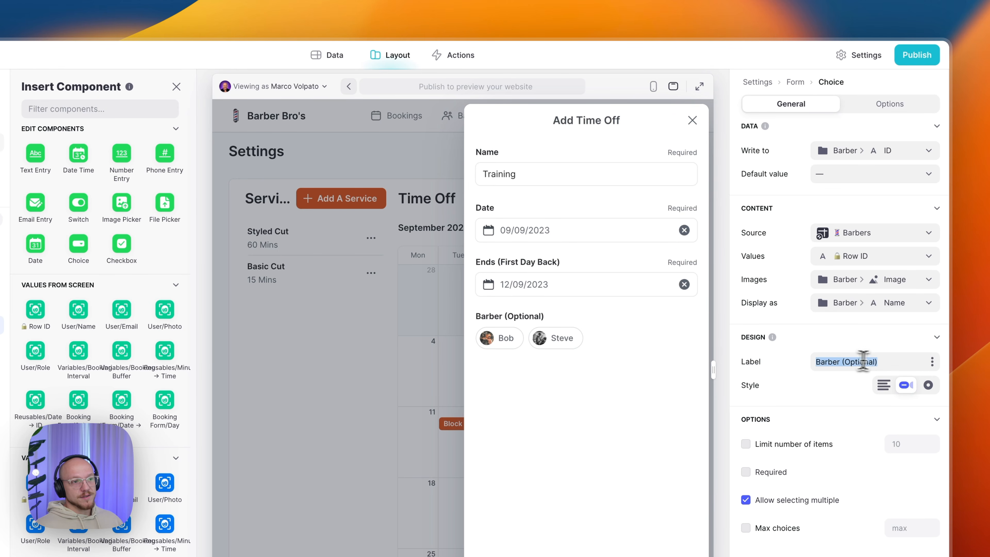
pyautogui.click(893, 362)
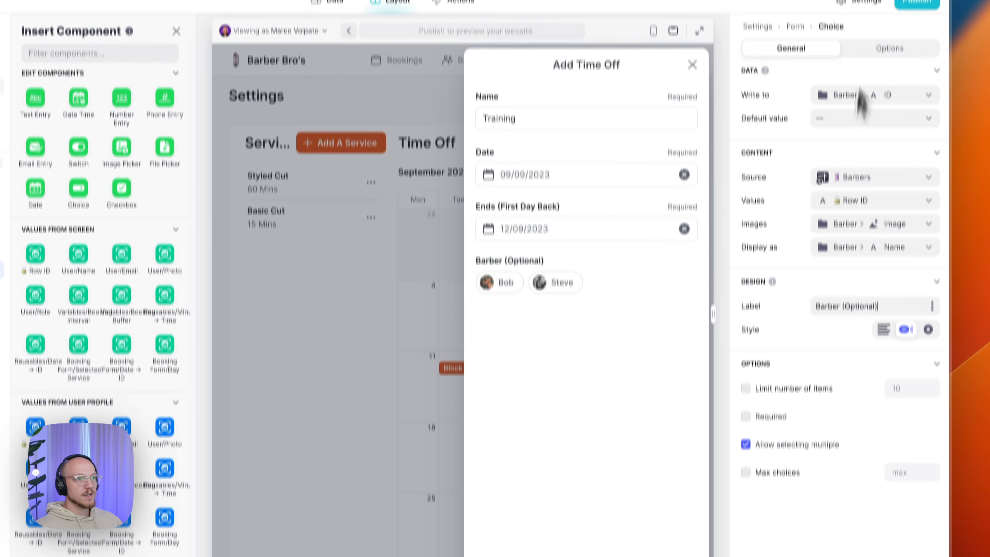
pyautogui.click(889, 109)
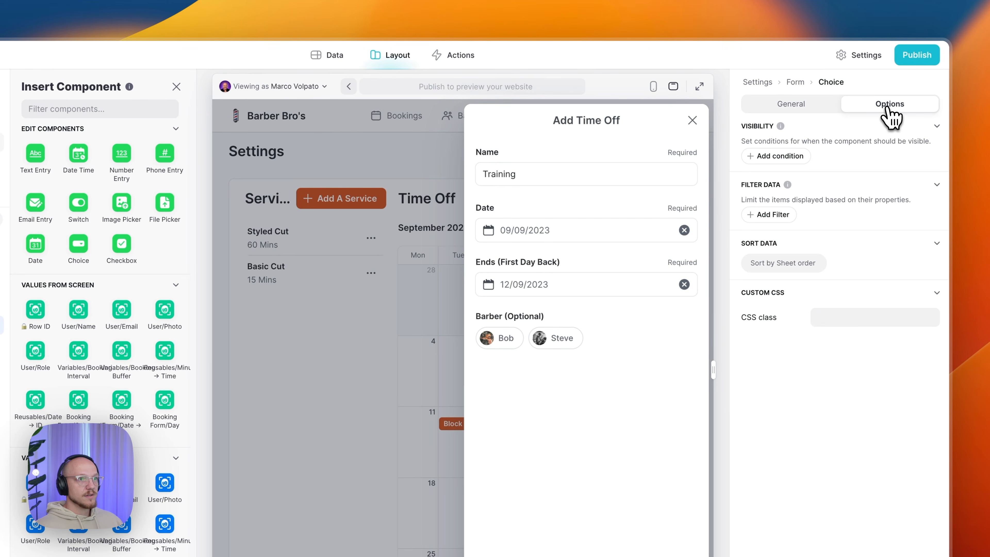
pyautogui.click(804, 111)
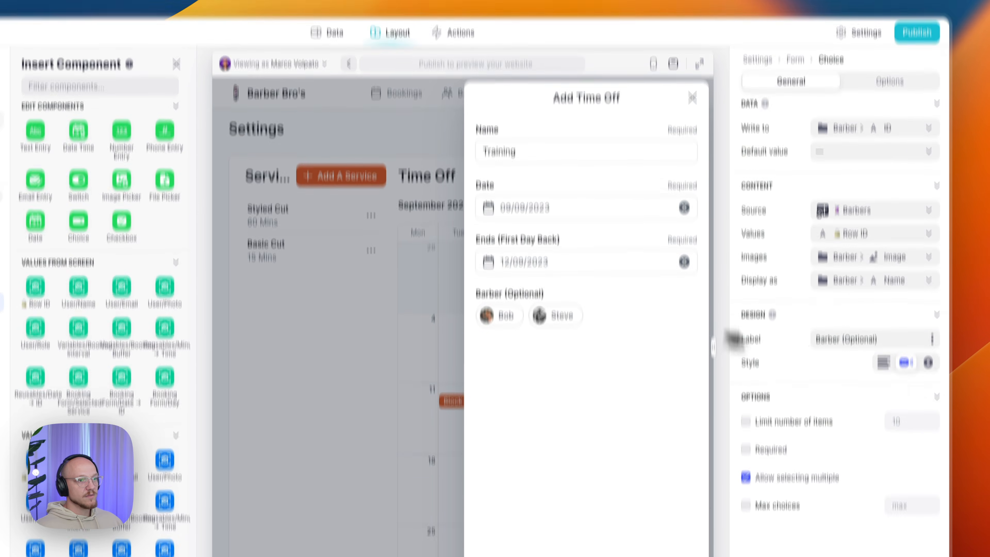
pyautogui.click(883, 249)
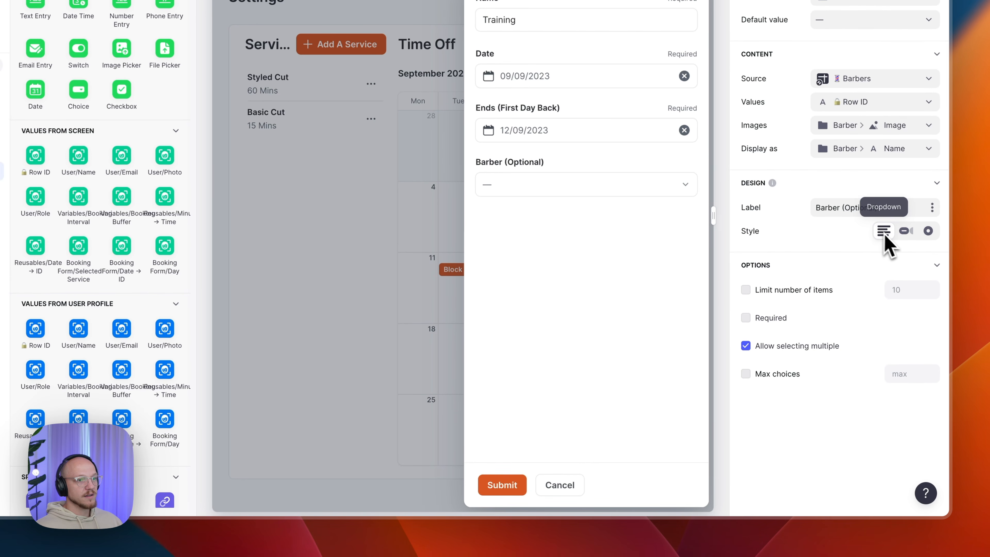
pyautogui.click(906, 232)
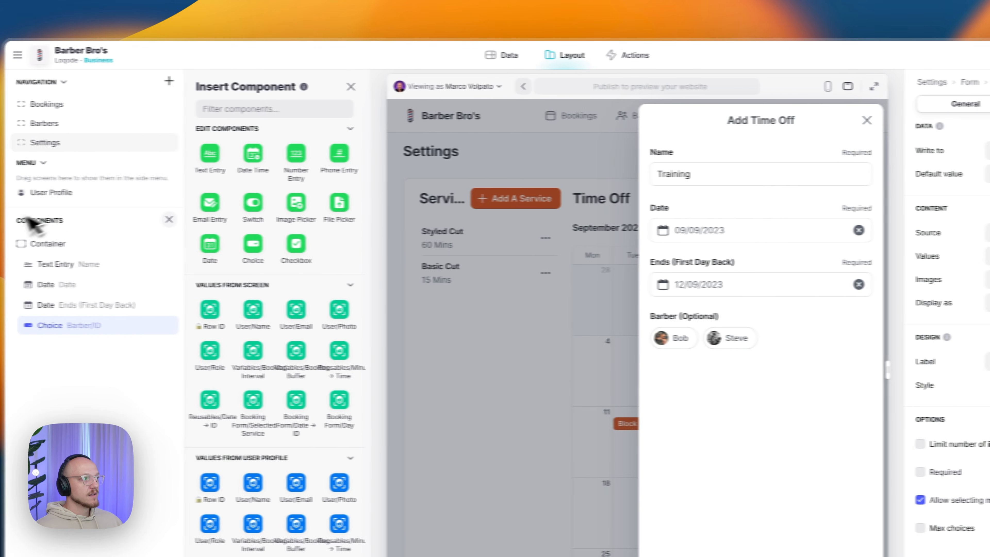
# - Copy the Add Time Off form's fields container and close the form
pyautogui.click(70, 244)
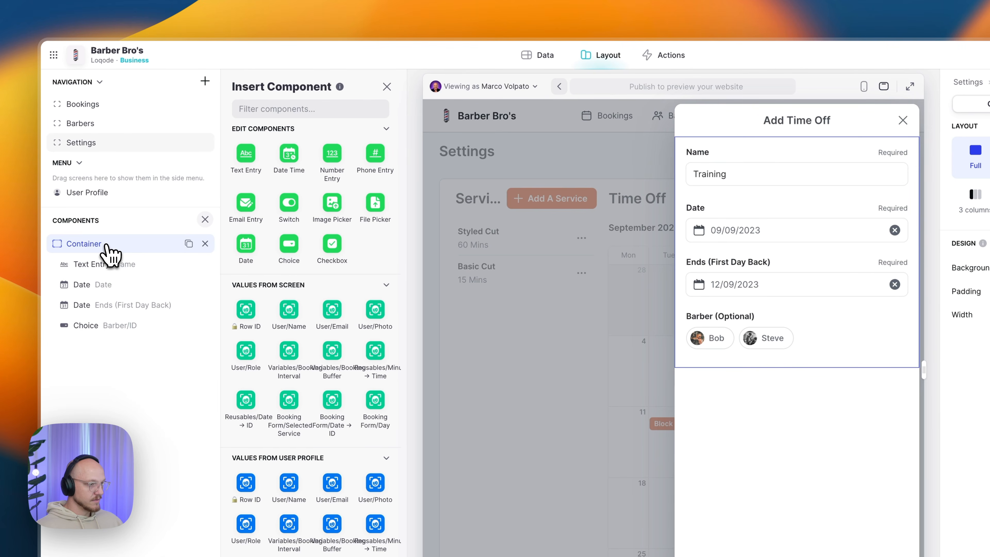
pyautogui.press('super+c')
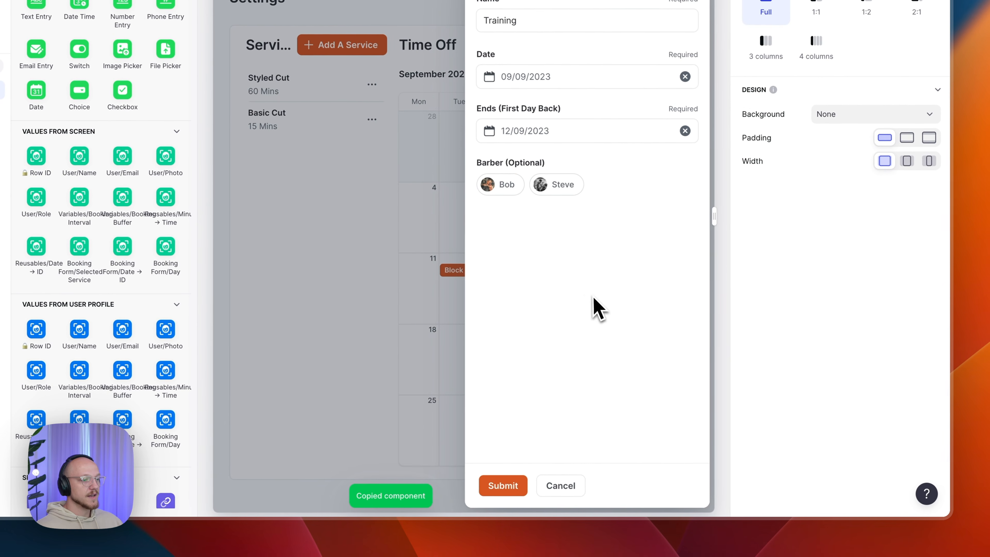
pyautogui.click(878, 104)
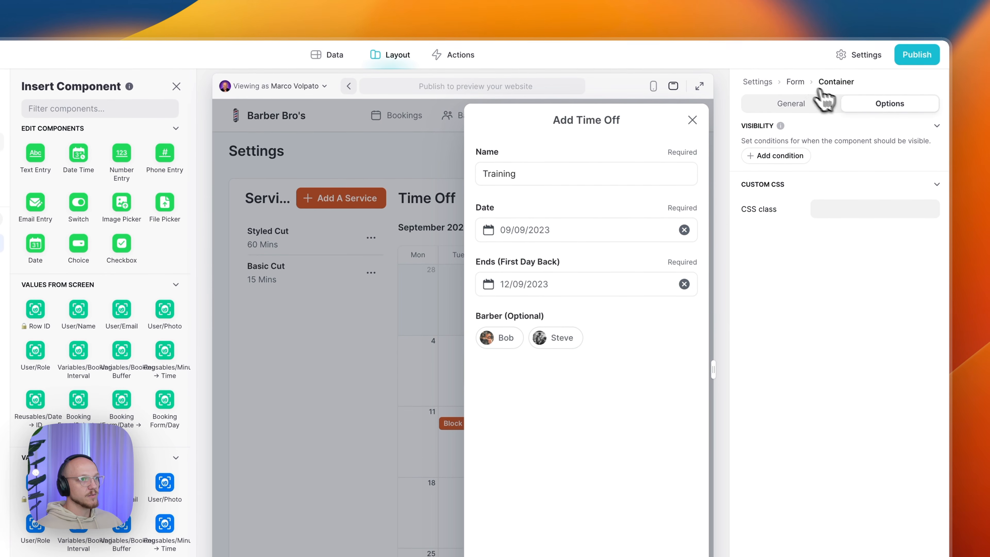
pyautogui.click(796, 83)
pyautogui.click(876, 103)
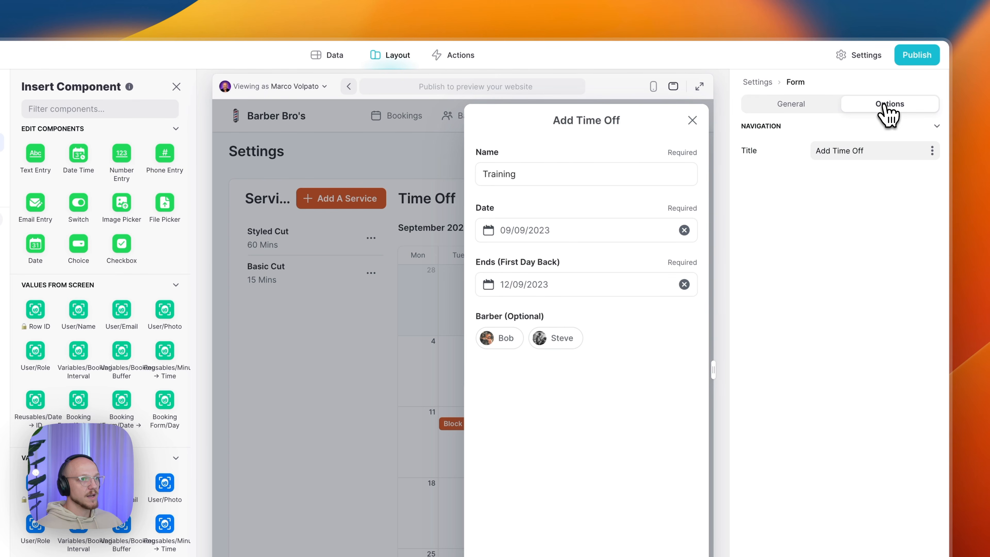
pyautogui.click(693, 120)
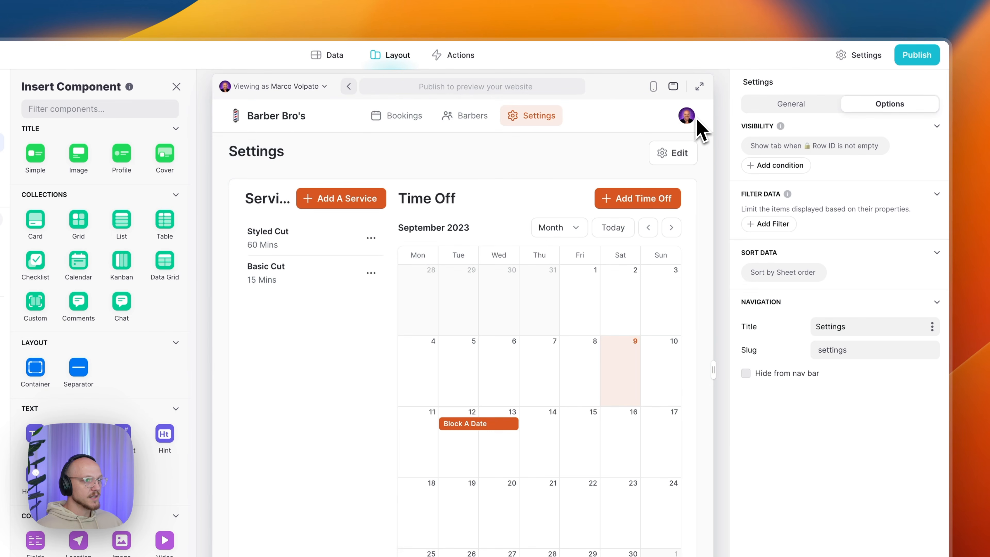
# - Check that the Time Off calendar's Item Click action shows the edit screen
pyautogui.click(87, 309)
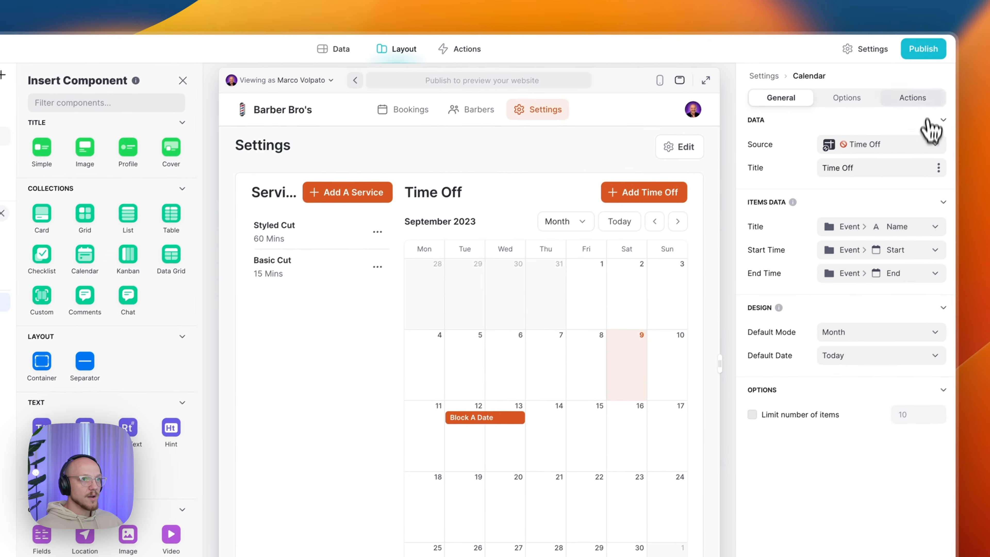
pyautogui.click(989, 104)
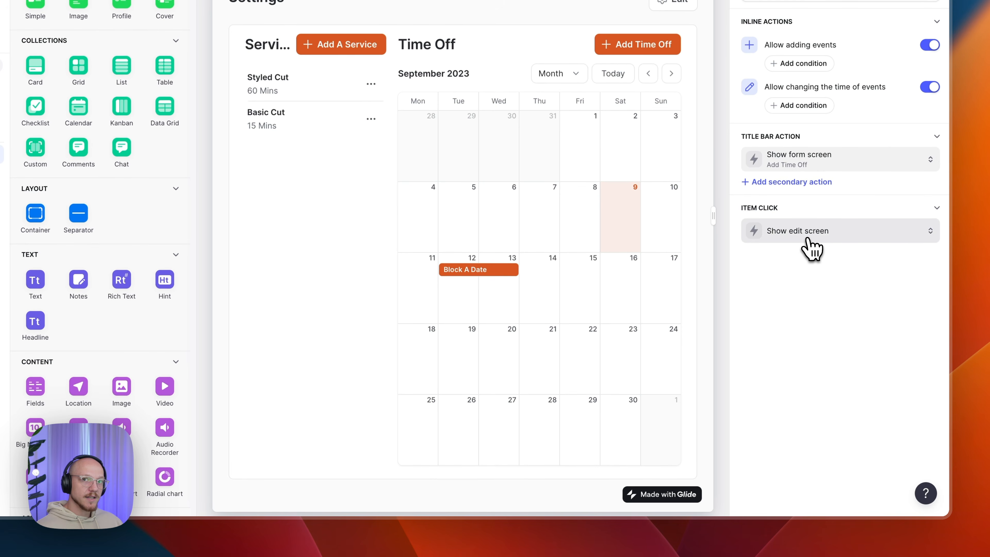
pyautogui.click(807, 247)
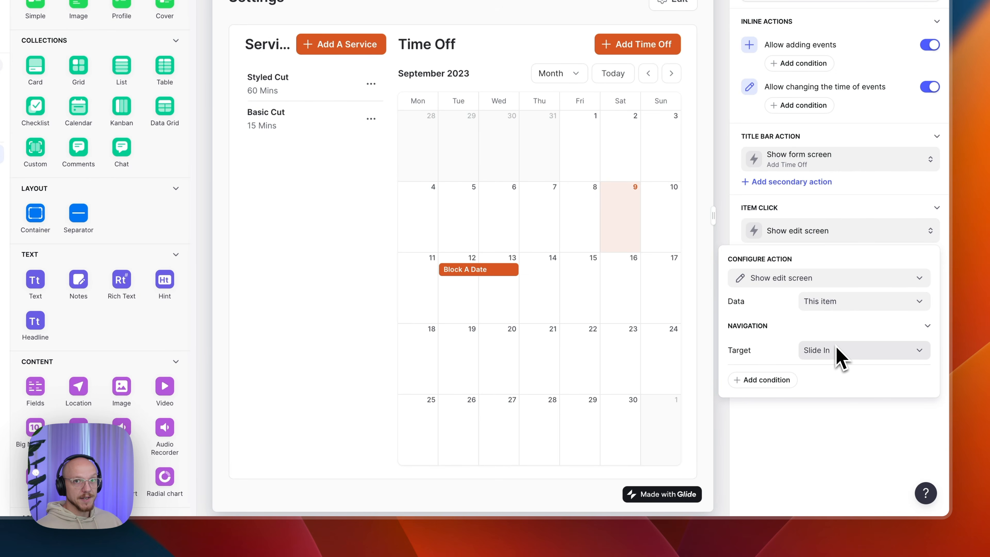
pyautogui.click(831, 439)
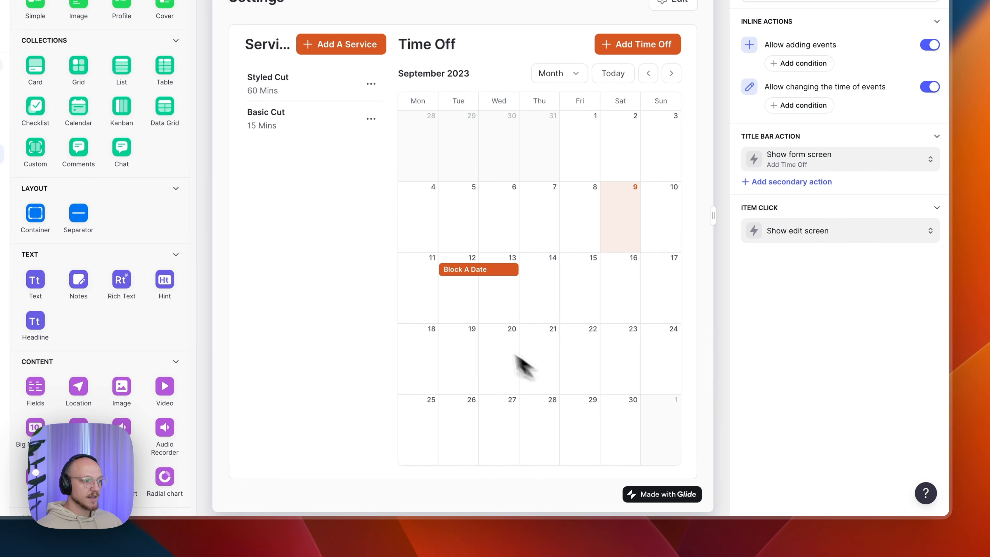
# - Open the Block A Date edit form, paste the container, then remove the duplicate
pyautogui.click(460, 273)
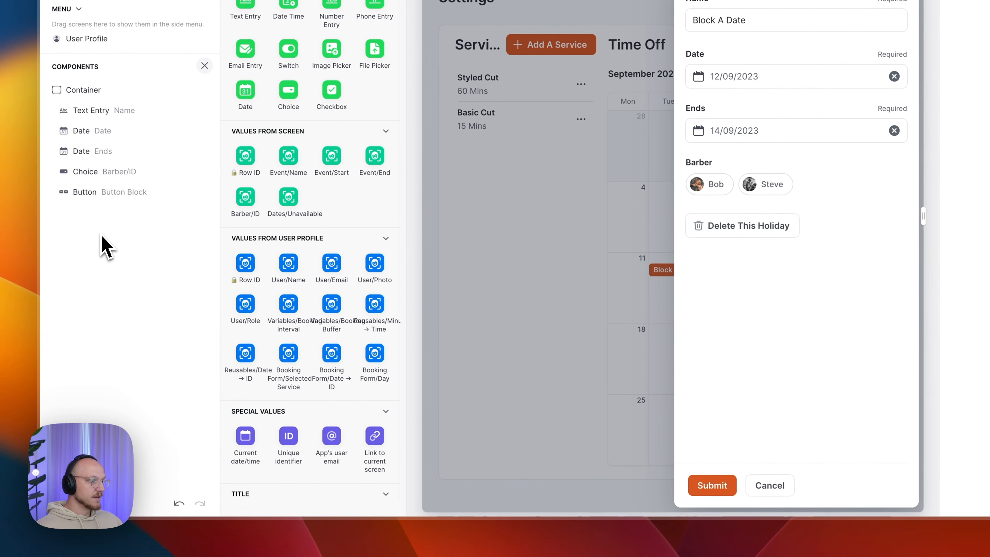
pyautogui.hotkey('ctrl', 'v')
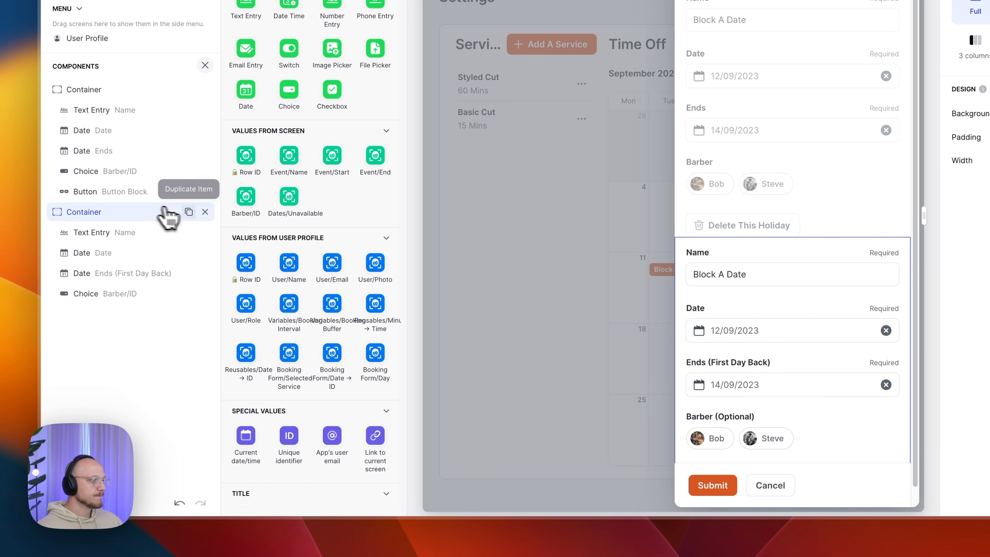
pyautogui.click(205, 211)
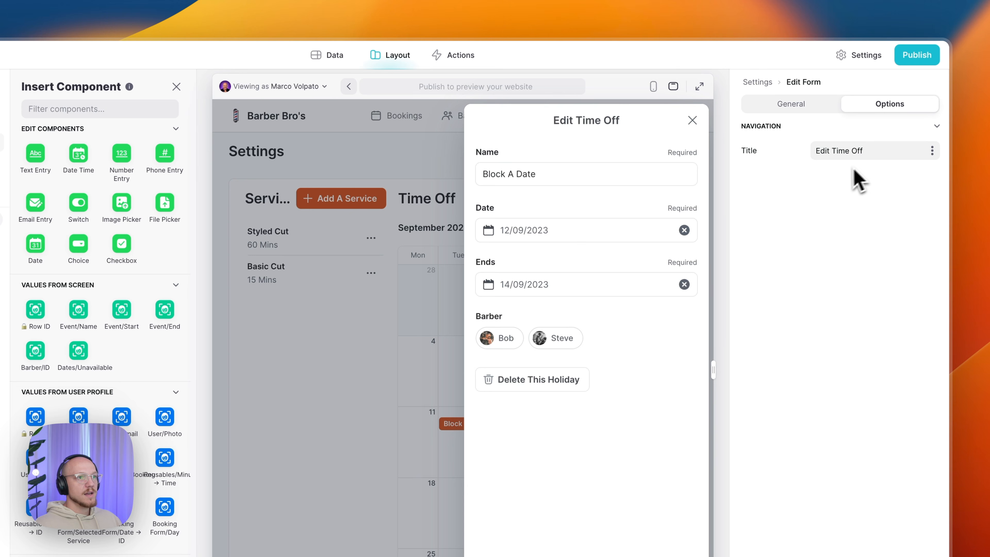
# - Title the form Edit Time Off and set its submit message to Time Off Edited
pyautogui.tripleClick(856, 150)
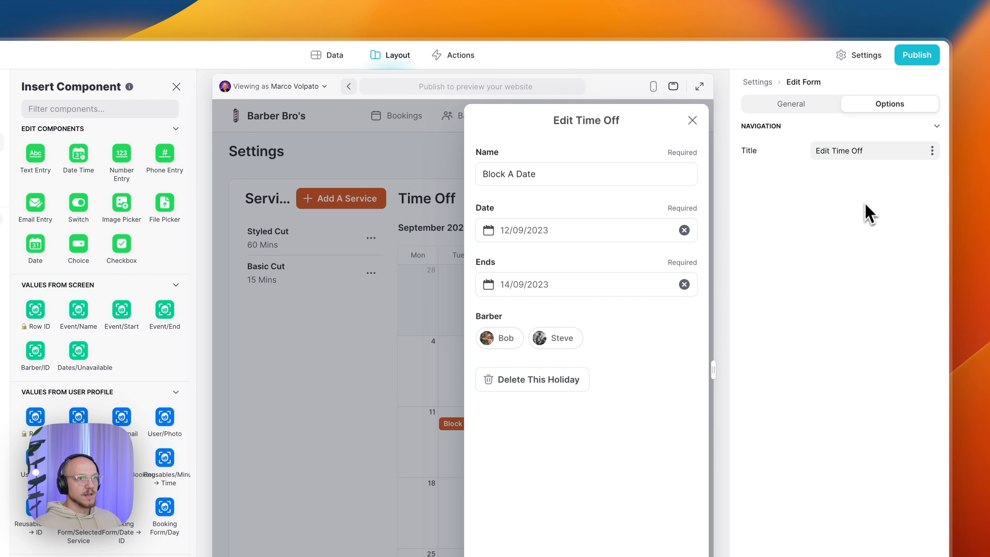
pyautogui.click(795, 108)
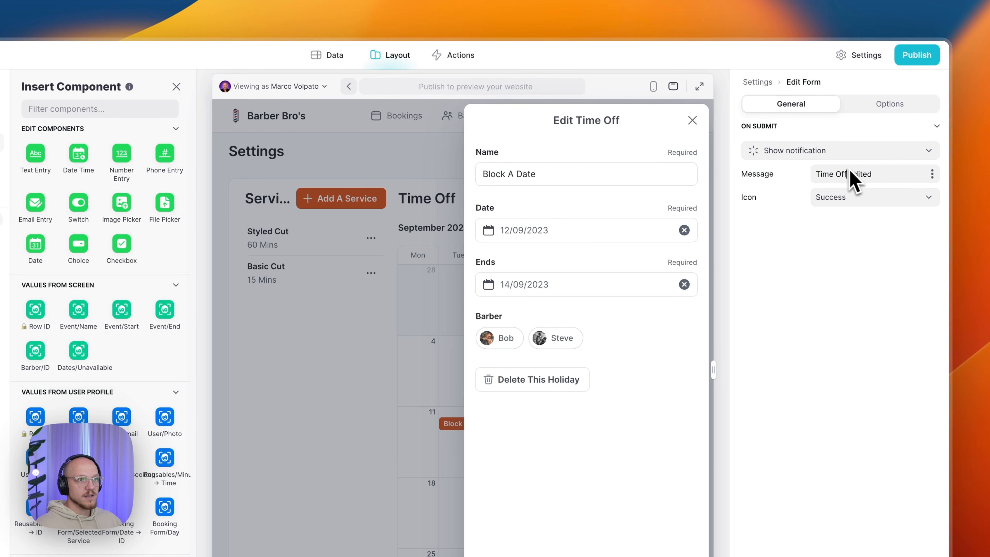
pyautogui.click(897, 171)
pyautogui.click(895, 173)
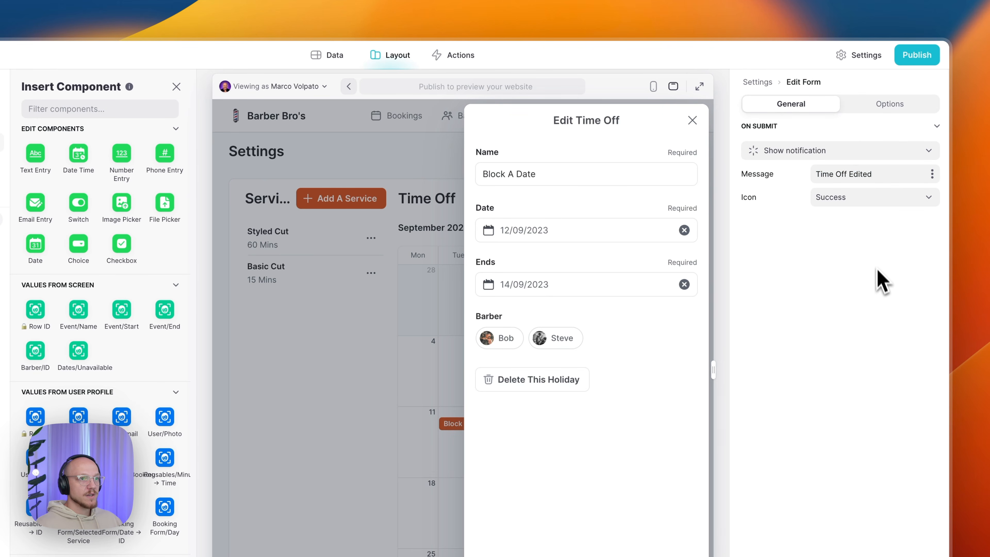
pyautogui.click(889, 104)
pyautogui.click(792, 104)
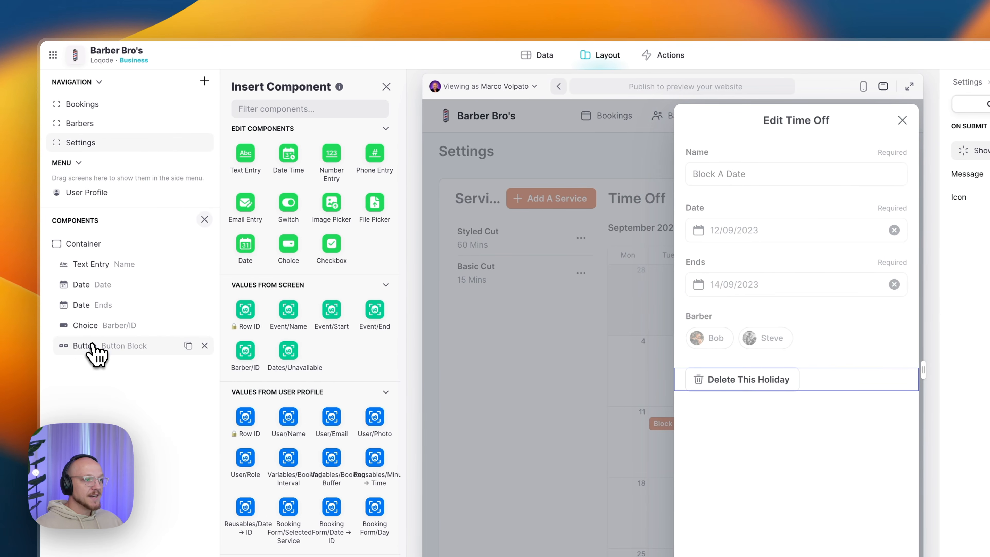
# - Title the form's button Delete with a trash icon and a Delete row action on This item
pyautogui.click(40, 344)
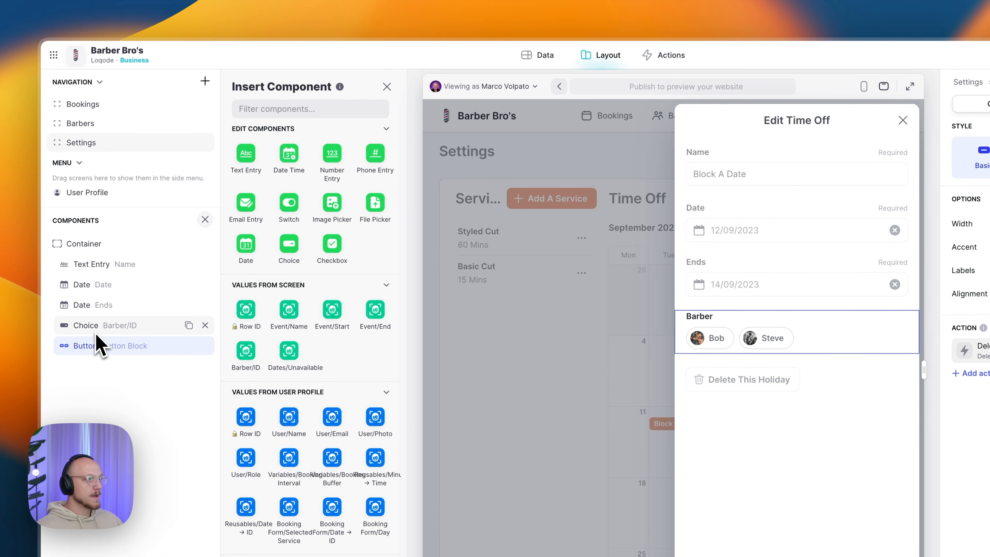
pyautogui.scroll(-12, 239, 332)
pyautogui.scroll(-10, 239, 339)
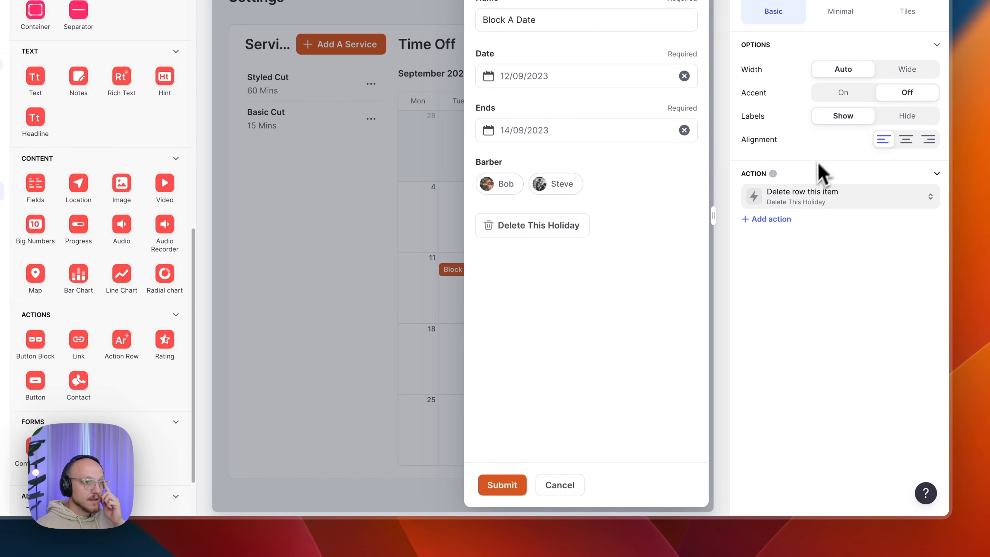
pyautogui.click(803, 208)
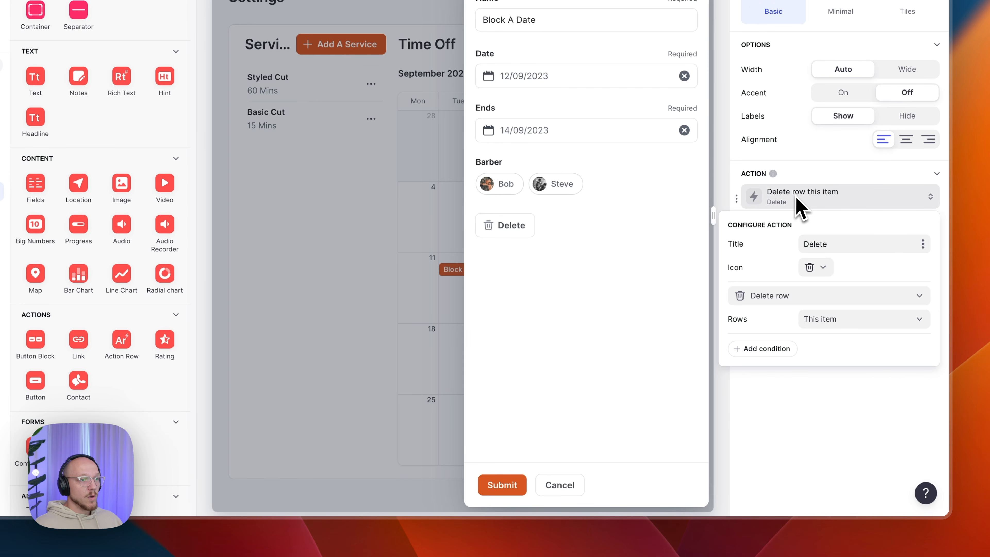
pyautogui.click(824, 268)
pyautogui.scroll(-3, 709, 363)
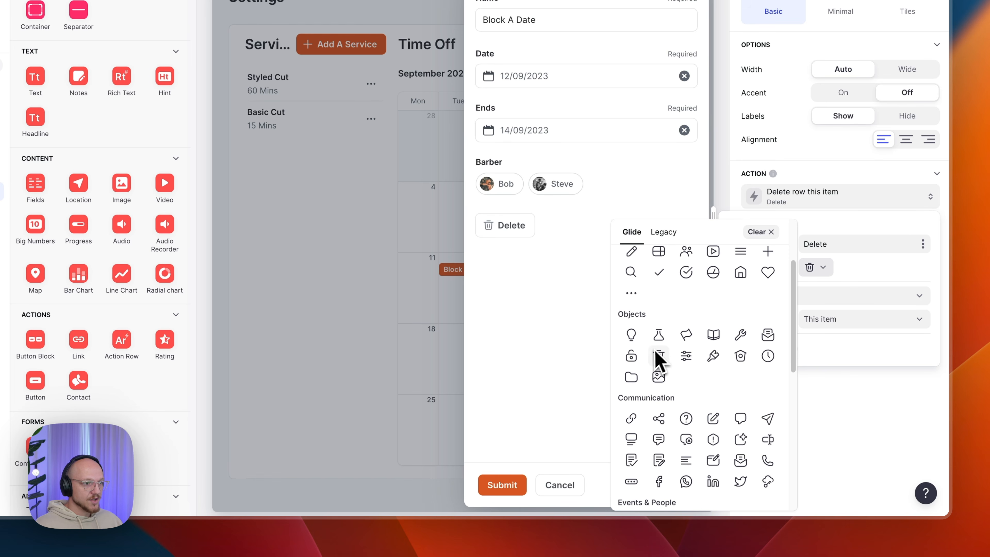
pyautogui.click(810, 273)
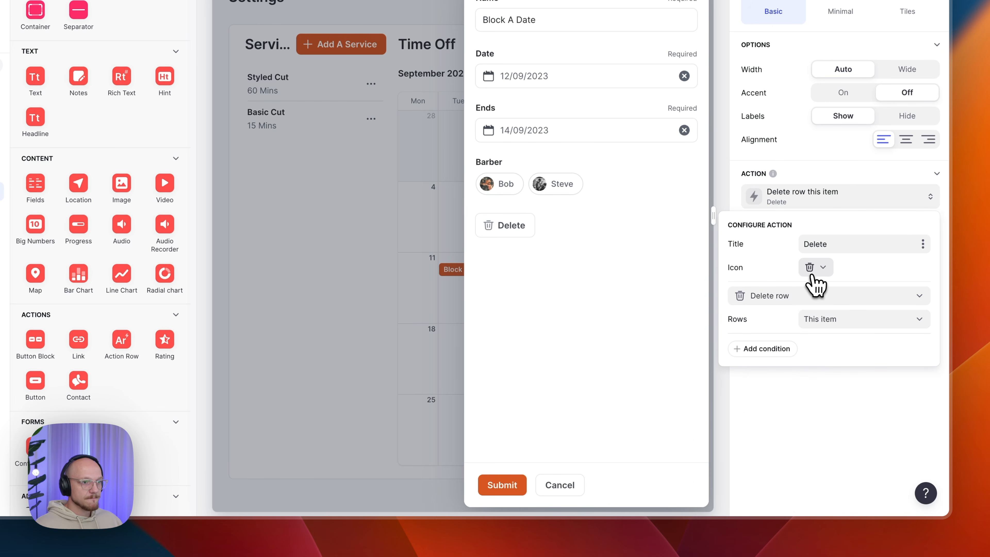
pyautogui.click(764, 298)
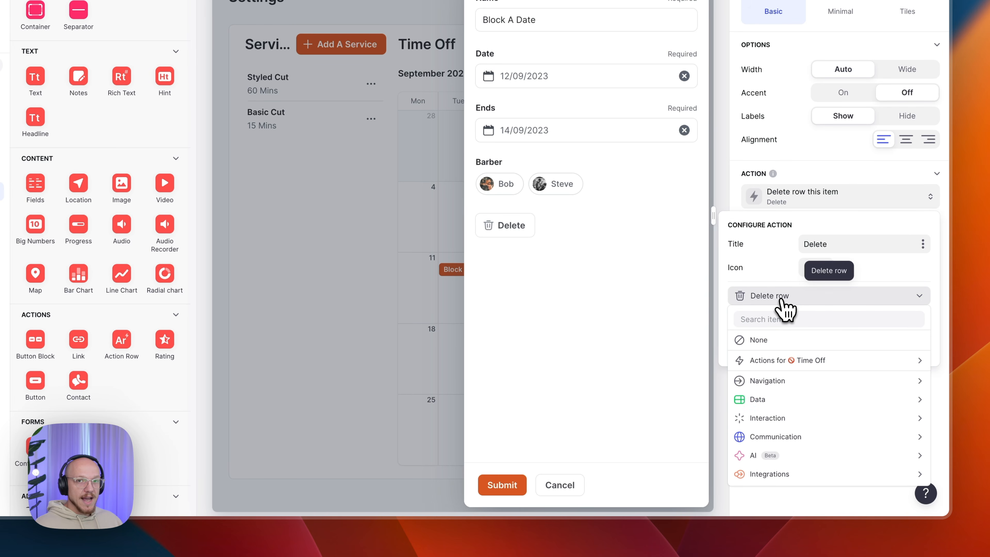
pyautogui.moveTo(770, 401)
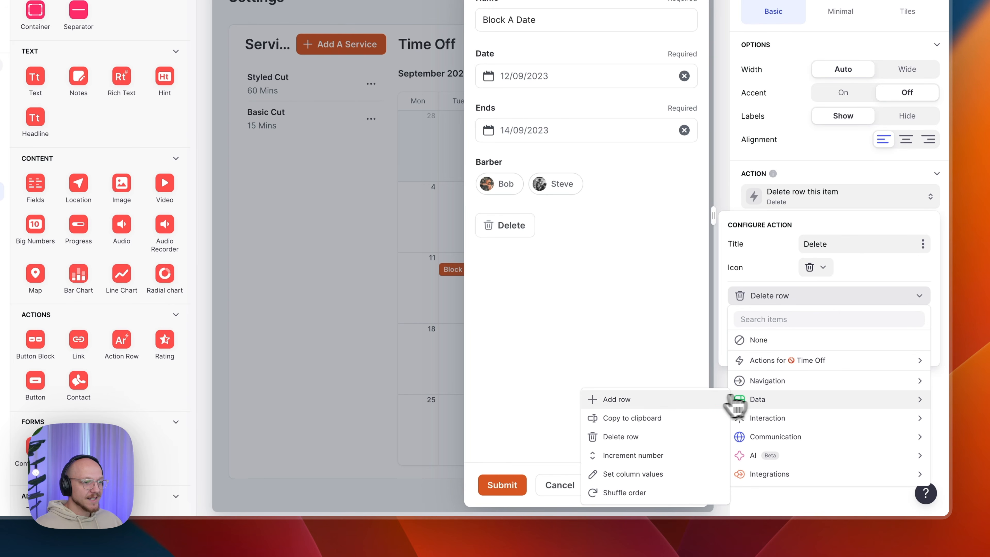
pyautogui.click(623, 437)
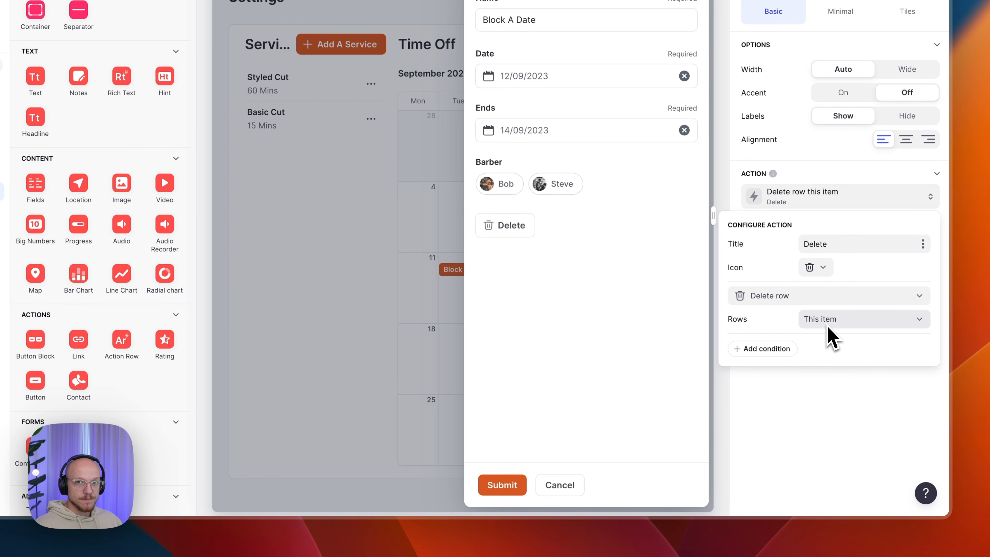
pyautogui.click(841, 414)
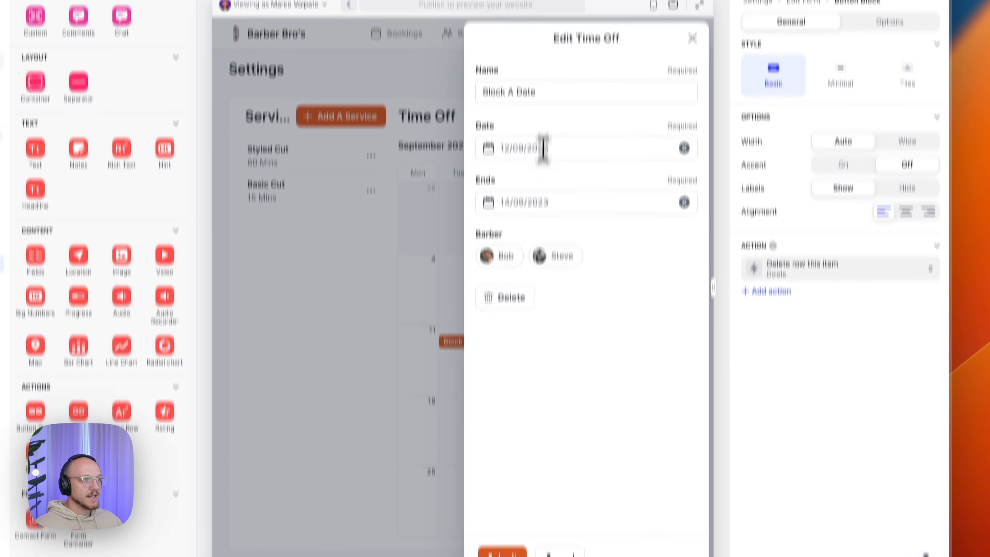
pyautogui.tripleClick(538, 23)
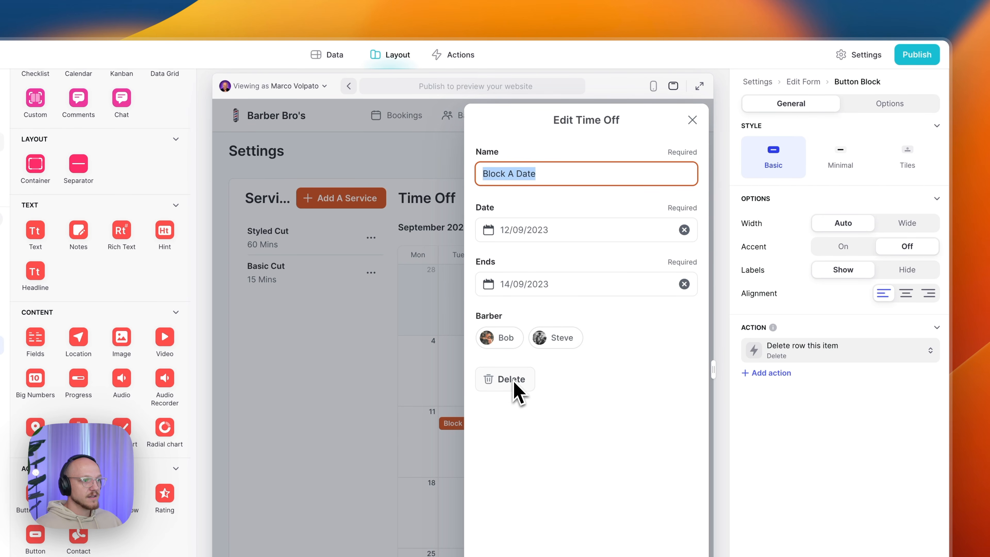
# - Check the edit form's submit settings, then delete the Block A Date time off
pyautogui.click(548, 444)
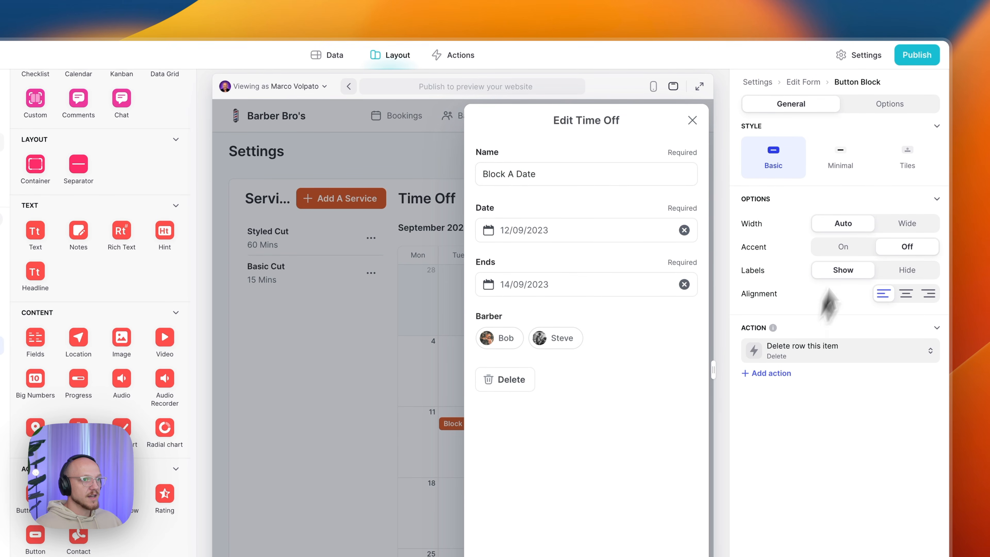
pyautogui.click(882, 104)
pyautogui.click(811, 103)
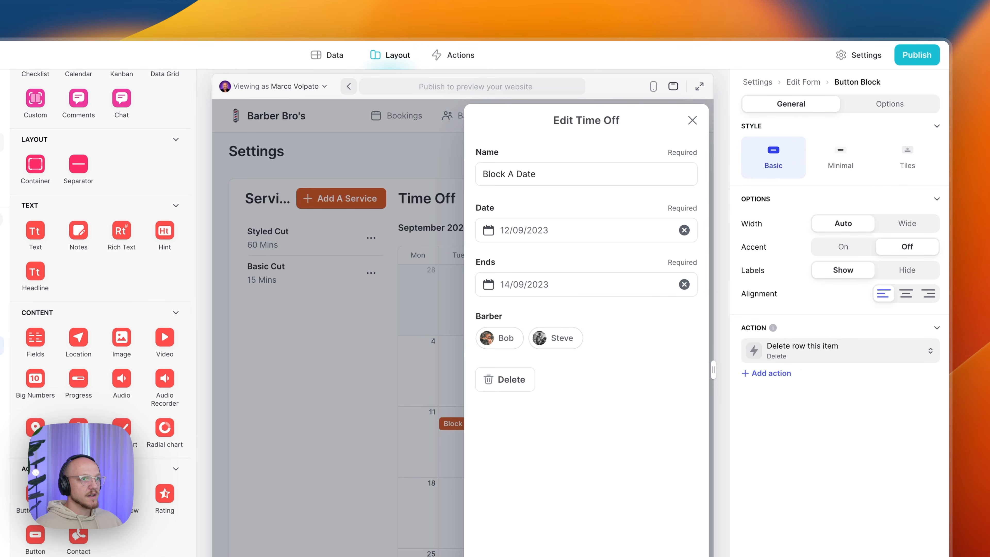
pyautogui.click(805, 83)
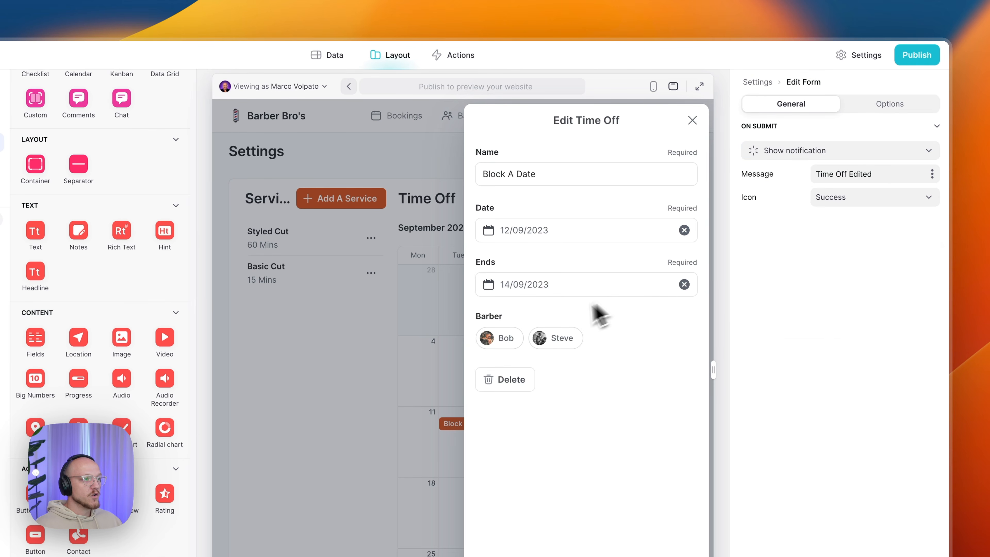
pyautogui.click(524, 383)
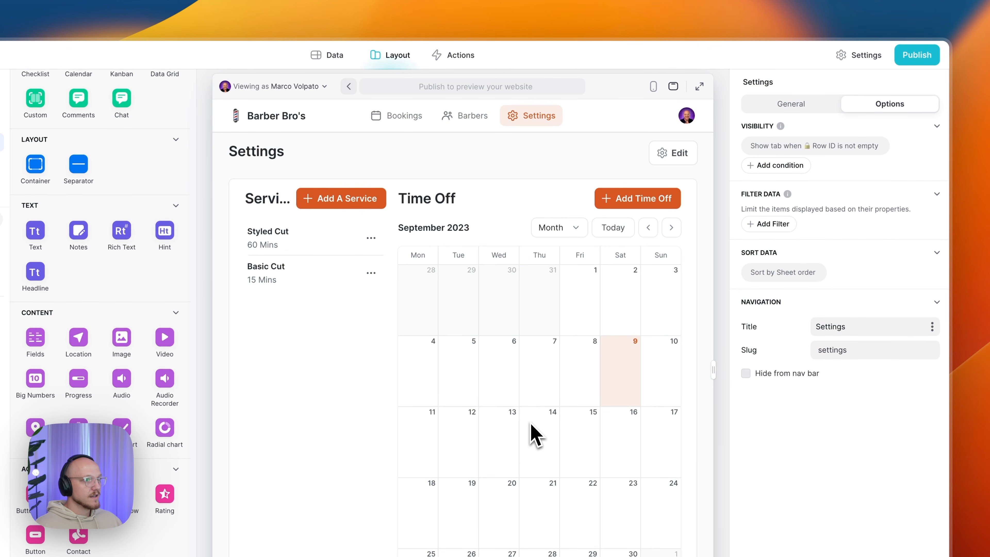
# - Inspect the Services and Time Off container, then preview the Settings screen on phone and desktop
pyautogui.click(107, 269)
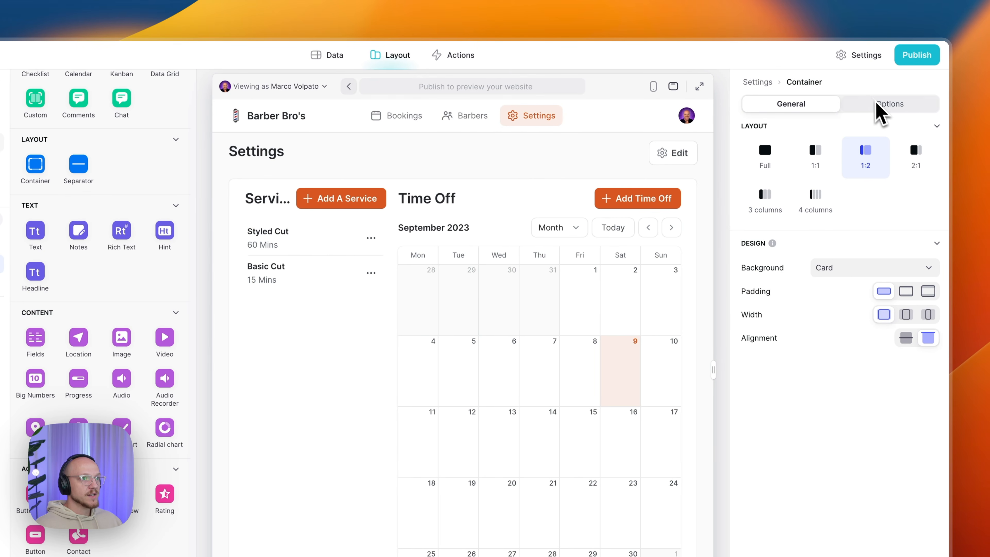
pyautogui.click(873, 106)
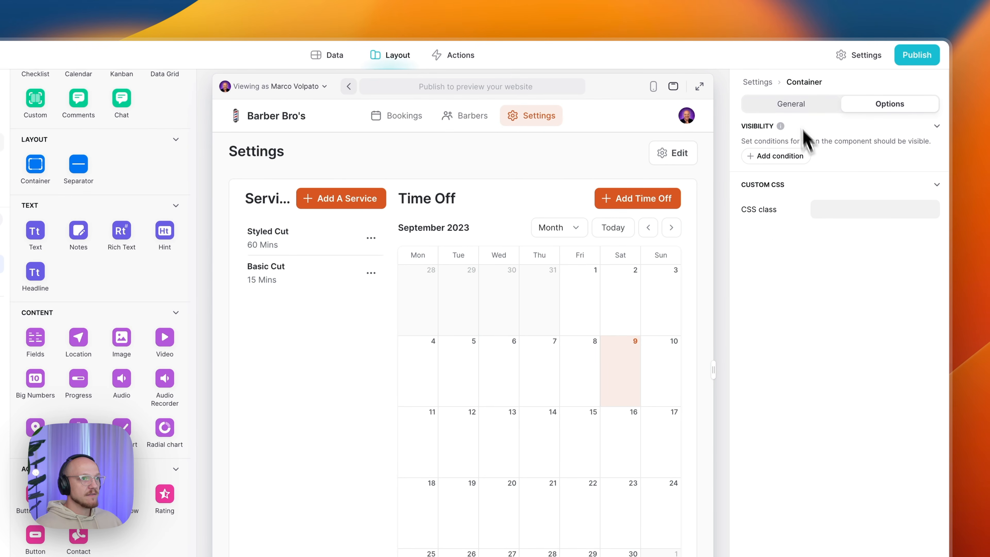
pyautogui.click(789, 103)
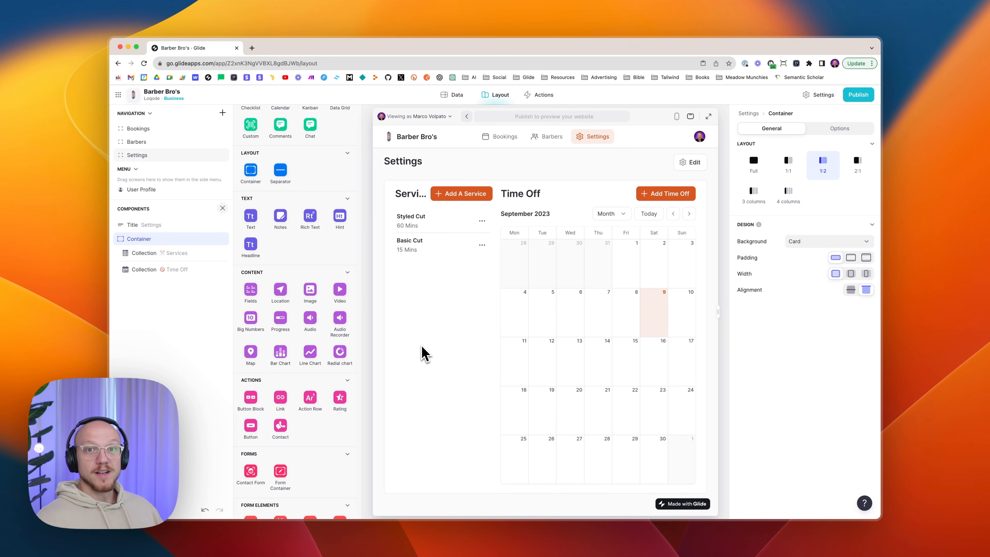
pyautogui.scroll(5, 353, 121)
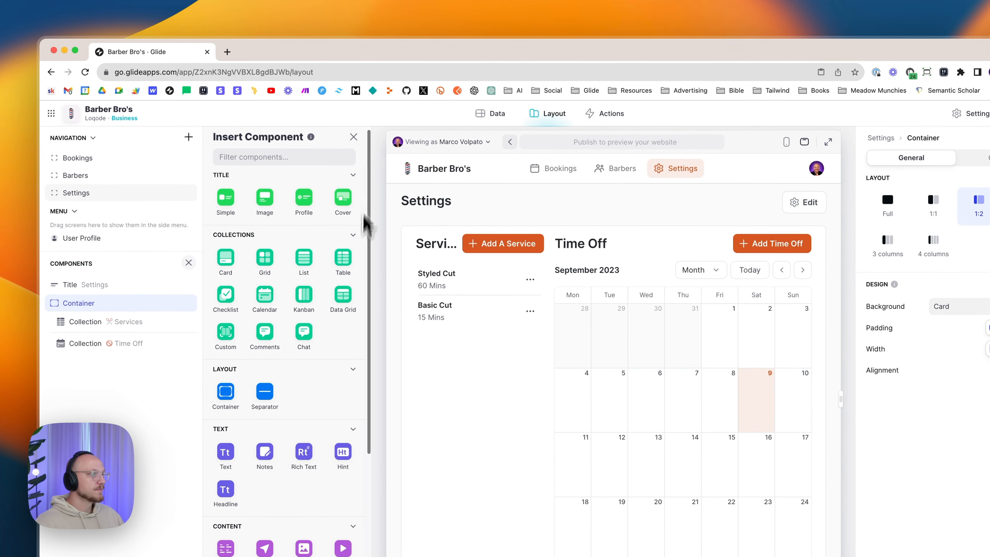
pyautogui.click(353, 137)
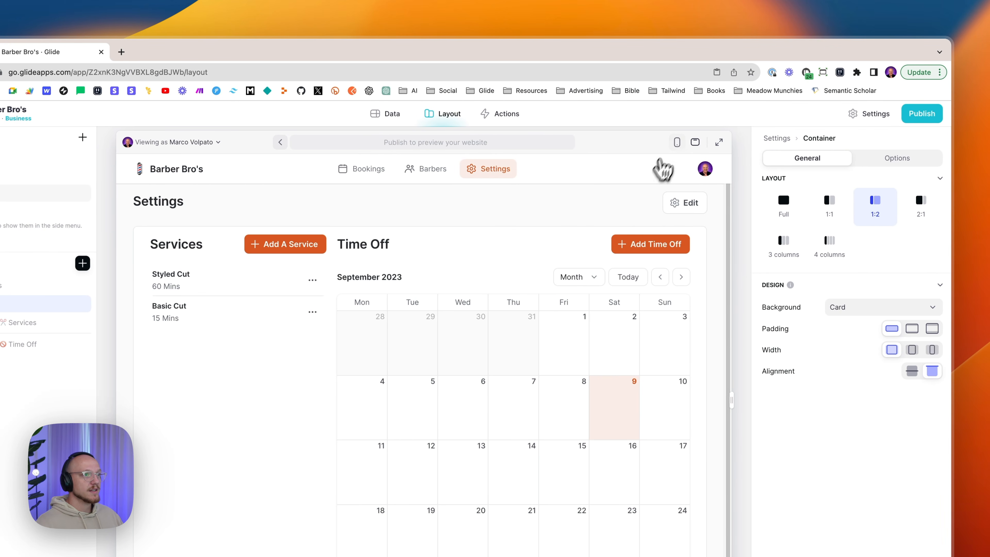
pyautogui.click(678, 142)
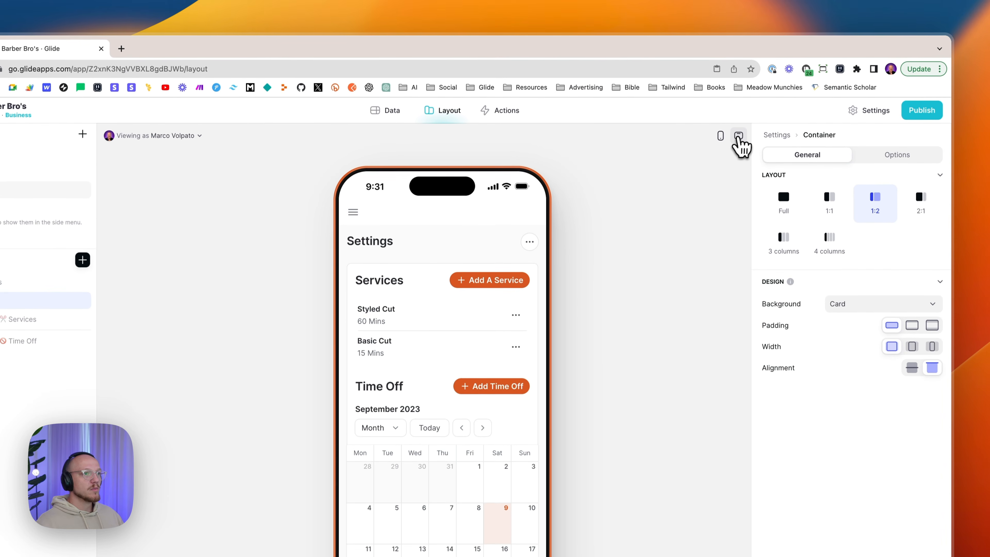
pyautogui.click(739, 102)
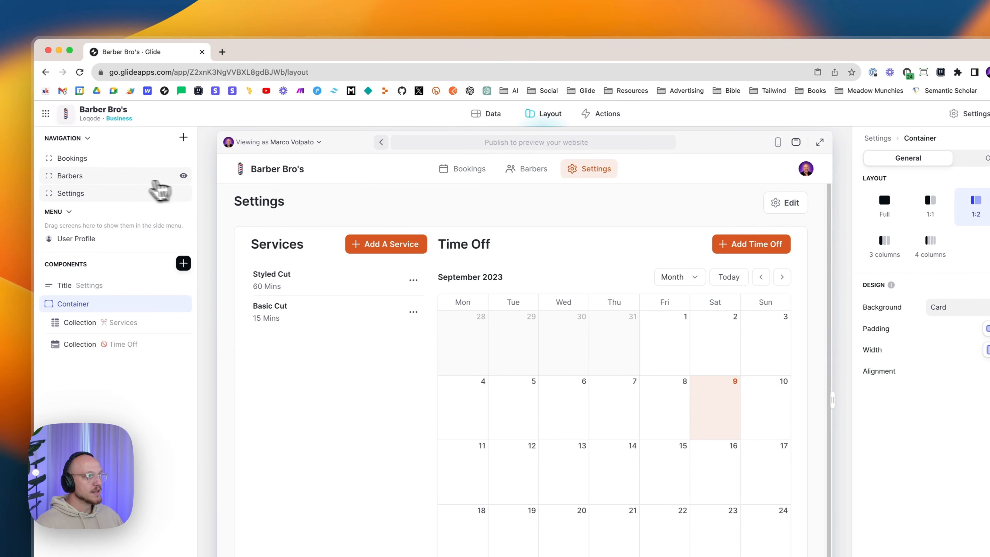
# - Open the Barbers screen and review its general settings and tab icon unchanged
pyautogui.click(77, 177)
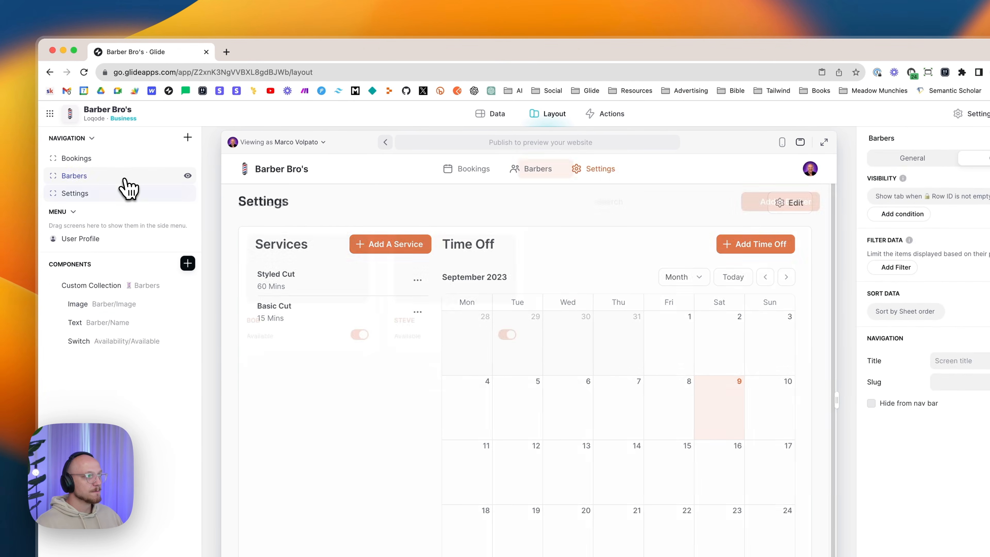
pyautogui.click(188, 137)
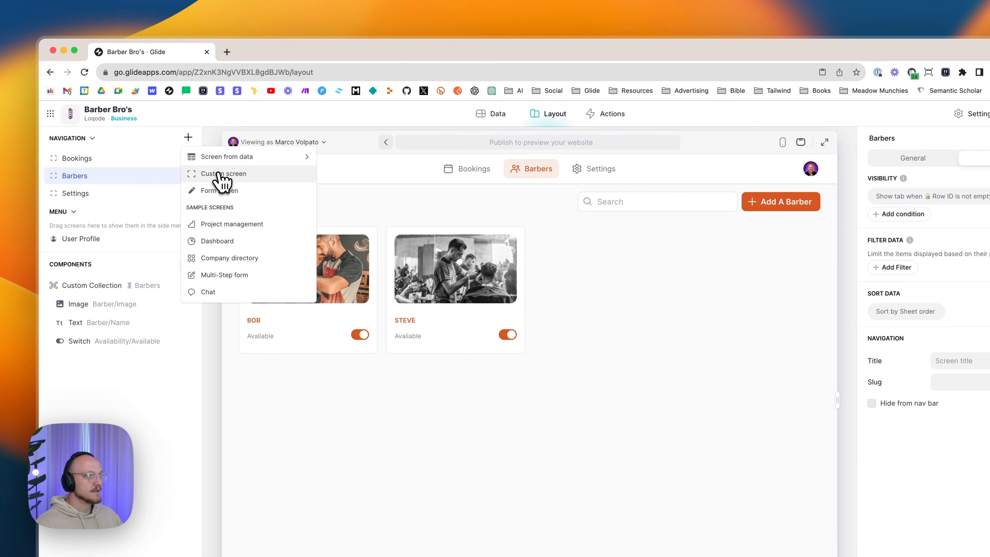
pyautogui.click(122, 185)
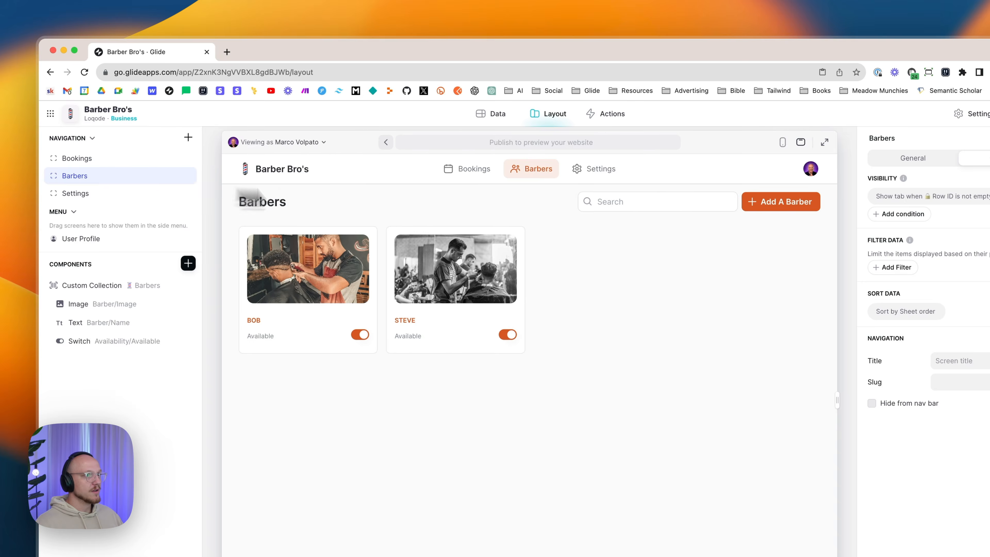
pyautogui.click(911, 159)
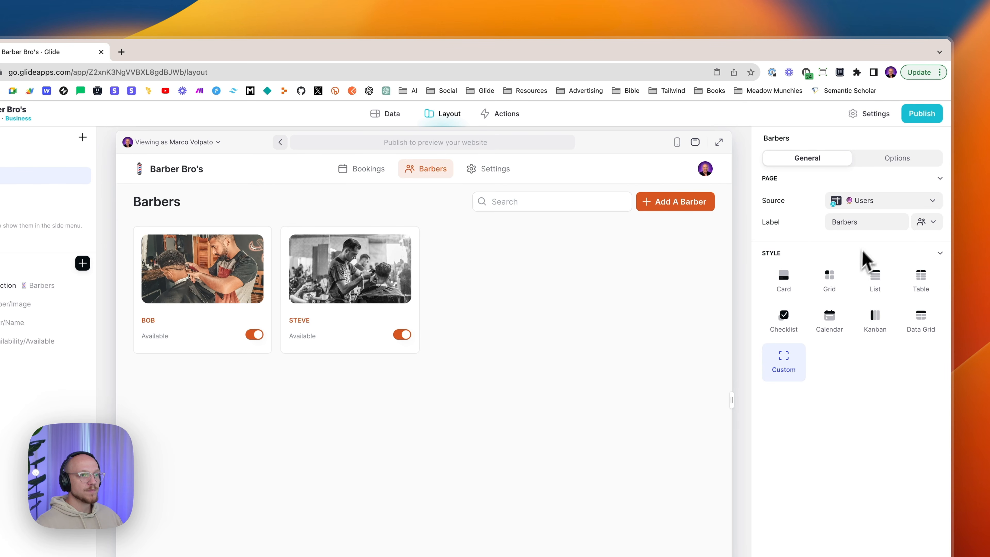
pyautogui.click(928, 224)
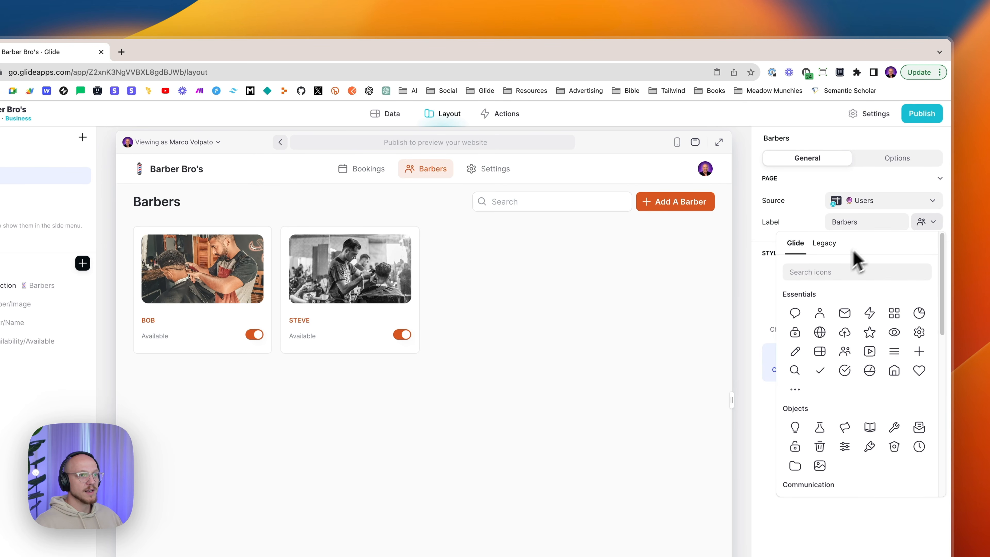
pyautogui.click(931, 226)
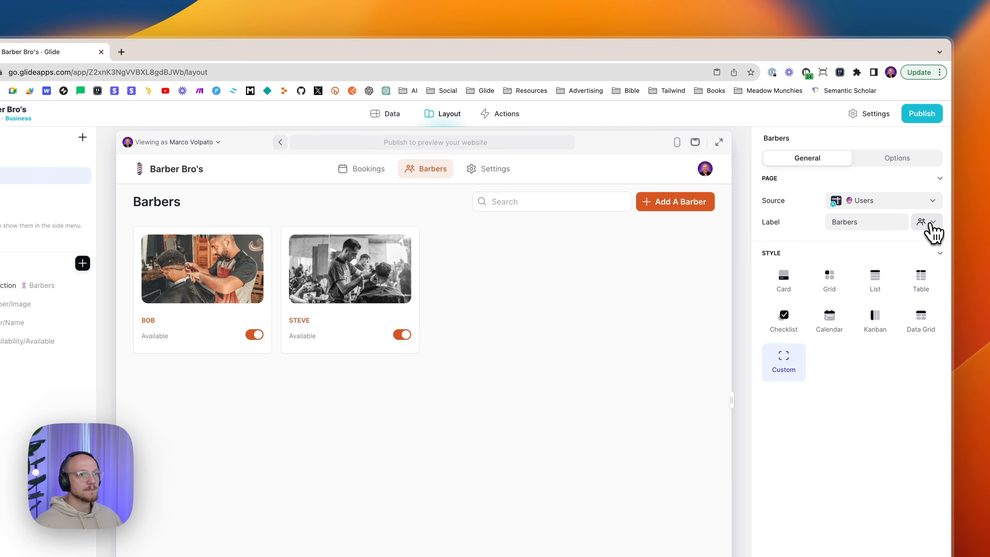
# - Confirm the tab's Row ID visibility condition, then select the barber cards collection
pyautogui.click(908, 160)
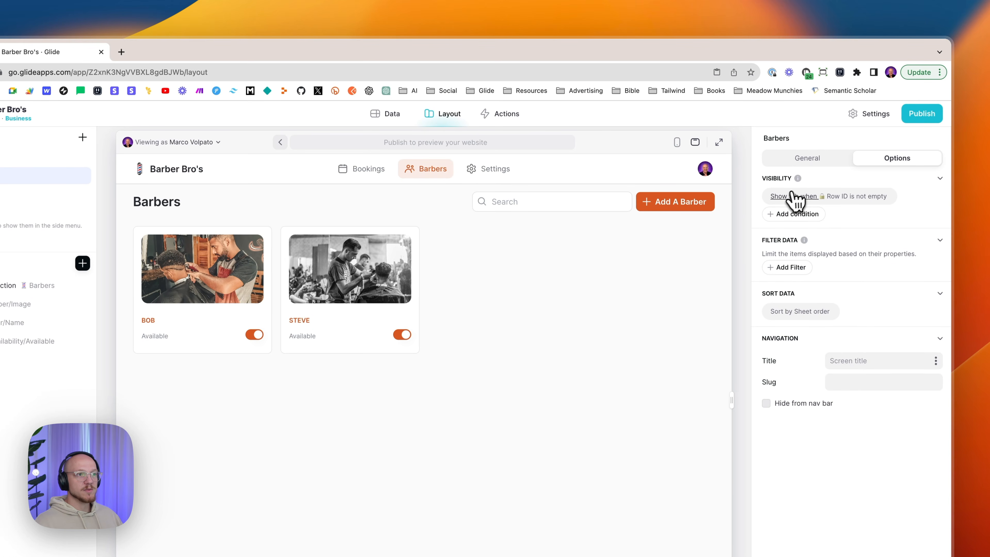
pyautogui.click(817, 197)
pyautogui.click(870, 236)
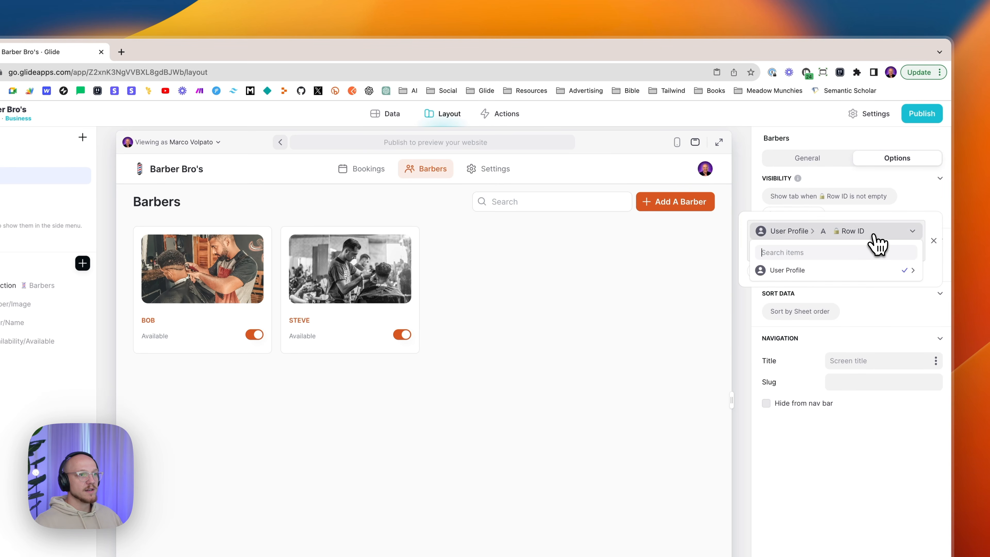
pyautogui.moveTo(836, 272)
pyautogui.click(717, 275)
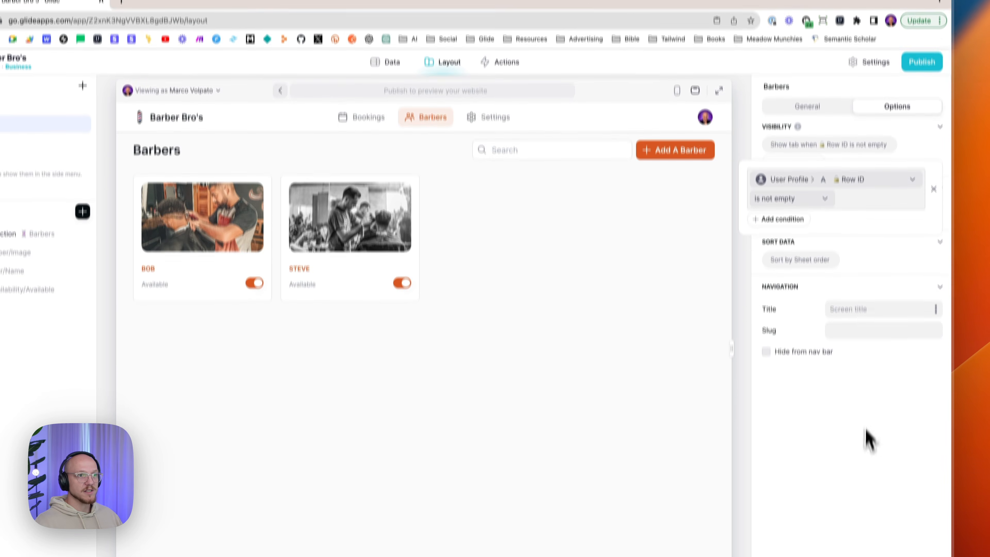
pyautogui.click(865, 487)
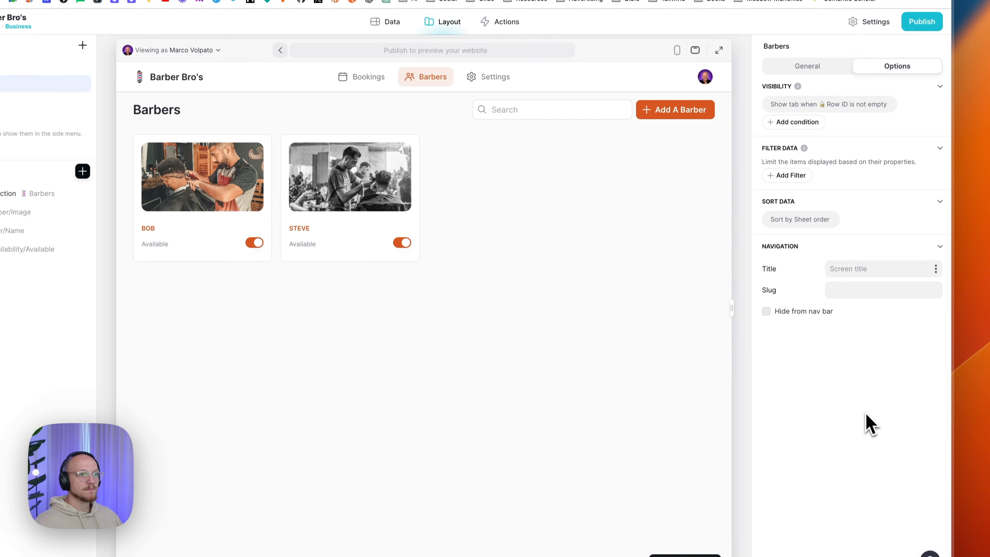
pyautogui.click(834, 140)
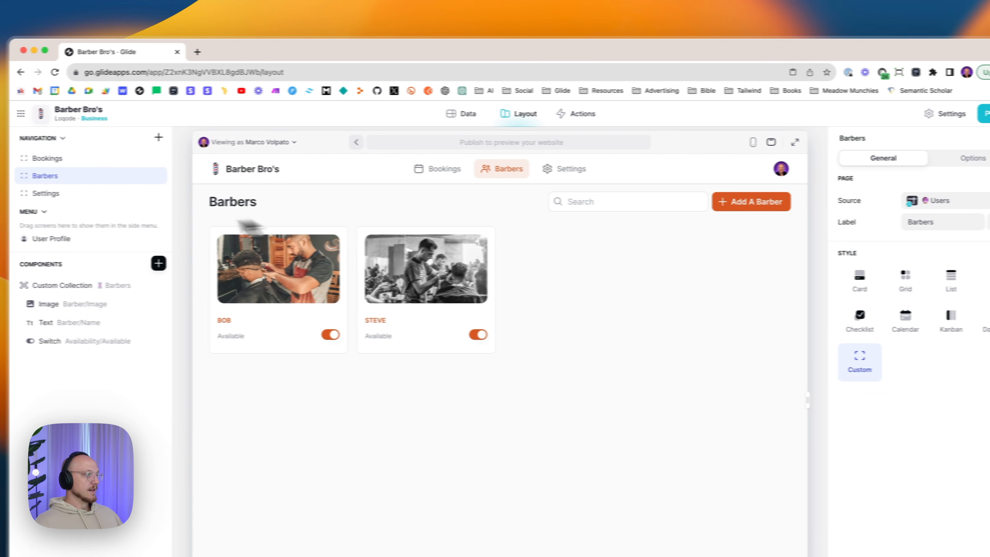
pyautogui.click(47, 286)
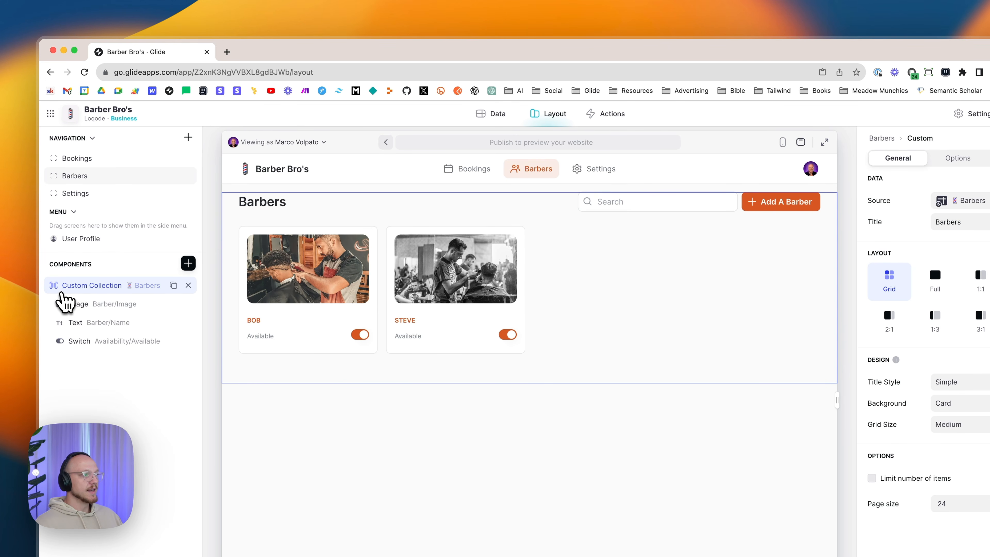
# - Keep the collection on Barbers with Card background and Medium grid, then view its Options and Actions
pyautogui.click(189, 263)
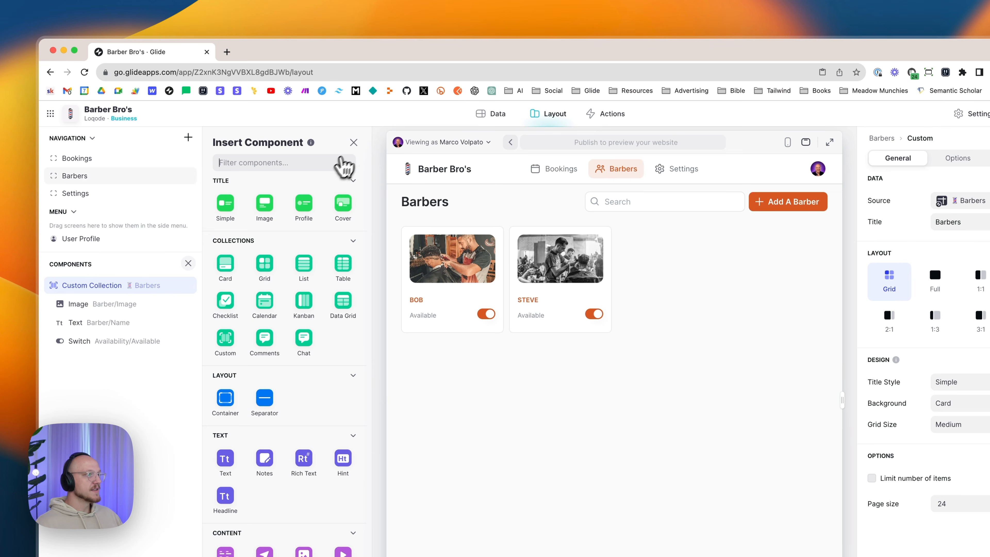
pyautogui.click(353, 143)
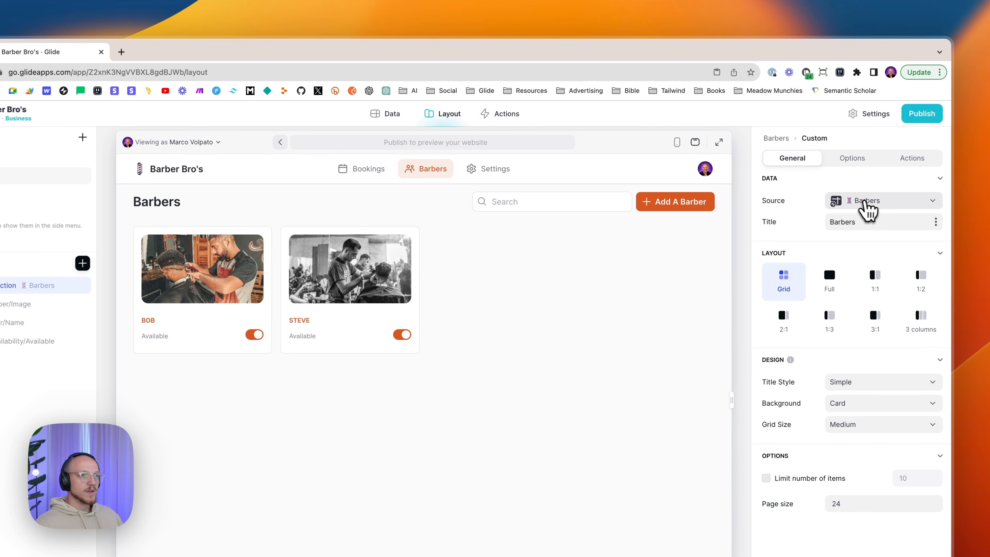
pyautogui.click(868, 208)
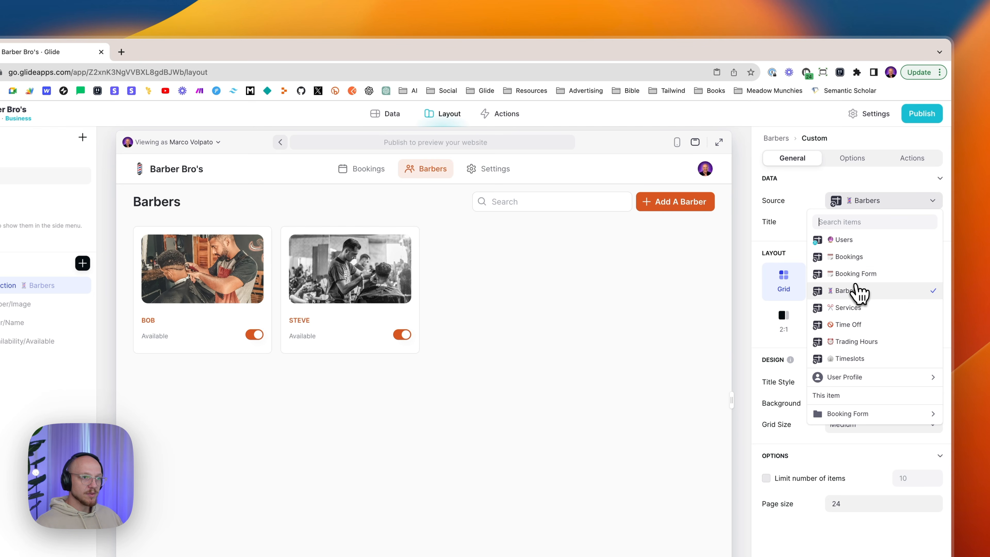
pyautogui.click(856, 293)
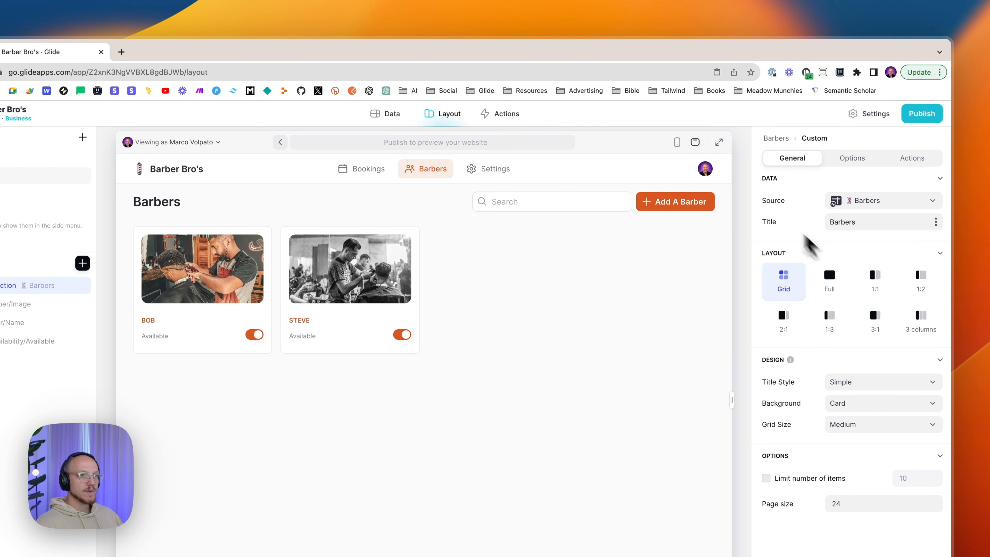
pyautogui.click(876, 222)
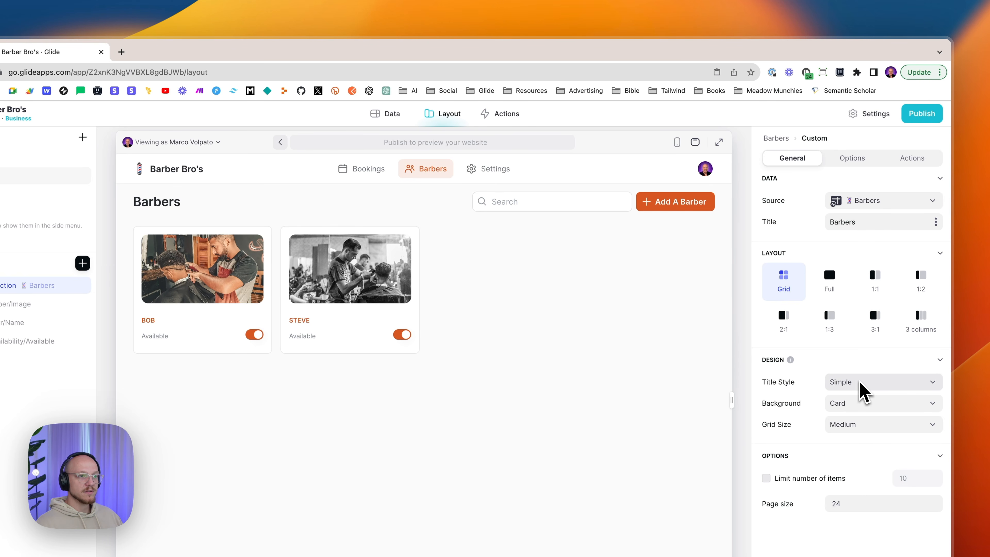
pyautogui.click(866, 404)
pyautogui.click(865, 405)
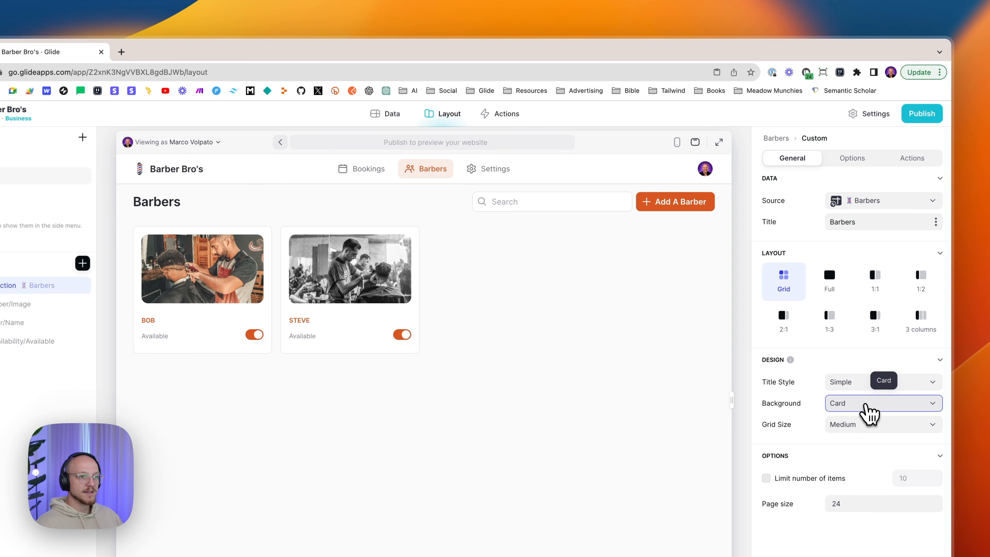
pyautogui.click(871, 428)
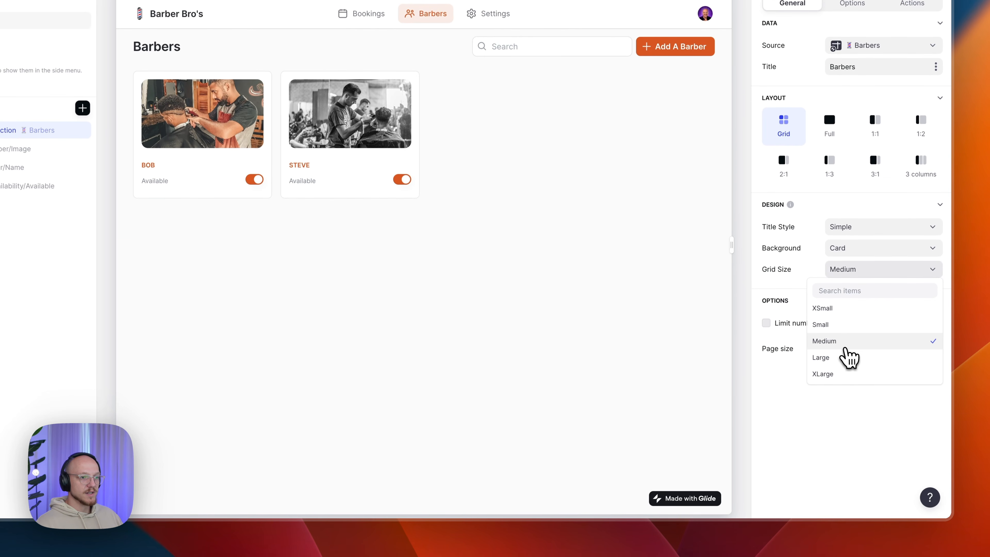
pyautogui.click(840, 347)
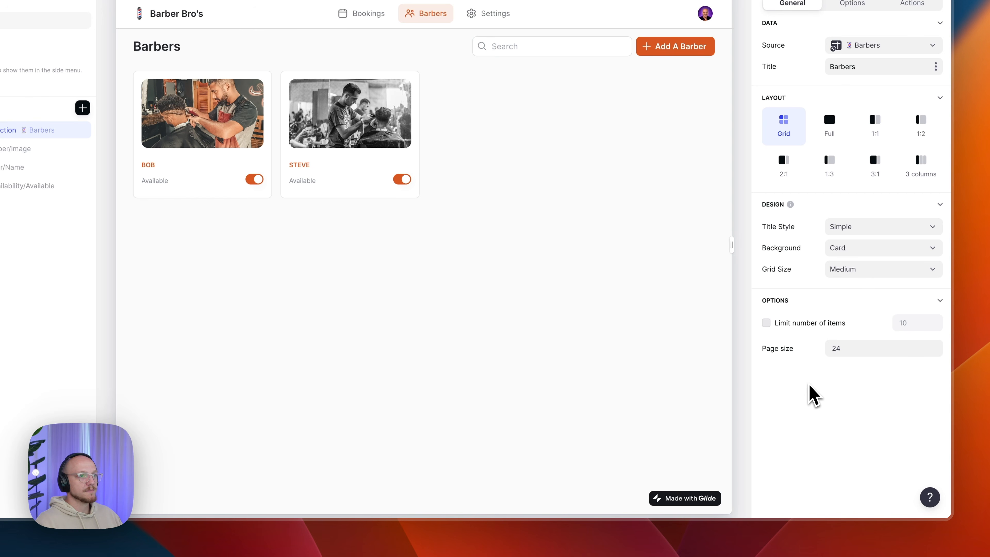
pyautogui.click(856, 4)
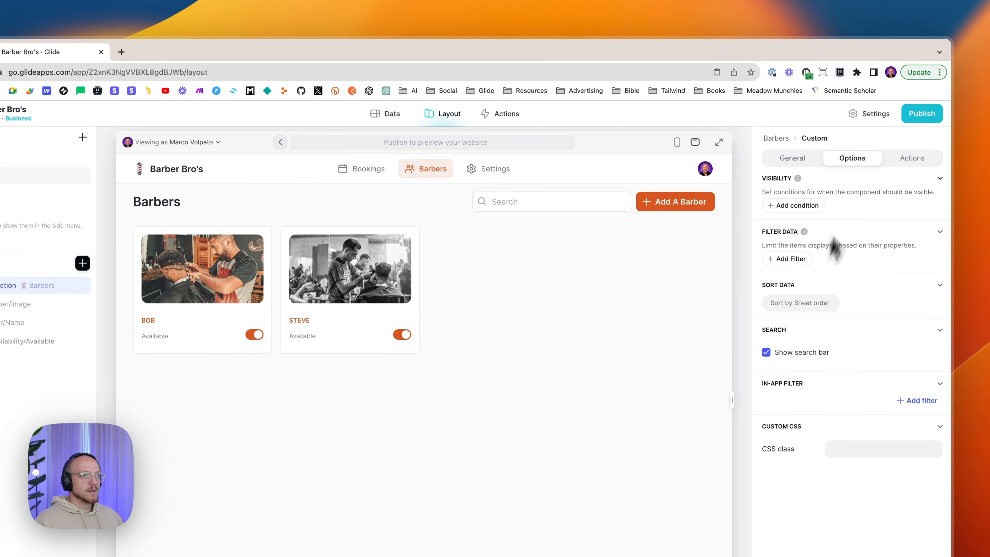
pyautogui.click(893, 167)
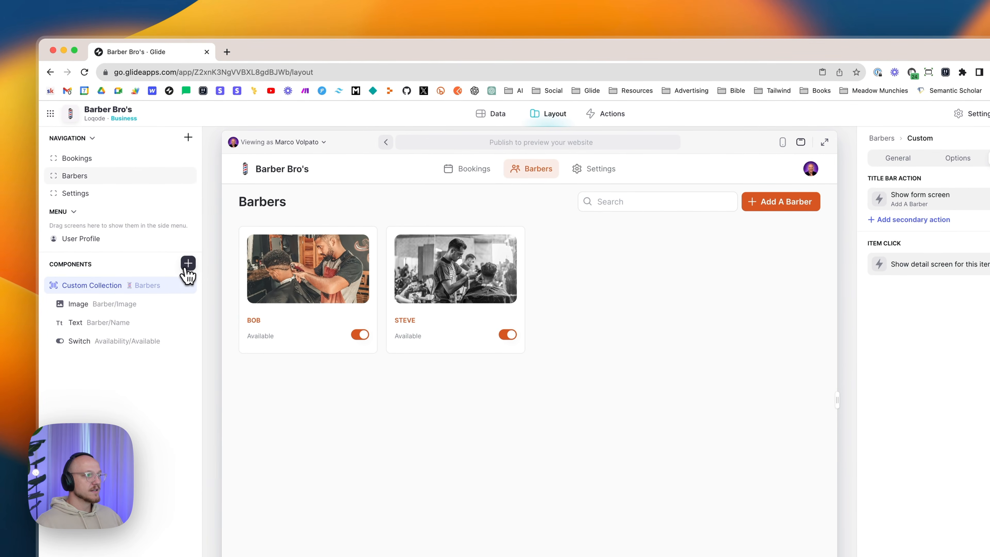
# - Insert a new Custom collection below the barber grid and set its Source to Barbers
pyautogui.click(185, 260)
pyautogui.click(223, 337)
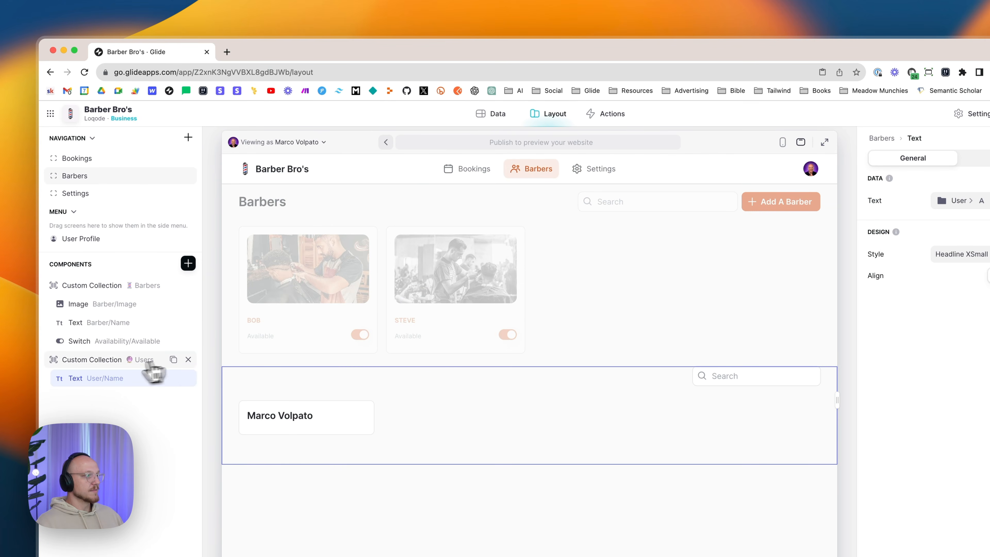
pyautogui.click(103, 367)
pyautogui.click(881, 200)
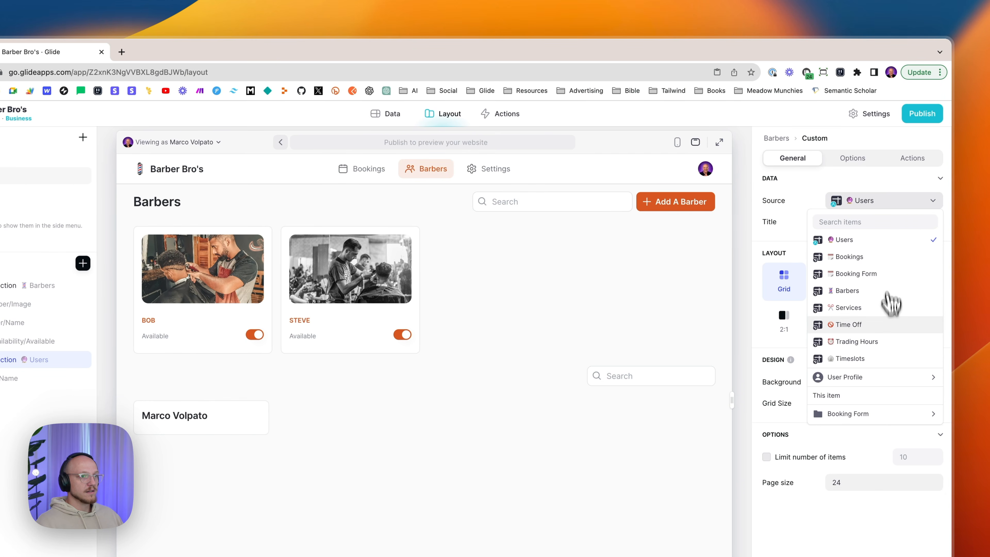
pyautogui.click(856, 298)
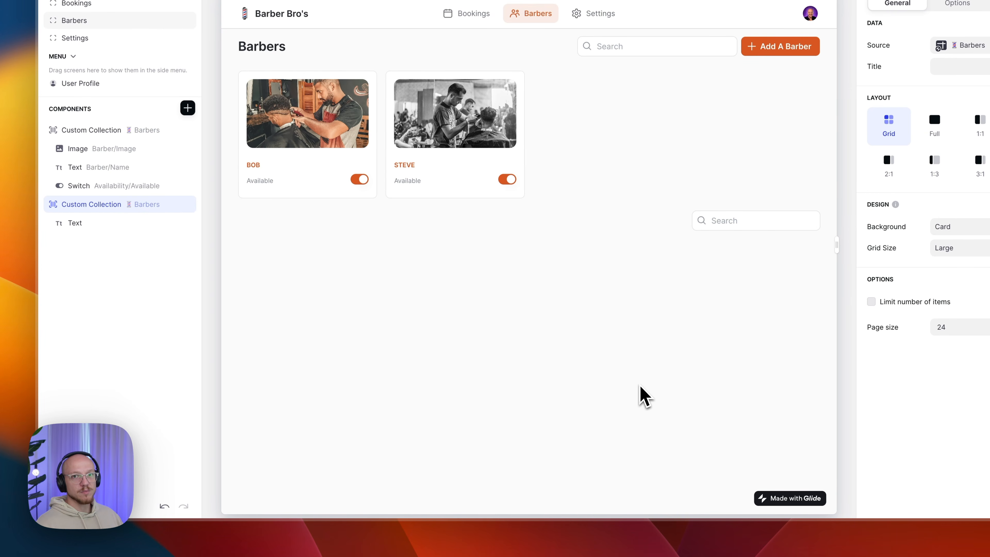
# - Delete the duplicate Custom Collection and review the original collection's Actions and General settings
pyautogui.moveTo(190, 206)
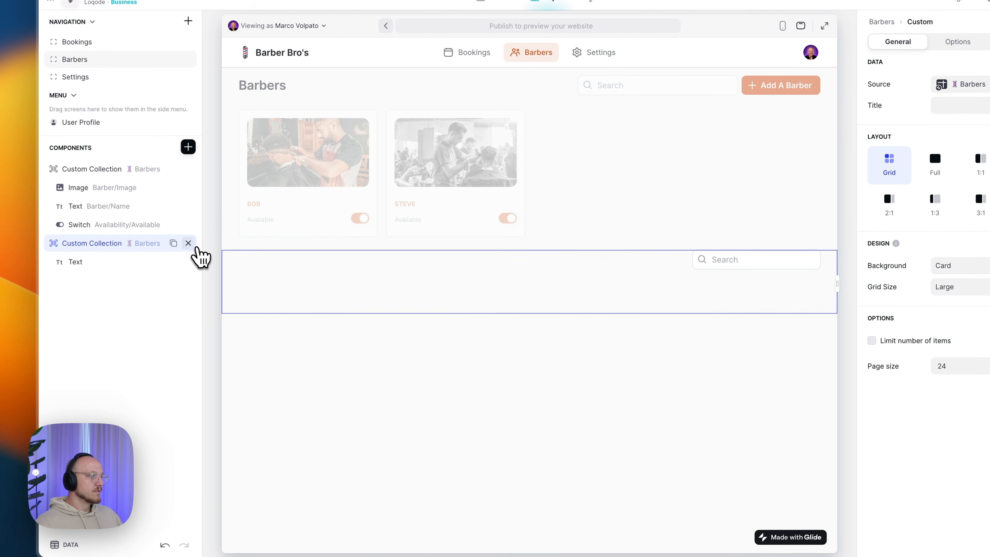
pyautogui.click(188, 245)
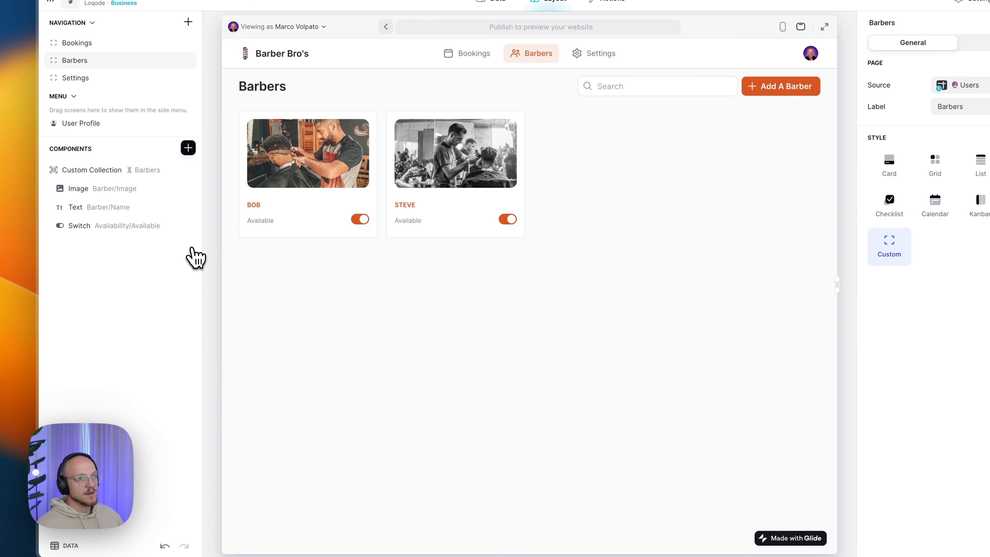
pyautogui.click(89, 172)
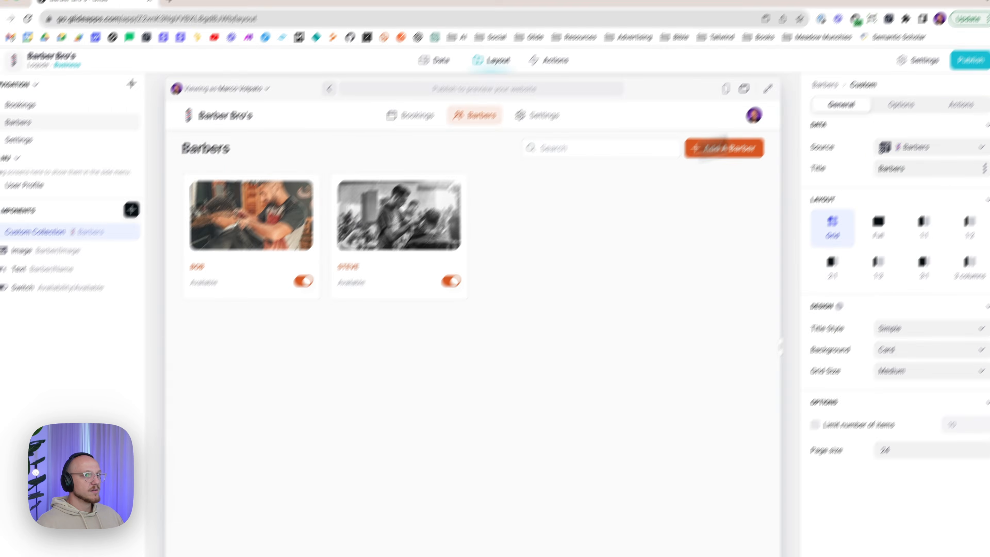
pyautogui.click(904, 161)
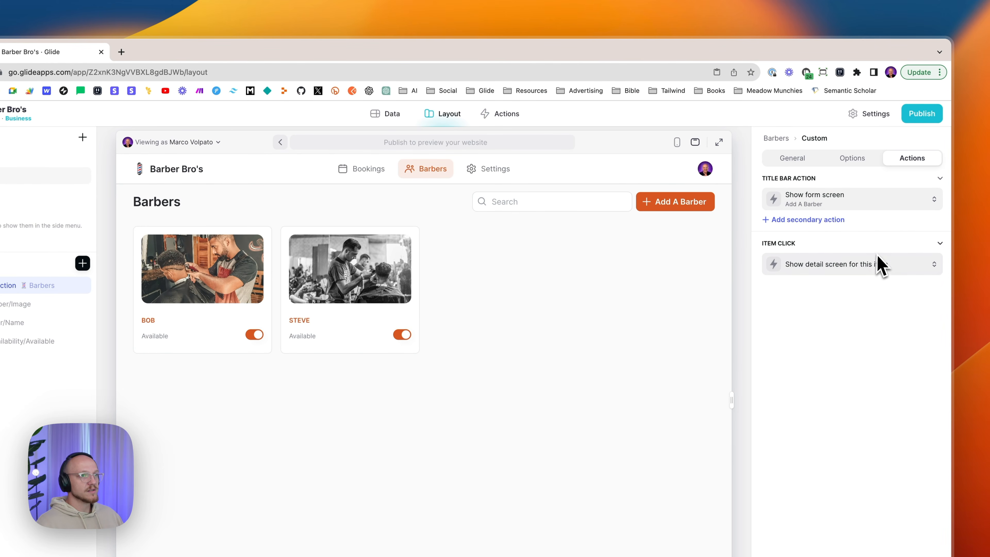
pyautogui.click(810, 159)
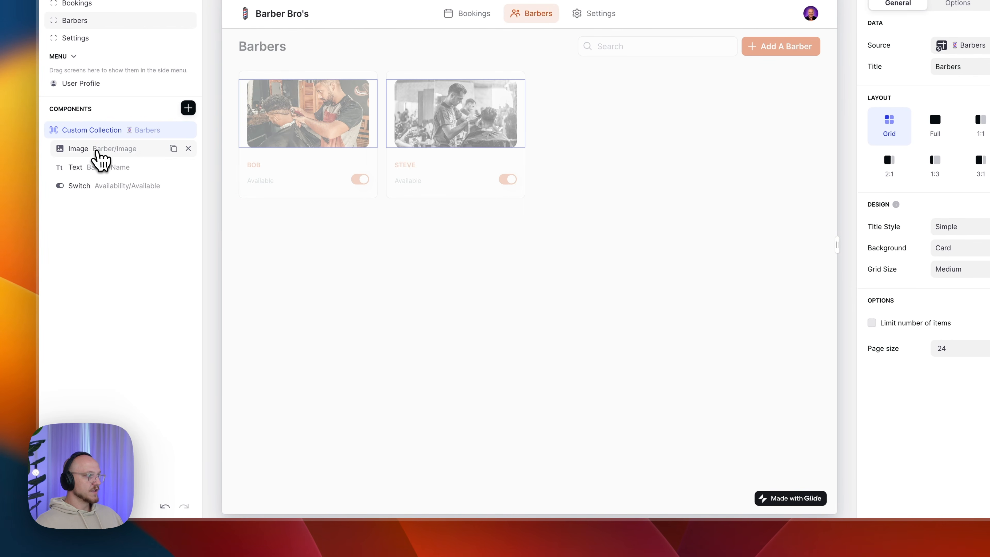
# - Keep the card image bound to Barber > Image and review its visibility and actions
pyautogui.click(96, 151)
pyautogui.click(188, 108)
pyautogui.scroll(-5, 293, 296)
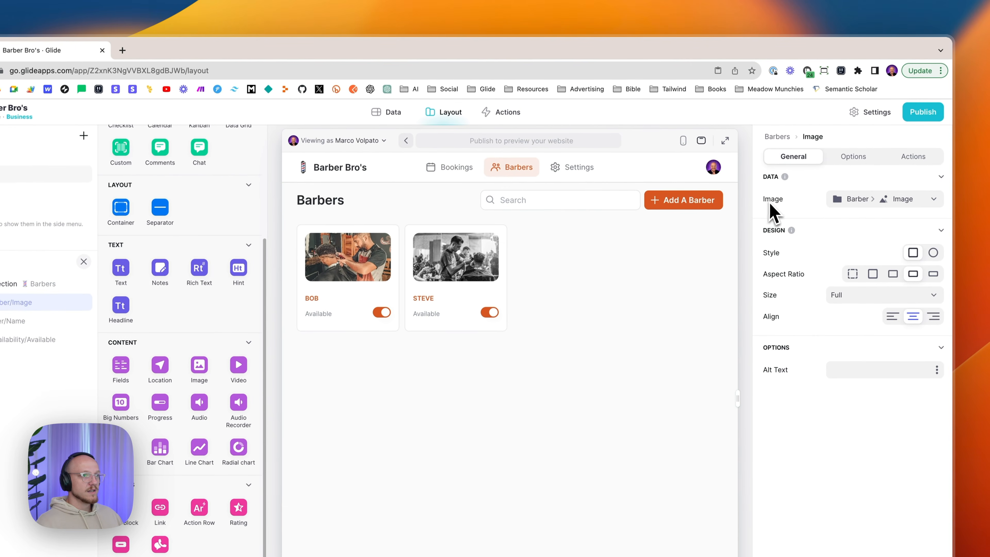
pyautogui.click(830, 206)
pyautogui.moveTo(844, 335)
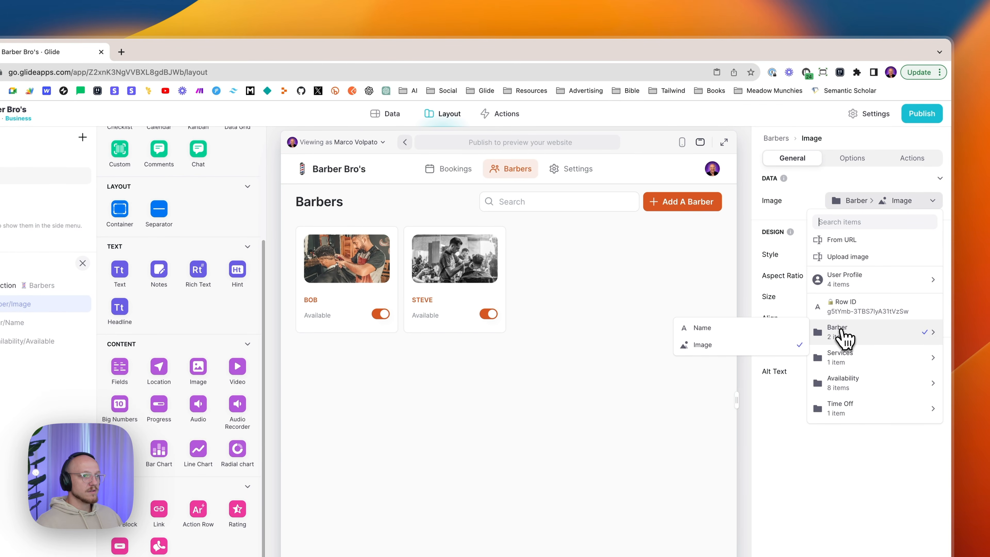
pyautogui.click(713, 347)
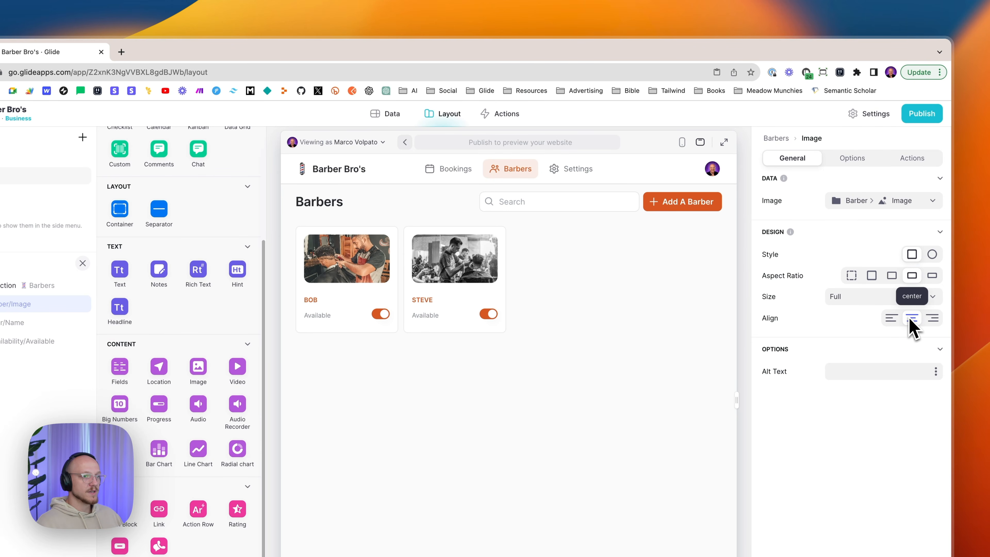
pyautogui.click(836, 159)
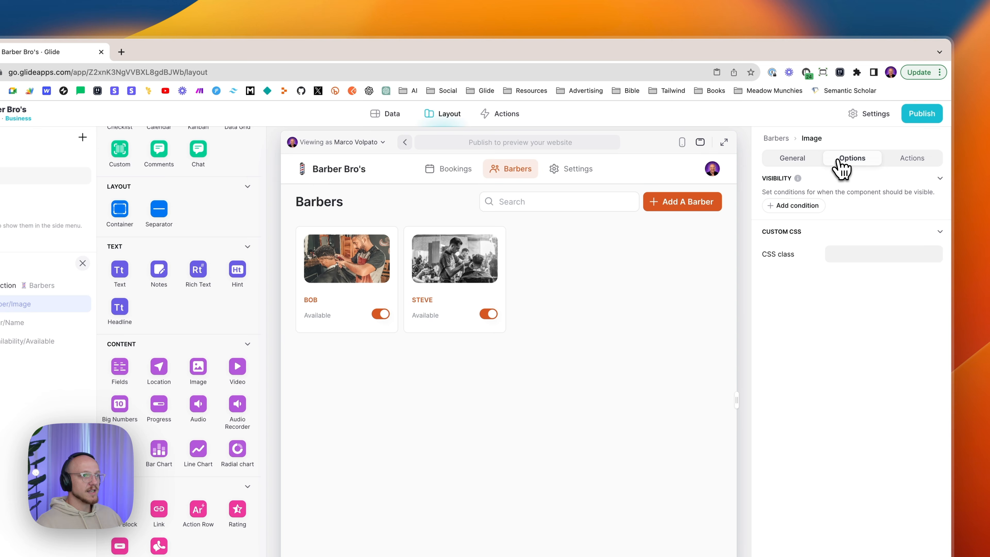
pyautogui.click(906, 172)
pyautogui.click(857, 163)
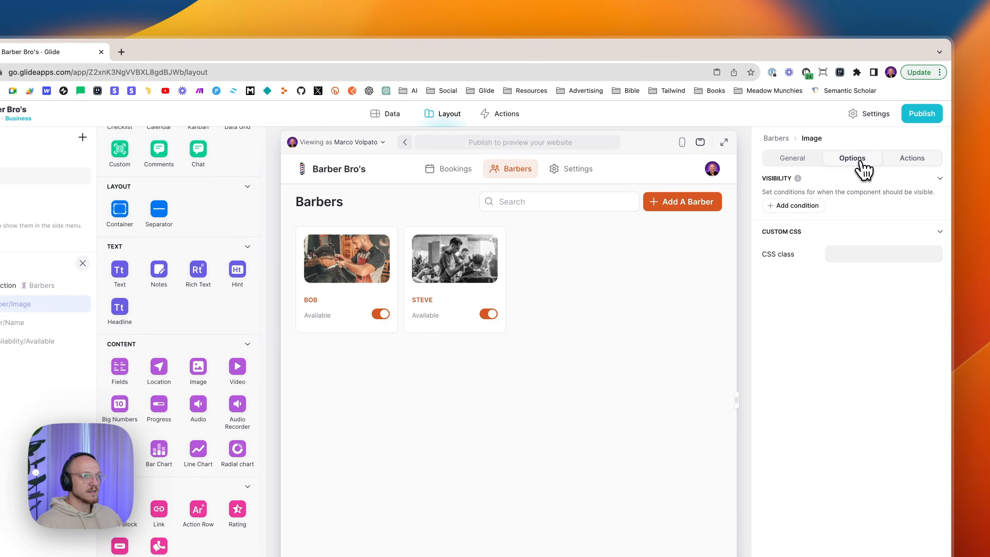
pyautogui.click(795, 167)
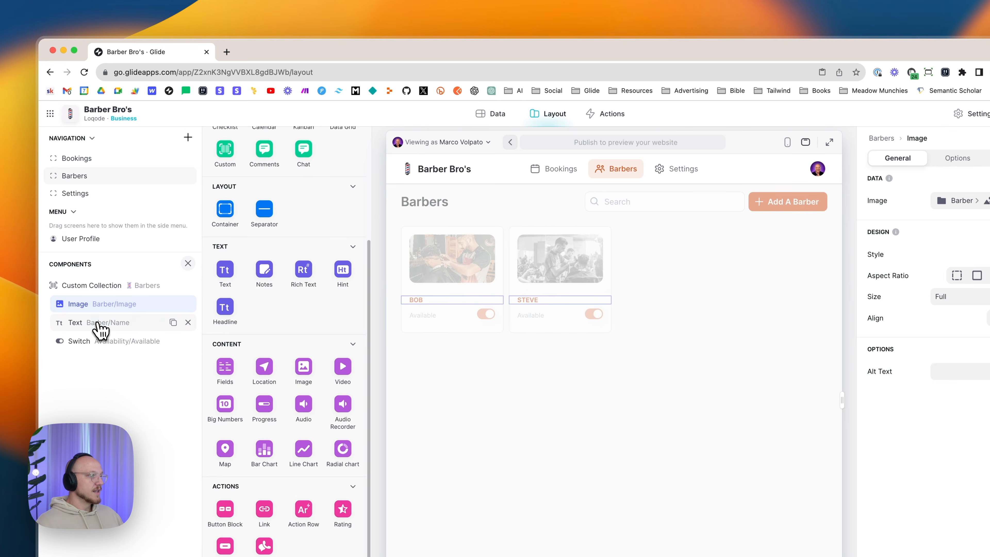
# - Keep the name text bound to Barber > Name in Meta Text style
pyautogui.click(99, 324)
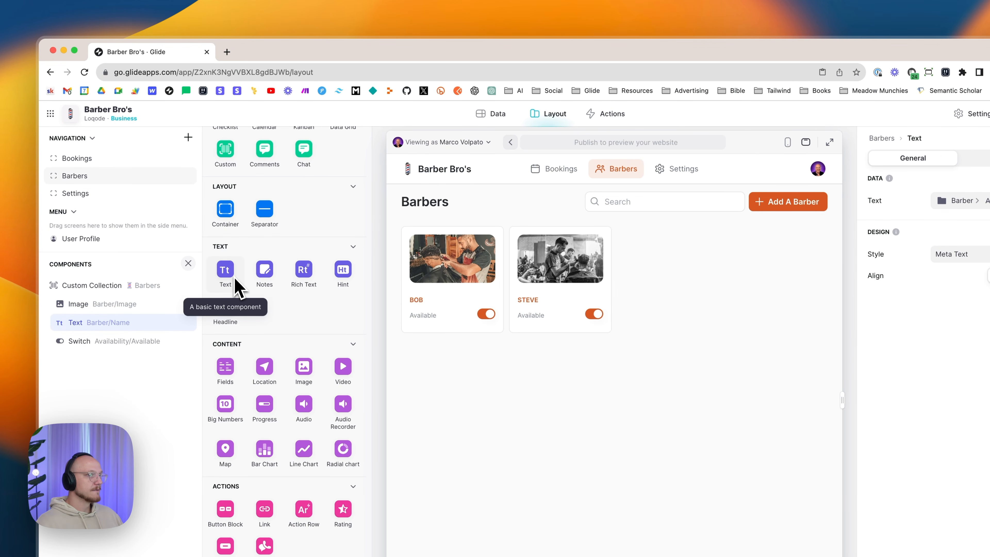
pyautogui.click(973, 202)
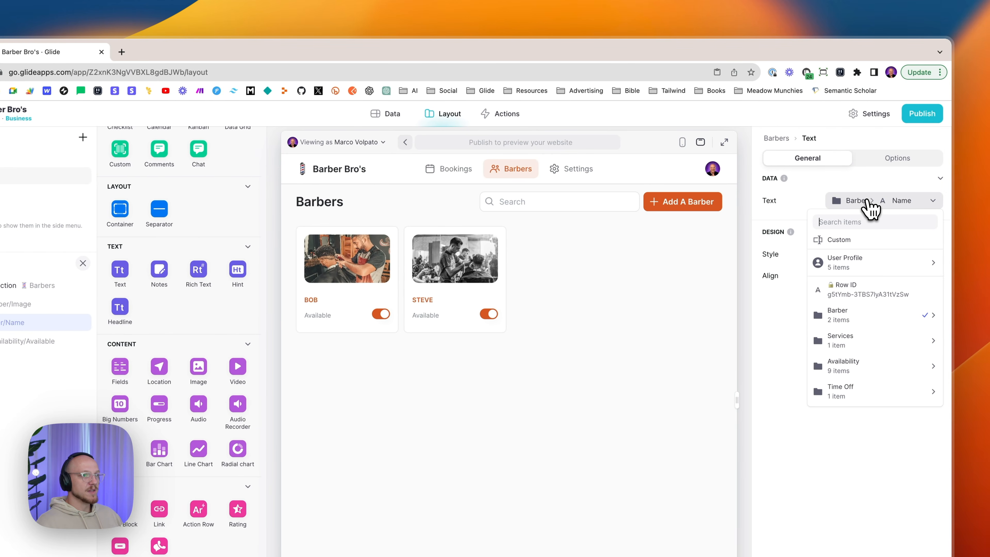
pyautogui.moveTo(842, 314)
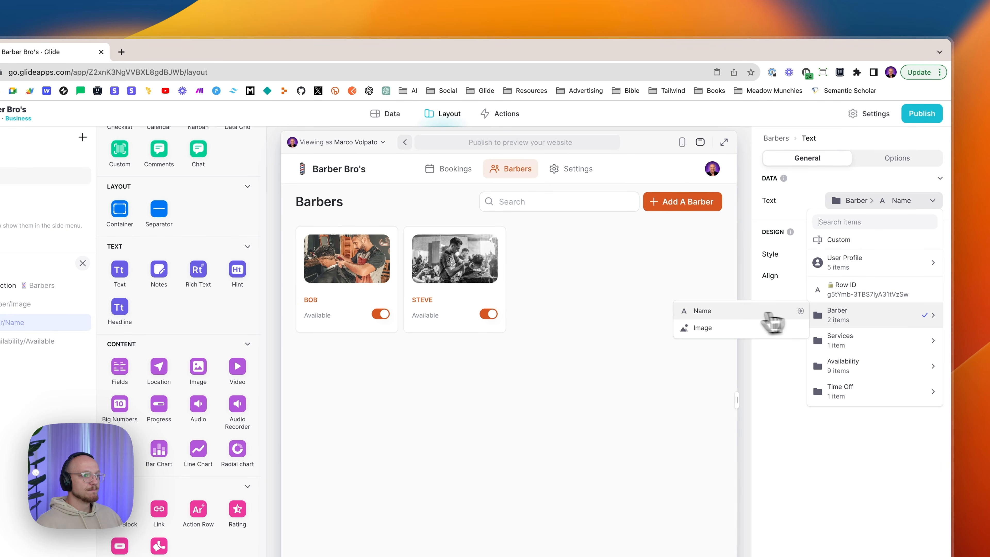
pyautogui.click(731, 314)
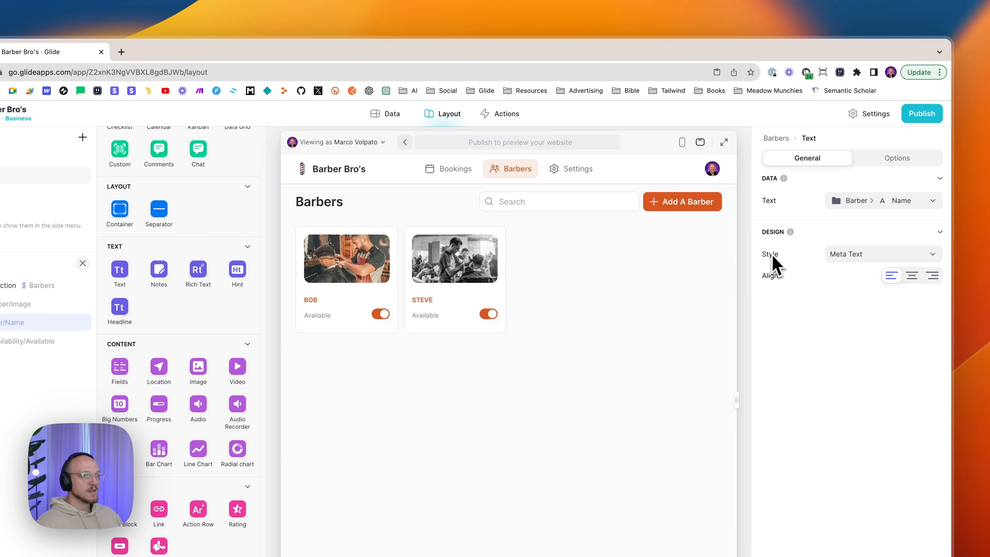
pyautogui.click(852, 255)
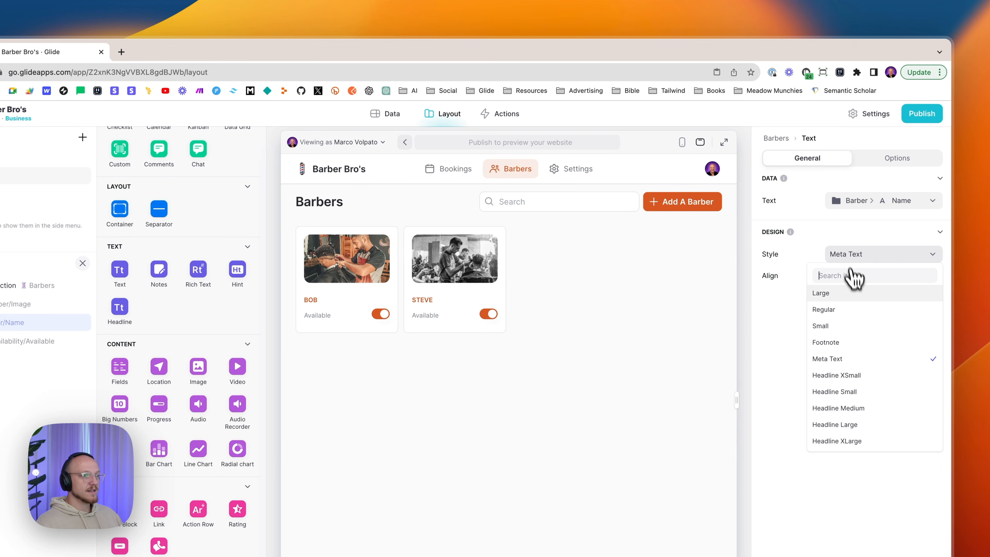
pyautogui.click(833, 358)
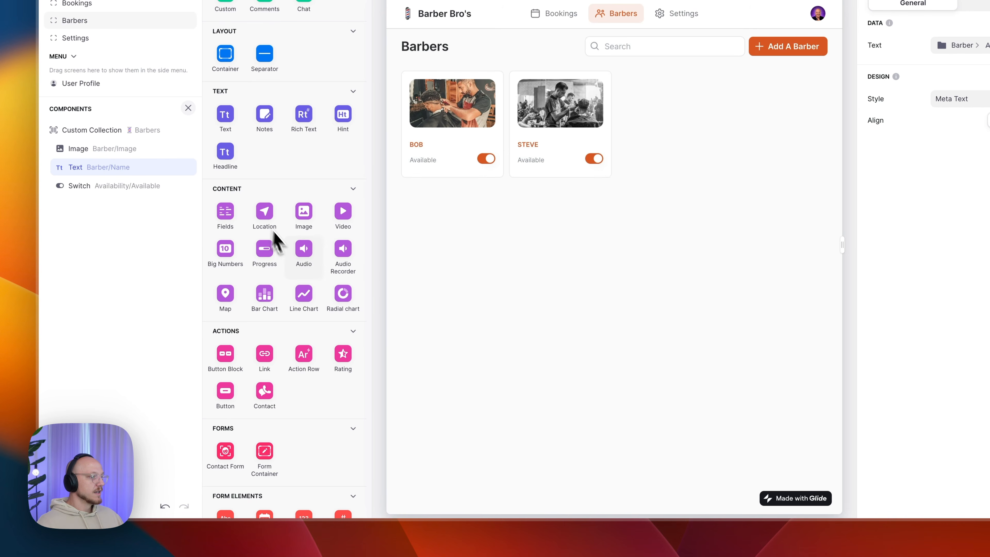
# - Bind the card switch to the Available column and toggle Bob on so both barbers are available
pyautogui.scroll(-5, 292, 262)
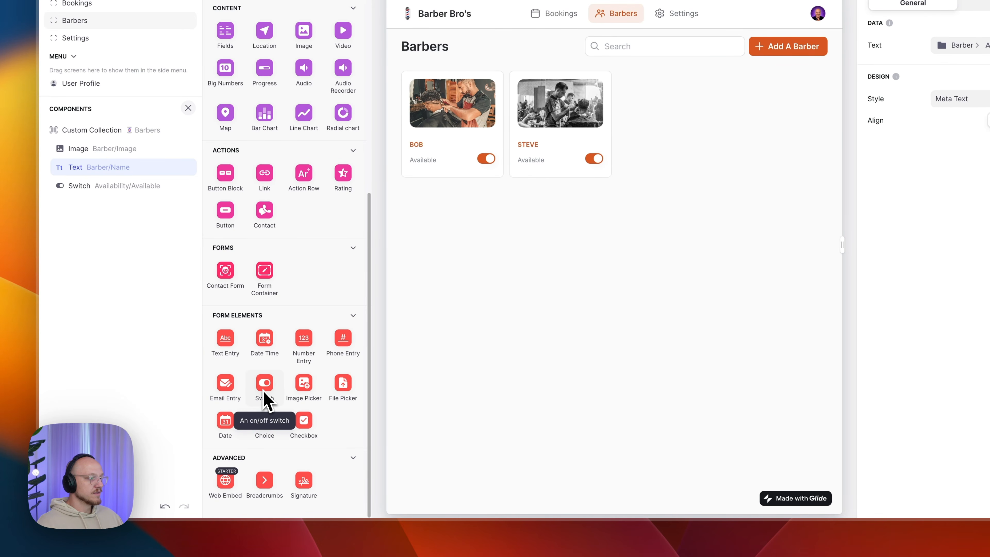
pyautogui.click(134, 187)
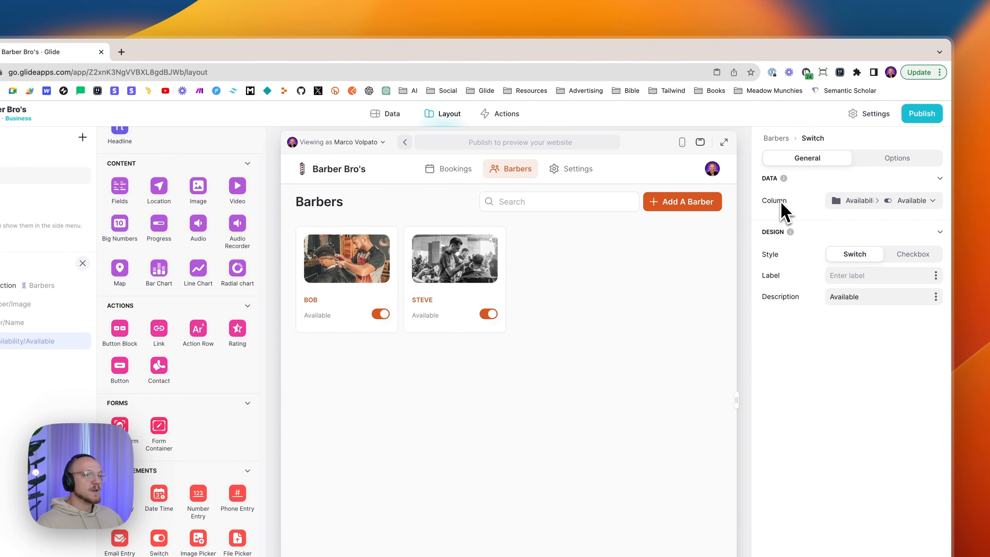
pyautogui.click(852, 202)
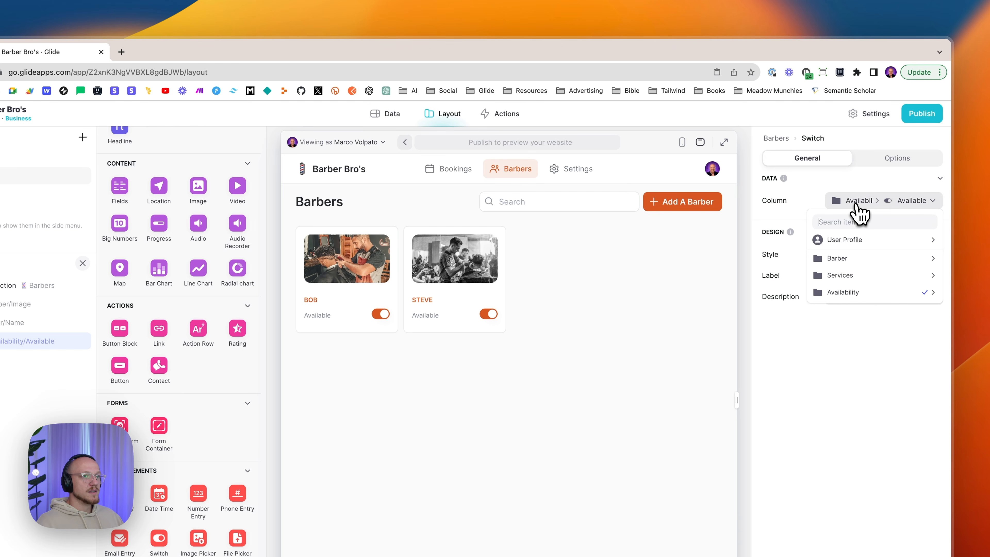
pyautogui.moveTo(861, 297)
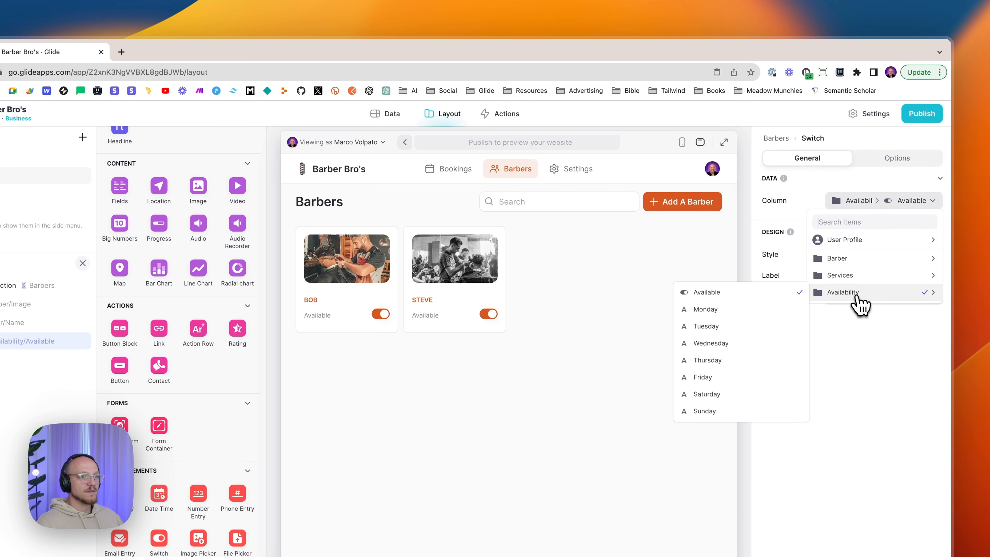
pyautogui.click(707, 296)
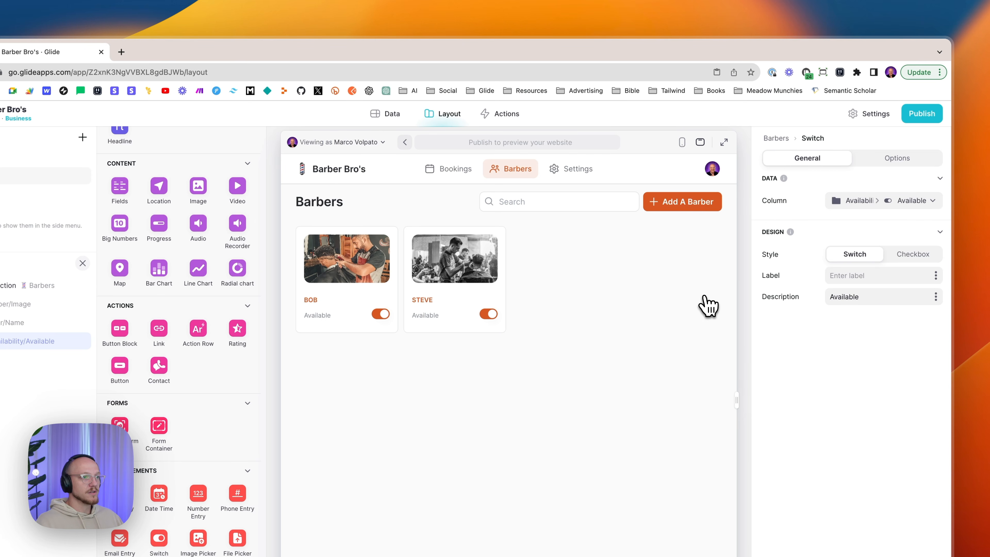
pyautogui.click(380, 314)
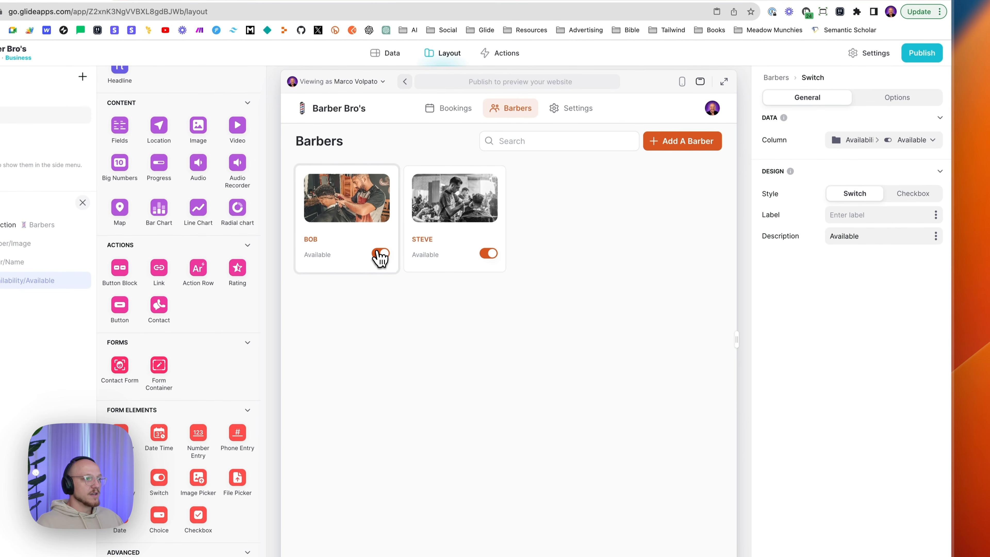
pyautogui.click(487, 253)
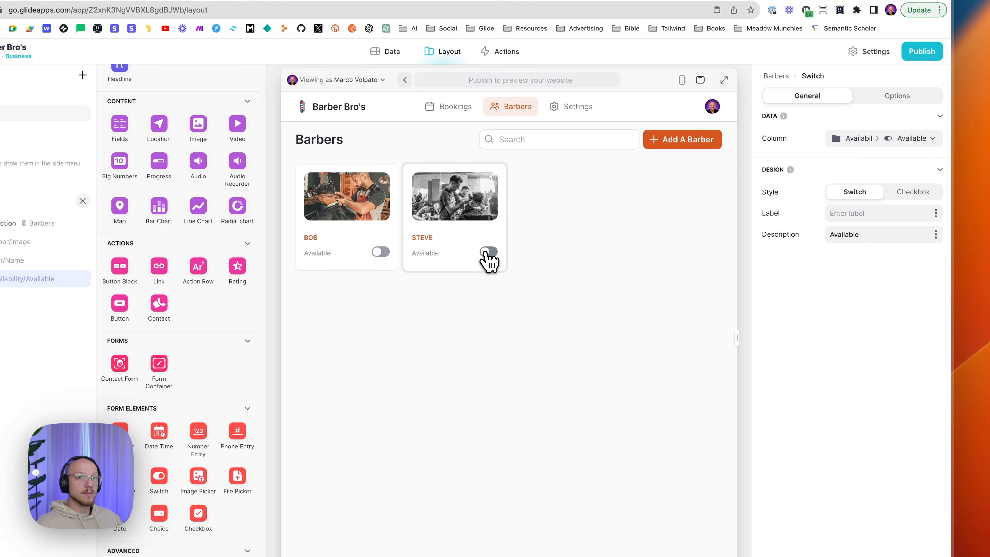
pyautogui.click(488, 253)
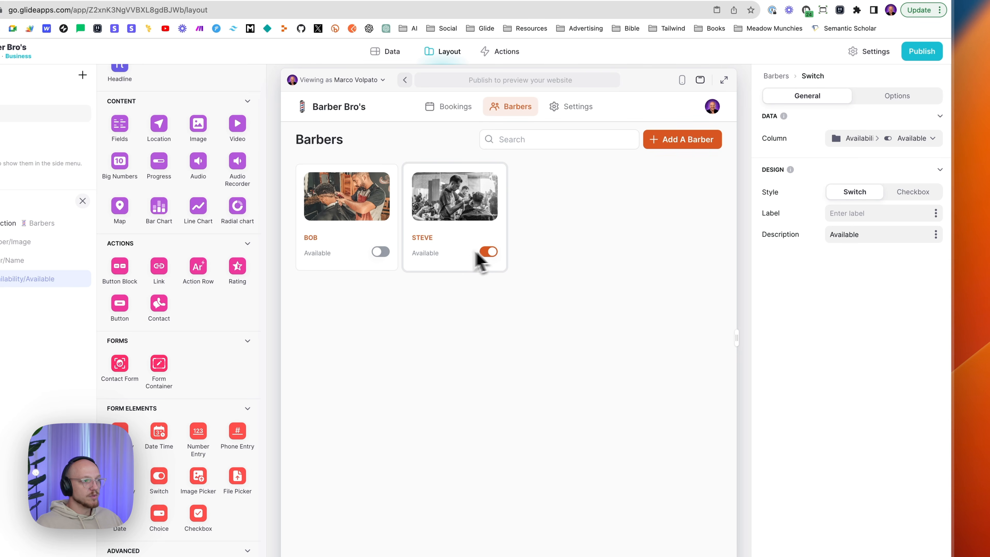
pyautogui.click(380, 254)
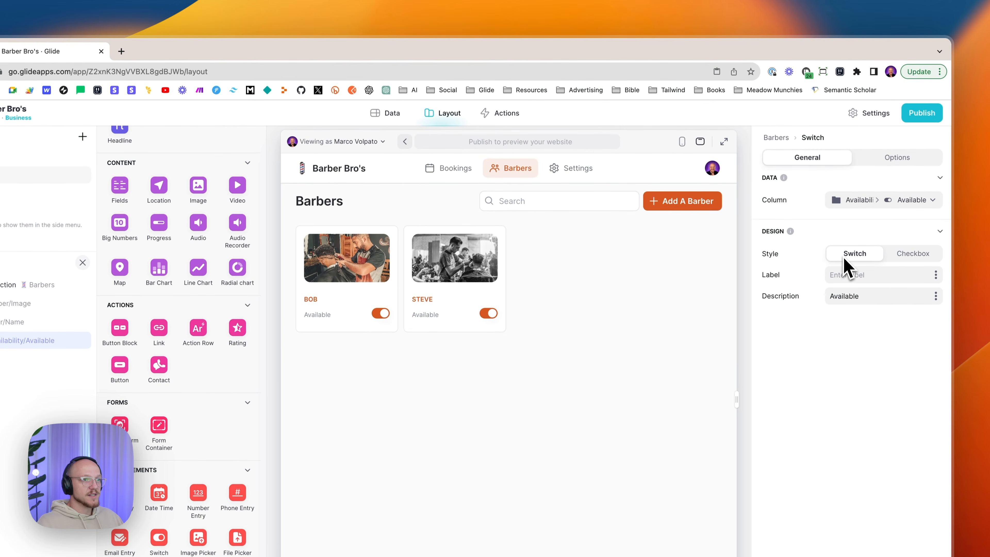
# - Keep 'Available' as the switch description, leaving the label empty
pyautogui.doubleClick(834, 298)
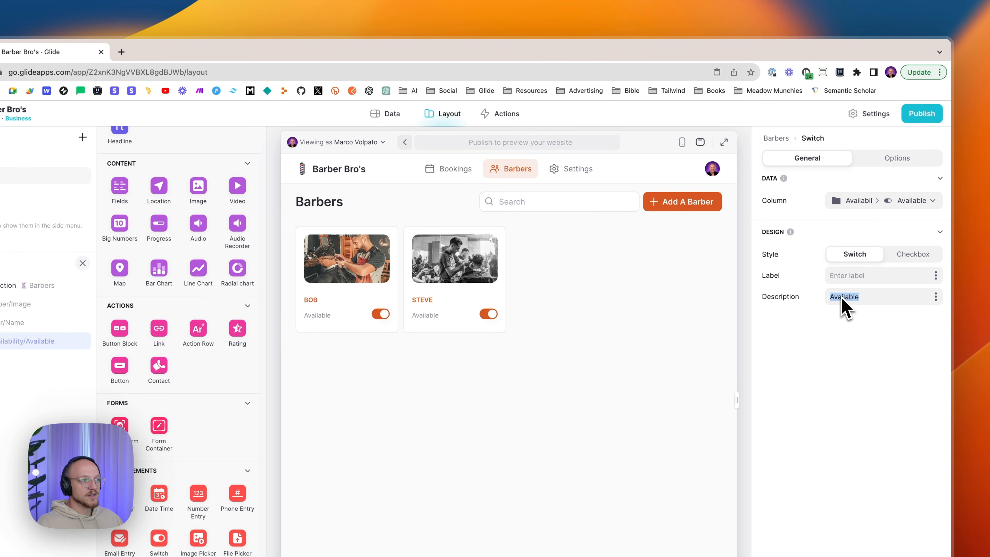
pyautogui.press('super+x')
pyautogui.click(831, 276)
pyautogui.press('super+v')
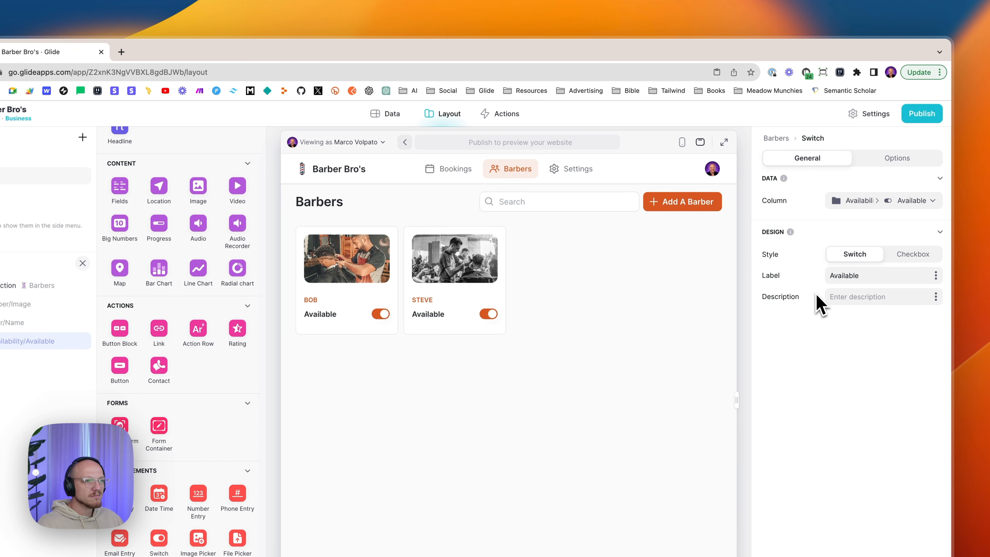
pyautogui.doubleClick(835, 276)
pyautogui.press('BackSpace')
pyautogui.press('super+v')
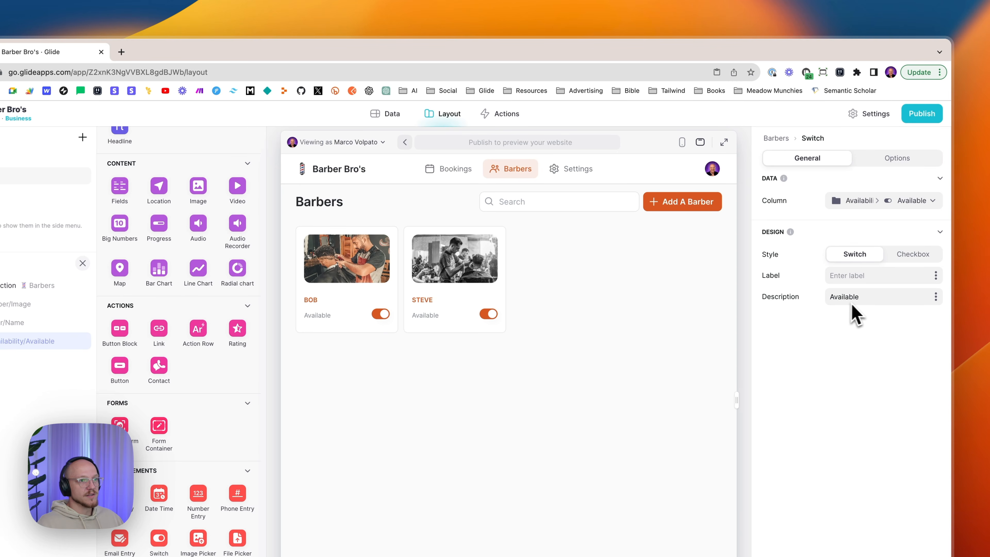
pyautogui.click(875, 160)
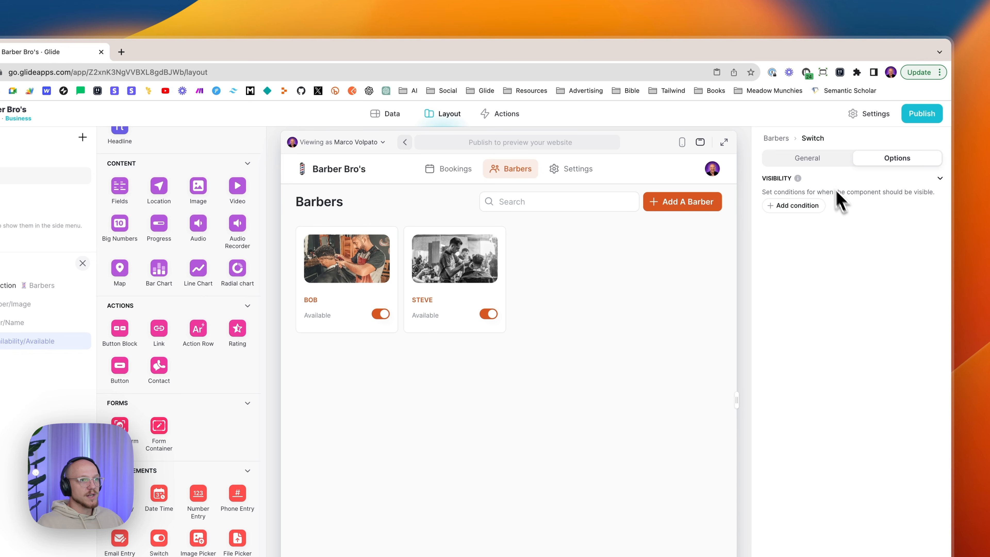
pyautogui.click(811, 161)
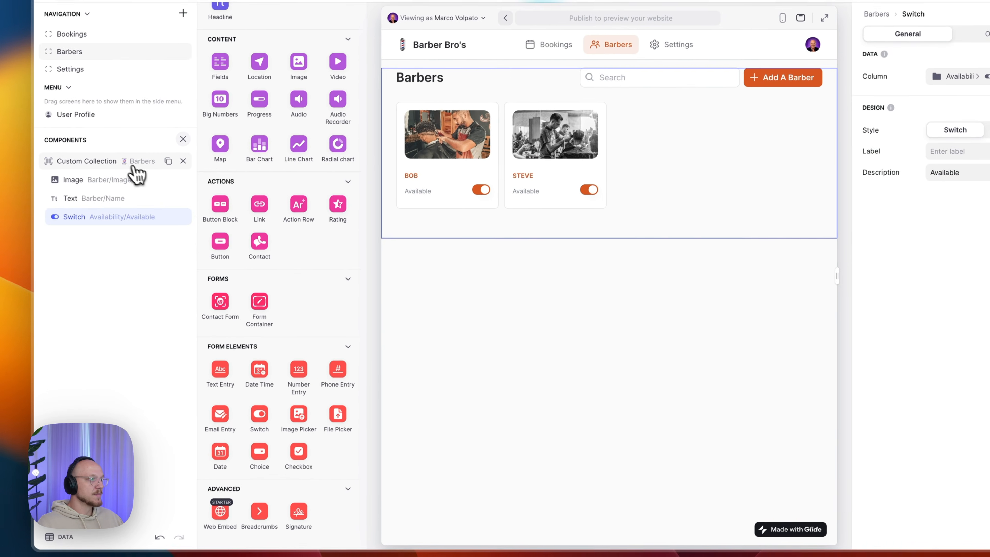
# - Inspect the Barbers collection's title bar action that shows the Add A Barber form
pyautogui.click(80, 217)
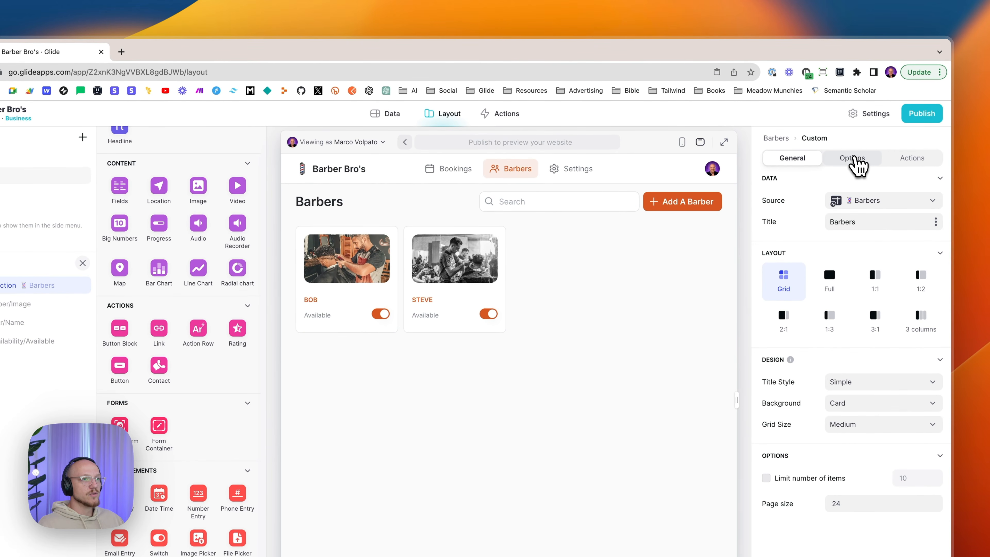
pyautogui.click(855, 159)
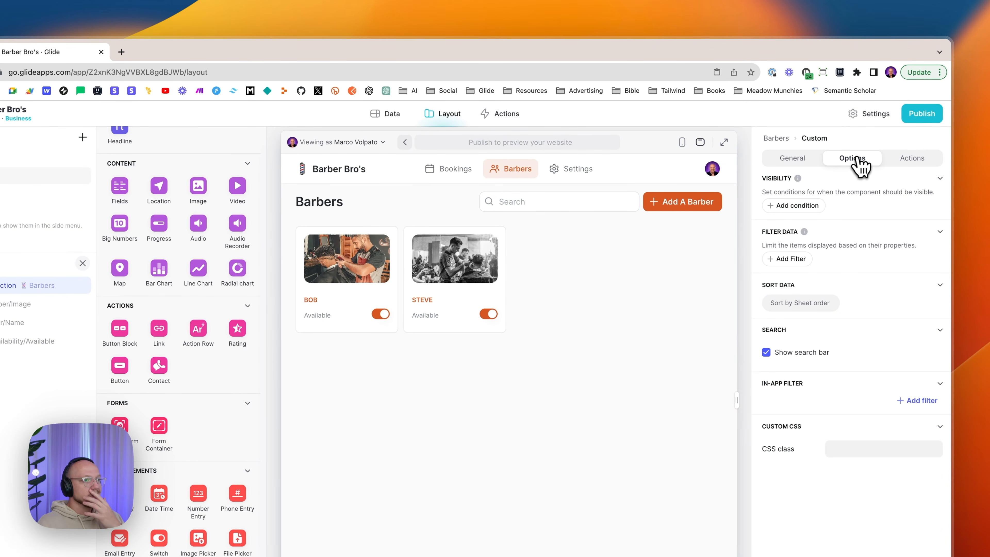
pyautogui.click(894, 156)
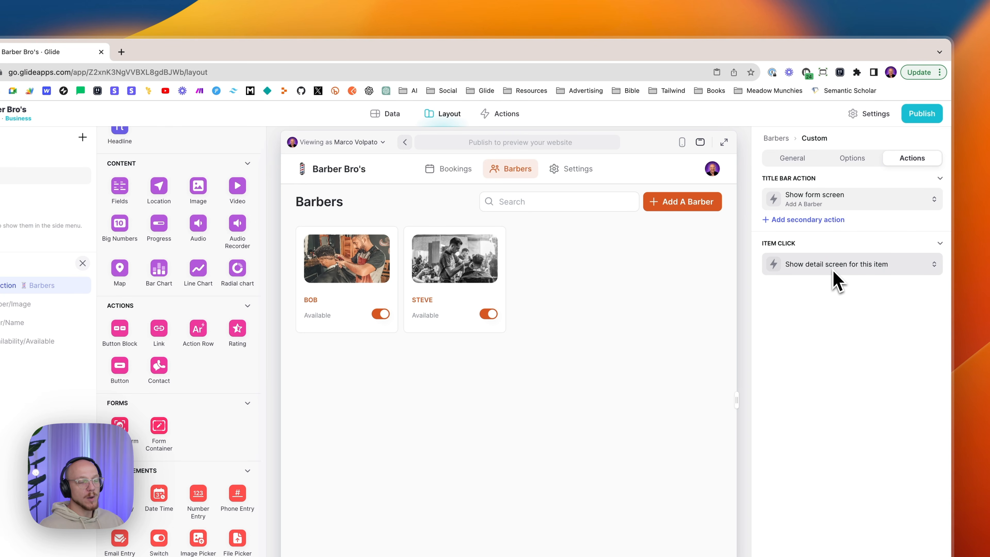
pyautogui.click(811, 209)
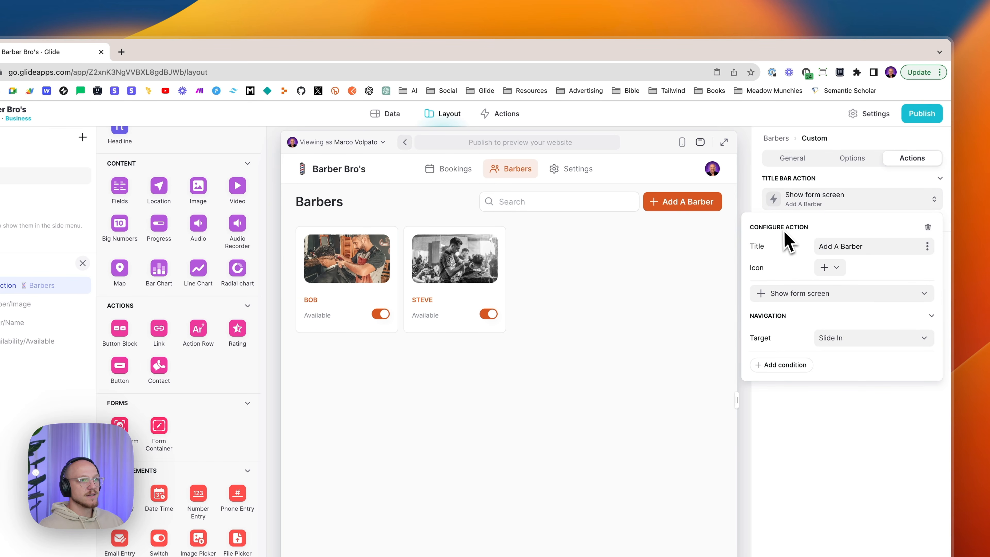
pyautogui.moveTo(819, 246); pyautogui.dragTo(865, 246)
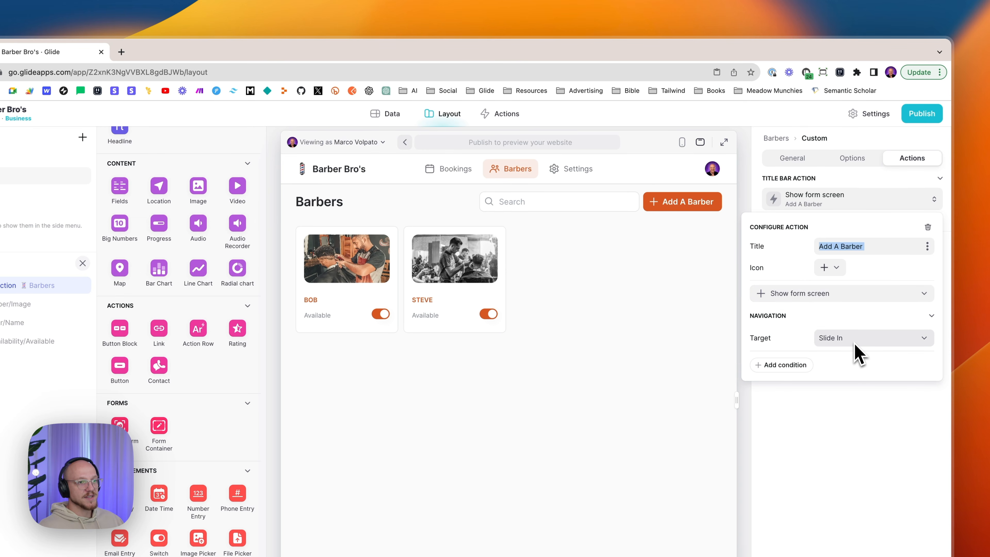
pyautogui.click(893, 447)
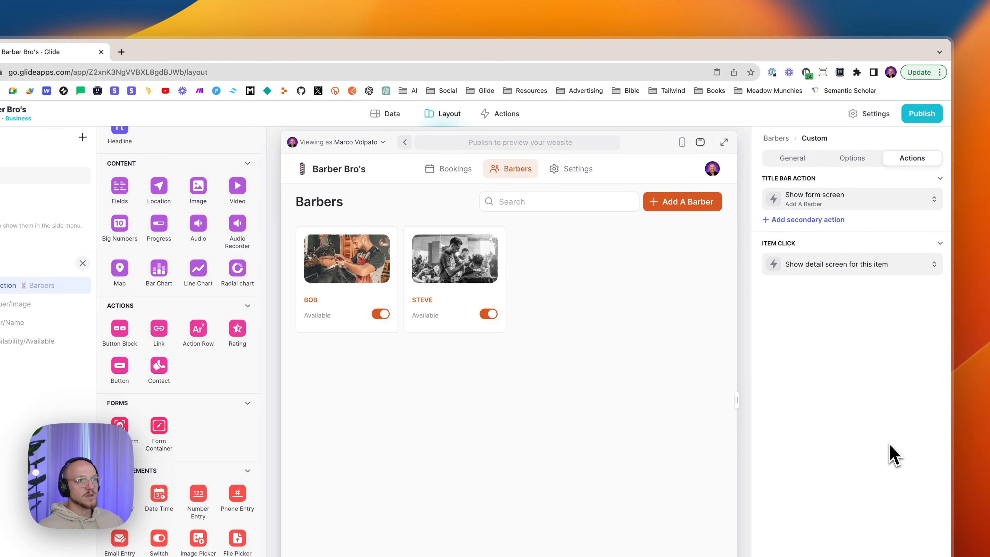
# - Open the Add A Barber form and review its 'Barber Added' submit notification
pyautogui.click(664, 214)
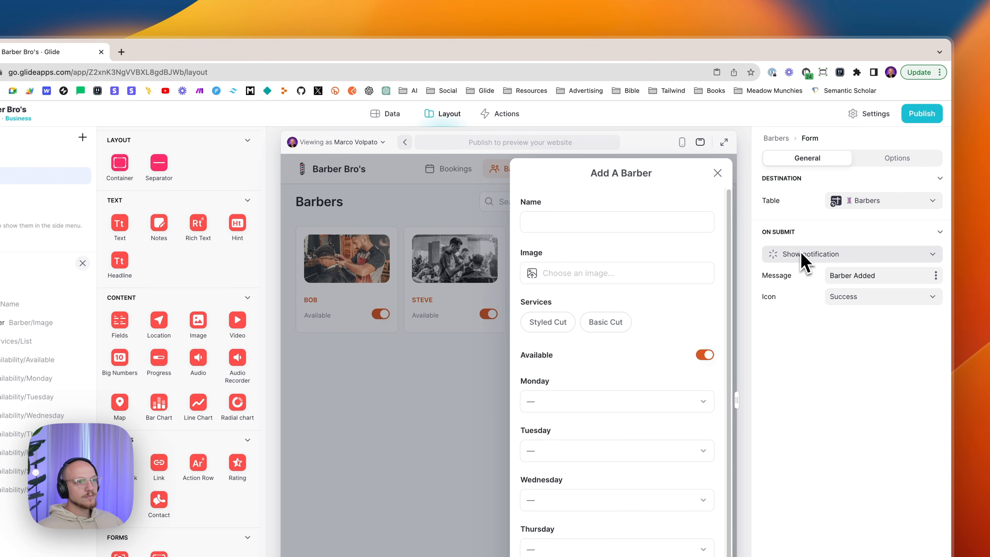
pyautogui.moveTo(830, 275); pyautogui.dragTo(891, 275)
pyautogui.click(892, 277)
pyautogui.tripleClick(891, 278)
pyautogui.click(884, 352)
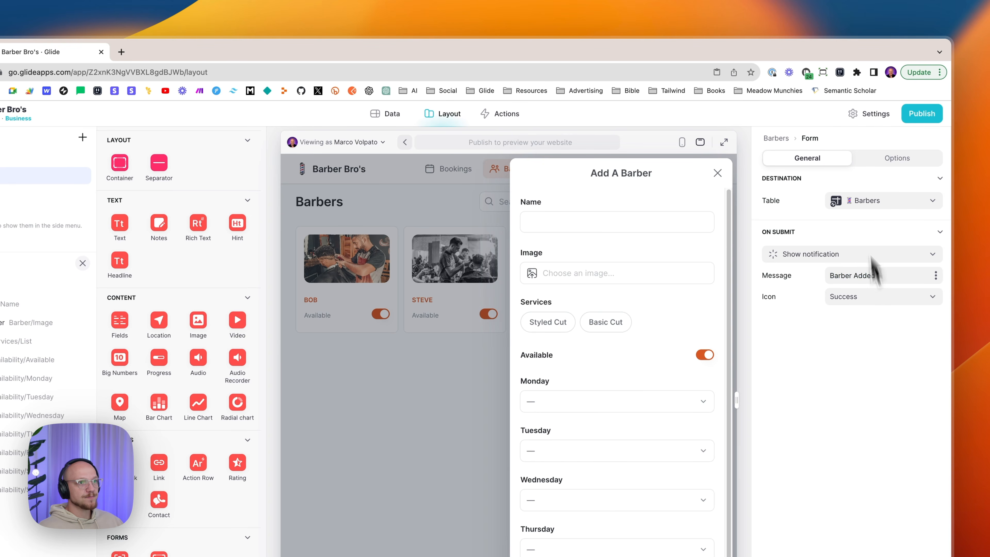
# - Check the form's 'Add A Barber' title in the Options settings
pyautogui.click(893, 158)
pyautogui.click(879, 201)
pyautogui.moveTo(879, 201); pyautogui.dragTo(818, 197)
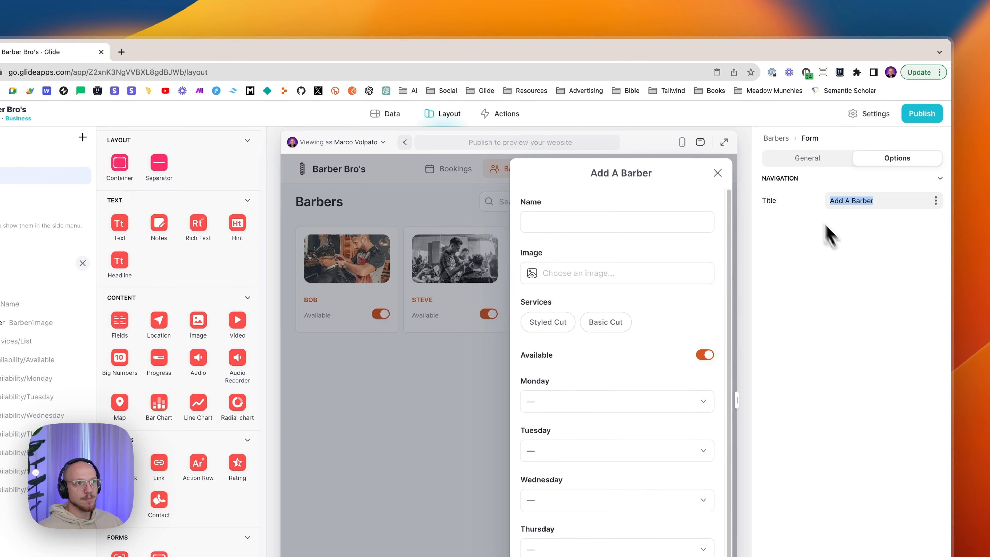
pyautogui.click(825, 302)
pyautogui.click(799, 165)
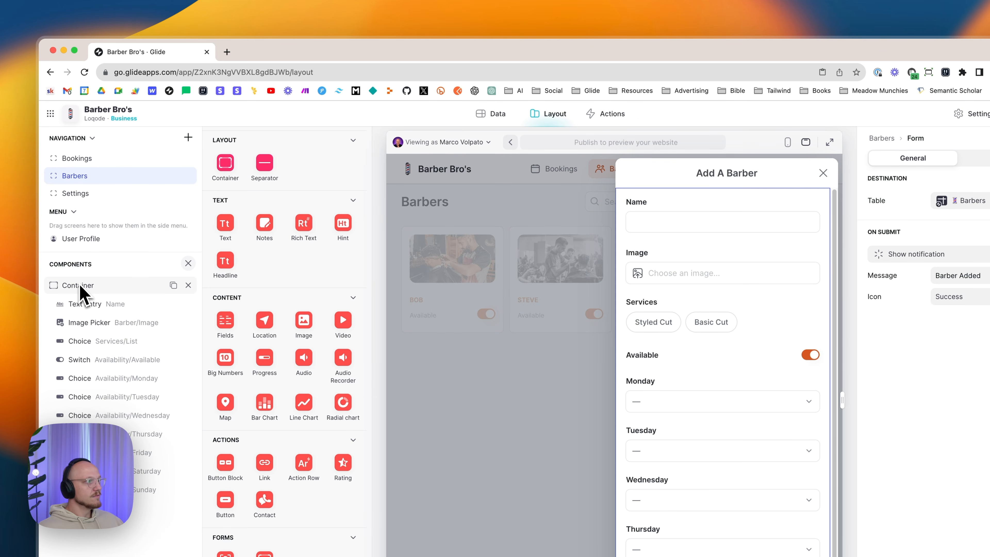
# - Bind the Name text entry to Barber > Name and mark it Required
pyautogui.click(88, 291)
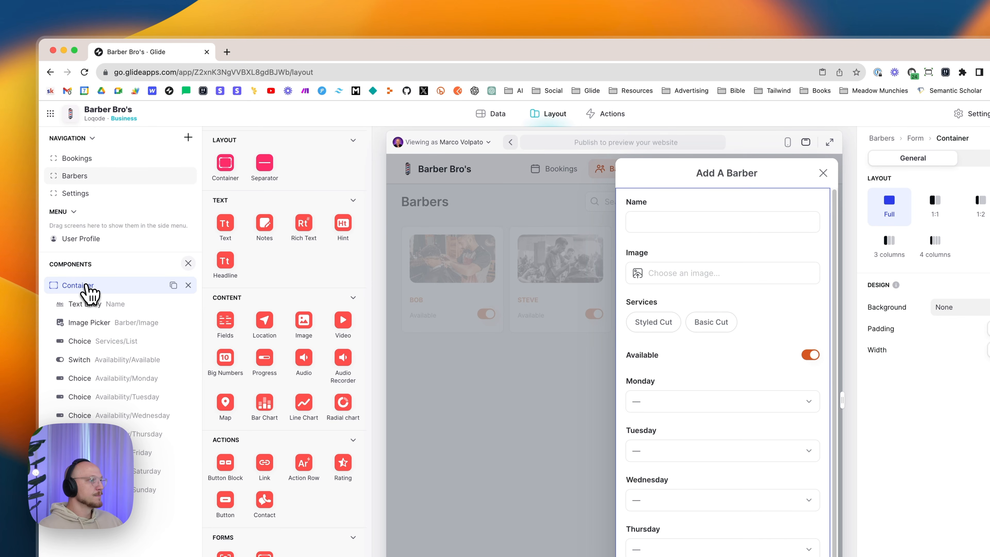
pyautogui.click(99, 303)
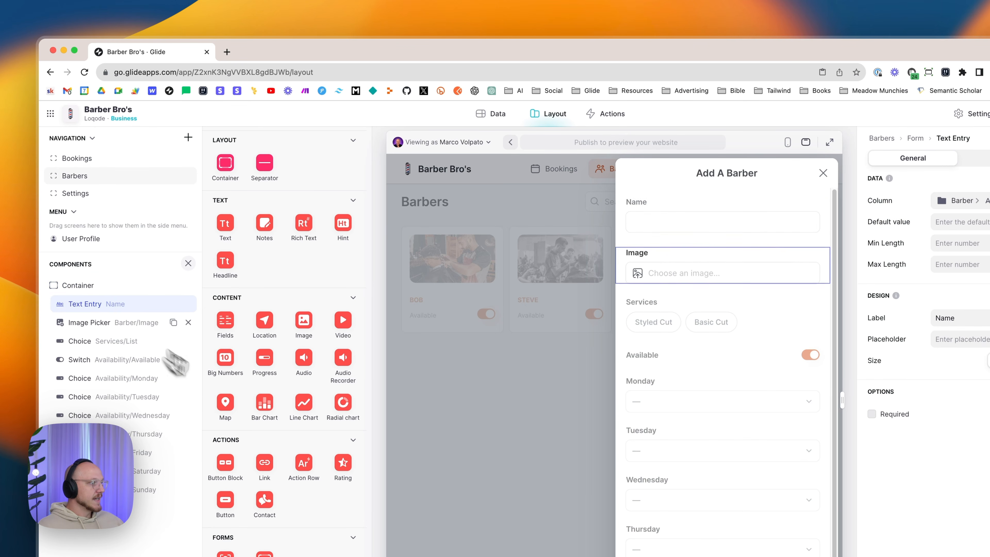
pyautogui.scroll(15, 261, 384)
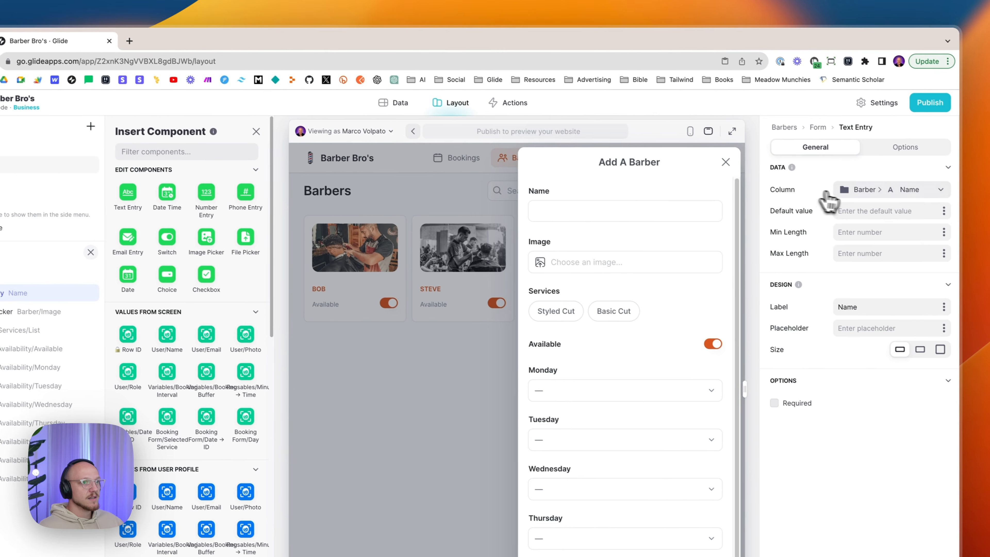
pyautogui.click(959, 200)
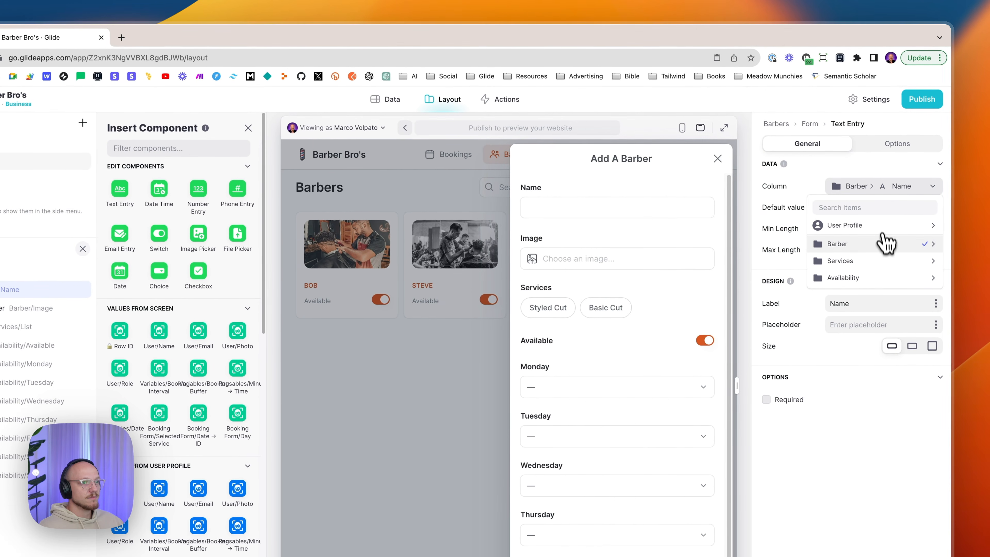
pyautogui.moveTo(853, 248)
pyautogui.click(771, 246)
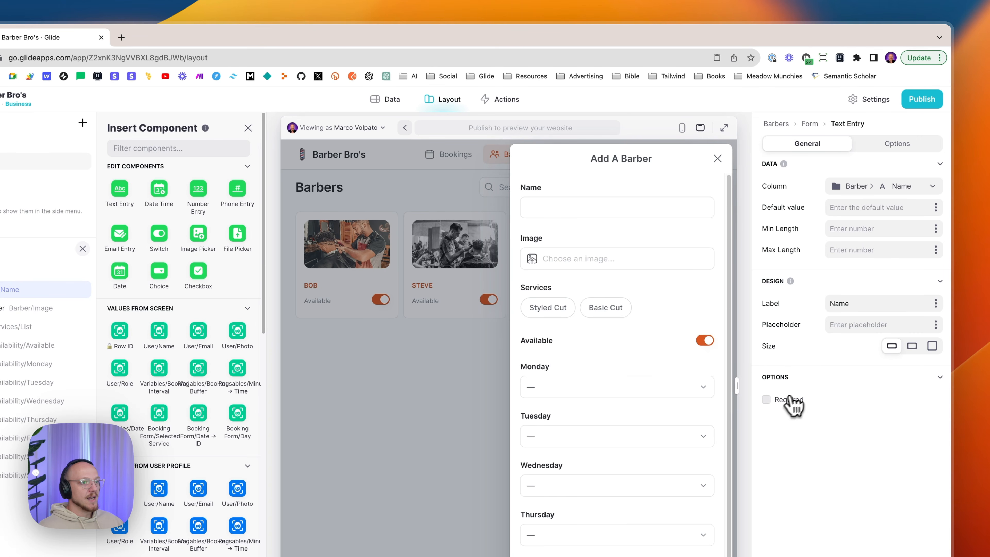
pyautogui.click(780, 404)
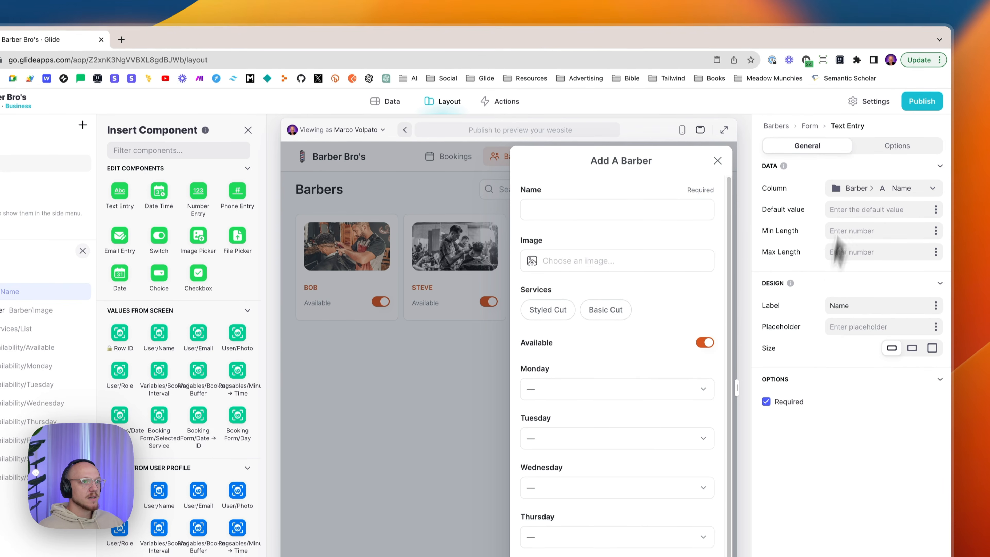
pyautogui.click(881, 145)
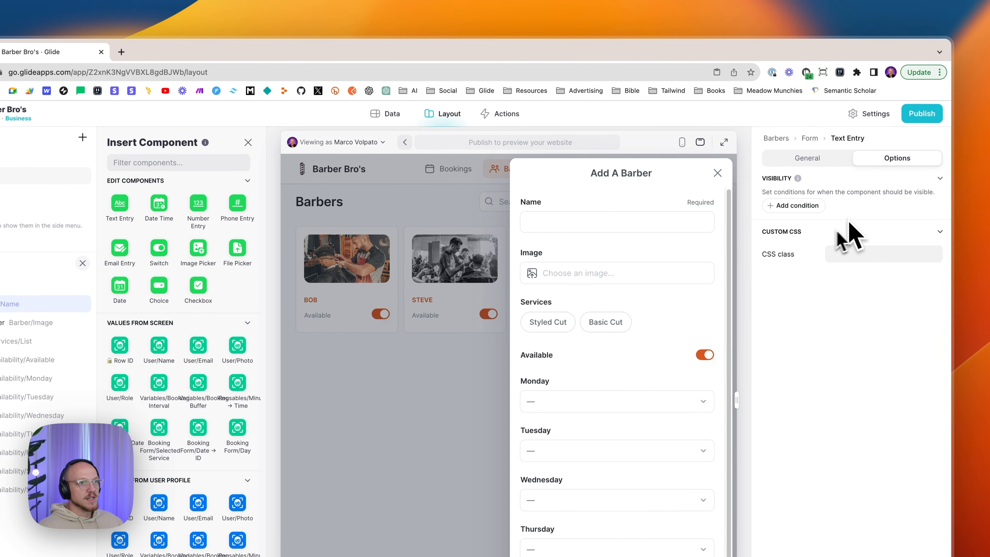
pyautogui.click(803, 159)
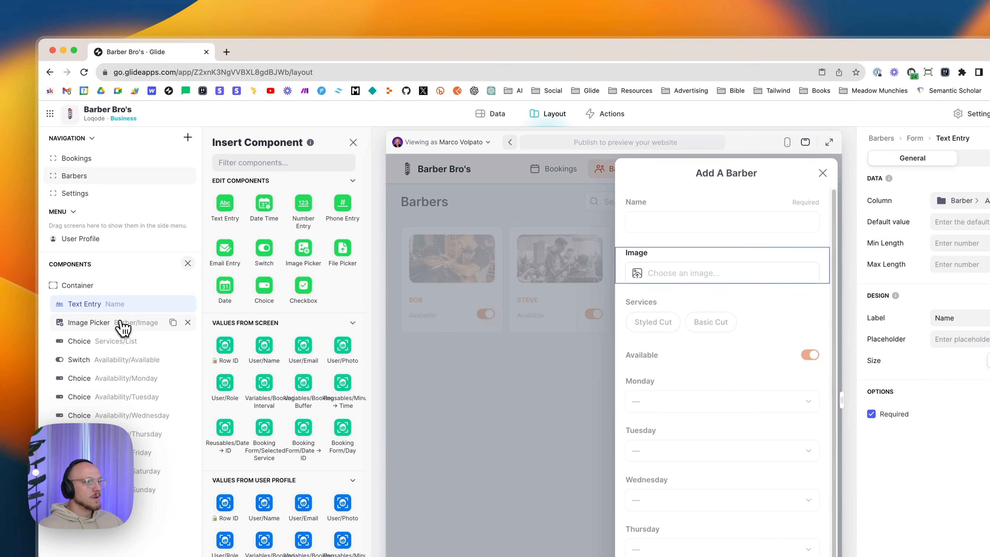
pyautogui.click(123, 327)
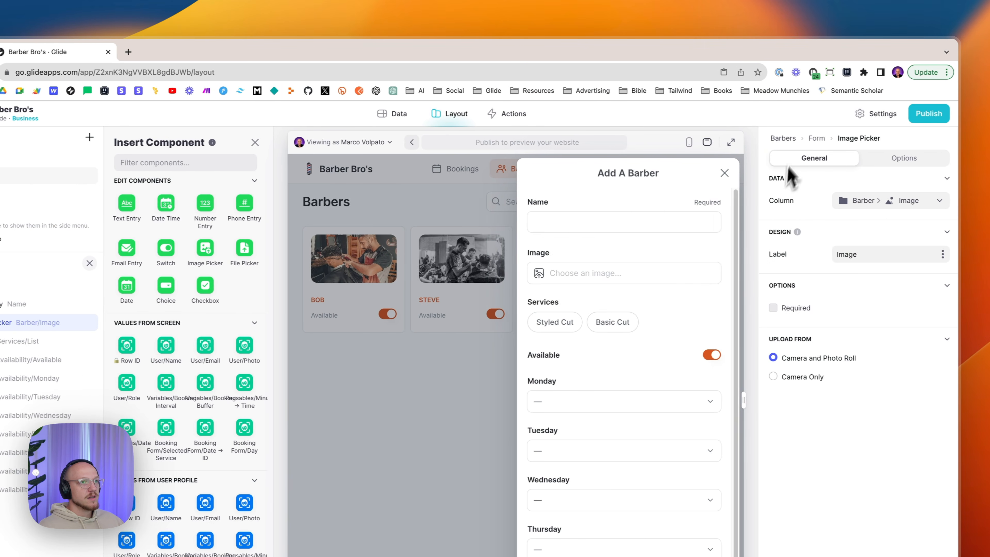
pyautogui.click(847, 202)
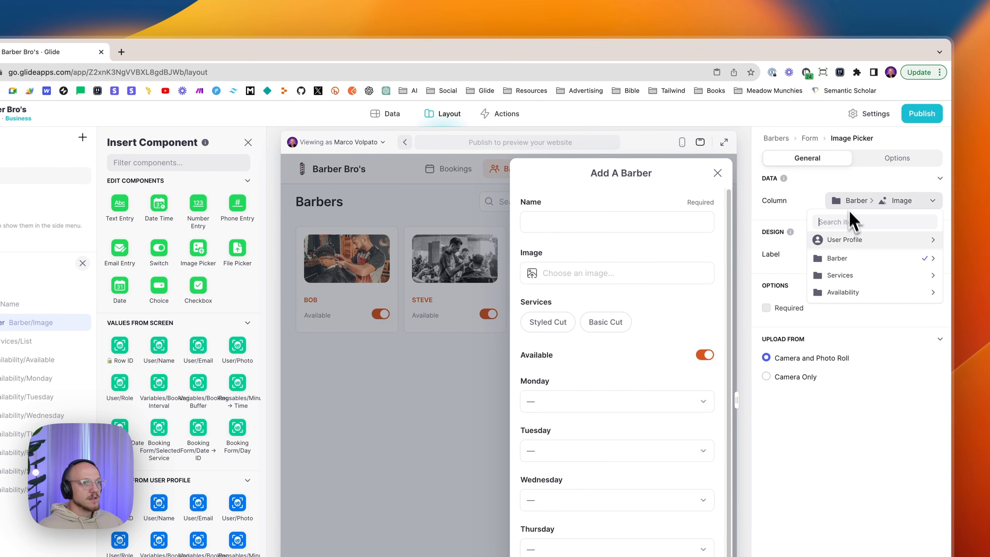
pyautogui.moveTo(854, 260)
pyautogui.click(757, 278)
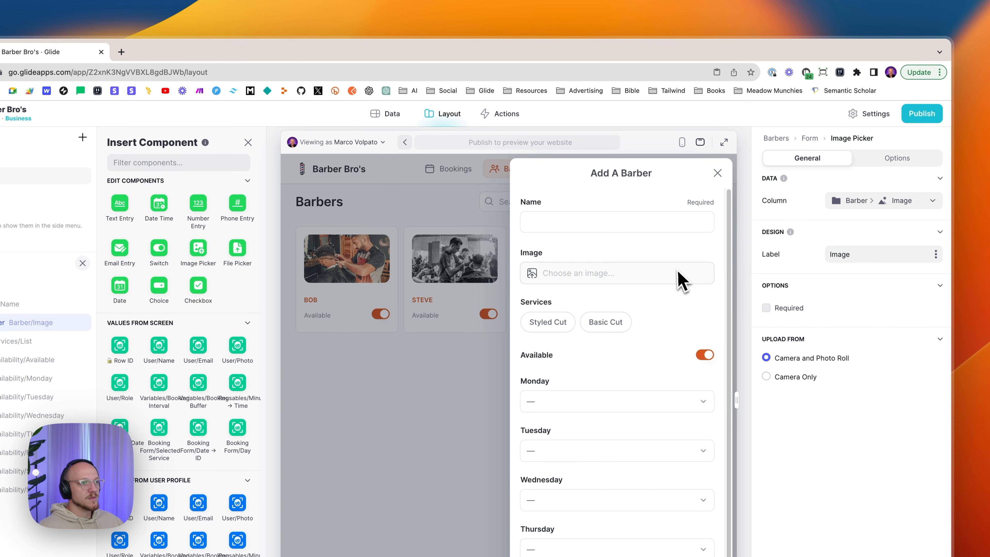
pyautogui.click(857, 256)
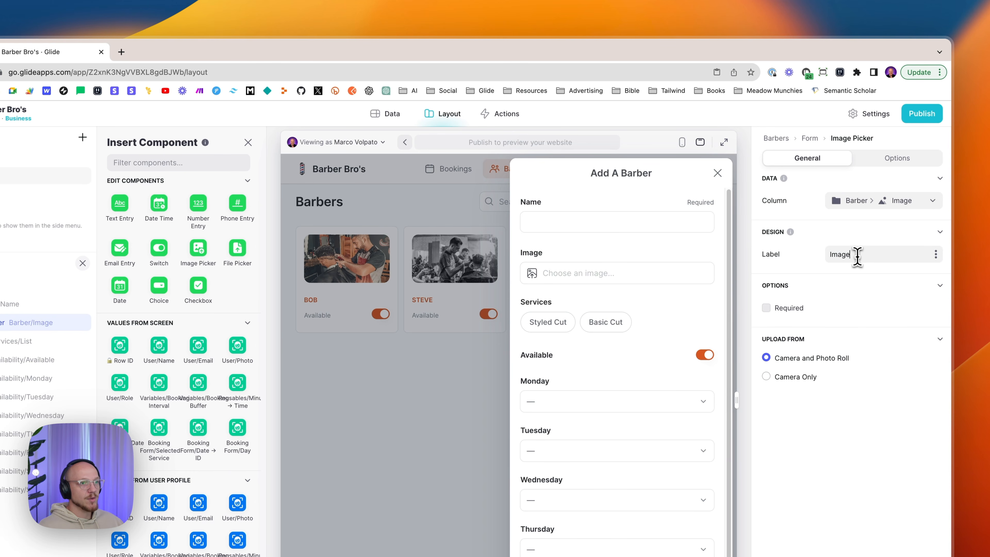
pyautogui.click(788, 308)
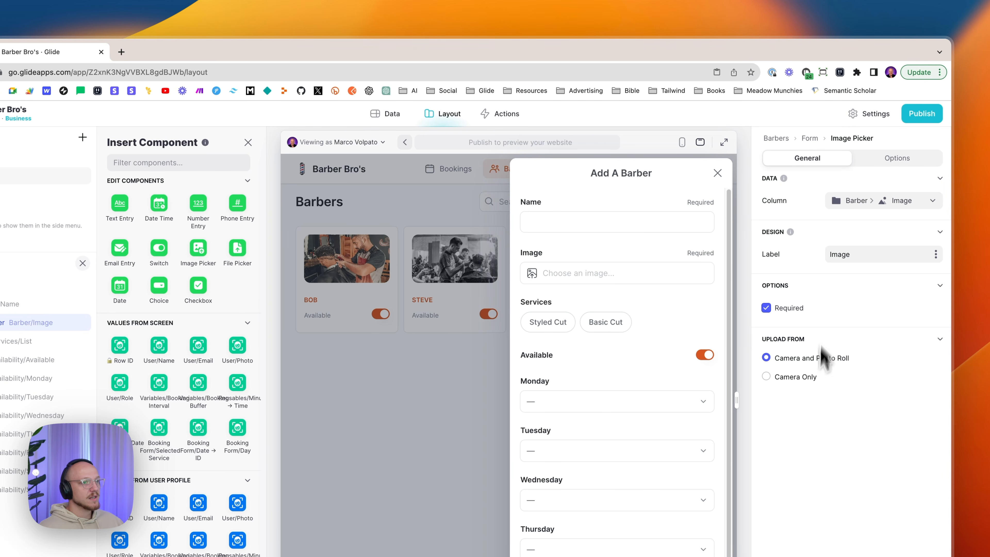
pyautogui.click(897, 153)
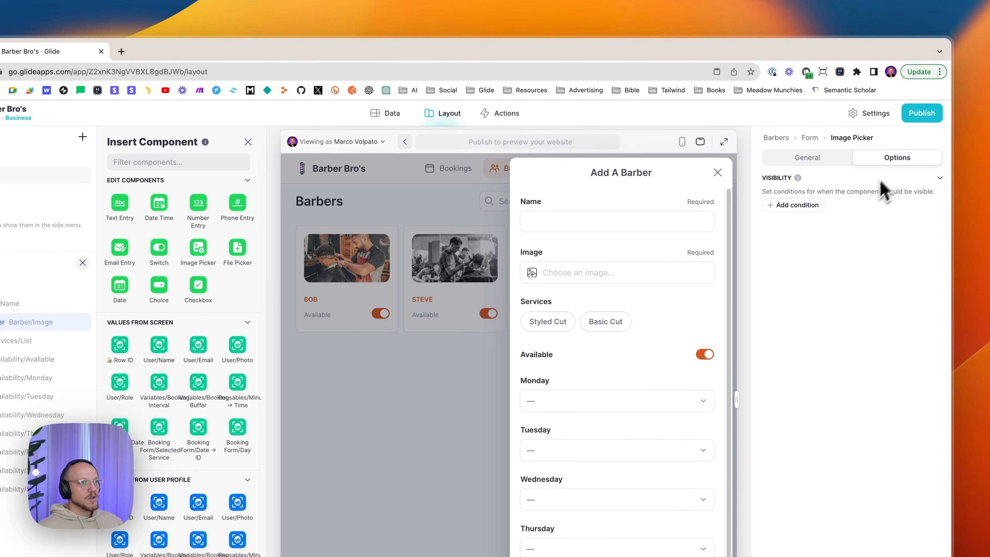
pyautogui.click(818, 164)
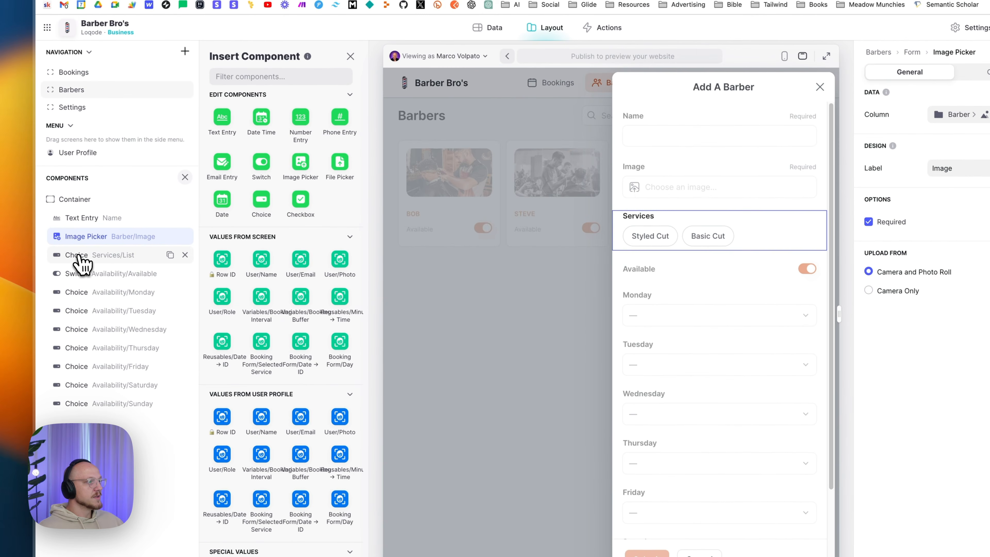
# - Keep the Services choice writing to Services List, sourced from Services with Row ID values
pyautogui.click(69, 238)
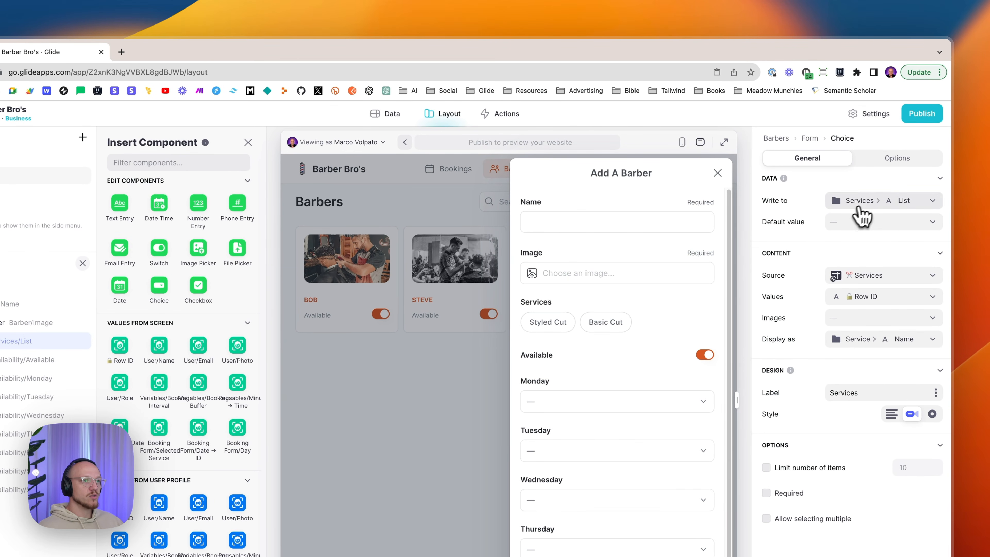
pyautogui.click(867, 205)
pyautogui.moveTo(873, 276)
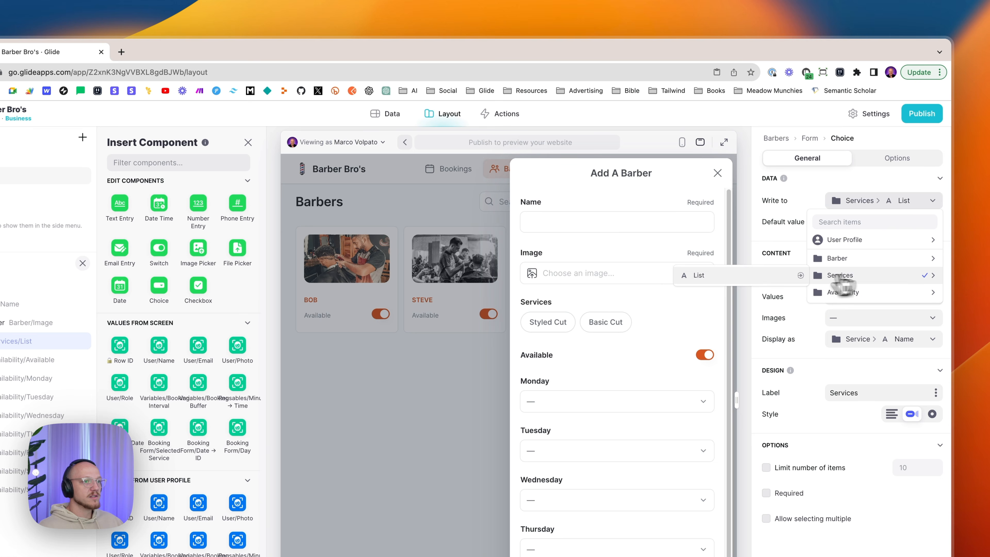
pyautogui.click(763, 280)
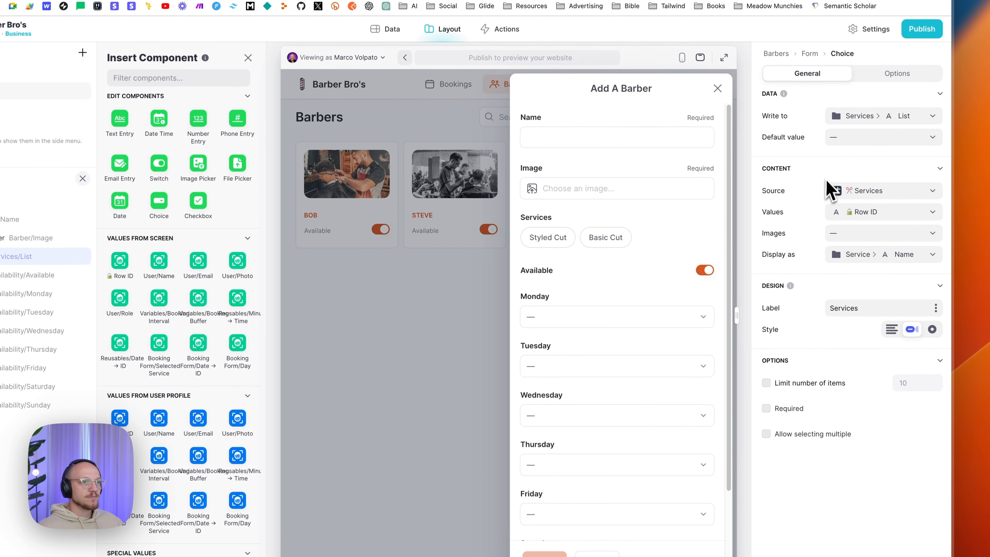
pyautogui.click(862, 193)
pyautogui.click(854, 299)
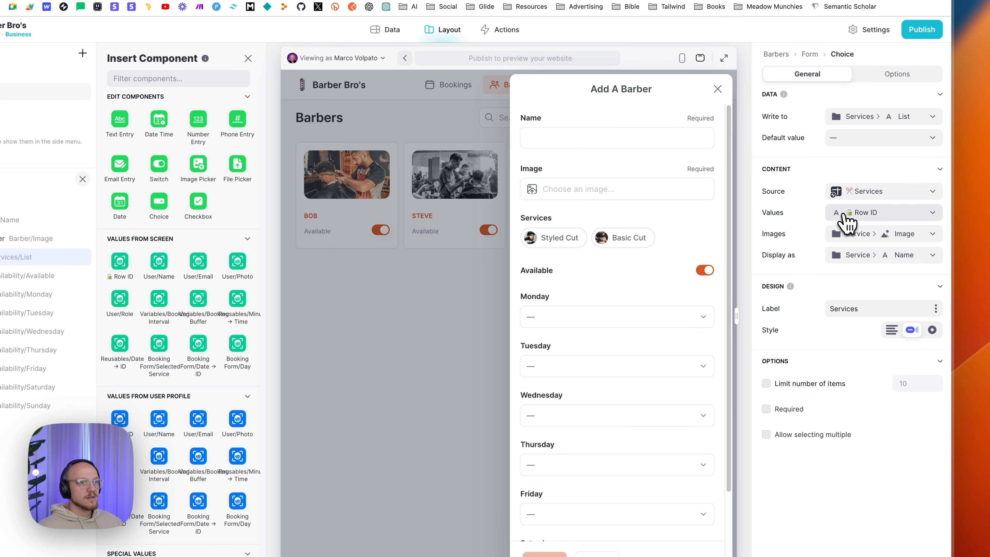
pyautogui.click(852, 221)
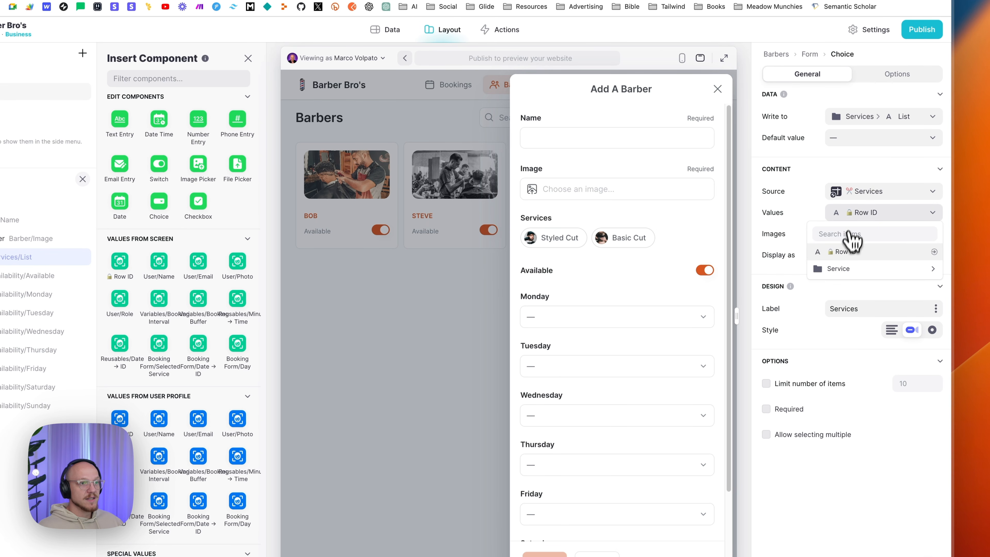
pyautogui.click(845, 252)
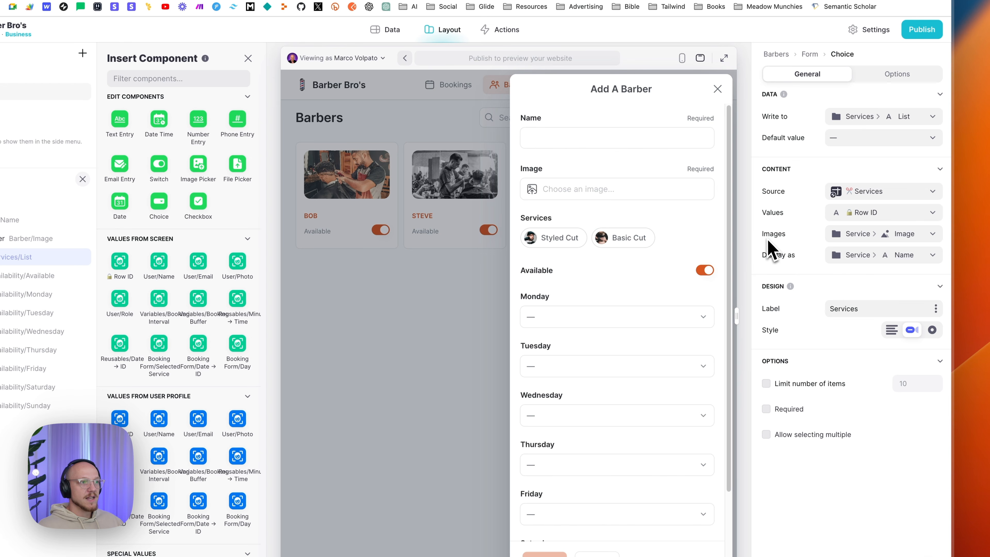
# - Show each service's Image and Name, and allow selecting multiple services
pyautogui.click(850, 236)
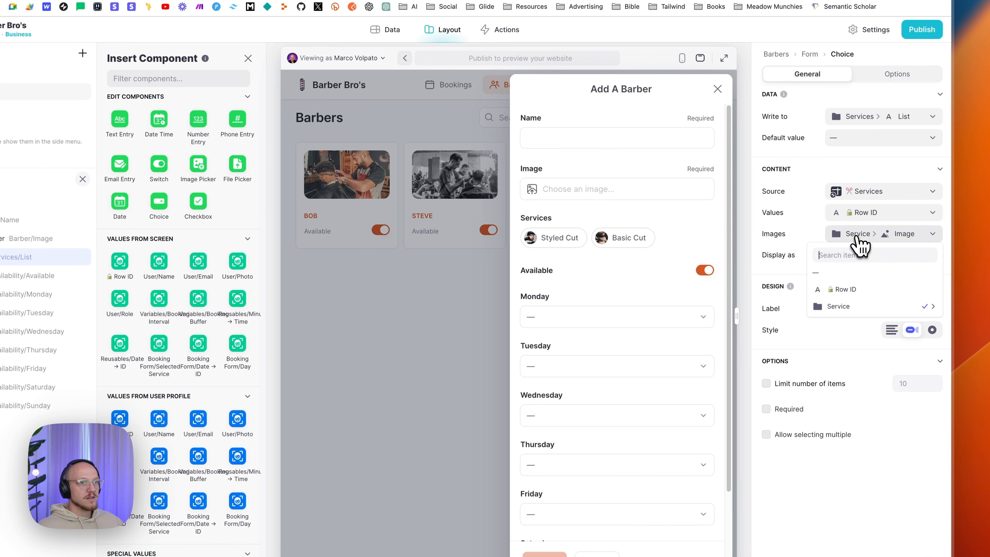
pyautogui.moveTo(848, 310)
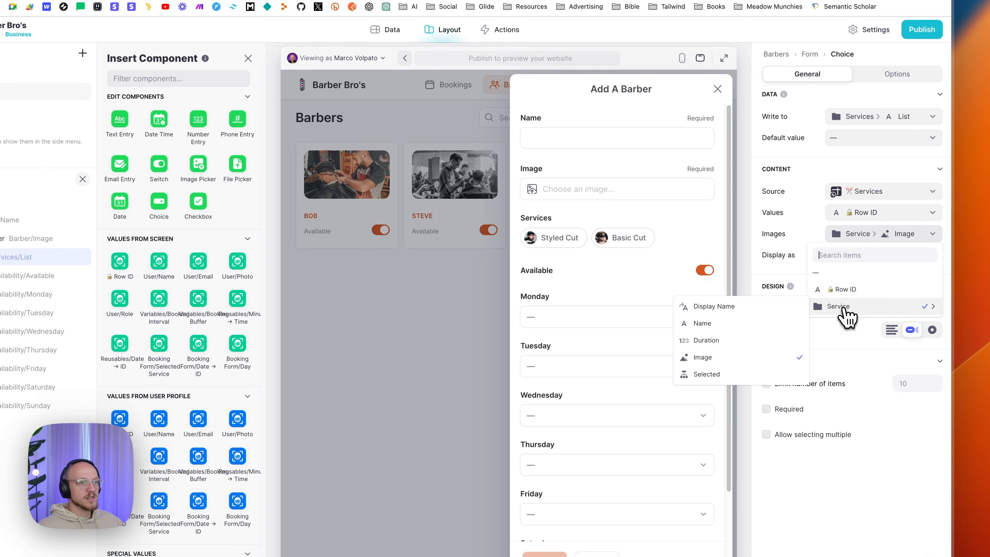
pyautogui.click(743, 362)
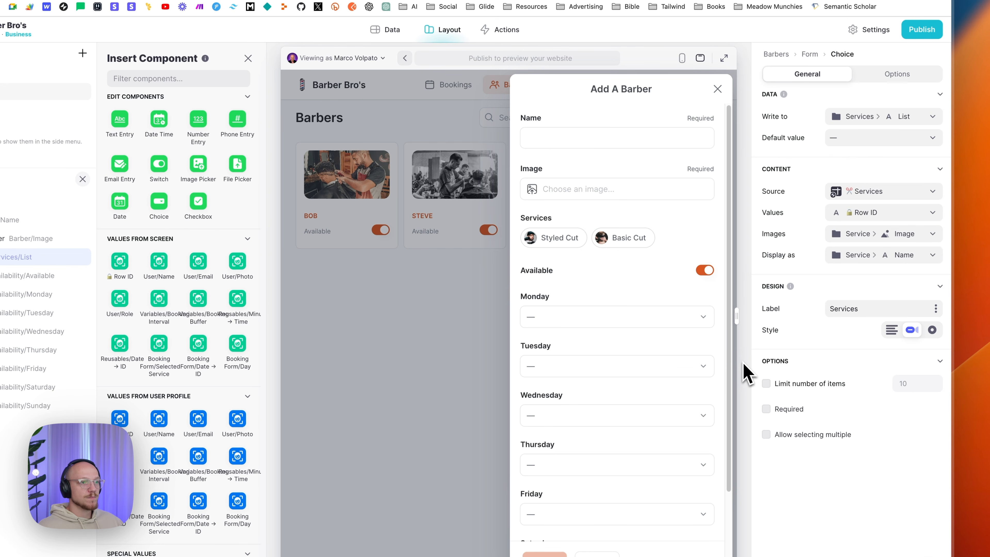
pyautogui.click(858, 258)
pyautogui.moveTo(857, 335)
pyautogui.click(769, 347)
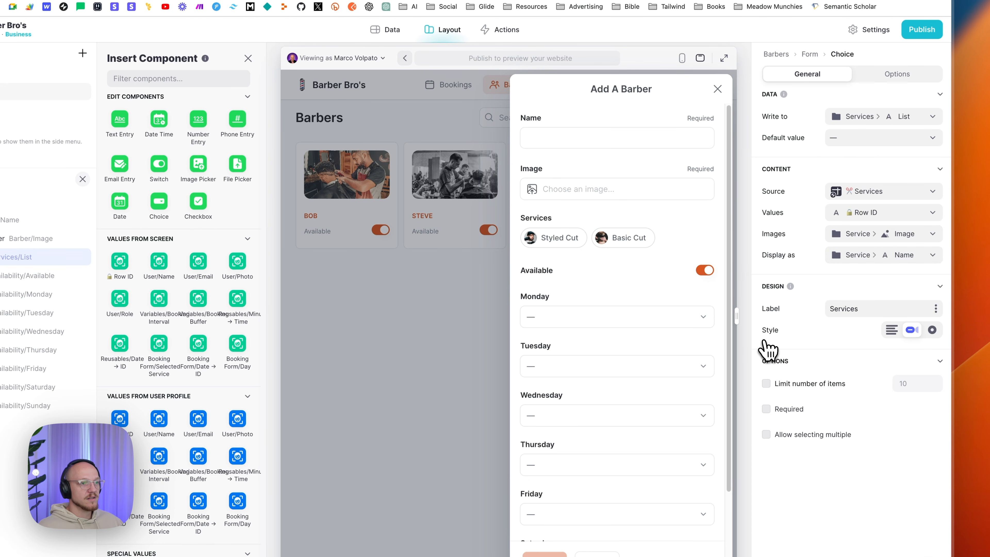
pyautogui.click(882, 308)
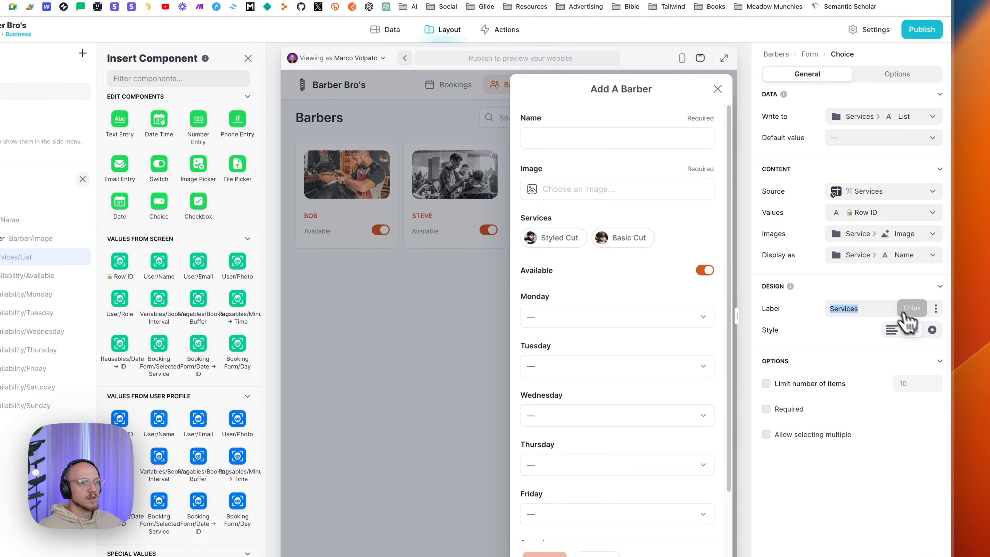
pyautogui.click(919, 331)
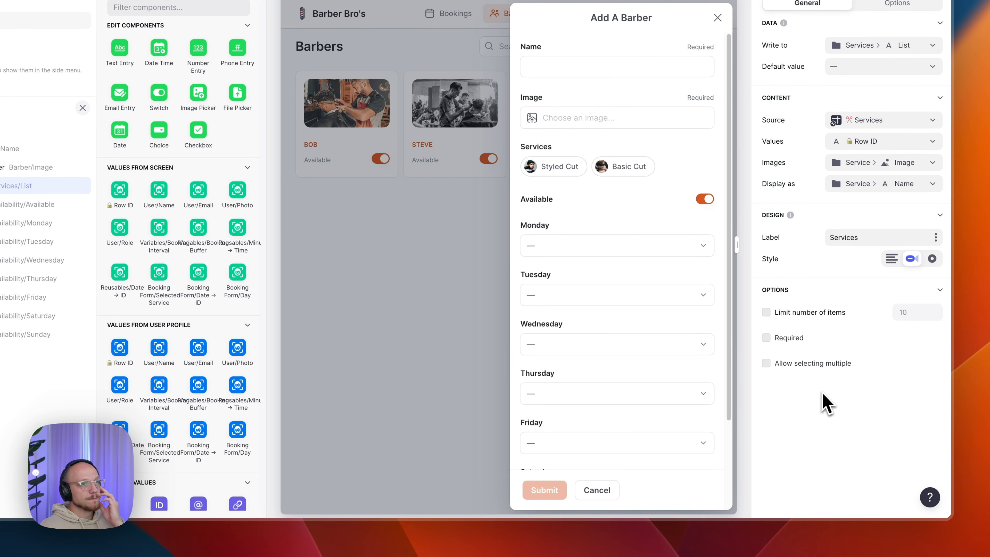
pyautogui.click(802, 369)
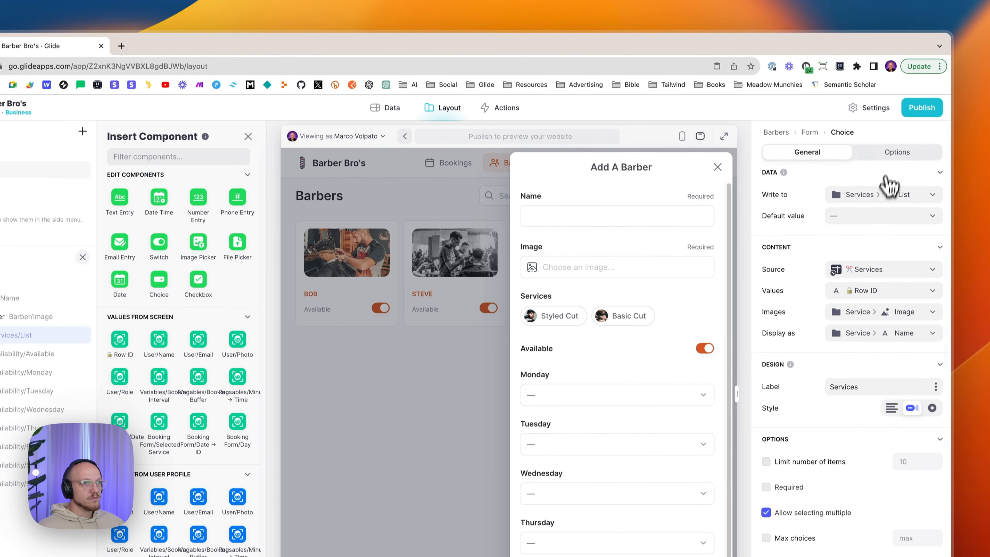
# - Test picking Styled Cut and Basic Cut together, clear both, then select the Available switch
pyautogui.click(897, 4)
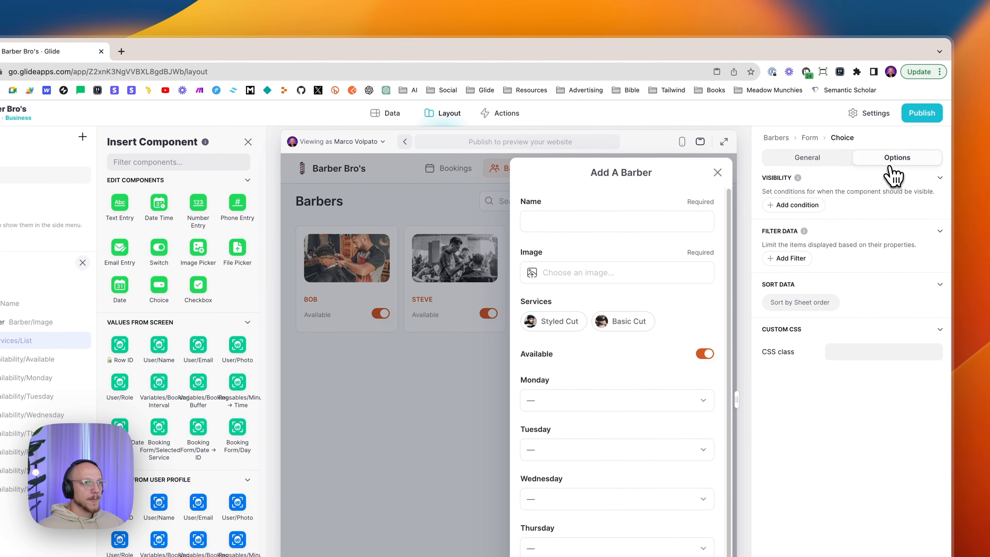
pyautogui.click(806, 158)
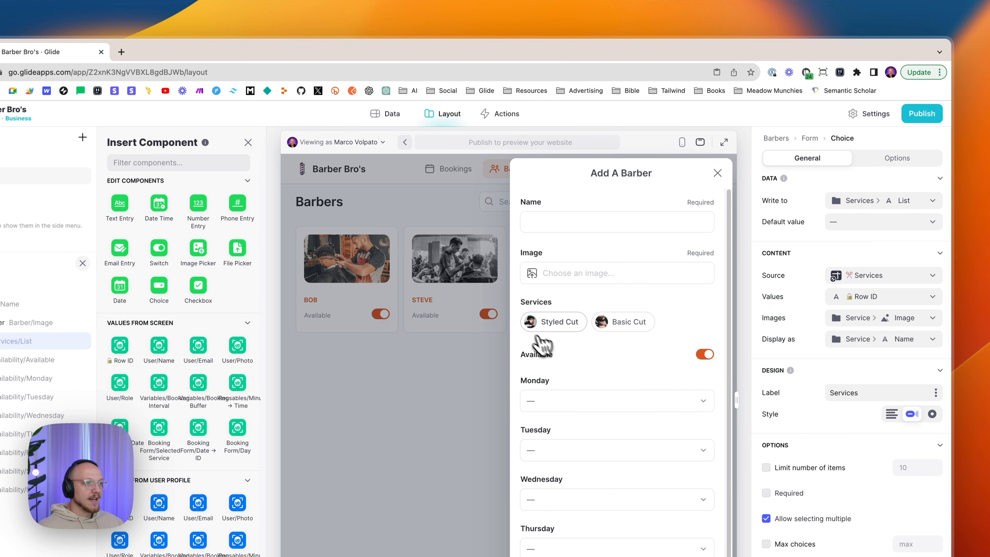
pyautogui.click(552, 330)
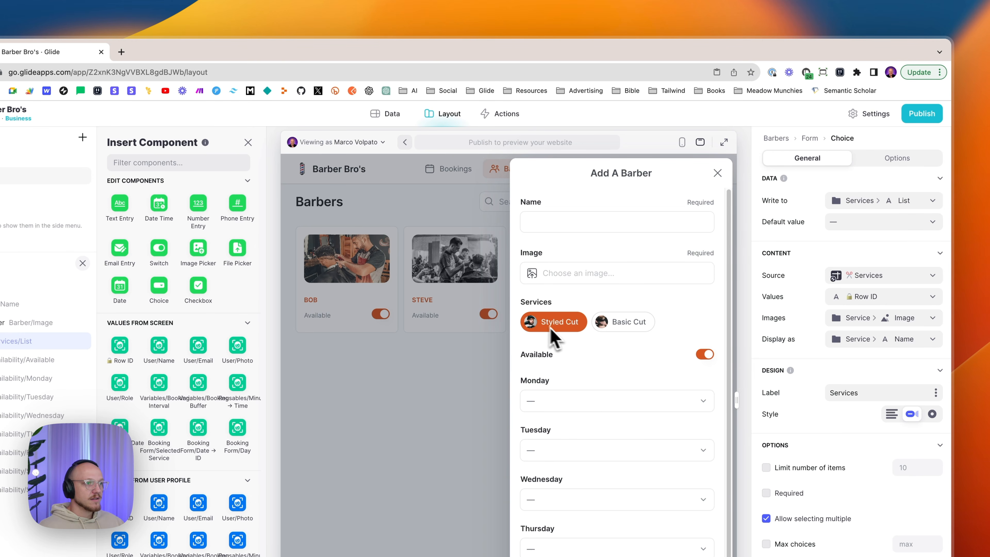
pyautogui.click(627, 329)
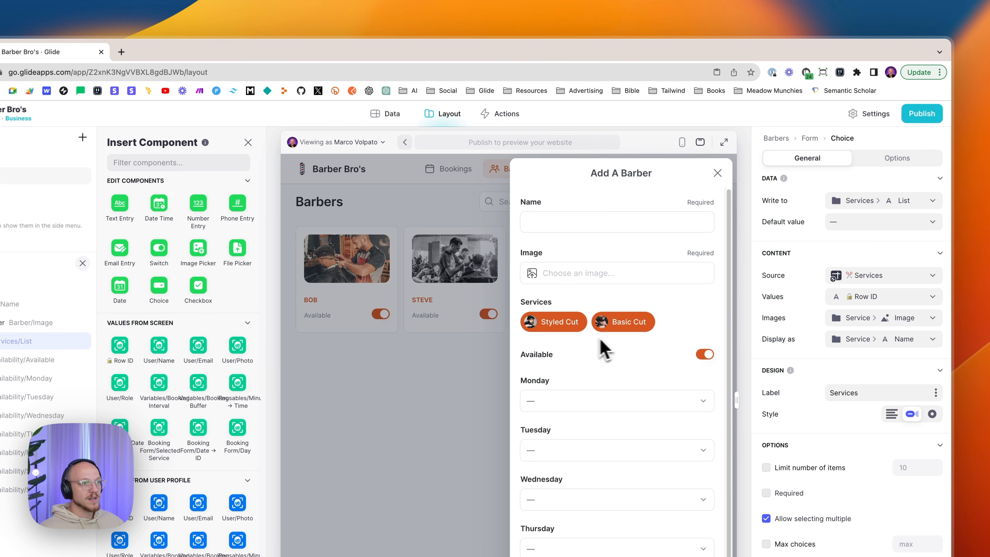
pyautogui.click(623, 325)
pyautogui.click(571, 324)
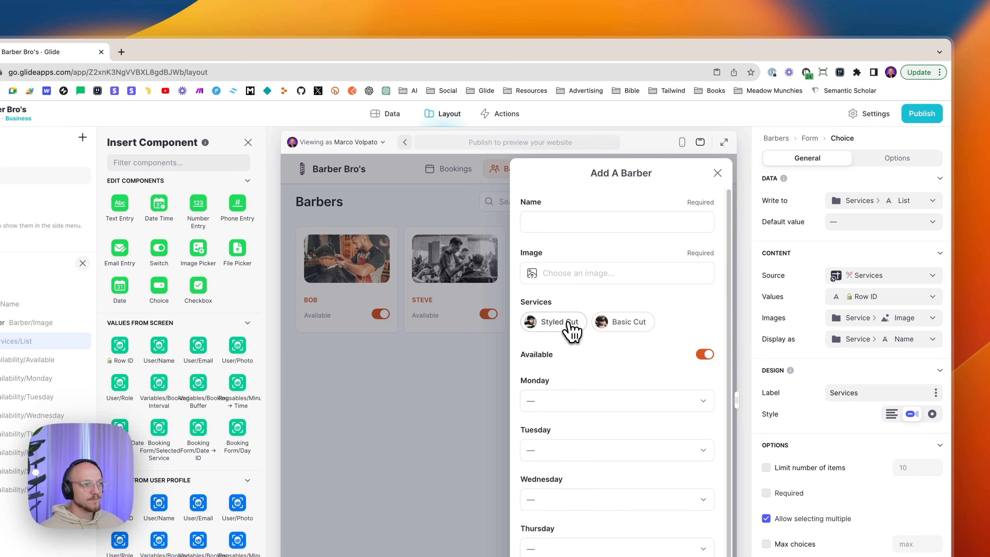
pyautogui.click(15, 361)
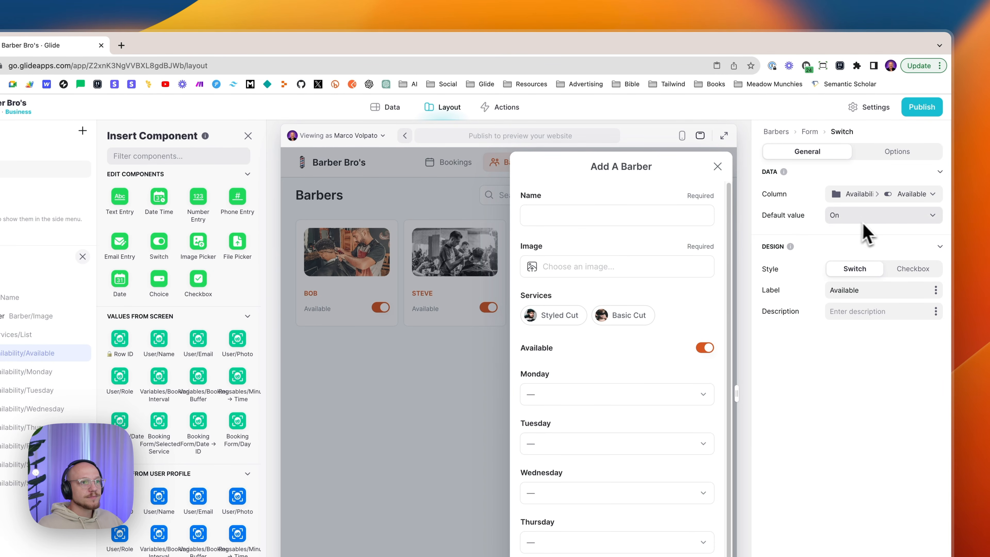
pyautogui.click(852, 196)
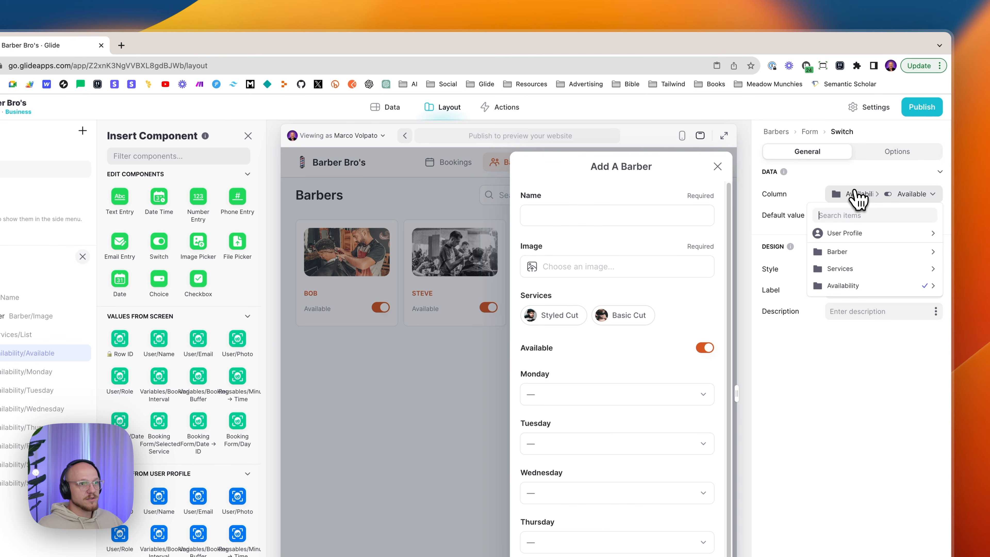
pyautogui.moveTo(847, 284)
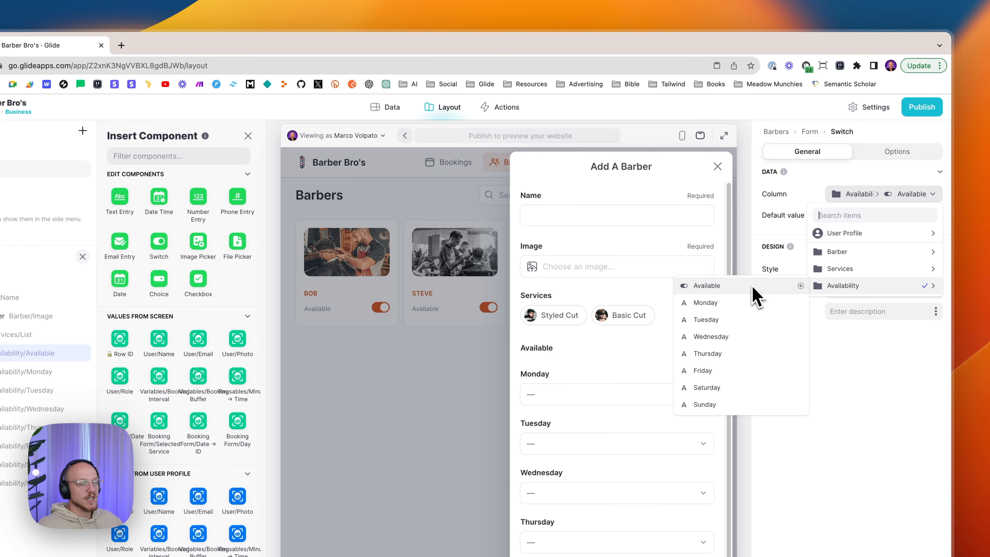
pyautogui.click(687, 287)
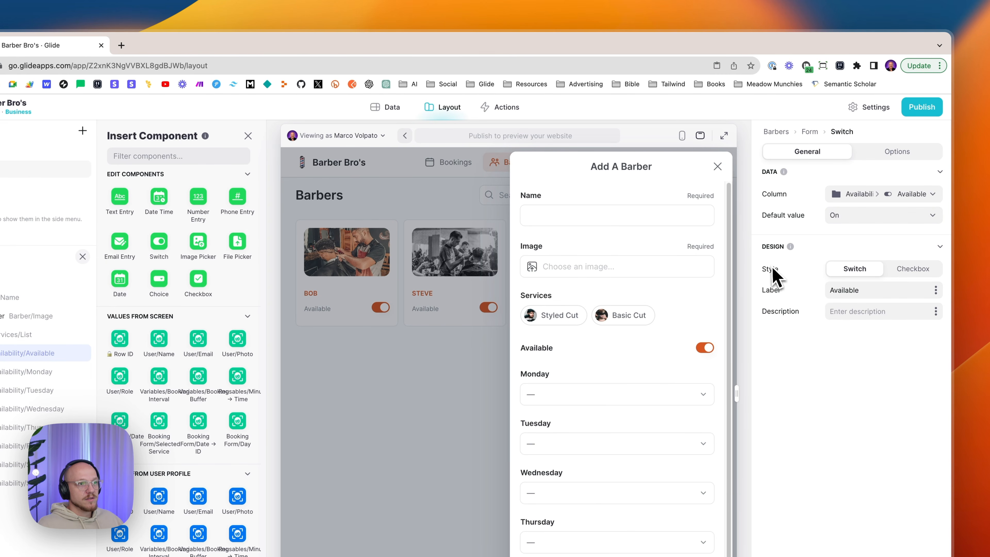
pyautogui.doubleClick(882, 290)
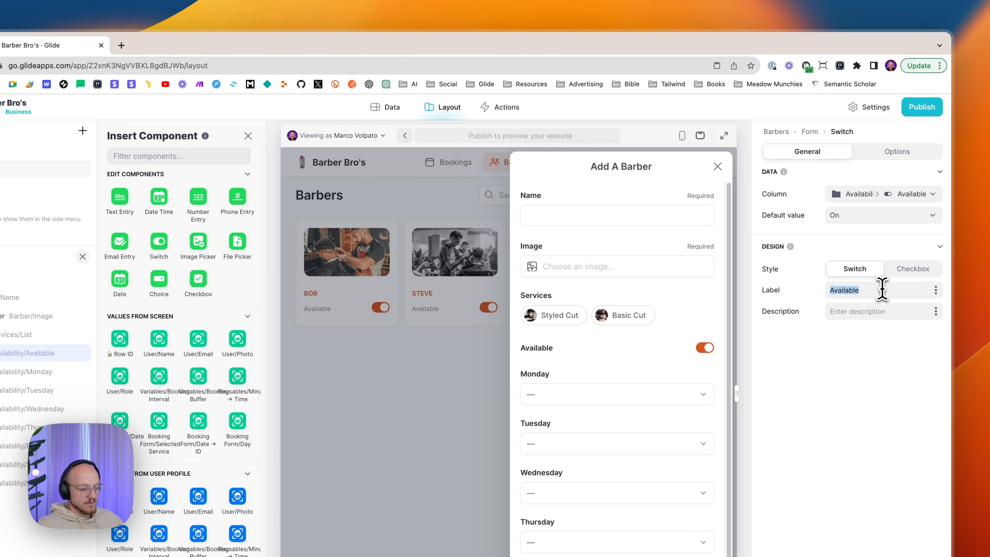
pyautogui.hotkey('ctrl', 'x')
pyautogui.click(861, 311)
pyautogui.hotkey('ctrl', 'v')
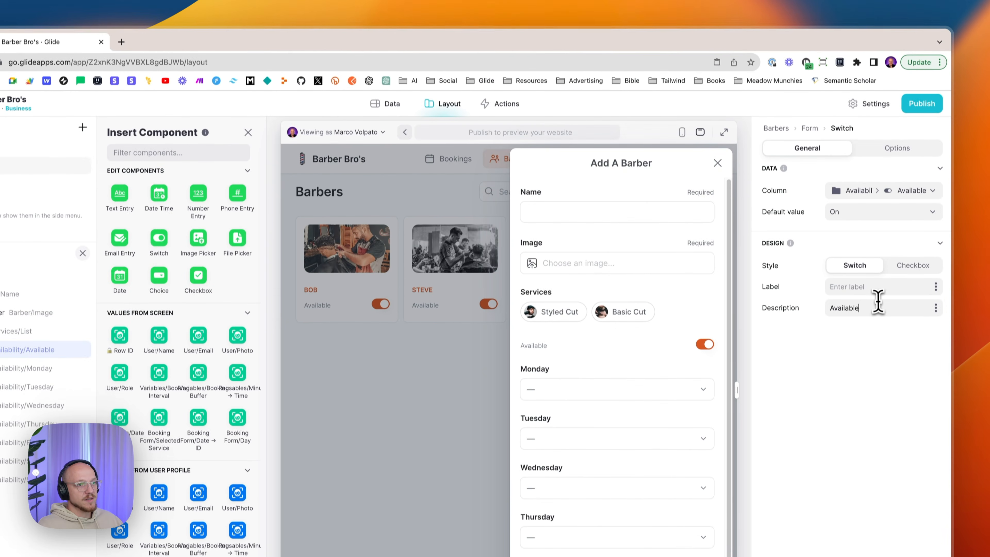
pyautogui.doubleClick(875, 307)
pyautogui.press('BackSpace')
pyautogui.click(871, 301)
pyautogui.hotkey('ctrl', 'v')
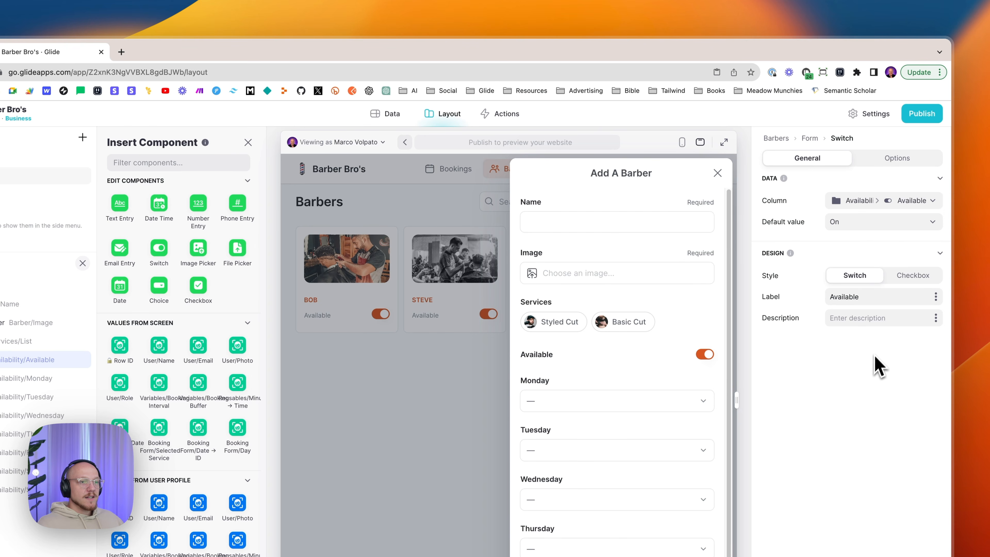
pyautogui.click(895, 159)
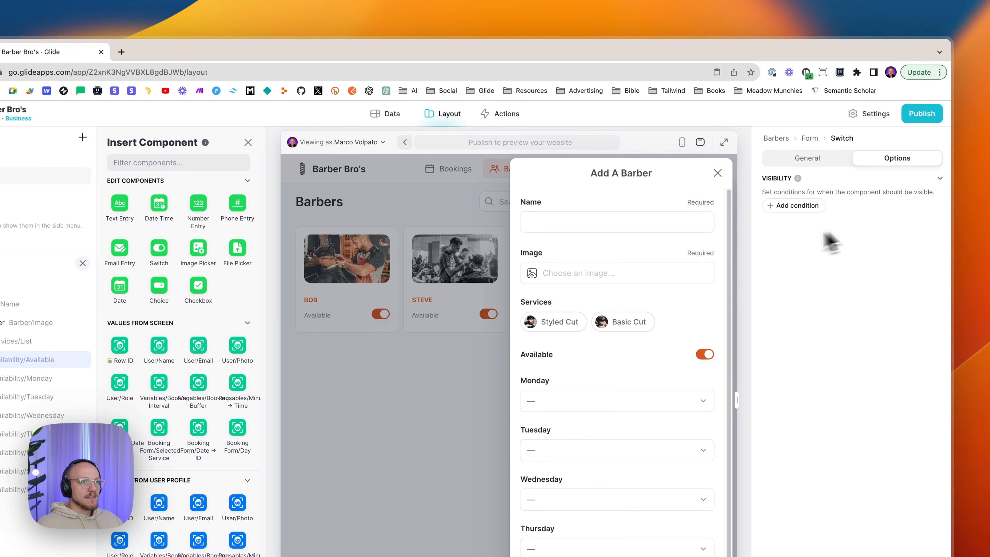
pyautogui.click(823, 160)
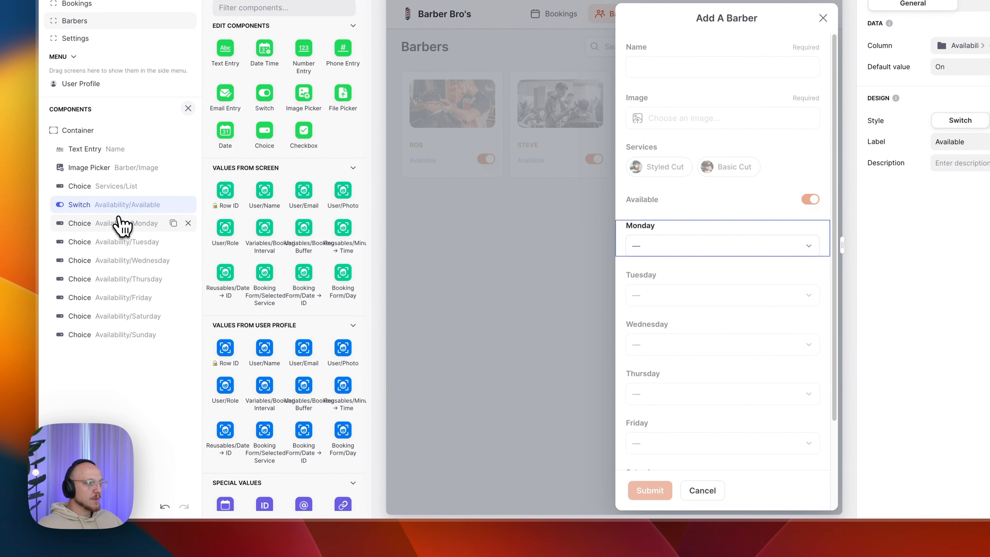
# - Make the Monday choice write to Availability > Monday, storing Timeslot ID and showing Start
pyautogui.click(121, 224)
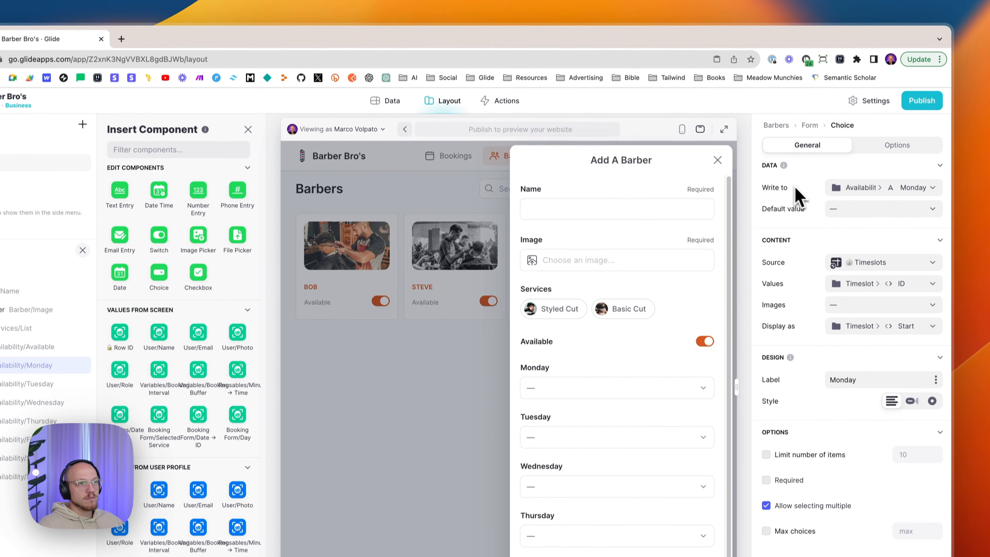
pyautogui.click(864, 201)
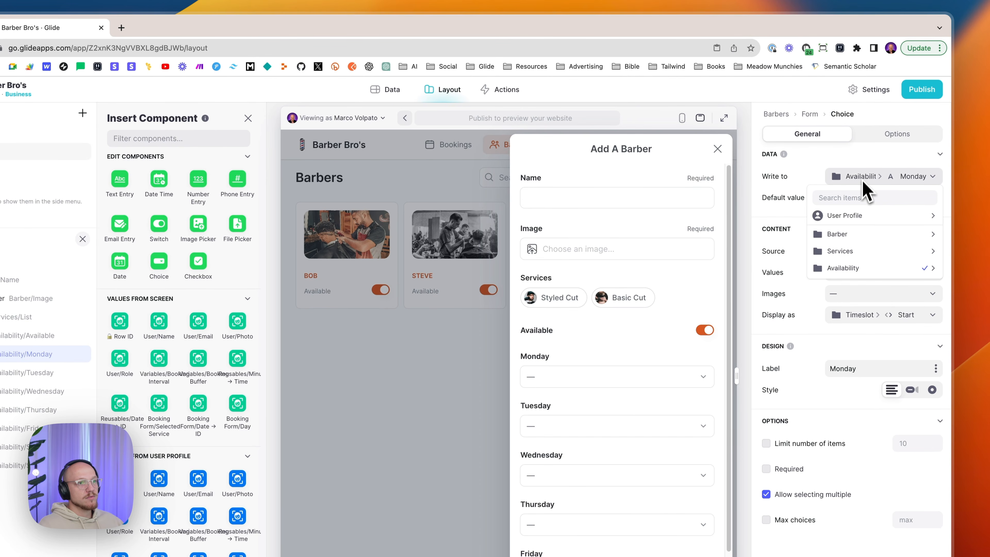
pyautogui.moveTo(861, 269)
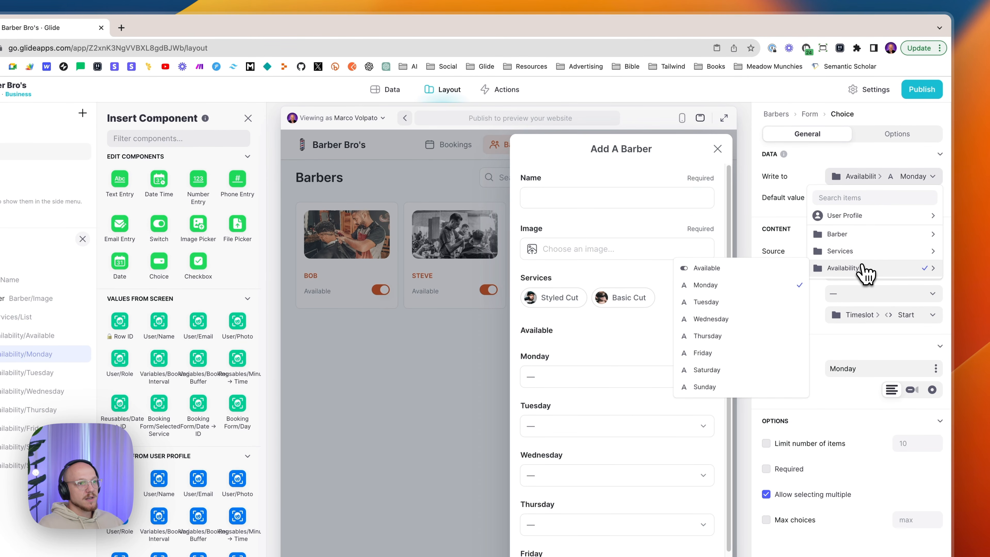
pyautogui.click(750, 287)
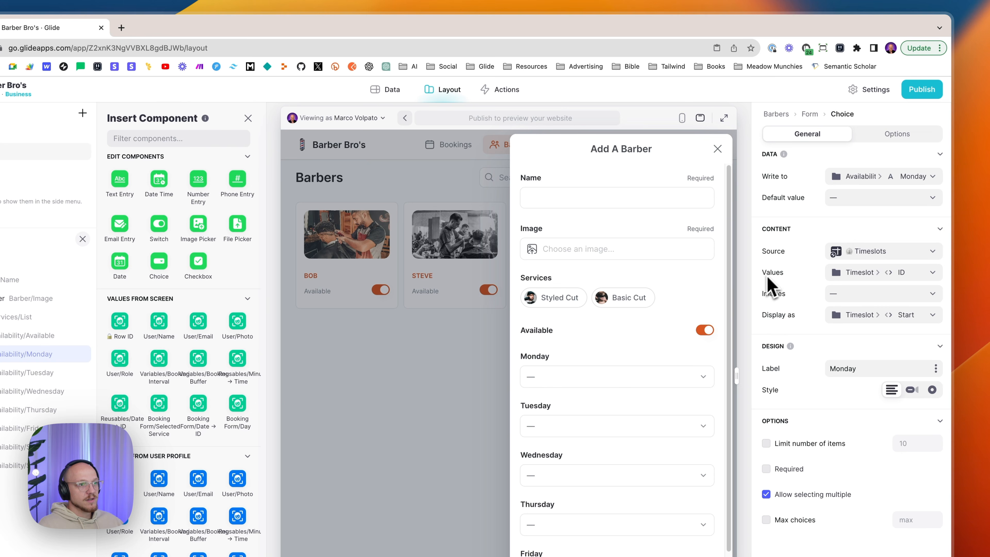
pyautogui.click(896, 282)
pyautogui.moveTo(869, 346)
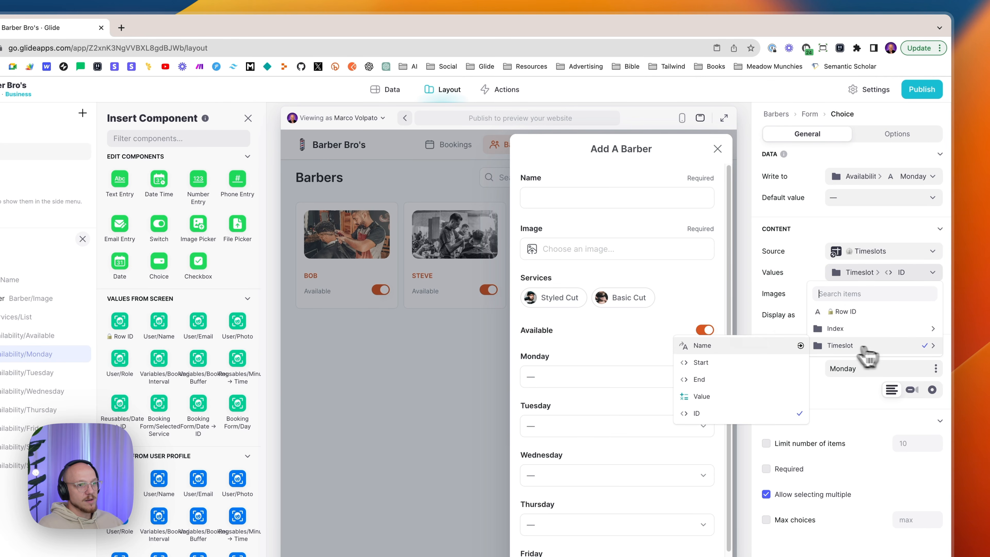
pyautogui.click(745, 413)
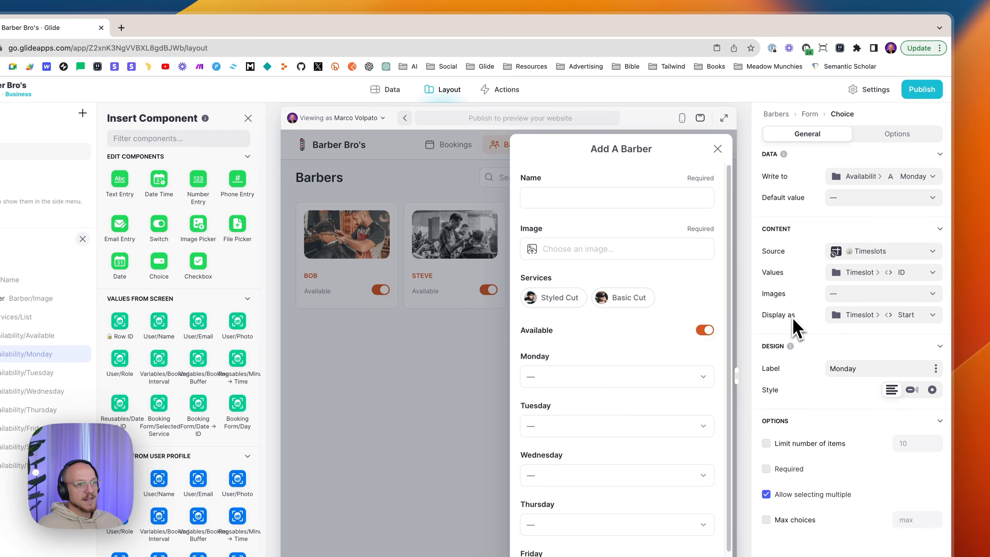
pyautogui.click(861, 316)
pyautogui.moveTo(841, 407)
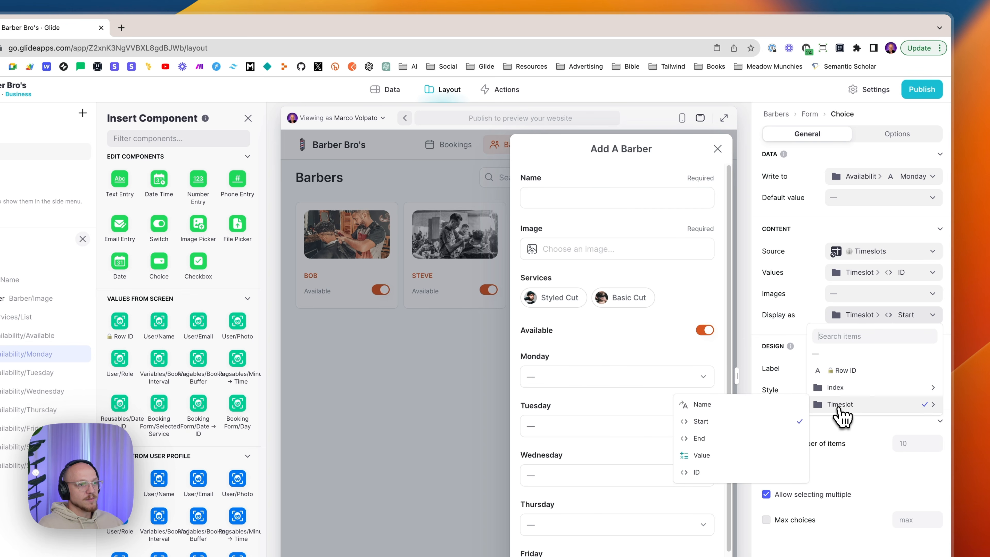
pyautogui.click(761, 428)
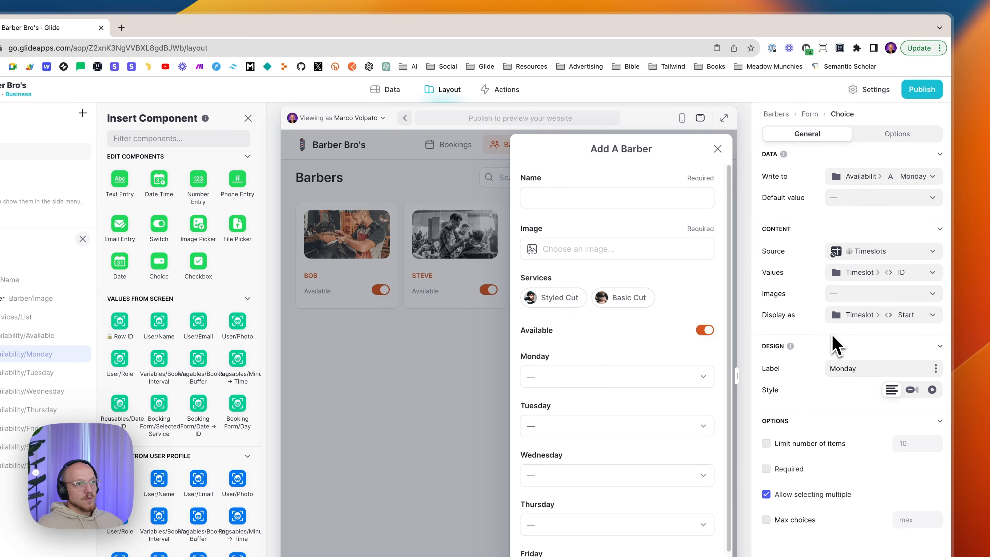
# - Preview the Monday timeslot list and keep Timeslots as the source table
pyautogui.click(873, 368)
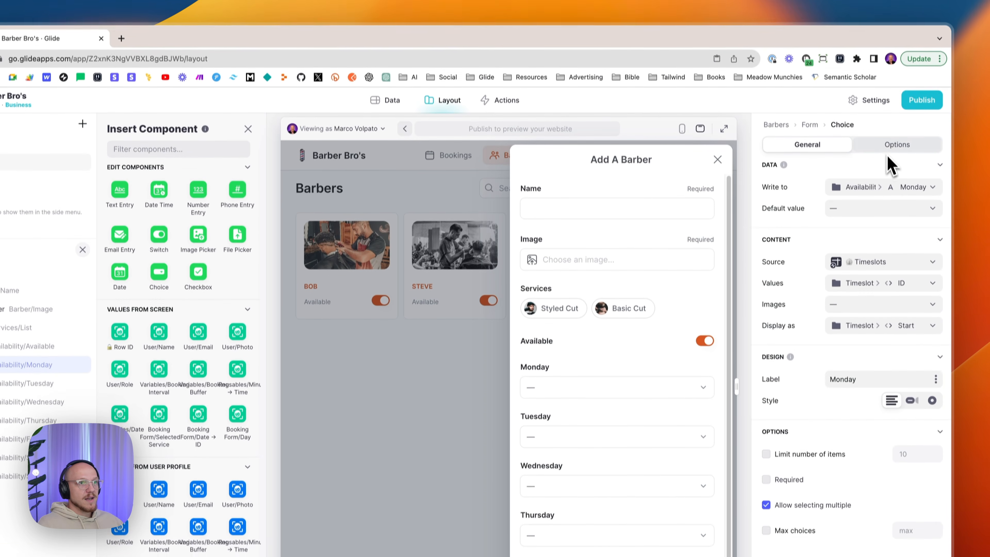
pyautogui.click(889, 32)
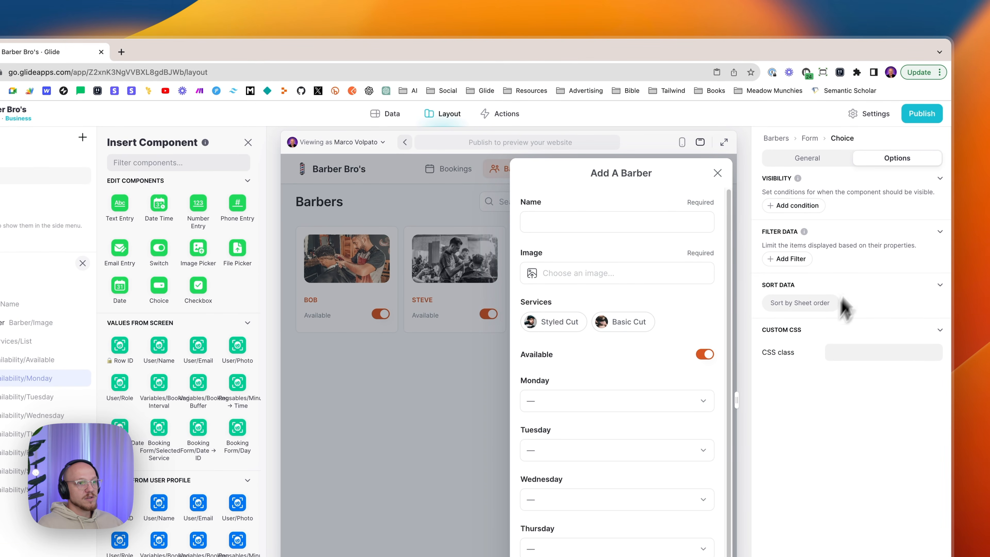
pyautogui.click(820, 160)
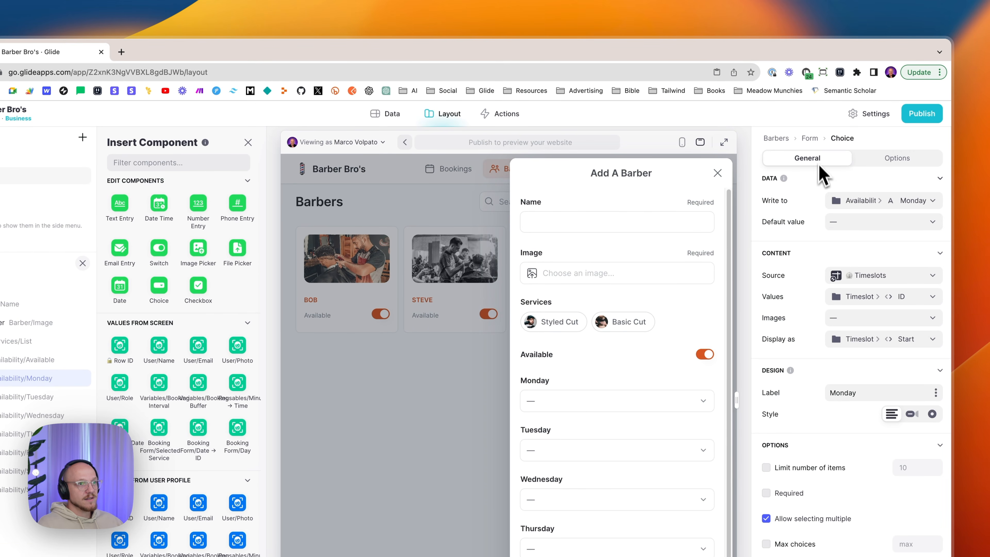
pyautogui.click(593, 405)
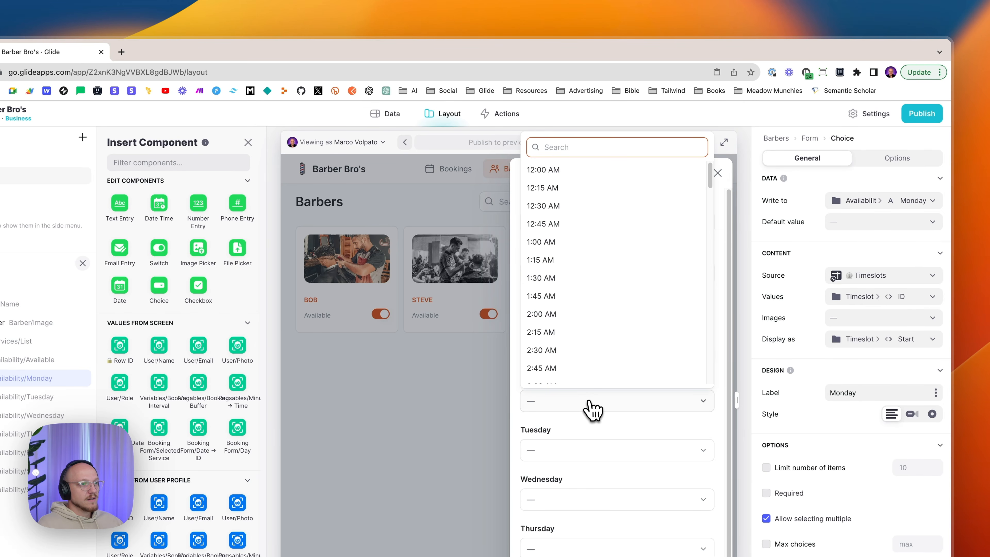
pyautogui.click(594, 408)
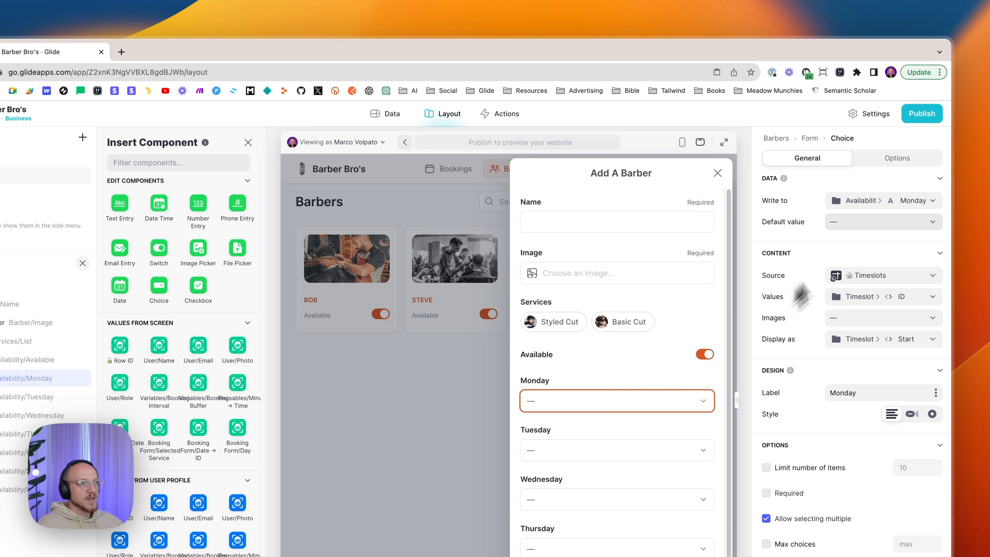
pyautogui.click(870, 280)
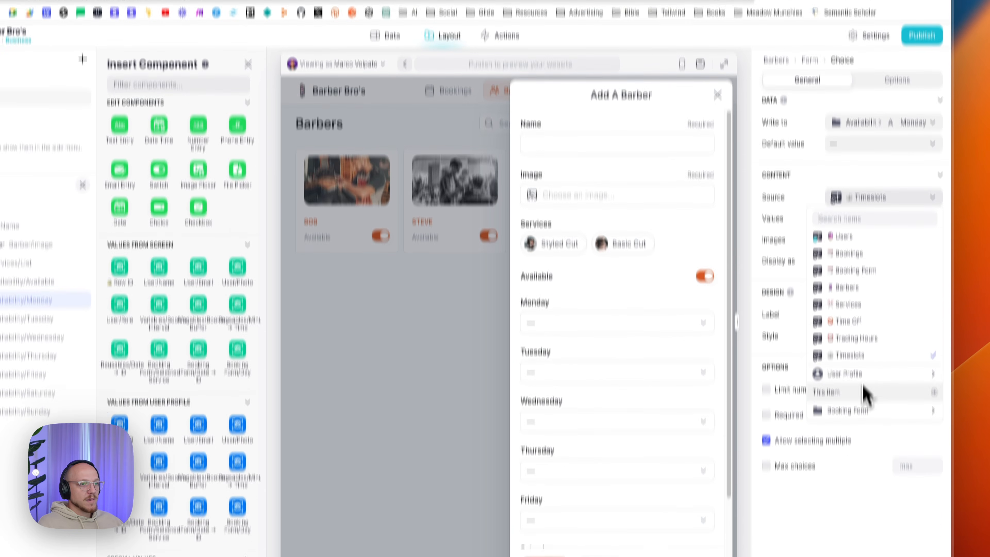
pyautogui.moveTo(851, 497)
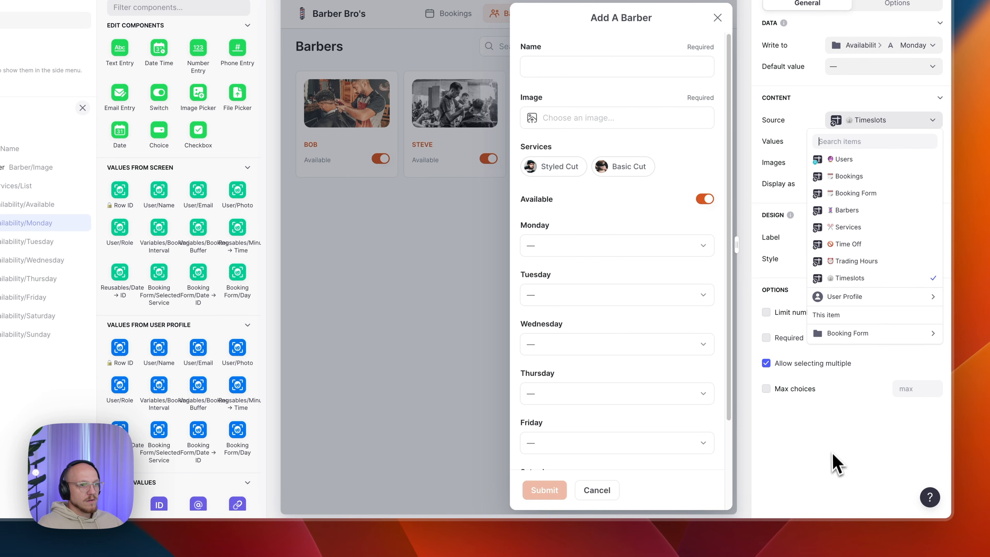
pyautogui.click(842, 468)
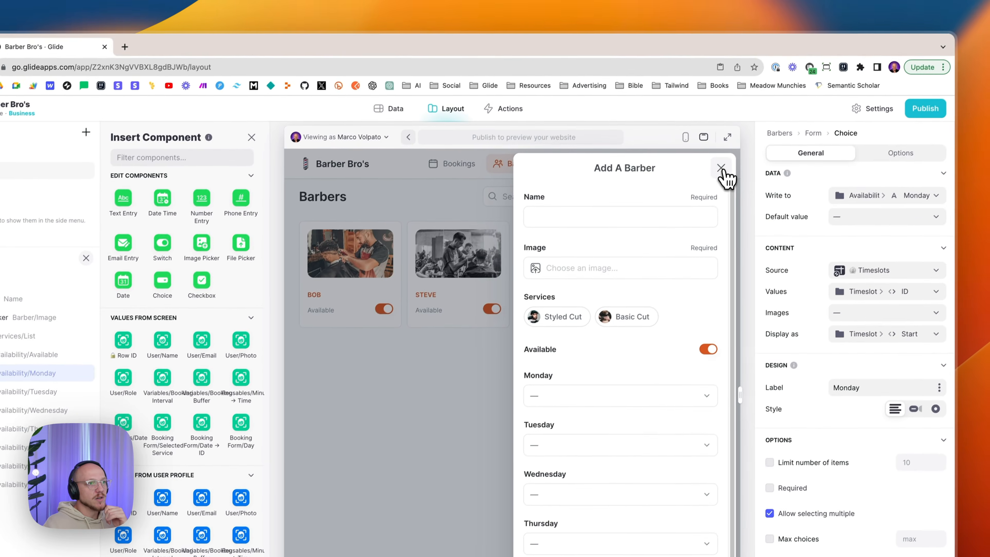
# - Compare the Monday choice in Steve's Edit Barber form, then reopen Add A Barber
pyautogui.click(799, 19)
pyautogui.click(470, 271)
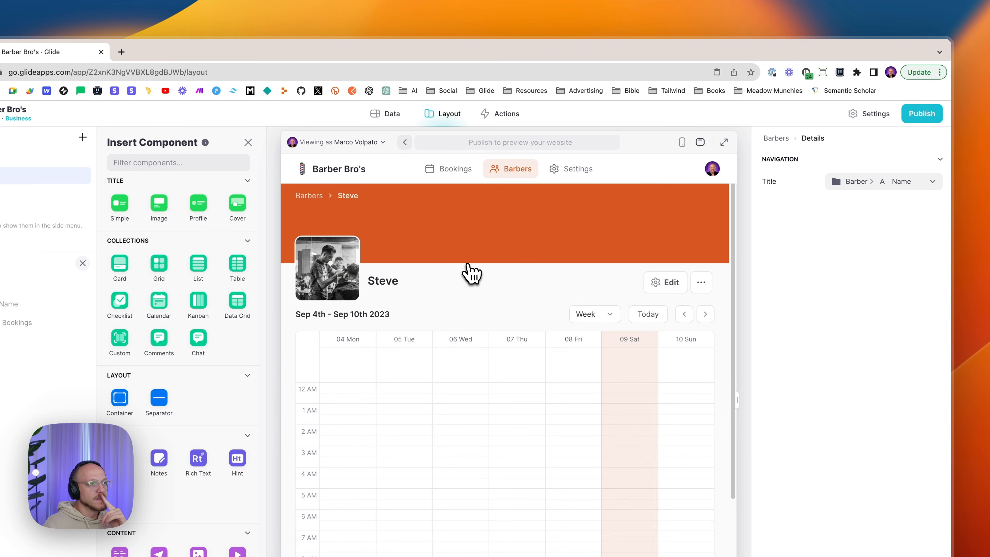
pyautogui.click(667, 285)
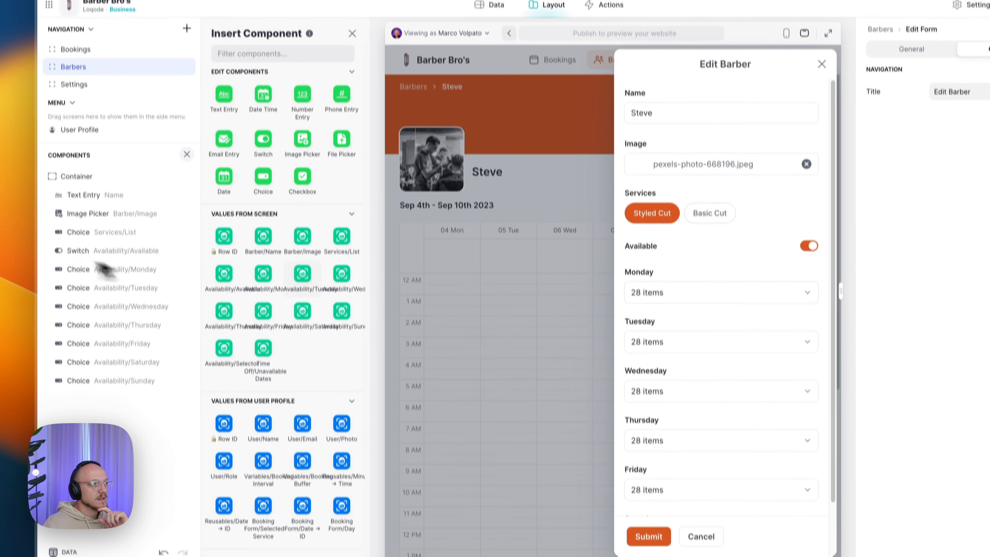
pyautogui.click(101, 270)
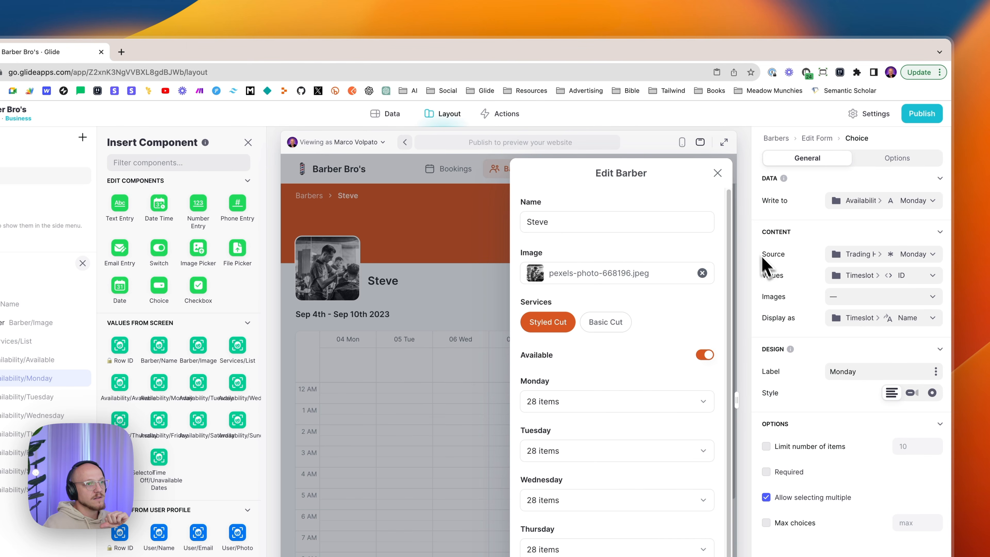
pyautogui.click(717, 174)
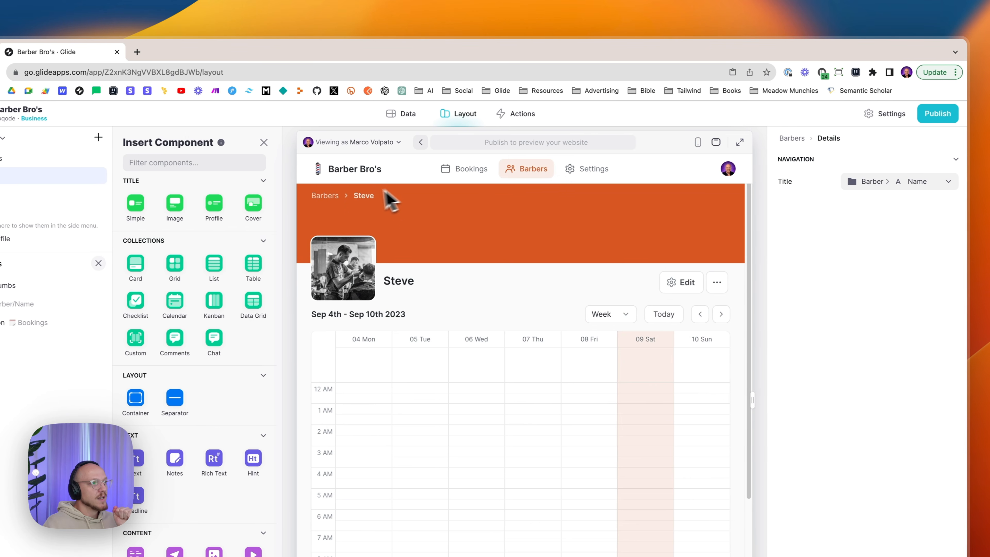
pyautogui.click(310, 196)
pyautogui.click(669, 209)
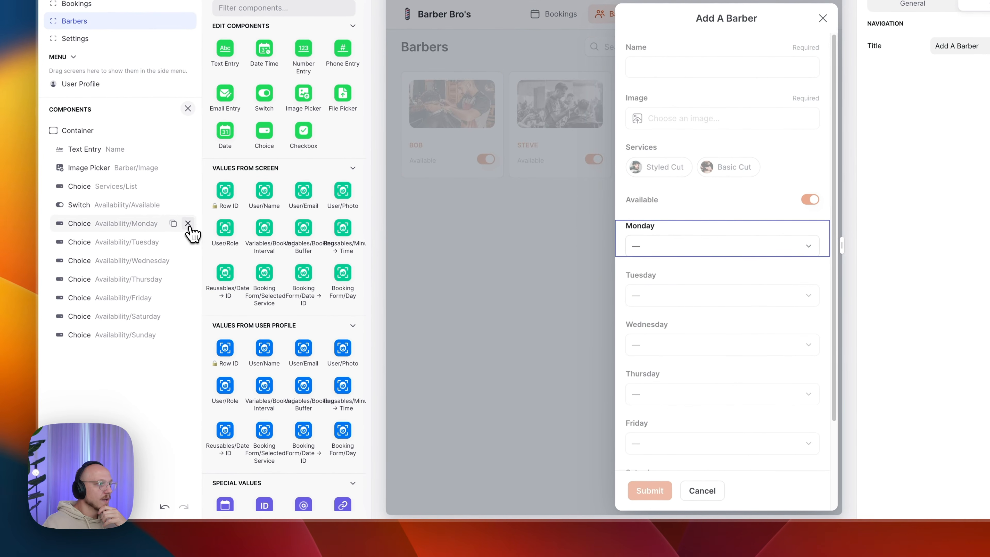
# - Delete the Monday through Sunday choices from the Add A Barber form
pyautogui.click(158, 276)
pyautogui.click(159, 276)
pyautogui.click(188, 224)
pyautogui.click(188, 224)
pyautogui.click(188, 223)
pyautogui.click(188, 223)
pyautogui.click(188, 223)
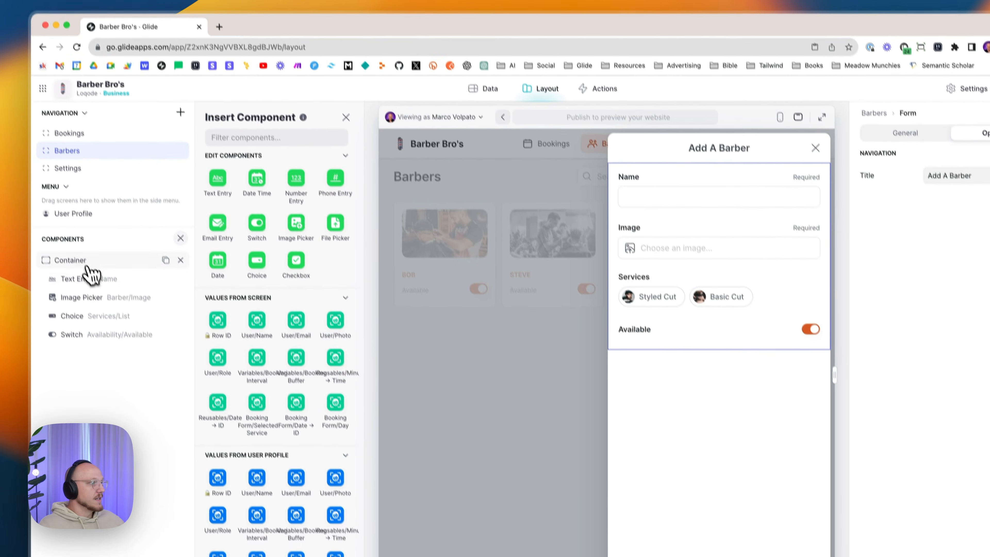
pyautogui.click(88, 268)
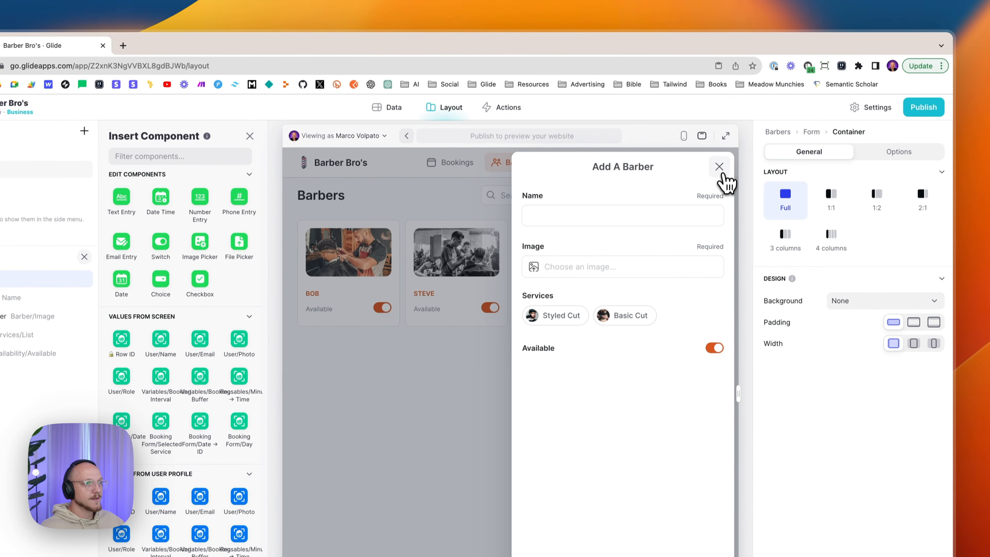
pyautogui.click(734, 112)
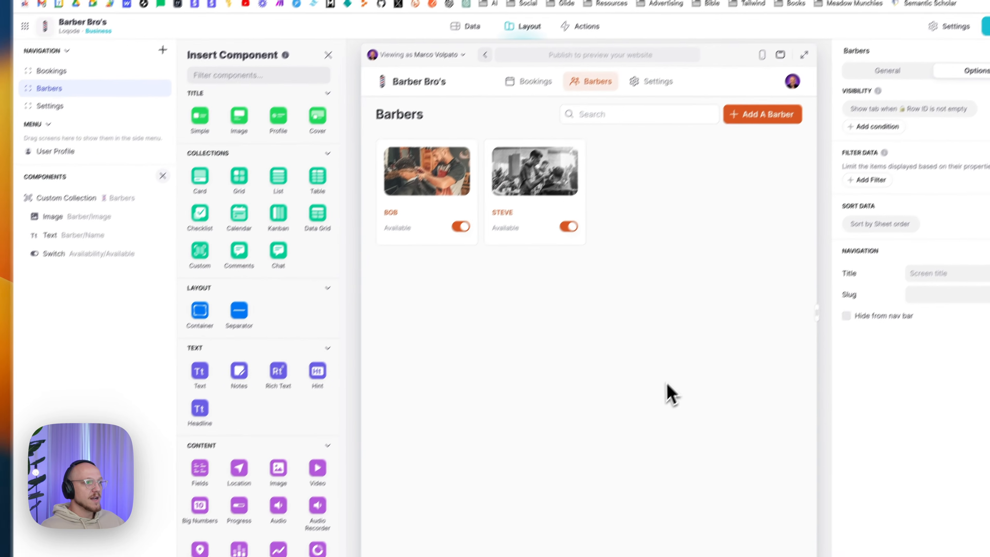
# - Open Steve's barber details screen and keep the barber's Name as the screen title
pyautogui.click(541, 181)
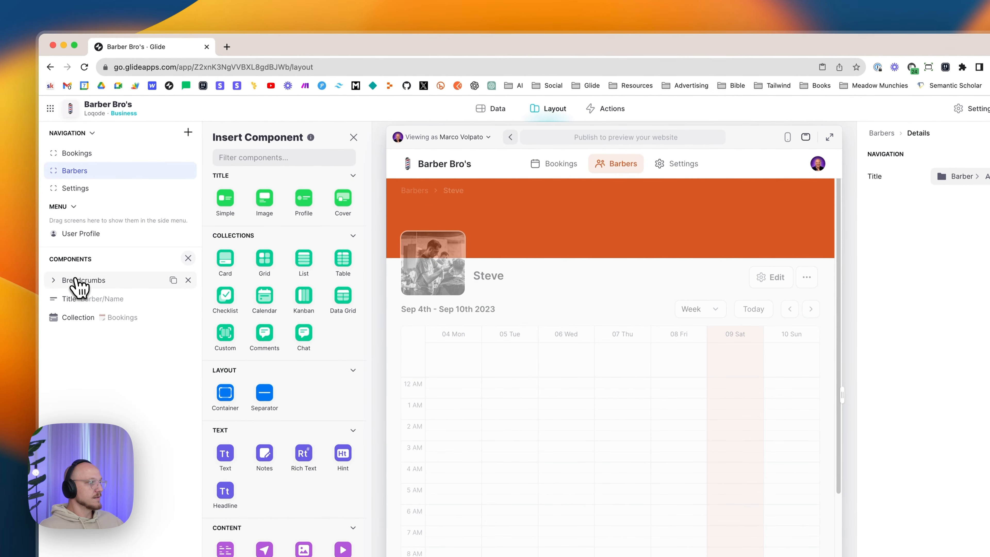
pyautogui.click(77, 280)
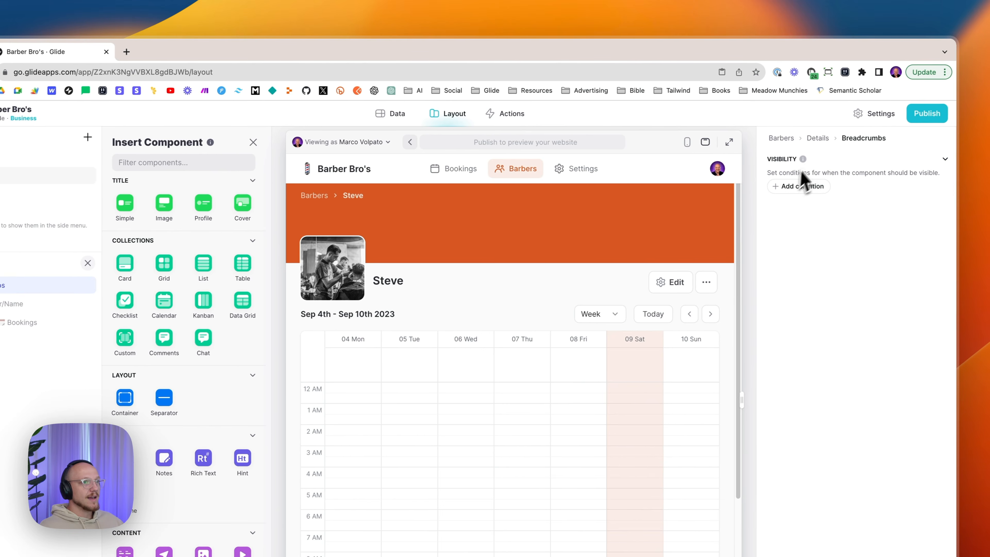
pyautogui.click(823, 139)
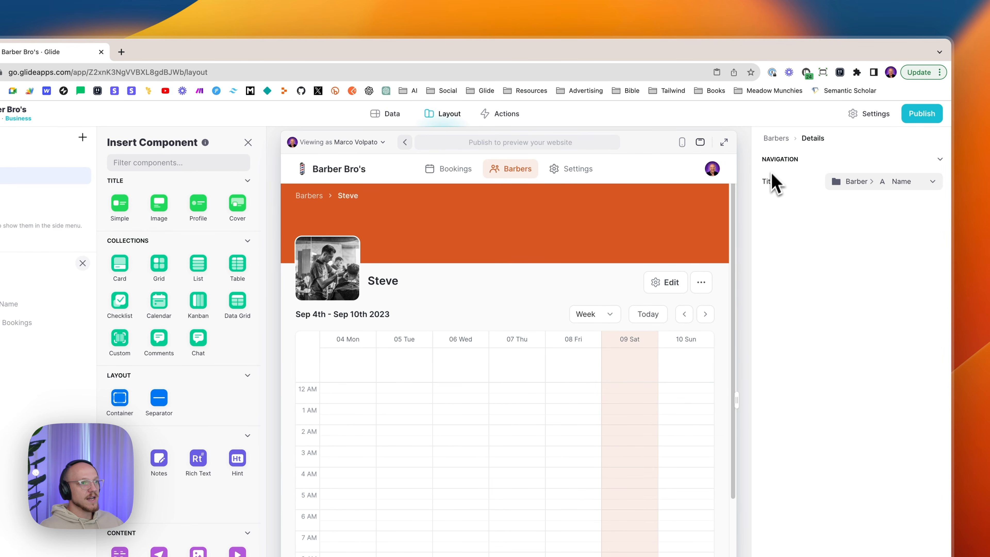
pyautogui.click(858, 183)
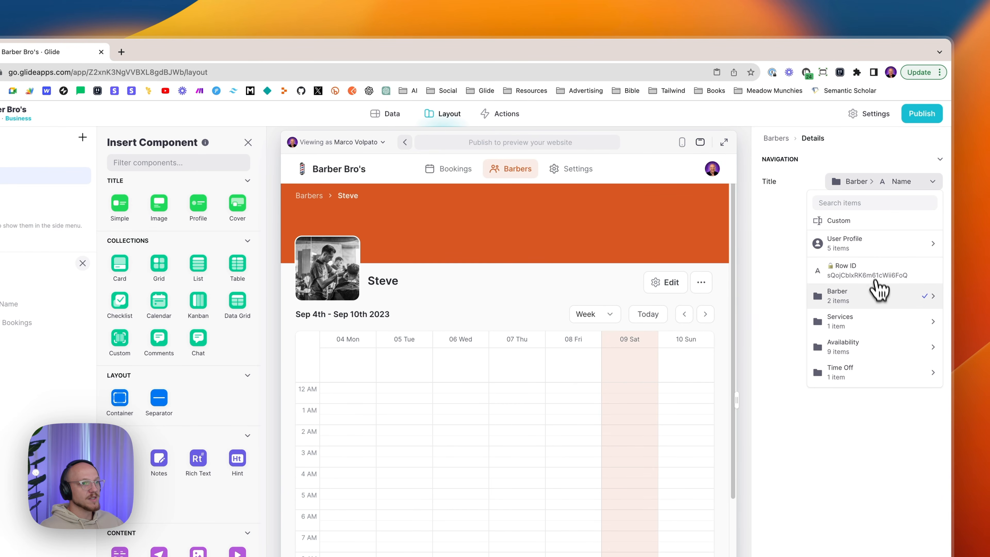
pyautogui.moveTo(878, 296)
pyautogui.click(760, 298)
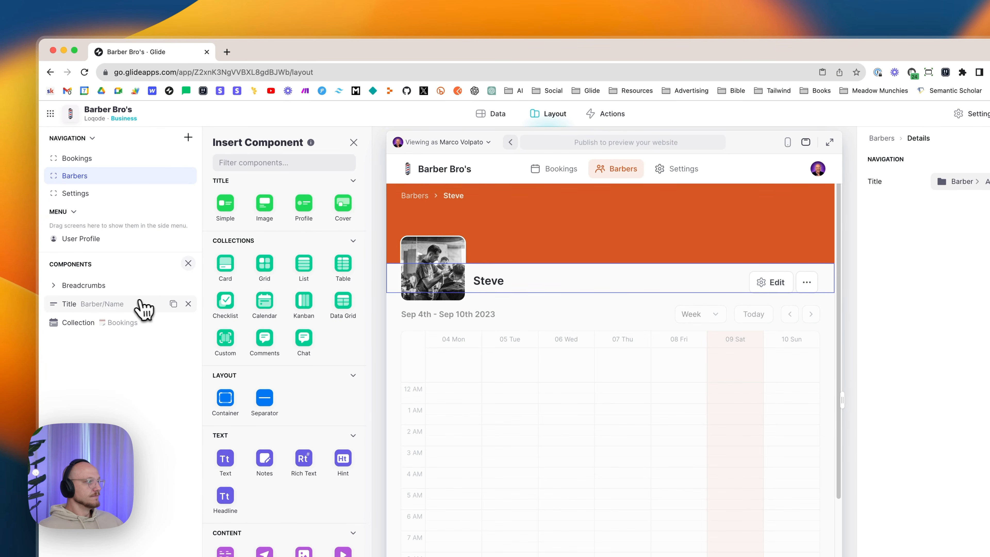
# - Make the title block show the barber's Name, then start filling in the Header Image field
pyautogui.click(117, 306)
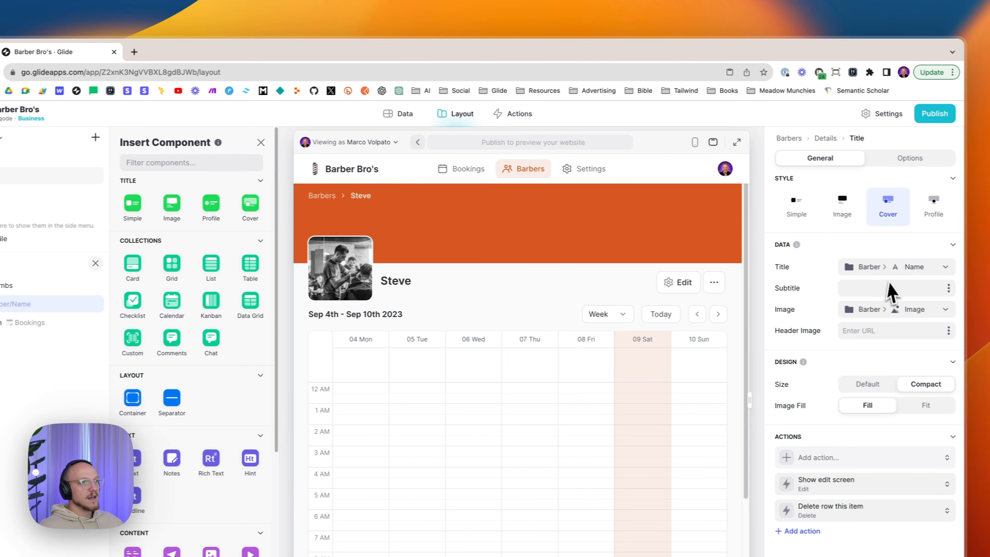
pyautogui.click(855, 245)
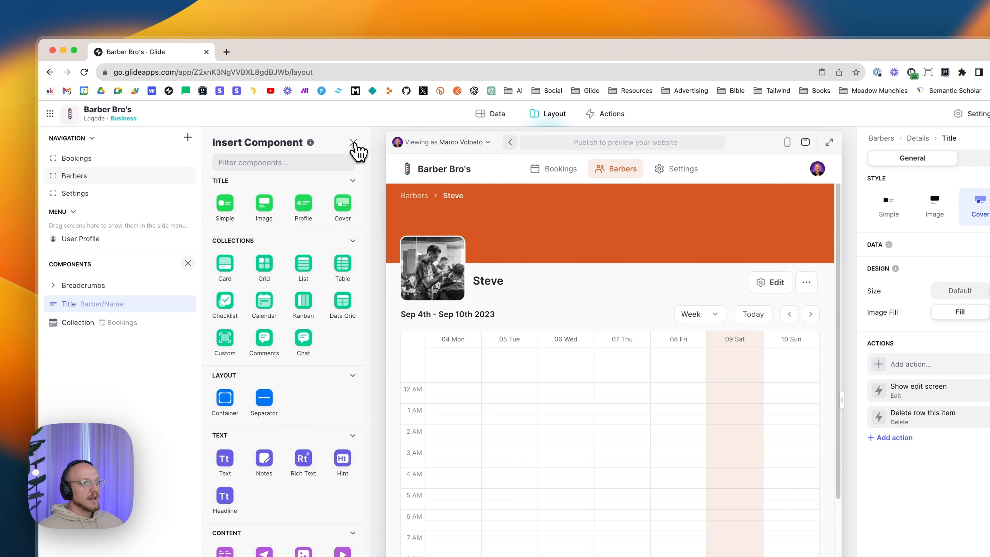
pyautogui.click(349, 141)
pyautogui.click(937, 246)
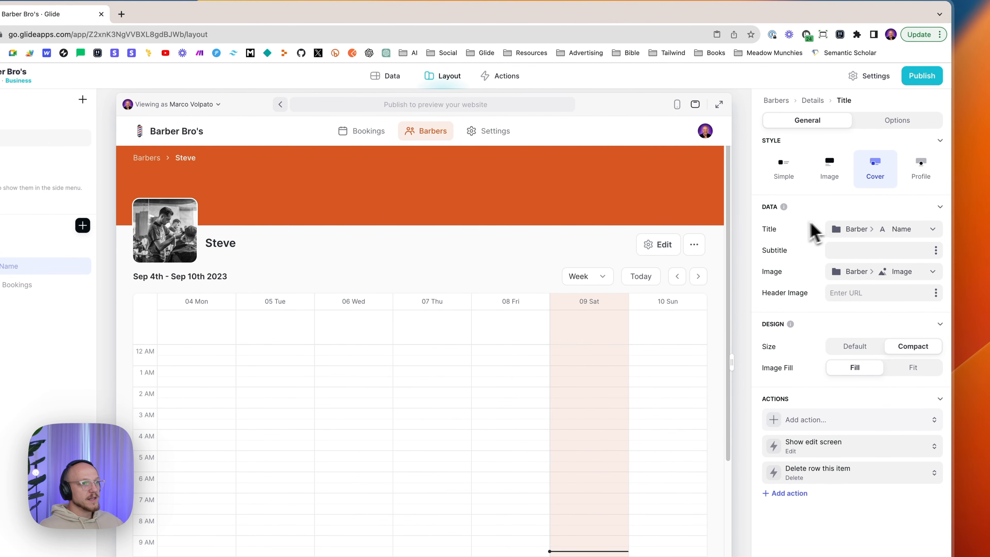
pyautogui.click(854, 230)
pyautogui.moveTo(884, 351)
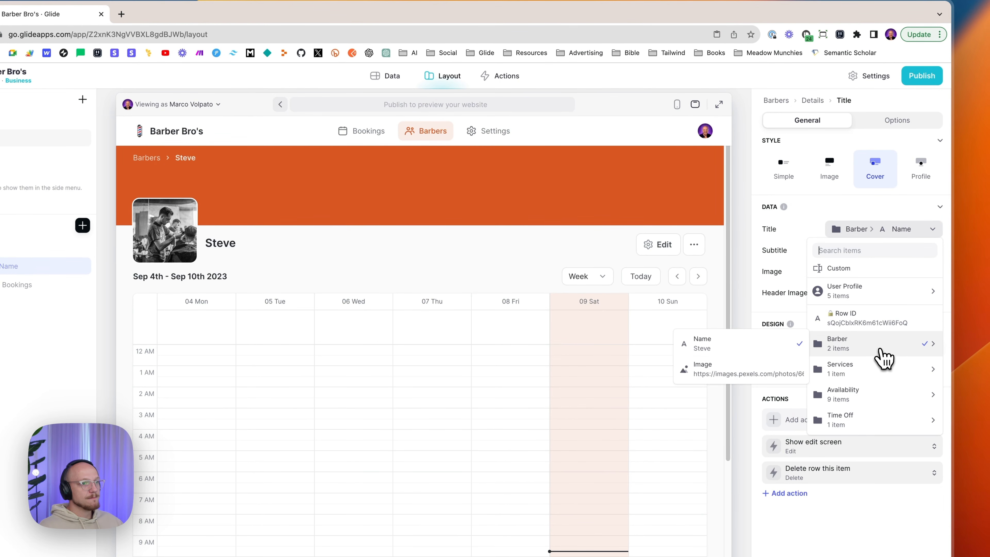
pyautogui.click(770, 353)
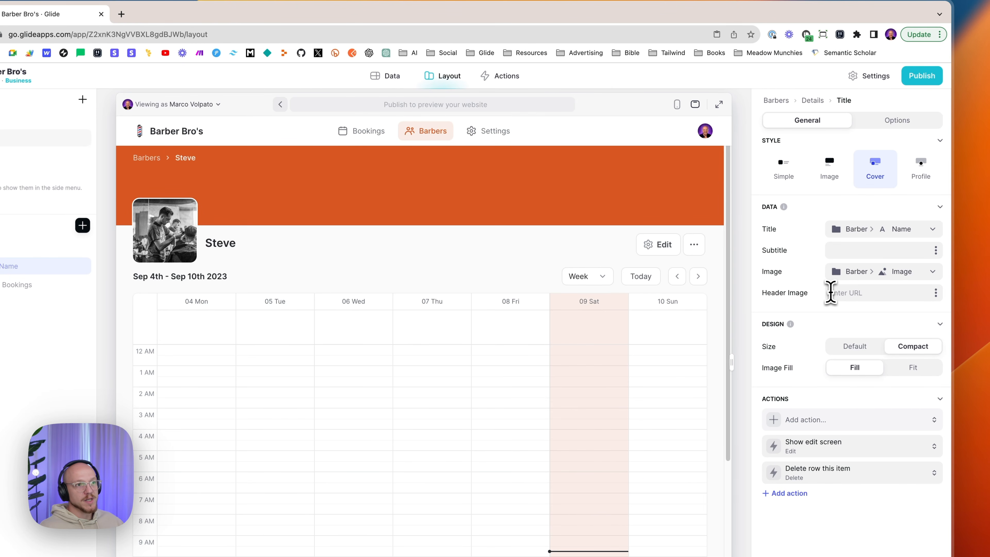
pyautogui.click(830, 292)
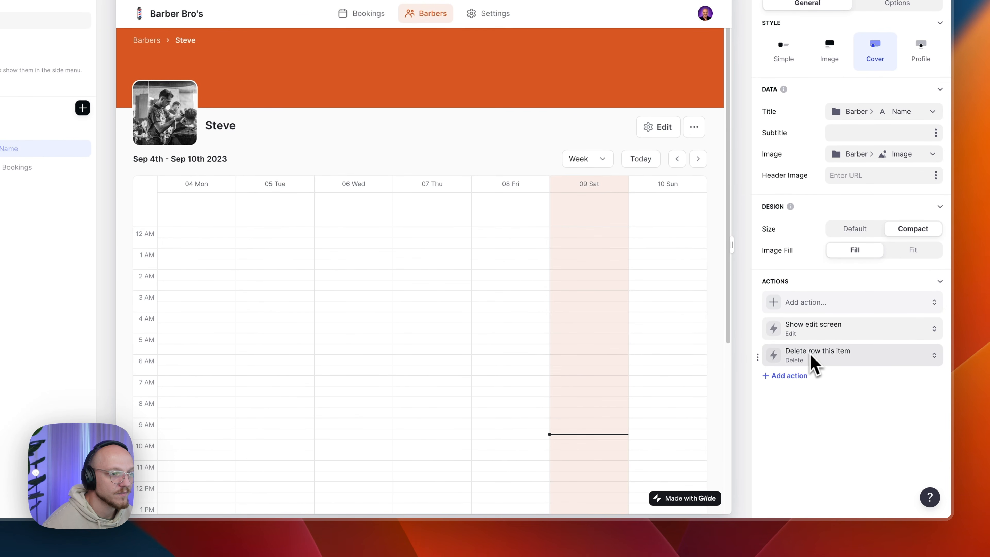
pyautogui.click(815, 355)
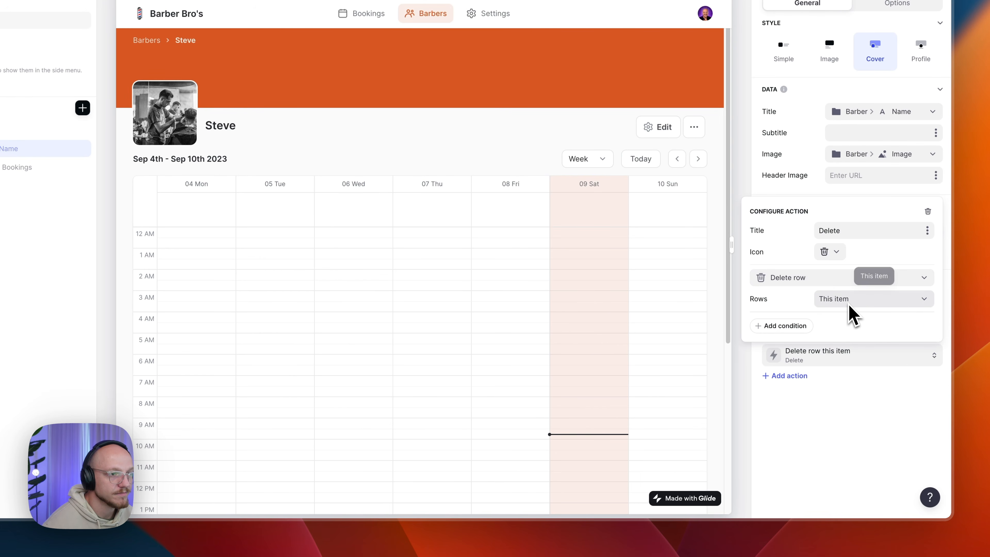
pyautogui.click(839, 277)
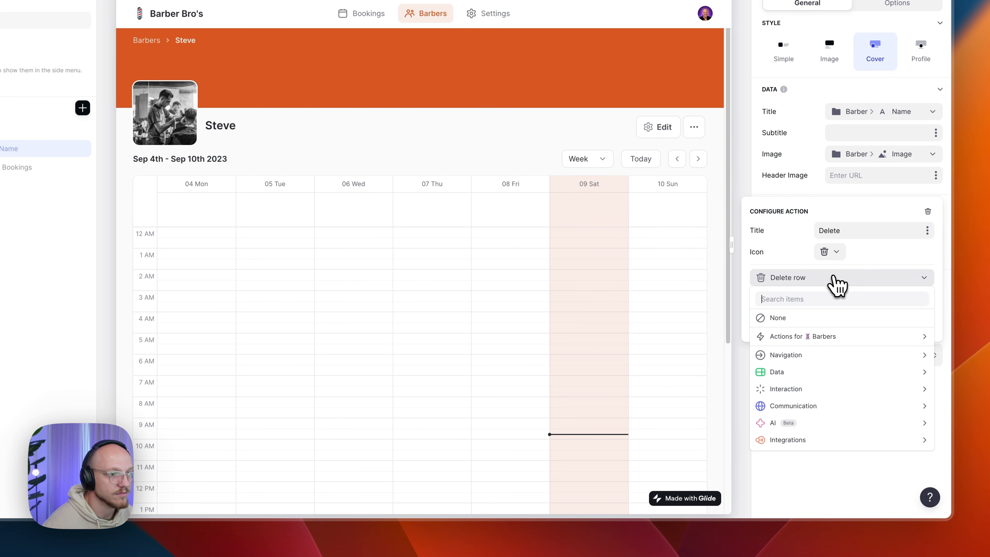
pyautogui.moveTo(822, 370)
pyautogui.click(704, 405)
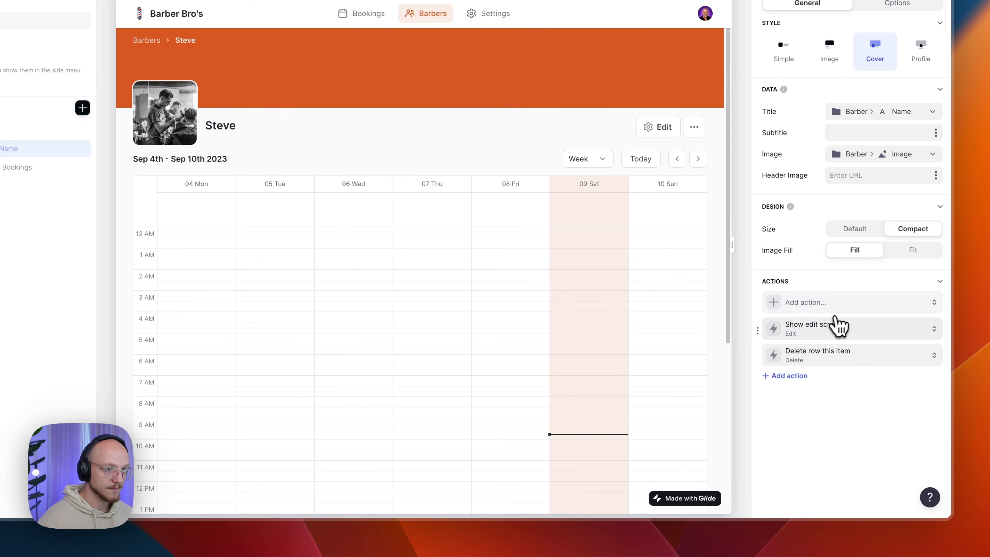
pyautogui.click(824, 335)
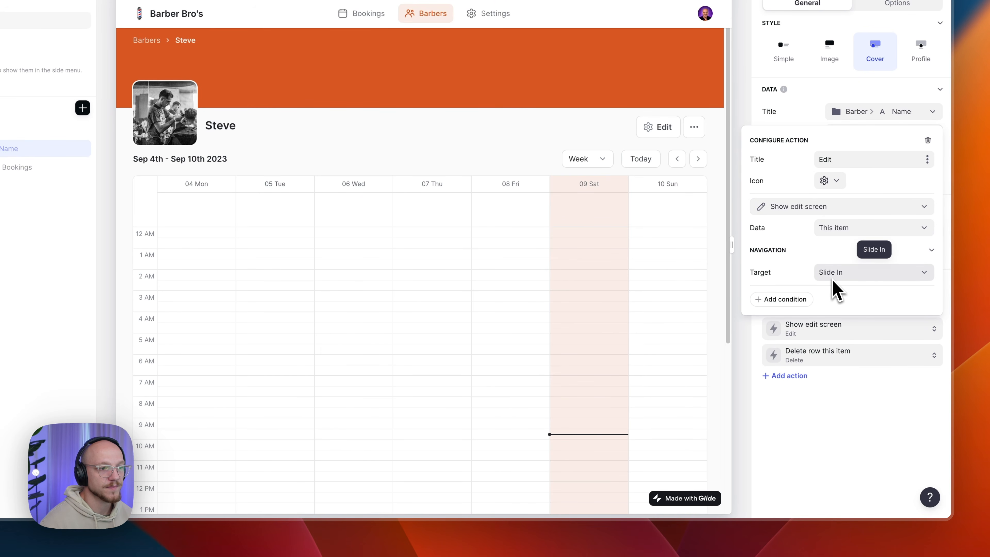
pyautogui.click(836, 180)
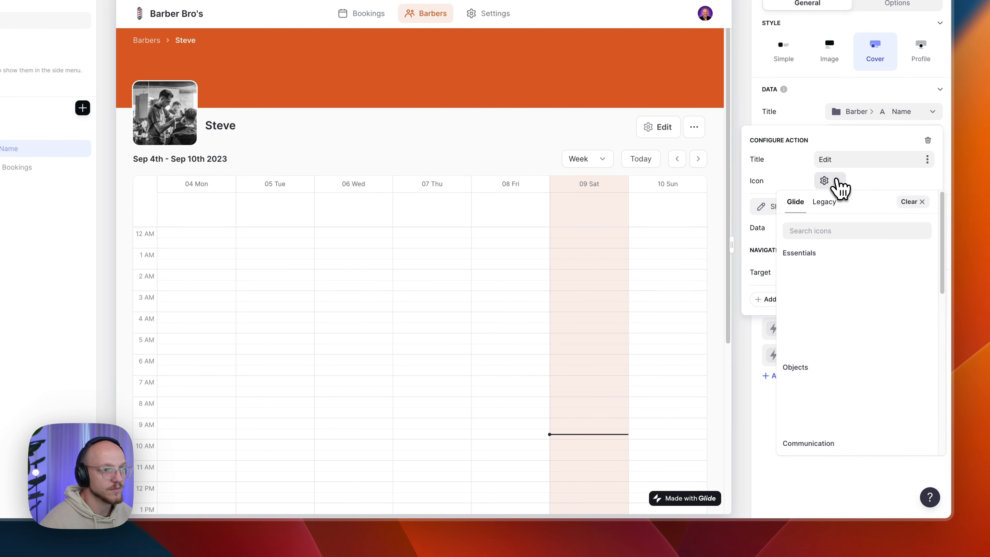
pyautogui.click(917, 290)
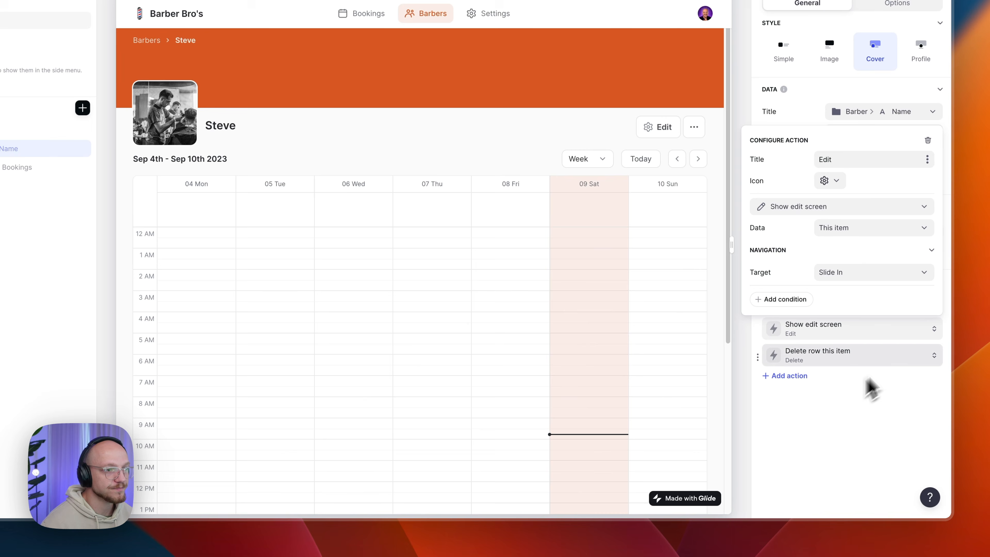
pyautogui.click(862, 393)
pyautogui.click(814, 303)
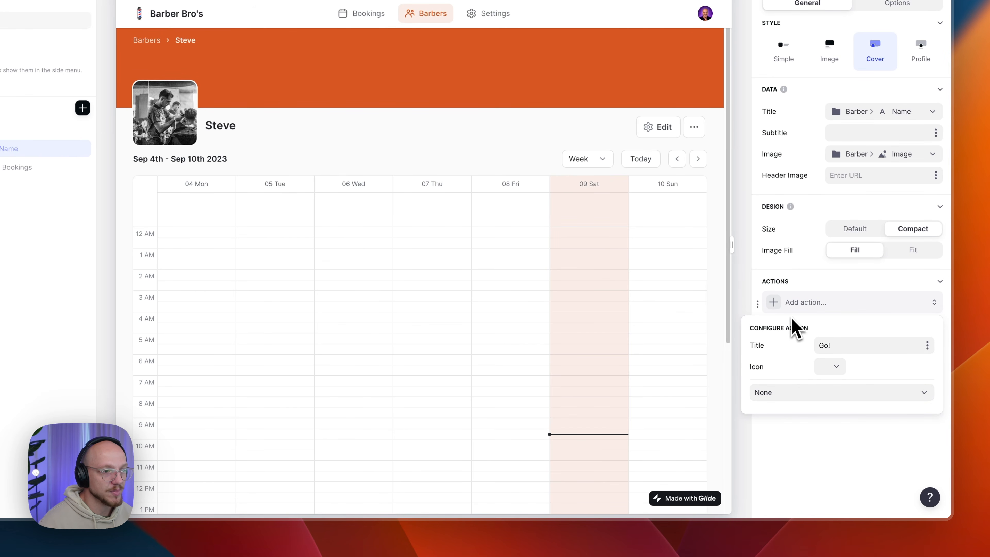
pyautogui.click(823, 470)
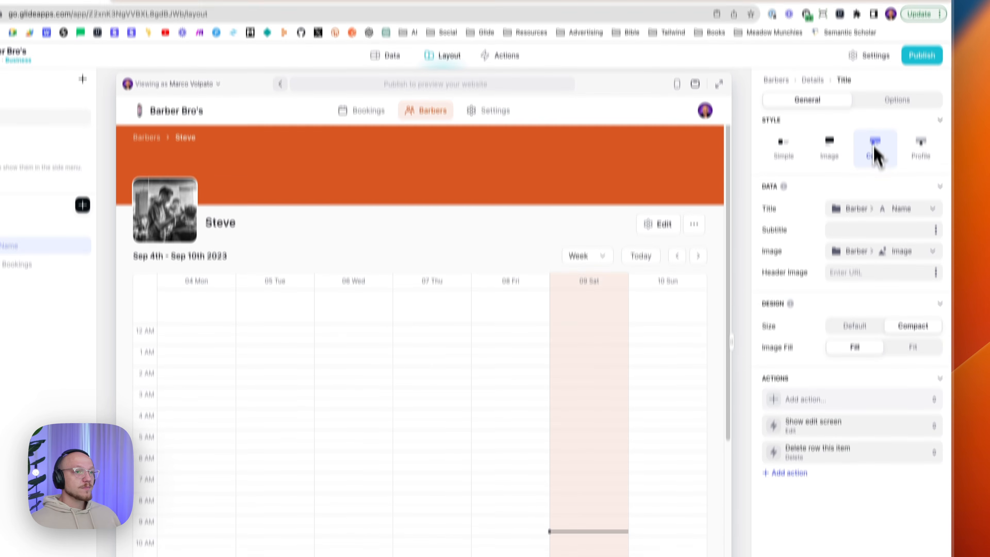
pyautogui.click(881, 102)
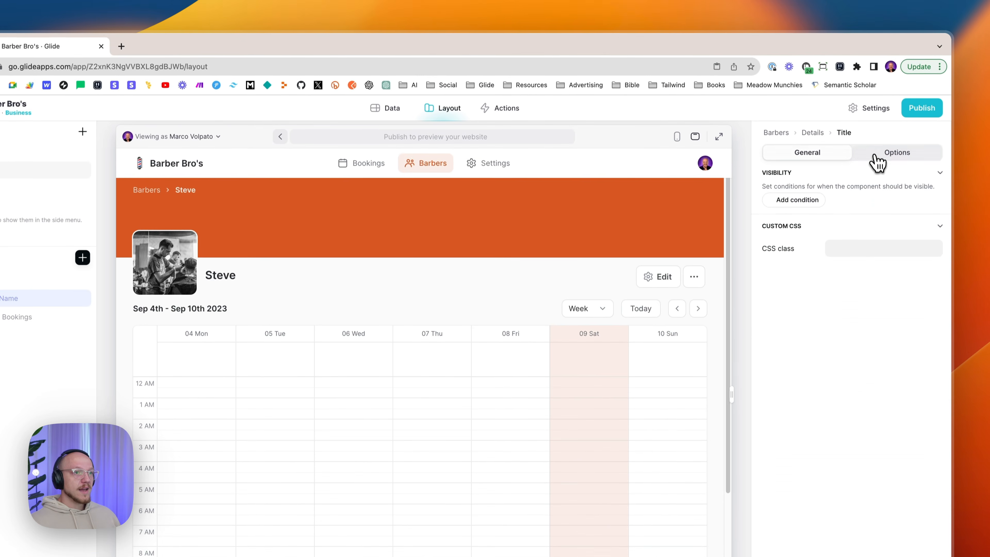
pyautogui.click(809, 101)
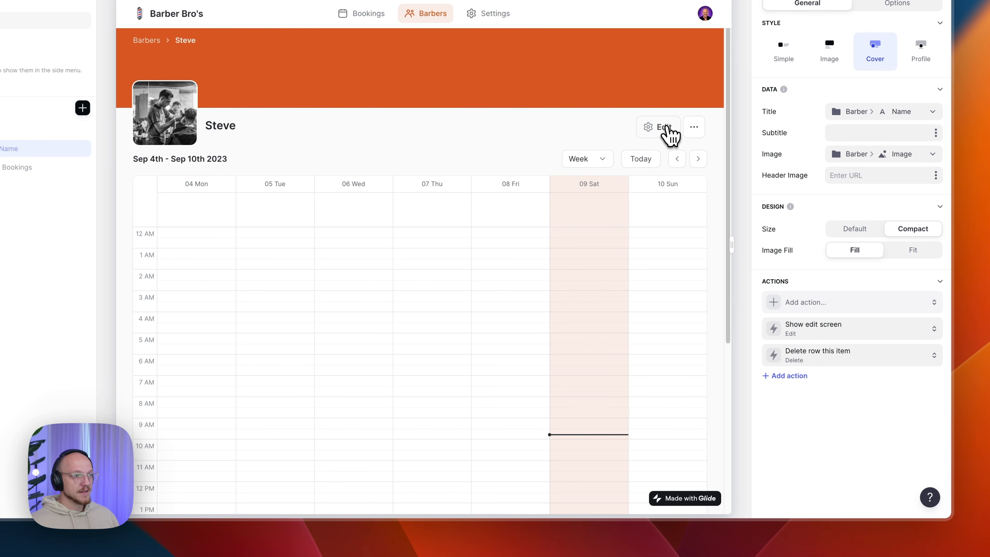
# - Open Steve's Edit Barber form, remove the pasted duplicate container, and return to the form's top
pyautogui.click(667, 129)
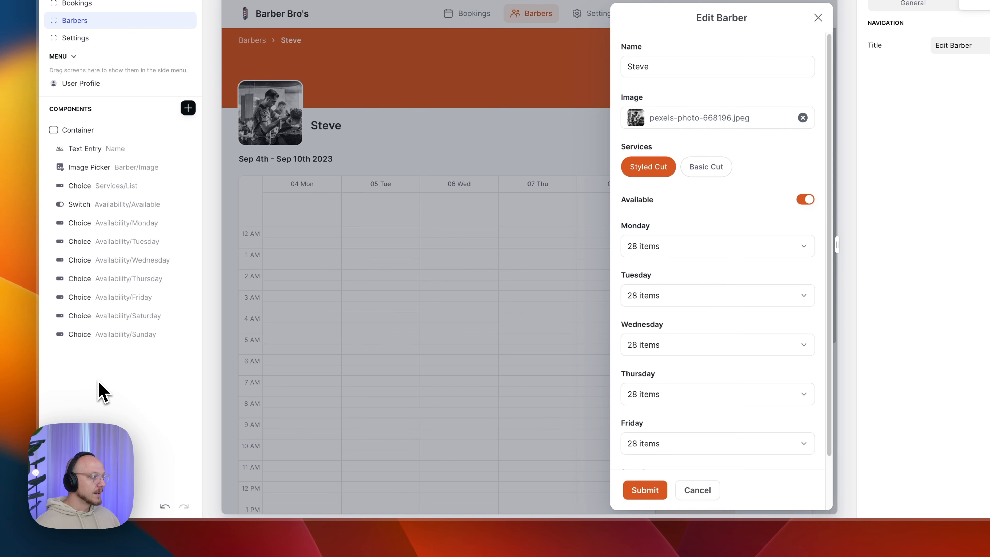
pyautogui.press('super+v')
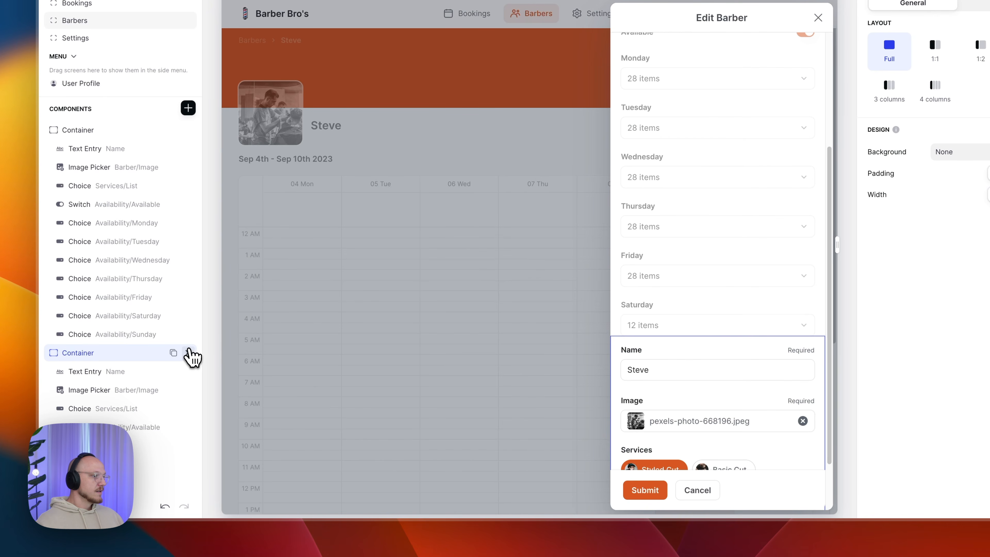
pyautogui.click(189, 353)
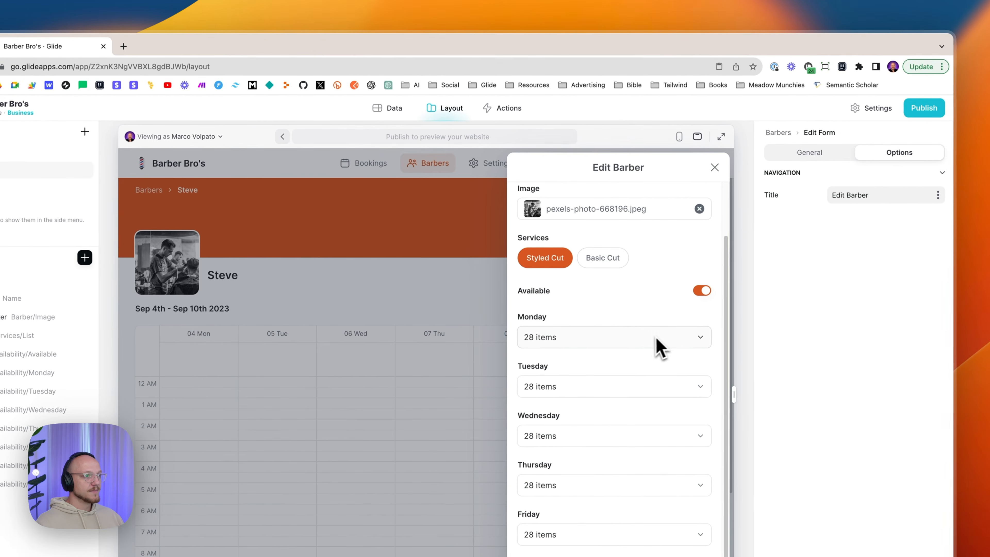
pyautogui.scroll(3, 694, 285)
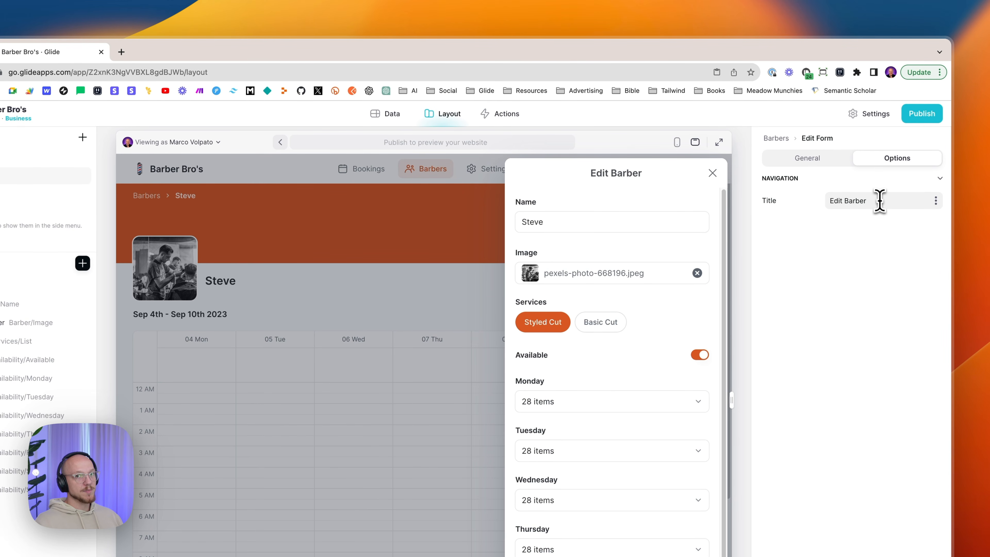
# - Show a 'Barber Edited' notification when the Edit Barber form is submitted
pyautogui.click(820, 163)
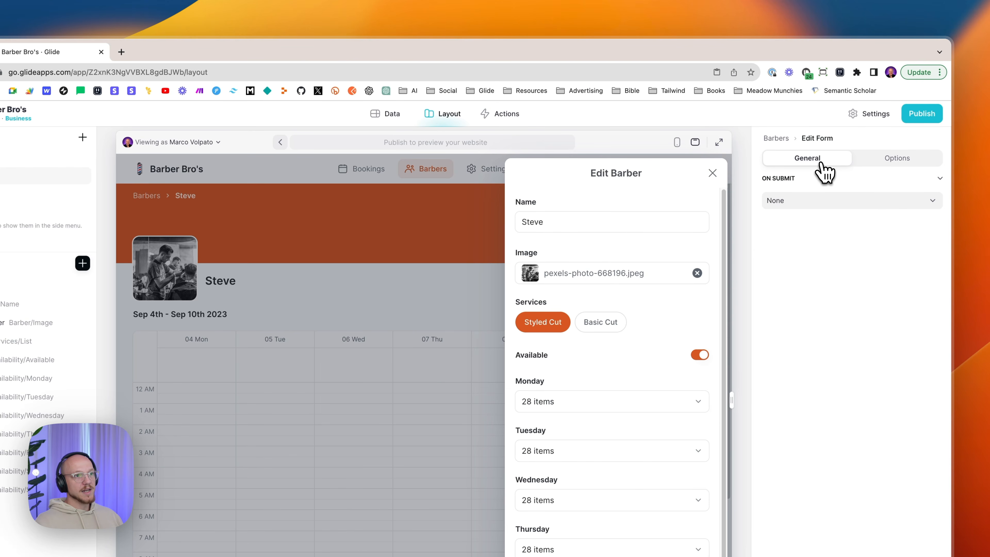
pyautogui.click(787, 200)
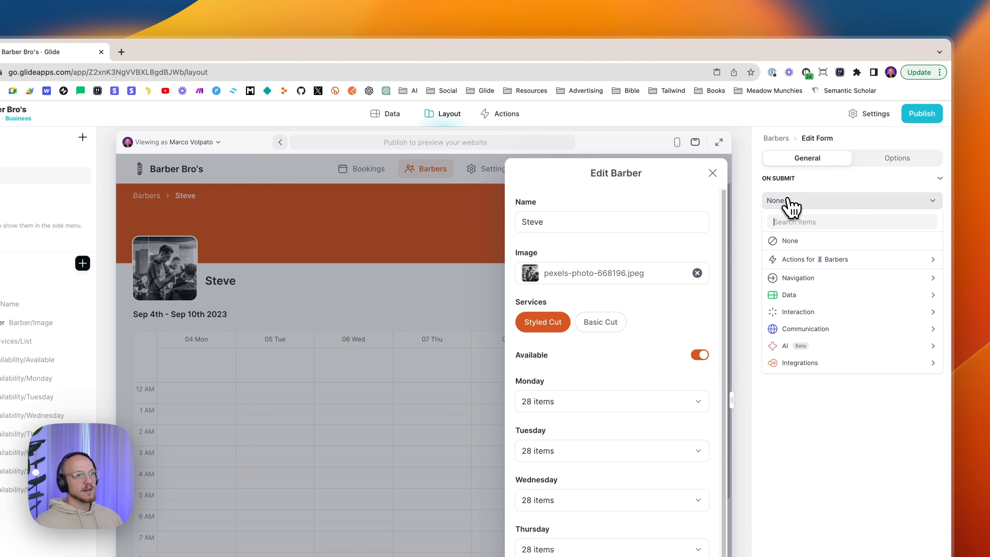
pyautogui.moveTo(779, 313)
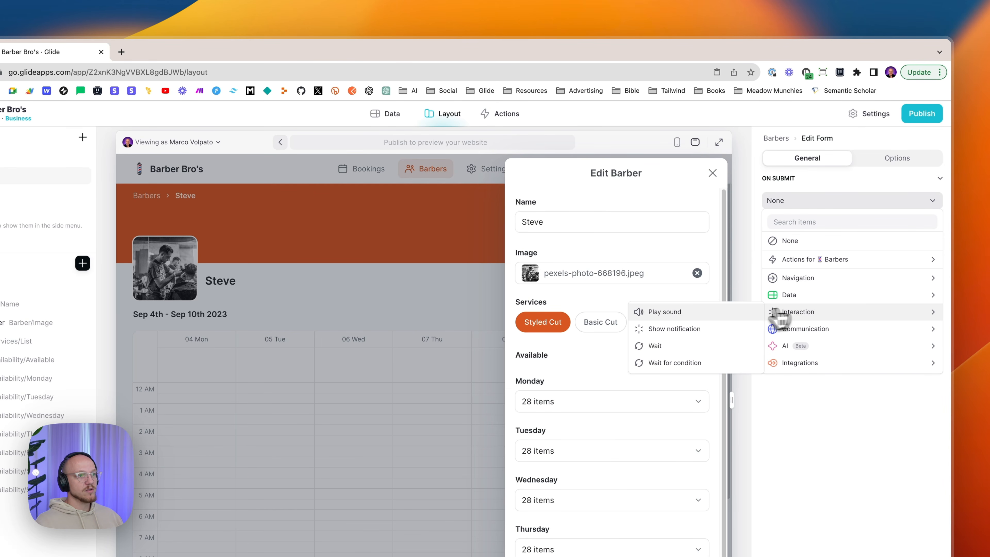
pyautogui.click(697, 331)
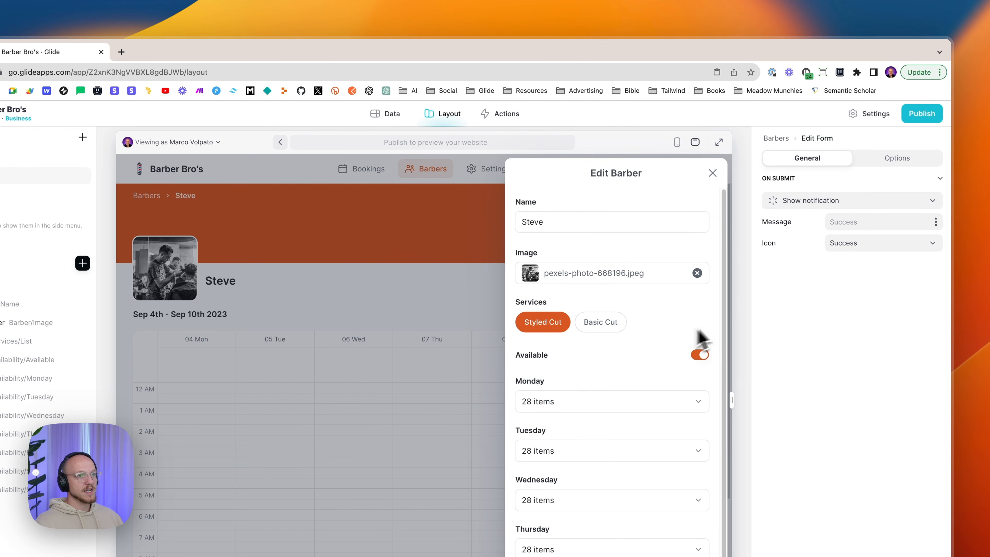
pyautogui.click(873, 224)
pyautogui.write('Barber Edited')
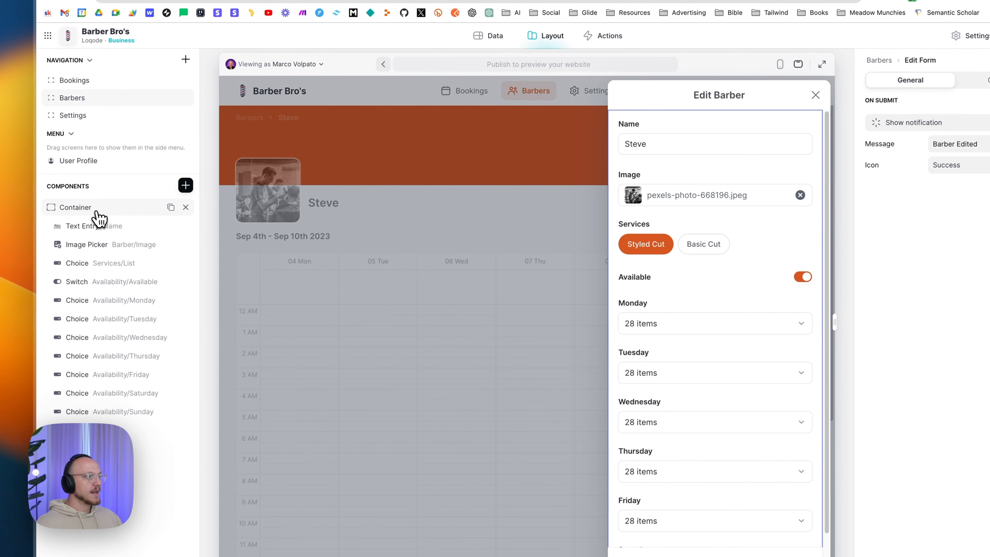
# - Inspect the container, Available switch and Monday timeslot choice, then view the Barbers table
pyautogui.click(97, 211)
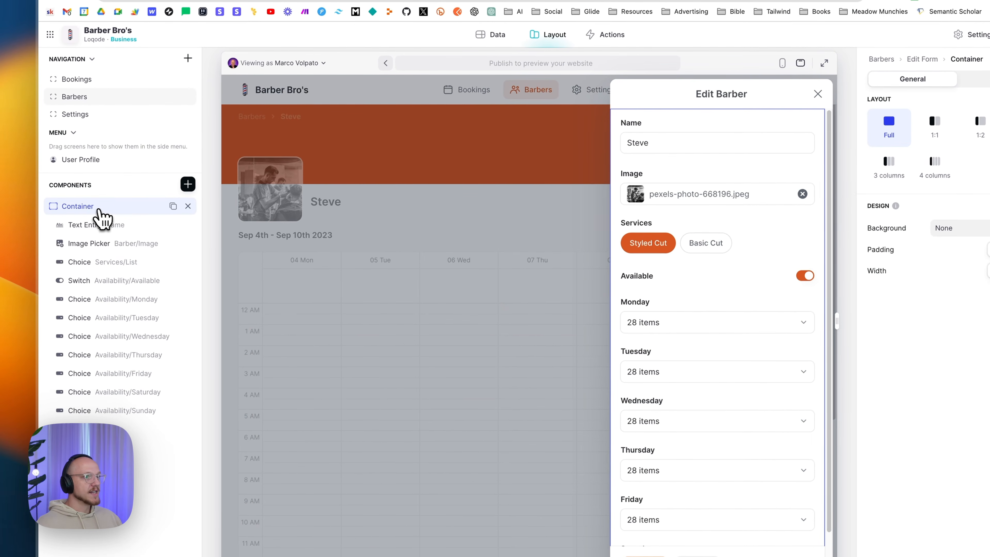
pyautogui.click(100, 282)
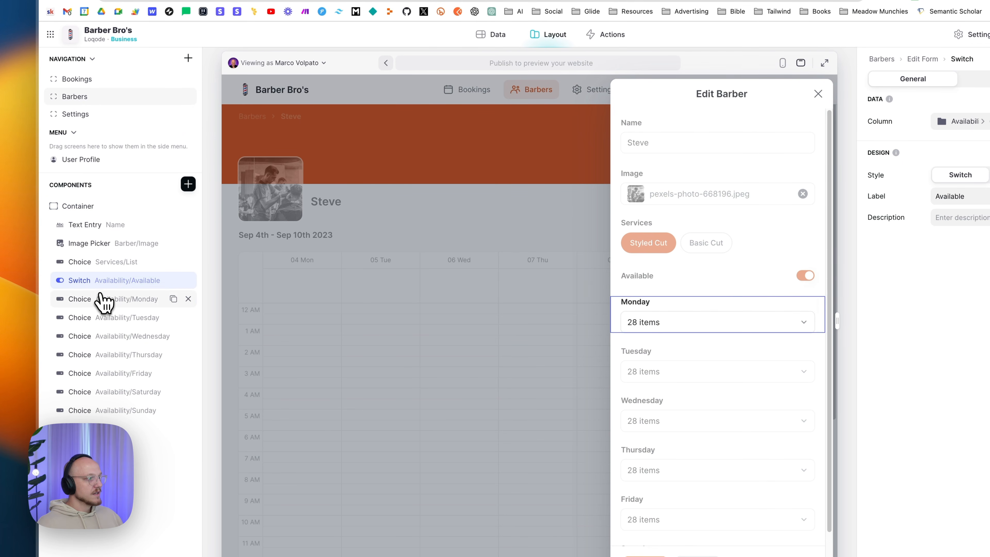
pyautogui.click(108, 301)
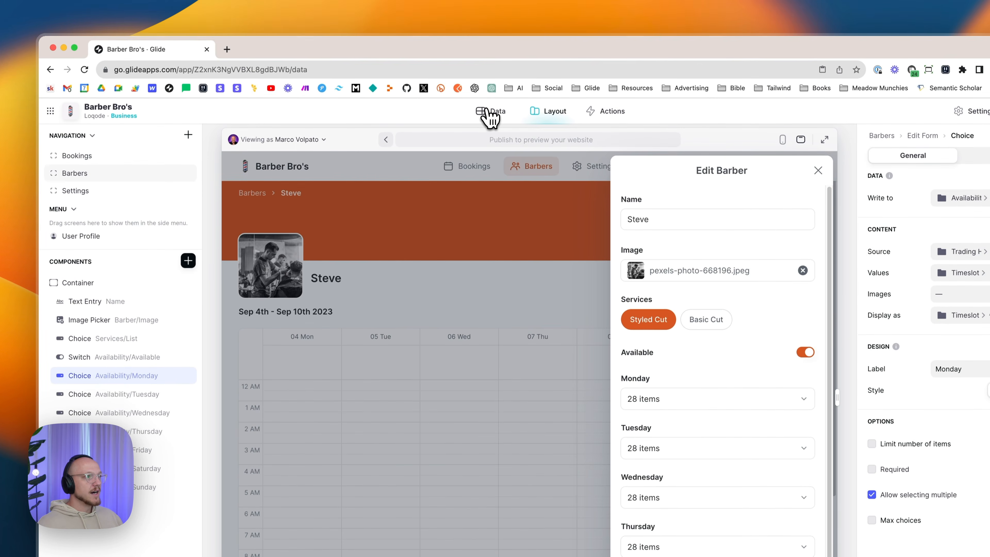
pyautogui.click(490, 112)
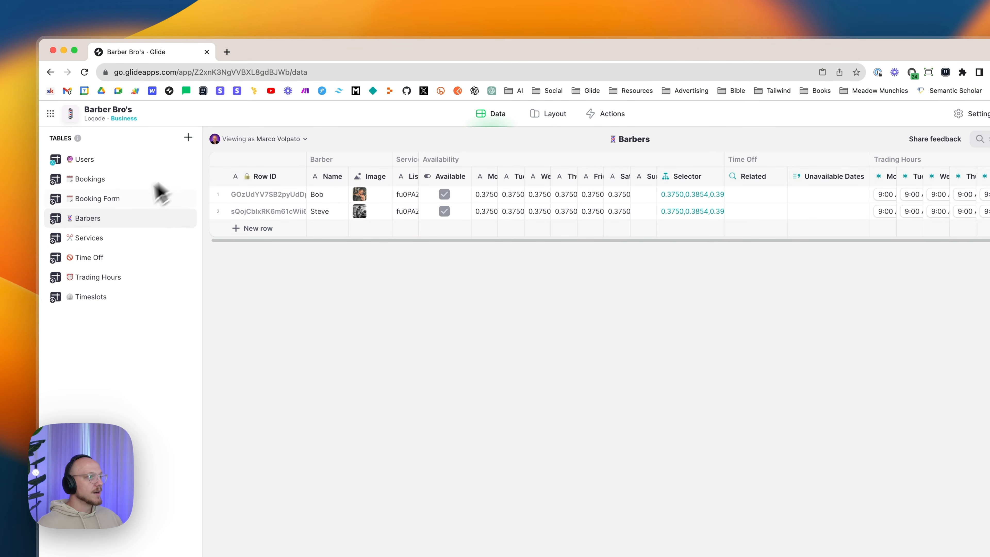
pyautogui.click(765, 198)
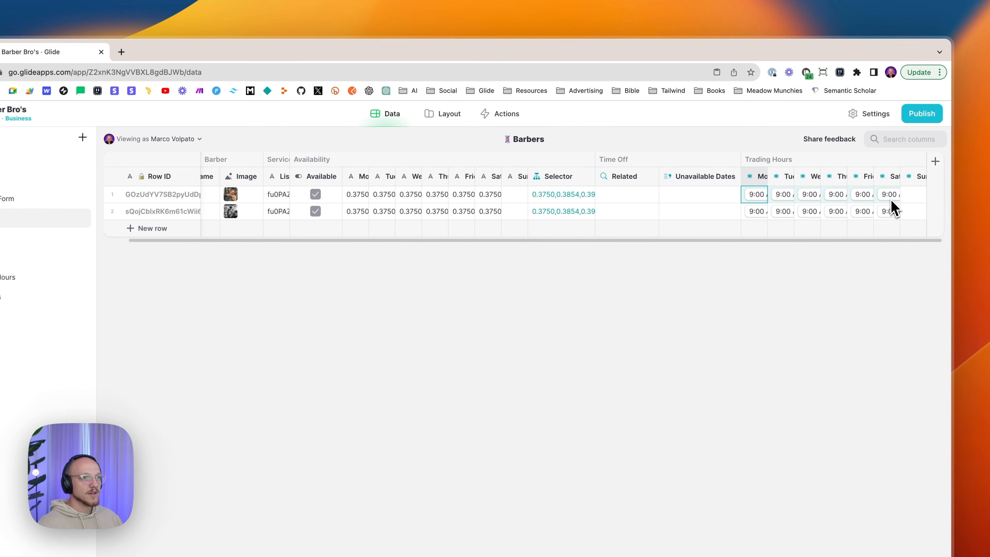
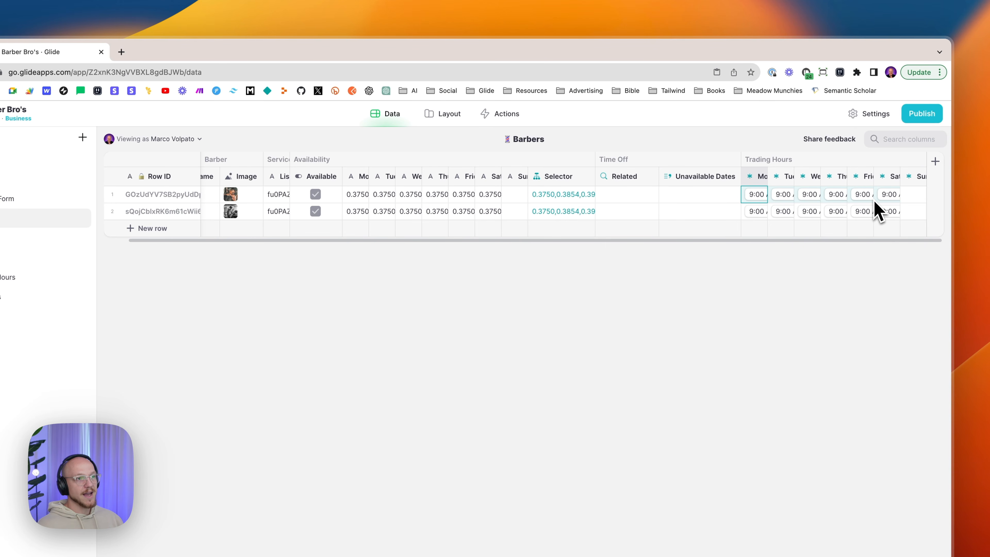
# - Switch from the Barbers table to the Layout editor to show the Edit Barber form
pyautogui.click(448, 115)
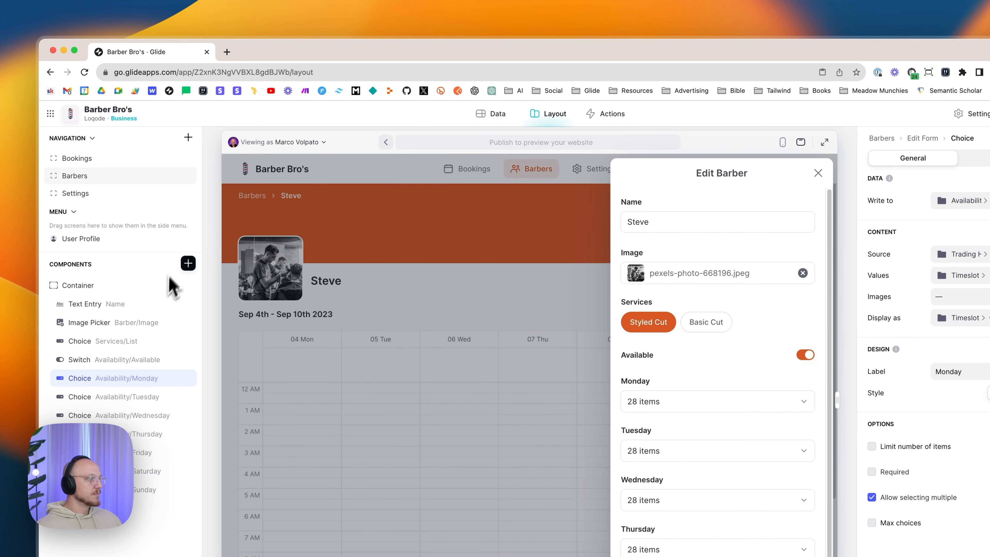
# - Make the Monday choice write to Availability > Monday, sourcing options from Trading Hours > Monday
pyautogui.click(188, 263)
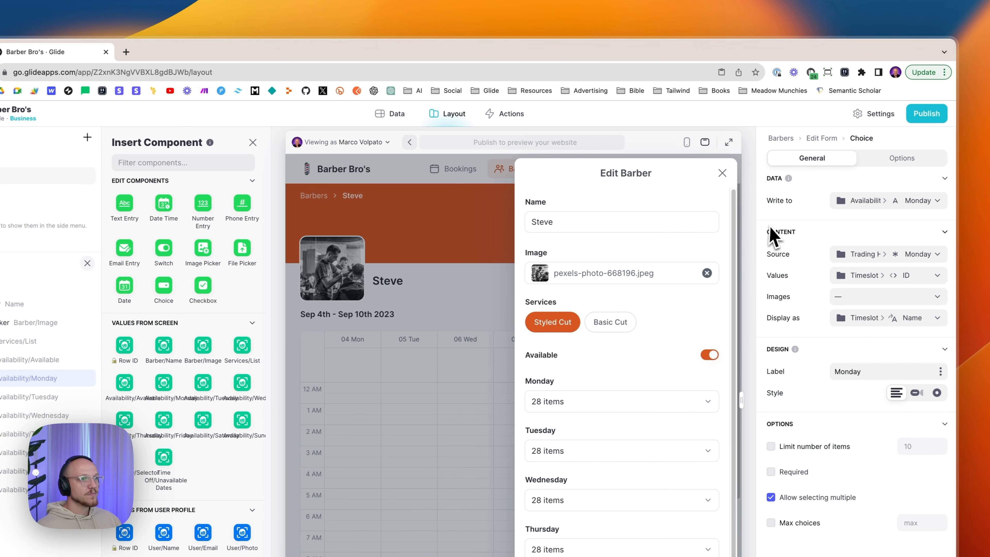
pyautogui.click(847, 205)
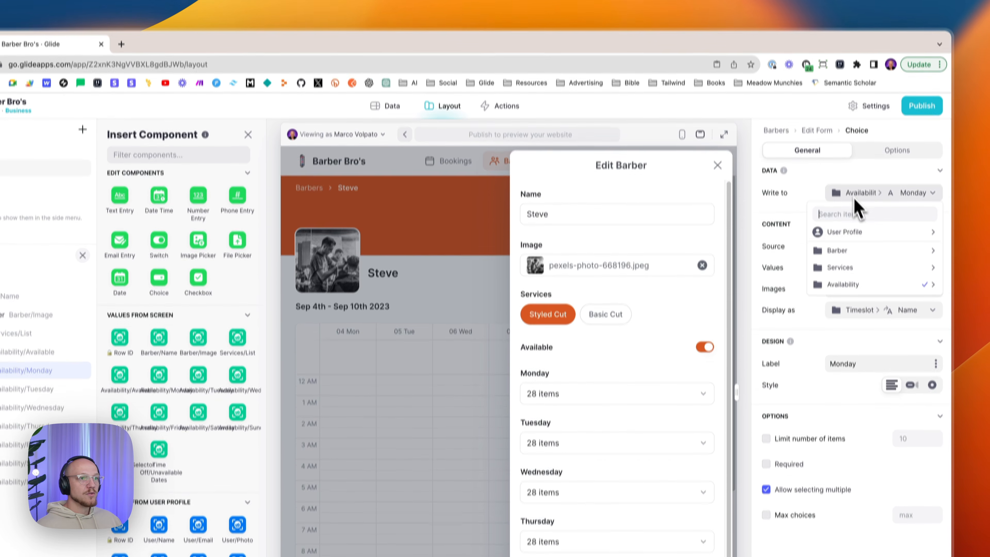
pyautogui.moveTo(850, 240)
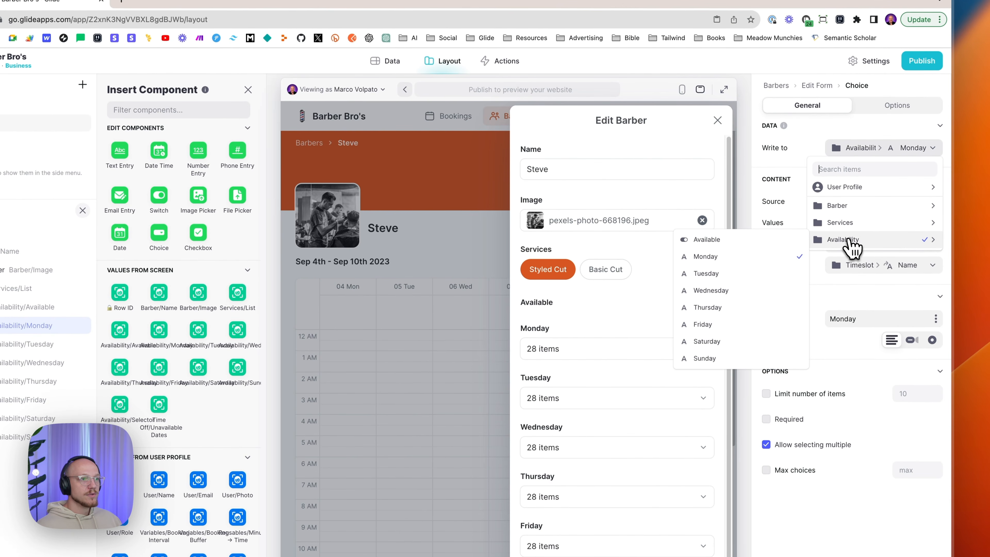
pyautogui.click(757, 255)
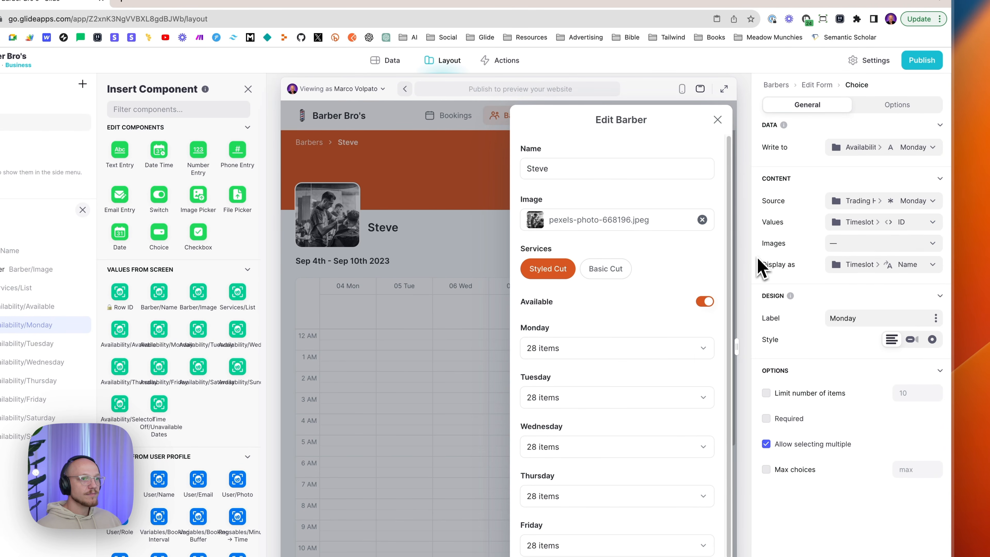
pyautogui.click(857, 201)
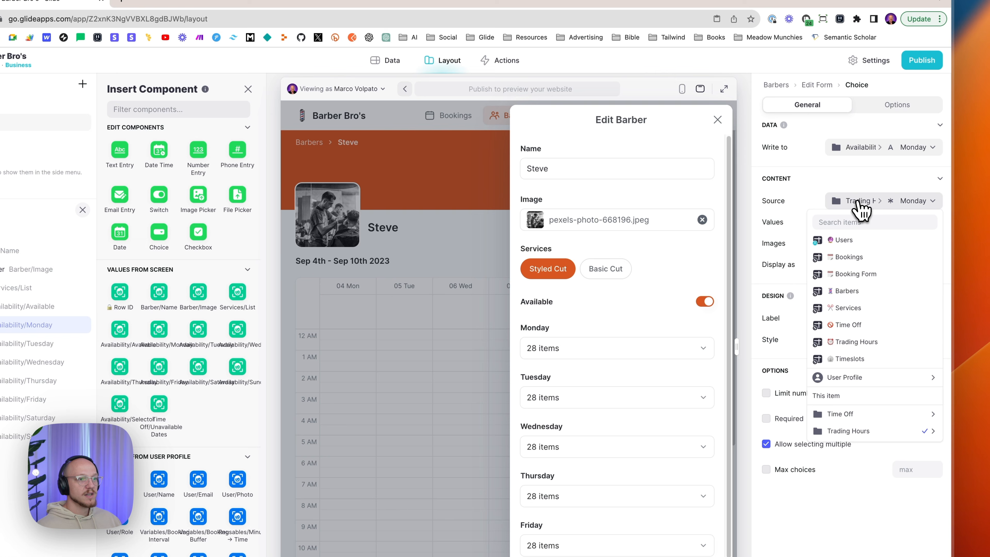
pyautogui.moveTo(856, 433)
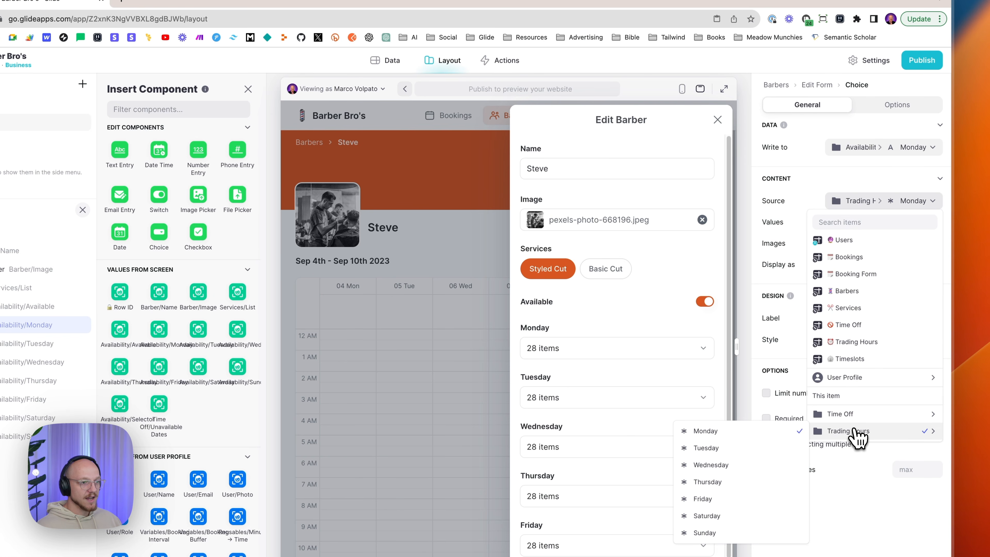
pyautogui.click(746, 406)
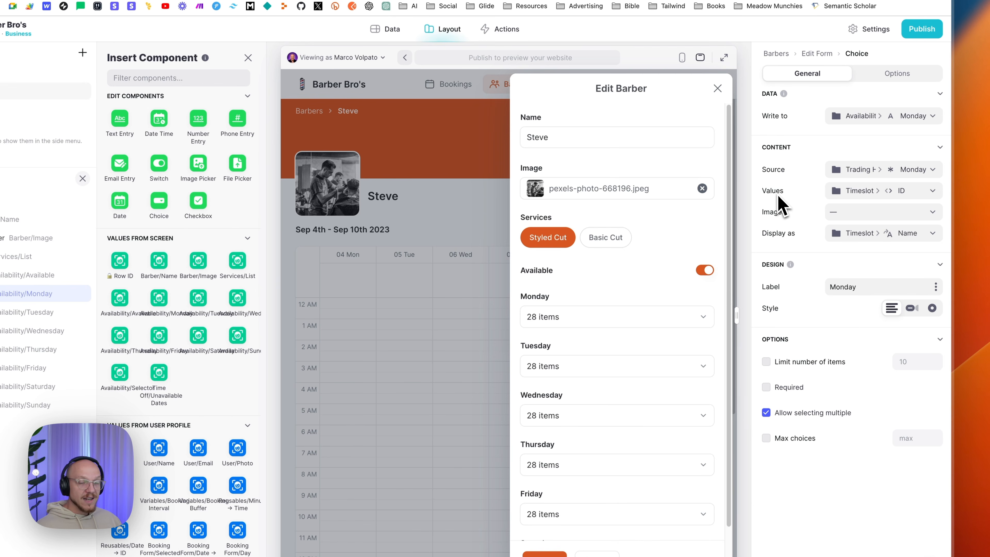
# - Store each option as Timeslot > ID, display Timeslot > Name, keep the Monday label, and view Options
pyautogui.click(854, 192)
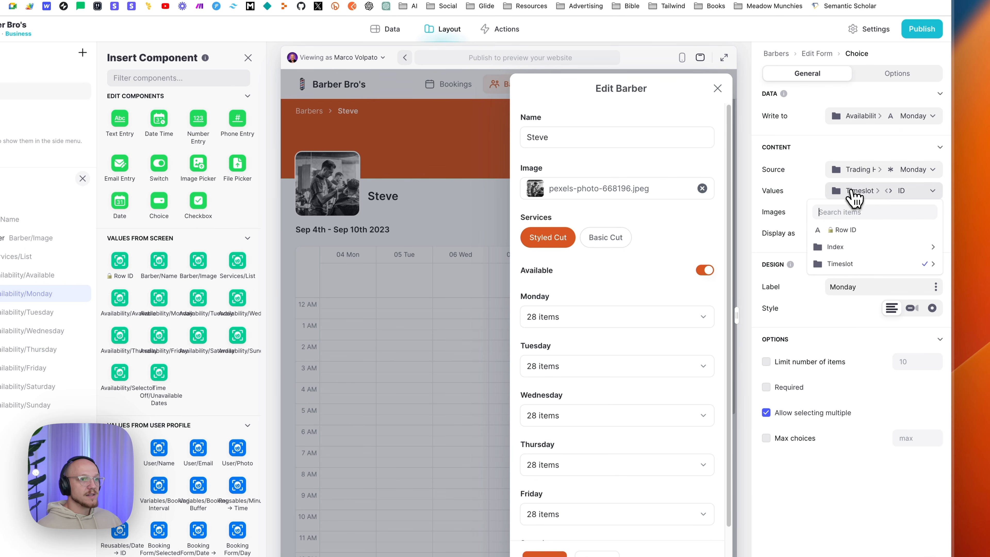
pyautogui.moveTo(846, 267)
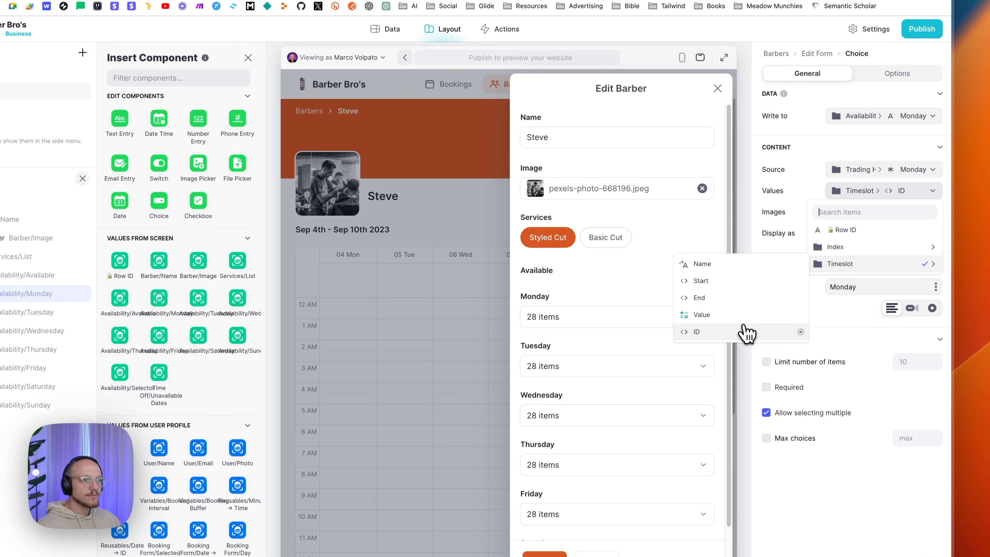
pyautogui.click(780, 335)
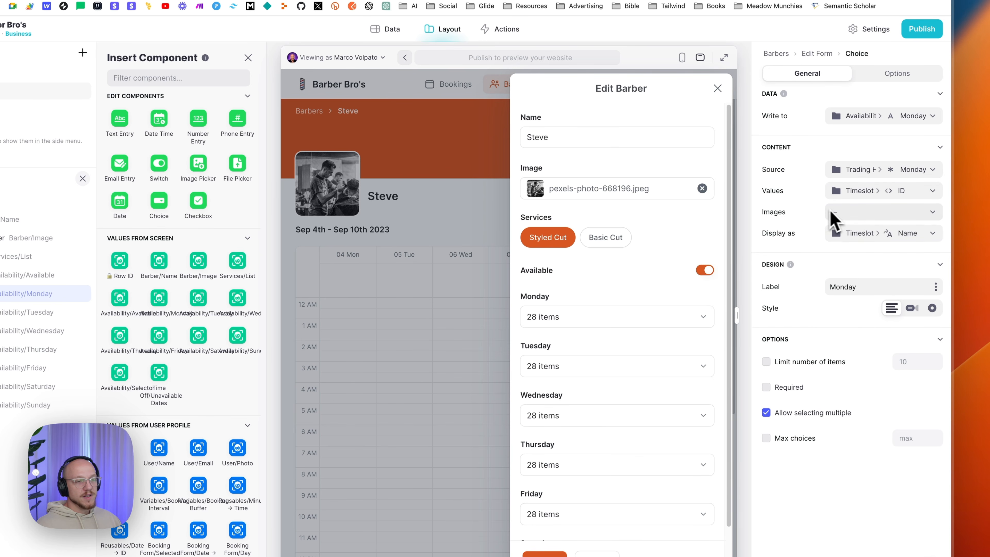
pyautogui.click(851, 235)
pyautogui.moveTo(848, 330)
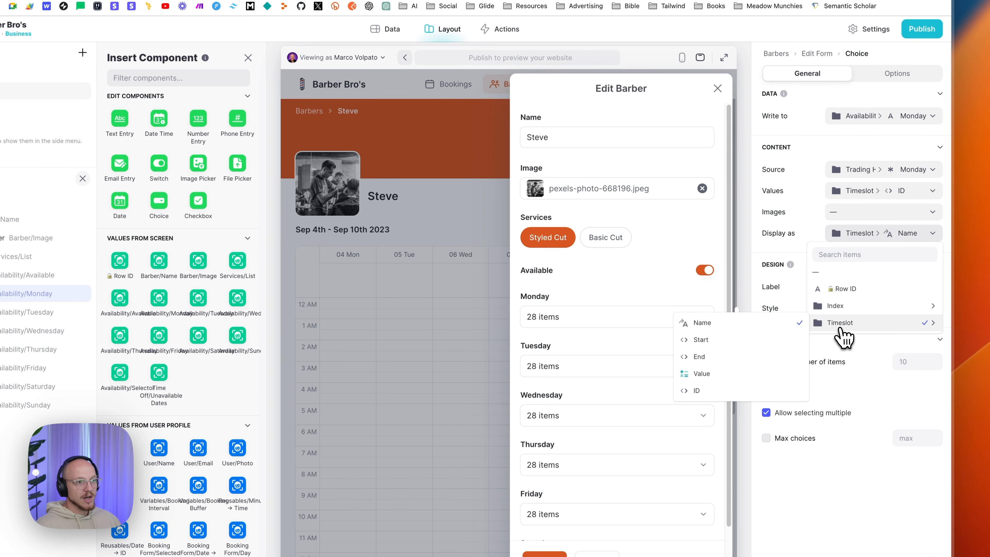
pyautogui.click(760, 326)
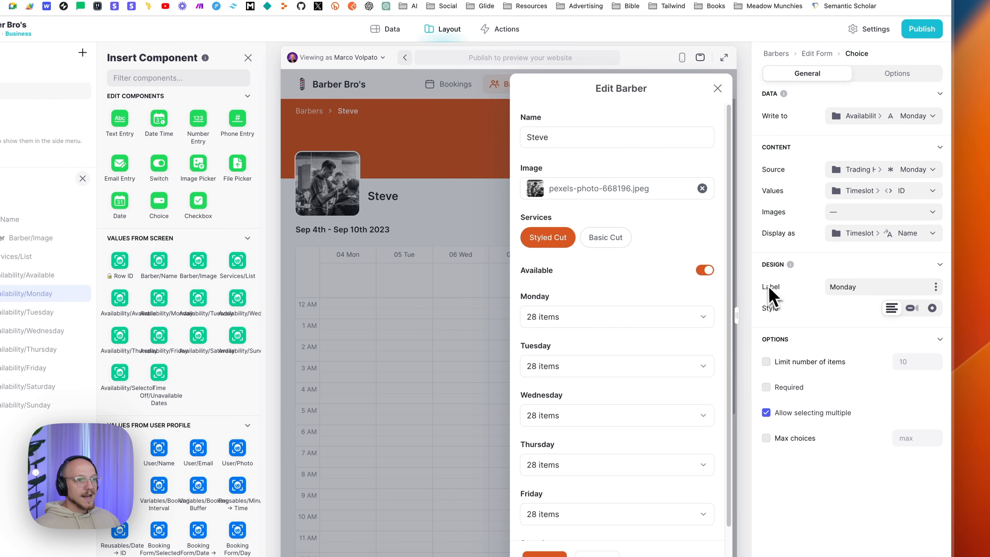
pyautogui.doubleClick(869, 287)
pyautogui.click(869, 287)
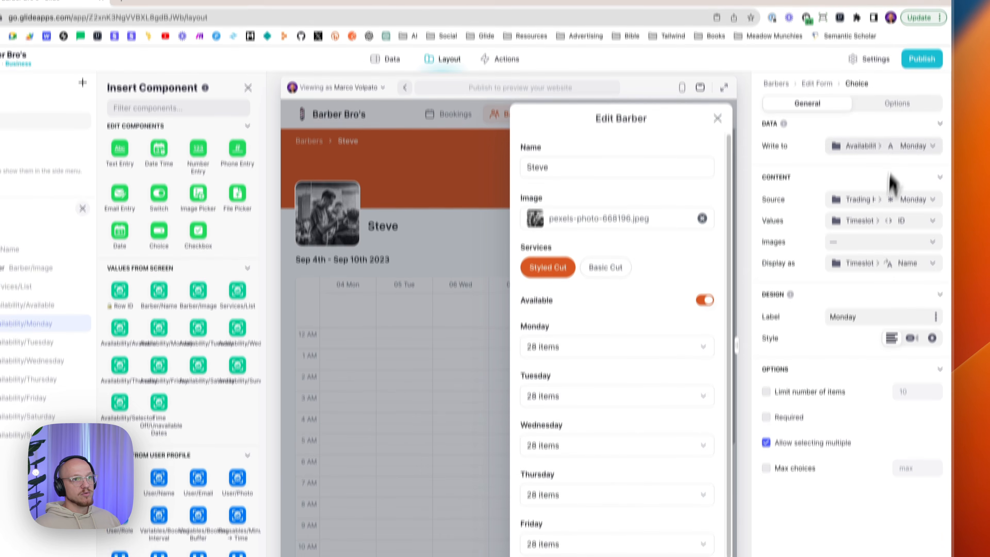
pyautogui.click(898, 73)
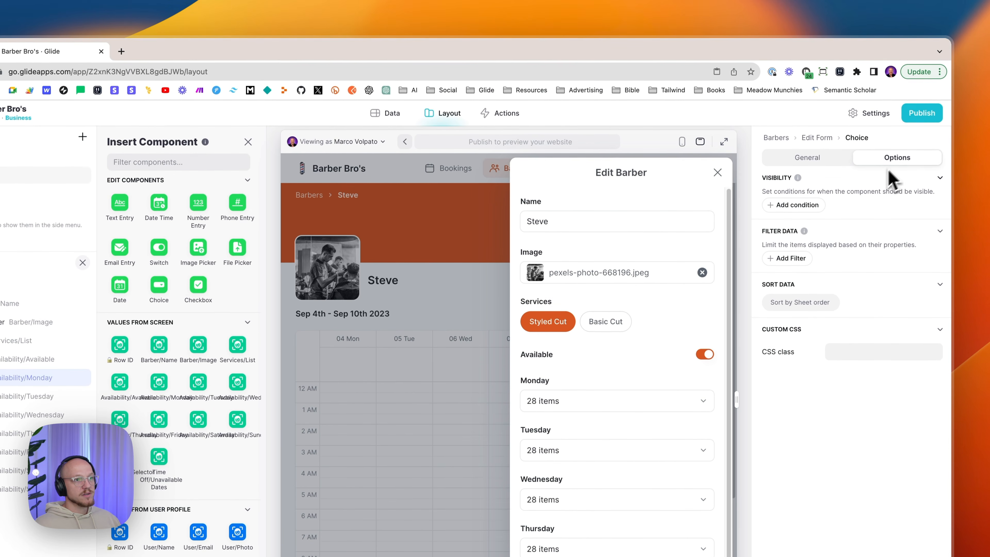
# - Return to the Monday choice's General settings: Availability Monday, multiple selections allowed
pyautogui.click(829, 160)
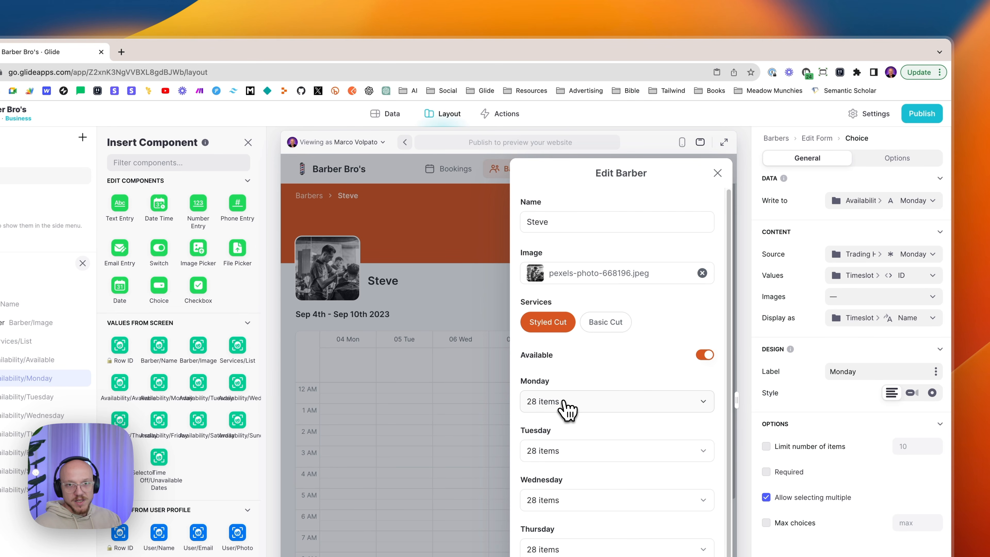
# - Open the preview's Monday time-slot list and review the slots from 9:00 AM to 5:00 PM
pyautogui.click(568, 407)
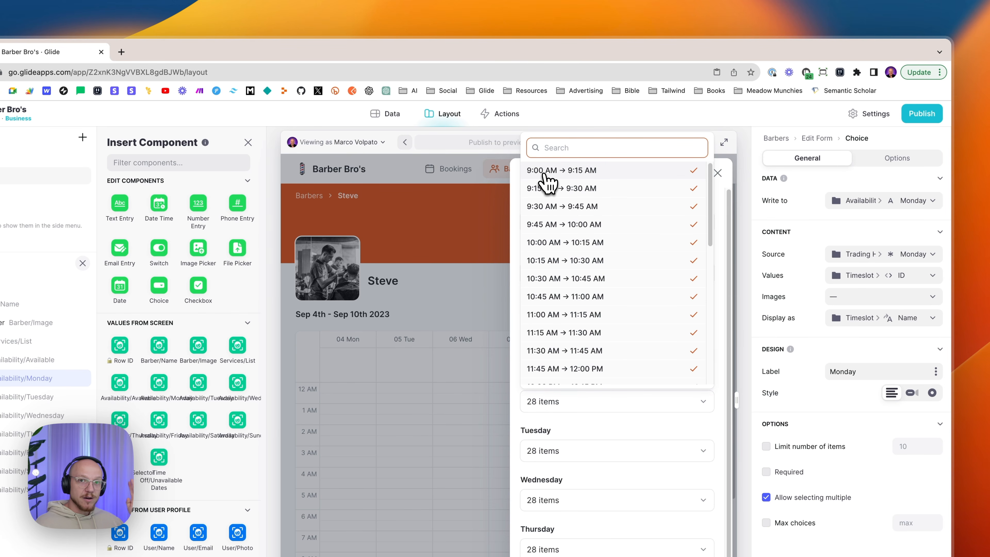
pyautogui.scroll(-10, 569, 202)
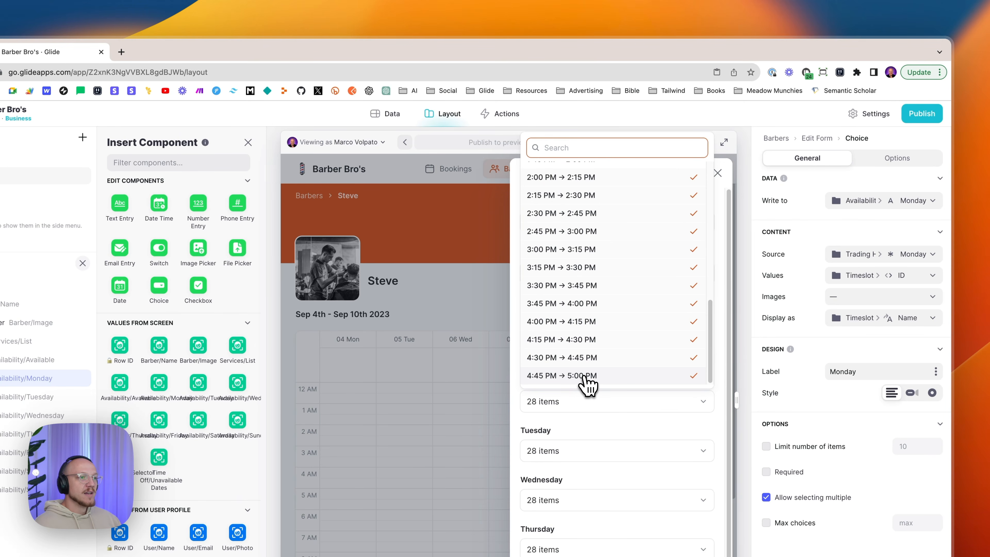
pyautogui.scroll(3, 579, 274)
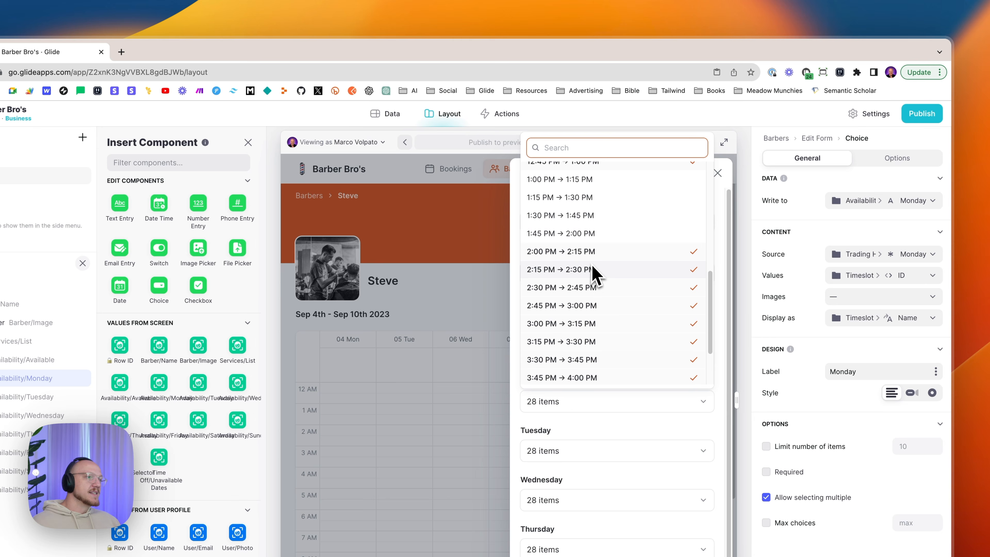
pyautogui.scroll(8, 592, 273)
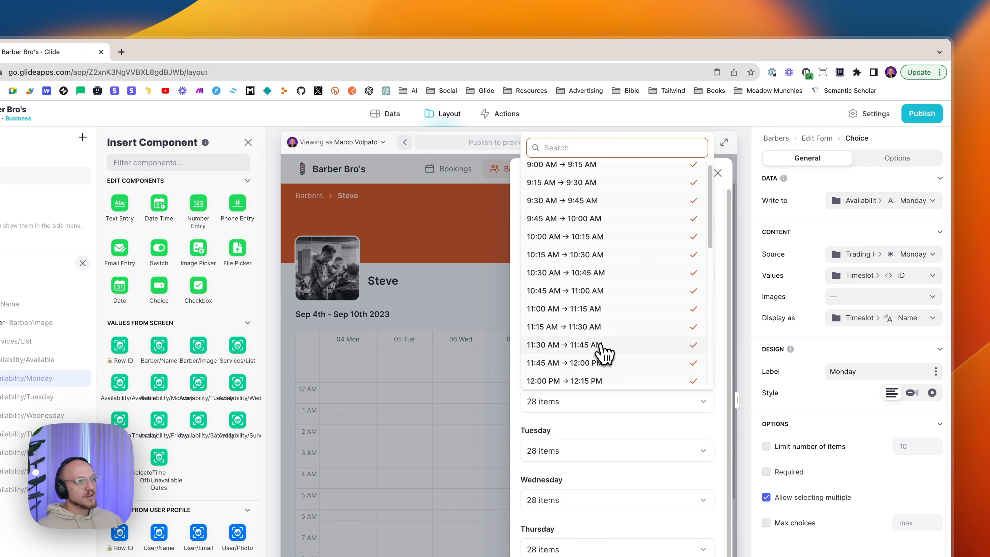
pyautogui.scroll(-3, 599, 283)
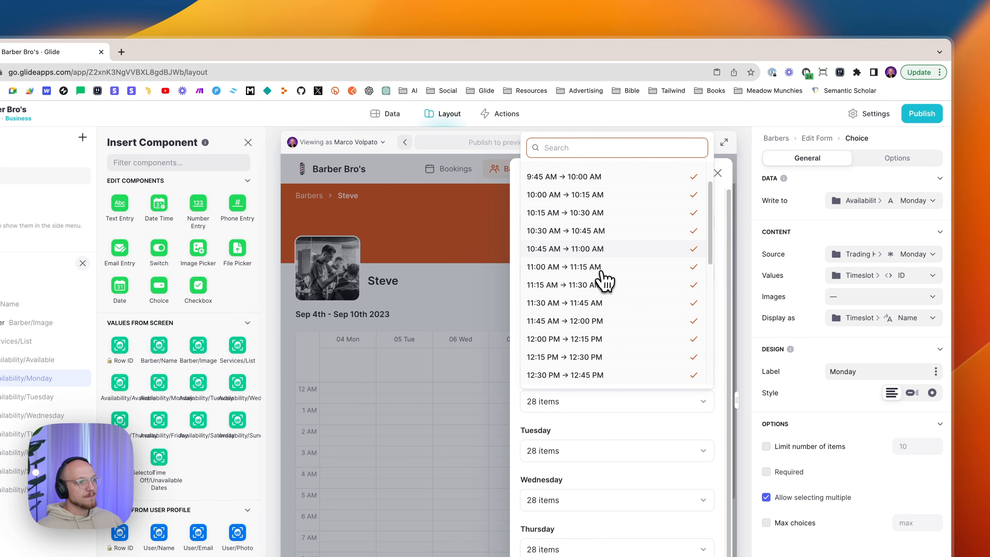
pyautogui.scroll(-1, 606, 278)
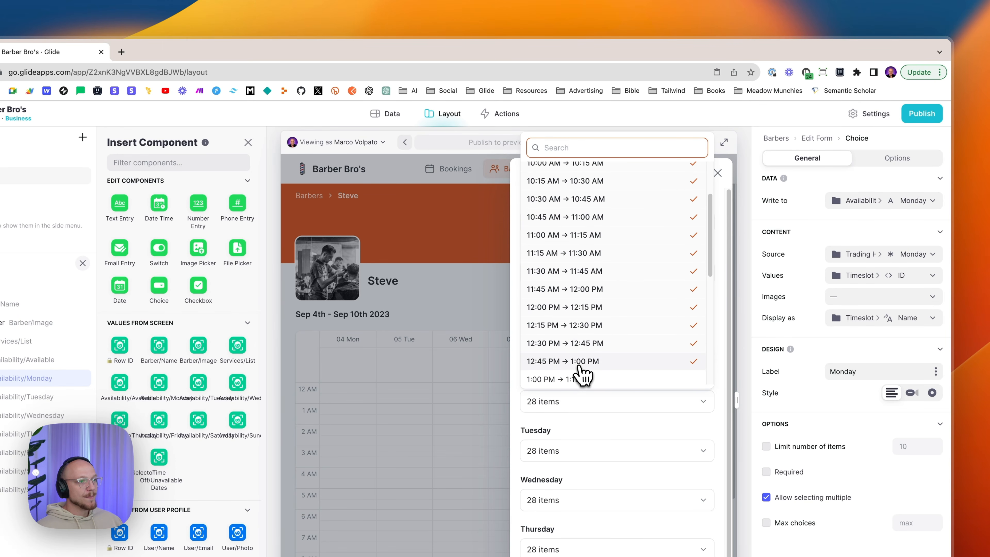
pyautogui.scroll(-5, 583, 376)
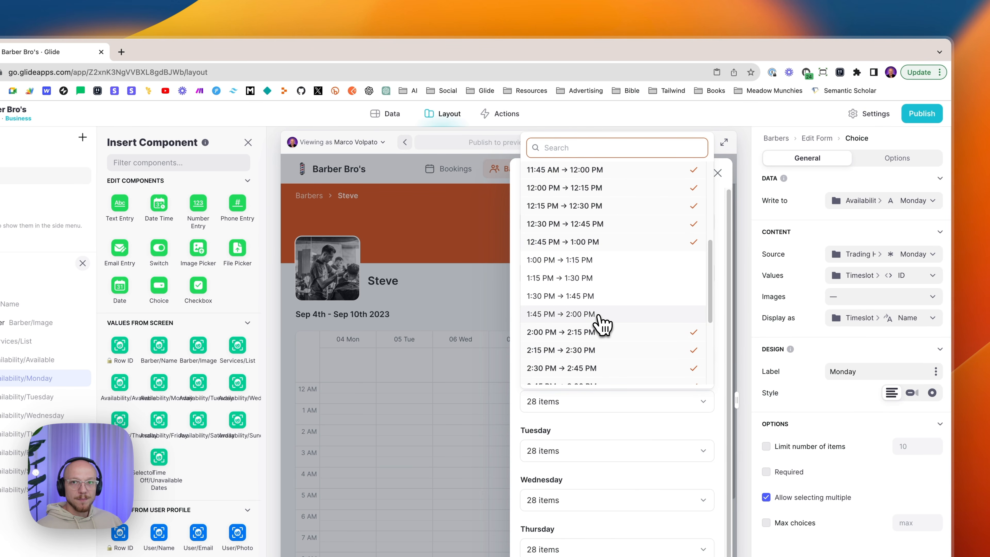
pyautogui.scroll(-1, 595, 319)
pyautogui.scroll(-5, 562, 324)
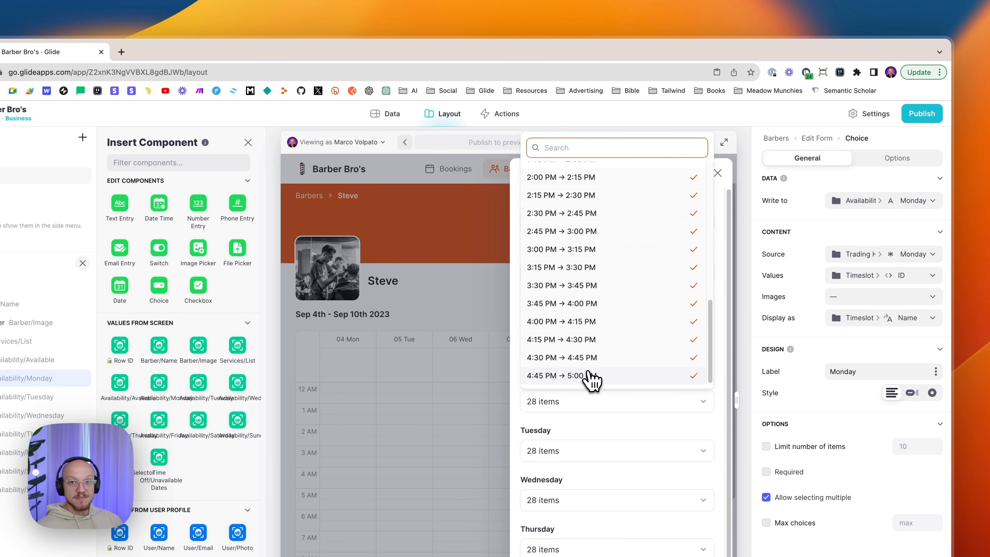
pyautogui.scroll(10, 647, 330)
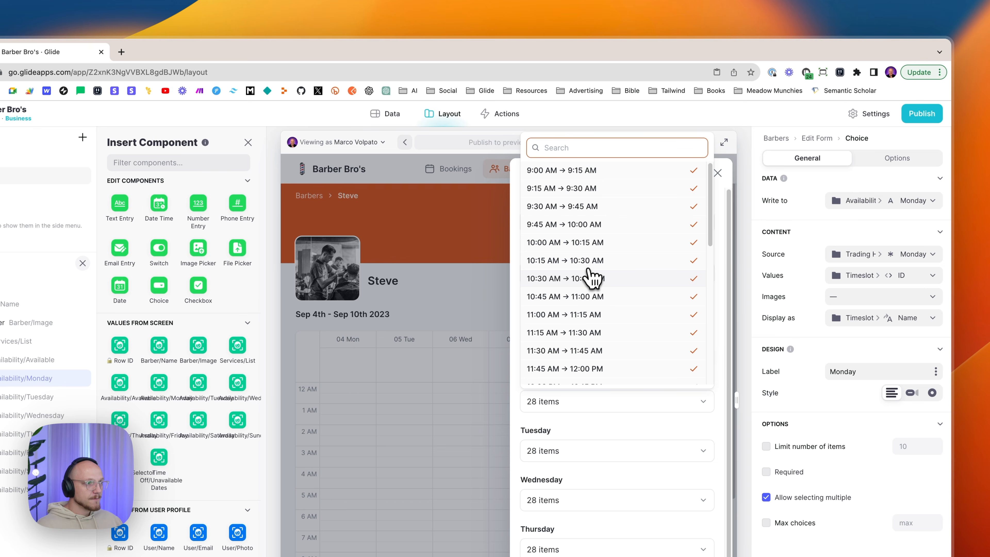
# - Untick and re-tick the 10:30 AM and 10:45 AM slots, leaving every Monday slot selected
pyautogui.click(548, 279)
pyautogui.click(552, 296)
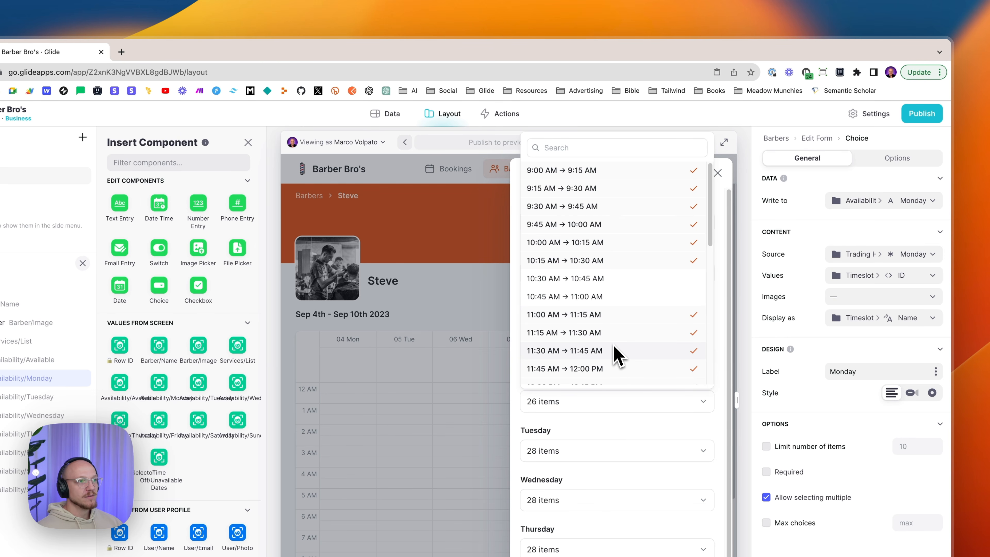
pyautogui.scroll(-3, 622, 302)
pyautogui.scroll(-5, 628, 315)
pyautogui.scroll(6, 634, 265)
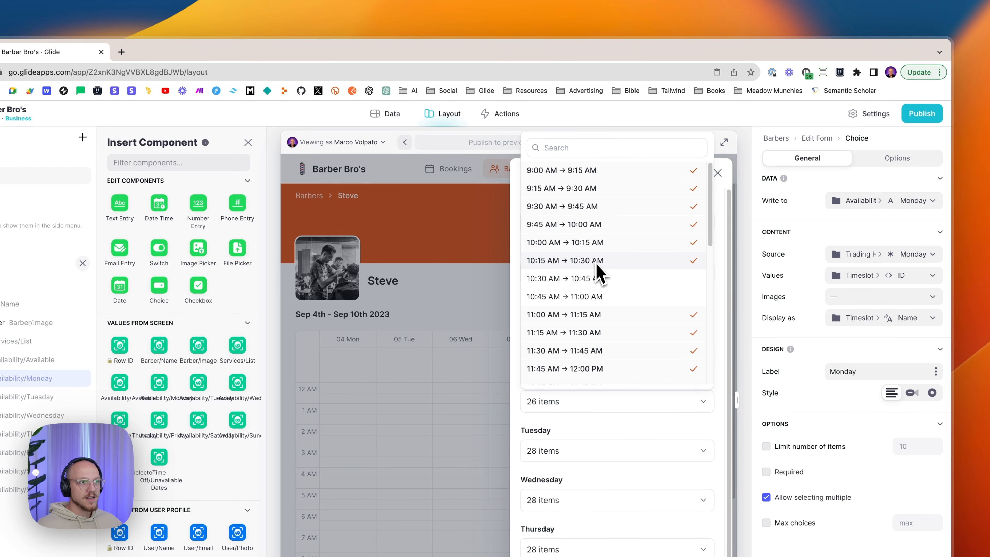
pyautogui.click(546, 280)
pyautogui.click(550, 295)
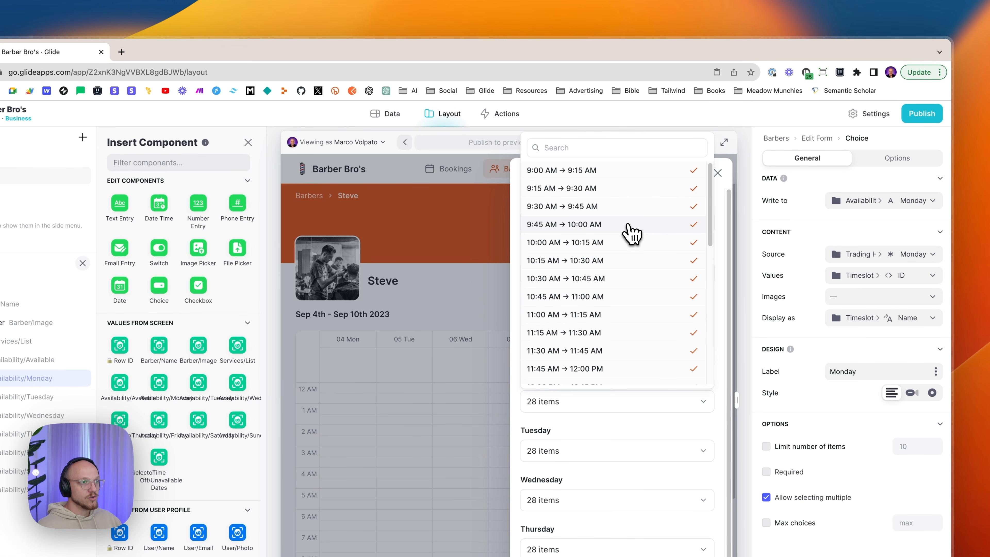
pyautogui.scroll(-5, 631, 233)
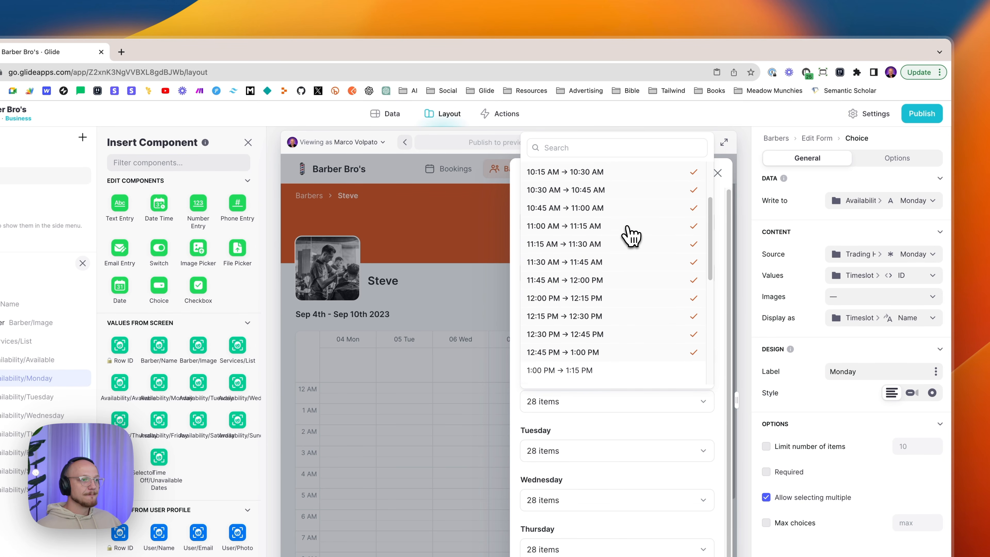
pyautogui.scroll(-5, 634, 229)
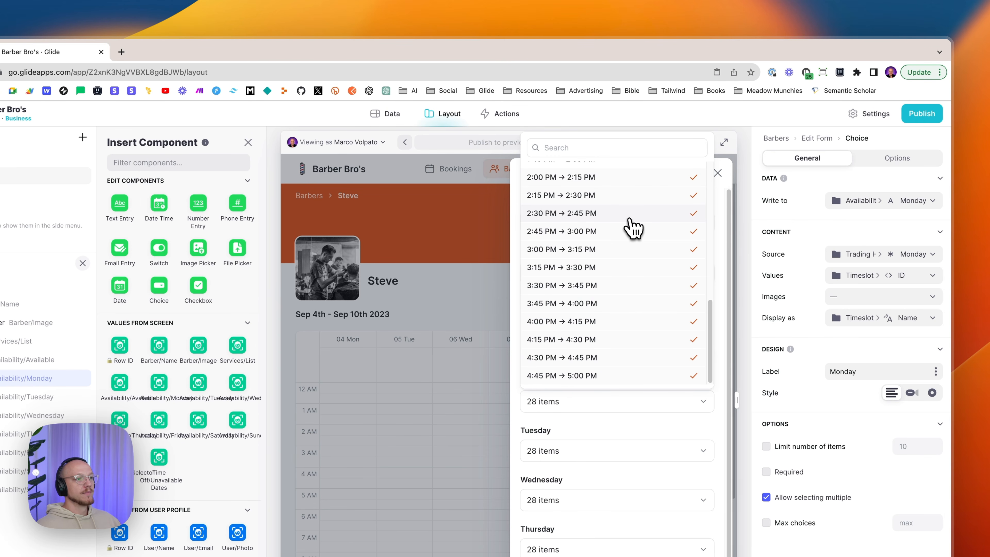
pyautogui.scroll(10, 633, 230)
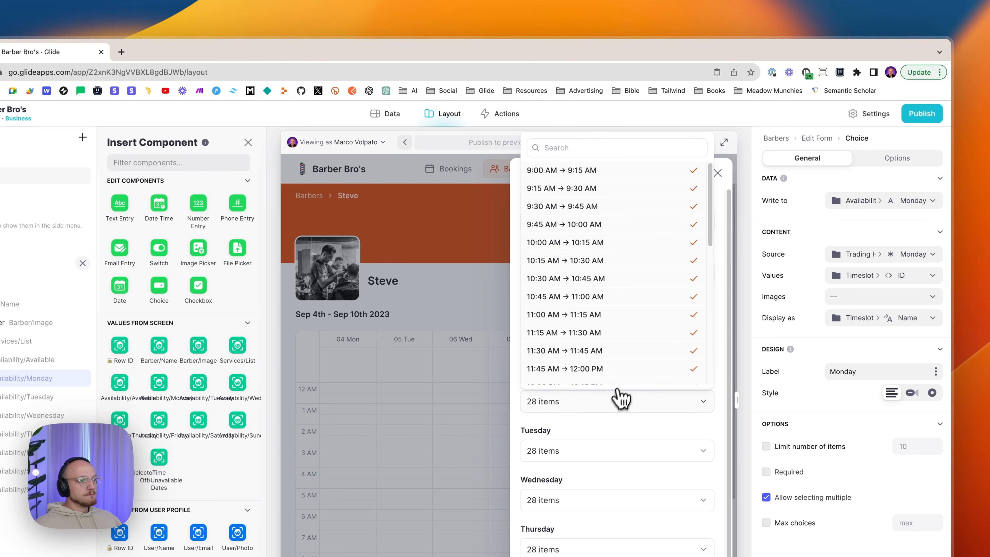
pyautogui.click(622, 397)
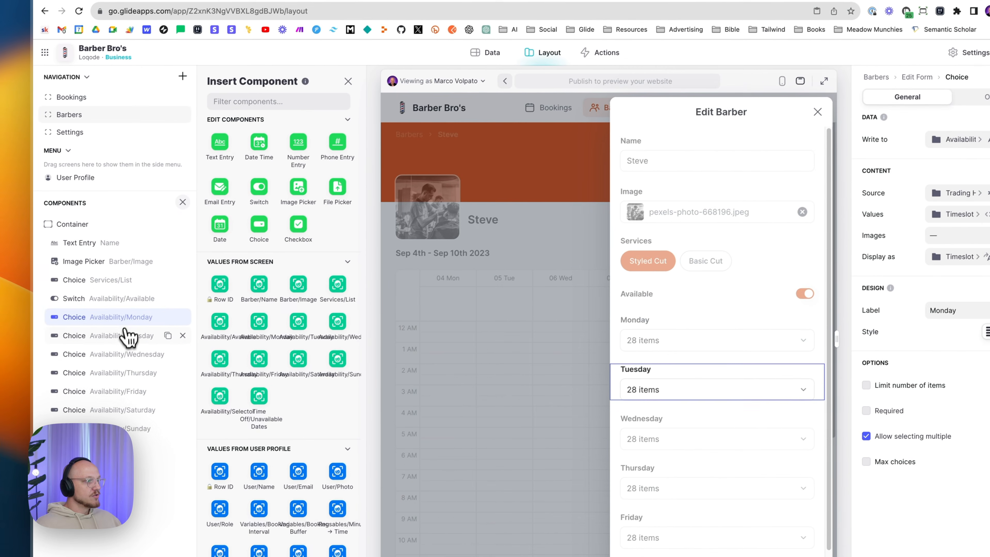
# - Point the Tuesday availability choice's source at Trading Hours > Tuesday
pyautogui.click(25, 397)
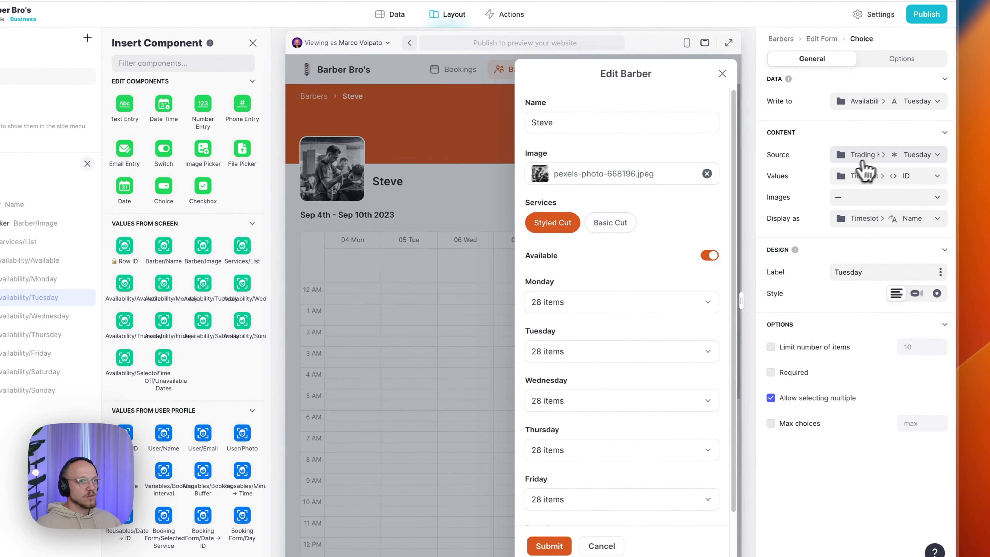
pyautogui.click(967, 191)
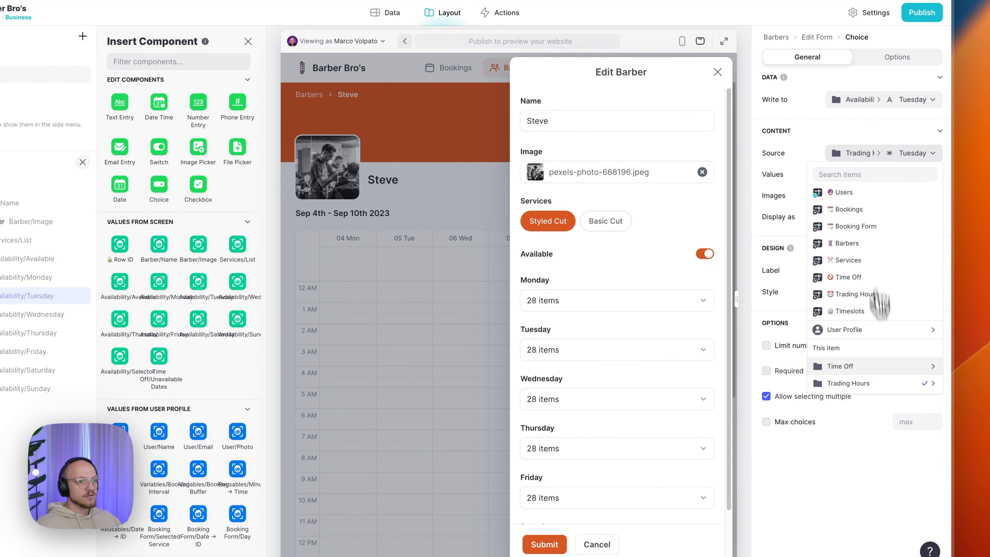
pyautogui.moveTo(878, 385)
pyautogui.click(746, 413)
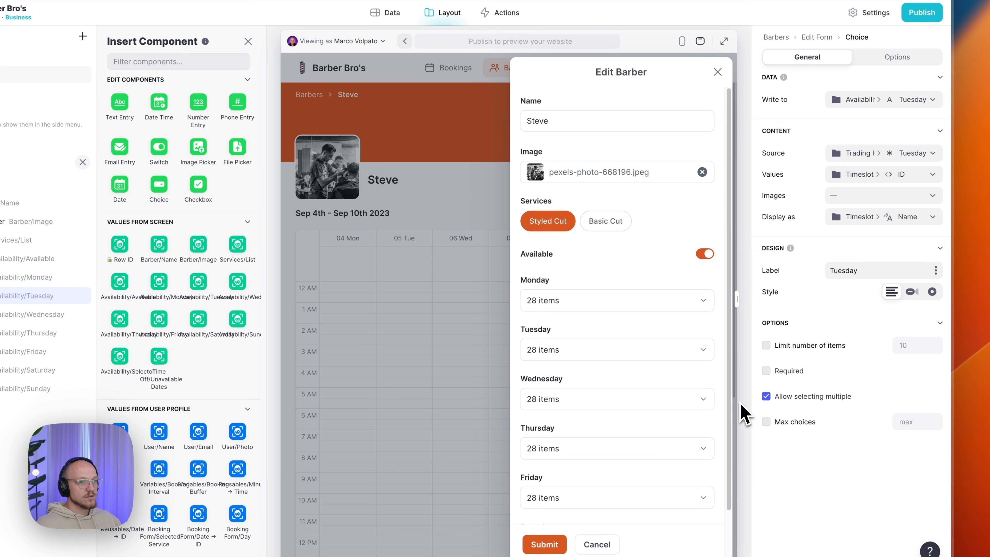
pyautogui.click(841, 270)
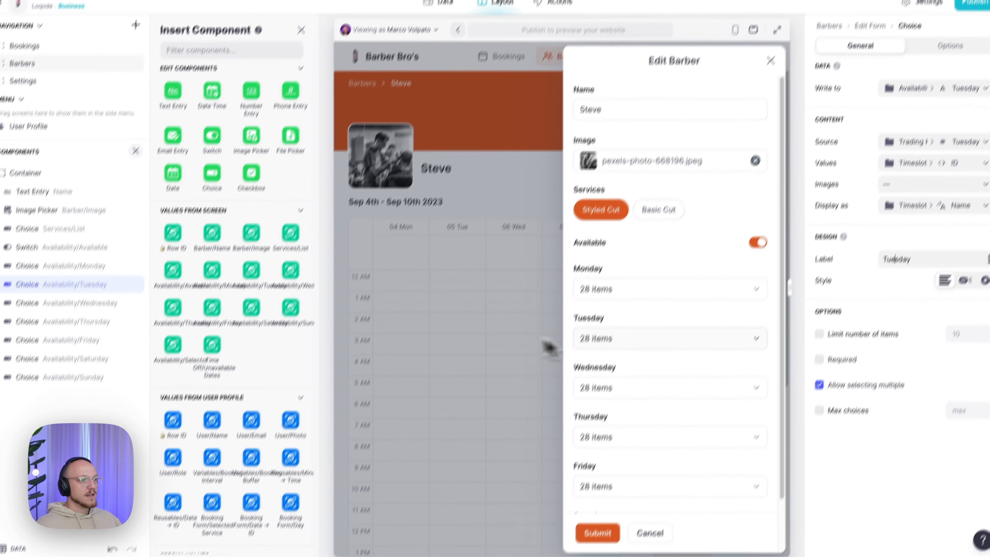
# - Inspect the Saturday dropdown's 12 time slots in the Edit Barber preview
pyautogui.scroll(-3, 630, 367)
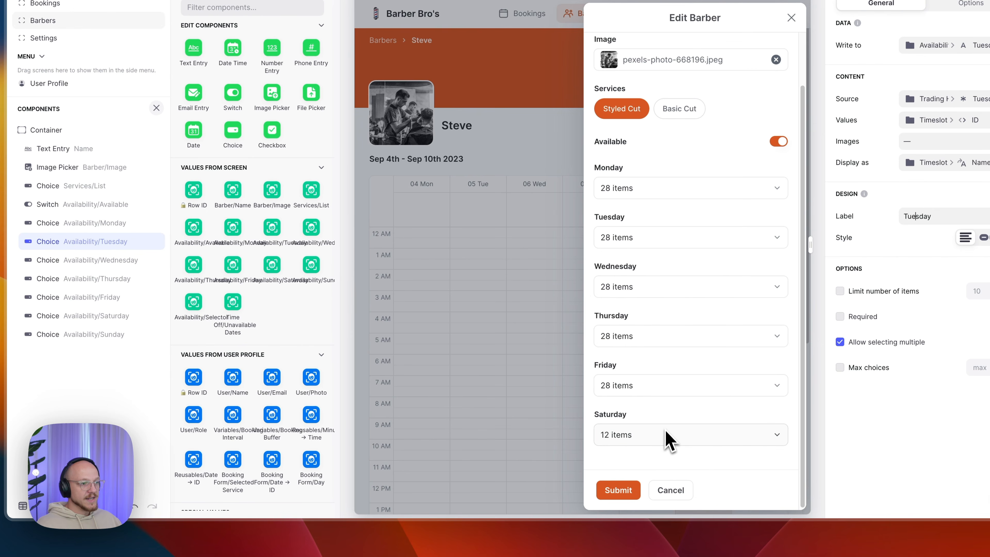
pyautogui.scroll(-1, 658, 443)
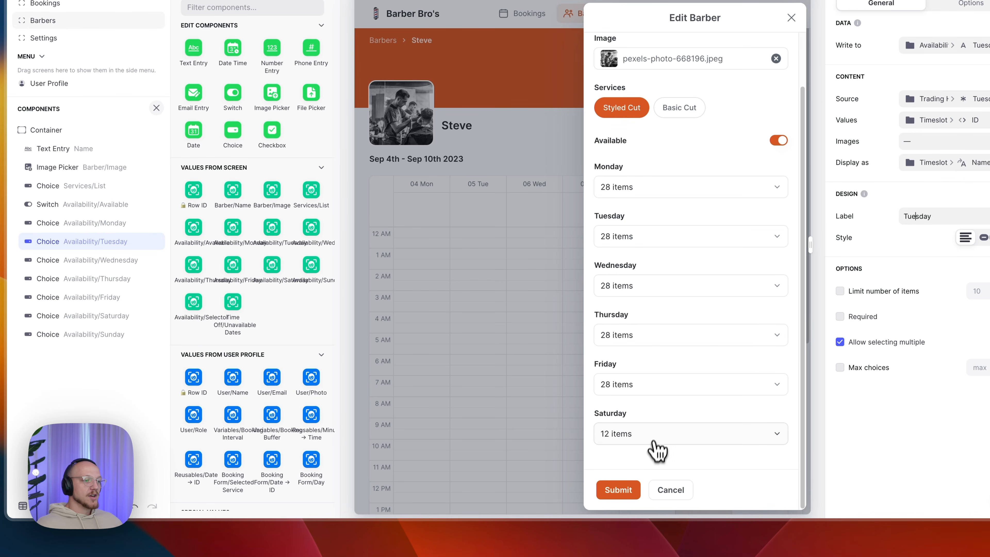
pyautogui.click(659, 434)
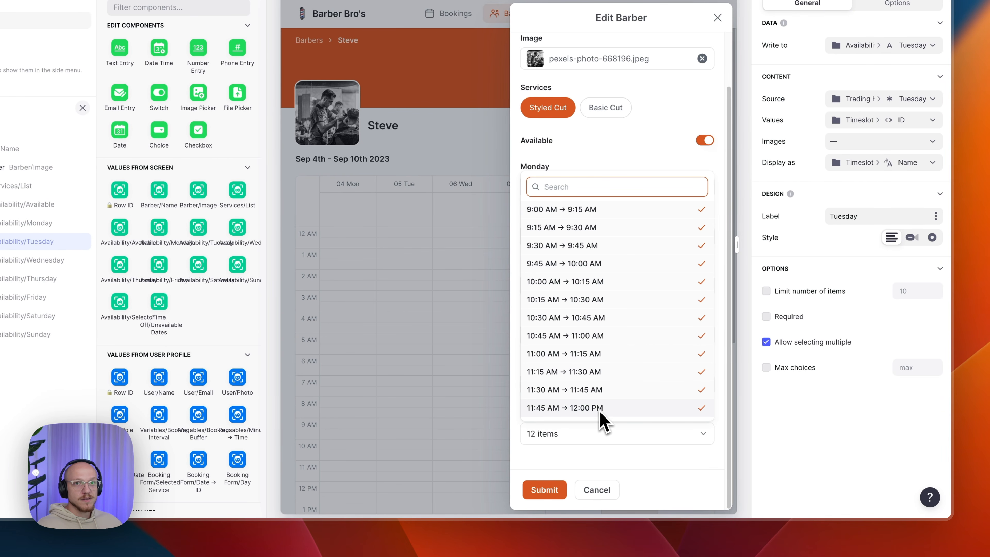
pyautogui.click(582, 439)
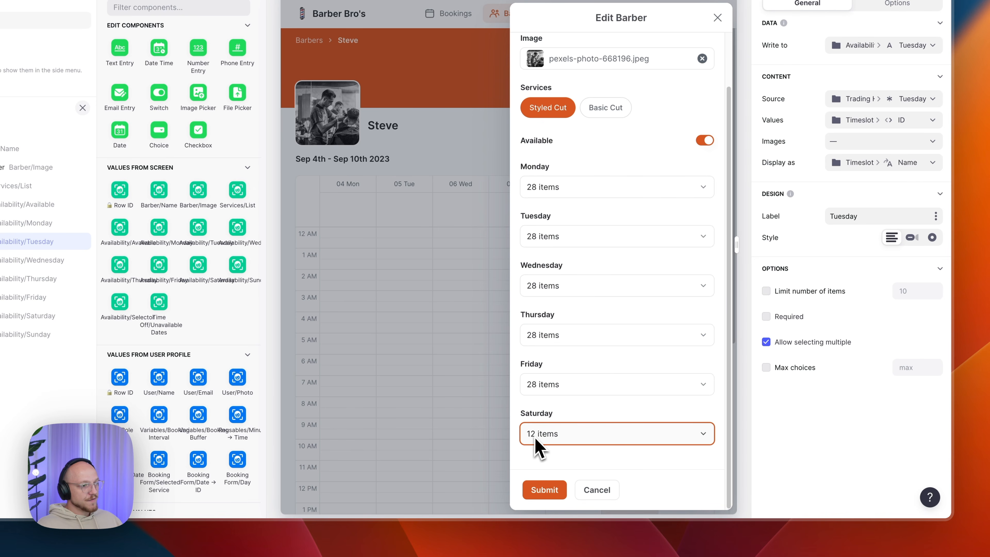
pyautogui.click(541, 451)
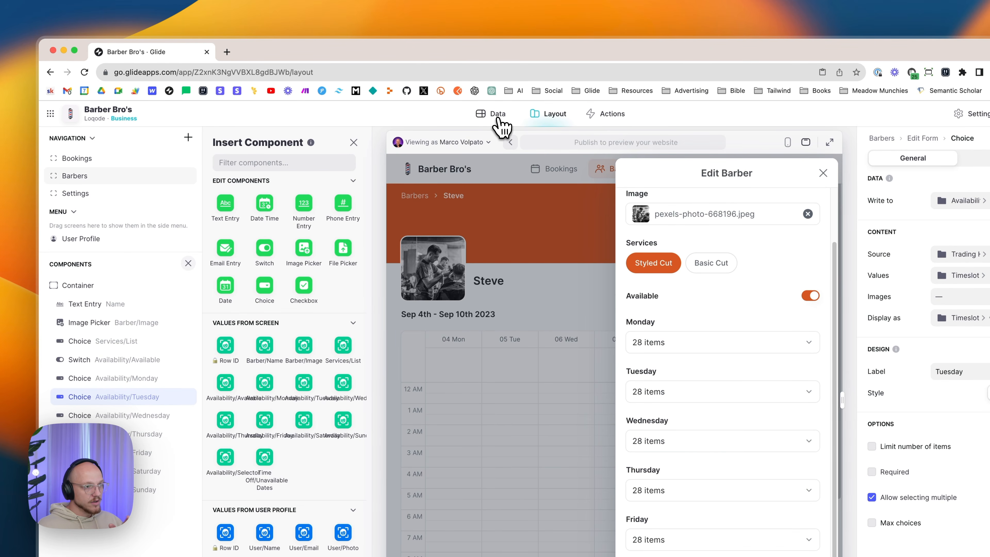
# - Copy Bob's 0.3750 availability value into Steve's empty Sunday cell in the Barbers table
pyautogui.click(500, 119)
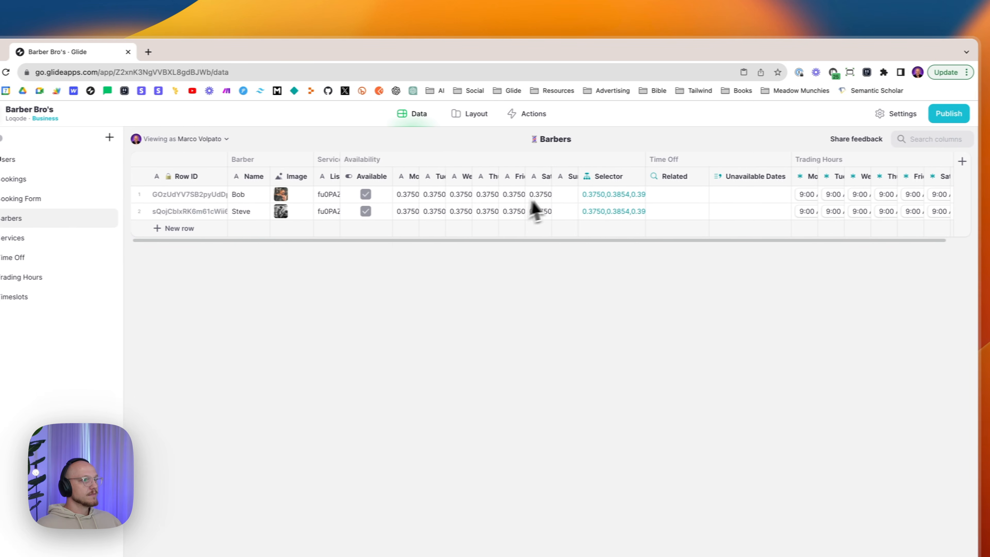
pyautogui.click(503, 197)
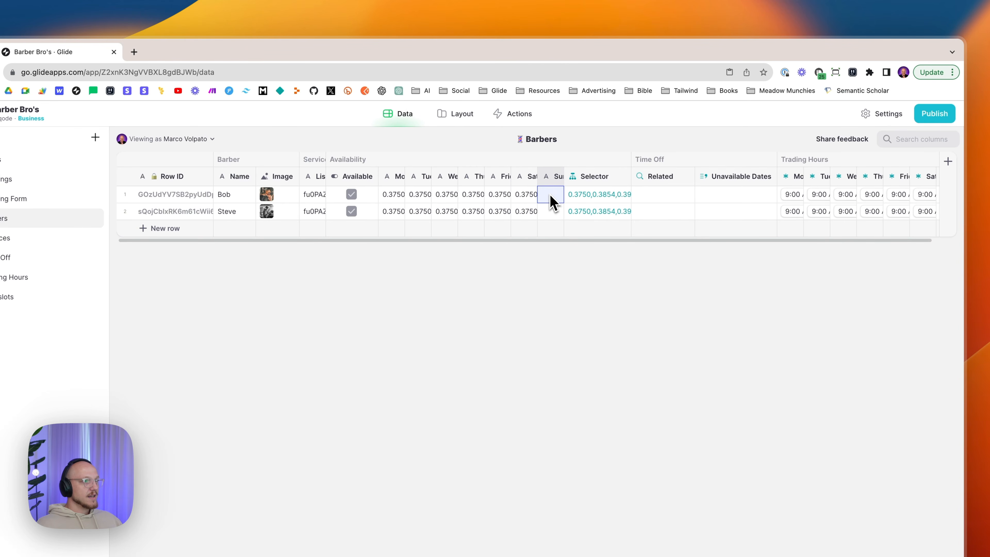
pyautogui.click(549, 214)
pyautogui.write('0.3750')
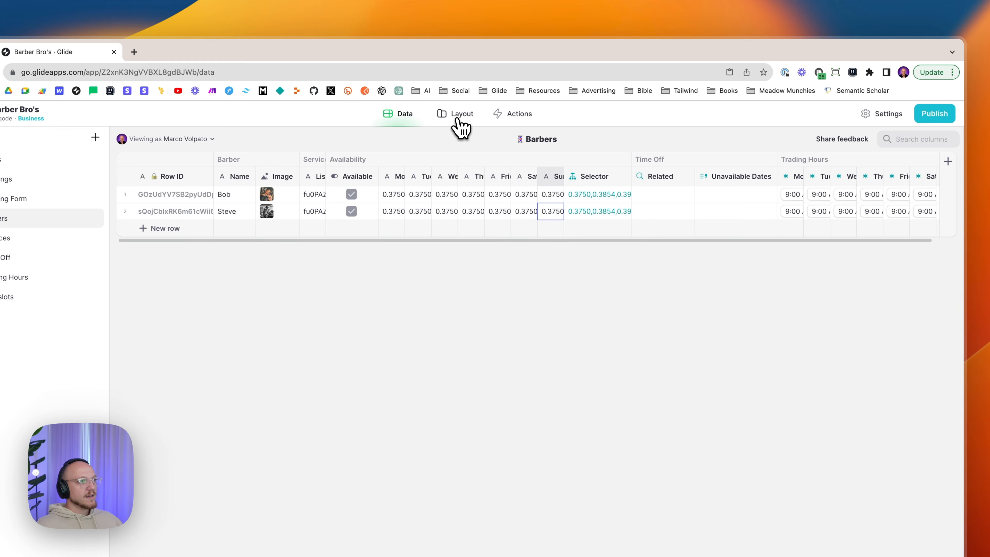
# - Back in the layout, recheck Saturday's time slots and select the Edit Barber form's container
pyautogui.click(458, 119)
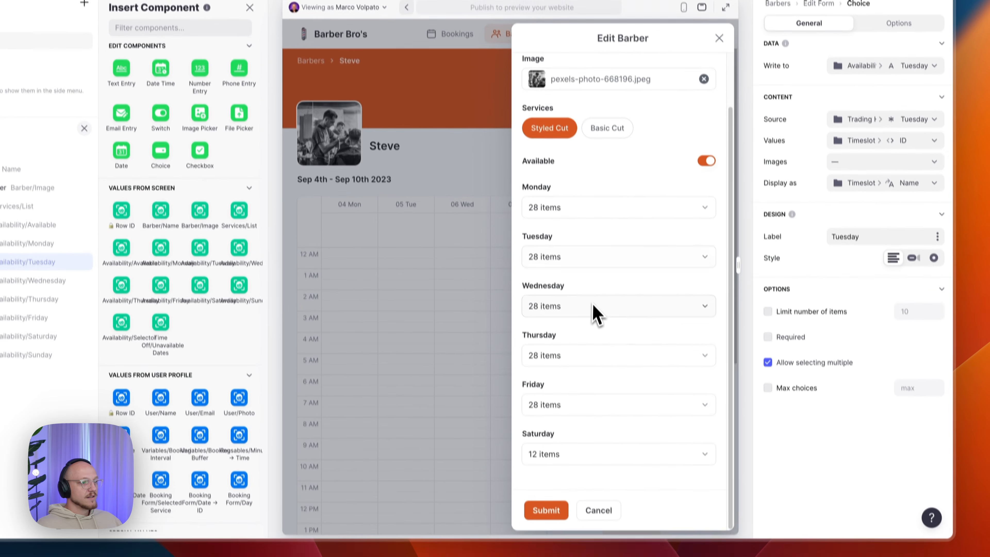
pyautogui.click(577, 453)
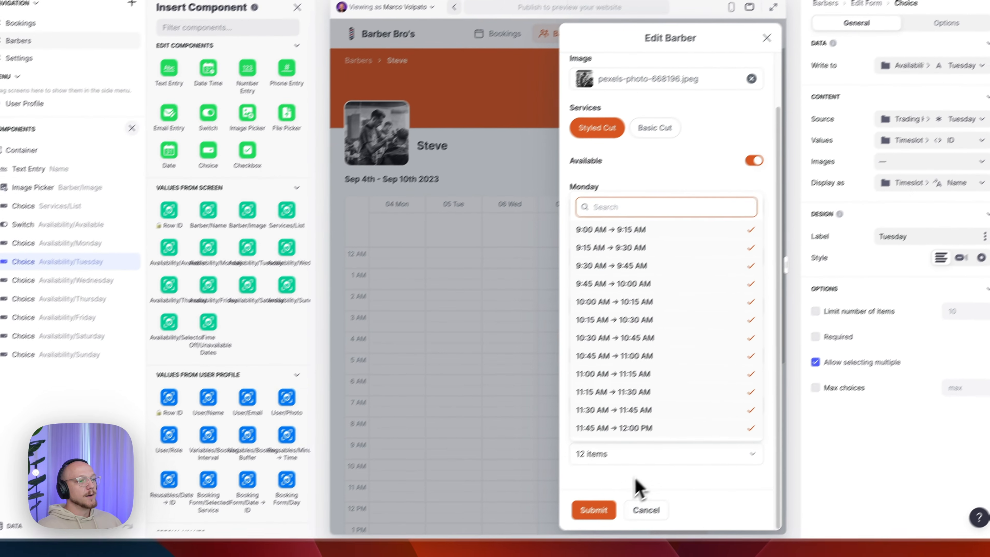
pyautogui.click(573, 439)
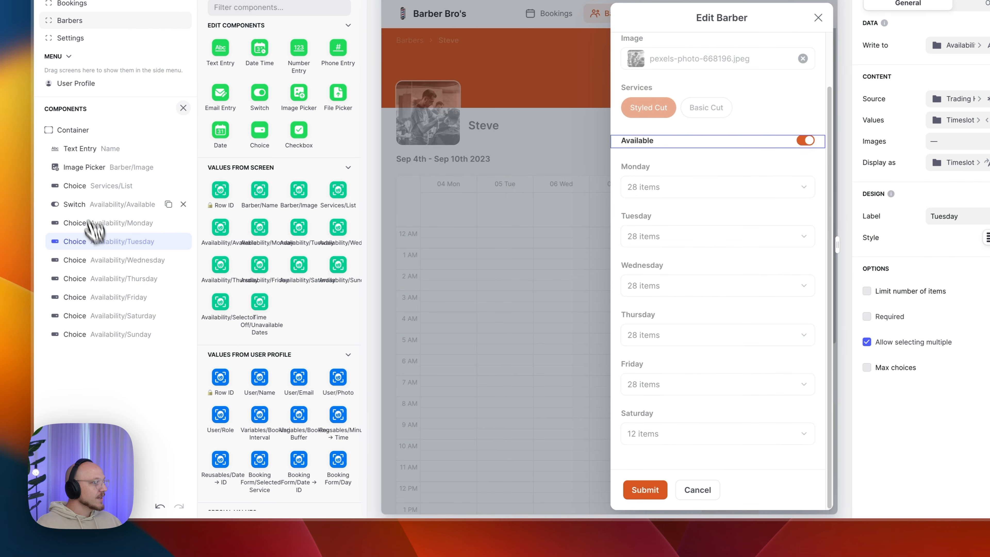
pyautogui.click(80, 139)
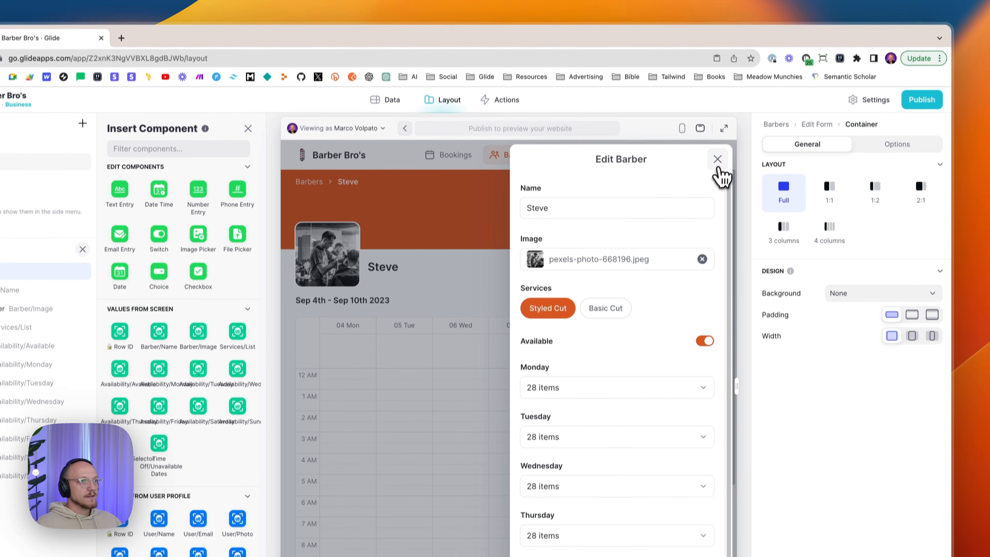
# - Close Edit Barber and select the week-mode Bookings calendar on Steve's detail screen
pyautogui.click(719, 173)
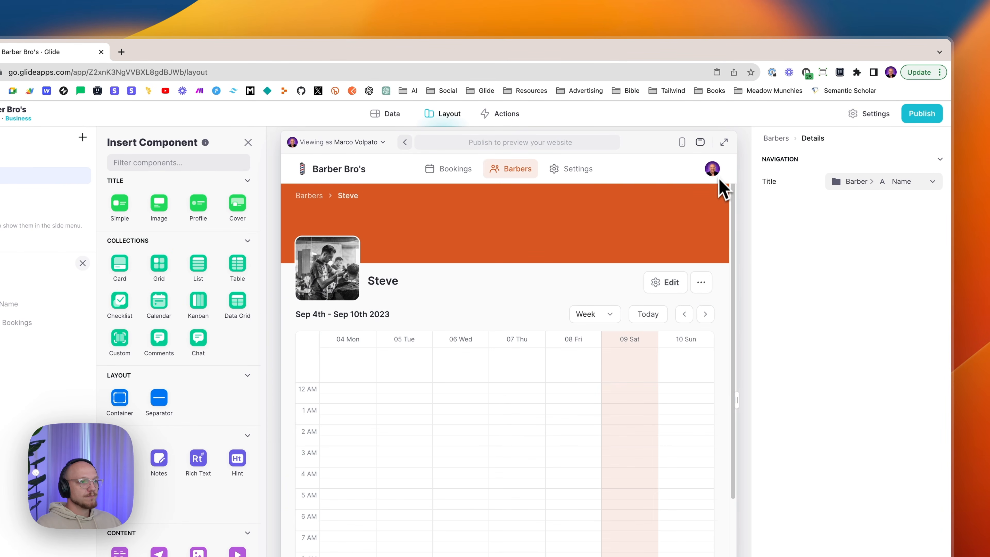
pyautogui.click(701, 288)
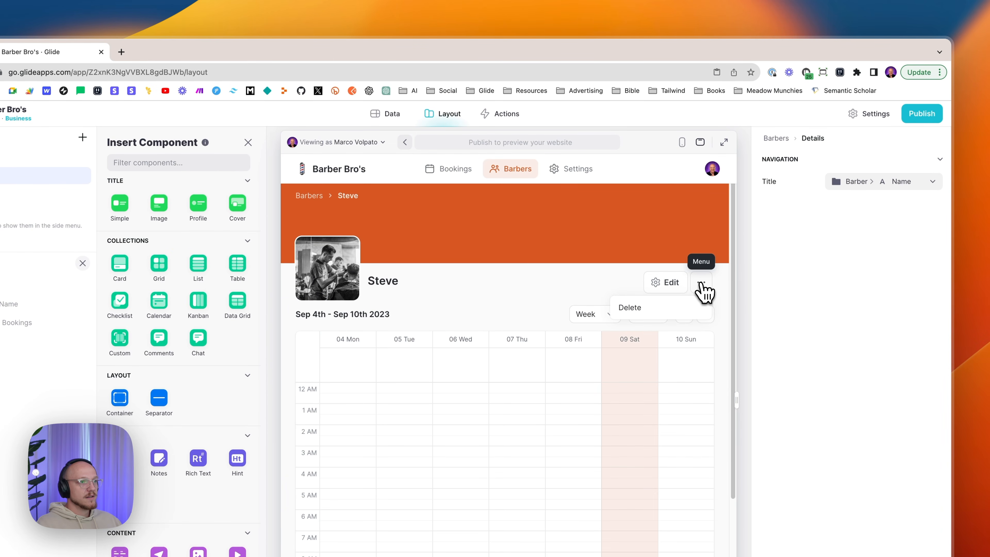
pyautogui.click(709, 289)
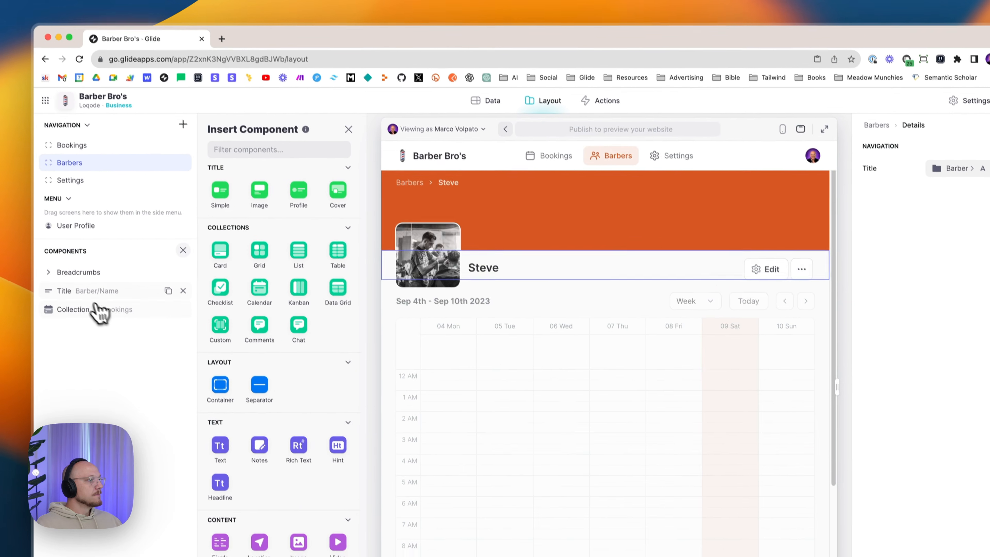
pyautogui.click(70, 311)
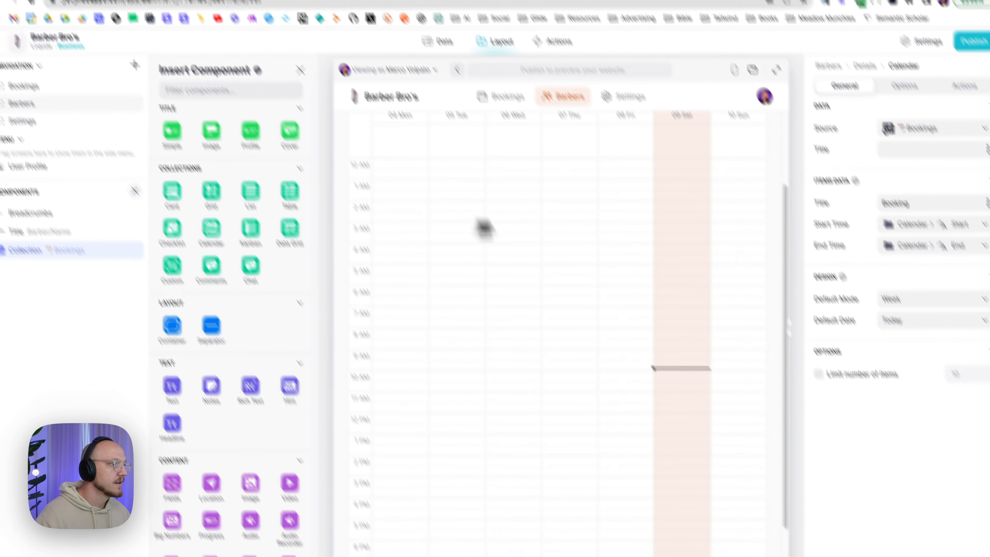
pyautogui.scroll(4, 613, 309)
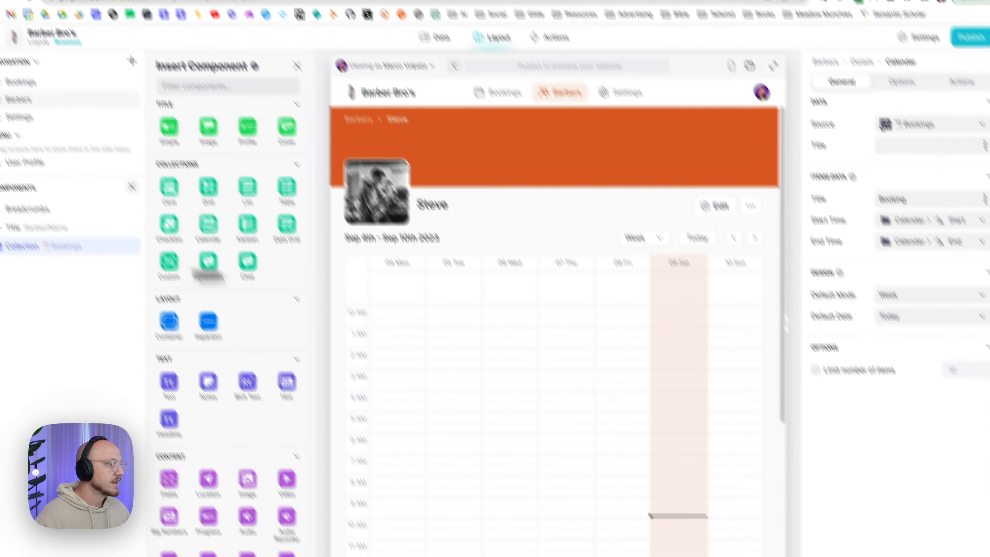
pyautogui.click(8, 180)
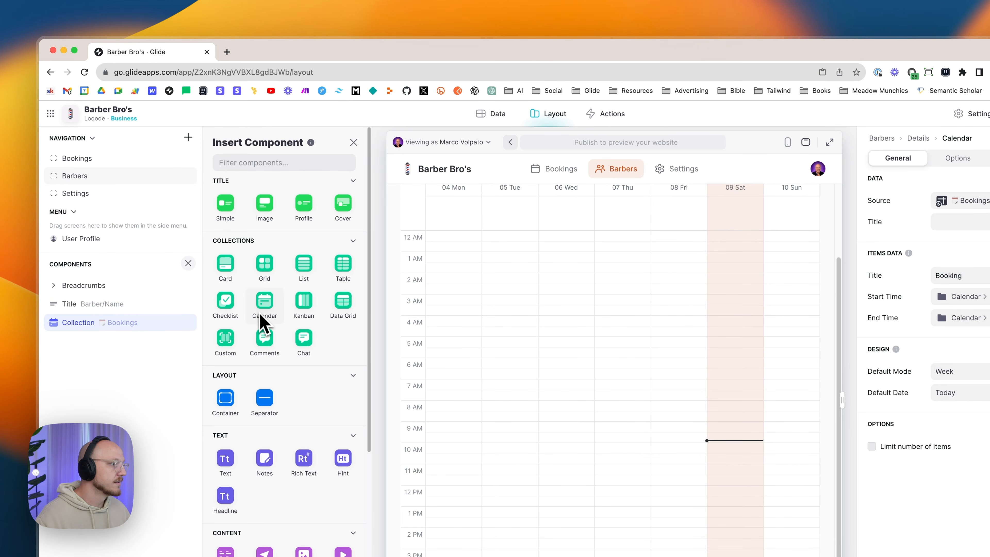
pyautogui.scroll(3, 630, 344)
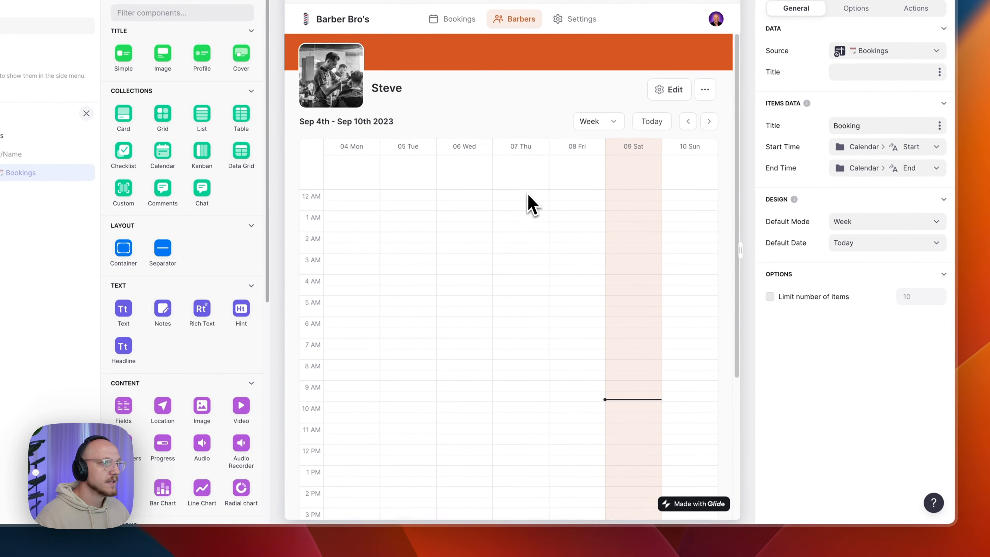
pyautogui.scroll(2, 527, 201)
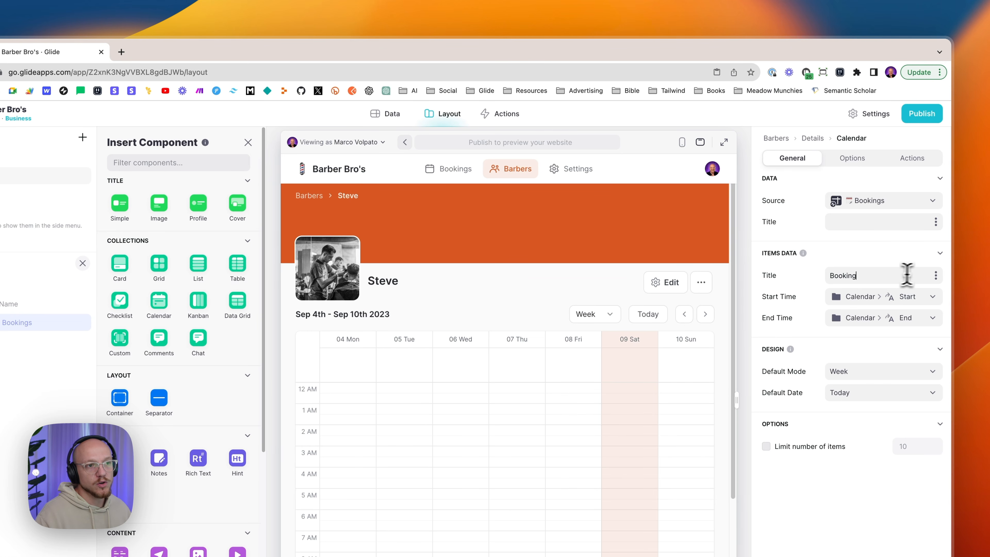
# - Title calendar bookings by client Name, end them at Calendar End, and remove the stray heading text
pyautogui.click(936, 275)
pyautogui.moveTo(803, 403)
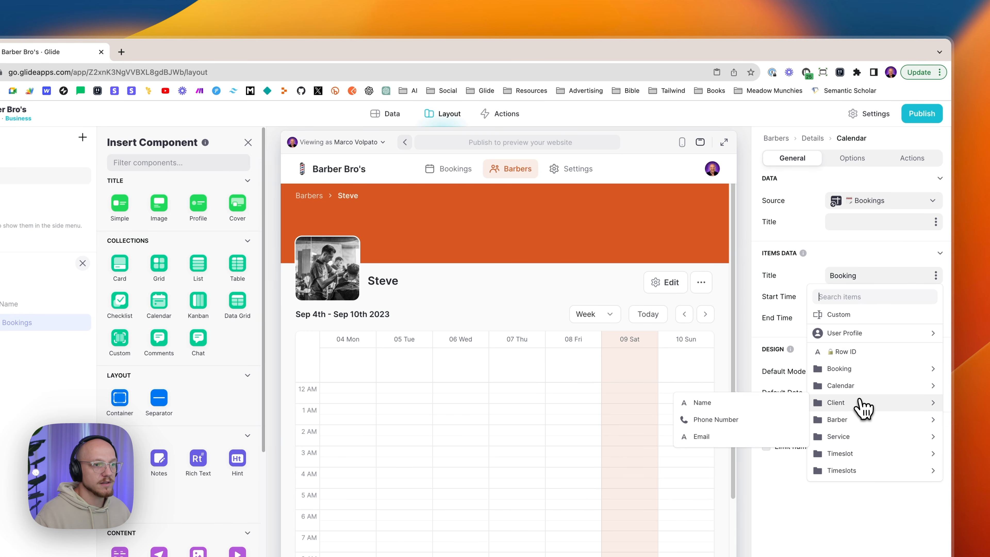
pyautogui.click(771, 404)
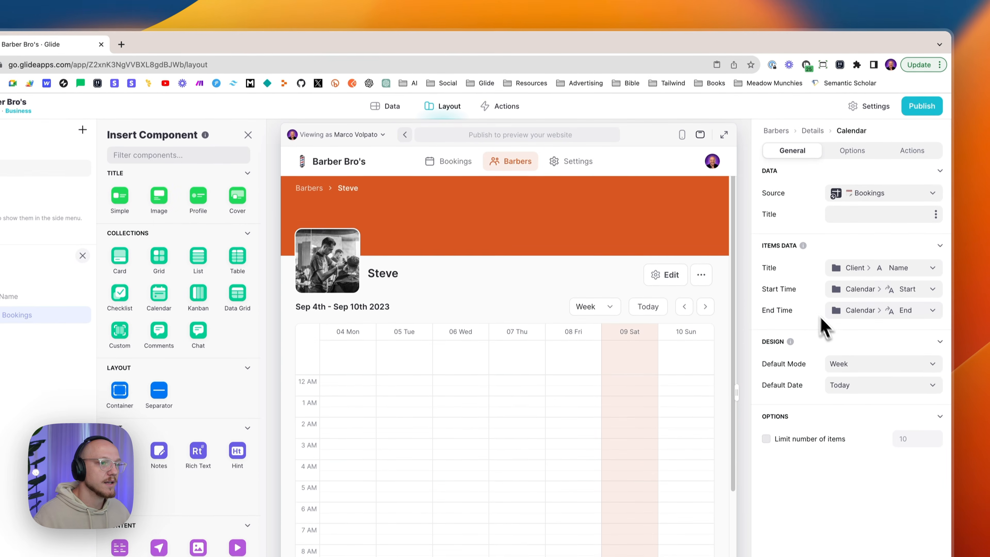
pyautogui.click(863, 314)
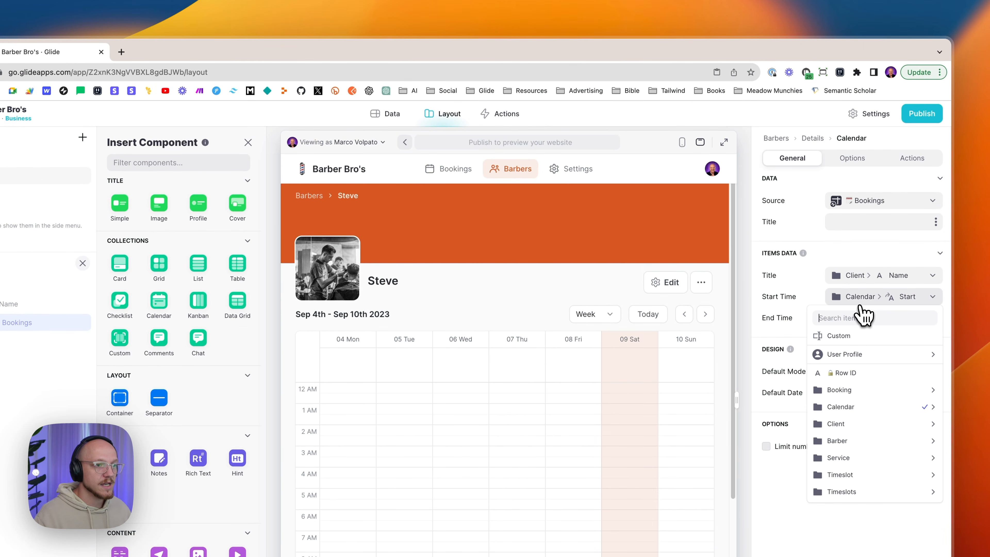
pyautogui.moveTo(857, 407)
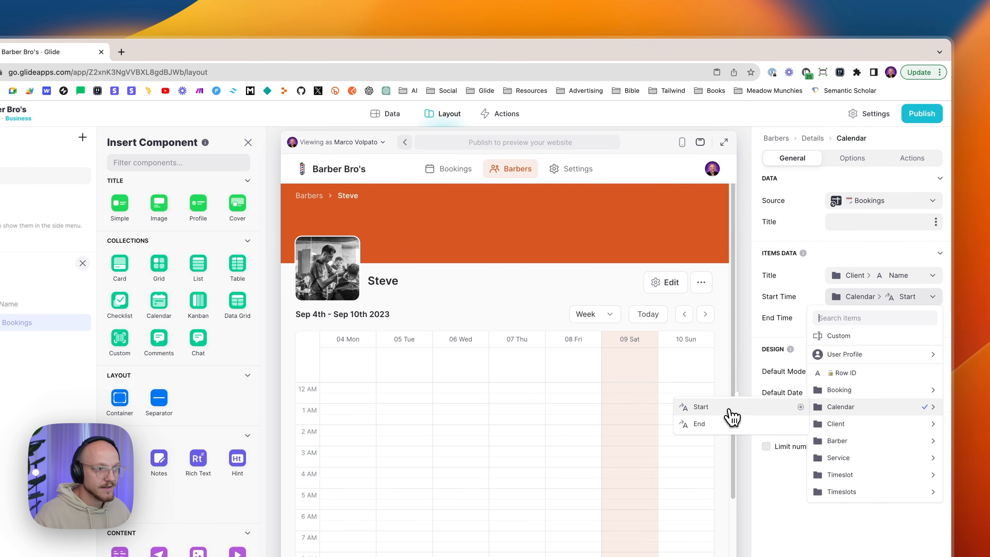
pyautogui.click(729, 423)
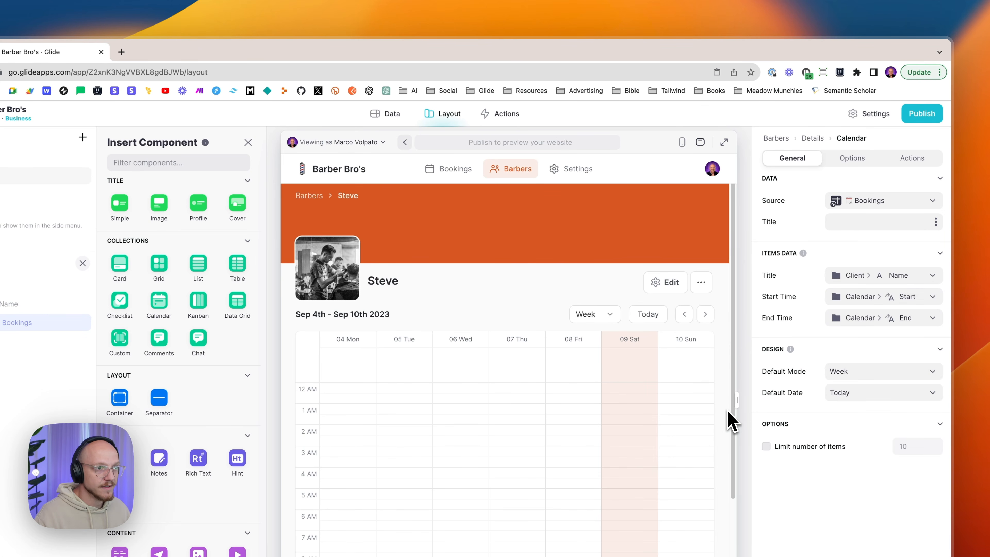
pyautogui.click(891, 322)
pyautogui.moveTo(861, 431)
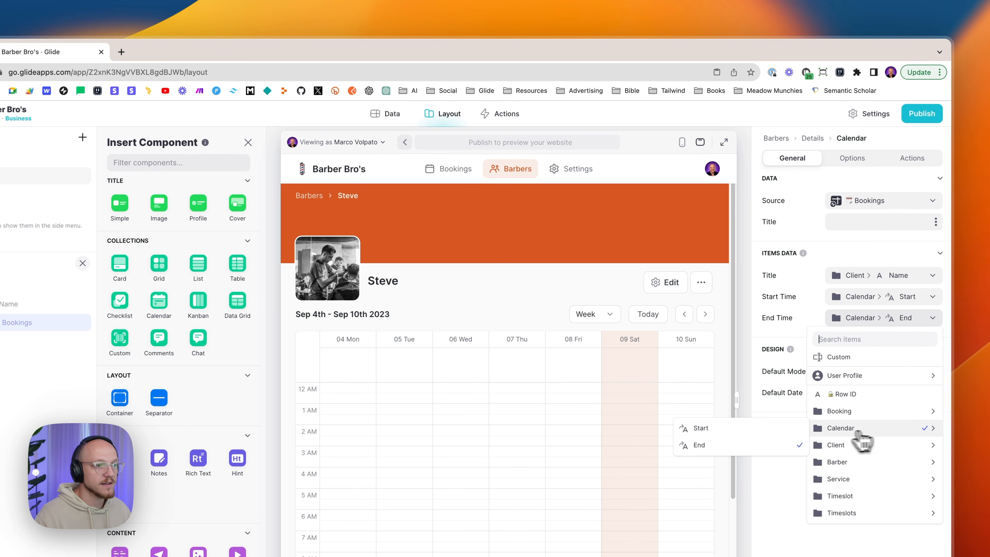
pyautogui.click(746, 445)
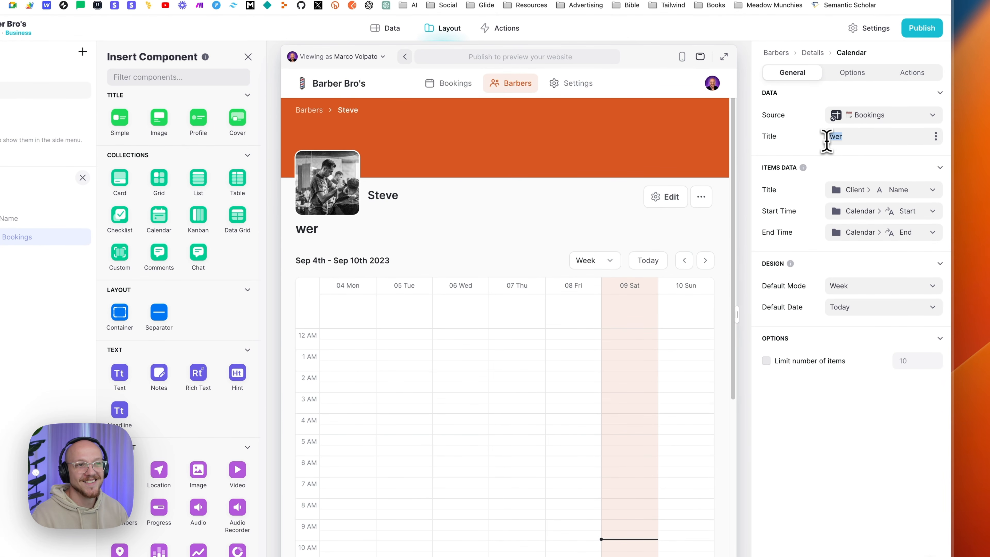
pyautogui.press('BackSpace')
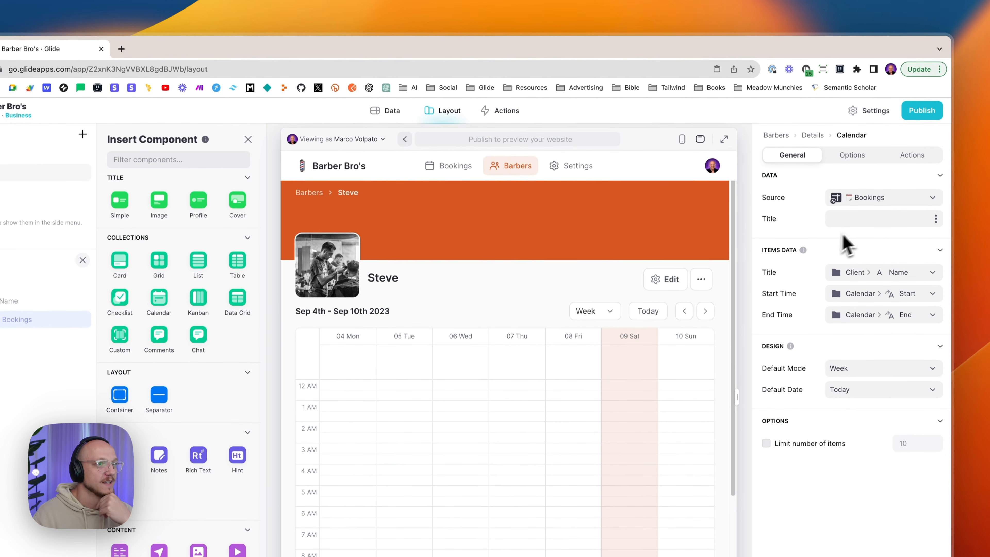
pyautogui.click(846, 164)
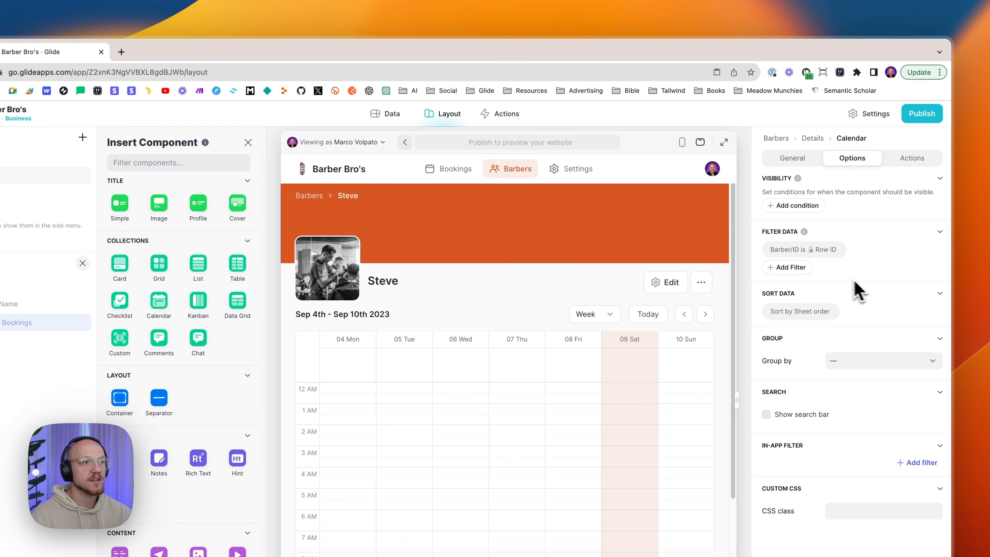
pyautogui.click(778, 251)
pyautogui.click(781, 287)
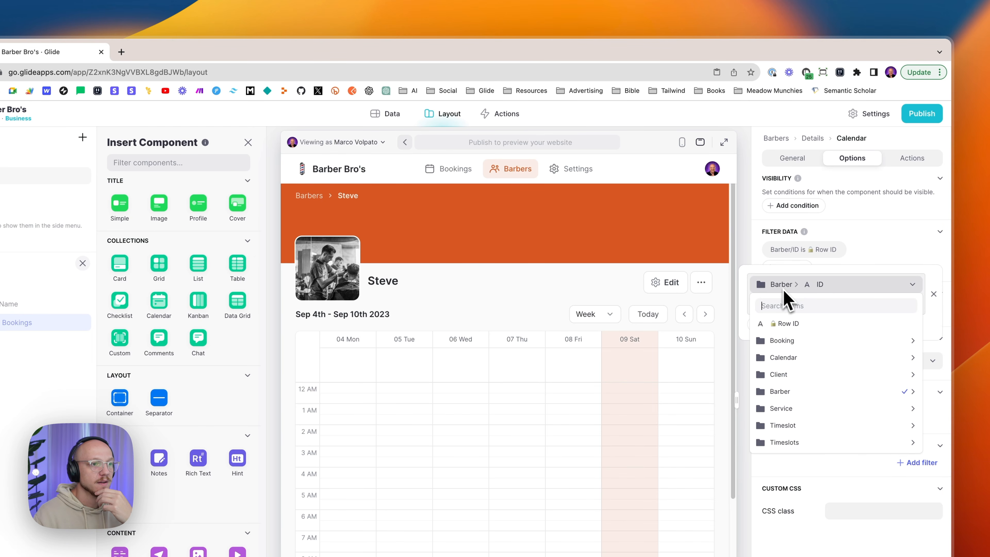
pyautogui.moveTo(788, 392)
pyautogui.click(702, 392)
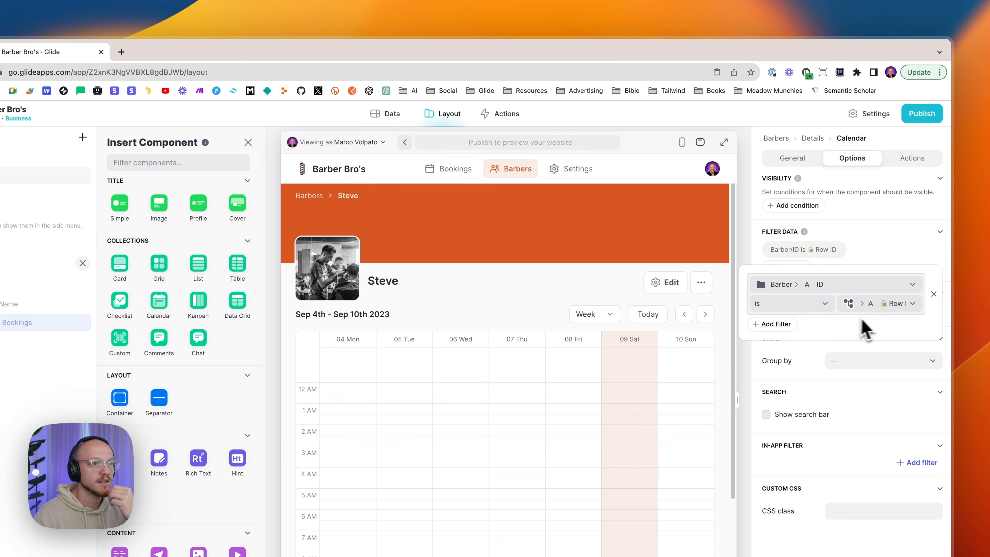
pyautogui.click(886, 312)
pyautogui.moveTo(876, 381)
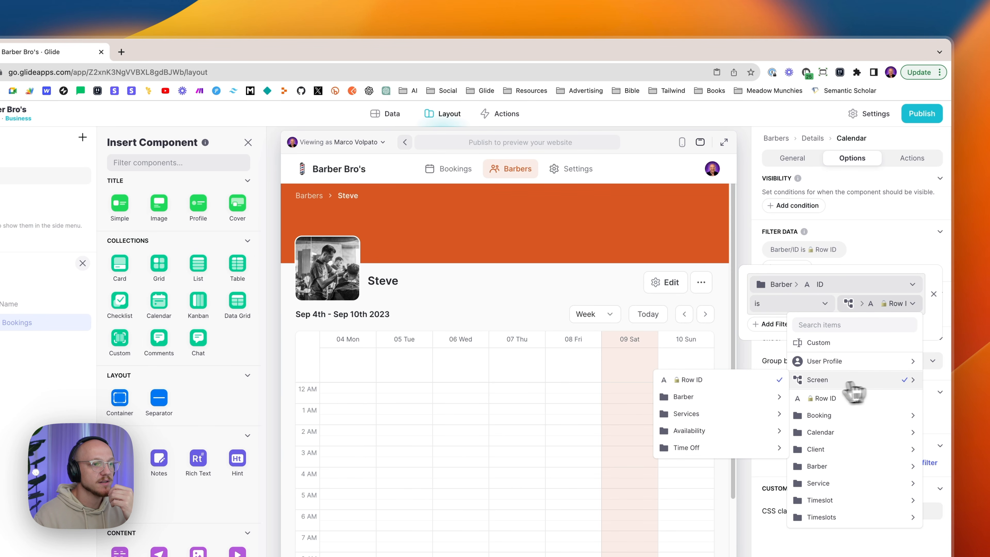
pyautogui.click(694, 382)
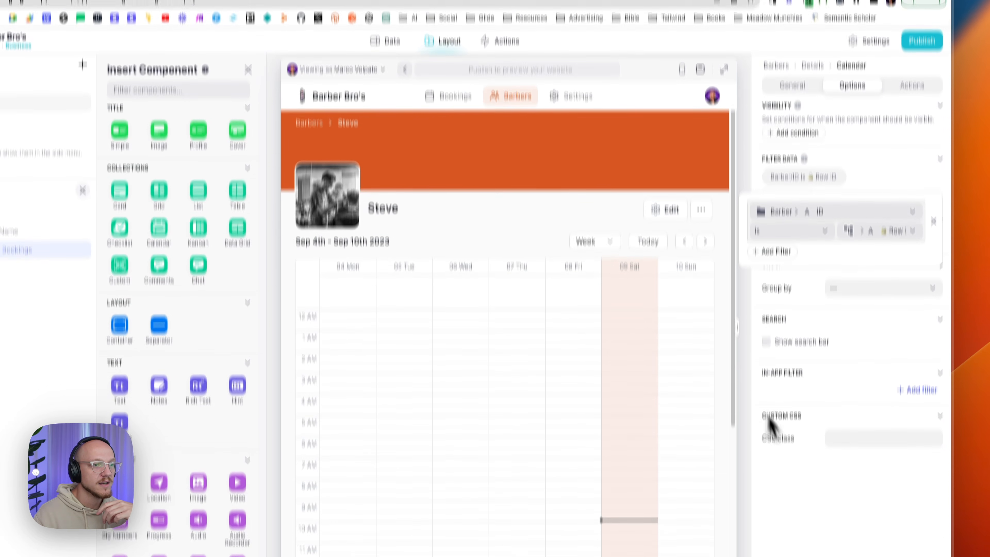
pyautogui.click(824, 434)
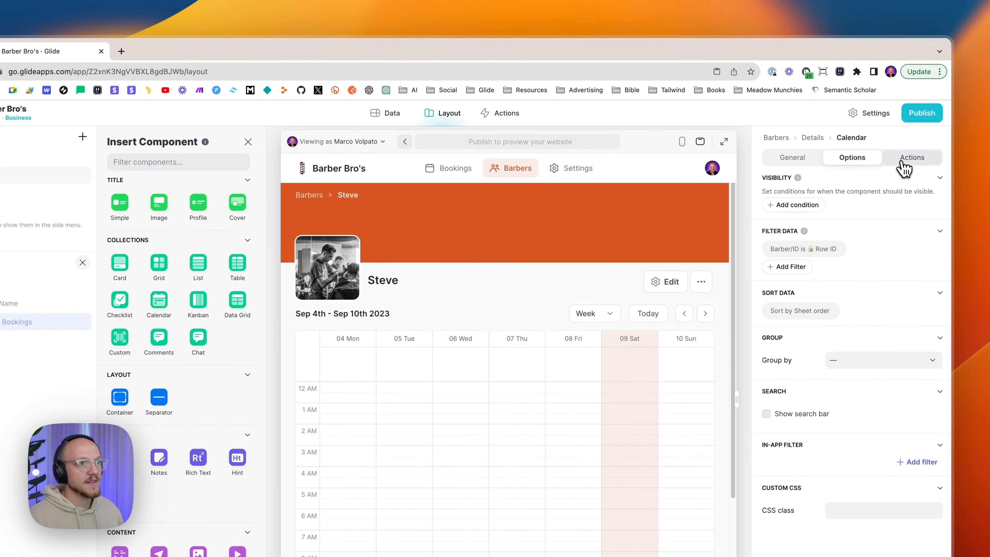
# - Check the calendar's Item Click action: Show detail screen for This item as a Slide In
pyautogui.click(905, 167)
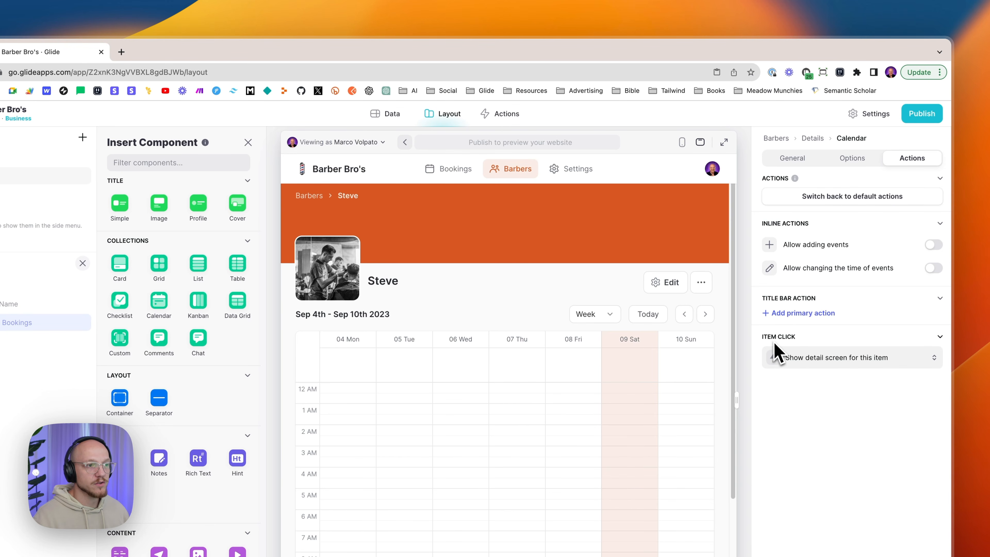
pyautogui.click(799, 362)
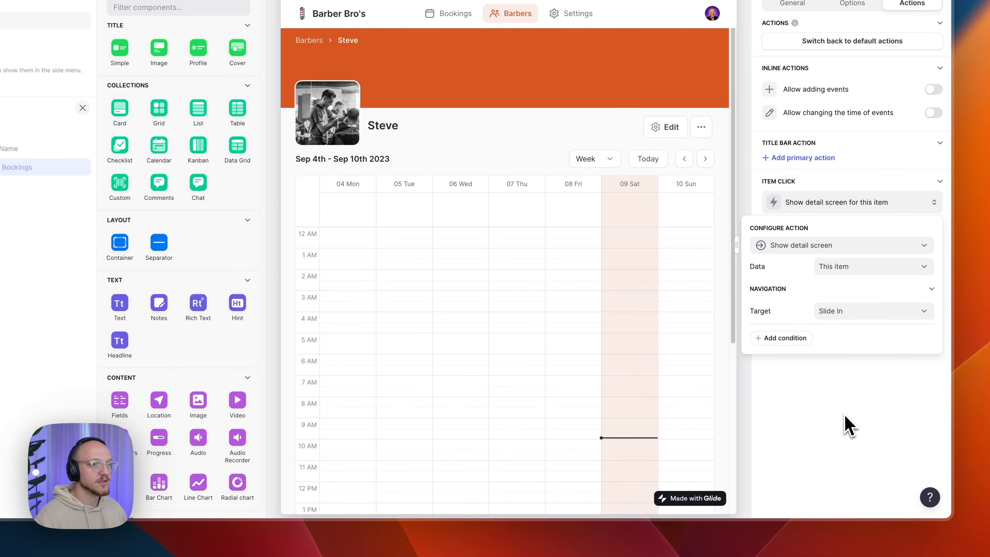
pyautogui.click(847, 426)
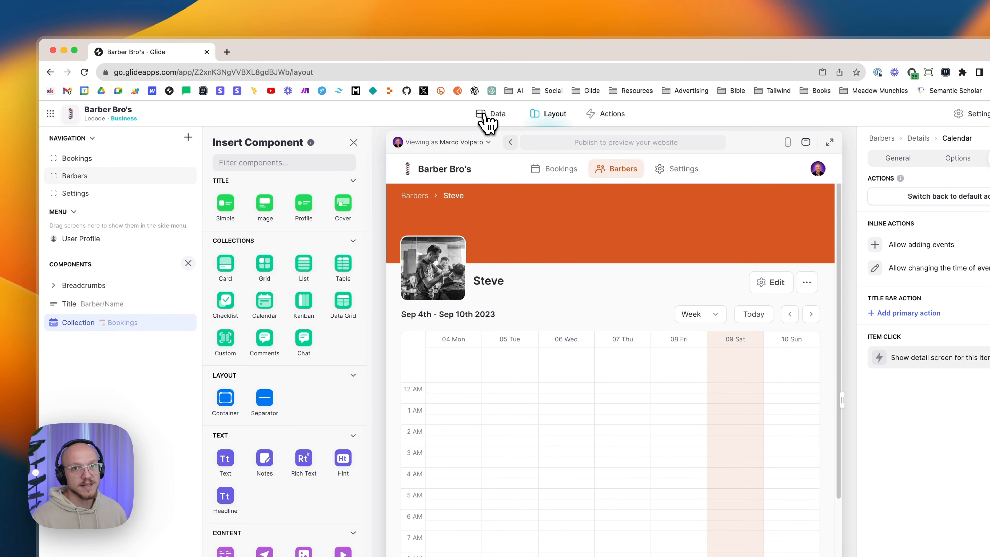
# - Add a new Bookings row dated Thursday, 7 September 2023
pyautogui.click(486, 119)
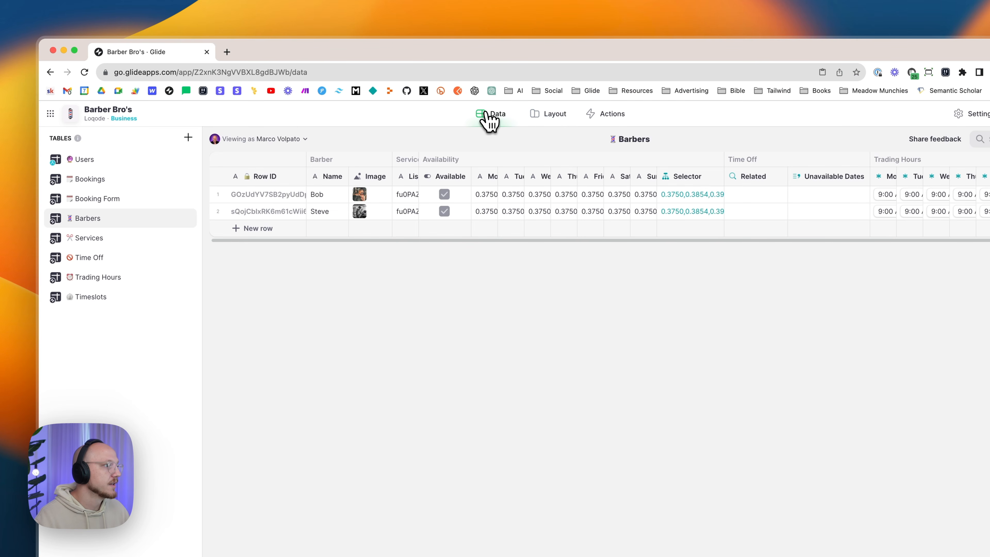
pyautogui.click(98, 180)
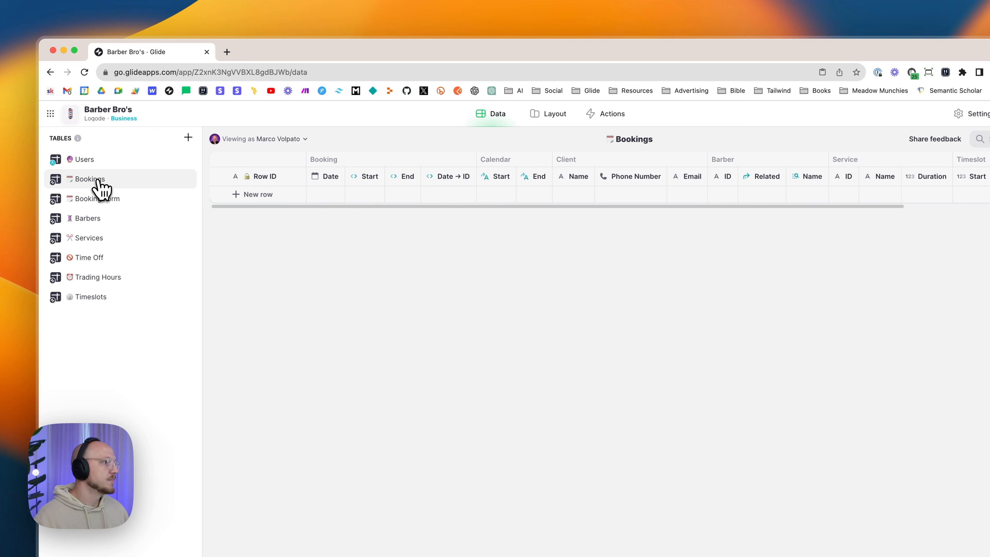
pyautogui.click(255, 195)
pyautogui.click(323, 195)
pyautogui.click(323, 195)
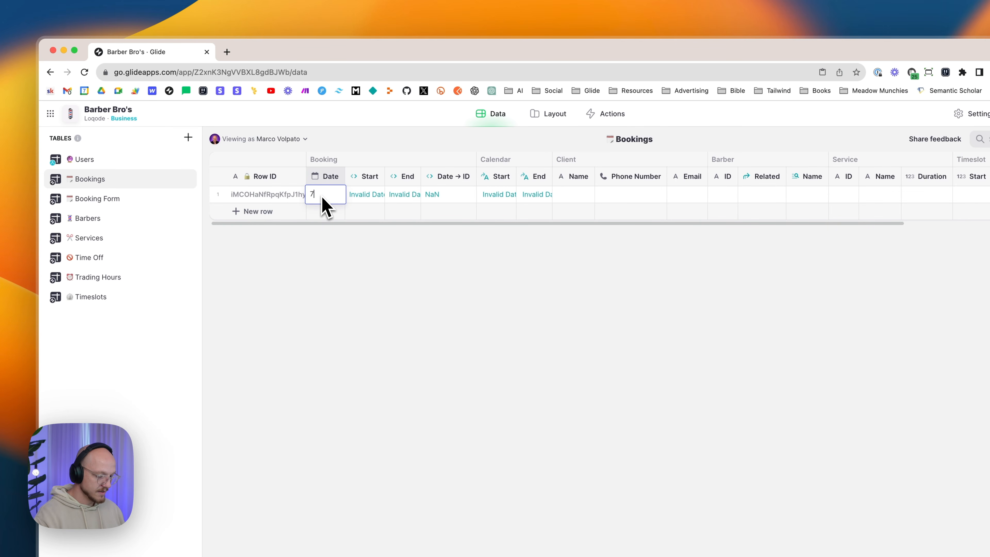
pyautogui.write('023')
pyautogui.press('Return')
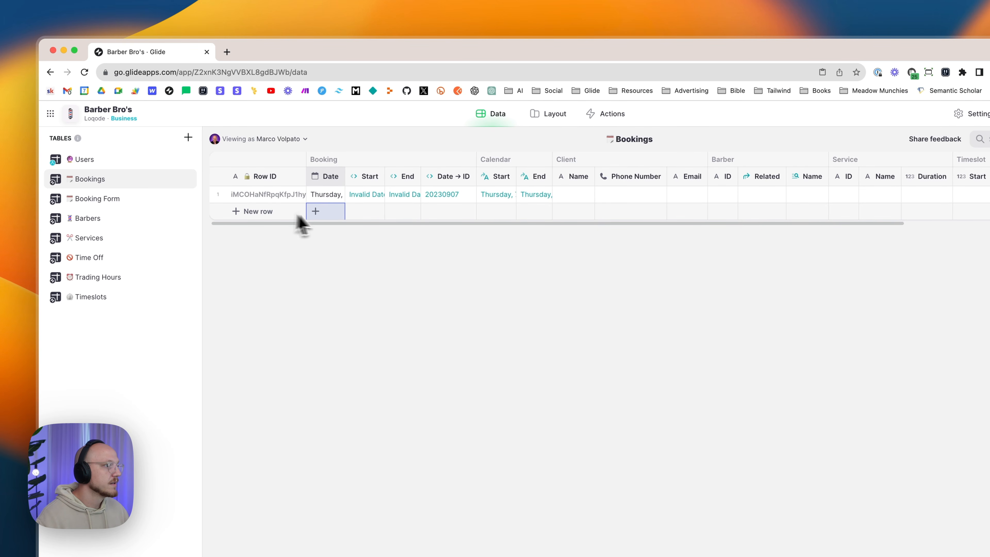
# - Rename the second barber in the Barbers table from Steve to Jimbo
pyautogui.click(121, 228)
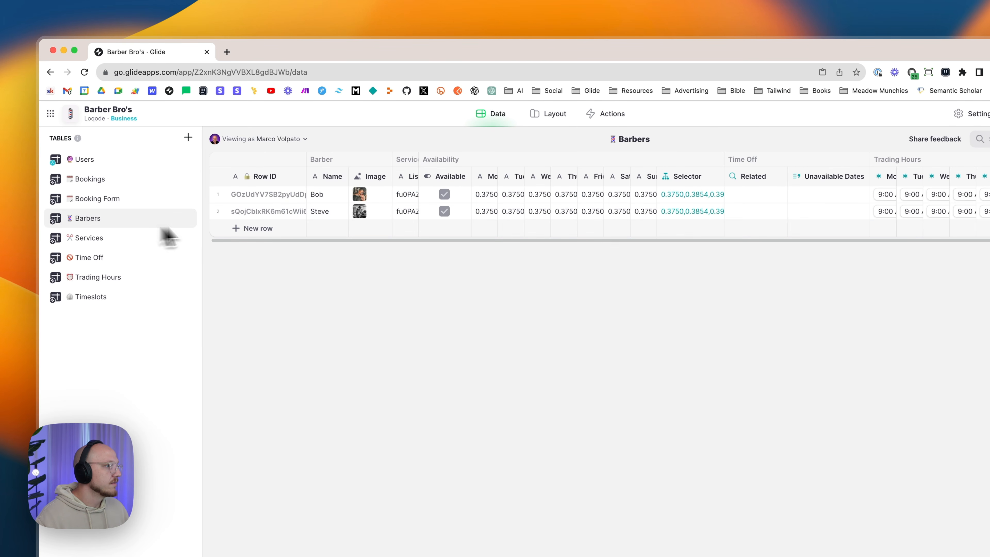
pyautogui.click(265, 199)
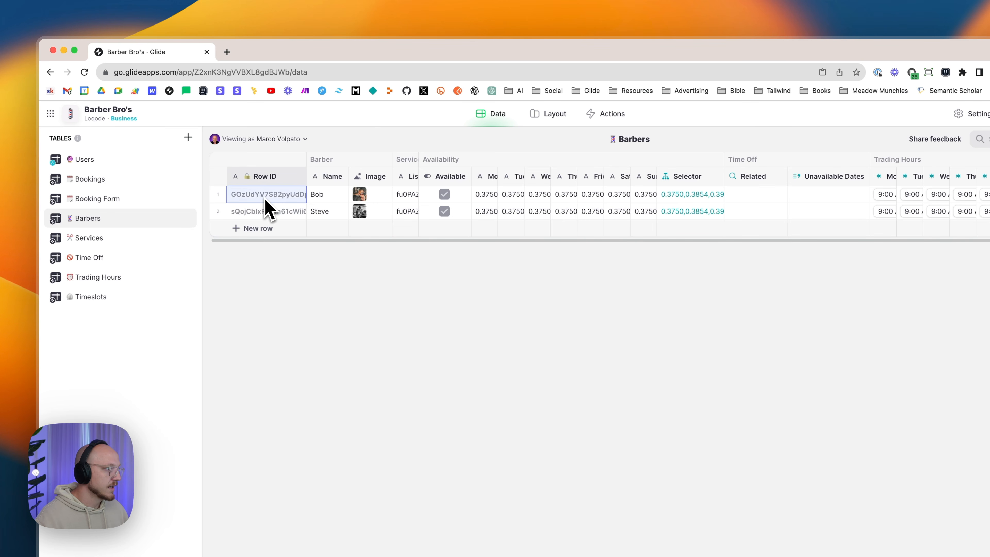
pyautogui.click(317, 194)
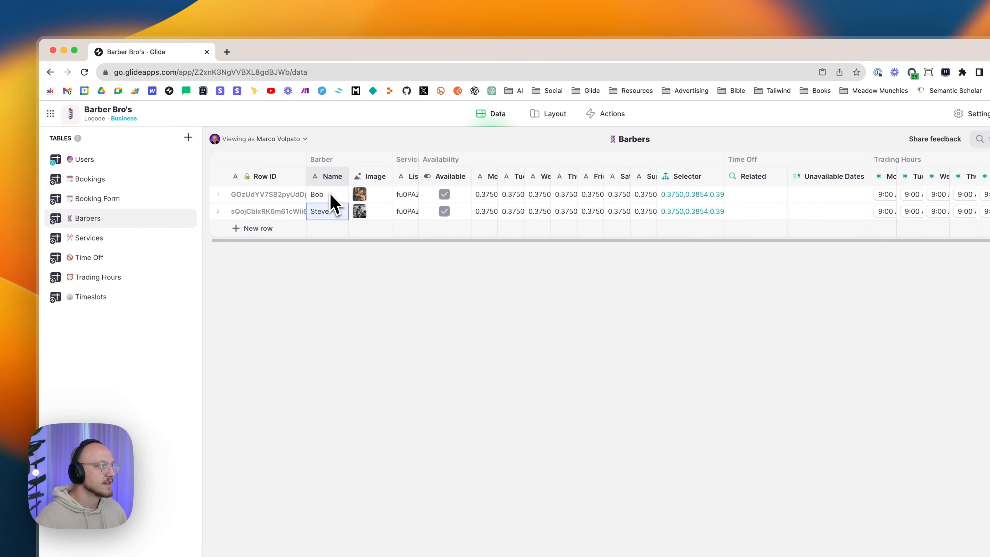
pyautogui.write('J')
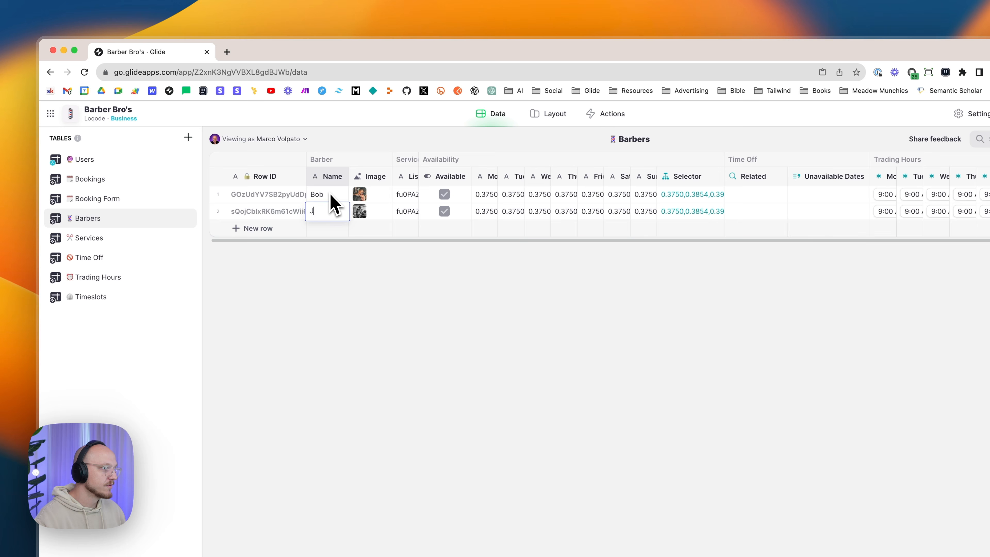
pyautogui.write('imbo')
pyautogui.press('Return')
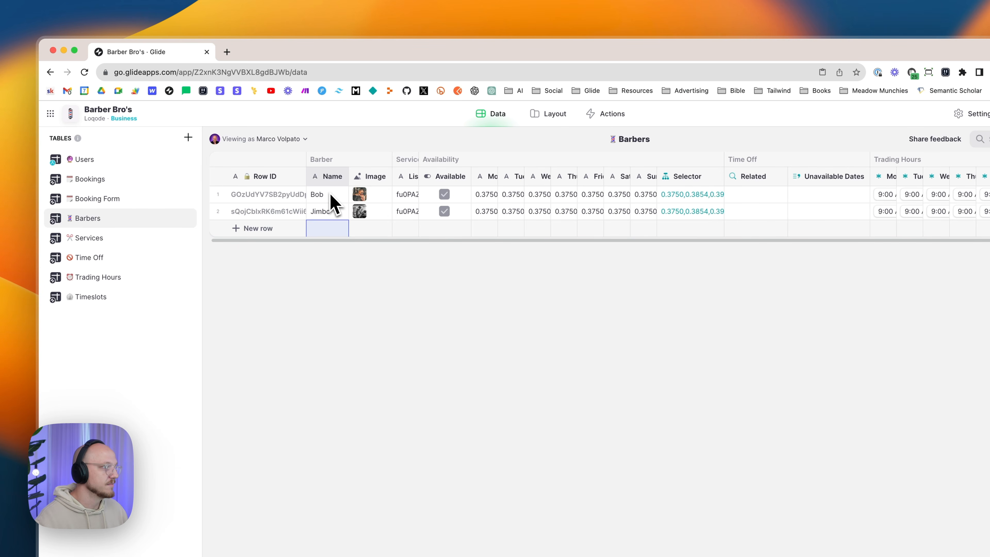
pyautogui.click(301, 214)
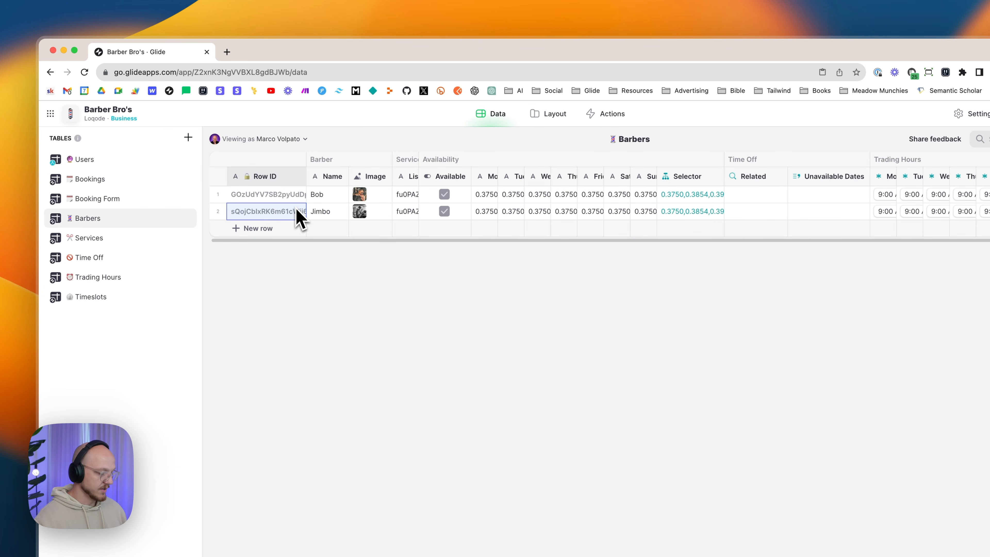
pyautogui.click(105, 182)
# - Enter the test booking's client name, phone number and e-mail, and widen the Email column
pyautogui.moveTo(267, 220); pyautogui.dragTo(459, 239)
pyautogui.click(730, 194)
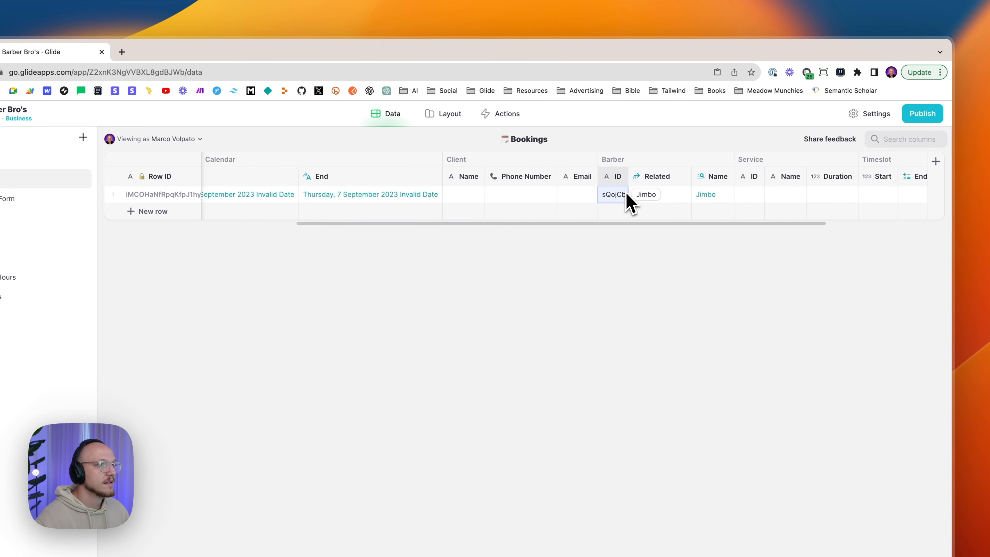
pyautogui.click(461, 195)
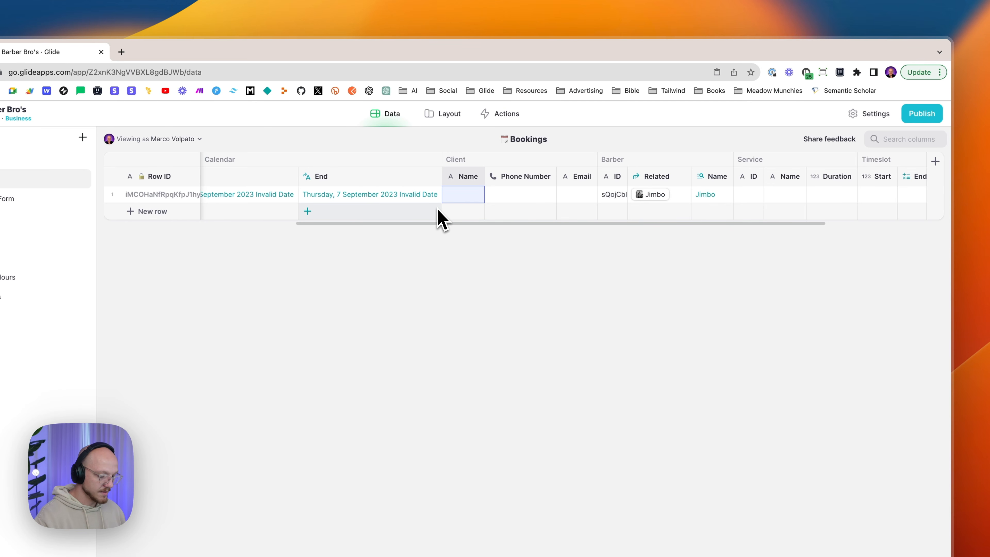
pyautogui.write('Robert')
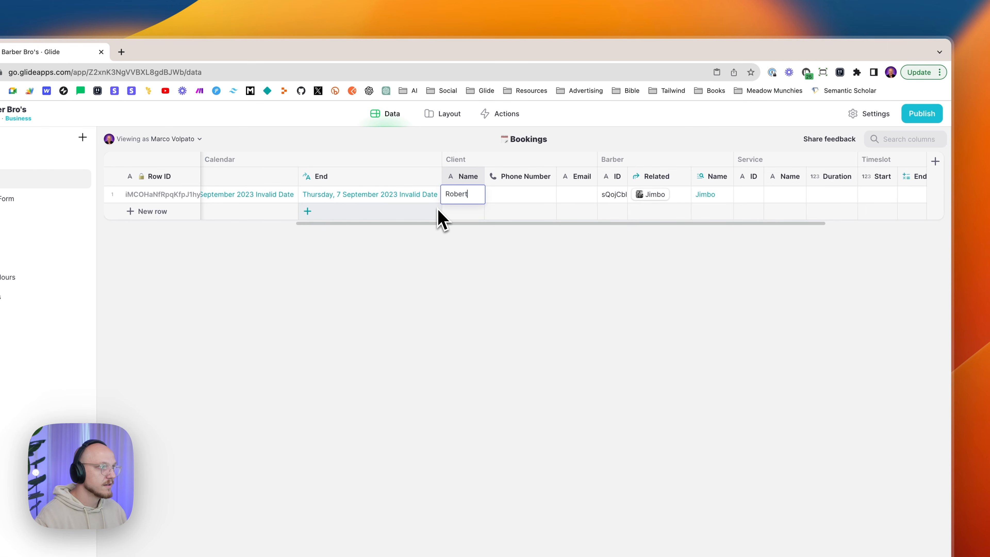
pyautogui.press('Return')
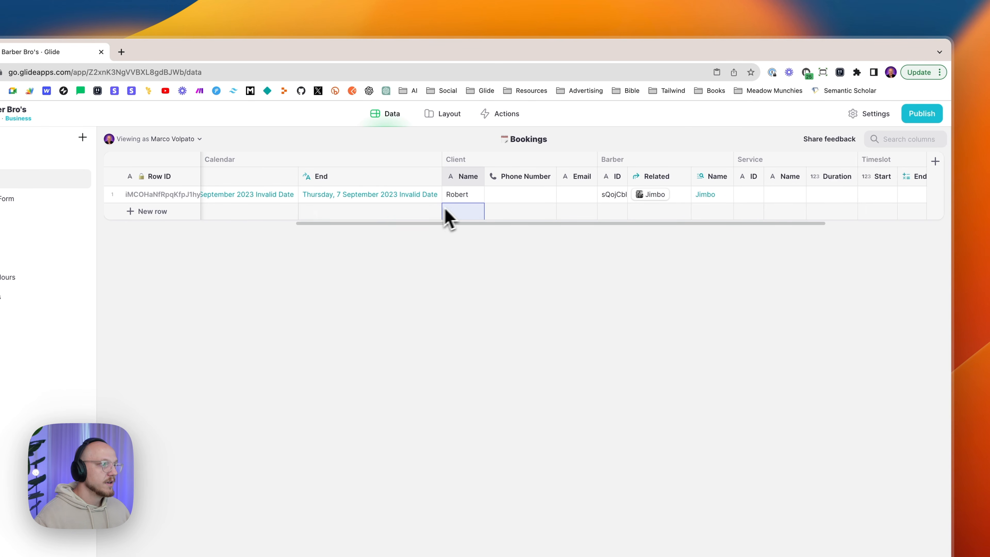
pyautogui.click(519, 197)
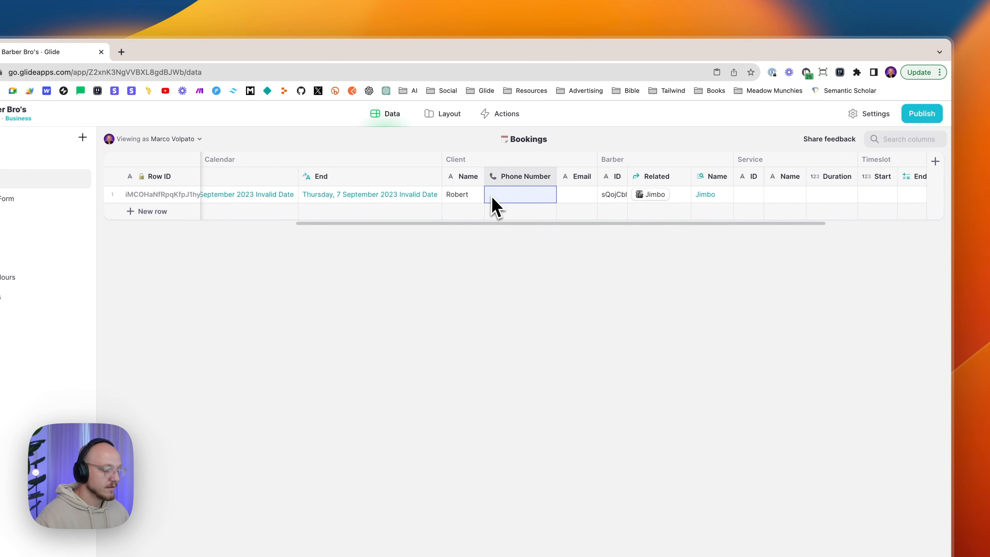
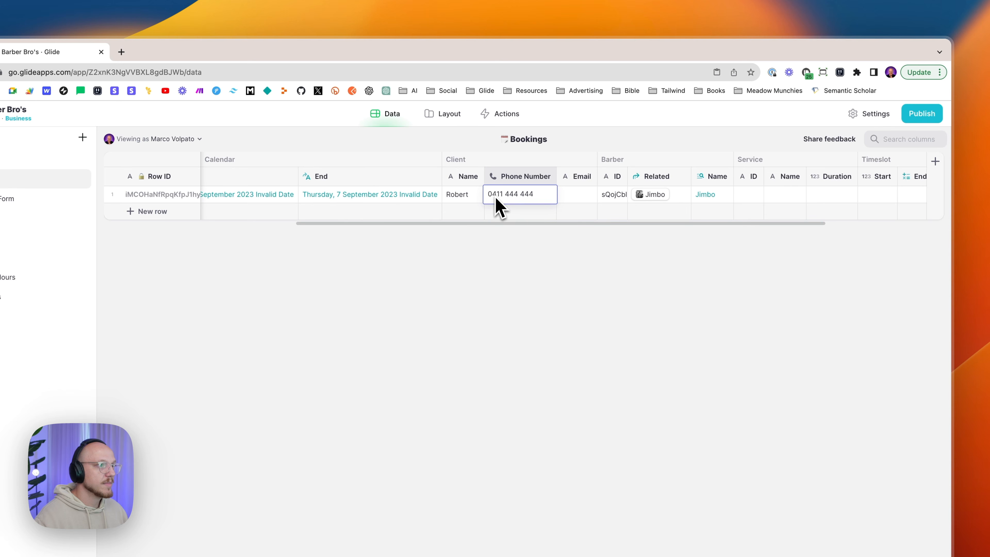
pyautogui.click(584, 195)
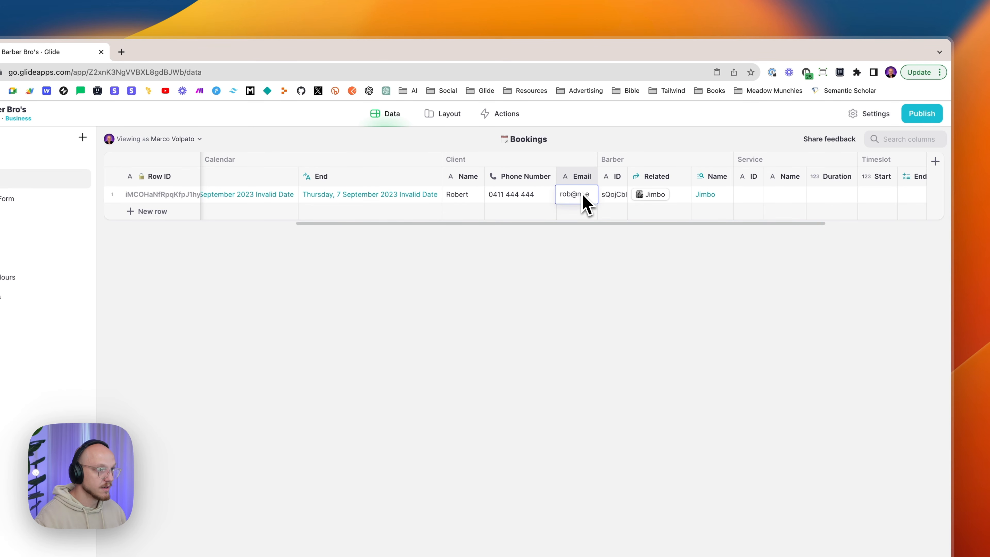
pyautogui.press('Return')
pyautogui.moveTo(601, 177); pyautogui.dragTo(628, 176)
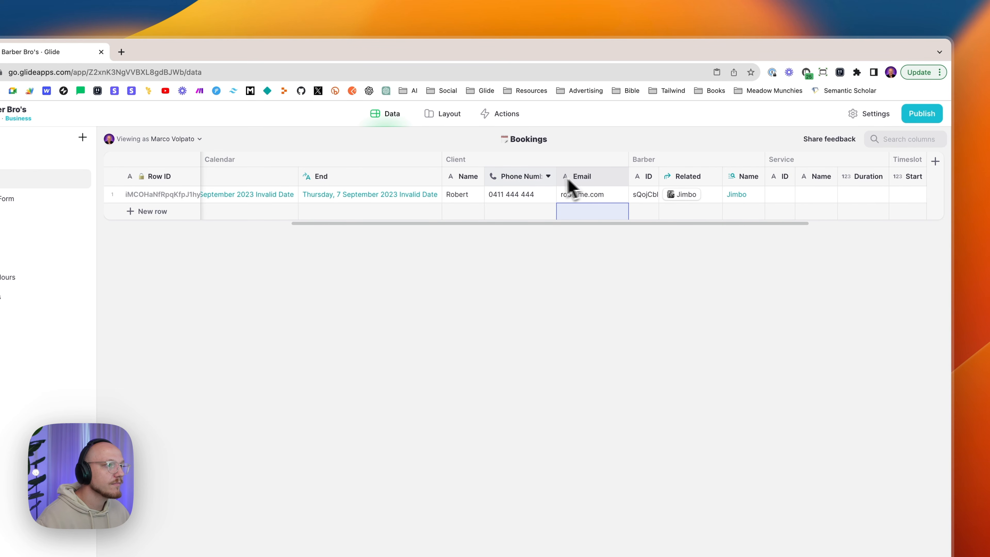
pyautogui.moveTo(485, 172); pyautogui.dragTo(490, 172)
pyautogui.hscroll(10, 592, 192)
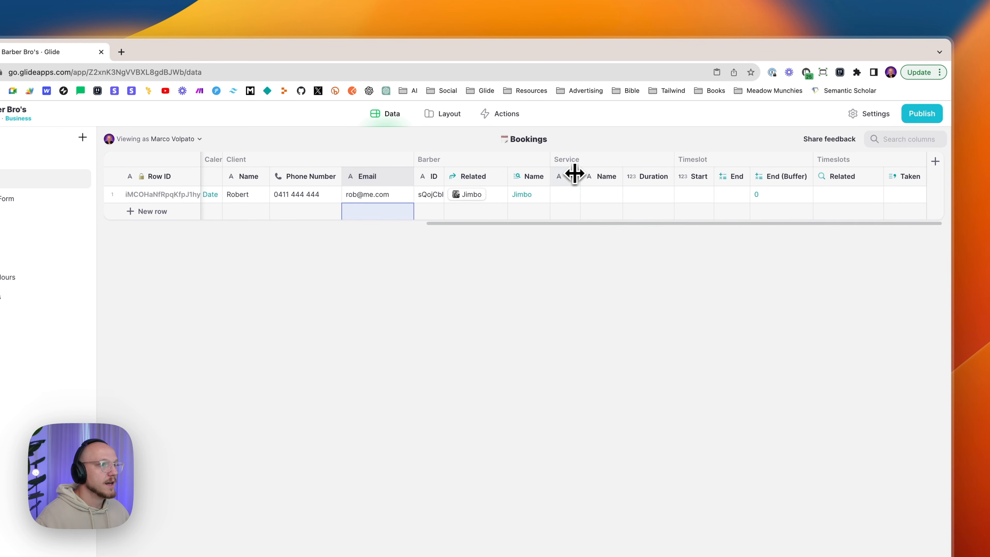
# - Paste the first service's Row ID into the booking, with service Basic Cut and duration 30
pyautogui.click(3, 238)
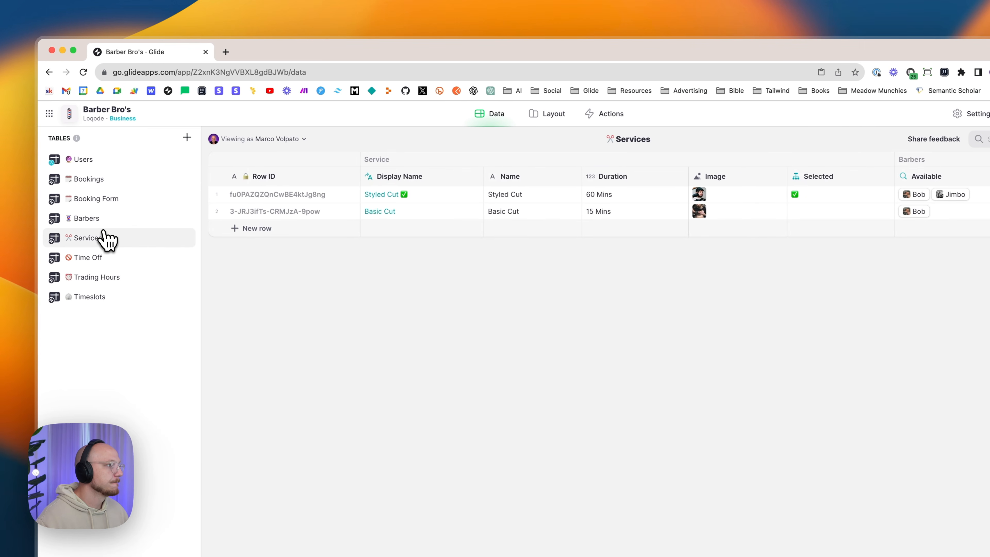
pyautogui.click(283, 197)
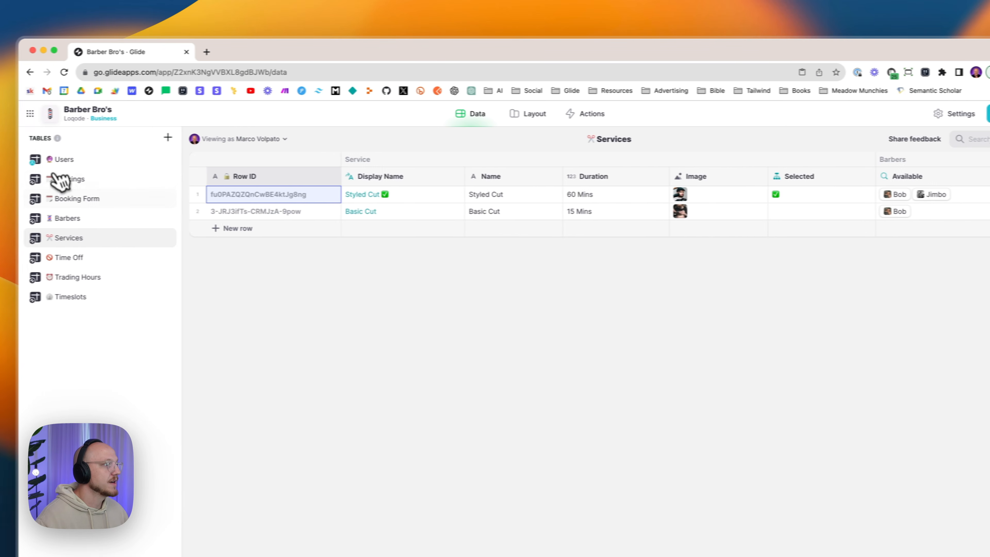
pyautogui.click(60, 179)
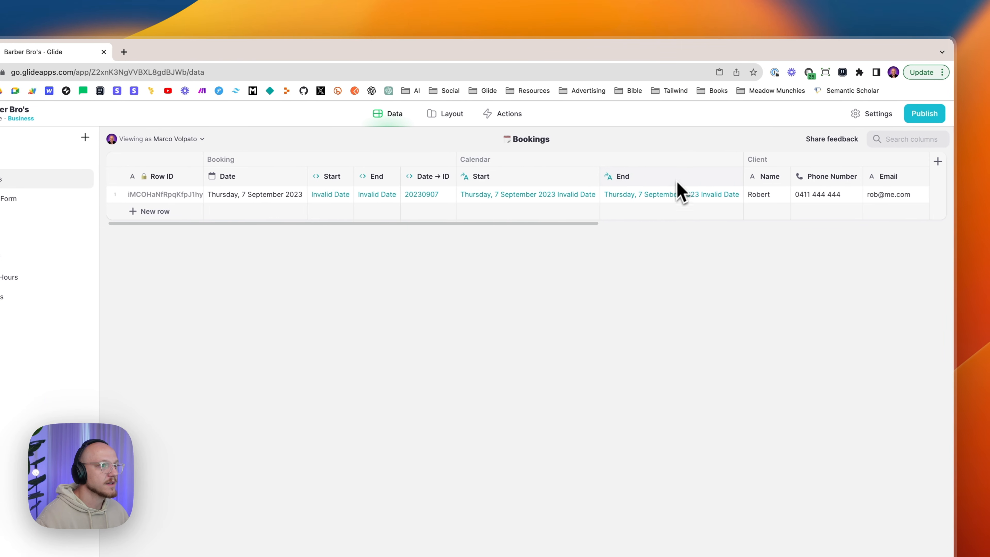
pyautogui.hscroll(10, 655, 203)
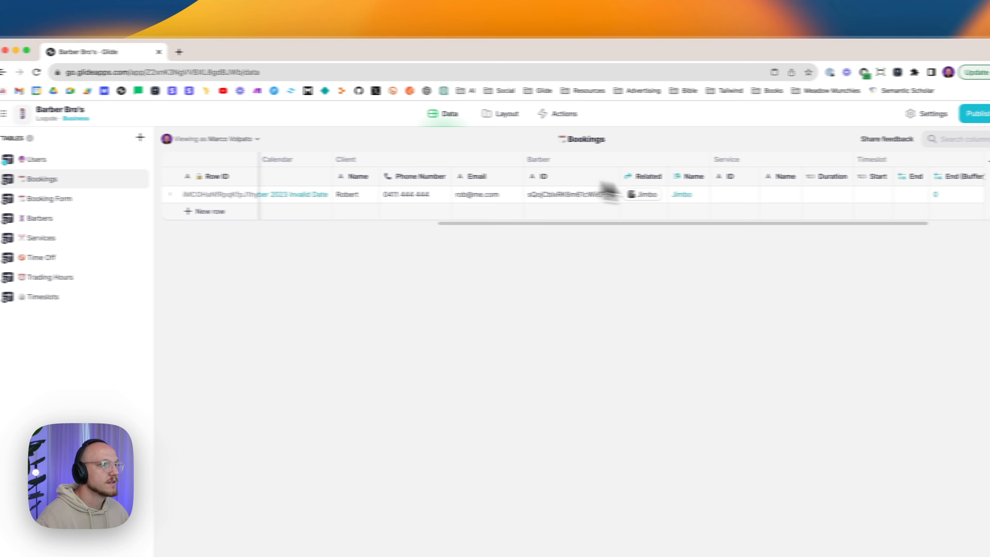
pyautogui.click(731, 195)
pyautogui.press('super+v')
pyautogui.click(791, 195)
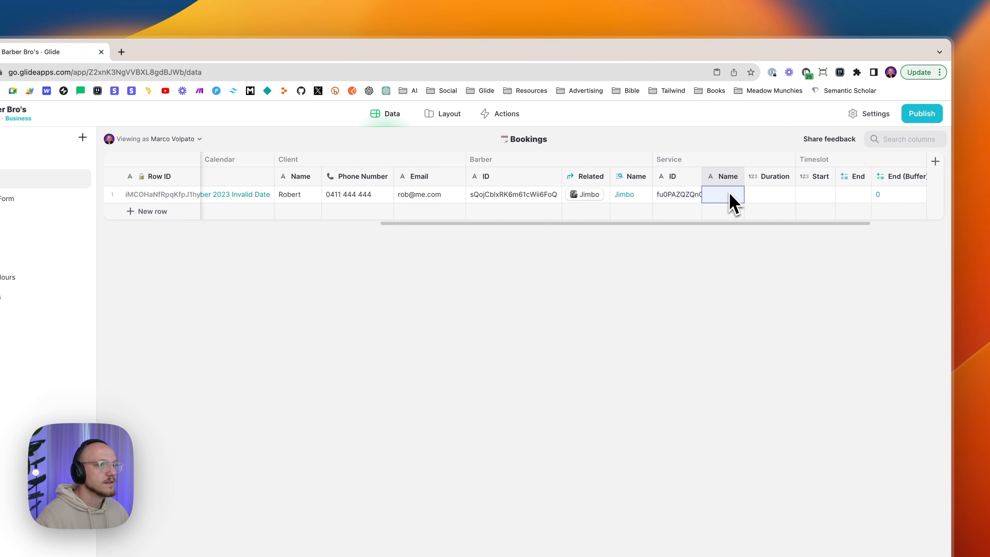
pyautogui.write('Basic C')
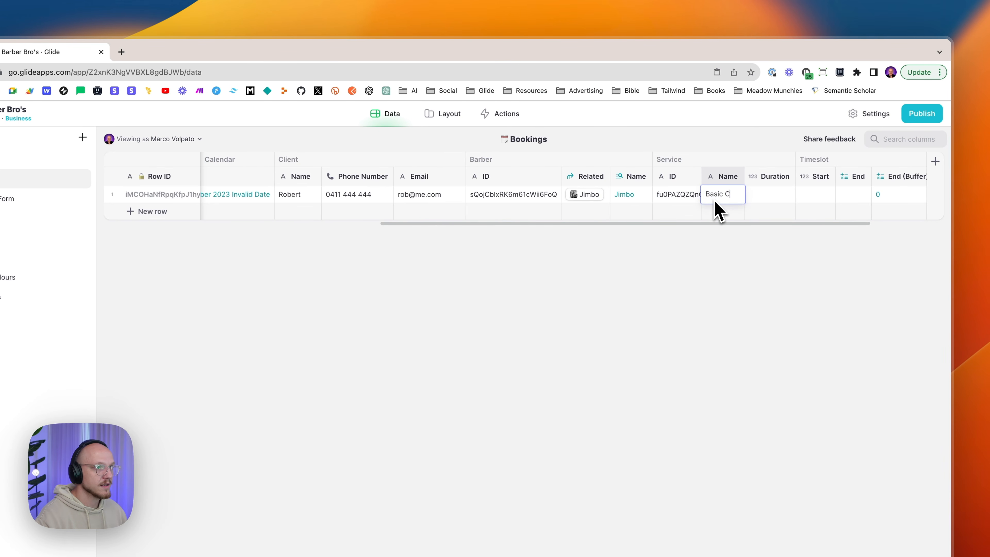
pyautogui.write('ut')
pyautogui.press('Tab')
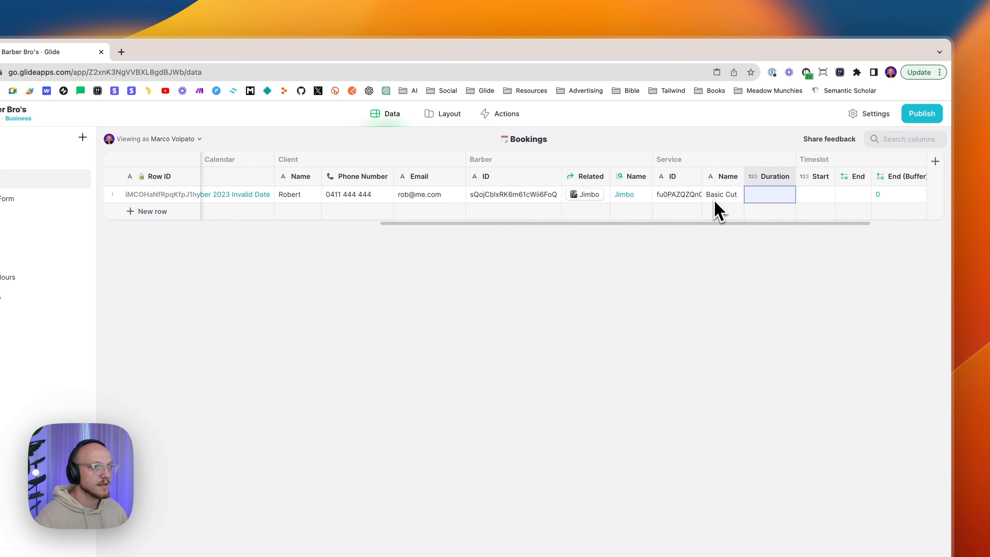
pyautogui.write('30')
pyautogui.press('Return')
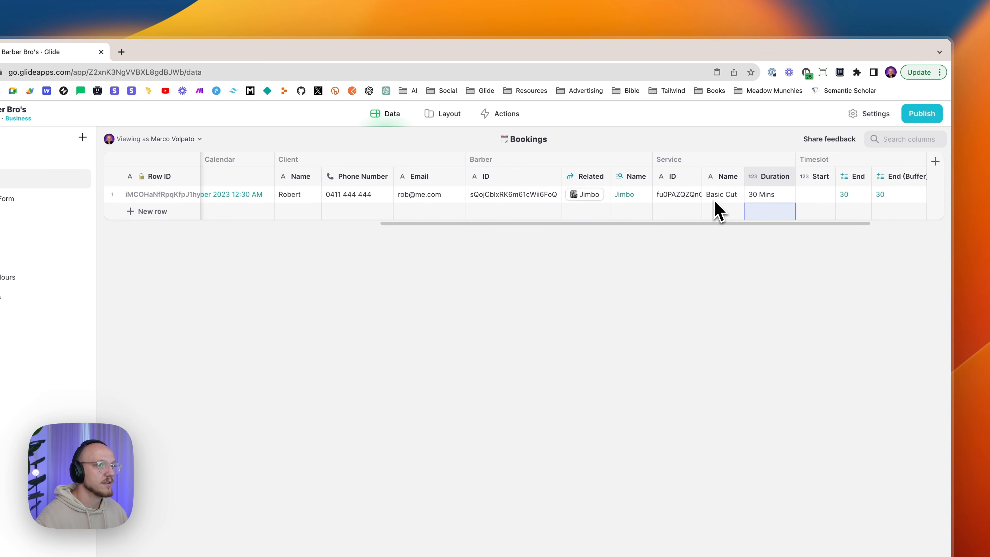
# - Confirm Styled Cut runs 60 Mins, then set the booking's timeslot Start to 540
pyautogui.click(117, 239)
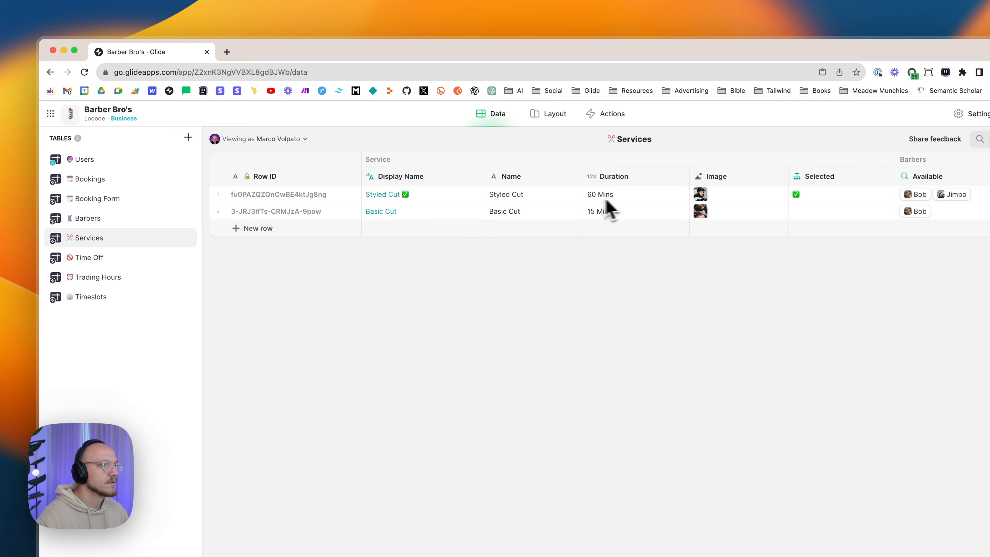
pyautogui.click(501, 198)
pyautogui.click(589, 197)
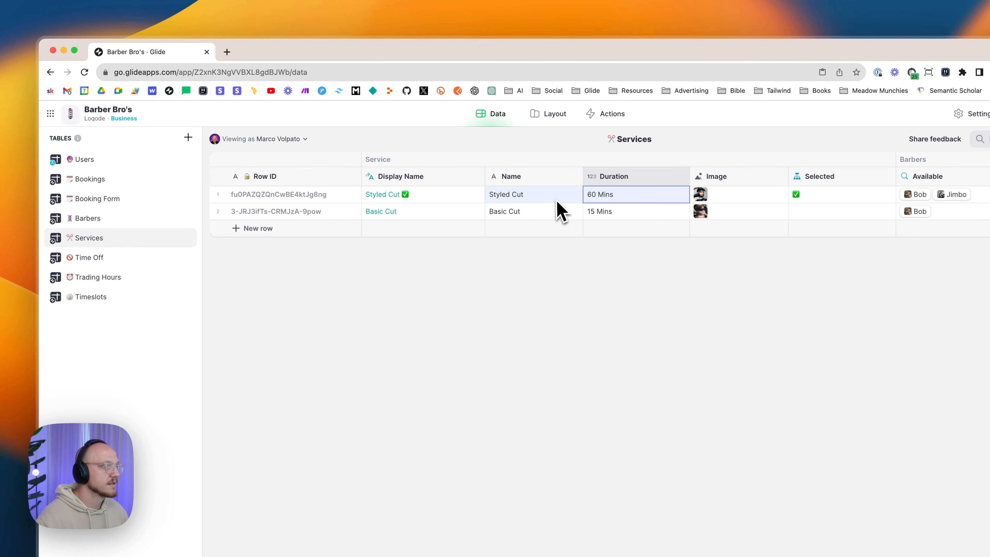
pyautogui.click(93, 180)
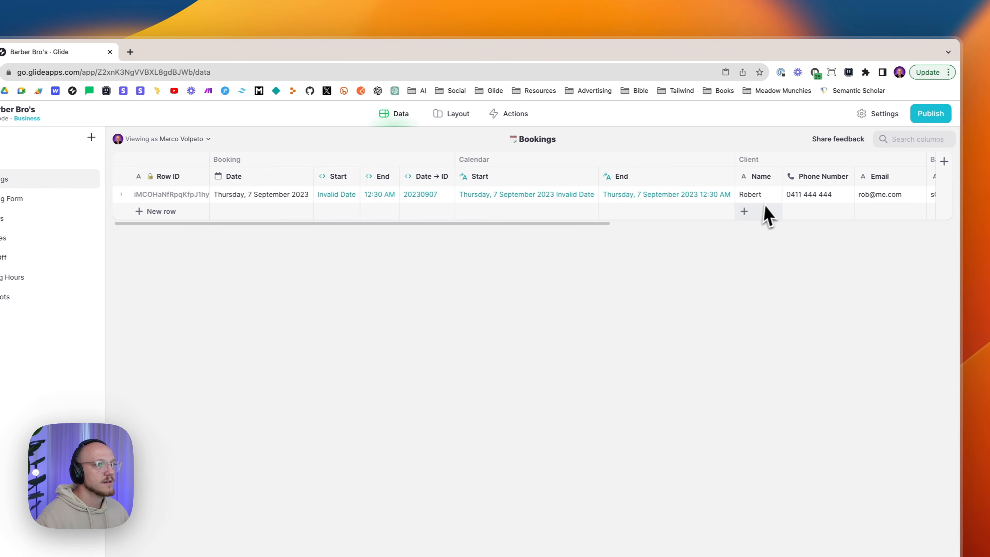
pyautogui.hscroll(15, 733, 210)
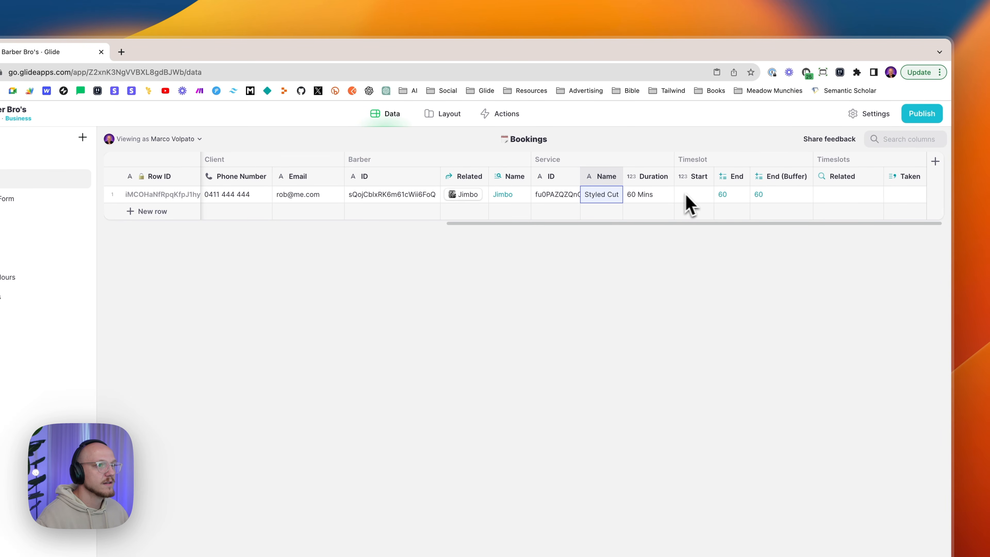
pyautogui.click(696, 197)
pyautogui.moveTo(710, 174); pyautogui.dragTo(765, 175)
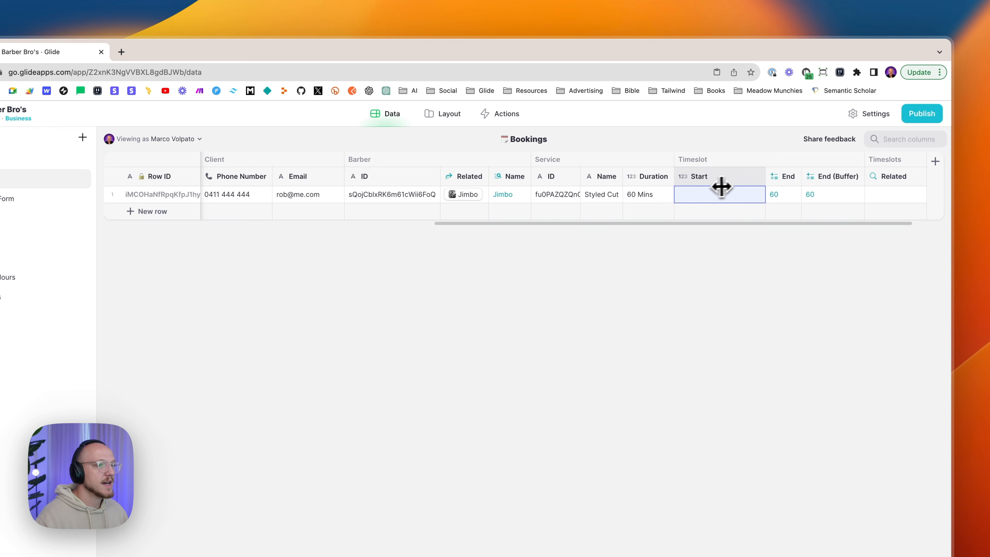
pyautogui.write('540')
pyautogui.press('Return')
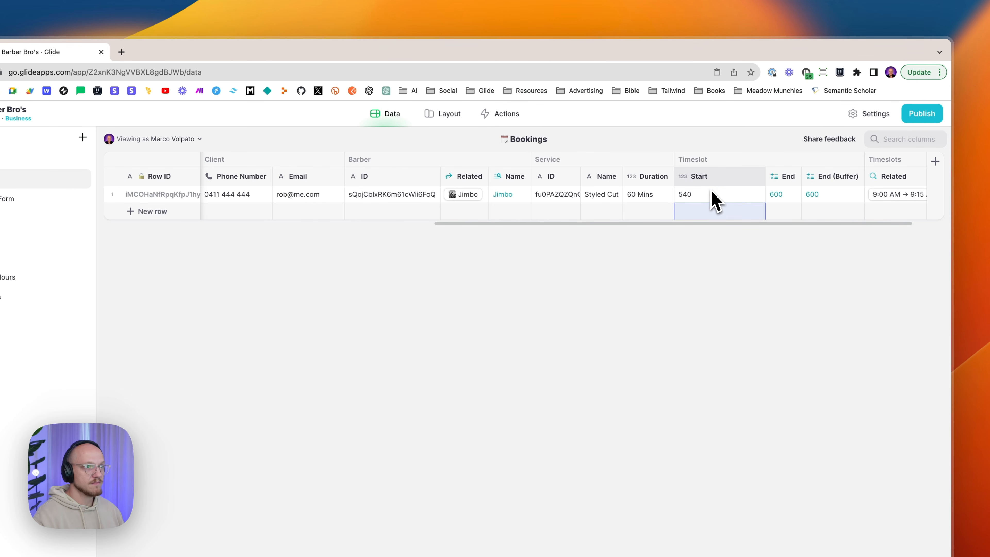
pyautogui.hscroll(2, 716, 198)
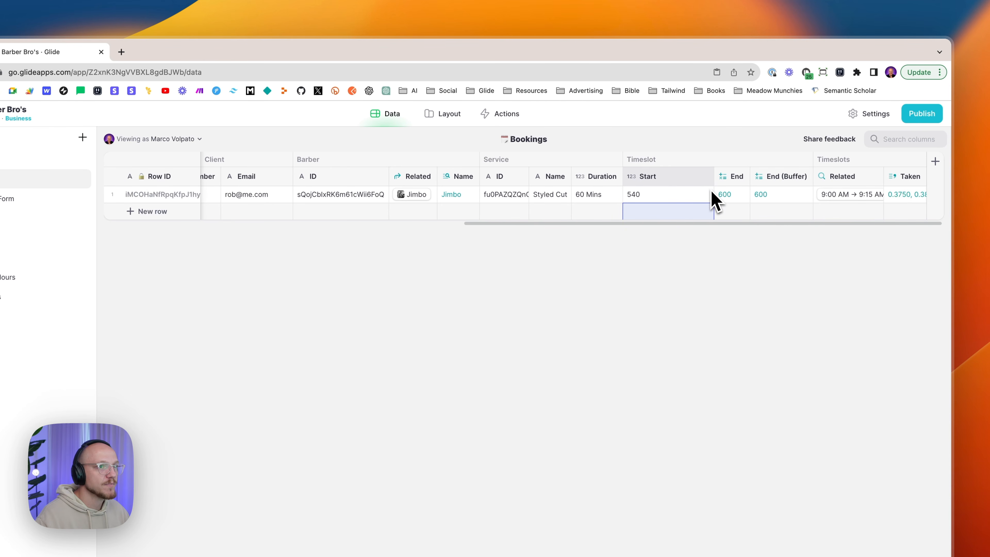
pyautogui.hscroll(-10, 716, 199)
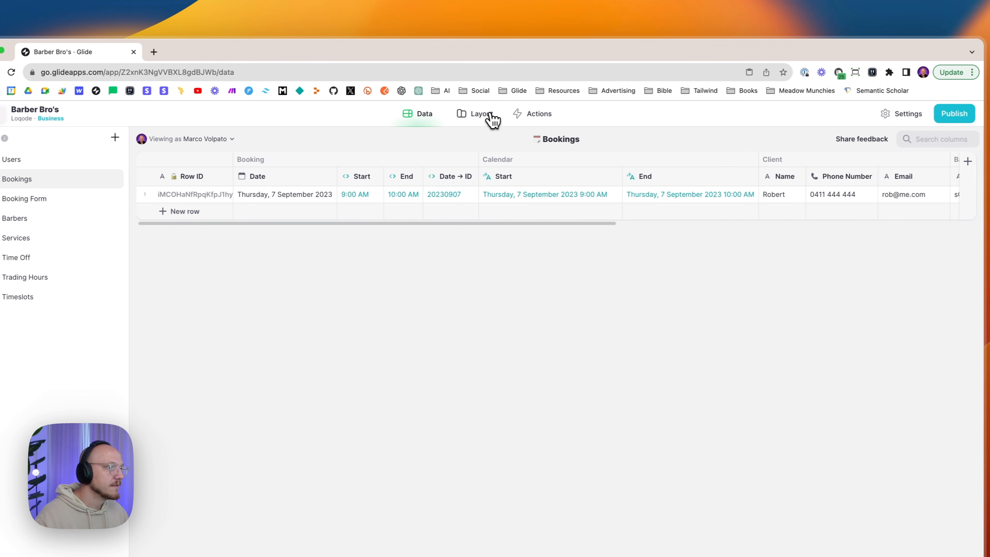
# - In Layout, show the Calendar's Actions settings and open the Thursday 9:00–10:00 booking summary
pyautogui.click(551, 114)
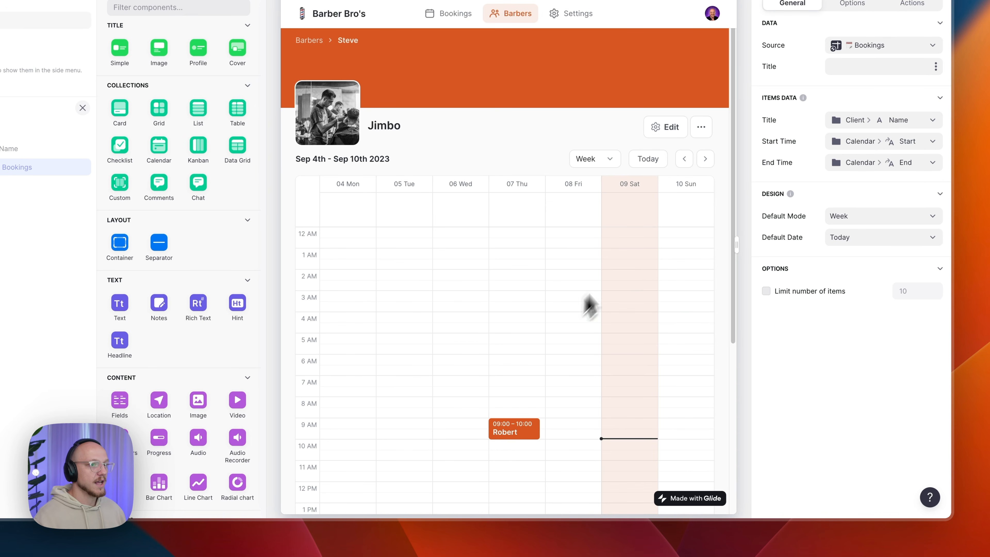
pyautogui.scroll(-4, 592, 402)
pyautogui.scroll(4, 592, 402)
pyautogui.scroll(1, 597, 439)
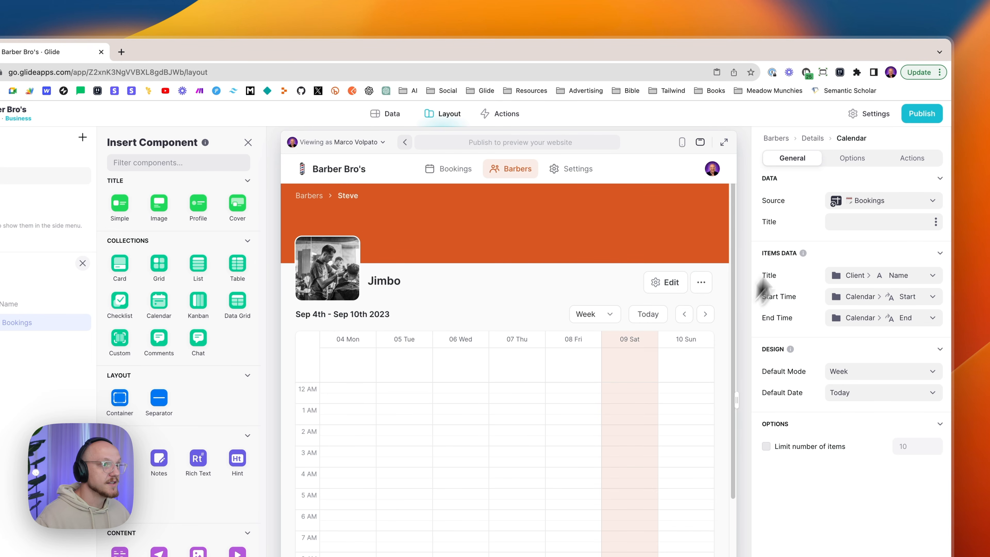
pyautogui.click(910, 158)
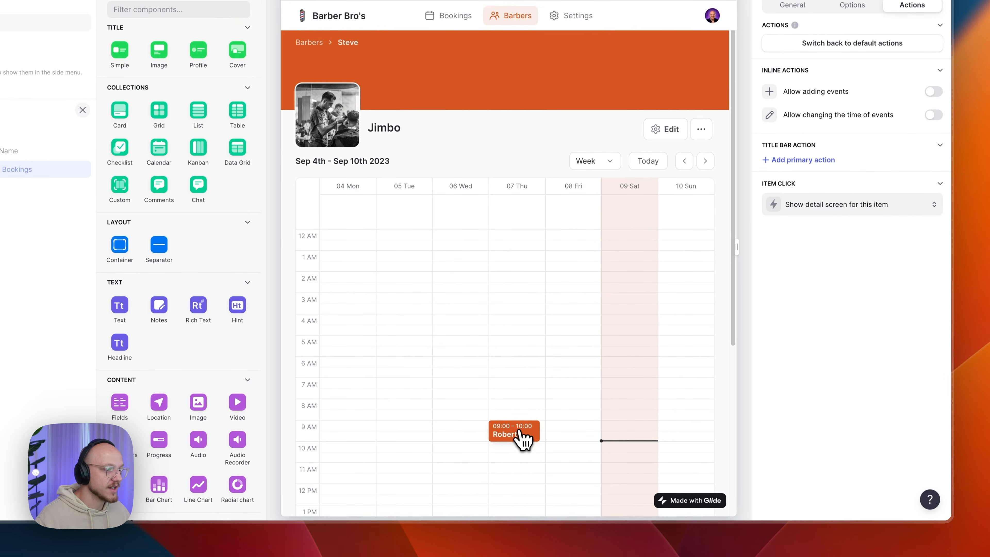
pyautogui.click(521, 435)
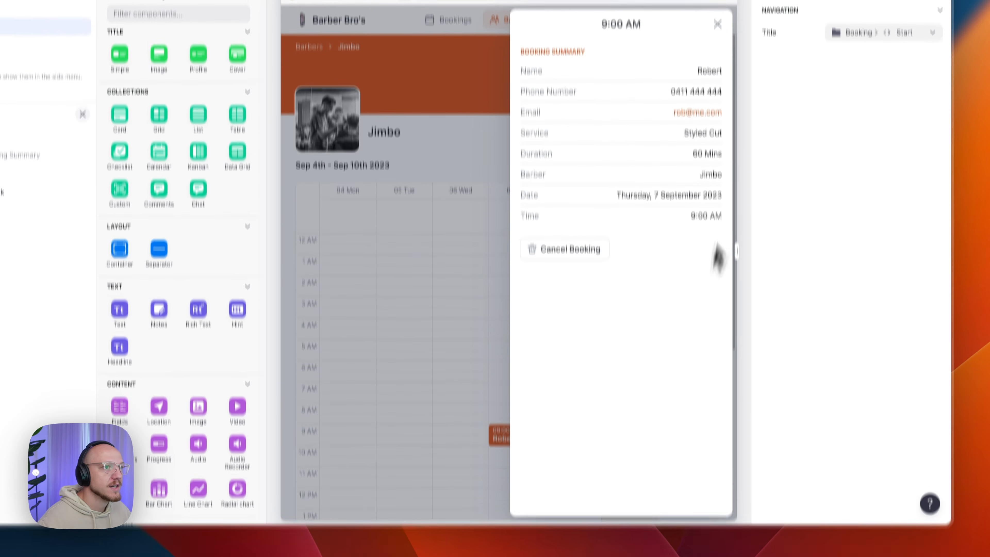
# - Review the summary's title source, keeping Booking > Start, and the container's settings
pyautogui.click(842, 182)
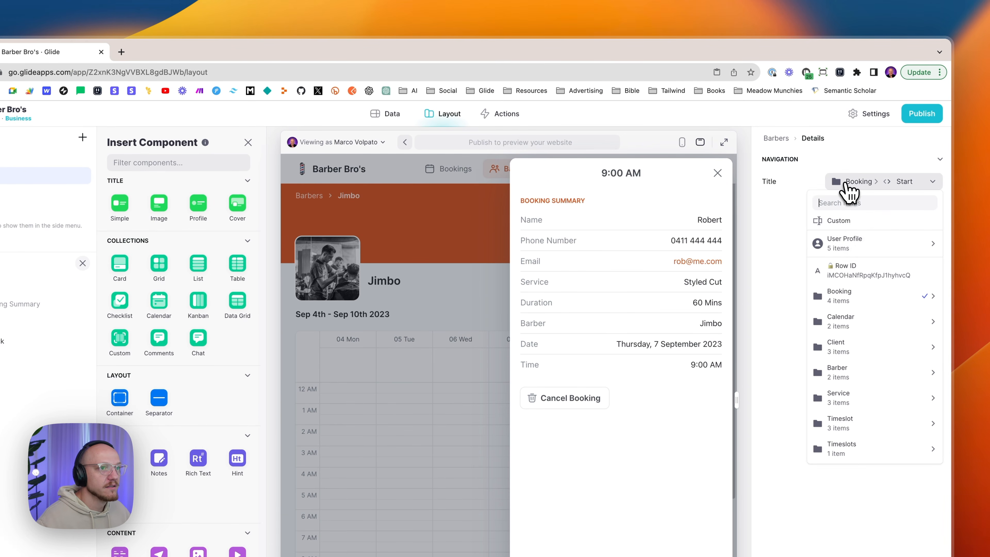
pyautogui.moveTo(848, 297)
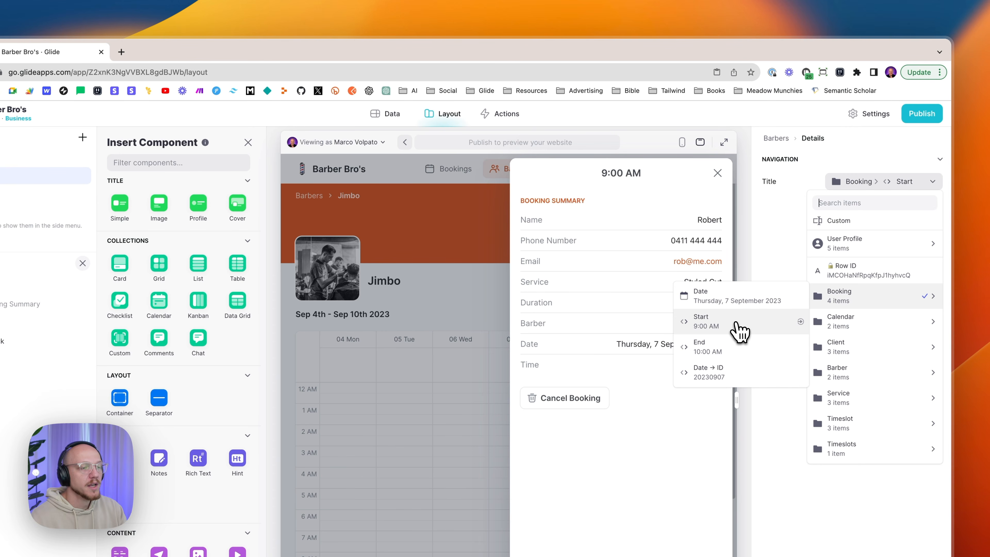
pyautogui.click(740, 330)
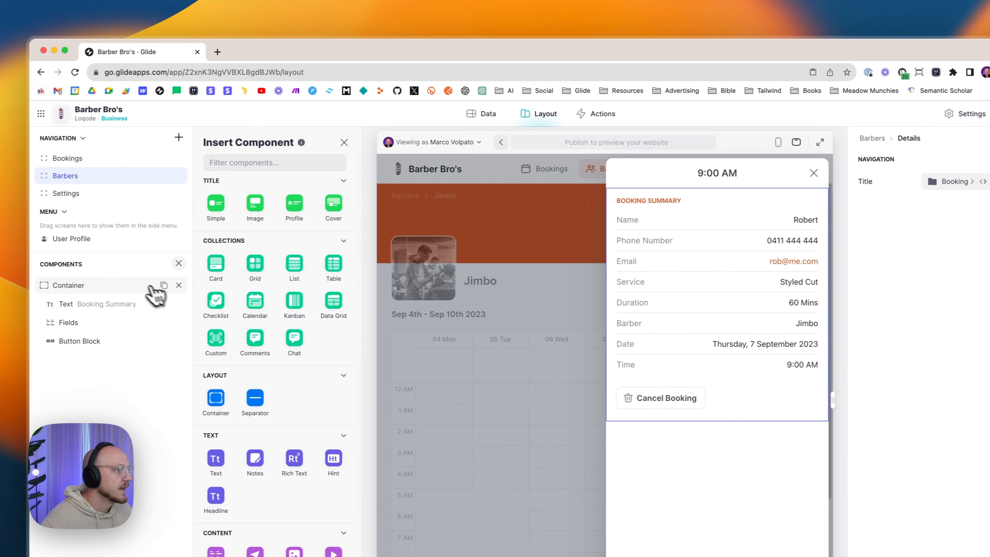
pyautogui.click(130, 283)
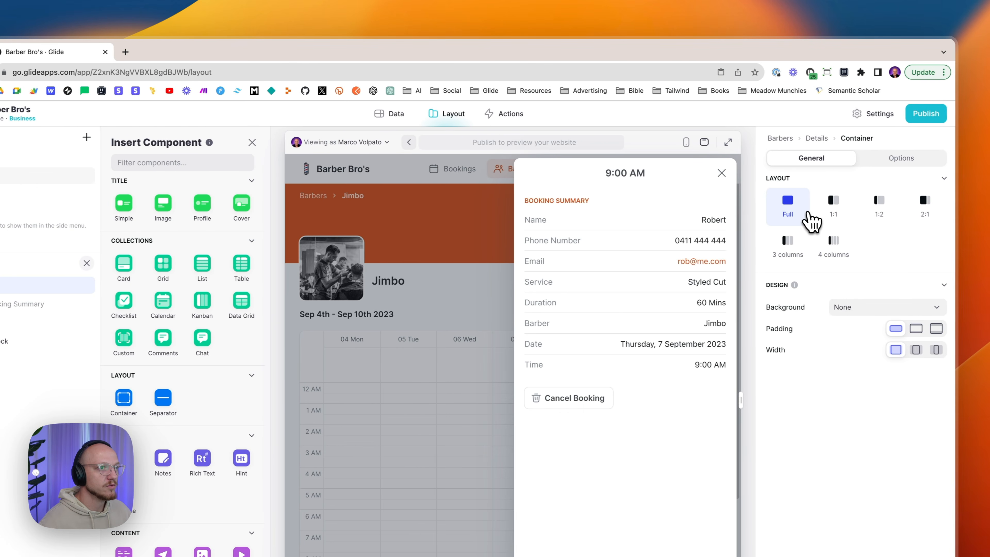
pyautogui.click(897, 159)
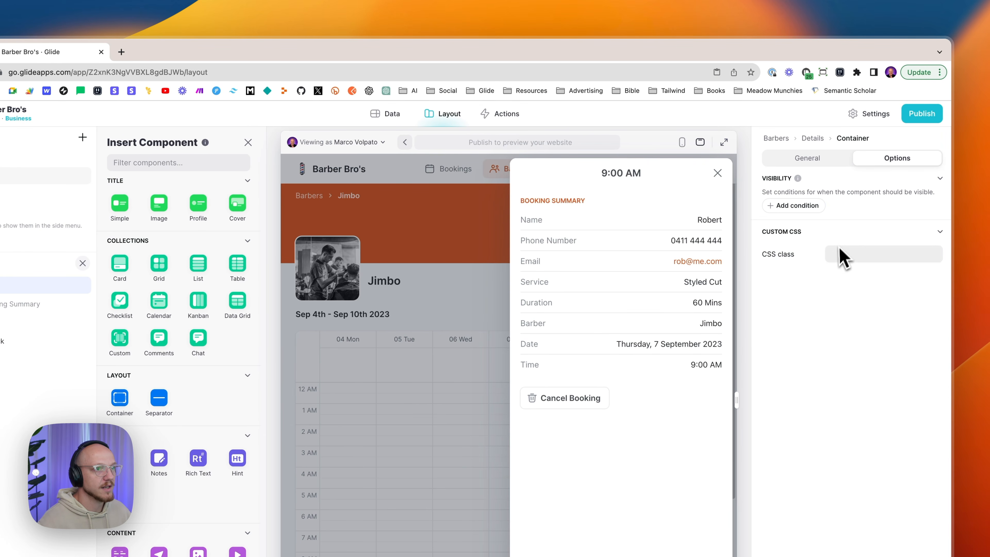
pyautogui.click(808, 158)
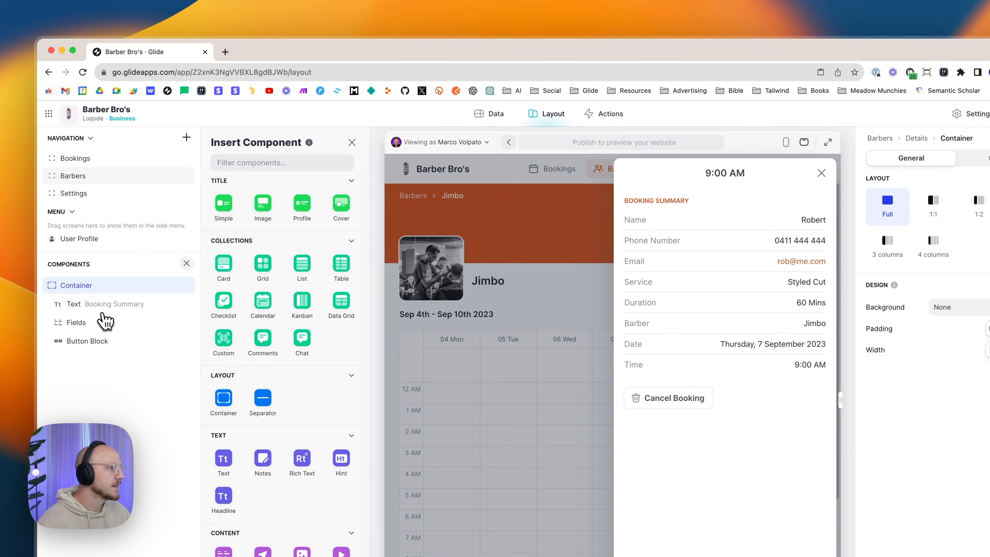
# - Inspect the 'Booking Summary' heading's text and options, then select the booking fields list
pyautogui.click(11, 306)
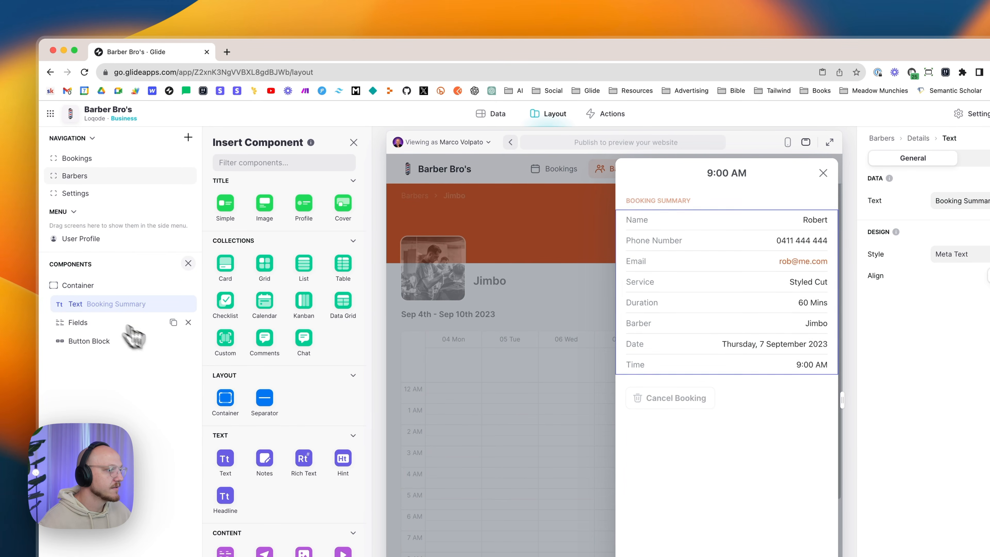
pyautogui.scroll(-4, 225, 363)
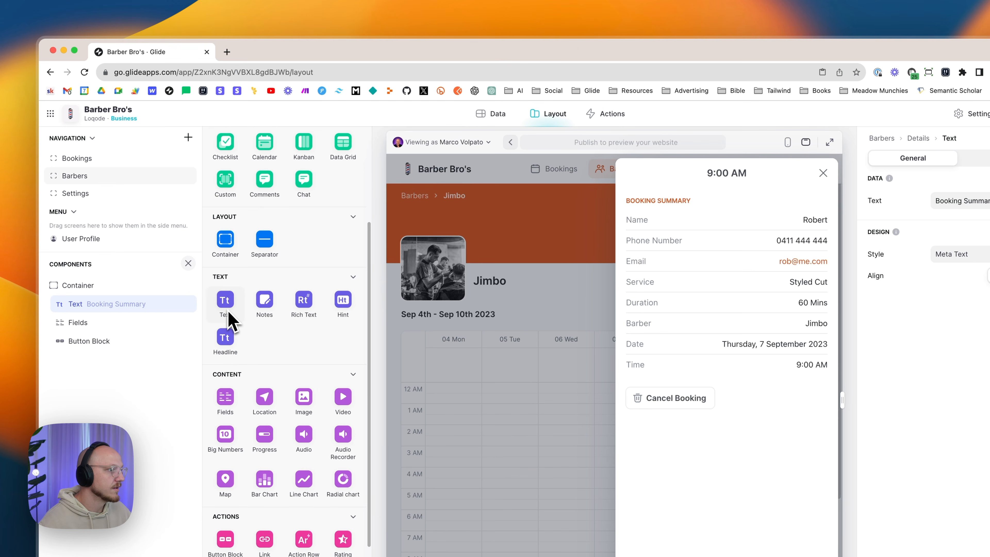
pyautogui.click(984, 201)
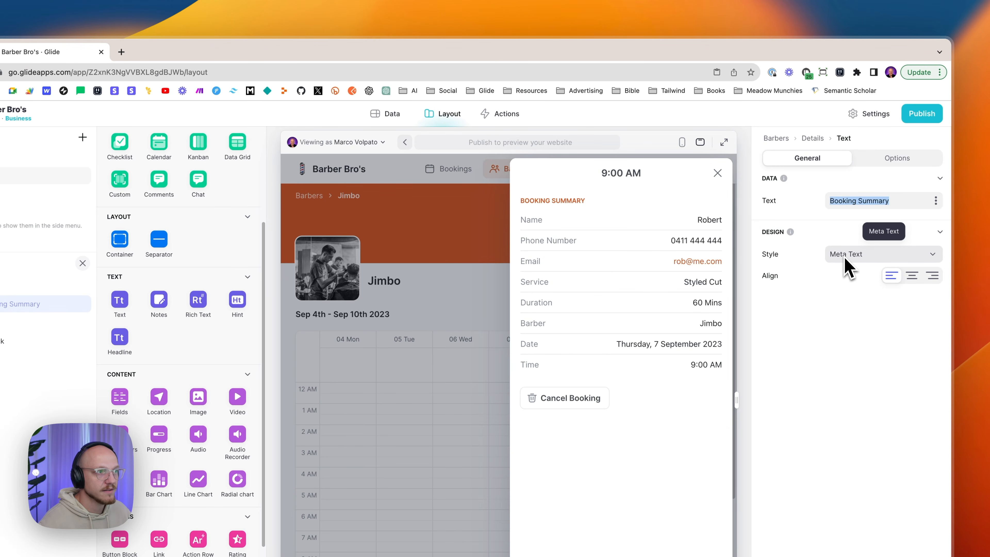
pyautogui.click(836, 323)
pyautogui.click(897, 158)
pyautogui.click(792, 158)
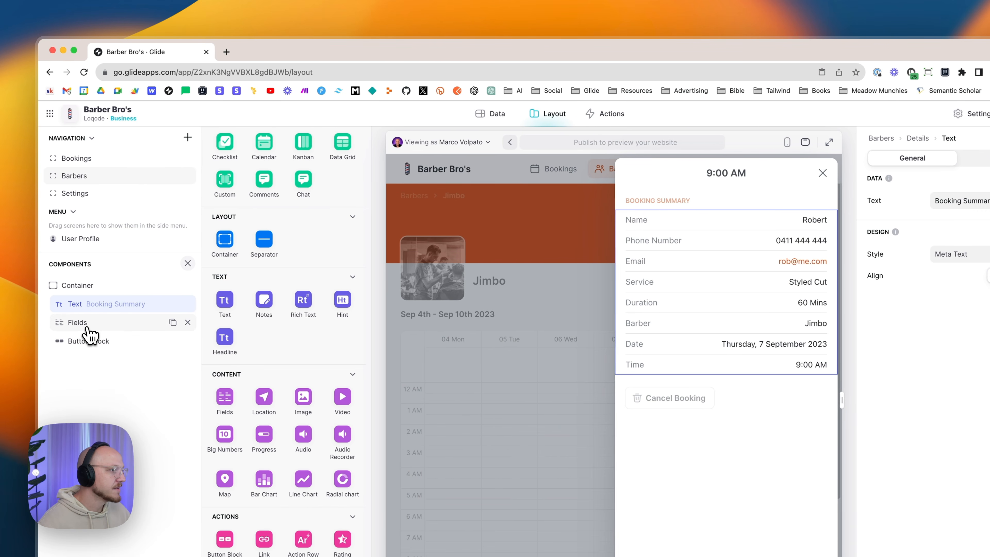
pyautogui.click(82, 326)
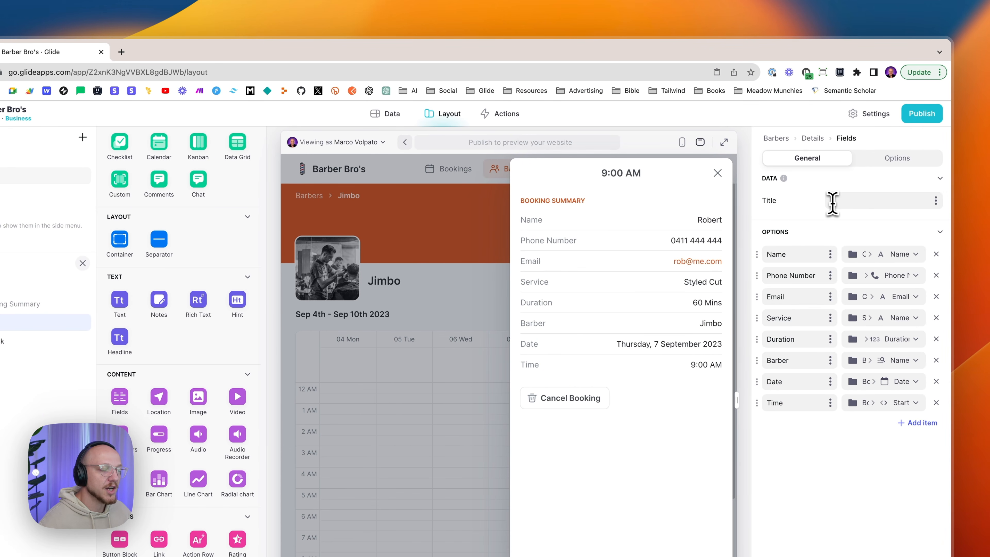
# - Keep Name on Client > Name and map Phone Number and Email to the client's values
pyautogui.click(873, 160)
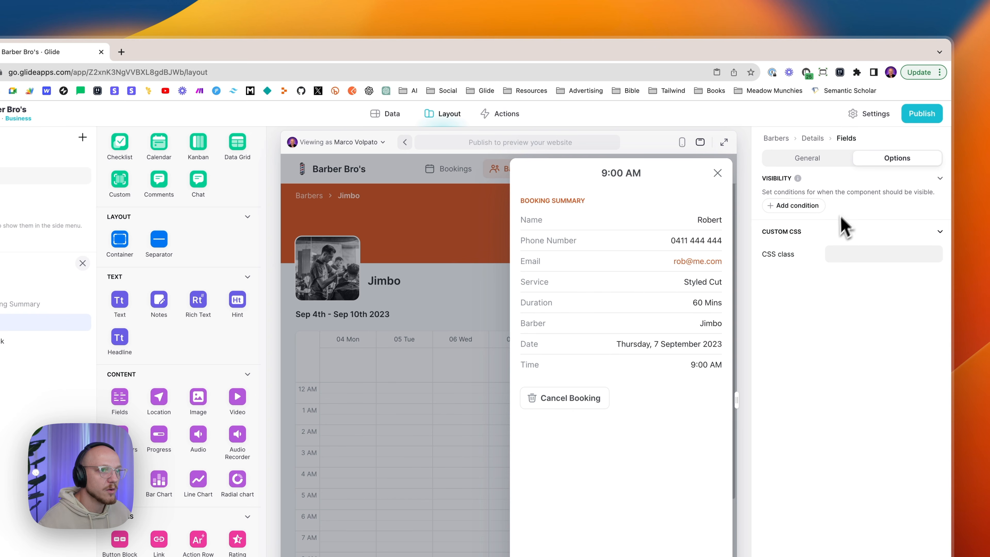
pyautogui.click(832, 164)
pyautogui.click(854, 201)
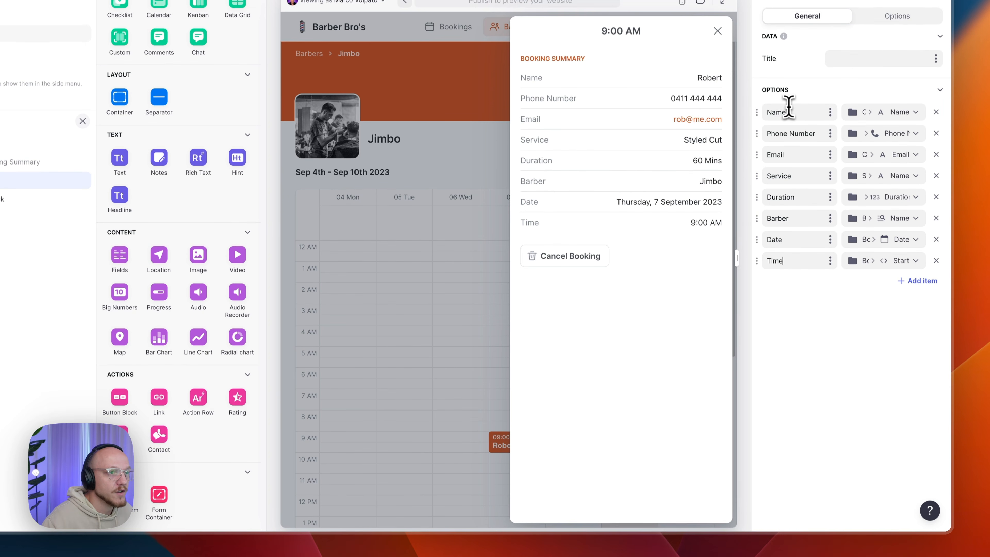
pyautogui.click(893, 116)
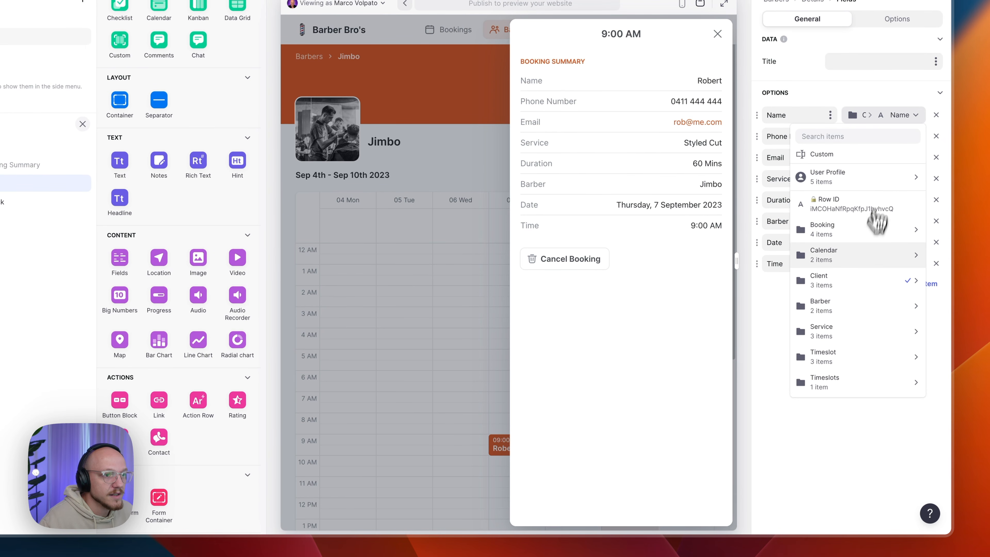
pyautogui.moveTo(848, 283)
pyautogui.click(730, 290)
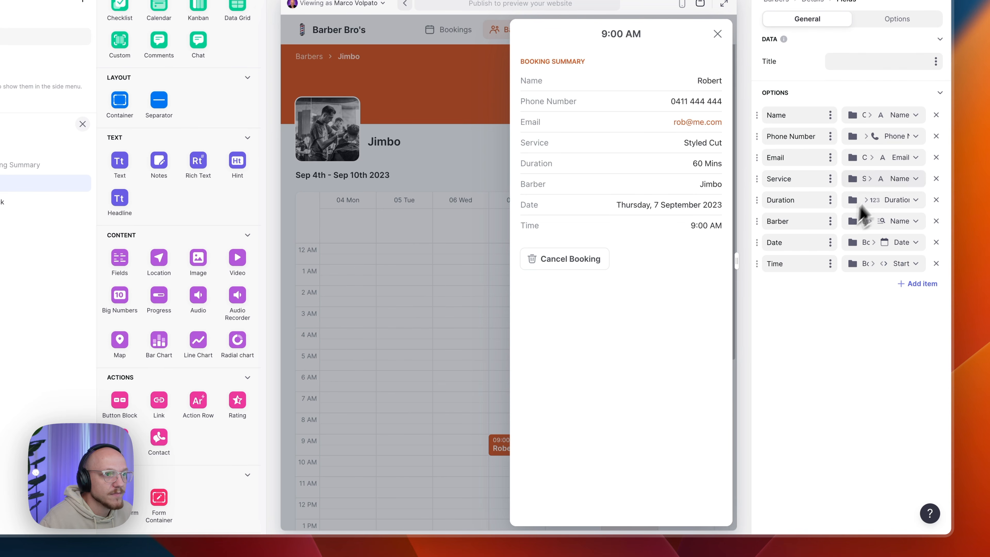
pyautogui.click(877, 137)
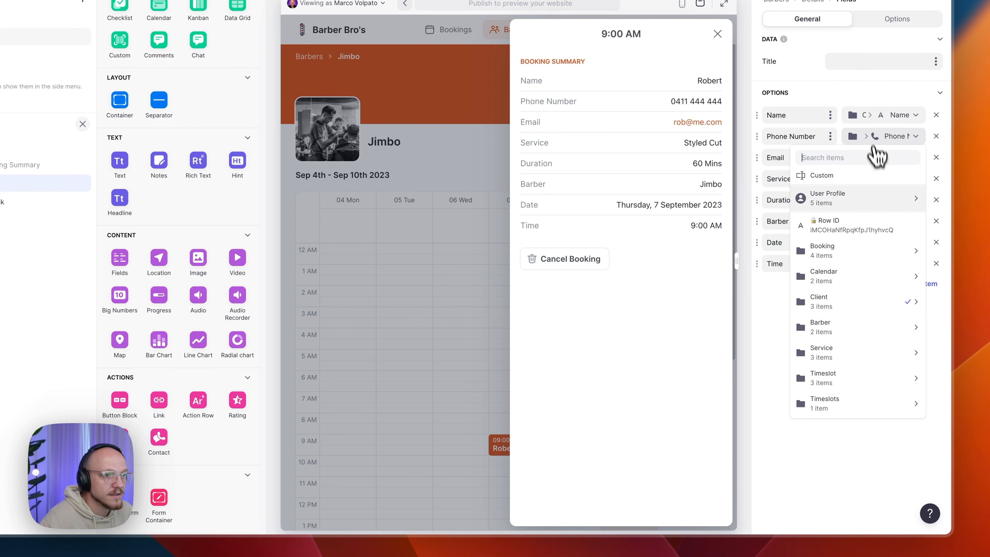
pyautogui.moveTo(875, 295)
pyautogui.click(722, 333)
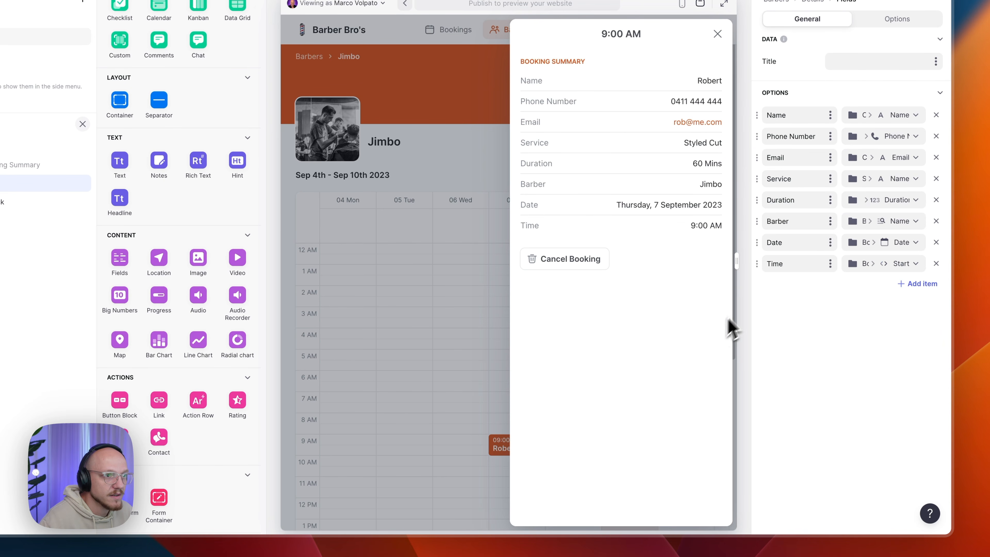
pyautogui.click(895, 158)
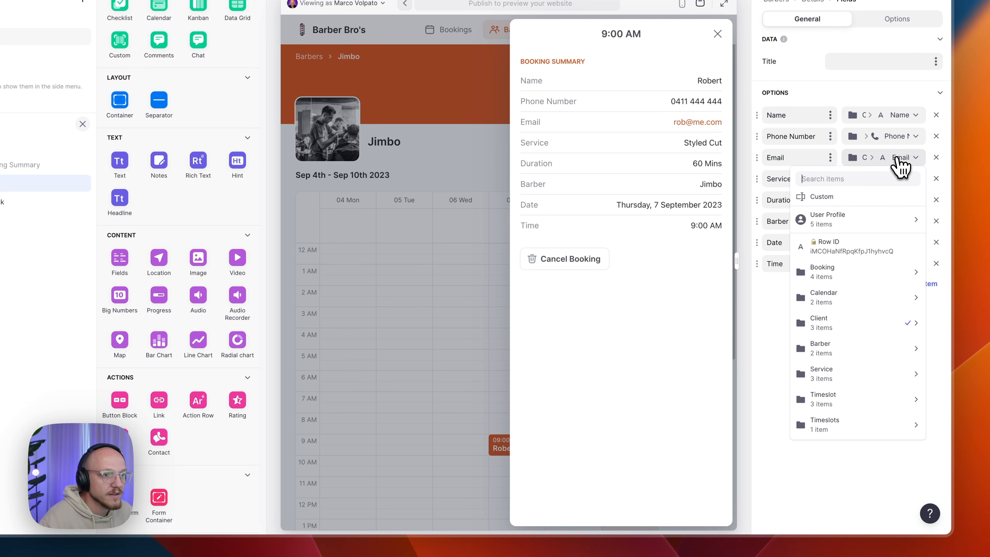
pyautogui.moveTo(854, 331)
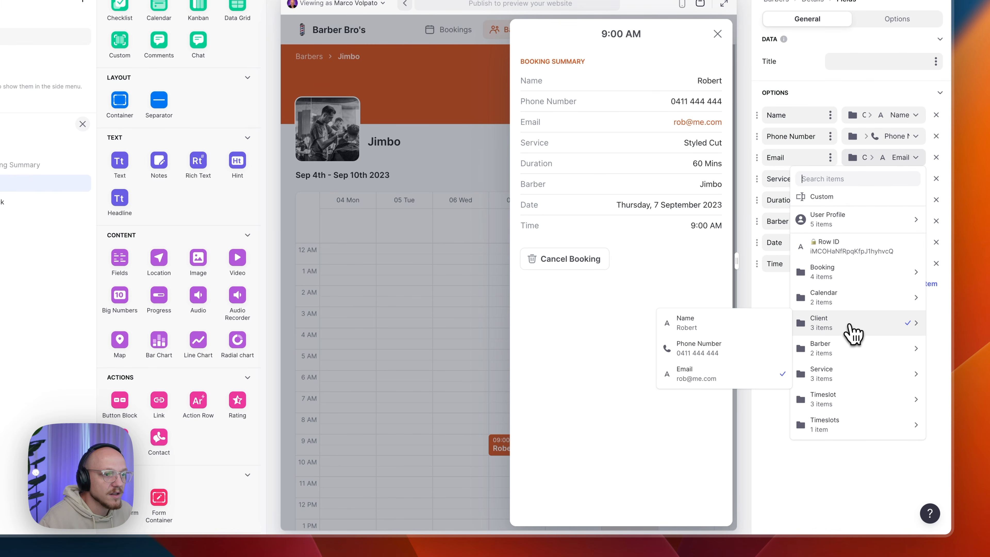
pyautogui.click(725, 377)
# - Map Service to Service > Name, Duration to Service > Duration, and Barber to Barber > Name
pyautogui.click(896, 179)
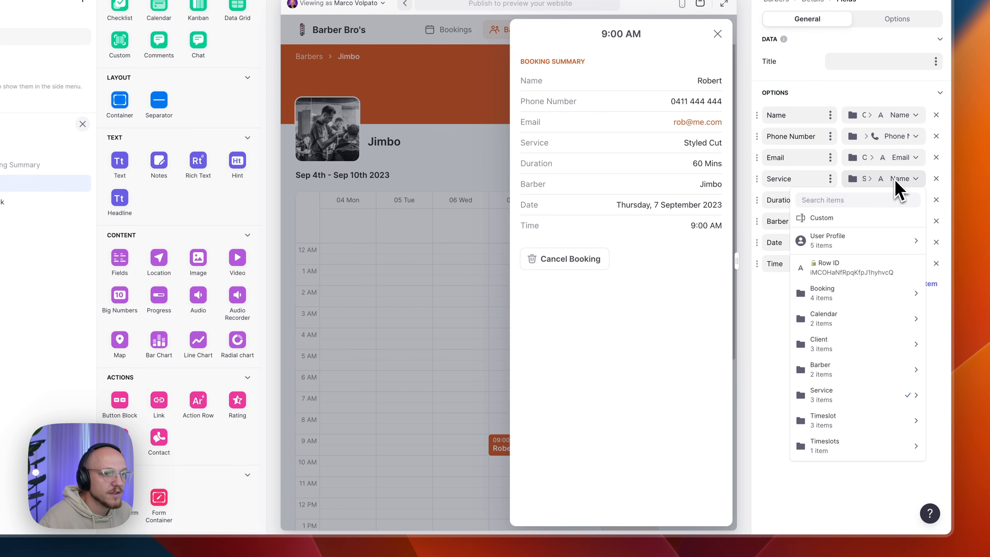
pyautogui.moveTo(869, 403)
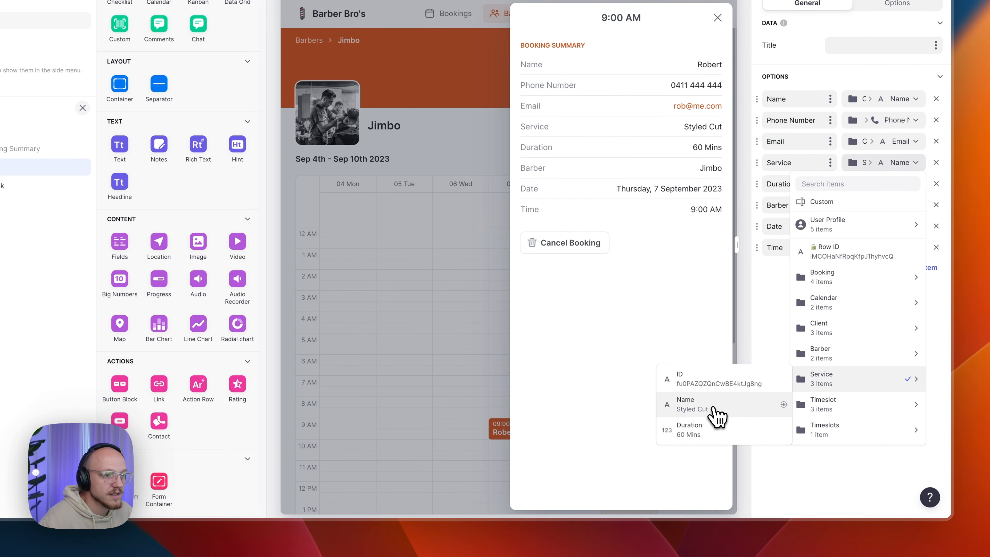
pyautogui.click(717, 425)
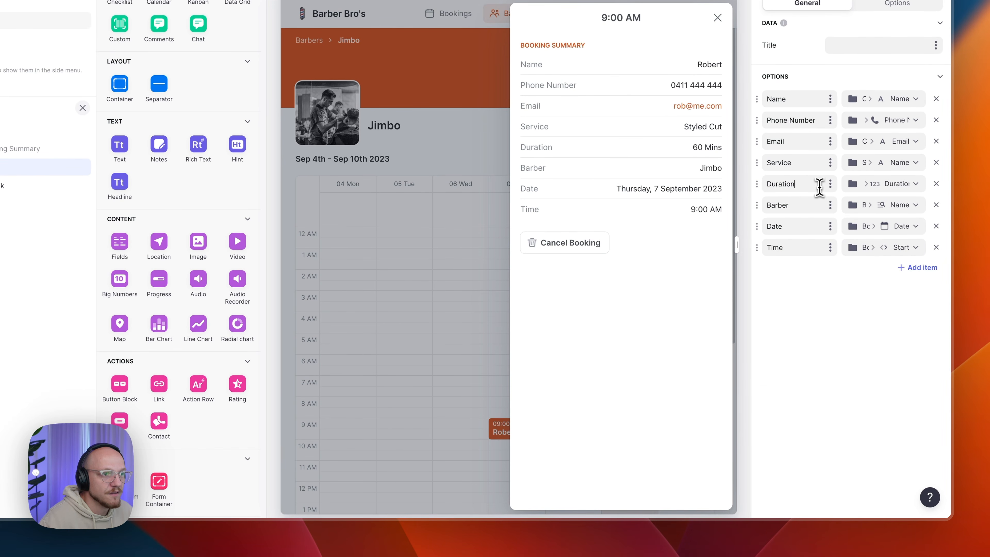
pyautogui.click(871, 184)
pyautogui.moveTo(851, 411)
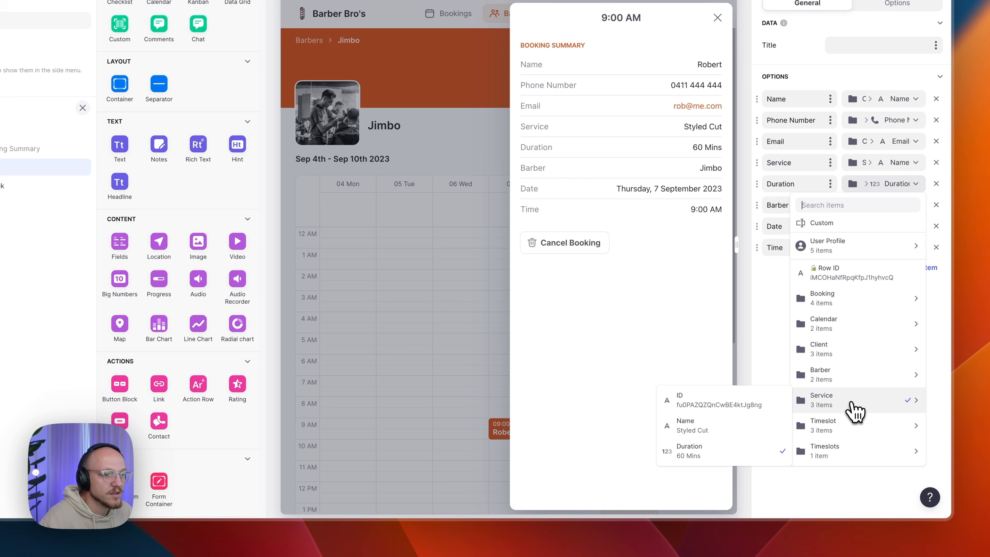
pyautogui.click(752, 442)
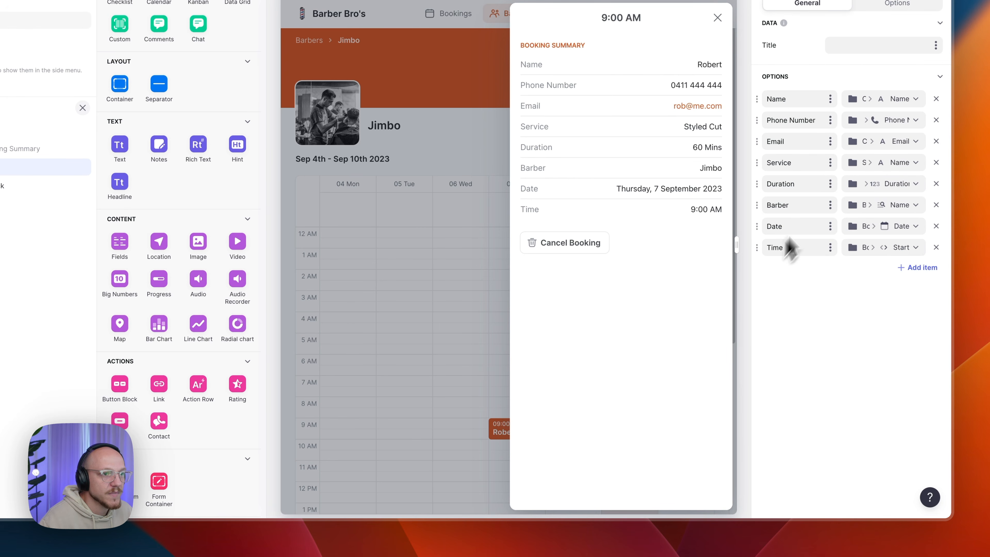
pyautogui.click(882, 205)
pyautogui.moveTo(842, 404)
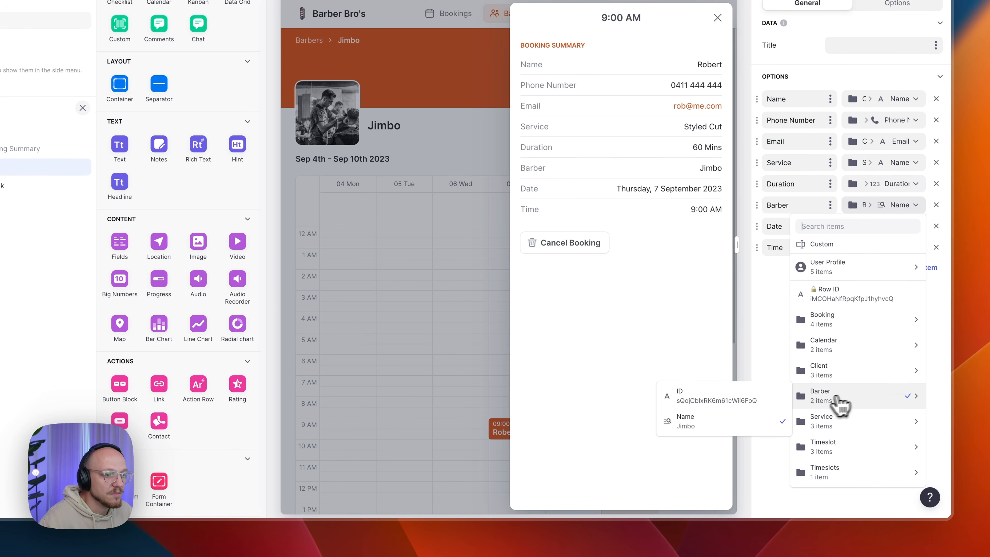
pyautogui.click(744, 427)
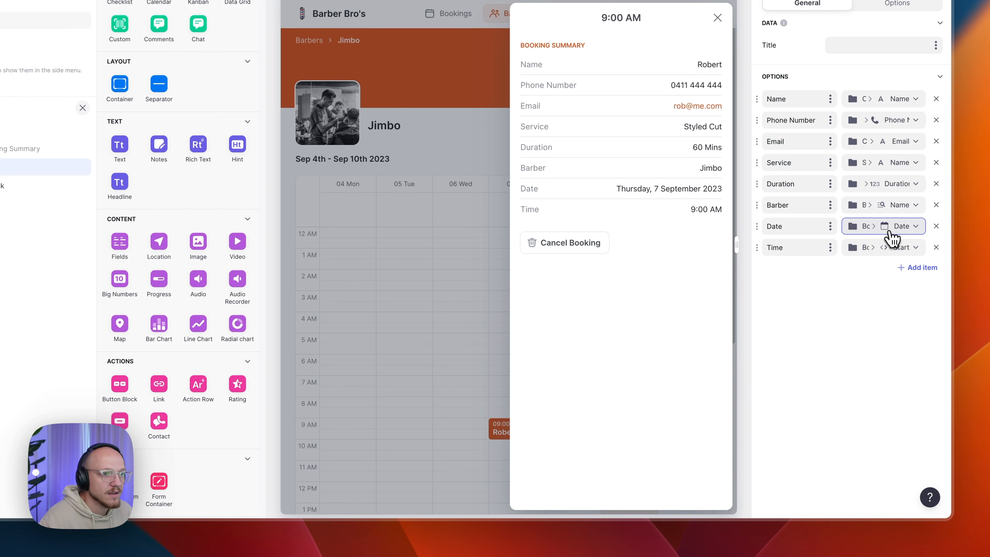
# - Map Date to Booking > Date and Time to Booking > Start, then select Cancel Booking
pyautogui.click(890, 246)
pyautogui.moveTo(854, 351)
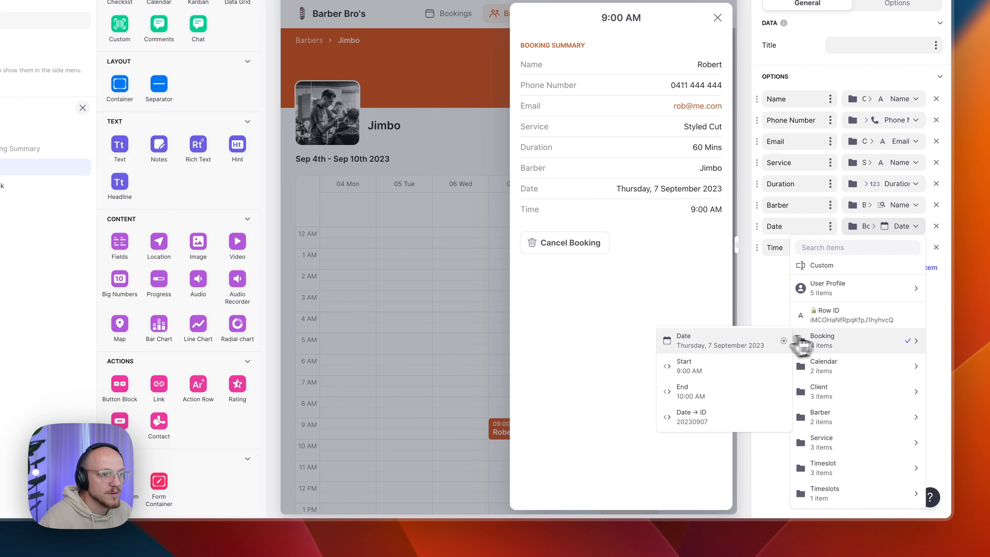
pyautogui.click(728, 363)
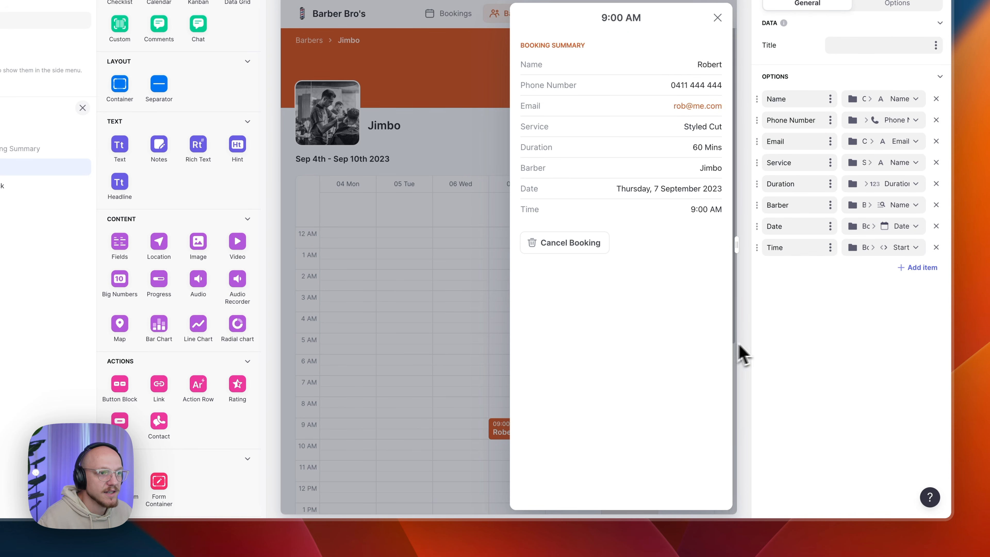
pyautogui.click(890, 252)
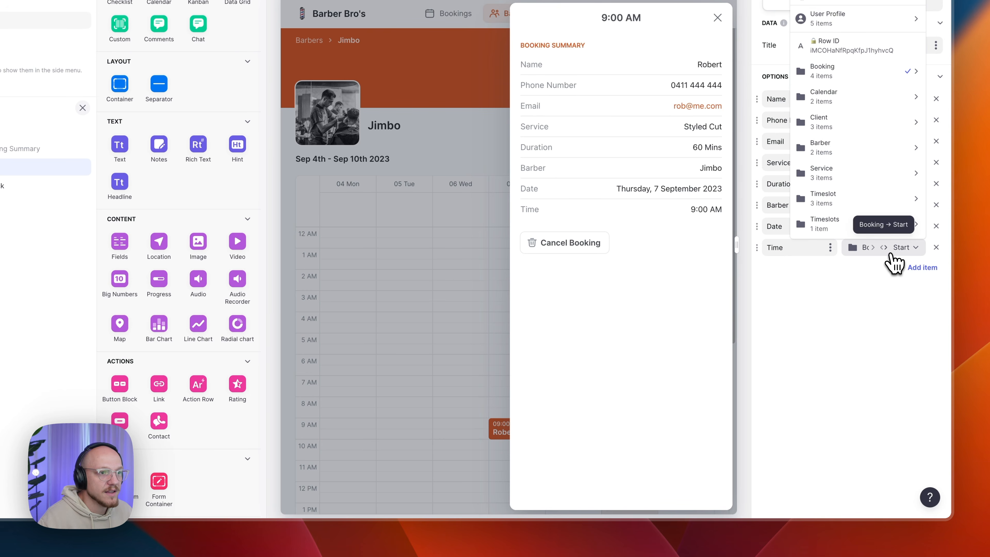
pyautogui.moveTo(838, 76)
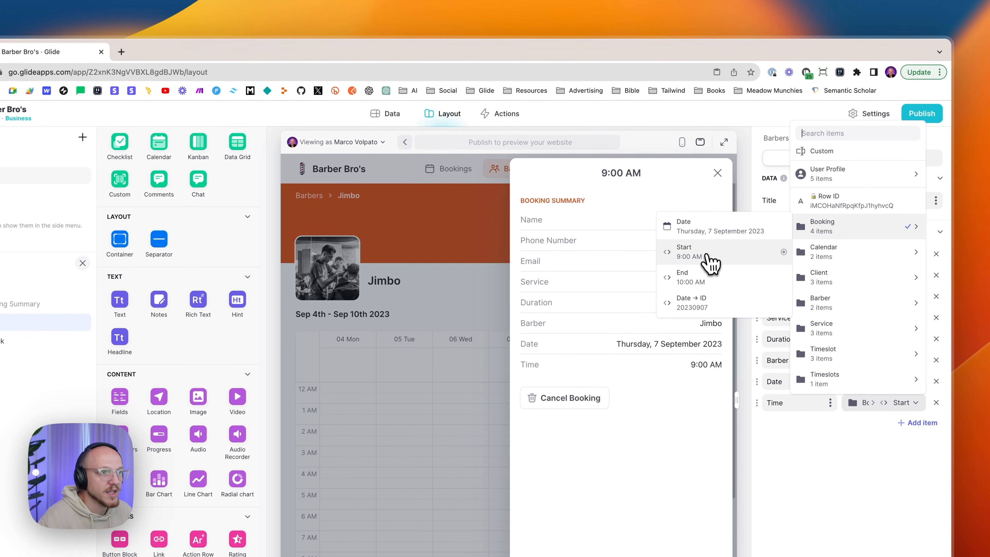
pyautogui.click(711, 256)
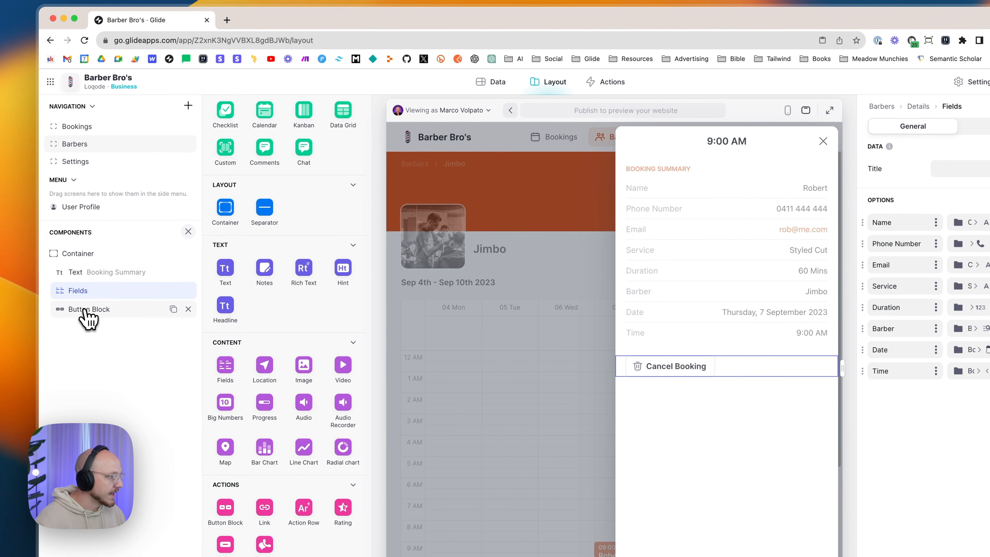
pyautogui.click(87, 310)
pyautogui.scroll(-5, 230, 408)
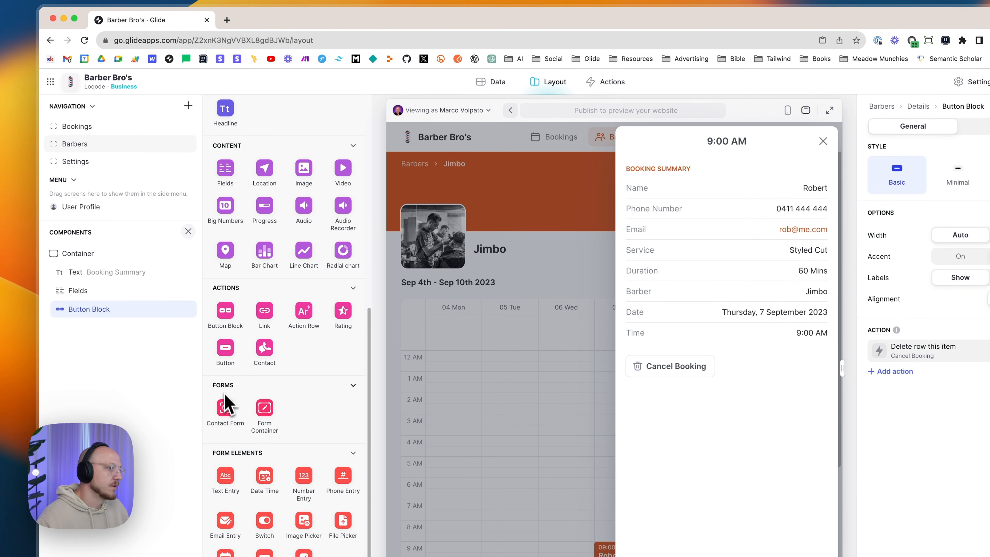
pyautogui.scroll(-1, 234, 370)
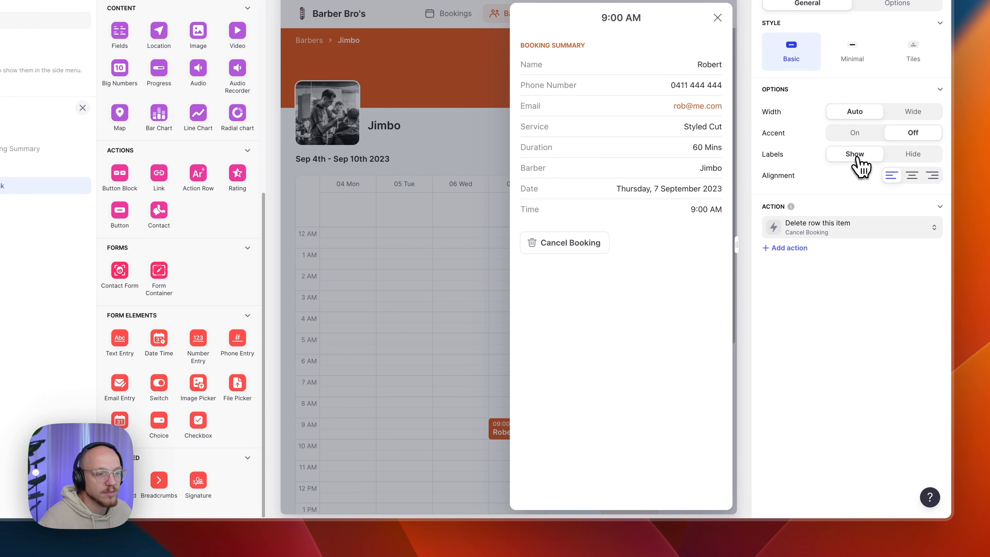
pyautogui.click(833, 233)
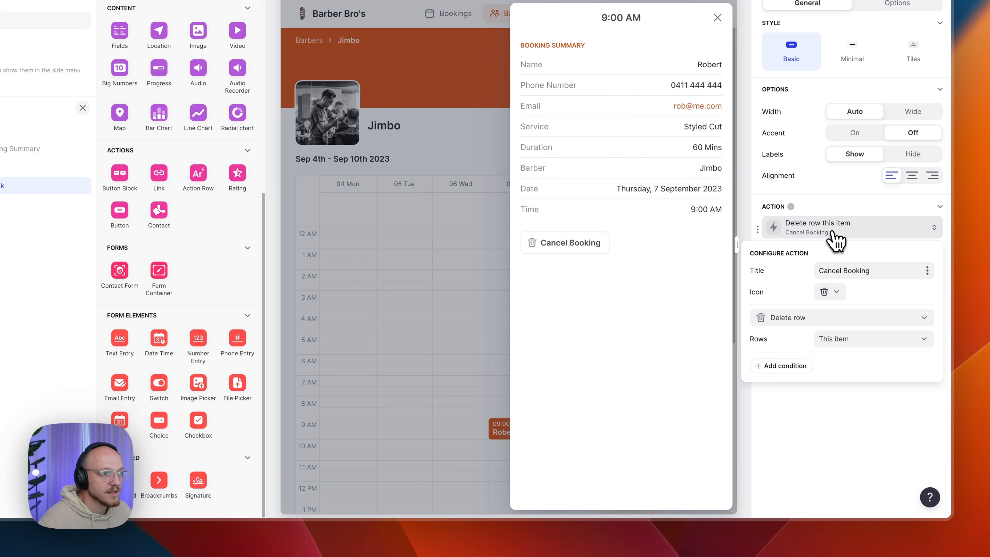
pyautogui.doubleClick(858, 276)
pyautogui.press('BackSpace')
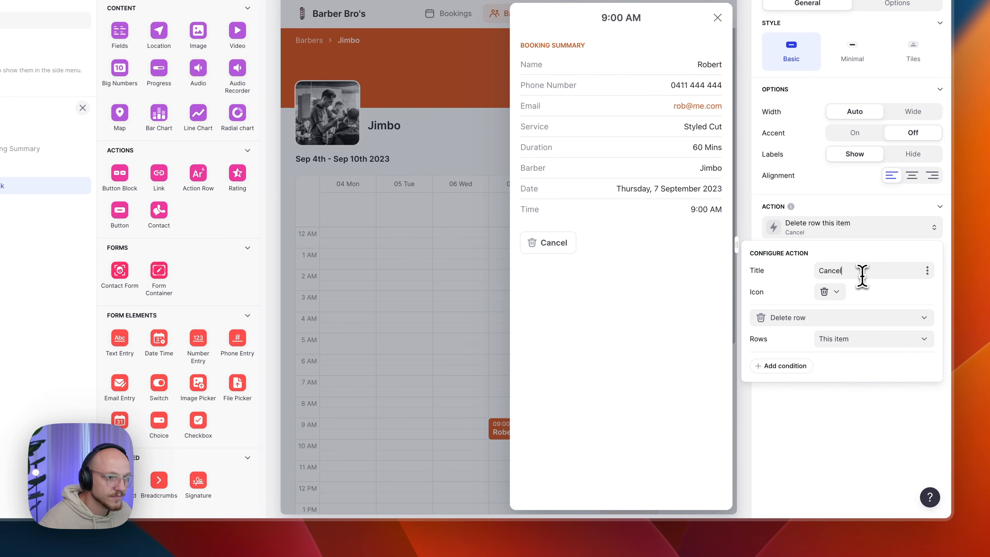
pyautogui.write('Booking')
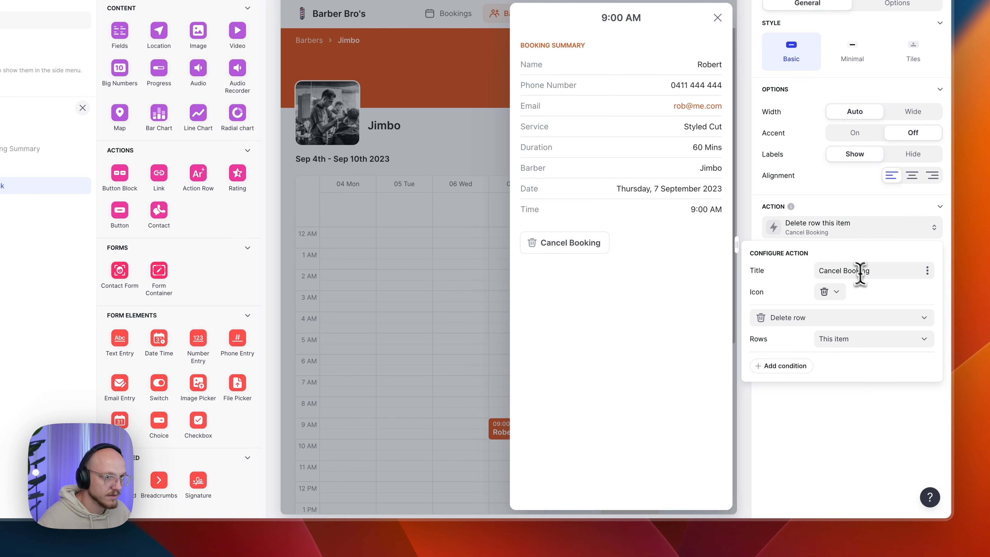
pyautogui.click(827, 293)
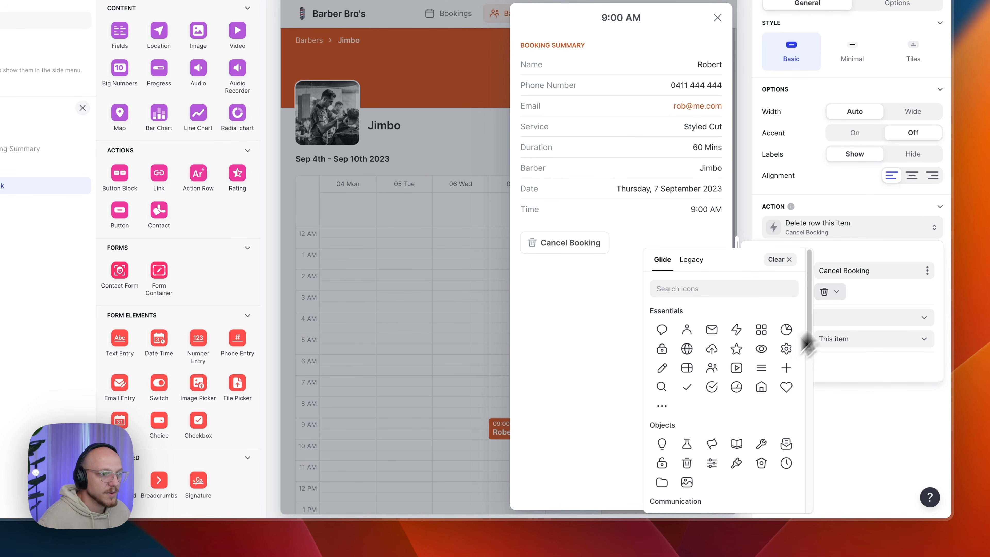
pyautogui.click(686, 464)
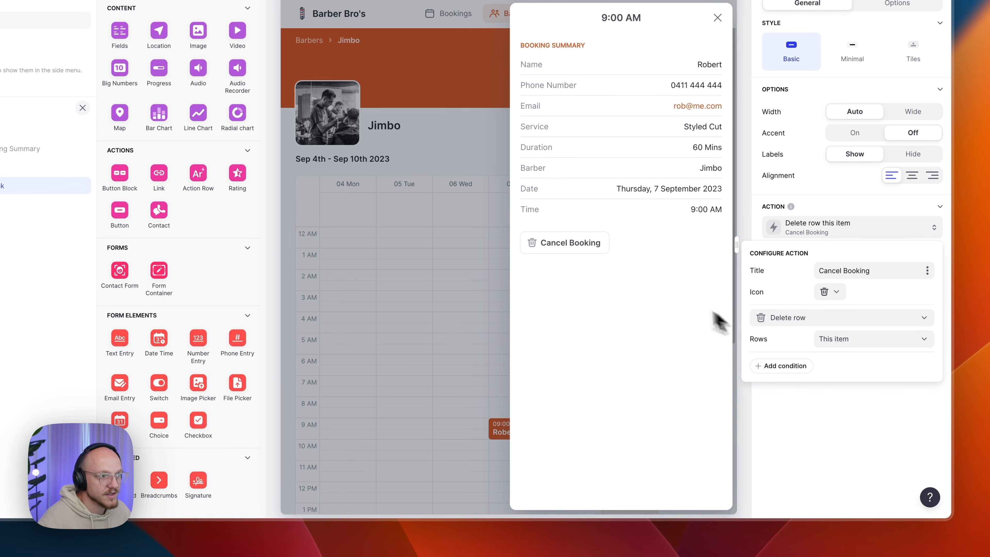
pyautogui.click(648, 369)
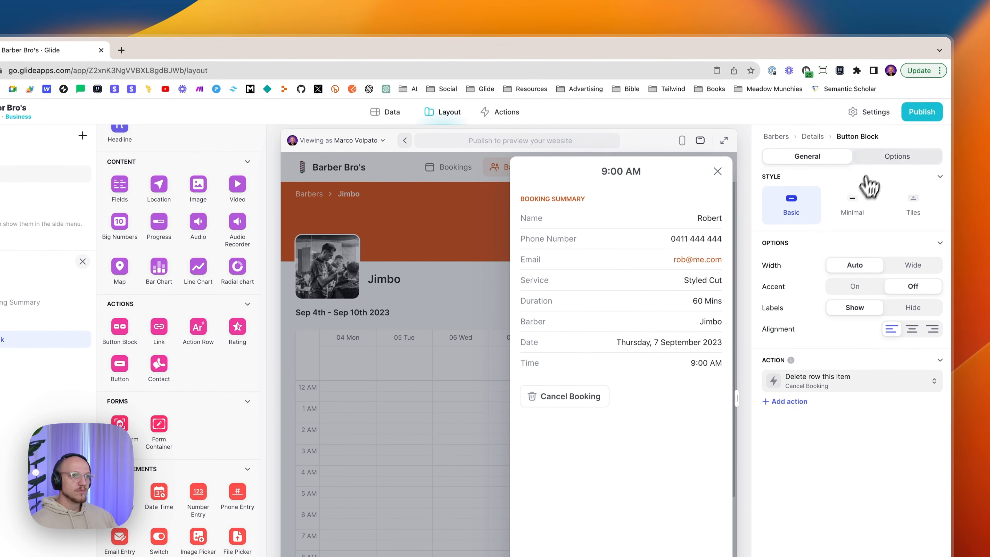
# - Check the Cancel Booking button's options, close the booking summary and go back to Barbers
pyautogui.click(881, 158)
pyautogui.click(816, 158)
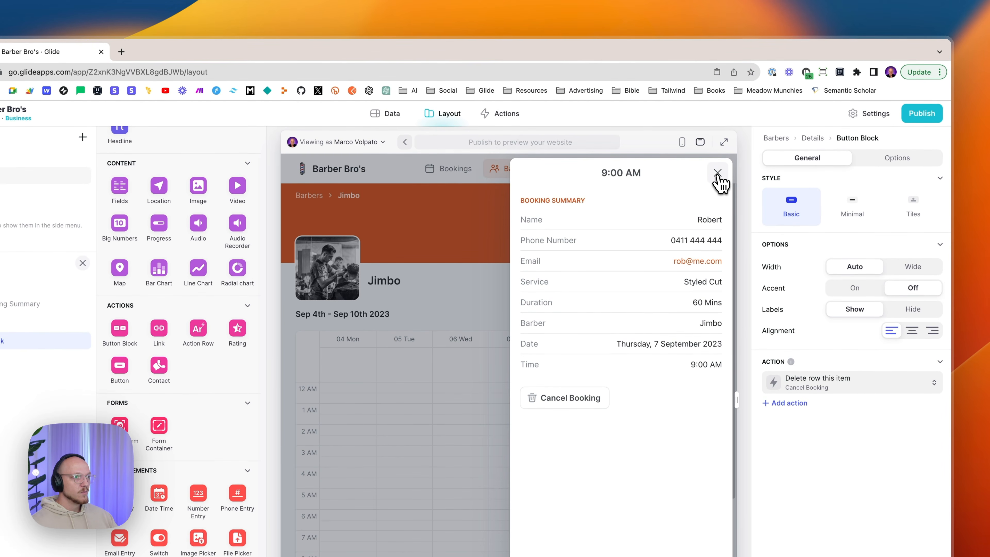
pyautogui.click(718, 174)
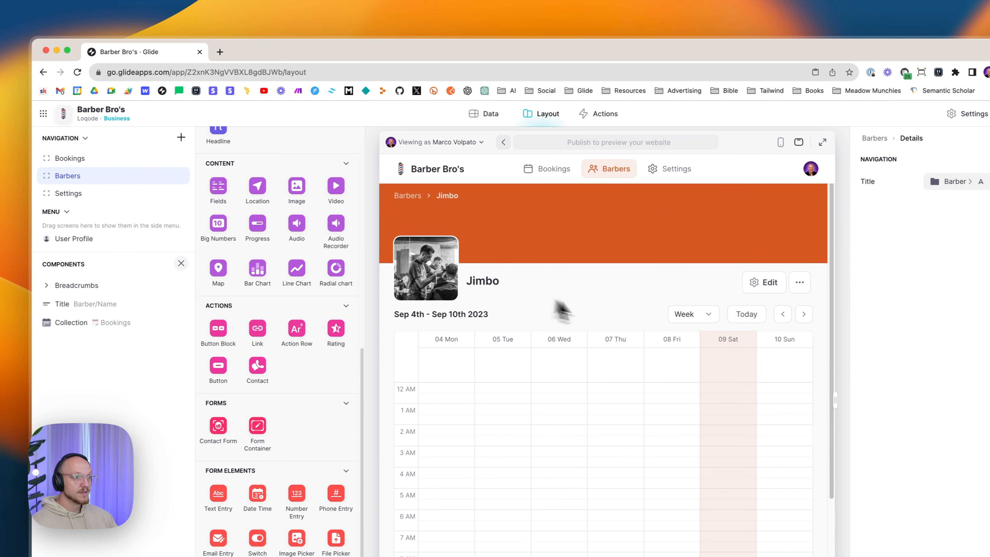
pyautogui.click(404, 199)
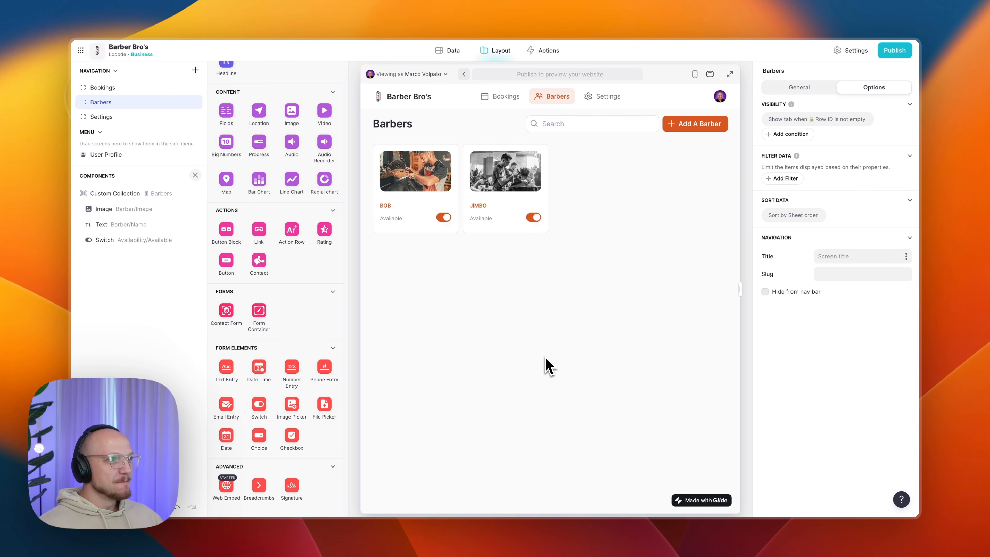
# - Give the Bookings screen the calendar icon from Events & People and review its Options
pyautogui.scroll(10, 335, 195)
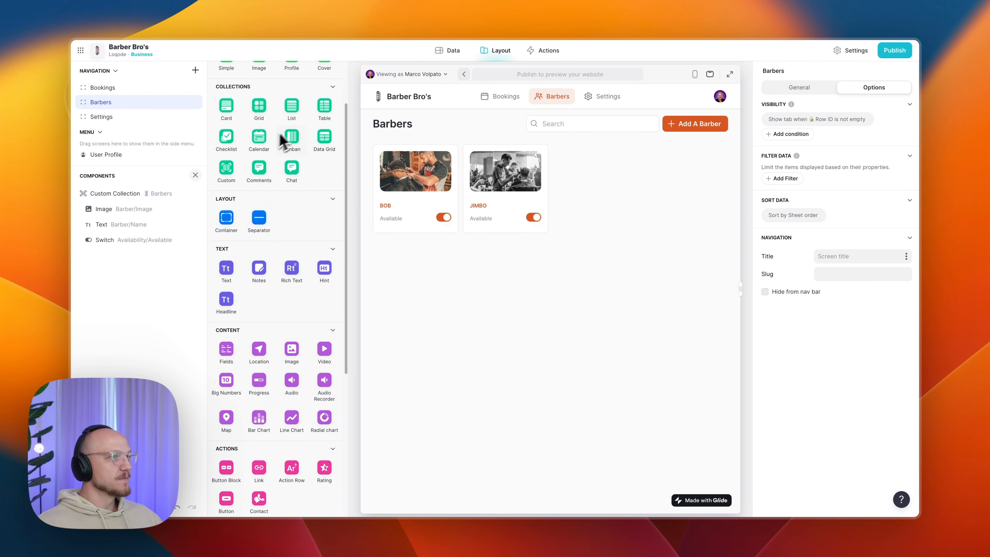
pyautogui.click(333, 74)
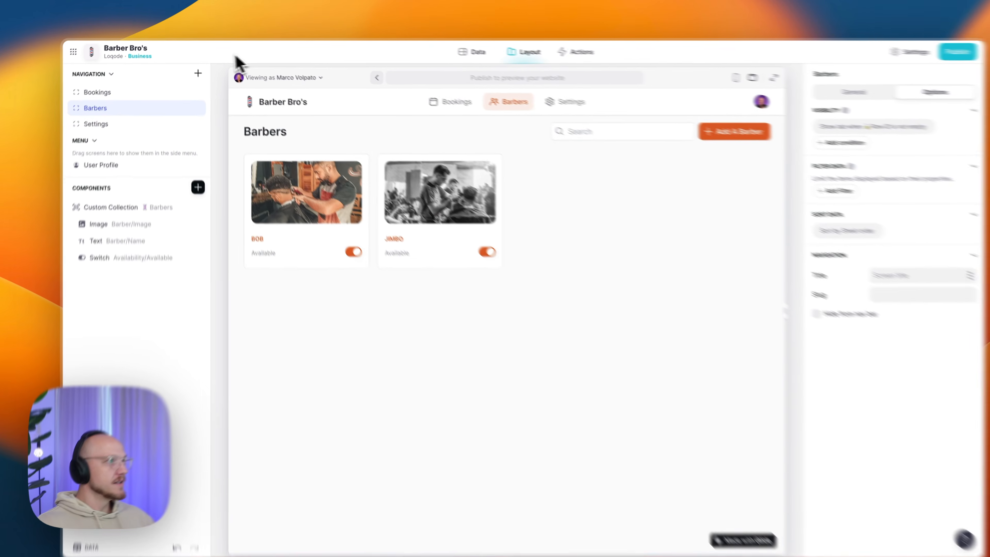
pyautogui.click(205, 80)
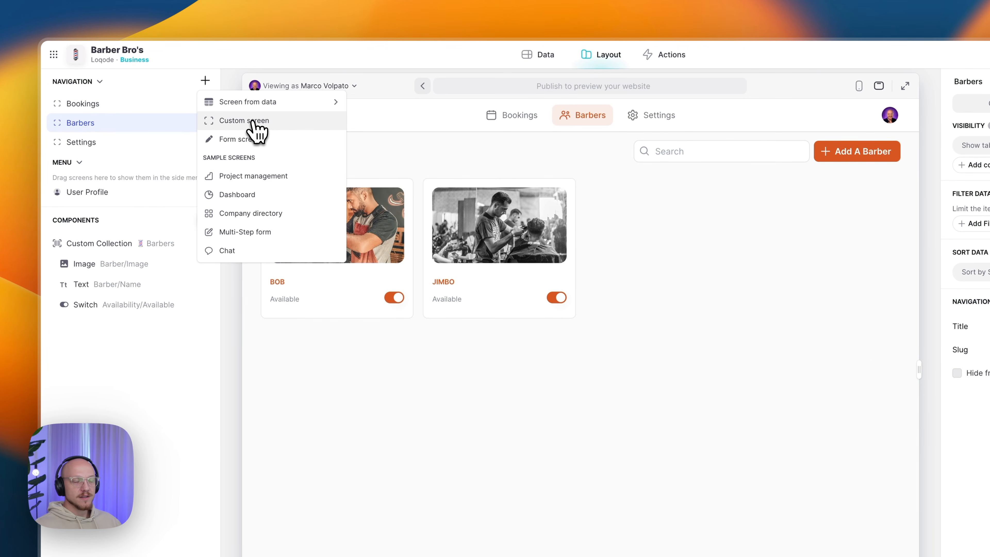
pyautogui.click(91, 103)
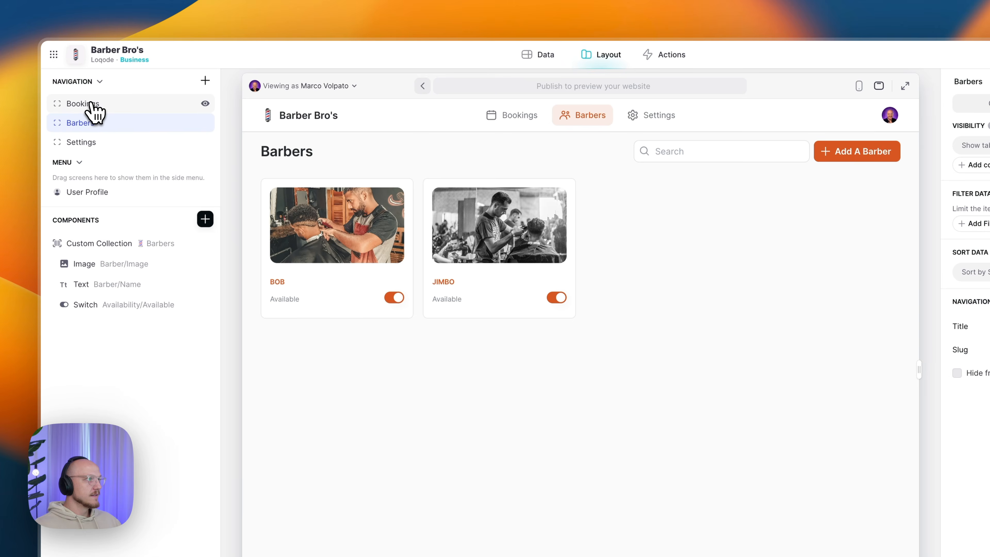
pyautogui.click(92, 104)
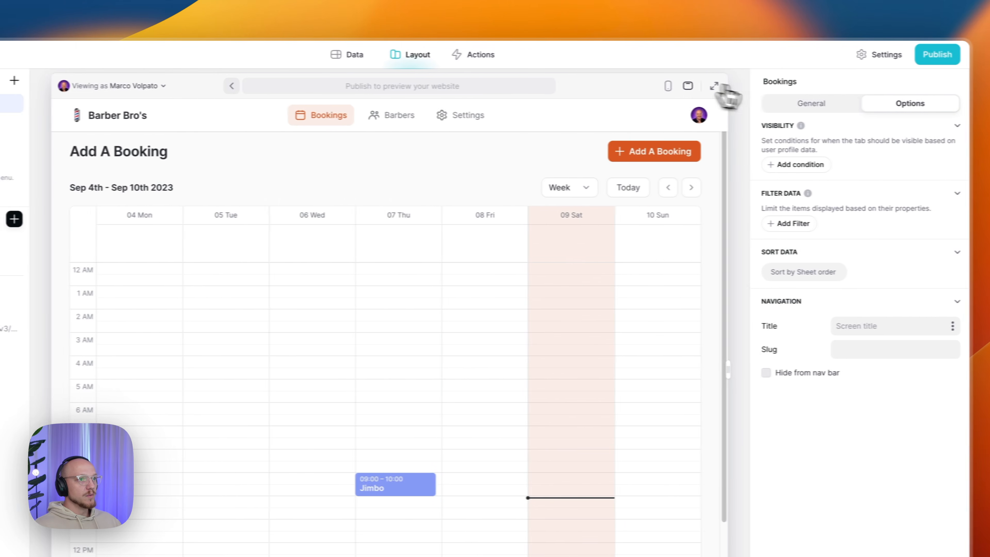
pyautogui.click(790, 105)
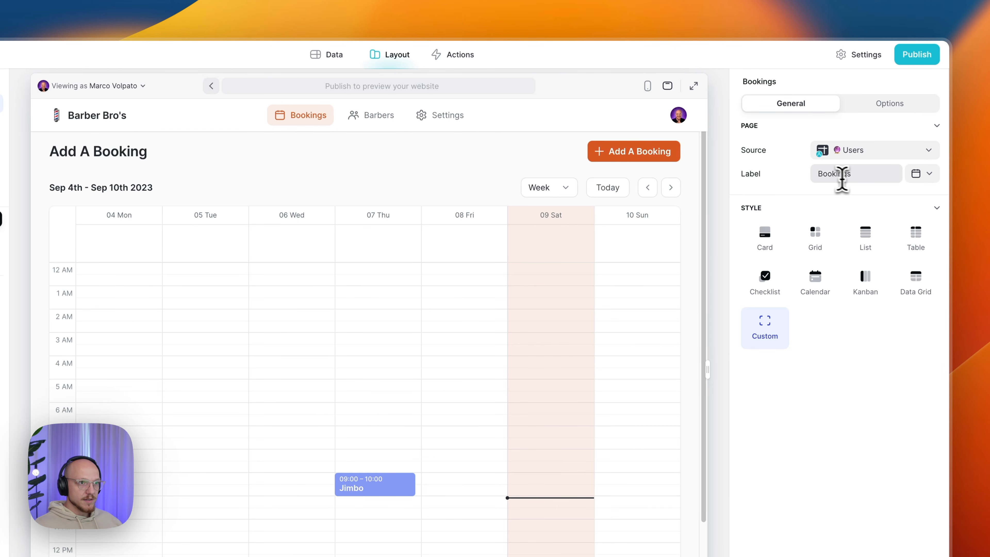
pyautogui.click(917, 179)
pyautogui.scroll(-5, 830, 344)
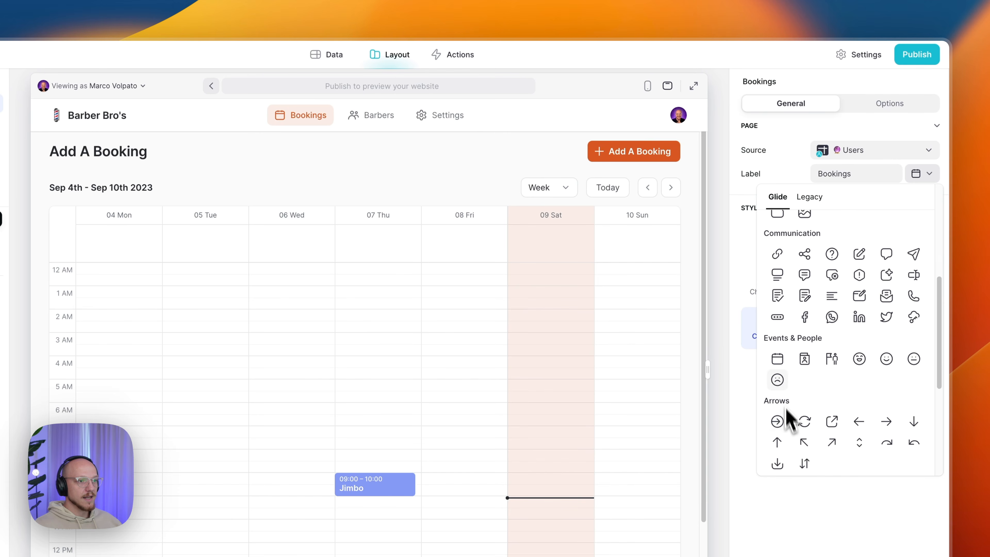
pyautogui.click(777, 359)
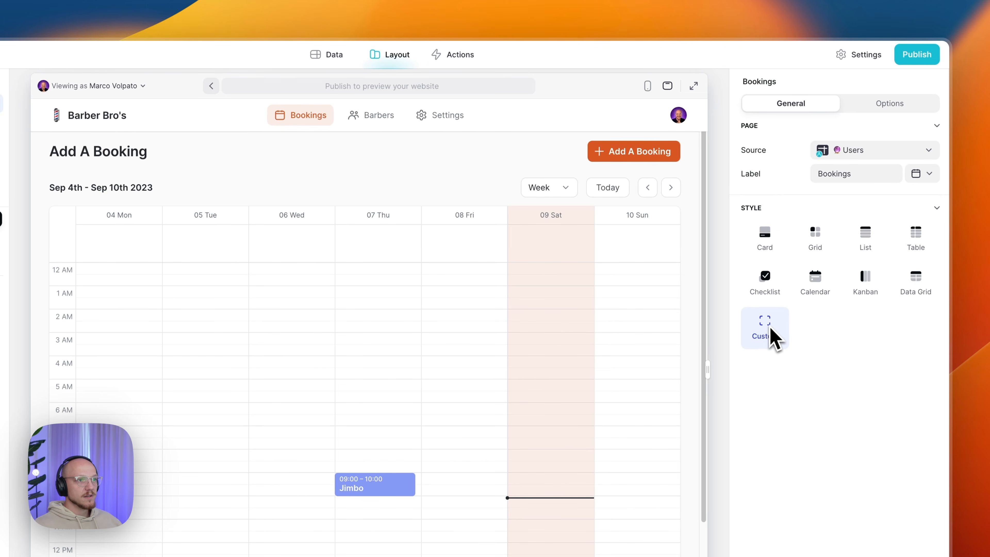
pyautogui.click(883, 106)
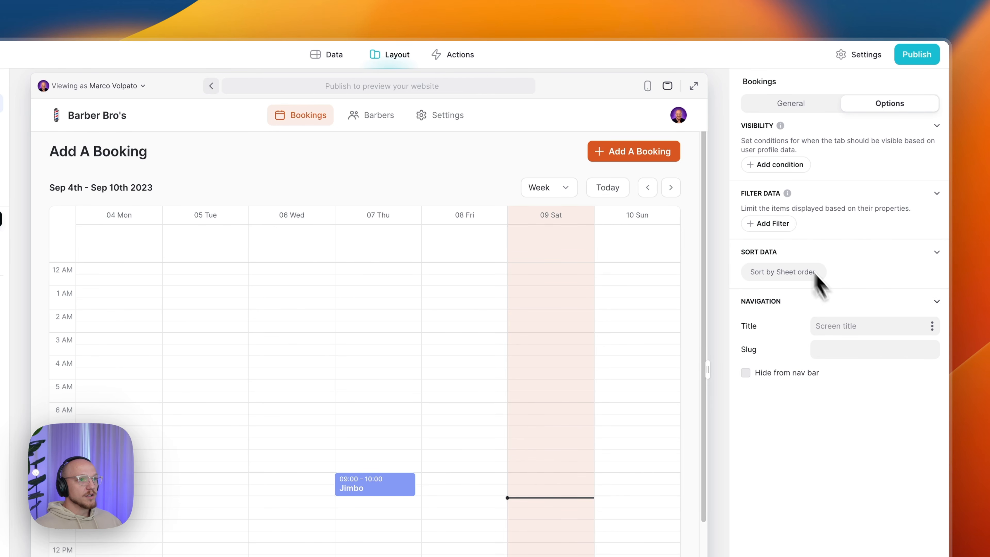
pyautogui.click(798, 110)
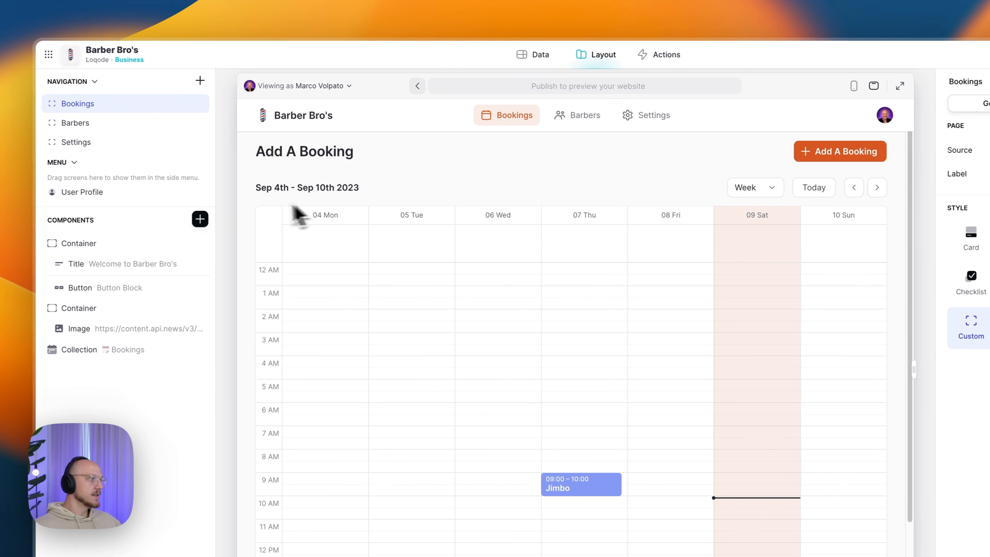
# - Preview the app as Anyone and test the Make A Booking slide-in before closing it
pyautogui.click(304, 87)
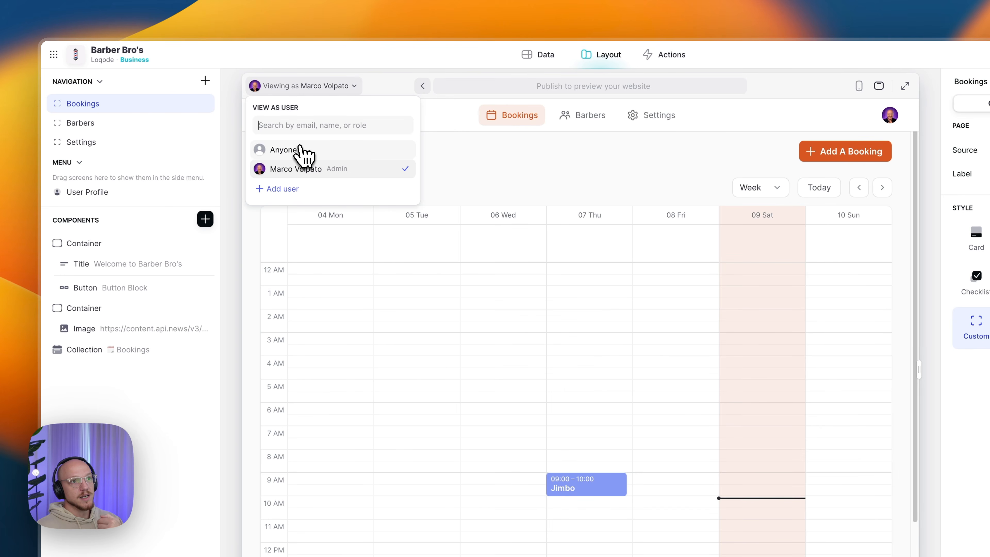
pyautogui.click(303, 154)
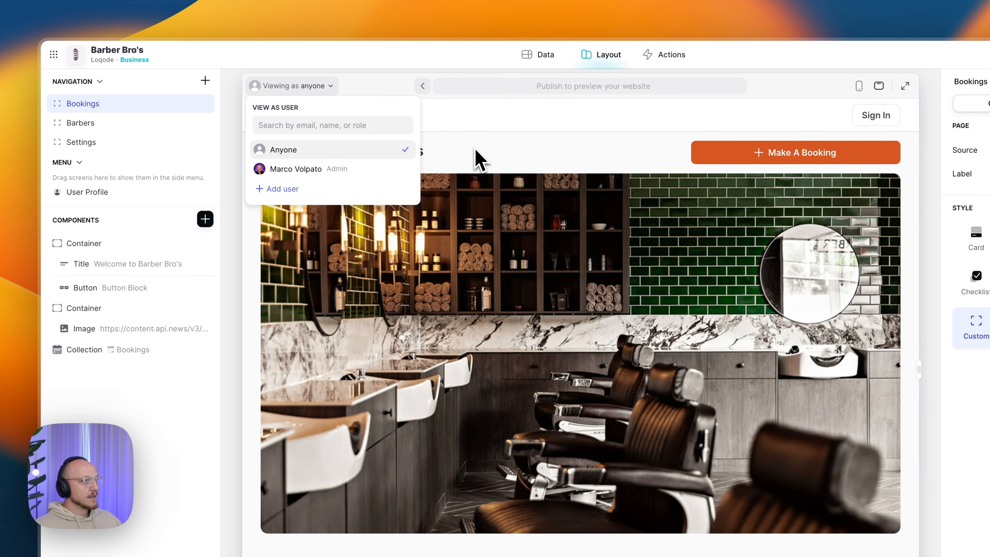
pyautogui.click(478, 159)
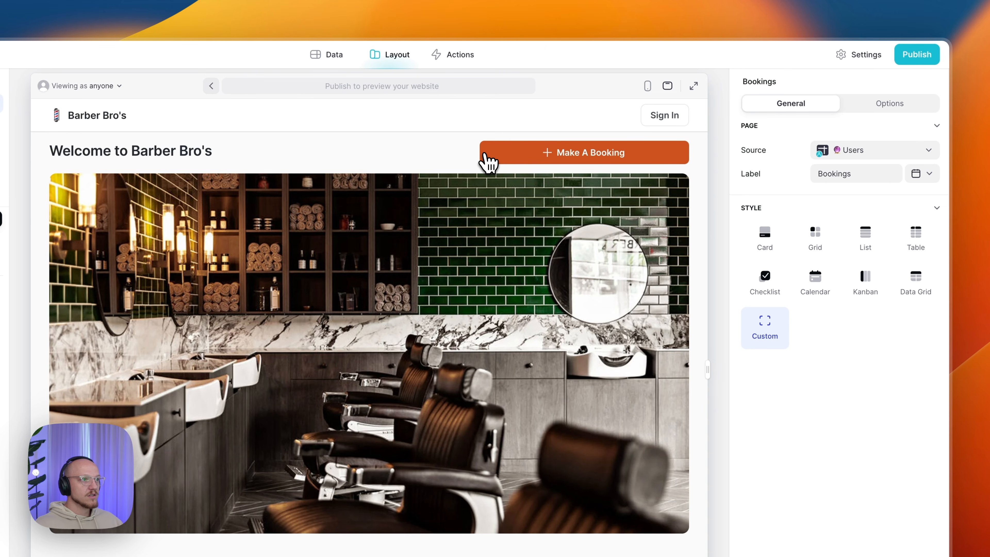
pyautogui.click(488, 161)
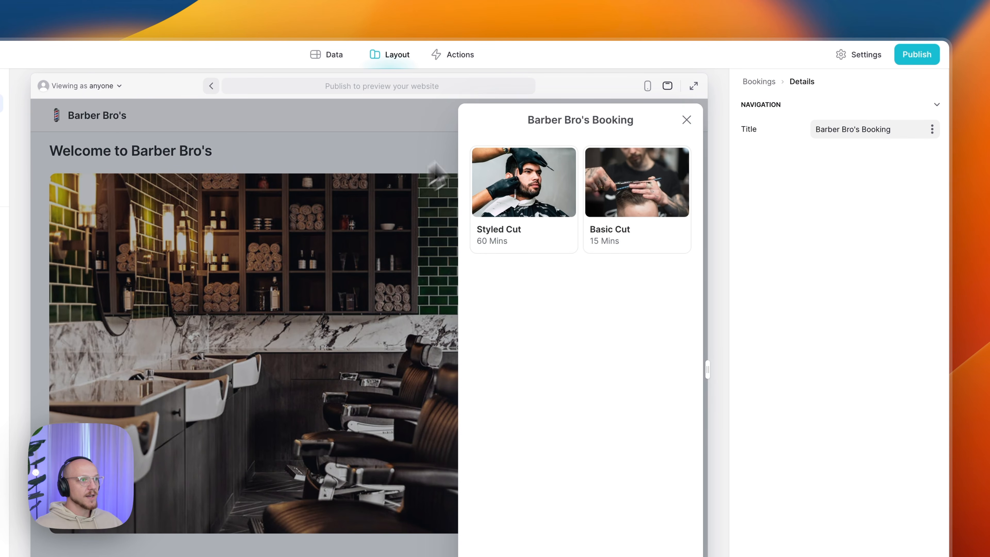
pyautogui.click(687, 120)
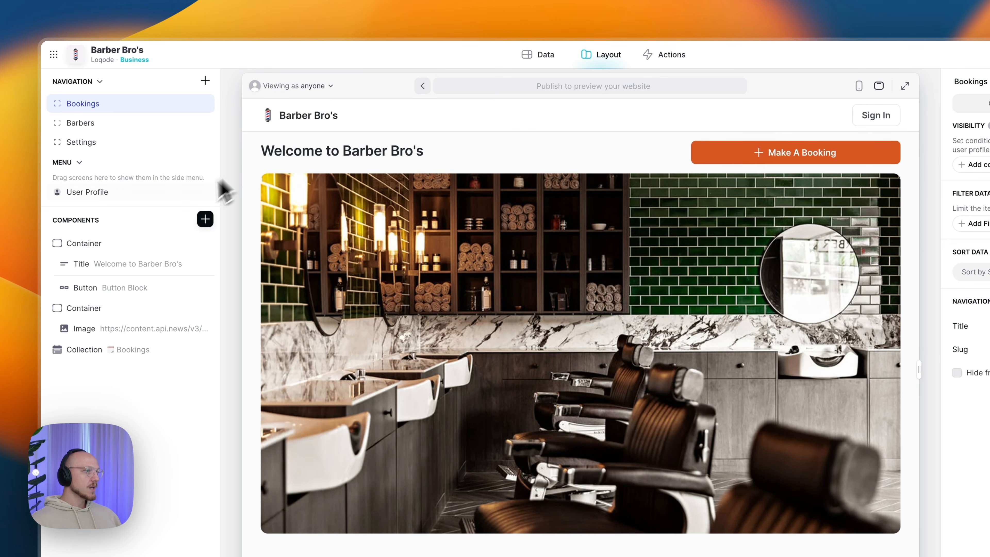
# - Set the 'Welcome to Barber Bro's' title's size to Compact
pyautogui.click(205, 218)
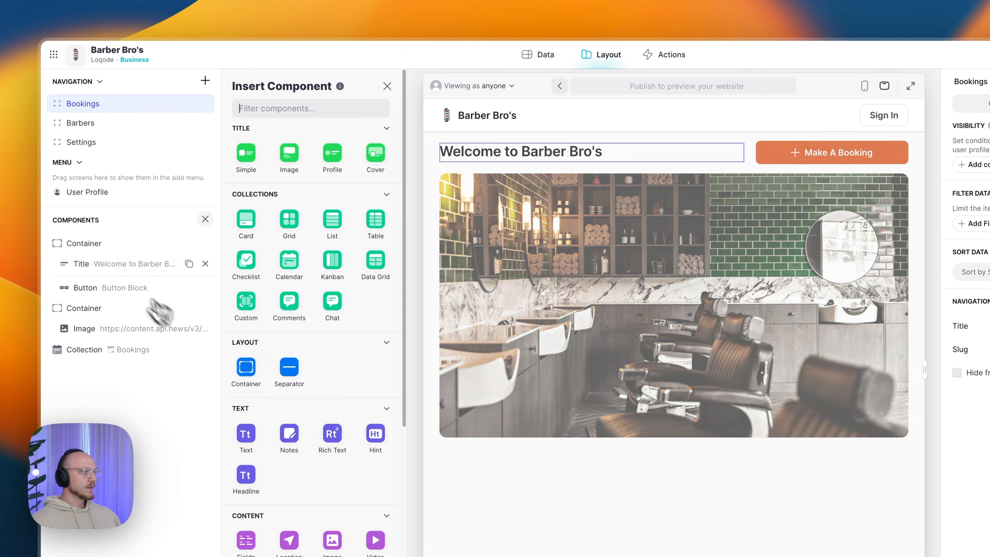
pyautogui.click(89, 243)
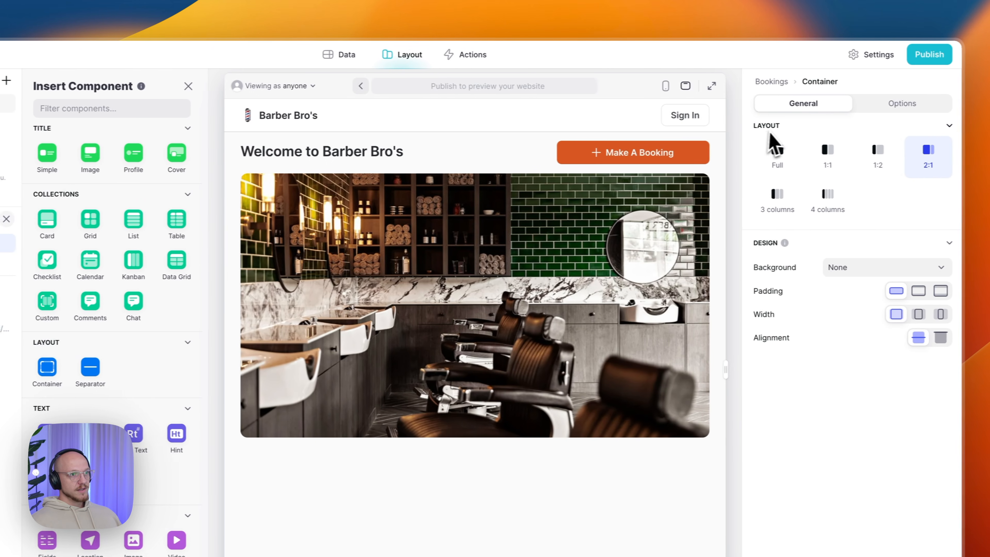
pyautogui.click(890, 105)
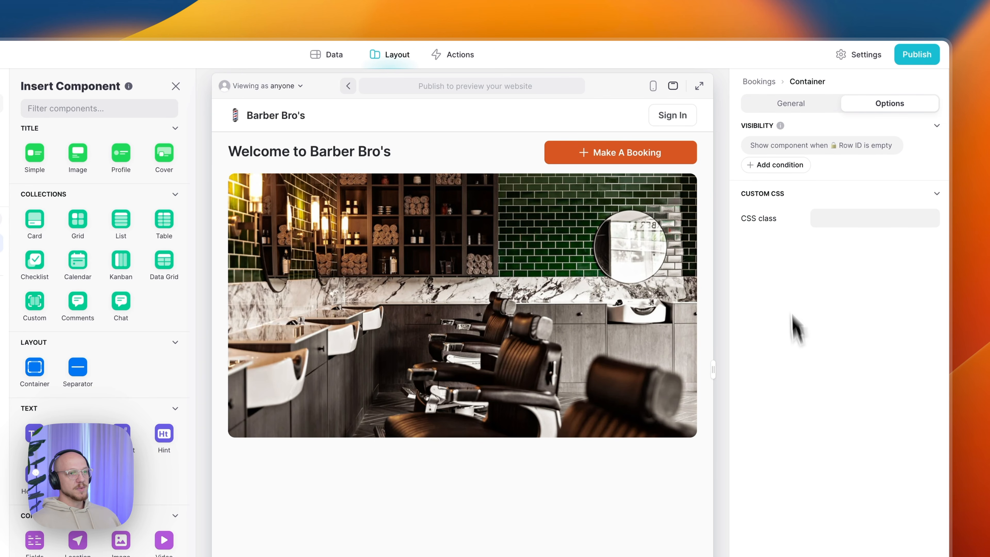
pyautogui.click(780, 111)
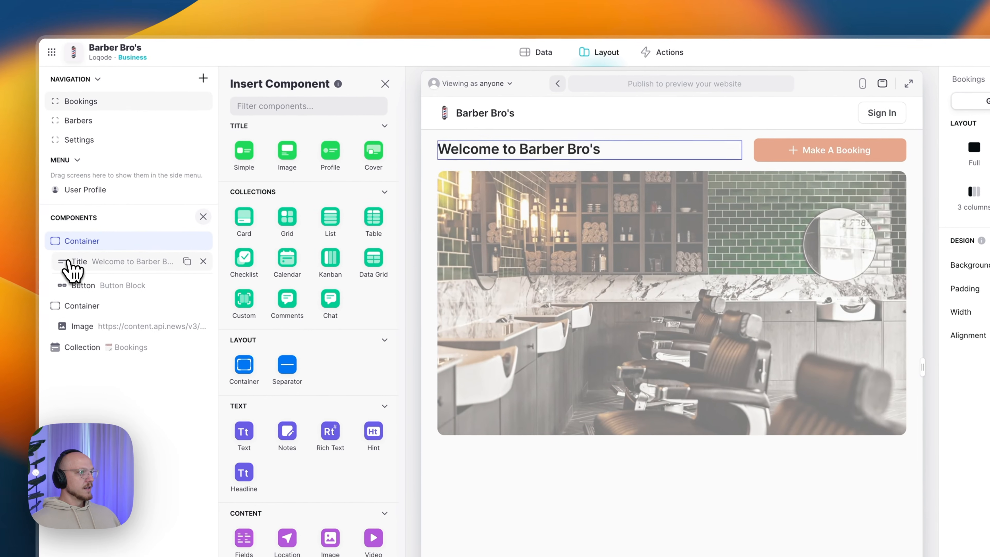
pyautogui.click(73, 265)
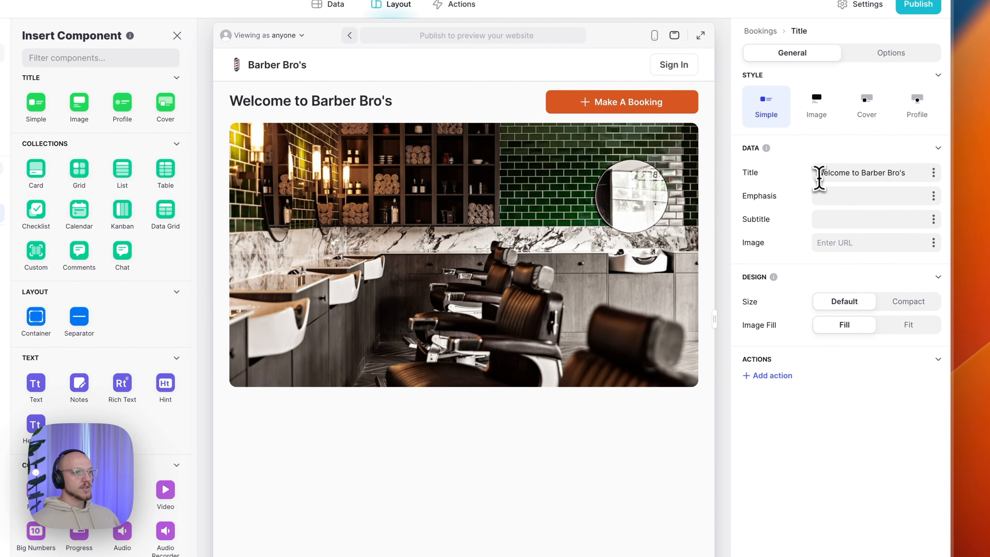
pyautogui.tripleClick(917, 172)
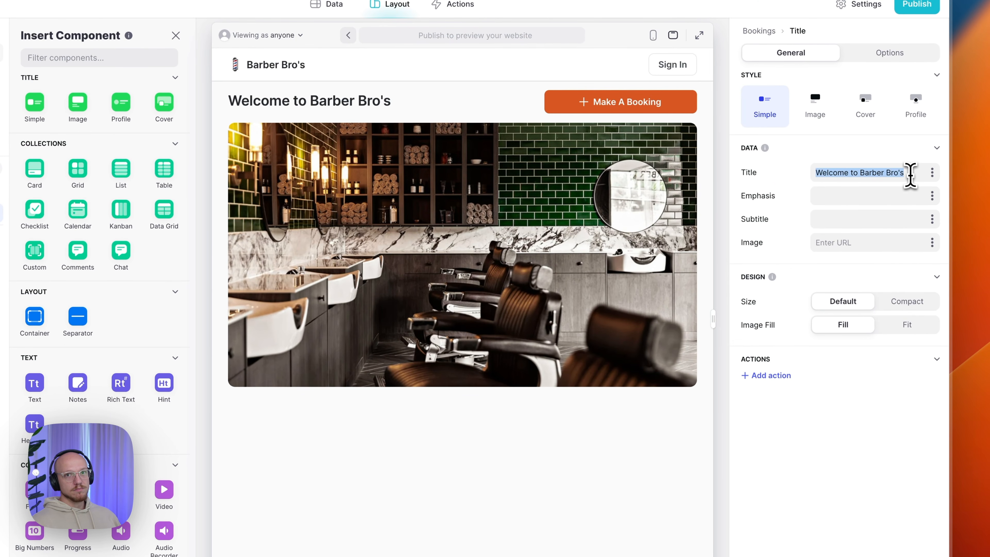
pyautogui.click(855, 259)
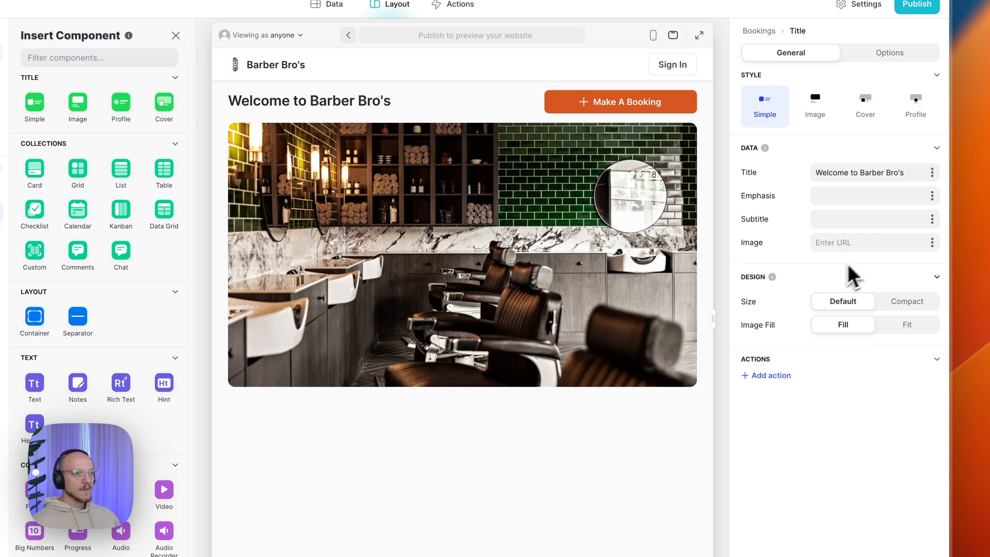
pyautogui.click(891, 303)
pyautogui.click(851, 305)
pyautogui.click(882, 306)
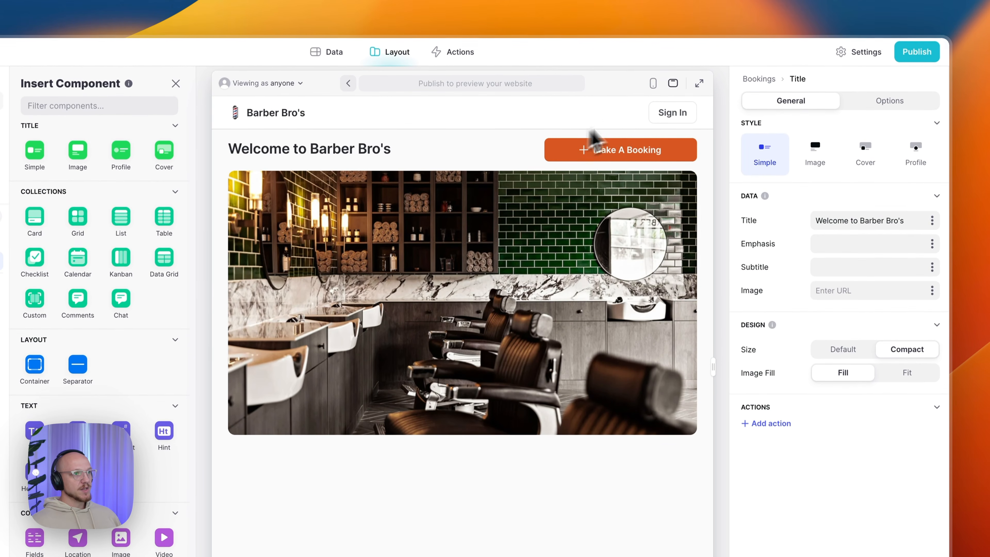
# - Check the page in phone layout, return to desktop, and review the title's options
pyautogui.click(656, 87)
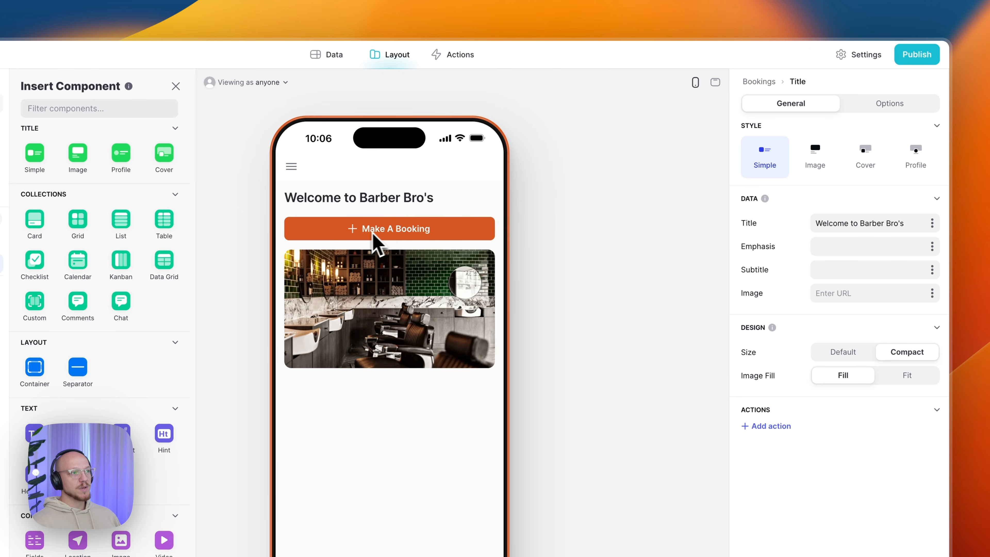
pyautogui.click(715, 83)
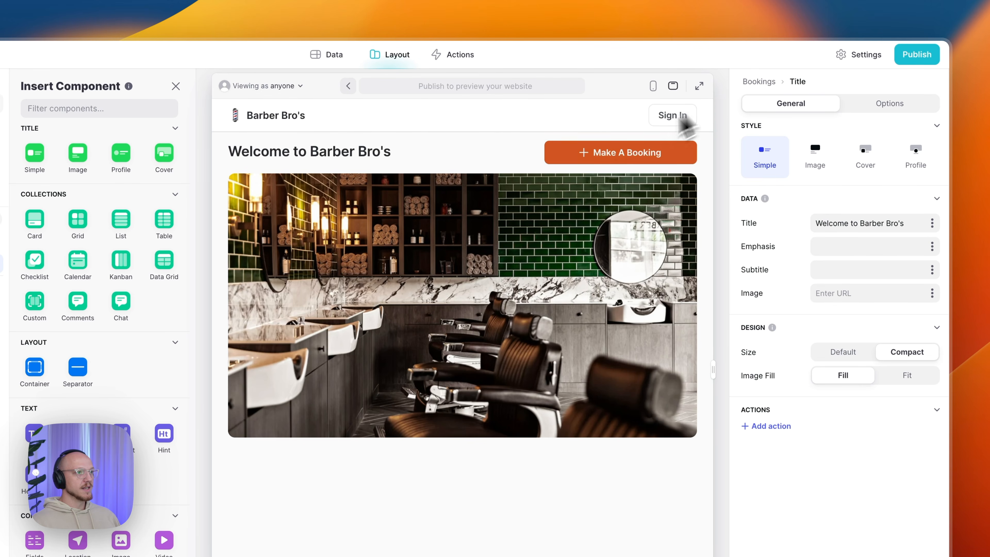
pyautogui.click(878, 111)
pyautogui.click(792, 106)
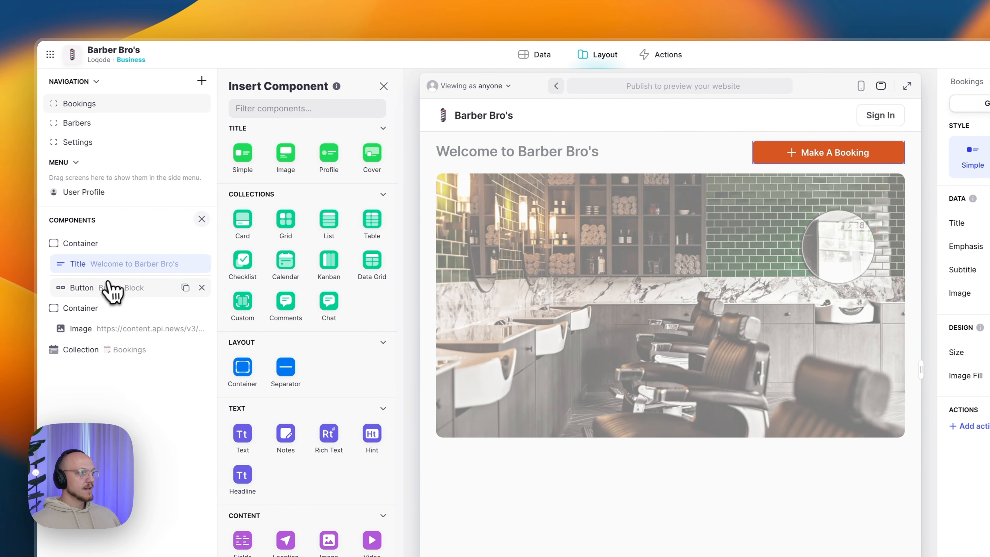
# - Review the Make A Booking button's settings and open its Booking - Open Form action for editing
pyautogui.click(109, 285)
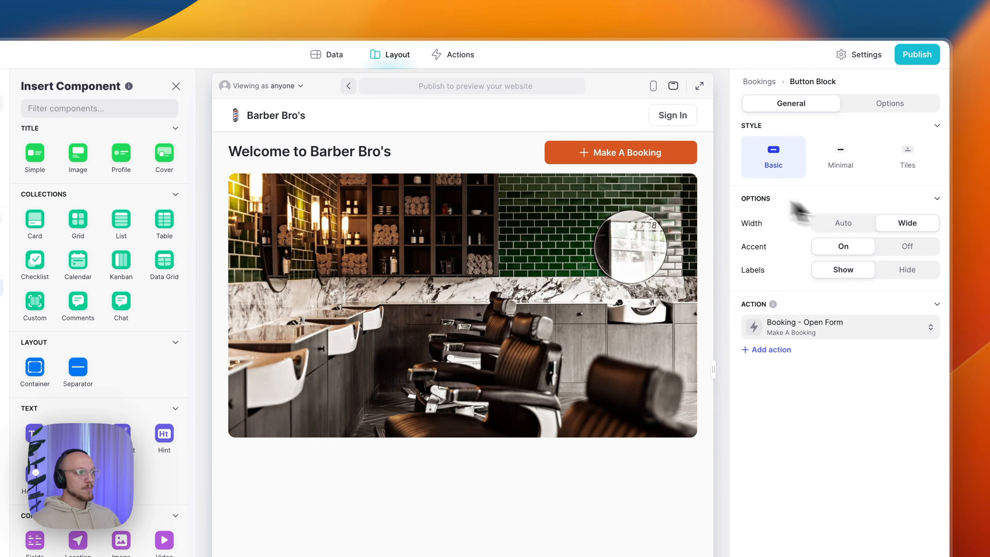
pyautogui.scroll(-8, 59, 402)
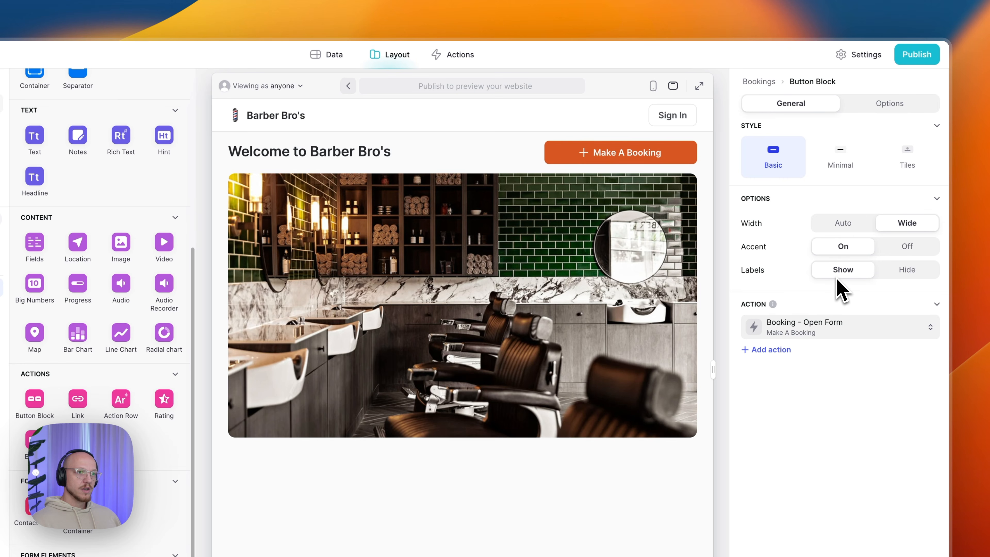
pyautogui.click(890, 106)
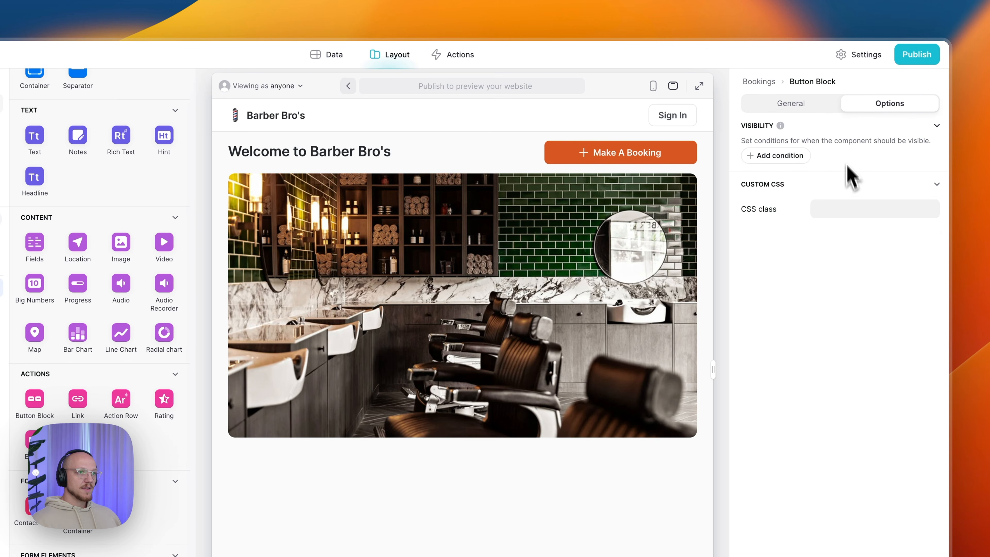
pyautogui.click(808, 114)
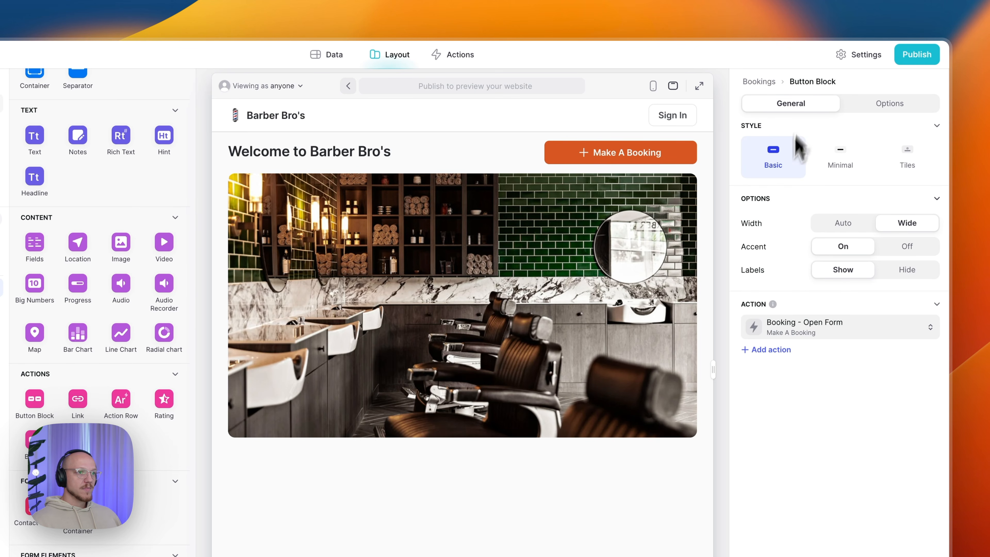
pyautogui.click(797, 332)
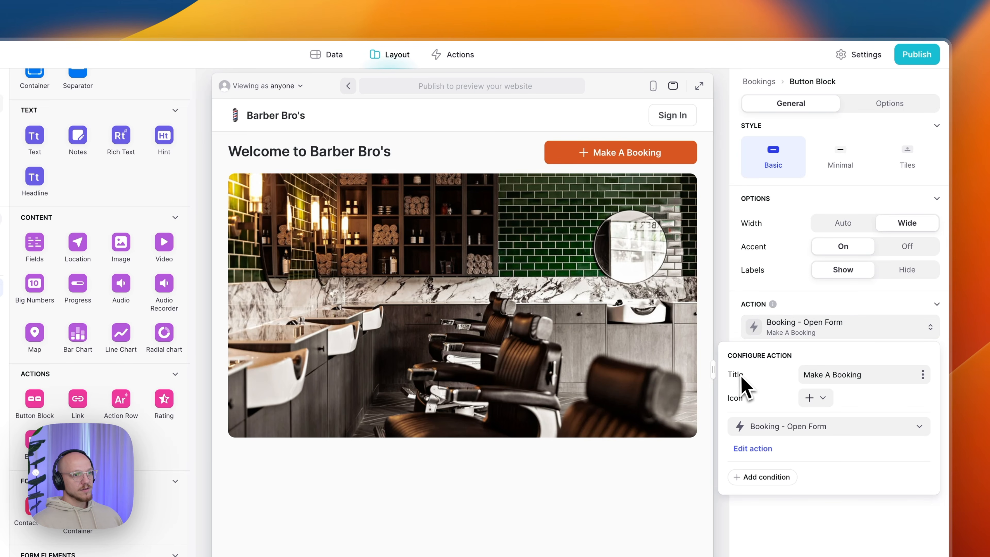
pyautogui.click(888, 374)
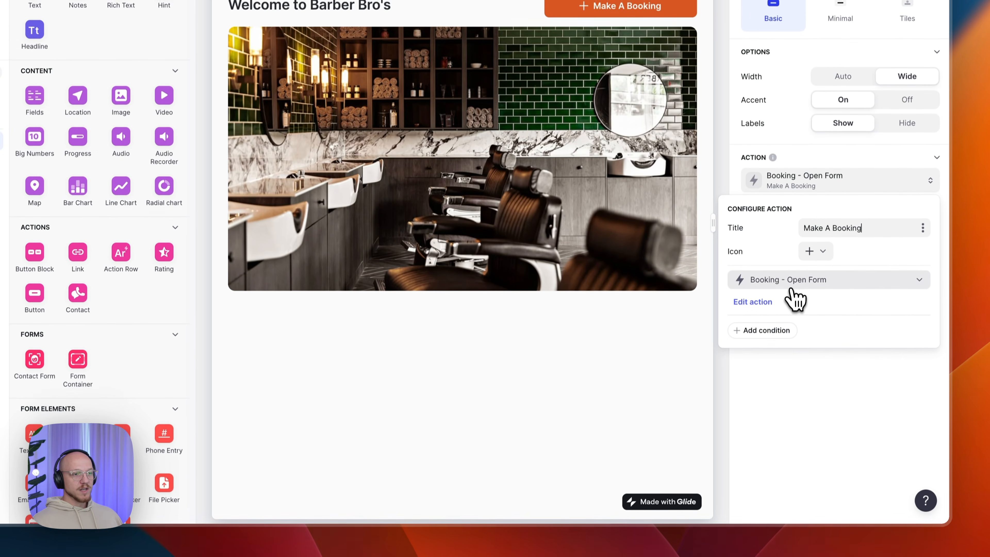
pyautogui.click(792, 427)
pyautogui.moveTo(791, 336)
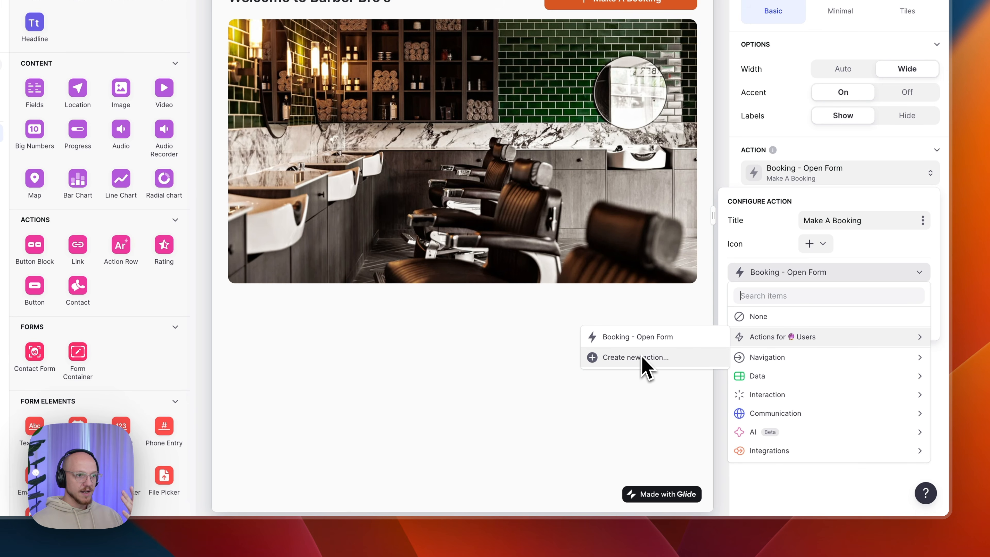
pyautogui.click(803, 277)
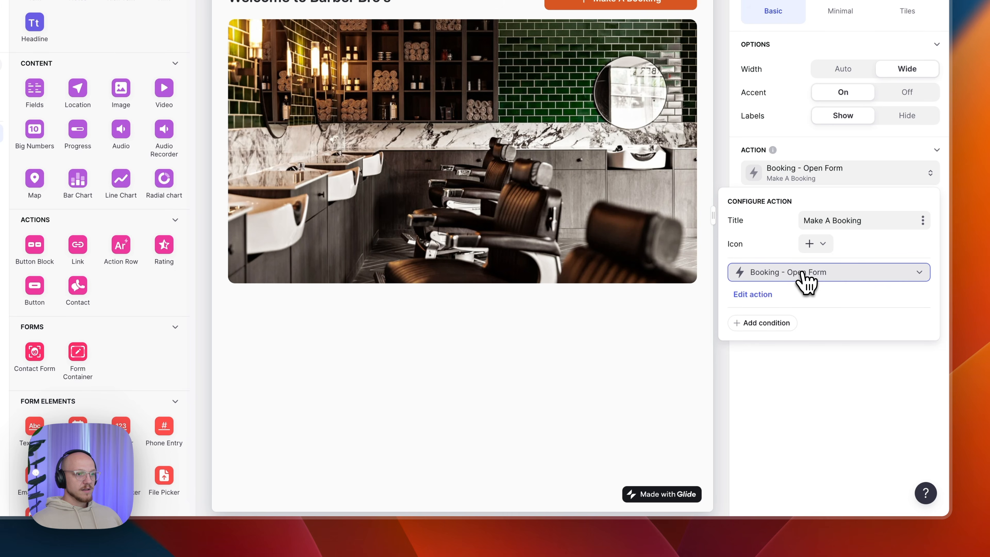
pyautogui.click(754, 295)
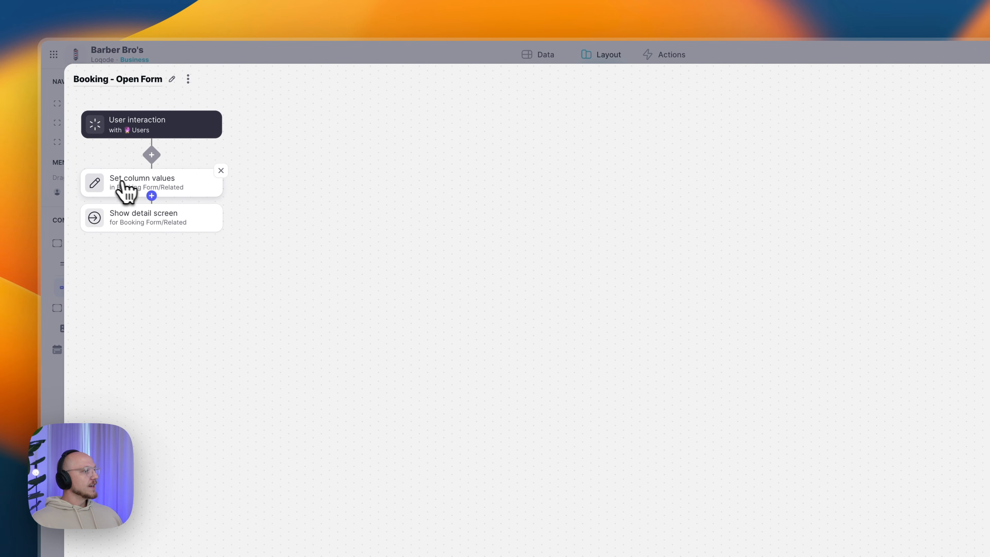
# - Point the Set column values step at User Profile > Booking Form > Related
pyautogui.click(152, 195)
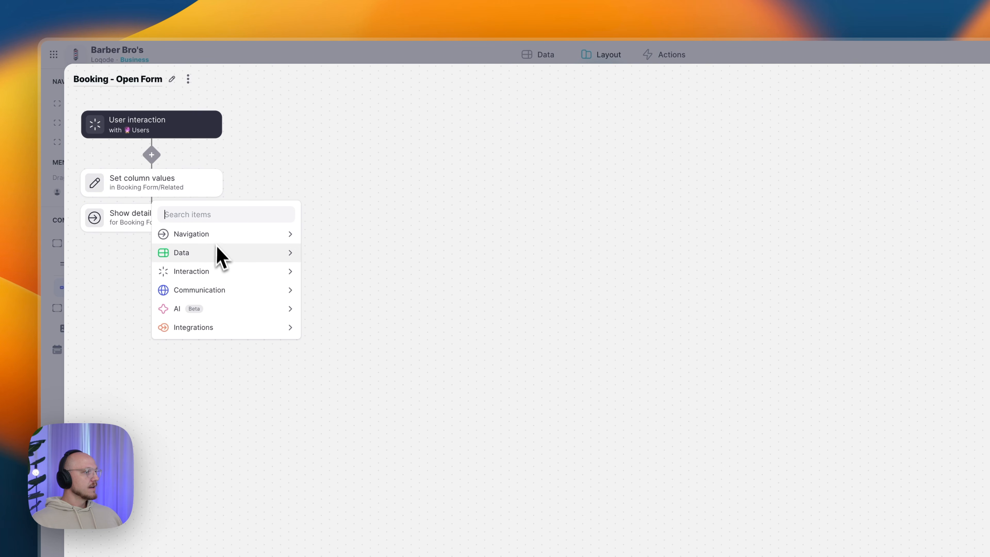
pyautogui.moveTo(220, 254)
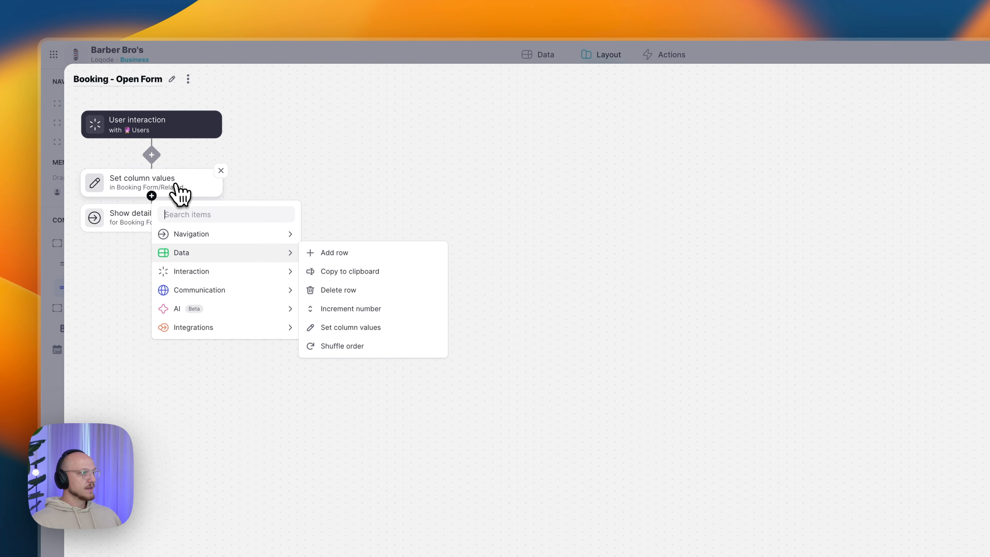
pyautogui.click(189, 191)
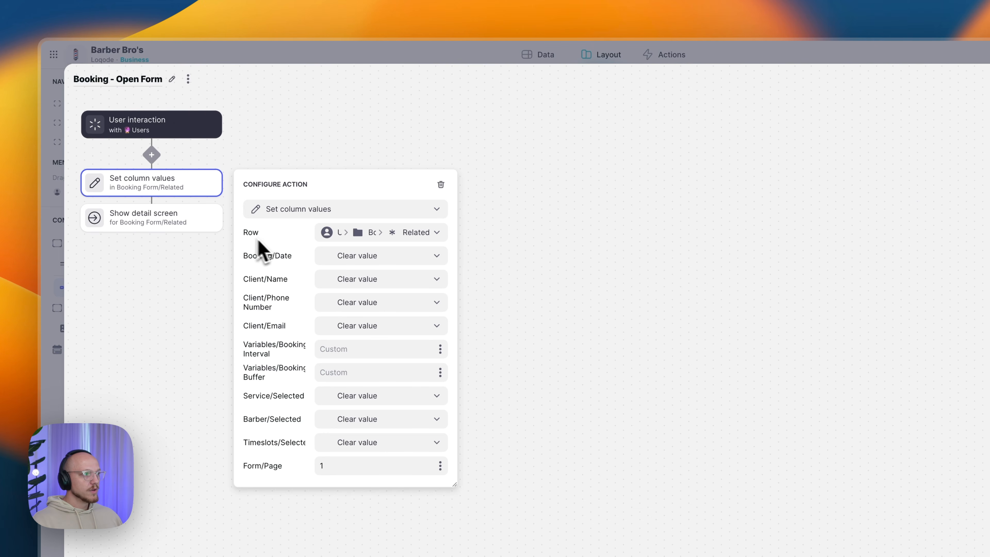
pyautogui.click(358, 234)
pyautogui.moveTo(345, 288)
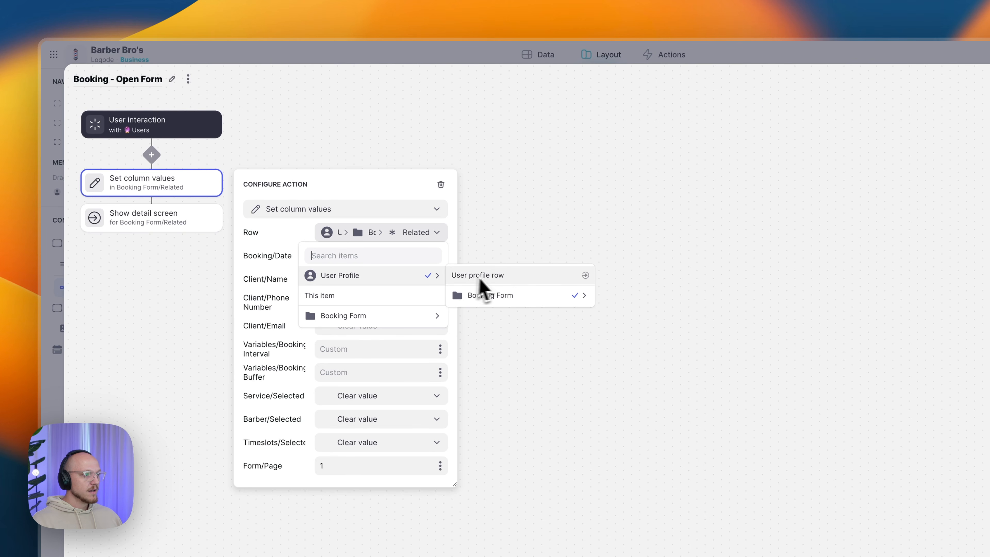
pyautogui.moveTo(501, 297)
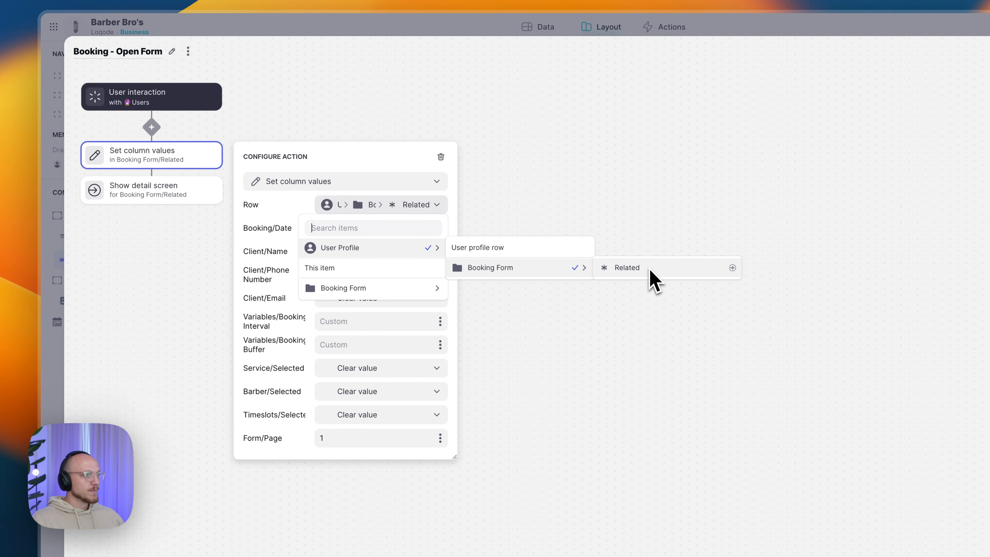
pyautogui.click(663, 269)
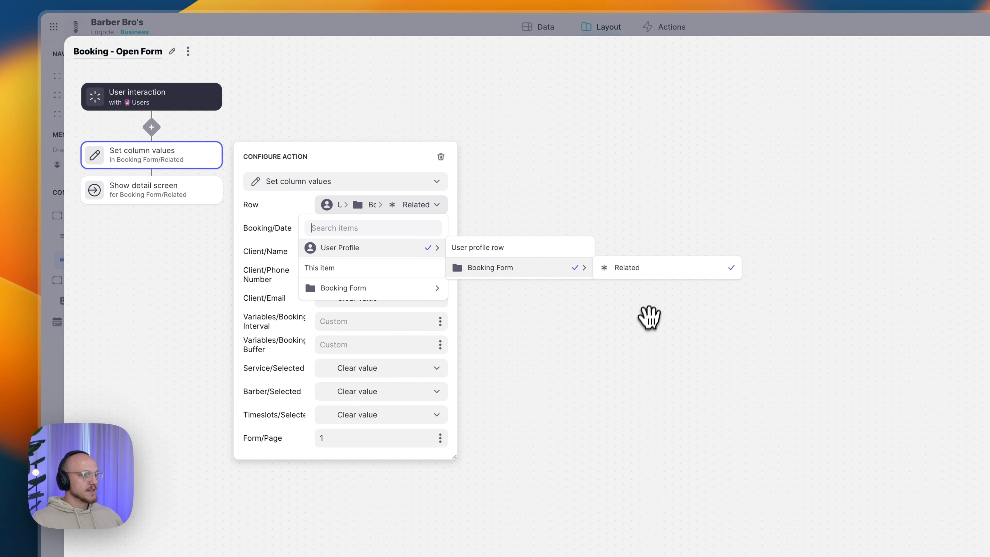
pyautogui.click(616, 357)
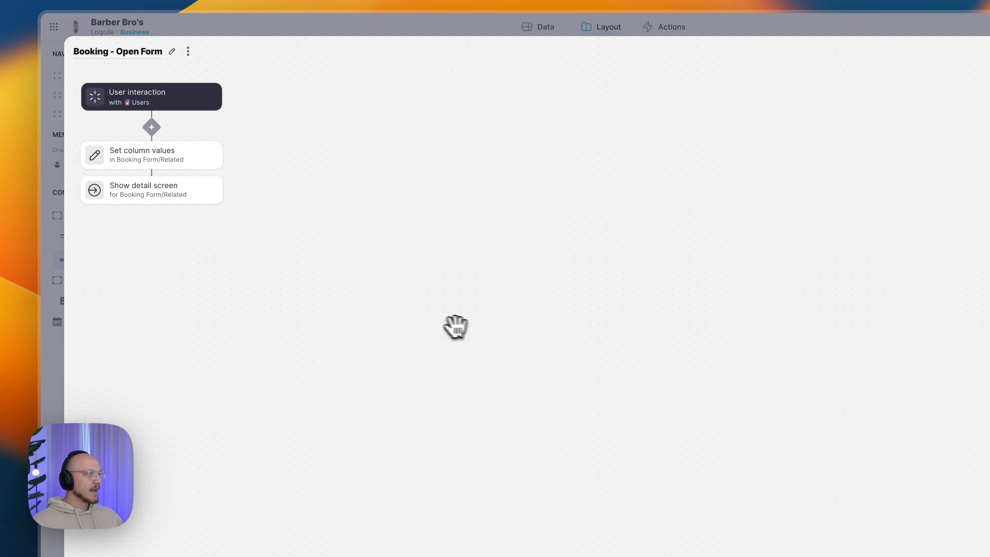
pyautogui.click(190, 178)
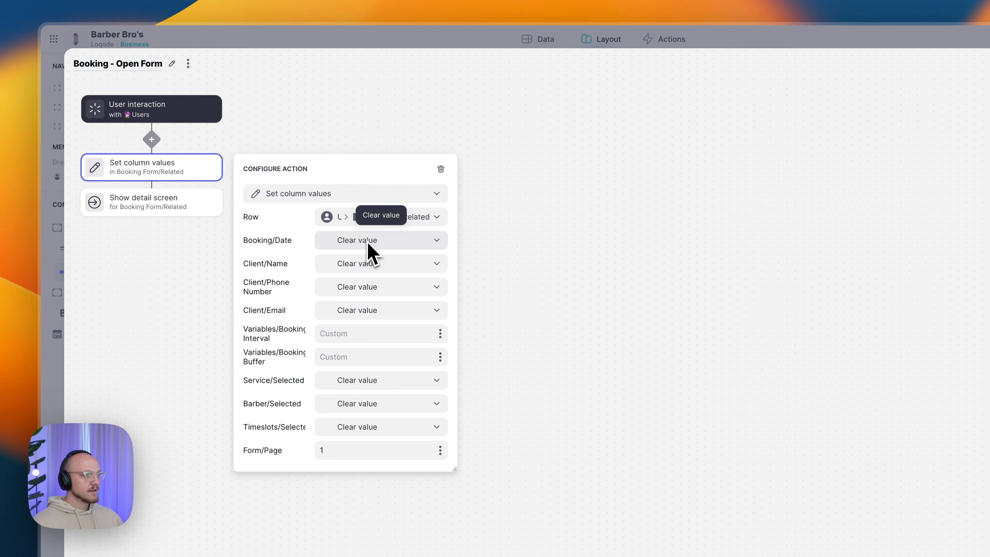
# - Leave Client/Name on Clear value so the date, client, service, barber and timeslot fields reset
pyautogui.click(391, 268)
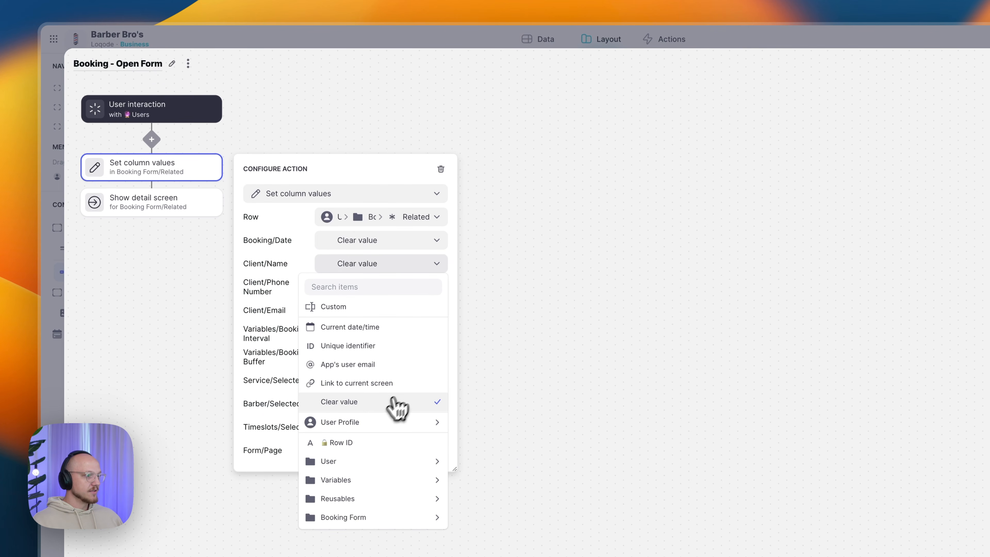
pyautogui.click(344, 402)
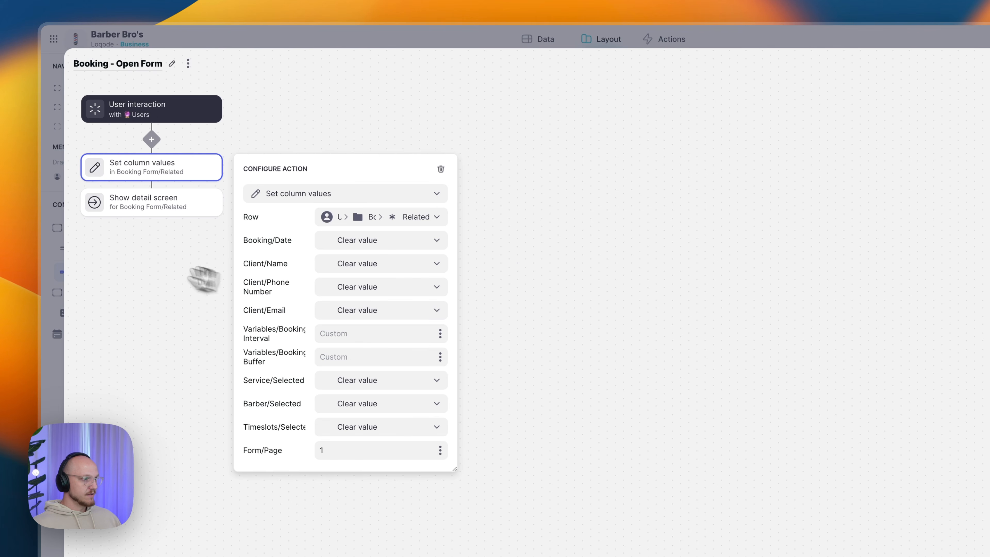
pyautogui.click(170, 294)
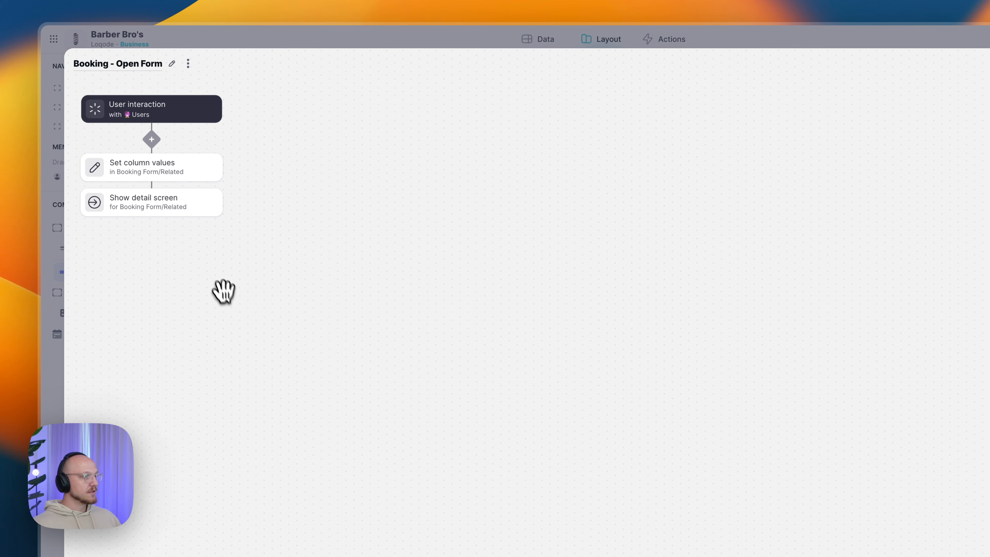
# - Set the Show detail screen step's data to User Profile > Booking Form > Related, shown as Slide In
pyautogui.click(118, 201)
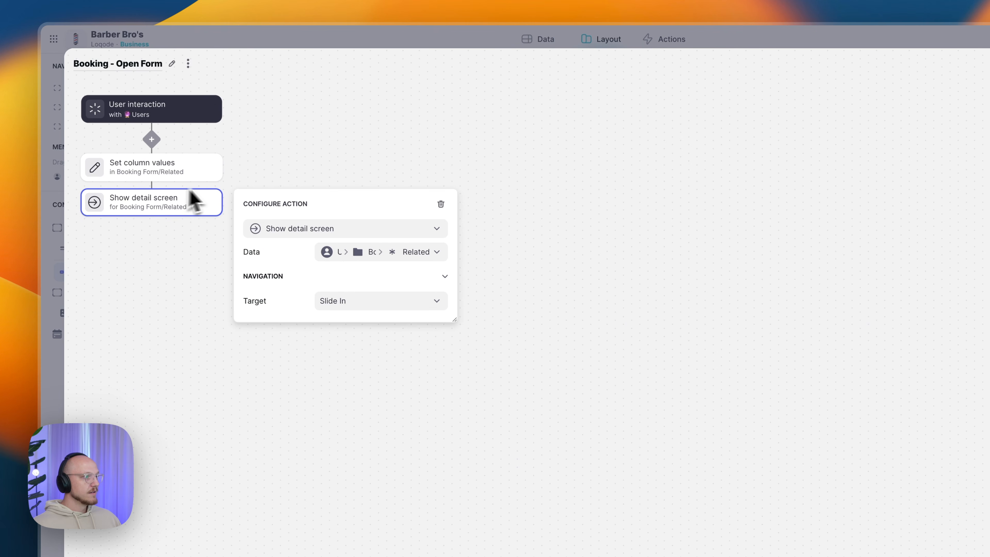
pyautogui.click(342, 255)
pyautogui.moveTo(336, 298)
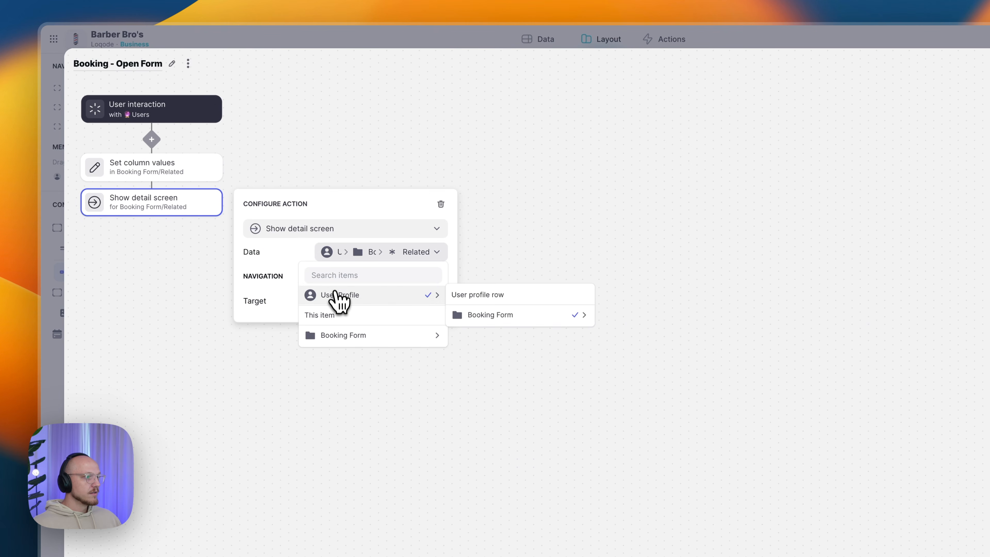
pyautogui.moveTo(525, 316)
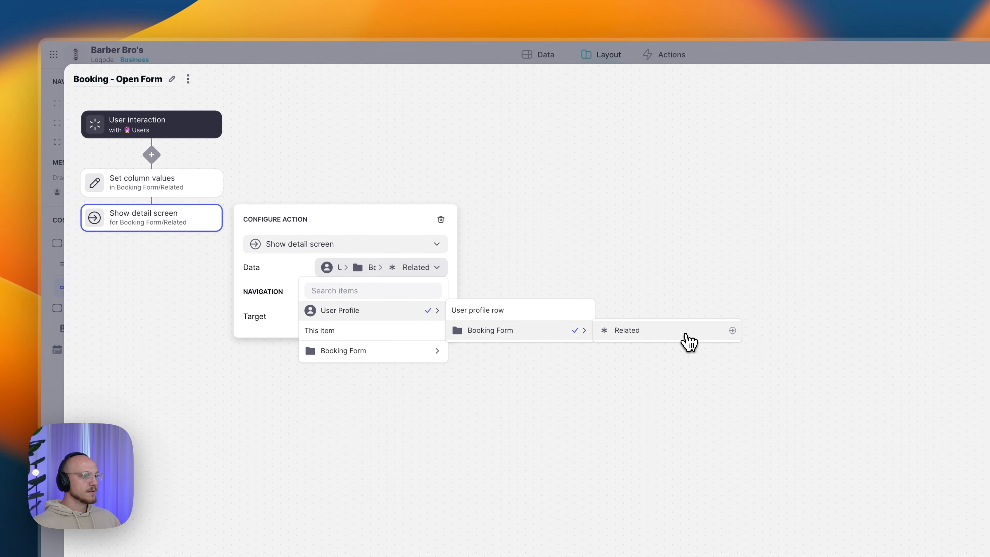
pyautogui.click(687, 339)
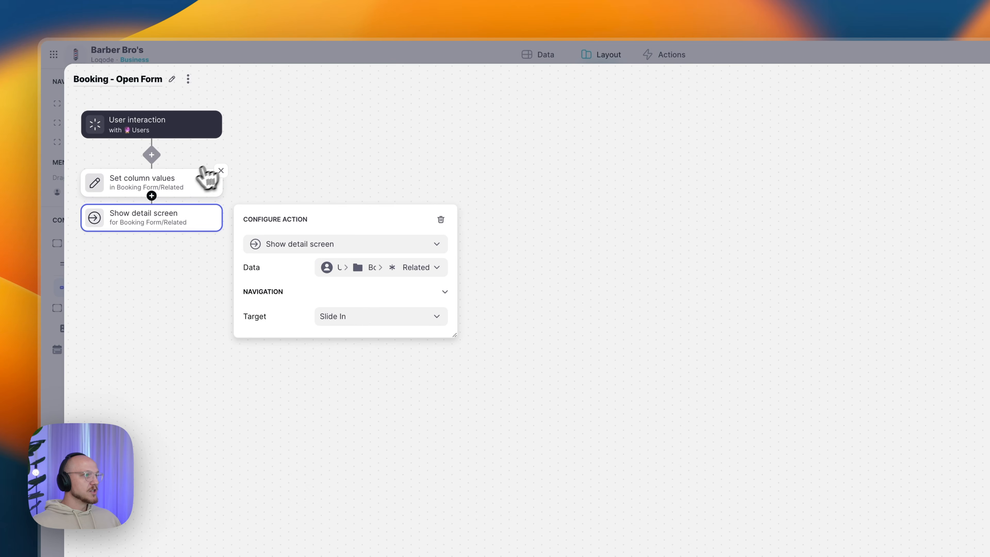
pyautogui.click(189, 183)
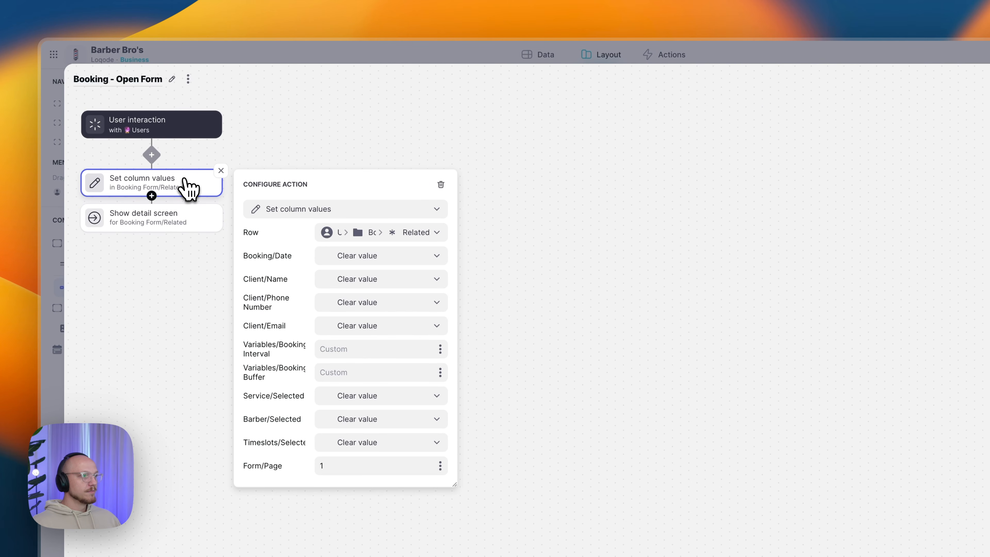
pyautogui.click(187, 228)
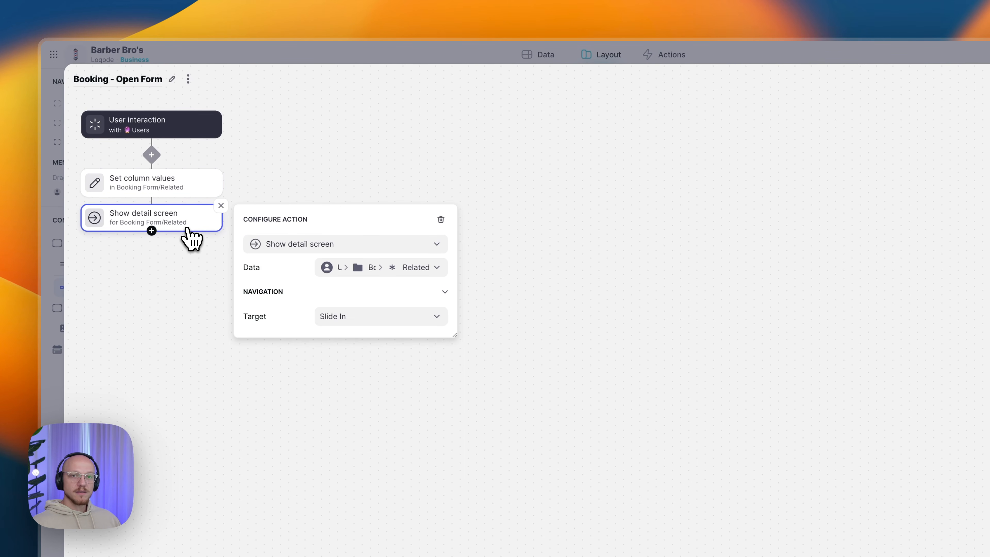
pyautogui.click(196, 265)
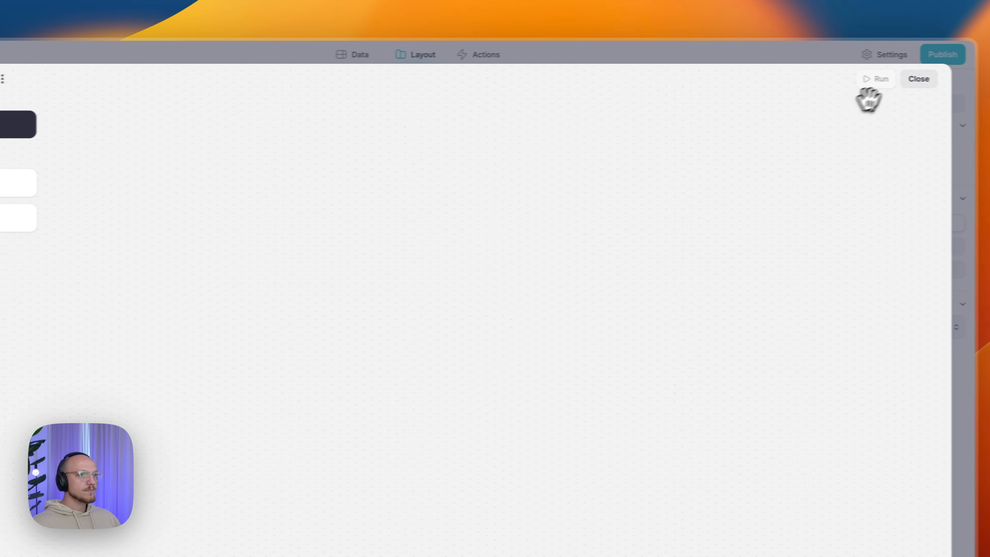
# - Back on Bookings, review the welcome container's 'Row ID is empty' visibility and the Make A Booking button's action
pyautogui.click(921, 79)
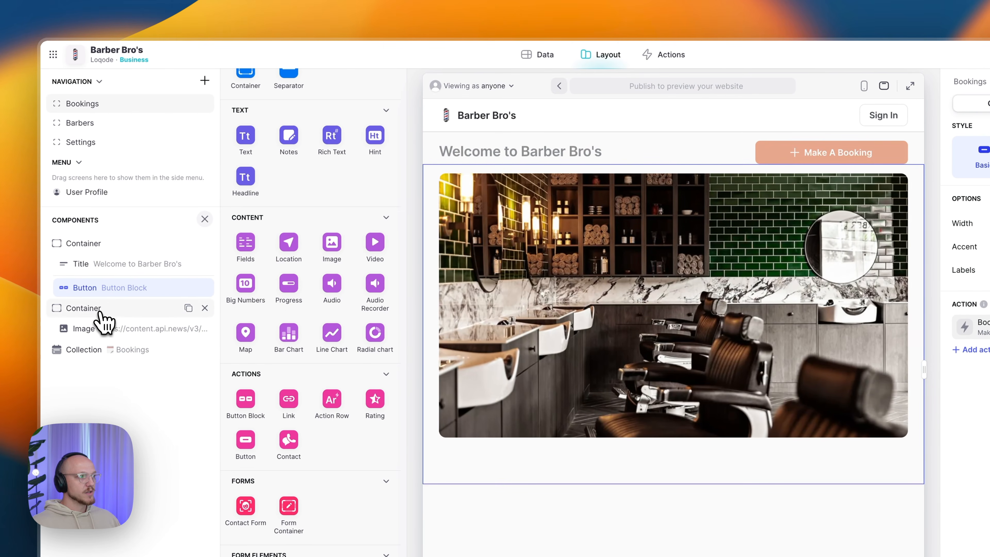
pyautogui.click(94, 310)
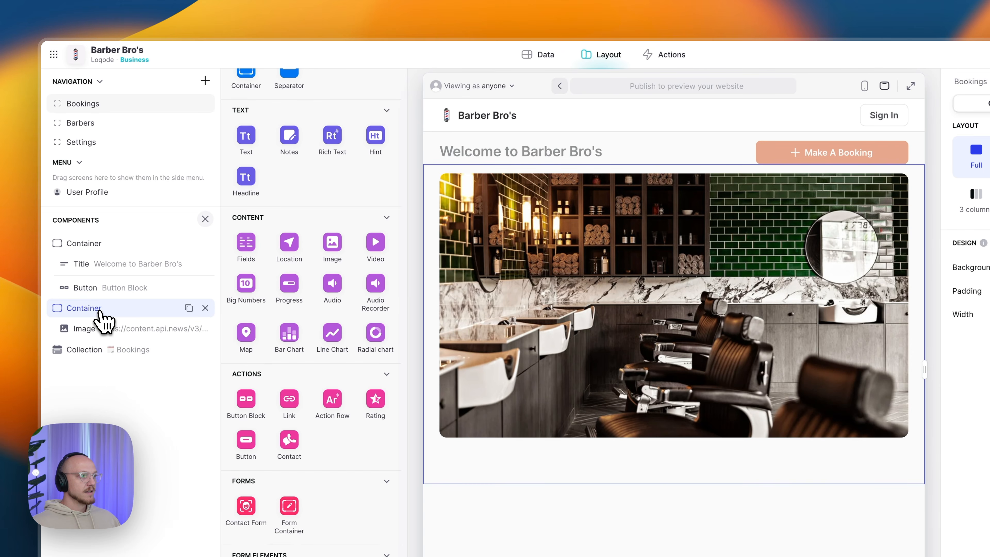
pyautogui.click(102, 330)
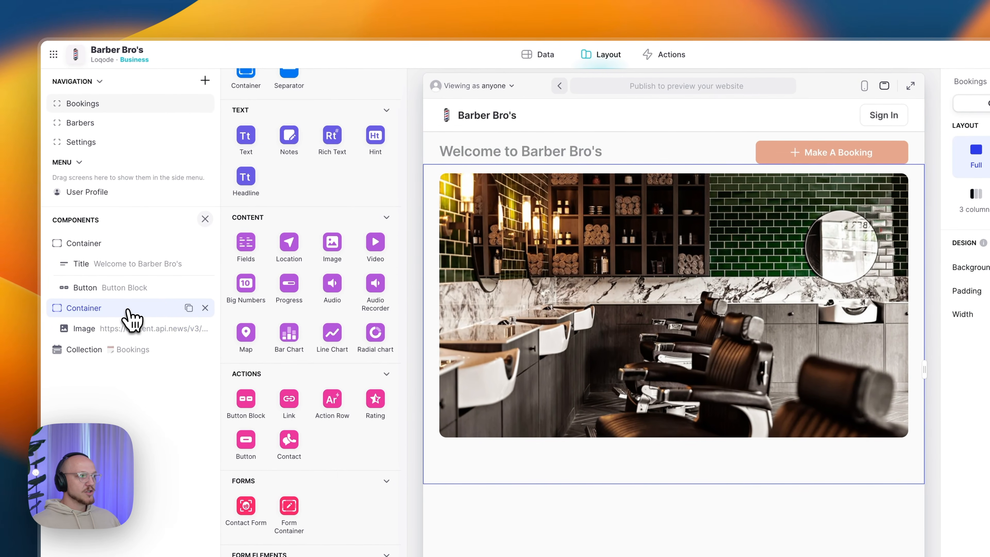
pyautogui.click(119, 243)
pyautogui.click(114, 312)
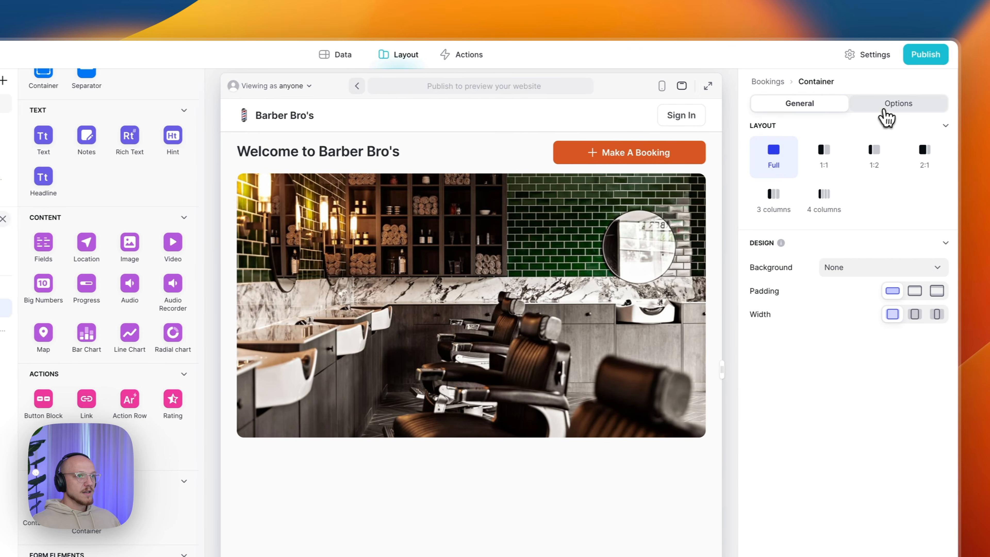
pyautogui.click(889, 104)
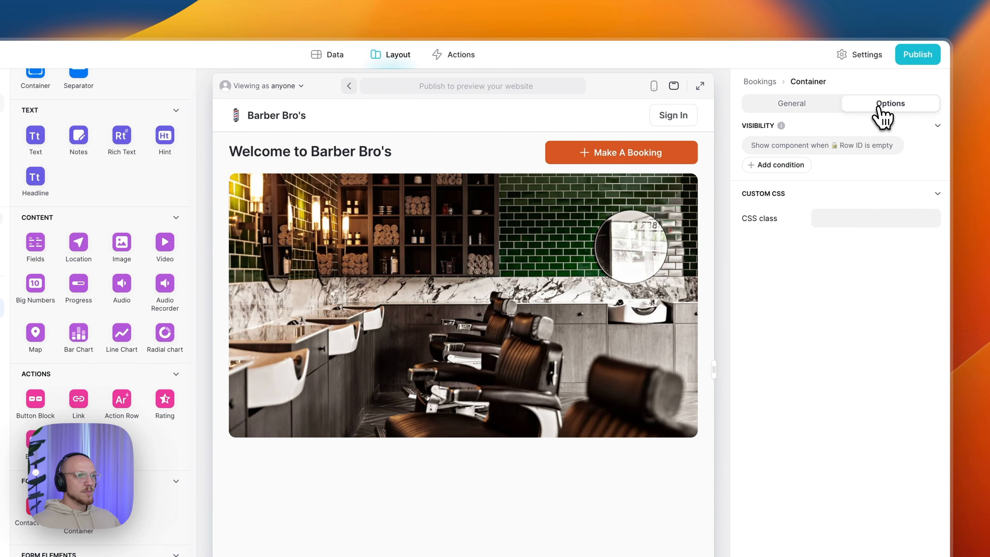
pyautogui.click(832, 147)
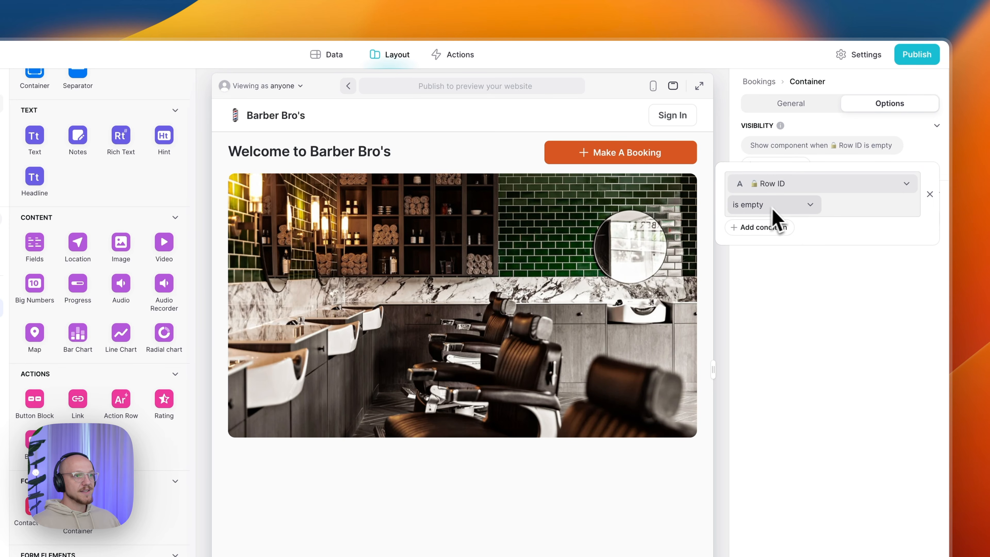
pyautogui.click(860, 357)
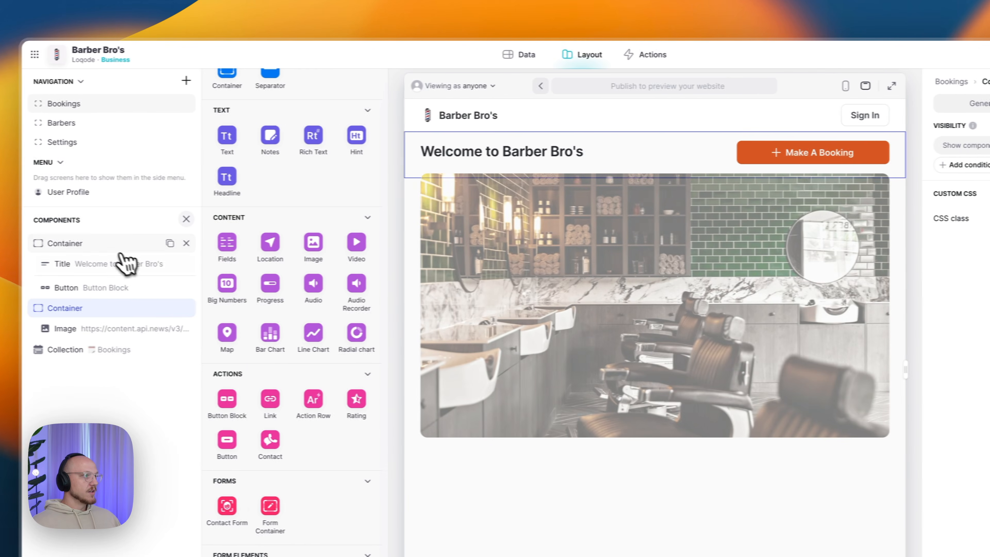
pyautogui.click(121, 248)
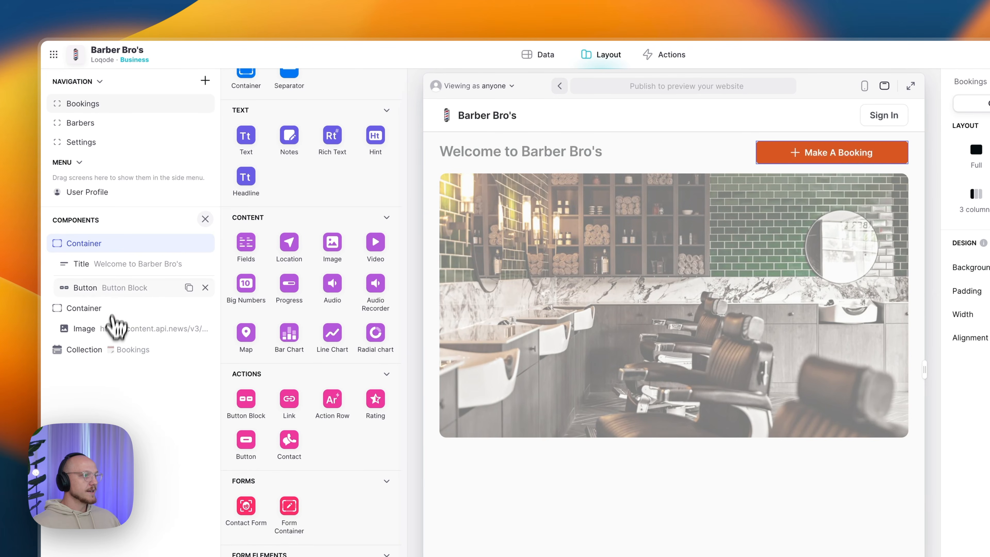
pyautogui.click(113, 290)
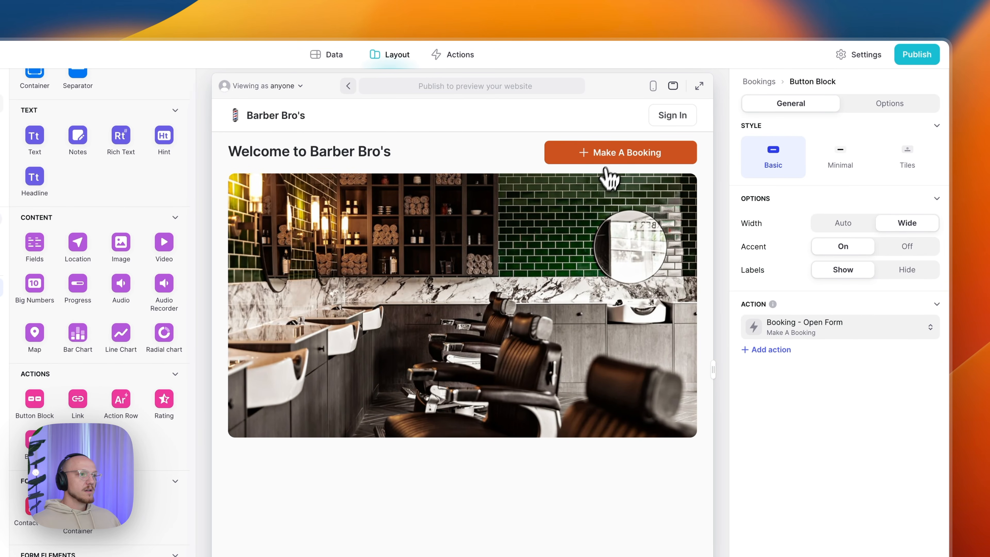
# - Preview the Barber Bro's Booking slide-in from Make A Booking, leaving its title unchanged
pyautogui.click(610, 156)
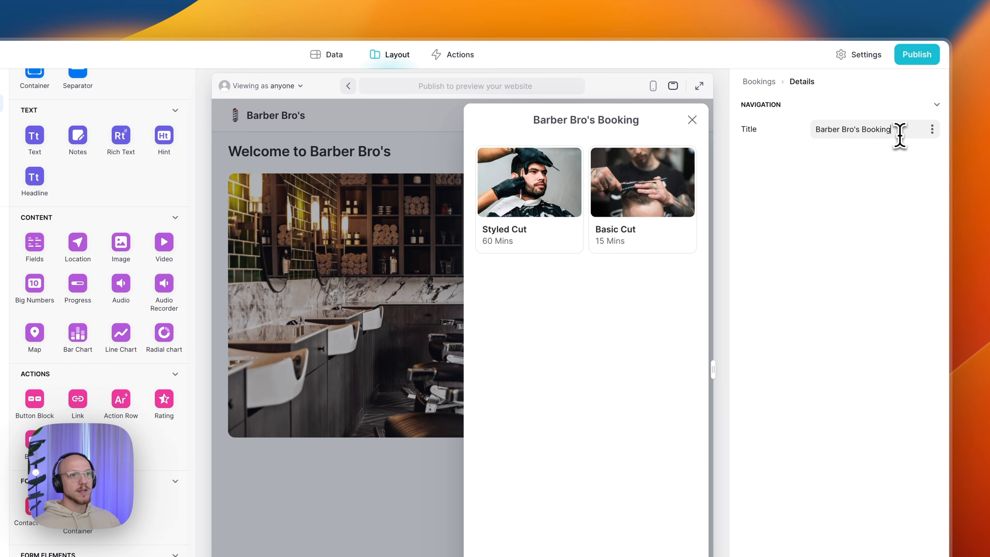
pyautogui.tripleClick(823, 130)
pyautogui.click(834, 132)
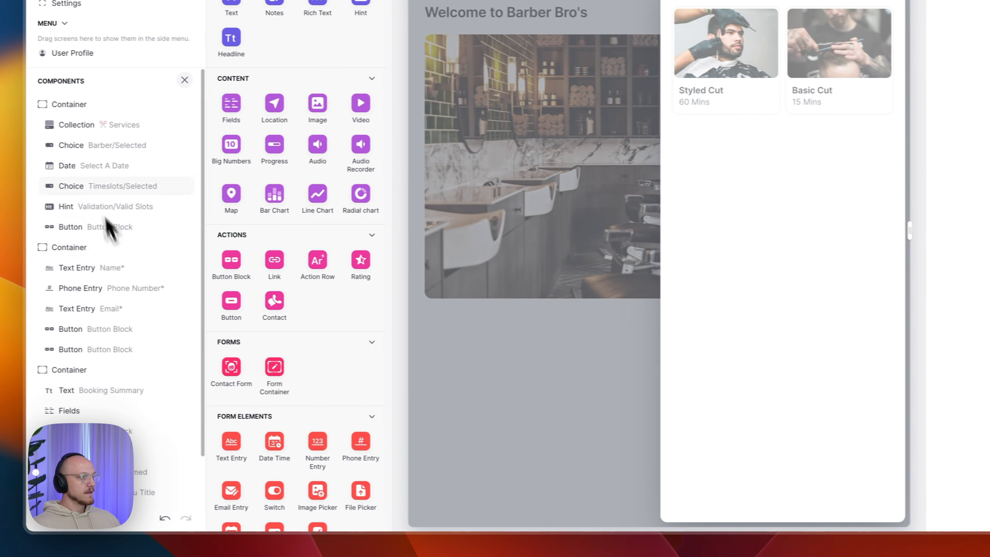
pyautogui.scroll(-1, 93, 446)
pyautogui.scroll(-1, 94, 430)
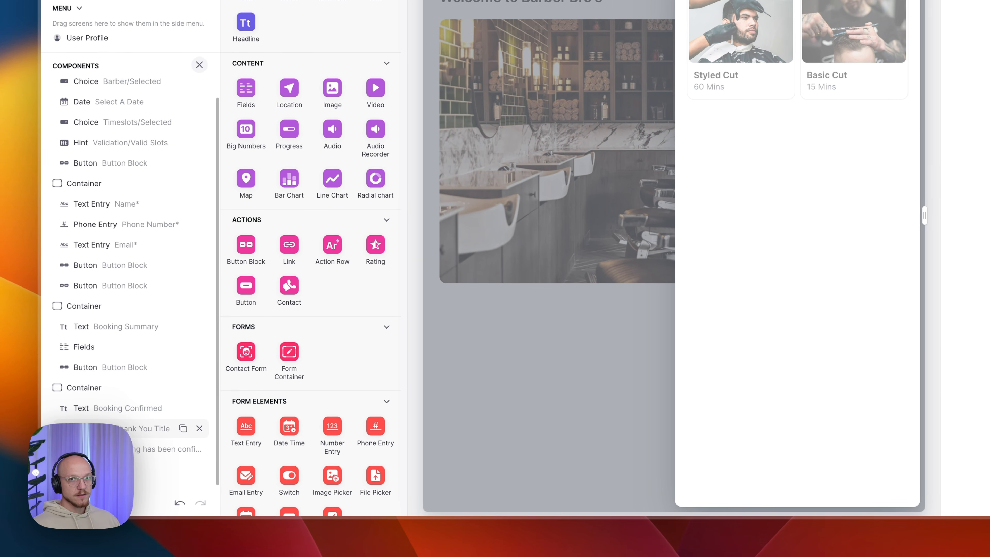
pyautogui.scroll(3, 94, 429)
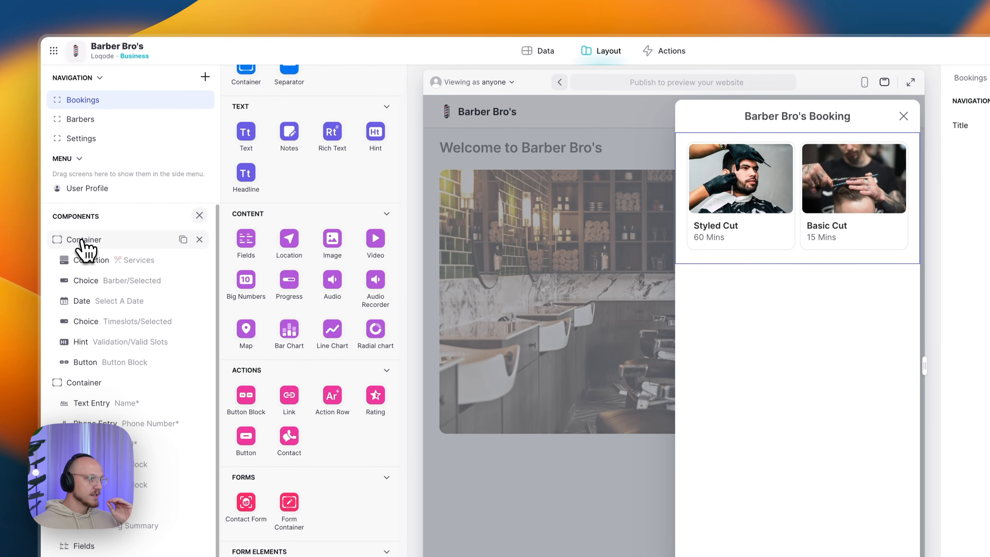
# - Keep the service container's background at None and show it only when Form > Page equals 1
pyautogui.click(83, 244)
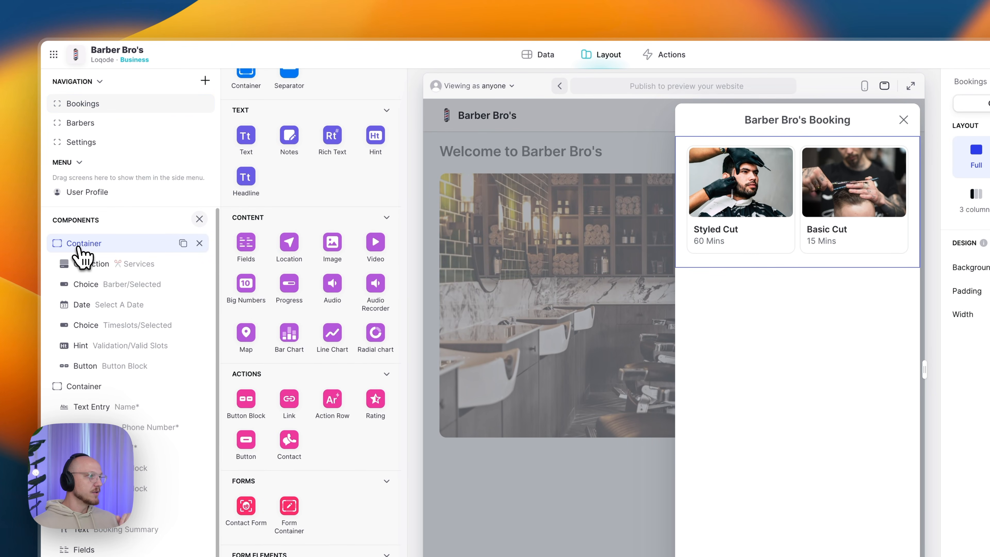
pyautogui.scroll(5, 297, 246)
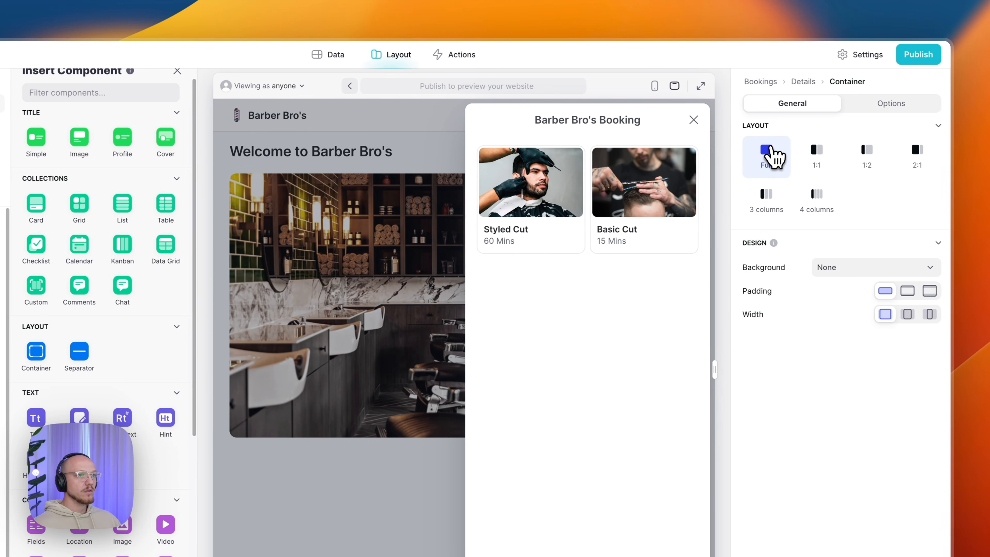
pyautogui.click(848, 269)
pyautogui.click(849, 272)
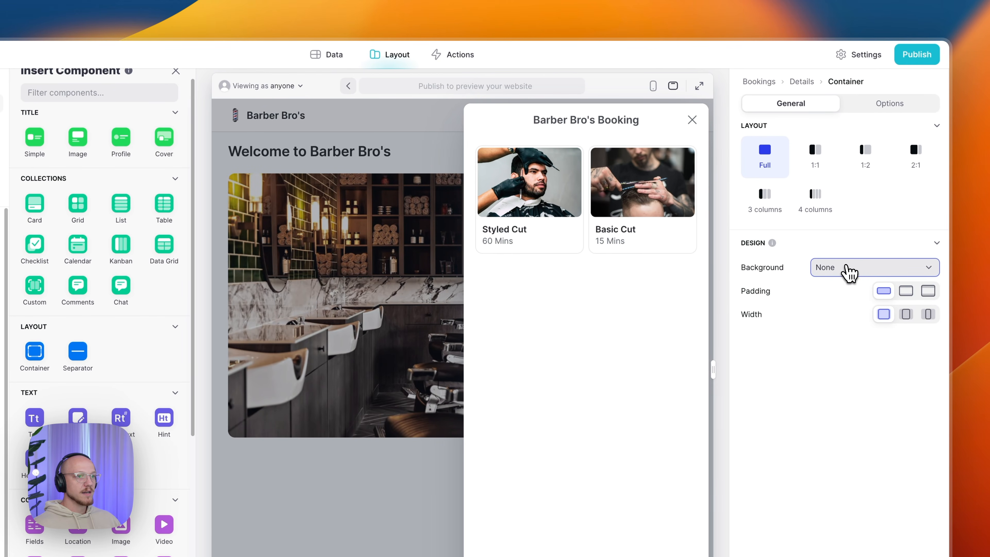
pyautogui.click(860, 103)
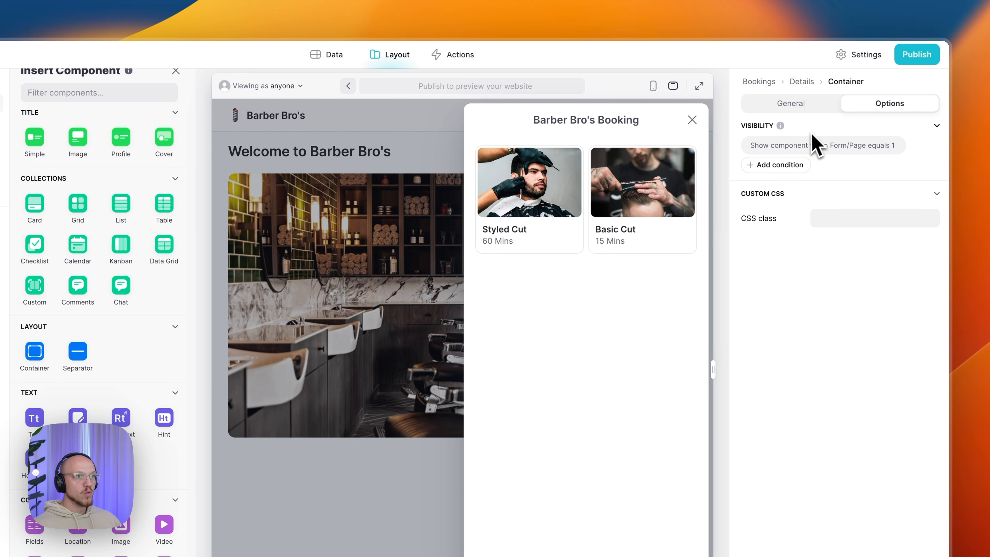
pyautogui.click(804, 148)
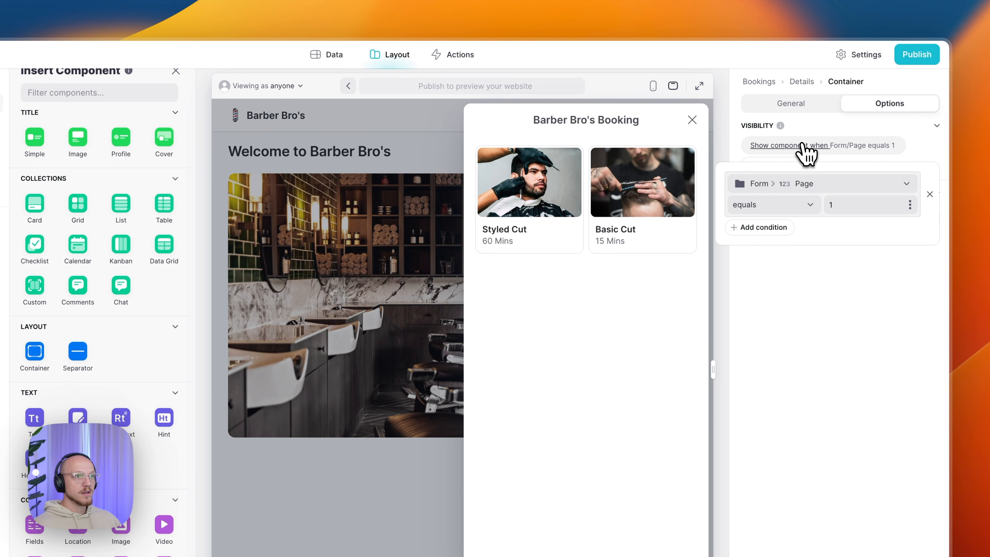
pyautogui.click(820, 186)
pyautogui.moveTo(798, 444)
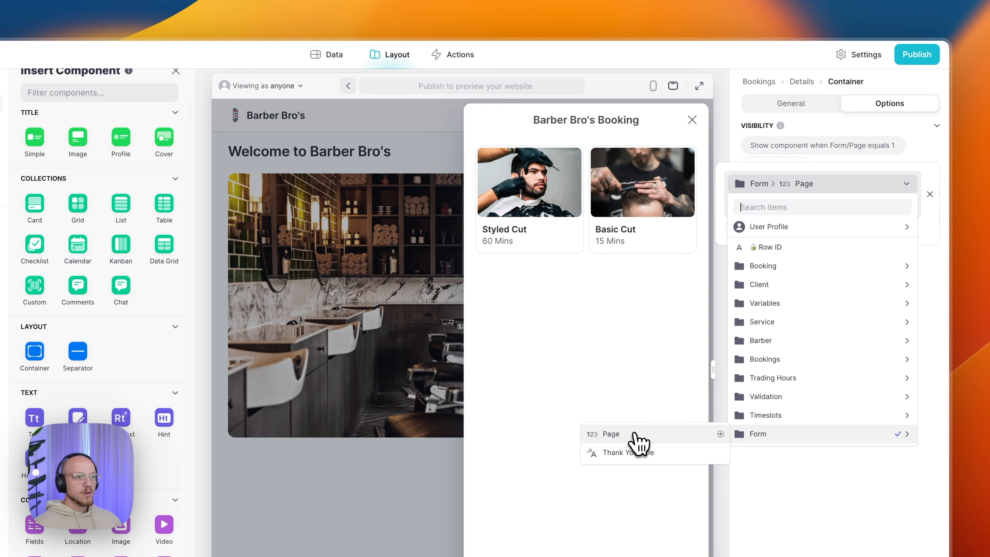
pyautogui.click(637, 440)
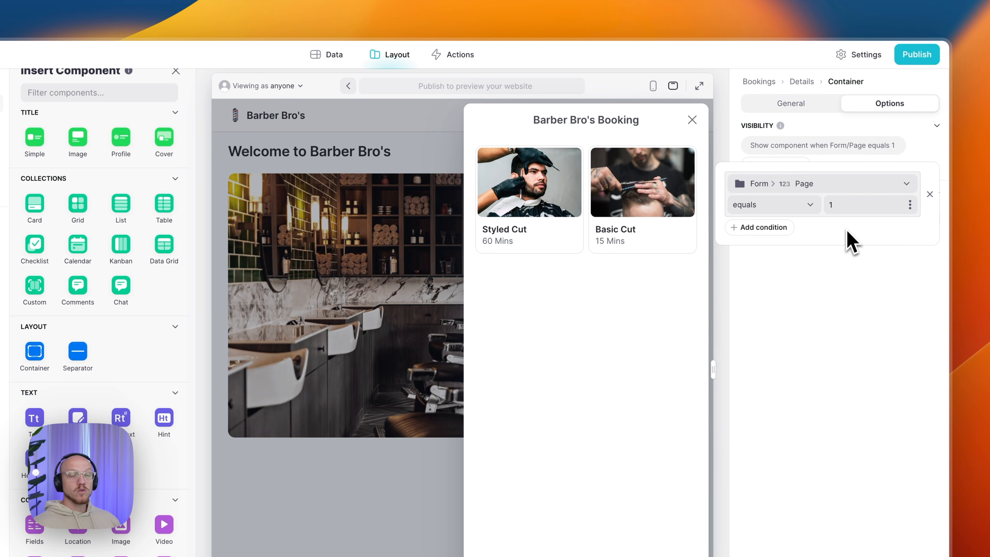
pyautogui.click(835, 331)
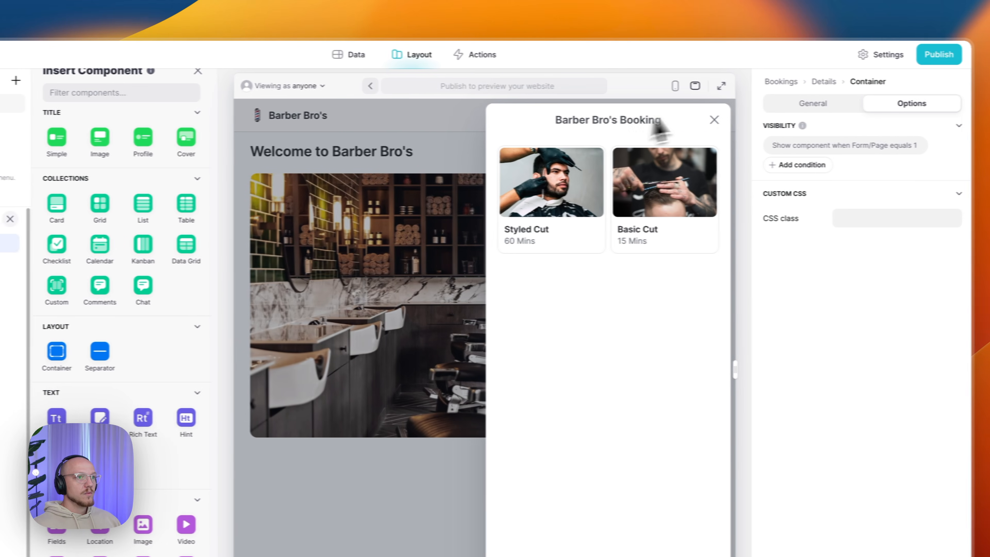
# - On the Services collection, show each service's Duration as the card description, keeping meta empty and the service image
pyautogui.click(787, 104)
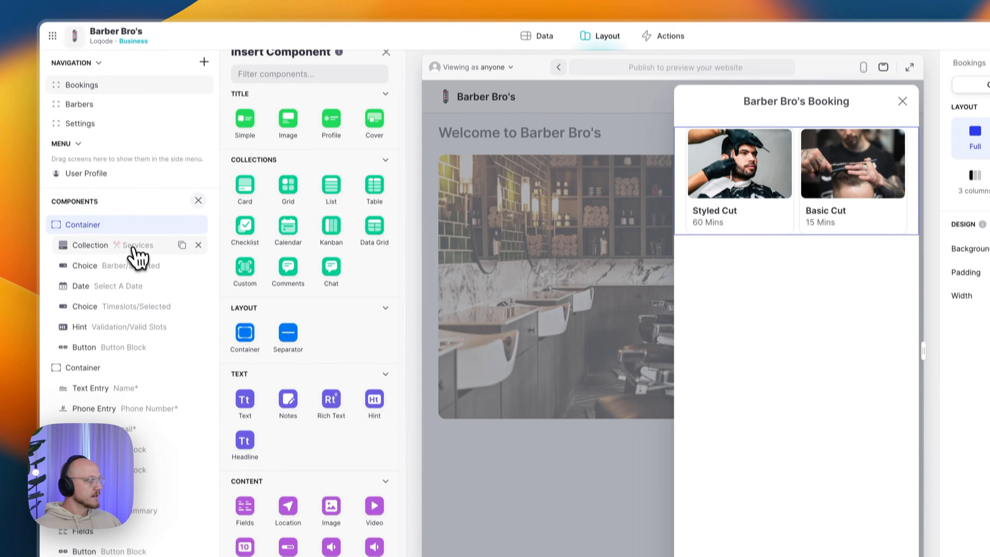
pyautogui.click(107, 261)
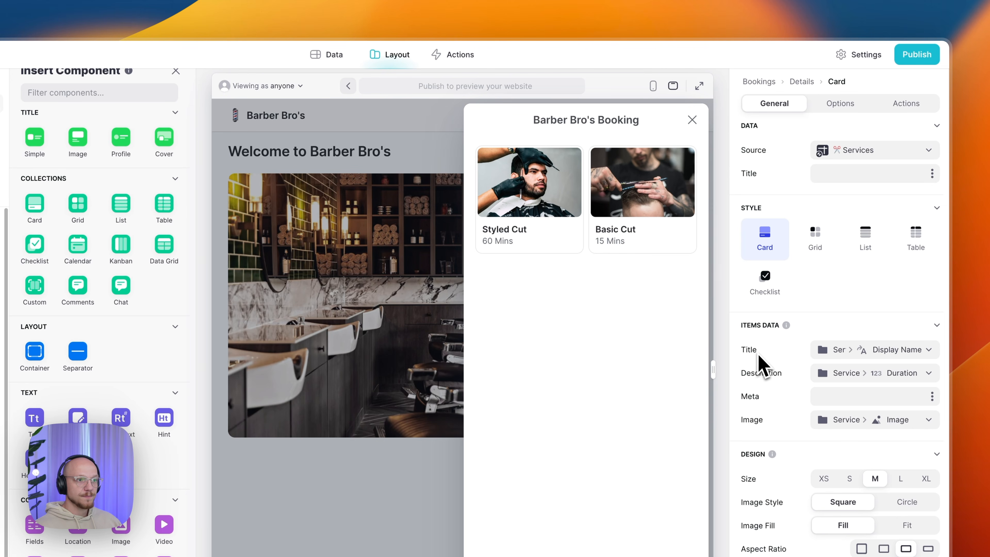
pyautogui.click(889, 348)
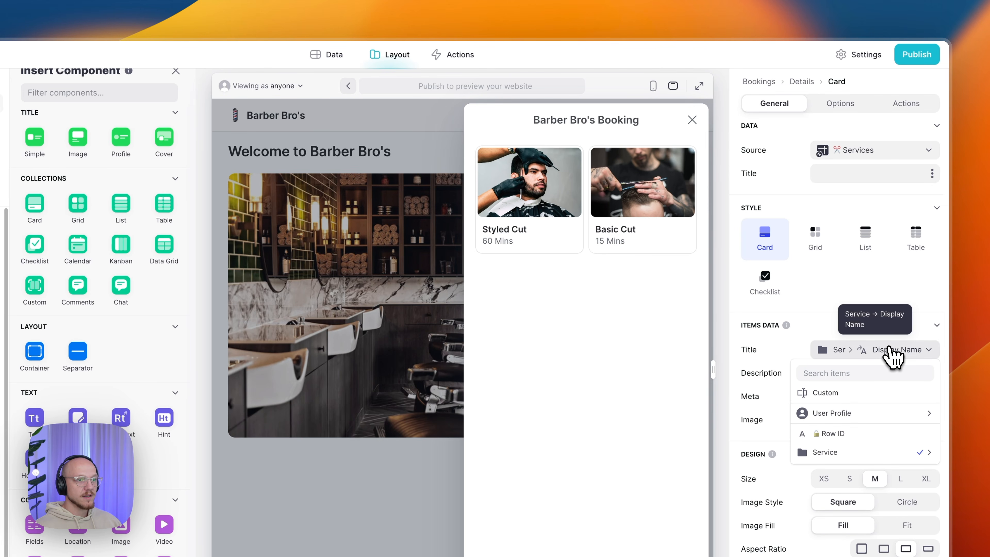
pyautogui.moveTo(863, 452)
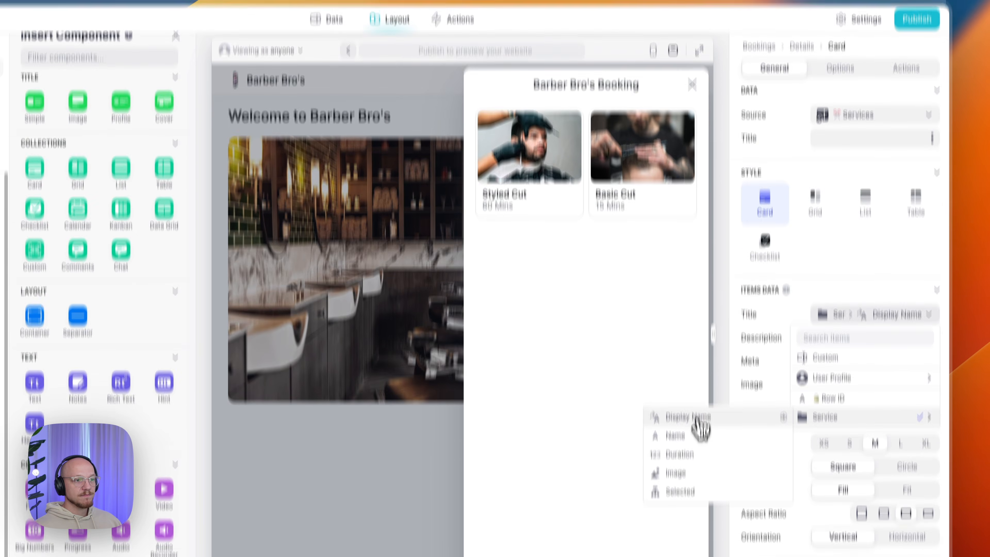
pyautogui.click(697, 490)
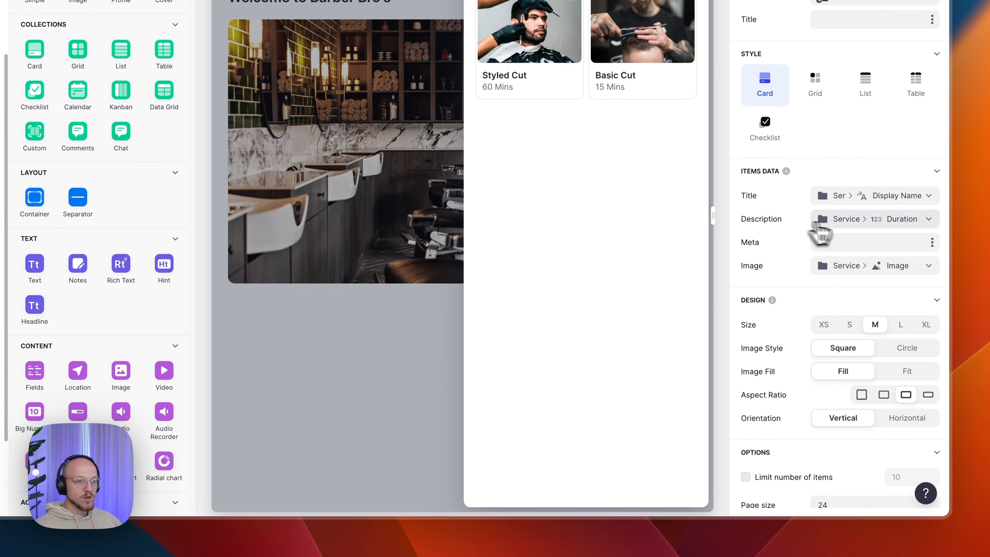
pyautogui.click(838, 241)
pyautogui.moveTo(851, 323)
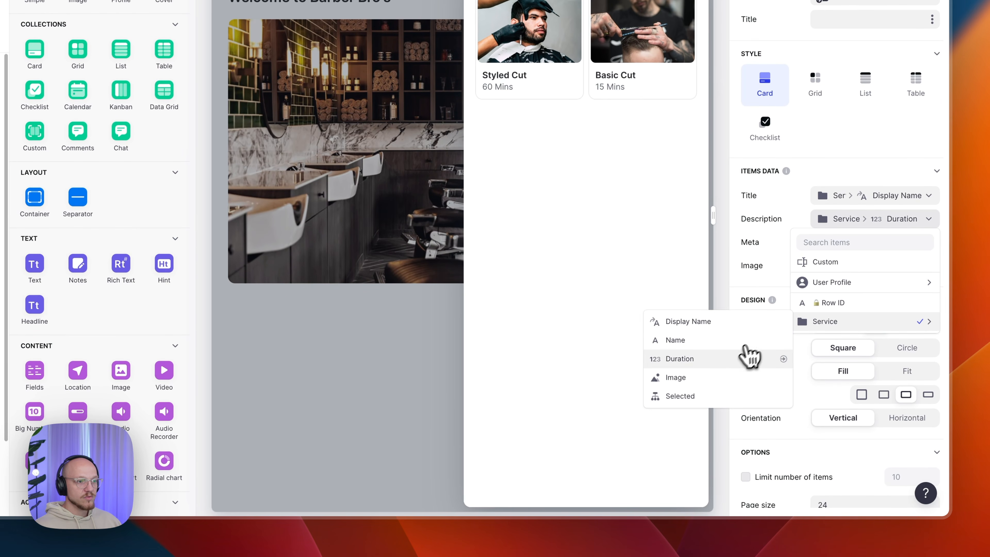
pyautogui.press('Escape')
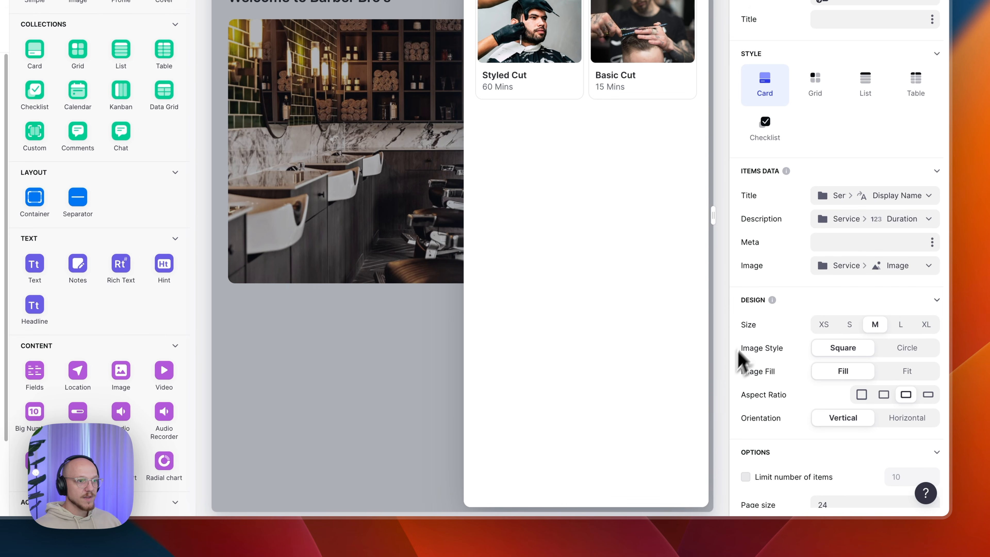
pyautogui.click(857, 270)
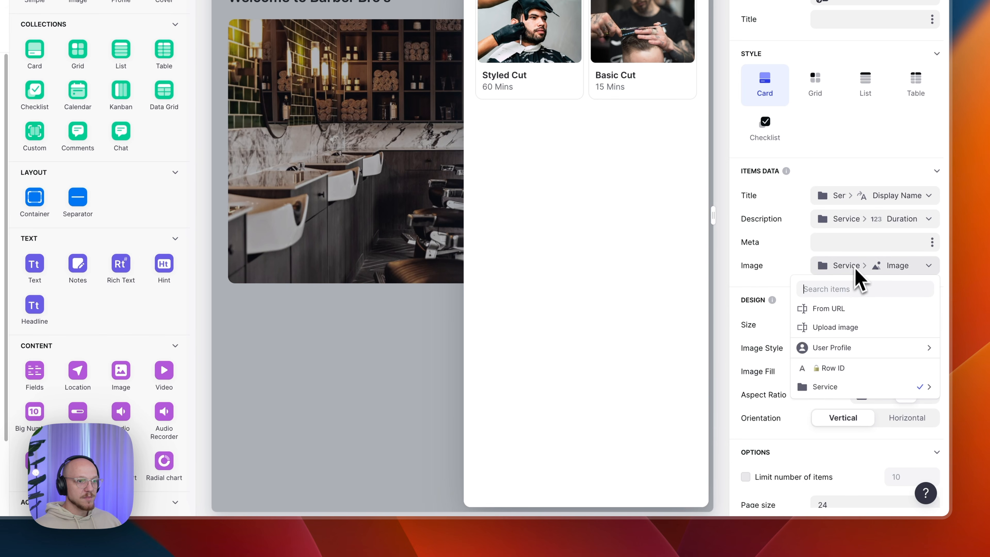
pyautogui.moveTo(847, 381)
pyautogui.click(774, 424)
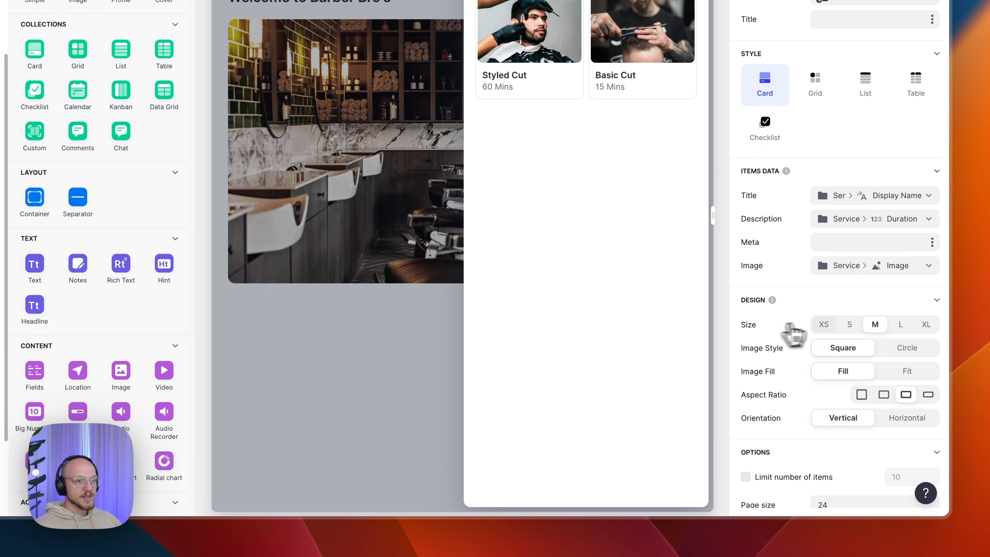
# - Keep the service cards at medium size with 3:2 images after trying S and 16:9
pyautogui.click(852, 324)
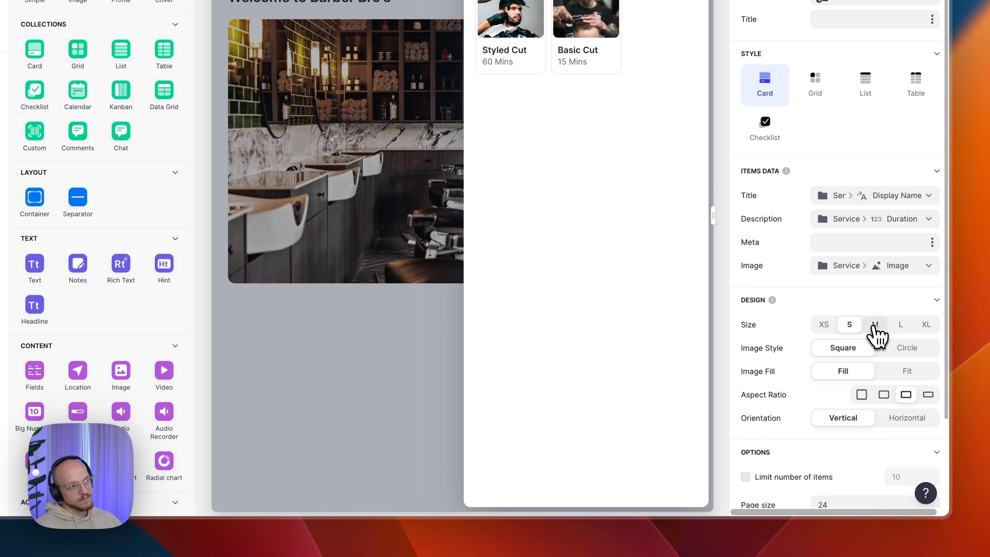
pyautogui.click(875, 325)
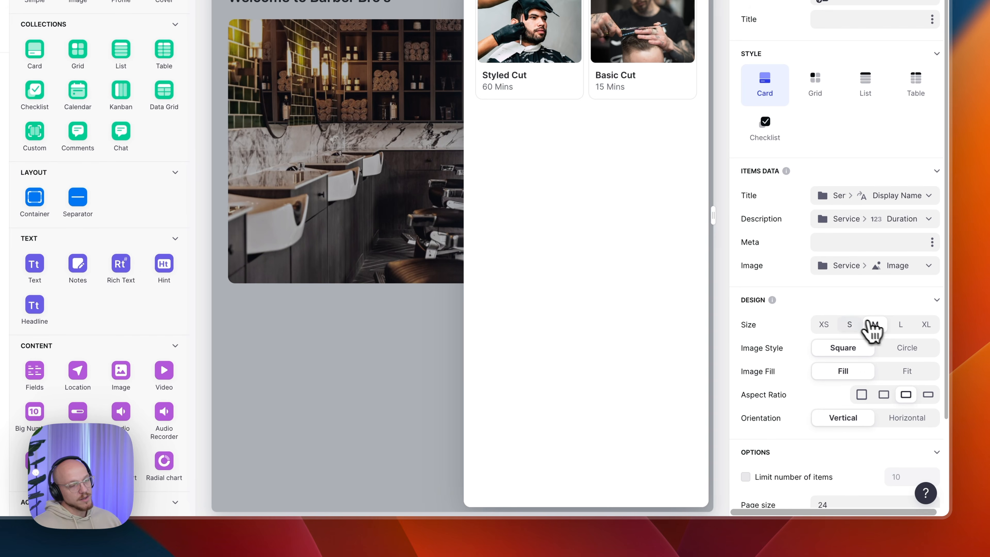
pyautogui.scroll(-3, 840, 320)
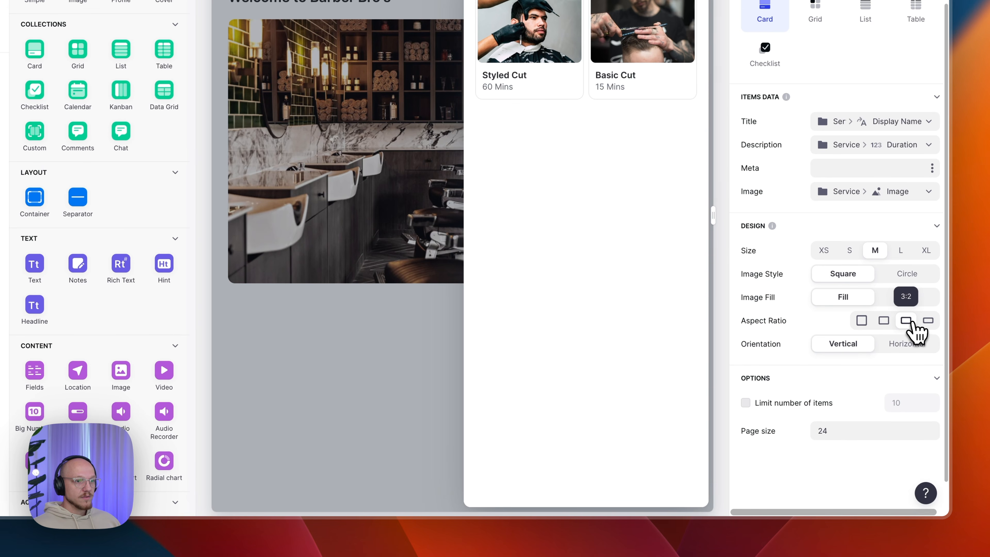
pyautogui.click(927, 322)
pyautogui.click(907, 321)
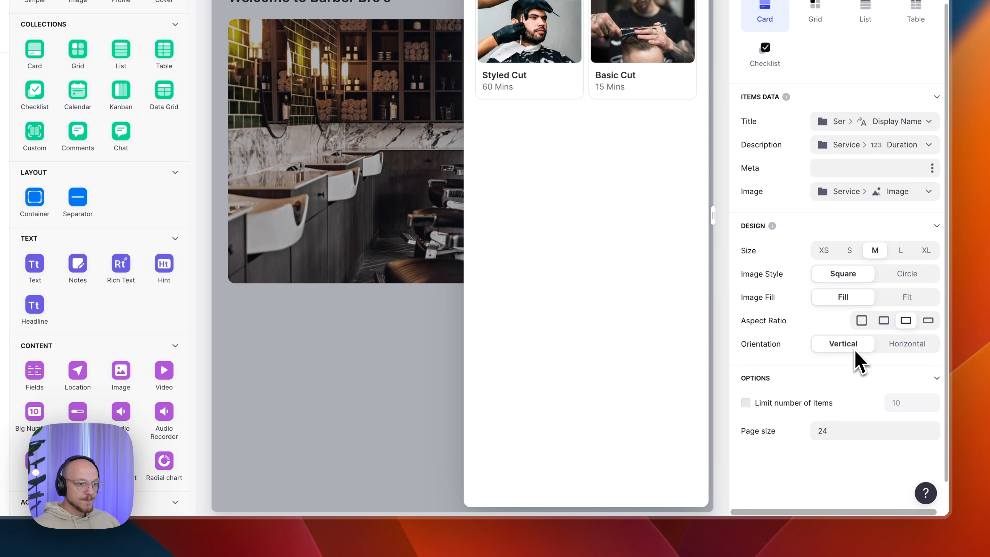
pyautogui.scroll(3, 860, 360)
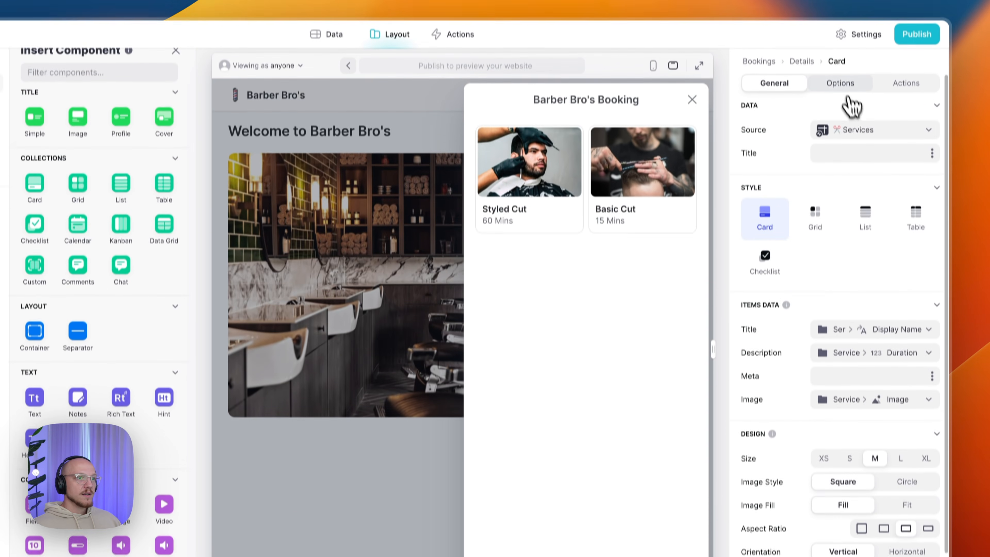
pyautogui.click(842, 82)
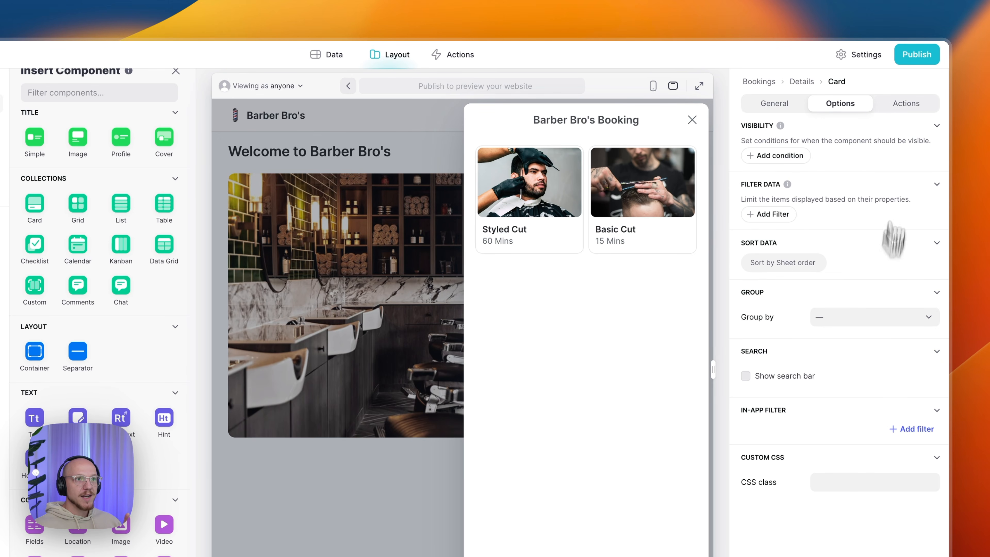
# - Make the card's Item Click action set the Related row's Service/Selected to the card's Row ID
pyautogui.click(905, 103)
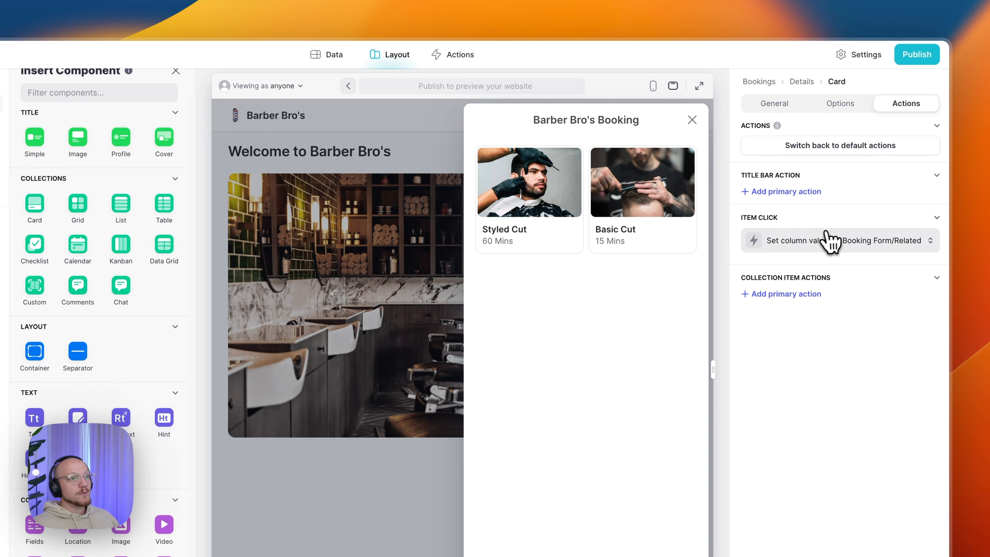
pyautogui.click(792, 241)
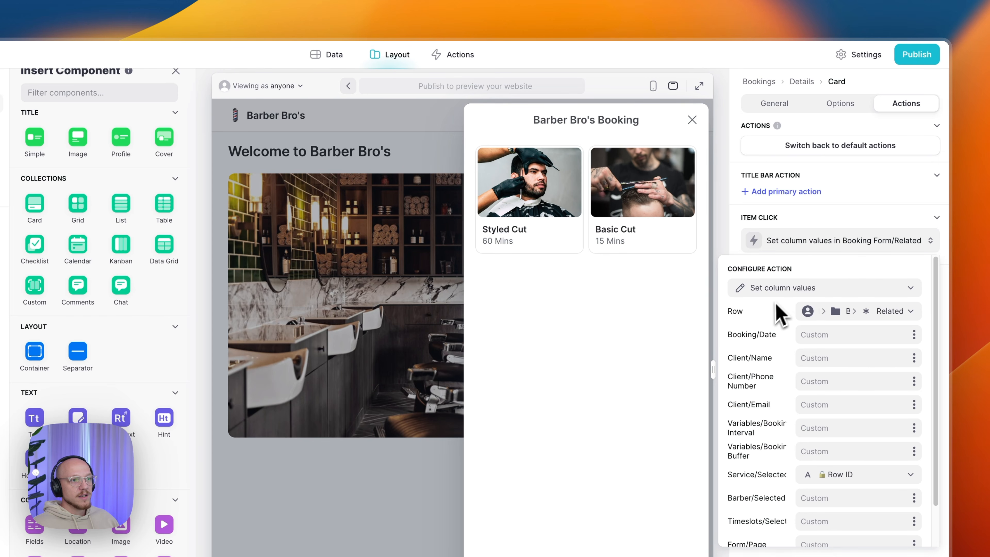
pyautogui.click(822, 312)
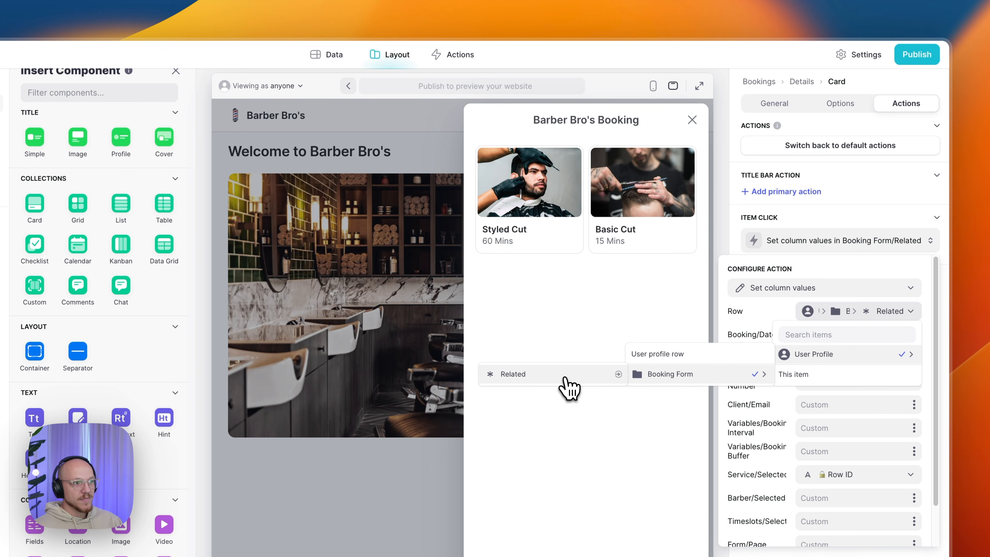
pyautogui.click(565, 377)
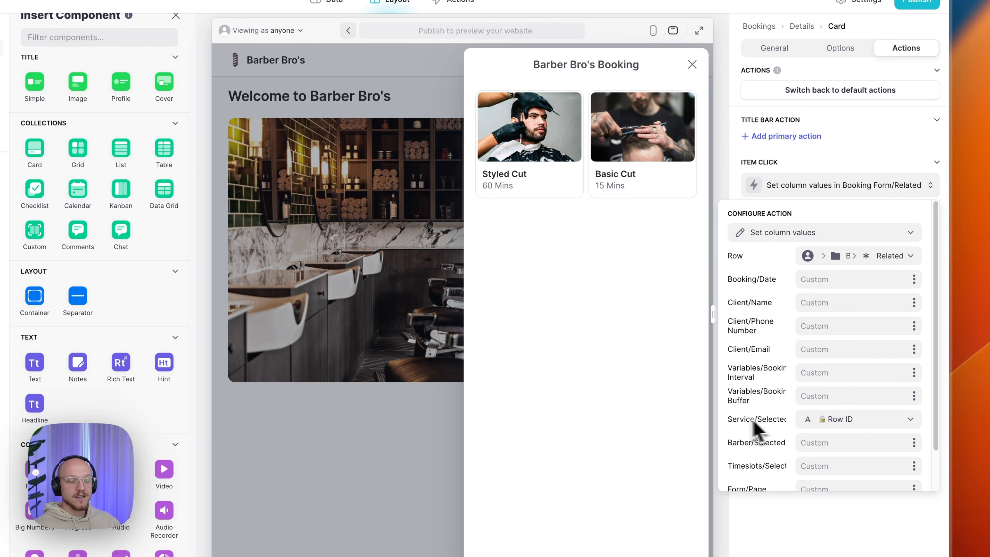
pyautogui.click(842, 420)
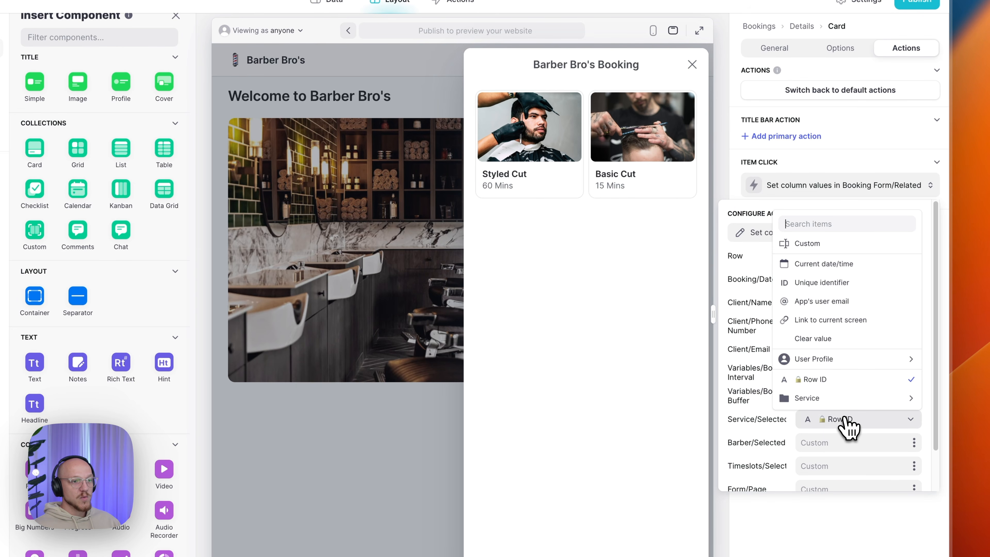
pyautogui.click(832, 385)
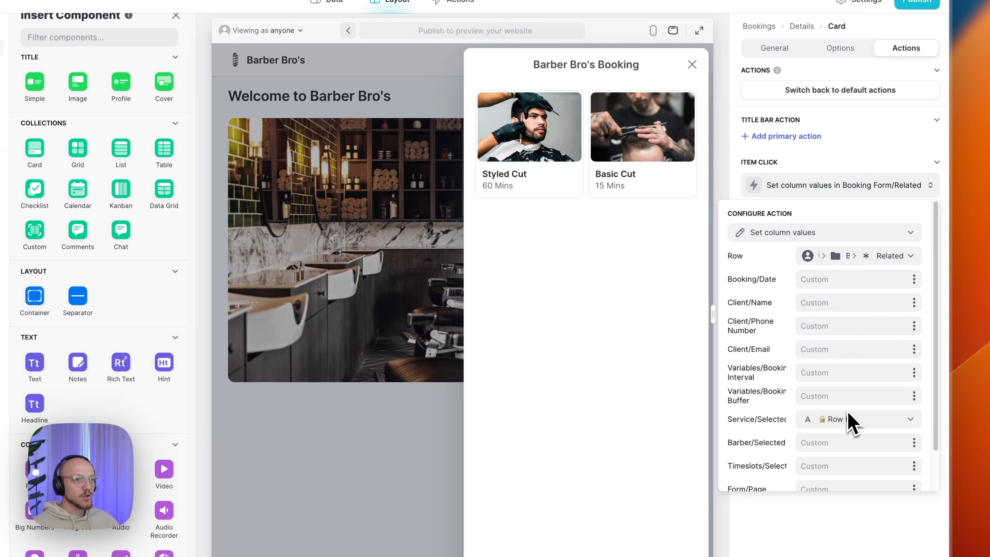
pyautogui.click(829, 191)
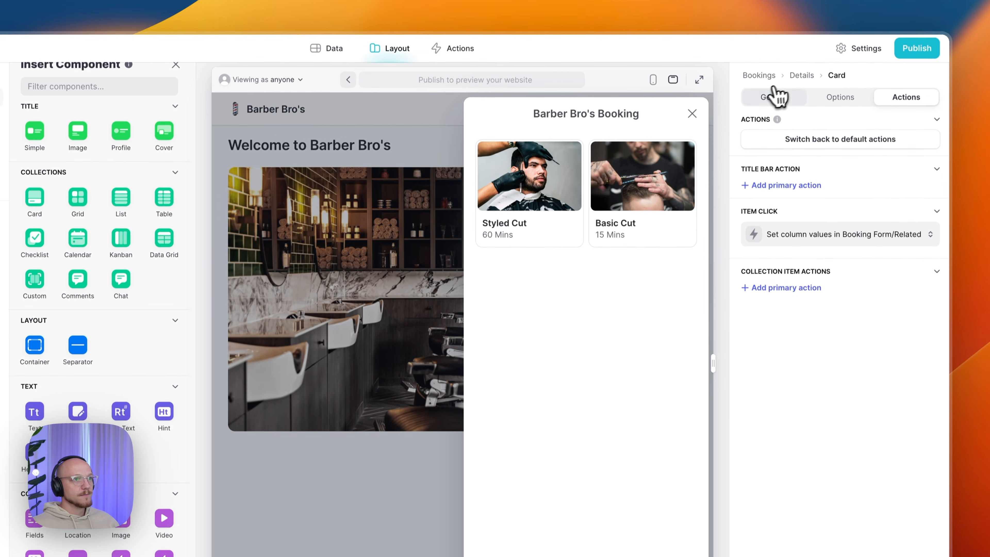
pyautogui.click(777, 97)
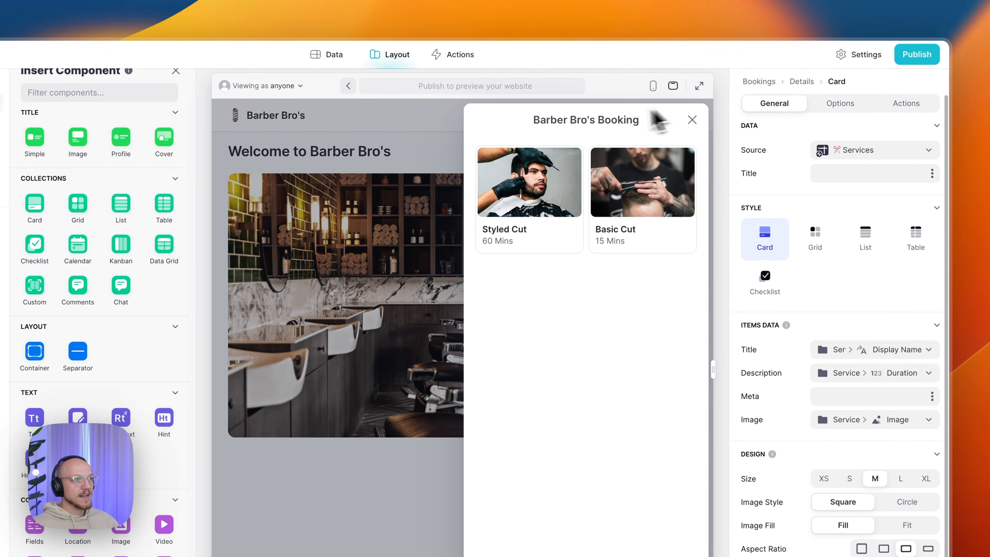
# - In the preview, select Styled Cut, switch to Basic Cut, then back to Styled Cut
pyautogui.click(519, 194)
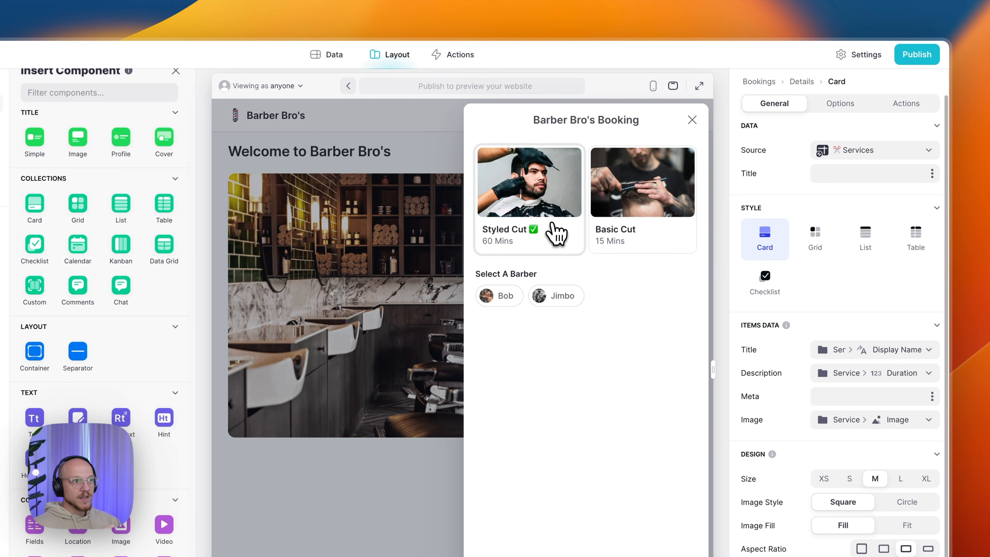
pyautogui.click(579, 191)
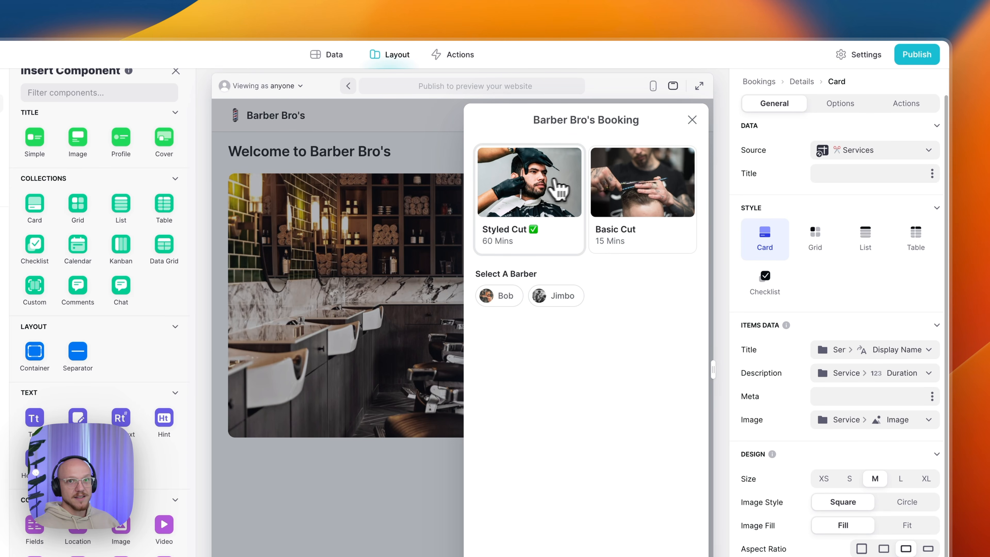
pyautogui.click(604, 186)
pyautogui.click(538, 200)
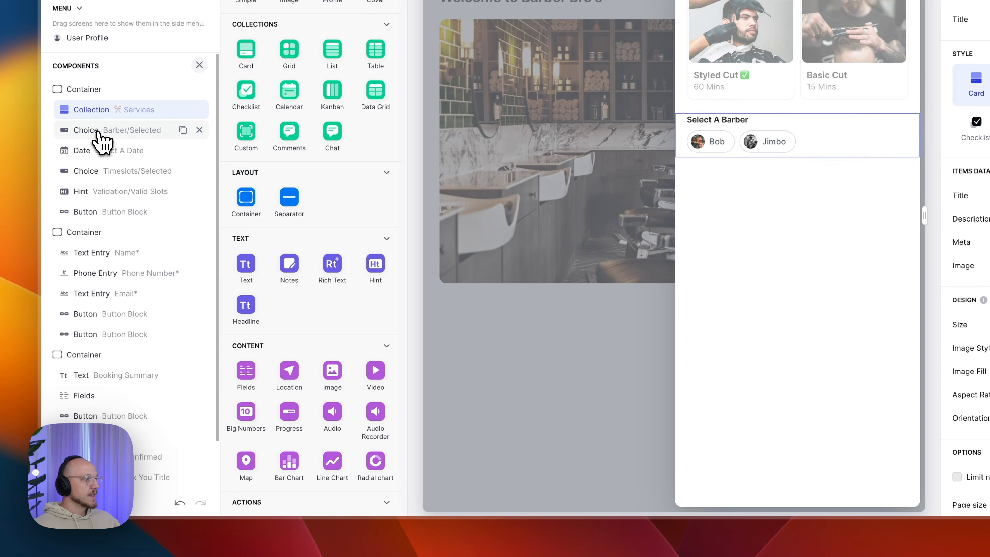
# - Make the barber choice write to Barber > Selected and take its options from Barber > Options
pyautogui.click(98, 133)
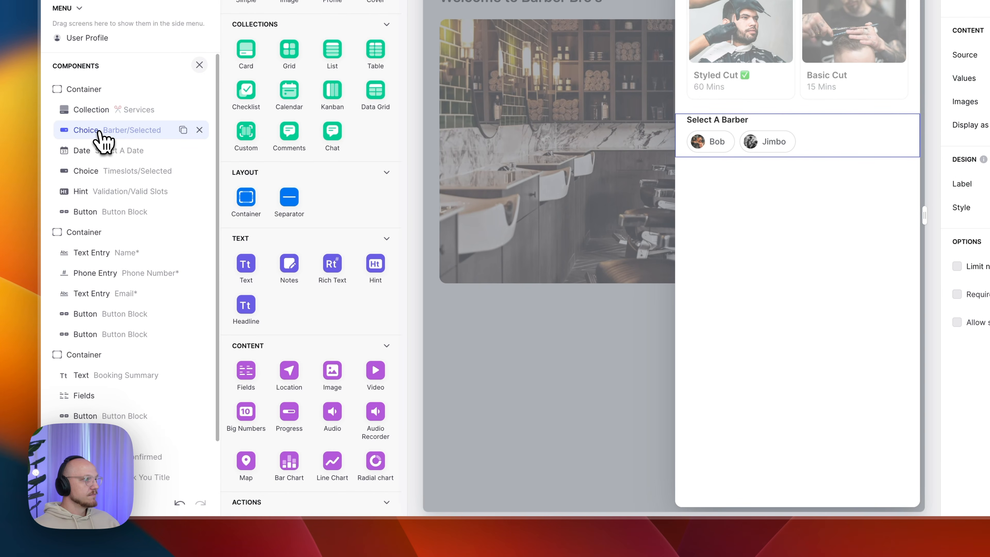
pyautogui.scroll(-10, 303, 203)
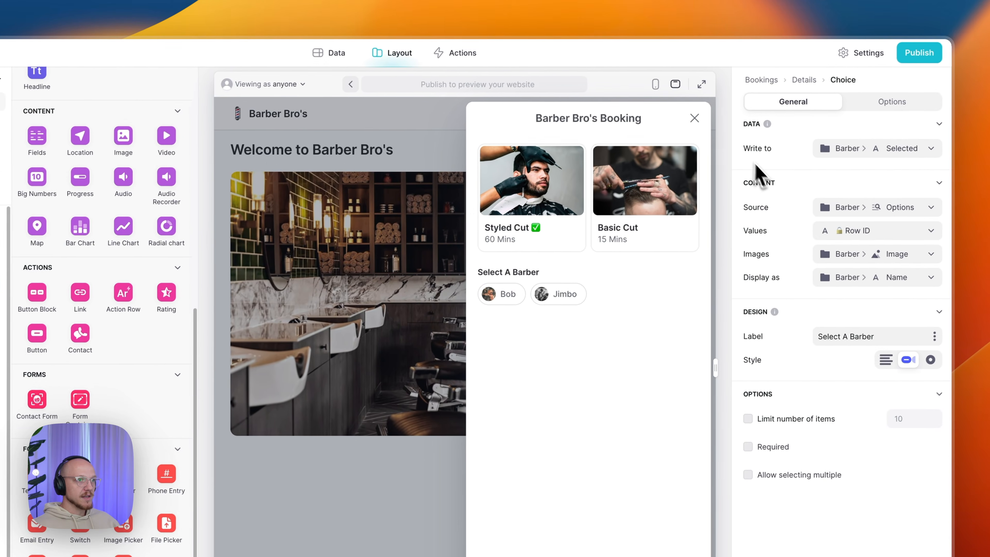
pyautogui.click(851, 150)
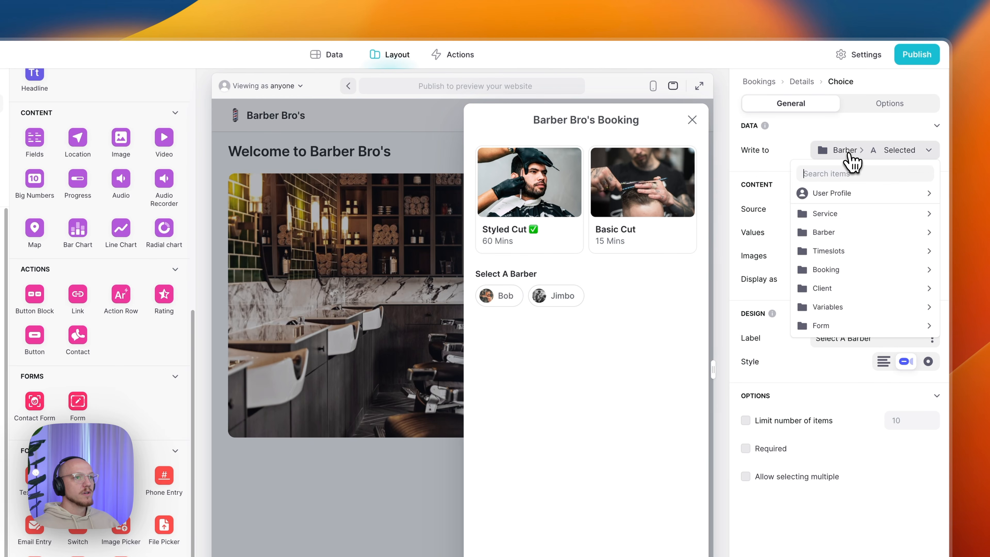
pyautogui.moveTo(843, 234)
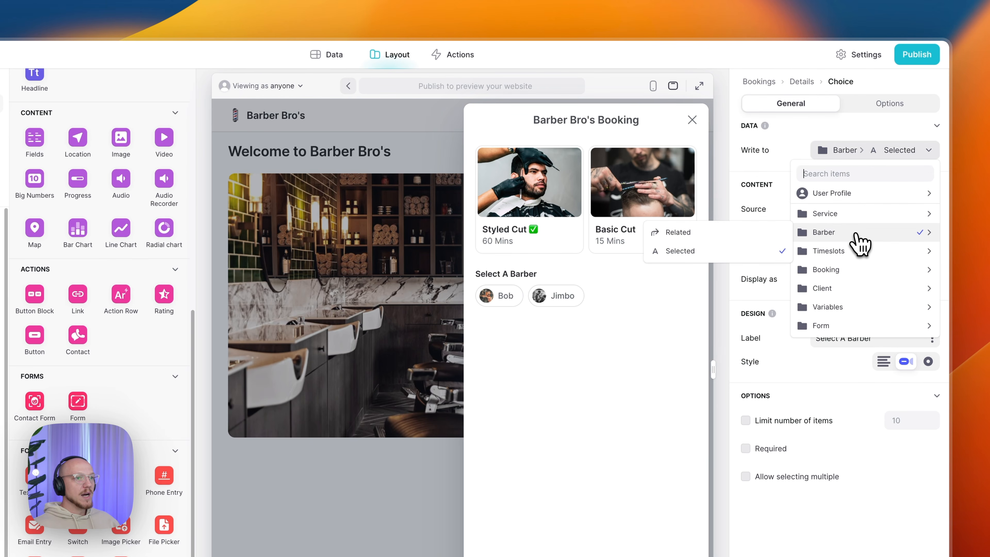
pyautogui.click(727, 253)
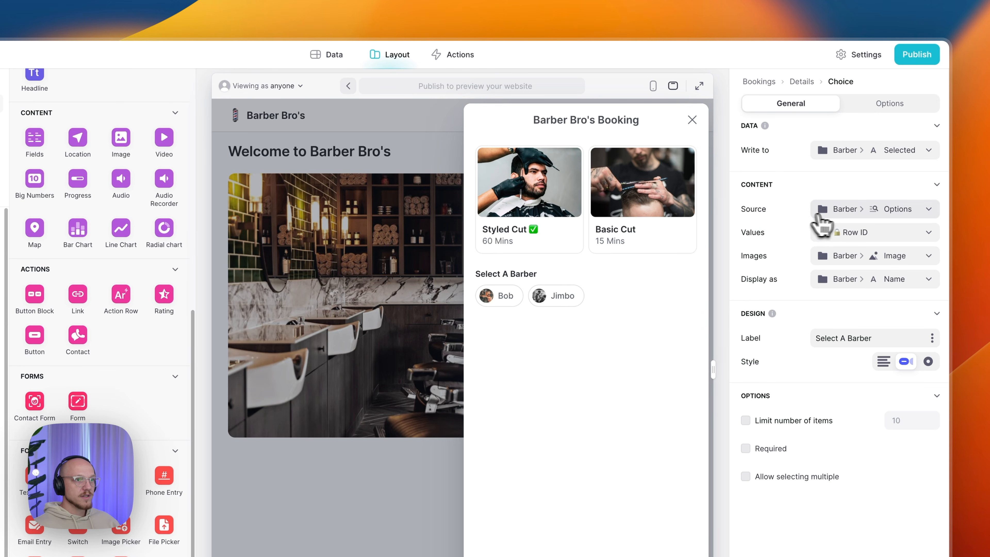
pyautogui.click(850, 214)
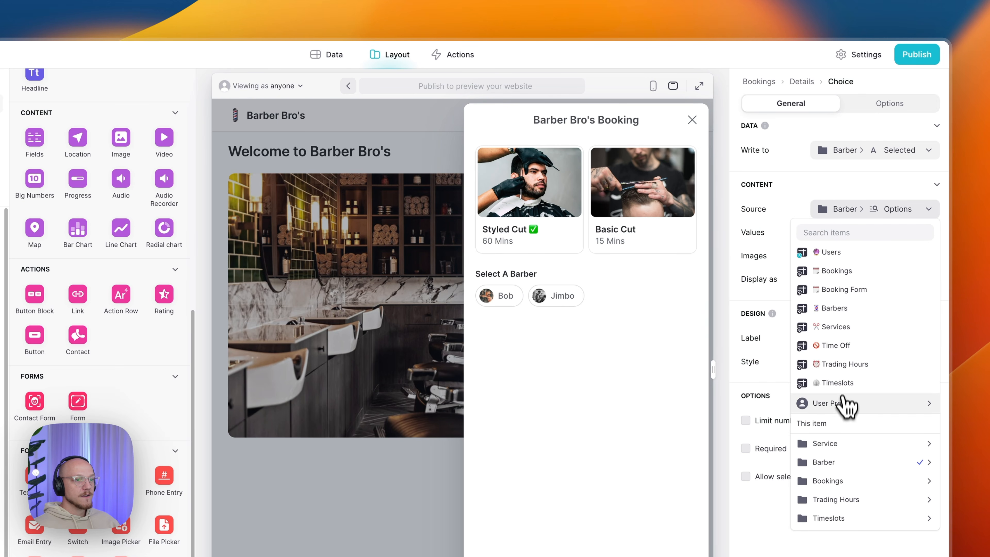
pyautogui.moveTo(846, 460)
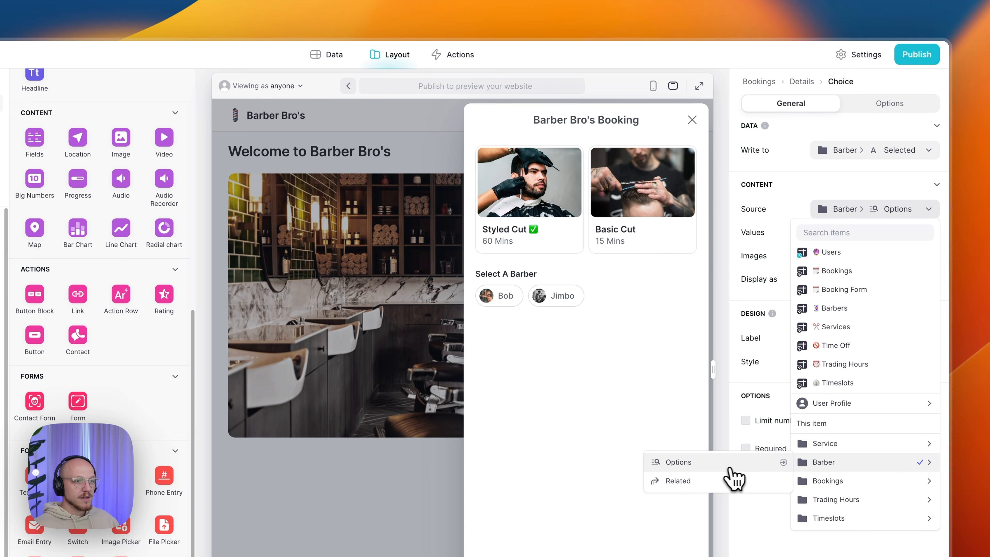
pyautogui.click(708, 465)
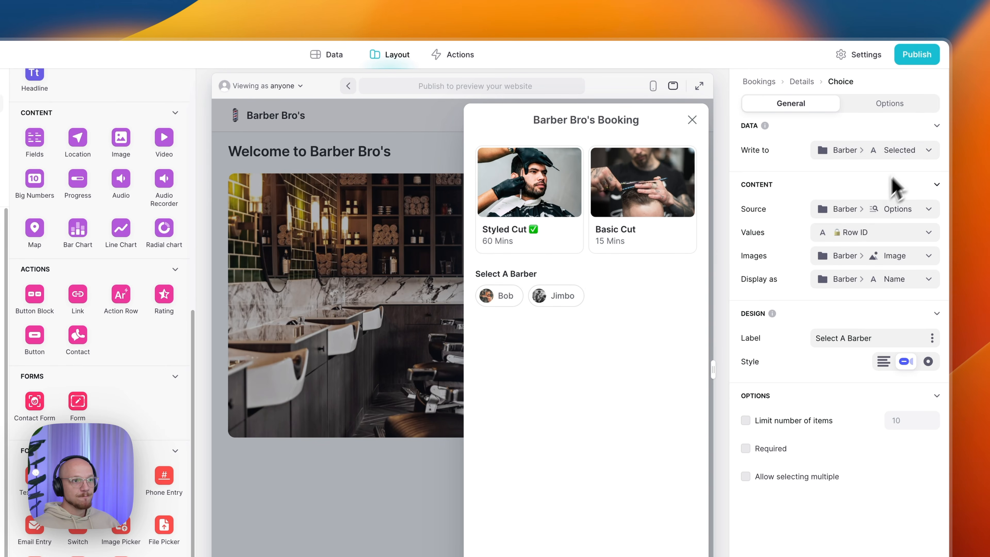
# - Display each barber by Barber > Name and leave picking a barber not required
pyautogui.click(836, 275)
pyautogui.moveTo(831, 338)
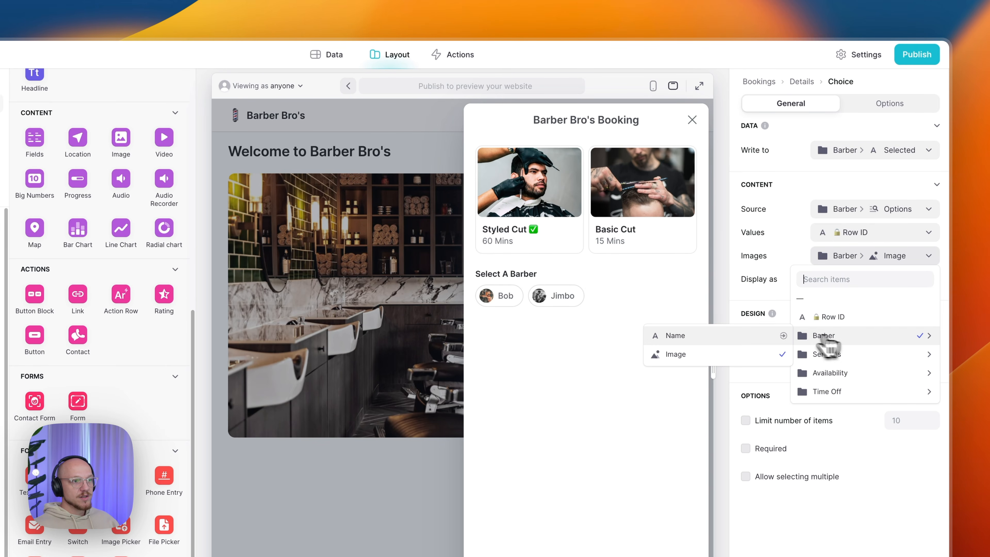
pyautogui.click(728, 336)
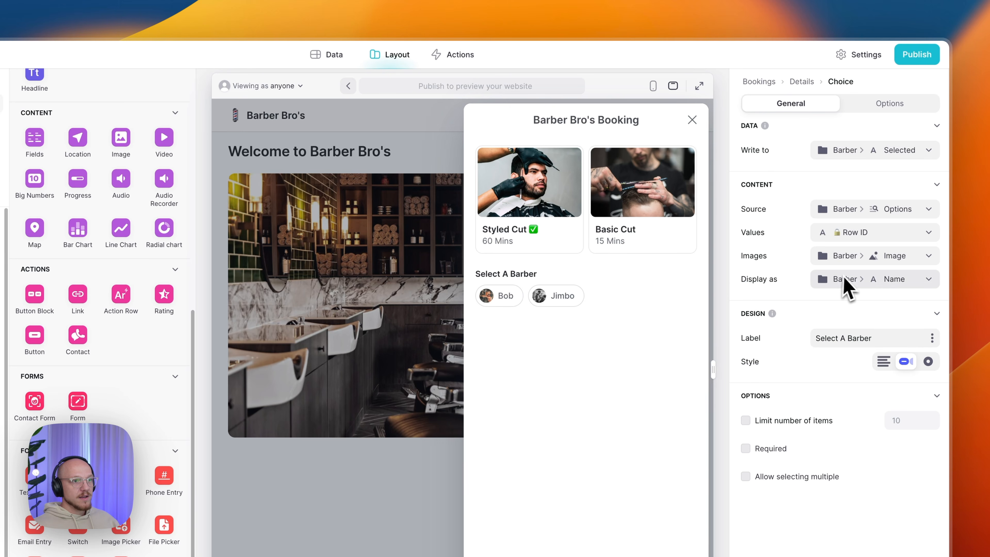
pyautogui.click(863, 280)
pyautogui.moveTo(857, 360)
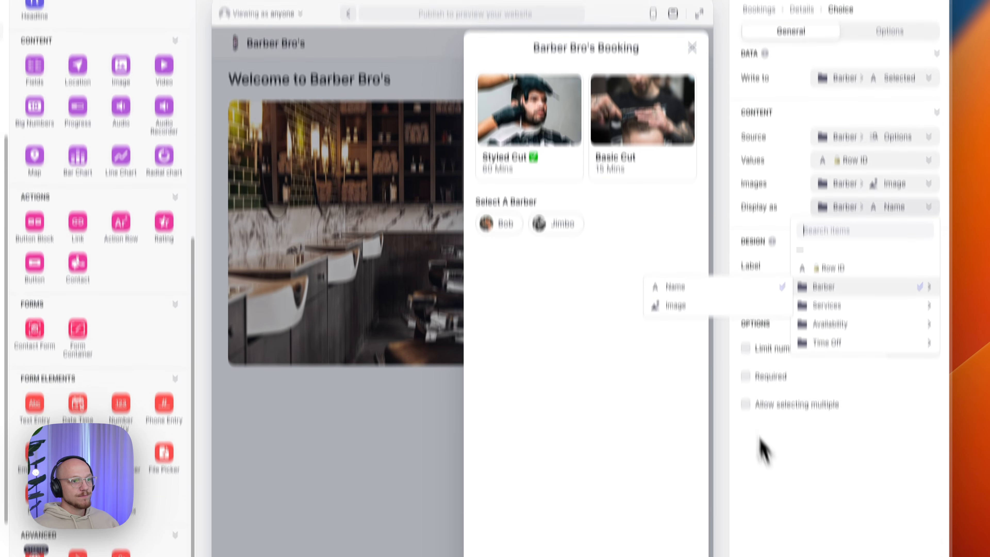
pyautogui.click(770, 529)
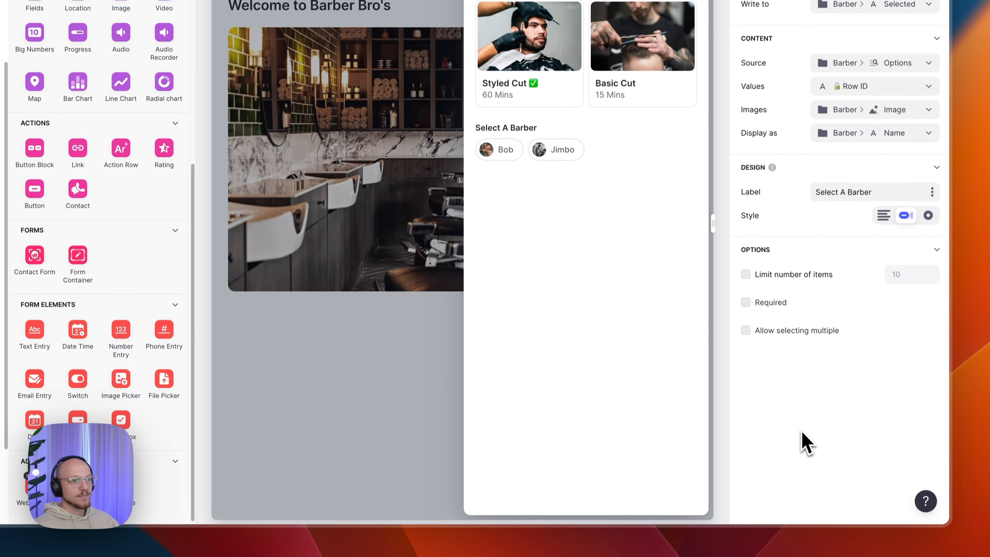
pyautogui.click(881, 184)
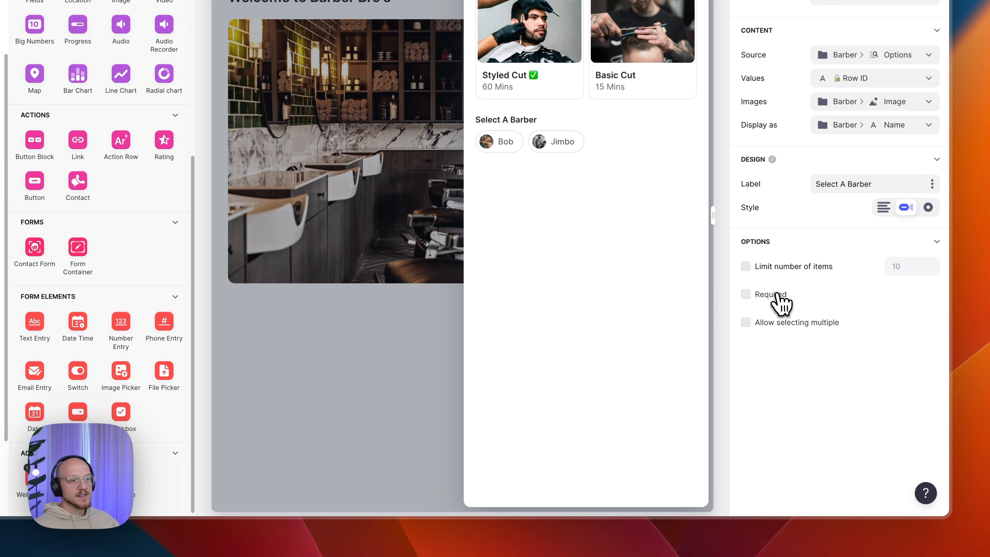
pyautogui.click(798, 292)
pyautogui.click(797, 293)
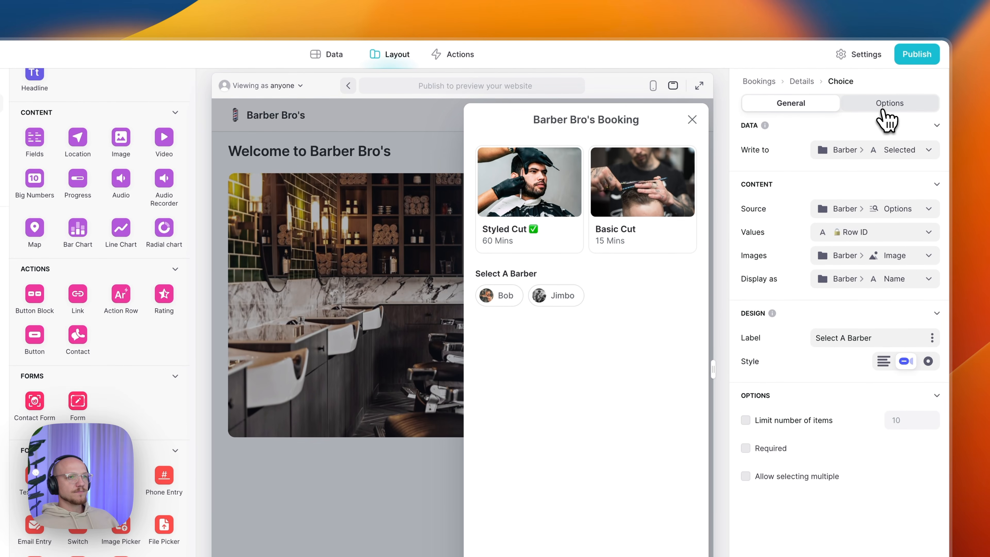
# - Review the barber choice's Options, then pick Bob in the preview to reveal the date field
pyautogui.click(886, 116)
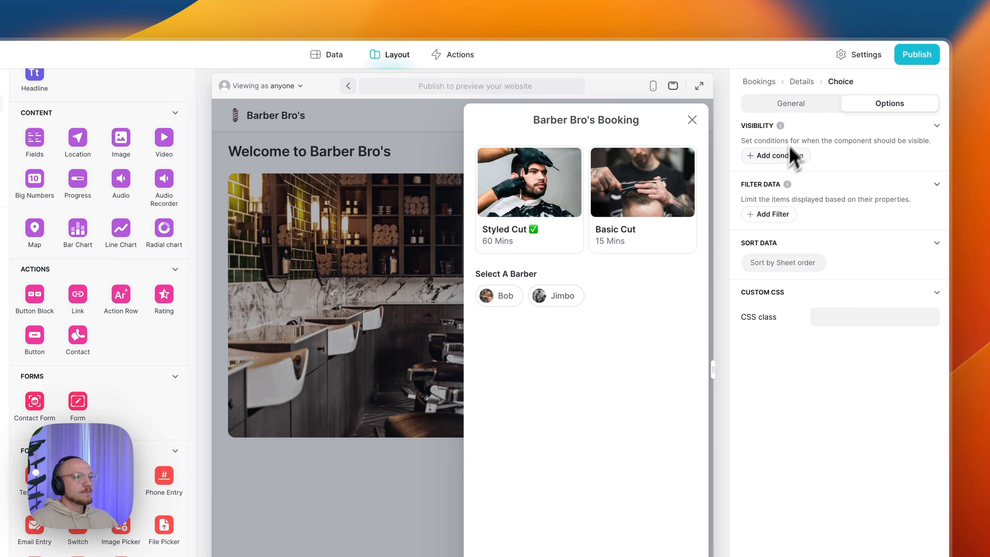
pyautogui.click(759, 111)
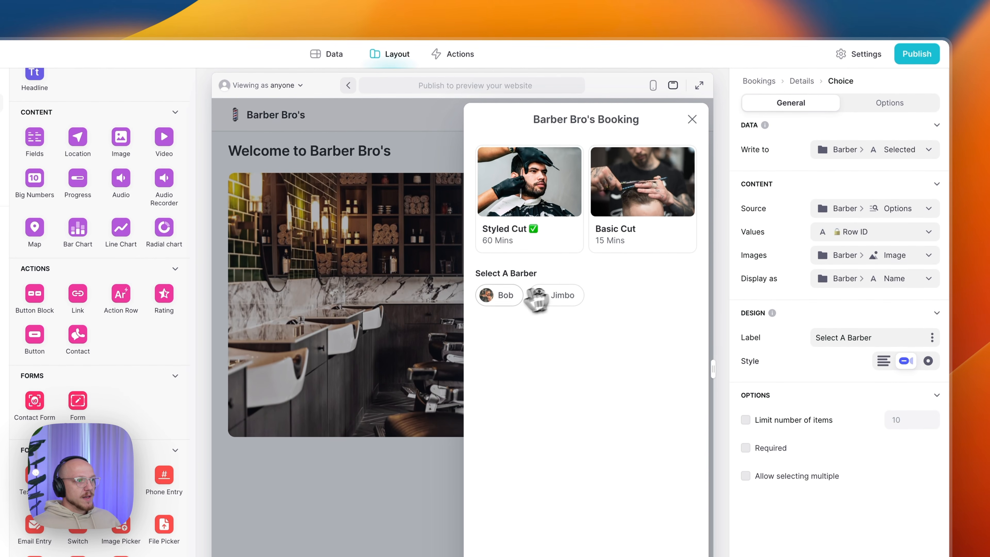
pyautogui.click(505, 308)
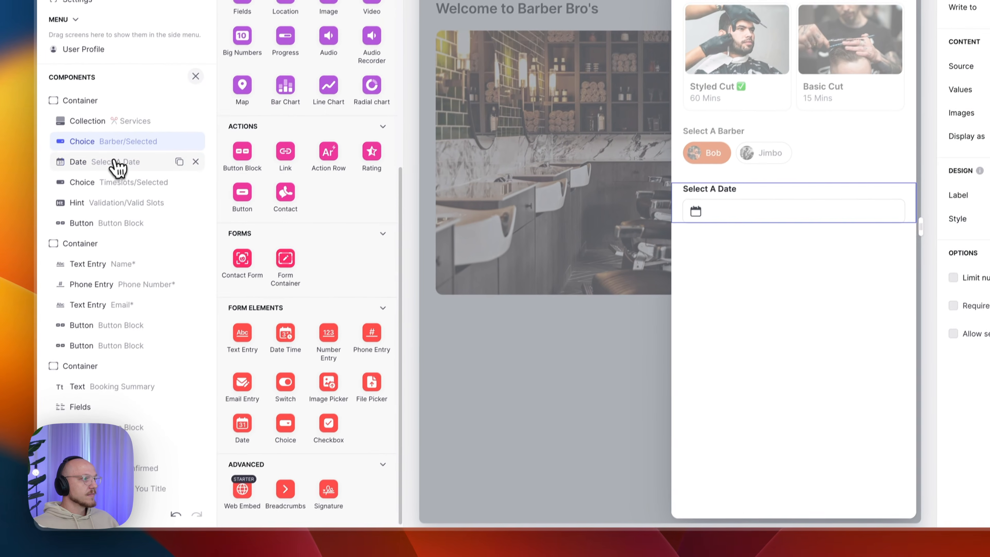
# - Bind the Select A Date field to Booking > Date and limit its range to Today or later
pyautogui.click(114, 151)
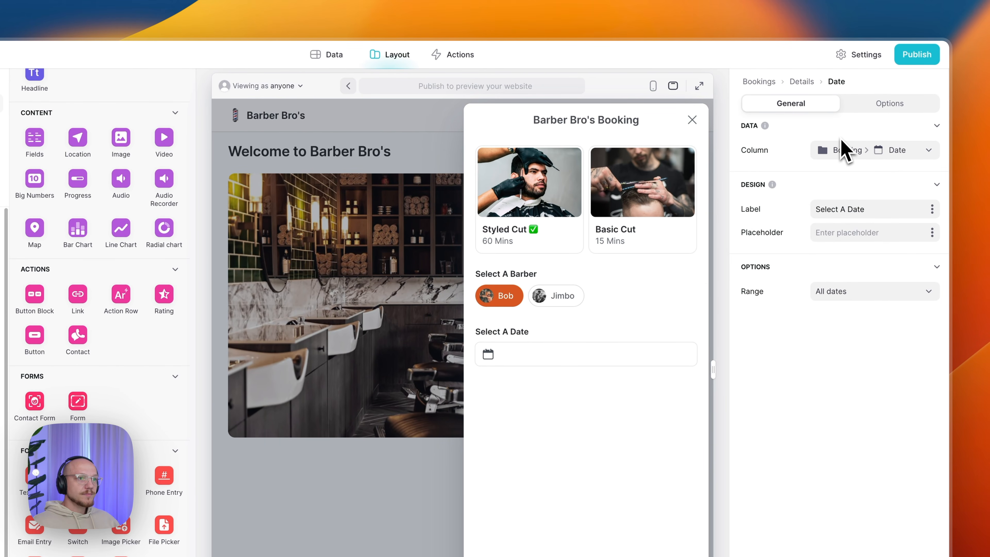
pyautogui.click(844, 149)
pyautogui.moveTo(852, 215)
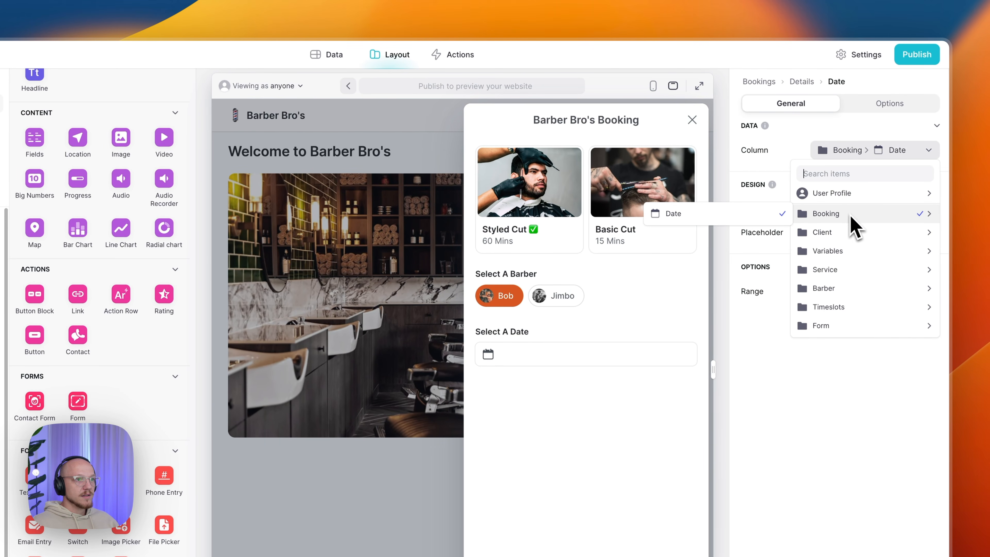
pyautogui.click(751, 215)
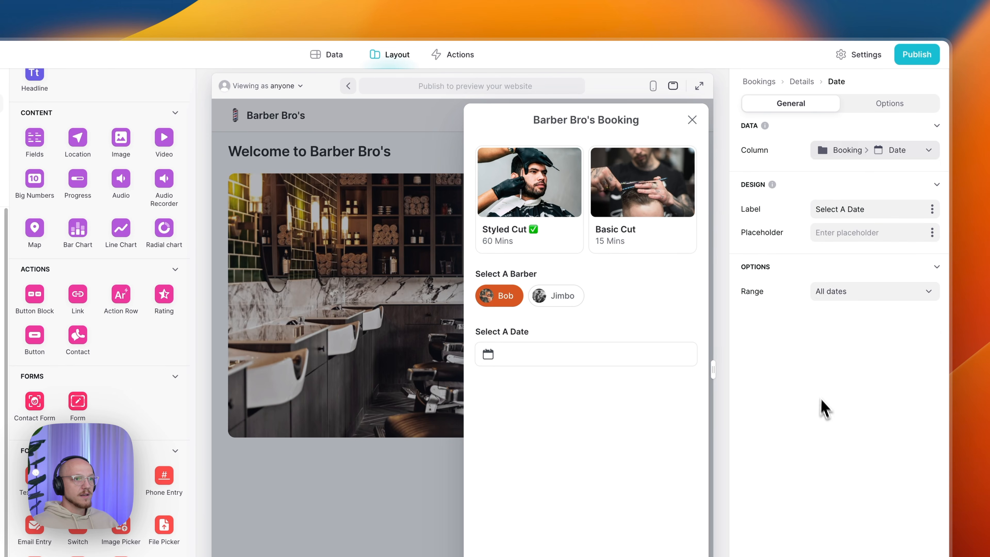
pyautogui.click(876, 211)
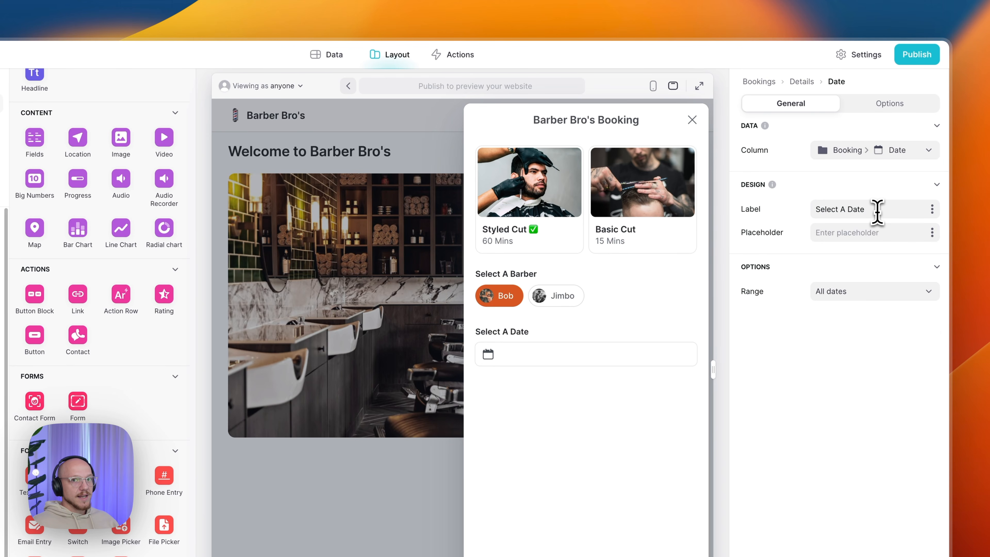
pyautogui.click(858, 293)
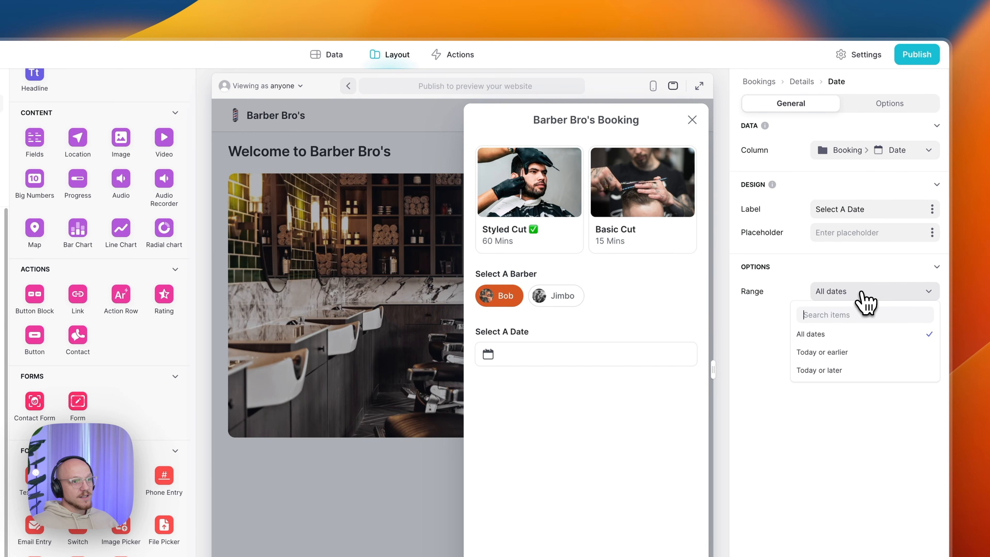
pyautogui.click(831, 370)
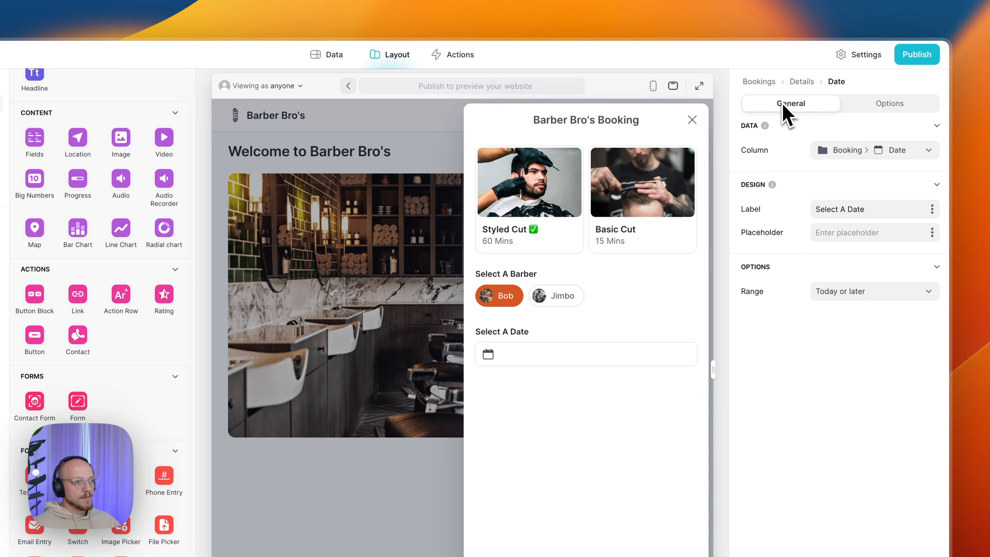
# - Check the date field's barber-selected visibility condition, then deselect Bob to hide it
pyautogui.click(901, 108)
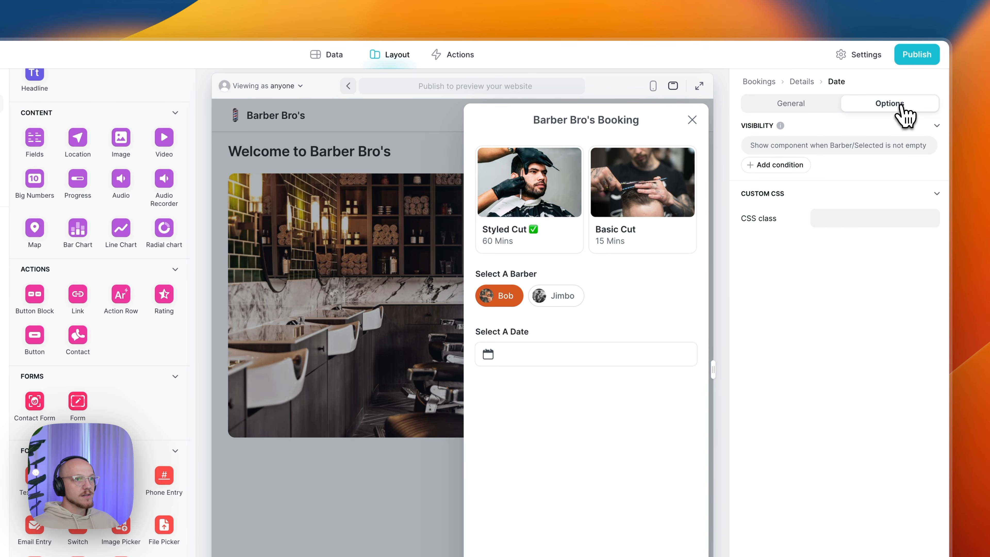
pyautogui.click(777, 149)
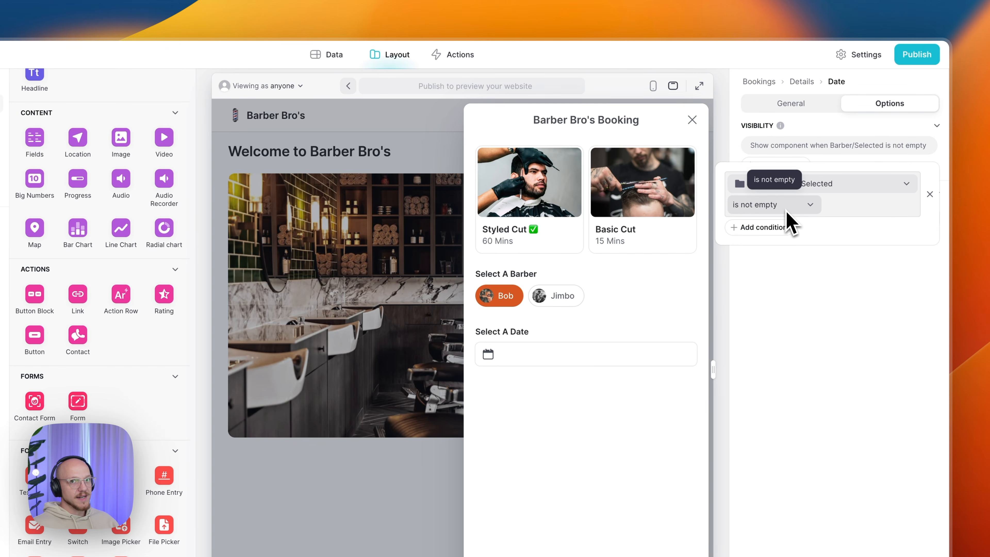
pyautogui.click(841, 311)
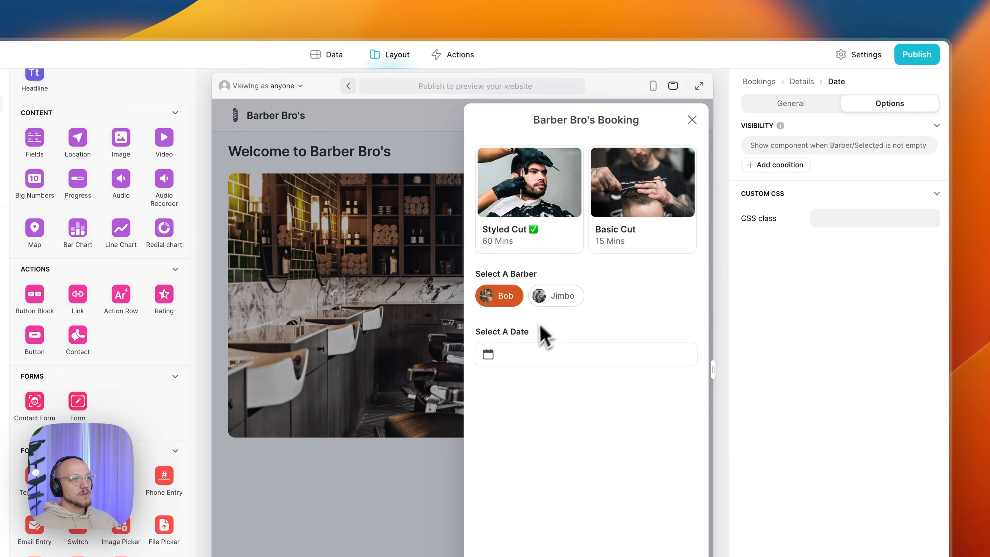
pyautogui.click(510, 301)
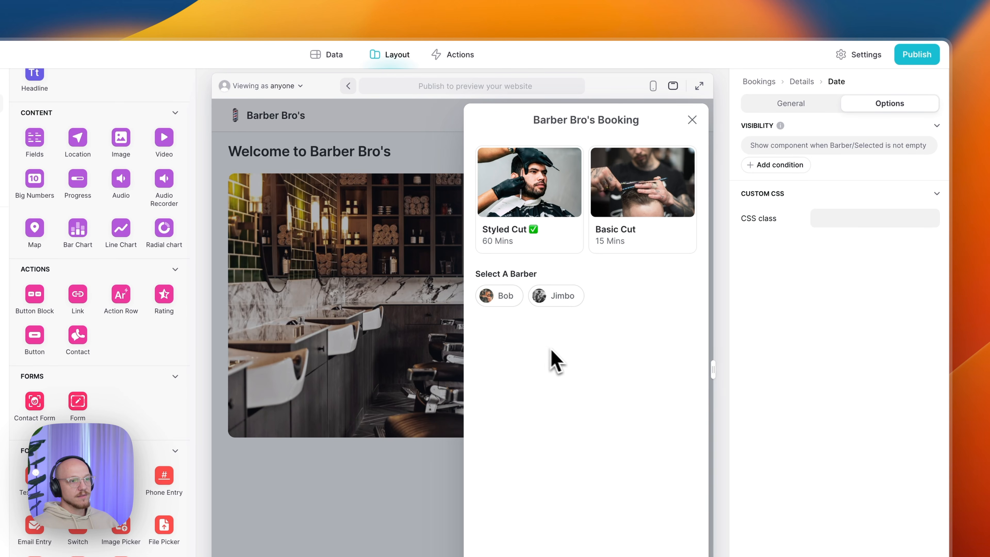
# - Pick Jimbo and the date 09/09/2023 in the preview to reveal the time slots
pyautogui.click(553, 304)
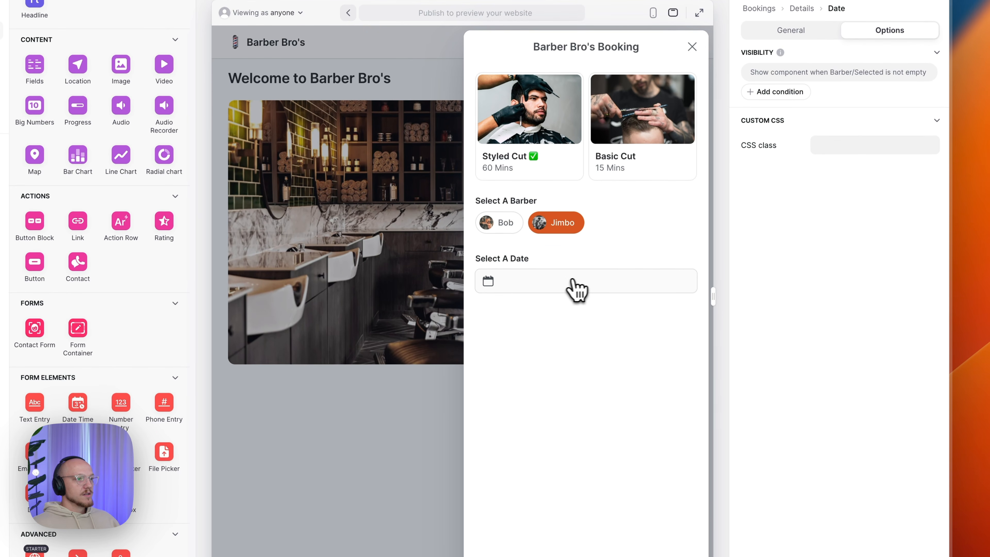
pyautogui.click(567, 288)
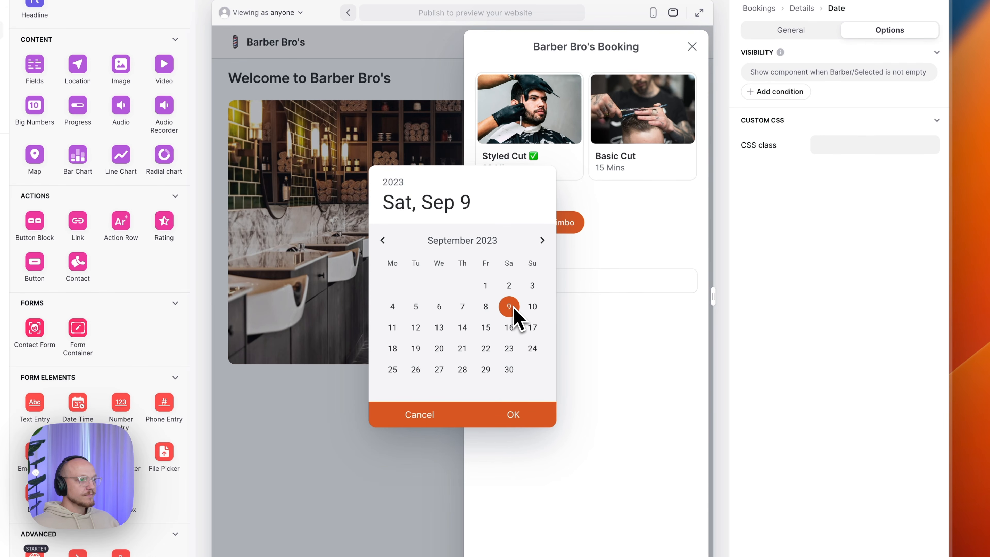
pyautogui.click(522, 422)
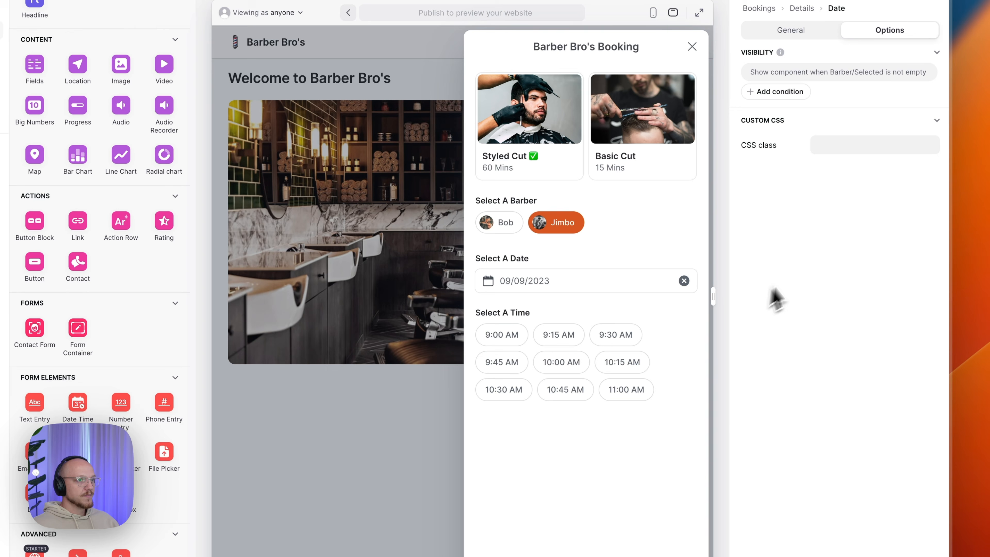
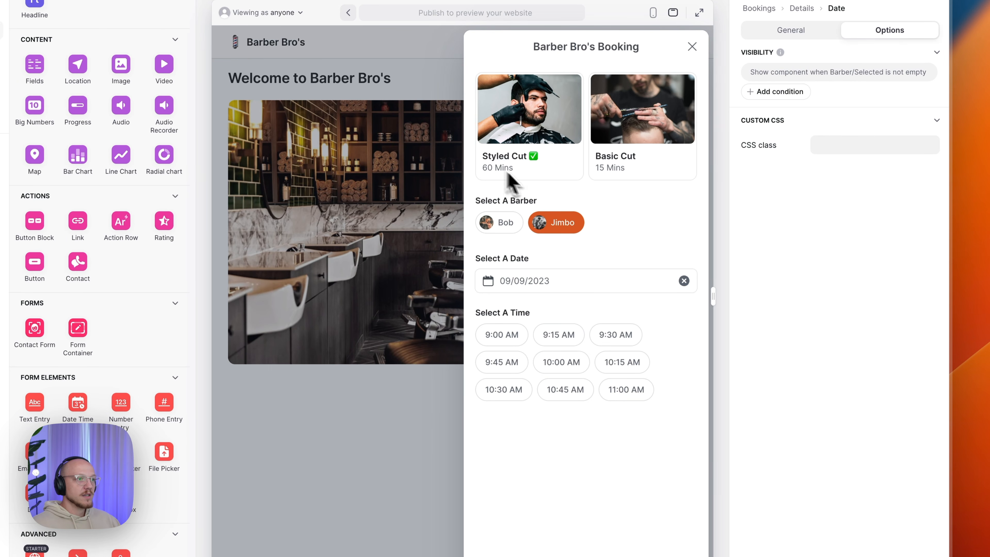
# - In the preview, try a Basic Cut at 9:00 AM, then switch back to Styled Cut with Jimbo
pyautogui.click(675, 179)
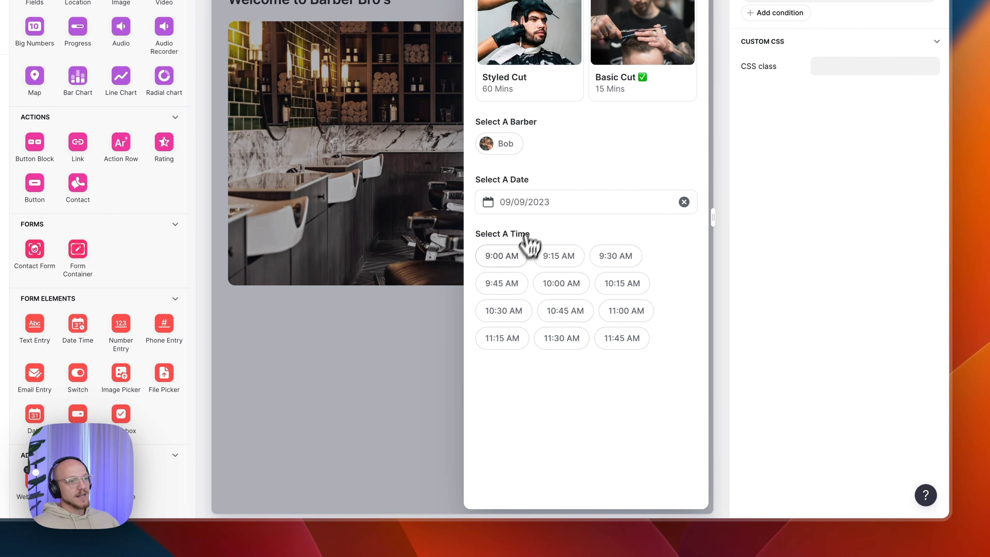
pyautogui.click(510, 258)
pyautogui.doubleClick(521, 378)
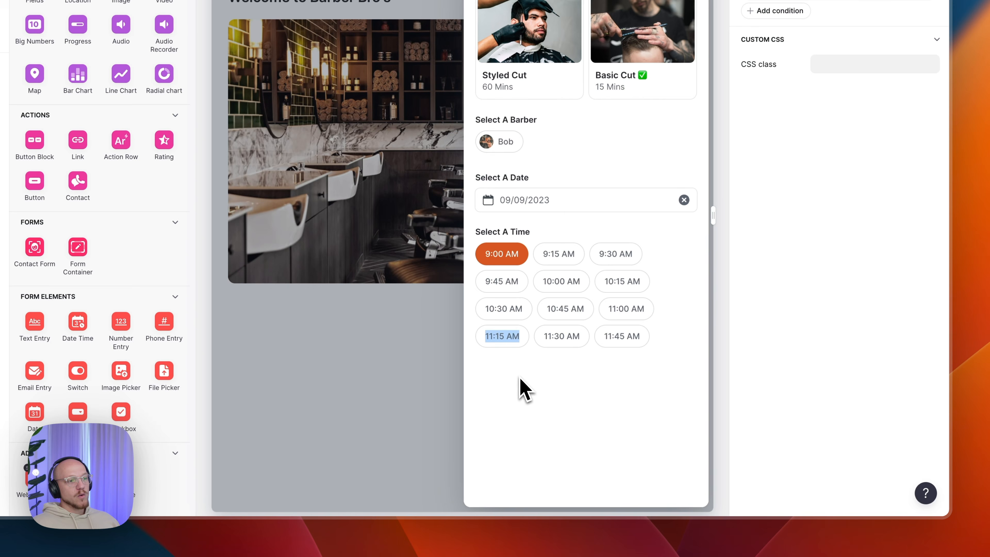
pyautogui.click(520, 378)
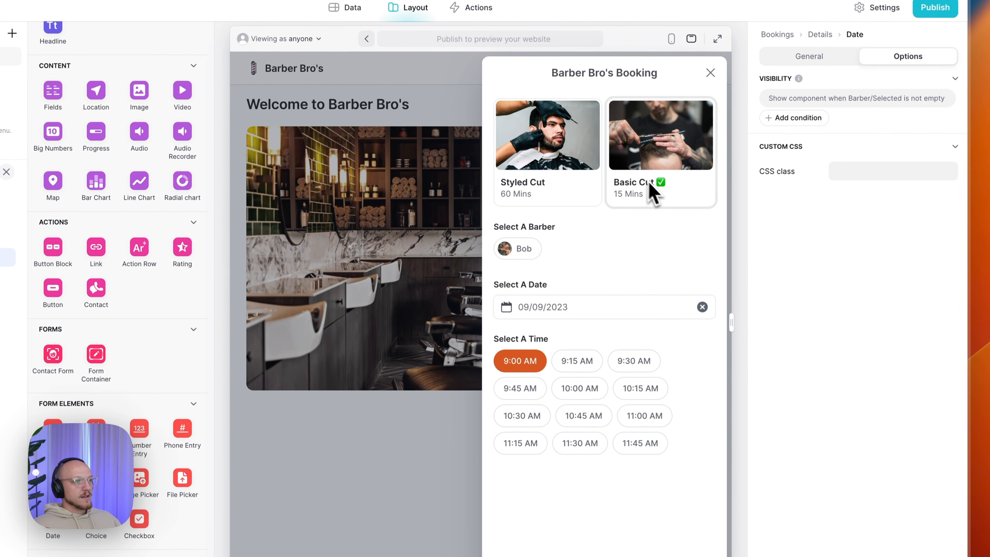
pyautogui.click(571, 78)
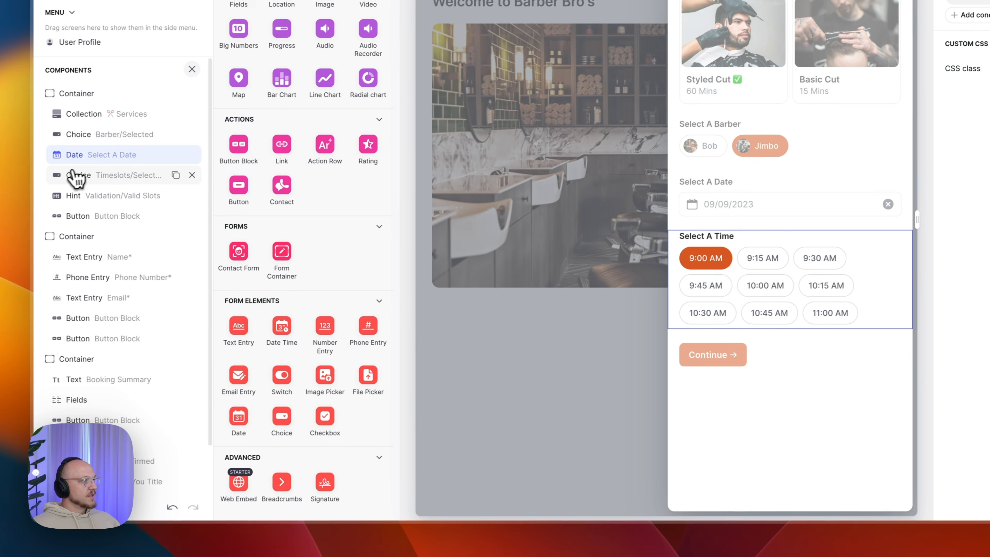
# - Keep the time-slot choice writing to Timeslot > Selected with Timeslots > Options as its source
pyautogui.click(73, 172)
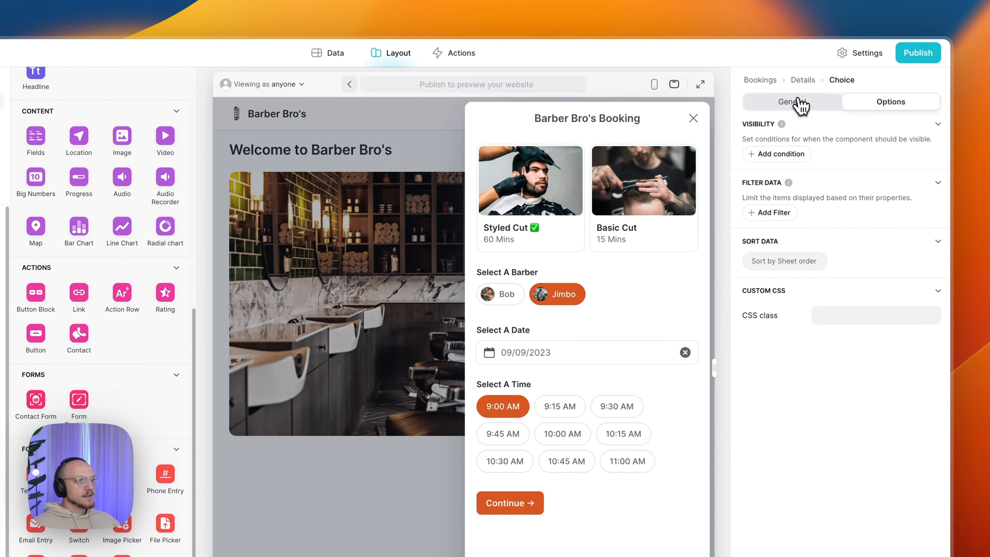
pyautogui.click(796, 102)
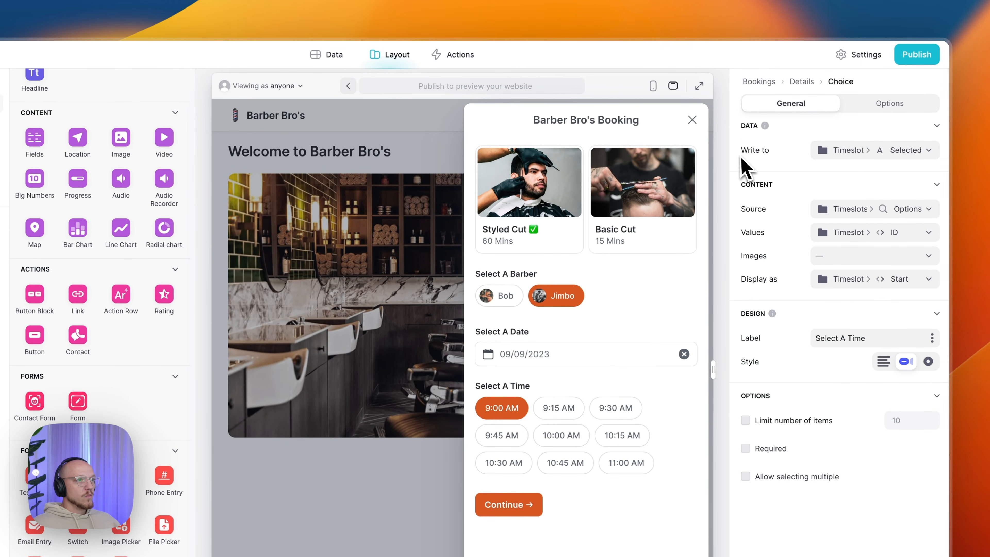
pyautogui.click(829, 153)
pyautogui.moveTo(840, 251)
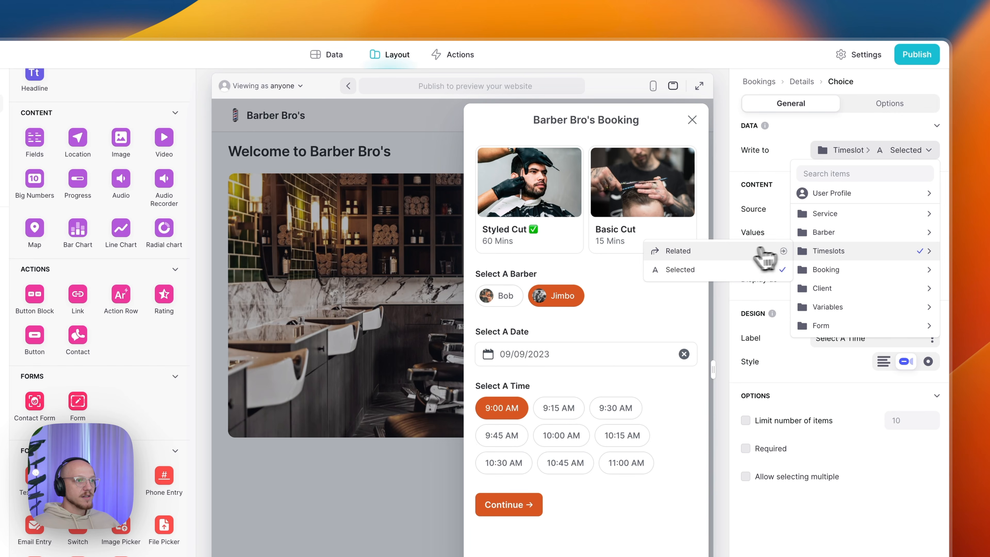
pyautogui.click(709, 273)
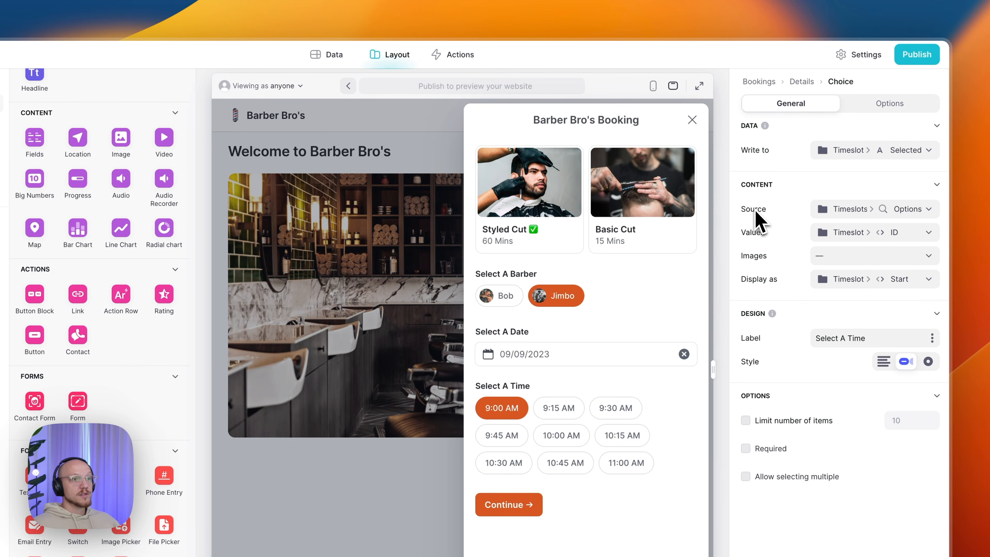
pyautogui.click(852, 209)
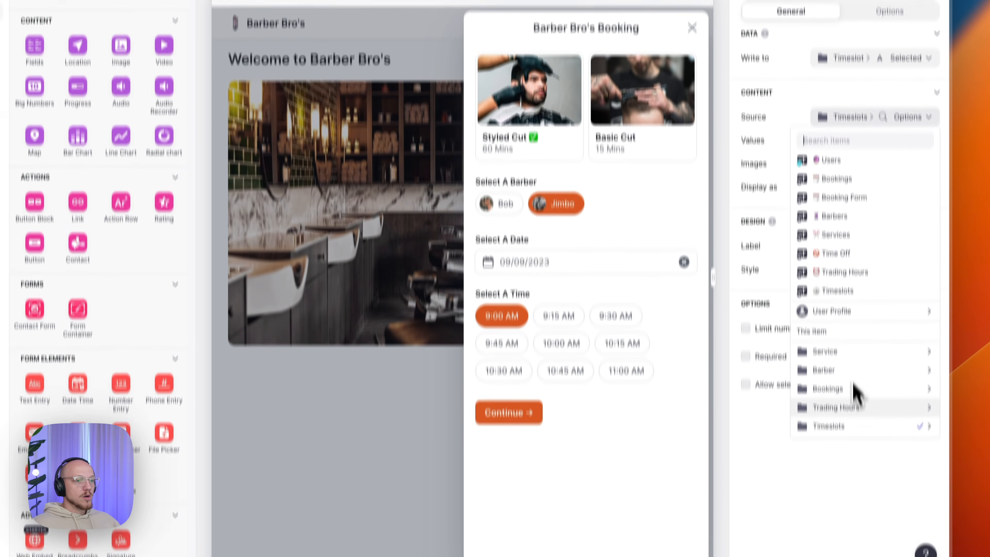
pyautogui.moveTo(854, 431)
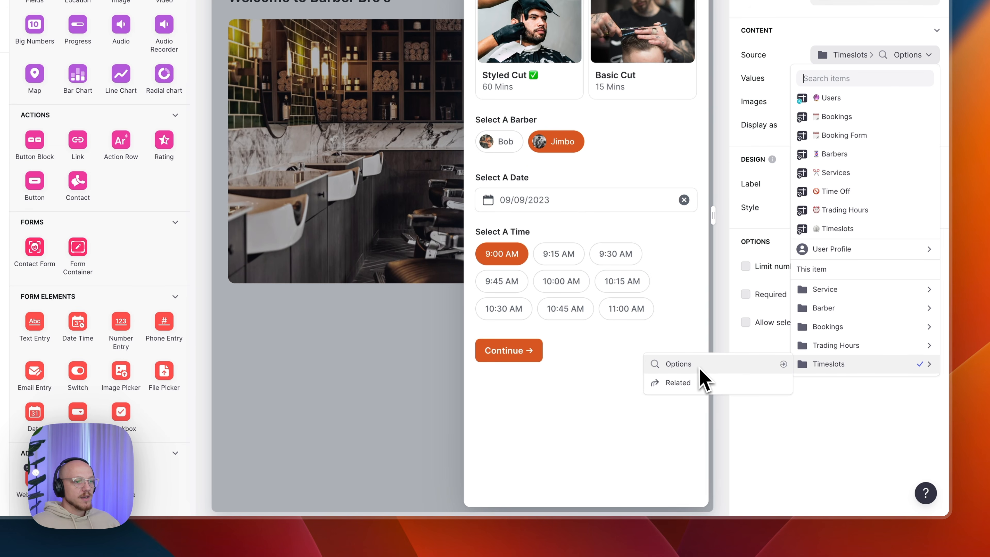
pyautogui.click(803, 424)
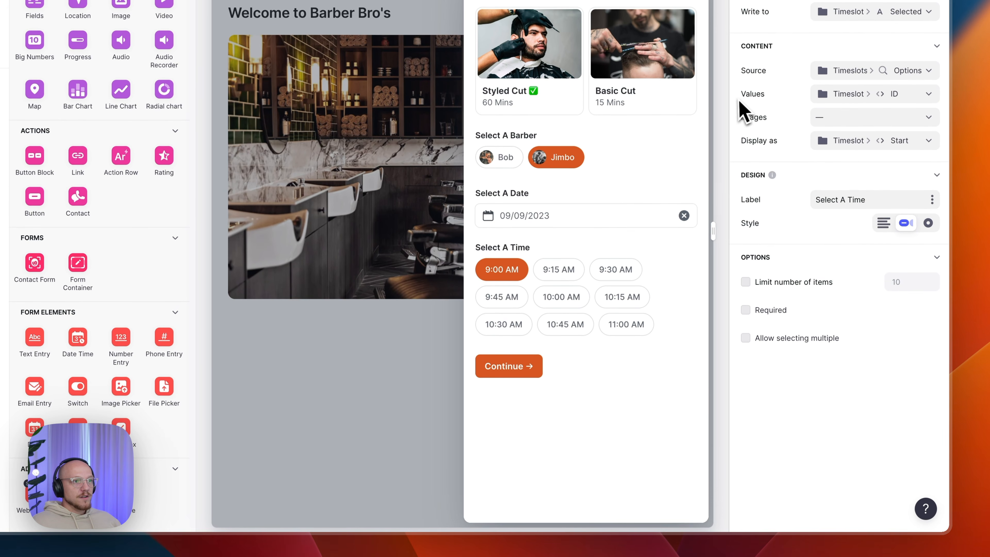
# - Use the timeslot ID as the value and display each slot's Start time, then review its Options
pyautogui.click(867, 99)
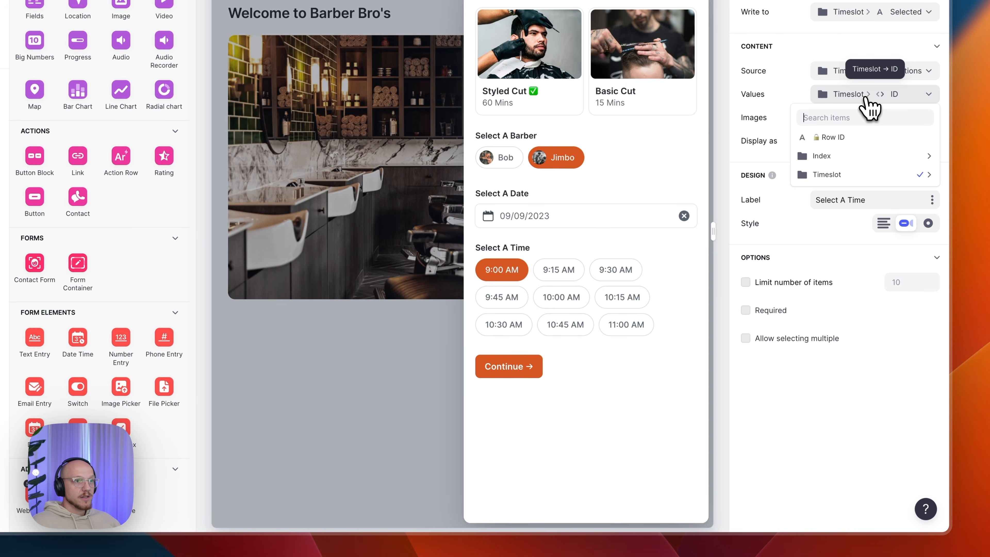
pyautogui.moveTo(854, 174)
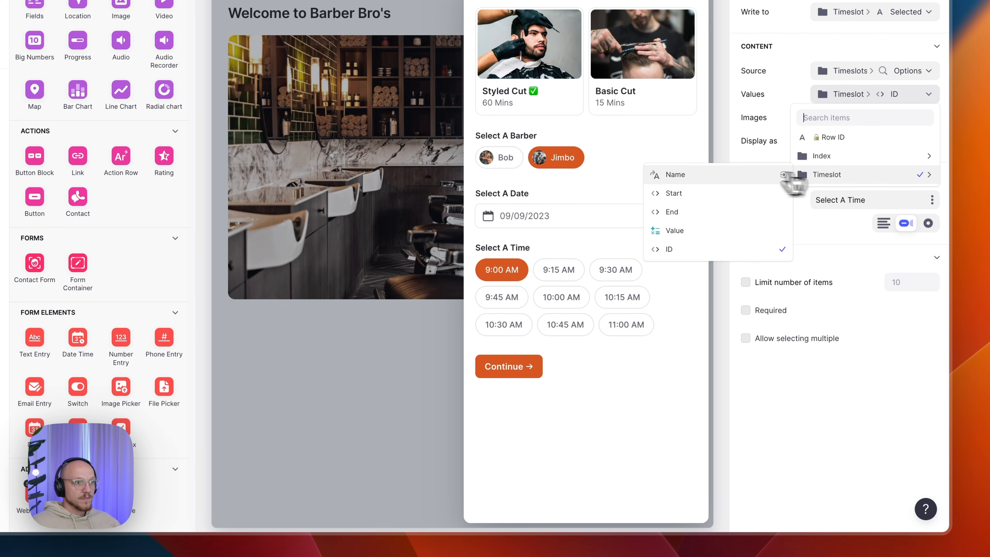
pyautogui.click(725, 252)
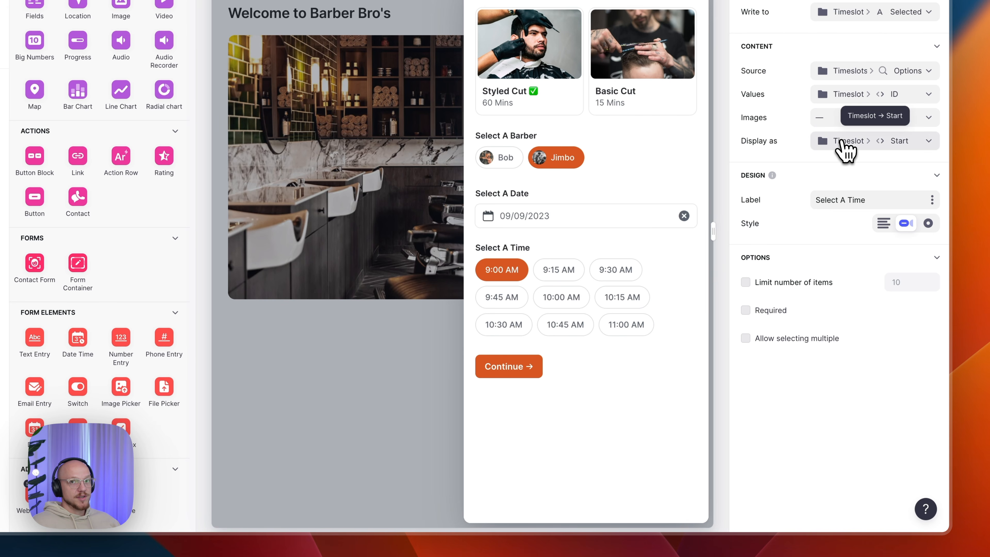
pyautogui.click(844, 150)
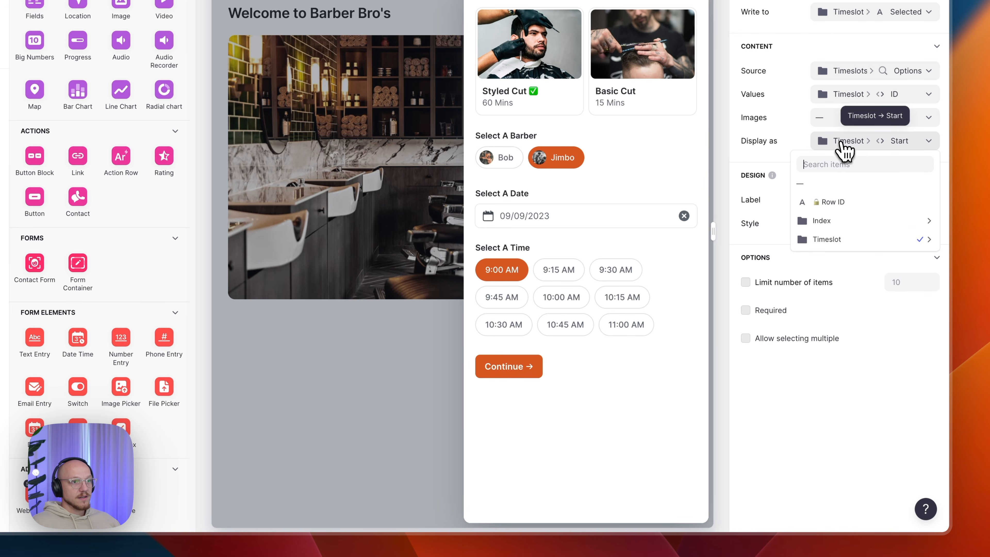
pyautogui.moveTo(838, 239)
pyautogui.click(725, 257)
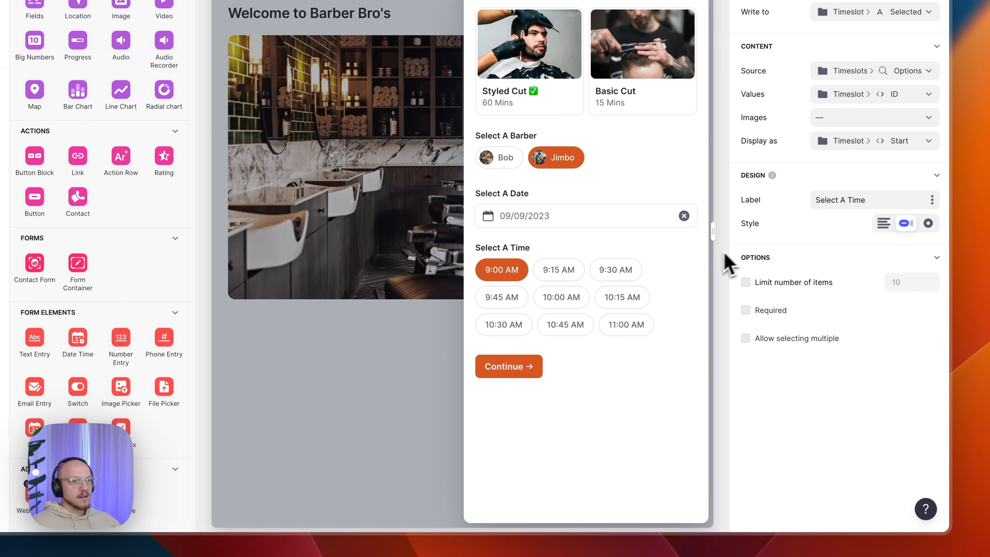
pyautogui.click(885, 198)
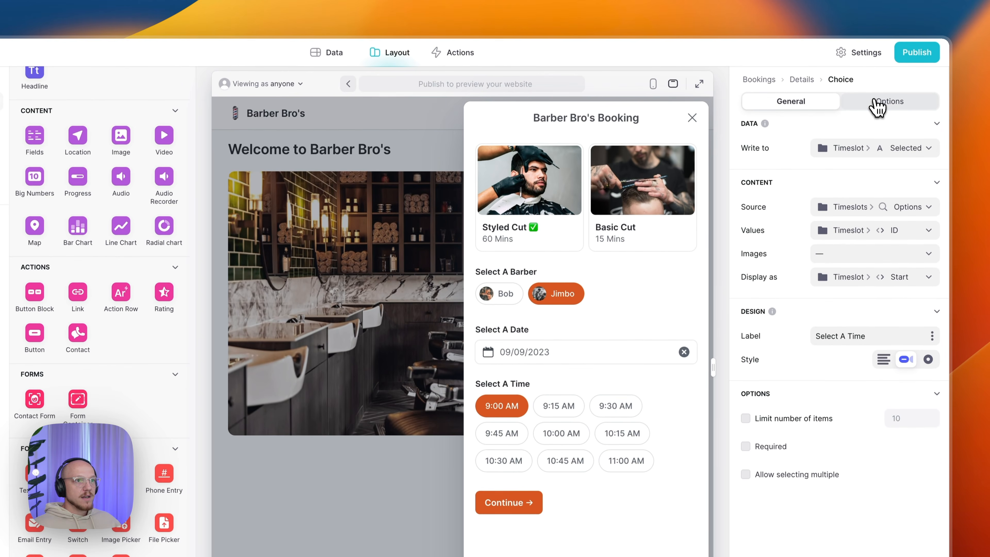
pyautogui.click(877, 104)
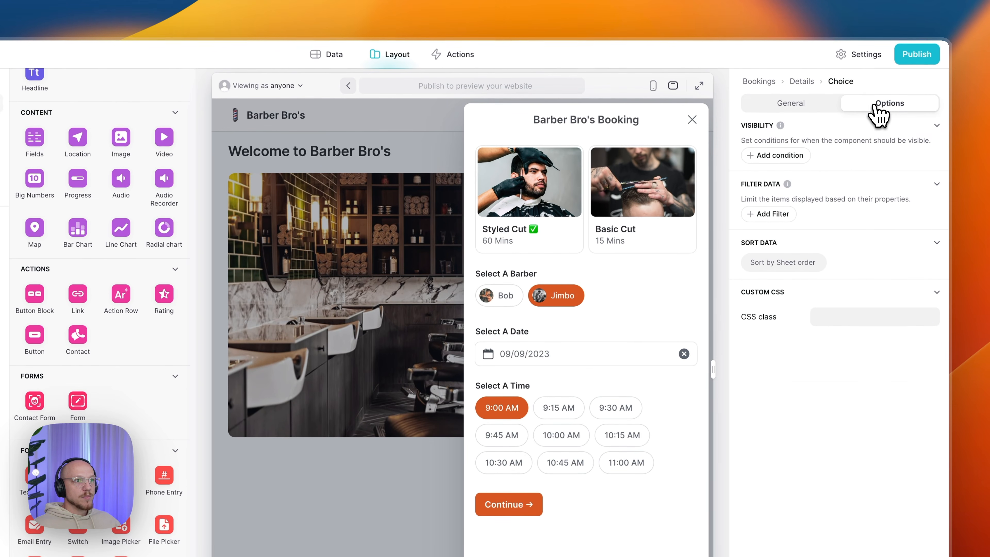
pyautogui.click(813, 107)
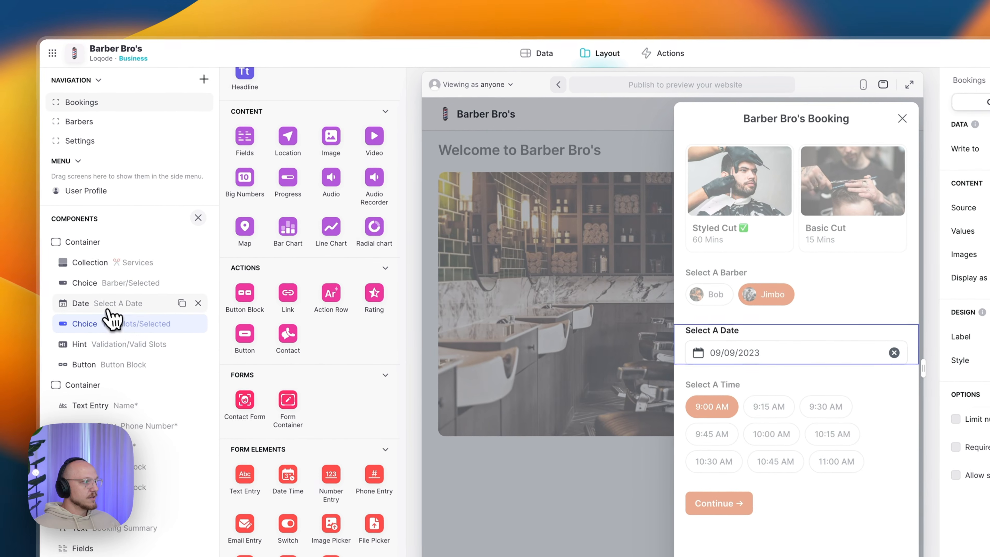
# - Change the date field's range from Today or later to All dates
pyautogui.click(94, 291)
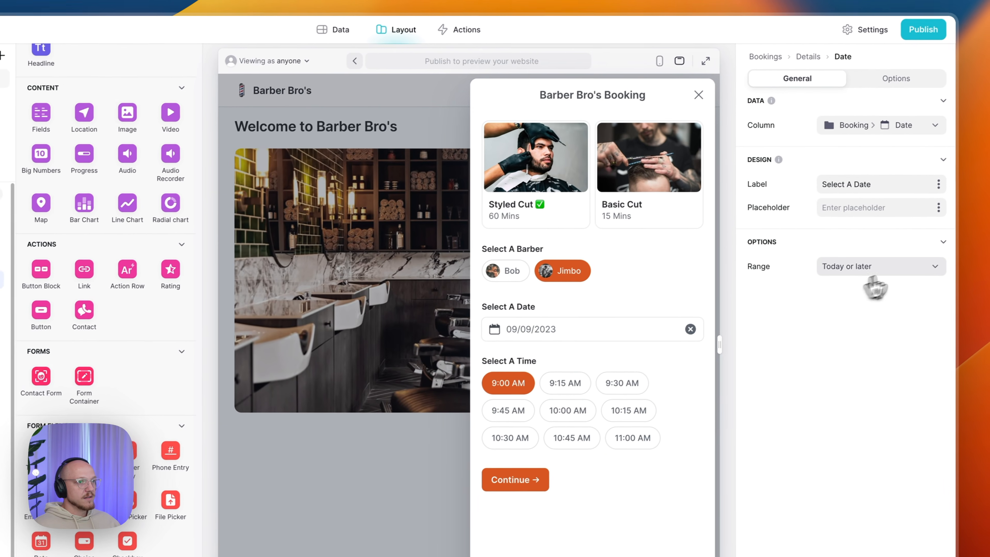
pyautogui.click(945, 274)
pyautogui.click(936, 312)
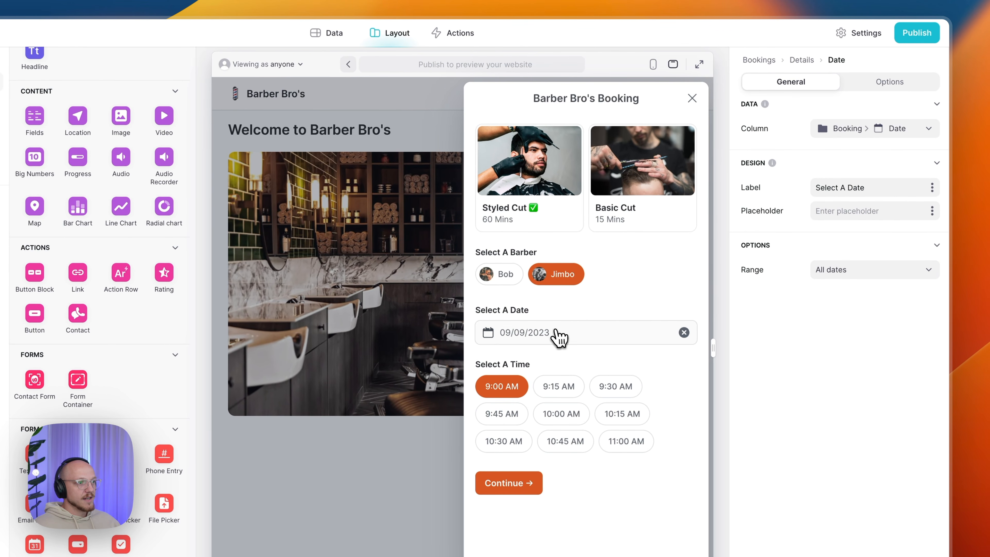
# - Preview a 07/09/2023 booking, trying Basic Cut with Bob, then switching back to Styled Cut
pyautogui.click(558, 334)
pyautogui.click(462, 365)
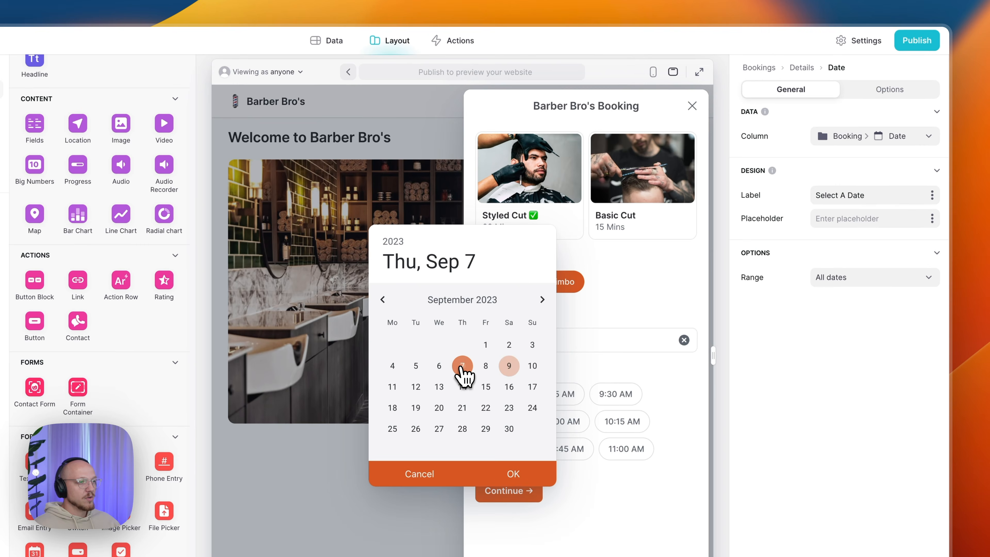
pyautogui.click(514, 473)
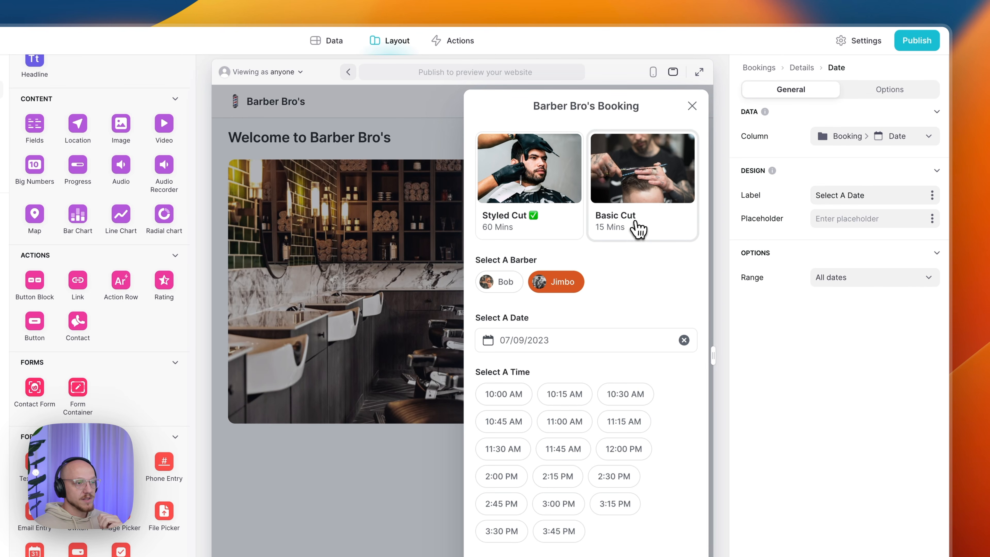
pyautogui.click(637, 224)
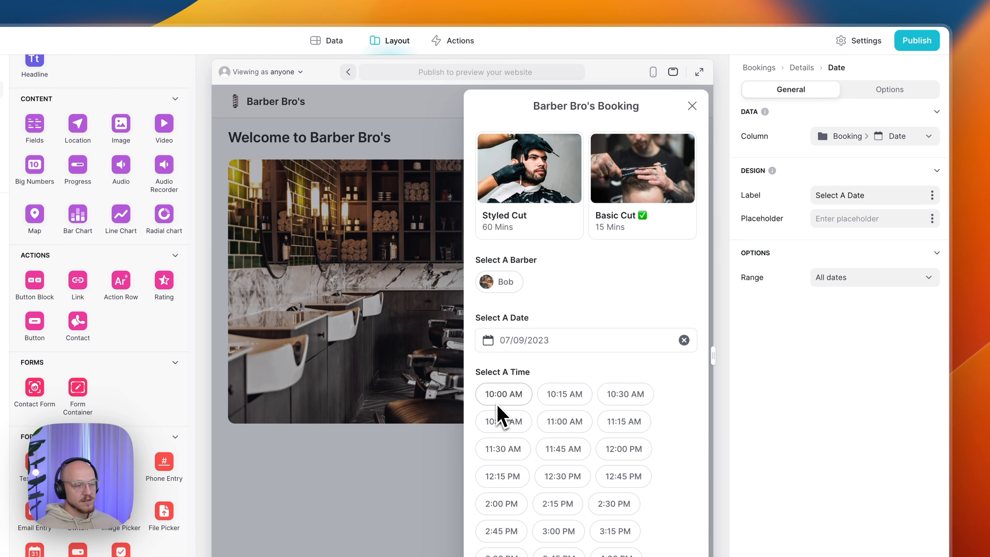
pyautogui.click(507, 287)
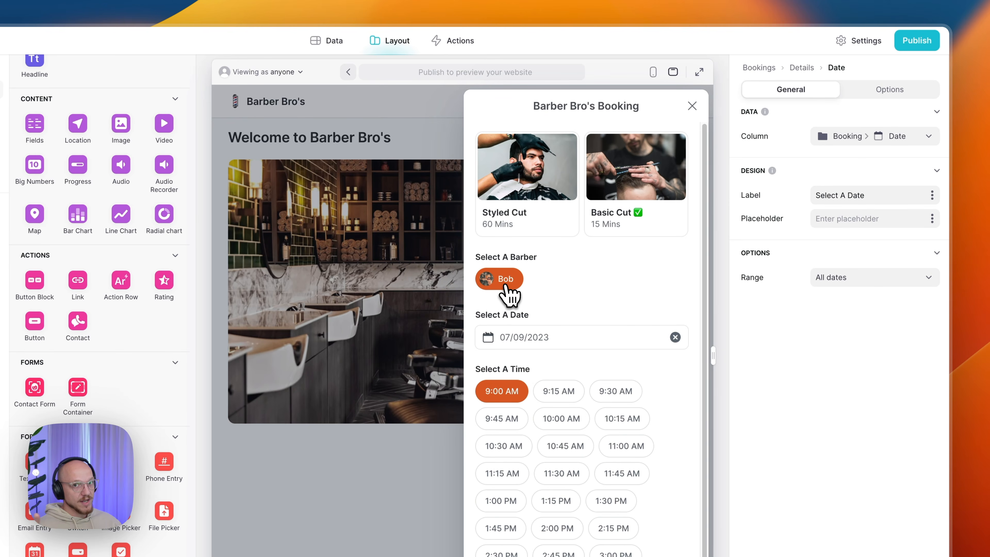
pyautogui.click(537, 234)
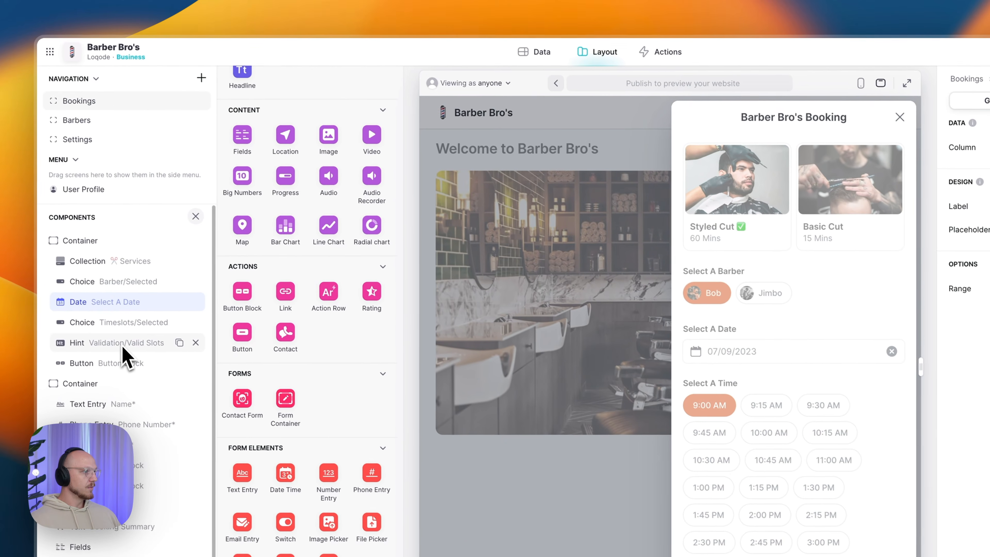
# - Select the validation hint and set the preview date to 10/09/2023 to test no availability
pyautogui.click(118, 328)
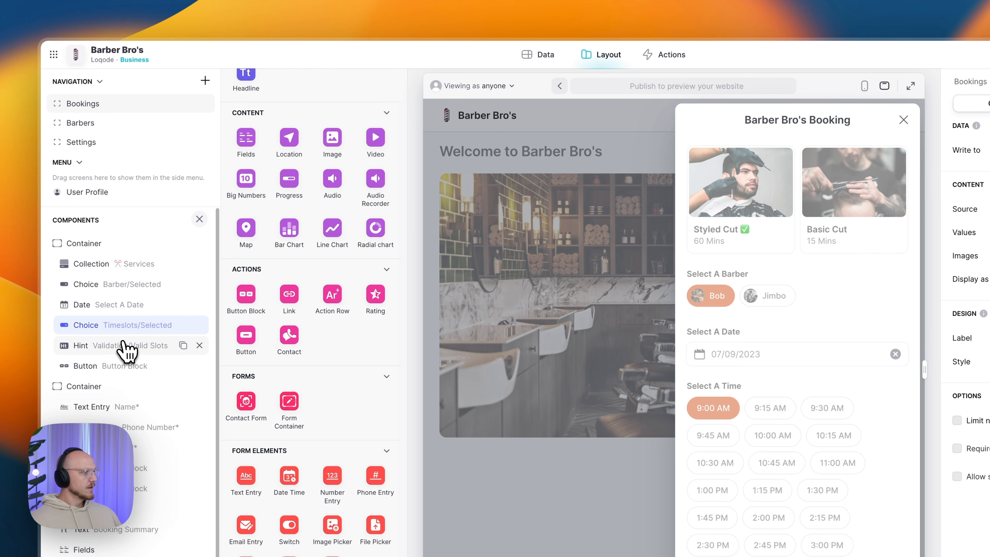
pyautogui.click(123, 345)
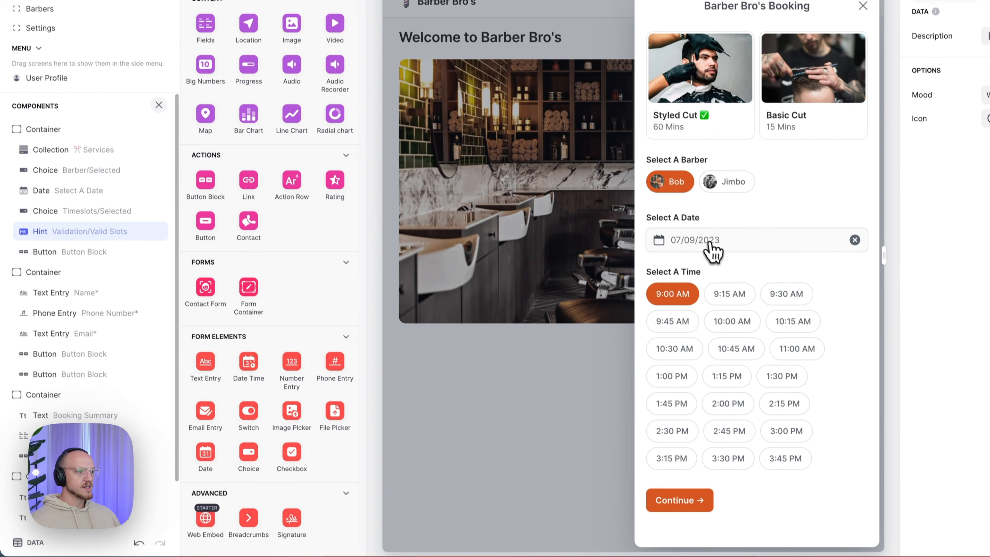
pyautogui.click(749, 357)
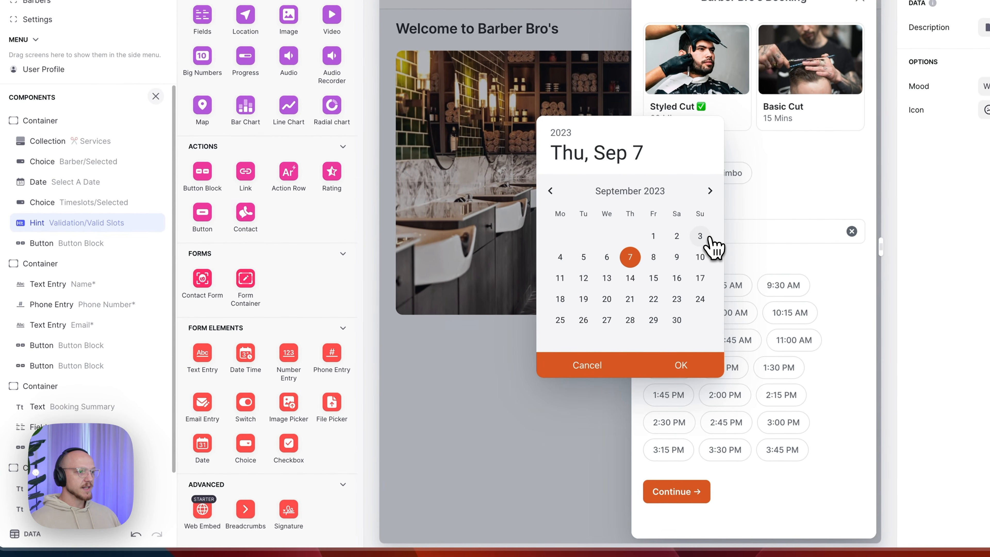
pyautogui.click(700, 256)
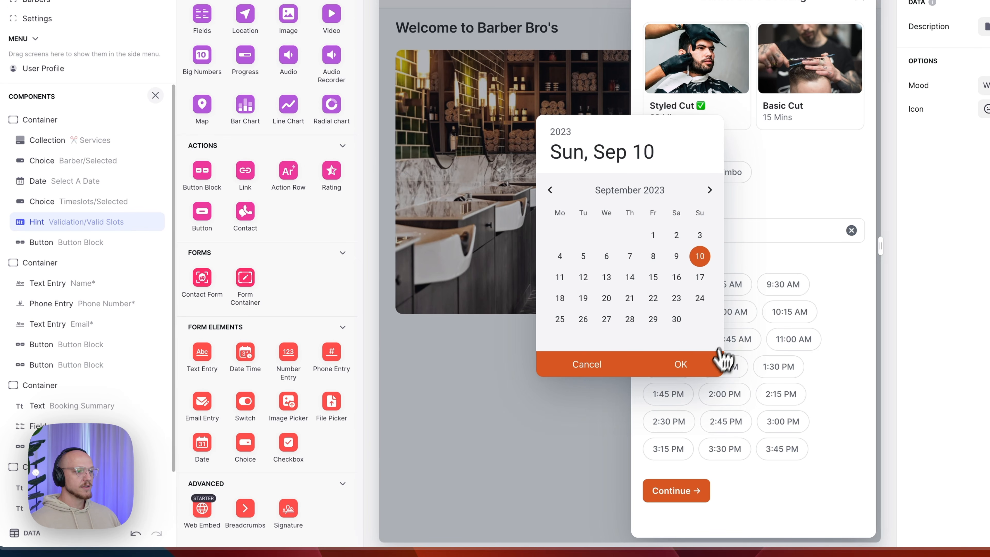
pyautogui.click(717, 365)
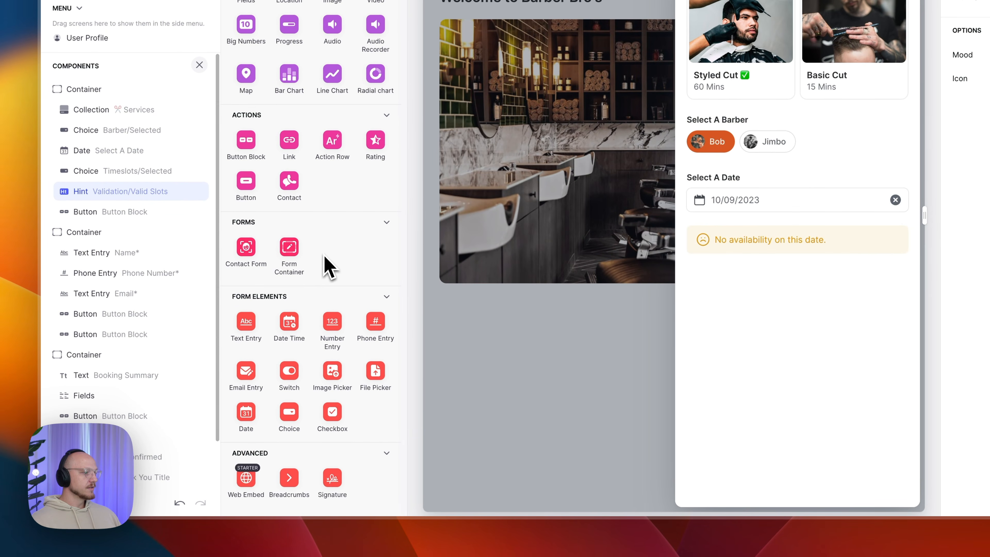
# - Keep the hint description as Validation > Valid Slots, give it a frowning-face icon, and show its visibility conditions
pyautogui.scroll(10, 329, 267)
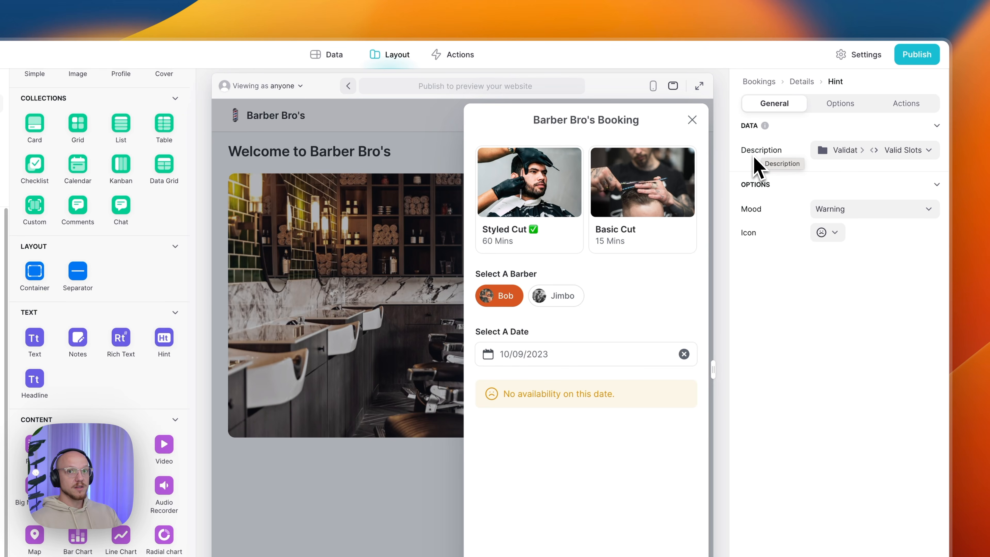
pyautogui.click(838, 151)
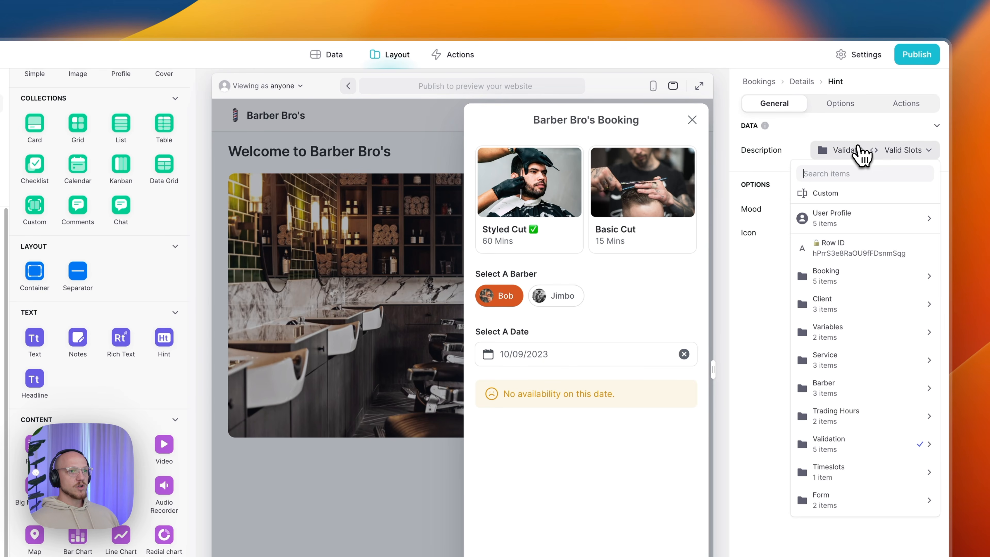
pyautogui.moveTo(841, 446)
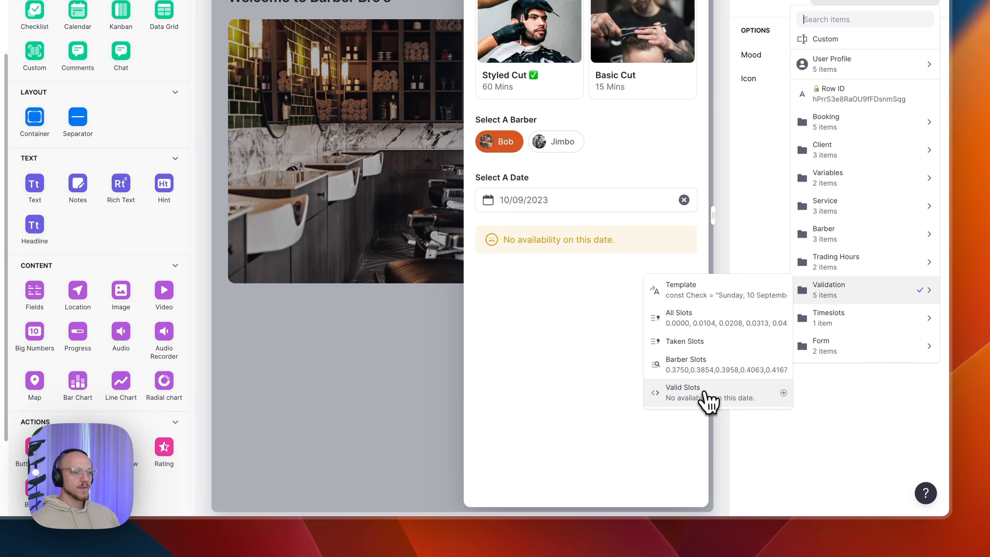
pyautogui.click(703, 400)
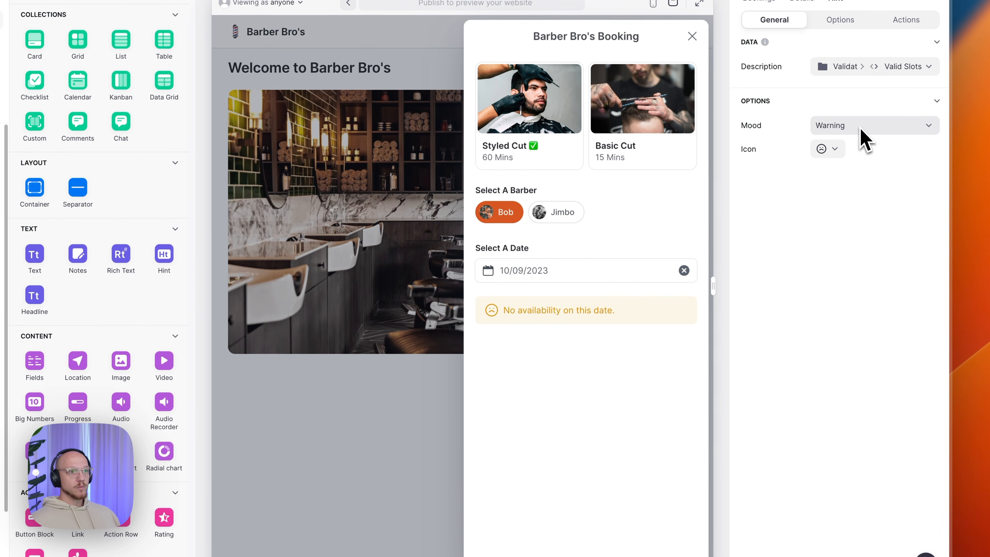
pyautogui.click(823, 150)
pyautogui.scroll(-5, 809, 304)
pyautogui.scroll(-2, 818, 304)
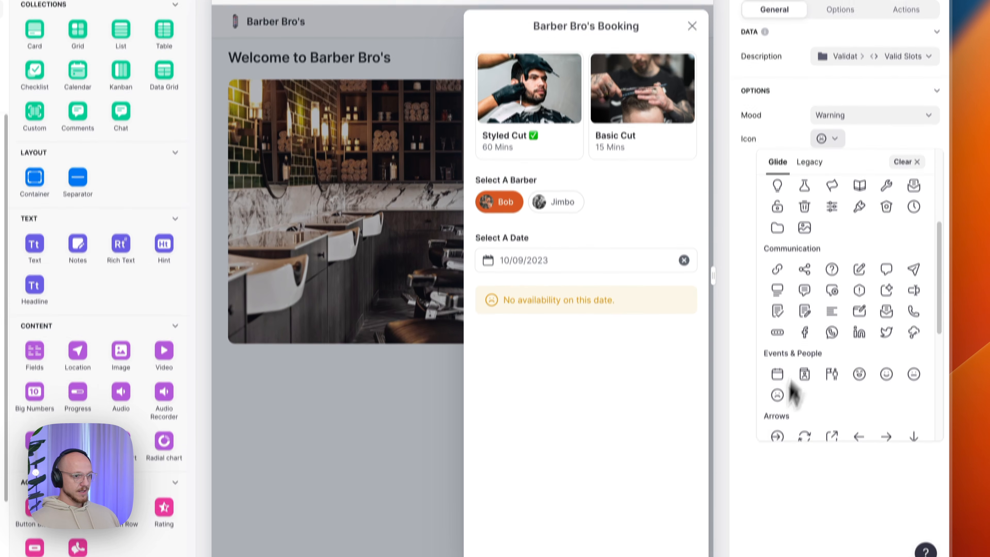
pyautogui.click(778, 441)
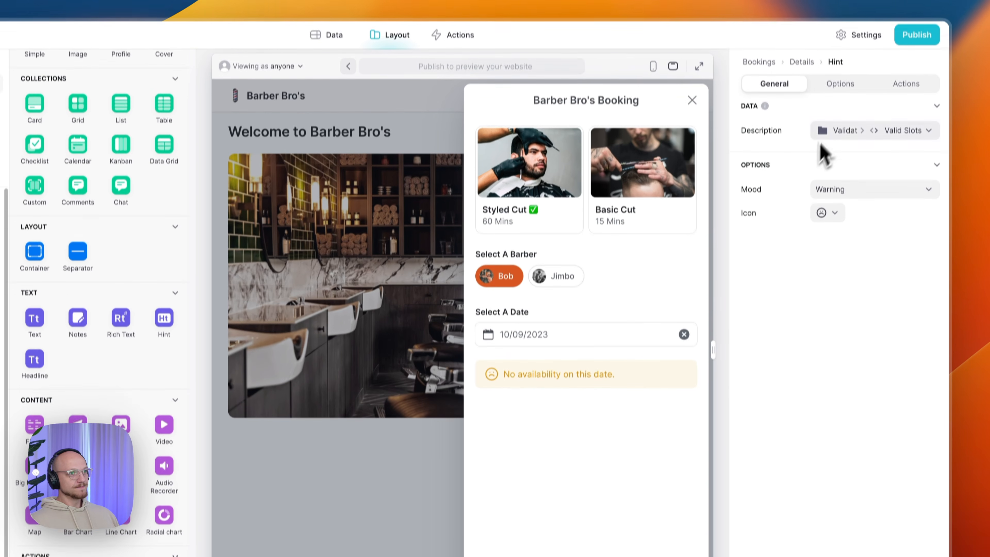
pyautogui.click(841, 109)
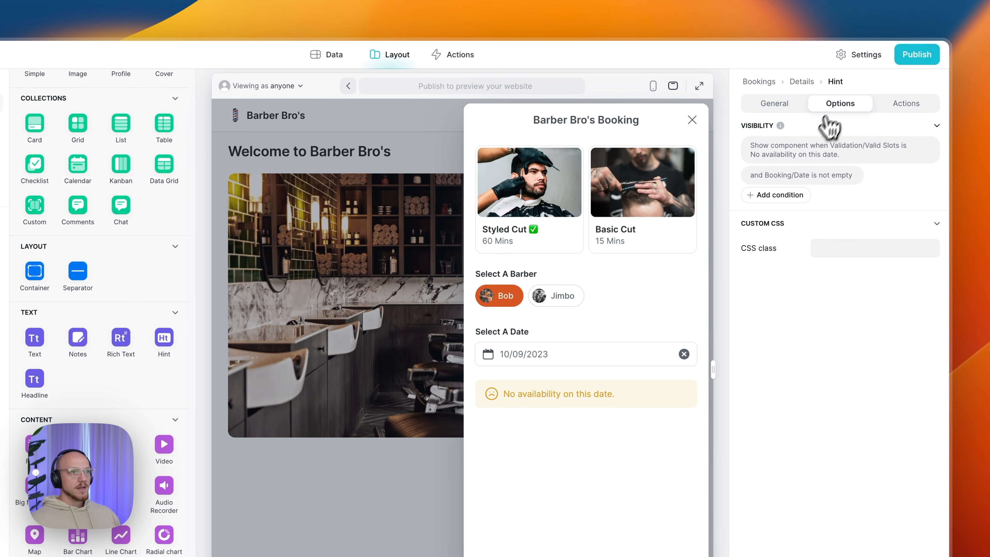
pyautogui.click(807, 153)
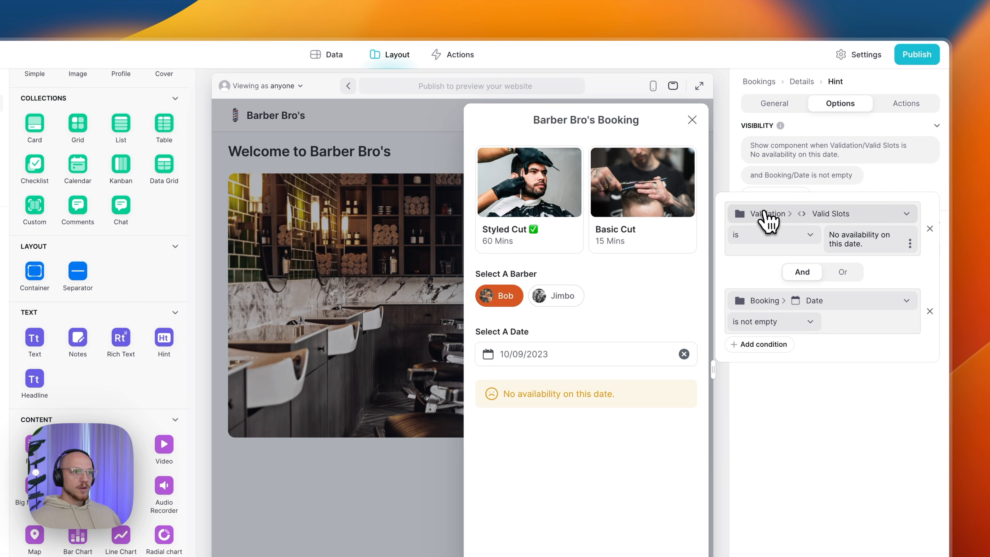
pyautogui.click(814, 219)
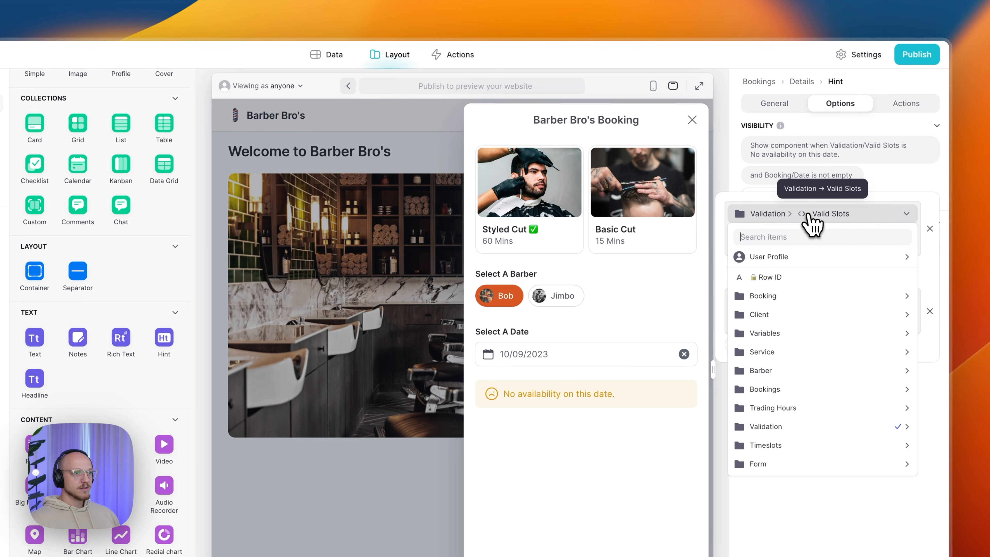
pyautogui.moveTo(806, 431)
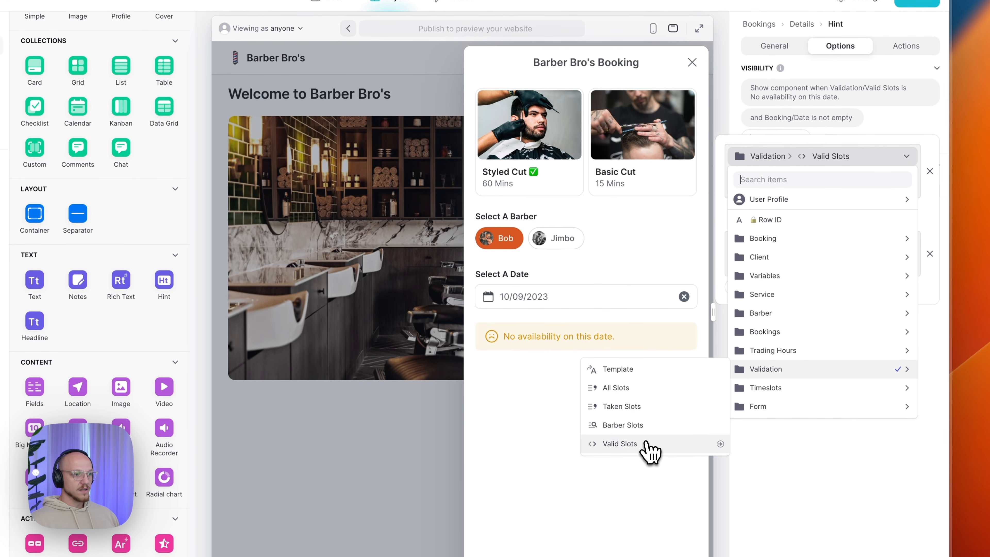
pyautogui.click(651, 450)
pyautogui.click(750, 180)
pyautogui.click(751, 180)
pyautogui.tripleClick(844, 183)
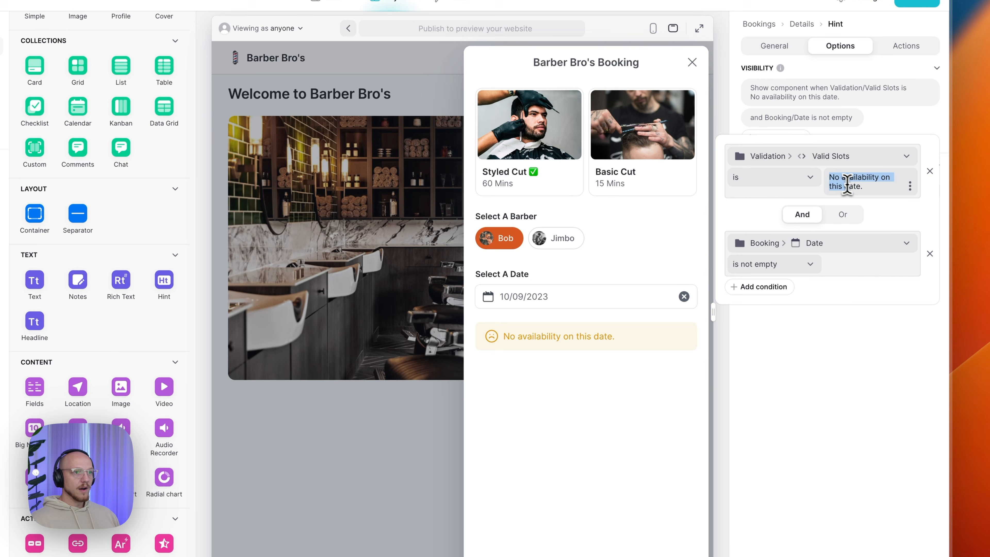
pyautogui.click(876, 190)
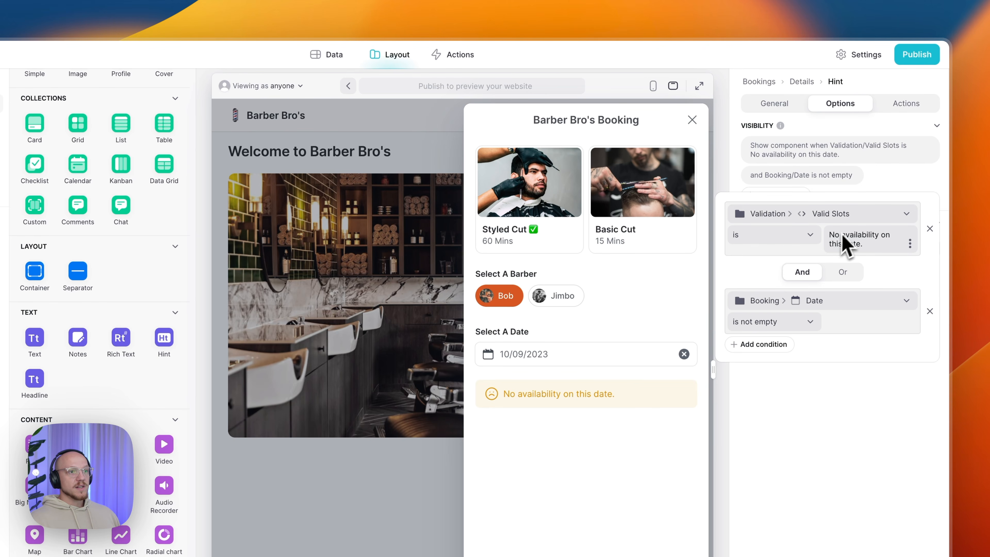
pyautogui.moveTo(829, 235); pyautogui.dragTo(870, 244)
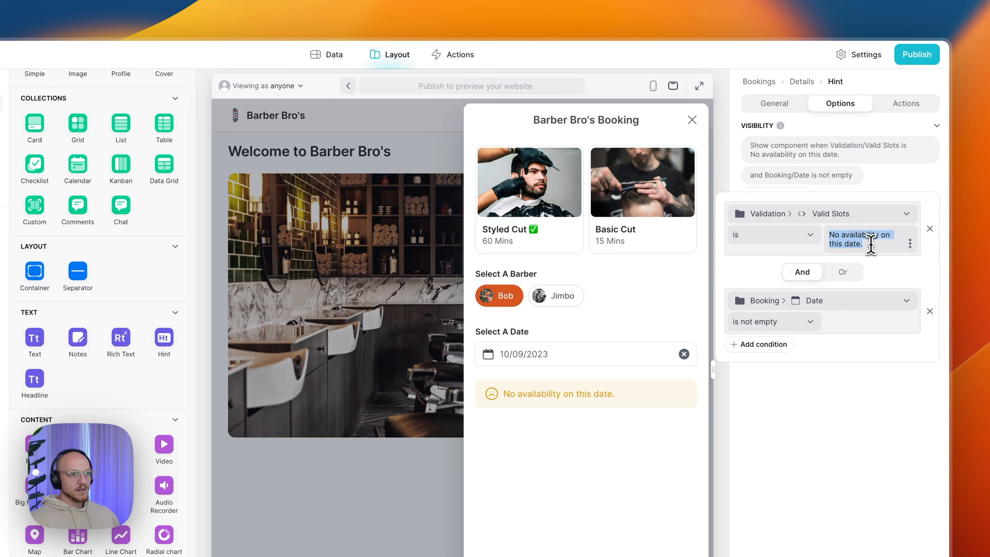
pyautogui.click(871, 244)
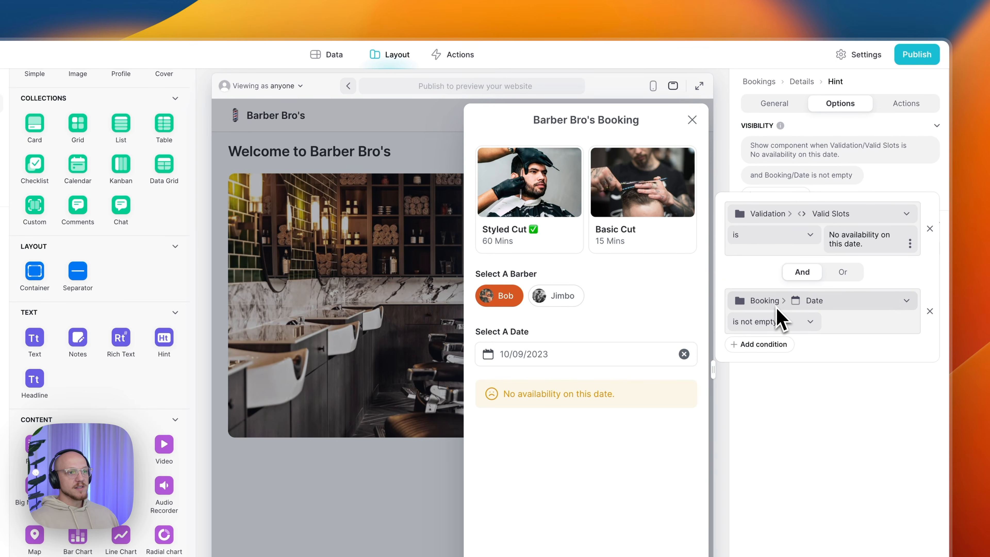
pyautogui.moveTo(864, 243); pyautogui.dragTo(829, 239)
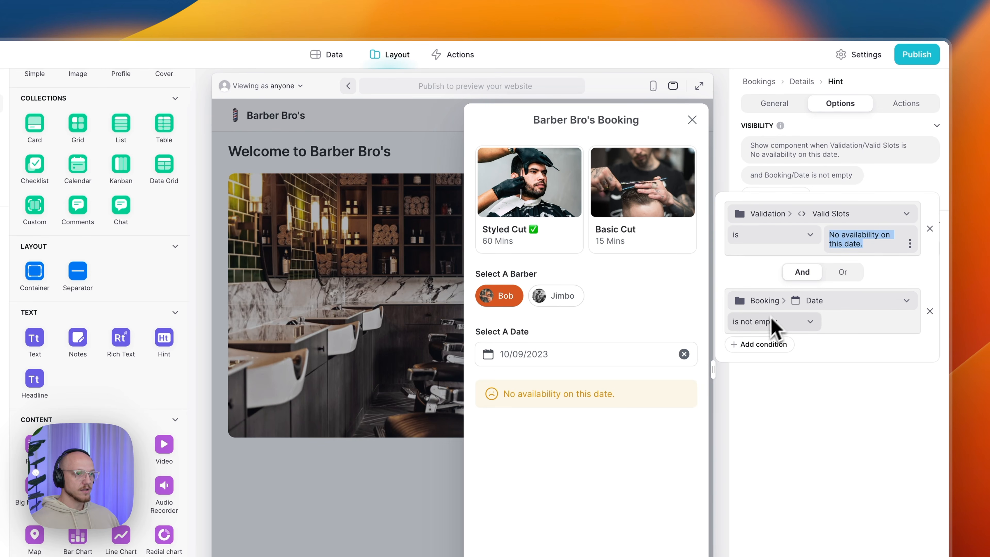
pyautogui.click(845, 407)
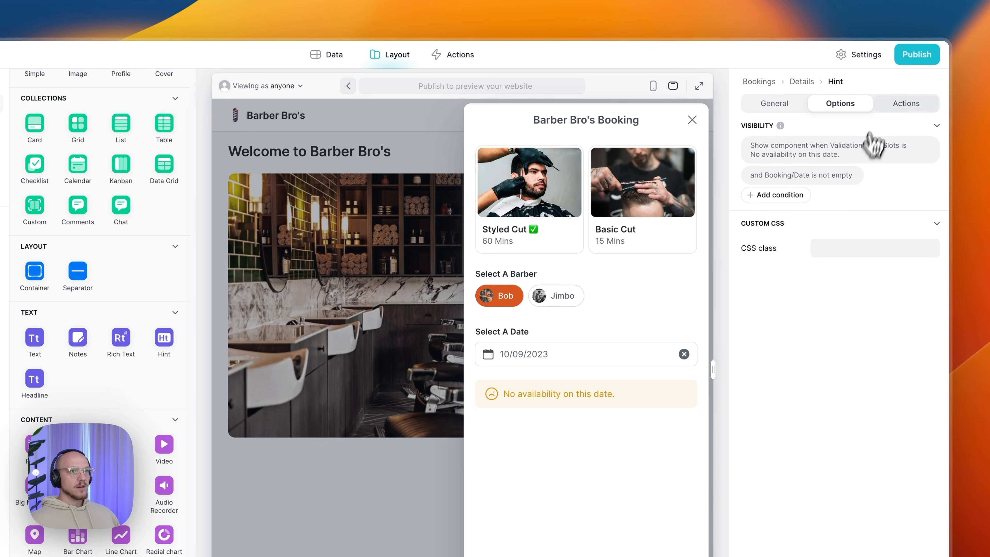
pyautogui.click(897, 111)
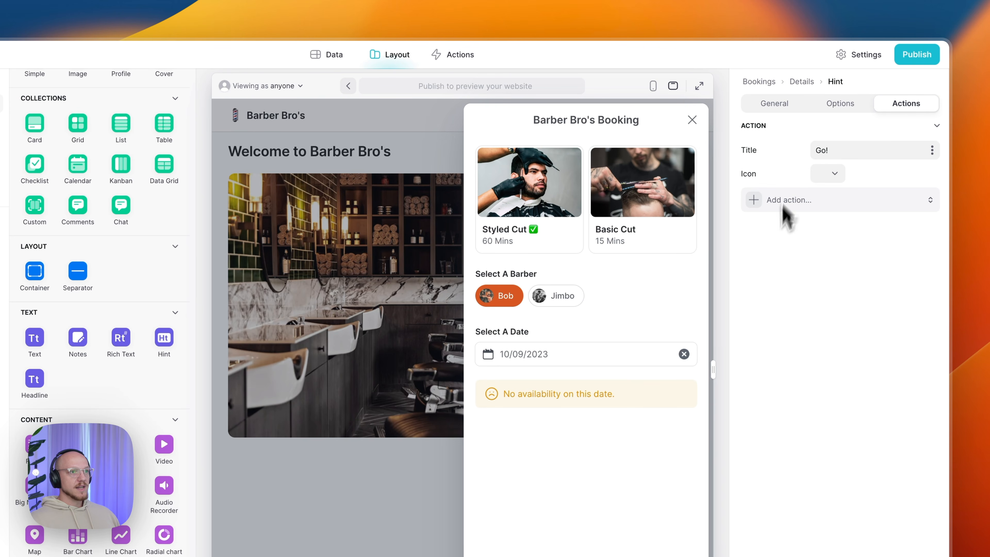
pyautogui.click(771, 105)
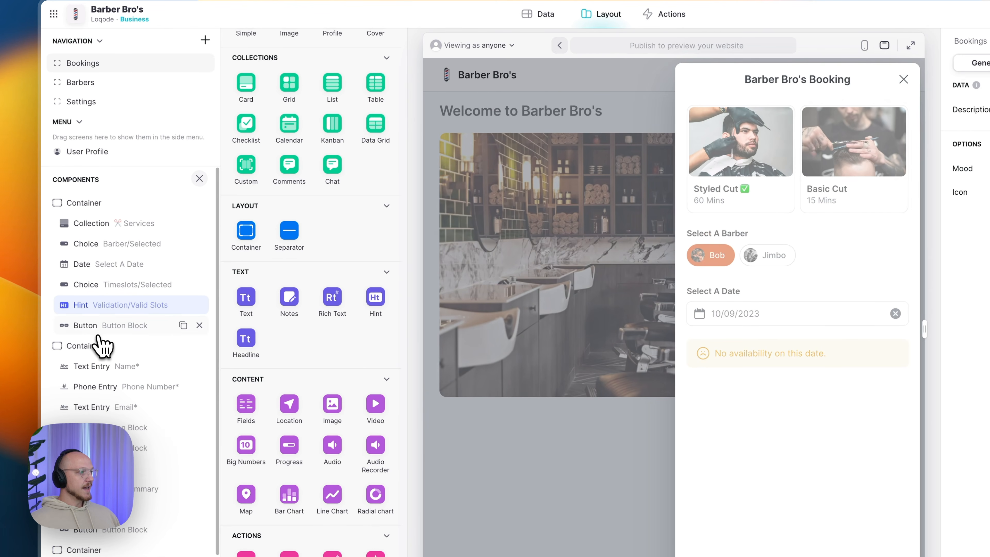
# - Select the Continue button block, check its visibility conditions, and open its Increment number action
pyautogui.click(125, 326)
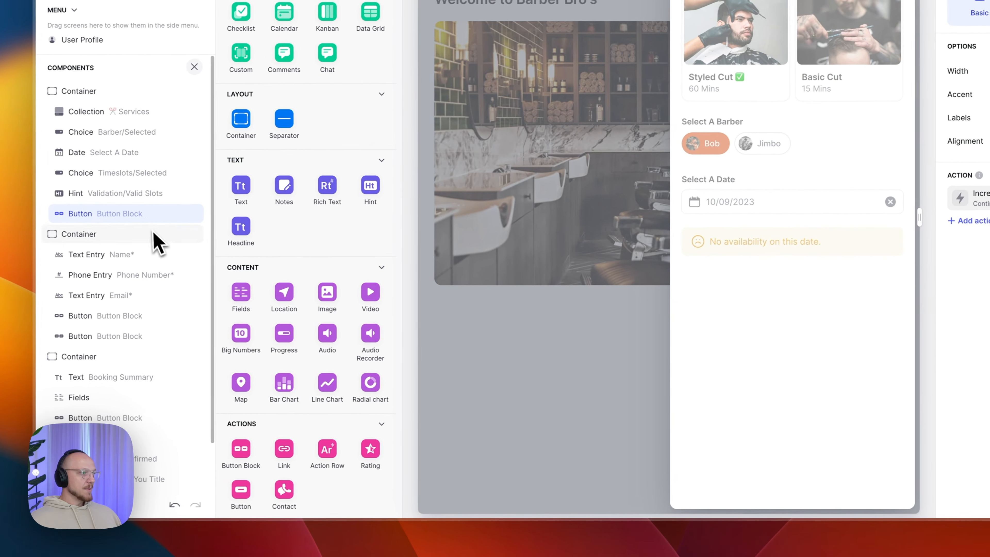
pyautogui.scroll(-8, 298, 303)
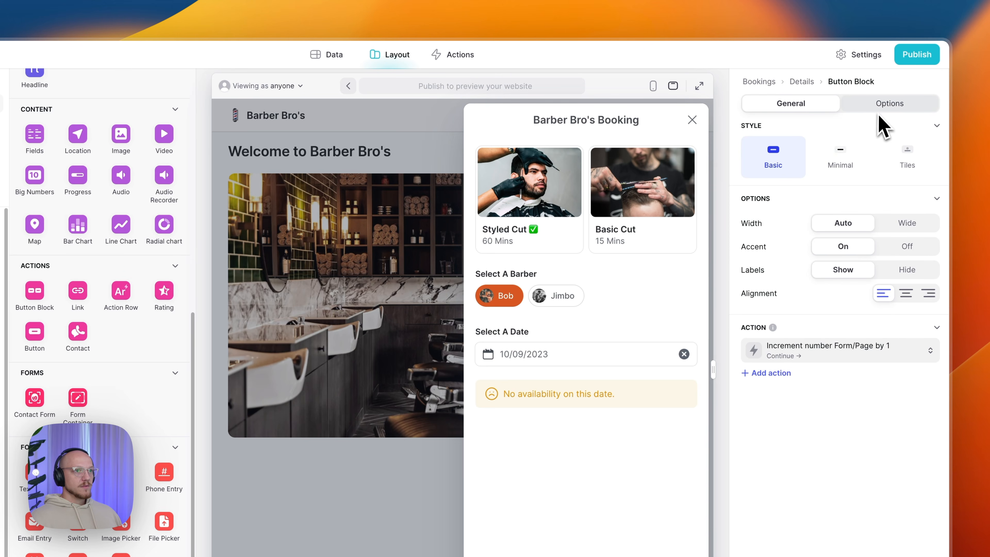
pyautogui.click(885, 119)
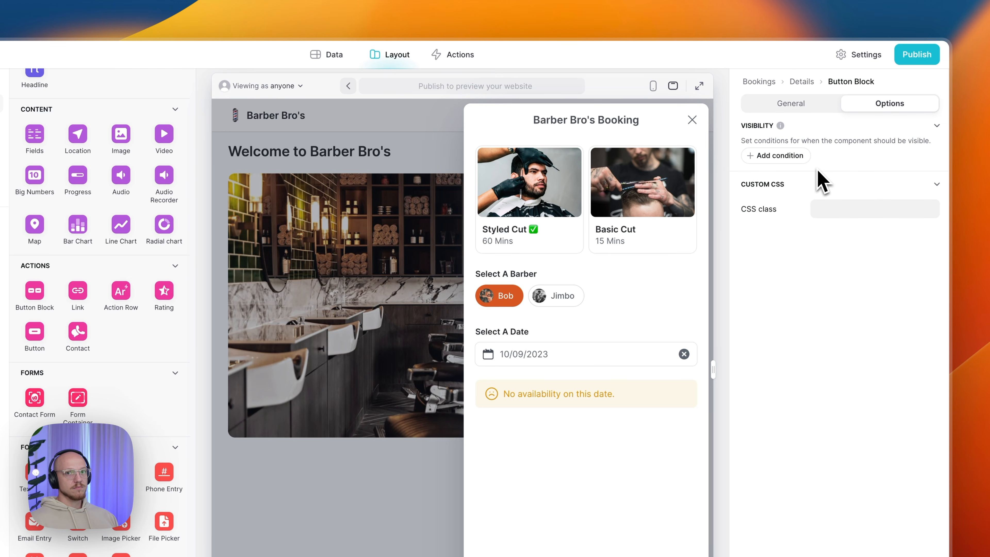
pyautogui.click(800, 109)
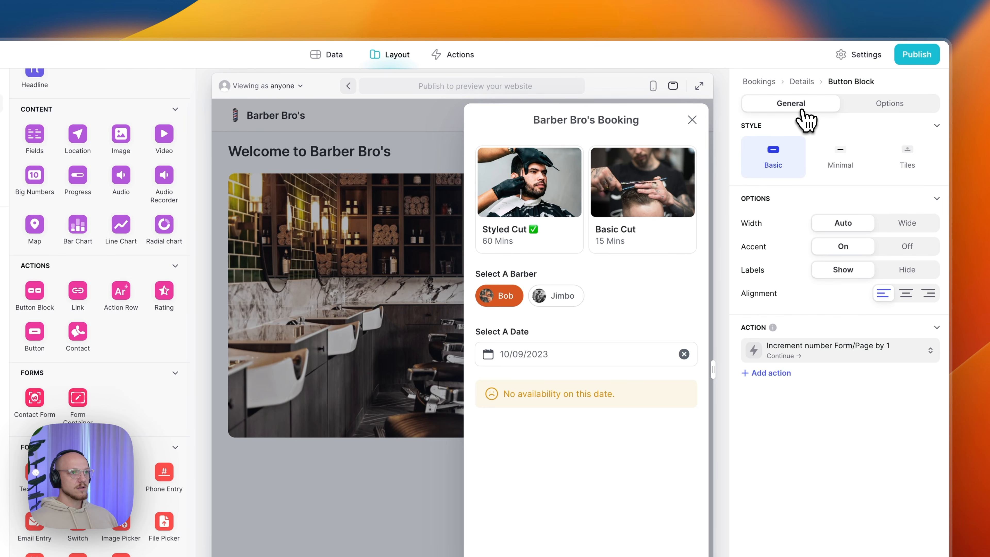
pyautogui.click(806, 353)
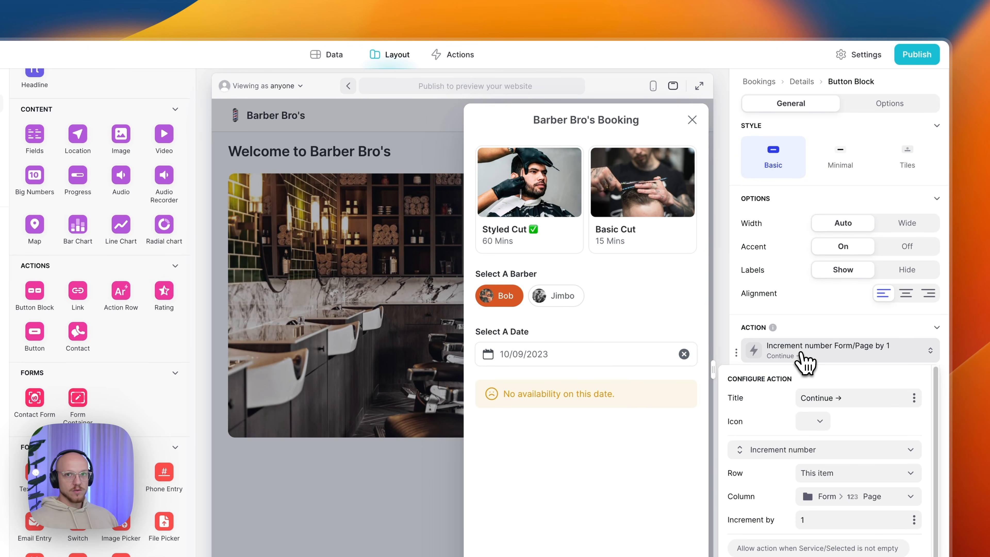
# - Inspect the 'Continue →' title and icon, then set the preview date to 09/09/2023
pyautogui.tripleClick(806, 398)
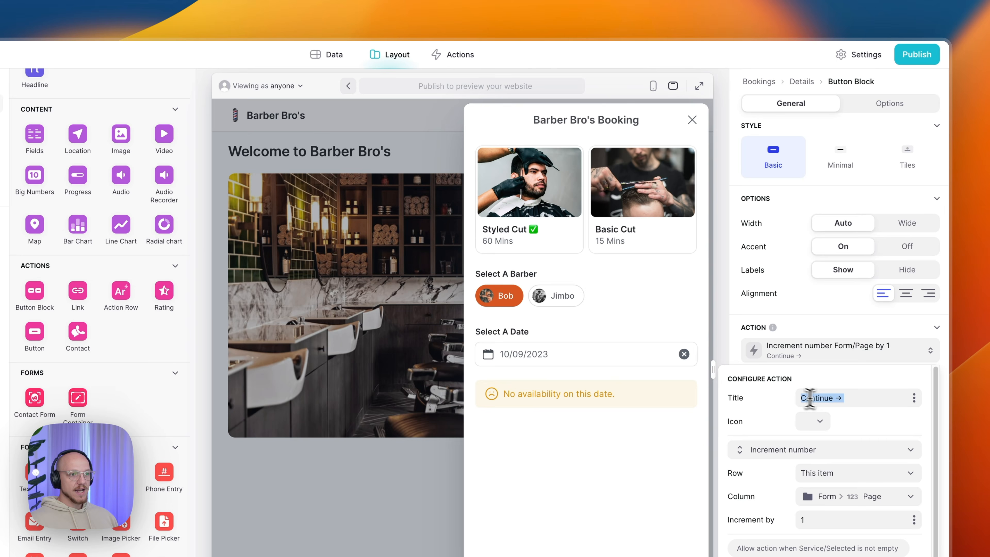
pyautogui.click(843, 398)
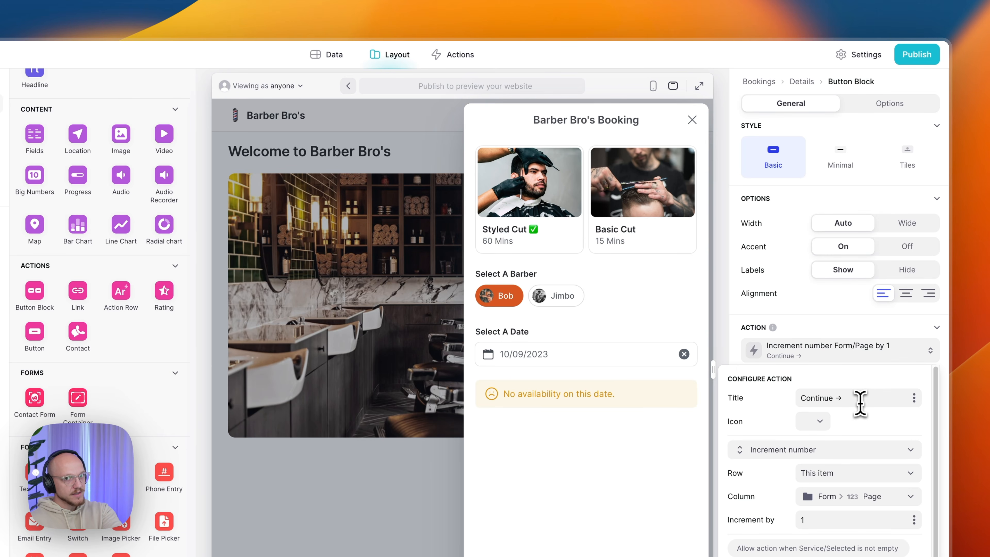
pyautogui.click(824, 422)
pyautogui.click(827, 423)
pyautogui.click(826, 350)
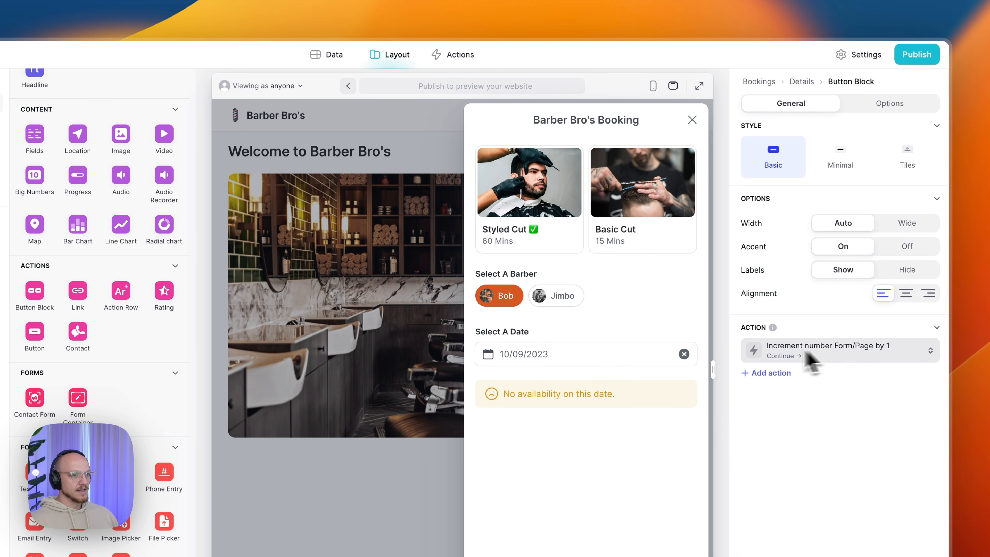
pyautogui.click(674, 357)
pyautogui.click(509, 380)
pyautogui.click(513, 488)
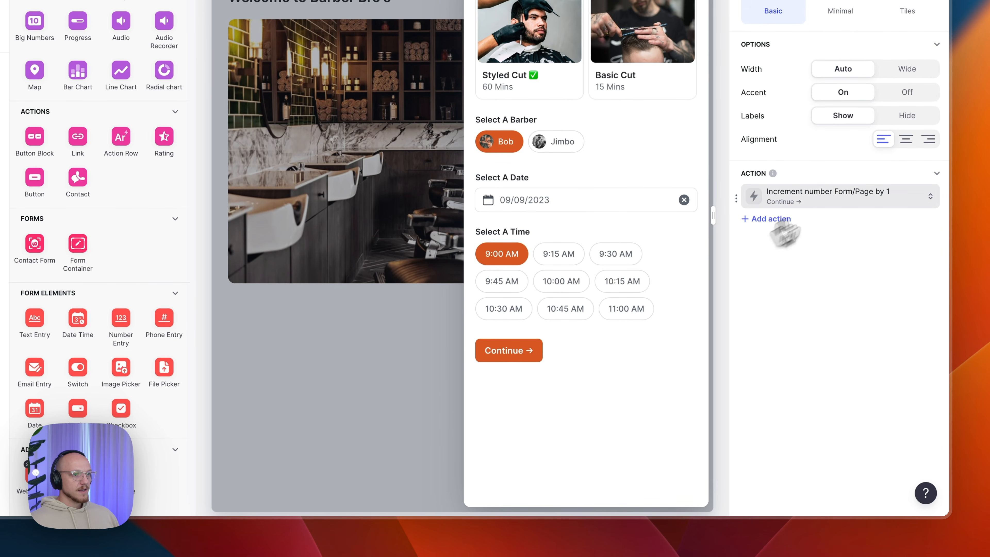
# - Try a leading arrow icon on the Continue button, then remove it and keep the title's arrow
pyautogui.click(838, 197)
pyautogui.click(803, 268)
pyautogui.scroll(-10, 725, 390)
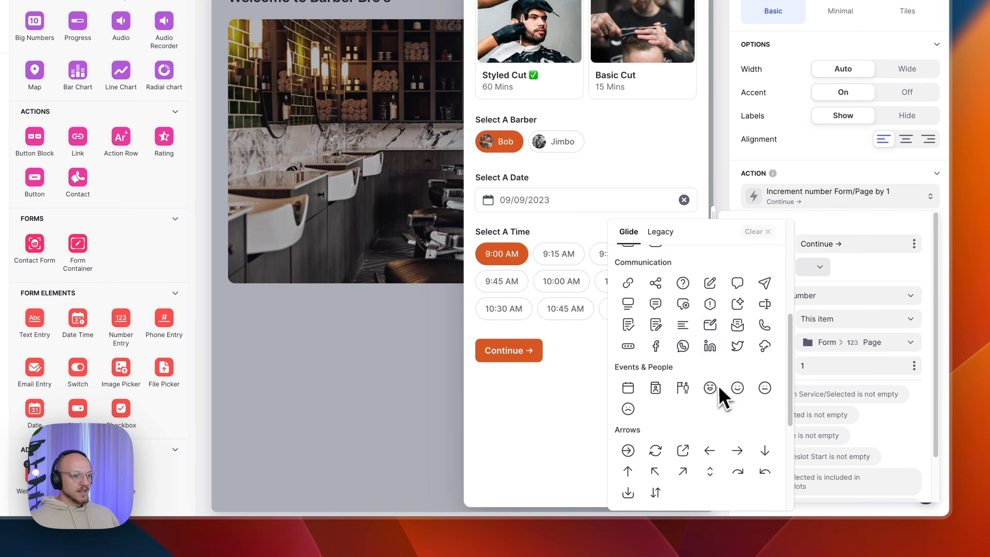
pyautogui.click(738, 443)
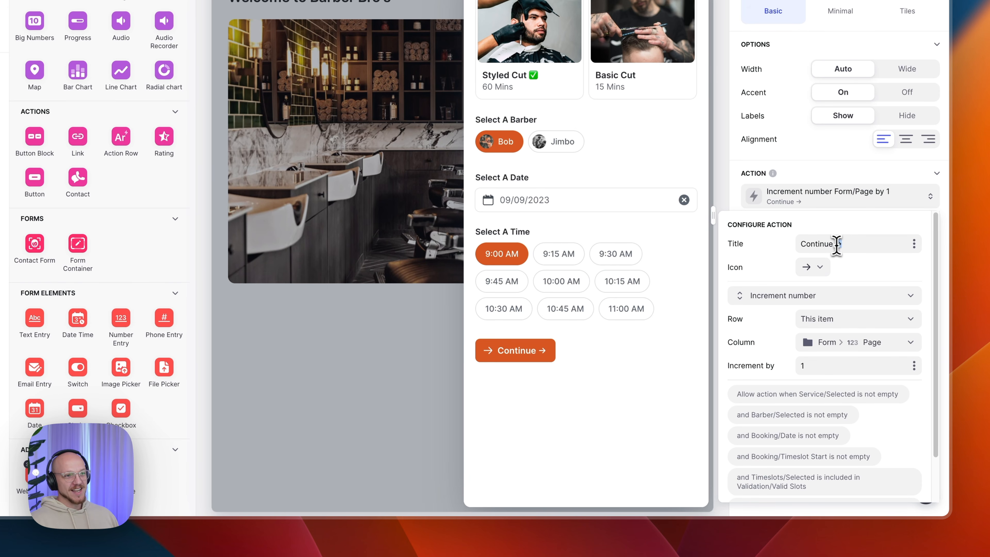
pyautogui.click(828, 273)
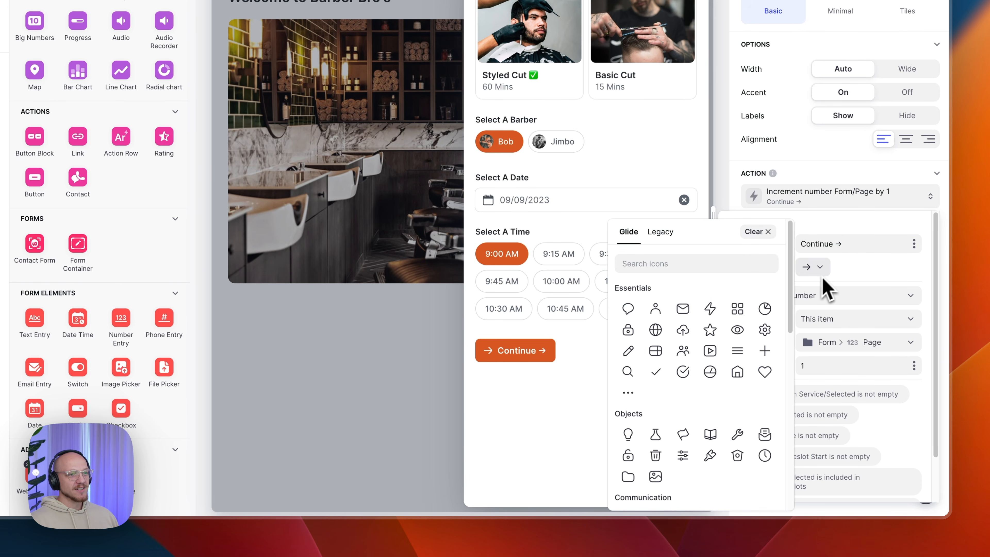
pyautogui.click(766, 236)
pyautogui.moveTo(821, 266); pyautogui.dragTo(847, 256)
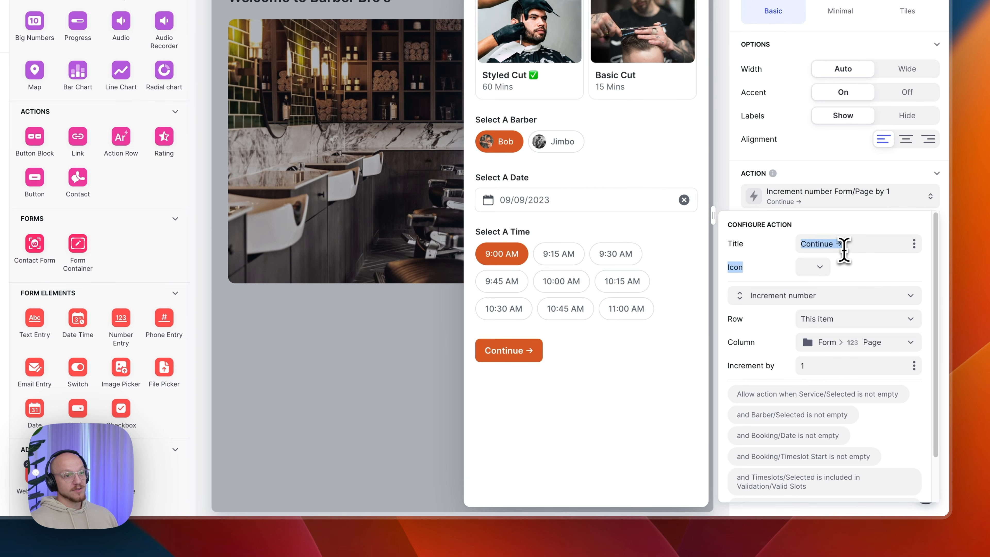
pyautogui.click(843, 275)
pyautogui.doubleClick(866, 240)
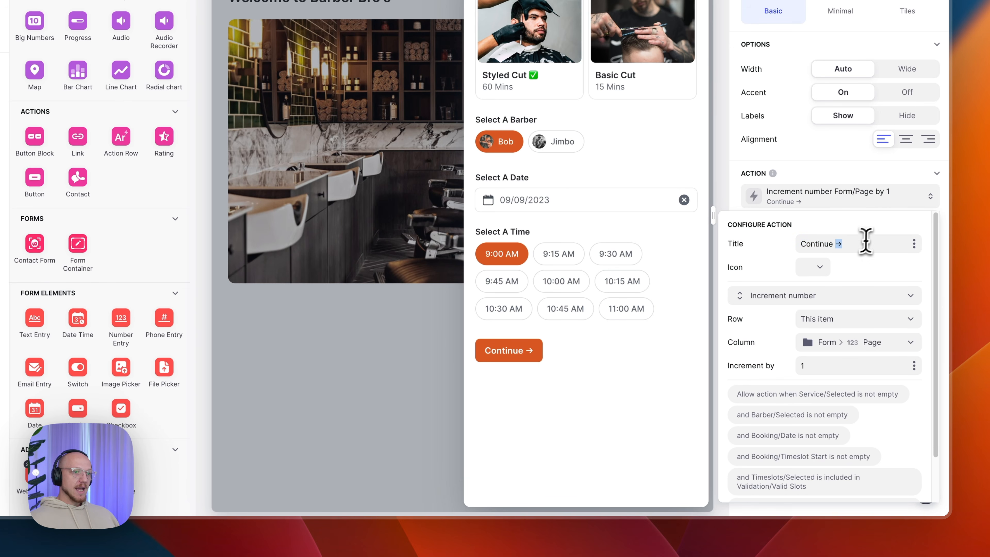
# - Set the button action to Increment number on Form > Page by 1
pyautogui.click(799, 297)
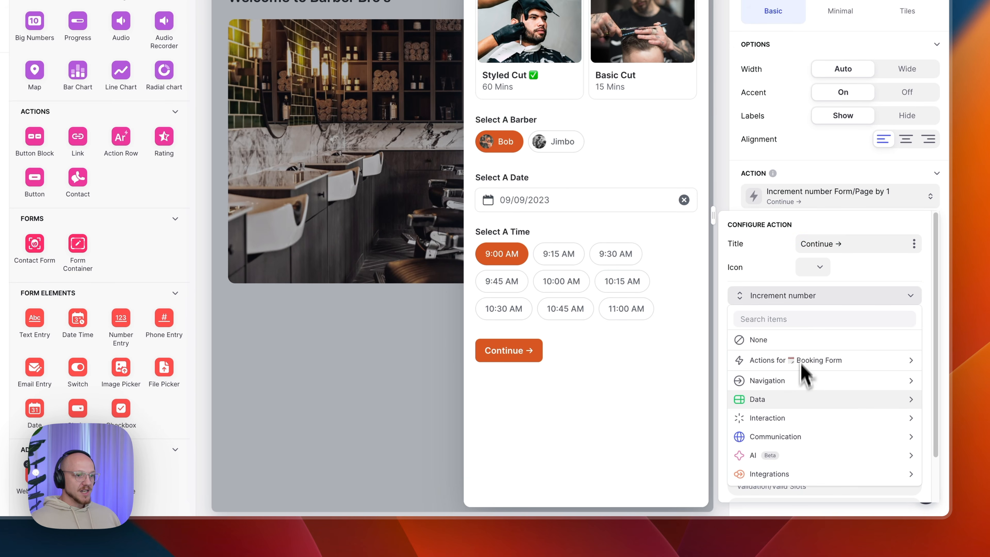
pyautogui.moveTo(797, 400)
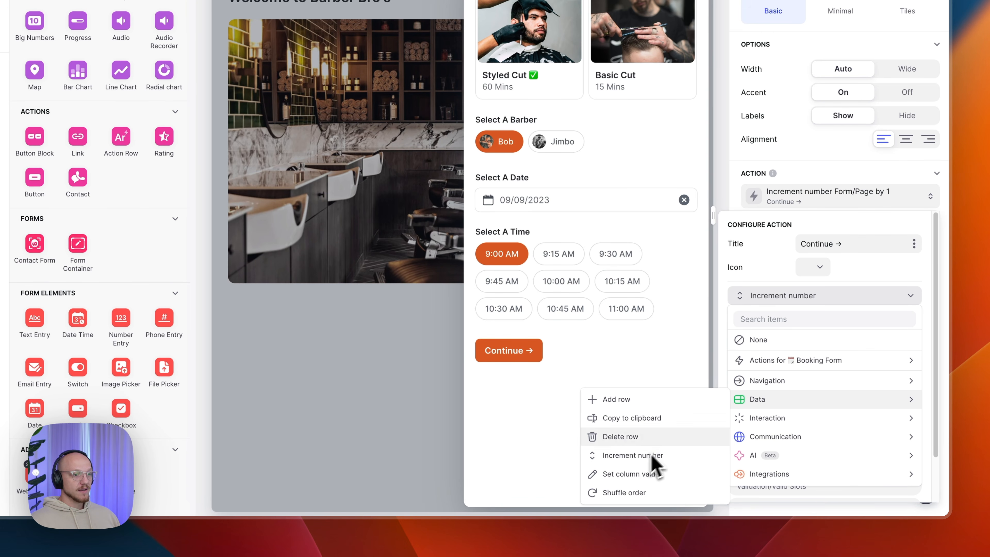
pyautogui.click(794, 298)
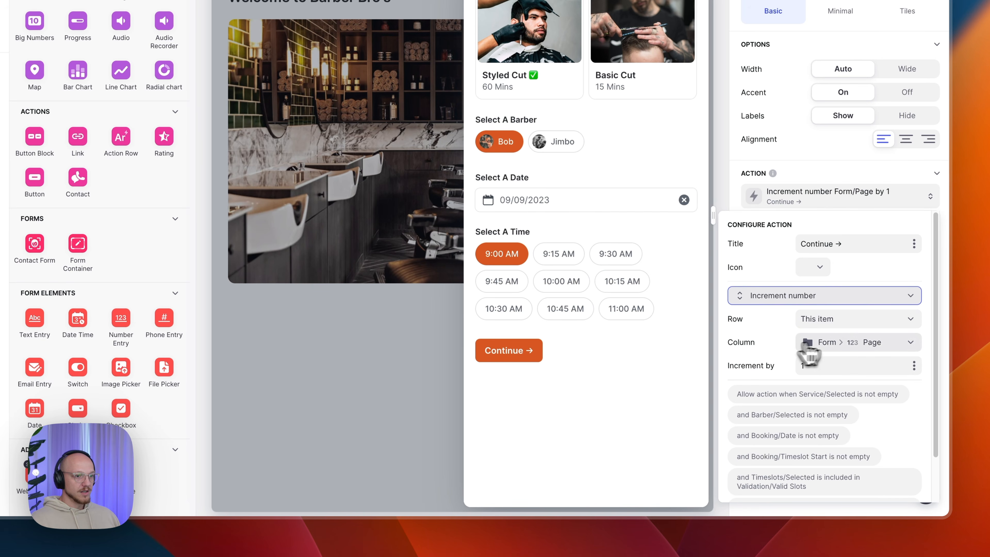
pyautogui.click(819, 342)
pyautogui.moveTo(807, 498)
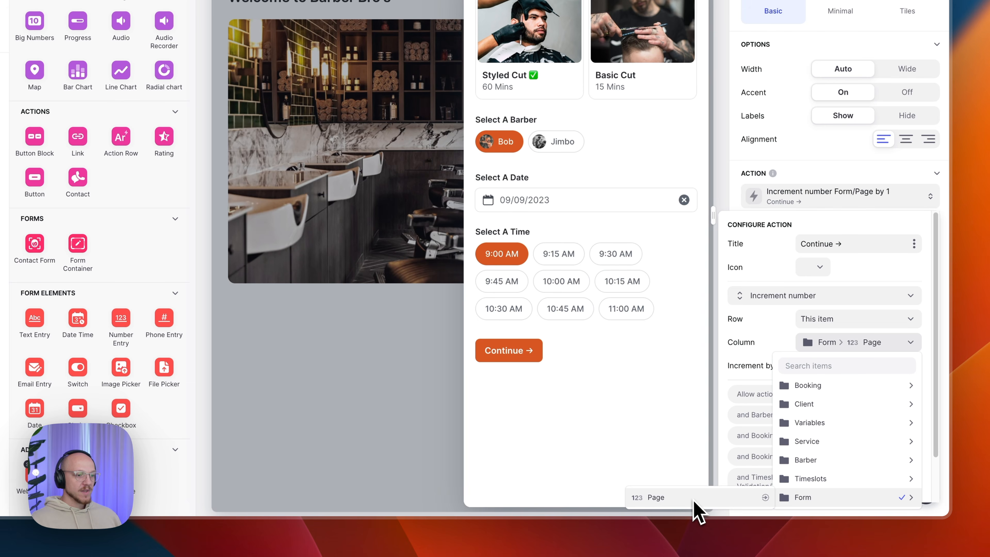
pyautogui.click(895, 347)
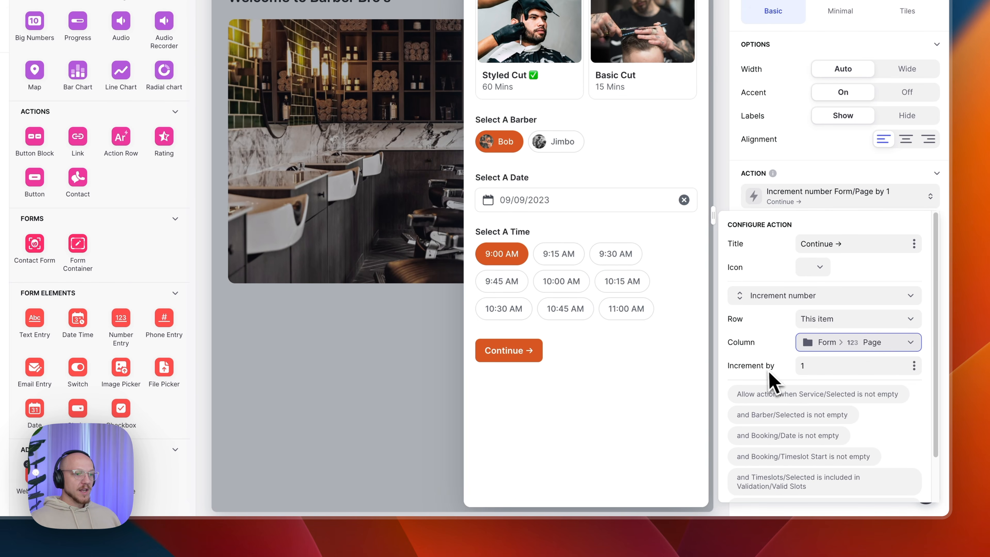
pyautogui.click(818, 363)
pyautogui.scroll(-2, 818, 360)
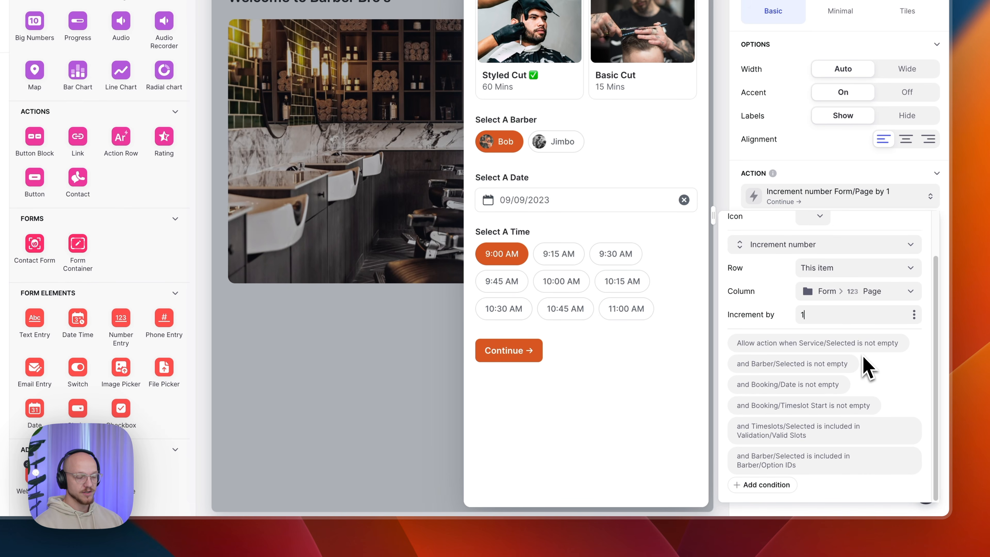
# - Keep Barber is not empty and require Timeslots > Selected to be included in Validation > Valid Slots
pyautogui.click(784, 345)
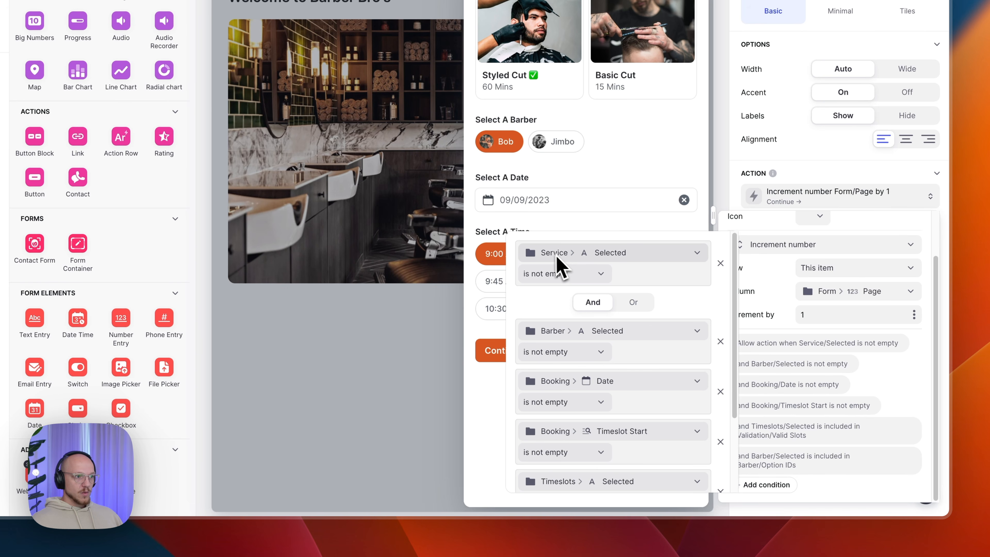
pyautogui.click(572, 354)
pyautogui.click(538, 428)
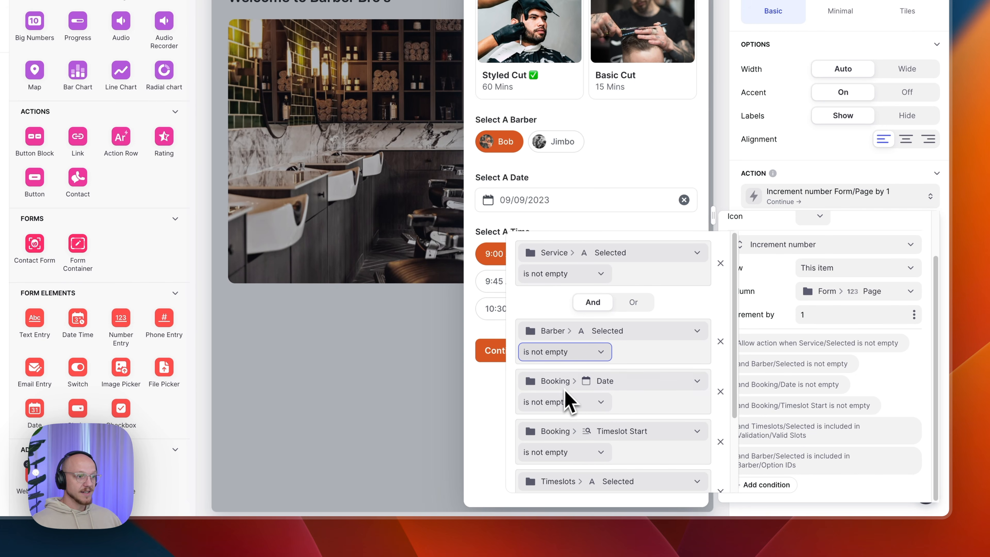
pyautogui.scroll(-3, 569, 441)
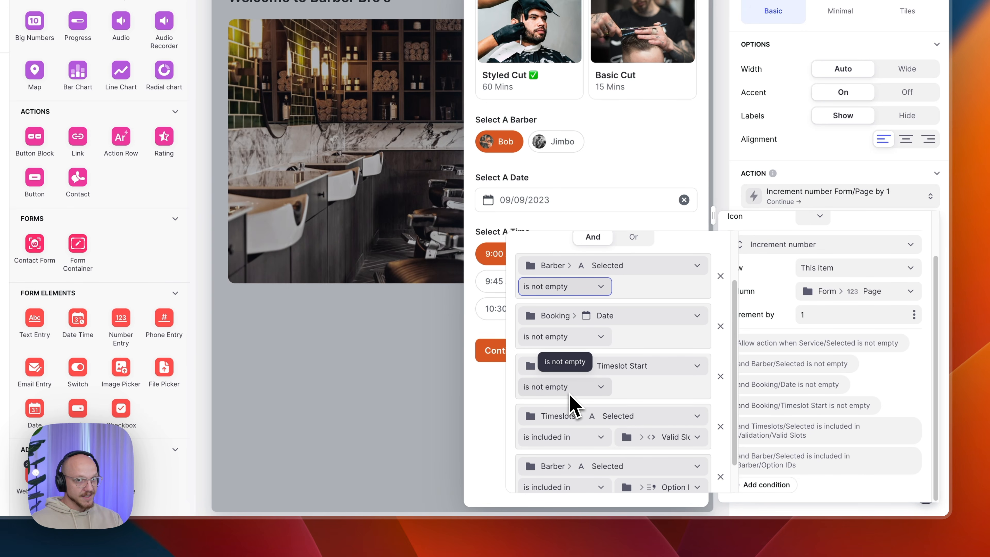
pyautogui.scroll(-1, 570, 404)
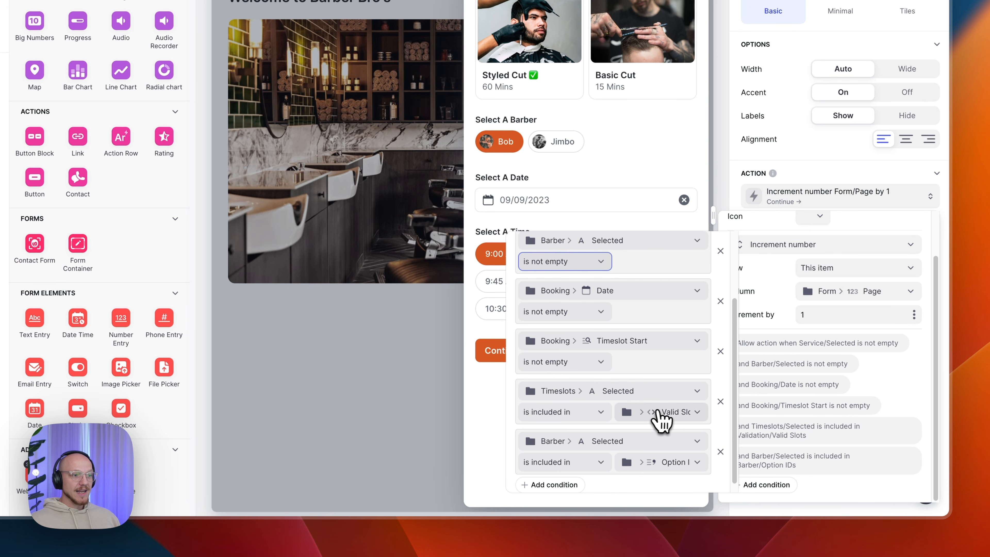
pyautogui.click(663, 414)
pyautogui.moveTo(637, 355)
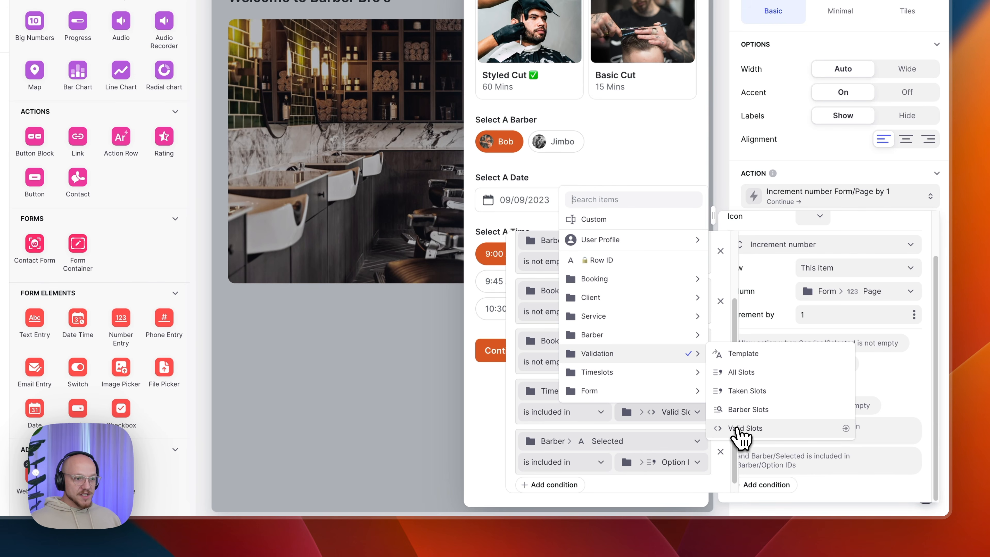
pyautogui.click(738, 429)
pyautogui.click(577, 398)
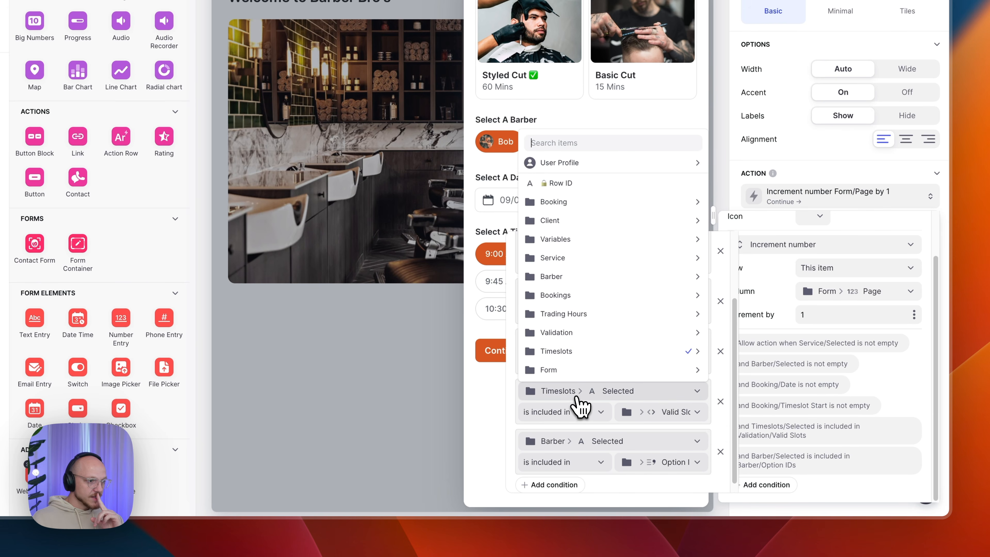
pyautogui.moveTo(573, 353)
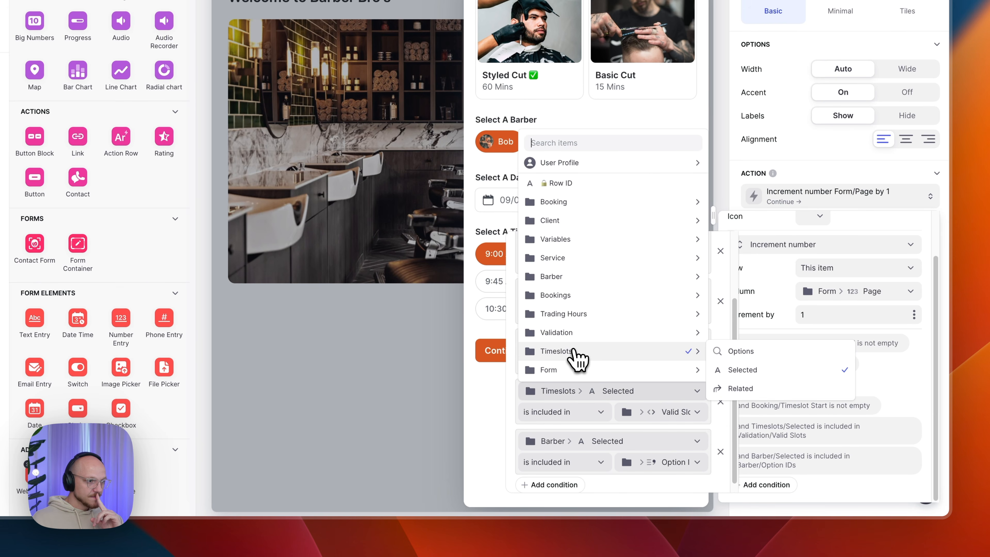
pyautogui.click(743, 375)
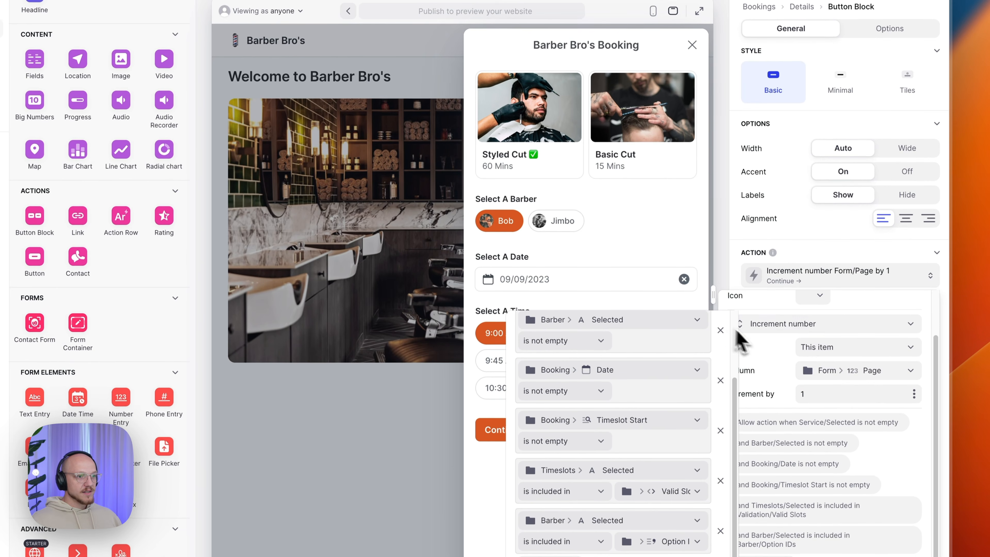
# - Close the action editors and preview a 07/09/2023 booking with Jimbo as barber
pyautogui.click(774, 344)
pyautogui.click(662, 239)
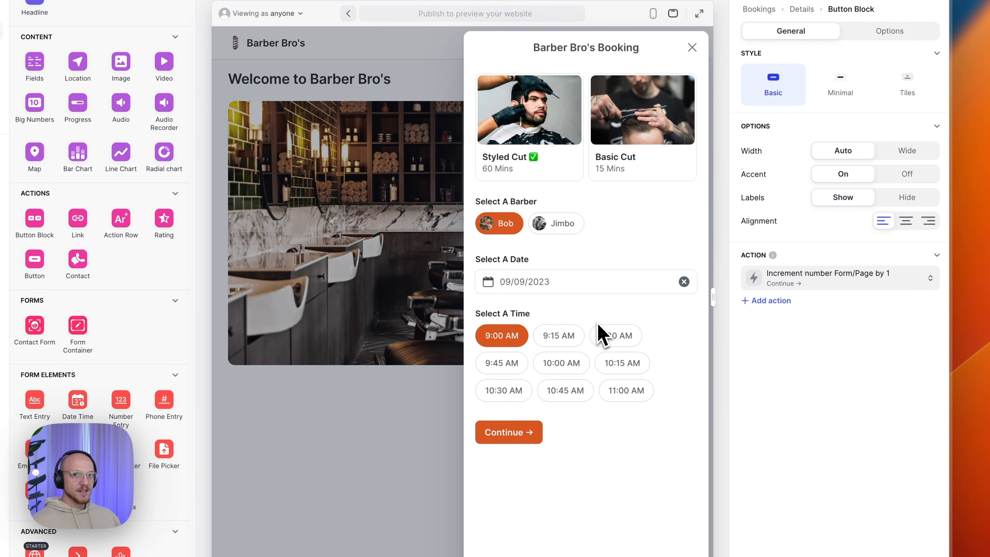
pyautogui.click(540, 283)
pyautogui.click(462, 308)
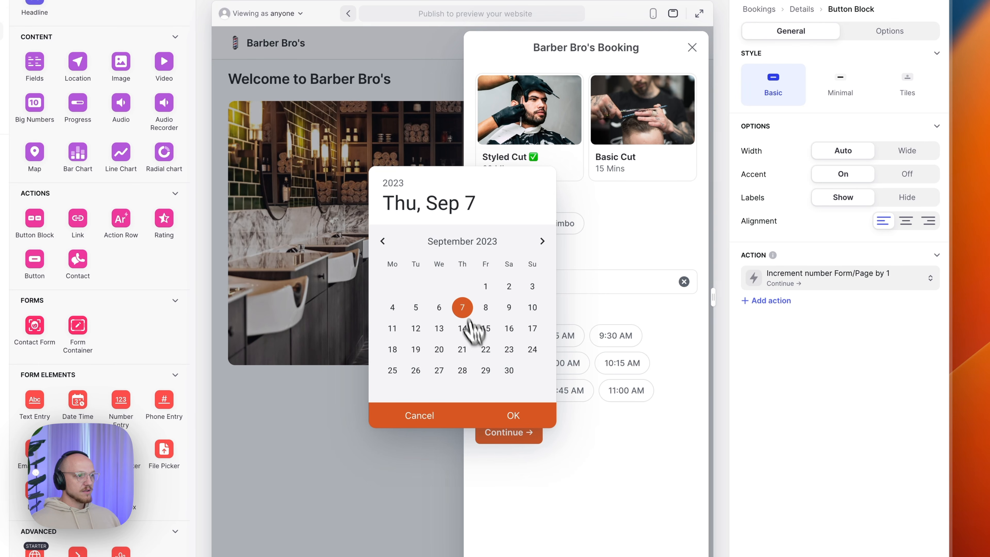
pyautogui.click(514, 416)
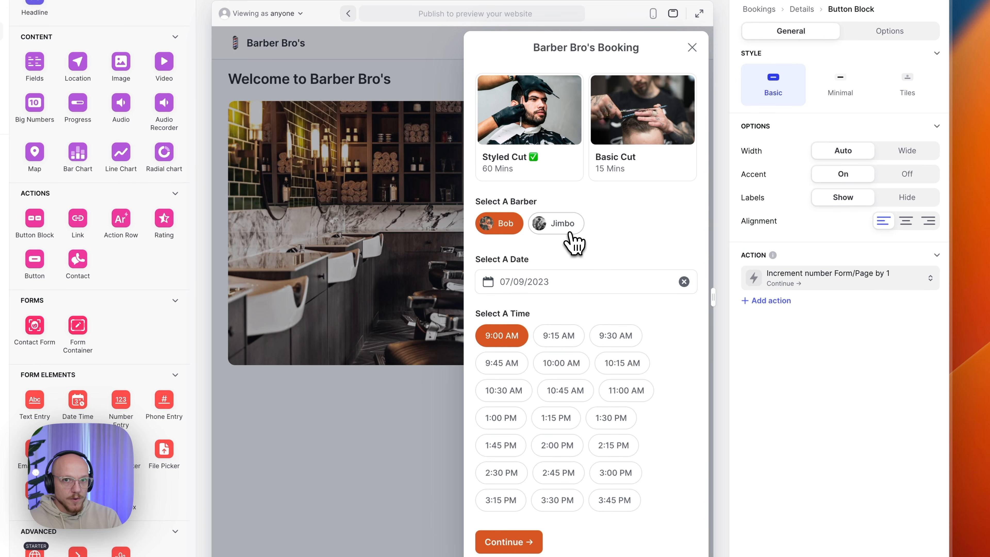
pyautogui.click(548, 232)
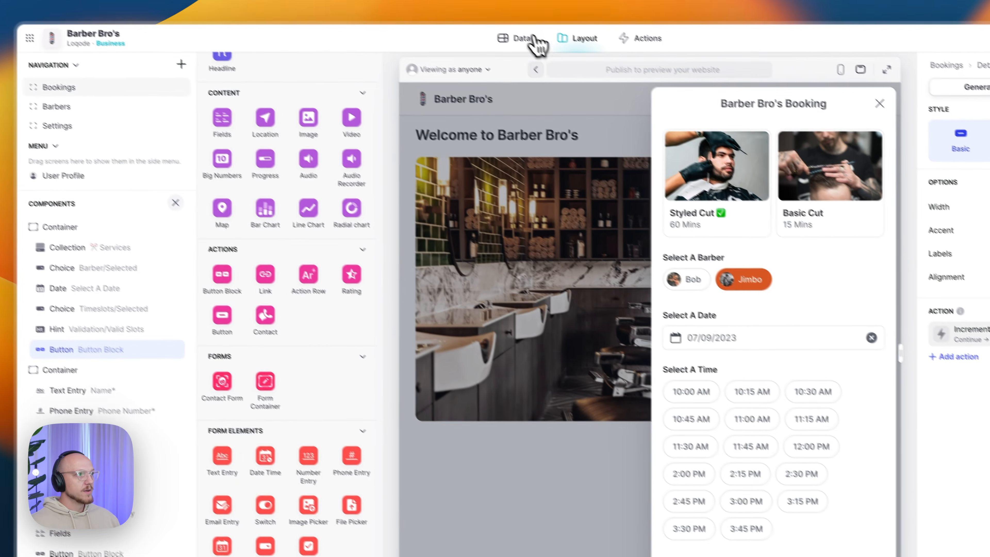
pyautogui.click(528, 37)
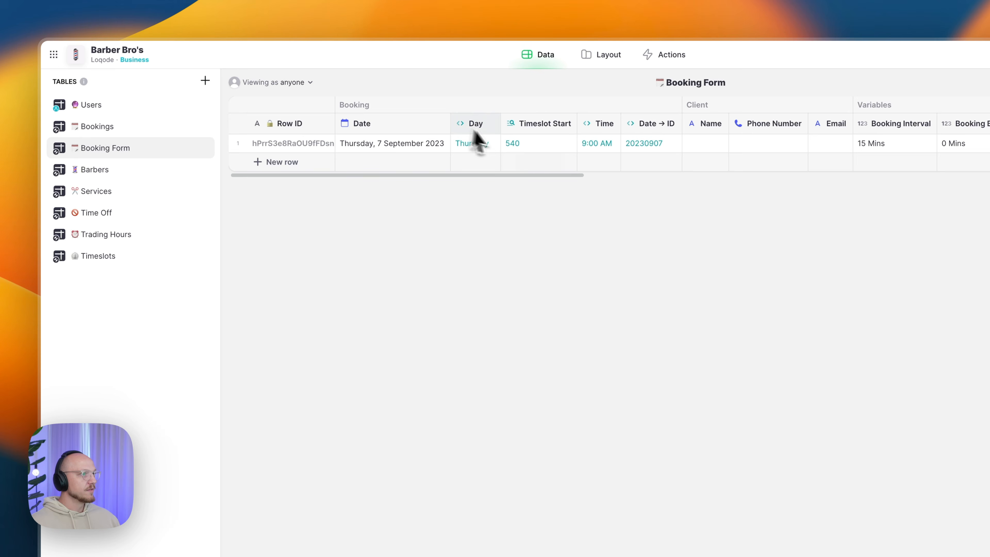
pyautogui.moveTo(507, 175); pyautogui.dragTo(528, 176)
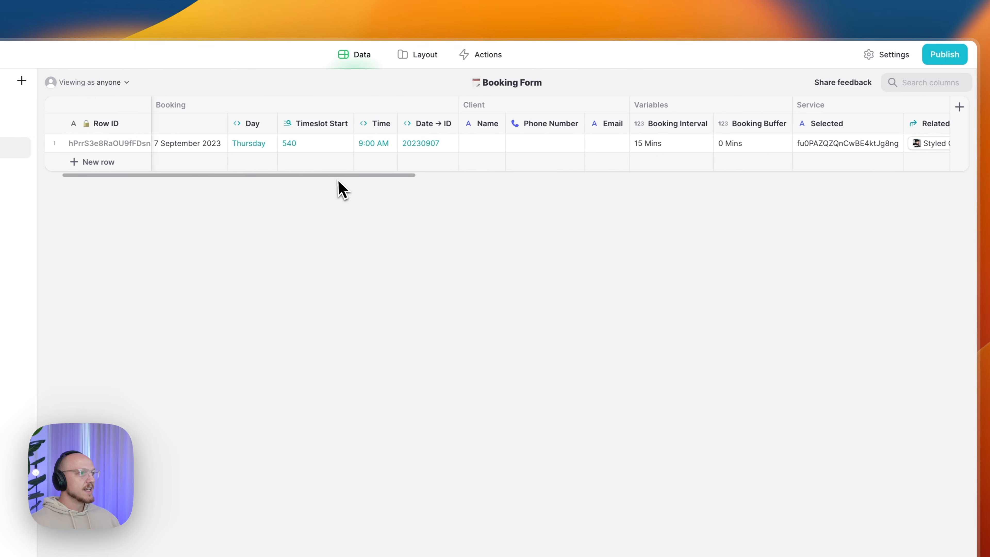
pyautogui.click(568, 146)
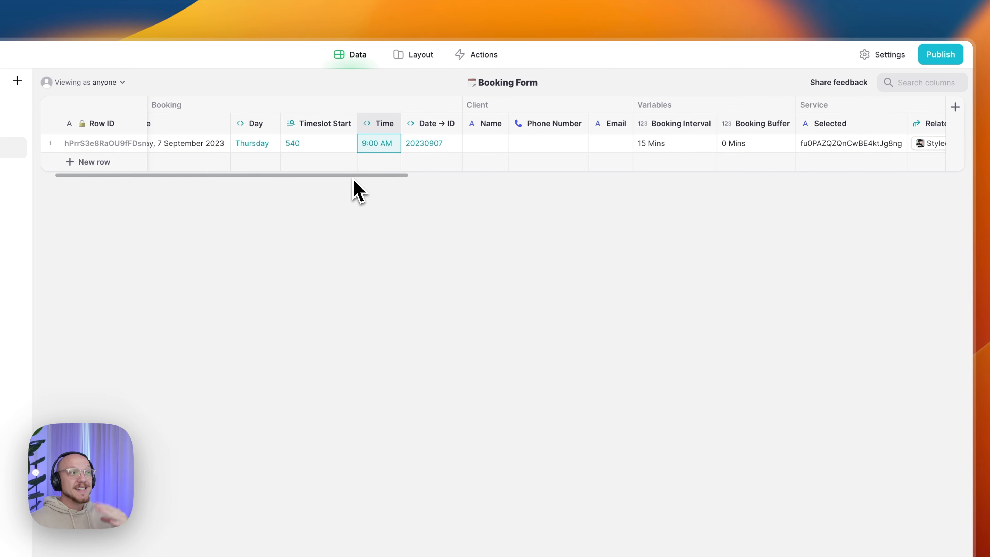
pyautogui.click(406, 56)
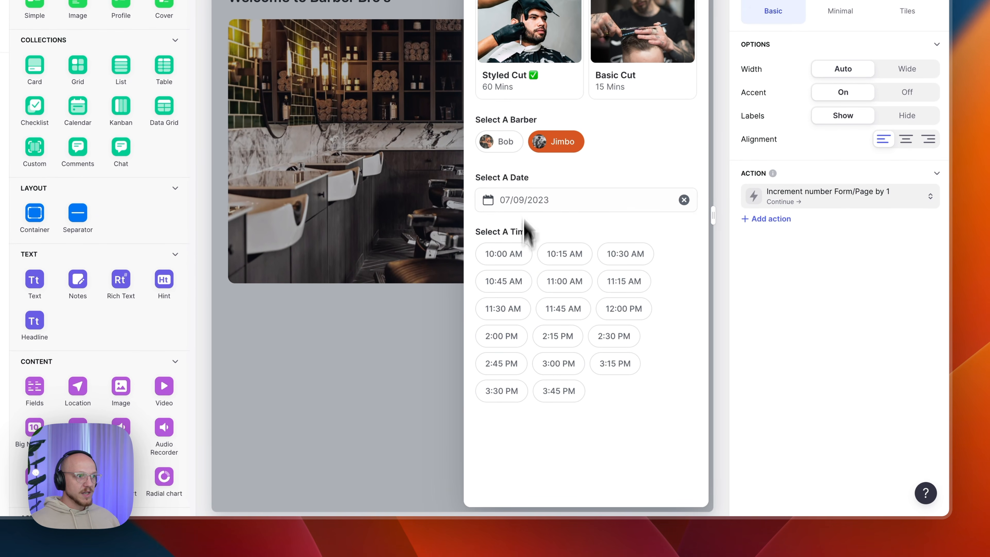
# - Switch between Bob and Jimbo, trying 9:00 and 10:00 AM, ending on Bob at 9:00 AM
pyautogui.click(514, 141)
pyautogui.click(514, 253)
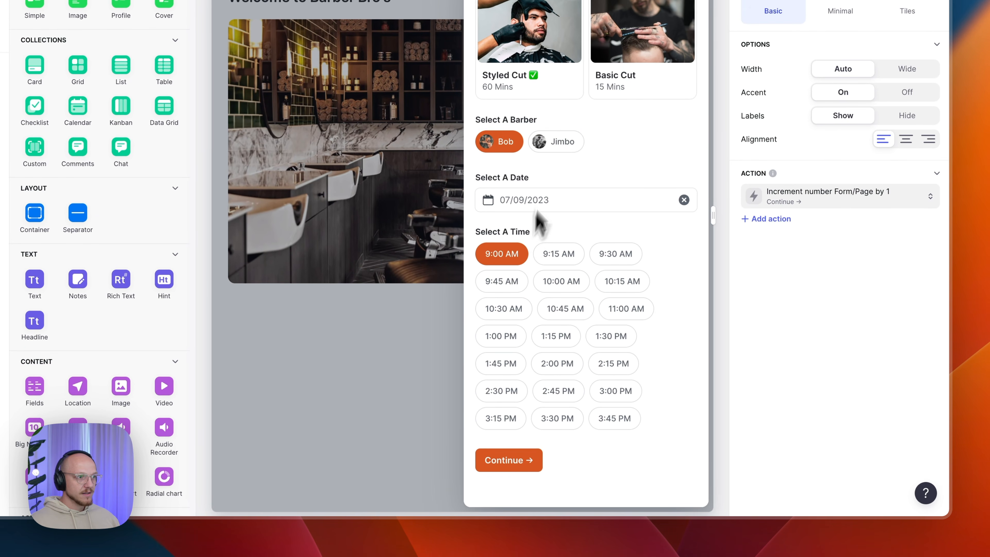
pyautogui.click(566, 151)
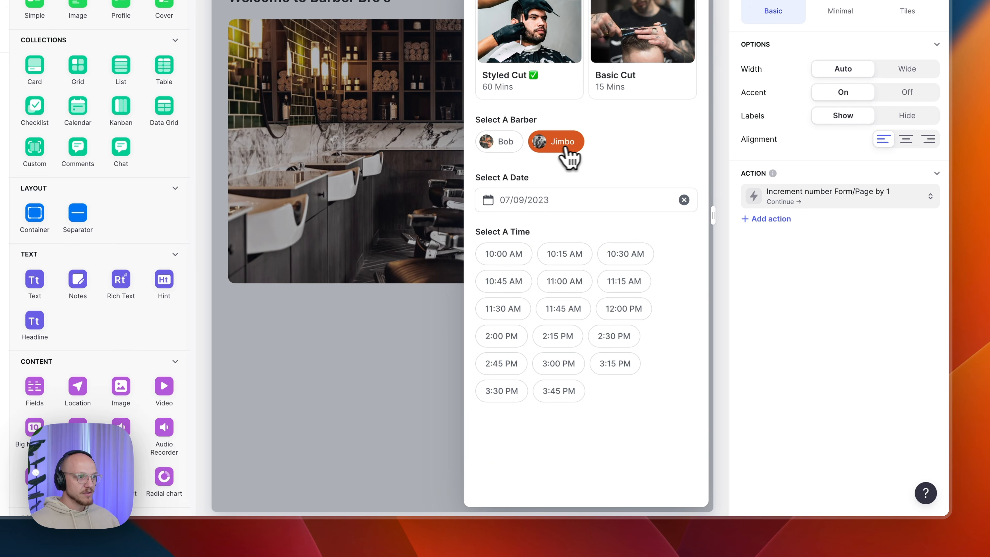
pyautogui.click(507, 254)
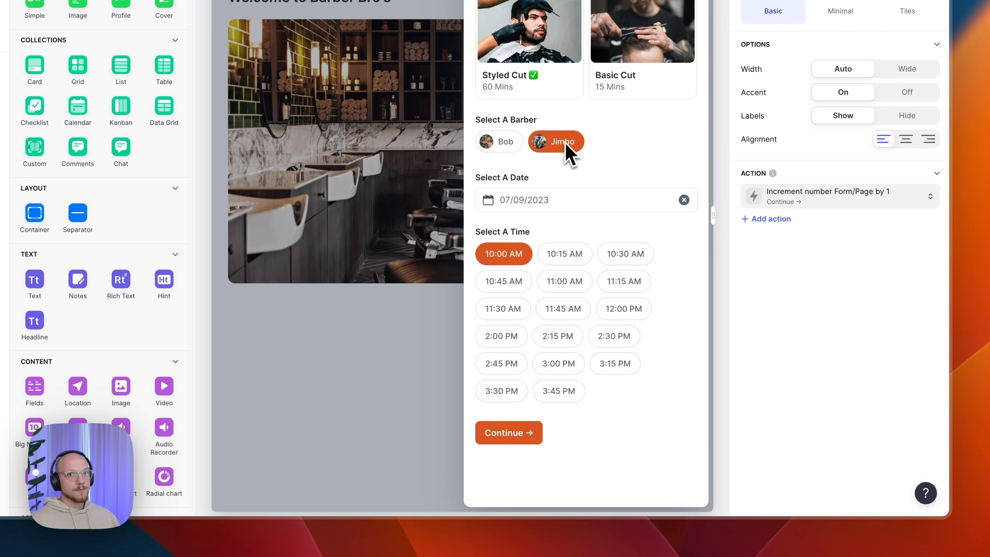
pyautogui.click(501, 149)
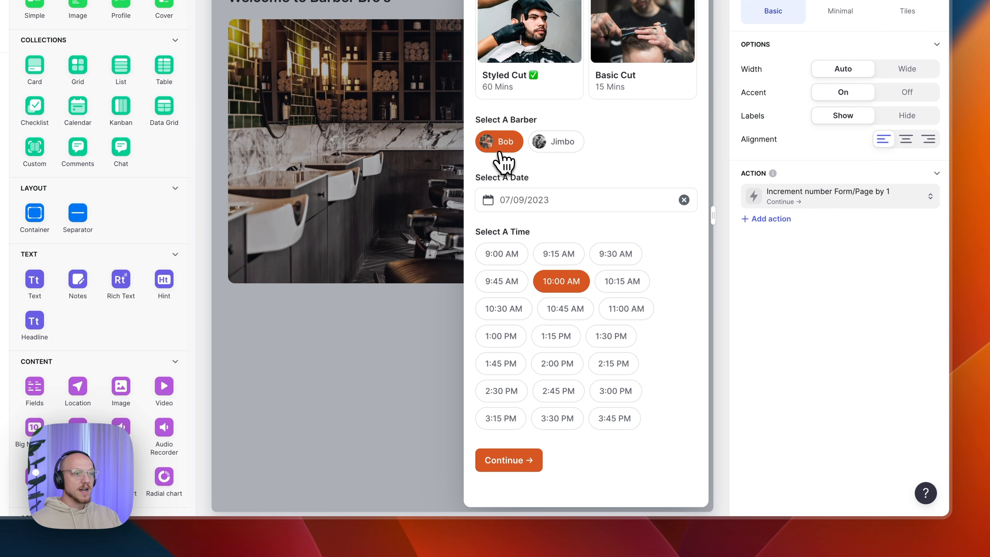
pyautogui.click(508, 253)
pyautogui.click(568, 144)
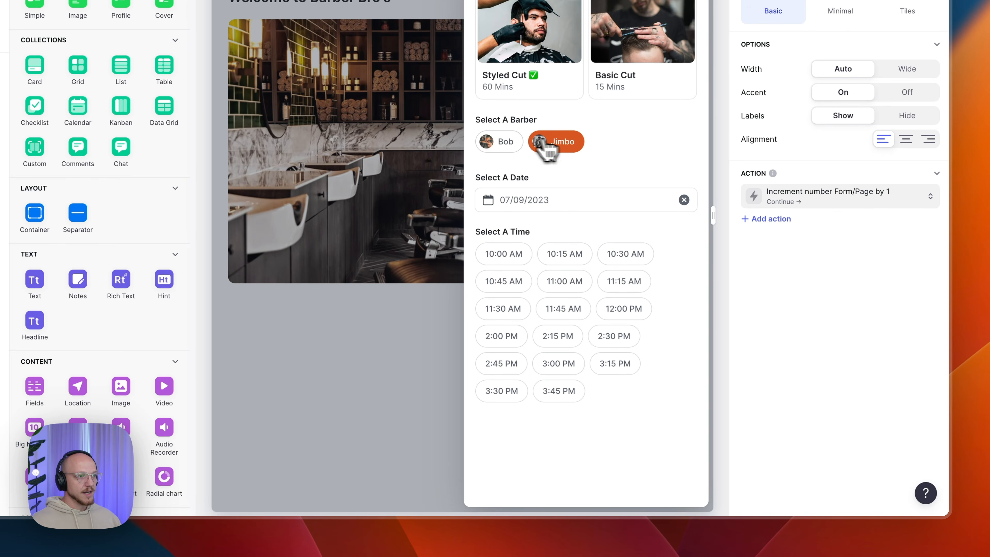
pyautogui.click(503, 143)
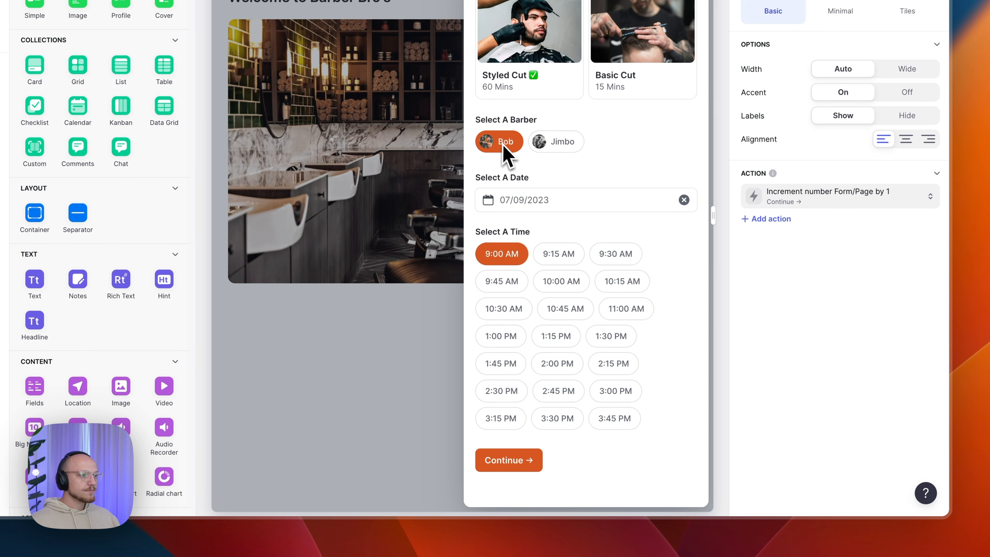
pyautogui.click(815, 200)
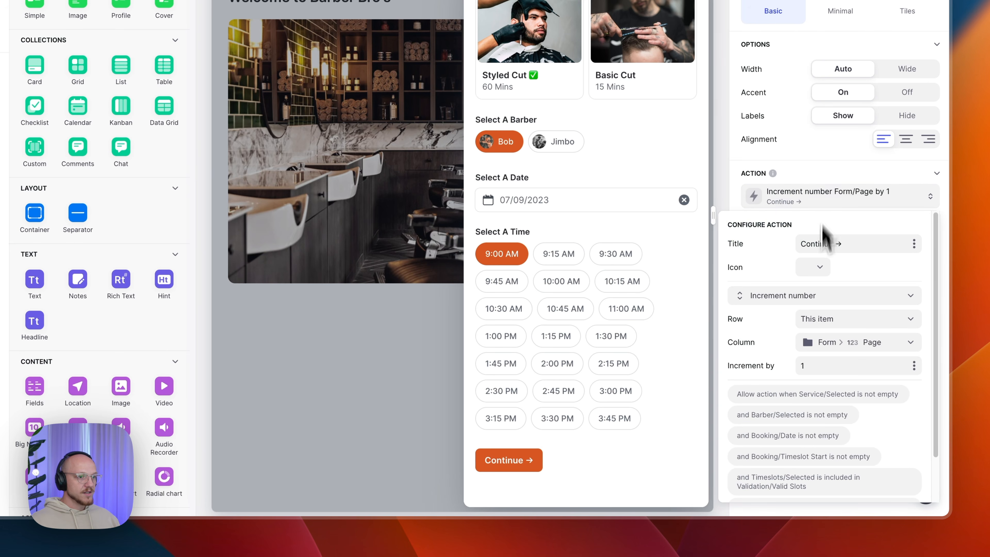
pyautogui.scroll(-2, 822, 391)
pyautogui.click(778, 468)
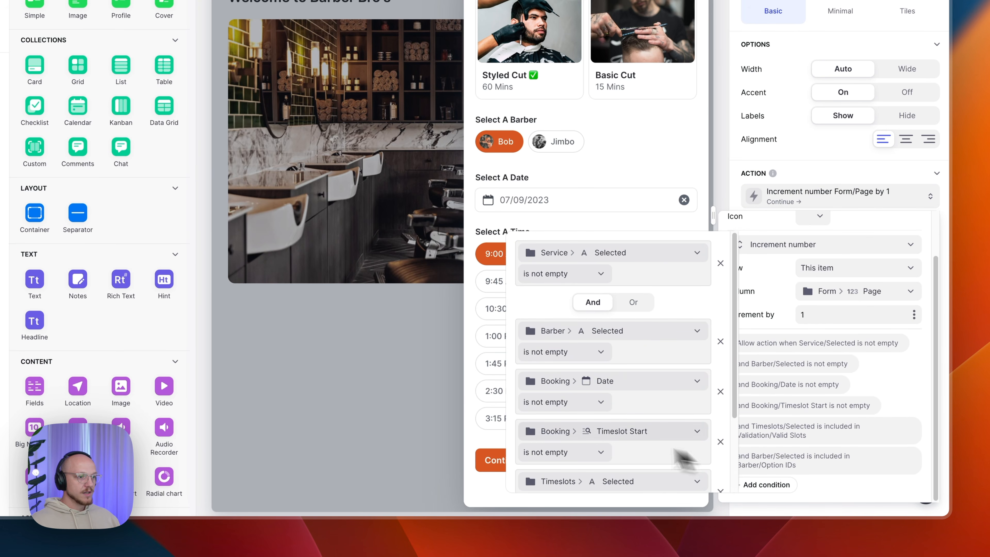
pyautogui.scroll(-2, 619, 416)
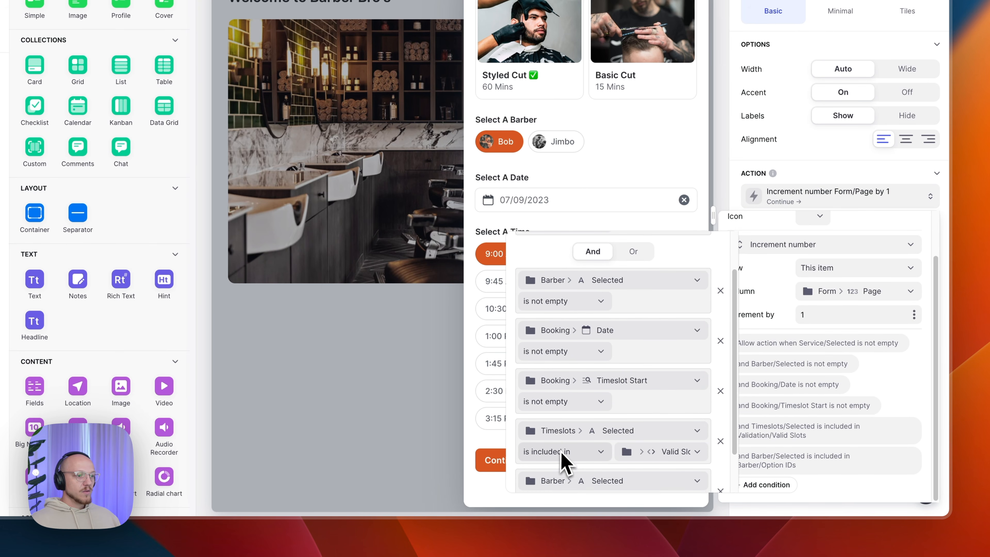
pyautogui.scroll(-2, 565, 454)
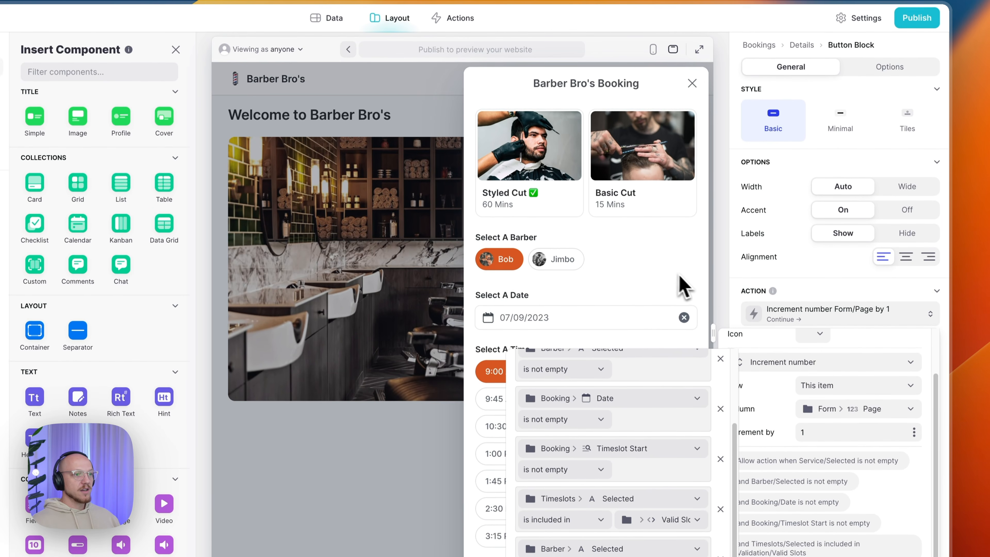
pyautogui.click(665, 281)
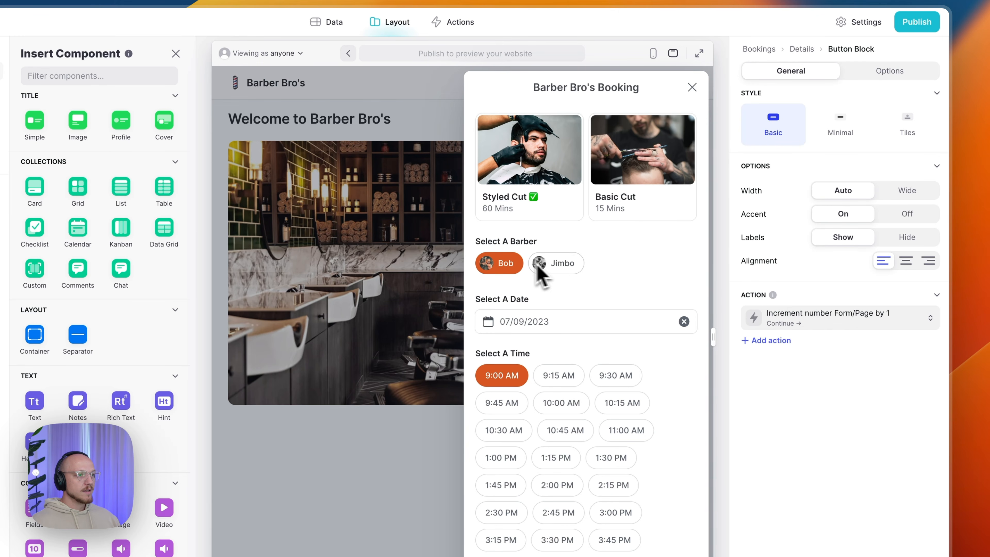
# - Switch between Basic and Styled Cut with Jimbo, then pick a 10:00 AM Basic Cut slot
pyautogui.click(637, 172)
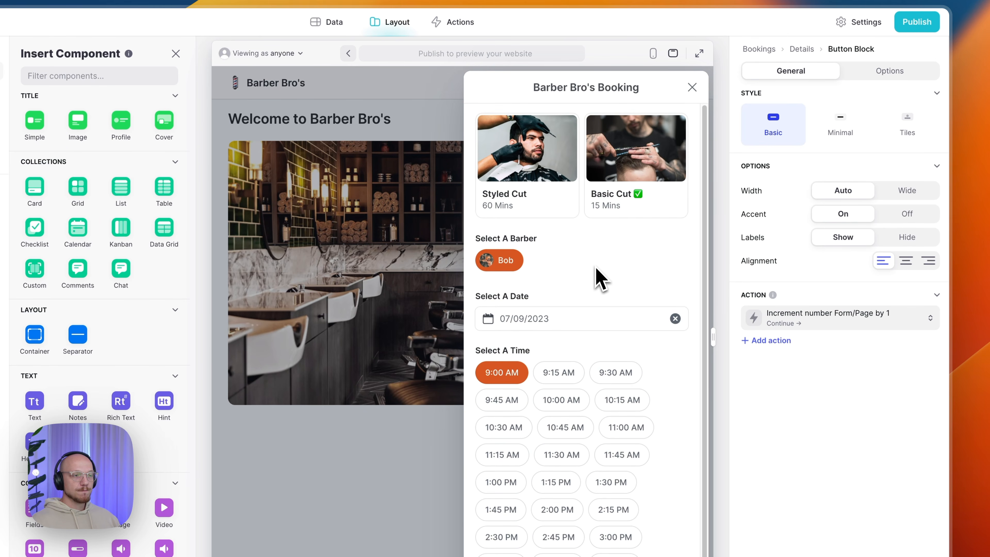
pyautogui.click(557, 204)
pyautogui.click(562, 263)
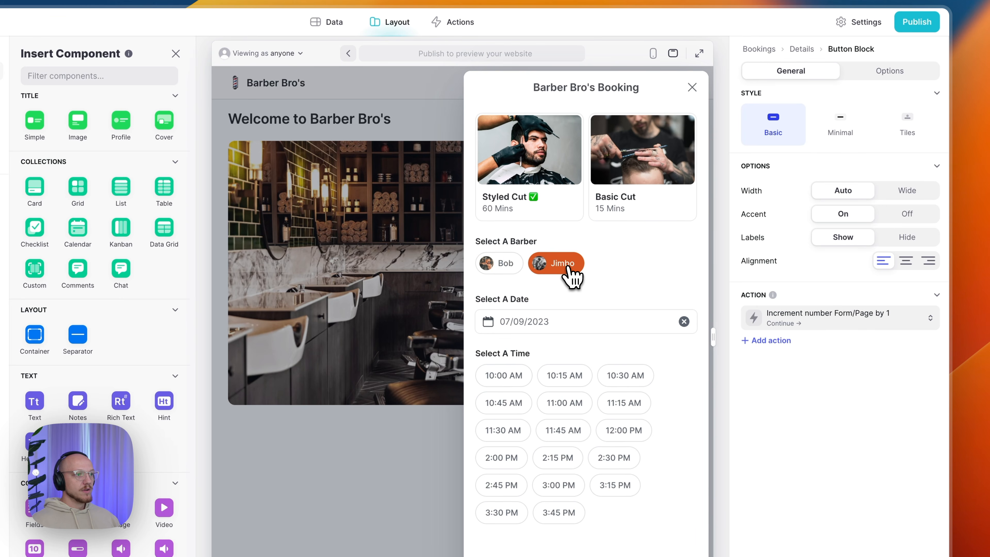
pyautogui.click(672, 196)
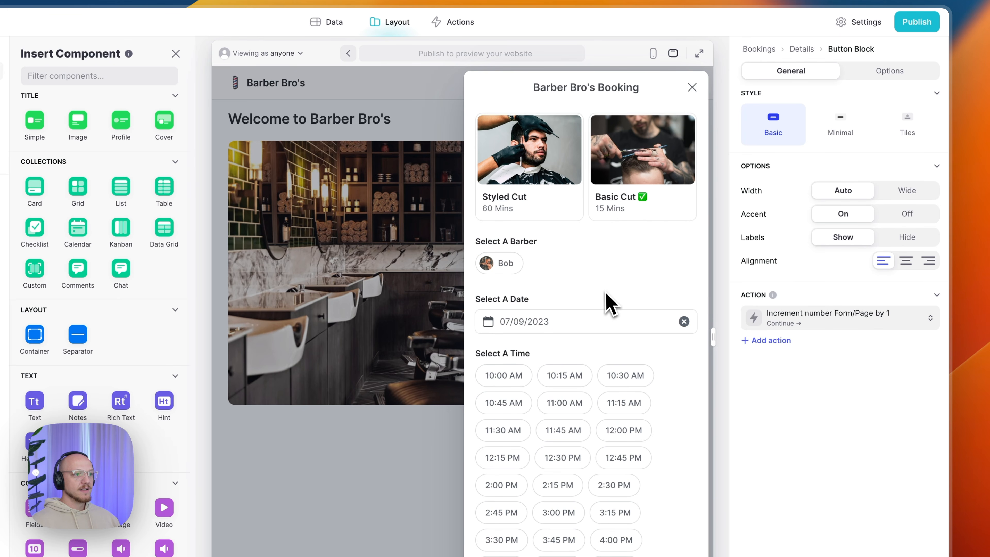
pyautogui.click(510, 375)
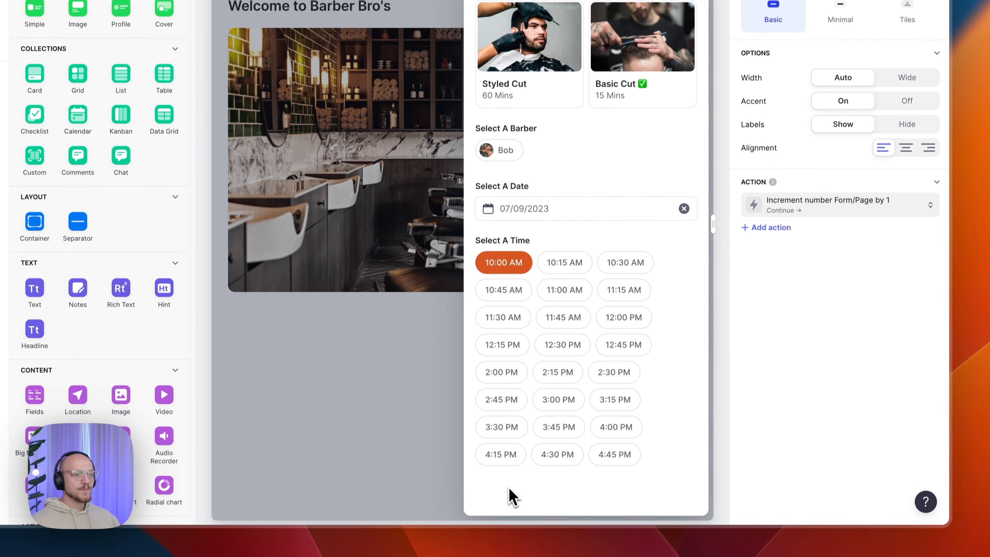
pyautogui.tripleClick(507, 480)
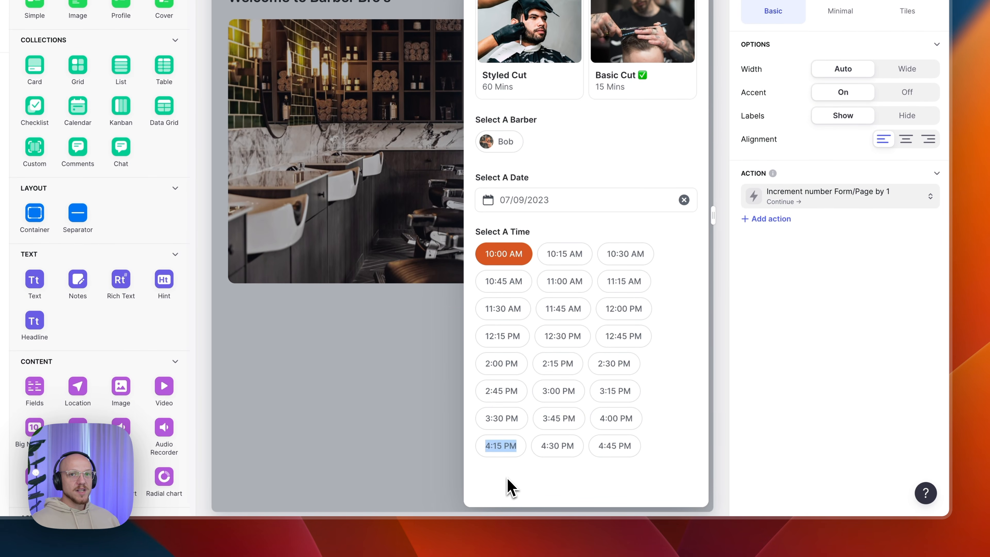
pyautogui.click(508, 480)
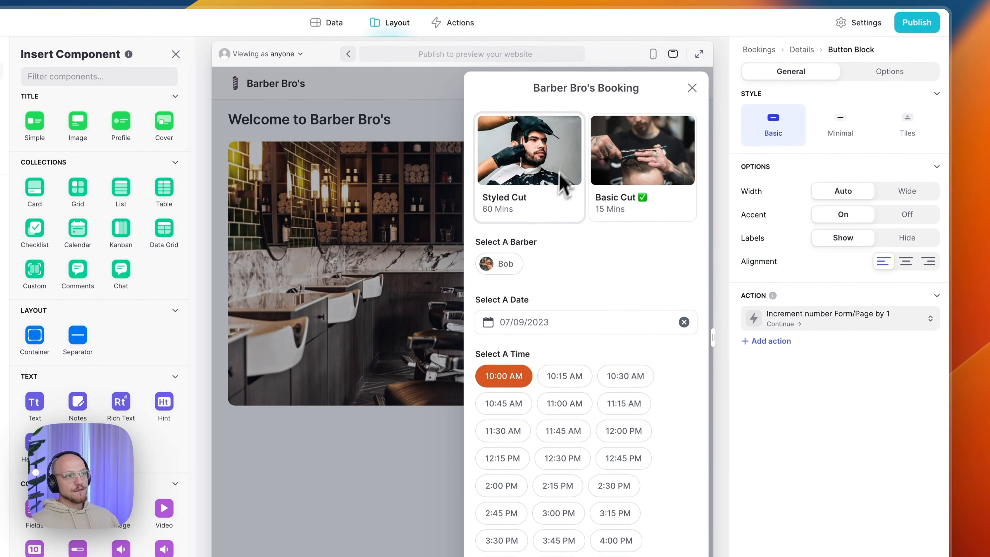
# - Toggle Jimbo, try 10:15 AM, 11:00 AM and 3:00 PM, then settle on Styled Cut with Bob at 9:00 AM
pyautogui.click(538, 213)
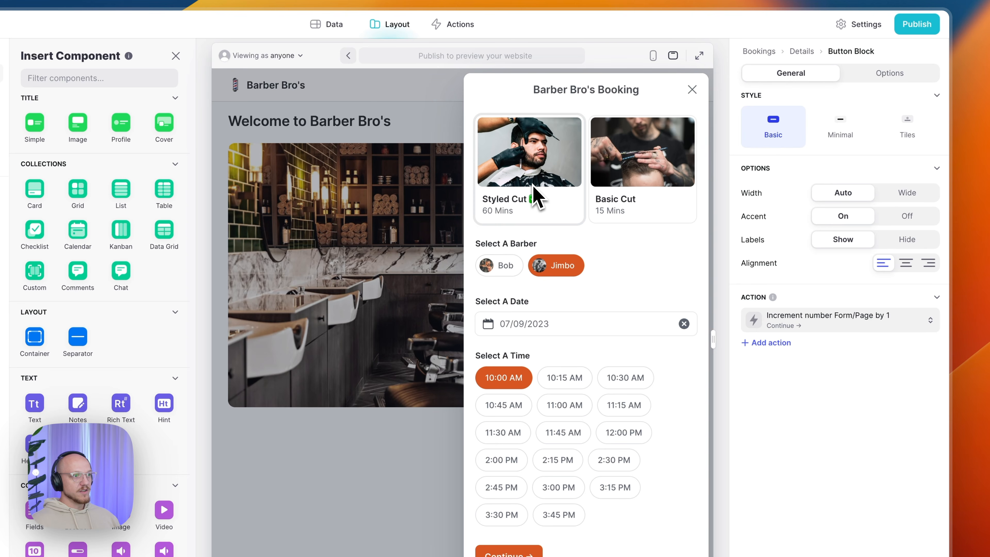
pyautogui.click(569, 267)
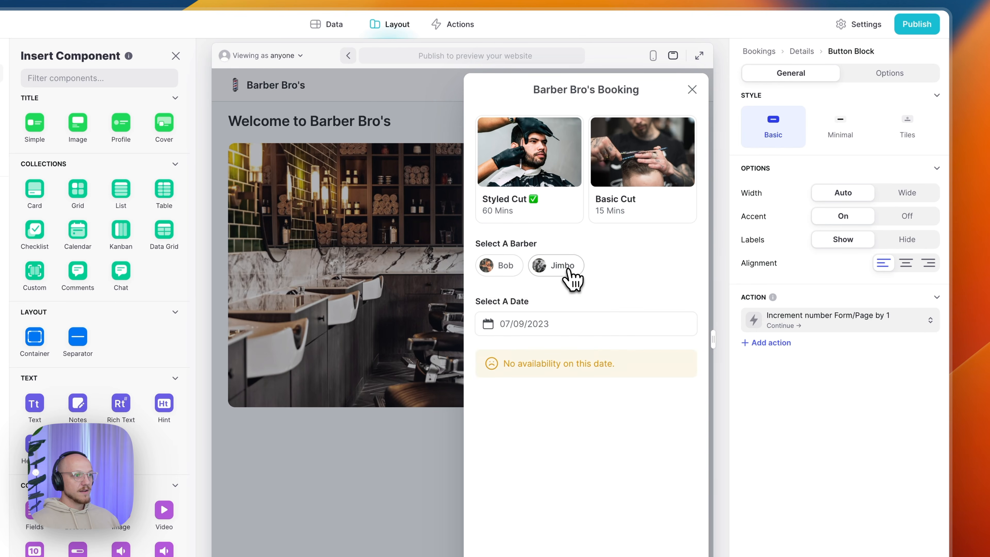
pyautogui.click(570, 270)
pyautogui.click(665, 178)
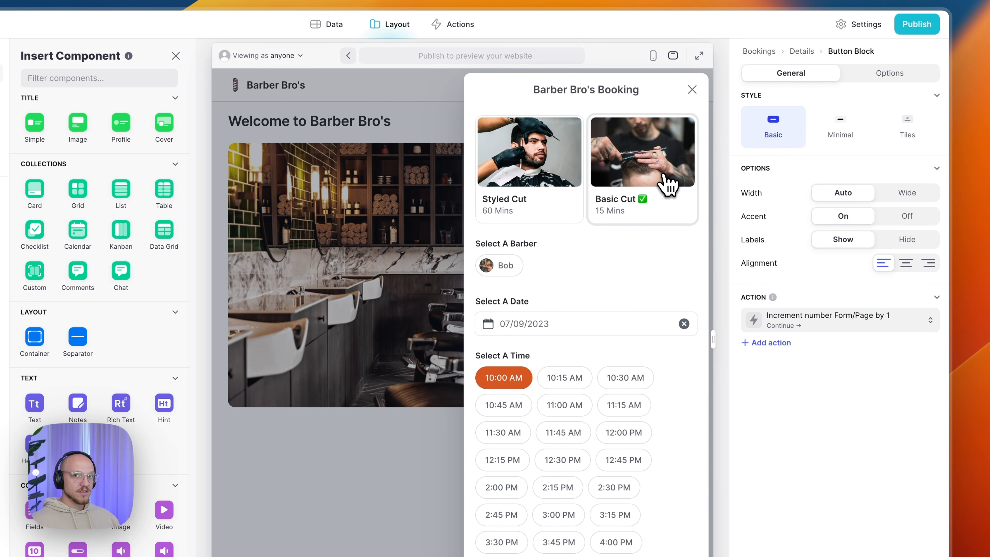
pyautogui.click(569, 385)
pyautogui.click(575, 405)
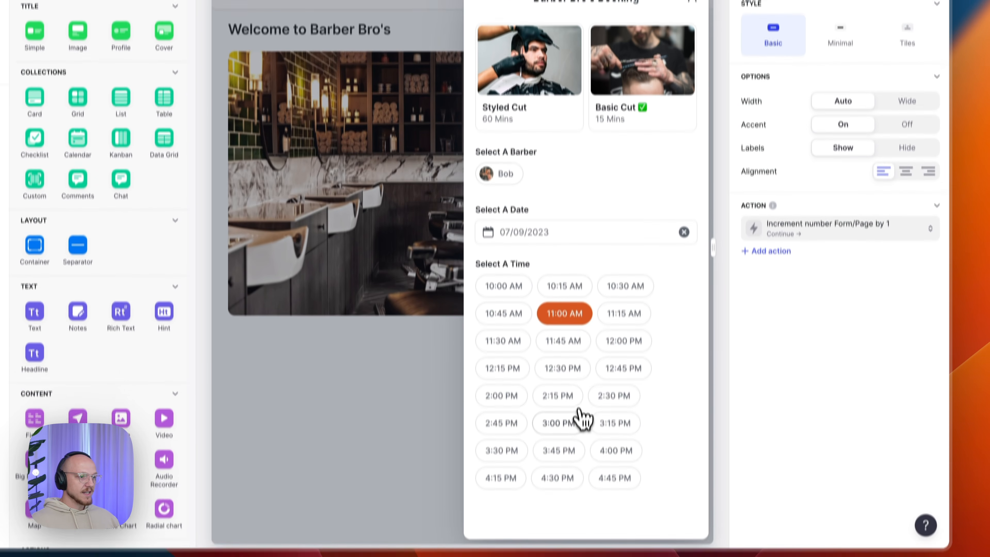
pyautogui.click(577, 422)
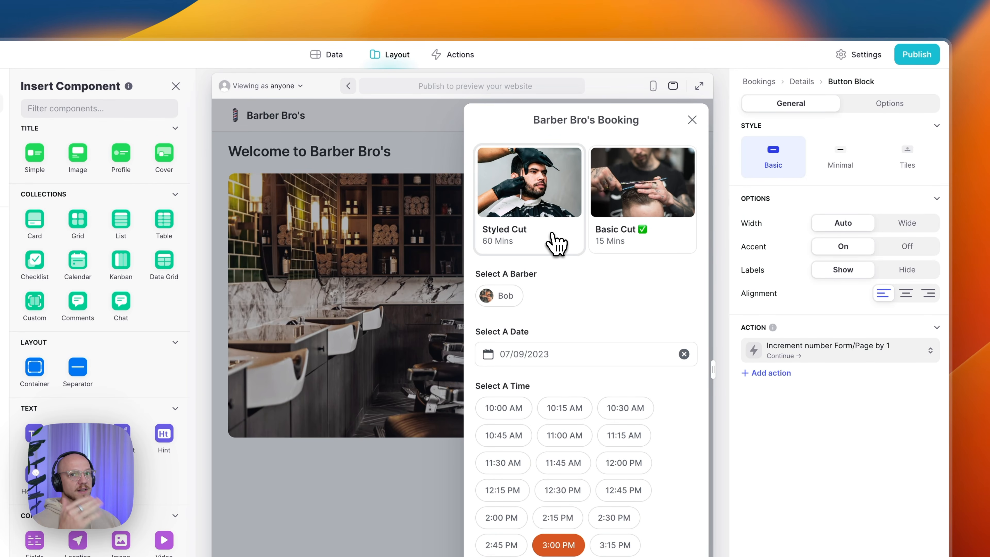
pyautogui.click(556, 241)
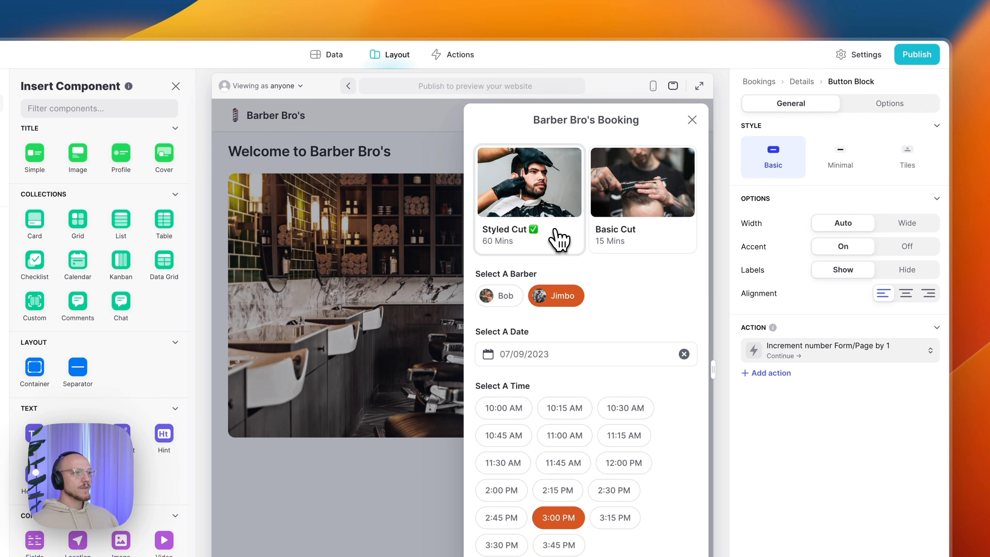
pyautogui.click(504, 299)
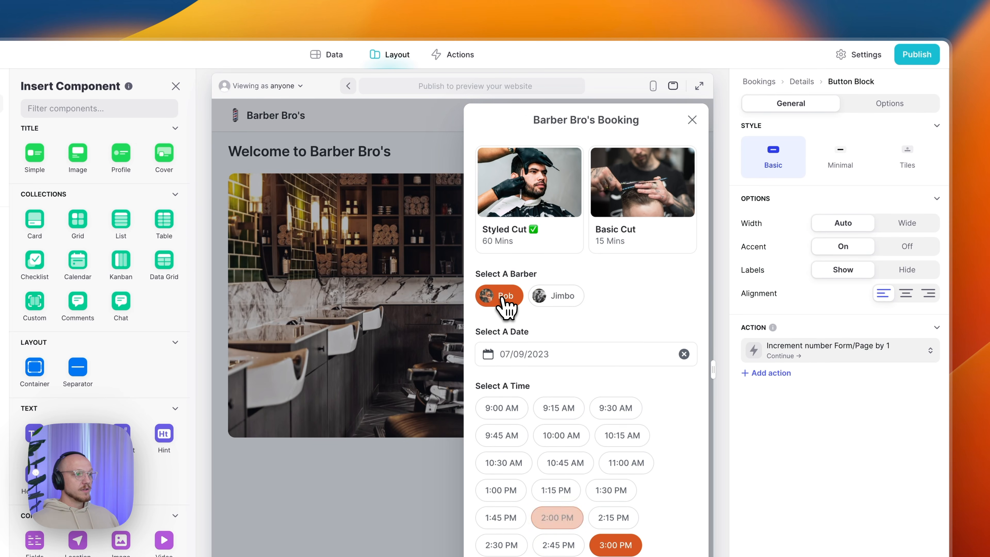
pyautogui.click(501, 414)
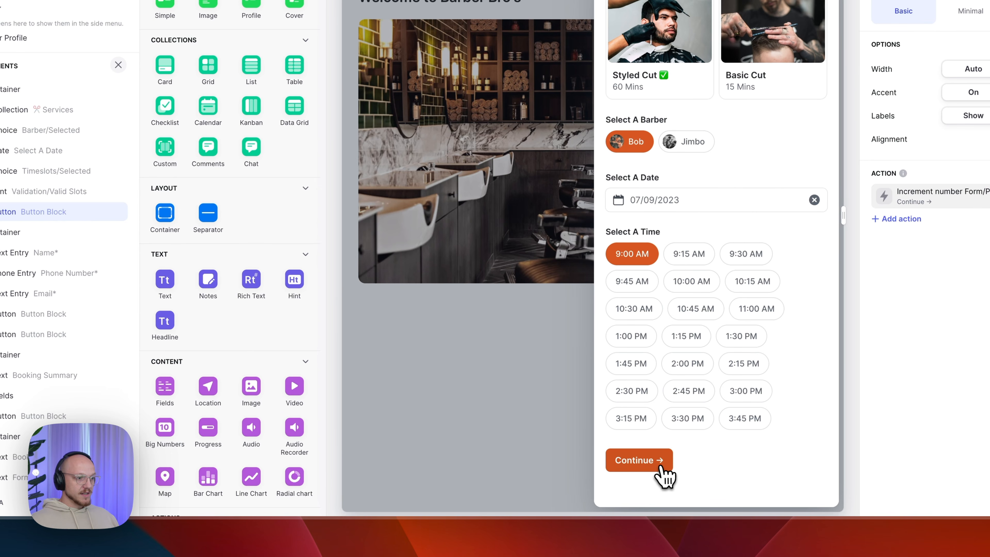
# - Move the preview to the contact step and confirm its container shows only when Form/Page equals 2
pyautogui.click(662, 475)
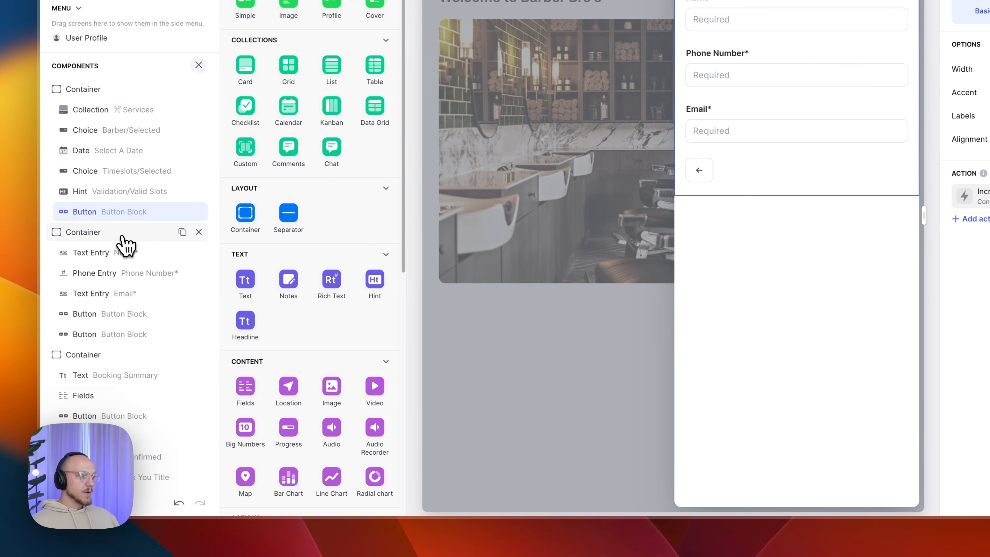
pyautogui.click(44, 233)
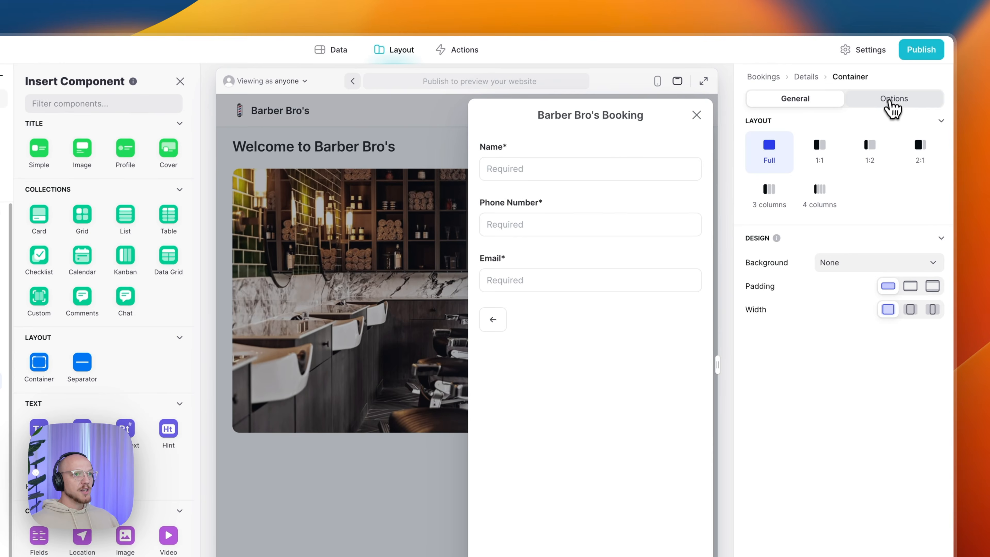
pyautogui.click(891, 102)
pyautogui.click(805, 142)
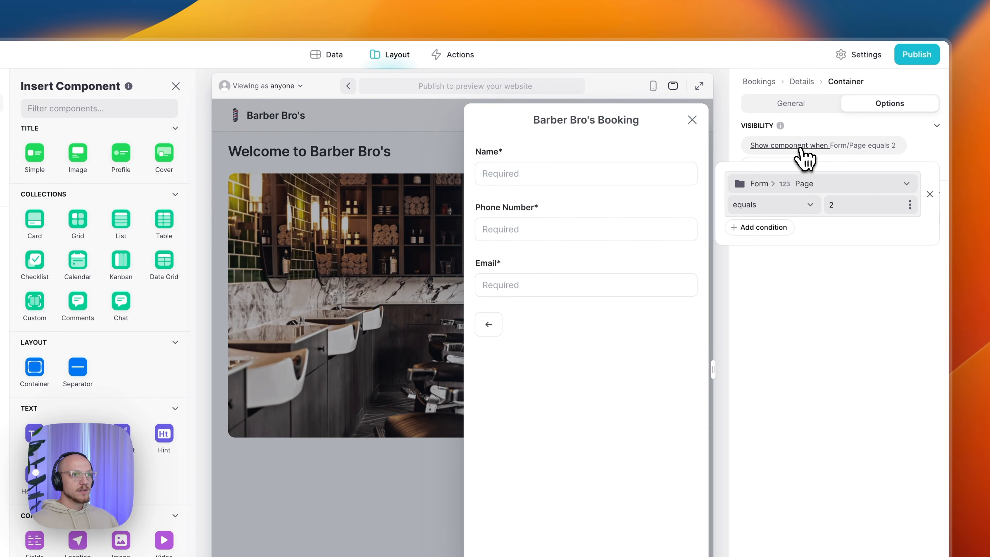
pyautogui.click(773, 184)
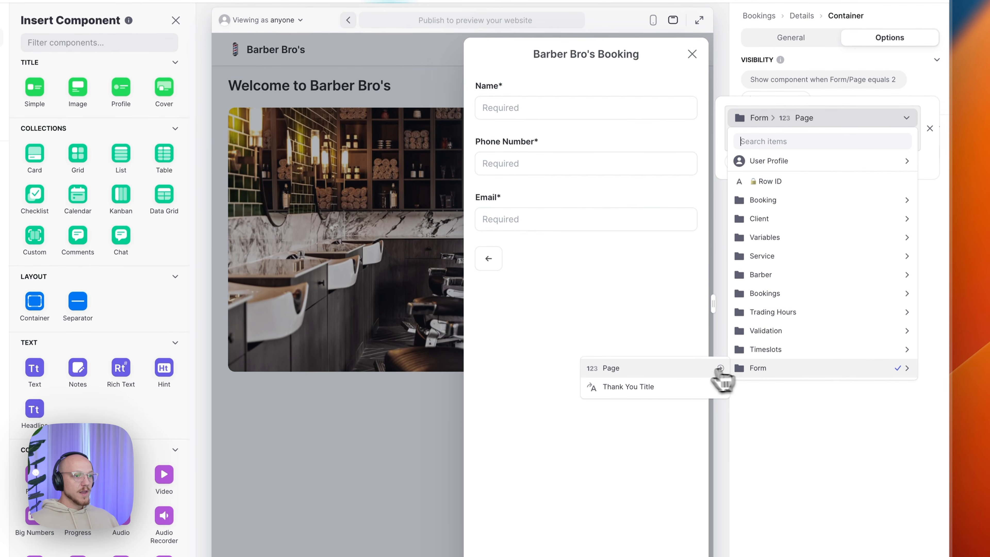
pyautogui.click(721, 433)
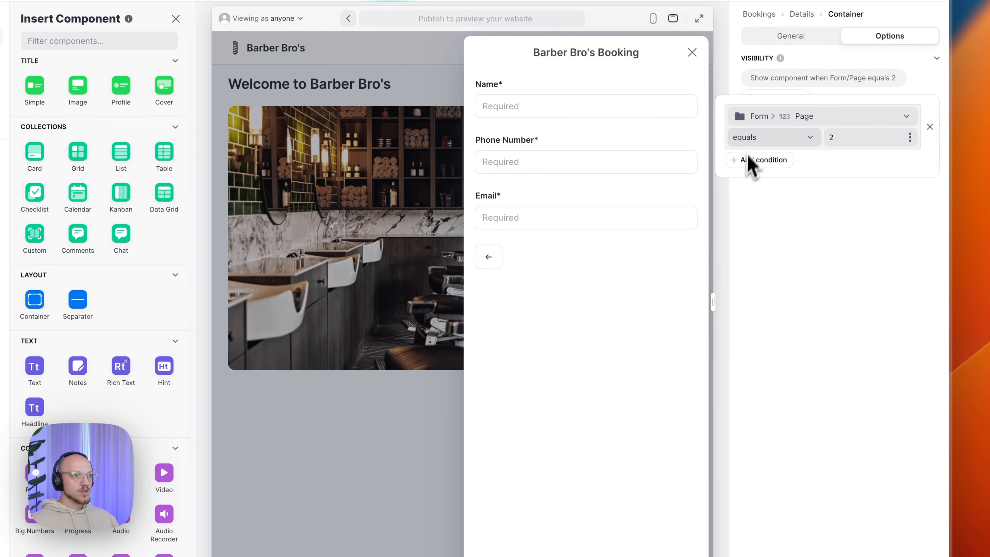
pyautogui.click(845, 311)
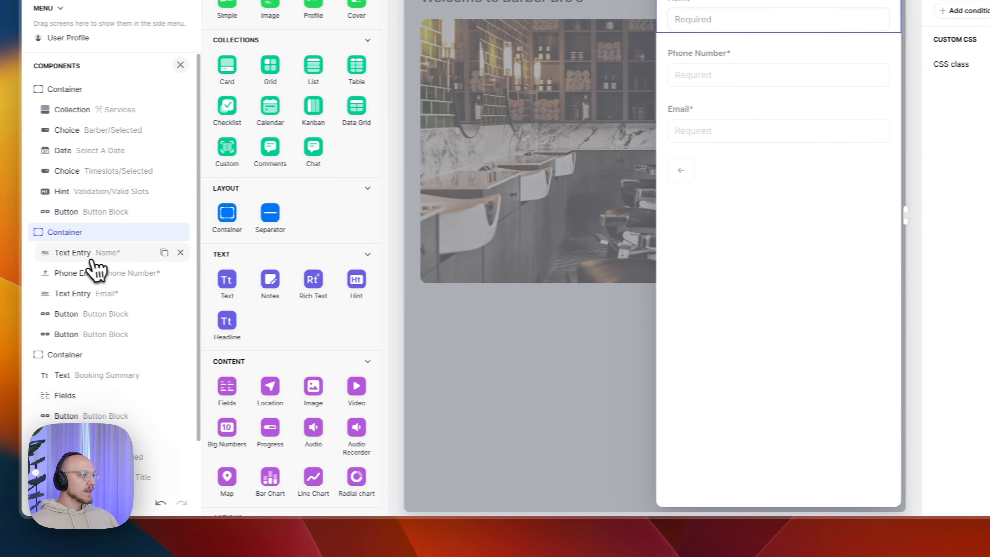
# - Edit the asterisk in the Name entry field's label
pyautogui.click(111, 257)
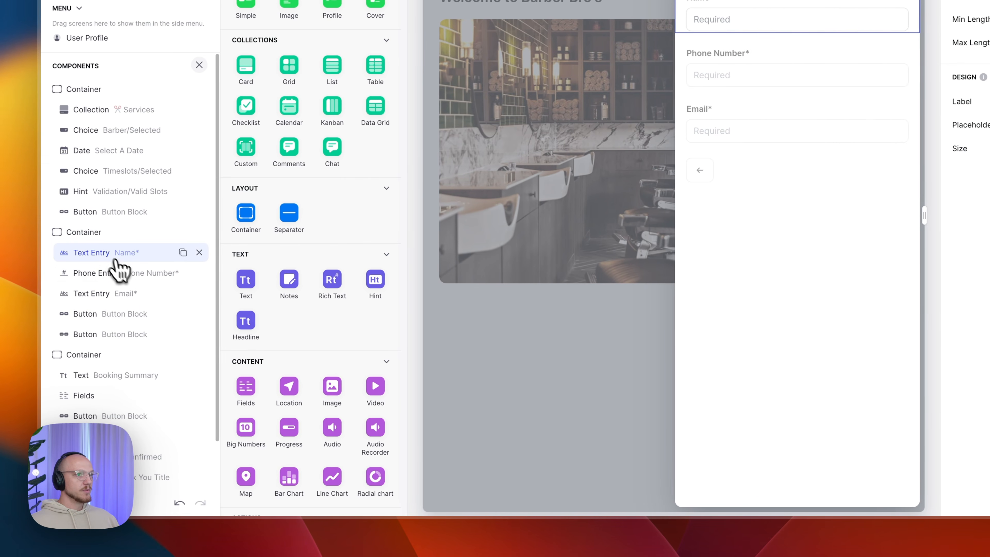
pyautogui.scroll(-10, 299, 308)
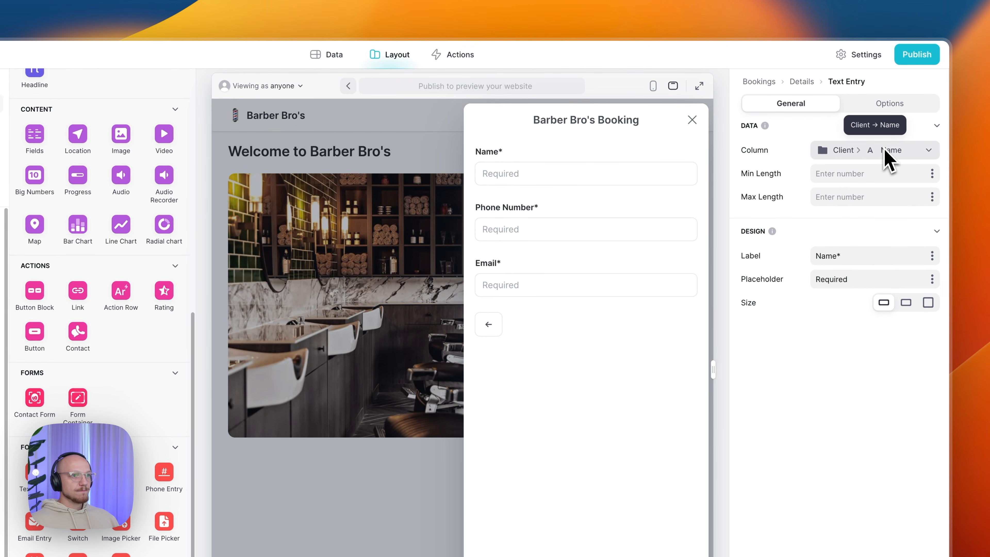
pyautogui.moveTo(856, 257); pyautogui.dragTo(837, 256)
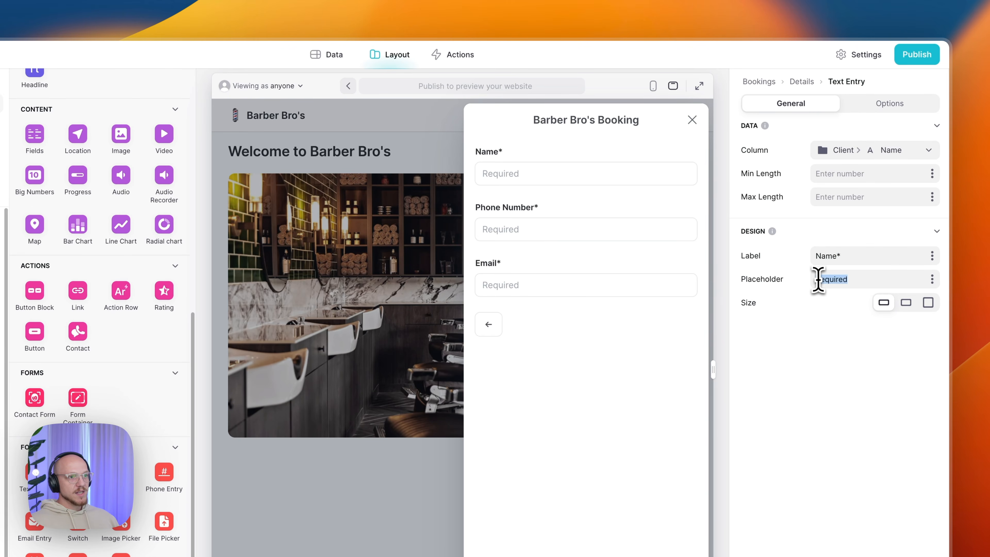
pyautogui.click(837, 257)
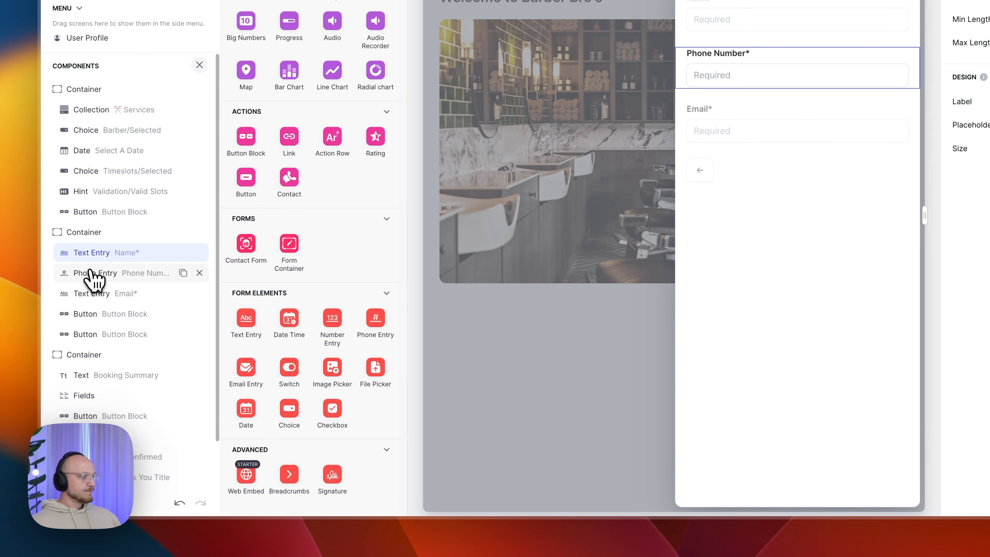
# - Review the Phone Number entry's save column, label text and visibility settings
pyautogui.click(95, 274)
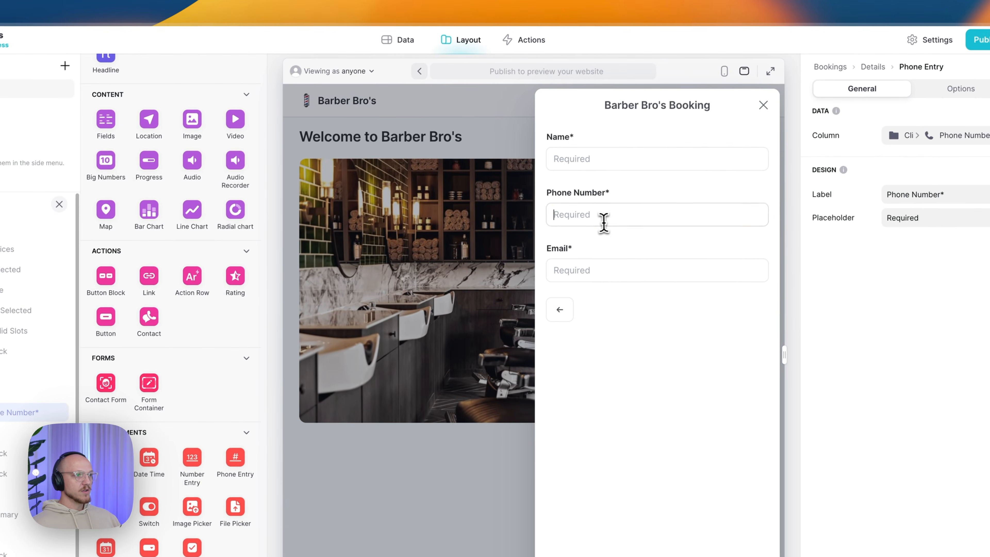
pyautogui.click(740, 75)
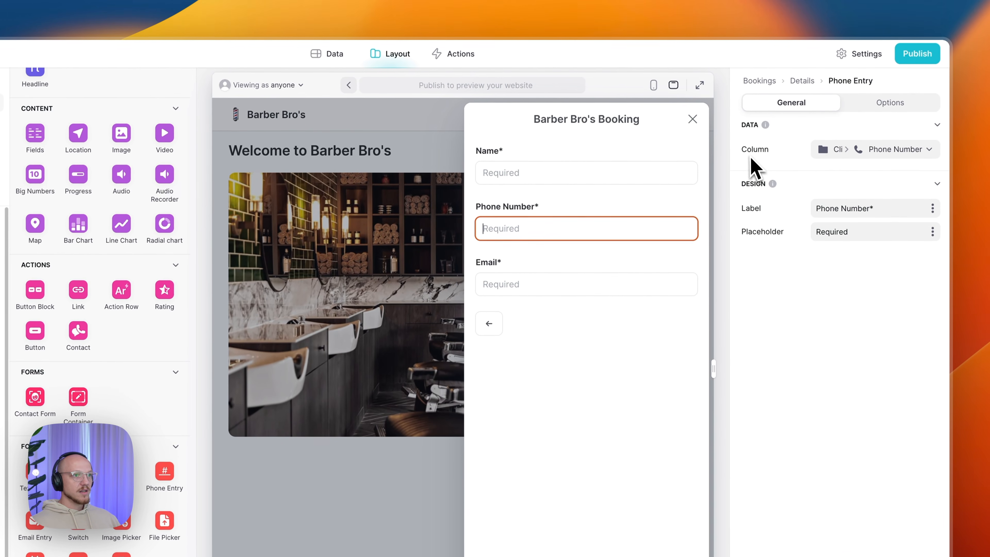
pyautogui.click(838, 149)
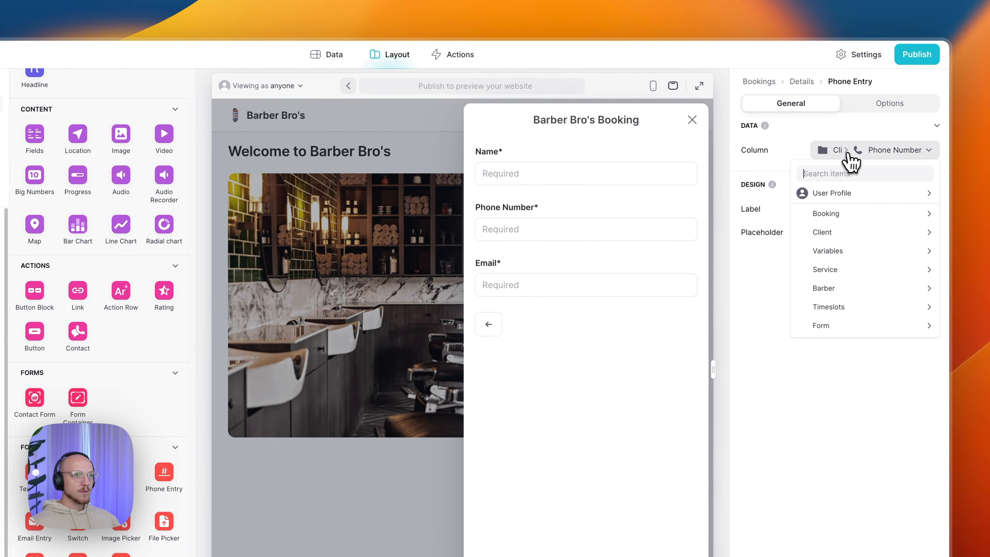
pyautogui.moveTo(793, 233)
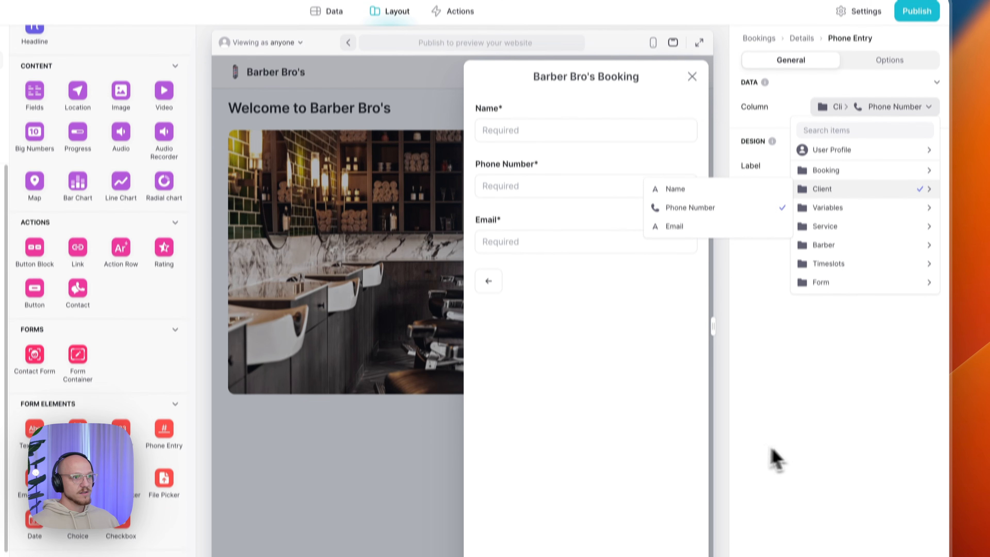
pyautogui.click(794, 488)
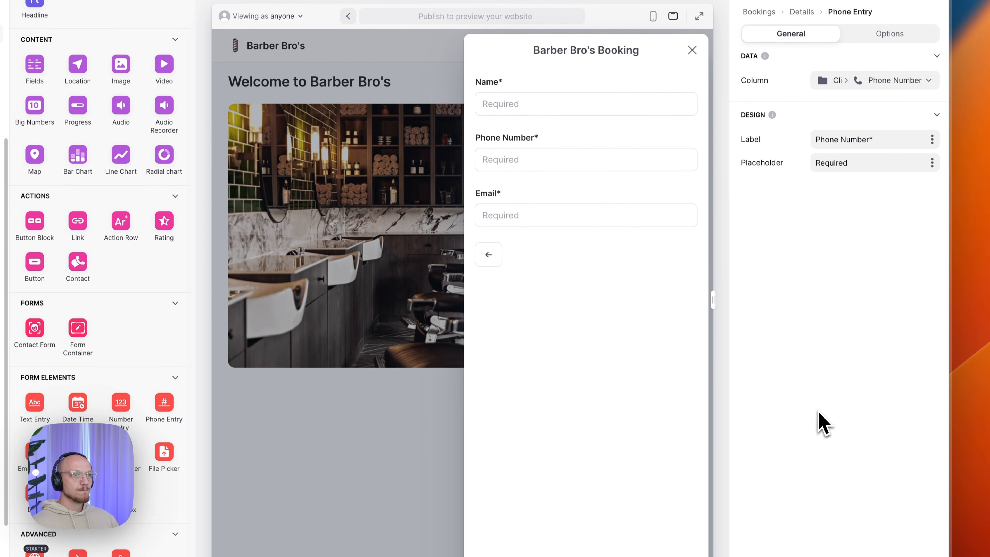
pyautogui.moveTo(817, 135); pyautogui.dragTo(895, 139)
pyautogui.click(845, 164)
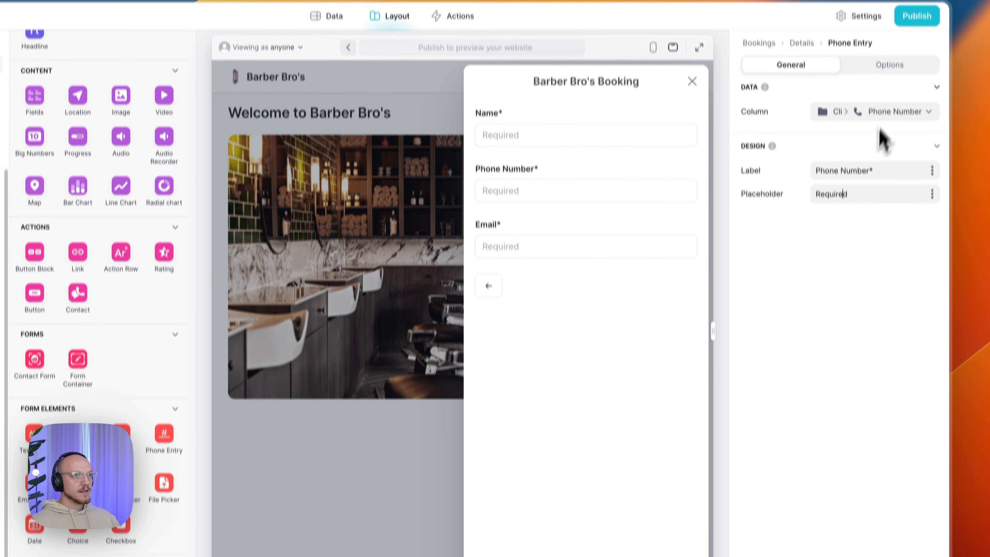
pyautogui.click(891, 32)
pyautogui.click(803, 114)
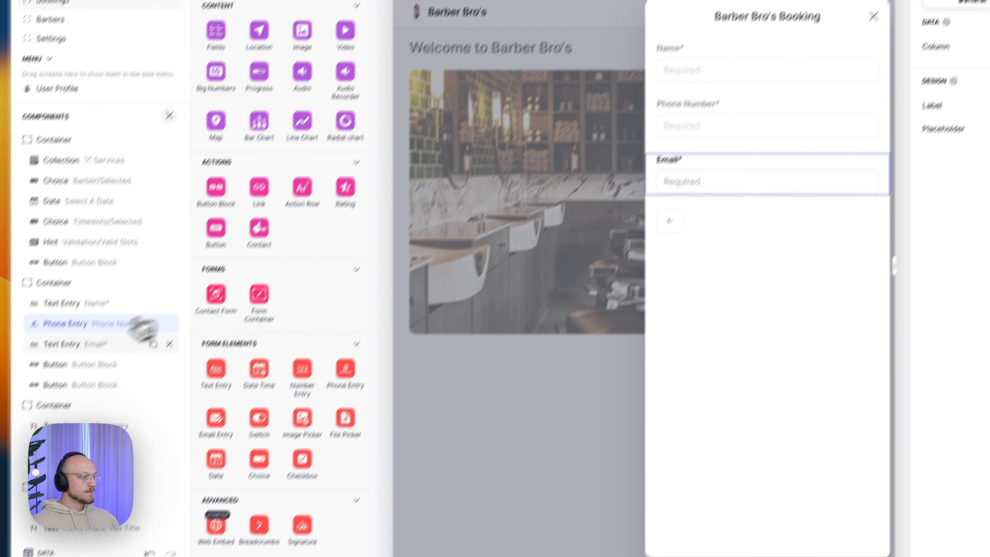
pyautogui.click(142, 341)
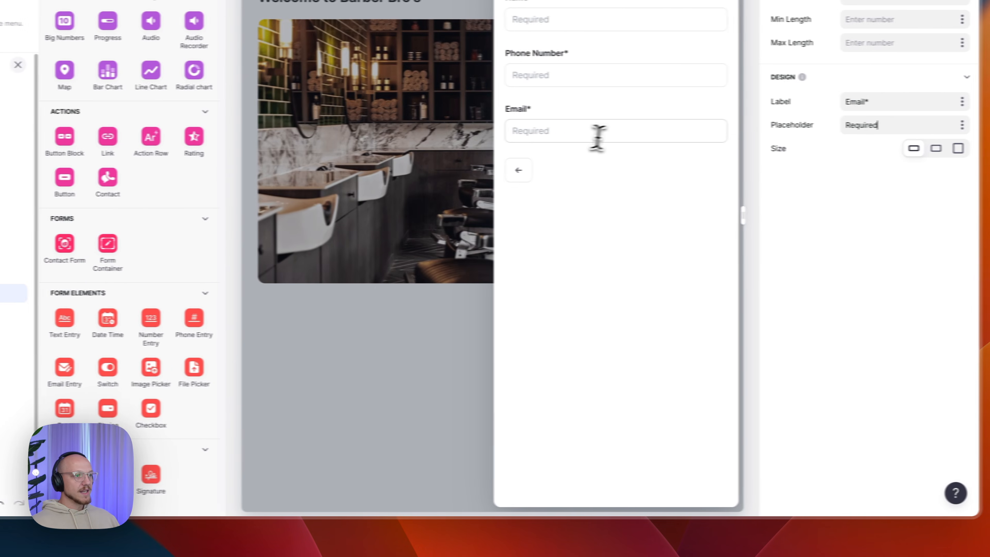
pyautogui.click(751, 133)
pyautogui.write('asdas')
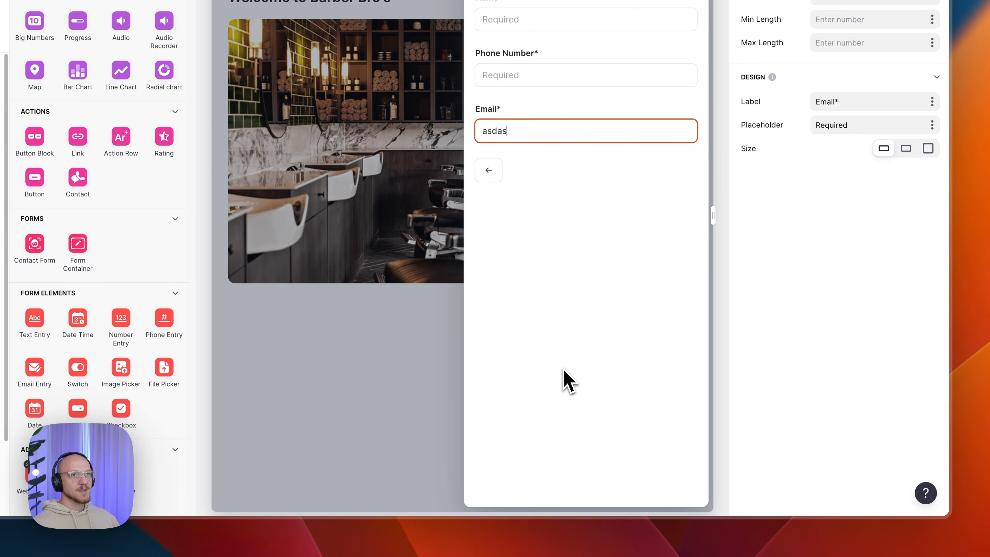
pyautogui.doubleClick(525, 129)
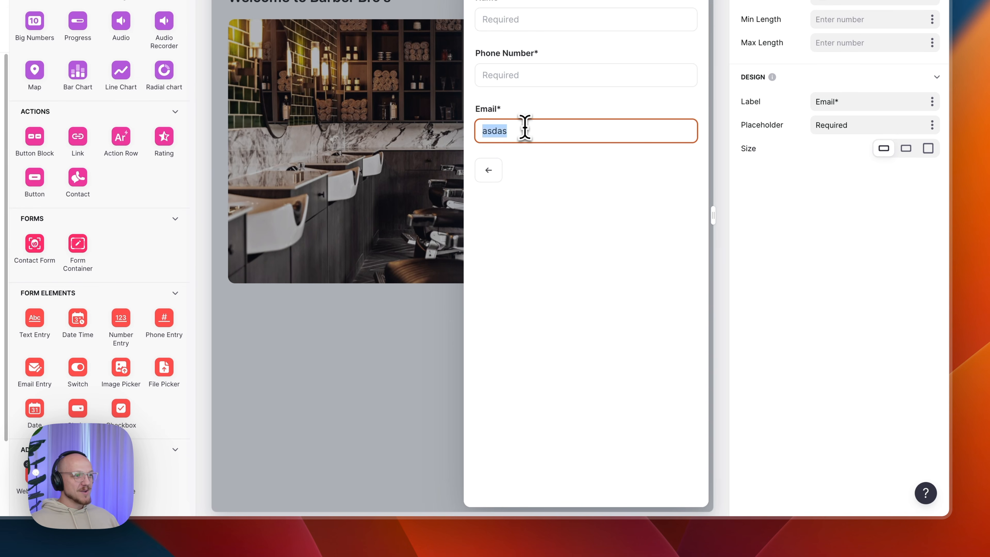
pyautogui.press('BackSpace')
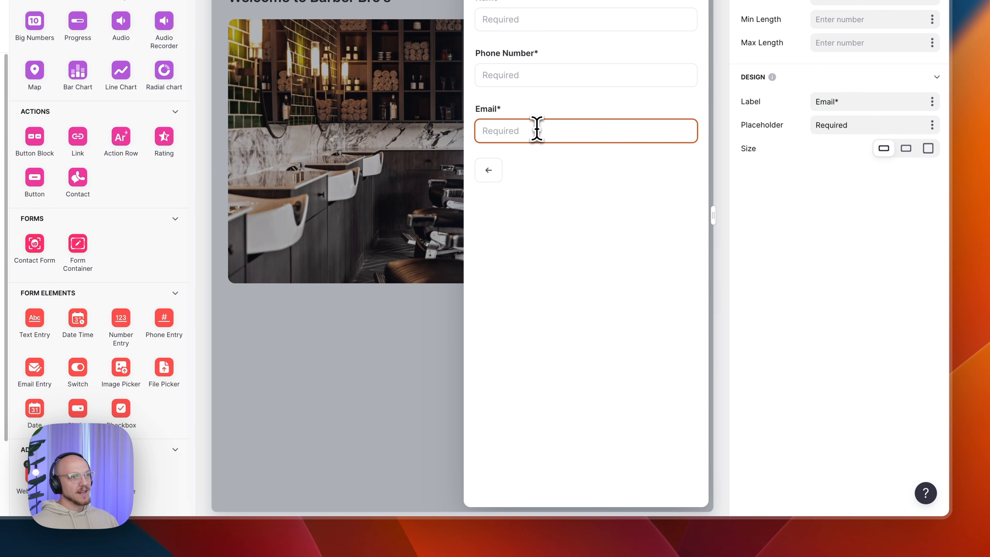
pyautogui.click(649, 265)
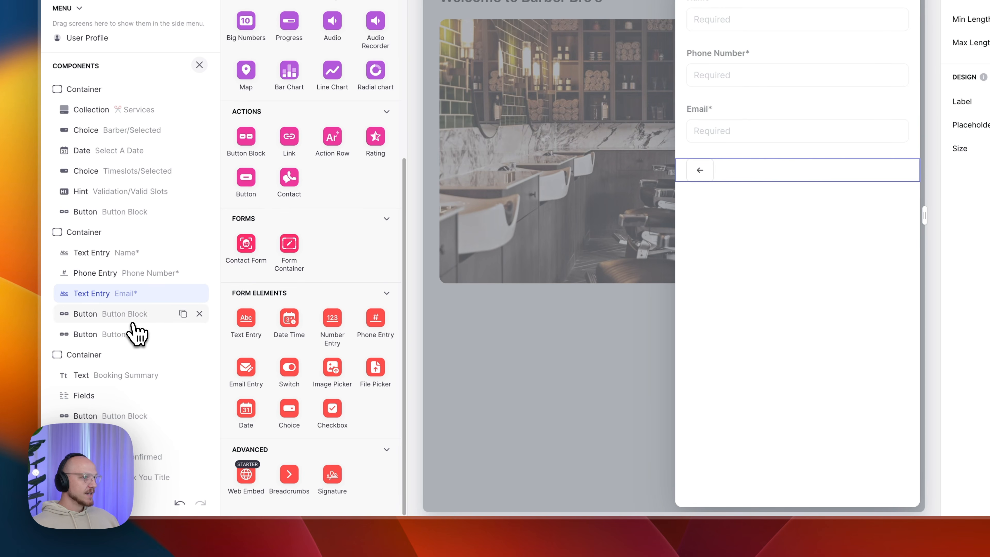
pyautogui.click(132, 323)
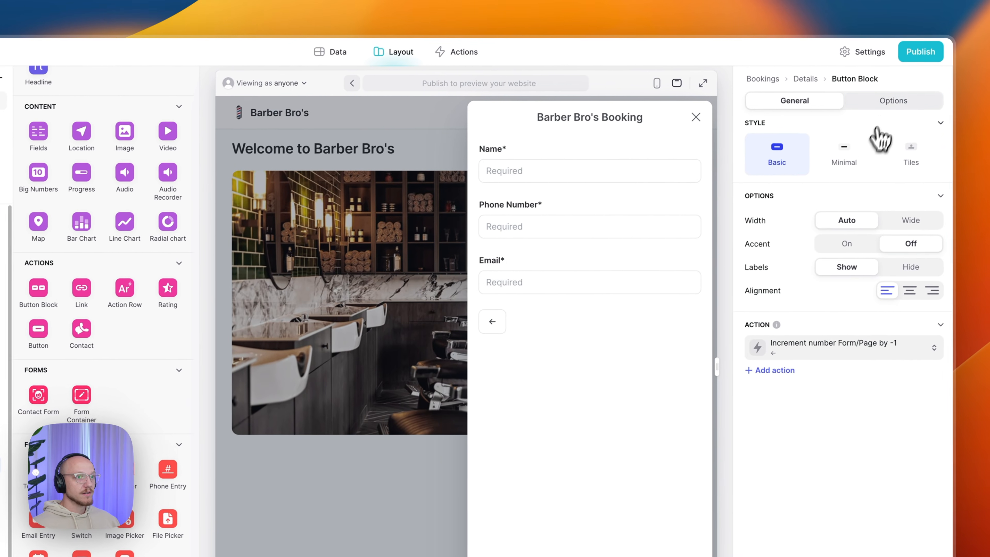
pyautogui.click(885, 104)
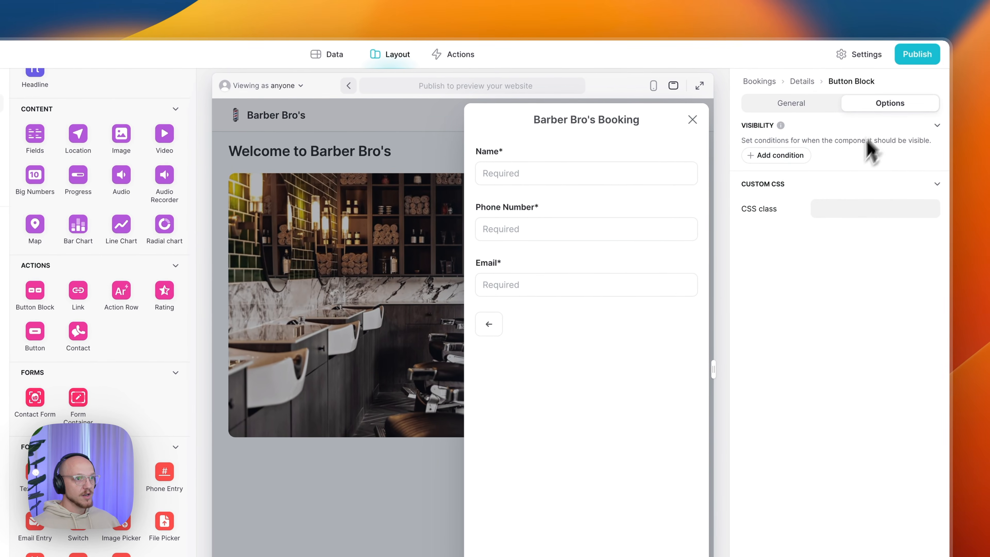
pyautogui.click(795, 107)
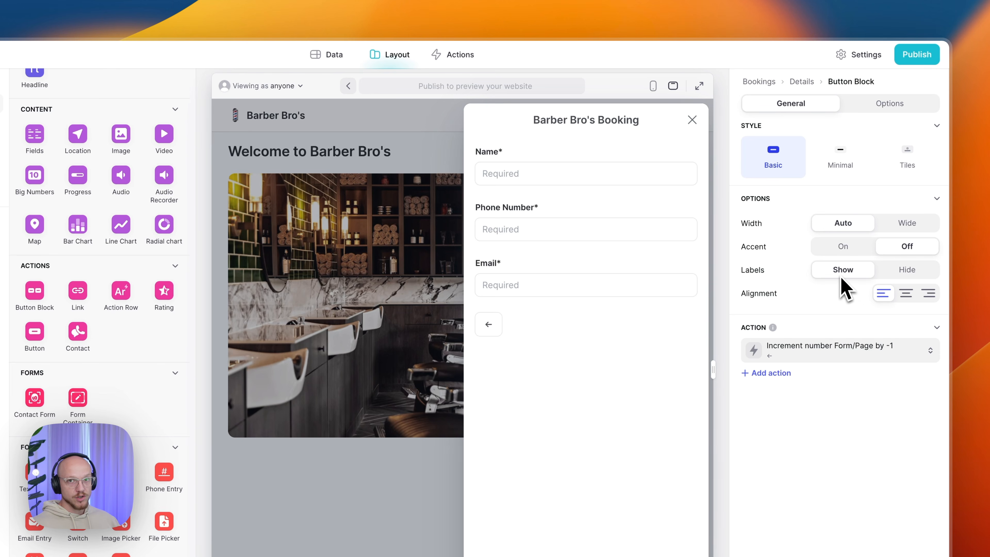
pyautogui.click(823, 351)
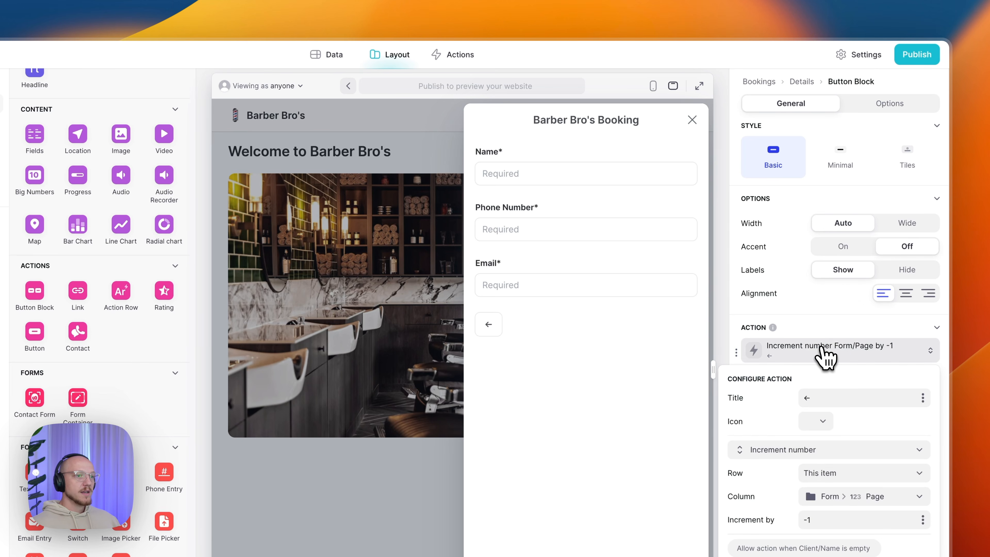
pyautogui.moveTo(835, 400); pyautogui.dragTo(810, 405)
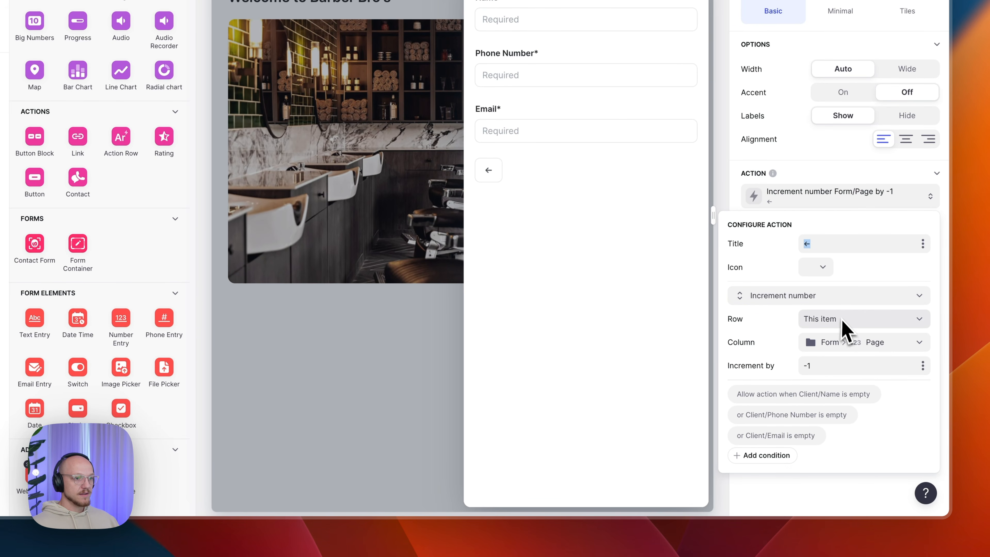
pyautogui.click(855, 346)
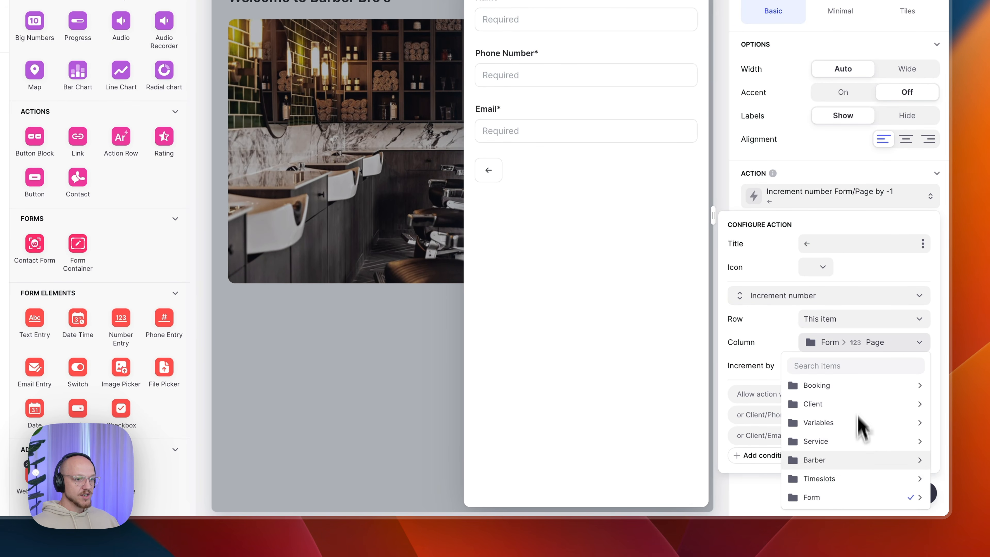
pyautogui.moveTo(848, 500)
pyautogui.click(691, 503)
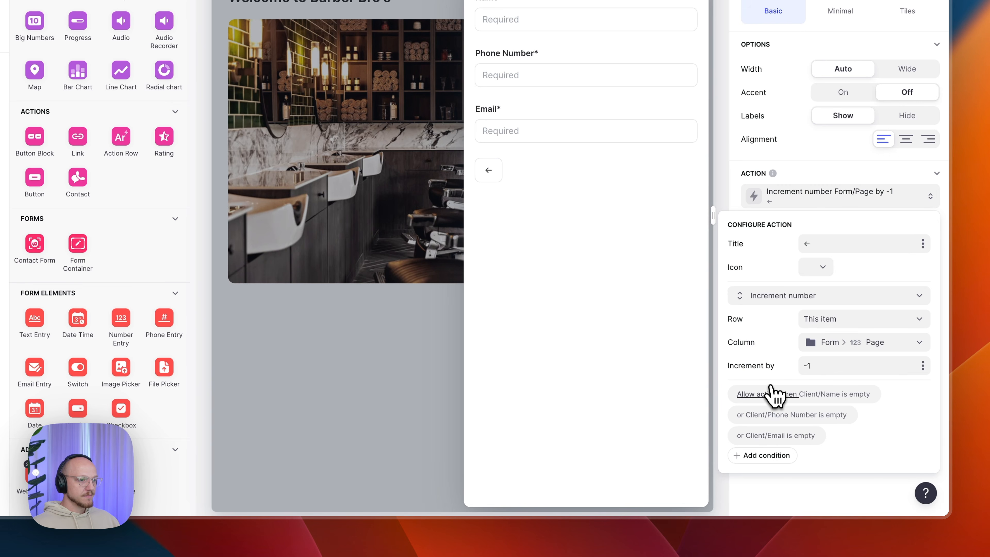
pyautogui.click(768, 402)
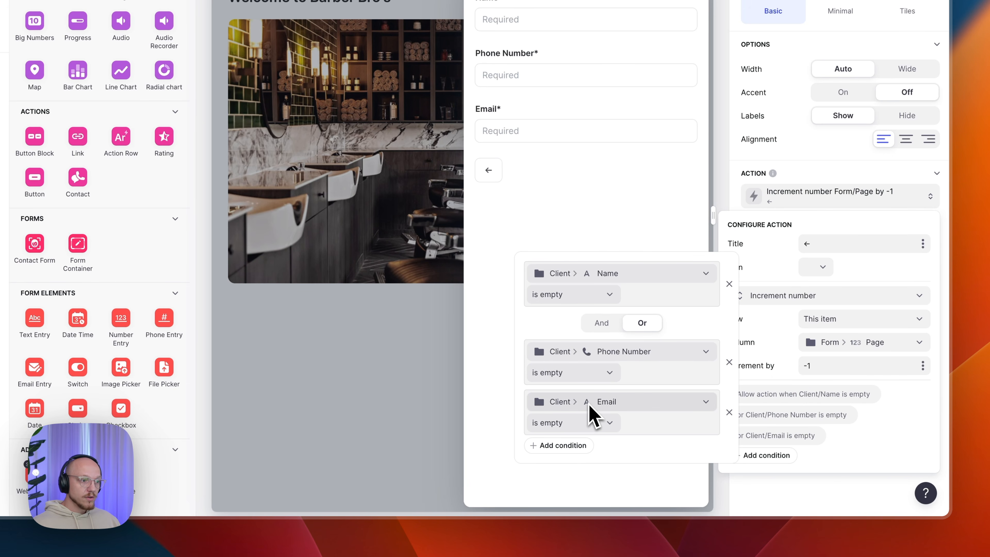
pyautogui.click(602, 405)
pyautogui.moveTo(668, 236)
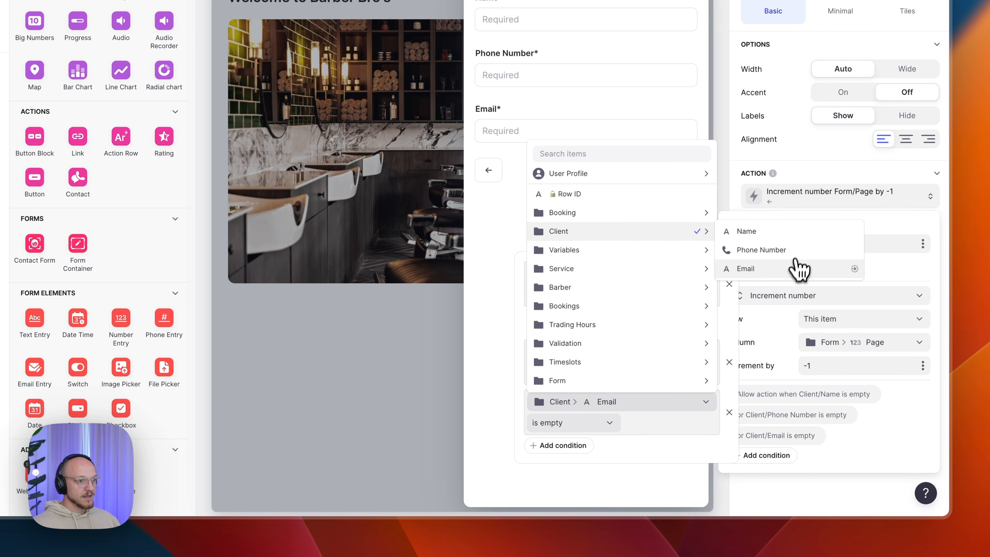
pyautogui.click(794, 268)
pyautogui.click(606, 350)
pyautogui.moveTo(663, 181)
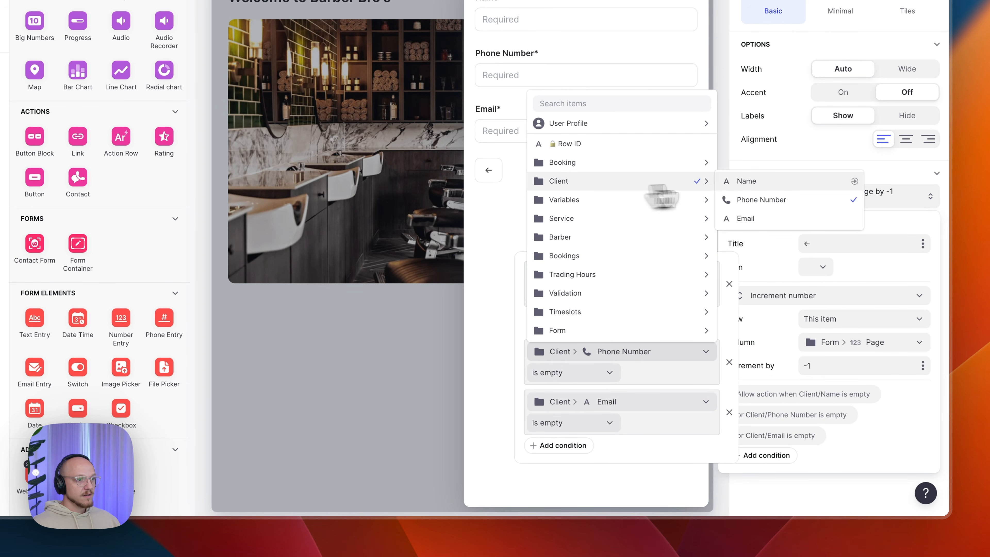
pyautogui.click(822, 197)
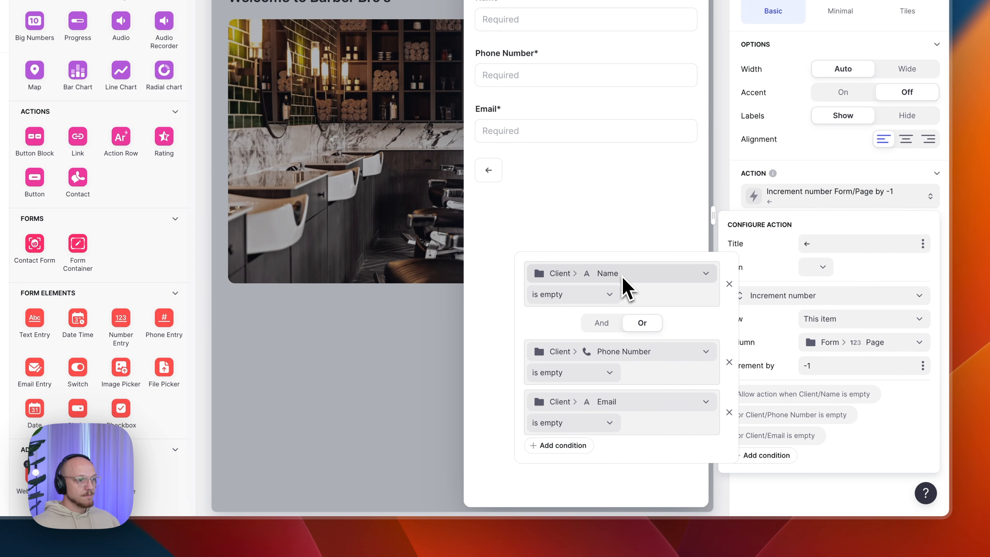
pyautogui.click(893, 447)
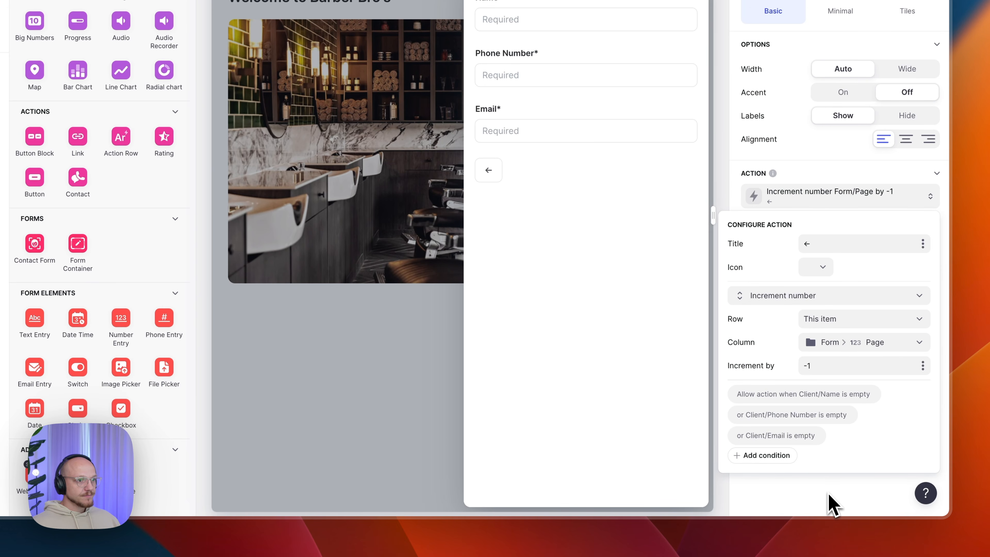
pyautogui.click(802, 197)
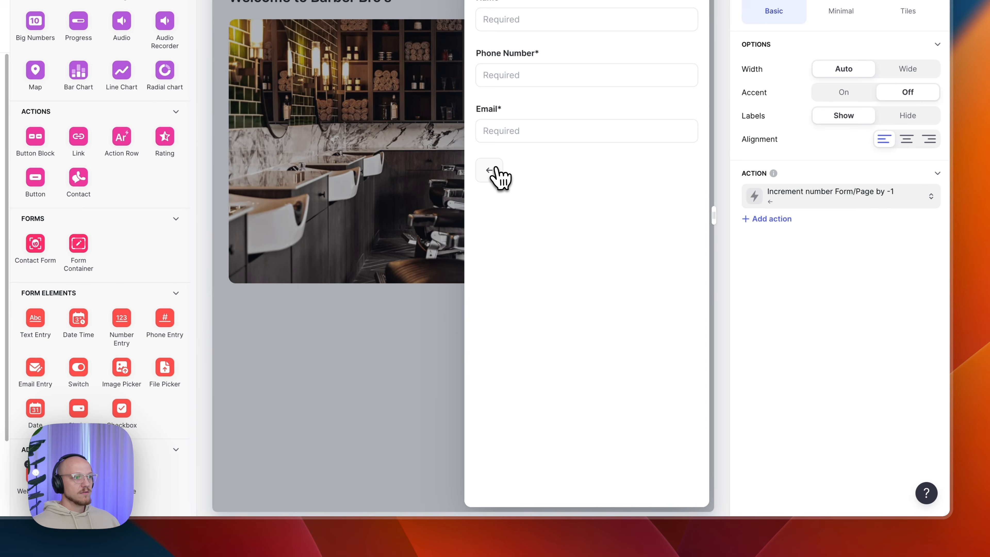
pyautogui.click(489, 170)
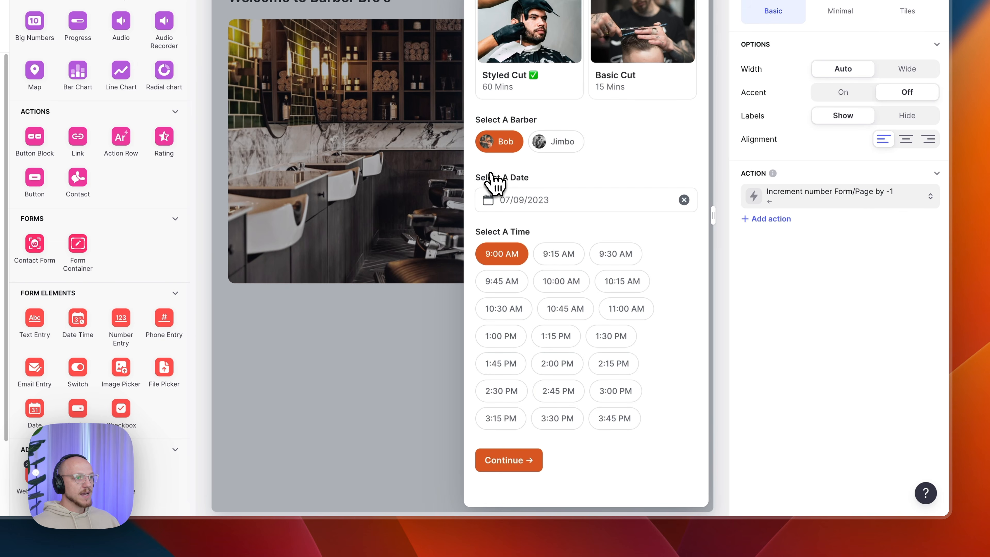
pyautogui.click(530, 461)
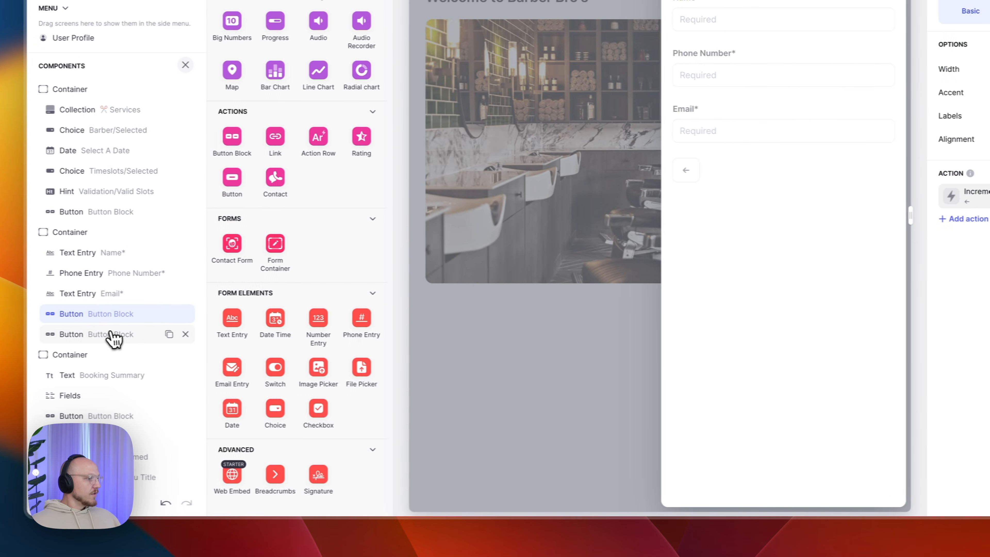
# - Inspect the second Button Block's Continue action and its 'is not empty' run conditions
pyautogui.click(118, 336)
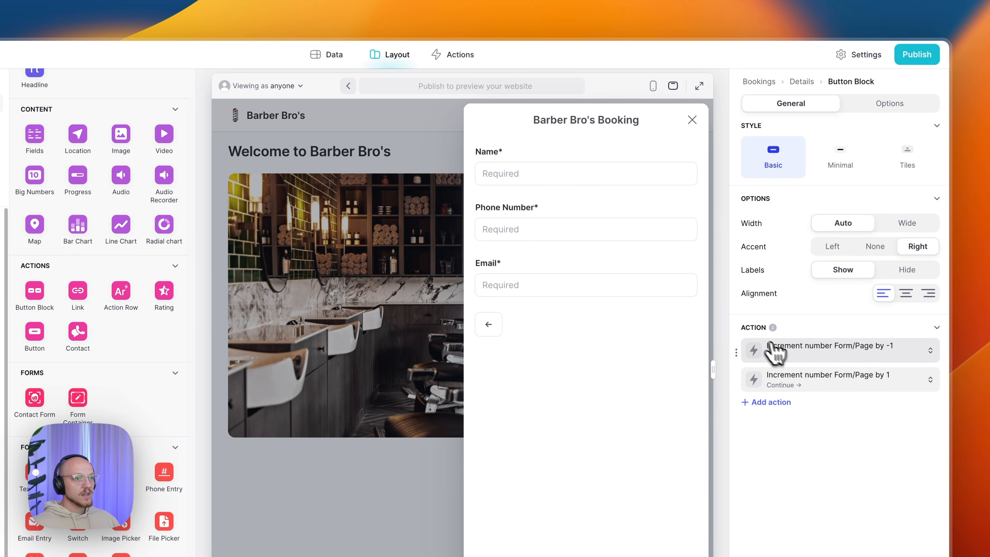
pyautogui.click(792, 353)
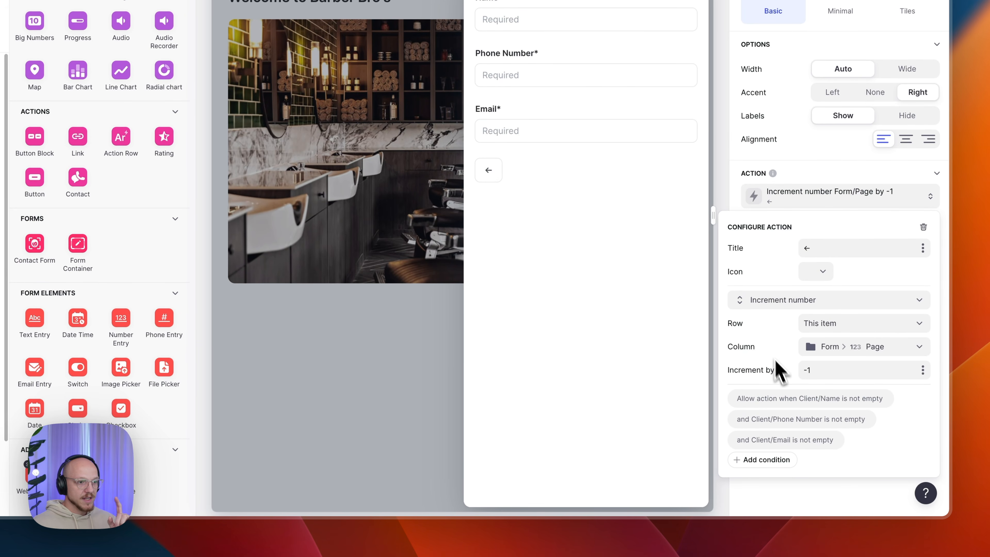
pyautogui.click(768, 399)
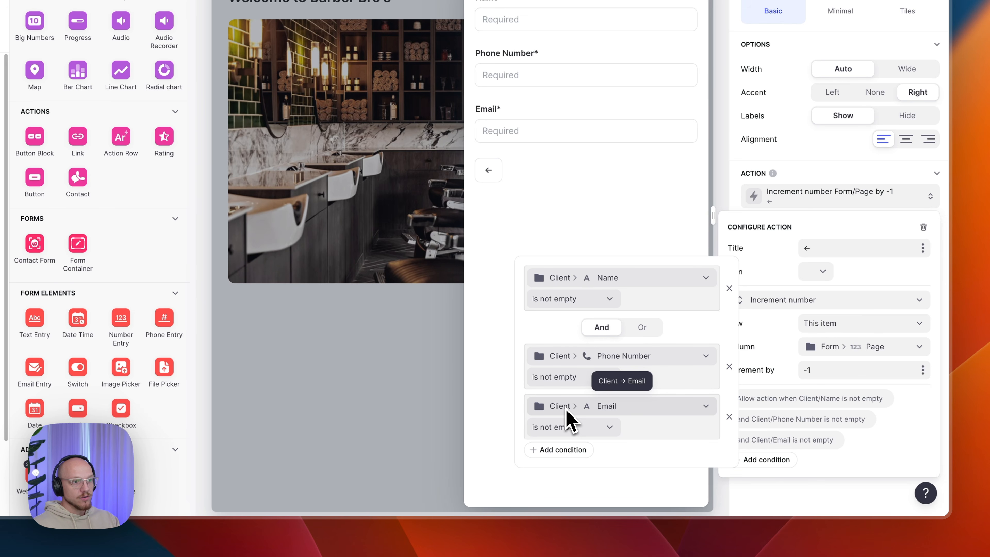
pyautogui.click(786, 301)
pyautogui.click(787, 301)
pyautogui.click(770, 272)
pyautogui.click(620, 207)
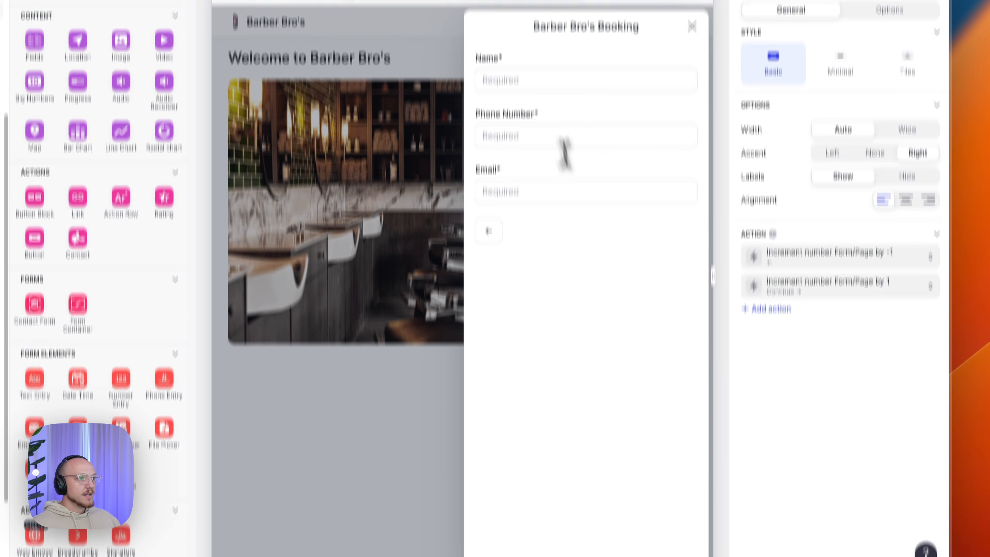
# - Enter test value 123 into Name and Phone Number in the preview, leaving Email blank
pyautogui.click(518, 74)
pyautogui.write('123')
pyautogui.click(512, 226)
pyautogui.write('123')
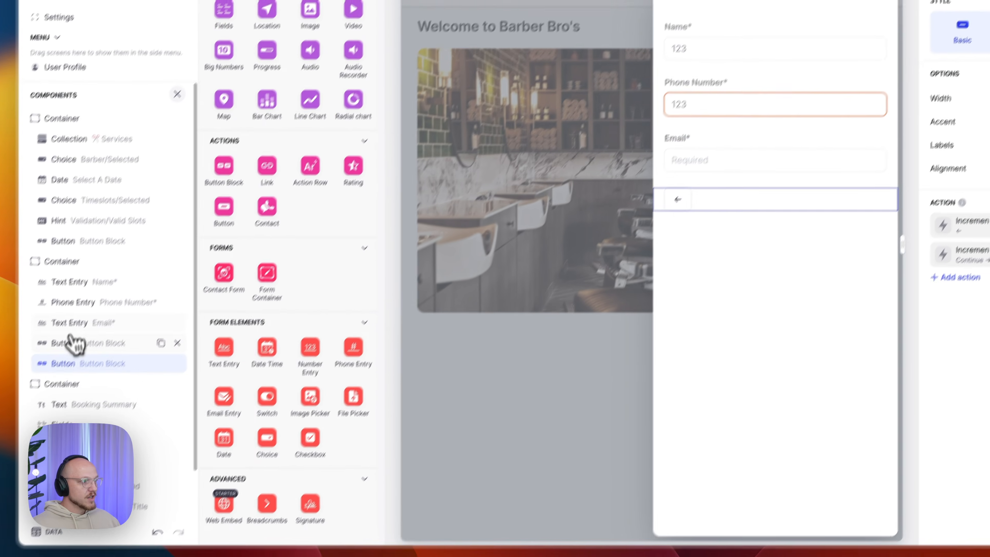
pyautogui.click(99, 319)
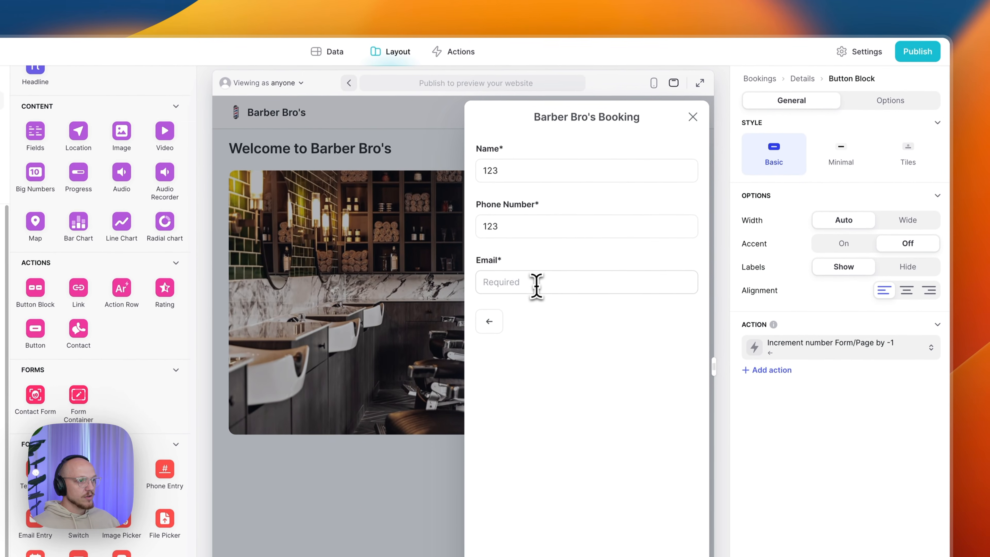
pyautogui.click(749, 134)
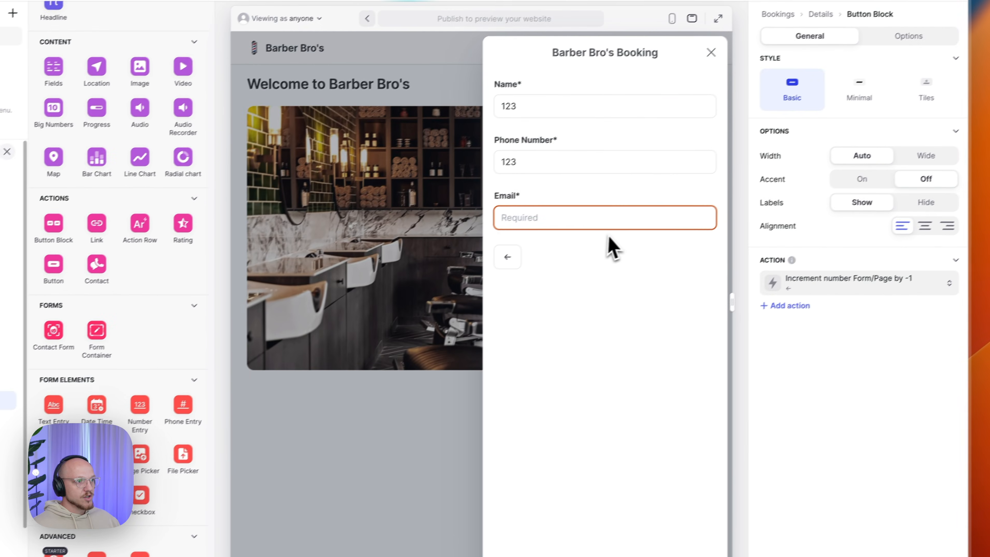
pyautogui.write('123')
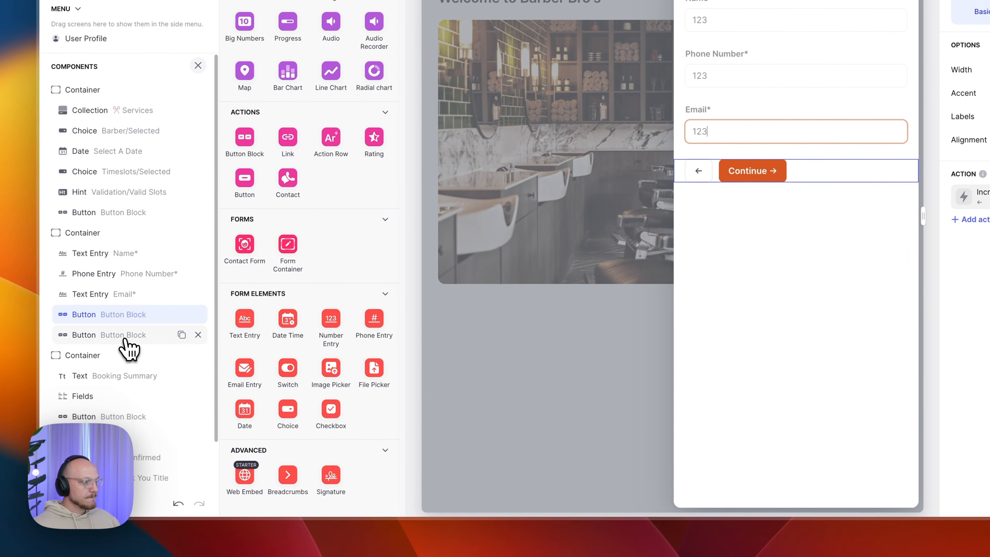
pyautogui.click(125, 339)
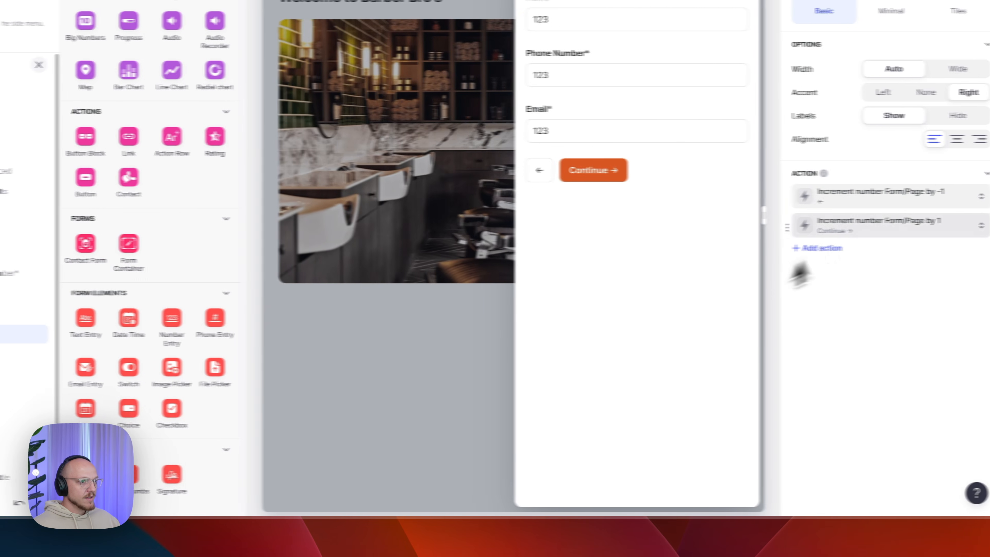
pyautogui.click(812, 197)
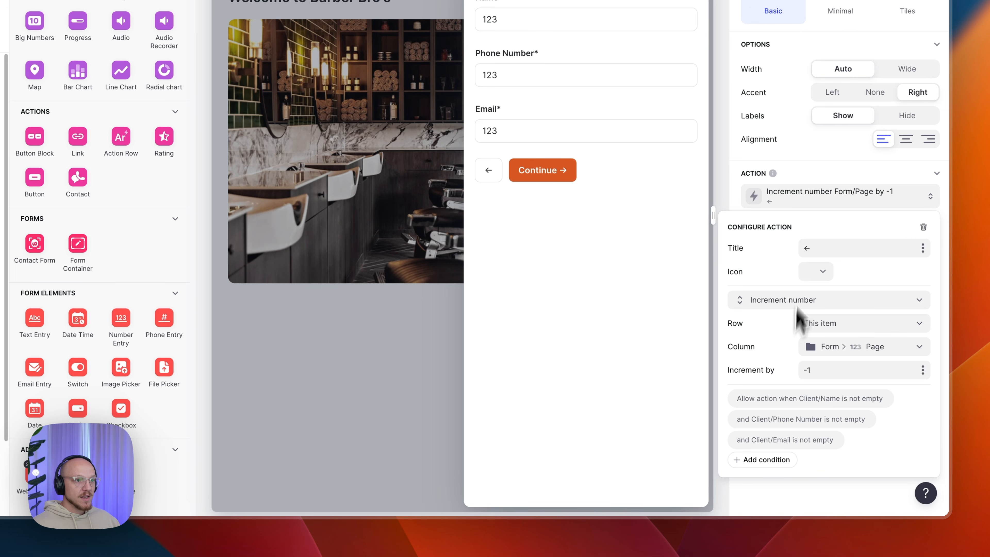
pyautogui.click(807, 202)
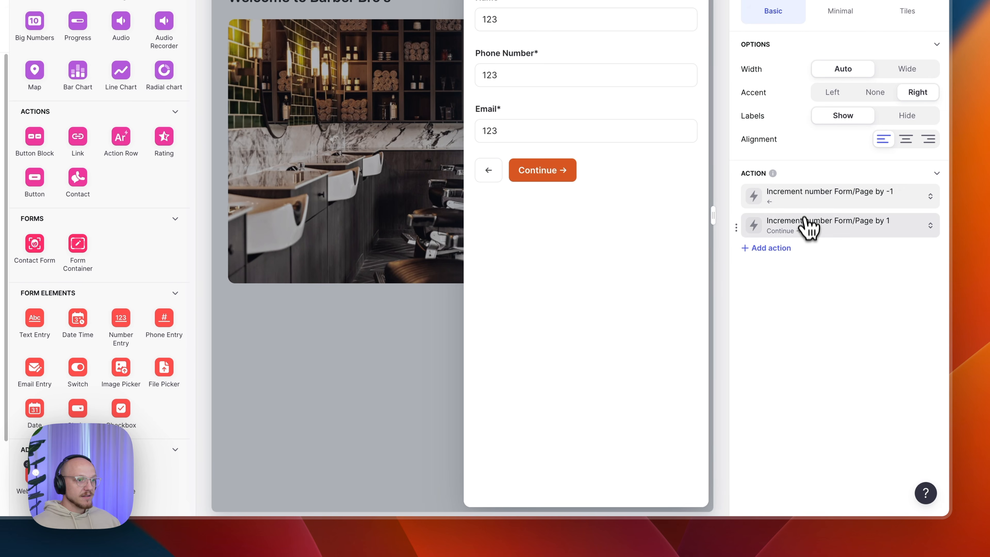
pyautogui.click(825, 234)
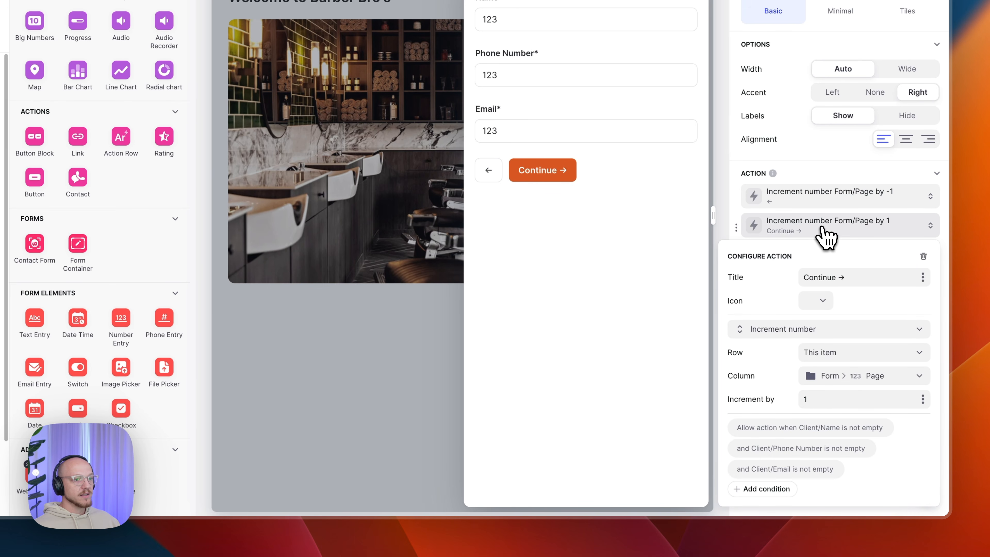
pyautogui.moveTo(792, 276); pyautogui.dragTo(857, 277)
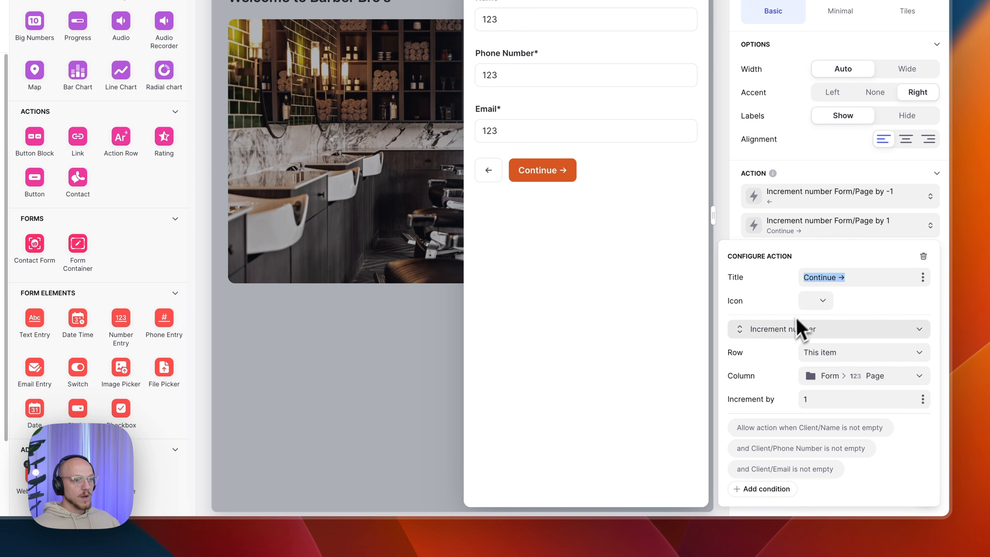
pyautogui.click(824, 397)
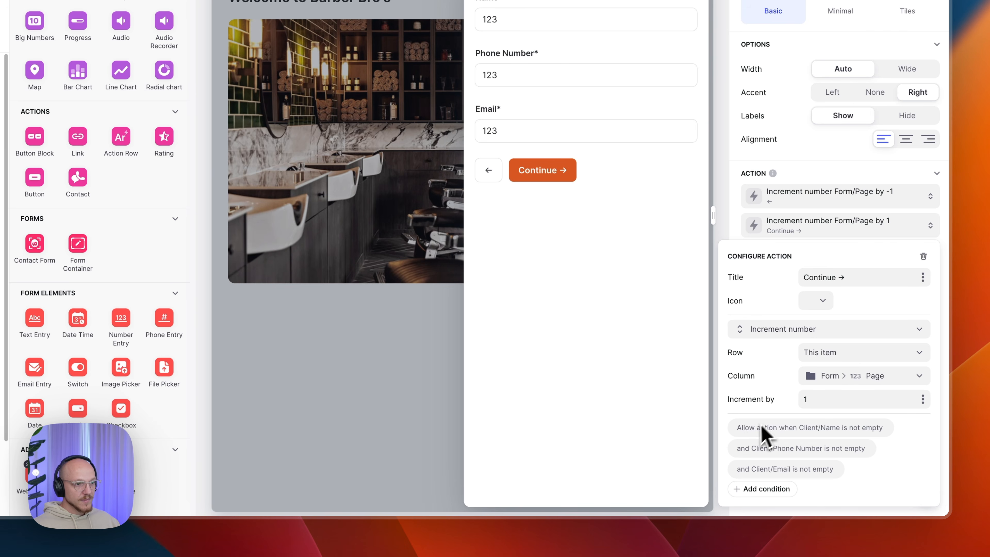
pyautogui.click(784, 431)
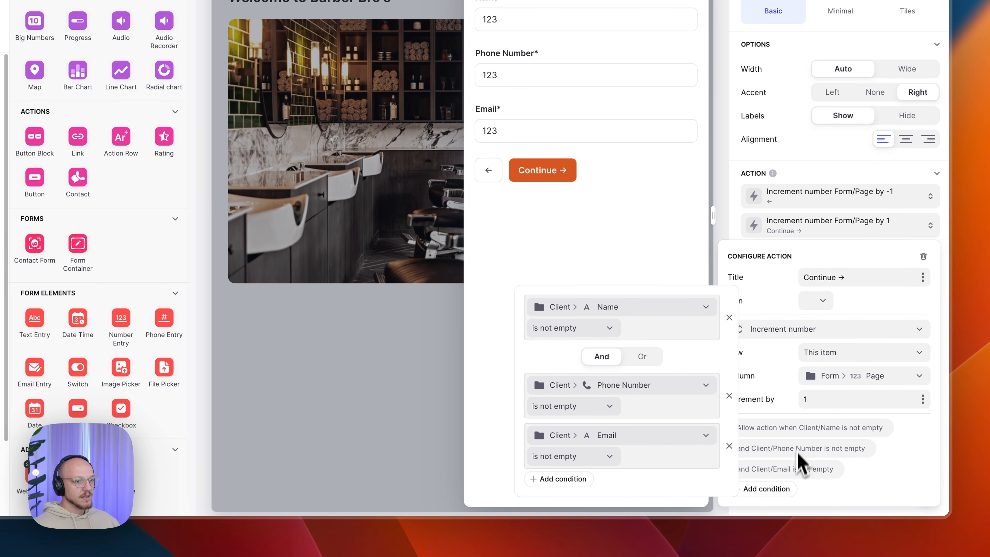
pyautogui.click(783, 478)
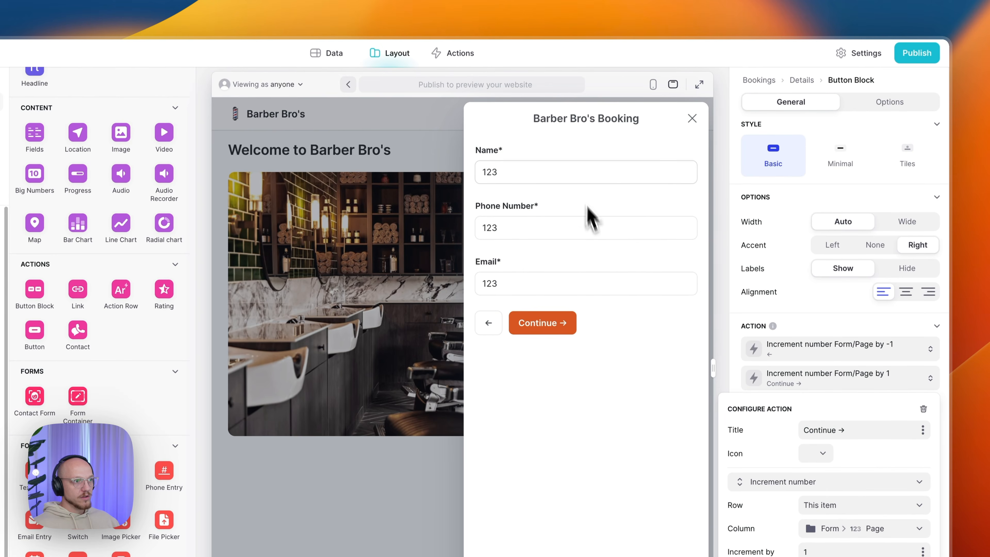
pyautogui.click(824, 353)
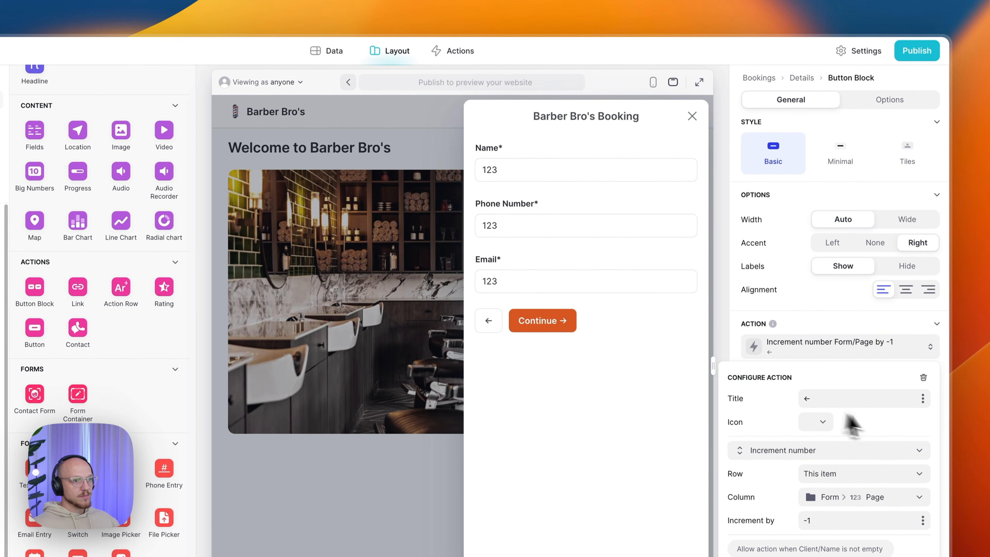
pyautogui.click(826, 344)
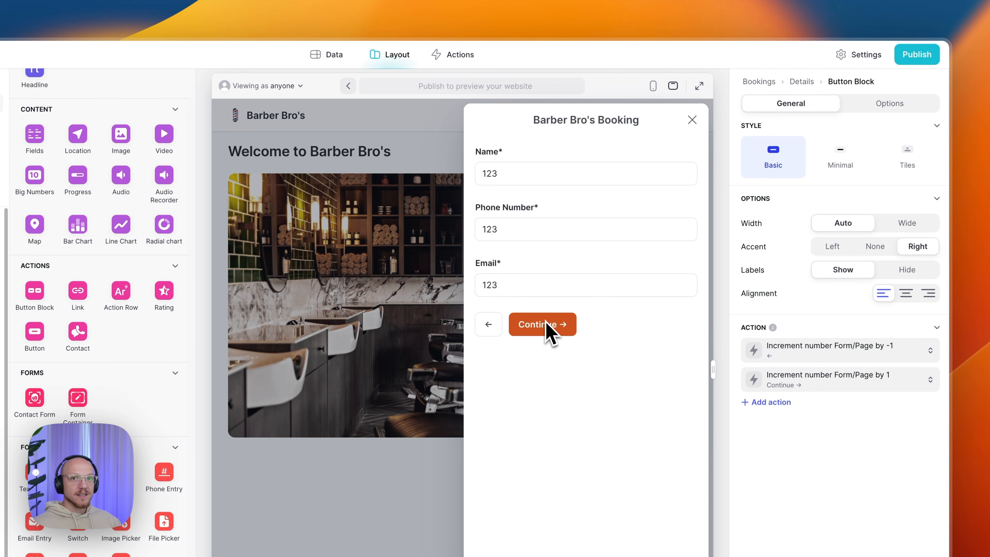
# - Test the Continue action by changing its Booking/Date condition to 'is' 123
pyautogui.click(791, 380)
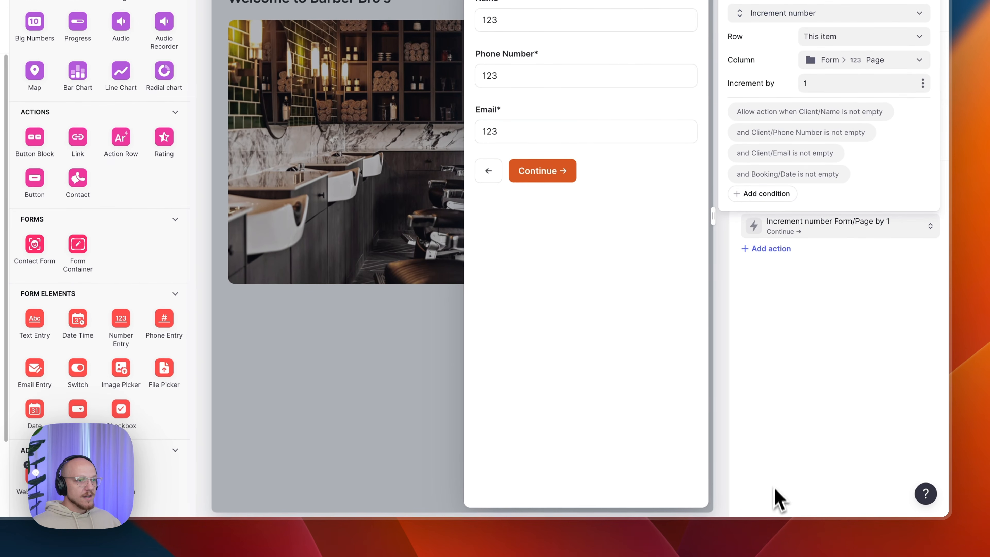
pyautogui.click(776, 180)
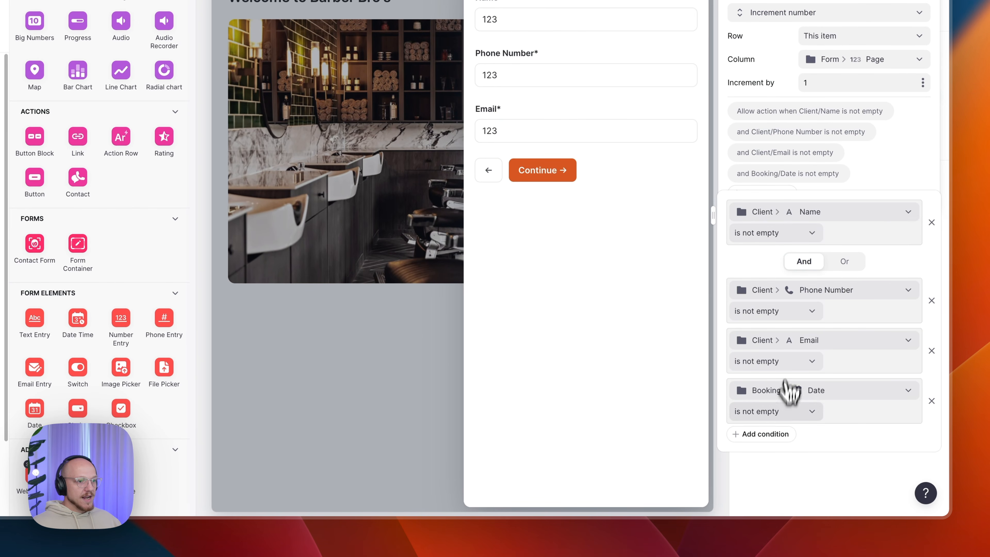
pyautogui.click(777, 411)
pyautogui.click(725, 248)
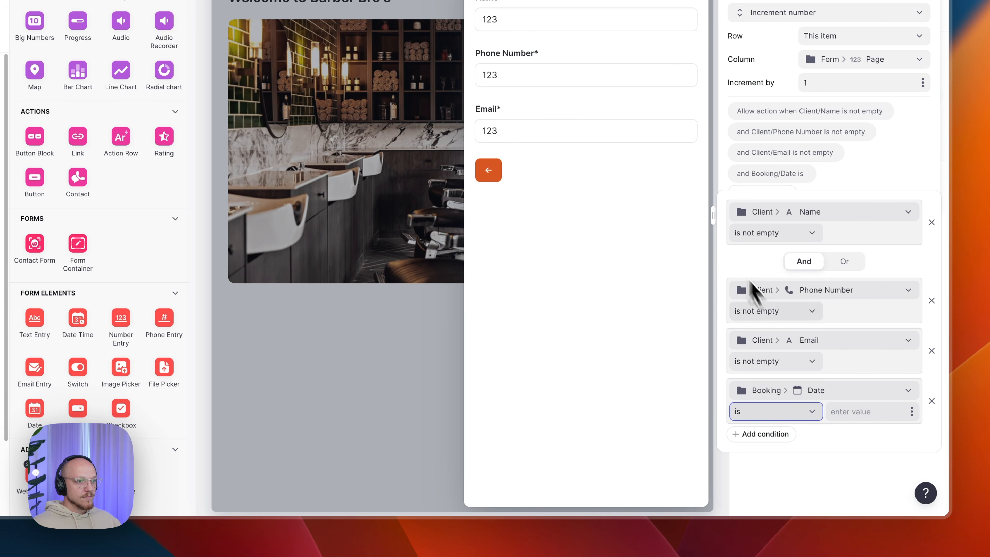
pyautogui.click(858, 412)
pyautogui.write('1231')
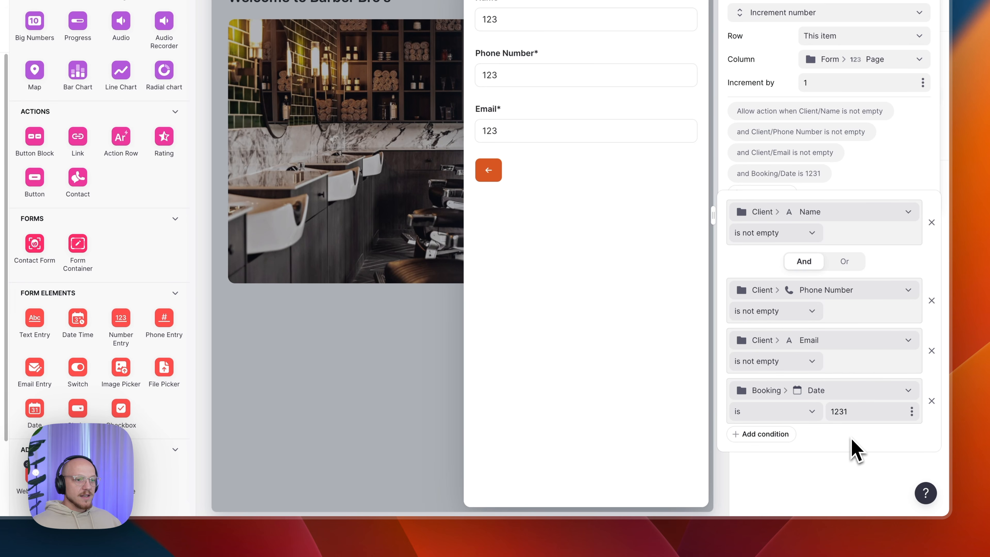
pyautogui.click(837, 486)
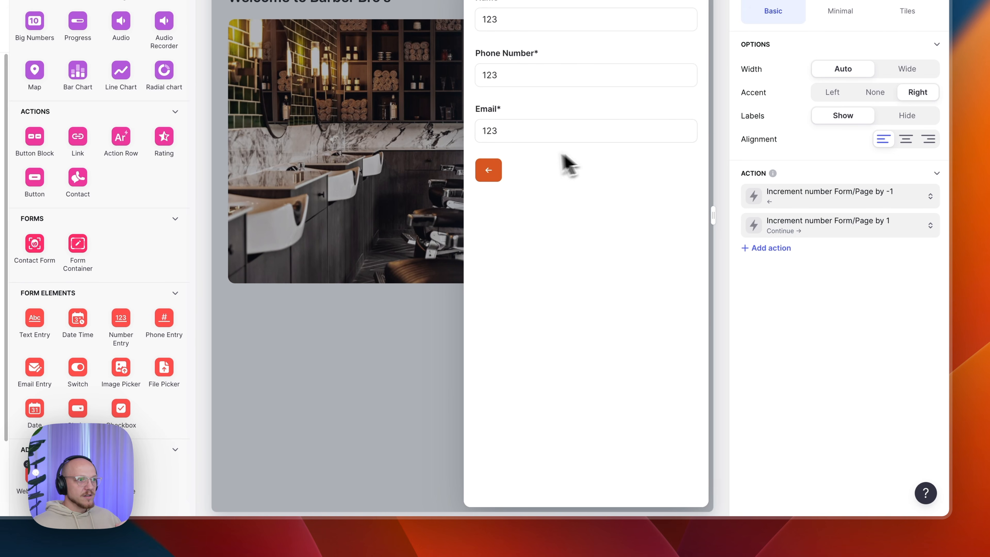
# - Delete the Booking/Date condition from the Continue action's run conditions
pyautogui.click(782, 229)
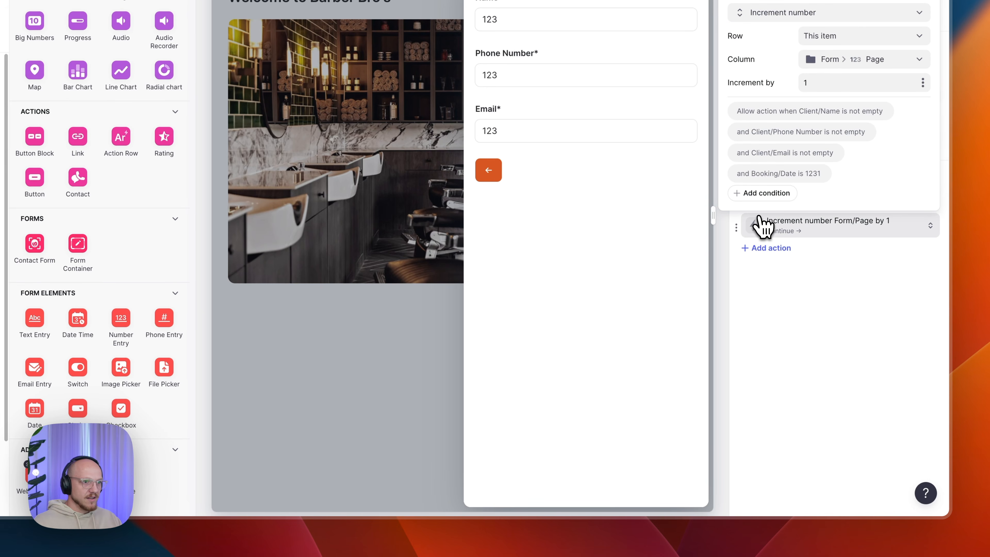
pyautogui.click(768, 179)
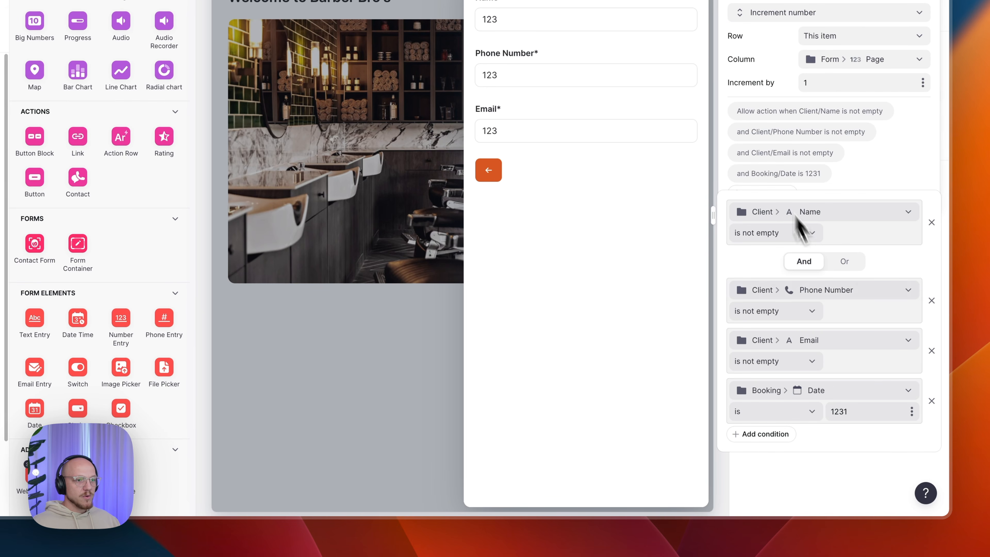
pyautogui.click(932, 401)
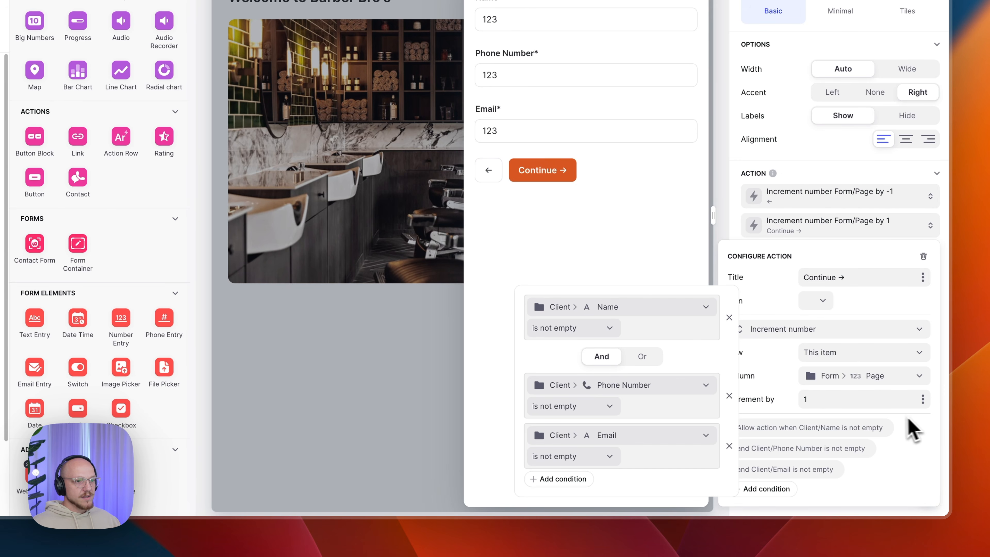
pyautogui.click(787, 351)
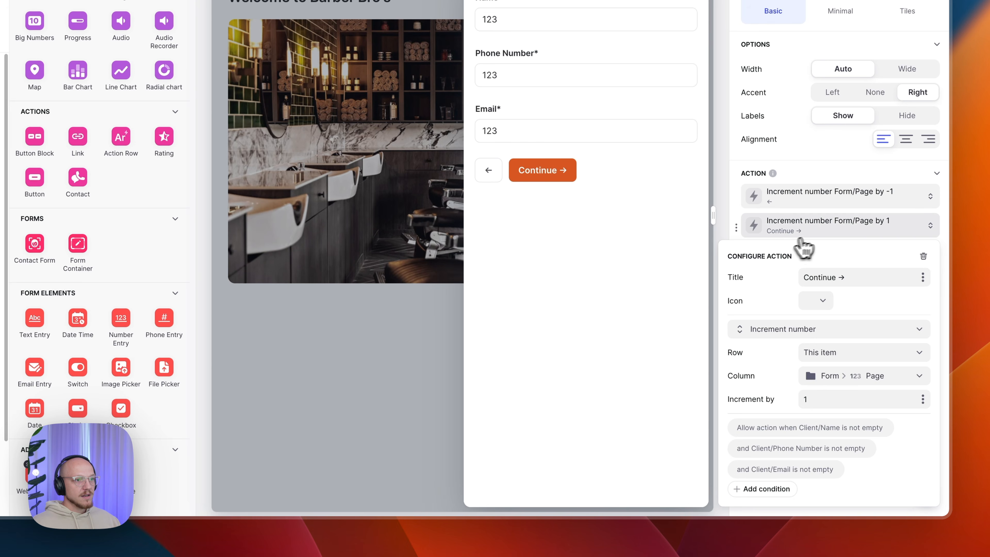
pyautogui.click(819, 231)
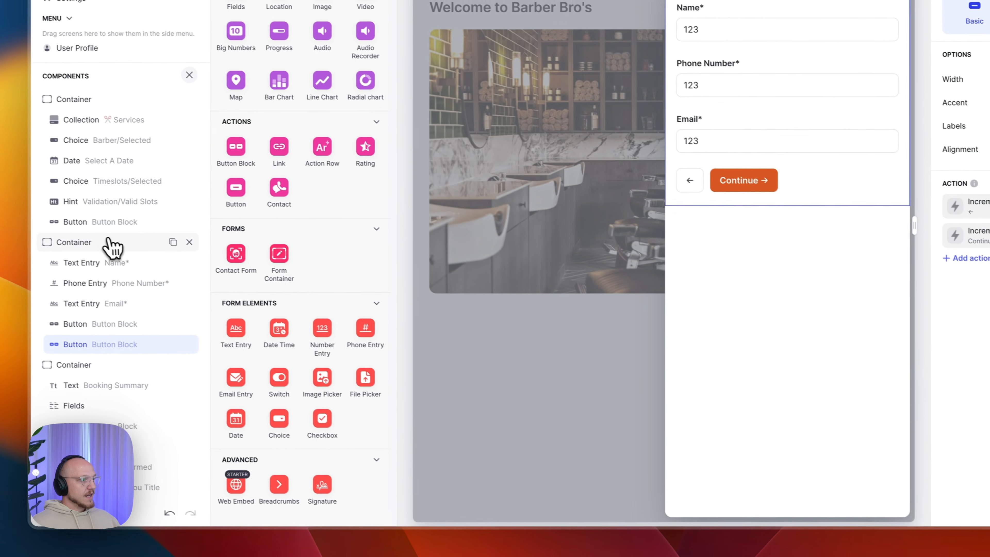
# - Enter a sample client's Name, Phone Number and Email in the preview and continue to Booking Summary
pyautogui.click(110, 250)
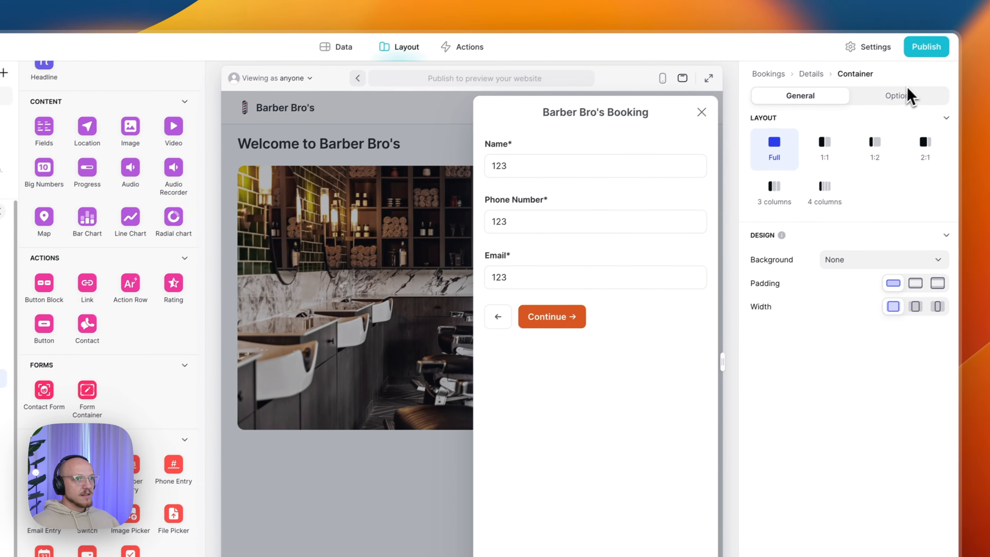
pyautogui.click(980, 32)
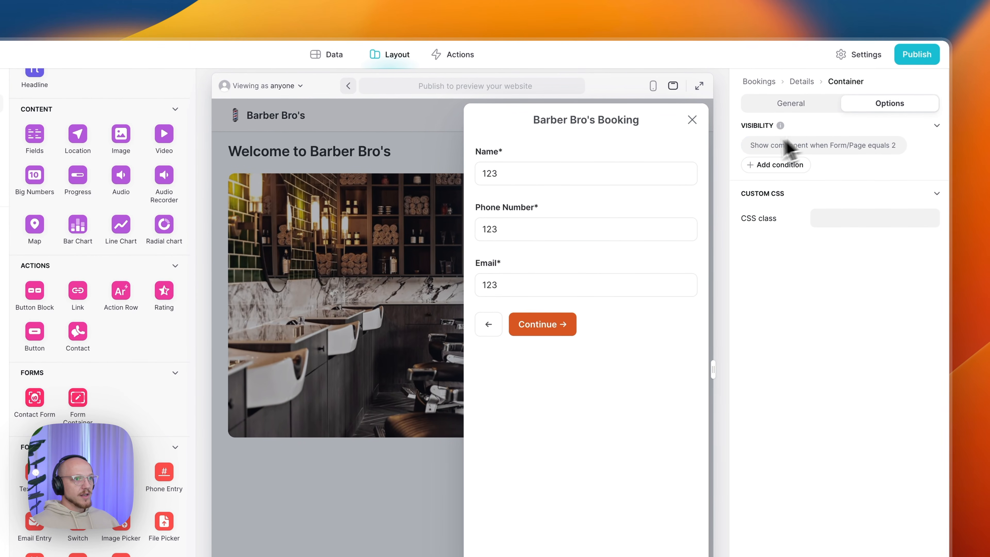
pyautogui.click(575, 175)
pyautogui.press('Tab')
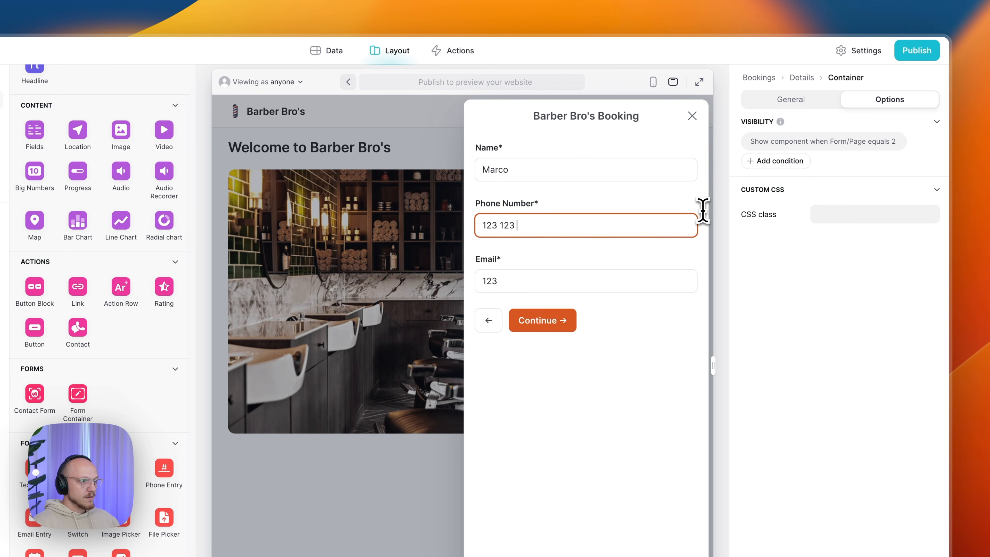
pyautogui.click(604, 277)
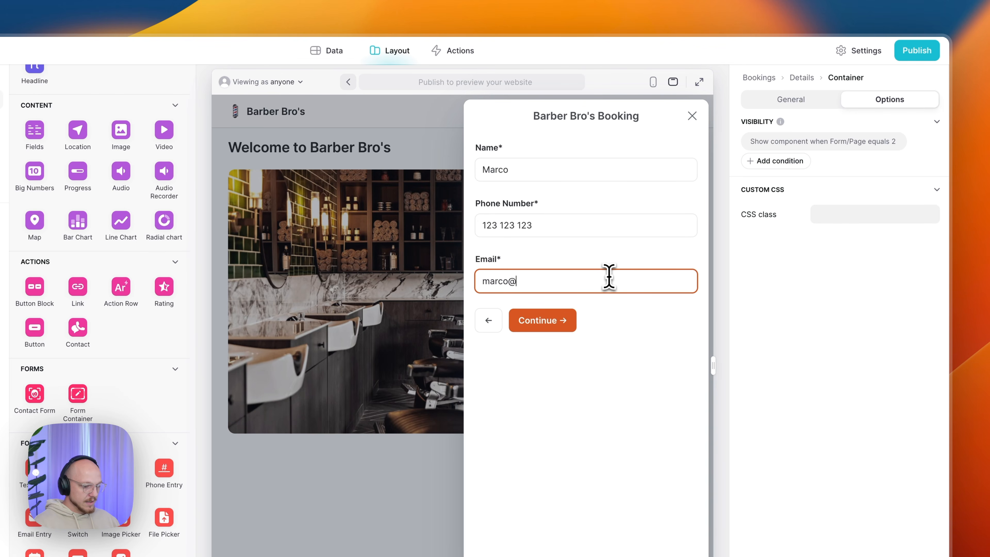
pyautogui.click(648, 422)
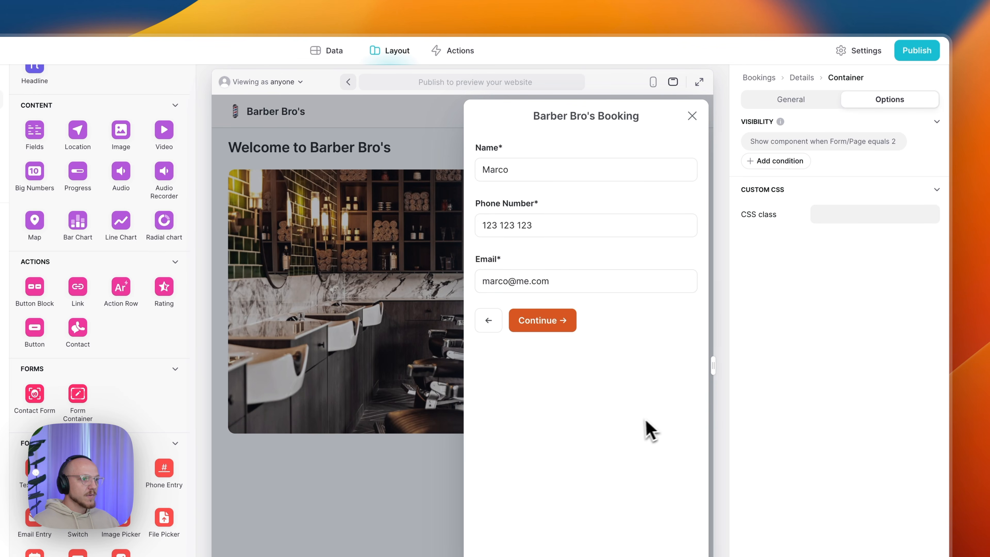
pyautogui.click(558, 331)
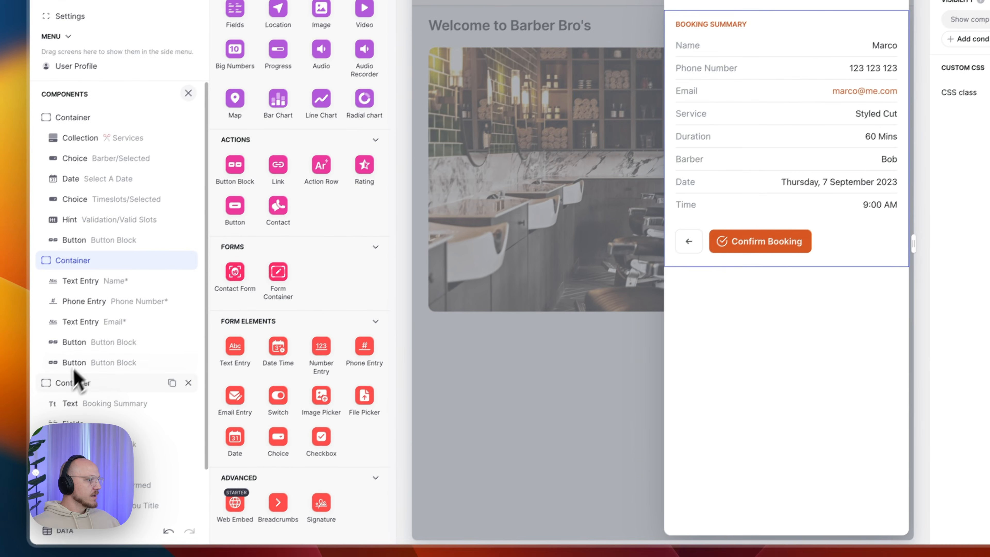
# - Confirm the summary container's visibility uses Form > Page and check the Booking Summary text settings
pyautogui.scroll(10, 251, 202)
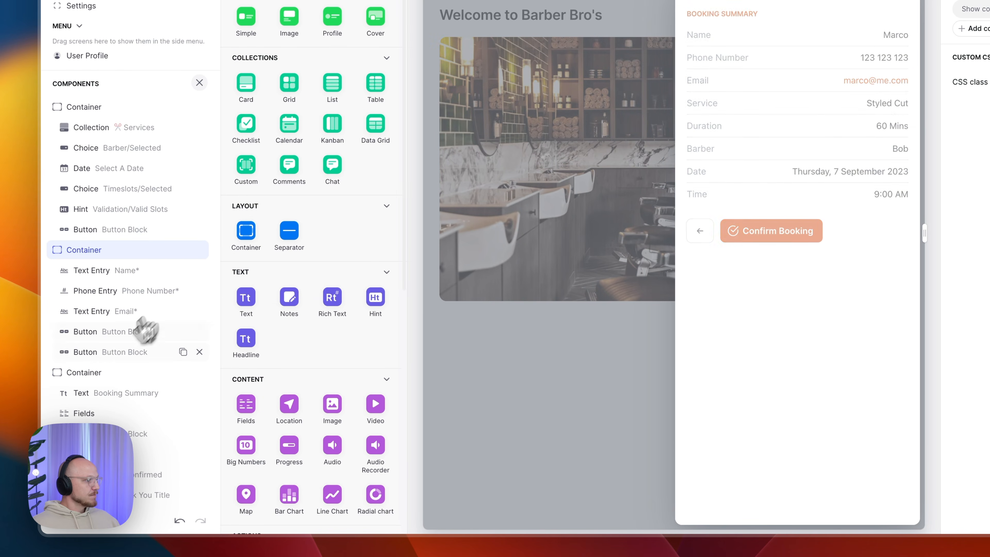
pyautogui.click(90, 374)
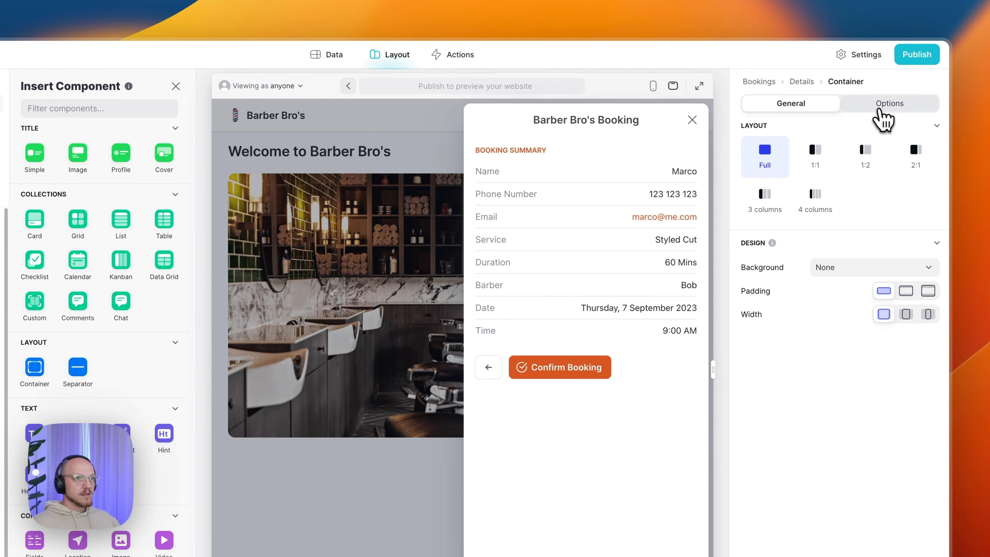
pyautogui.click(889, 104)
pyautogui.click(797, 147)
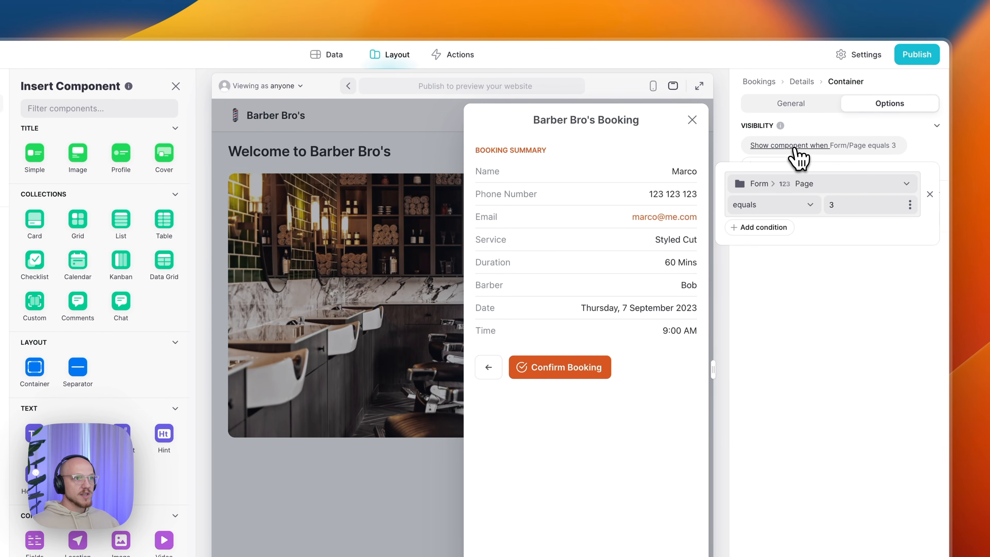
pyautogui.click(799, 186)
pyautogui.click(774, 433)
pyautogui.click(678, 435)
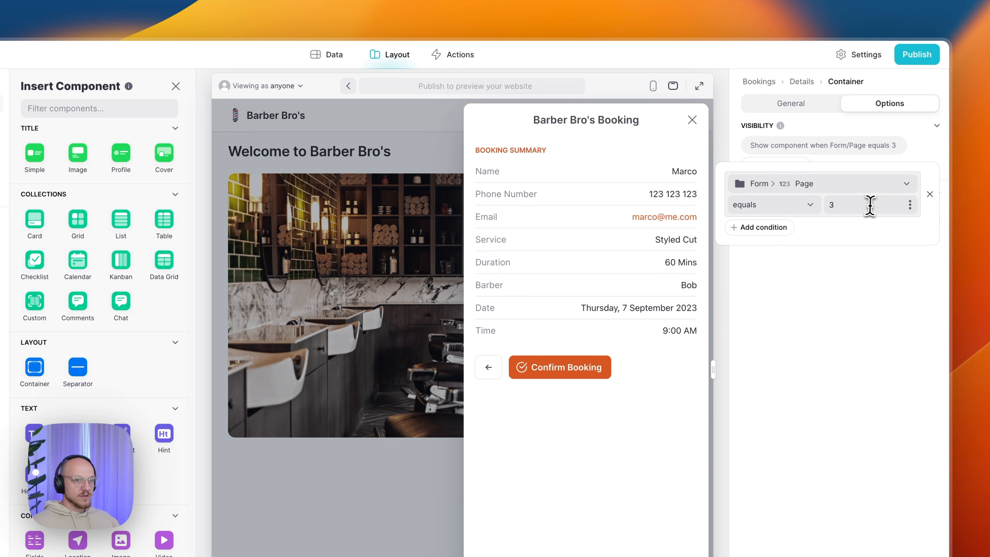
pyautogui.click(860, 257)
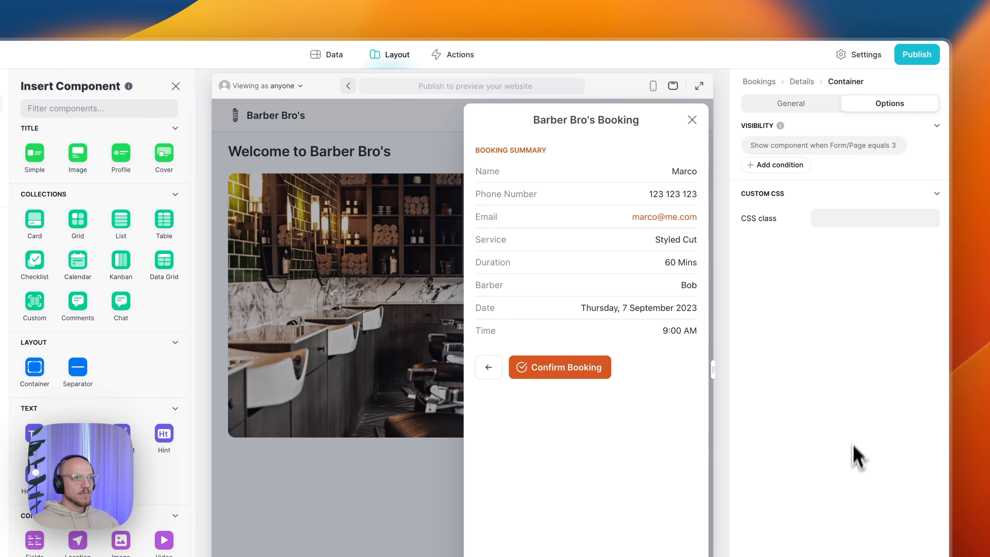
pyautogui.click(768, 105)
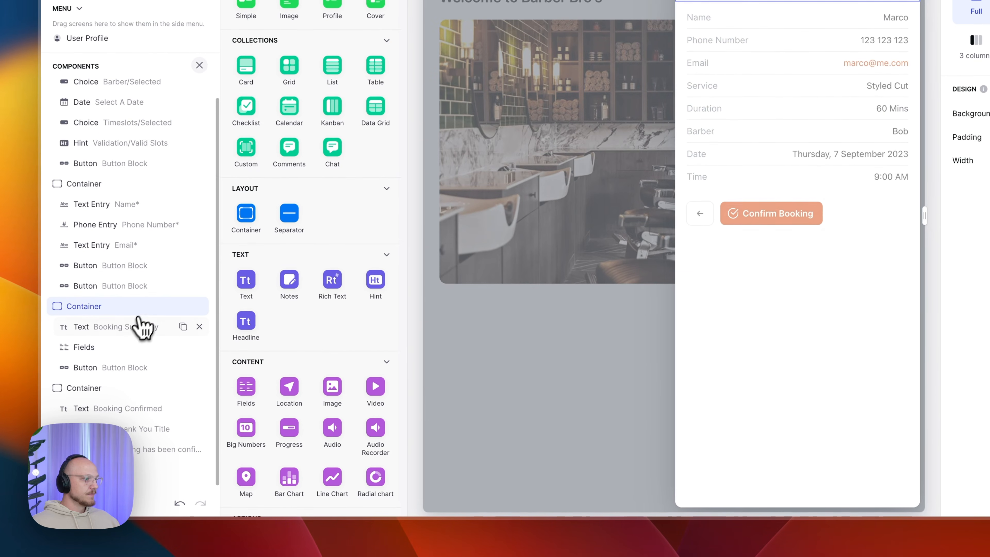
pyautogui.click(128, 330)
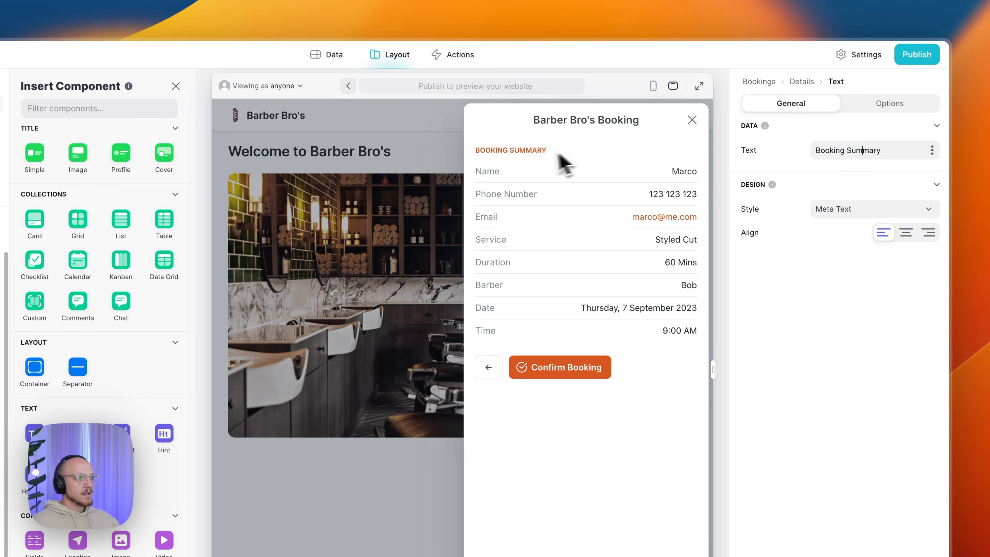
pyautogui.click(877, 107)
pyautogui.click(797, 104)
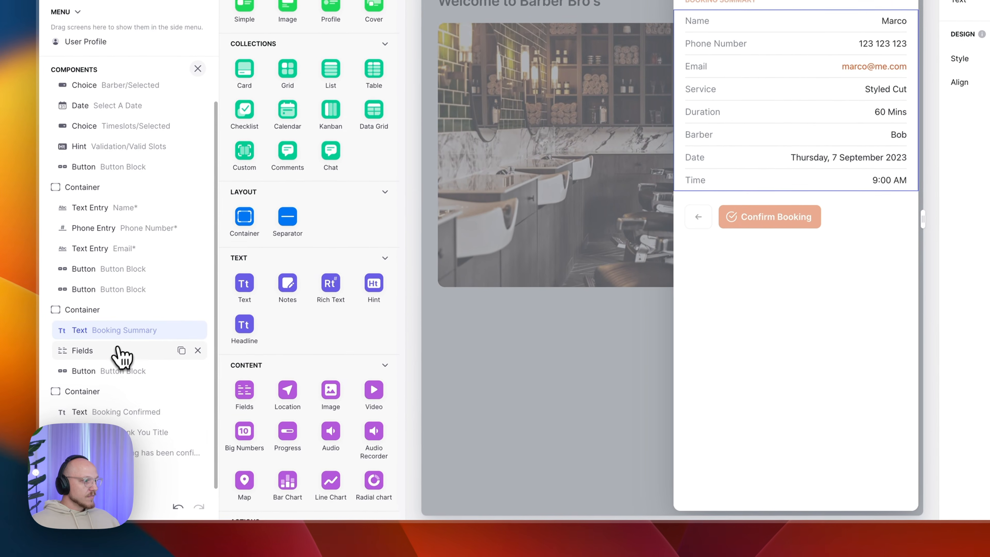
# - Bind the summary's Name, Phone Number and Email items to Client > Name, Phone and Email
pyautogui.click(122, 353)
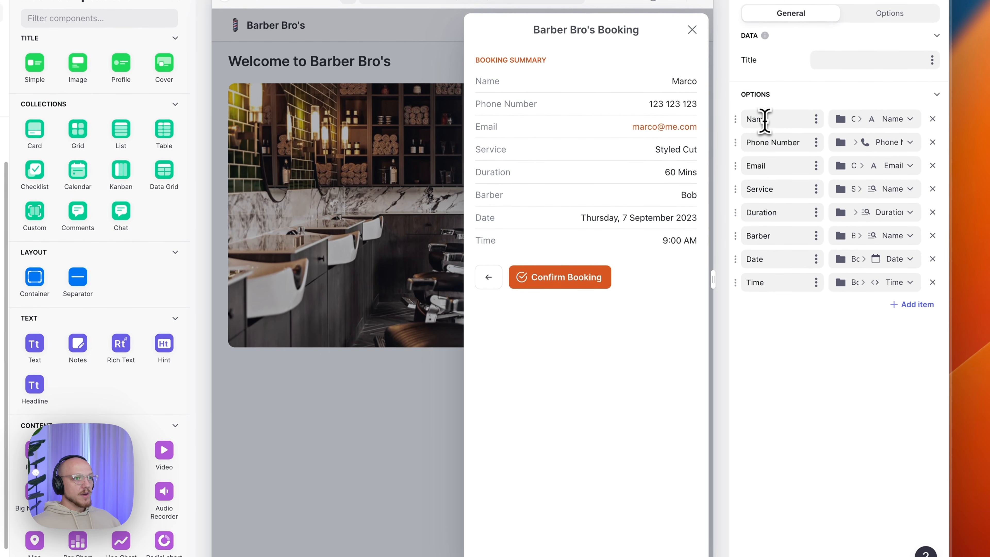
pyautogui.click(766, 121)
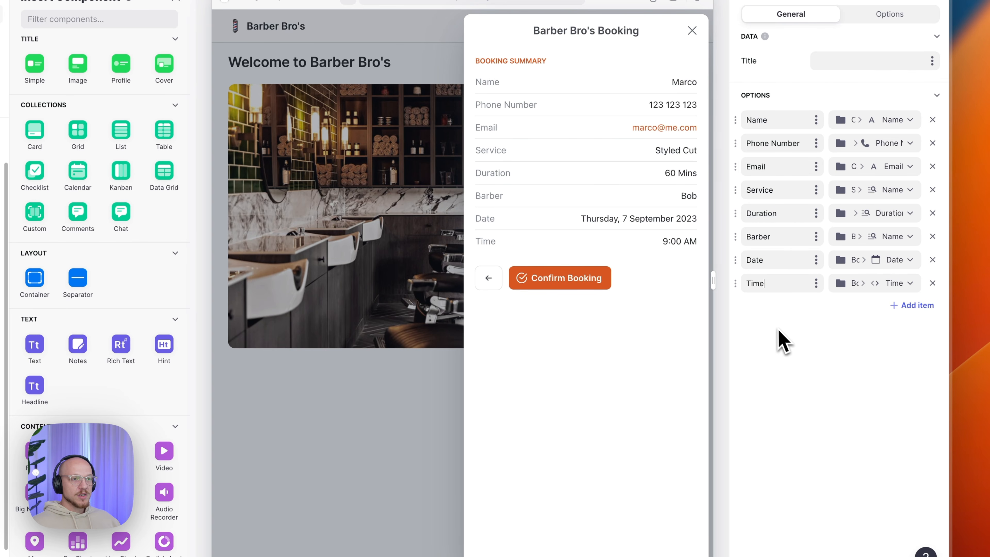
pyautogui.click(879, 121)
pyautogui.moveTo(870, 274)
pyautogui.click(721, 281)
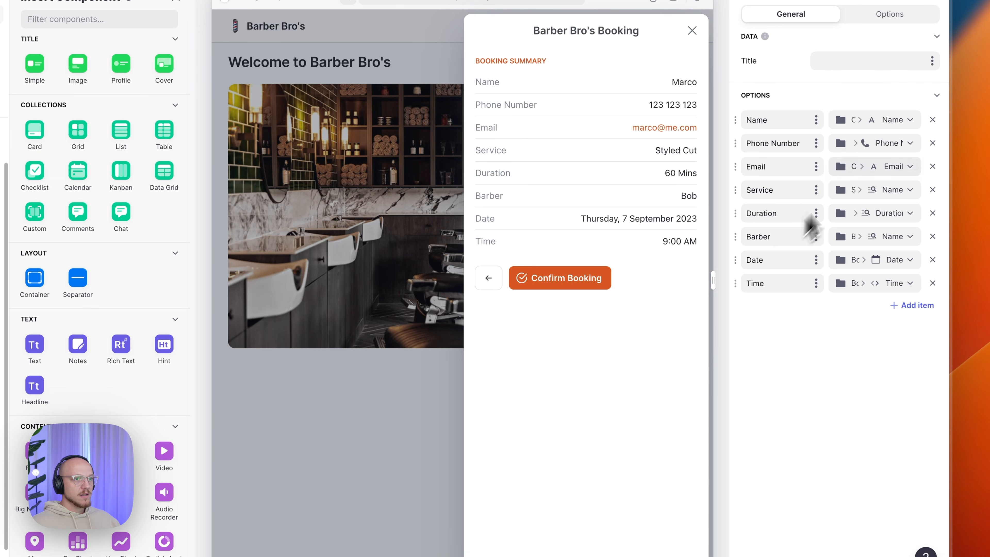
pyautogui.click(878, 145)
pyautogui.moveTo(833, 301)
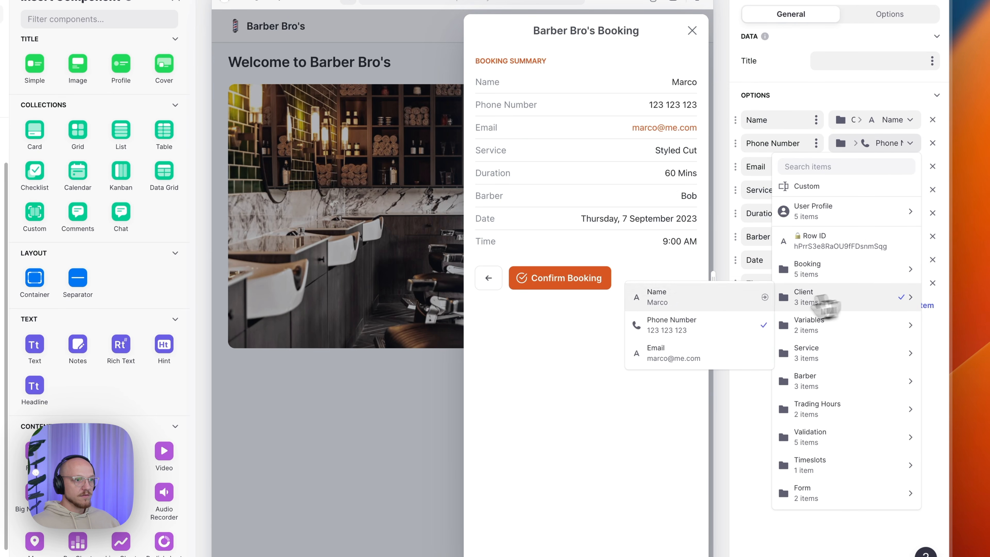
pyautogui.click(718, 353)
pyautogui.click(858, 190)
pyautogui.moveTo(803, 322)
pyautogui.click(703, 366)
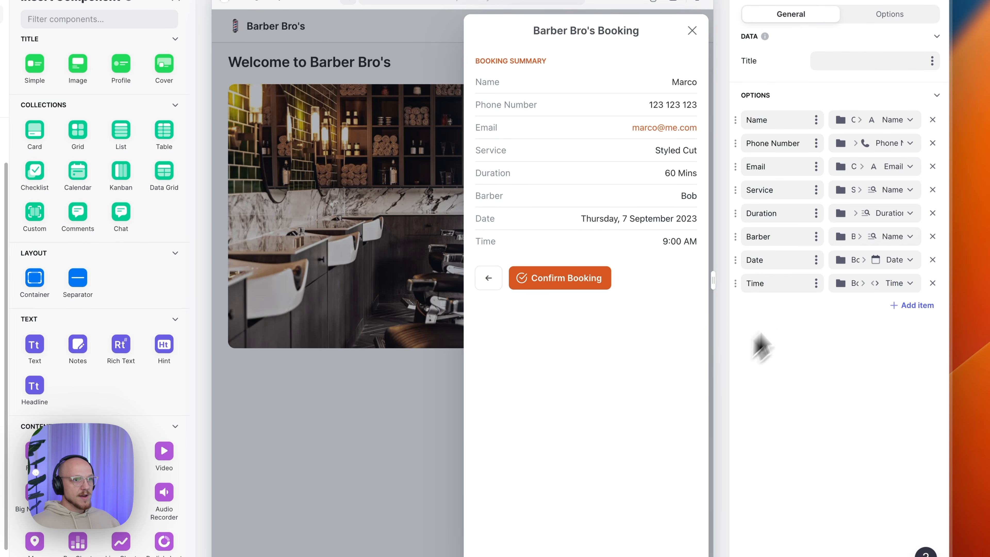
# - Bind Service and Duration to the service, Barber to the barber's name, Date and Time to the booking
pyautogui.click(861, 212)
pyautogui.moveTo(849, 405)
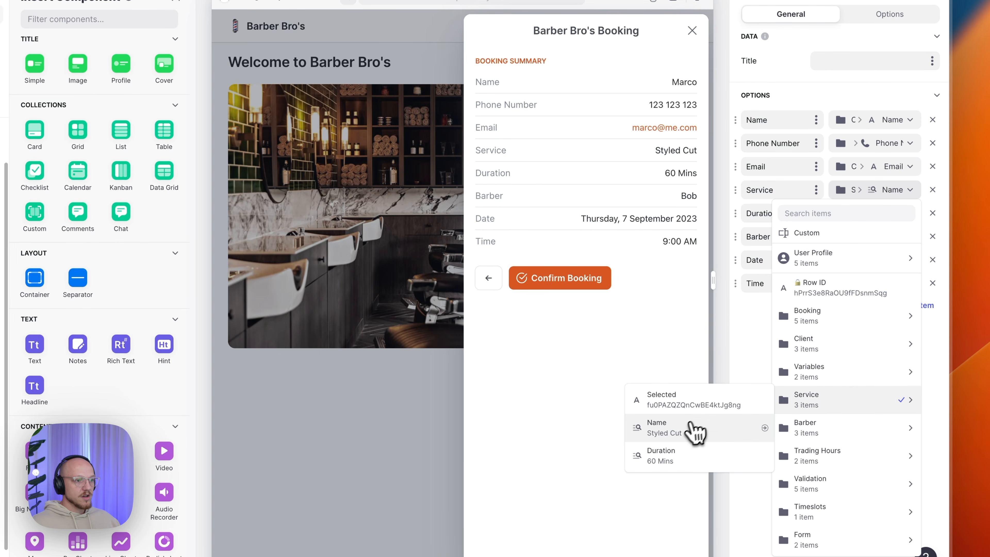
pyautogui.click(670, 455)
pyautogui.click(875, 236)
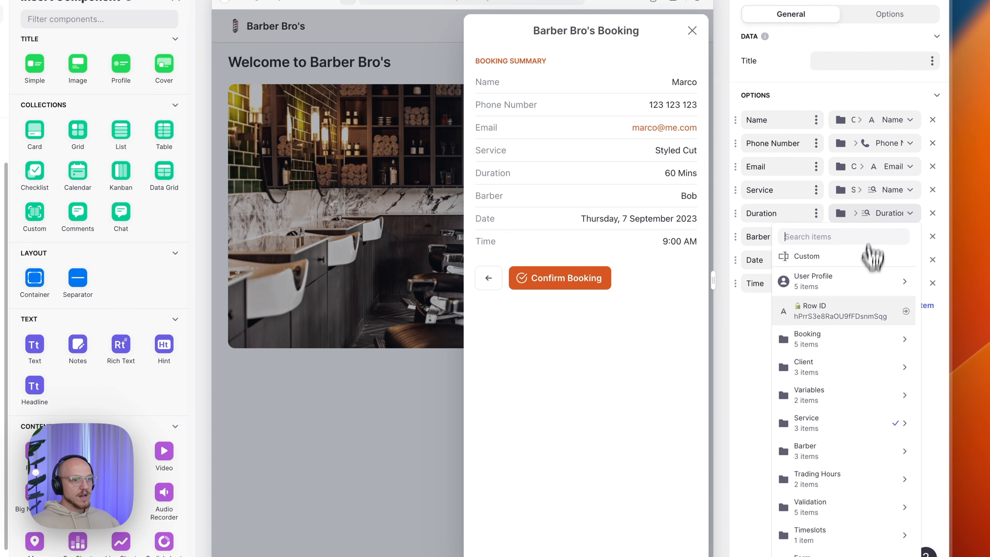
pyautogui.moveTo(839, 418)
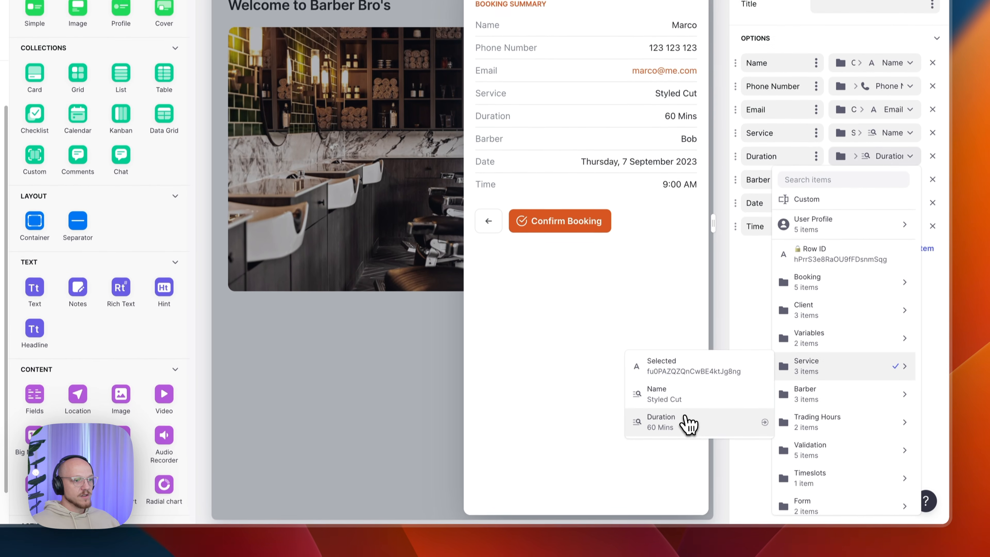
pyautogui.click(688, 476)
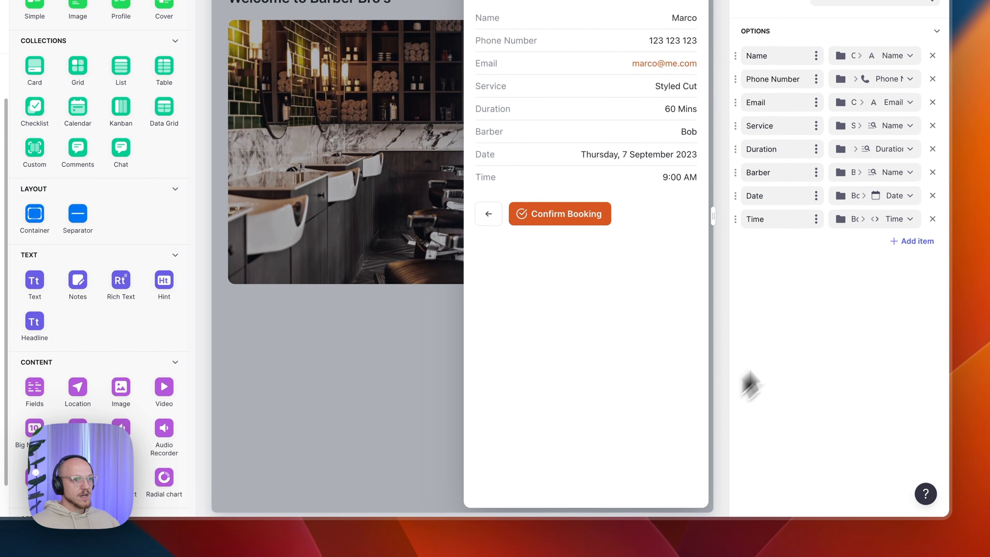
pyautogui.click(877, 195)
pyautogui.moveTo(827, 413)
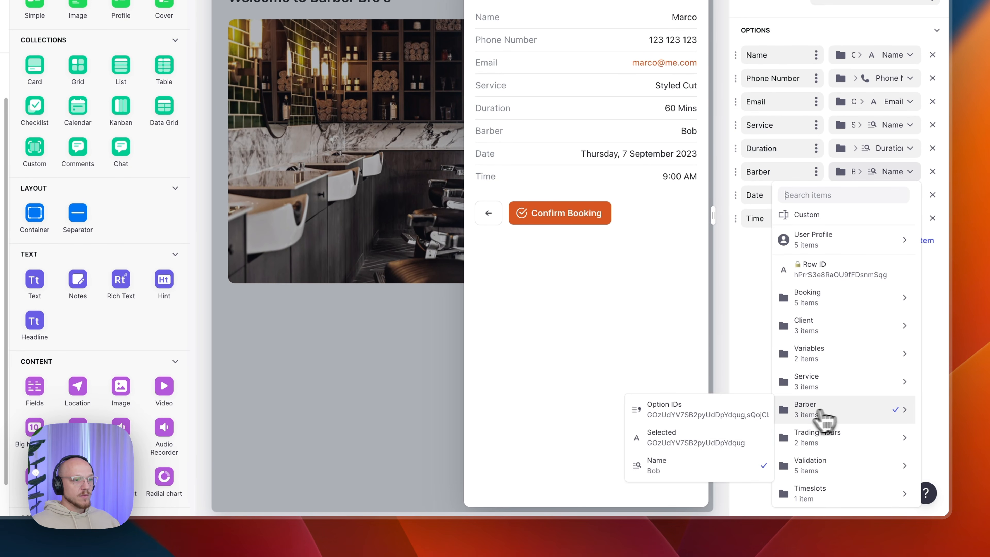
pyautogui.click(687, 465)
pyautogui.click(881, 197)
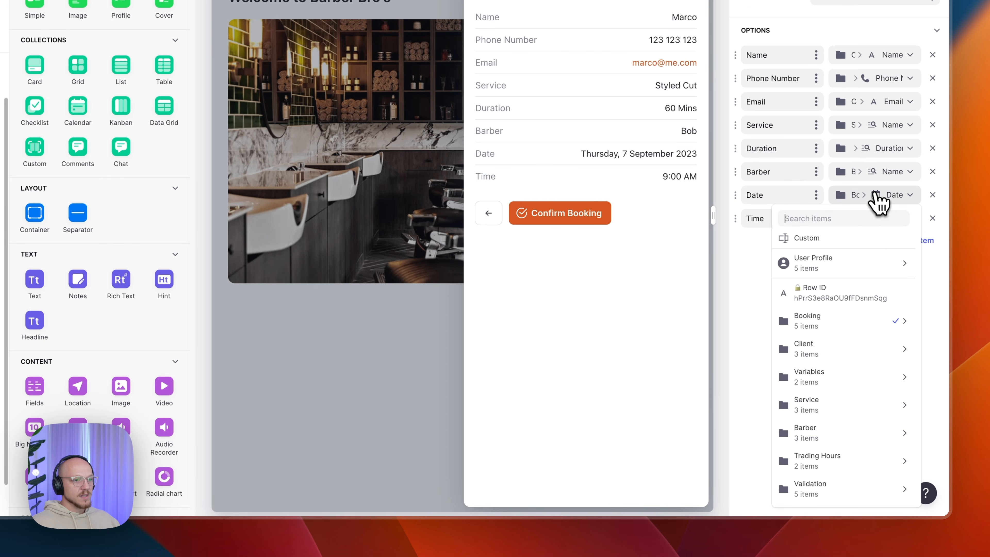
pyautogui.moveTo(842, 323)
pyautogui.click(739, 324)
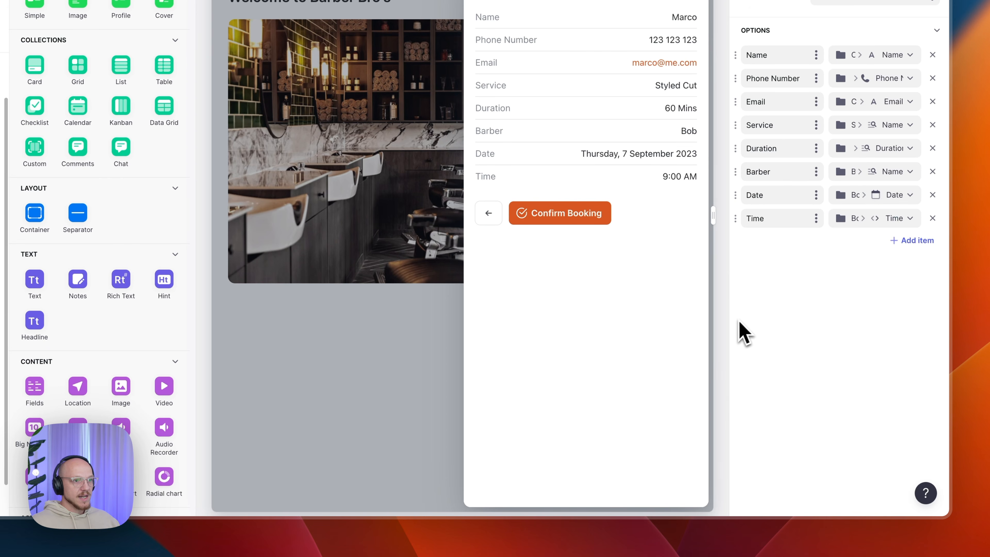
pyautogui.click(873, 218)
pyautogui.moveTo(842, 12)
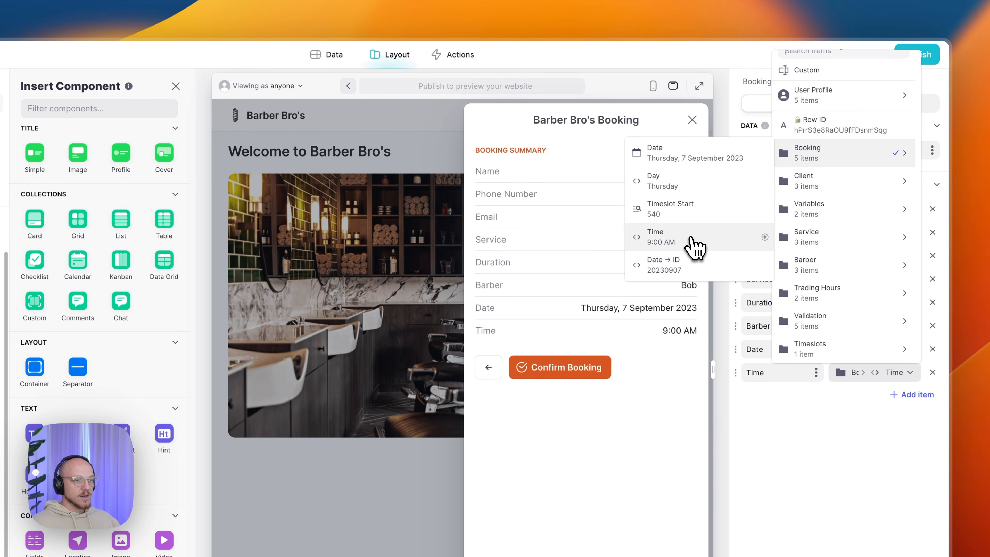
pyautogui.click(694, 244)
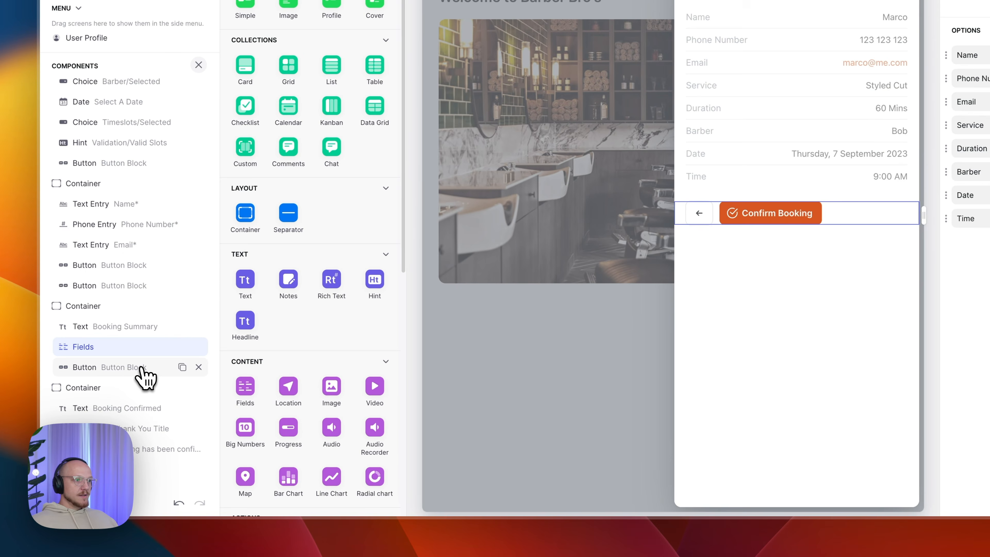
# - Verify the summary's back button increments Form/Page by -1, then step the preview back and forward
pyautogui.click(142, 369)
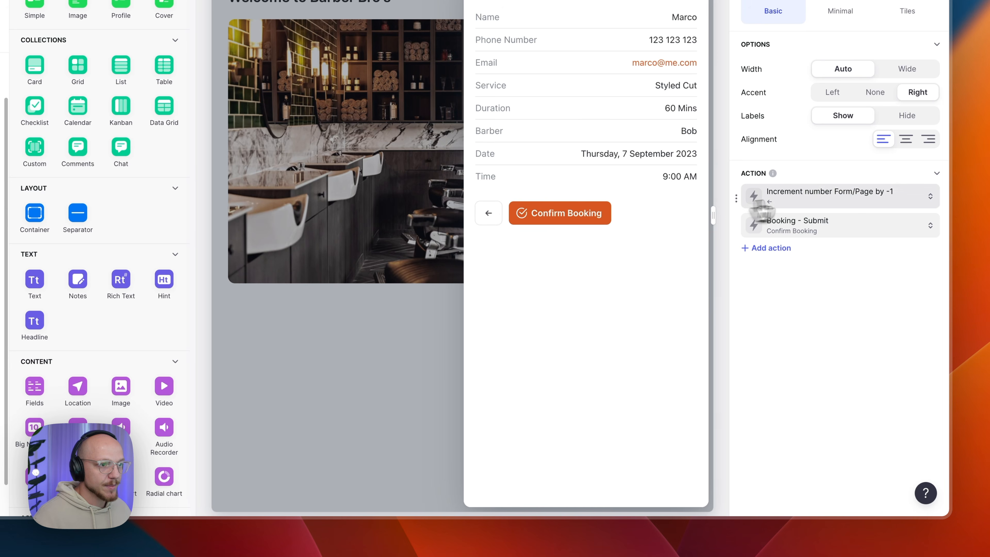
pyautogui.click(817, 200)
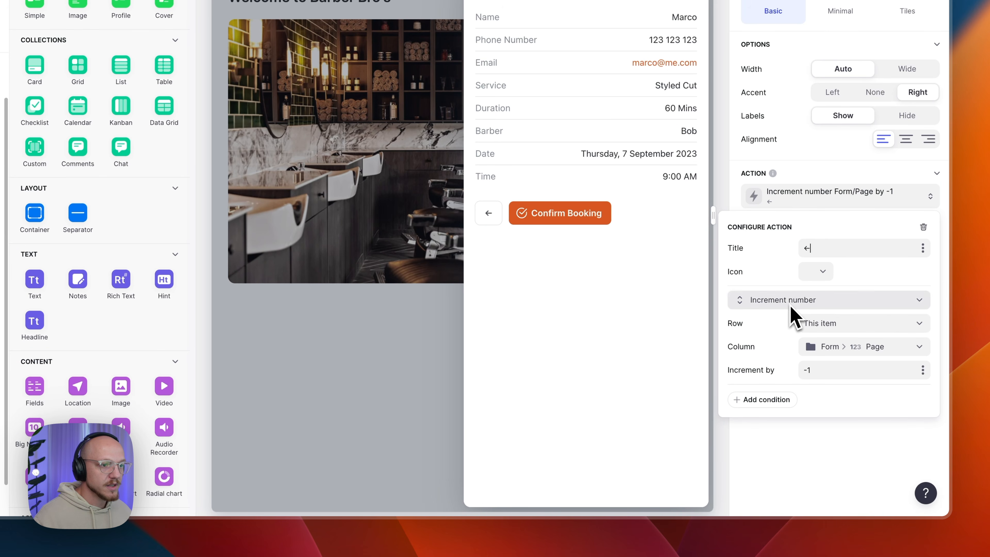
pyautogui.click(847, 347)
pyautogui.moveTo(795, 503)
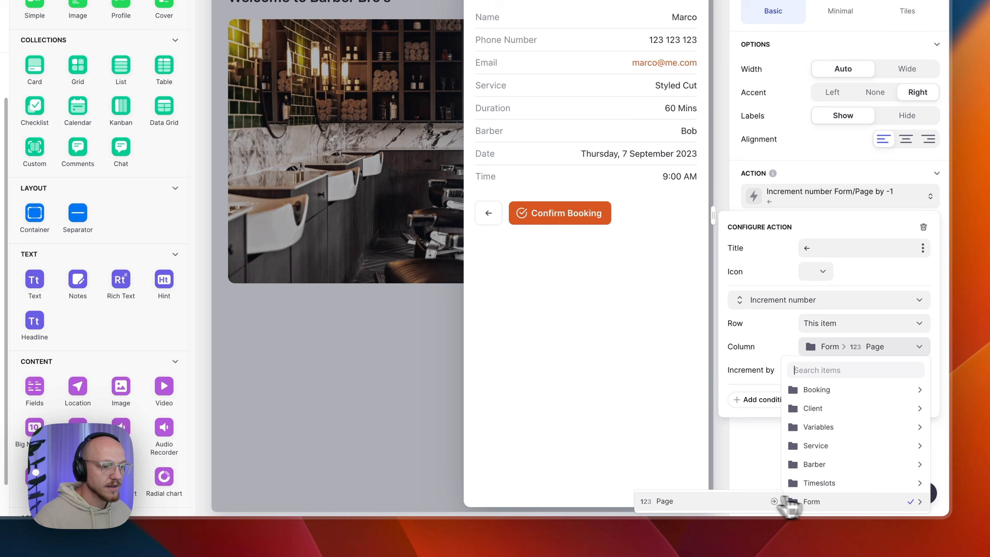
pyautogui.click(728, 504)
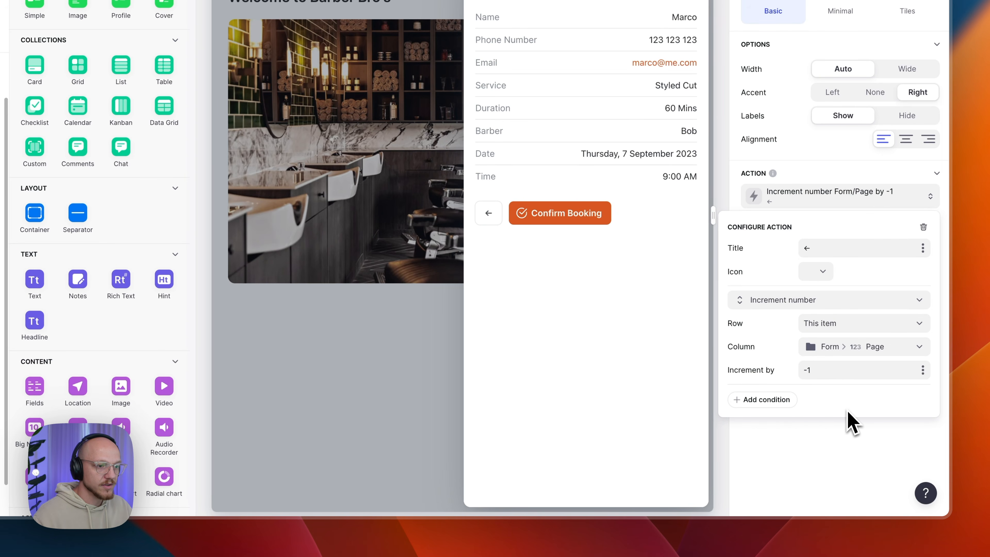
pyautogui.click(627, 310)
pyautogui.click(489, 212)
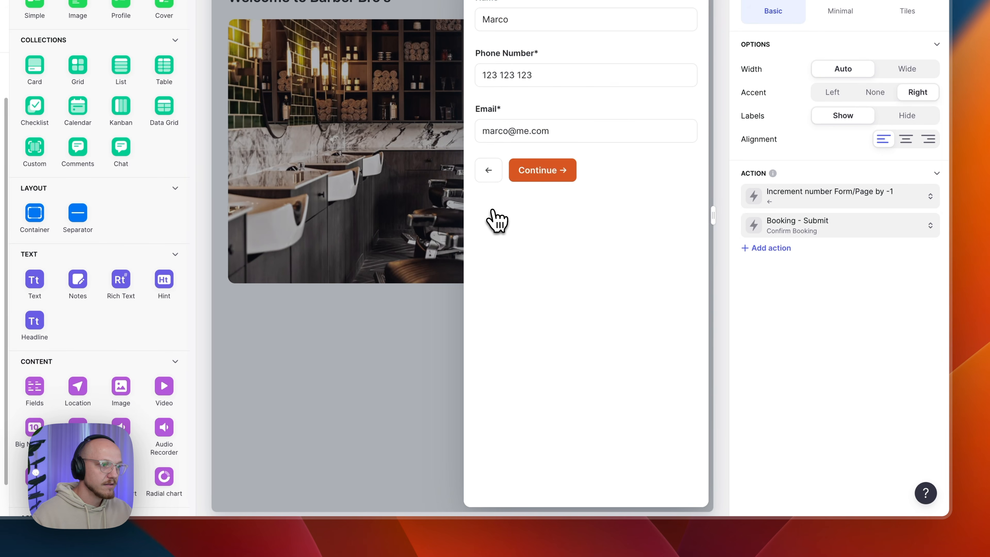
pyautogui.click(554, 172)
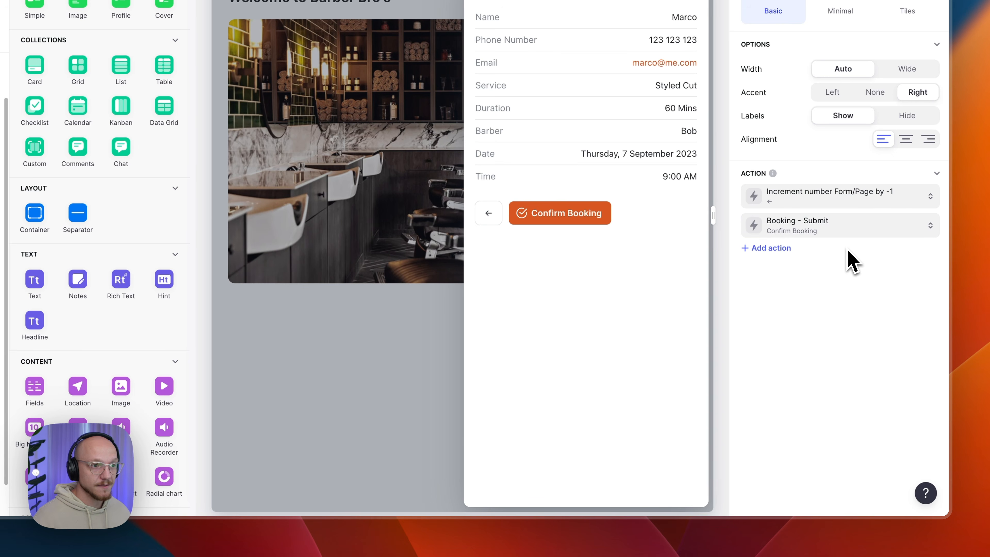
# - Review the Confirm Booking action's title, check icon and run conditions
pyautogui.click(834, 233)
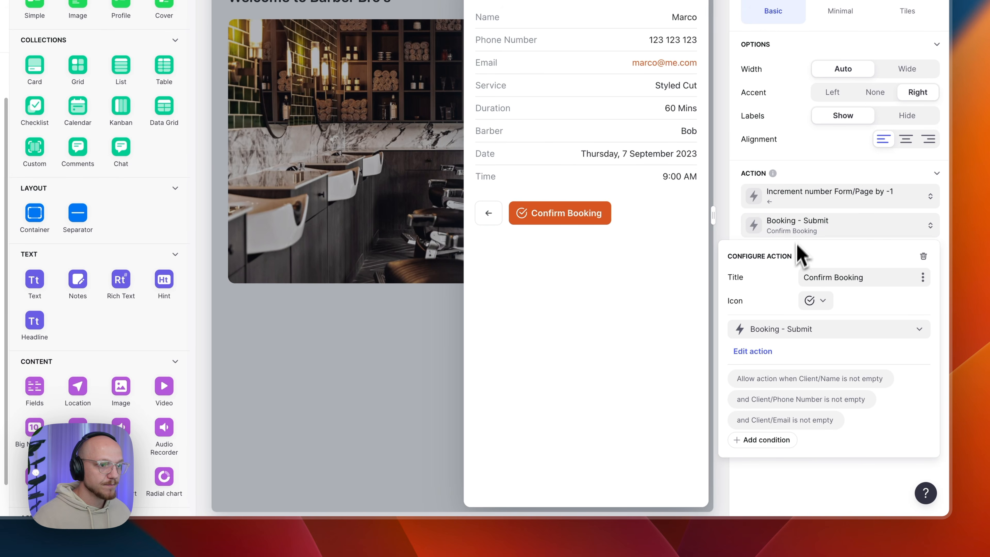
pyautogui.moveTo(805, 278); pyautogui.dragTo(882, 282)
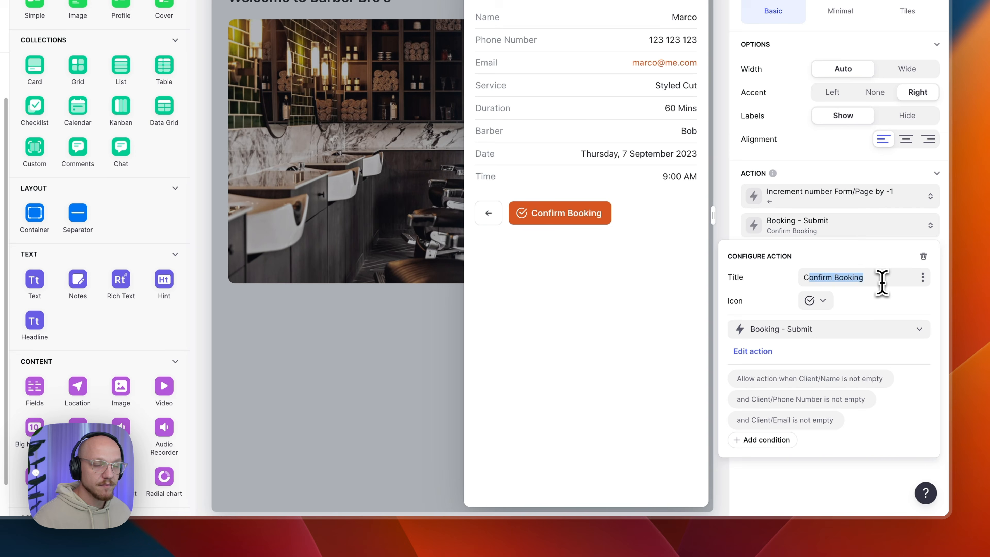
pyautogui.click(883, 279)
pyautogui.click(819, 302)
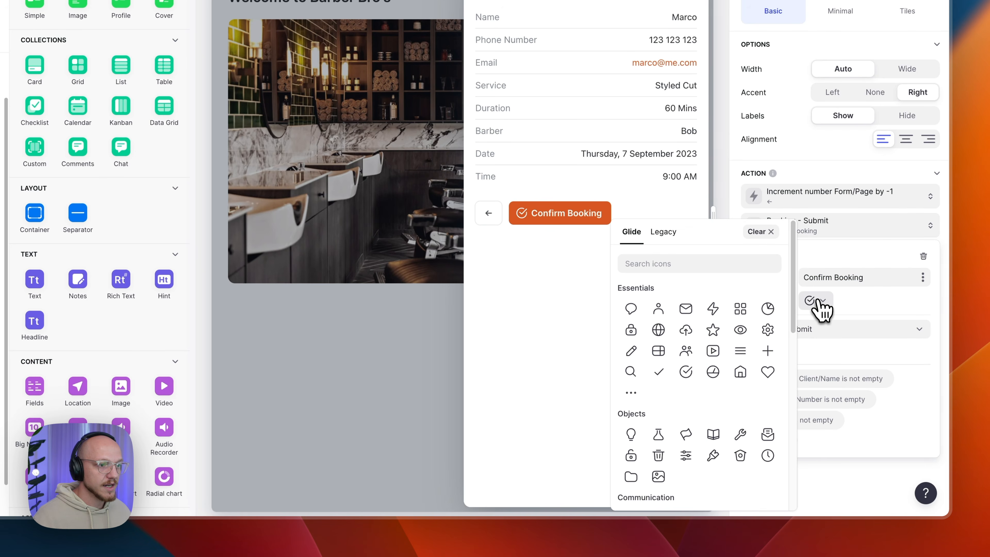
pyautogui.click(690, 371)
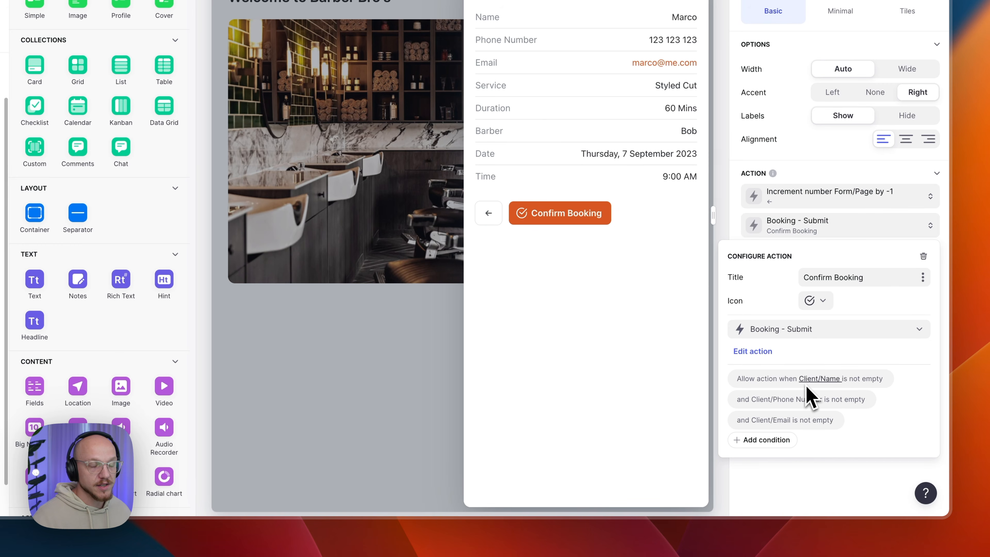
pyautogui.click(758, 379)
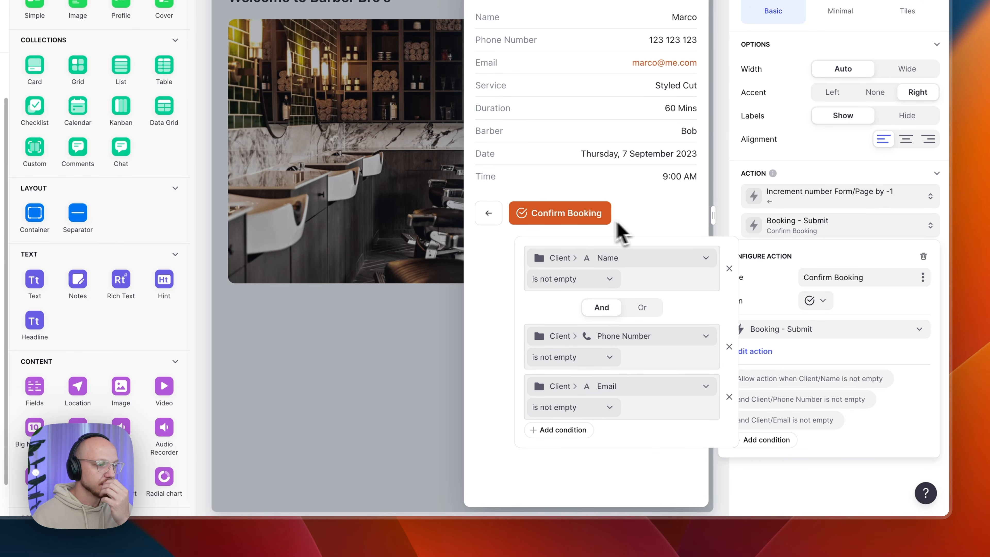
pyautogui.click(764, 283)
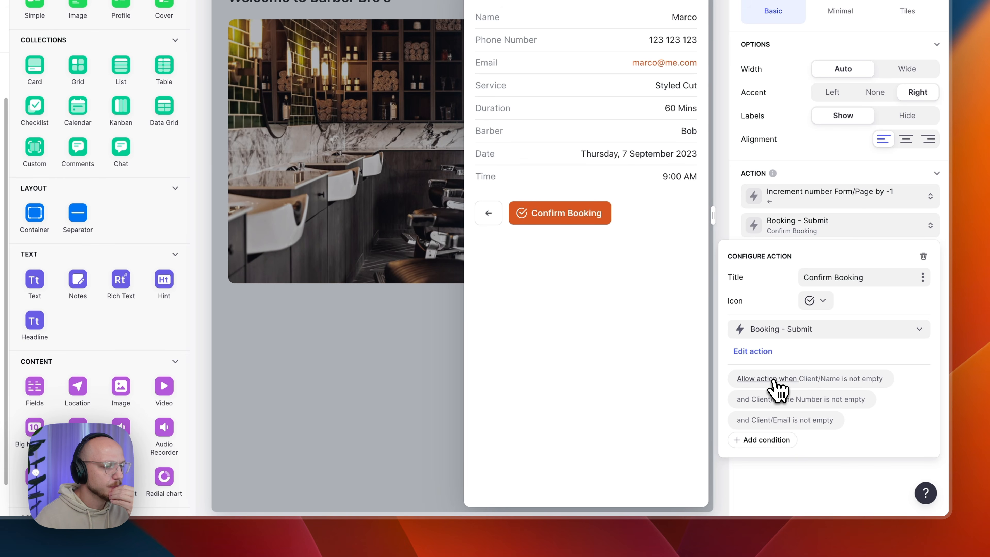
# - Delete the Email, Phone Number and Name not-empty conditions from the Confirm Booking action
pyautogui.click(767, 382)
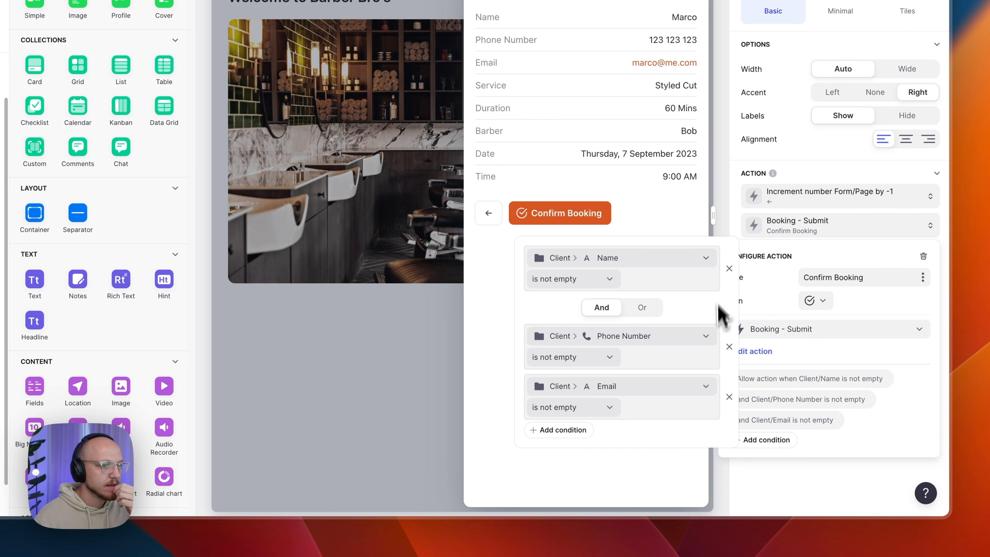
pyautogui.click(729, 397)
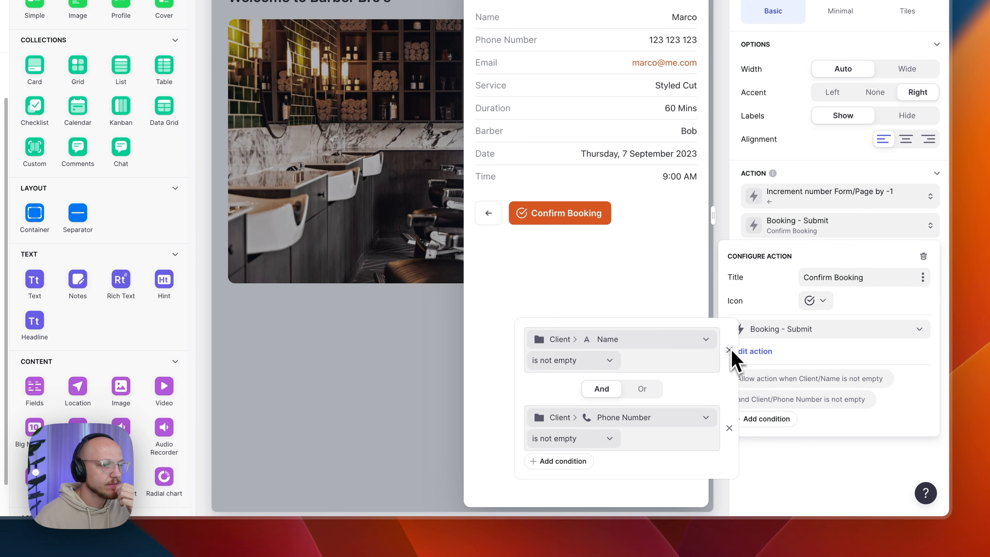
pyautogui.click(729, 428)
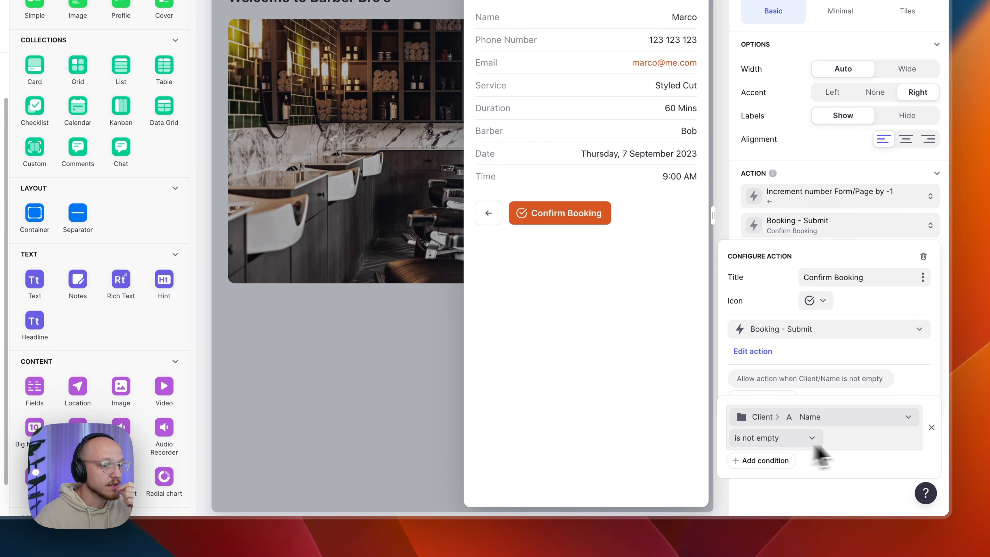
pyautogui.click(931, 428)
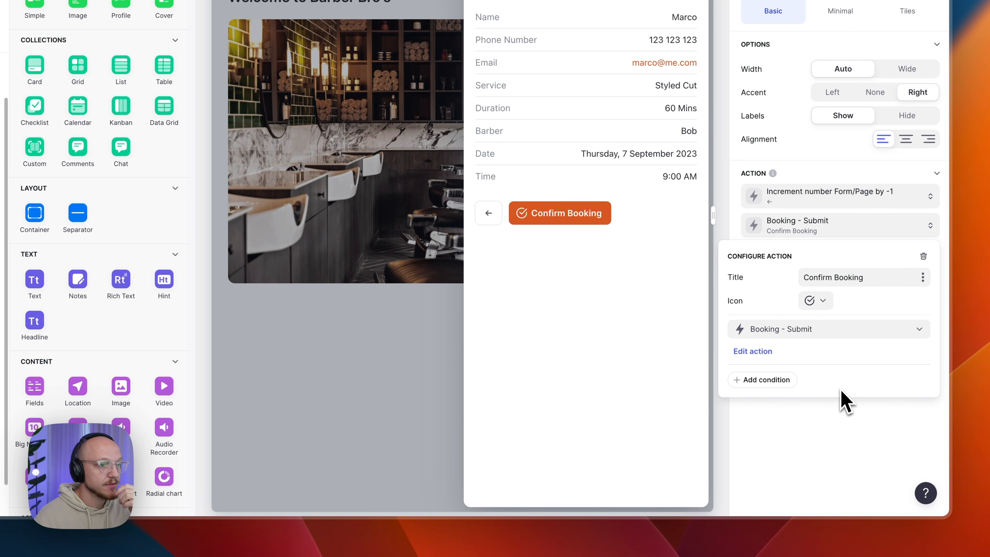
pyautogui.click(603, 369)
# - Re-enter the client's email address in the preview and advance to the booking summary
pyautogui.click(488, 213)
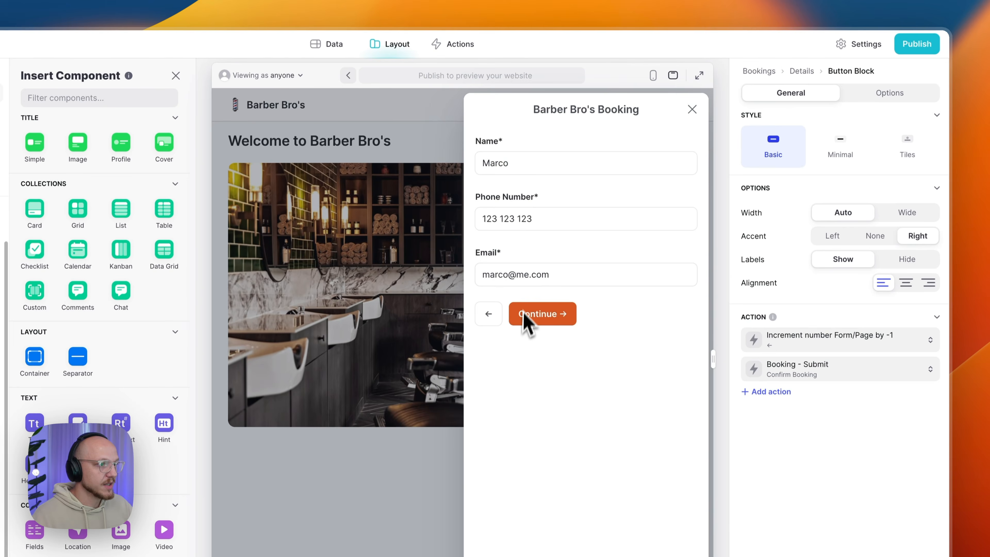
pyautogui.tripleClick(511, 275)
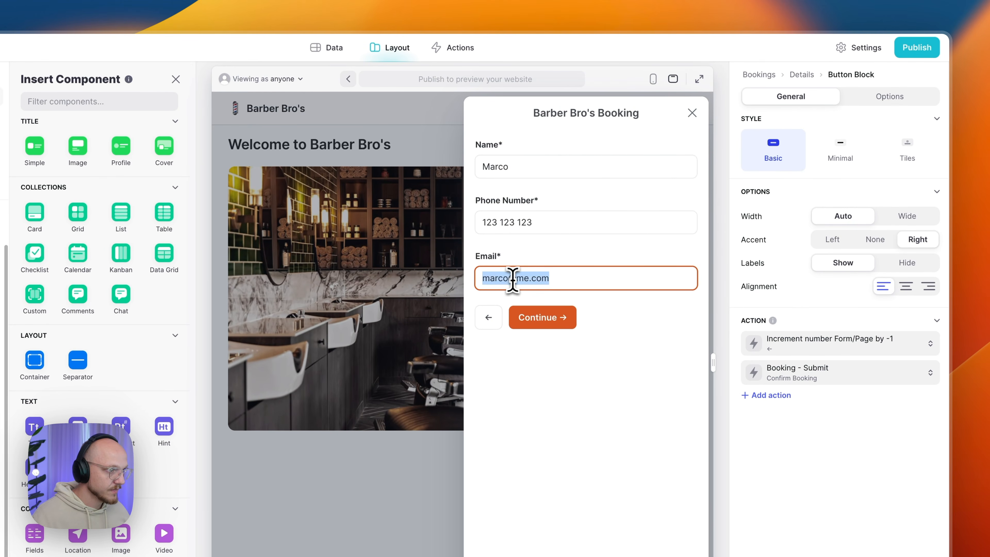
pyautogui.press('BackSpace')
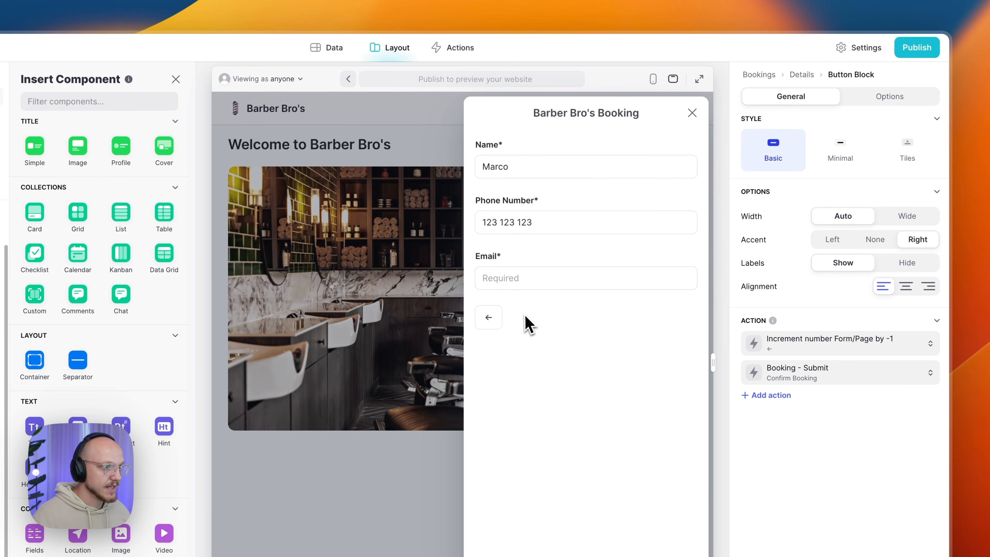
pyautogui.click(520, 283)
pyautogui.click(546, 323)
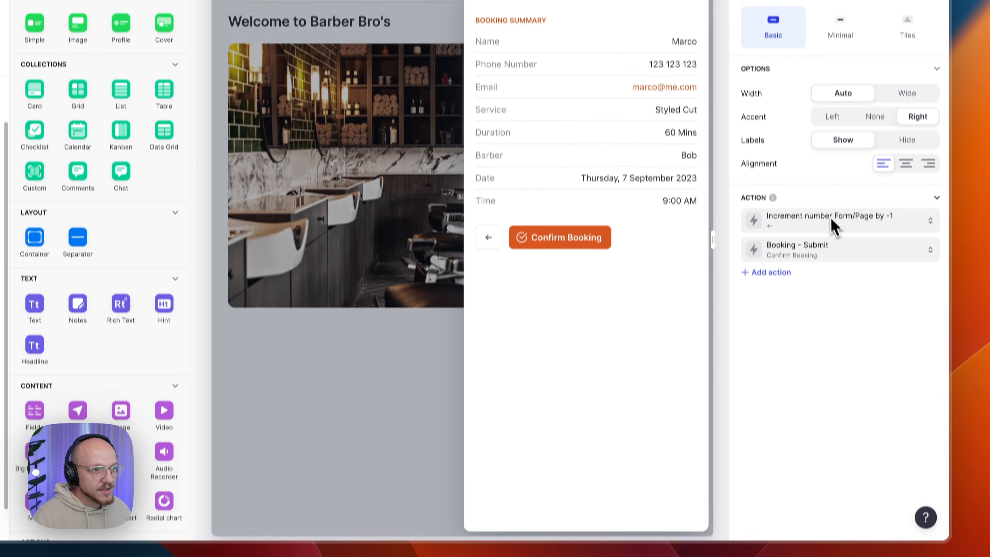
# - Assign the Booking - Submit workflow to the Confirm Booking button's action
pyautogui.click(822, 343)
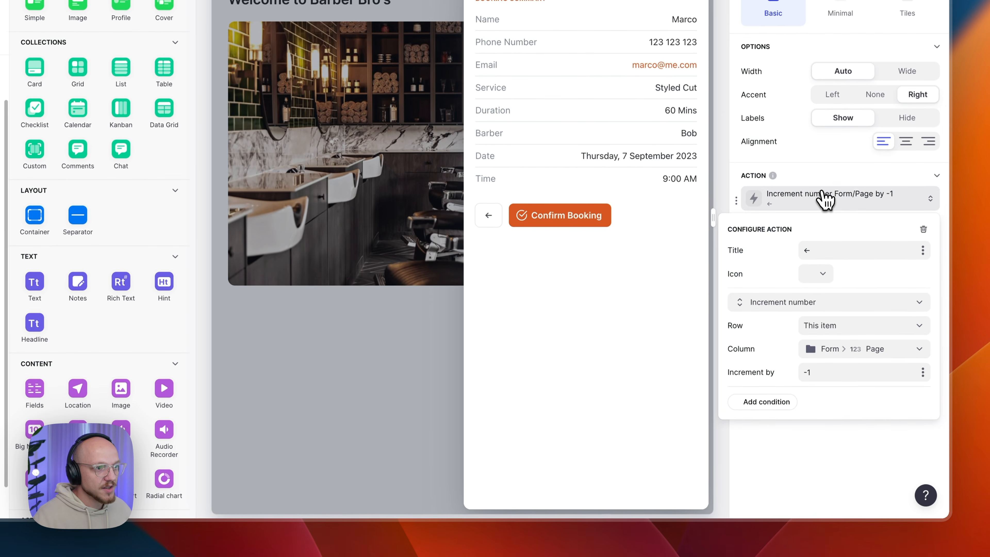
pyautogui.click(809, 204)
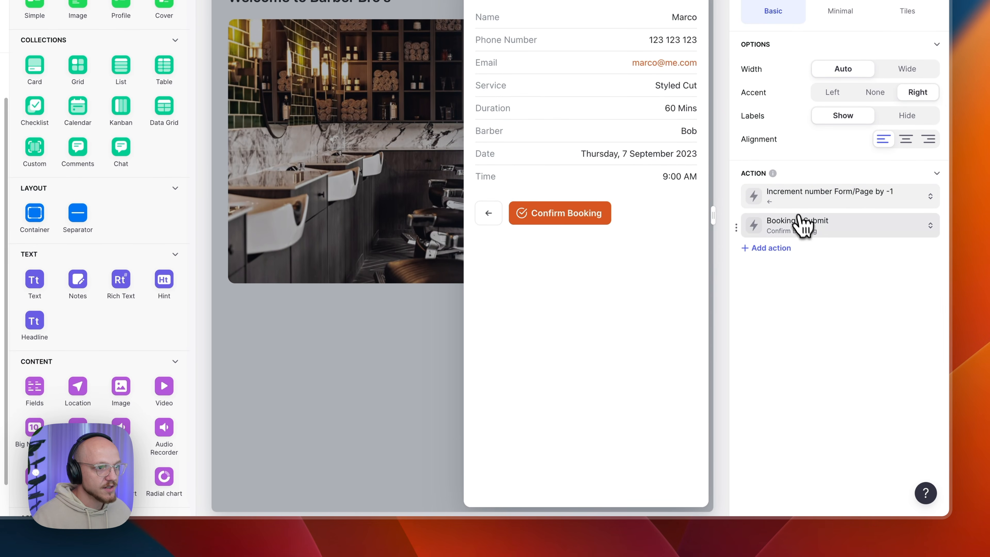
pyautogui.click(811, 227)
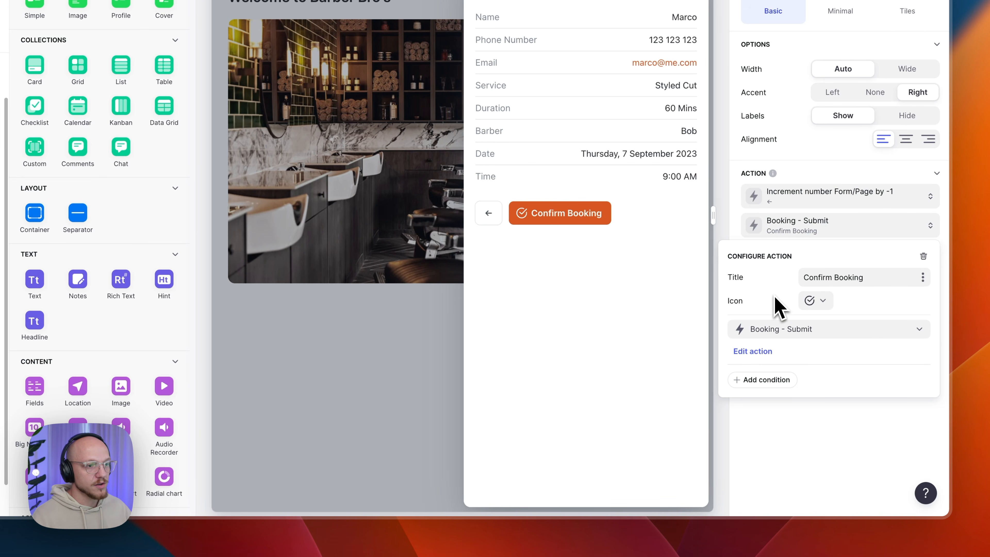
pyautogui.click(776, 329)
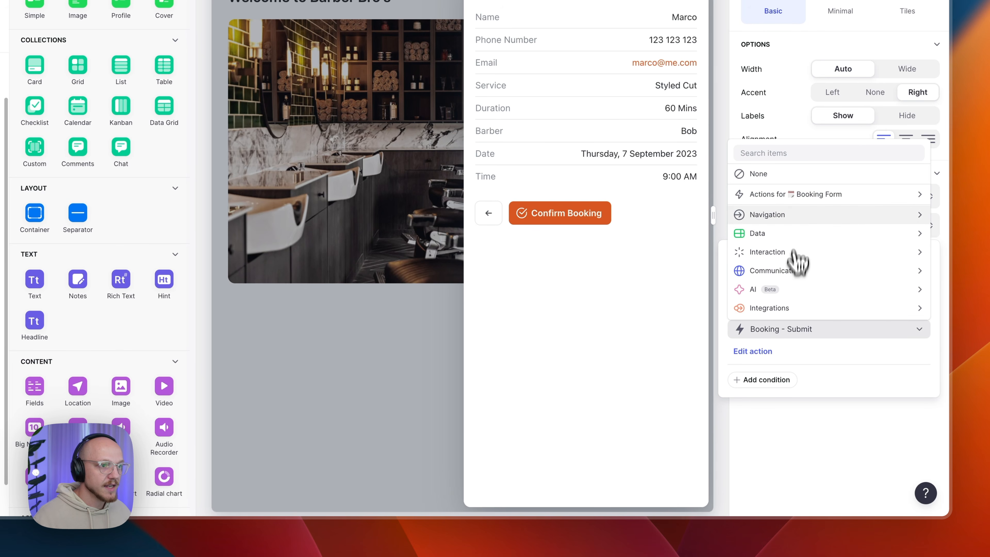
pyautogui.moveTo(788, 199)
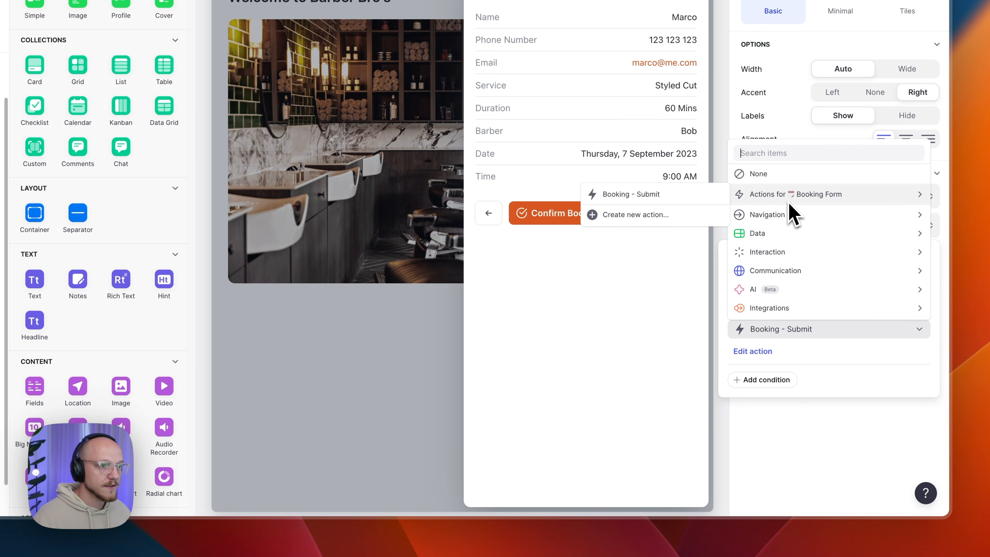
pyautogui.click(646, 197)
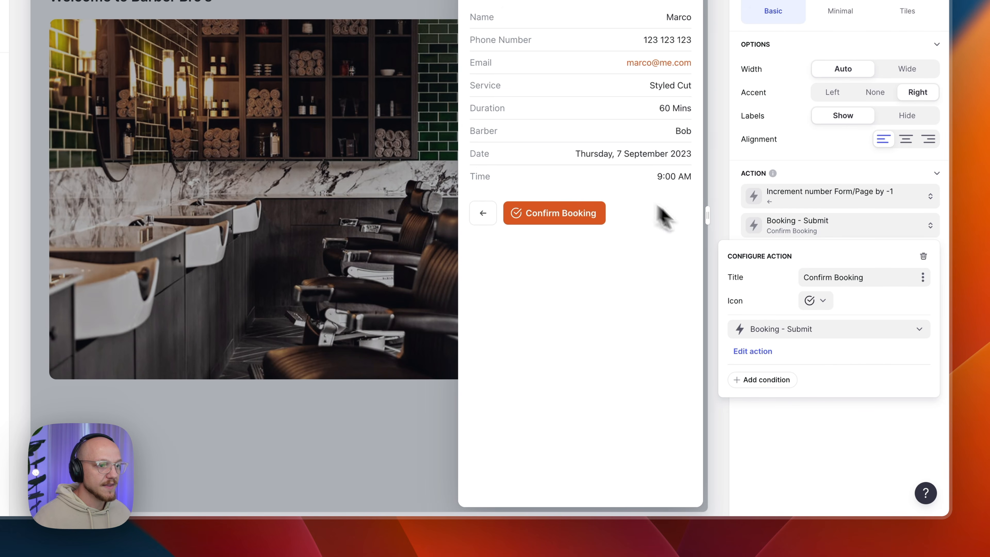
# - In the Booking - Submit workflow, confirm Increment number adds 1 to Form > Page
pyautogui.click(767, 353)
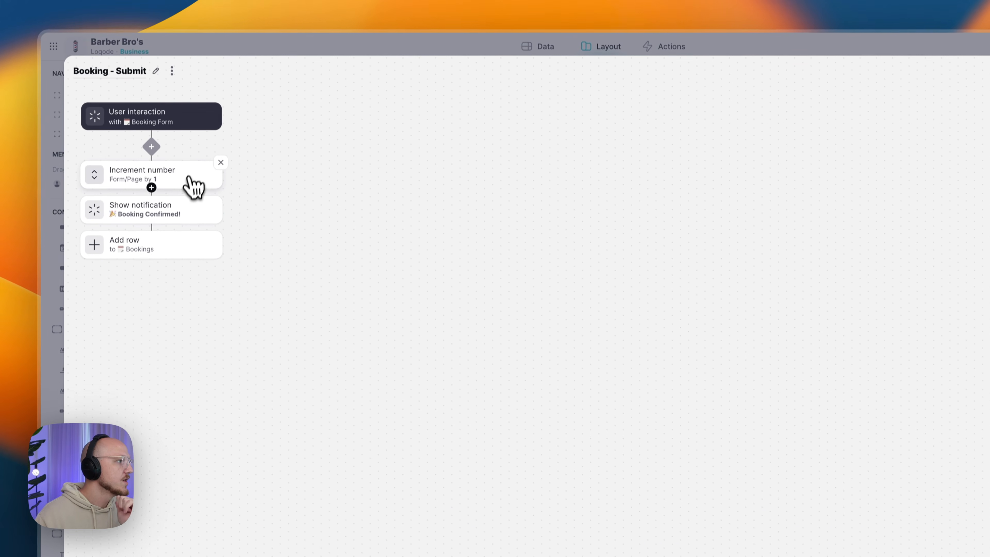
pyautogui.click(189, 124)
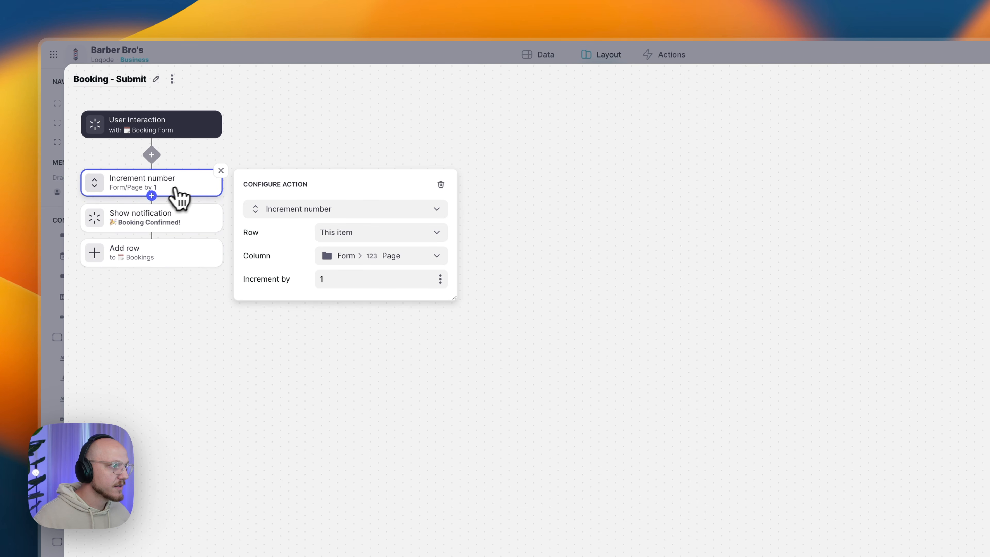
pyautogui.click(152, 196)
pyautogui.moveTo(202, 258)
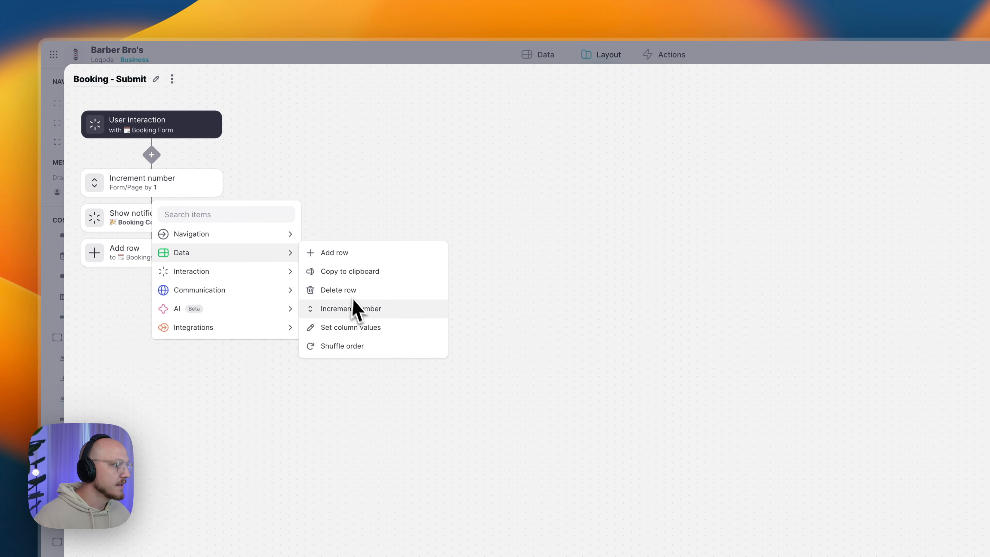
pyautogui.click(184, 190)
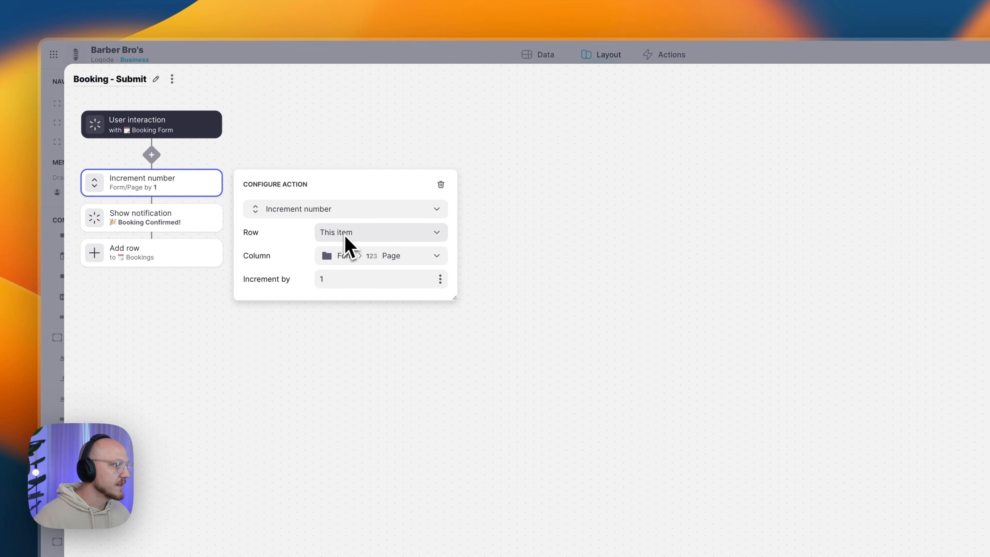
pyautogui.click(343, 258)
pyautogui.moveTo(376, 411)
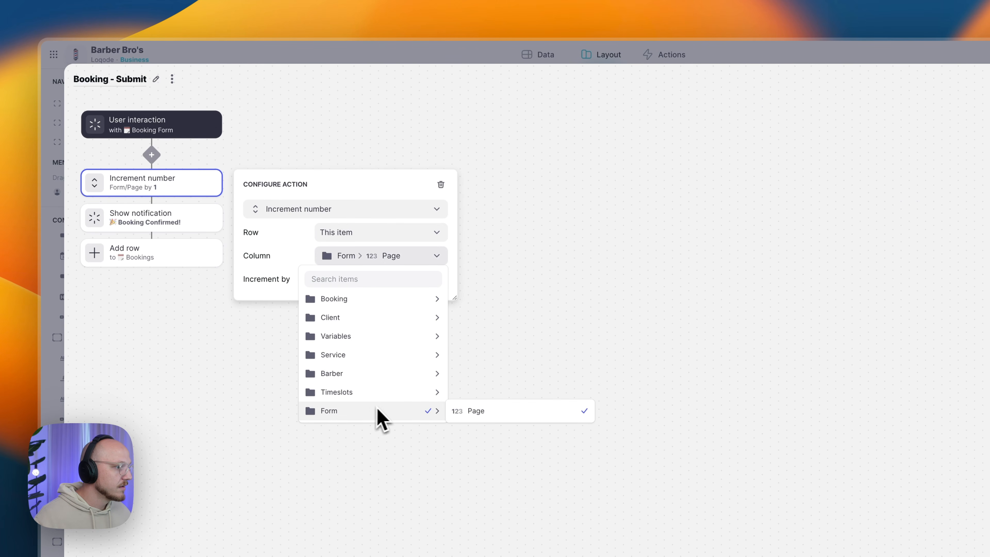
pyautogui.click(467, 412)
pyautogui.click(362, 279)
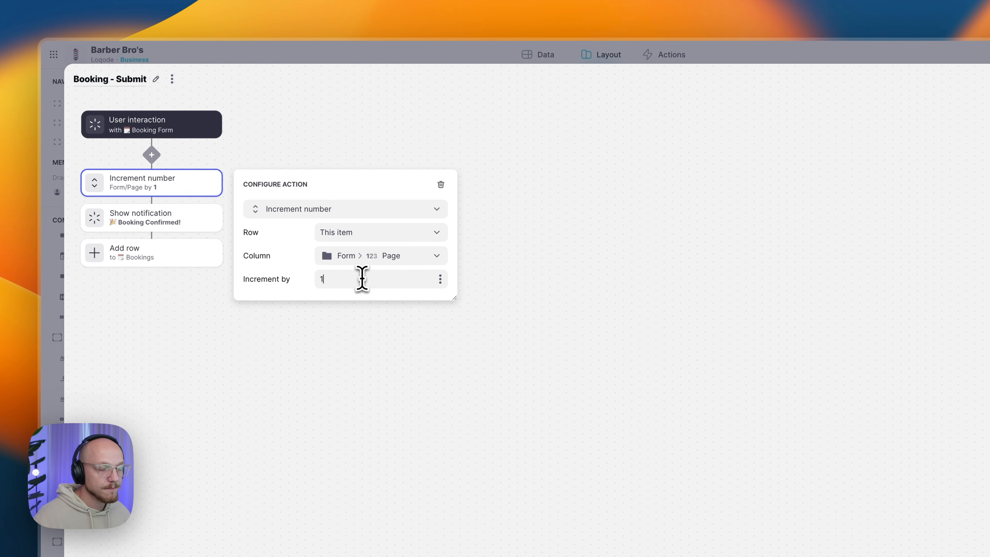
# - Keep the Show notification step with its 'Booking Confirmed!' message
pyautogui.click(169, 224)
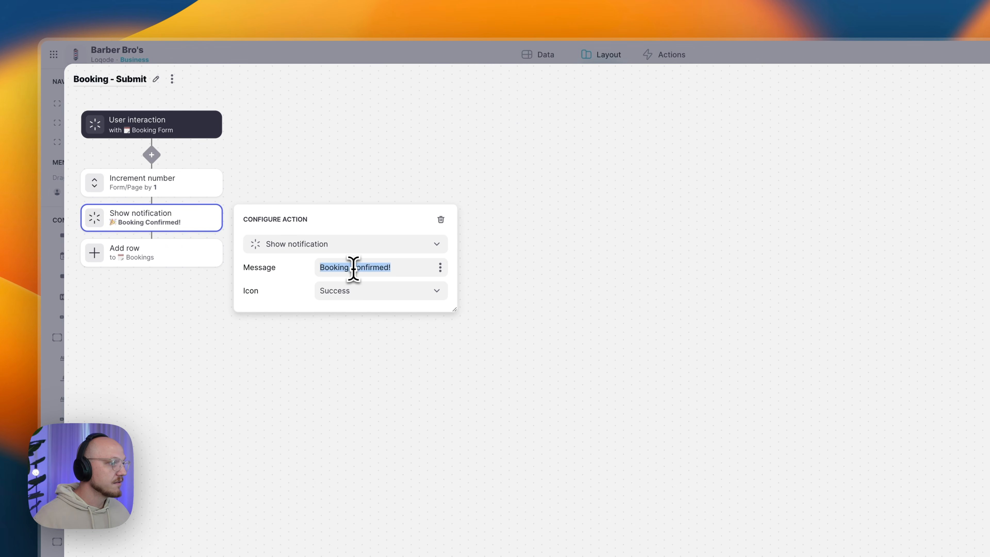
pyautogui.click(314, 246)
pyautogui.moveTo(310, 324)
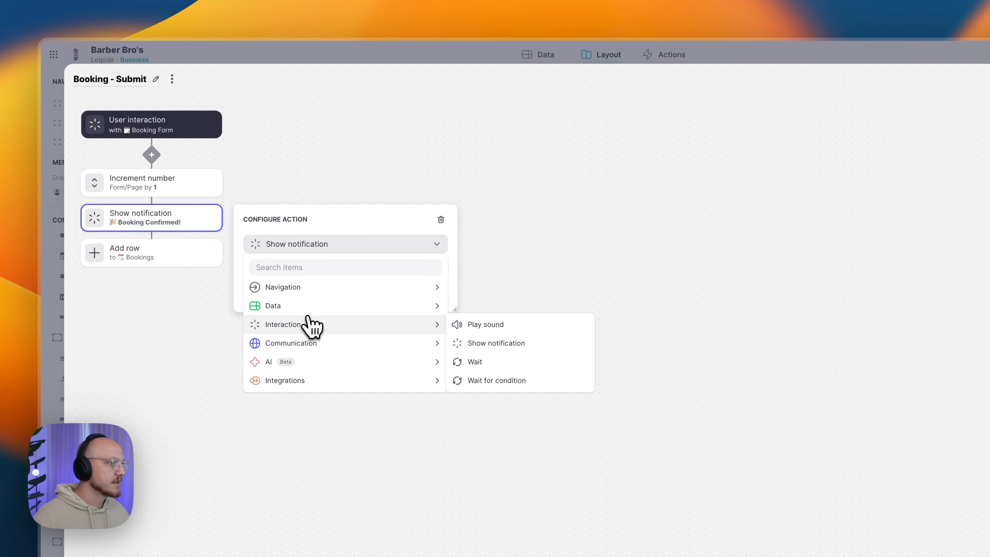
pyautogui.click(471, 348)
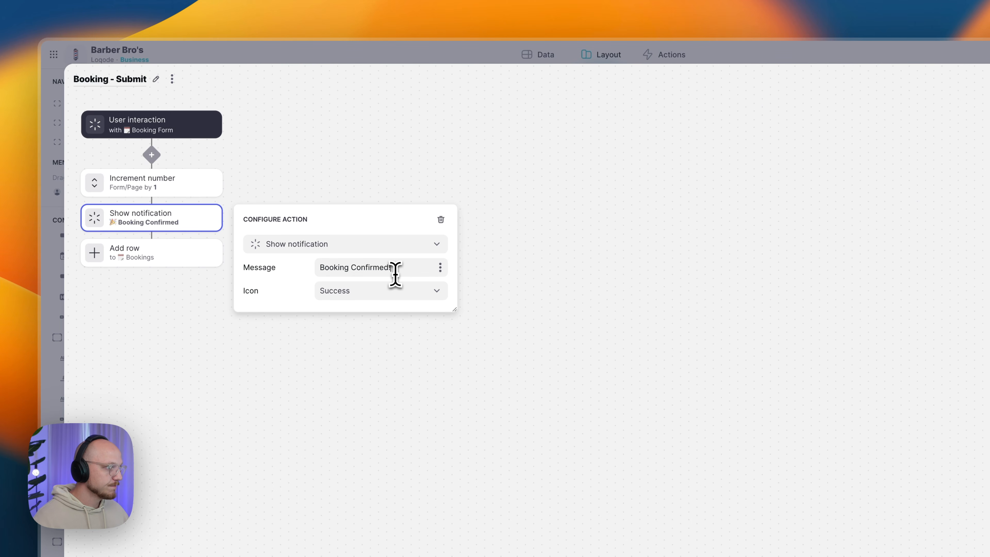
pyautogui.click(336, 405)
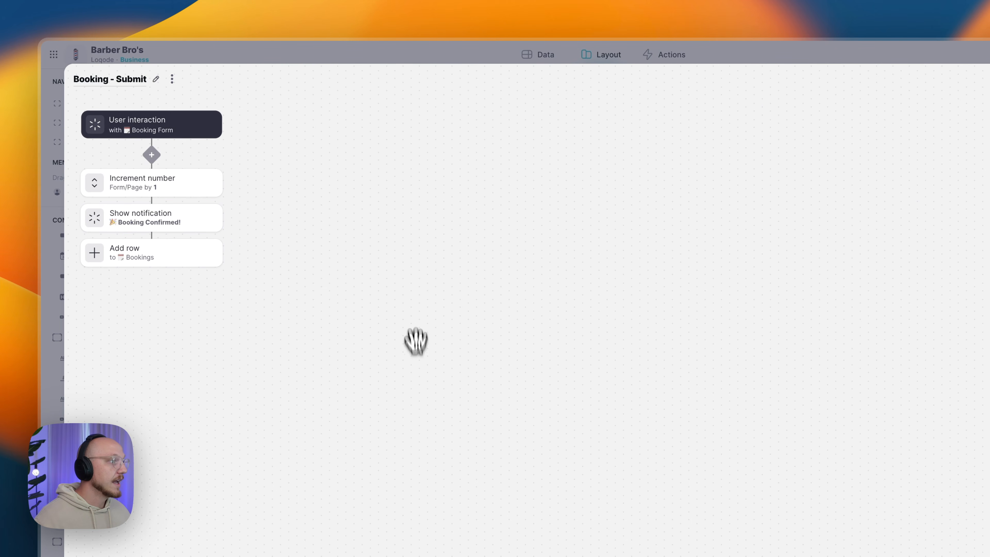
# - Keep the following step as Add row targeting the Bookings table
pyautogui.click(183, 262)
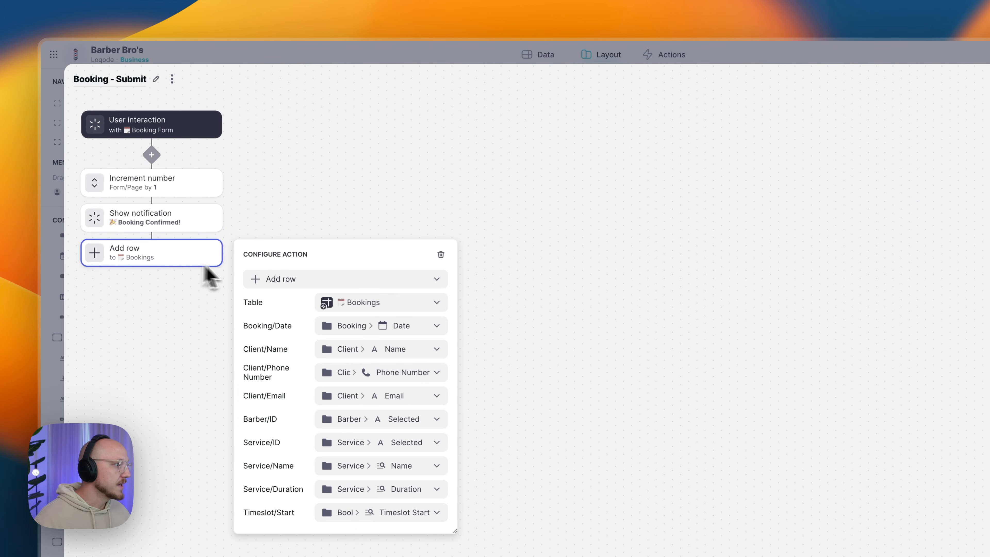
pyautogui.click(286, 280)
pyautogui.moveTo(287, 344)
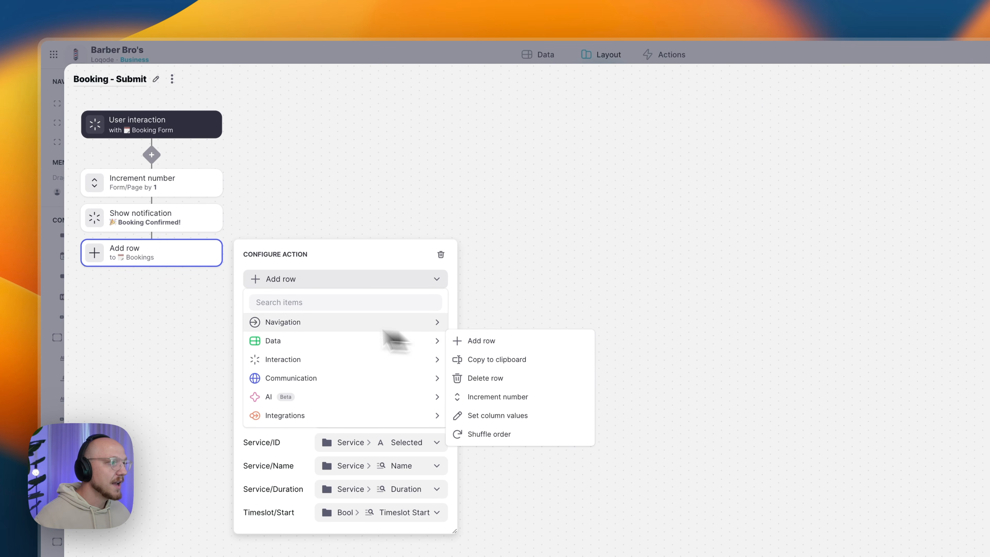
pyautogui.click(299, 279)
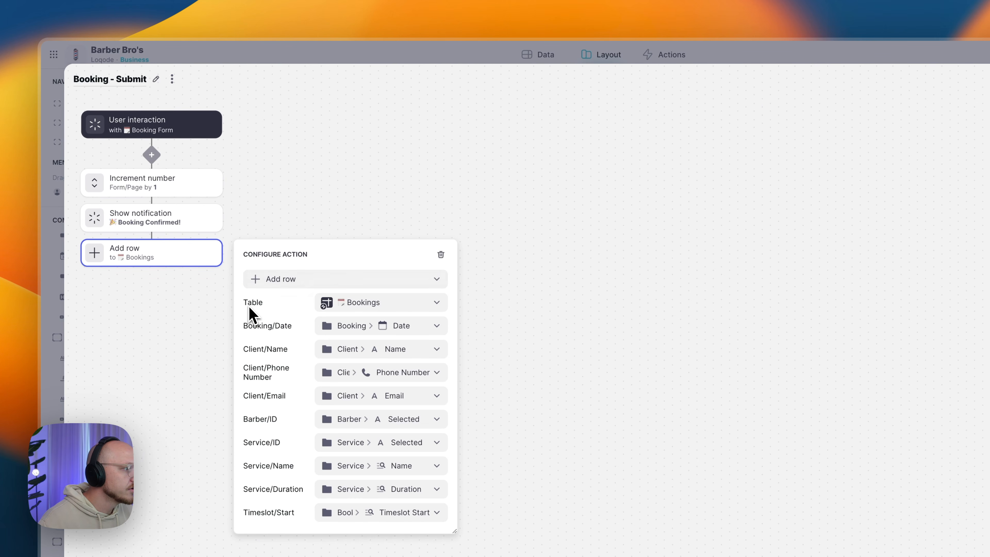
pyautogui.click(386, 306)
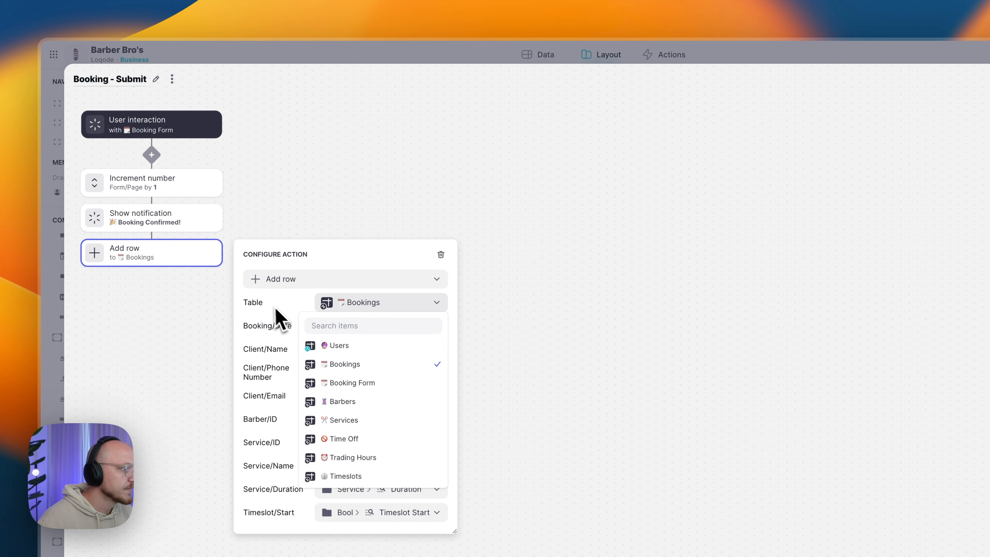
pyautogui.click(342, 305)
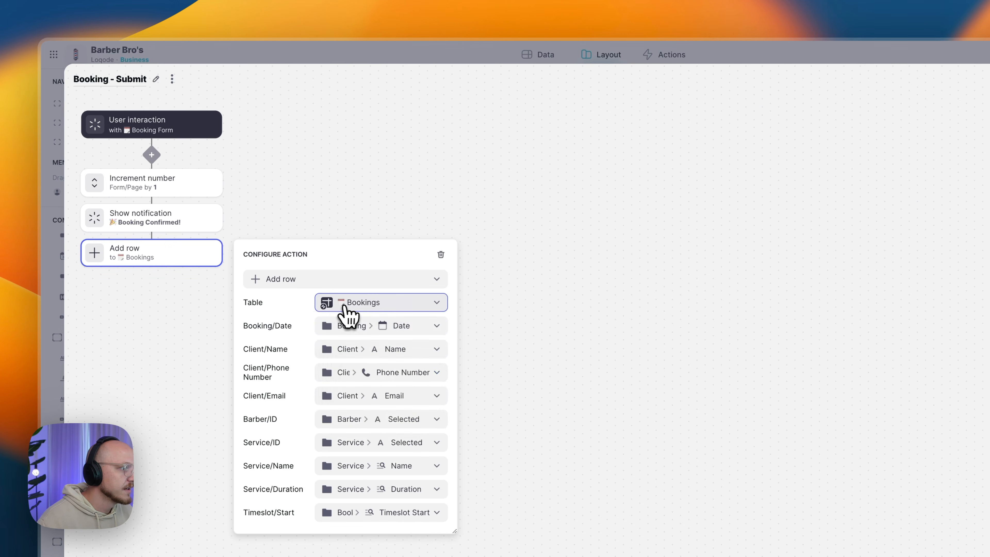
# - Map Booking/Date to the booking's Date, Client/Name to Client > Name, and Barber/ID to the selected barber
pyautogui.click(351, 326)
pyautogui.moveTo(343, 453)
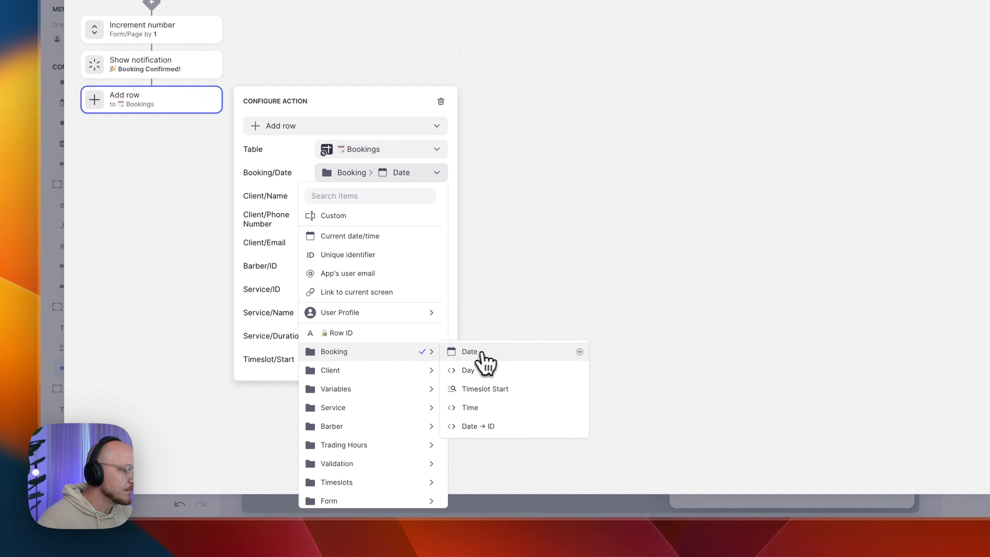
pyautogui.click(492, 358)
pyautogui.click(353, 197)
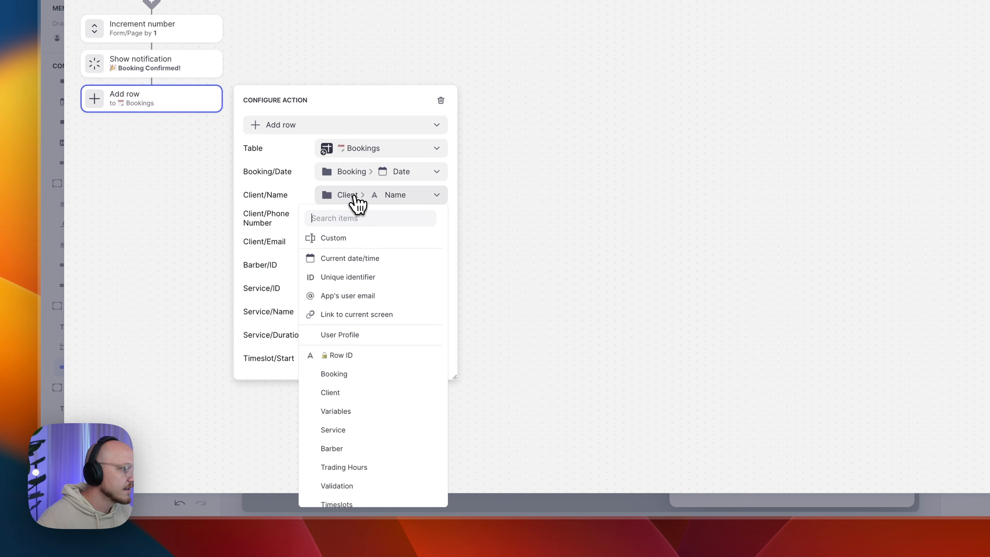
pyautogui.moveTo(359, 394)
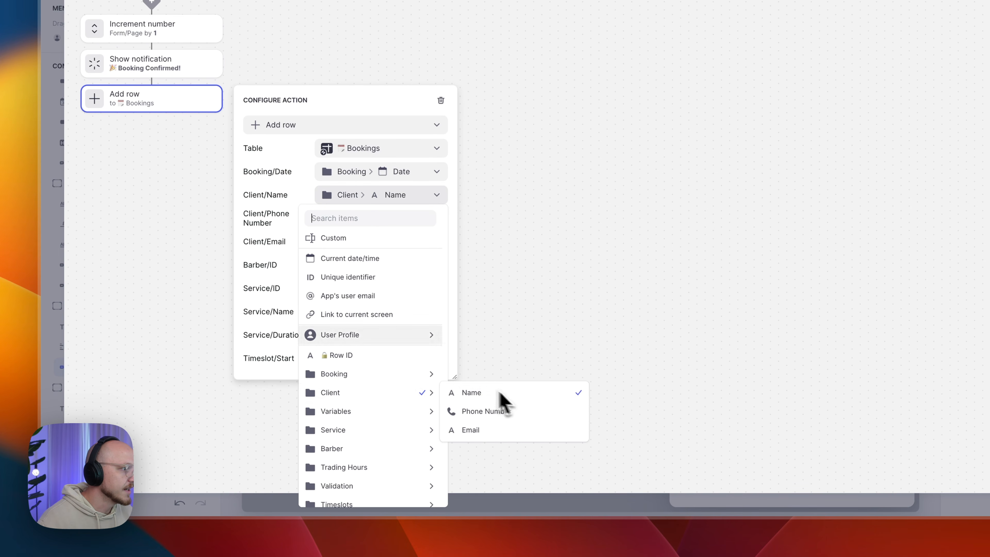
pyautogui.click(358, 201)
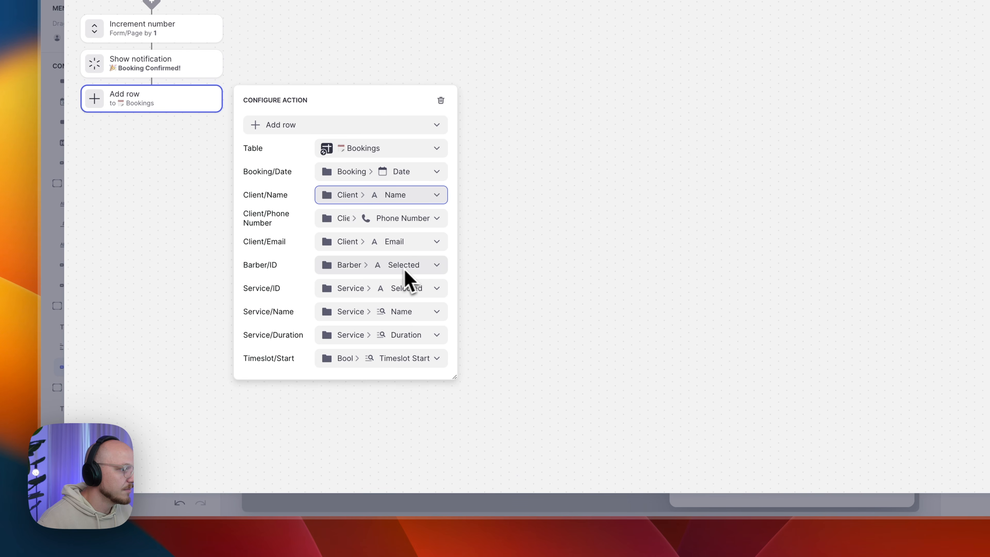
pyautogui.click(376, 272)
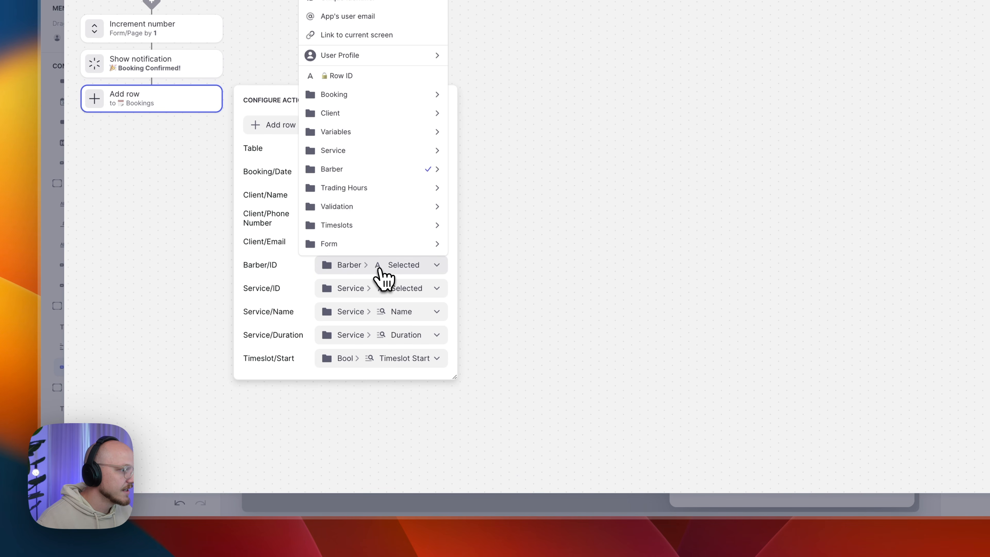
pyautogui.moveTo(442, 170)
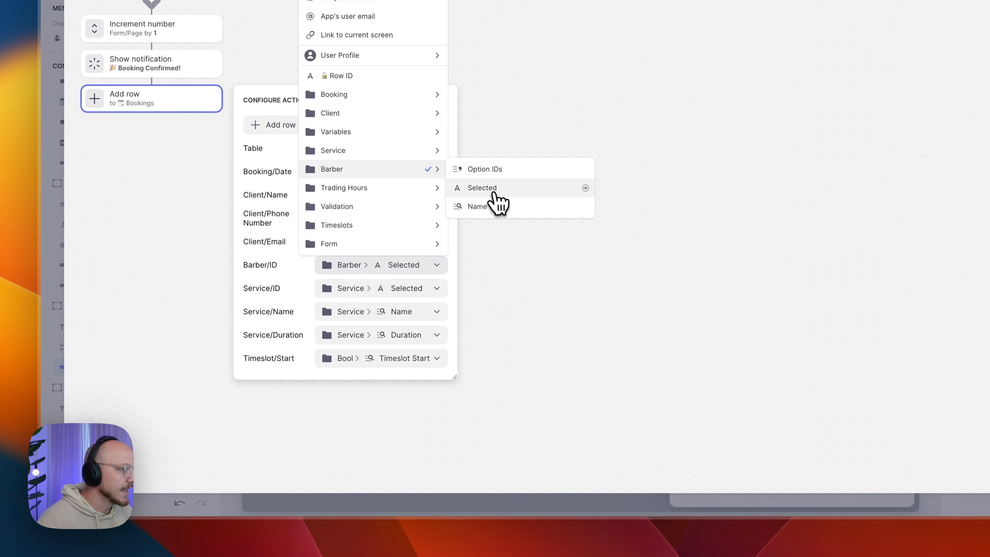
pyautogui.click(360, 292)
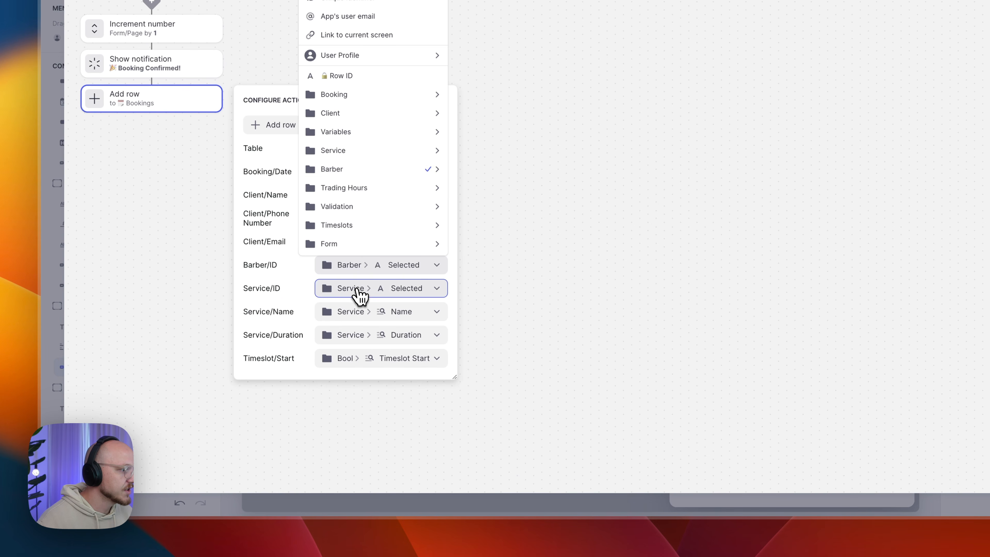
# - Map Service ID, Name and Duration from the selected service and keep the Timeslot/Start source
pyautogui.moveTo(356, 176)
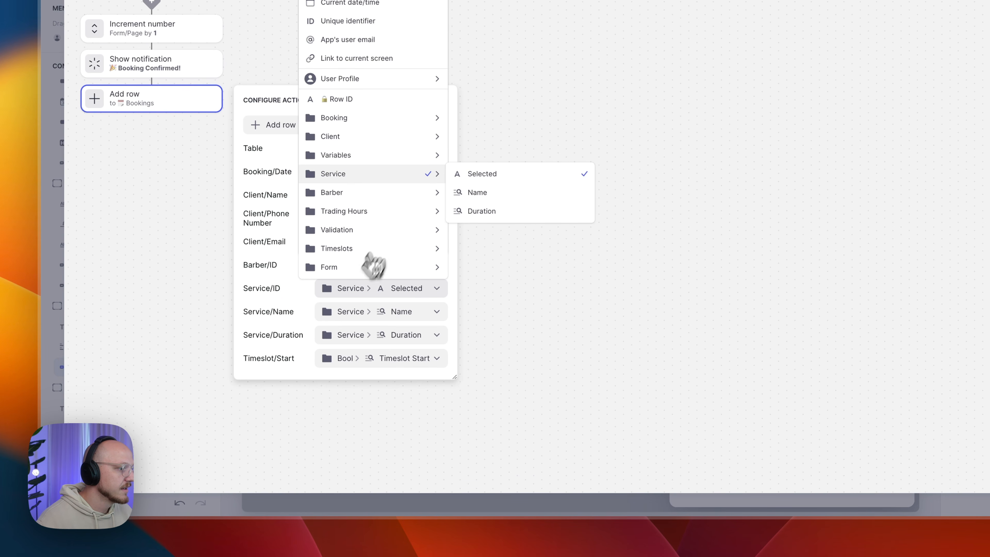
pyautogui.click(342, 320)
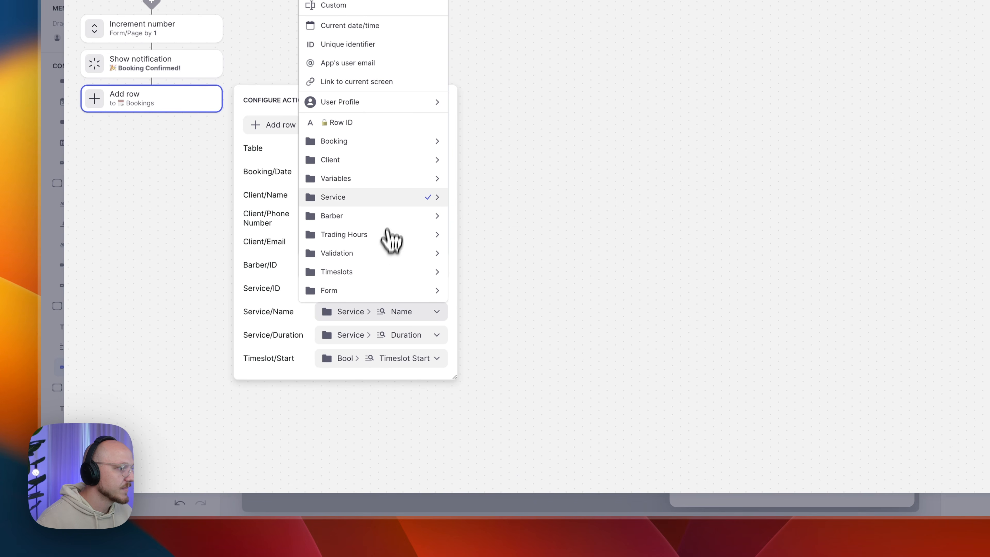
pyautogui.moveTo(380, 198)
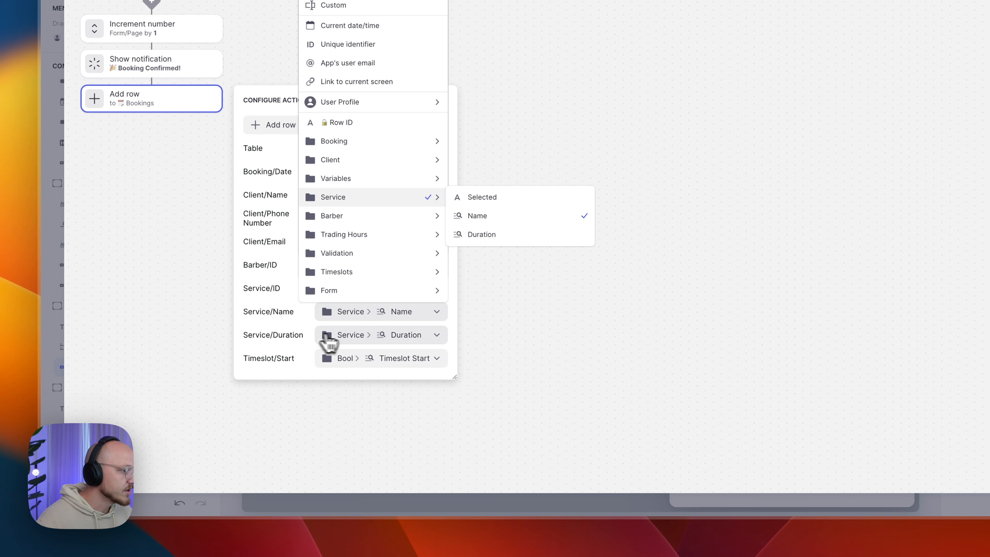
pyautogui.click(338, 332)
pyautogui.moveTo(352, 226)
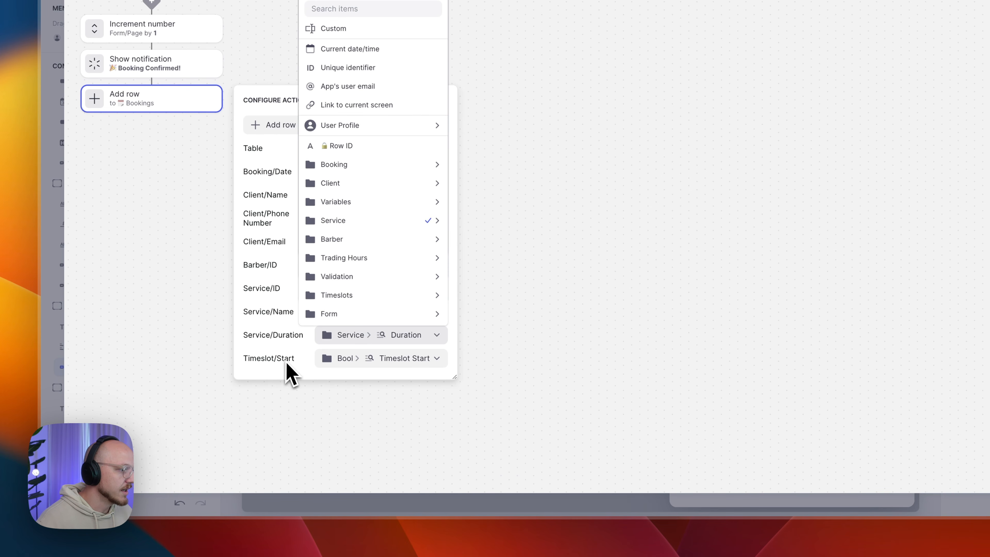
pyautogui.click(345, 359)
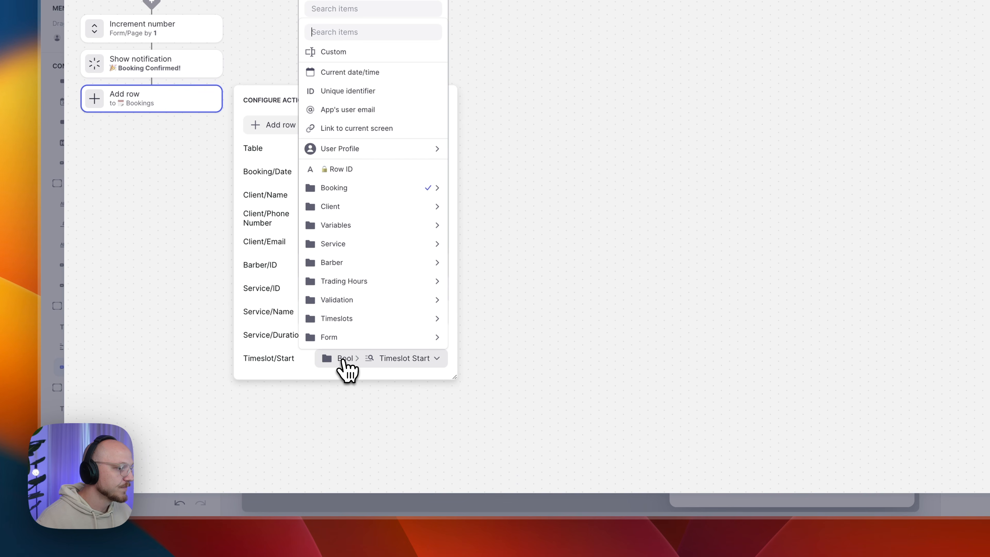
pyautogui.moveTo(356, 195)
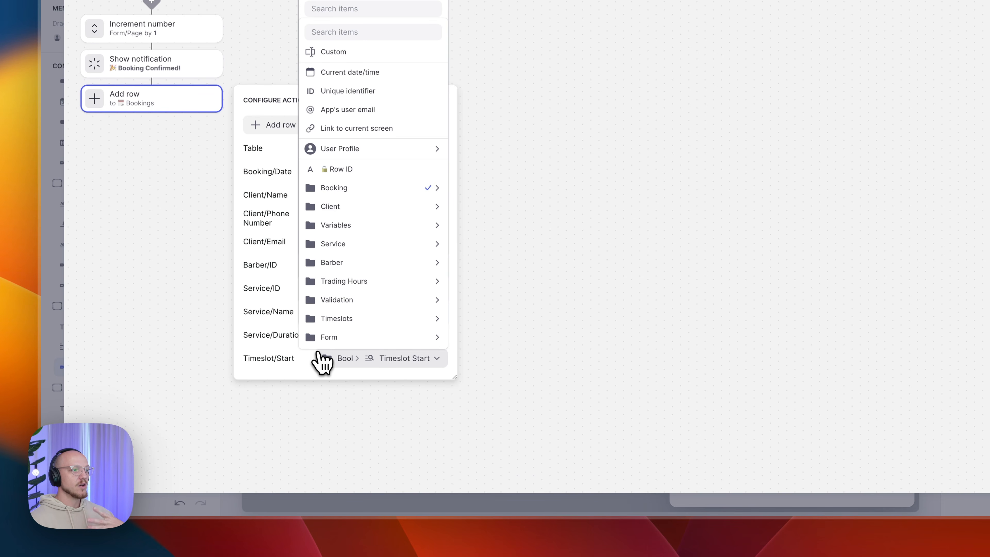
pyautogui.click(332, 357)
pyautogui.click(324, 335)
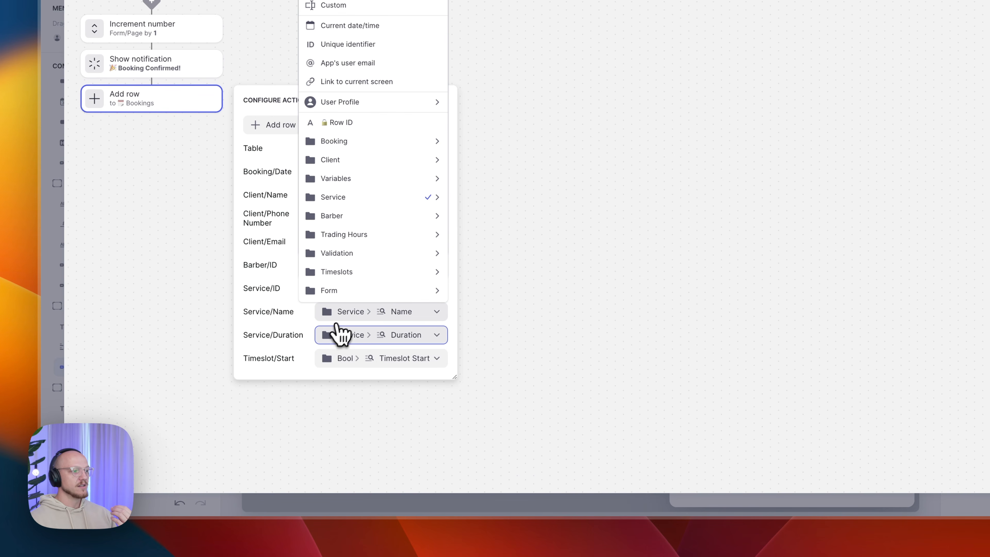
pyautogui.click(347, 313)
pyautogui.click(363, 291)
pyautogui.click(405, 268)
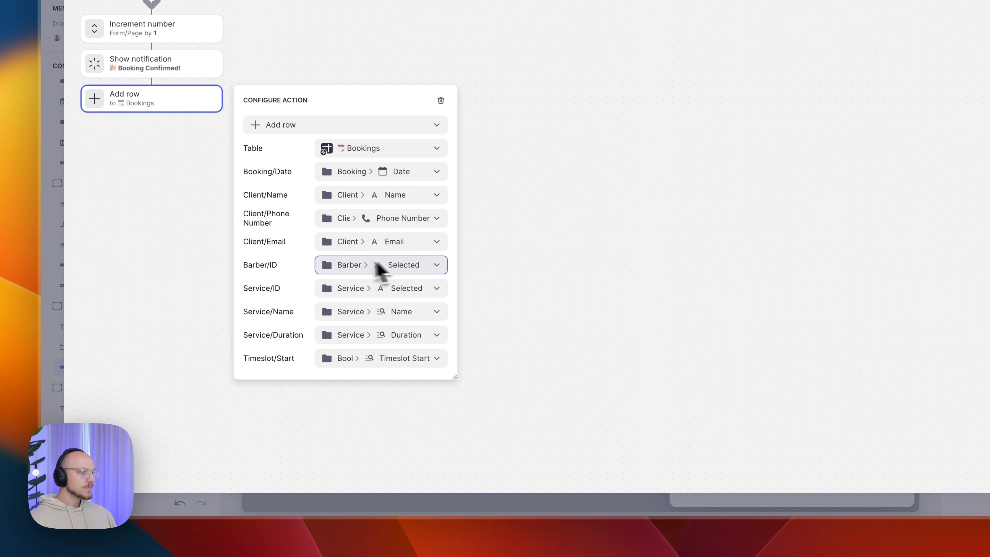
# - Leave the workflow editor, submit a test booking to reach the thank-you page, and select its container
pyautogui.click(195, 224)
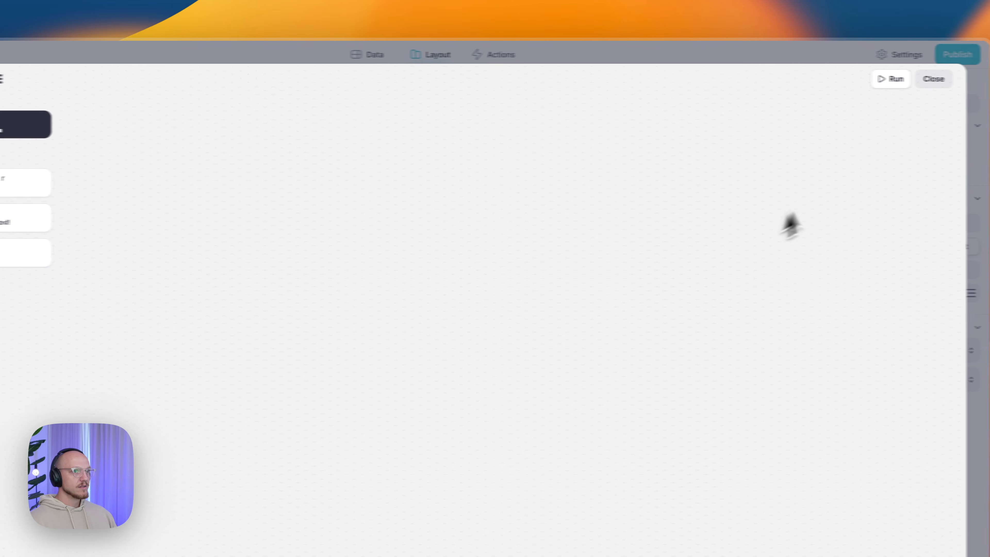
pyautogui.click(895, 80)
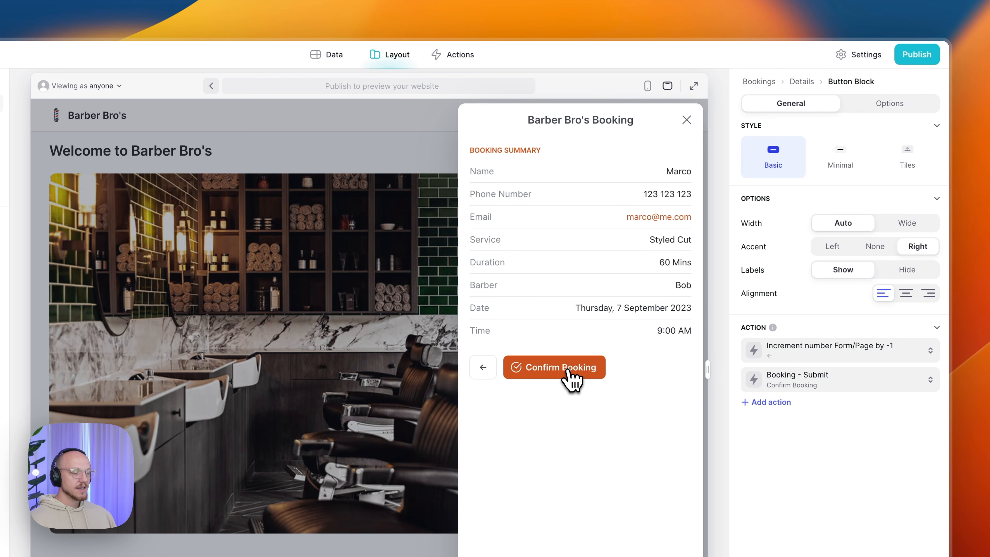
pyautogui.click(553, 370)
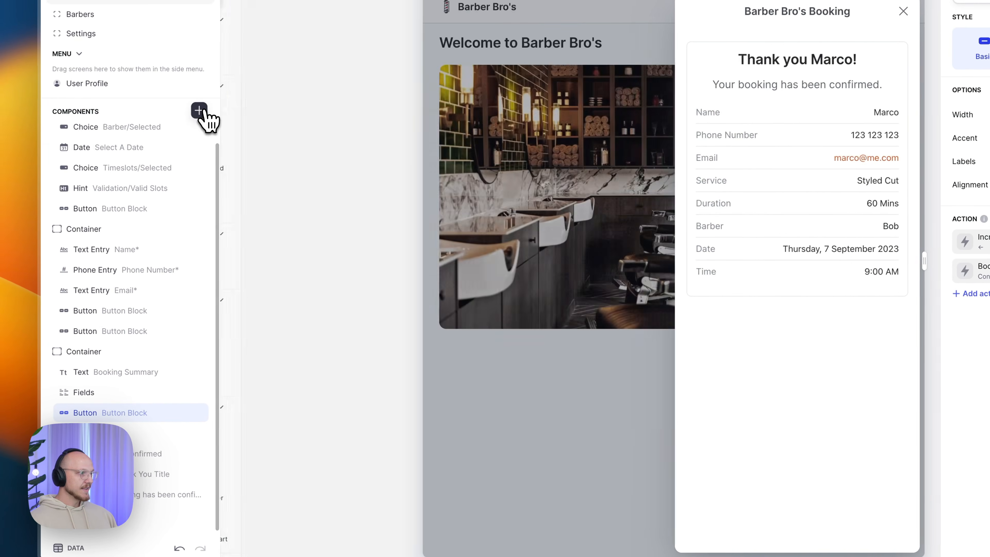
pyautogui.click(200, 111)
pyautogui.moveTo(250, 261); pyautogui.dragTo(78, 448)
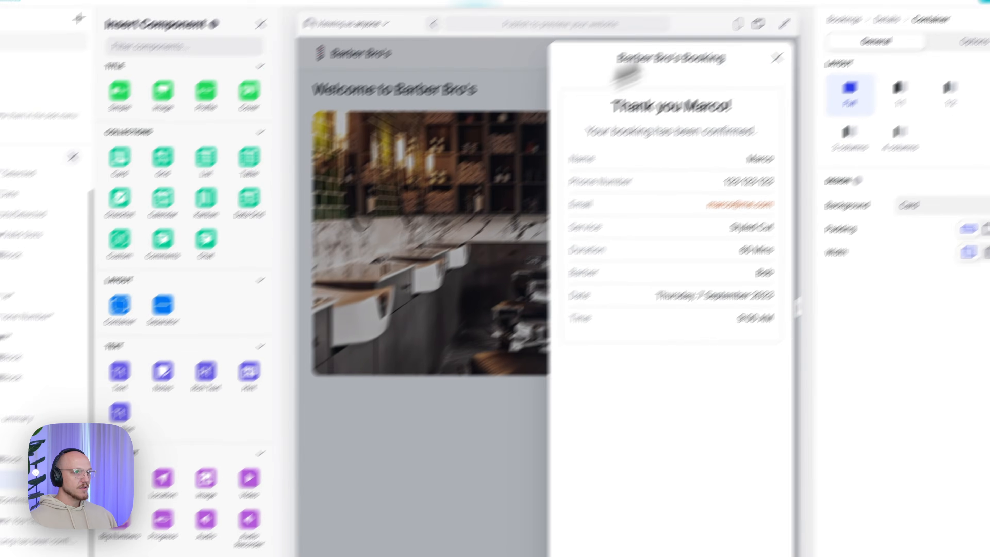
# - Confirm the thank-you container is visible only when Form Page equals 4
pyautogui.click(980, 37)
pyautogui.click(872, 83)
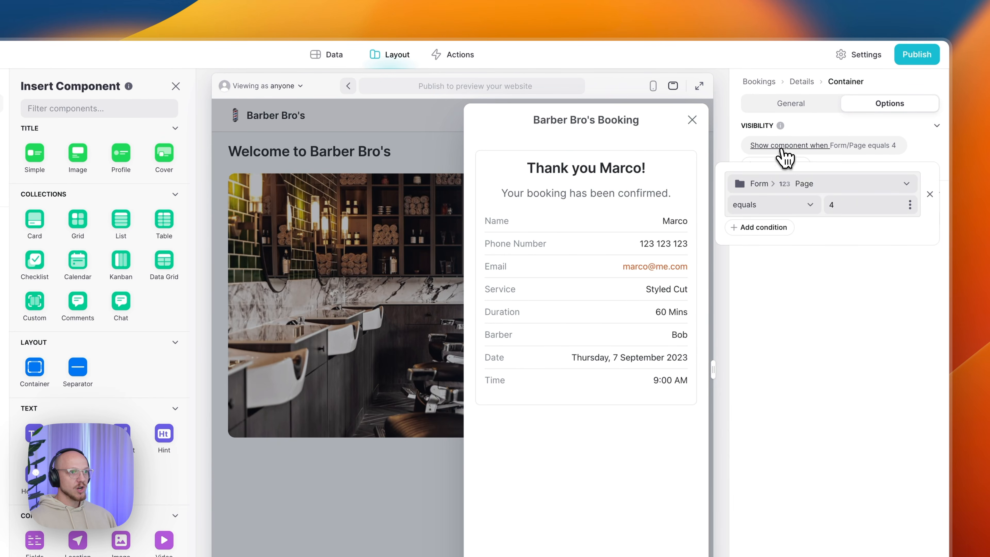
pyautogui.click(786, 183)
pyautogui.moveTo(795, 434)
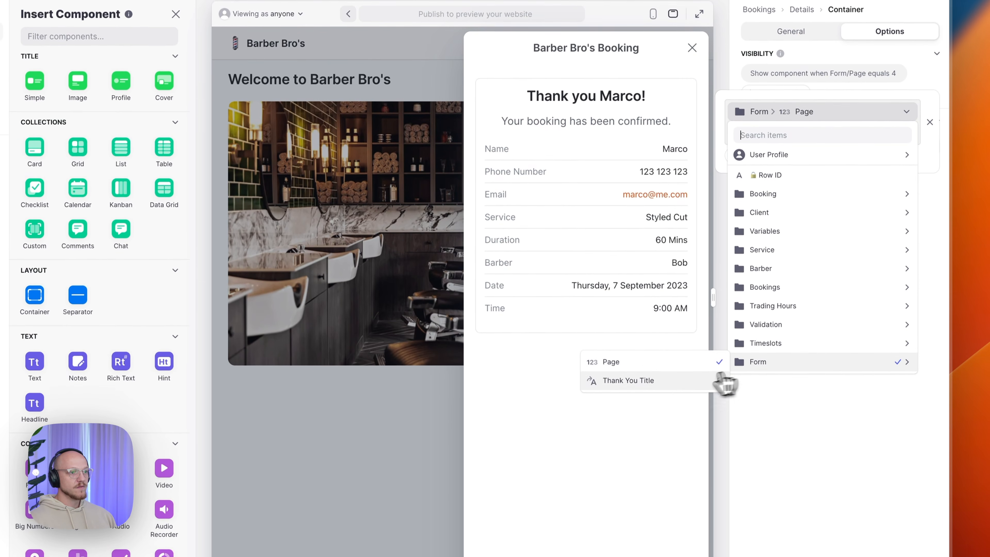
pyautogui.click(663, 364)
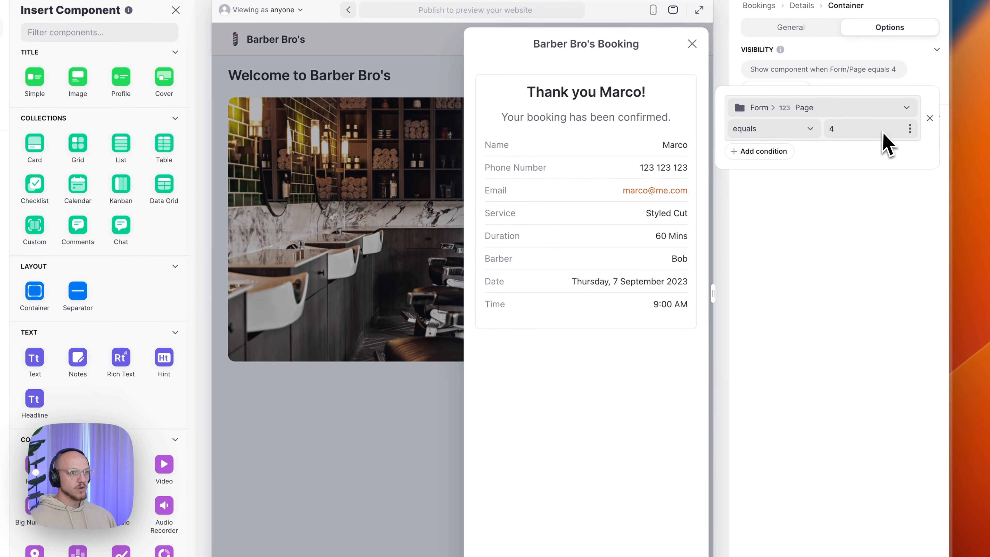
pyautogui.click(863, 228)
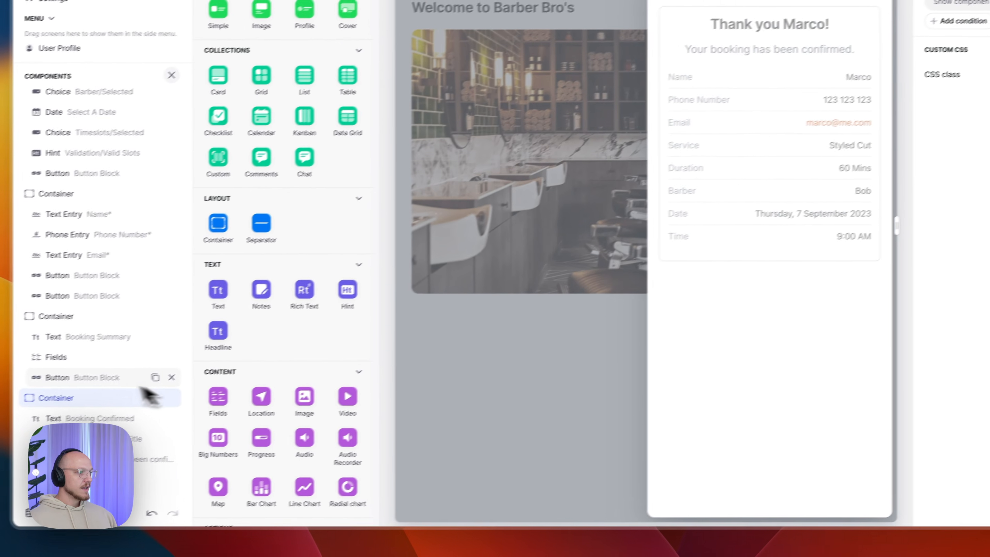
# - Copy the booking summary fields component and select the Booking Confirmed text in the thank-you container
pyautogui.click(71, 358)
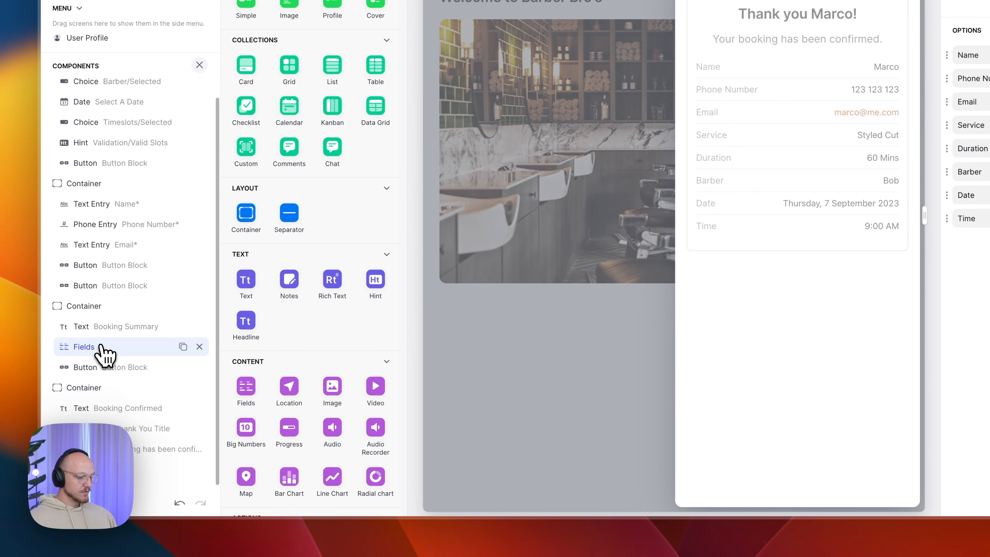
pyautogui.press('super+c')
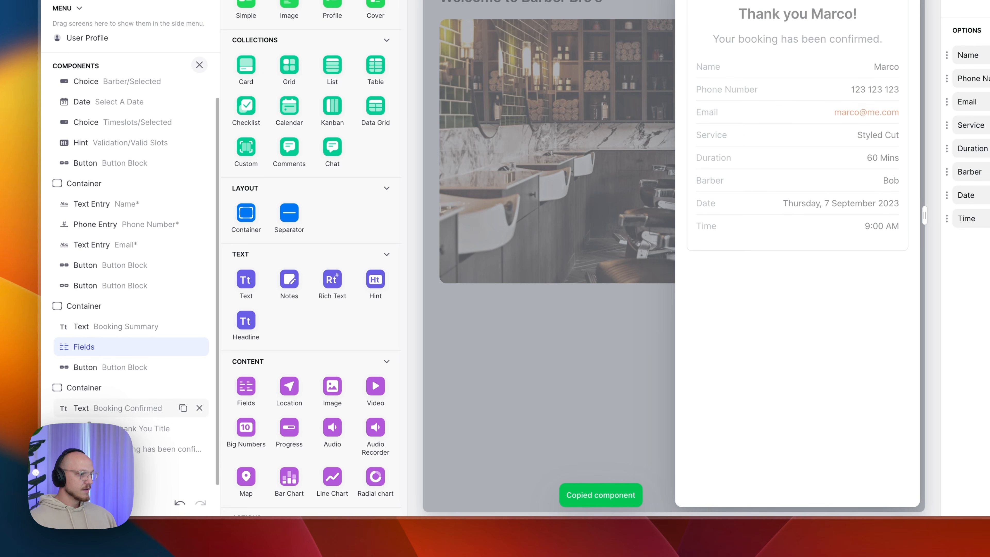
pyautogui.click(89, 388)
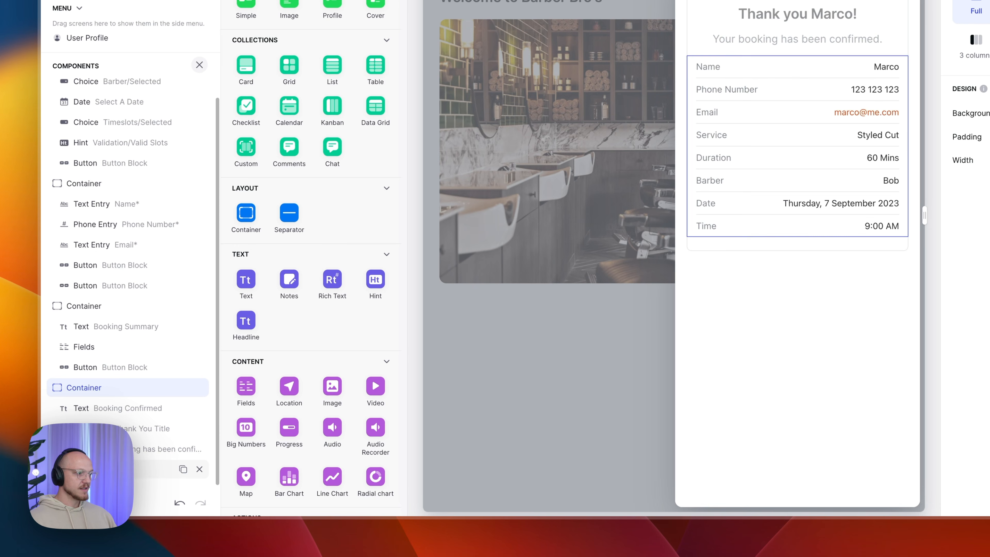
pyautogui.click(113, 469)
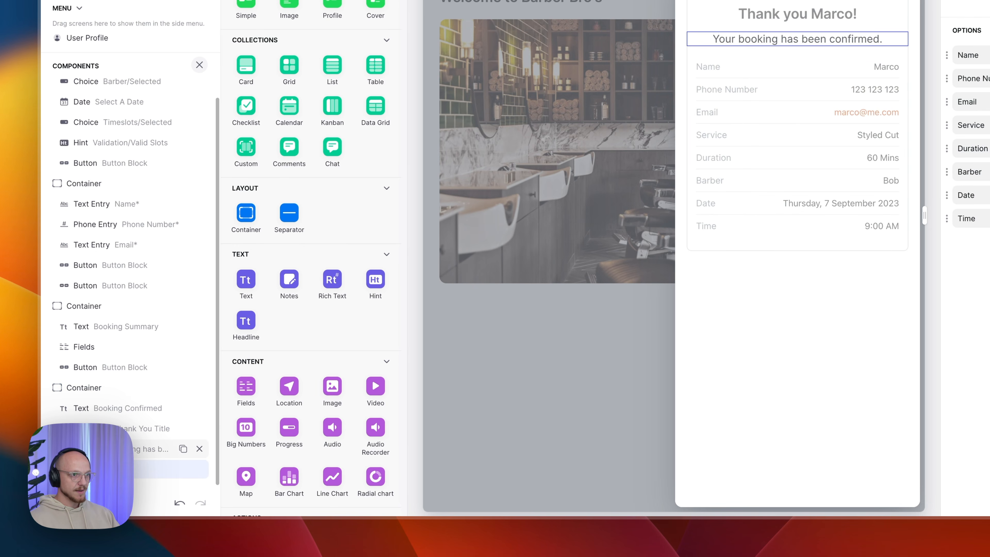
pyautogui.click(102, 413)
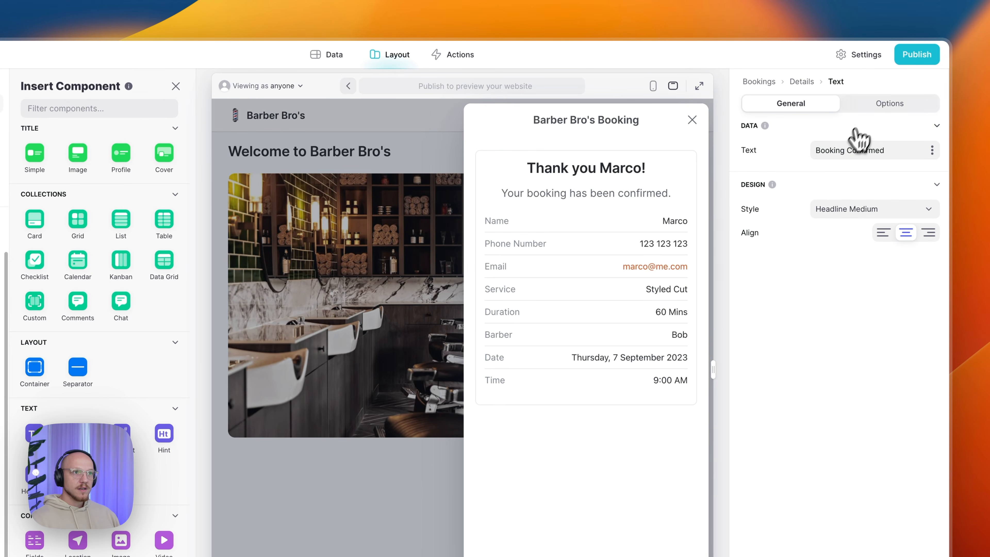
# - Confirm the Booking Confirmed text's visibility condition uses User Profile Row ID
pyautogui.click(870, 108)
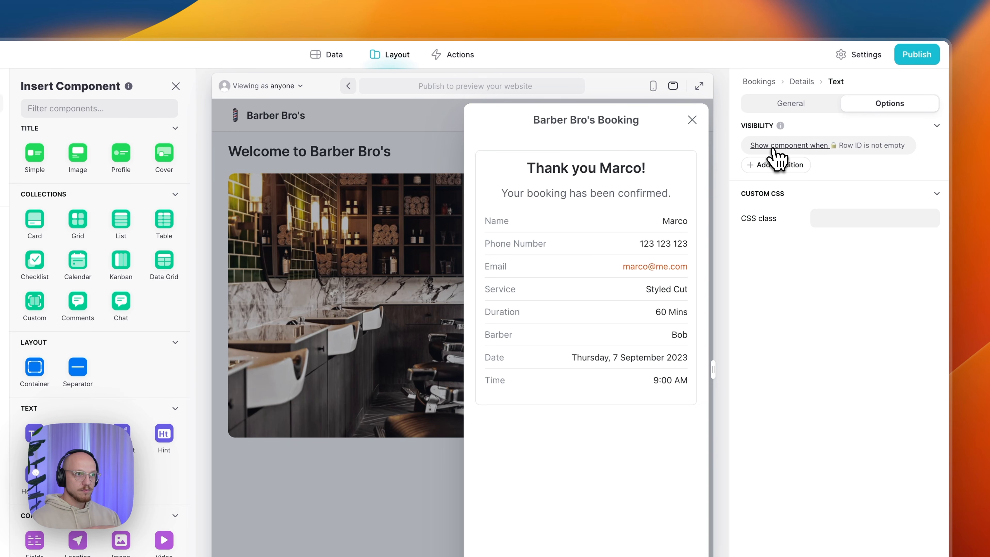
pyautogui.click(799, 146)
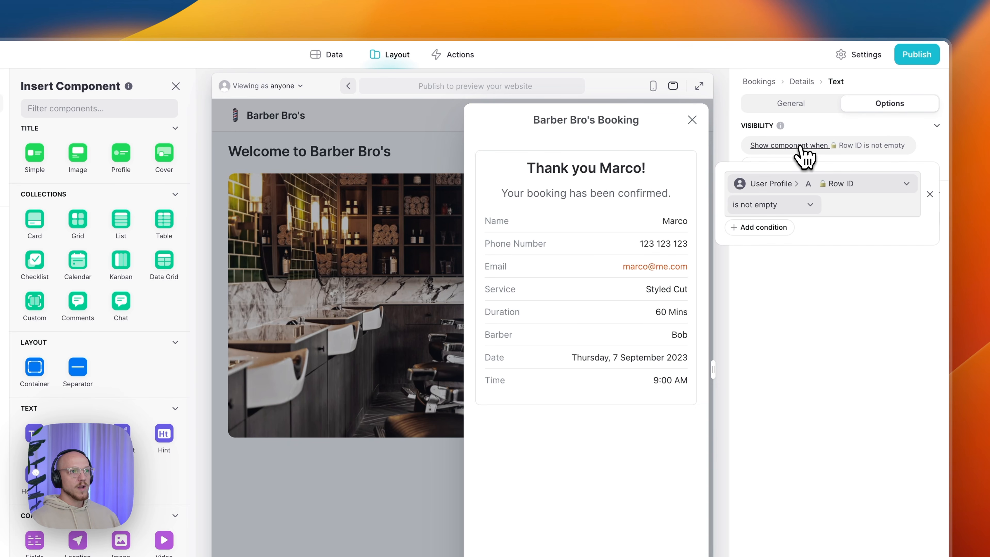
pyautogui.click(803, 187)
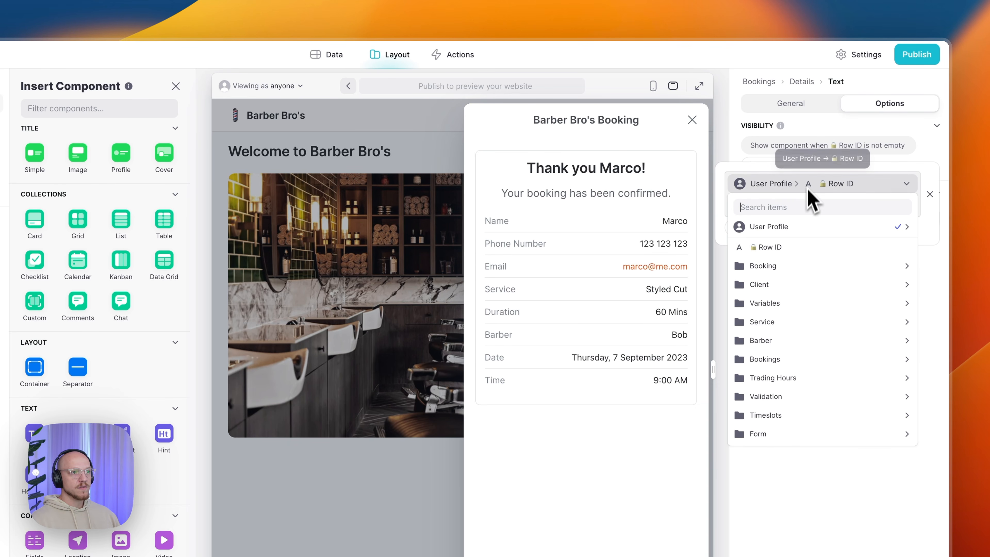
pyautogui.moveTo(807, 228)
pyautogui.click(693, 230)
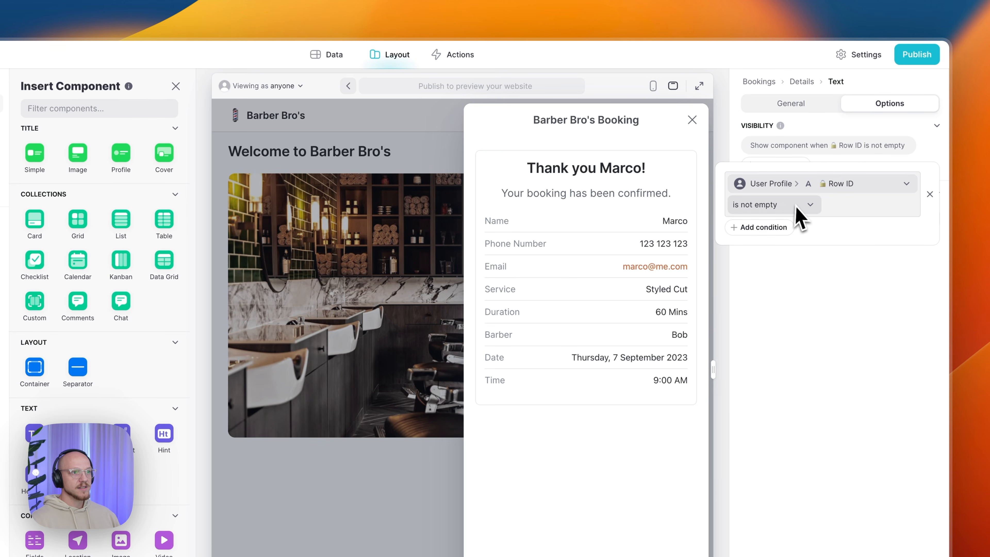
pyautogui.click(835, 384)
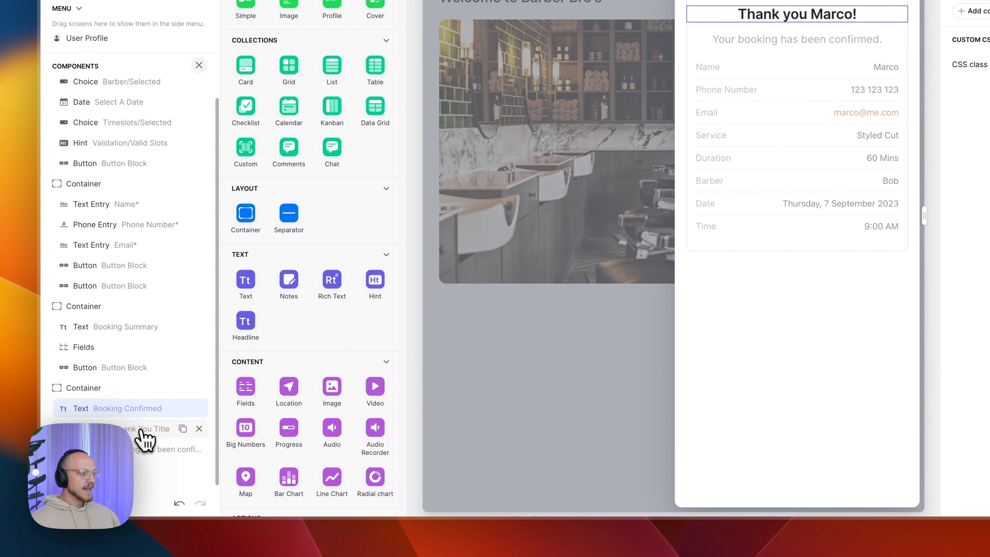
# - Source the title text from the form's Thank You Title and review its visibility condition
pyautogui.click(145, 429)
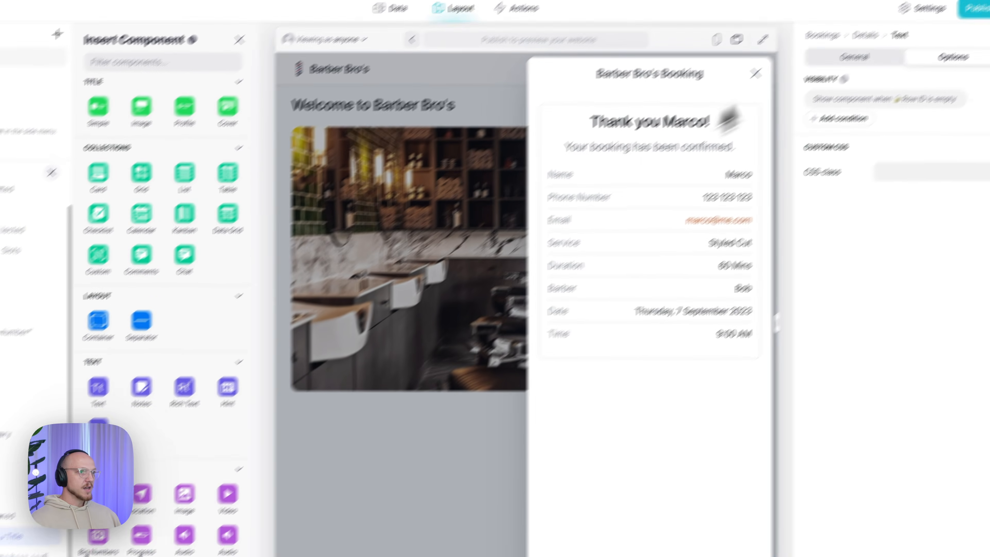
pyautogui.click(770, 97)
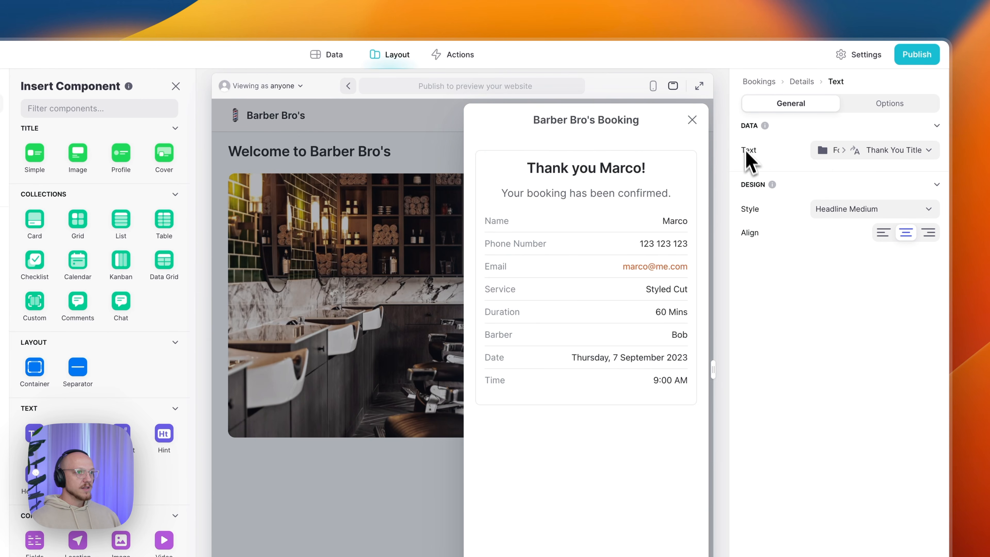
pyautogui.click(858, 150)
pyautogui.moveTo(838, 509)
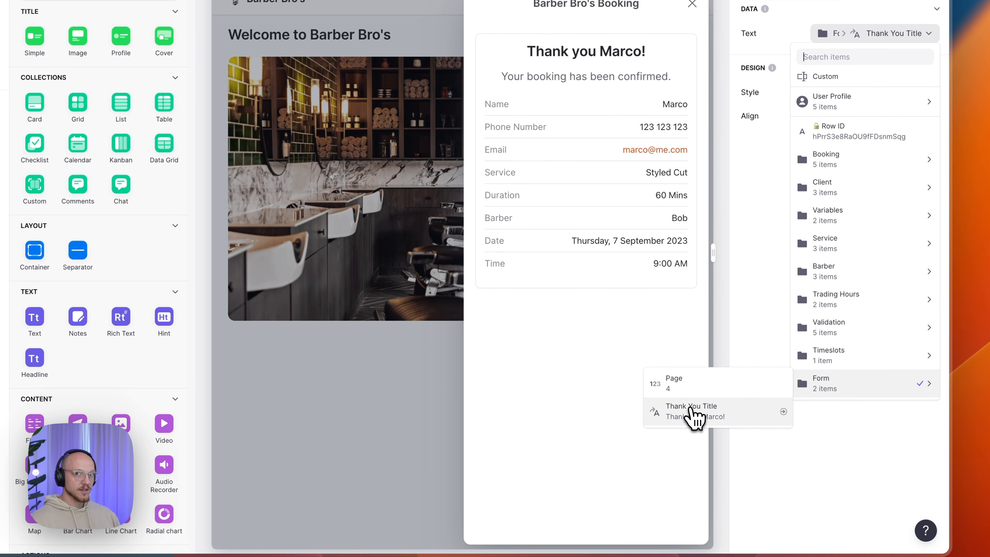
pyautogui.click(697, 414)
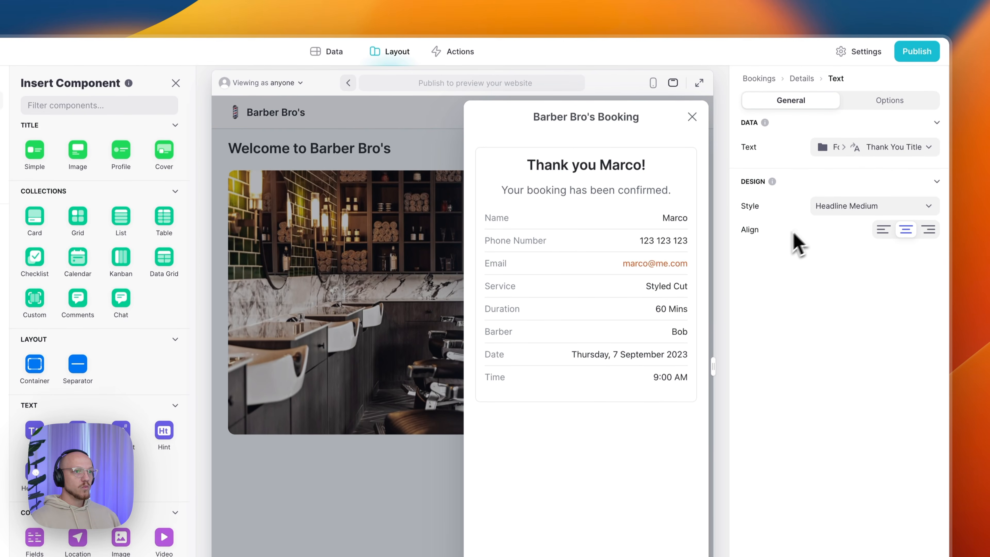
pyautogui.moveTo(527, 166); pyautogui.dragTo(639, 167)
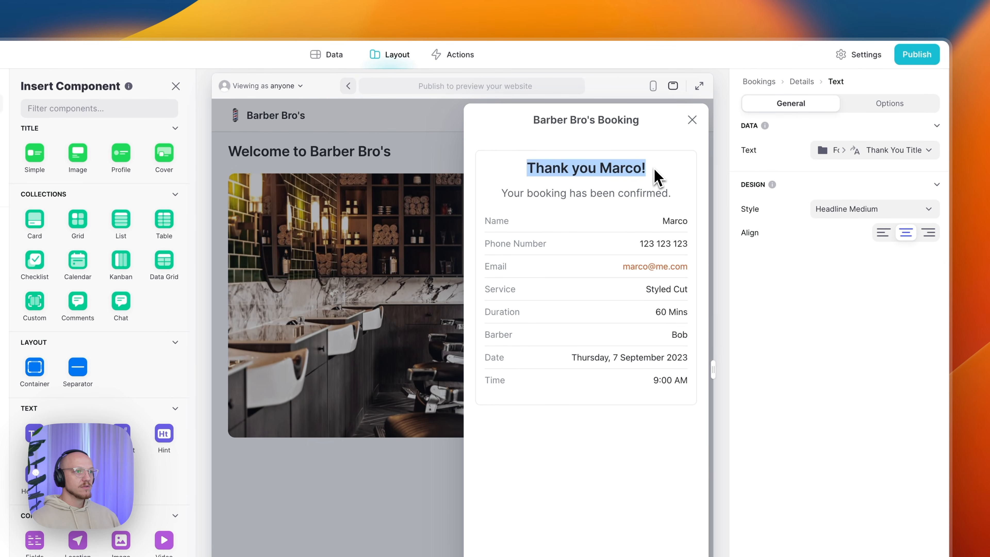
pyautogui.click(912, 106)
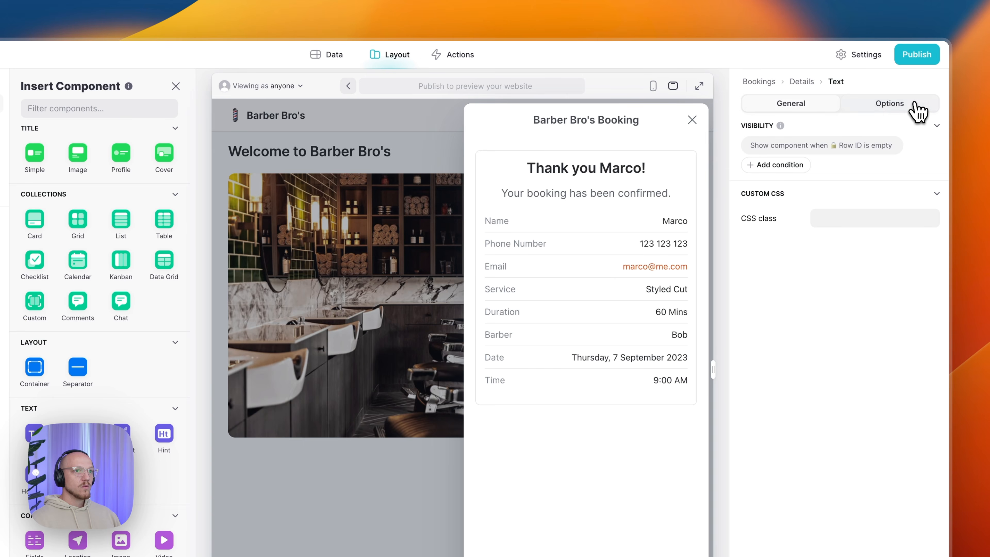
pyautogui.click(763, 157)
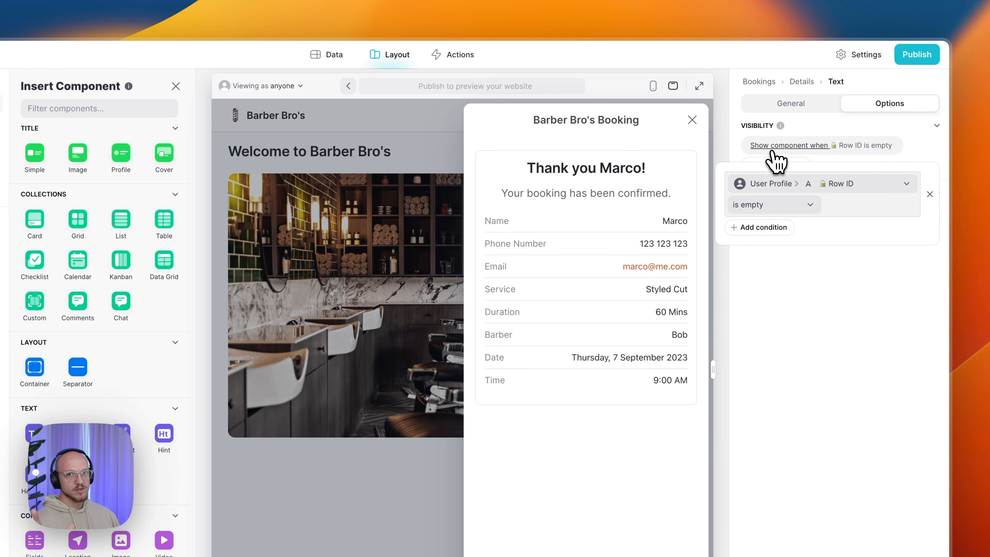
pyautogui.click(771, 151)
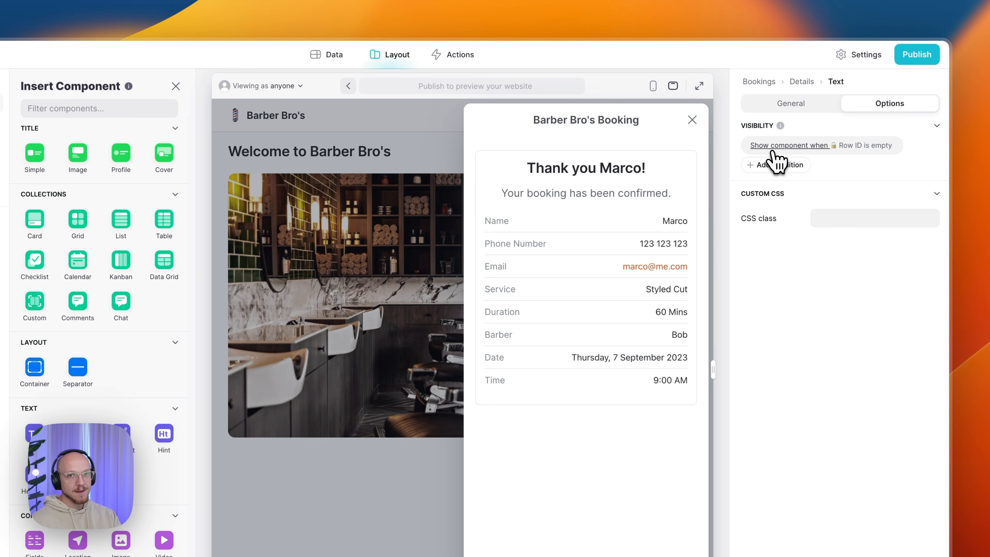
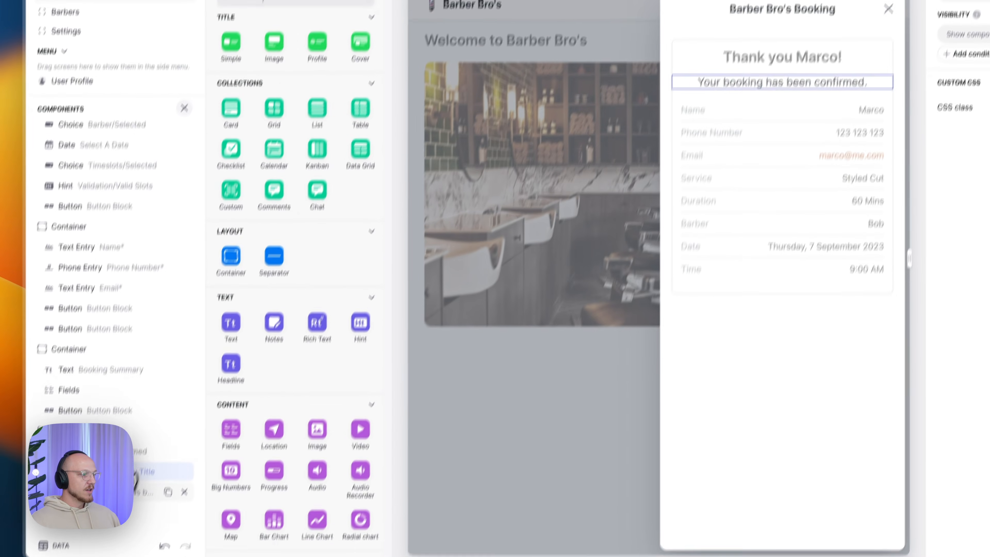
# - Inspect the Booking Confirmed message's General and Options settings, then select its parent container
pyautogui.click(138, 494)
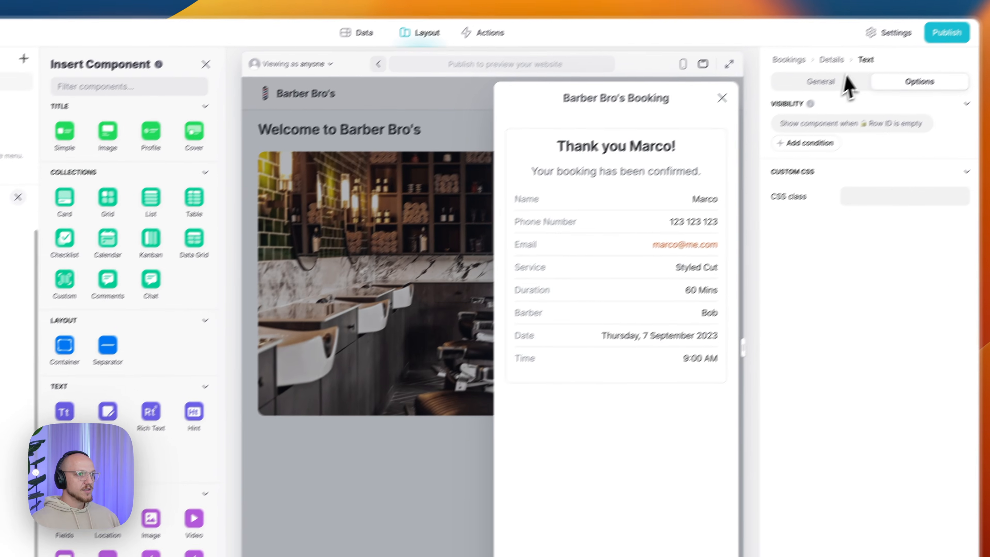
pyautogui.click(811, 106)
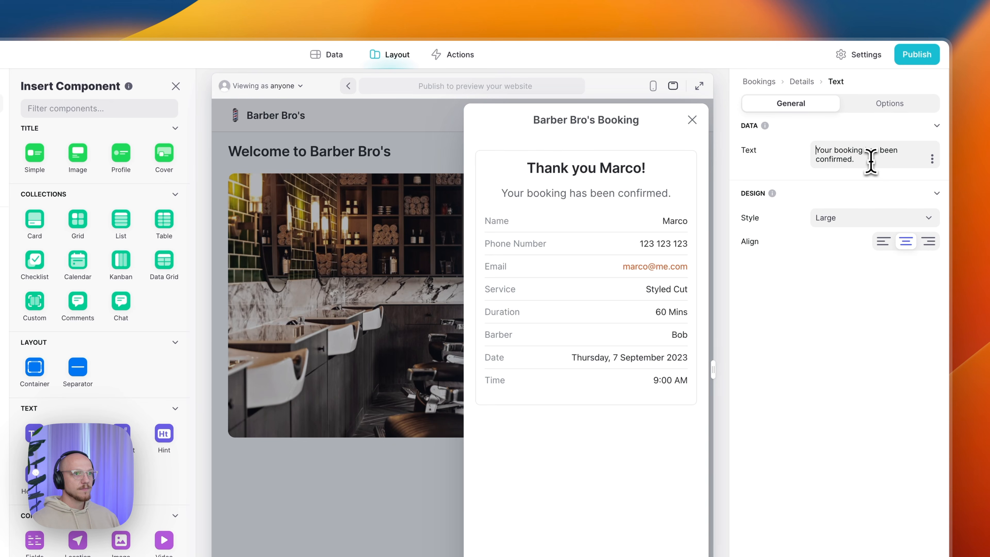
pyautogui.click(878, 106)
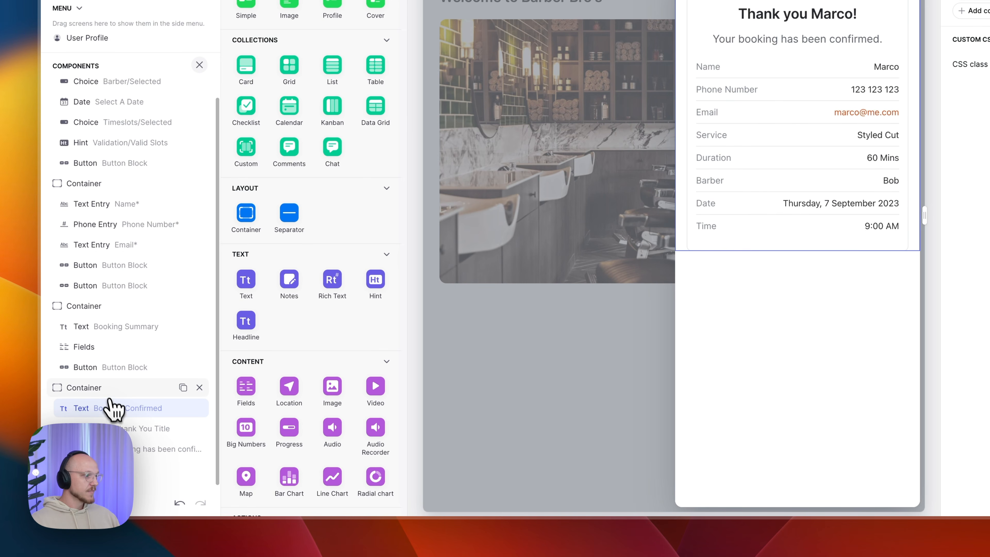
pyautogui.click(104, 389)
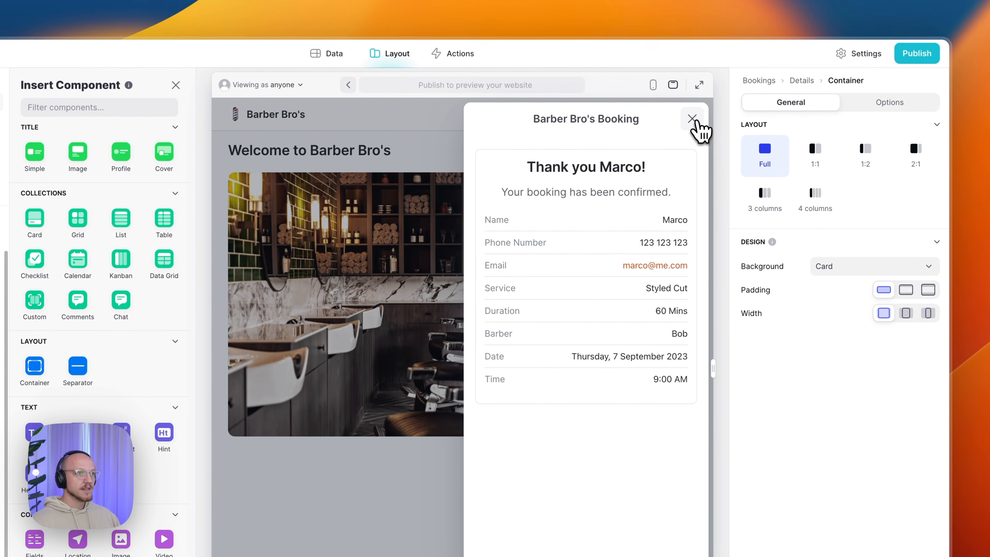
# - Test a new booking in the preview with Styled Cut, toggling Bob on and off, then close it
pyautogui.click(693, 118)
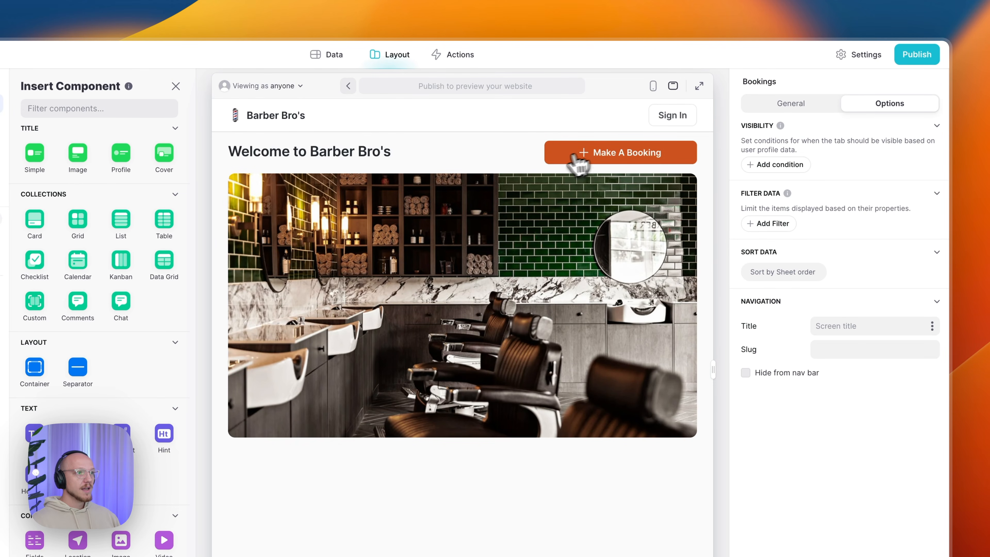
pyautogui.click(600, 168)
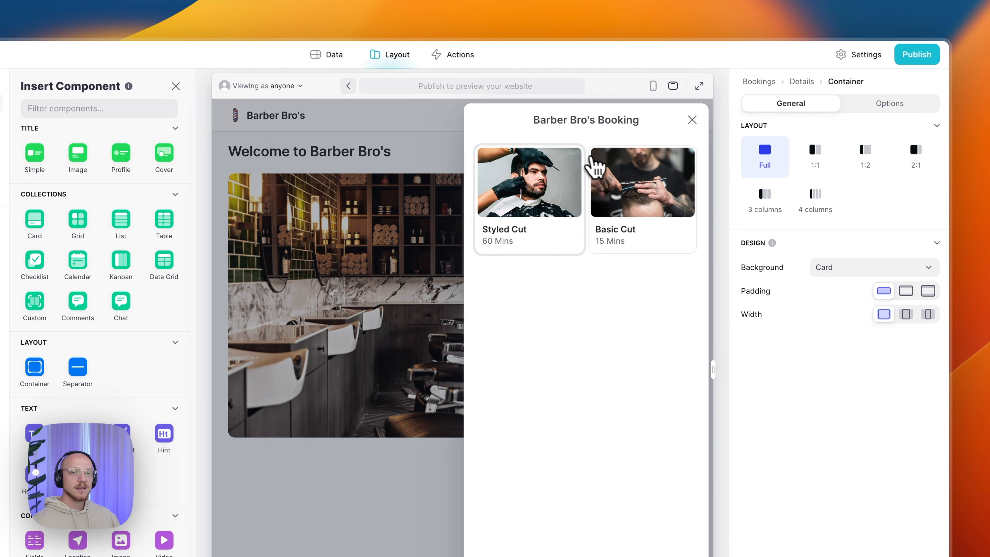
pyautogui.click(533, 184)
pyautogui.click(507, 293)
pyautogui.click(509, 293)
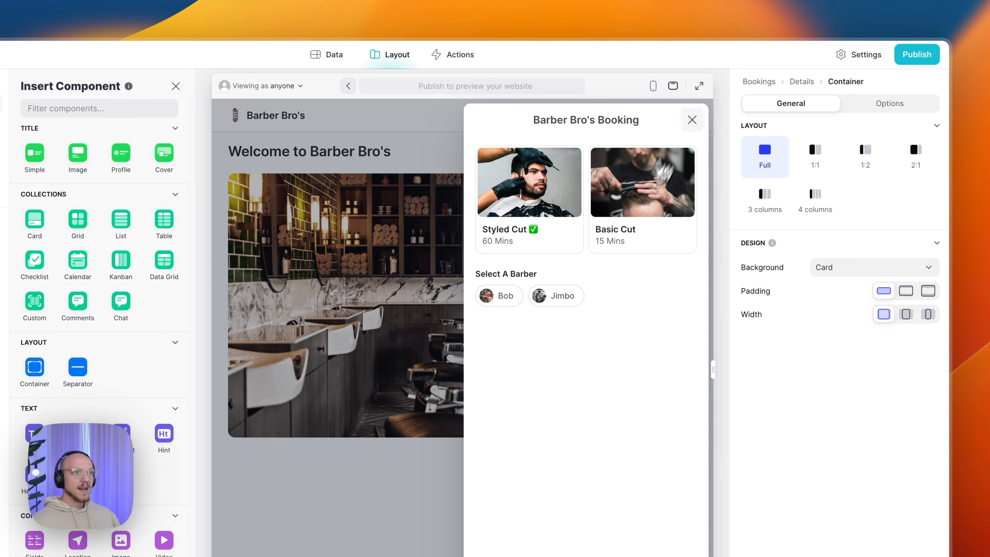
pyautogui.click(700, 120)
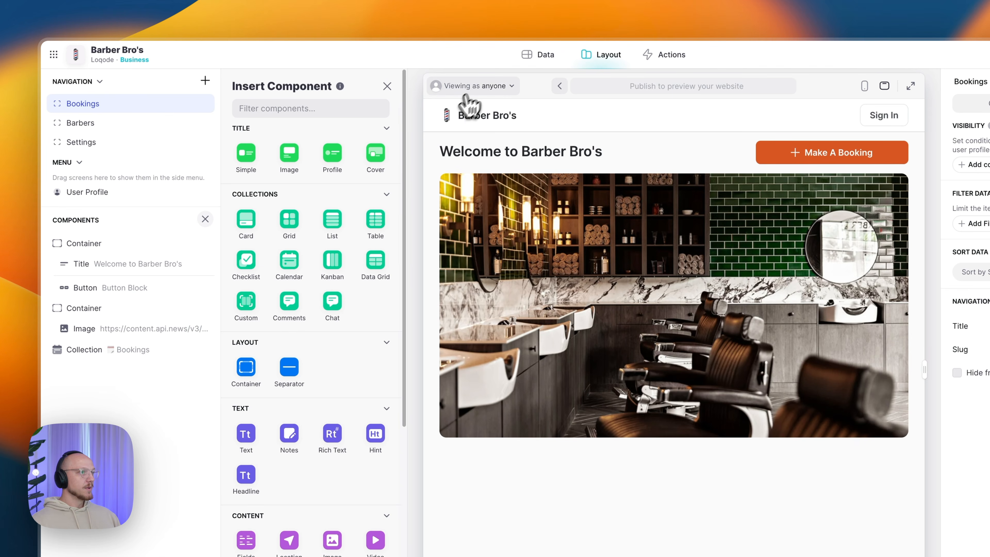
# - Preview the app as the admin user and select the Bookings calendar to view its settings
pyautogui.click(482, 87)
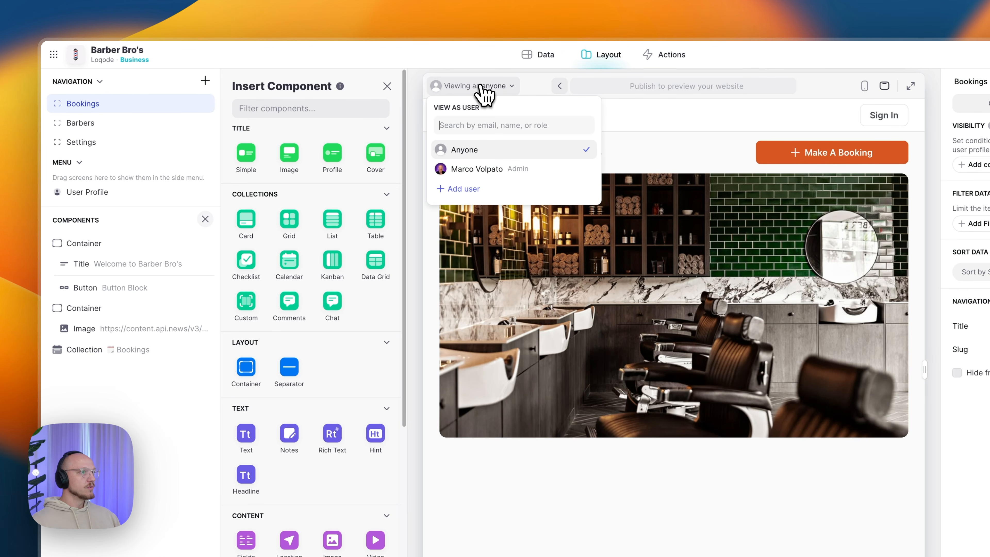
pyautogui.click(476, 171)
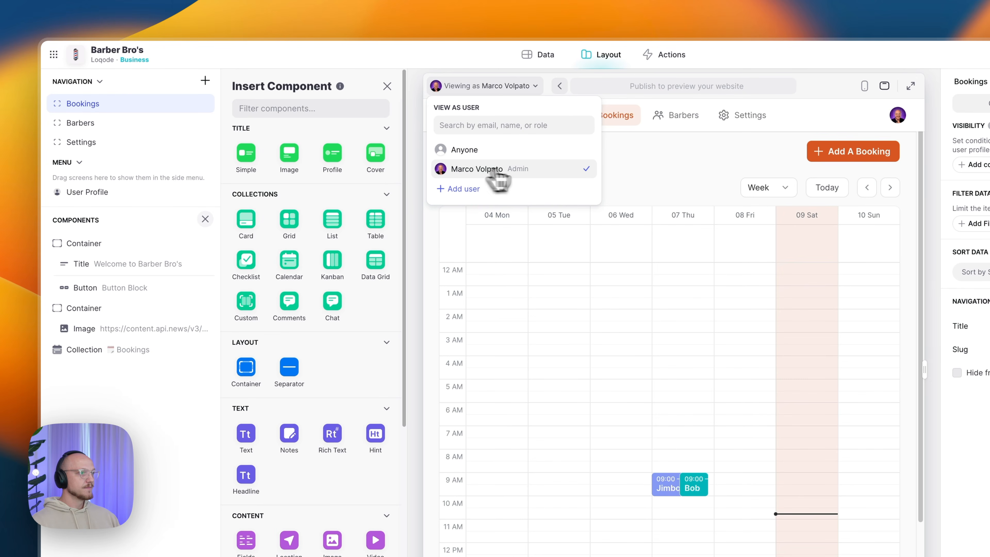
pyautogui.click(644, 172)
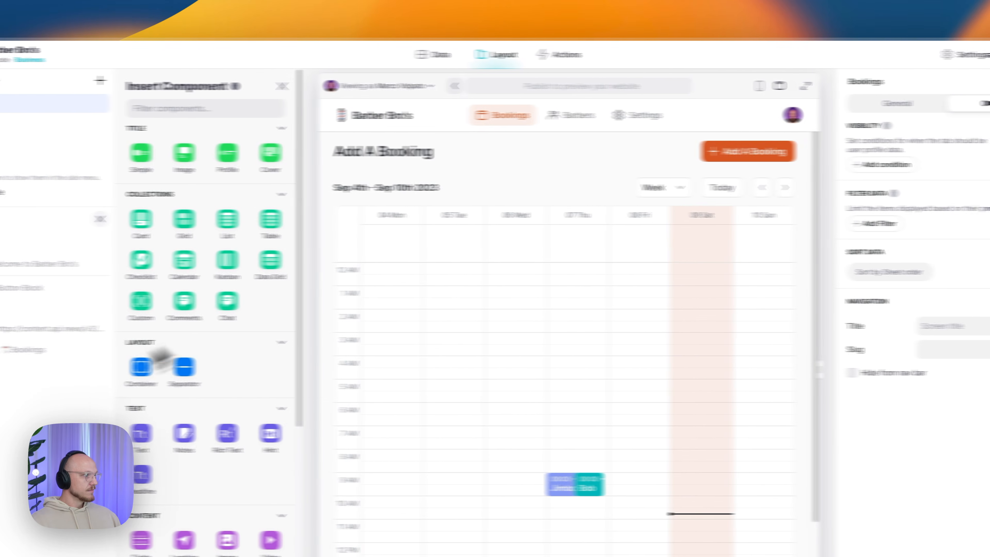
pyautogui.click(82, 353)
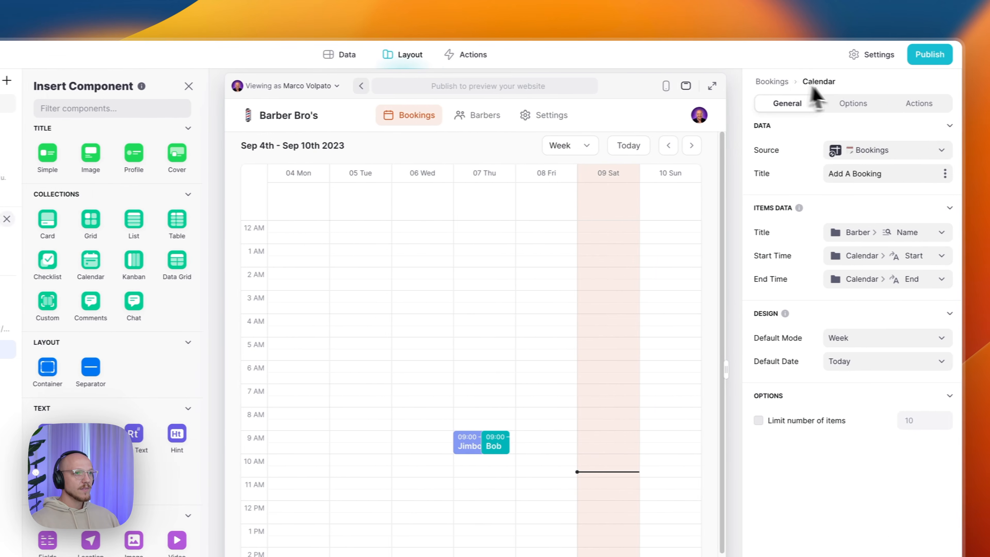
pyautogui.click(853, 109)
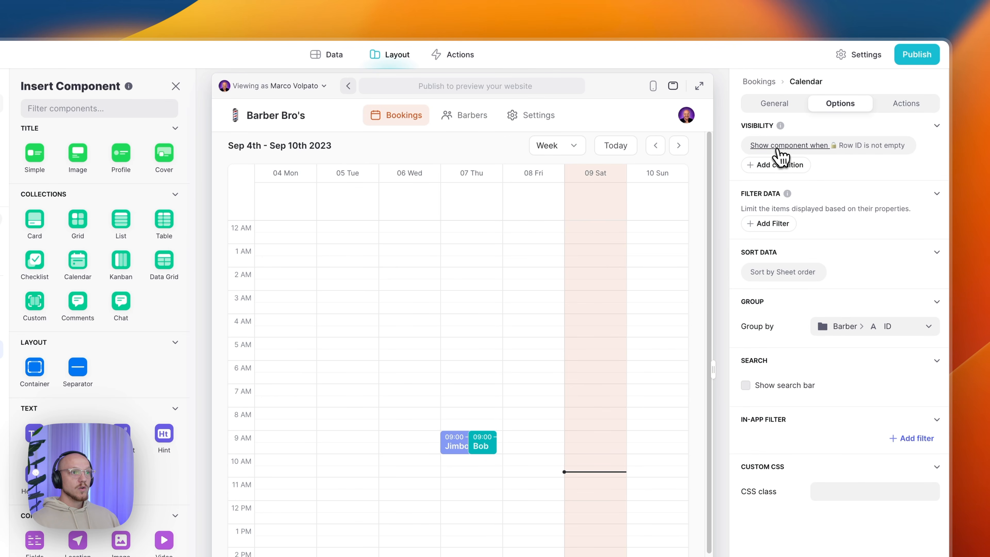
pyautogui.click(779, 150)
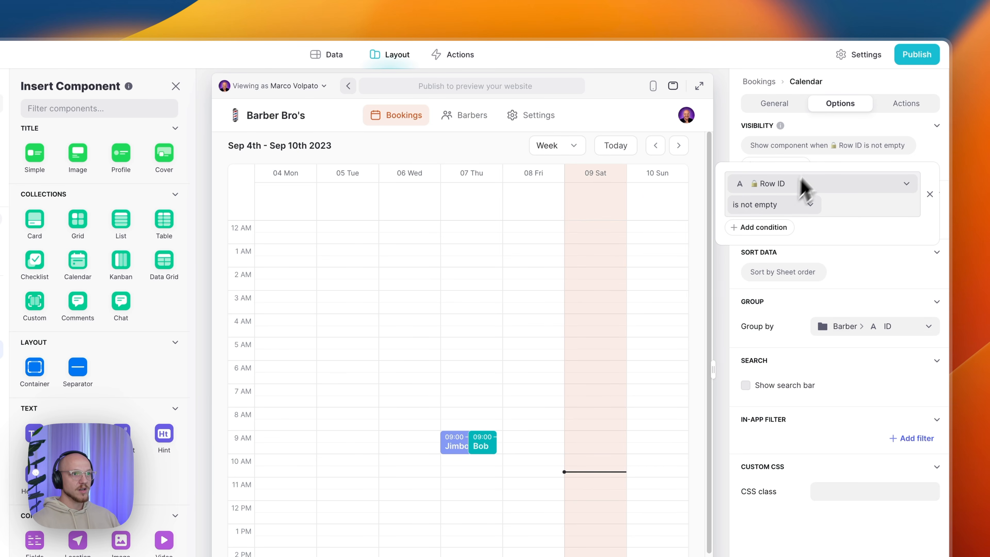
pyautogui.click(814, 154)
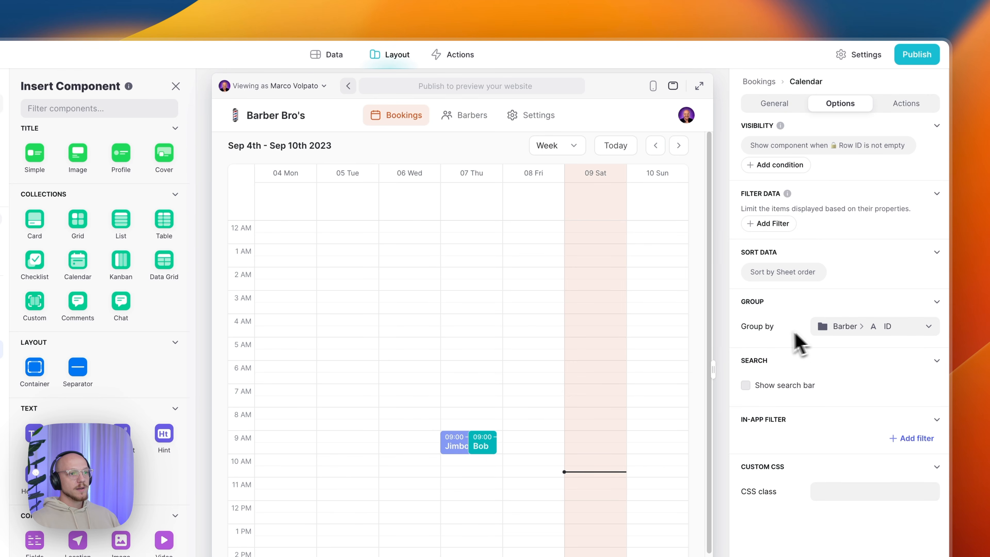
pyautogui.click(858, 327)
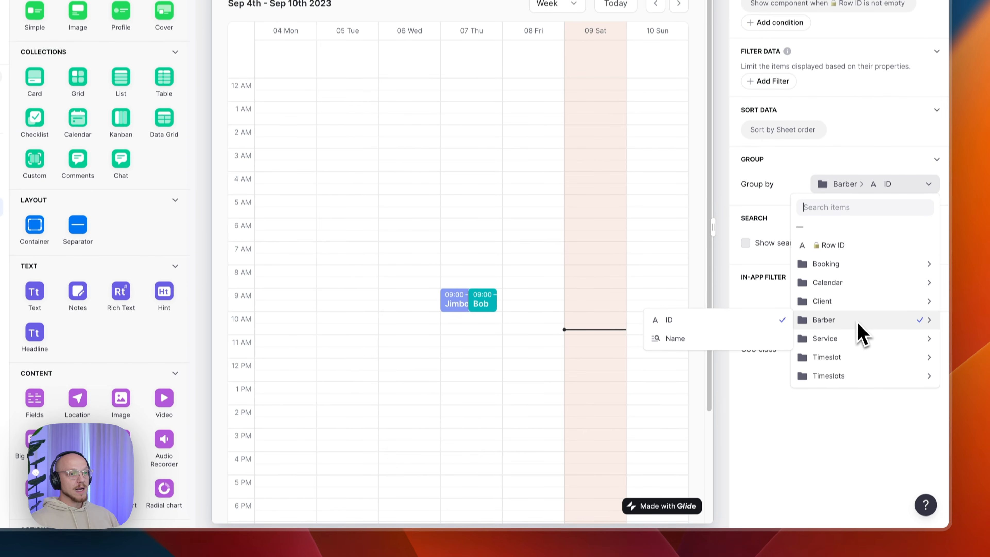
pyautogui.click(789, 503)
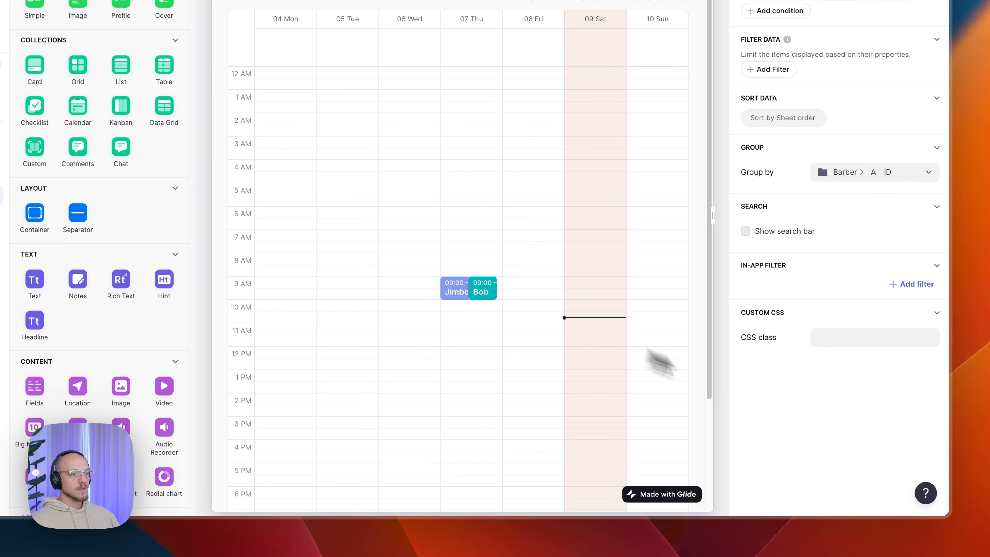
pyautogui.click(907, 103)
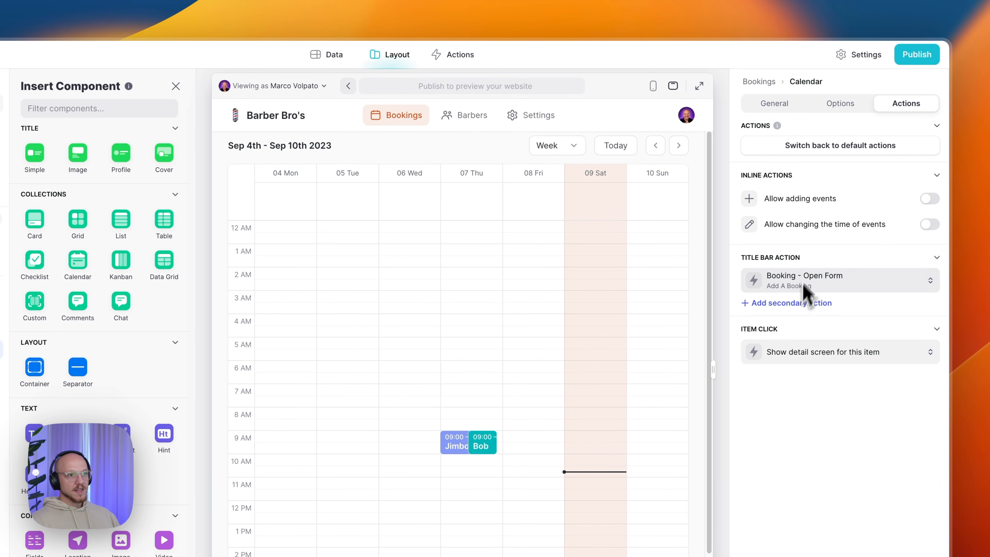
pyautogui.click(775, 104)
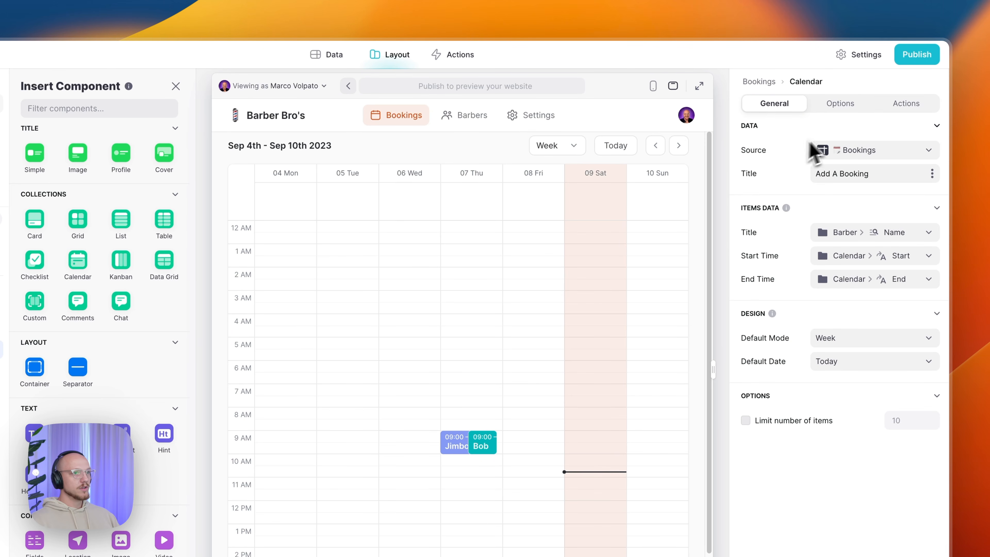
pyautogui.click(840, 103)
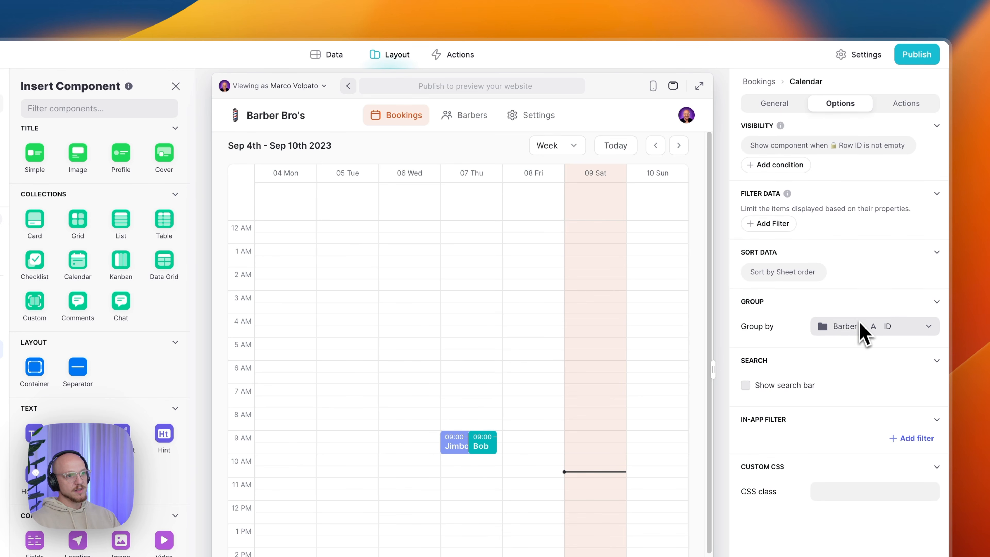
pyautogui.click(780, 105)
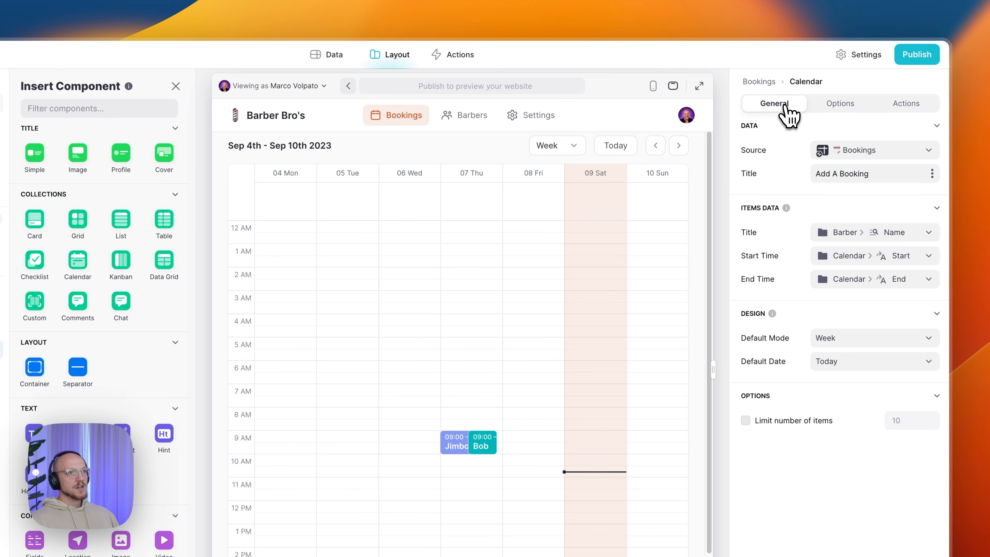
# - Confirm the calendar's source is Bookings with the barber's Name as event title
pyautogui.click(851, 153)
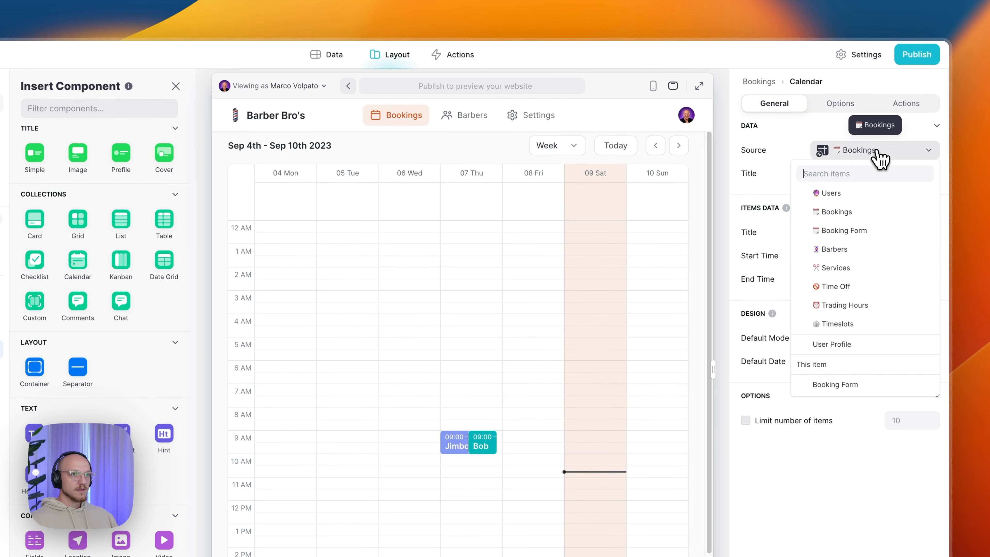
pyautogui.click(782, 189)
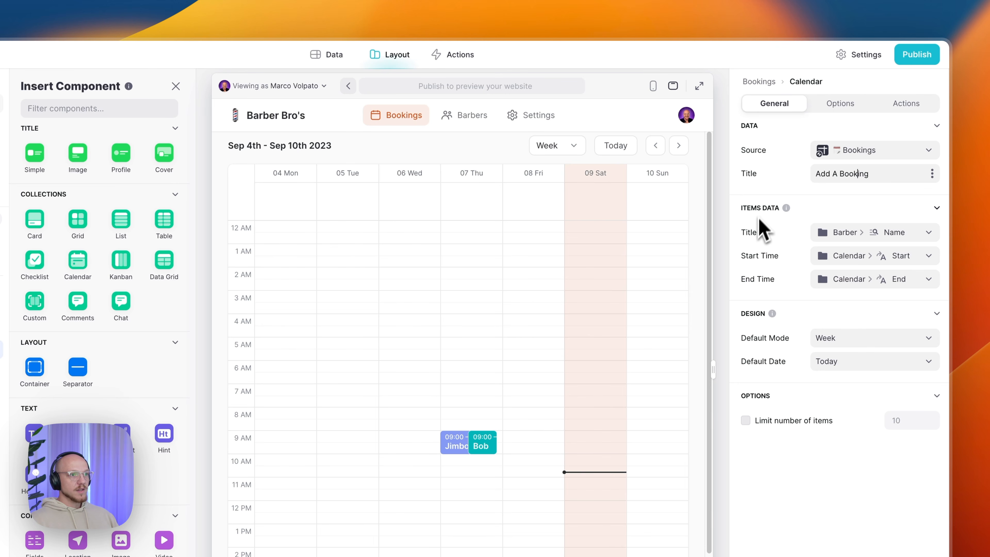
pyautogui.click(835, 234)
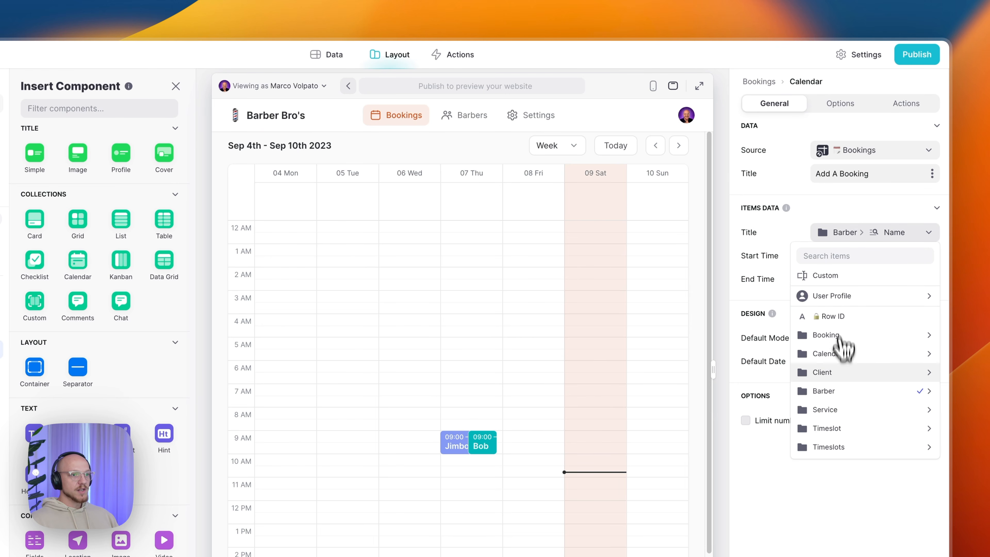
pyautogui.moveTo(826, 394)
pyautogui.click(714, 410)
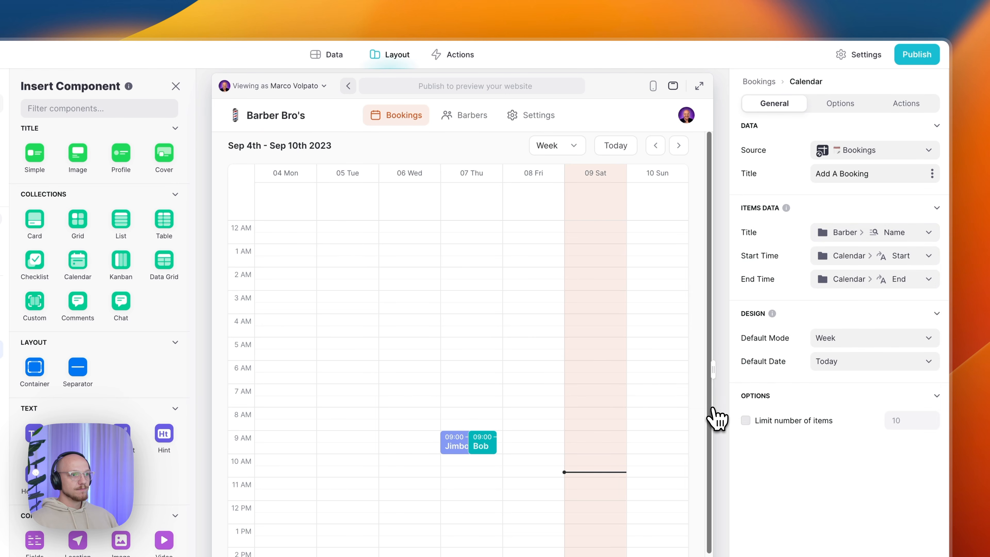
# - Keep Calendar Start and Calendar End as the event times and show the calendar's options
pyautogui.click(848, 257)
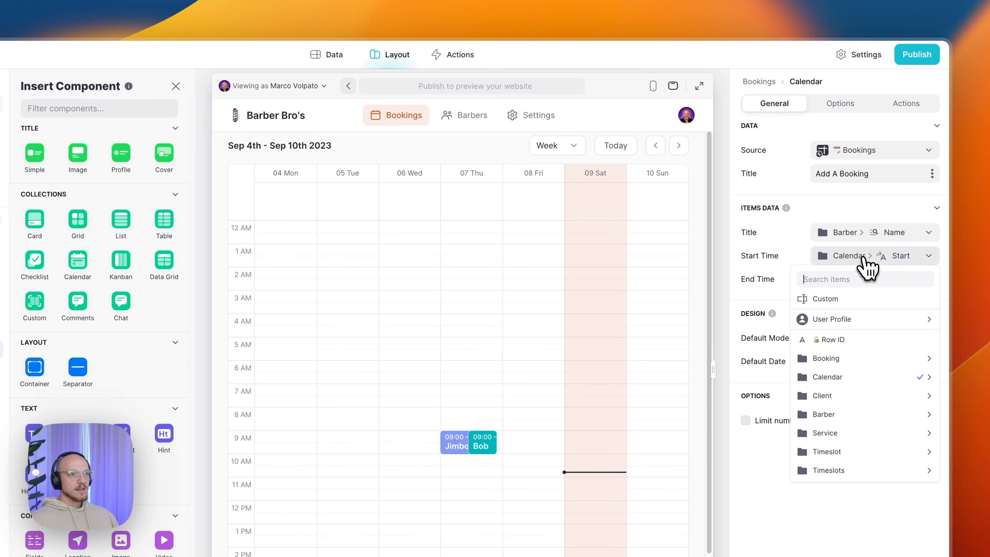
pyautogui.moveTo(869, 377)
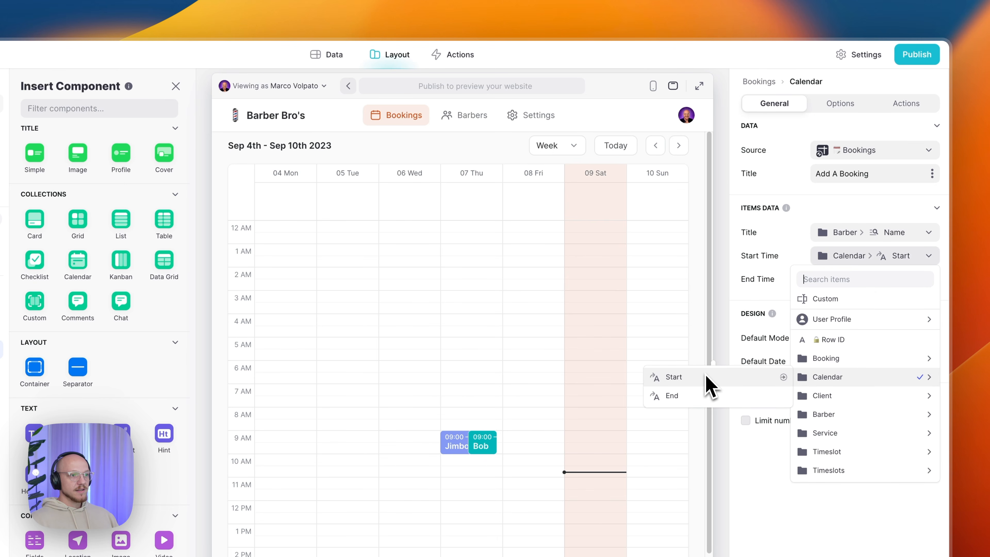
pyautogui.click(710, 396)
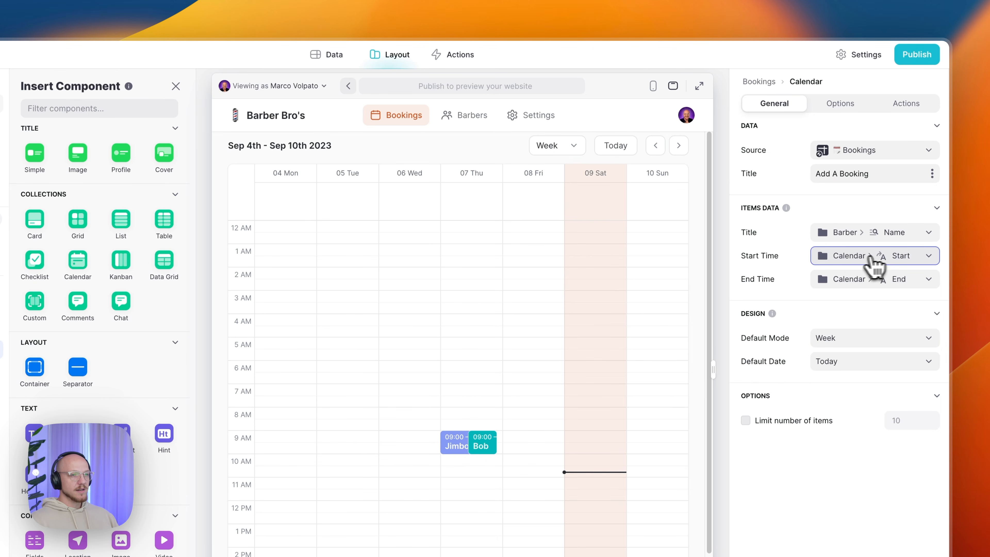
pyautogui.click(836, 283)
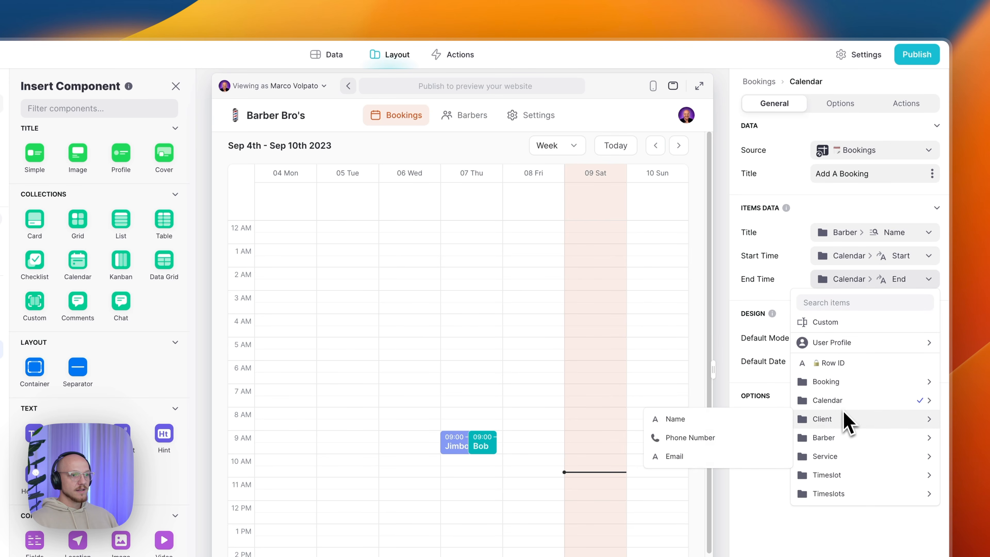
pyautogui.moveTo(842, 406)
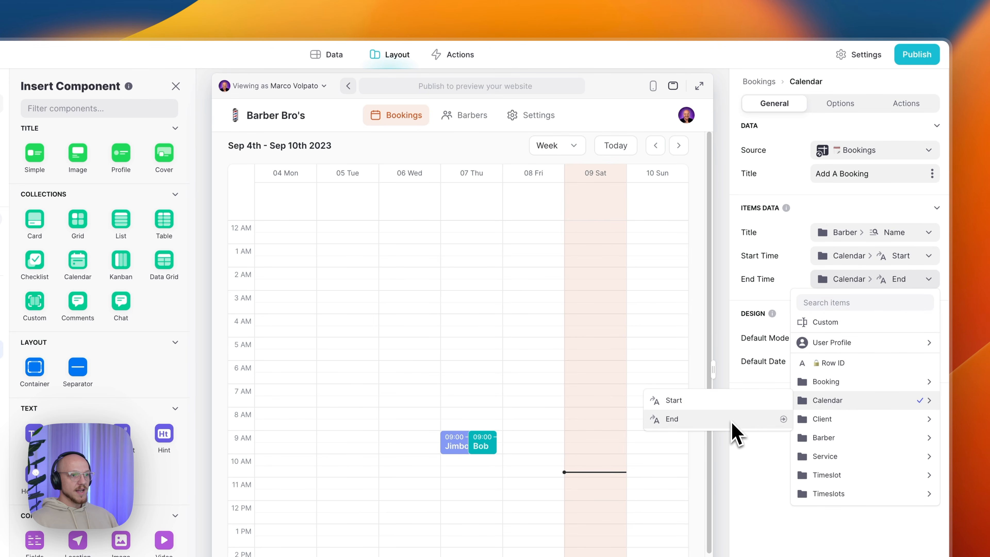
pyautogui.click(764, 468)
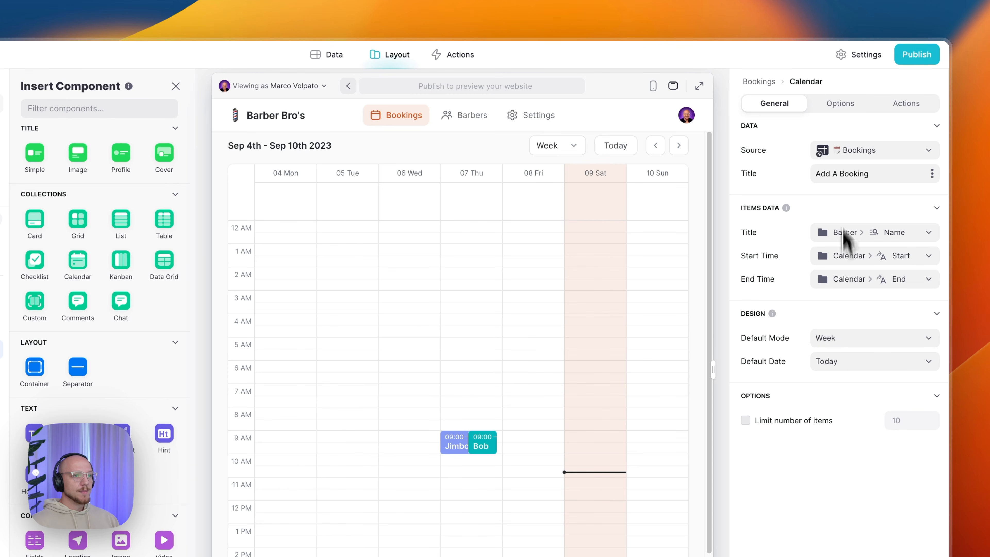
pyautogui.click(841, 104)
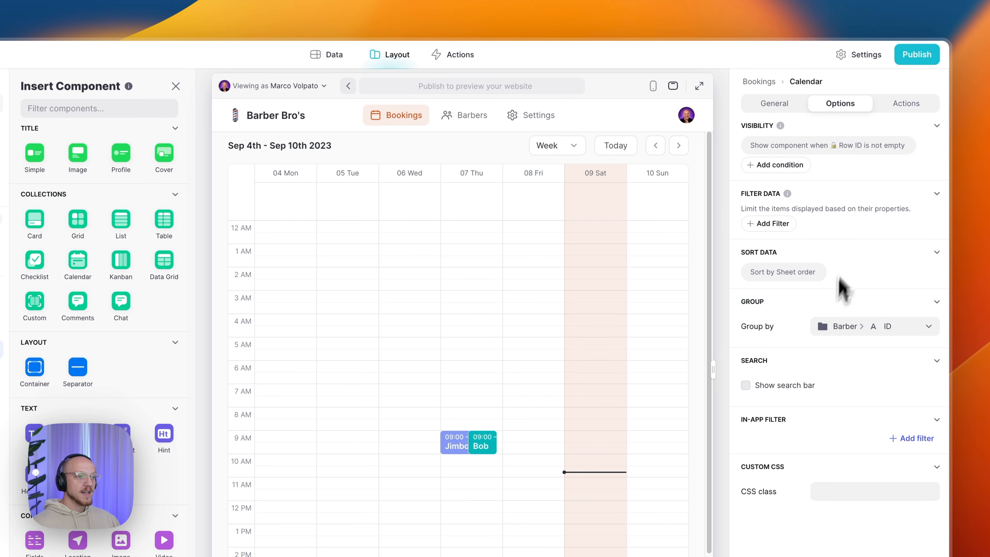
# - Review the calendar's title-bar action 'Booking - Open Form', leaving it unchanged
pyautogui.click(893, 117)
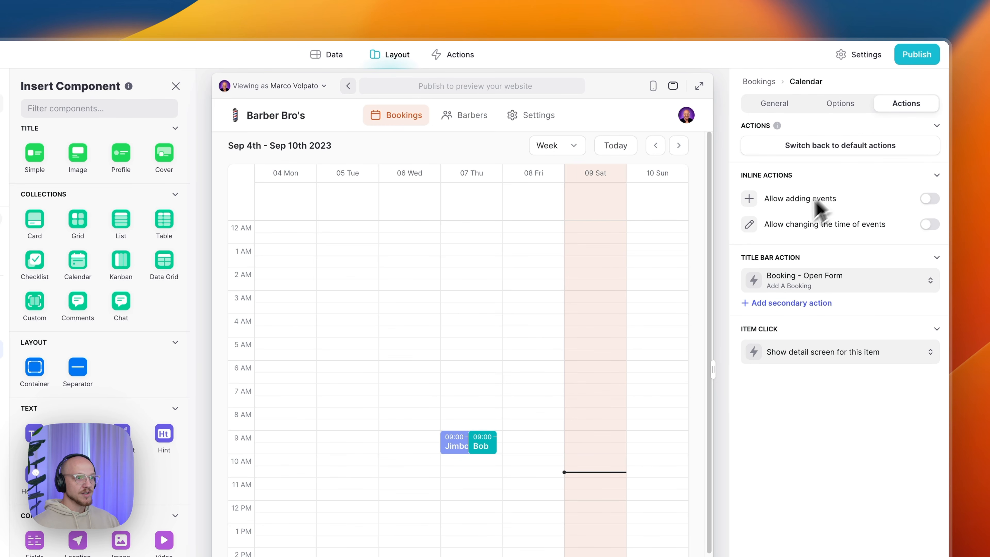
pyautogui.click(814, 284)
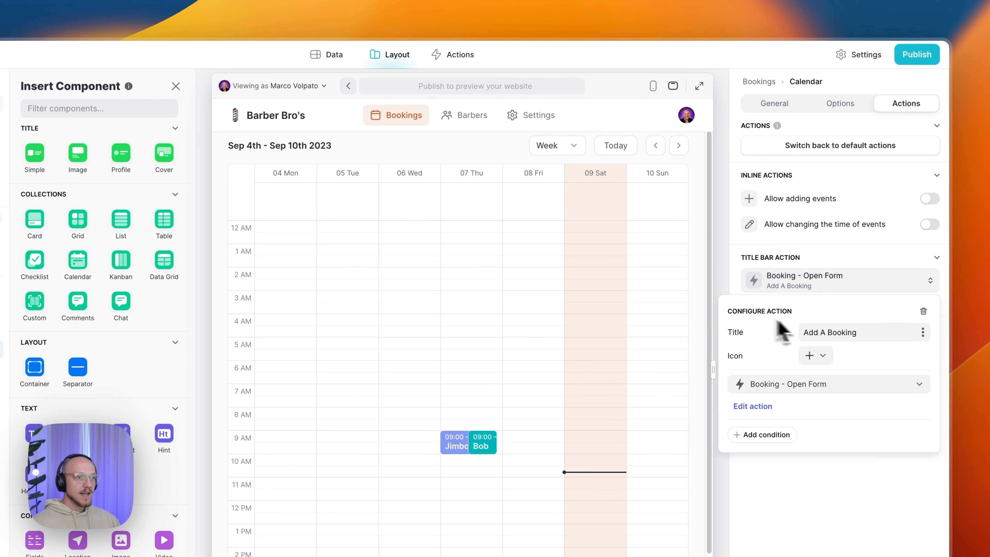
pyautogui.click(791, 391)
pyautogui.moveTo(806, 449)
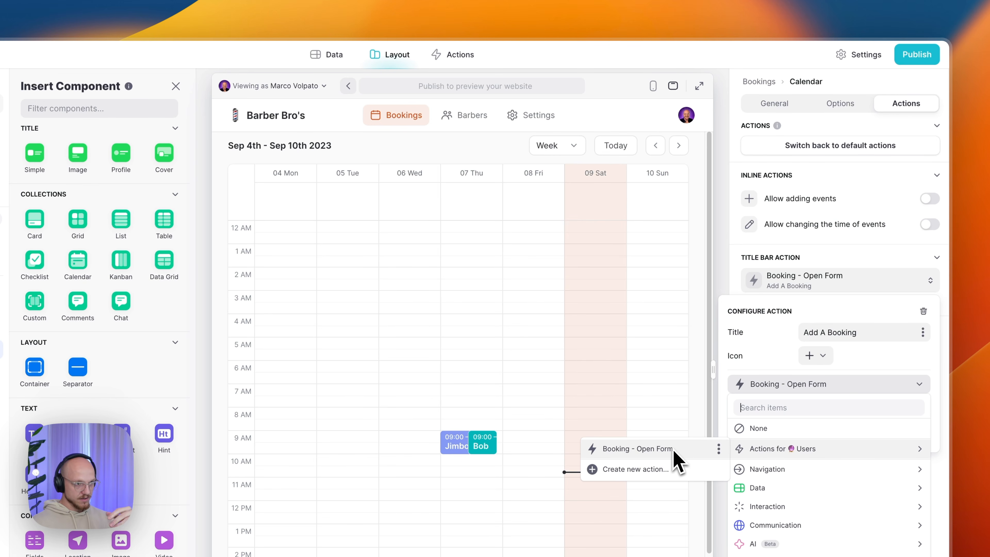
pyautogui.click(774, 396)
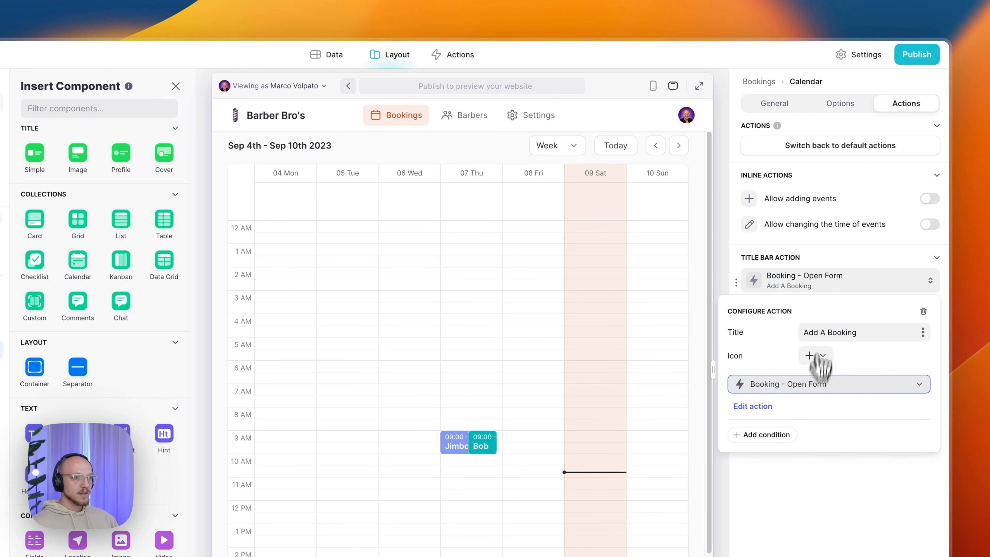
pyautogui.click(822, 289)
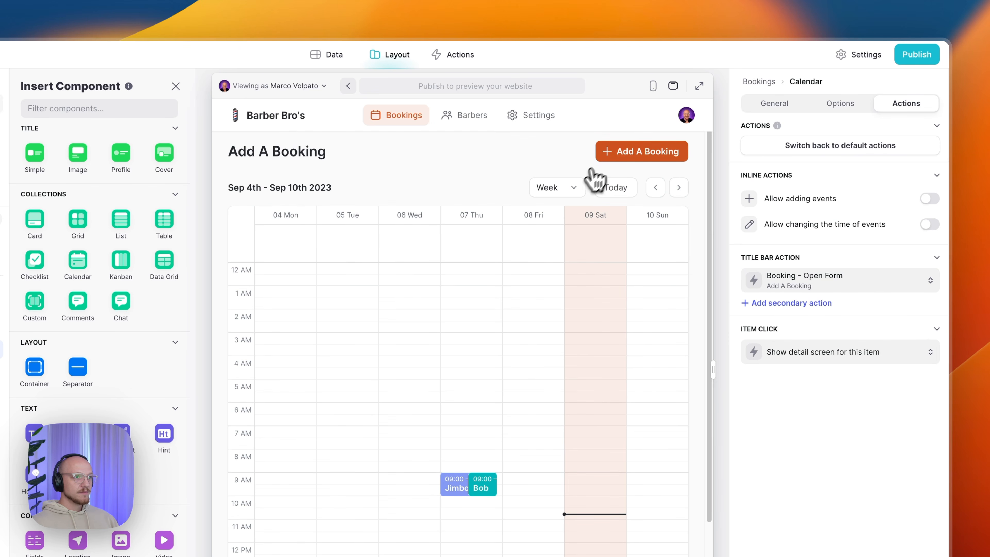
# - Start a Styled Cut booking with the first barber on 7 September 2023 at 10:00 AM
pyautogui.click(622, 158)
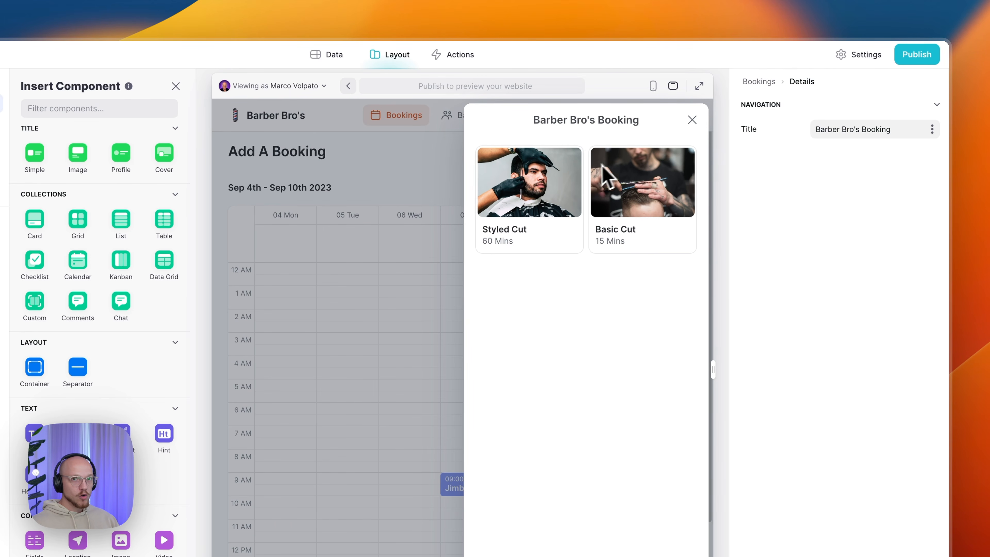
pyautogui.click(532, 207)
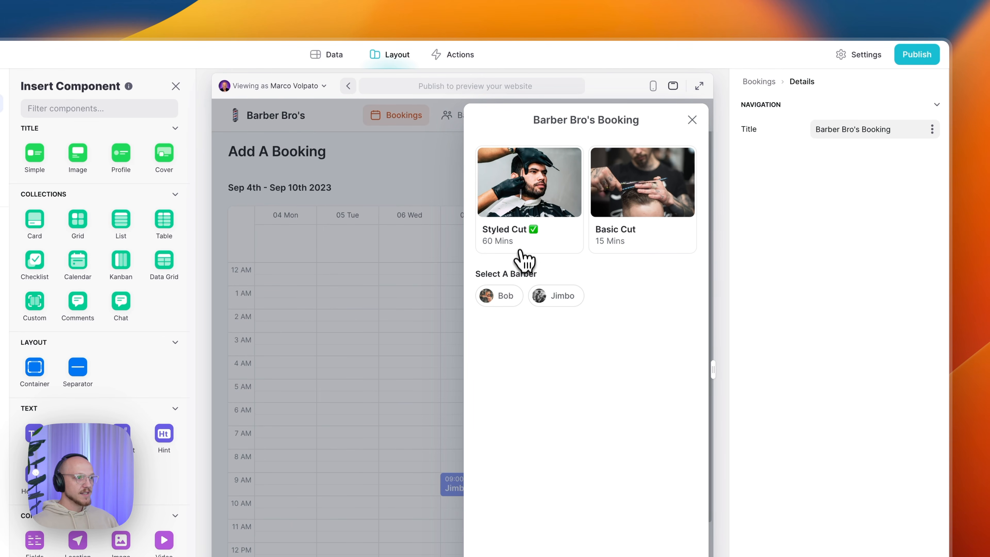
pyautogui.click(505, 297)
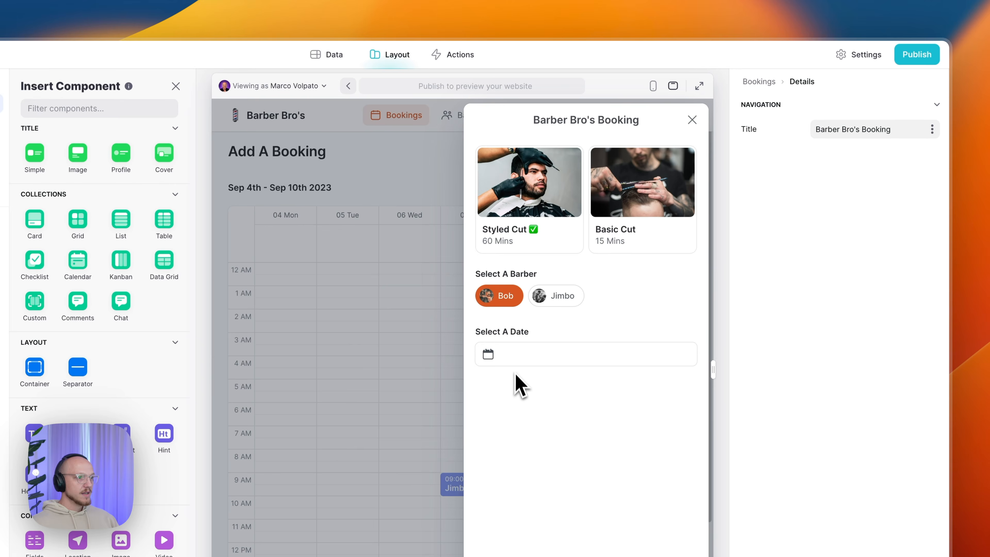
pyautogui.click(515, 357)
pyautogui.click(468, 381)
pyautogui.click(529, 489)
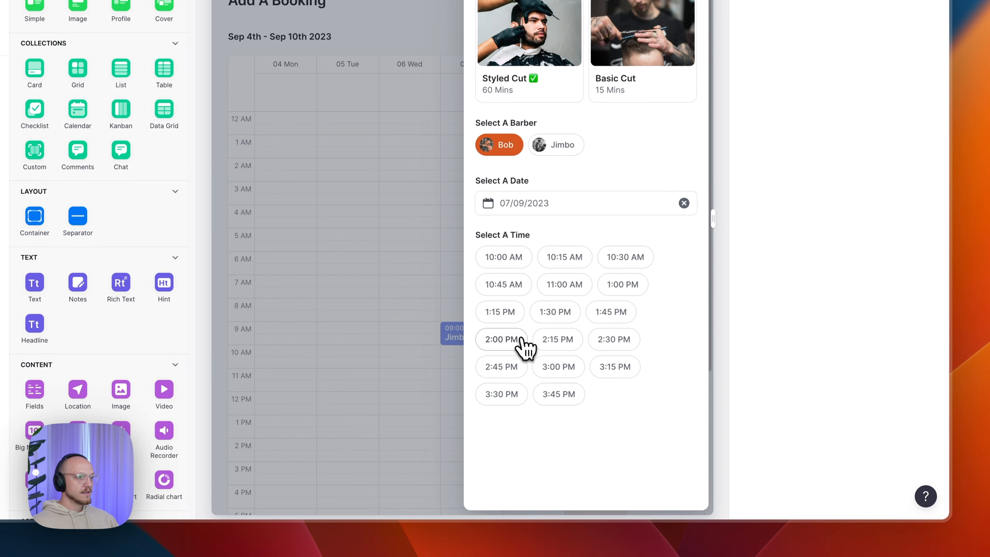
pyautogui.click(501, 257)
pyautogui.click(521, 430)
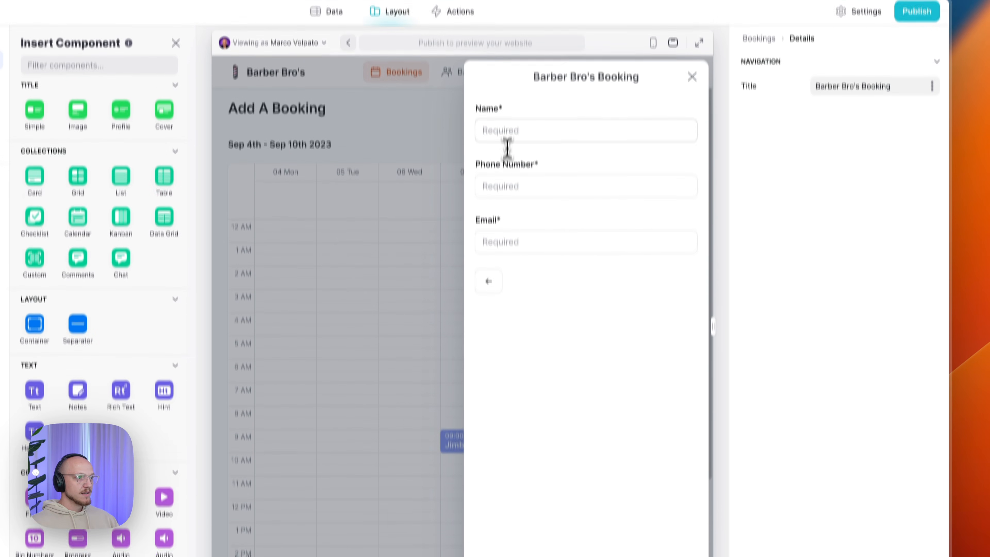
# - Enter the customer's name, phone number and e-mail, confirm the booking, and close the confirmation
pyautogui.click(522, 133)
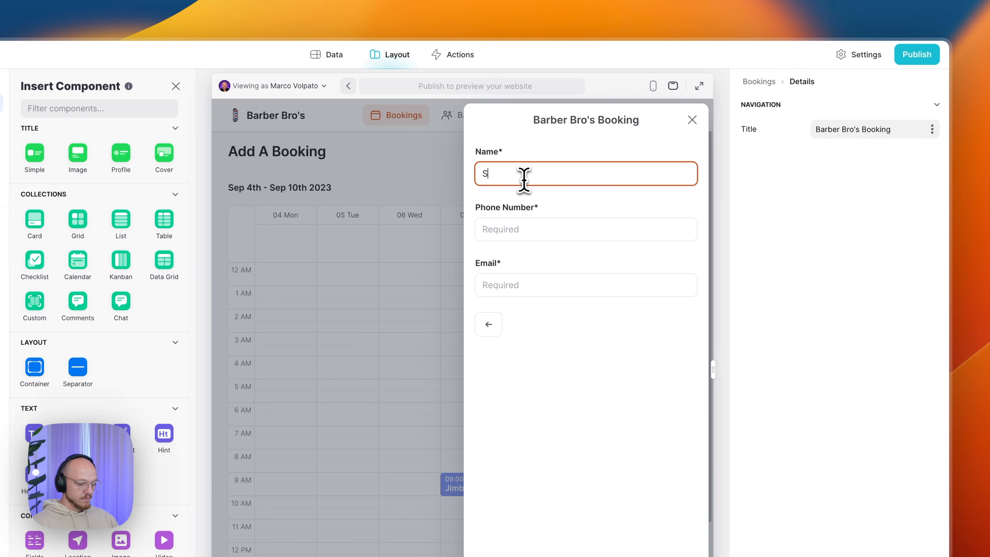
pyautogui.click(563, 234)
pyautogui.write('123123123')
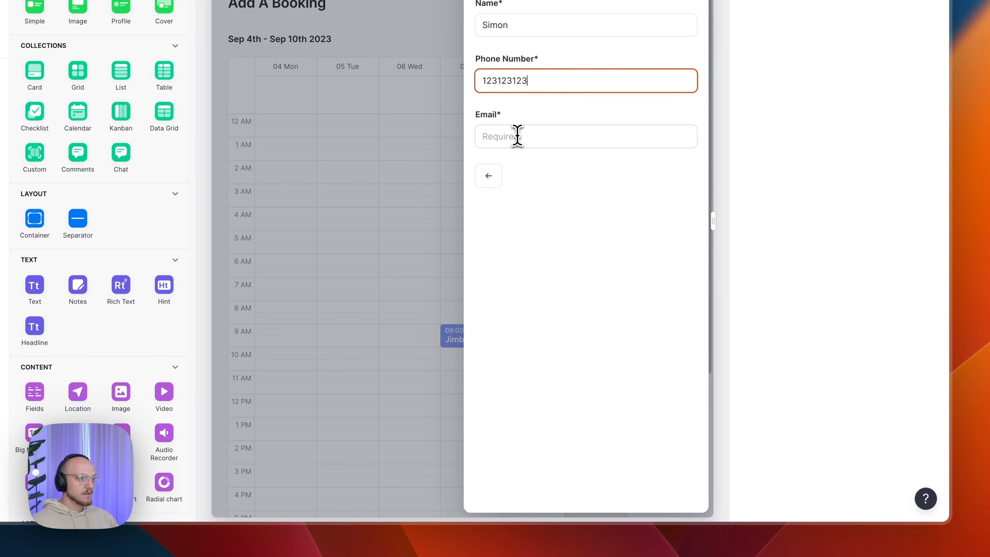
pyautogui.click(517, 135)
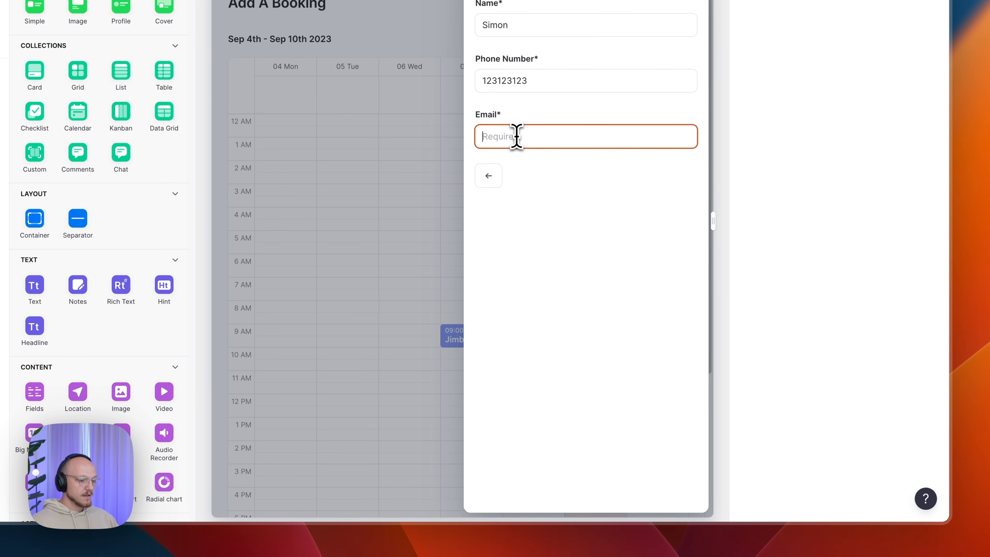
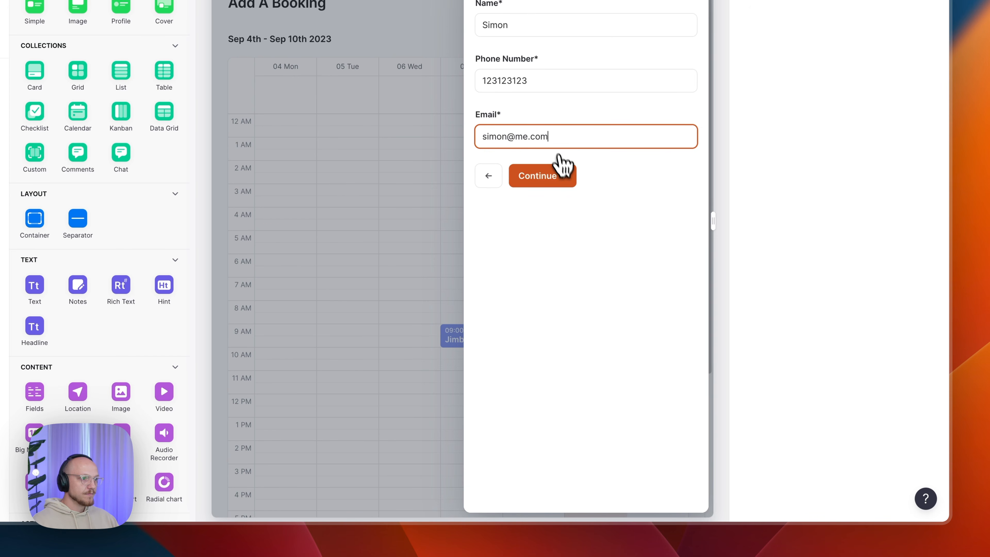
pyautogui.click(563, 173)
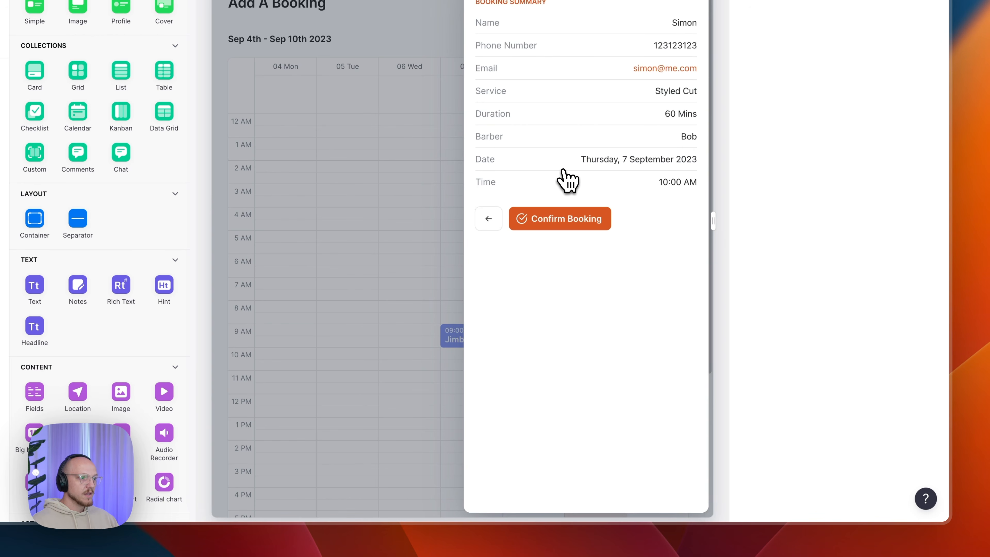
pyautogui.click(578, 219)
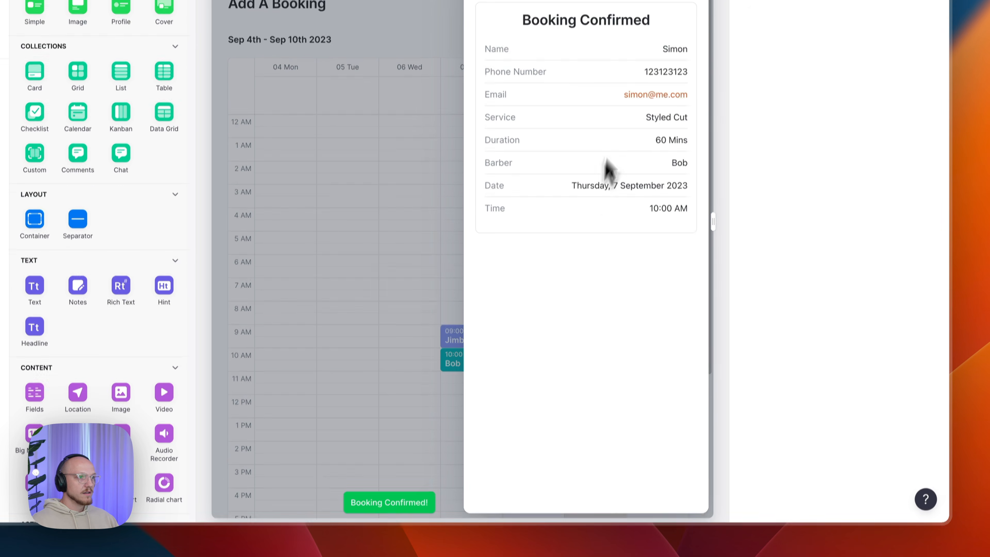
pyautogui.moveTo(522, 171); pyautogui.dragTo(653, 168)
pyautogui.click(634, 168)
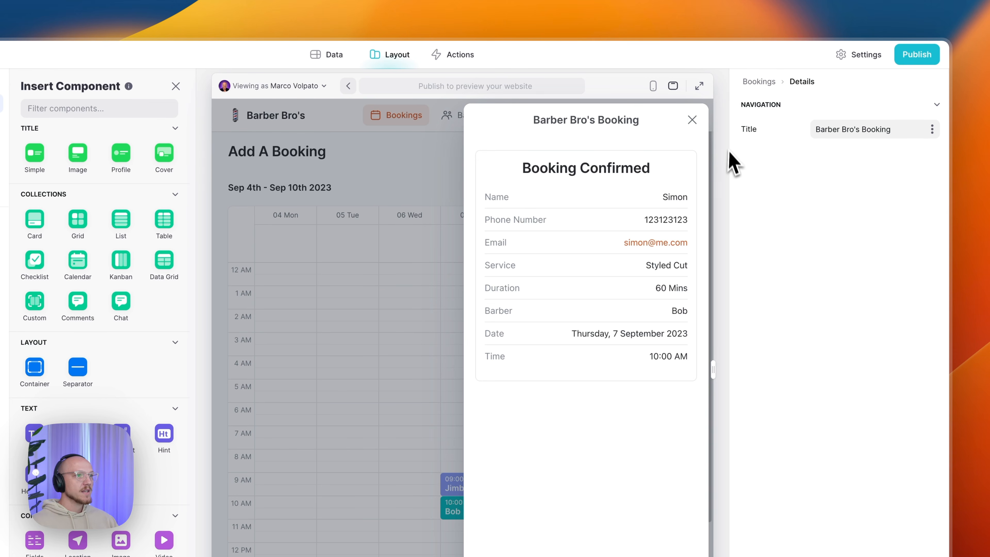
pyautogui.click(692, 119)
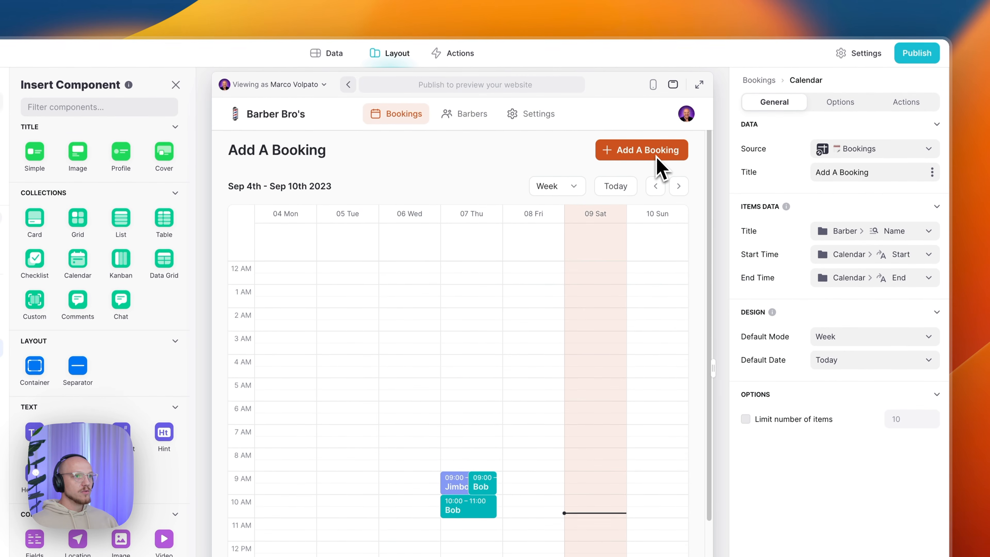
# - Check the new 10:00 booking's details on the Bookings calendar
pyautogui.click(639, 152)
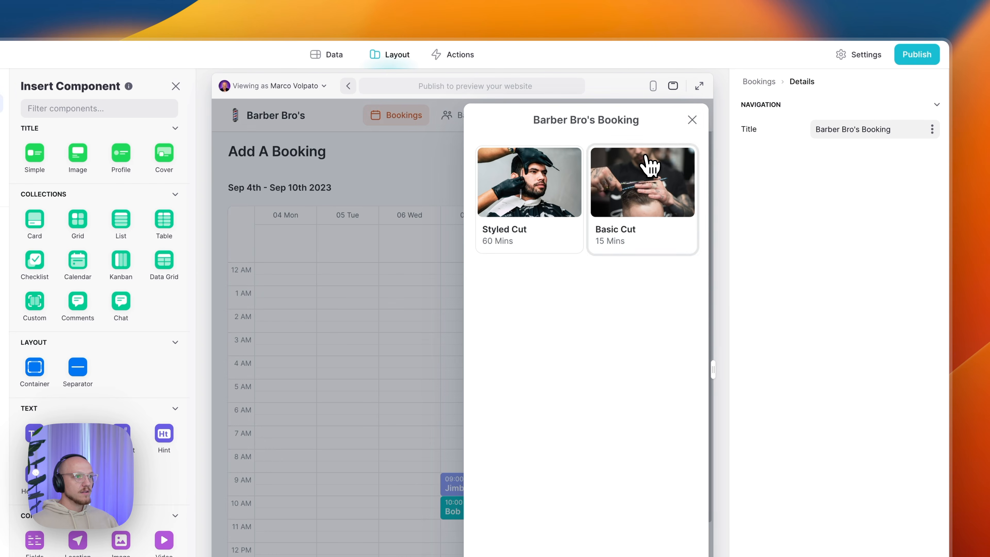
pyautogui.click(696, 124)
pyautogui.click(901, 103)
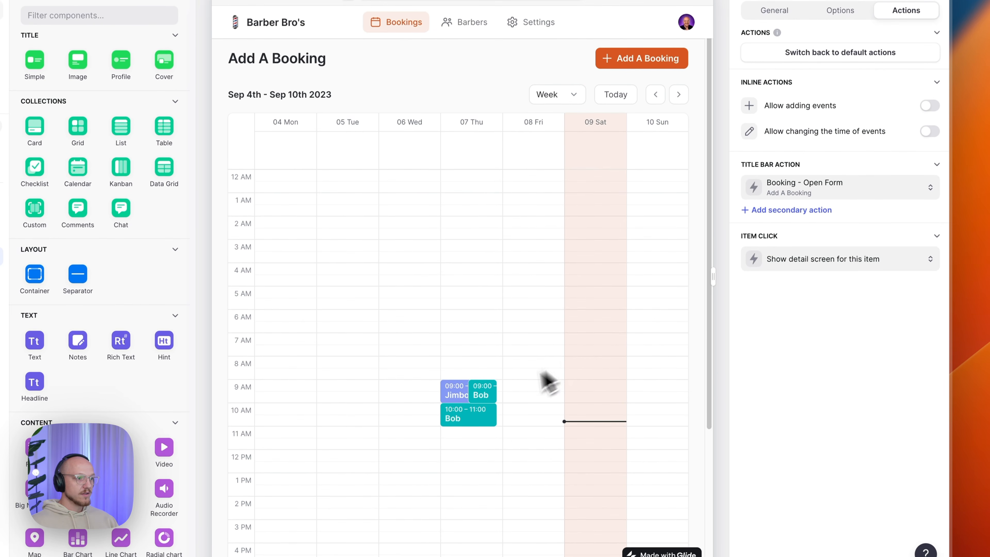
pyautogui.click(476, 397)
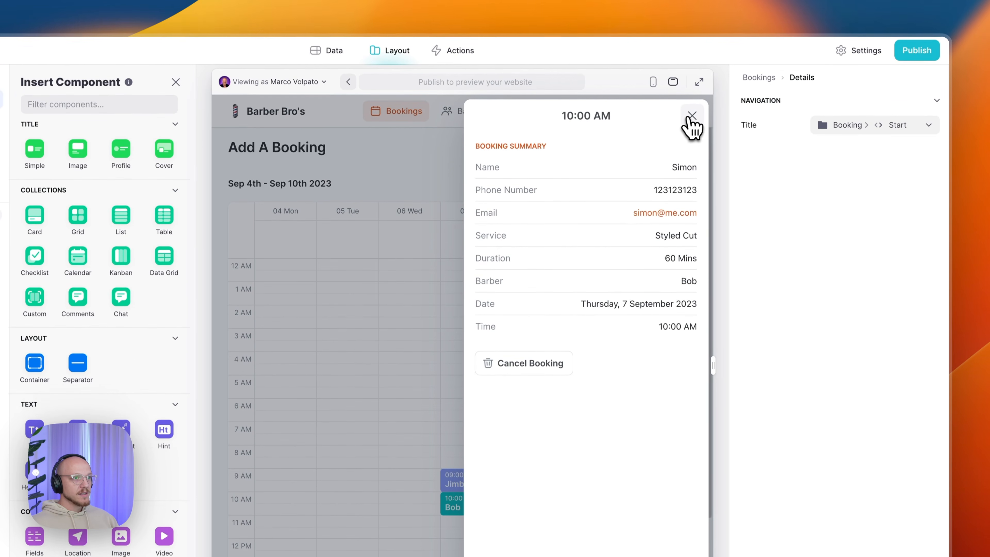
pyautogui.click(692, 119)
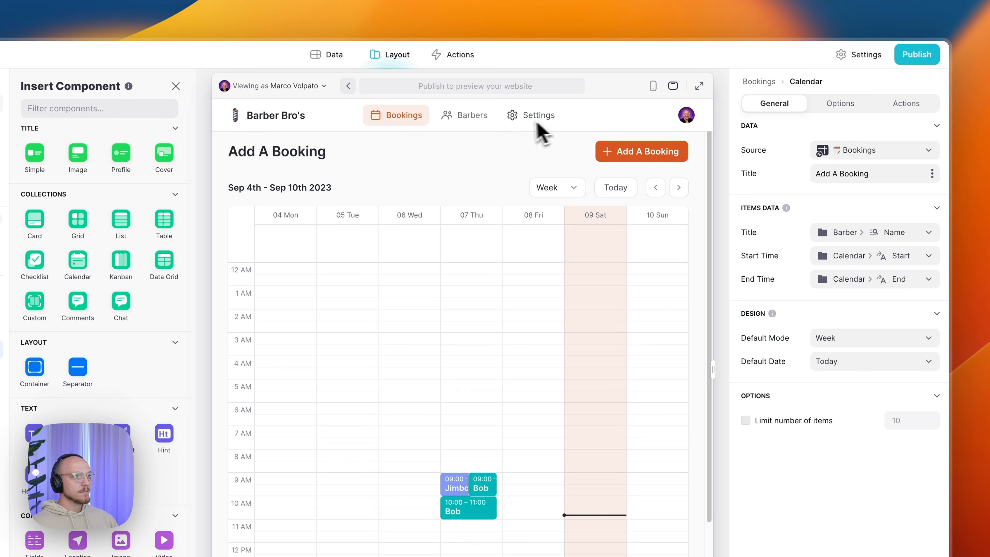
# - Open Bob's barber page and view his 09:00 booking
pyautogui.click(481, 125)
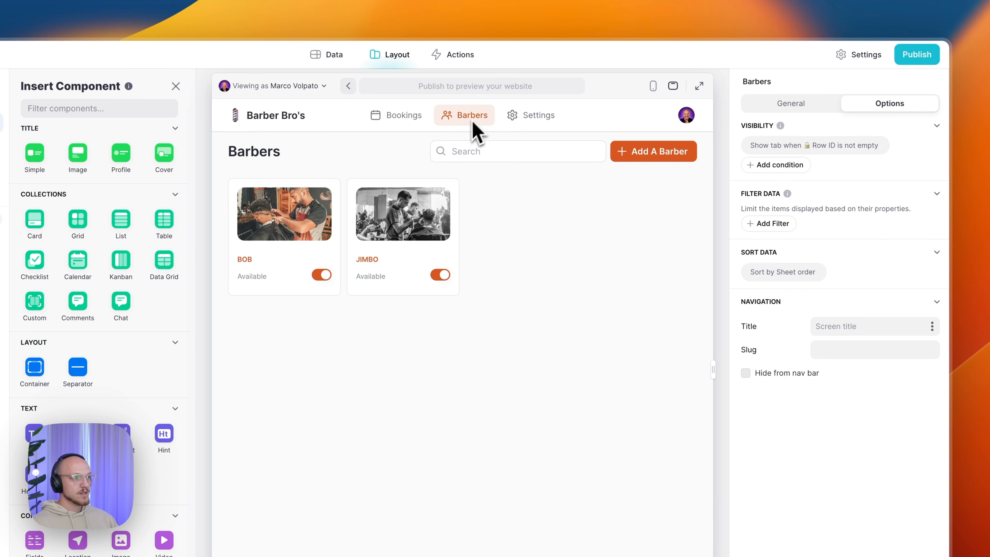
pyautogui.click(304, 221)
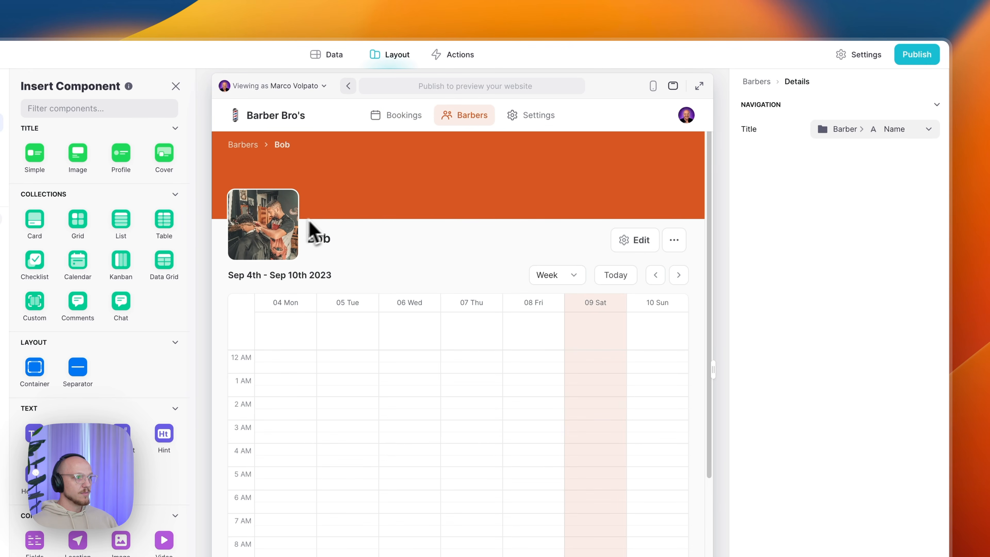
pyautogui.click(459, 424)
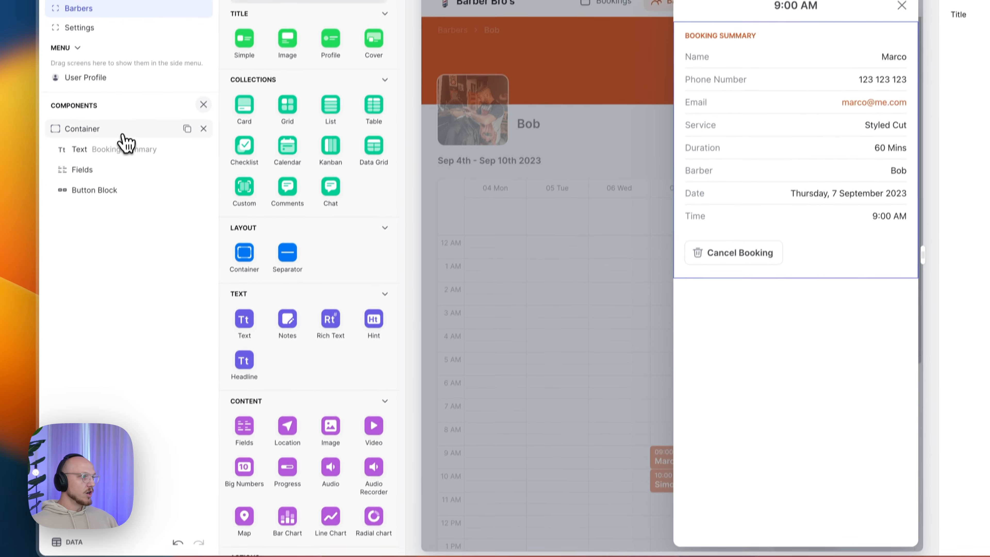
# - Copy the booking summary container into the 10:00 booking's details, then delete the duplicate
pyautogui.click(123, 135)
pyautogui.press('super+c')
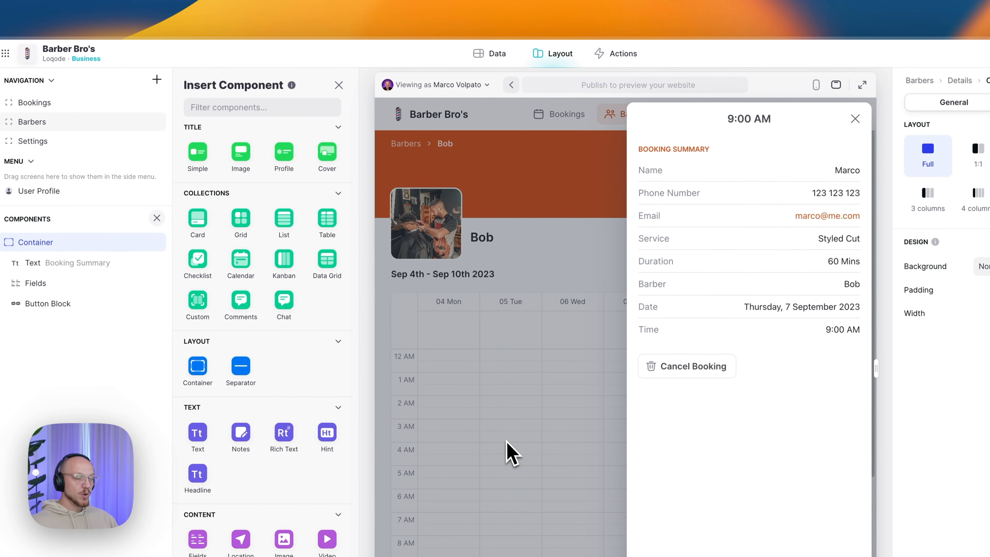
pyautogui.click(510, 452)
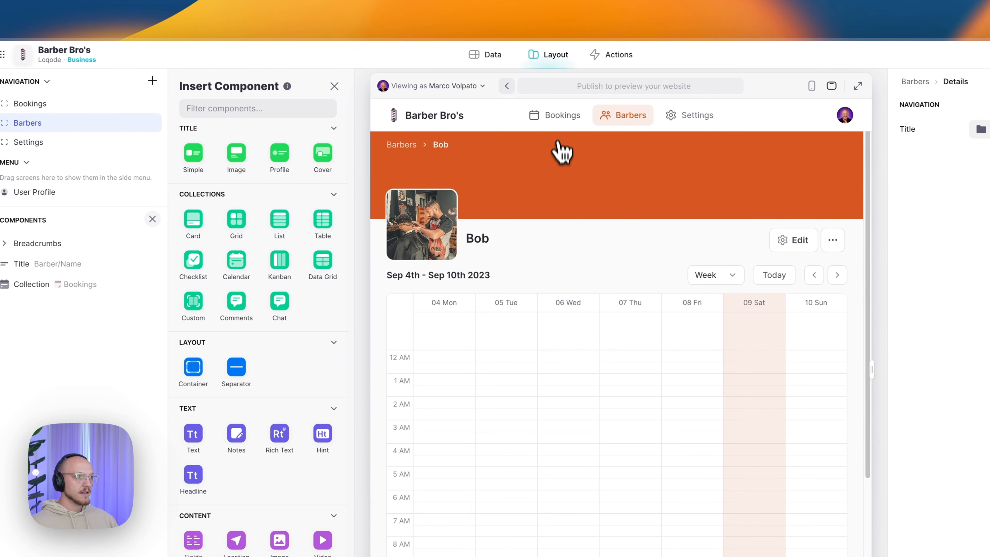
pyautogui.click(556, 117)
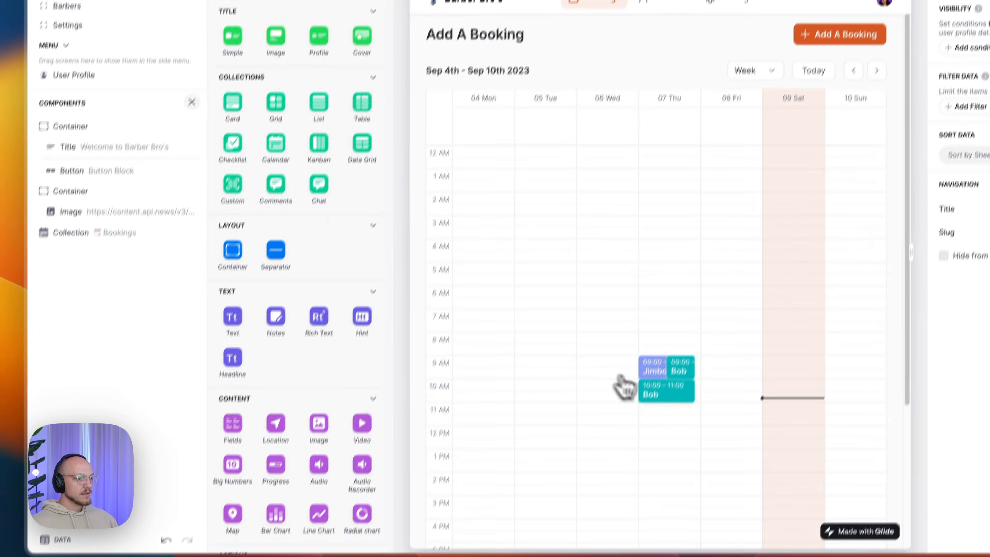
pyautogui.click(663, 392)
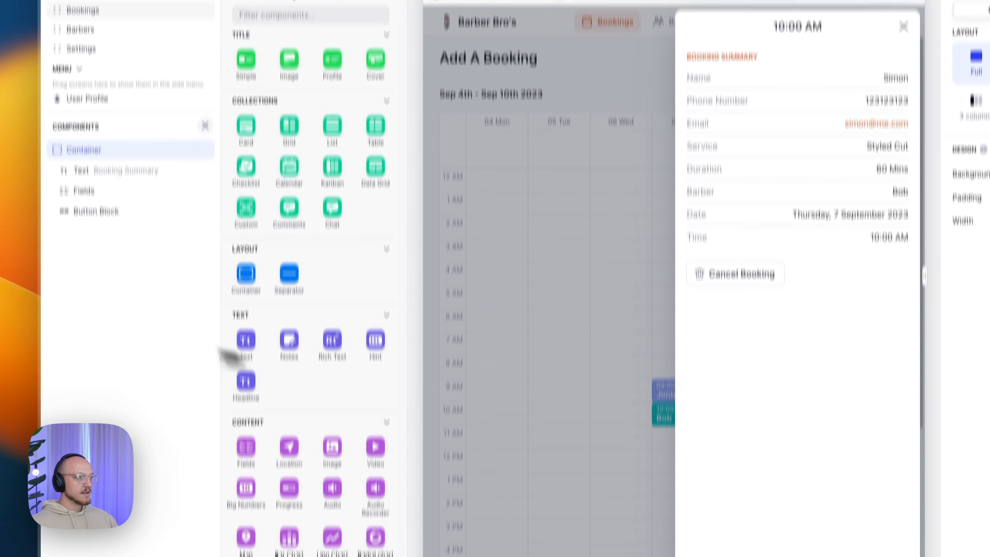
pyautogui.press('super+v')
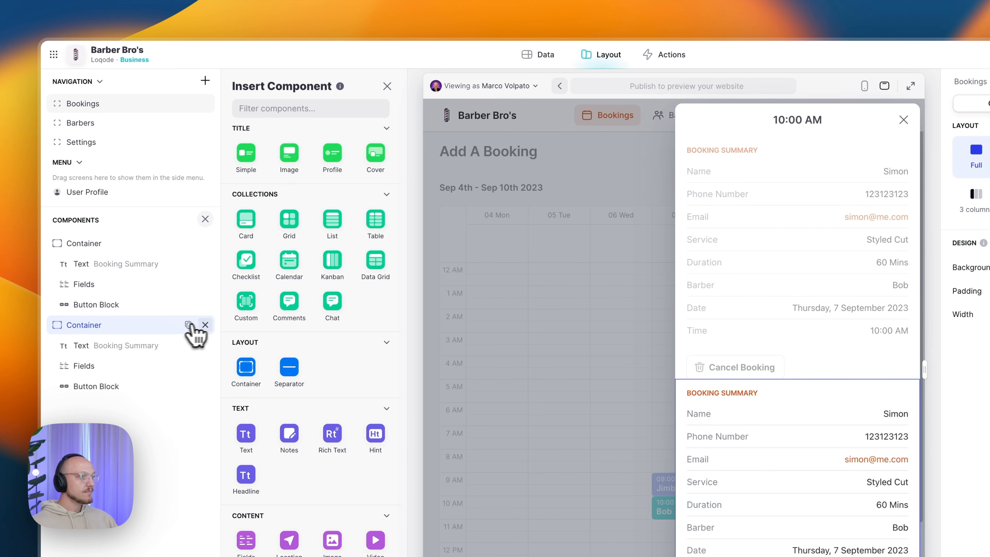
pyautogui.click(205, 325)
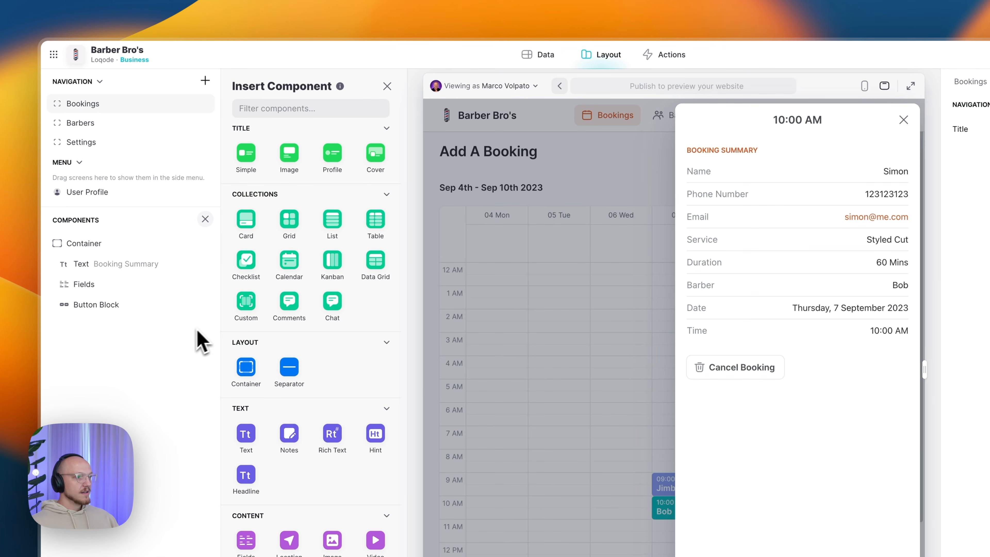
pyautogui.click(128, 310)
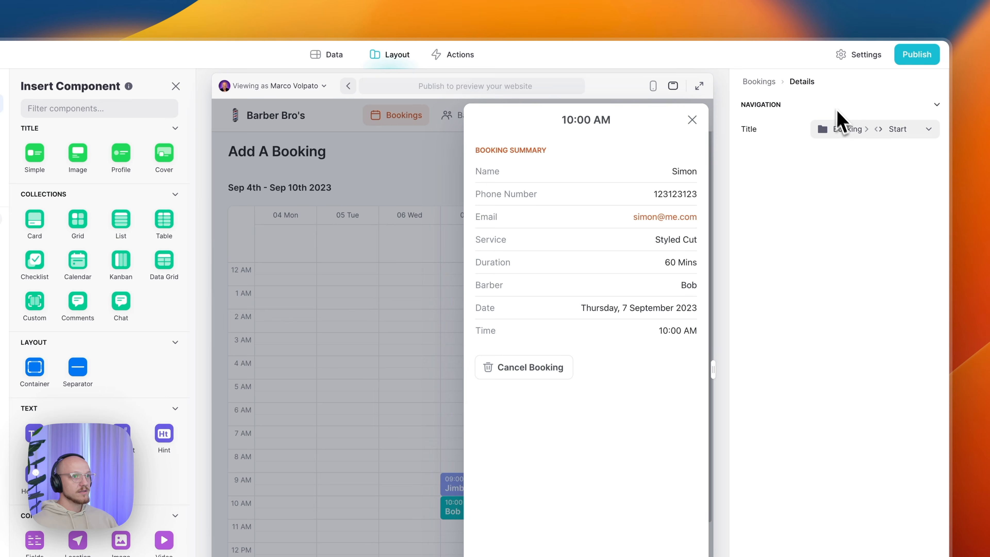
# - Set the details screen title to the booking's Start time and close the panel
pyautogui.click(846, 132)
pyautogui.moveTo(858, 261)
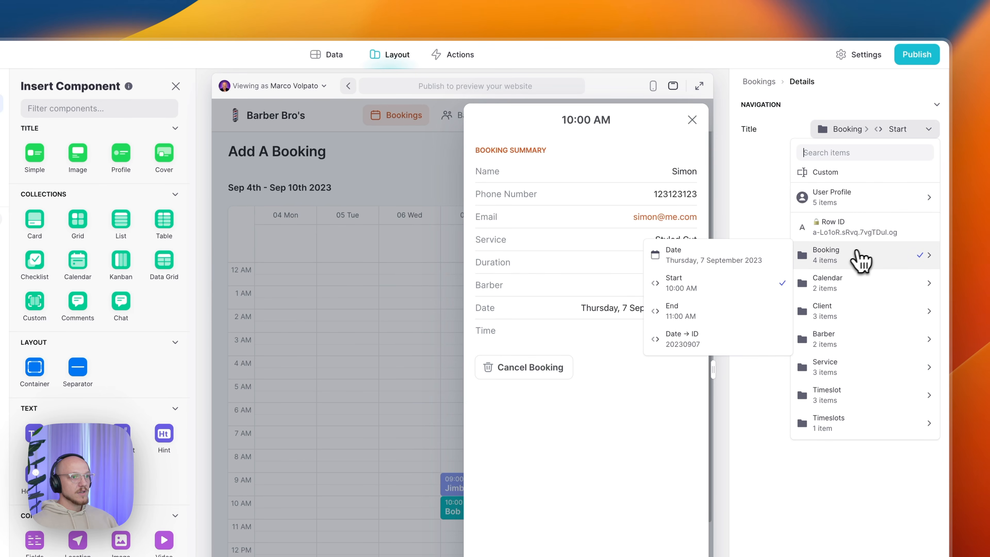
pyautogui.click(716, 291)
pyautogui.moveTo(564, 119); pyautogui.dragTo(621, 124)
pyautogui.click(621, 124)
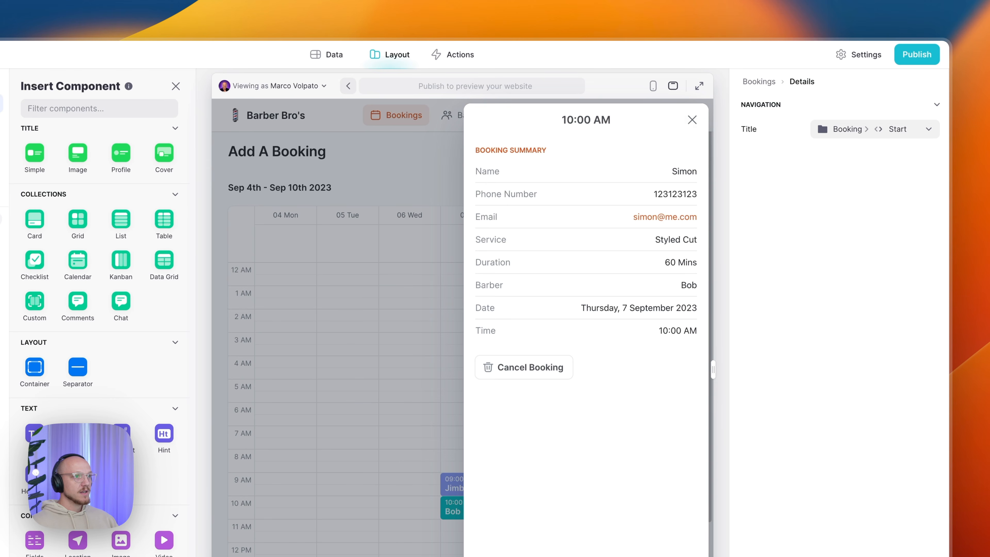
pyautogui.click(692, 121)
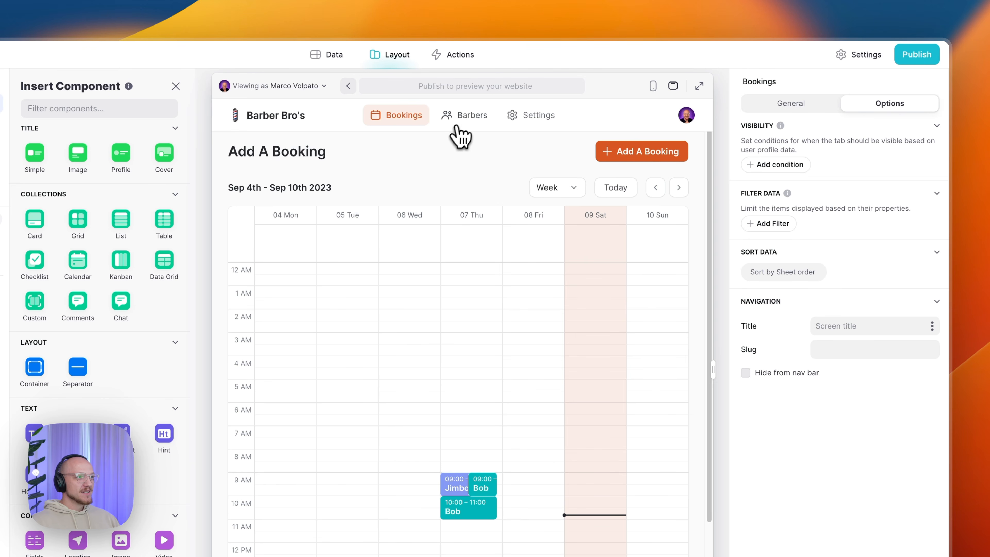
# - Review the booking interval and store-hours settings in the Settings section
pyautogui.click(466, 117)
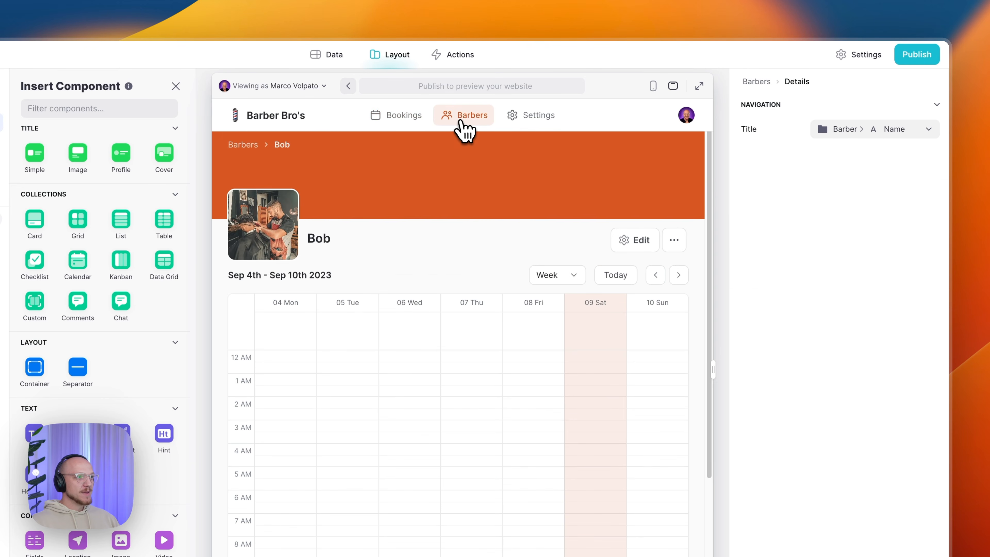
pyautogui.click(537, 124)
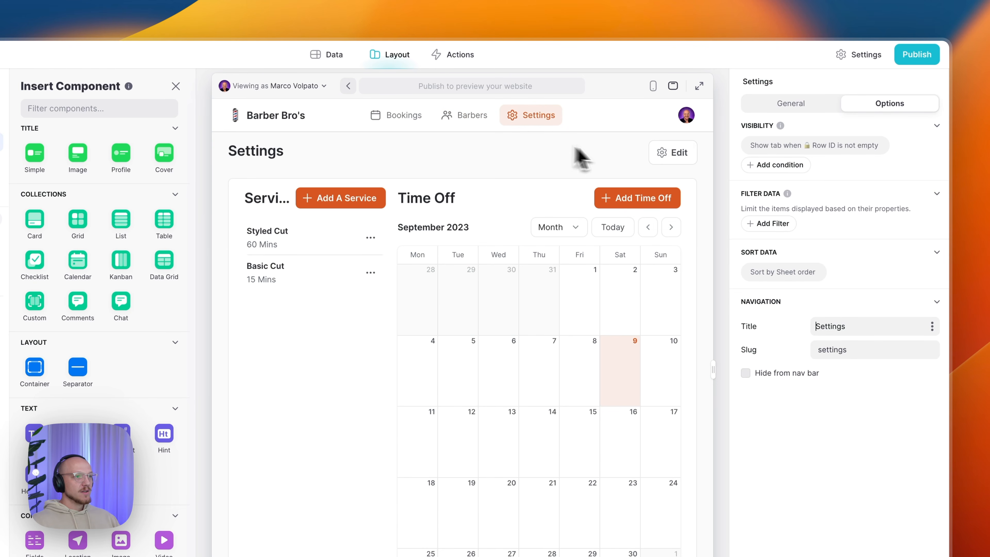
pyautogui.click(670, 153)
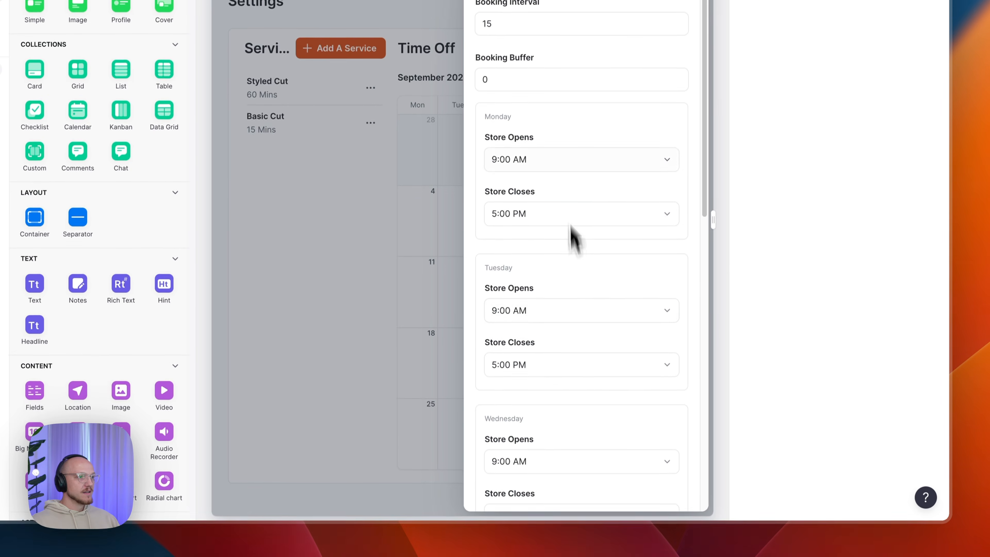
pyautogui.click(690, 121)
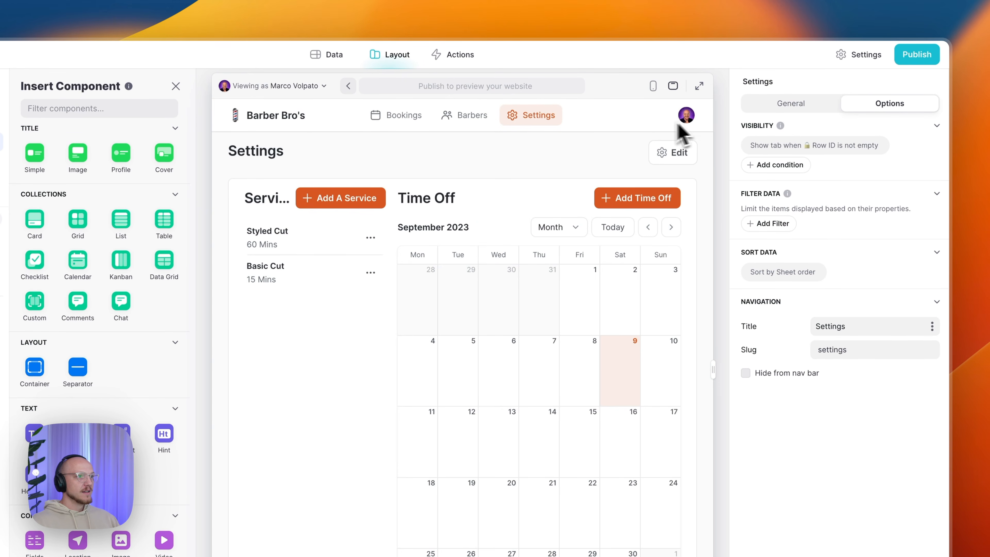
# - Check Bob's barber page options and edit form without changes
pyautogui.click(474, 118)
pyautogui.click(674, 241)
pyautogui.click(675, 245)
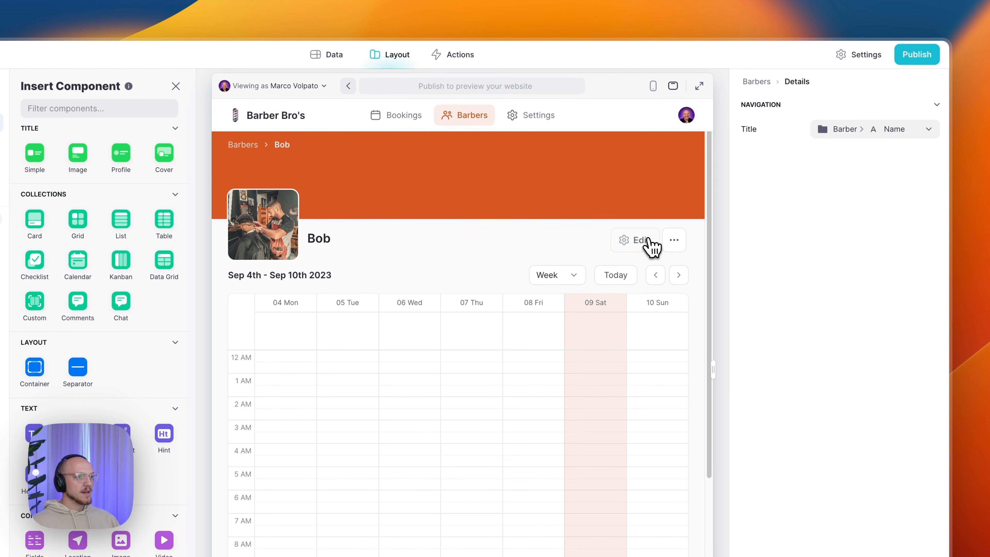
pyautogui.click(649, 241)
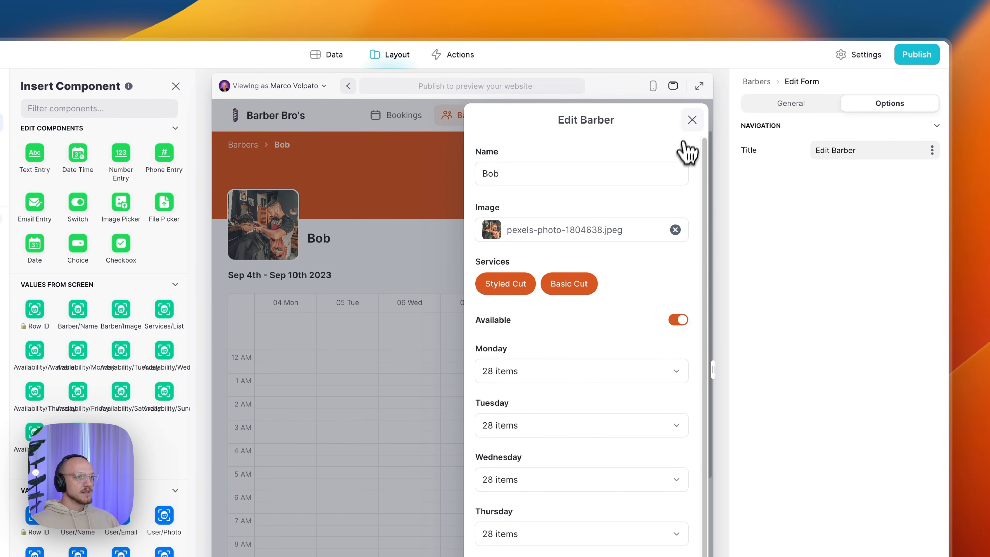
pyautogui.click(692, 120)
# - Mark Bob and Jimbo unavailable, then try adding a new booking
pyautogui.click(454, 124)
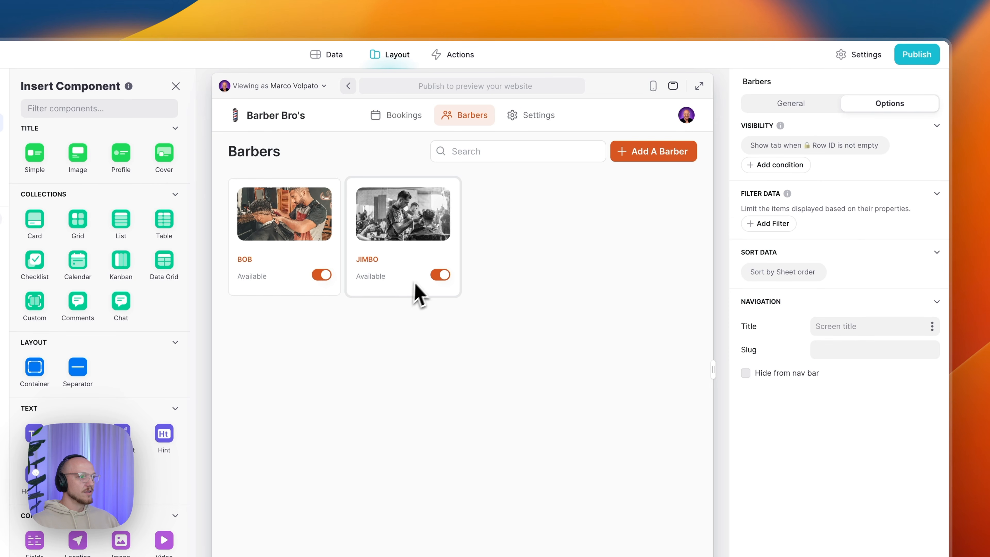
pyautogui.click(325, 276)
pyautogui.click(441, 276)
pyautogui.click(405, 125)
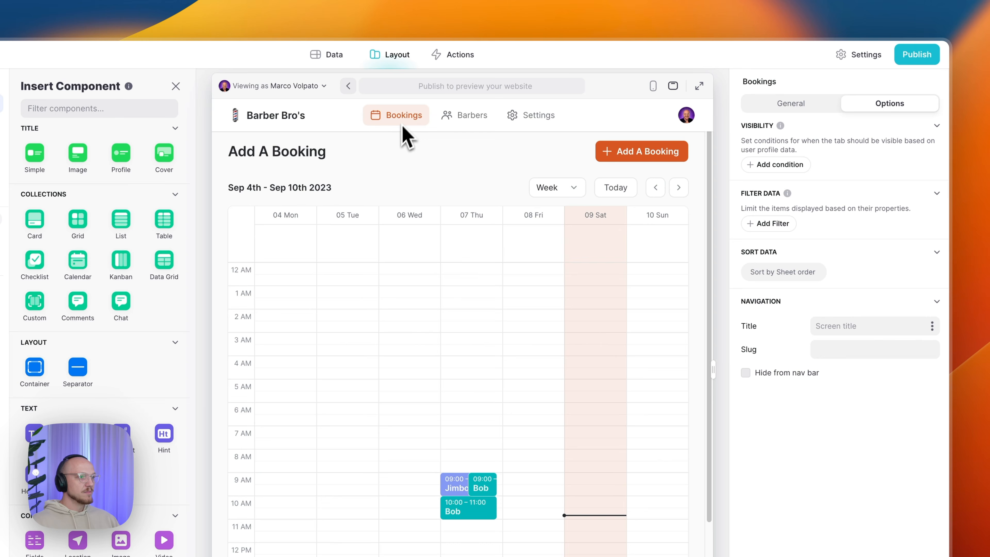
pyautogui.click(630, 151)
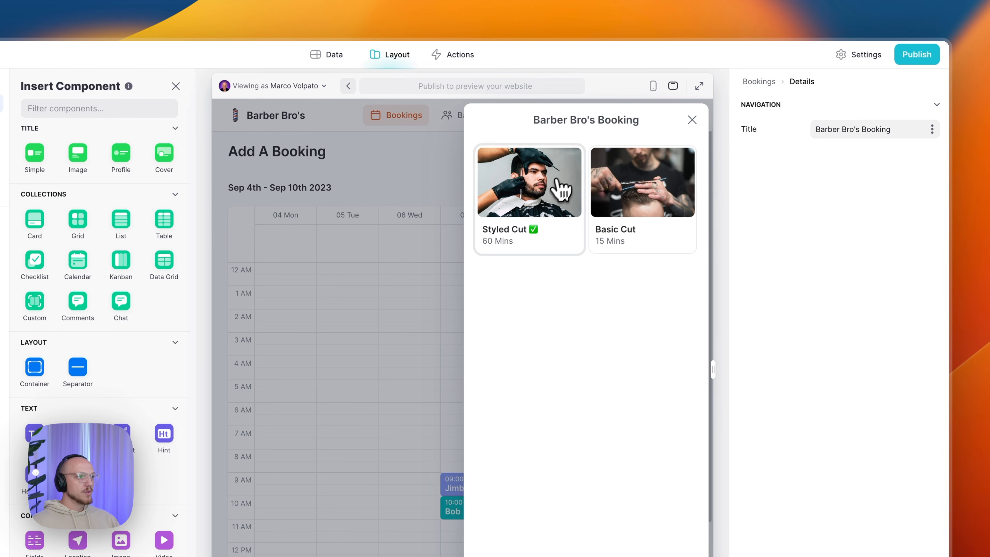
pyautogui.click(696, 121)
# - Test a Styled Cut booking as an anonymous visitor, then preview as admin again
pyautogui.click(295, 87)
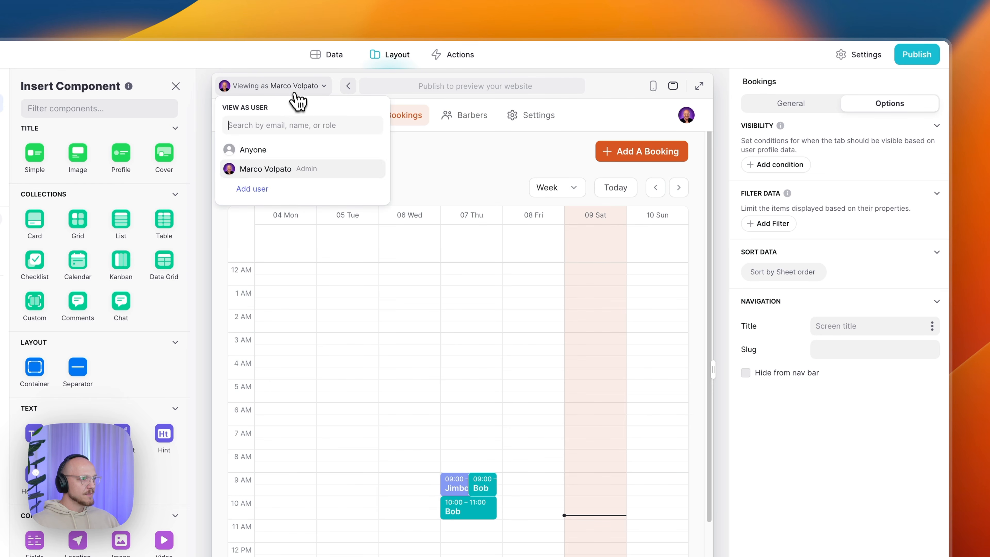
pyautogui.click(284, 151)
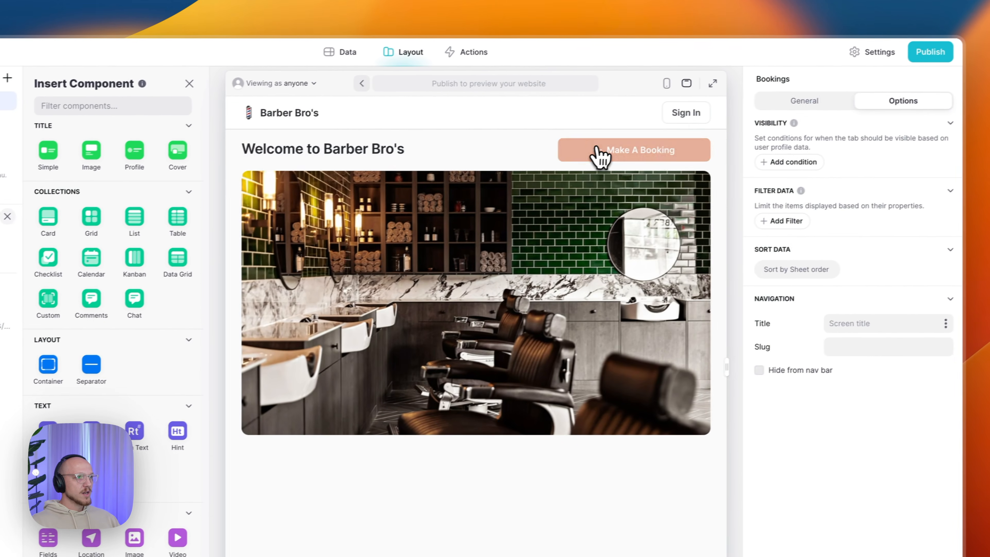
pyautogui.click(577, 158)
pyautogui.click(540, 229)
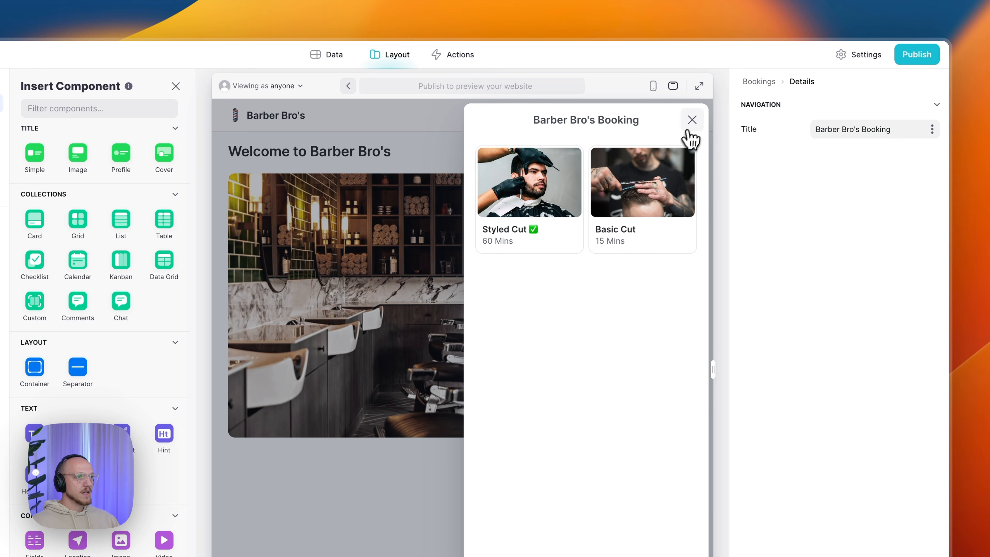
pyautogui.click(691, 119)
pyautogui.click(282, 89)
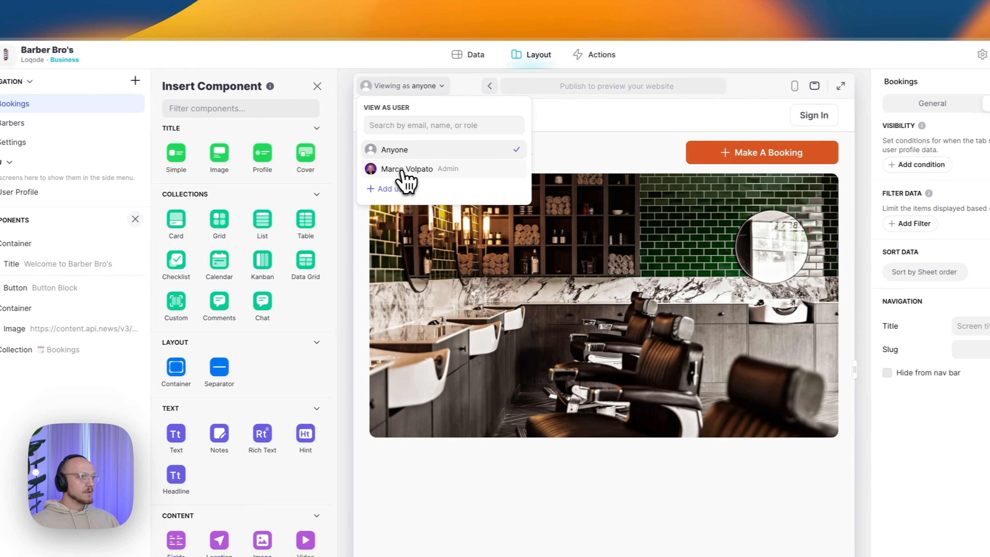
pyautogui.click(266, 168)
pyautogui.click(582, 164)
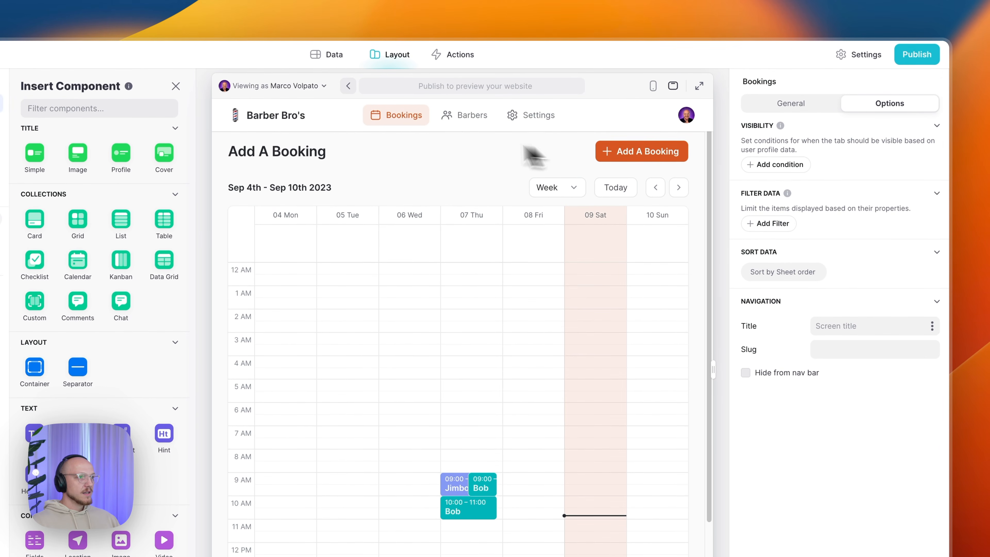
# - Make Bob and Jimbo available again and review Jimbo's Wednesday time slots, discarding changes
pyautogui.click(452, 118)
pyautogui.click(331, 274)
pyautogui.click(443, 275)
pyautogui.click(374, 234)
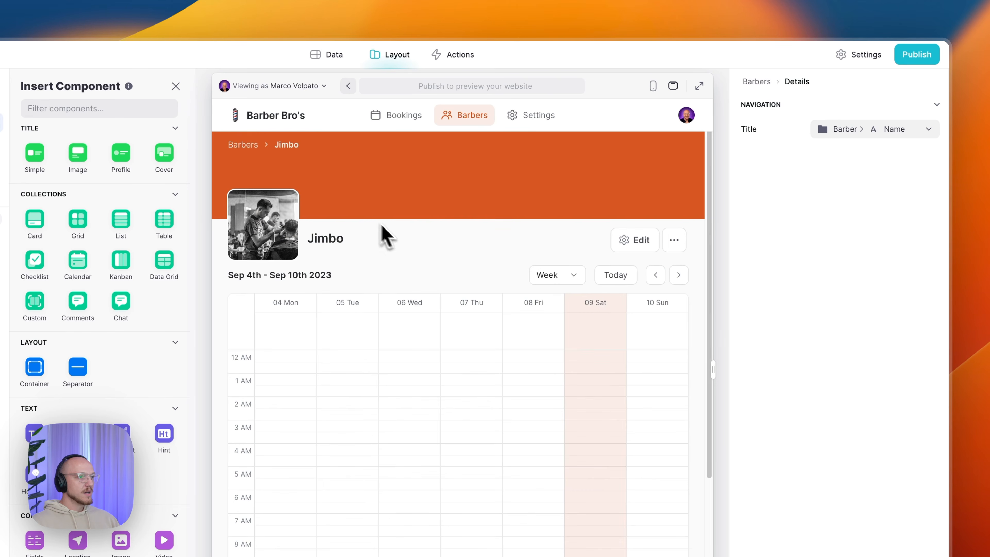
pyautogui.click(638, 242)
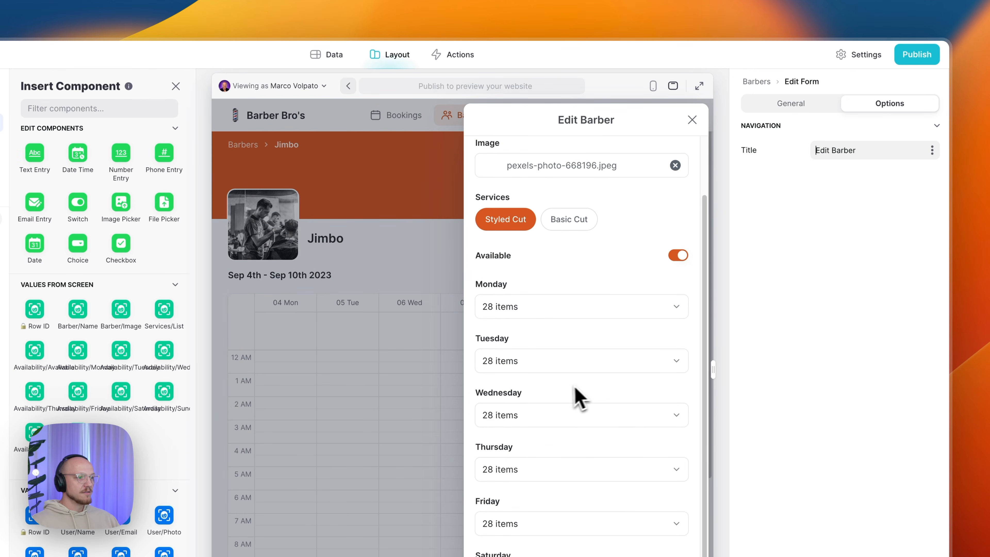
pyautogui.click(546, 414)
pyautogui.scroll(-5, 546, 377)
pyautogui.scroll(10, 541, 221)
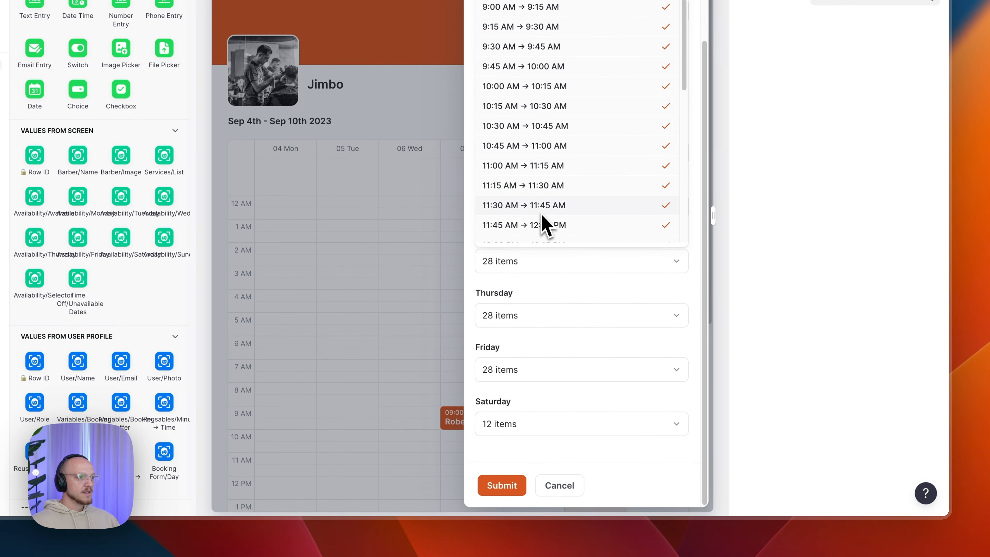
pyautogui.click(556, 270)
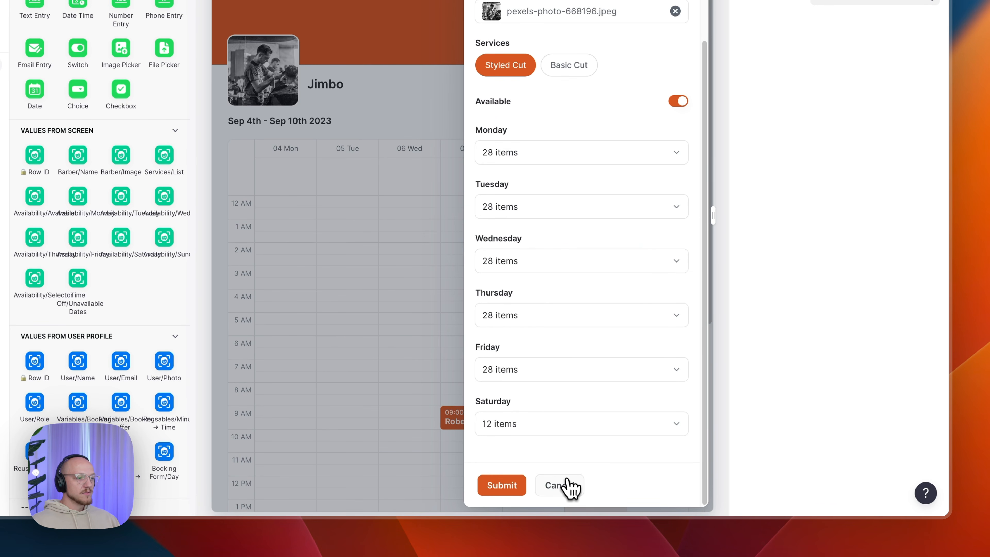
pyautogui.click(570, 487)
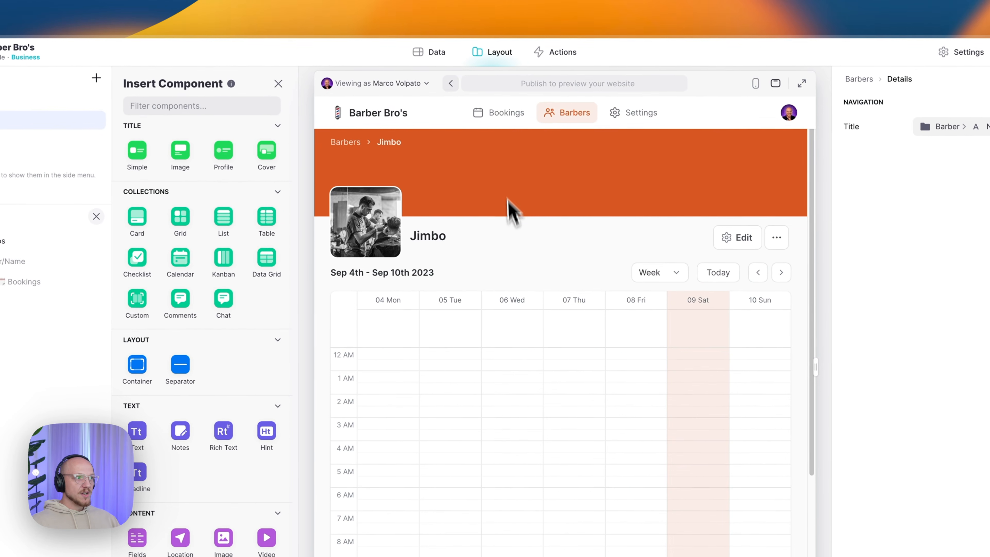
pyautogui.click(347, 143)
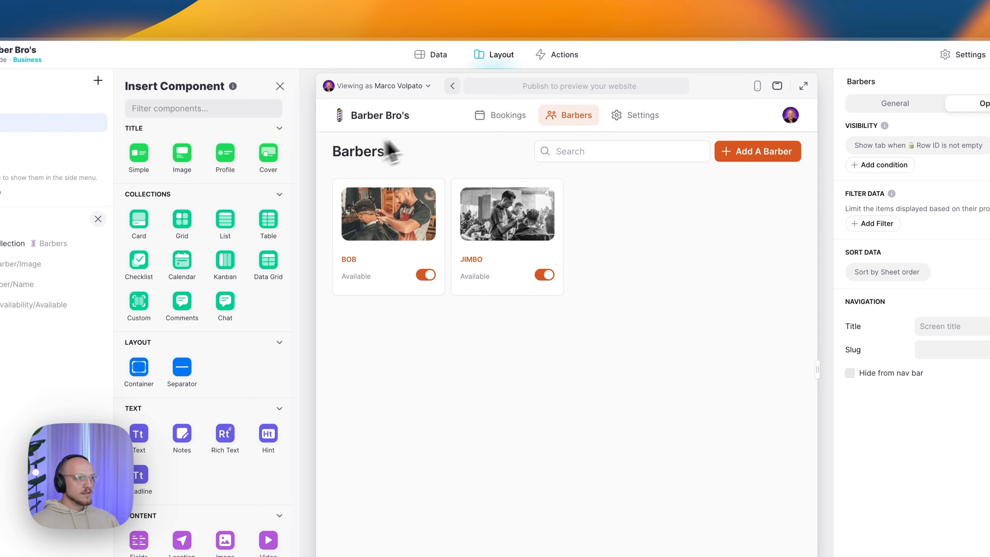
# - Return to the bookings calendar and open the app's settings
pyautogui.click(488, 125)
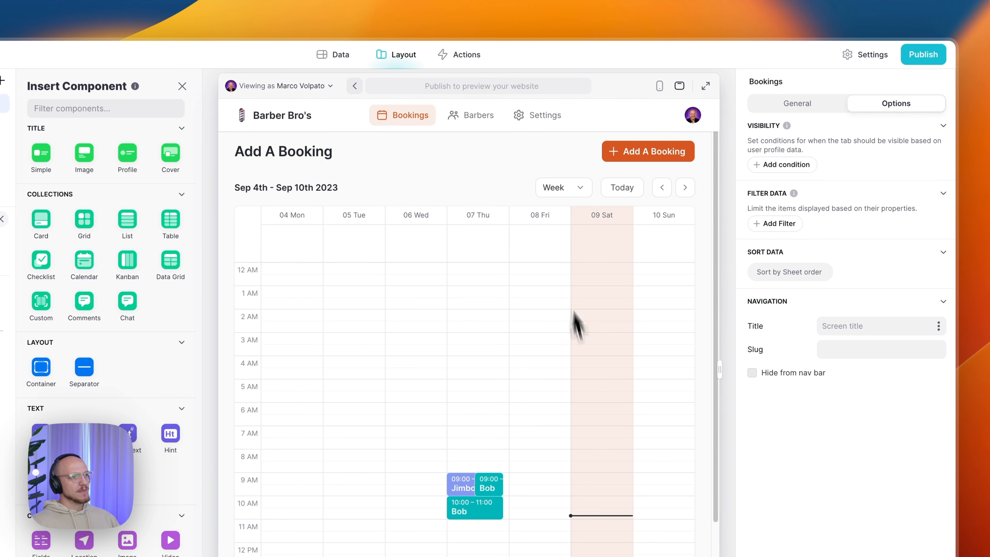
pyautogui.scroll(-5, 620, 310)
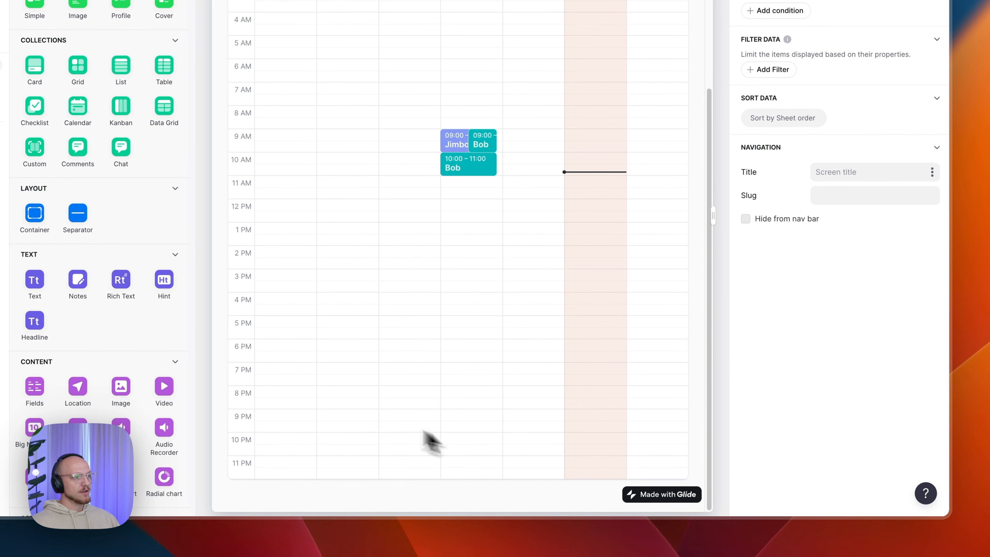
pyautogui.scroll(5, 449, 118)
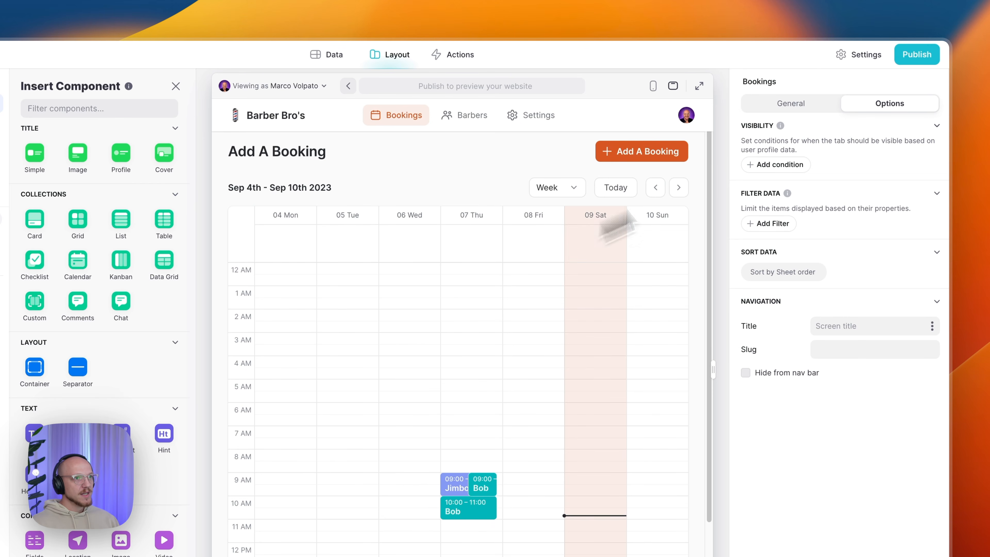
pyautogui.click(866, 55)
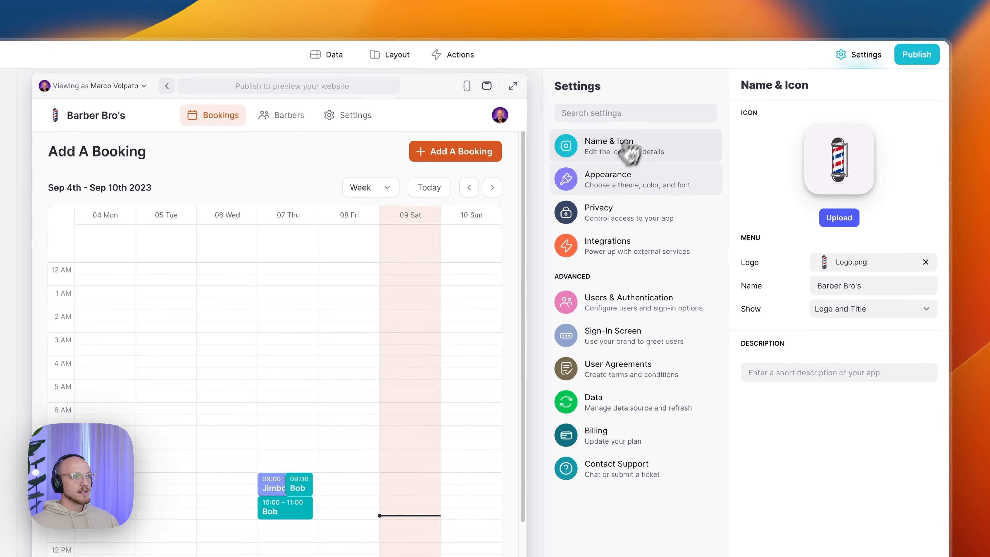
# - Review the app's custom CSS in the appearance settings and preview it on the calendar
pyautogui.click(609, 180)
pyautogui.scroll(-5, 852, 405)
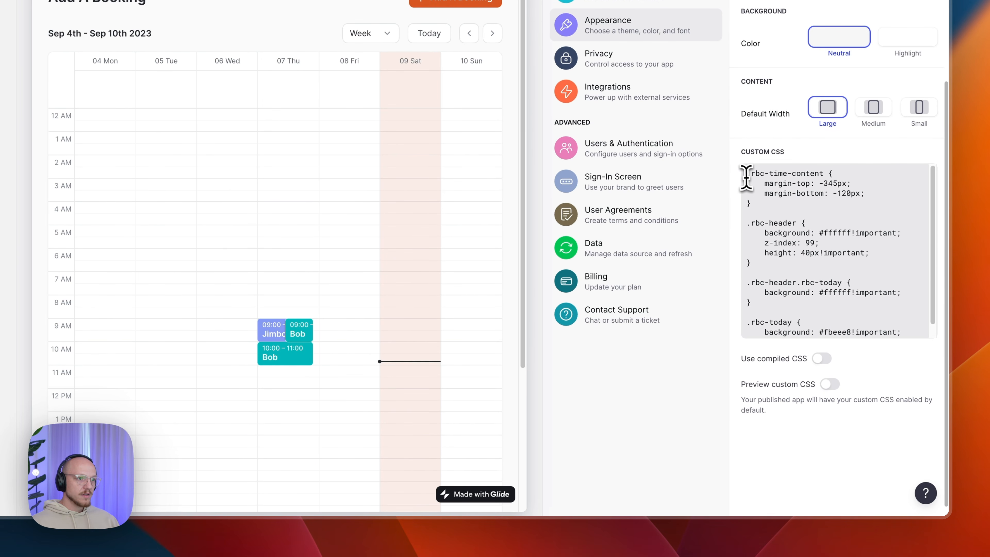
pyautogui.moveTo(746, 173); pyautogui.dragTo(766, 359)
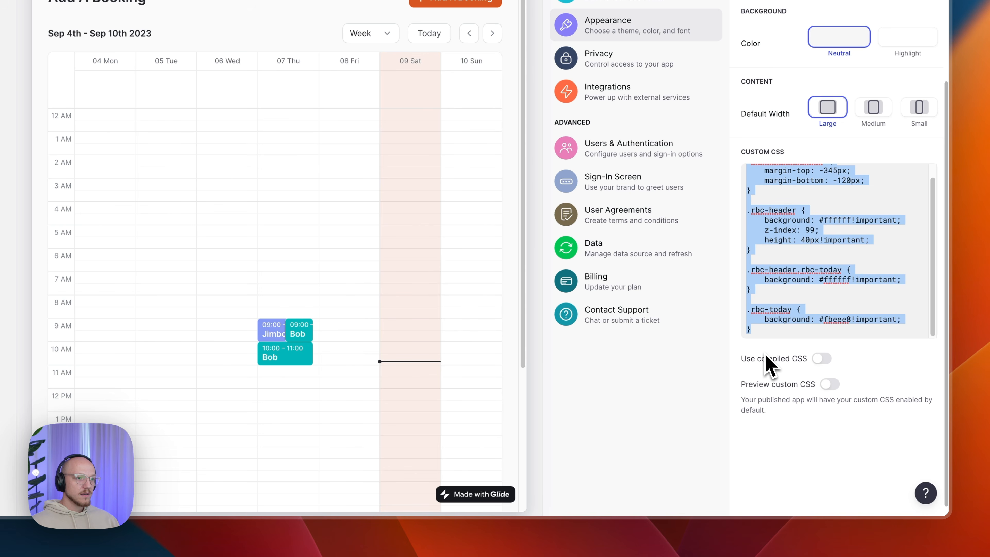
pyautogui.click(766, 357)
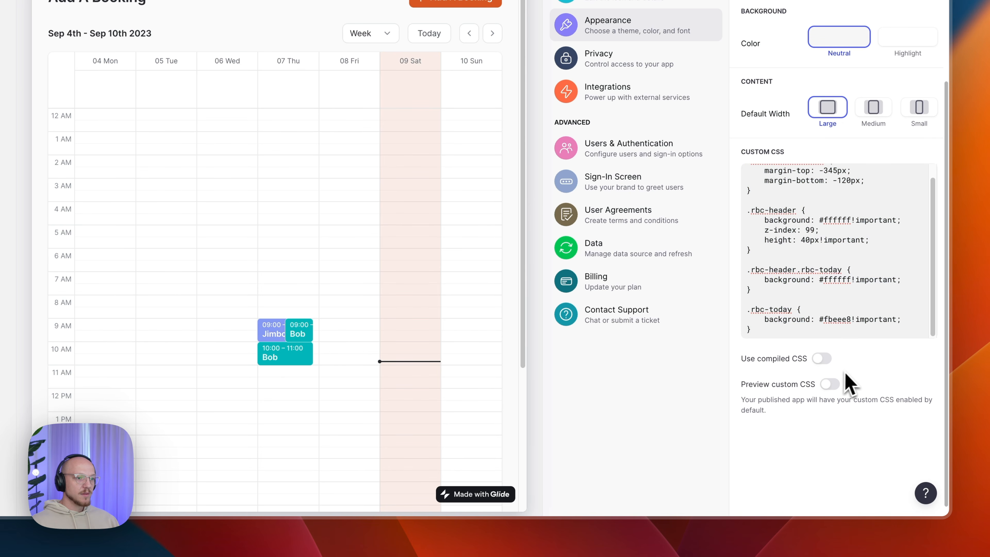
pyautogui.click(830, 385)
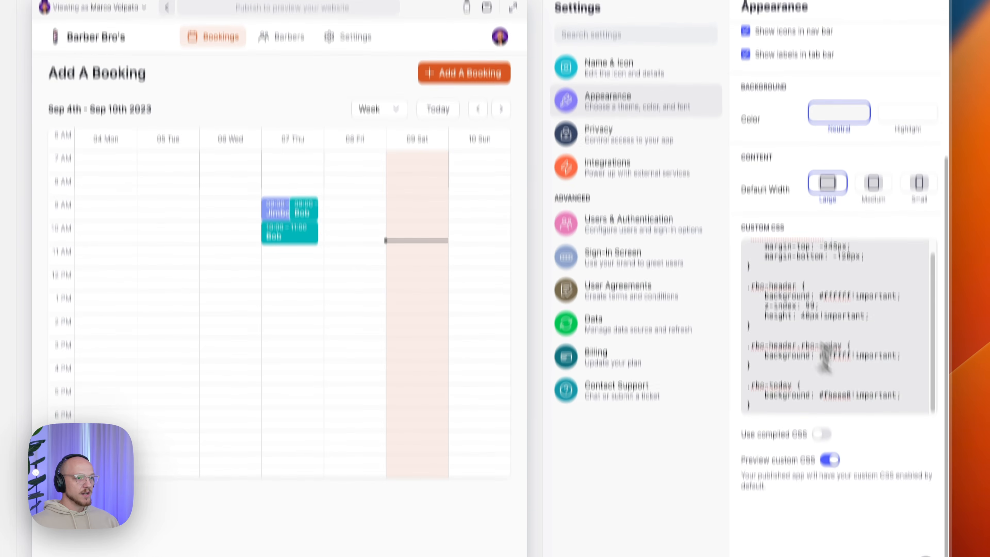
pyautogui.moveTo(797, 337); pyautogui.dragTo(747, 177)
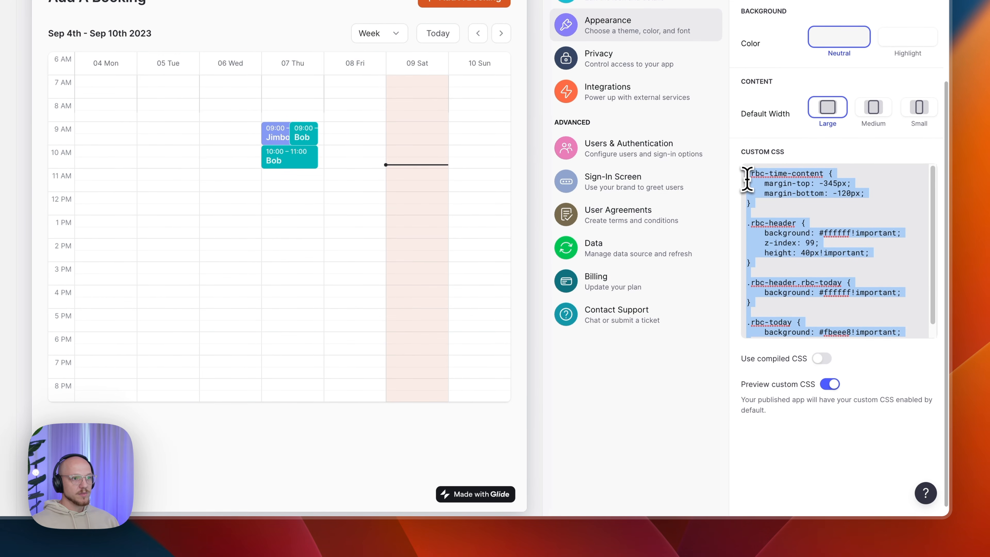
pyautogui.click(774, 332)
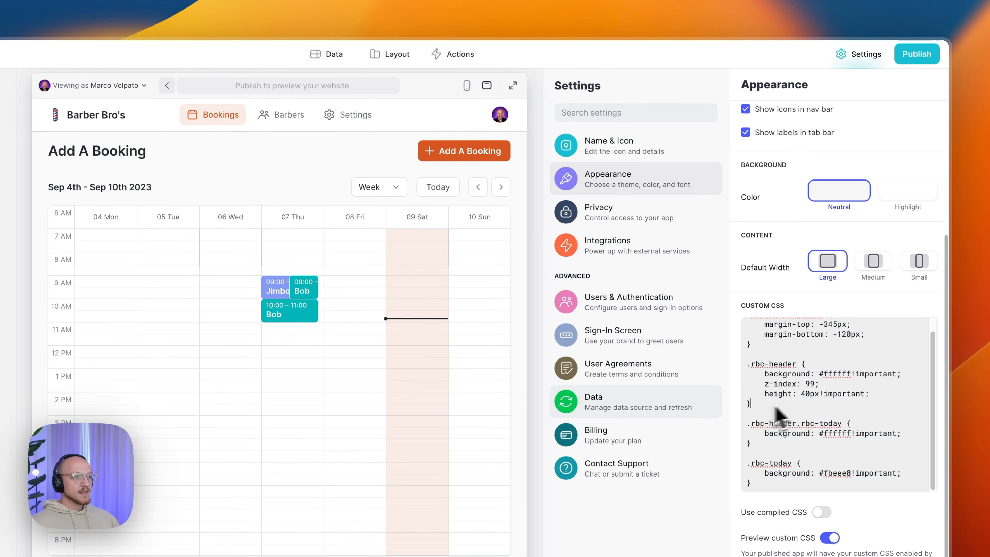
# - Look through the Name & Icon and Privacy settings, then return to the Layout editor
pyautogui.click(633, 148)
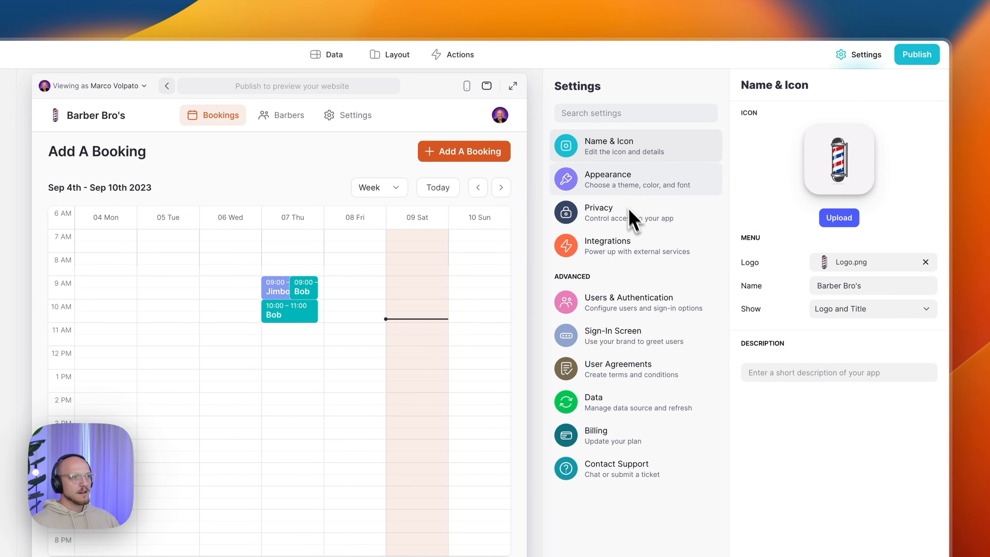
pyautogui.click(616, 218)
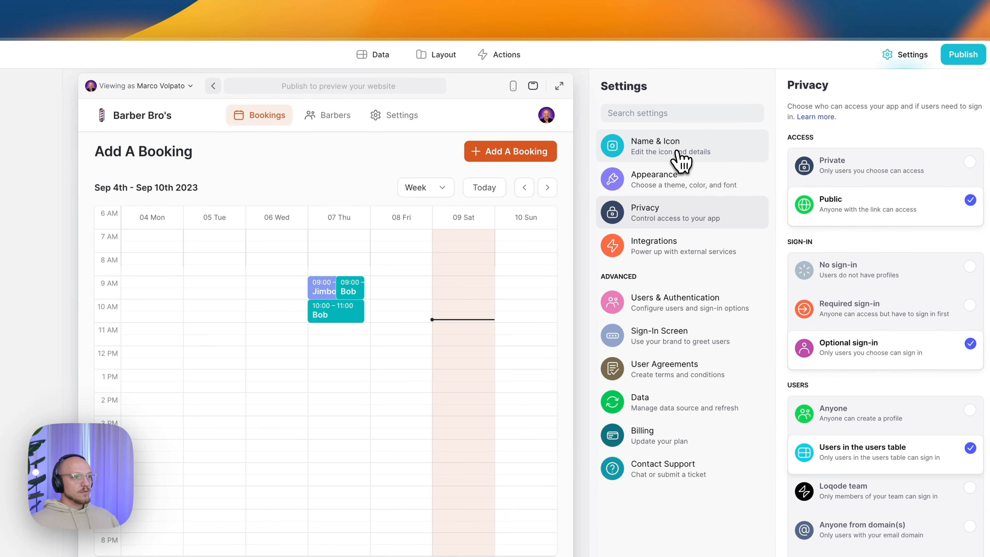
pyautogui.click(680, 162)
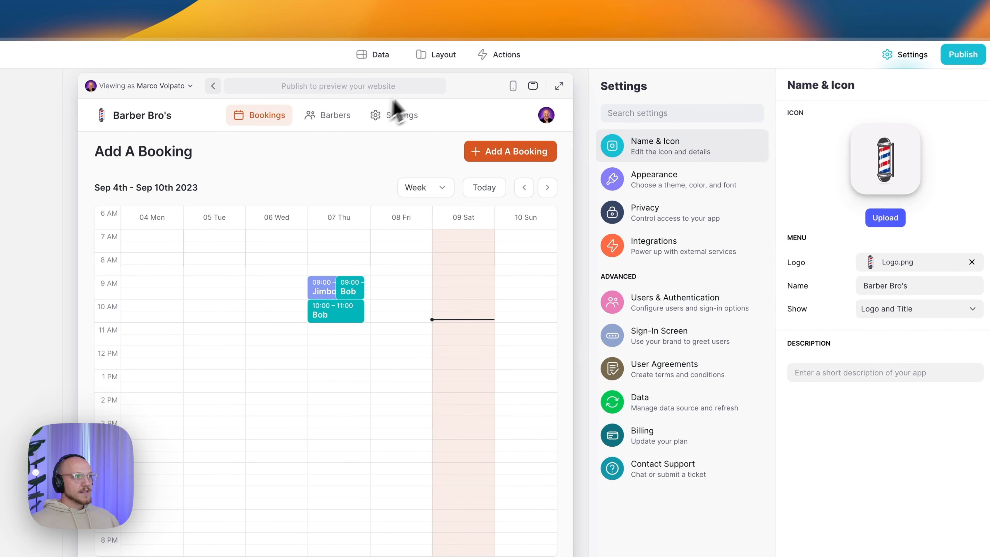
pyautogui.click(434, 58)
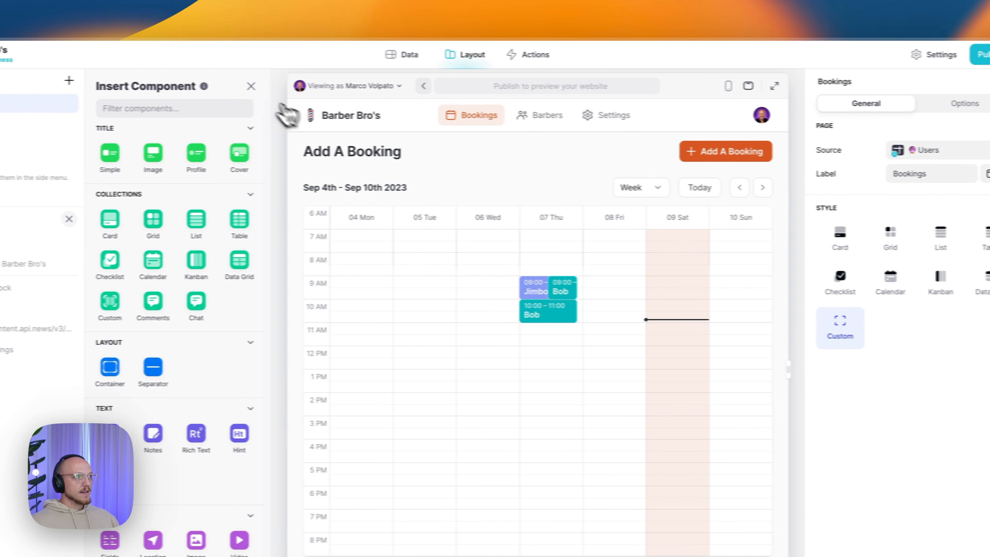
# - Preview the open Styled Cut time slots for Jimbo on Thursday, September 7, without booking
pyautogui.click(221, 86)
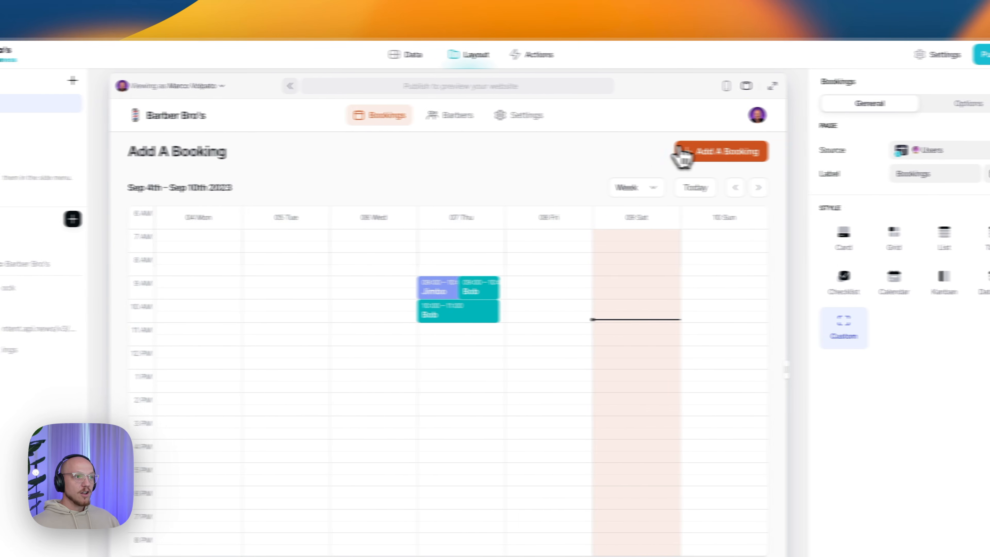
pyautogui.click(722, 151)
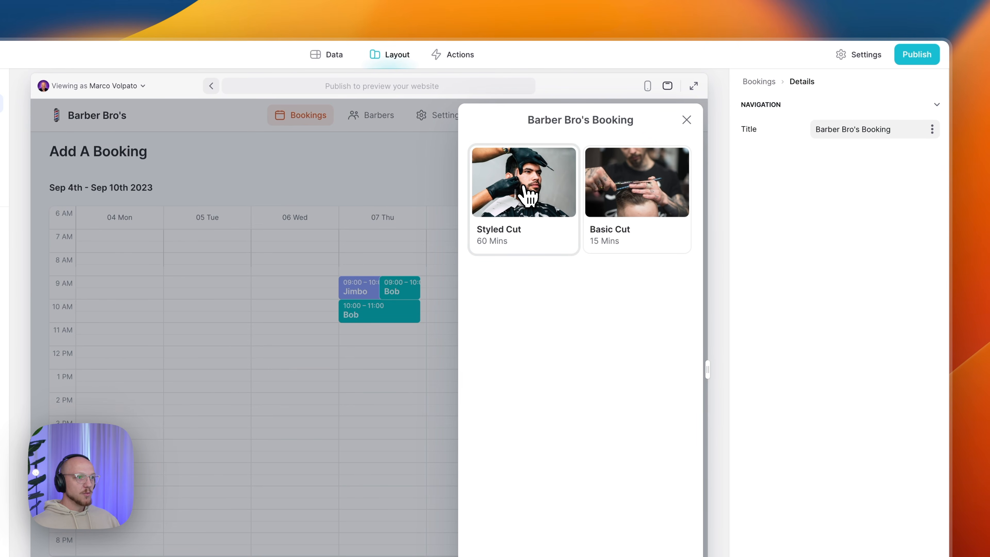
pyautogui.click(529, 199)
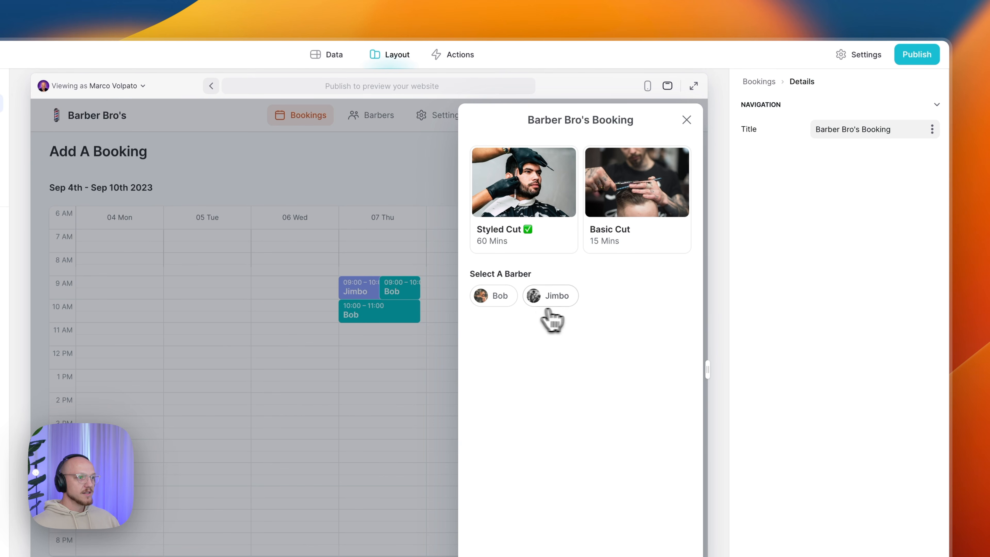
pyautogui.click(565, 301)
pyautogui.click(511, 357)
pyautogui.click(368, 379)
pyautogui.click(419, 488)
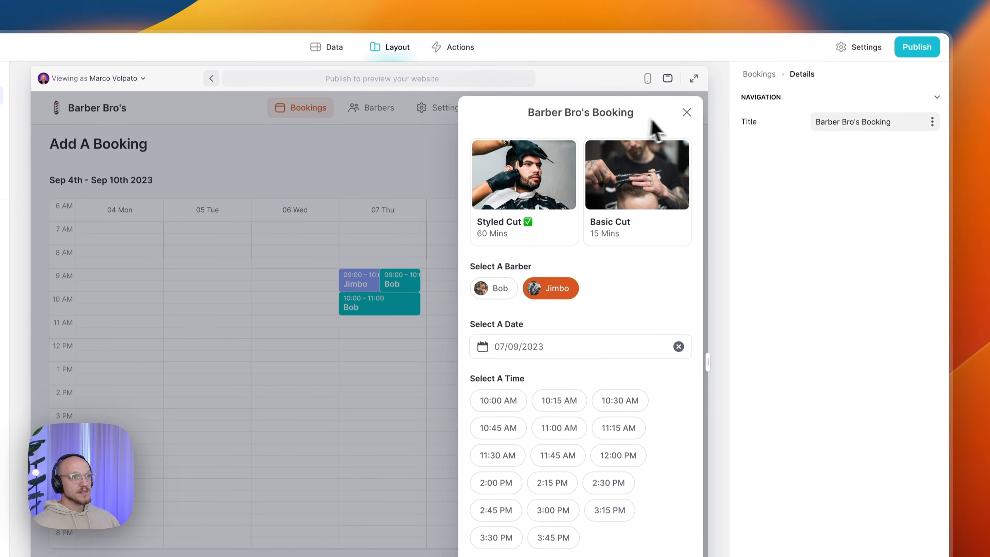
pyautogui.click(686, 111)
# - Raise the Booking Buffer in Admin Settings from 0 to 15 minutes
pyautogui.click(444, 107)
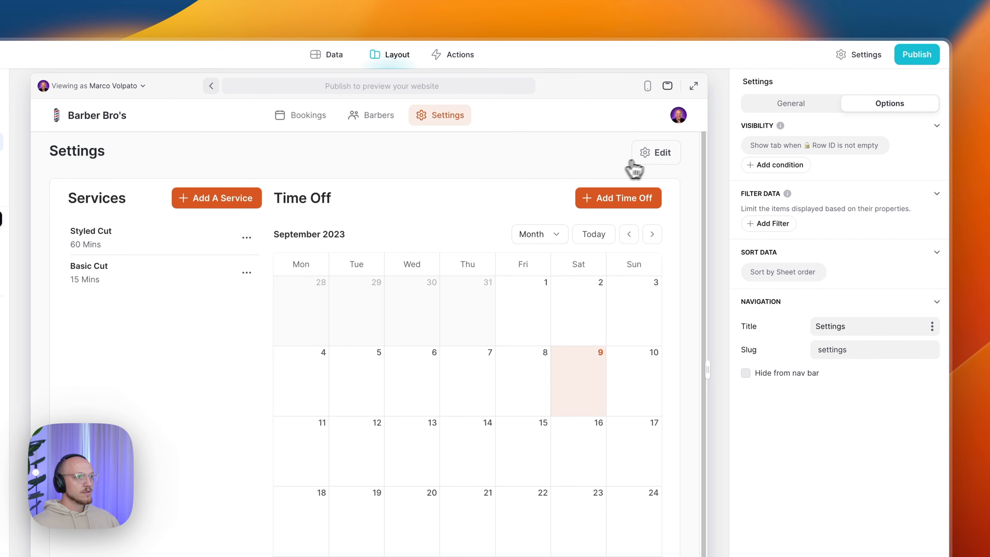
pyautogui.click(647, 156)
pyautogui.click(553, 230)
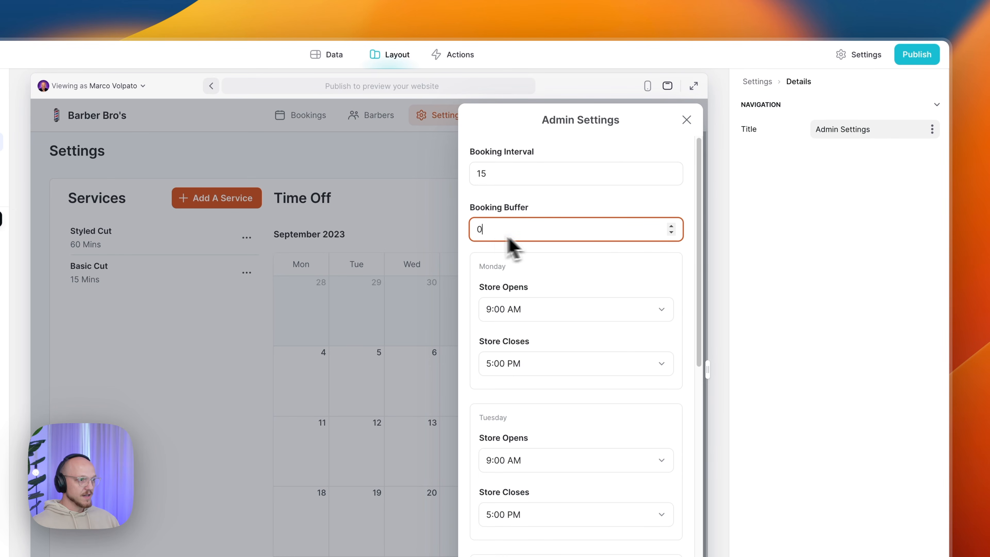
pyautogui.write('15')
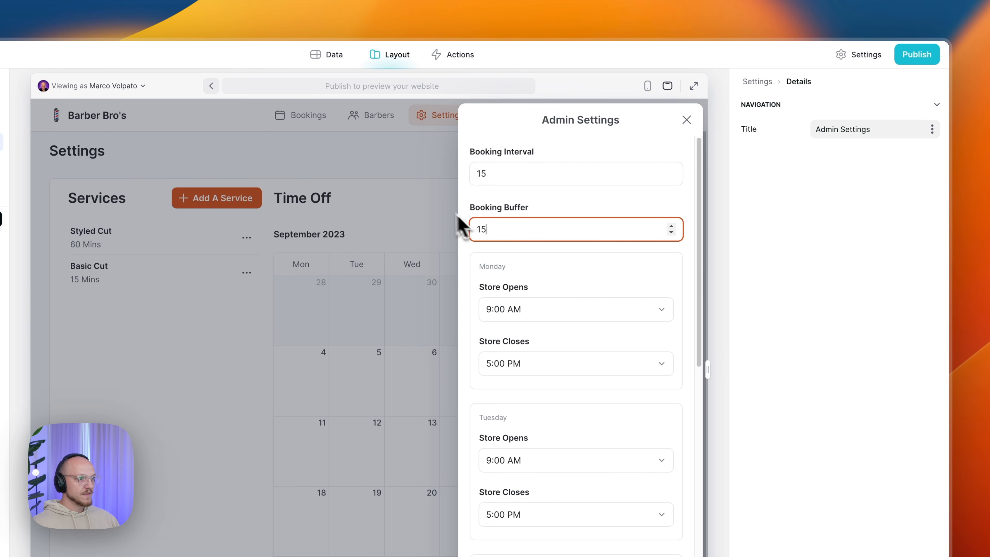
pyautogui.click(434, 204)
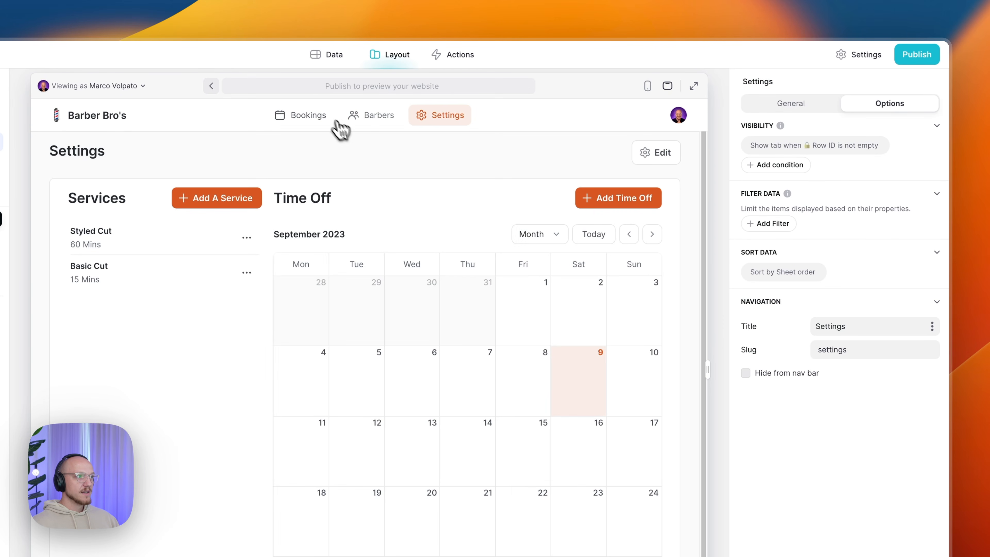
pyautogui.click(324, 116)
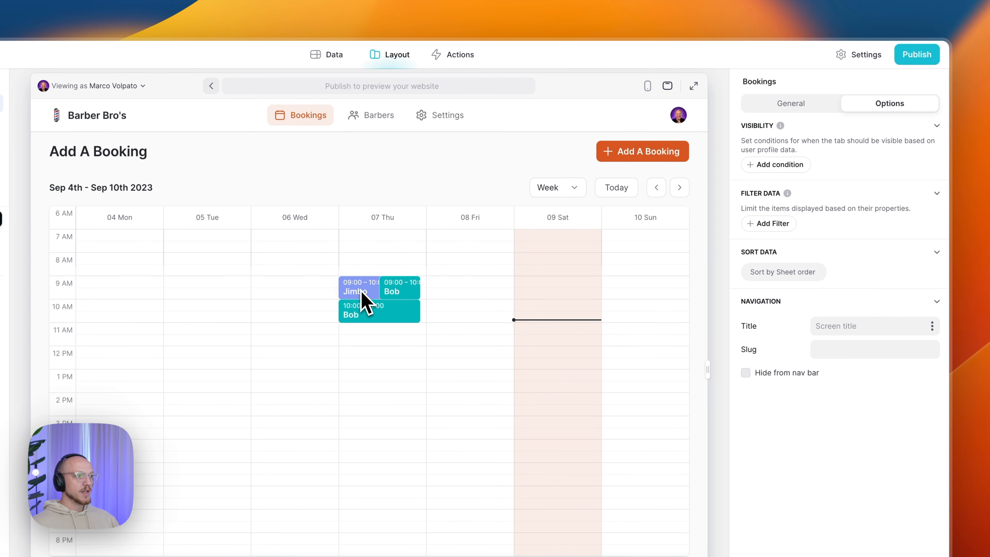
# - Start a Styled Cut booking with Jimbo on September 7 at the 10:15 AM slot
pyautogui.click(632, 166)
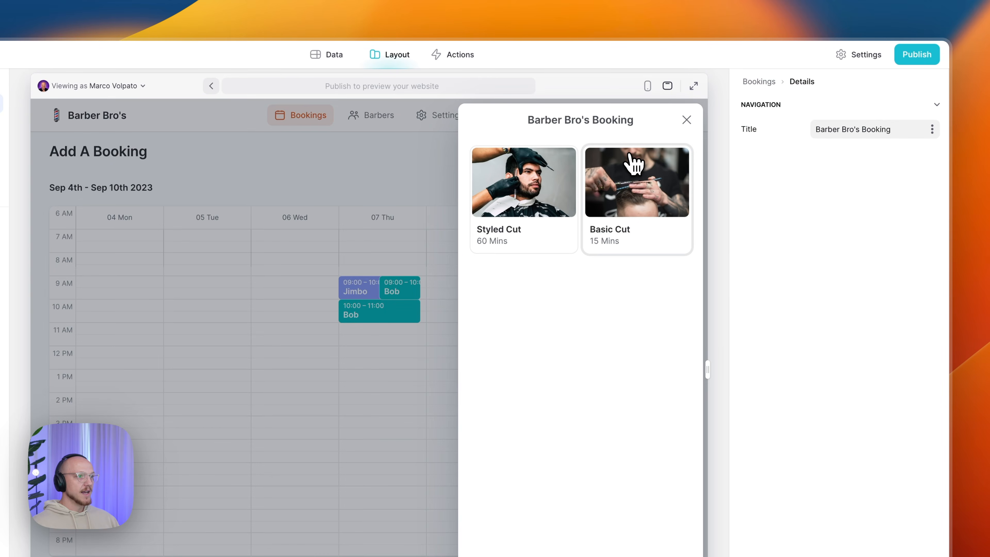
pyautogui.click(538, 180)
pyautogui.click(531, 300)
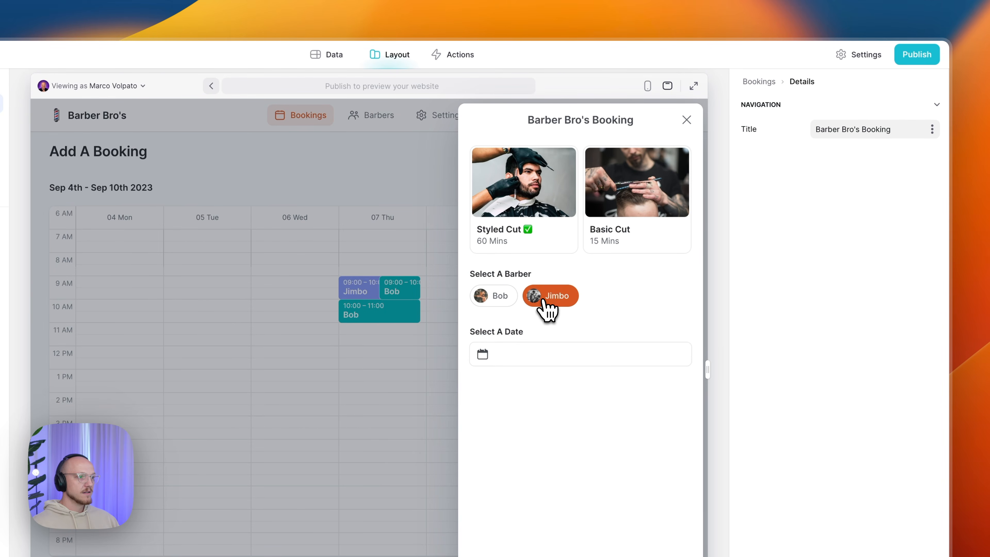
pyautogui.click(544, 351)
pyautogui.click(369, 379)
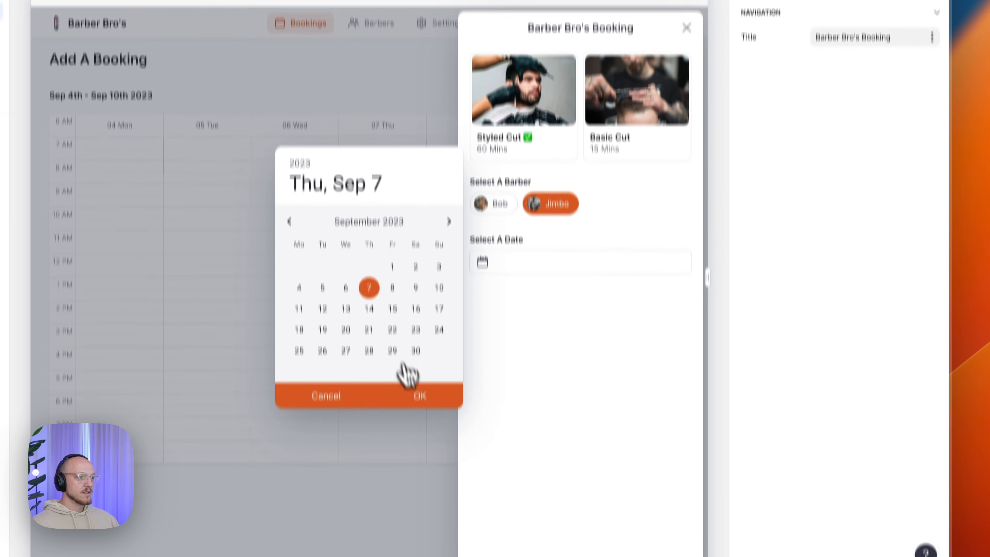
pyautogui.click(419, 487)
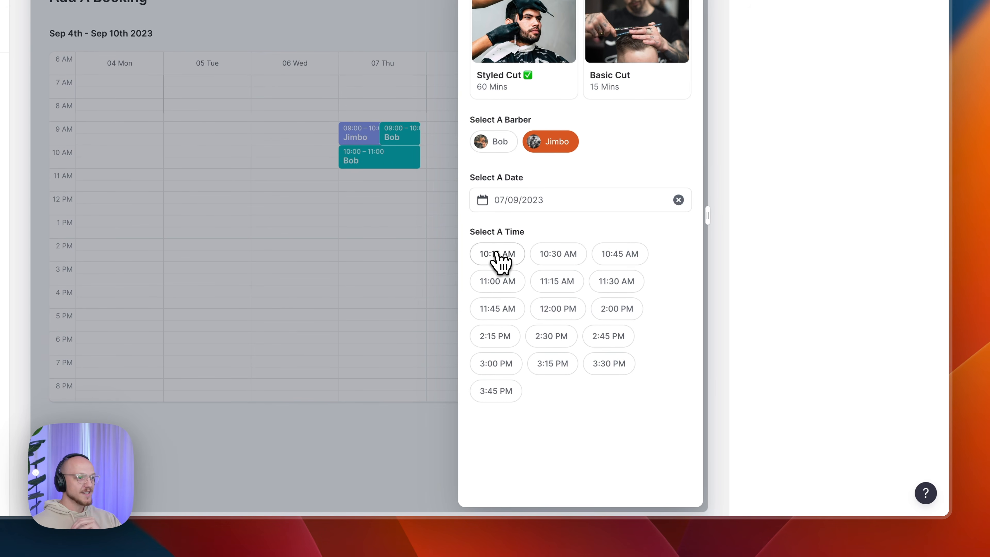
pyautogui.click(497, 256)
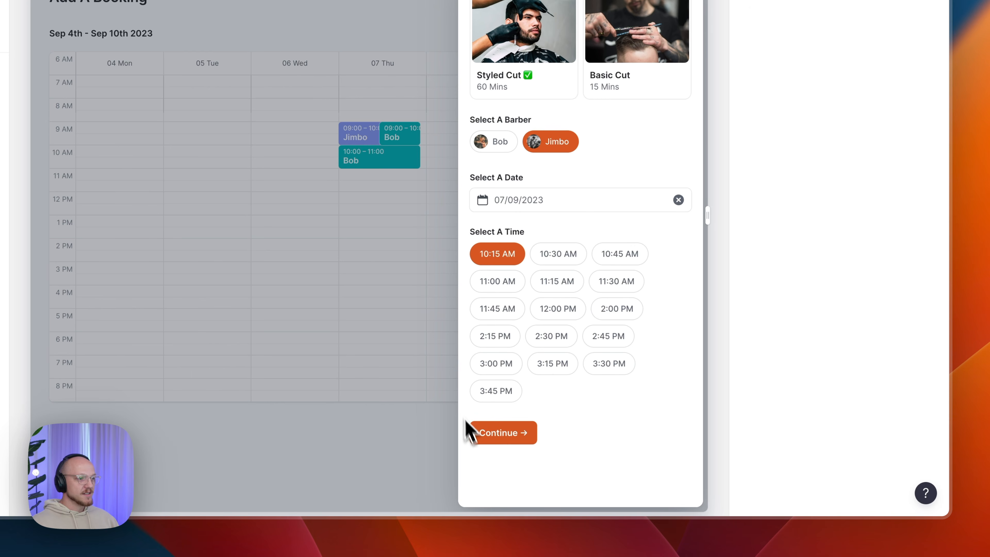
pyautogui.click(500, 433)
# - Fill in the customer's name, phone number and e-mail, then confirm the booking
pyautogui.click(553, 20)
pyautogui.write('Booking')
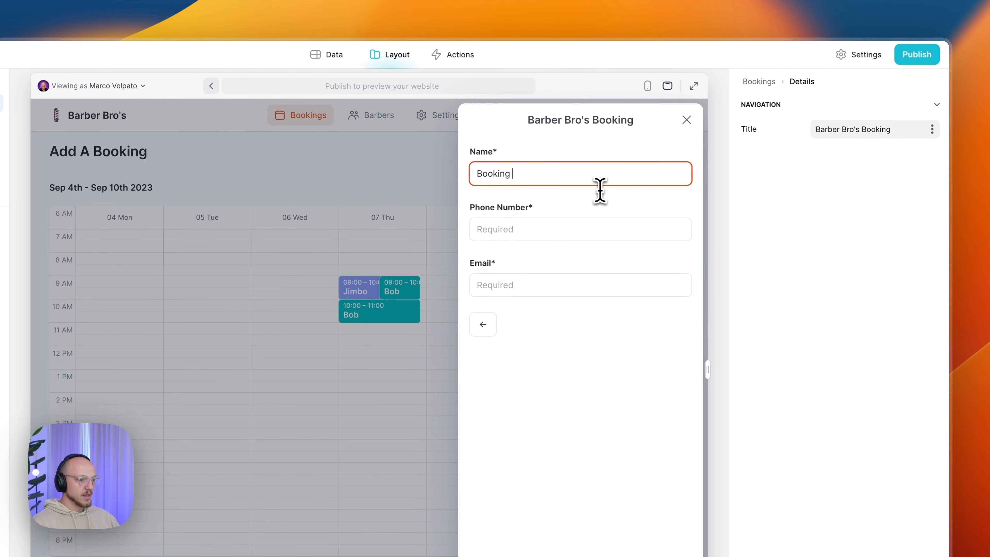
pyautogui.write(' Buffered')
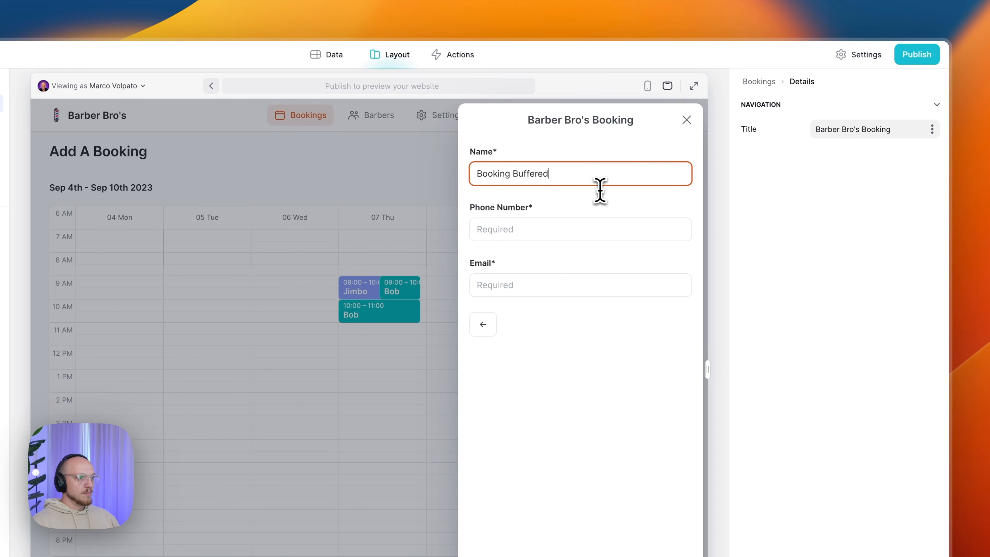
pyautogui.click(587, 234)
pyautogui.write('123123')
pyautogui.click(540, 278)
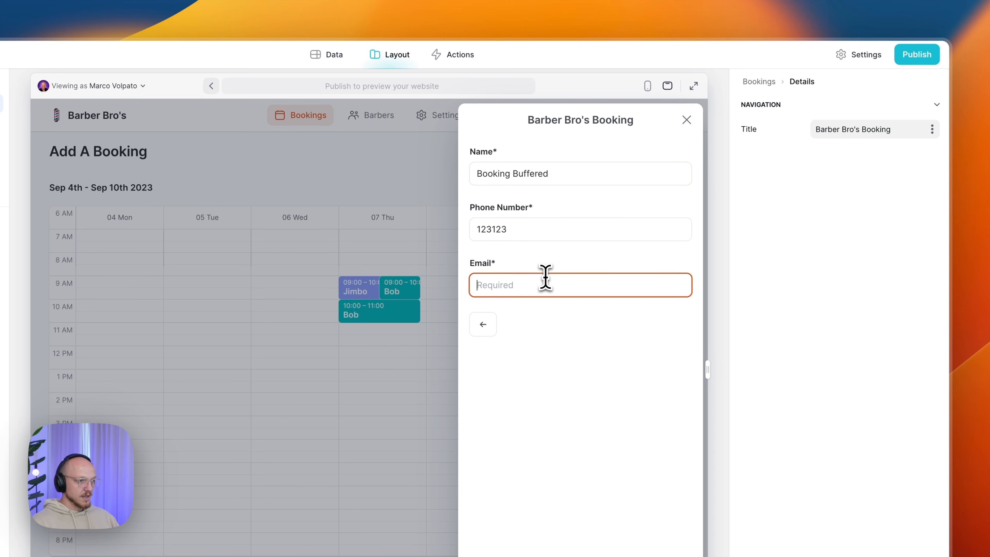
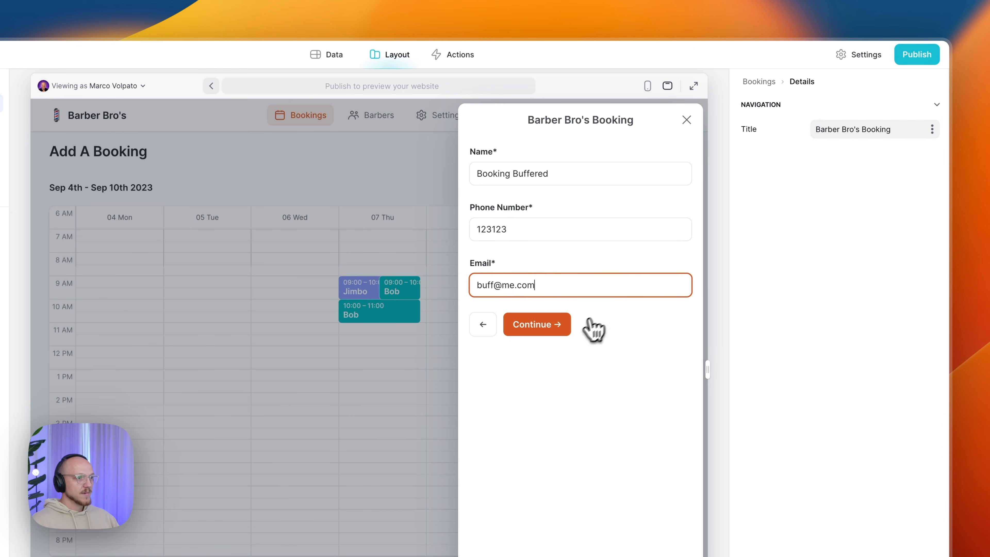
pyautogui.click(544, 326)
pyautogui.click(550, 369)
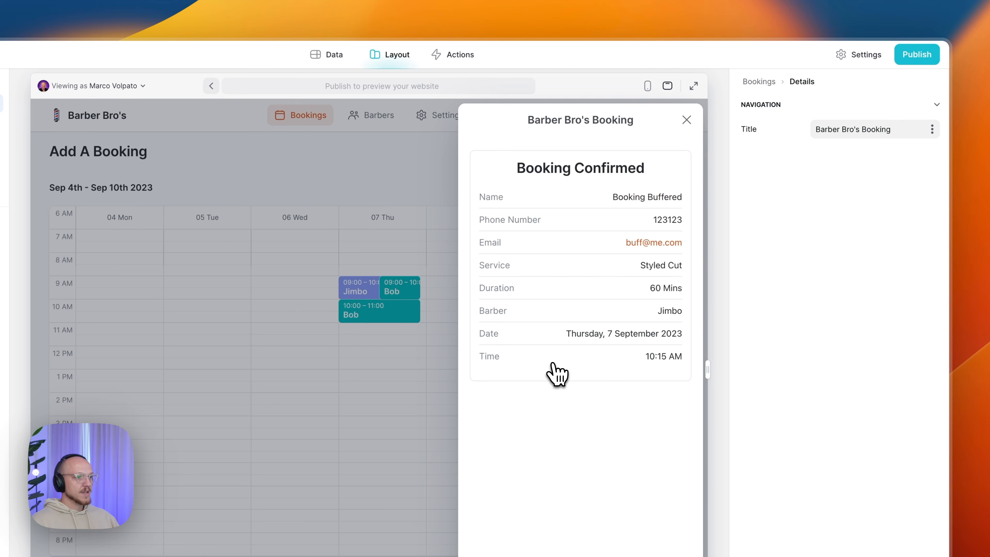
pyautogui.click(429, 421)
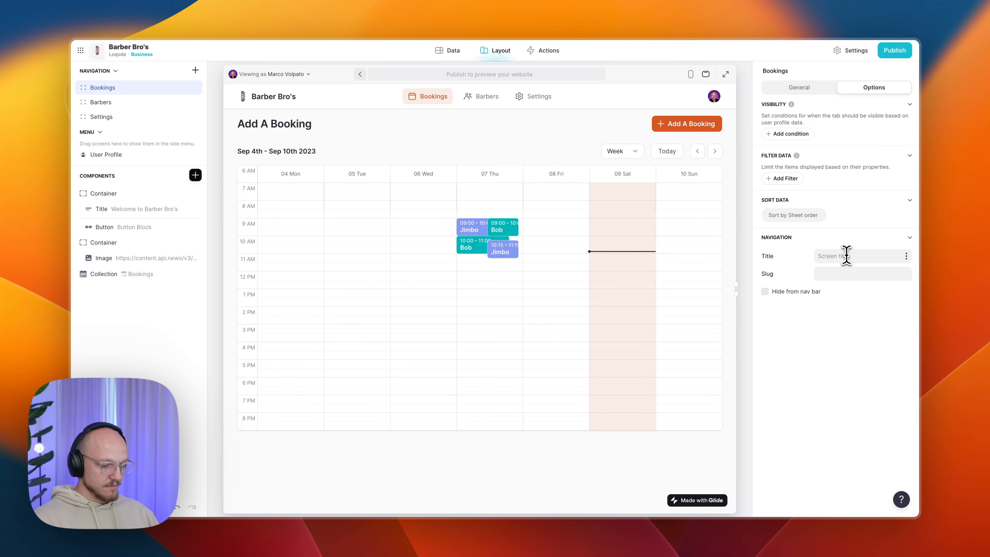
pyautogui.click(835, 277)
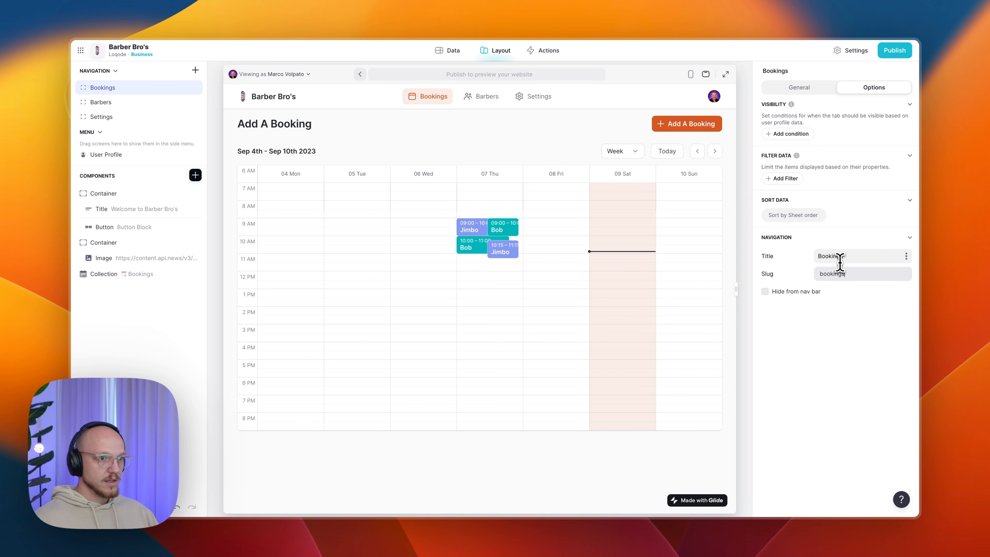
pyautogui.click(115, 103)
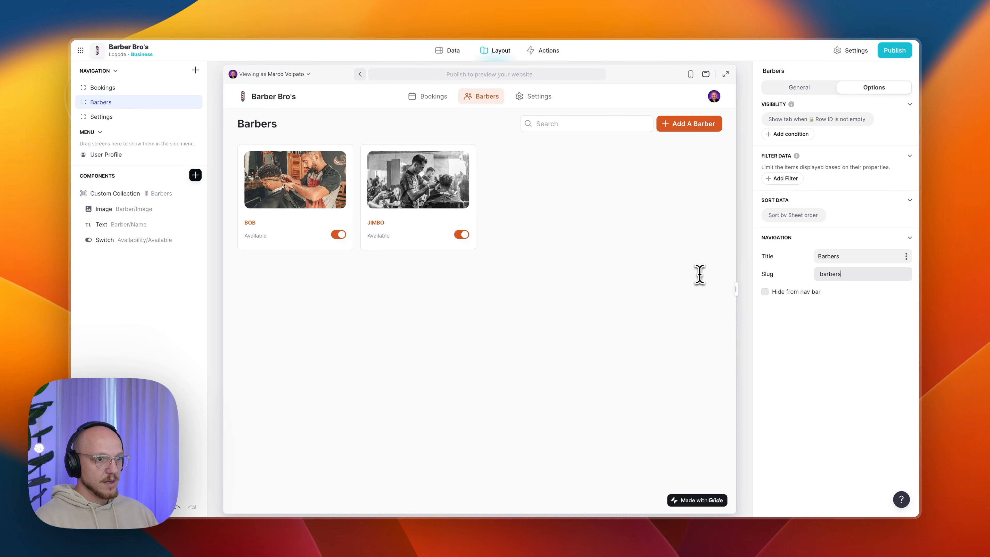
pyautogui.click(802, 88)
pyautogui.click(439, 59)
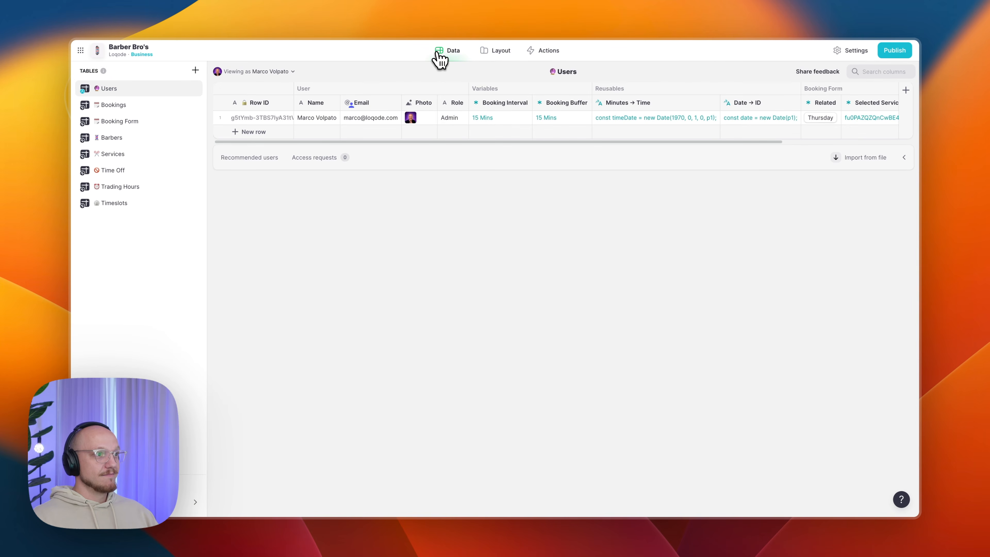
pyautogui.click(503, 53)
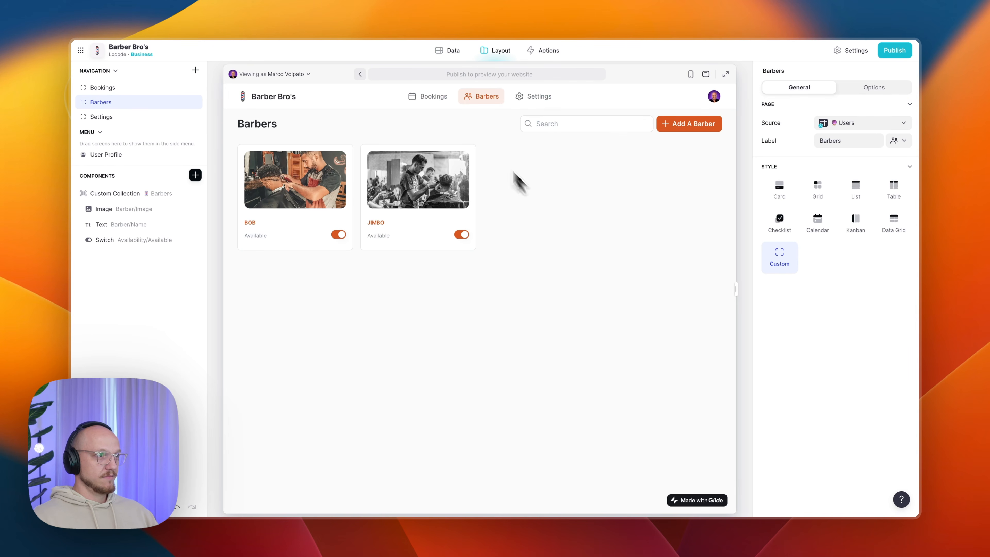
pyautogui.click(444, 96)
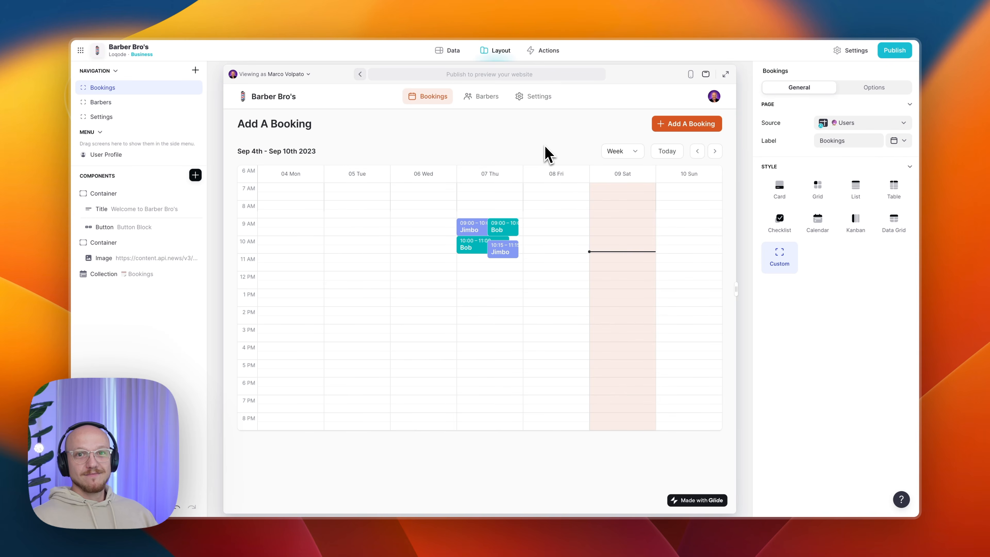